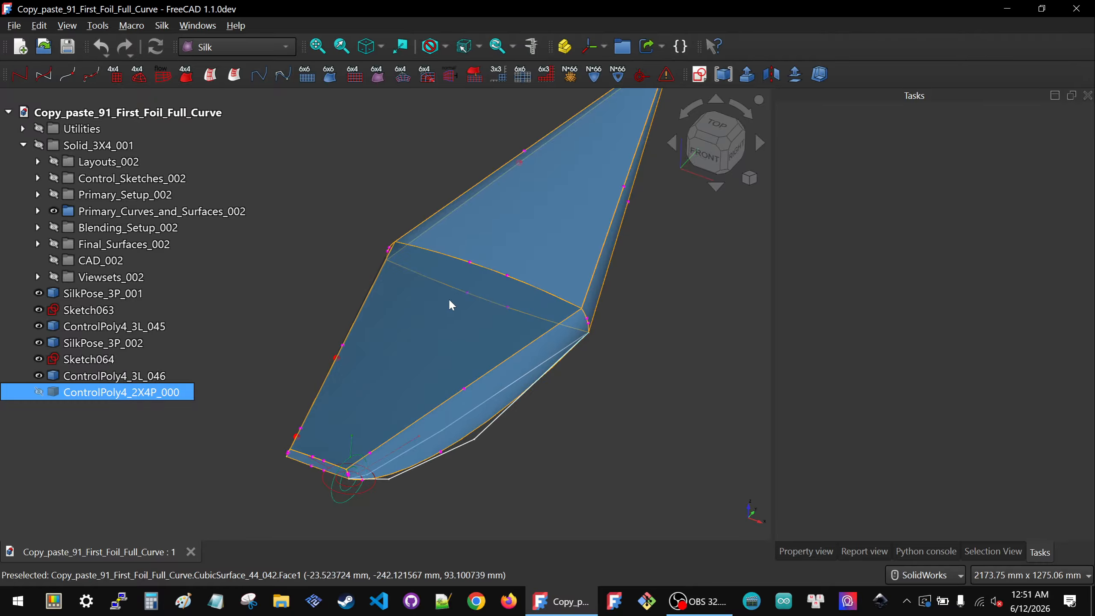
# Step: Hide the Primary_Curves_and_Surfaces_002 group and the Blending_Setup_002 contents
pyautogui.scroll(-2, 449, 352)
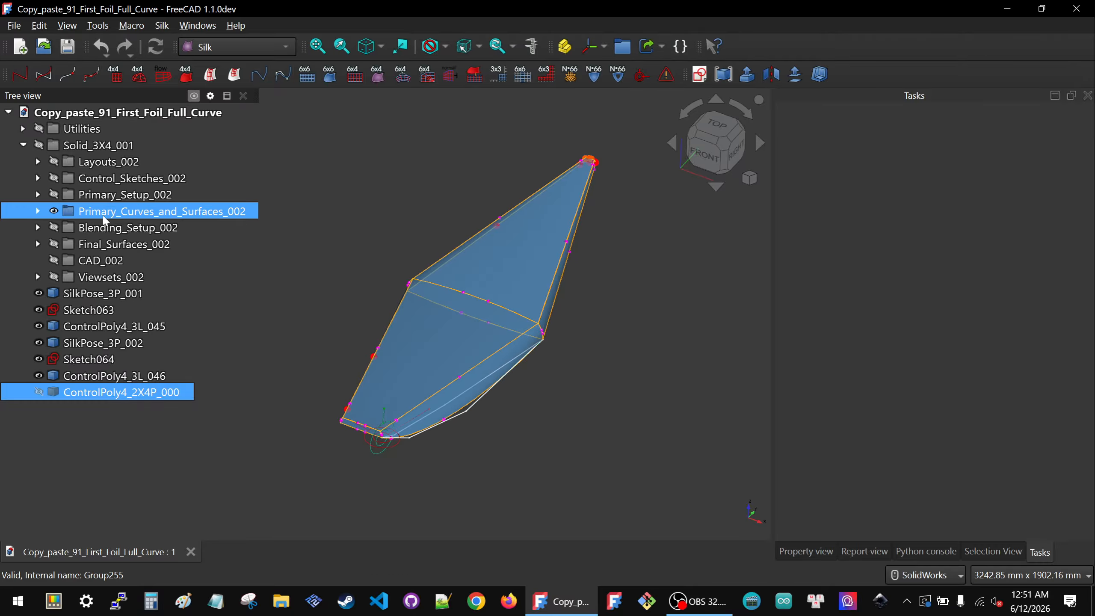
pyautogui.click(54, 211)
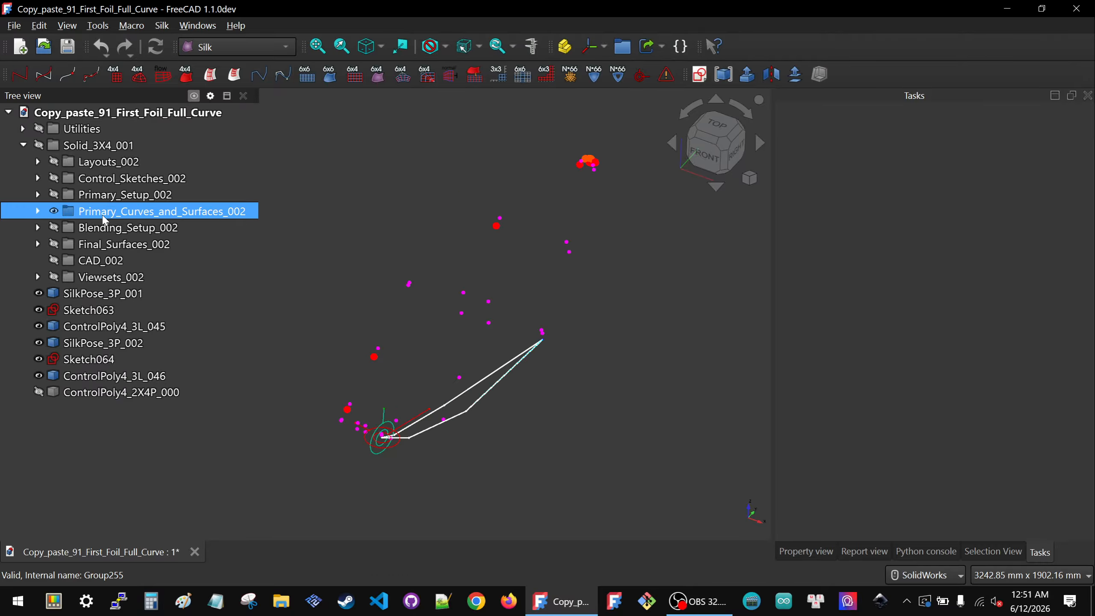
pyautogui.click(39, 227)
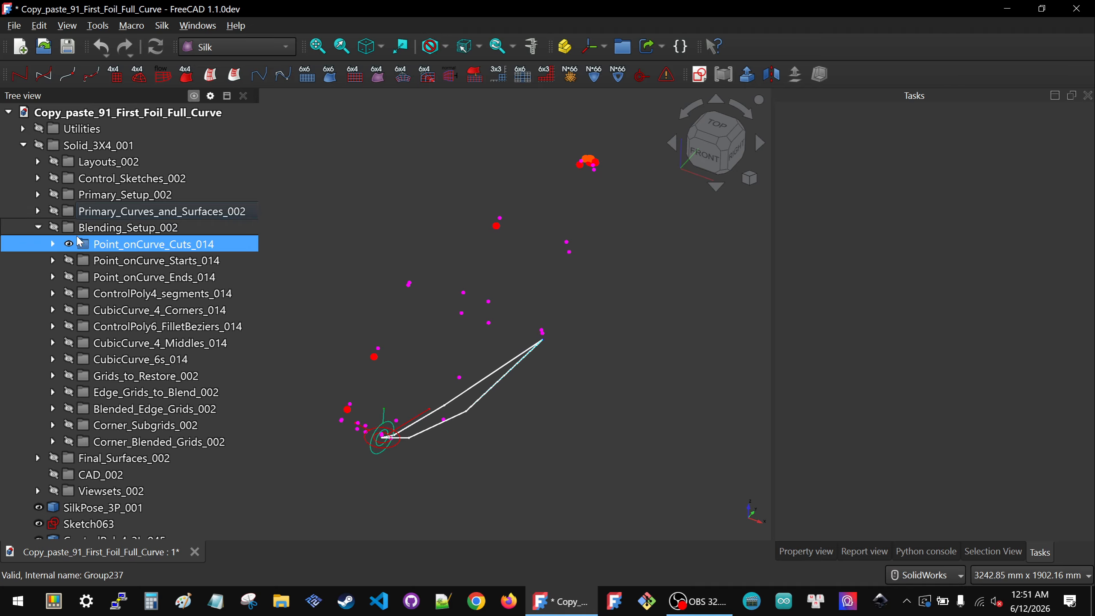
pyautogui.press('space')
pyautogui.click(38, 227)
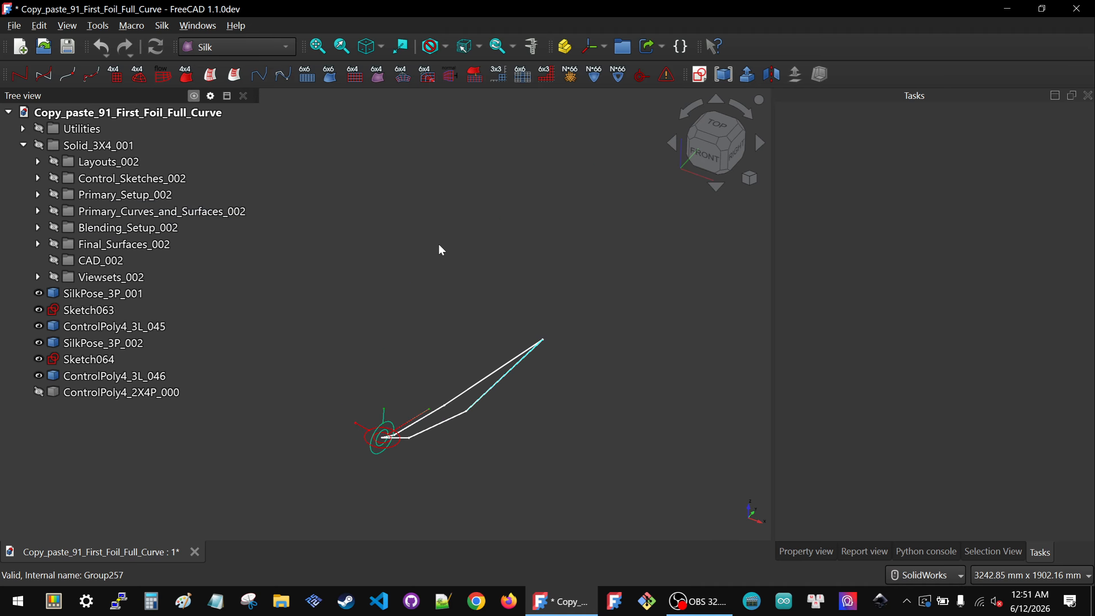
# Step: Show the Patch_3X4_Layouts_002 group and hide the objects from Sketch063 through ControlPoly4_2X4P_000
pyautogui.click(38, 161)
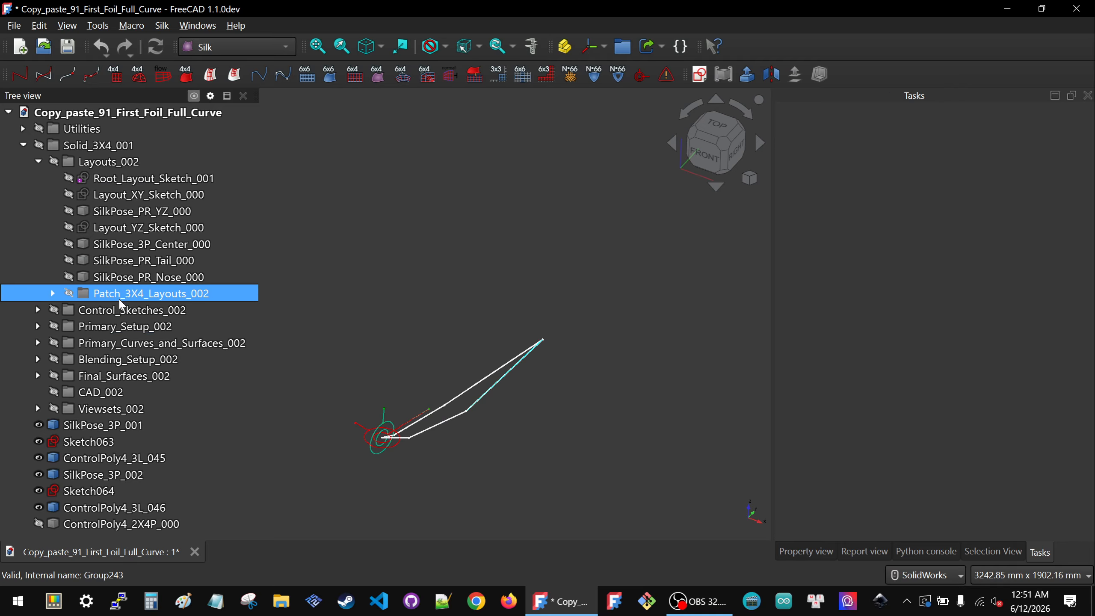
pyautogui.click(68, 293)
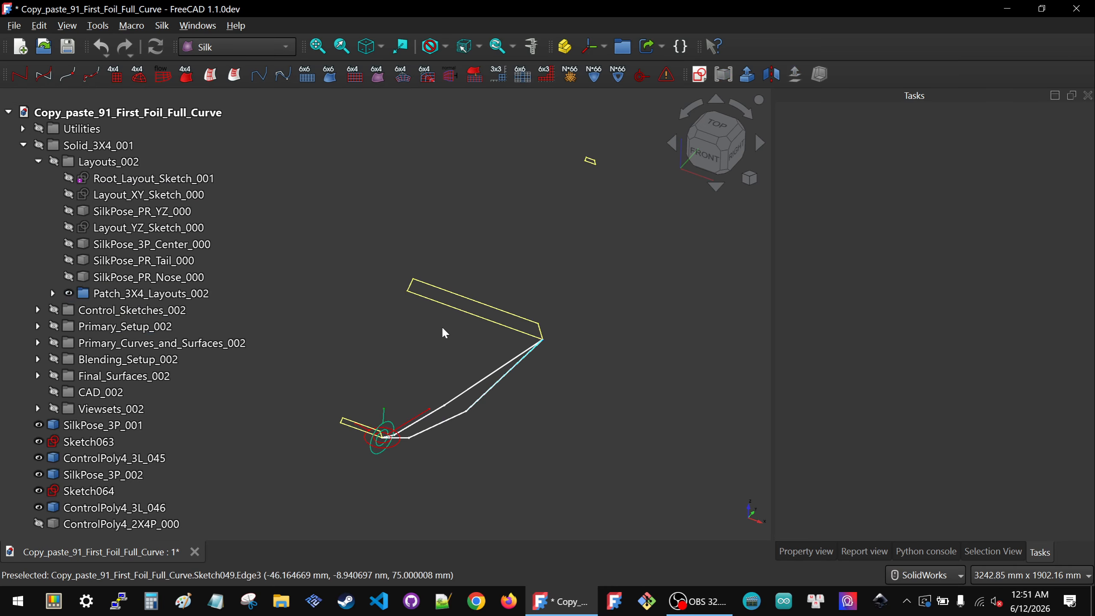
pyautogui.click(88, 442)
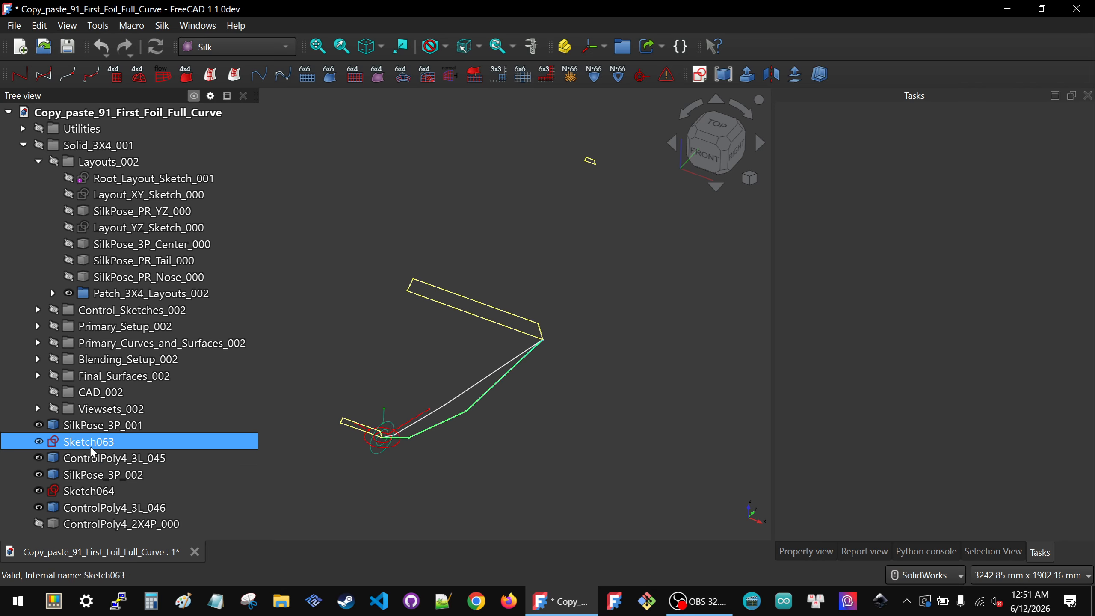
pyautogui.keyDown('shift'); pyautogui.click(115, 524); pyautogui.keyUp('shift')
pyautogui.press('space')
pyautogui.click(423, 453)
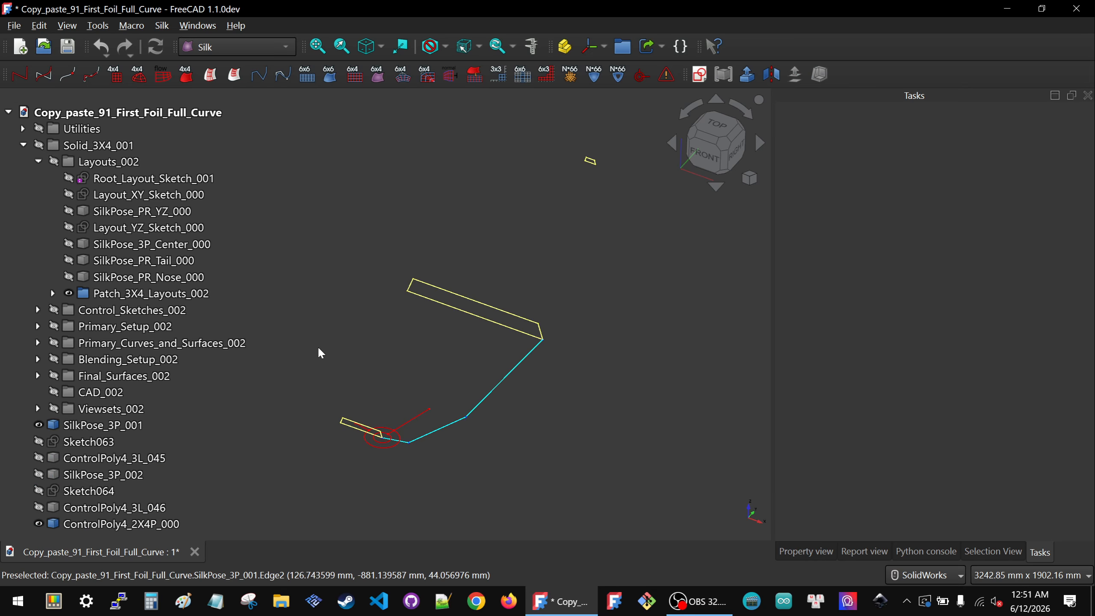
pyautogui.click(89, 442)
pyautogui.click(112, 524)
pyautogui.press('space')
pyautogui.click(495, 333)
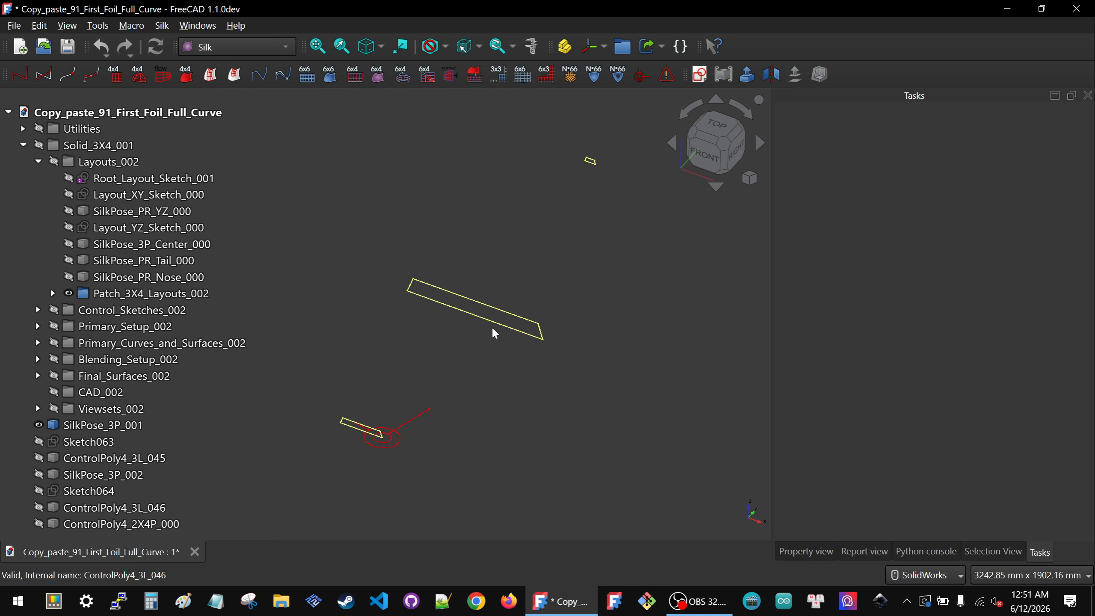
# Step: Pick two Tail_Layout_001 vertices and a Center_Layout_001 vertex, and create a SilkPose_3P placement symbol from them
pyautogui.click(62, 423)
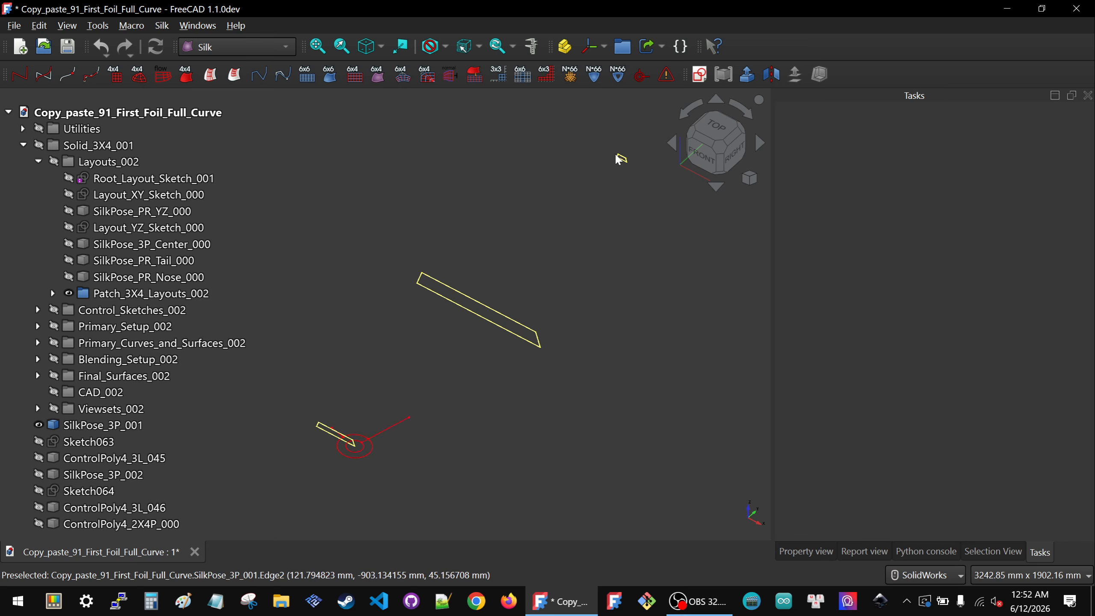
pyautogui.click(354, 444)
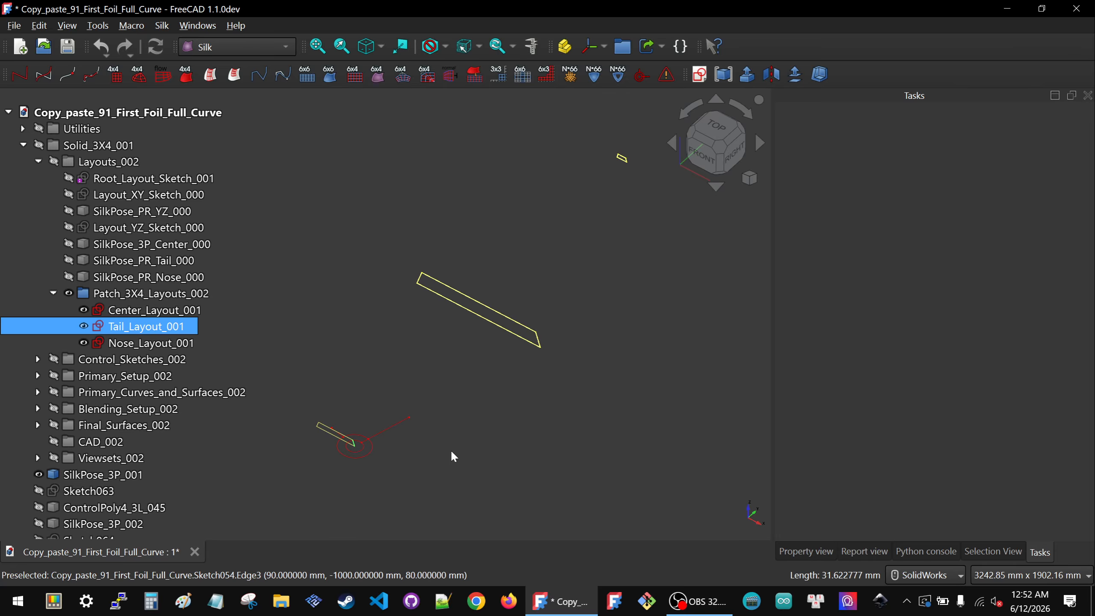
pyautogui.scroll(1, 368, 449)
pyautogui.scroll(4, 368, 450)
pyautogui.click(385, 362)
pyautogui.scroll(6, 320, 424)
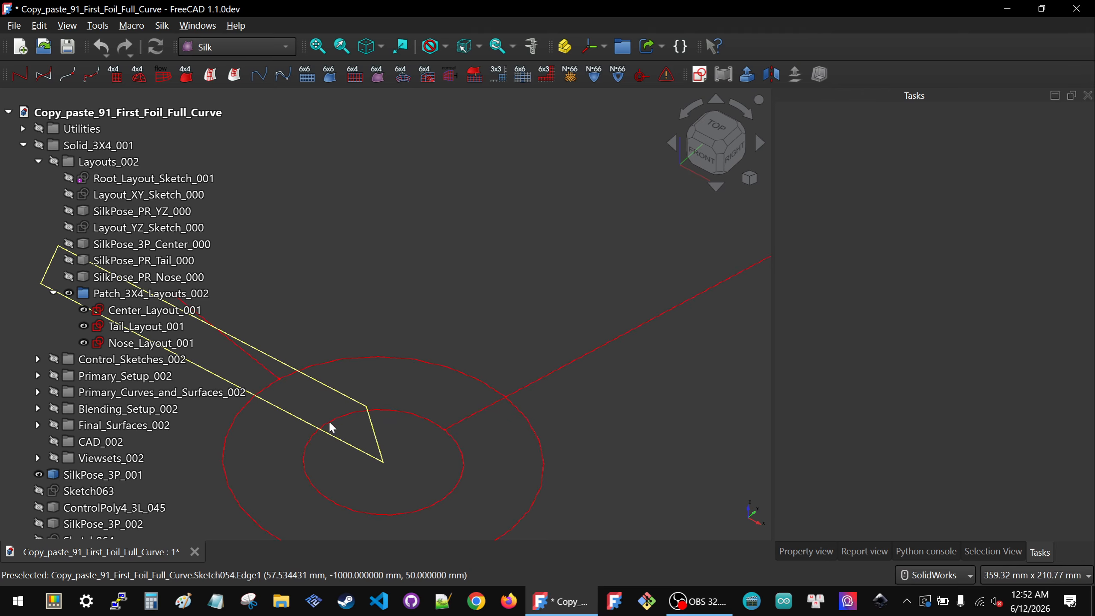
pyautogui.click(364, 404)
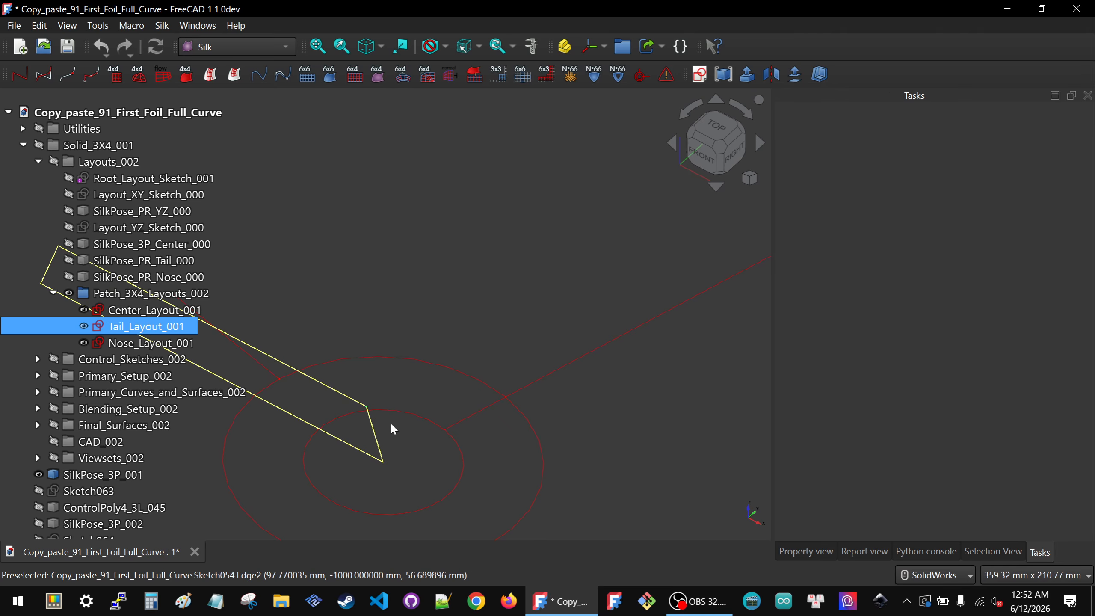
pyautogui.scroll(-6, 377, 435)
pyautogui.scroll(-4, 375, 429)
pyautogui.scroll(3, 553, 317)
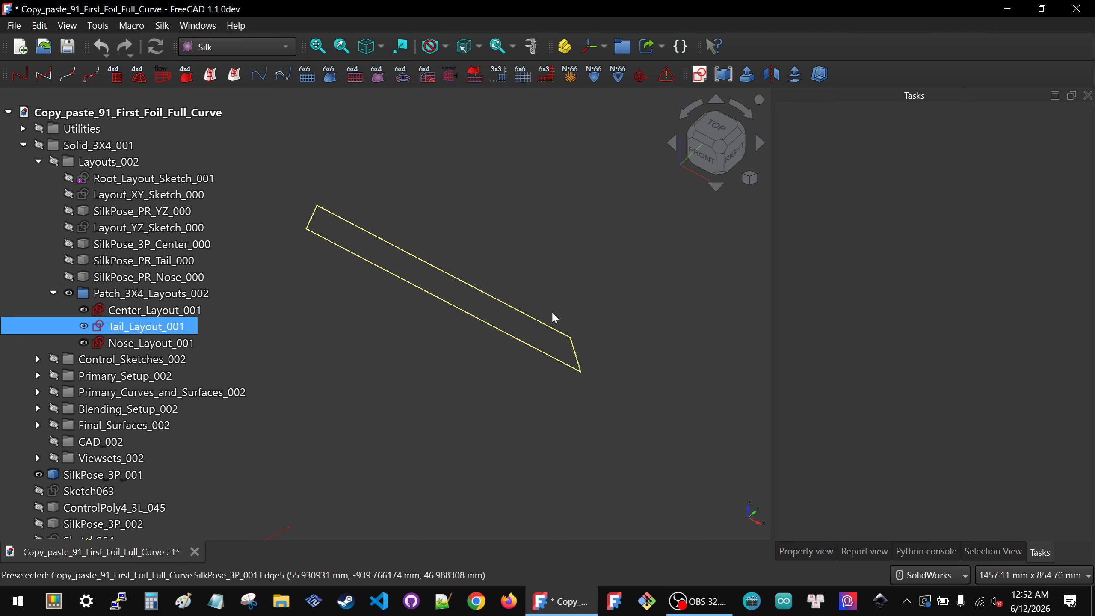
pyautogui.scroll(3, 586, 362)
pyautogui.keyDown('ctrl'); pyautogui.click(587, 356); pyautogui.keyUp('ctrl')
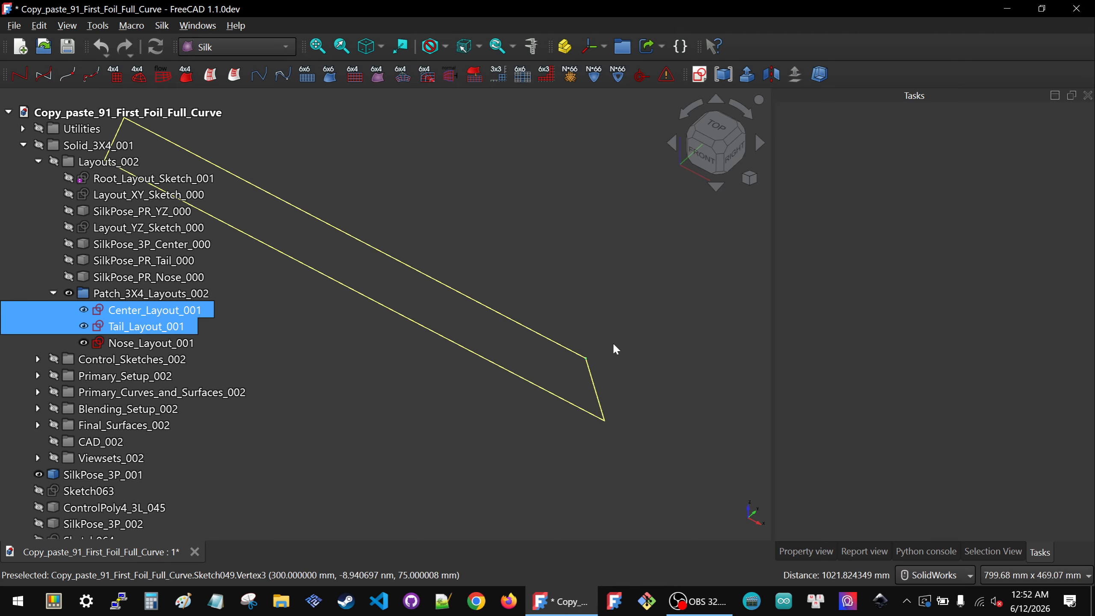
pyautogui.scroll(-1, 626, 341)
pyautogui.scroll(-3, 628, 339)
pyautogui.scroll(-2, 533, 383)
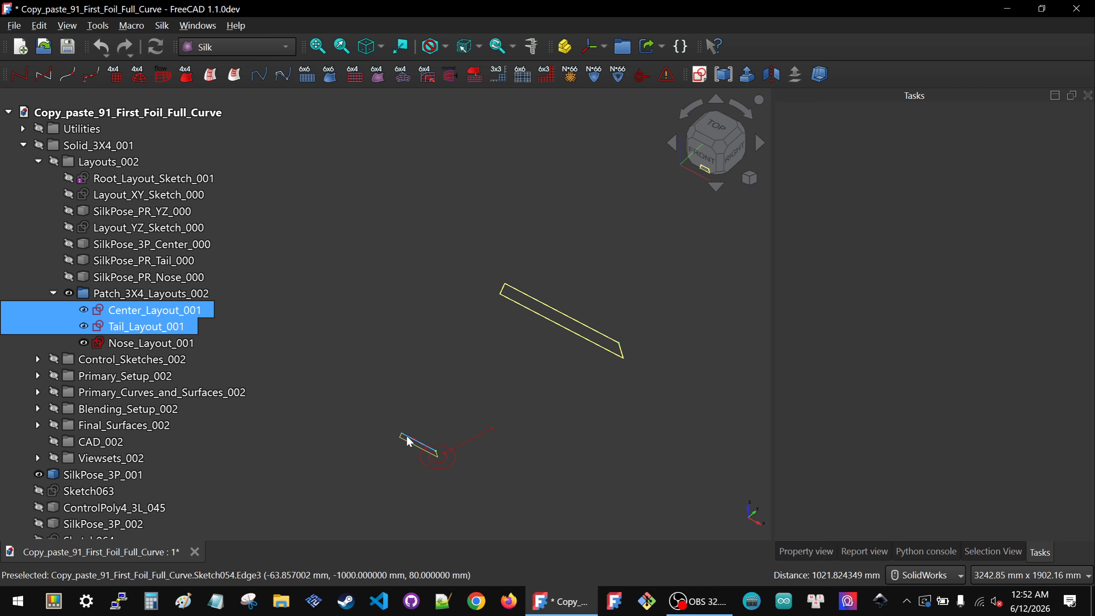
pyautogui.scroll(4, 413, 463)
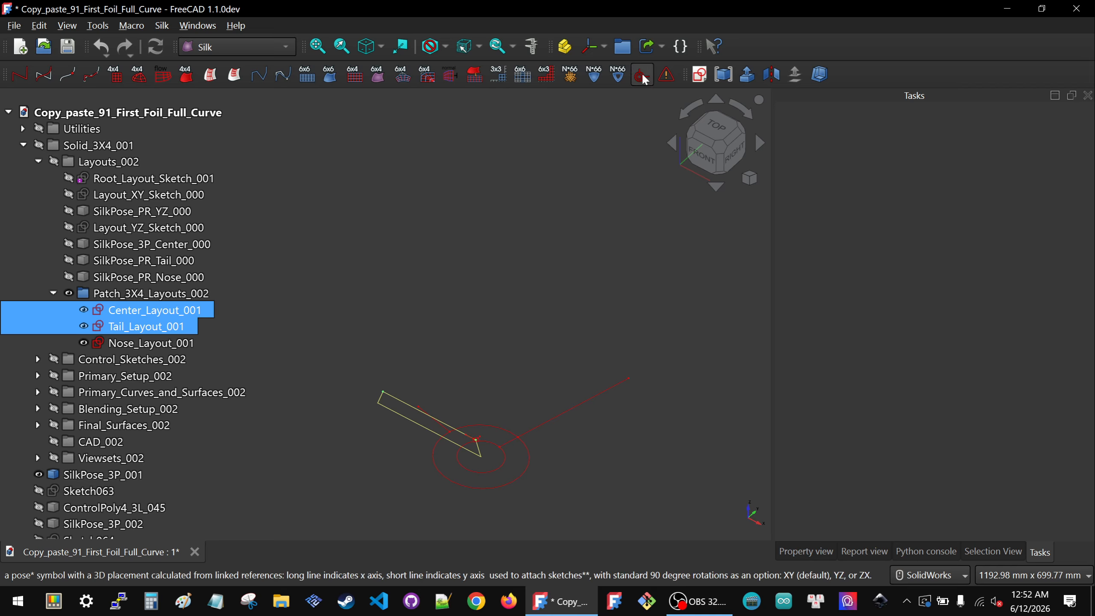
pyautogui.scroll(-2, 163, 483)
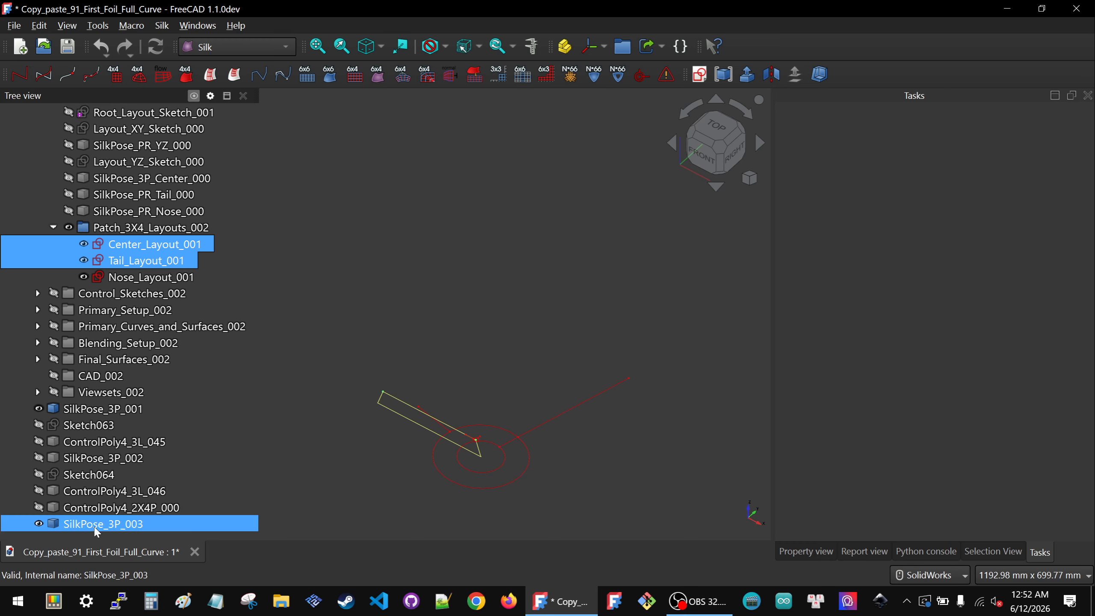
# Step: Set the new pose symbol SilkPose_3P_003's symbol_scale to 300
pyautogui.click(95, 527)
pyautogui.click(806, 552)
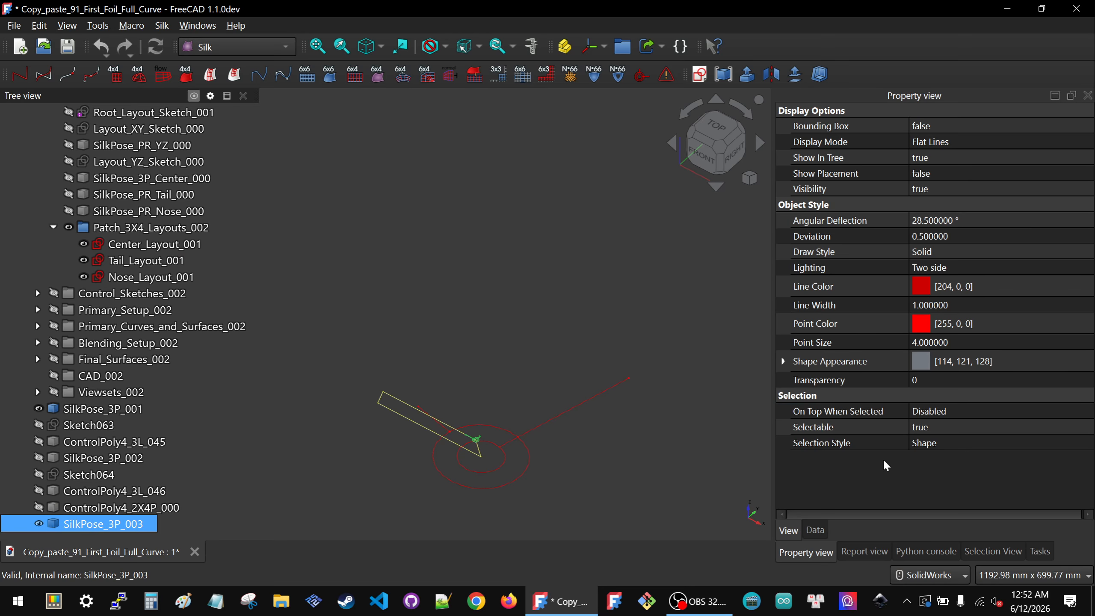
pyautogui.click(816, 530)
pyautogui.click(974, 326)
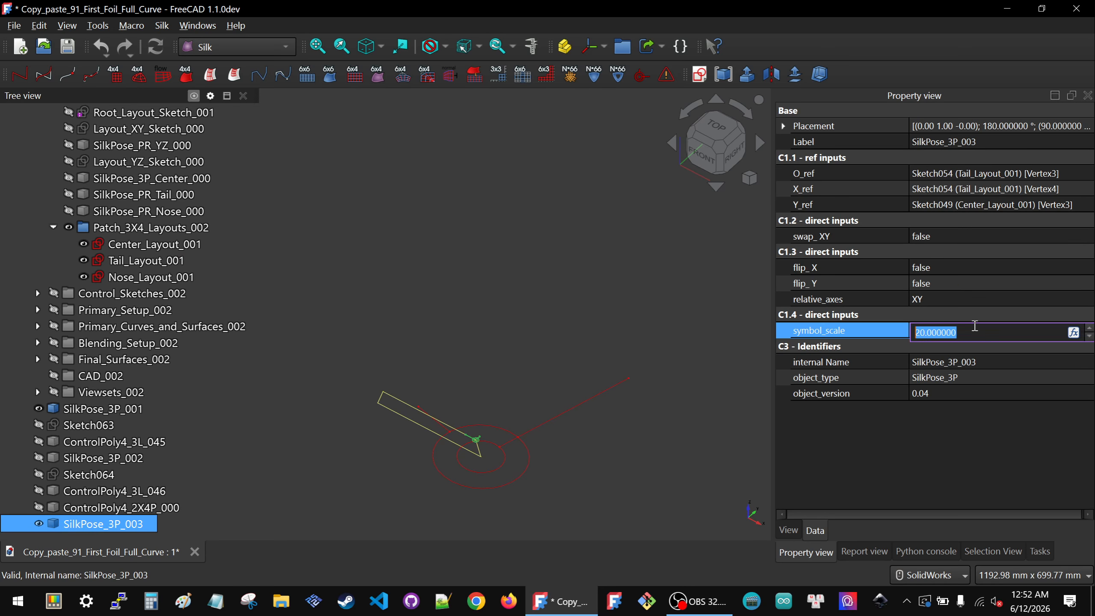
pyautogui.write('300')
pyautogui.press('Return')
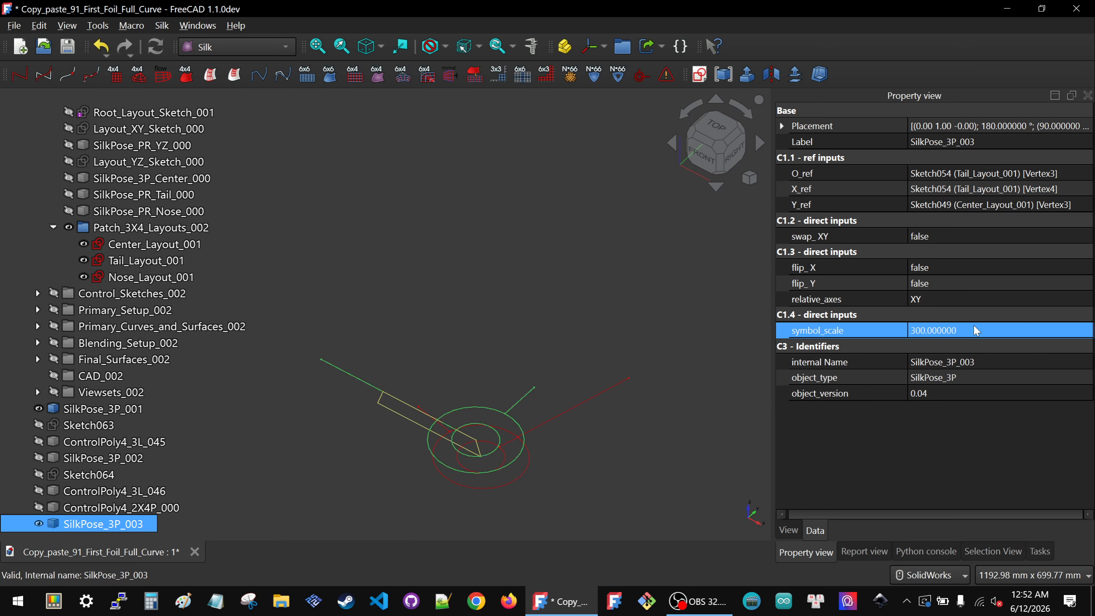
# Step: Set swap_XY to true on the SilkPose_3P_003 symbol
pyautogui.click(446, 341)
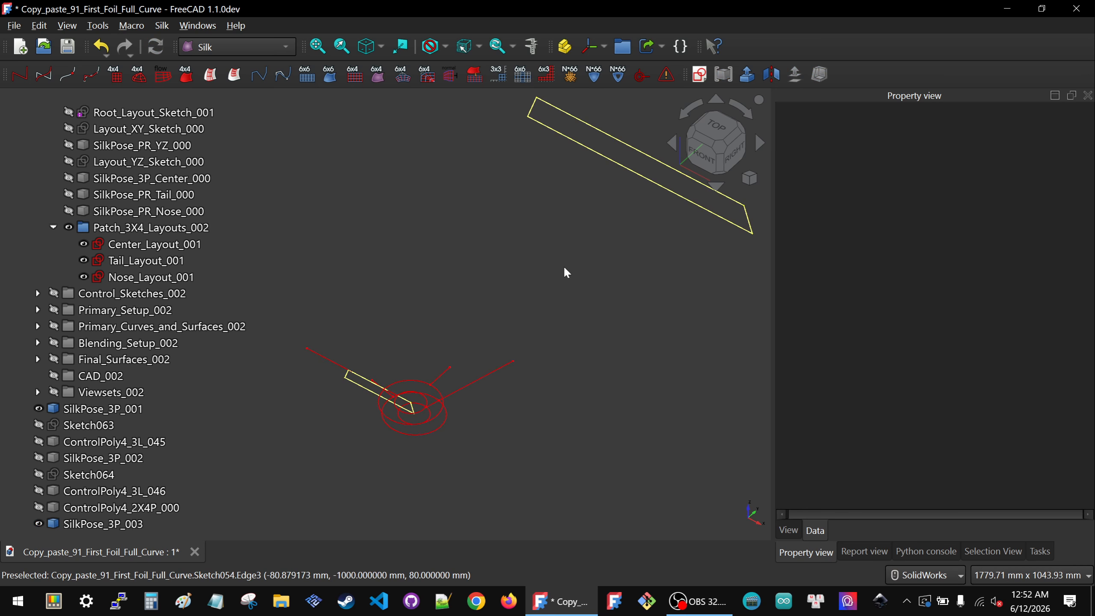
pyautogui.click(330, 362)
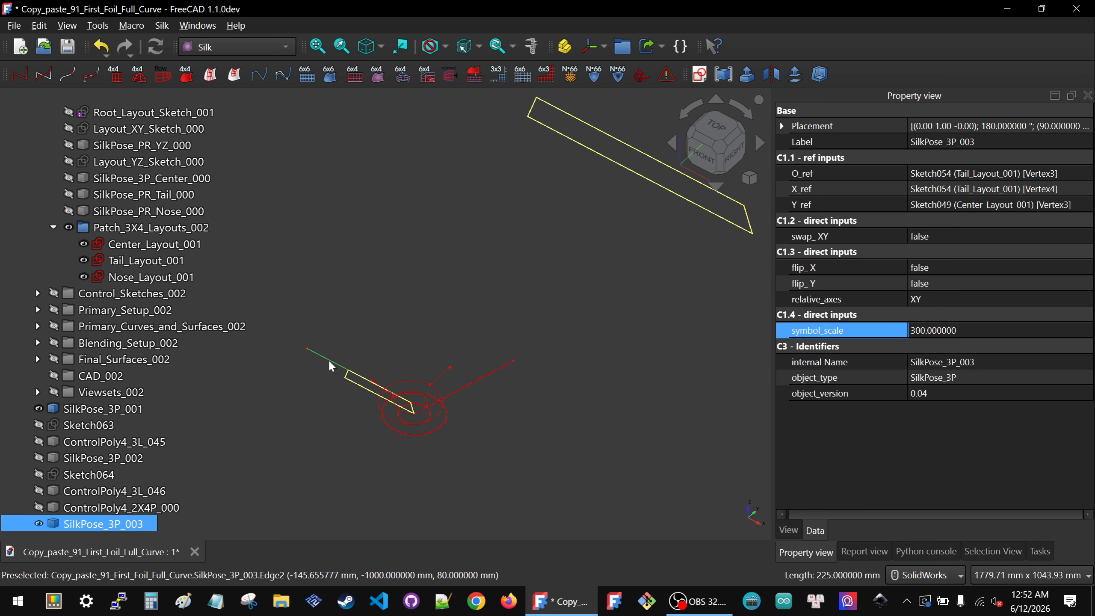
pyautogui.click(952, 238)
pyautogui.click(927, 257)
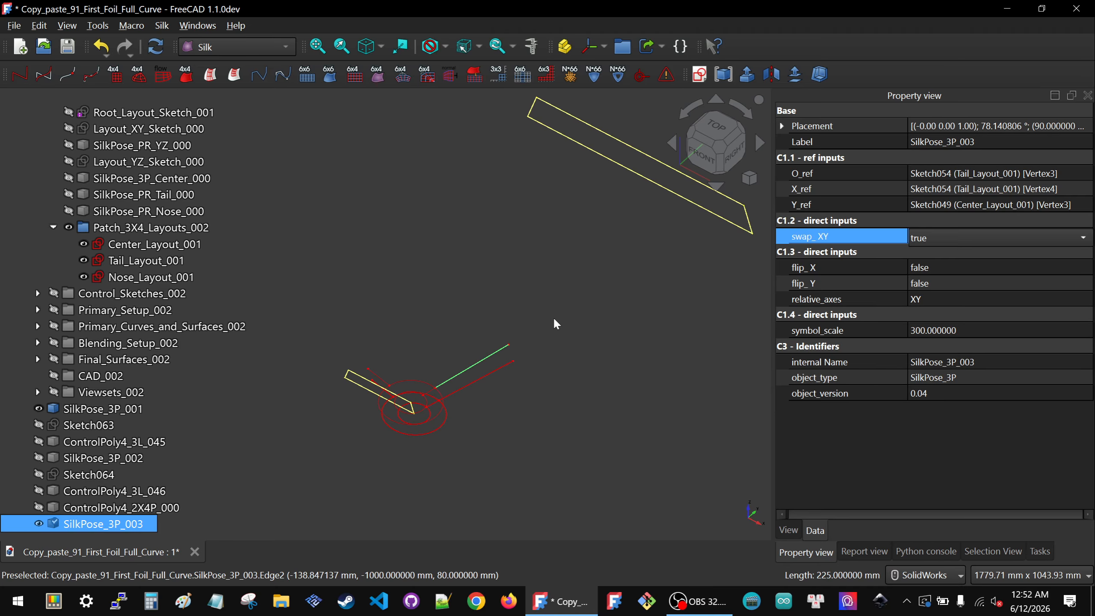
pyautogui.click(554, 320)
# Step: Pick two Center_Layout_001 vertices and a Nose_Layout_001 vertex, and create another SilkPose_3P placement symbol
pyautogui.scroll(-5, 434, 354)
pyautogui.scroll(5, 455, 323)
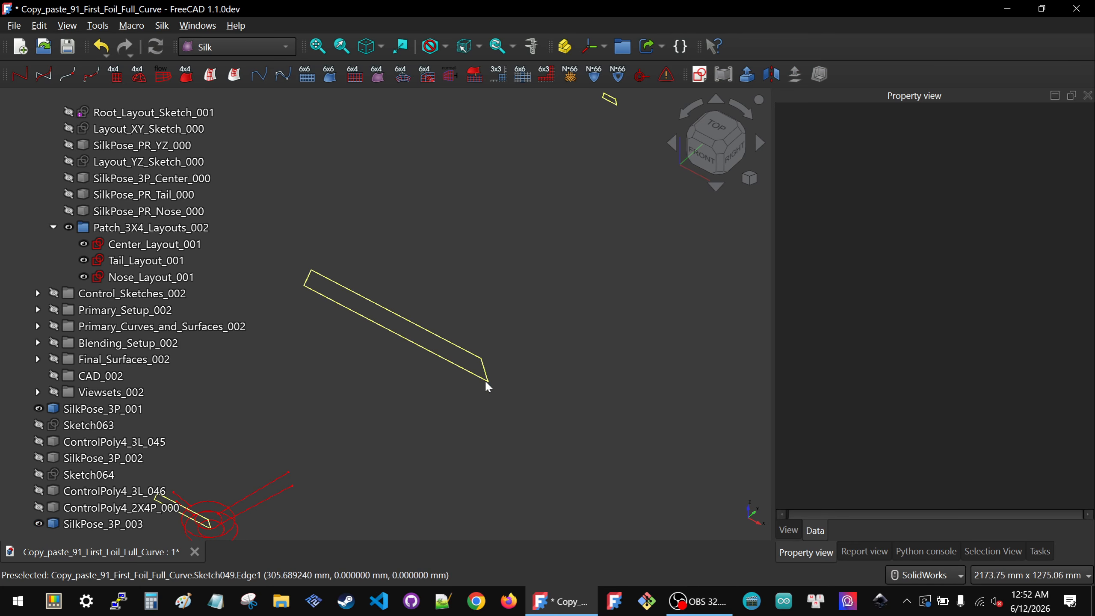
pyautogui.scroll(-2, 607, 130)
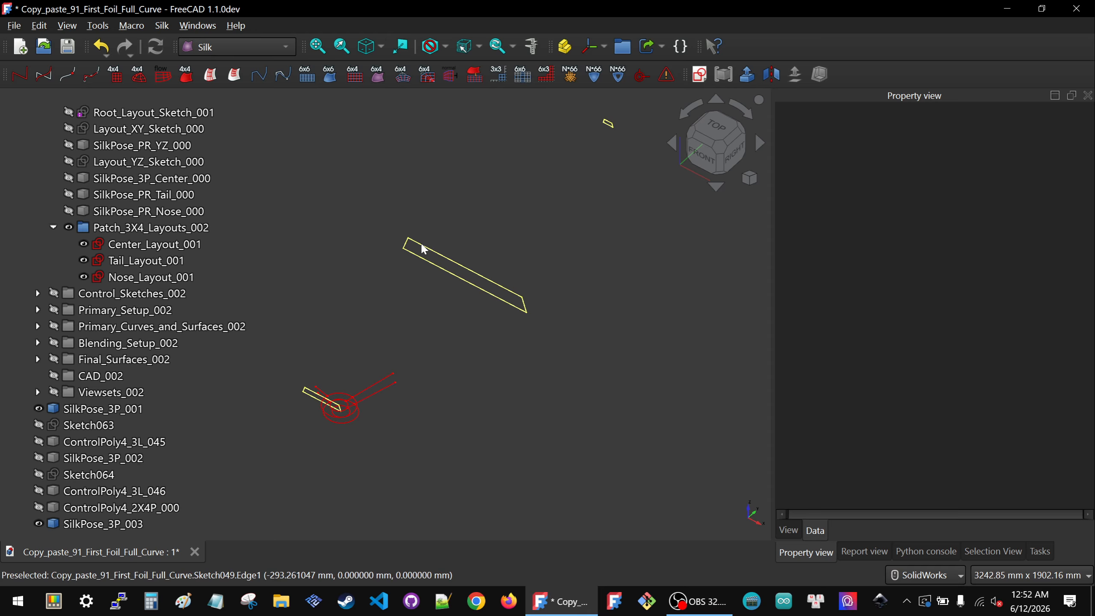
pyautogui.scroll(3, 520, 282)
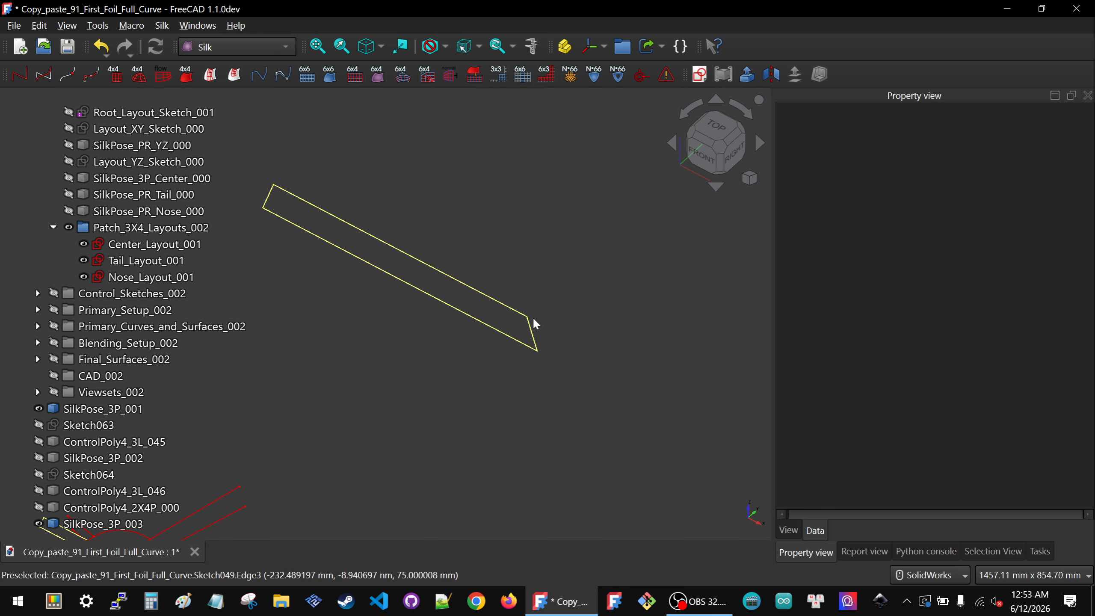
pyautogui.click(539, 352)
pyautogui.scroll(-4, 417, 403)
pyautogui.scroll(2, 540, 247)
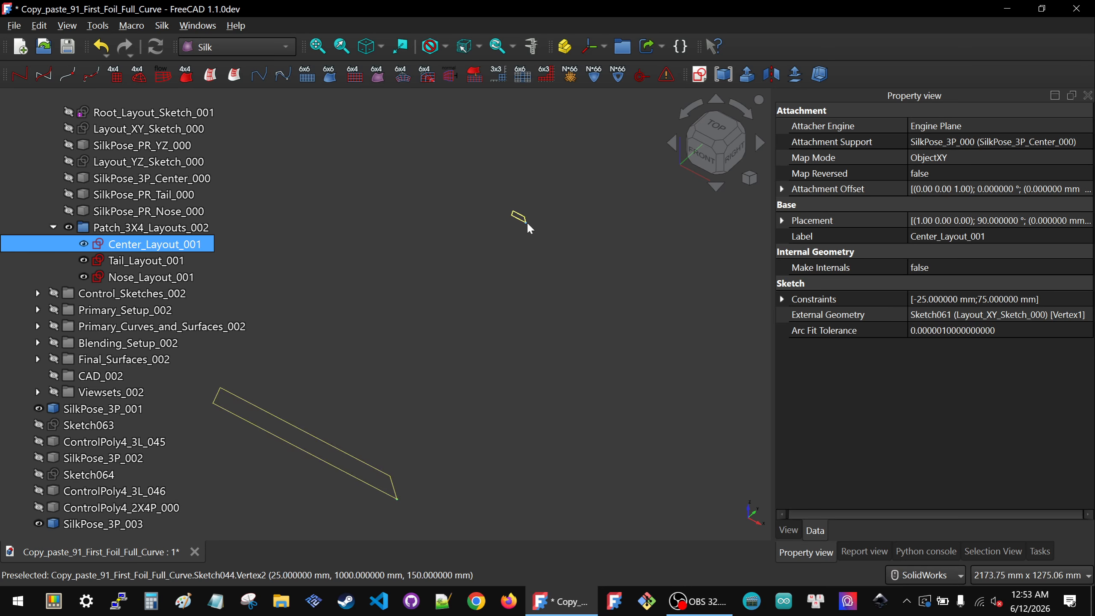
pyautogui.keyDown('ctrl'); pyautogui.click(526, 222); pyautogui.keyUp('ctrl')
pyautogui.scroll(-2, 527, 221)
pyautogui.scroll(2, 308, 344)
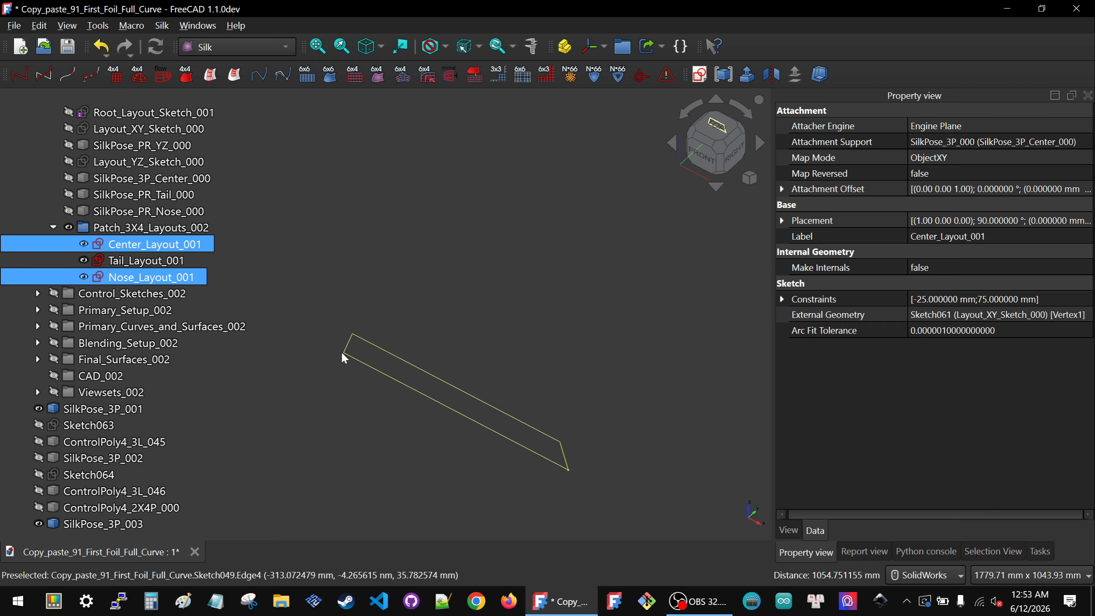
pyautogui.scroll(-3, 397, 288)
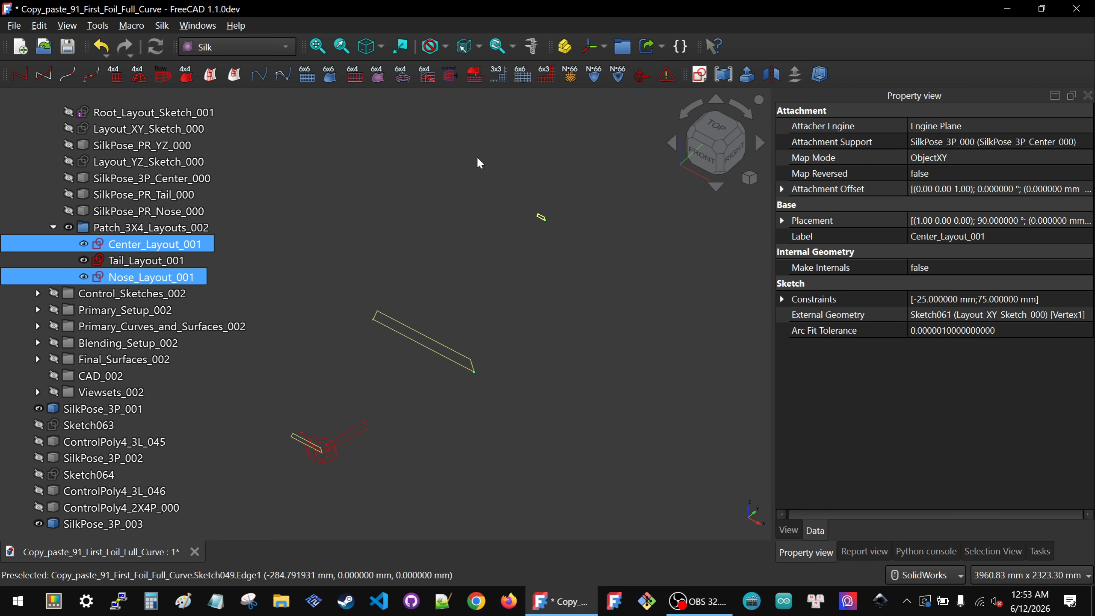
pyautogui.click(642, 78)
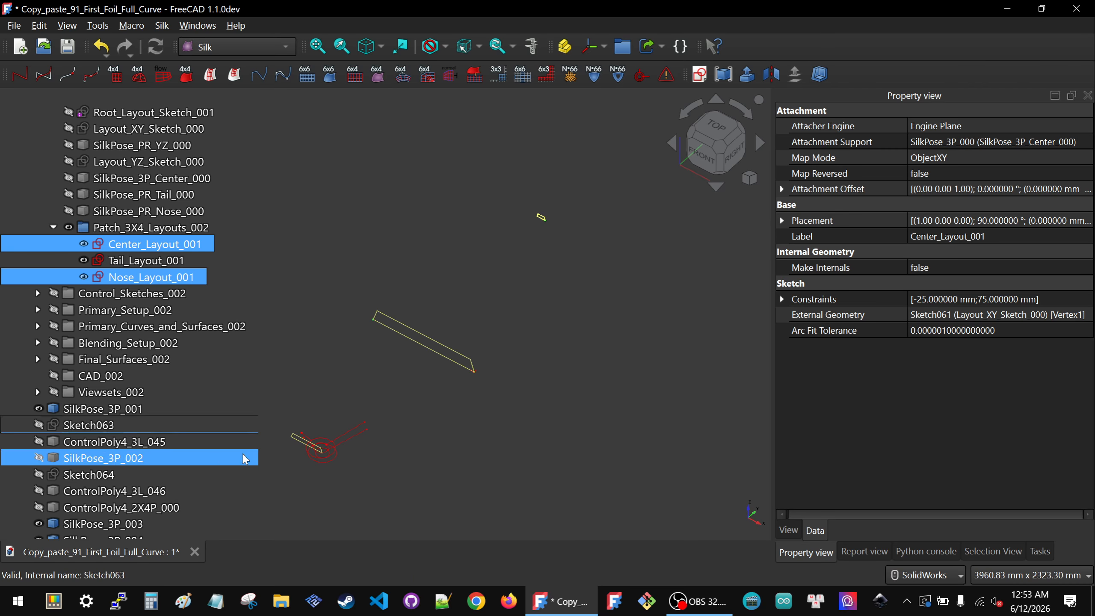
# Step: Set the SilkPose_3P_004 symbol's symbol_scale to 300, leaving swap_XY as false
pyautogui.click(475, 370)
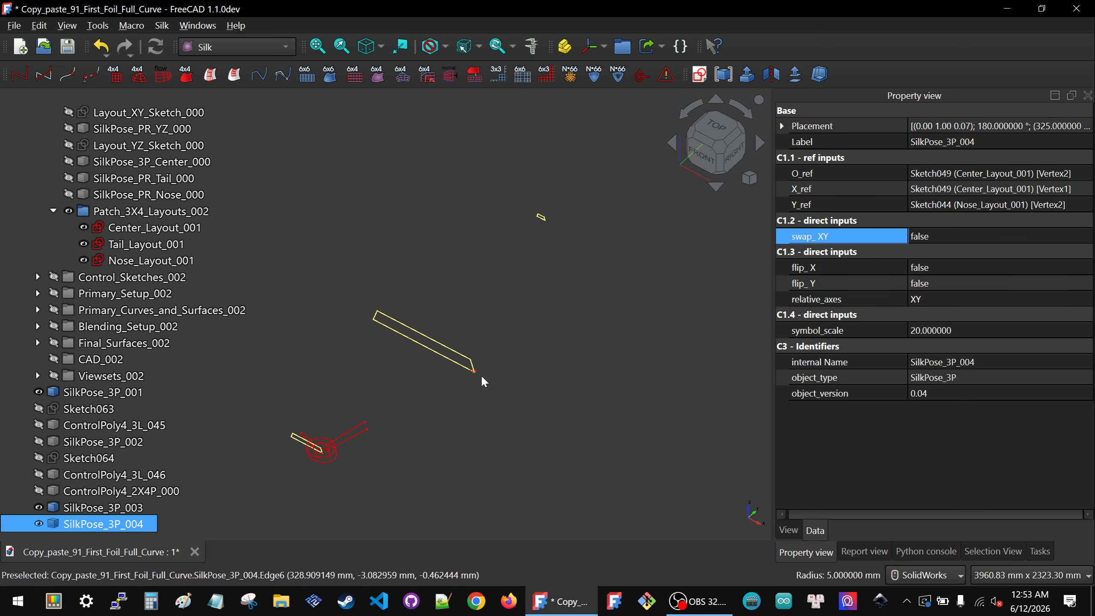
pyautogui.click(967, 240)
pyautogui.click(966, 239)
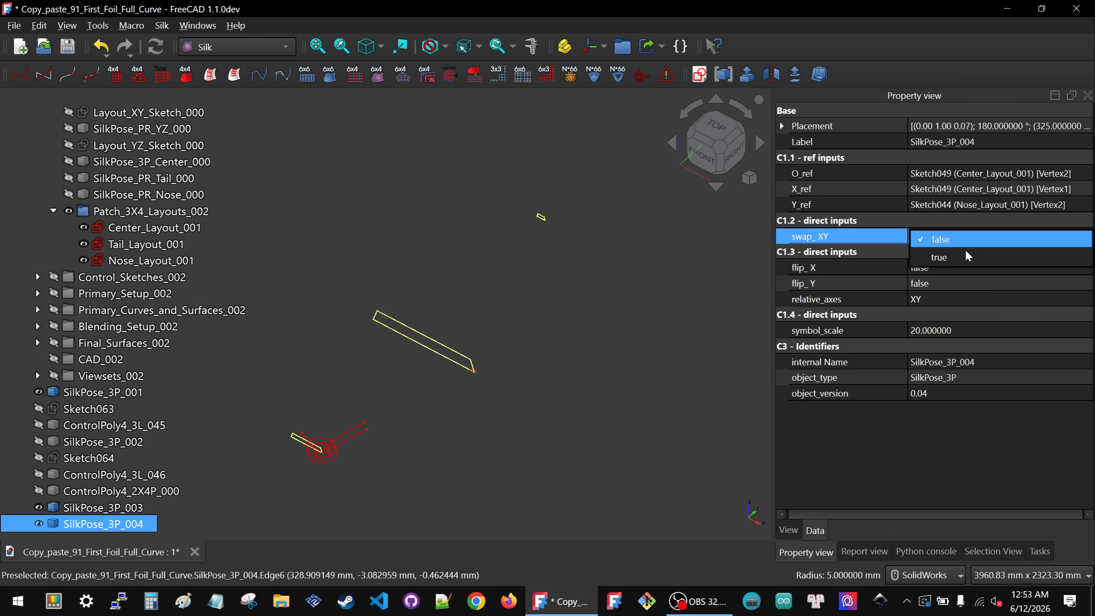
pyautogui.click(986, 429)
pyautogui.click(990, 331)
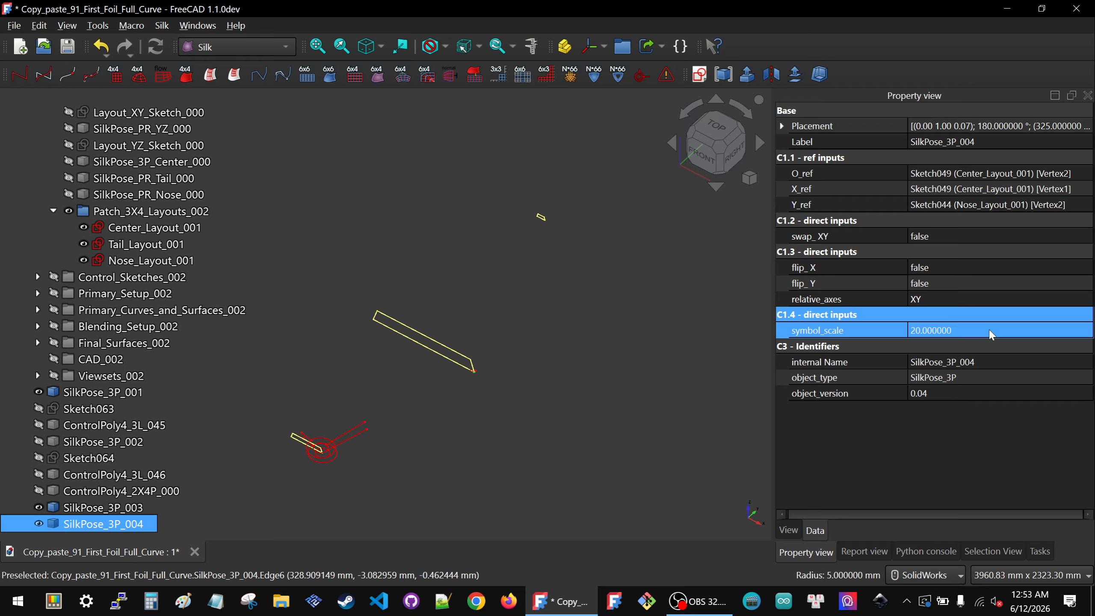
pyautogui.write('300')
pyautogui.press('Return')
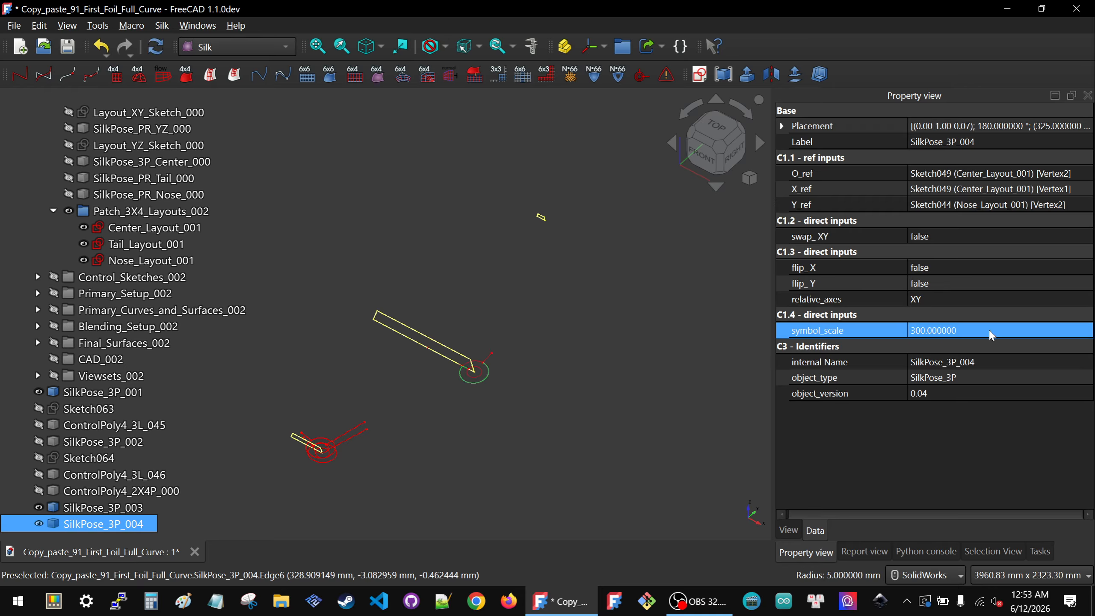
# Step: Set swap_XY to true on the SilkPose_3P_004 symbol
pyautogui.click(508, 332)
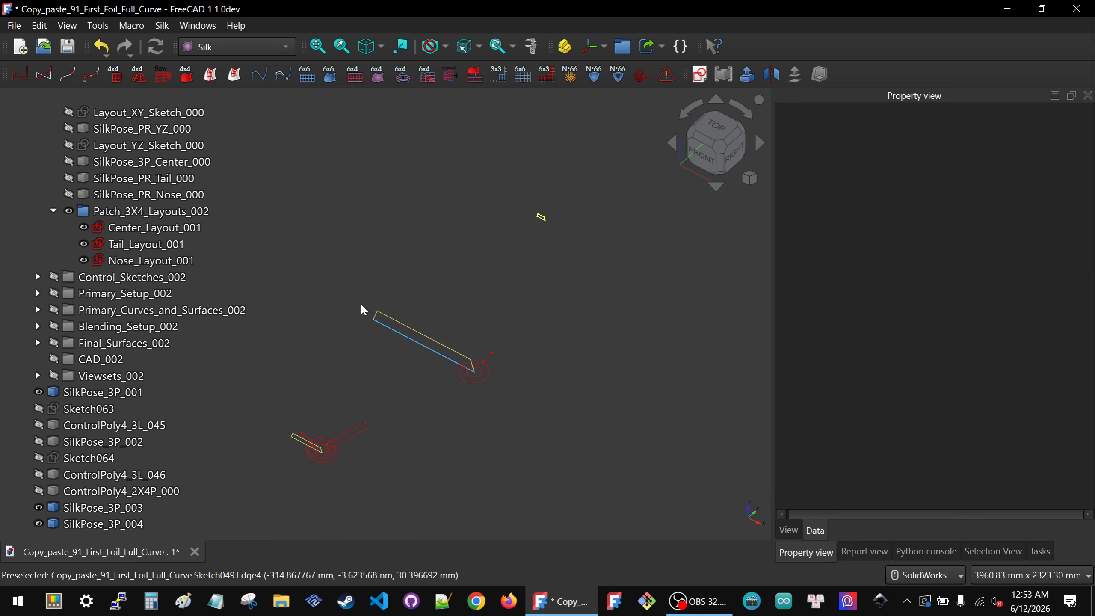
pyautogui.click(487, 382)
pyautogui.click(989, 240)
pyautogui.click(986, 240)
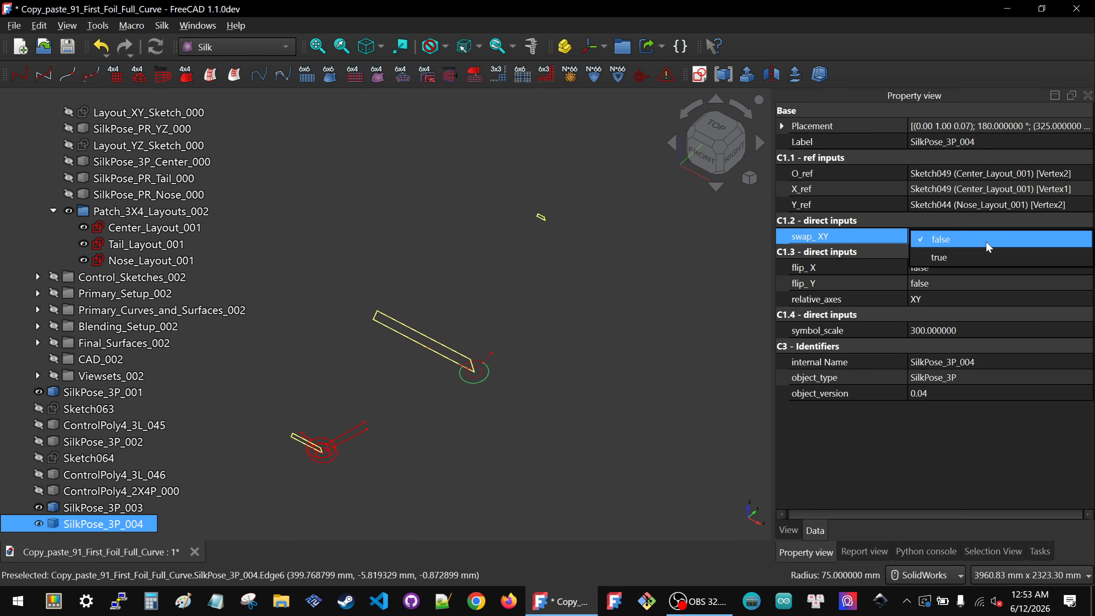
pyautogui.click(948, 257)
# Step: Pick two Center_Layout_001 vertices and a Nose_Layout_001 vertex to create a further SilkPose_3P placement symbol
pyautogui.click(560, 355)
pyautogui.scroll(3, 463, 352)
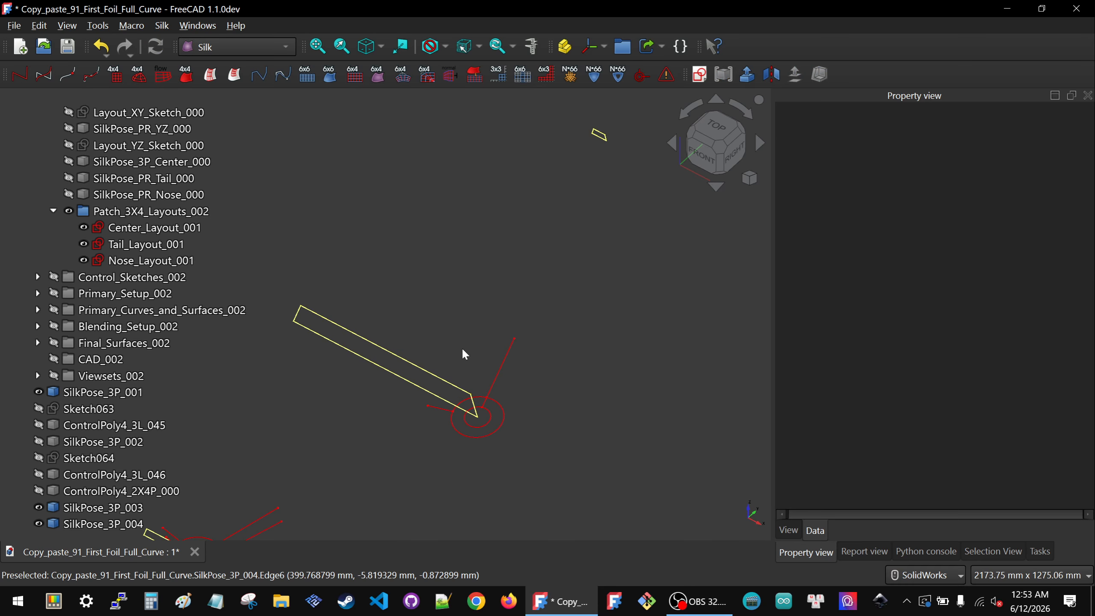
pyautogui.click(472, 394)
pyautogui.scroll(-3, 463, 428)
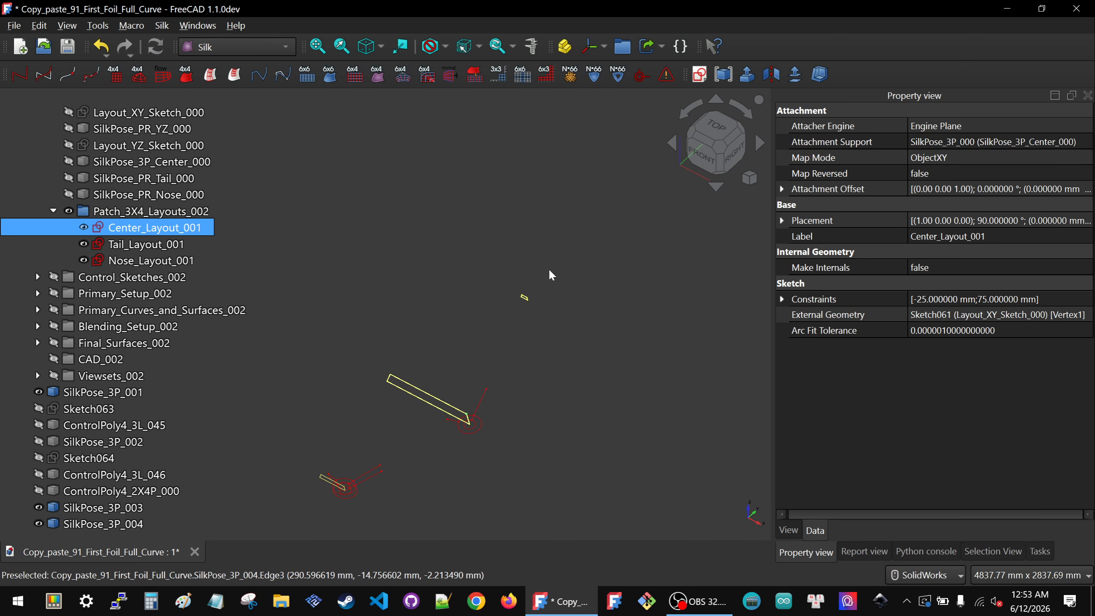
pyautogui.scroll(3, 478, 358)
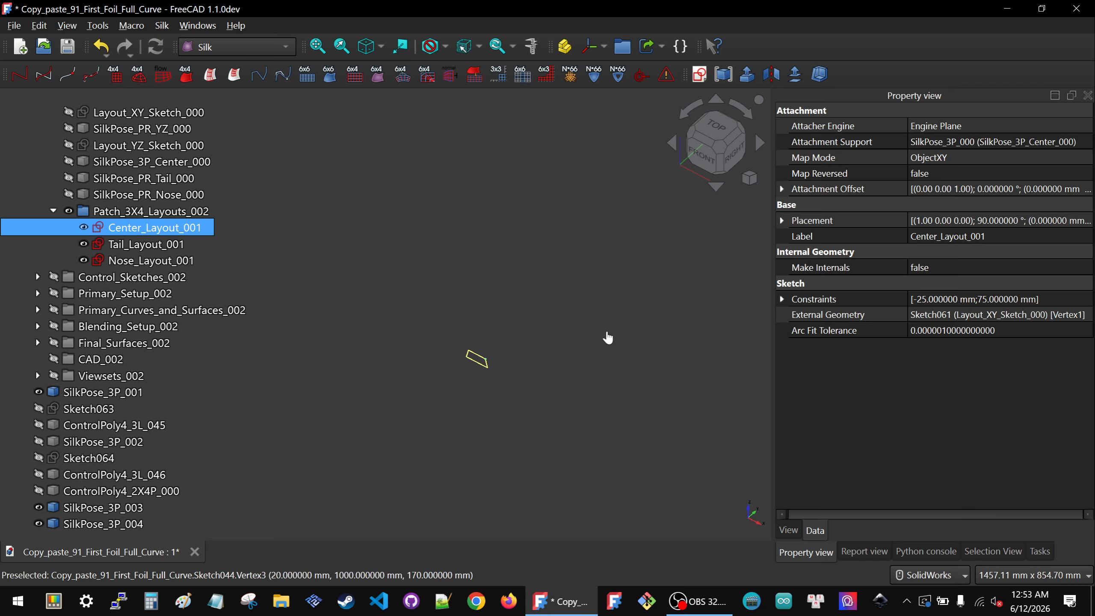
pyautogui.keyDown('ctrl'); pyautogui.click(486, 359); pyautogui.keyUp('ctrl')
pyautogui.scroll(-5, 617, 301)
pyautogui.scroll(3, 375, 436)
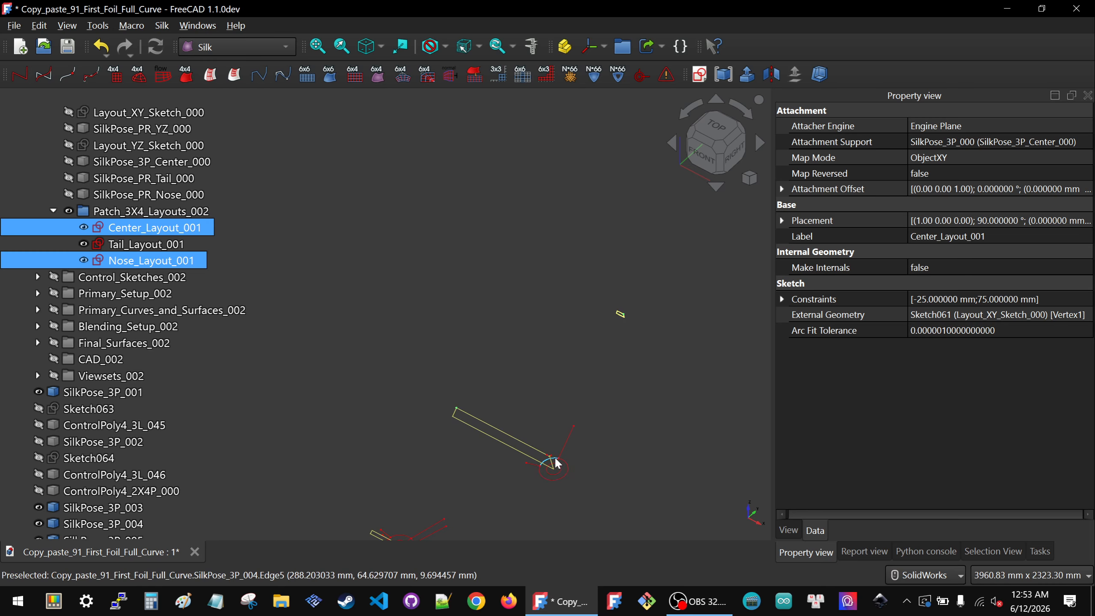
pyautogui.scroll(4, 555, 457)
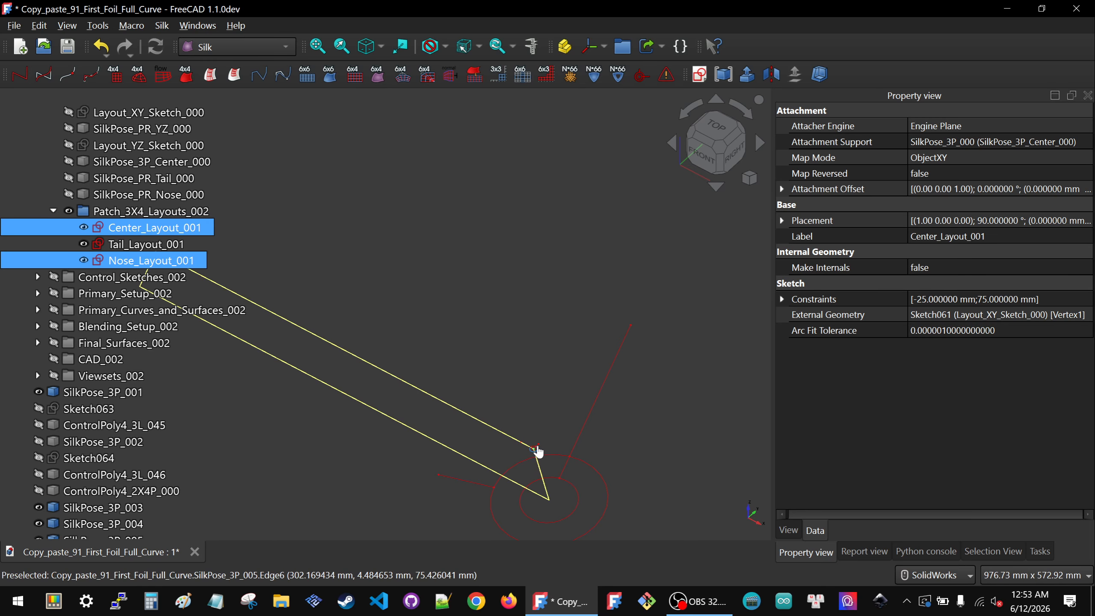
pyautogui.click(535, 449)
# Step: Set the SilkPose_3P_005 symbol's symbol_scale to 300 and its swap_XY to true
pyautogui.click(934, 331)
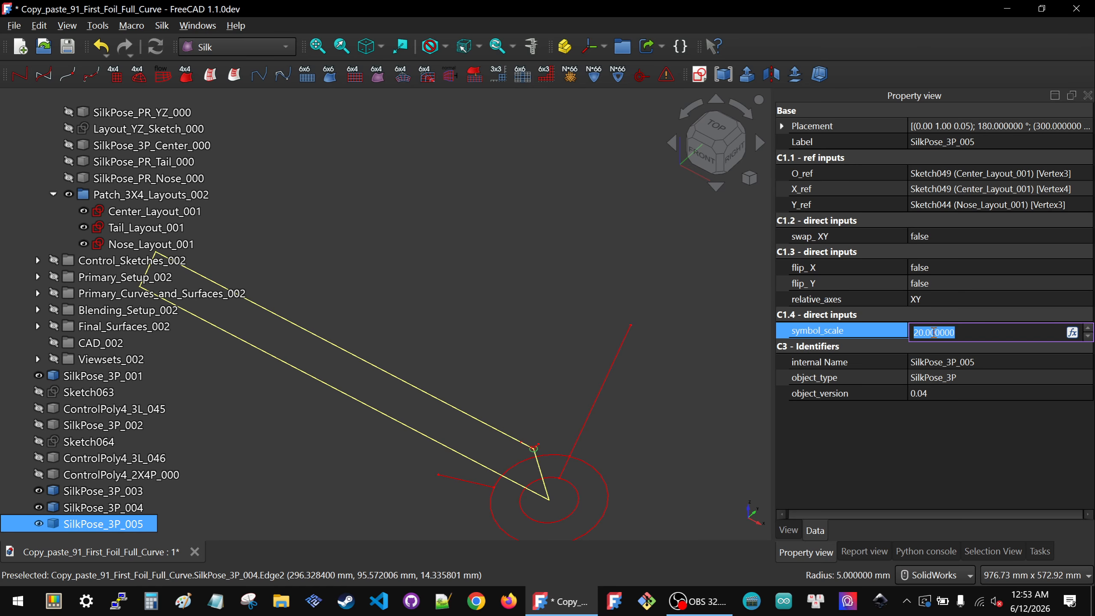
pyautogui.write('300')
pyautogui.press('Return')
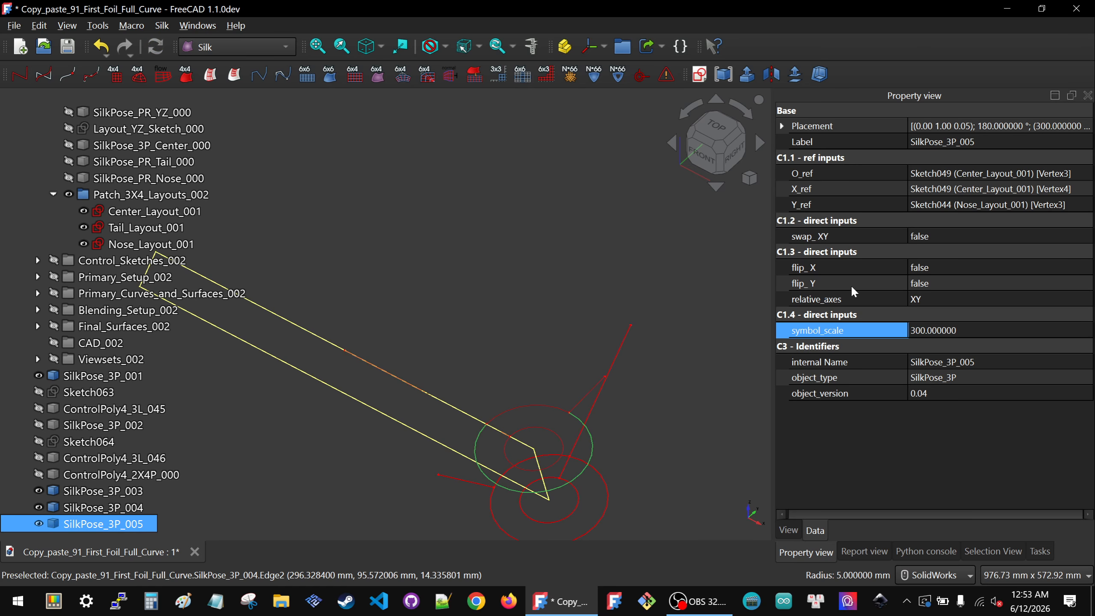
pyautogui.click(984, 237)
pyautogui.click(984, 238)
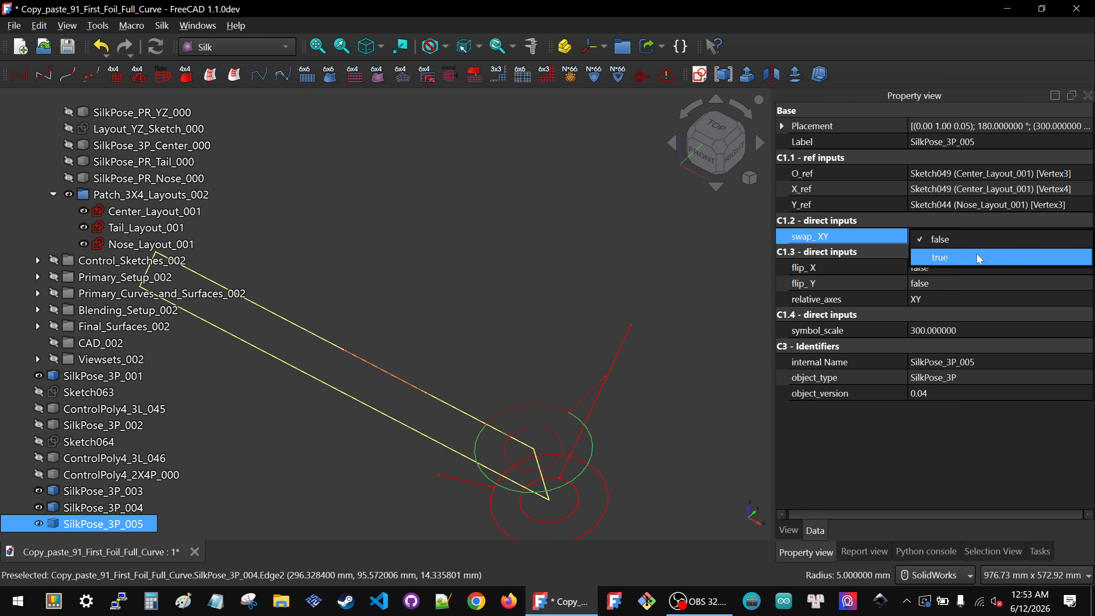
pyautogui.click(983, 254)
# Step: Pick two Tail_Layout_001 vertices and a Center_Layout_001 vertex, and create another SilkPose_3P placement symbol
pyautogui.click(481, 288)
pyautogui.scroll(-5, 482, 291)
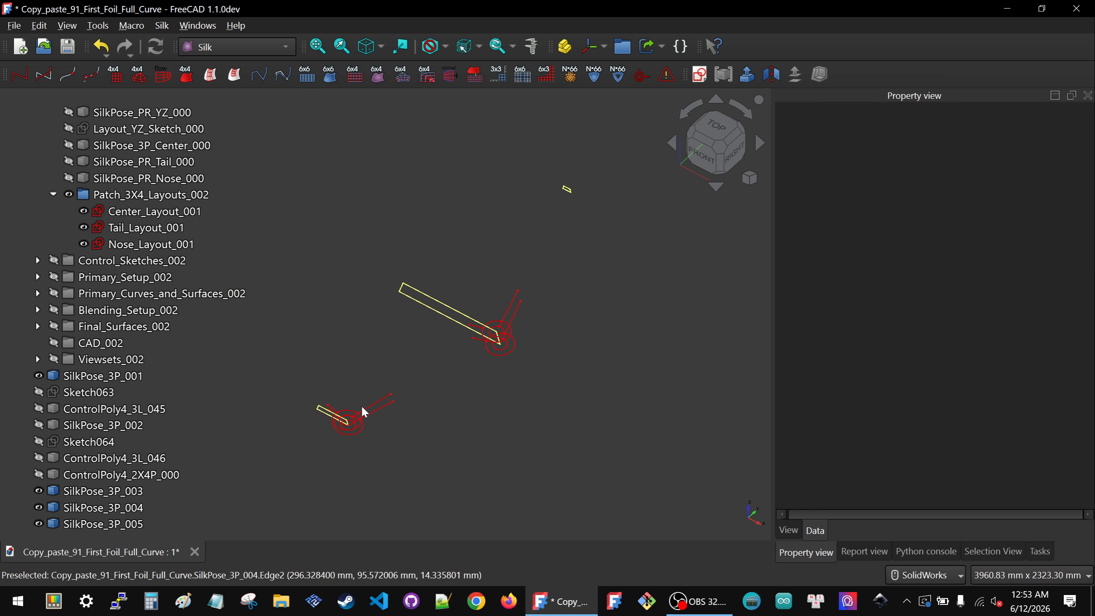
pyautogui.moveTo(363, 408); pyautogui.dragTo(323, 405, button='middle')
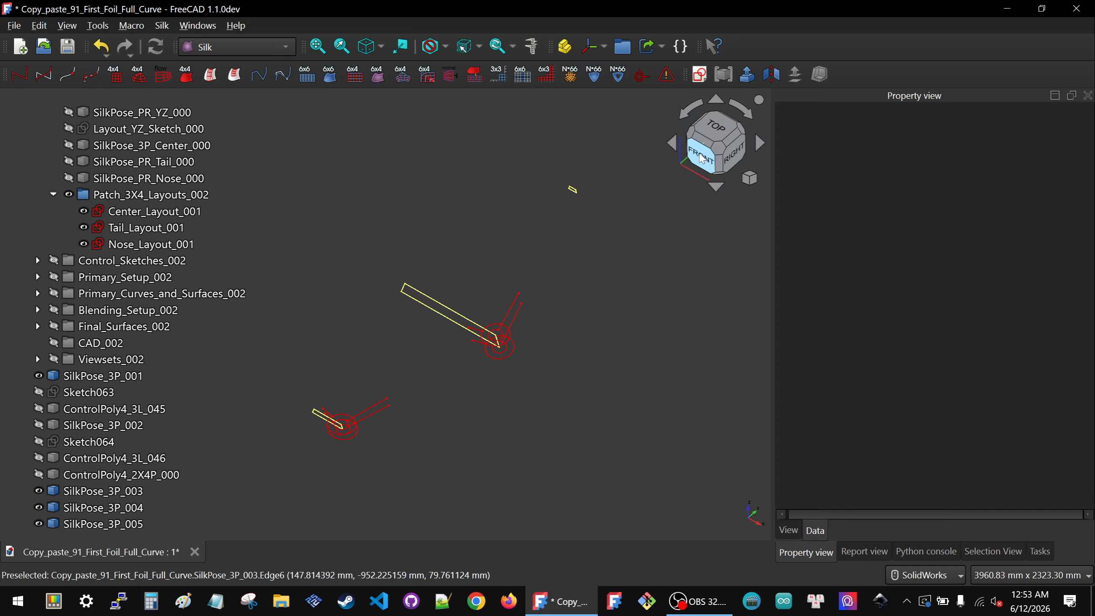
pyautogui.click(715, 127)
pyautogui.scroll(-3, 470, 458)
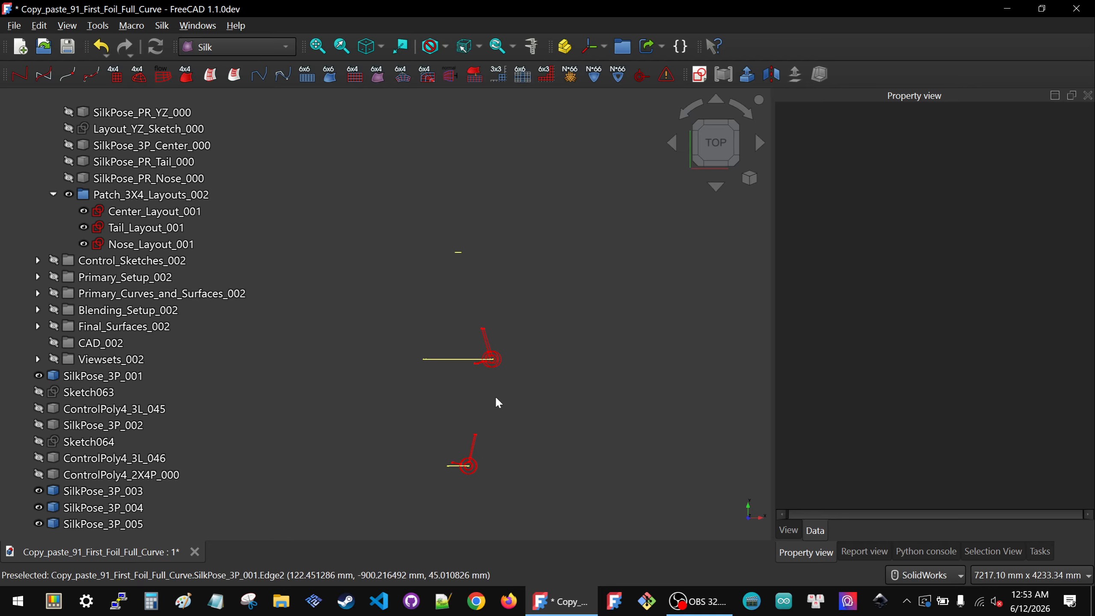
pyautogui.moveTo(490, 474); pyautogui.dragTo(360, 432, button='middle')
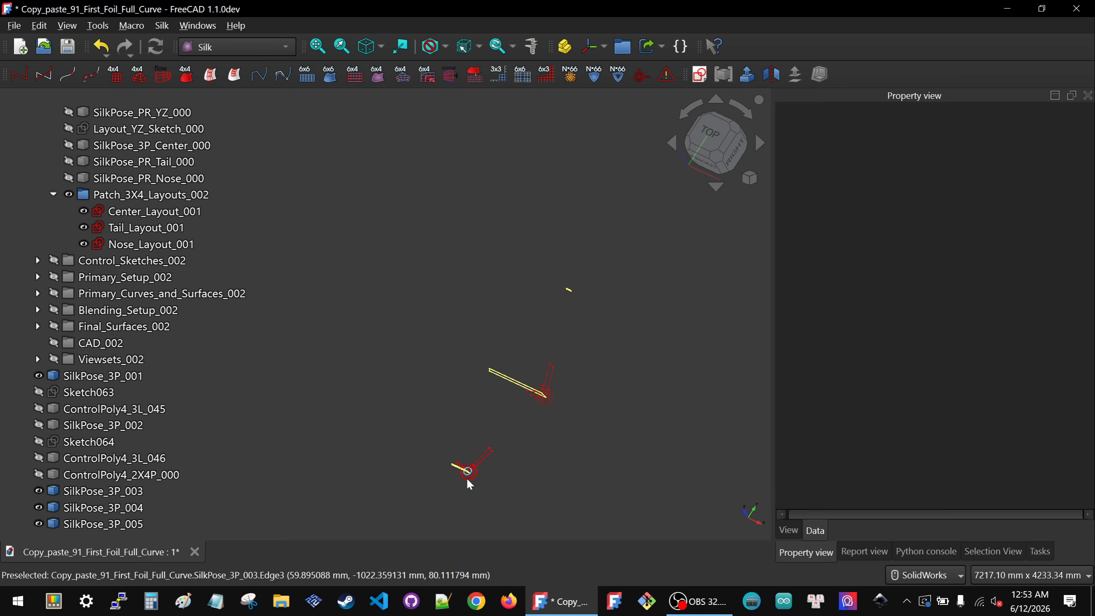
pyautogui.scroll(9, 467, 478)
pyautogui.scroll(-5, 424, 362)
pyautogui.moveTo(464, 259); pyautogui.dragTo(538, 201, button='middle')
pyautogui.scroll(3, 483, 345)
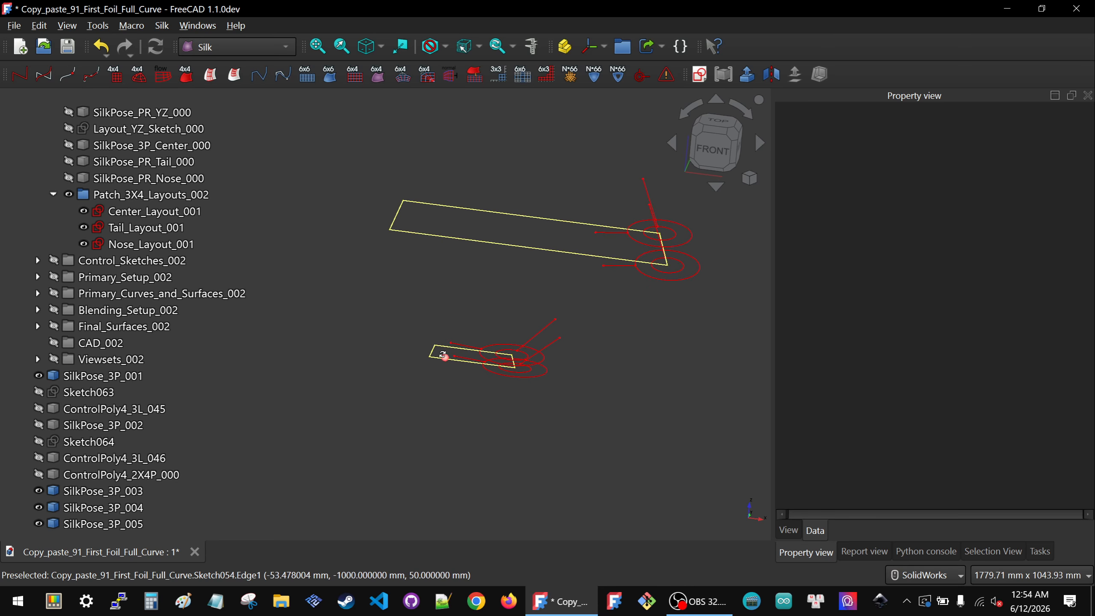
pyautogui.moveTo(479, 369); pyautogui.dragTo(367, 364, button='middle')
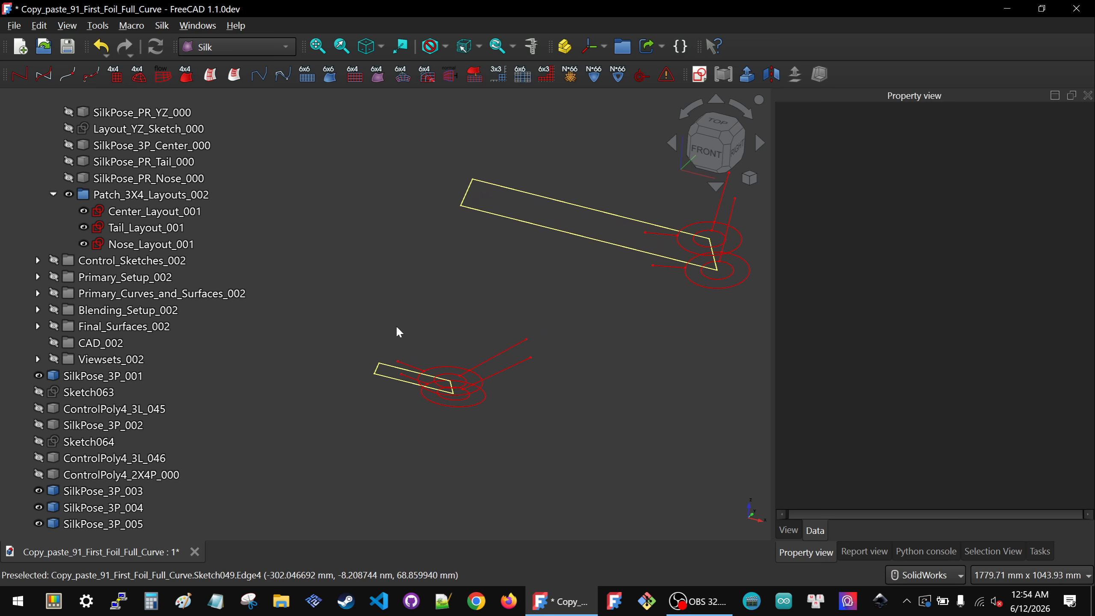
pyautogui.click(379, 368)
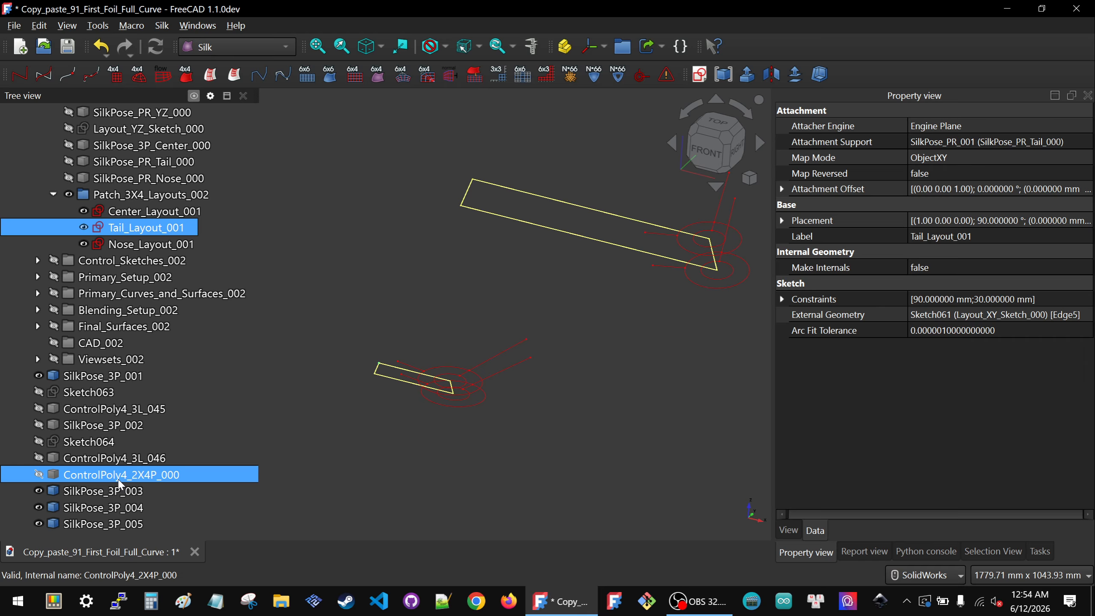
pyautogui.keyDown('ctrl'); pyautogui.click(474, 184); pyautogui.keyUp('ctrl')
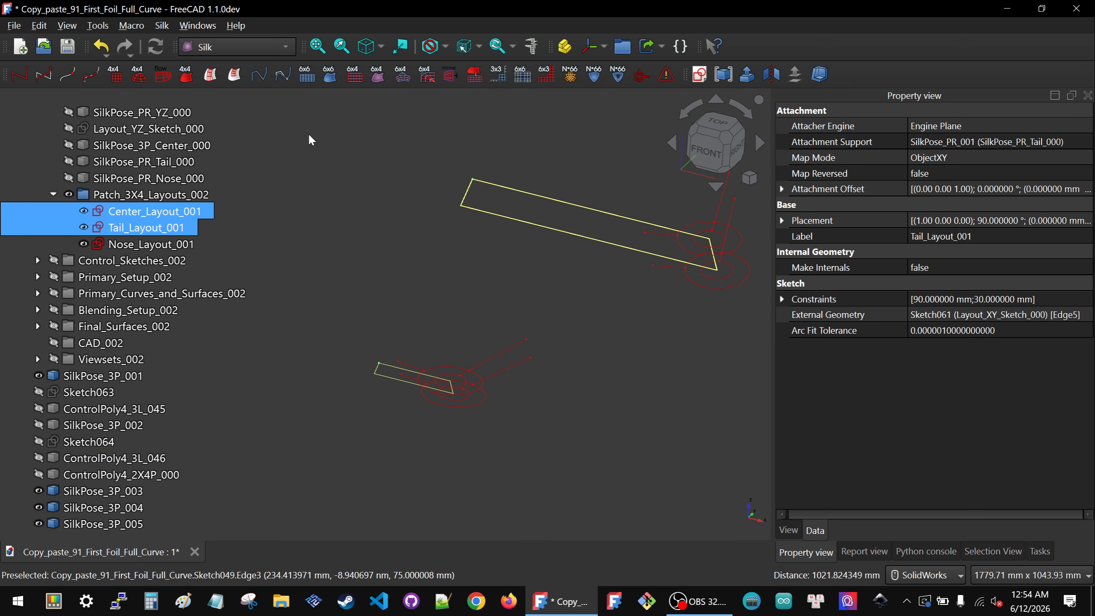
pyautogui.scroll(-1, 546, 240)
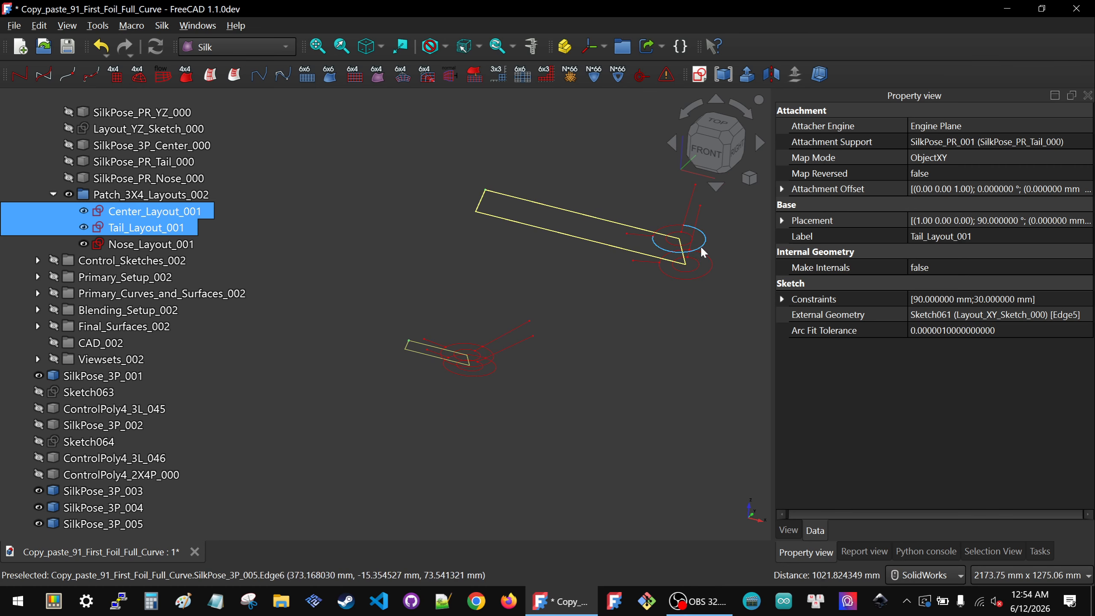
pyautogui.scroll(3, 693, 247)
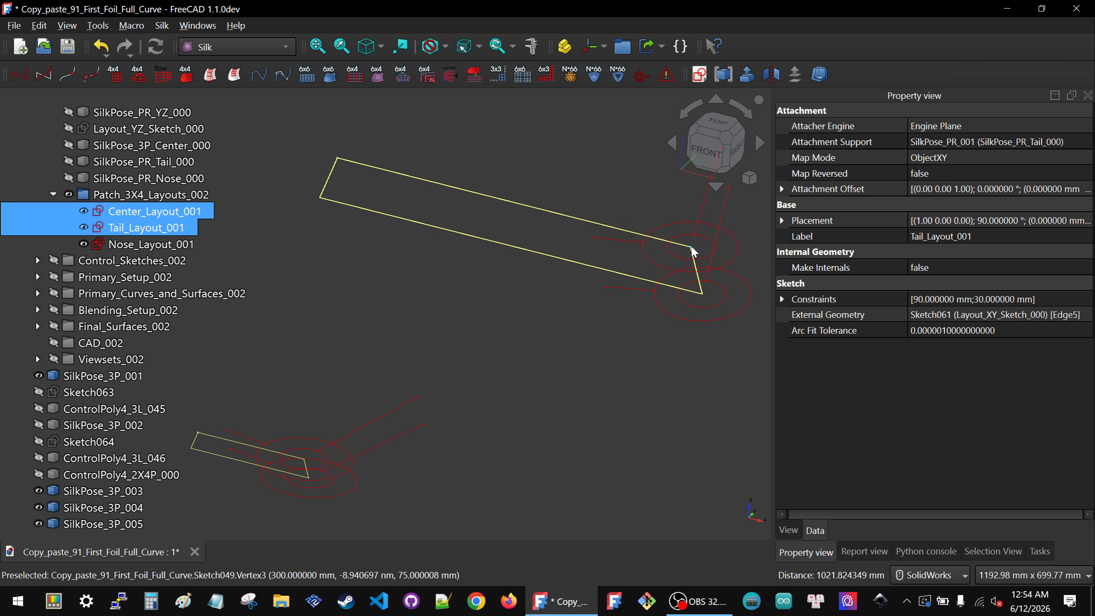
pyautogui.scroll(4, 305, 458)
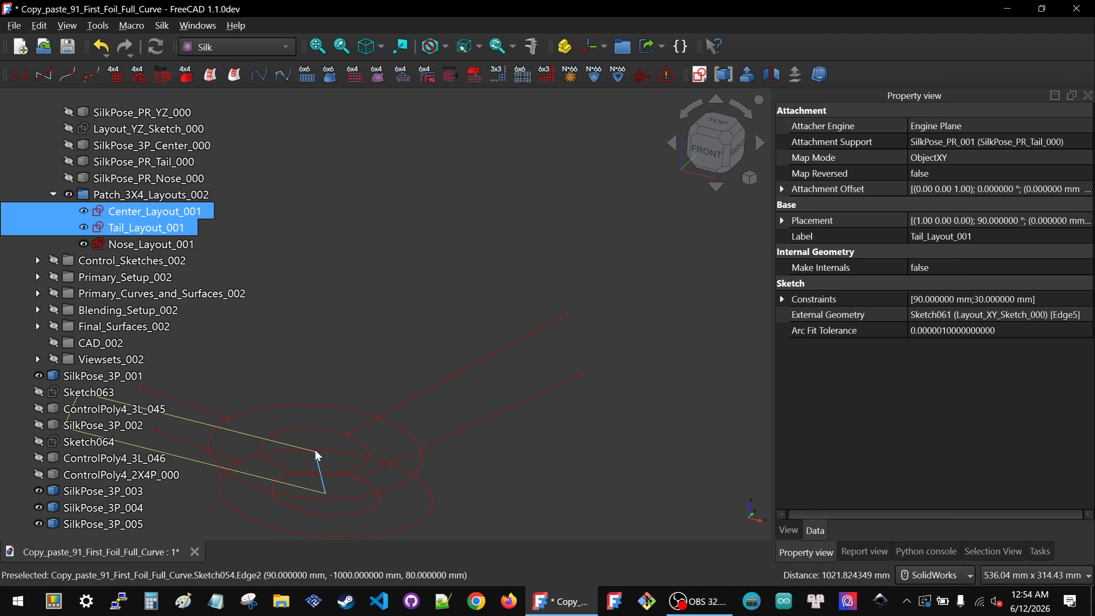
pyautogui.scroll(8, 316, 451)
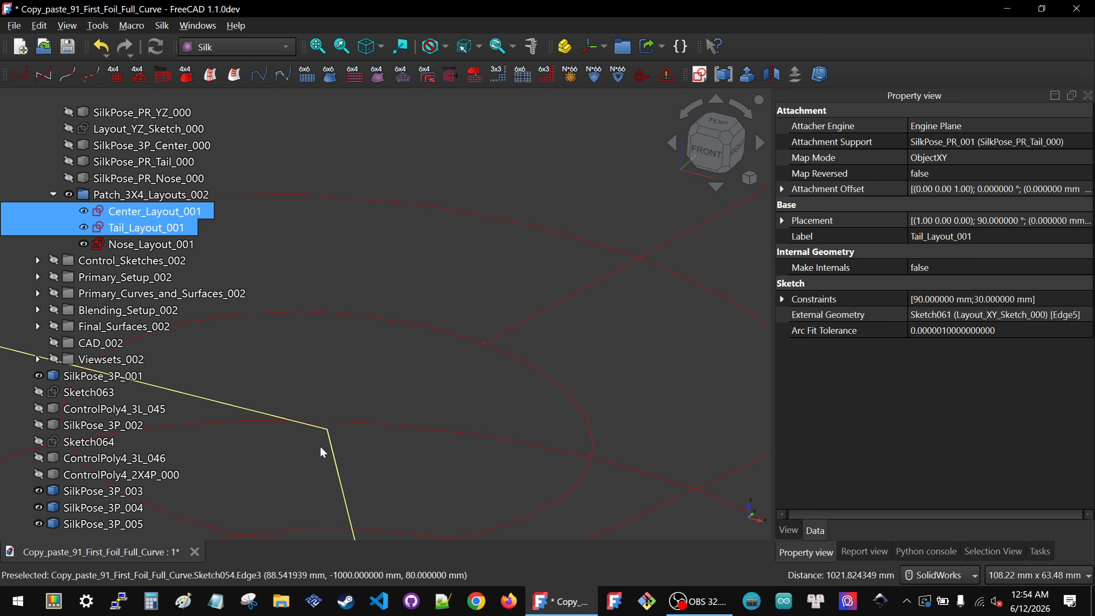
pyautogui.scroll(-5, 410, 385)
pyautogui.scroll(-6, 410, 385)
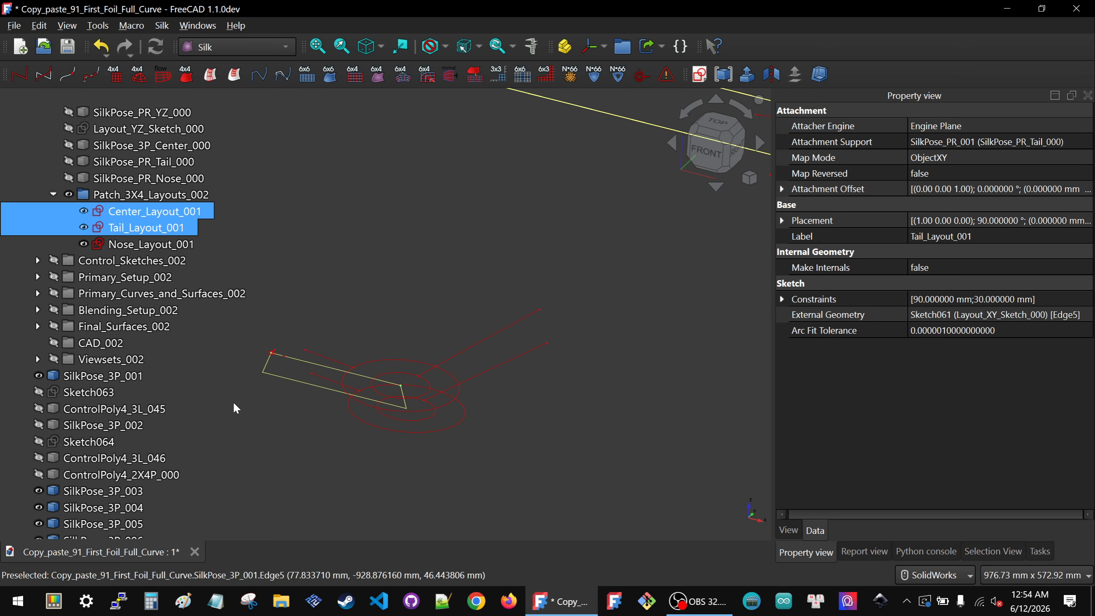
pyautogui.click(273, 350)
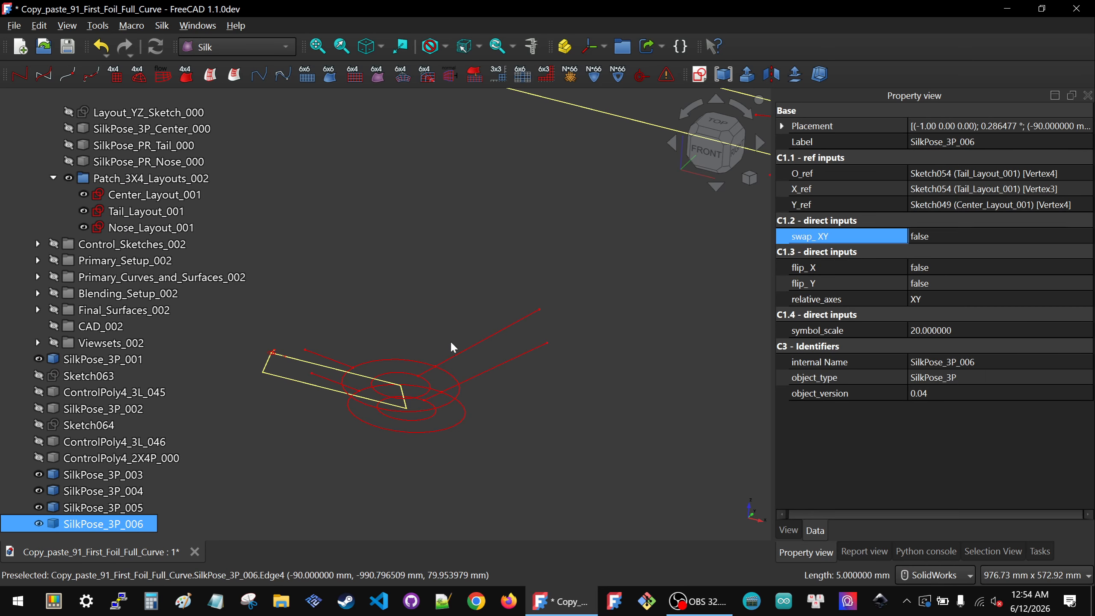
# Step: Set the SilkPose_3P_006 symbol's symbol_scale to 300 and its swap_XY to true
pyautogui.scroll(7, 266, 358)
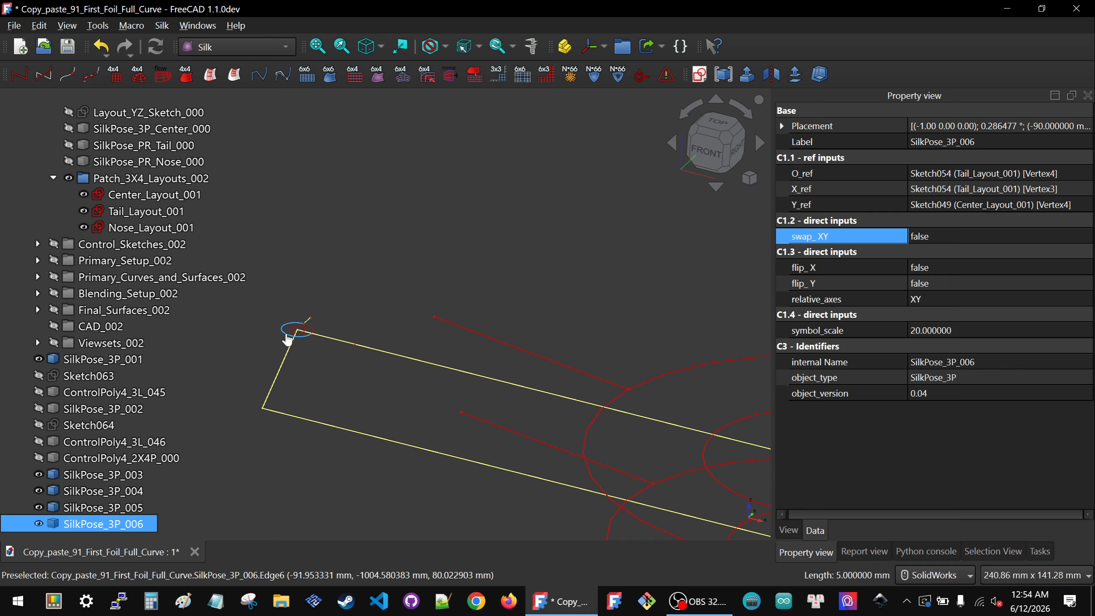
pyautogui.scroll(-4, 297, 375)
pyautogui.click(990, 331)
pyautogui.write('300')
pyautogui.press('Return')
pyautogui.scroll(-1, 445, 425)
pyautogui.scroll(-4, 444, 425)
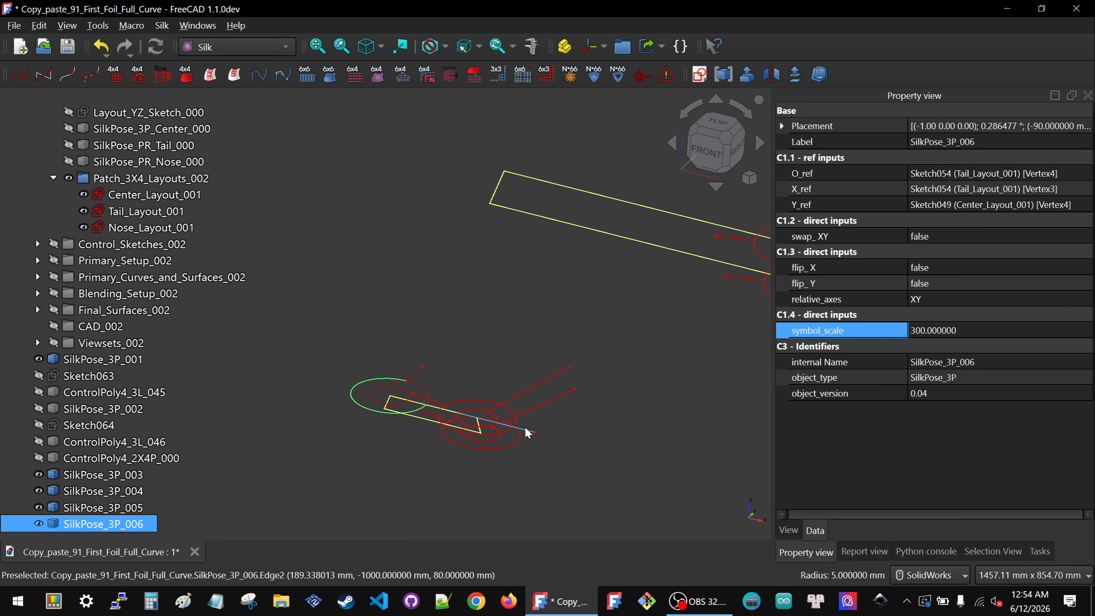
pyautogui.click(979, 236)
pyautogui.click(976, 240)
pyautogui.click(944, 257)
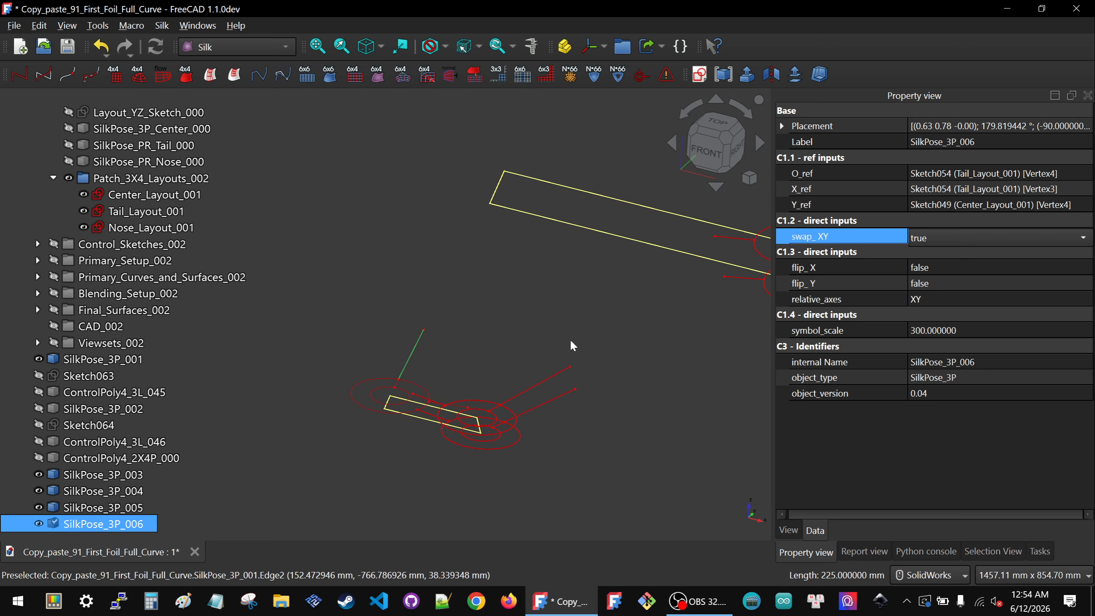
# Step: Hide the SilkPose_3P_001, SilkPose_3P_003, SilkPose_3P_004 and SilkPose_3P_005 symbols, leaving only SilkPose_3P_006 shown
pyautogui.click(551, 314)
pyautogui.scroll(2, 524, 356)
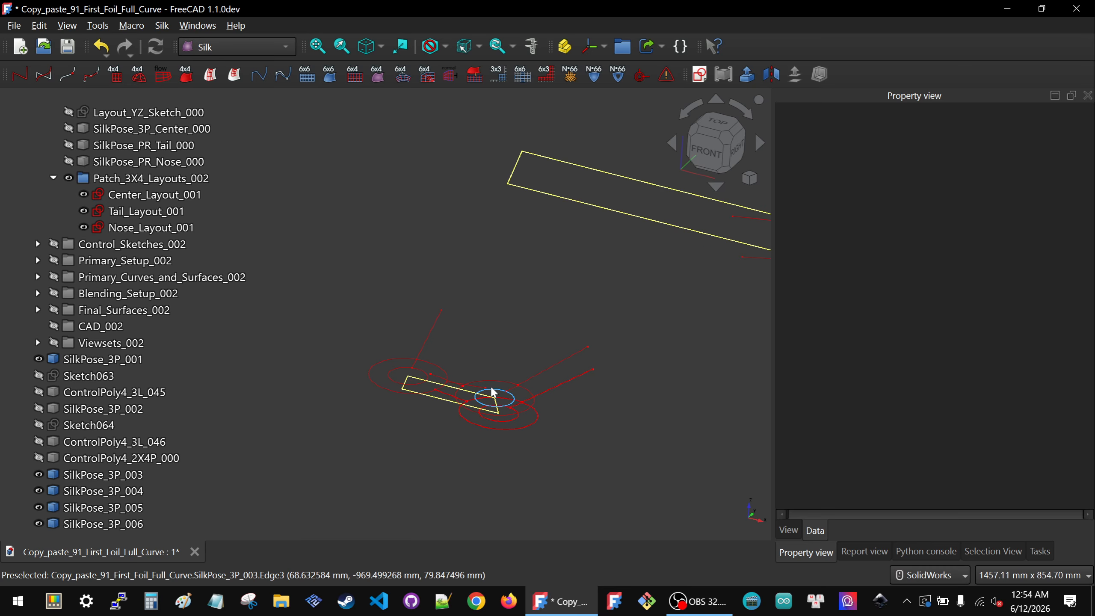
pyautogui.click(104, 442)
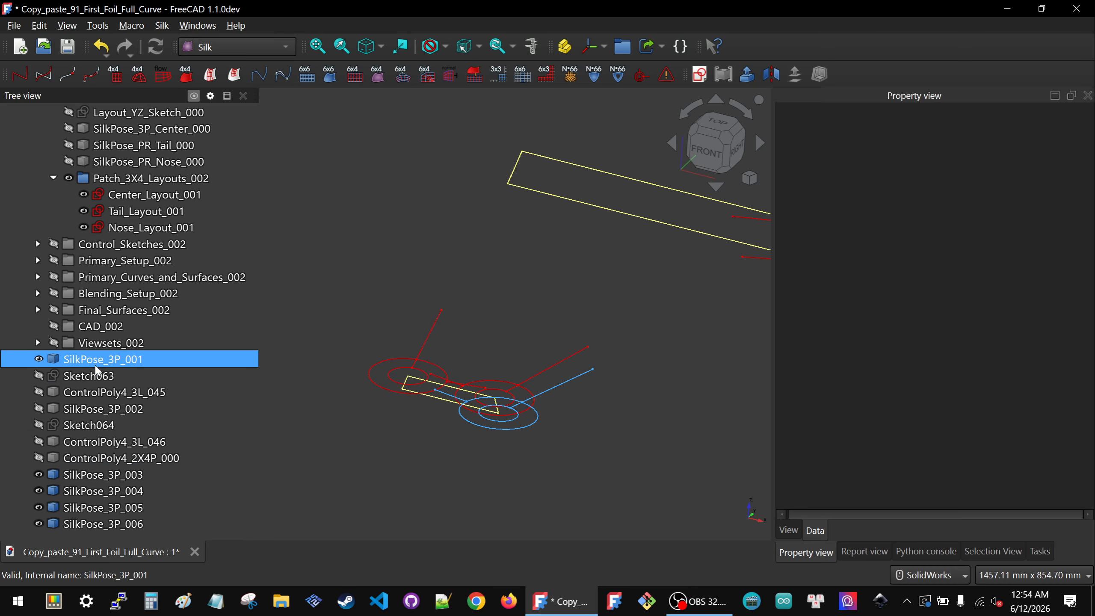
pyautogui.click(95, 363)
pyautogui.press('space')
pyautogui.click(89, 481)
pyautogui.press('space')
pyautogui.click(89, 492)
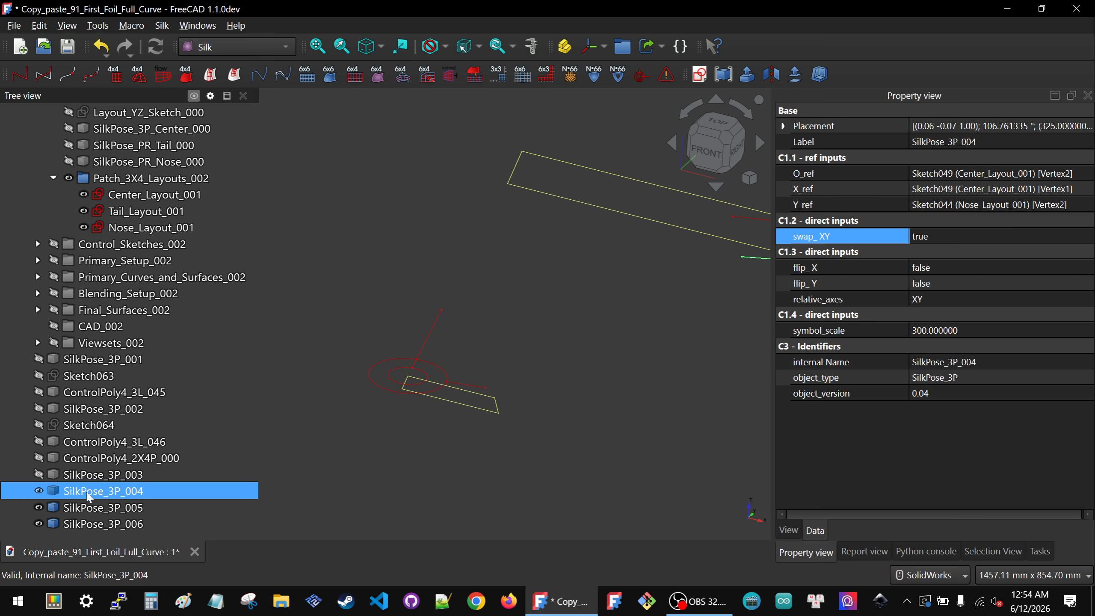
pyautogui.press('space')
pyautogui.click(89, 507)
pyautogui.press('space')
# Step: Examine the SilkPose_3P_006 symbol's orientation relative to the tail and center layout sketches
pyautogui.click(475, 468)
pyautogui.moveTo(474, 469); pyautogui.dragTo(347, 445, button='middle')
pyautogui.scroll(-3, 347, 444)
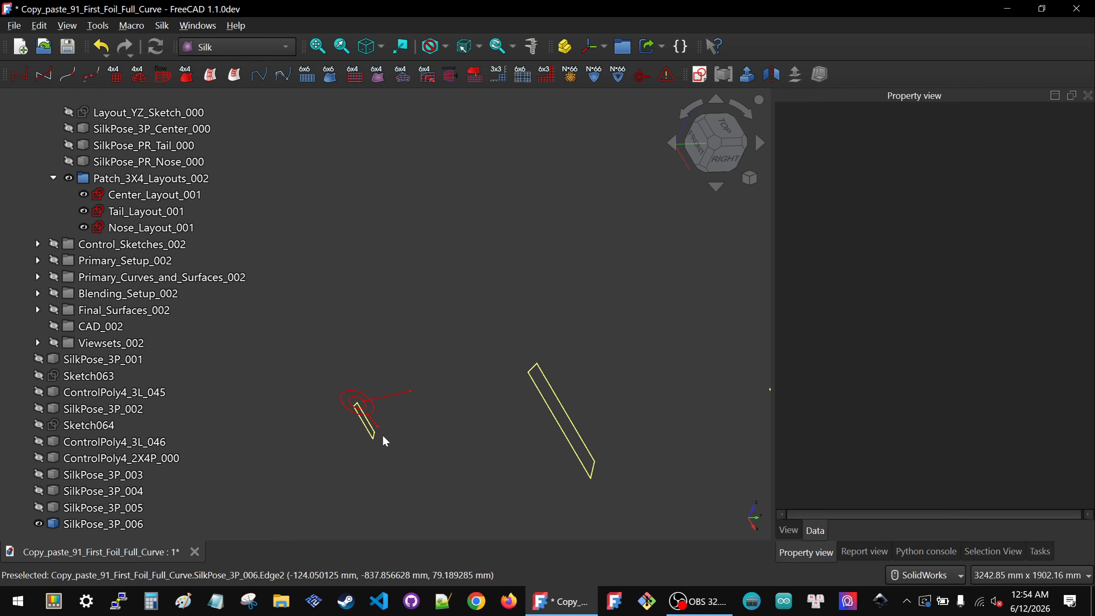
pyautogui.click(375, 405)
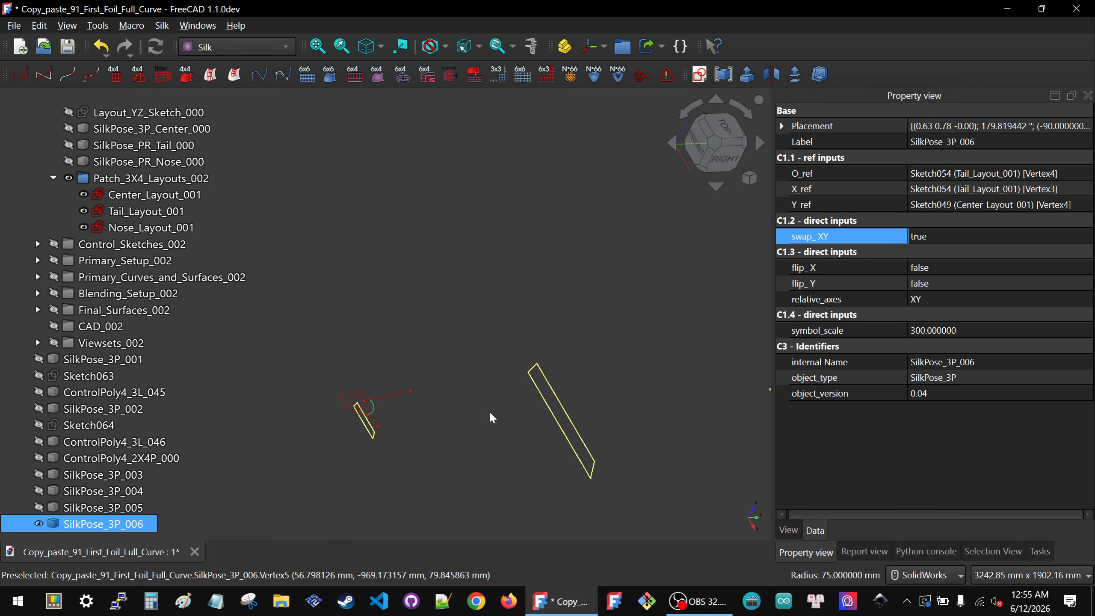
pyautogui.moveTo(499, 370); pyautogui.dragTo(462, 391, button='middle')
pyautogui.click(943, 485)
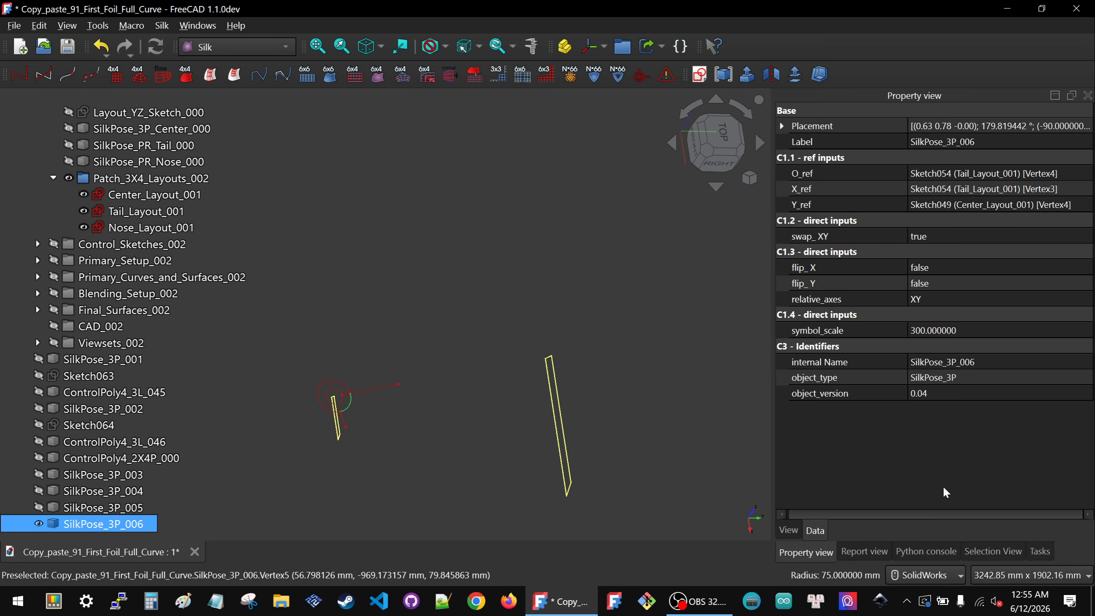
# Step: Set the SilkPose_3P_006 symbol's flip_Y to true
pyautogui.click(967, 236)
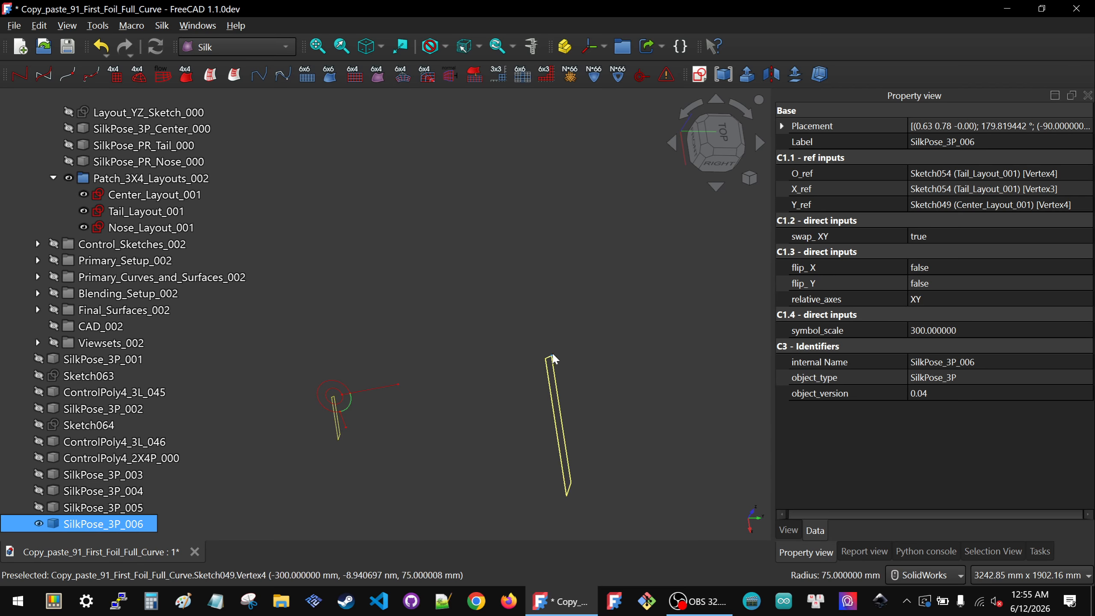
pyautogui.click(1042, 268)
pyautogui.click(972, 281)
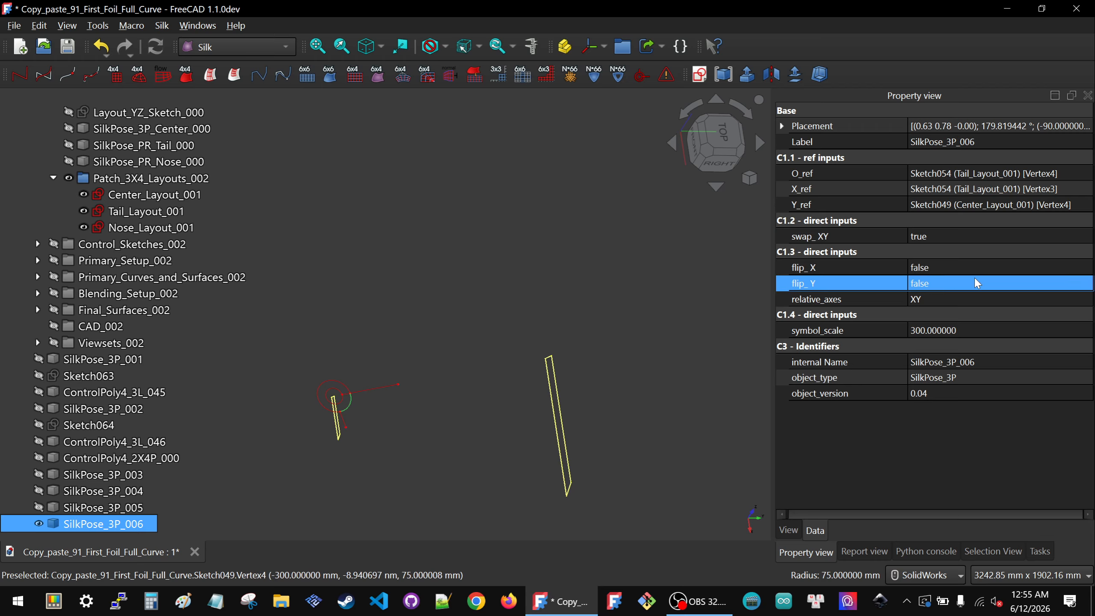
pyautogui.click(972, 281)
pyautogui.click(955, 305)
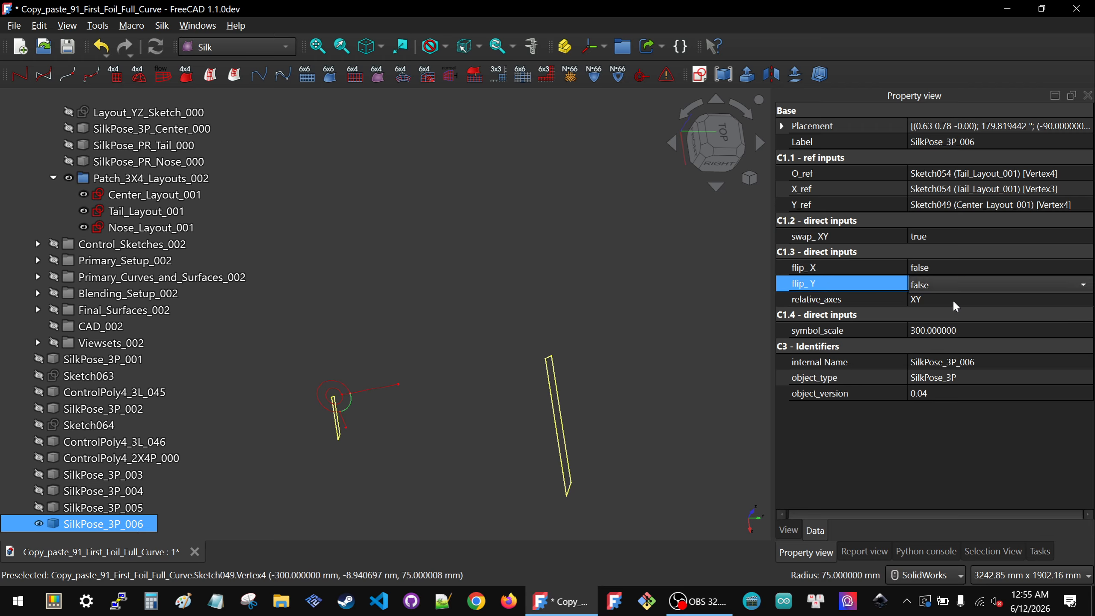
pyautogui.click(902, 439)
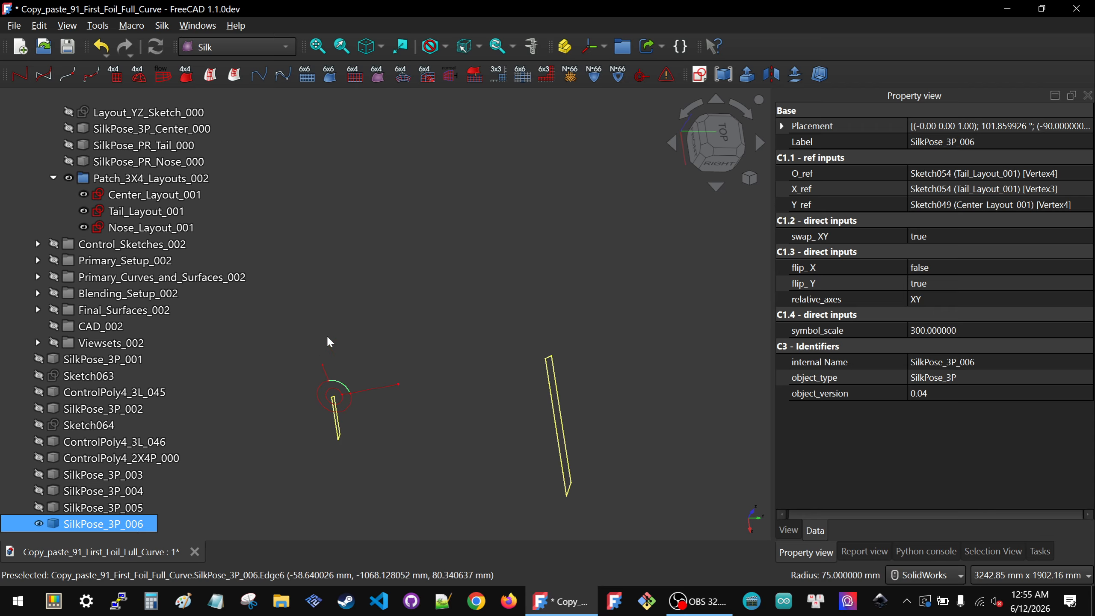
pyautogui.click(947, 241)
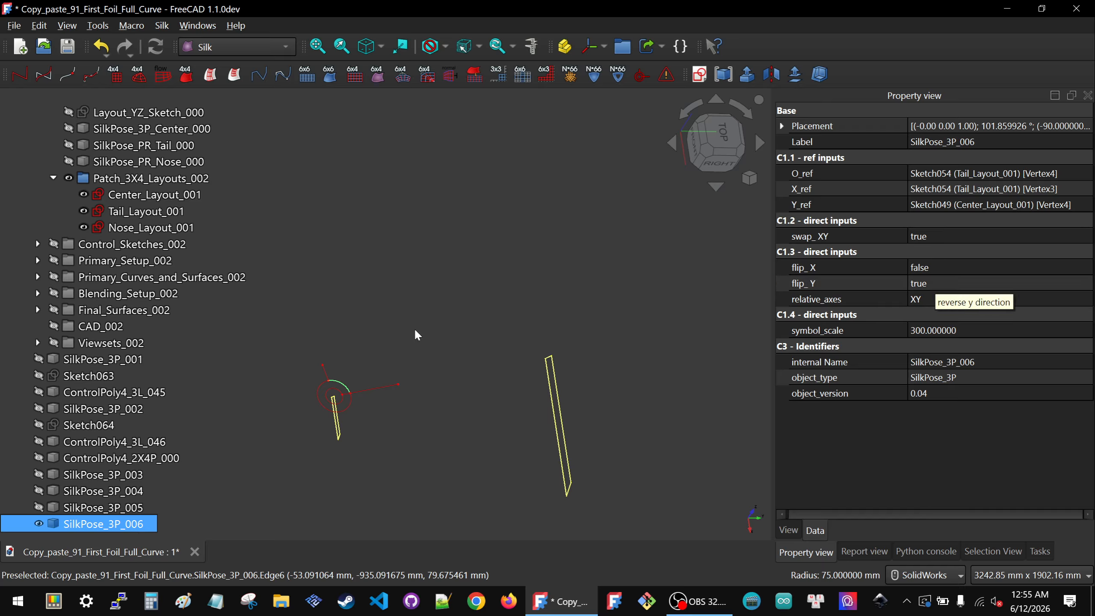
# Step: Delete the SilkPose_3P_006 symbol
pyautogui.click(629, 363)
pyautogui.scroll(2, 503, 329)
pyautogui.scroll(-5, 489, 336)
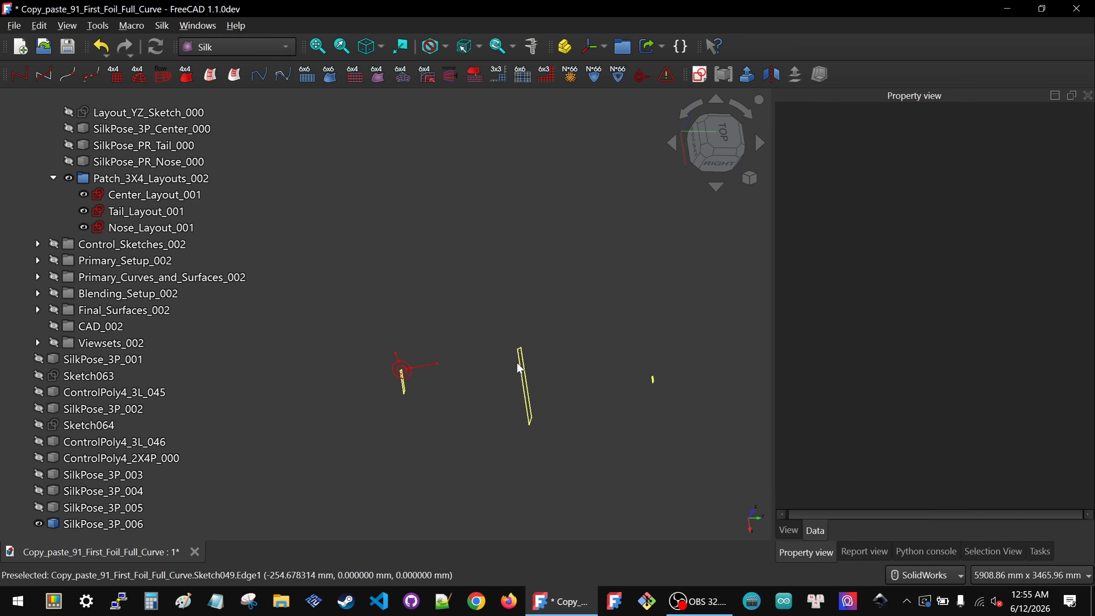
pyautogui.moveTo(519, 368)
pyautogui.mouseDown(button='middle')
pyautogui.moveTo(510, 315)
pyautogui.moveTo(525, 294)
pyautogui.mouseUp(button='middle')
pyautogui.scroll(3, 382, 394)
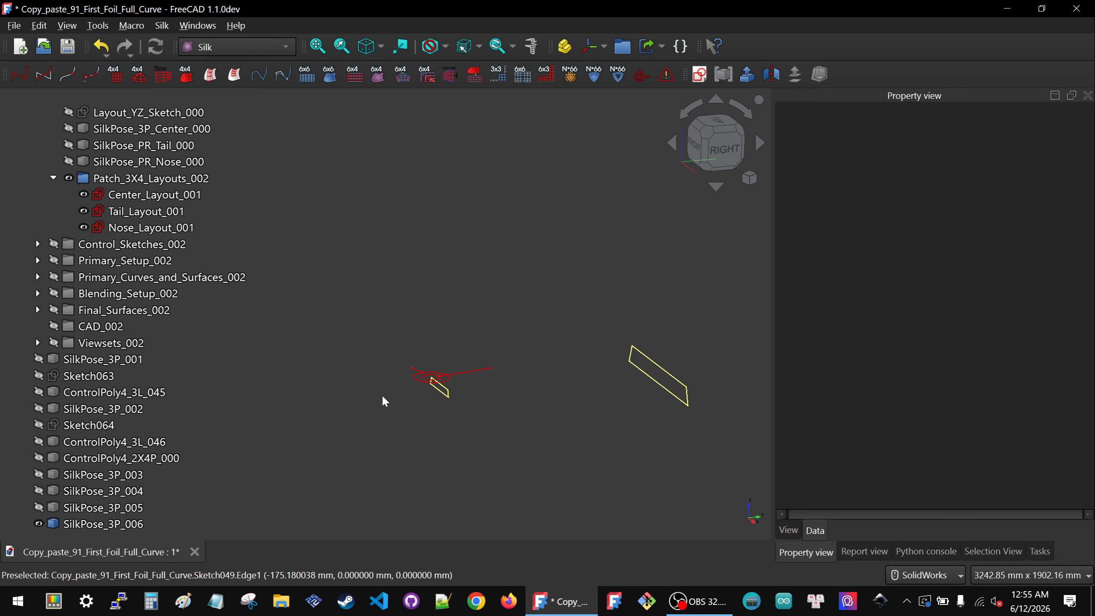
pyautogui.click(105, 524)
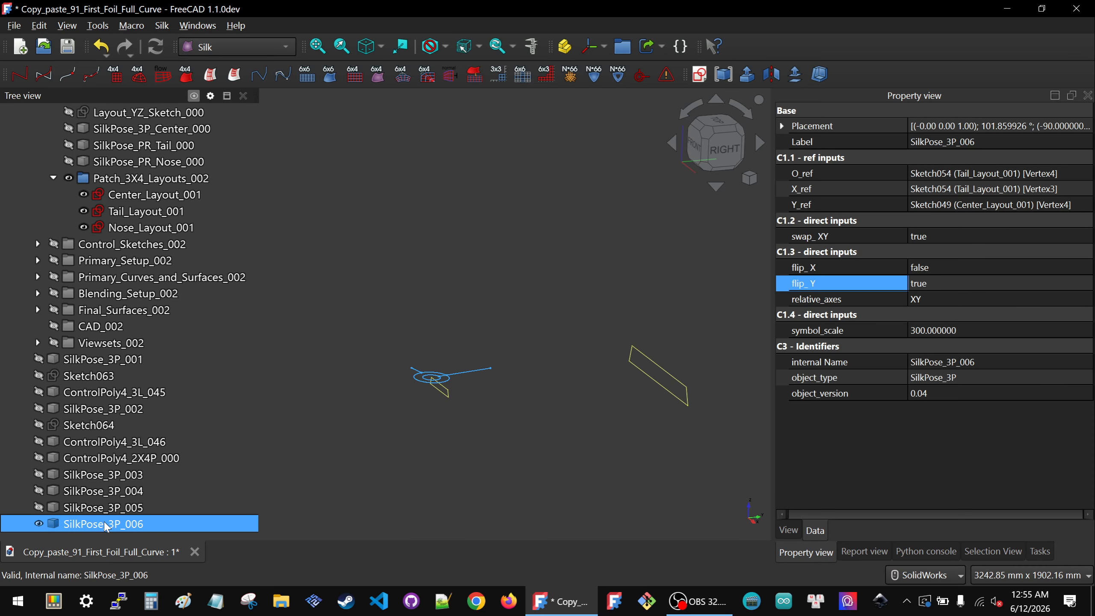
pyautogui.press('Delete')
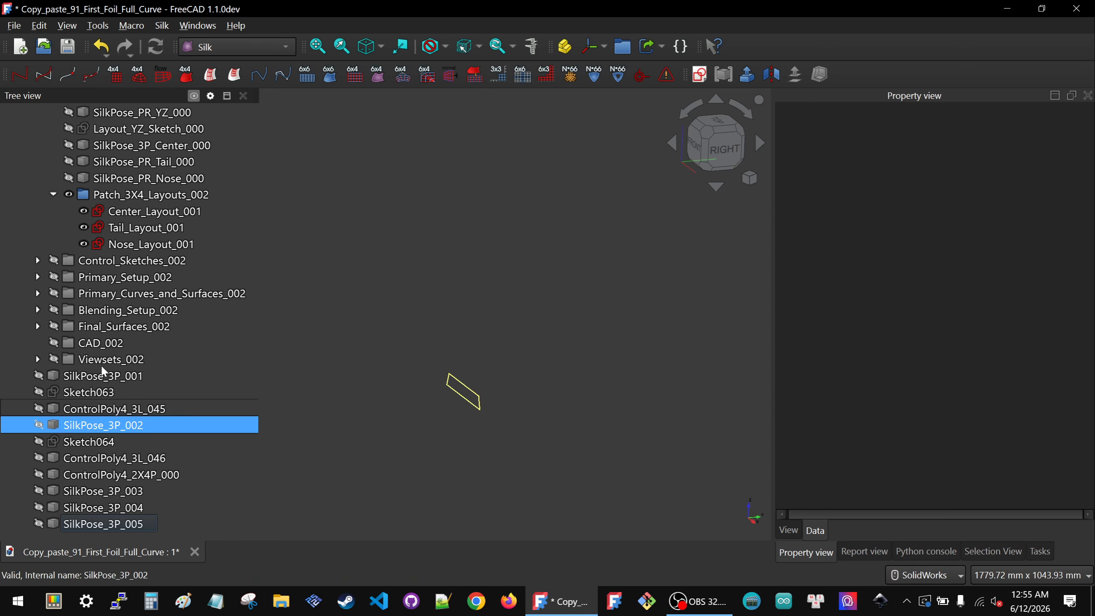
# Step: Show the SilkPose_3P_001, SilkPose_3P_003, SilkPose_3P_004 and SilkPose_3P_005 symbols again
pyautogui.click(95, 376)
pyautogui.press('space')
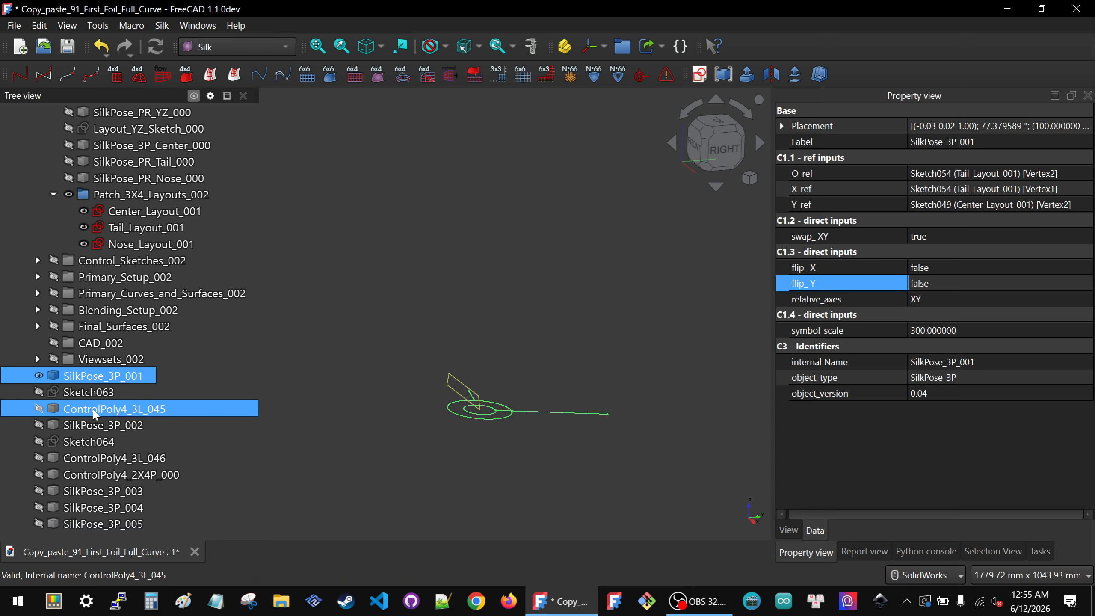
pyautogui.click(87, 491)
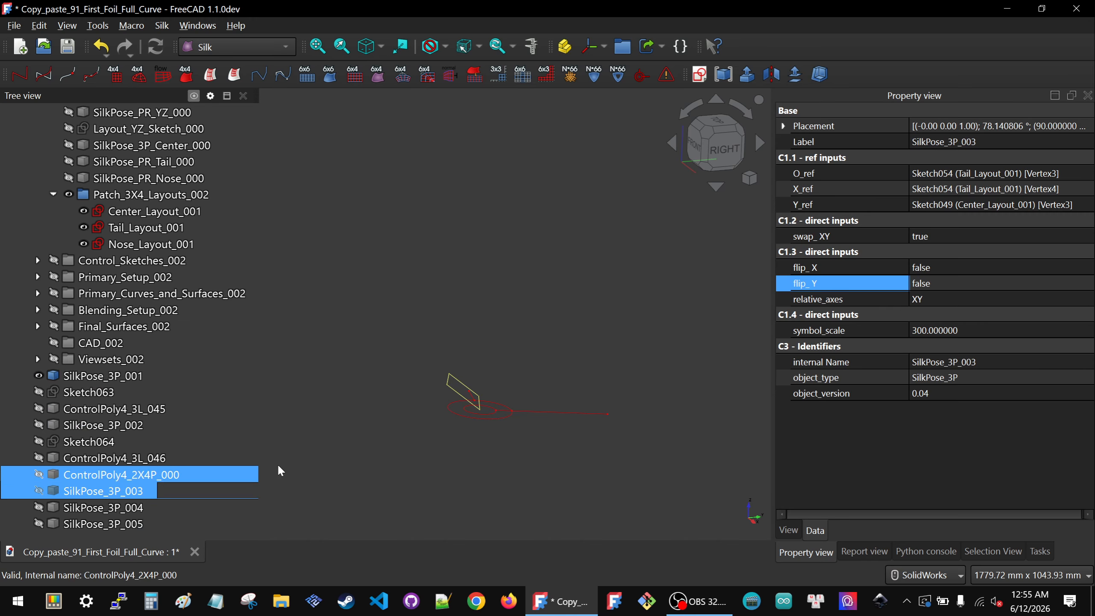
pyautogui.press('space')
pyautogui.click(105, 508)
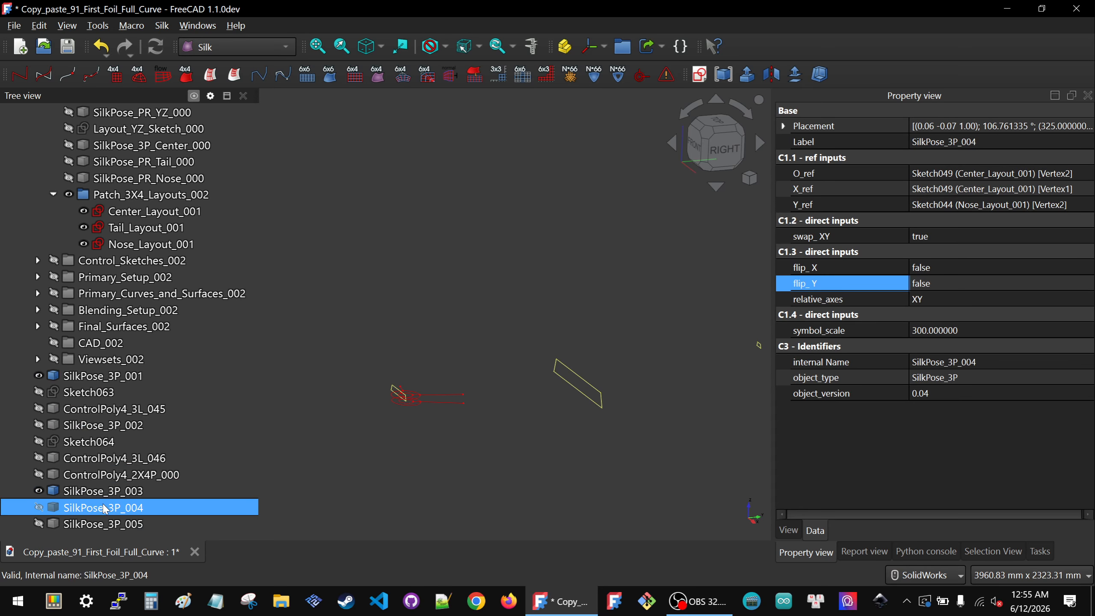
pyautogui.press('space')
pyautogui.click(100, 524)
pyautogui.press('space')
pyautogui.click(341, 464)
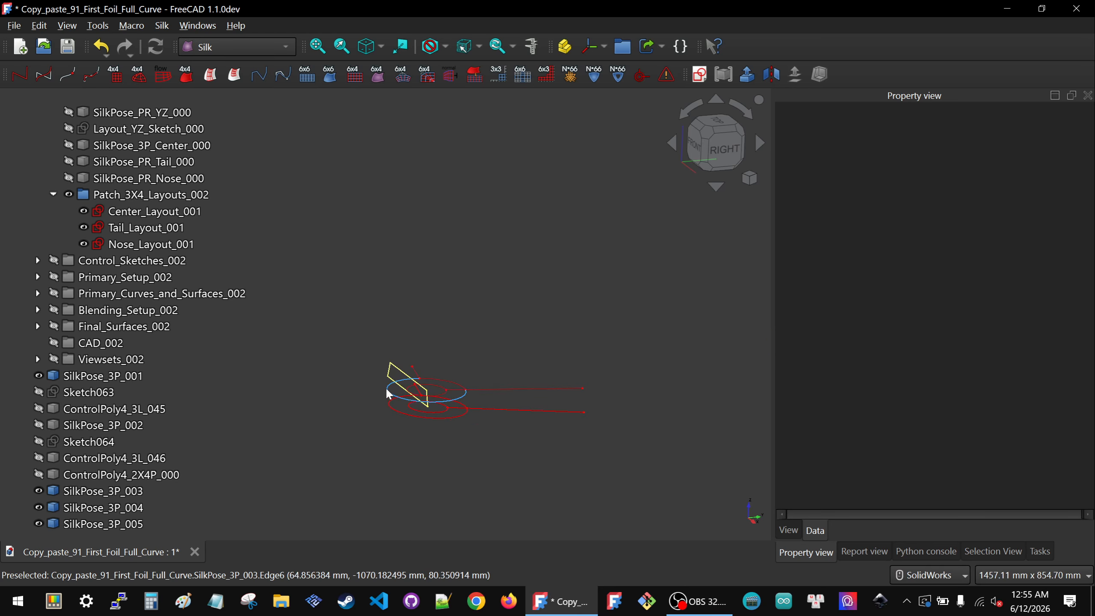
# Step: Examine the shown symbols against the tail and center layout sketches from close up
pyautogui.scroll(5, 388, 371)
pyautogui.click(388, 369)
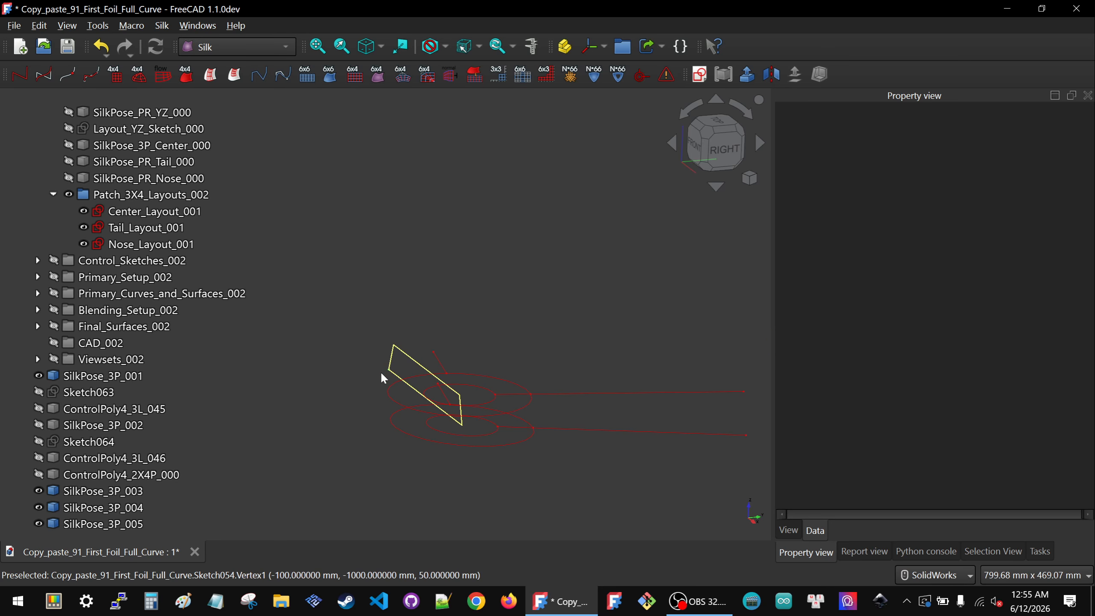
pyautogui.moveTo(359, 403); pyautogui.dragTo(381, 408, button='middle')
pyautogui.scroll(-5, 381, 408)
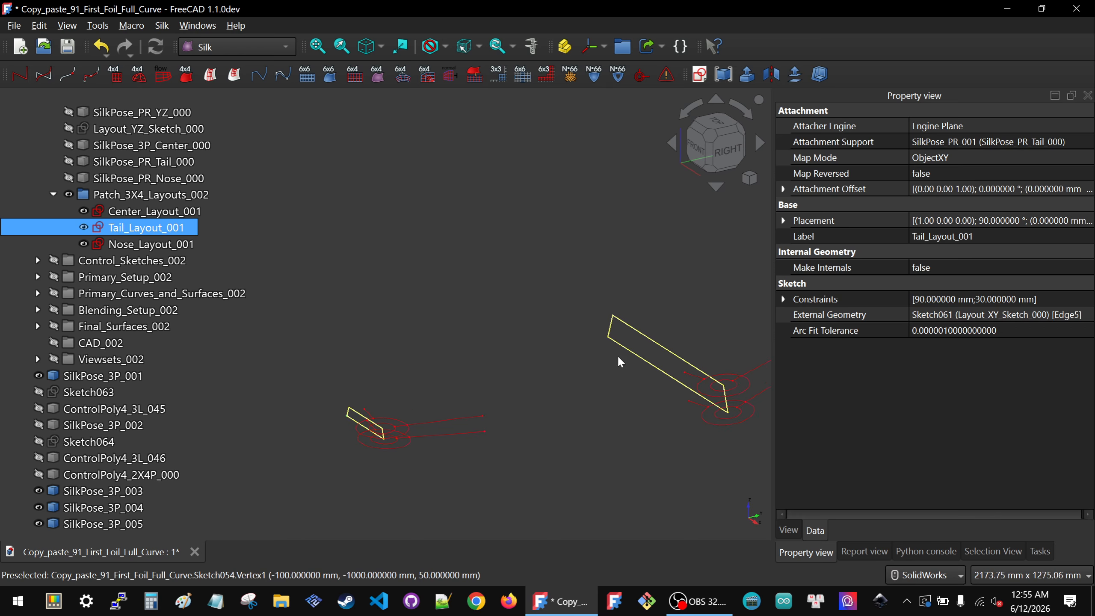
pyautogui.scroll(3, 618, 354)
pyautogui.scroll(-4, 582, 328)
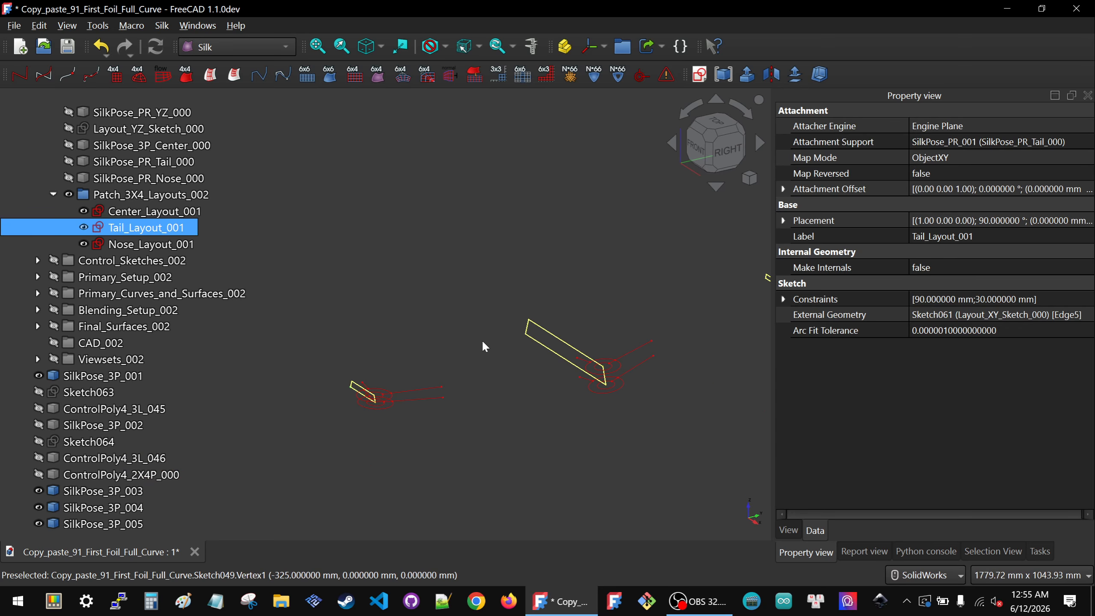
pyautogui.scroll(3, 416, 375)
pyautogui.scroll(3, 430, 355)
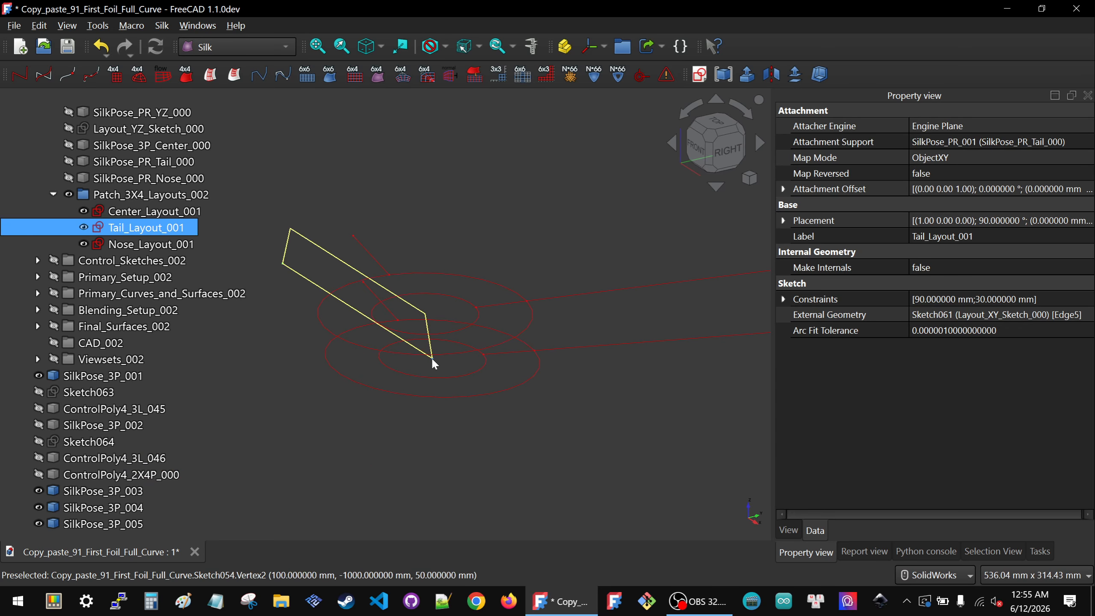
pyautogui.scroll(-1, 414, 444)
pyautogui.scroll(-3, 414, 444)
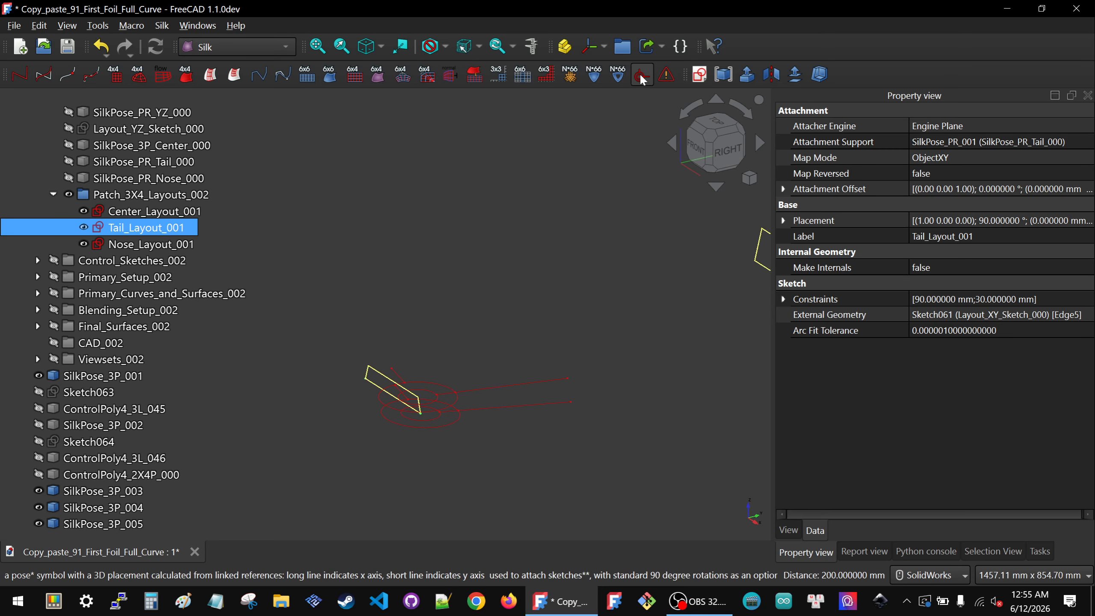
pyautogui.click(325, 409)
pyautogui.scroll(6, 372, 371)
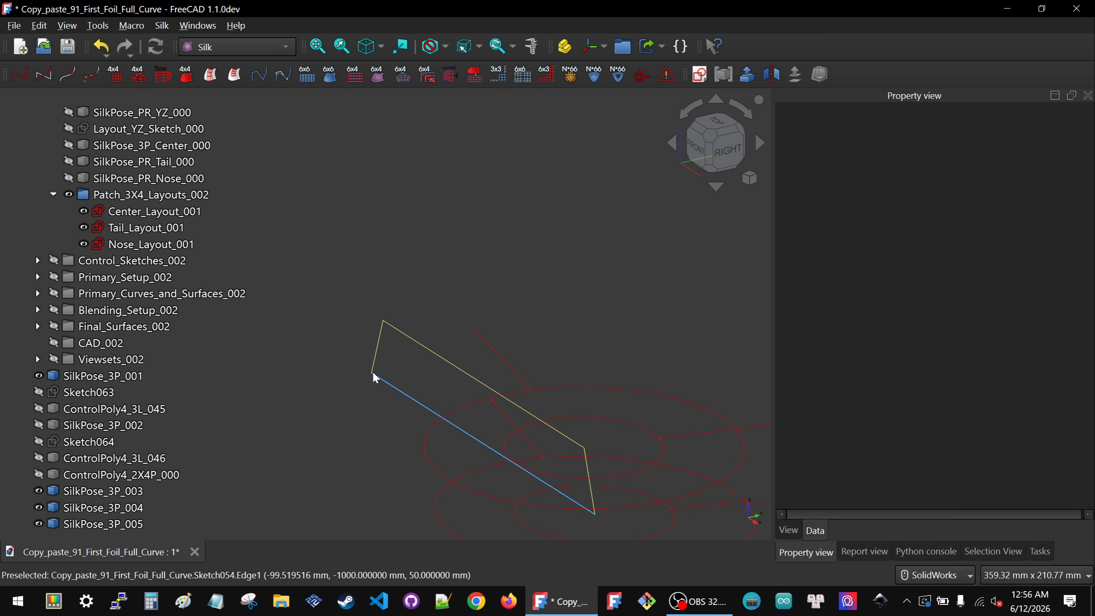
pyautogui.click(344, 393)
pyautogui.scroll(-5, 344, 394)
pyautogui.scroll(-5, 402, 314)
pyautogui.click(341, 306)
# Step: Set the point size of the Center_Layout_001, Tail_Layout_001 and Nose_Layout_001 sketches to 4
pyautogui.click(122, 227)
pyautogui.click(123, 212)
pyautogui.keyDown('shift'); pyautogui.click(123, 245); pyautogui.keyUp('shift')
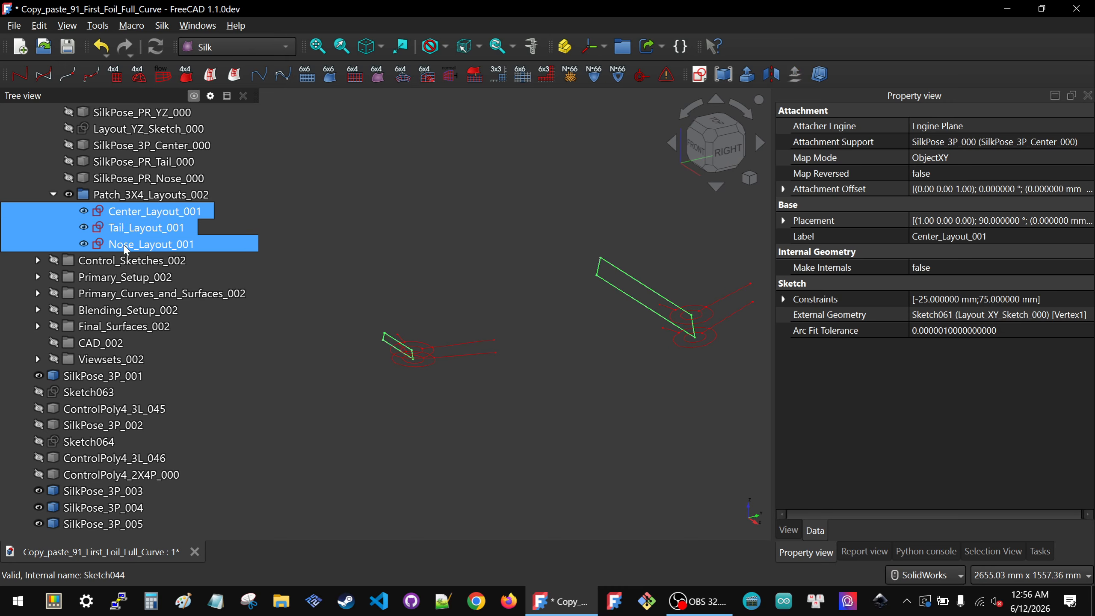
pyautogui.click(788, 530)
pyautogui.click(997, 484)
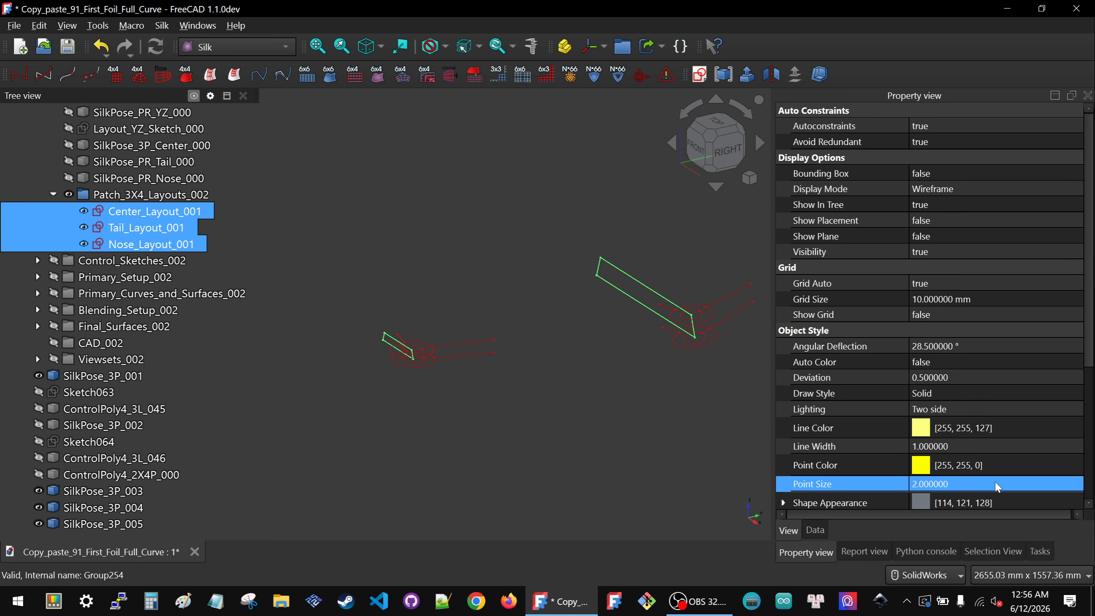
pyautogui.write('4')
pyautogui.press('Return')
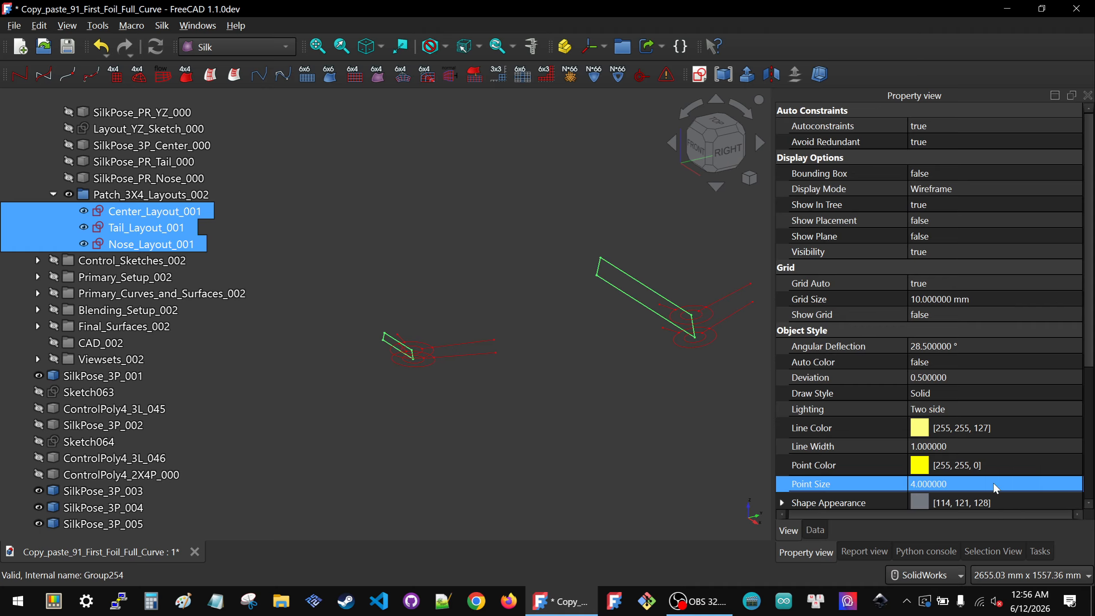
# Step: Set the point size of the Center_Layout_001, Tail_Layout_001 and Nose_Layout_001 sketches to 6
pyautogui.click(555, 459)
pyautogui.moveTo(151, 211); pyautogui.dragTo(143, 243)
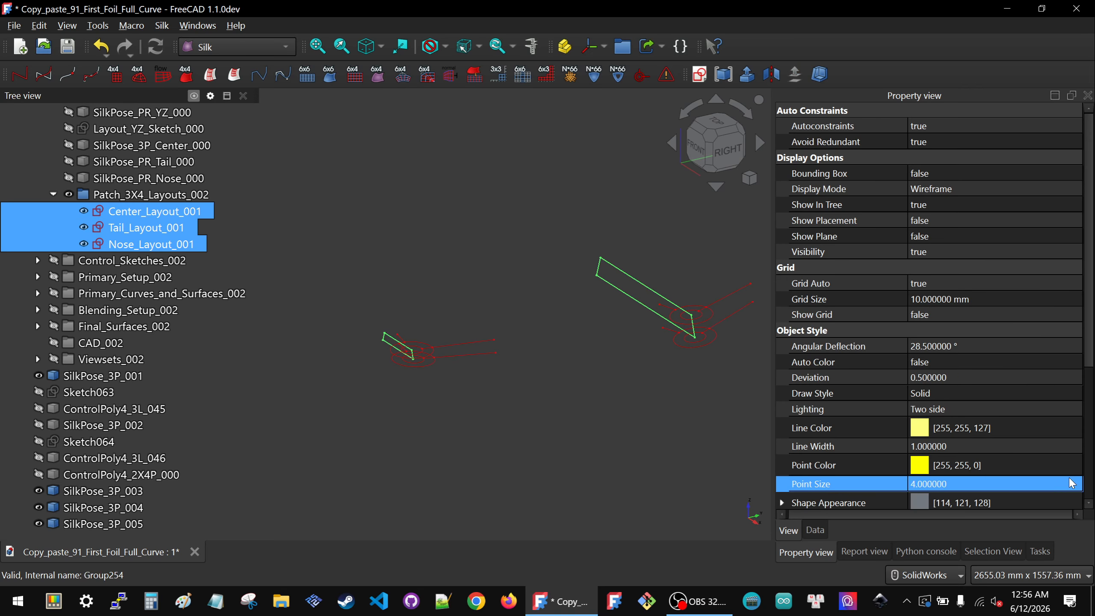
pyautogui.click(1043, 485)
pyautogui.press('Return')
pyautogui.click(535, 408)
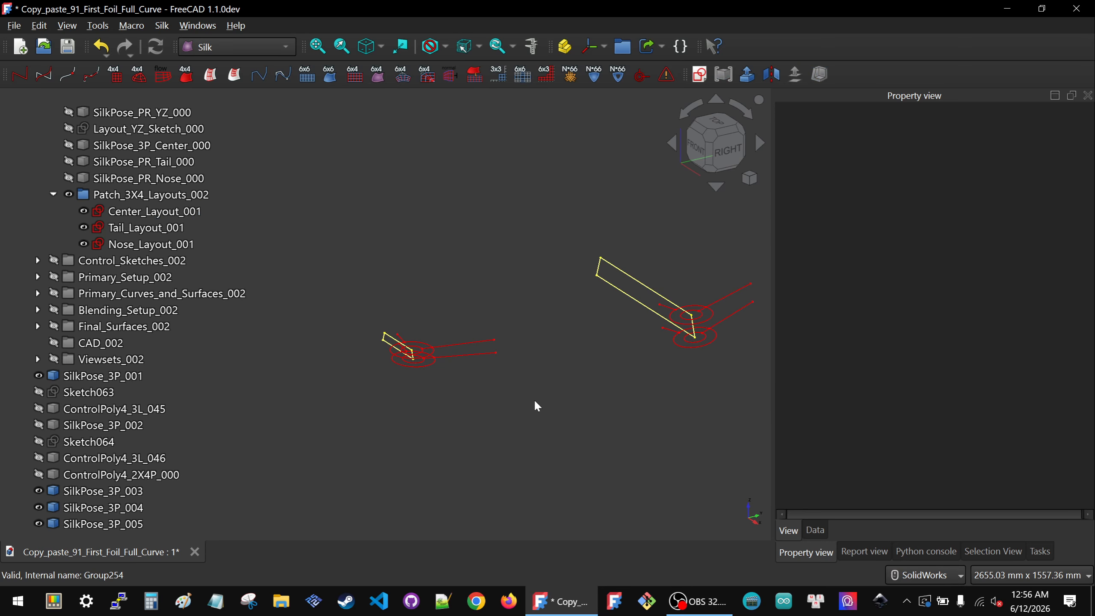
pyautogui.scroll(6, 409, 363)
pyautogui.scroll(-5, 439, 380)
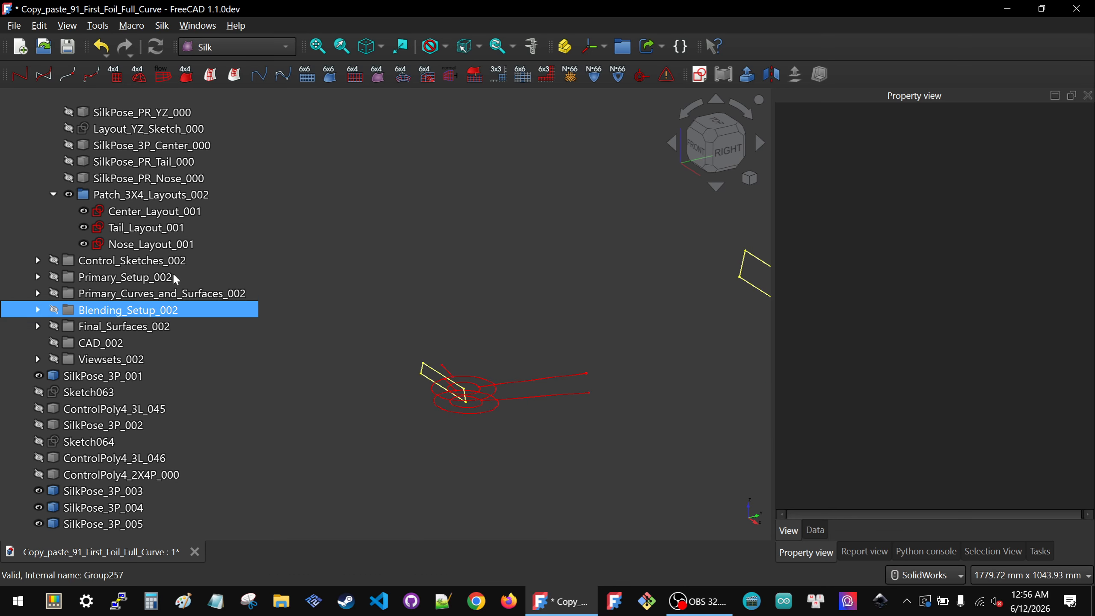
pyautogui.click(155, 210)
pyautogui.keyDown('shift'); pyautogui.click(159, 245); pyautogui.keyUp('shift')
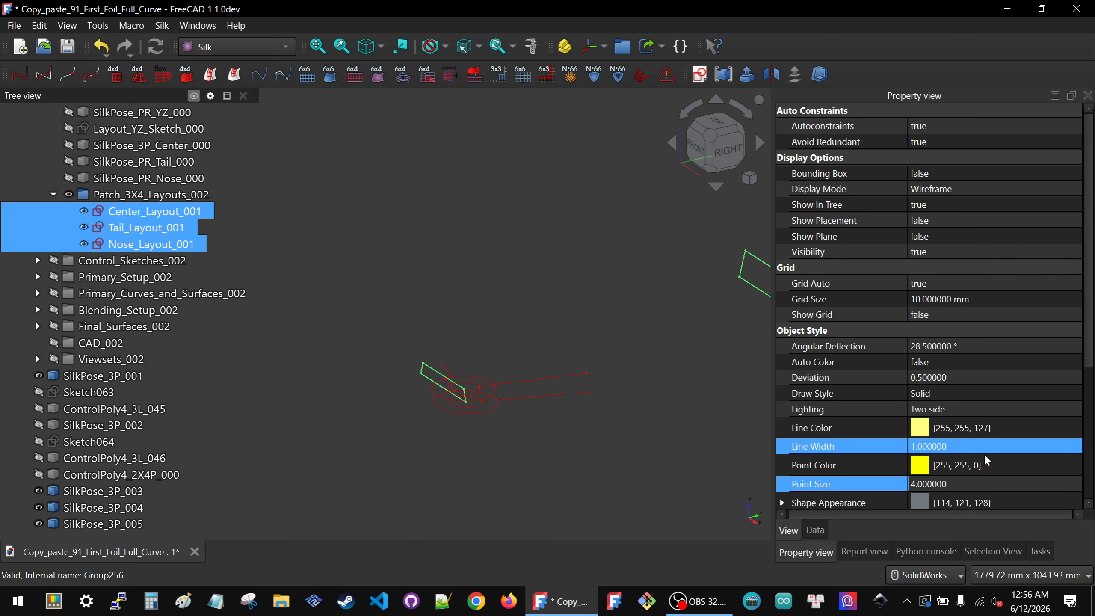
pyautogui.click(988, 485)
pyautogui.write('6')
pyautogui.press('Return')
# Step: Pick vertices on the Tail_Layout_001 and Center_Layout_001 sketches and create a new SilkPose_3P placement symbol
pyautogui.click(465, 342)
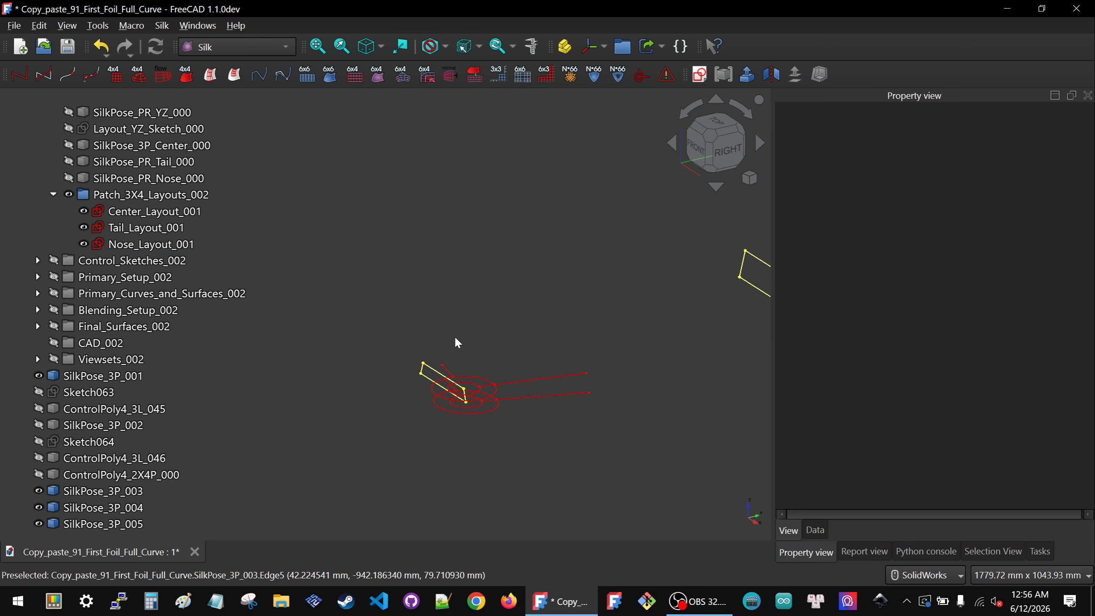
pyautogui.scroll(-3, 397, 348)
pyautogui.scroll(5, 450, 334)
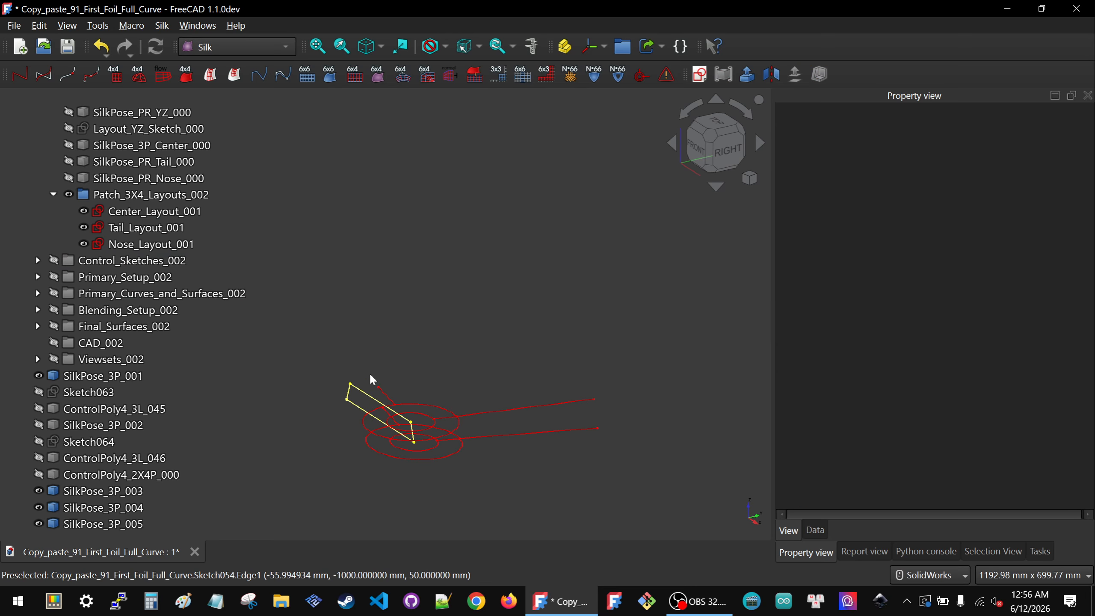
pyautogui.click(347, 406)
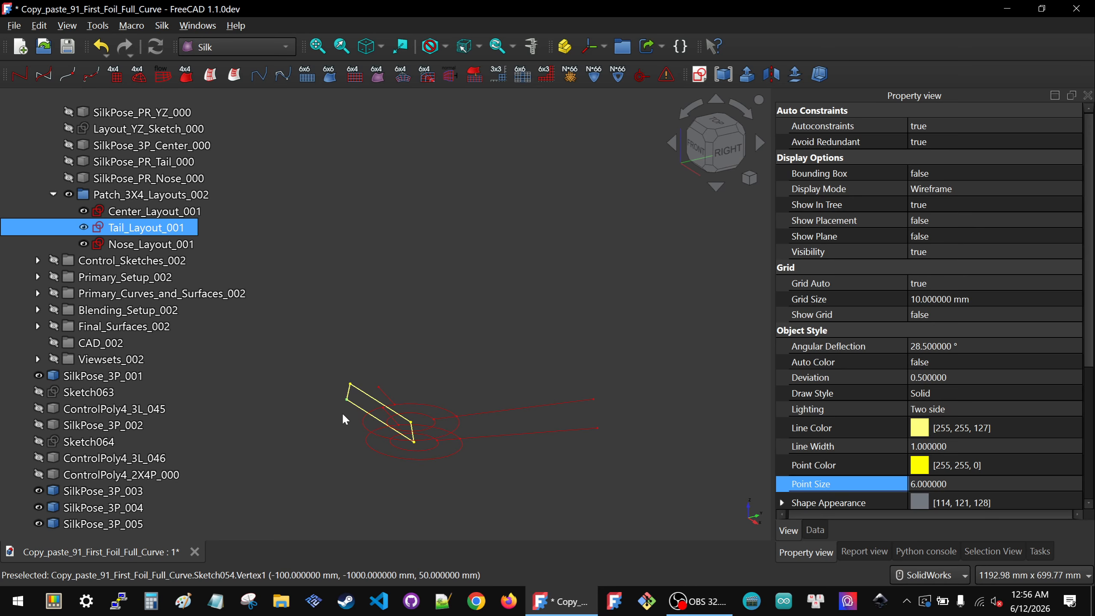
pyautogui.scroll(-5, 339, 405)
pyautogui.scroll(3, 469, 409)
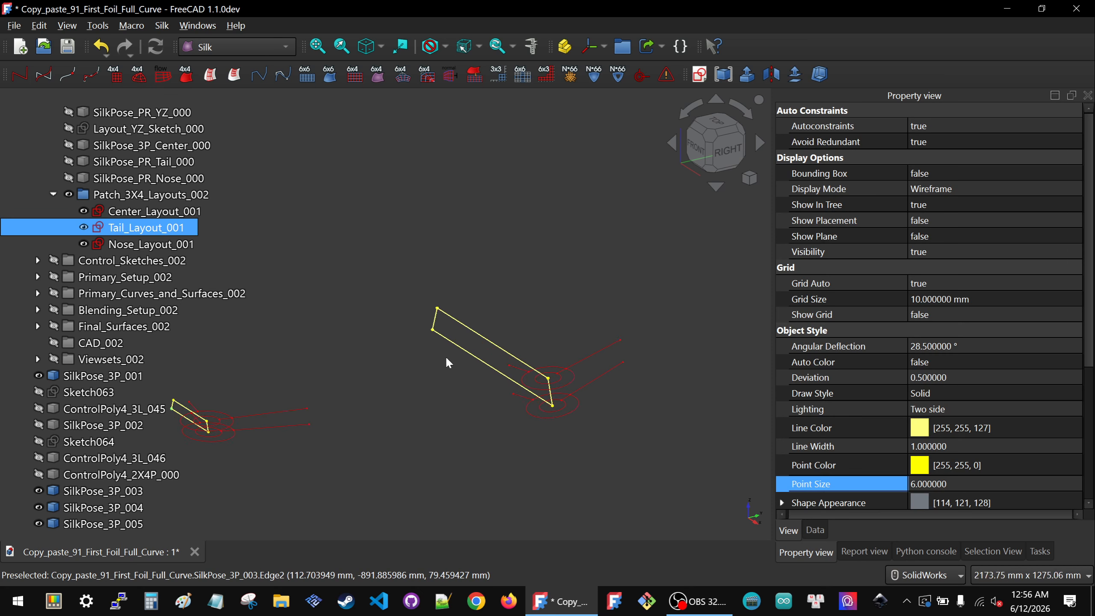
pyautogui.keyDown('ctrl'); pyautogui.click(433, 330); pyautogui.keyUp('ctrl')
pyautogui.scroll(-3, 466, 349)
pyautogui.scroll(6, 305, 383)
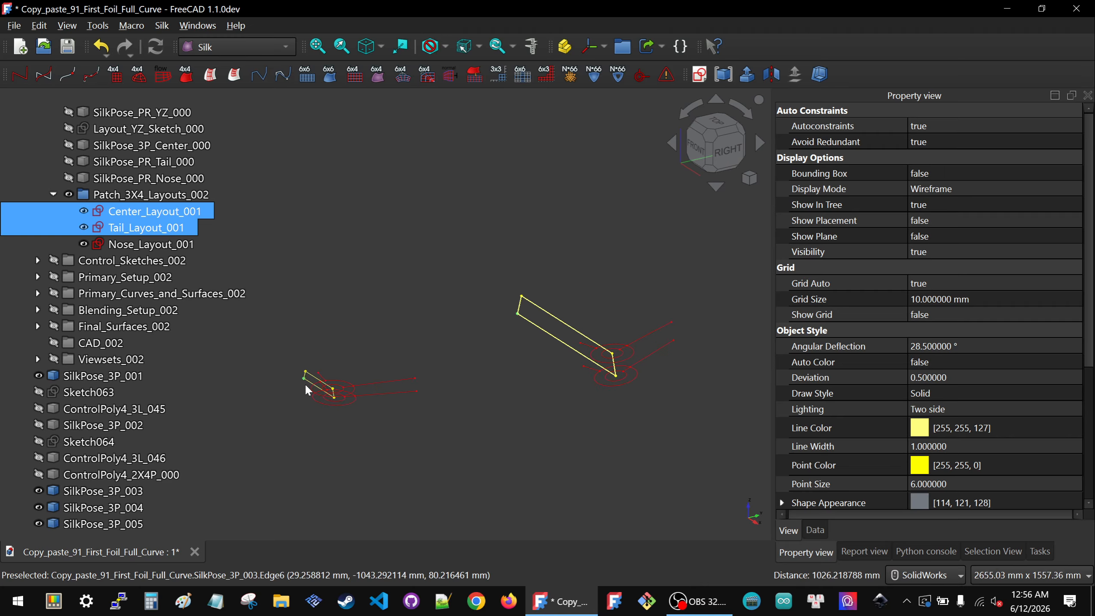
pyautogui.scroll(-2, 587, 396)
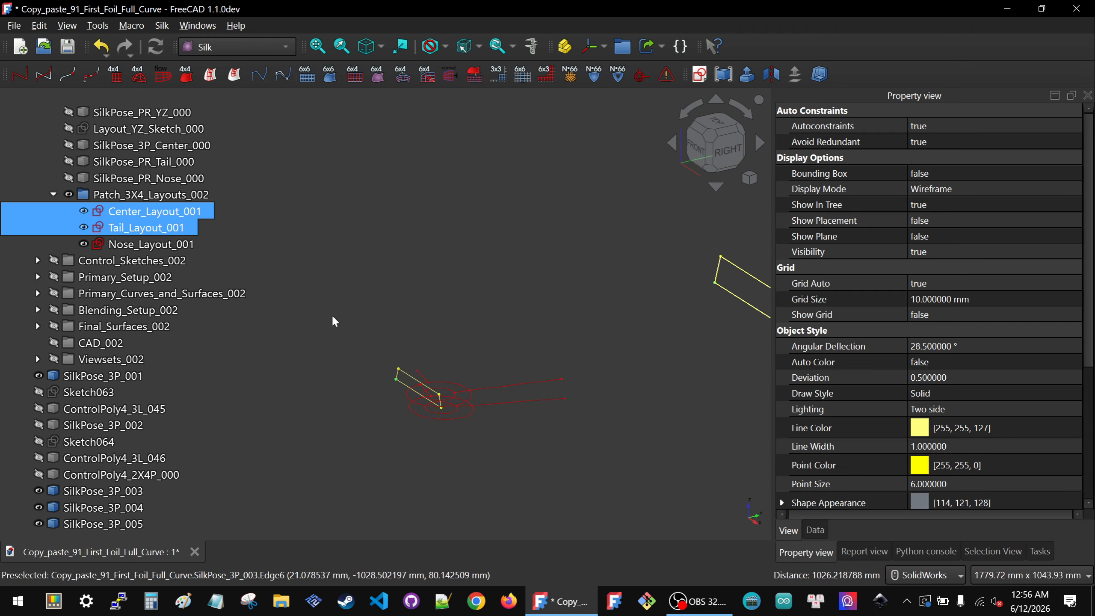
pyautogui.scroll(4, 403, 392)
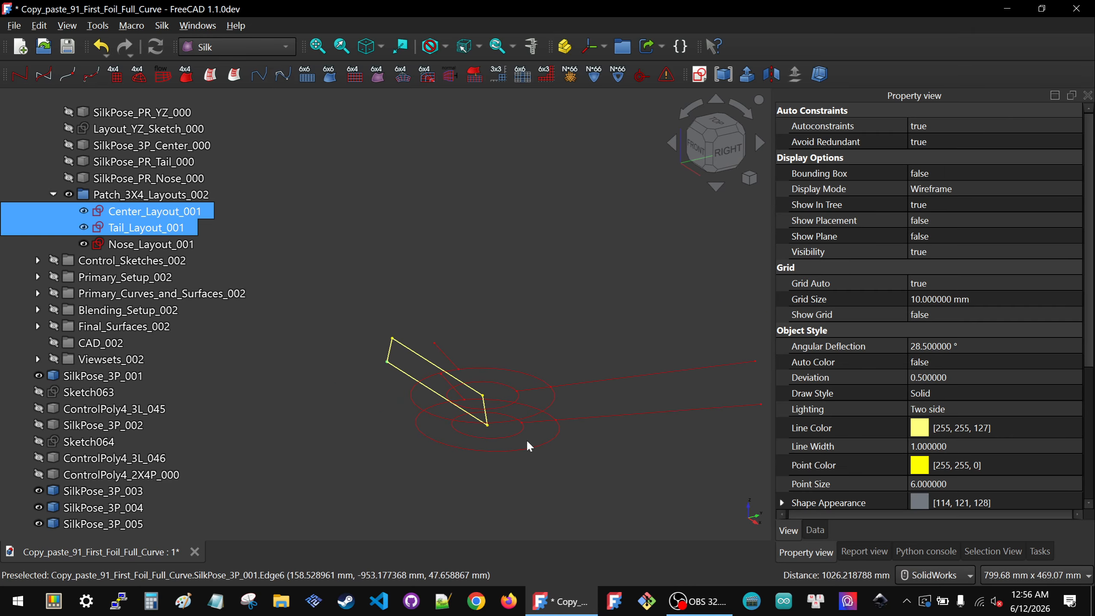
pyautogui.keyDown('ctrl'); pyautogui.click(488, 425); pyautogui.keyUp('ctrl')
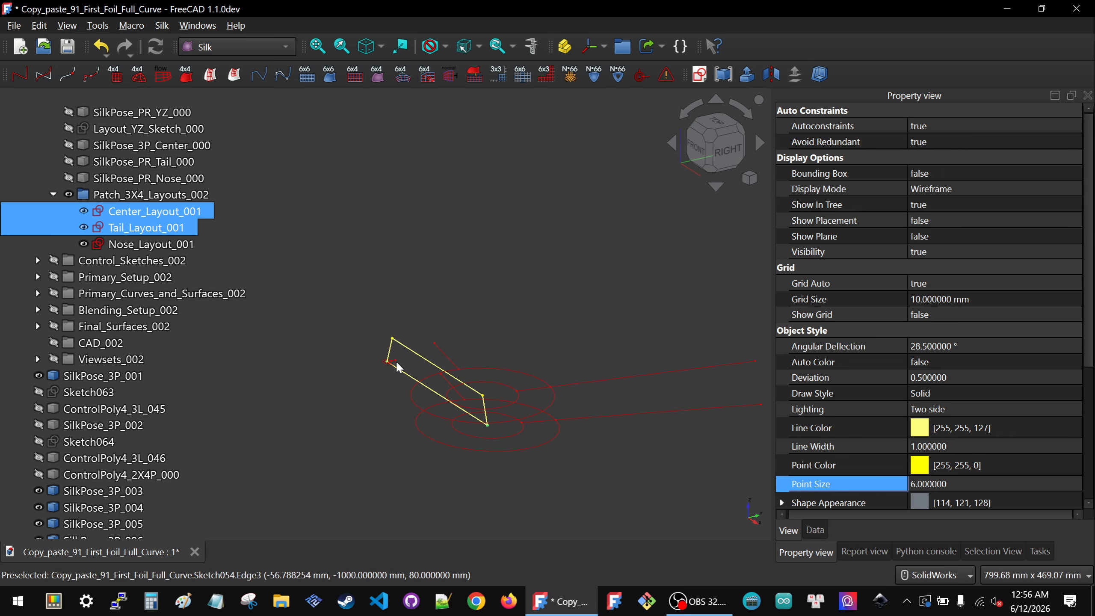
pyautogui.click(395, 364)
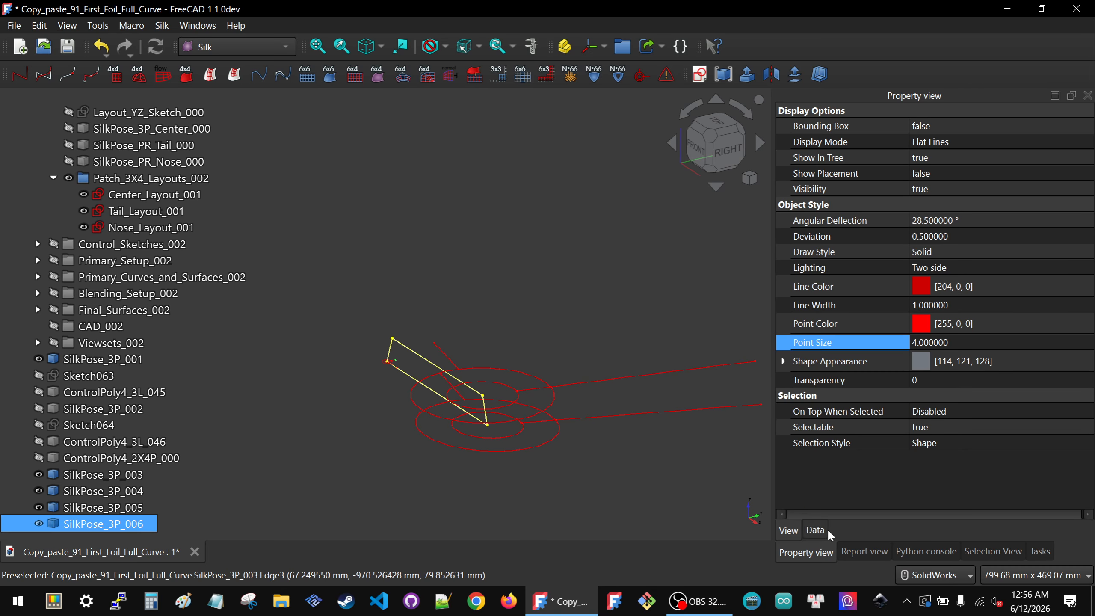
# Step: Set the symbol scale of SilkPose_3P_006 to 300
pyautogui.click(815, 530)
pyautogui.click(983, 332)
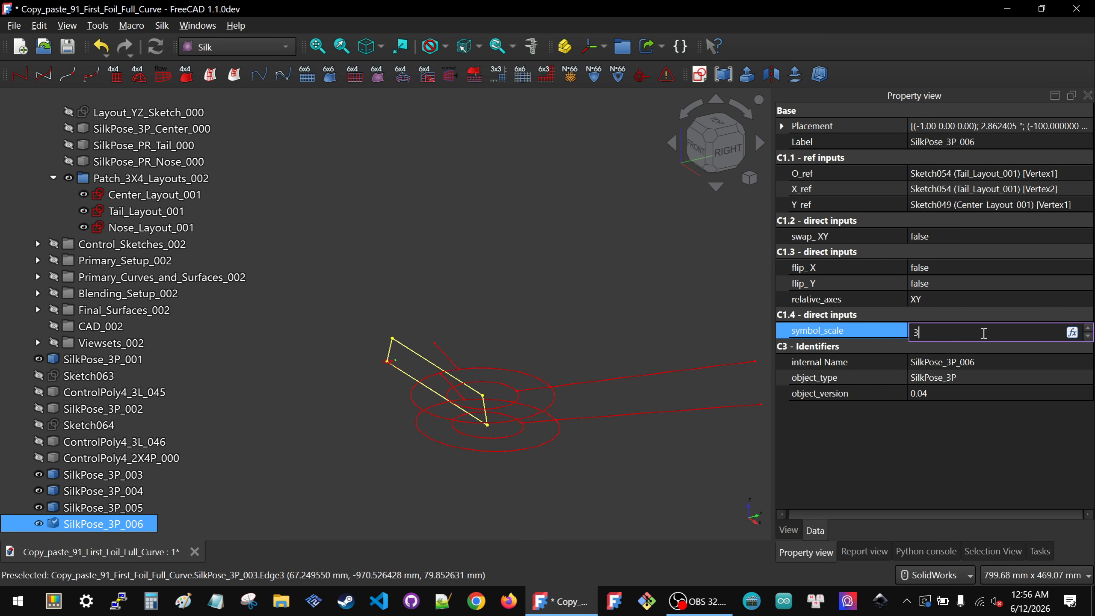
pyautogui.press('Return')
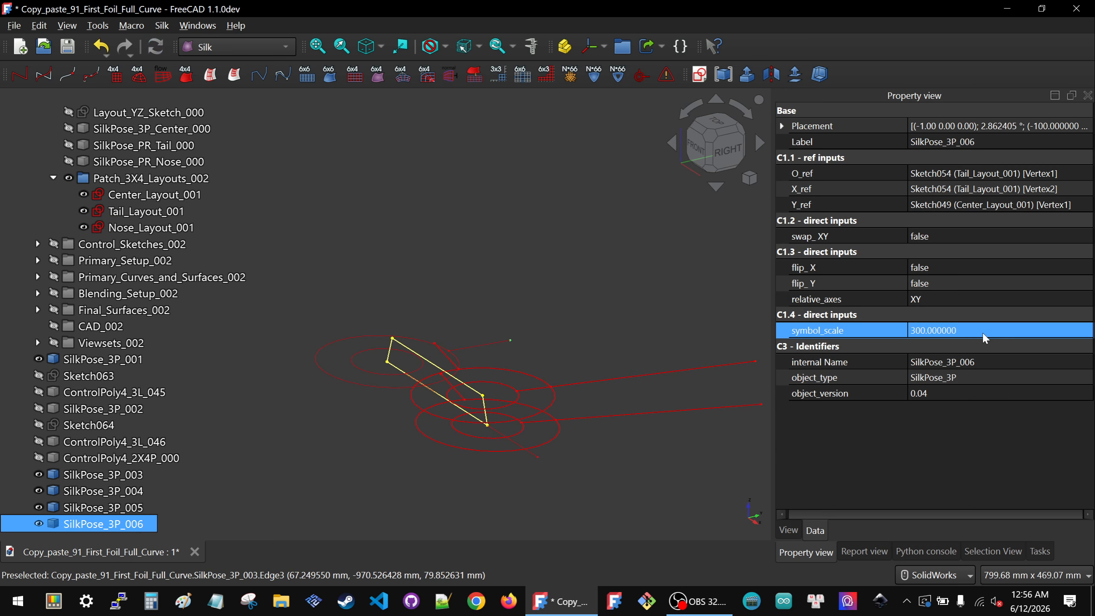
# Step: Set swap_XY and flip_Y of SilkPose_3P_006 to true
pyautogui.click(981, 236)
pyautogui.click(980, 236)
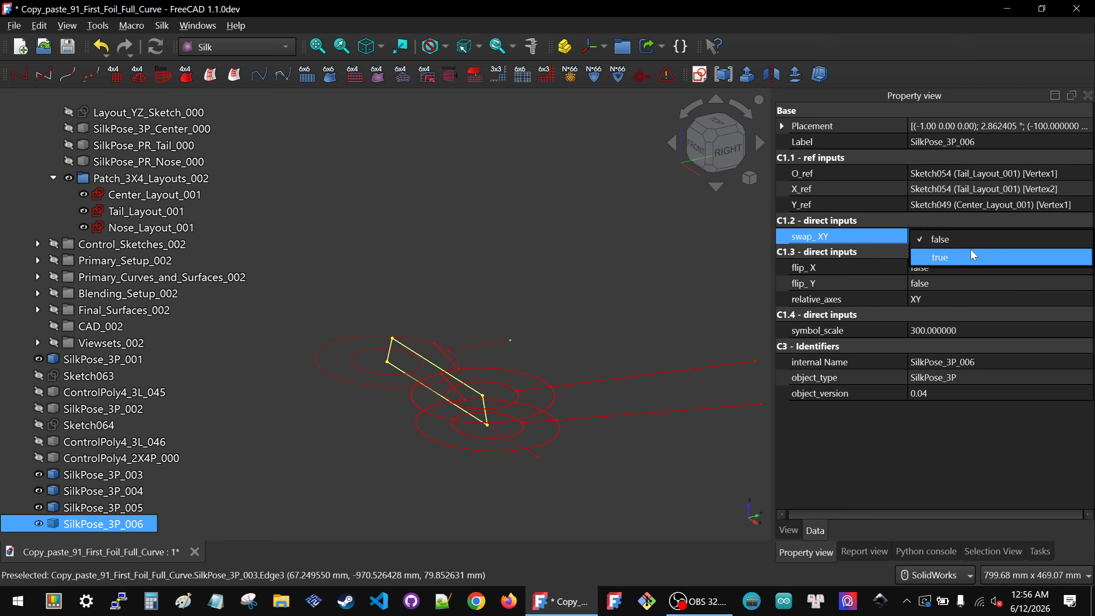
pyautogui.click(974, 257)
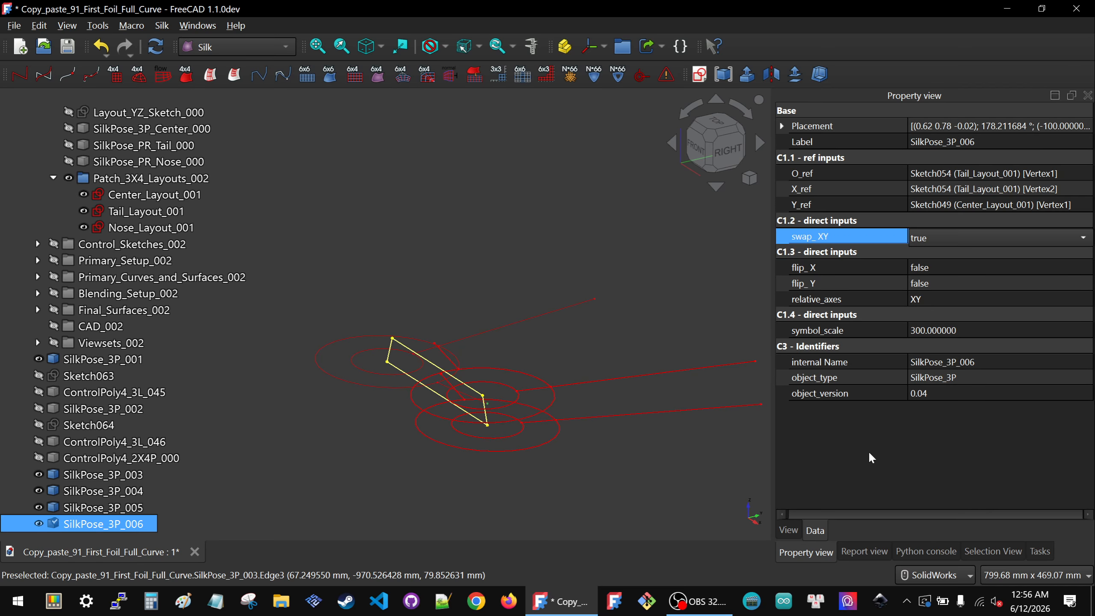
pyautogui.scroll(-4, 407, 371)
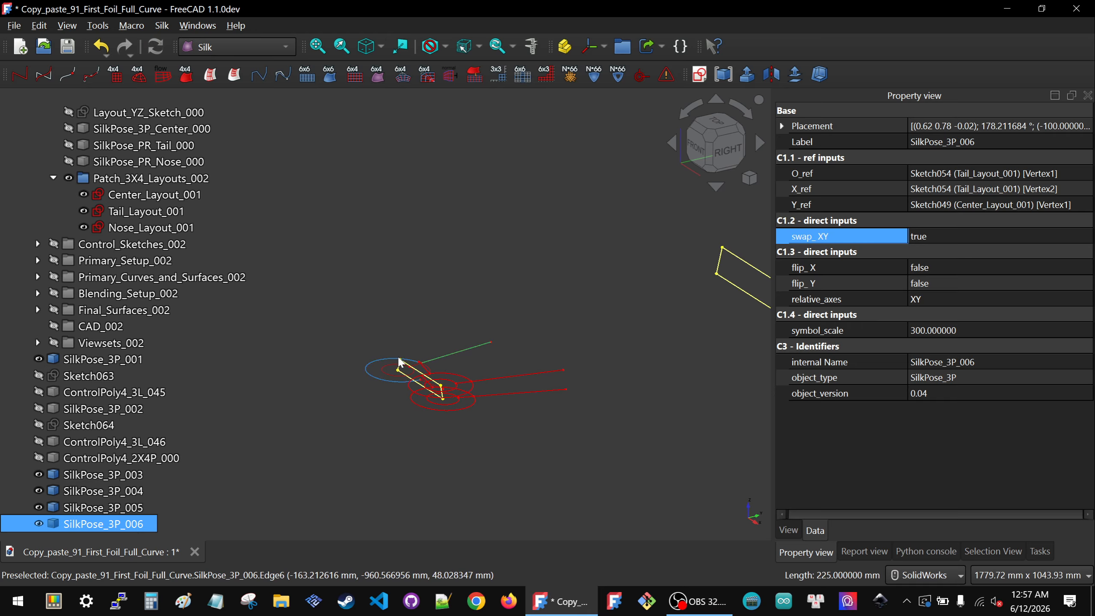
pyautogui.click(982, 285)
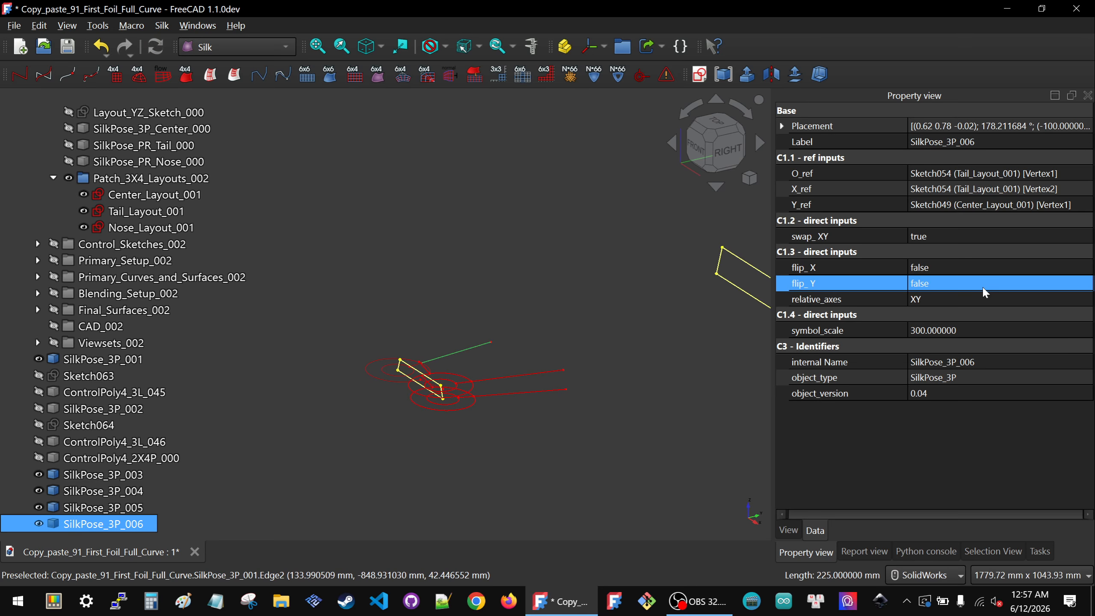
pyautogui.click(983, 285)
pyautogui.click(967, 303)
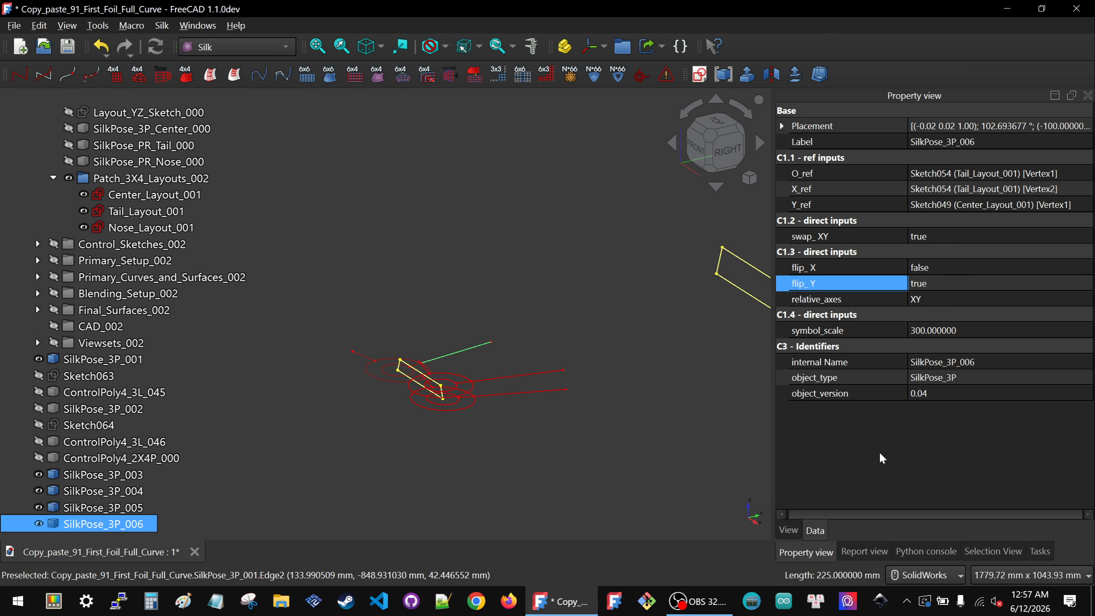
# Step: Pick two Tail_Layout_001 vertices and a Center_Layout_001 vertex and create another SilkPose_3P placement symbol
pyautogui.click(378, 339)
pyautogui.scroll(4, 379, 338)
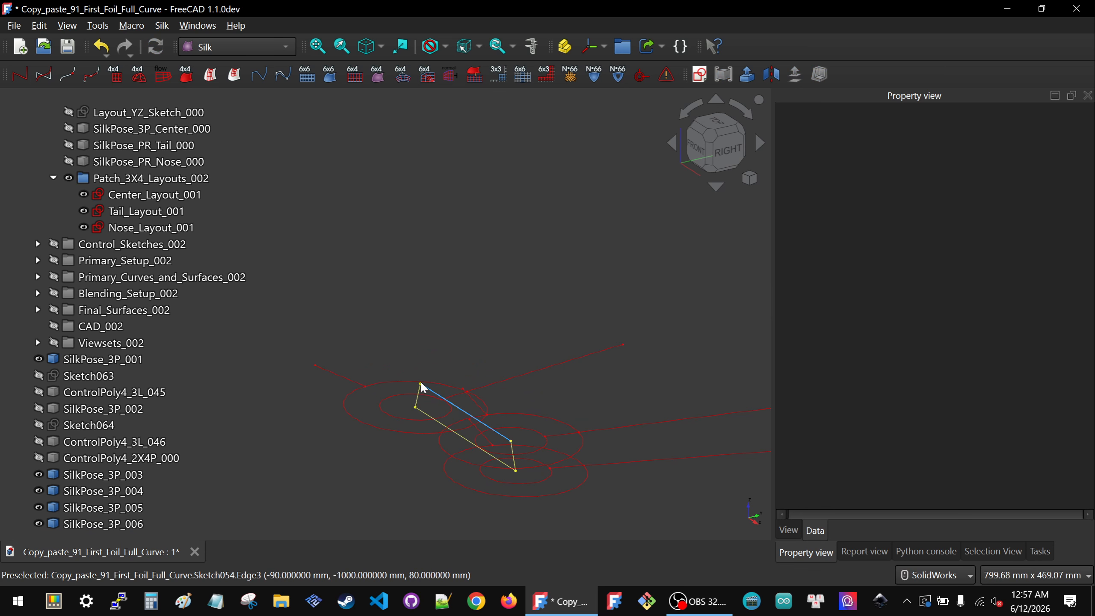
pyautogui.click(421, 382)
pyautogui.click(417, 373)
pyautogui.scroll(7, 418, 375)
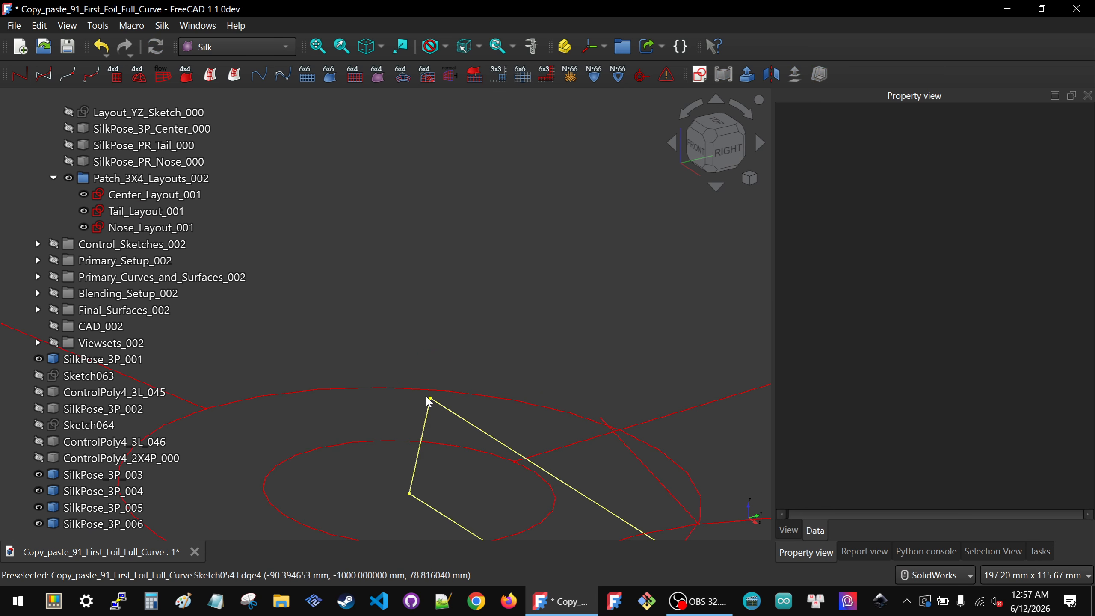
pyautogui.click(424, 396)
pyautogui.scroll(-12, 375, 368)
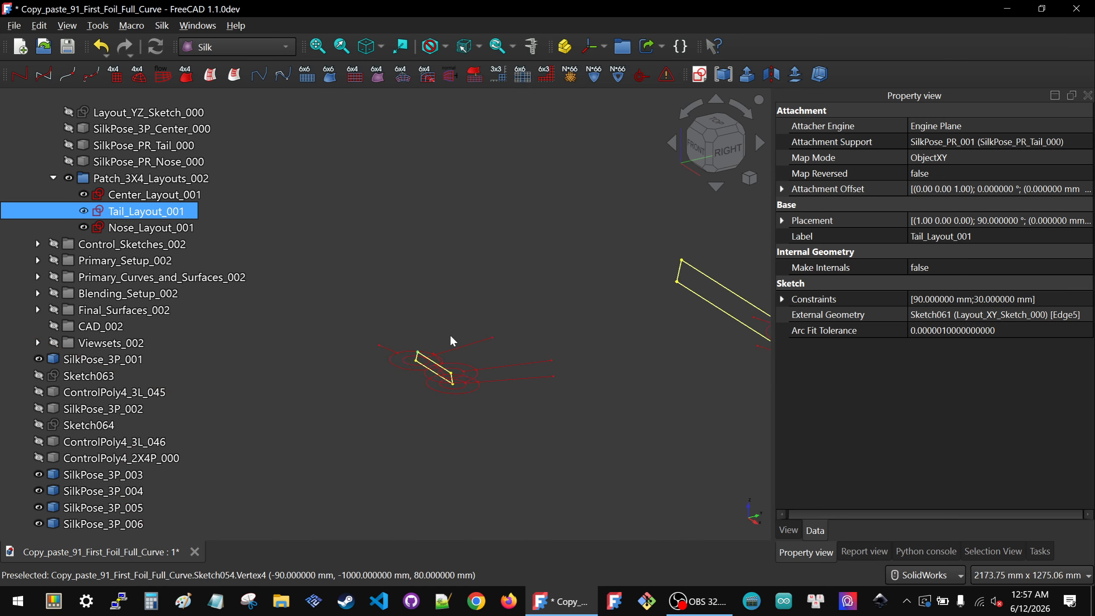
pyautogui.scroll(5, 672, 282)
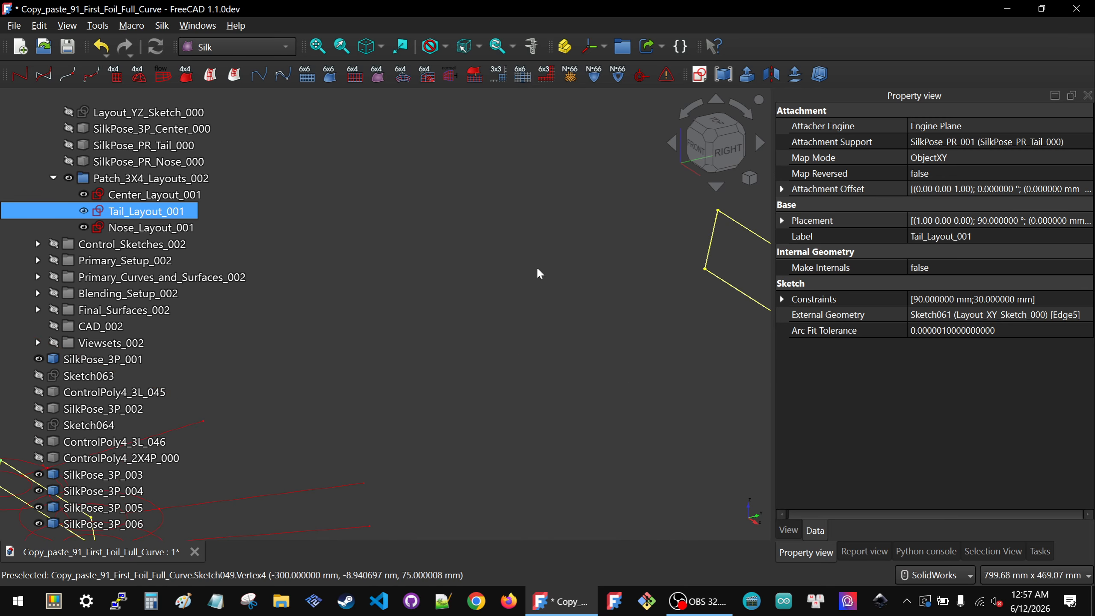
pyautogui.scroll(-4, 538, 269)
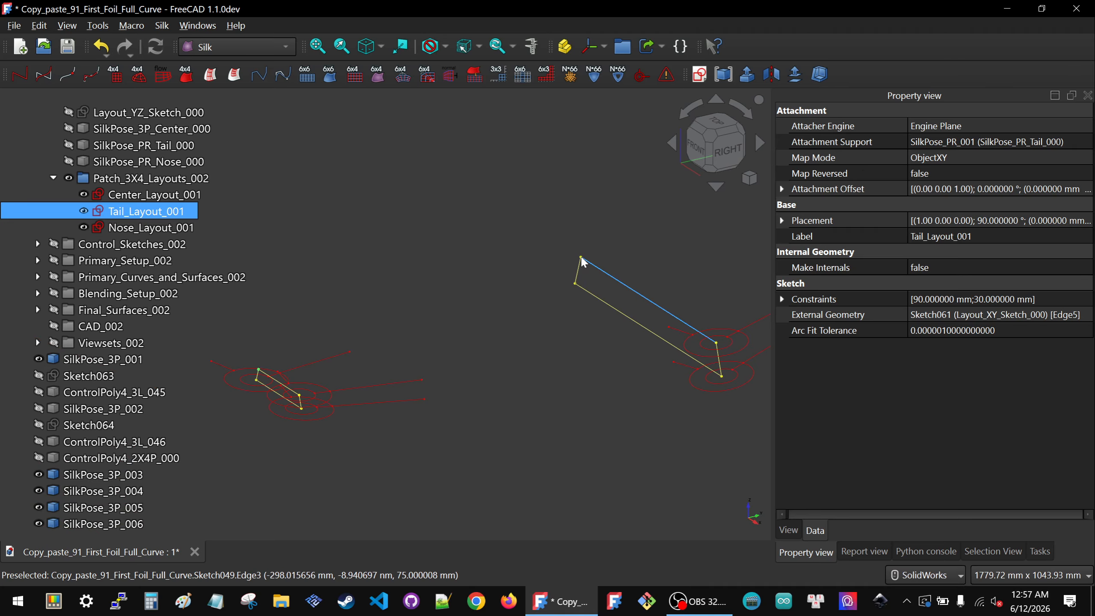
pyautogui.keyDown('ctrl'); pyautogui.click(580, 258); pyautogui.keyUp('ctrl')
pyautogui.scroll(-2, 549, 281)
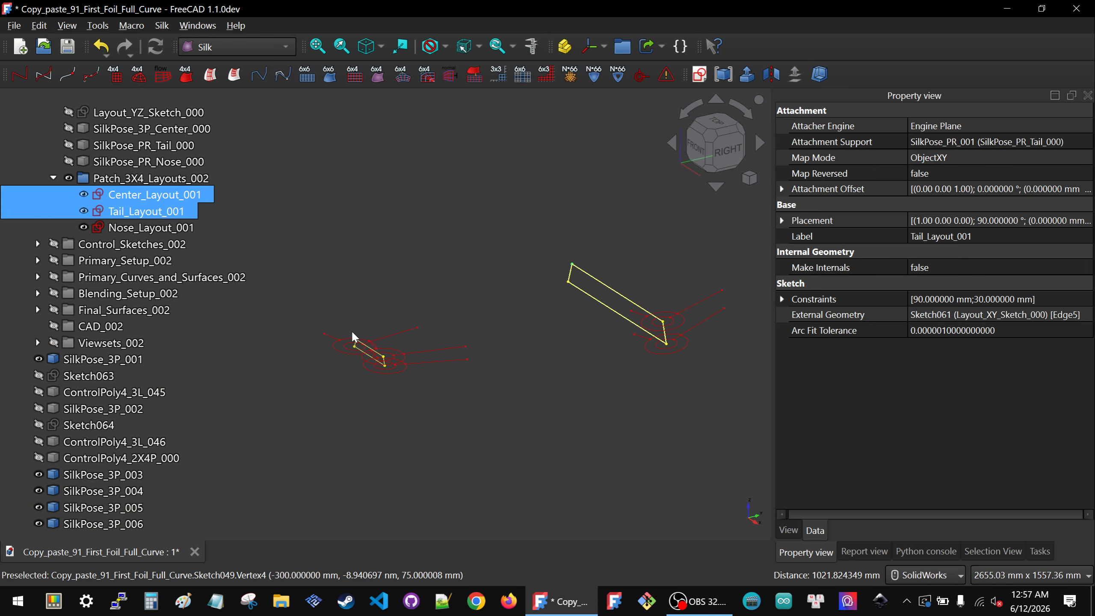
pyautogui.scroll(7, 374, 339)
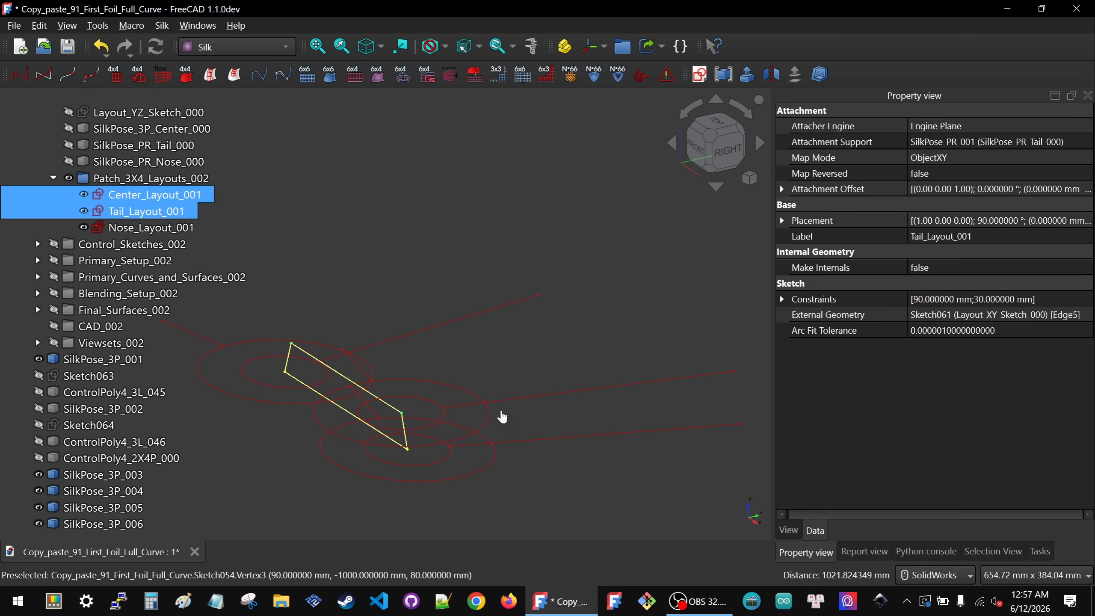
pyautogui.click(296, 342)
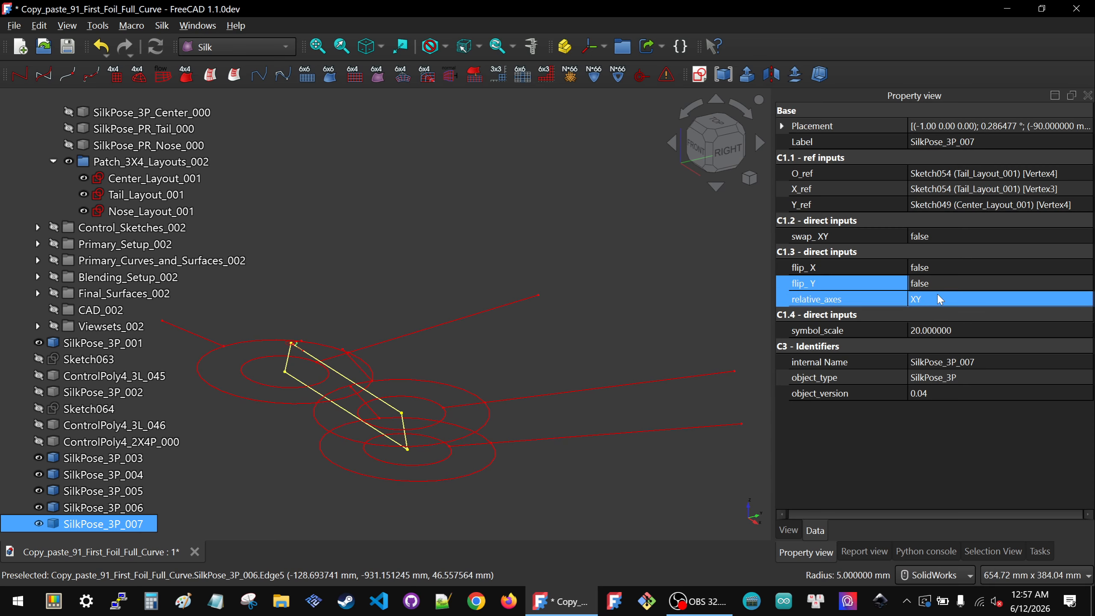
# Step: Set swap_XY and flip_Y of SilkPose_3P_007 to true and its symbol scale to 300
pyautogui.click(949, 236)
pyautogui.click(948, 237)
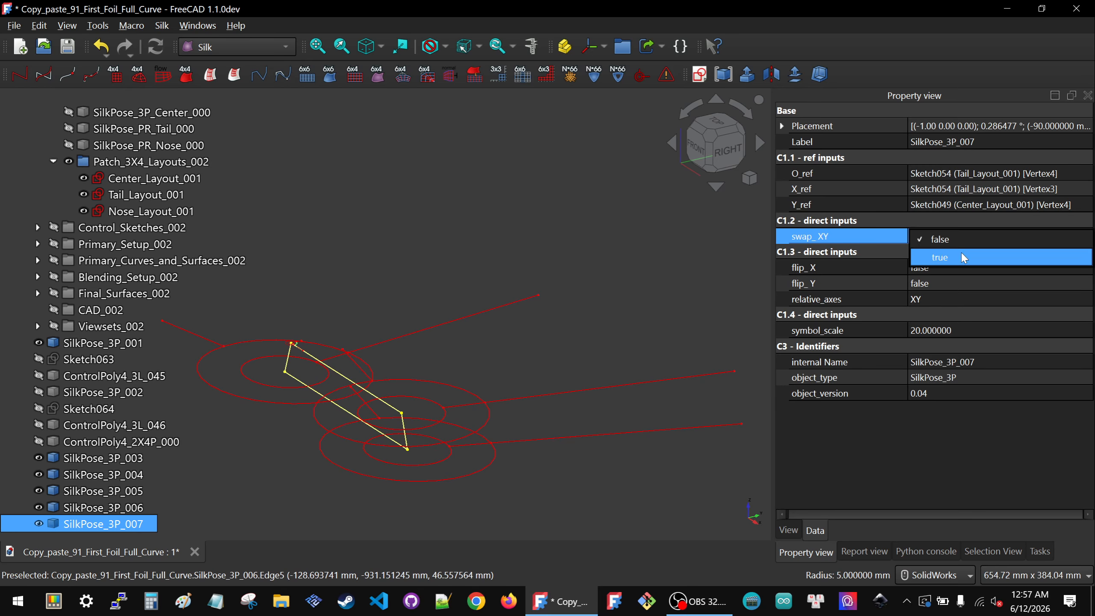
pyautogui.click(927, 257)
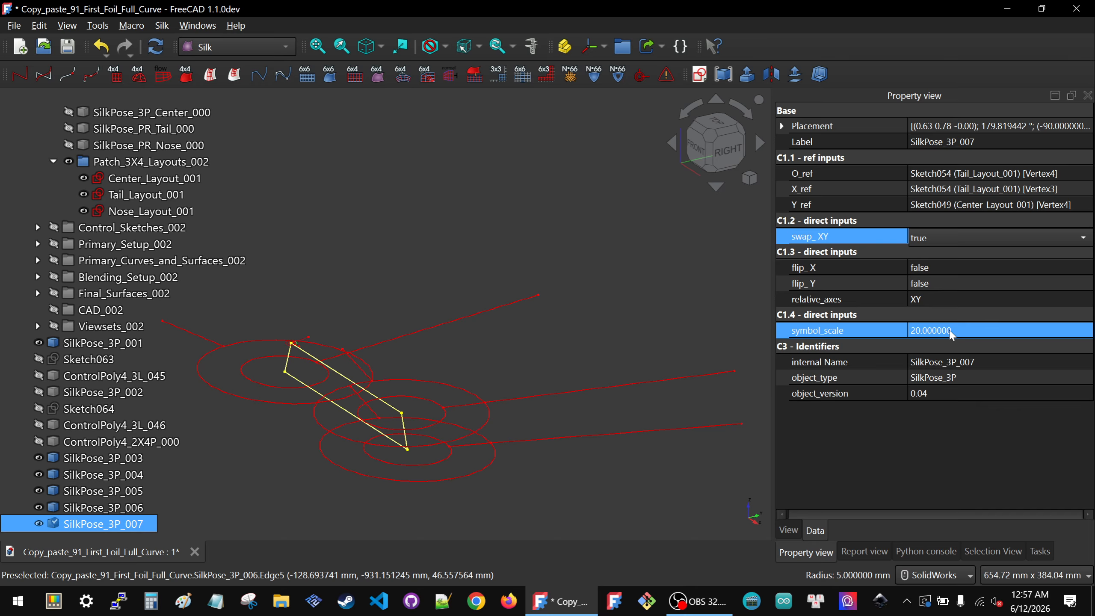
pyautogui.click(949, 283)
pyautogui.click(949, 285)
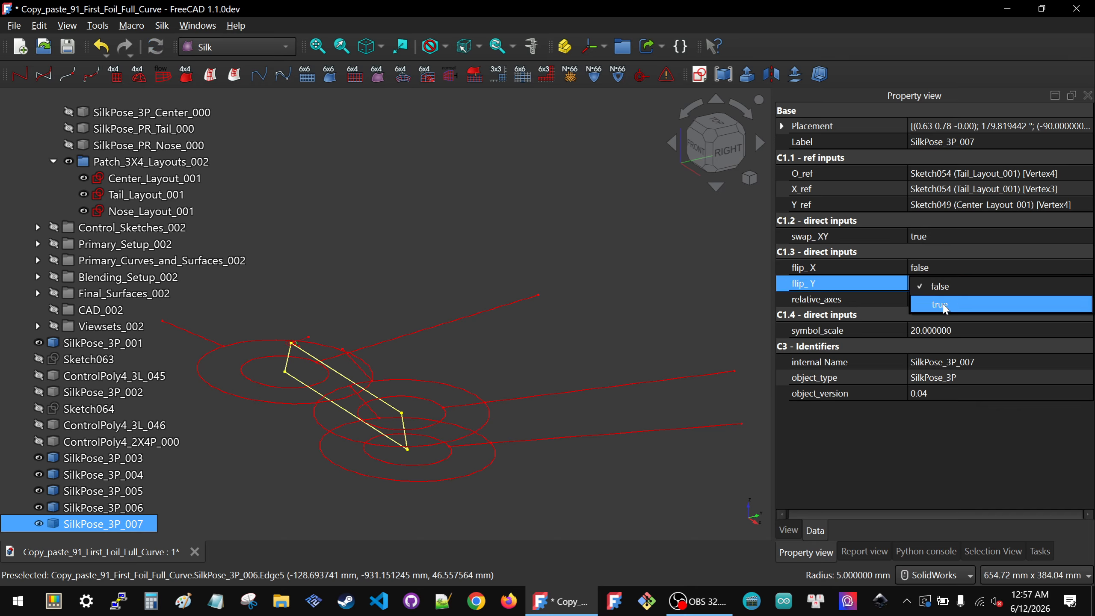
pyautogui.click(932, 305)
pyautogui.click(970, 333)
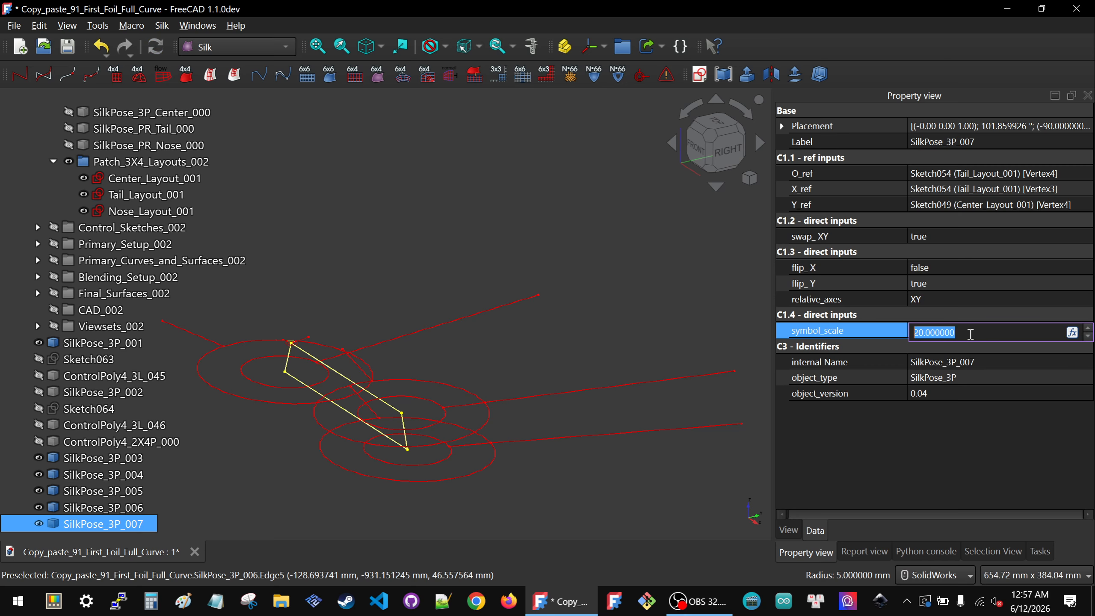
pyautogui.press('Return')
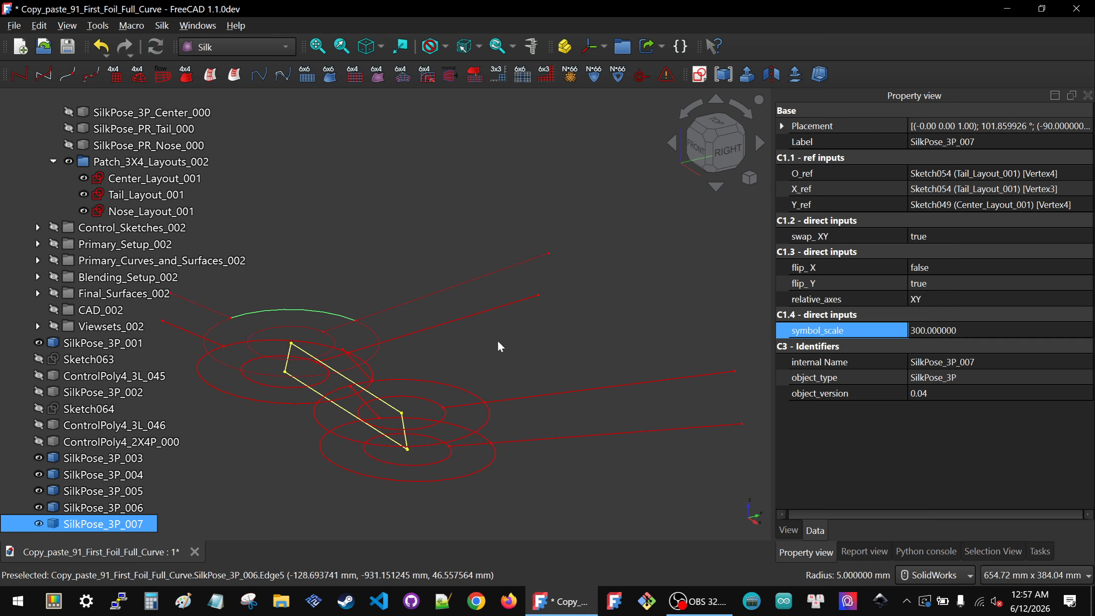
# Step: Pick two Center_Layout_001 vertices and a Nose_Layout_001 vertex and create a new SilkPose_3P placement symbol
pyautogui.click(451, 344)
pyautogui.moveTo(448, 341); pyautogui.dragTo(509, 362, button='middle')
pyautogui.scroll(-4, 460, 347)
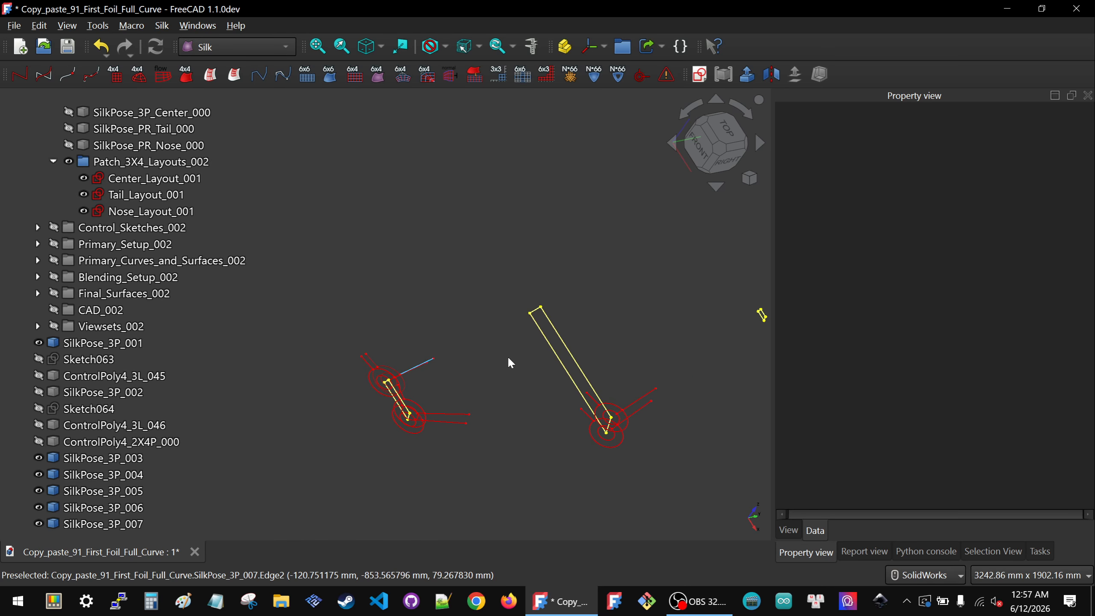
pyautogui.click(529, 314)
pyautogui.scroll(-3, 427, 341)
pyautogui.scroll(7, 602, 312)
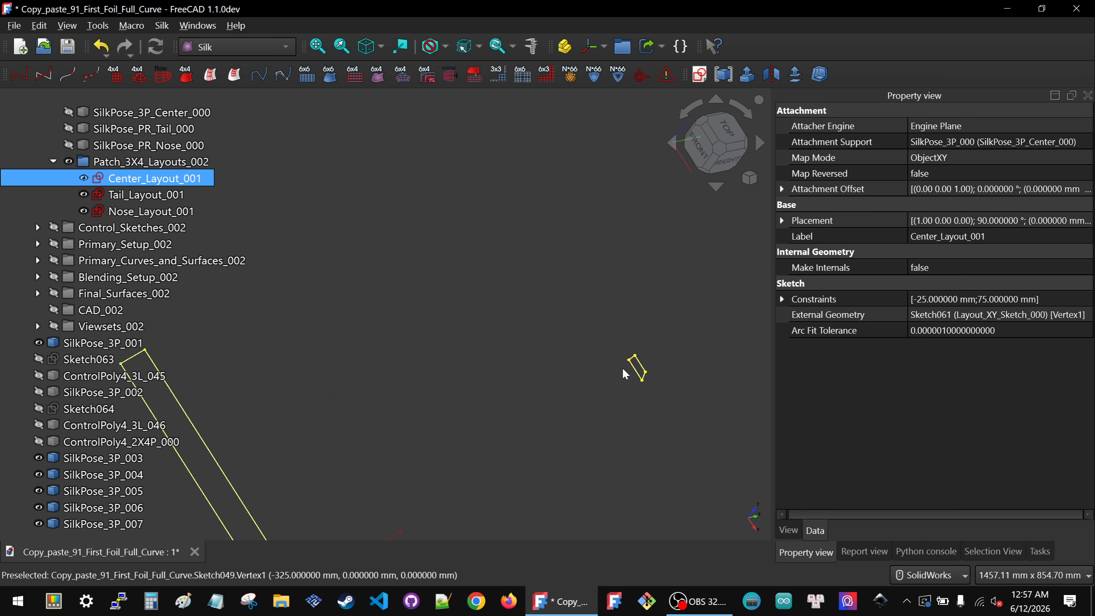
pyautogui.scroll(-3, 564, 365)
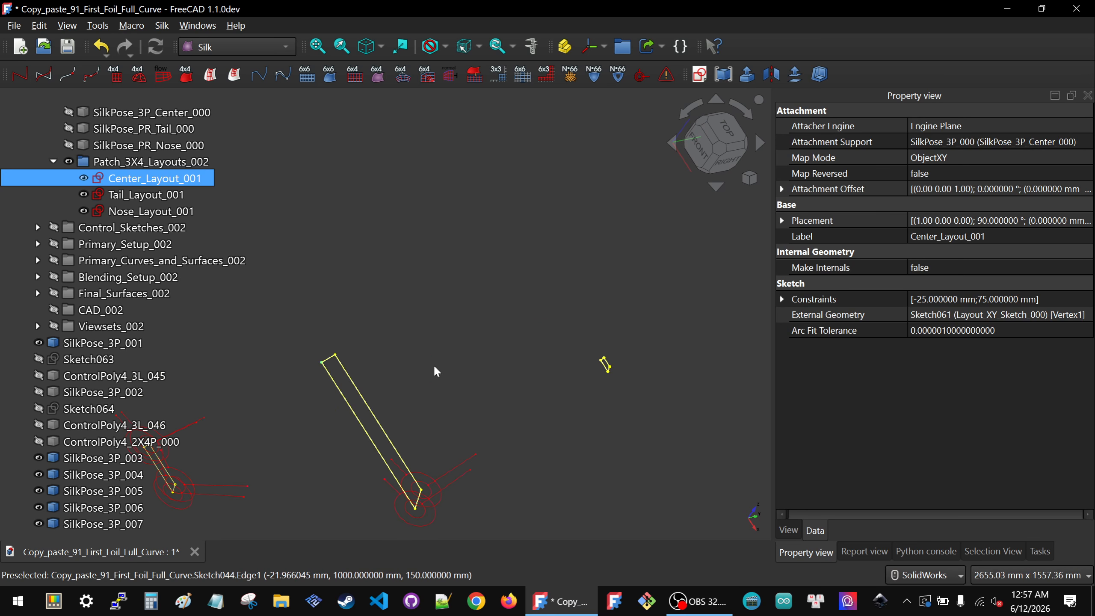
pyautogui.click(303, 352)
pyautogui.click(322, 365)
pyautogui.scroll(5, 604, 361)
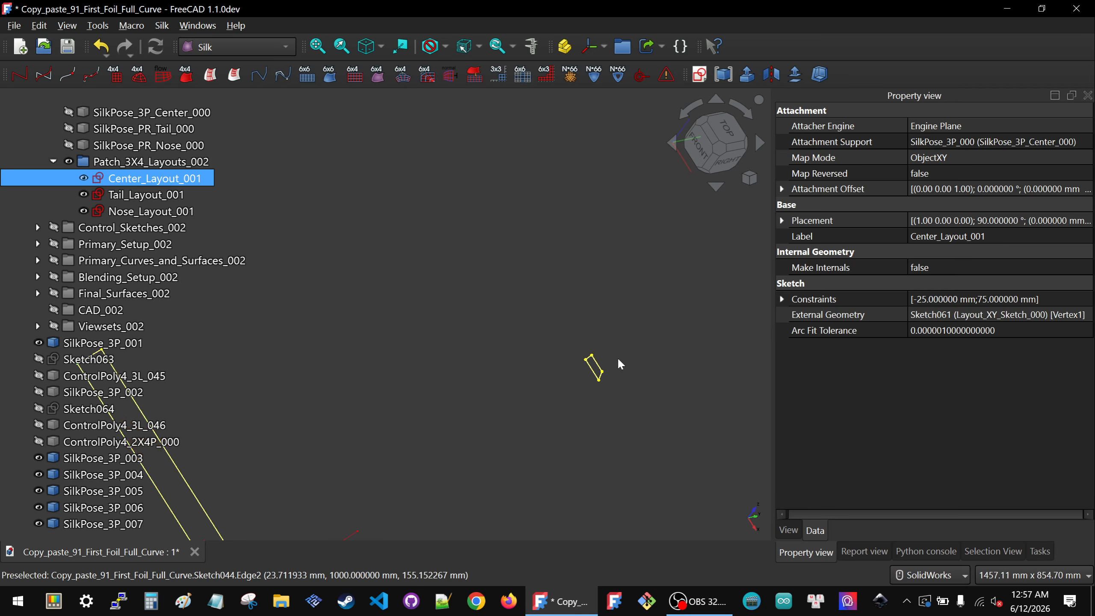
pyautogui.keyDown('ctrl'); pyautogui.click(550, 389); pyautogui.keyUp('ctrl')
pyautogui.scroll(-2, 551, 300)
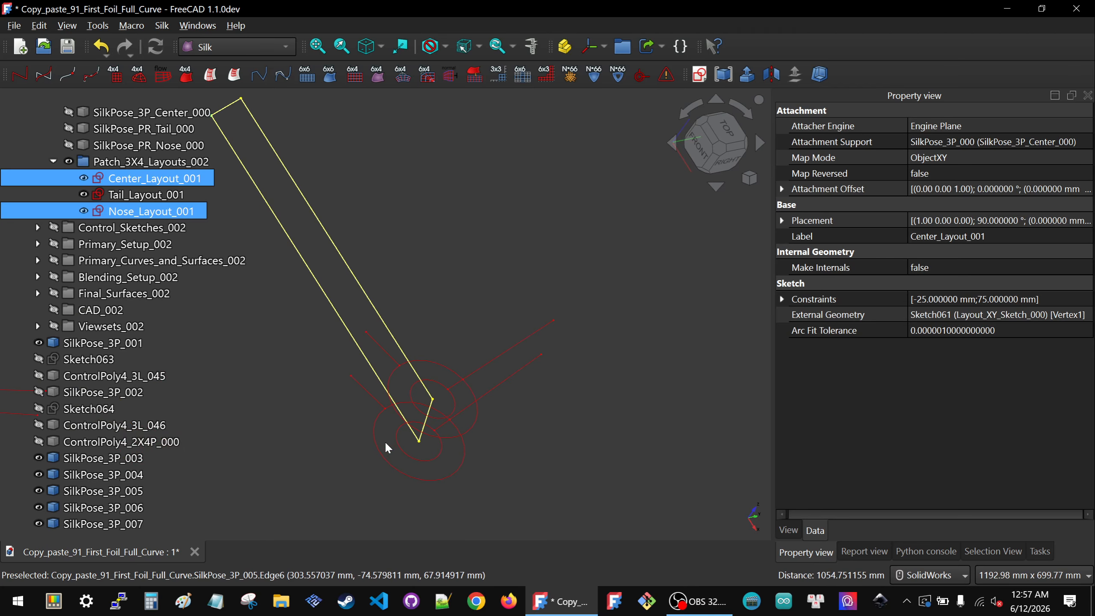
pyautogui.keyDown('ctrl'); pyautogui.click(418, 442); pyautogui.keyUp('ctrl')
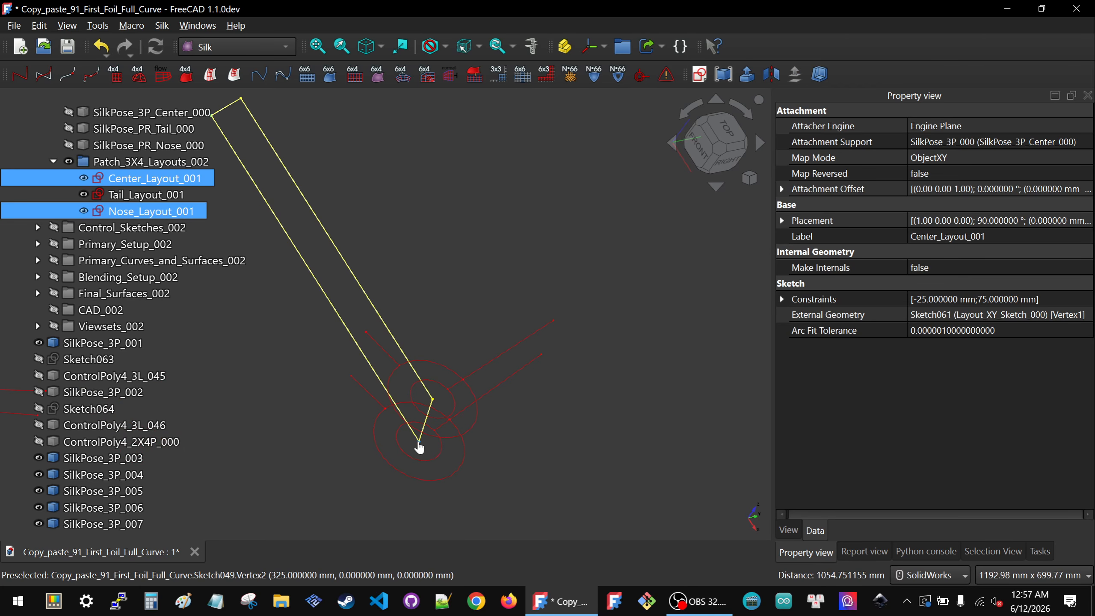
pyautogui.click(641, 77)
# Step: Set the symbol scale of SilkPose_3P_008 to 300 and set its swap_XY and flip_Y to true
pyautogui.scroll(-2, 606, 248)
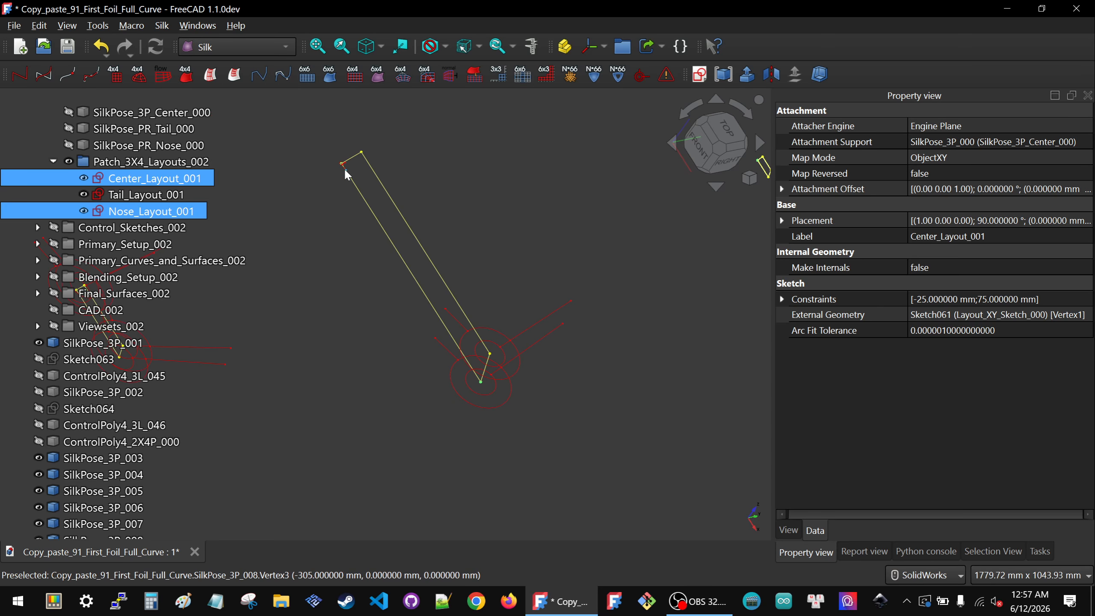
pyautogui.click(971, 331)
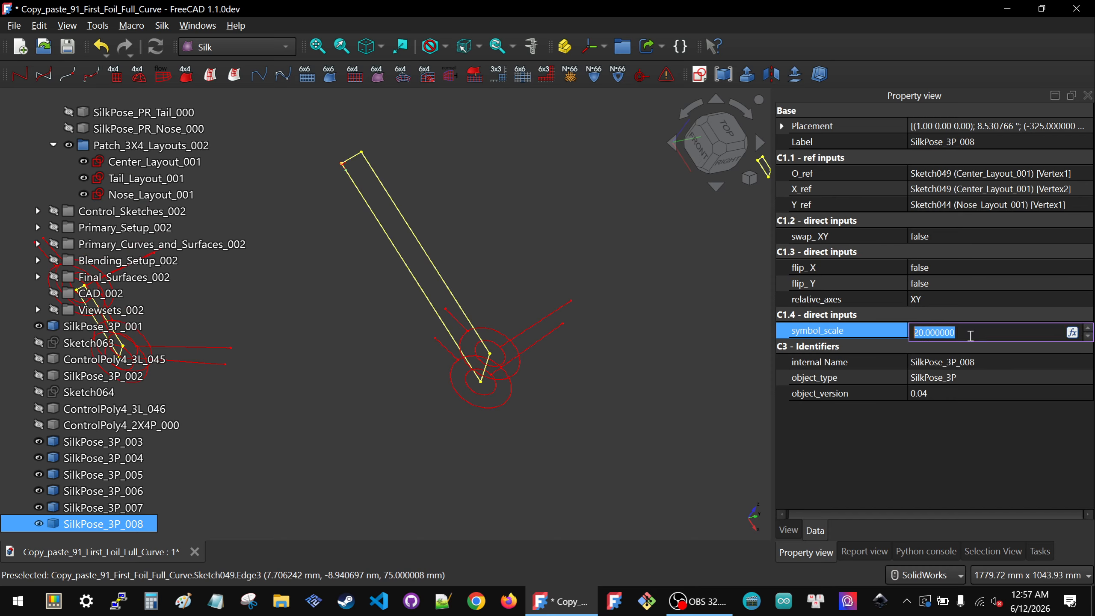
pyautogui.write('300')
pyautogui.press('Return')
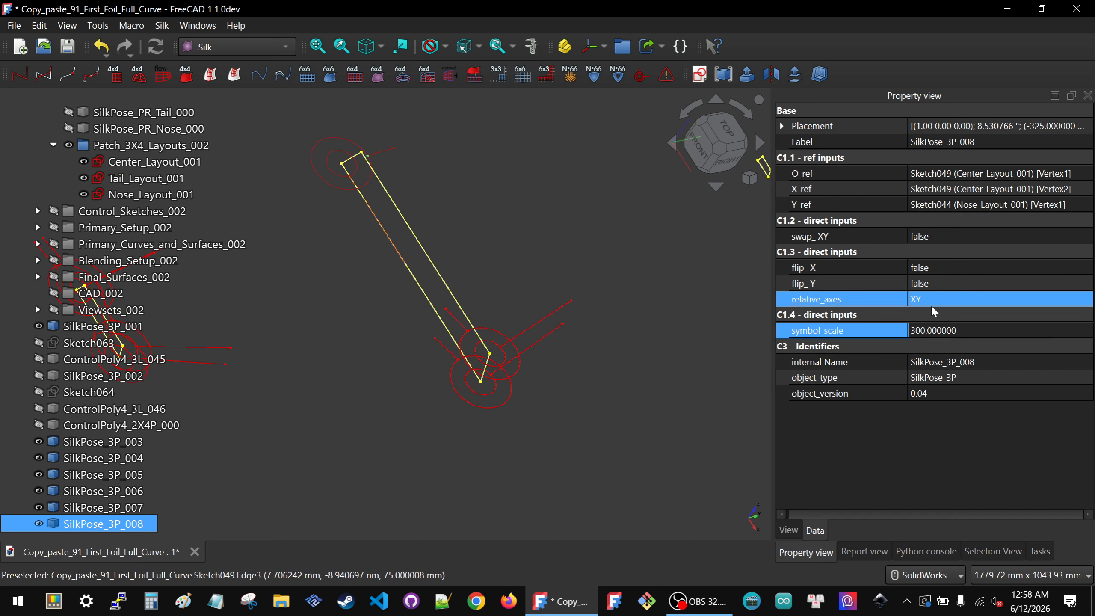
pyautogui.click(998, 238)
pyautogui.click(1001, 237)
pyautogui.click(998, 246)
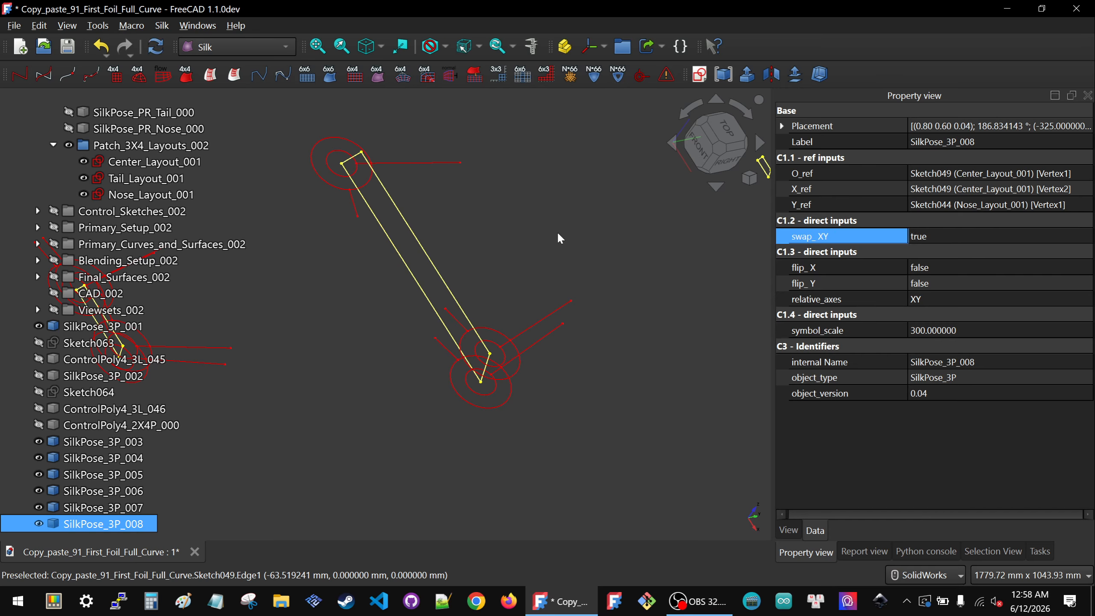
pyautogui.click(518, 240)
pyautogui.scroll(-3, 416, 231)
pyautogui.click(391, 223)
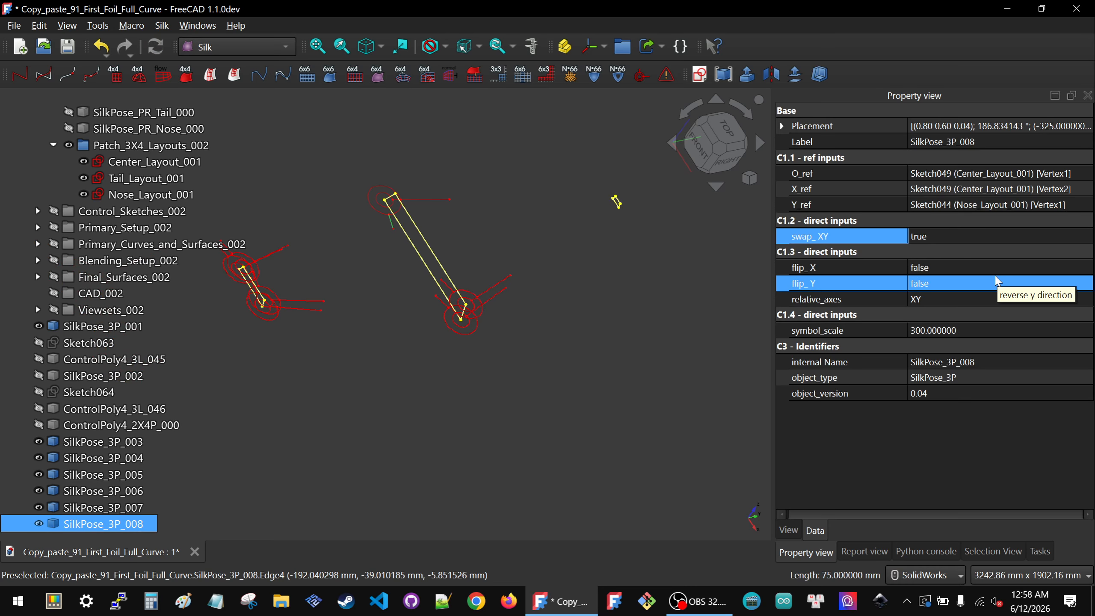
pyautogui.click(981, 283)
pyautogui.click(978, 279)
pyautogui.click(946, 301)
pyautogui.click(941, 445)
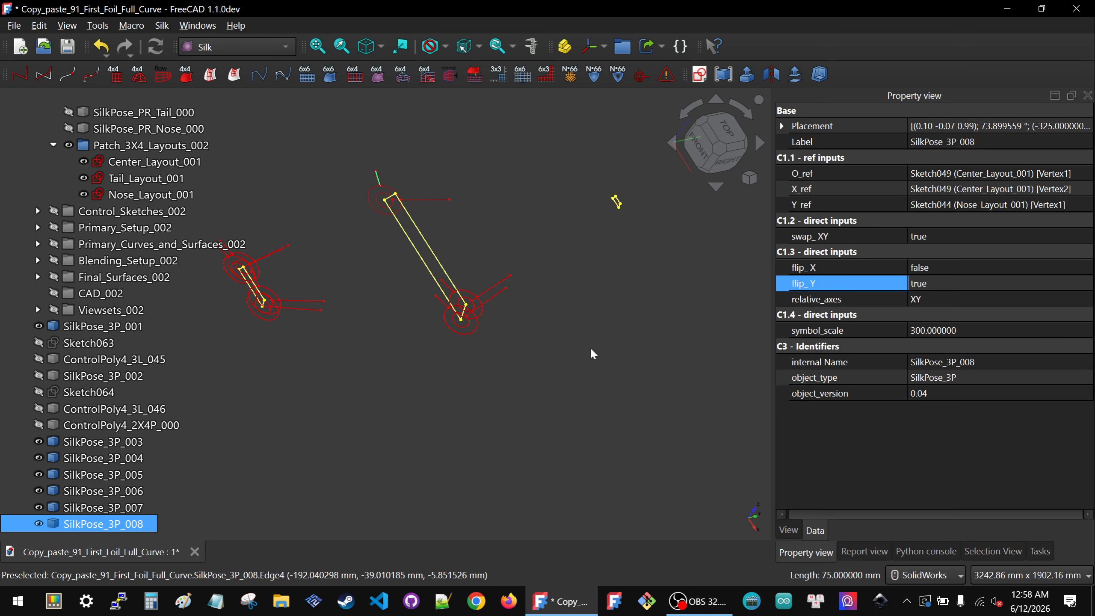
# Step: Examine the new symbols against the center and nose layout sketches from close up and afar
pyautogui.click(445, 201)
pyautogui.scroll(5, 401, 177)
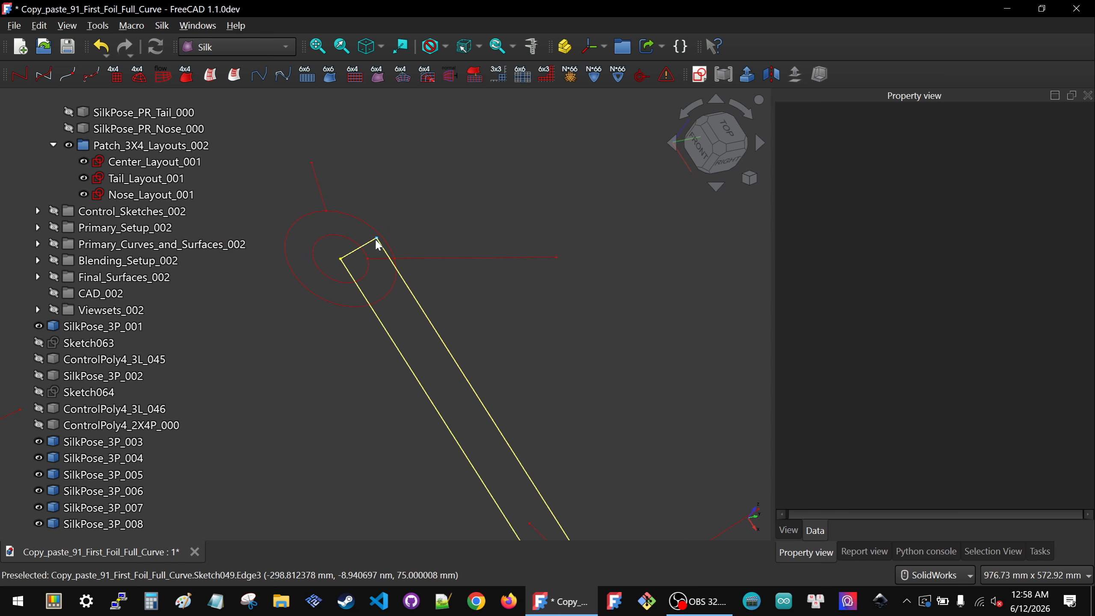
pyautogui.click(357, 270)
pyautogui.scroll(-4, 357, 270)
pyautogui.scroll(-2, 354, 265)
pyautogui.scroll(3, 528, 258)
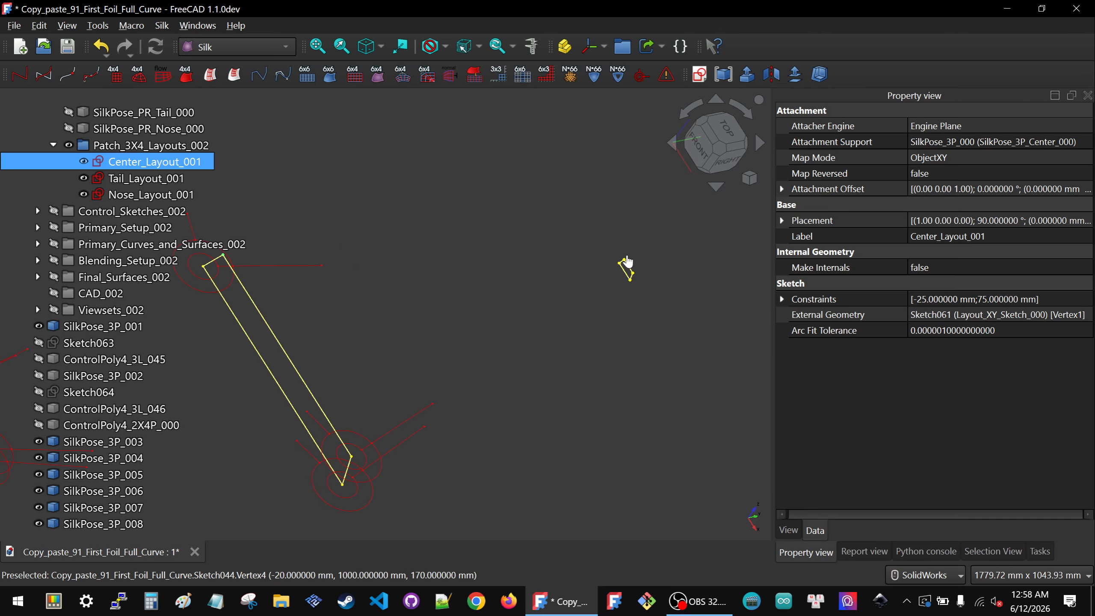
pyautogui.scroll(3, 637, 254)
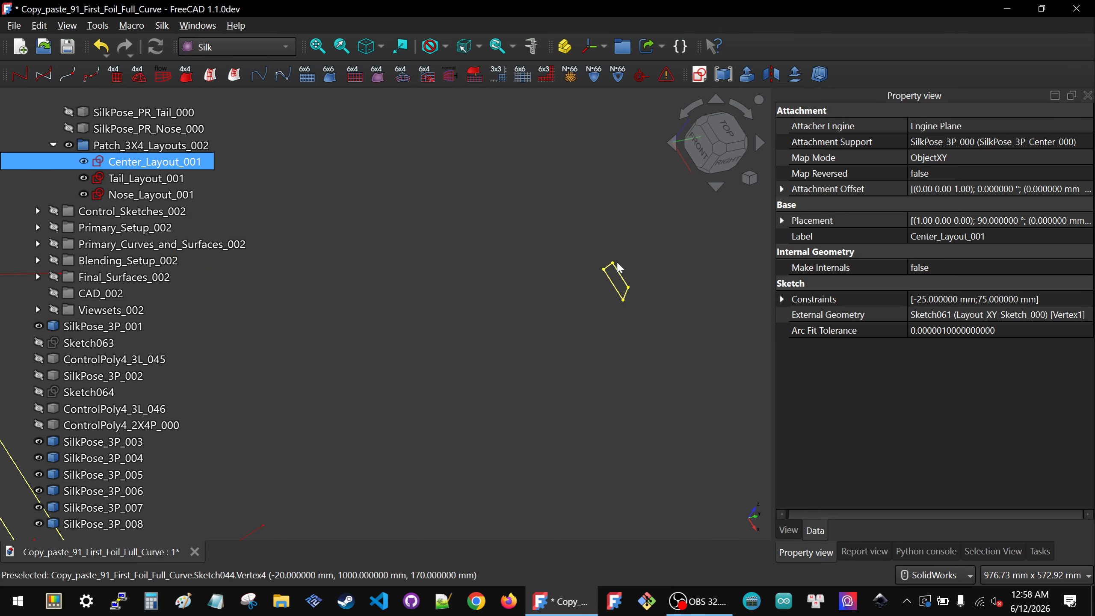
# Step: Select the SilkPose_3P_009 symbol and set its symbol scale to 300
pyautogui.keyDown('ctrl'); pyautogui.click(616, 258); pyautogui.keyUp('ctrl')
pyautogui.scroll(-3, 614, 231)
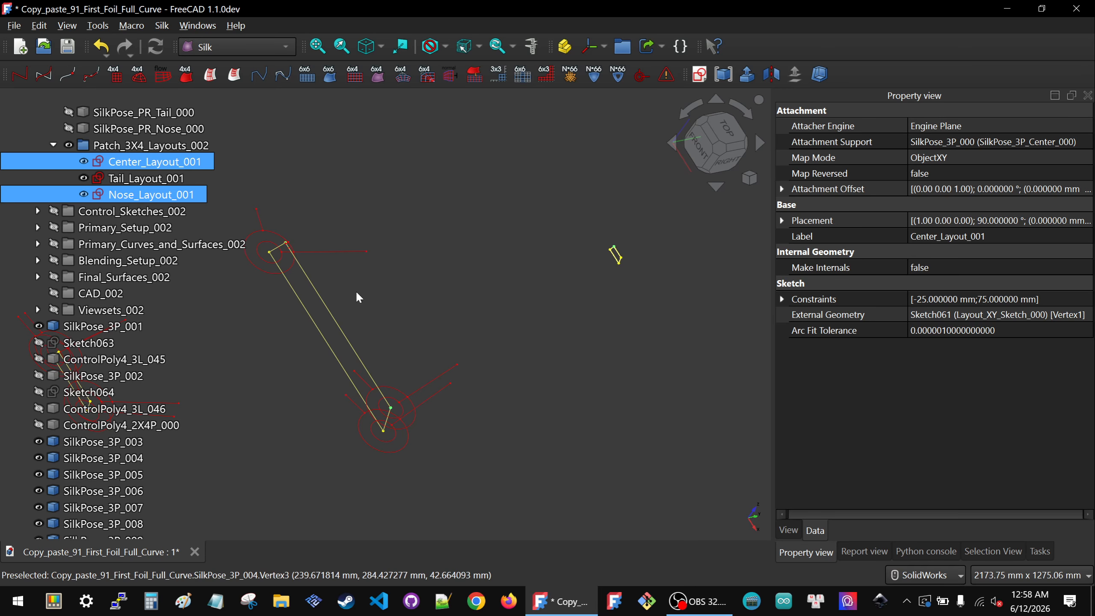
pyautogui.scroll(6, 284, 250)
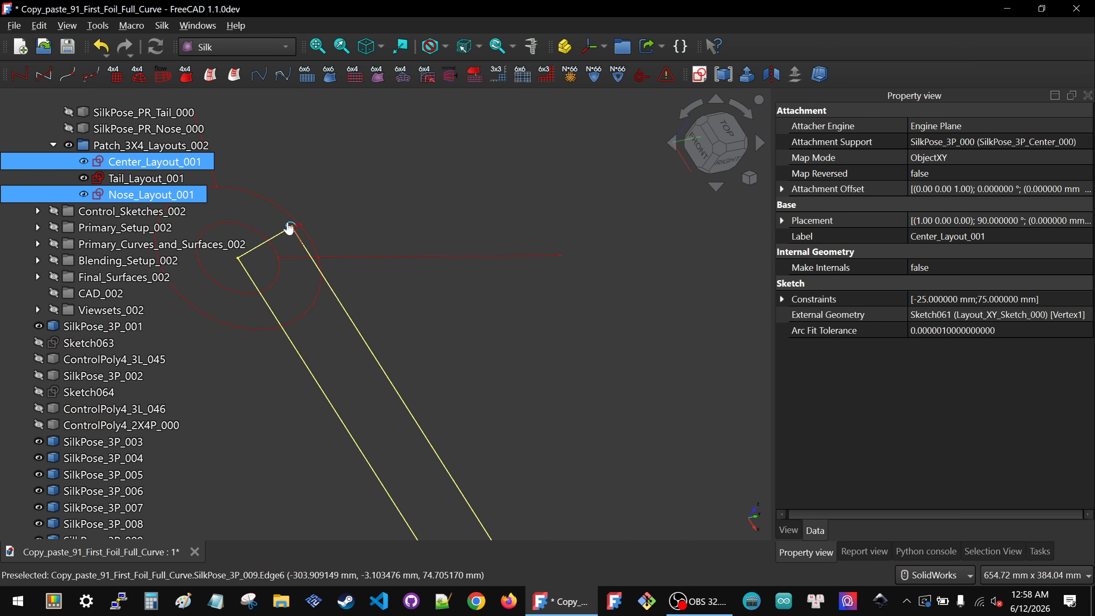
pyautogui.click(286, 225)
pyautogui.click(1034, 331)
pyautogui.write('300')
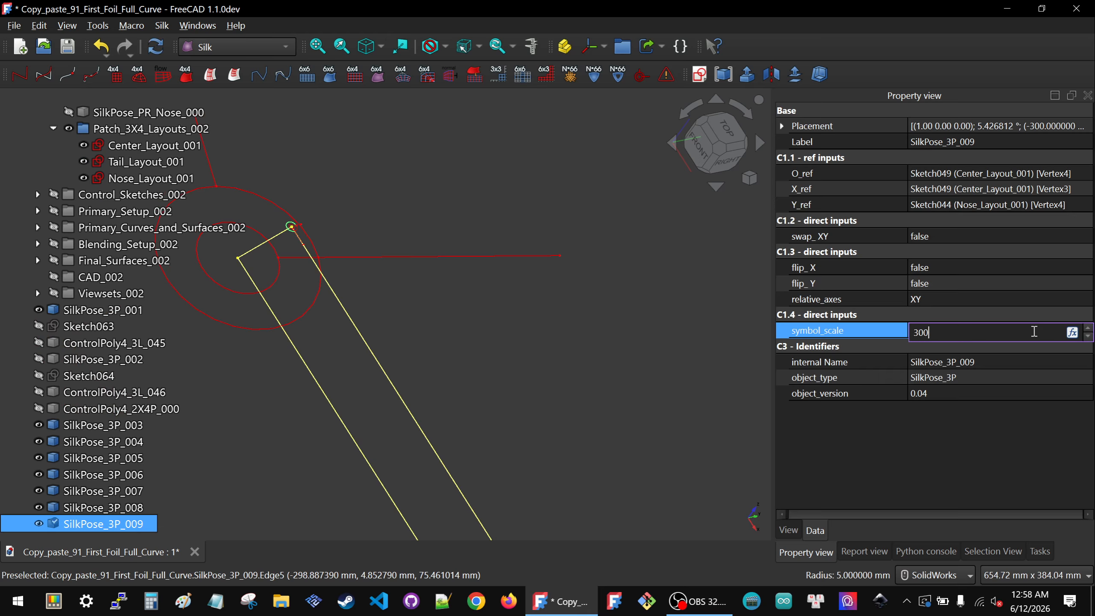
pyautogui.press('Return')
# Step: Set swap_XY and flip_Y of SilkPose_3P_009 to true
pyautogui.scroll(-3, 729, 294)
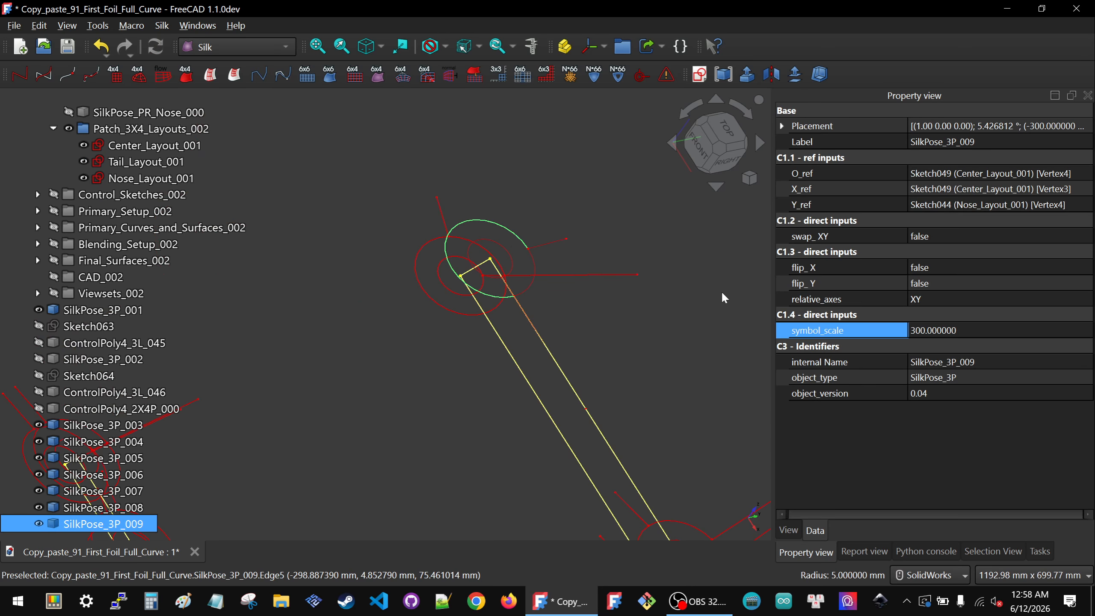
pyautogui.click(931, 238)
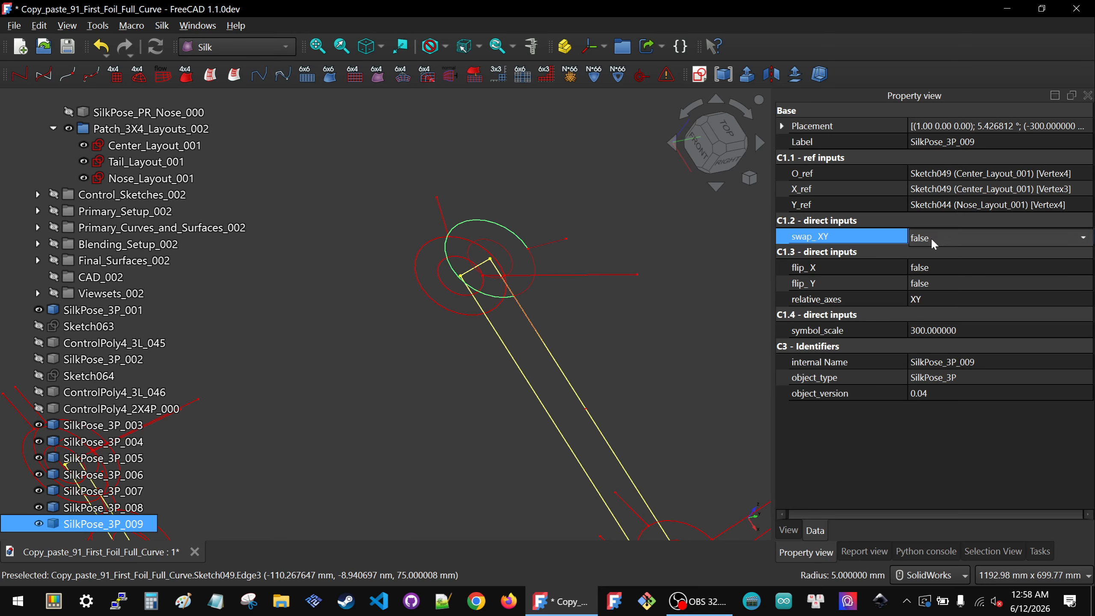
pyautogui.click(932, 238)
pyautogui.click(940, 258)
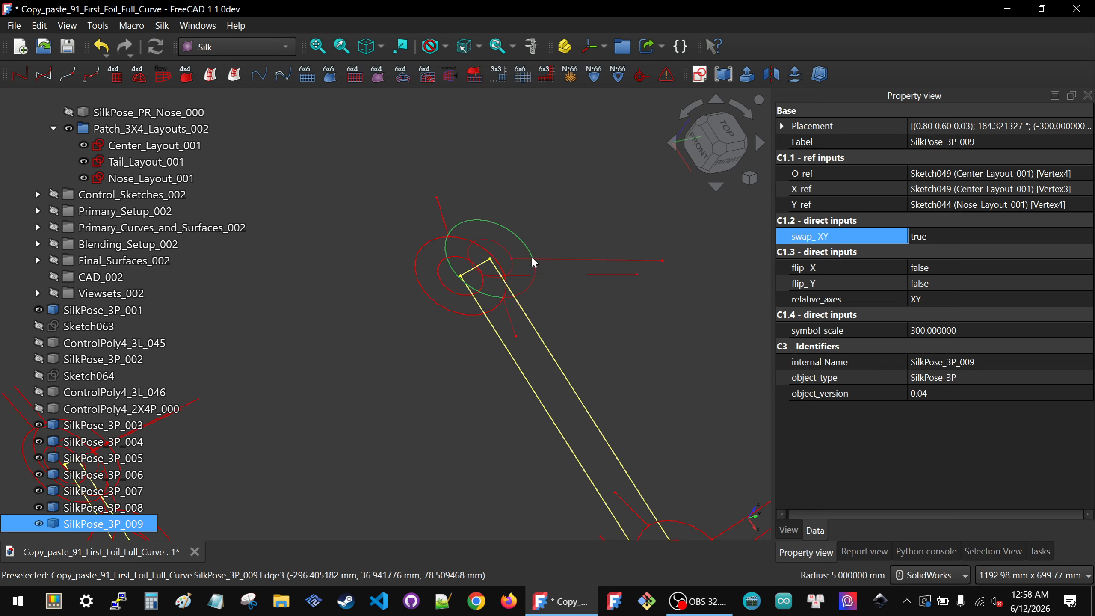
pyautogui.click(964, 285)
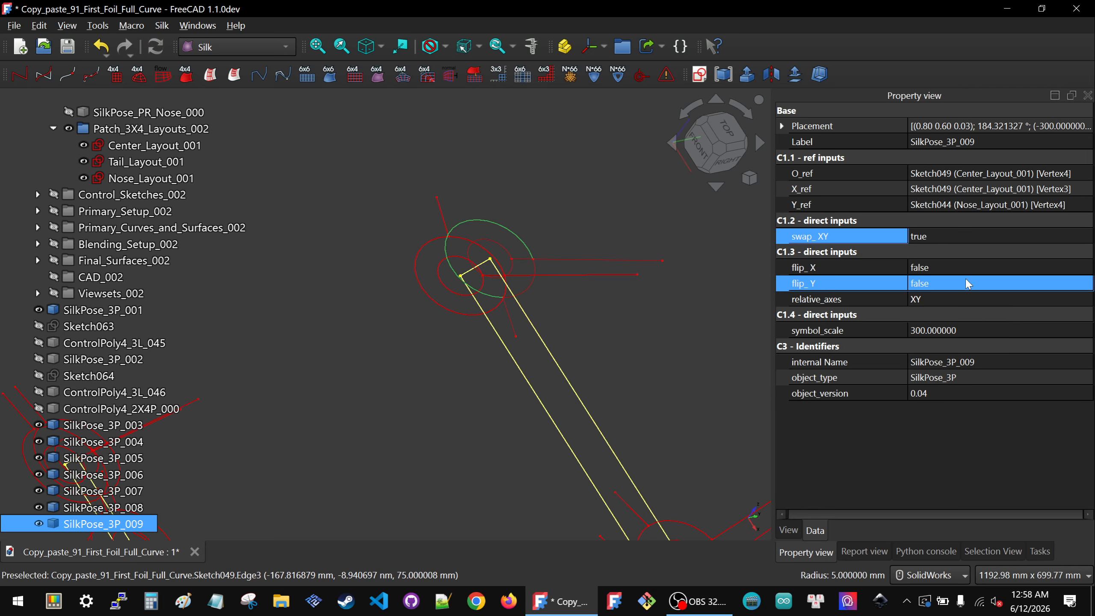
pyautogui.click(957, 287)
pyautogui.click(954, 305)
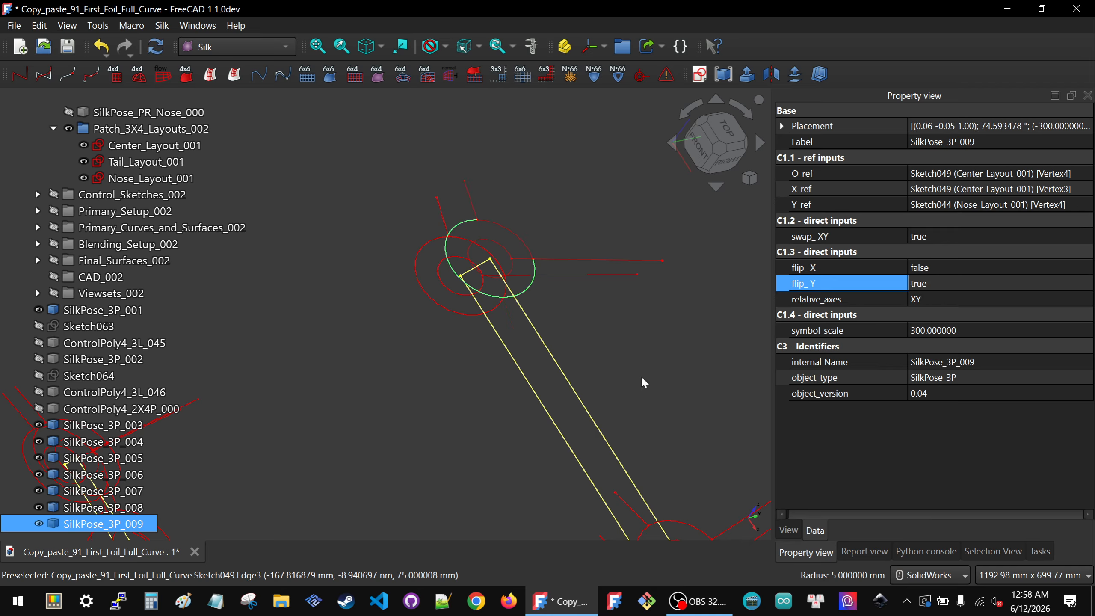
# Step: Examine the symbols from a top view and an oblique view, selecting the symbols near the tail layout
pyautogui.scroll(-1, 433, 330)
pyautogui.click(450, 338)
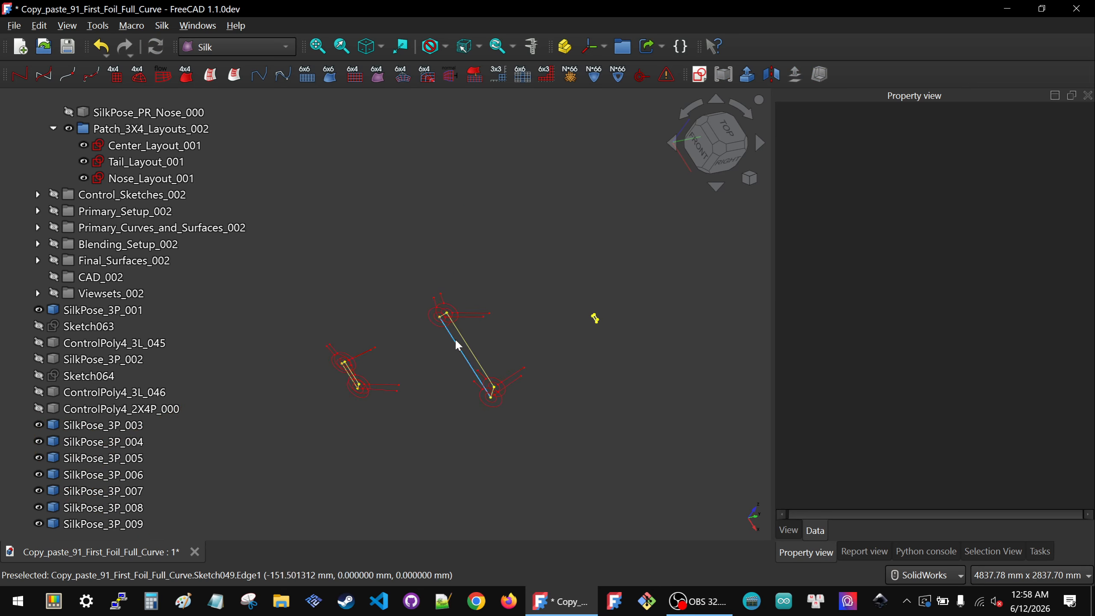
pyautogui.click(728, 132)
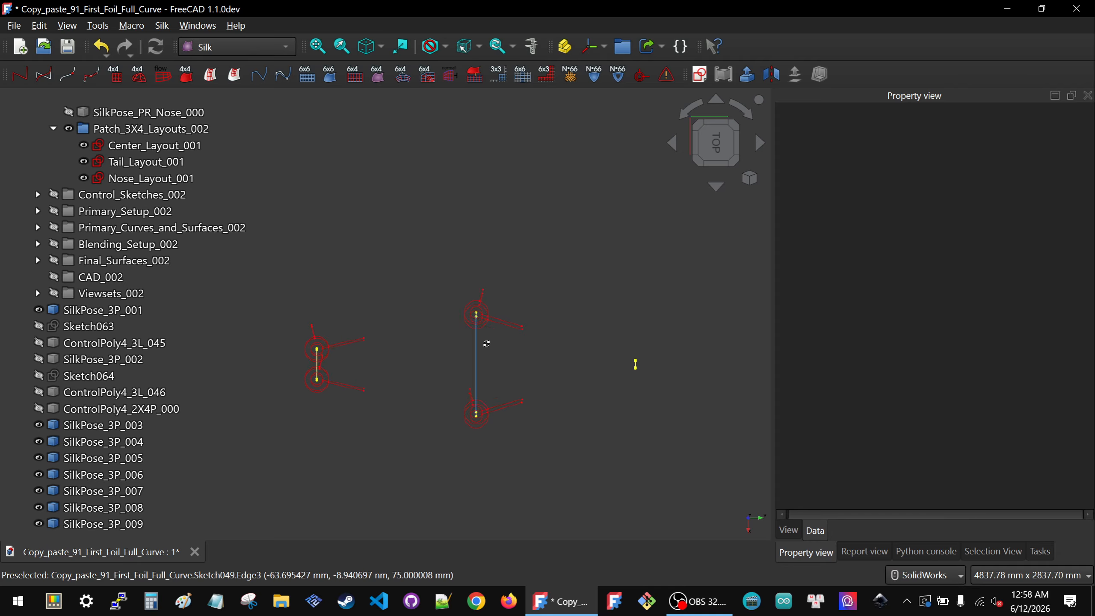
pyautogui.moveTo(487, 343)
pyautogui.mouseDown(button='middle')
pyautogui.moveTo(526, 260)
pyautogui.moveTo(361, 433)
pyautogui.moveTo(560, 458)
pyautogui.moveTo(515, 470)
pyautogui.mouseUp(button='middle')
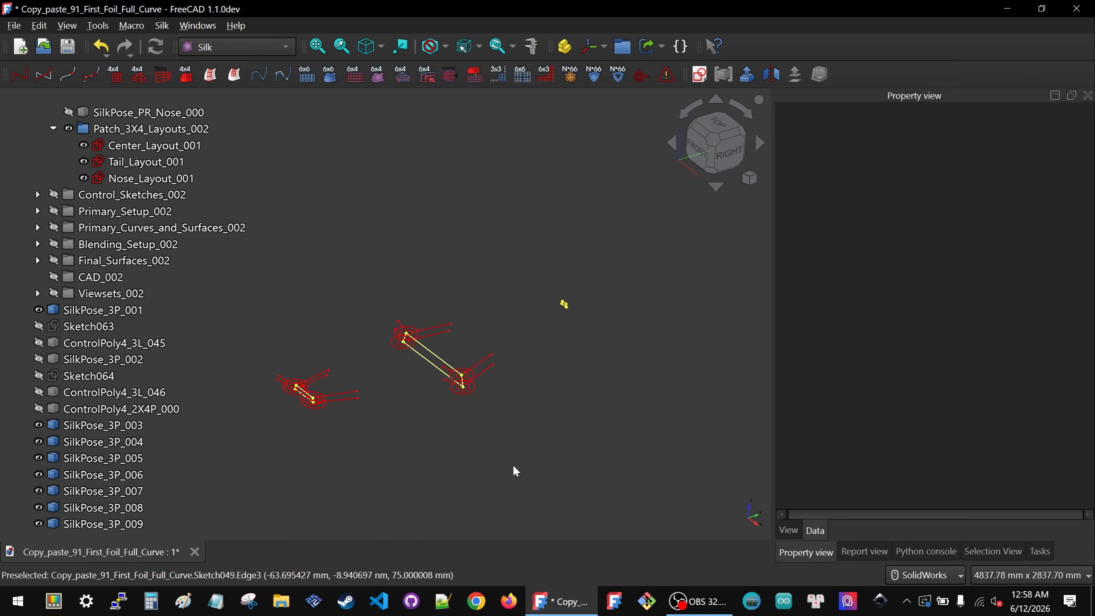
pyautogui.click(82, 361)
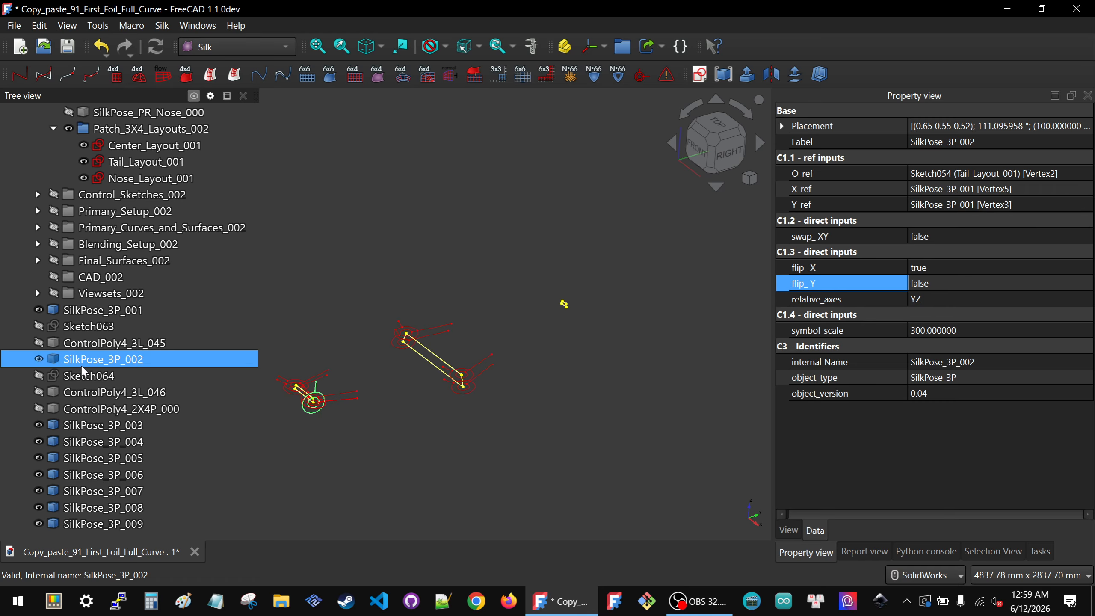
pyautogui.click(357, 365)
pyautogui.scroll(6, 310, 406)
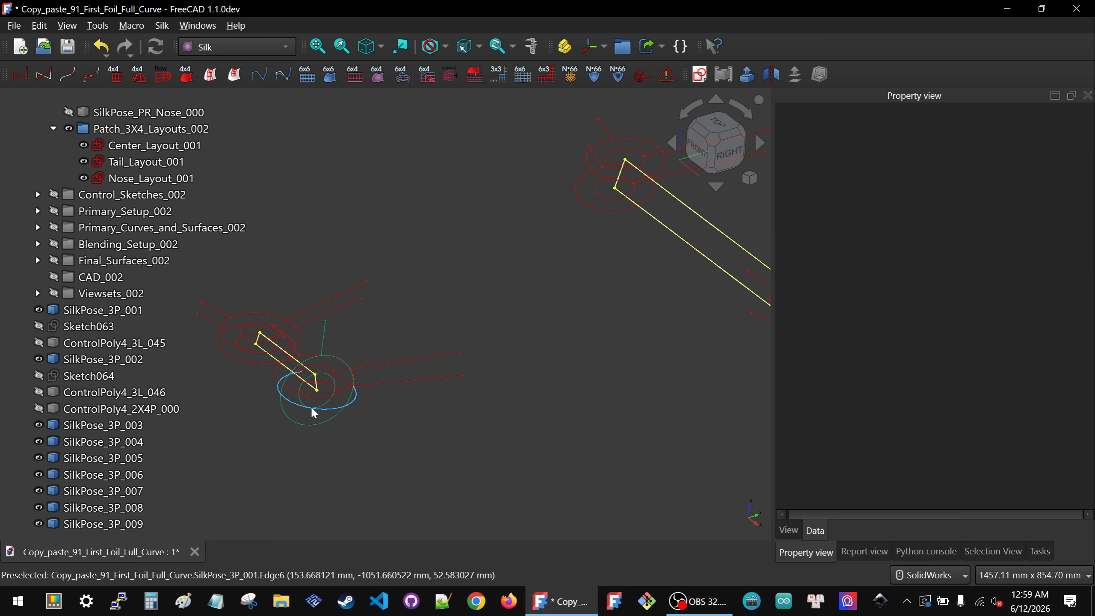
pyautogui.click(317, 360)
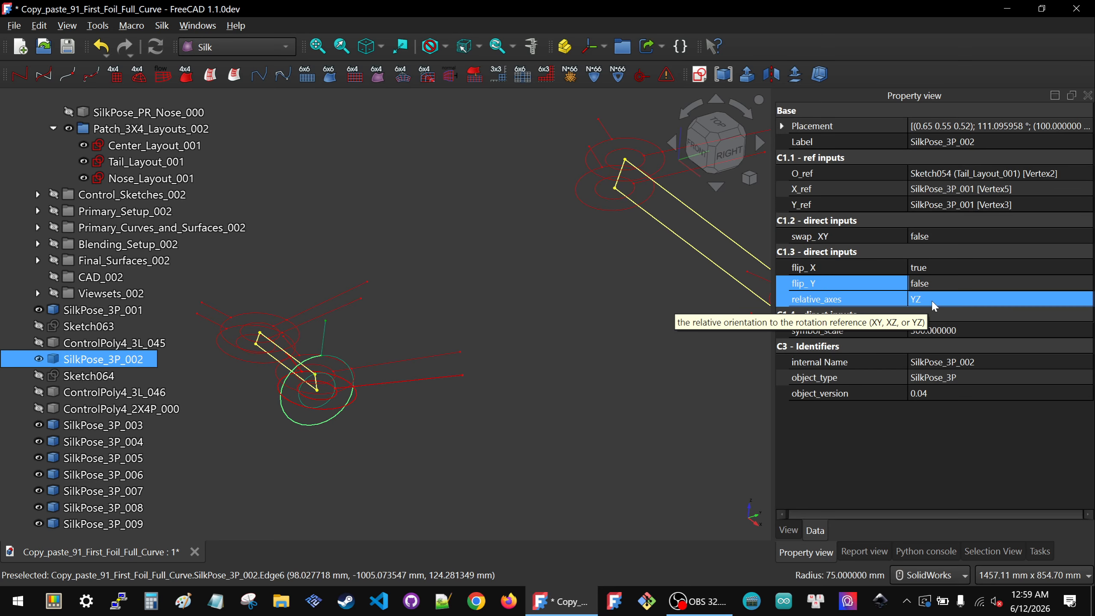
pyautogui.click(502, 293)
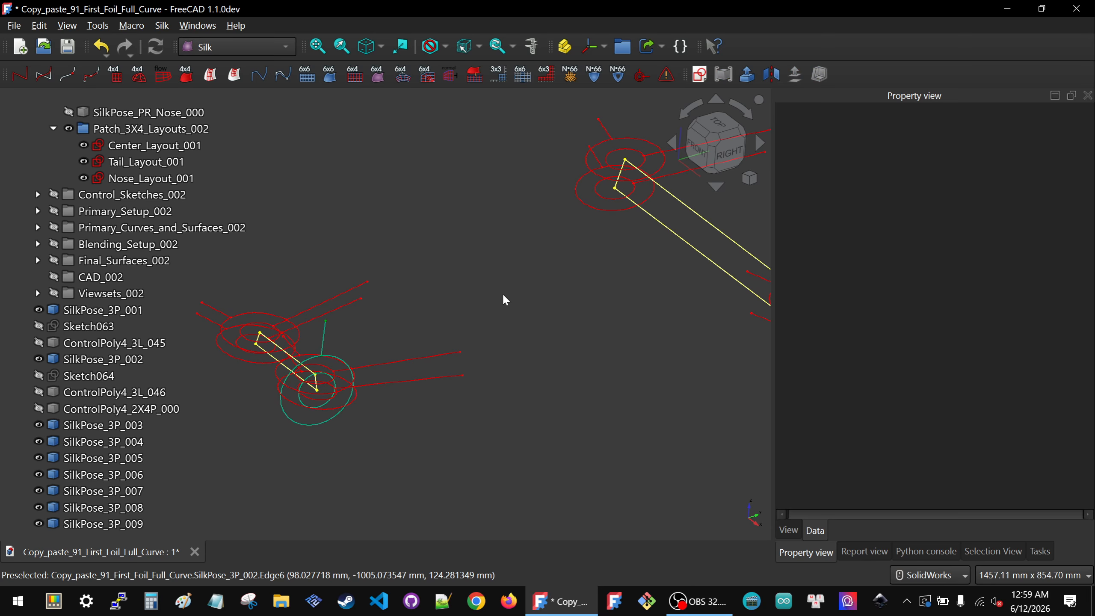
# Step: Hide the overlapping SilkPose_3P symbols around the tail layout's lower corner vertex
pyautogui.scroll(4, 379, 325)
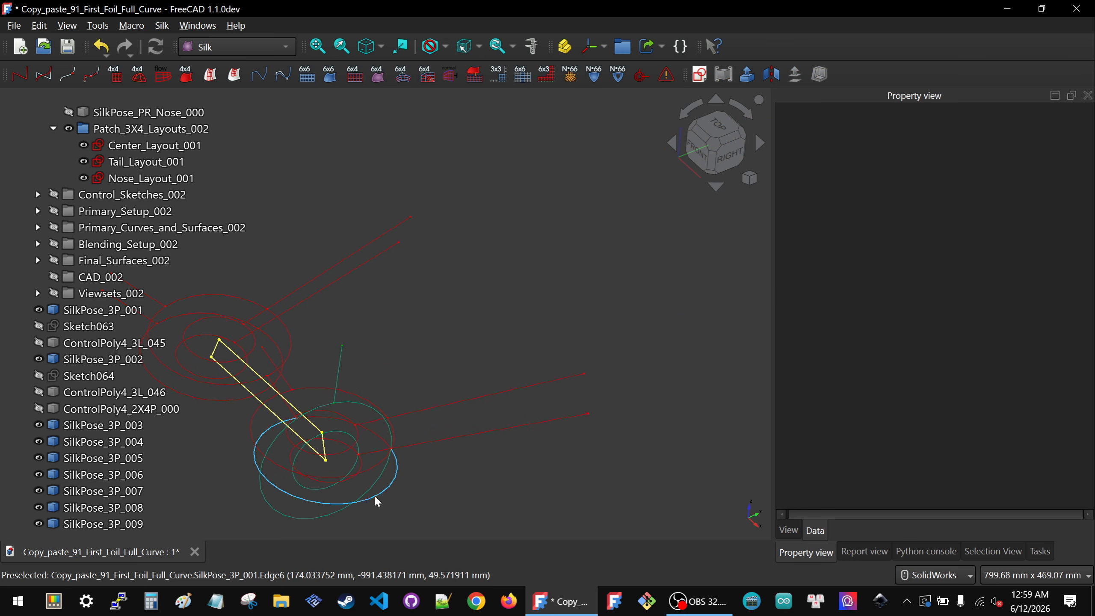
pyautogui.click(374, 495)
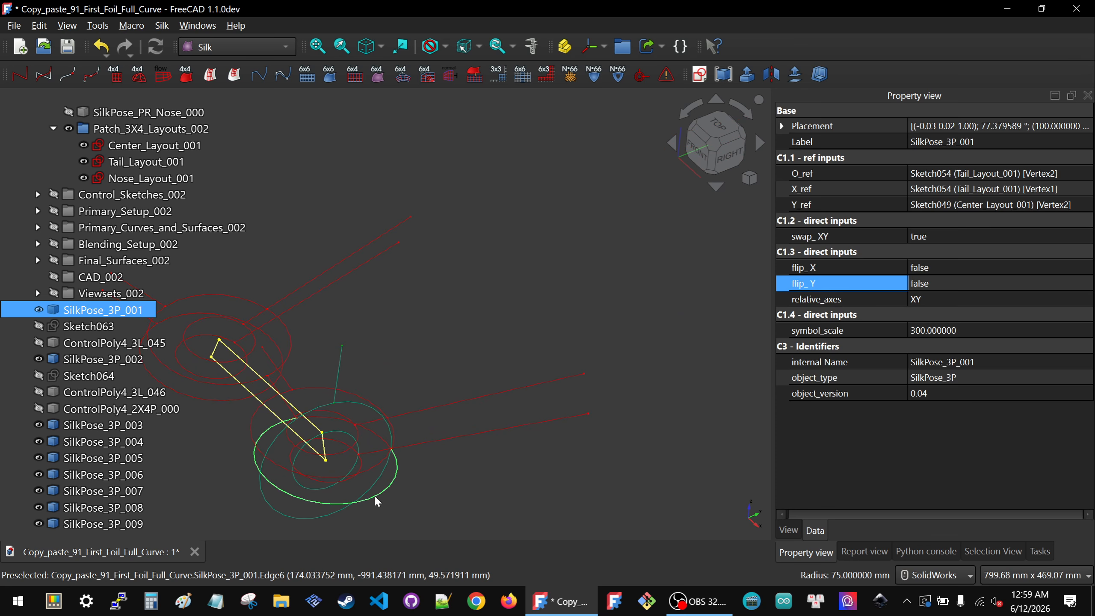
pyautogui.click(341, 405)
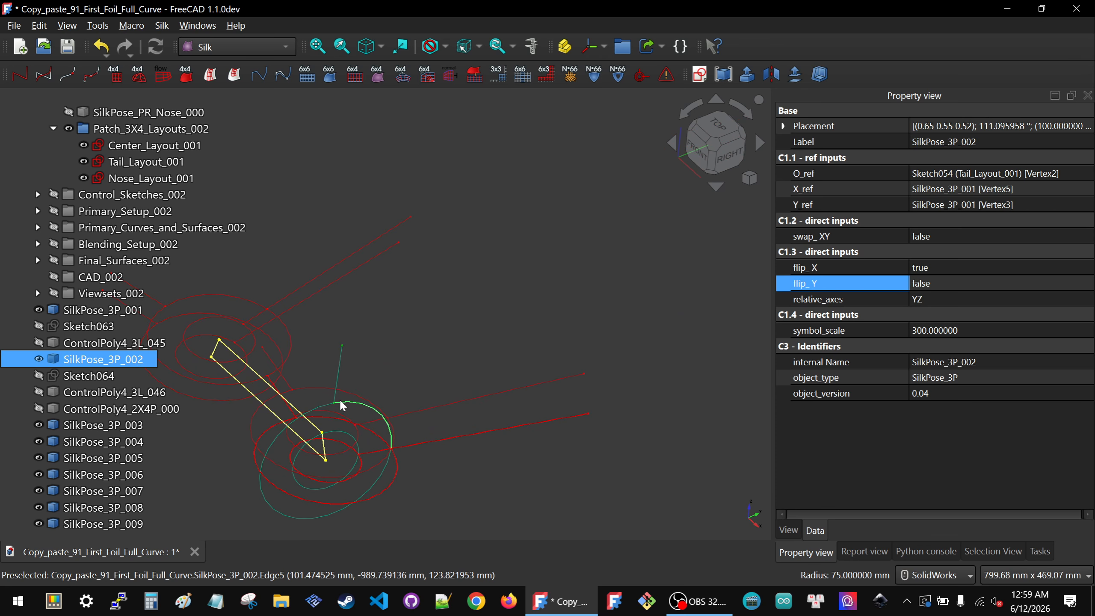
pyautogui.click(379, 493)
pyautogui.scroll(-3, 378, 490)
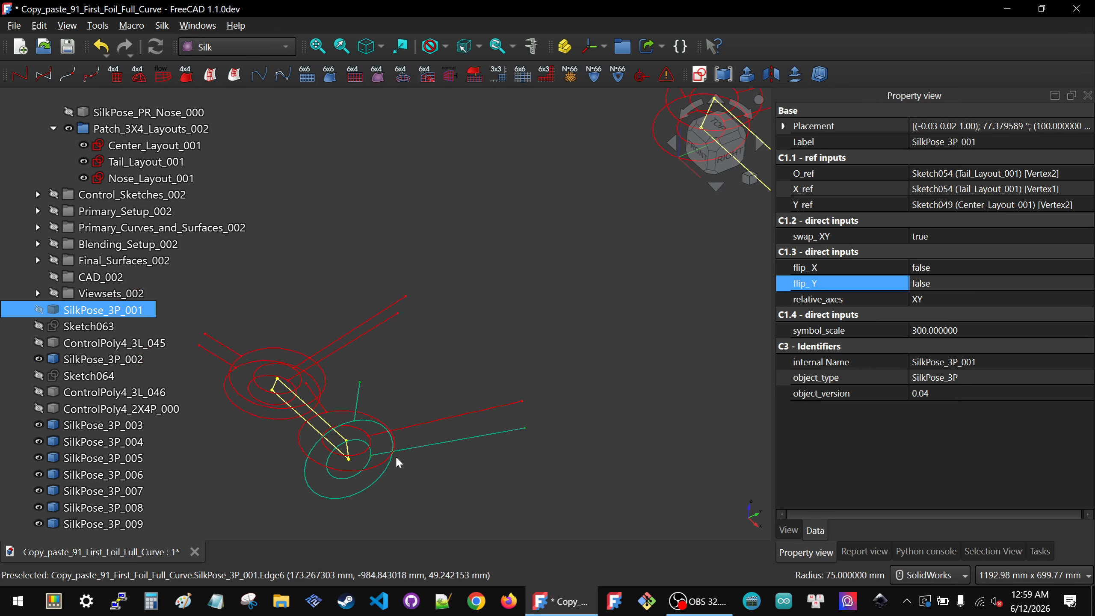
pyautogui.scroll(3, 343, 449)
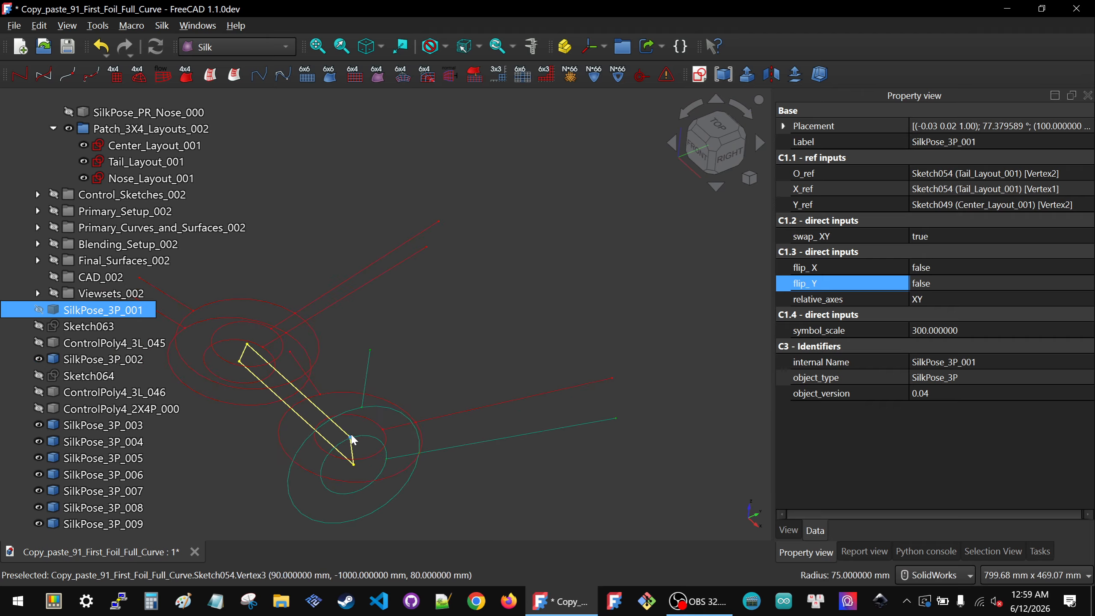
pyautogui.click(278, 311)
pyautogui.click(263, 320)
pyautogui.scroll(-3, 378, 360)
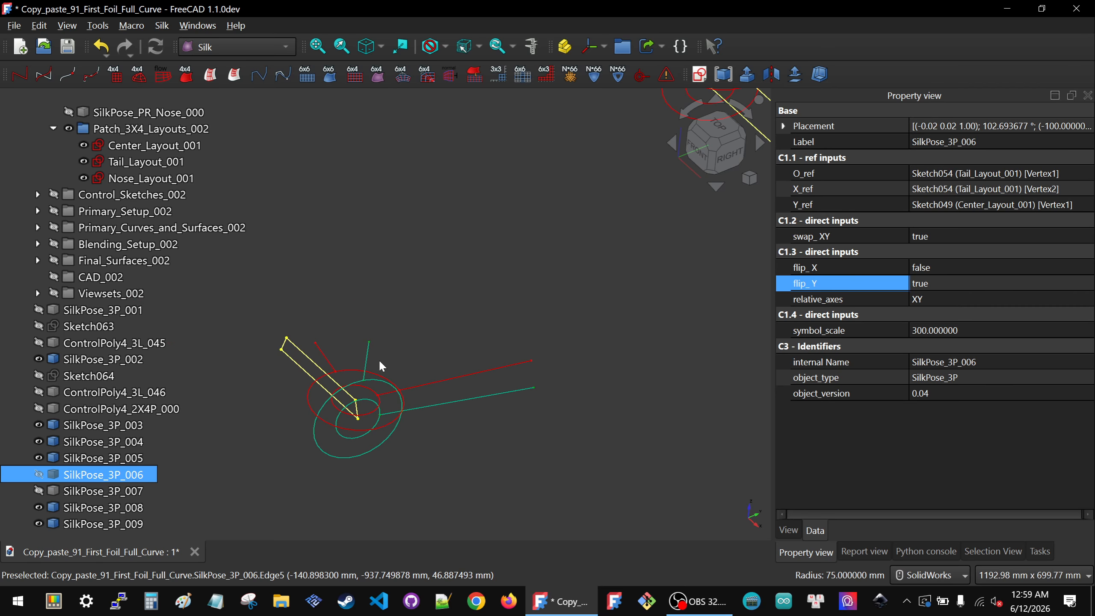
pyautogui.click(358, 456)
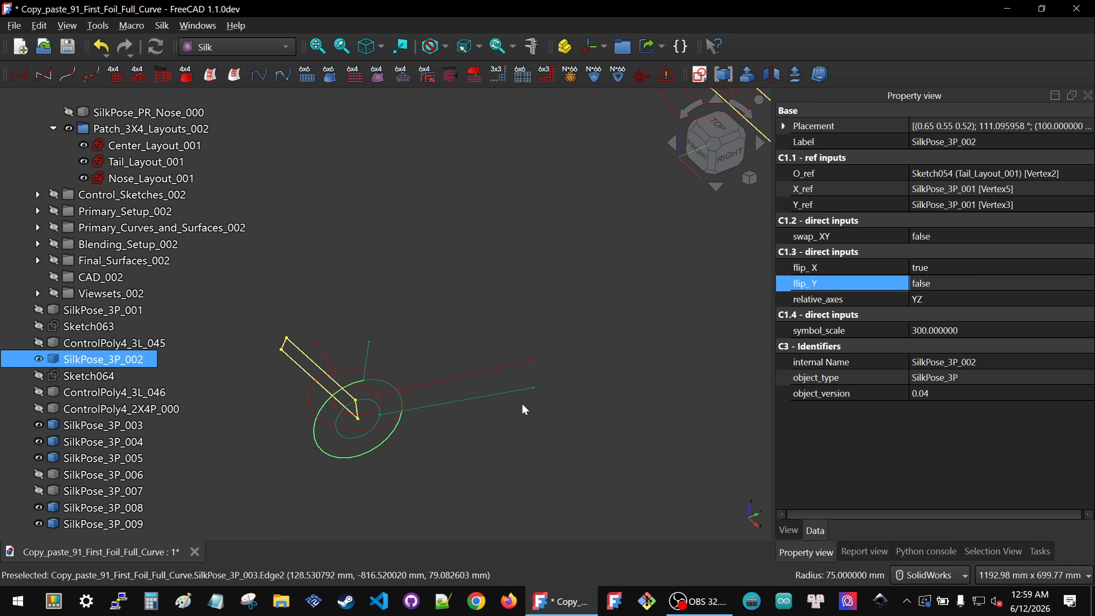
pyautogui.click(430, 462)
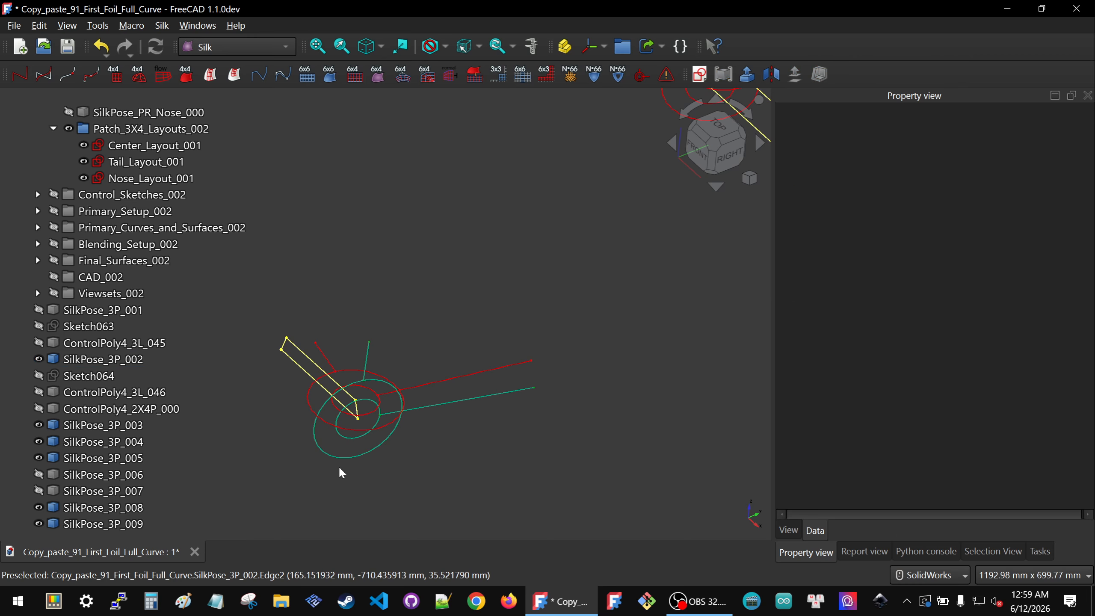
pyautogui.click(340, 457)
pyautogui.press('space')
# Step: Pick a Tail_Layout_001 vertex and two SilkPose_3P_003 vertices and create a new SilkPose_3P placement symbol
pyautogui.click(420, 476)
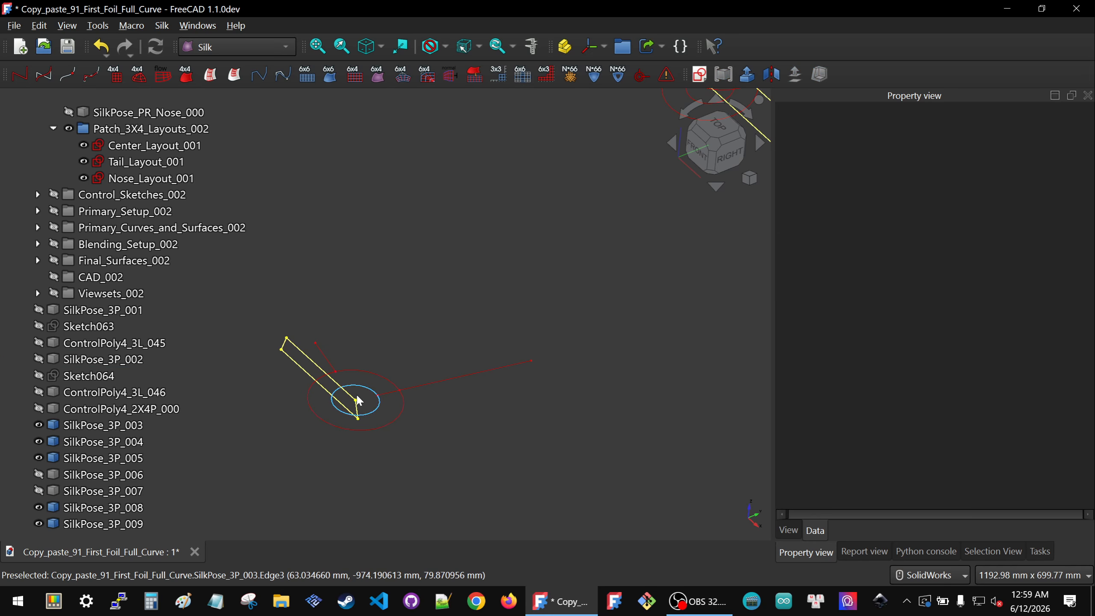
pyautogui.click(355, 400)
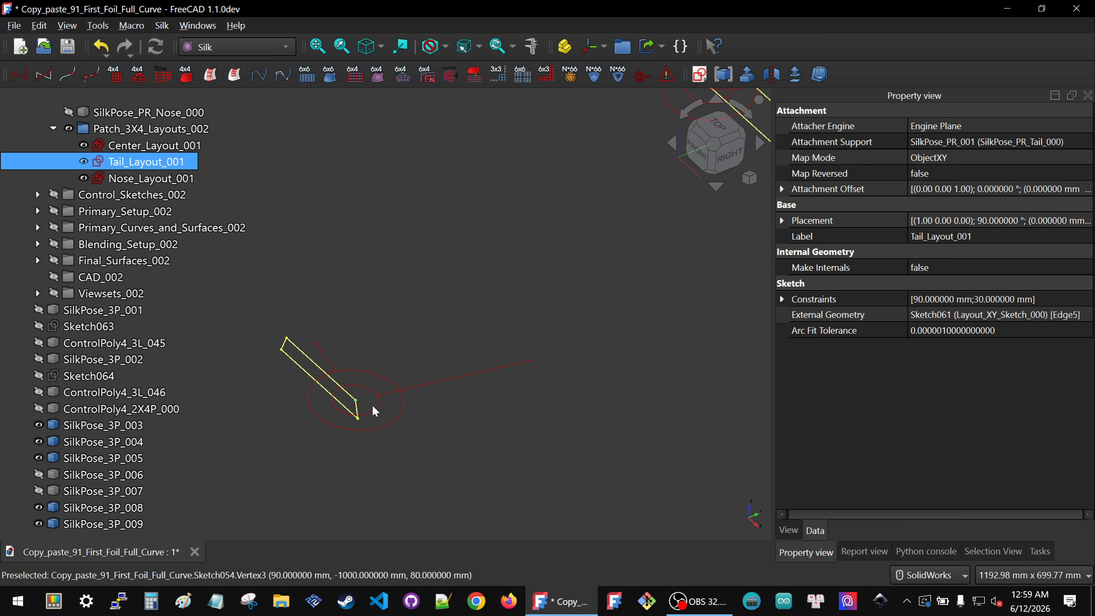
pyautogui.keyDown('ctrl'); pyautogui.click(315, 343); pyautogui.keyUp('ctrl')
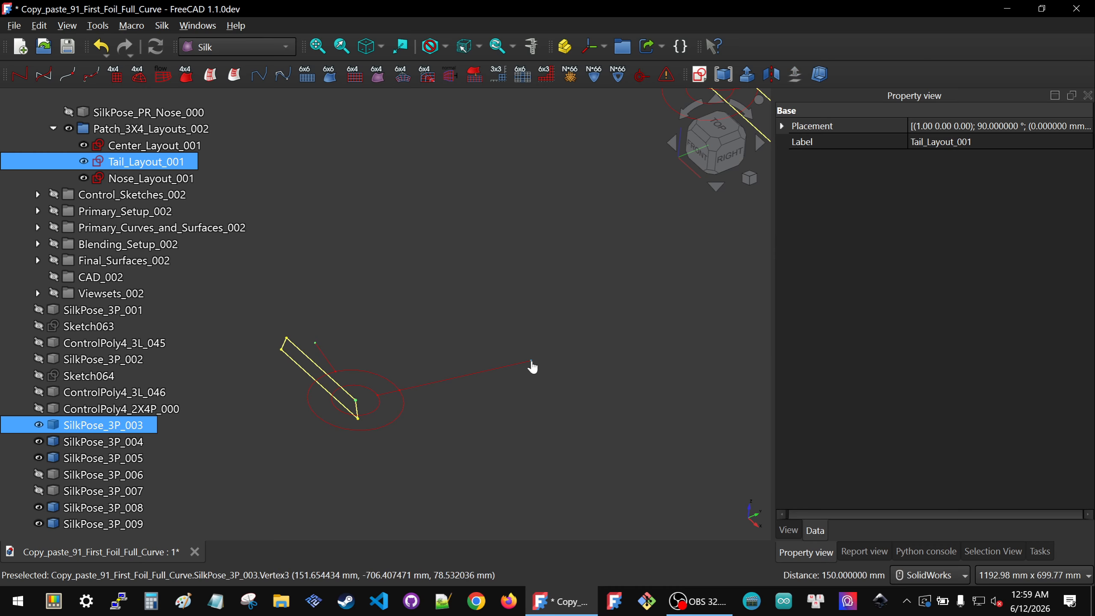
pyautogui.click(640, 77)
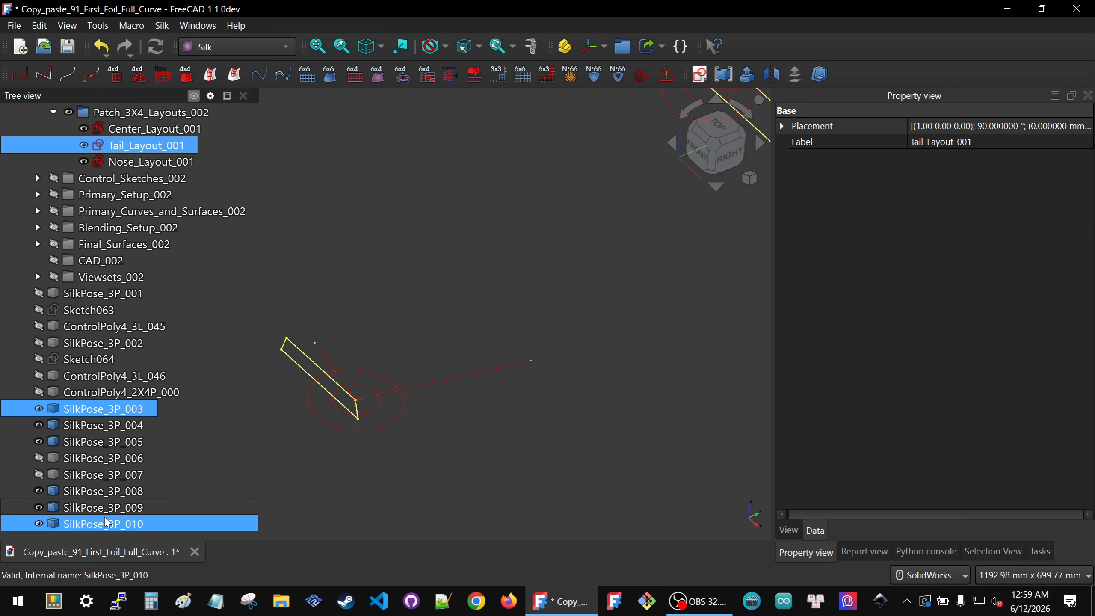
# Step: Widen the property panel and set the symbol scale of SilkPose_3P_010 to 300
pyautogui.click(106, 522)
pyautogui.click(1005, 315)
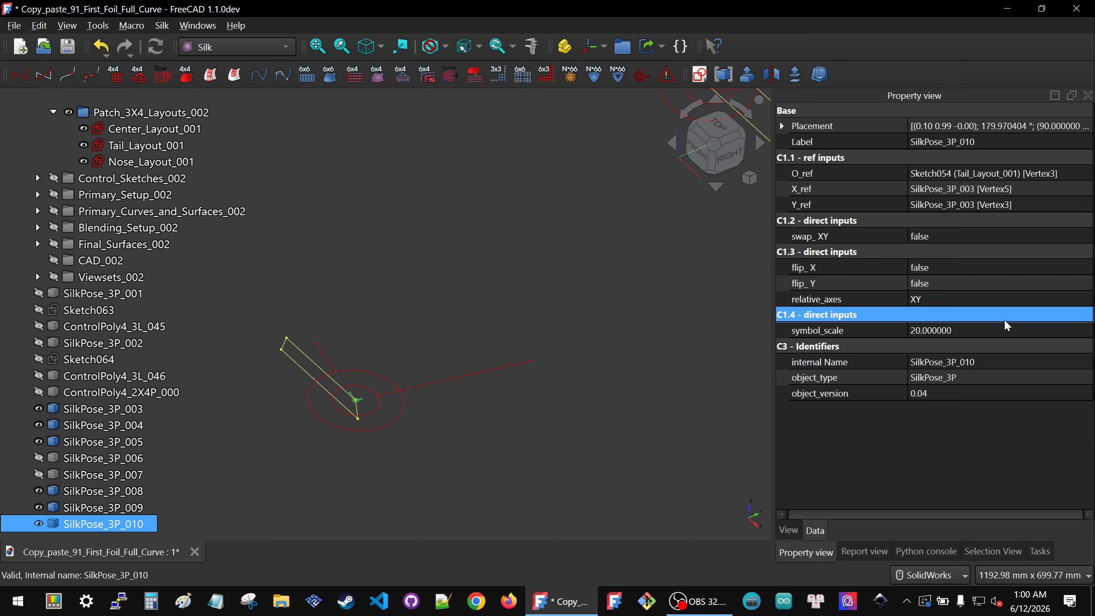
pyautogui.doubleClick(1004, 319)
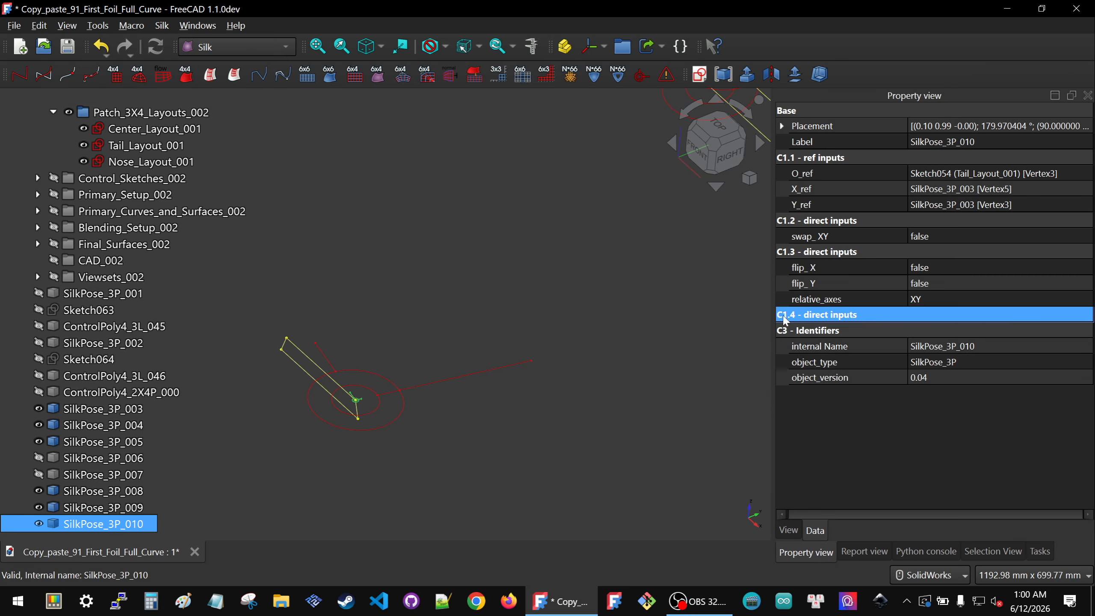
pyautogui.click(830, 465)
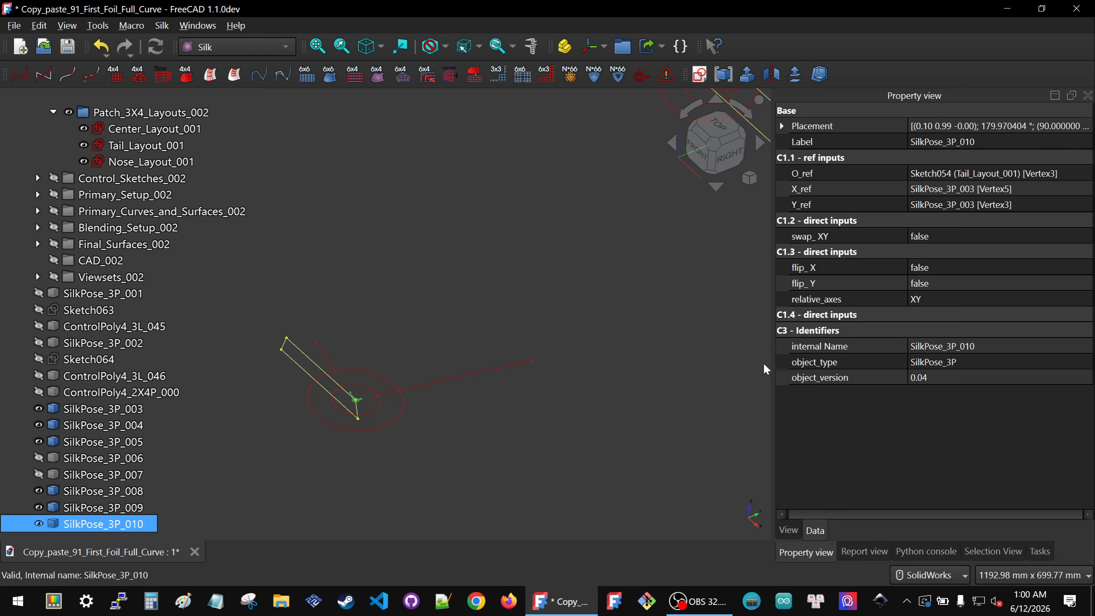
pyautogui.moveTo(773, 360); pyautogui.dragTo(624, 352)
pyautogui.click(656, 318)
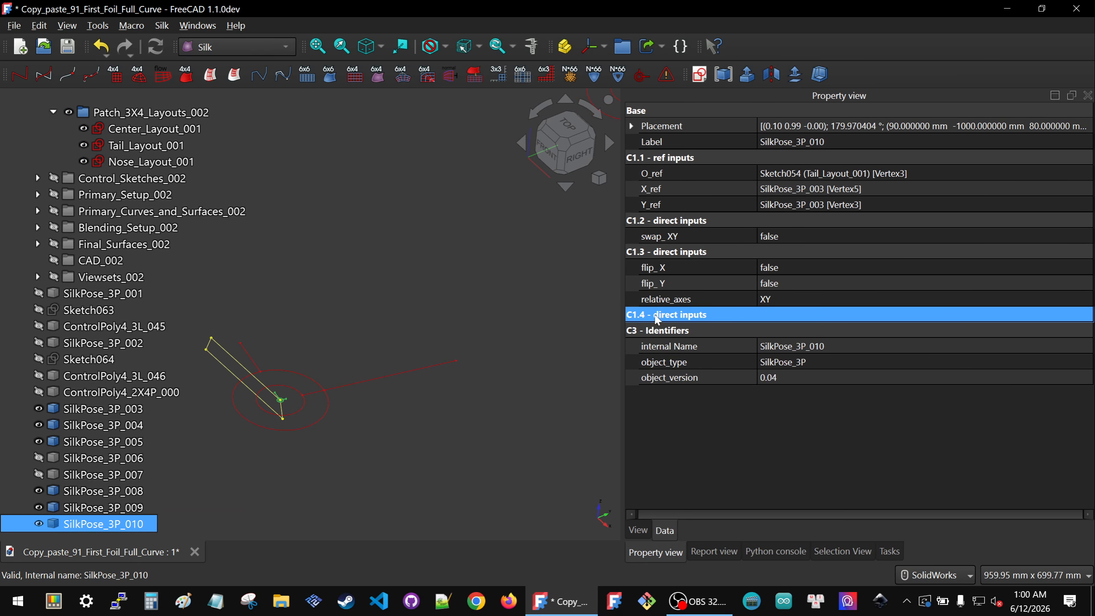
pyautogui.doubleClick(690, 318)
pyautogui.click(716, 329)
pyautogui.click(786, 332)
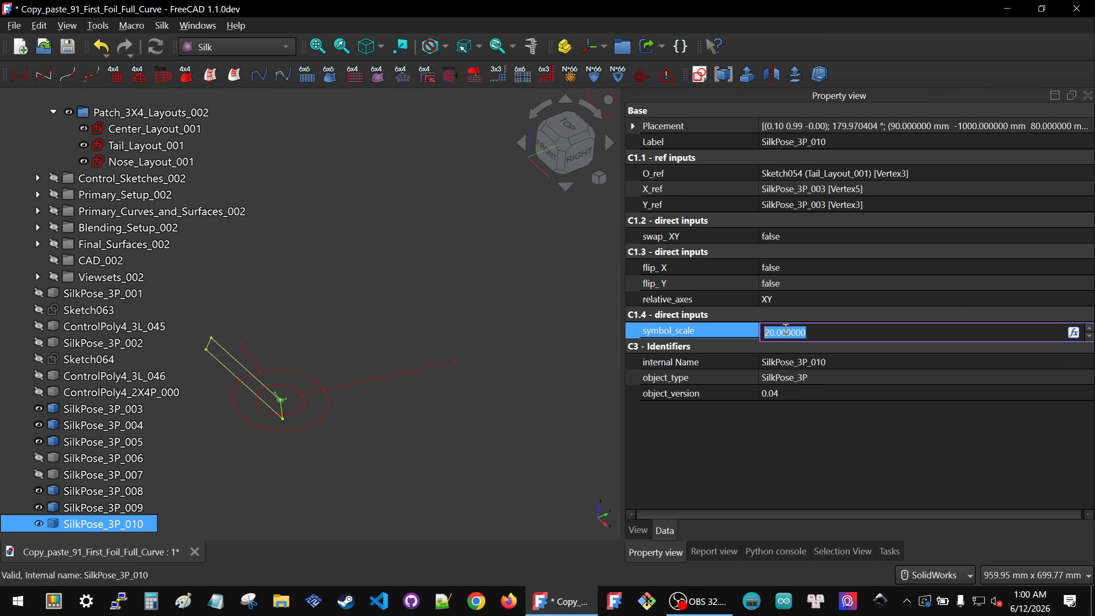
pyautogui.write('300')
pyautogui.press('Return')
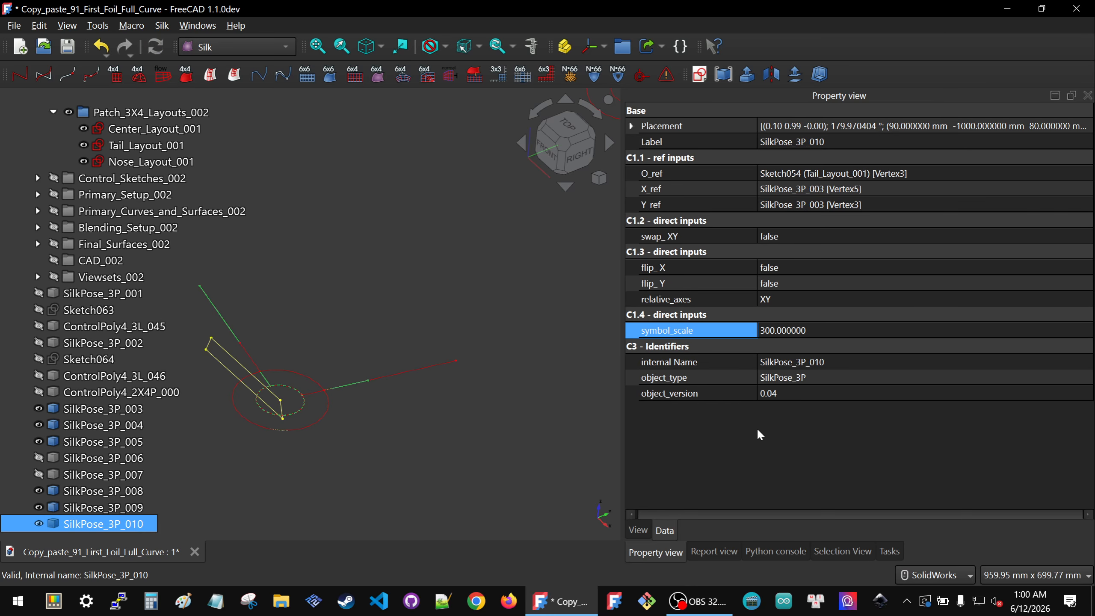
# Step: Set SilkPose_3P_010's flip_X to true and its relative axes to YZ
pyautogui.moveTo(623, 280); pyautogui.dragTo(821, 287)
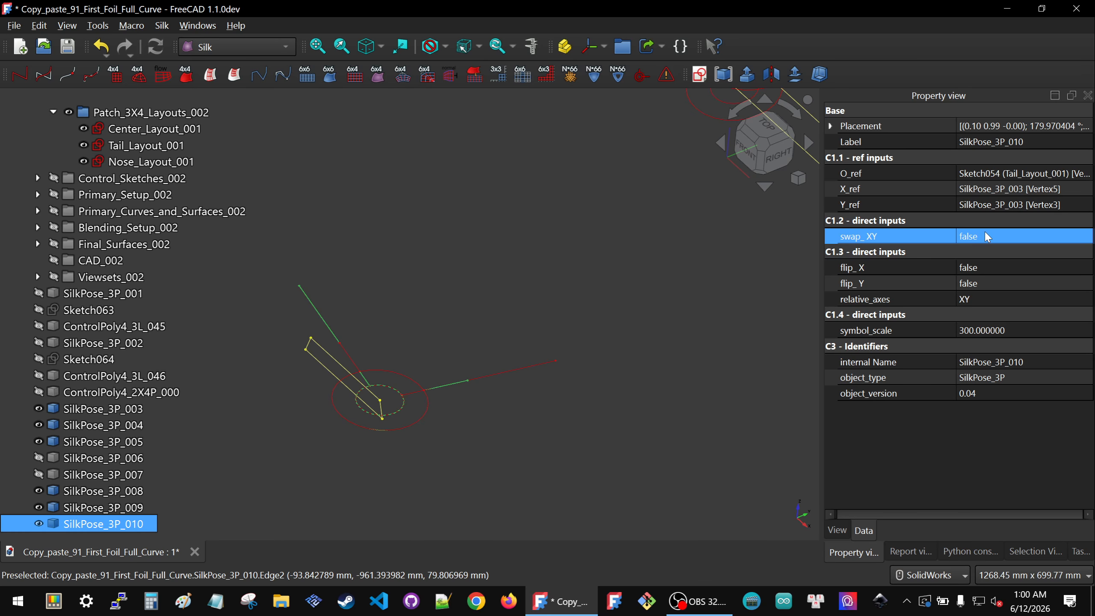
pyautogui.click(990, 269)
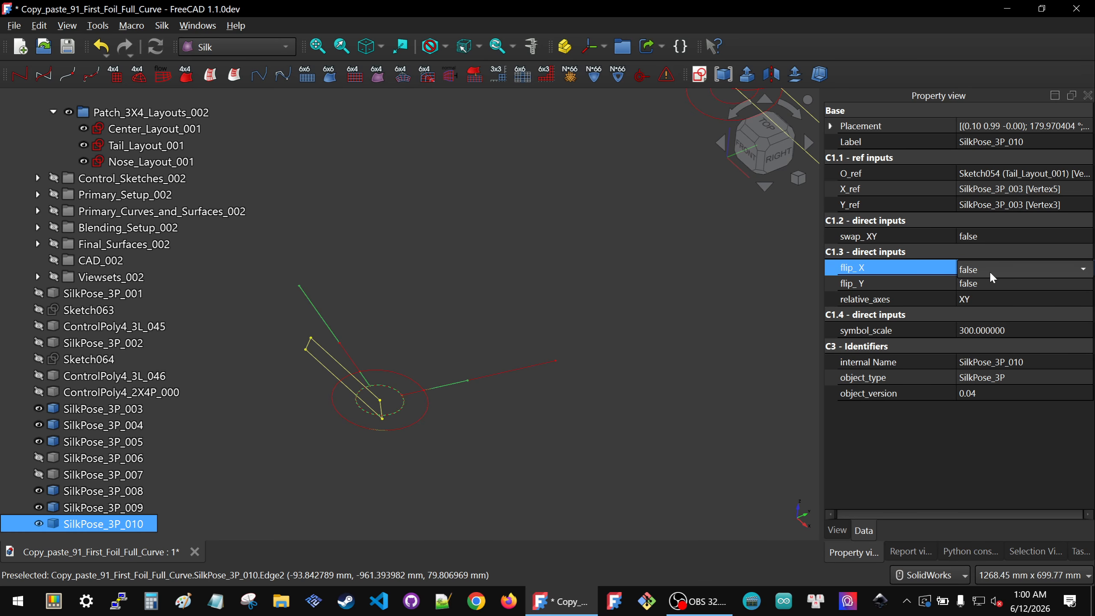
pyautogui.click(989, 270)
pyautogui.click(989, 283)
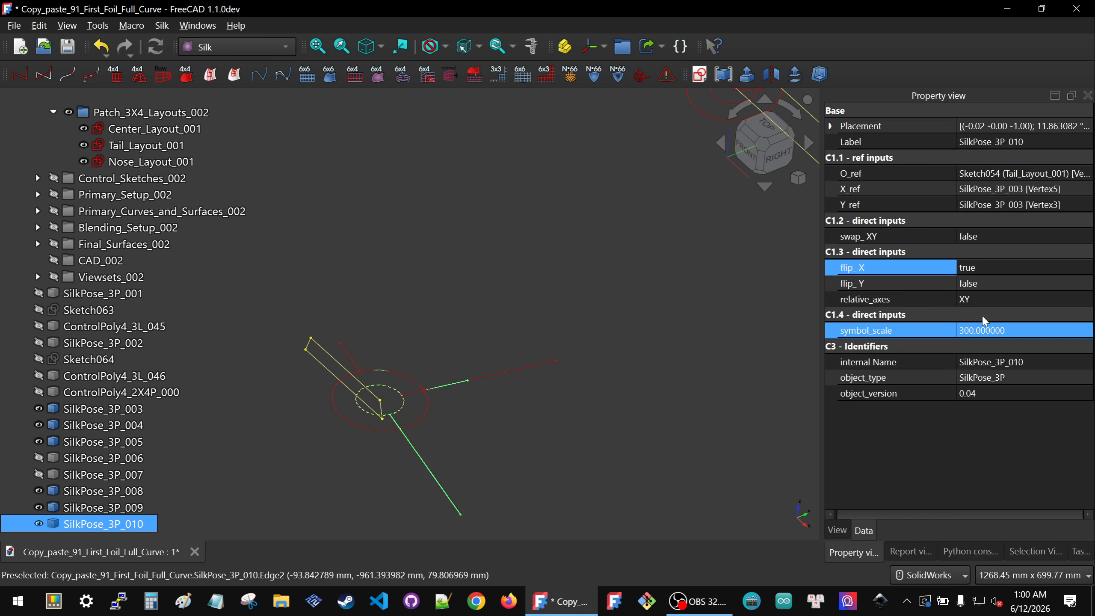
pyautogui.click(987, 301)
pyautogui.click(987, 301)
pyautogui.click(987, 322)
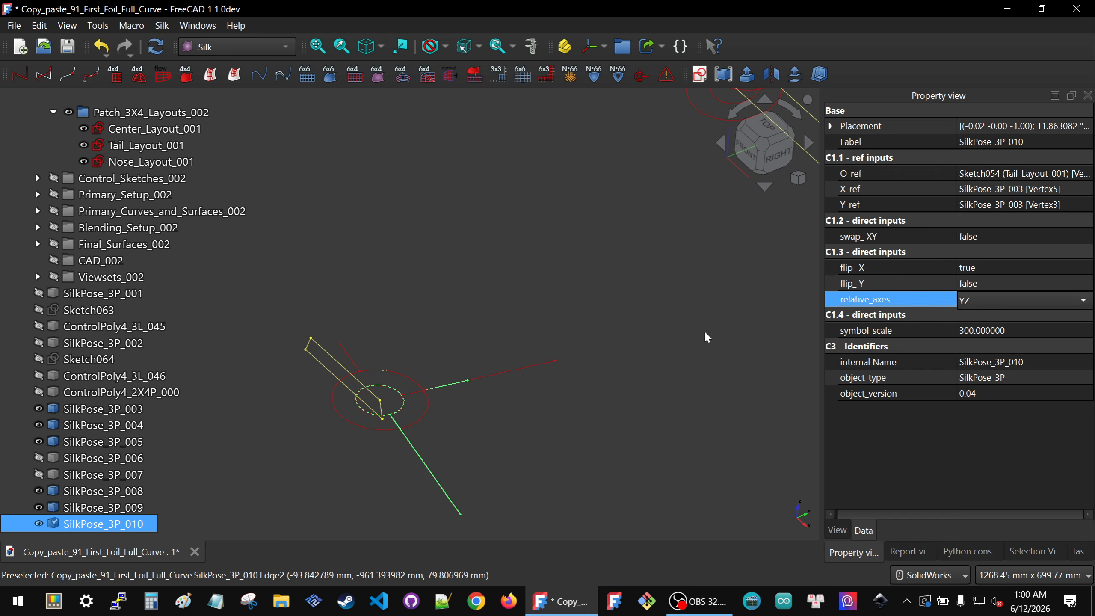
pyautogui.click(680, 341)
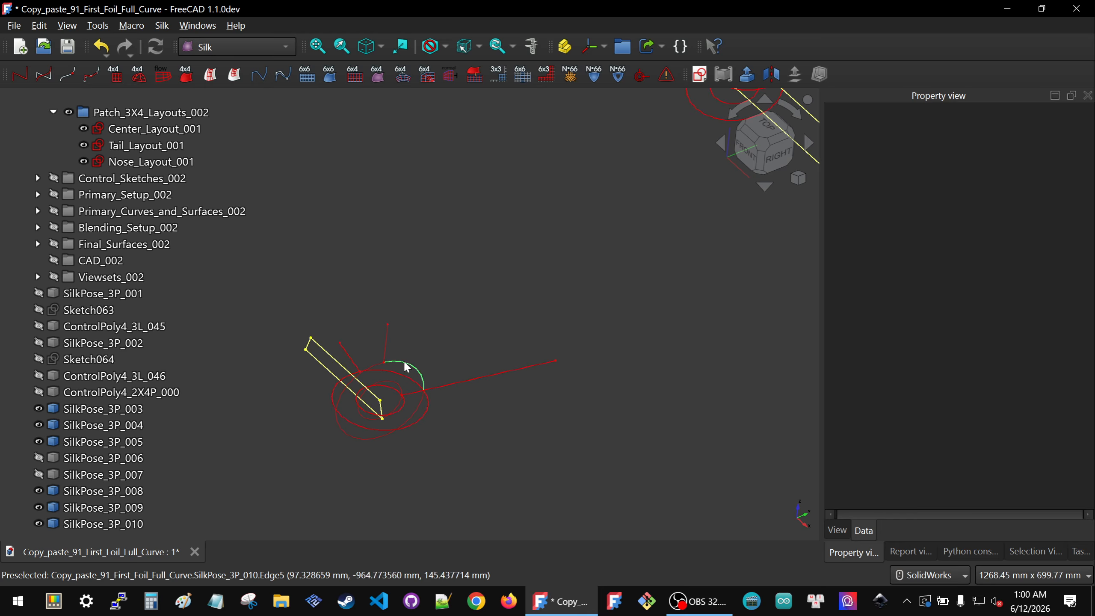
# Step: Show the hidden SilkPose_3P_002 symbol
pyautogui.click(416, 371)
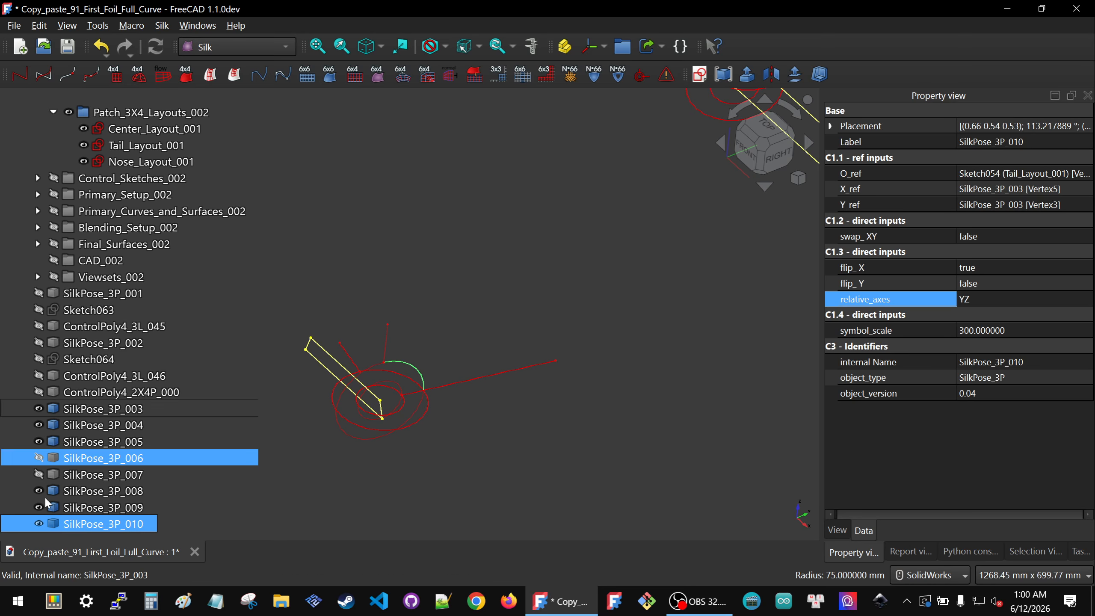
pyautogui.click(76, 349)
pyautogui.press('space')
pyautogui.click(444, 458)
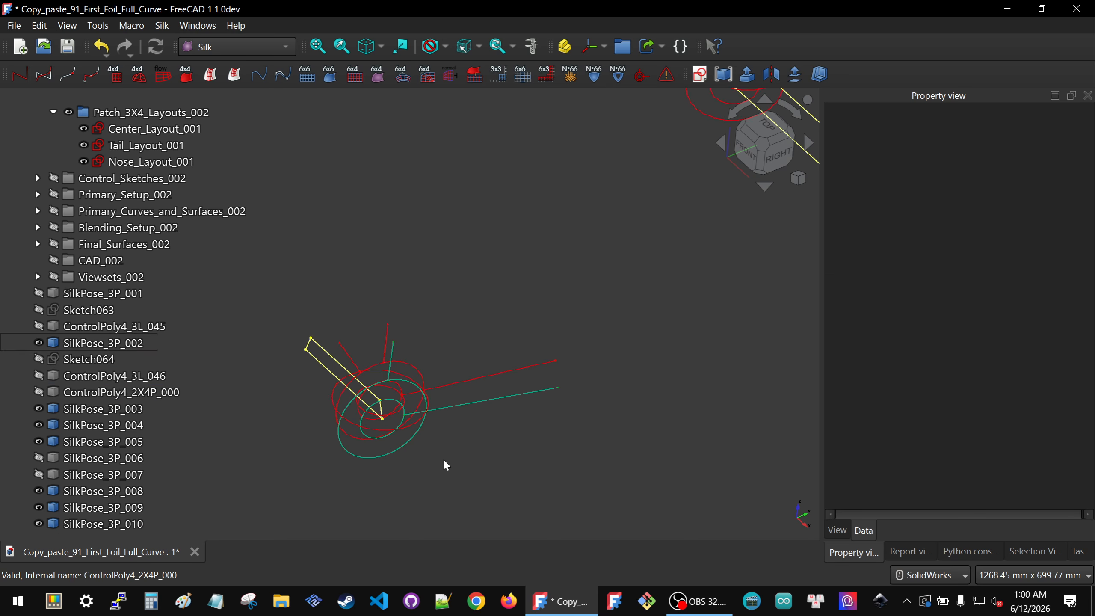
# Step: Color SilkPose_3P_010 with line color 0, 170, 127 and point color 0, 170, 0
pyautogui.click(417, 373)
pyautogui.click(840, 531)
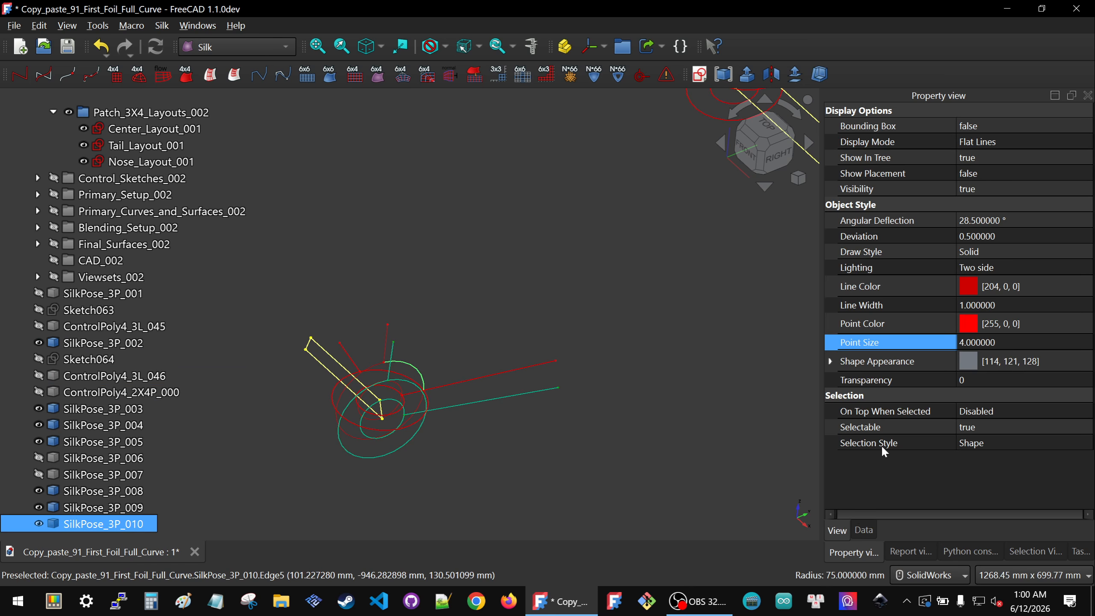
pyautogui.click(985, 286)
pyautogui.click(986, 288)
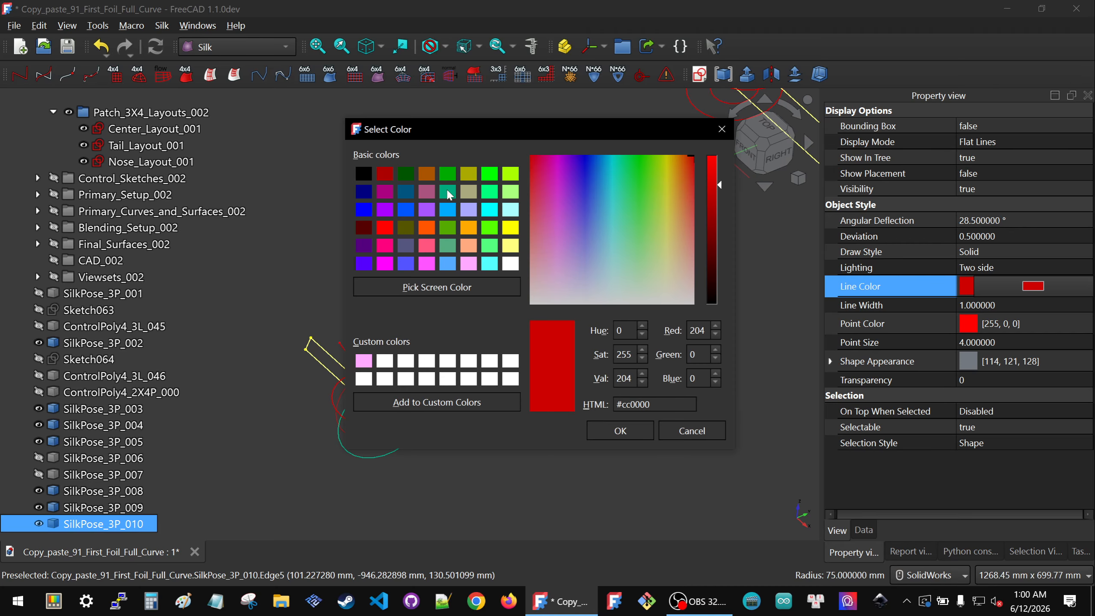
pyautogui.click(447, 191)
pyautogui.click(621, 430)
pyautogui.click(1027, 322)
pyautogui.click(1028, 324)
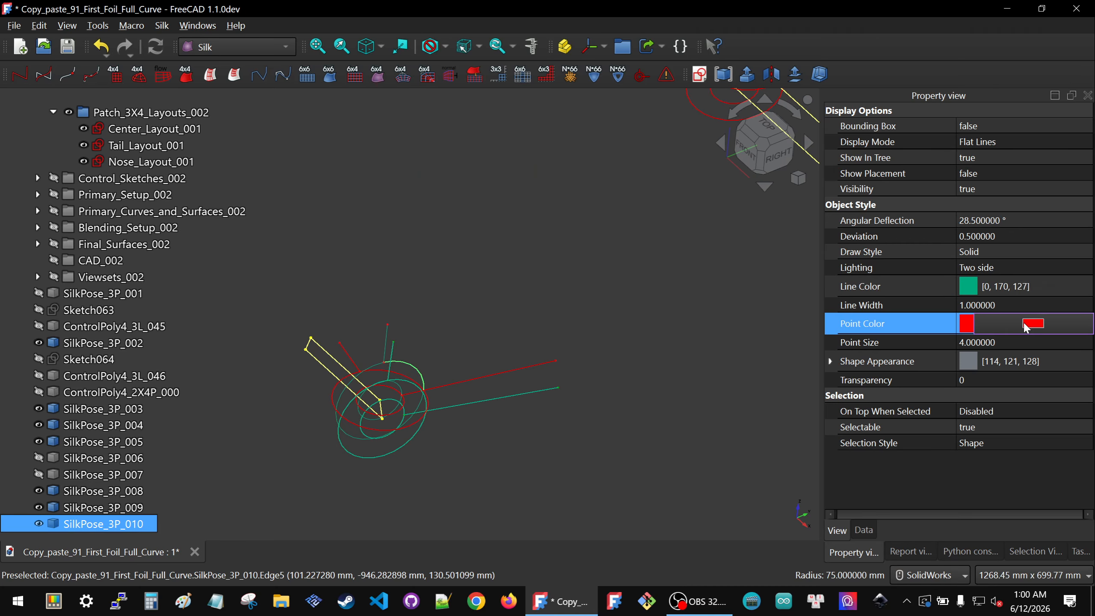
pyautogui.click(1027, 325)
pyautogui.click(448, 174)
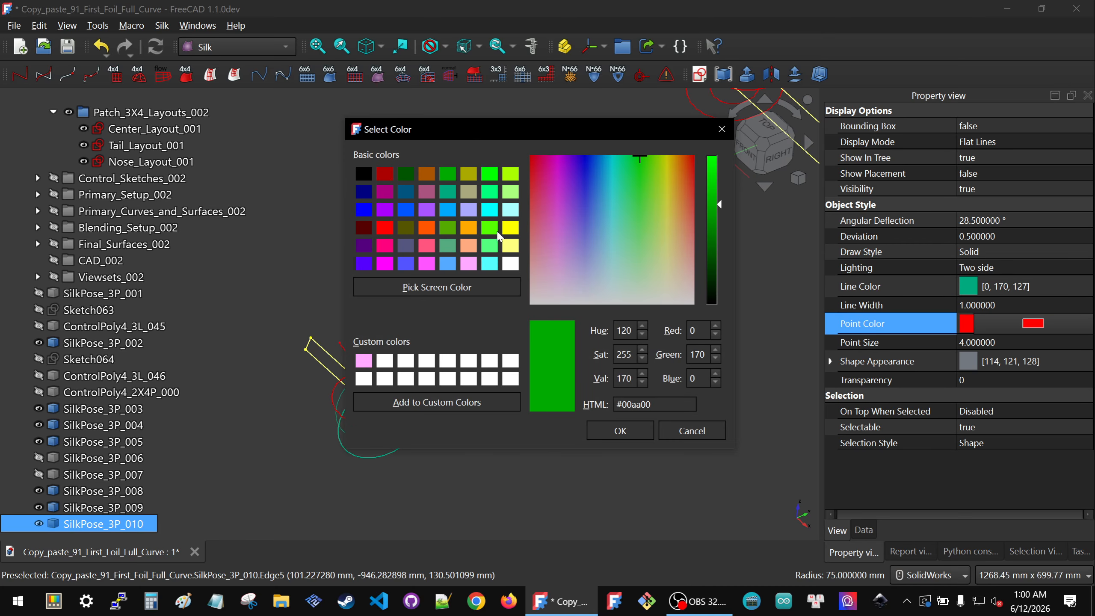
pyautogui.click(602, 431)
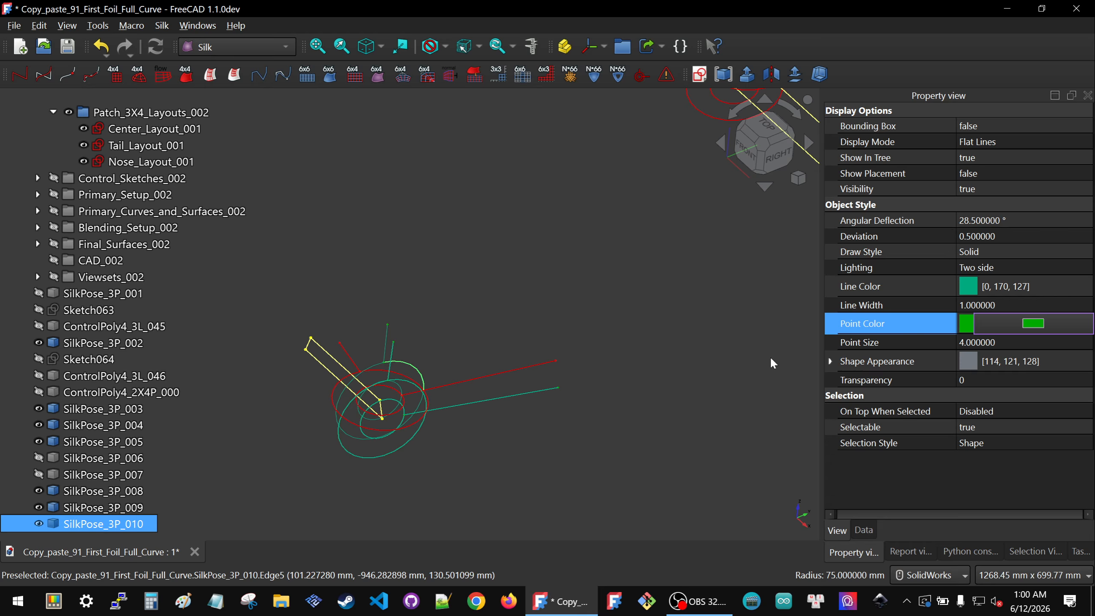
pyautogui.click(473, 338)
# Step: Show the hidden SilkPose_3P_006 symbol at the tail layout's upper corner
pyautogui.scroll(-2, 473, 337)
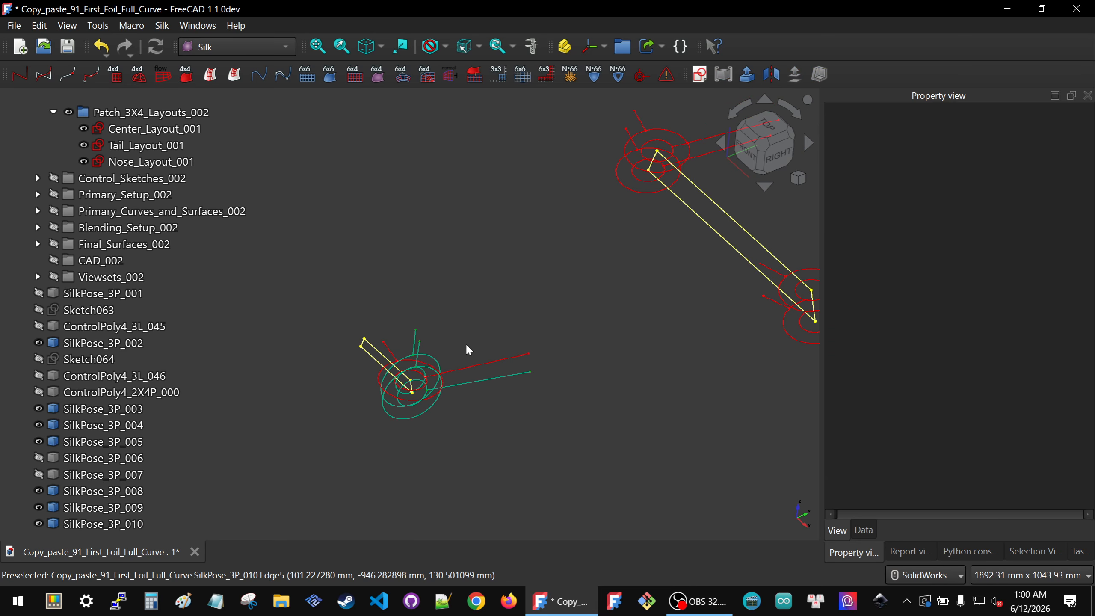
pyautogui.scroll(-1, 412, 365)
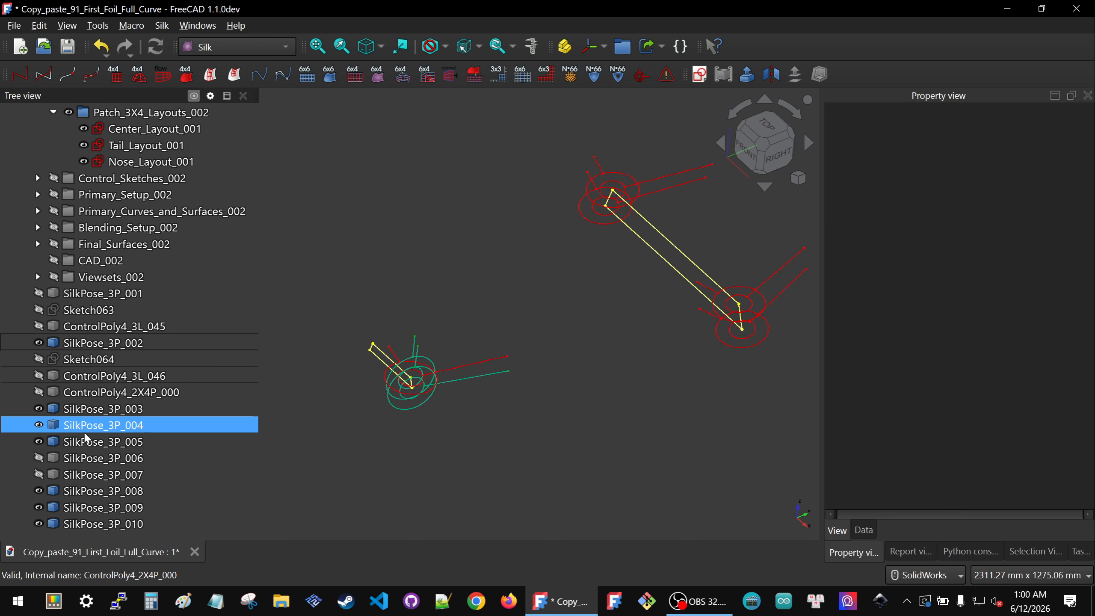
pyautogui.click(102, 458)
pyautogui.press('space')
pyautogui.click(380, 314)
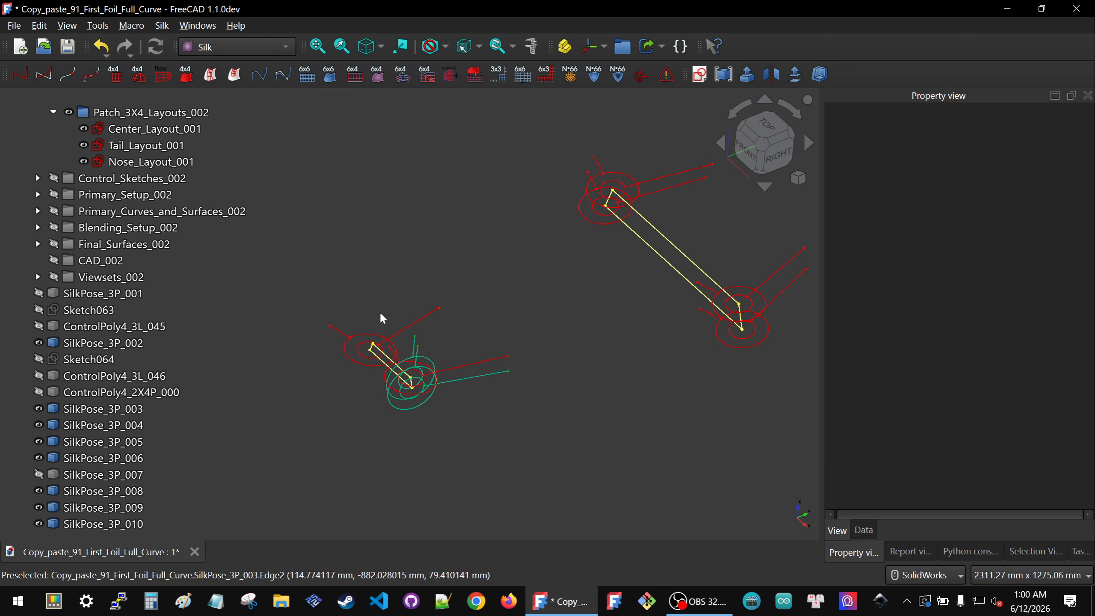
# Step: Pick a Tail_Layout_001 vertex and SilkPose_3P_006 vertices and create a new SilkPose_3P placement symbol
pyautogui.scroll(5, 369, 324)
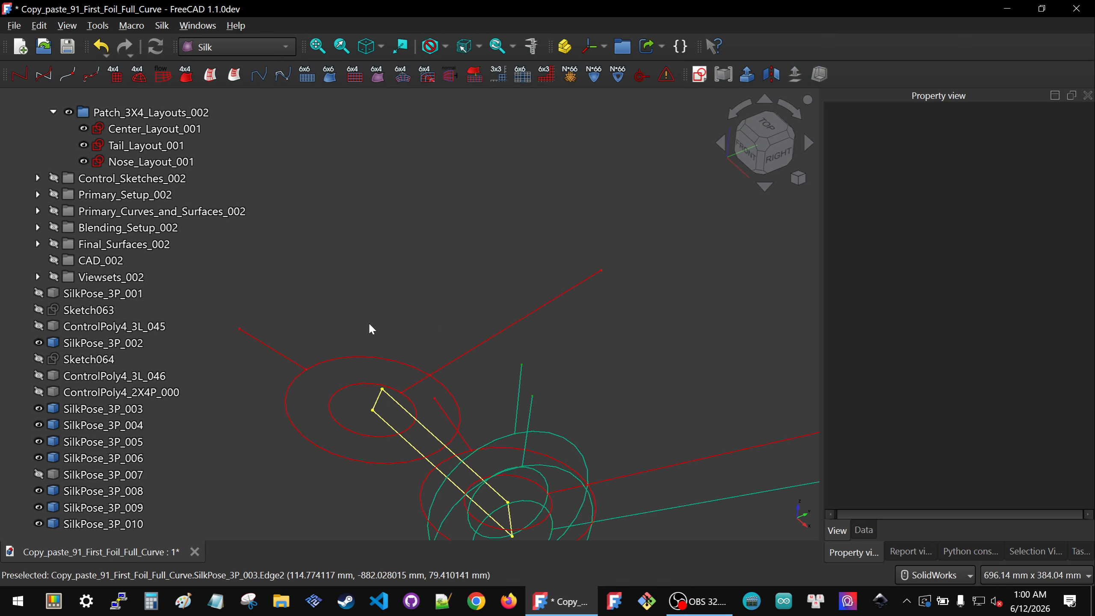
pyautogui.click(372, 412)
pyautogui.scroll(-1, 512, 356)
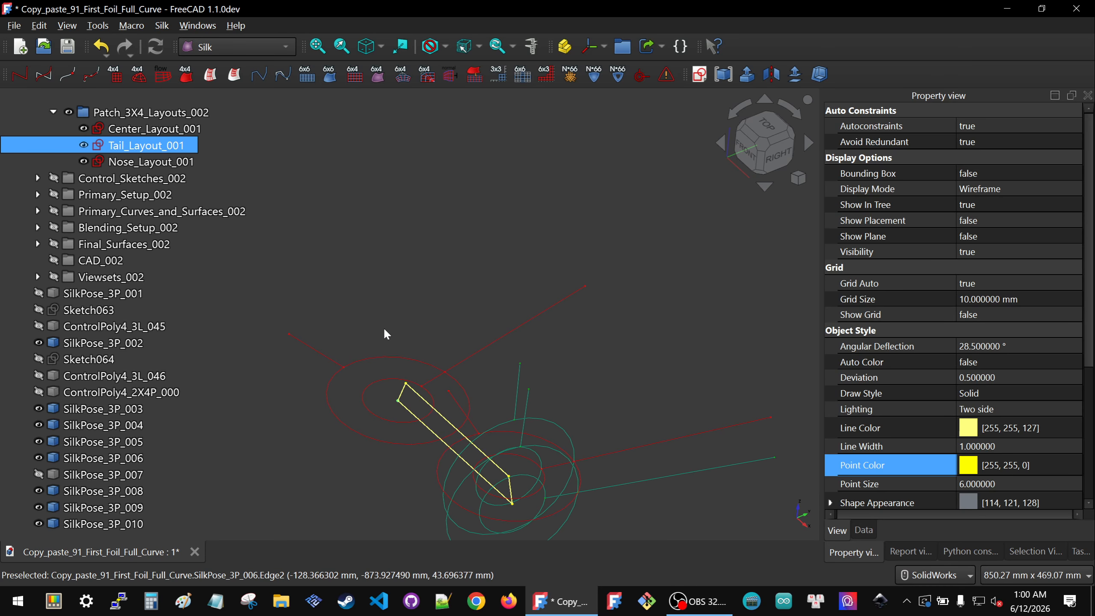
pyautogui.keyDown('ctrl'); pyautogui.click(289, 334); pyautogui.keyUp('ctrl')
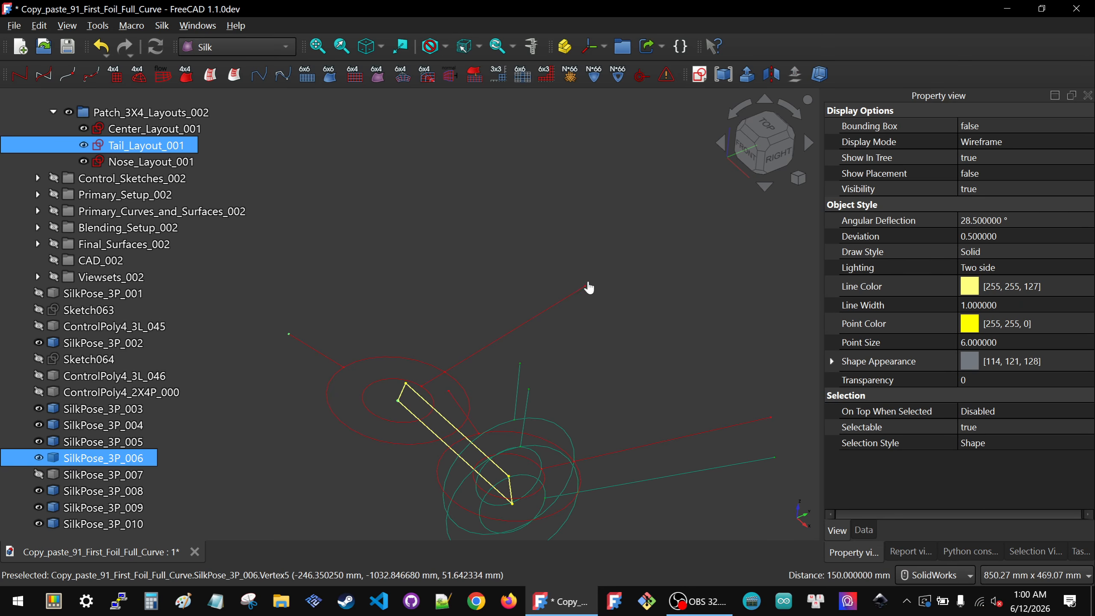
pyautogui.click(642, 76)
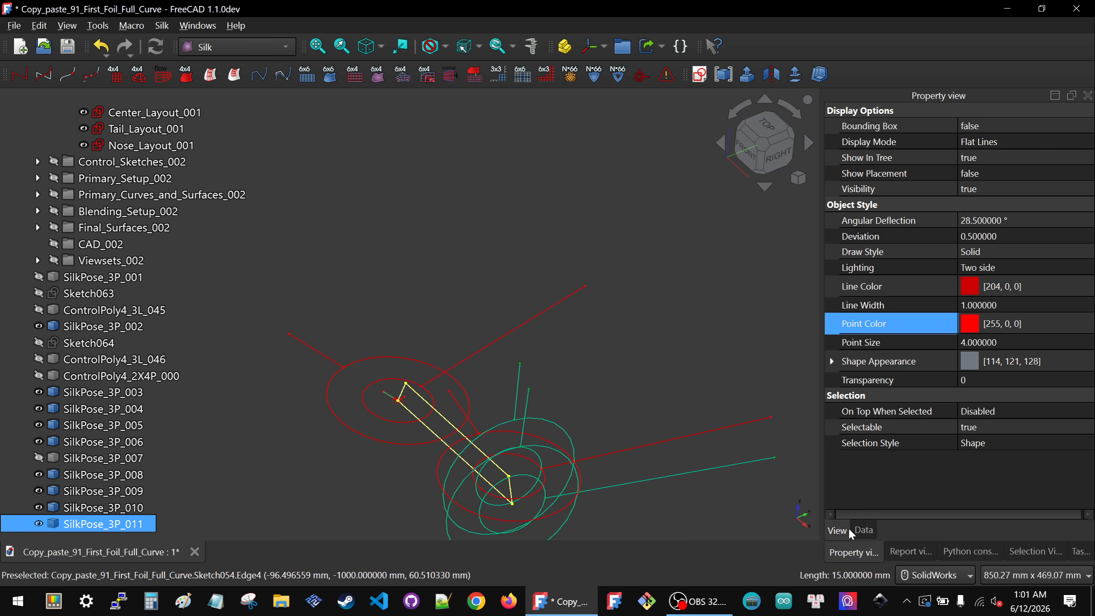
# Step: Set the symbol scale of SilkPose_3P_011 to 300
pyautogui.click(862, 530)
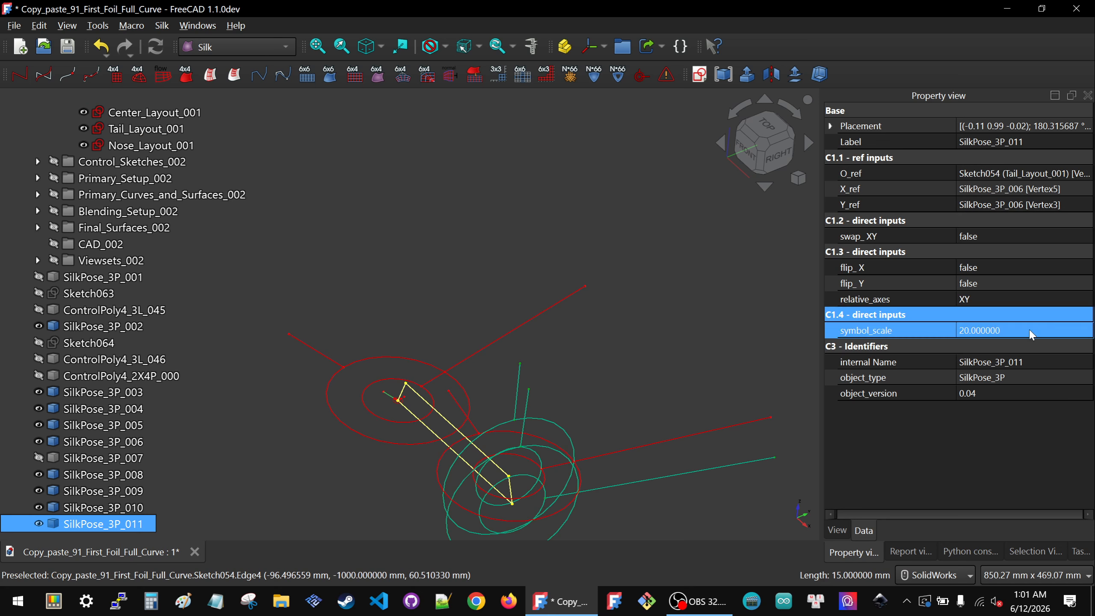
pyautogui.click(1032, 332)
pyautogui.write('300')
pyautogui.press('Return')
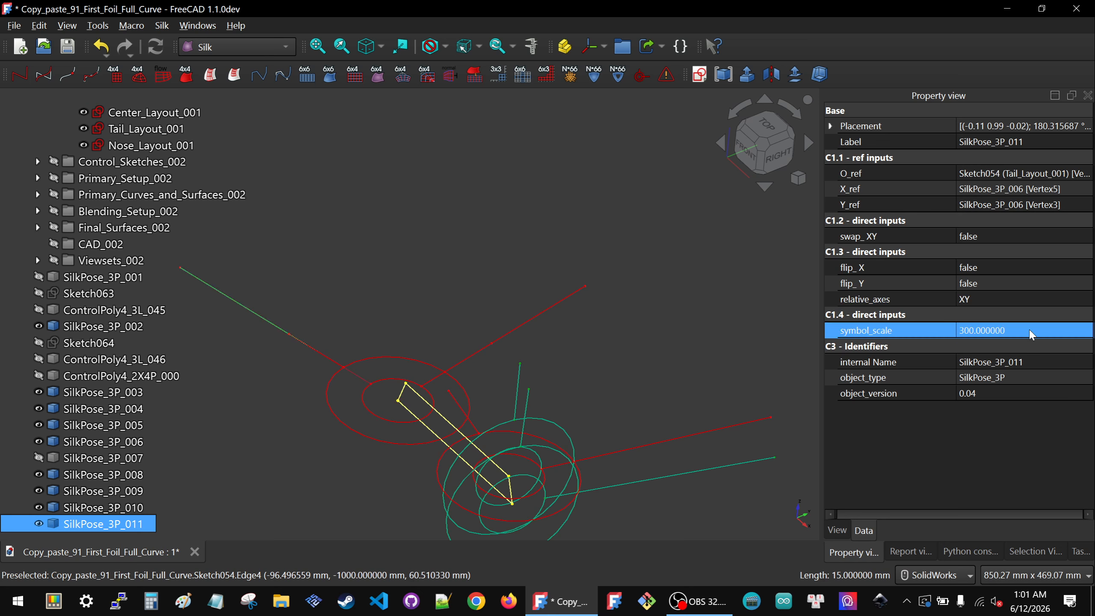
# Step: Color SilkPose_3P_011 with line color 0, 170, 127 and point color 0, 170, 0
pyautogui.click(453, 312)
pyautogui.click(269, 324)
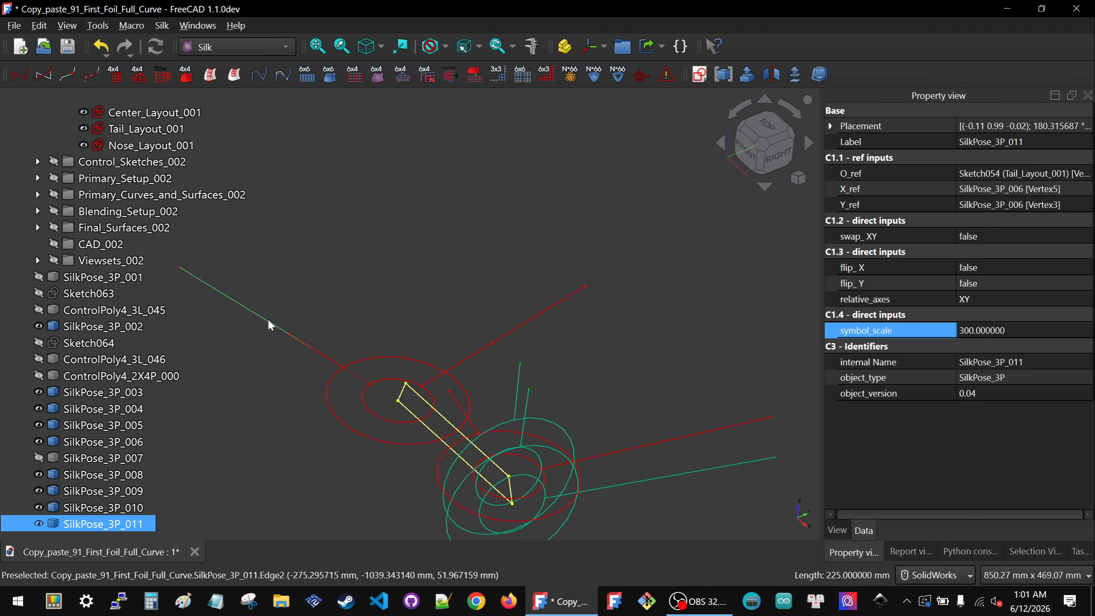
pyautogui.click(837, 530)
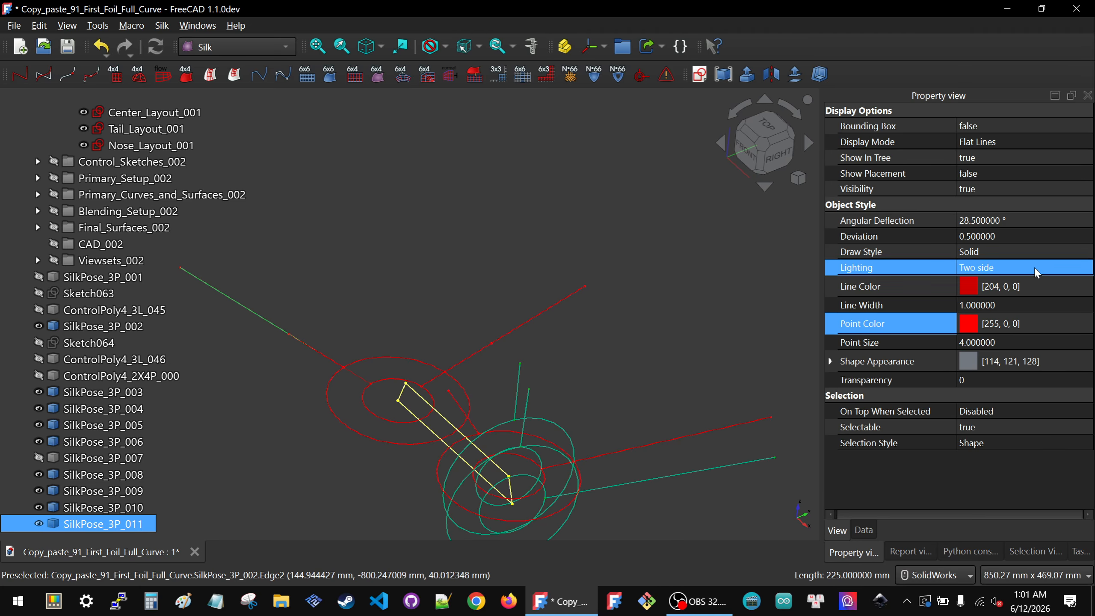
pyautogui.click(1015, 286)
pyautogui.click(1034, 286)
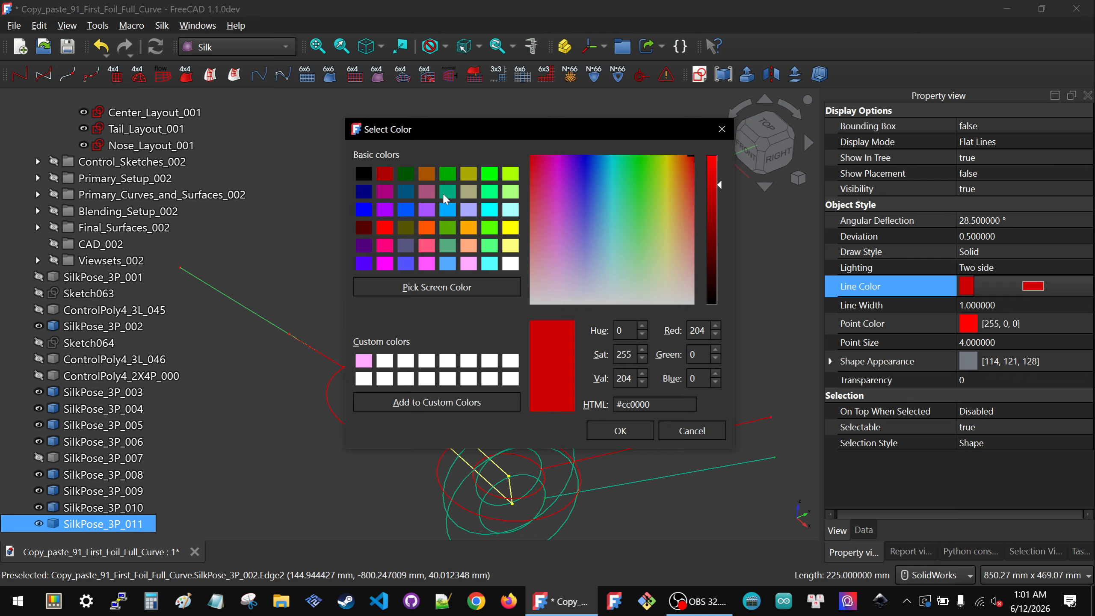
pyautogui.click(447, 193)
pyautogui.click(619, 431)
pyautogui.click(995, 325)
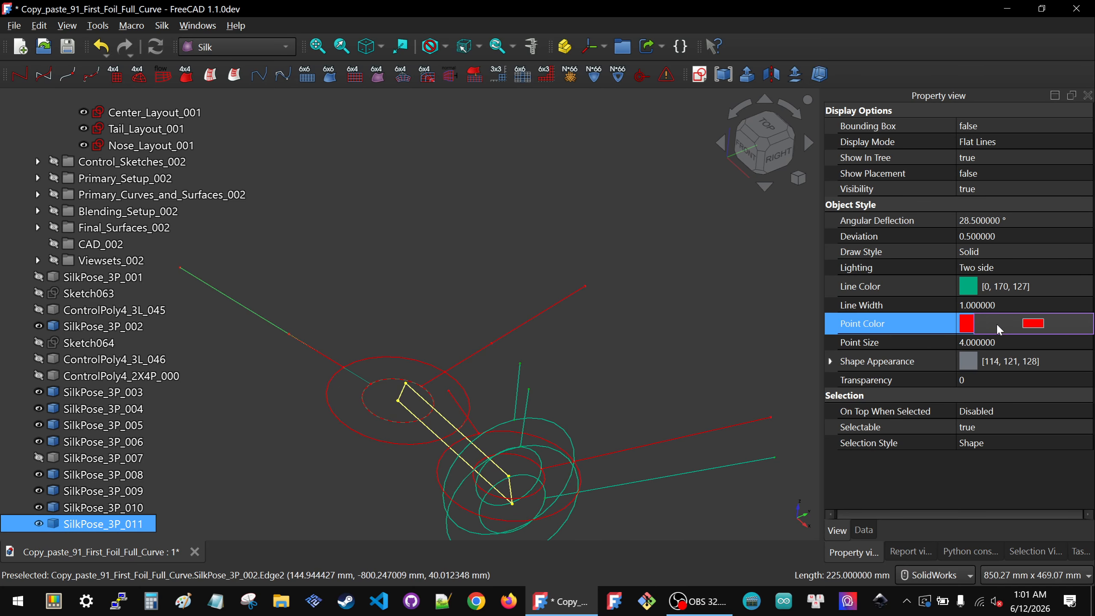
pyautogui.click(994, 325)
pyautogui.click(454, 175)
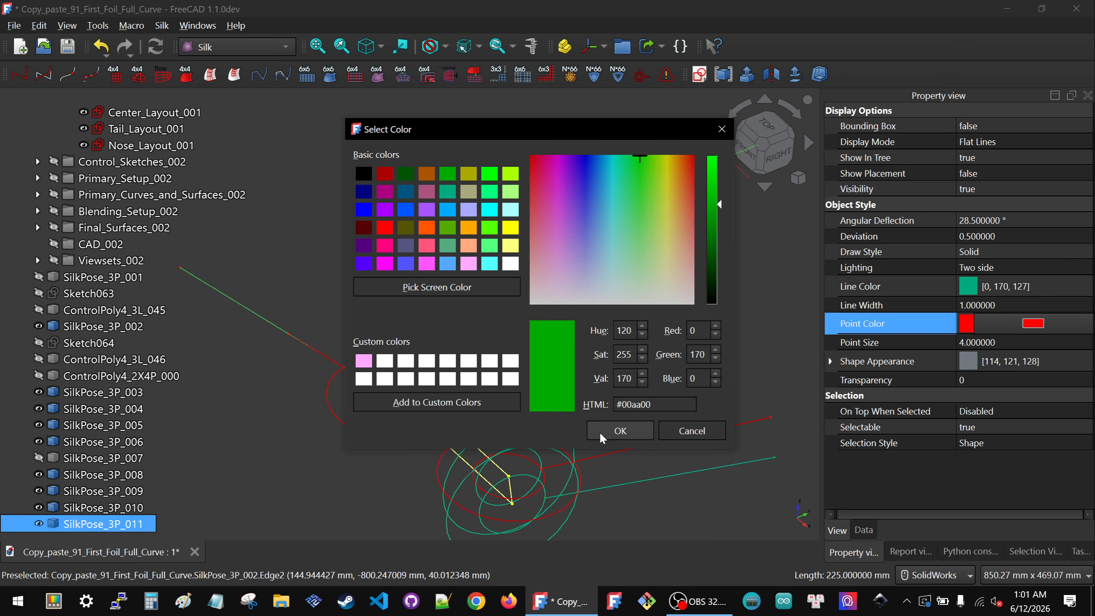
pyautogui.click(619, 431)
pyautogui.click(576, 367)
# Step: Set SilkPose_3P_011's flip_X to true and its relative axes to YZ
pyautogui.scroll(-3, 493, 325)
pyautogui.click(329, 308)
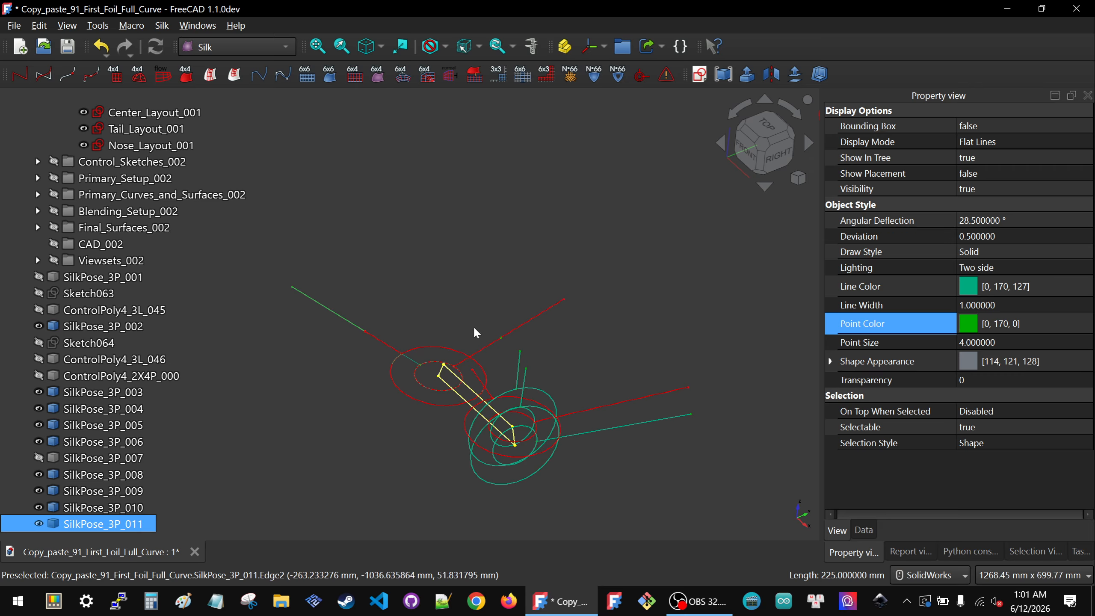
pyautogui.click(864, 530)
pyautogui.click(1003, 269)
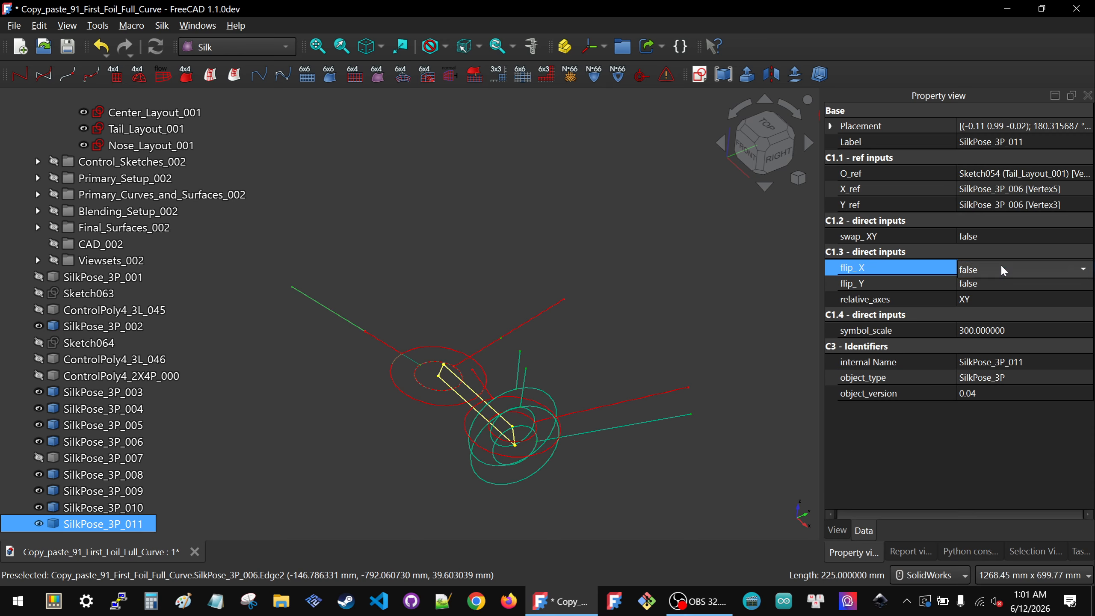
pyautogui.click(1001, 267)
pyautogui.click(992, 288)
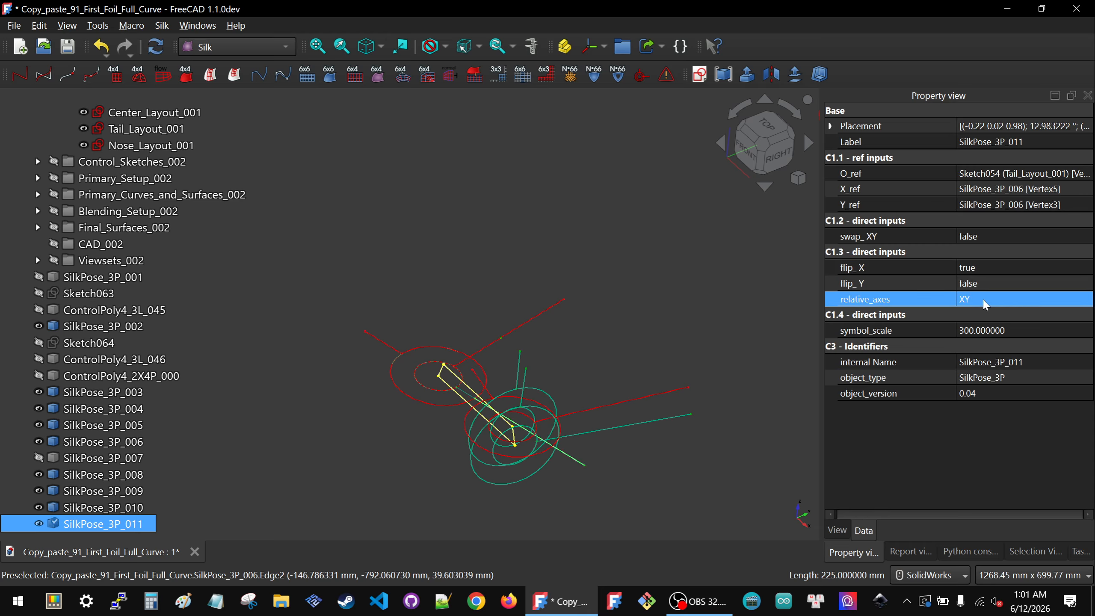
pyautogui.click(986, 300)
pyautogui.click(554, 360)
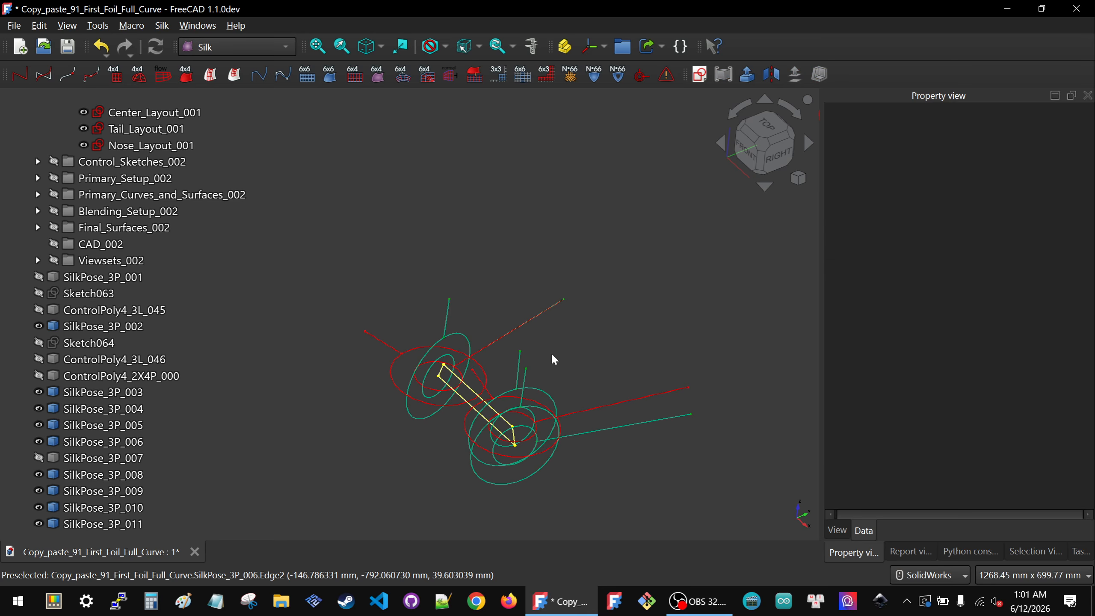
# Step: Hide SilkPose_3P_011 and SilkPose_3P_006, and show SilkPose_3P_007 at the tail layout's upper corner
pyautogui.moveTo(431, 349); pyautogui.dragTo(385, 348, button='middle')
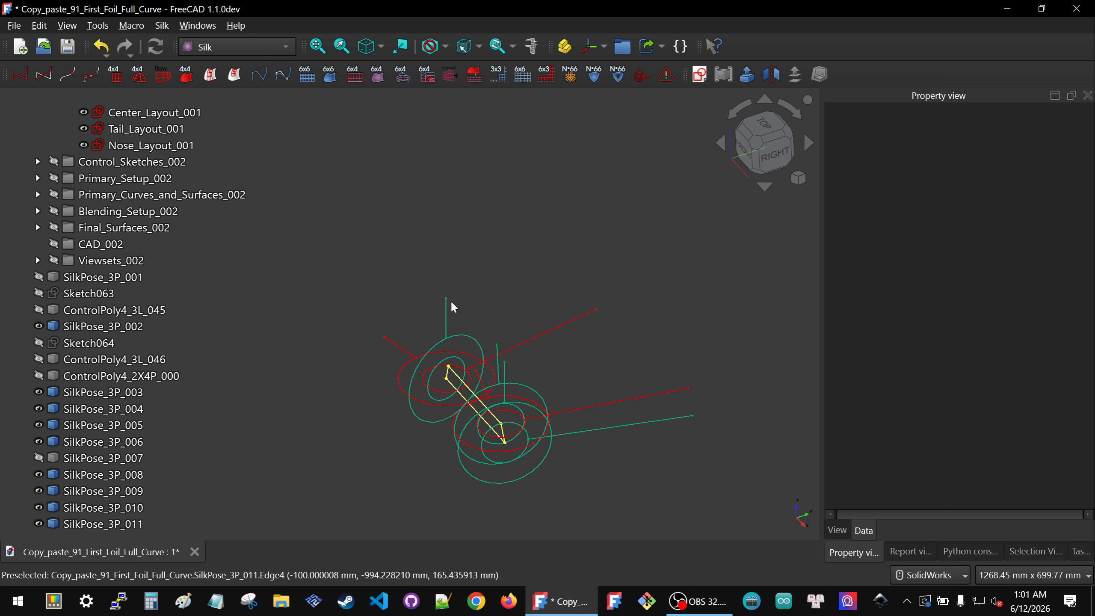
pyautogui.click(400, 389)
pyautogui.press('space')
pyautogui.click(380, 360)
pyautogui.press('space')
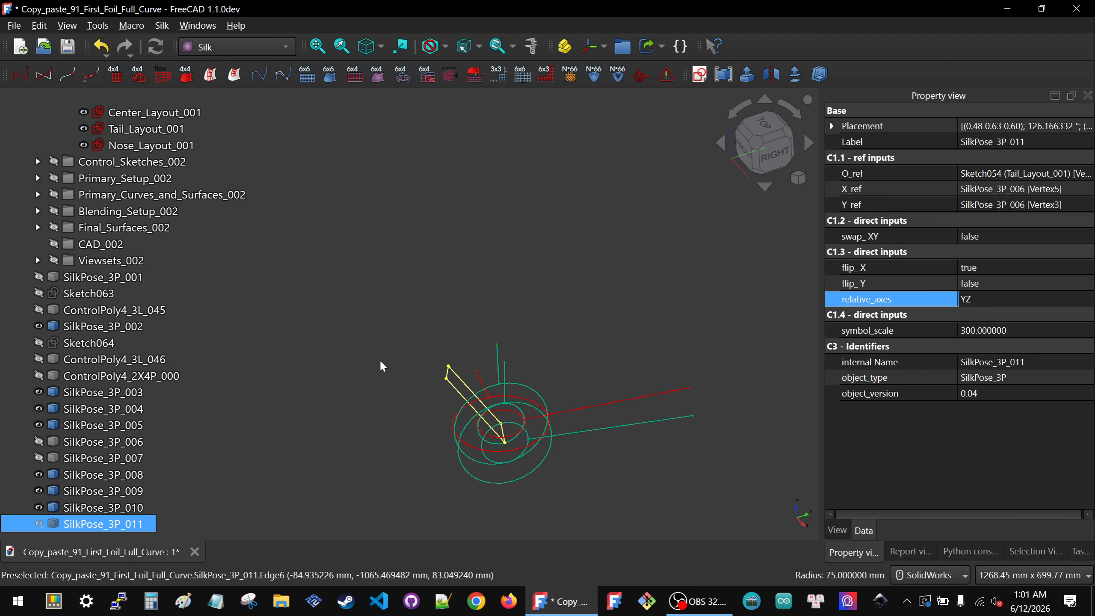
pyautogui.click(114, 457)
pyautogui.press('space')
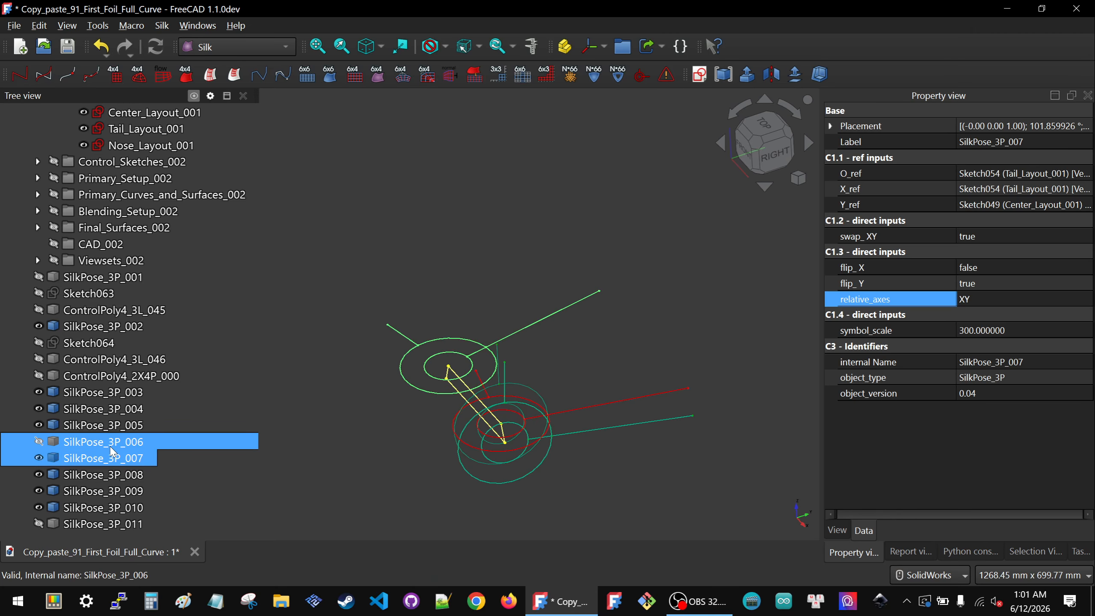
pyautogui.click(445, 286)
# Step: Create a new SilkPose_3P symbol at the tail layout's upper corner, referencing two vertices of SilkPose_3P_007
pyautogui.scroll(3, 449, 367)
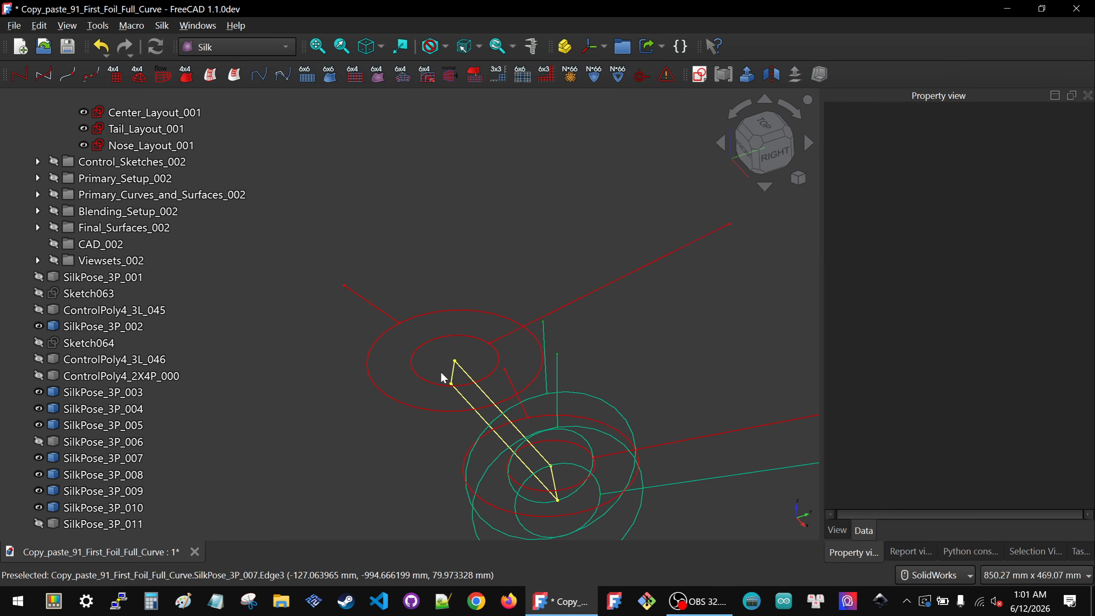
pyautogui.click(453, 362)
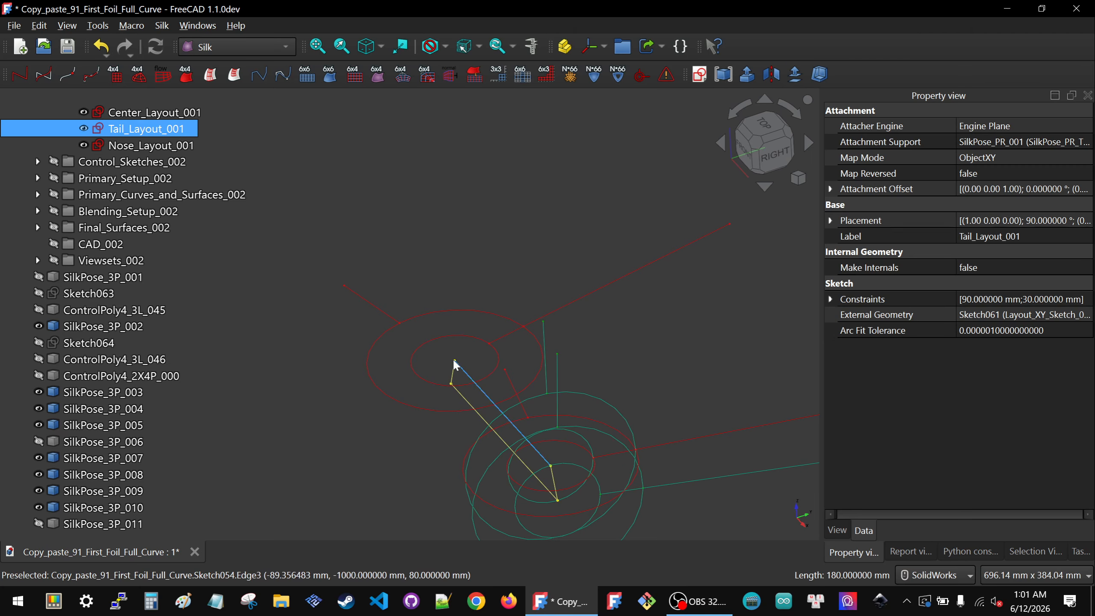
pyautogui.click(455, 366)
pyautogui.click(455, 366)
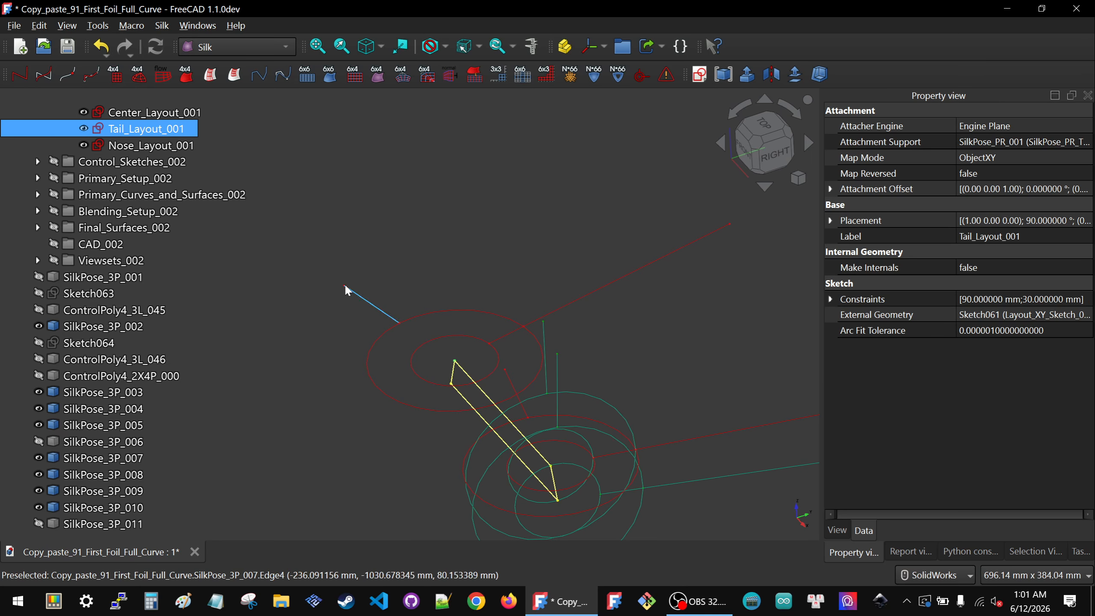
pyautogui.keyDown('ctrl'); pyautogui.click(344, 285); pyautogui.keyUp('ctrl')
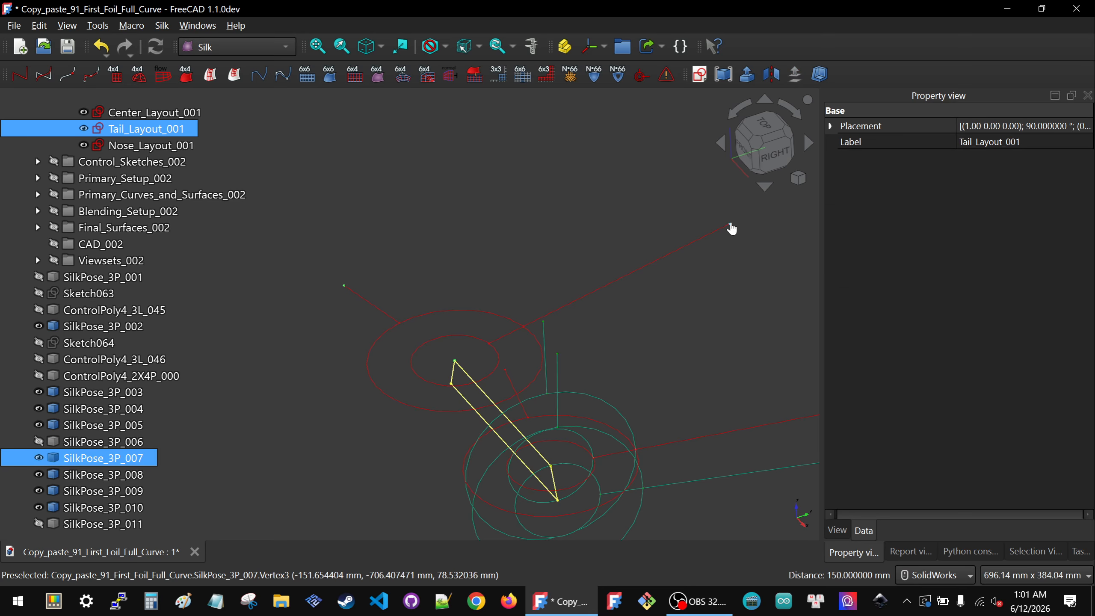
pyautogui.click(640, 79)
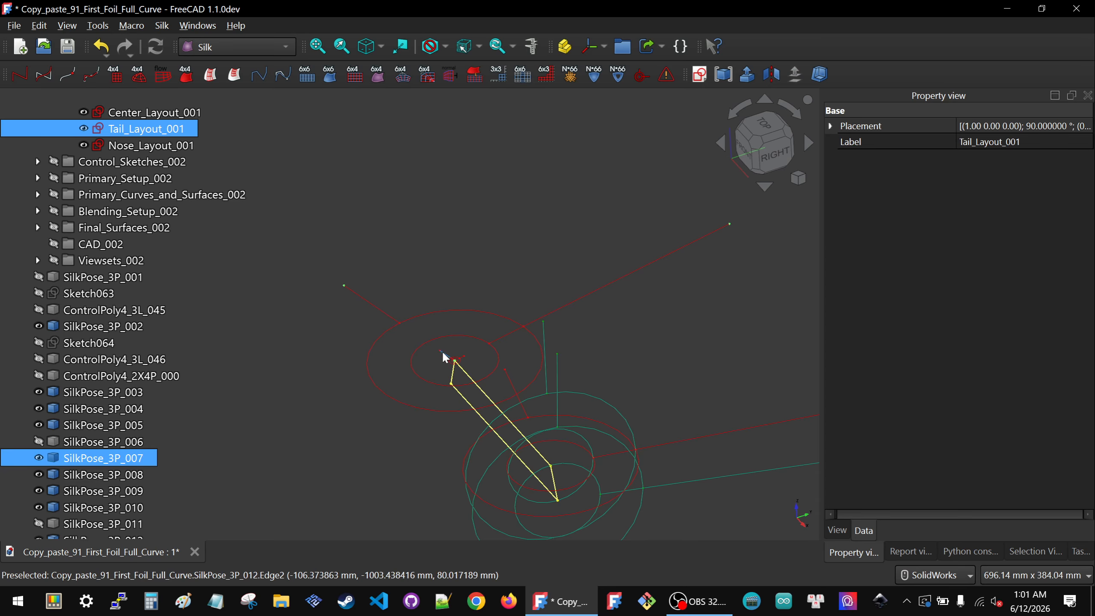
# Step: Set the symbol scale of SilkPose_3P_012 to 300
pyautogui.click(1005, 330)
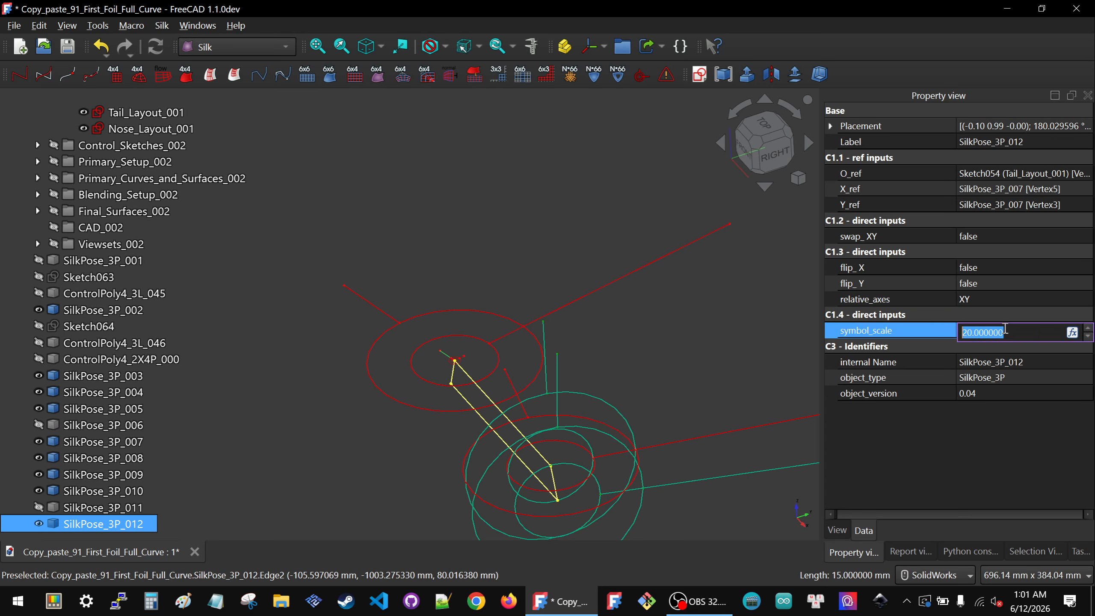
pyautogui.write('300')
pyautogui.press('Return')
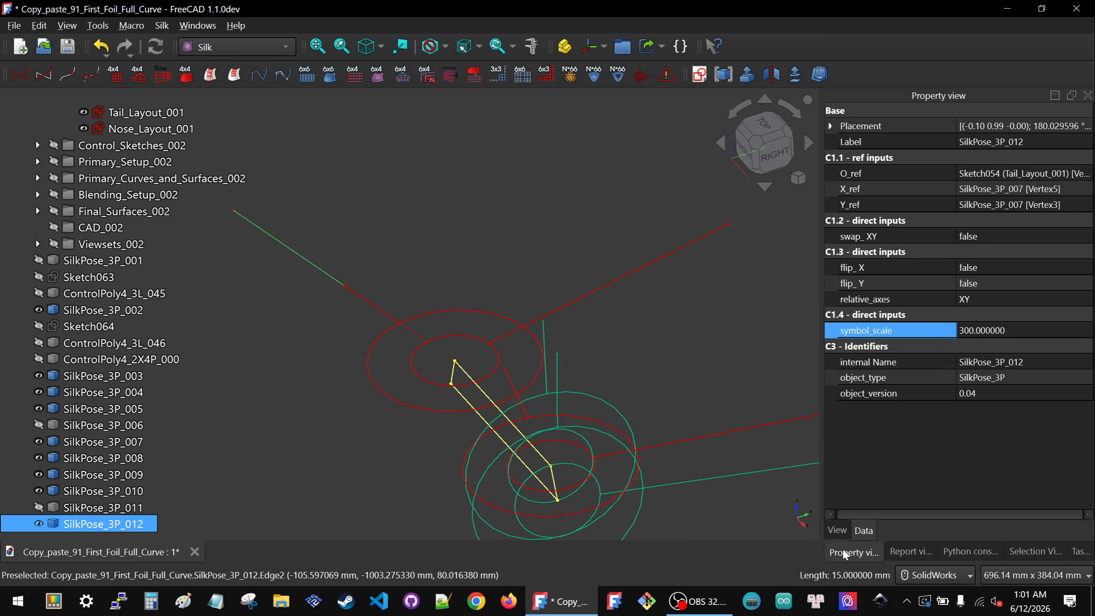
# Step: Color SilkPose_3P_012 with line color 0, 170, 127 and point color 0, 170, 0
pyautogui.click(839, 530)
pyautogui.click(1006, 289)
pyautogui.click(1005, 293)
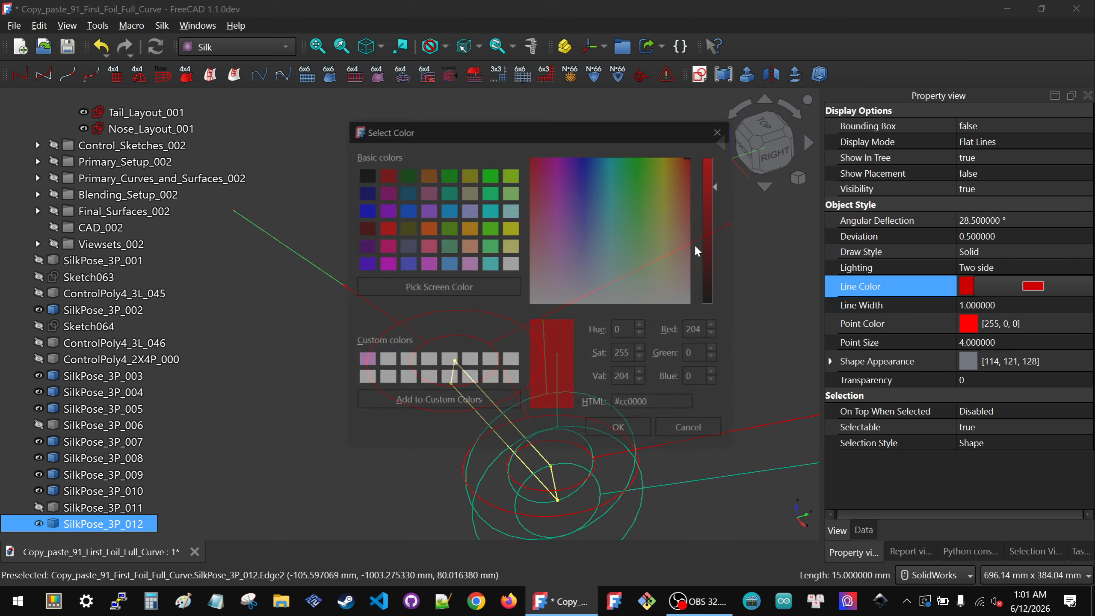
pyautogui.click(447, 192)
pyautogui.click(620, 430)
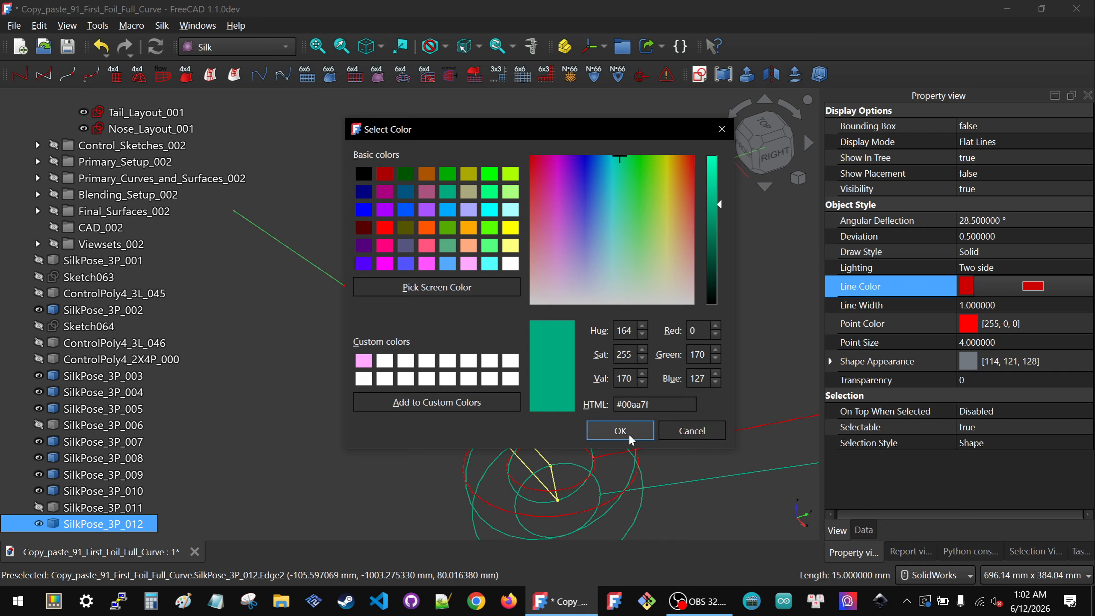
pyautogui.click(1068, 319)
pyautogui.click(1033, 323)
pyautogui.click(447, 177)
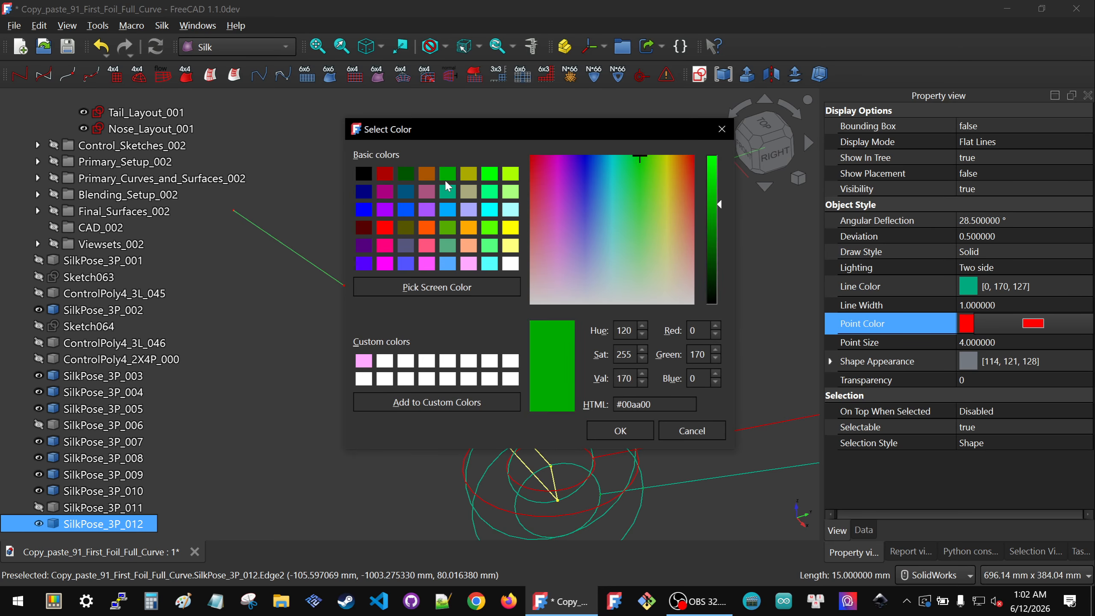
pyautogui.click(620, 430)
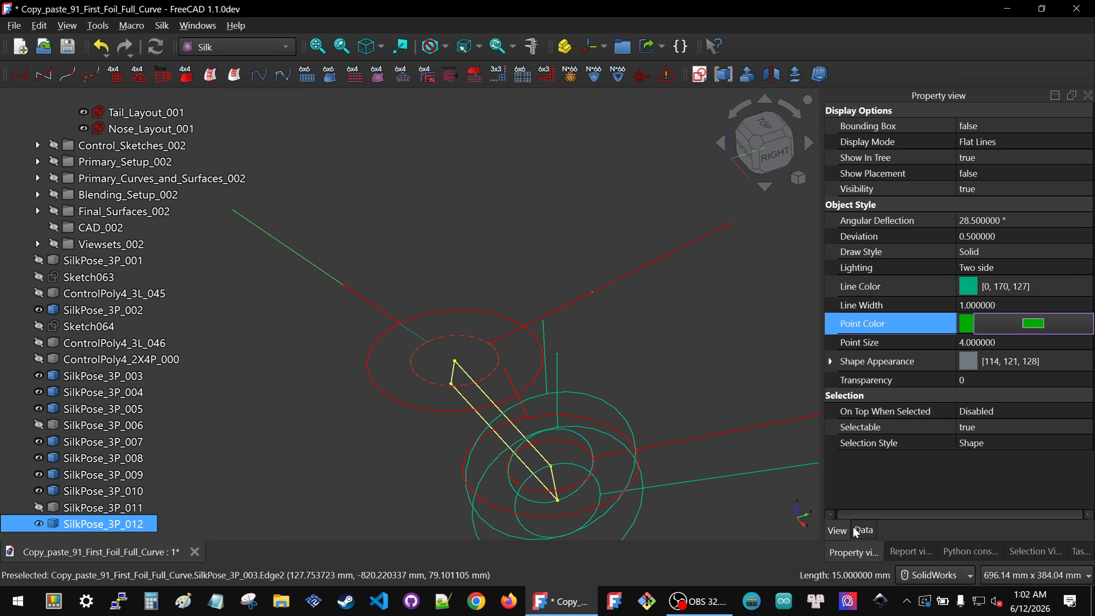
# Step: Set SilkPose_3P_012's flip_X to true and its relative axes to YZ
pyautogui.click(863, 531)
pyautogui.click(1008, 267)
pyautogui.click(1007, 265)
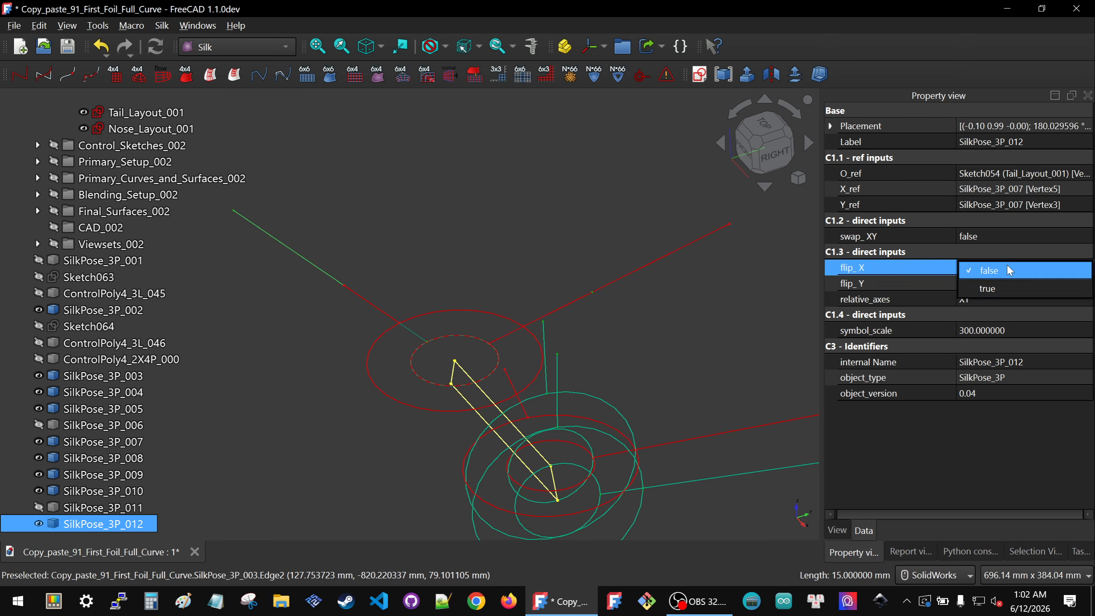
pyautogui.click(998, 288)
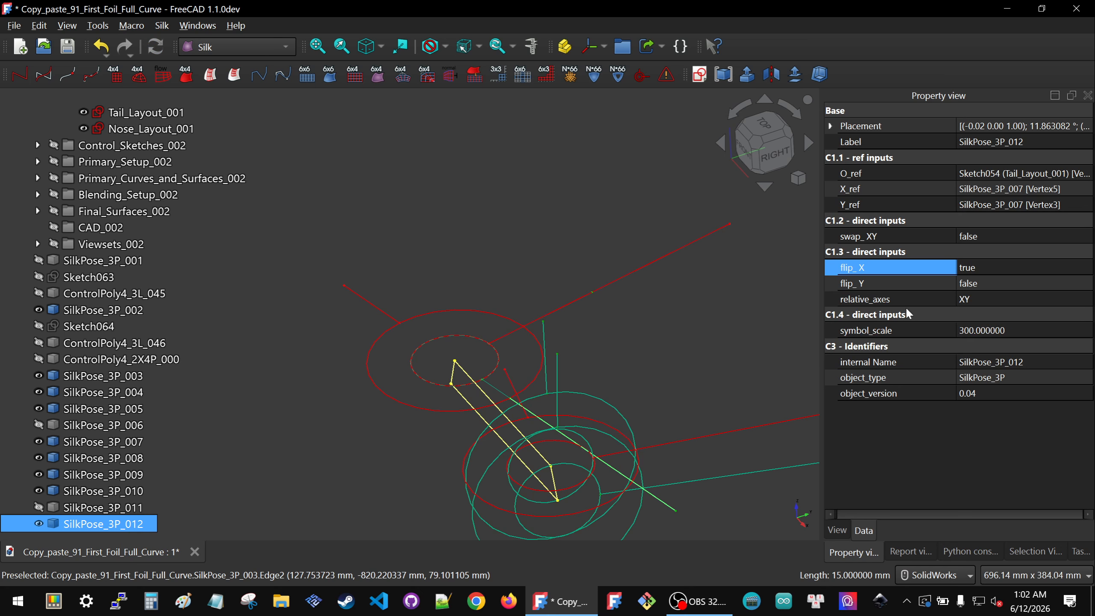
pyautogui.click(986, 305)
pyautogui.click(986, 302)
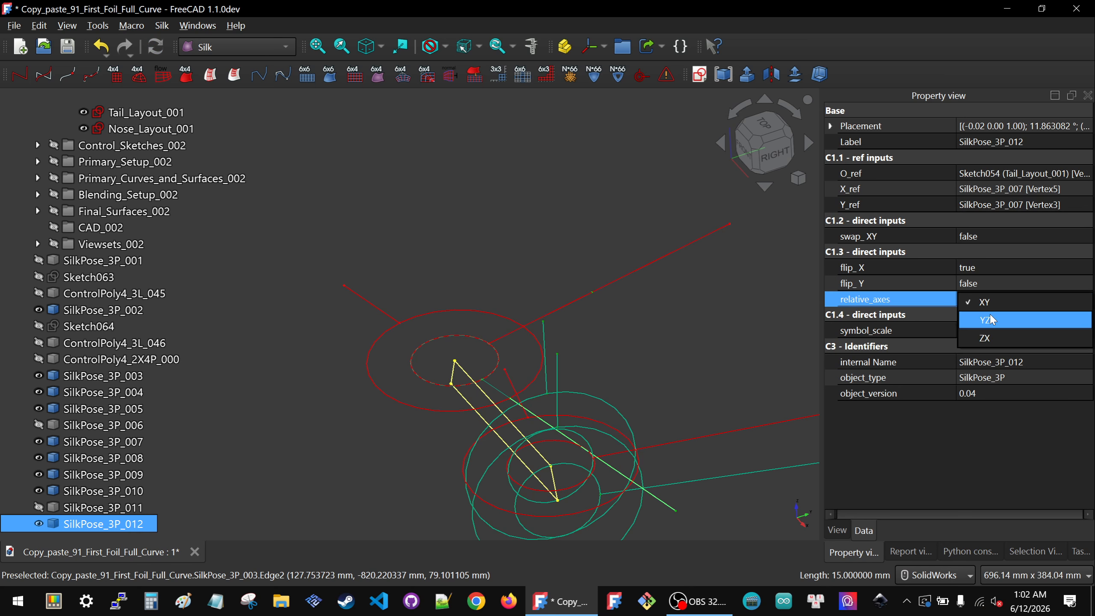
pyautogui.click(992, 319)
# Step: Show SilkPose_3P_006 and SilkPose_3P_011 again
pyautogui.click(335, 221)
pyautogui.scroll(-3, 335, 221)
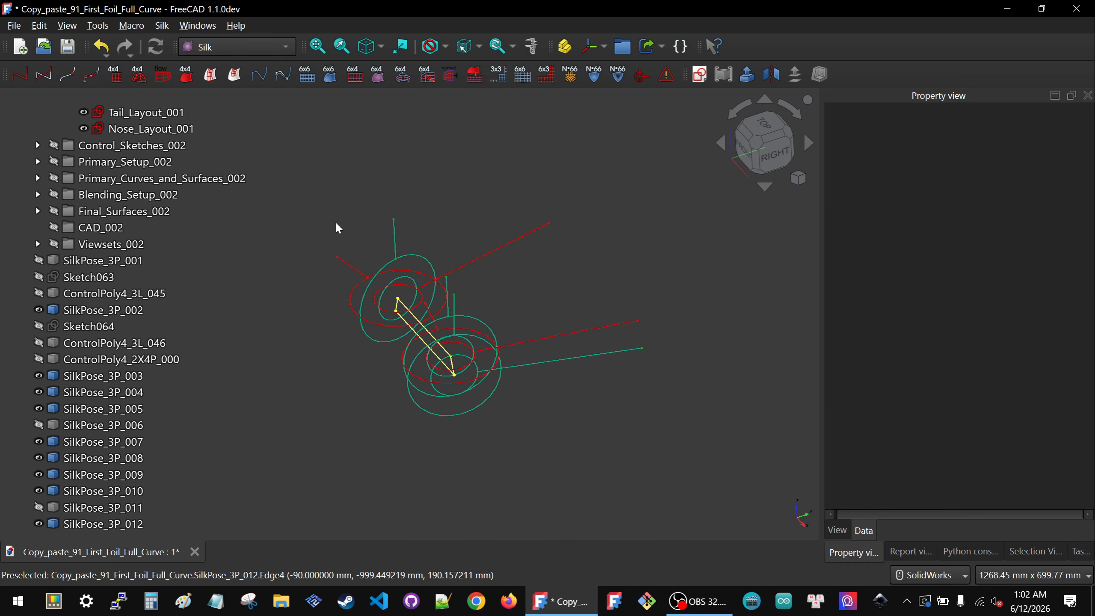
pyautogui.scroll(-2, 338, 227)
pyautogui.click(77, 347)
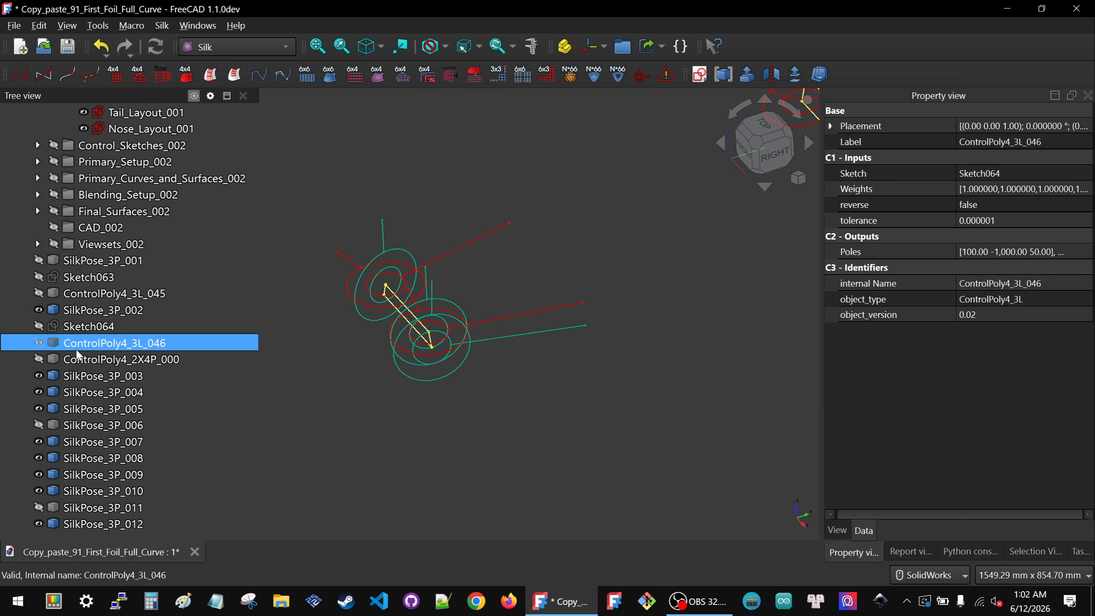
pyautogui.click(80, 425)
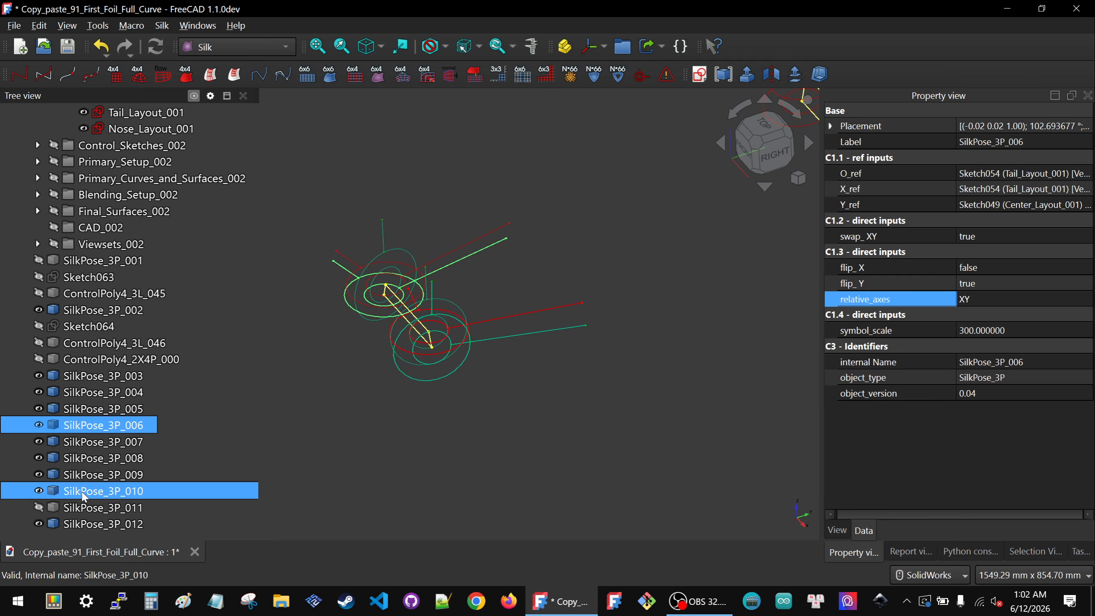
pyautogui.click(83, 508)
pyautogui.press('space')
# Step: Show SilkPose_3P_001 as well
pyautogui.click(346, 350)
pyautogui.scroll(-1, 346, 350)
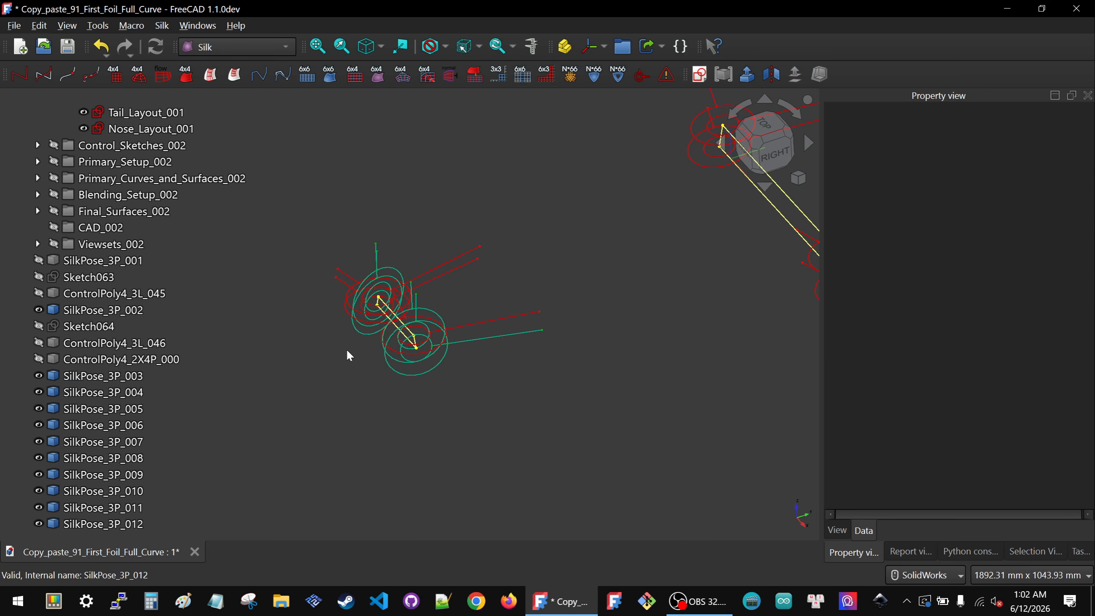
pyautogui.moveTo(348, 352); pyautogui.dragTo(425, 320, button='middle')
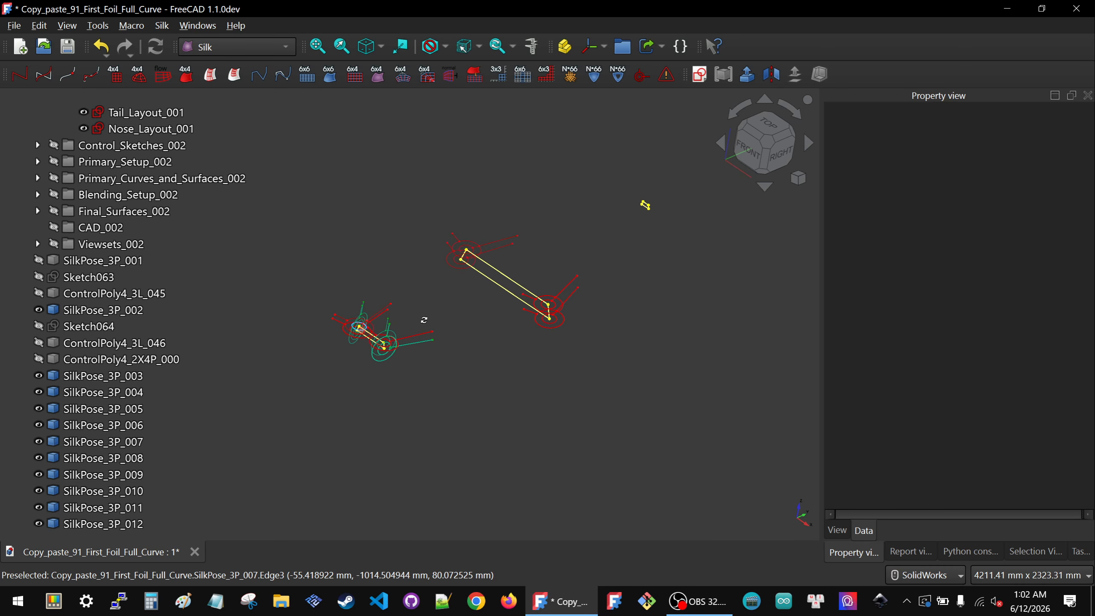
pyautogui.click(84, 260)
pyautogui.press('space')
# Step: Inspect the pose symbols on the tail and center layouts from several angles, including the right view
pyautogui.click(369, 404)
pyautogui.scroll(2, 369, 404)
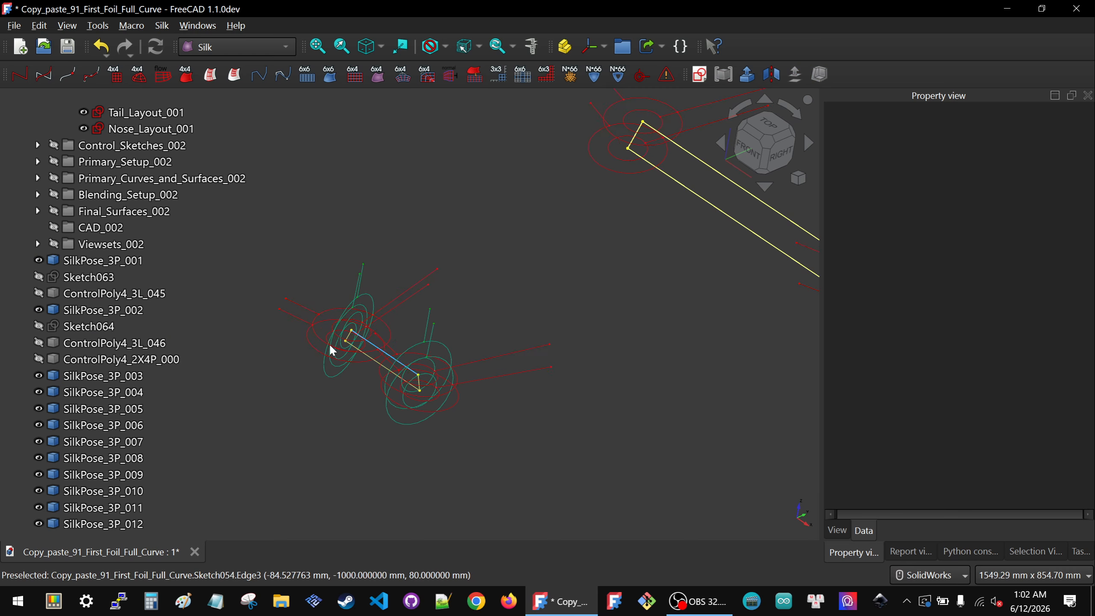
pyautogui.moveTo(332, 351); pyautogui.dragTo(286, 390, button='middle')
pyautogui.scroll(-3, 294, 386)
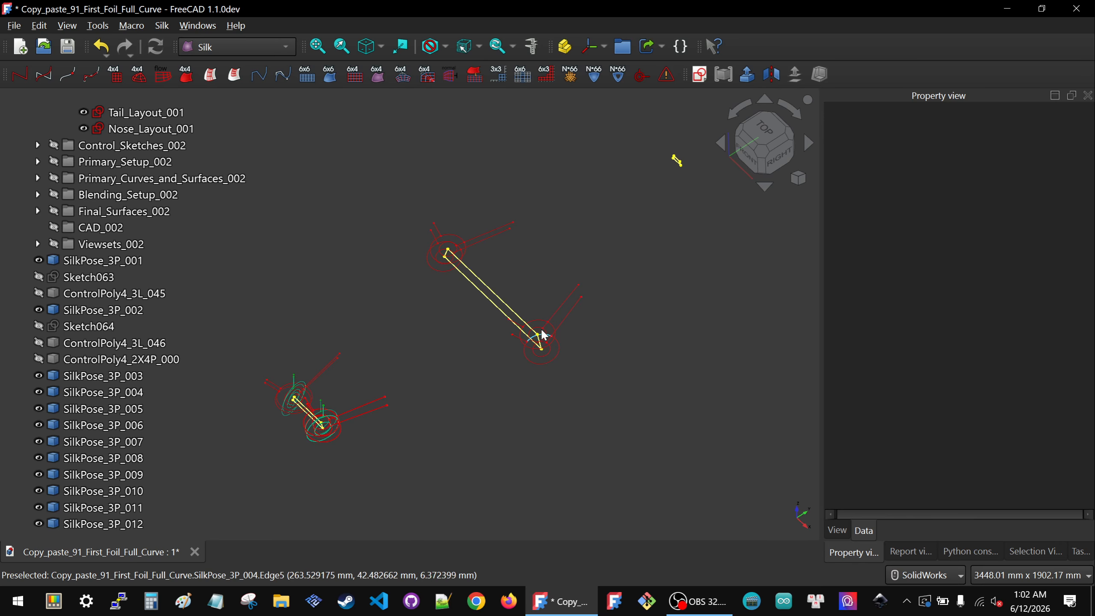
pyautogui.scroll(4, 317, 390)
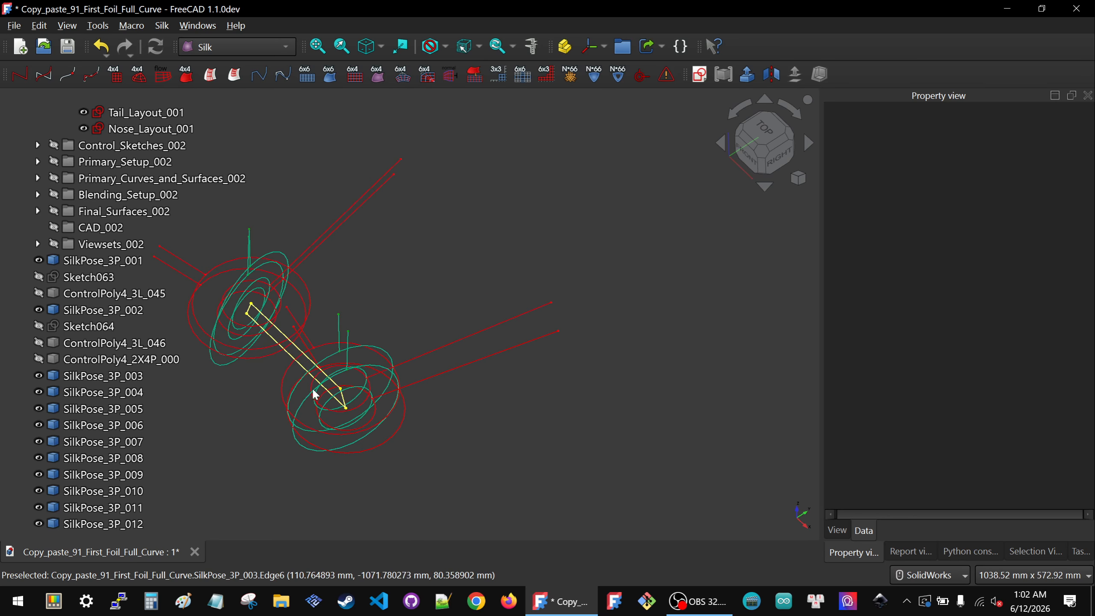
pyautogui.moveTo(328, 372); pyautogui.dragTo(329, 340, button='middle')
pyautogui.scroll(-3, 328, 338)
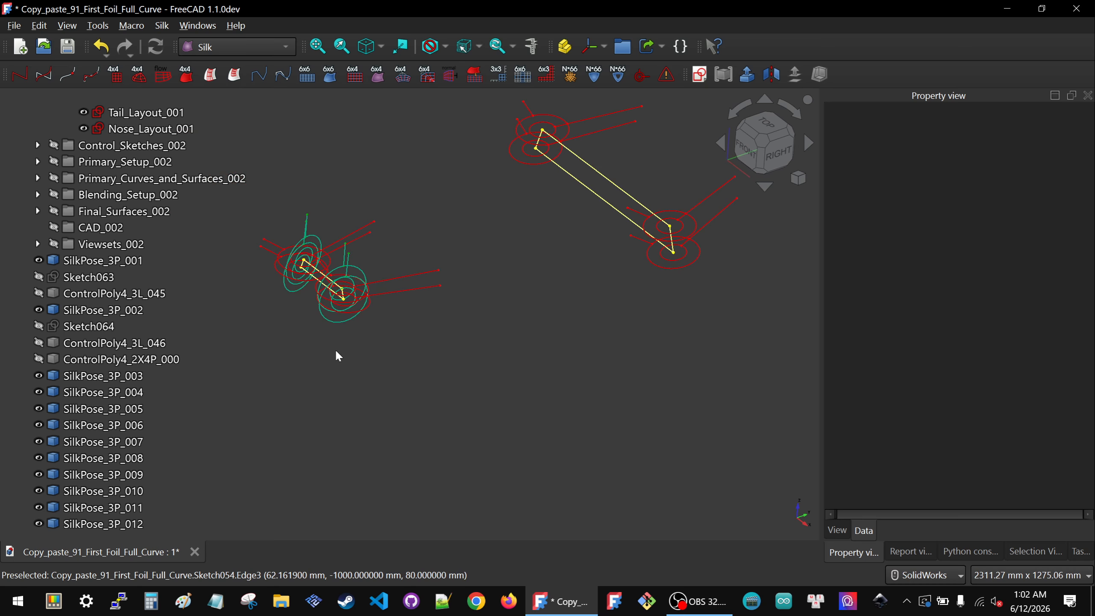
pyautogui.click(777, 149)
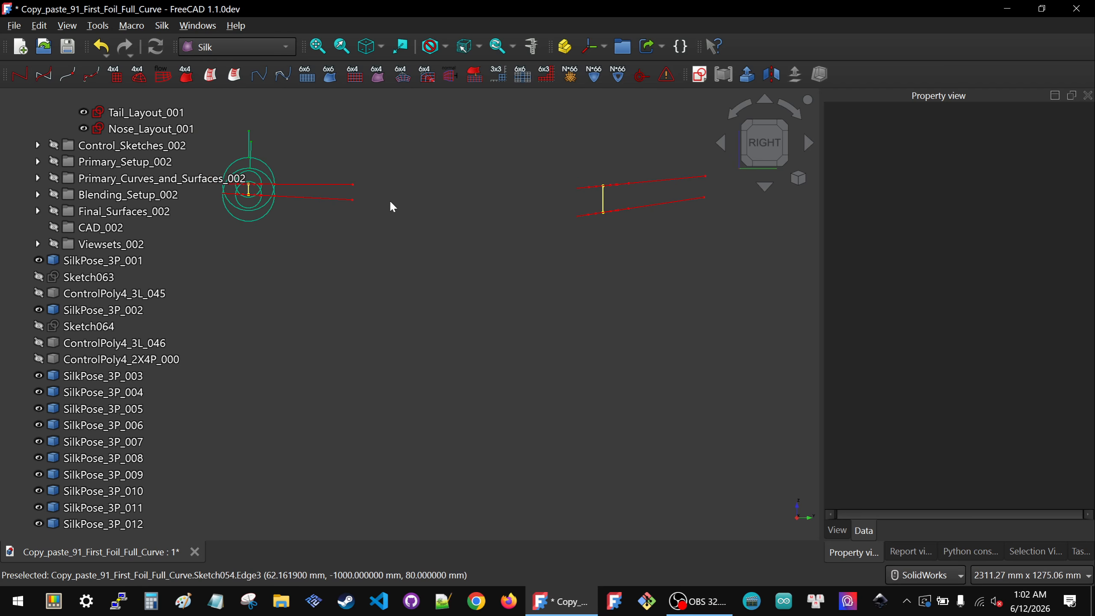
pyautogui.scroll(-3, 561, 235)
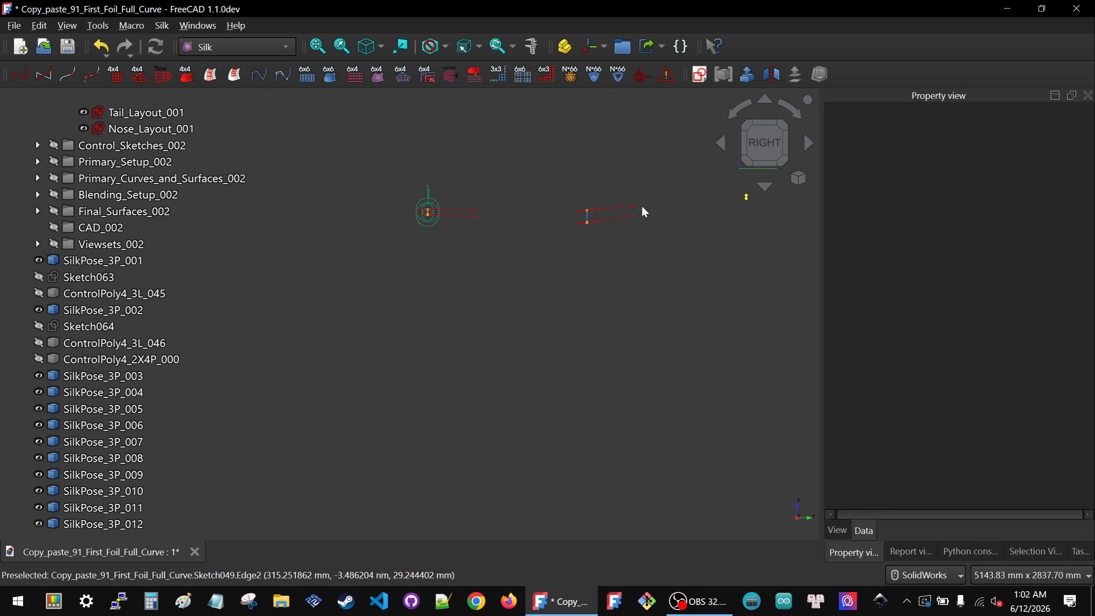
pyautogui.moveTo(397, 282); pyautogui.dragTo(604, 246, button='middle')
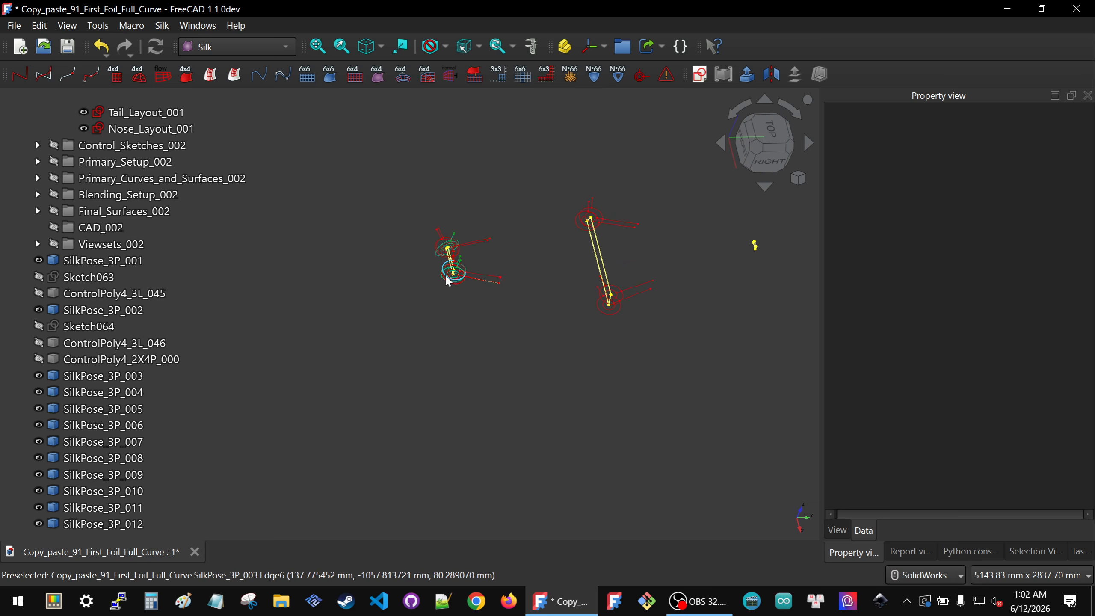
# Step: Hide SilkPose_3P_005 at the center layout
pyautogui.scroll(5, 657, 272)
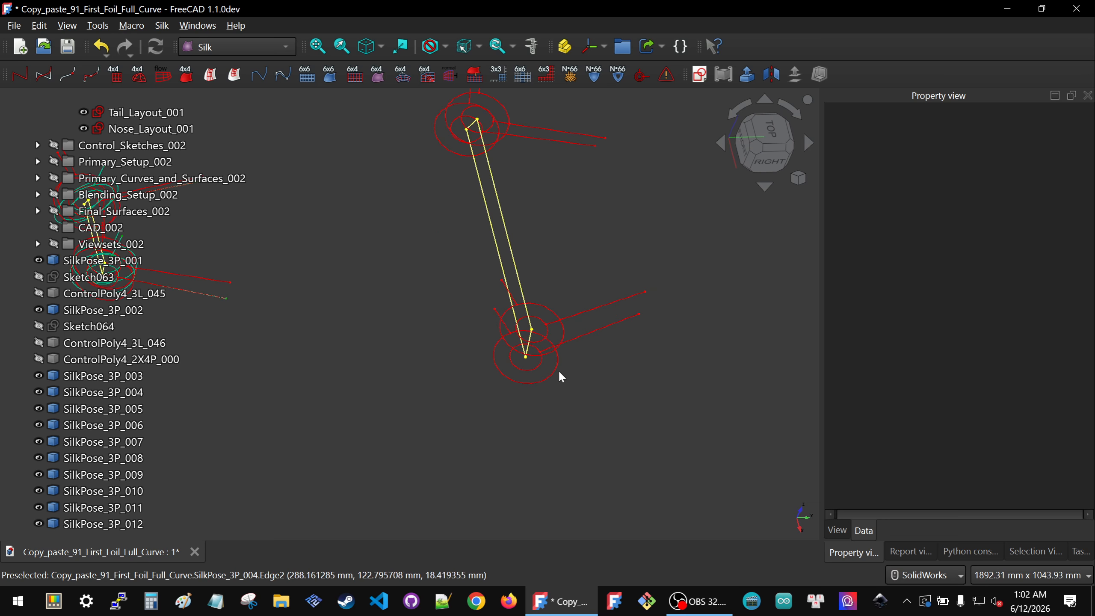
pyautogui.click(565, 332)
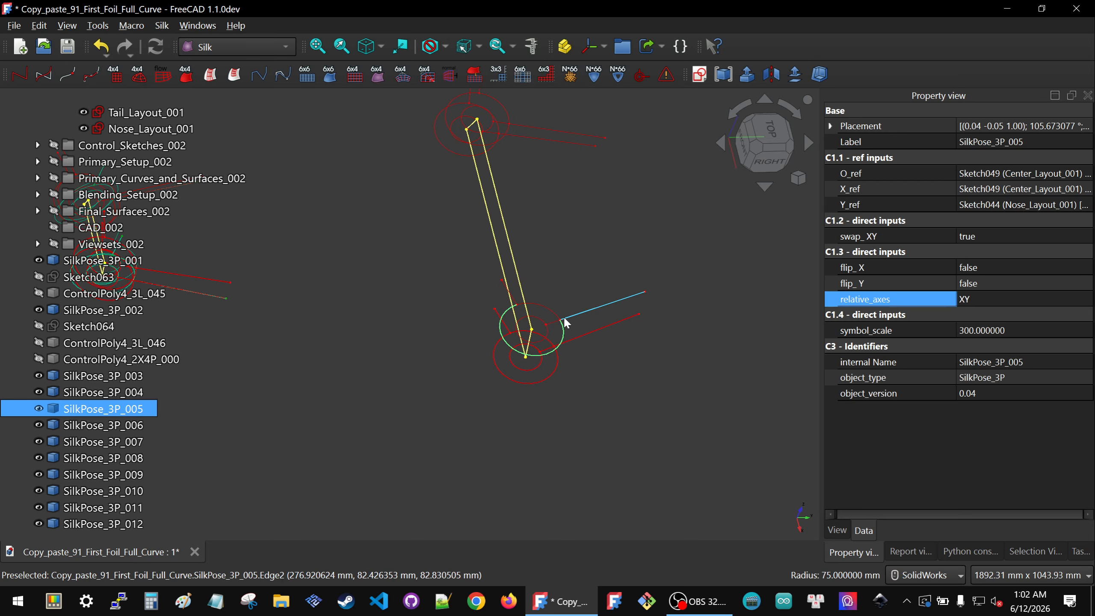
pyautogui.click(539, 284)
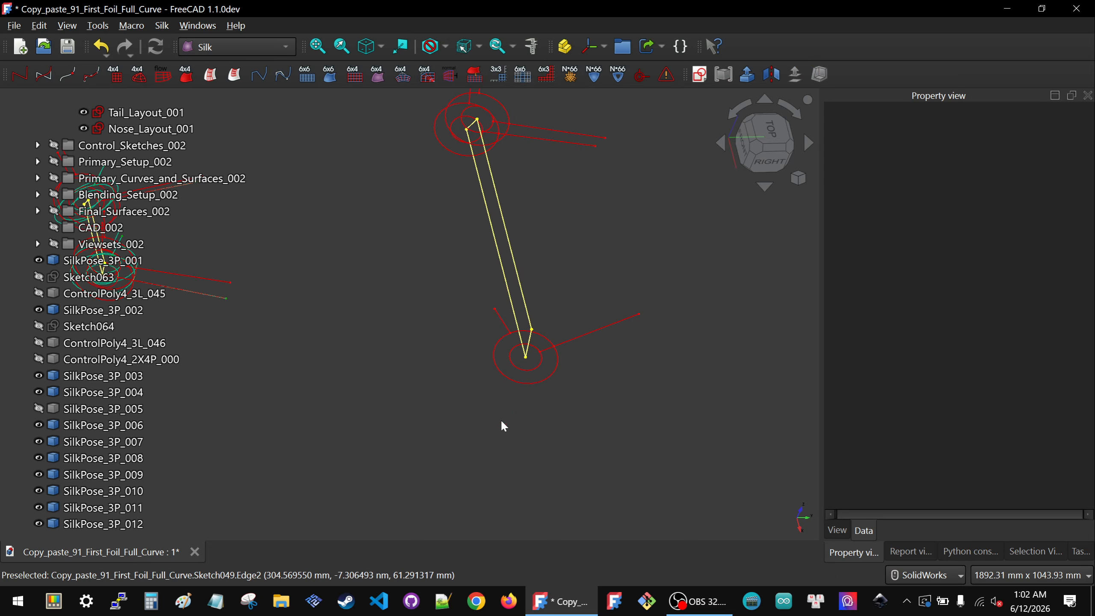
# Step: Select the center layout's corner point and a vertex of SilkPose_3P_004 as references for a new pose symbol
pyautogui.click(528, 360)
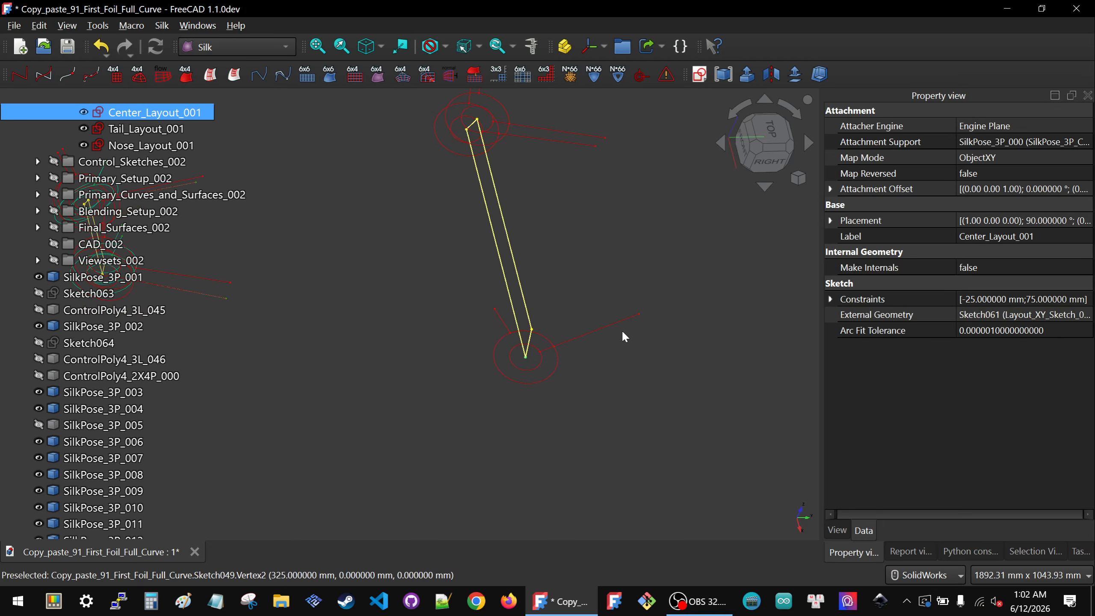
pyautogui.keyDown('ctrl'); pyautogui.click(495, 309); pyautogui.keyUp('ctrl')
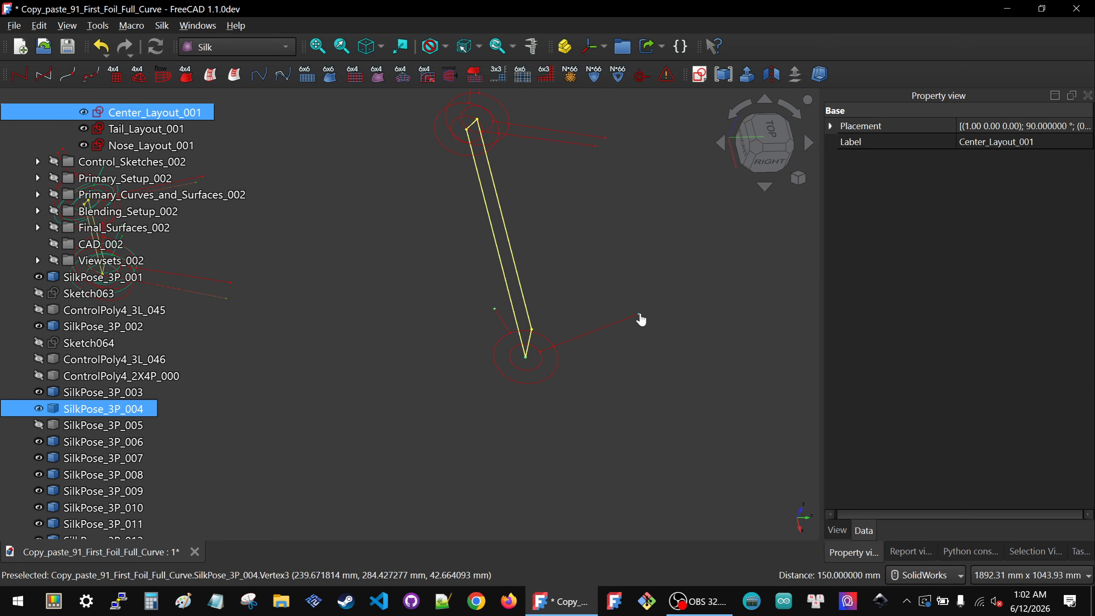
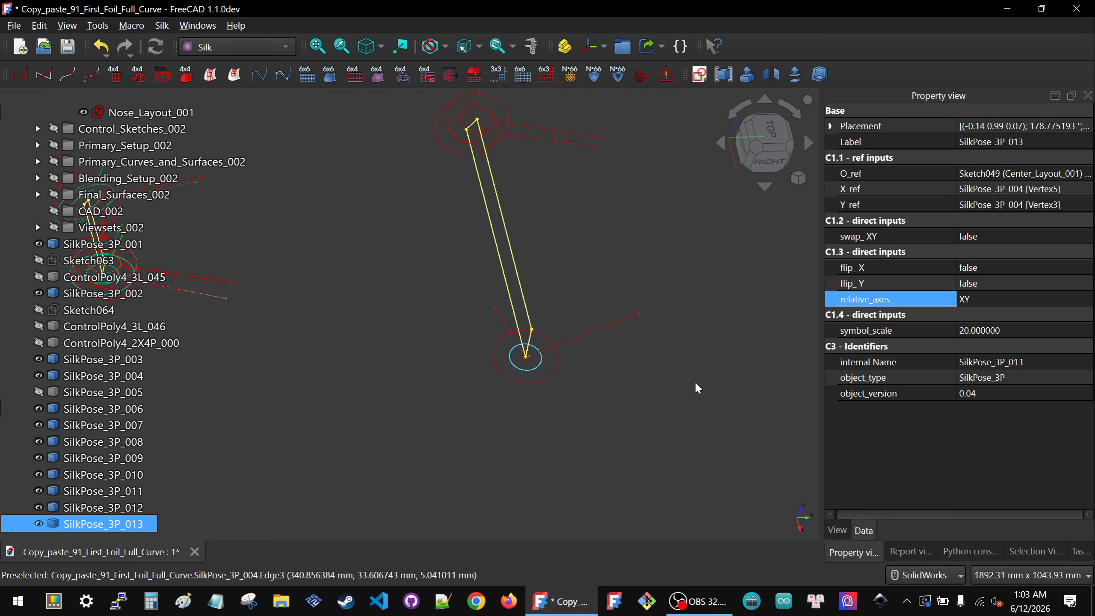
# Step: Set the new SilkPose_3P_013 symbol's scale to 300
pyautogui.click(1025, 331)
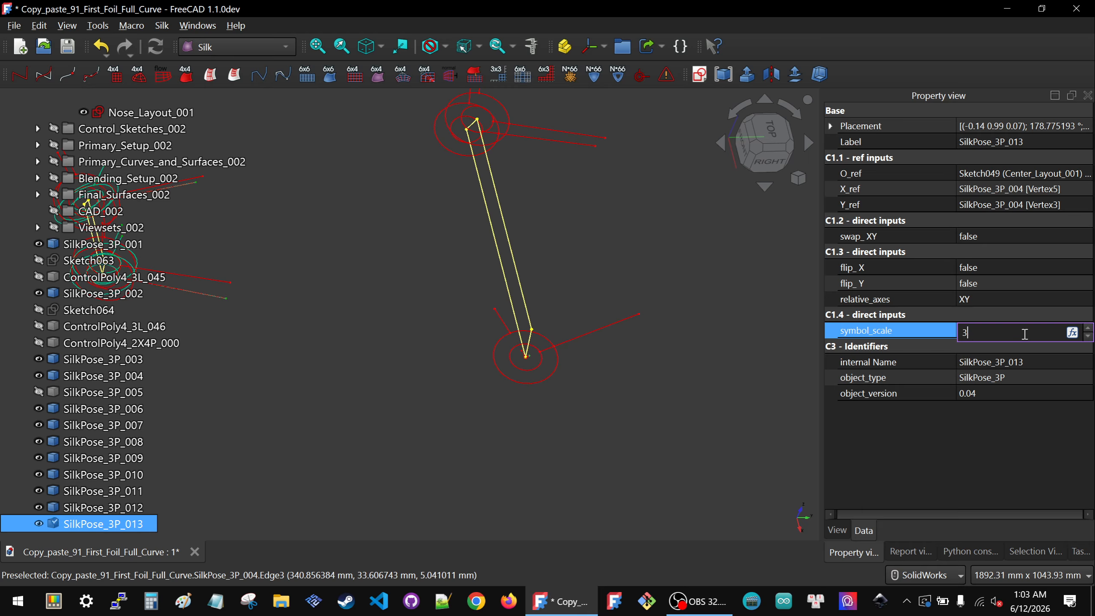
pyautogui.write('3')
pyautogui.press('Return')
# Step: Color the symbol's lines teal green (0, 170, 127) and its points green (0, 170, 0)
pyautogui.click(842, 535)
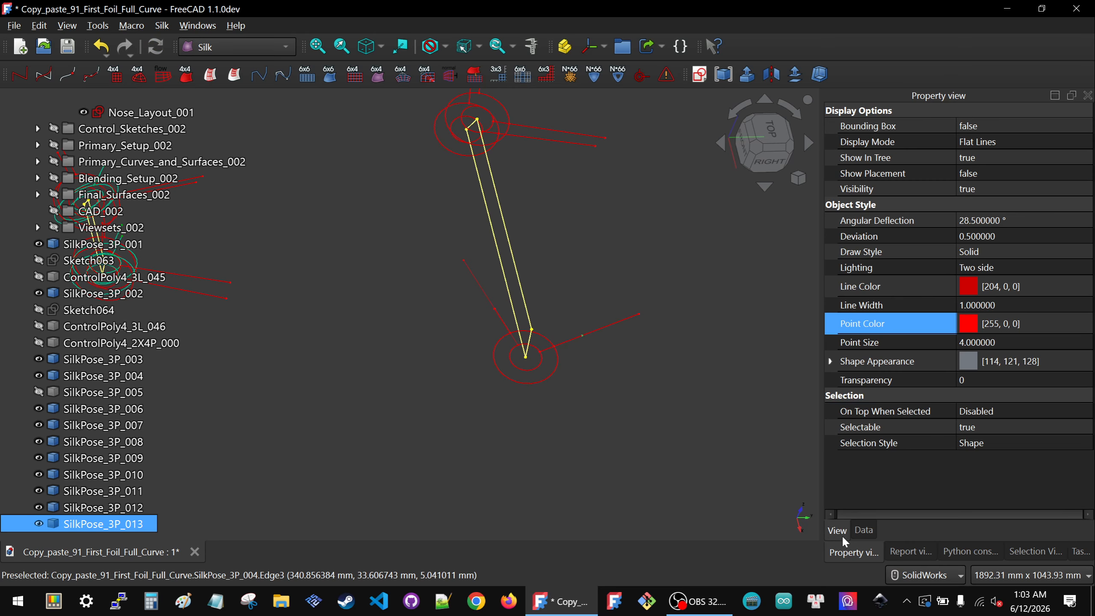
pyautogui.click(1005, 288)
pyautogui.click(1004, 288)
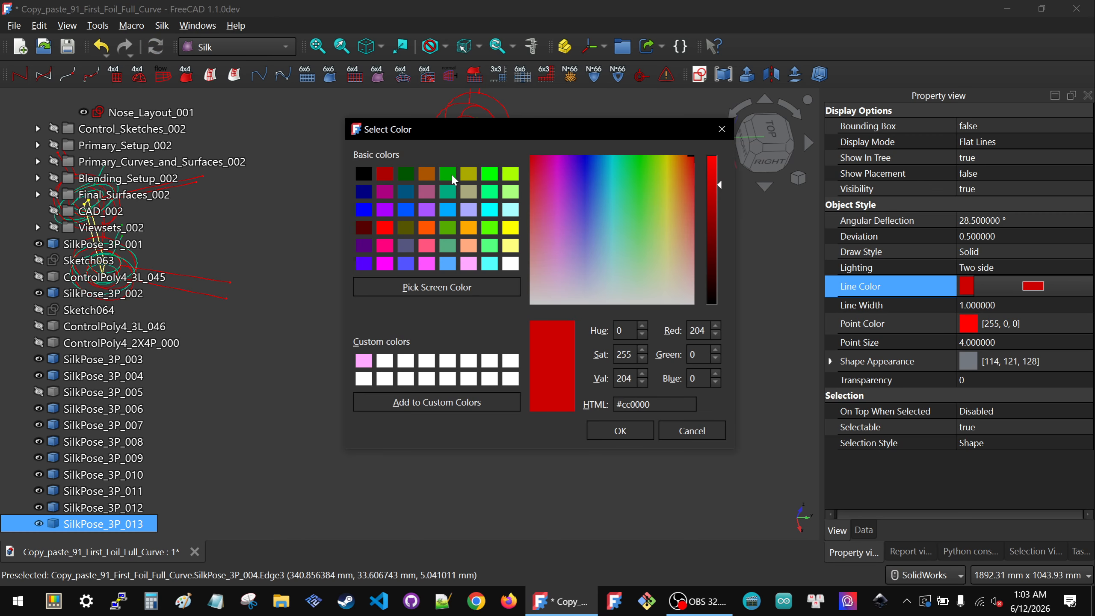
pyautogui.click(449, 195)
pyautogui.click(620, 430)
pyautogui.click(1019, 327)
pyautogui.click(1020, 327)
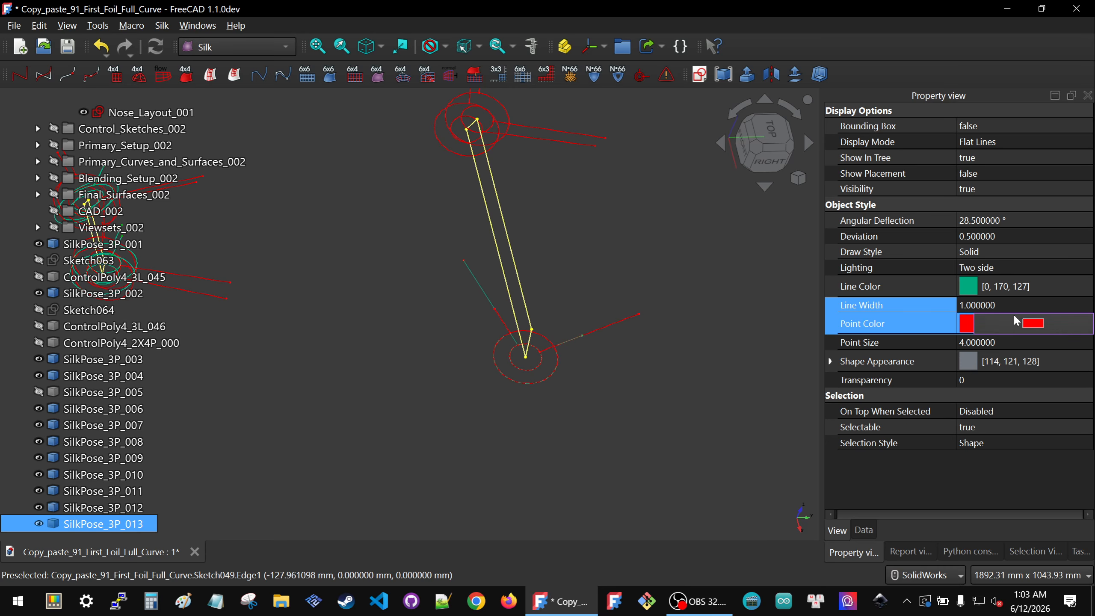
pyautogui.click(1014, 322)
pyautogui.click(446, 176)
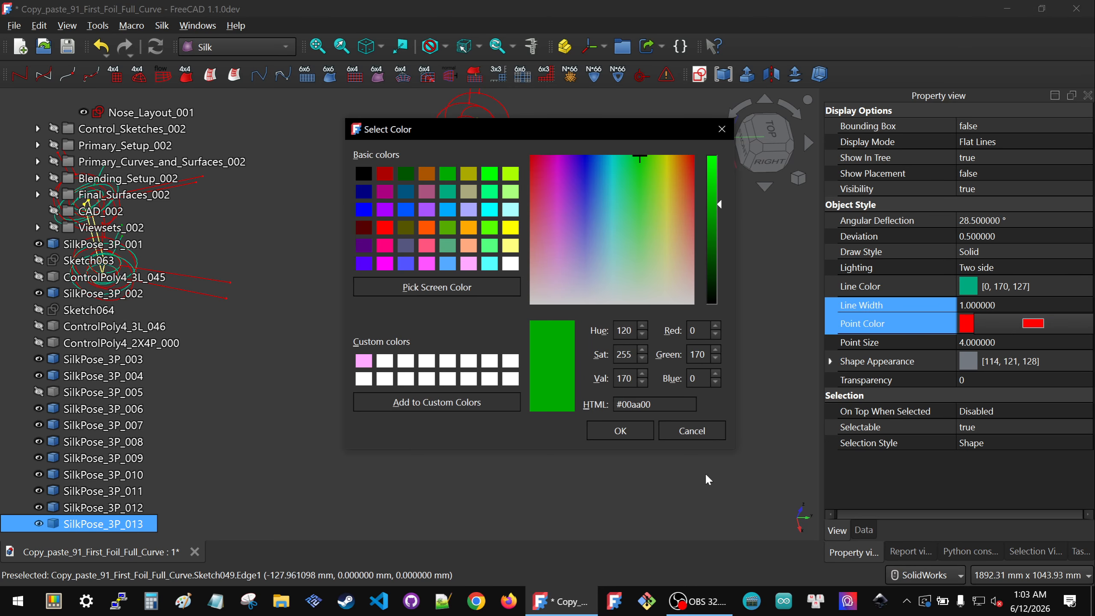
pyautogui.click(617, 437)
# Step: Reselect SilkPose_3P_013, set flip_X to true and change its relative axes to YZ
pyautogui.click(448, 406)
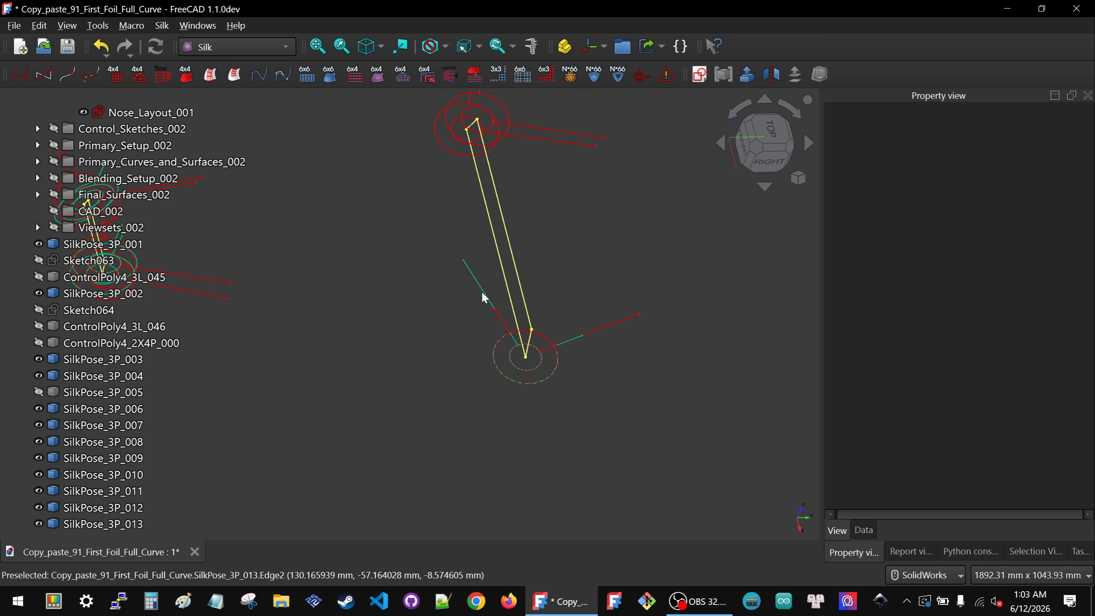
pyautogui.click(484, 298)
pyautogui.click(865, 529)
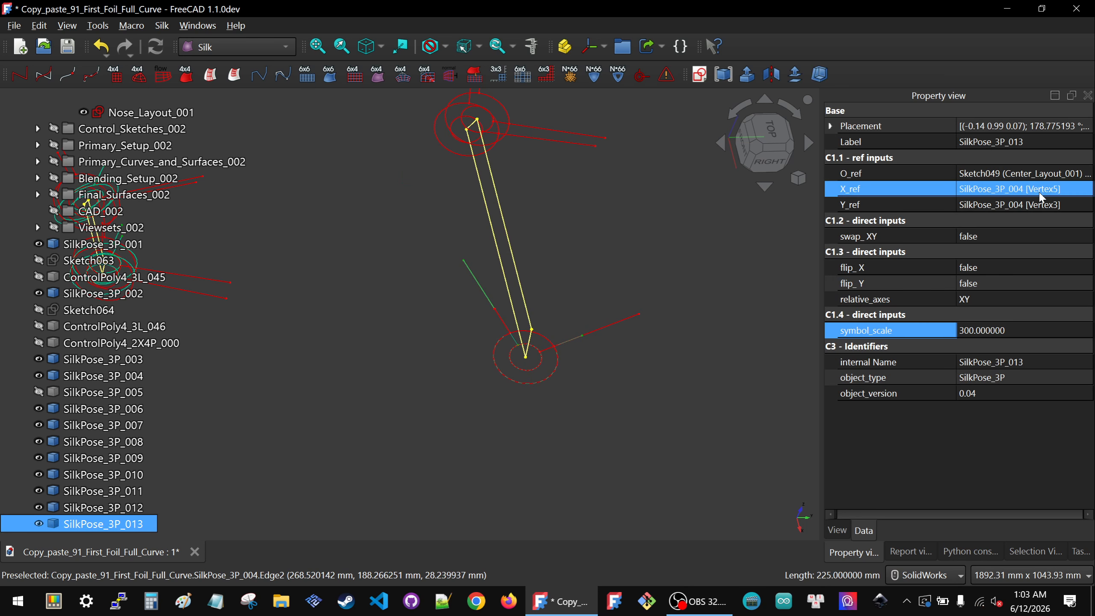
pyautogui.click(992, 267)
pyautogui.click(987, 266)
pyautogui.click(987, 266)
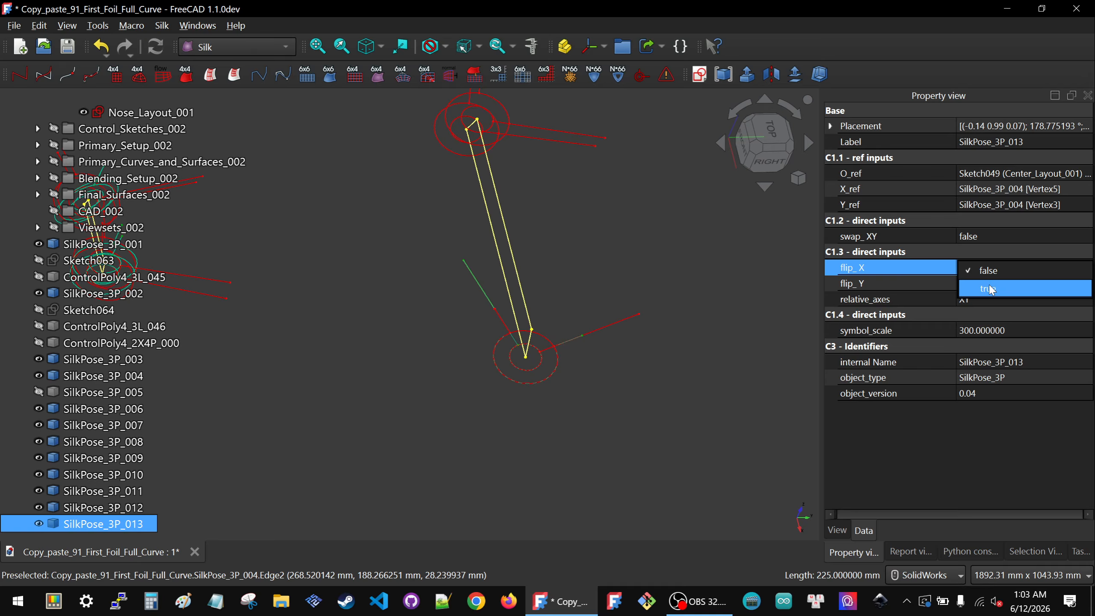
pyautogui.click(990, 285)
pyautogui.click(976, 300)
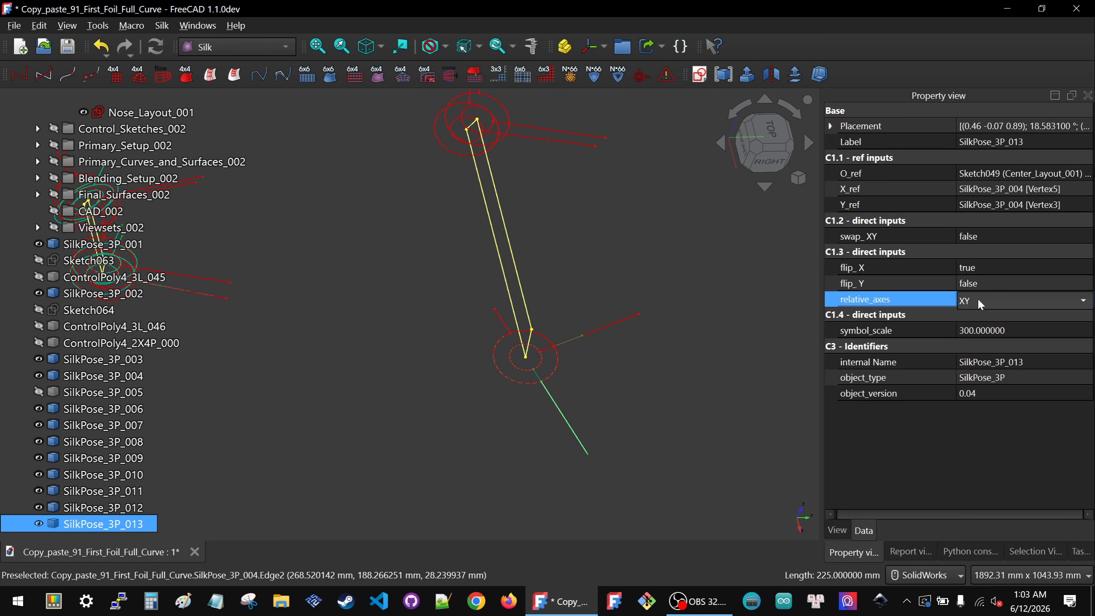
pyautogui.click(1022, 299)
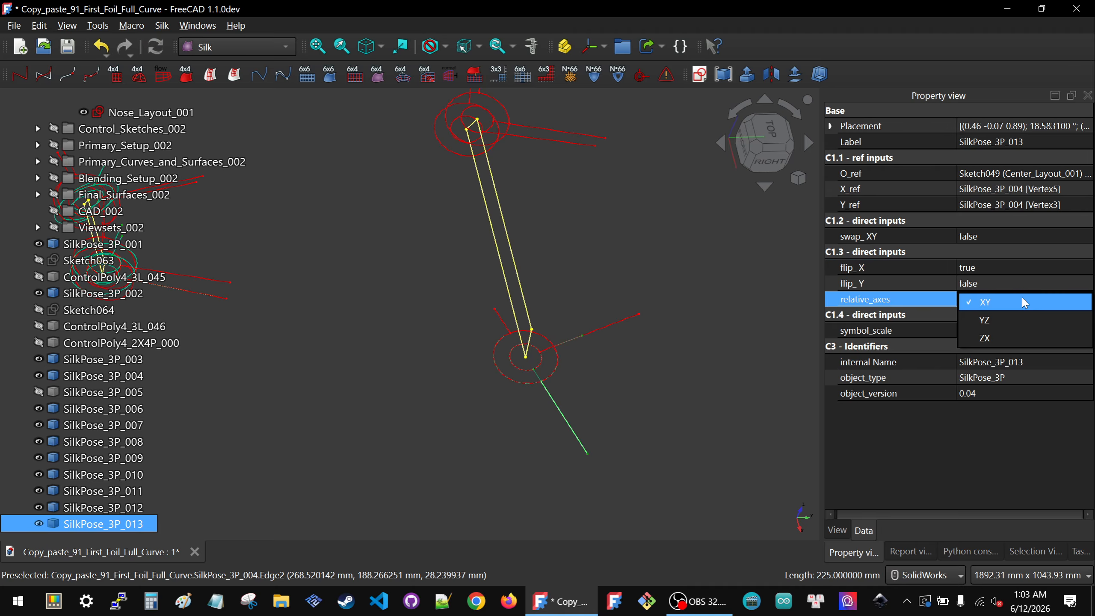
pyautogui.click(1008, 325)
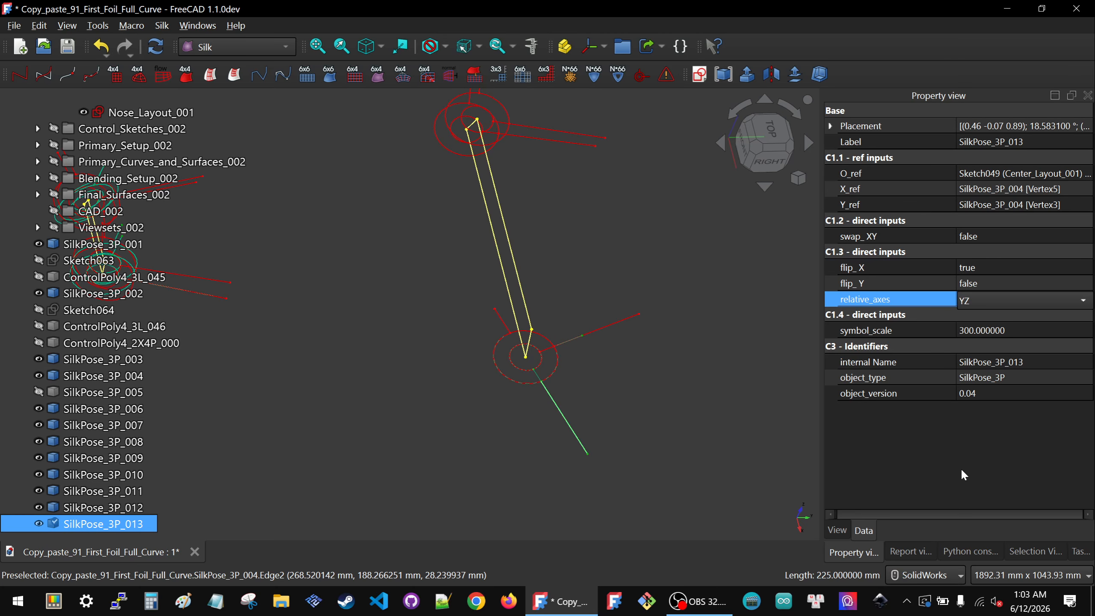
# Step: Hide SilkPose_3P_013 and show SilkPose_3P_005 again at the center layout
pyautogui.moveTo(456, 340); pyautogui.dragTo(518, 315, button='middle')
pyautogui.click(516, 302)
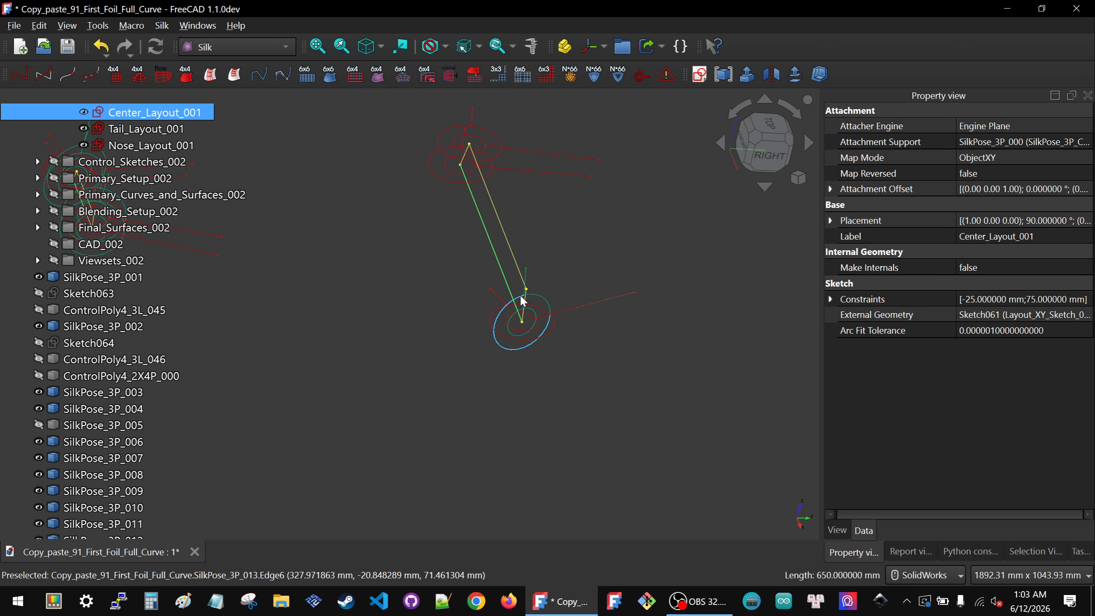
pyautogui.click(520, 295)
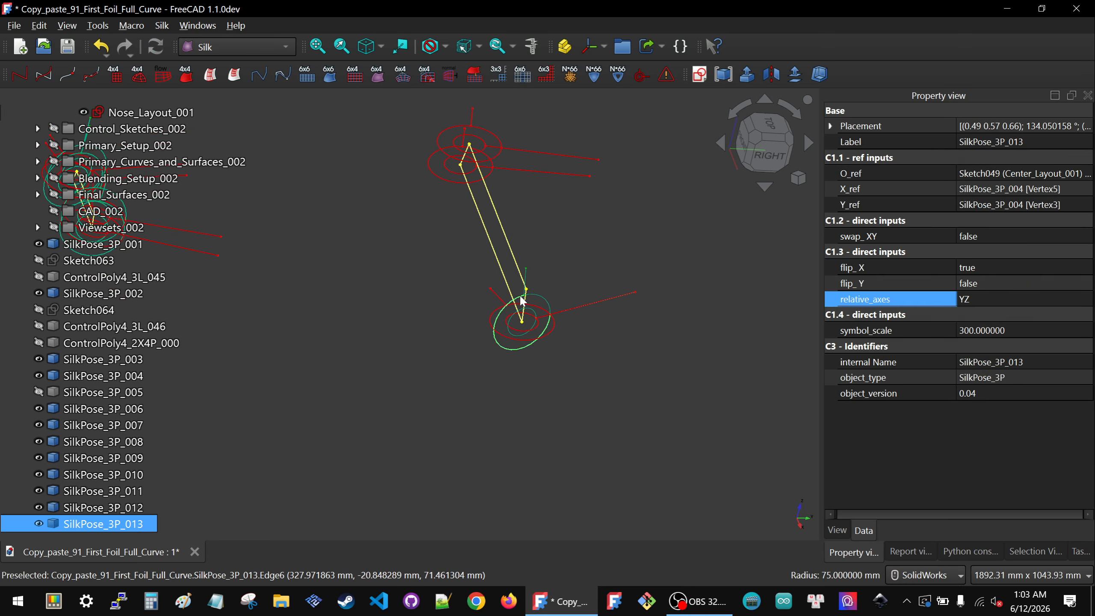
pyautogui.click(501, 335)
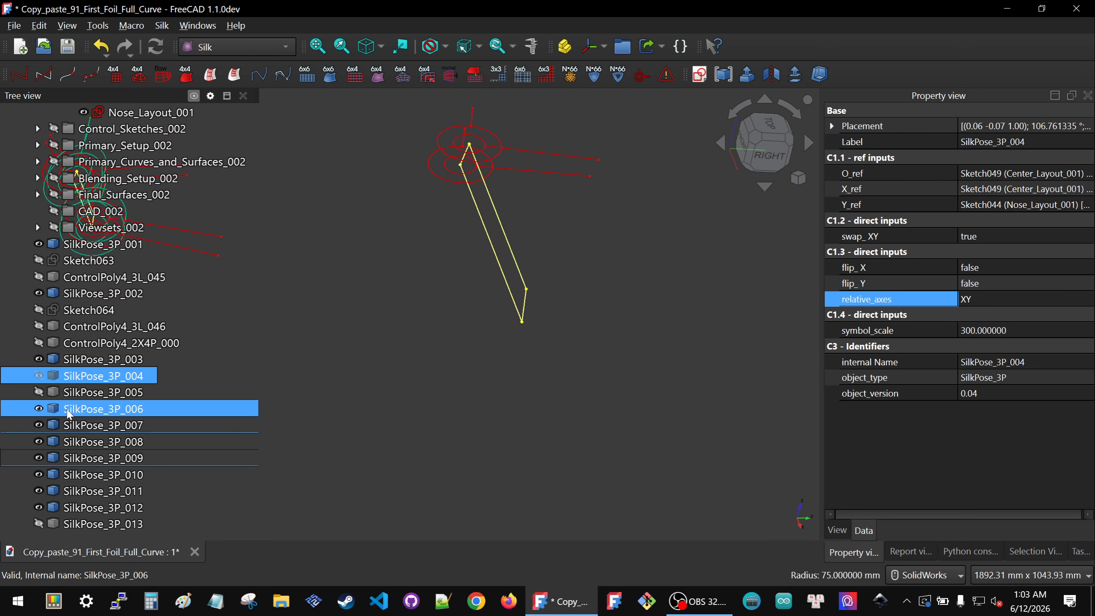
pyautogui.click(86, 392)
pyautogui.press('space')
pyautogui.click(469, 361)
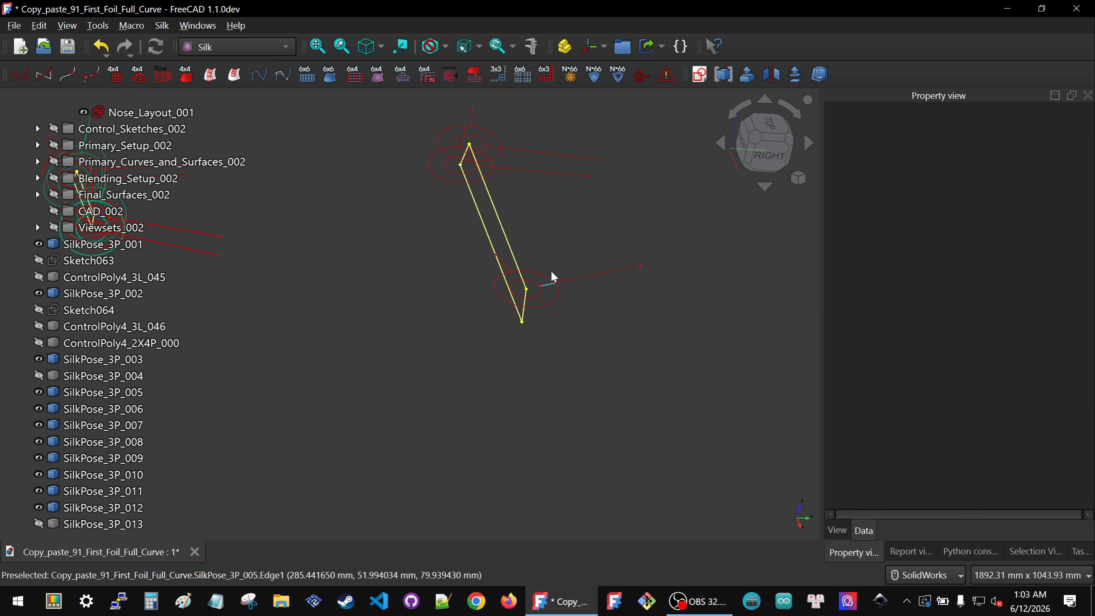
# Step: Create a new pose symbol referencing the center layout's point and vertices of SilkPose_3P_005
pyautogui.scroll(3, 548, 269)
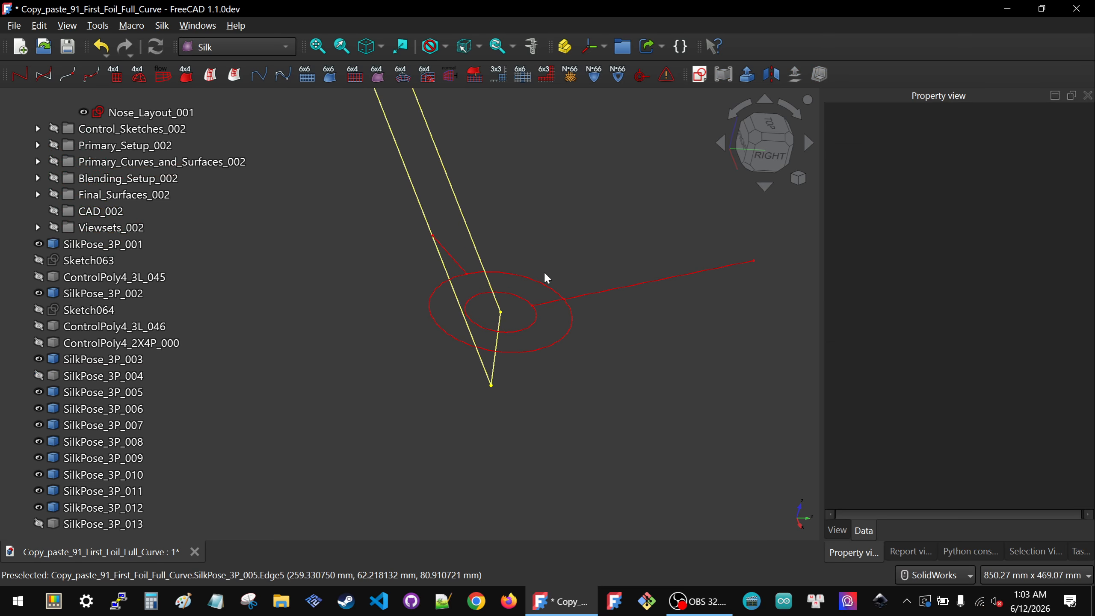
pyautogui.click(502, 313)
pyautogui.moveTo(374, 245)
pyautogui.mouseDown(button='middle')
pyautogui.moveTo(382, 281)
pyautogui.moveTo(427, 311)
pyautogui.mouseUp(button='middle')
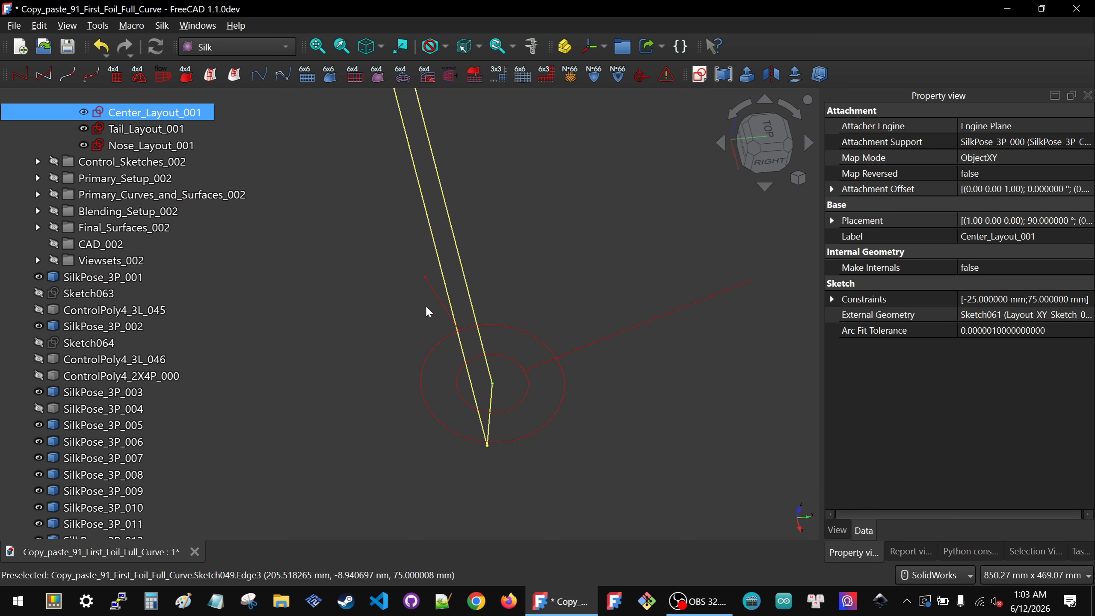
pyautogui.keyDown('ctrl'); pyautogui.click(425, 278); pyautogui.keyUp('ctrl')
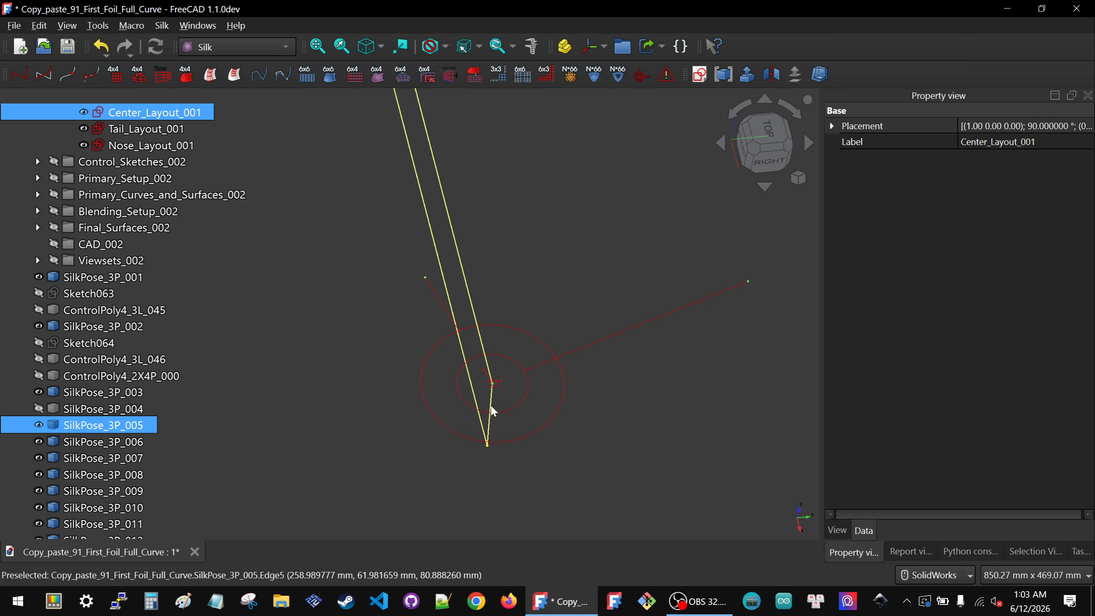
pyautogui.click(488, 376)
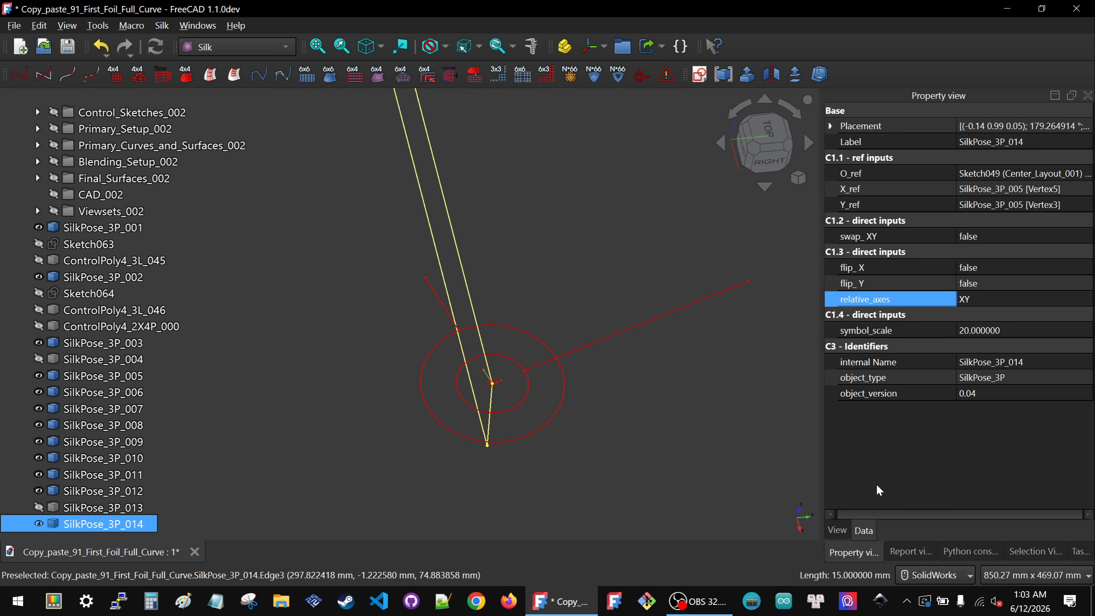
# Step: Set the new symbol's scale to 300
pyautogui.click(1045, 330)
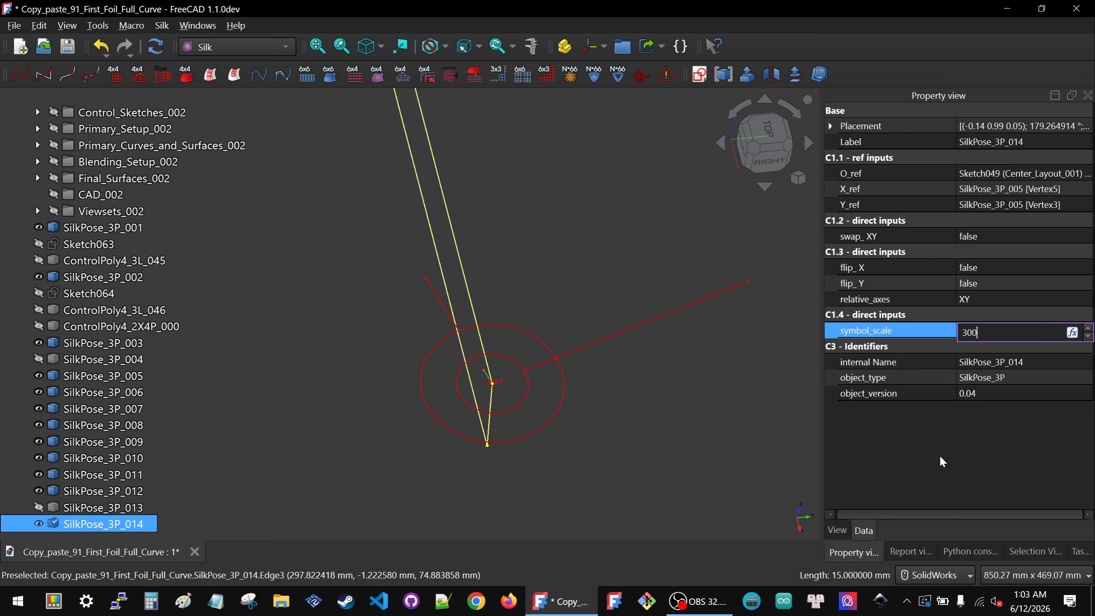
pyautogui.write('300')
pyautogui.press('Return')
# Step: Color the new symbol's lines teal green (0, 170, 127) and its points green (0, 170, 0)
pyautogui.click(837, 529)
pyautogui.click(860, 286)
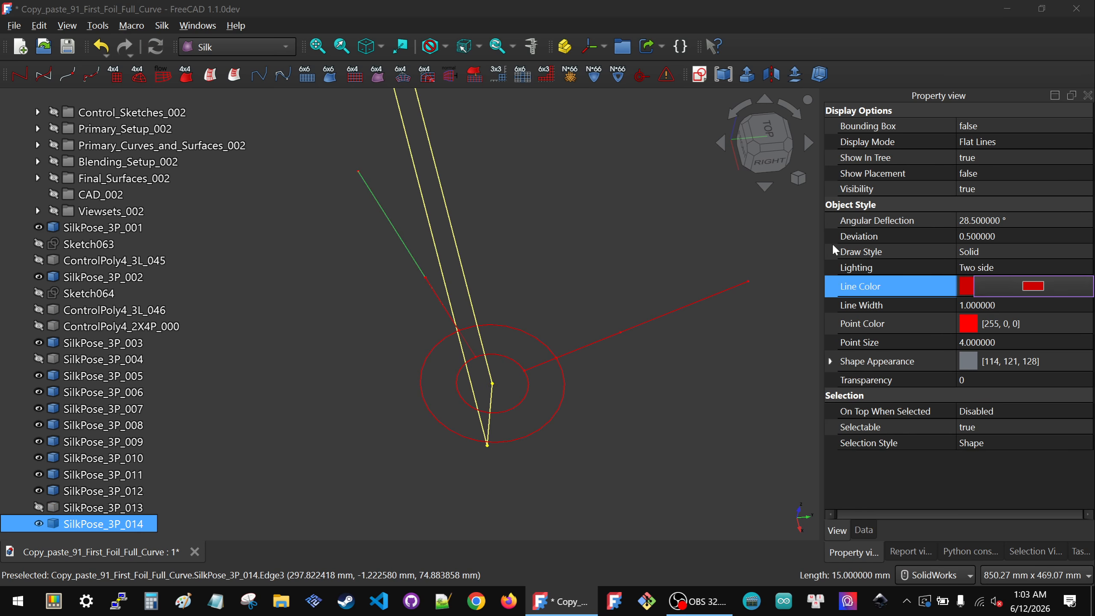
pyautogui.click(446, 192)
pyautogui.click(620, 431)
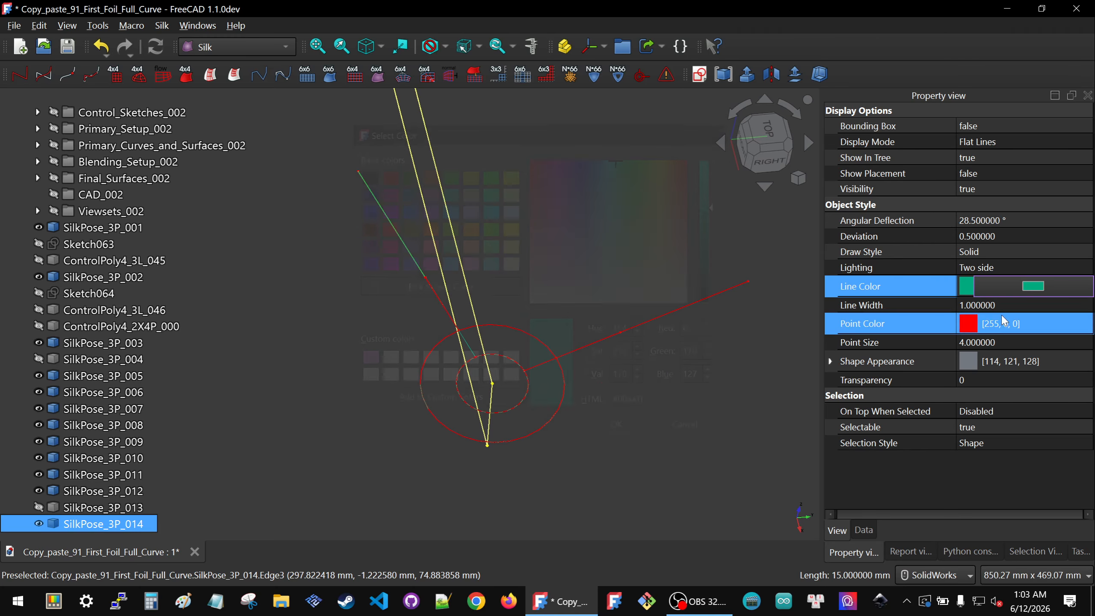
pyautogui.click(1004, 323)
pyautogui.click(1033, 324)
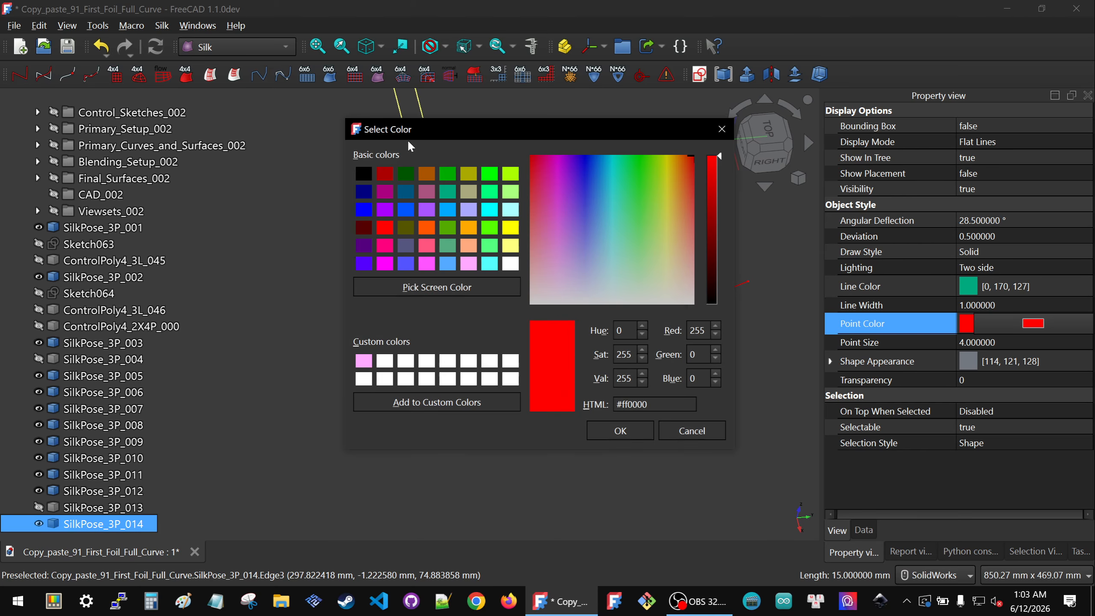
pyautogui.click(446, 175)
pyautogui.click(606, 427)
pyautogui.click(977, 471)
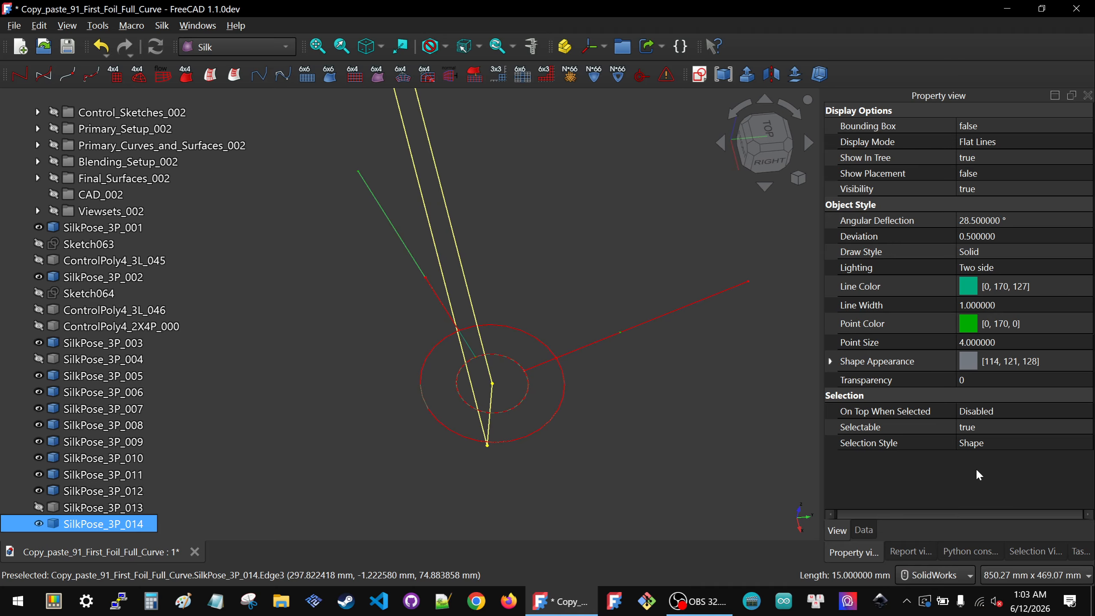
# Step: Set the new symbol's flip_X to true and its relative axes to YZ
pyautogui.click(865, 530)
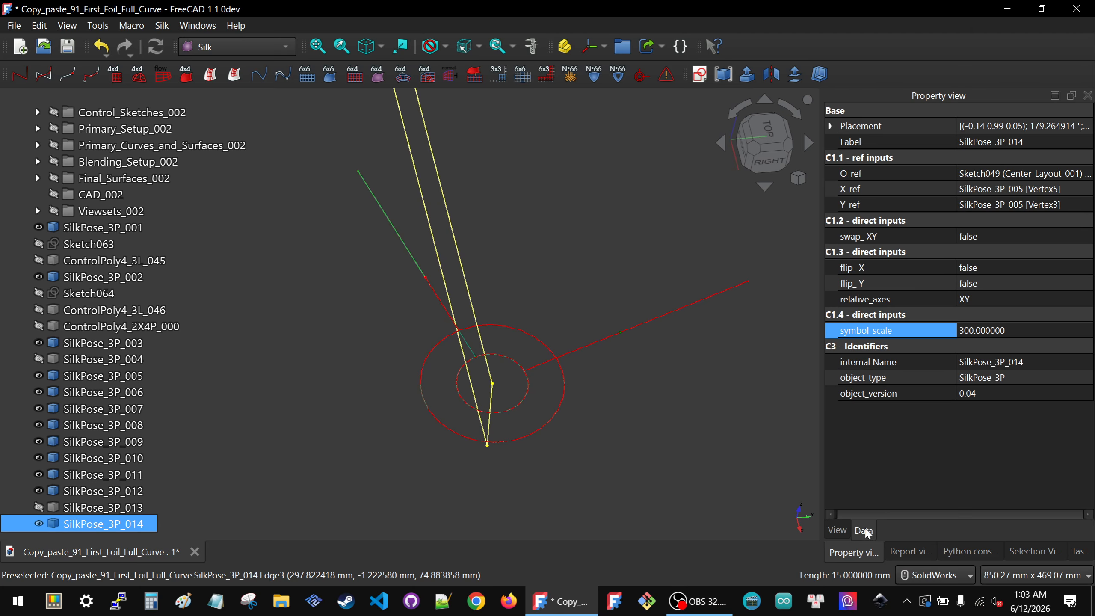
pyautogui.scroll(-3, 587, 387)
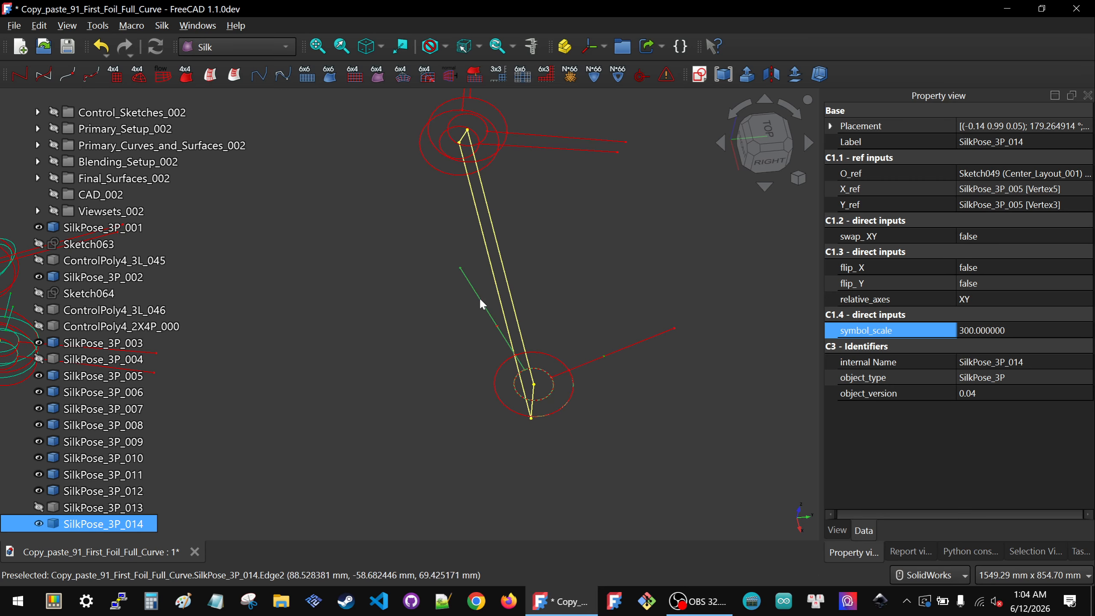
pyautogui.click(1032, 268)
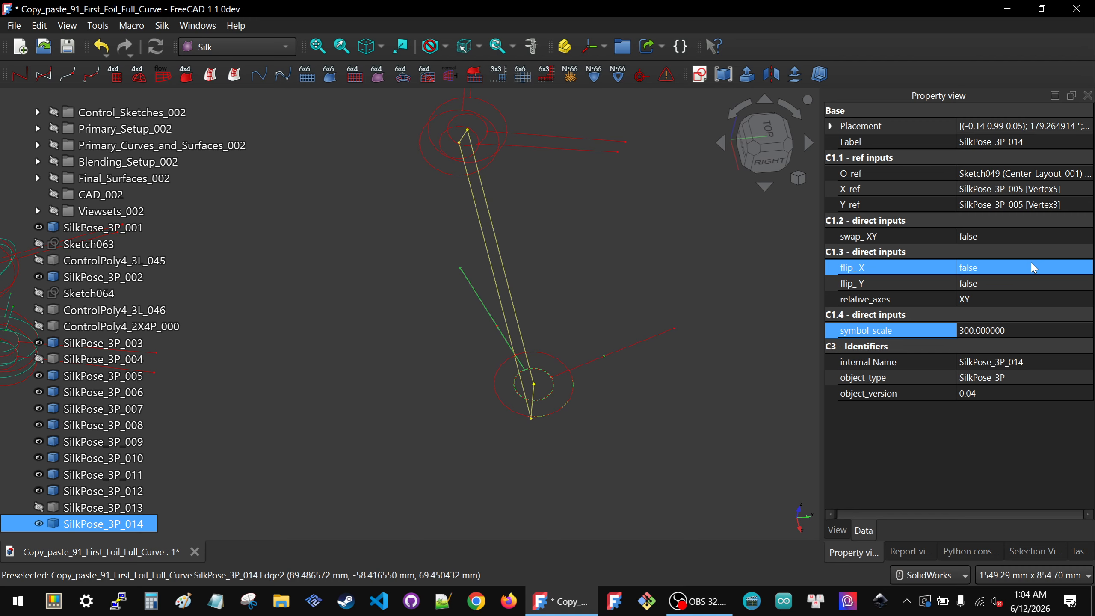
pyautogui.click(1032, 266)
pyautogui.click(998, 272)
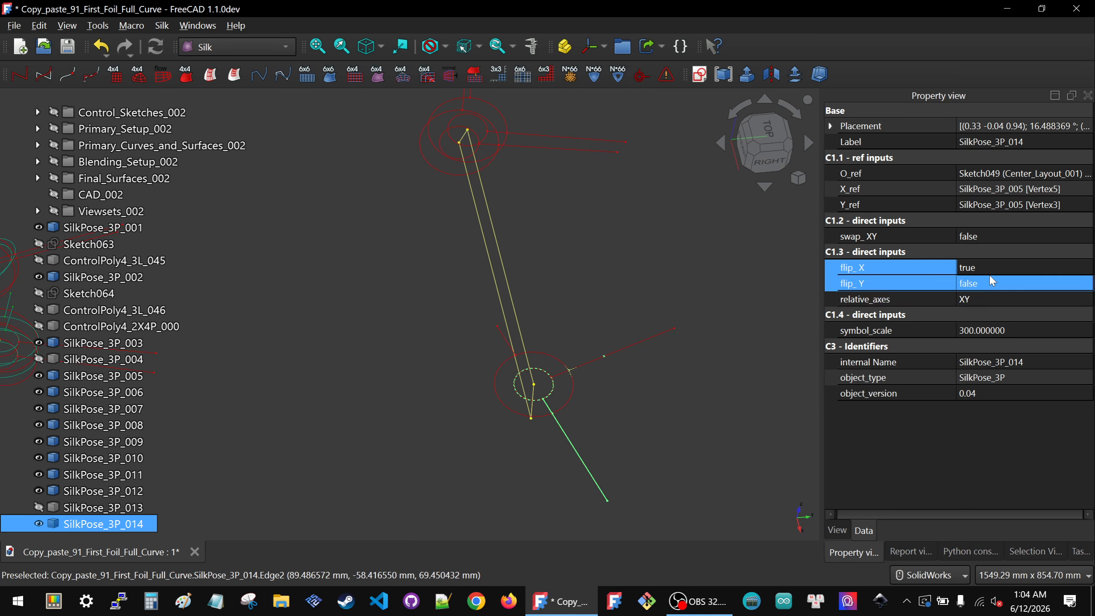
pyautogui.click(991, 299)
pyautogui.click(991, 299)
pyautogui.click(1001, 320)
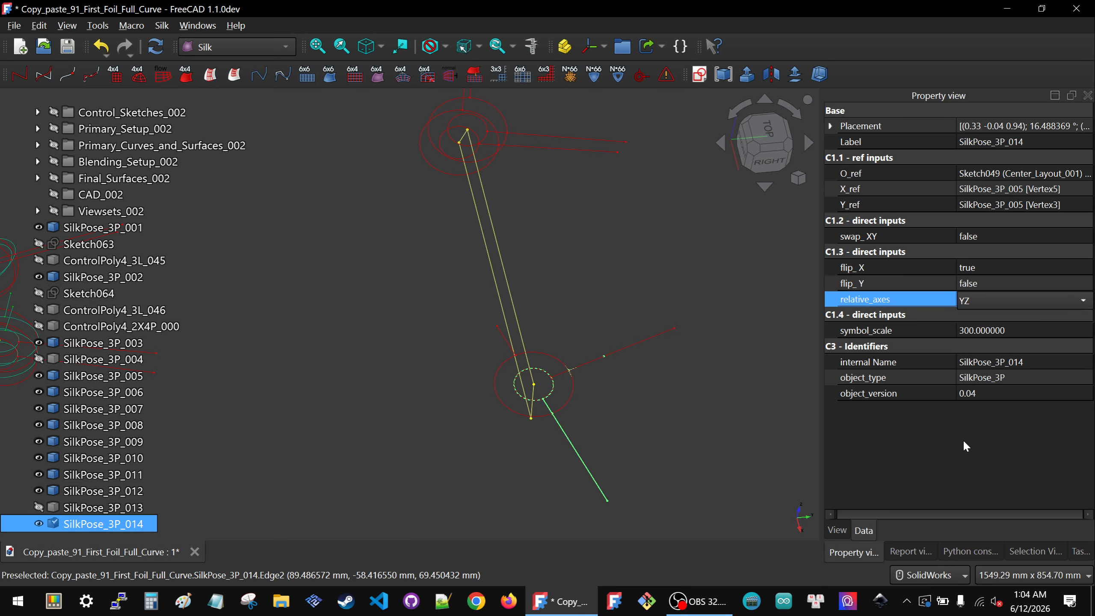
# Step: Hide SilkPose_3P_009 at the upper end of the center layout
pyautogui.click(736, 401)
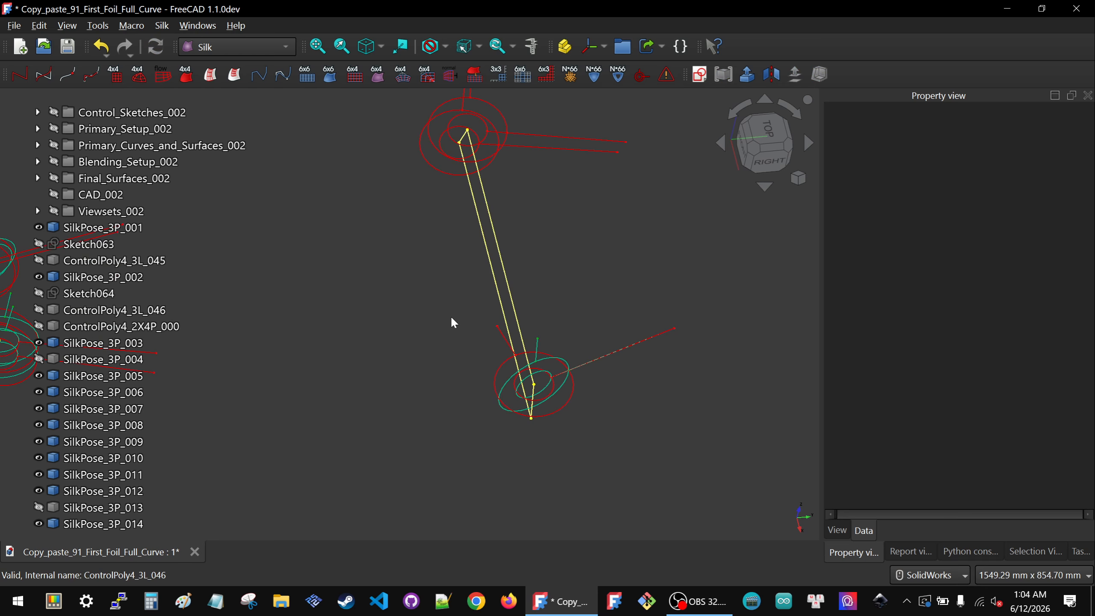
pyautogui.scroll(-2, 453, 319)
pyautogui.scroll(4, 480, 171)
pyautogui.click(477, 181)
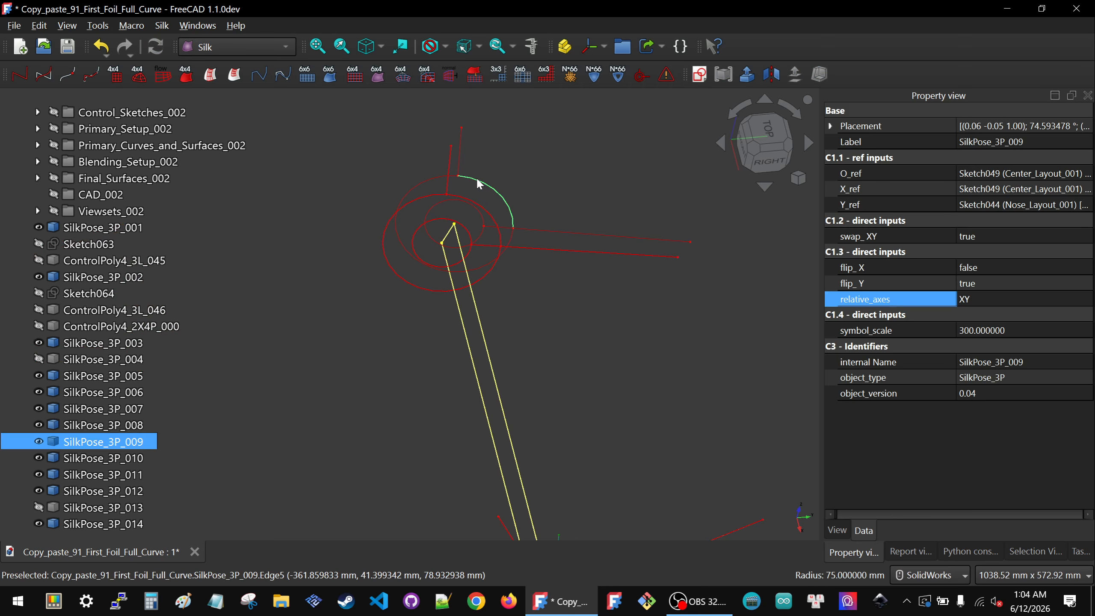
pyautogui.press('space')
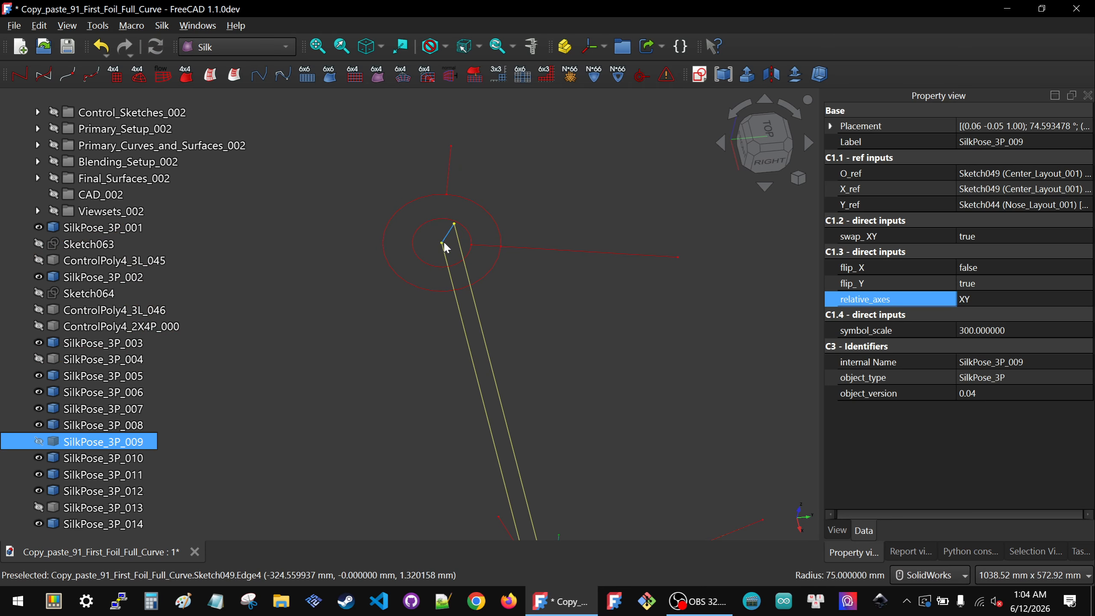
# Step: Create a SilkPose_3P symbol at the upper end of the center layout, referencing SilkPose_3P_008's vertices, and set its scale to 300
pyautogui.click(442, 243)
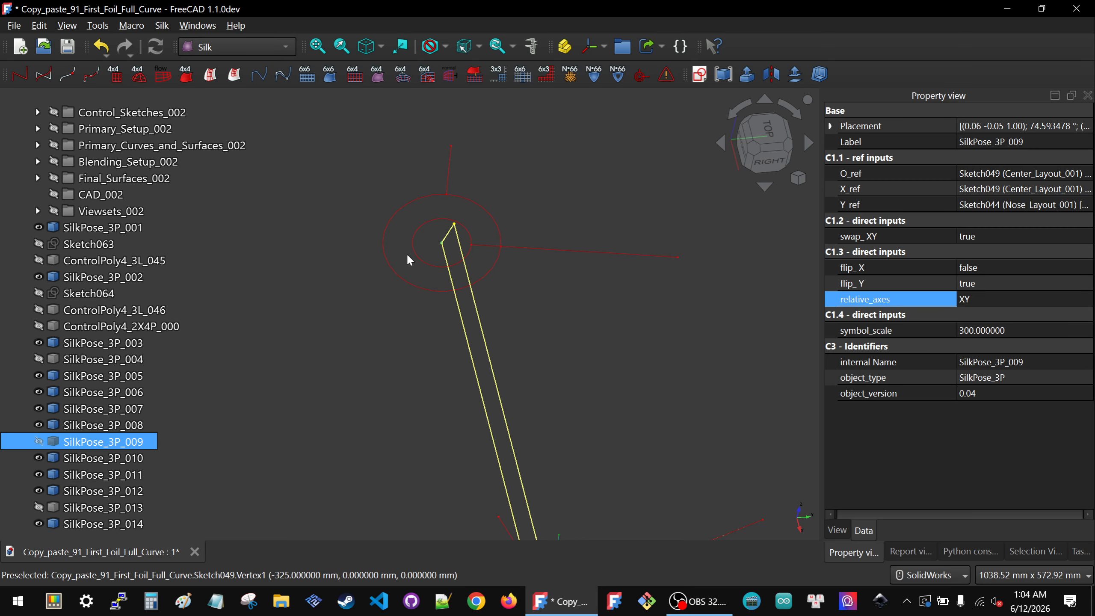
pyautogui.keyDown('ctrl'); pyautogui.click(450, 146); pyautogui.keyUp('ctrl')
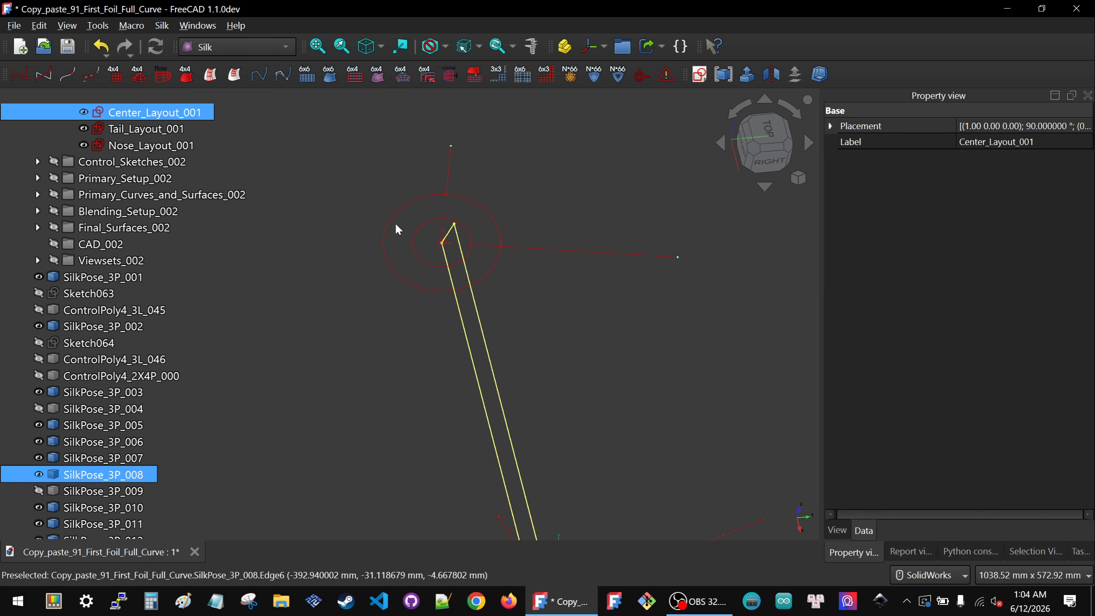
pyautogui.click(987, 332)
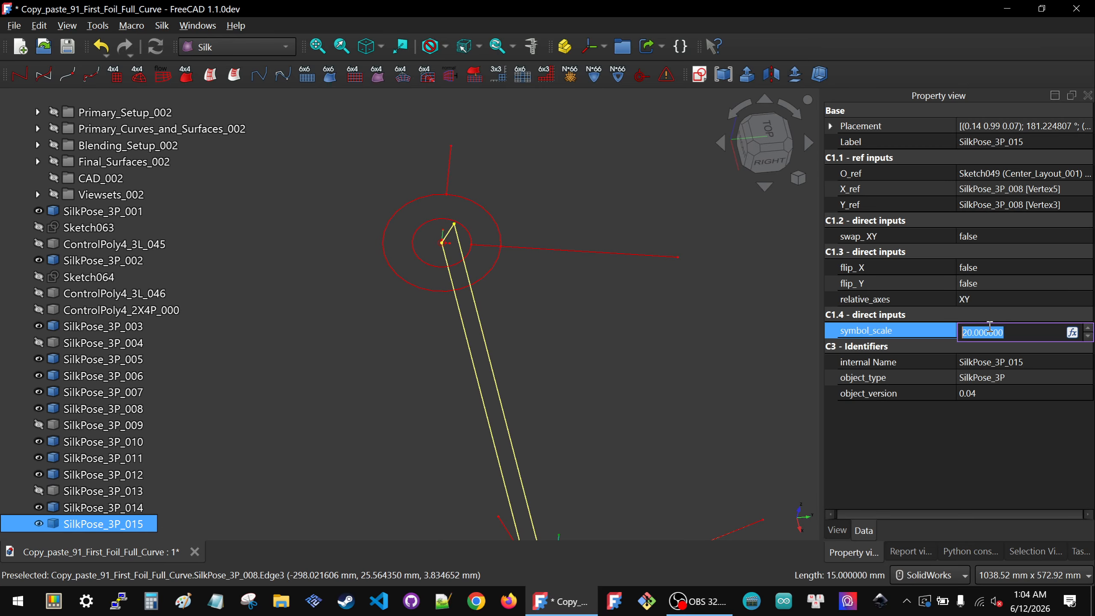
pyautogui.press('Return')
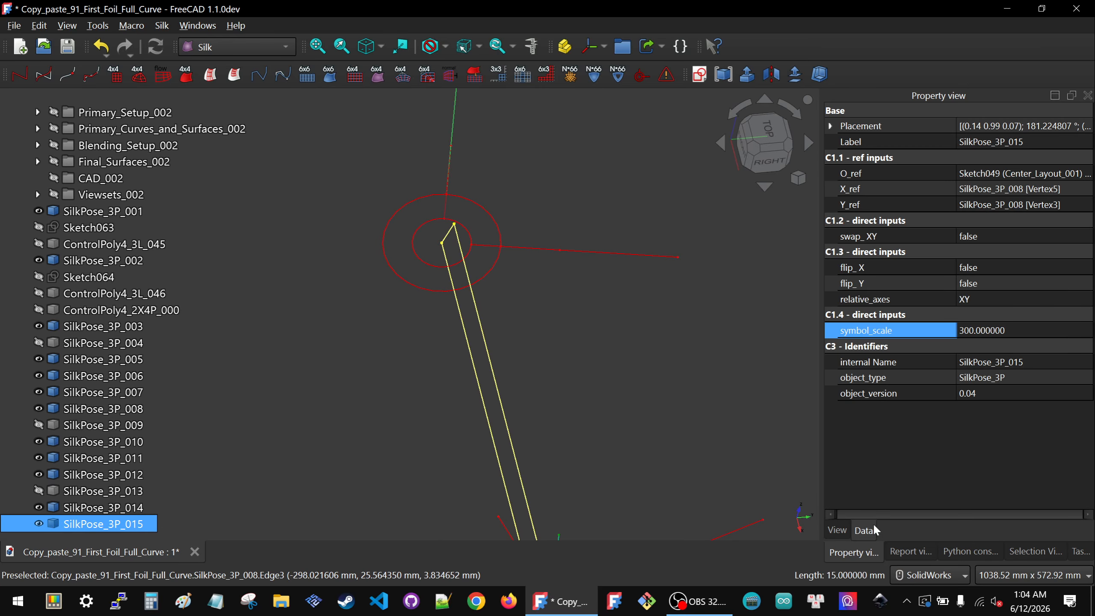
# Step: Color SilkPose_3P_015's lines teal green (0, 170, 127) and its points green (0, 170, 0)
pyautogui.click(839, 533)
pyautogui.click(1004, 287)
pyautogui.click(1003, 287)
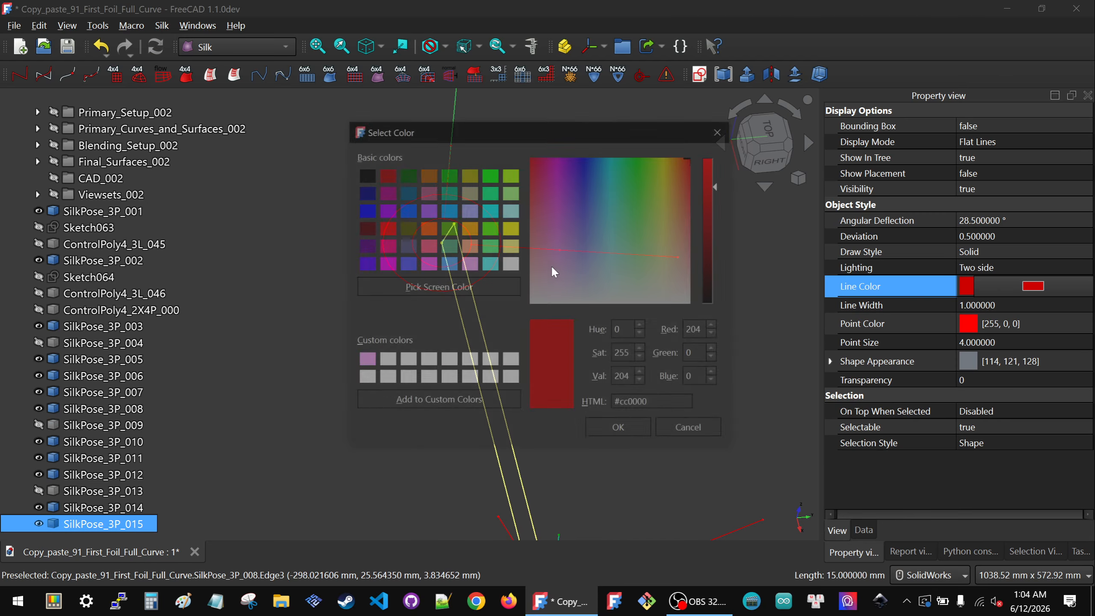
pyautogui.click(449, 192)
pyautogui.click(620, 430)
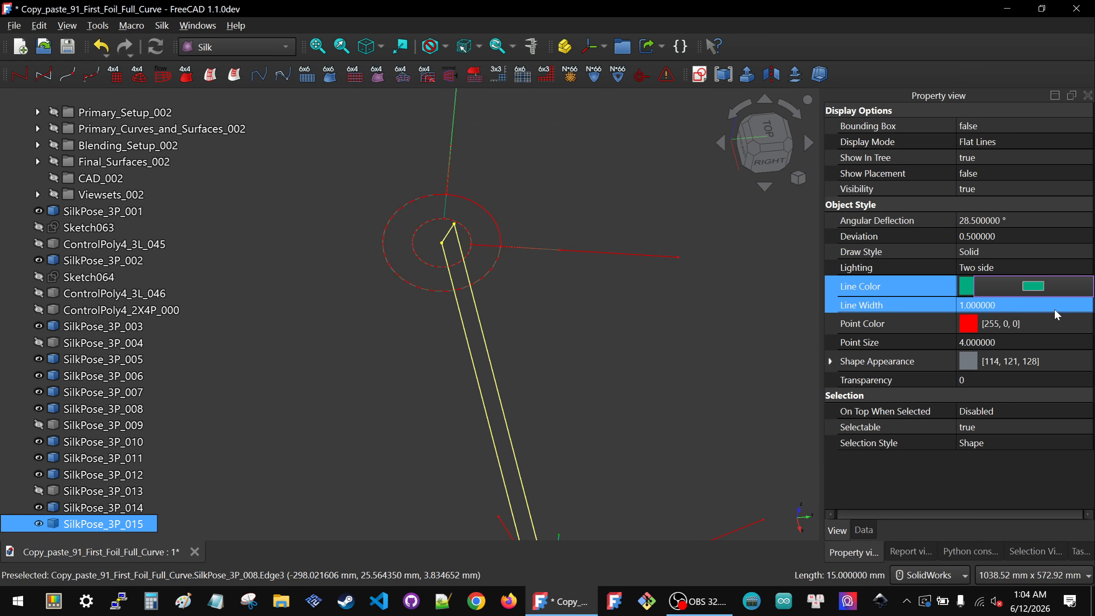
pyautogui.click(1051, 319)
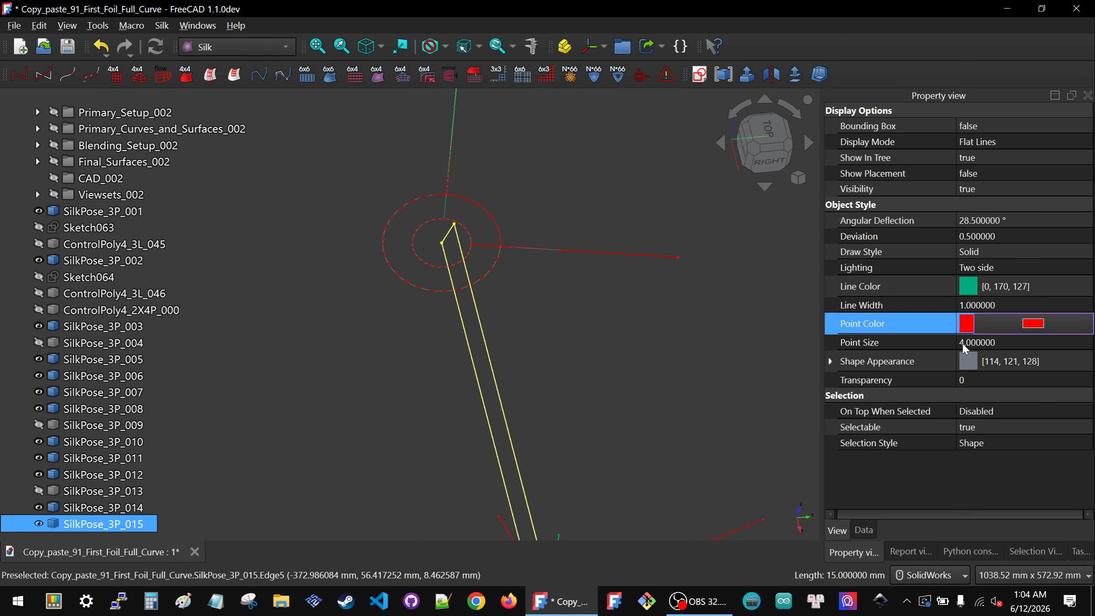
pyautogui.click(1033, 324)
pyautogui.click(449, 173)
pyautogui.click(624, 430)
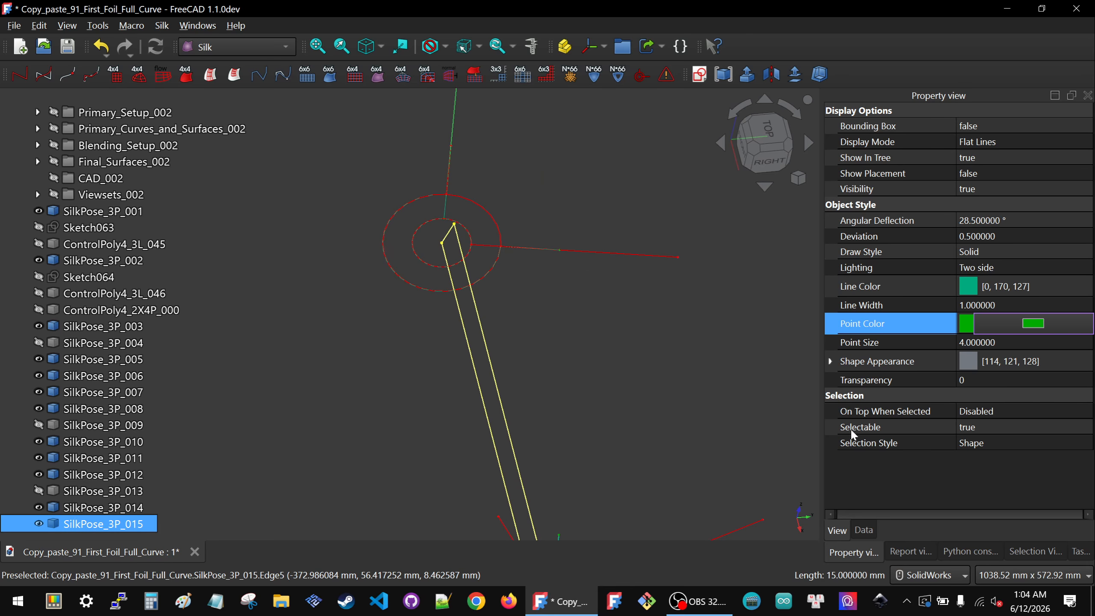
# Step: Set SilkPose_3P_015's flip_X to true and its relative axes to YZ
pyautogui.click(865, 530)
pyautogui.click(1012, 266)
pyautogui.click(1010, 267)
pyautogui.click(988, 291)
pyautogui.click(977, 300)
pyautogui.click(977, 298)
pyautogui.click(983, 317)
pyautogui.moveTo(486, 305)
pyautogui.mouseDown(button='middle')
pyautogui.moveTo(509, 279)
pyautogui.moveTo(595, 253)
pyautogui.moveTo(479, 296)
pyautogui.mouseUp(button='middle')
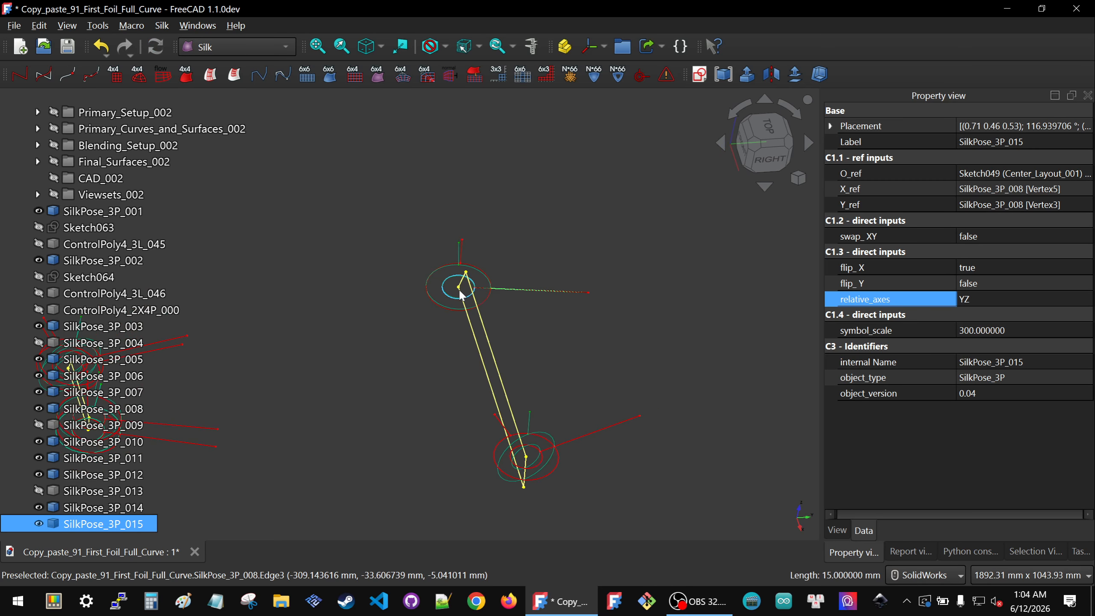
# Step: Show SilkPose_3P_009 again
pyautogui.scroll(-3, 603, 306)
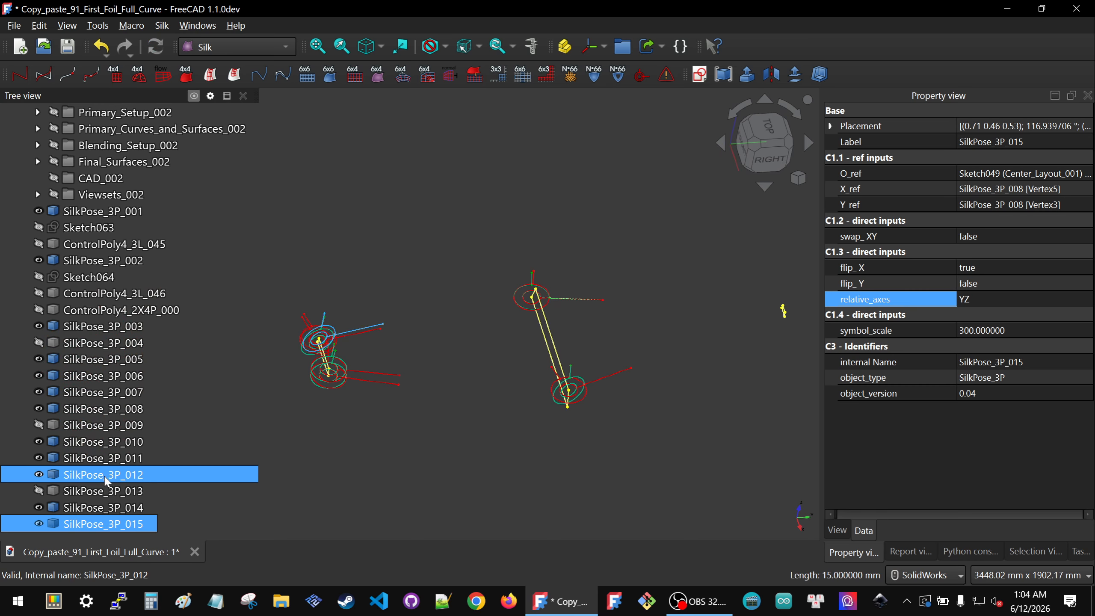
pyautogui.click(103, 430)
pyautogui.press('space')
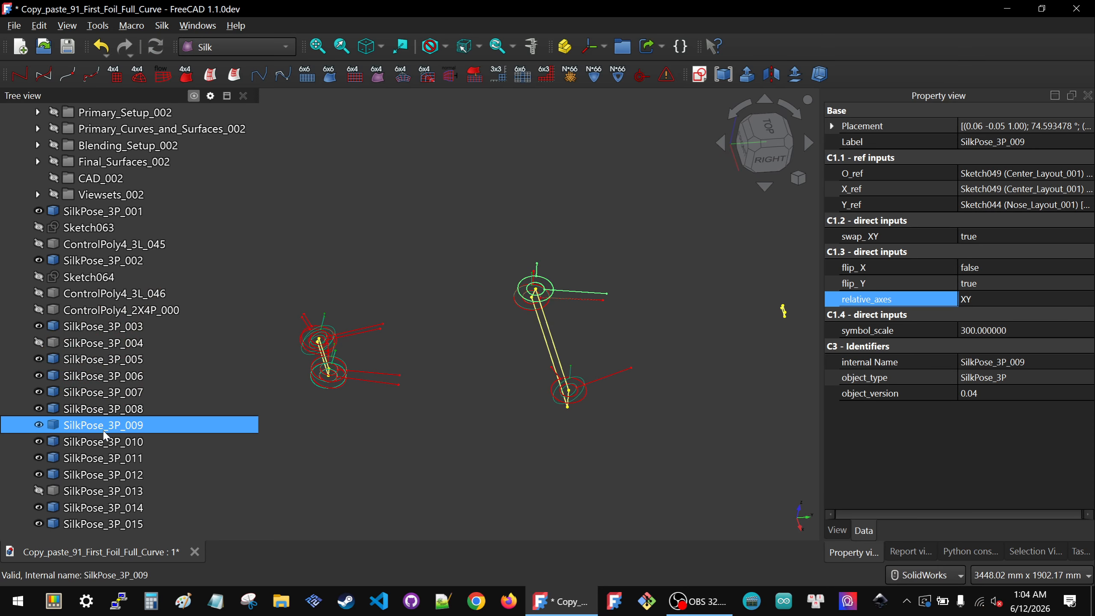
# Step: Hide SilkPose_3P_015 and SilkPose_3P_008 at the upper end of the center layout
pyautogui.click(448, 394)
pyautogui.scroll(6, 529, 375)
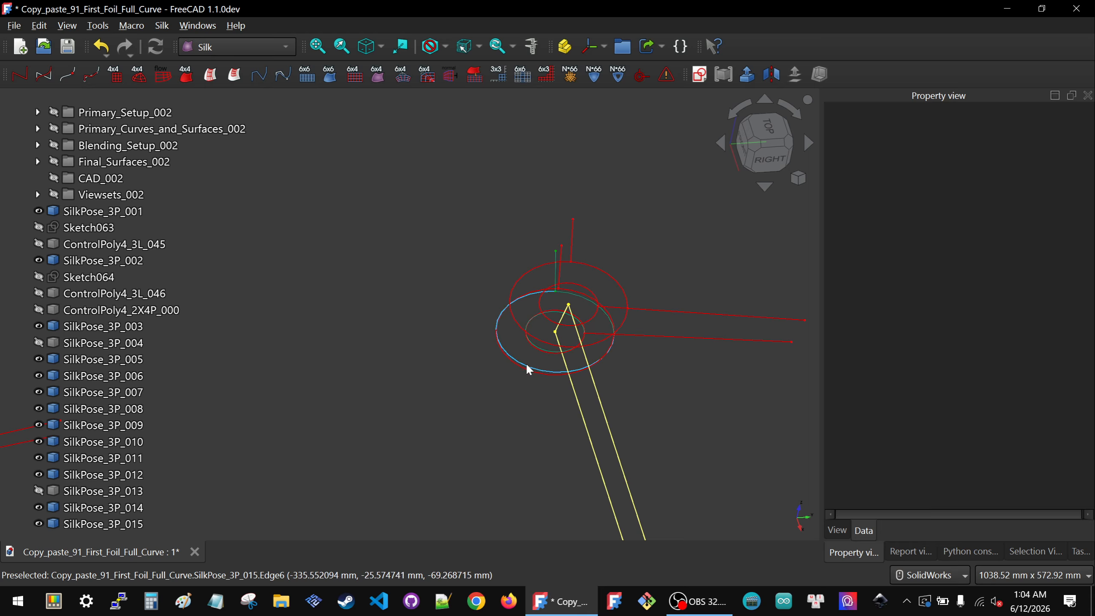
pyautogui.click(525, 363)
pyautogui.press('space')
pyautogui.click(524, 367)
pyautogui.press('space')
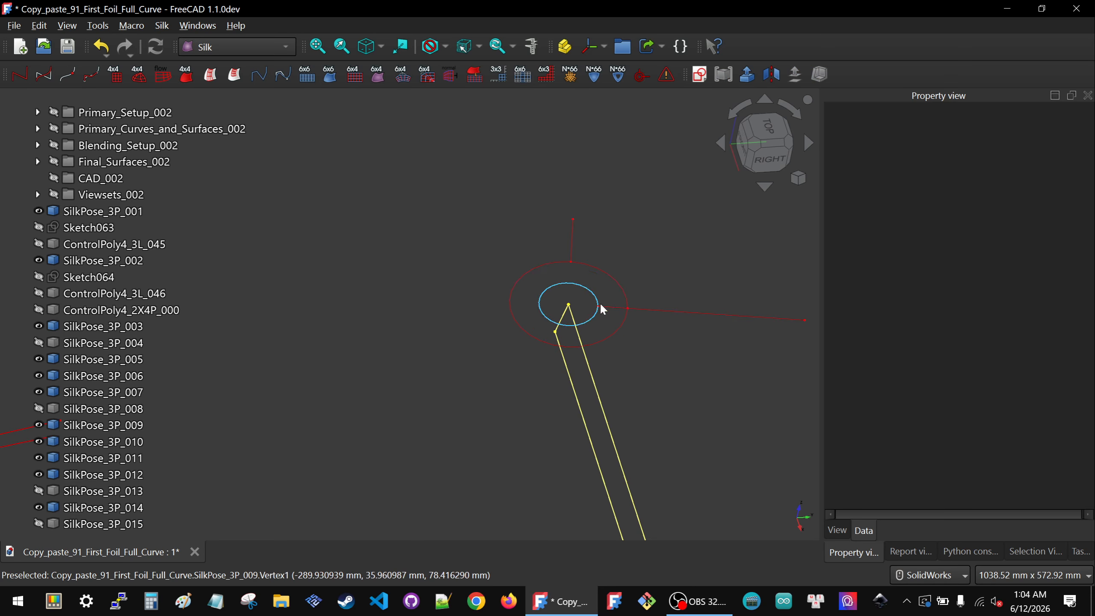
# Step: Create another SilkPose_3P symbol at the center layout's upper end, referencing SilkPose_3P_009's vertices, and set its scale to 300
pyautogui.click(569, 307)
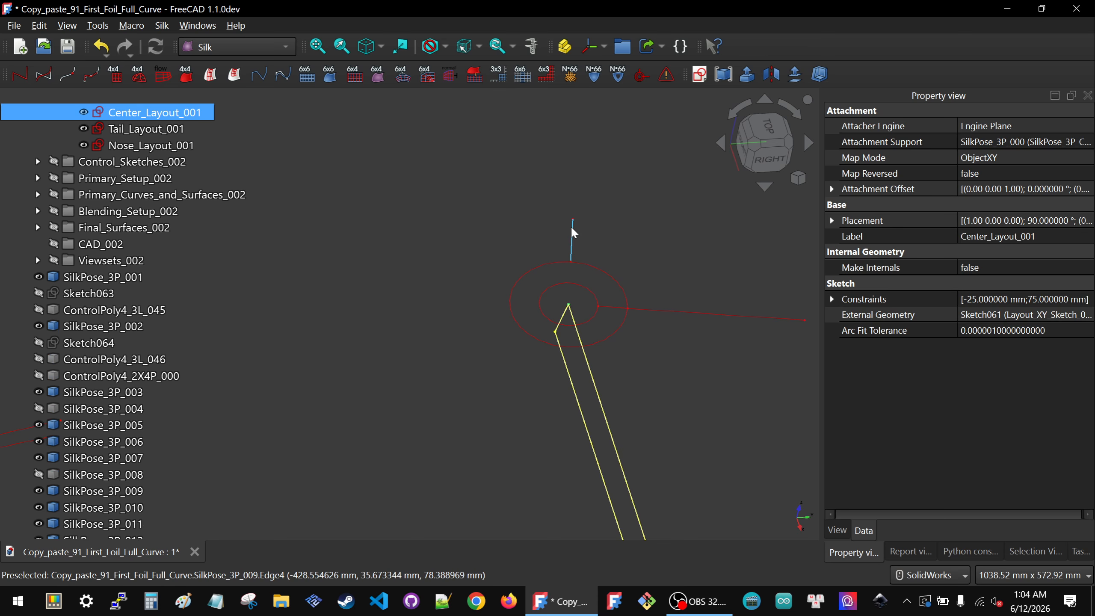
pyautogui.scroll(-4, 482, 276)
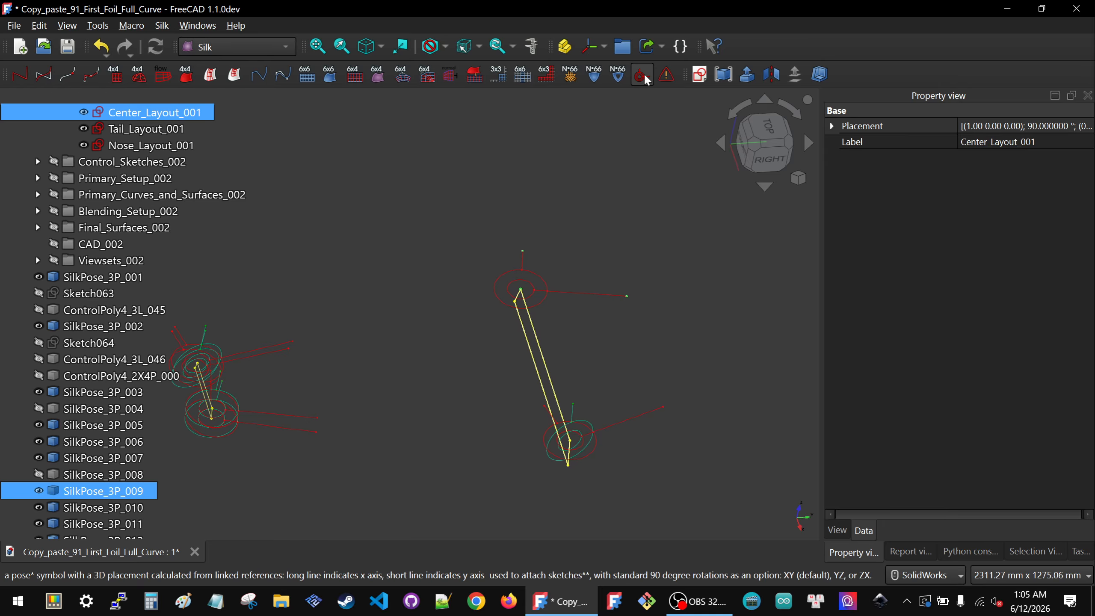
pyautogui.scroll(4, 516, 302)
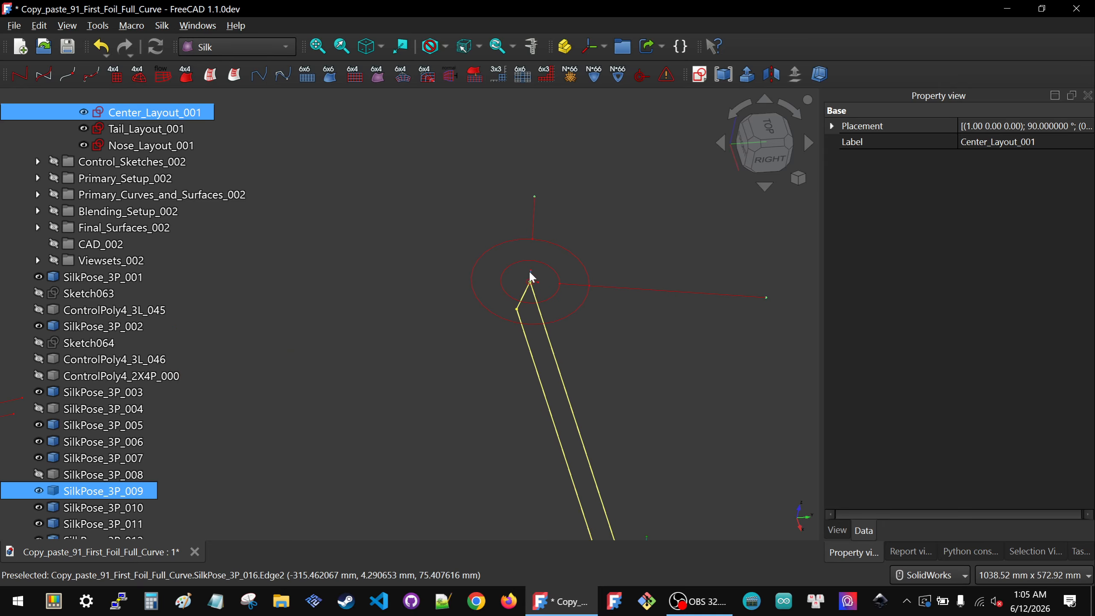
pyautogui.click(531, 273)
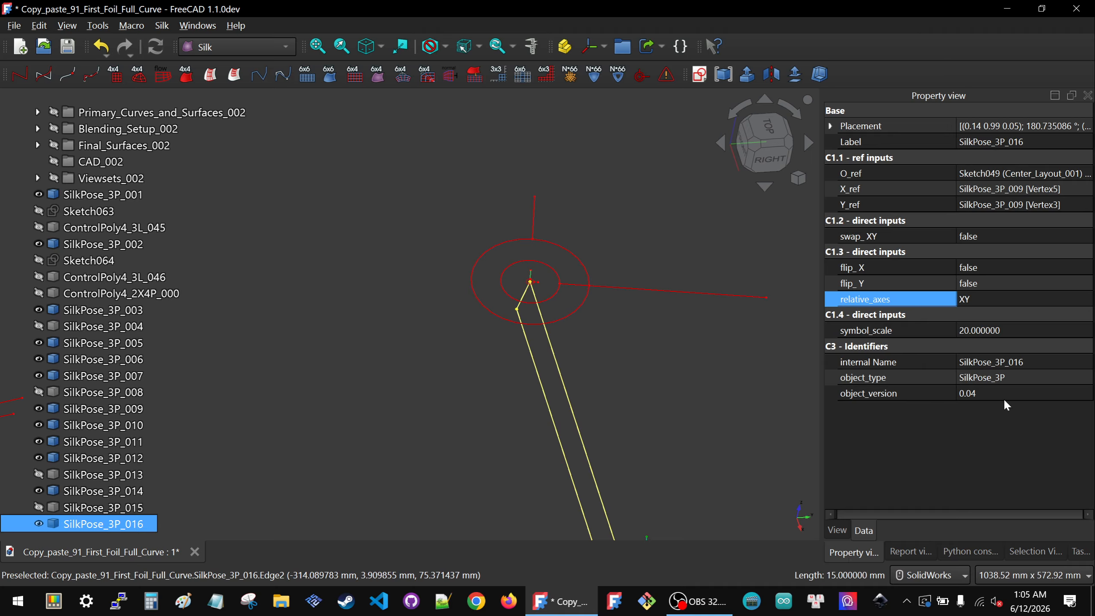
pyautogui.doubleClick(1017, 330)
pyautogui.write('300')
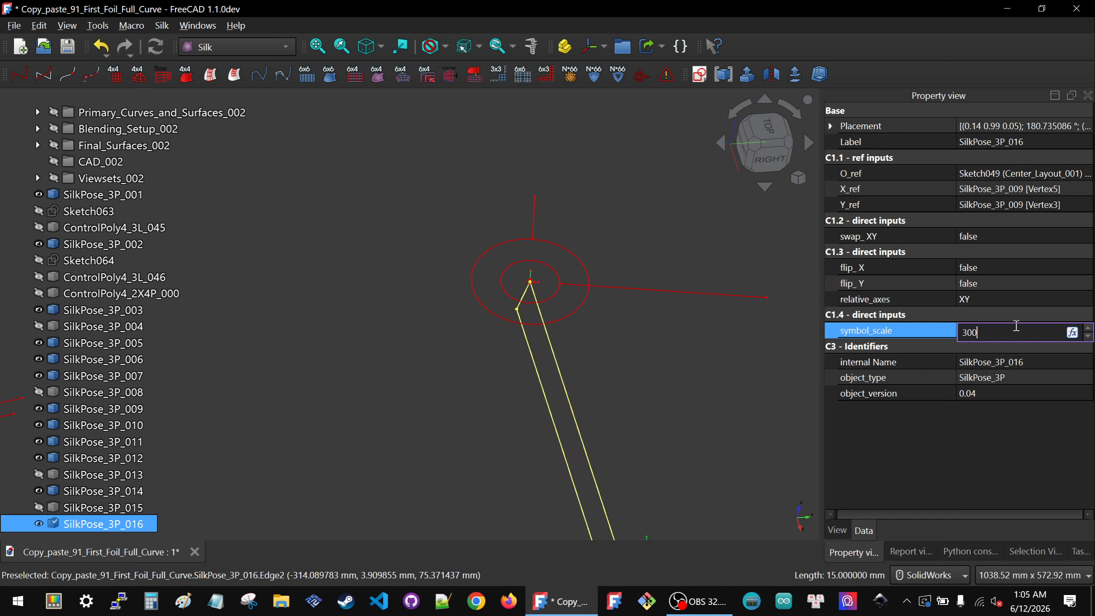
pyautogui.press('Return')
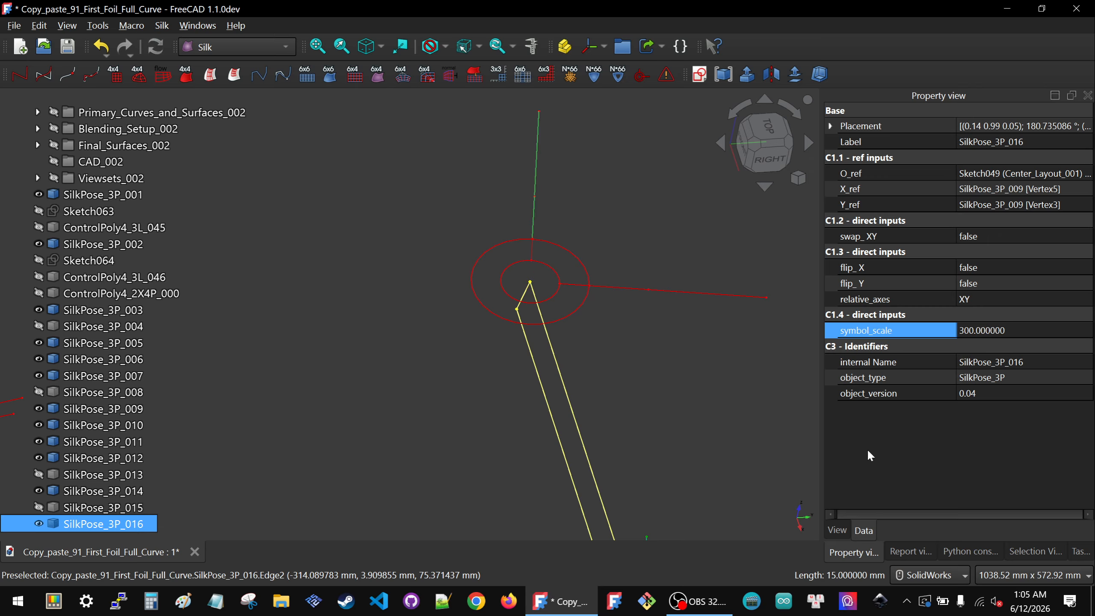
# Step: Color SilkPose_3P_016's lines teal green (0, 170, 127) and its points green (0, 170, 0)
pyautogui.click(836, 529)
pyautogui.click(1015, 290)
pyautogui.click(1015, 290)
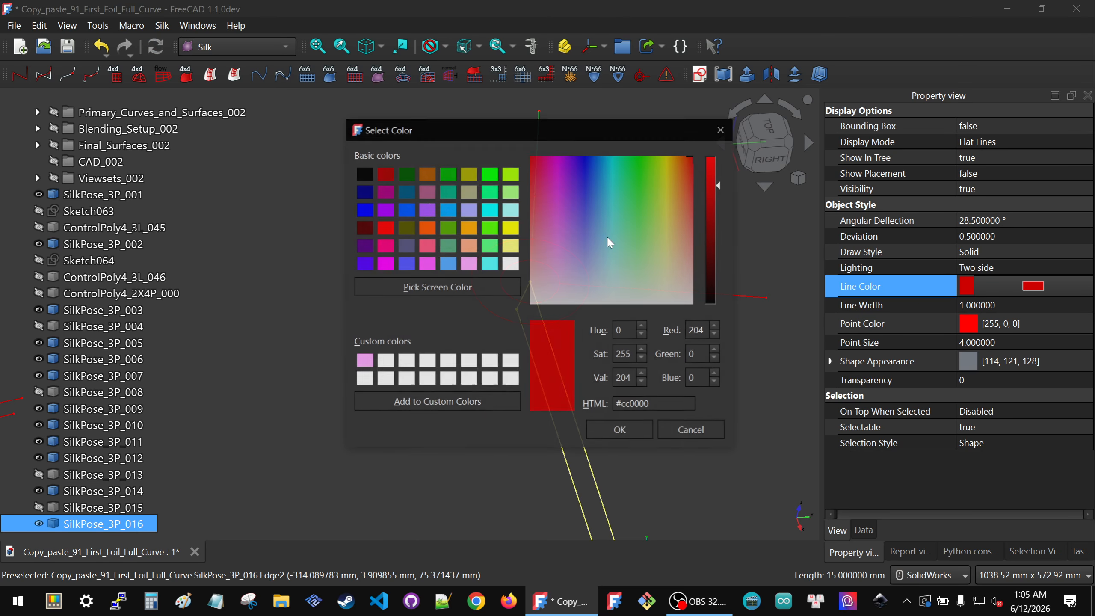
pyautogui.click(448, 192)
pyautogui.click(621, 435)
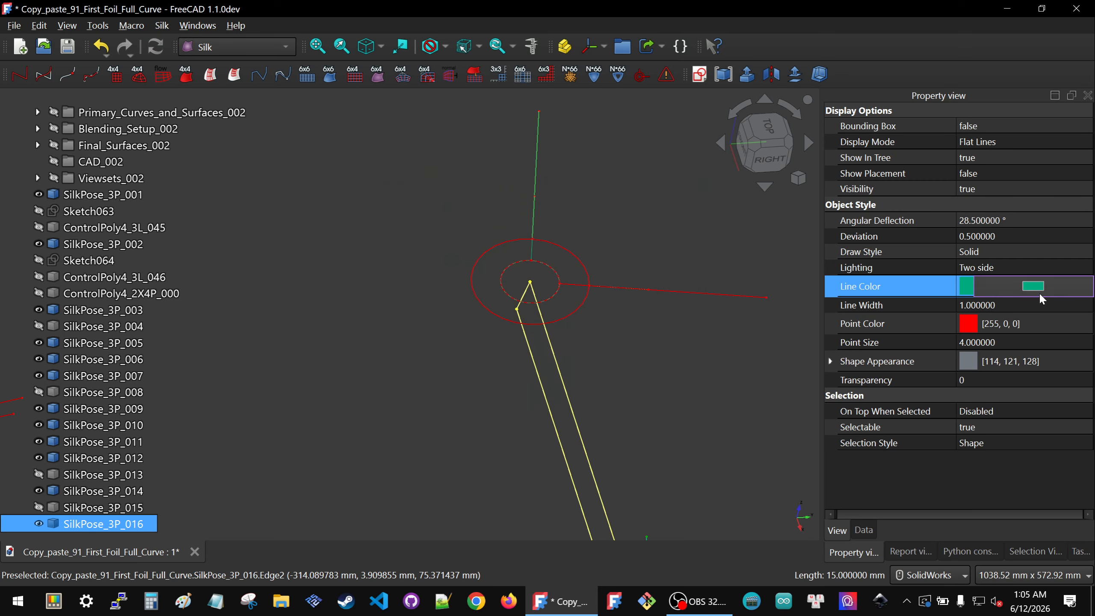
pyautogui.click(1034, 323)
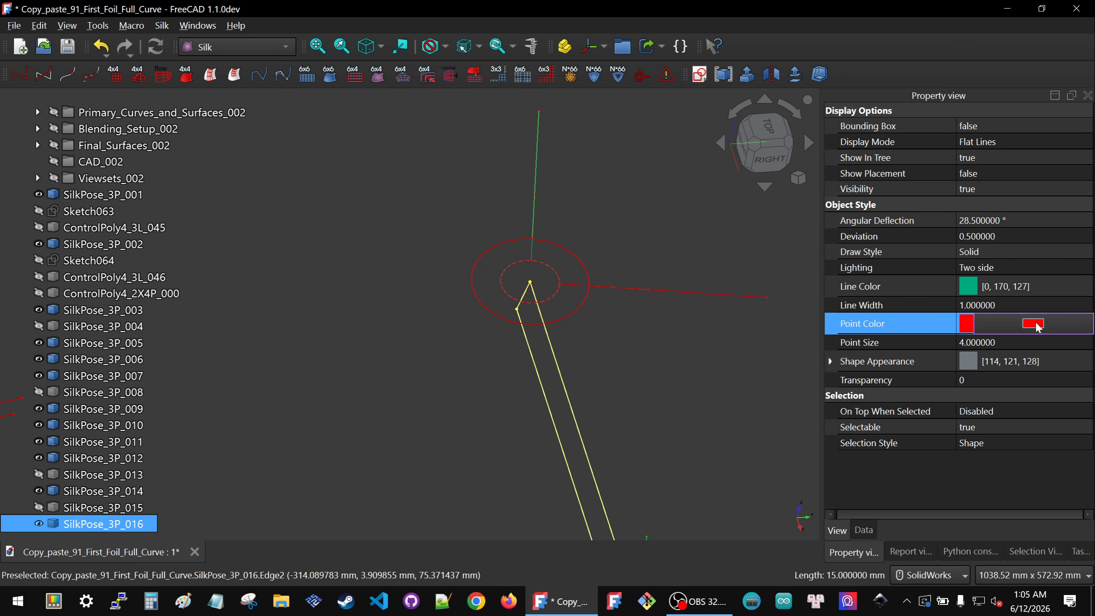
pyautogui.click(986, 323)
pyautogui.click(447, 172)
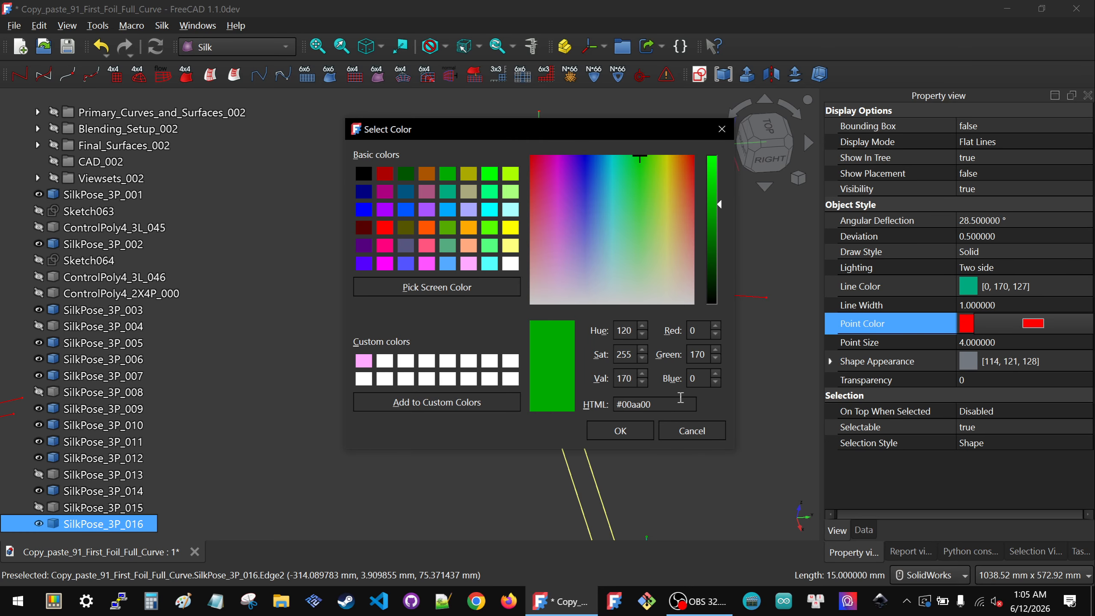
pyautogui.click(620, 431)
# Step: Set SilkPose_3P_016's flip_X to true and its relative axes to YZ
pyautogui.click(864, 530)
pyautogui.click(992, 268)
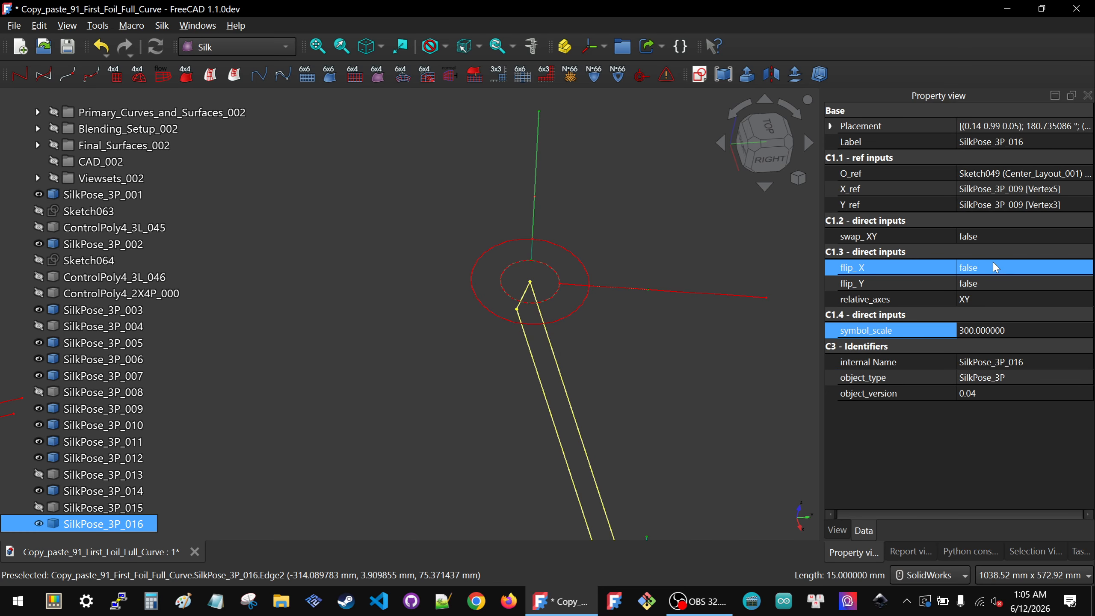
pyautogui.click(994, 269)
pyautogui.click(992, 288)
pyautogui.click(987, 331)
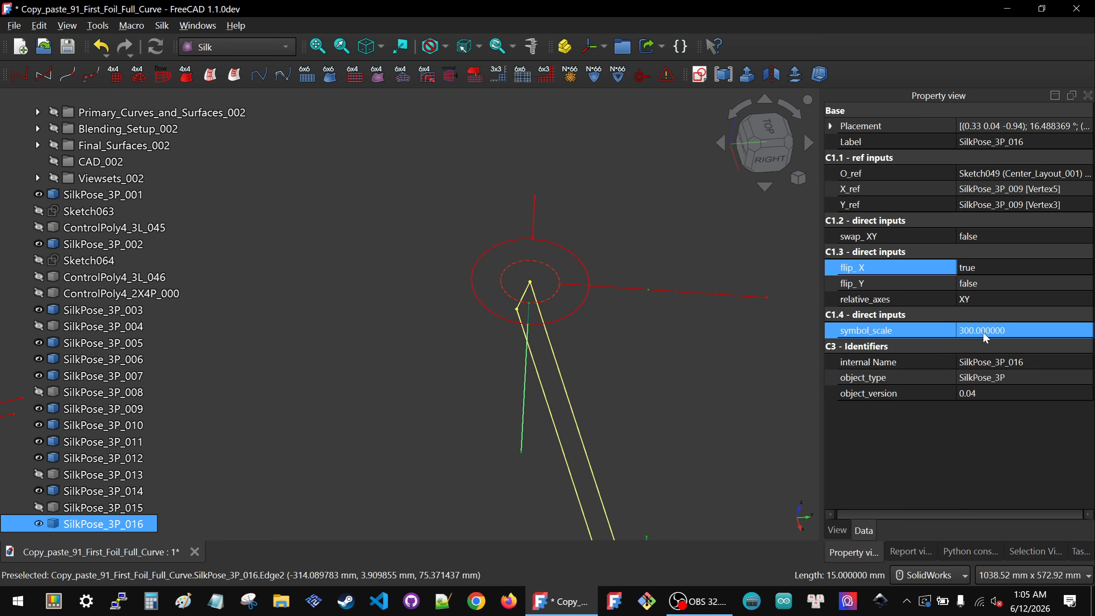
pyautogui.click(994, 300)
pyautogui.click(993, 300)
pyautogui.click(997, 319)
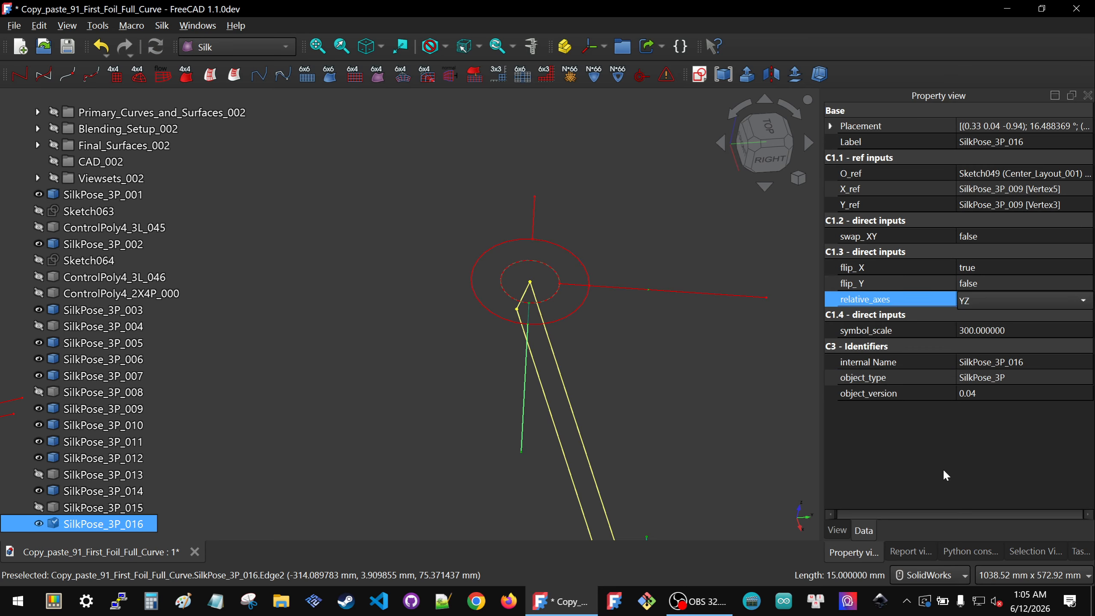
pyautogui.click(434, 335)
pyautogui.scroll(-6, 448, 345)
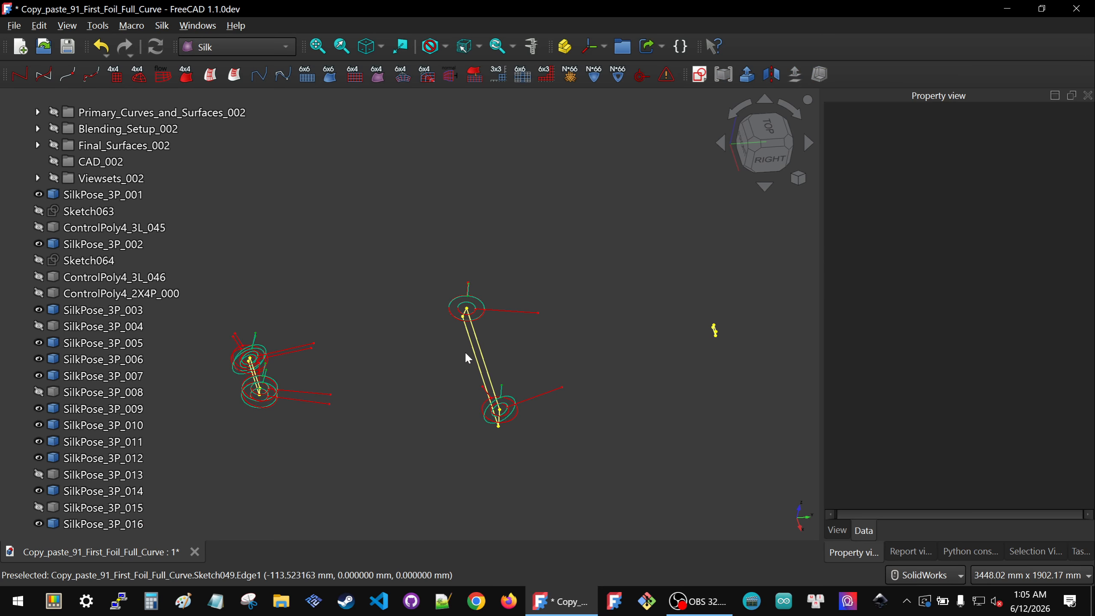
# Step: Show SilkPose_3P_004, SilkPose_3P_008, SilkPose_3P_013 and SilkPose_3P_015 again
pyautogui.moveTo(465, 351); pyautogui.dragTo(511, 325, button='middle')
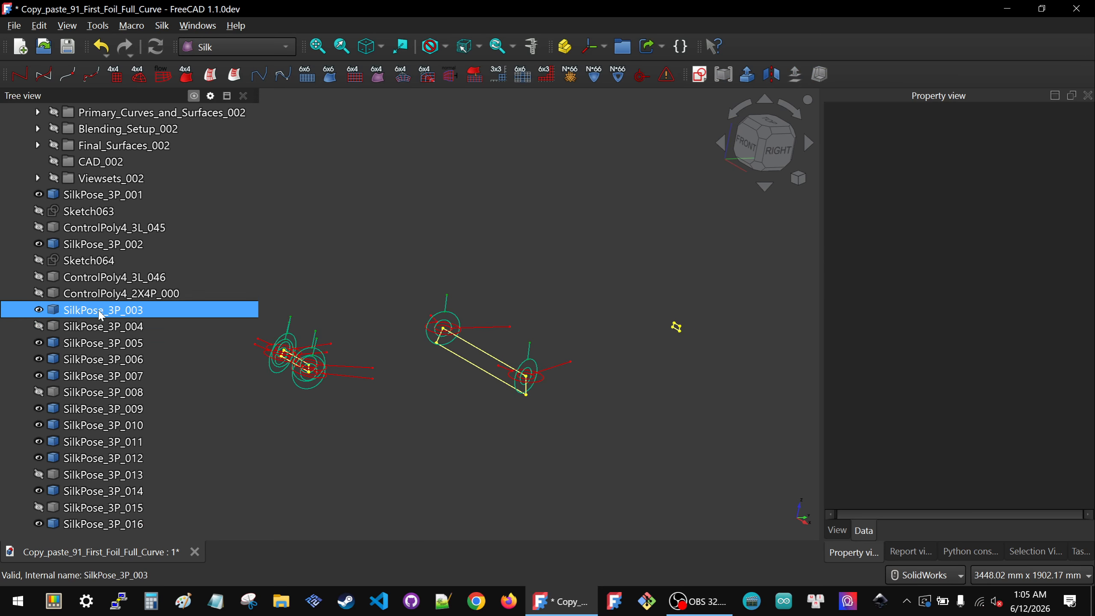
pyautogui.click(73, 326)
pyautogui.press('space')
pyautogui.click(75, 392)
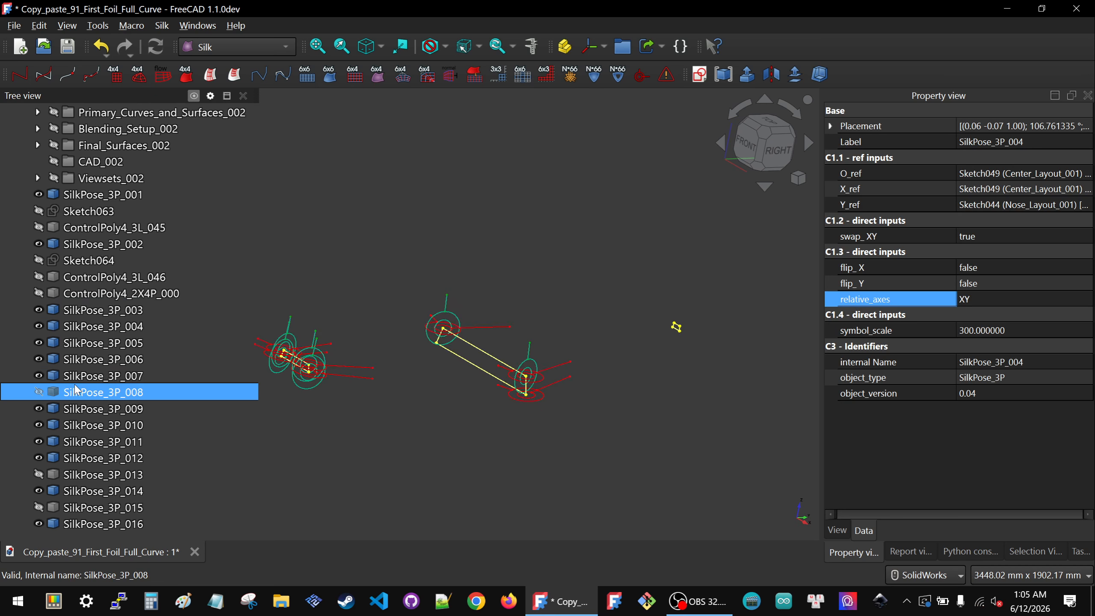
pyautogui.press('space')
pyautogui.click(94, 475)
pyautogui.press('space')
pyautogui.click(95, 508)
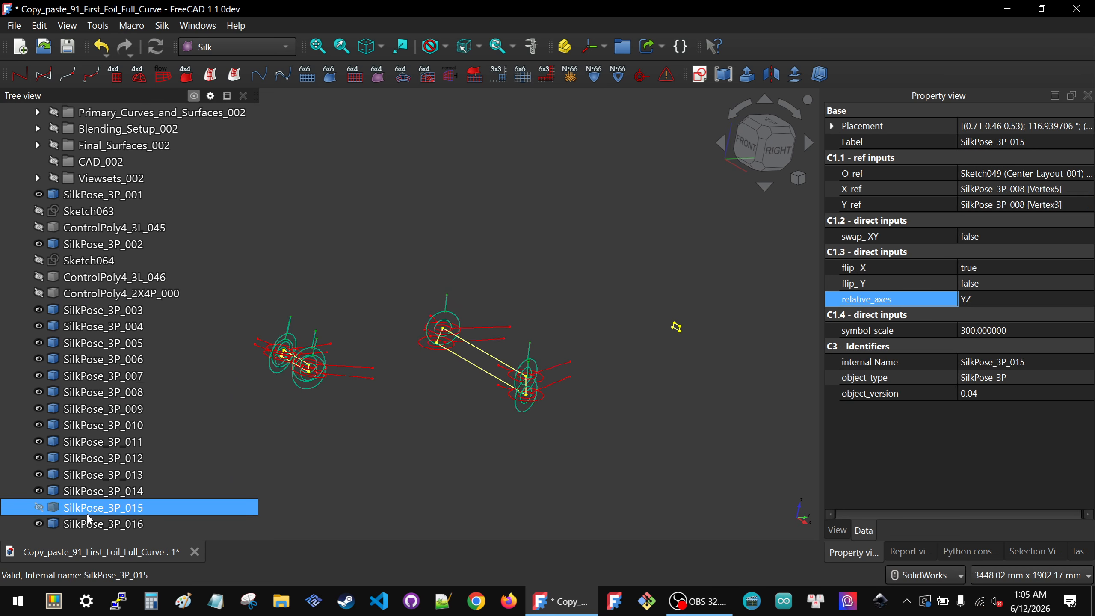
pyautogui.press('space')
# Step: Examine the pose symbols on the layouts from the top view
pyautogui.click(518, 413)
pyautogui.moveTo(453, 382); pyautogui.dragTo(371, 433, button='middle')
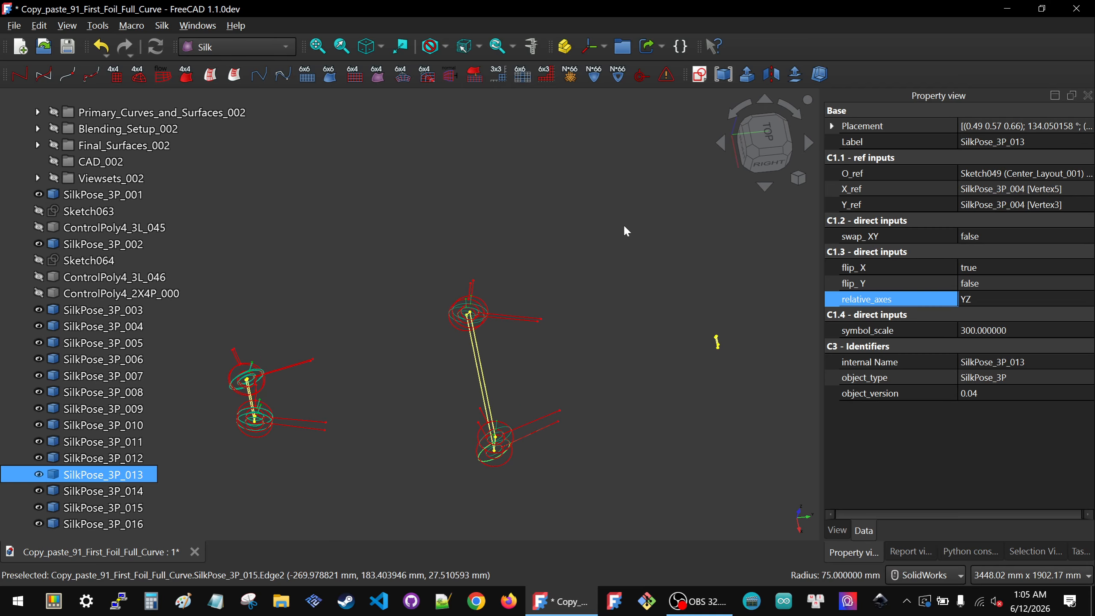
pyautogui.click(763, 129)
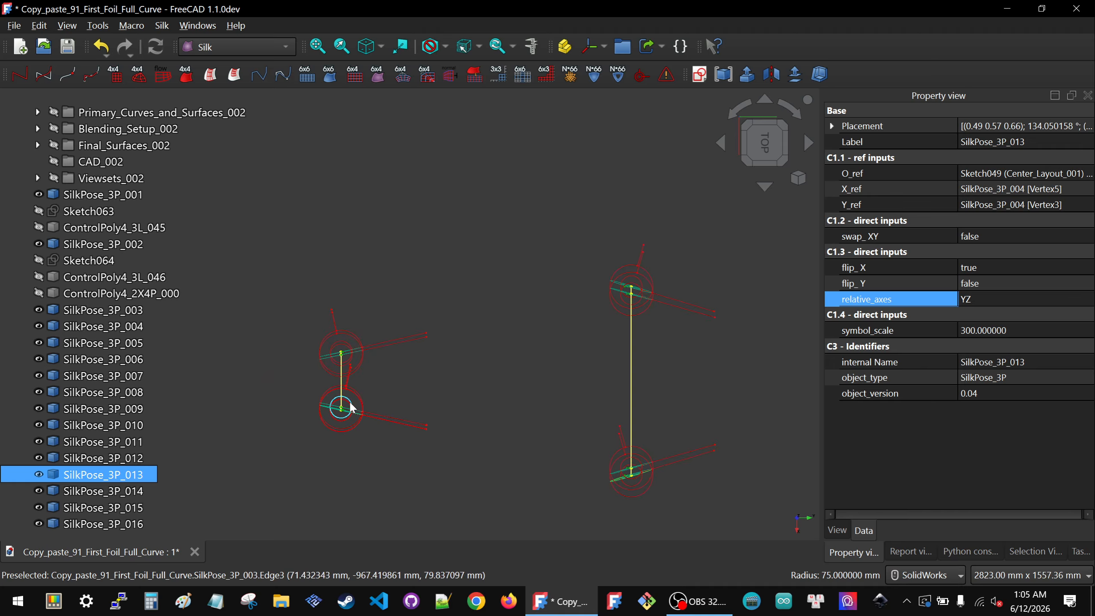
pyautogui.scroll(-2, 332, 296)
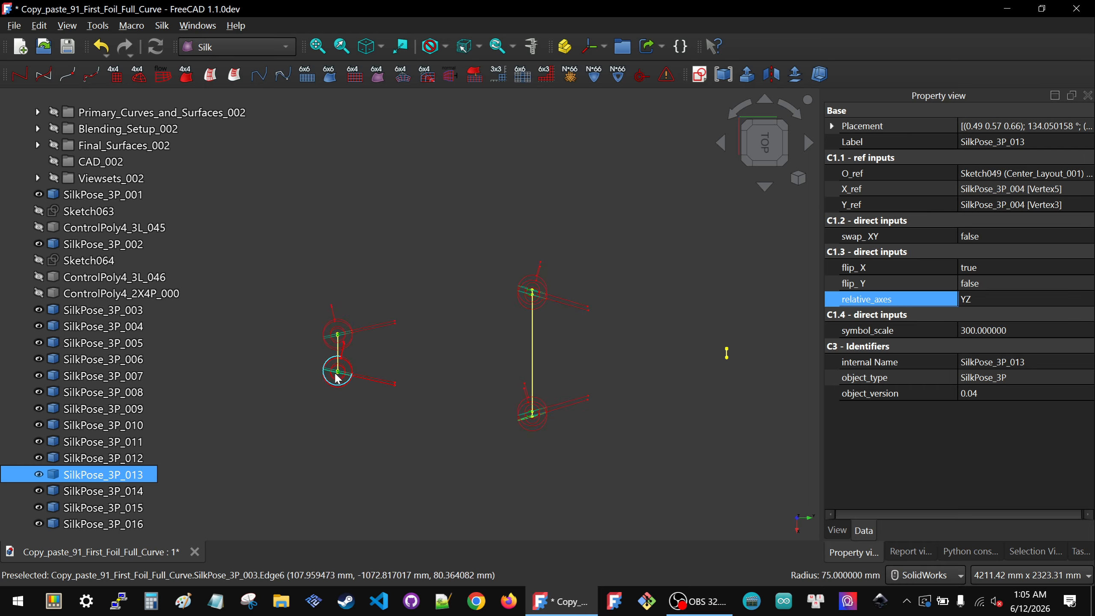
pyautogui.moveTo(554, 422)
pyautogui.mouseDown(button='middle')
pyautogui.moveTo(653, 328)
pyautogui.moveTo(642, 352)
pyautogui.moveTo(548, 425)
pyautogui.mouseUp(button='middle')
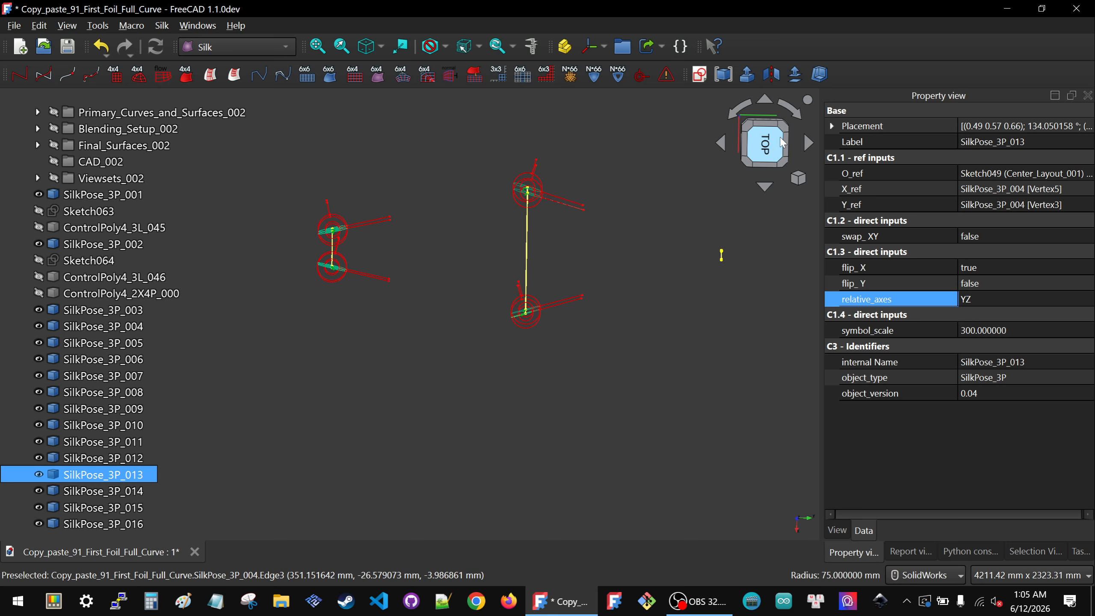
pyautogui.click(768, 146)
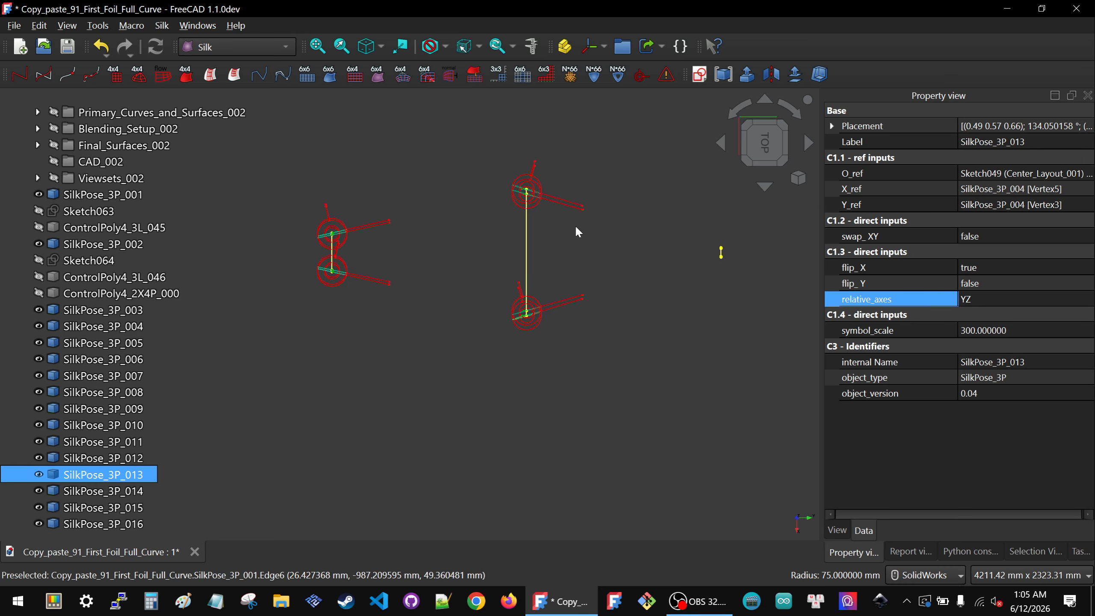
# Step: Examine the pose symbols on the layouts from the right and oblique views, selecting several poses in turn
pyautogui.moveTo(479, 303); pyautogui.dragTo(477, 224, button='middle')
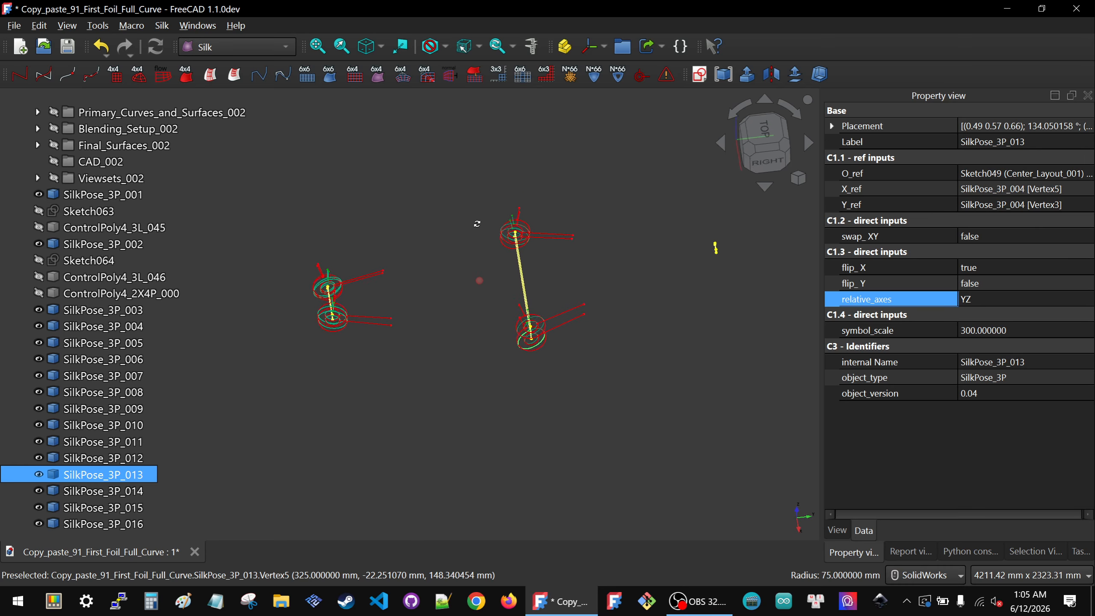
pyautogui.click(763, 161)
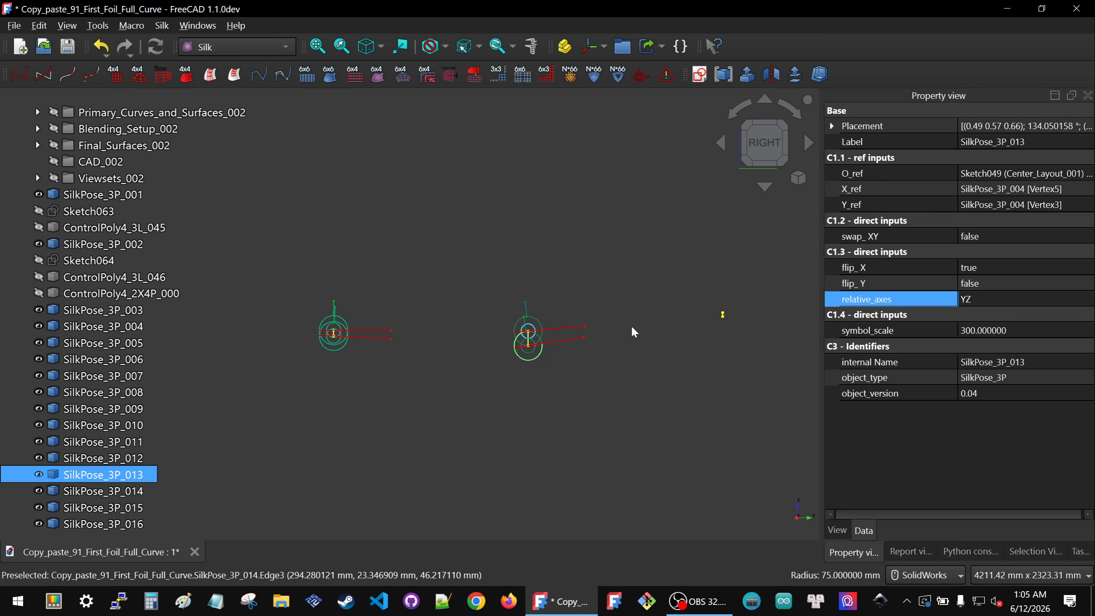
pyautogui.scroll(3, 342, 332)
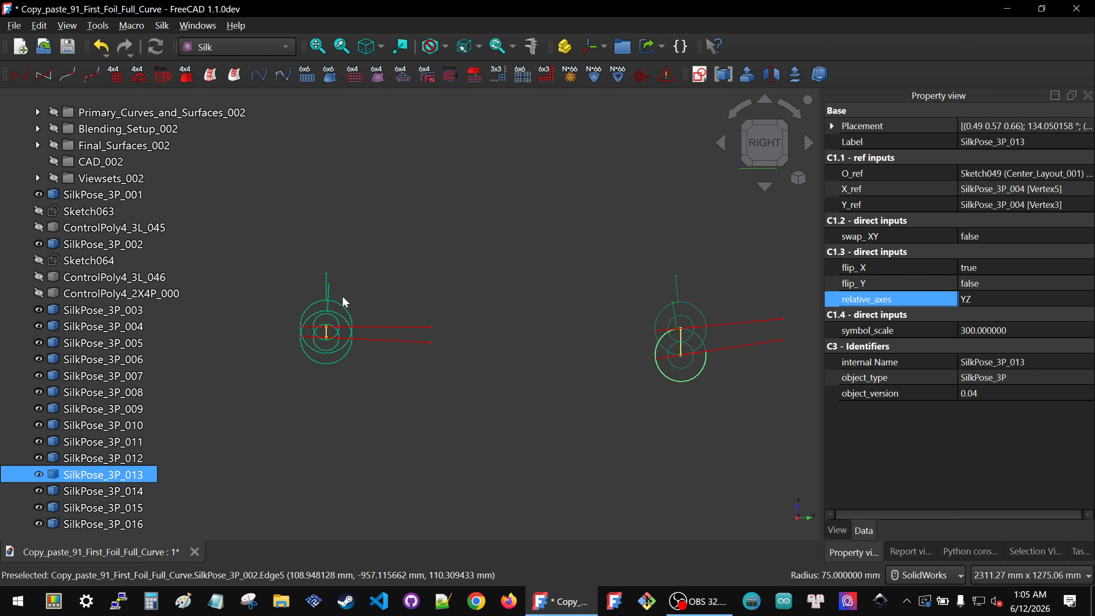
pyautogui.moveTo(342, 324); pyautogui.dragTo(417, 334, button='middle')
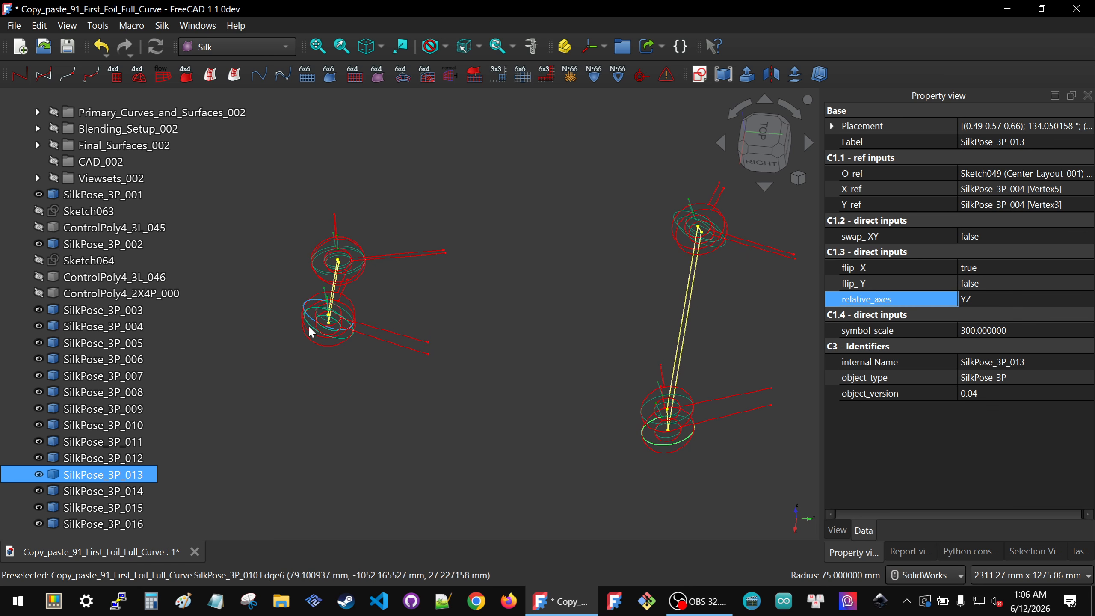
pyautogui.moveTo(352, 298); pyautogui.dragTo(430, 311, button='middle')
pyautogui.click(168, 496)
pyautogui.click(113, 393)
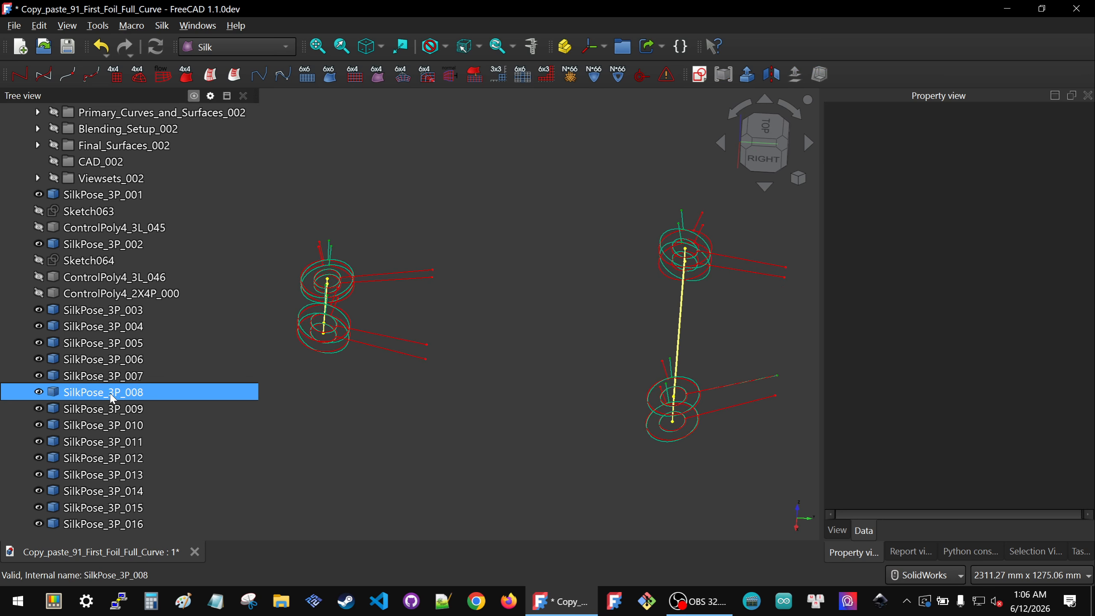
pyautogui.click(103, 326)
pyautogui.click(99, 314)
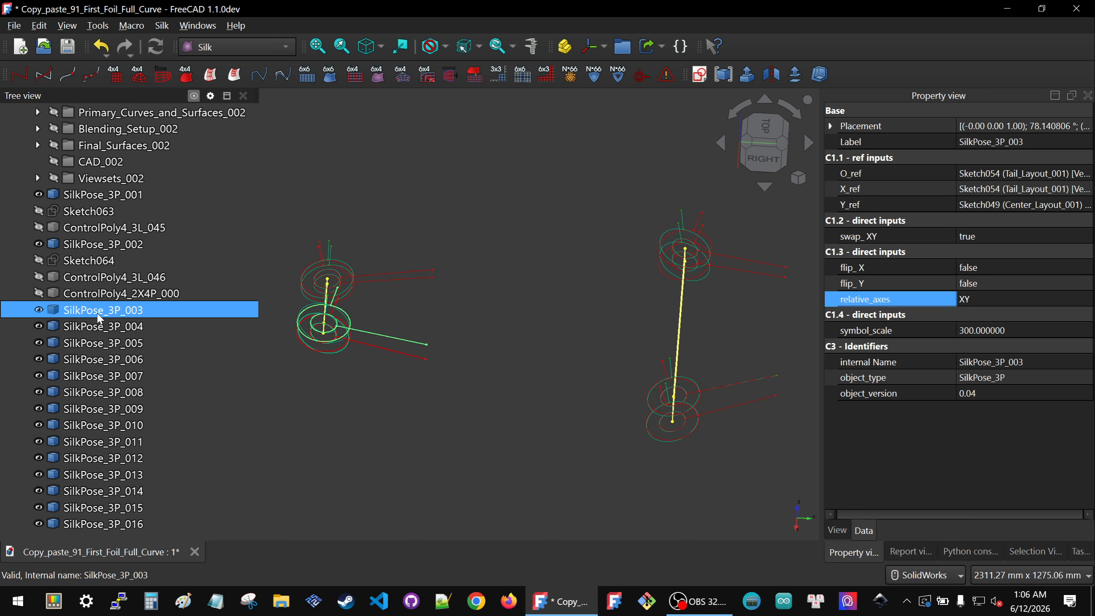
pyautogui.scroll(-3, 469, 365)
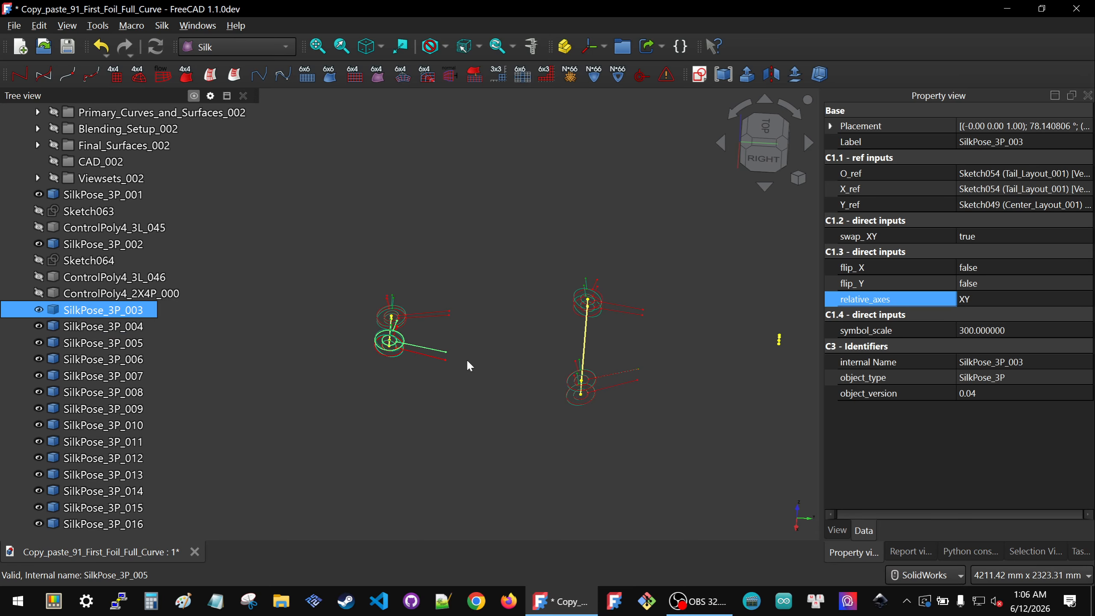
# Step: Create a new sketch attached to SilkPose_3P_003 using the Object's XY mode, then close it
pyautogui.click(500, 317)
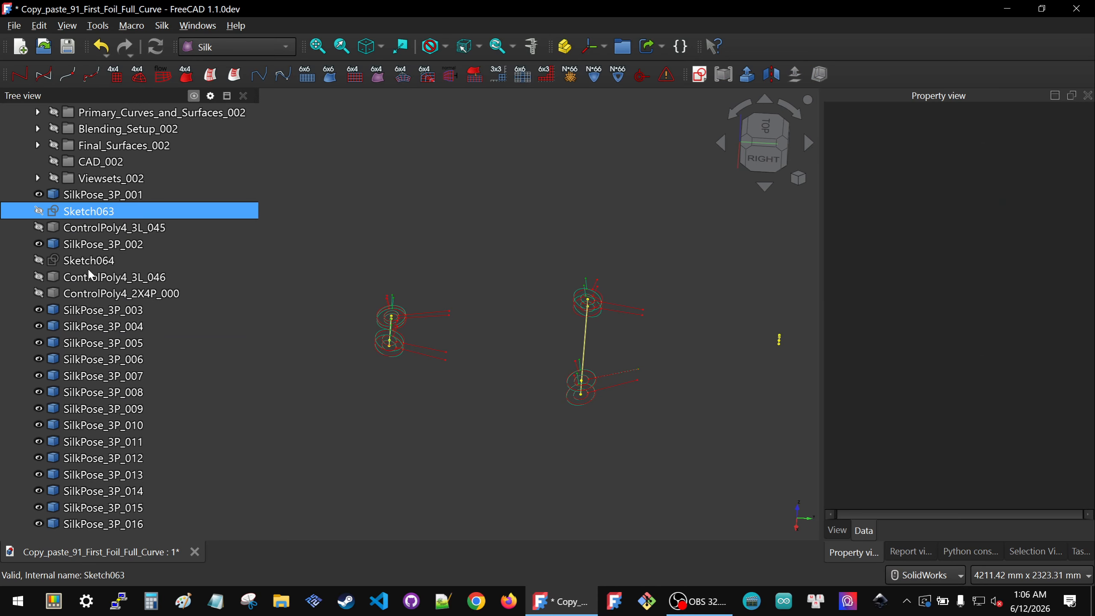
pyautogui.click(87, 312)
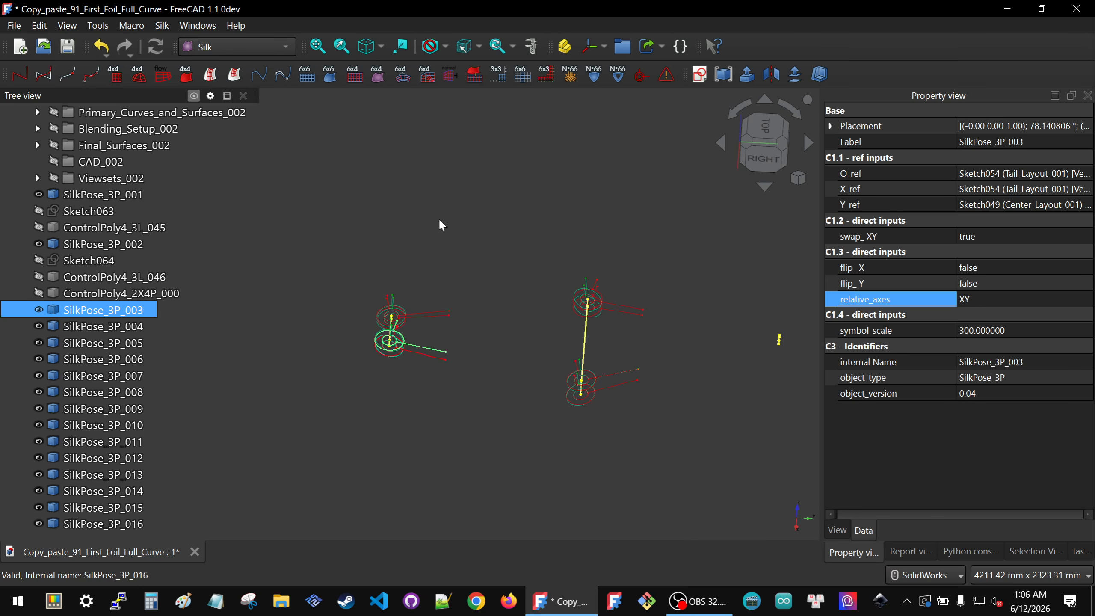
pyautogui.click(700, 74)
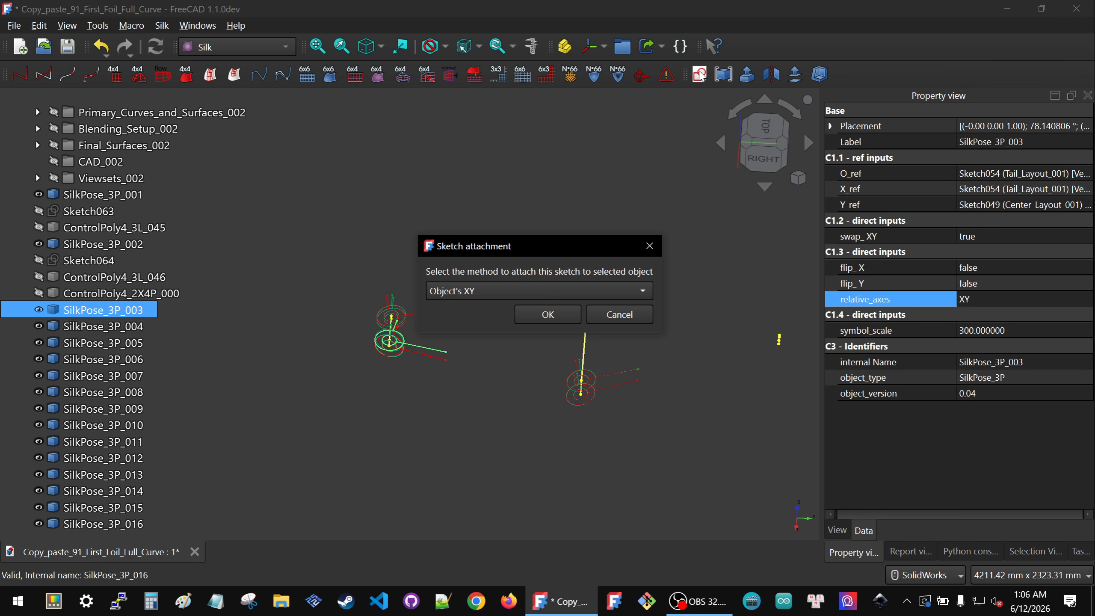
pyautogui.click(551, 315)
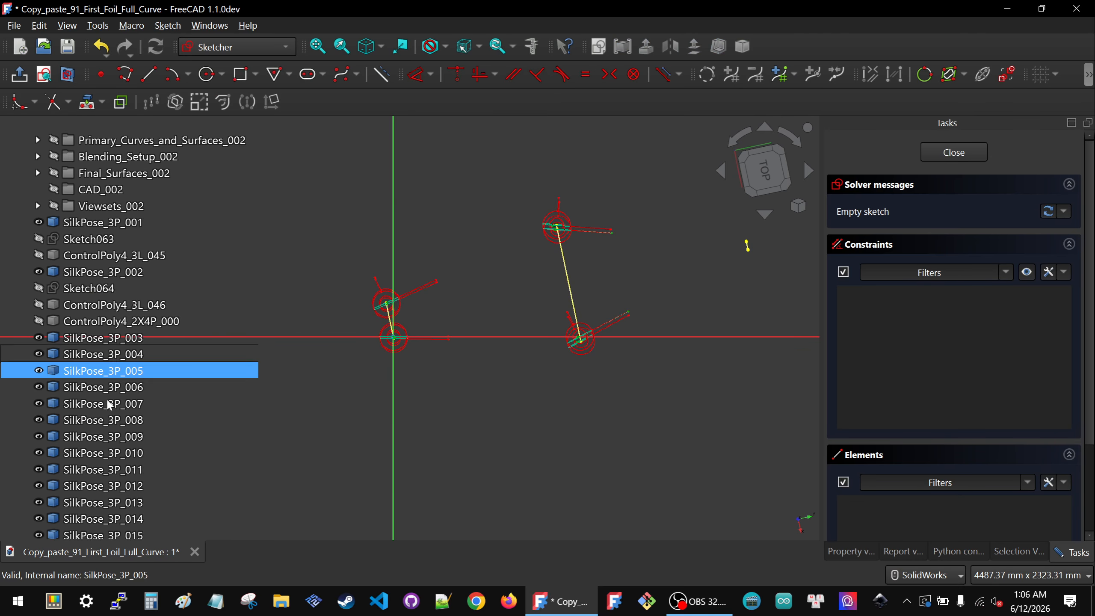
pyautogui.scroll(-1, 112, 475)
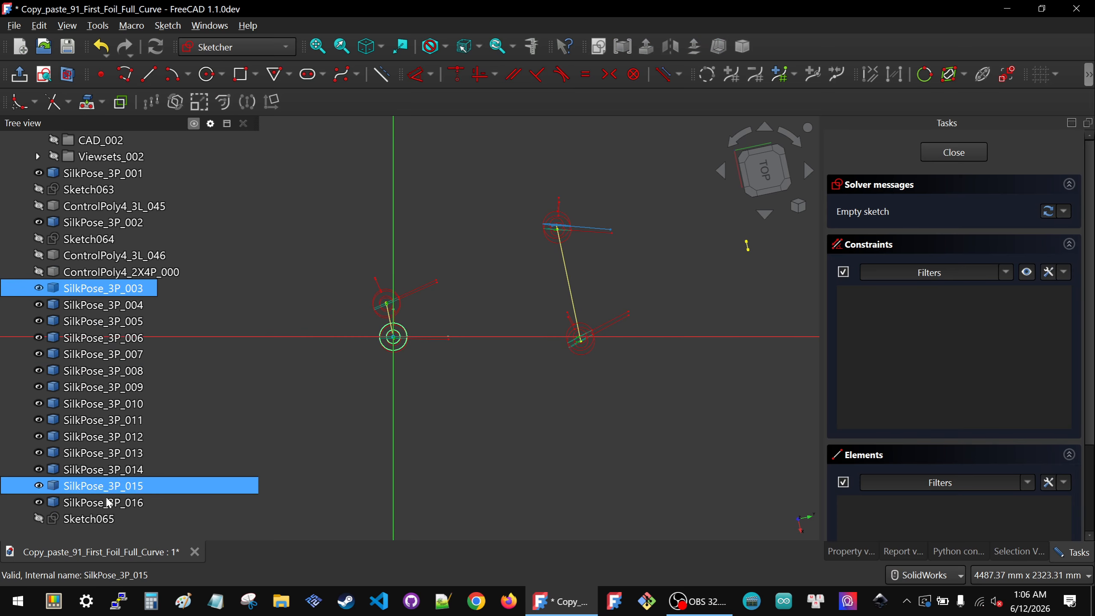
pyautogui.click(103, 288)
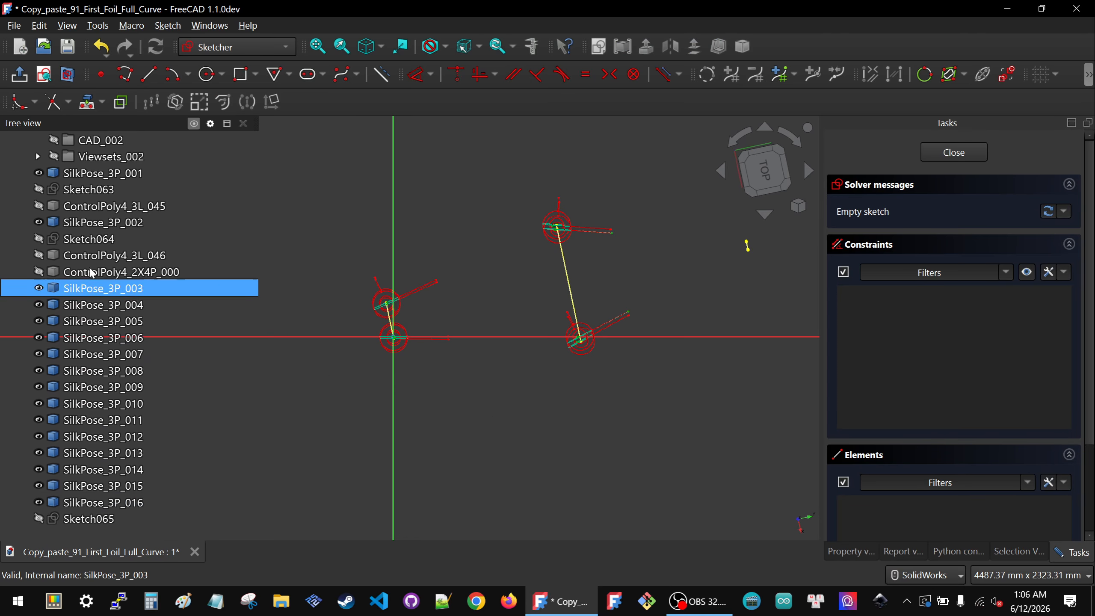
pyautogui.keyDown('shift'); pyautogui.click(77, 497); pyautogui.keyUp('shift')
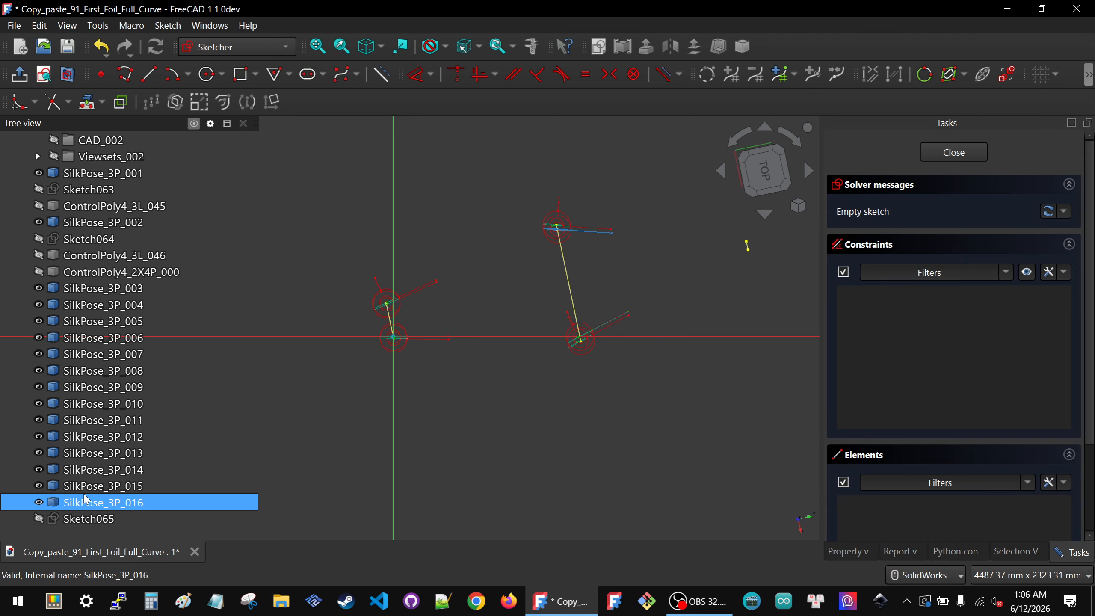
pyautogui.click(947, 150)
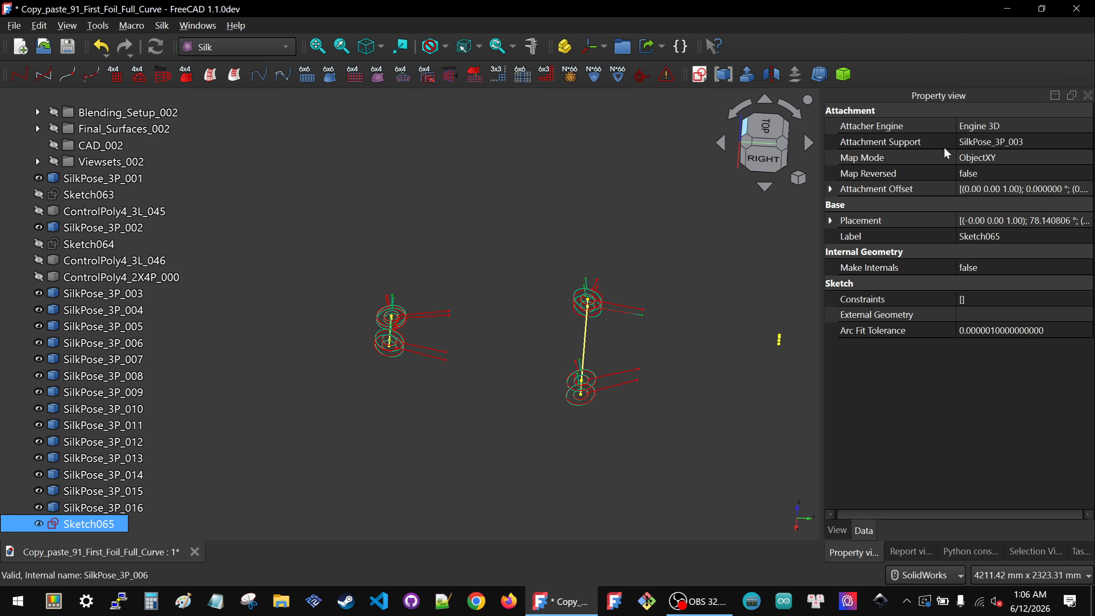
# Step: Hide SilkPose_3P_004 through SilkPose_3P_016, SilkPose_3P_001 and SilkPose_3P_002
pyautogui.keyDown('ctrl'); pyautogui.click(104, 376); pyautogui.keyUp('ctrl')
pyautogui.click(103, 310)
pyautogui.keyDown('shift'); pyautogui.click(91, 505); pyautogui.keyUp('shift')
pyautogui.press('space')
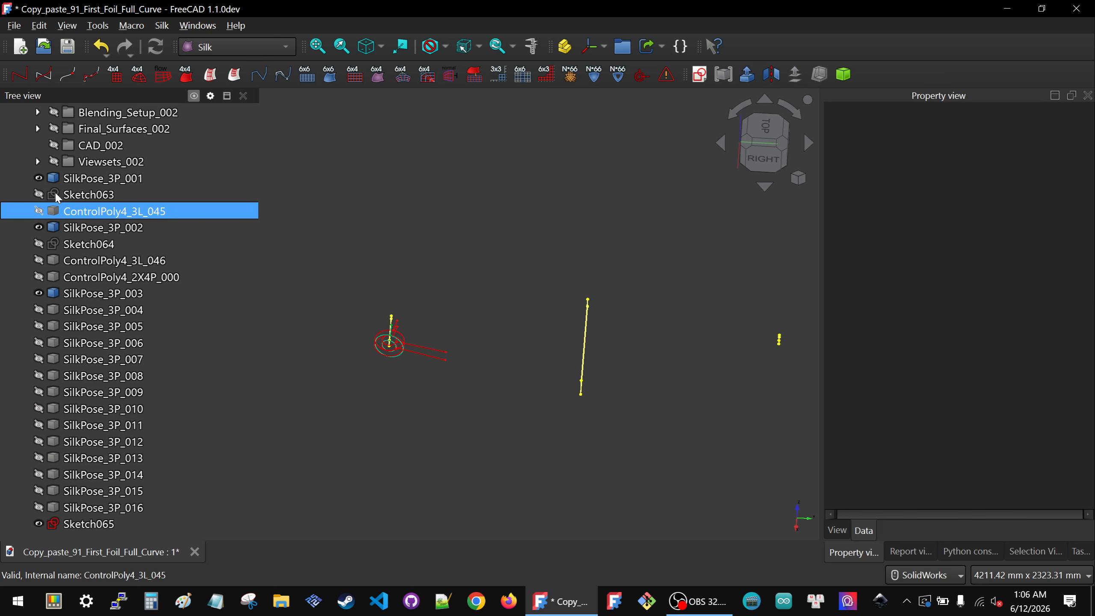
pyautogui.click(87, 178)
pyautogui.press('space')
pyautogui.click(76, 228)
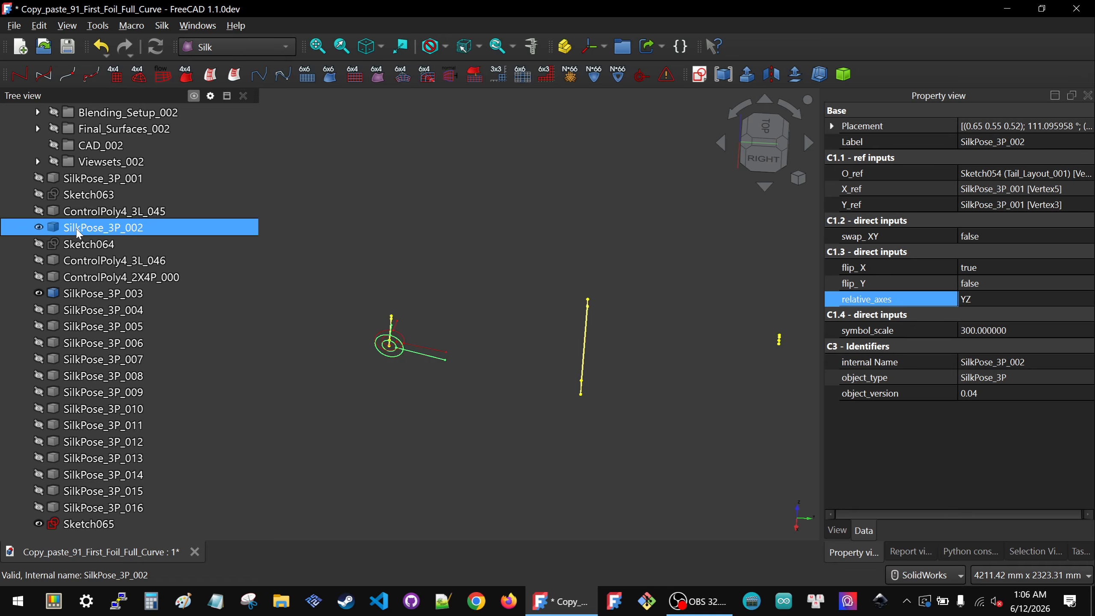
pyautogui.press('space')
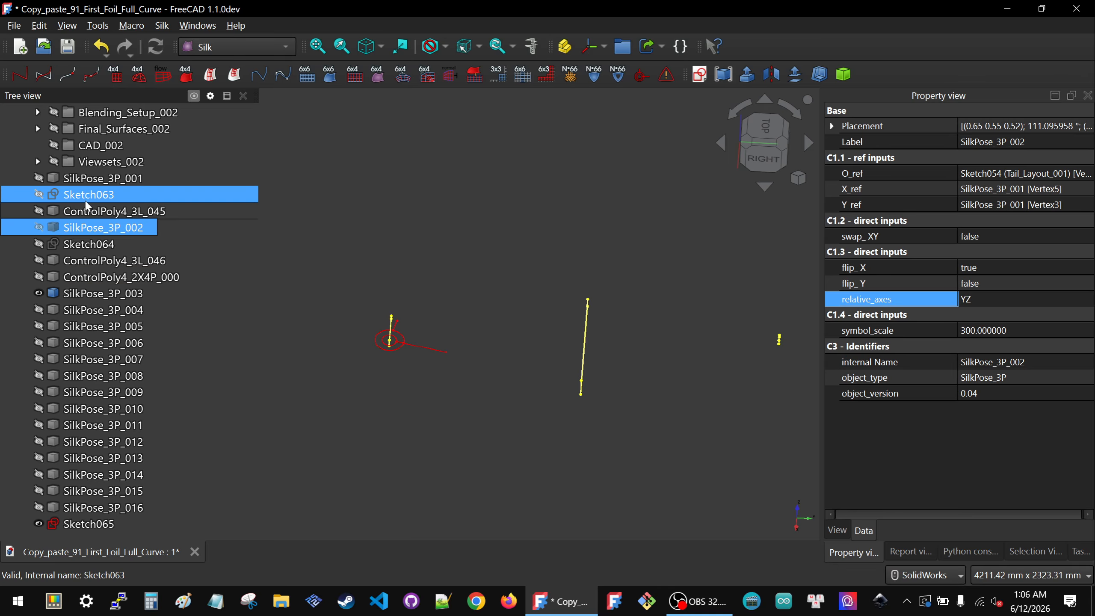
# Step: Show ControlPoly4_3L_045 and select SilkPose_3P_003 to inspect it with the control polygon
pyautogui.click(103, 211)
pyautogui.press('space')
pyautogui.click(453, 217)
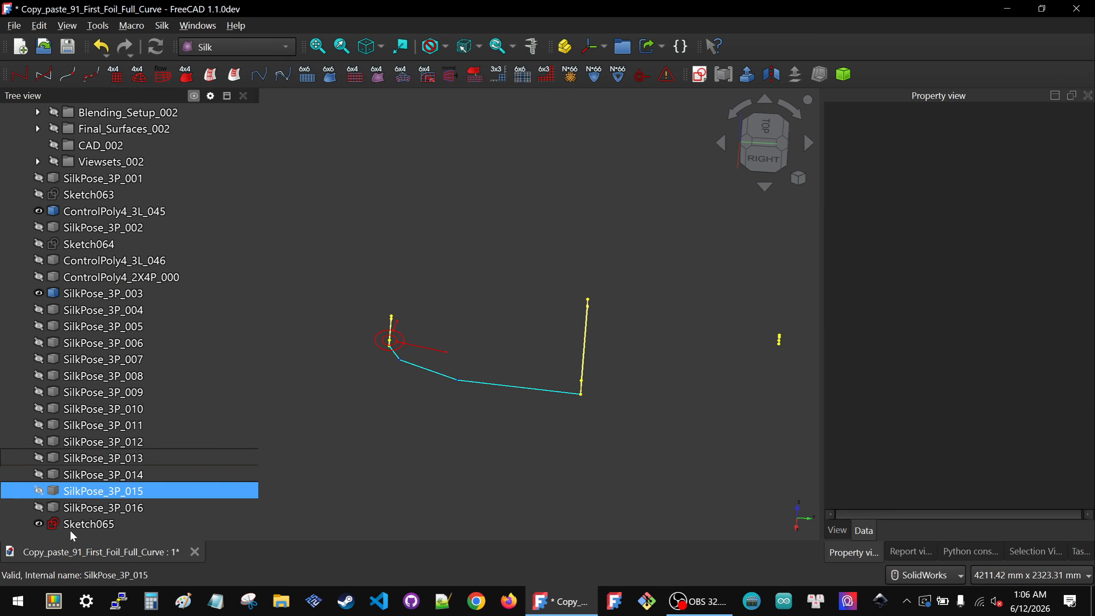
pyautogui.click(92, 296)
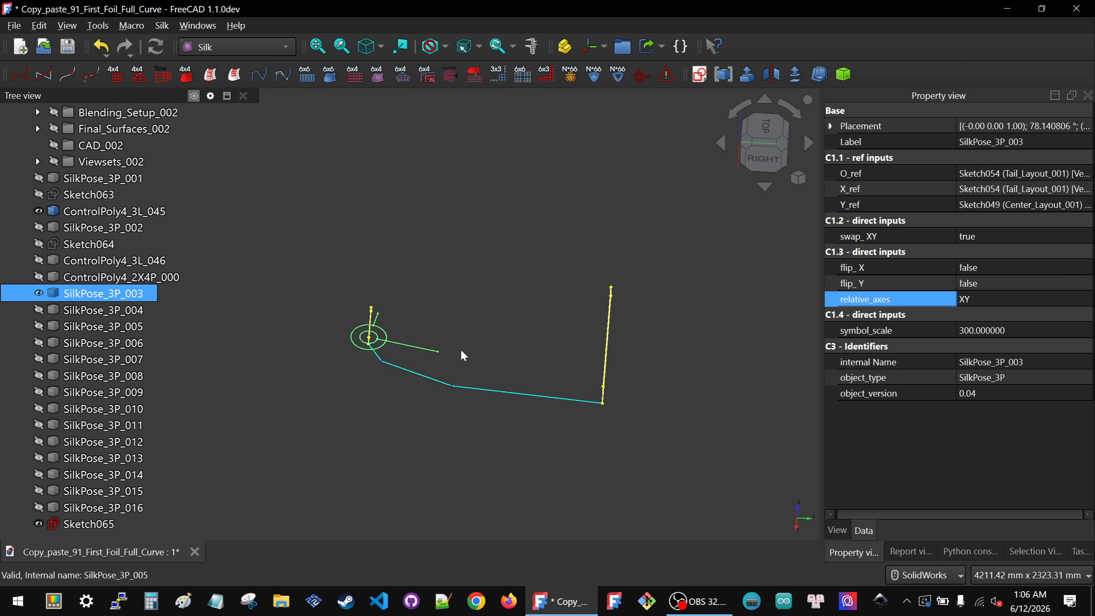
pyautogui.scroll(4, 432, 354)
pyautogui.moveTo(380, 382); pyautogui.dragTo(481, 353, button='middle')
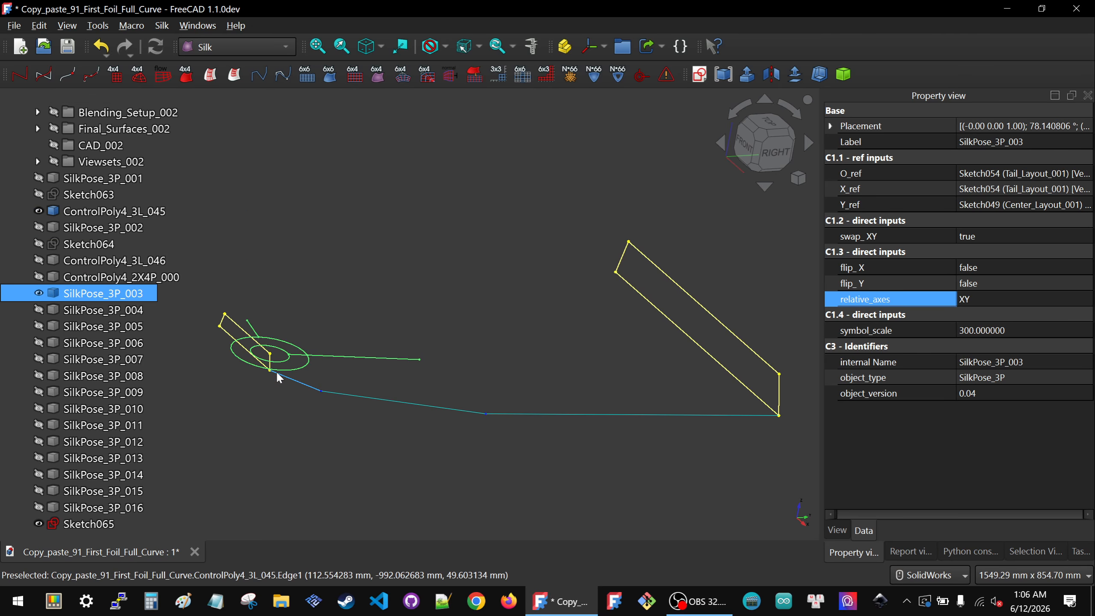
# Step: Open Sketch065 for editing and import the center layout sketch's end vertex as external geometry
pyautogui.doubleClick(88, 523)
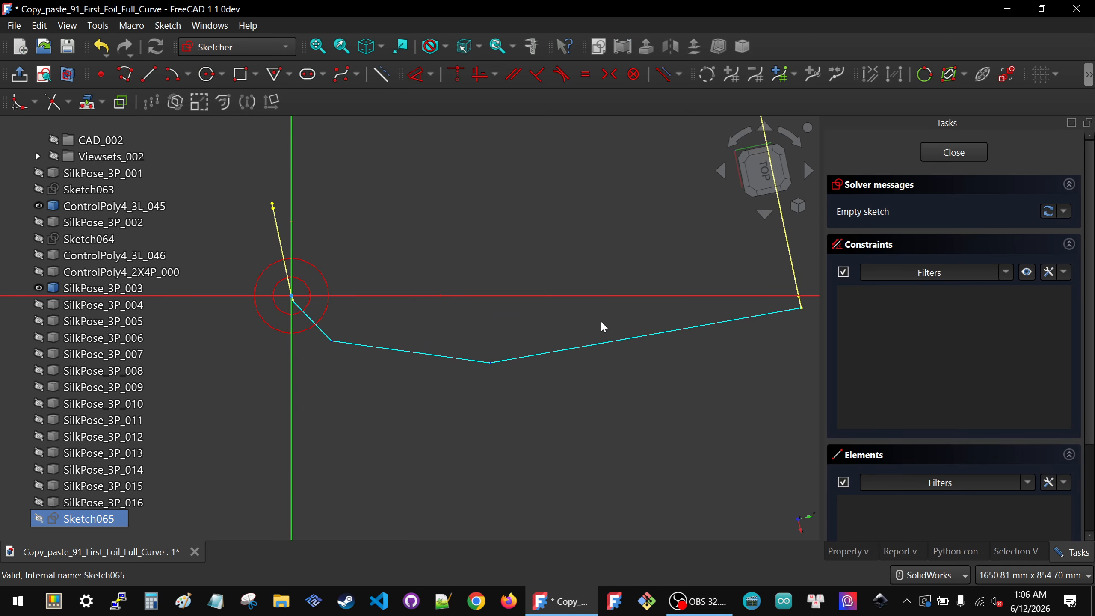
pyautogui.moveTo(602, 325); pyautogui.dragTo(629, 270, button='middle')
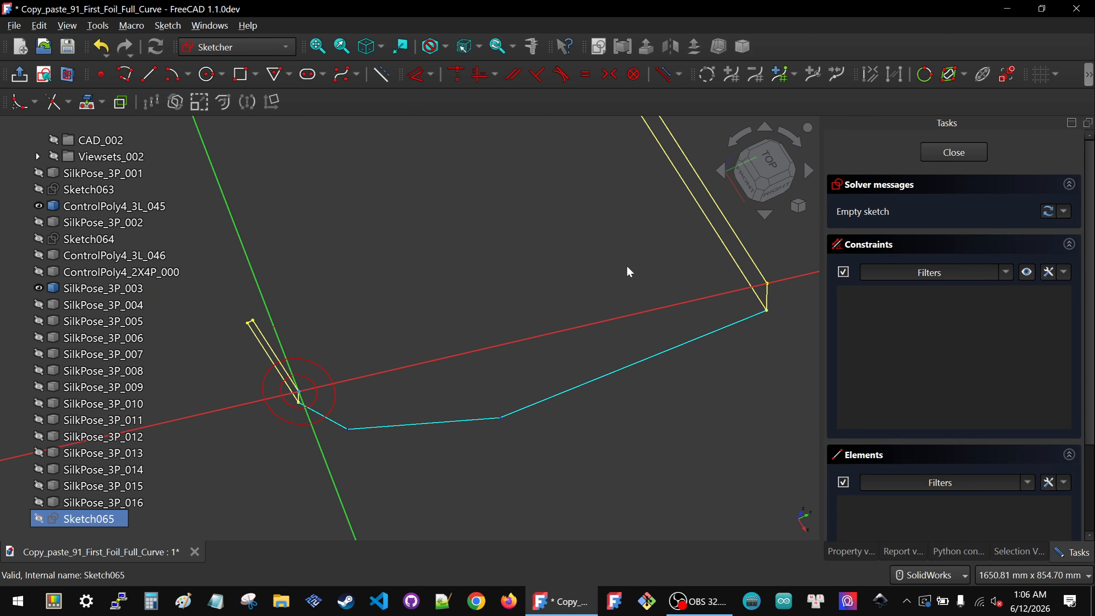
pyautogui.click(92, 103)
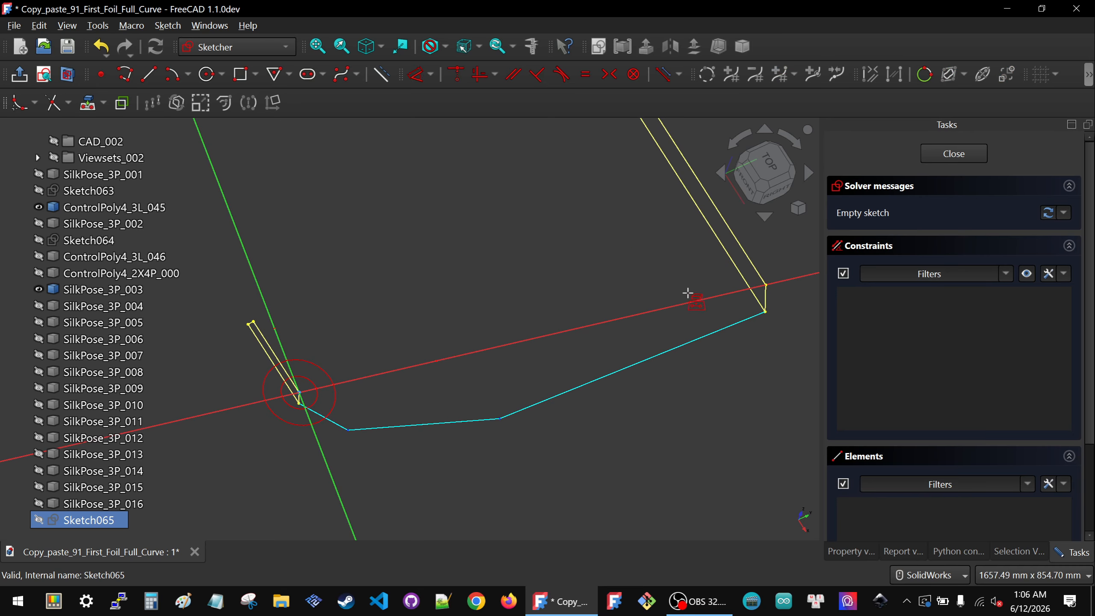
pyautogui.click(766, 286)
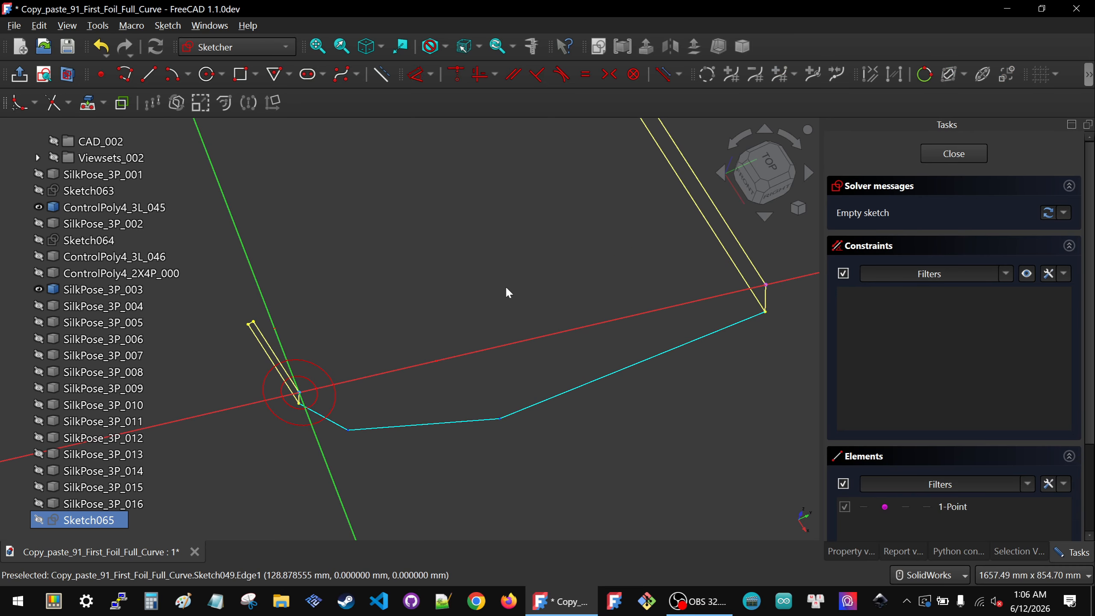
# Step: Sketch a three-segment polyline running from near the pose origin to near the external vertex
pyautogui.click(148, 73)
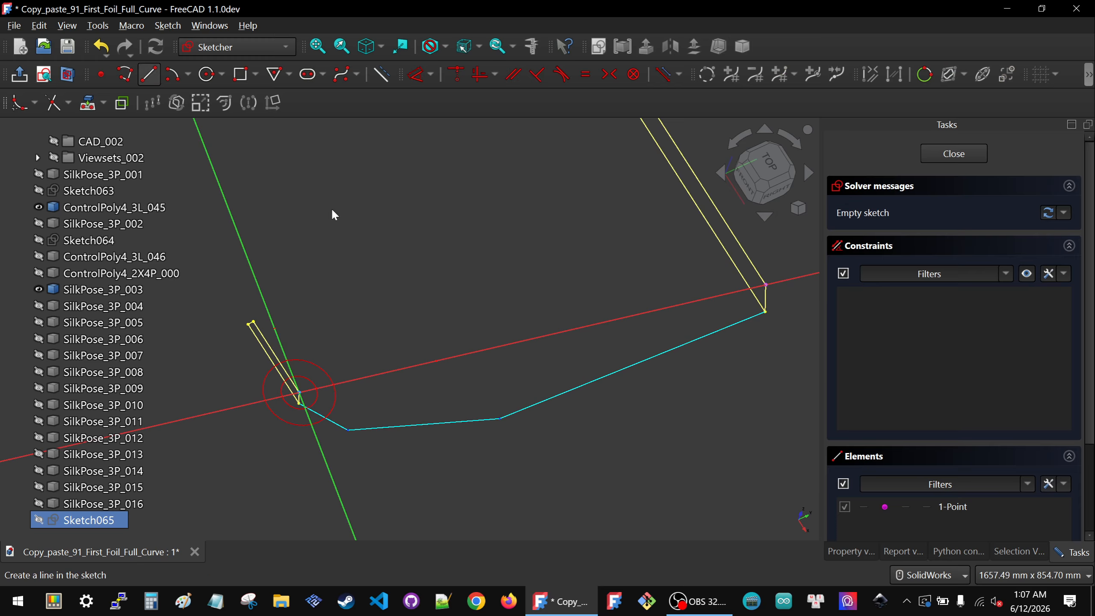
pyautogui.click(375, 393)
pyautogui.click(588, 430)
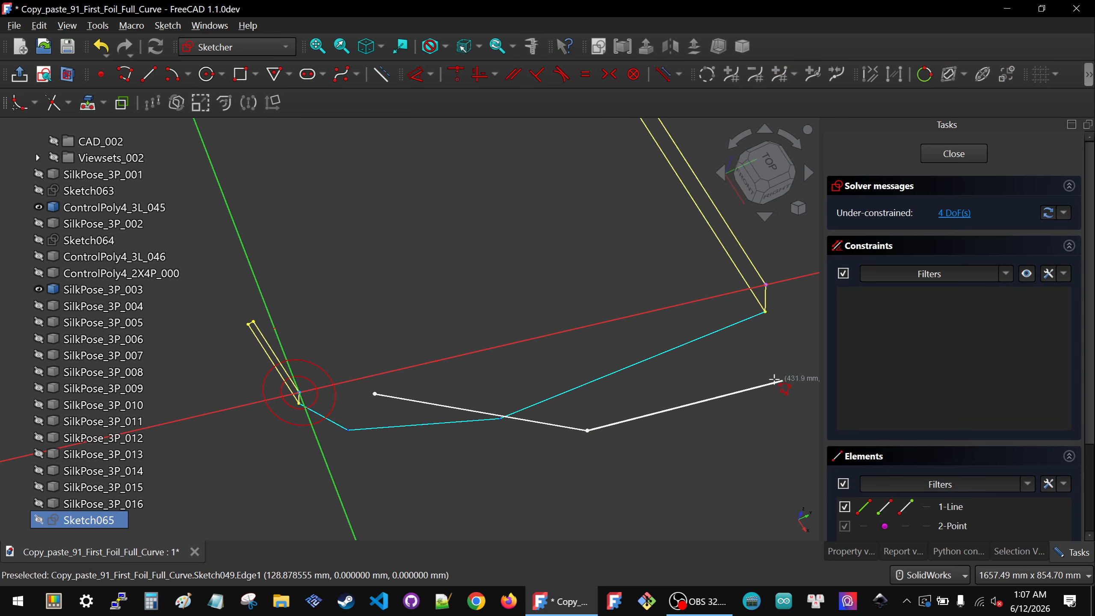
pyautogui.click(759, 381)
pyautogui.click(779, 320)
pyautogui.rightClick(659, 249)
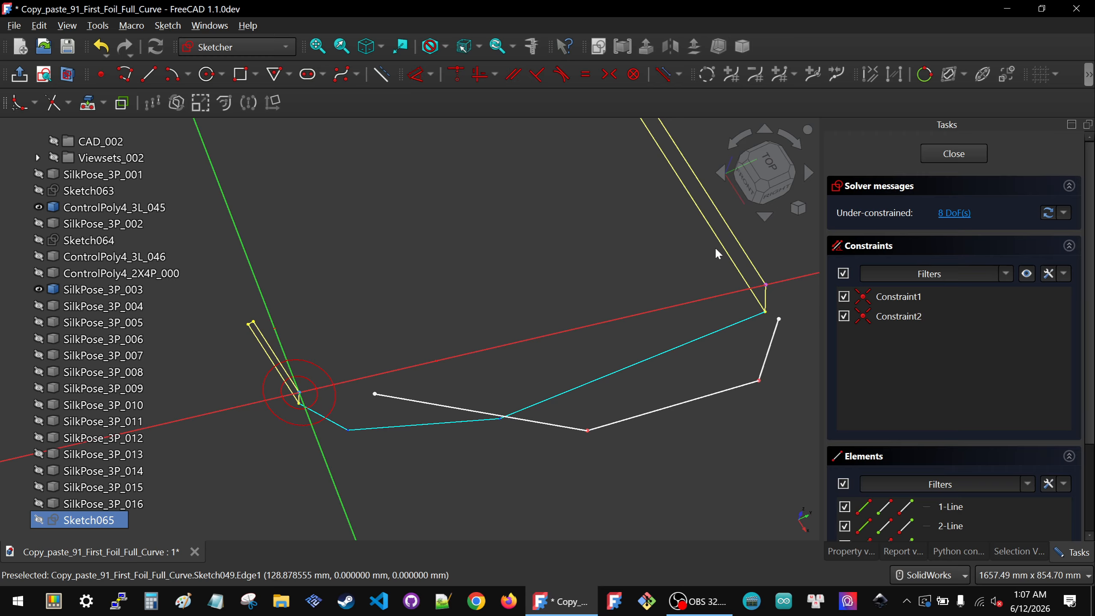
# Step: Make the polyline's ends coincident with the external vertex and the sketch origin
pyautogui.moveTo(715, 247); pyautogui.dragTo(799, 339)
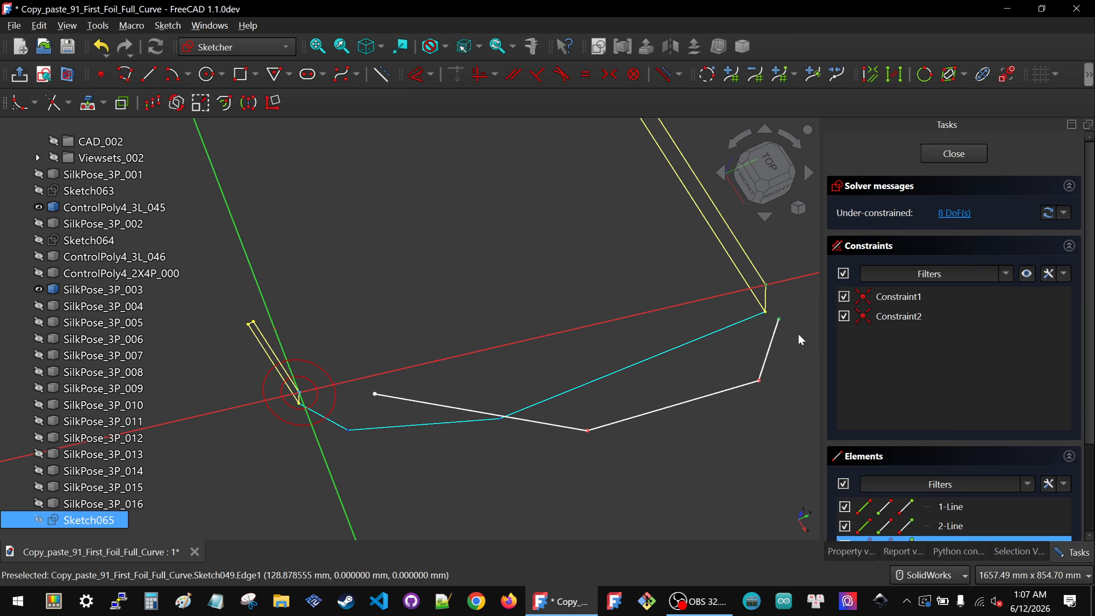
pyautogui.press('c')
pyautogui.scroll(-3, 792, 325)
pyautogui.moveTo(470, 306)
pyautogui.mouseDown()
pyautogui.moveTo(565, 384)
pyautogui.moveTo(591, 379)
pyautogui.mouseUp()
pyautogui.press('c')
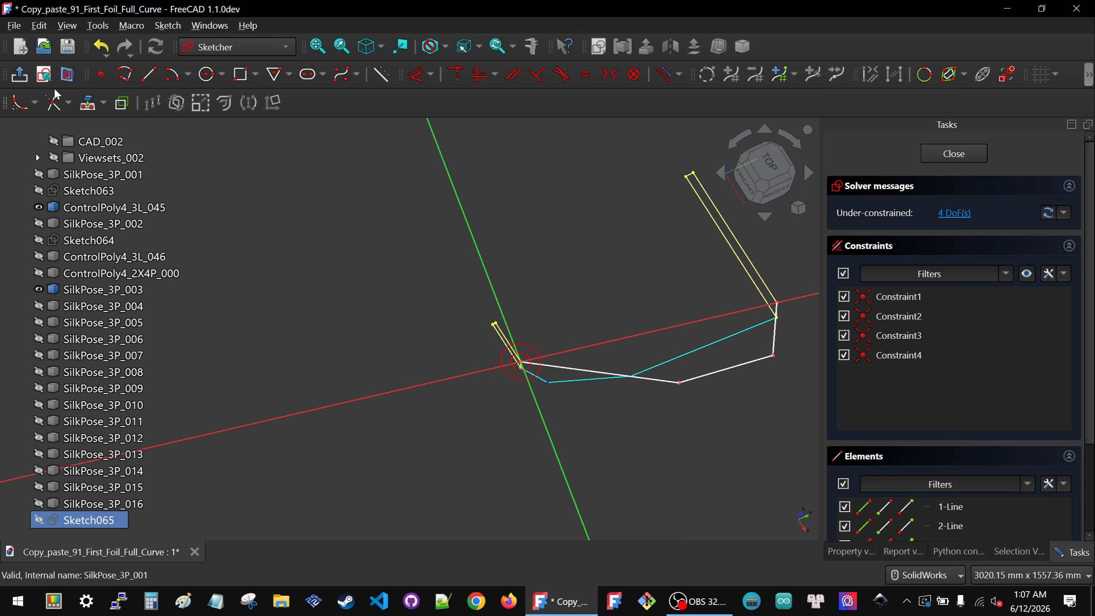
# Step: Drag the polyline's two middle vertices onto the corners of the cyan control polygon
pyautogui.click(43, 74)
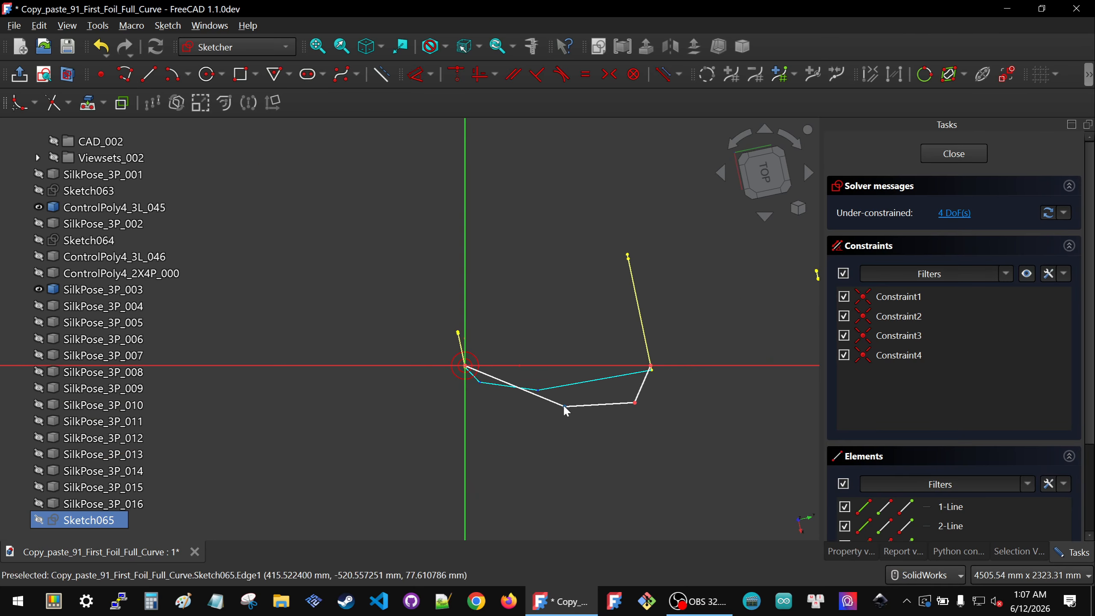
pyautogui.moveTo(565, 406); pyautogui.dragTo(479, 384)
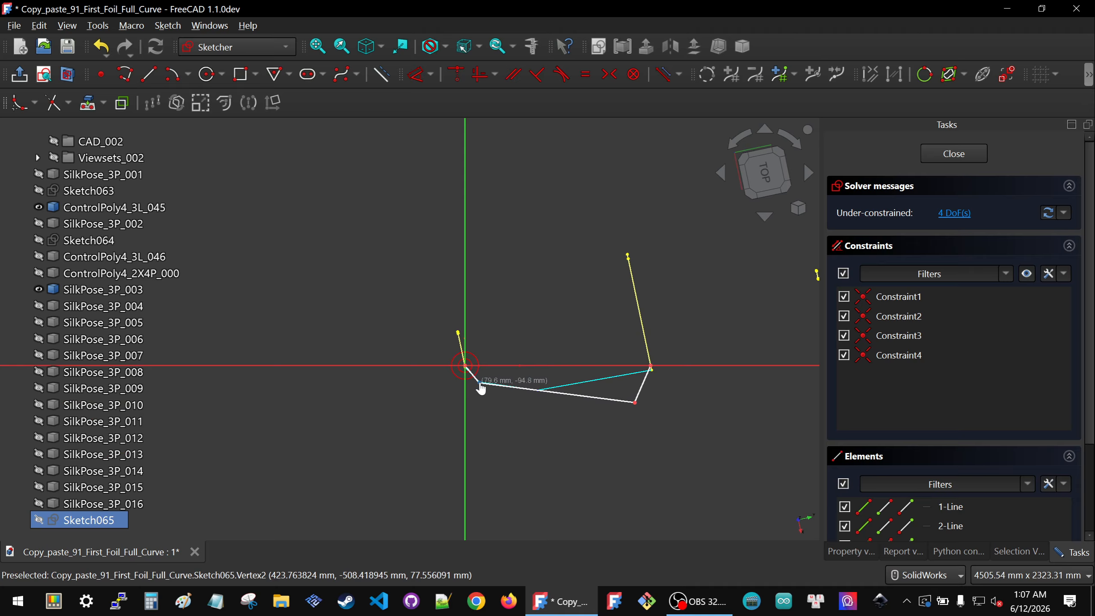
pyautogui.moveTo(636, 404); pyautogui.dragTo(542, 393)
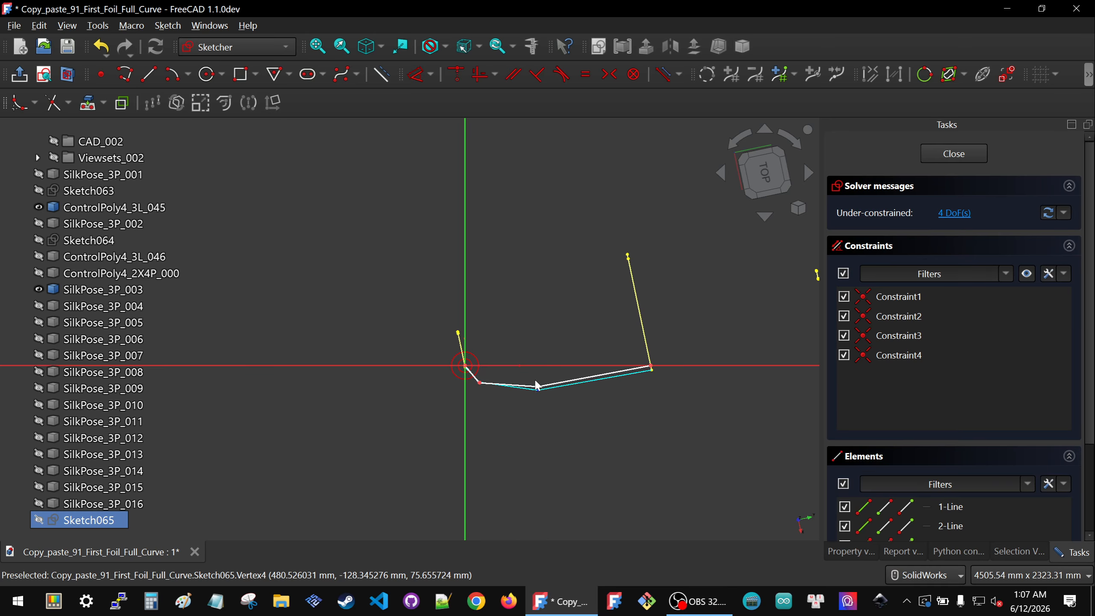
pyautogui.scroll(4, 513, 381)
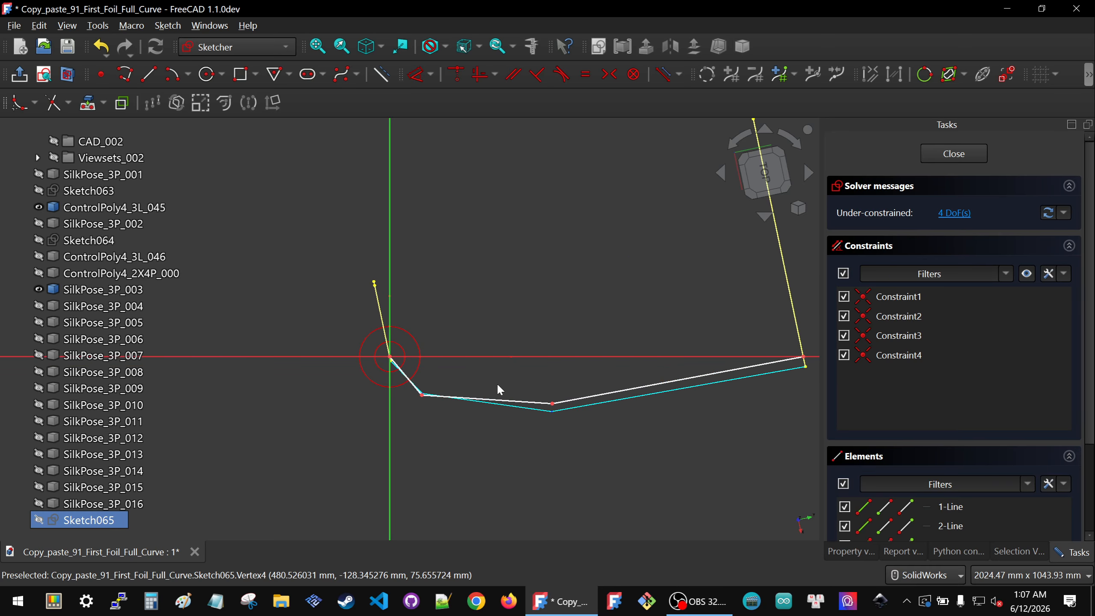
pyautogui.click(423, 396)
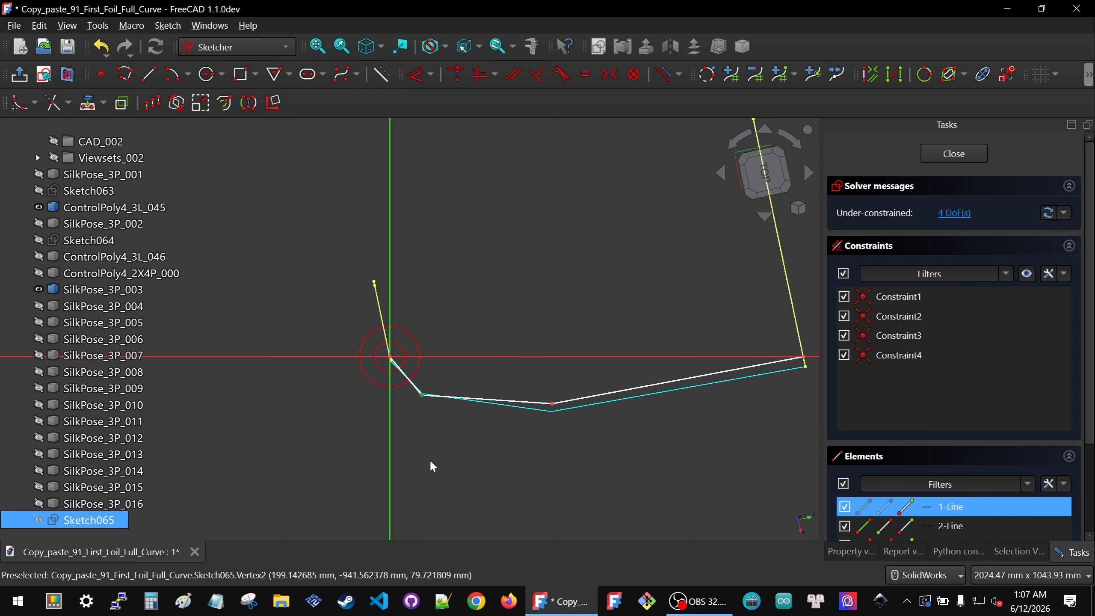
# Step: Lock the polyline's first middle vertex with horizontal and vertical distance constraints from the origin
pyautogui.press('k')
pyautogui.press('l')
pyautogui.moveTo(409, 453); pyautogui.dragTo(410, 458)
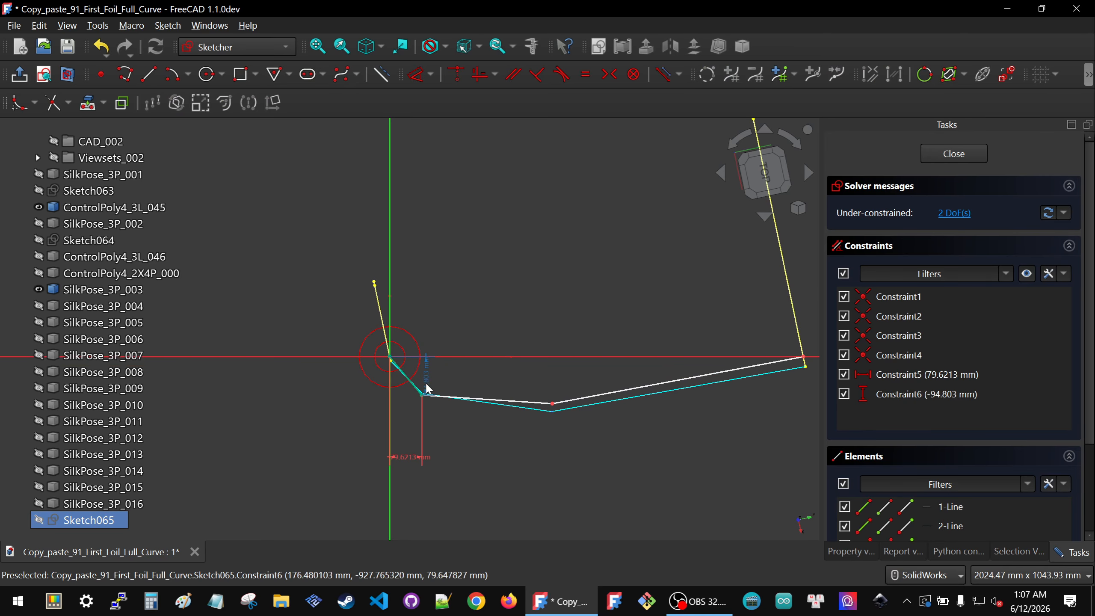
pyautogui.moveTo(427, 383); pyautogui.dragTo(461, 370)
# Step: Set that vertex's horizontal distance to 80 mm and its vertical distance to -80 mm
pyautogui.doubleClick(406, 460)
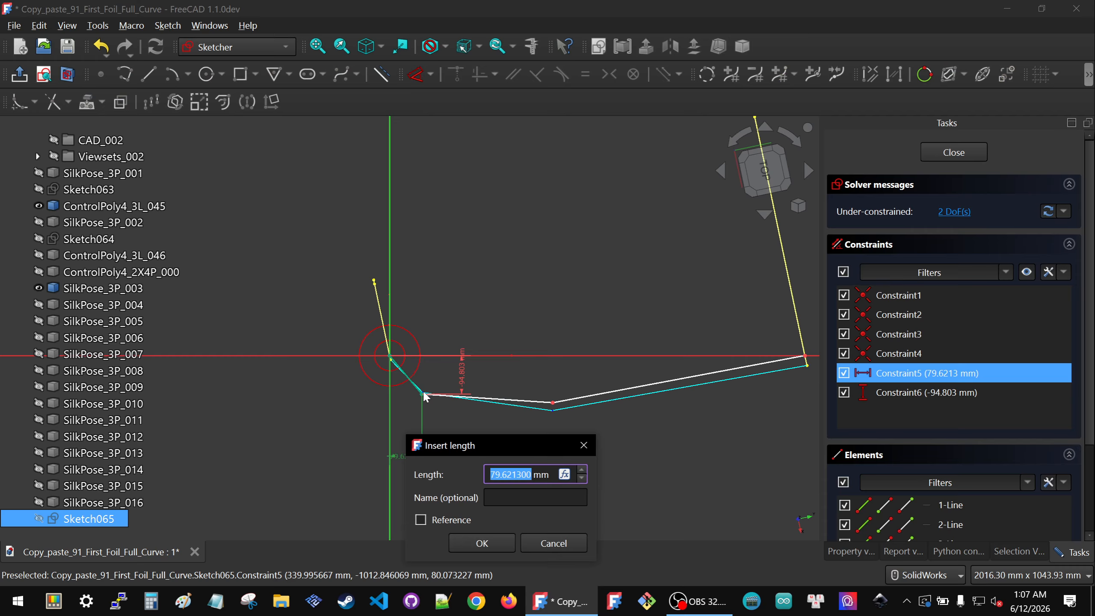
pyautogui.write('80')
pyautogui.press('Return')
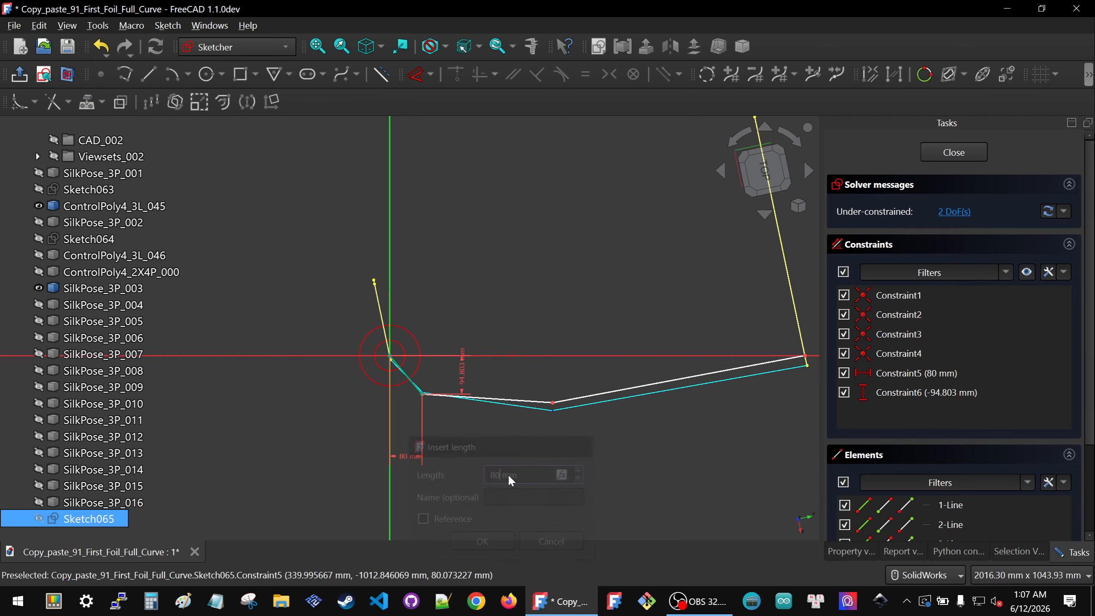
pyautogui.doubleClick(459, 376)
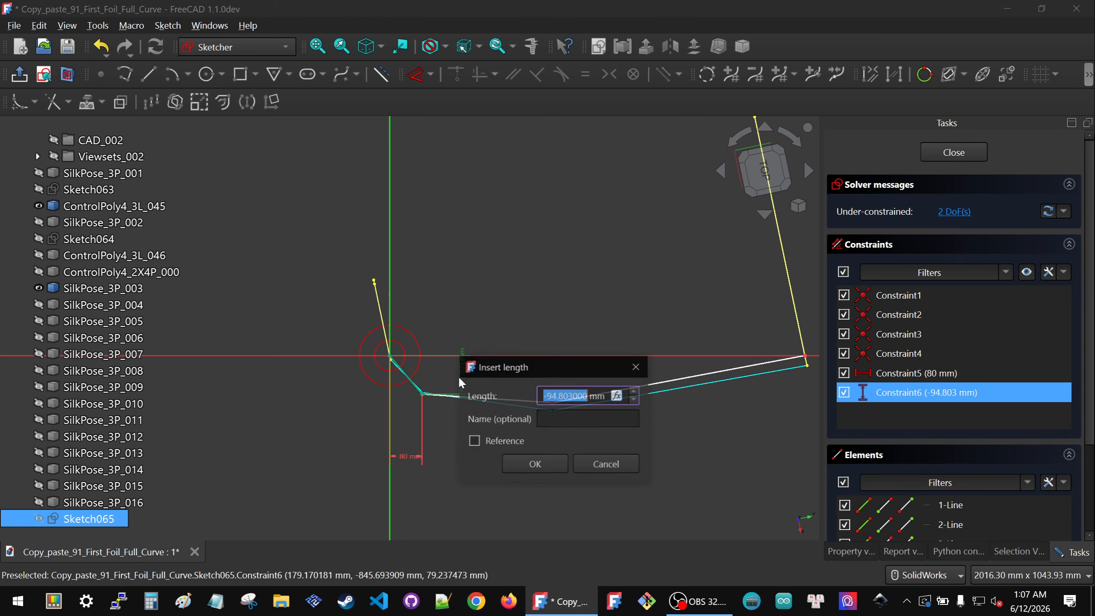
pyautogui.write('-8')
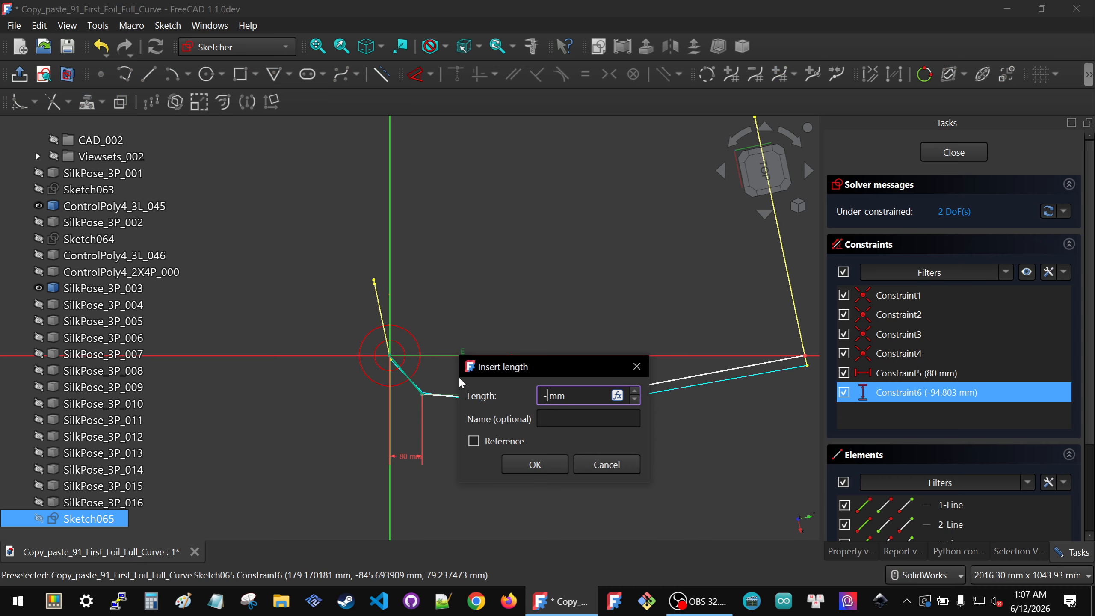
pyautogui.write('0')
pyautogui.press('Tab')
pyautogui.click(524, 465)
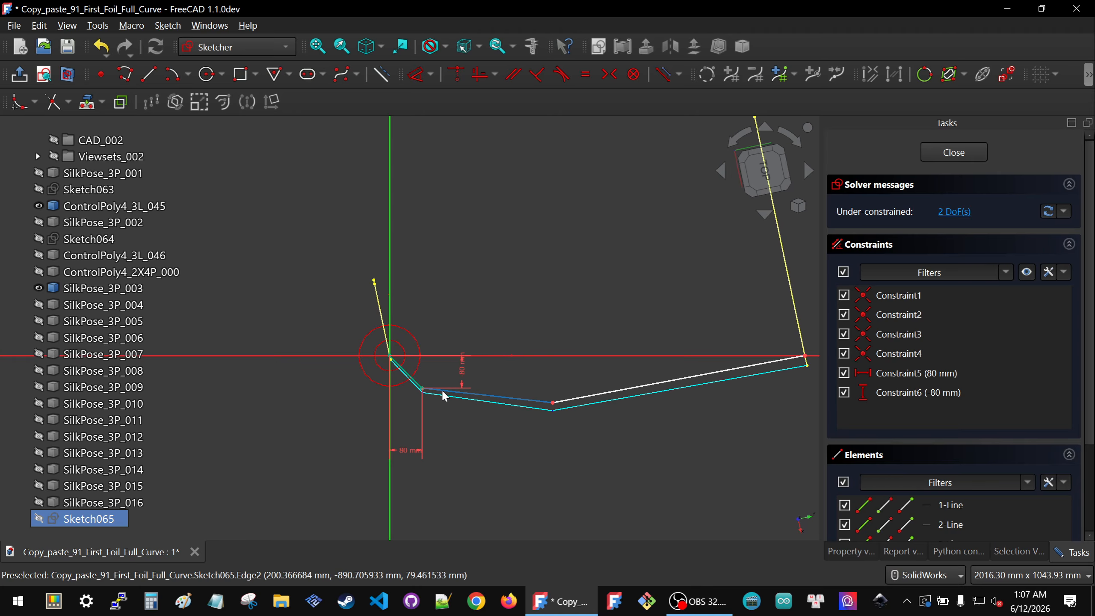
# Step: Lock the polyline's second middle vertex with horizontal and vertical distance constraints
pyautogui.scroll(-1, 439, 422)
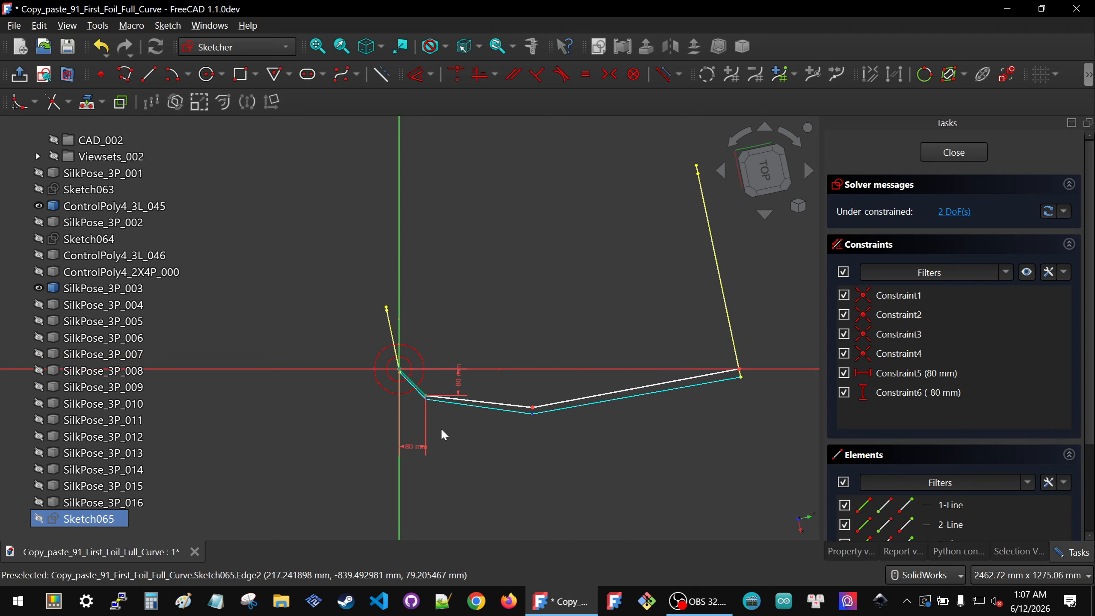
pyautogui.scroll(2, 532, 409)
pyautogui.click(534, 409)
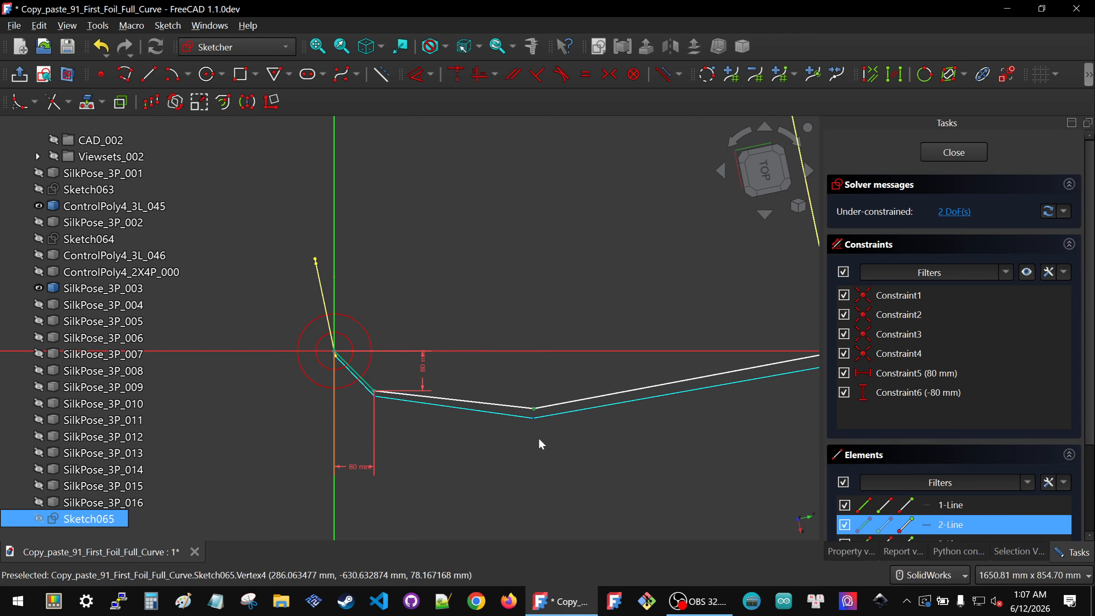
pyautogui.press('k')
pyautogui.press('l')
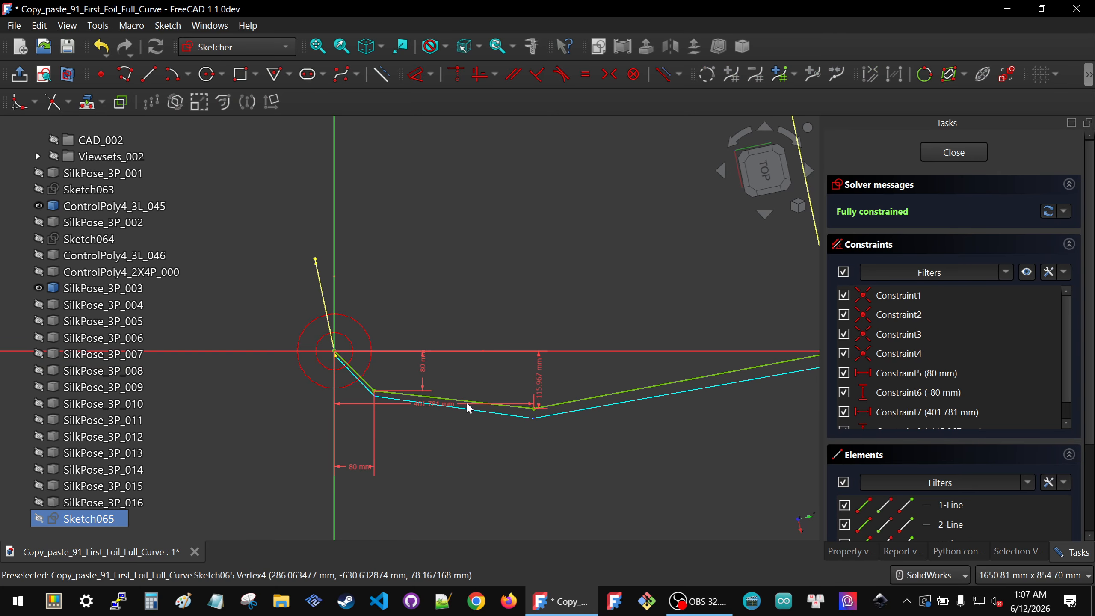
pyautogui.moveTo(428, 405); pyautogui.dragTo(424, 446)
# Step: Set the second middle vertex's horizontal distance to 400 mm
pyautogui.doubleClick(424, 446)
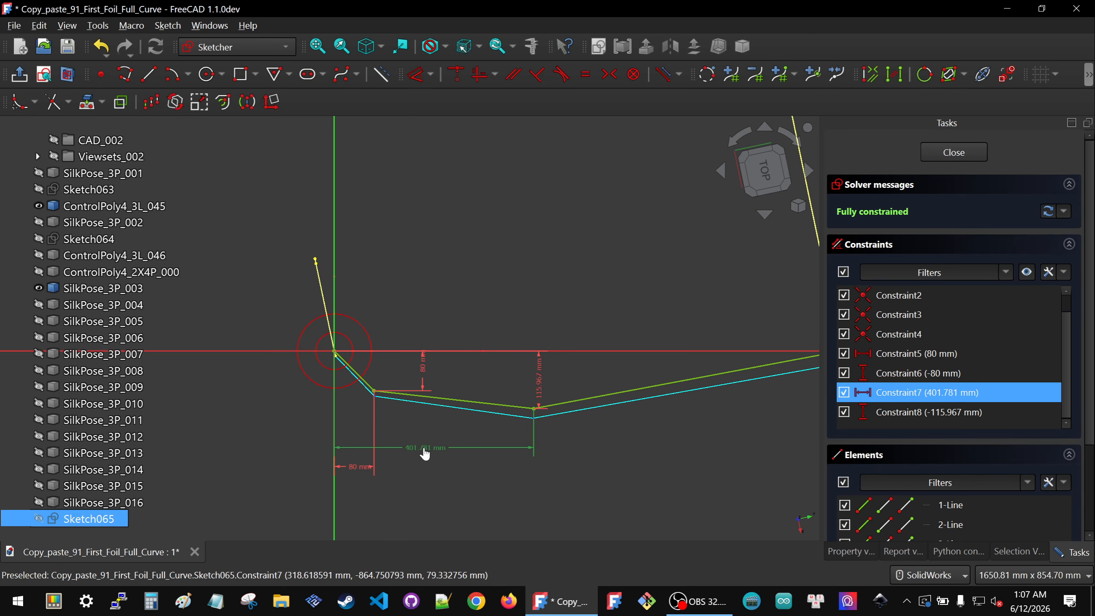
pyautogui.write('400')
pyautogui.press('Return')
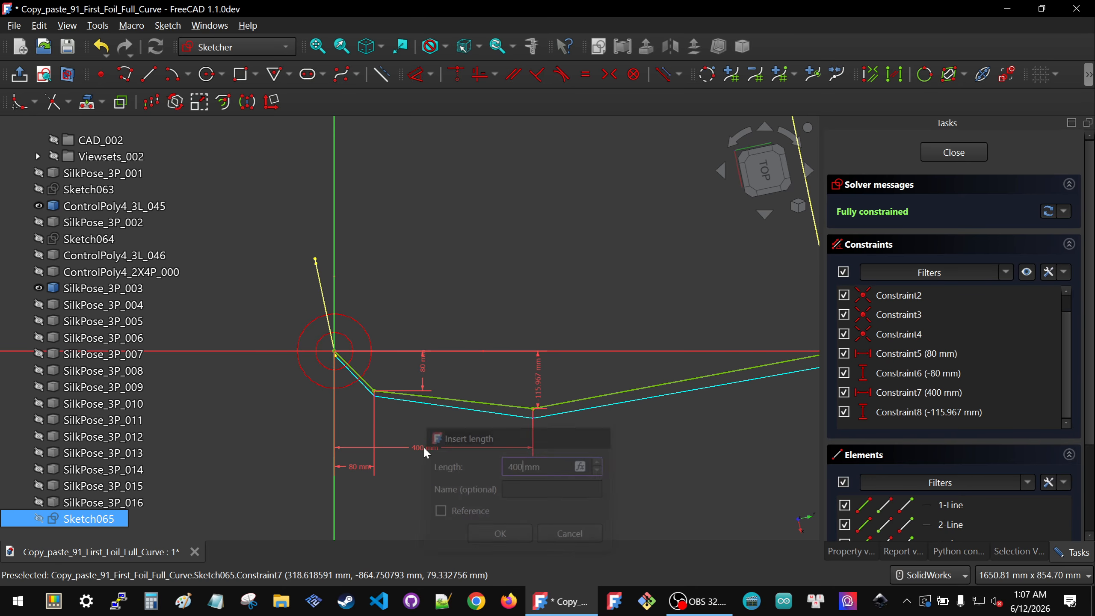
# Step: Set the second middle vertex's vertical distance to -110 mm
pyautogui.doubleClick(538, 374)
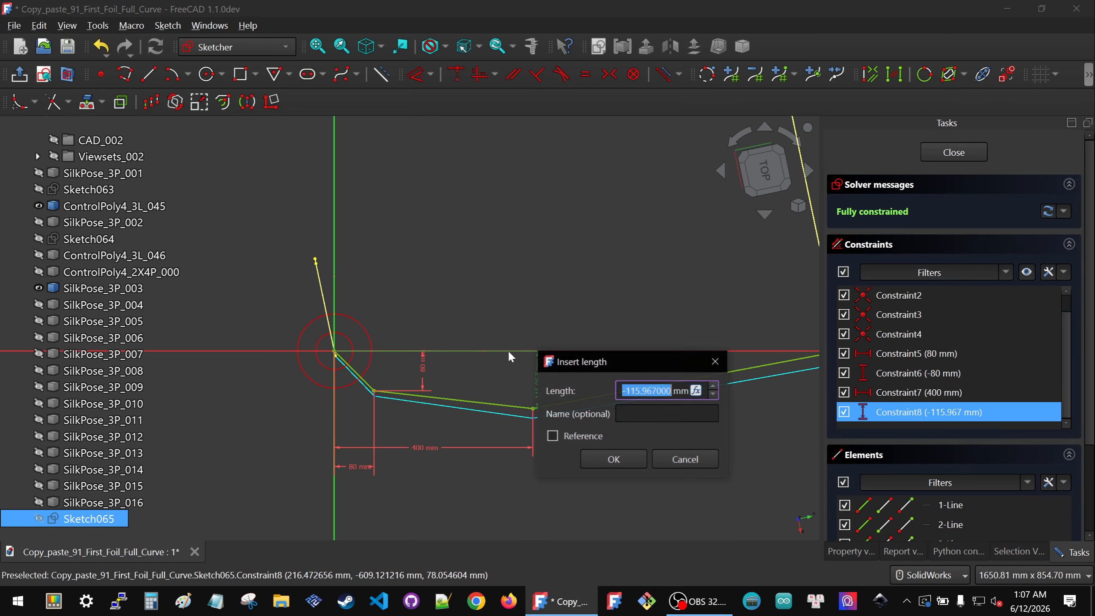
pyautogui.write('-110')
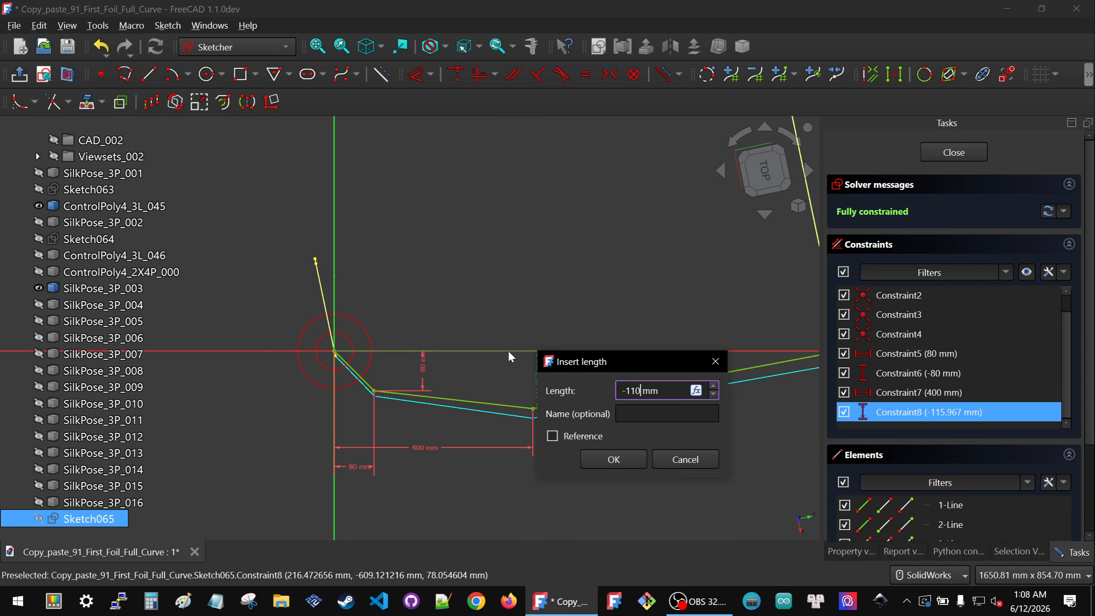
pyautogui.click(625, 461)
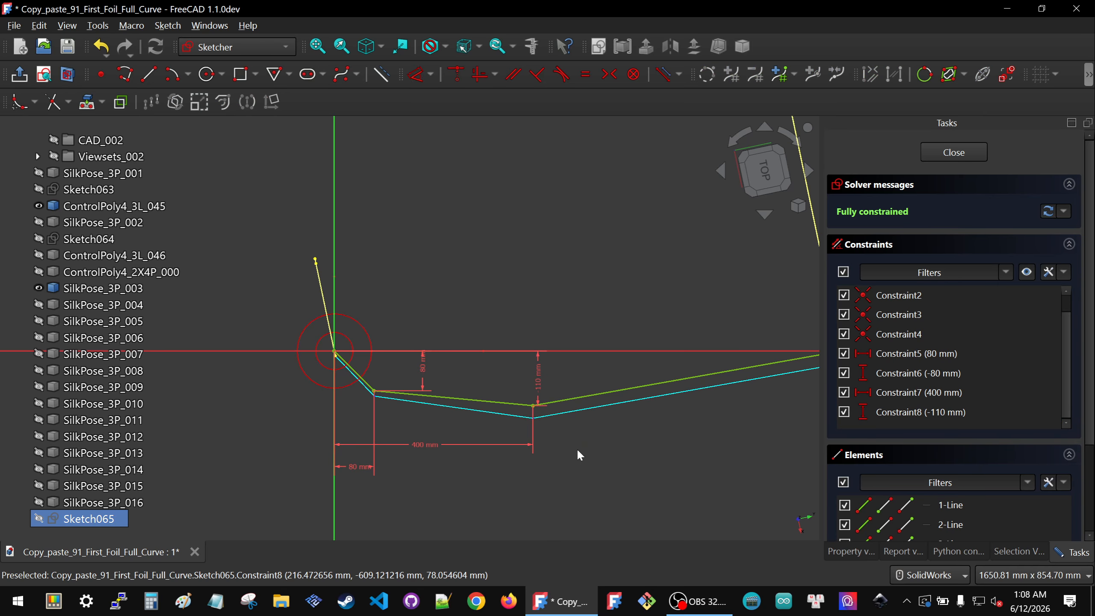
# Step: Close the sketch and view the polyline against the control polygon in 3D
pyautogui.scroll(-2, 458, 453)
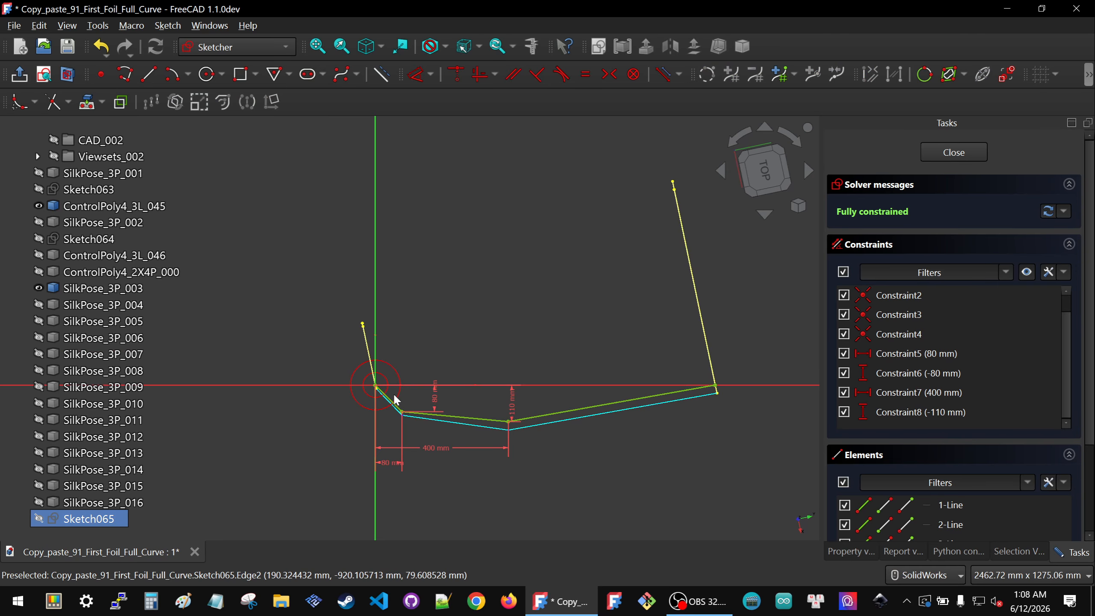
pyautogui.click(943, 153)
pyautogui.moveTo(484, 407)
pyautogui.mouseDown(button='middle')
pyautogui.moveTo(517, 384)
pyautogui.moveTo(446, 391)
pyautogui.mouseUp(button='middle')
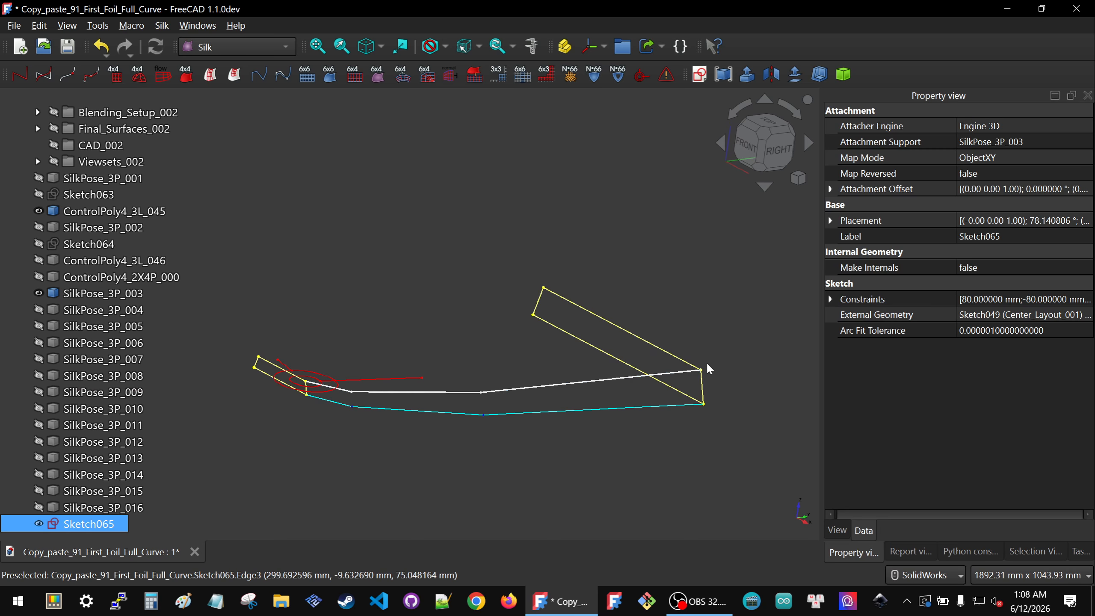
pyautogui.moveTo(405, 358)
pyautogui.mouseDown(button='middle')
pyautogui.moveTo(468, 405)
pyautogui.moveTo(436, 401)
pyautogui.mouseUp(button='middle')
pyautogui.scroll(-3, 421, 424)
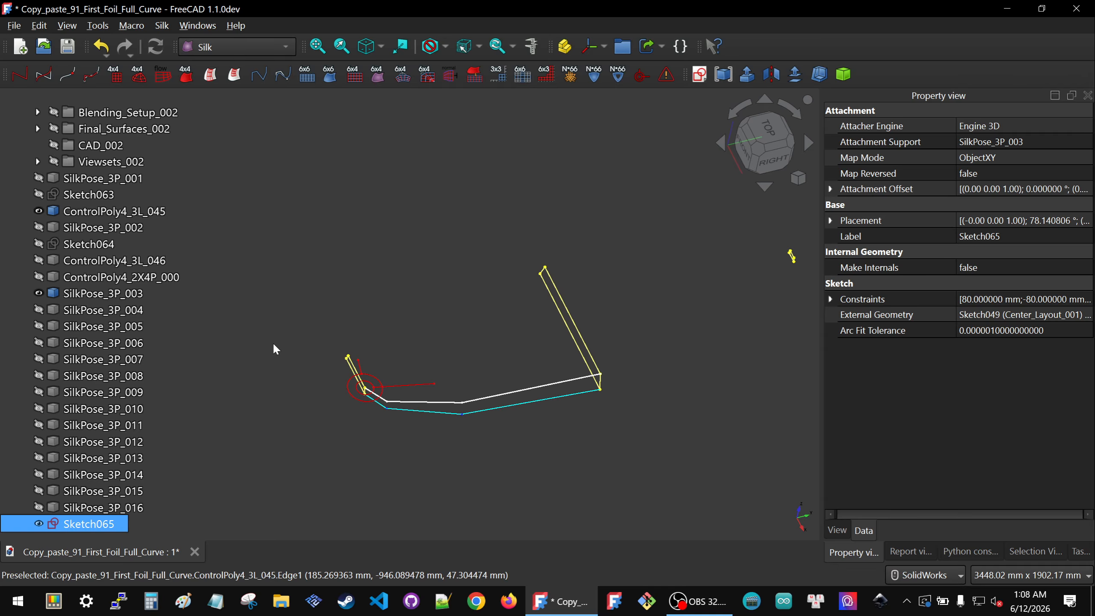
# Step: Open Sketch063 and examine its vertex distance dimensions, then close it
pyautogui.doubleClick(81, 196)
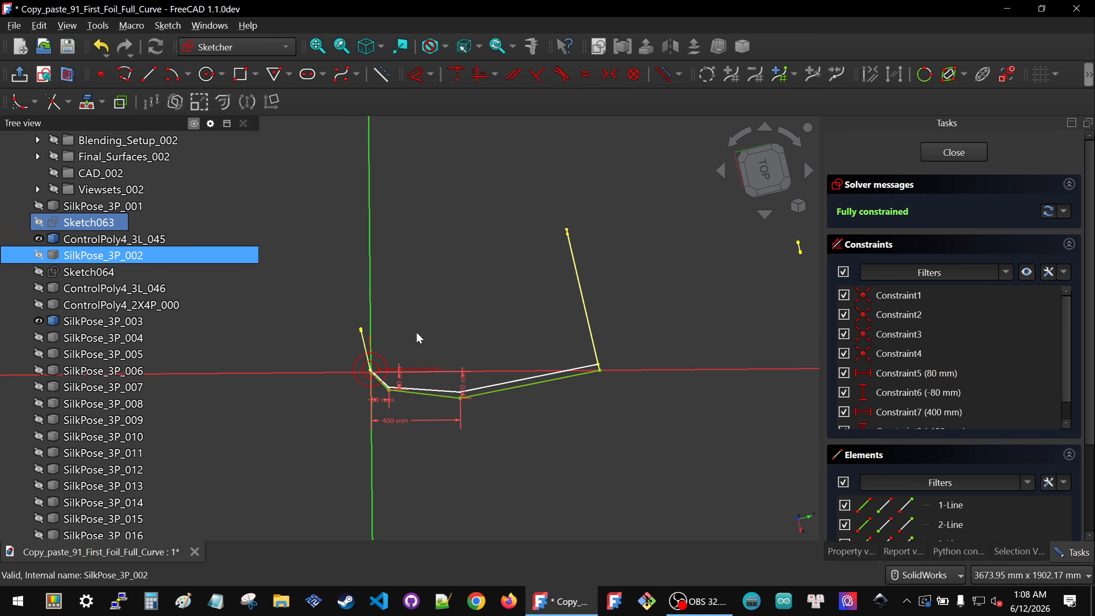
pyautogui.scroll(5, 404, 387)
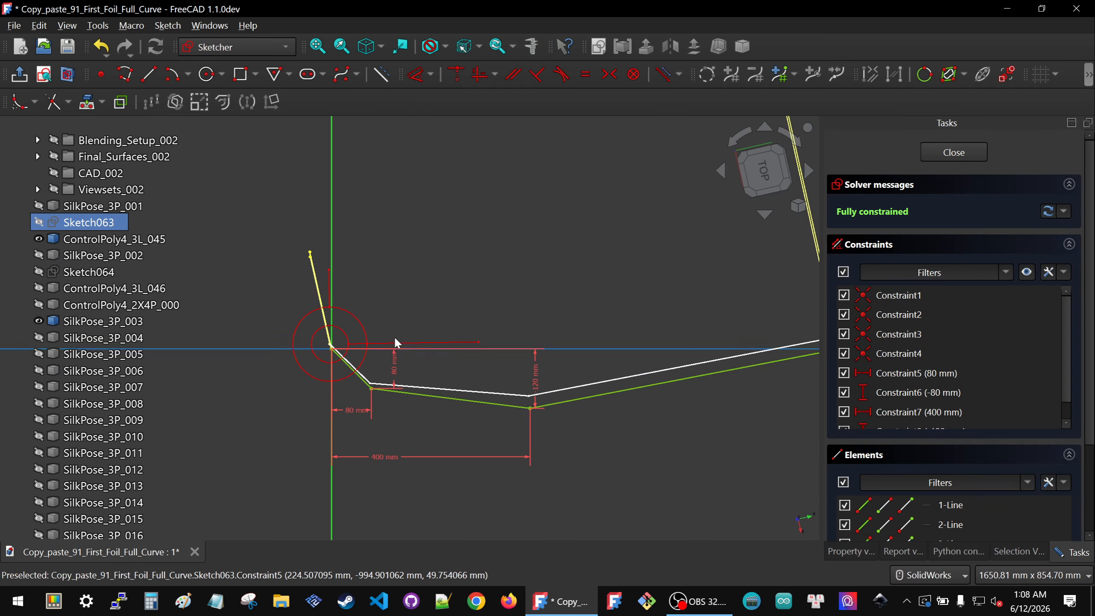
pyautogui.scroll(3, 535, 384)
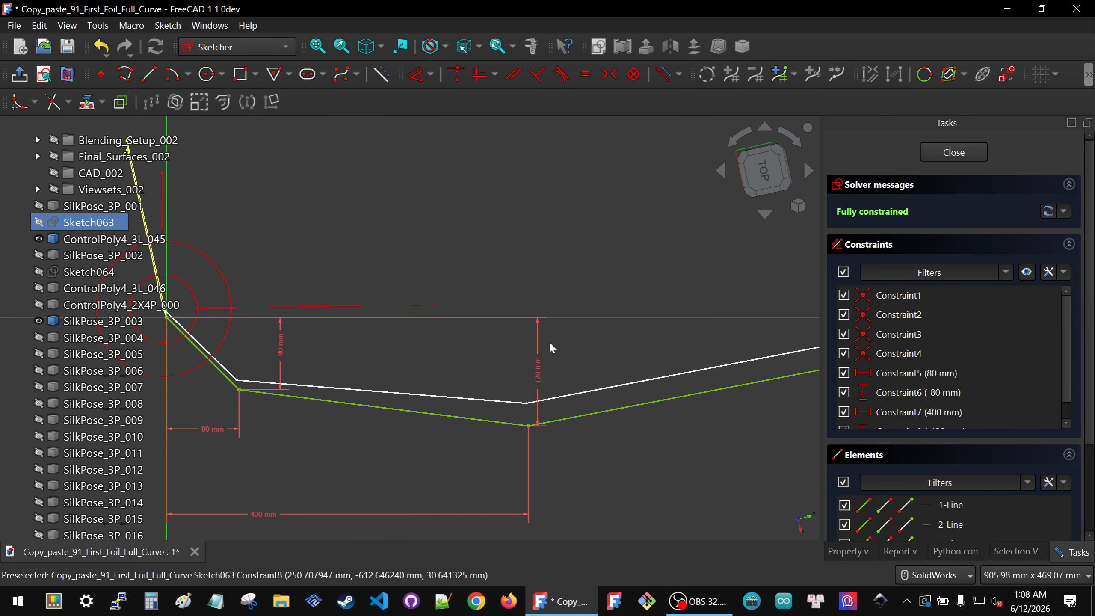
pyautogui.scroll(-2, 541, 363)
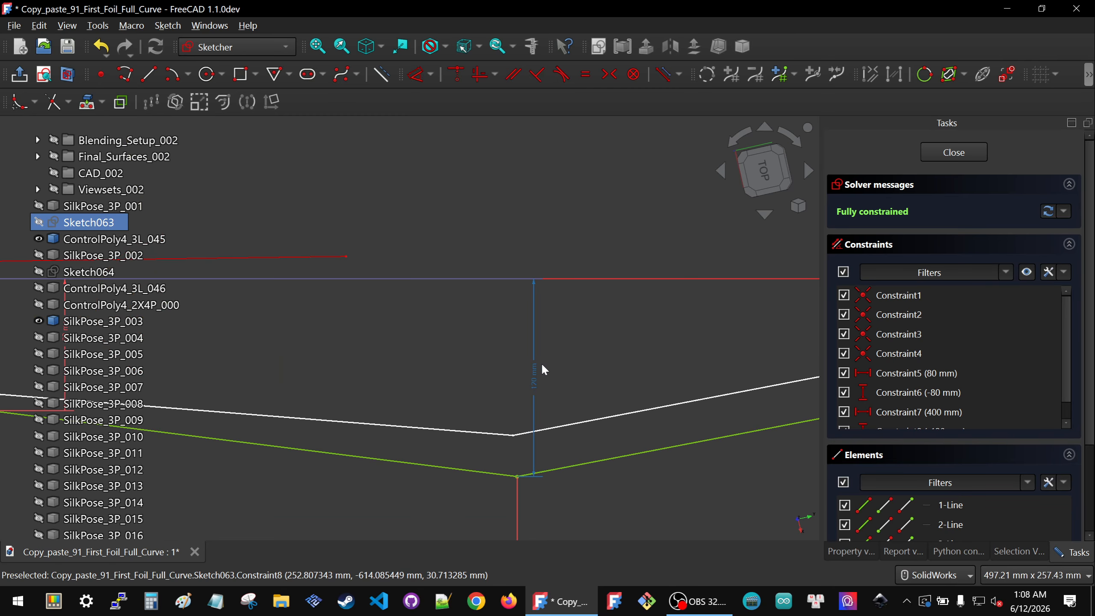
pyautogui.click(954, 152)
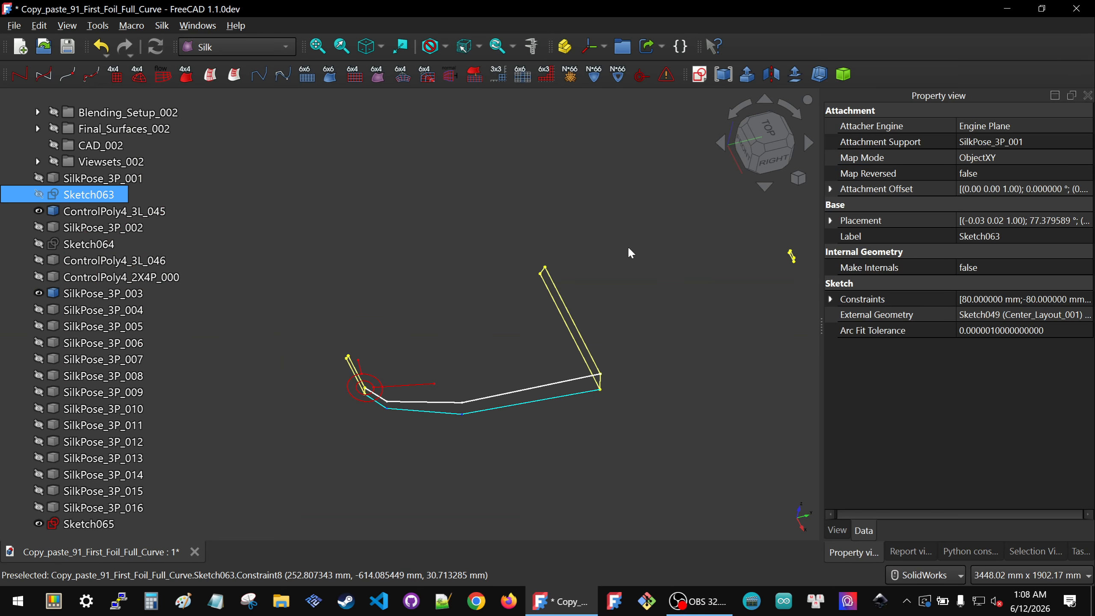
# Step: Reopen Sketch065, set the second middle vertex's vertical distance to -120 mm, and close the sketch
pyautogui.doubleClick(81, 524)
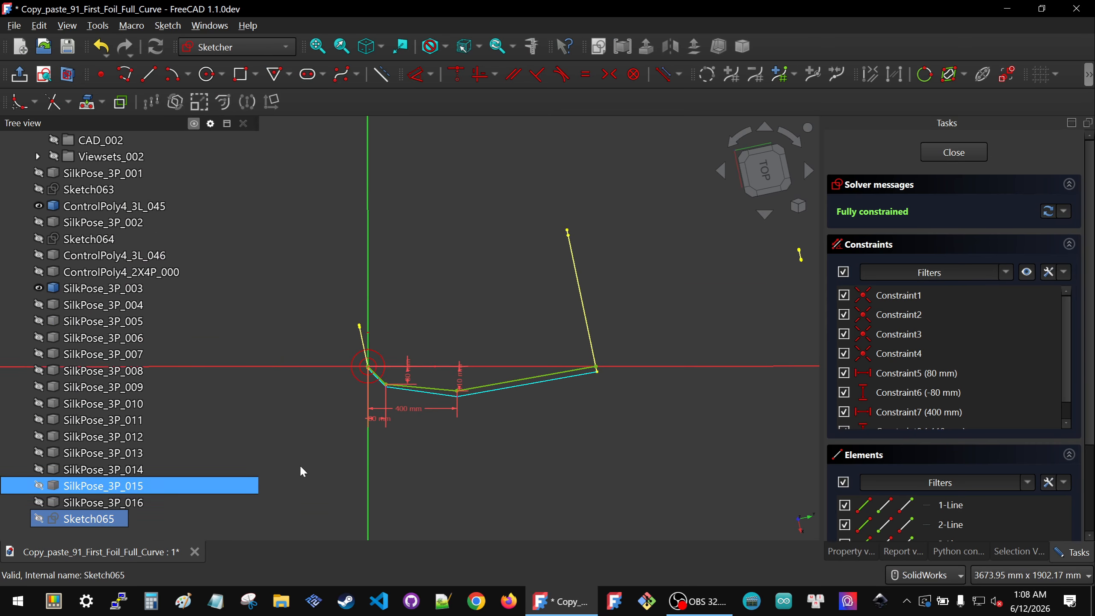
pyautogui.doubleClick(528, 309)
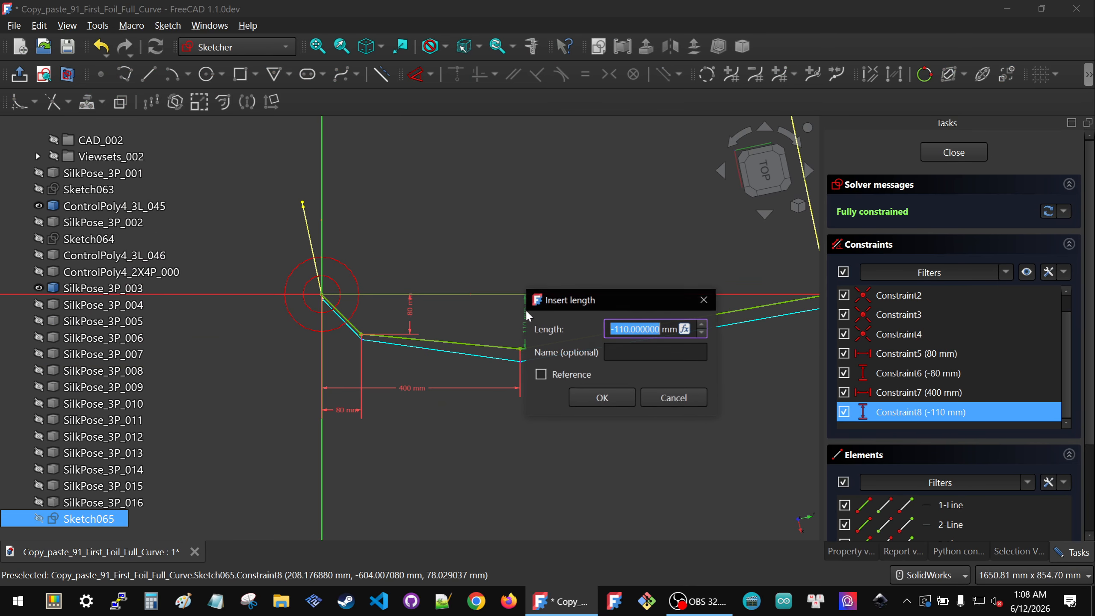
pyautogui.write('-120')
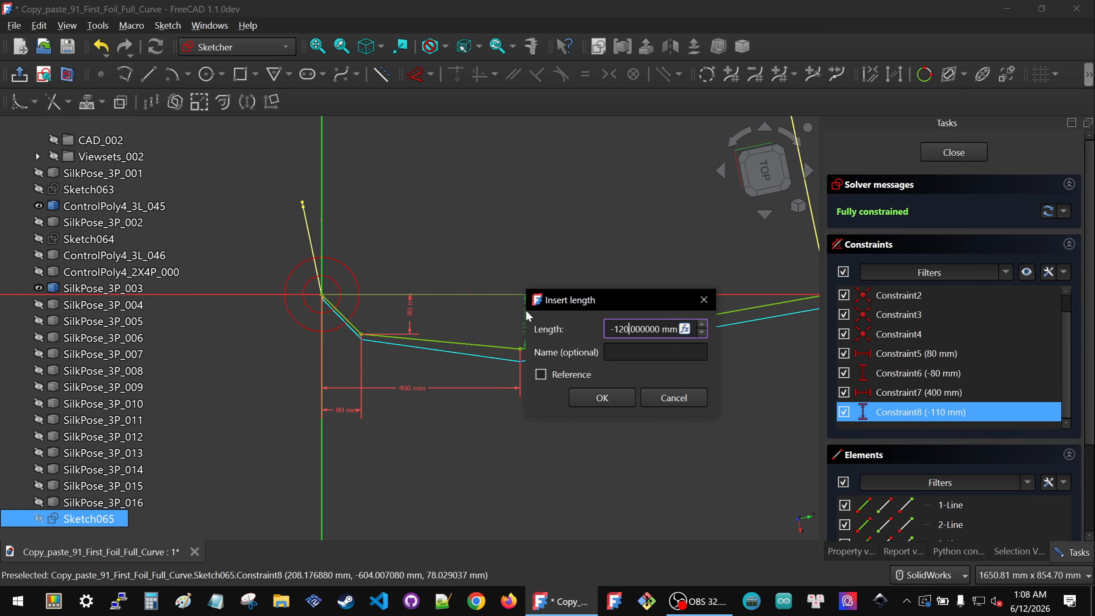
pyautogui.click(597, 398)
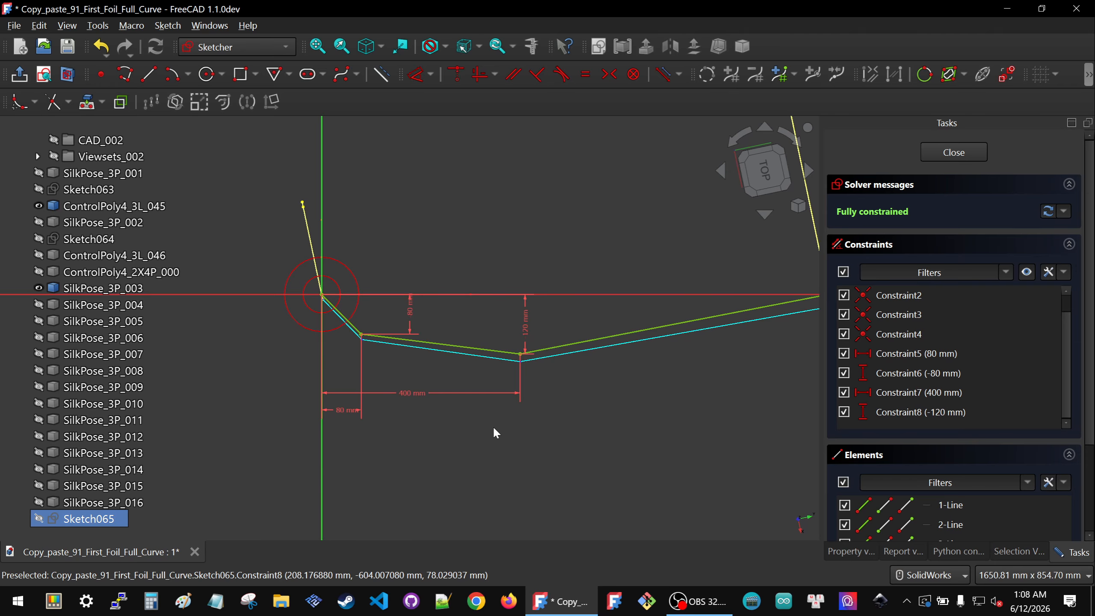
pyautogui.scroll(-3, 462, 384)
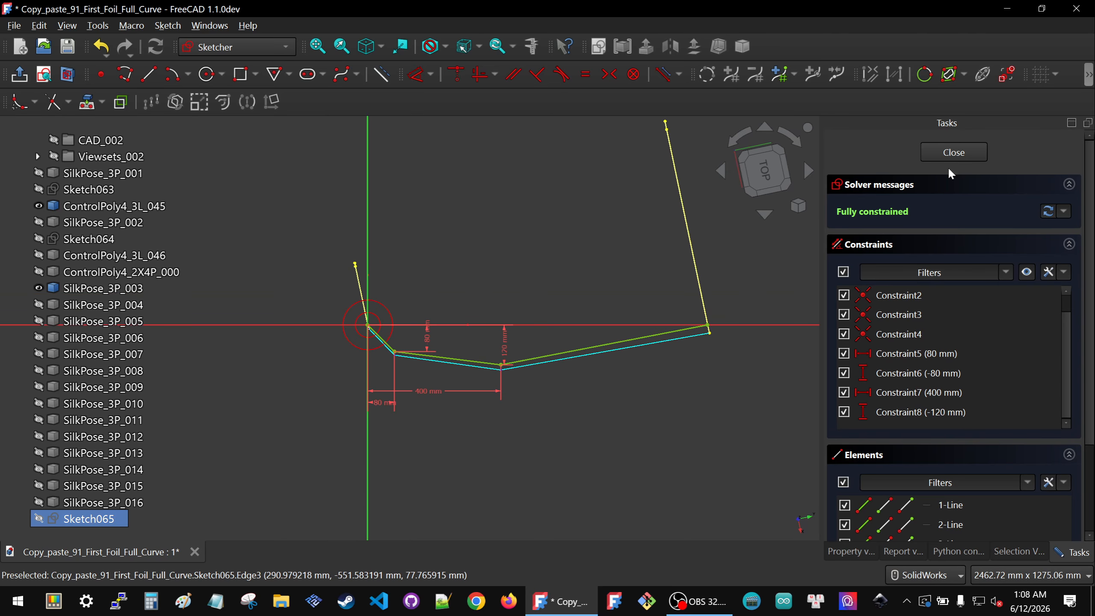
pyautogui.click(947, 153)
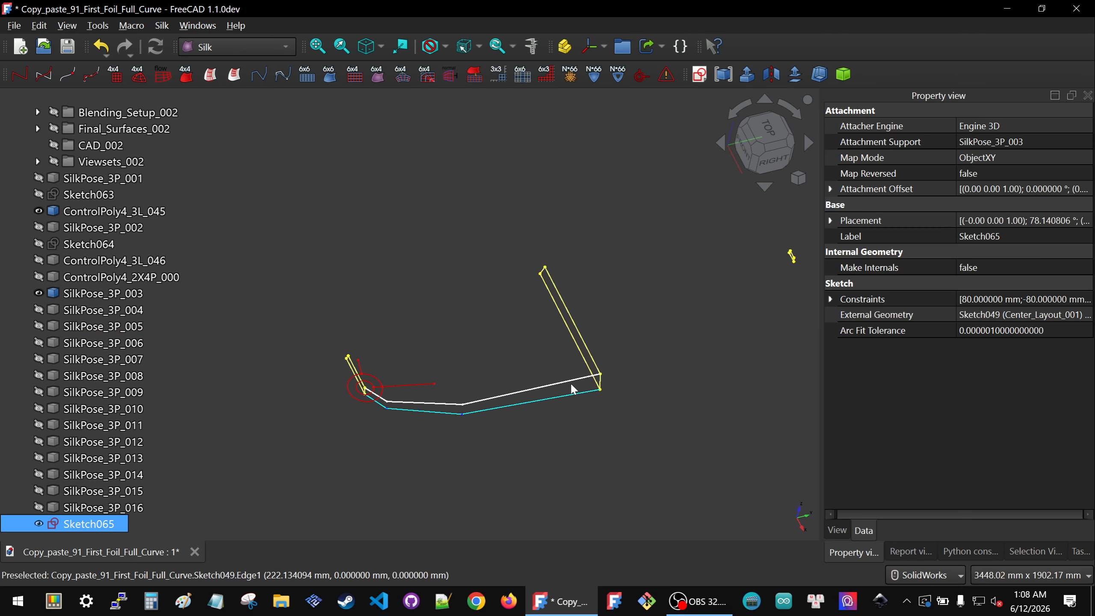
# Step: Show SilkPose_3P_004 in the 3D view
pyautogui.click(423, 280)
pyautogui.click(99, 314)
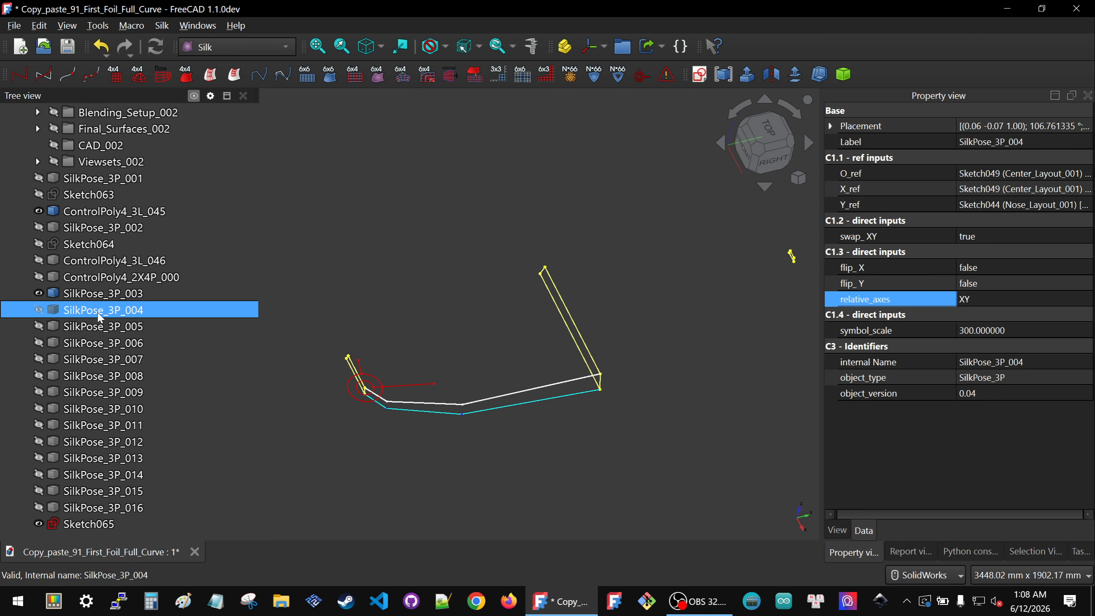
pyautogui.press('space')
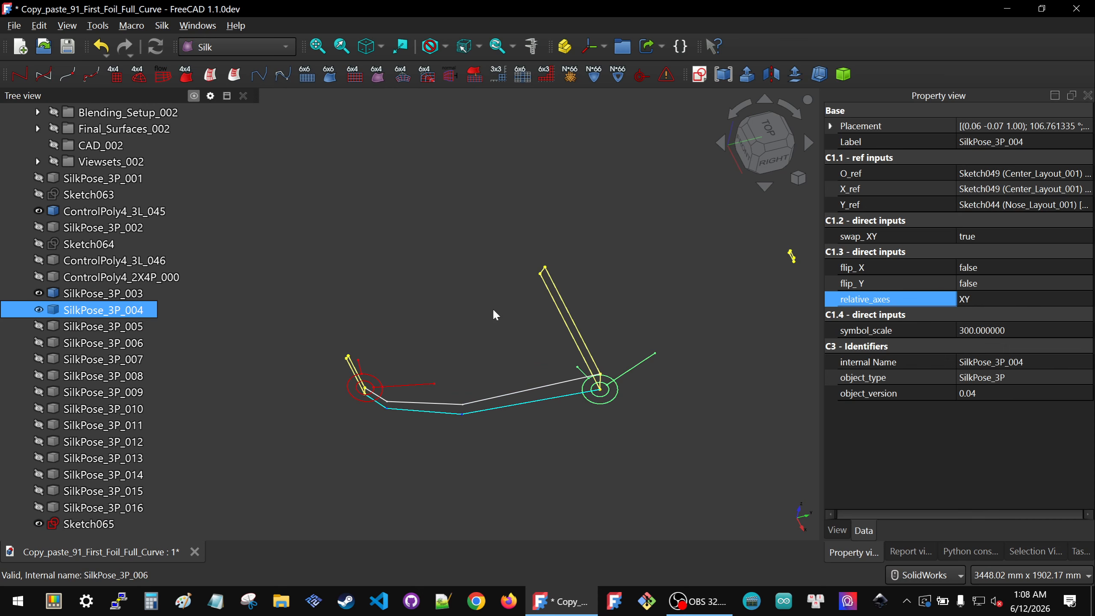
pyautogui.scroll(-2, 505, 326)
pyautogui.click(595, 320)
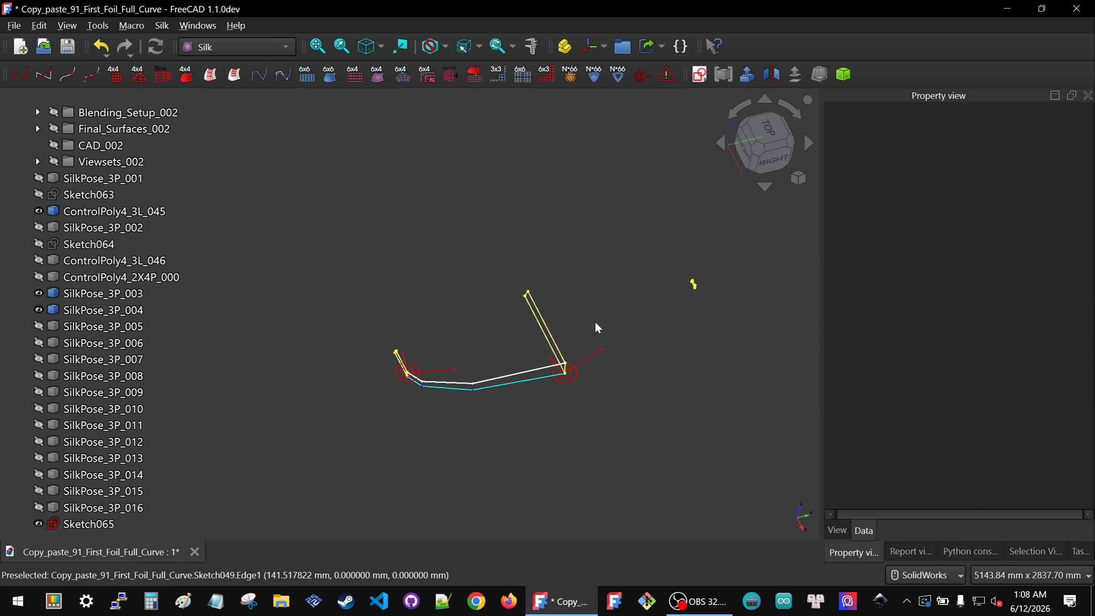
# Step: Select SilkPose_3P_004 and create a new sketch attached to it
pyautogui.click(116, 297)
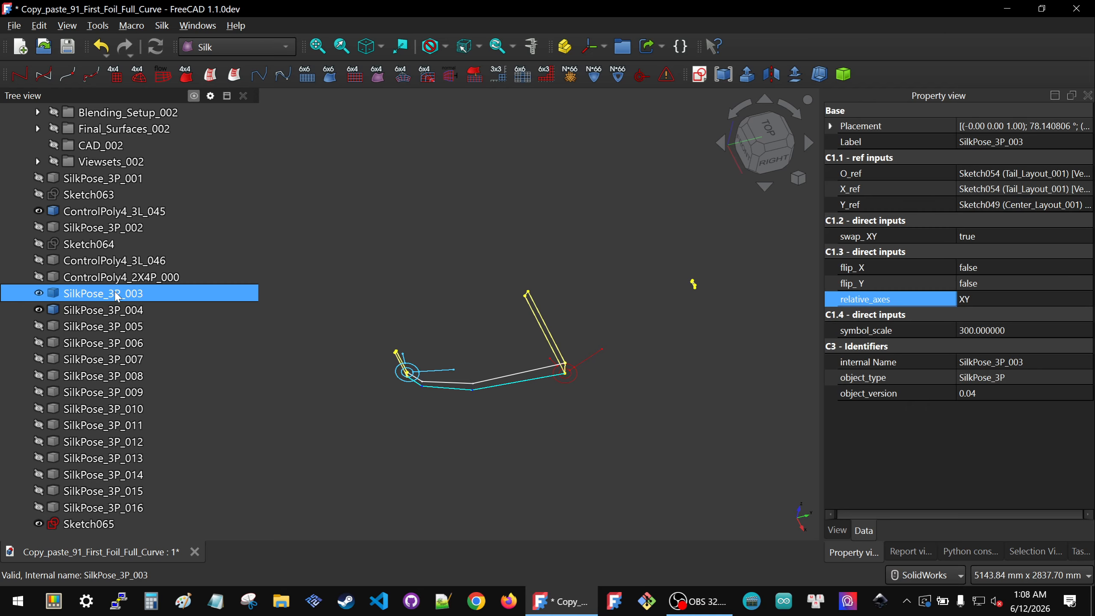
pyautogui.click(98, 309)
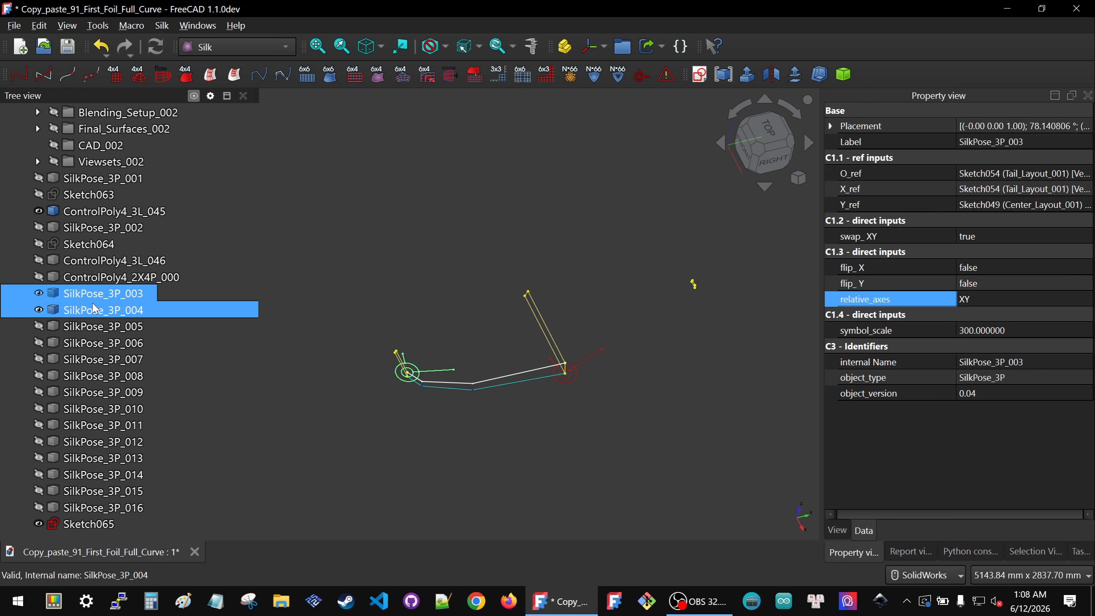
pyautogui.click(703, 79)
pyautogui.click(539, 317)
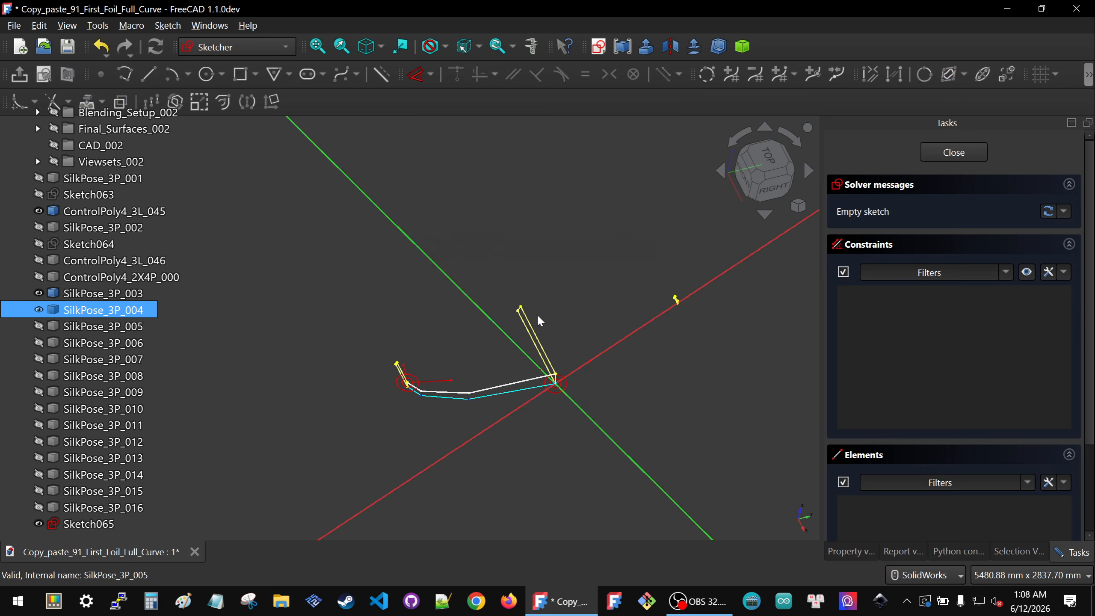
pyautogui.scroll(4, 618, 458)
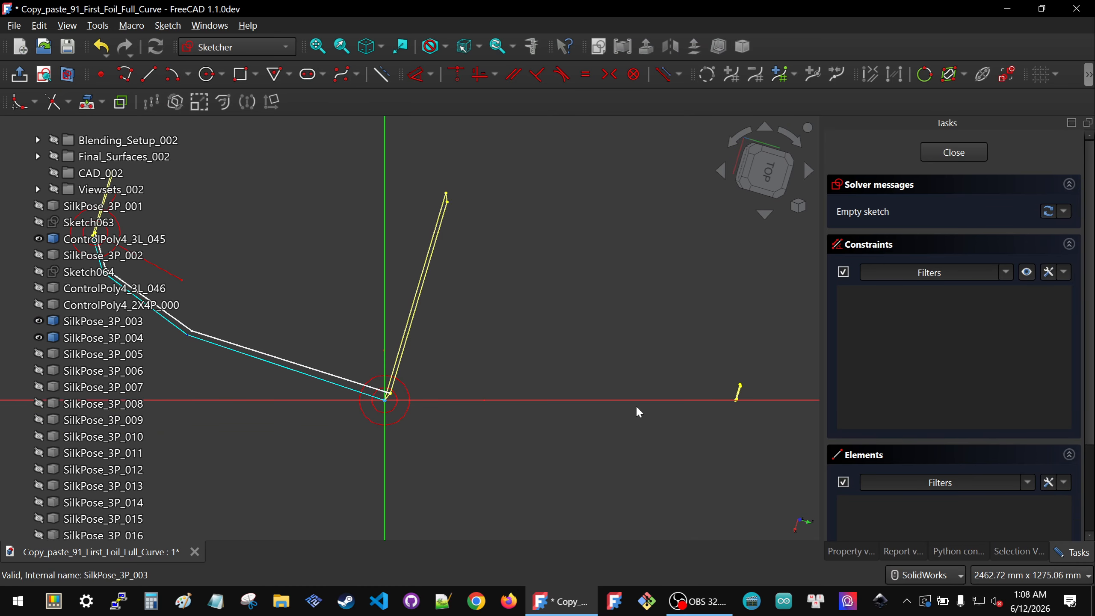
# Step: Project the vertex of SilkPose_3P_004 into the sketch as external geometry
pyautogui.moveTo(653, 396)
pyautogui.mouseDown(button='middle')
pyautogui.moveTo(676, 380)
pyautogui.moveTo(669, 376)
pyautogui.mouseUp(button='middle')
pyautogui.click(87, 102)
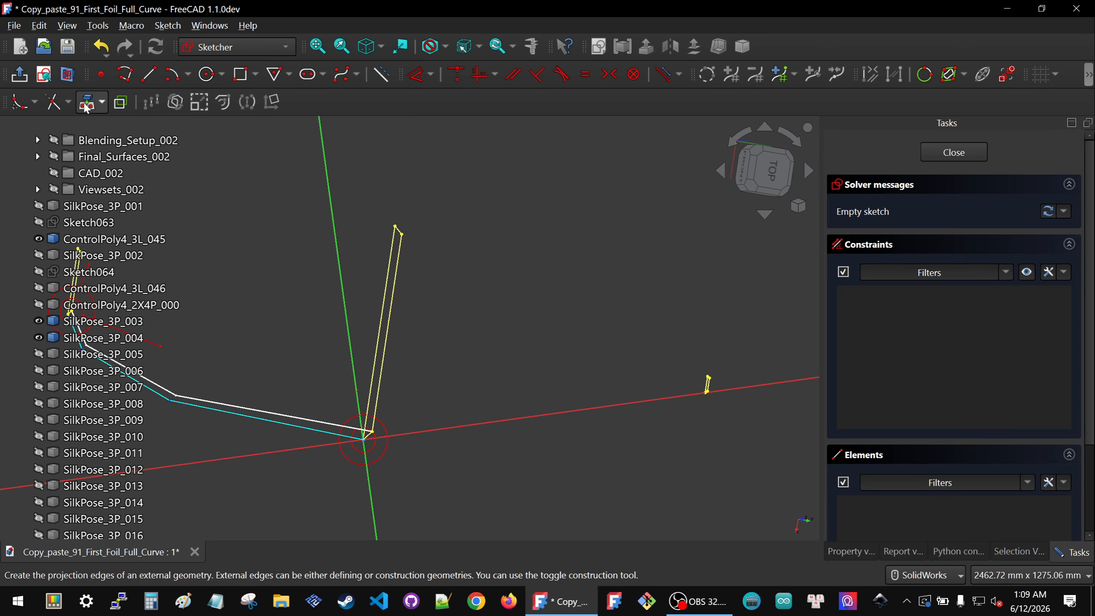
pyautogui.scroll(8, 715, 414)
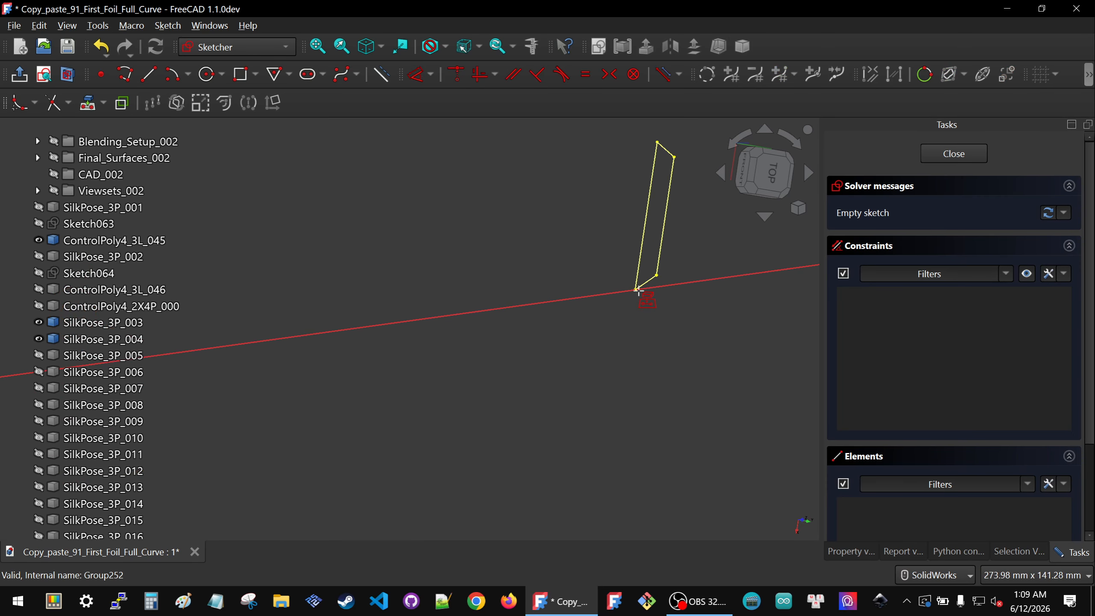
pyautogui.click(636, 292)
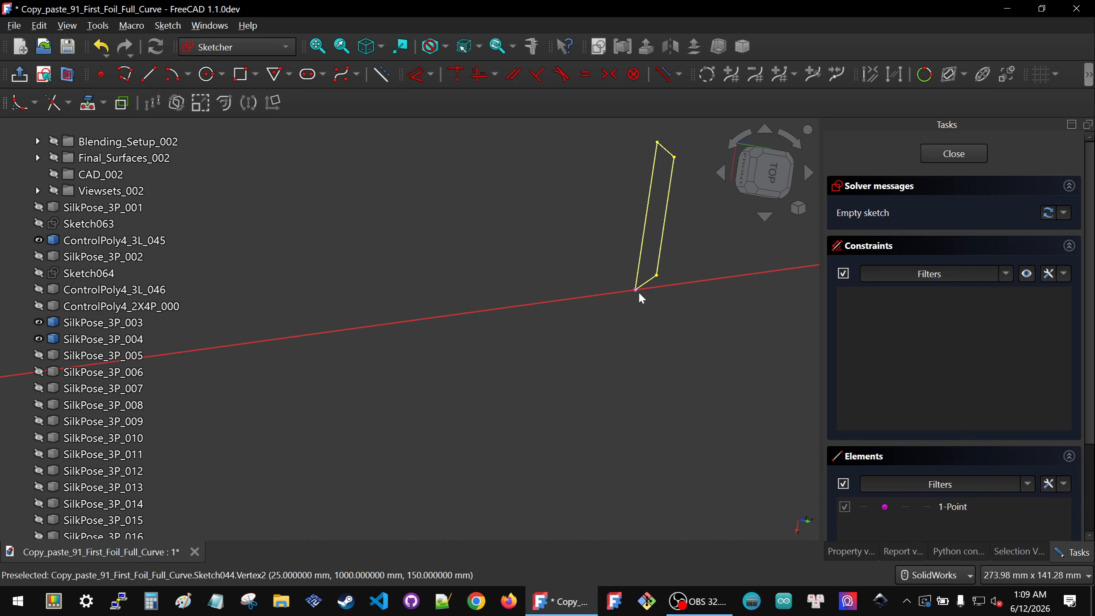
pyautogui.scroll(-8, 657, 316)
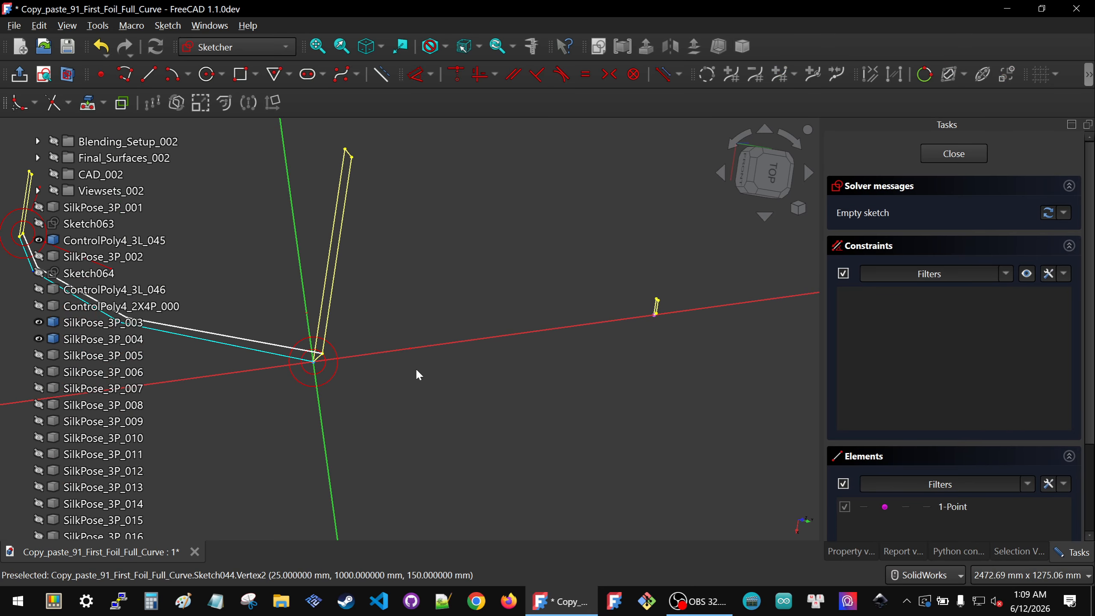
# Step: Sketch a three-segment polyline from near the origin towards the projected point and delete its automatic vertical constraint
pyautogui.click(128, 80)
pyautogui.click(353, 399)
pyautogui.click(436, 475)
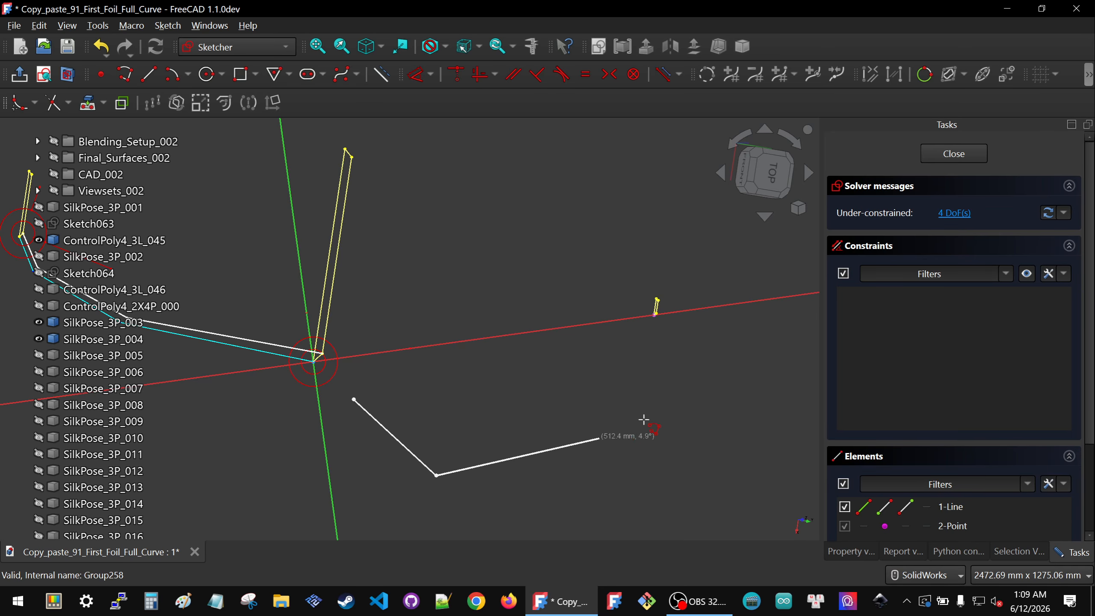
pyautogui.click(669, 424)
pyautogui.click(658, 355)
pyautogui.rightClick(646, 394)
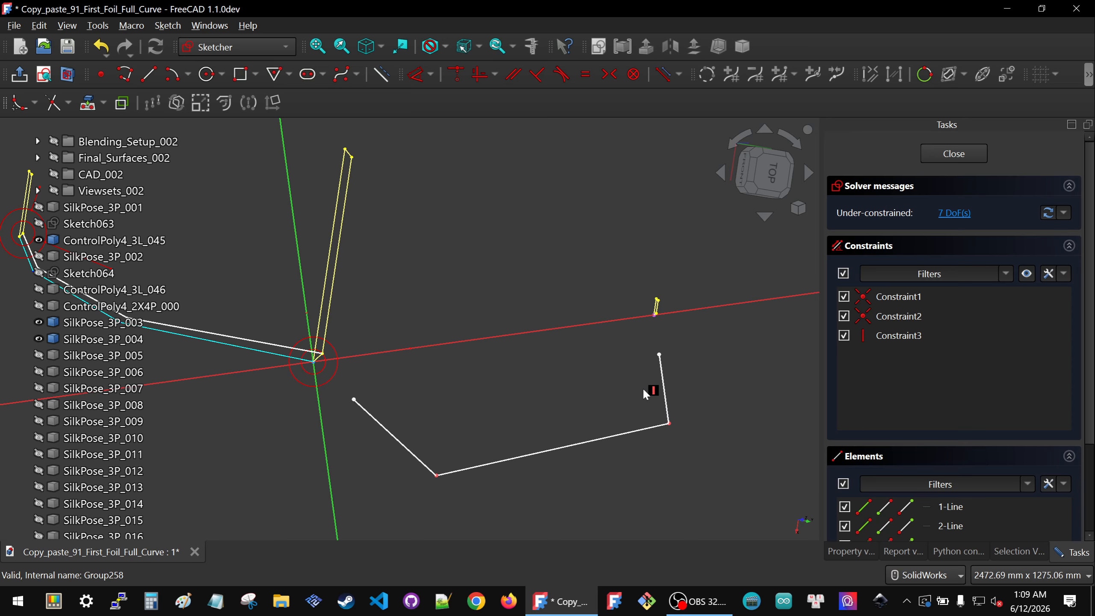
pyautogui.click(653, 390)
pyautogui.press('Delete')
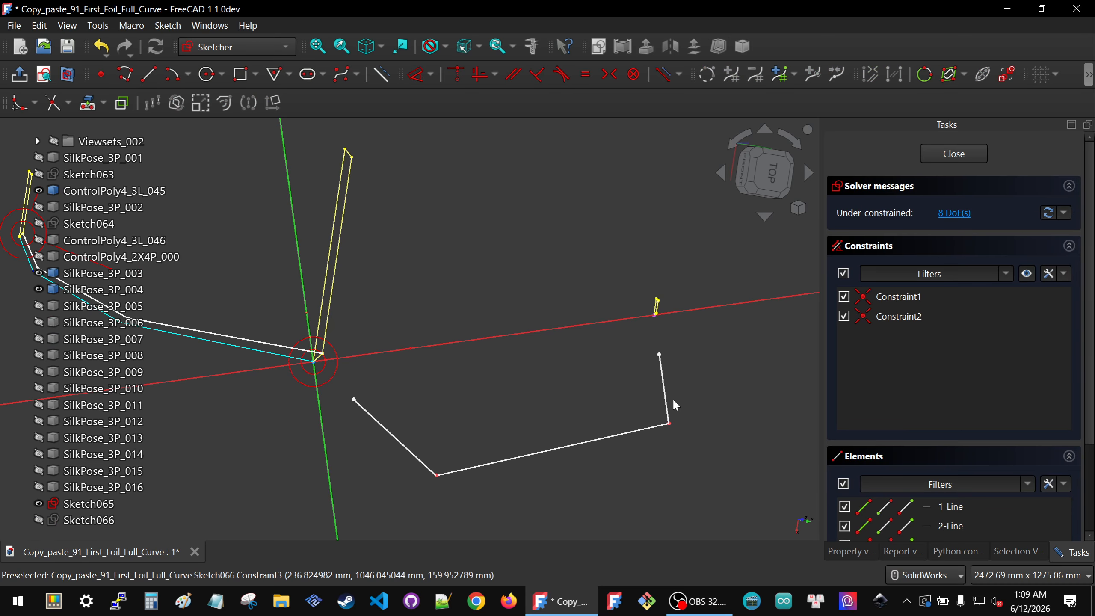
# Step: Make the polyline's end vertex coincident with the projected point and its start vertex coincident with the origin
pyautogui.moveTo(667, 423); pyautogui.dragTo(626, 399)
pyautogui.moveTo(613, 301)
pyautogui.mouseDown()
pyautogui.moveTo(723, 350)
pyautogui.moveTo(743, 384)
pyautogui.mouseUp()
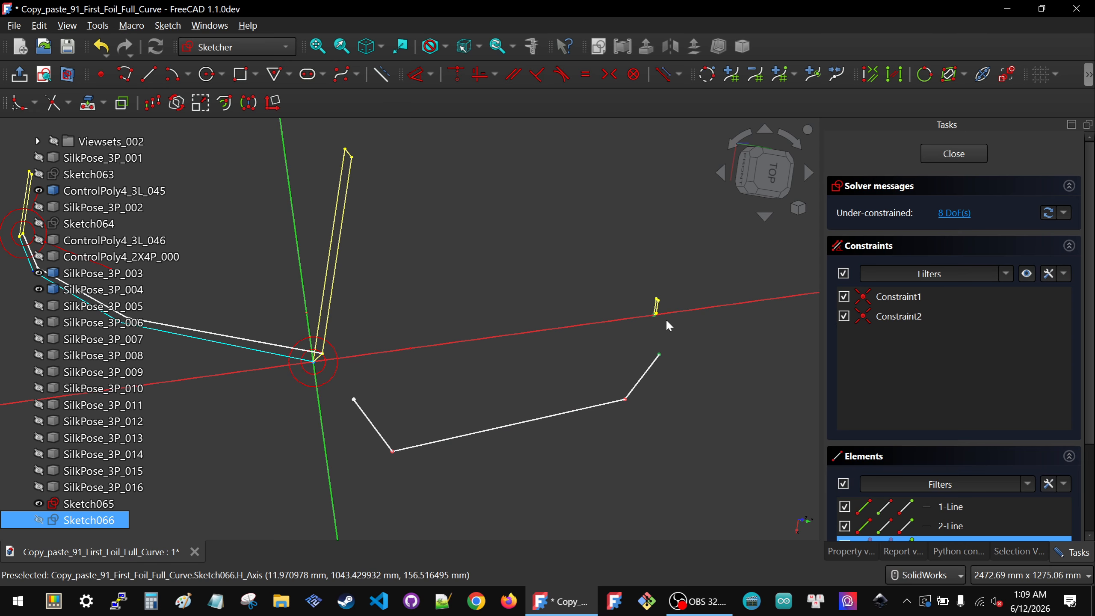
pyautogui.press('c')
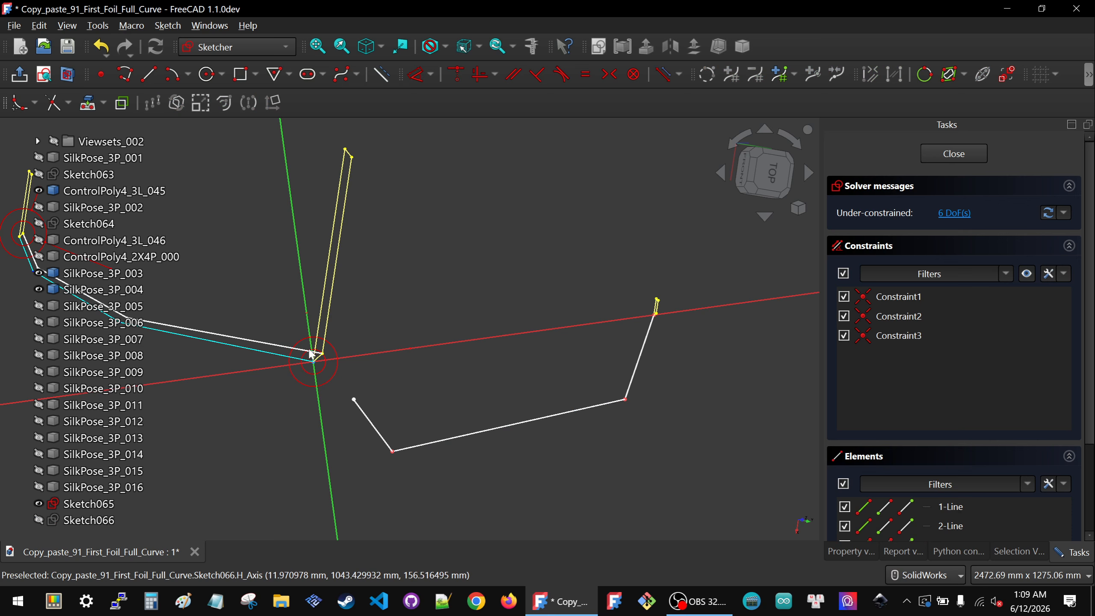
pyautogui.moveTo(278, 318); pyautogui.dragTo(378, 426)
pyautogui.press('c')
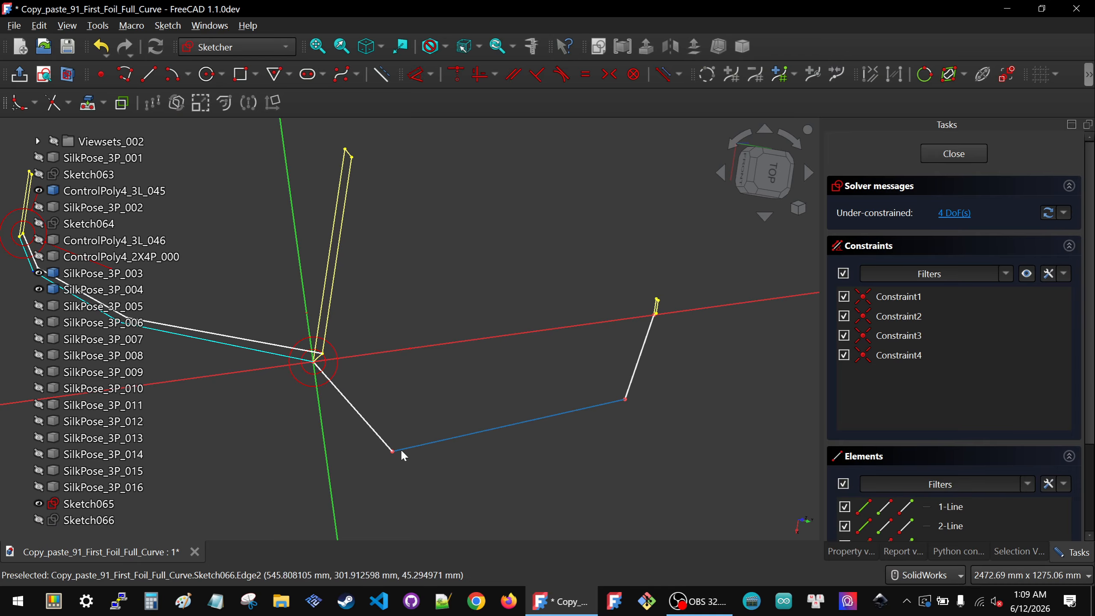
# Step: Reposition the polyline's middle vertices so the shape follows the control polygon
pyautogui.click(44, 74)
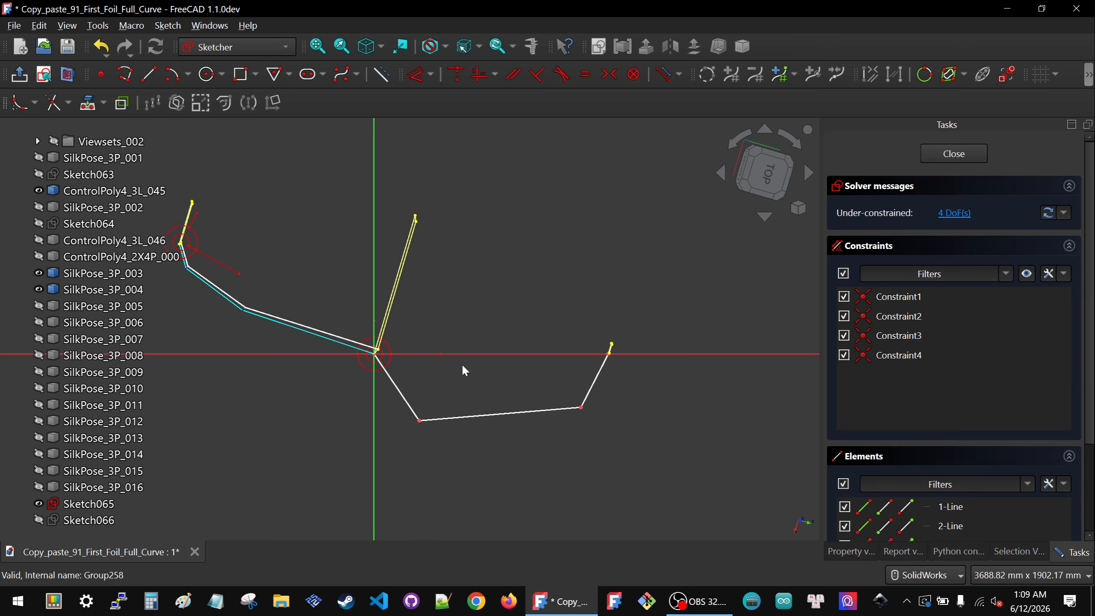
pyautogui.scroll(2, 462, 363)
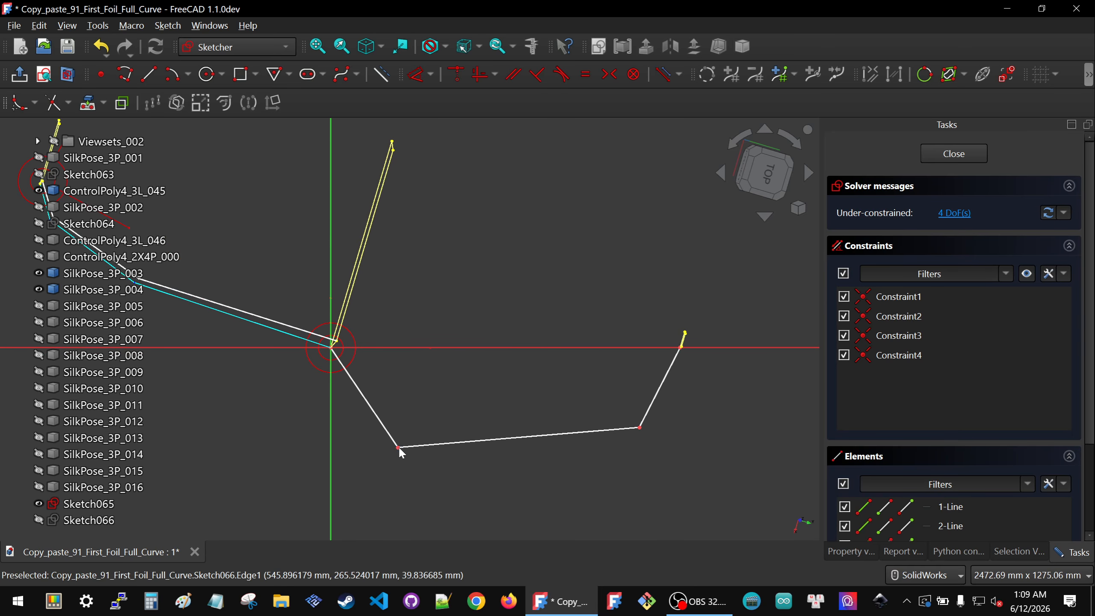
pyautogui.moveTo(398, 449)
pyautogui.mouseDown()
pyautogui.moveTo(496, 416)
pyautogui.moveTo(513, 400)
pyautogui.mouseUp()
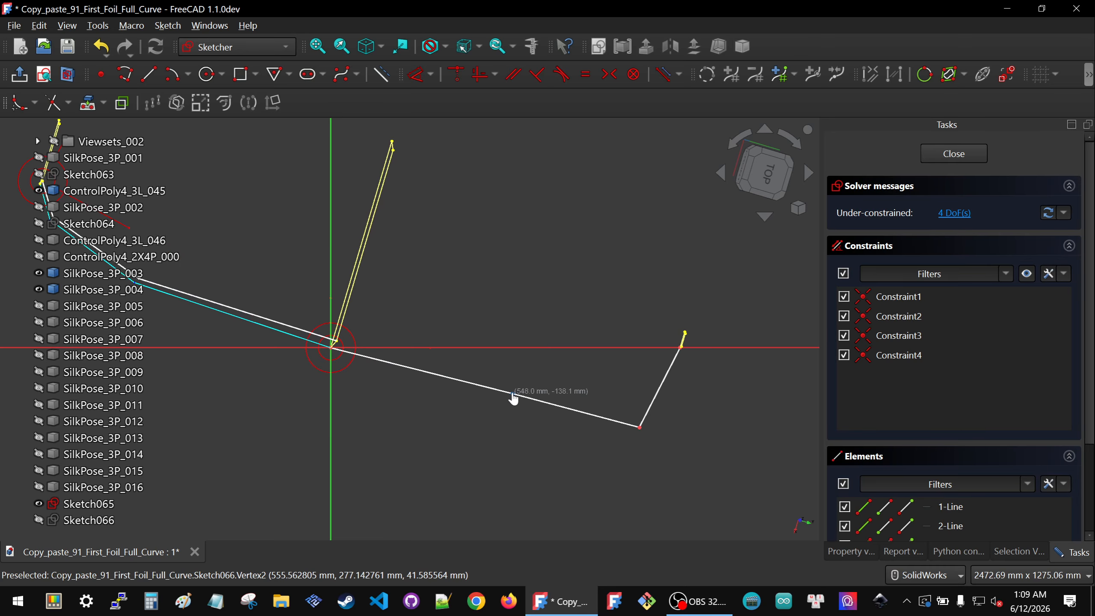
pyautogui.scroll(-2, 469, 361)
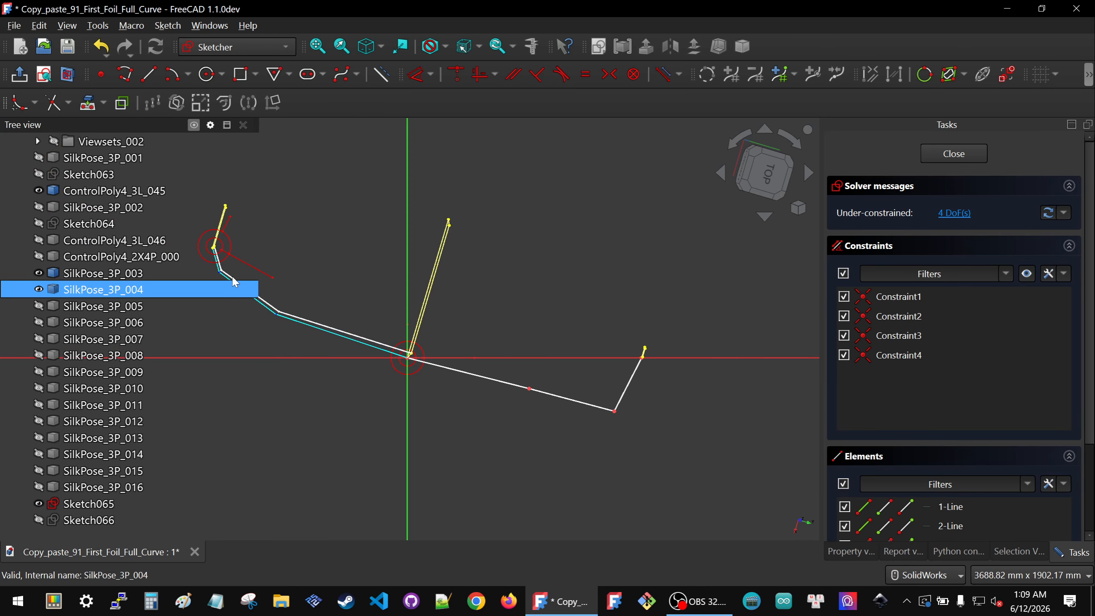
pyautogui.scroll(3, 613, 410)
pyautogui.moveTo(645, 409); pyautogui.dragTo(646, 353)
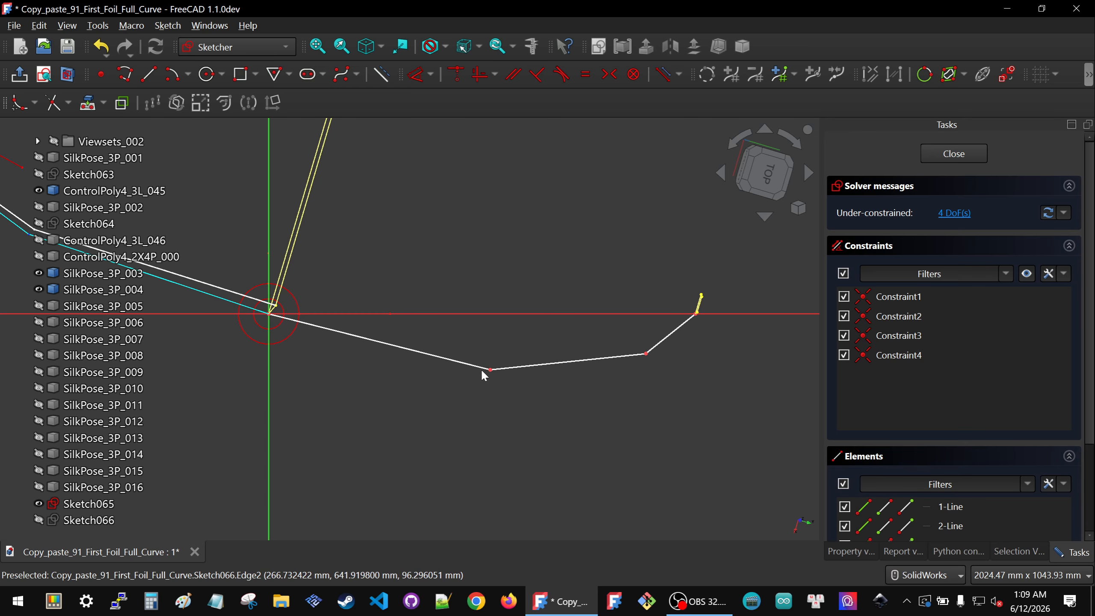
pyautogui.moveTo(492, 374); pyautogui.dragTo(526, 365)
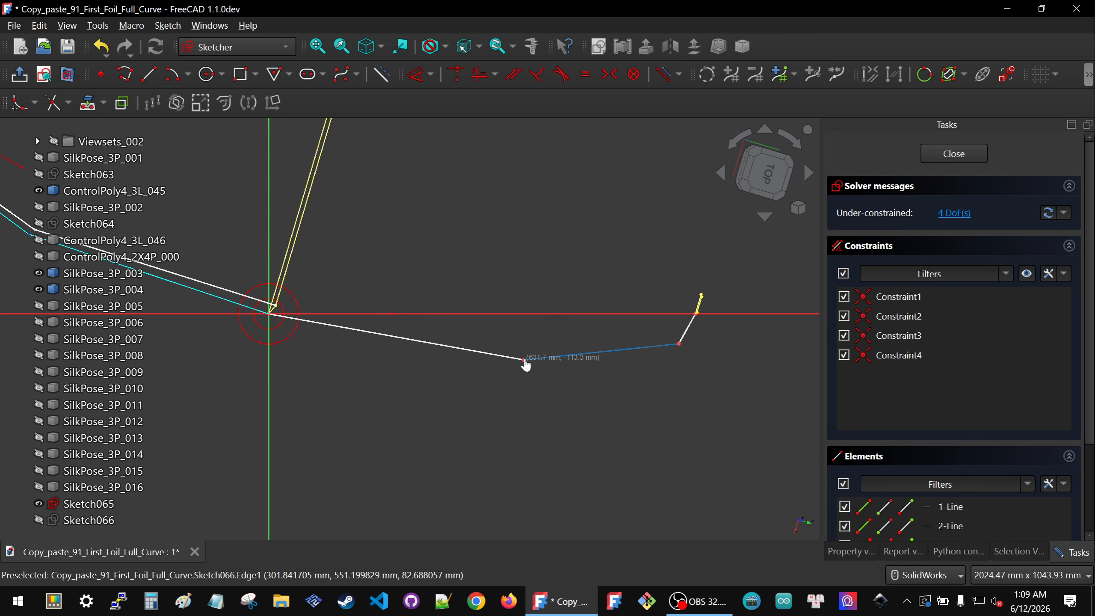
pyautogui.click(766, 172)
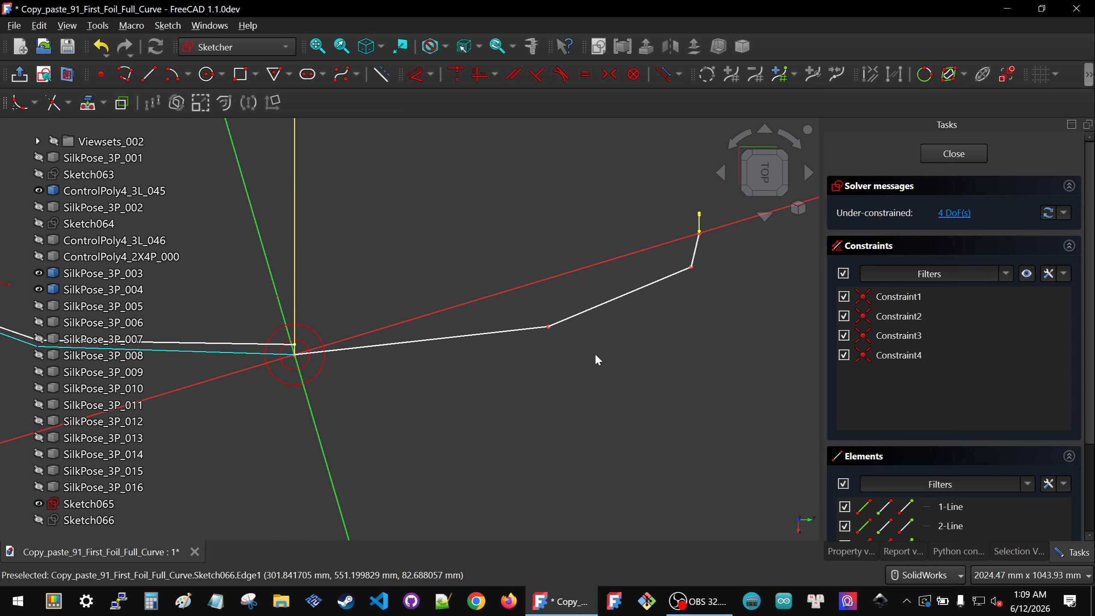
pyautogui.scroll(-2, 593, 353)
pyautogui.scroll(2, 539, 355)
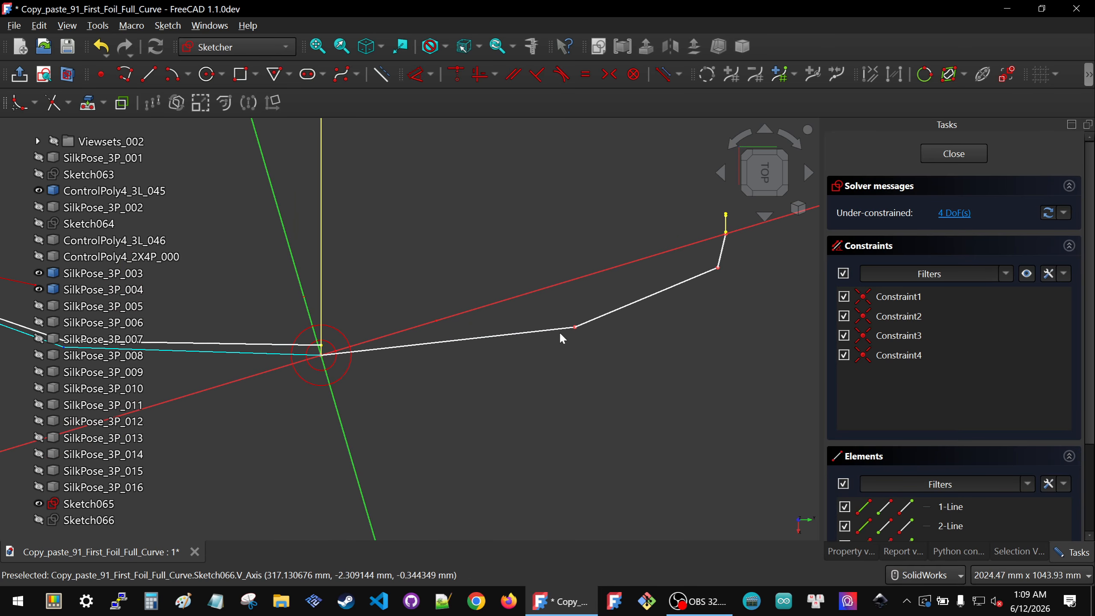
pyautogui.moveTo(576, 327)
pyautogui.mouseDown()
pyautogui.moveTo(572, 355)
pyautogui.moveTo(578, 340)
pyautogui.mouseUp()
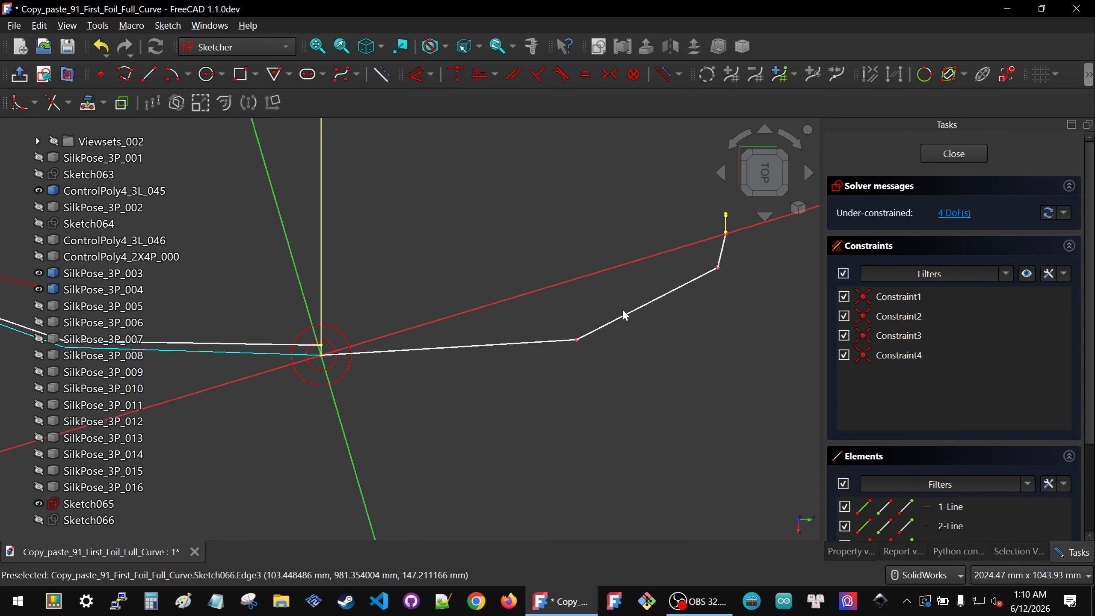
pyautogui.scroll(-2, 559, 368)
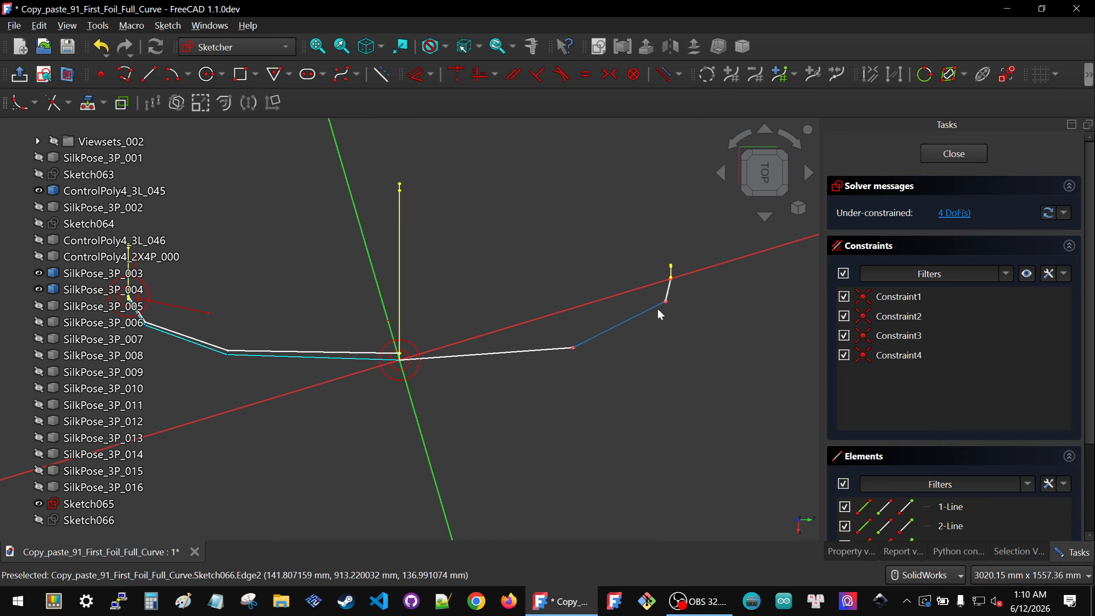
pyautogui.scroll(-4, 645, 321)
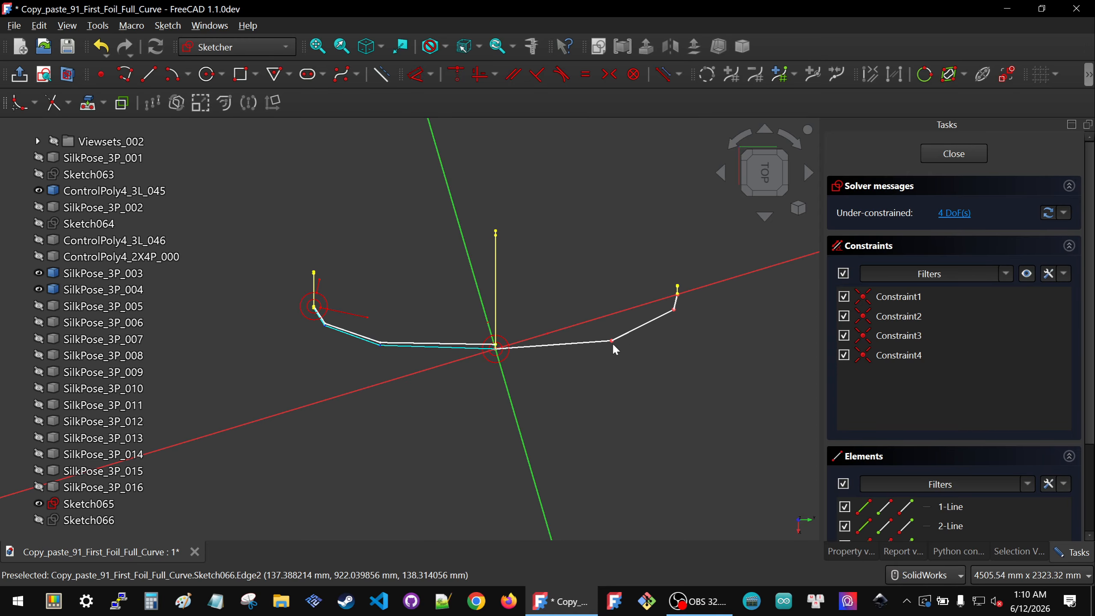
pyautogui.scroll(8, 672, 296)
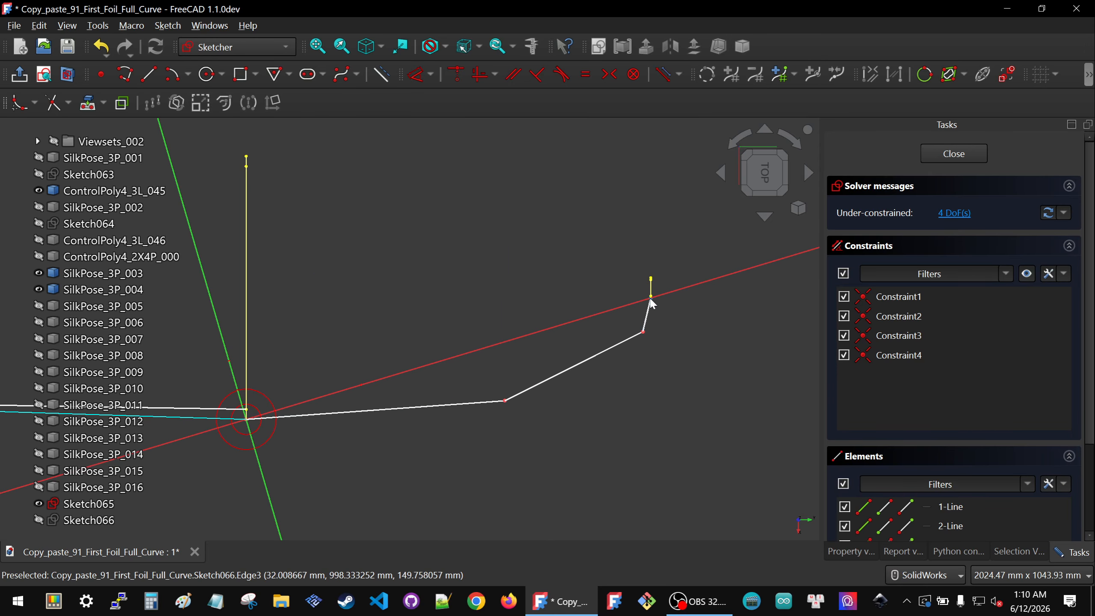
# Step: Add horizontal and vertical distance dimensions between the polyline's last vertex and the vertex before it
pyautogui.click(651, 289)
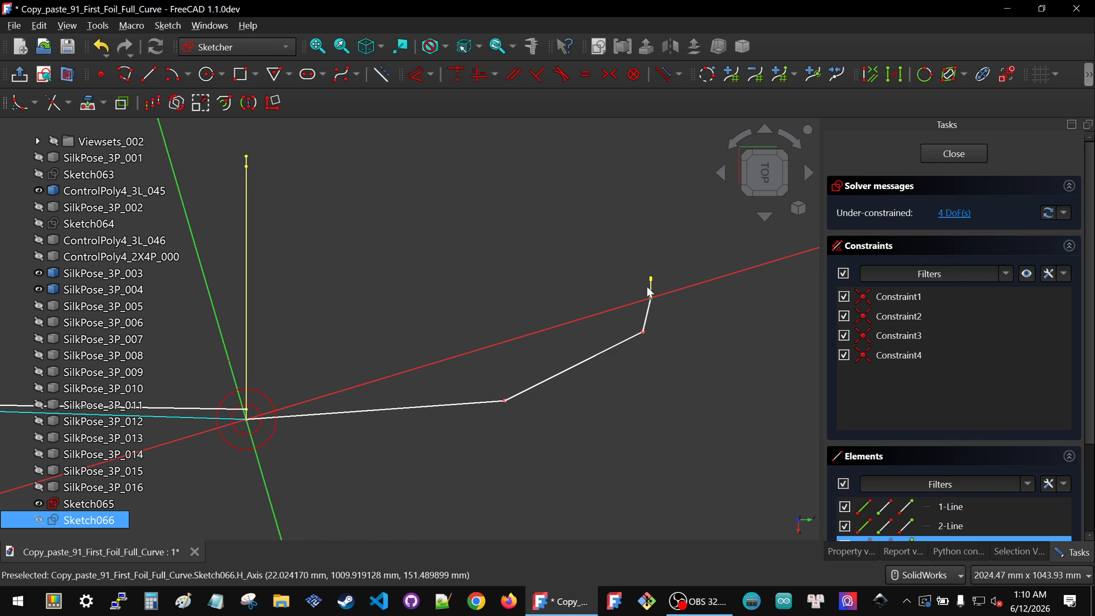
pyautogui.click(644, 331)
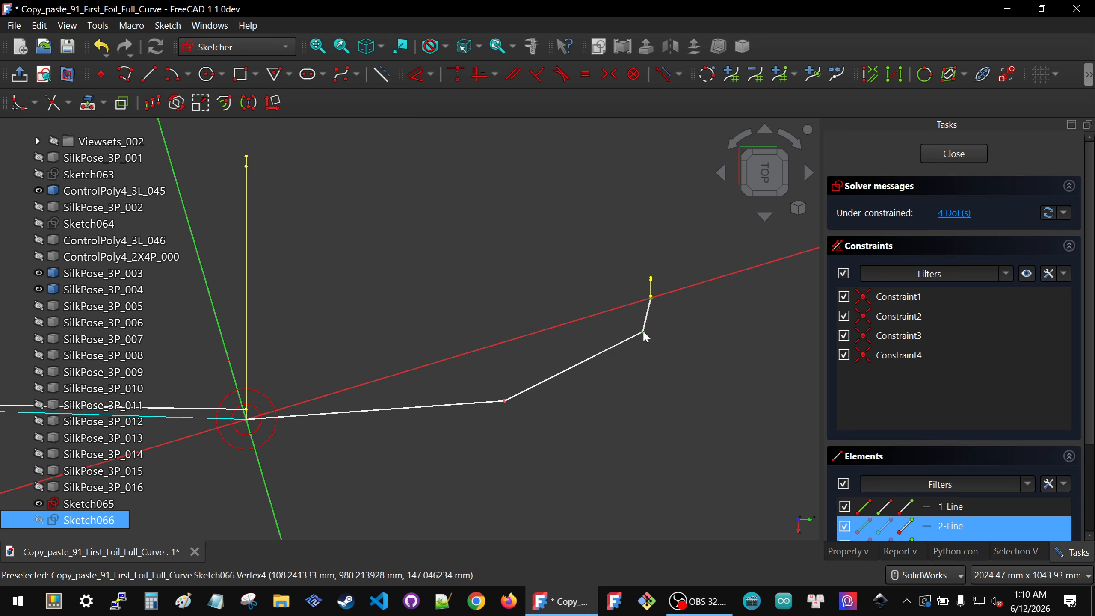
pyautogui.press('k')
pyautogui.press('l')
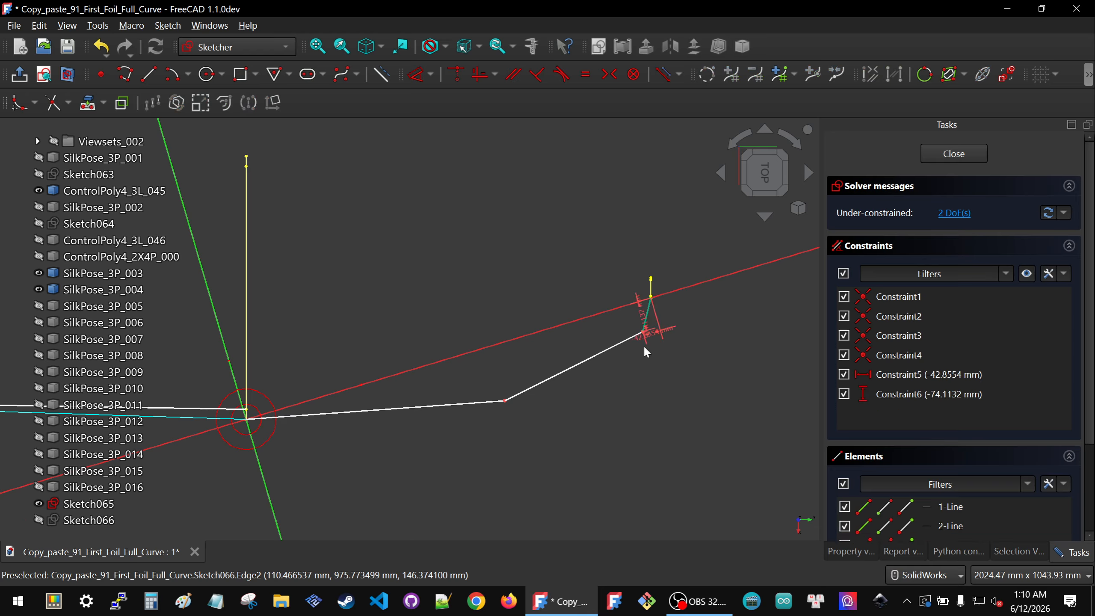
pyautogui.scroll(3, 669, 311)
pyautogui.moveTo(627, 327); pyautogui.dragTo(587, 333)
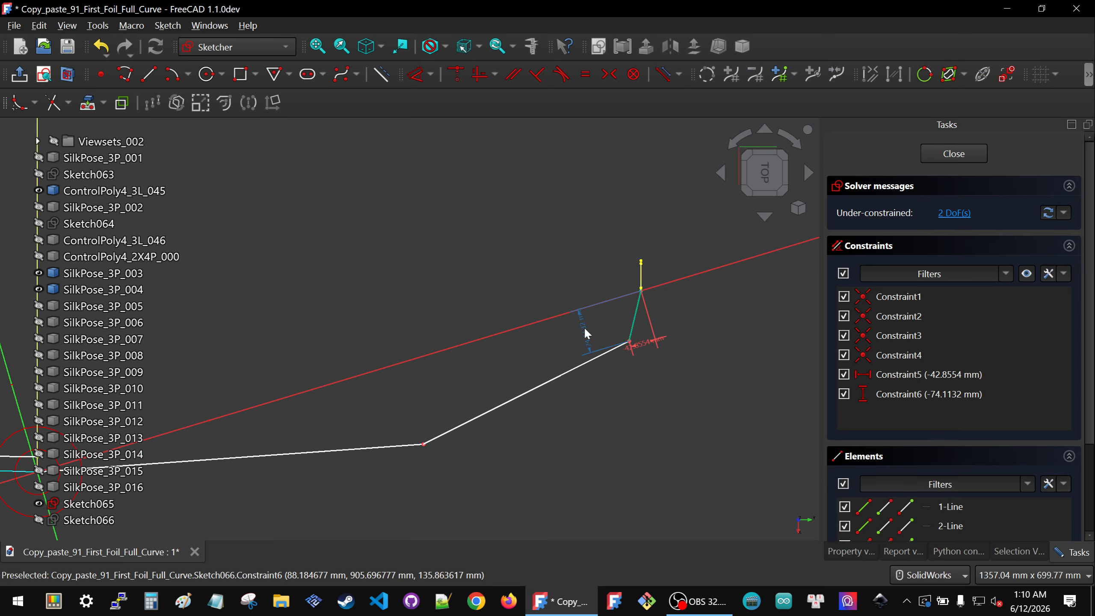
# Step: Set both the vertical and horizontal distances of the last segment to -80 mm
pyautogui.doubleClick(585, 329)
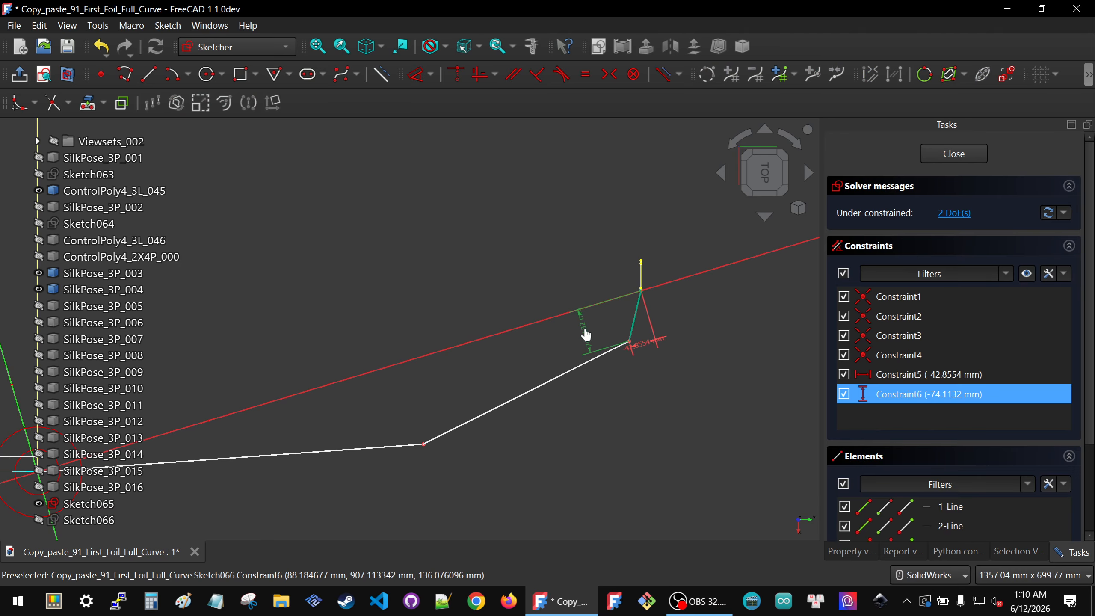
pyautogui.write('-')
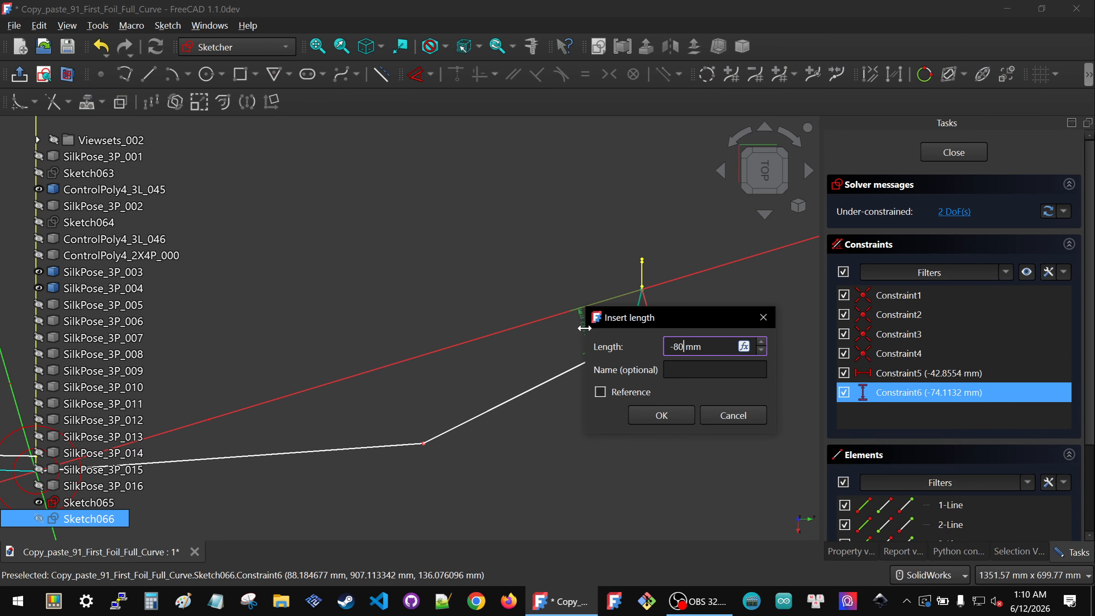
pyautogui.write('80')
pyautogui.click(662, 416)
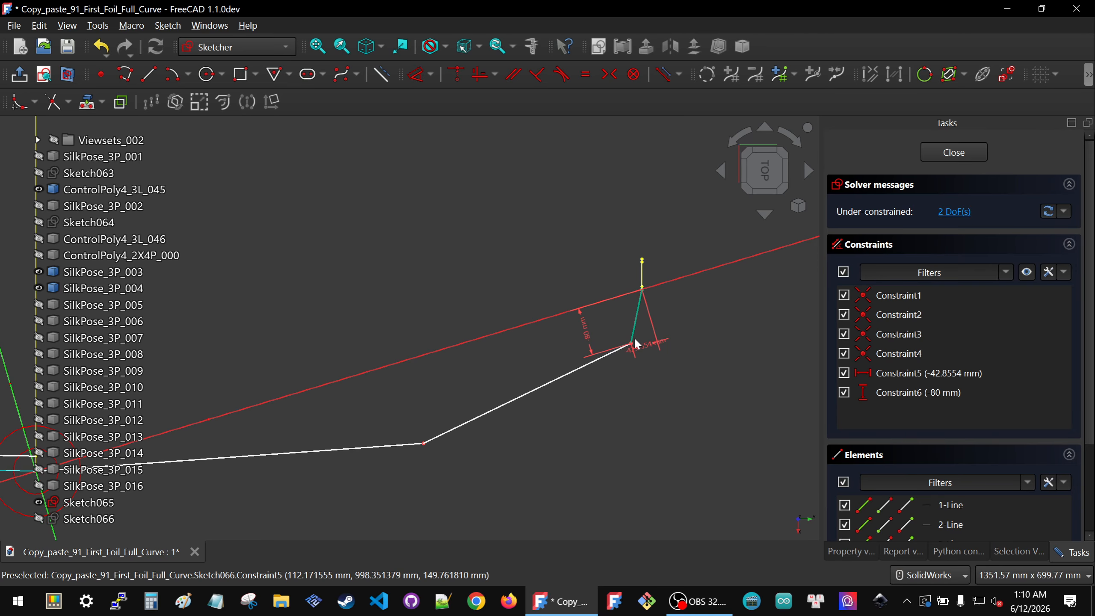
pyautogui.doubleClick(645, 353)
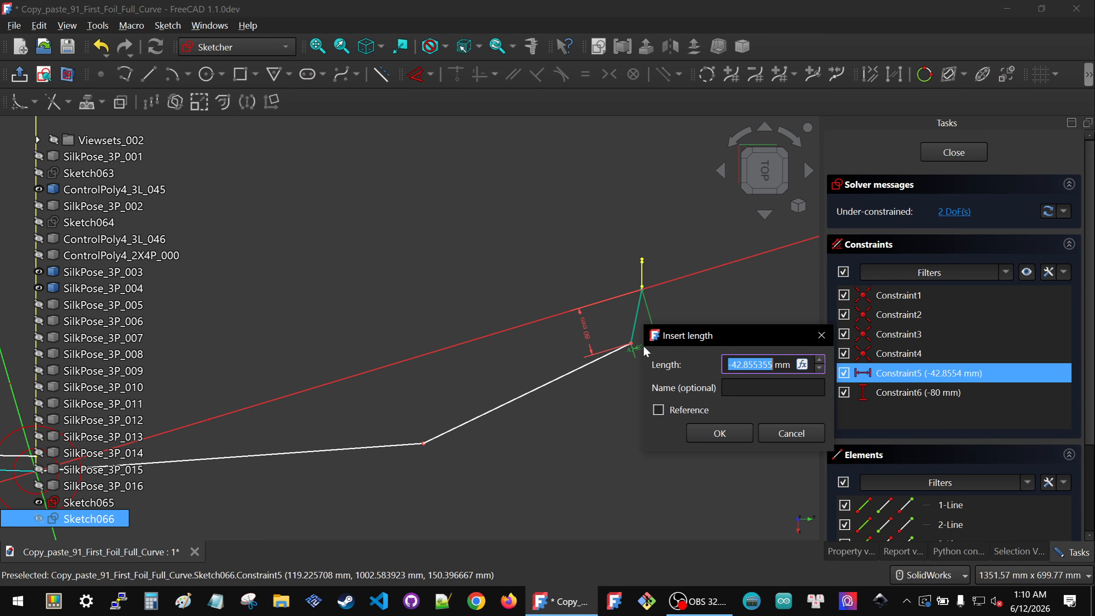
pyautogui.write('-80')
pyautogui.click(713, 437)
# Step: Inspect the polyline's last segment where it meets the projected point from several angles
pyautogui.scroll(-2, 707, 414)
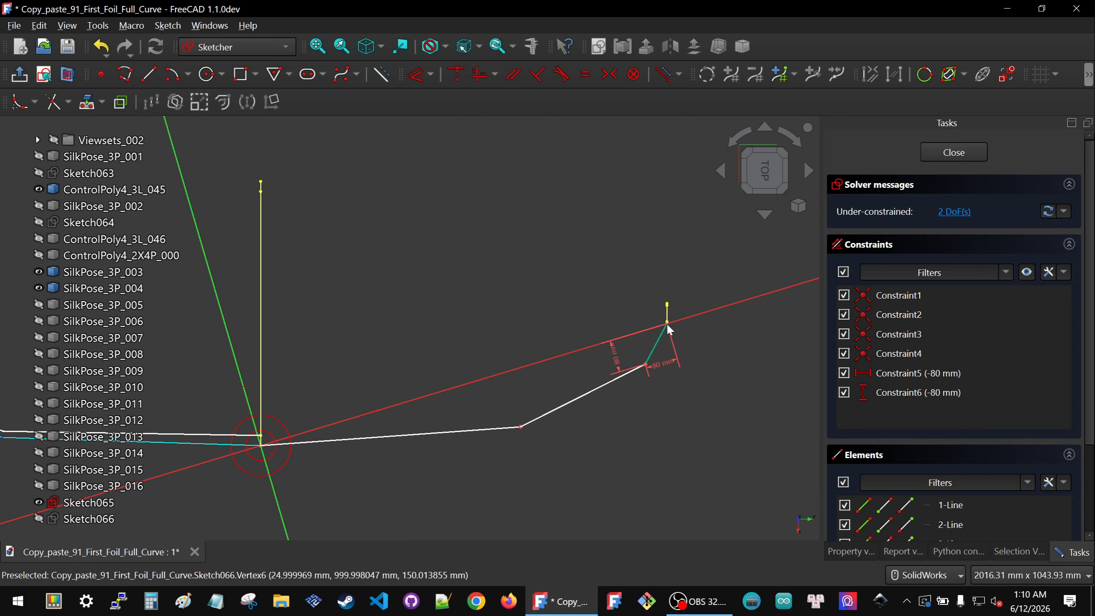
pyautogui.scroll(5, 669, 329)
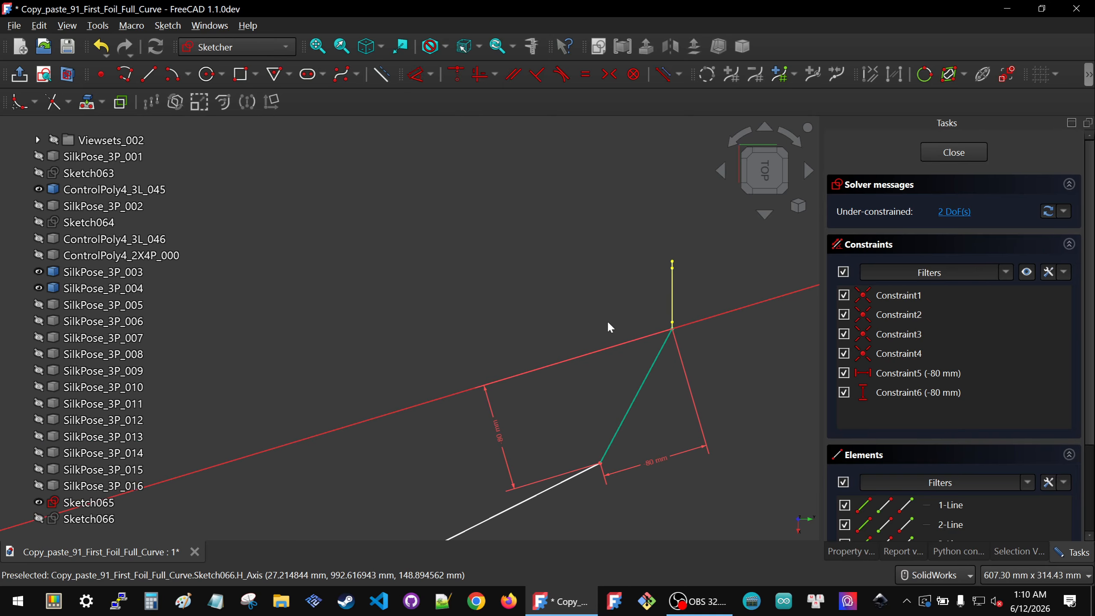
pyautogui.scroll(5, 612, 302)
pyautogui.moveTo(631, 479); pyautogui.dragTo(637, 406, button='middle')
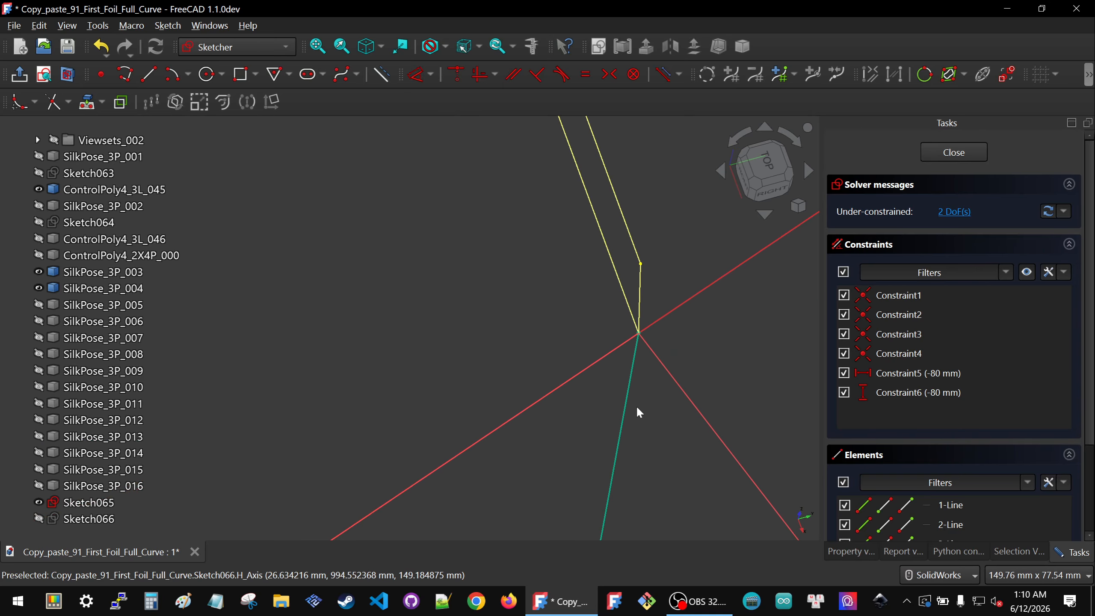
pyautogui.click(640, 332)
pyautogui.scroll(-5, 610, 348)
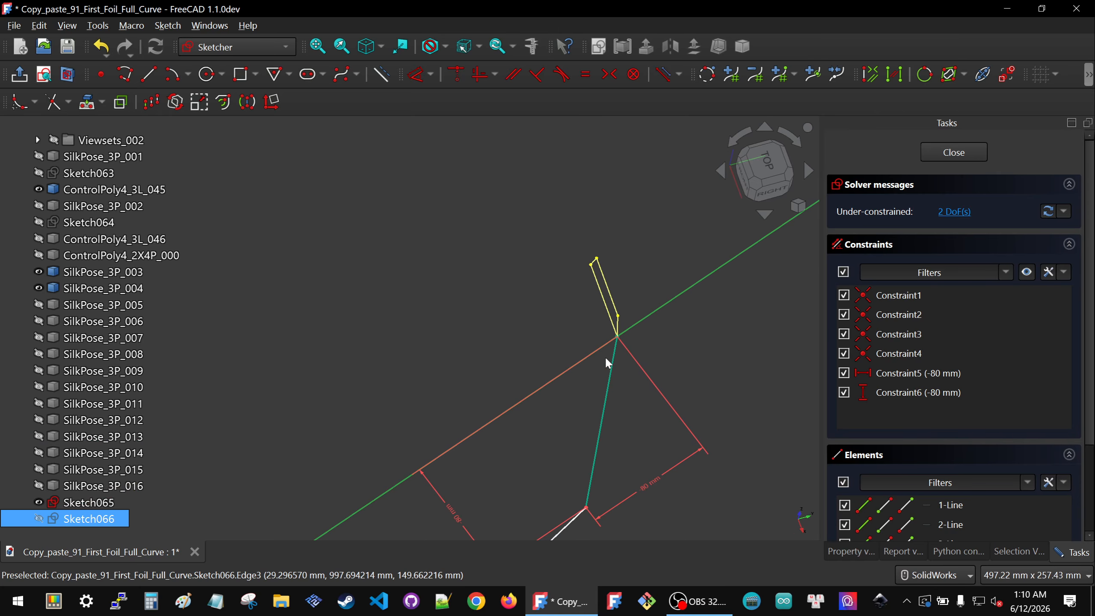
pyautogui.click(676, 360)
pyautogui.scroll(5, 600, 345)
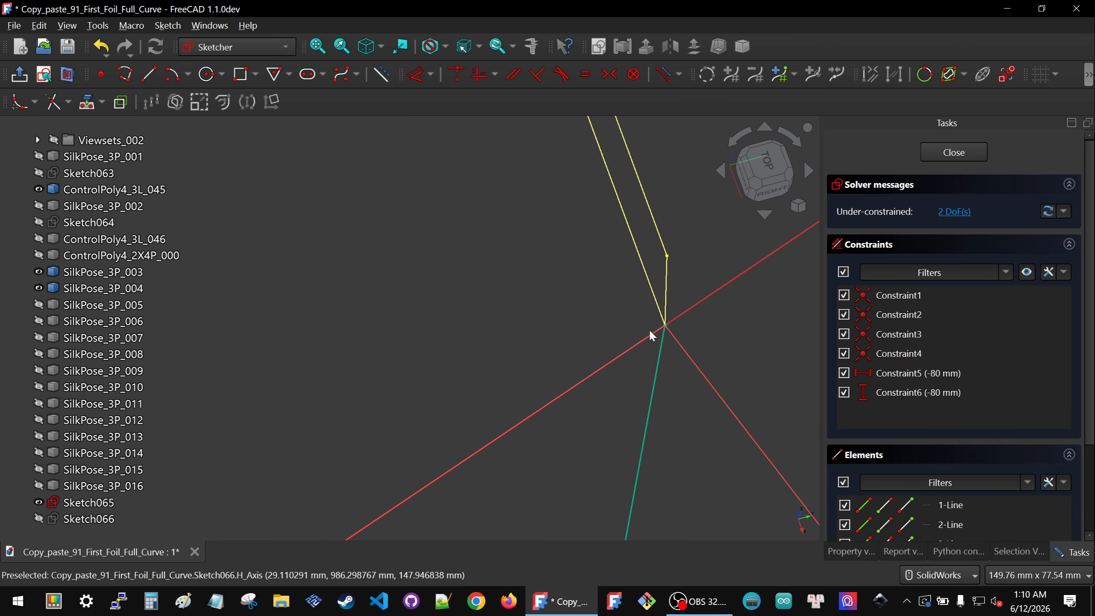
# Step: Lock the polyline's middle vertex with horizontal and vertical distance constraints, and undo the redundant duplicate pair
pyautogui.moveTo(649, 316); pyautogui.dragTo(723, 342)
pyautogui.scroll(-6, 546, 290)
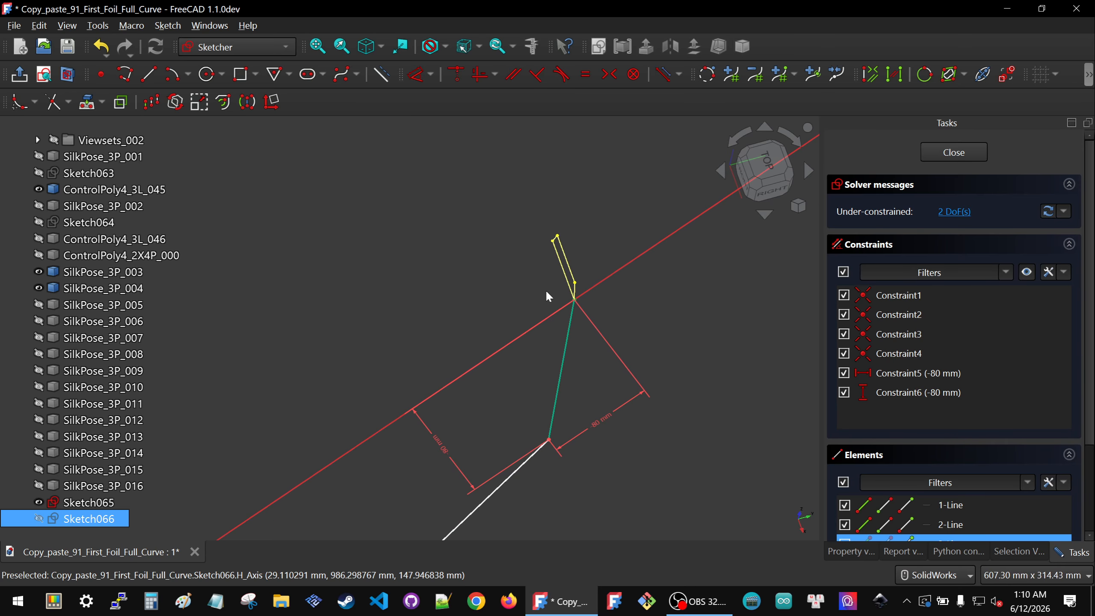
pyautogui.scroll(-6, 517, 459)
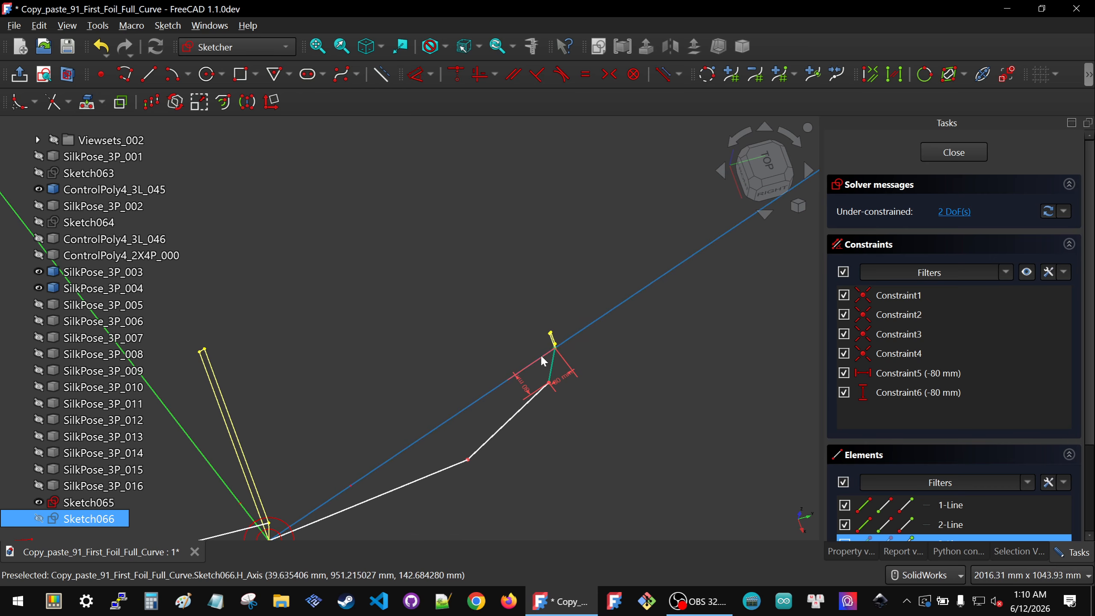
pyautogui.scroll(4, 460, 488)
pyautogui.click(478, 421)
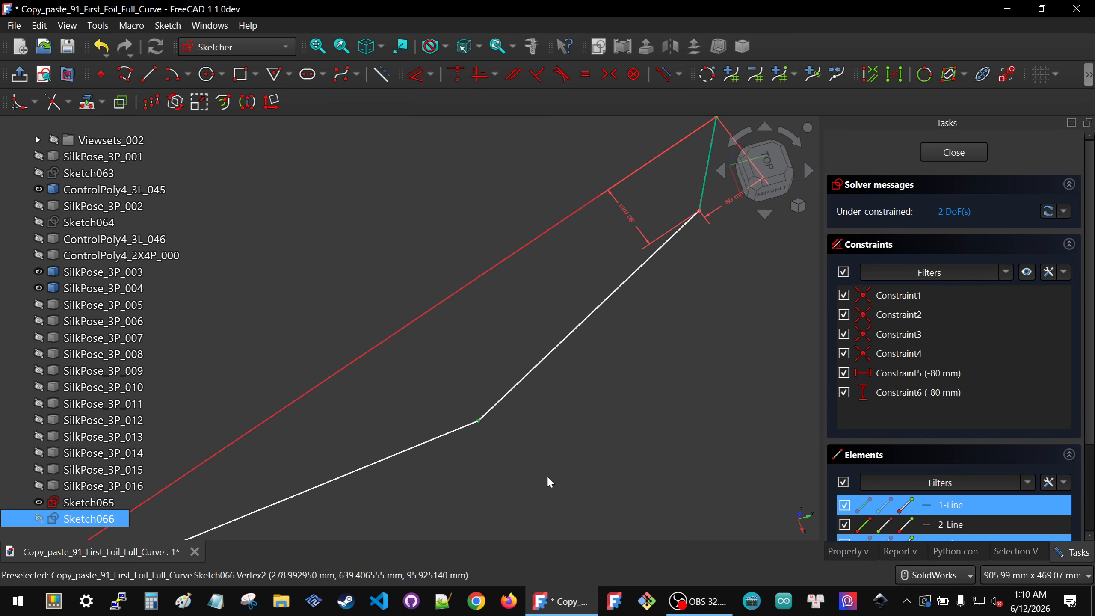
pyautogui.press('k')
pyautogui.press('l')
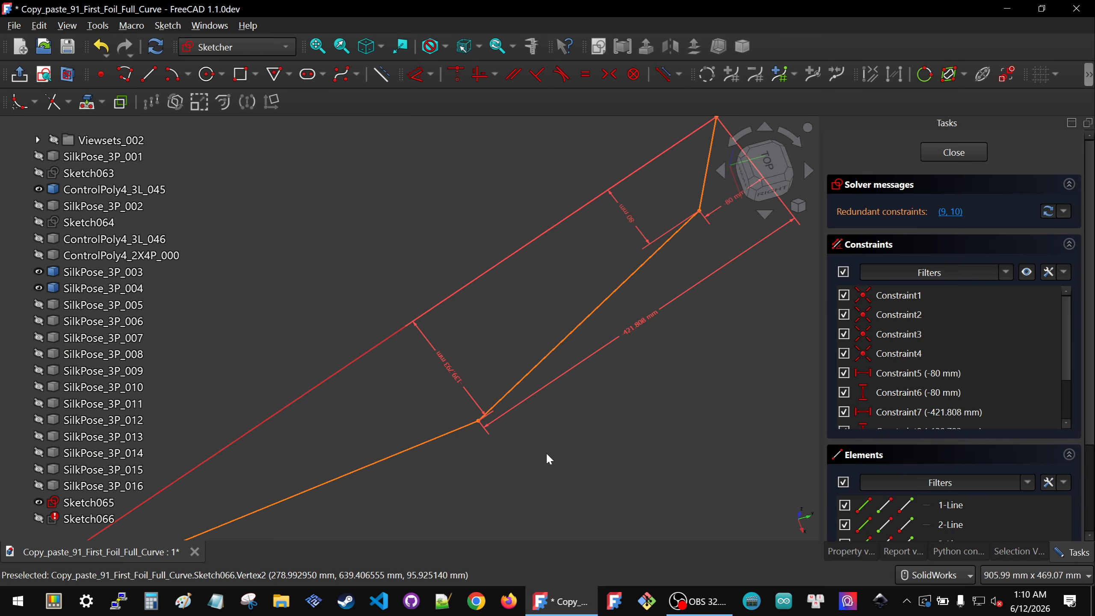
pyautogui.scroll(-3, 546, 452)
pyautogui.scroll(-3, 890, 358)
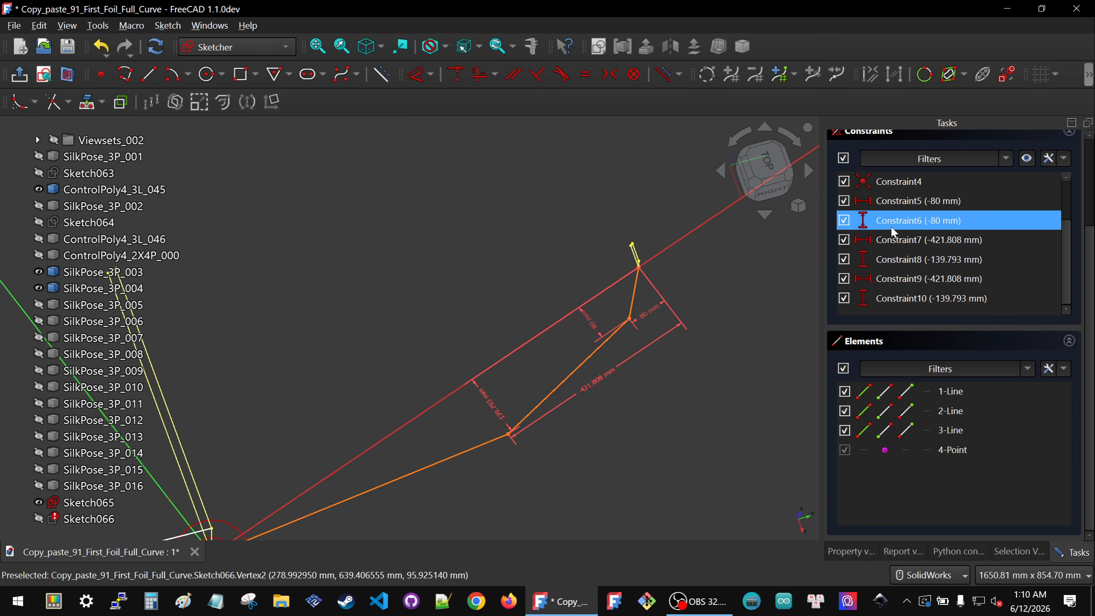
pyautogui.click(888, 301)
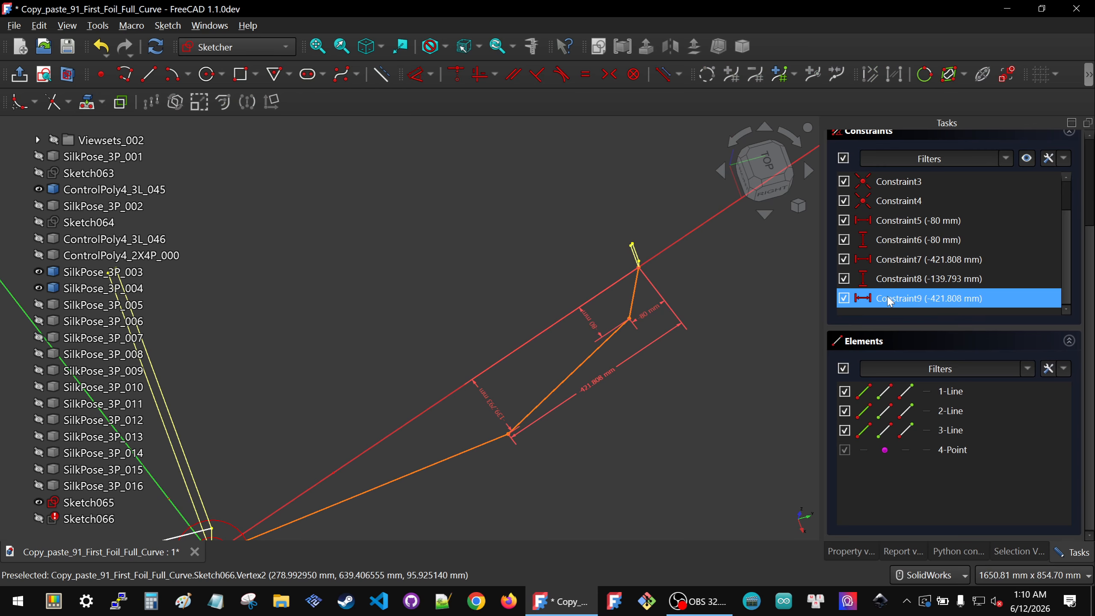
pyautogui.hotkey('ctrl', 'z')
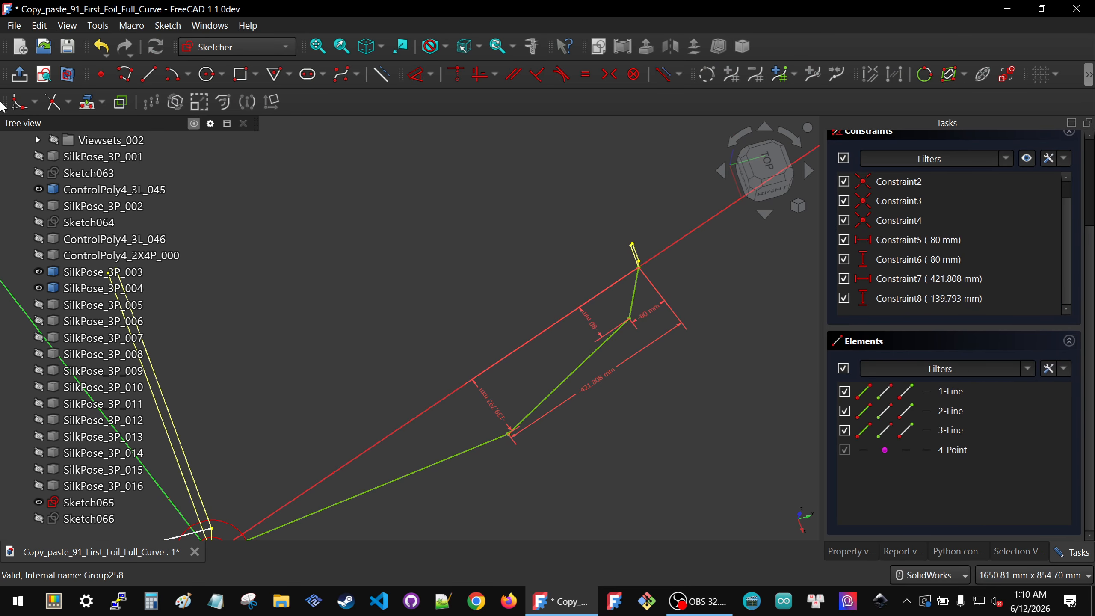
# Step: Set the middle vertex's horizontal distance to -400 mm
pyautogui.click(45, 75)
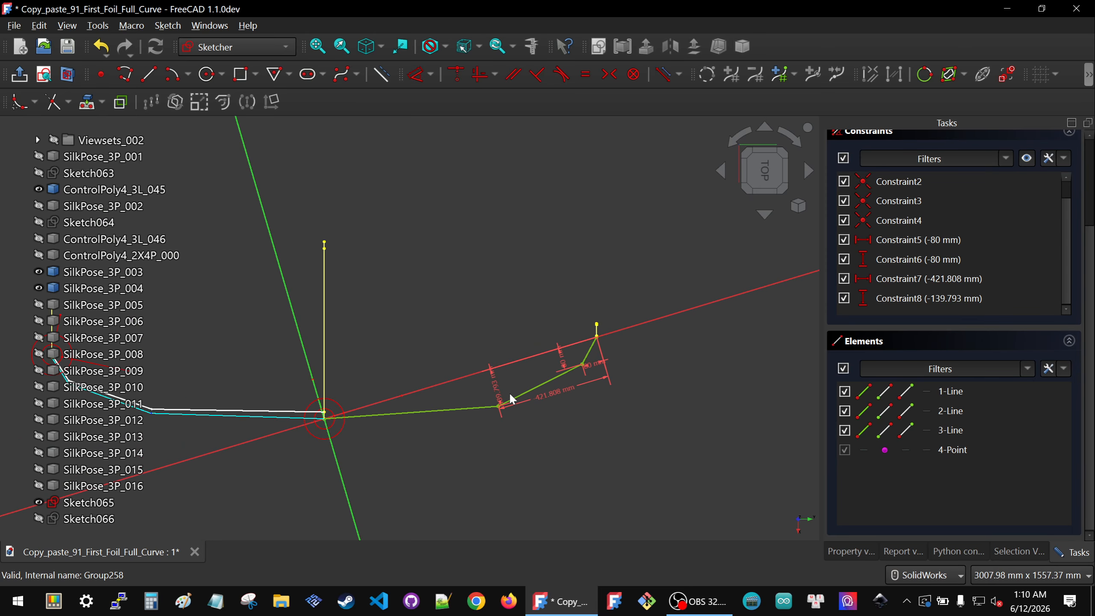
pyautogui.doubleClick(591, 391)
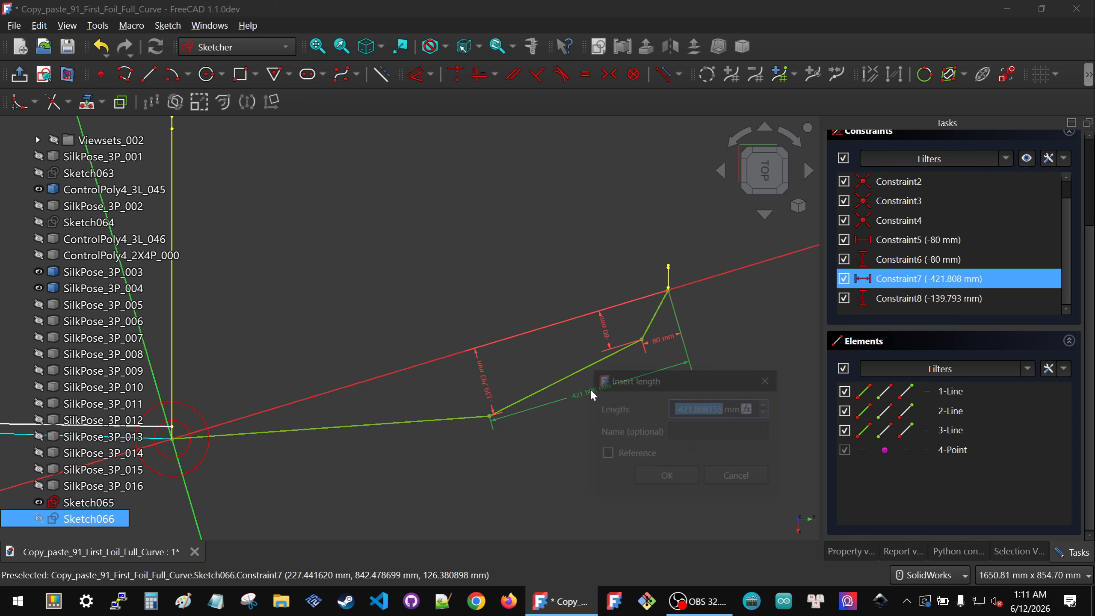
pyautogui.write('-400')
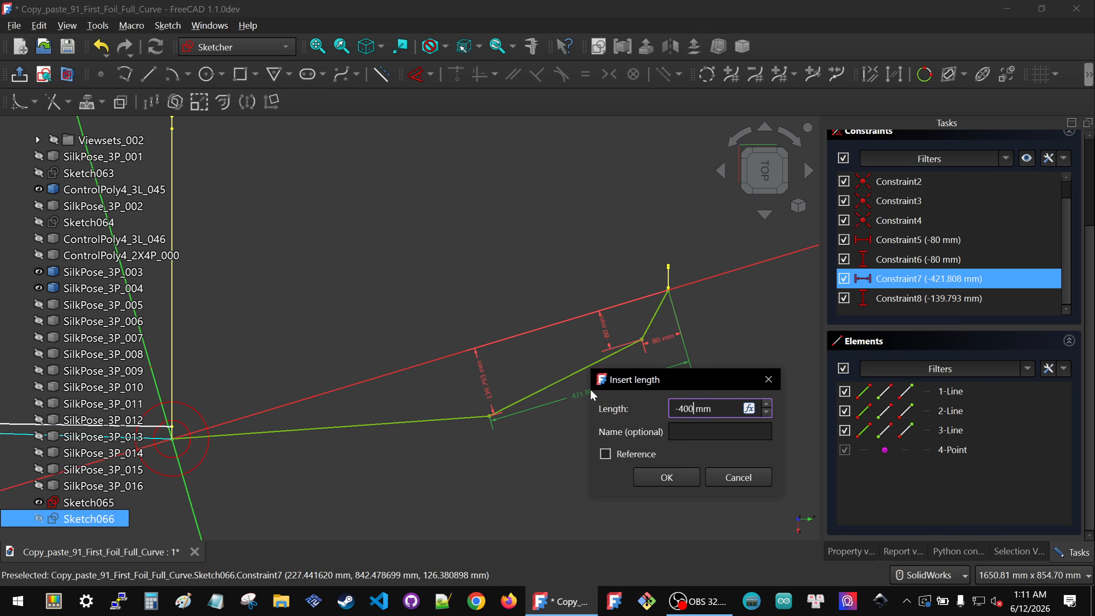
pyautogui.click(650, 458)
pyautogui.click(649, 458)
pyautogui.click(650, 467)
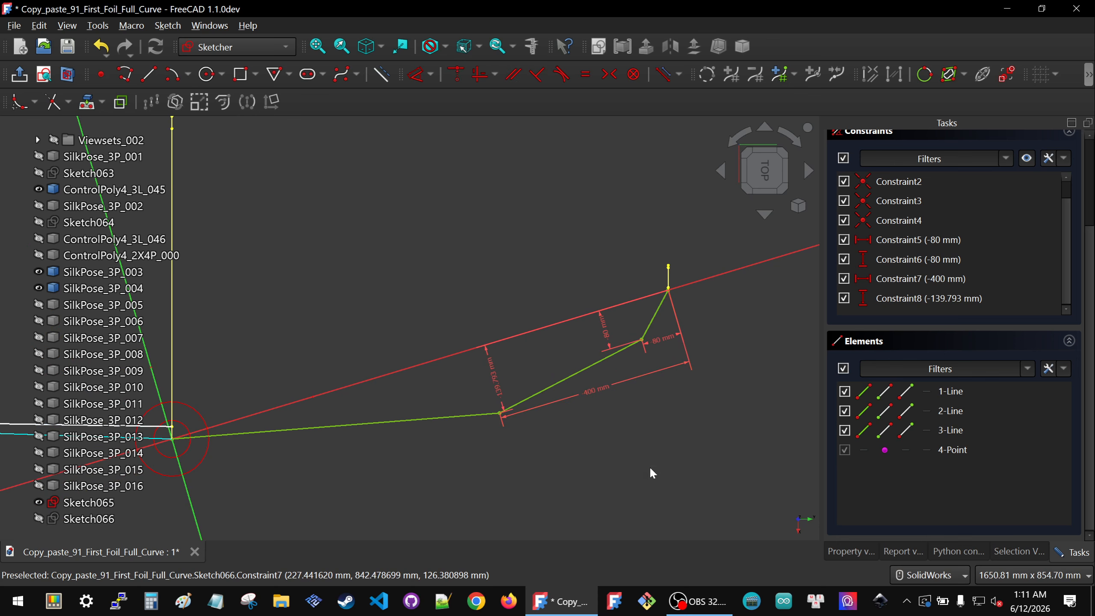
# Step: Set the middle vertex's vertical distance to -120 mm
pyautogui.doubleClick(497, 374)
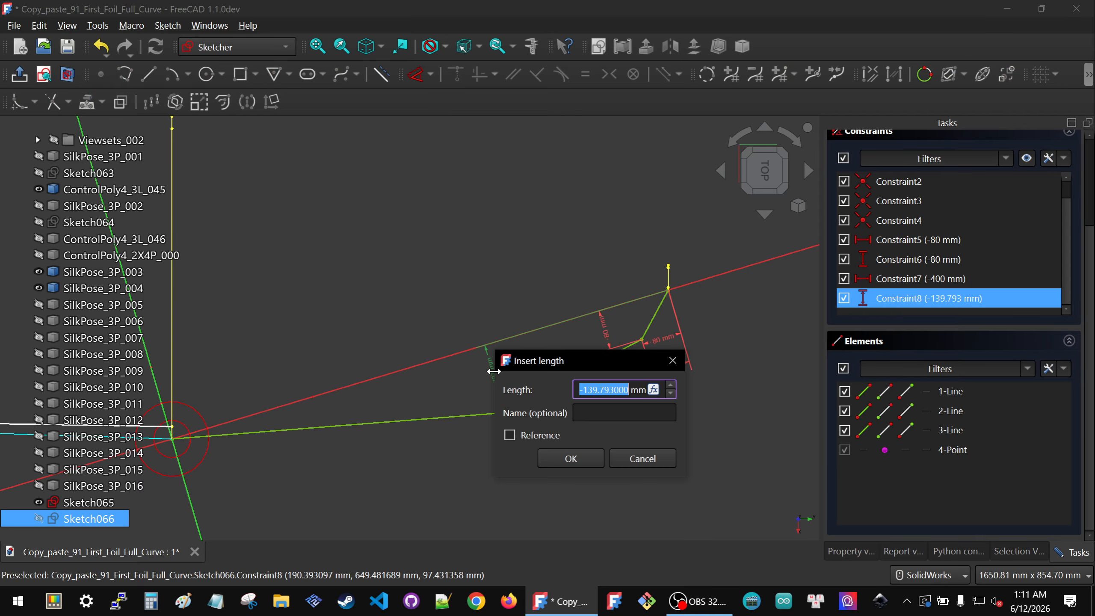
pyautogui.write('-')
pyautogui.click(588, 464)
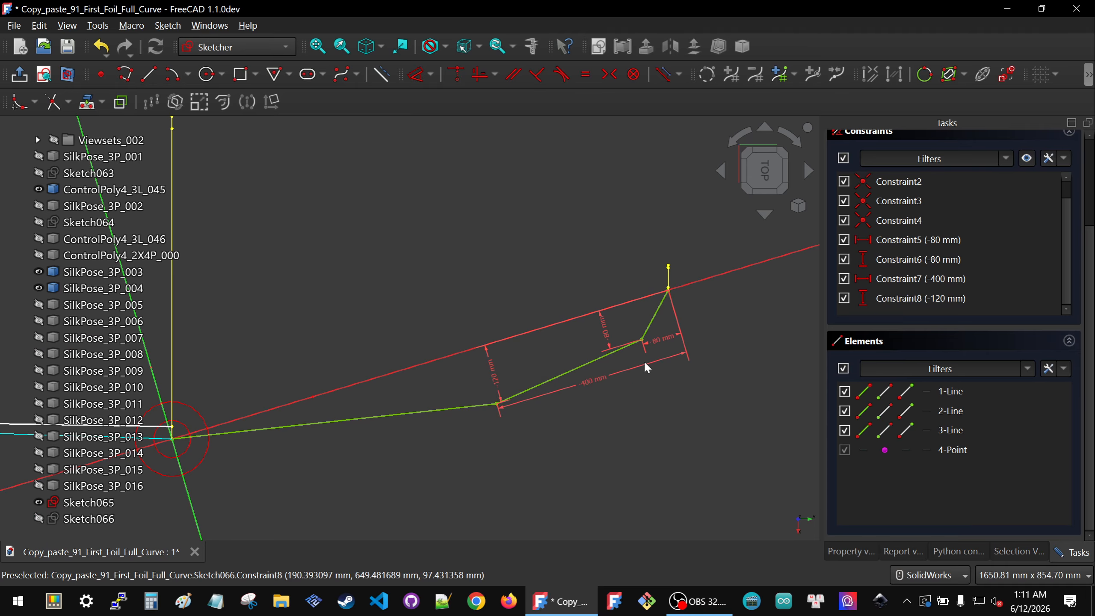
# Step: Change the middle vertex's vertical distance to -150 mm
pyautogui.scroll(-3, 652, 365)
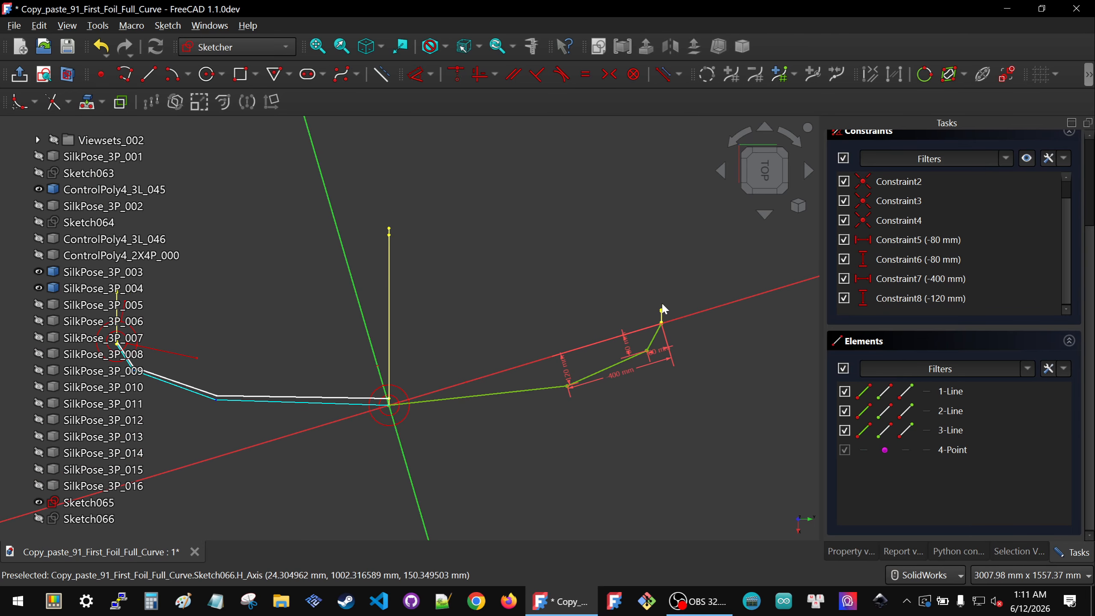
pyautogui.scroll(-1, 659, 317)
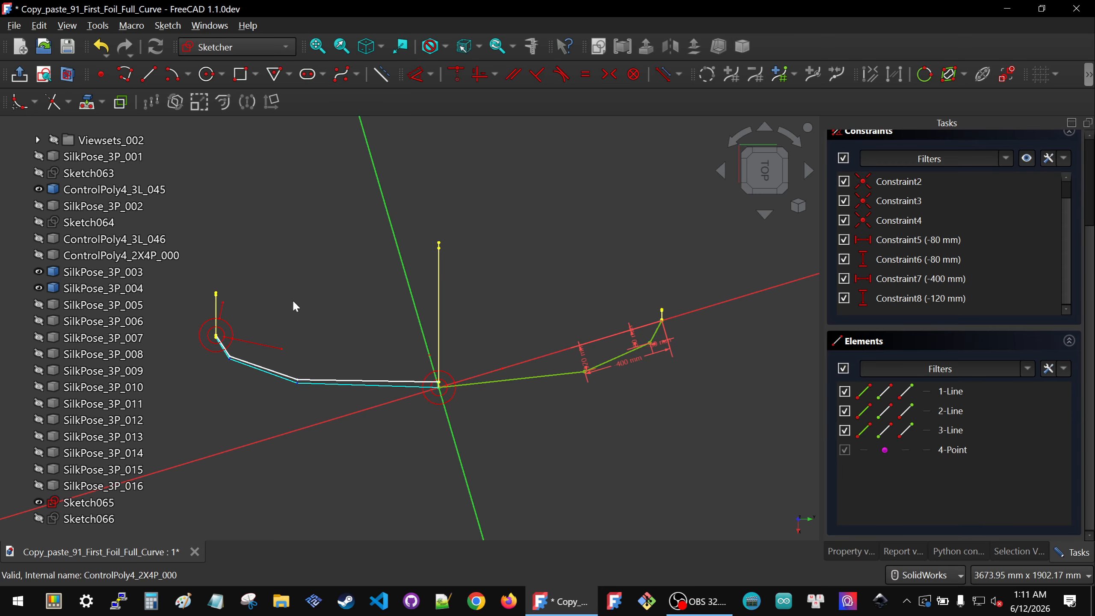
pyautogui.scroll(4, 529, 358)
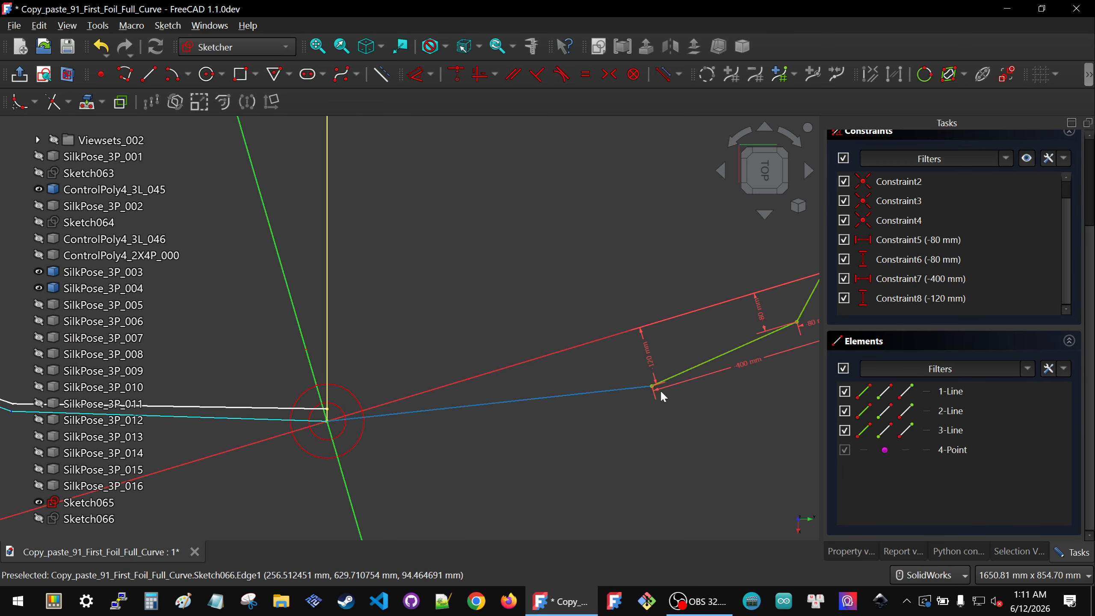
pyautogui.doubleClick(653, 357)
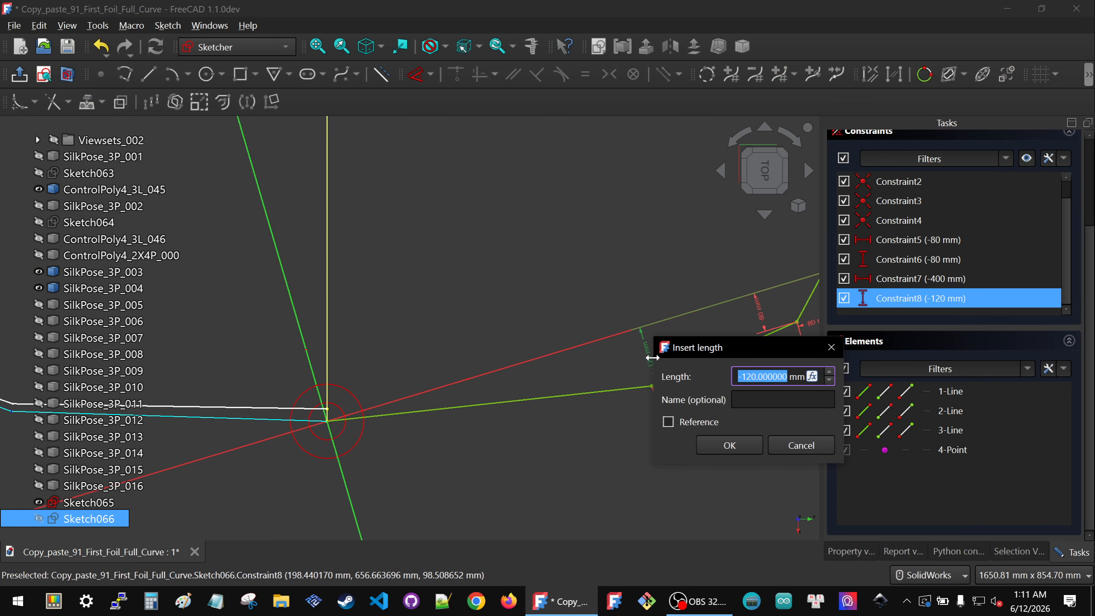
pyautogui.write('-150')
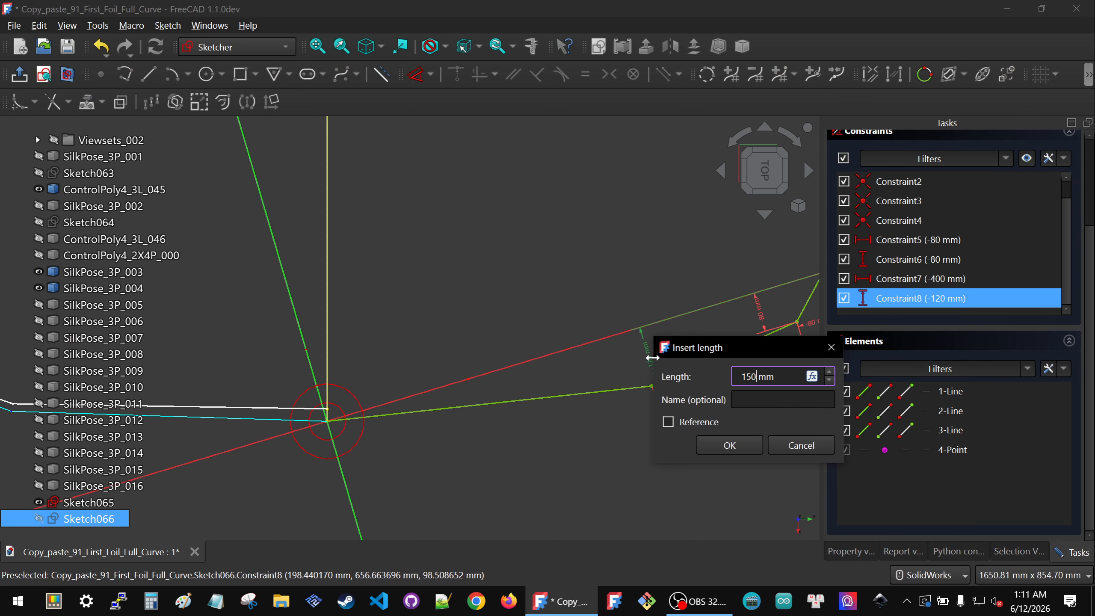
pyautogui.click(730, 445)
# Step: Review the dimensioned polyline against the control polygon and close the sketch
pyautogui.scroll(-5, 503, 431)
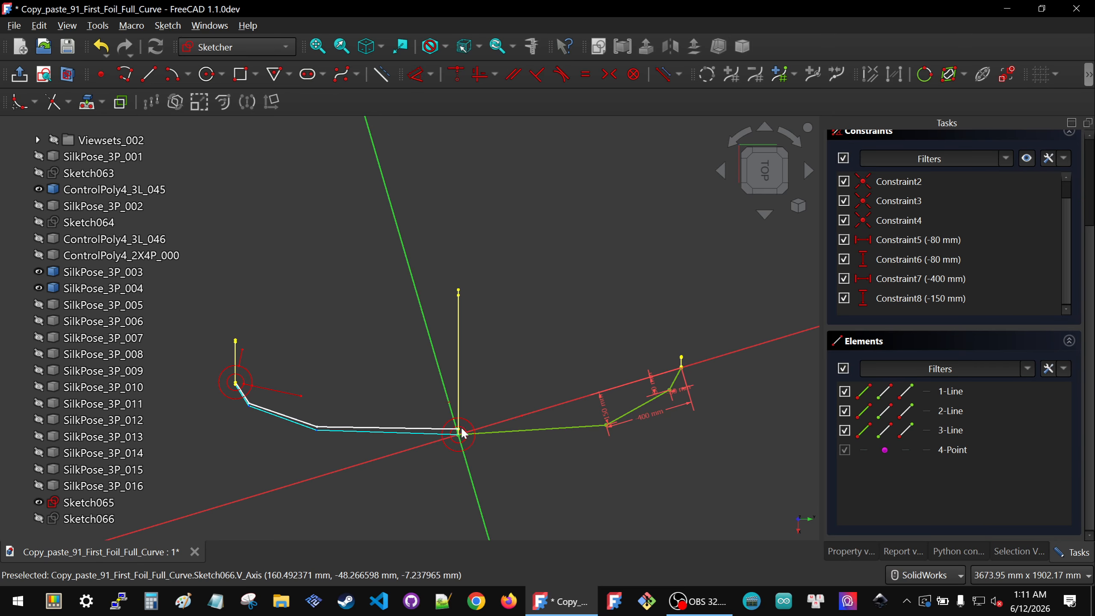
pyautogui.scroll(2, 682, 434)
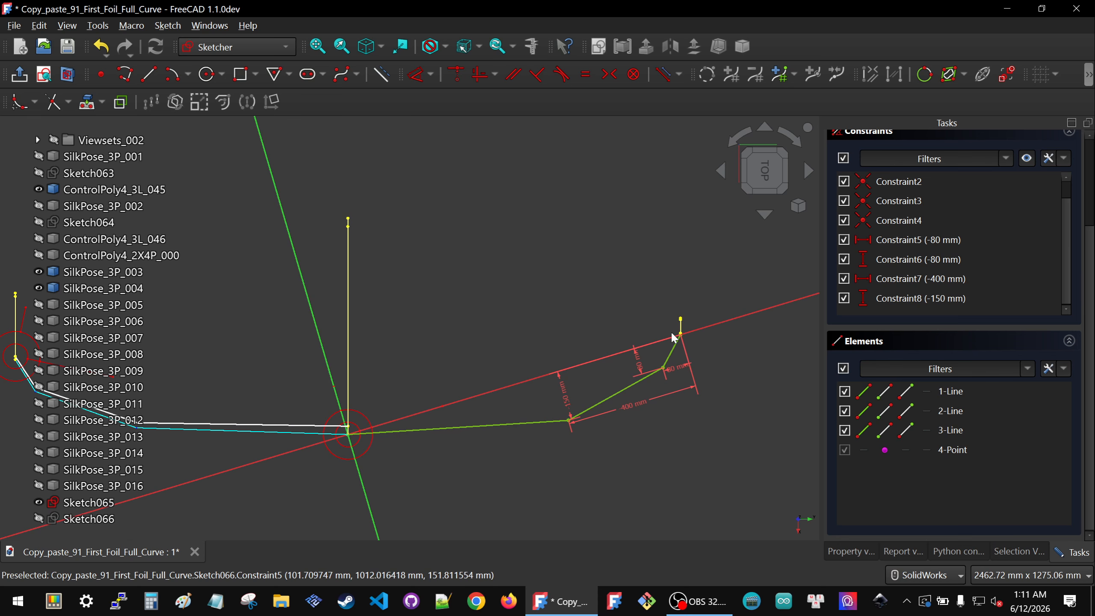
pyautogui.scroll(-2, 719, 378)
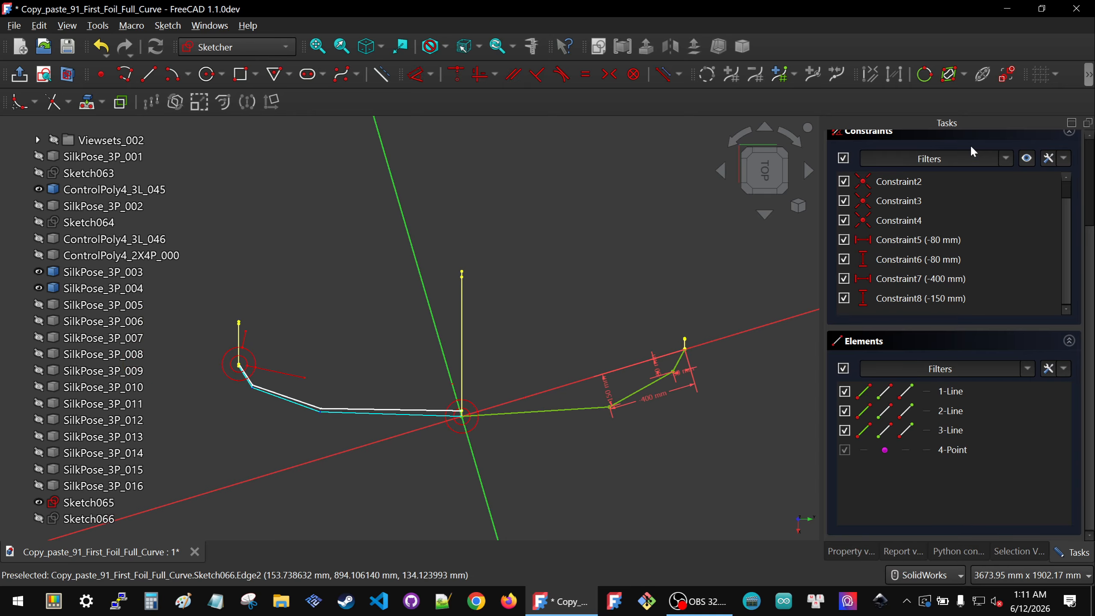
pyautogui.scroll(3, 972, 147)
pyautogui.scroll(3, 680, 401)
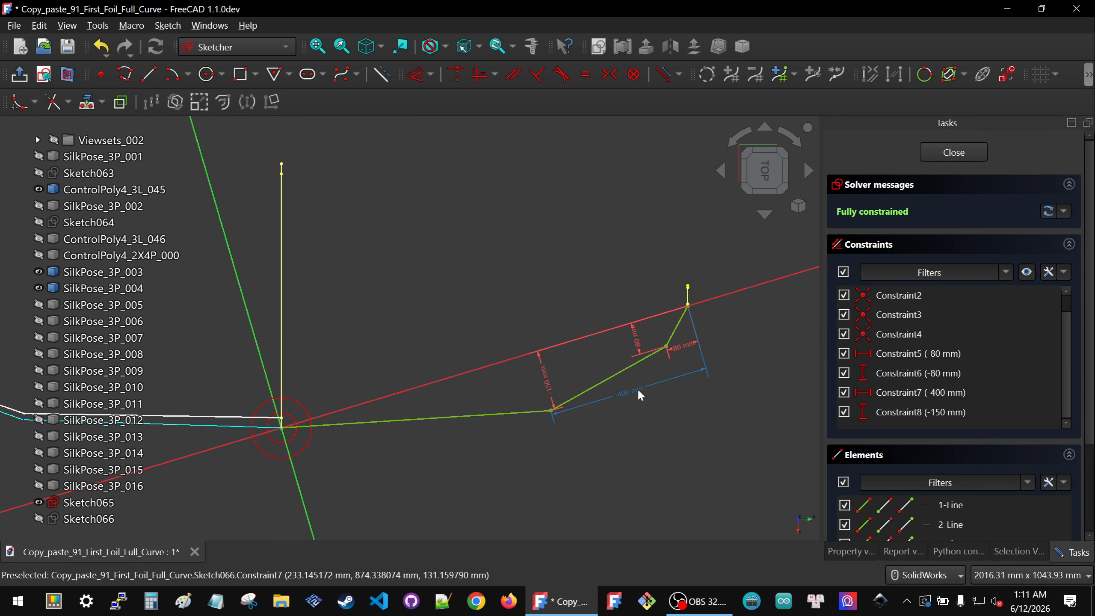
pyautogui.click(971, 151)
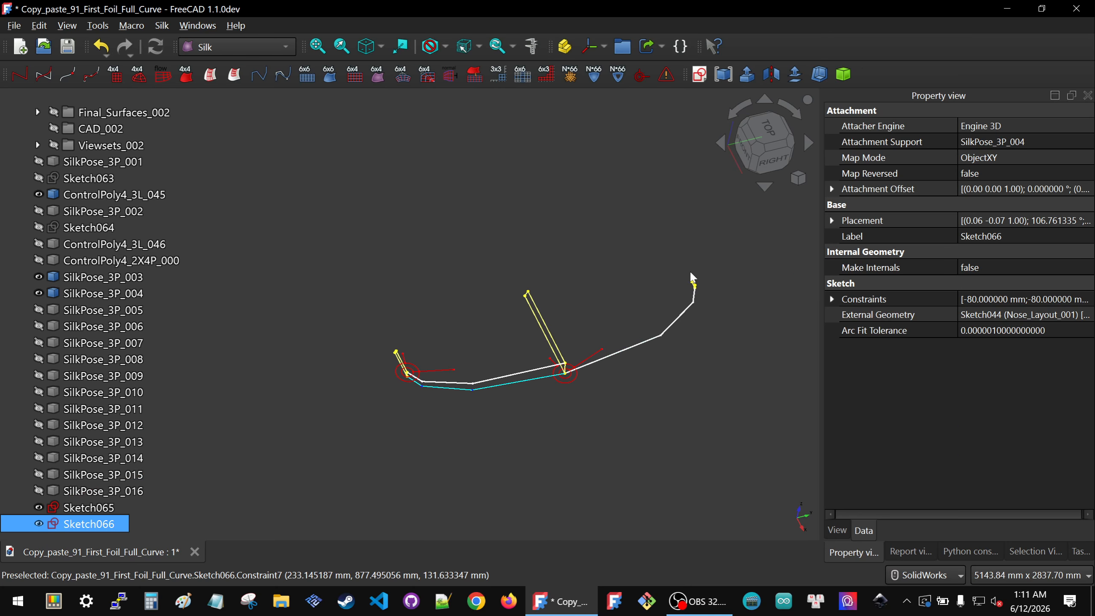
# Step: Show SilkPose_3P_005 and create a new sketch attached to it
pyautogui.click(628, 250)
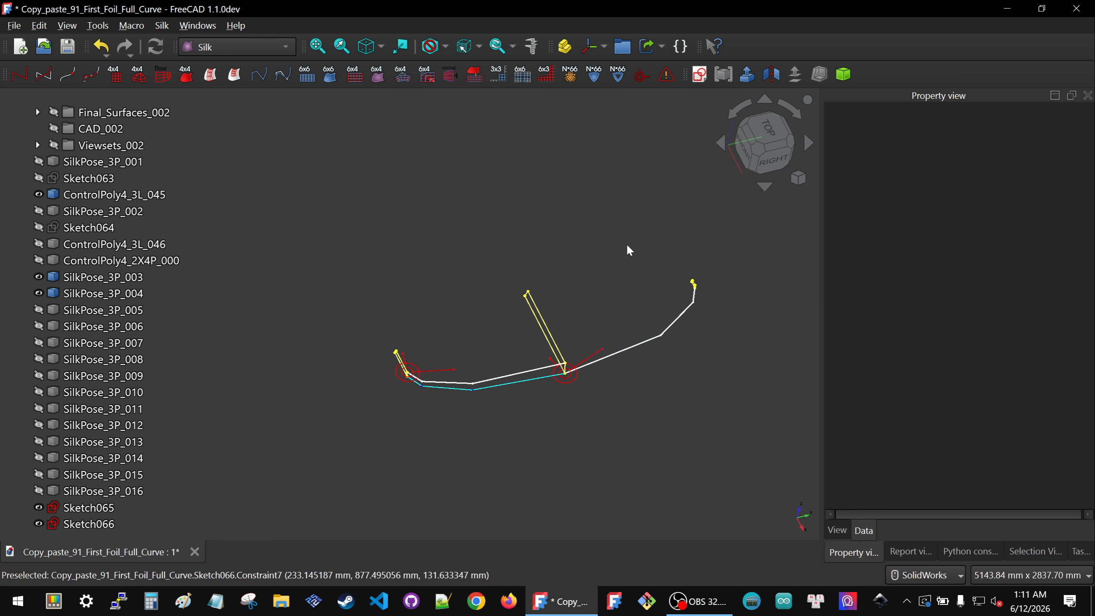
pyautogui.click(101, 311)
pyautogui.press('space')
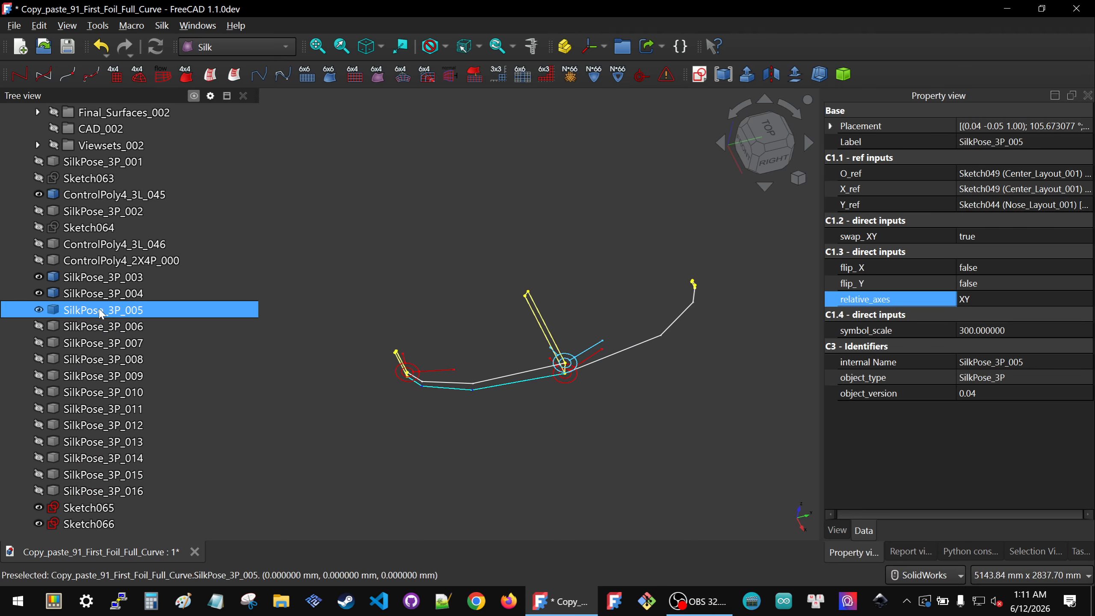
pyautogui.click(571, 428)
pyautogui.scroll(5, 595, 347)
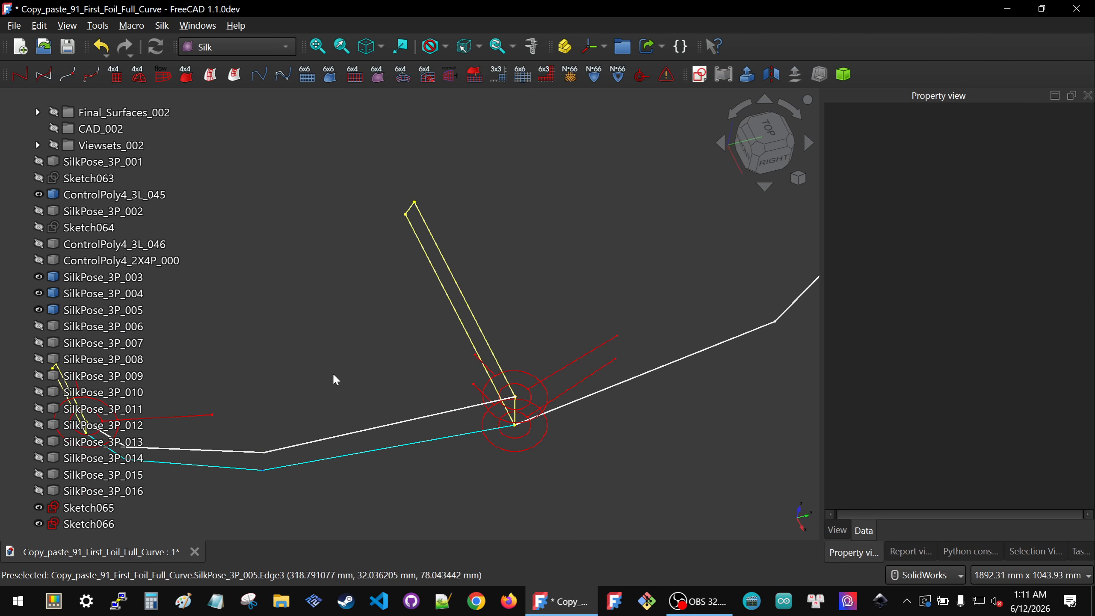
pyautogui.click(88, 310)
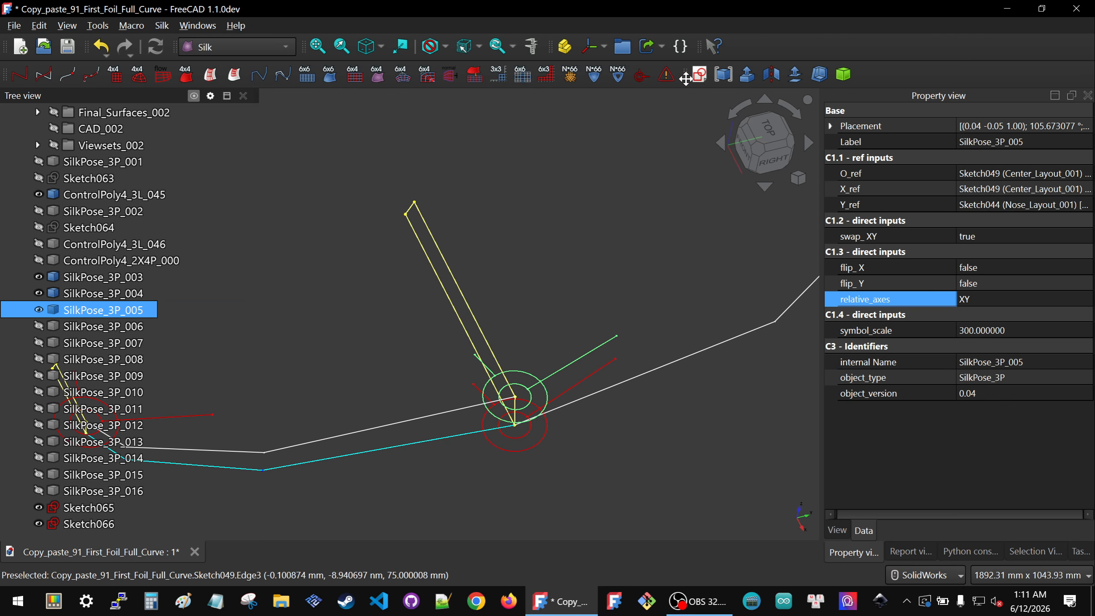
pyautogui.click(700, 74)
pyautogui.click(558, 314)
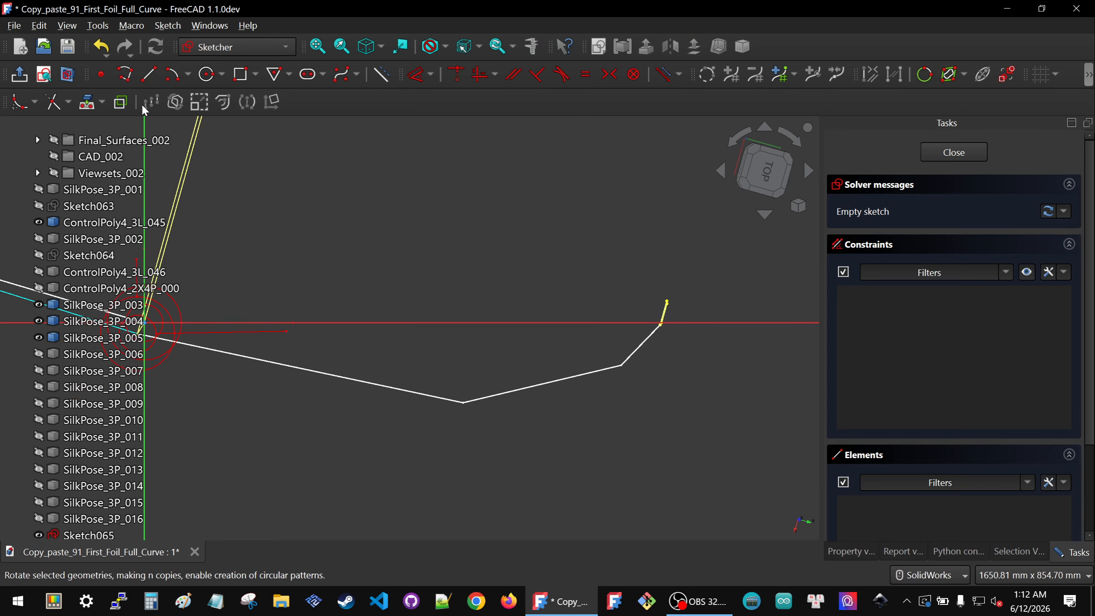
# Step: Import the control polygon's vertex at the symbol origin as external geometry
pyautogui.click(88, 102)
pyautogui.moveTo(587, 299); pyautogui.dragTo(620, 267, button='middle')
pyautogui.scroll(9, 618, 372)
pyautogui.click(634, 357)
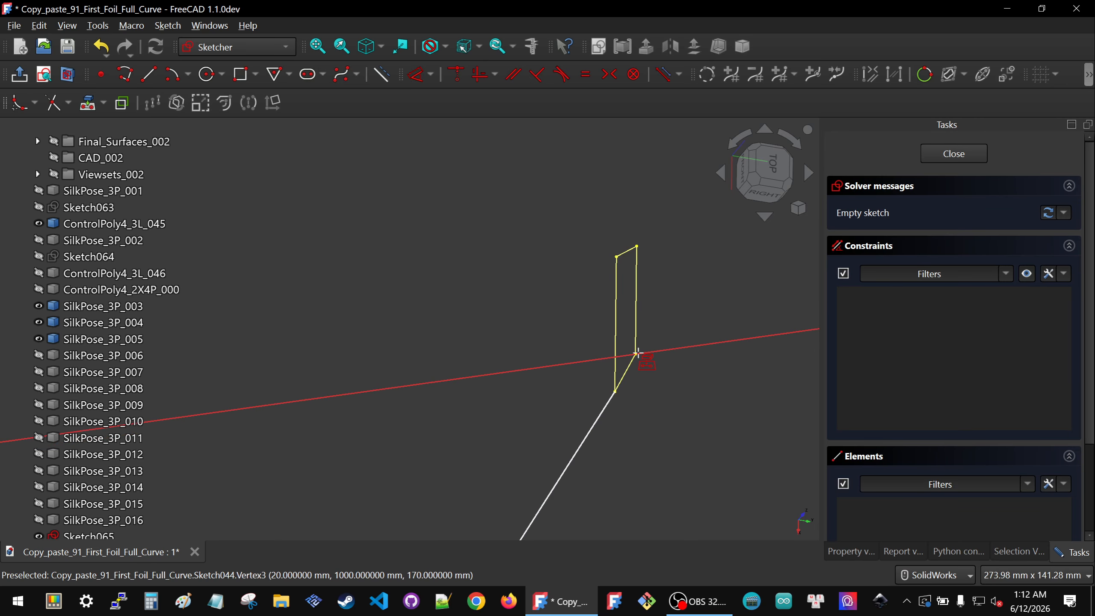
pyautogui.click(636, 356)
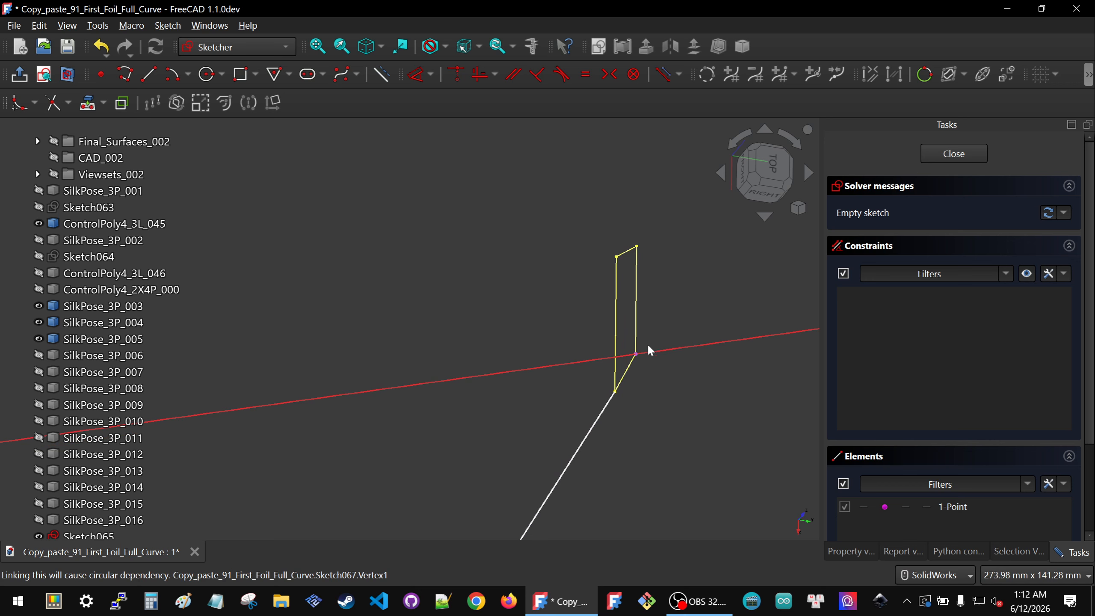
# Step: Hide Sketch066 so its polyline no longer shows
pyautogui.scroll(-10, 668, 341)
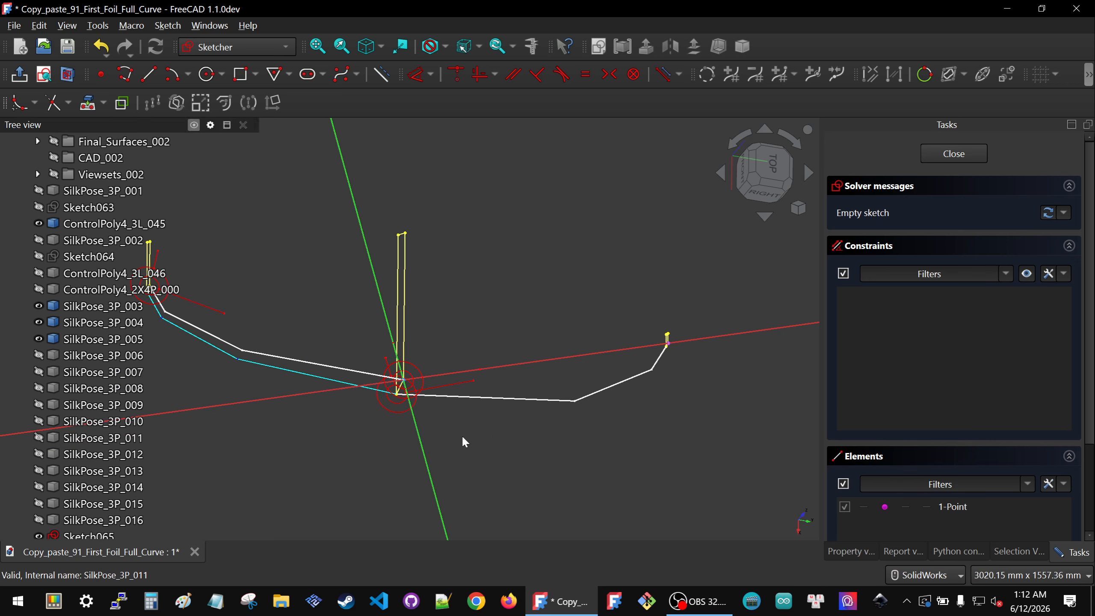
pyautogui.scroll(-1, 86, 487)
pyautogui.click(89, 504)
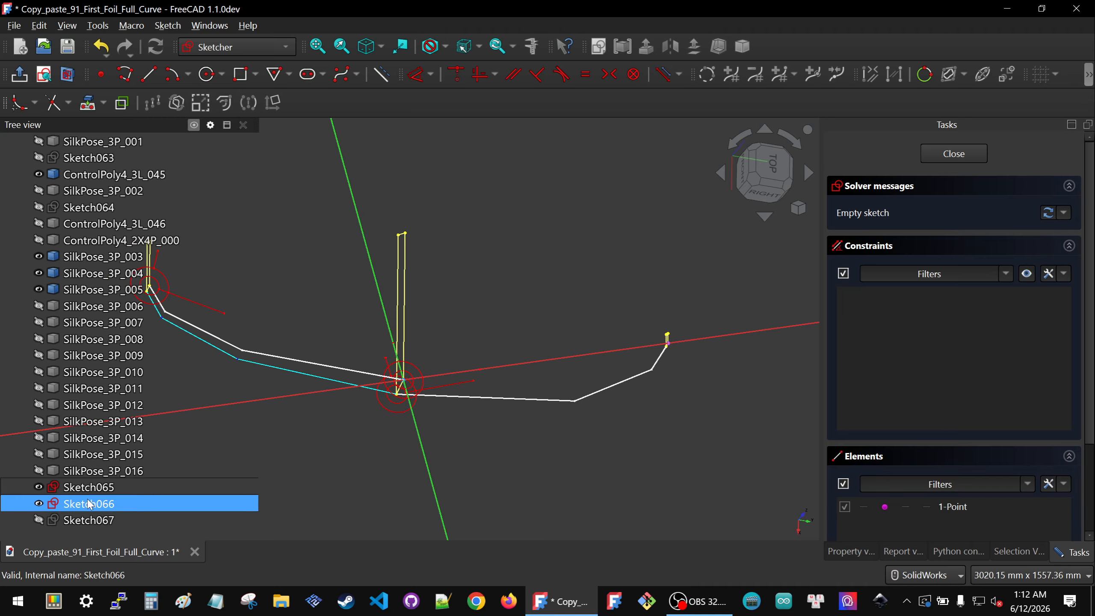
pyautogui.press('space')
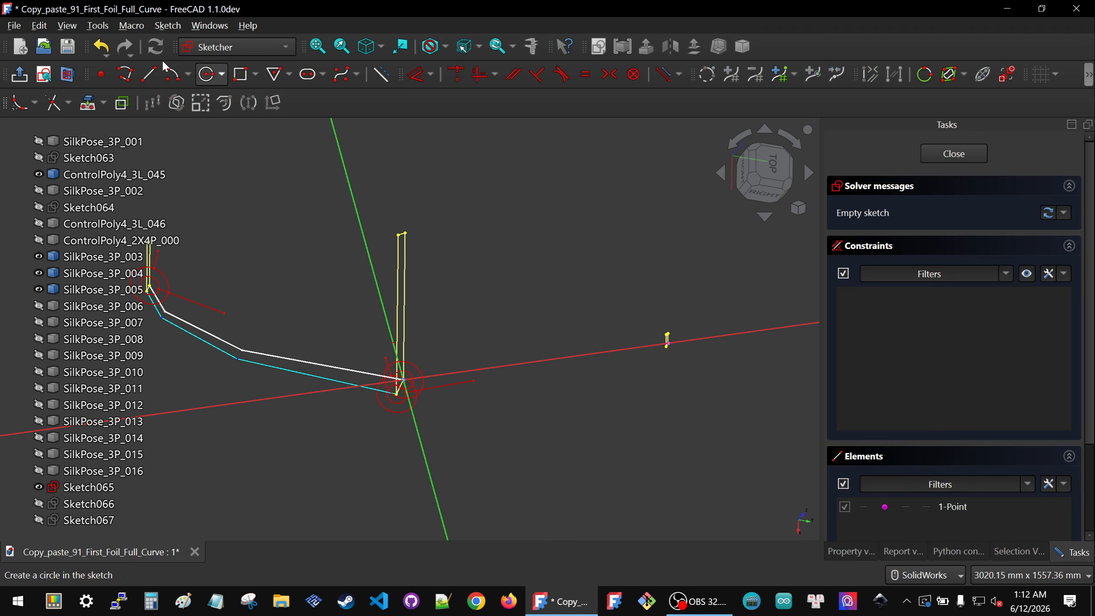
# Step: Draw a three-segment polyline in the new sketch roughly following the control polygon
pyautogui.click(125, 74)
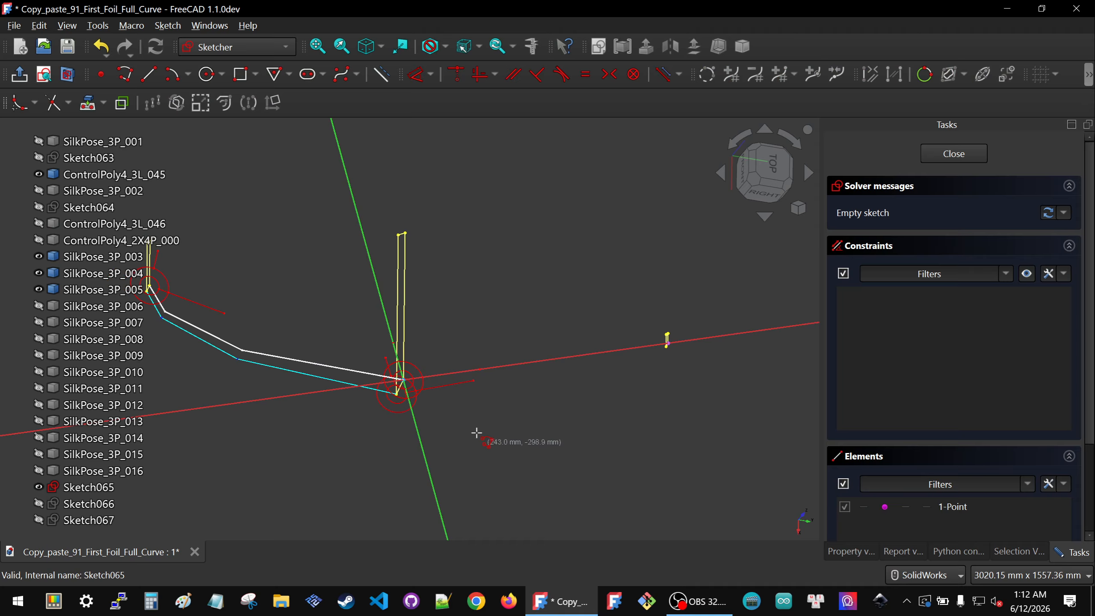
pyautogui.click(447, 412)
pyautogui.click(564, 457)
pyautogui.click(661, 415)
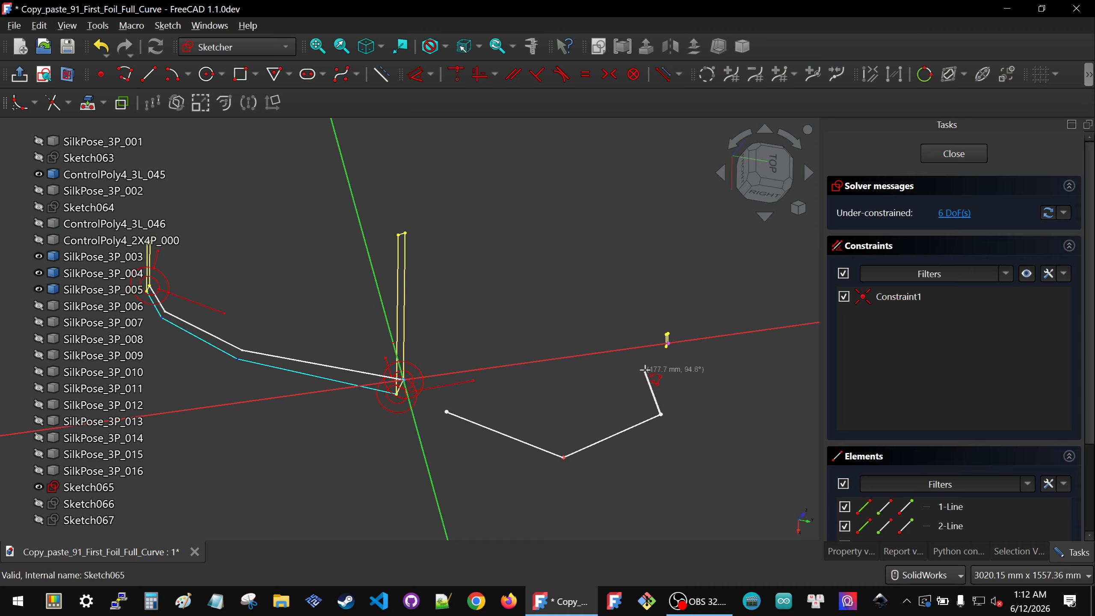
pyautogui.doubleClick(645, 371)
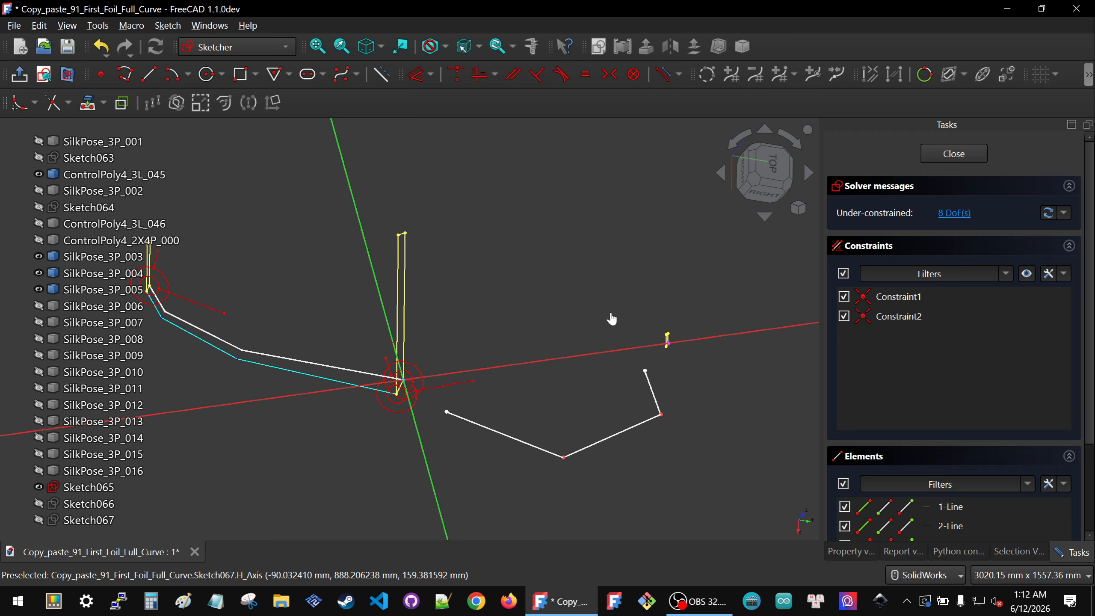
# Step: Make the polyline's end coincident with the imported vertex and its start coincident with the sketch origin
pyautogui.moveTo(612, 319); pyautogui.dragTo(709, 389)
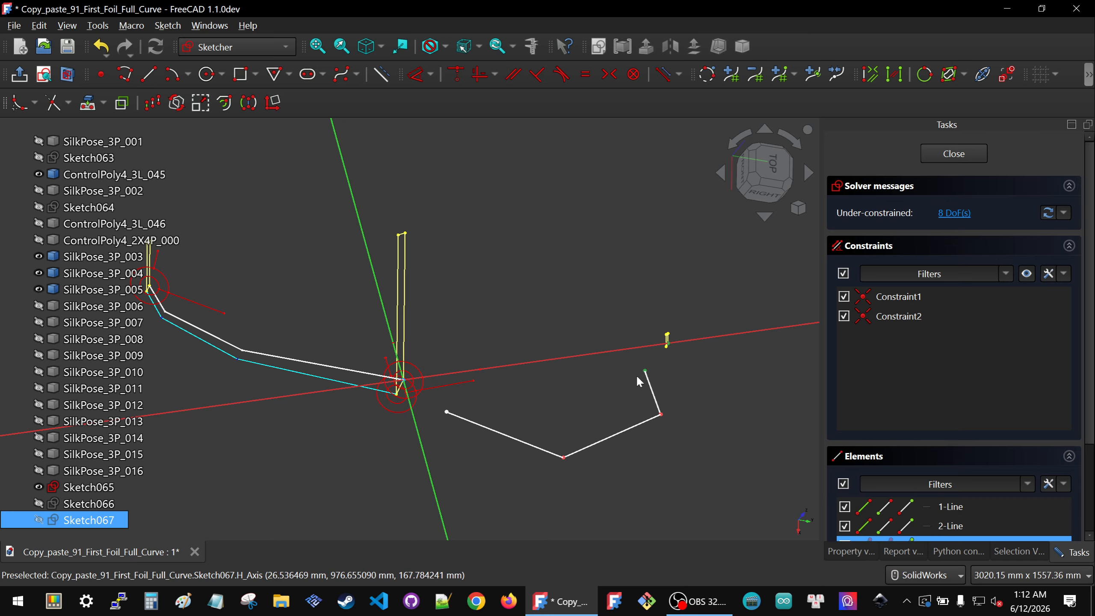
pyautogui.press('c')
pyautogui.moveTo(360, 346); pyautogui.dragTo(486, 435)
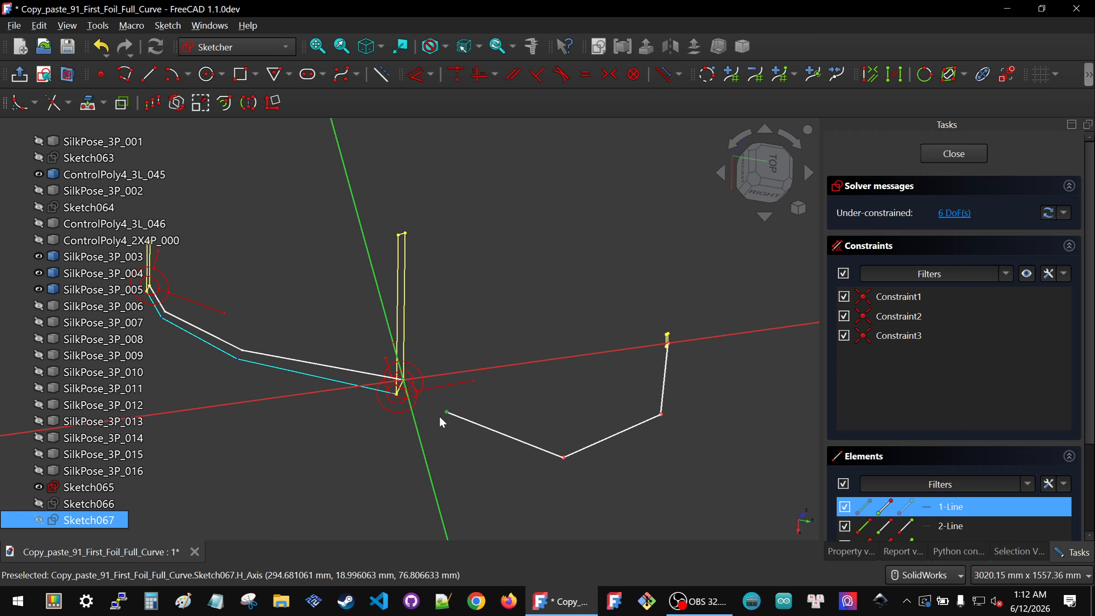
pyautogui.press('c')
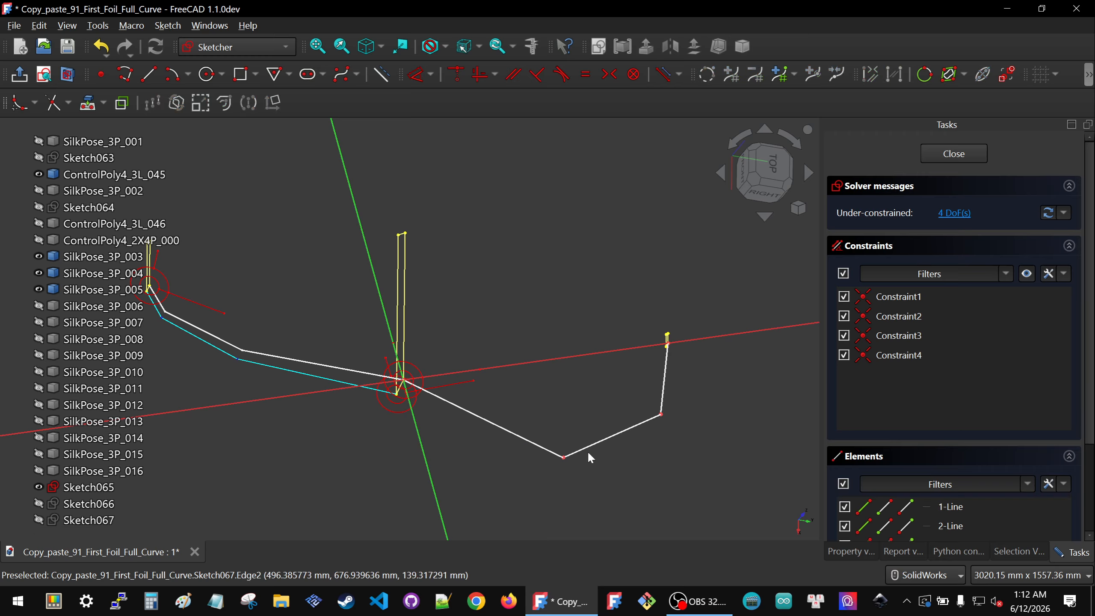
# Step: Drag the polyline's lower vertex upward and show Sketch066 for reference
pyautogui.moveTo(576, 452)
pyautogui.mouseDown()
pyautogui.moveTo(552, 428)
pyautogui.moveTo(559, 413)
pyautogui.moveTo(539, 418)
pyautogui.moveTo(547, 417)
pyautogui.moveTo(520, 395)
pyautogui.mouseUp()
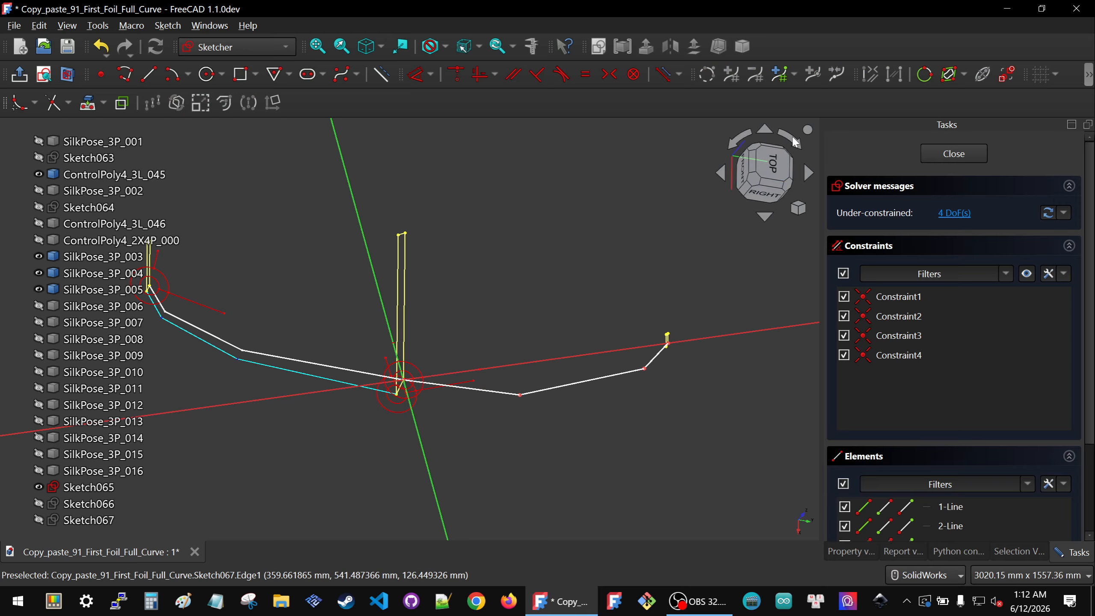
pyautogui.click(769, 171)
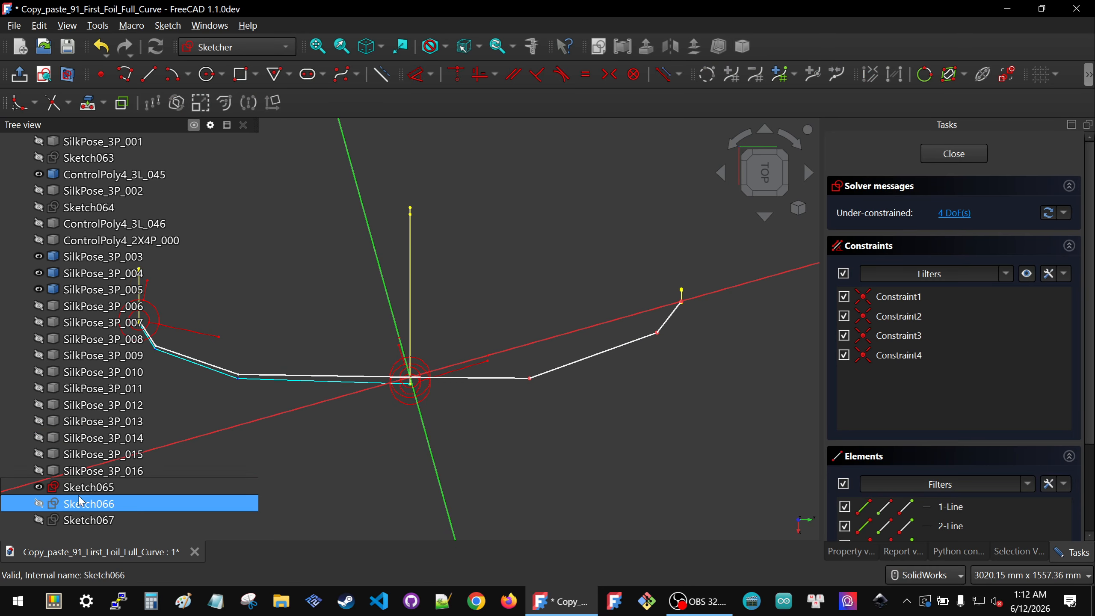
pyautogui.click(81, 521)
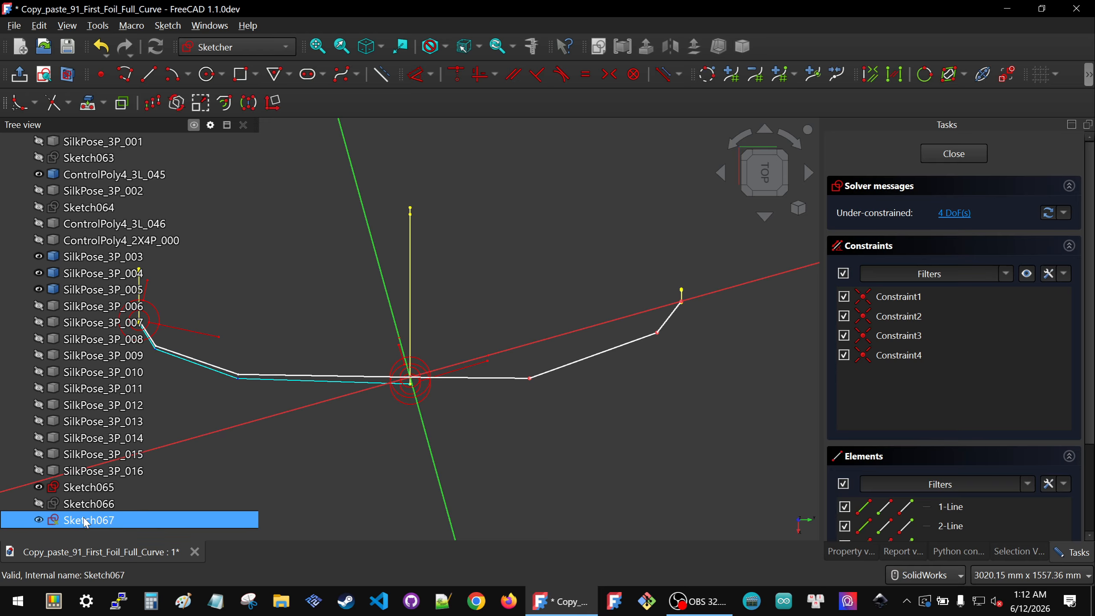
pyautogui.click(86, 505)
pyautogui.press('space')
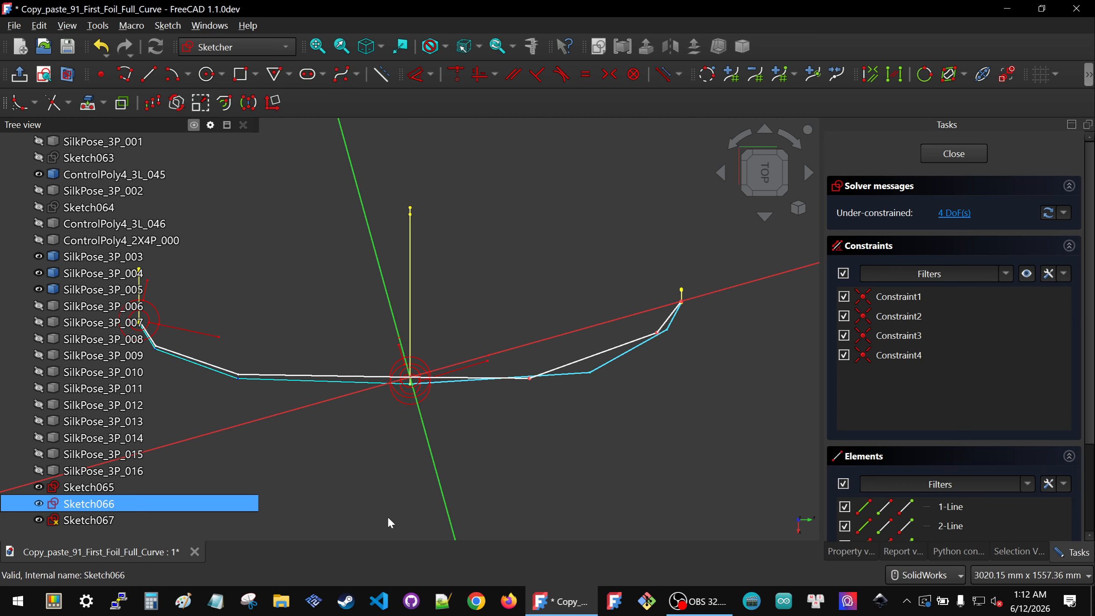
# Step: Drag the polyline's two middle vertices onto the matching vertices of Sketch066's polyline
pyautogui.click(532, 473)
pyautogui.scroll(3, 653, 321)
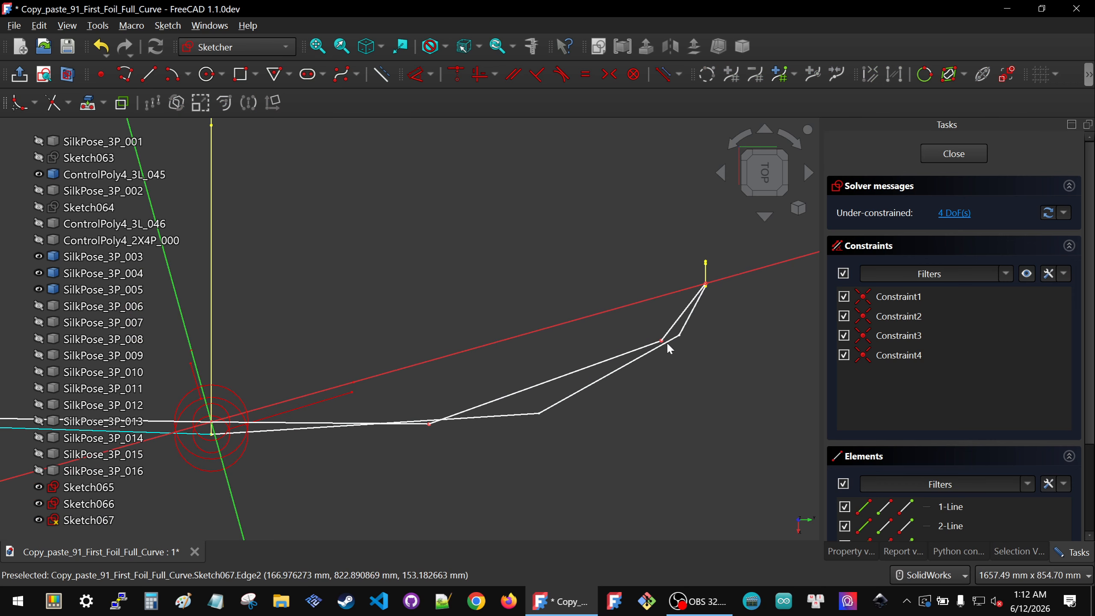
pyautogui.moveTo(662, 344); pyautogui.dragTo(685, 335)
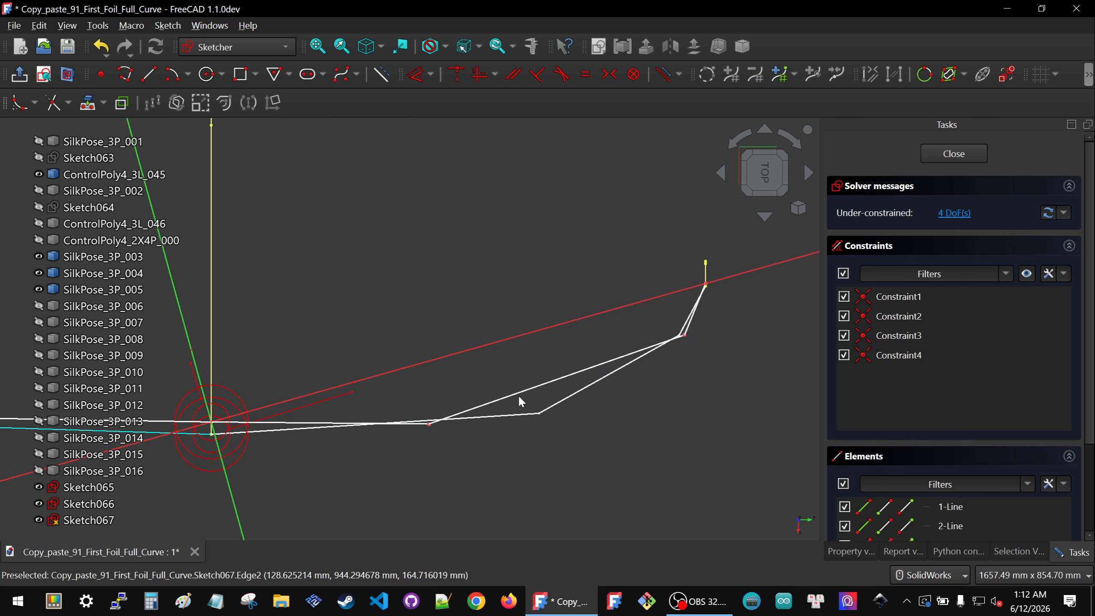
pyautogui.moveTo(428, 423); pyautogui.dragTo(543, 414)
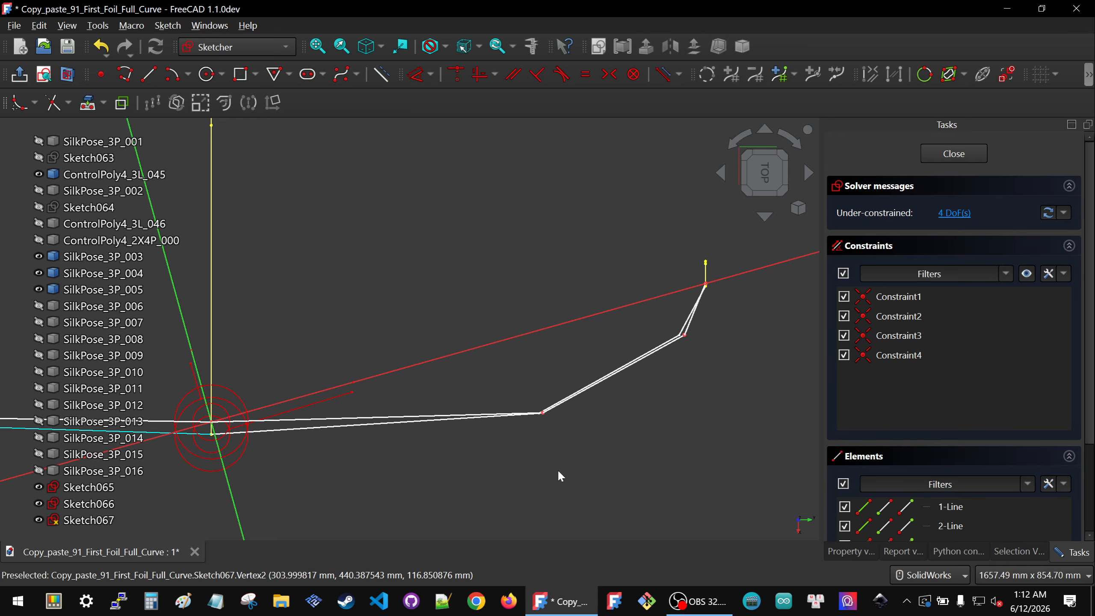
# Step: Lock the upper middle vertex with distance constraints and delete the two redundant ones
pyautogui.scroll(-1, 559, 472)
pyautogui.click(689, 316)
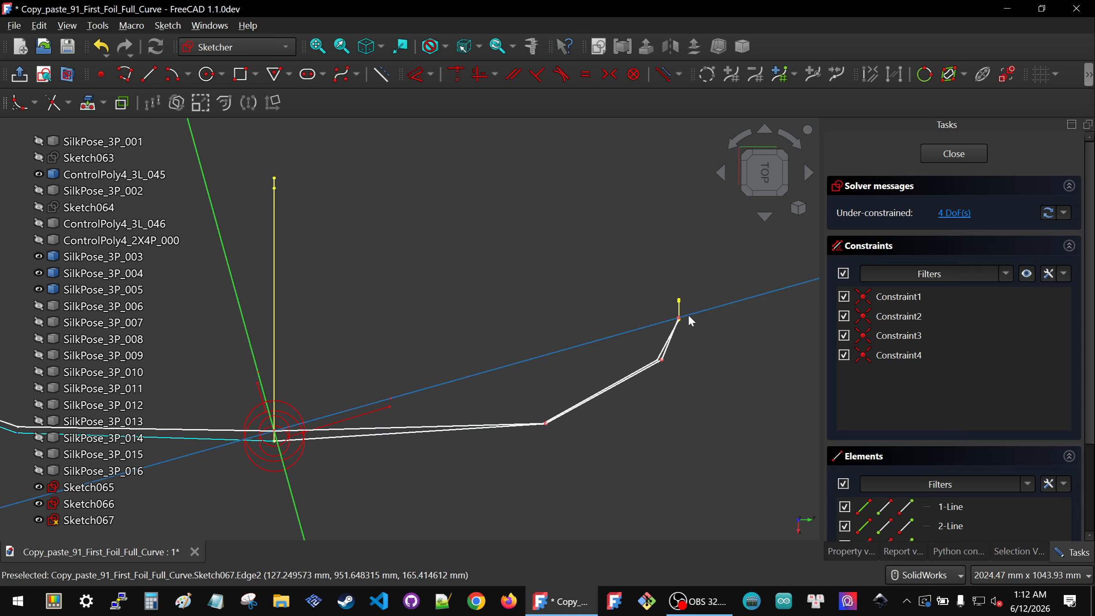
pyautogui.moveTo(645, 304); pyautogui.dragTo(709, 333)
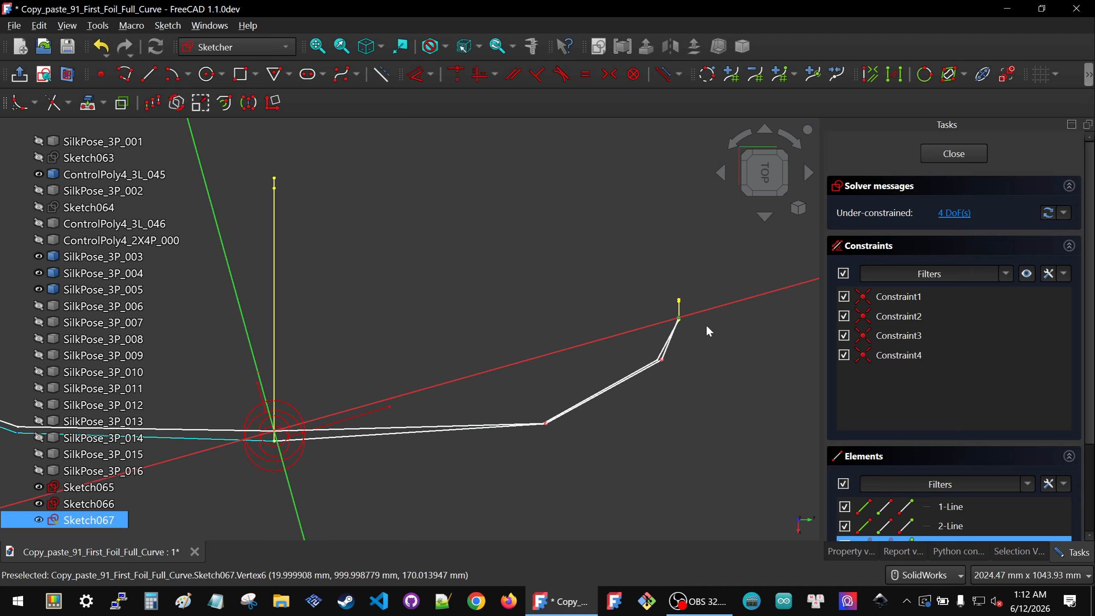
pyautogui.click(663, 358)
pyautogui.press('k')
pyautogui.press('l')
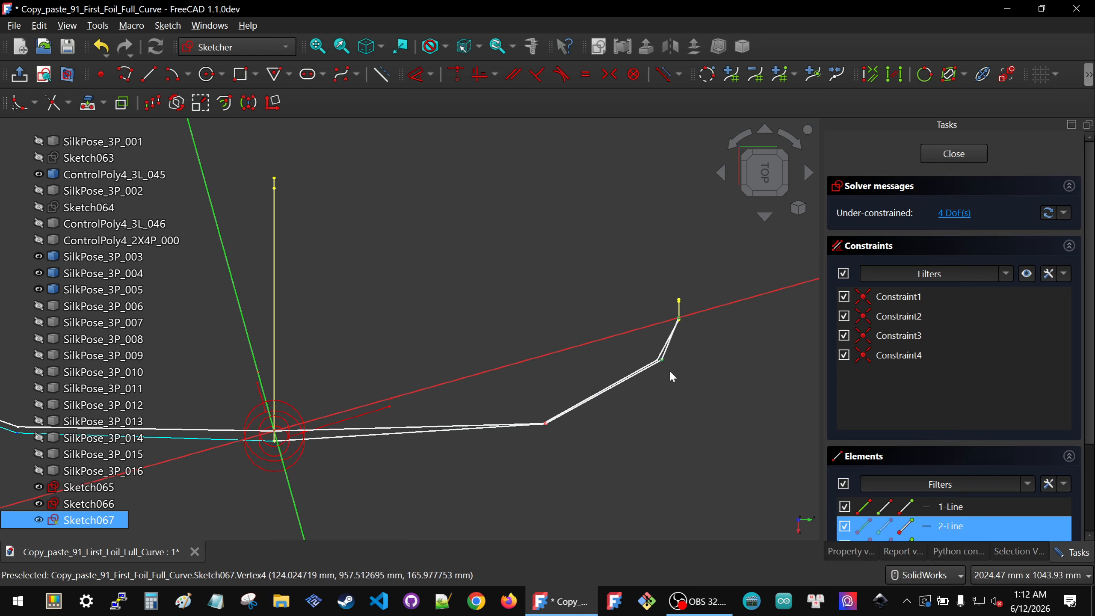
pyautogui.scroll(-5, 901, 397)
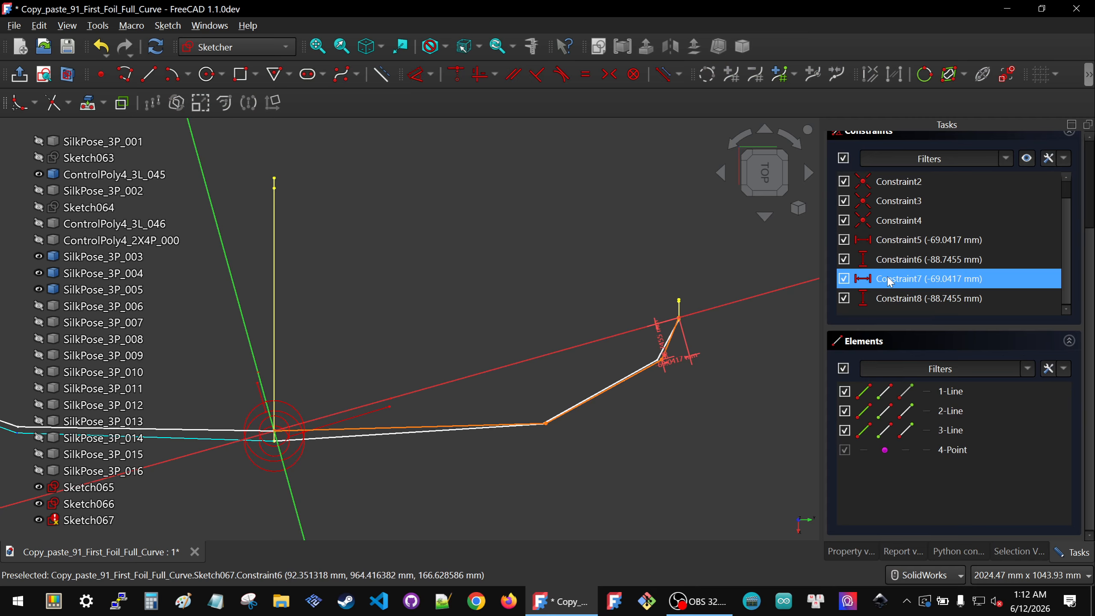
pyautogui.click(893, 299)
pyautogui.press('Delete')
pyautogui.click(893, 302)
pyautogui.press('Delete')
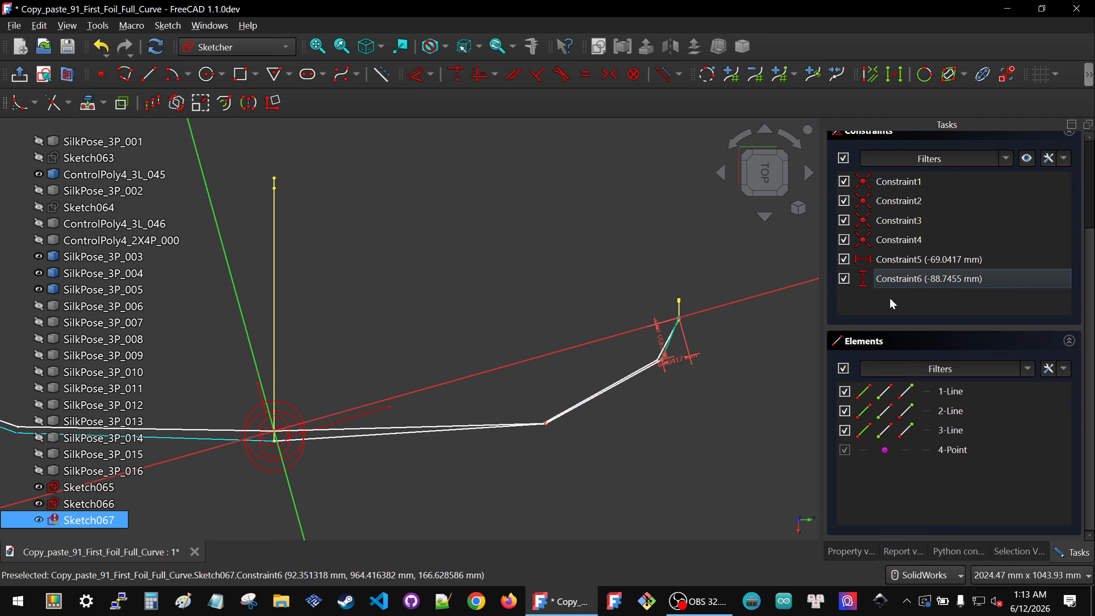
# Step: Set the upper middle vertex's vertical distance to -80 mm
pyautogui.moveTo(618, 350); pyautogui.dragTo(608, 357)
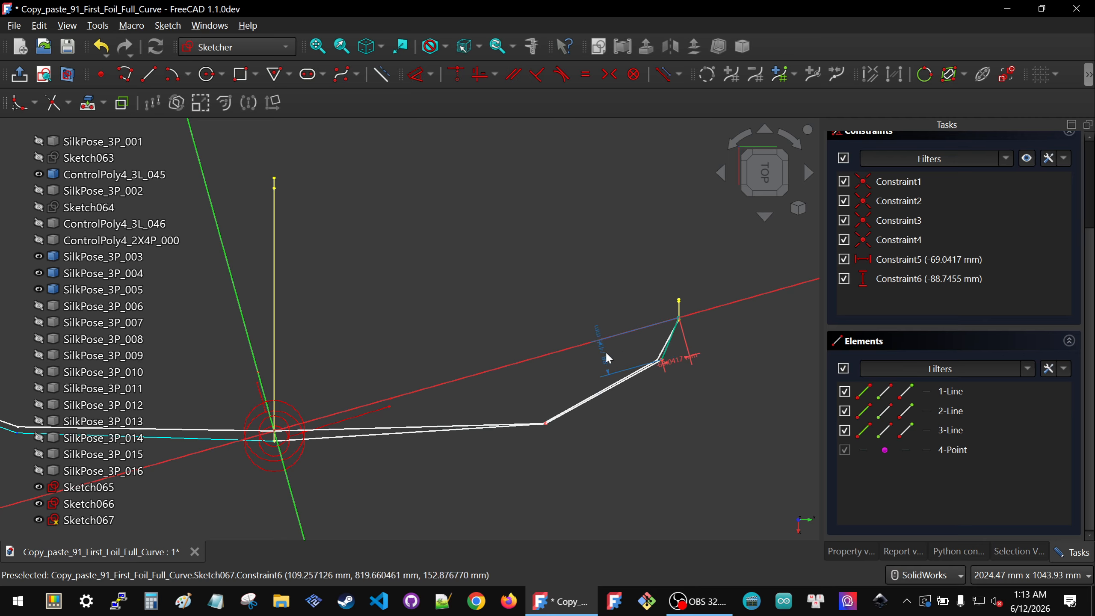
pyautogui.doubleClick(602, 351)
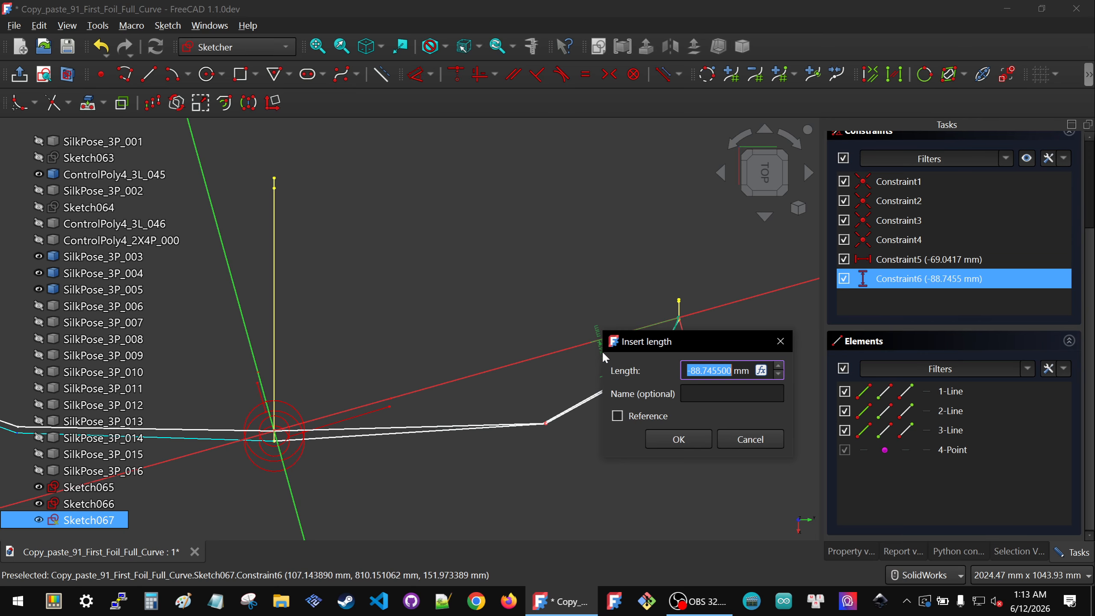
pyautogui.write('-80')
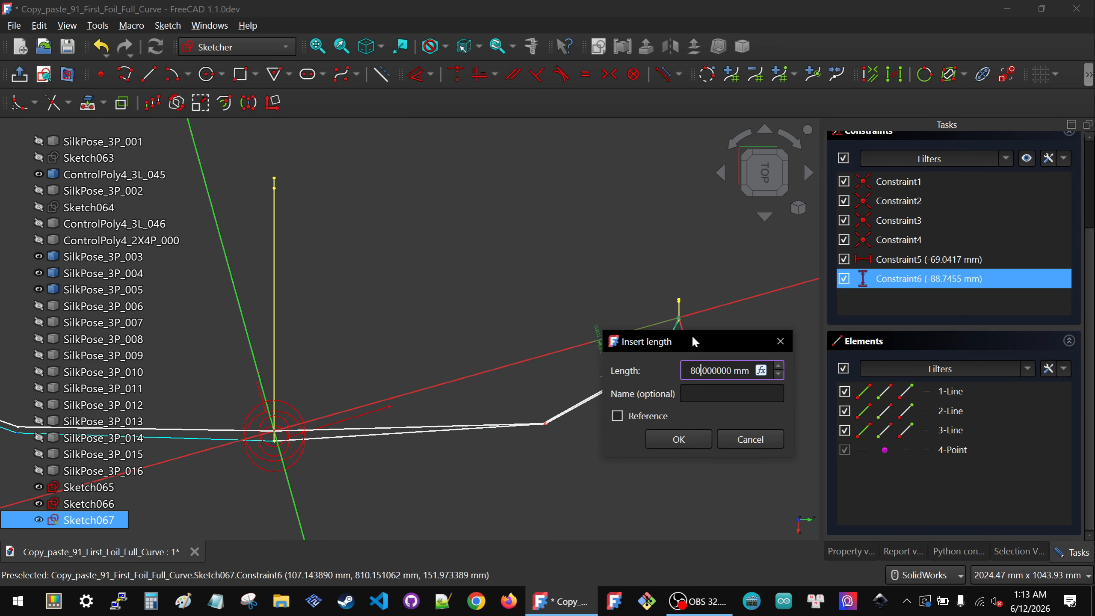
pyautogui.click(679, 439)
# Step: Set the upper middle vertex's horizontal distance to -80 mm
pyautogui.doubleClick(677, 354)
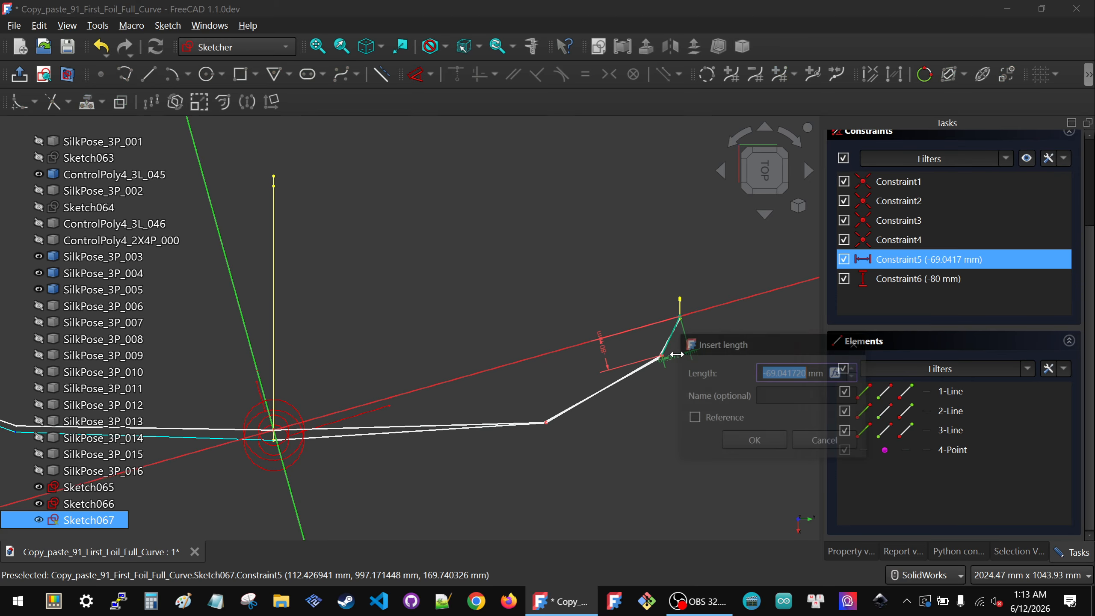
pyautogui.write('-80')
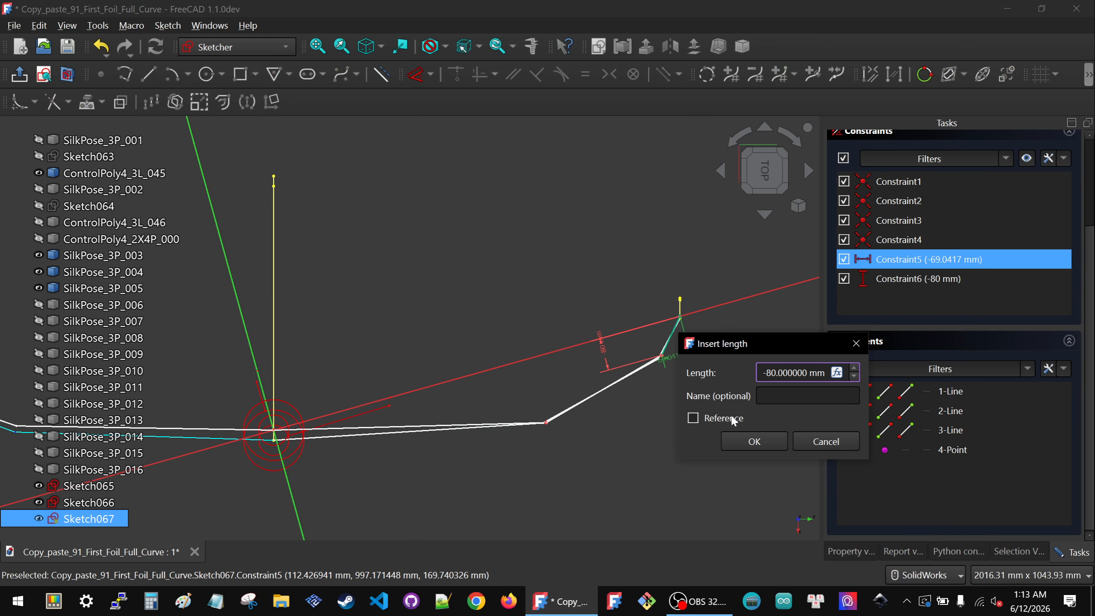
pyautogui.click(742, 442)
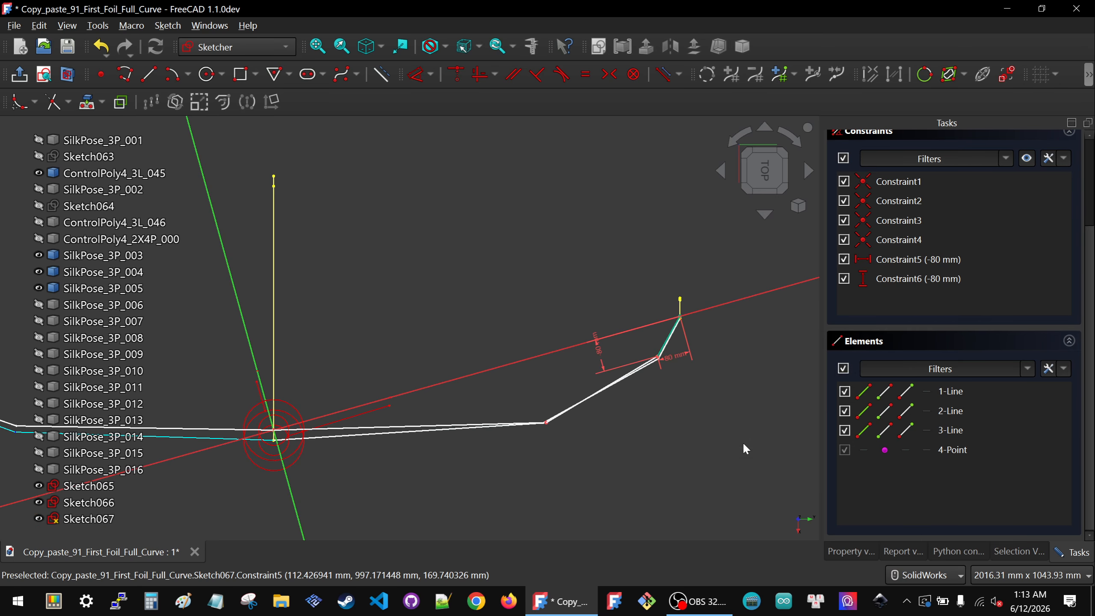
# Step: Lock the lower middle vertex with distance constraints and delete the two redundant ones
pyautogui.moveTo(534, 406); pyautogui.dragTo(562, 437)
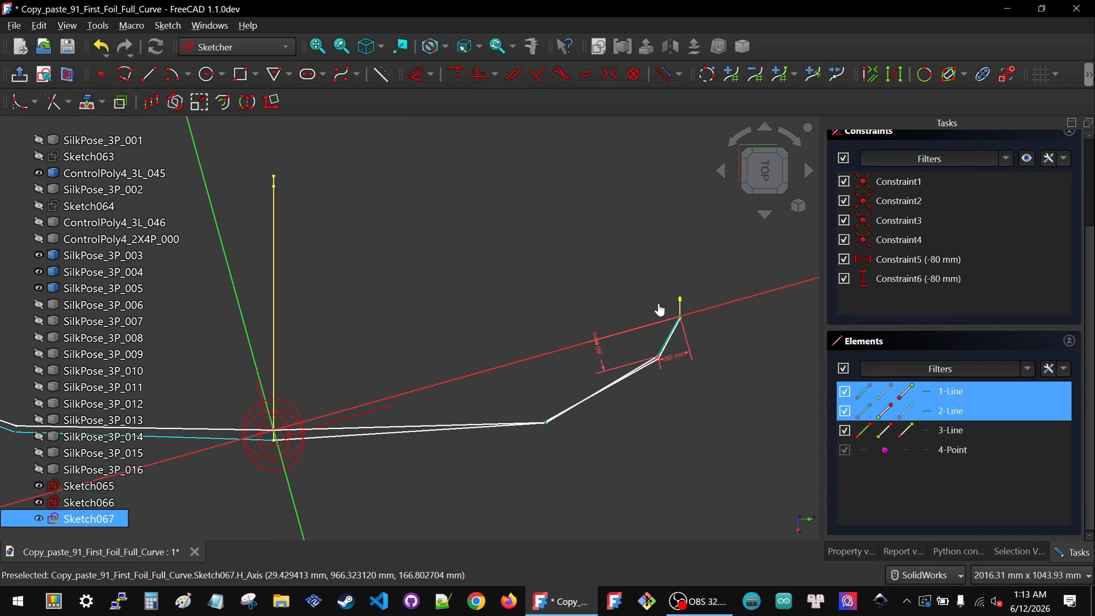
pyautogui.moveTo(658, 303); pyautogui.dragTo(705, 336)
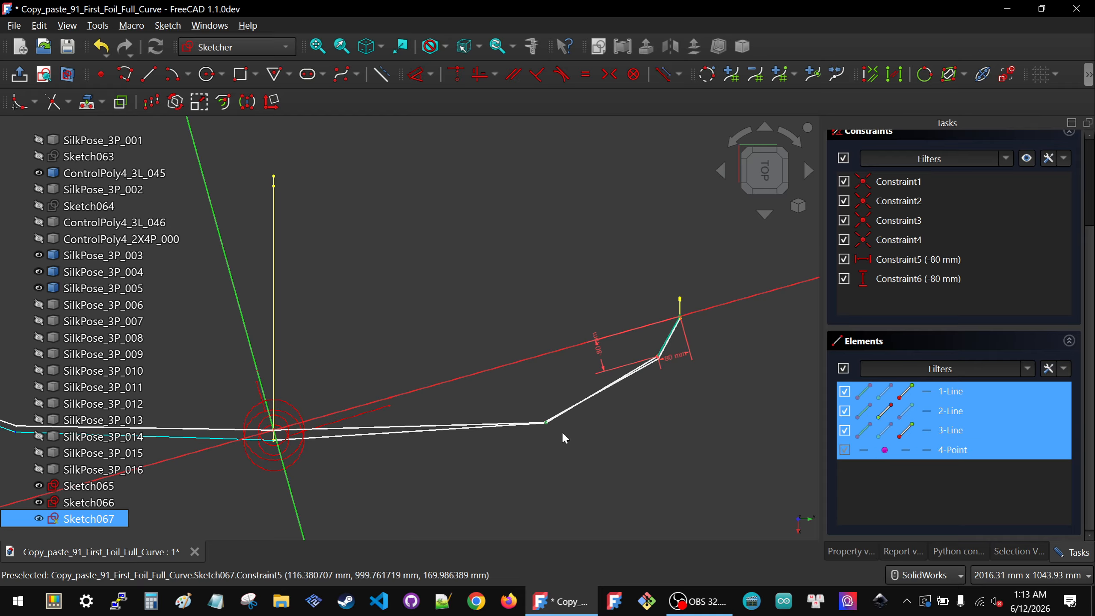
pyautogui.moveTo(493, 378); pyautogui.dragTo(507, 341, button='middle')
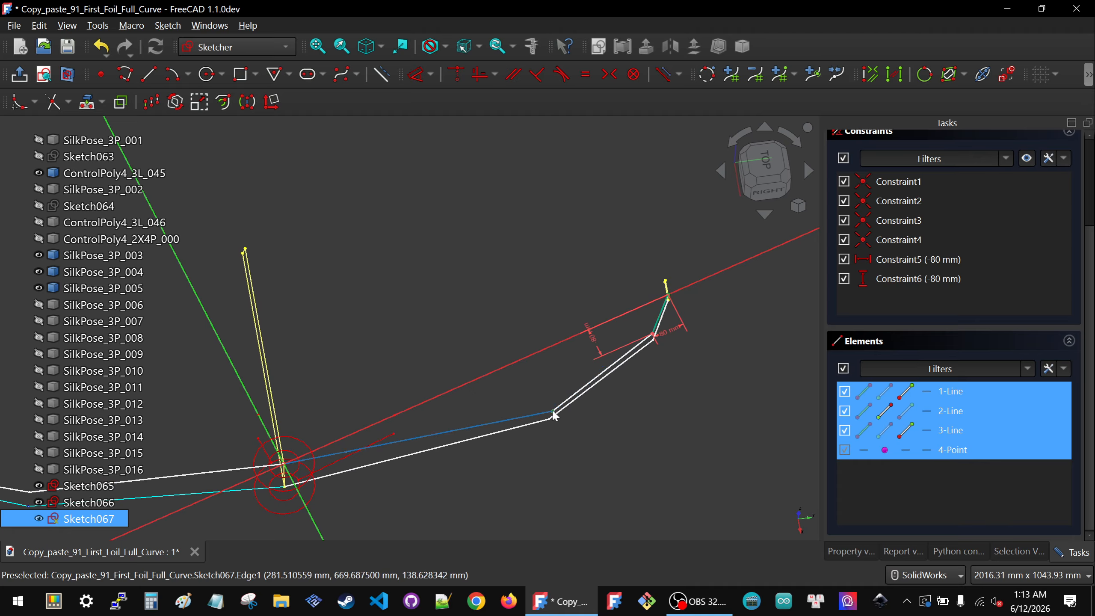
pyautogui.click(593, 442)
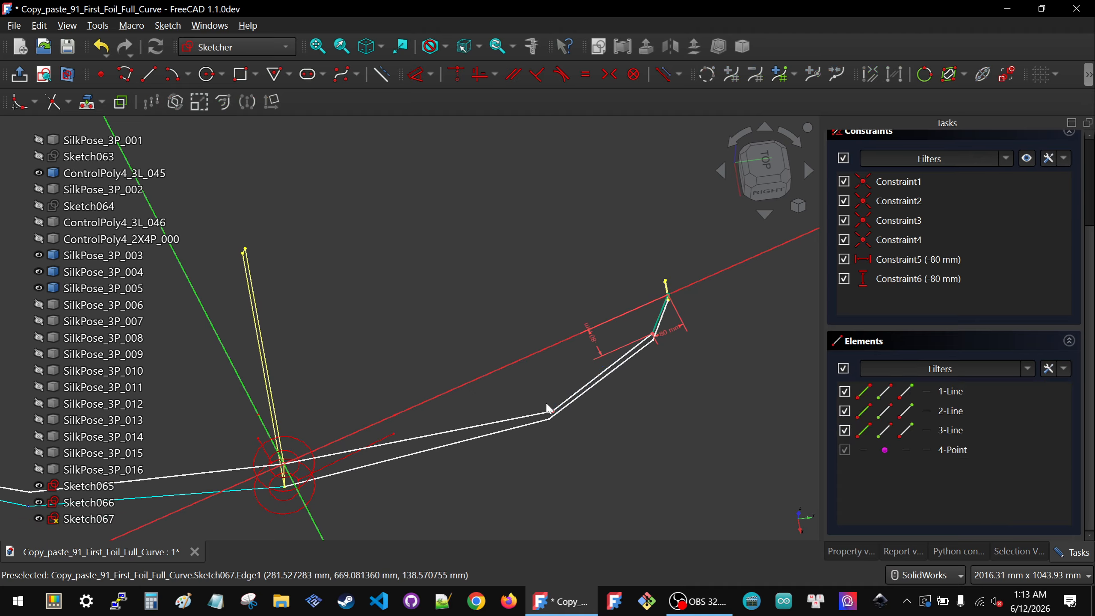
pyautogui.moveTo(691, 312); pyautogui.dragTo(692, 313)
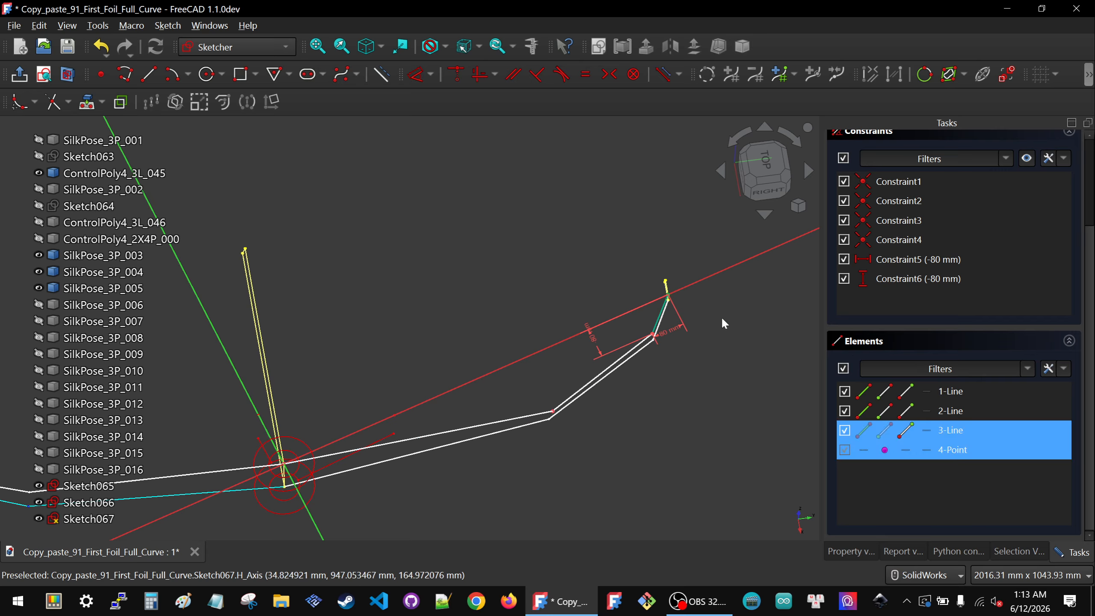
pyautogui.click(555, 414)
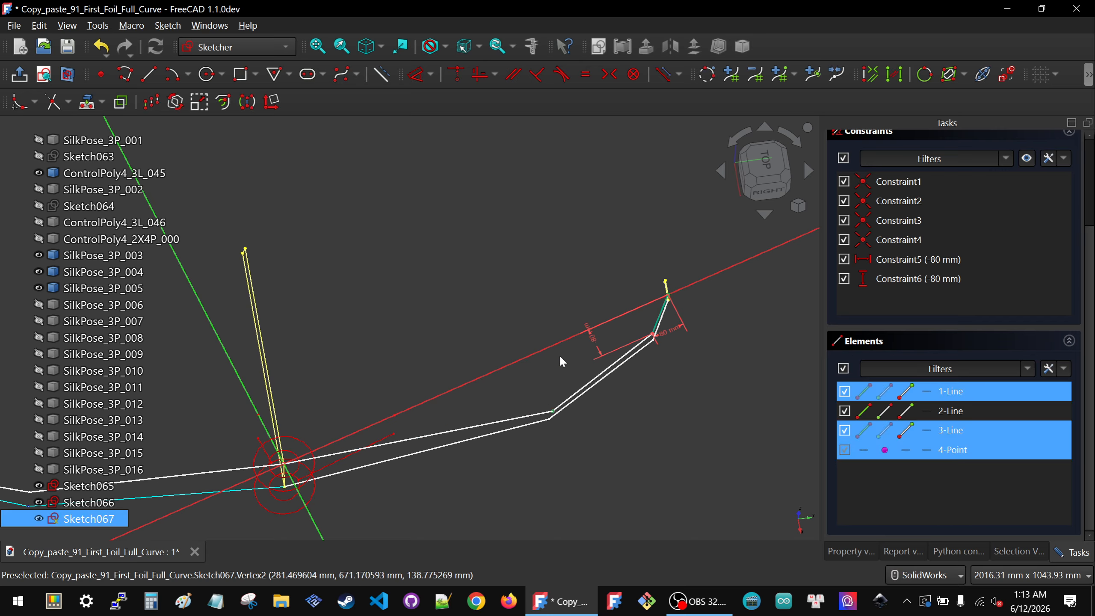
pyautogui.press('k')
pyautogui.press('l')
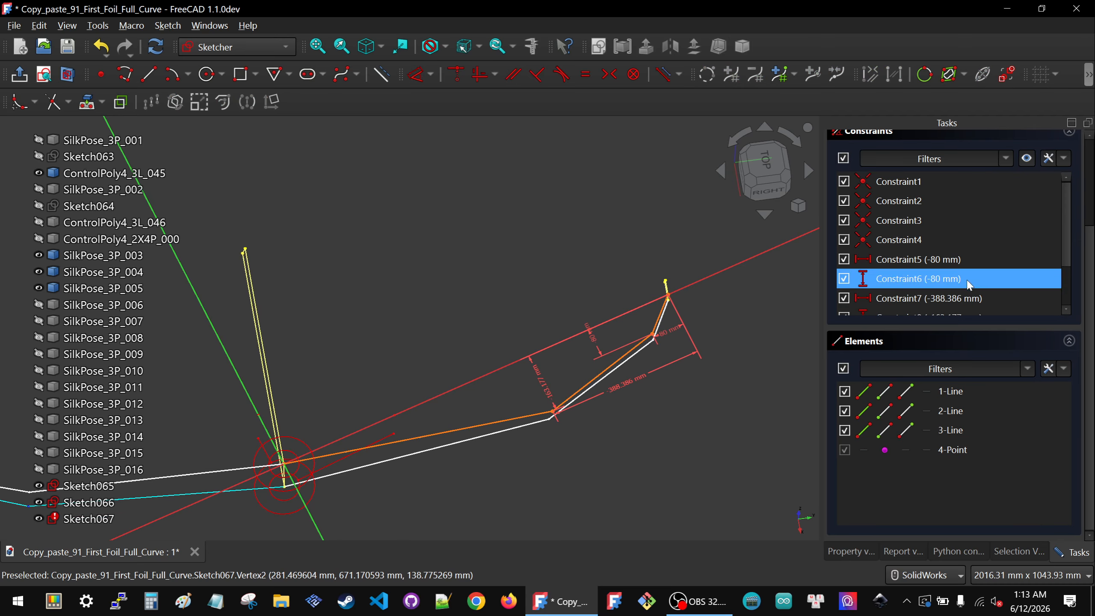
pyautogui.scroll(-2, 971, 284)
pyautogui.click(921, 302)
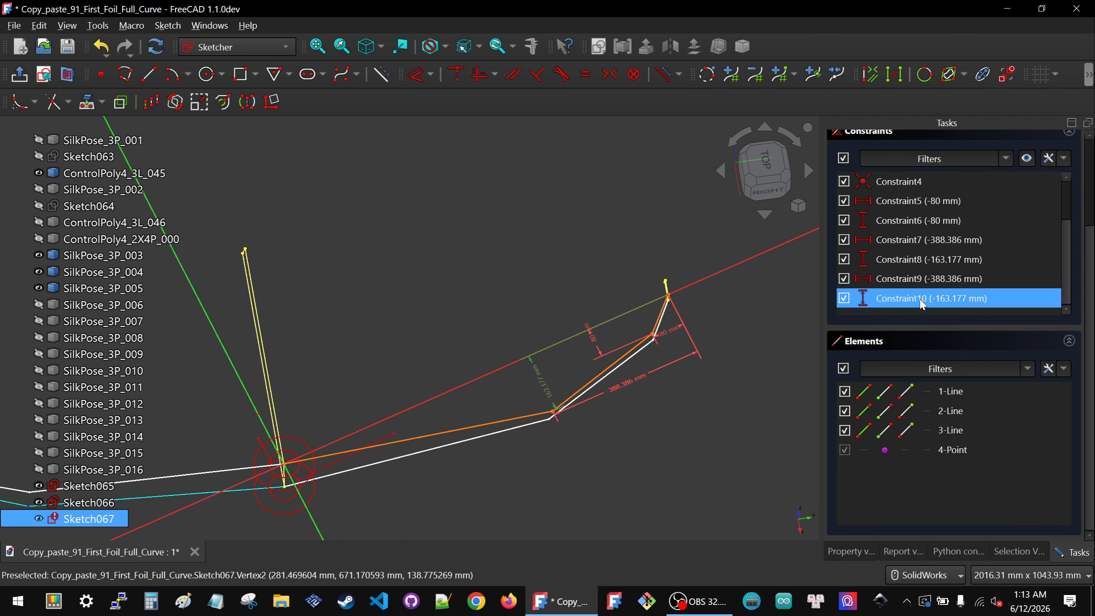
pyautogui.press('Delete')
pyautogui.click(921, 300)
pyautogui.press('Delete')
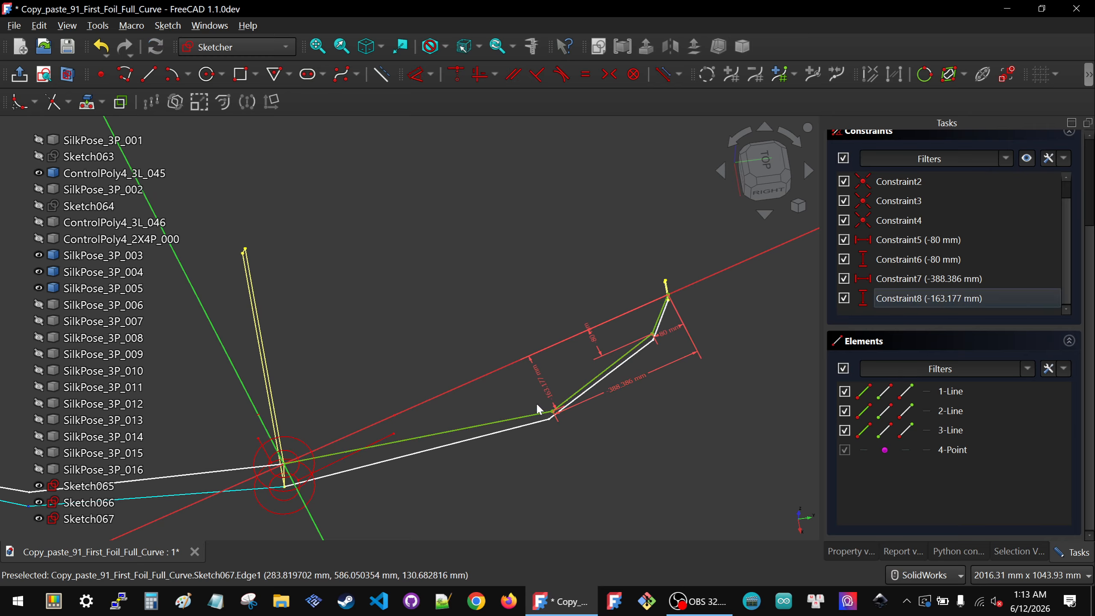
# Step: Set the lower middle vertex's vertical distance to -150 mm
pyautogui.doubleClick(549, 389)
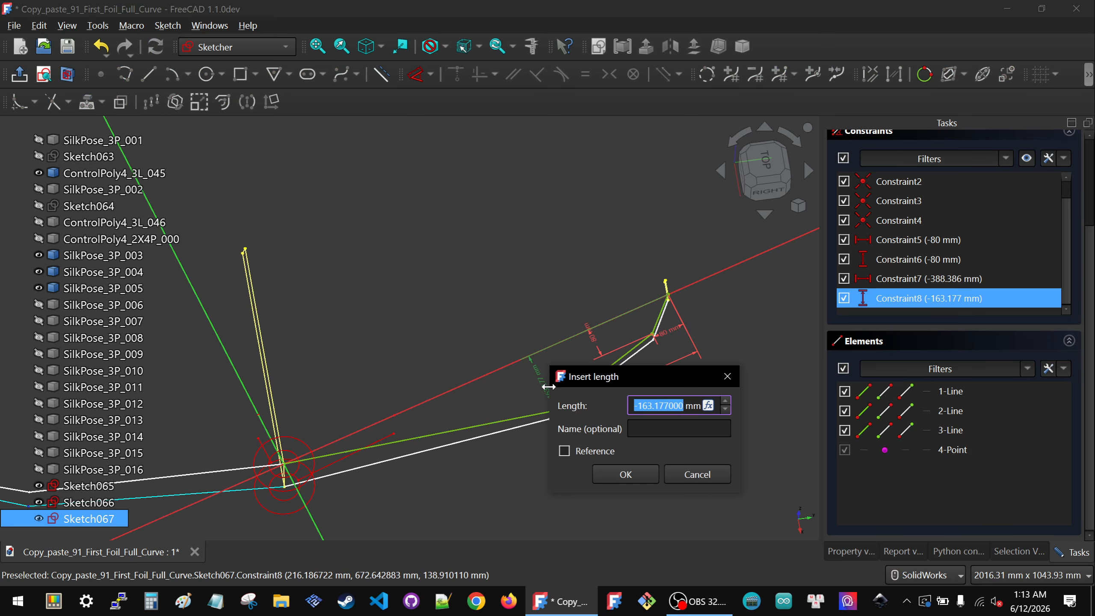
pyautogui.write('-')
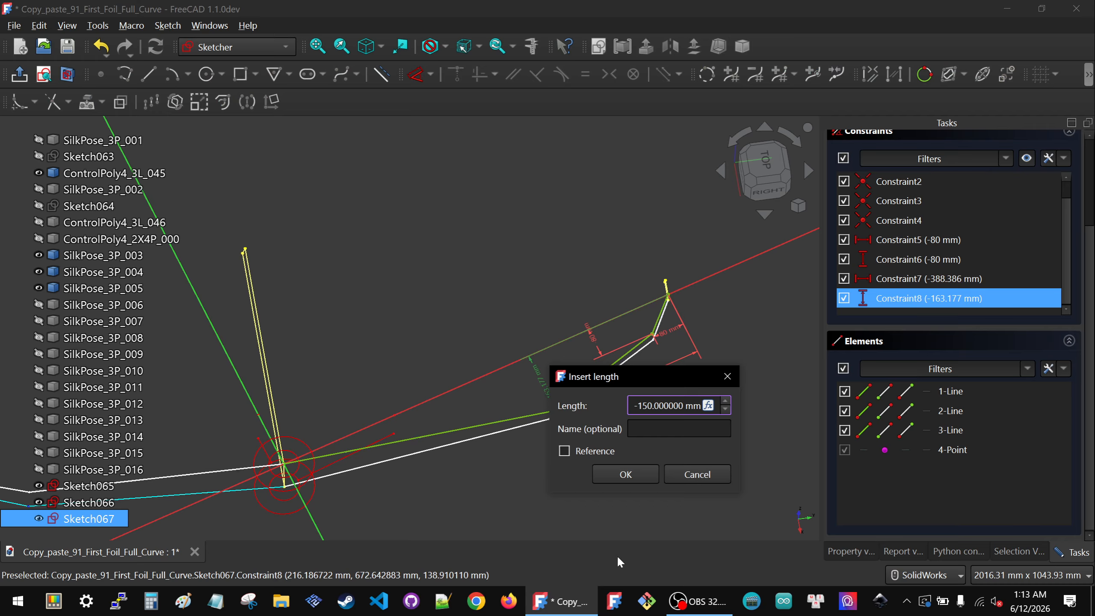
pyautogui.write('150')
pyautogui.click(619, 474)
# Step: Set the lower middle vertex's horizontal distance to -400 mm
pyautogui.doubleClick(616, 383)
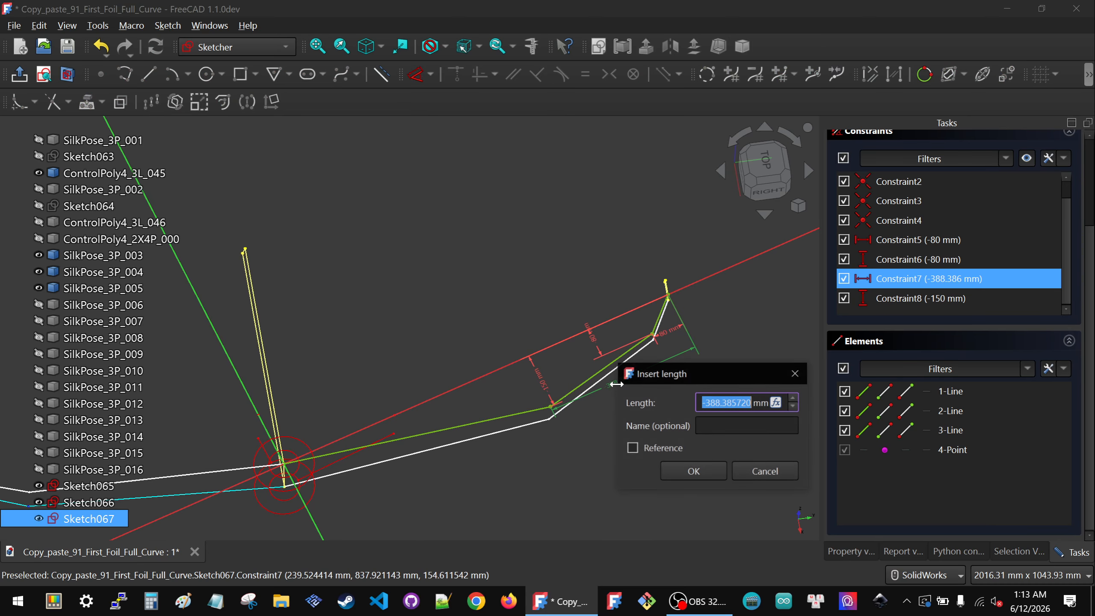
pyautogui.write('-400.000000')
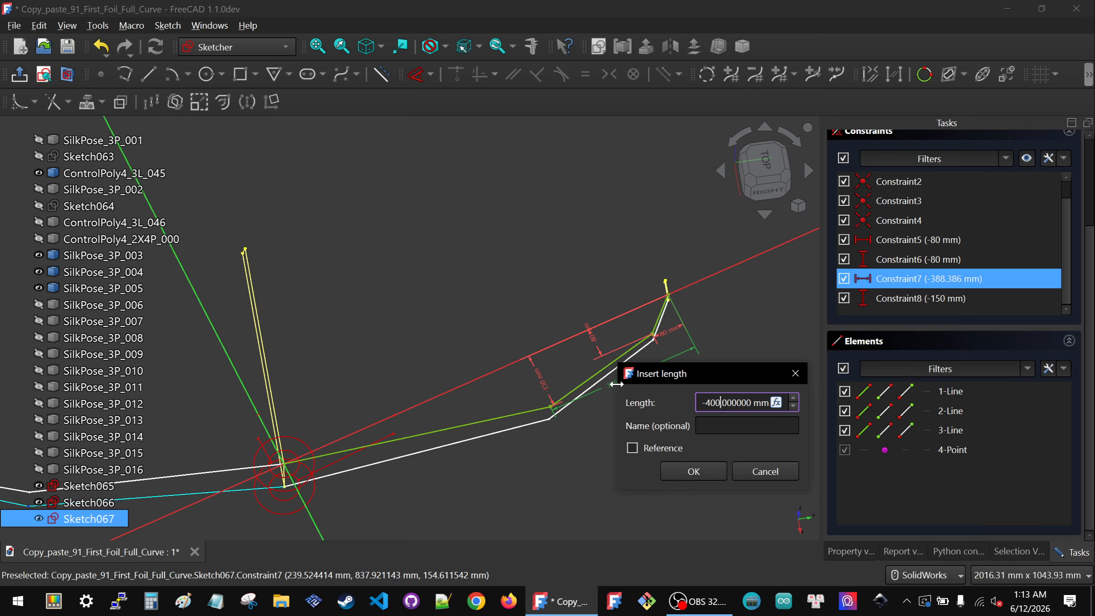
pyautogui.click(693, 472)
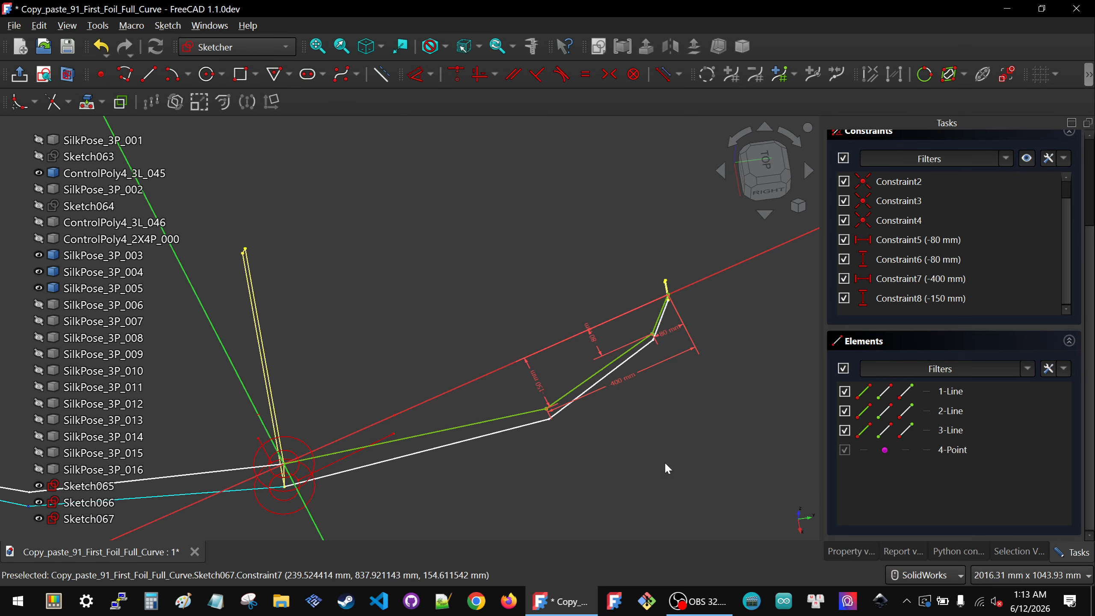
pyautogui.click(764, 161)
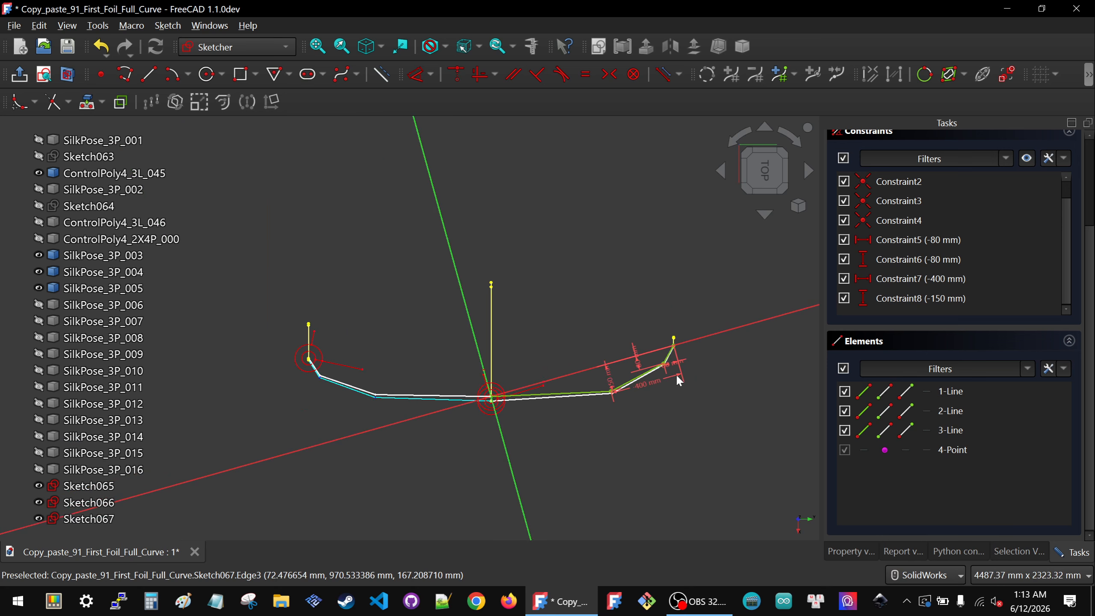
pyautogui.scroll(2, 469, 384)
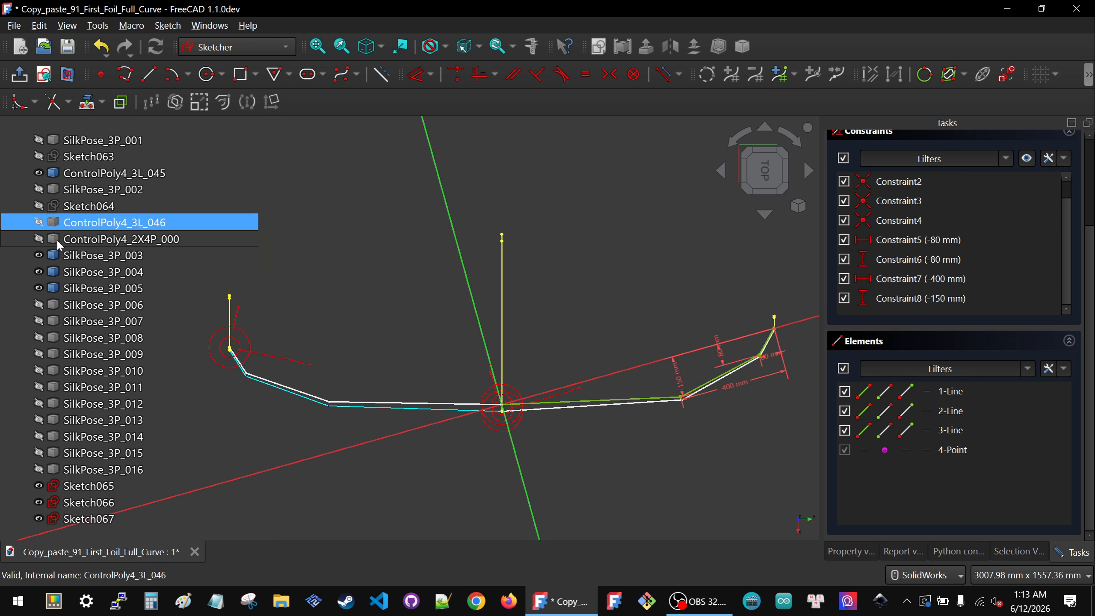
pyautogui.scroll(-1, 593, 409)
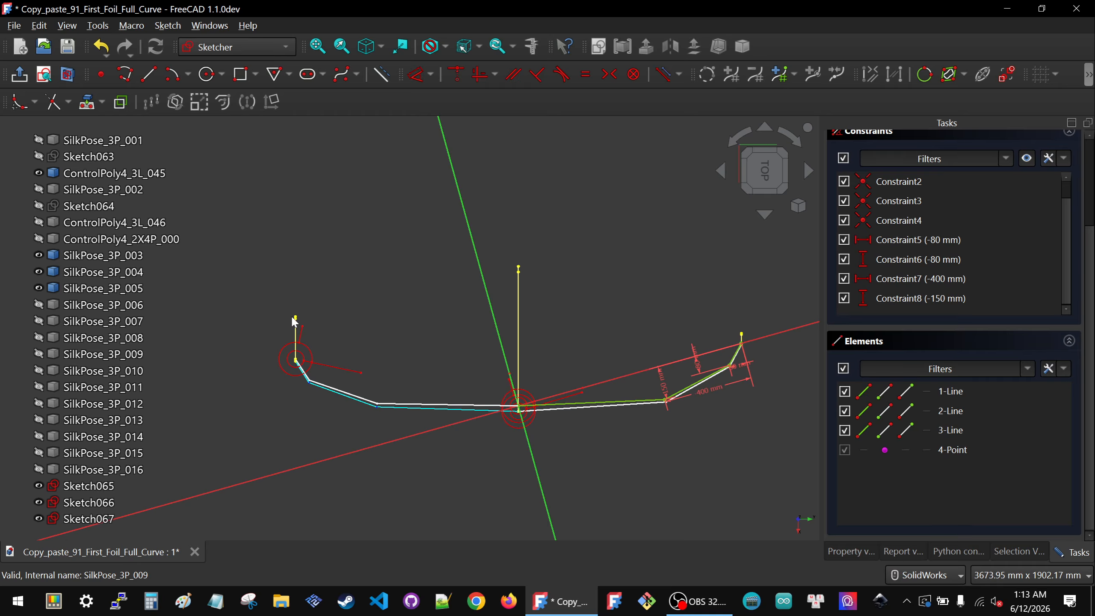
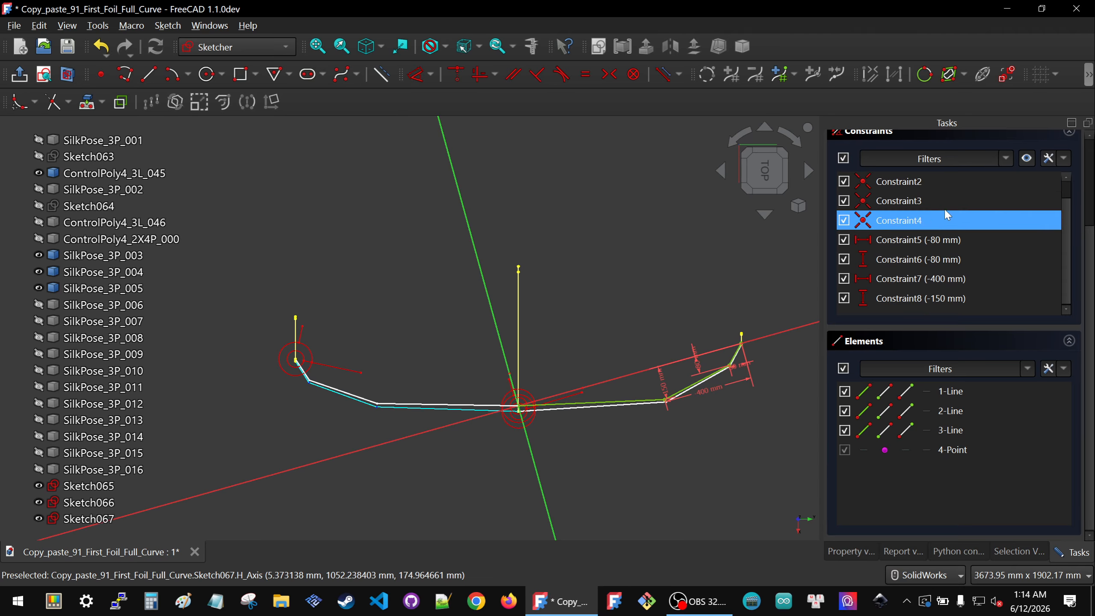
# Step: Close the sketch attached to SilkPose_3P_005
pyautogui.scroll(5, 861, 186)
pyautogui.click(949, 153)
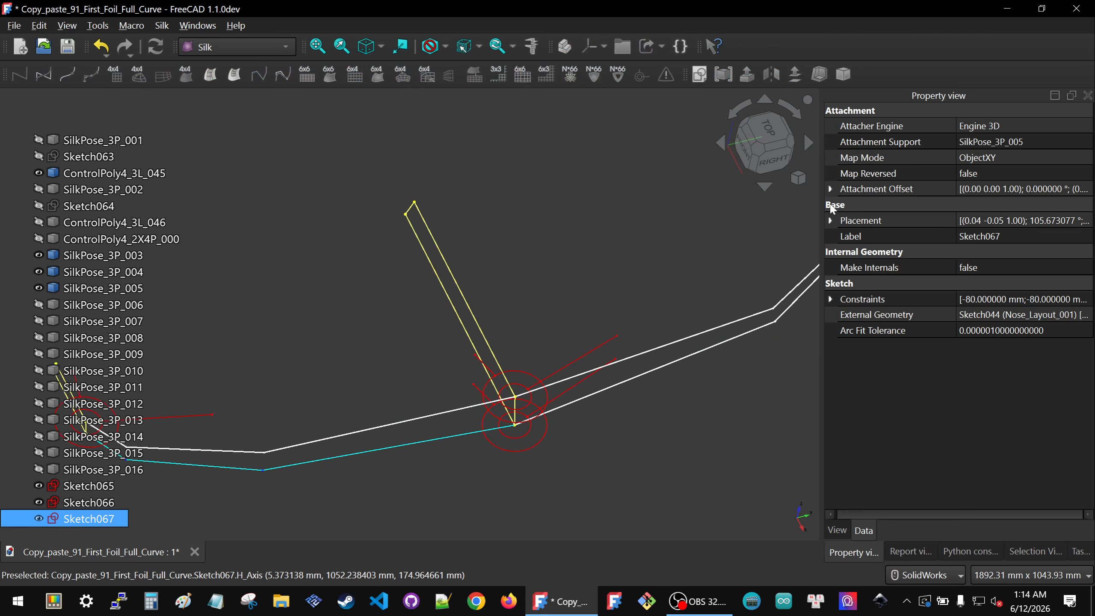
pyautogui.click(673, 268)
pyautogui.scroll(-6, 590, 379)
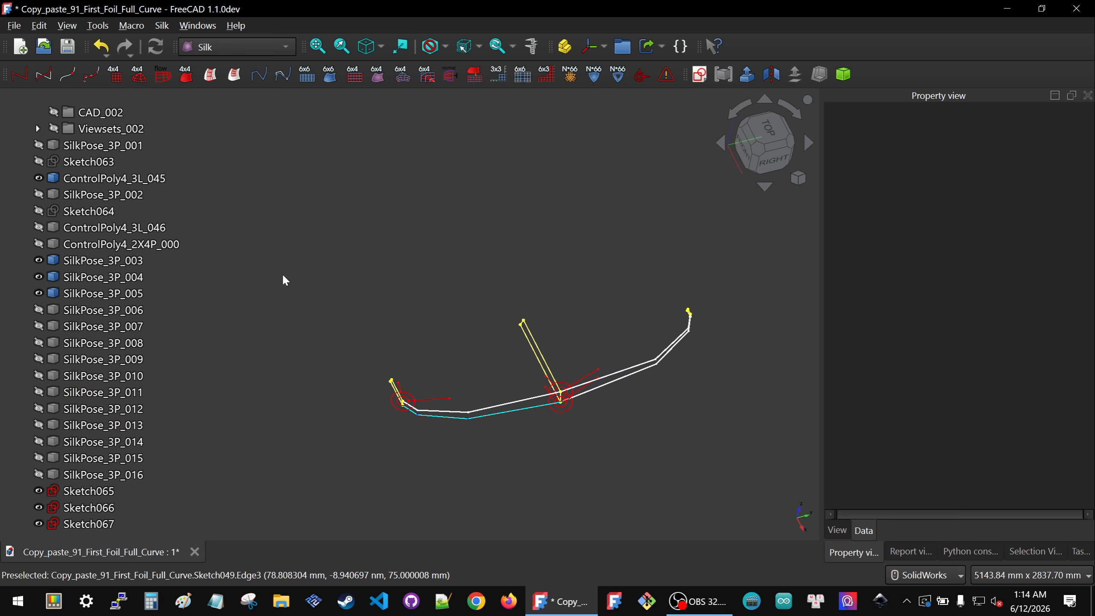
# Step: Show SilkPose_3P_006 and create a new sketch attached to it
pyautogui.click(69, 311)
pyautogui.press('space')
pyautogui.click(392, 381)
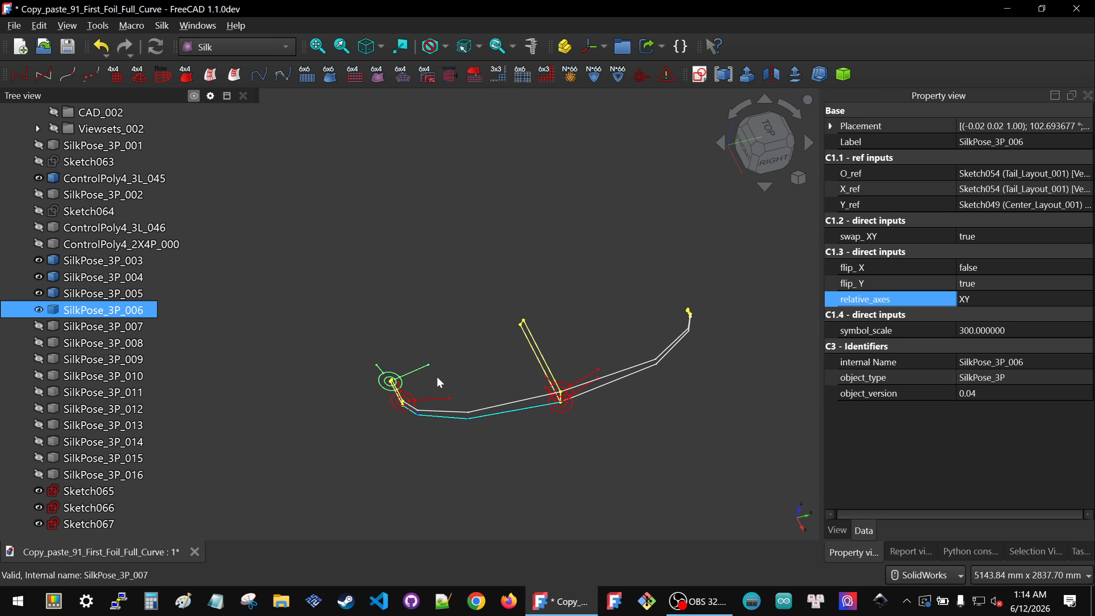
pyautogui.click(663, 55)
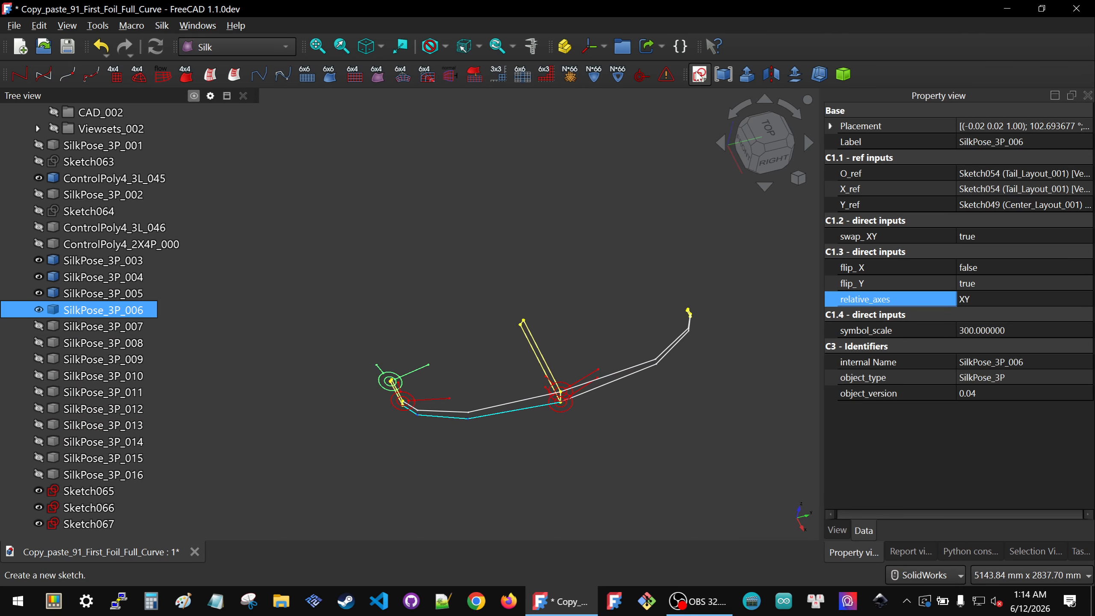
pyautogui.click(547, 311)
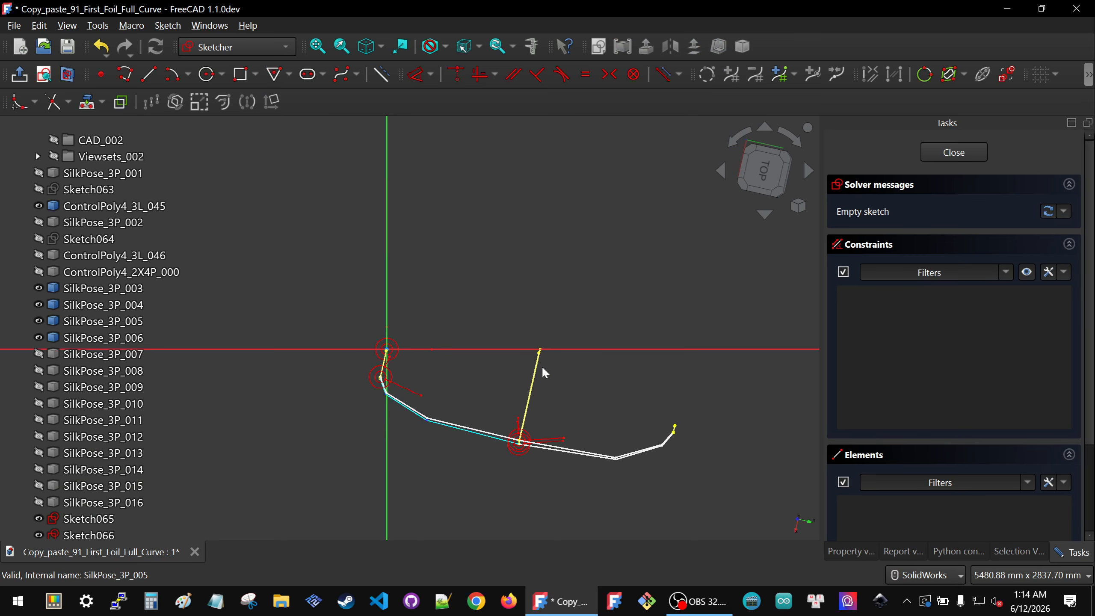
# Step: Project the upper vertex of the control polygon into the sketch as external geometry
pyautogui.click(89, 99)
pyautogui.scroll(10, 505, 328)
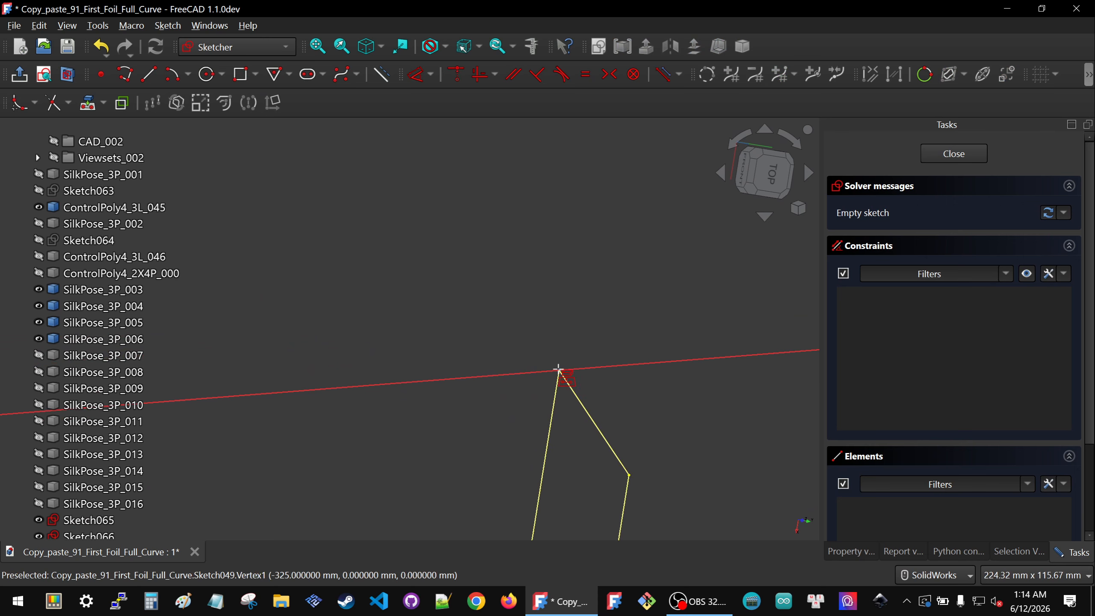
pyautogui.scroll(-10, 612, 343)
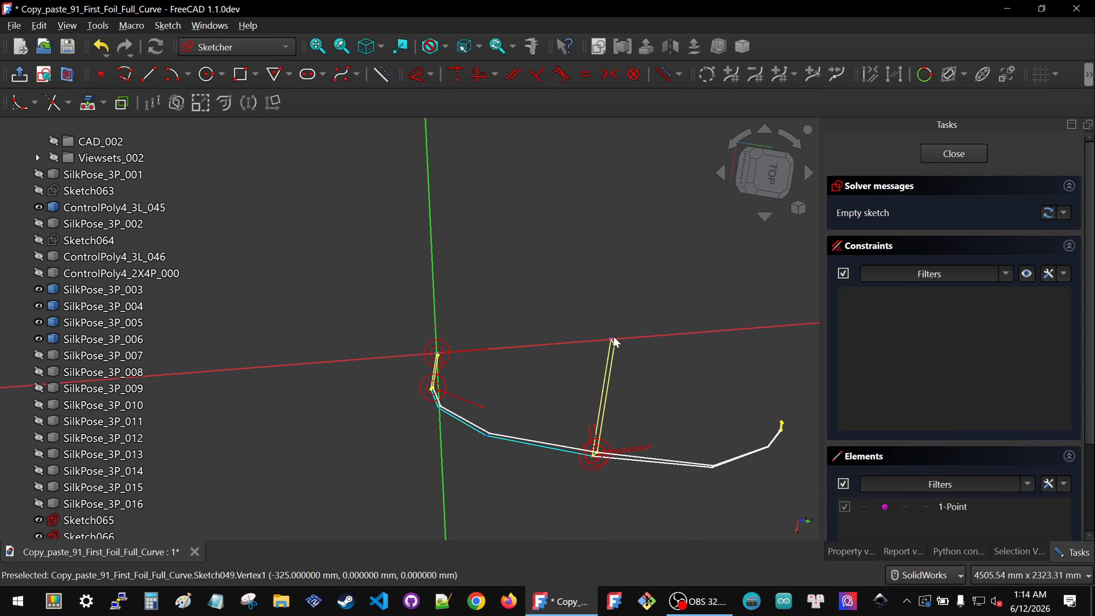
# Step: Sketch a three-segment polyline above the axis running toward the projected vertex
pyautogui.click(140, 79)
pyautogui.click(463, 343)
pyautogui.click(512, 322)
pyautogui.click(564, 322)
pyautogui.click(595, 333)
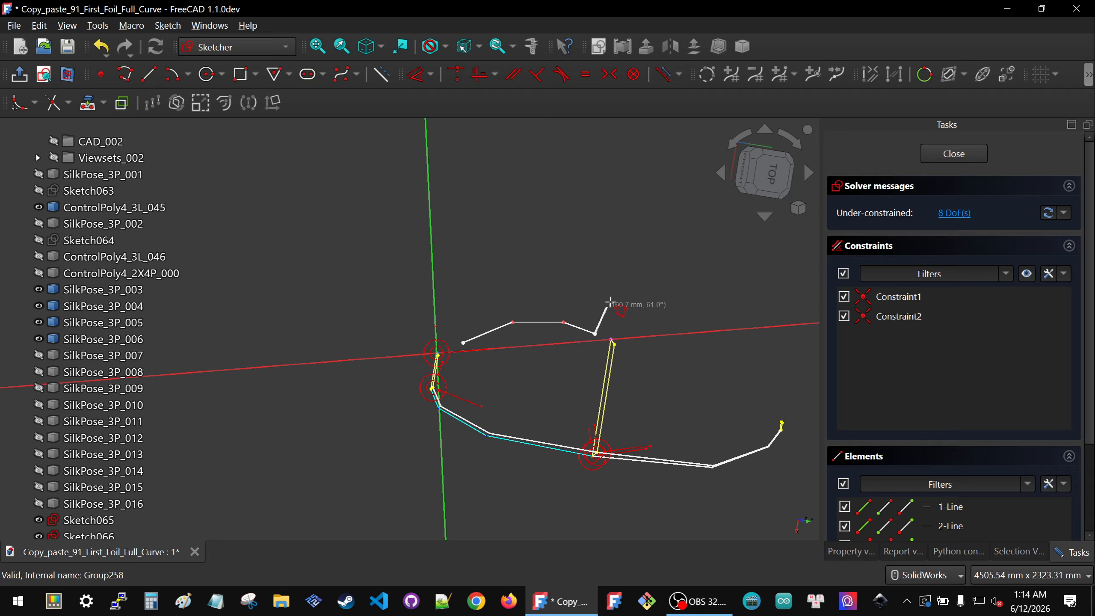
# Step: Make the polyline's end coincident with the projected vertex and its start coincident with the origin
pyautogui.moveTo(591, 319); pyautogui.dragTo(634, 359)
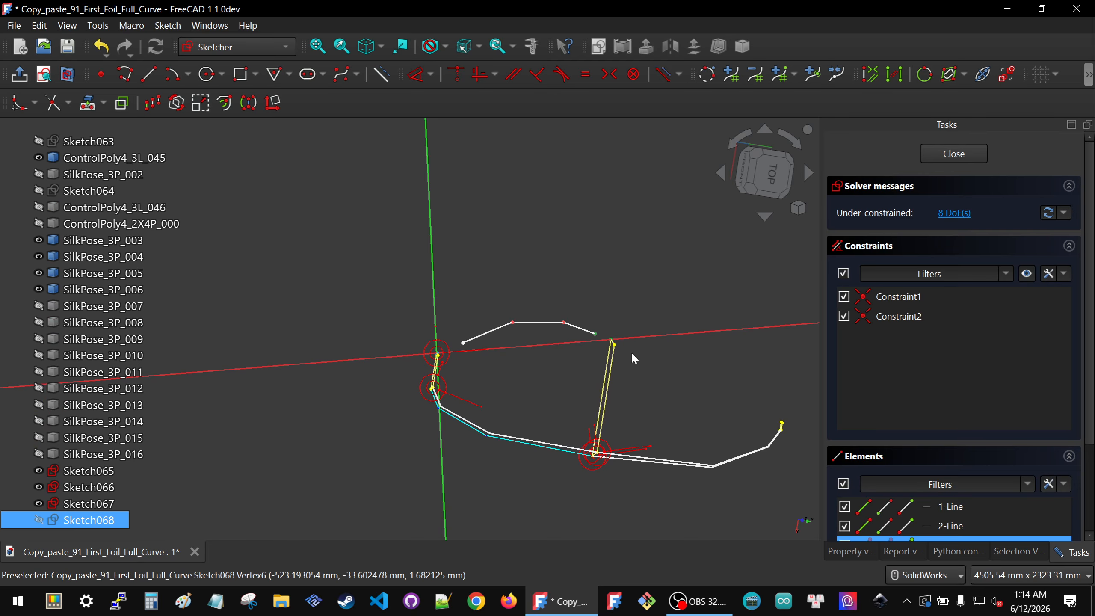
pyautogui.press('c')
pyautogui.moveTo(400, 312); pyautogui.dragTo(484, 365)
pyautogui.press('c')
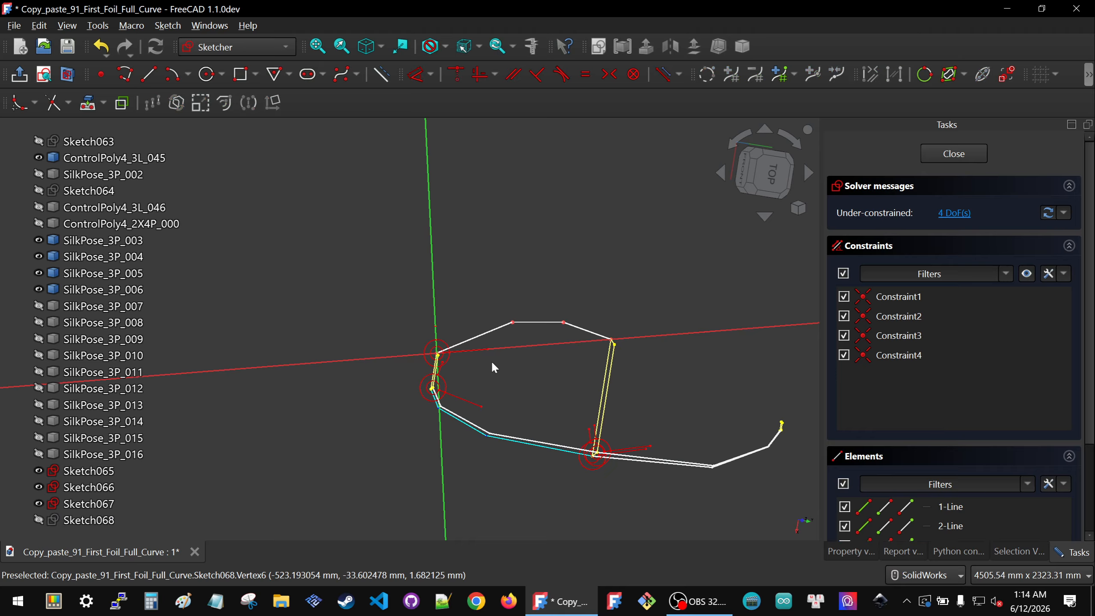
# Step: Drag the polyline's two middle vertices to reshape it roughly like the control polygon
pyautogui.click(767, 183)
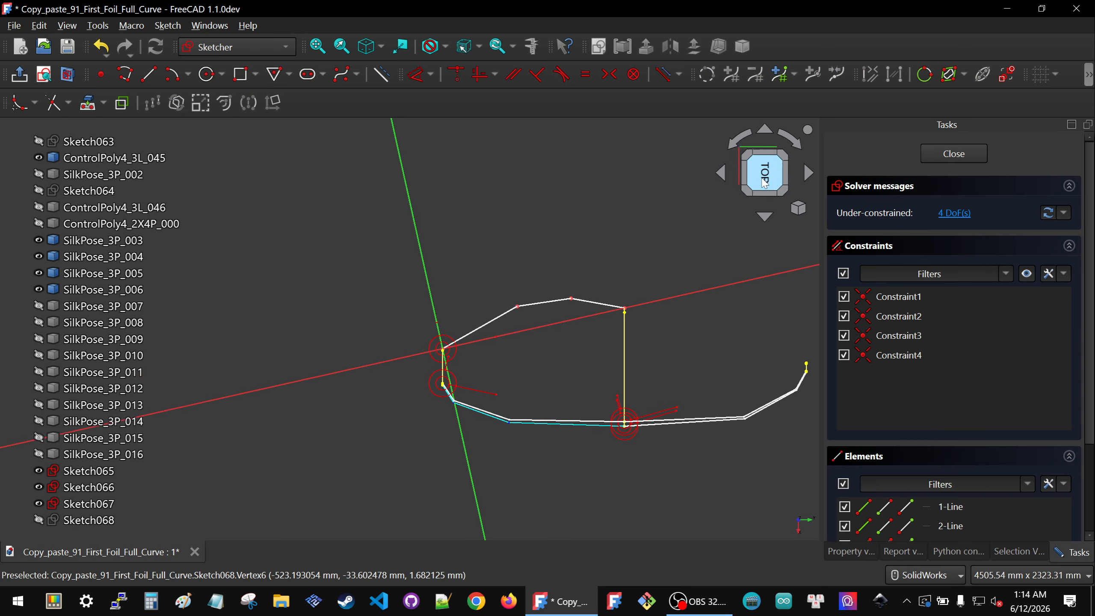
pyautogui.scroll(-2, 404, 366)
pyautogui.scroll(3, 545, 383)
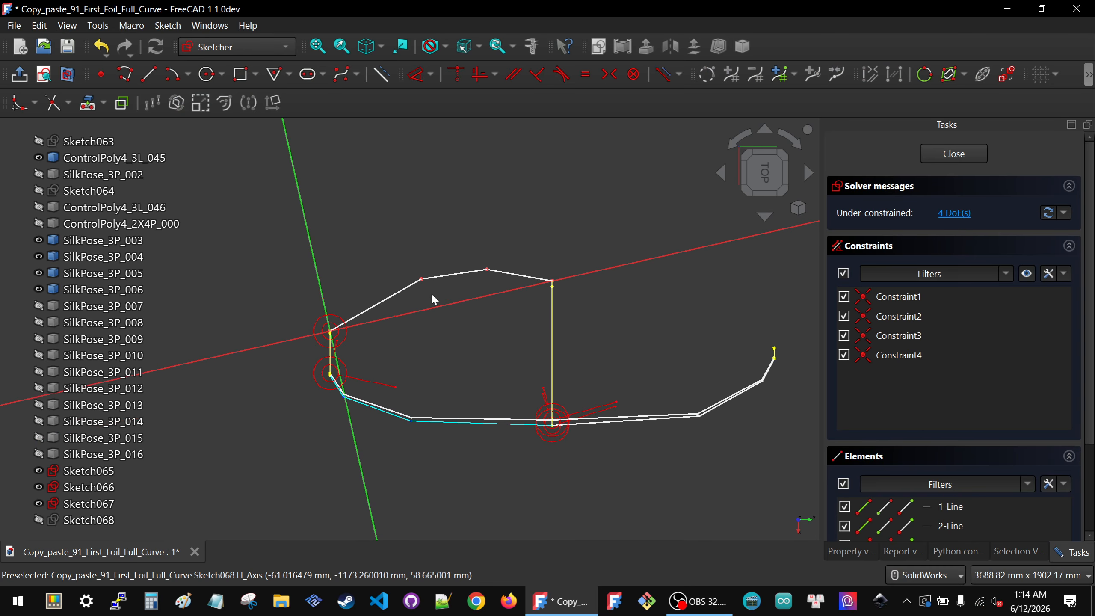
pyautogui.moveTo(424, 281)
pyautogui.mouseDown()
pyautogui.moveTo(375, 307)
pyautogui.moveTo(344, 308)
pyautogui.mouseUp()
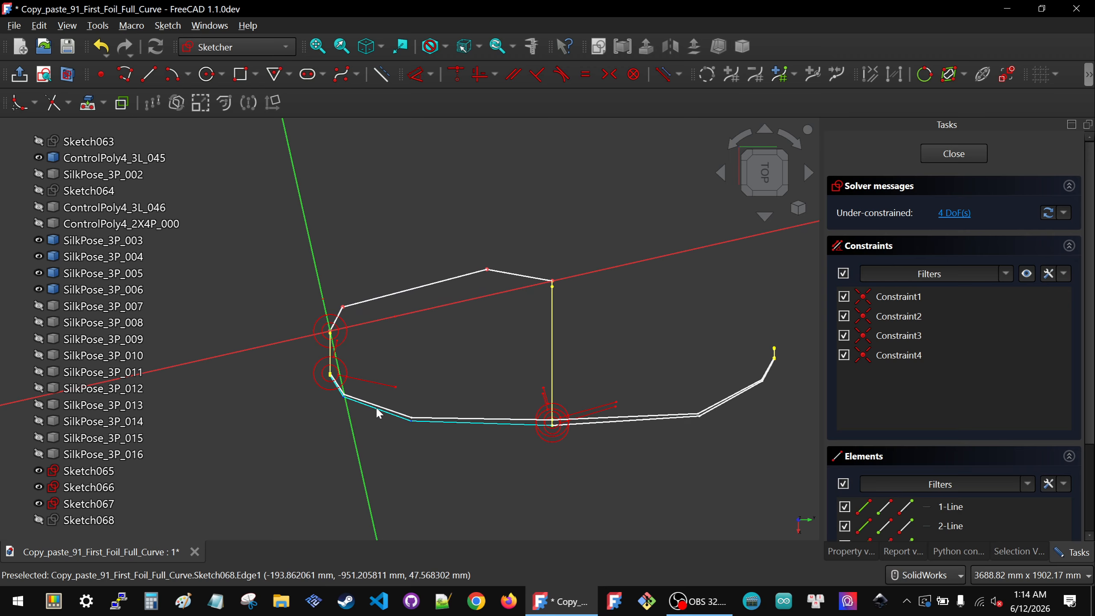
pyautogui.moveTo(487, 270)
pyautogui.mouseDown()
pyautogui.moveTo(426, 289)
pyautogui.moveTo(477, 272)
pyautogui.mouseUp()
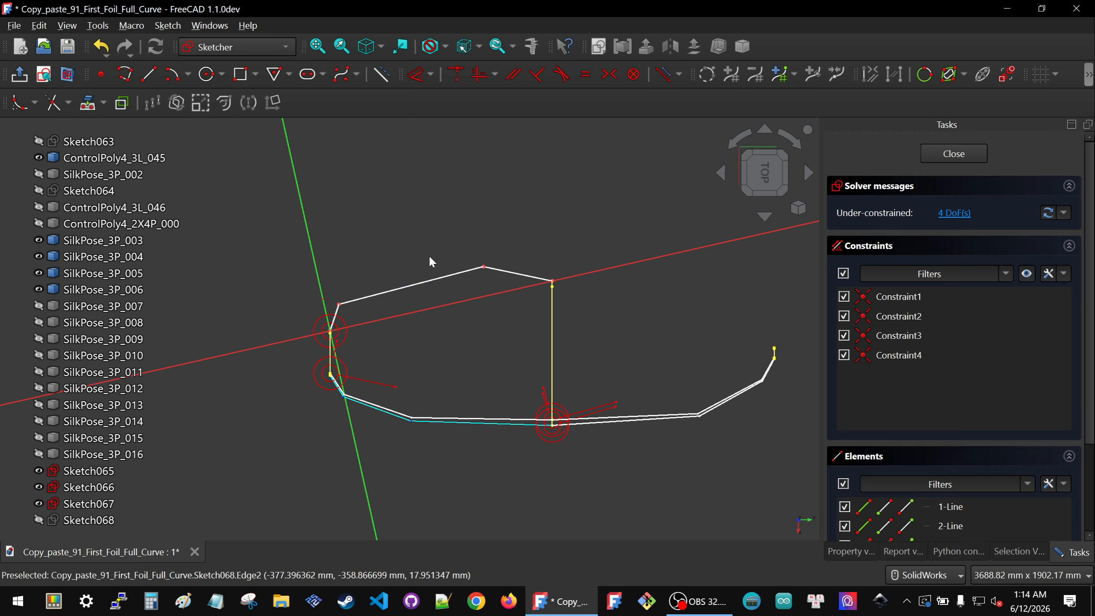
pyautogui.moveTo(484, 268); pyautogui.dragTo(408, 283)
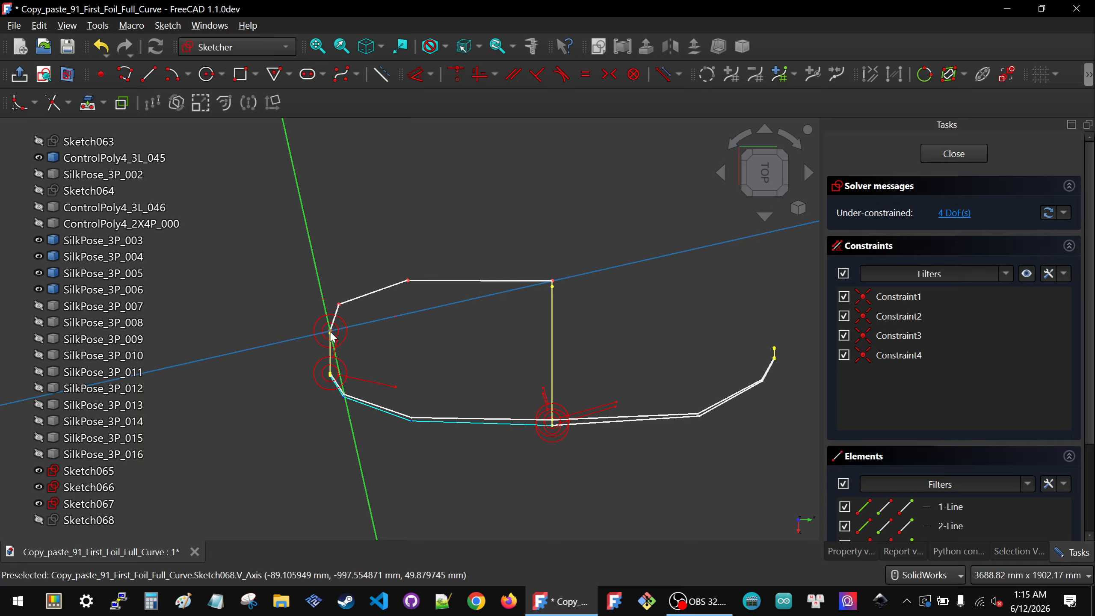
# Step: Constrain the first middle vertex with horizontal and vertical distances of 80 mm each
pyautogui.click(340, 306)
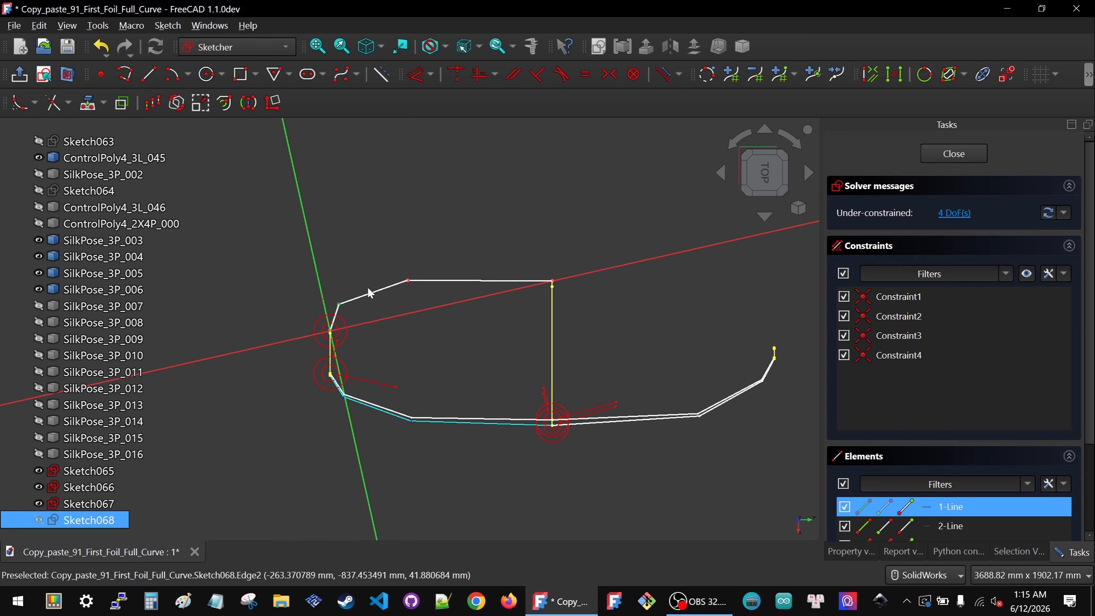
pyautogui.press('k')
pyautogui.press('l')
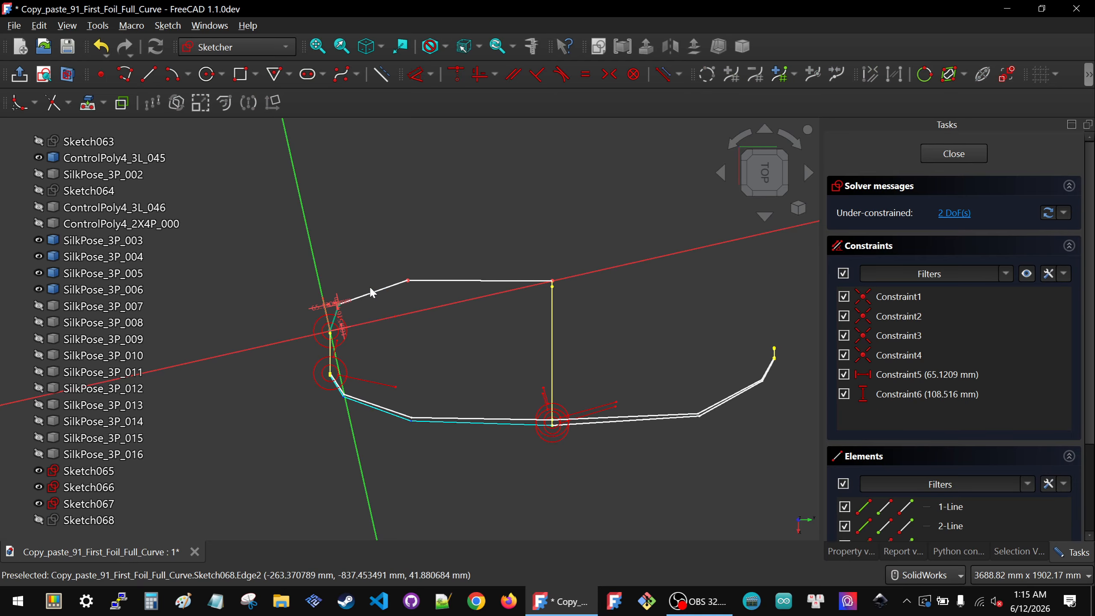
pyautogui.doubleClick(331, 305)
pyautogui.write('80')
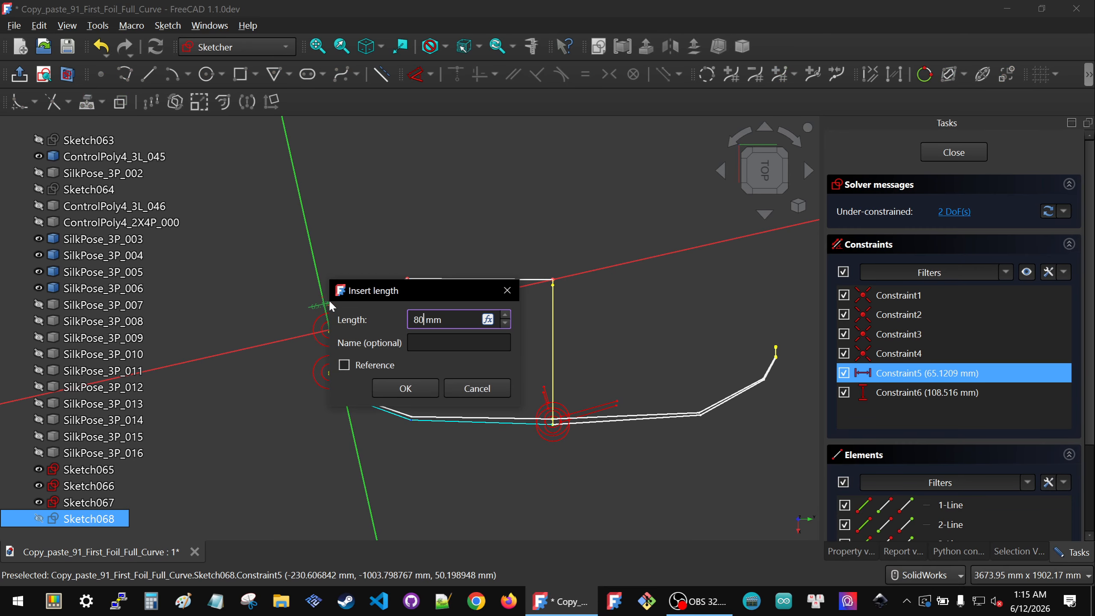
pyautogui.press('Return')
pyautogui.doubleClick(343, 323)
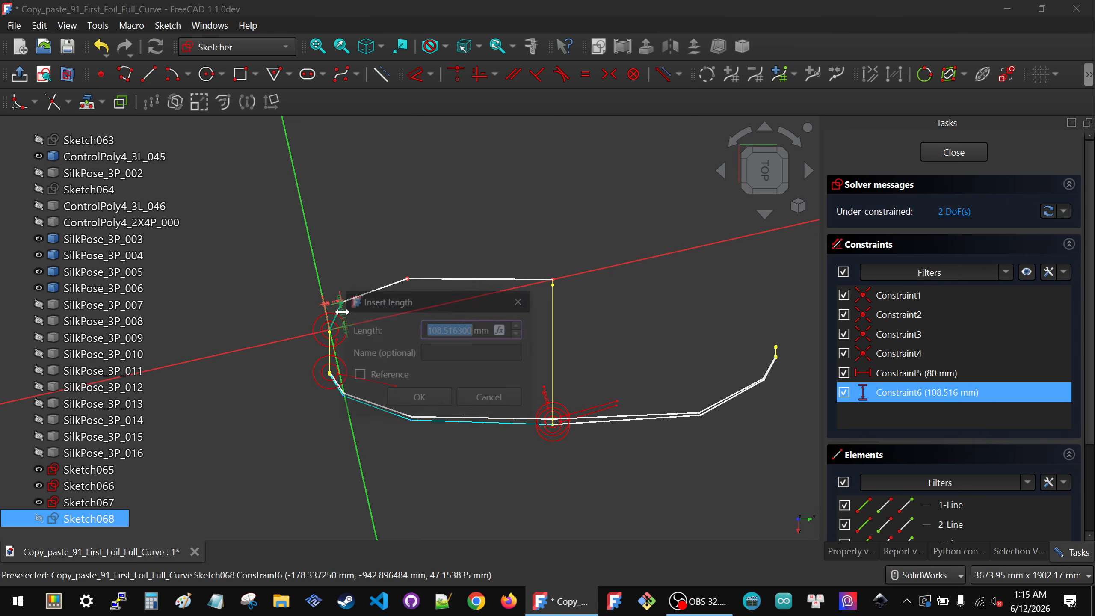
pyautogui.write('80')
pyautogui.press('Return')
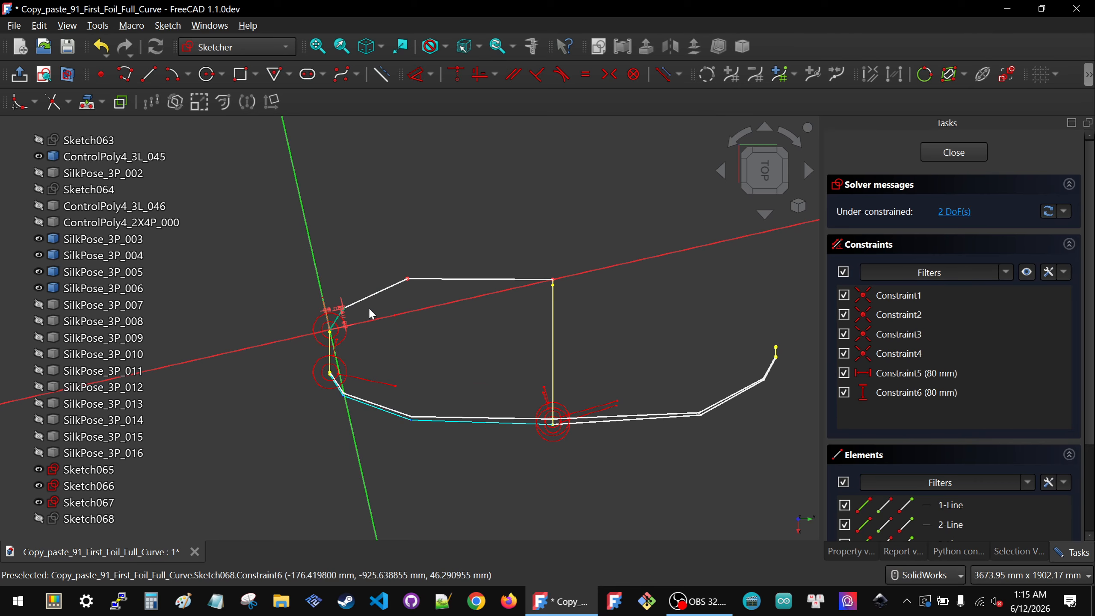
# Step: Constrain the second middle vertex at 400 mm horizontally and 120 mm vertically, then close the sketch
pyautogui.click(408, 283)
pyautogui.press('k')
pyautogui.press('l')
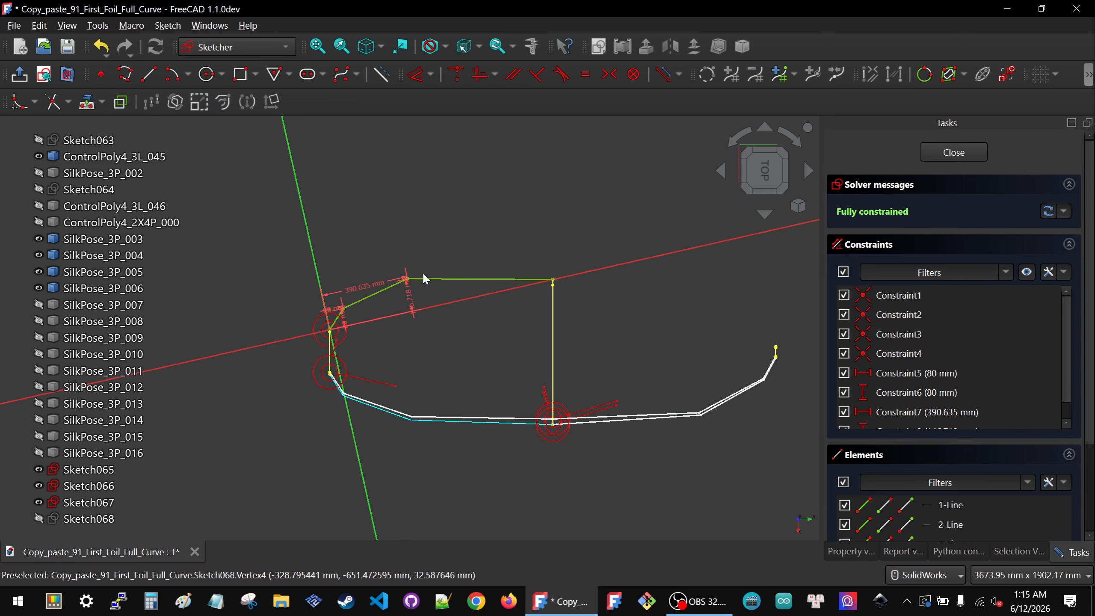
pyautogui.doubleClick(362, 283)
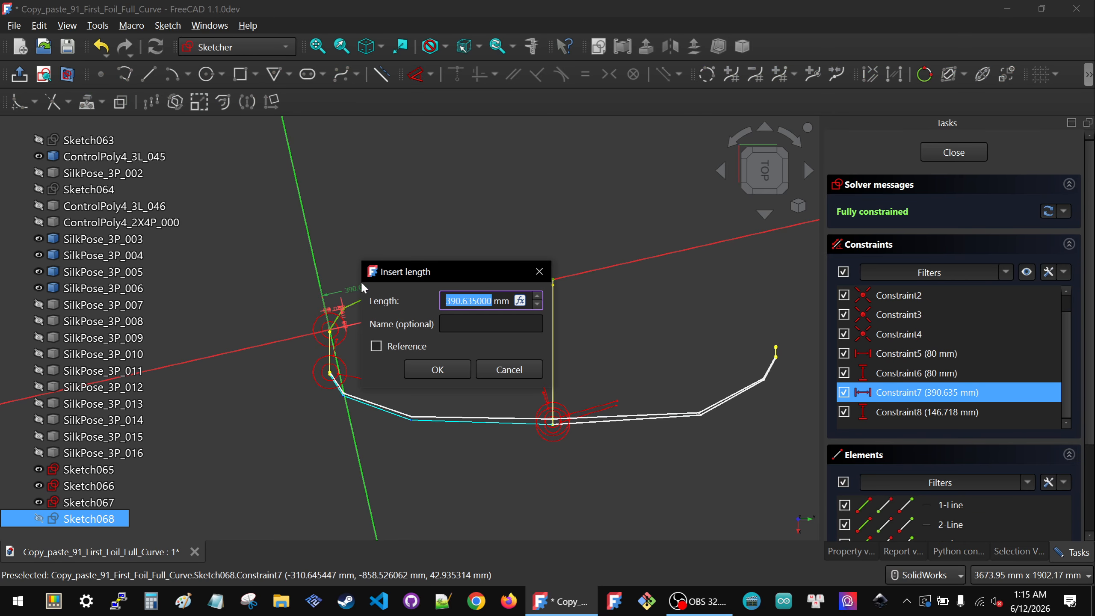
pyautogui.write('400')
pyautogui.press('Return')
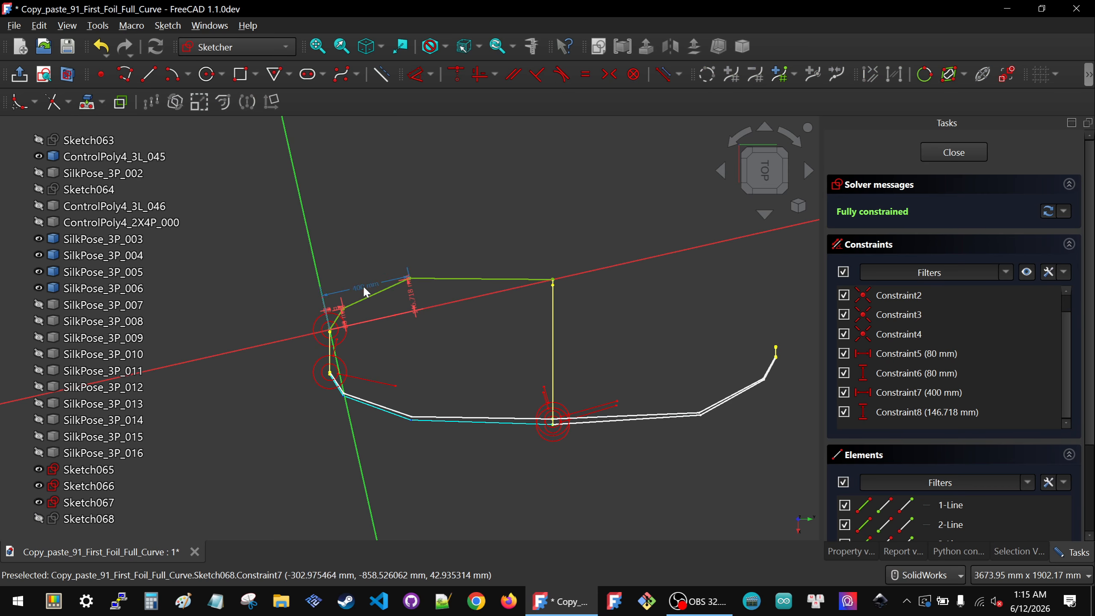
pyautogui.doubleClick(414, 298)
pyautogui.write('120')
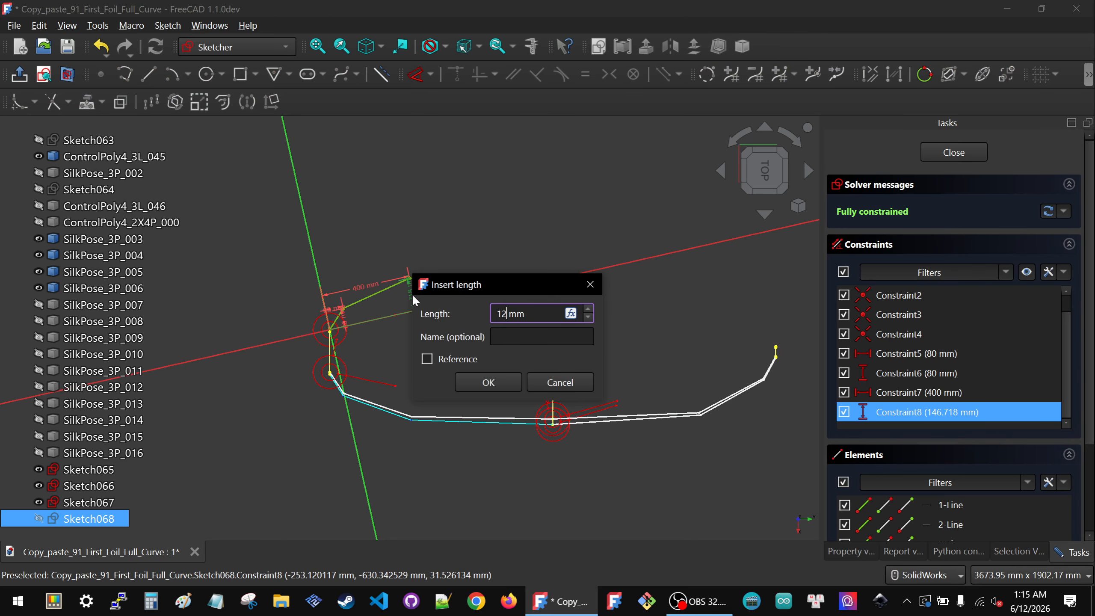
pyautogui.press('Return')
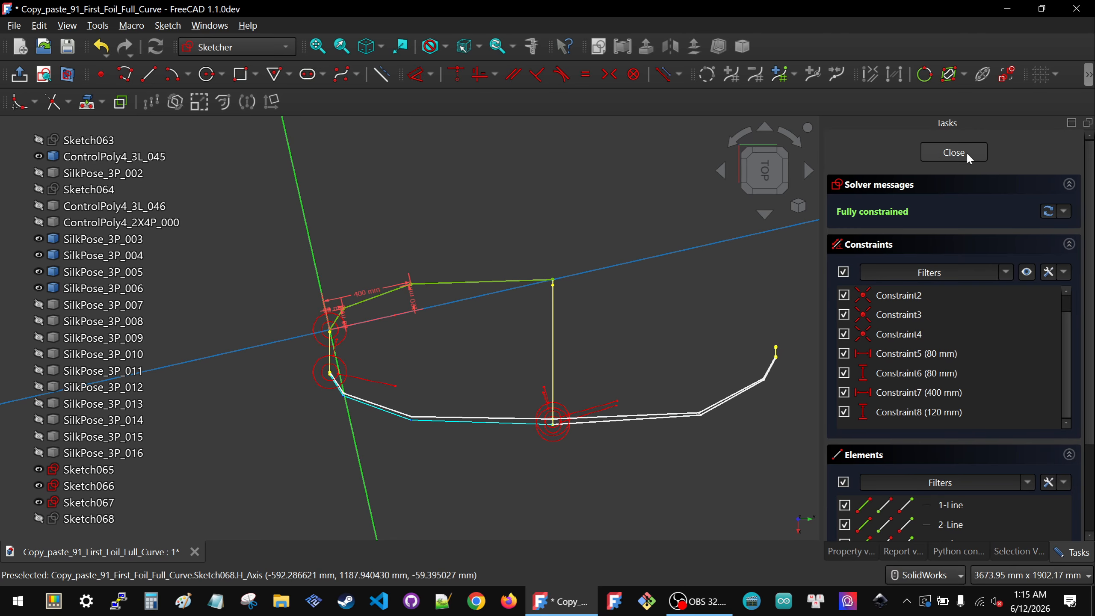
pyautogui.click(953, 152)
pyautogui.click(248, 335)
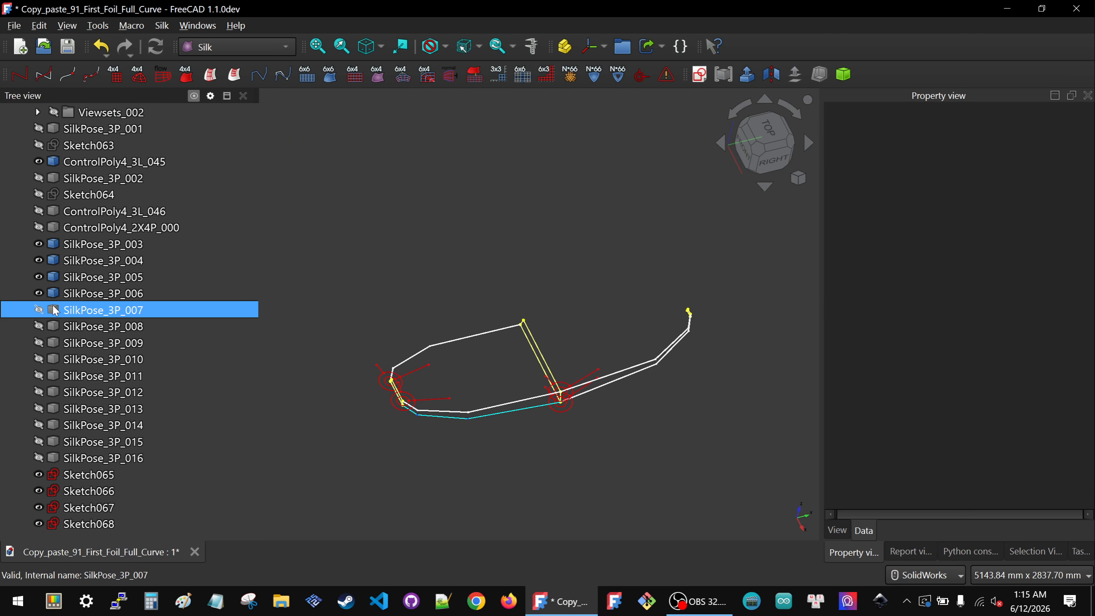
# Step: Show SilkPose_3P_007 and create a new sketch attached to it
pyautogui.click(55, 306)
pyautogui.press('space')
pyautogui.click(401, 268)
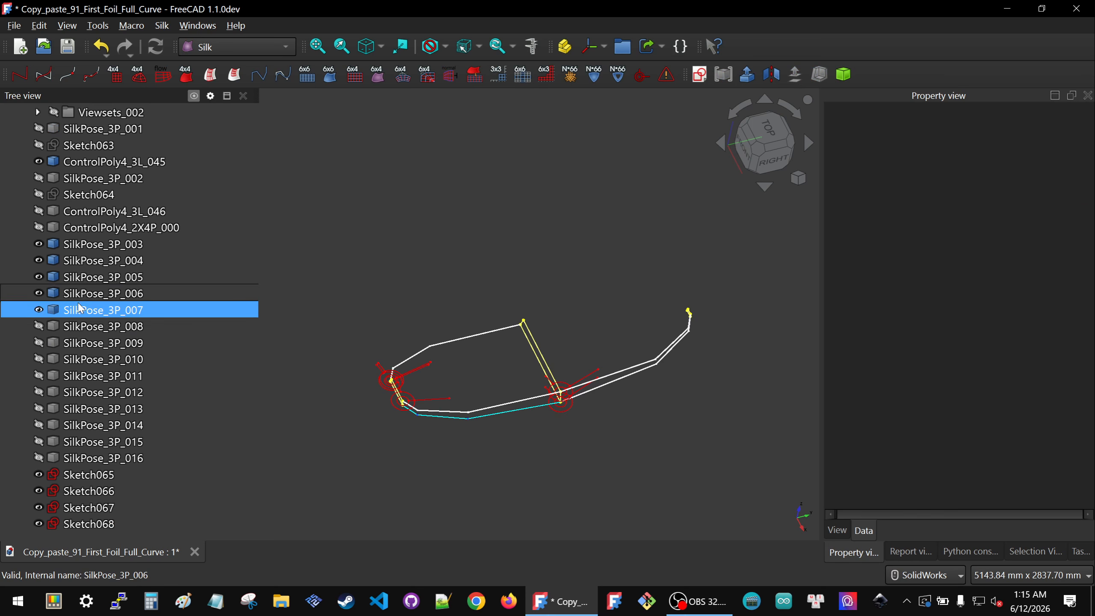
pyautogui.click(376, 394)
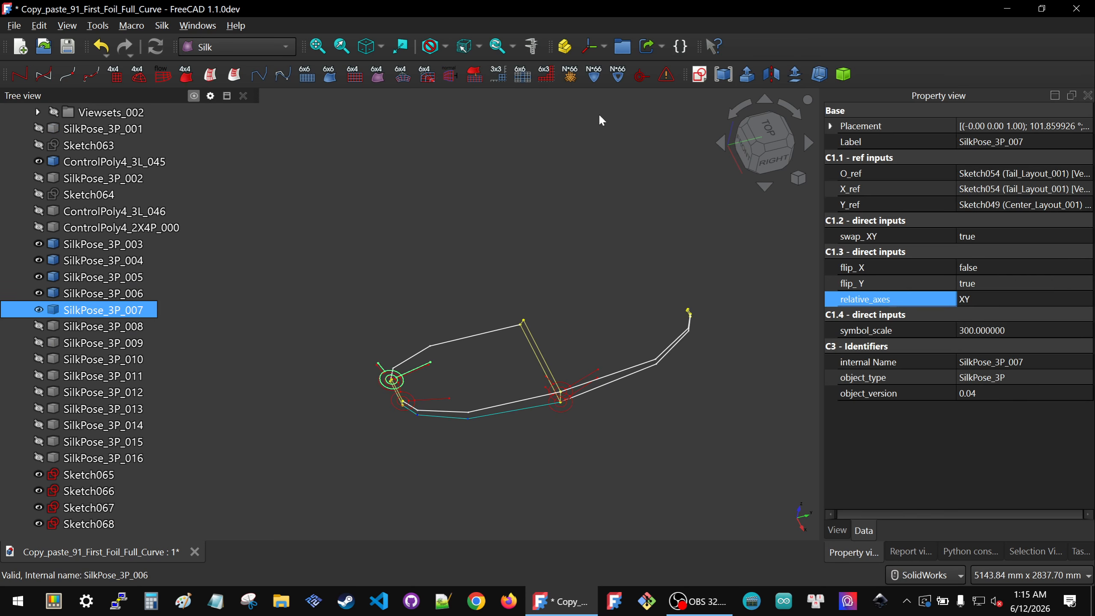
pyautogui.click(700, 75)
pyautogui.click(531, 318)
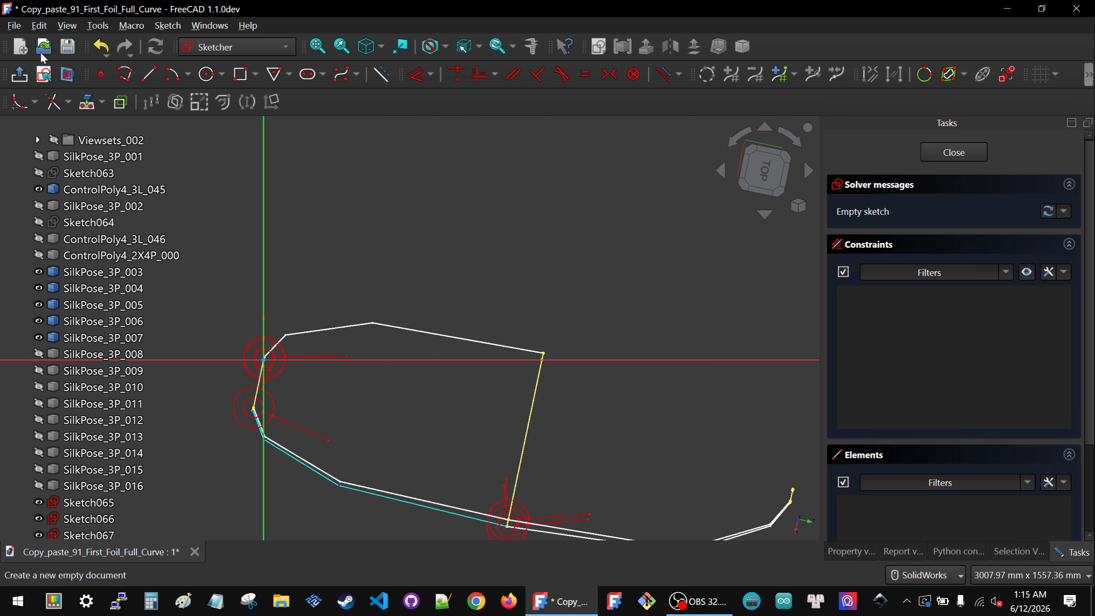
# Step: Project the upper vertex of the control polygon into the new sketch as external geometry
pyautogui.click(93, 106)
pyautogui.scroll(2, 550, 362)
pyautogui.moveTo(513, 418)
pyautogui.mouseDown(button='middle')
pyautogui.moveTo(555, 422)
pyautogui.moveTo(590, 455)
pyautogui.mouseUp(button='middle')
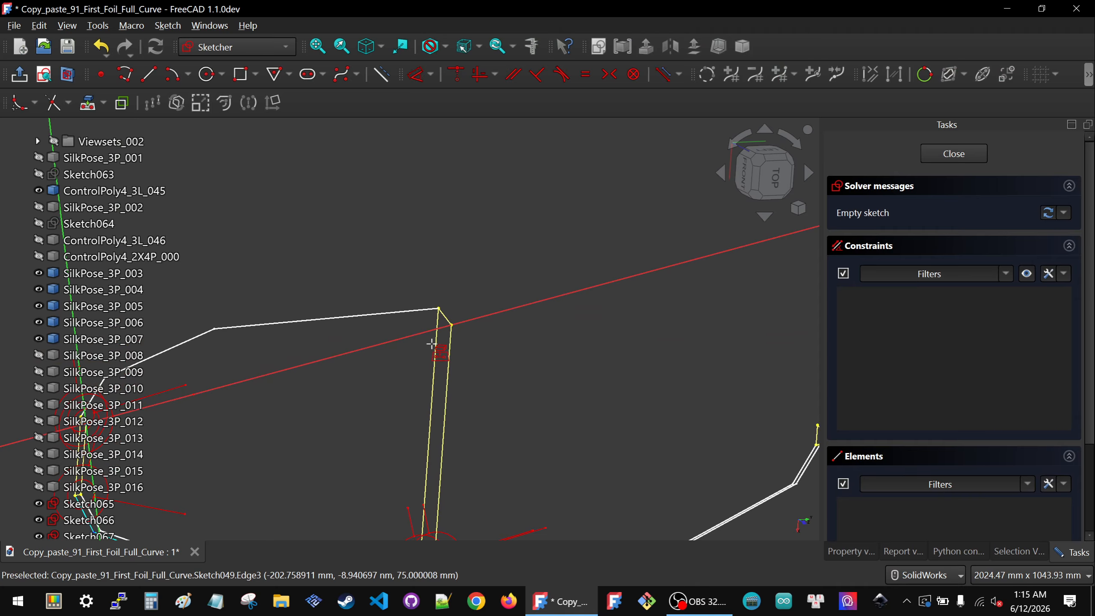
pyautogui.scroll(6, 473, 336)
pyautogui.click(407, 302)
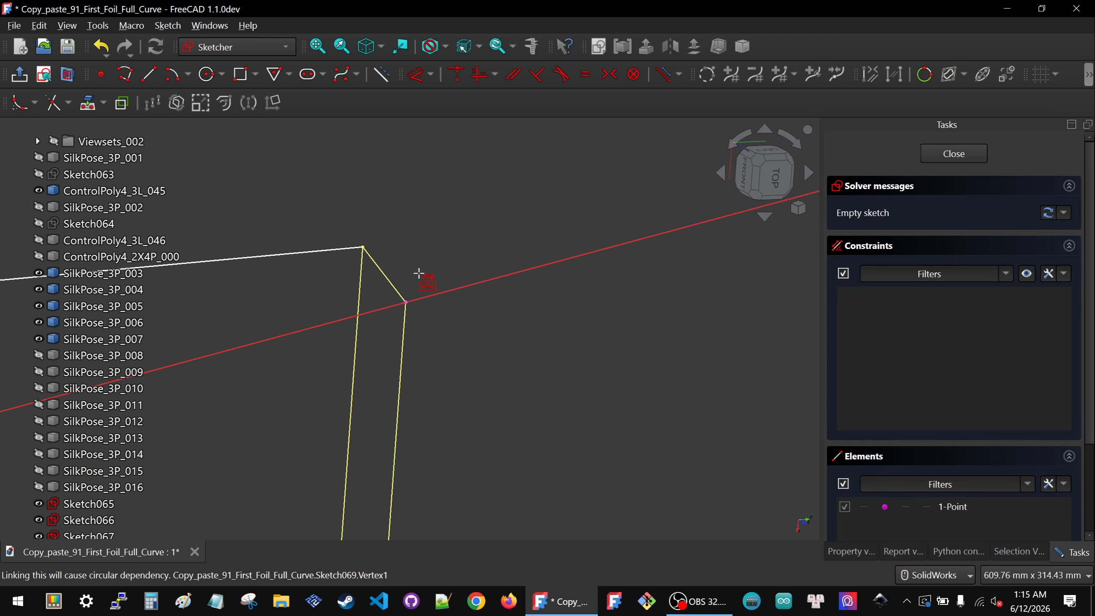
pyautogui.scroll(-4, 579, 323)
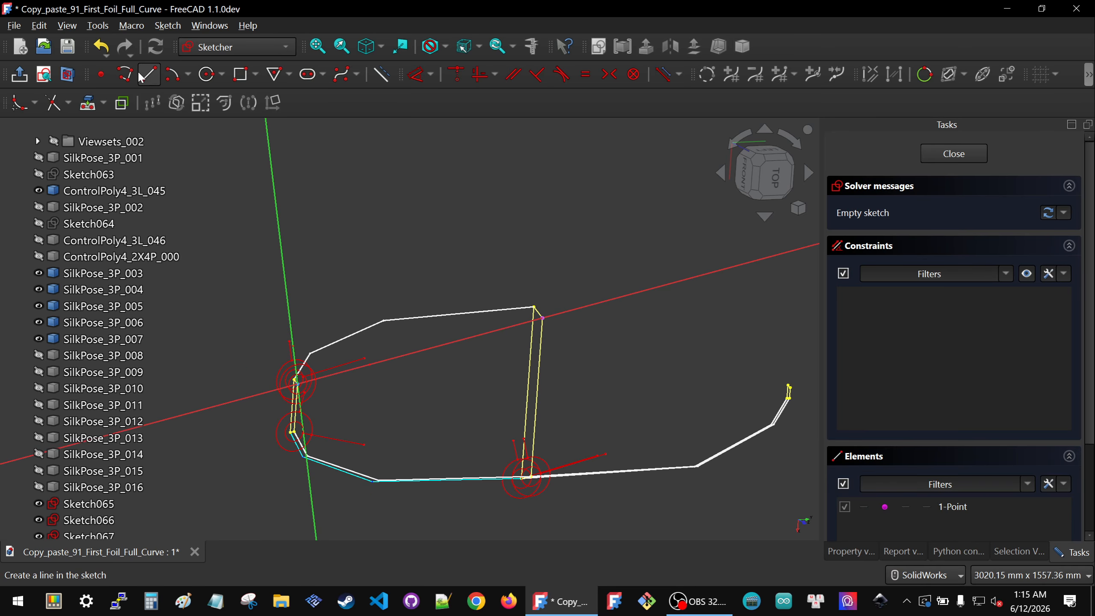
# Step: Sketch a three-segment polyline and make its end coincident with the projected vertex
pyautogui.click(125, 73)
pyautogui.click(333, 311)
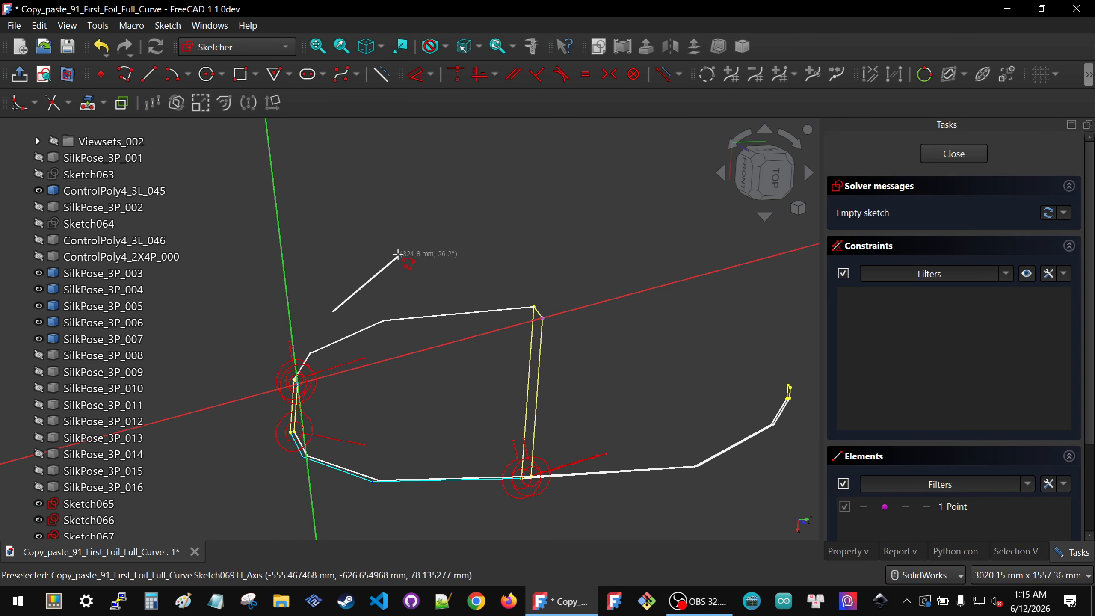
pyautogui.click(408, 258)
pyautogui.click(503, 267)
pyautogui.click(523, 285)
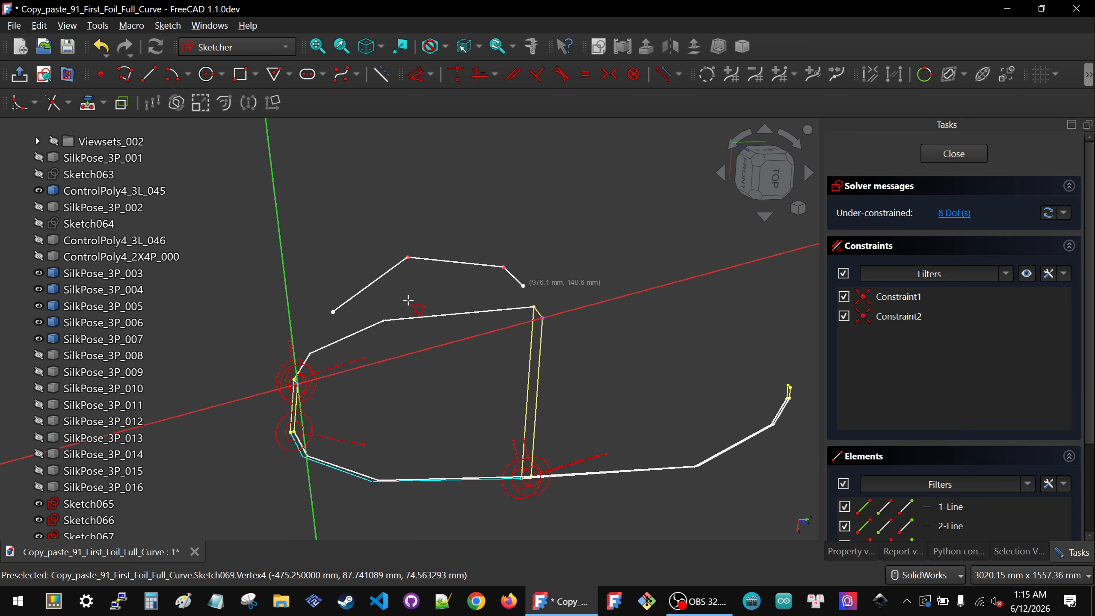
pyautogui.press('Escape')
pyautogui.moveTo(499, 278); pyautogui.dragTo(561, 349)
pyautogui.press('c')
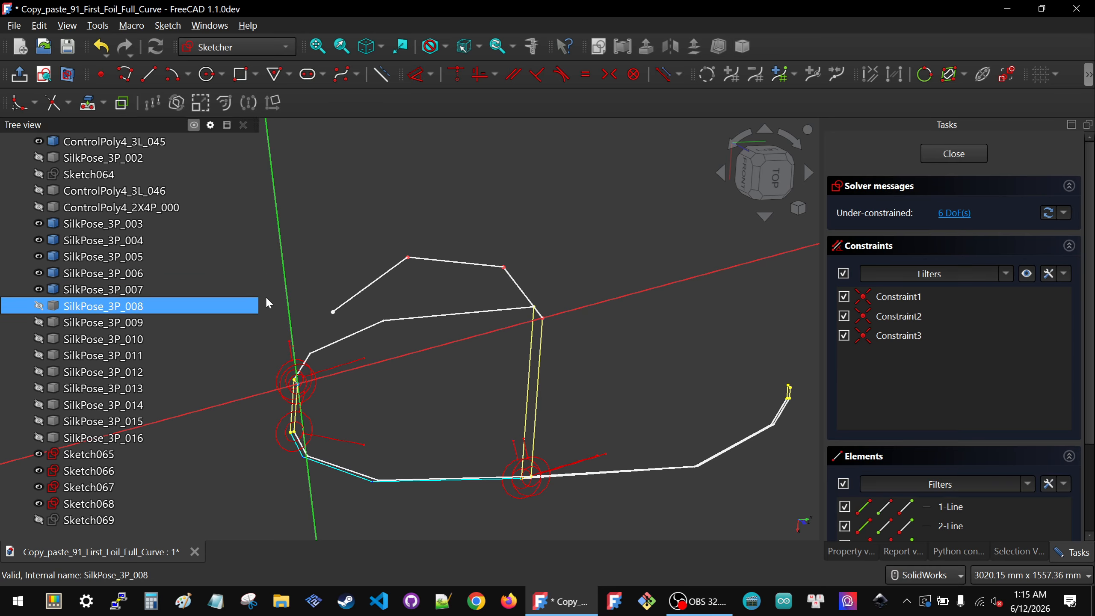
# Step: Make the polyline's start point coincident with the sketch origin
pyautogui.moveTo(356, 390); pyautogui.dragTo(365, 402)
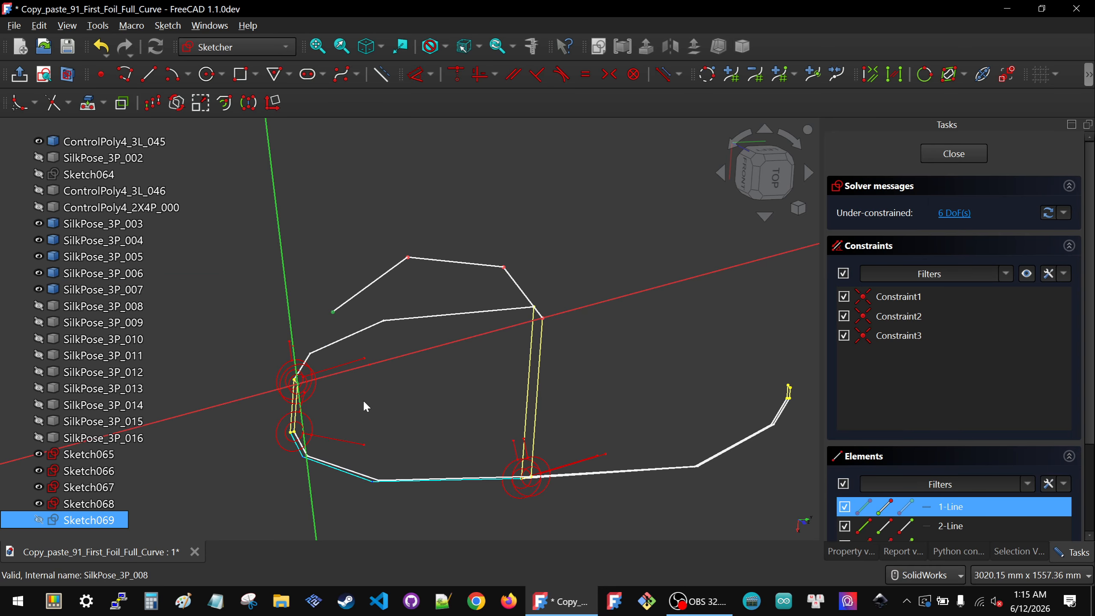
pyautogui.press('c')
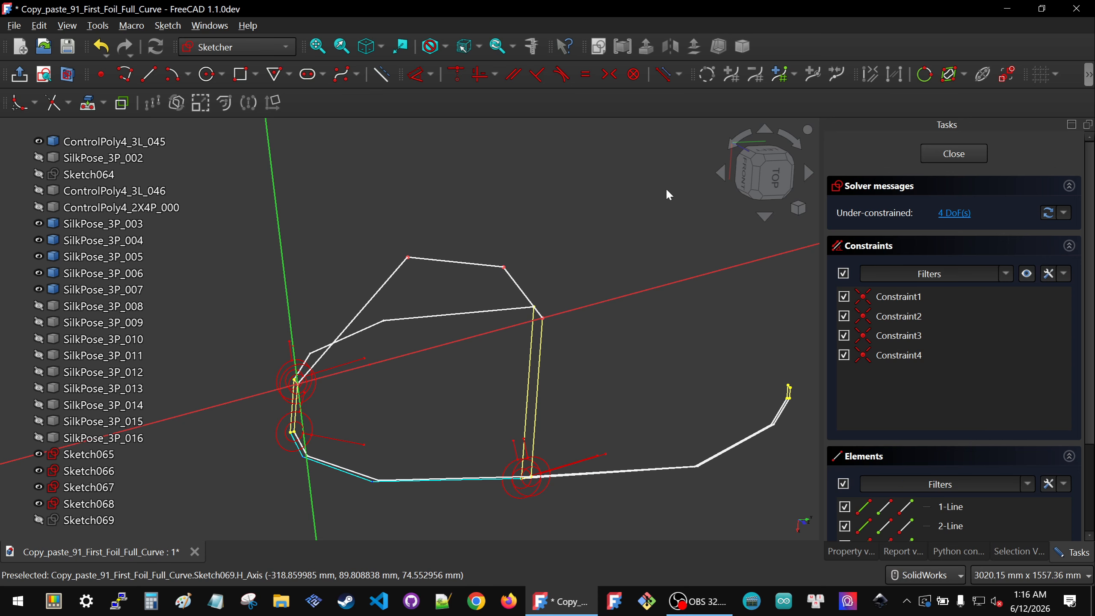
# Step: Drag the polyline's two middle vertices so the shape roughly follows the control polygon, viewed from the top
pyautogui.click(779, 186)
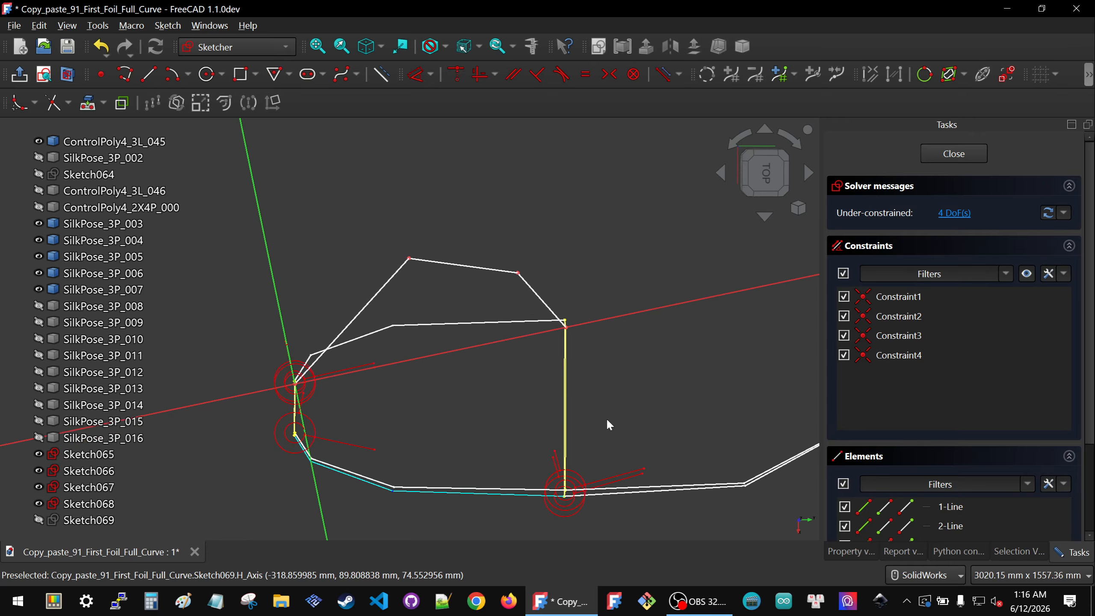
pyautogui.moveTo(409, 259); pyautogui.dragTo(313, 356)
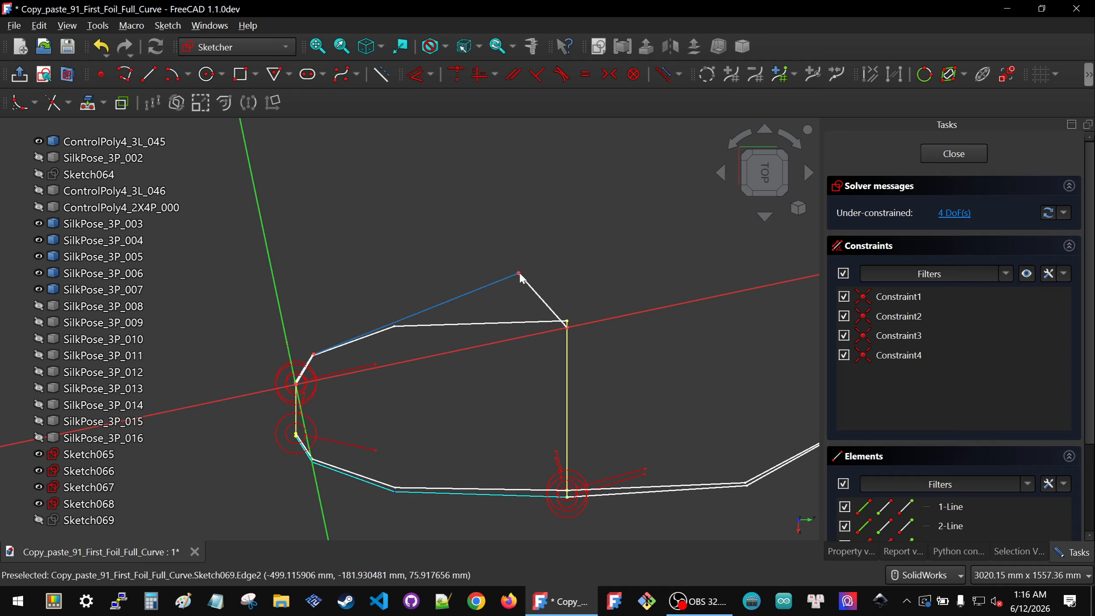
pyautogui.moveTo(519, 272)
pyautogui.mouseDown()
pyautogui.moveTo(398, 326)
pyautogui.moveTo(539, 267)
pyautogui.moveTo(518, 270)
pyautogui.mouseUp()
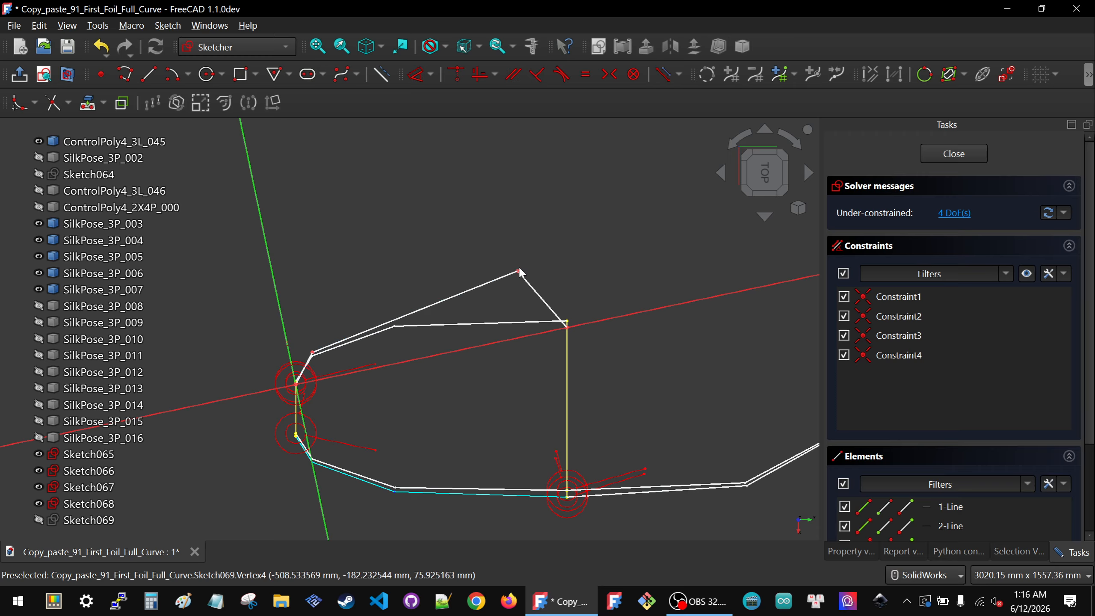
pyautogui.moveTo(520, 274); pyautogui.dragTo(401, 326)
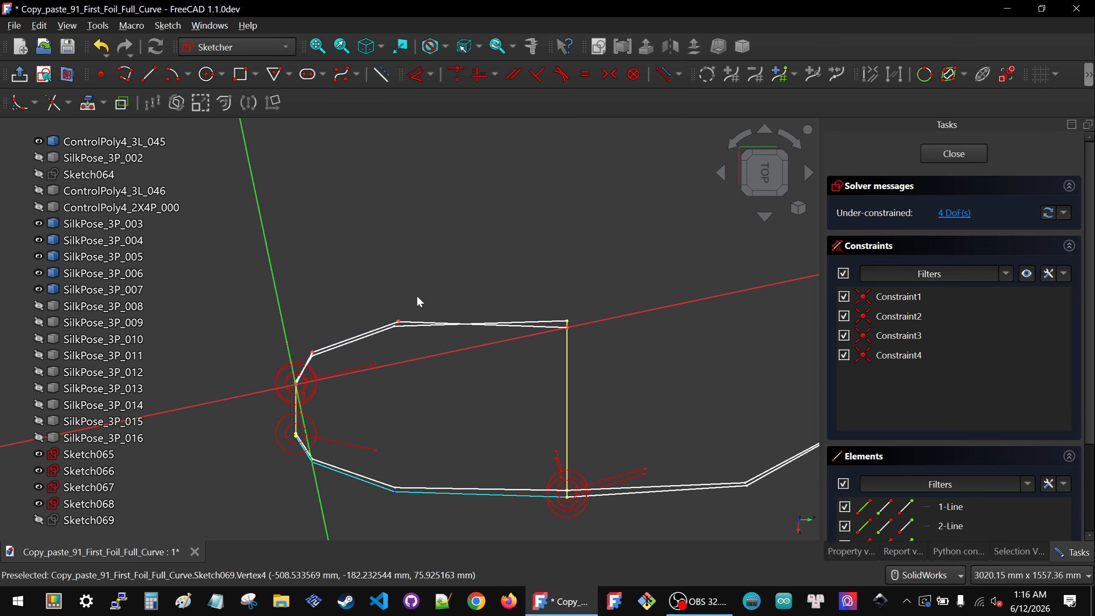
# Step: Lock the first middle vertex at 80 mm horizontally and 80 mm vertically
pyautogui.scroll(5, 448, 335)
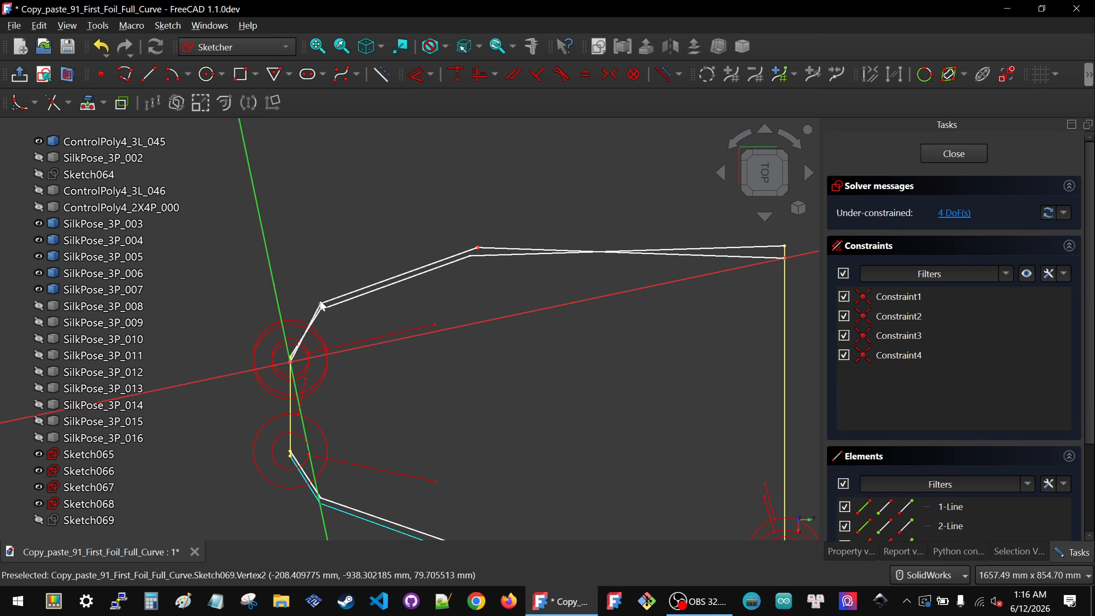
pyautogui.click(321, 307)
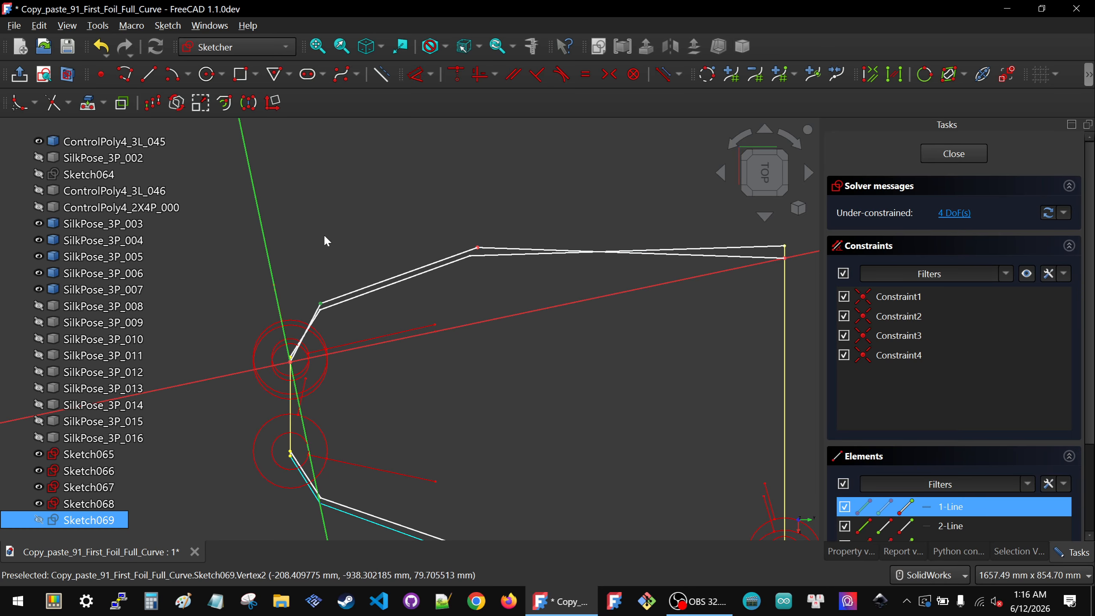
pyautogui.press('k')
pyautogui.press('l')
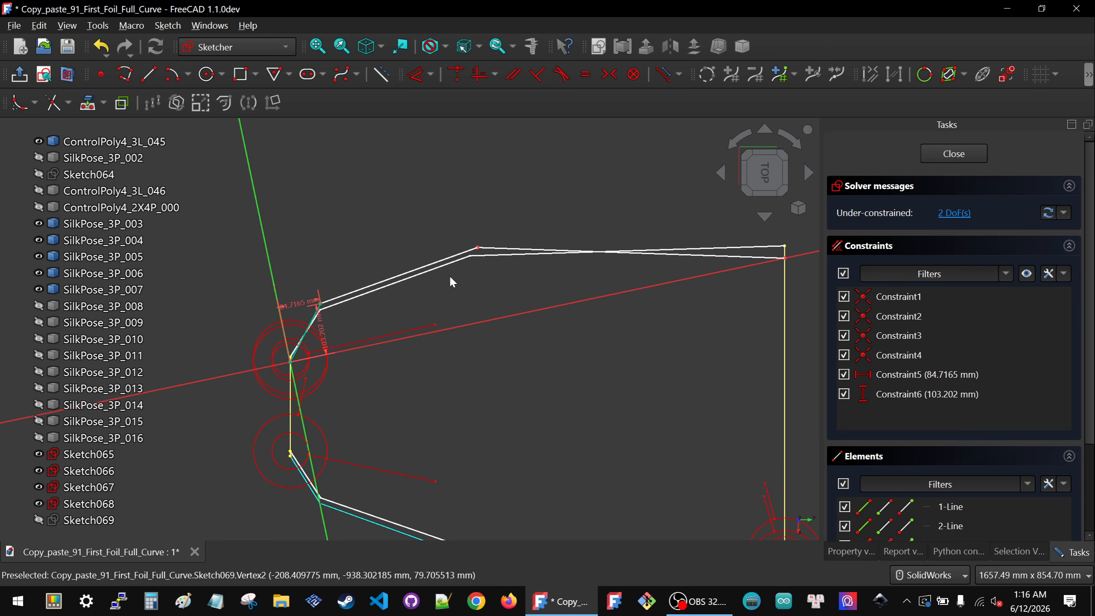
pyautogui.doubleClick(288, 304)
pyautogui.write('80')
pyautogui.press('Return')
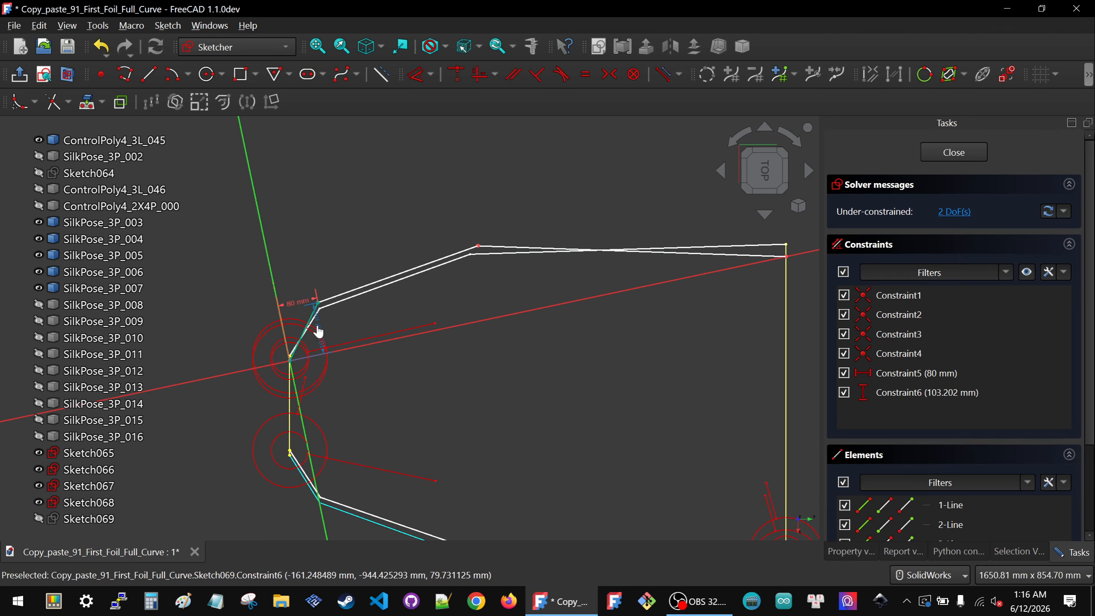
pyautogui.doubleClick(360, 328)
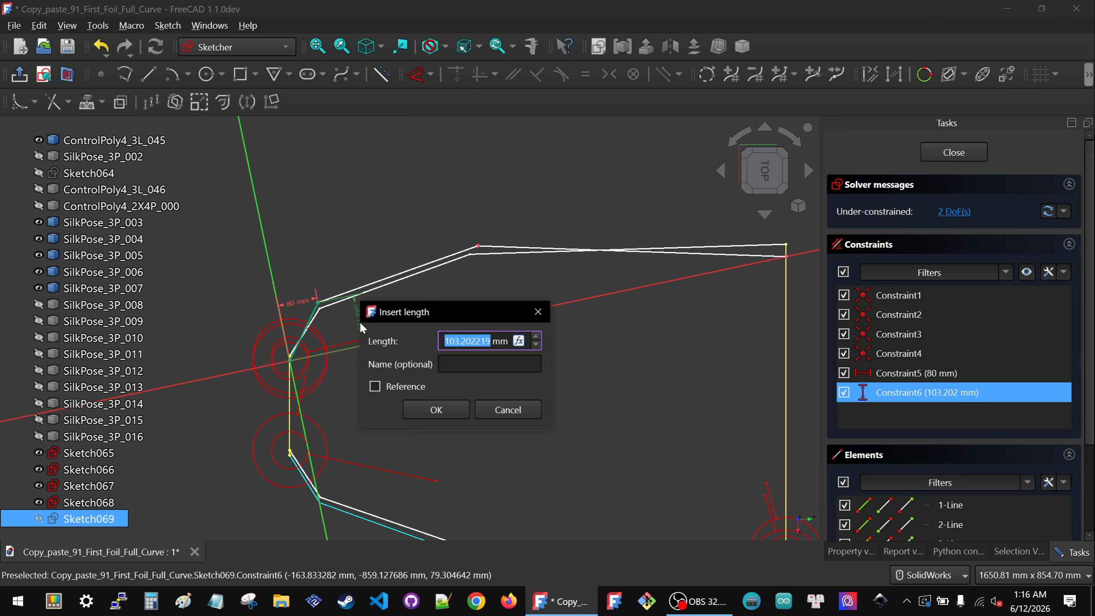
pyautogui.write('80')
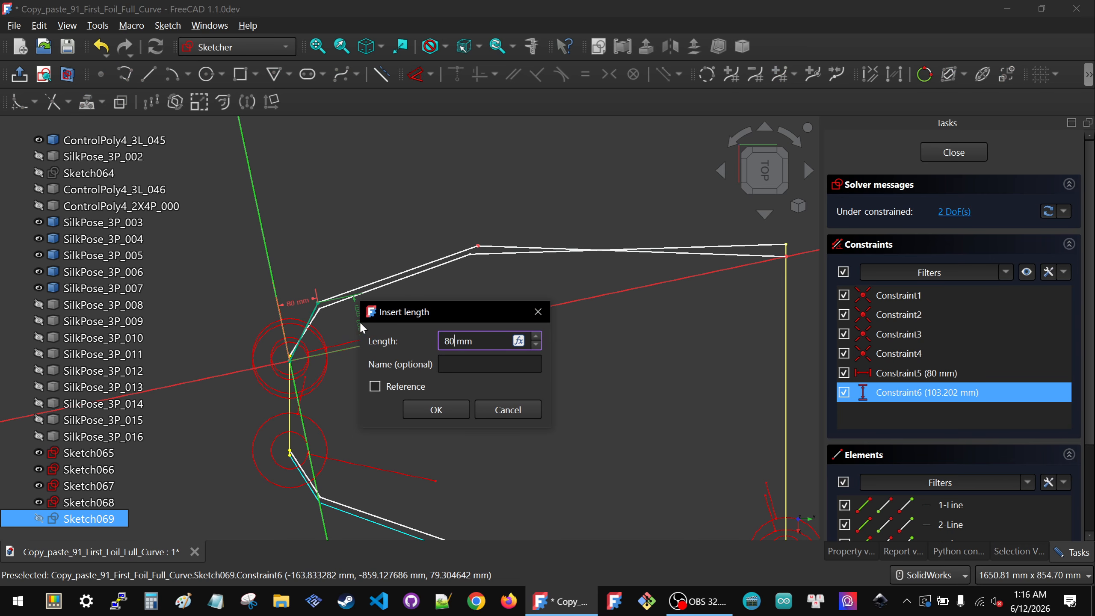
pyautogui.press('Return')
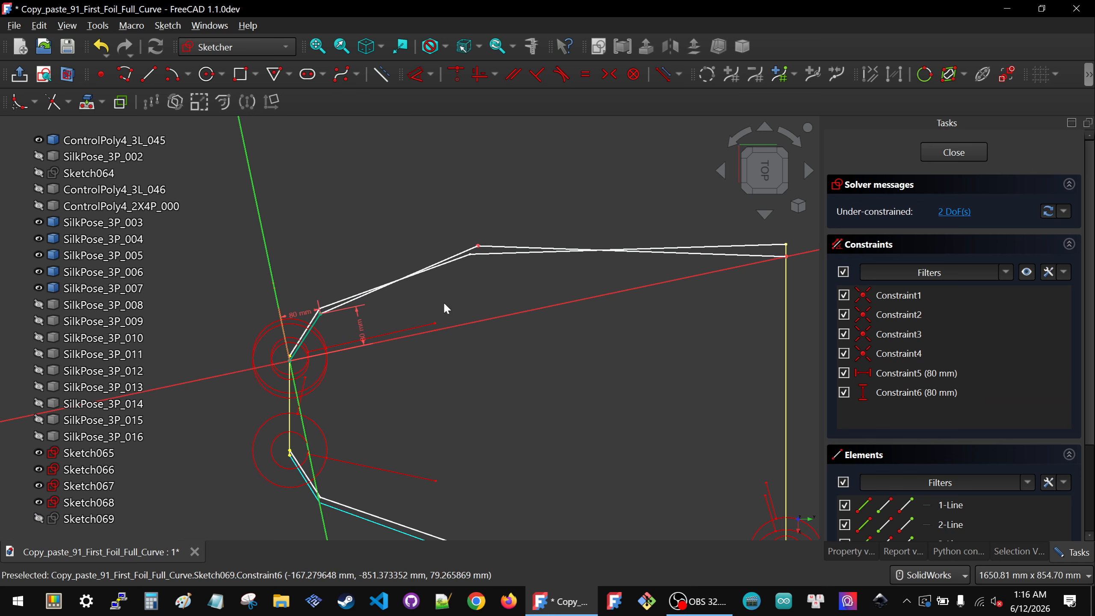
# Step: Lock the second middle vertex at 400 mm horizontally and 120 mm vertically, then close the sketch
pyautogui.click(479, 247)
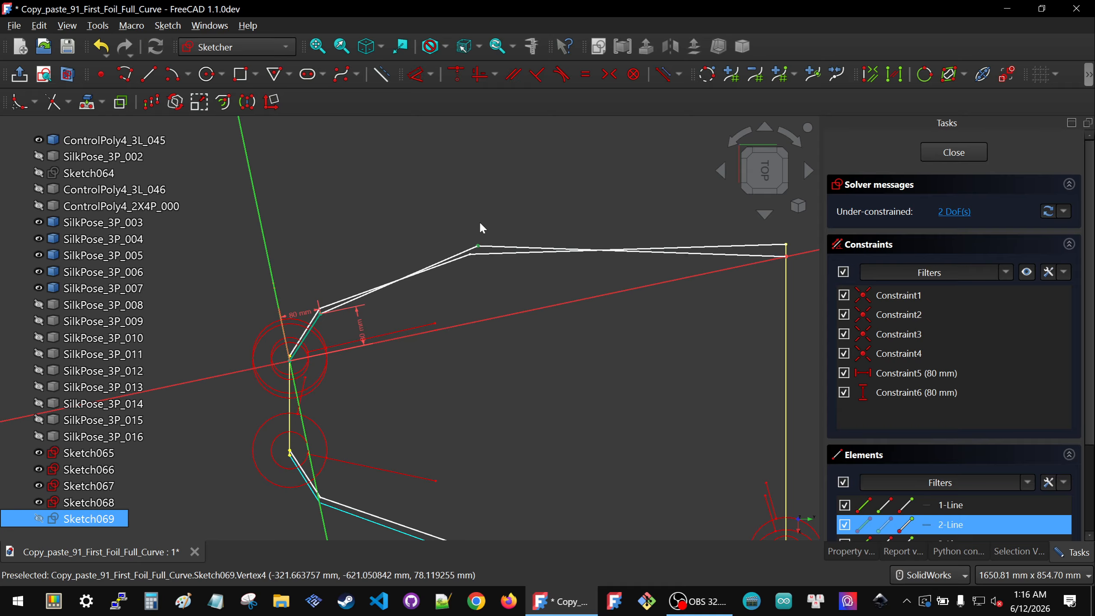
pyautogui.press('k')
pyautogui.press('l')
pyautogui.doubleClick(372, 265)
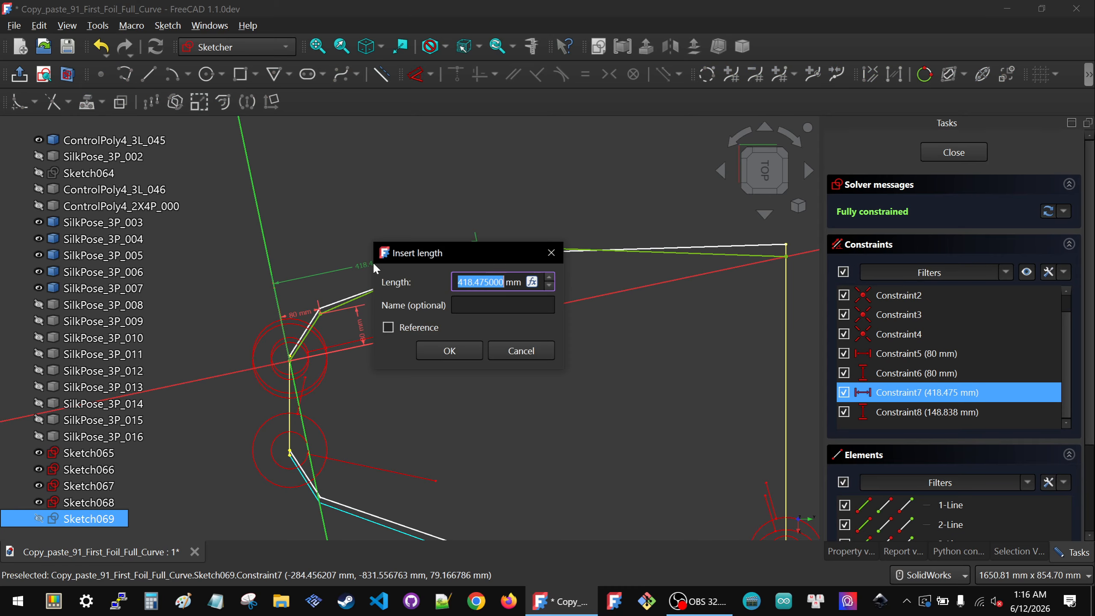
pyautogui.press('BackSpace')
pyautogui.write('400')
pyautogui.press('Return')
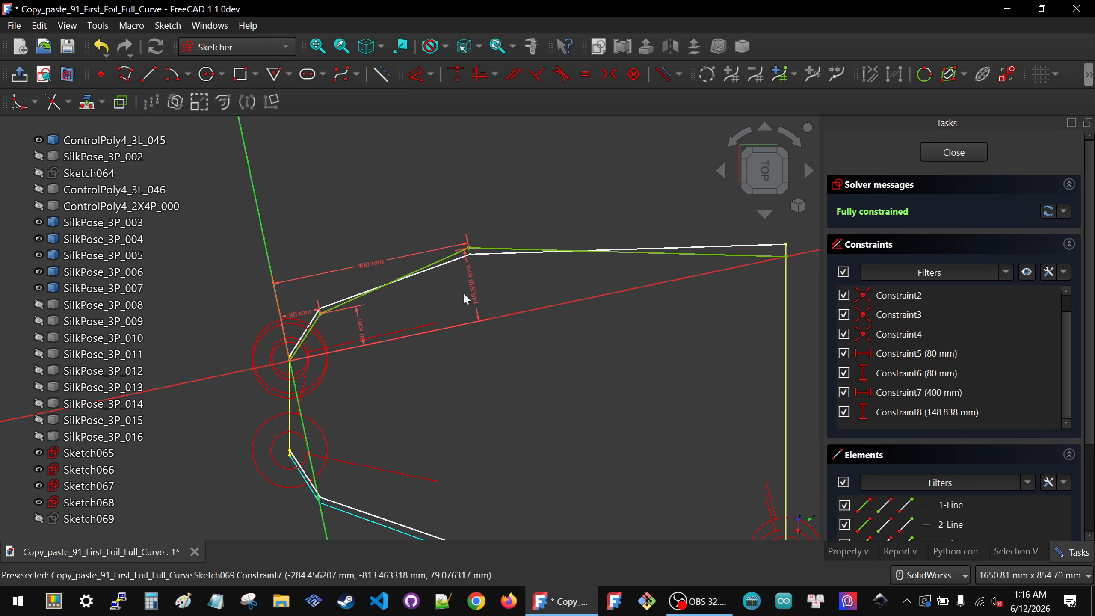
pyautogui.doubleClick(473, 287)
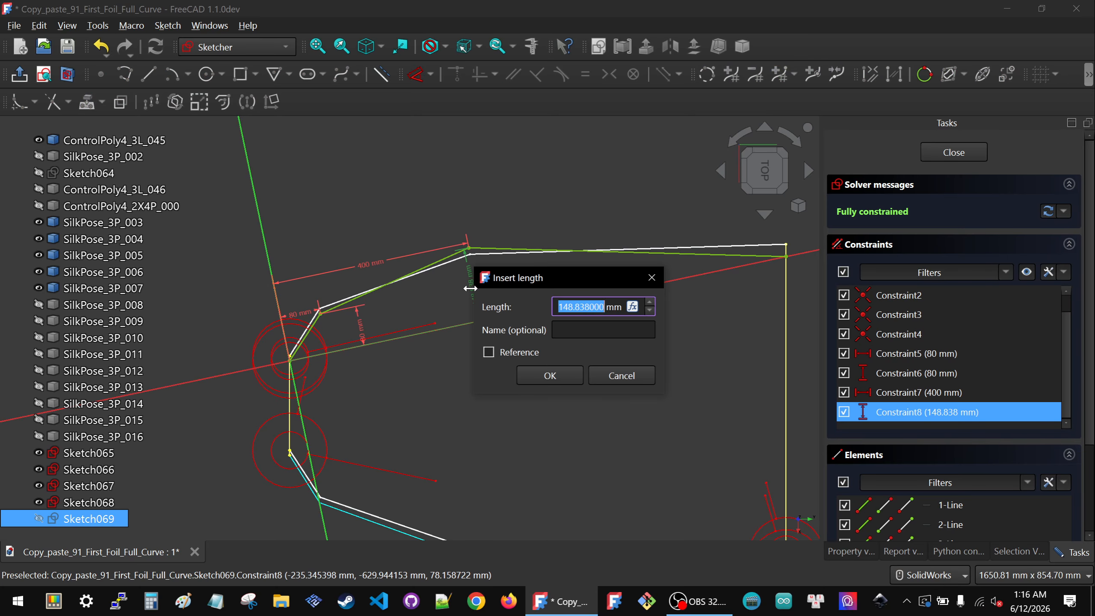
pyautogui.write('120')
pyautogui.press('Return')
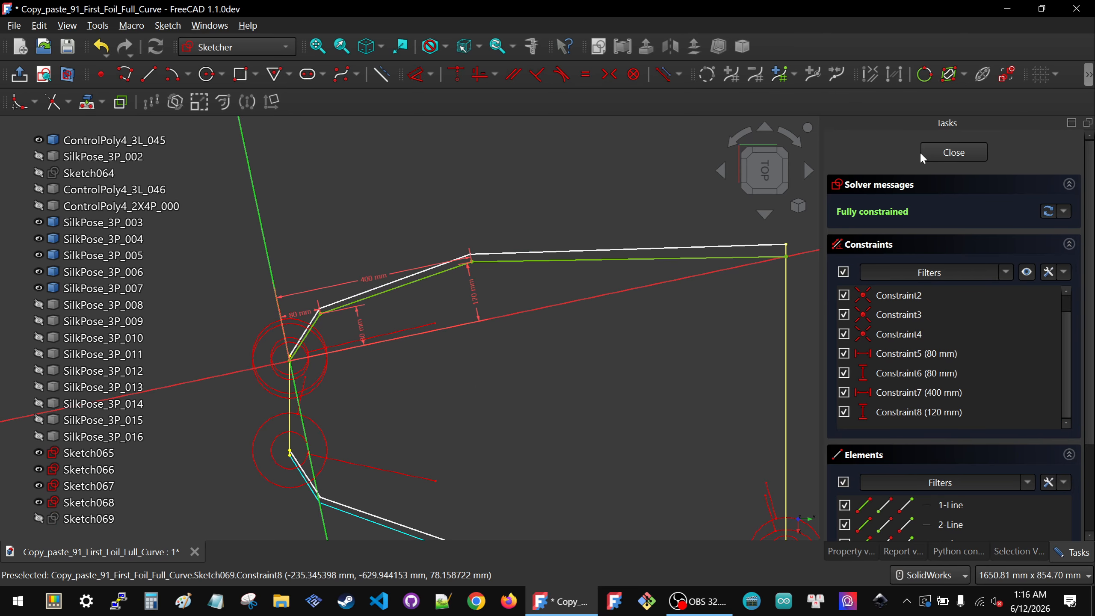
pyautogui.click(944, 155)
pyautogui.click(790, 128)
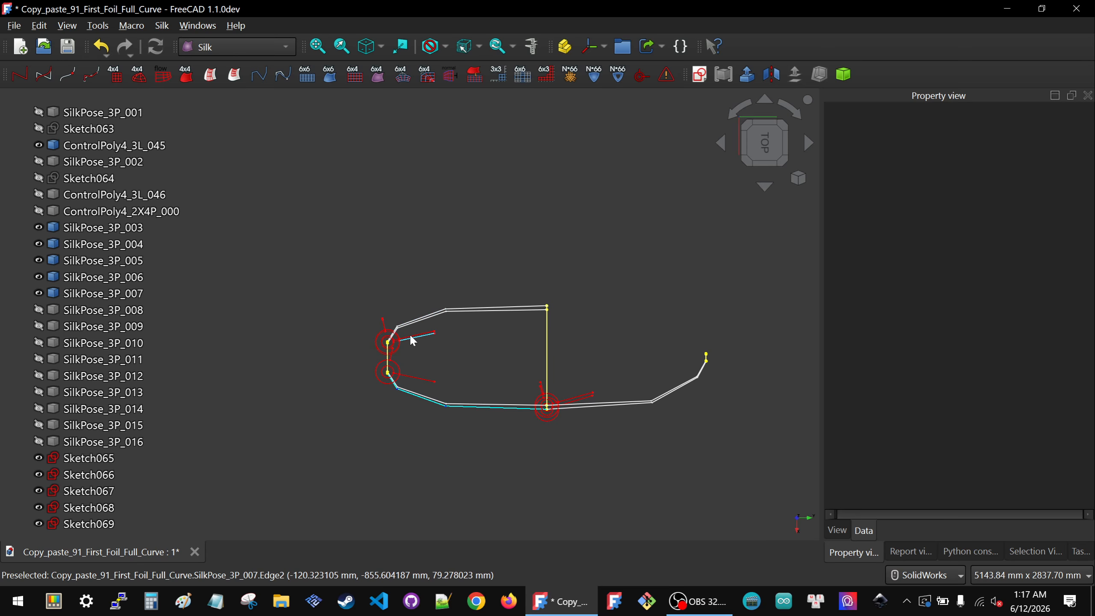
# Step: Show SilkPose_3P_008 and create a new sketch attached to its XY plane
pyautogui.click(31, 314)
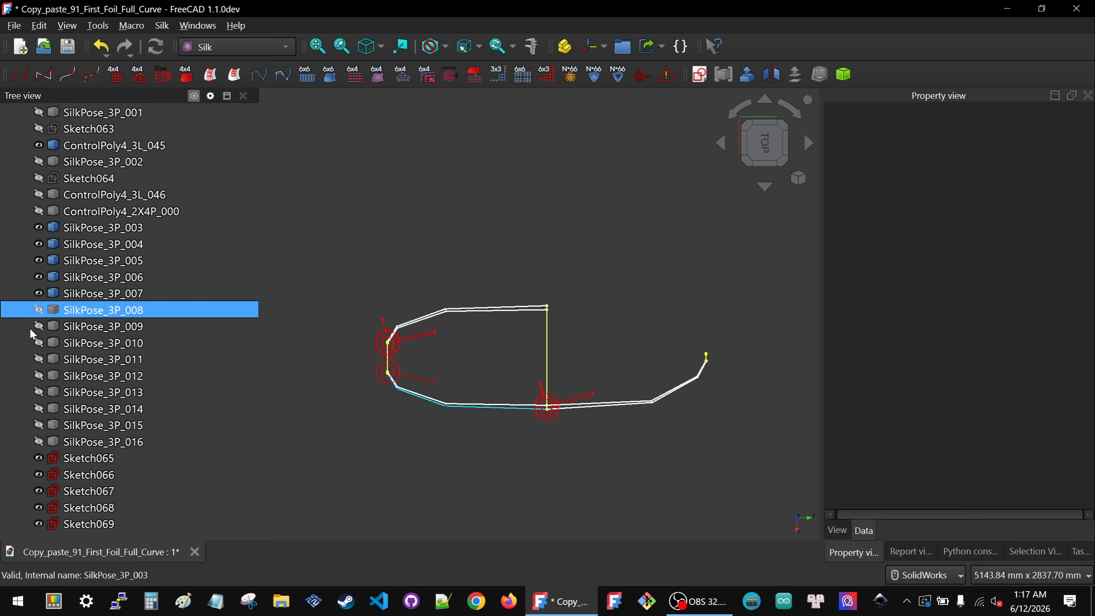
pyautogui.click(88, 306)
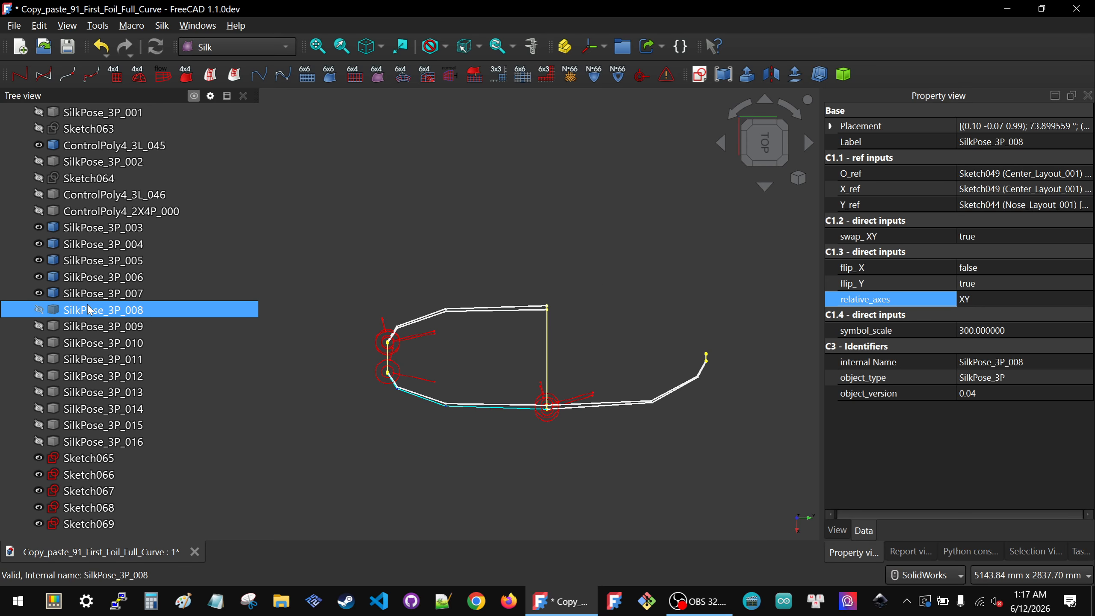
pyautogui.press('space')
pyautogui.click(483, 178)
pyautogui.click(79, 309)
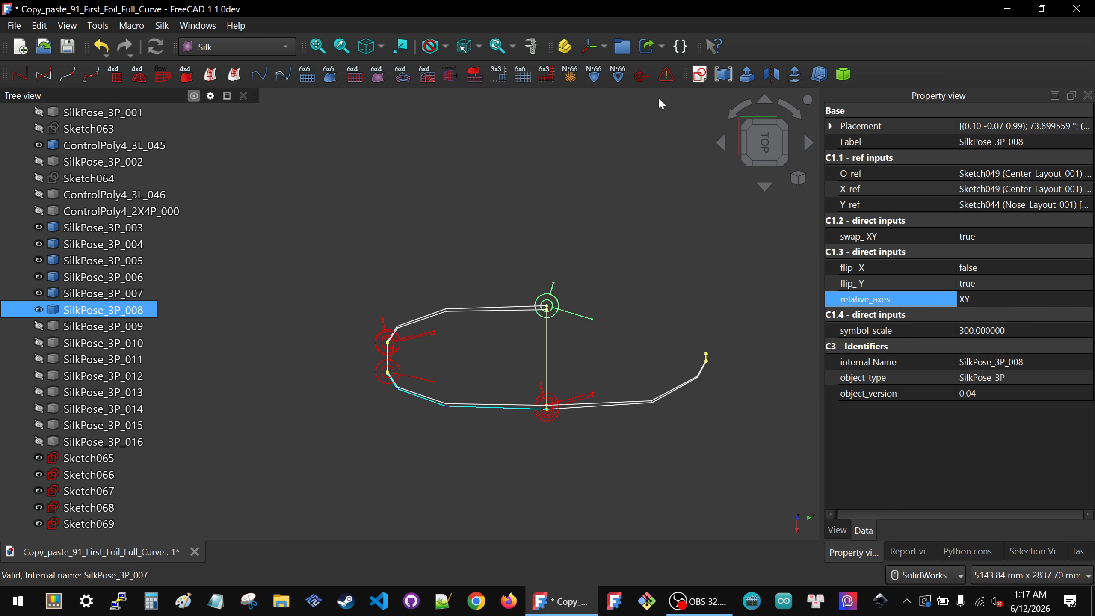
pyautogui.click(701, 74)
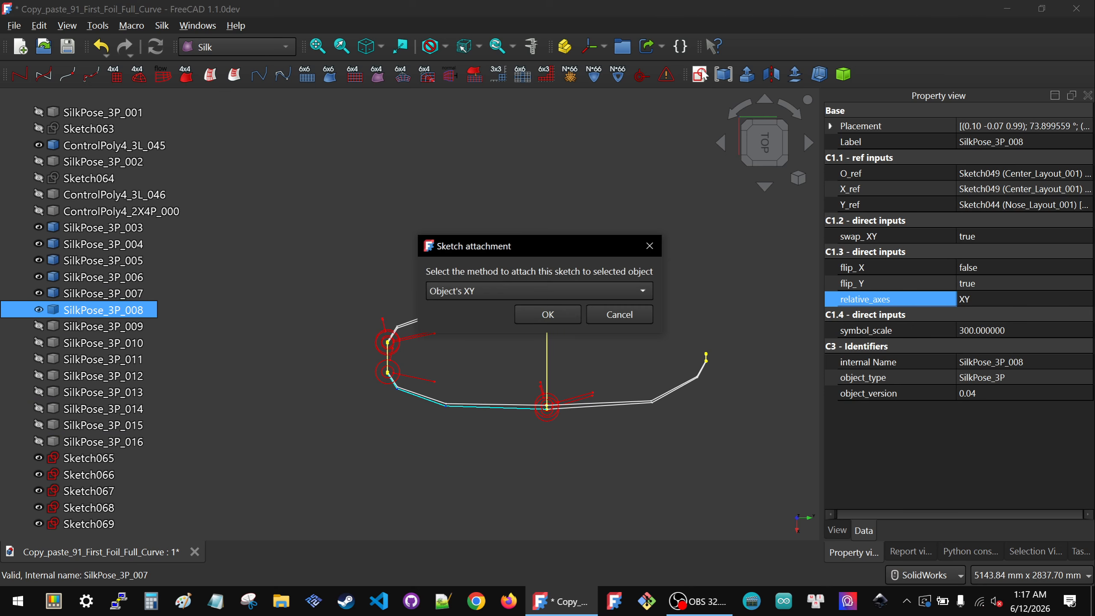
pyautogui.click(554, 315)
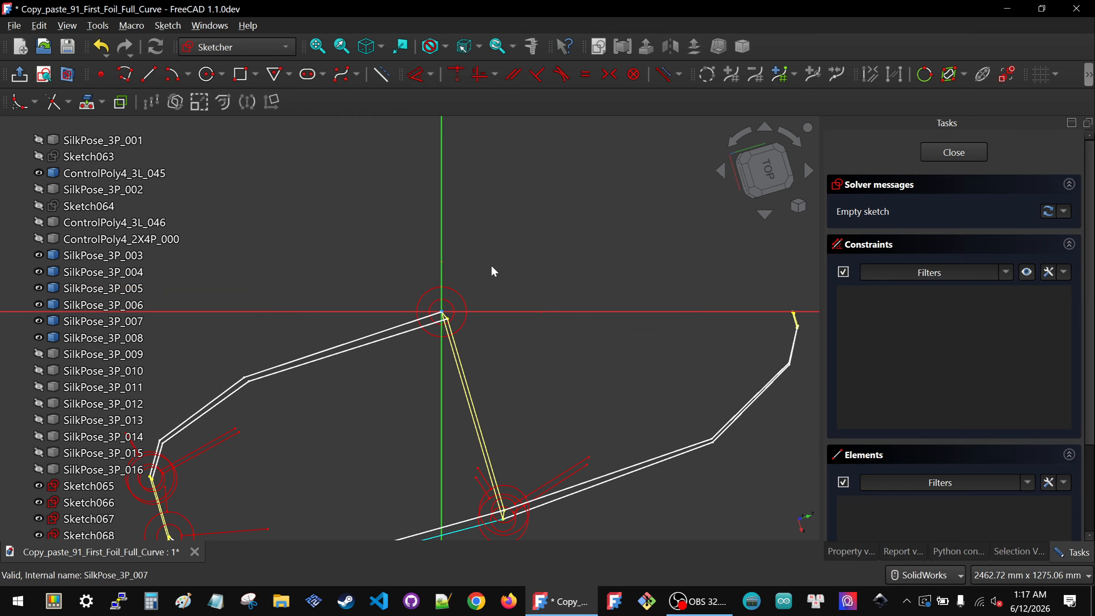
# Step: Project the upper vertex of the control polygon into the new sketch as external geometry
pyautogui.moveTo(508, 346); pyautogui.dragTo(556, 359, button='middle')
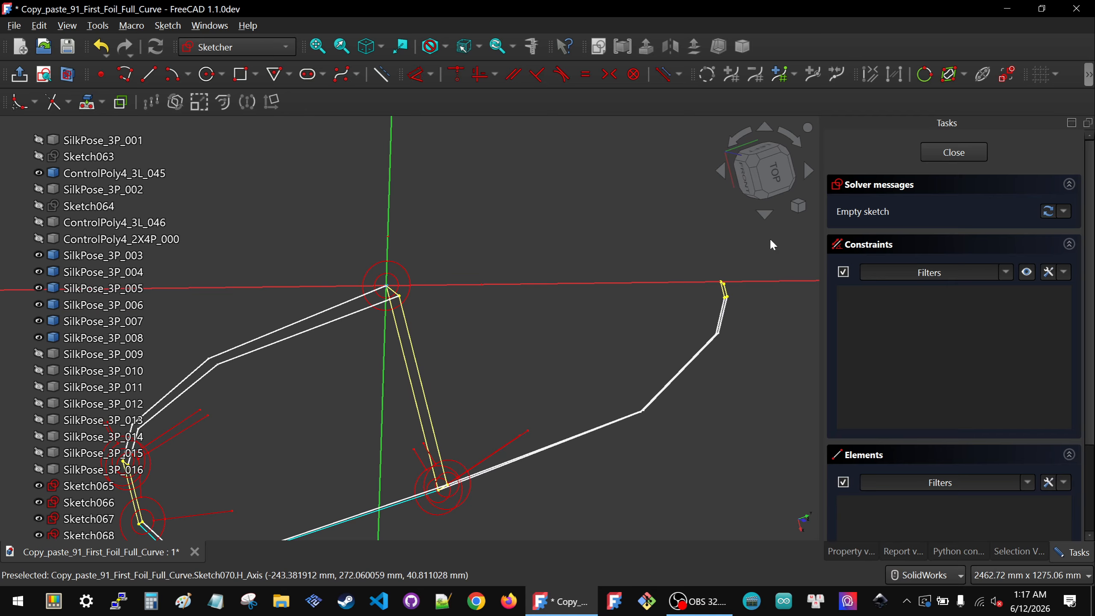
pyautogui.scroll(5, 772, 258)
pyautogui.click(88, 102)
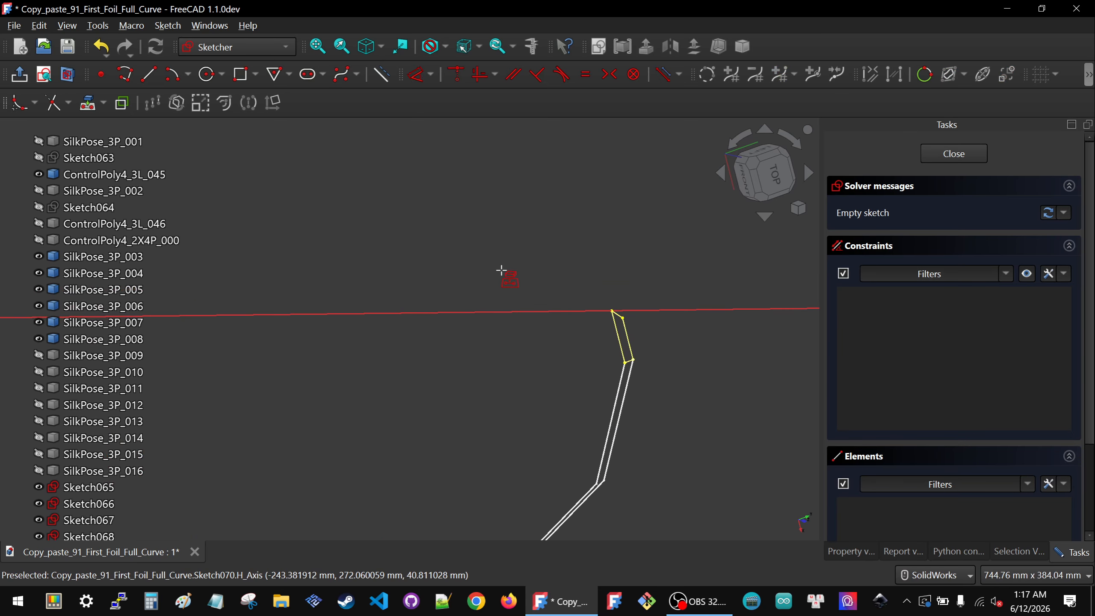
pyautogui.scroll(5, 611, 299)
pyautogui.click(620, 296)
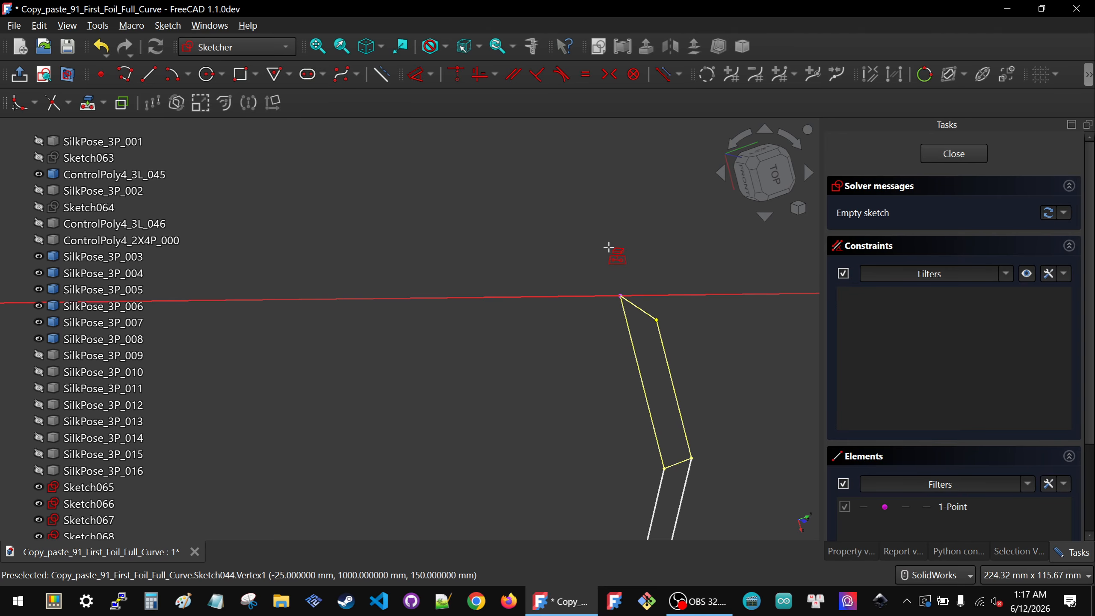
pyautogui.scroll(-7, 689, 299)
pyautogui.scroll(-5, 689, 300)
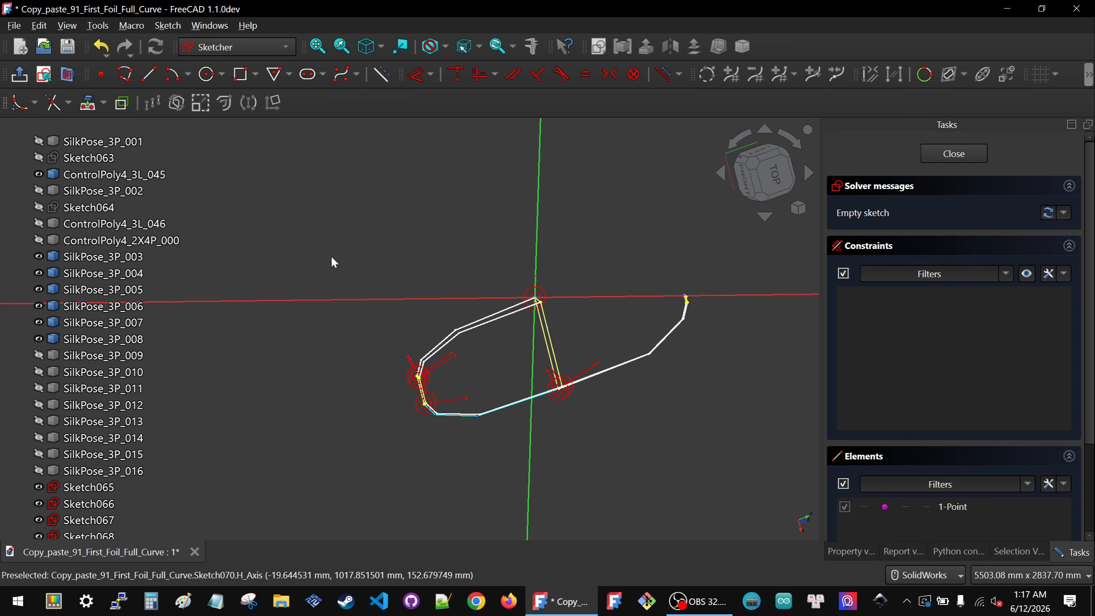
# Step: Sketch a three-segment polyline and attach its end to the projected vertex
pyautogui.click(121, 81)
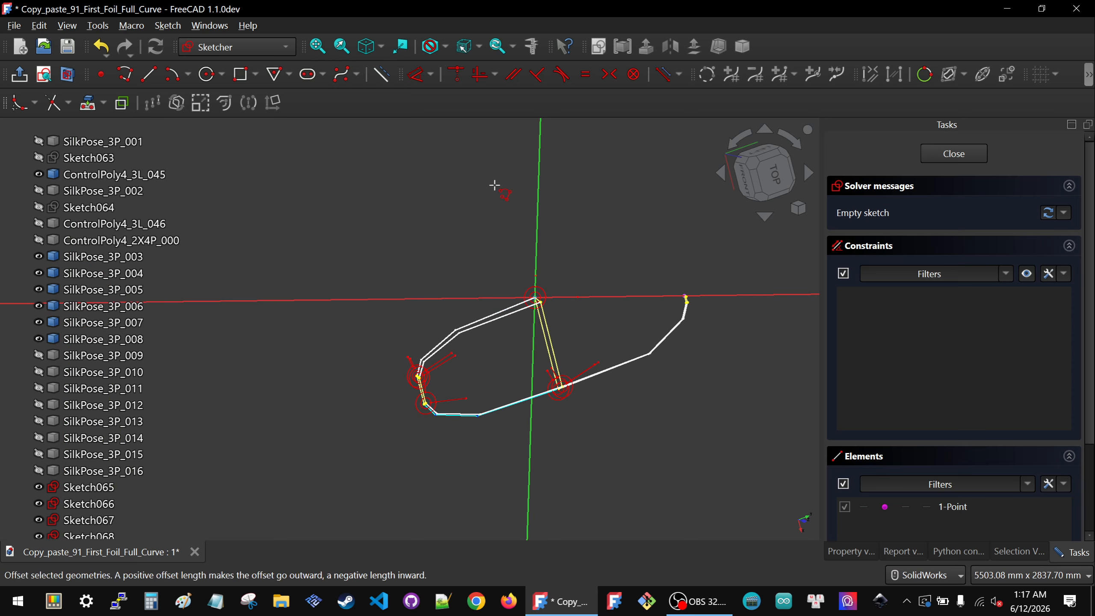
pyautogui.scroll(2, 621, 224)
pyautogui.click(515, 333)
pyautogui.click(574, 289)
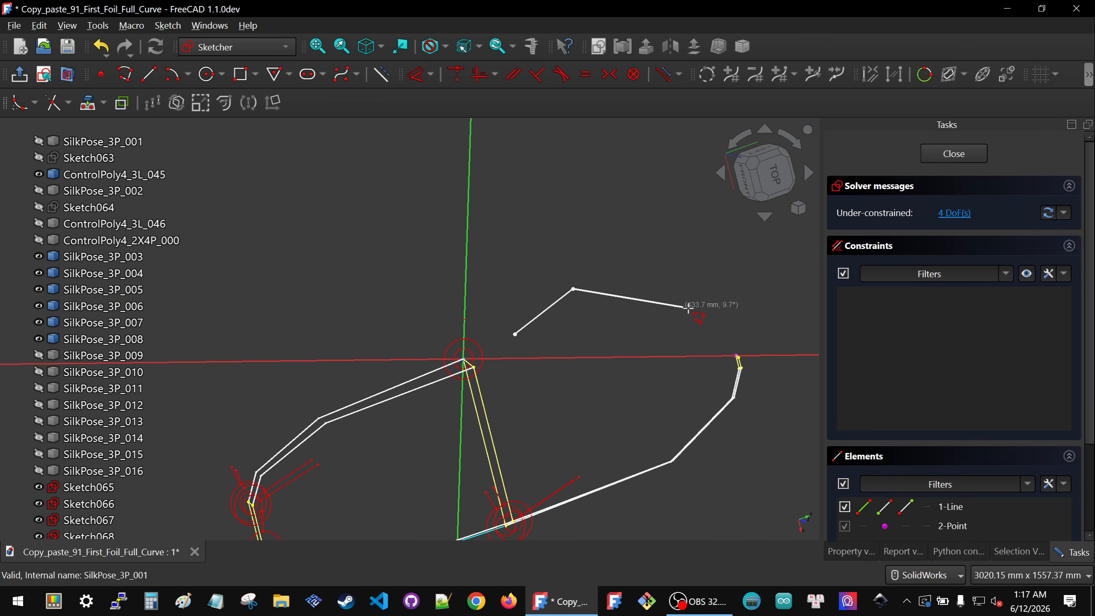
pyautogui.click(692, 320)
pyautogui.click(707, 340)
pyautogui.rightClick(740, 306)
pyautogui.rightClick(740, 306)
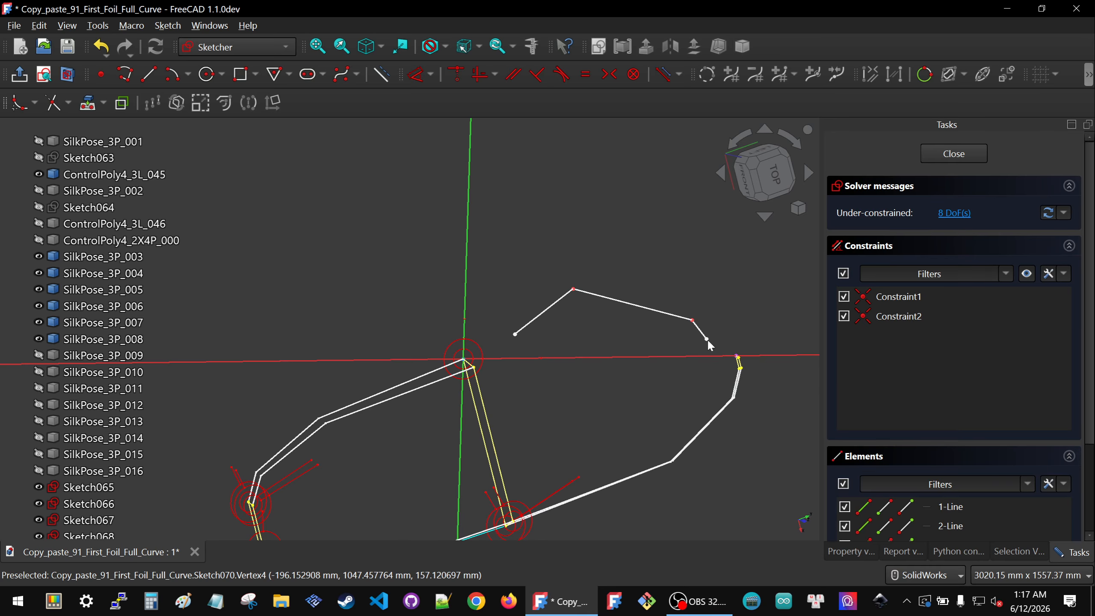
pyautogui.moveTo(707, 339); pyautogui.dragTo(737, 357)
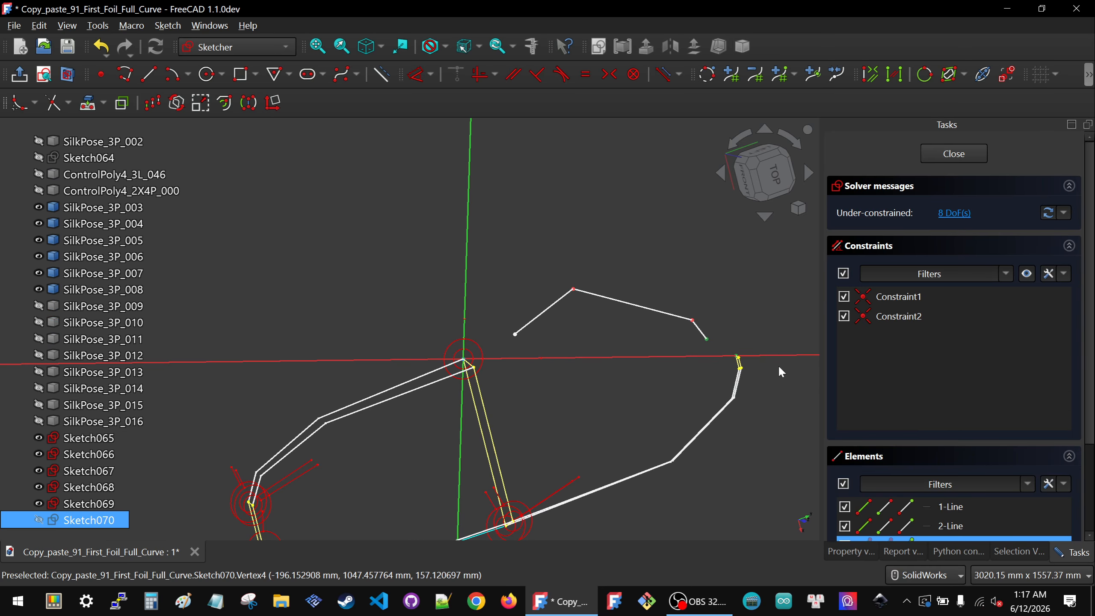
# Step: Make the polyline's start point coincident with the sketch origin
pyautogui.click(515, 334)
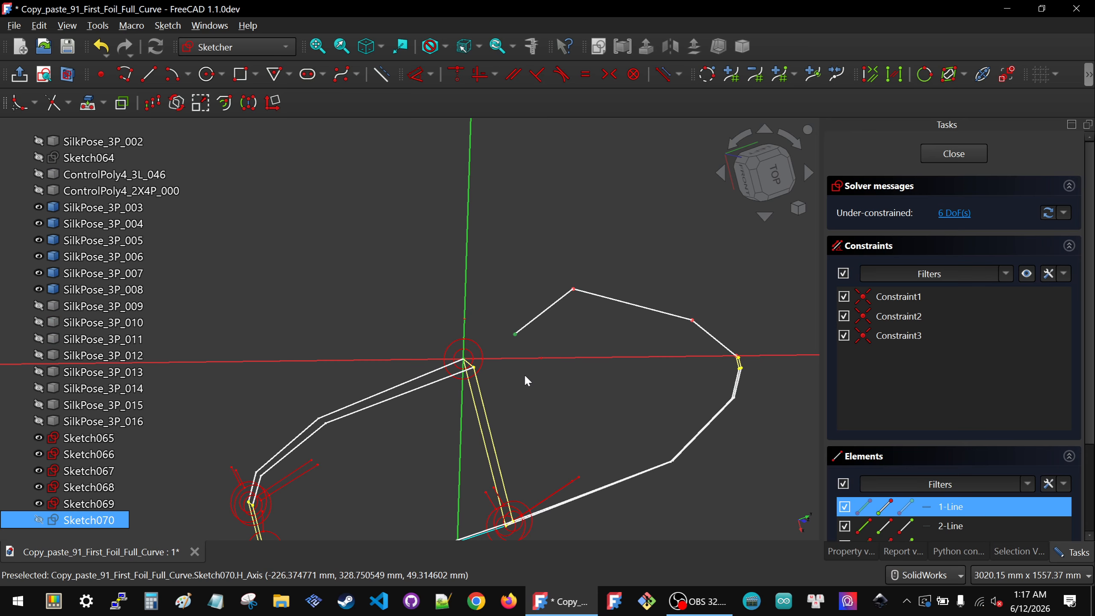
pyautogui.press('c')
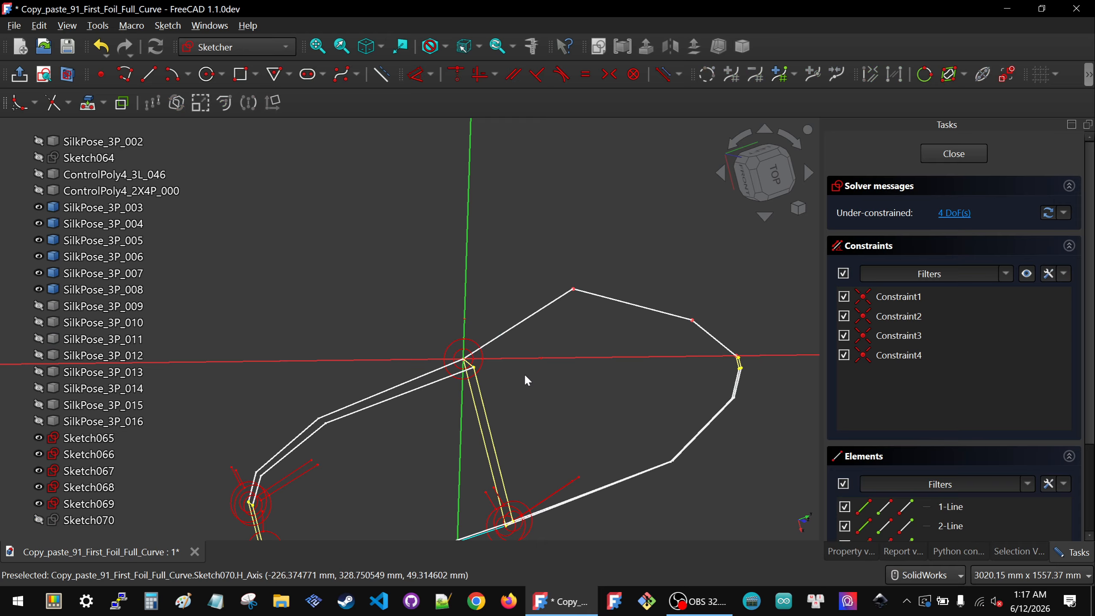
pyautogui.click(768, 173)
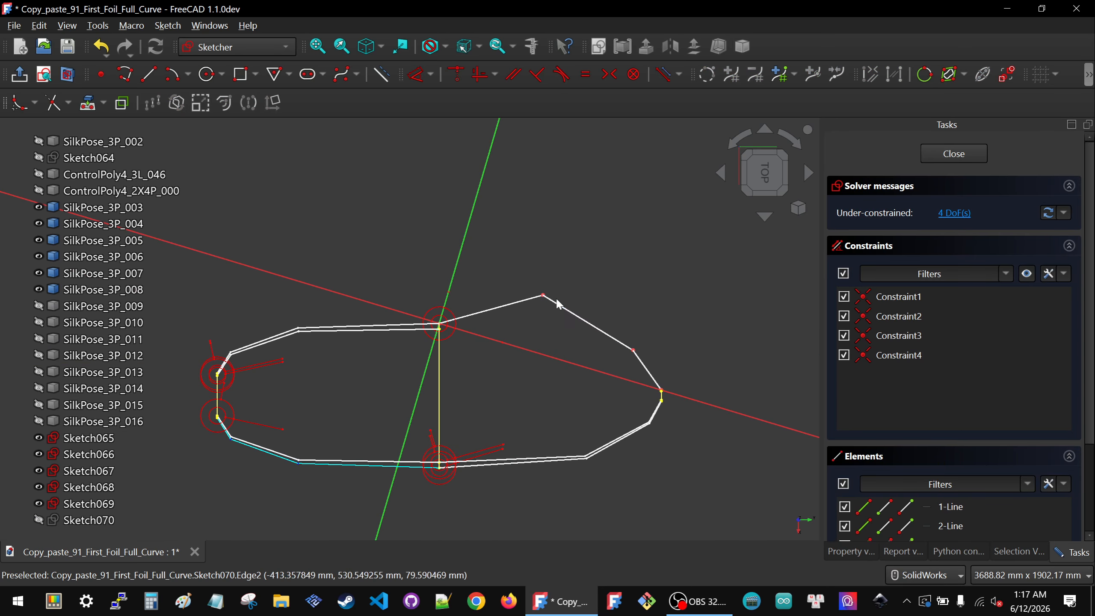
# Step: Reshape the polyline by moving its middle vertices to roughly follow the control polygon's upper outline
pyautogui.moveTo(543, 296); pyautogui.dragTo(578, 337)
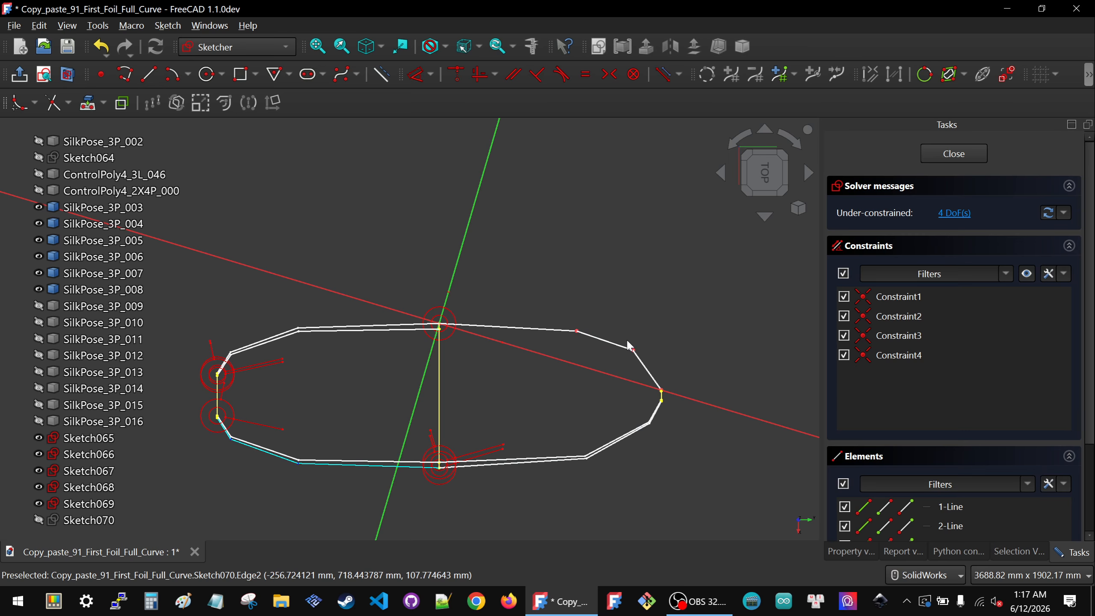
pyautogui.moveTo(641, 354); pyautogui.dragTo(648, 364)
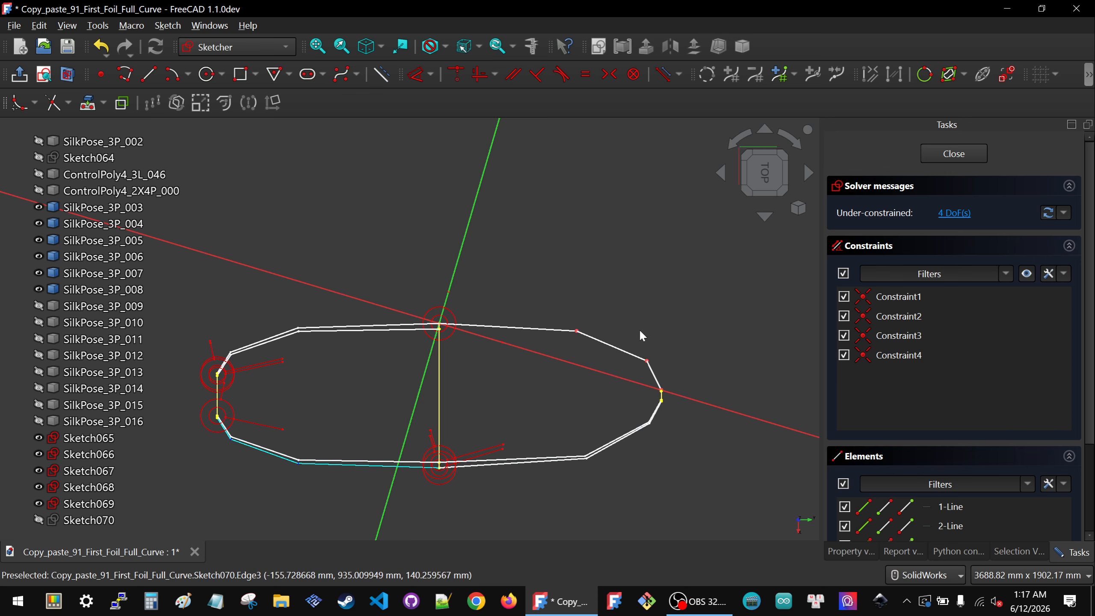
pyautogui.scroll(4, 667, 401)
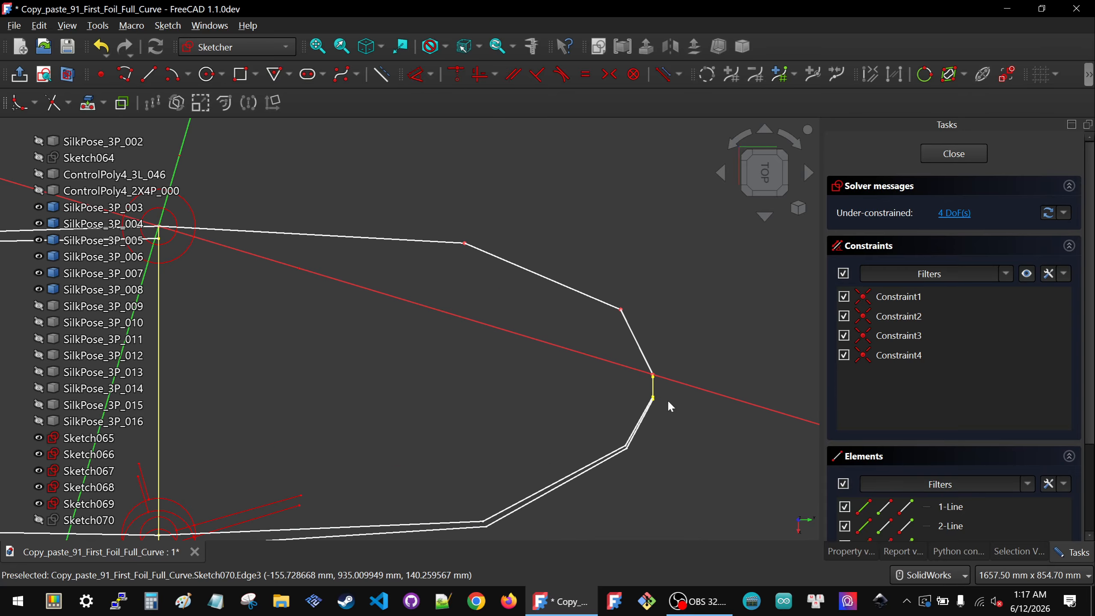
pyautogui.scroll(-4, 664, 362)
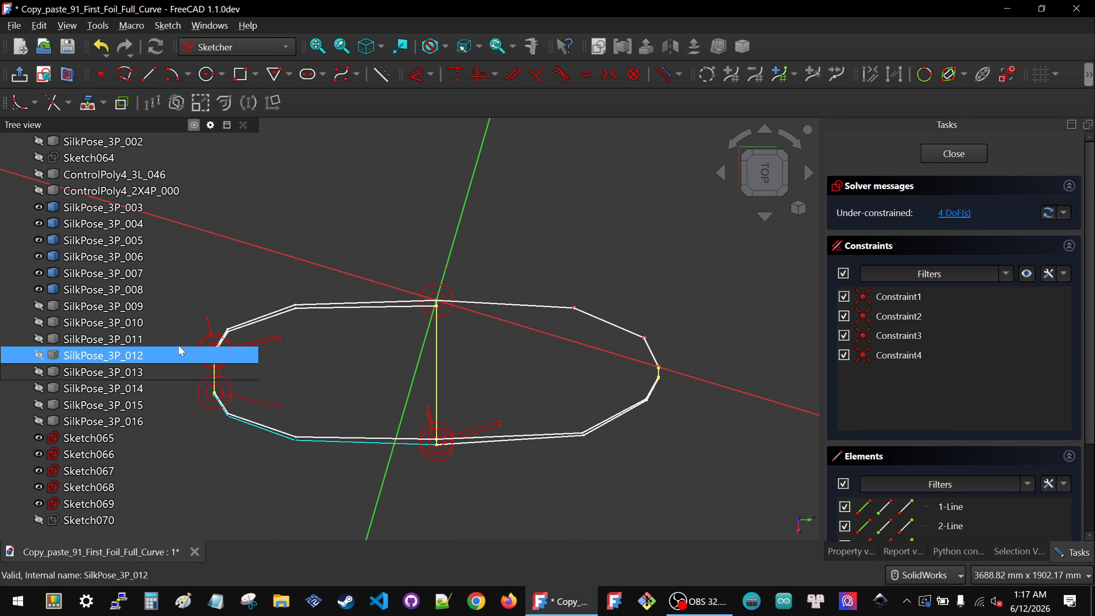
pyautogui.scroll(4, 700, 345)
pyautogui.moveTo(593, 375); pyautogui.dragTo(647, 408)
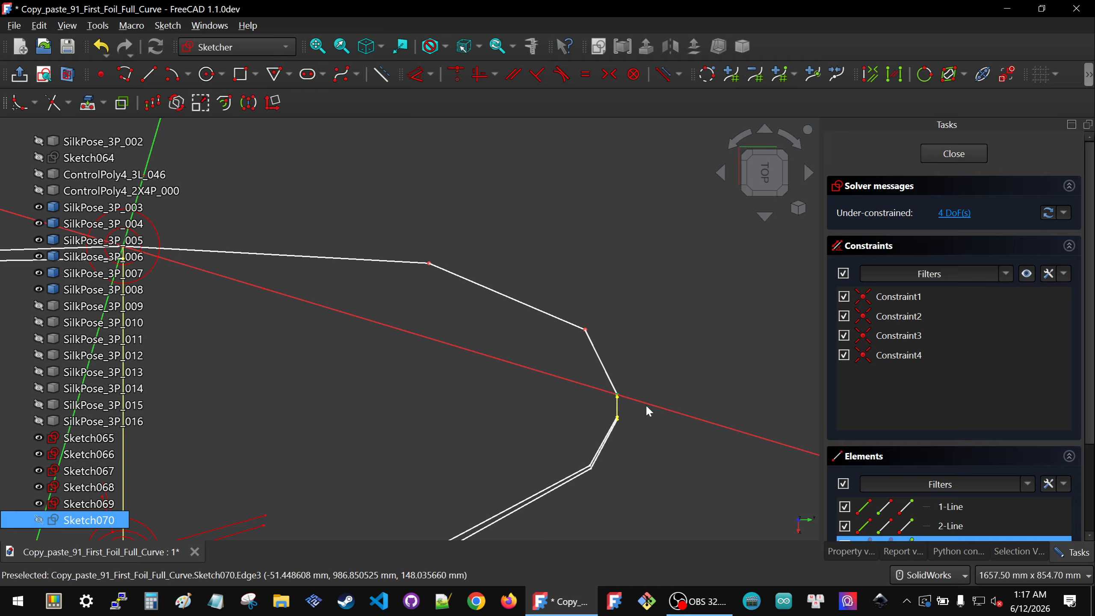
# Step: Lock the polyline's last intermediate vertex with horizontal and vertical distances, then delete the duplicate redundant distance constraints
pyautogui.click(585, 329)
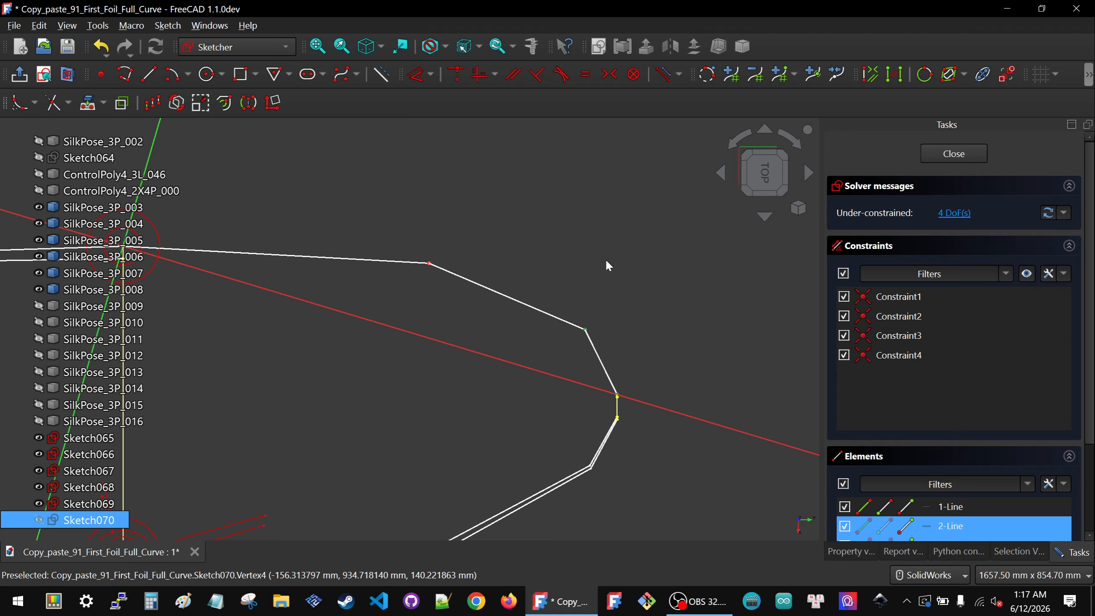
pyautogui.press('k')
pyautogui.press('l')
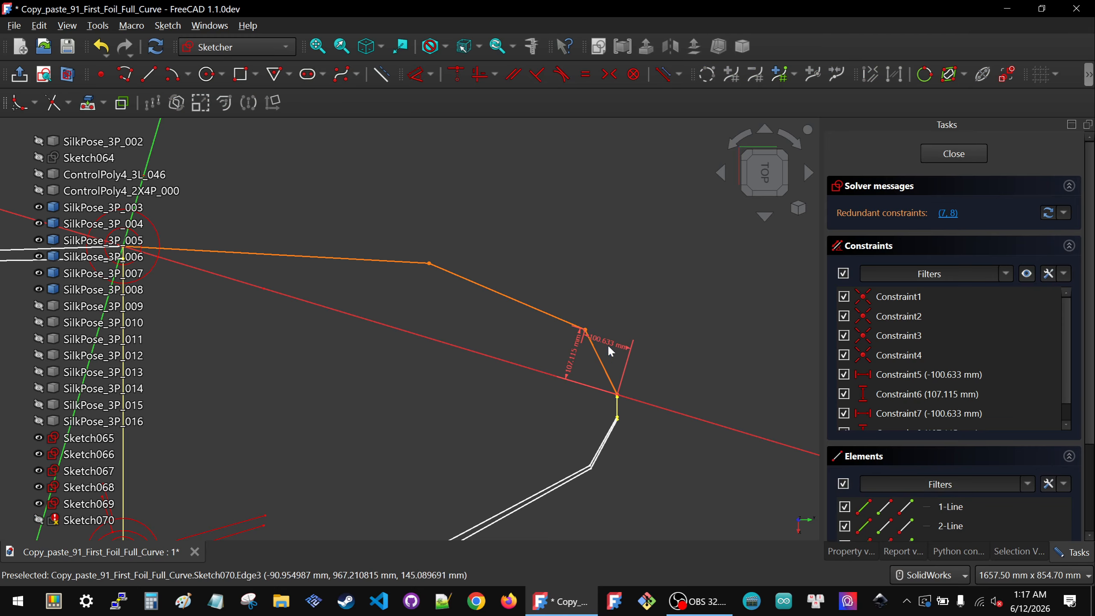
pyautogui.scroll(-2, 915, 375)
pyautogui.click(904, 355)
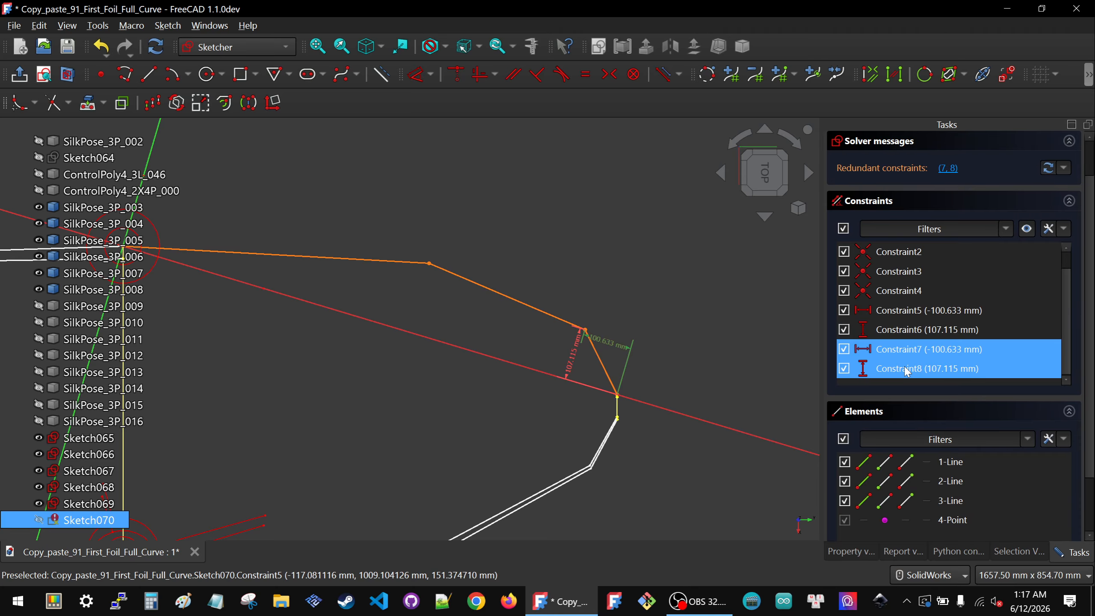
pyautogui.click(905, 367)
pyautogui.press('Delete')
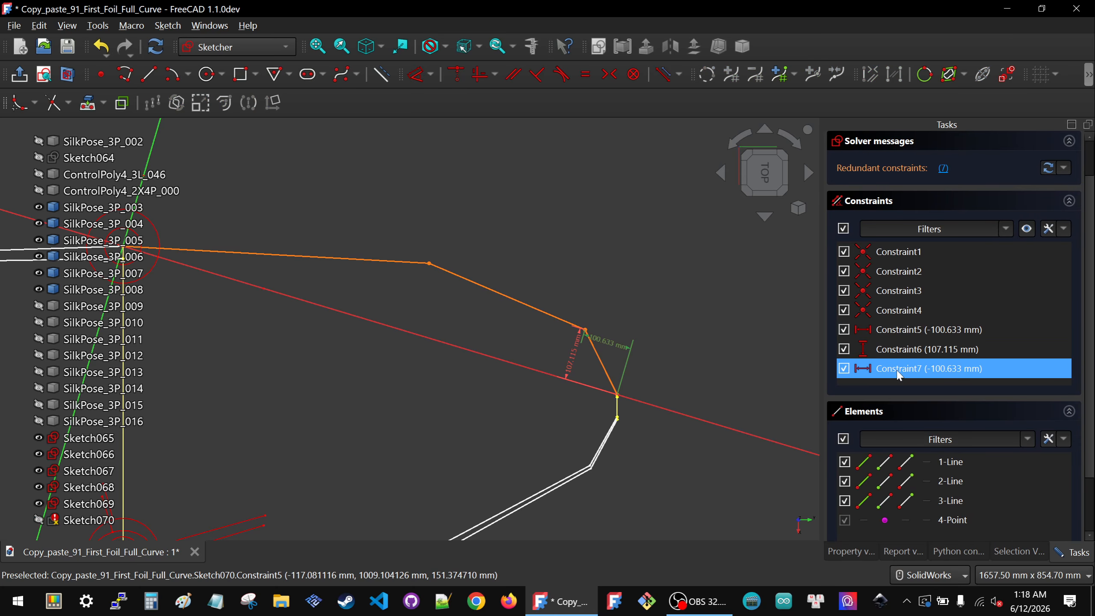
pyautogui.press('Delete')
# Step: Set that vertex's horizontal distance to -80 mm and its vertical distance to 80 mm
pyautogui.doubleClick(595, 344)
pyautogui.write('-80.000000')
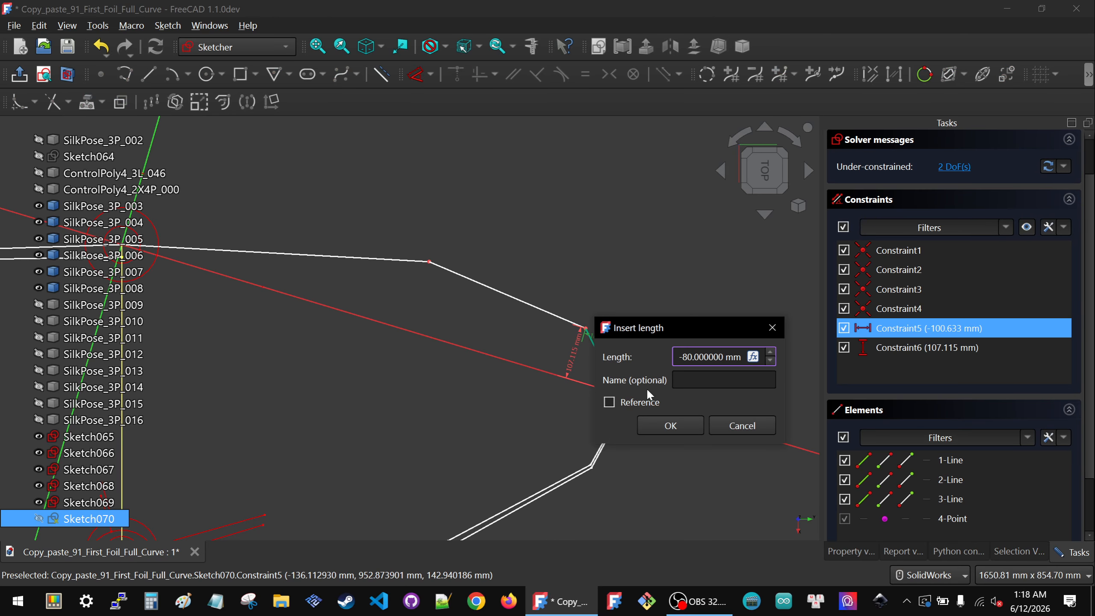
pyautogui.click(664, 425)
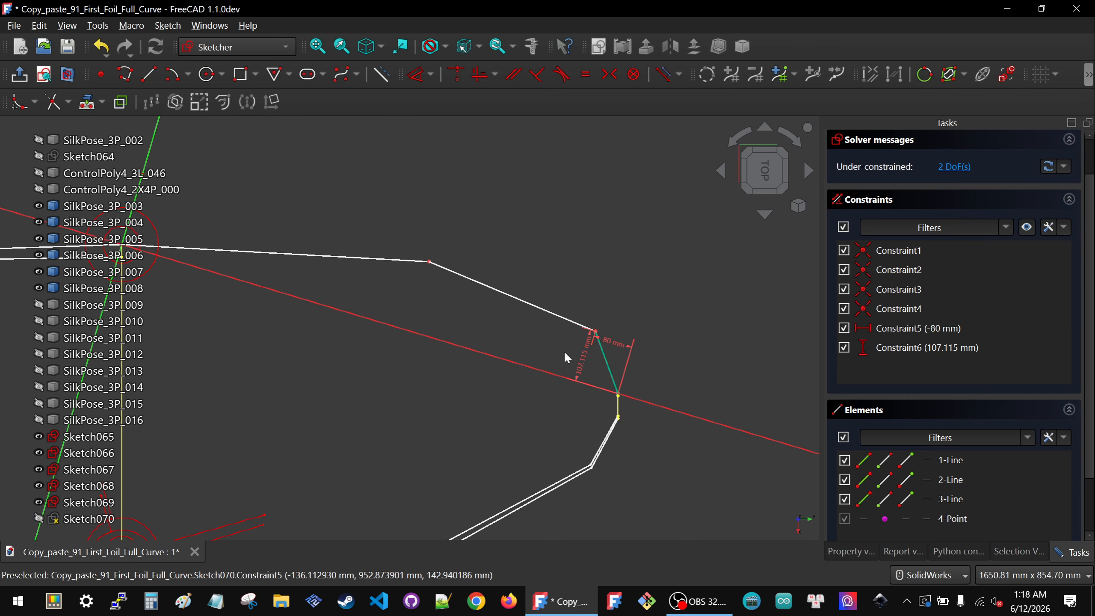
pyautogui.doubleClick(582, 360)
pyautogui.write('80')
pyautogui.press('Return')
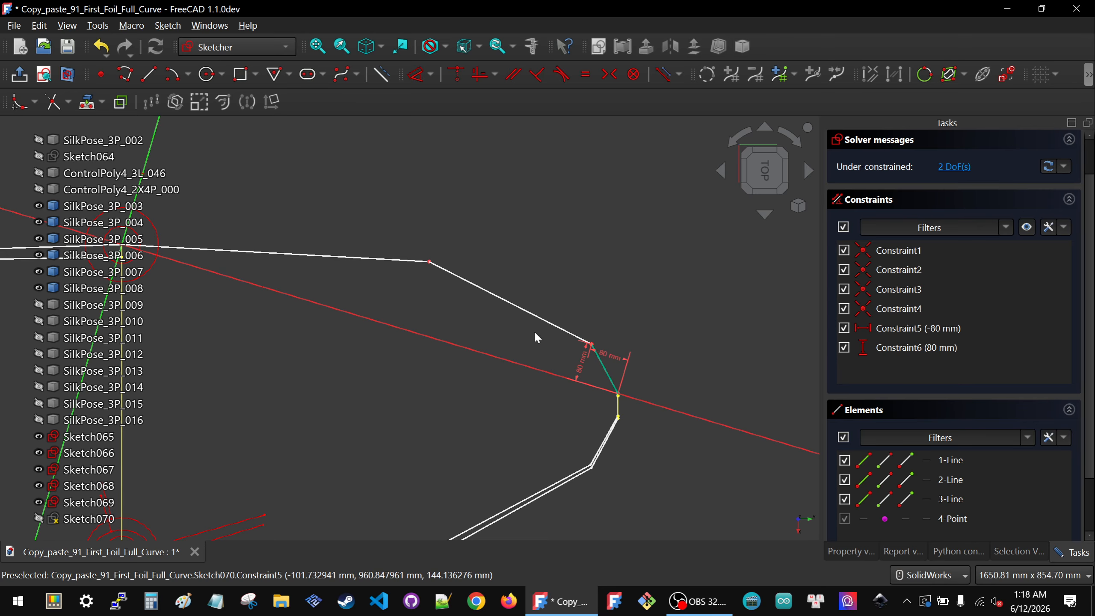
# Step: Lock the polyline's first intermediate vertex with horizontal and vertical distances and delete the redundant duplicates
pyautogui.scroll(-2, 535, 333)
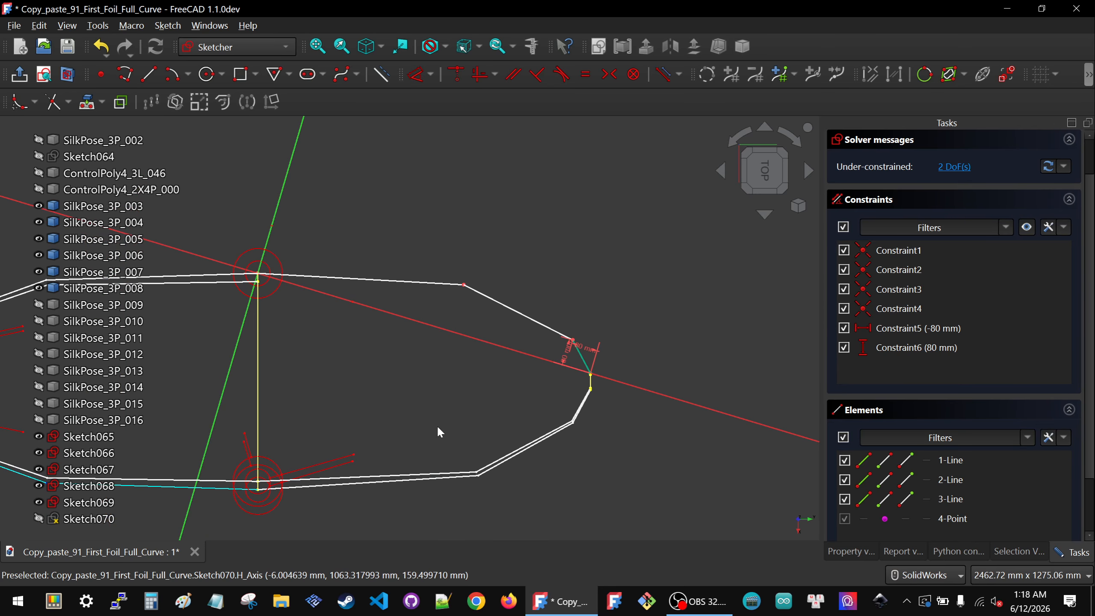
pyautogui.scroll(1, 578, 327)
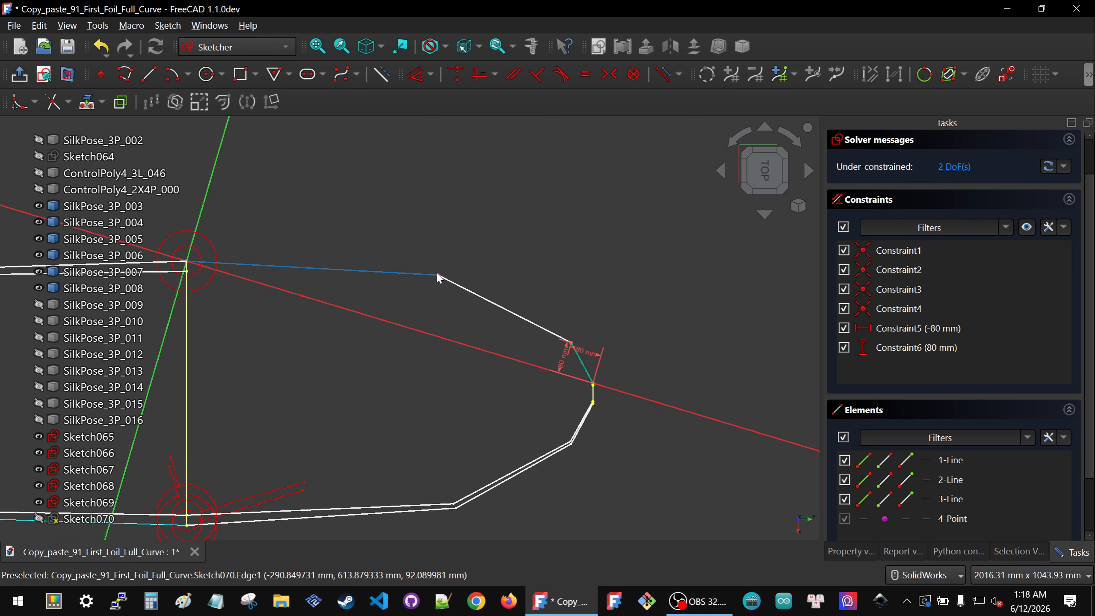
pyautogui.click(437, 273)
pyautogui.click(450, 302)
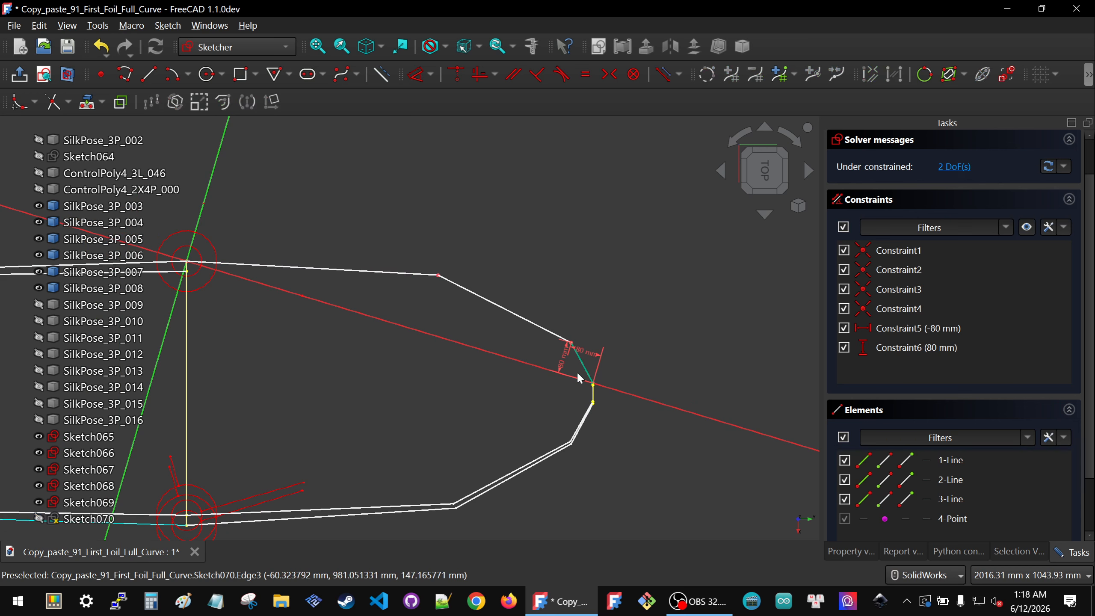
pyautogui.click(596, 382)
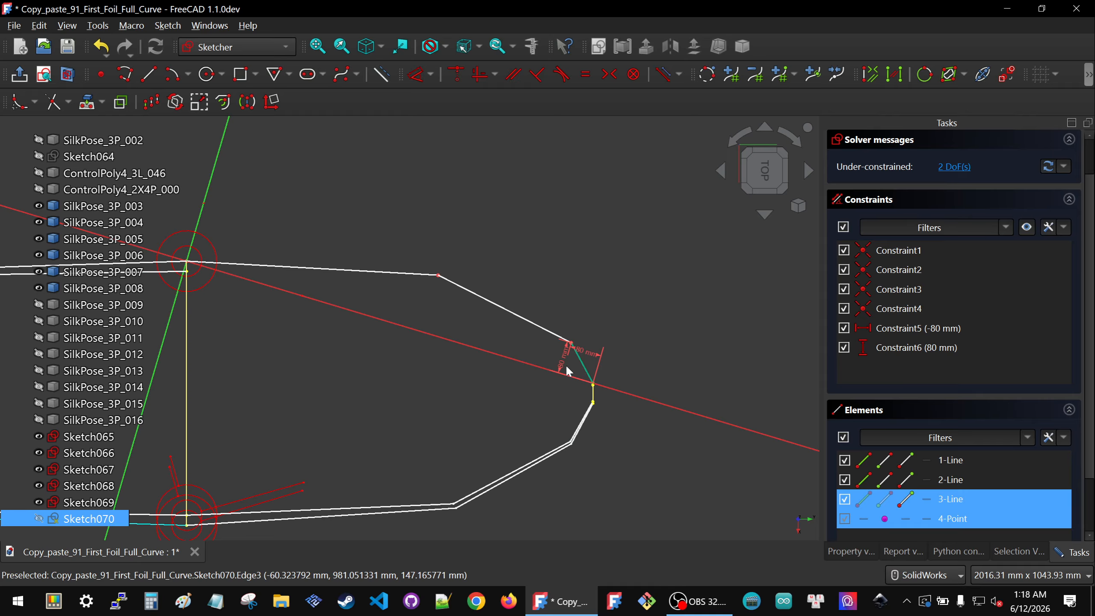
pyautogui.click(439, 275)
pyautogui.press('k')
pyautogui.press('l')
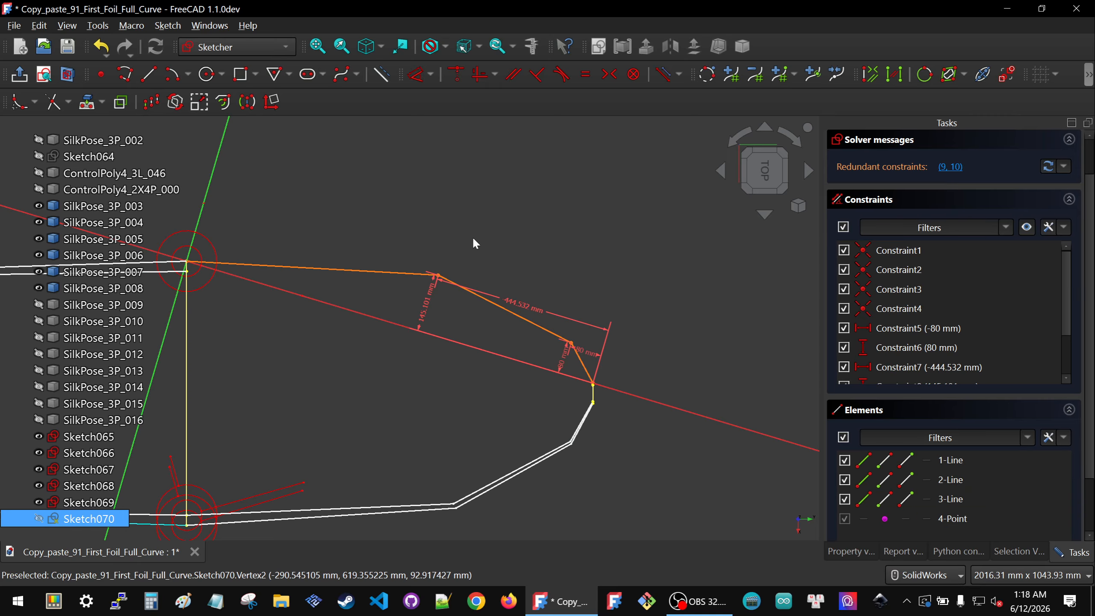
pyautogui.scroll(-3, 934, 359)
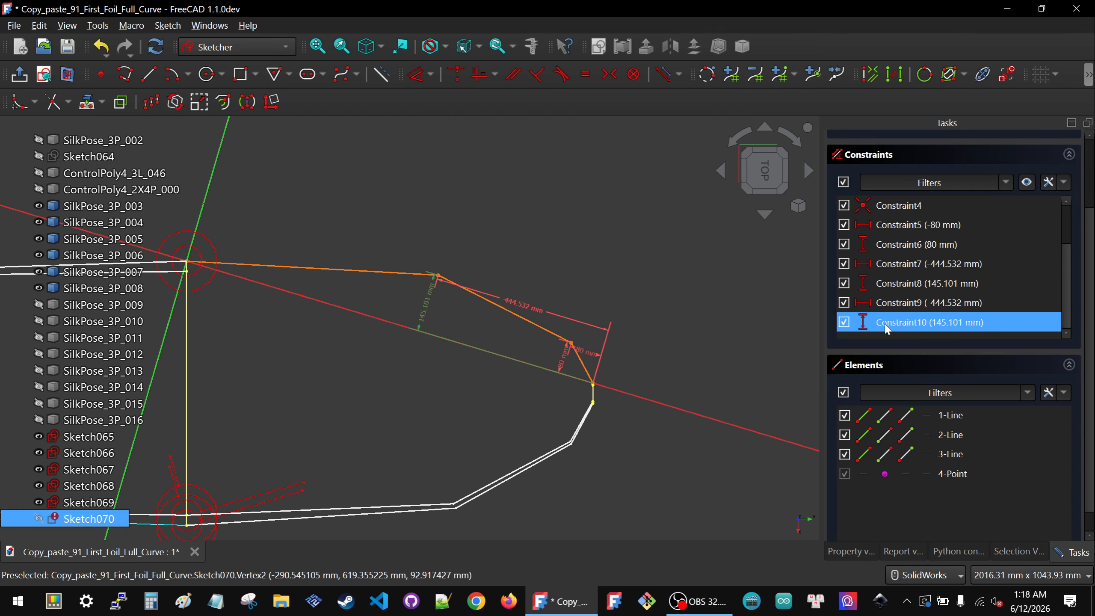
pyautogui.press('Delete')
pyautogui.click(716, 253)
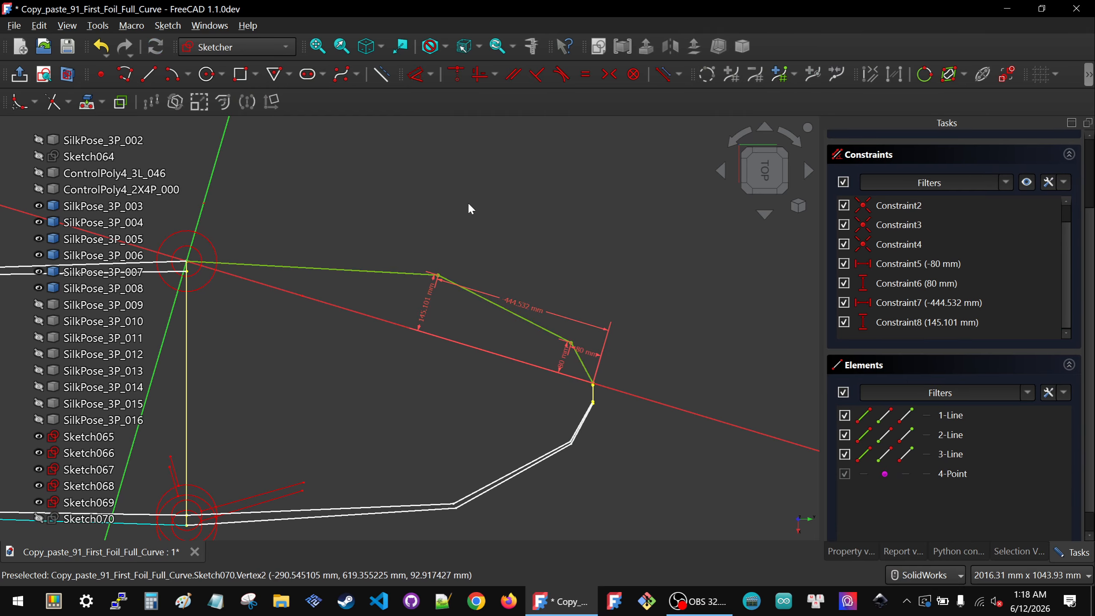
# Step: Set that vertex's horizontal distance to -400 mm and its vertical distance to 150 mm
pyautogui.doubleClick(520, 299)
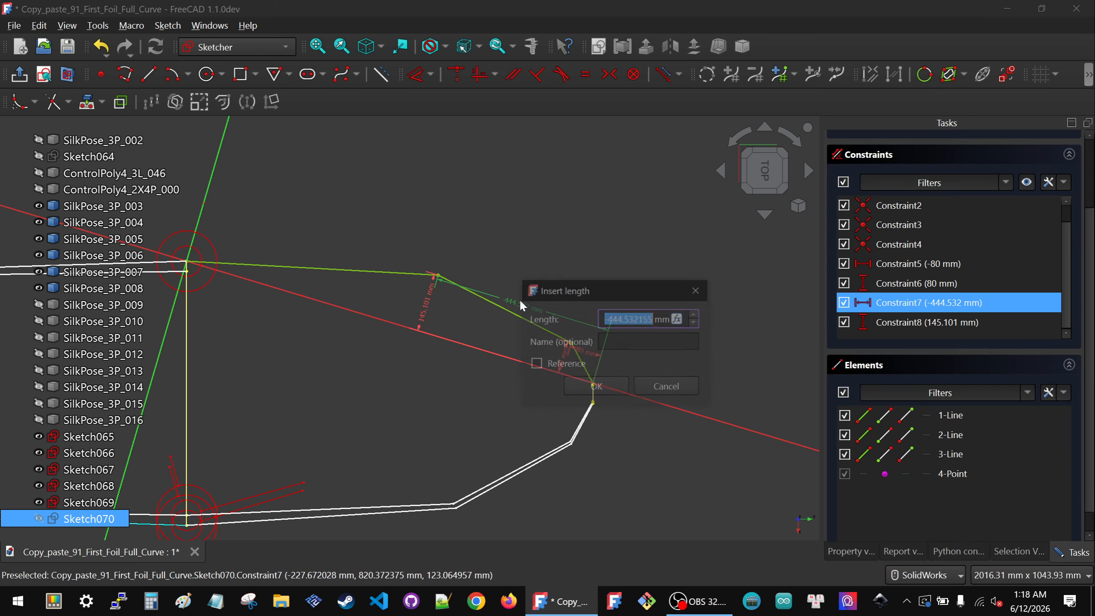
pyautogui.write('-400')
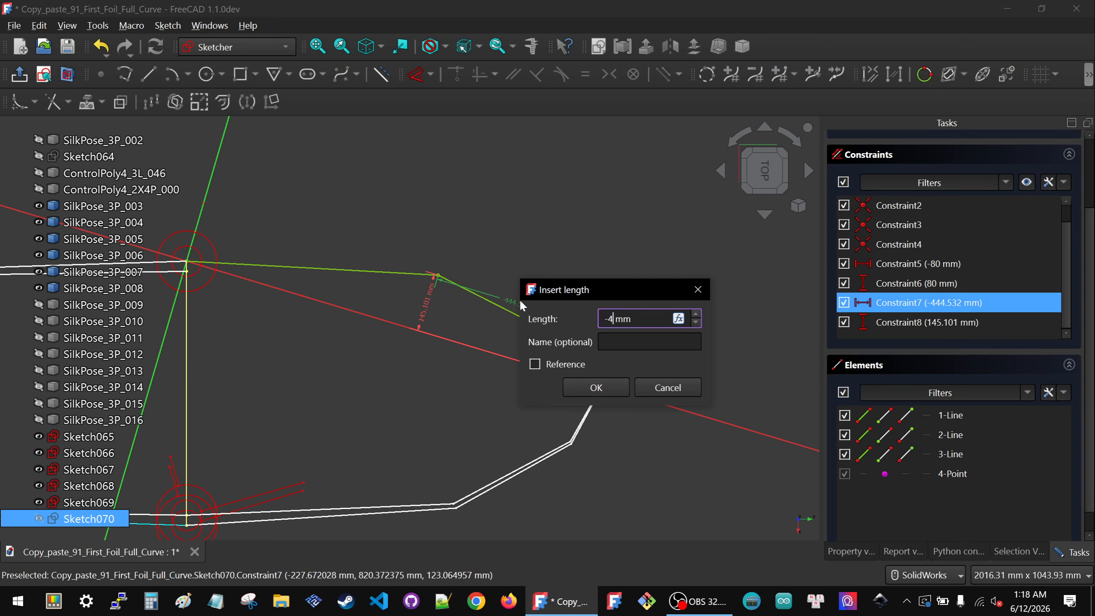
pyautogui.click(598, 382)
pyautogui.doubleClick(447, 307)
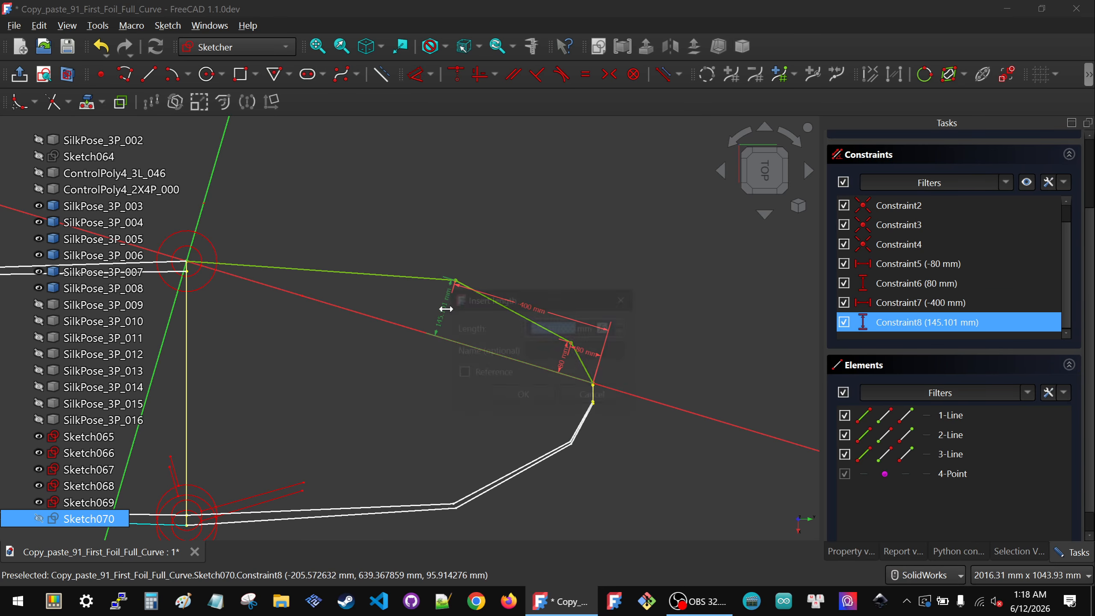
pyautogui.write('150')
pyautogui.press('Return')
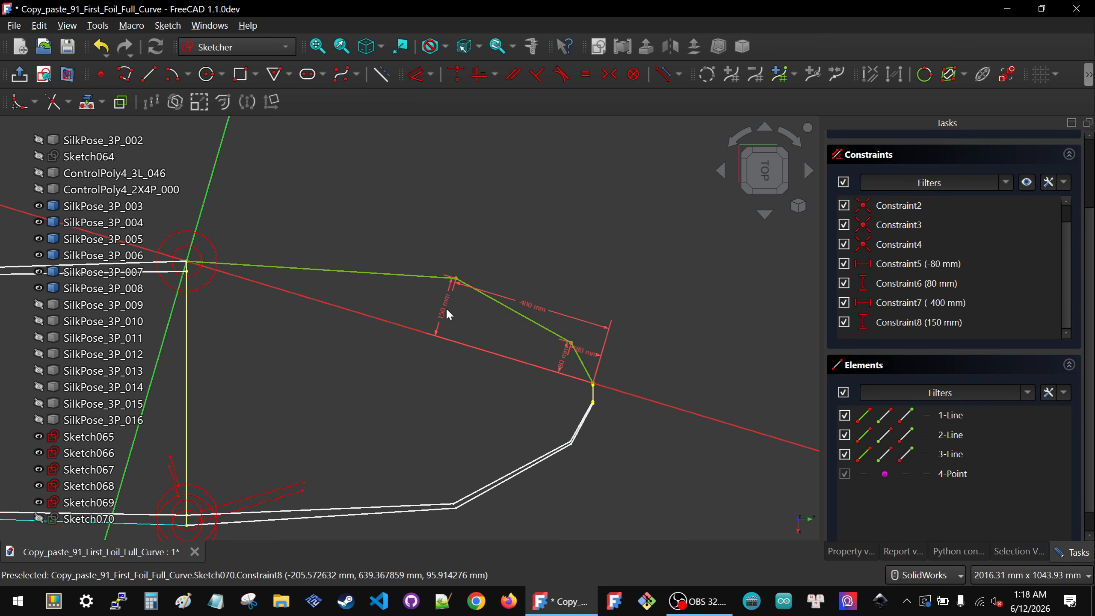
# Step: Review the sketch from several view orientations and close the sketch editor
pyautogui.scroll(-2, 582, 334)
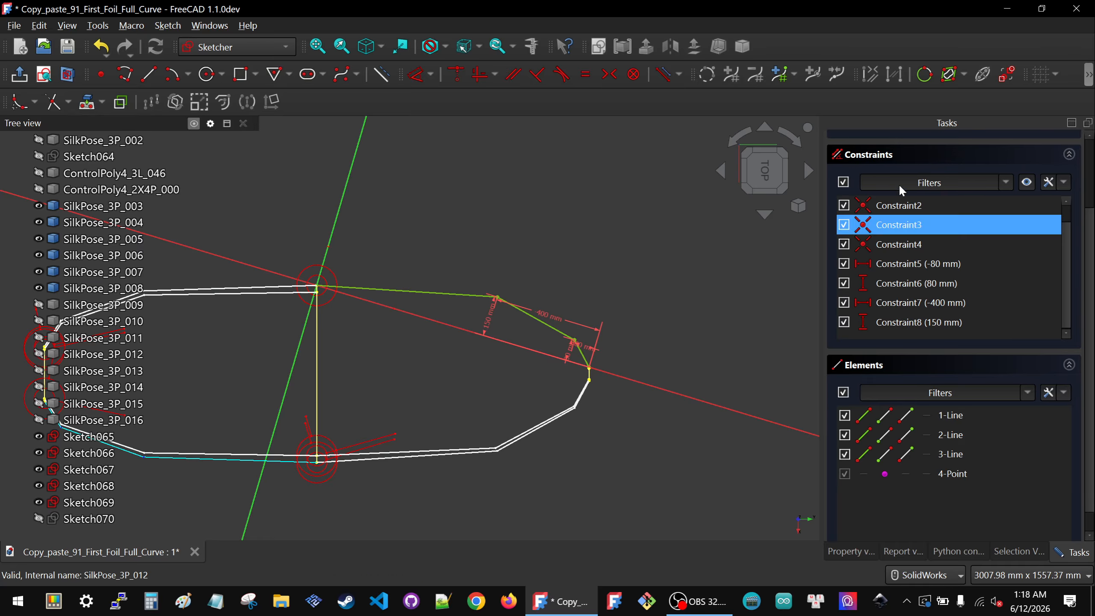
pyautogui.scroll(-1, 607, 356)
pyautogui.scroll(-1, 606, 354)
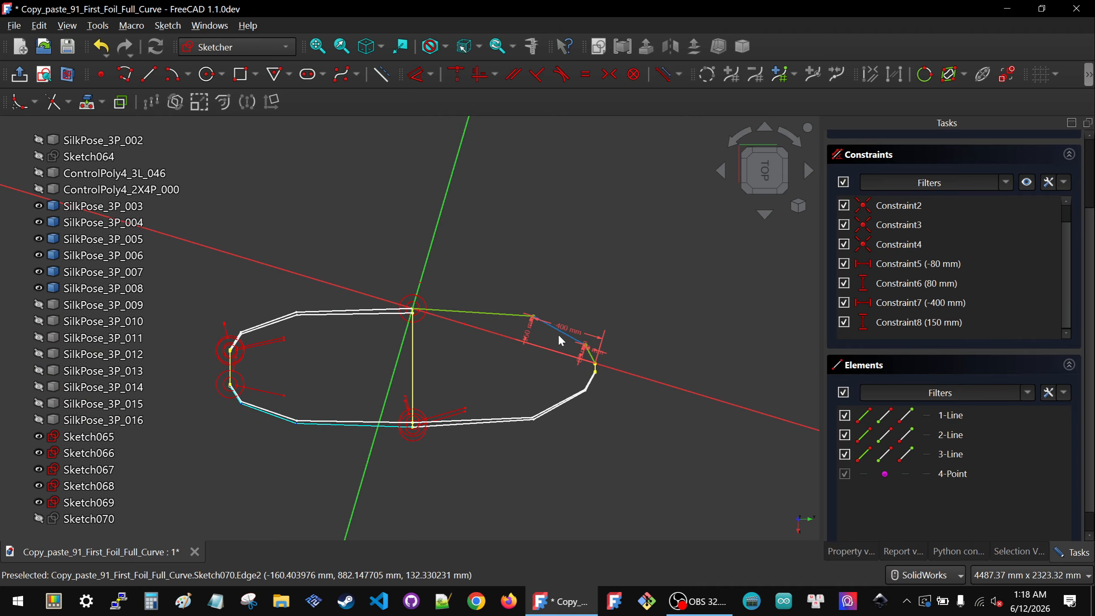
pyautogui.scroll(2, 558, 335)
pyautogui.click(478, 303)
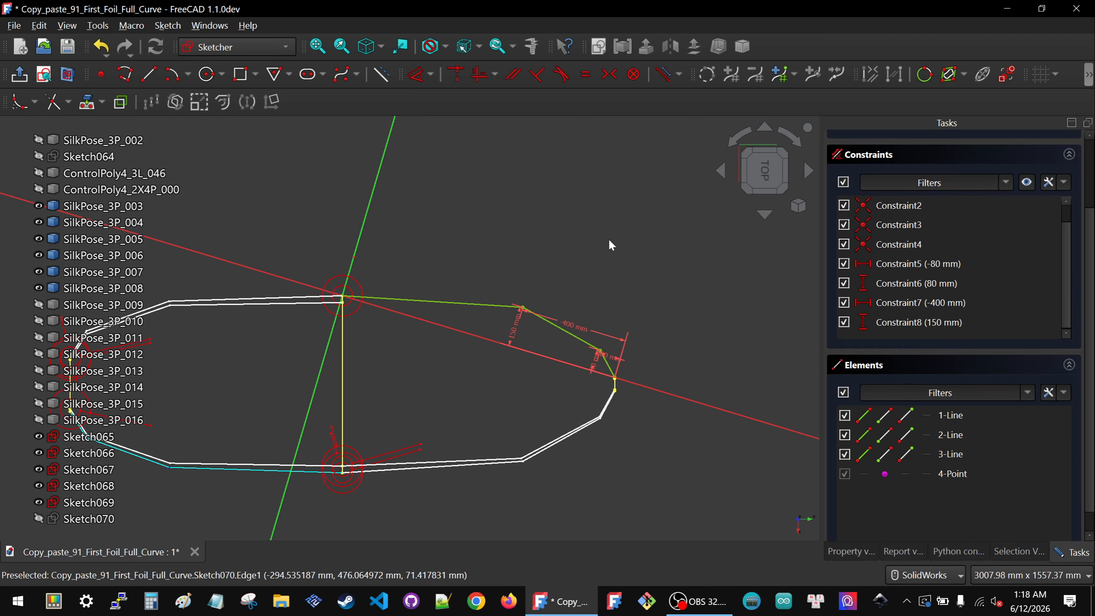
pyautogui.click(43, 74)
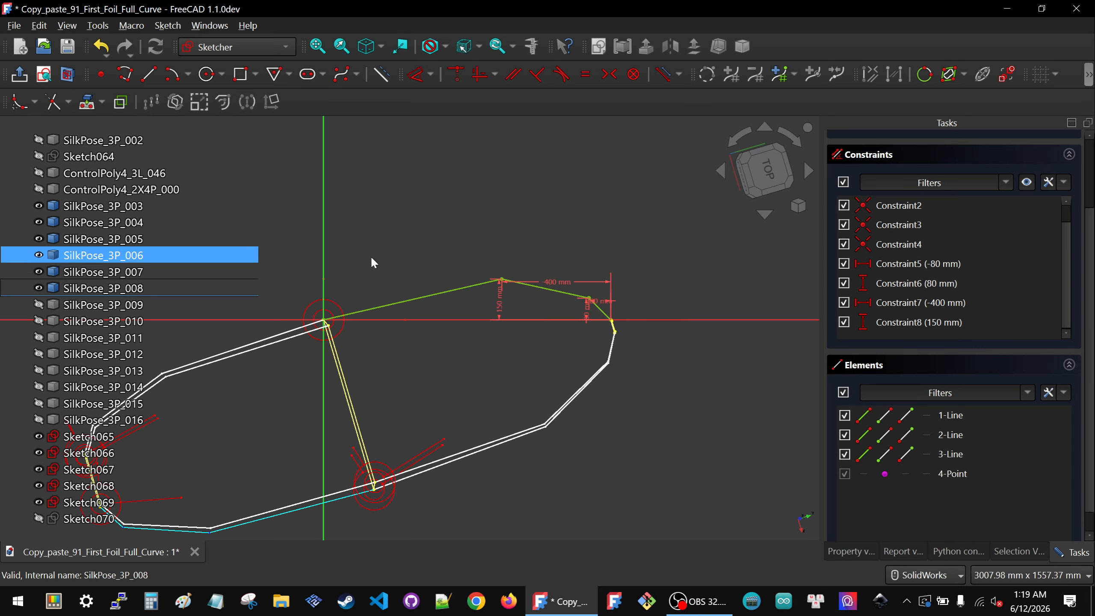
pyautogui.click(772, 173)
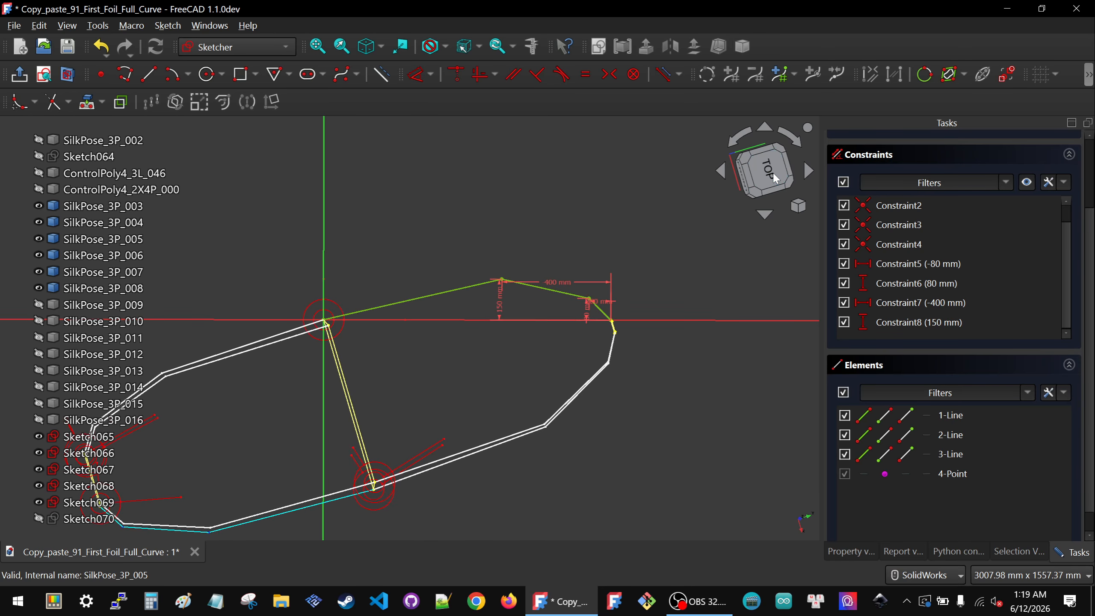
pyautogui.click(45, 75)
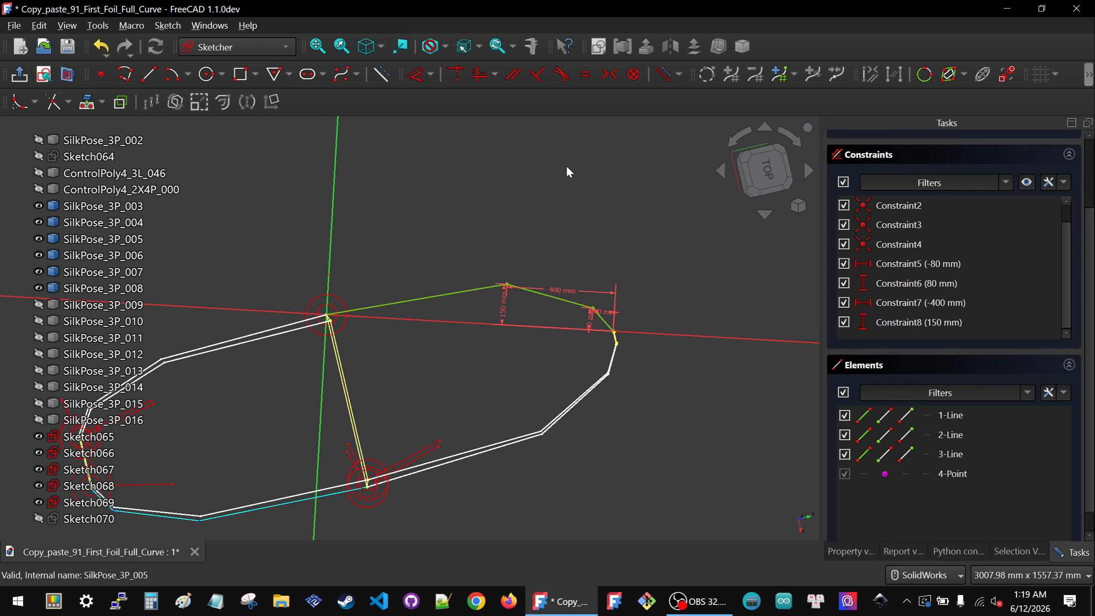
pyautogui.click(773, 178)
pyautogui.scroll(2, 987, 224)
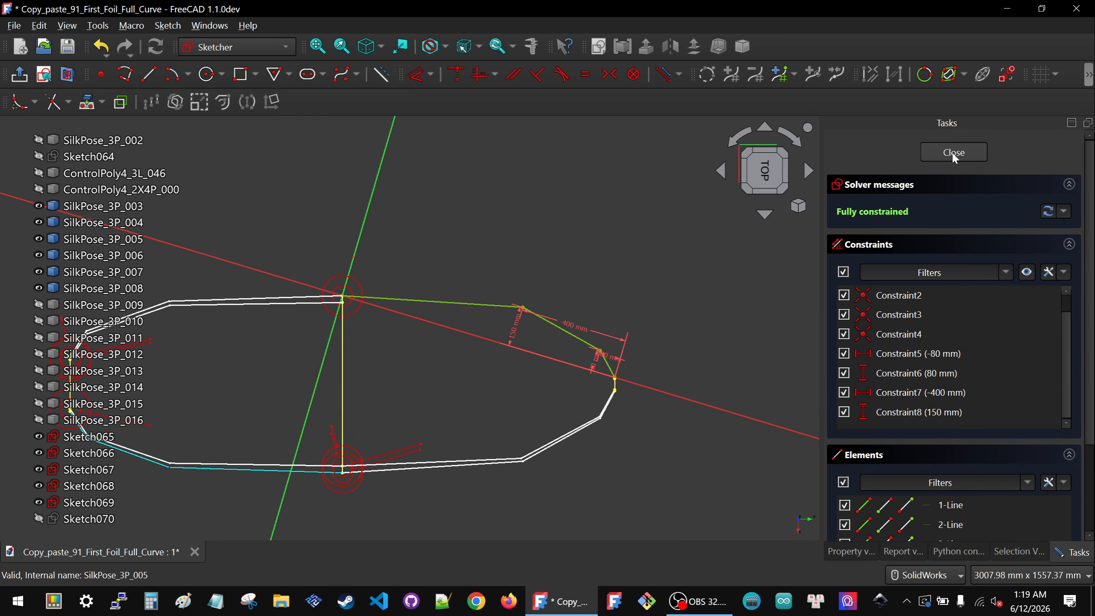
pyautogui.click(954, 156)
# Step: Show SilkPose_3P_009 and create a new sketch attached to its Object's XY plane
pyautogui.click(103, 310)
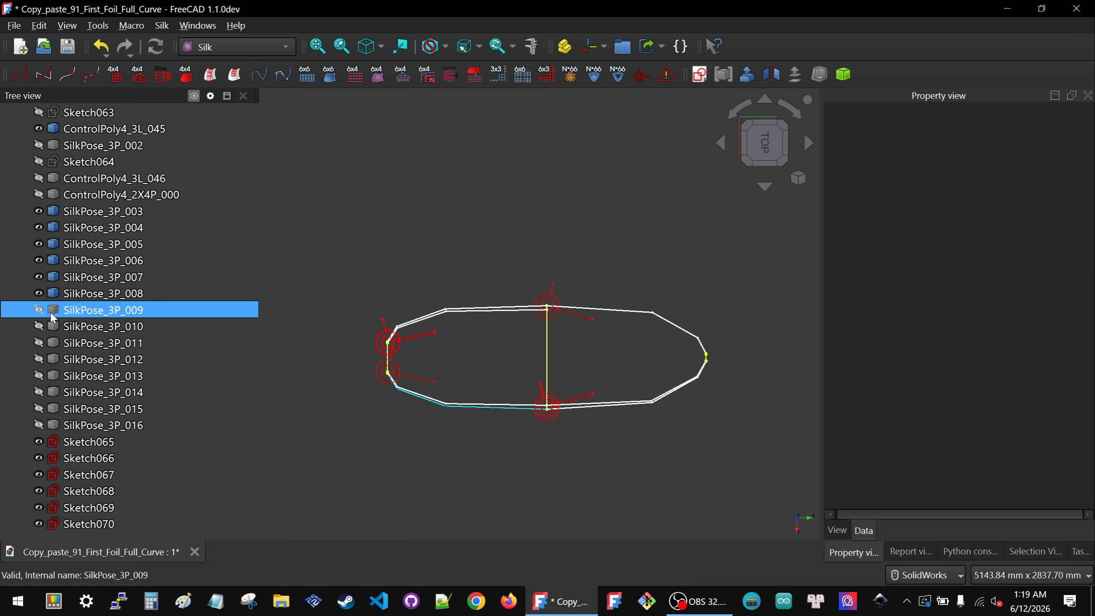
pyautogui.click(326, 234)
pyautogui.click(71, 315)
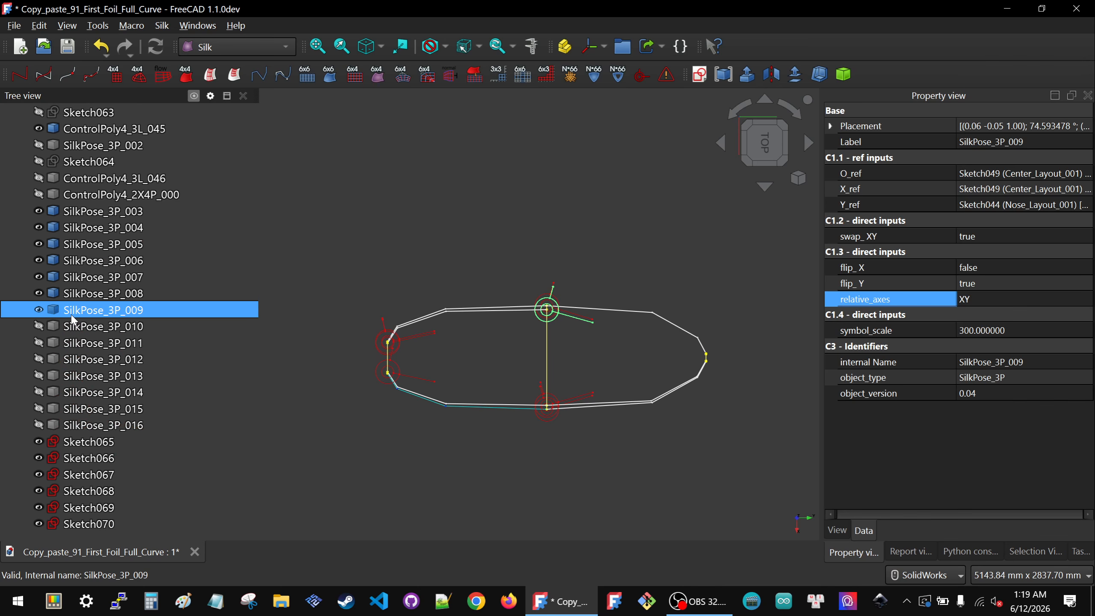
pyautogui.click(700, 74)
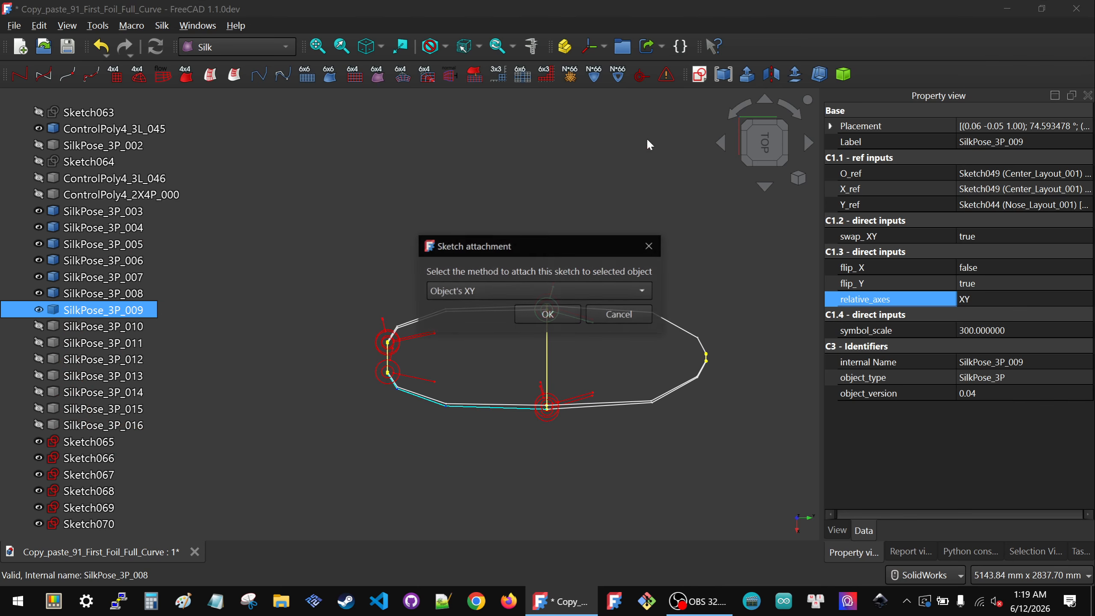
pyautogui.click(550, 314)
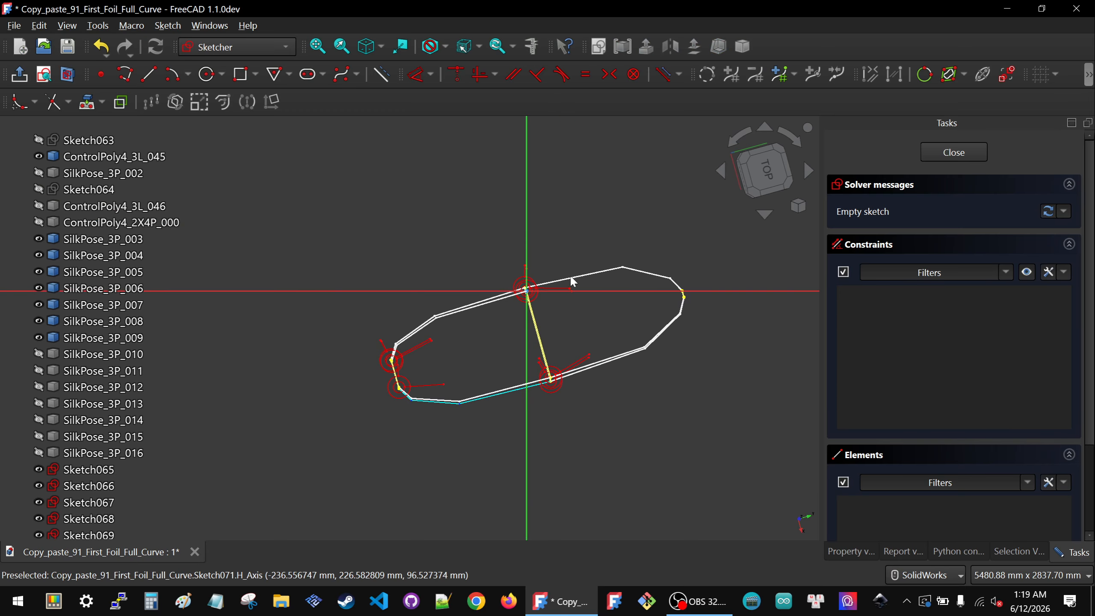
pyautogui.scroll(10, 733, 318)
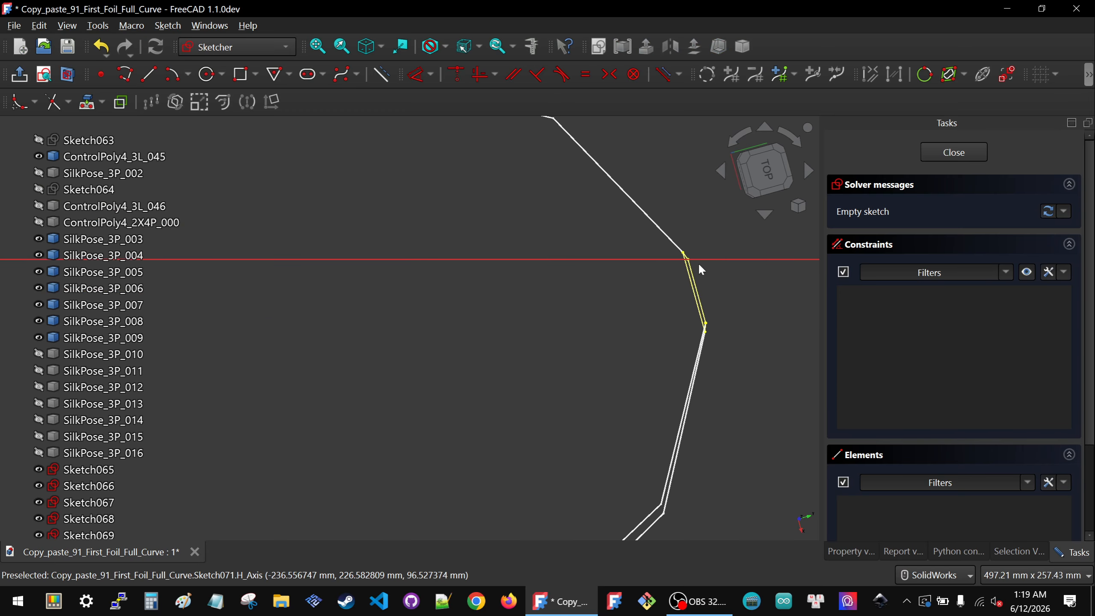
# Step: Reference the control polygon's vertex as external geometry in the new sketch
pyautogui.click(86, 103)
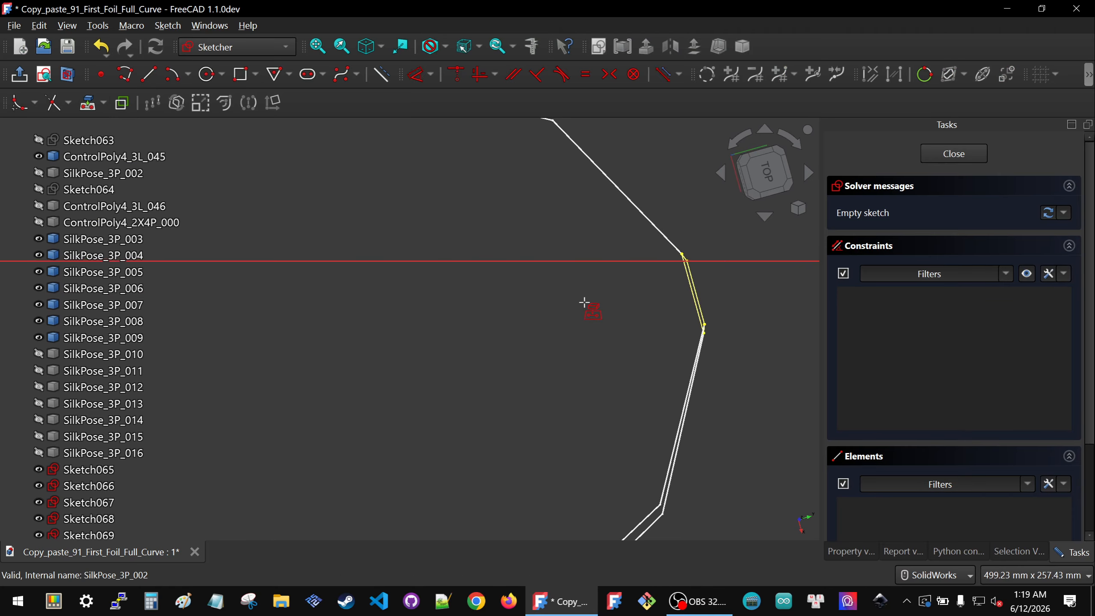
pyautogui.scroll(4, 704, 266)
pyautogui.click(671, 233)
pyautogui.scroll(-12, 705, 329)
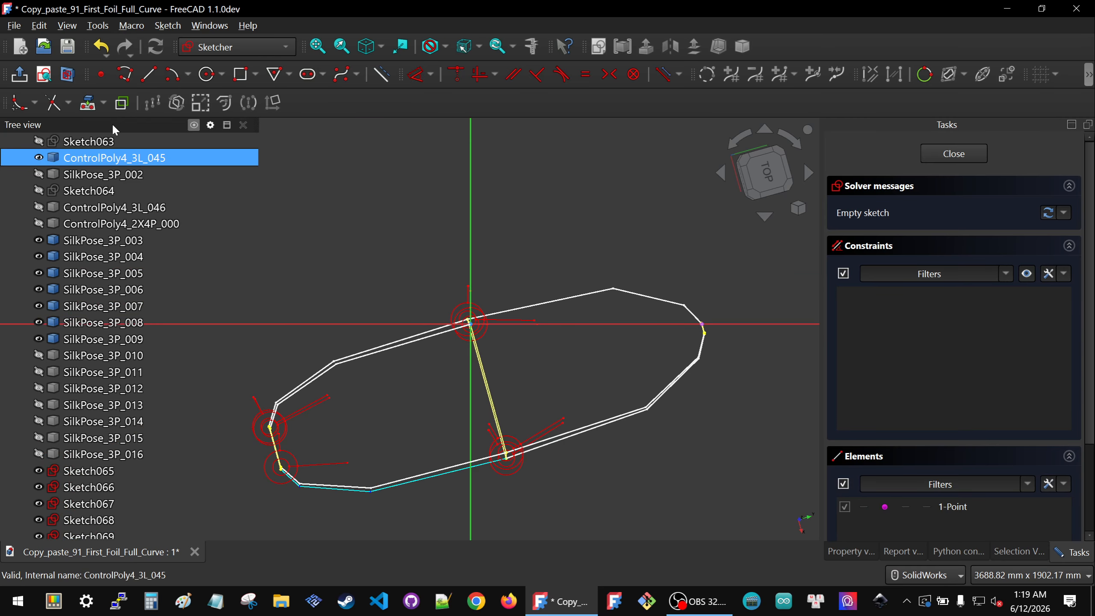
# Step: Draw a three-segment polyline above the control polygon with the Polyline tool
pyautogui.click(125, 74)
pyautogui.click(422, 281)
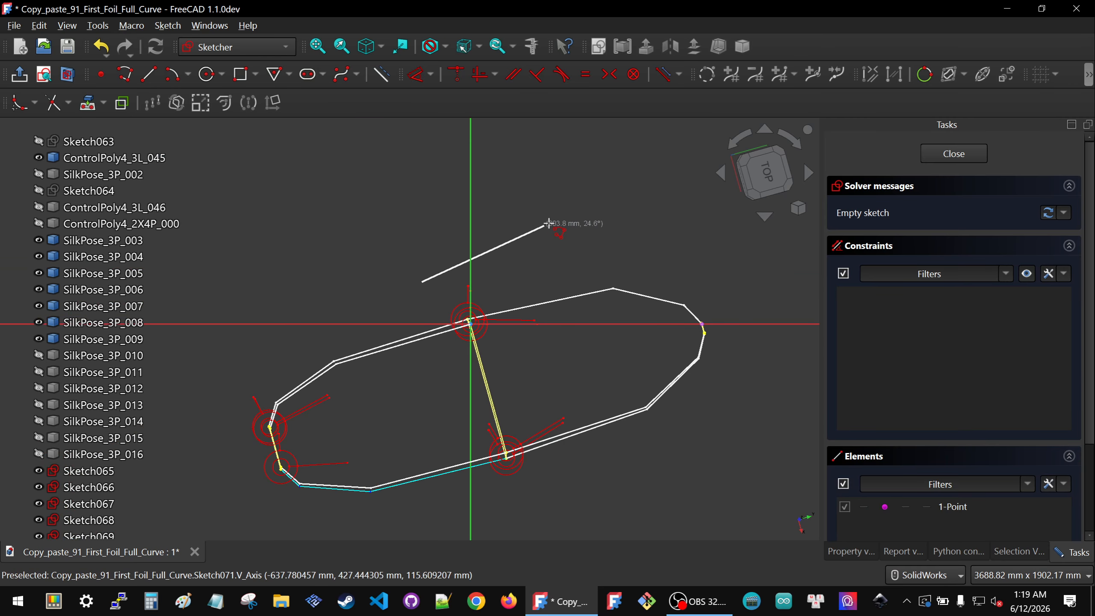
pyautogui.click(562, 224)
pyautogui.click(686, 261)
pyautogui.click(741, 308)
pyautogui.press('Escape')
pyautogui.moveTo(672, 312); pyautogui.dragTo(786, 349)
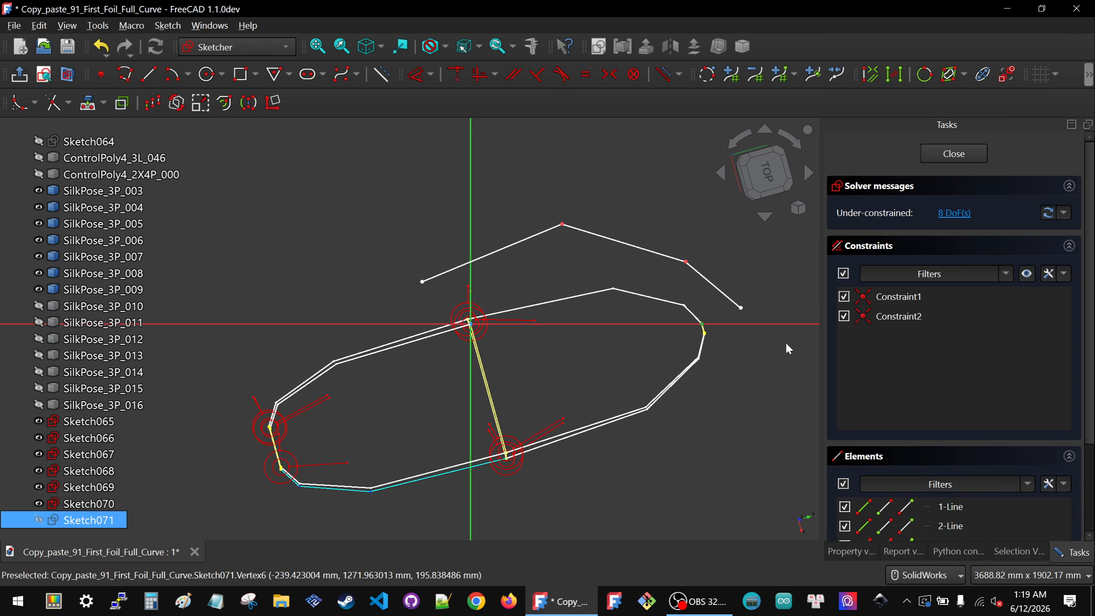
# Step: Make the polyline's end point coincident with the control polygon's upper vertex
pyautogui.click(742, 271)
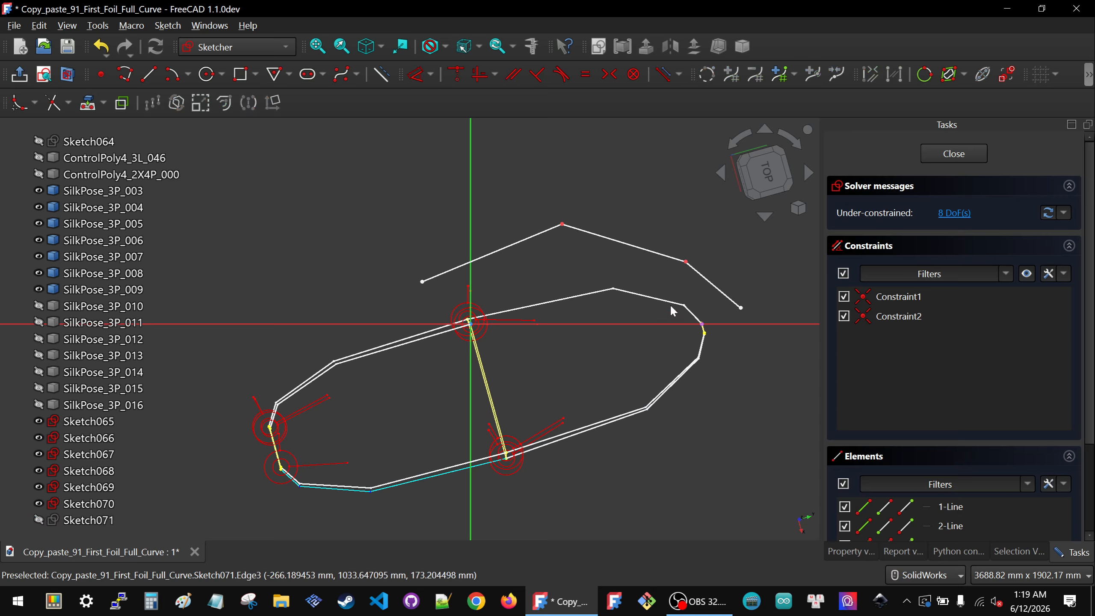
pyautogui.moveTo(741, 308)
pyautogui.mouseDown()
pyautogui.moveTo(716, 318)
pyautogui.moveTo(741, 332)
pyautogui.mouseUp()
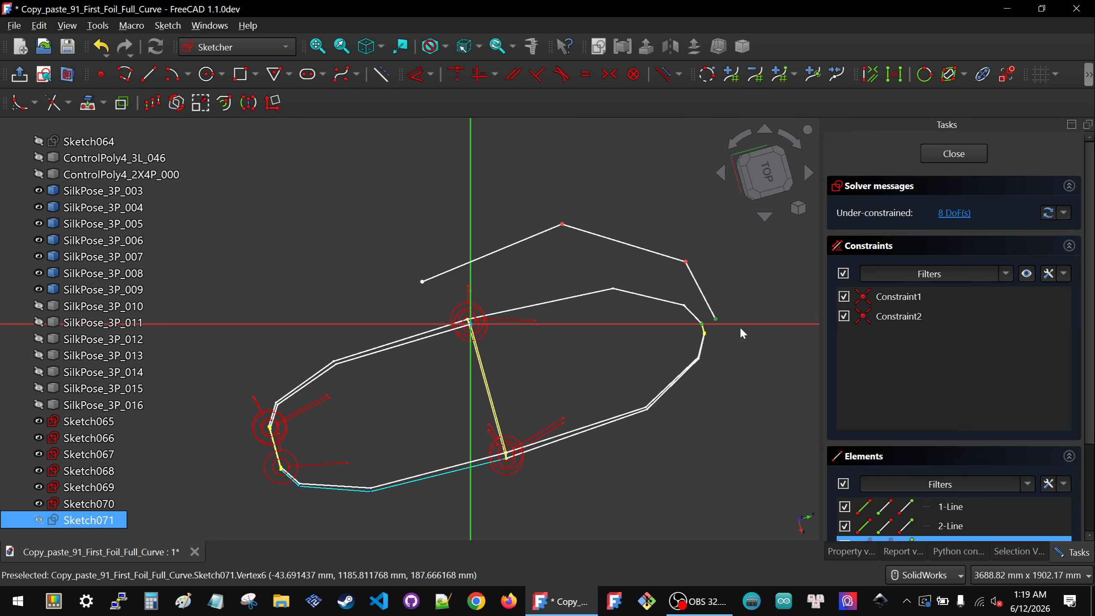
pyautogui.press('c')
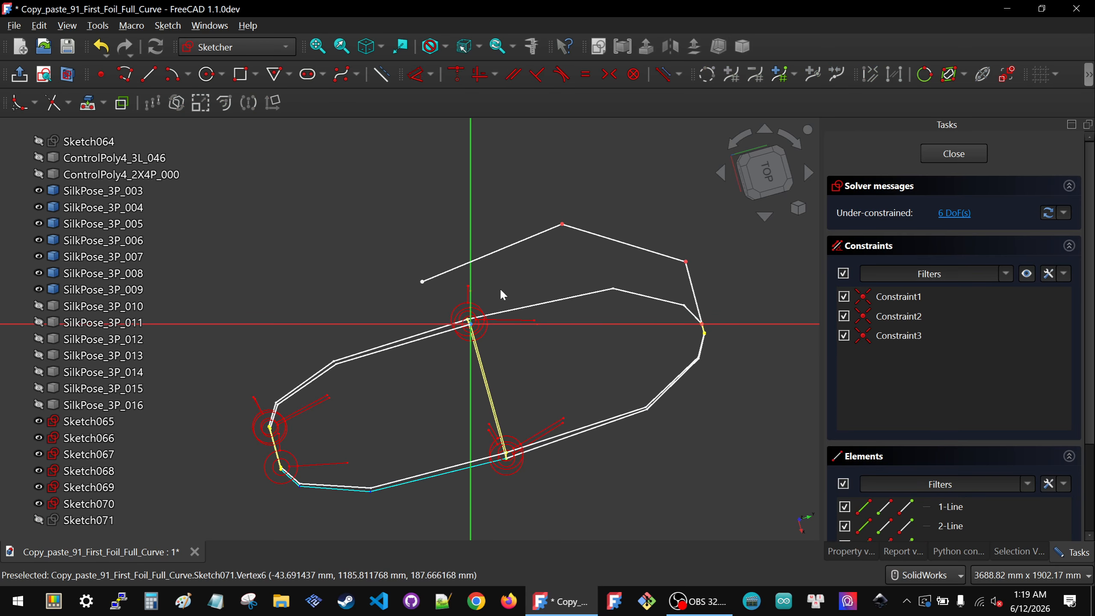
# Step: Make the polyline's start point coincident with the control polygon's other vertex
pyautogui.moveTo(400, 266)
pyautogui.mouseDown()
pyautogui.moveTo(528, 384)
pyautogui.moveTo(523, 370)
pyautogui.mouseUp()
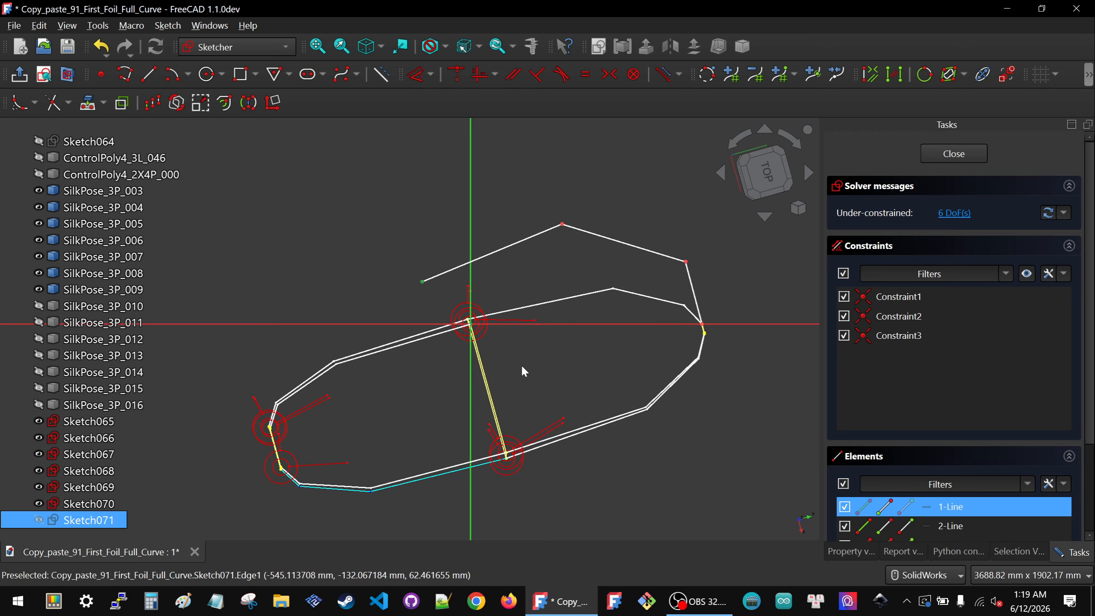
pyautogui.press('c')
# Step: Drag the polyline's two intermediate vertices to roughly follow the control polygon's shape
pyautogui.moveTo(562, 225); pyautogui.dragTo(614, 292)
pyautogui.moveTo(686, 262); pyautogui.dragTo(688, 308)
pyautogui.scroll(6, 730, 291)
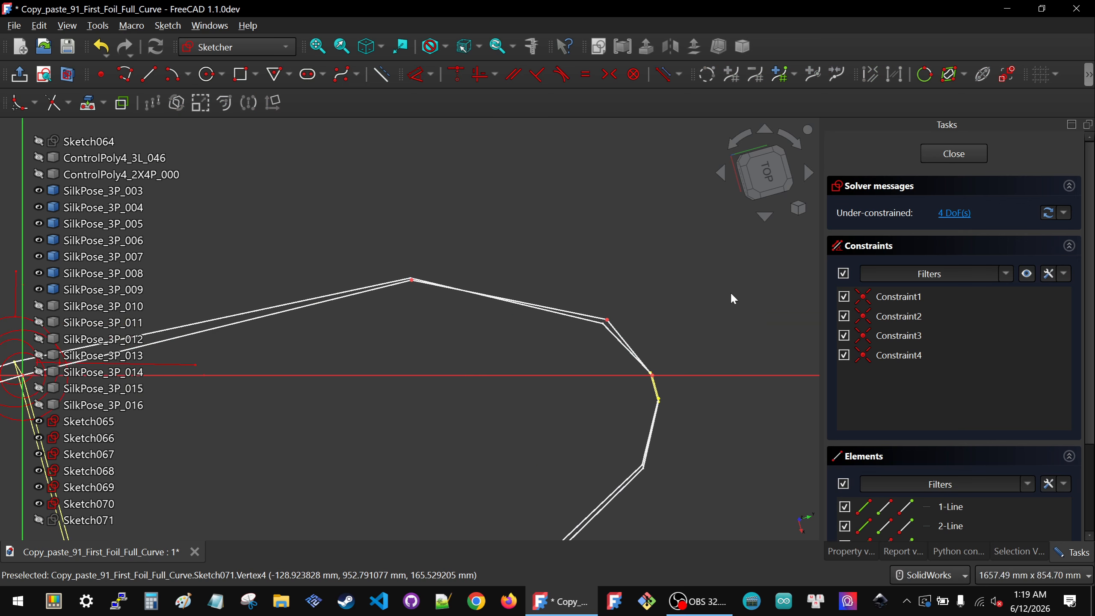
pyautogui.moveTo(573, 376); pyautogui.dragTo(664, 402)
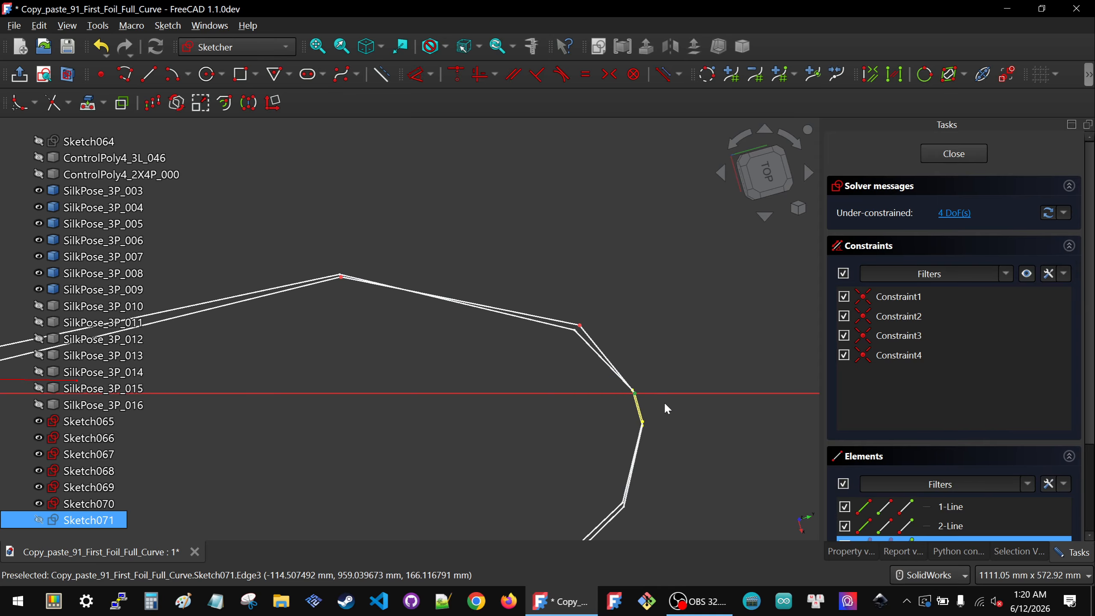
# Step: Lock the polyline's second intermediate vertex with horizontal and vertical distances and delete the redundant duplicates
pyautogui.click(580, 326)
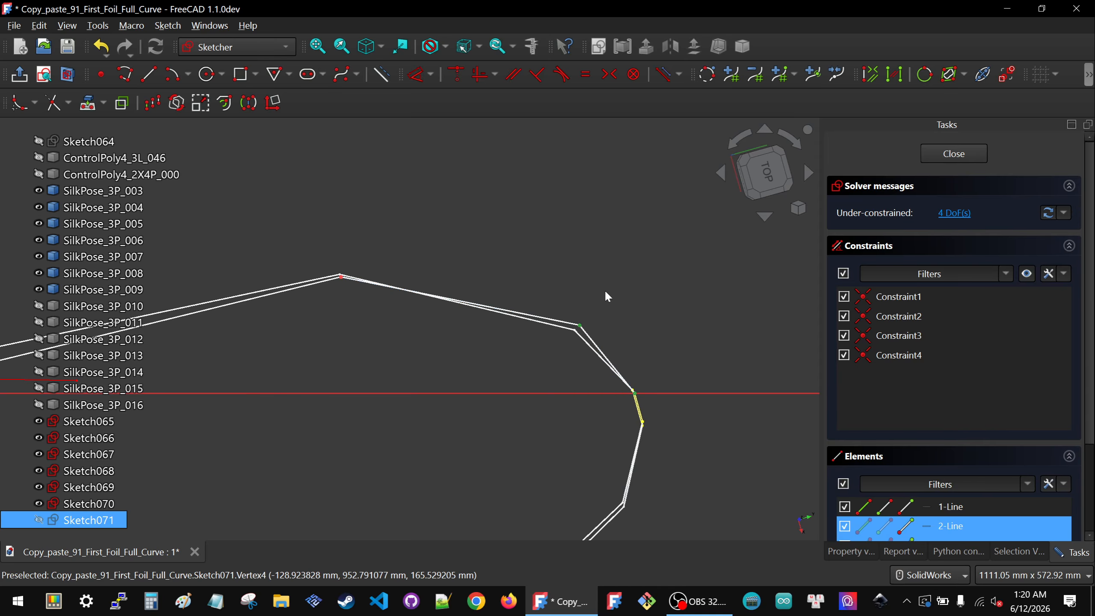
pyautogui.press('k')
pyautogui.press('l')
pyautogui.scroll(-2, 873, 366)
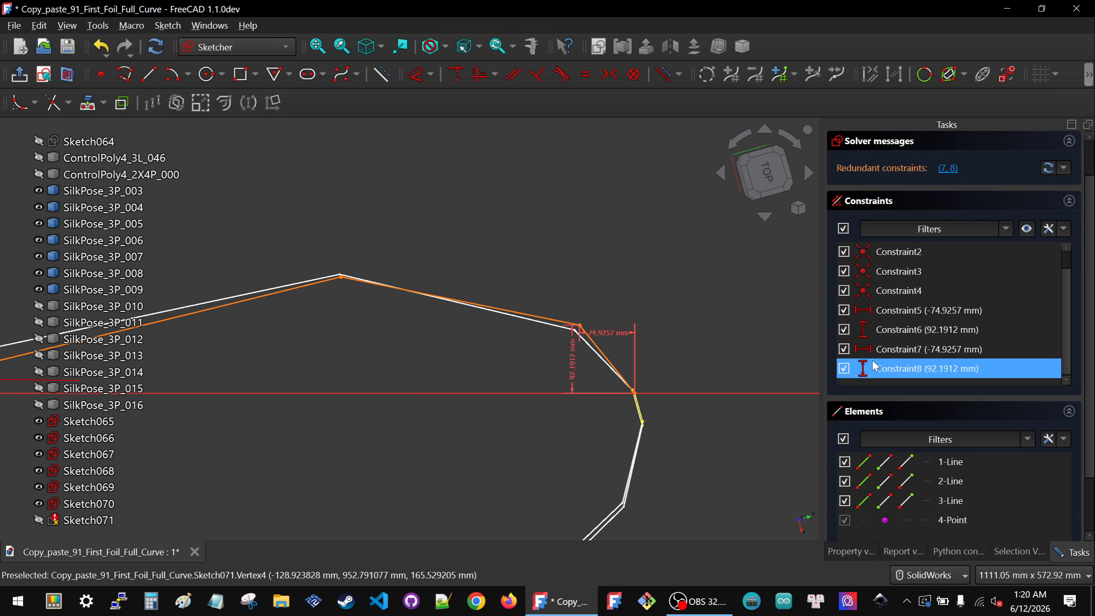
pyautogui.click(905, 369)
pyautogui.press('Delete')
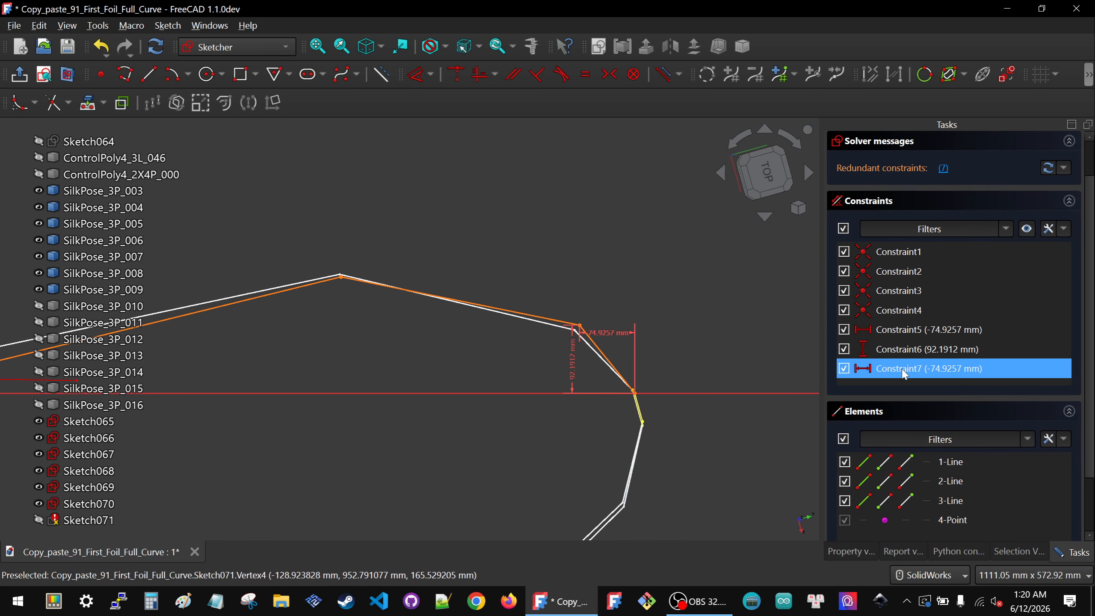
pyautogui.press('Delete')
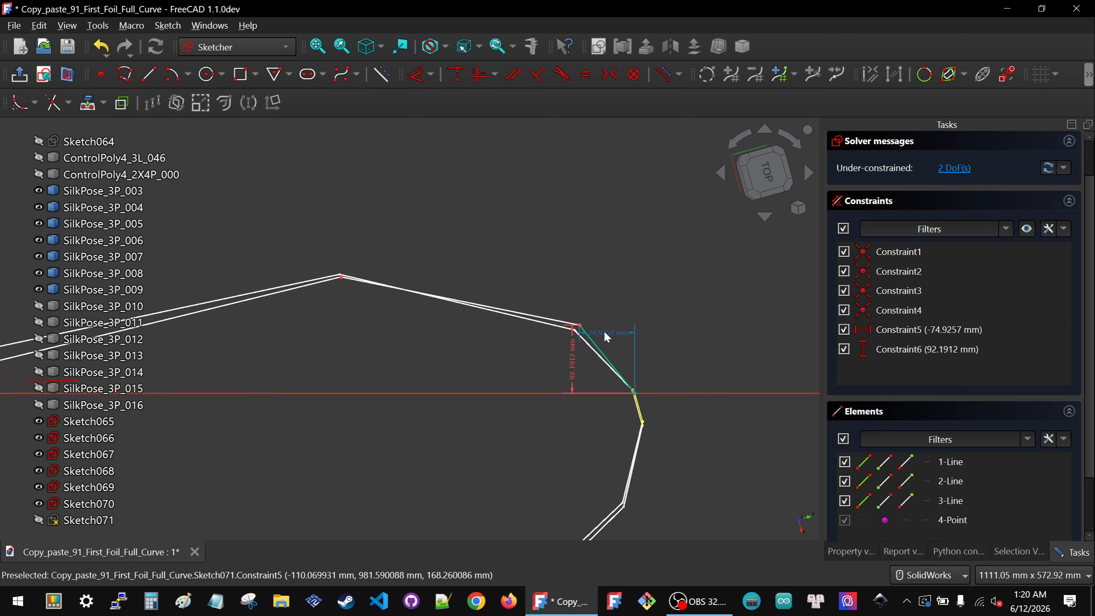
# Step: Set that vertex's horizontal distance to -80 mm and its vertical distance to 80 mm
pyautogui.doubleClick(604, 331)
pyautogui.write('-800')
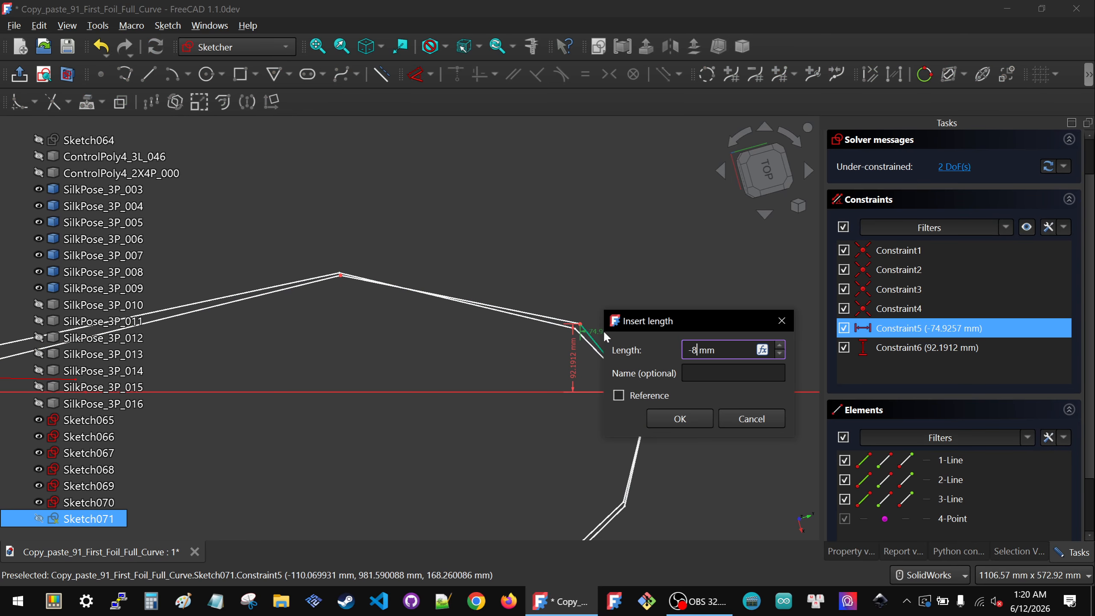
pyautogui.press('BackSpace')
pyautogui.click(670, 400)
pyautogui.click(672, 419)
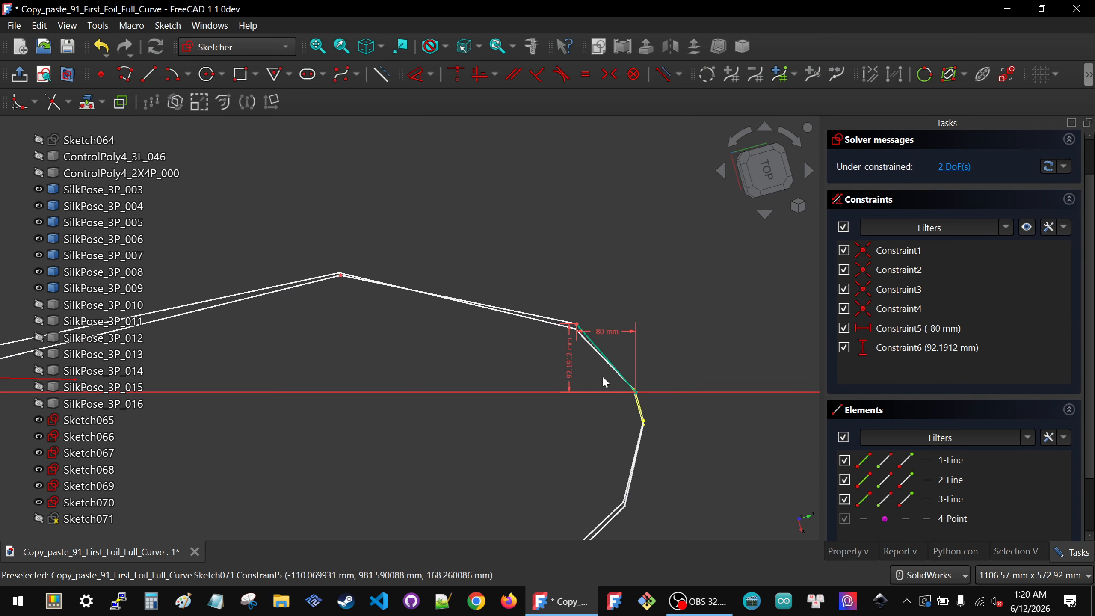
pyautogui.doubleClick(569, 367)
pyautogui.write('80')
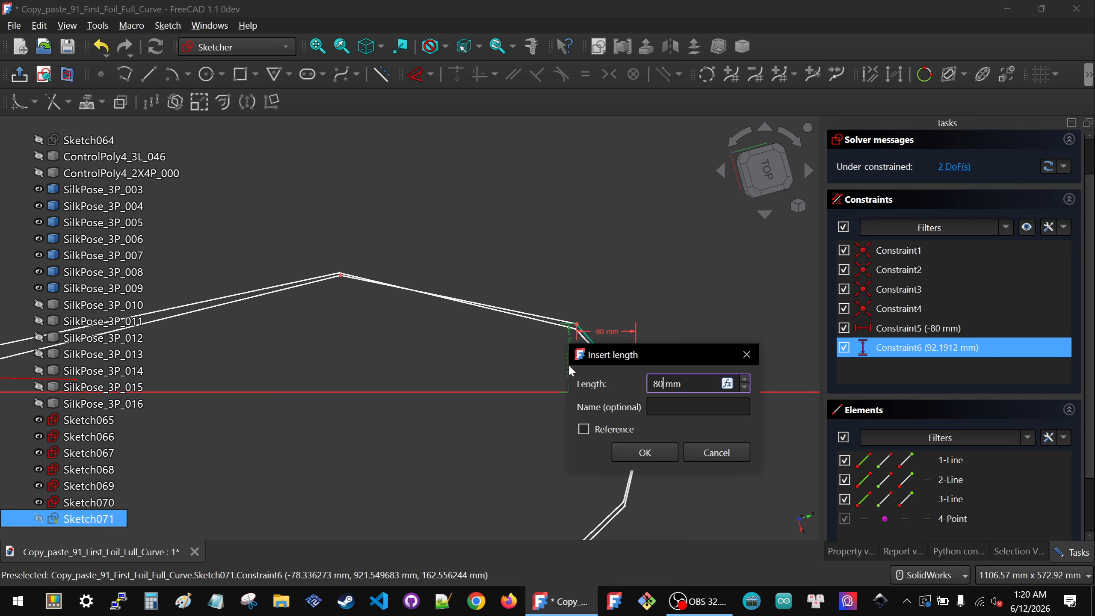
pyautogui.press('Return')
# Step: Lock the polyline's first intermediate vertex with horizontal and vertical distances and delete the redundant duplicates
pyautogui.scroll(-3, 626, 343)
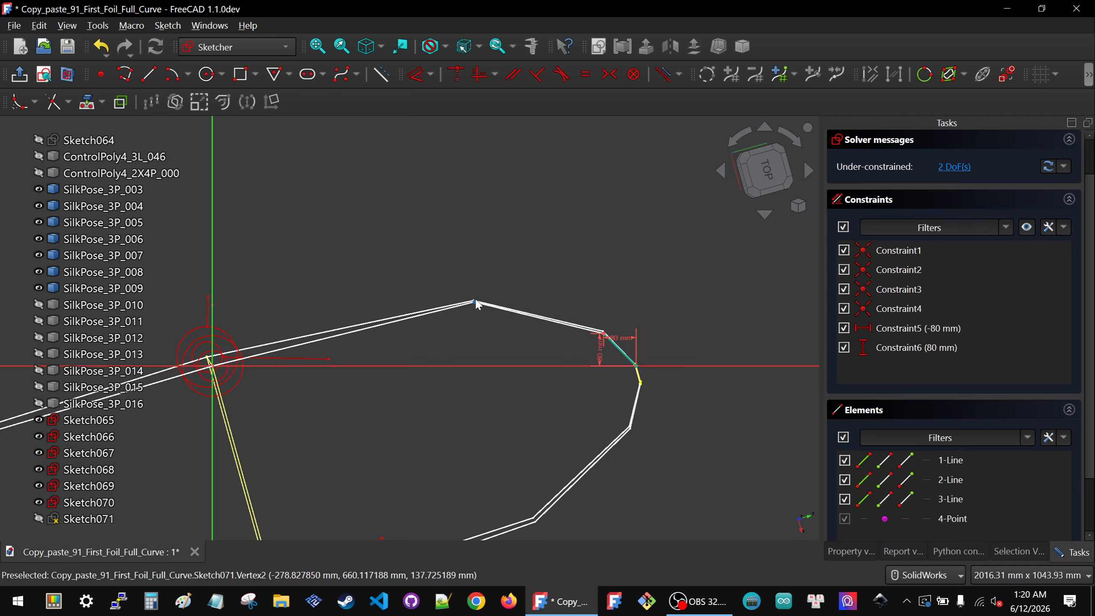
pyautogui.moveTo(616, 358); pyautogui.dragTo(654, 372)
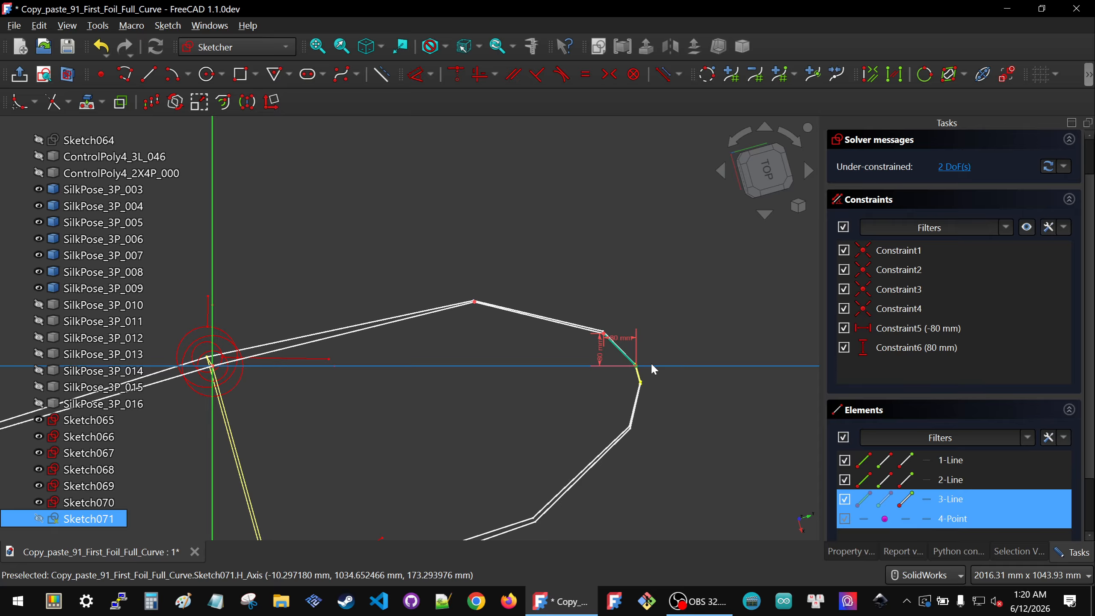
pyautogui.click(474, 301)
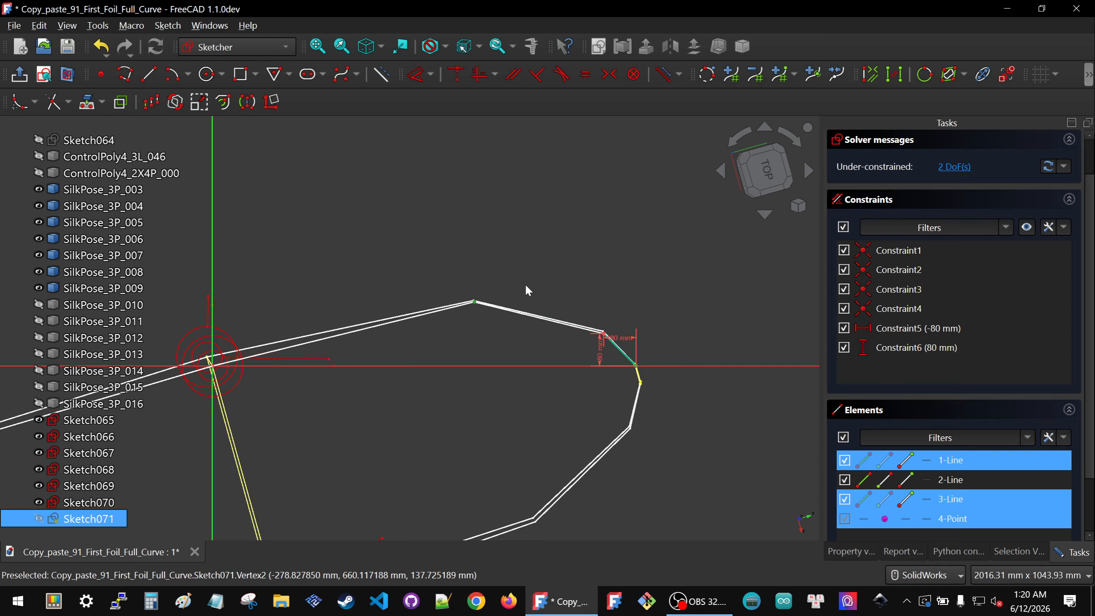
pyautogui.press('k')
pyautogui.press('l')
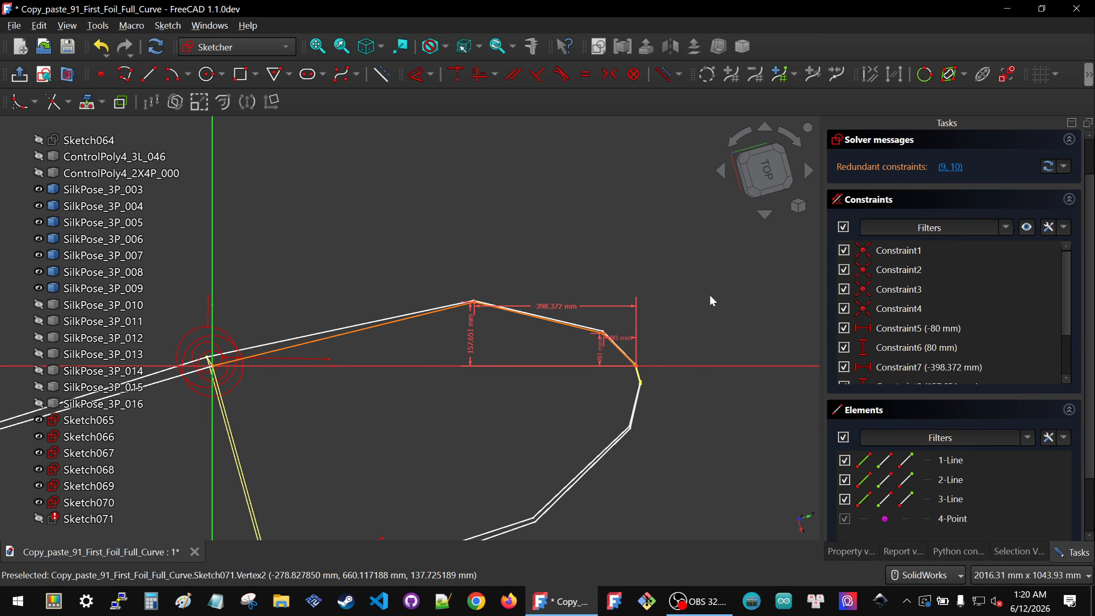
pyautogui.scroll(-3, 999, 345)
pyautogui.click(935, 322)
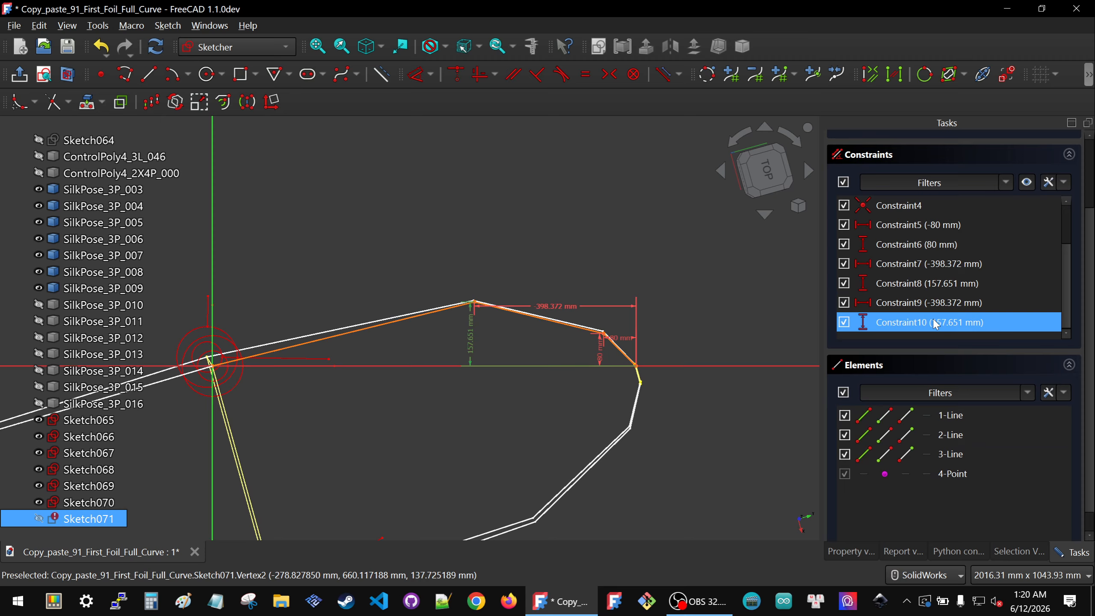
pyautogui.press('Delete')
pyautogui.press('Delete')
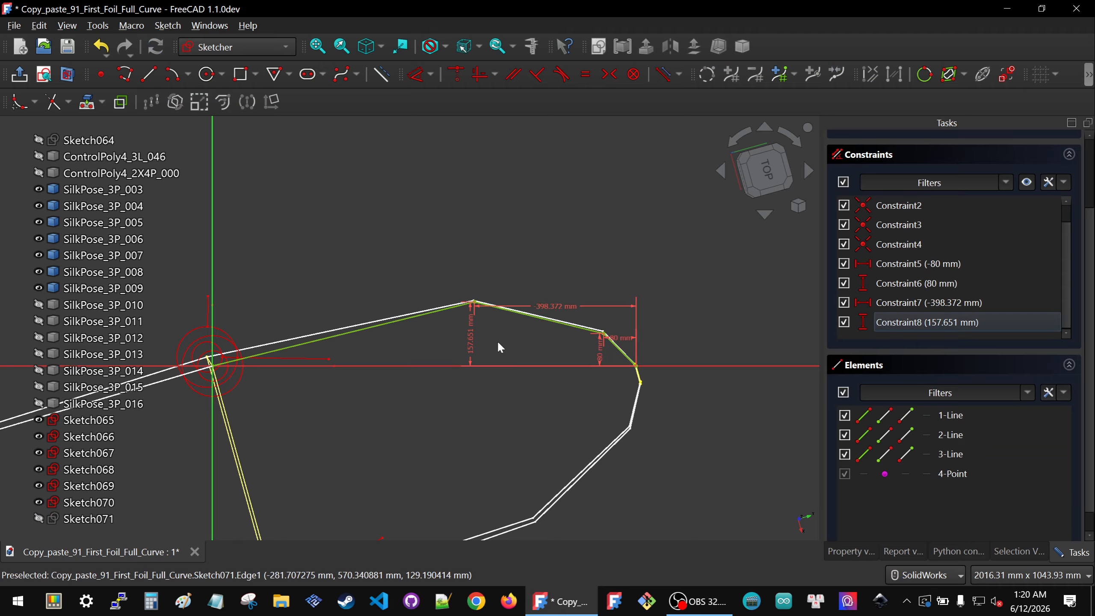
# Step: Set that vertex's horizontal distance to -400 mm and its vertical distance to 150 mm
pyautogui.moveTo(471, 336)
pyautogui.mouseDown()
pyautogui.moveTo(406, 318)
pyautogui.moveTo(409, 265)
pyautogui.mouseUp()
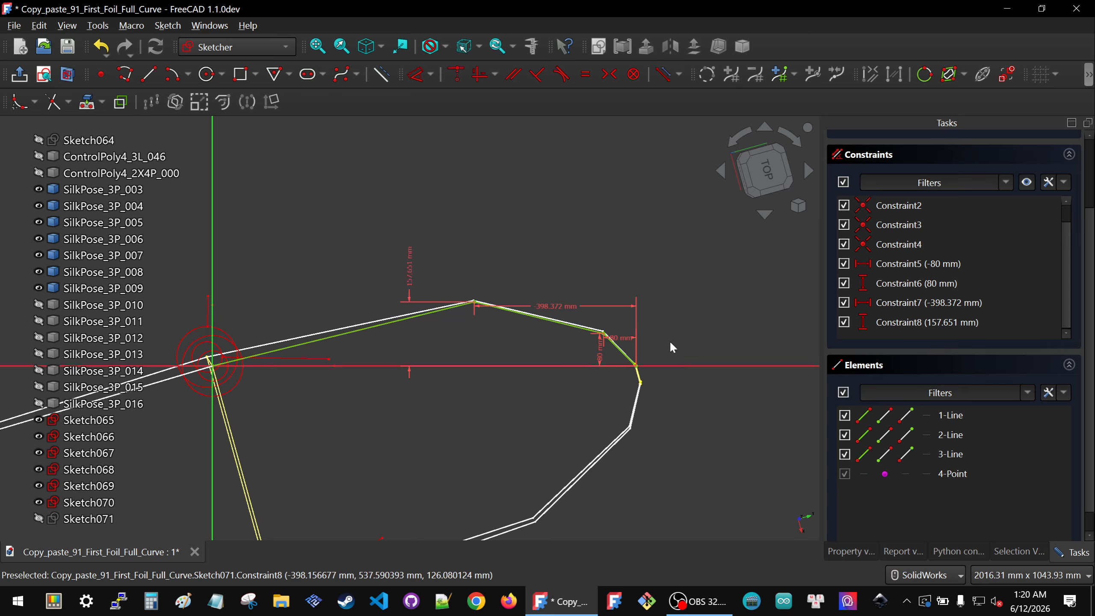
pyautogui.doubleClick(553, 306)
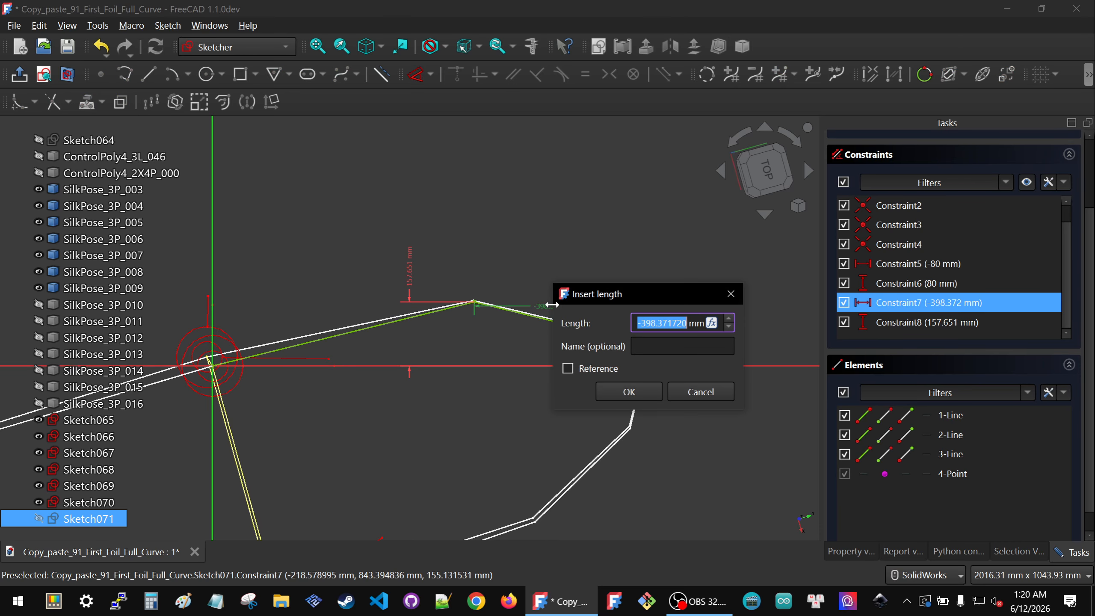
pyautogui.write('-400')
pyautogui.click(628, 391)
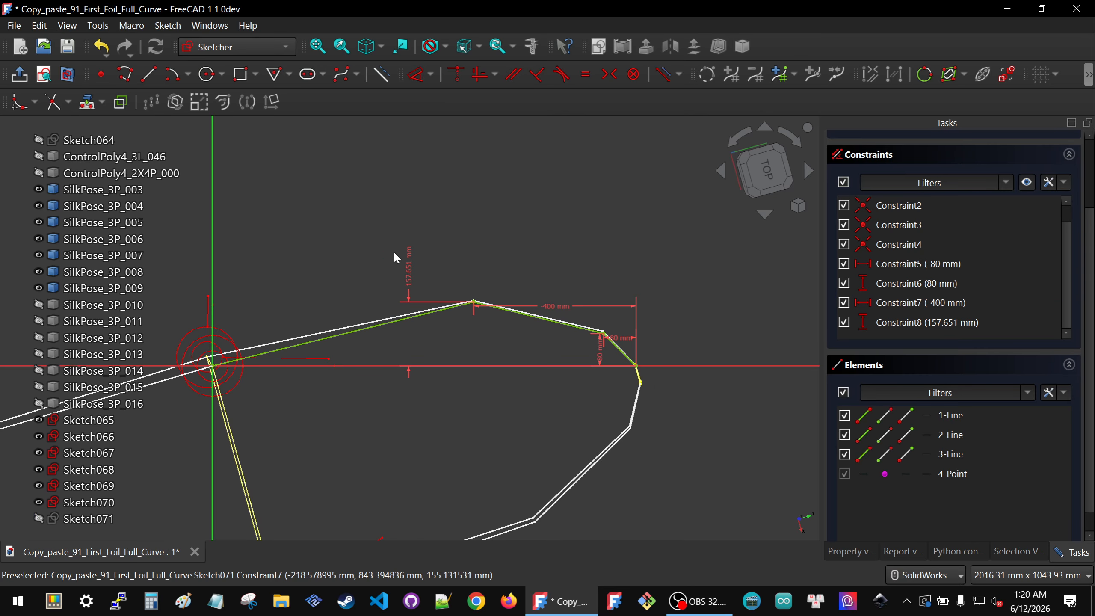
pyautogui.doubleClick(411, 274)
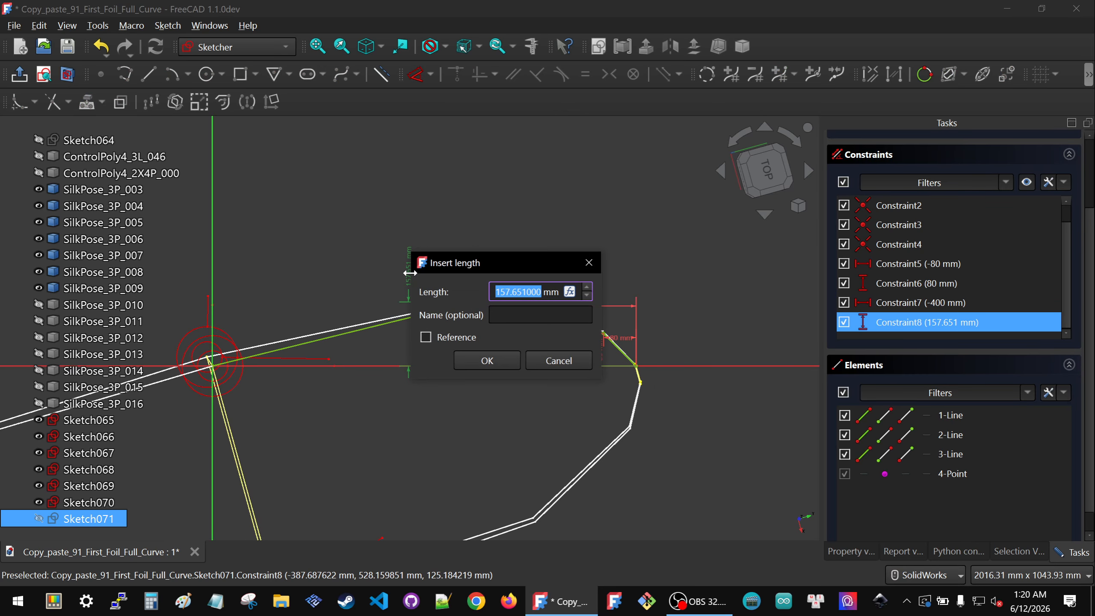
pyautogui.write('150')
pyautogui.press('Return')
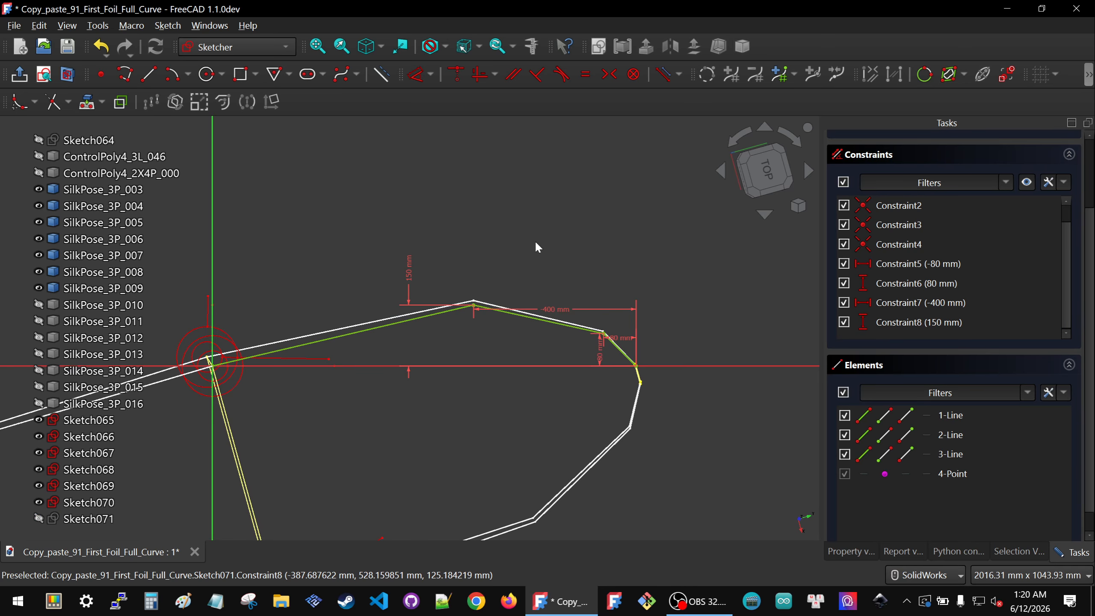
# Step: Close the sketch editor
pyautogui.scroll(3, 957, 283)
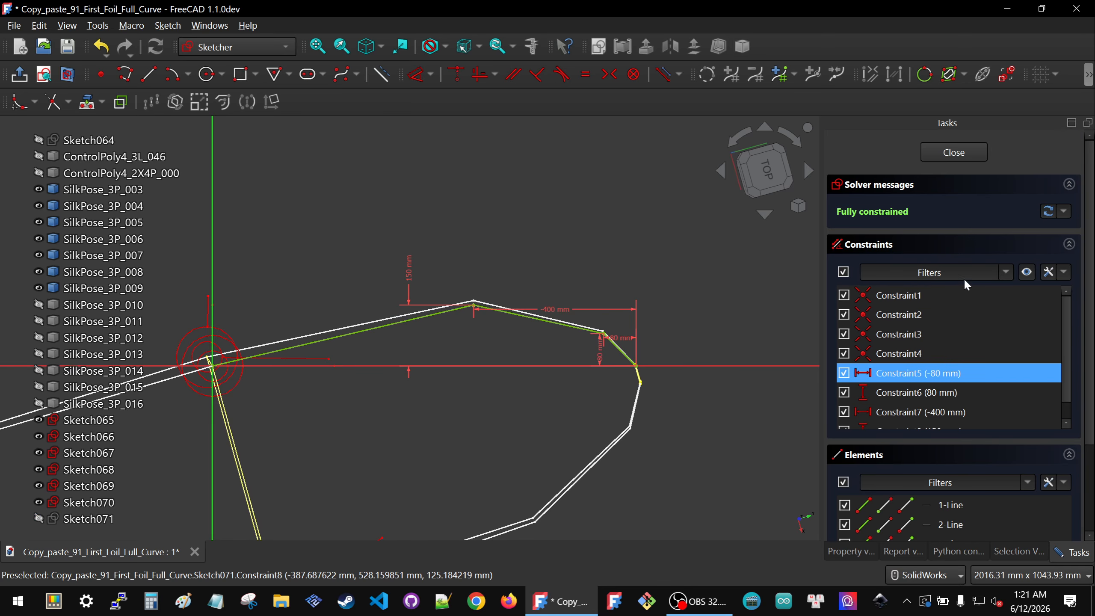
pyautogui.click(954, 152)
pyautogui.click(103, 227)
pyautogui.moveTo(540, 339); pyautogui.dragTo(585, 308, button='middle')
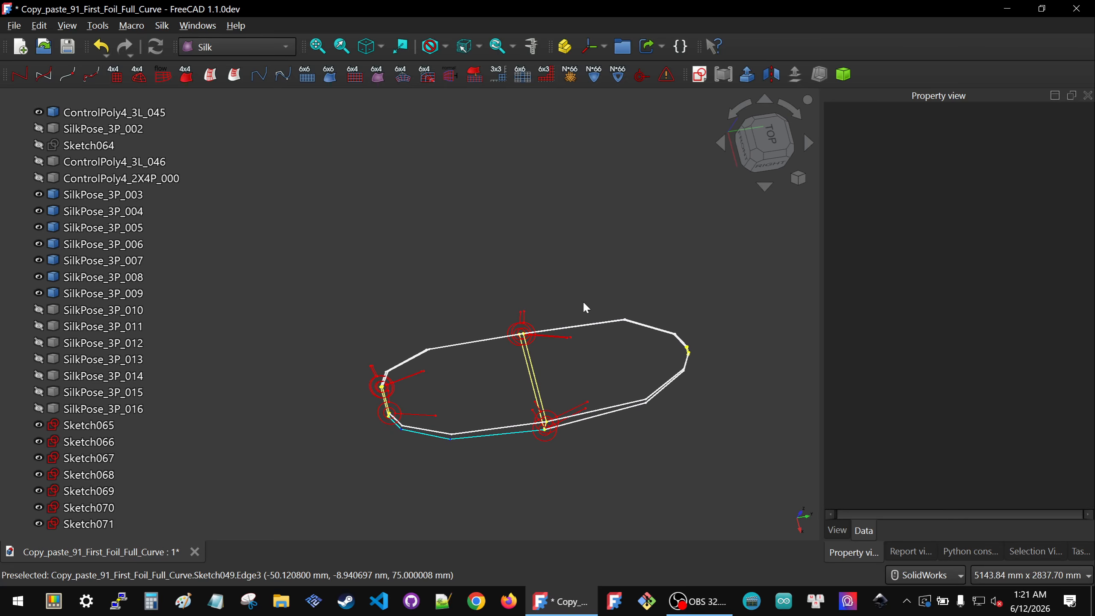
pyautogui.click(99, 310)
pyautogui.scroll(2, 89, 199)
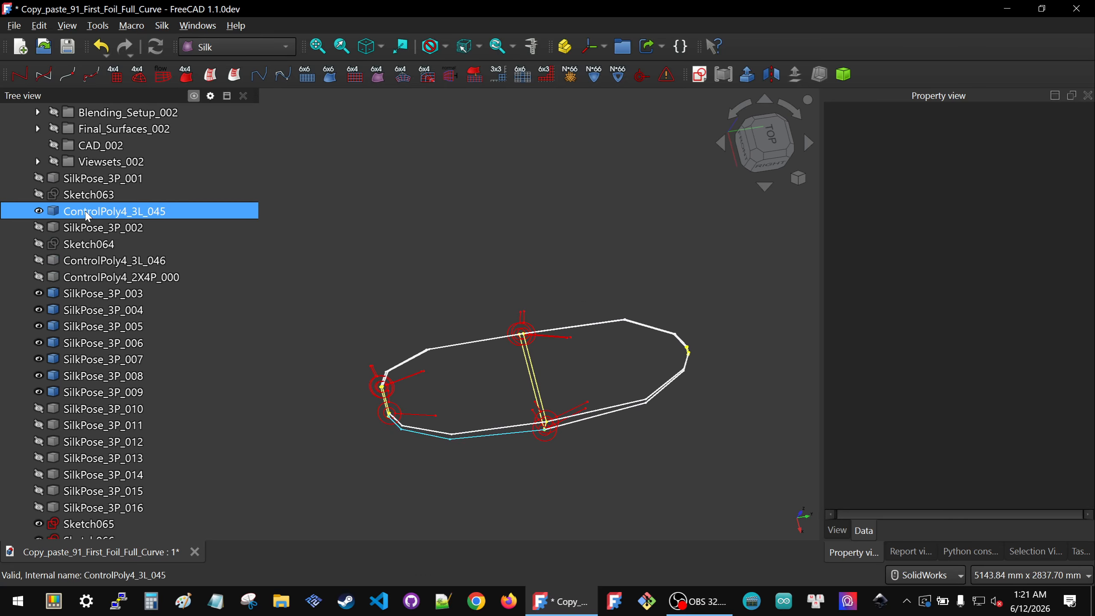
# Step: Hide ControlPoly4_3L_045 and show Sketch063 and Sketch064
pyautogui.click(87, 214)
pyautogui.press('space')
pyautogui.click(88, 202)
pyautogui.press('space')
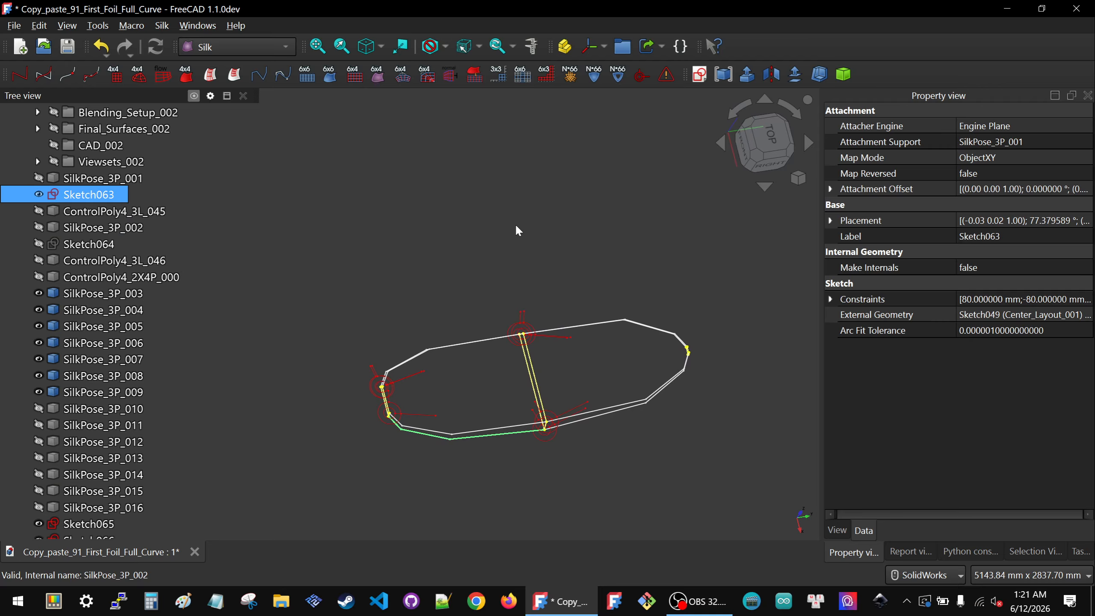
pyautogui.click(516, 226)
pyautogui.click(88, 245)
pyautogui.press('space')
# Step: Inspect the sketched polylines from the right view and other orientations
pyautogui.moveTo(499, 472); pyautogui.dragTo(482, 389, button='middle')
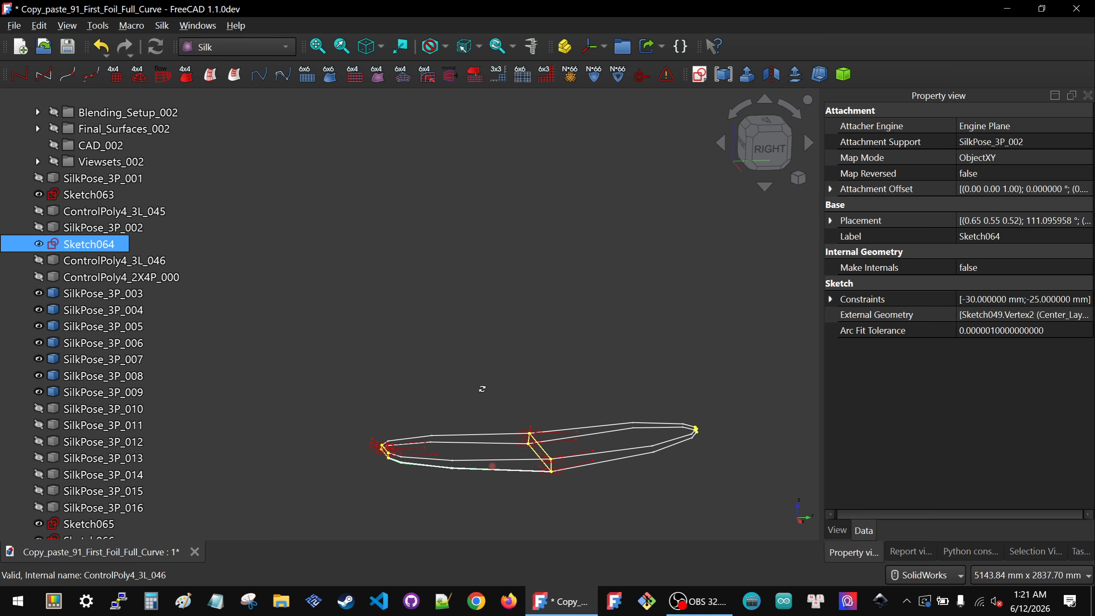
pyautogui.click(765, 147)
pyautogui.scroll(5, 453, 492)
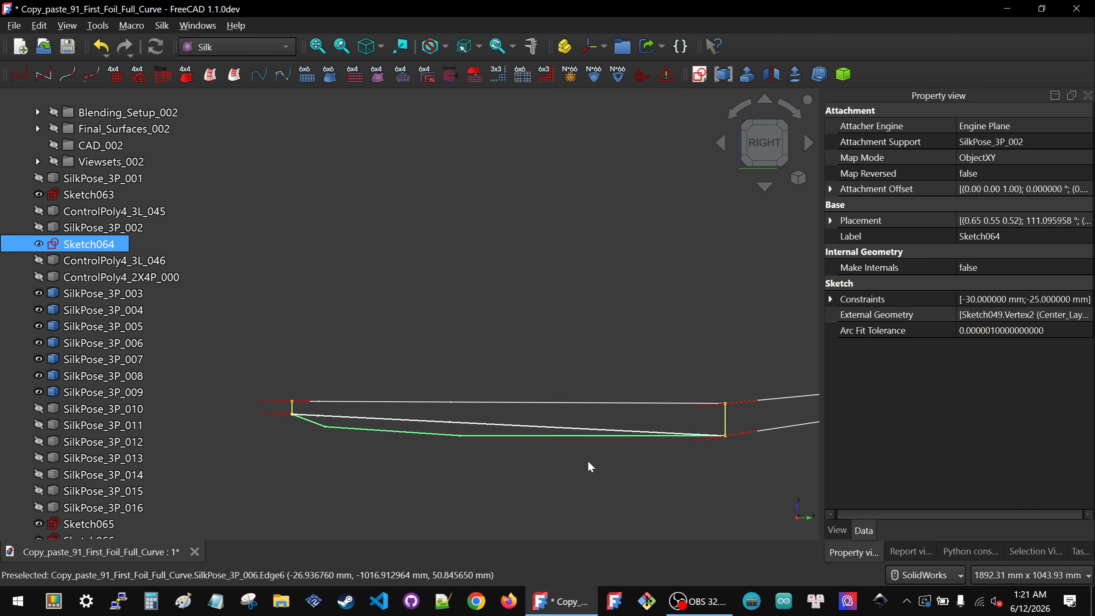
pyautogui.click(440, 447)
pyautogui.moveTo(368, 452); pyautogui.dragTo(384, 514, button='middle')
pyautogui.click(103, 408)
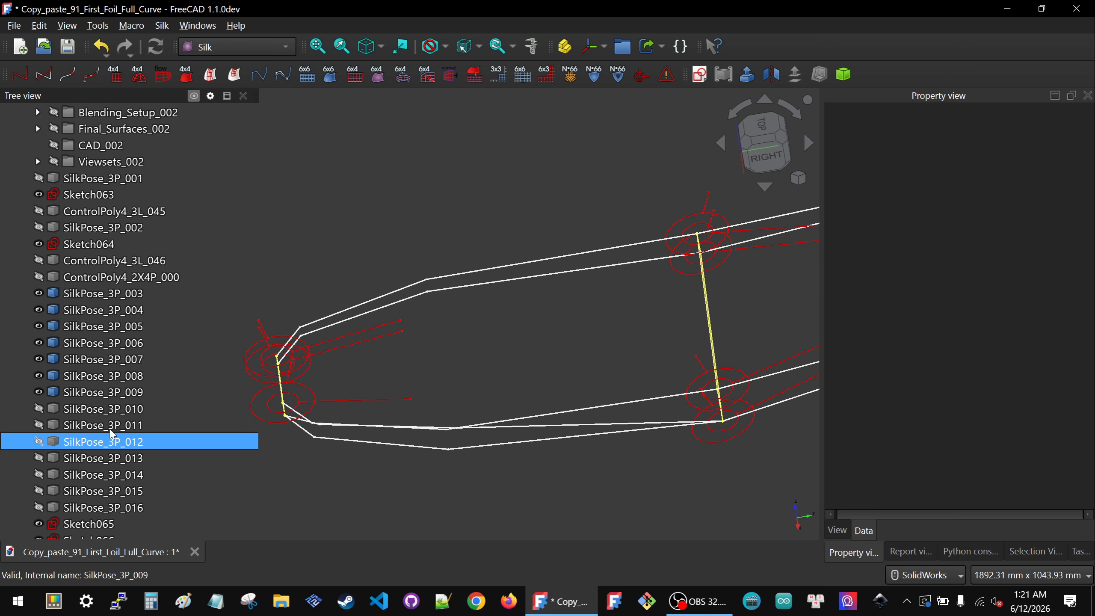
# Step: Show SilkPose_3P_010 and create a new sketch attached to its Object's XY plane
pyautogui.press('space')
pyautogui.click(539, 508)
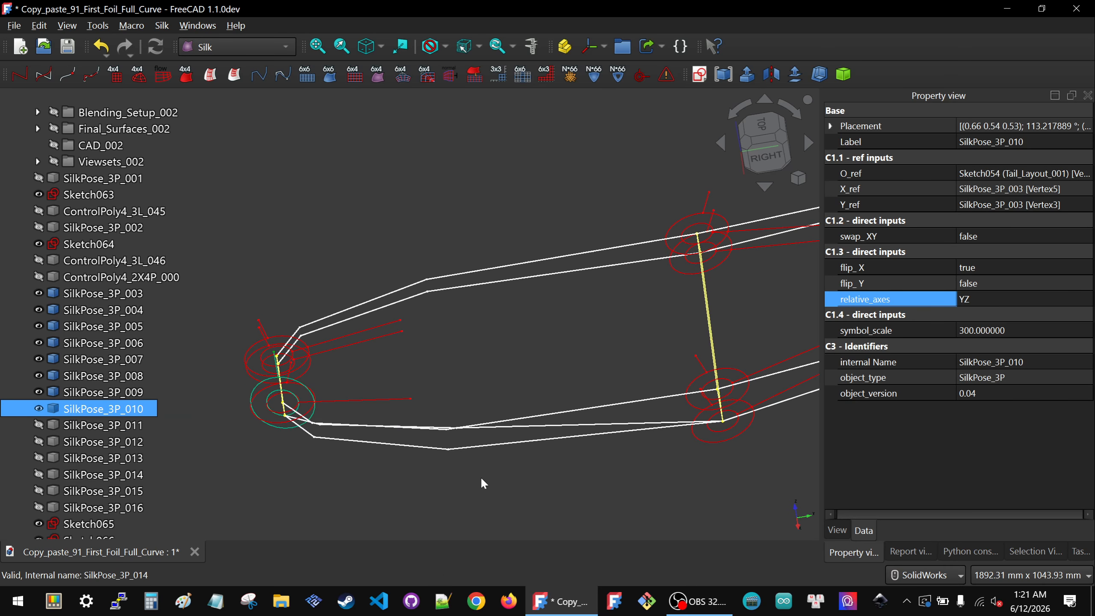
pyautogui.moveTo(382, 437); pyautogui.dragTo(576, 439, button='middle')
pyautogui.scroll(-5, 476, 398)
pyautogui.scroll(3, 496, 411)
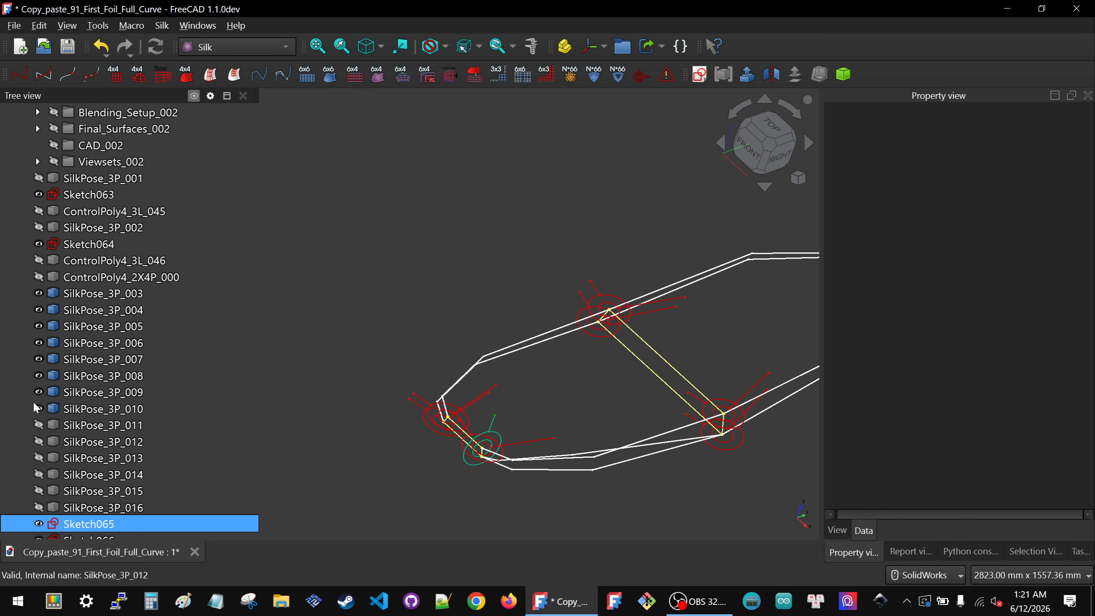
pyautogui.click(103, 408)
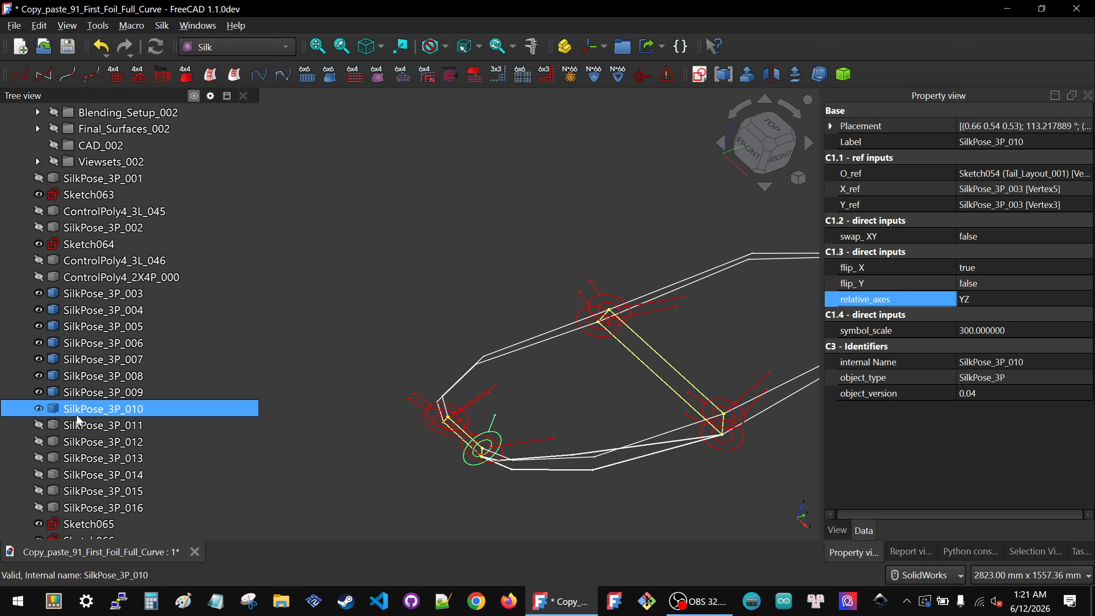
pyautogui.click(700, 74)
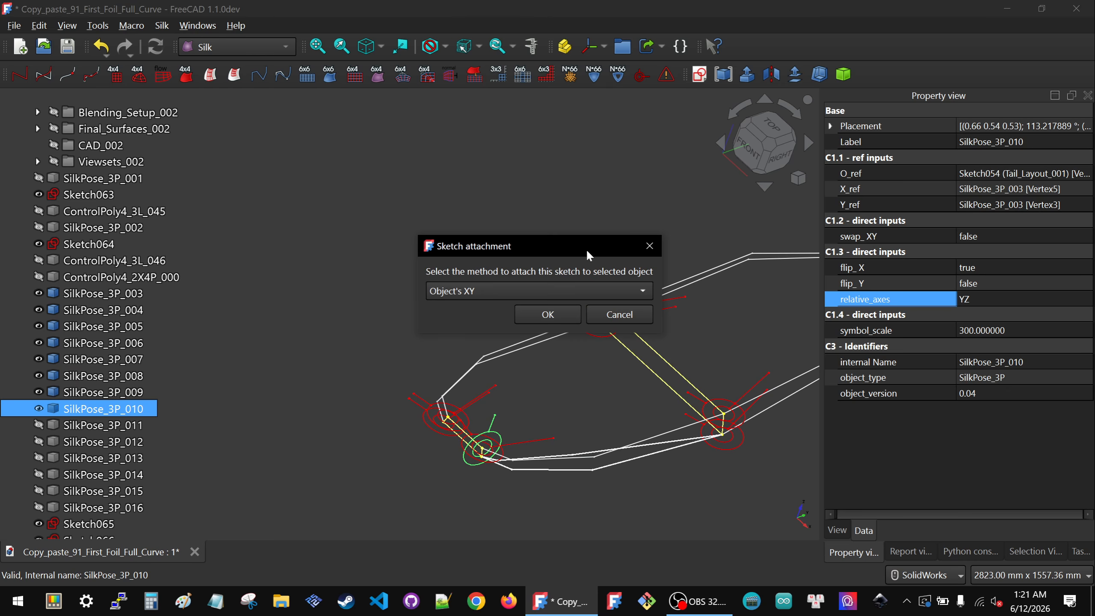
pyautogui.click(545, 313)
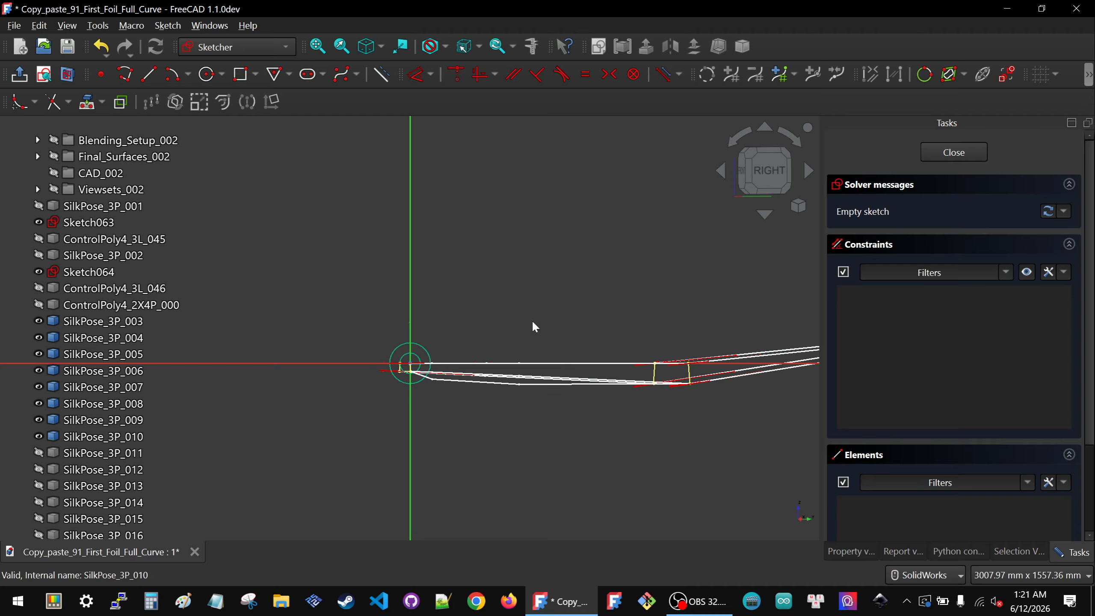
# Step: Hide the sketches Sketch065 through Sketch071
pyautogui.moveTo(458, 355); pyautogui.dragTo(459, 383, button='middle')
pyautogui.scroll(-3, 95, 389)
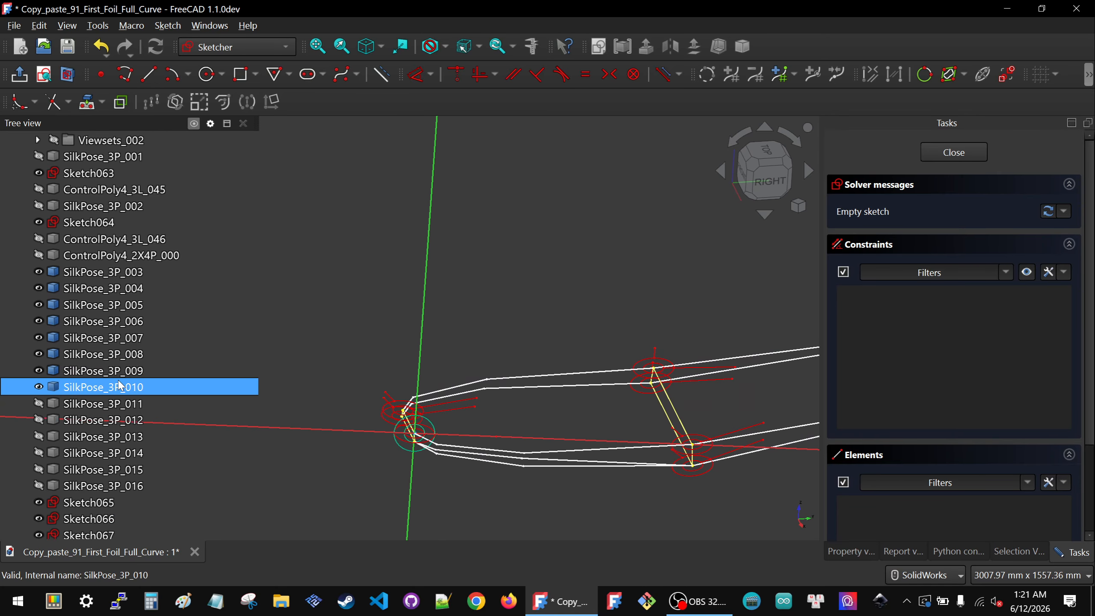
pyautogui.click(93, 404)
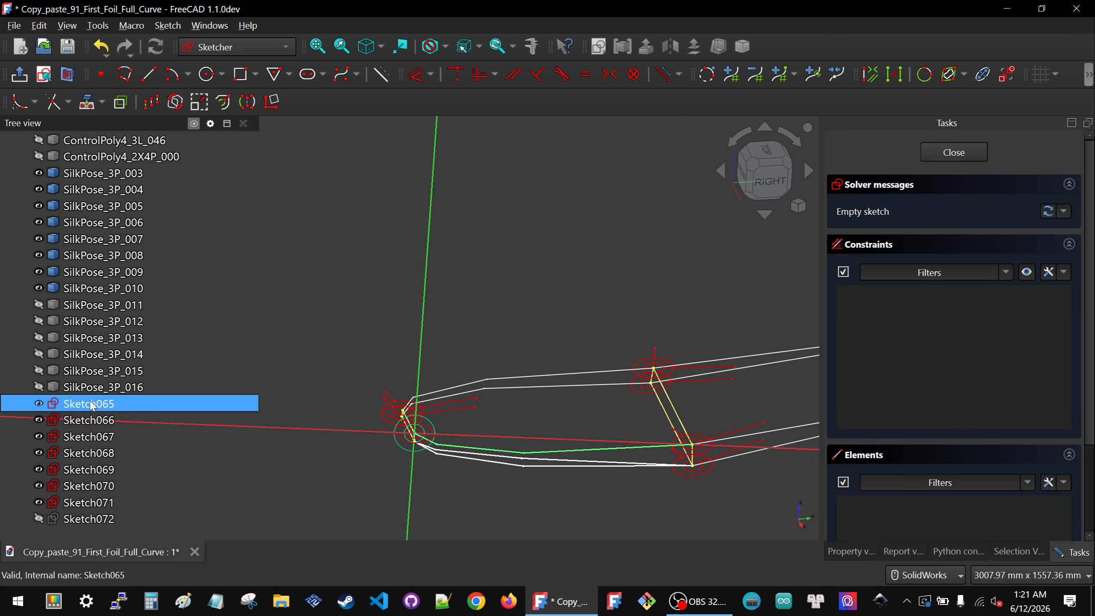
pyautogui.press('space')
pyautogui.click(88, 420)
pyautogui.press('space')
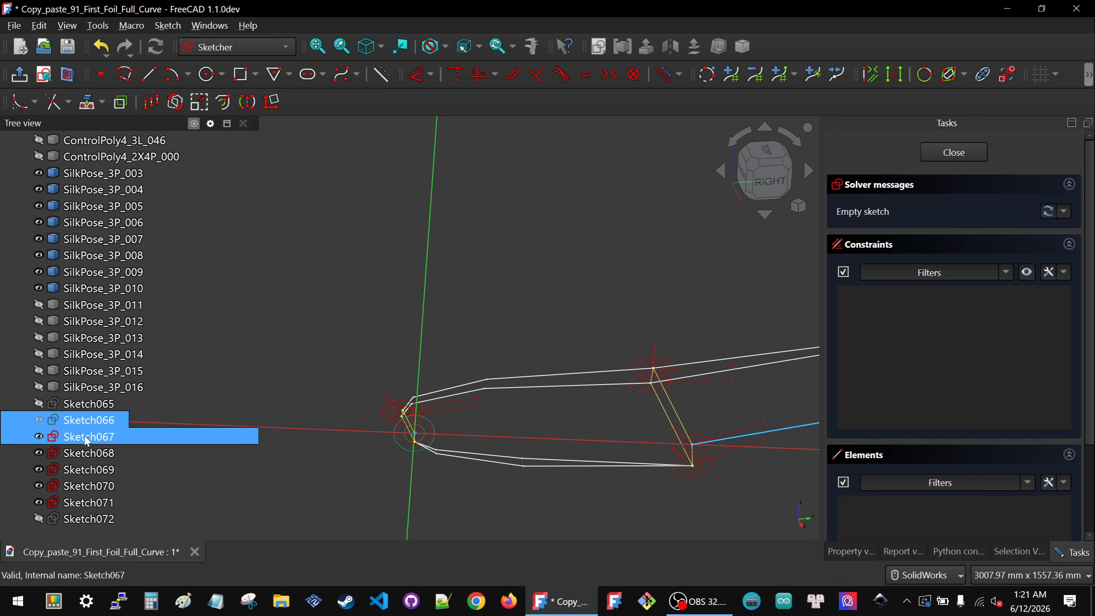
pyautogui.click(86, 437)
pyautogui.press('space')
pyautogui.click(86, 453)
pyautogui.press('space')
pyautogui.click(87, 470)
pyautogui.press('space')
pyautogui.click(88, 486)
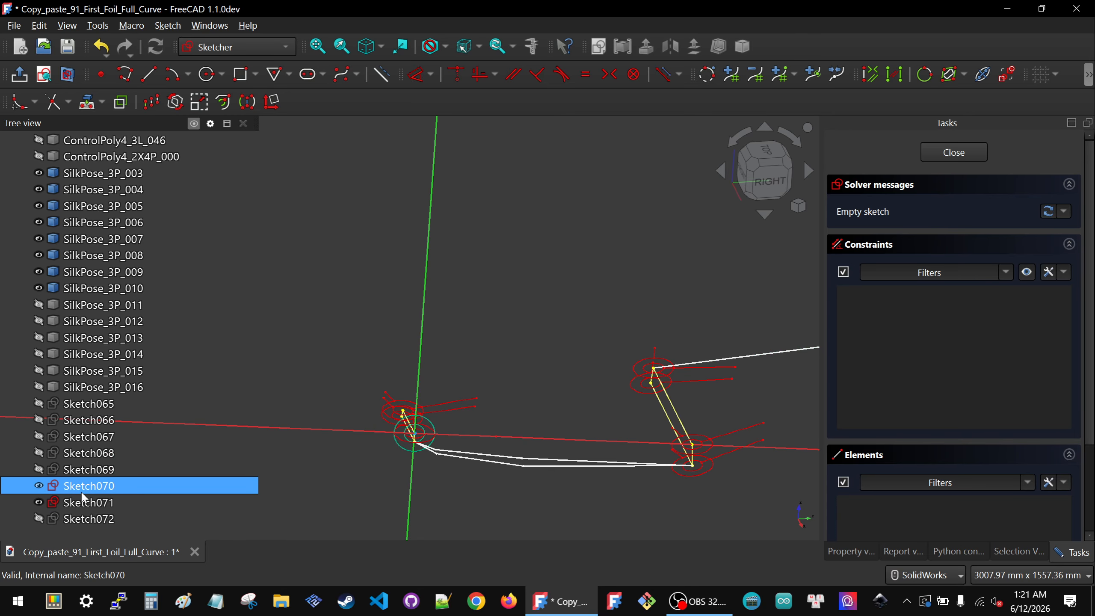
pyautogui.press('space')
pyautogui.click(87, 503)
pyautogui.press('space')
# Step: Add the symbol's vertex at the far end as external geometry in the sketch
pyautogui.click(517, 411)
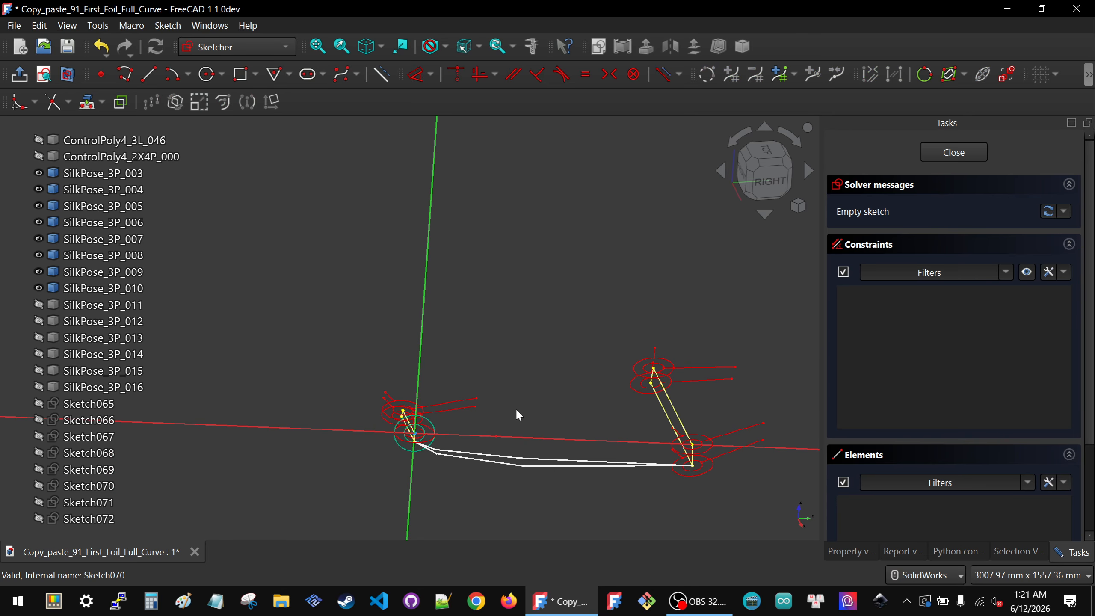
pyautogui.scroll(4, 698, 460)
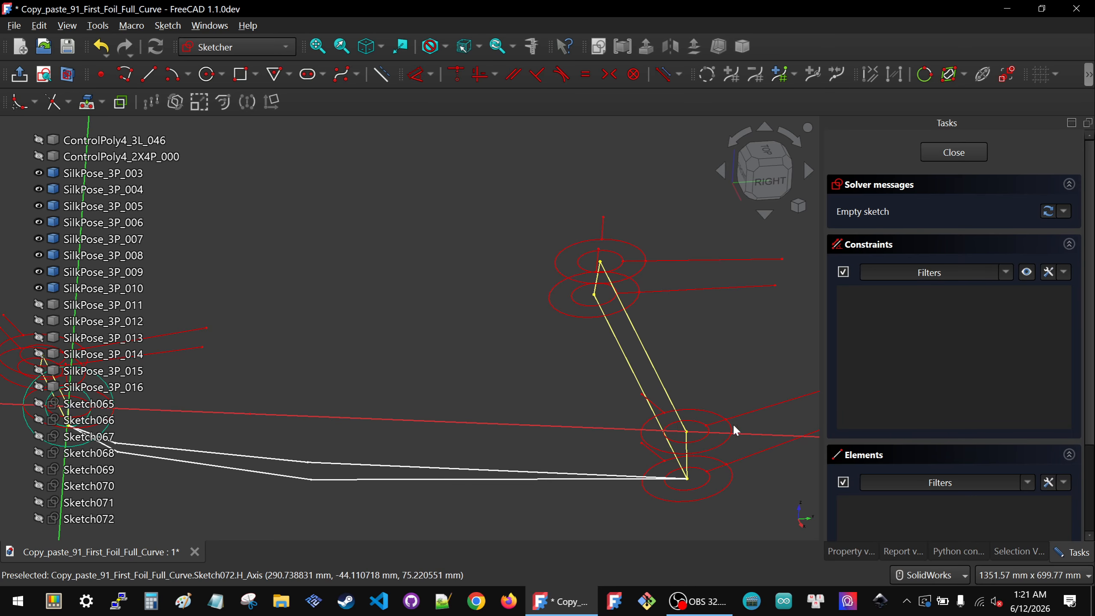
pyautogui.click(88, 102)
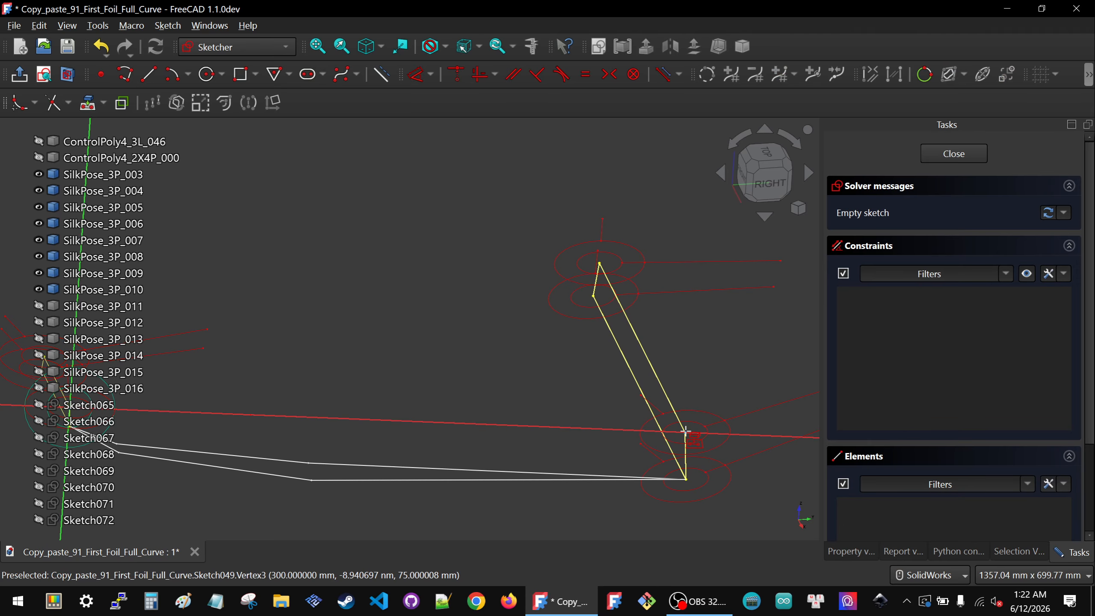
pyautogui.click(686, 430)
pyautogui.scroll(-4, 566, 375)
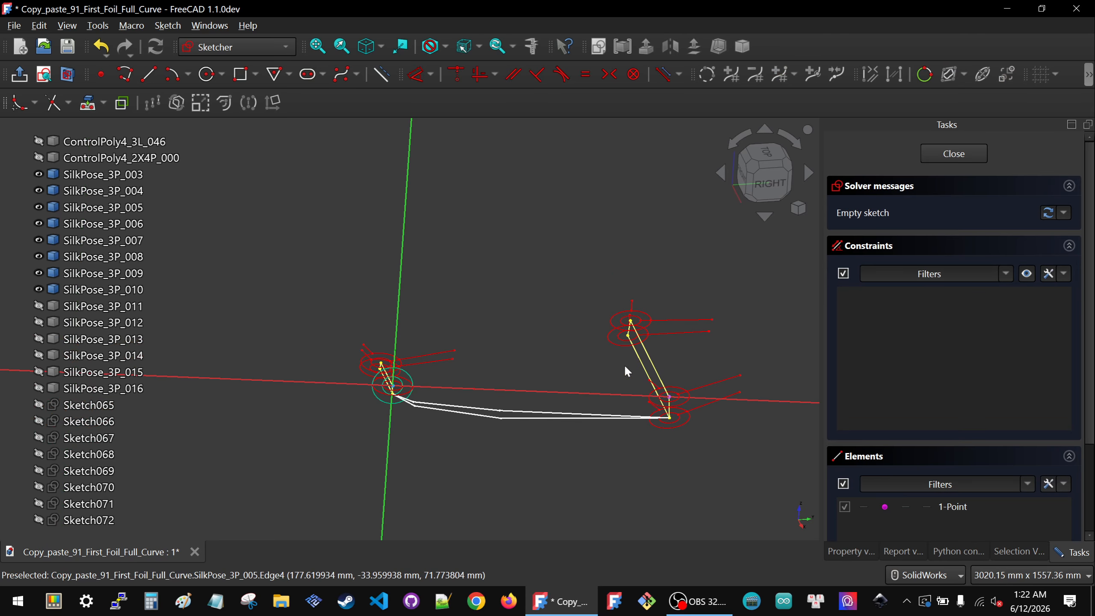
# Step: Temporarily show Sketch065, import one of its edges as external geometry, and hide it again
pyautogui.click(98, 412)
pyautogui.press('space')
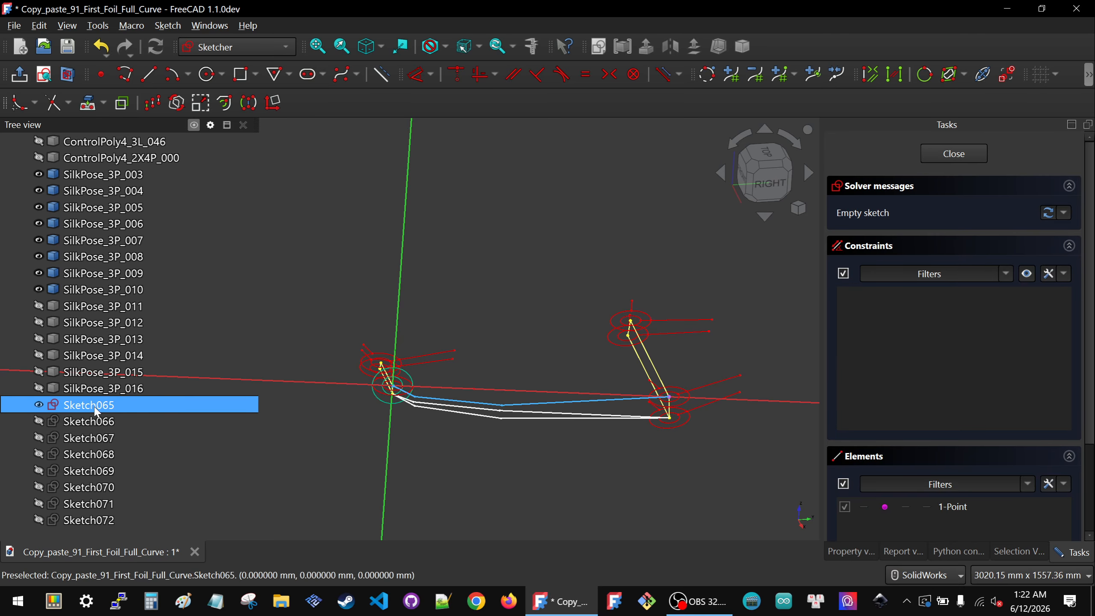
pyautogui.click(551, 326)
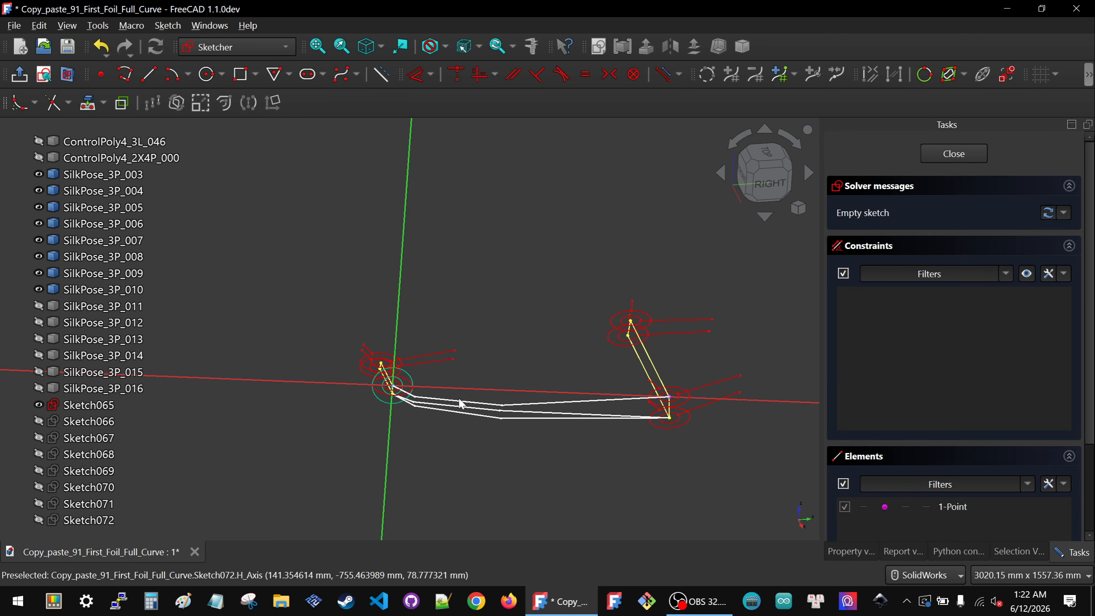
pyautogui.click(88, 102)
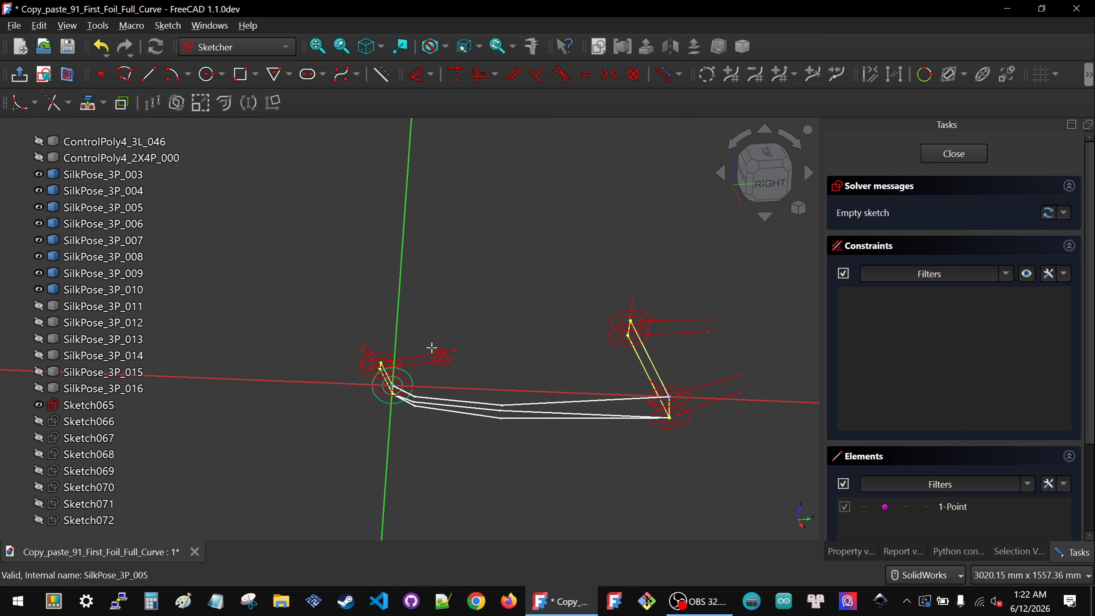
pyautogui.click(451, 399)
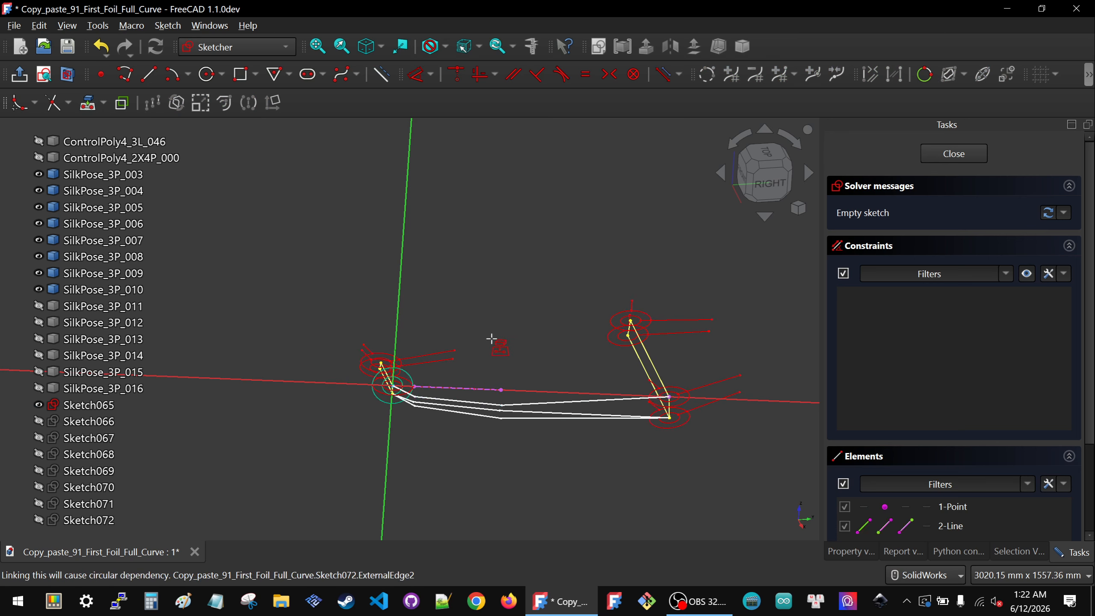
pyautogui.click(106, 408)
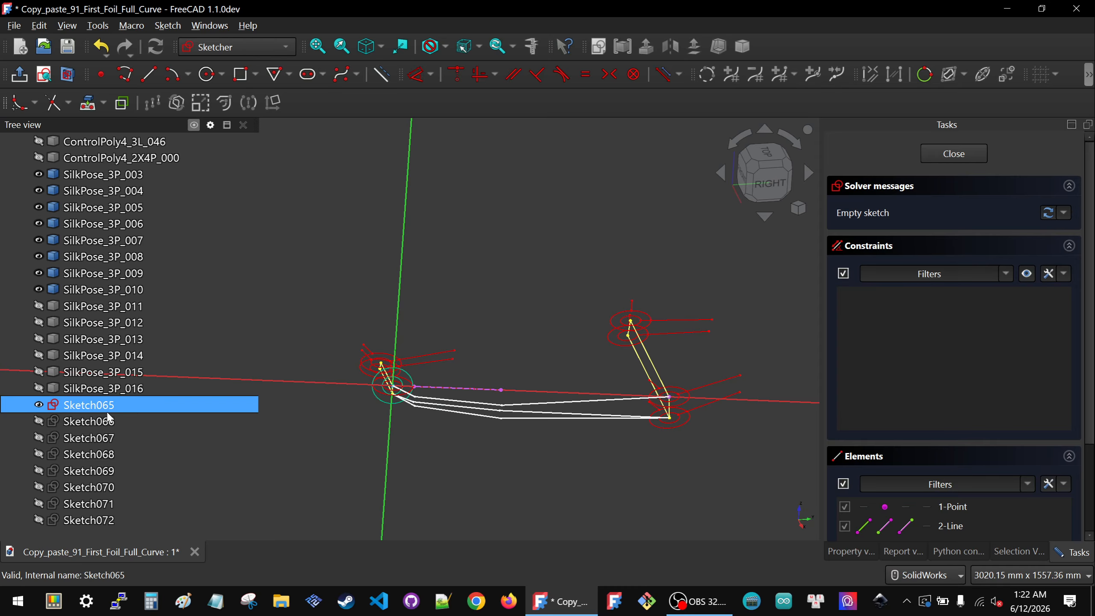
pyautogui.press('space')
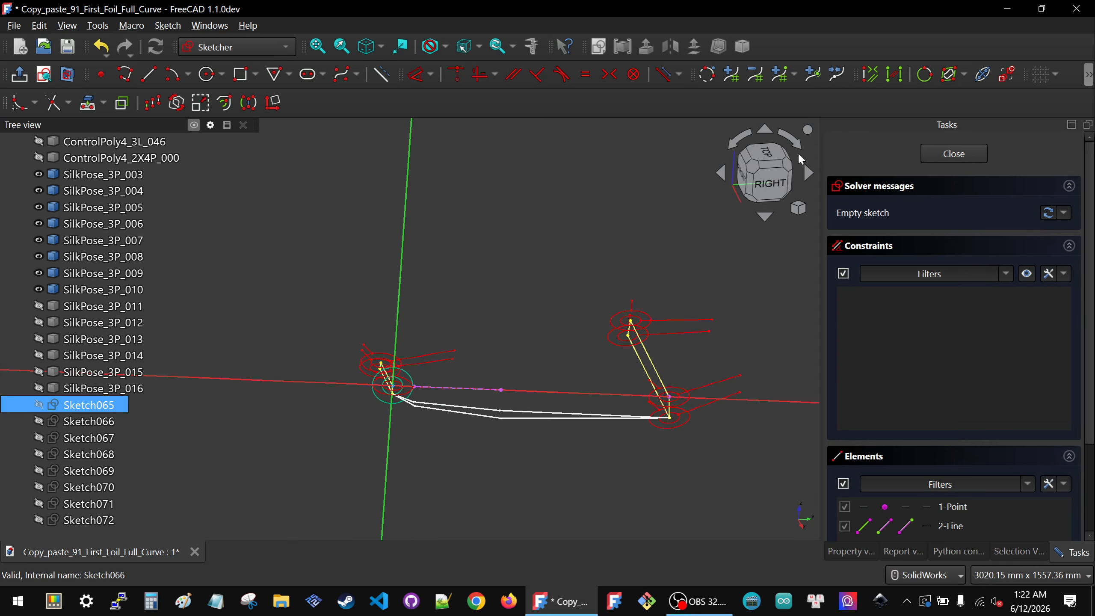
# Step: Sketch a three-segment polyline below the axis, making its end coincident with the symbol's upper vertex
pyautogui.click(765, 181)
pyautogui.scroll(3, 462, 326)
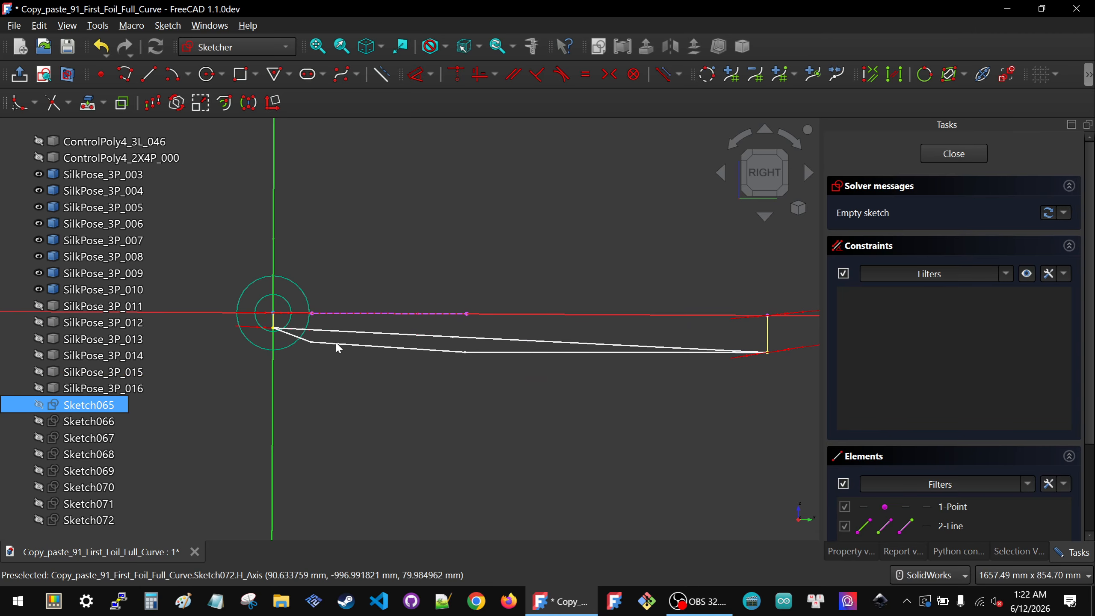
pyautogui.click(125, 73)
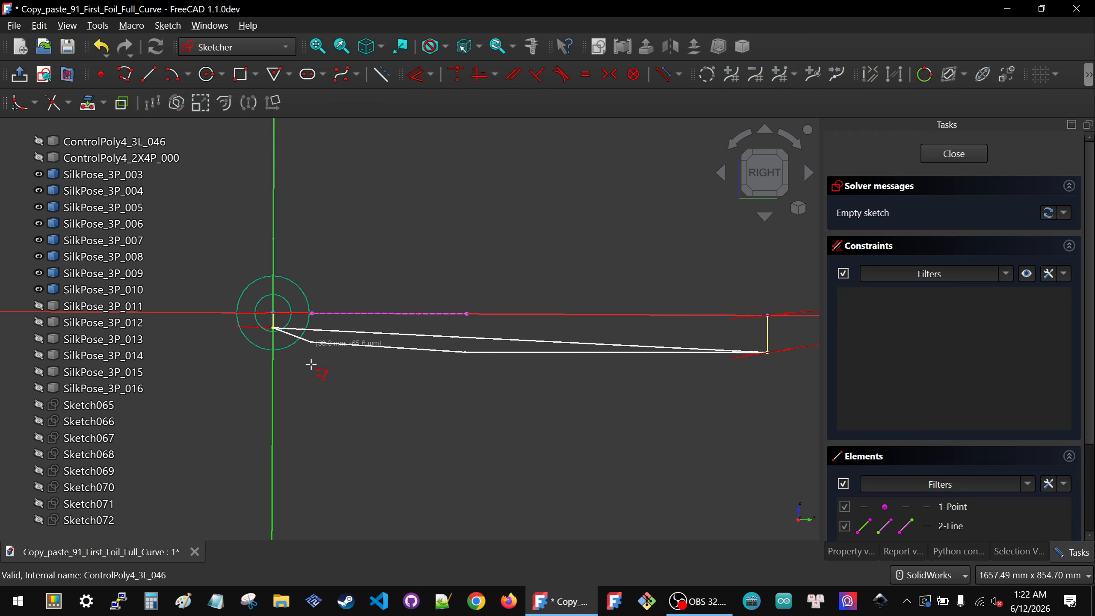
pyautogui.click(286, 372)
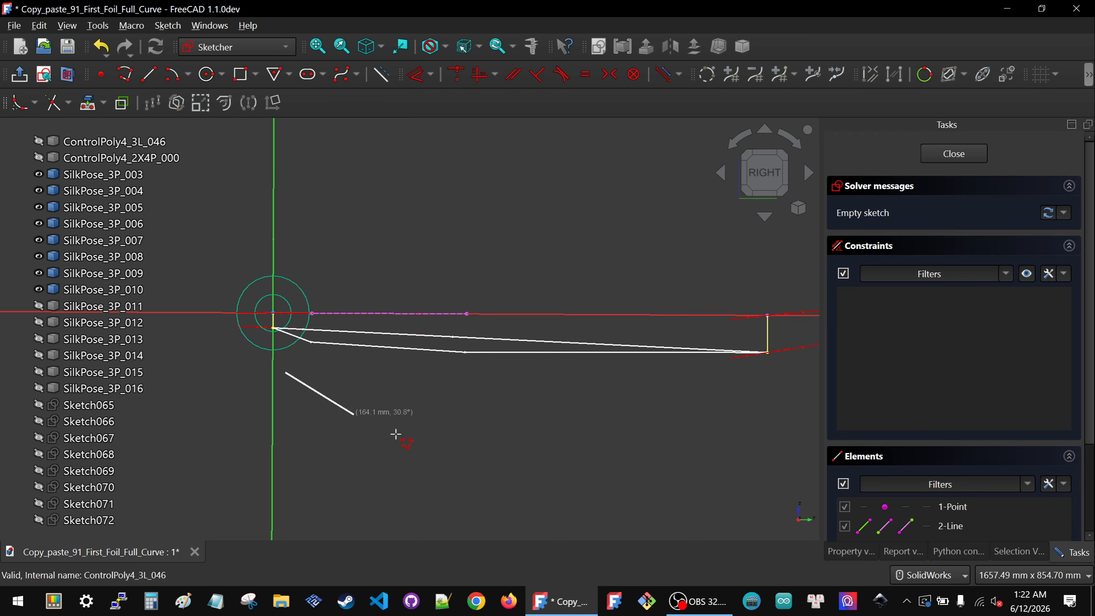
pyautogui.click(342, 415)
pyautogui.click(476, 439)
pyautogui.click(741, 416)
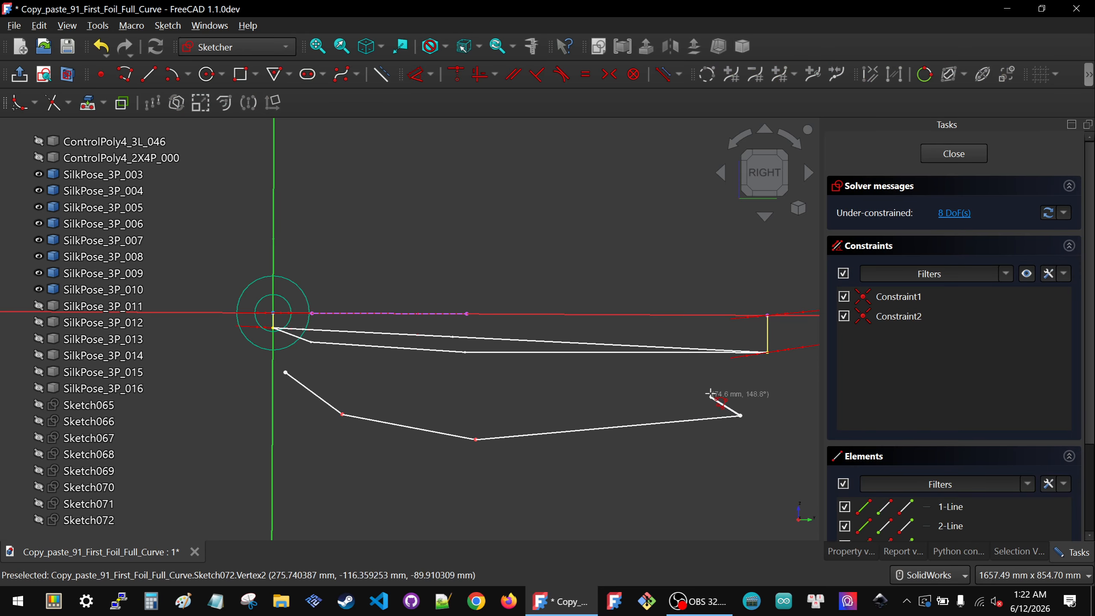
pyautogui.moveTo(748, 302); pyautogui.dragTo(790, 475)
pyautogui.press('c')
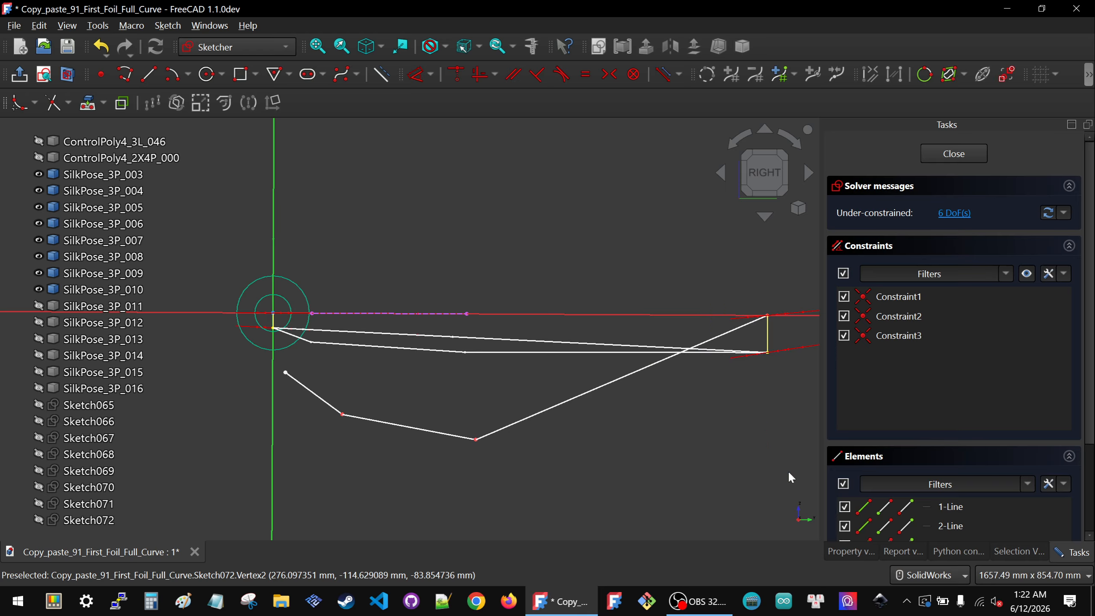
# Step: Make the polyline's start point coincident with the sketch origin
pyautogui.scroll(-2, 522, 298)
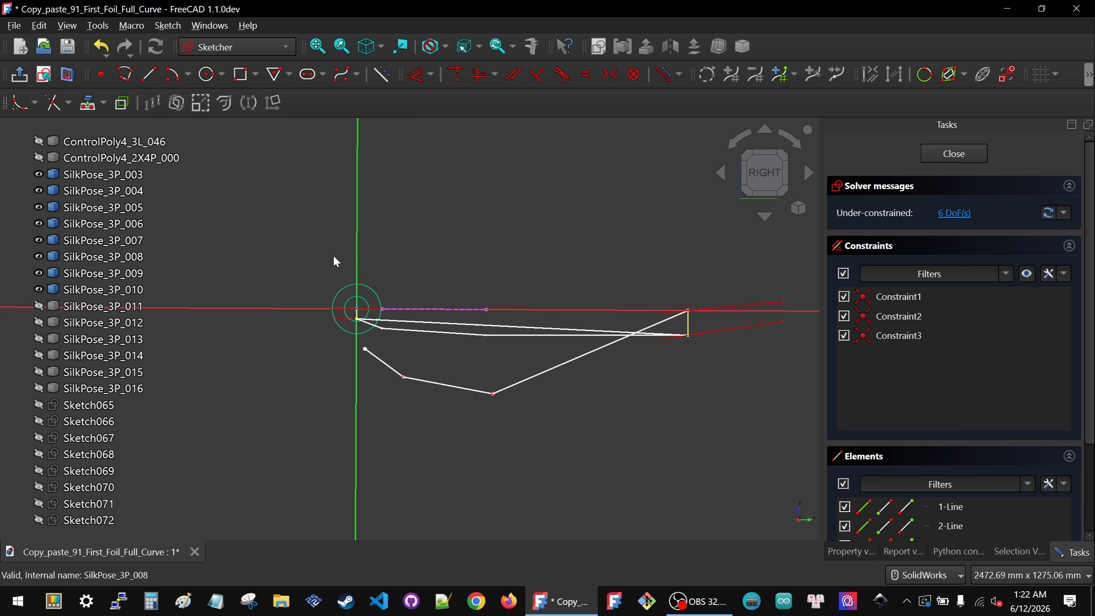
pyautogui.moveTo(390, 384); pyautogui.dragTo(374, 382)
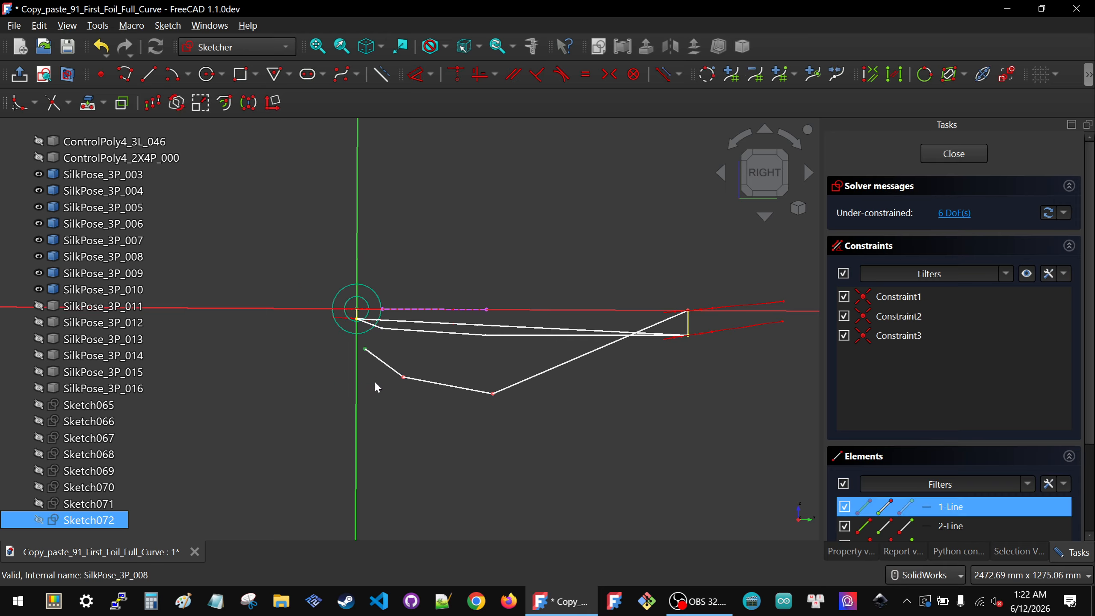
pyautogui.press('c')
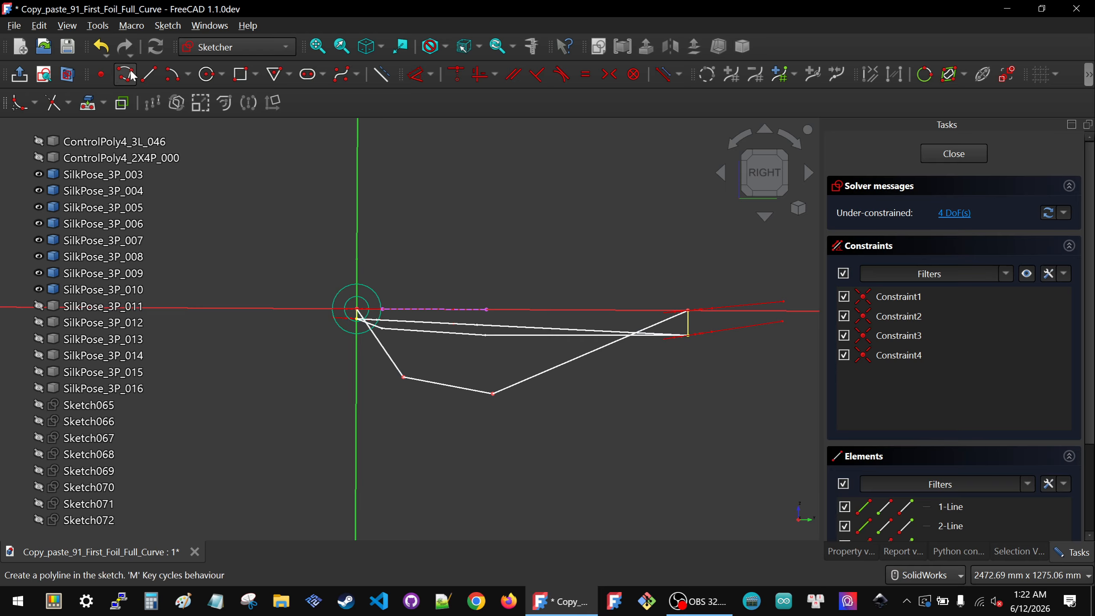
# Step: Draw two construction lines from the external edge's endpoints down toward the polyline
pyautogui.click(148, 74)
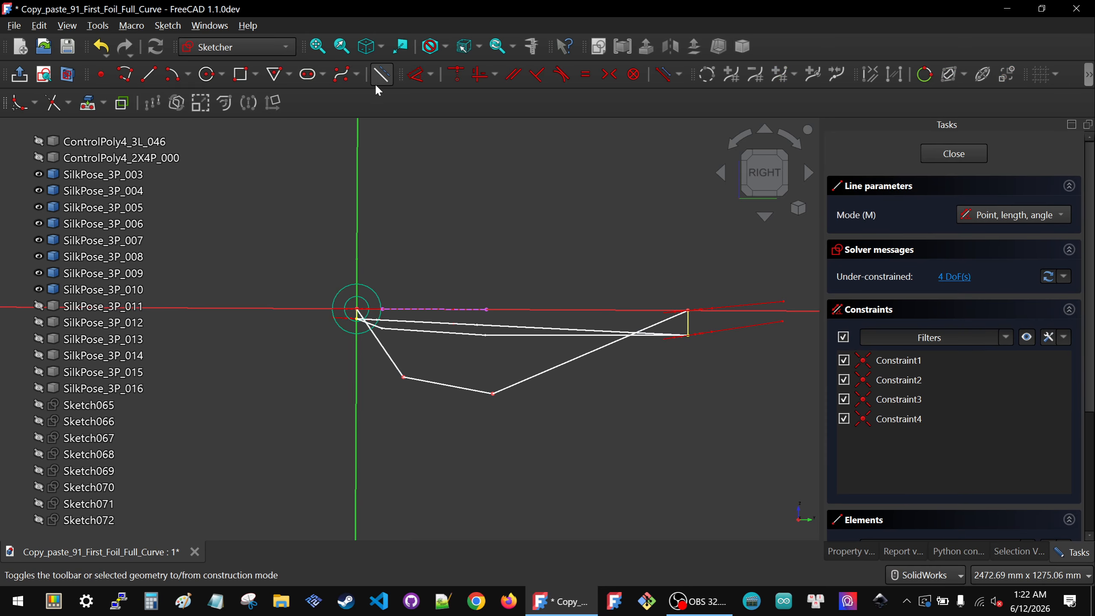
pyautogui.click(383, 308)
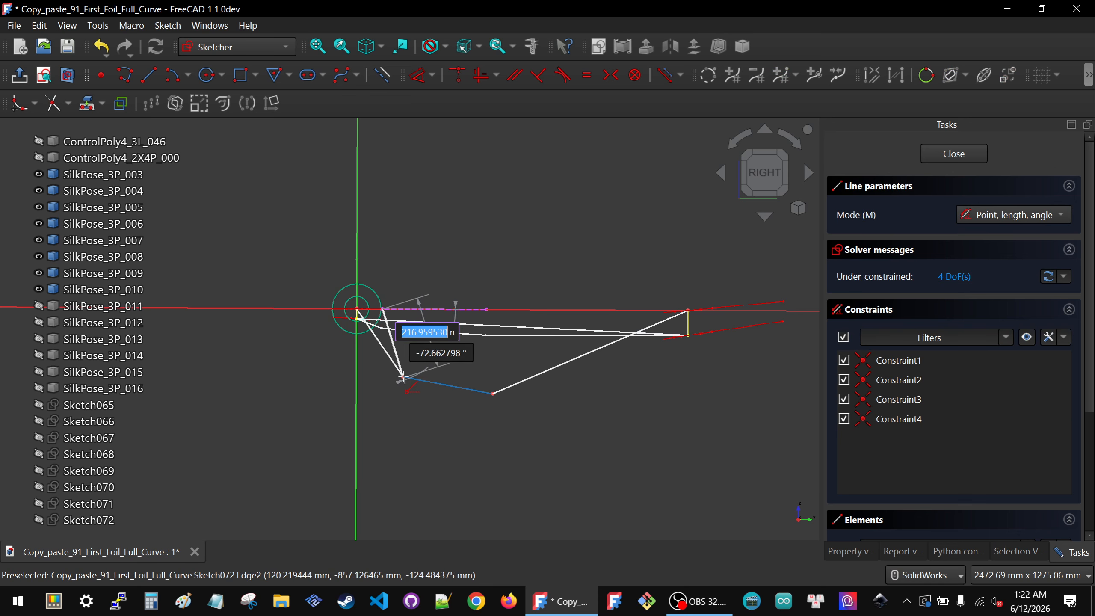
pyautogui.scroll(2, 403, 377)
pyautogui.click(403, 350)
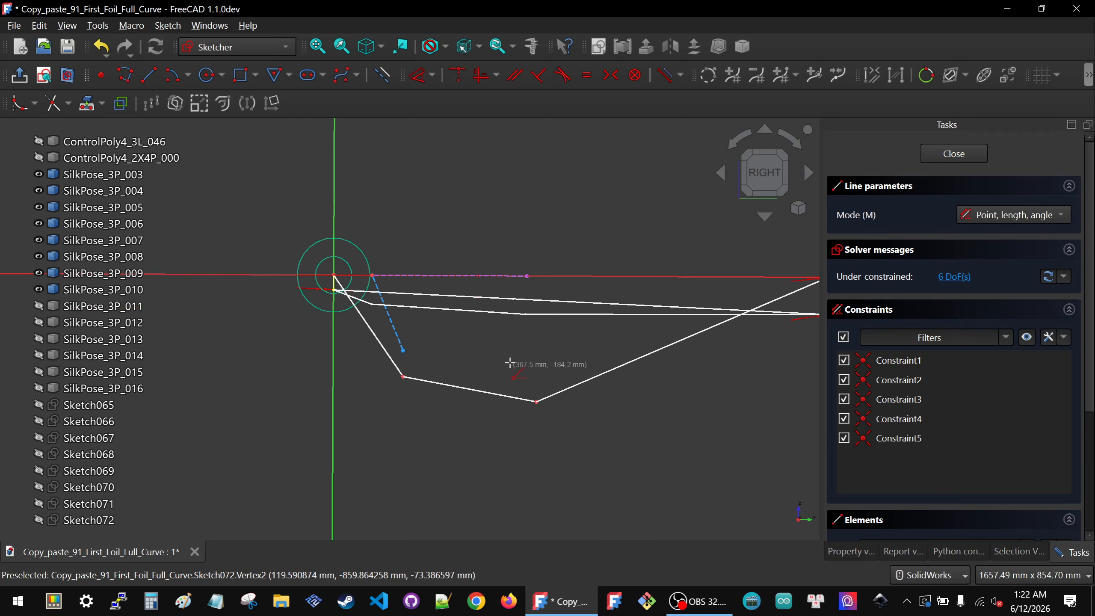
pyautogui.click(527, 276)
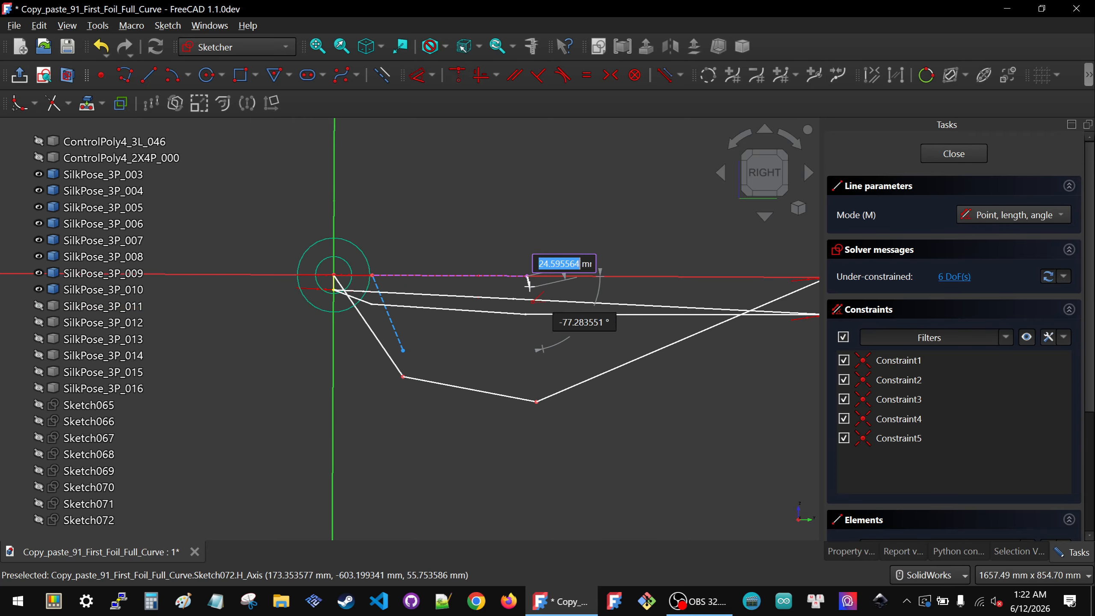
pyautogui.click(524, 371)
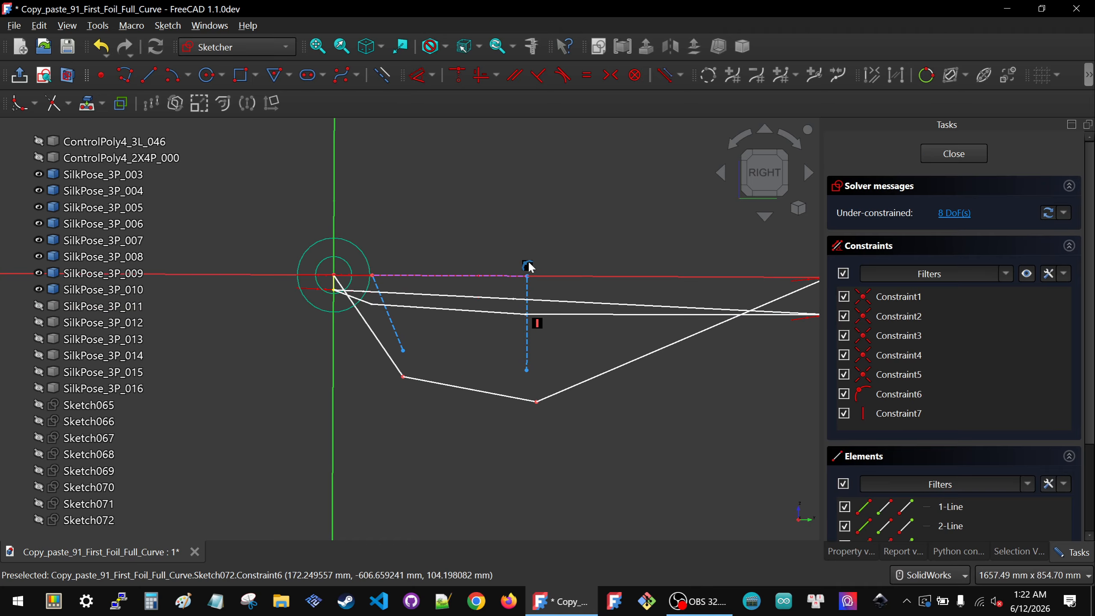
# Step: Make the two construction lines' lower endpoints coincident with the polyline's two lower vertices
pyautogui.press('Delete')
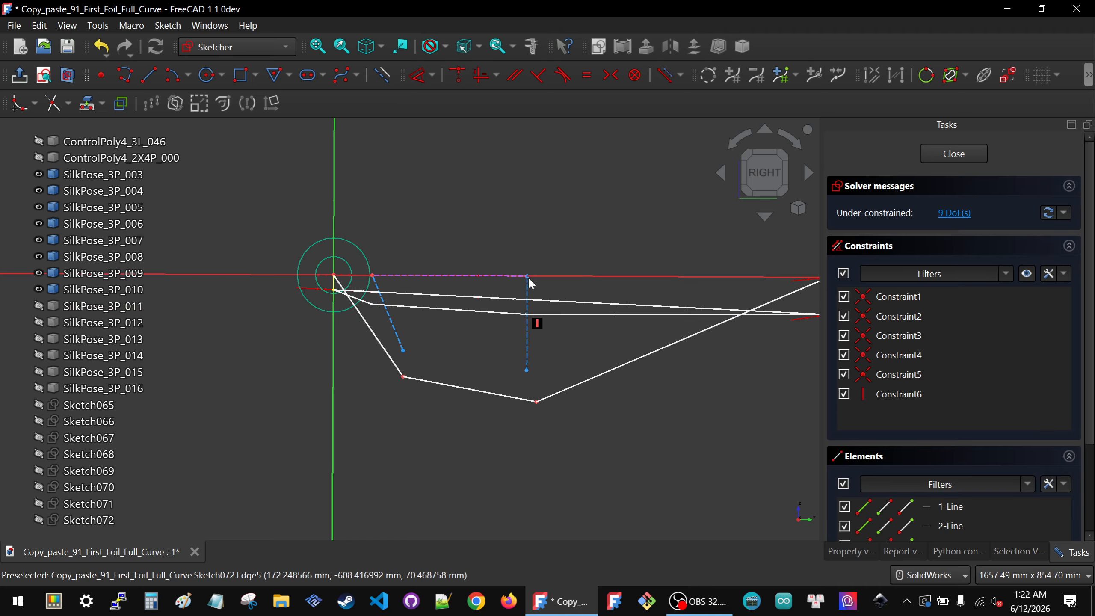
pyautogui.moveTo(529, 285); pyautogui.dragTo(579, 290)
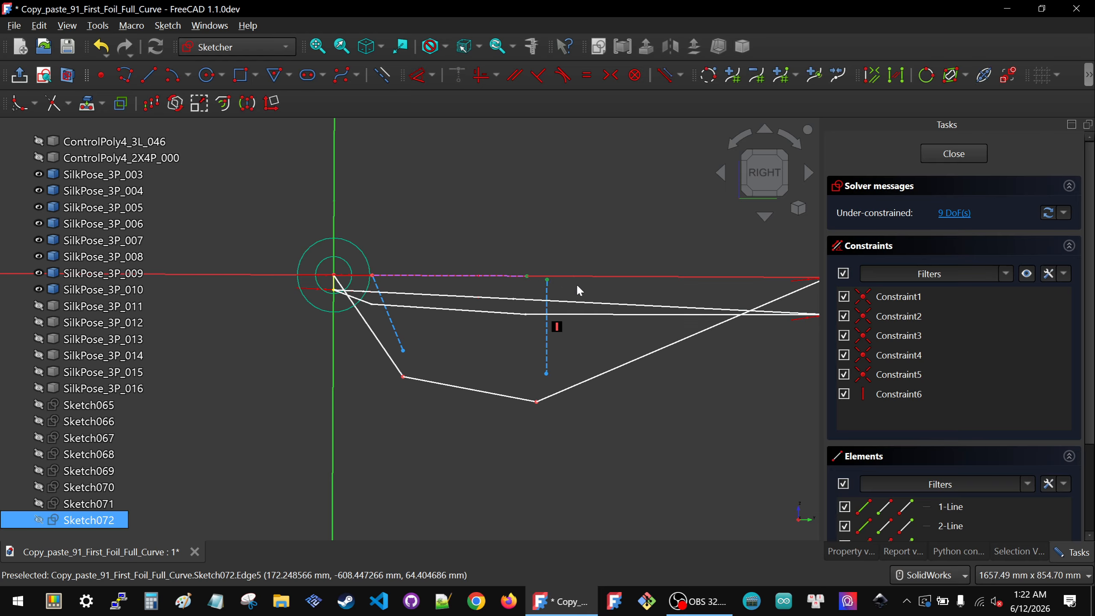
pyautogui.press('c')
pyautogui.moveTo(379, 294); pyautogui.dragTo(404, 313)
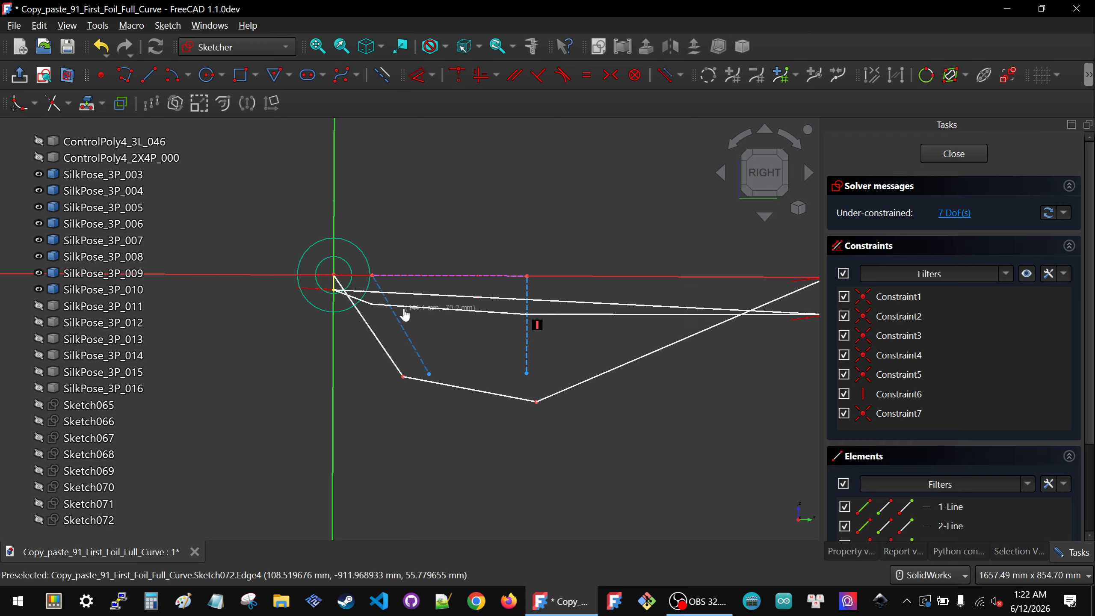
pyautogui.moveTo(455, 389); pyautogui.dragTo(456, 390)
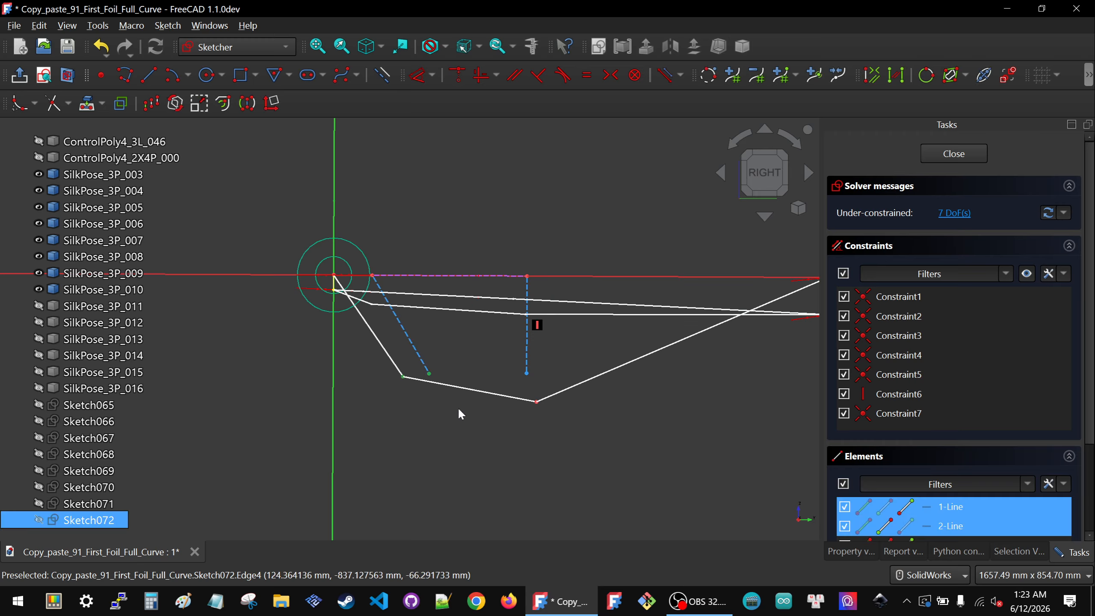
pyautogui.press('c')
pyautogui.moveTo(557, 429); pyautogui.dragTo(557, 428)
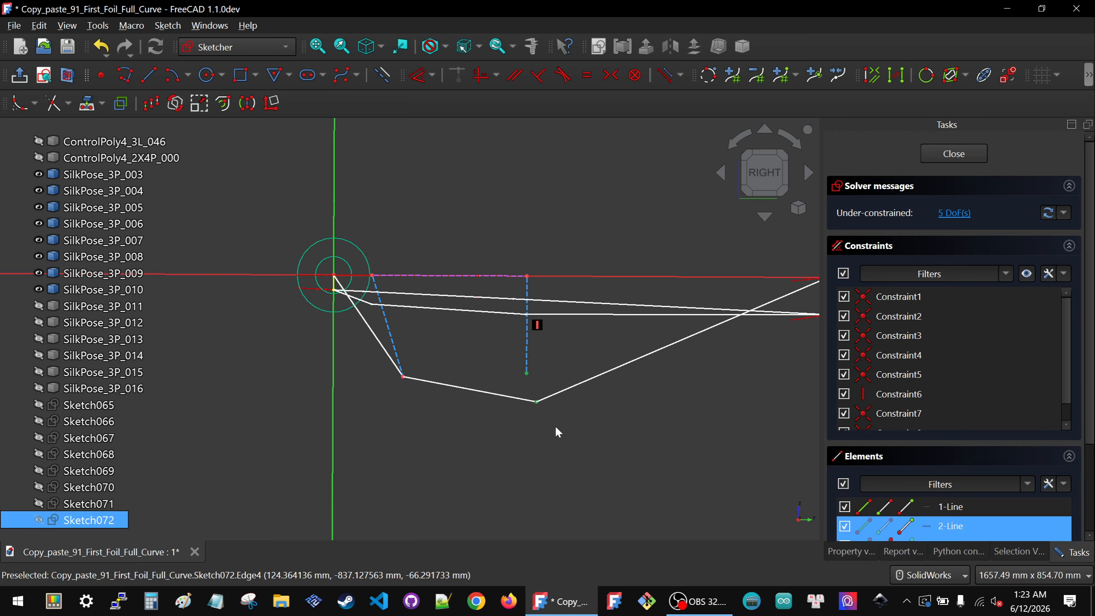
pyautogui.press('c')
pyautogui.click(391, 338)
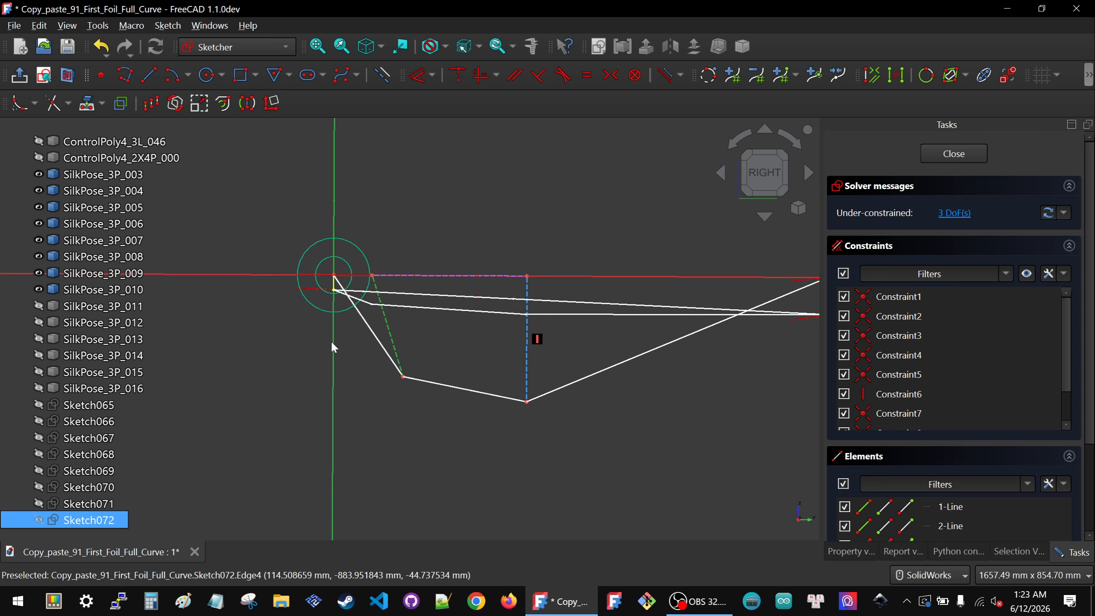
# Step: Make both construction lines parallel to the sketch's vertical axis
pyautogui.press('p')
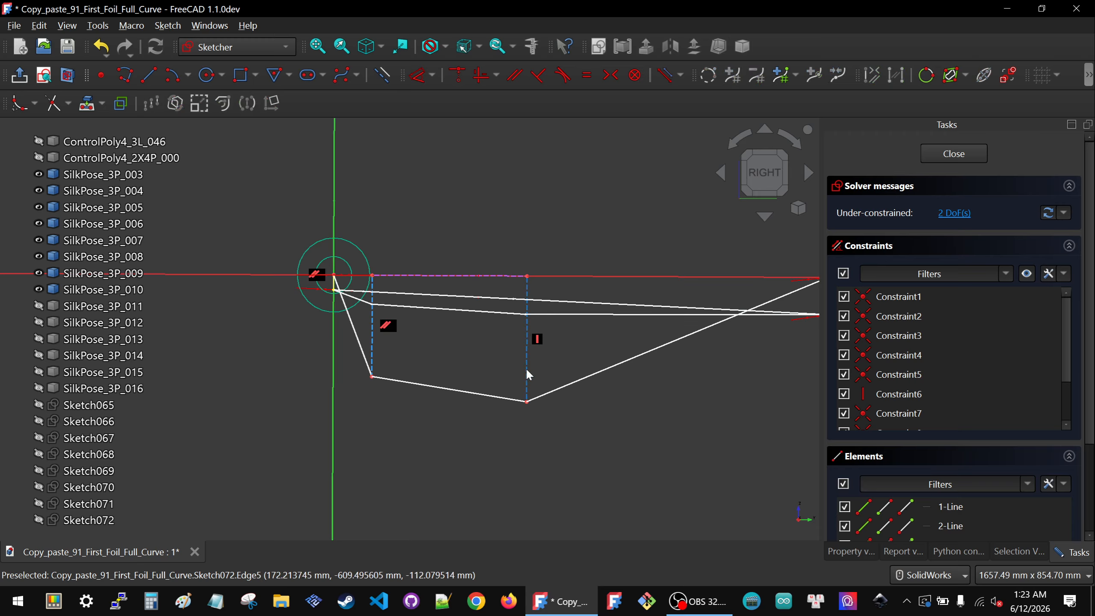
pyautogui.click(539, 338)
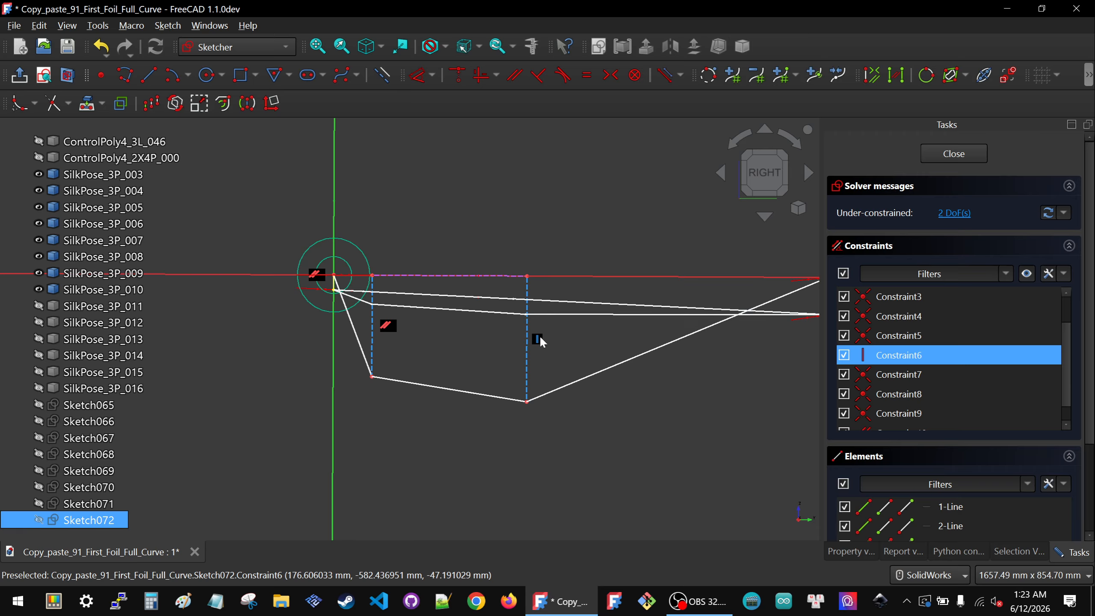
pyautogui.press('Delete')
pyautogui.click(528, 355)
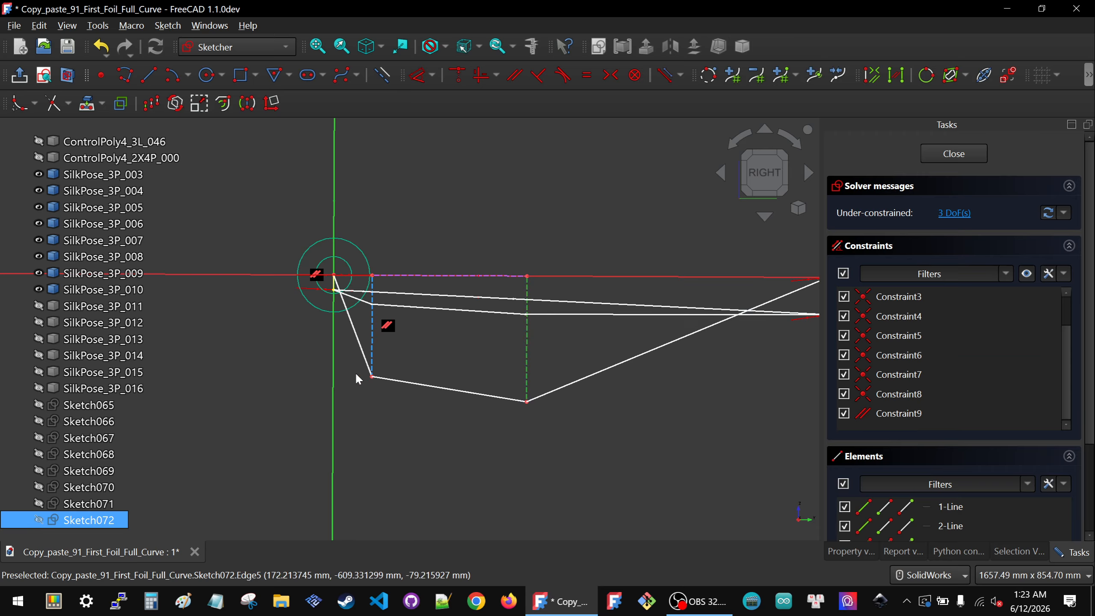
pyautogui.click(333, 369)
pyautogui.press('p')
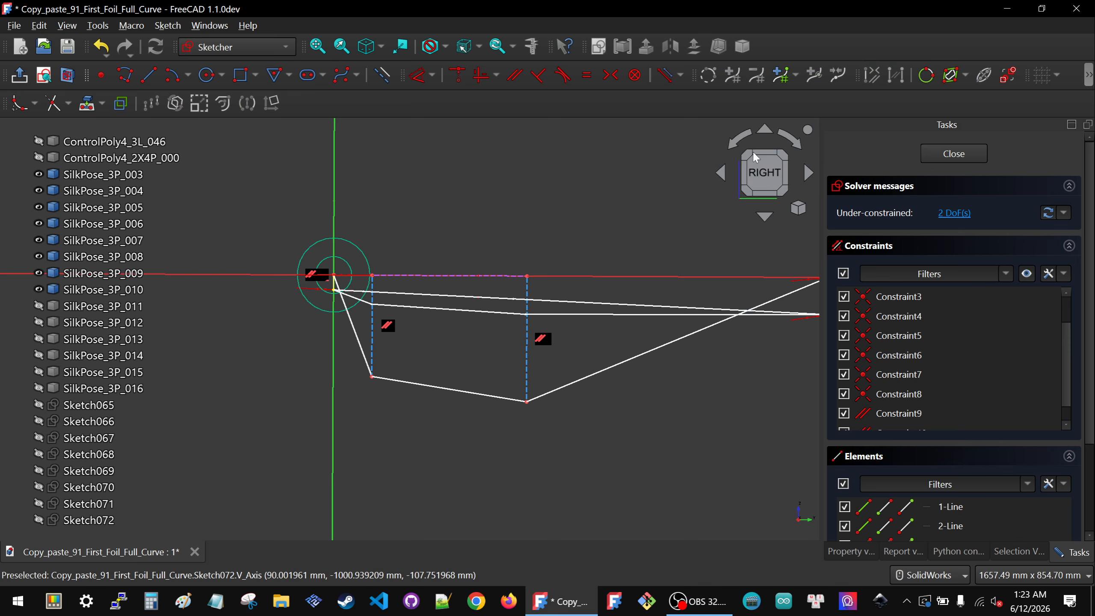
# Step: Drag the polyline's two lower vertices up close to the horizontal axis
pyautogui.scroll(2, 484, 289)
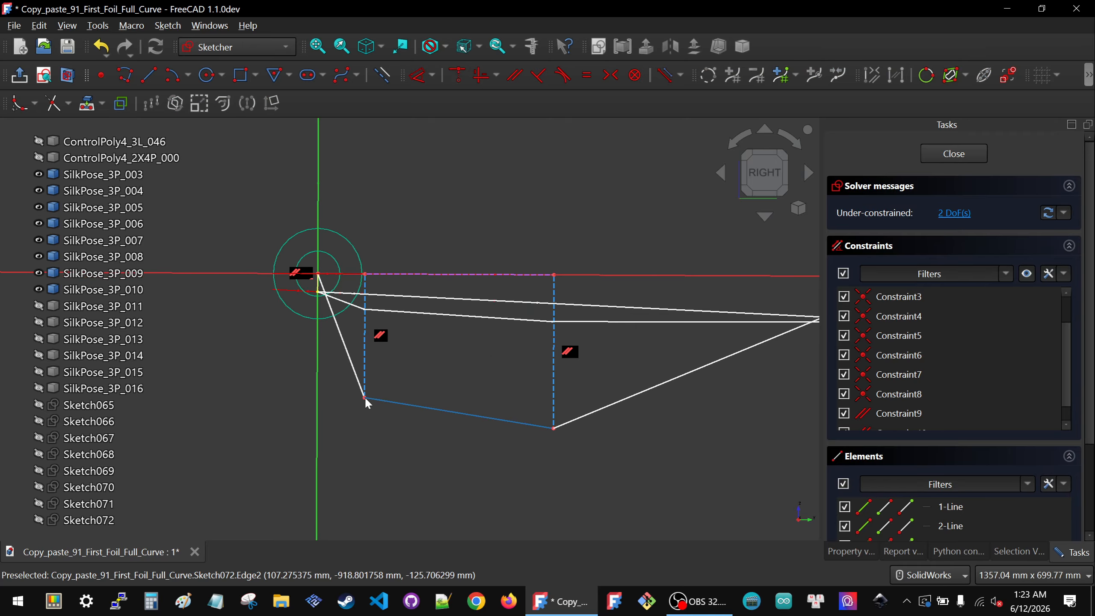
pyautogui.moveTo(365, 397); pyautogui.dragTo(380, 294)
pyautogui.moveTo(554, 429); pyautogui.dragTo(557, 307)
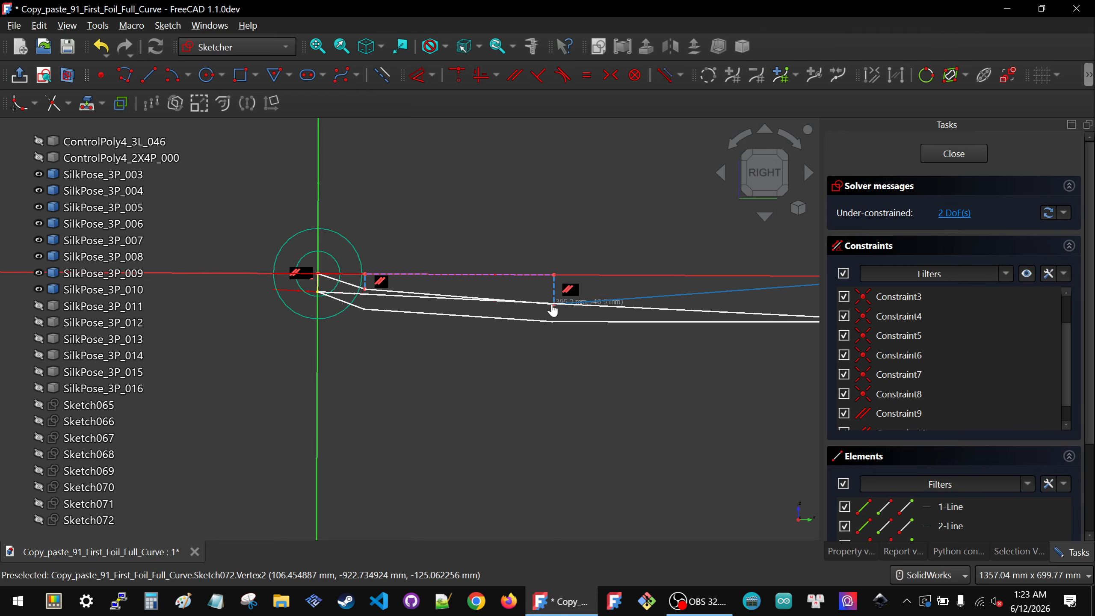
# Step: Compare the polyline with Sketch064 from the side view and hide Sketch063
pyautogui.scroll(-3, 472, 341)
pyautogui.scroll(3, 599, 310)
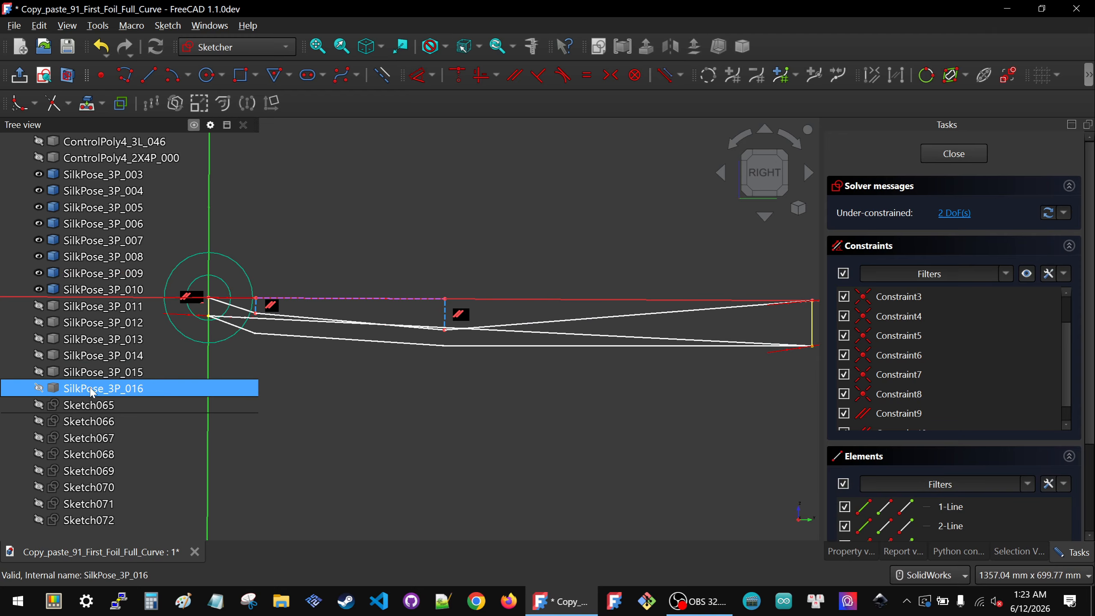
pyautogui.scroll(7, 92, 391)
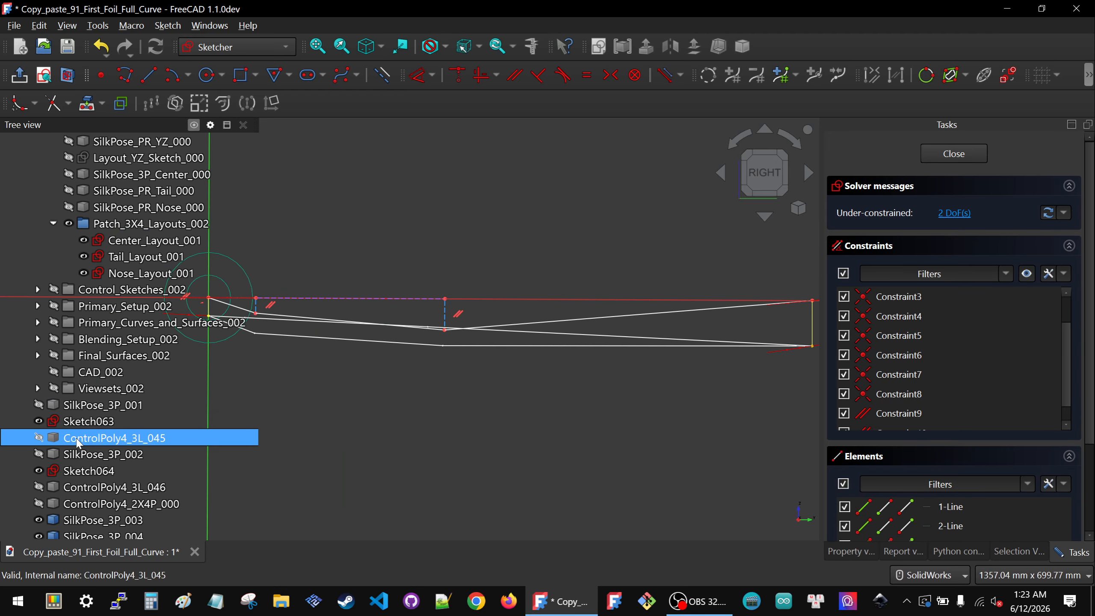
pyautogui.click(86, 470)
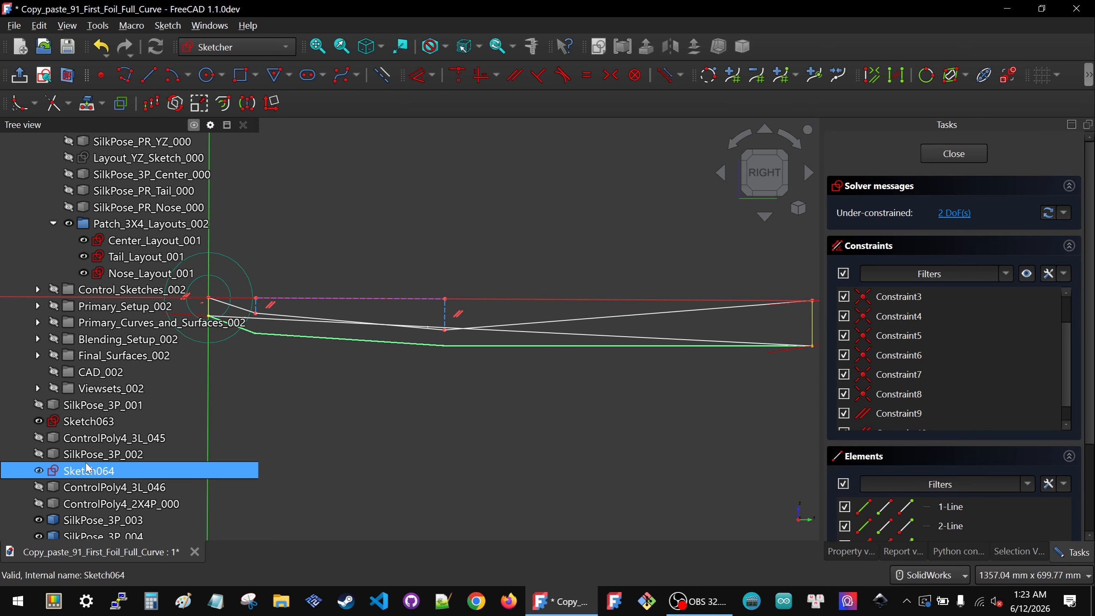
pyautogui.scroll(-1, 86, 468)
pyautogui.scroll(-2, 475, 311)
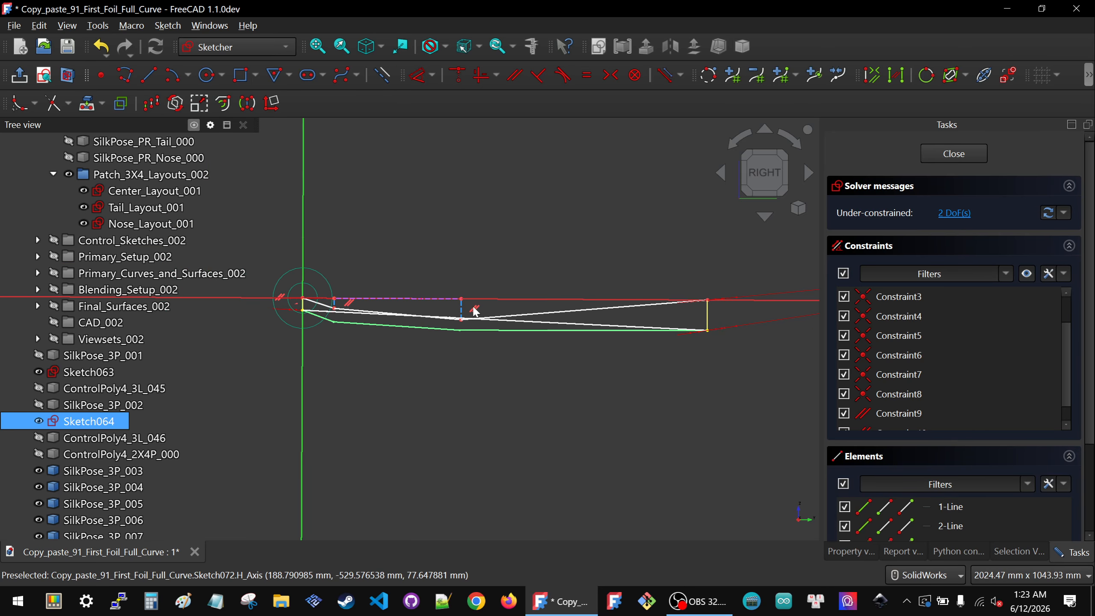
pyautogui.moveTo(476, 312)
pyautogui.mouseDown(button='middle')
pyautogui.moveTo(442, 358)
pyautogui.moveTo(446, 342)
pyautogui.mouseUp(button='middle')
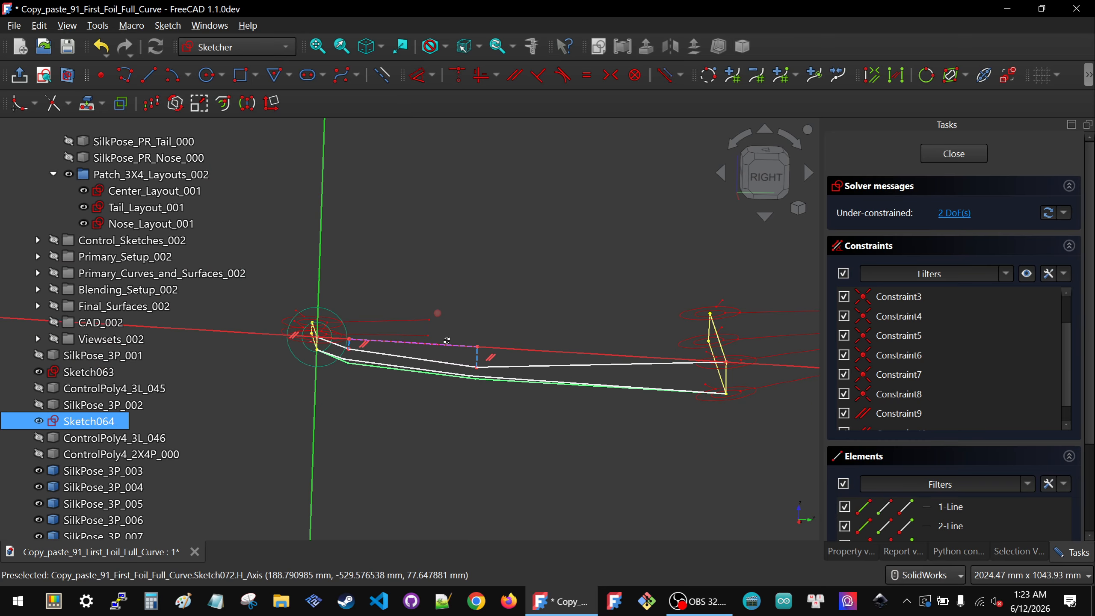
pyautogui.click(762, 179)
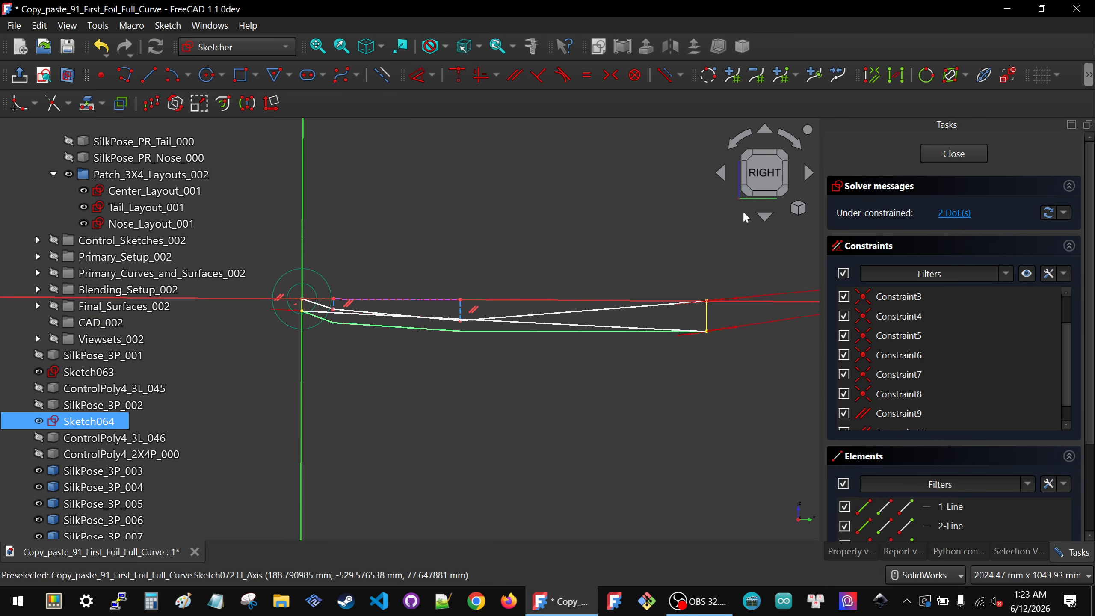
pyautogui.scroll(-1, 575, 283)
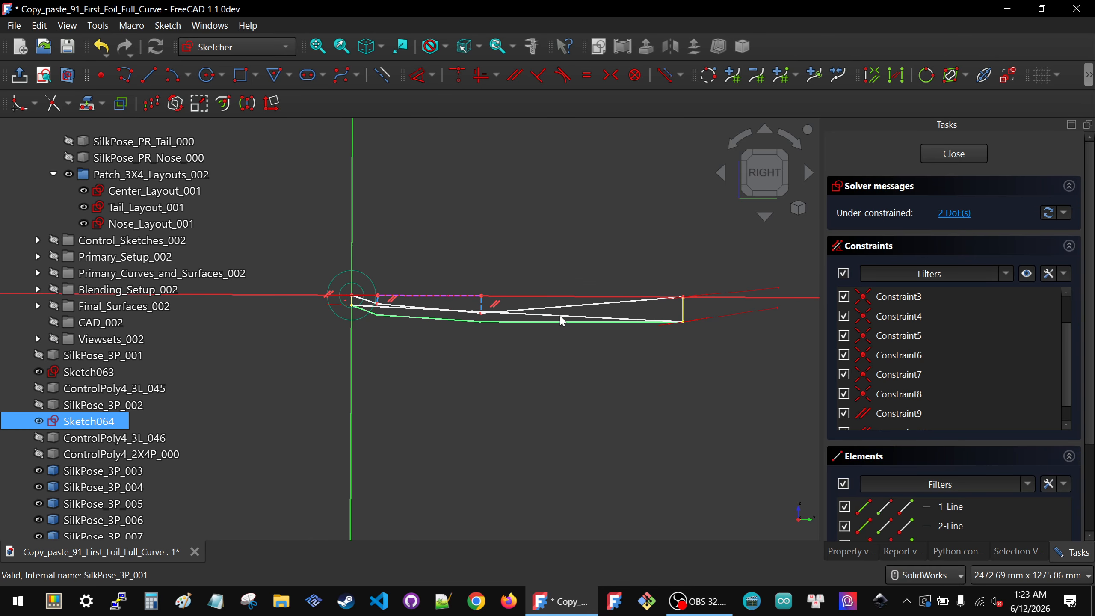
pyautogui.scroll(3, 81, 306)
pyautogui.scroll(-4, 80, 330)
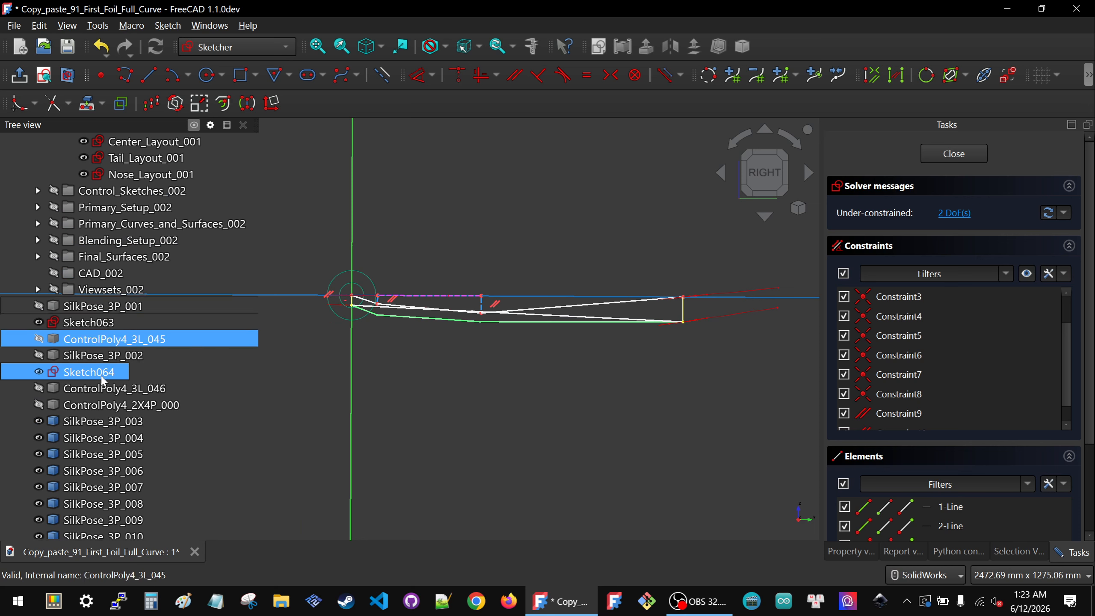
pyautogui.click(79, 327)
pyautogui.press('space')
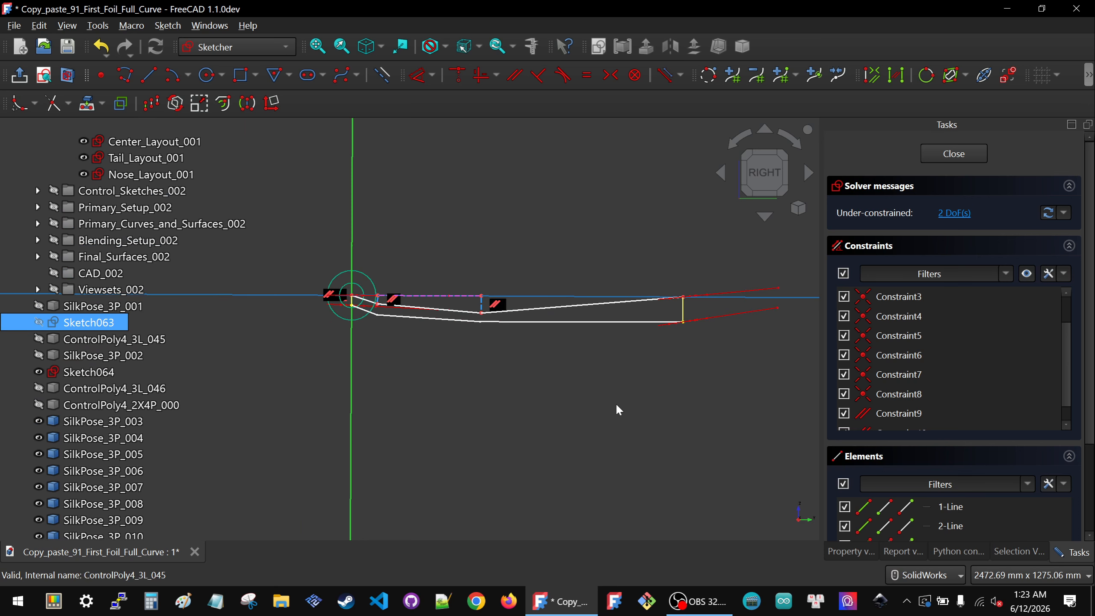
# Step: Constrain the first lower vertex's vertical distance to -25 mm, deleting the conflicting constraint
pyautogui.click(616, 403)
pyautogui.scroll(3, 446, 285)
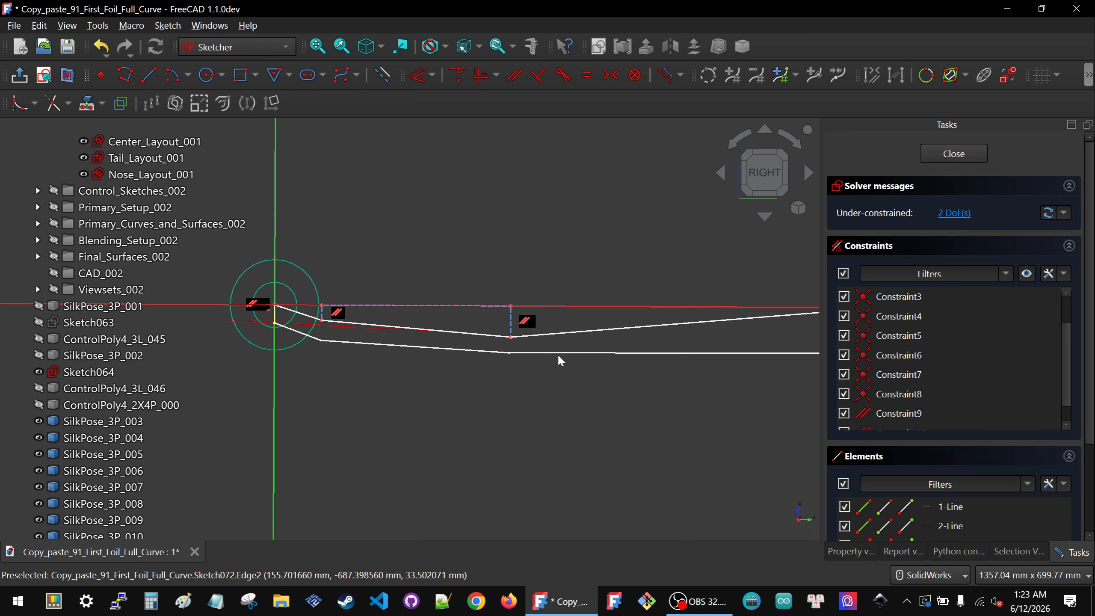
pyautogui.scroll(-1, 559, 358)
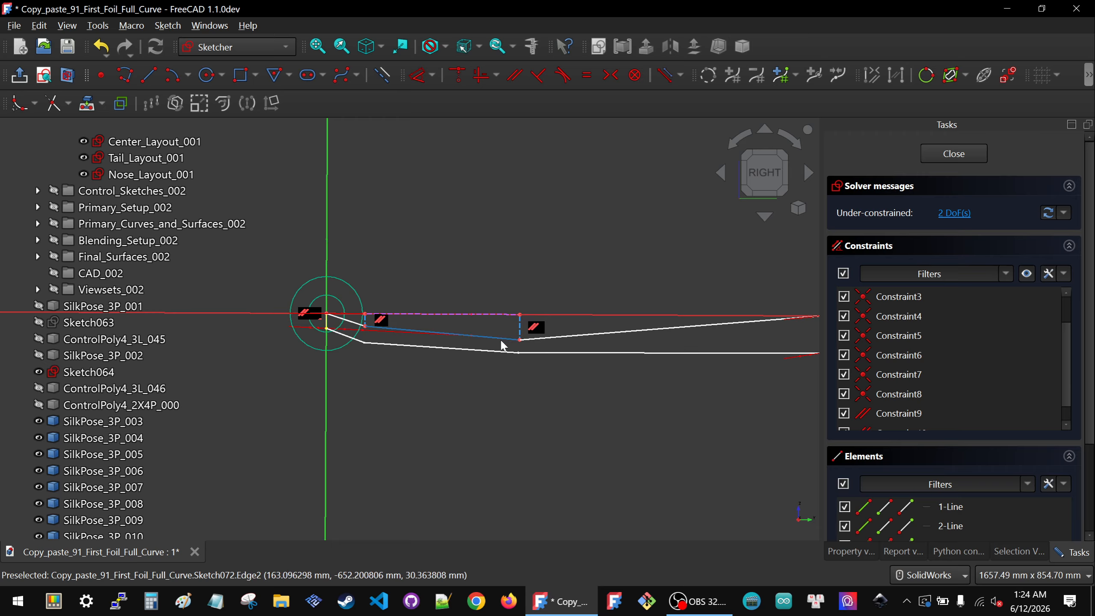
pyautogui.moveTo(519, 340); pyautogui.dragTo(521, 340)
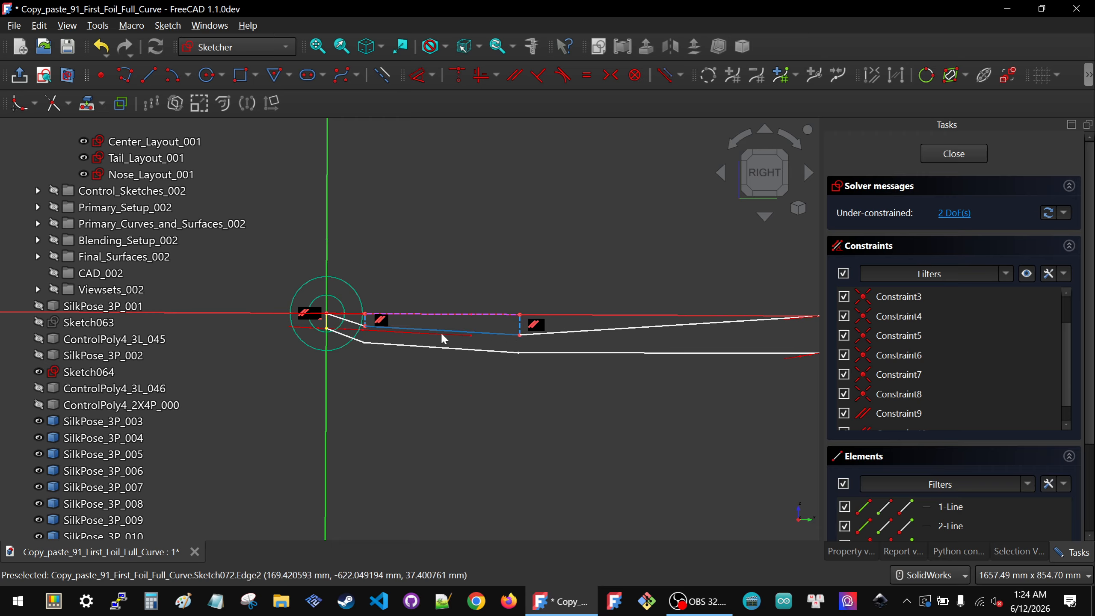
pyautogui.click(365, 330)
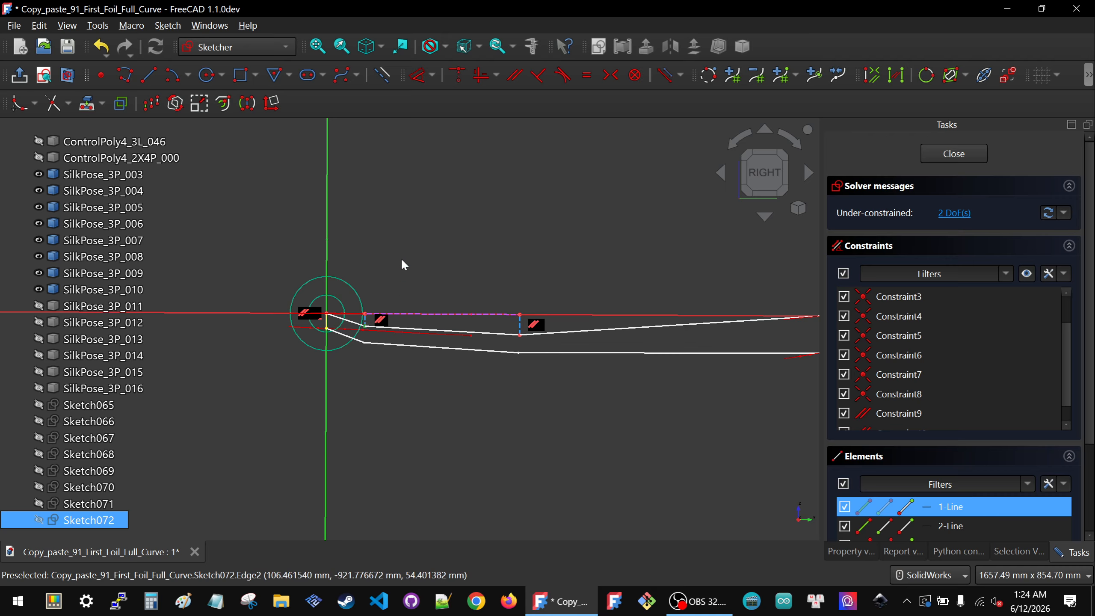
pyautogui.press('i')
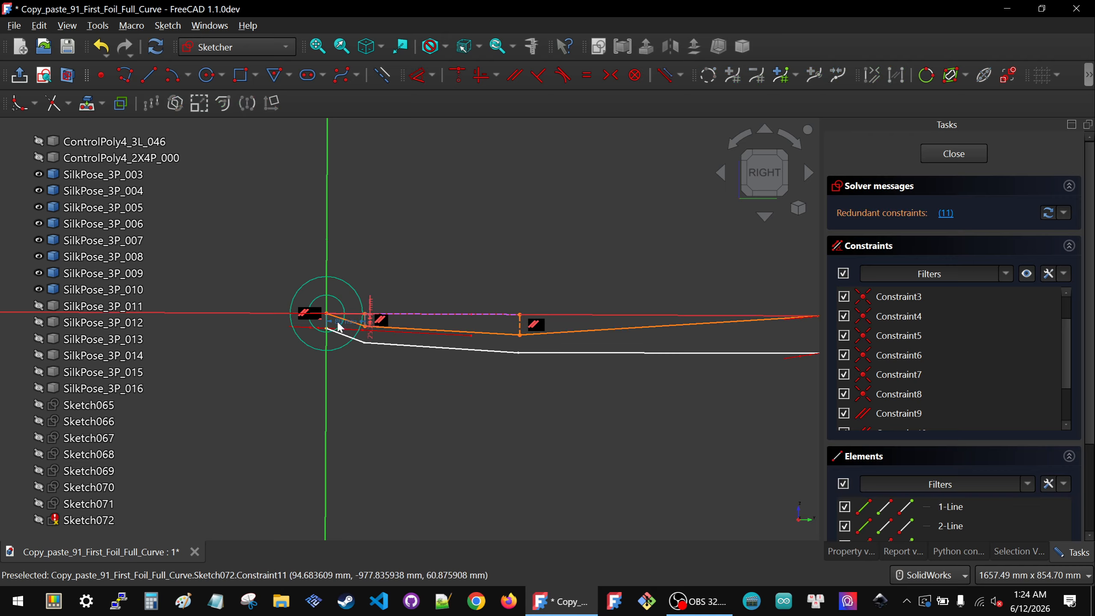
pyautogui.click(338, 327)
pyautogui.press('Delete')
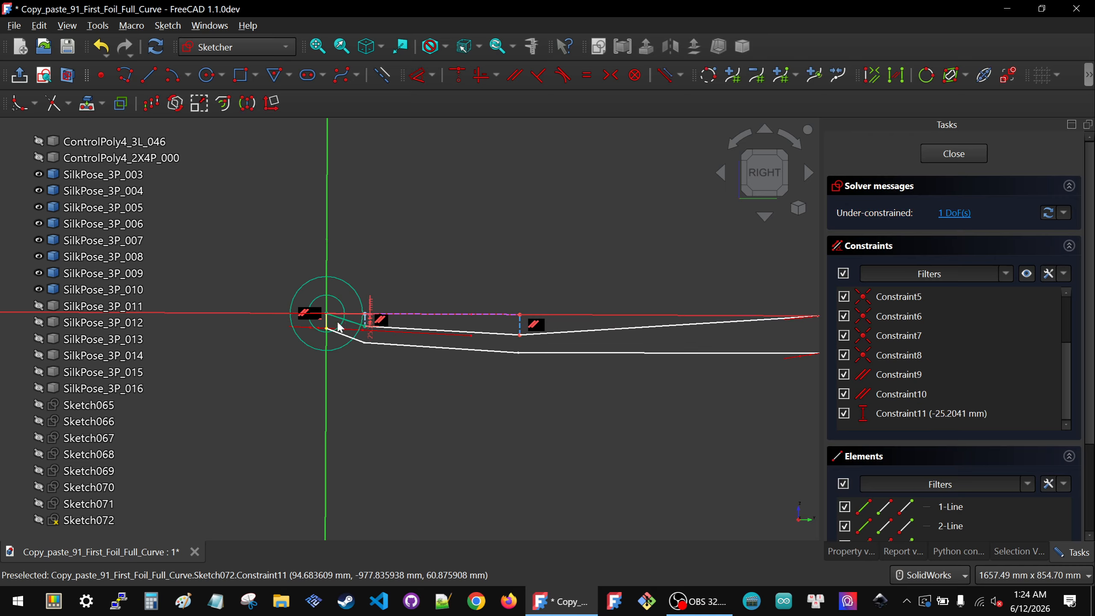
pyautogui.doubleClick(370, 318)
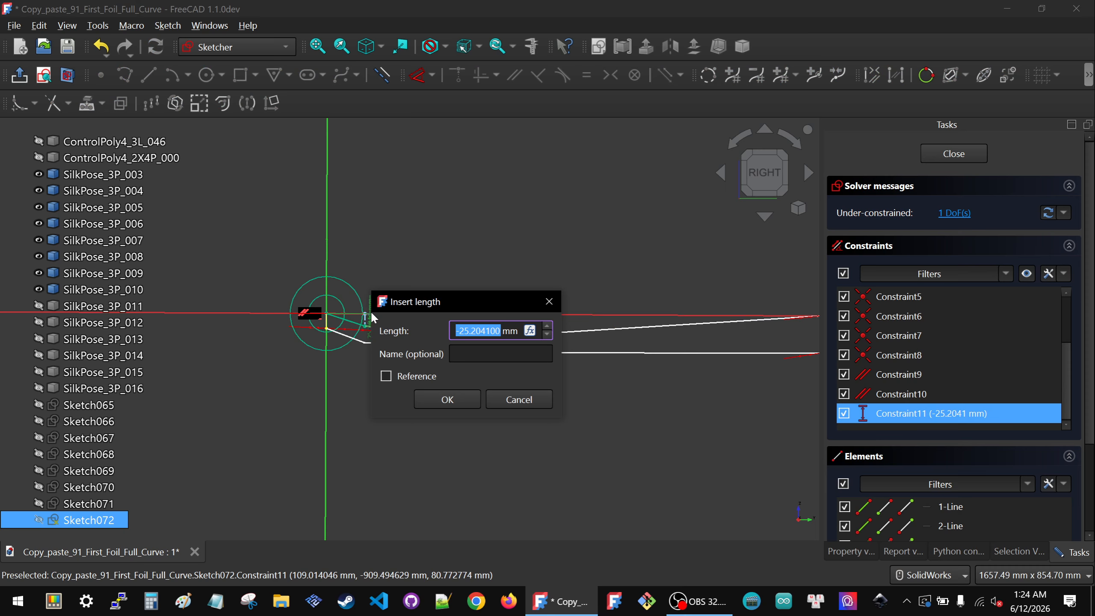
pyautogui.write('-')
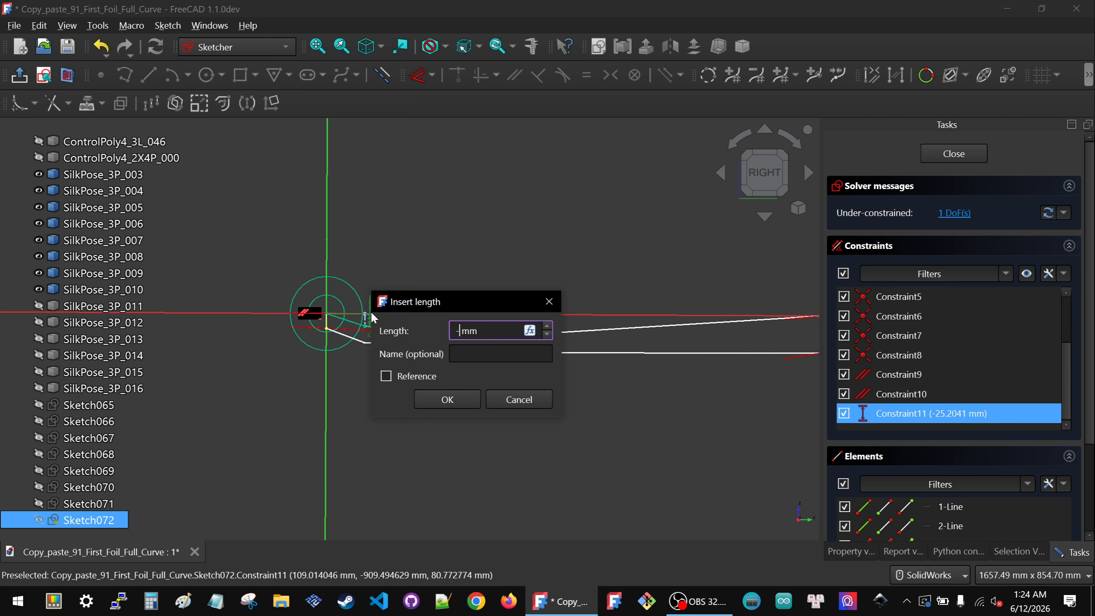
pyautogui.click(470, 401)
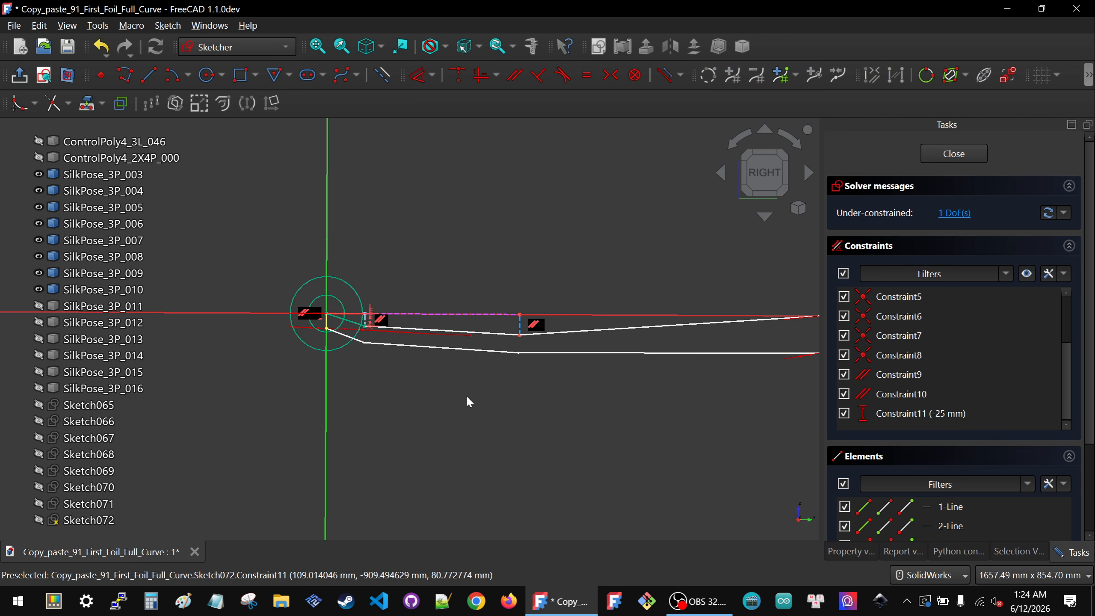
# Step: Add a vertical distance on the second lower vertex and try to set it to -40 mm
pyautogui.click(519, 332)
pyautogui.press('i')
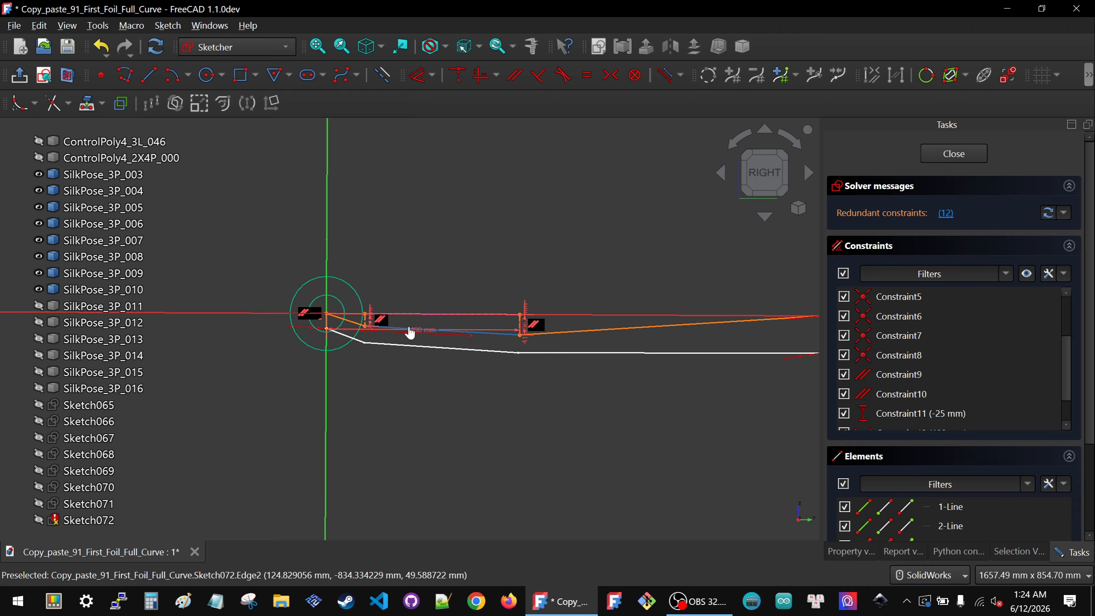
pyautogui.click(409, 330)
pyautogui.press('Delete')
pyautogui.click(526, 324)
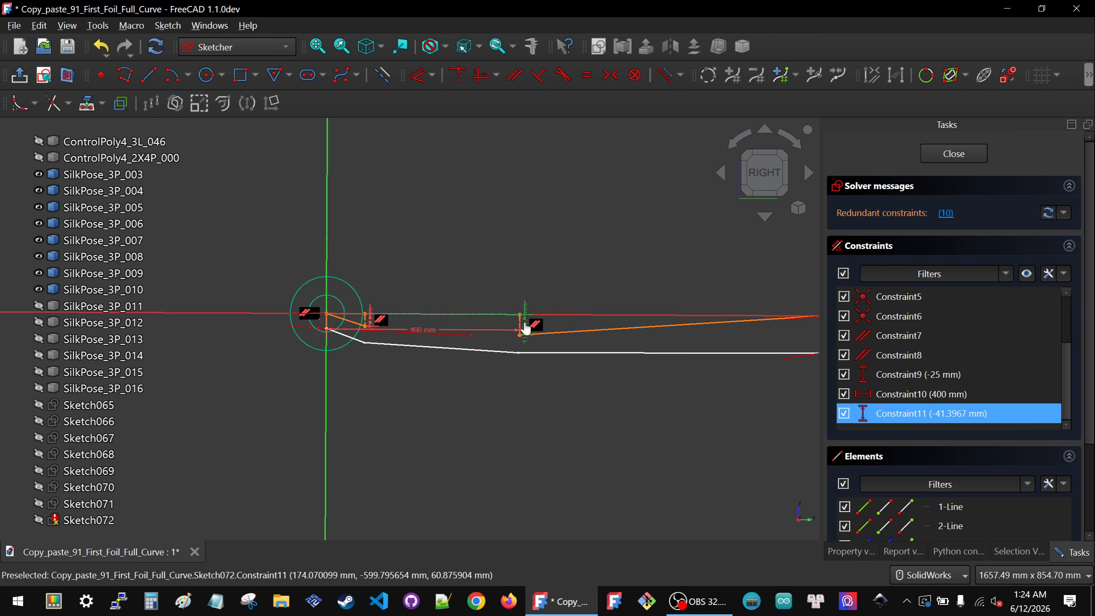
pyautogui.doubleClick(525, 324)
pyautogui.moveTo(568, 312); pyautogui.dragTo(655, 321)
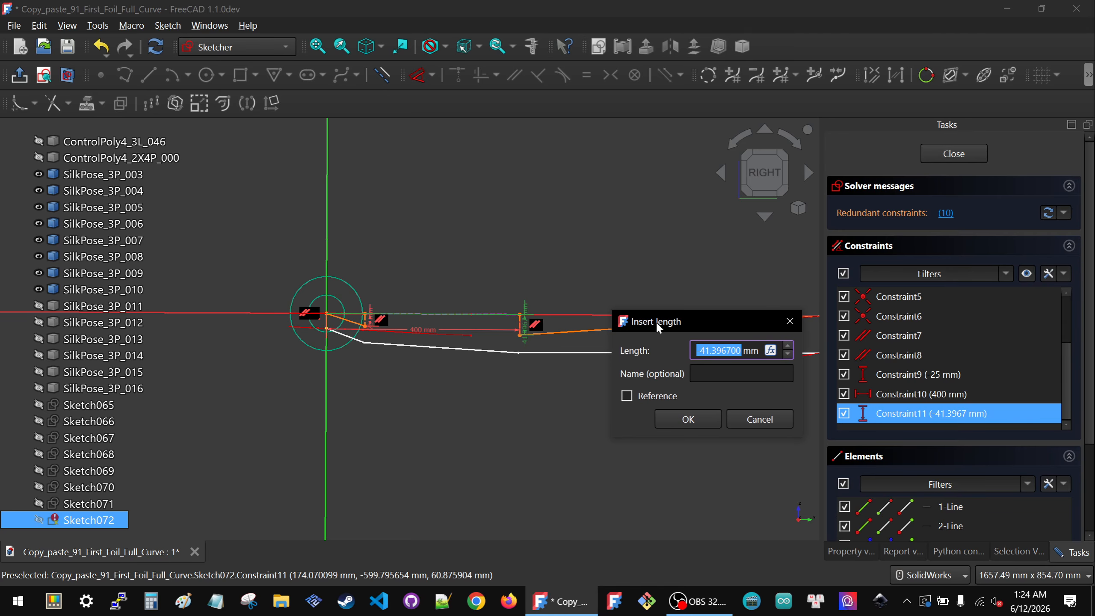
pyautogui.write('-40')
pyautogui.click(686, 419)
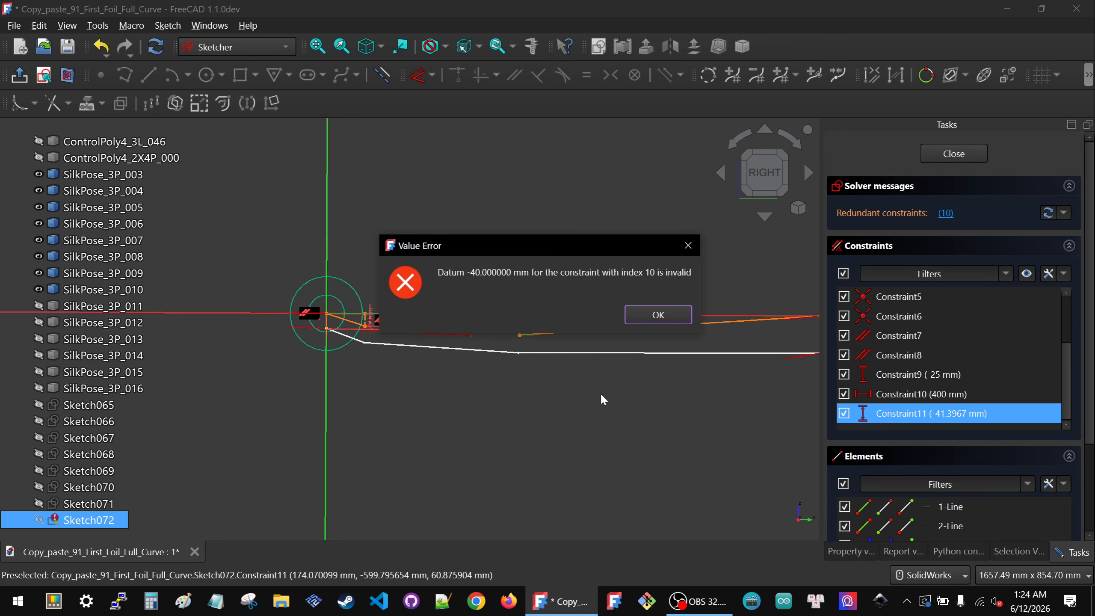
pyautogui.click(658, 315)
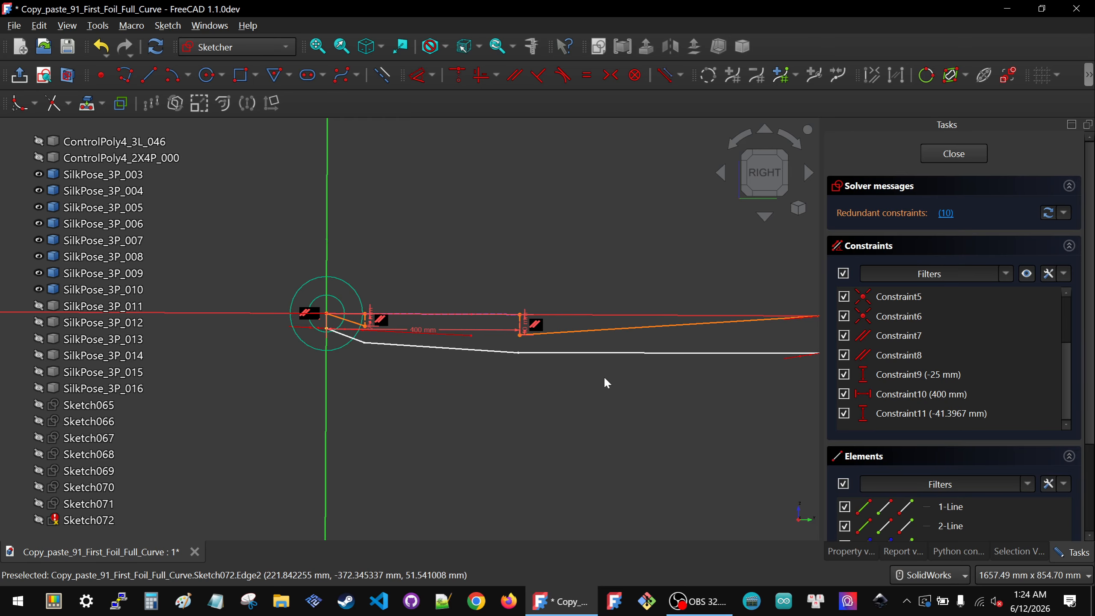
# Step: Delete the three distance constraints on the polyline's lower vertices, then undo the deletions
pyautogui.click(888, 413)
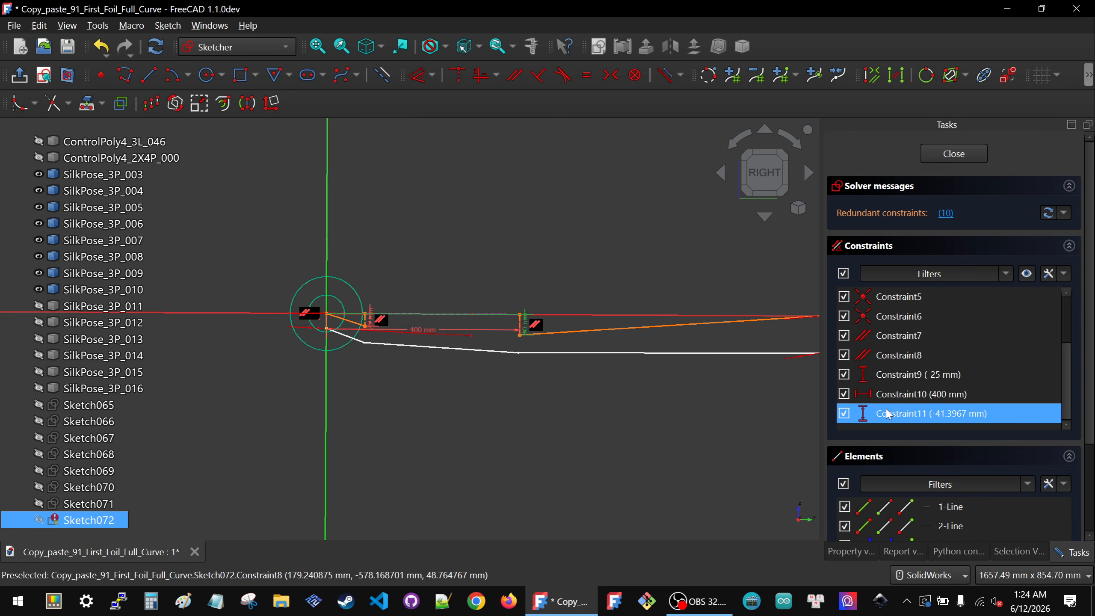
pyautogui.press('Delete')
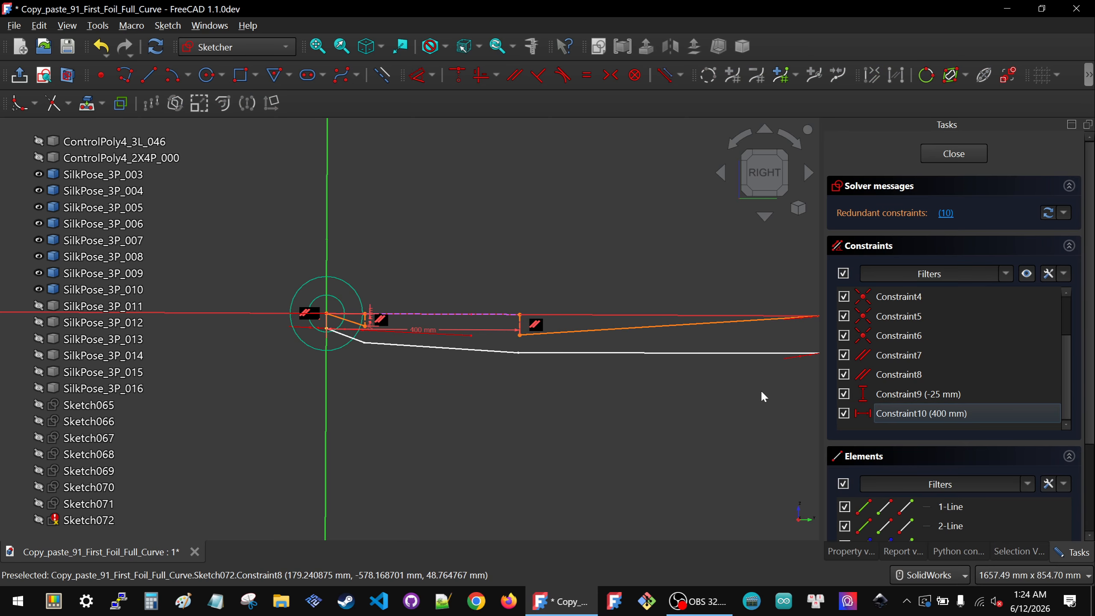
pyautogui.click(908, 415)
pyautogui.press('Delete')
pyautogui.click(897, 416)
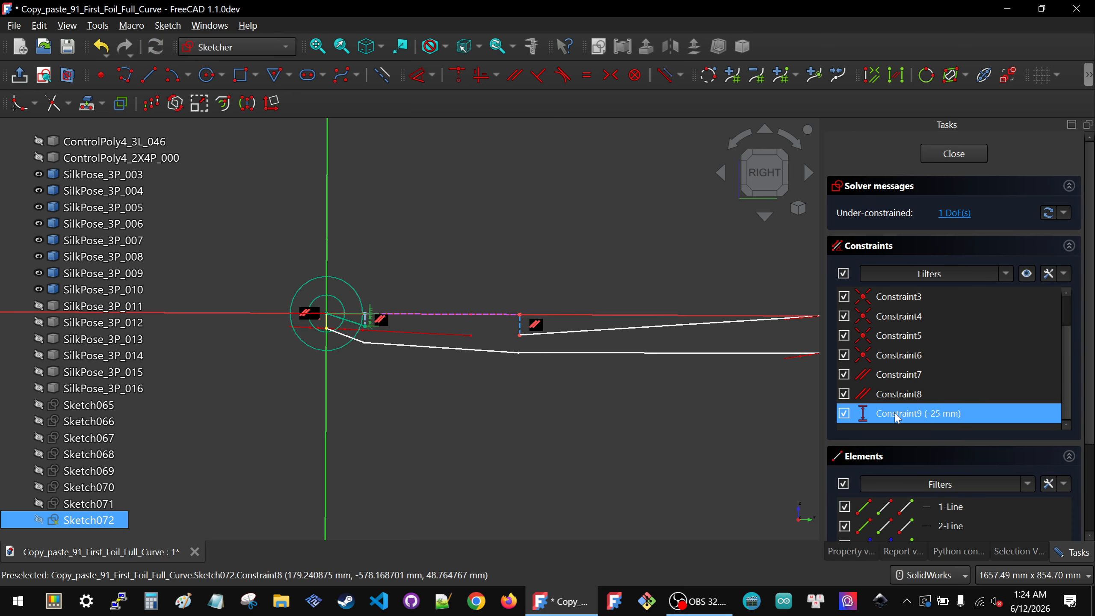
pyautogui.press('Delete')
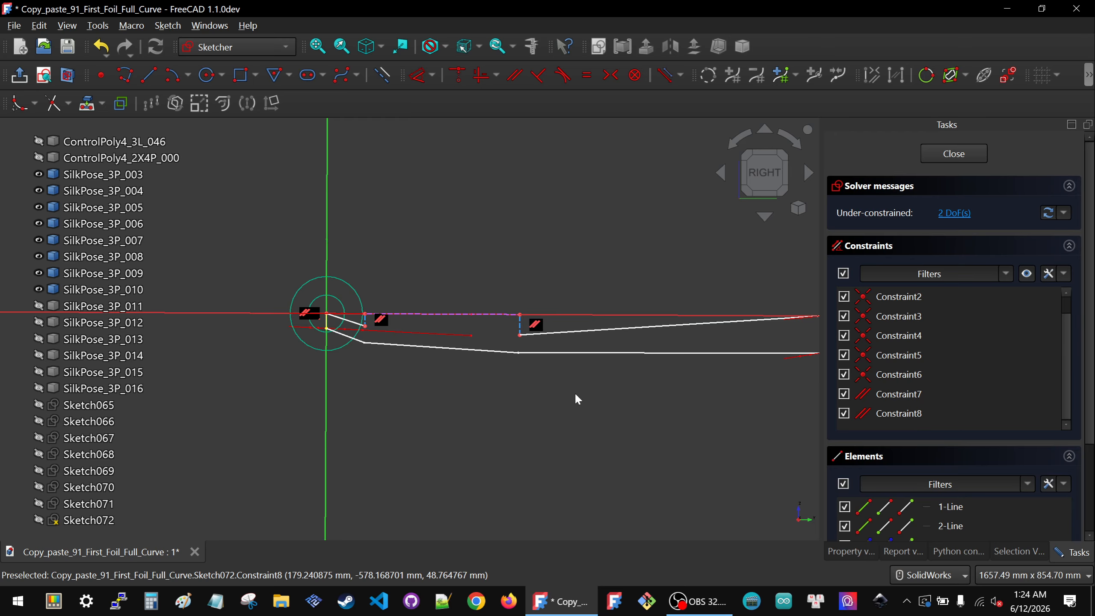
pyautogui.hotkey('ctrl', 'z')
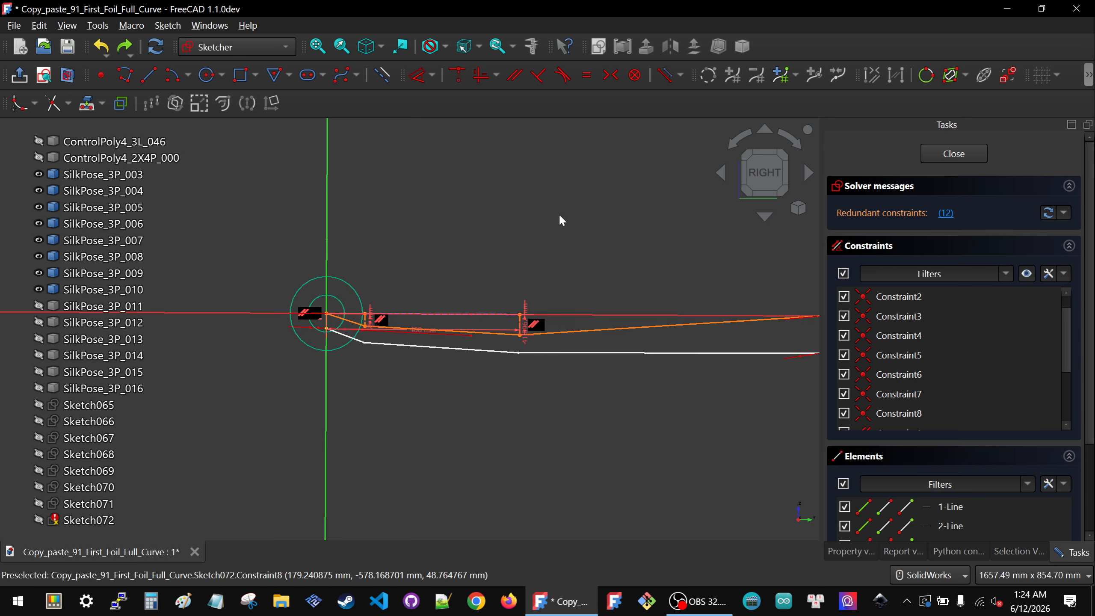
# Step: Delete the 400 mm horizontal distance constraint from the sketch
pyautogui.scroll(-5, 888, 379)
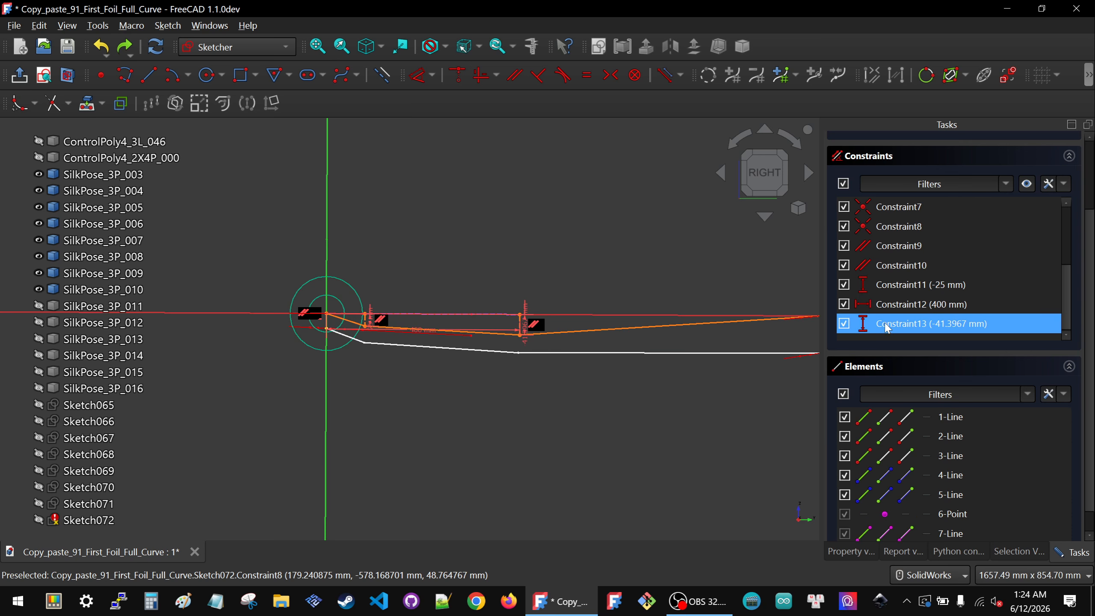
pyautogui.click(888, 308)
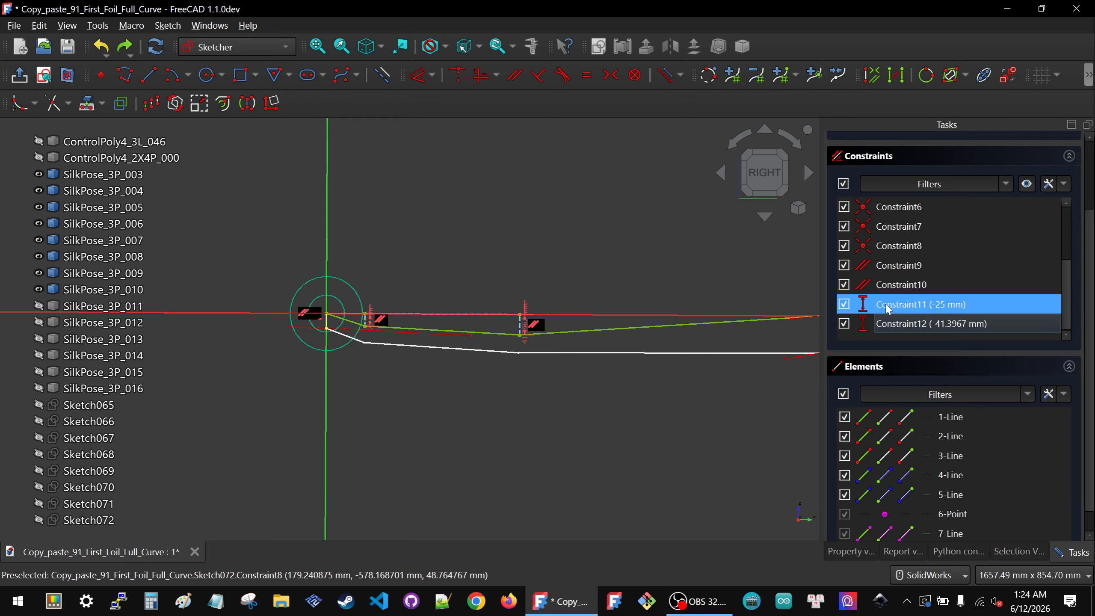
pyautogui.press('Delete')
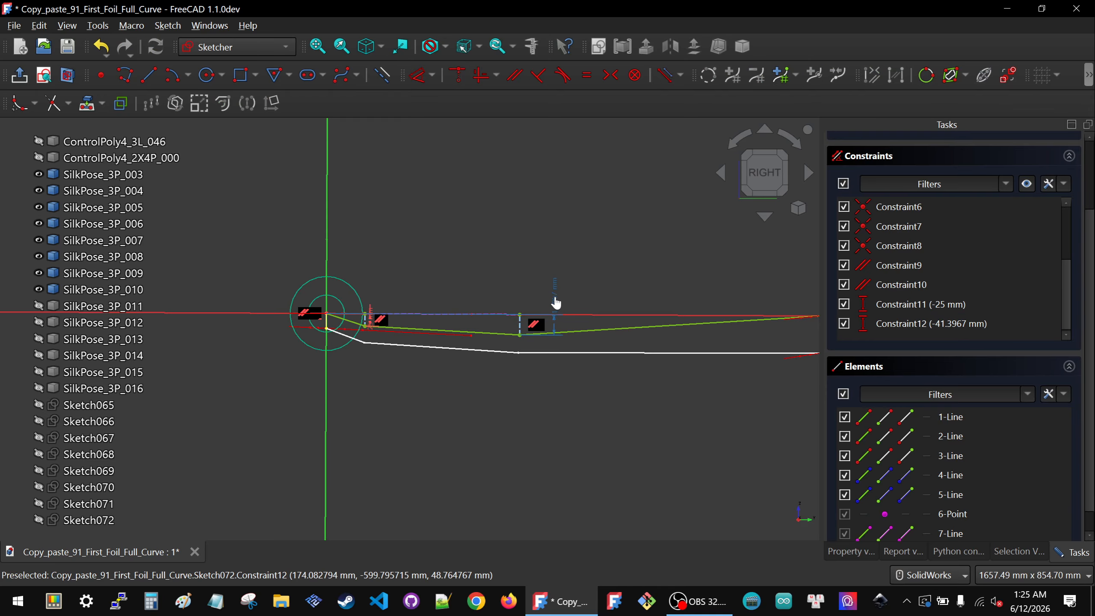
# Step: Set the second lower vertex's vertical distance to -40 mm
pyautogui.doubleClick(550, 269)
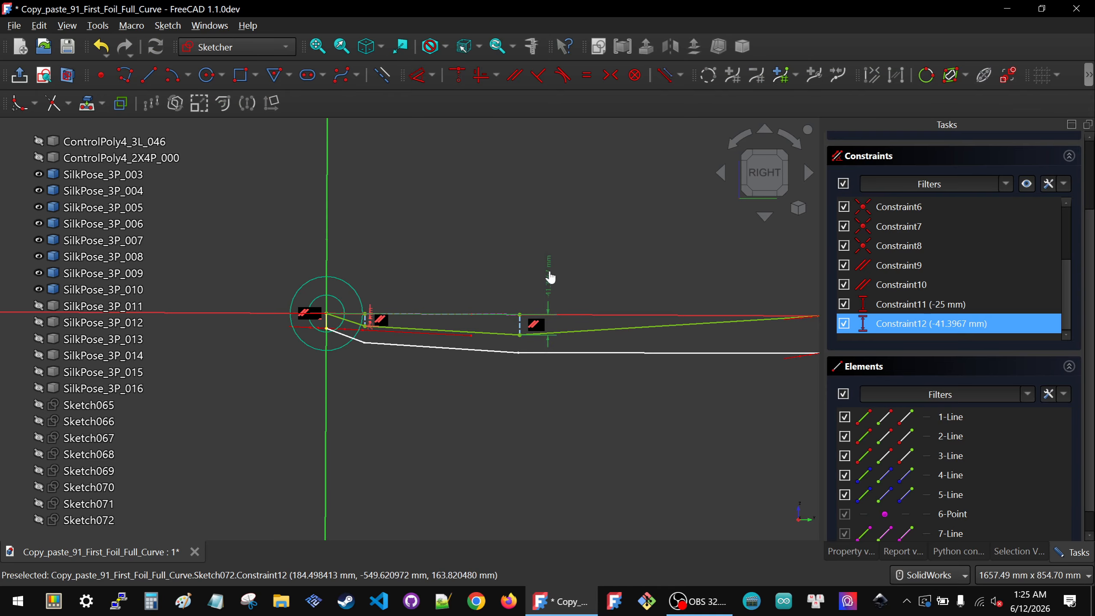
pyautogui.write('-40')
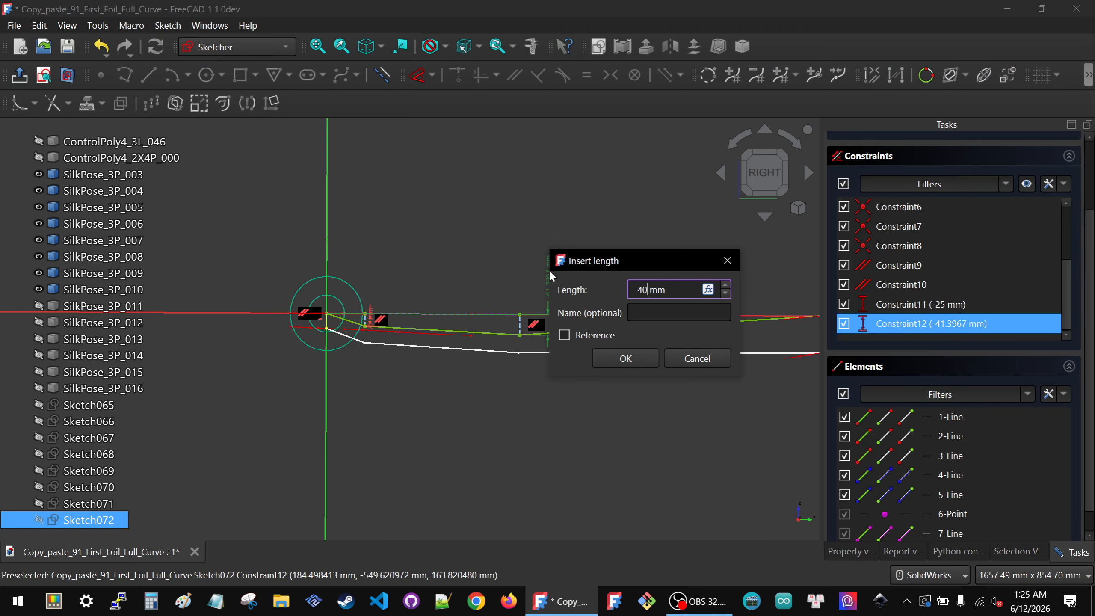
pyautogui.click(625, 358)
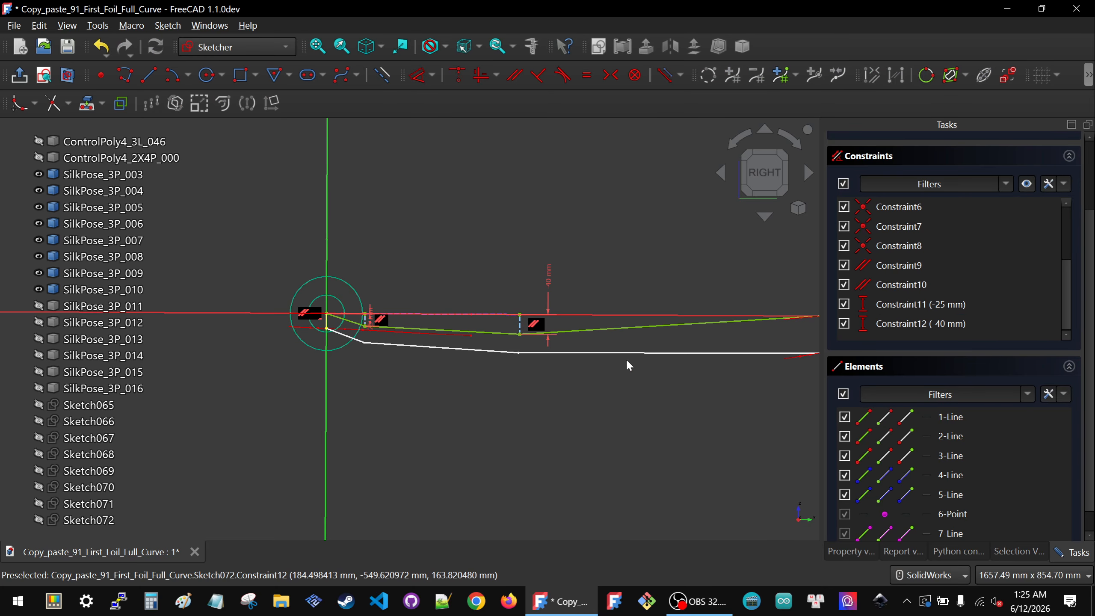
# Step: Change the second lower vertex's vertical distance to -30 mm
pyautogui.scroll(-3, 457, 330)
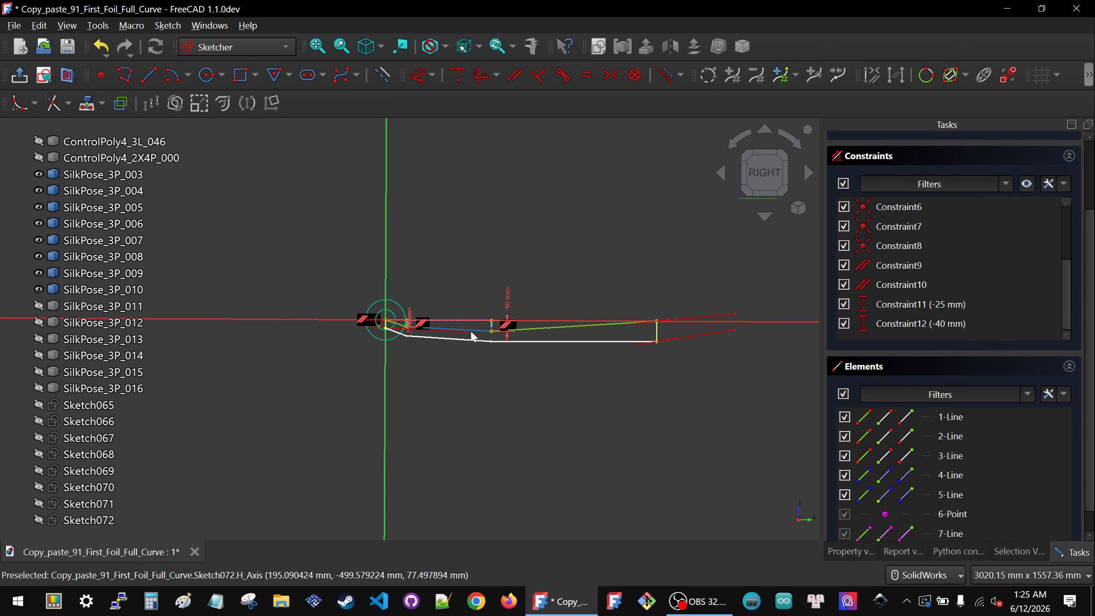
pyautogui.scroll(2, 473, 336)
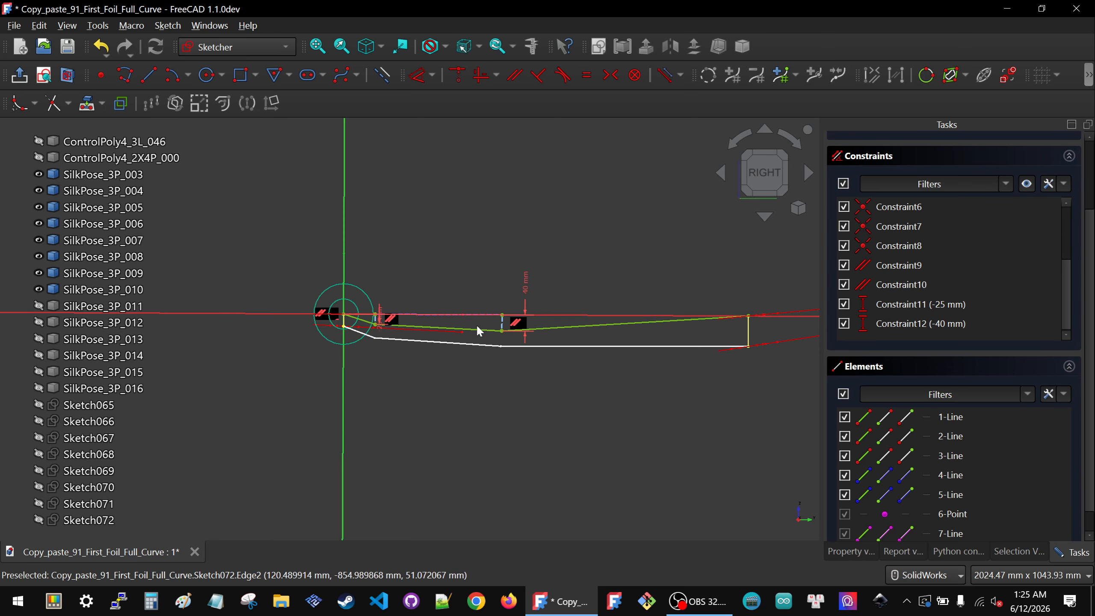
pyautogui.doubleClick(530, 280)
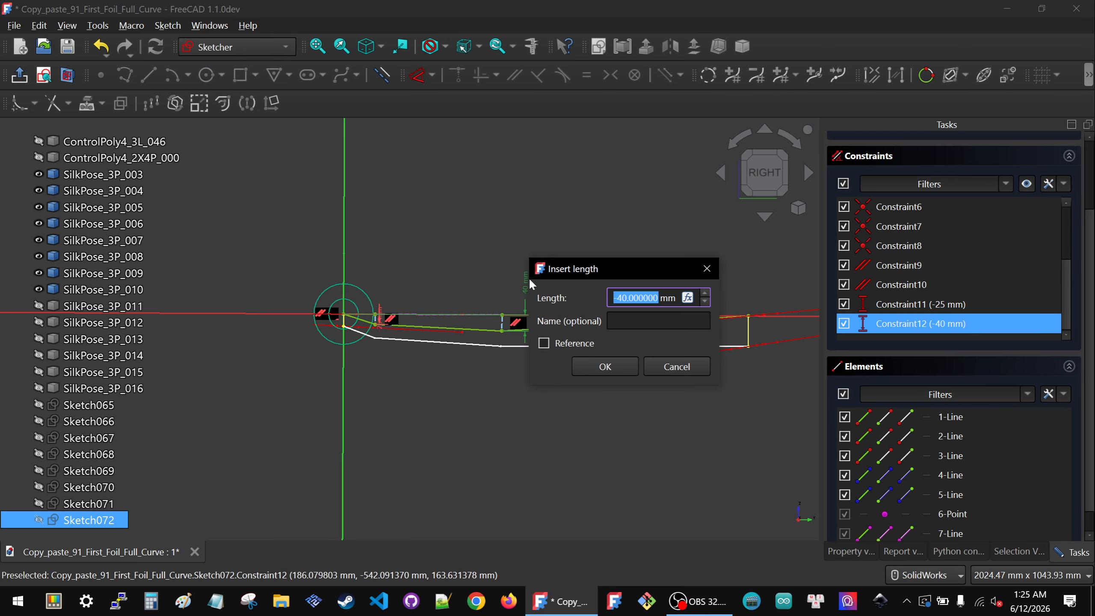
pyautogui.write('-30')
pyautogui.click(606, 367)
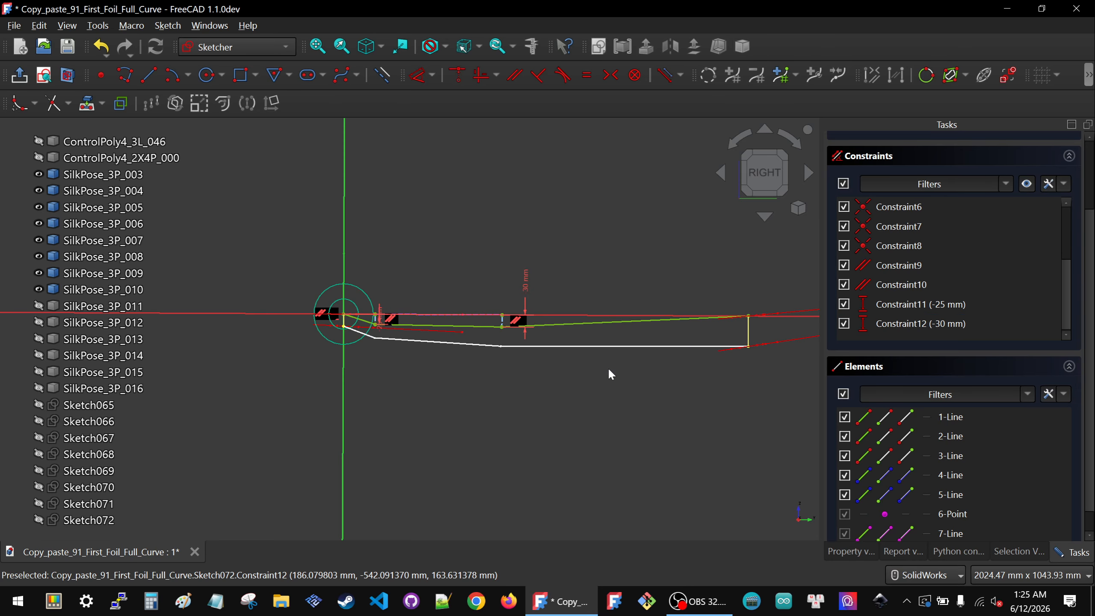
# Step: Close the sketch and switch the model view to the right side
pyautogui.scroll(-5, 587, 356)
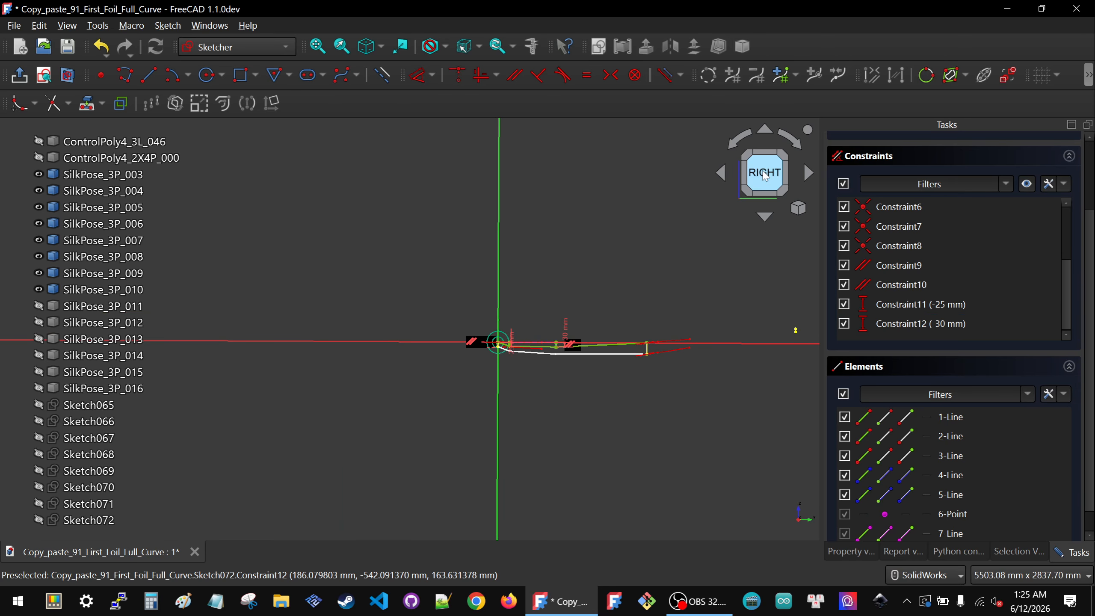
pyautogui.scroll(3, 633, 345)
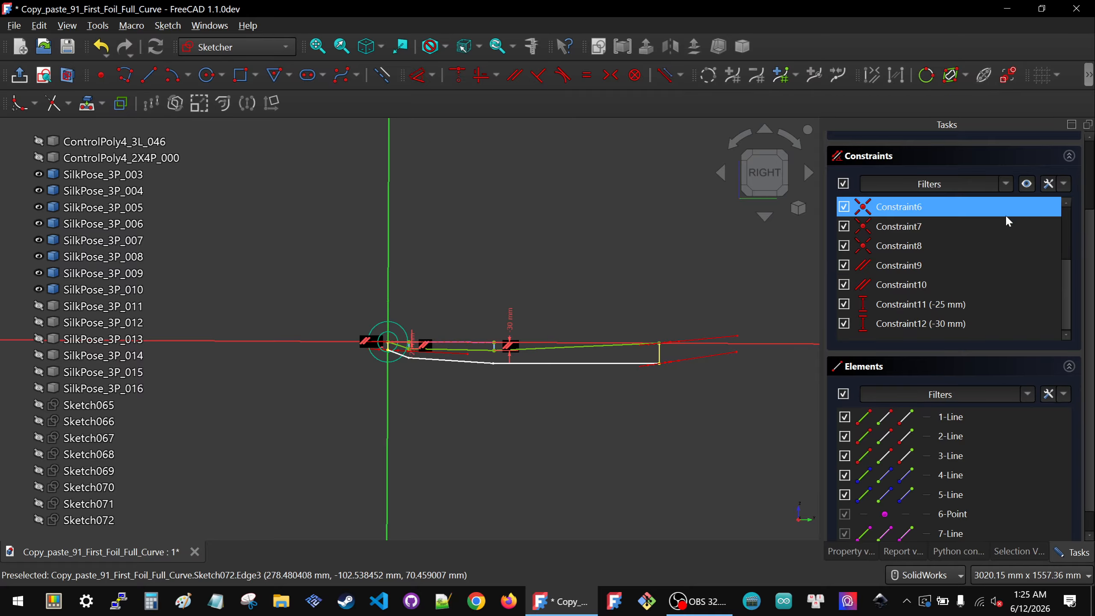
pyautogui.scroll(5, 992, 207)
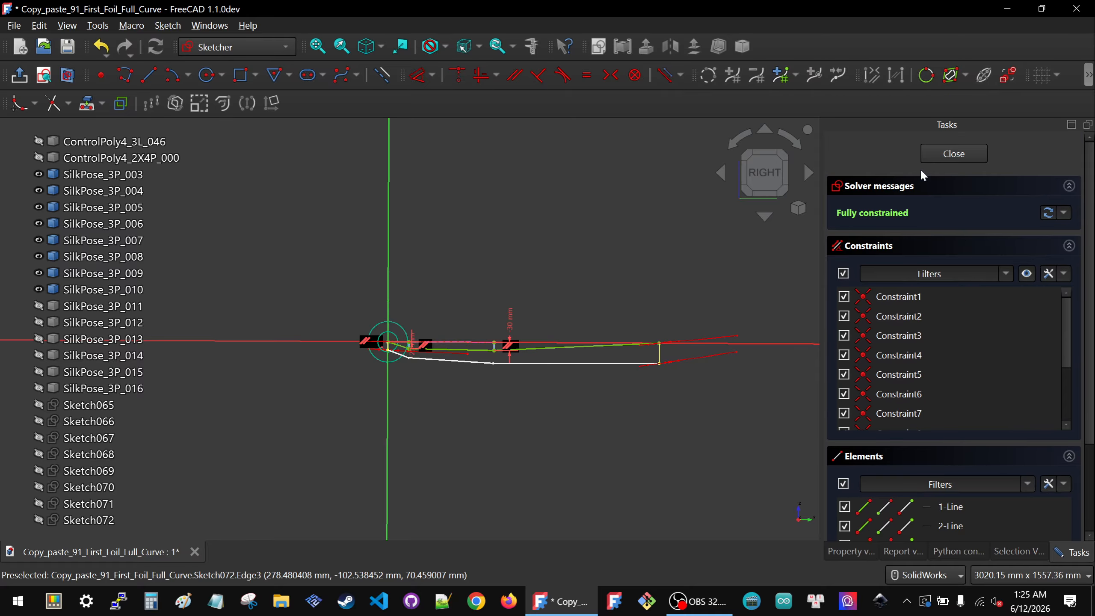
pyautogui.click(953, 154)
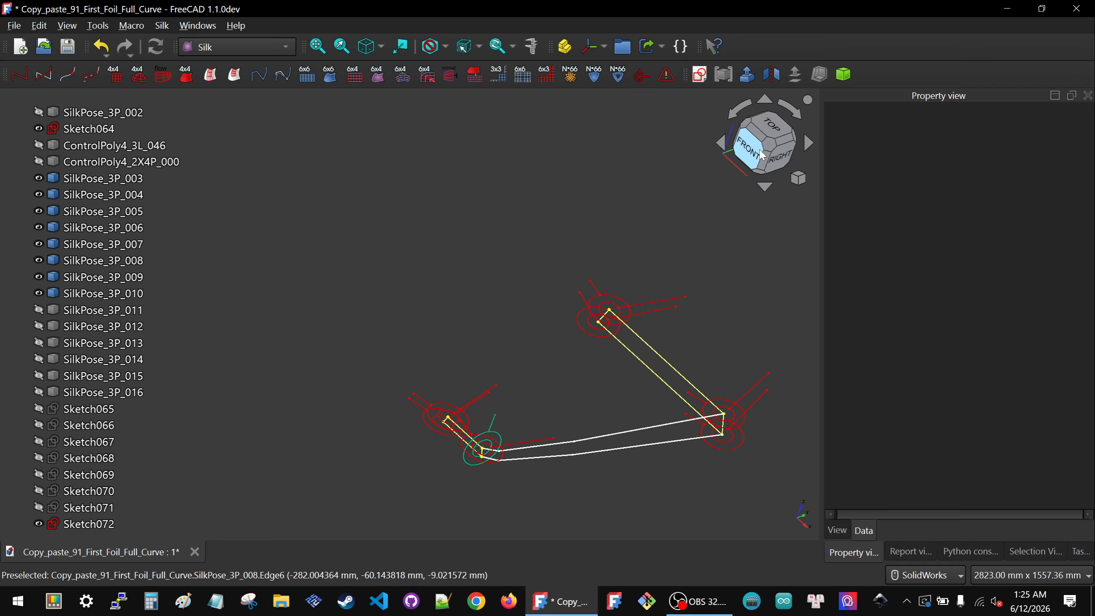
pyautogui.click(762, 153)
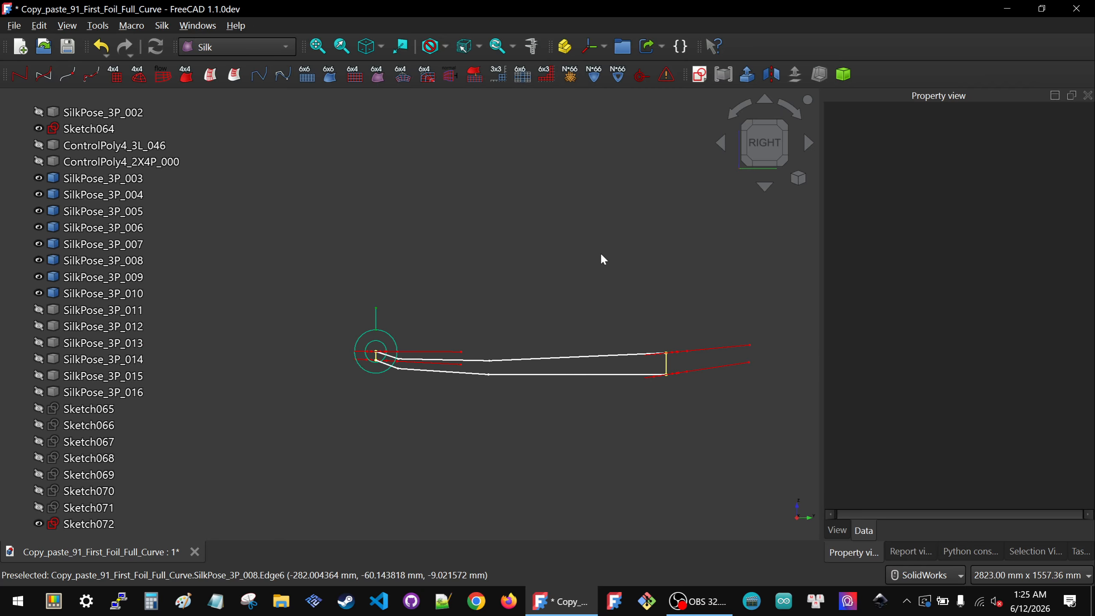
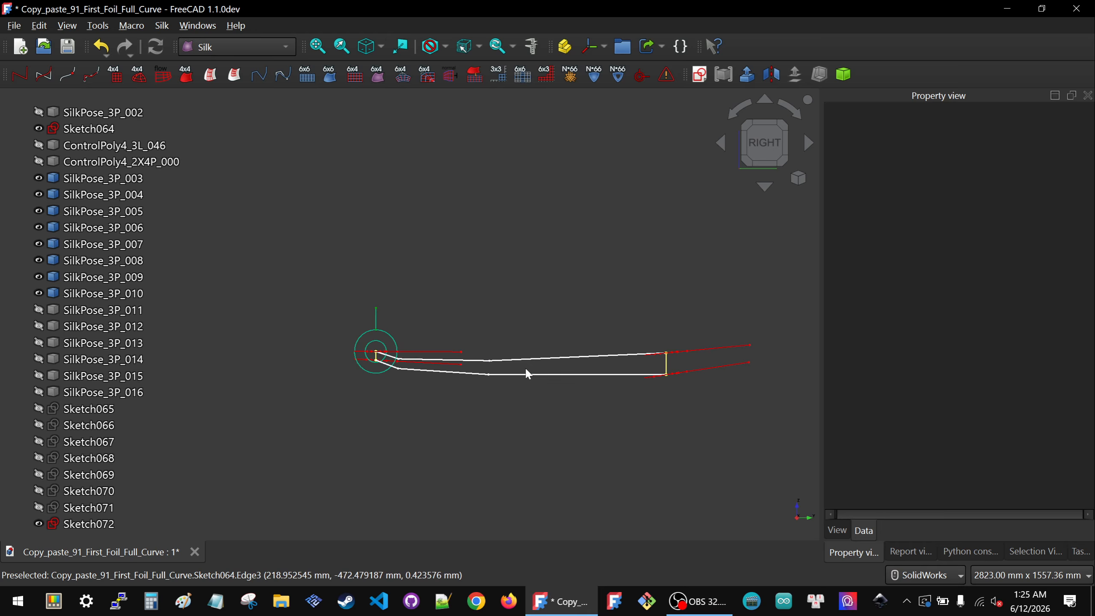
# Step: Show the SilkPose_3P_011 symbol in the model view
pyautogui.moveTo(416, 366); pyautogui.dragTo(487, 416, button='middle')
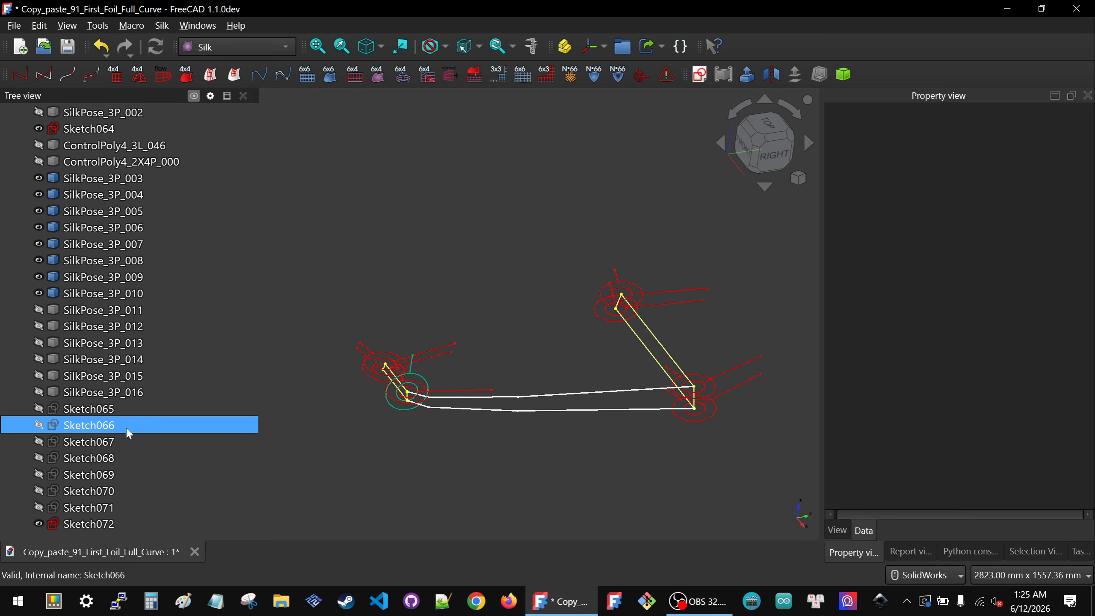
pyautogui.click(92, 311)
pyautogui.press('space')
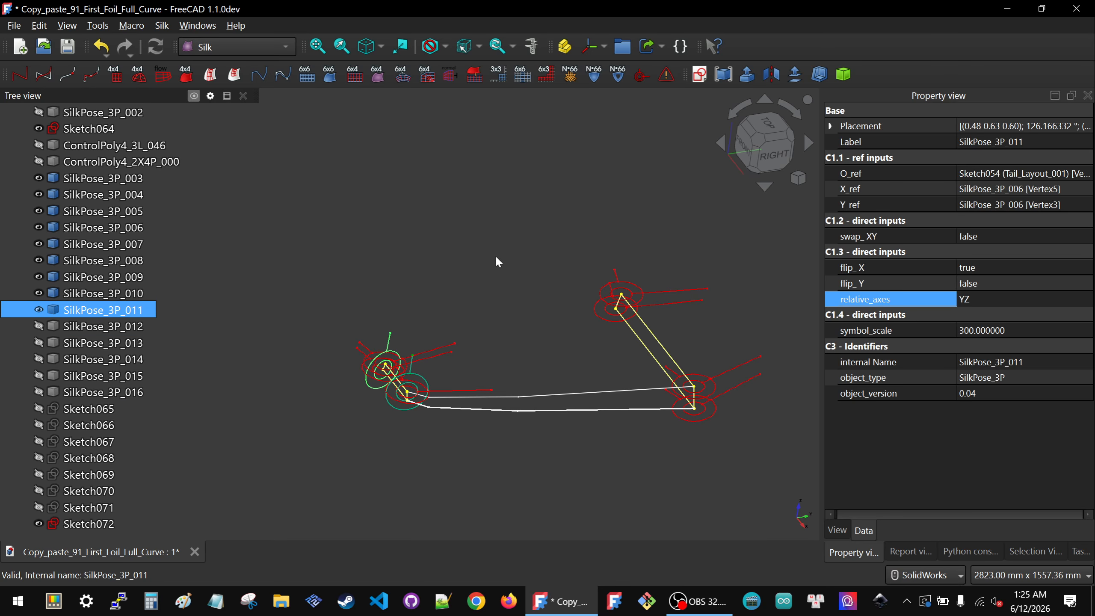
pyautogui.click(466, 373)
pyautogui.moveTo(466, 372)
pyautogui.mouseDown(button='middle')
pyautogui.moveTo(459, 347)
pyautogui.moveTo(461, 356)
pyautogui.mouseUp(button='middle')
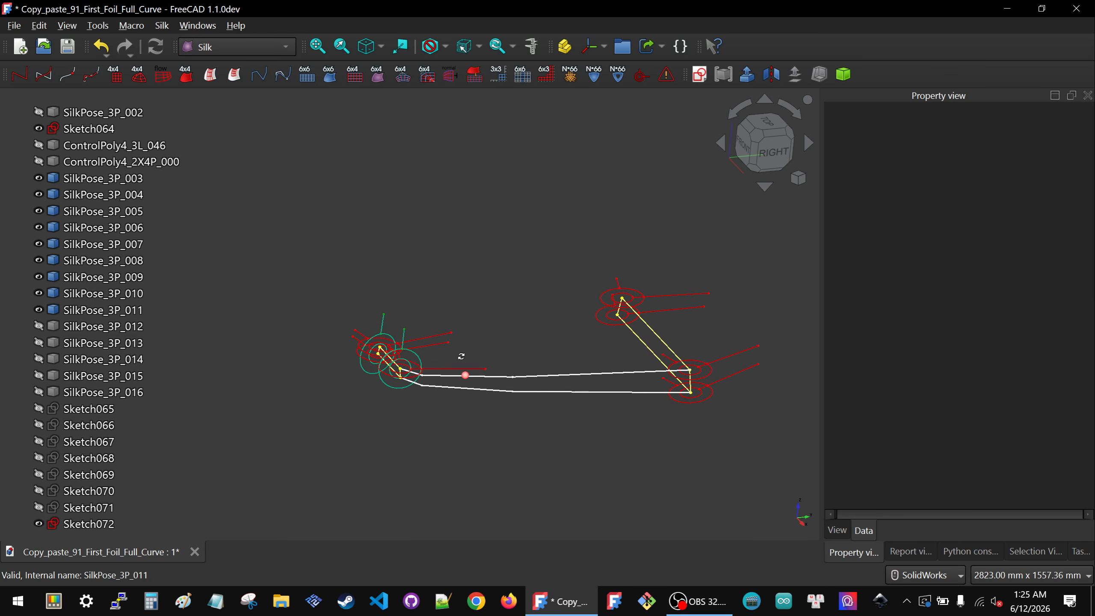
# Step: Hide Sketch064 and Sketch072 from the model view
pyautogui.click(462, 390)
pyautogui.press('space')
pyautogui.click(518, 376)
pyautogui.press('space')
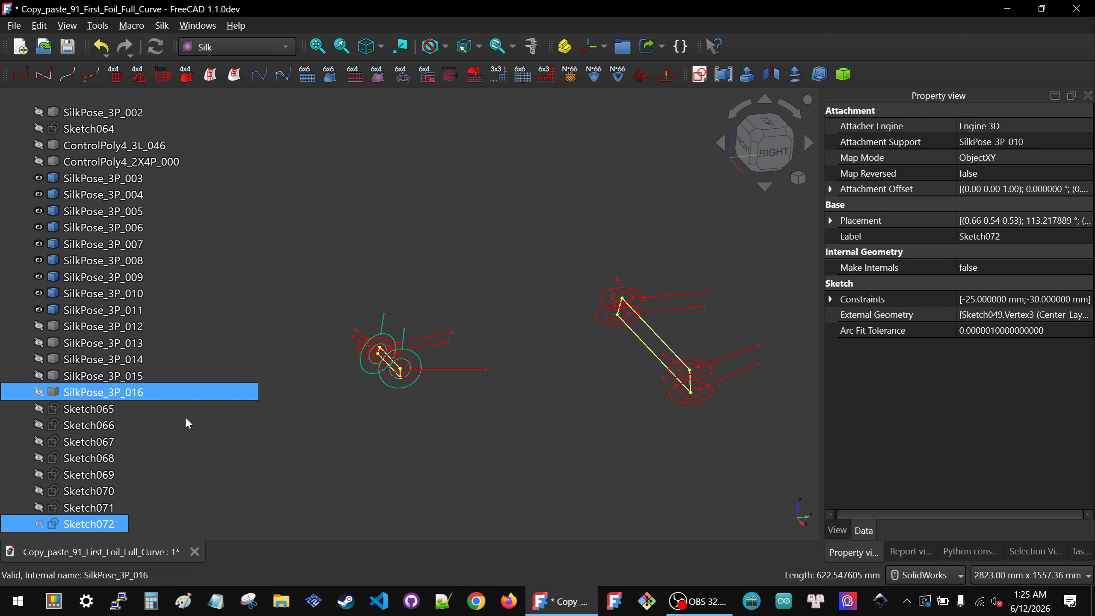
# Step: Show Sketch068 in the model view as a reference polyline
pyautogui.click(63, 413)
pyautogui.press('space')
pyautogui.press('space')
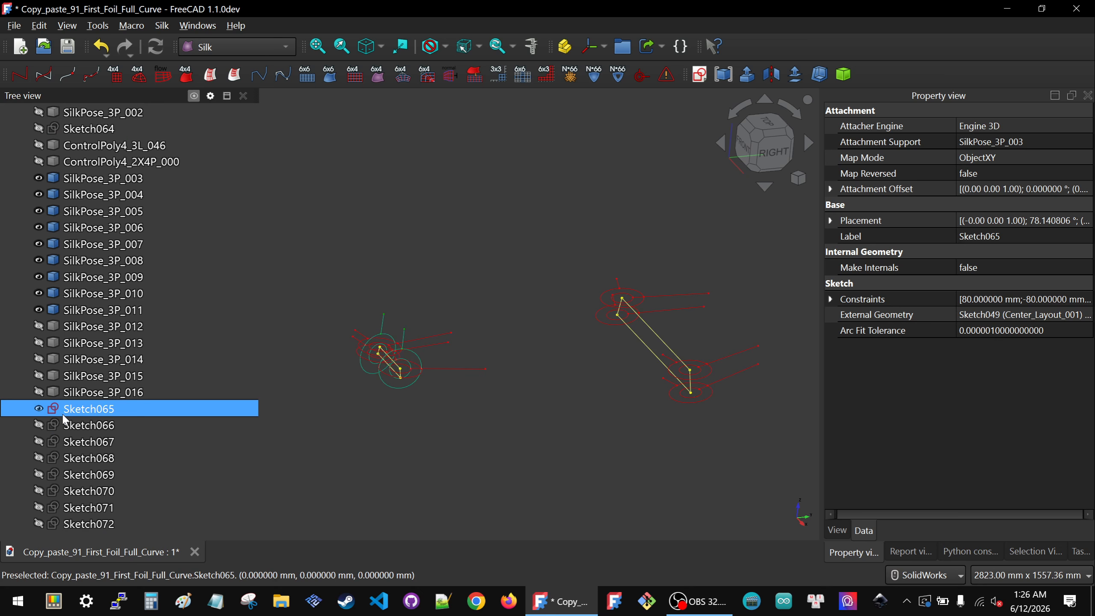
pyautogui.click(65, 426)
pyautogui.click(67, 441)
pyautogui.press('space')
pyautogui.press('space')
pyautogui.click(169, 459)
pyautogui.press('space')
pyautogui.click(424, 415)
pyautogui.moveTo(427, 413)
pyautogui.mouseDown(button='middle')
pyautogui.moveTo(539, 430)
pyautogui.moveTo(775, 405)
pyautogui.mouseUp(button='middle')
pyautogui.moveTo(465, 355); pyautogui.dragTo(526, 411, button='middle')
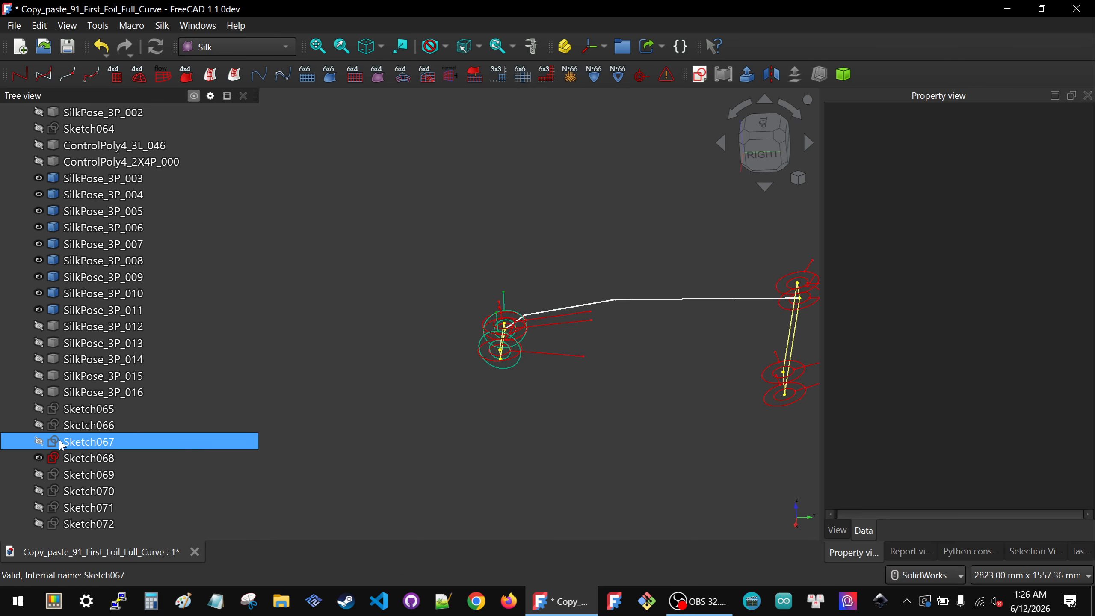
# Step: Create a new sketch attached to SilkPose_3P_011 using the Object's XY attachment mode
pyautogui.click(81, 310)
pyautogui.click(698, 75)
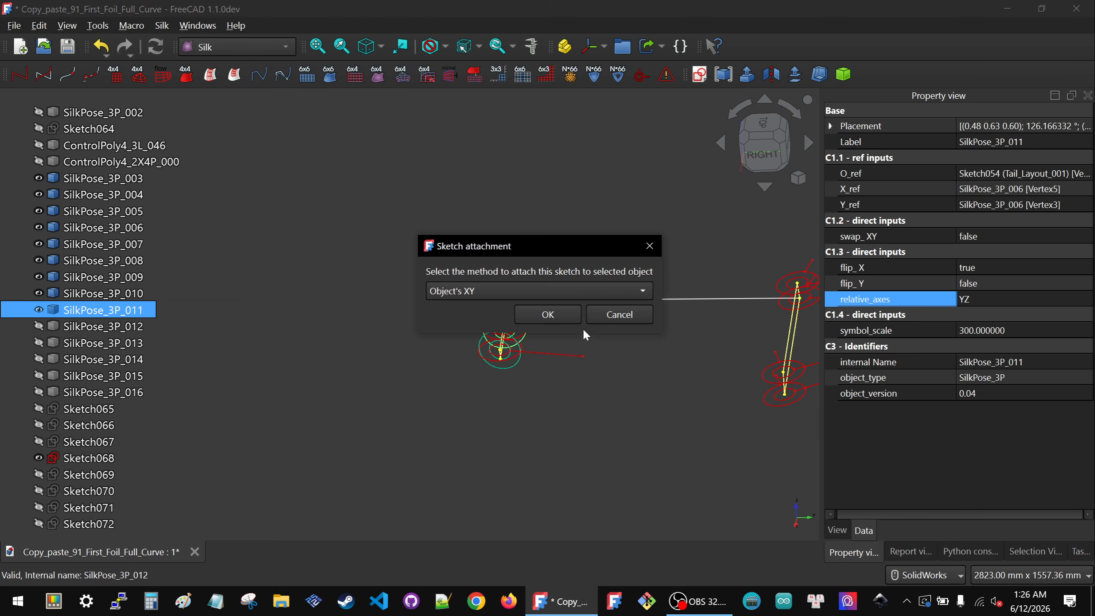
pyautogui.click(551, 315)
pyautogui.moveTo(519, 349)
pyautogui.mouseDown(button='middle')
pyautogui.moveTo(555, 392)
pyautogui.moveTo(572, 383)
pyautogui.mouseUp(button='middle')
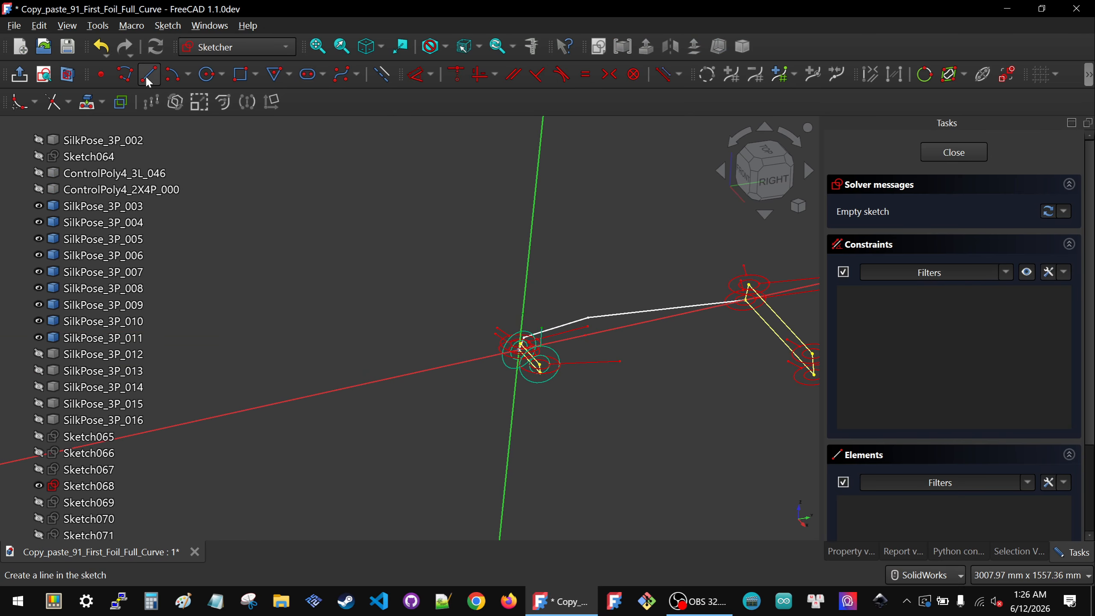
# Step: Project an edge of Sketch068 into the new sketch as external geometry
pyautogui.click(78, 488)
pyautogui.press('space')
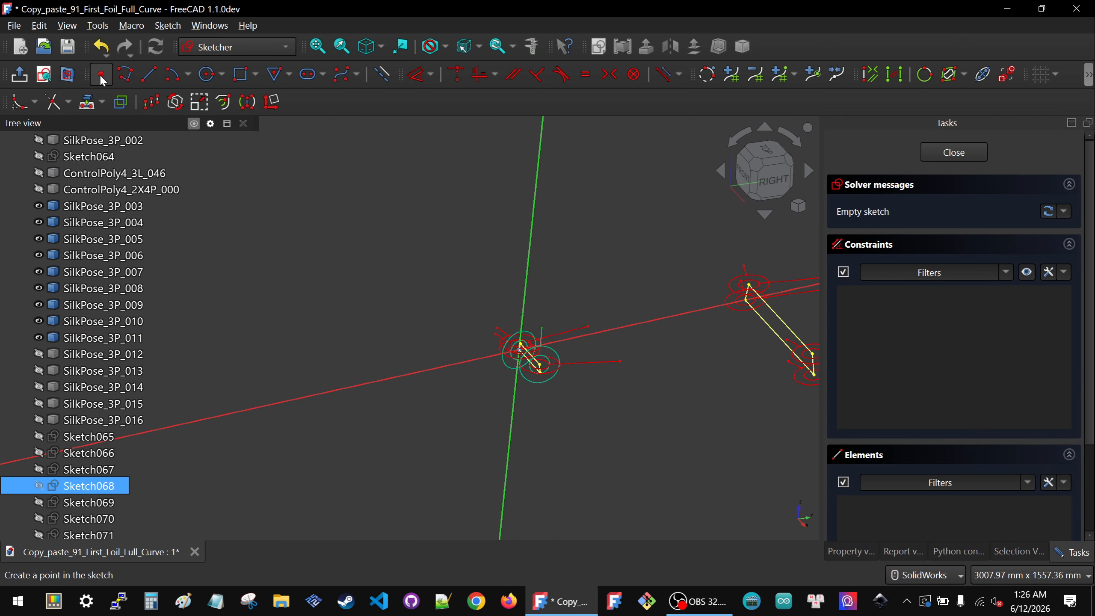
pyautogui.click(86, 102)
pyautogui.scroll(8, 718, 304)
pyautogui.scroll(5, 718, 304)
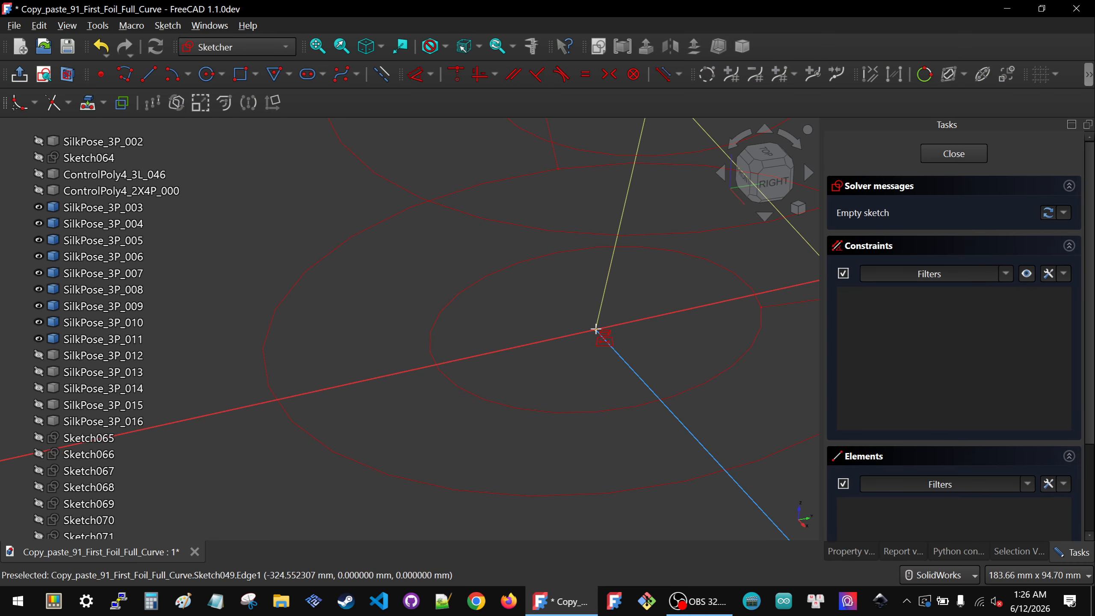
pyautogui.scroll(-9, 674, 303)
pyautogui.scroll(-4, 647, 309)
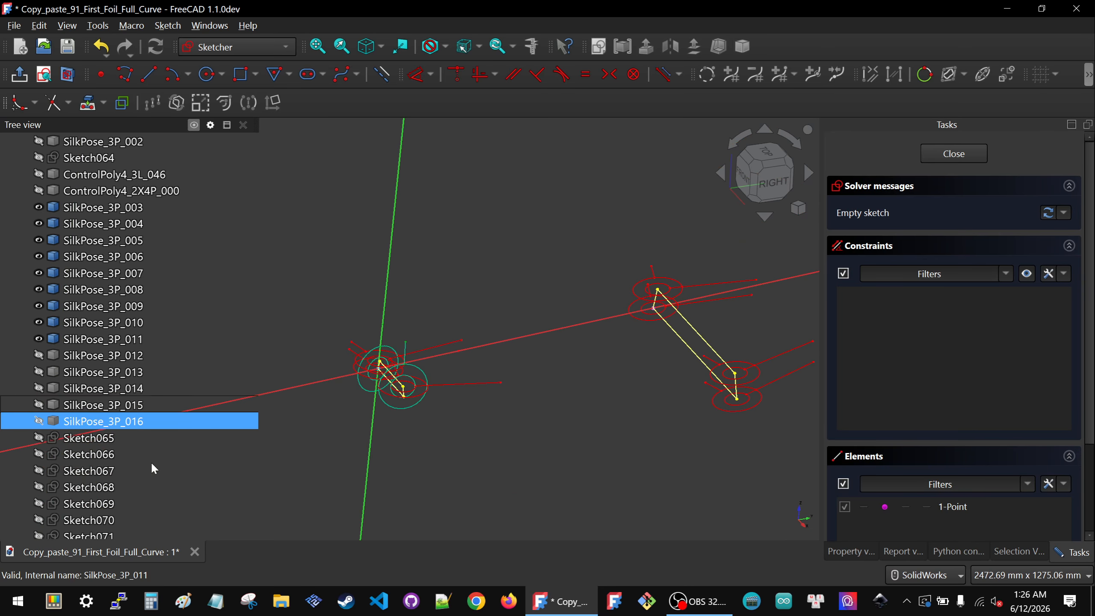
pyautogui.click(92, 489)
pyautogui.press('space')
pyautogui.click(542, 245)
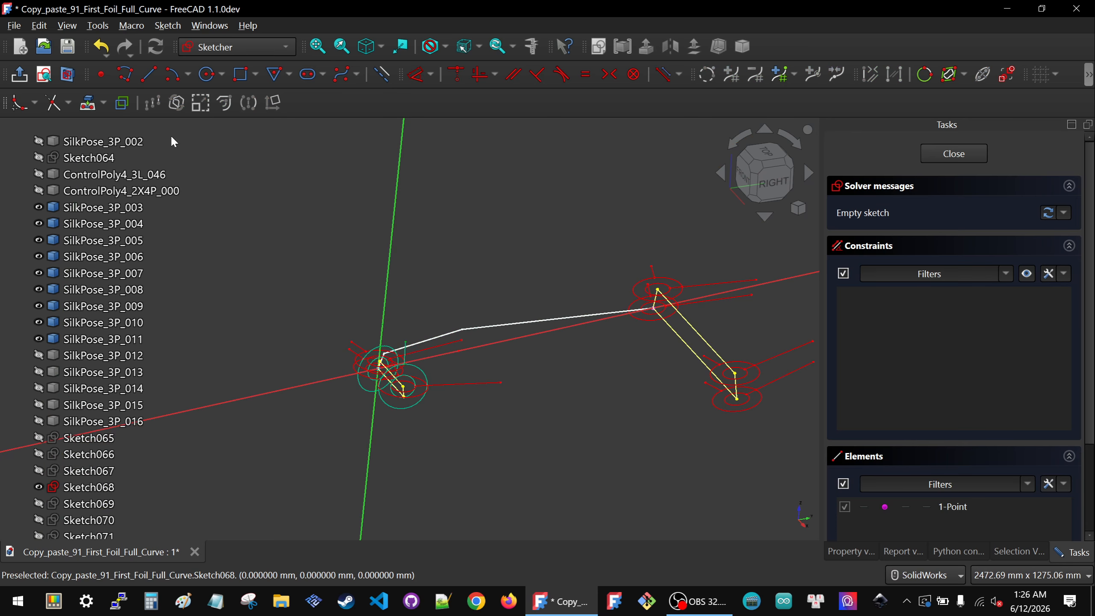
pyautogui.click(88, 102)
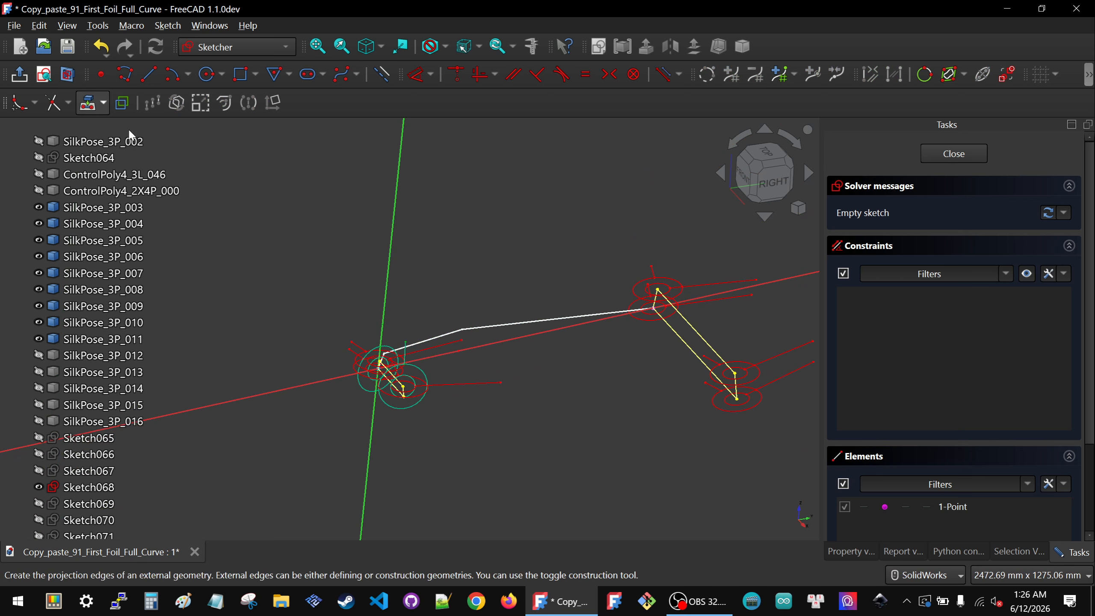
pyautogui.click(443, 336)
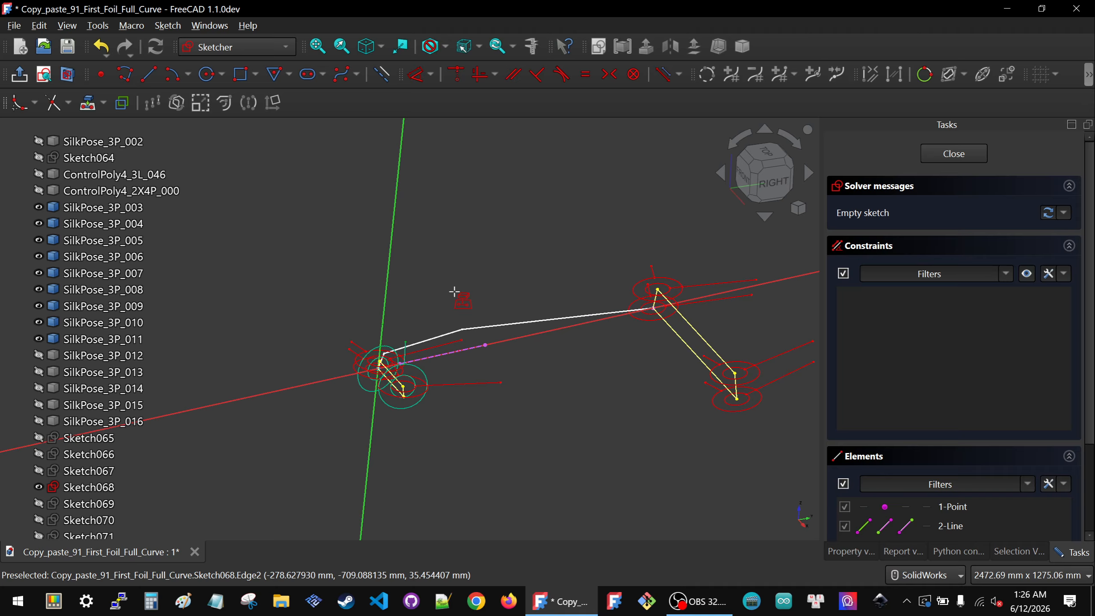
# Step: Hide Sketch068 and switch the sketch view to the right side
pyautogui.moveTo(507, 355); pyautogui.dragTo(464, 340, button='middle')
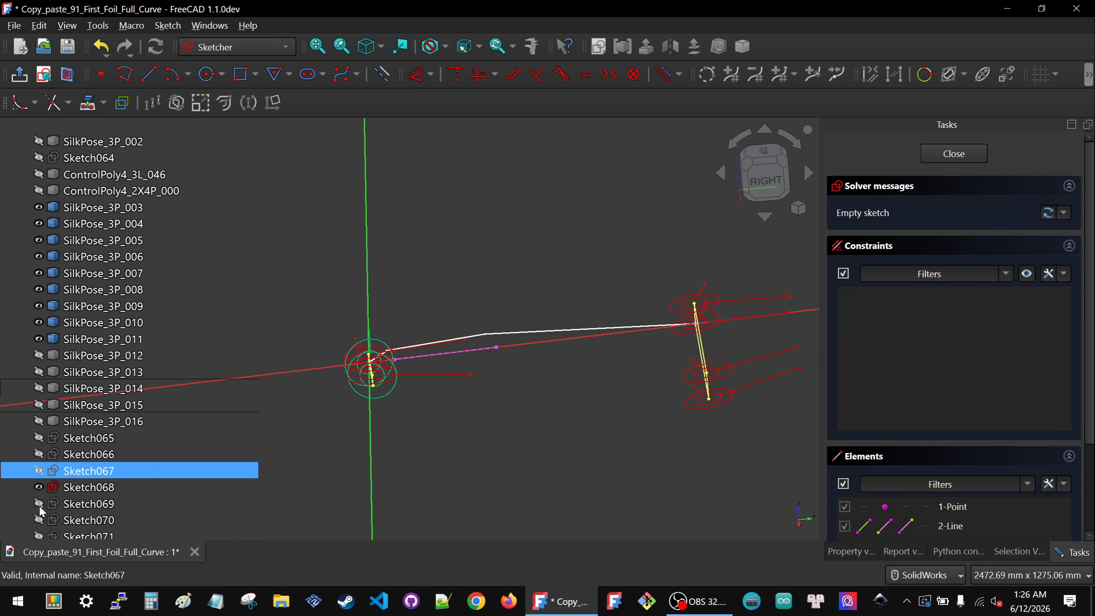
pyautogui.click(87, 488)
pyautogui.press('space')
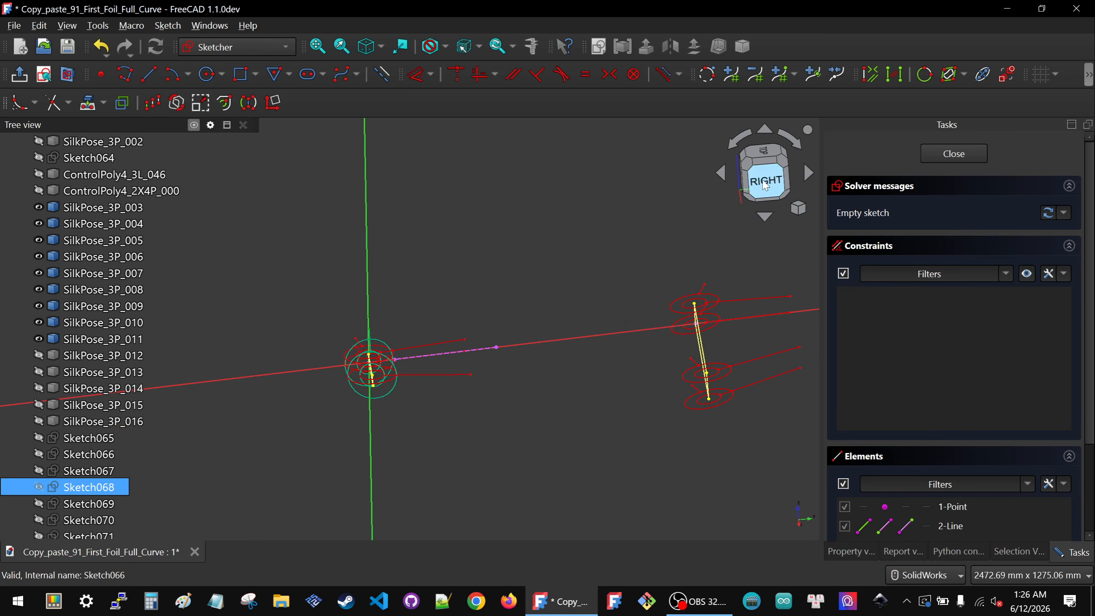
pyautogui.click(765, 185)
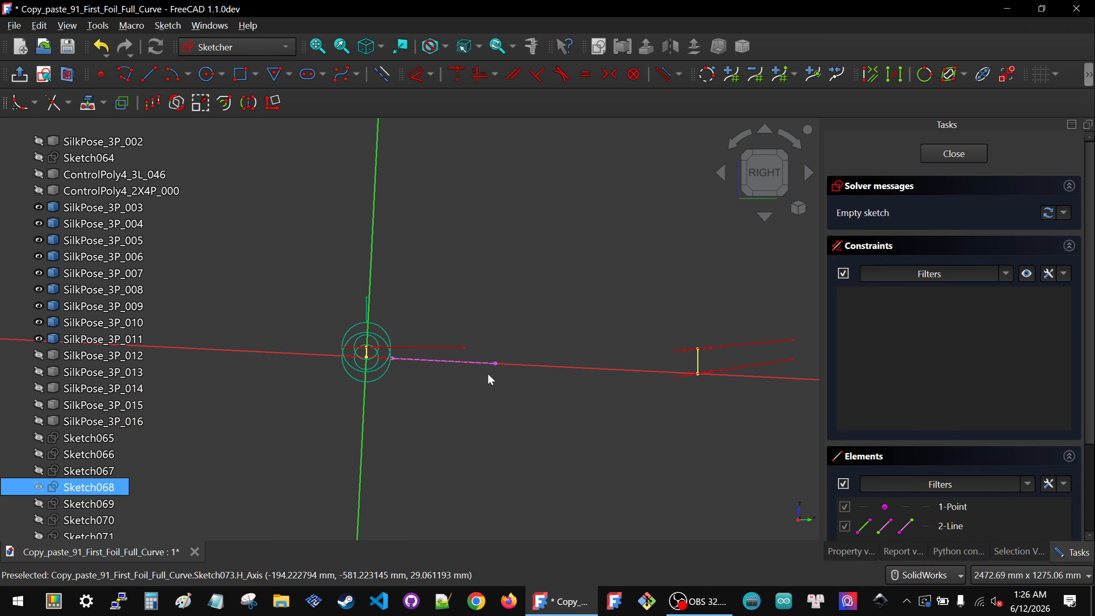
pyautogui.scroll(3, 448, 374)
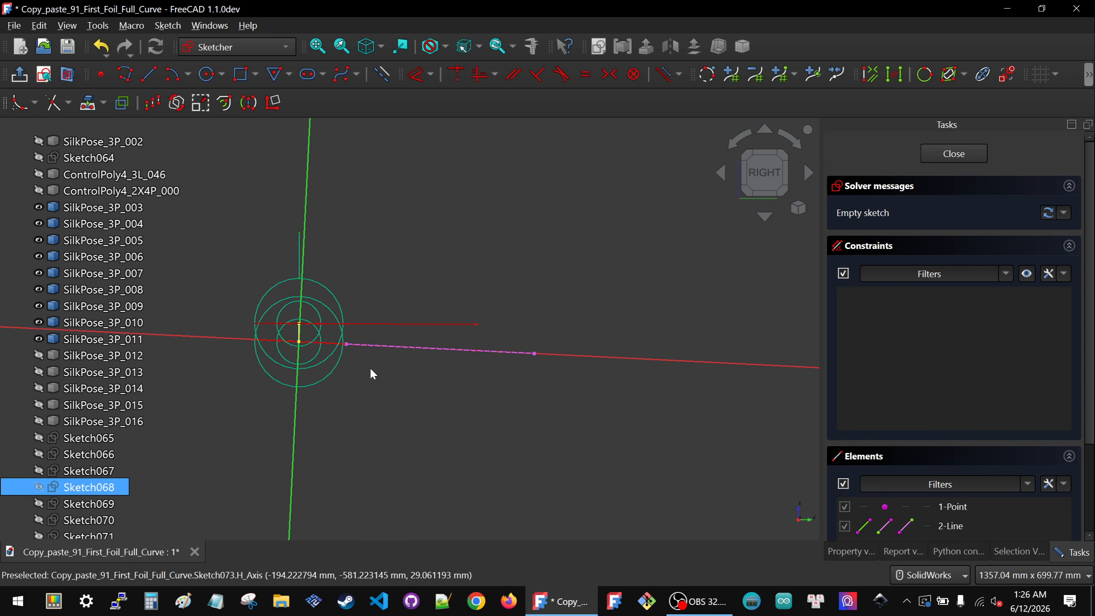
pyautogui.moveTo(281, 345)
pyautogui.mouseDown(button='middle')
pyautogui.moveTo(298, 322)
pyautogui.moveTo(282, 294)
pyautogui.mouseUp(button='middle')
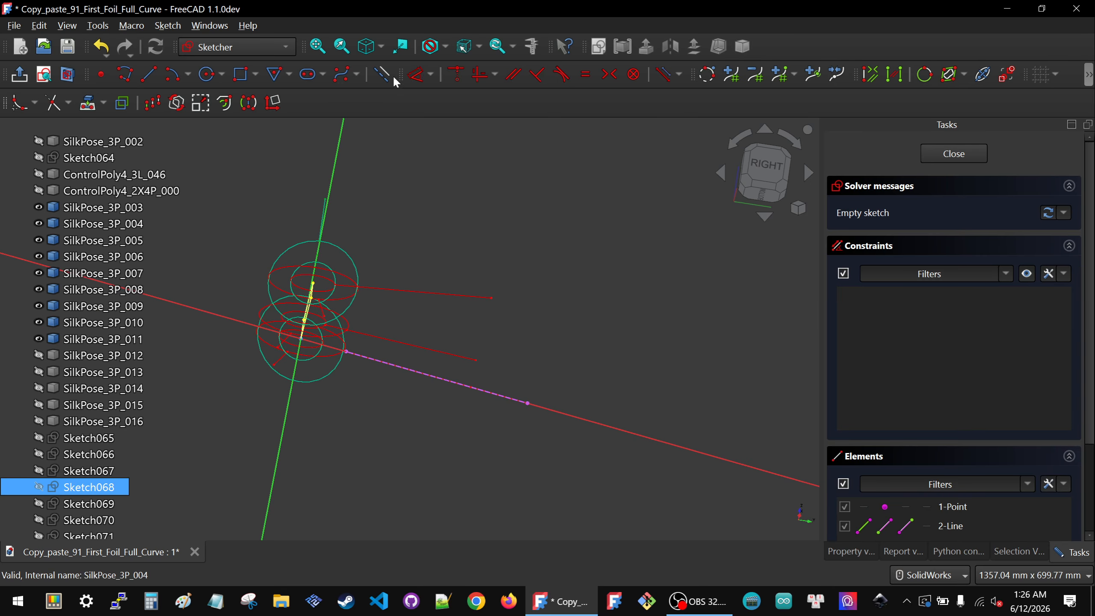
pyautogui.click(381, 74)
pyautogui.click(592, 314)
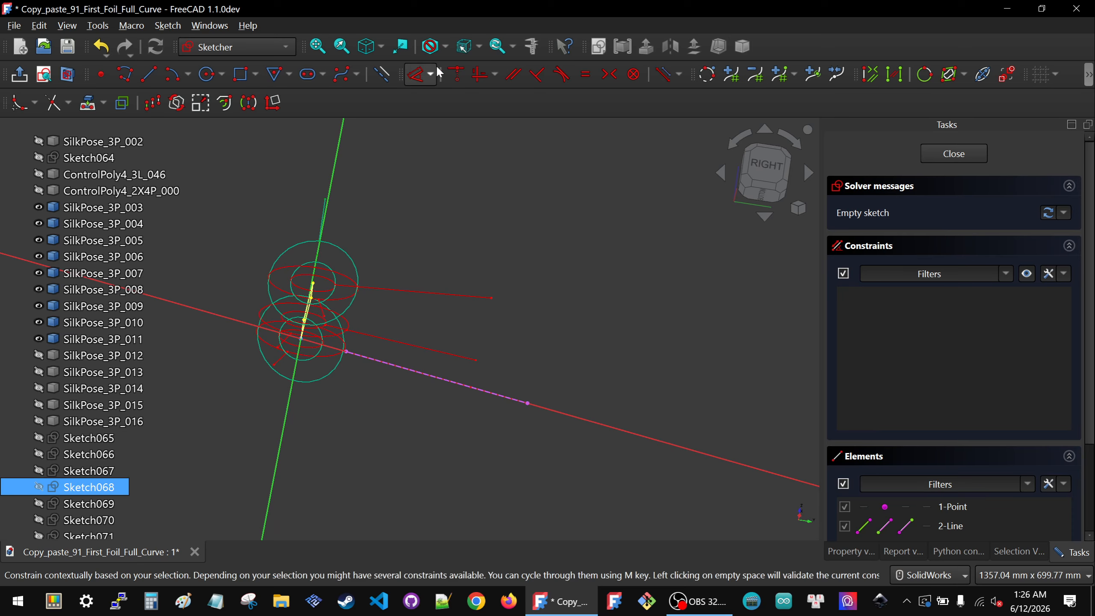
pyautogui.click(592, 315)
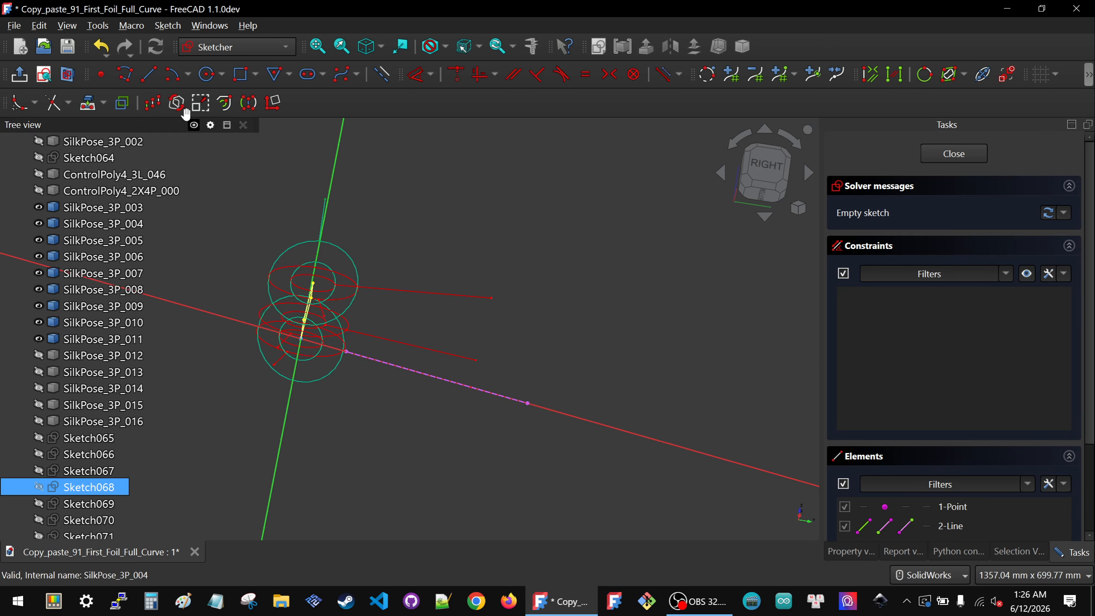
pyautogui.click(149, 74)
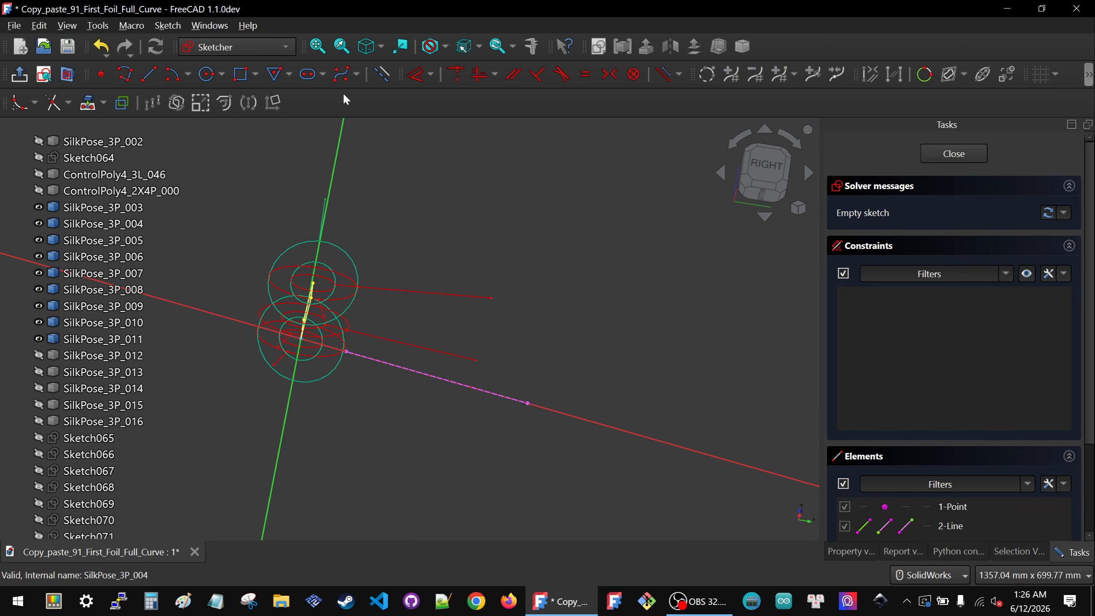
# Step: Draw a three-segment polyline from the symbol origin down and across toward the far symbol's vertex
pyautogui.click(382, 74)
pyautogui.scroll(-3, 571, 377)
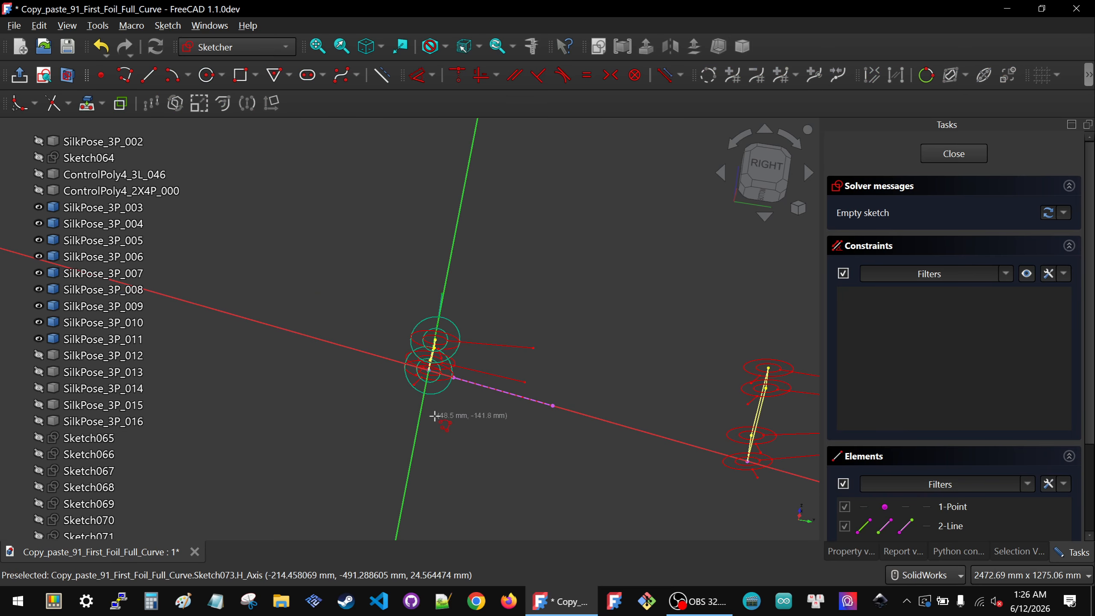
pyautogui.click(487, 482)
pyautogui.click(674, 515)
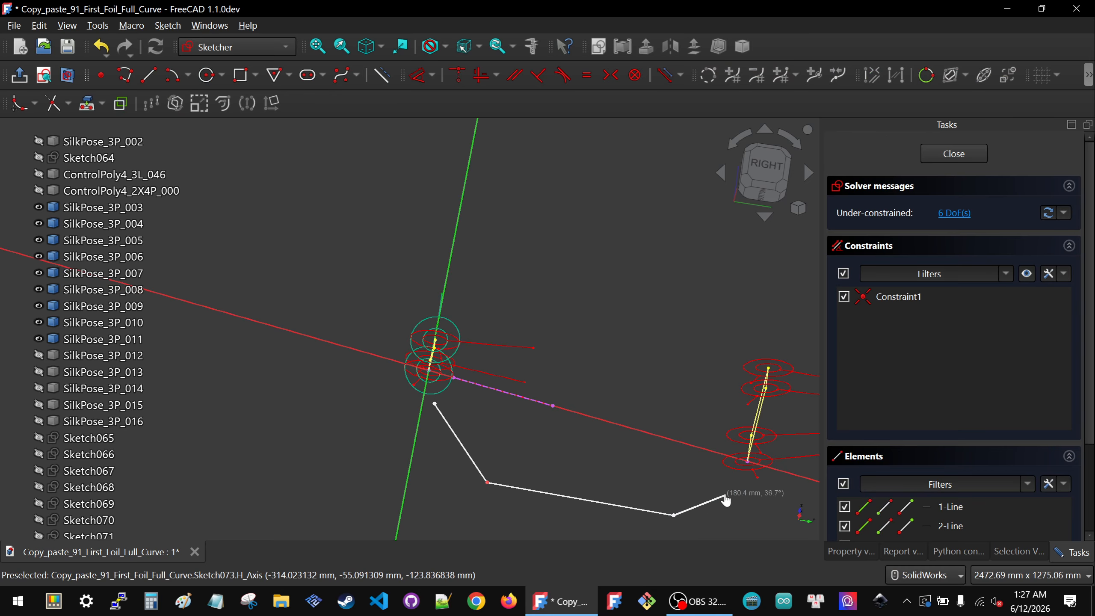
pyautogui.click(725, 495)
# Step: Constrain the polyline's endpoints coincident with the symbol vertices
pyautogui.moveTo(687, 424)
pyautogui.mouseDown()
pyautogui.moveTo(825, 537)
pyautogui.moveTo(809, 518)
pyautogui.mouseUp()
pyautogui.press('c')
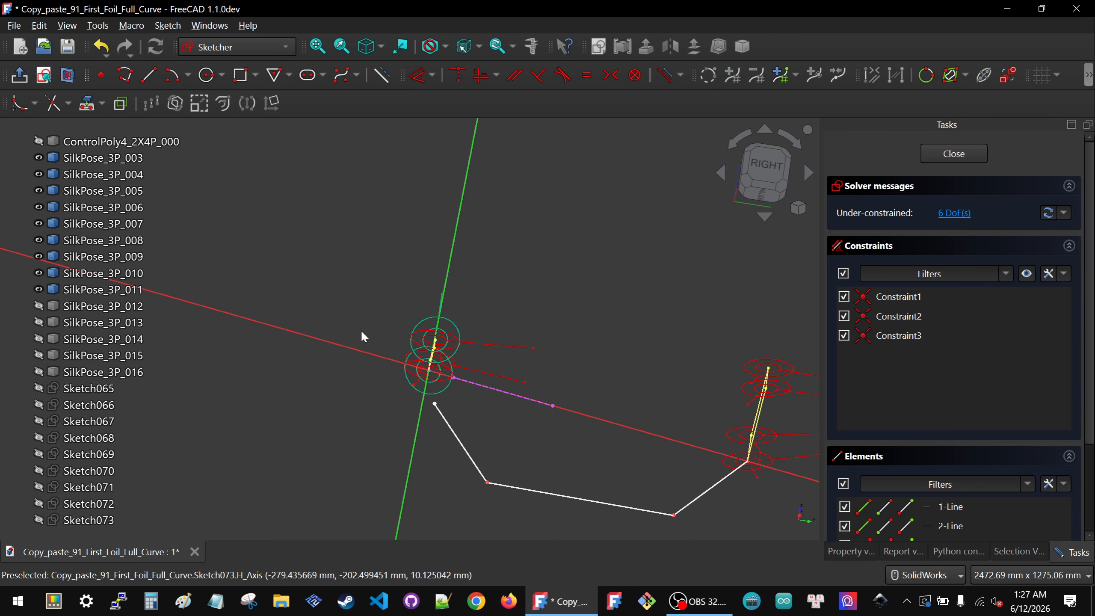
pyautogui.moveTo(345, 290); pyautogui.dragTo(445, 443)
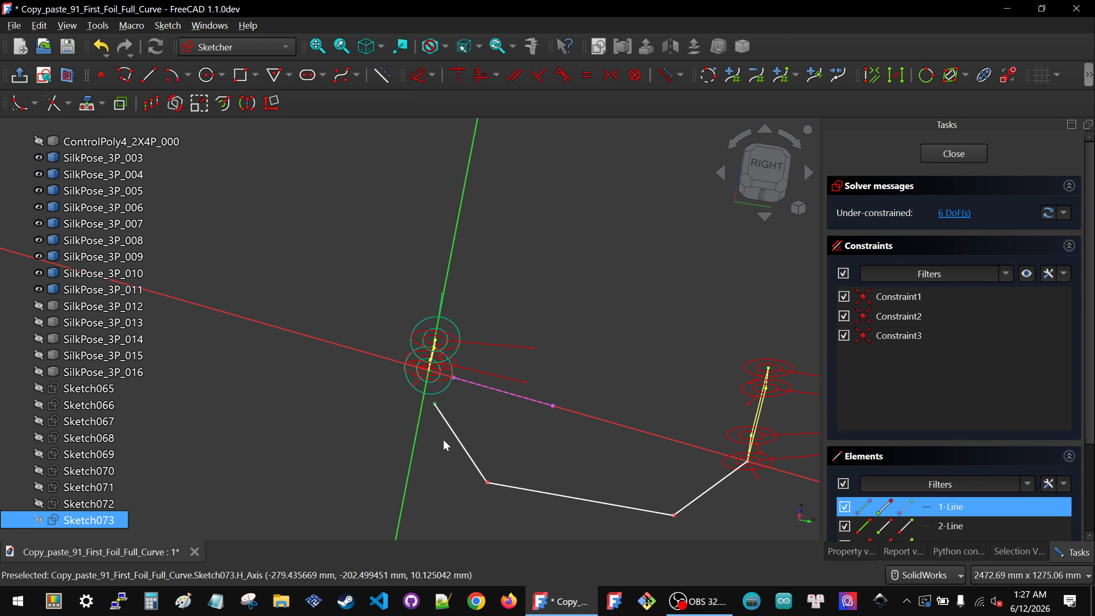
pyautogui.press('c')
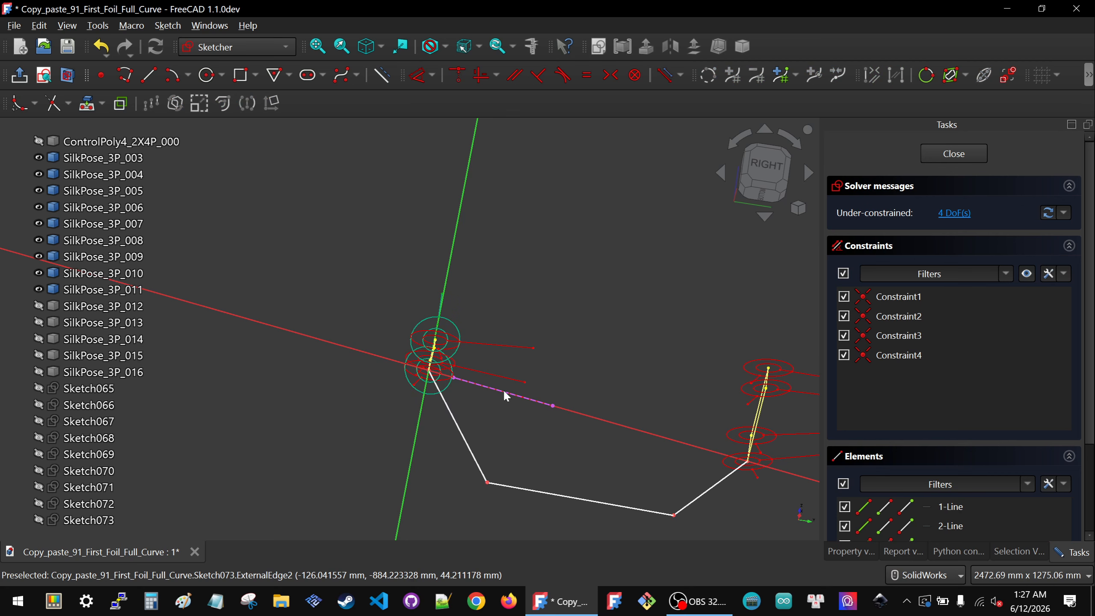
# Step: Draw two construction lines linking the projected line's endpoints to the polyline's two lower vertices
pyautogui.click(766, 163)
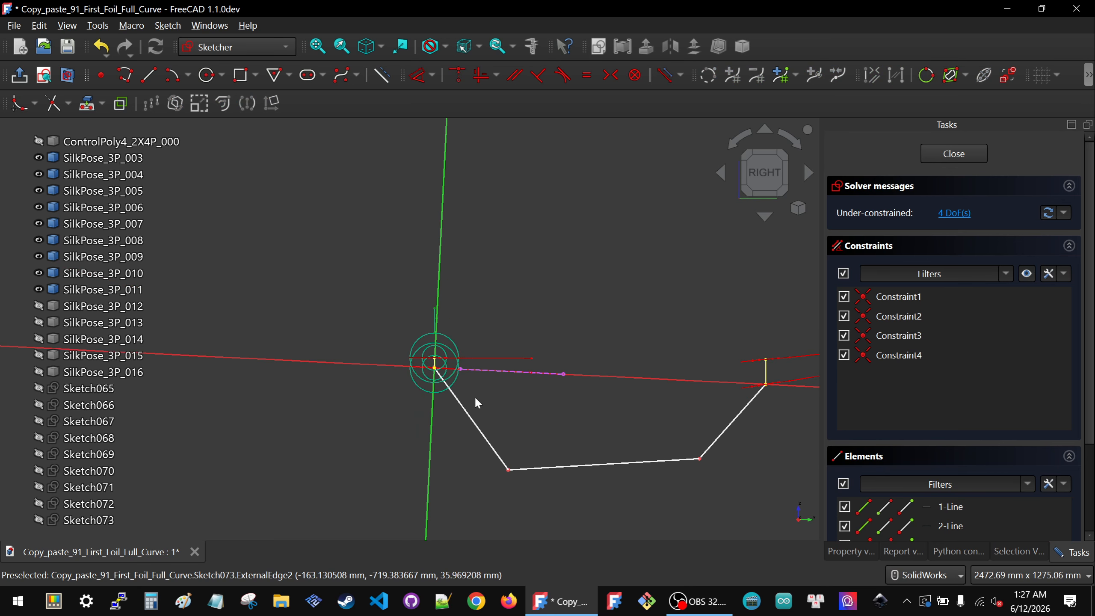
pyautogui.scroll(4, 436, 378)
pyautogui.moveTo(409, 379); pyautogui.dragTo(339, 389, button='middle')
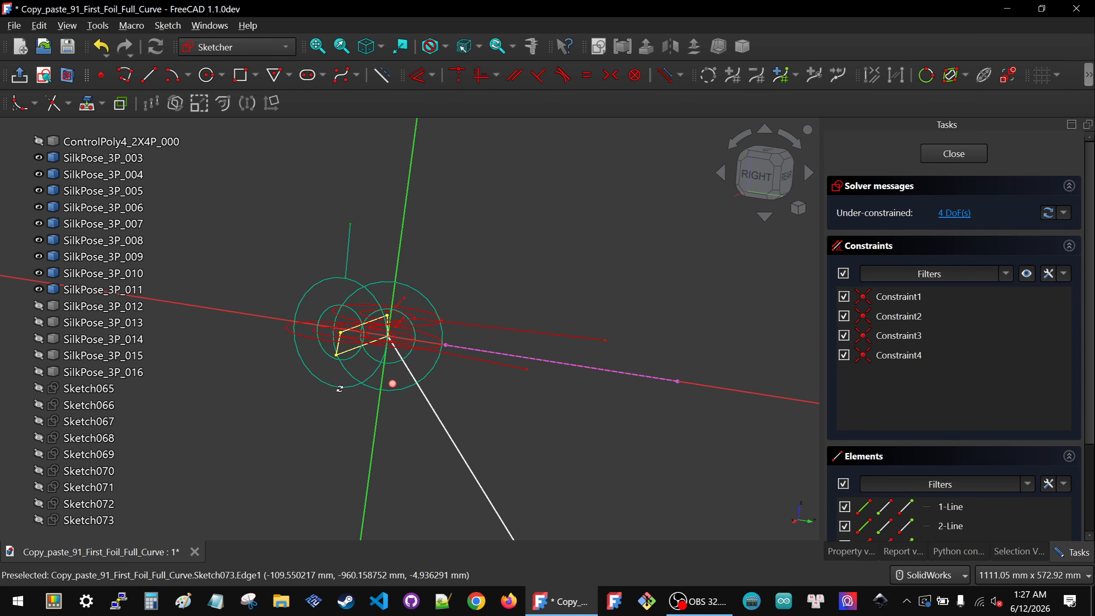
pyautogui.click(148, 76)
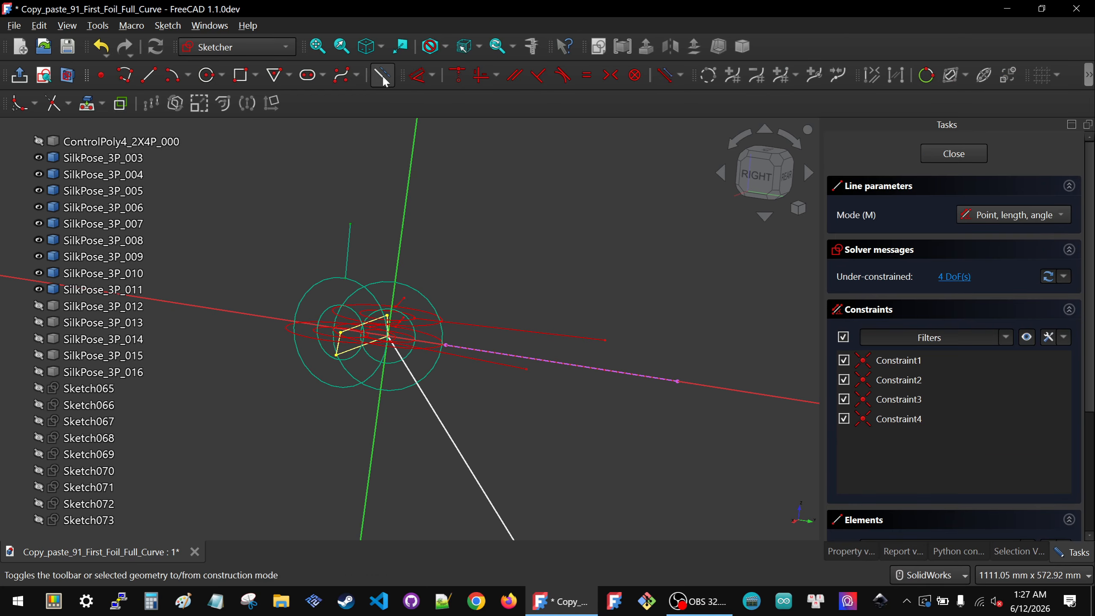
pyautogui.click(446, 345)
pyautogui.scroll(-4, 515, 415)
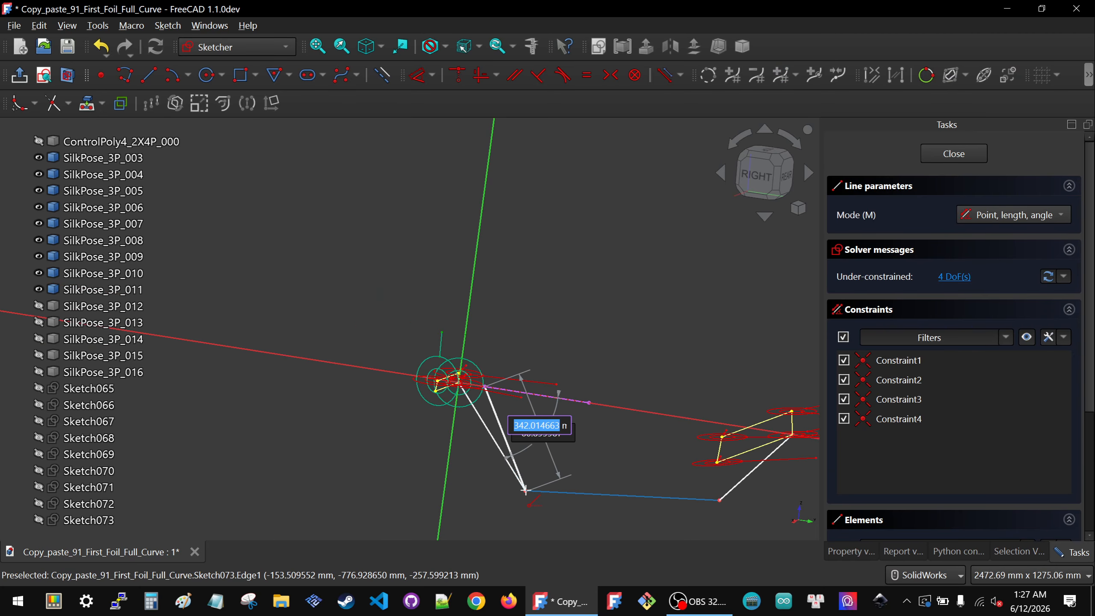
pyautogui.click(525, 490)
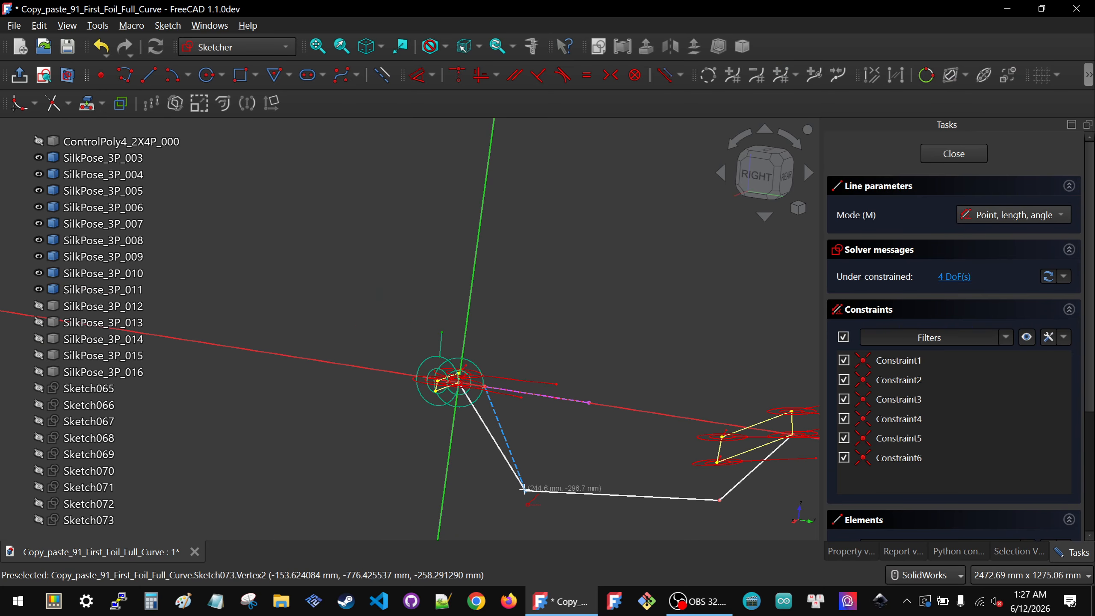
pyautogui.click(588, 403)
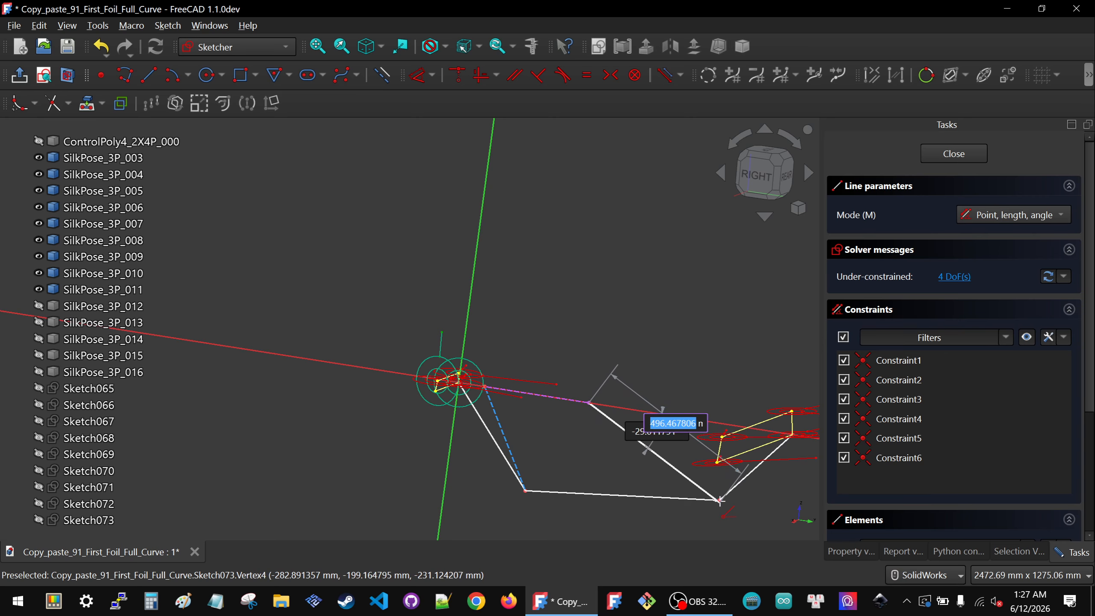
pyautogui.click(708, 489)
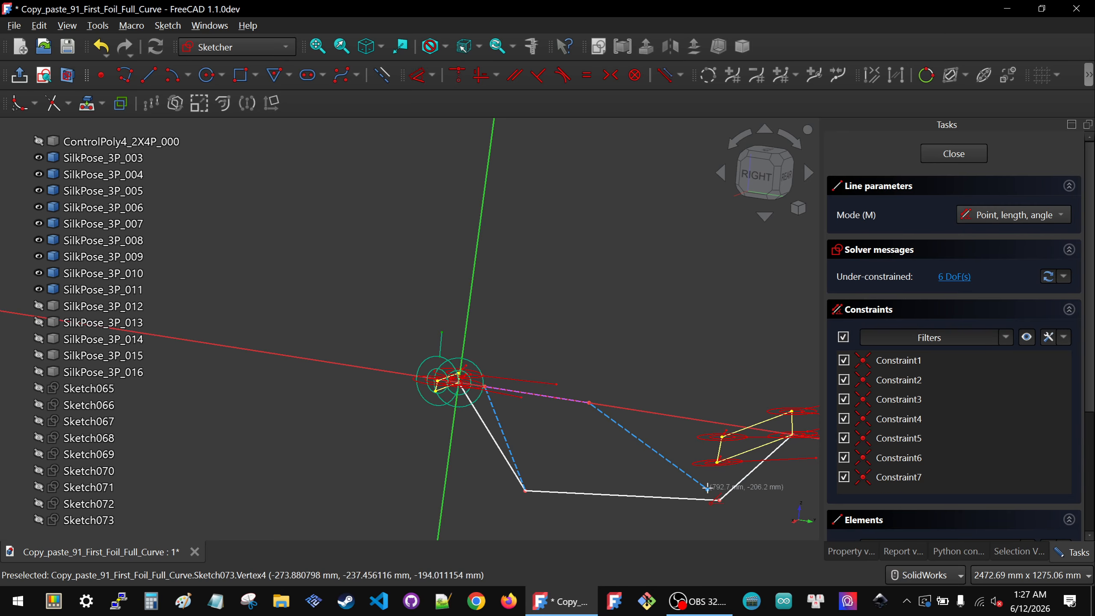
pyautogui.rightClick(642, 484)
pyautogui.rightClick(646, 482)
pyautogui.rightClick(541, 427)
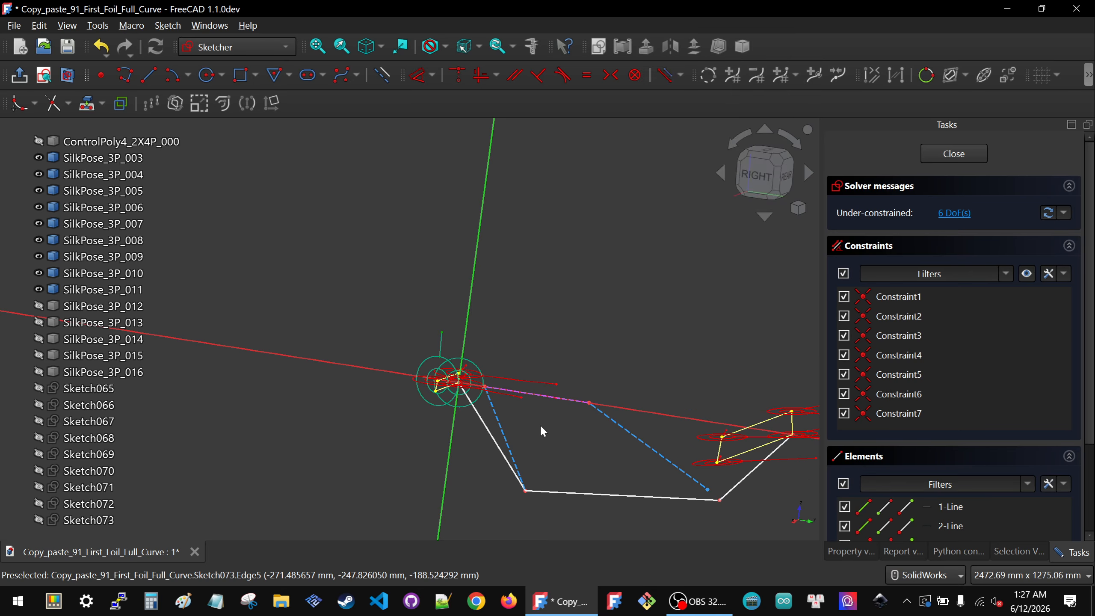
# Step: Constrain the second construction line's lower endpoint coincident with the polyline's nearby lower vertex
pyautogui.click(615, 467)
pyautogui.scroll(-1, 699, 514)
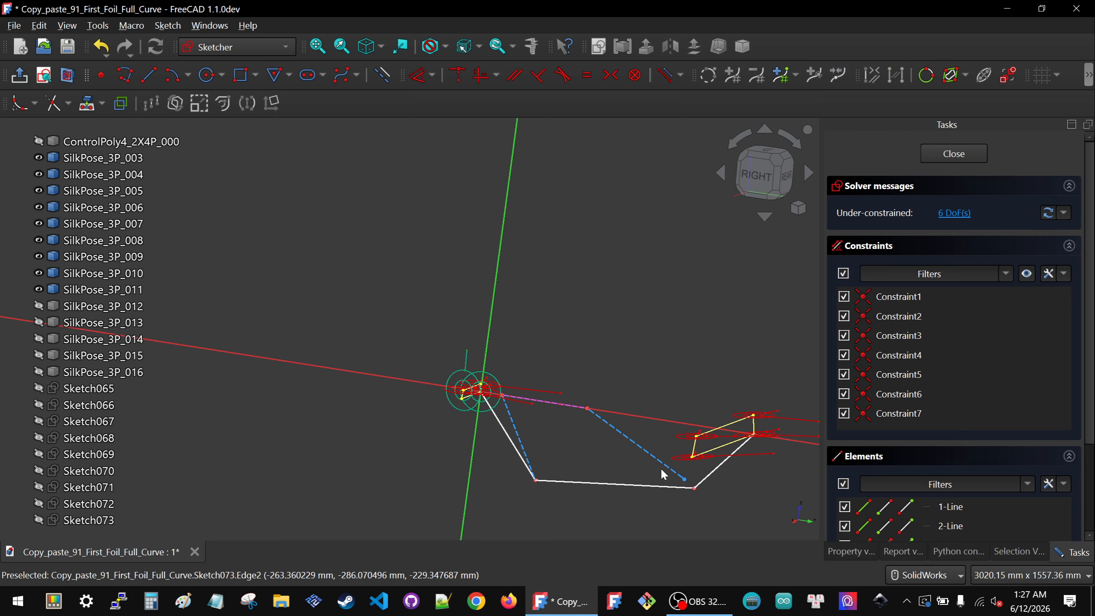
pyautogui.moveTo(661, 468); pyautogui.dragTo(727, 509)
pyautogui.press('c')
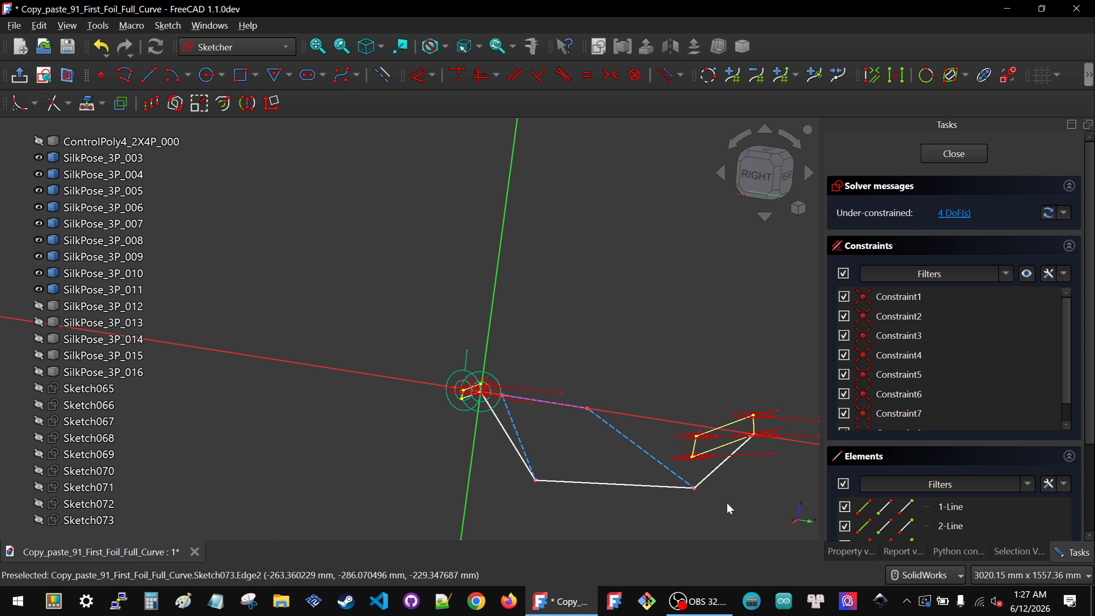
# Step: Make both construction lines parallel to the sketch's vertical axis
pyautogui.click(513, 422)
pyautogui.click(470, 446)
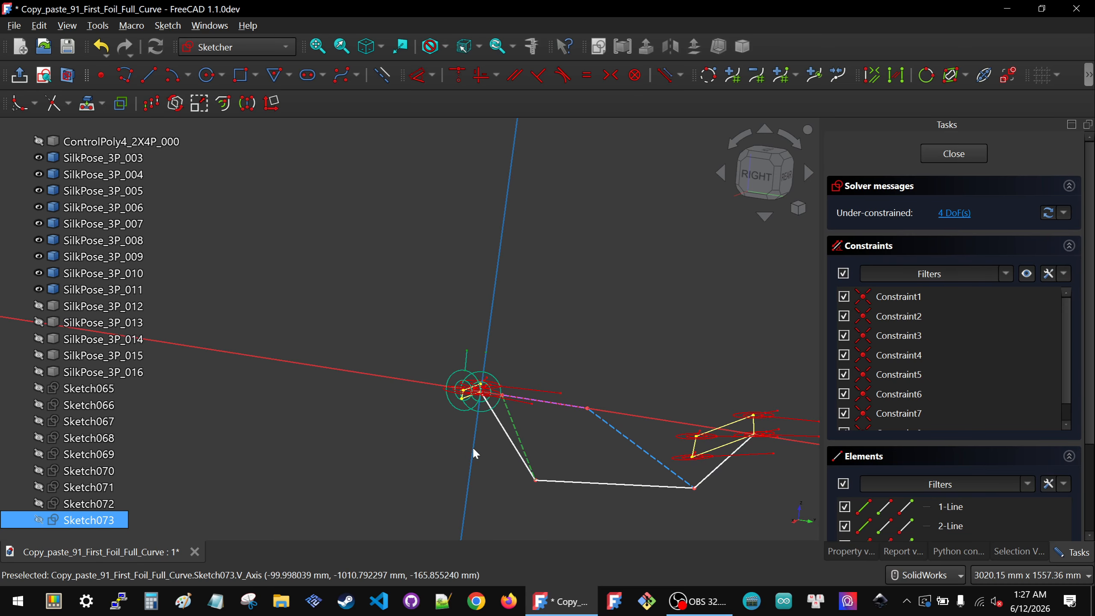
pyautogui.press('p')
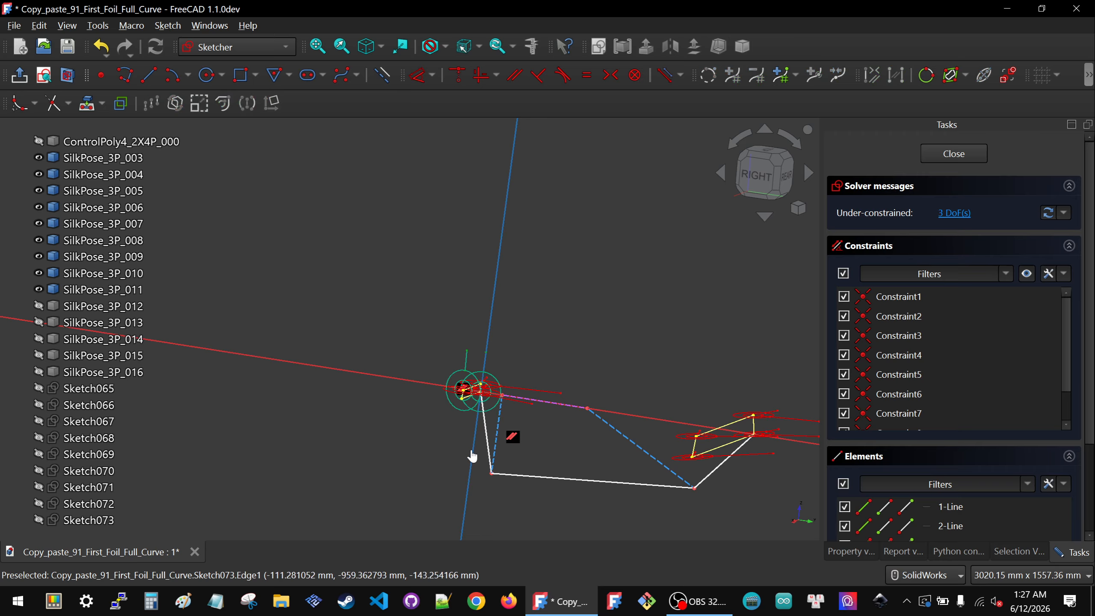
pyautogui.click(472, 456)
pyautogui.click(627, 437)
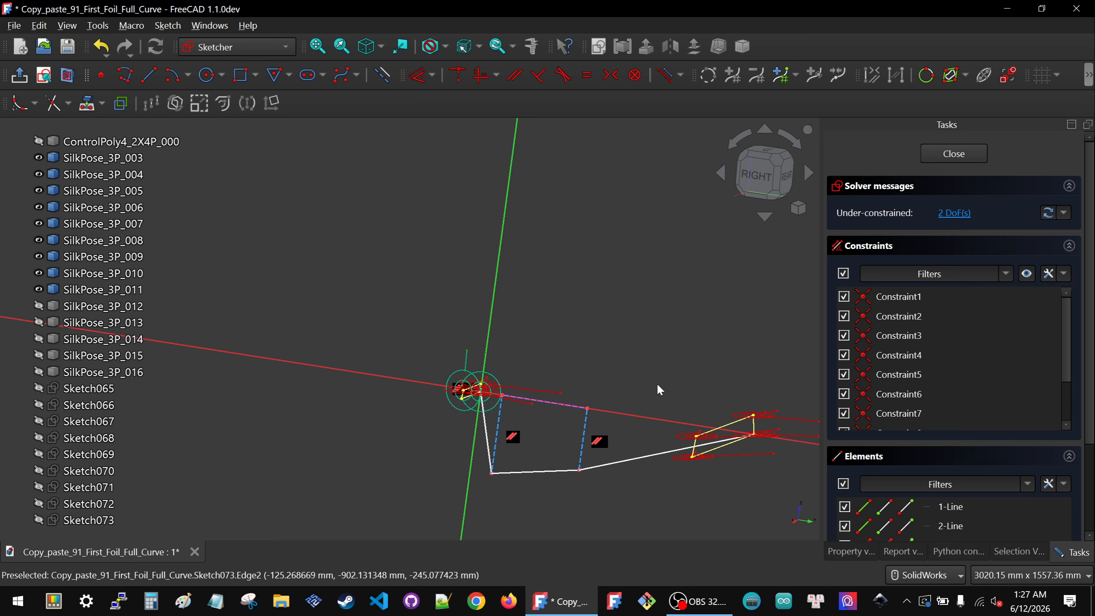
# Step: Align the view to the right side and temporarily show Sketch065 through Sketch072 to compare them, then hide them again
pyautogui.click(765, 174)
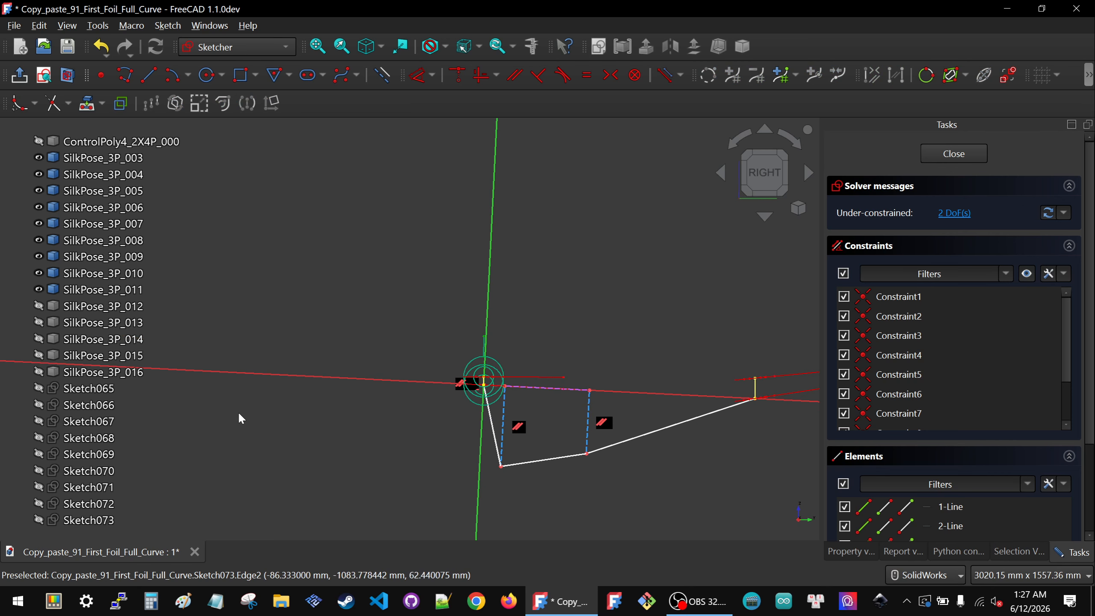
pyautogui.click(71, 522)
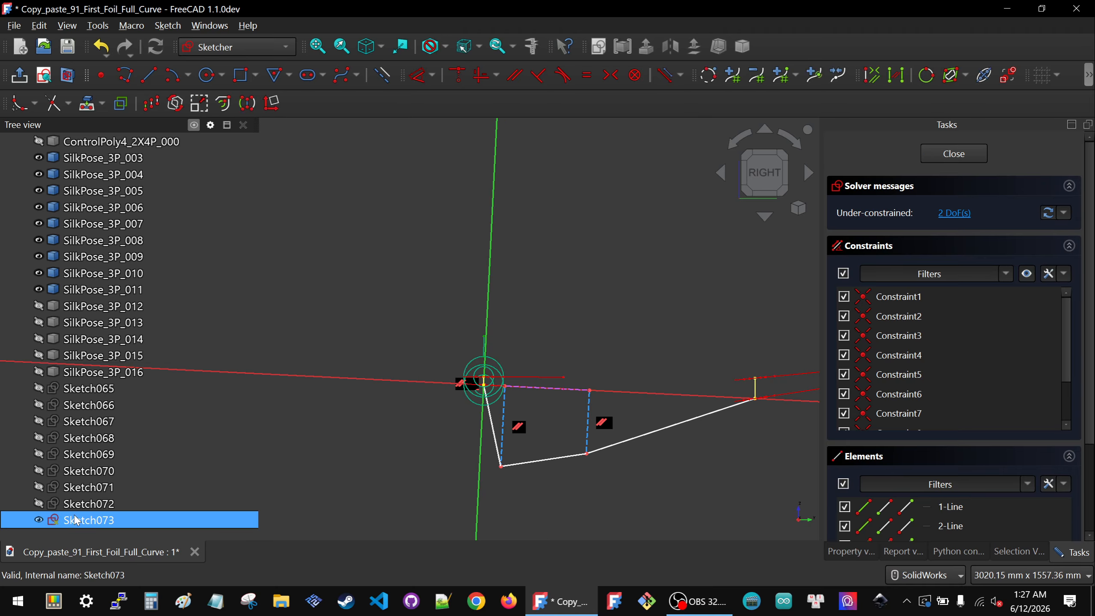
pyautogui.click(74, 504)
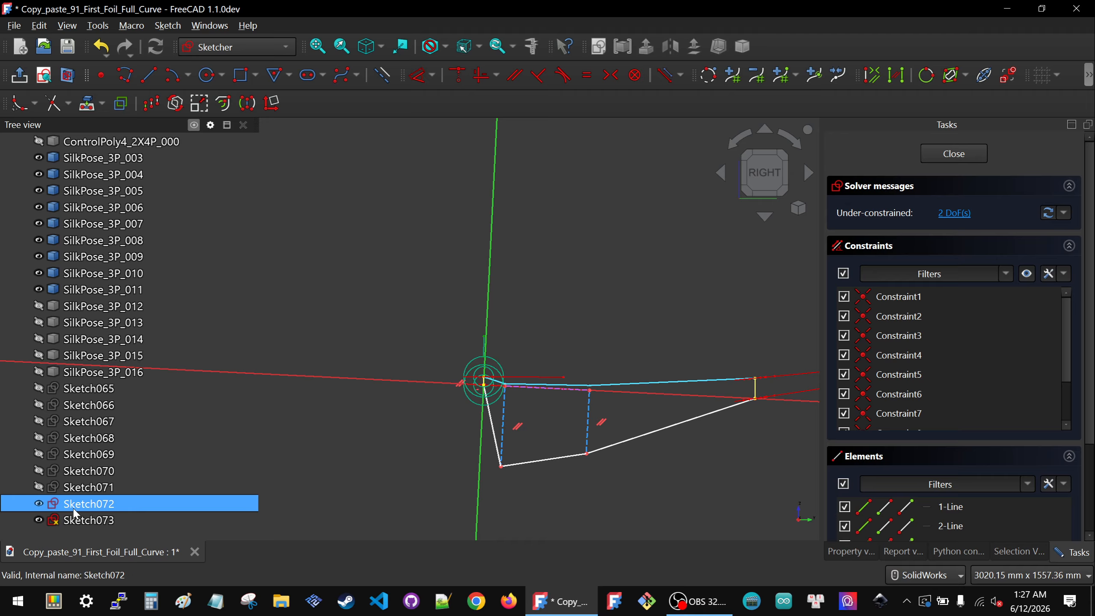
pyautogui.click(77, 487)
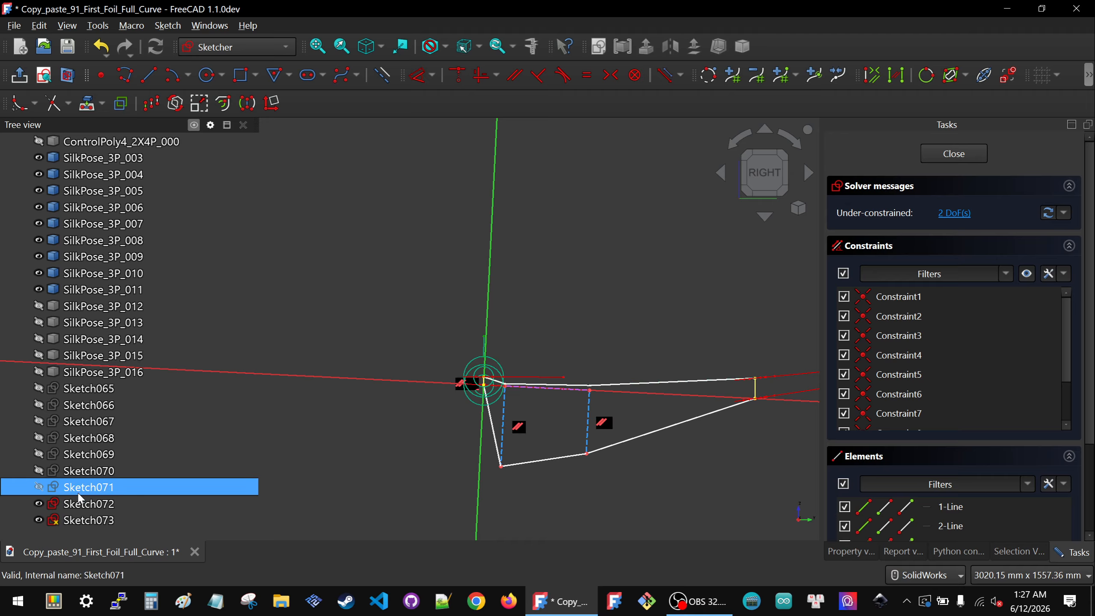
pyautogui.click(87, 476)
pyautogui.click(89, 456)
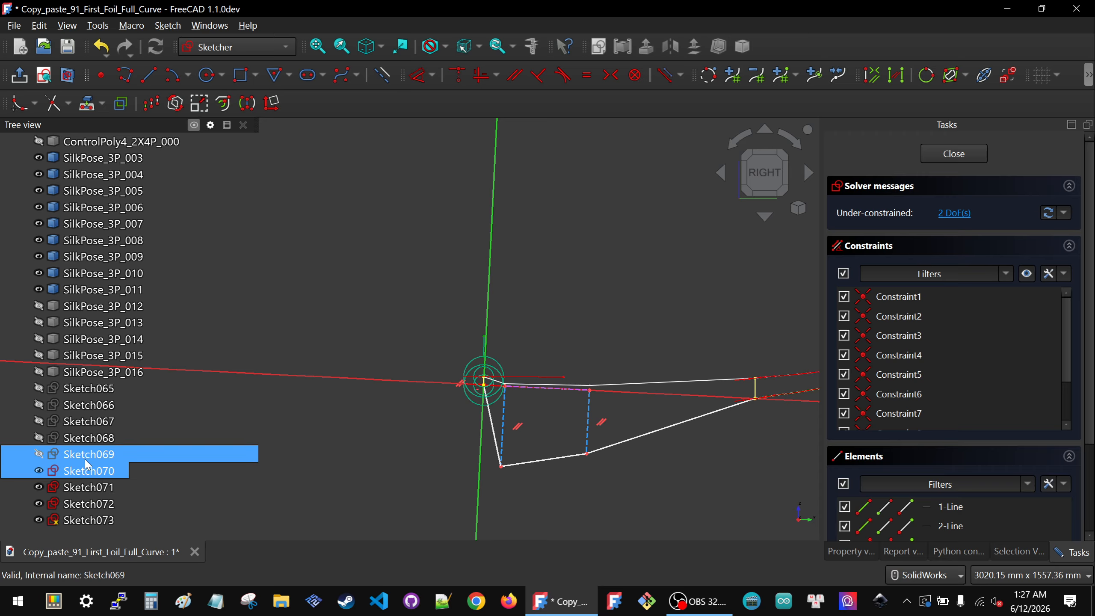
pyautogui.click(90, 442)
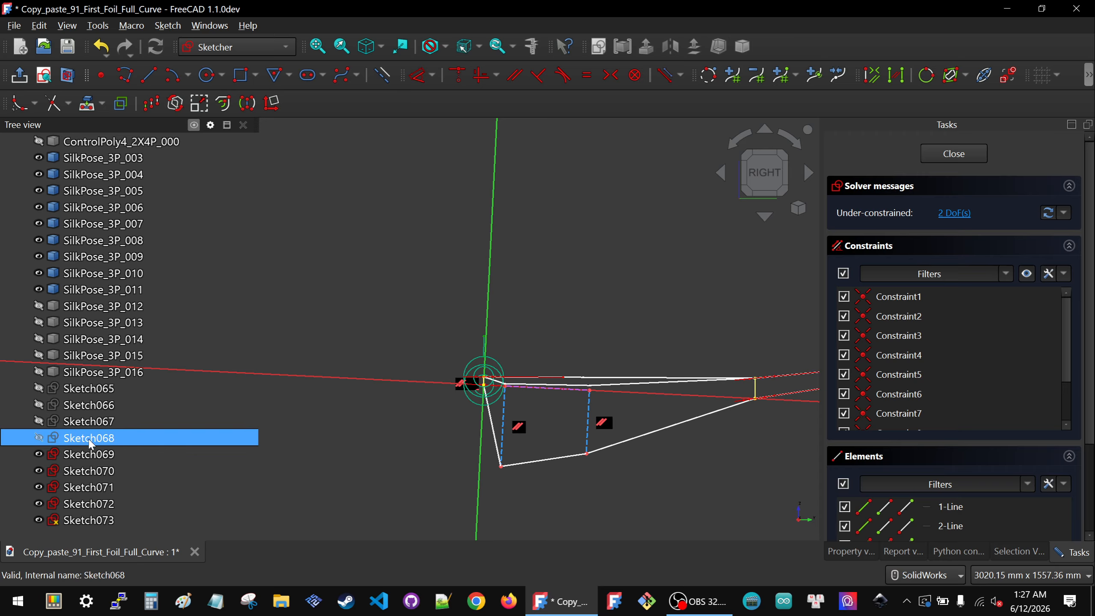
pyautogui.click(89, 420)
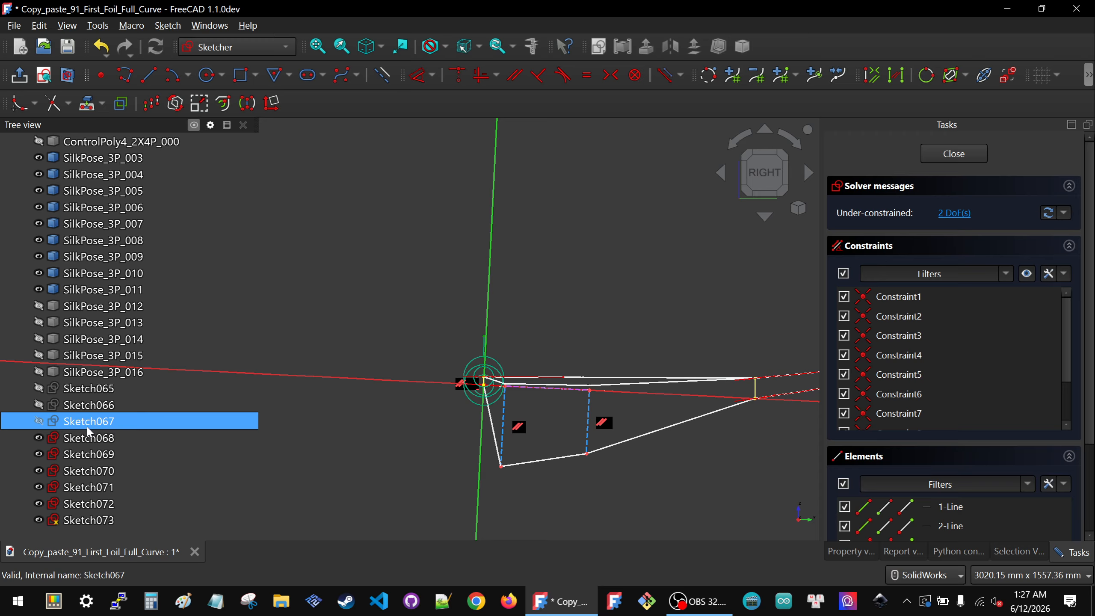
pyautogui.click(90, 406)
pyautogui.click(91, 391)
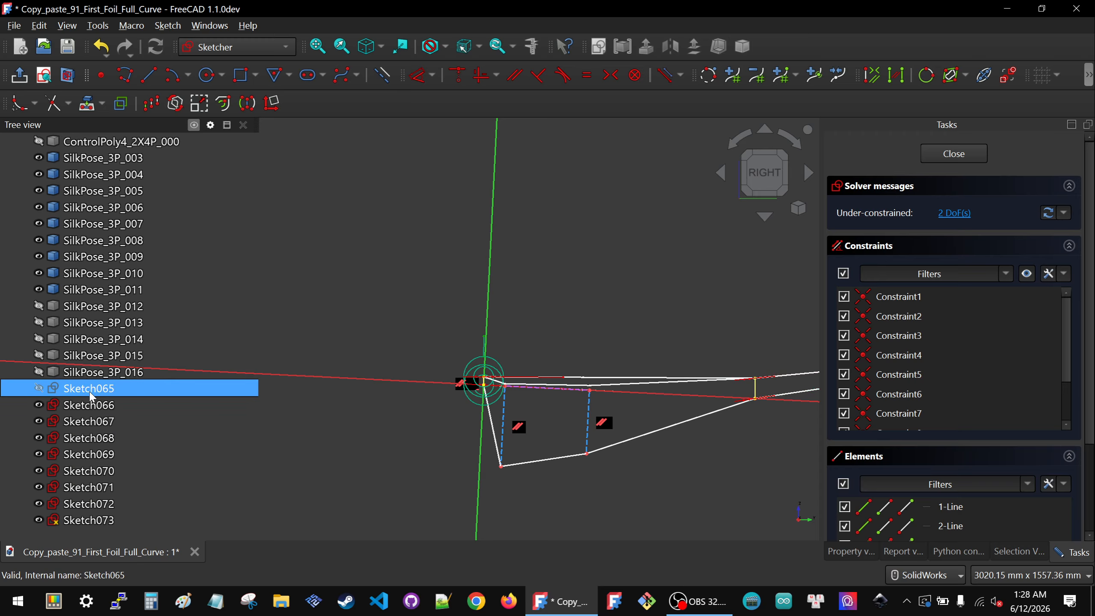
pyautogui.click(88, 408)
pyautogui.press('space')
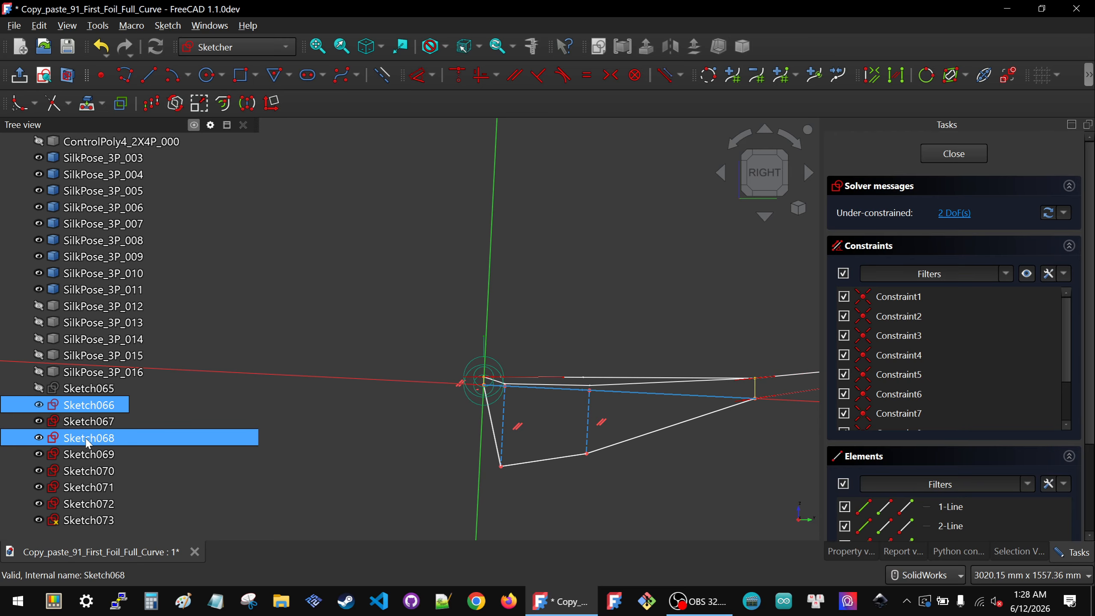
pyautogui.click(85, 424)
pyautogui.press('space')
pyautogui.click(84, 439)
pyautogui.press('space')
pyautogui.click(77, 459)
pyautogui.press('space')
pyautogui.click(74, 476)
pyautogui.press('space')
pyautogui.click(76, 491)
pyautogui.press('space')
pyautogui.click(74, 507)
pyautogui.press('space')
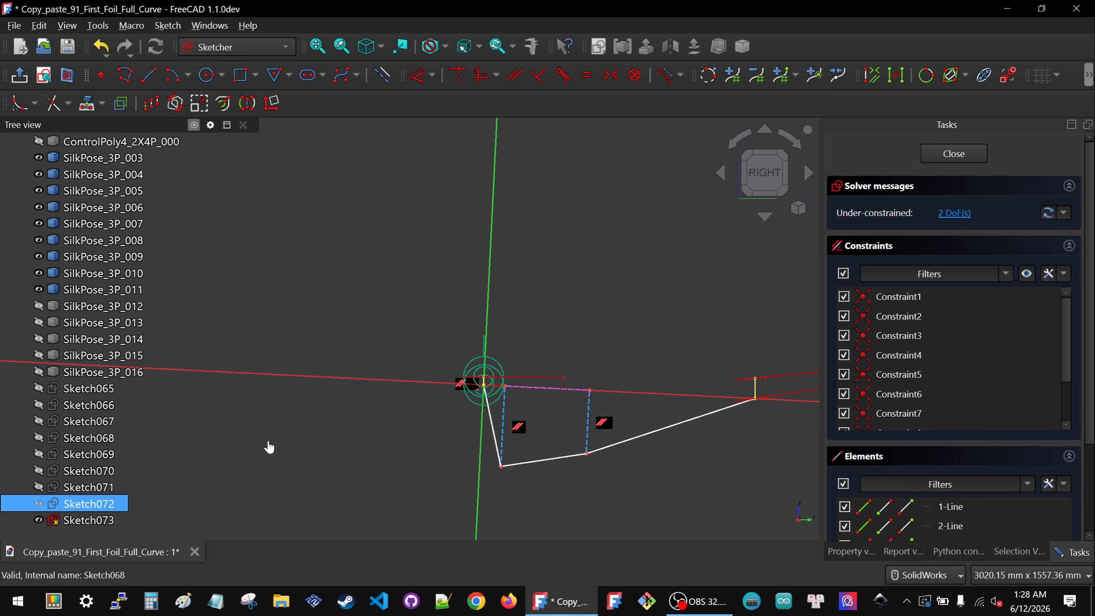
# Step: Show Sketch064 alongside the current sketch for reference
pyautogui.click(229, 299)
pyautogui.scroll(7, 89, 269)
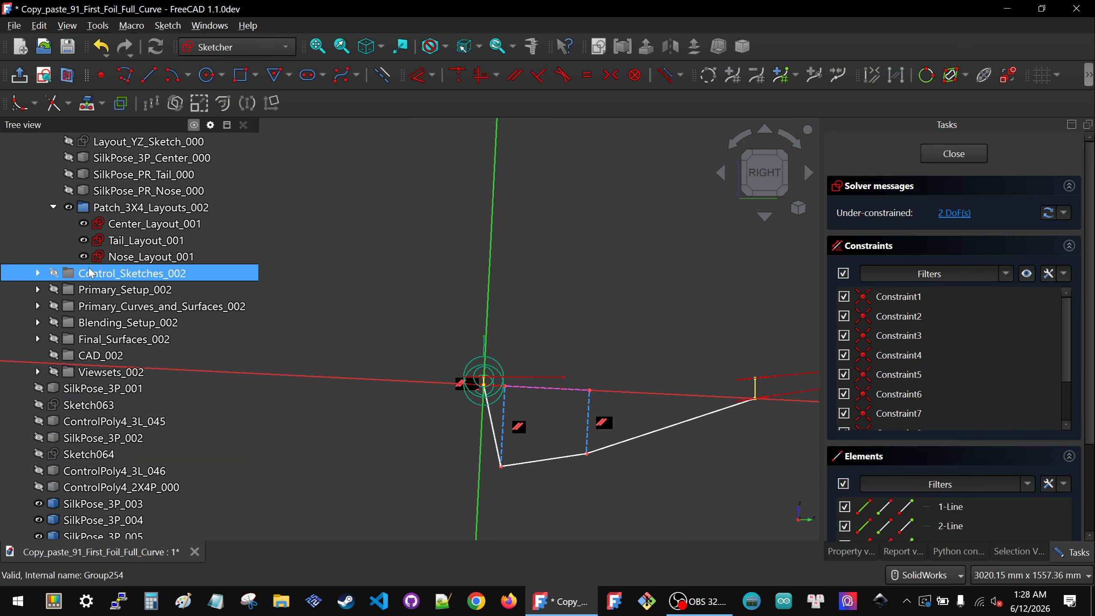
pyautogui.click(103, 455)
pyautogui.press('space')
# Step: Drag the polyline's two lower vertices up close to the projected upper line
pyautogui.click(439, 467)
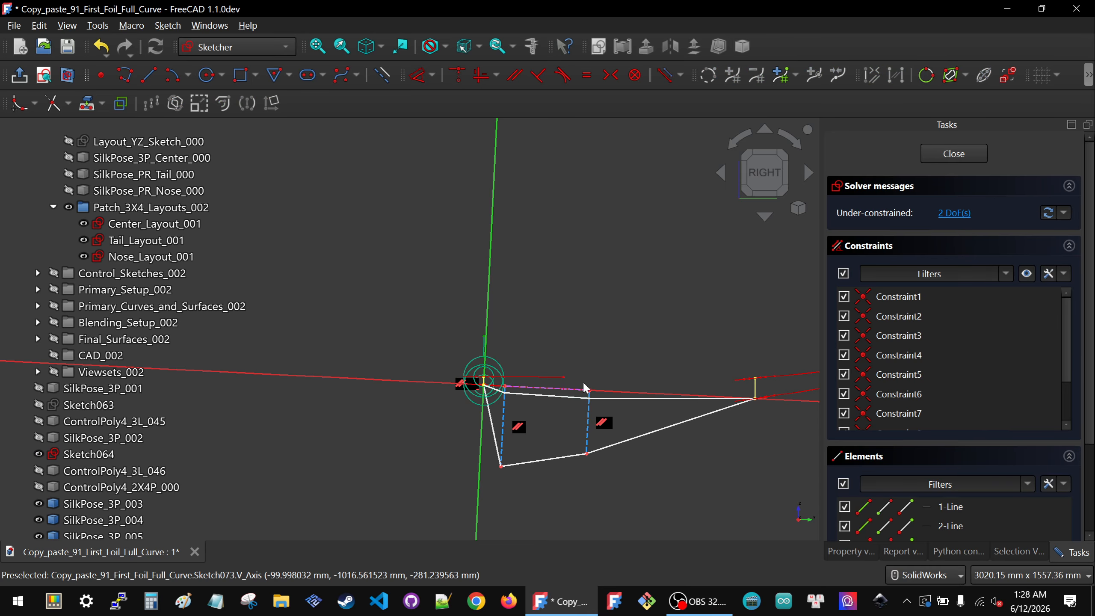
pyautogui.scroll(-2, 572, 399)
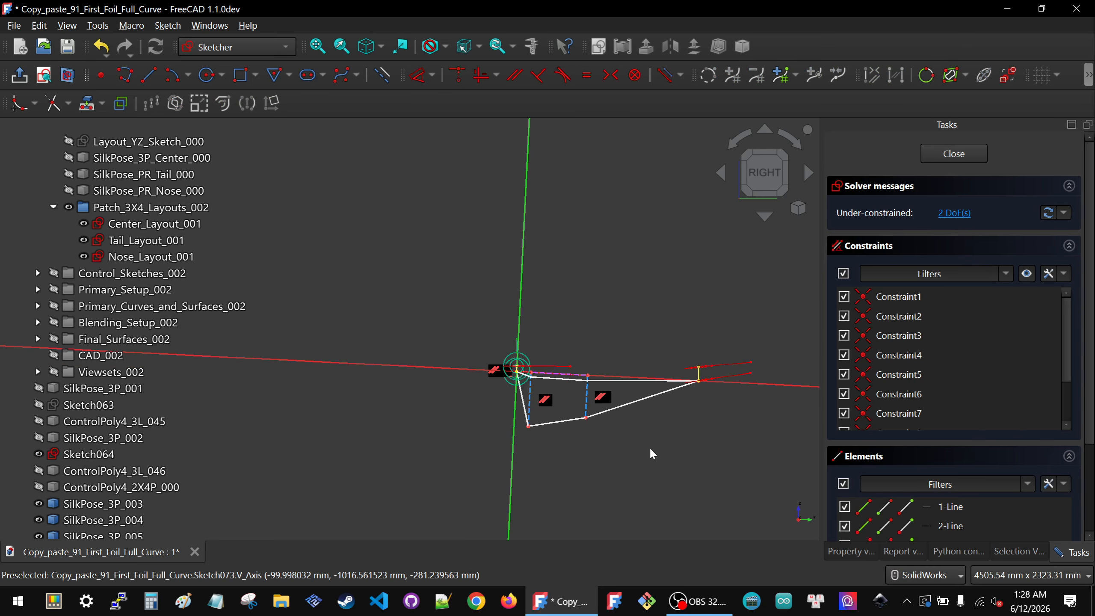
pyautogui.scroll(4, 629, 436)
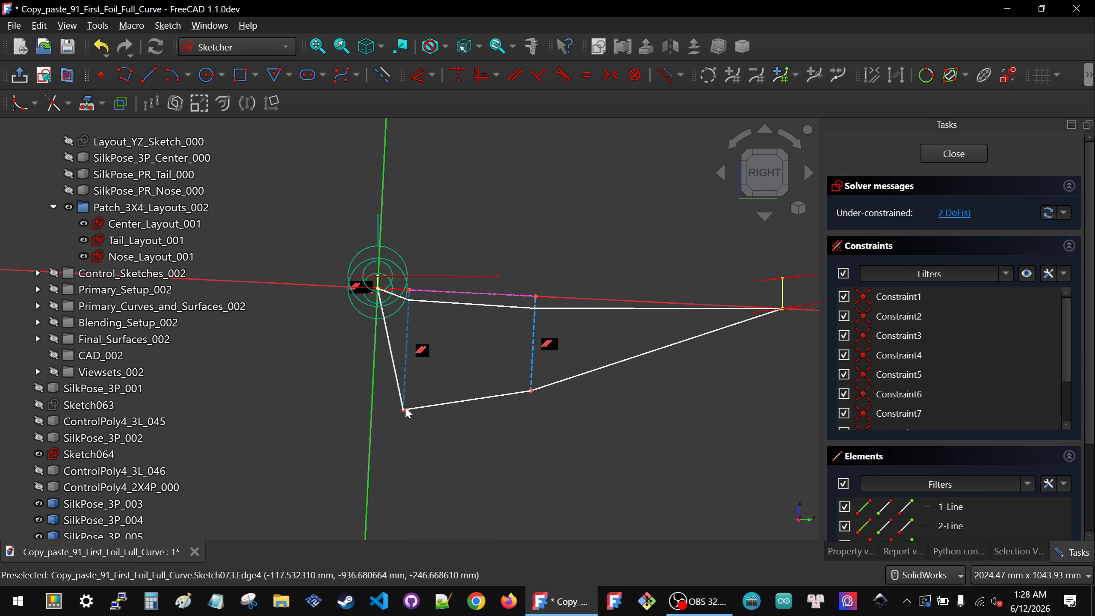
pyautogui.moveTo(405, 413); pyautogui.dragTo(410, 307)
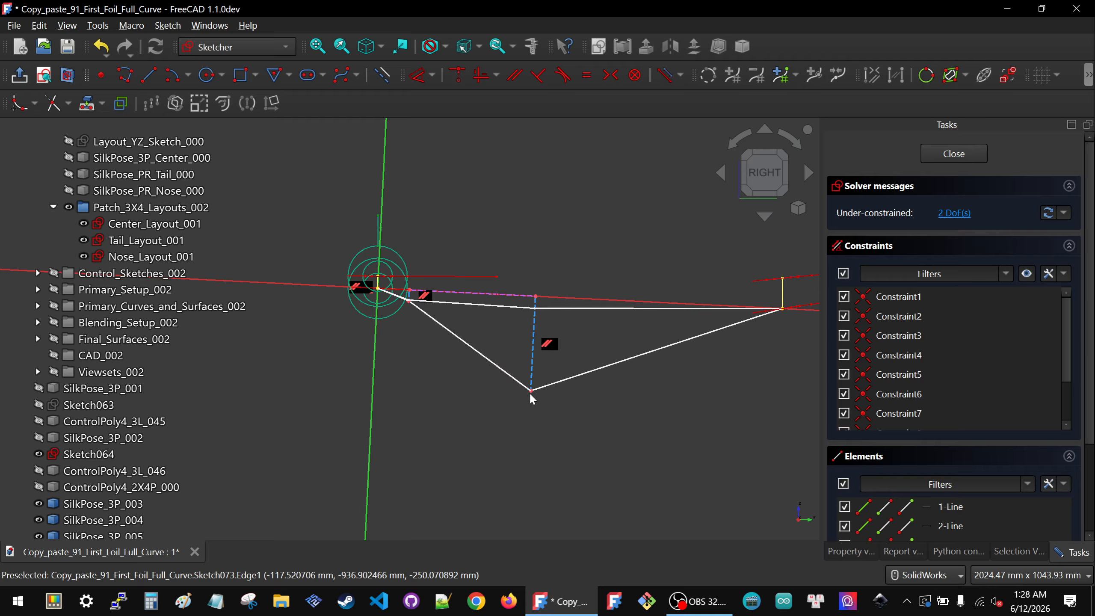
pyautogui.moveTo(532, 393)
pyautogui.mouseDown()
pyautogui.moveTo(535, 312)
pyautogui.moveTo(532, 331)
pyautogui.mouseUp()
pyautogui.scroll(2, 401, 335)
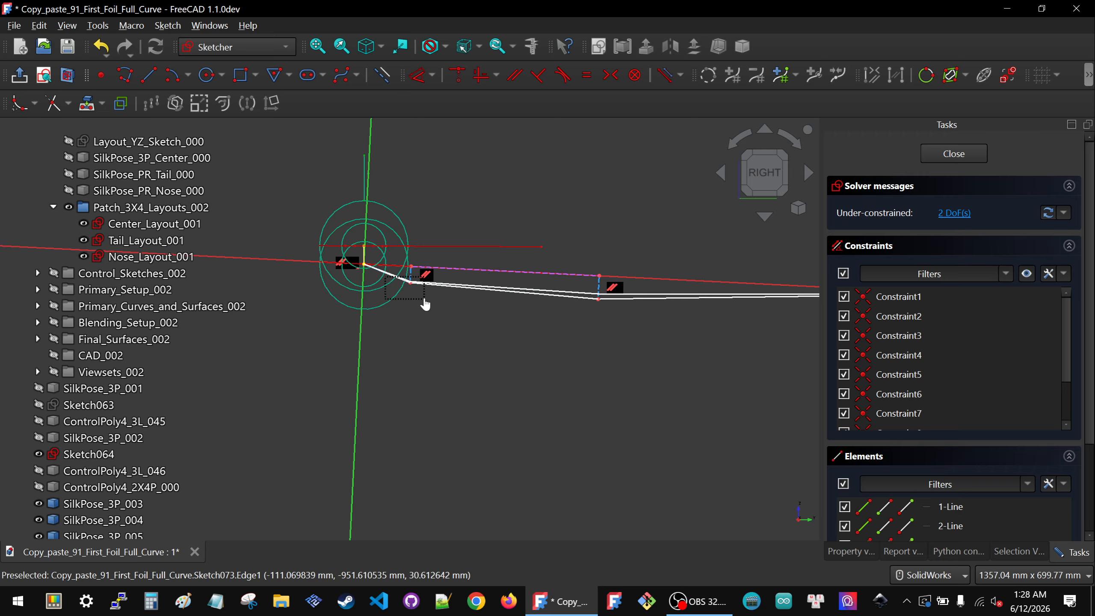
# Step: Try to lock the polyline's first lower vertex, then undo and delete the added lock constraints
pyautogui.moveTo(424, 299); pyautogui.dragTo(424, 300)
pyautogui.press('k')
pyautogui.press('l')
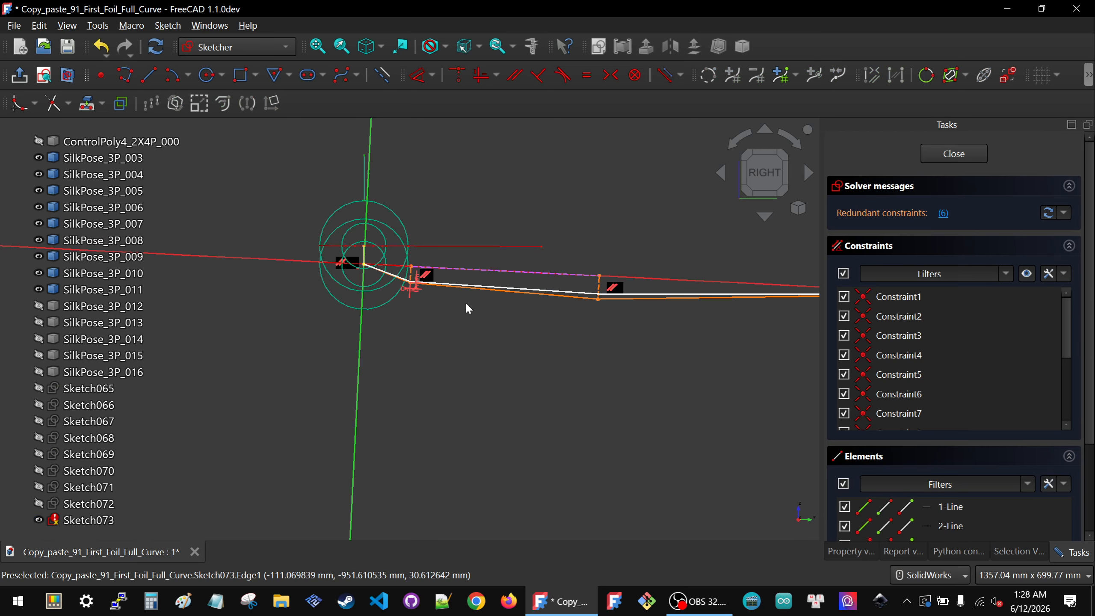
pyautogui.moveTo(1066, 324); pyautogui.dragTo(1064, 386)
pyautogui.scroll(-2, 979, 413)
pyautogui.click(913, 328)
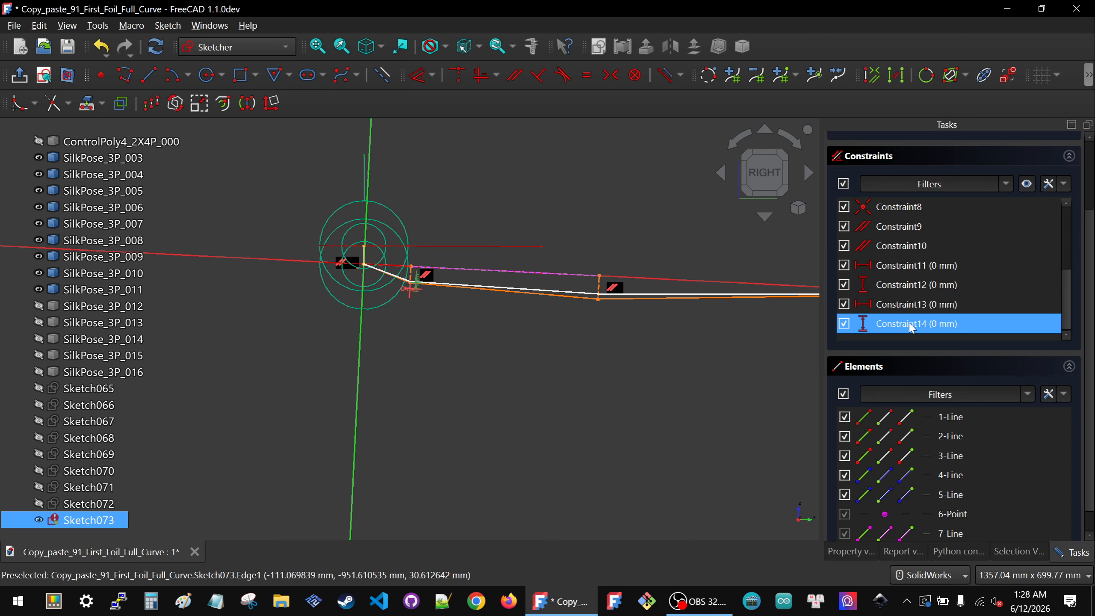
pyautogui.hotkey('ctrl', 'z')
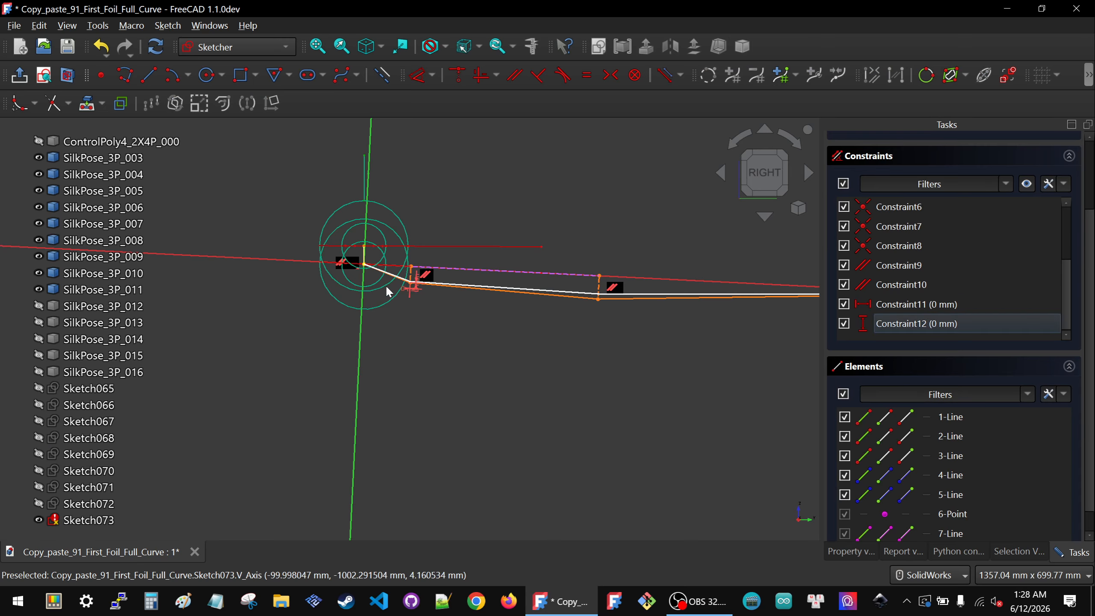
pyautogui.click(909, 312)
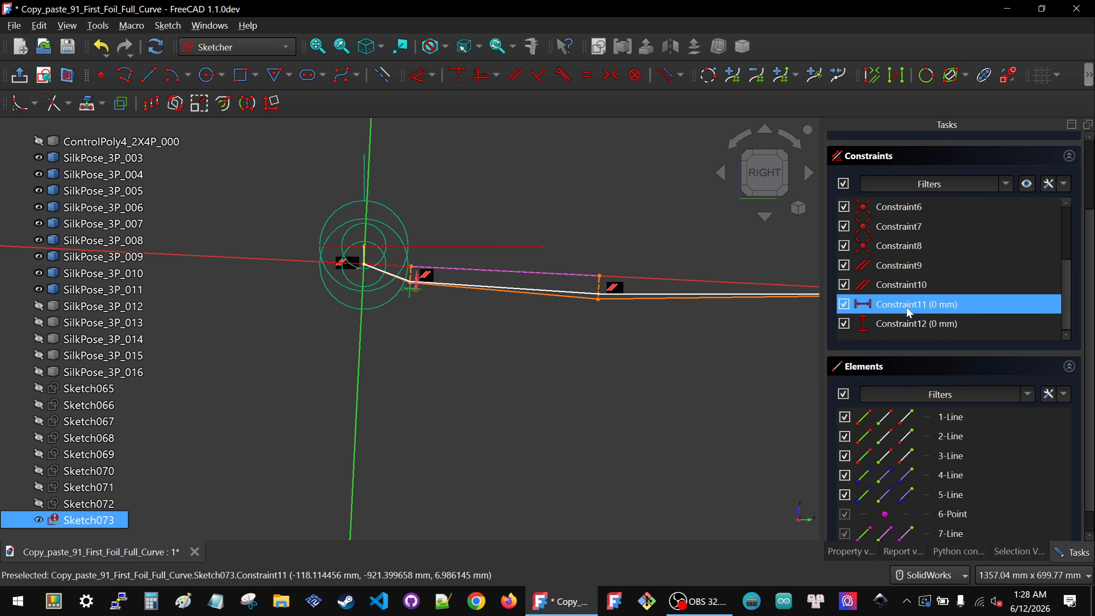
pyautogui.click(441, 319)
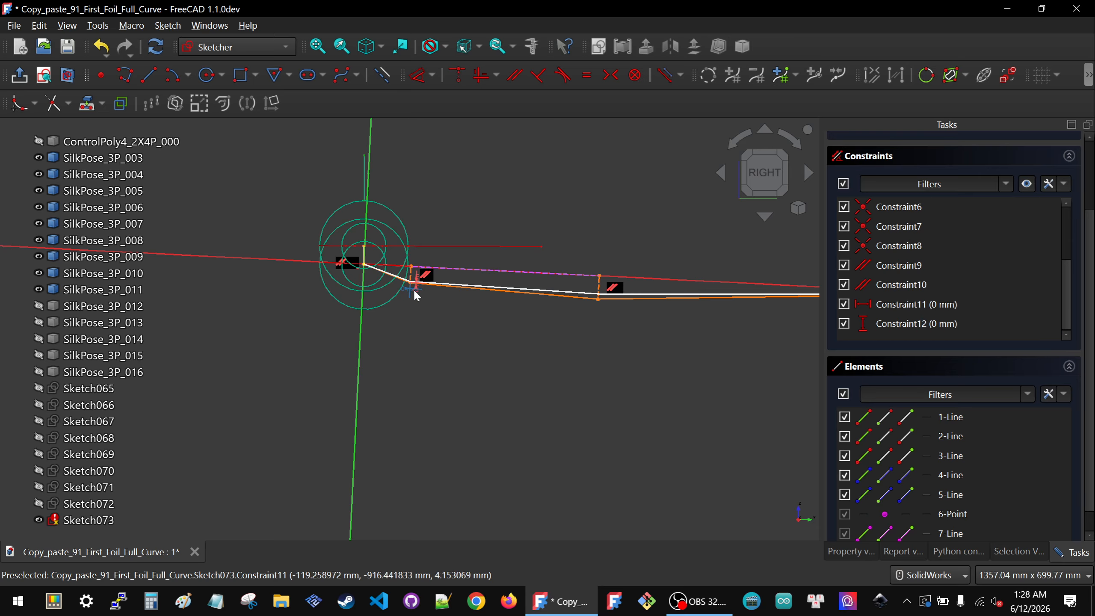
pyautogui.click(413, 290)
pyautogui.press('Delete')
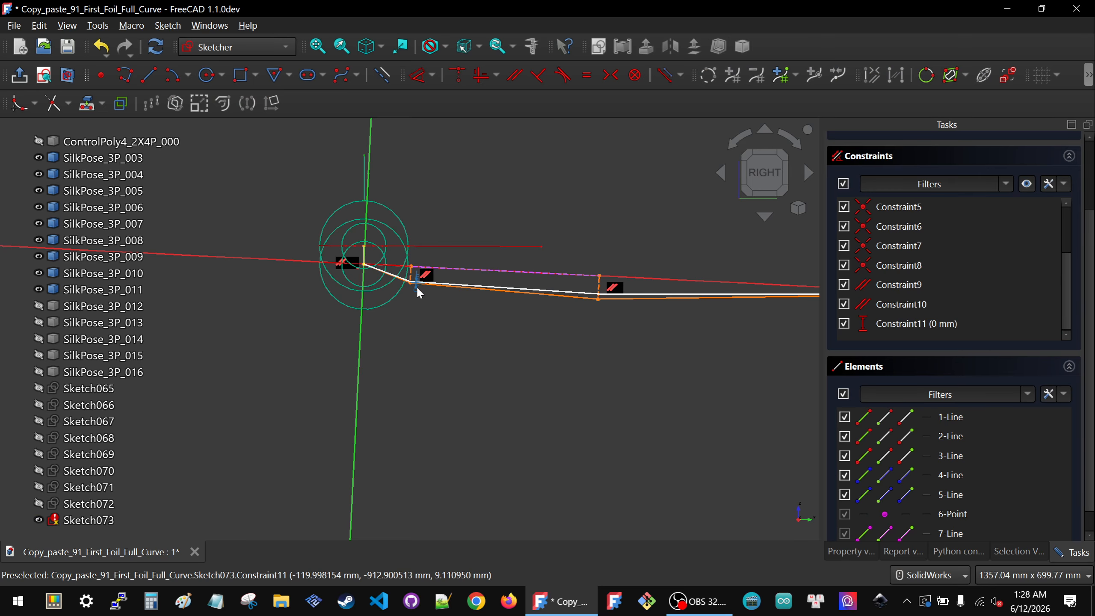
pyautogui.click(416, 286)
pyautogui.press('Delete')
# Step: Lock the polyline's first lower vertex and delete its horizontal distance constraint
pyautogui.scroll(2, 402, 243)
pyautogui.scroll(2, 401, 243)
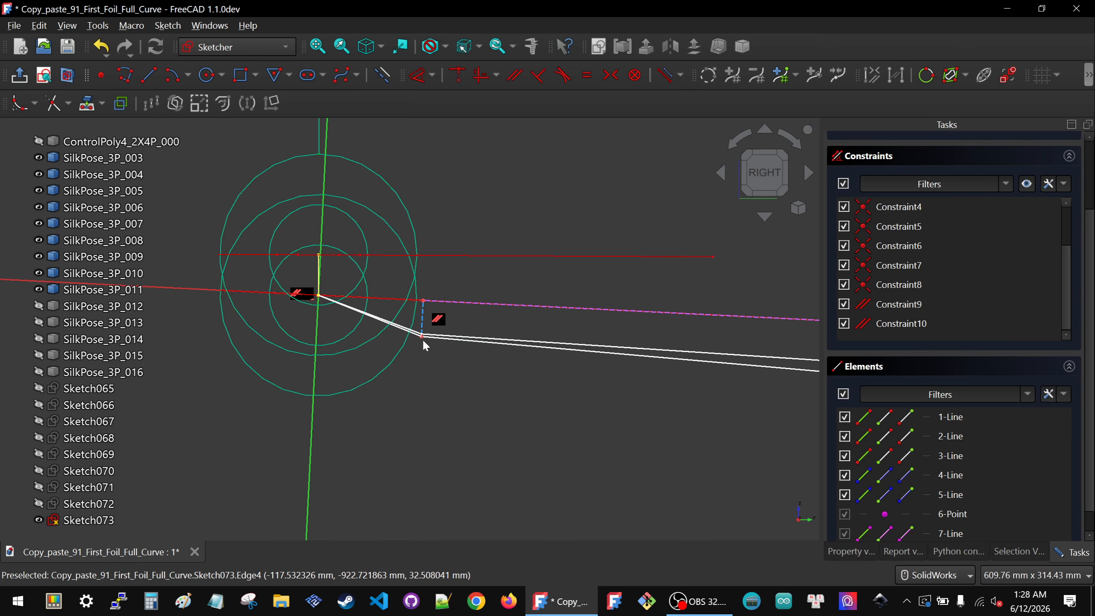
pyautogui.click(421, 337)
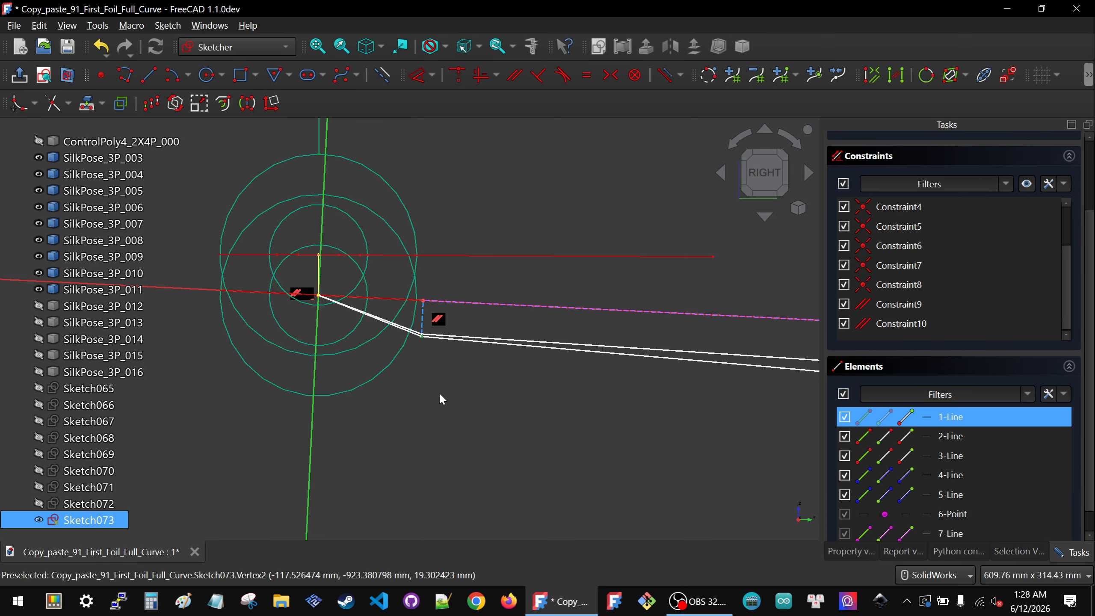
pyautogui.press('k')
pyautogui.press('l')
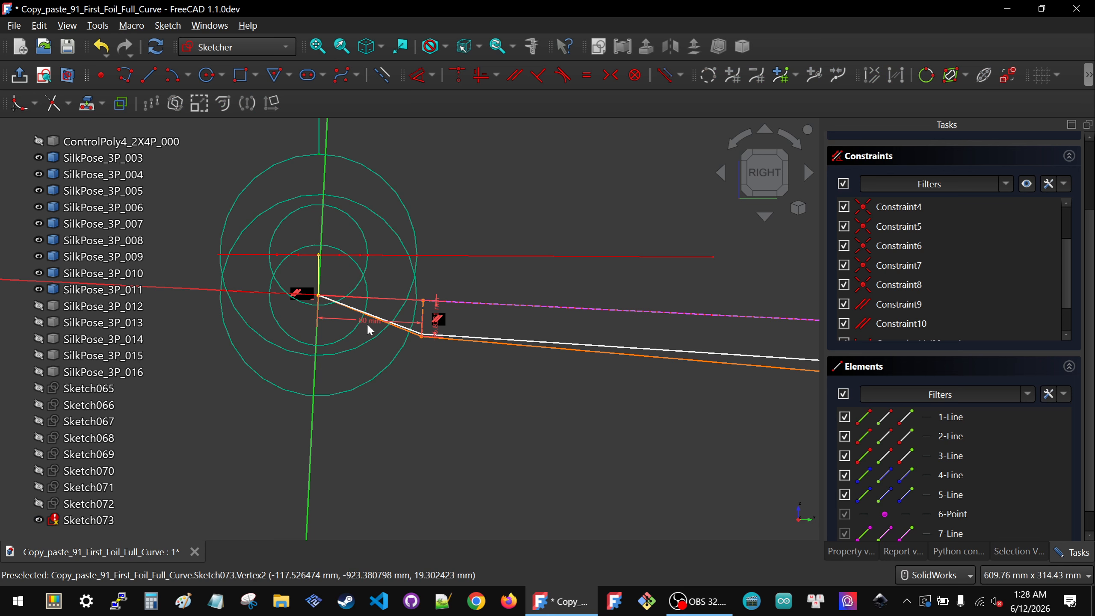
pyautogui.click(368, 326)
pyautogui.press('Delete')
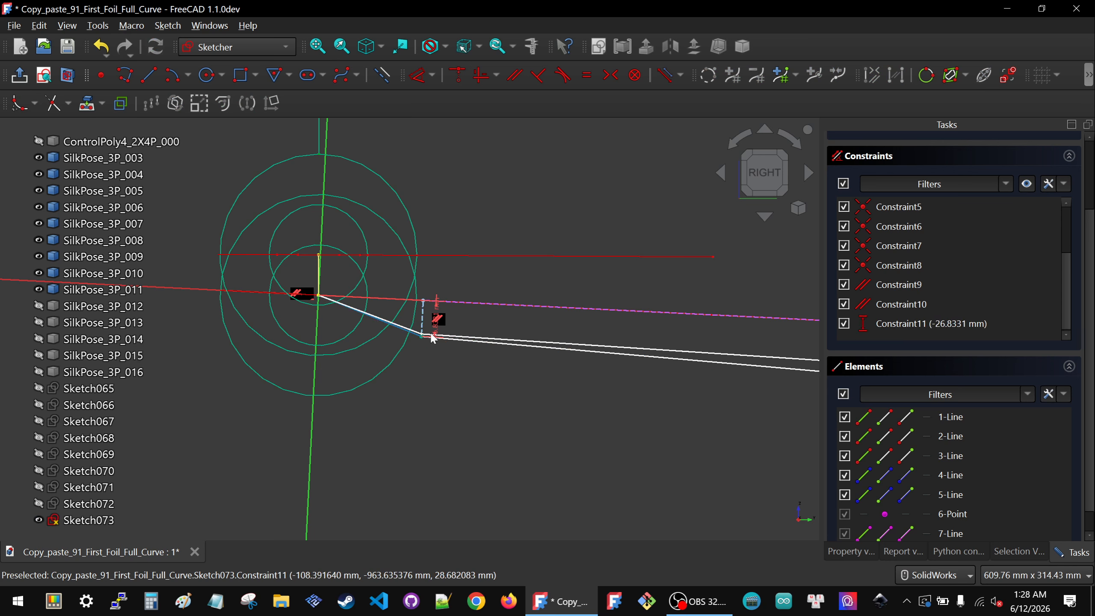
# Step: Set the vertex's vertical distance constraint to -25 mm
pyautogui.doubleClick(444, 397)
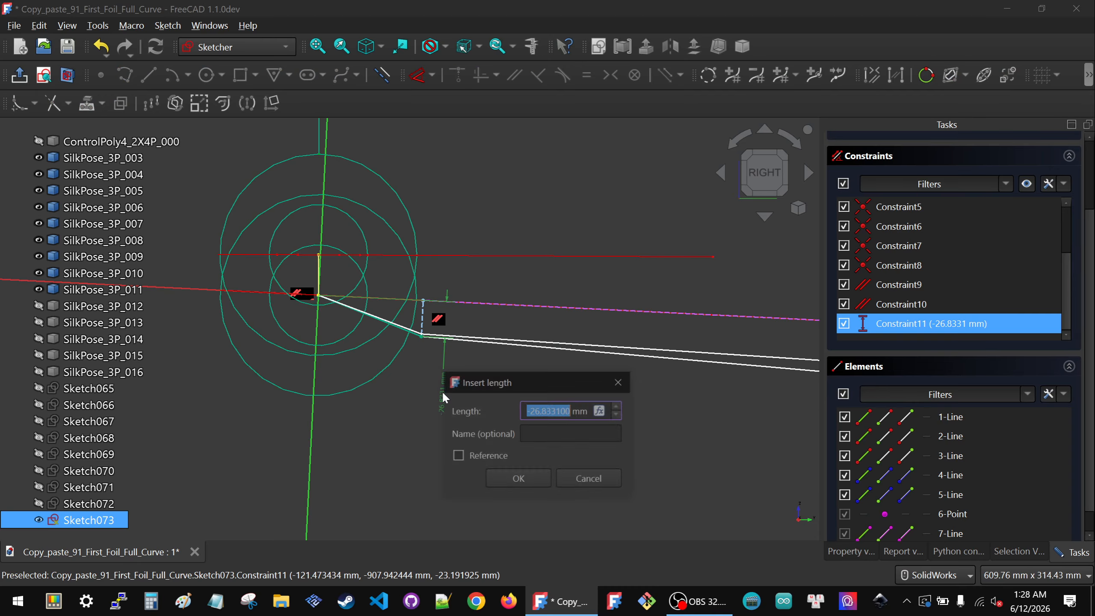
pyautogui.write('-25')
pyautogui.press('Return')
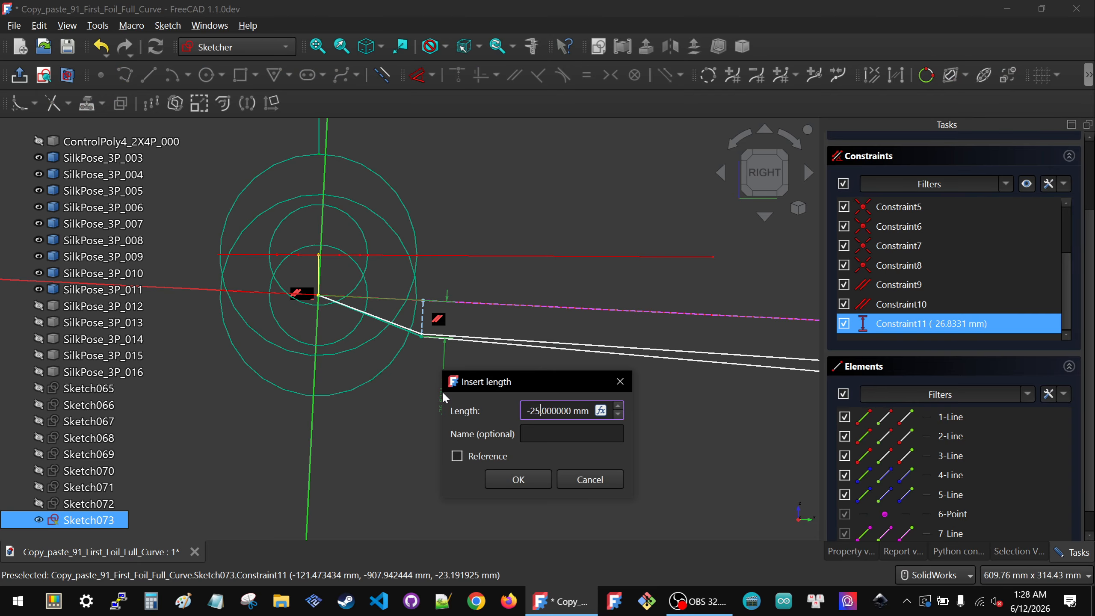
pyautogui.click(513, 479)
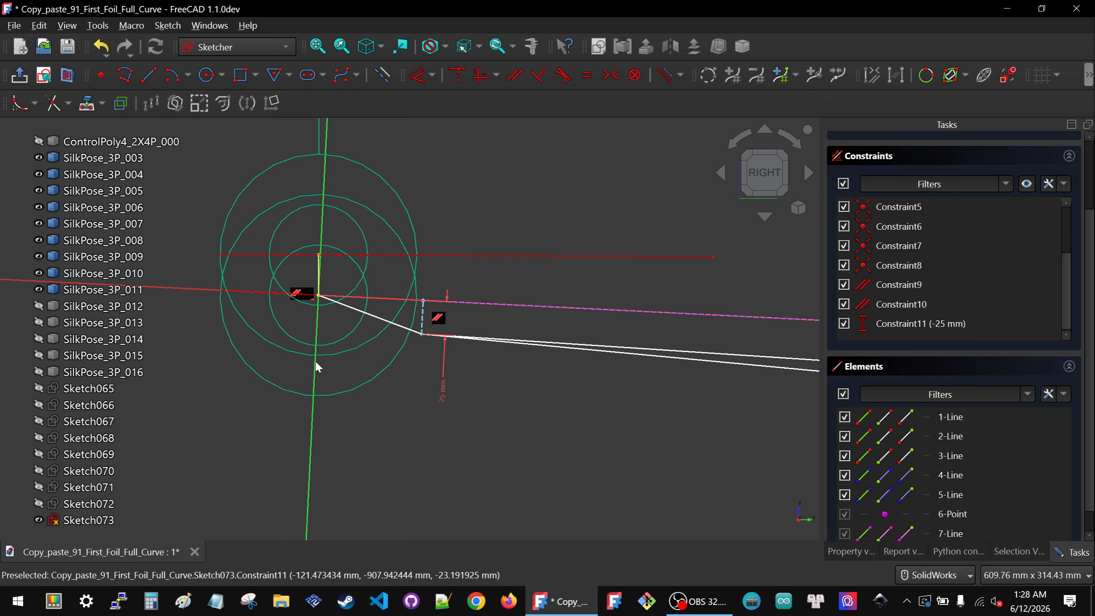
pyautogui.scroll(-3, 317, 366)
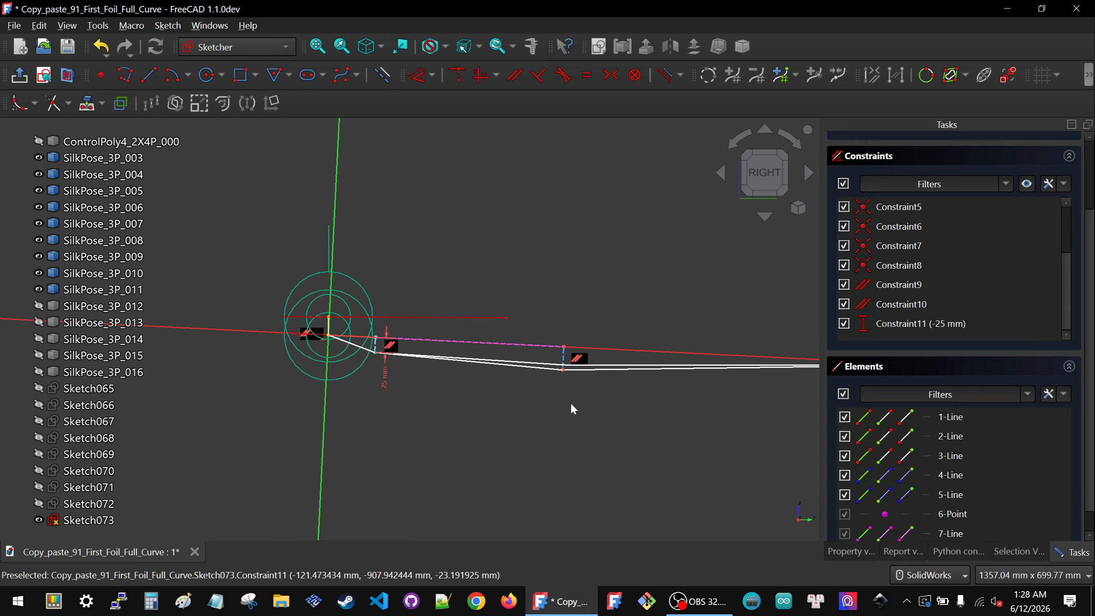
# Step: Lock the polyline's second lower vertex and delete its horizontal distance constraint
pyautogui.click(563, 369)
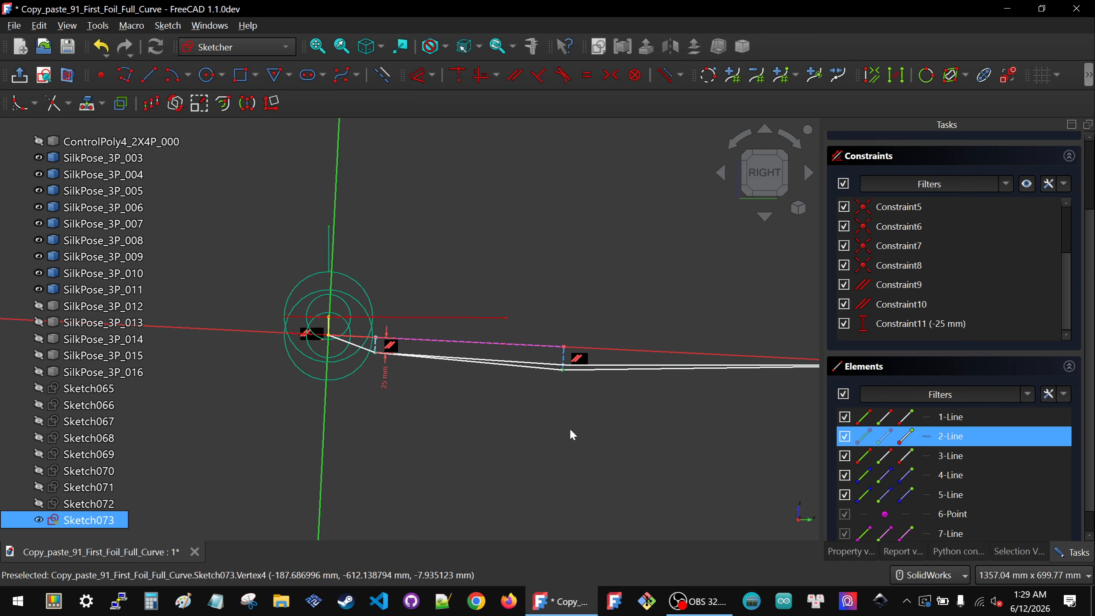
pyautogui.press('i')
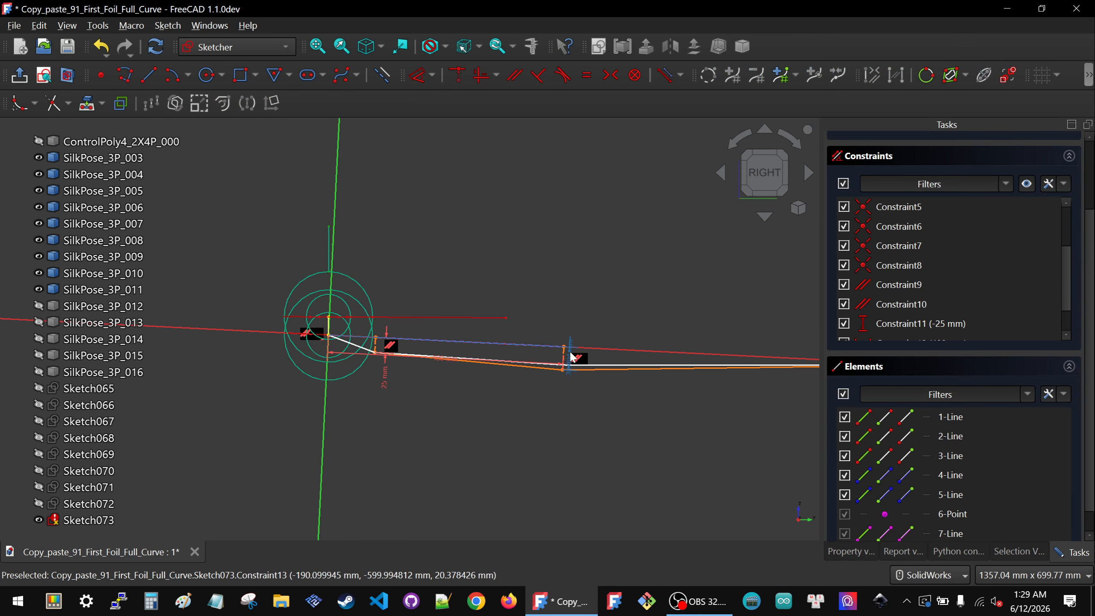
pyautogui.scroll(-2, 927, 302)
pyautogui.click(905, 280)
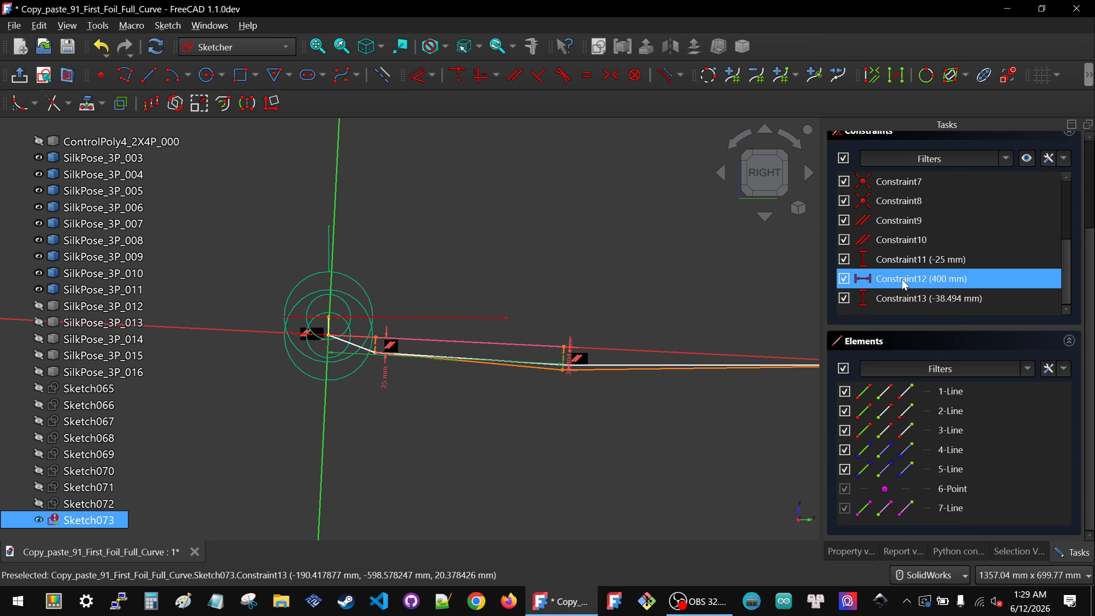
pyautogui.press('Delete')
# Step: Set the second vertex's vertical distance constraint to -40 mm and close the sketch
pyautogui.doubleClick(570, 356)
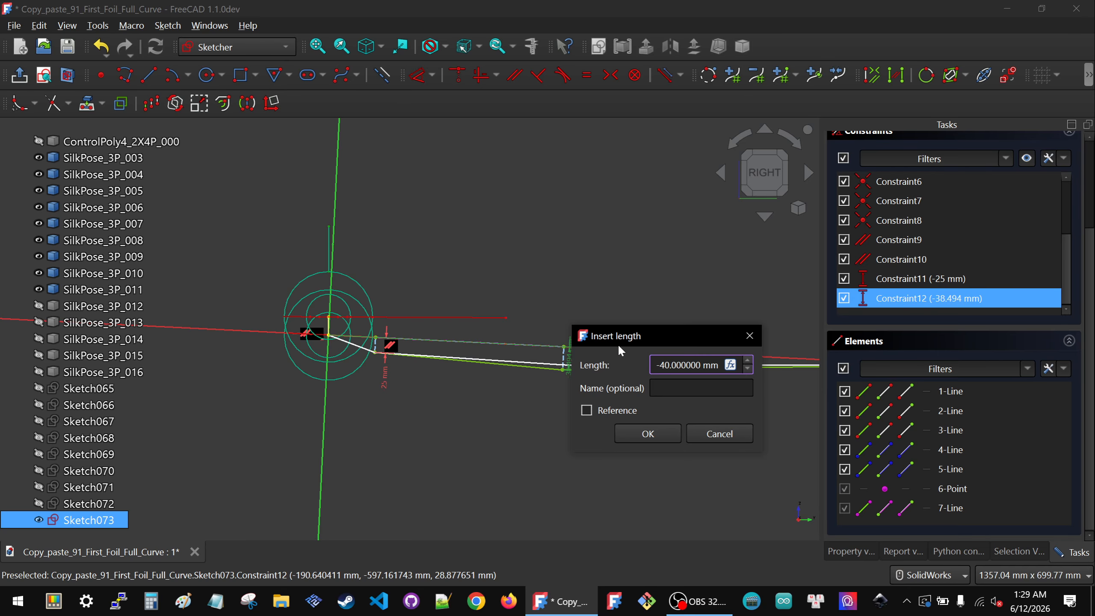
pyautogui.click(646, 433)
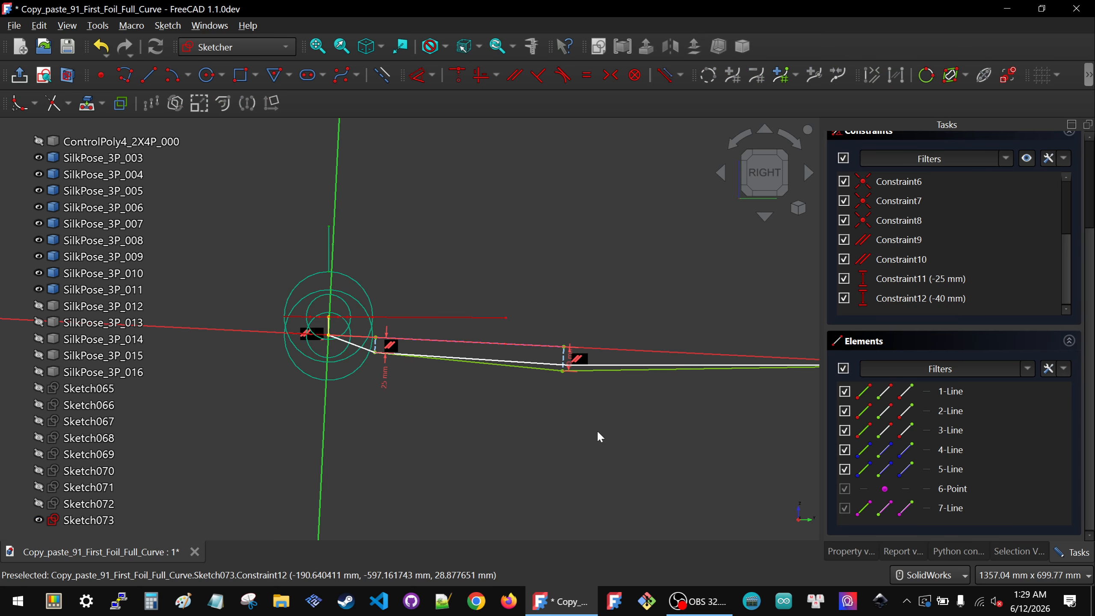
pyautogui.scroll(-2, 545, 376)
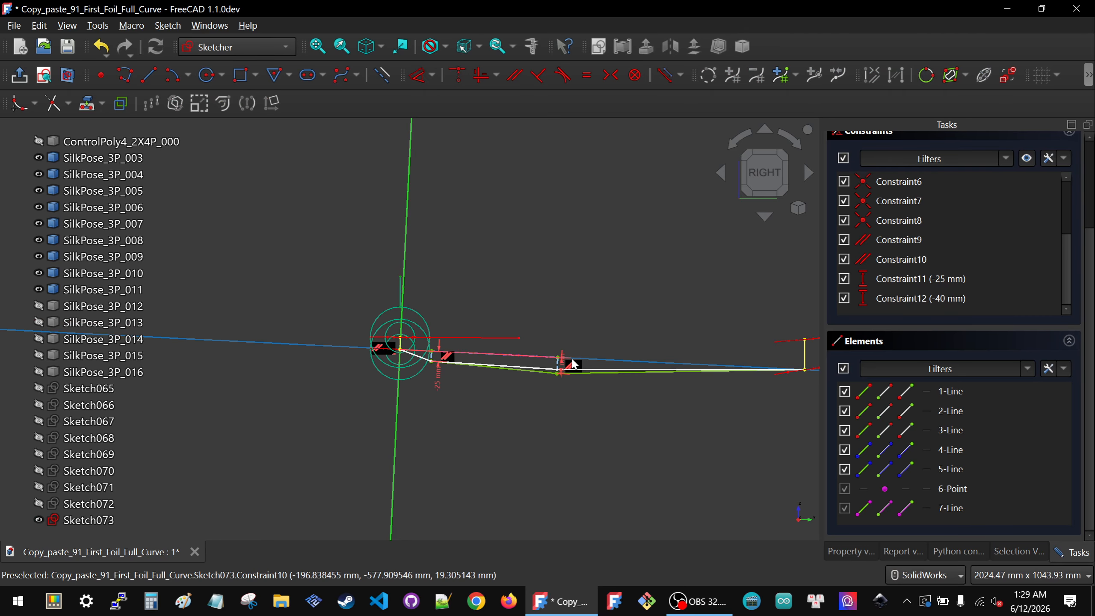
pyautogui.scroll(7, 548, 379)
pyautogui.scroll(-7, 548, 380)
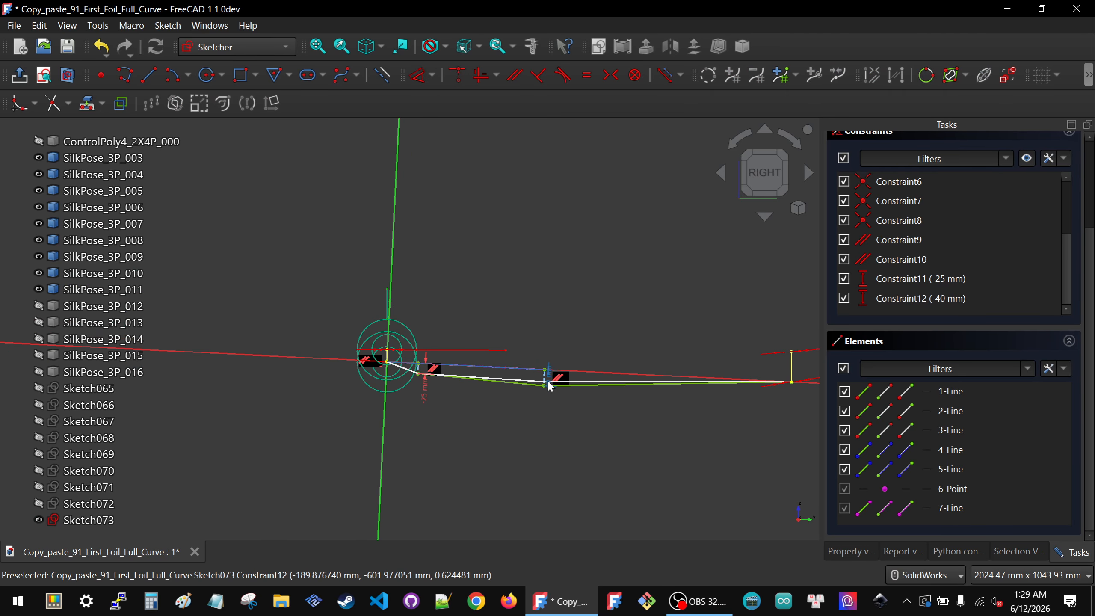
pyautogui.scroll(3, 944, 247)
pyautogui.click(953, 154)
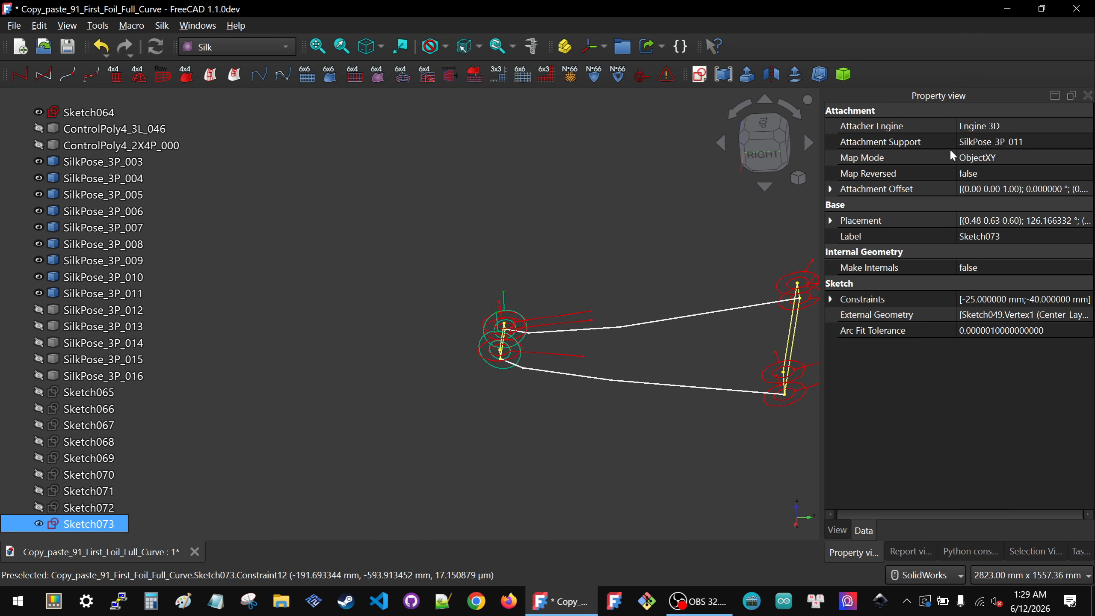
# Step: Open Sketch064 to examine its dimensioned polyline and vertical distance constraints, then close it
pyautogui.click(609, 378)
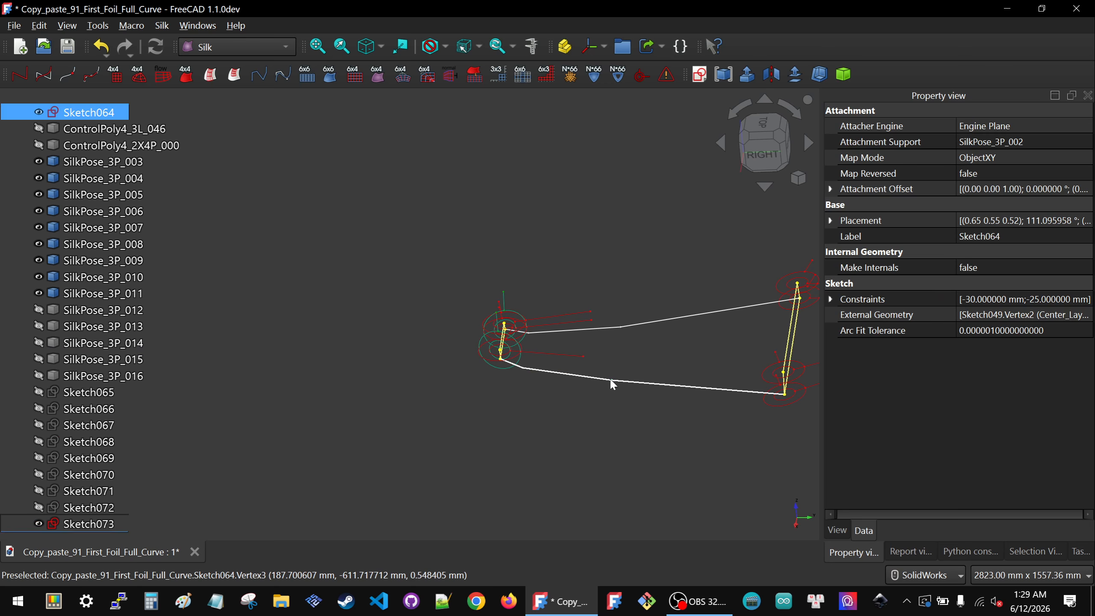
pyautogui.click(573, 378)
pyautogui.click(578, 380)
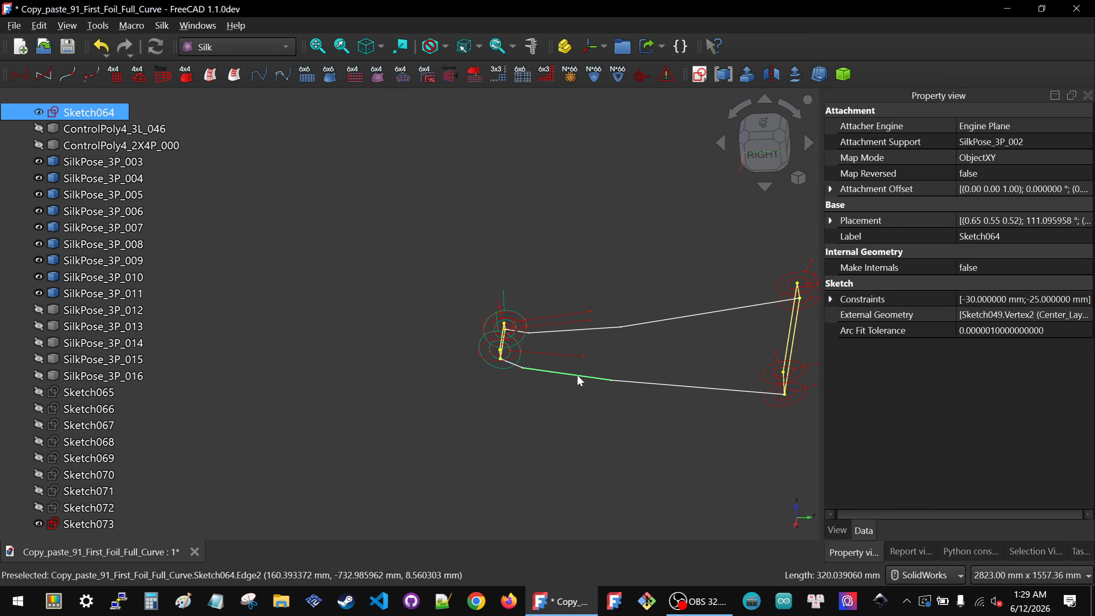
pyautogui.scroll(3, 86, 259)
pyautogui.doubleClick(84, 261)
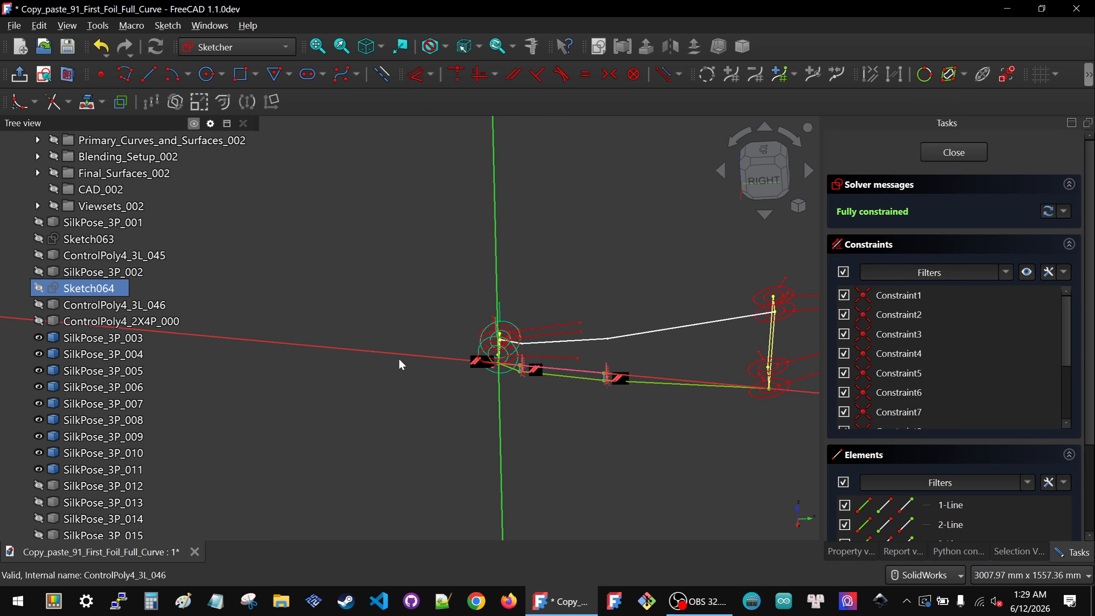
pyautogui.scroll(5, 665, 365)
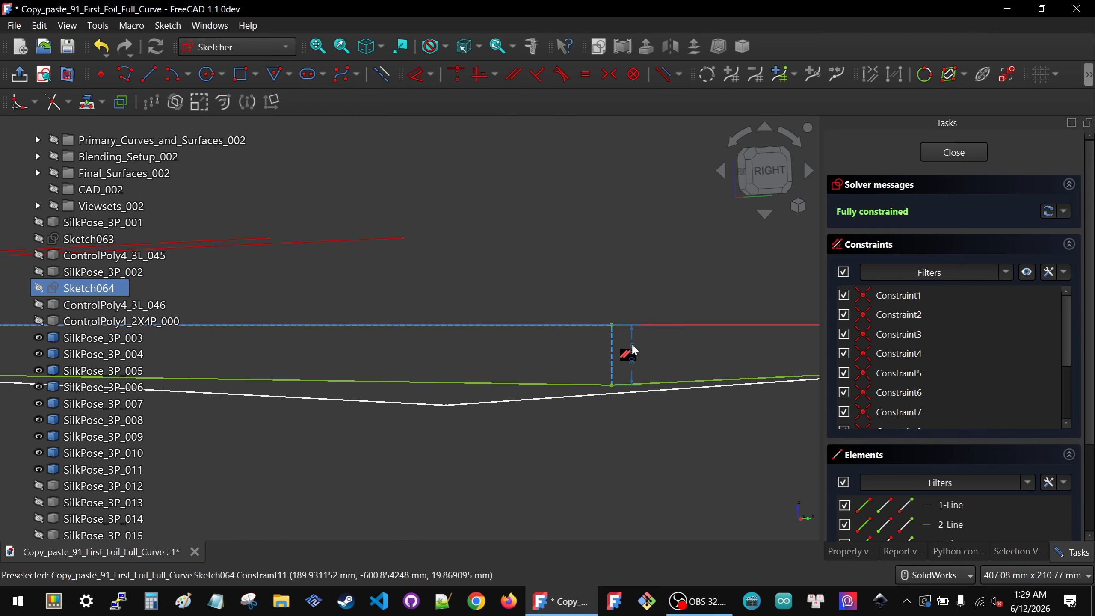
pyautogui.scroll(-5, 628, 349)
pyautogui.scroll(-2, 350, 325)
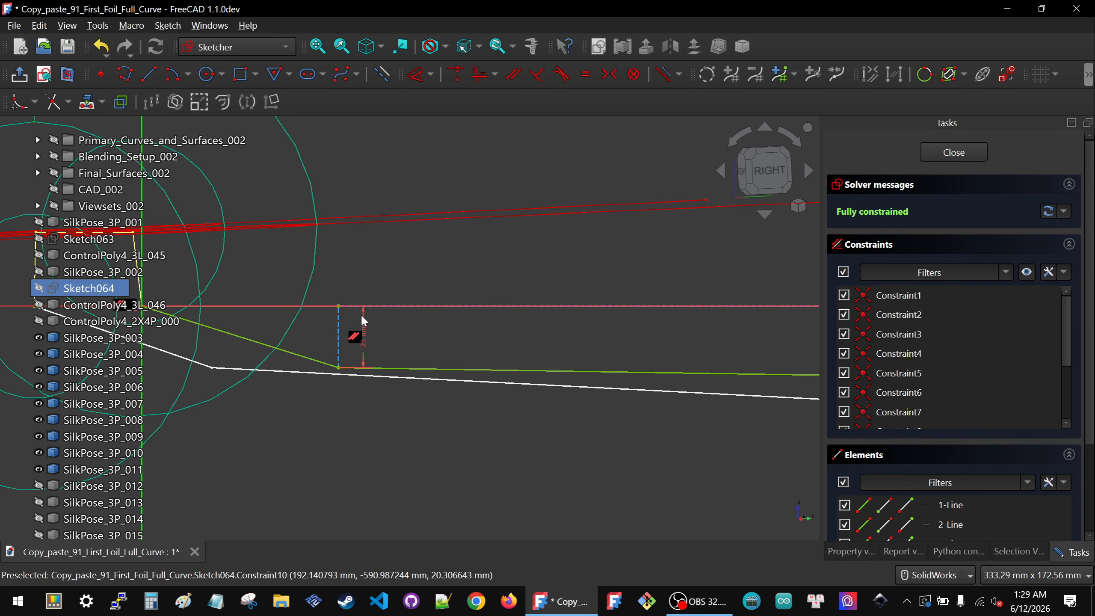
pyautogui.scroll(-2, 362, 329)
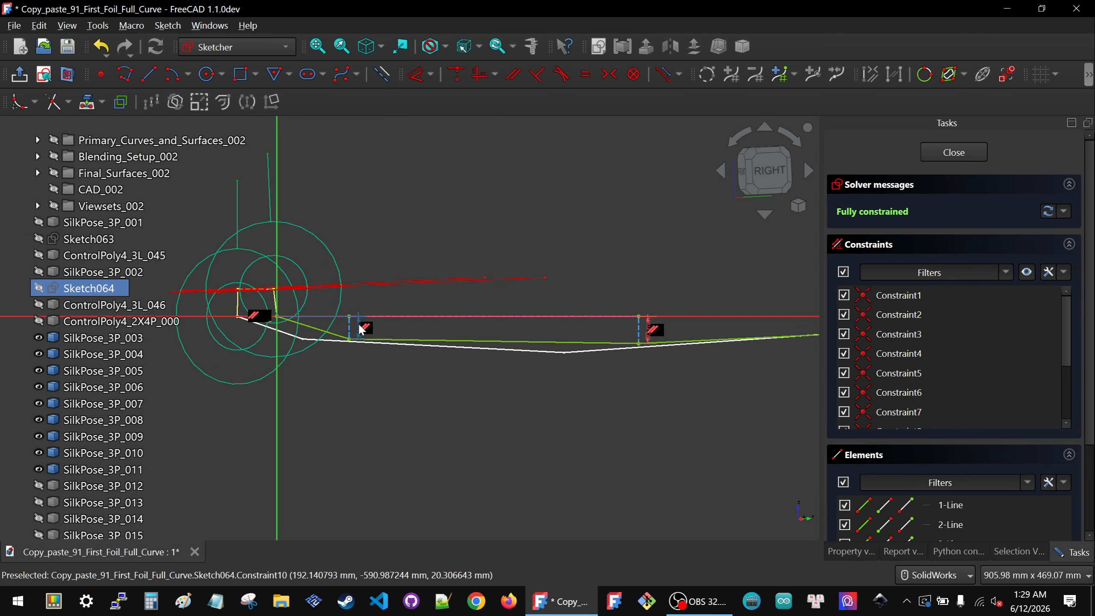
pyautogui.click(979, 153)
# Step: Show Sketch072 and open it to compare its polyline constraints, then close it
pyautogui.scroll(-2, 111, 461)
pyautogui.click(87, 496)
pyautogui.press('space')
pyautogui.click(326, 412)
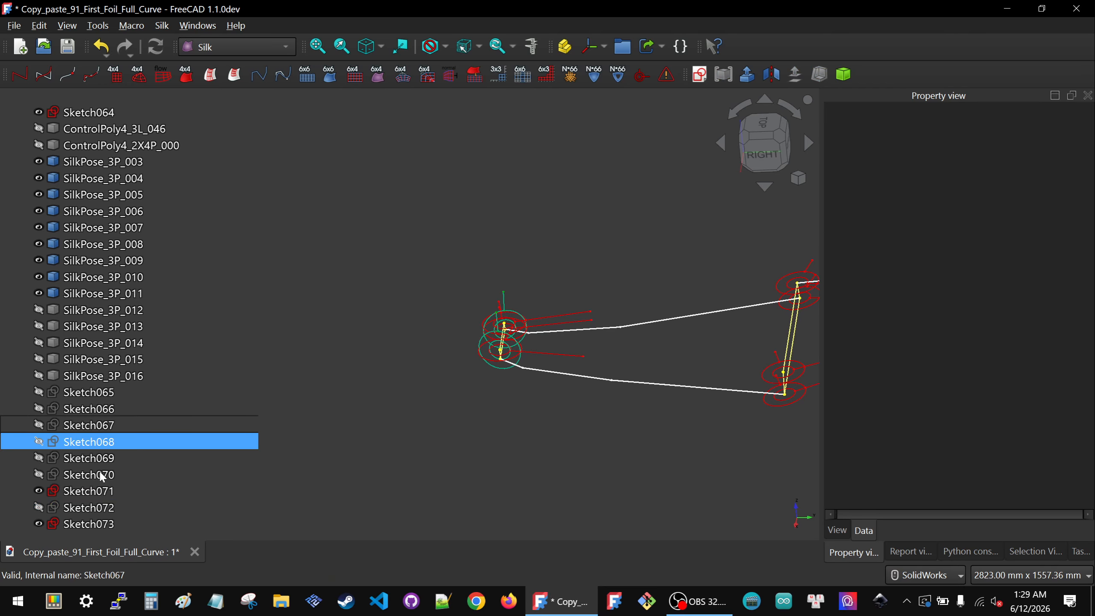
pyautogui.click(88, 507)
pyautogui.press('space')
pyautogui.click(442, 427)
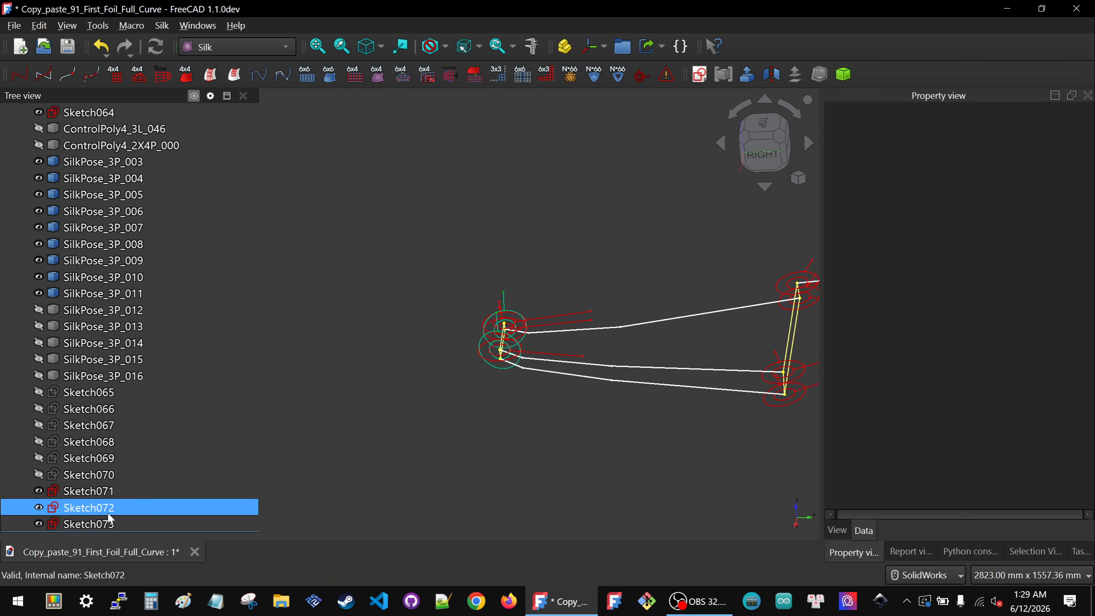
pyautogui.click(94, 501)
pyautogui.scroll(-3, 381, 435)
pyautogui.press('space')
pyautogui.doubleClick(79, 510)
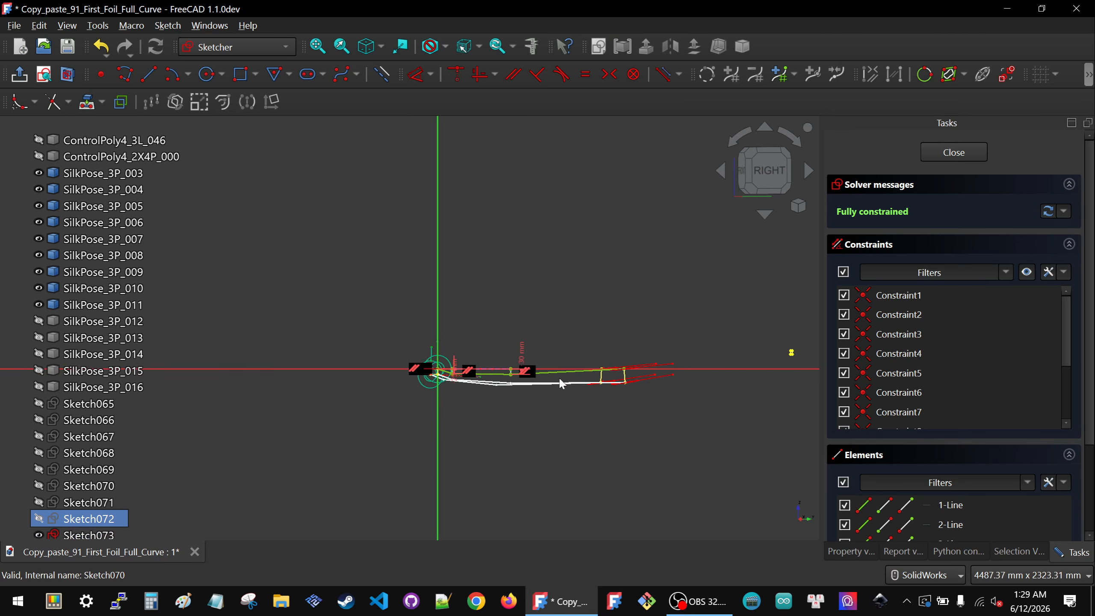
pyautogui.scroll(6, 539, 371)
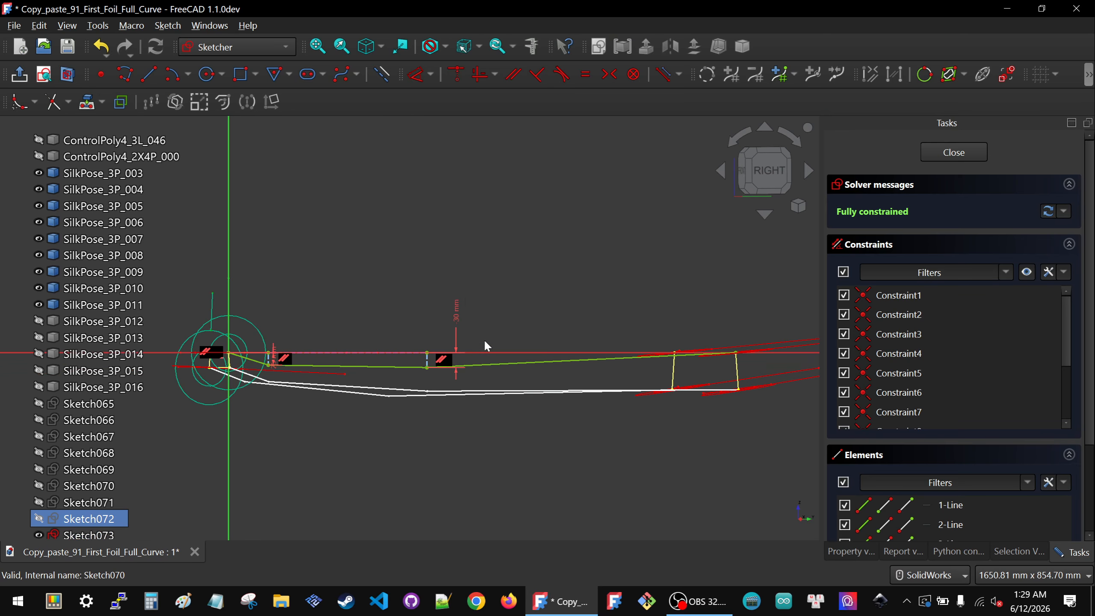
pyautogui.click(953, 152)
# Step: Reopen Sketch073, set the second vertex's vertical distance constraint to -30 mm, and close the sketch
pyautogui.keyDown('ctrl'); pyautogui.click(83, 523); pyautogui.keyUp('ctrl')
pyautogui.doubleClick(84, 524)
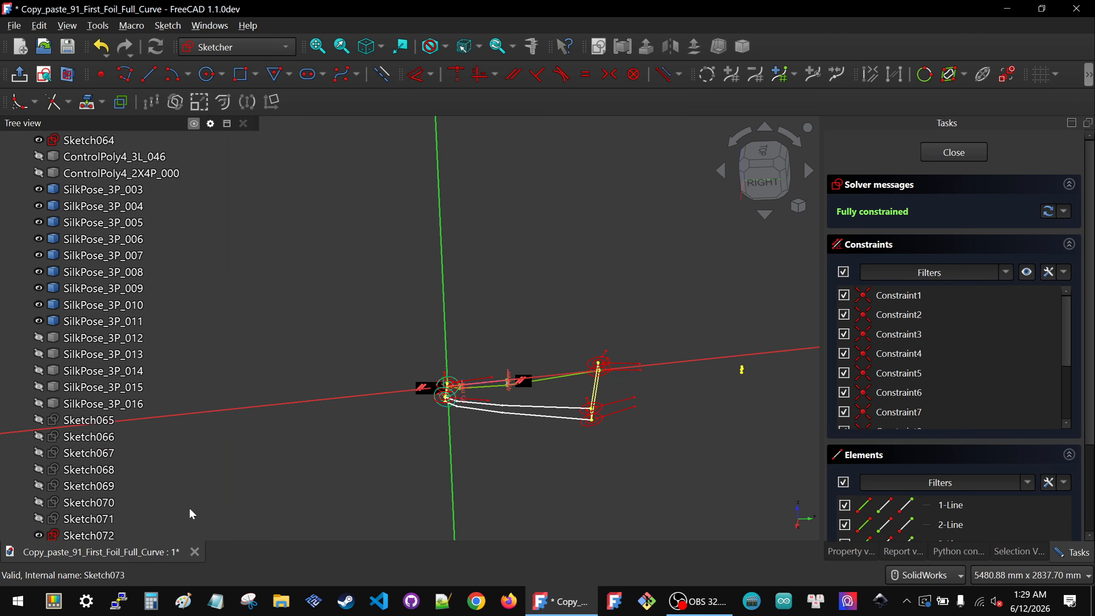
pyautogui.scroll(6, 484, 361)
pyautogui.scroll(5, 408, 334)
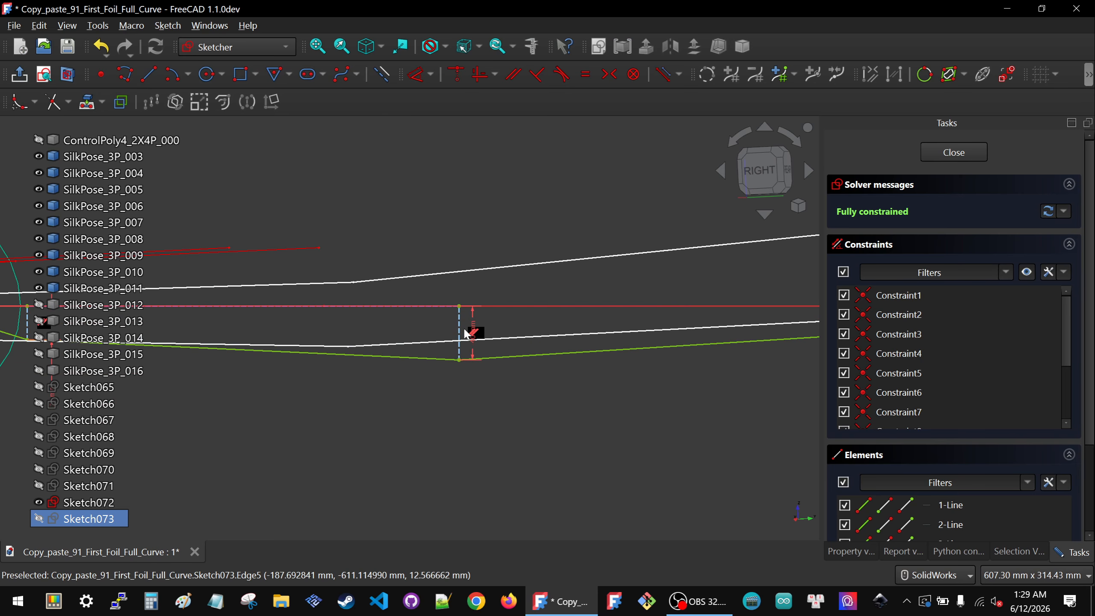
pyautogui.doubleClick(474, 330)
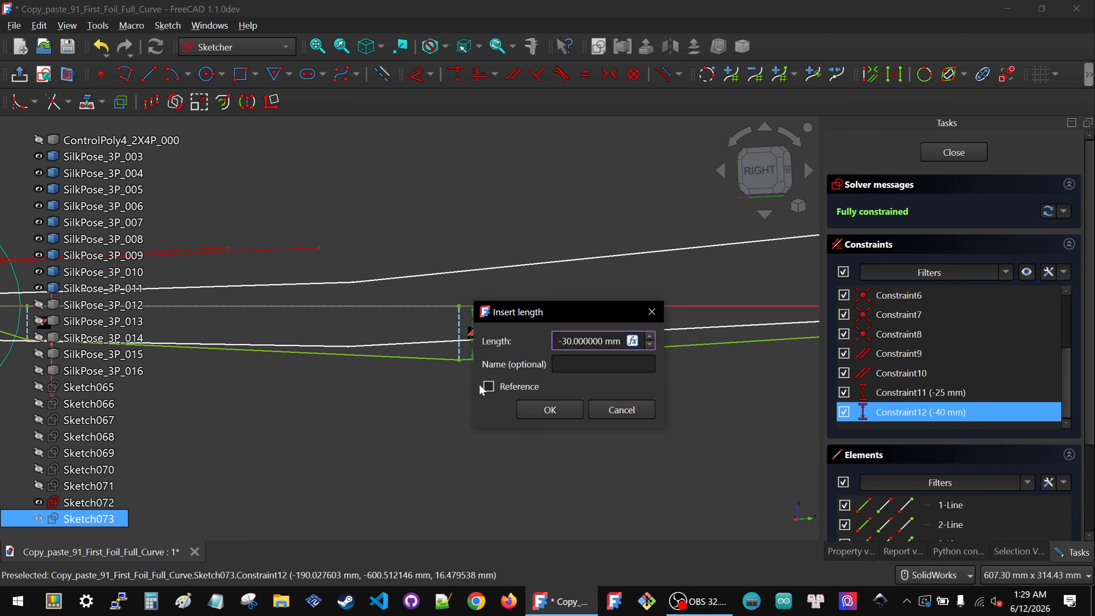
pyautogui.click(550, 410)
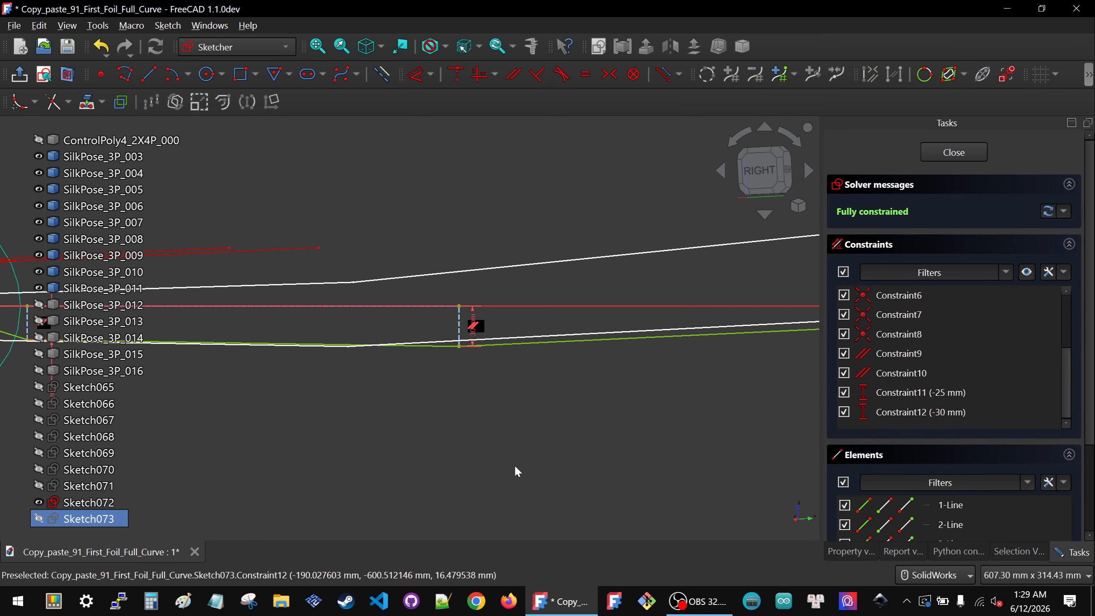
pyautogui.scroll(-2, 755, 358)
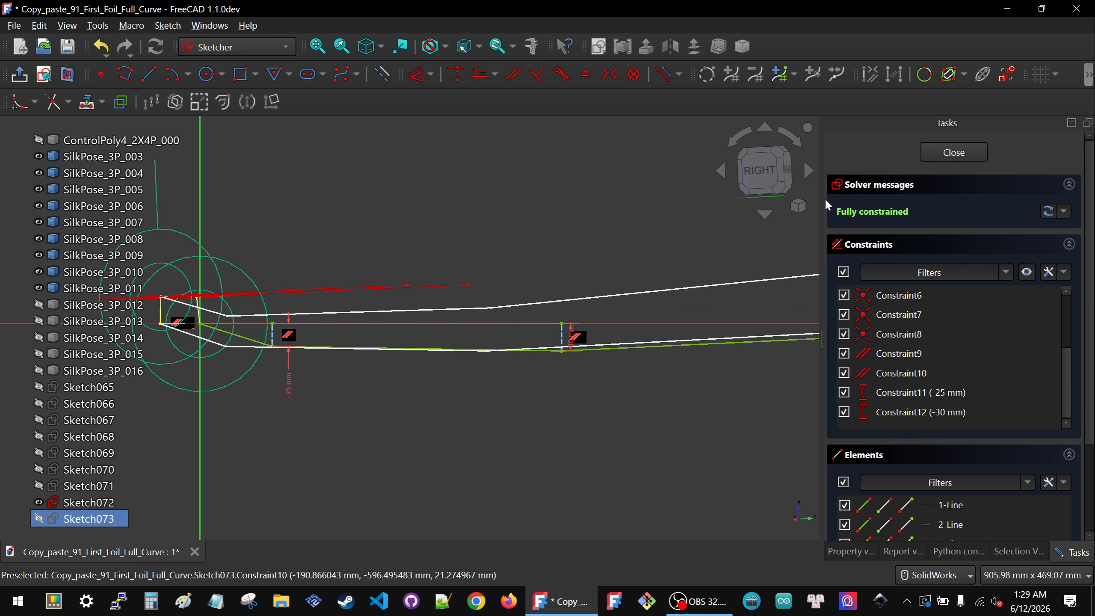
pyautogui.click(760, 175)
pyautogui.scroll(-5, 437, 390)
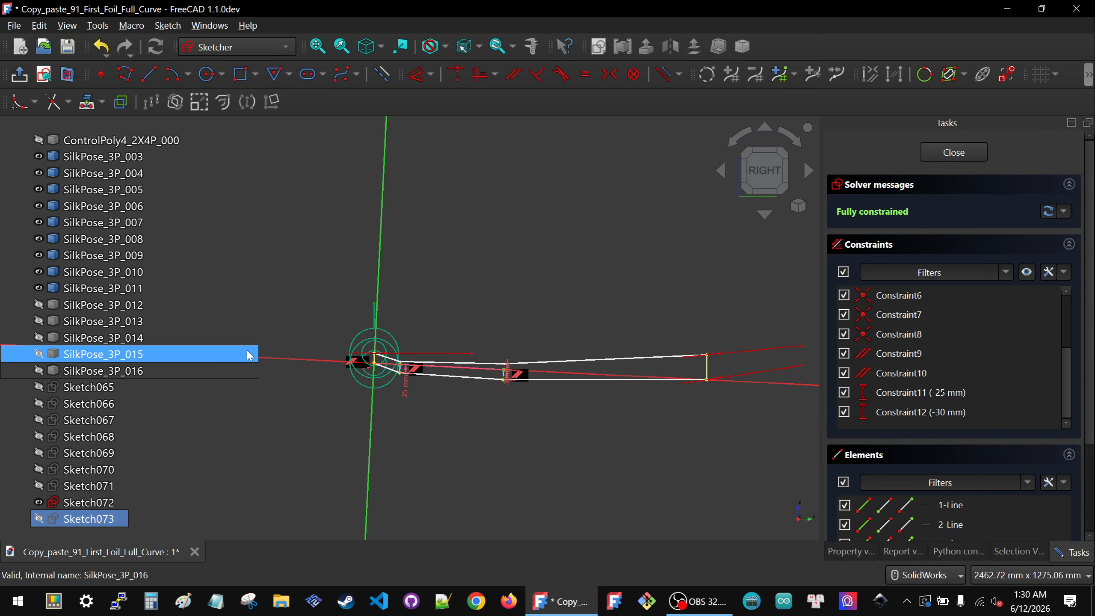
pyautogui.moveTo(371, 396)
pyautogui.mouseDown(button='middle')
pyautogui.moveTo(361, 441)
pyautogui.moveTo(362, 416)
pyautogui.moveTo(974, 254)
pyautogui.mouseUp(button='middle')
pyautogui.click(952, 152)
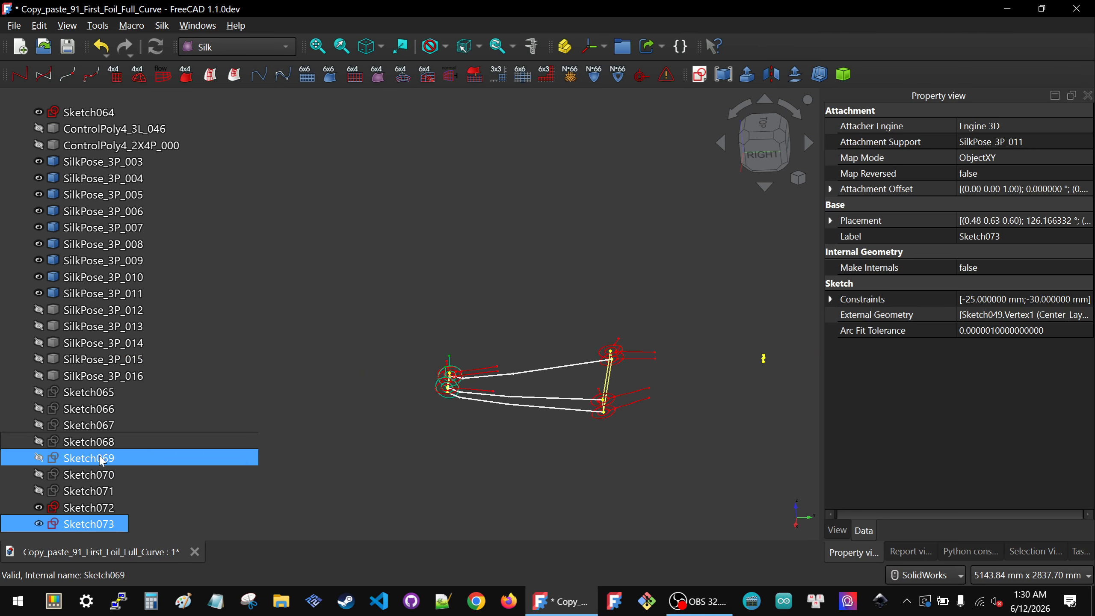
# Step: Show SilkPose_3P_012 and create a new sketch attached to it using Object's XY
pyautogui.click(111, 311)
pyautogui.press('space')
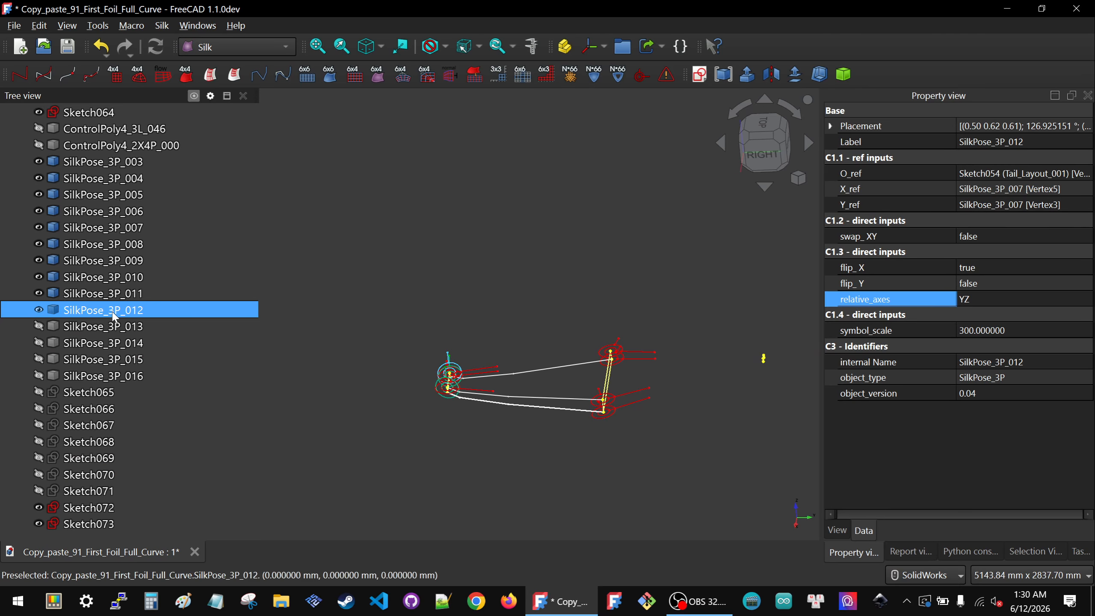
pyautogui.click(700, 74)
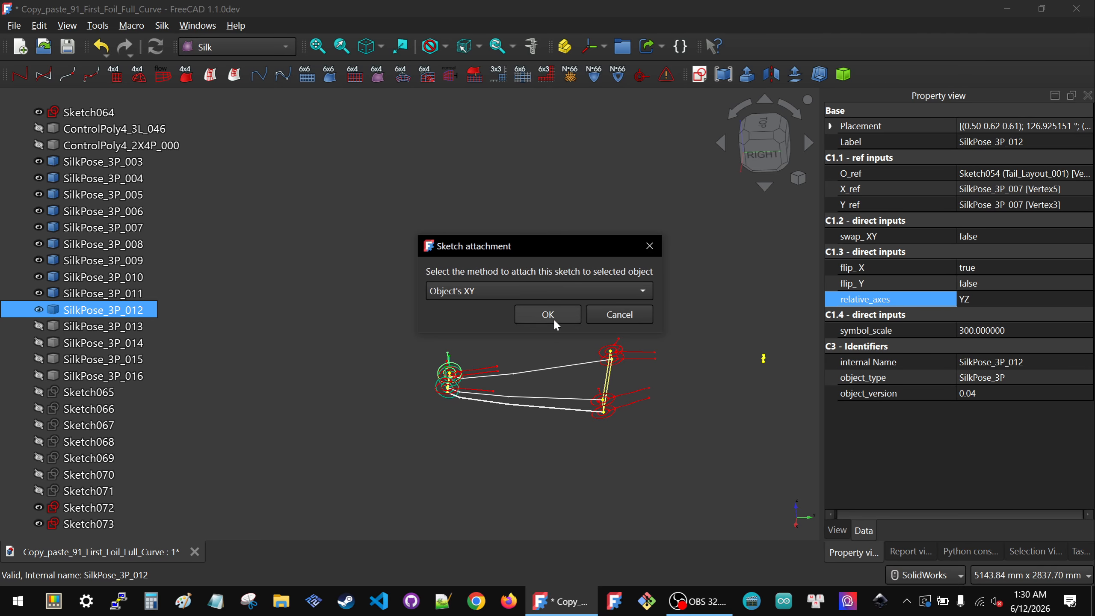
pyautogui.click(548, 315)
pyautogui.scroll(-1, 42, 474)
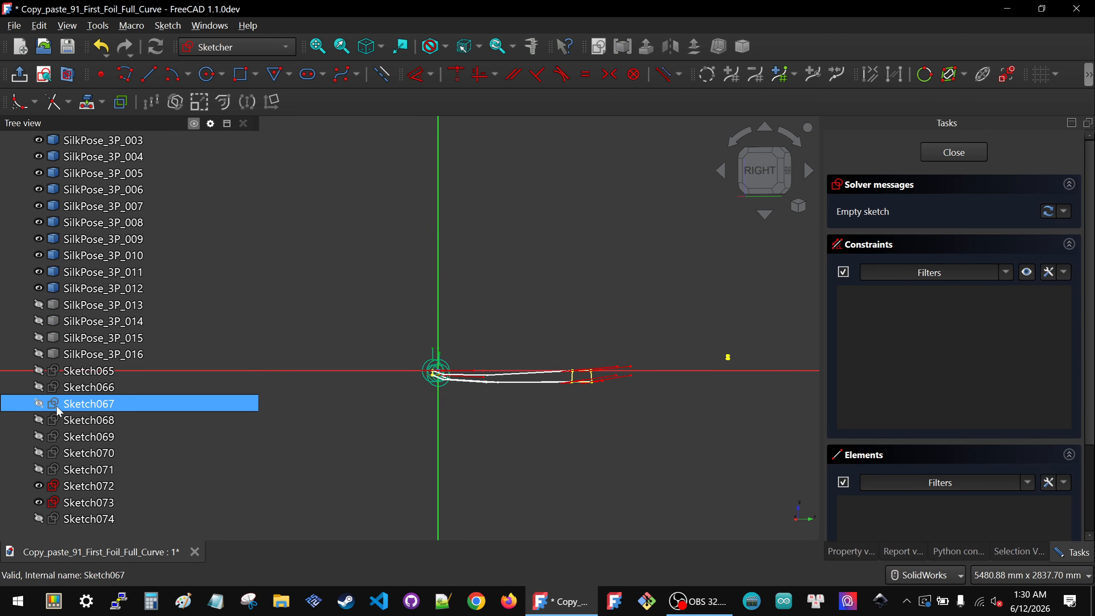
# Step: Hide Sketch072 so it no longer clutters the new sketch's view
pyautogui.click(89, 490)
pyautogui.click(88, 504)
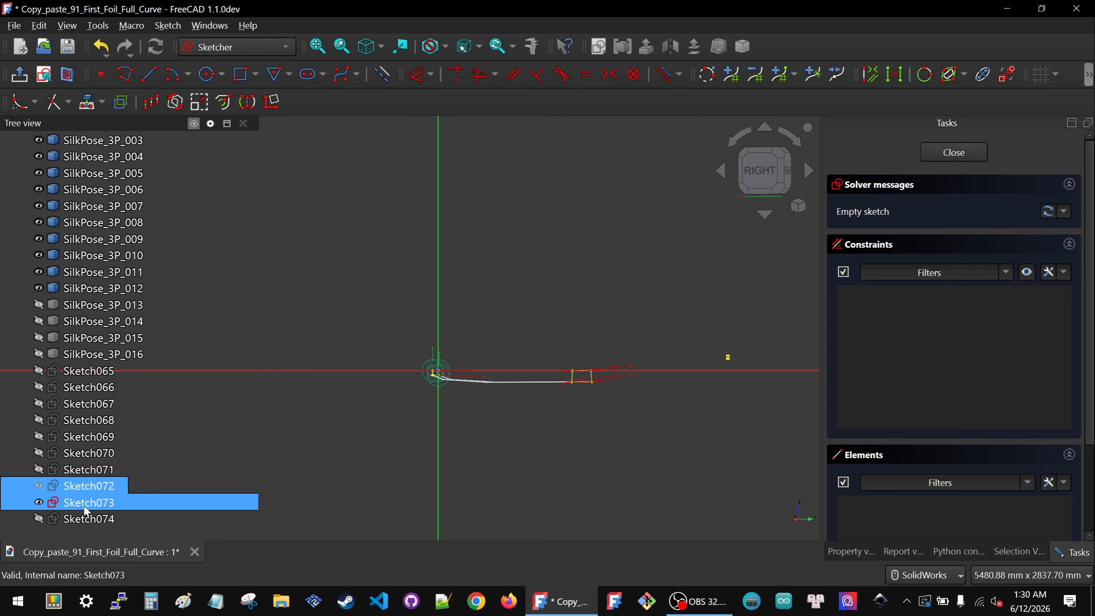
pyautogui.press('space')
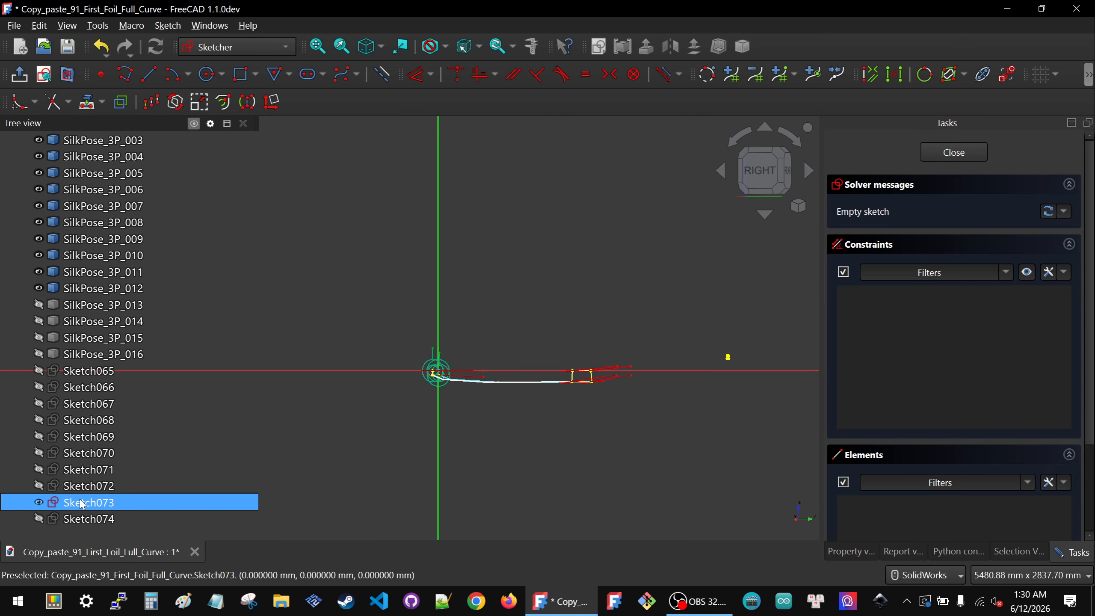
pyautogui.click(335, 406)
pyautogui.moveTo(334, 408); pyautogui.dragTo(338, 441, button='middle')
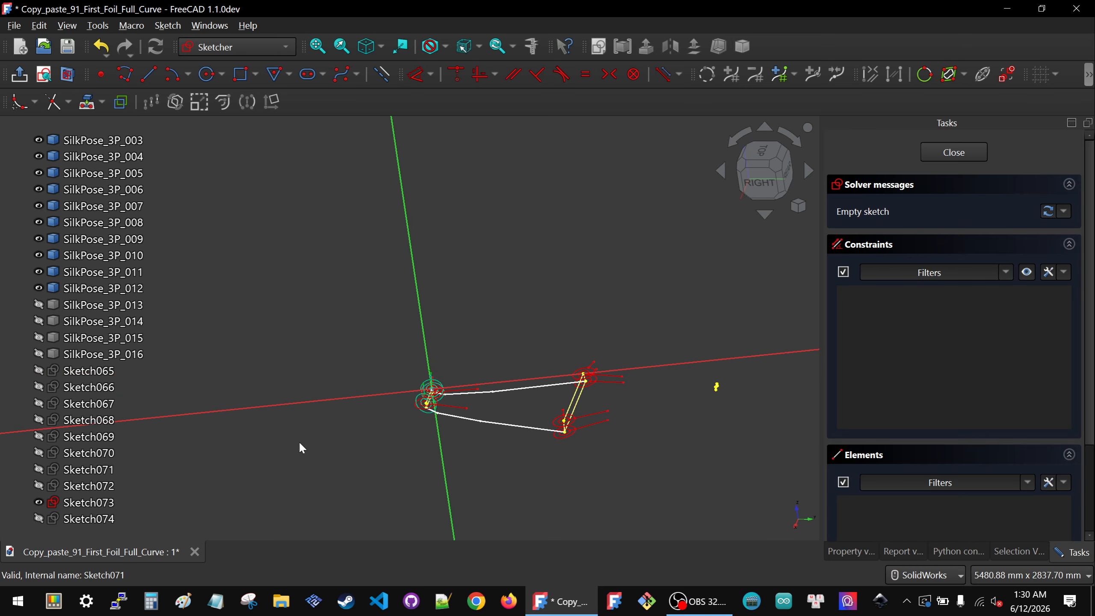
# Step: Hide Sketch064 and Sketch073 in the tree to isolate the new sketch
pyautogui.scroll(8, 92, 285)
pyautogui.click(89, 485)
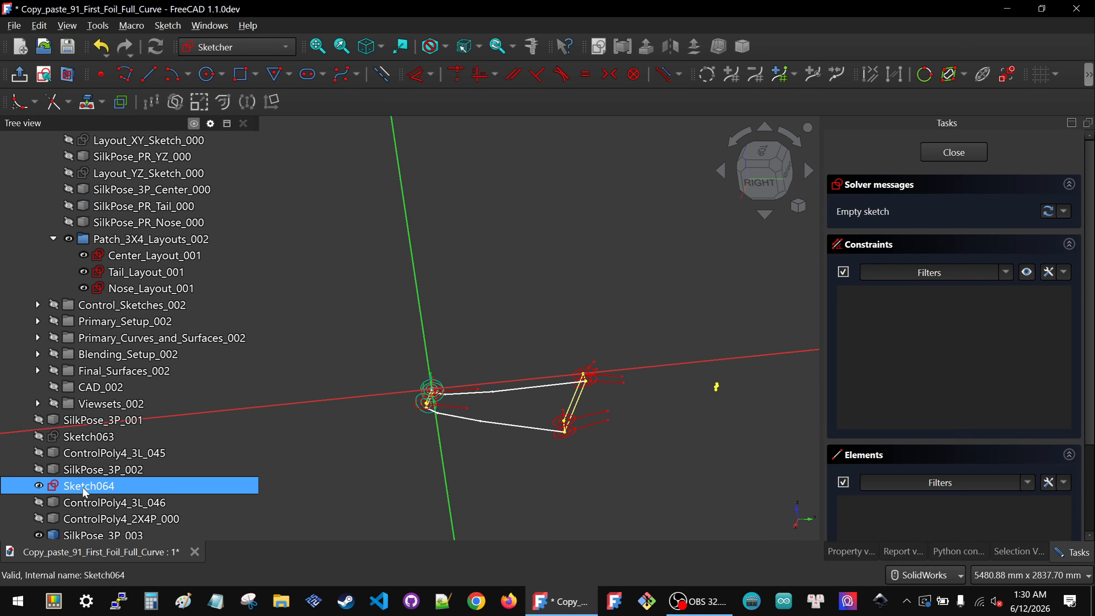
pyautogui.press('space')
pyautogui.scroll(-8, 353, 404)
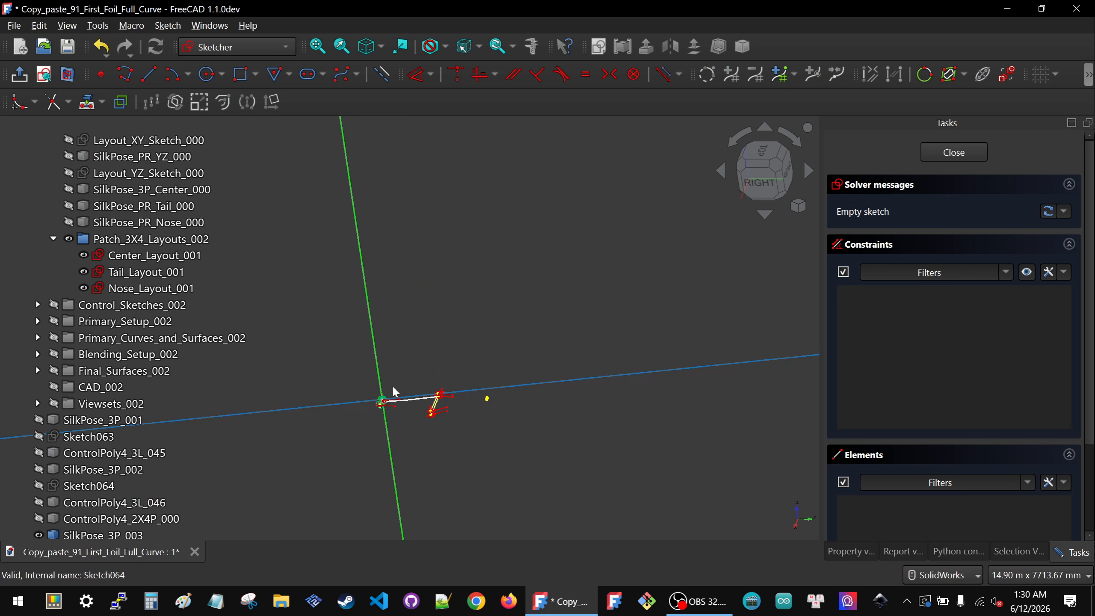
pyautogui.scroll(-6, 114, 435)
pyautogui.click(115, 435)
pyautogui.scroll(-2, 115, 436)
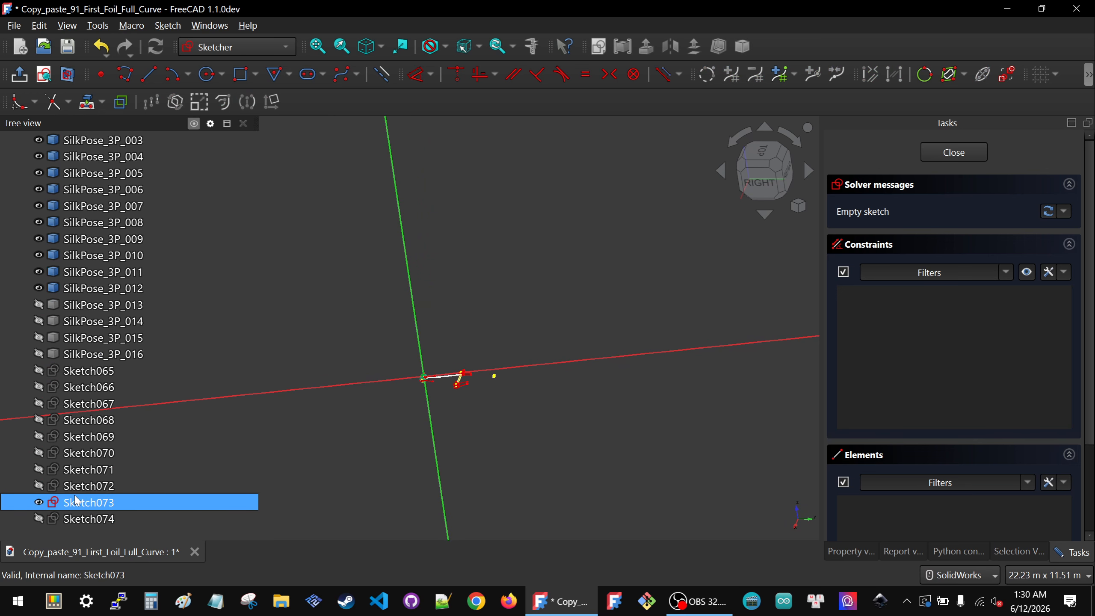
pyautogui.click(89, 502)
pyautogui.press('space')
pyautogui.scroll(4, 416, 350)
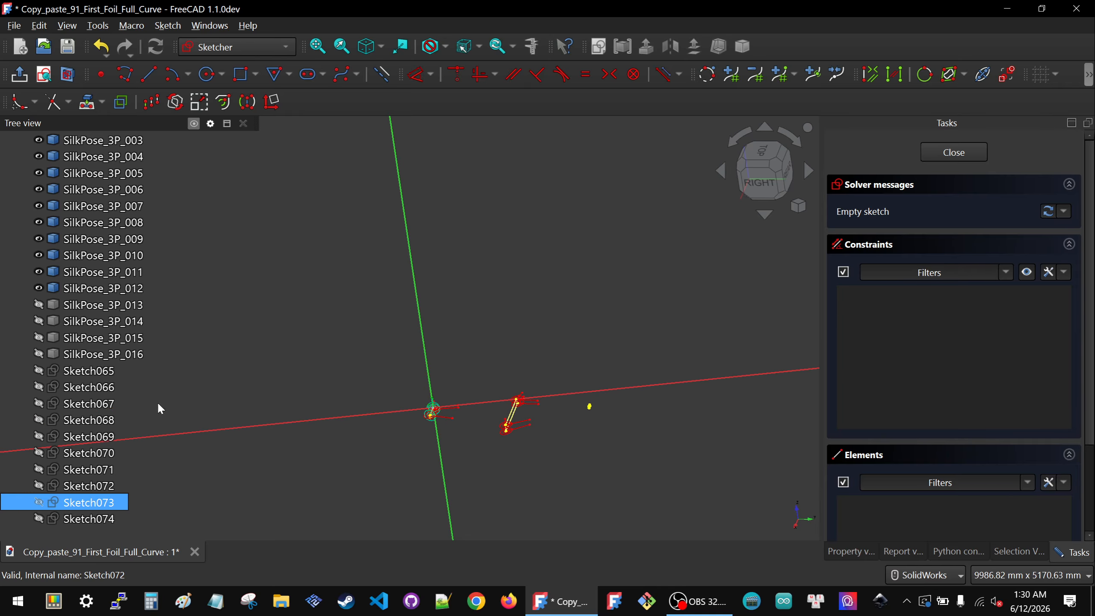
# Step: Show Sketch072 again as a reference for the new sketch
pyautogui.click(71, 486)
pyautogui.press('space')
pyautogui.scroll(6, 463, 448)
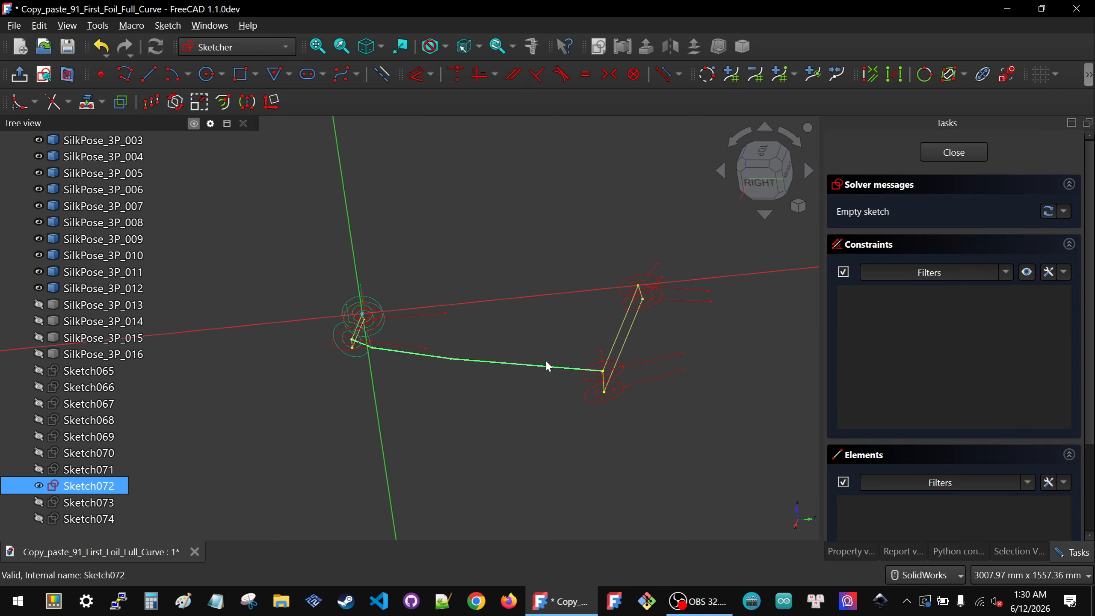
# Step: Draw a three-segment polyline below the sketch origin with the Polyline tool
pyautogui.click(772, 185)
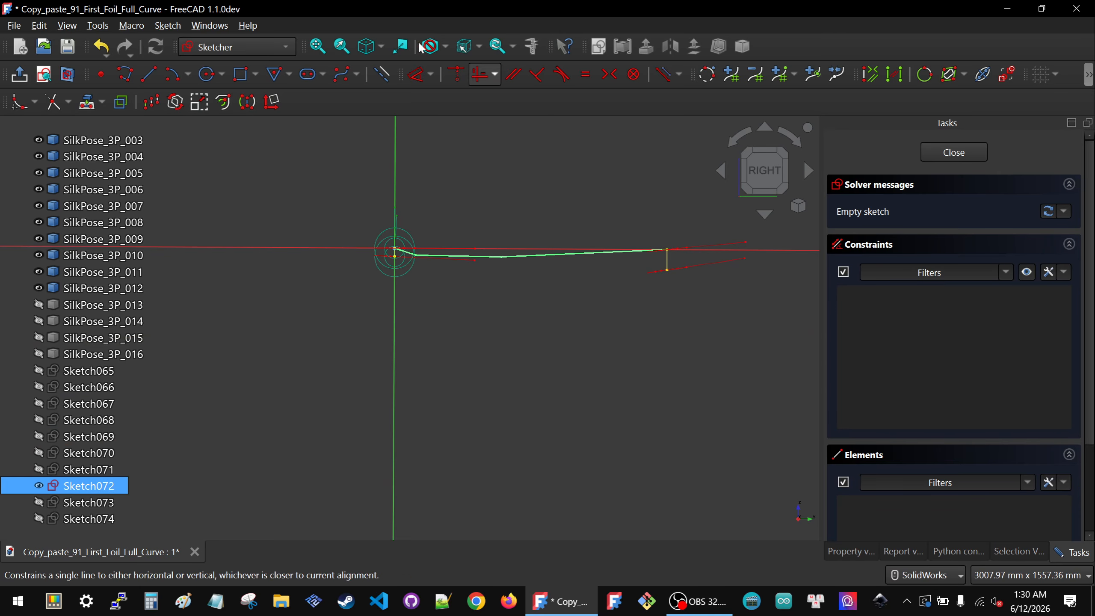
pyautogui.click(128, 72)
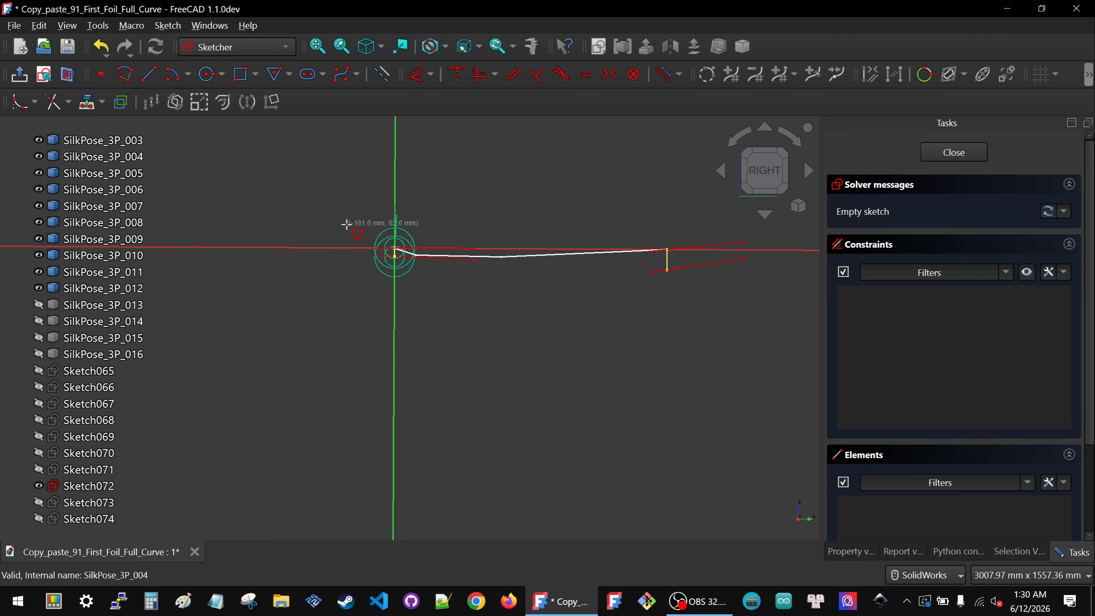
pyautogui.click(382, 74)
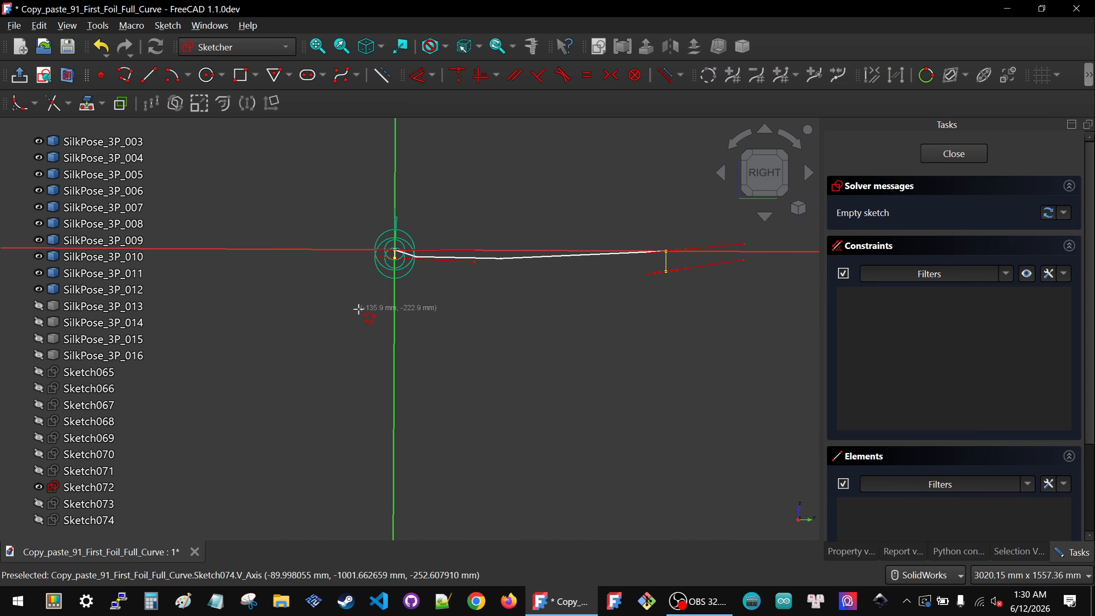
pyautogui.click(357, 286)
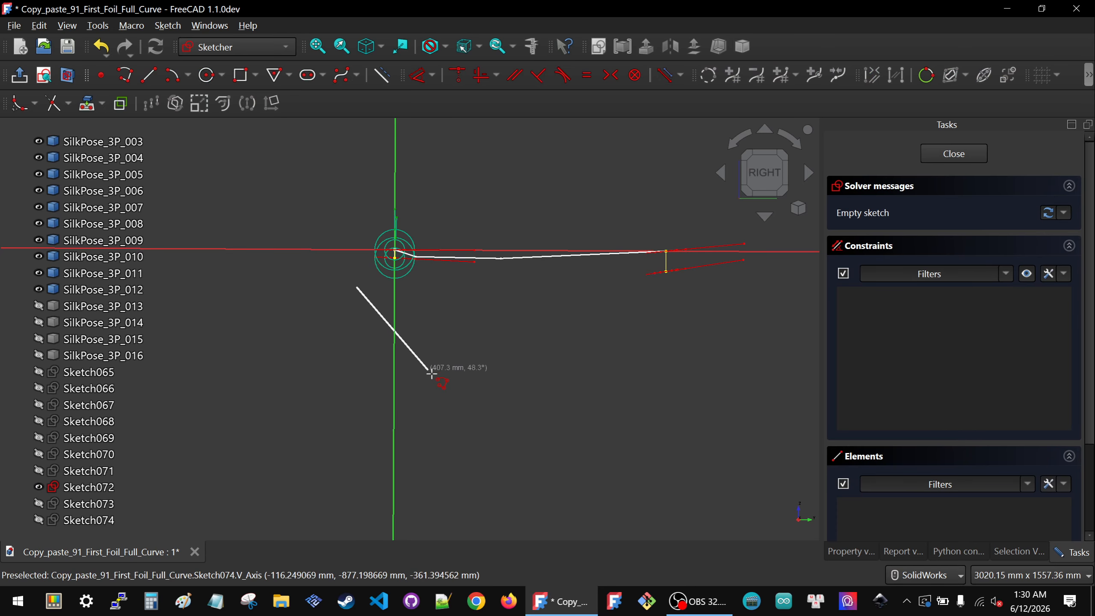
pyautogui.click(435, 396)
pyautogui.click(556, 424)
pyautogui.click(636, 354)
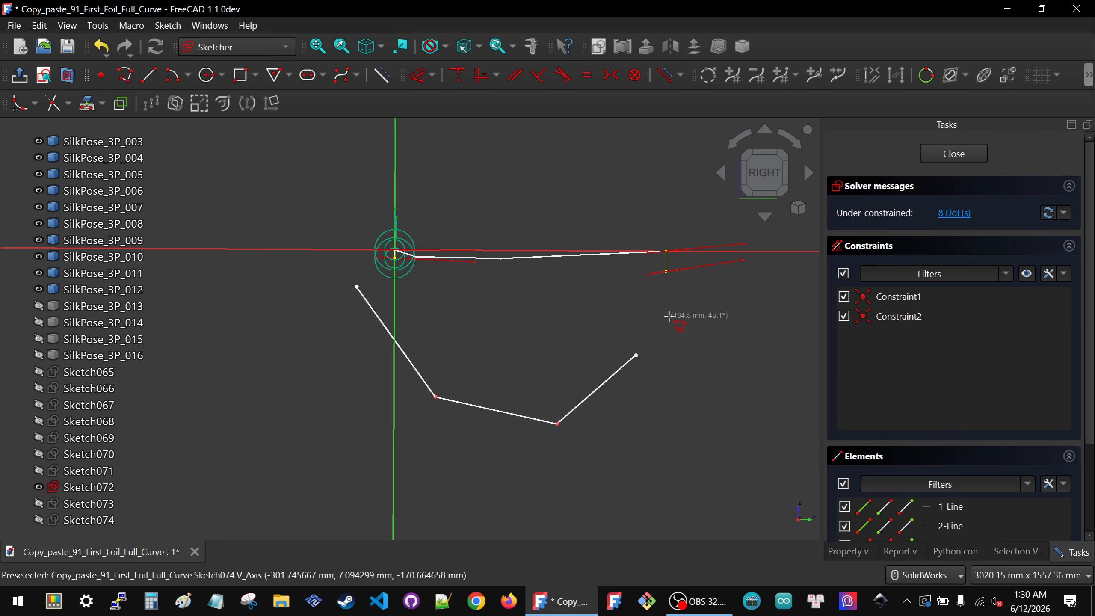
pyautogui.moveTo(614, 359); pyautogui.dragTo(643, 361, button='middle')
# Step: Project a vertex of Sketch049's control polygon into the sketch as external geometry
pyautogui.scroll(5, 688, 288)
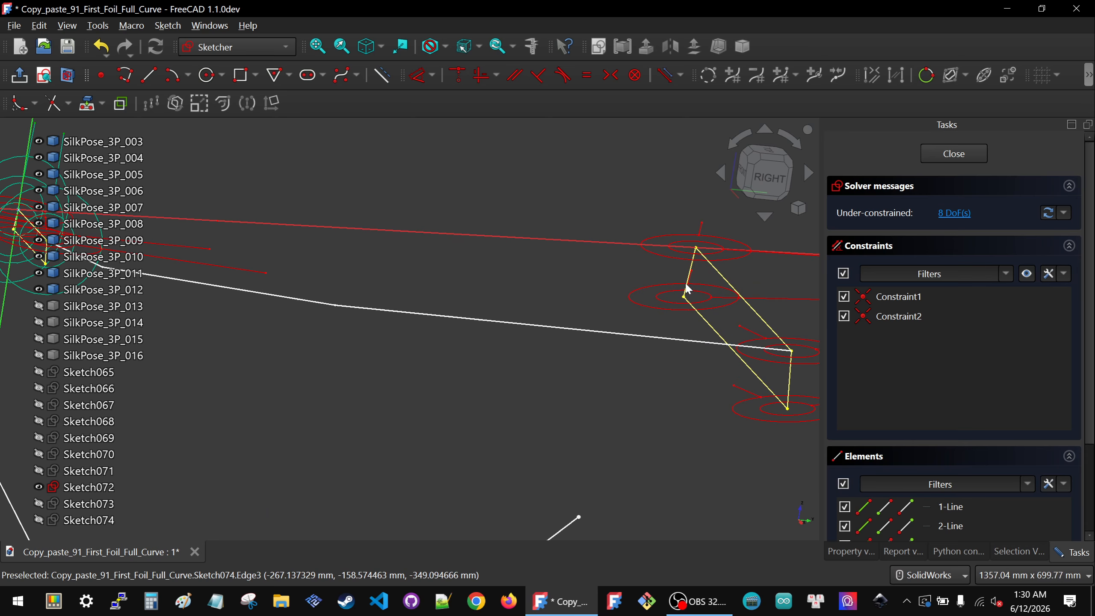
pyautogui.click(89, 108)
pyautogui.scroll(5, 690, 246)
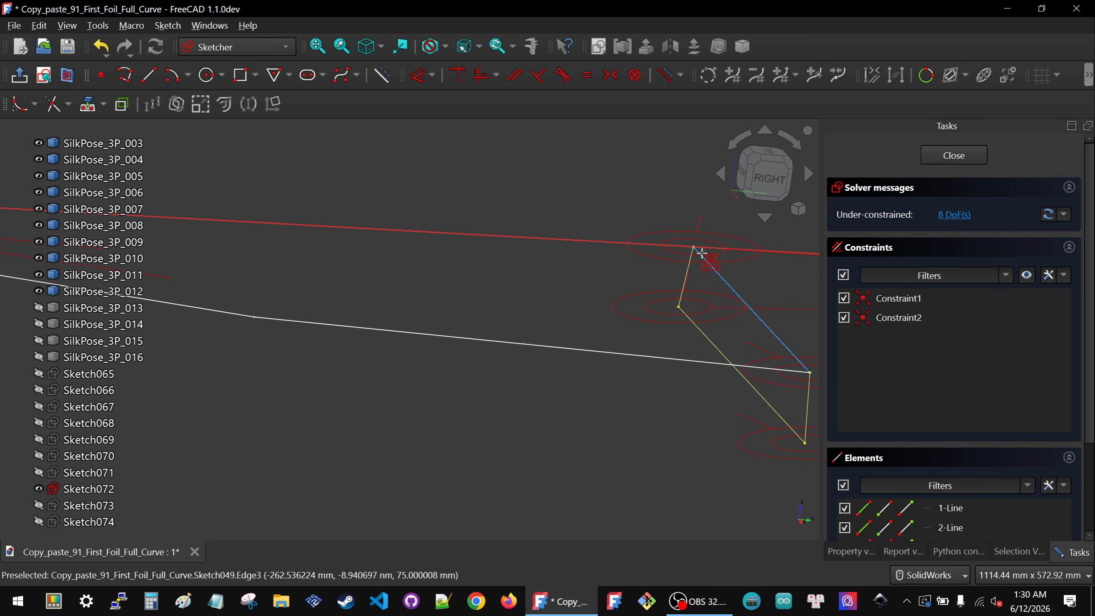
pyautogui.click(688, 244)
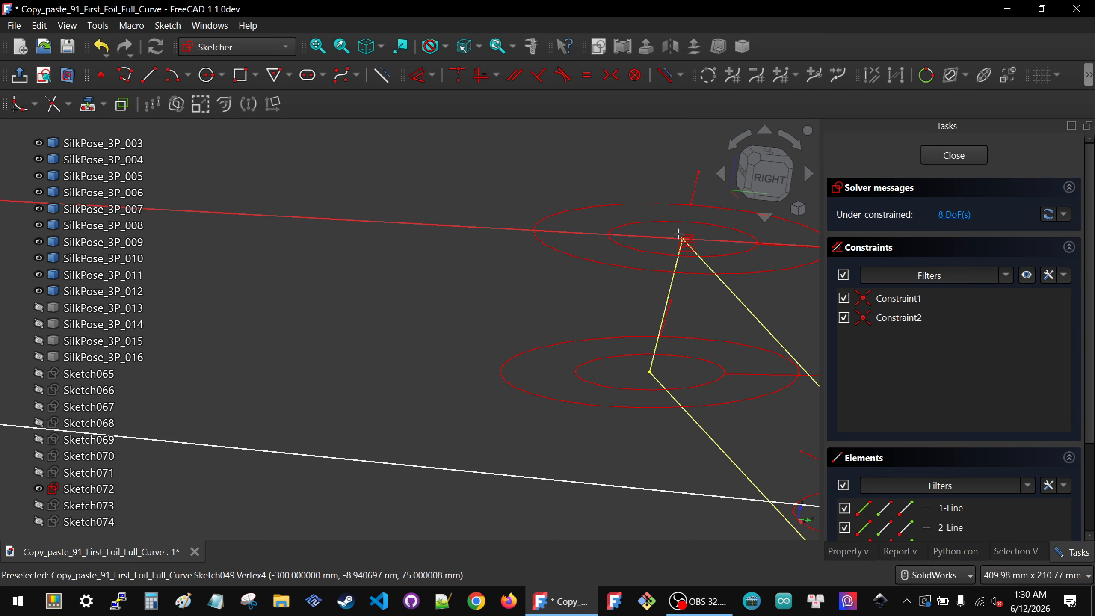
pyautogui.click(682, 237)
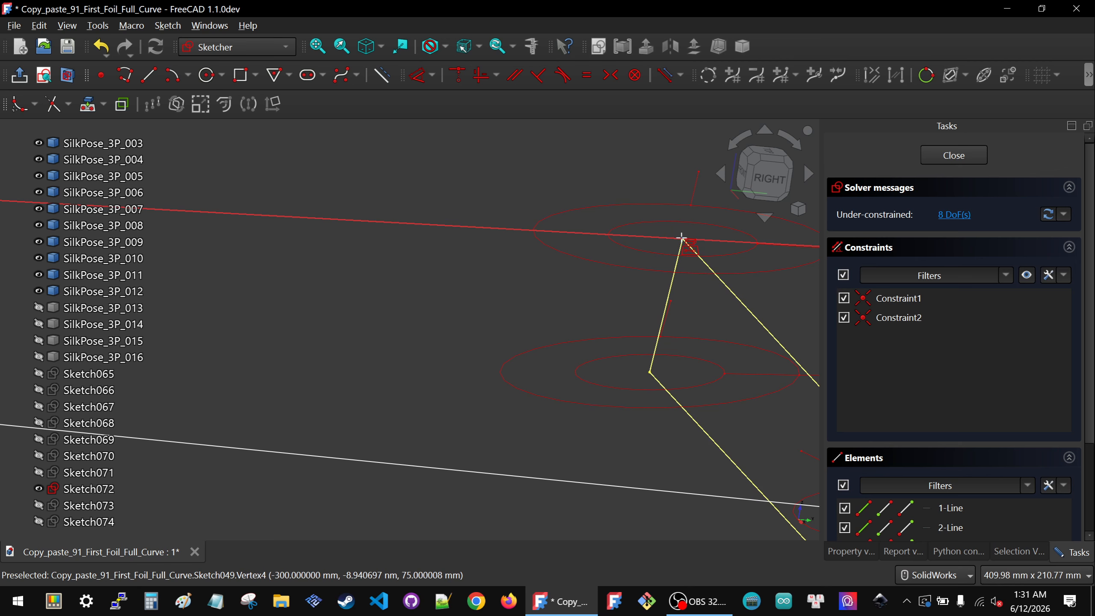
# Step: Make the polyline's end point coincident with the projected vertex
pyautogui.press('3')
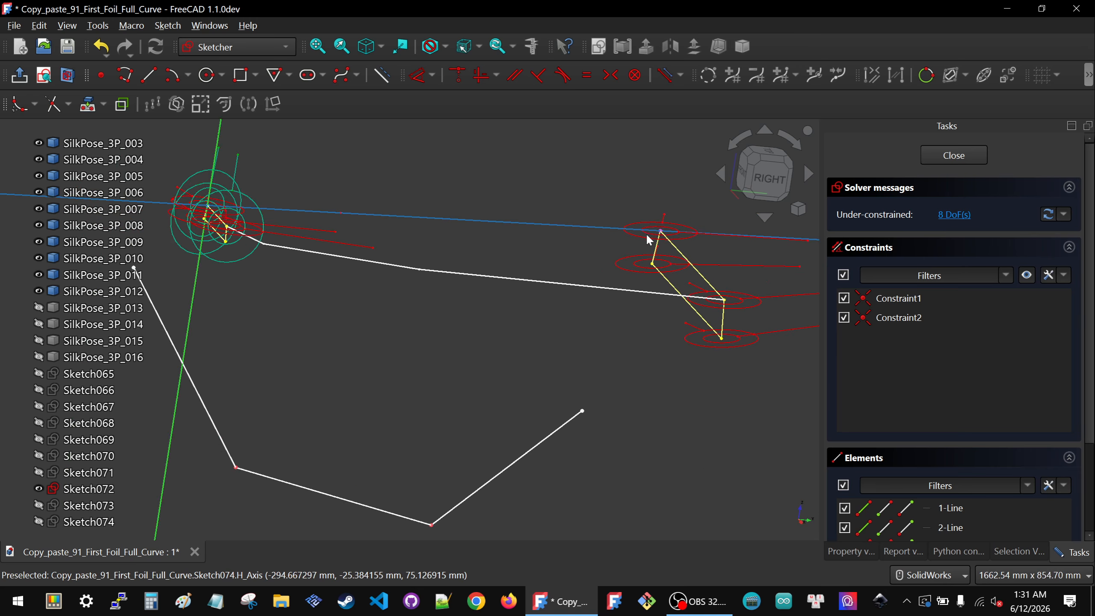
pyautogui.moveTo(548, 147)
pyautogui.mouseDown()
pyautogui.moveTo(625, 268)
pyautogui.moveTo(673, 316)
pyautogui.mouseUp()
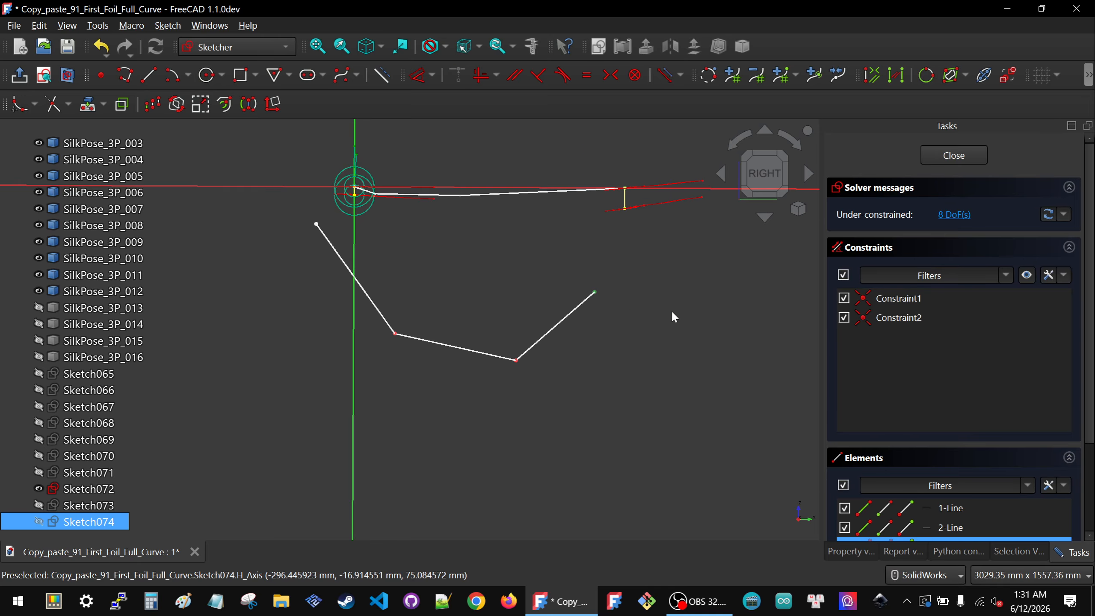
pyautogui.press('c')
pyautogui.moveTo(280, 154)
pyautogui.mouseDown()
pyautogui.moveTo(354, 253)
pyautogui.moveTo(386, 267)
pyautogui.mouseUp()
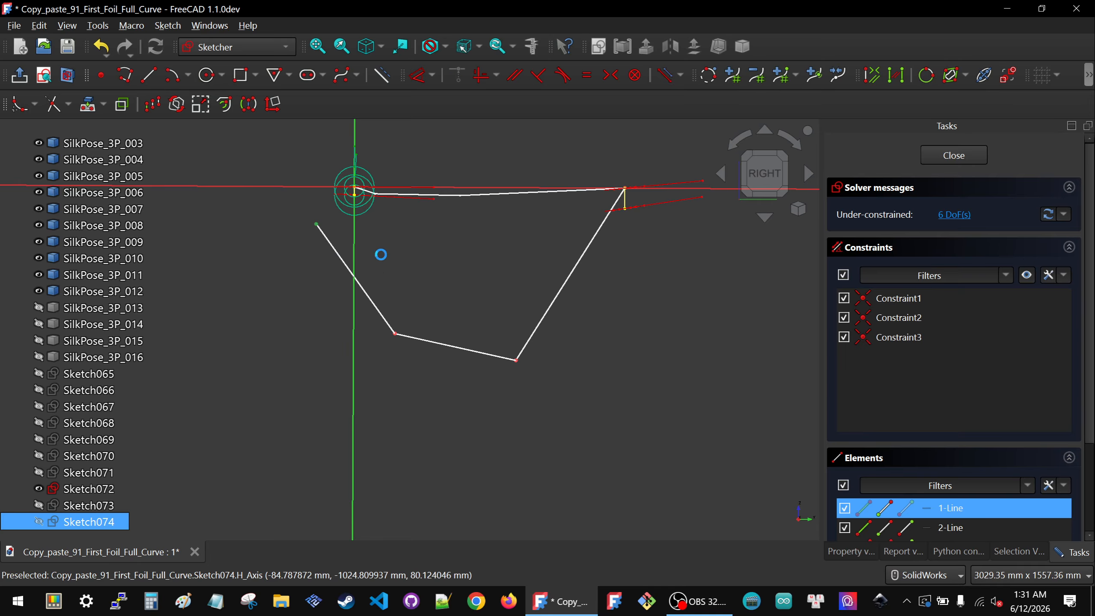
# Step: Make the polyline's start point coincident with the sketch origin
pyautogui.press('c')
pyautogui.scroll(-2, 423, 244)
pyautogui.moveTo(436, 242); pyautogui.dragTo(446, 290, button='middle')
# Step: Show Sketch073 and Sketch065 through Sketch068 as references
pyautogui.click(77, 509)
pyautogui.press('space')
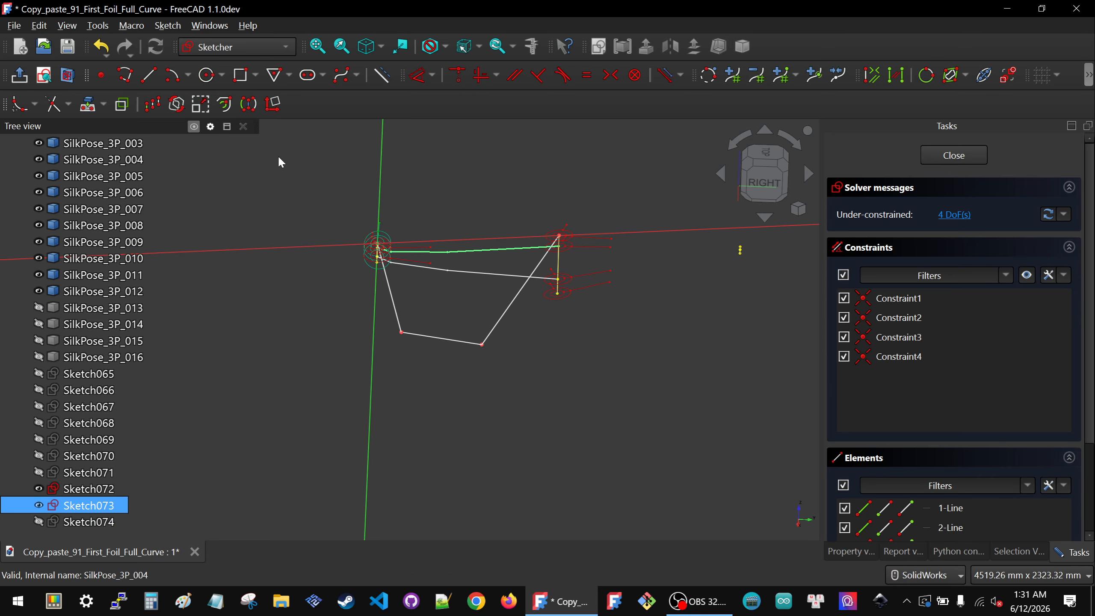
pyautogui.click(407, 155)
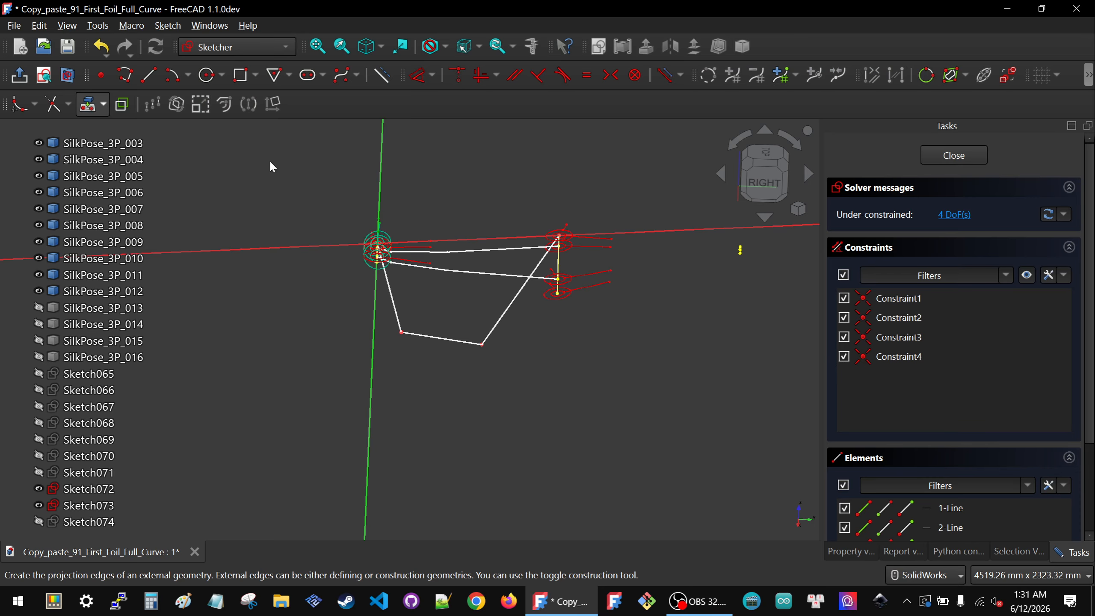
pyautogui.moveTo(430, 259)
pyautogui.mouseDown(button='middle')
pyautogui.moveTo(416, 274)
pyautogui.moveTo(436, 306)
pyautogui.moveTo(423, 291)
pyautogui.moveTo(427, 264)
pyautogui.moveTo(416, 277)
pyautogui.moveTo(427, 263)
pyautogui.mouseUp(button='middle')
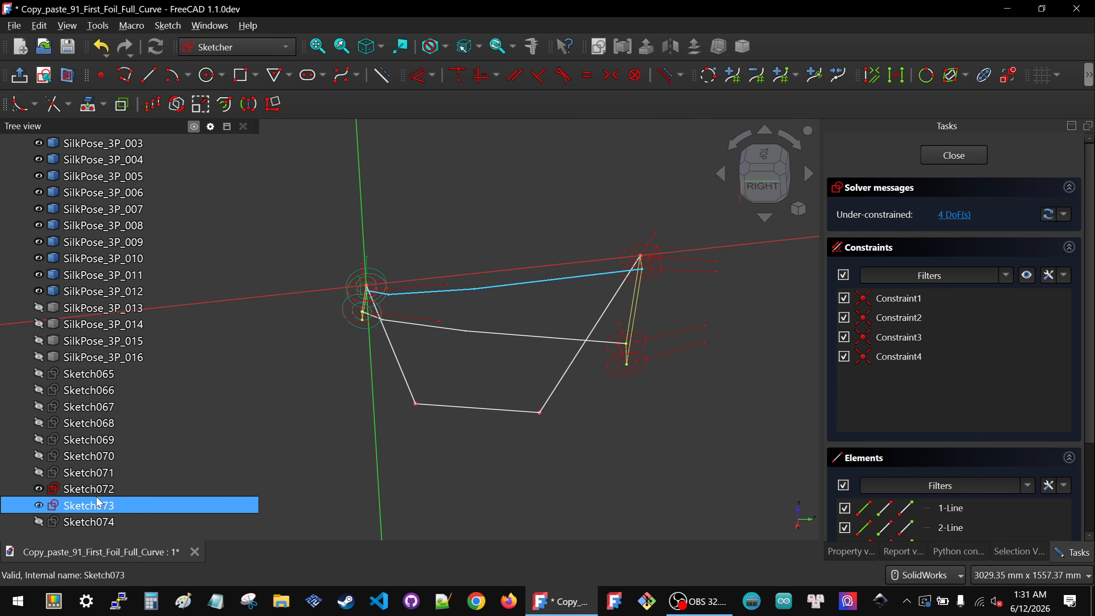
pyautogui.click(98, 375)
pyautogui.press('space')
pyautogui.click(82, 396)
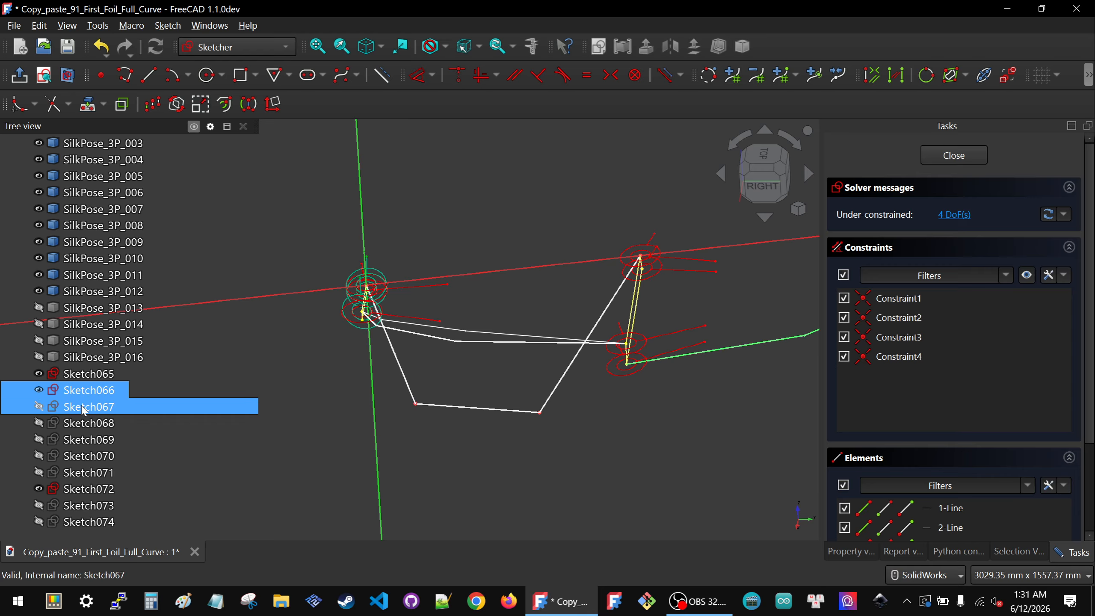
pyautogui.click(81, 407)
pyautogui.press('space')
pyautogui.click(91, 424)
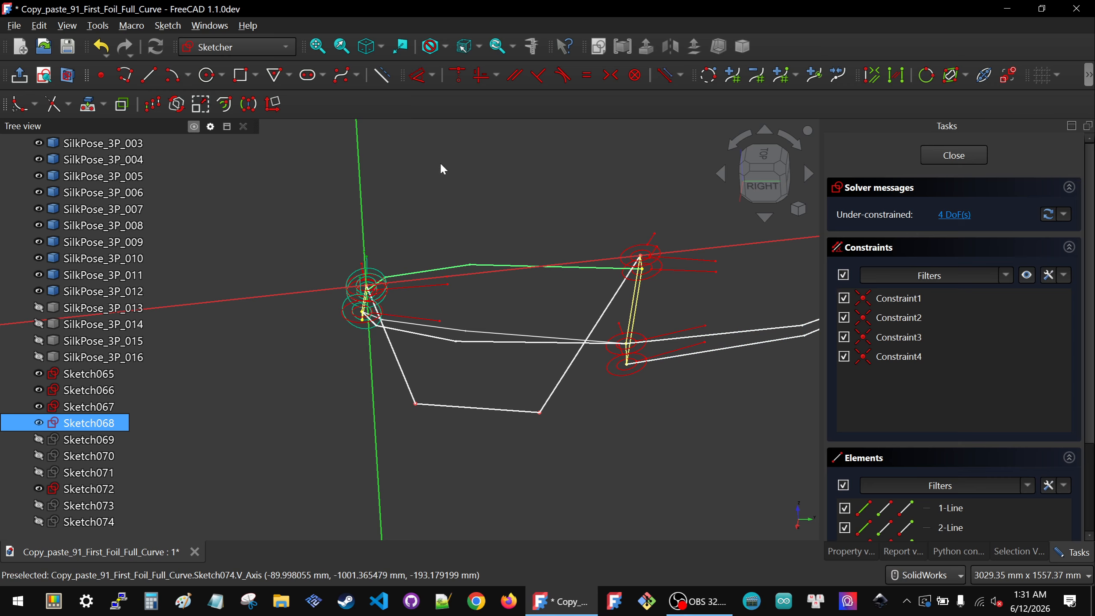
# Step: Project an edge of Sketch068 near the origin into the sketch as external geometry
pyautogui.click(448, 237)
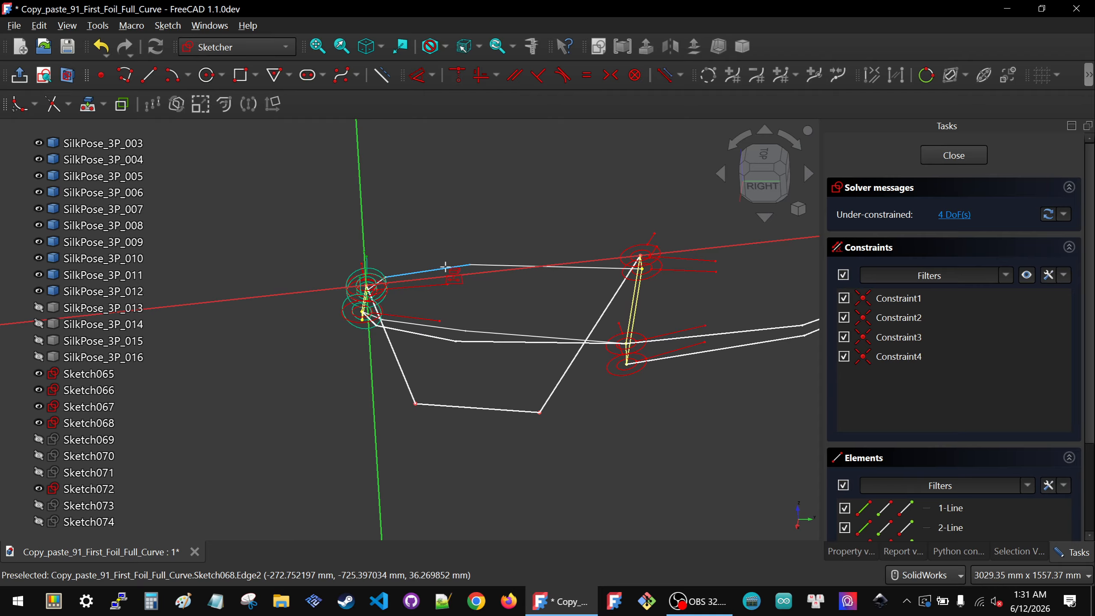
pyautogui.click(446, 266)
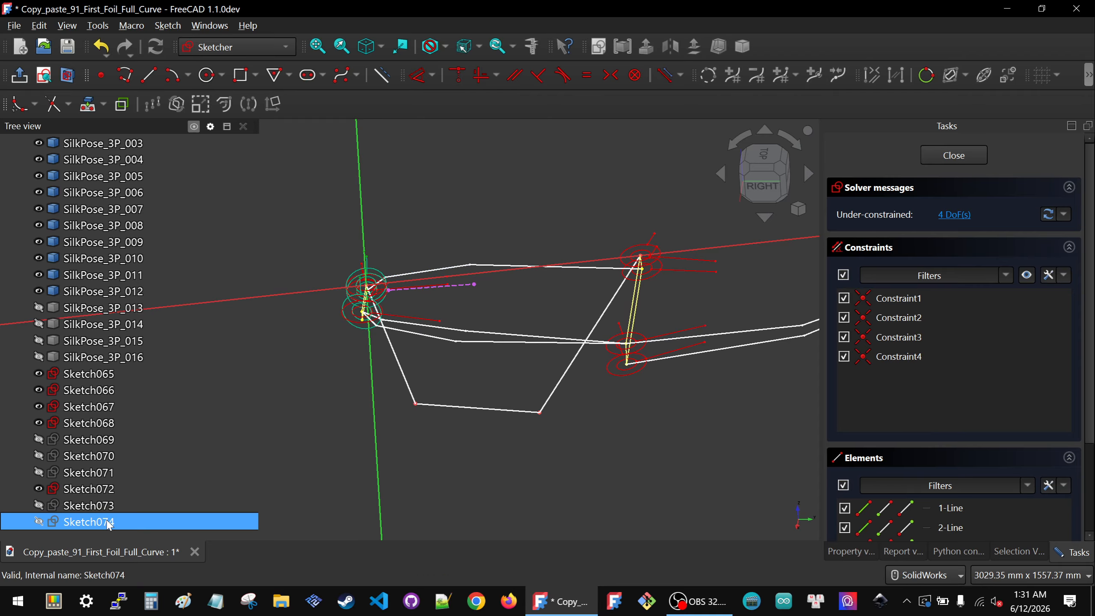
pyautogui.moveTo(400, 392); pyautogui.dragTo(403, 375, button='middle')
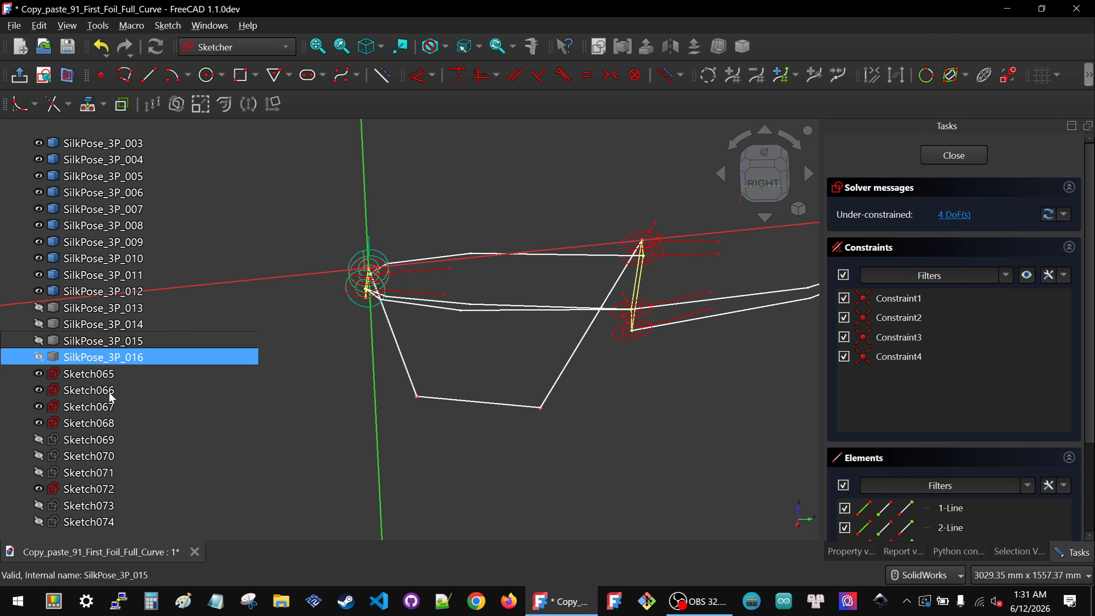
# Step: Show Sketch069 and hide Sketch065 through Sketch068
pyautogui.click(87, 439)
pyautogui.press('space')
pyautogui.click(88, 423)
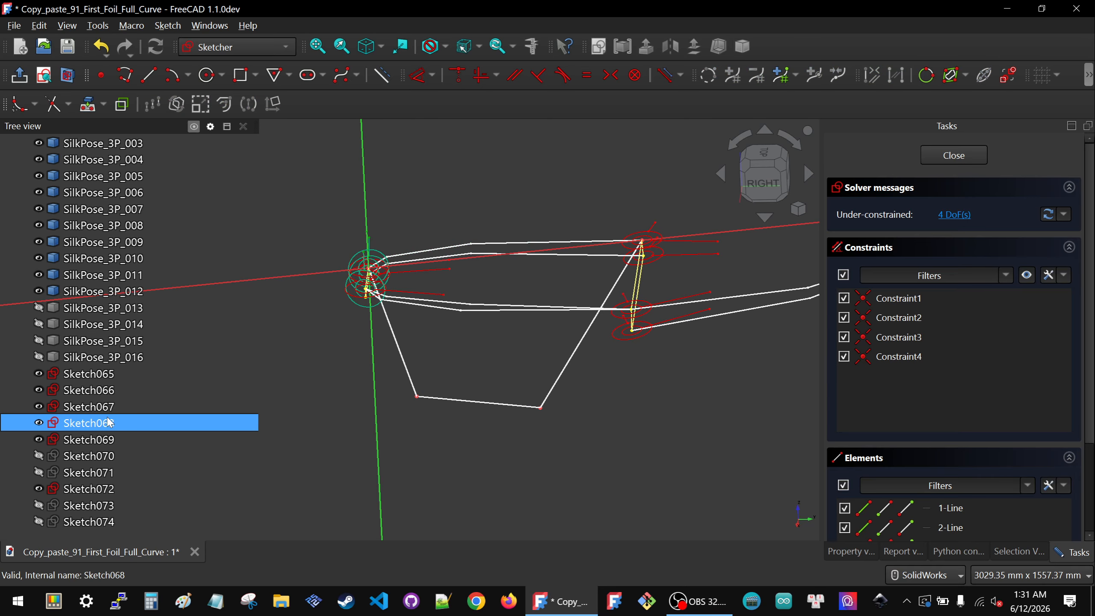
pyautogui.press('space')
pyautogui.click(88, 407)
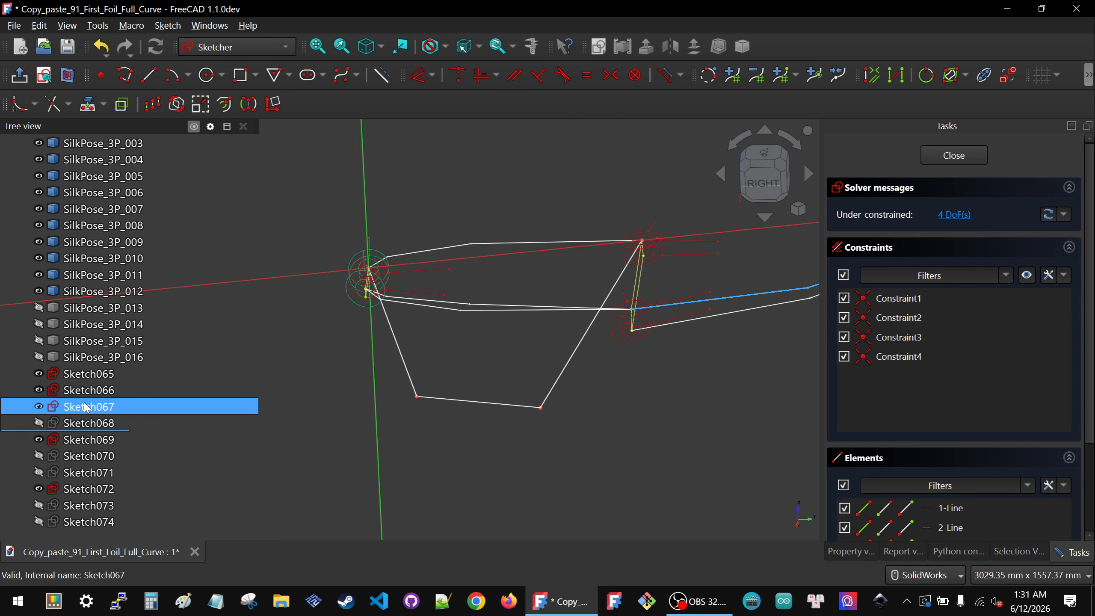
pyautogui.press('space')
pyautogui.click(89, 390)
pyautogui.press('space')
pyautogui.click(89, 373)
pyautogui.press('space')
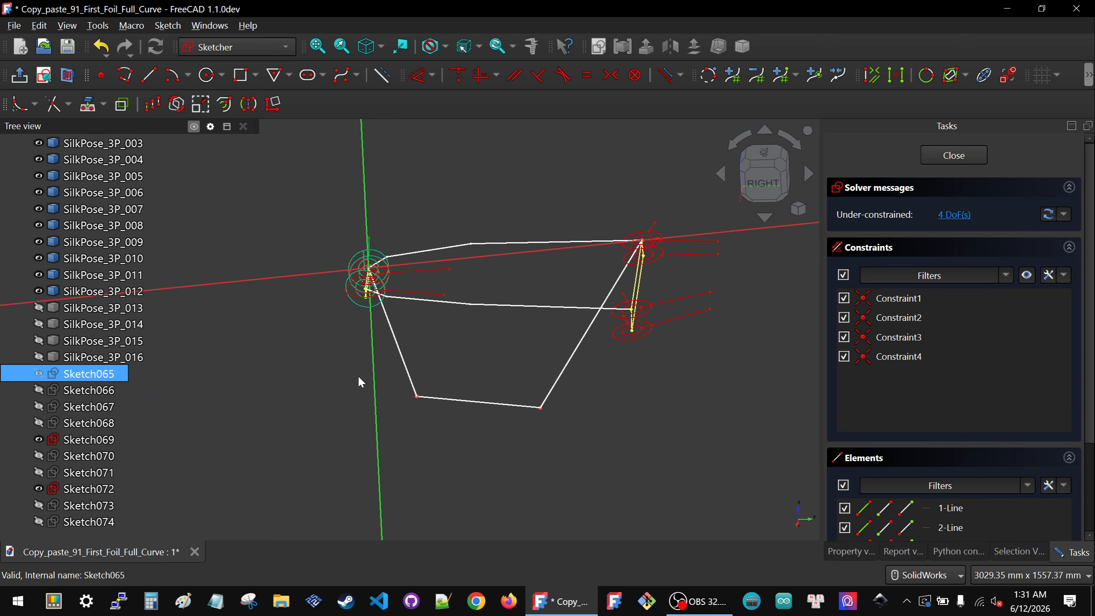
# Step: Hide Sketch069 again
pyautogui.click(490, 470)
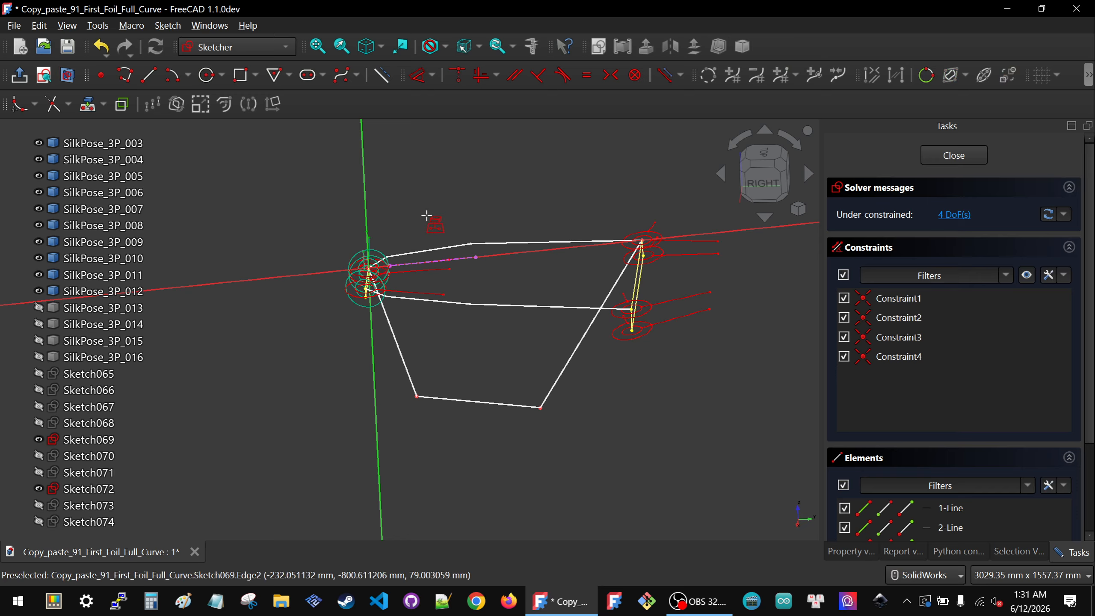
pyautogui.click(79, 440)
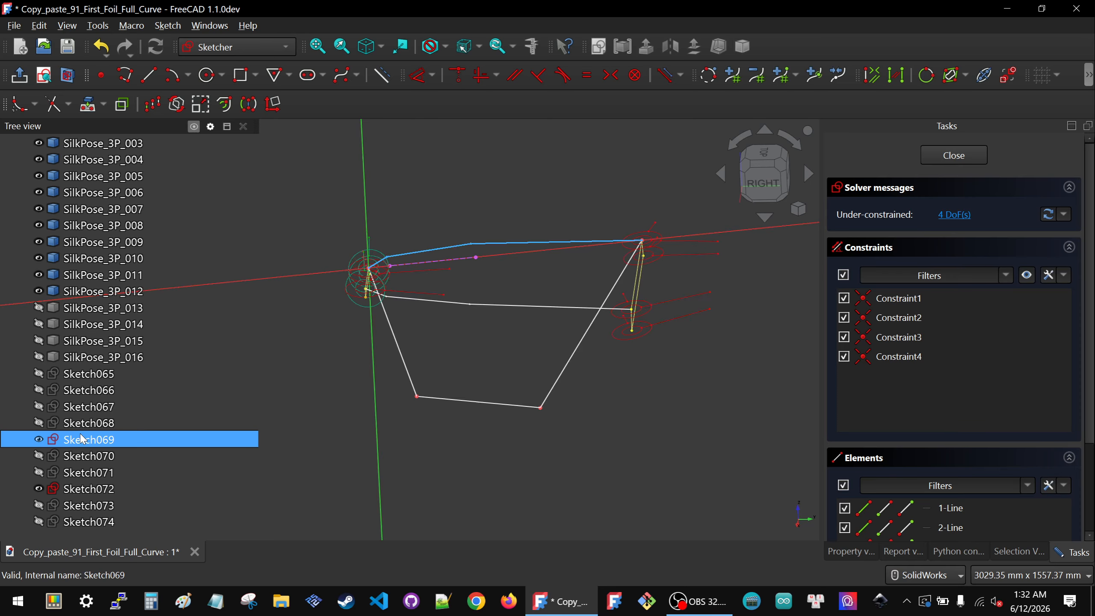
pyautogui.press('space')
# Step: Draw a line about 549 mm long at about -81° from the projected edge's start point
pyautogui.click(489, 399)
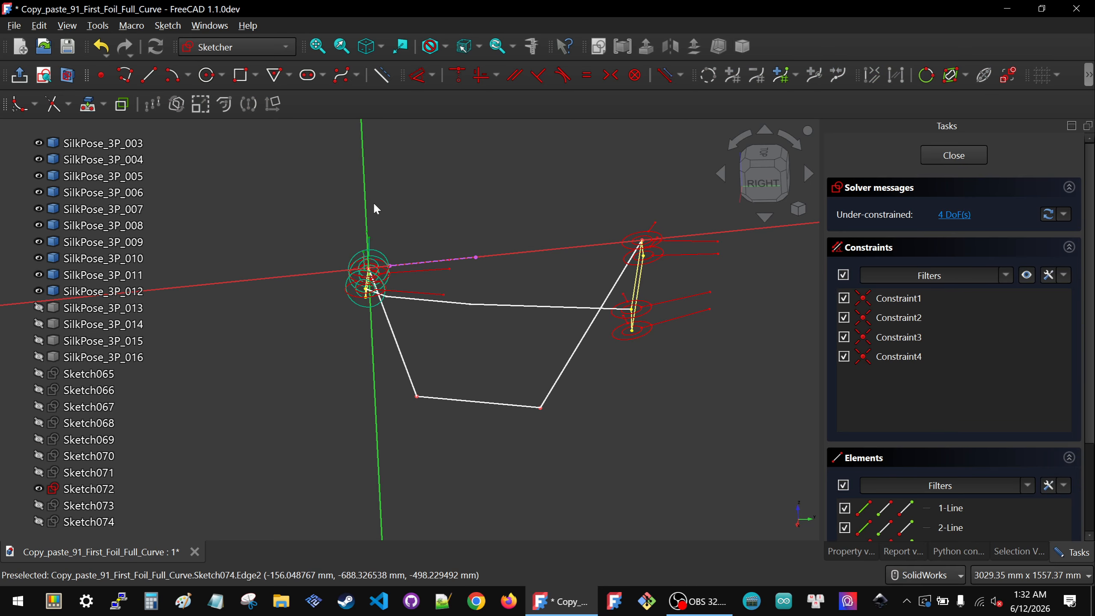
pyautogui.moveTo(440, 263); pyautogui.dragTo(328, 361, button='middle')
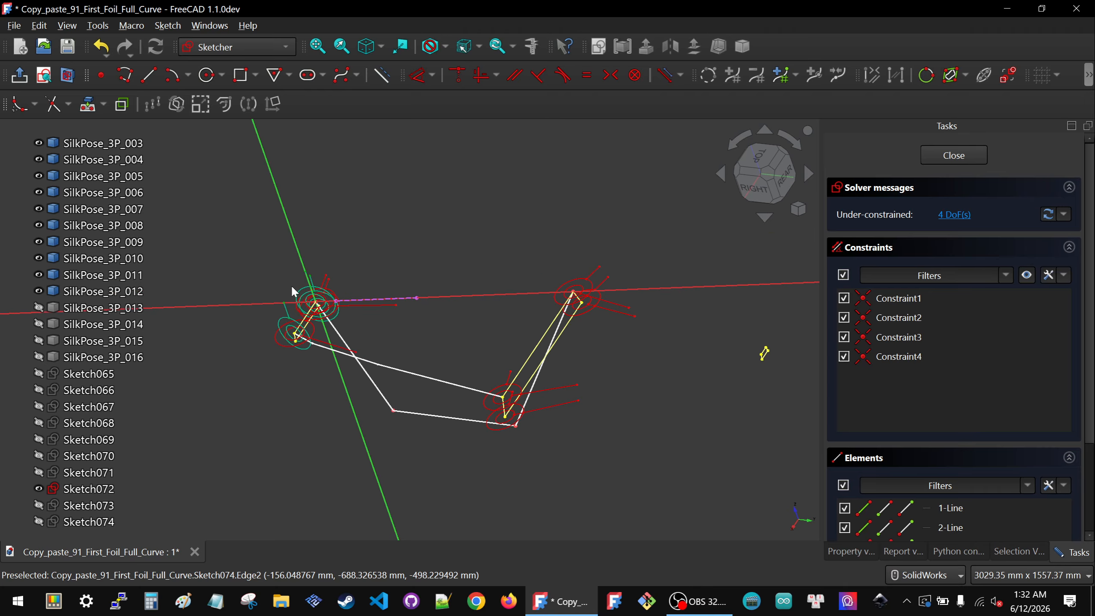
pyautogui.scroll(3, 317, 291)
pyautogui.scroll(5, 397, 321)
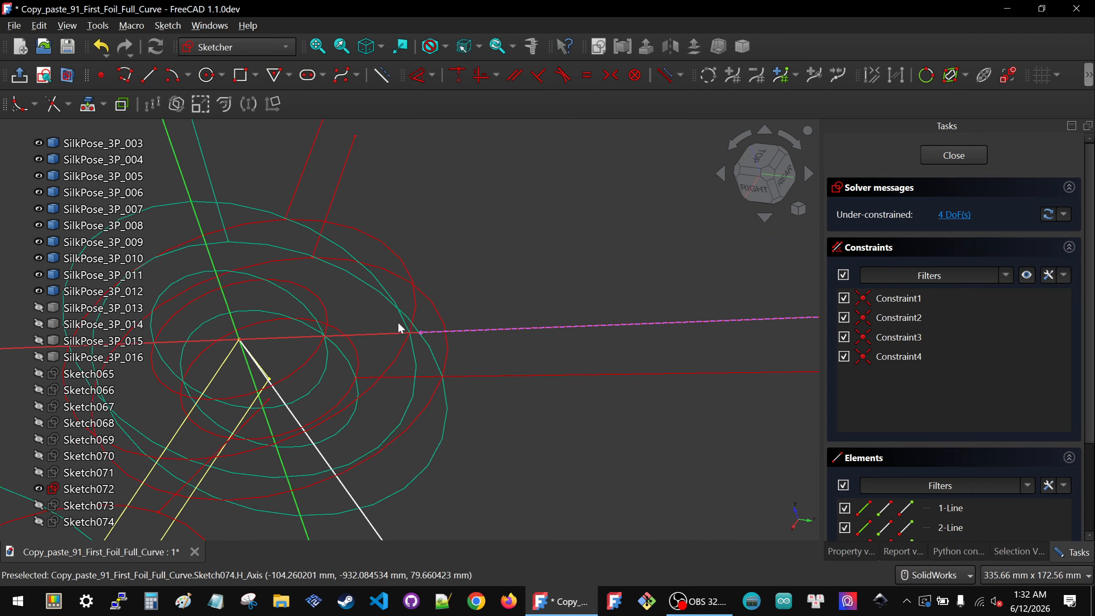
pyautogui.scroll(2, 399, 328)
pyautogui.scroll(2, 431, 334)
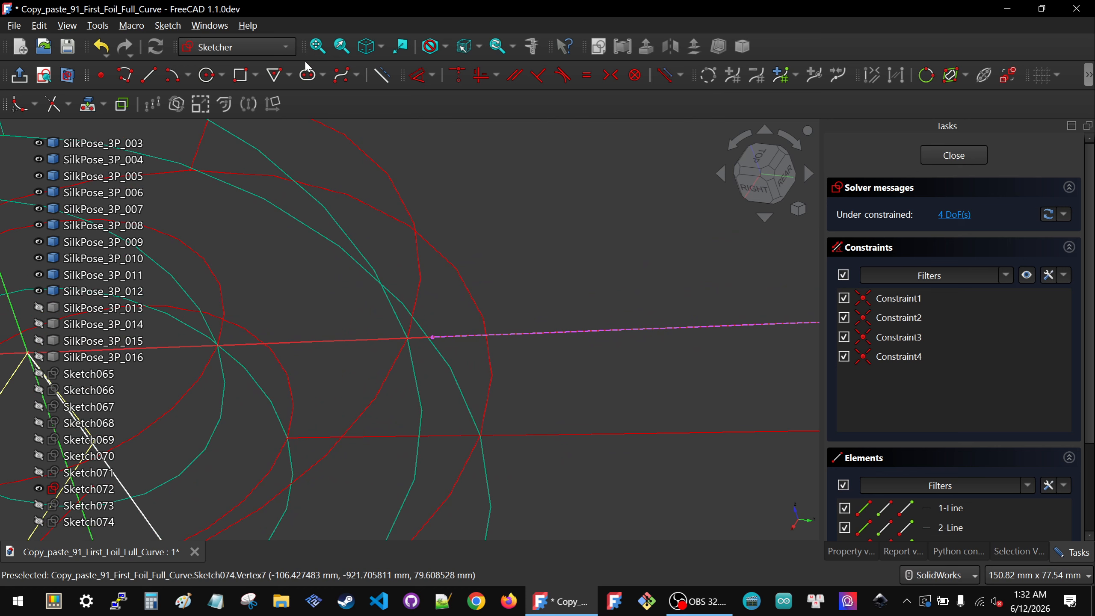
pyautogui.click(148, 74)
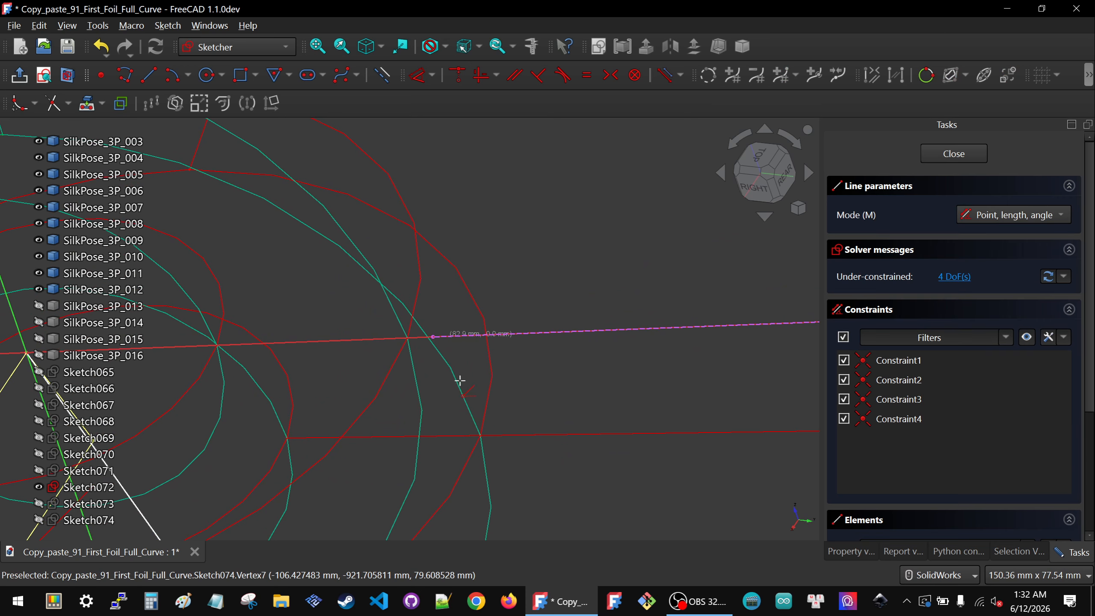
pyautogui.click(433, 335)
pyautogui.scroll(-12, 433, 328)
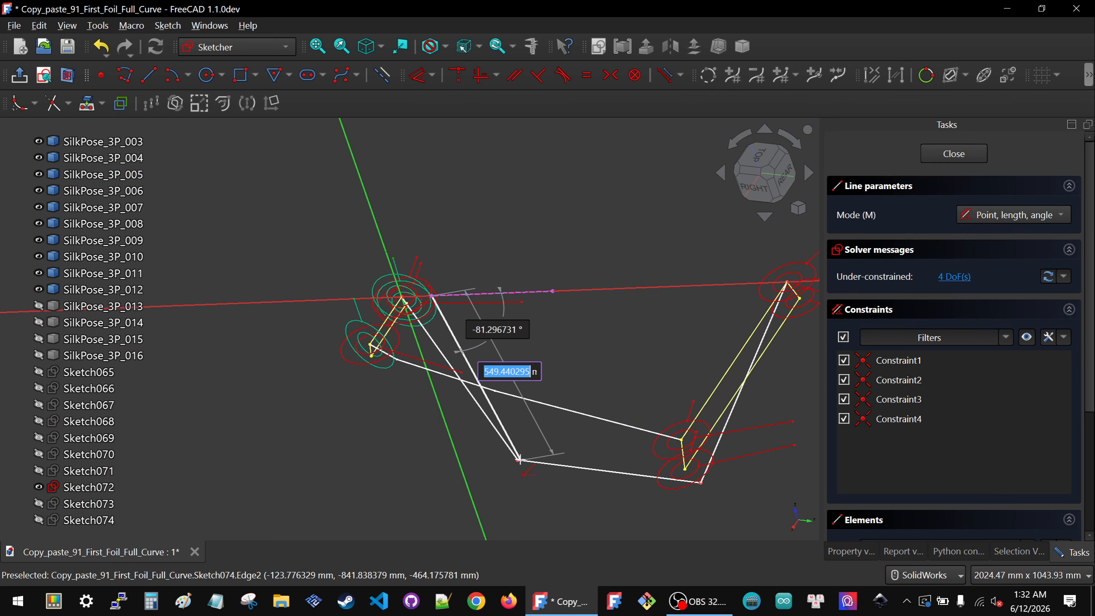
pyautogui.click(523, 442)
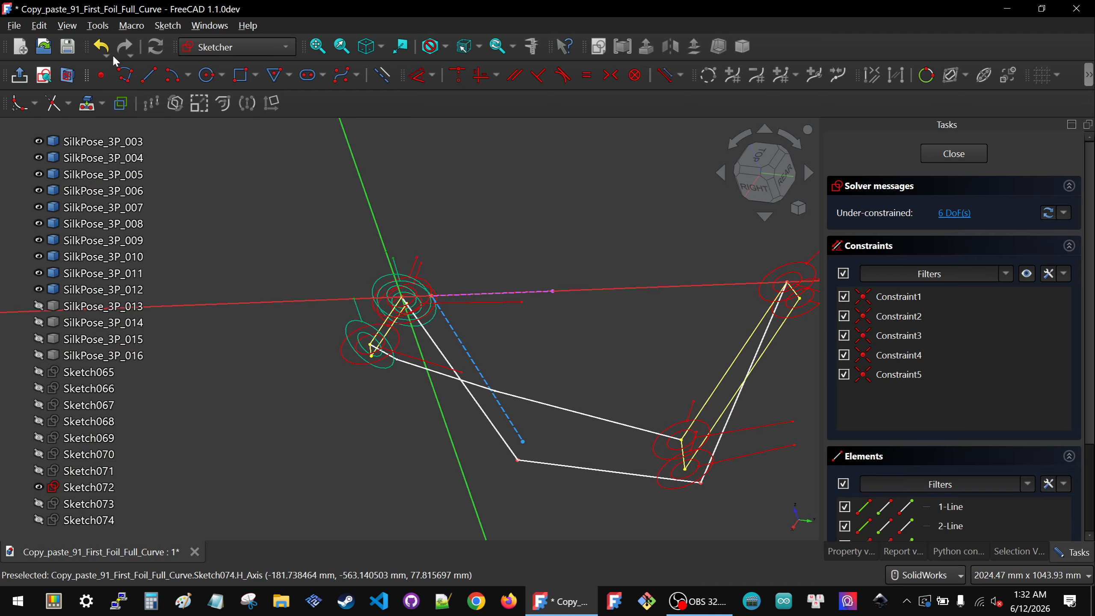
# Step: Draw a second line starting from the far end of the projected edge, extending down toward the polygon
pyautogui.click(149, 76)
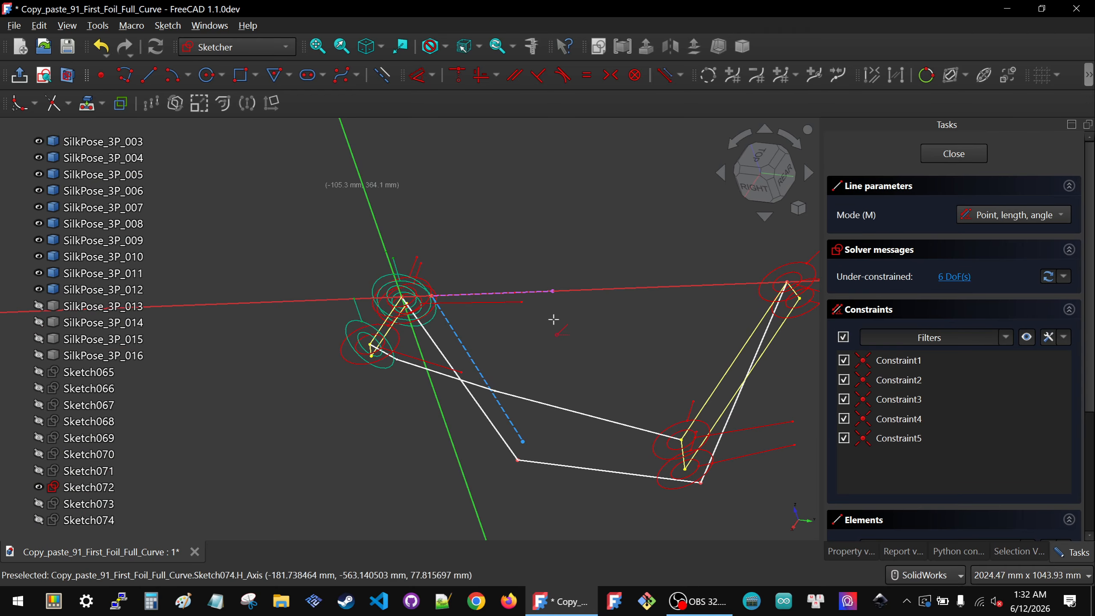
pyautogui.click(552, 292)
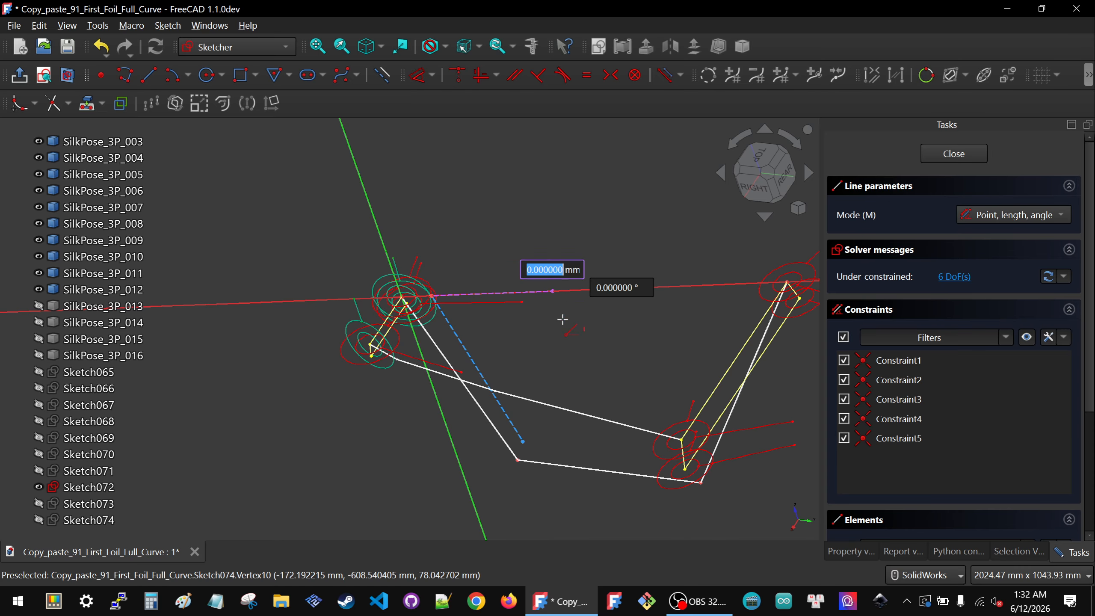
pyautogui.scroll(-4, 573, 342)
pyautogui.click(600, 386)
pyautogui.press('Escape')
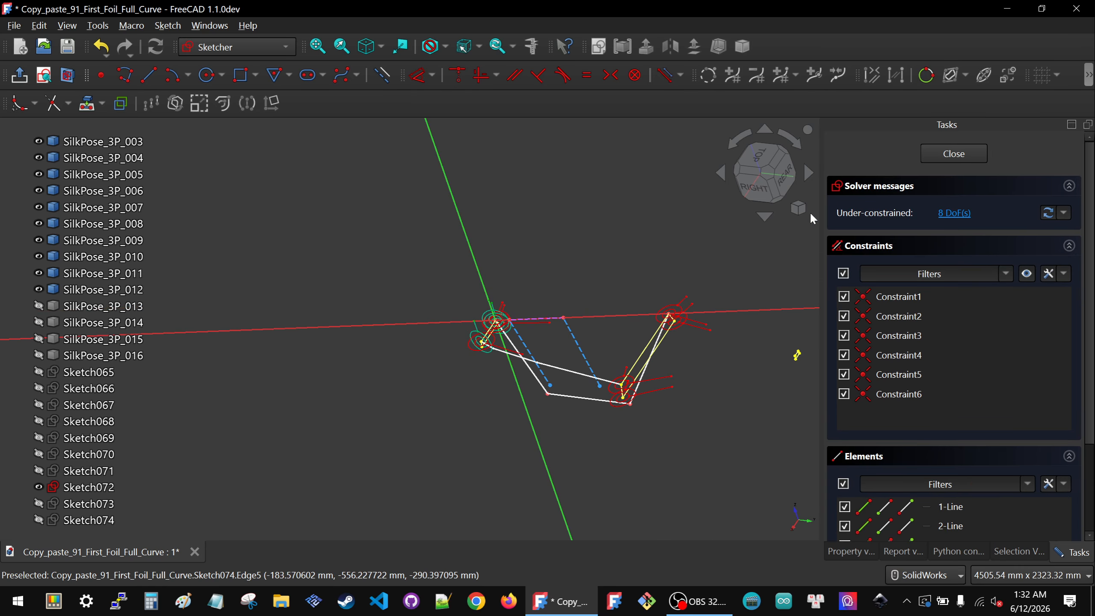
# Step: Make the lower endpoints of both new lines coincident with the two lower vertices of the polygon
pyautogui.click(764, 188)
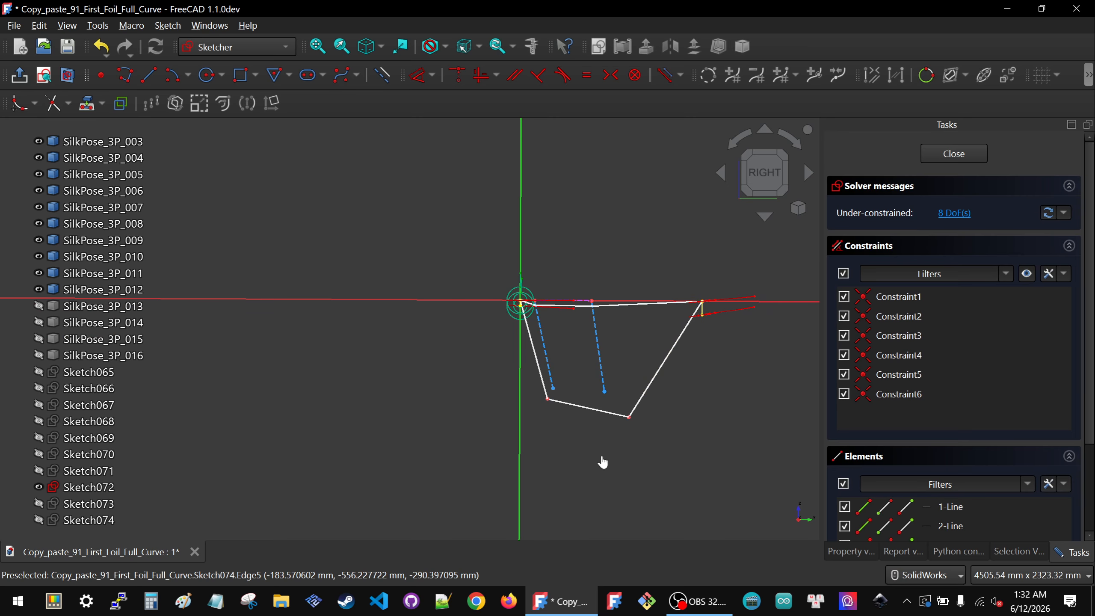
pyautogui.click(571, 412)
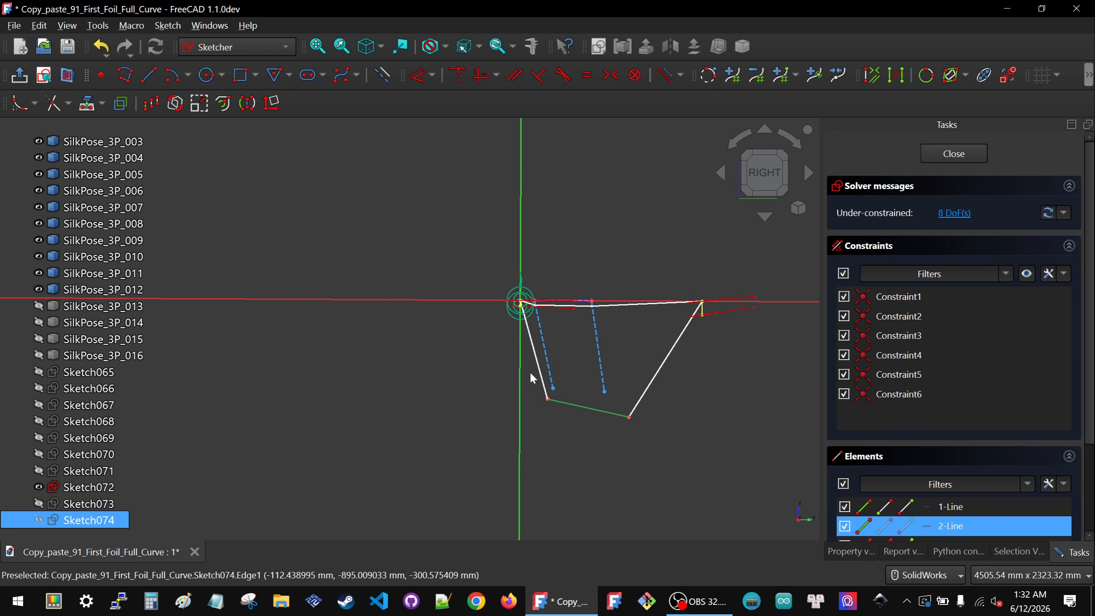
pyautogui.rightClick(531, 373)
pyautogui.click(521, 361)
pyautogui.moveTo(530, 372); pyautogui.dragTo(573, 444)
pyautogui.press('c')
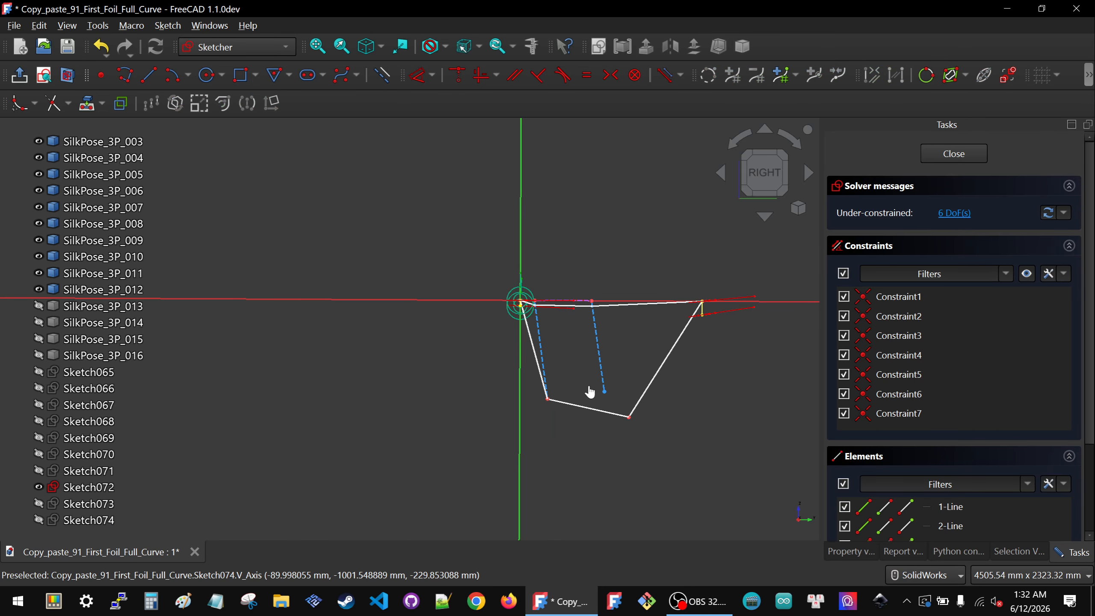
pyautogui.moveTo(587, 385); pyautogui.dragTo(671, 443)
pyautogui.press('c')
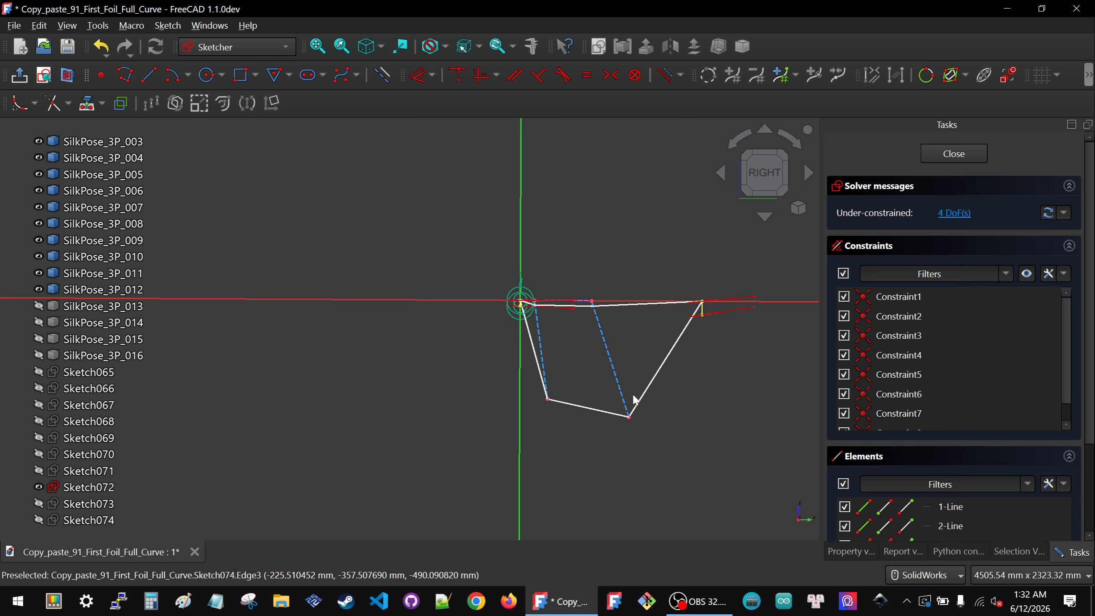
# Step: Constrain both new lines parallel to the vertical axis
pyautogui.click(539, 342)
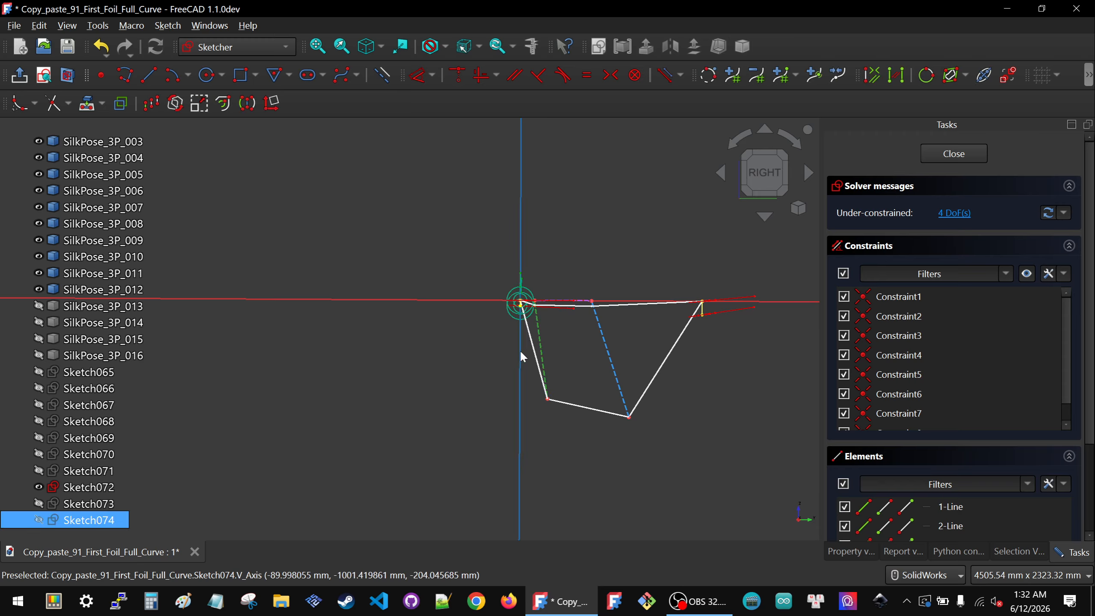
pyautogui.click(518, 350)
pyautogui.press('p')
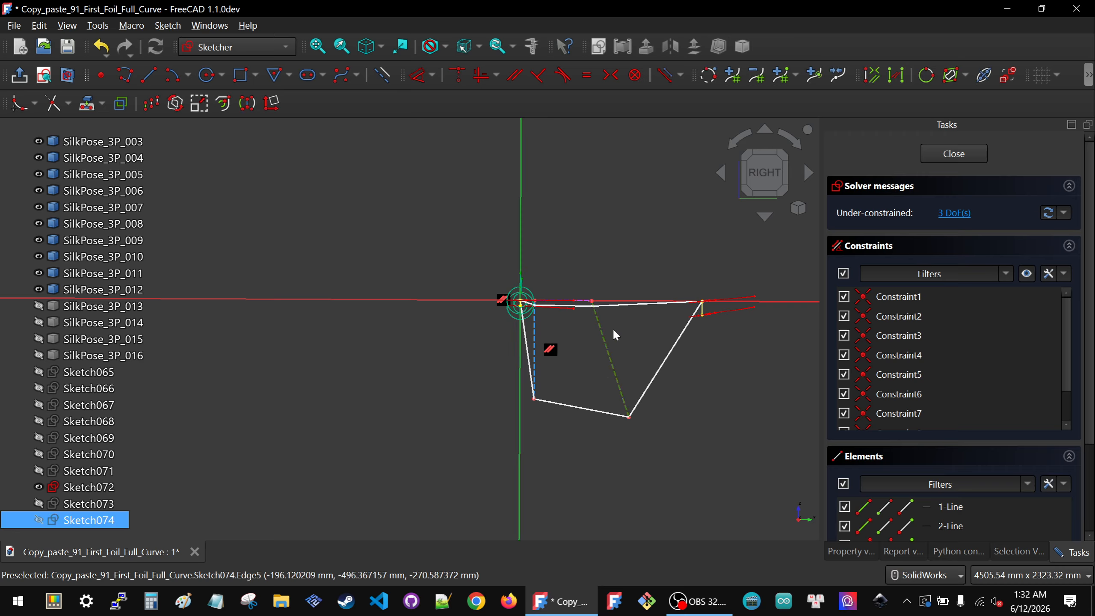
pyautogui.press('p')
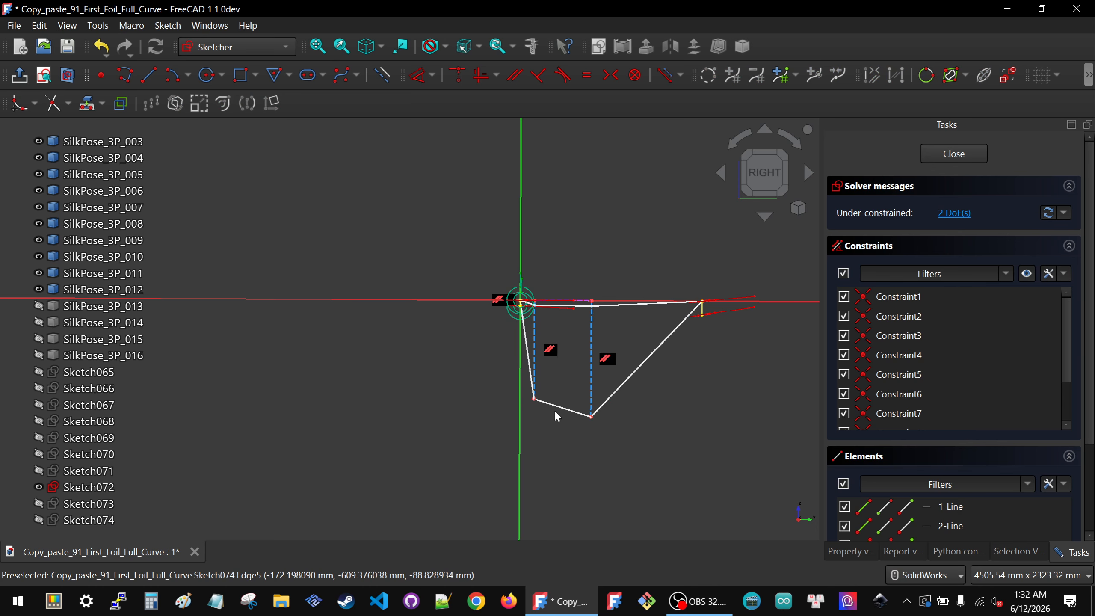
# Step: Drag the polygon's lower vertices upward so the polyline lies close to the horizontal axis
pyautogui.moveTo(562, 406); pyautogui.dragTo(574, 305)
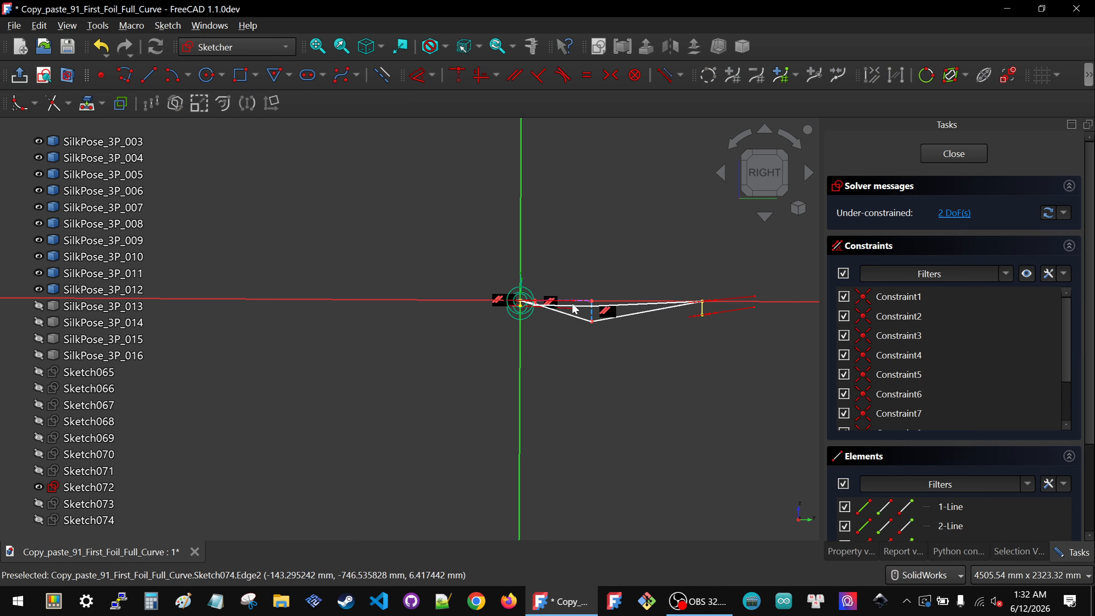
pyautogui.scroll(5, 573, 308)
pyautogui.moveTo(452, 351)
pyautogui.mouseDown()
pyautogui.moveTo(437, 332)
pyautogui.moveTo(439, 346)
pyautogui.moveTo(602, 418)
pyautogui.mouseUp()
pyautogui.moveTo(689, 420); pyautogui.dragTo(692, 324)
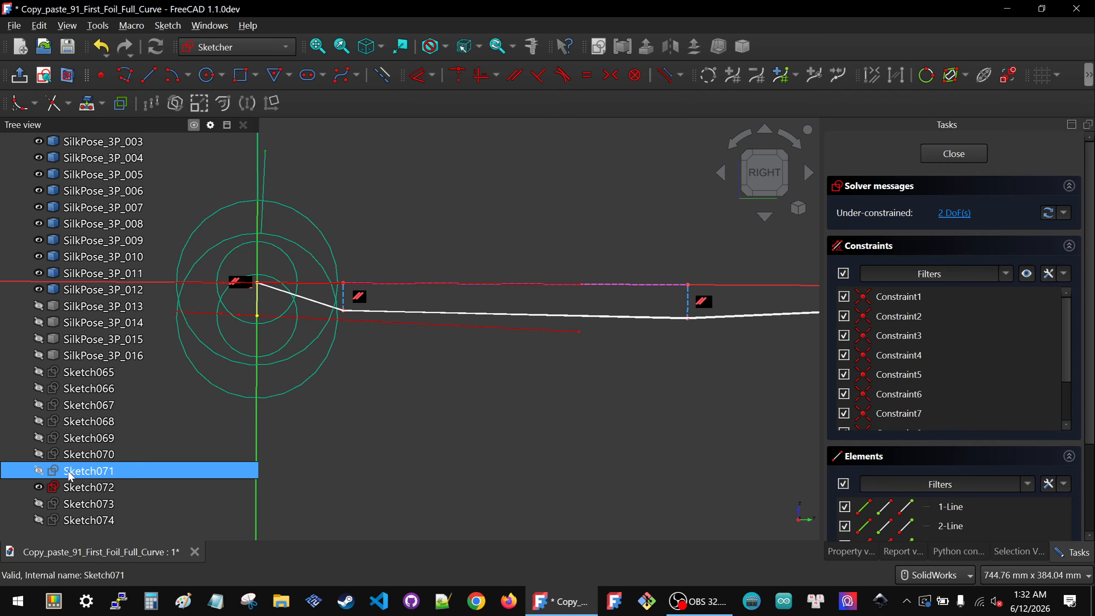
# Step: Hide Sketch072
pyautogui.click(81, 486)
pyautogui.press('space')
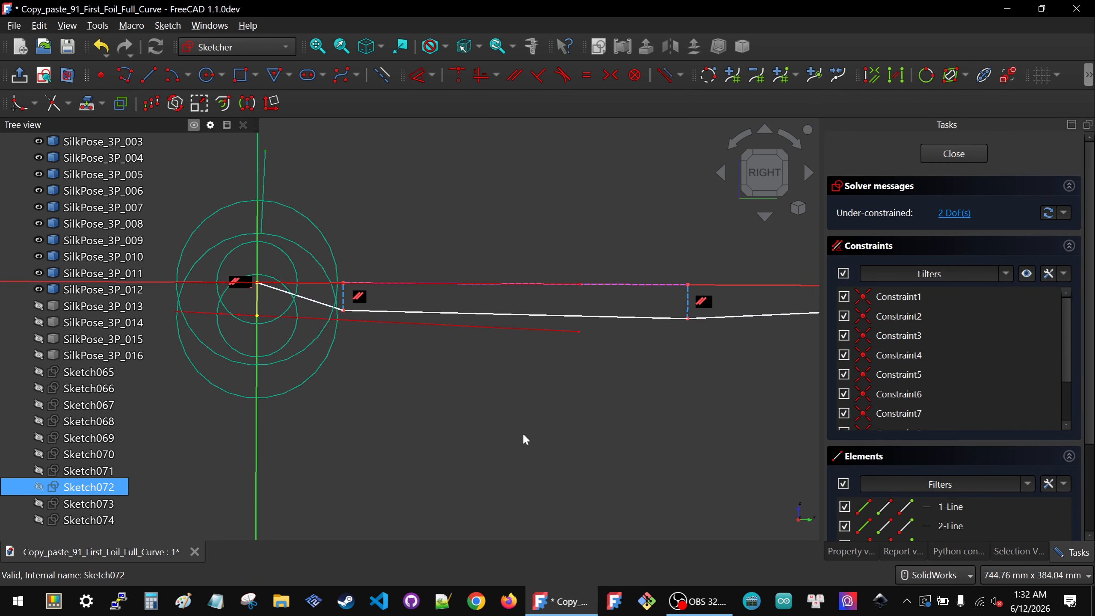
# Step: Lock the polygon vertex on the first vertical line and delete its redundant 80 mm horizontal distance
pyautogui.click(483, 393)
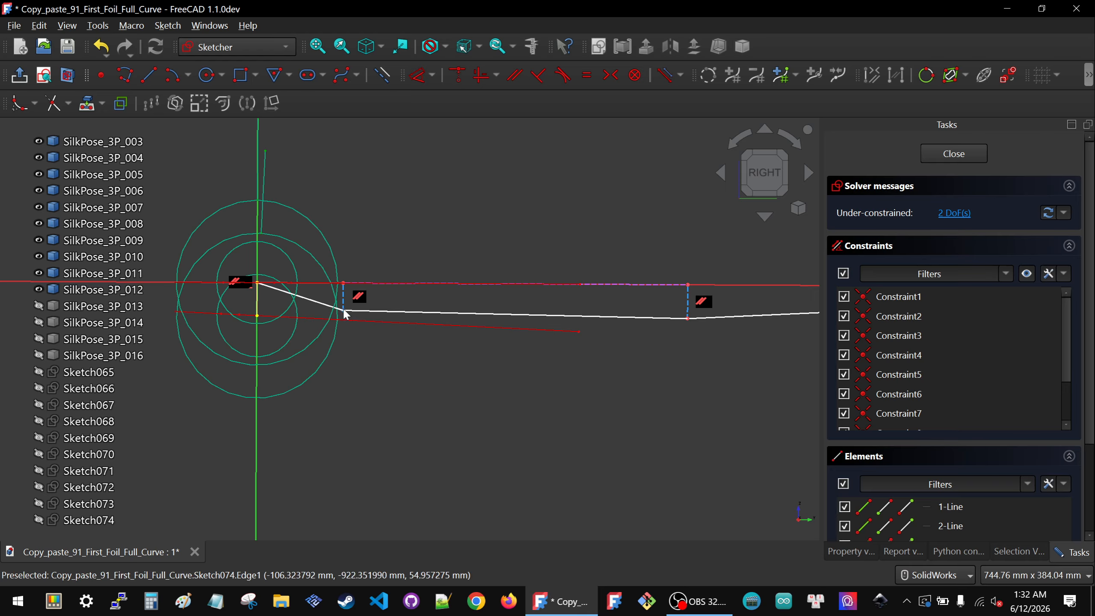
pyautogui.click(343, 310)
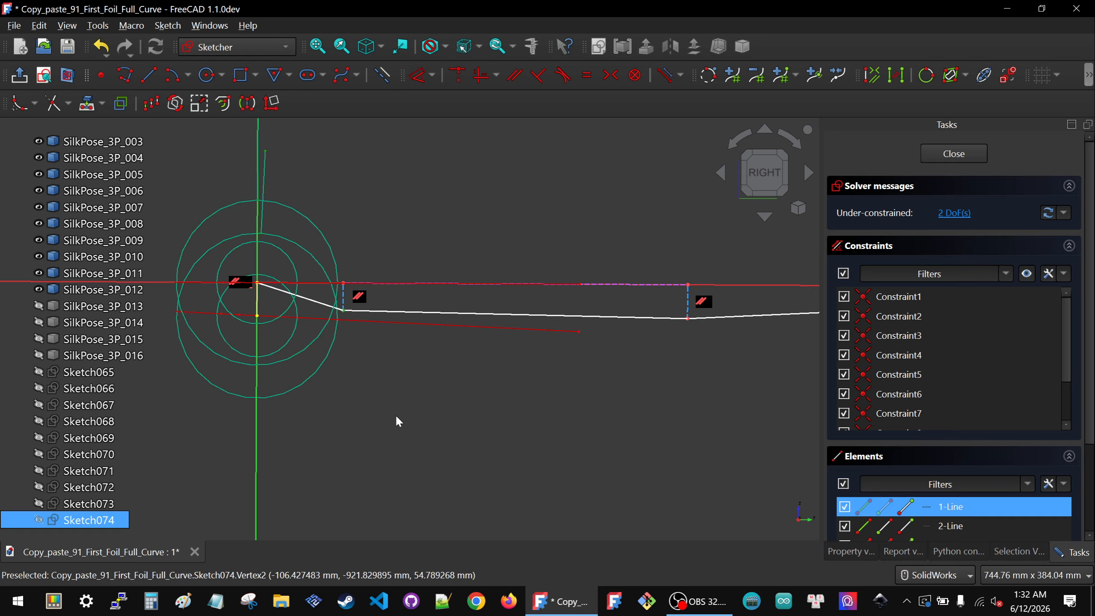
pyautogui.press('k')
pyautogui.press('l')
pyautogui.scroll(-3, 898, 365)
pyautogui.click(885, 347)
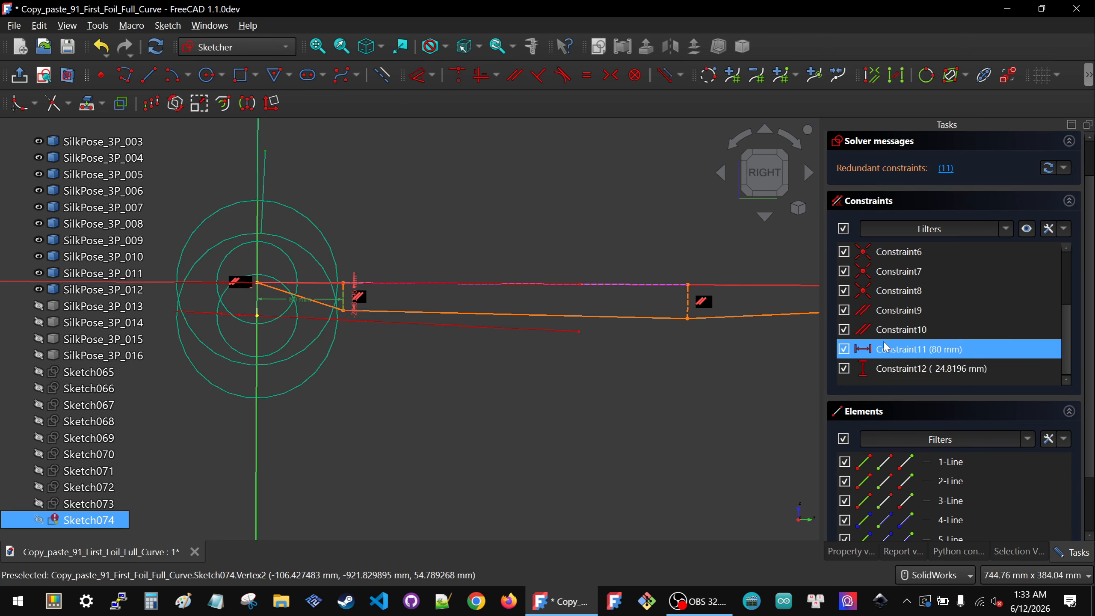
pyautogui.press('Delete')
# Step: Set that vertex's vertical distance to -25 mm
pyautogui.click(357, 296)
pyautogui.doubleClick(357, 296)
pyautogui.write('-25')
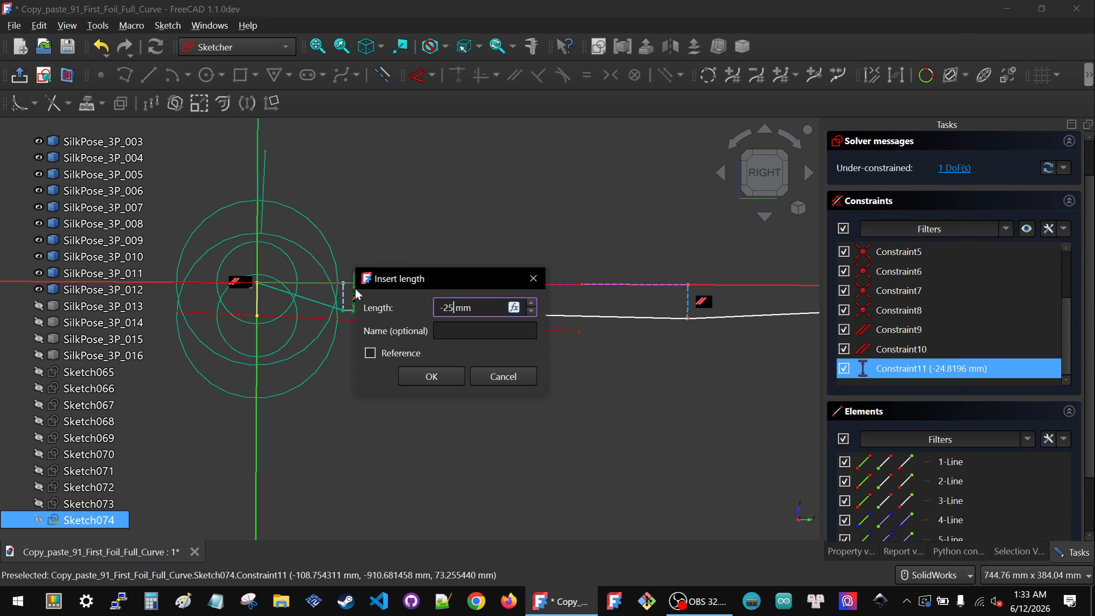
pyautogui.click(404, 378)
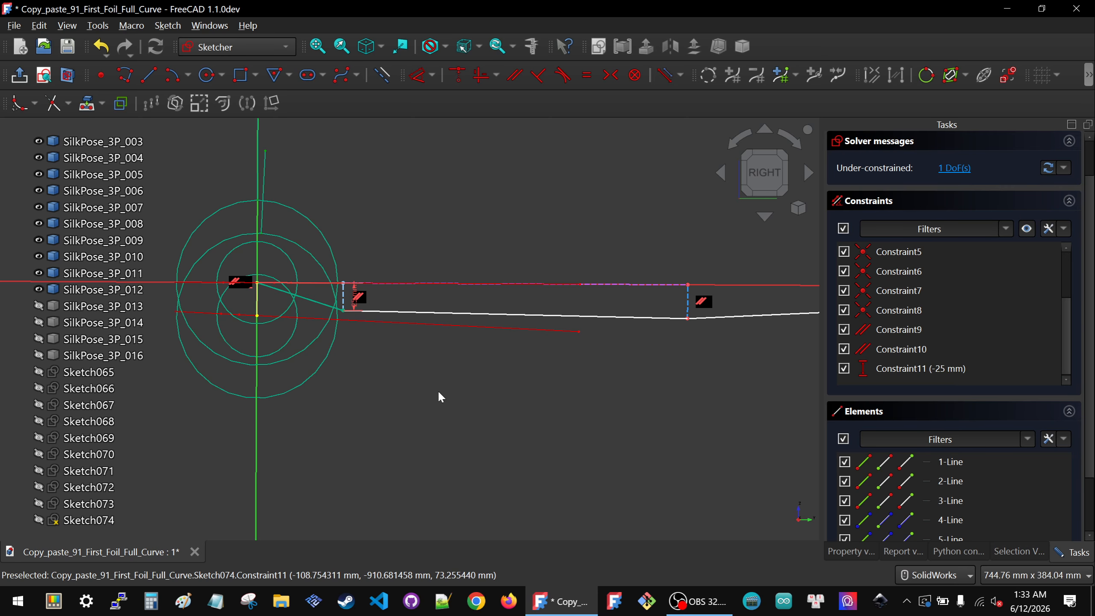
# Step: Lock the polygon vertex on the second vertical line and delete its redundant 400 mm horizontal distance
pyautogui.click(687, 318)
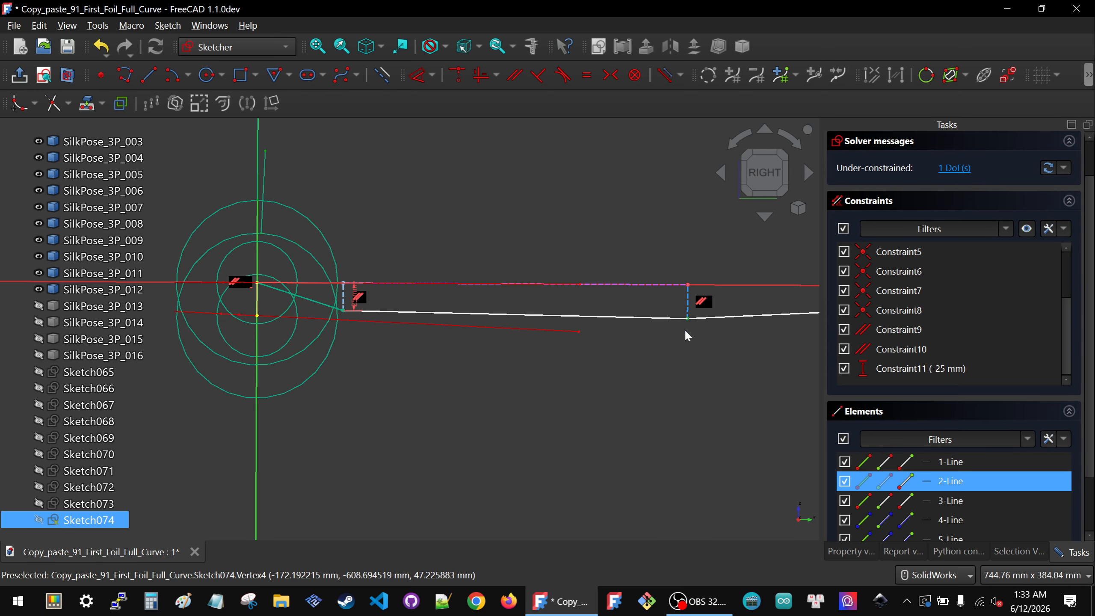
pyautogui.press('k')
pyautogui.press('l')
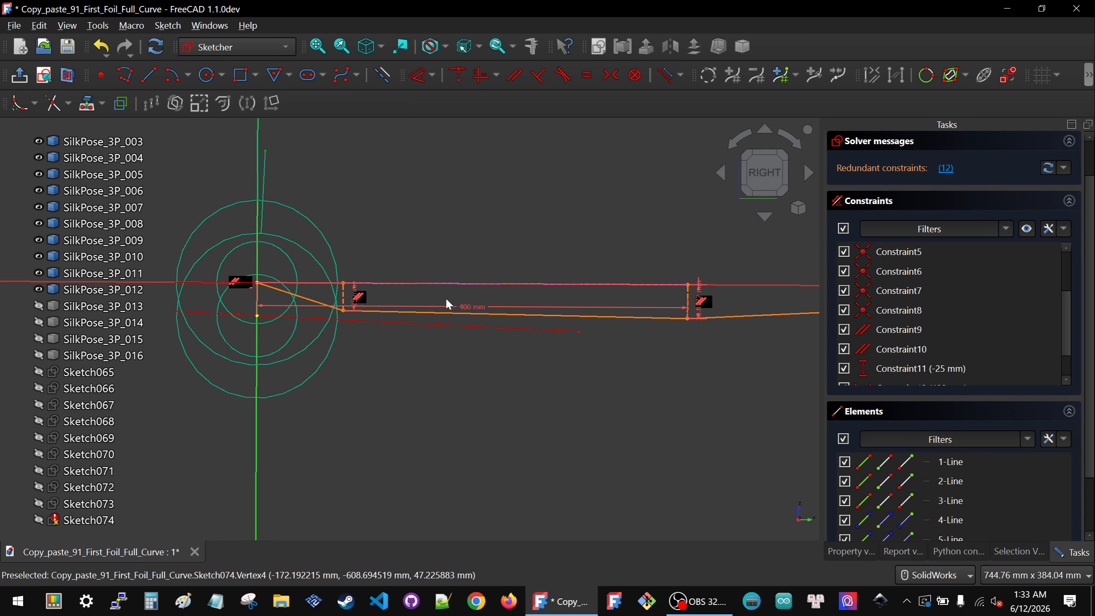
pyautogui.click(466, 306)
pyautogui.press('Delete')
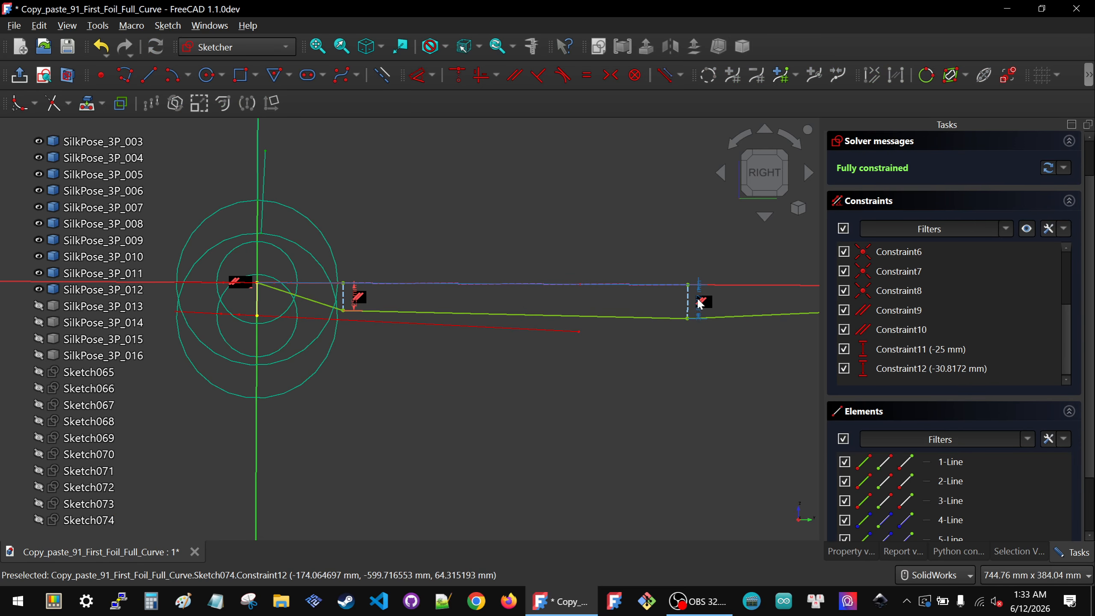
# Step: Set the second vertex's vertical distance to -30 mm
pyautogui.doubleClick(698, 301)
pyautogui.write('-30')
pyautogui.click(781, 387)
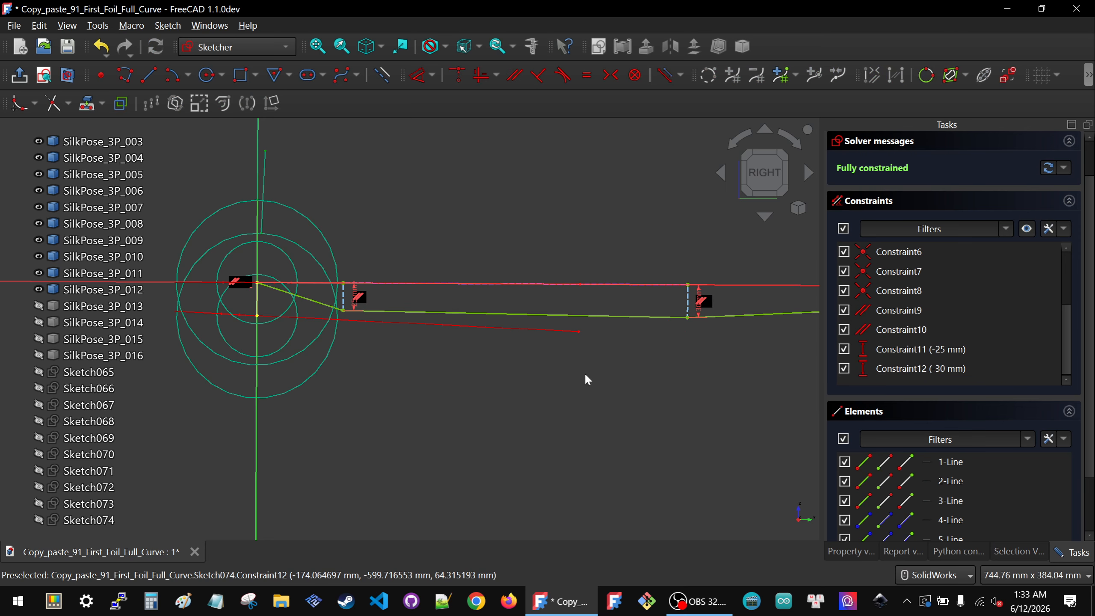
# Step: Close the sketch and show Sketch065 through Sketch074
pyautogui.scroll(1, 931, 190)
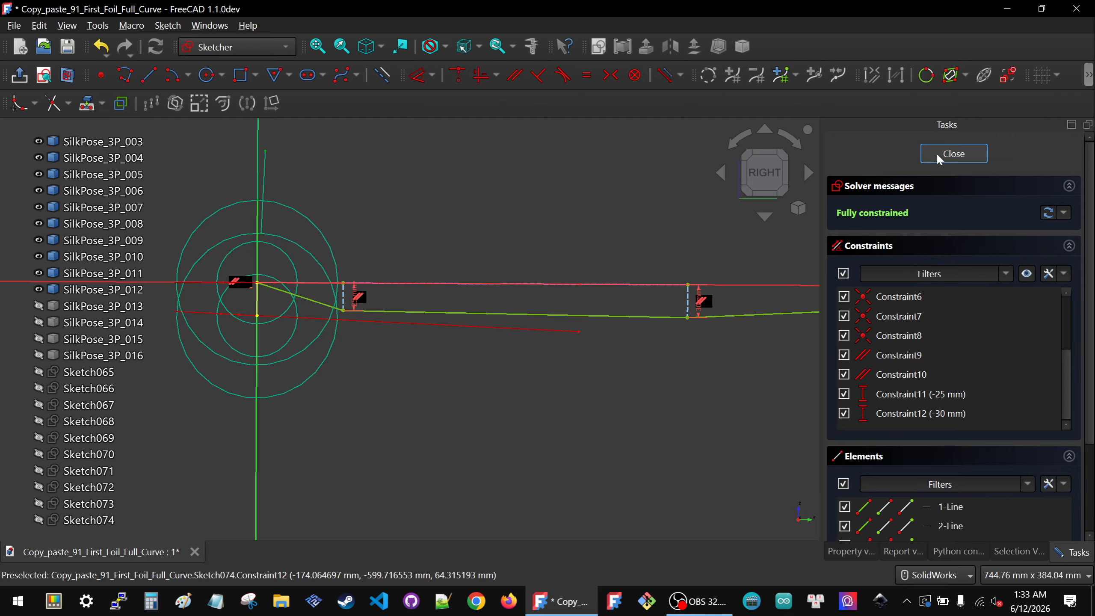
pyautogui.click(954, 154)
pyautogui.click(358, 367)
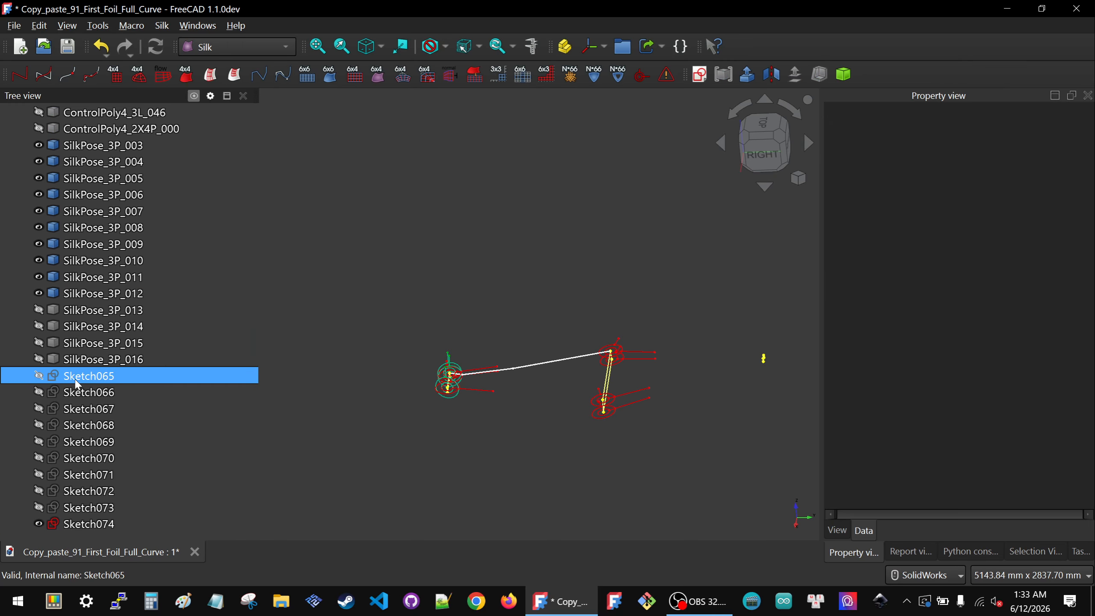
pyautogui.click(89, 376)
pyautogui.keyDown('shift'); pyautogui.click(92, 509); pyautogui.keyUp('shift')
pyautogui.press('space')
# Step: Show Sketch063 and Sketch064 as well
pyautogui.click(508, 409)
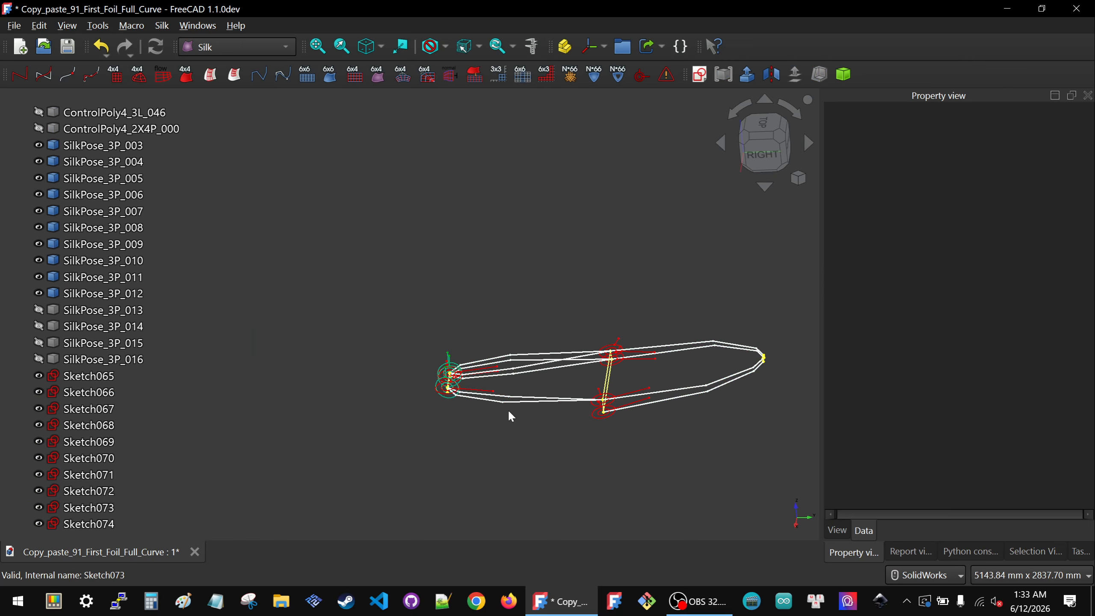
pyautogui.moveTo(509, 410)
pyautogui.mouseDown(button='middle')
pyautogui.moveTo(596, 343)
pyautogui.moveTo(582, 365)
pyautogui.mouseUp(button='middle')
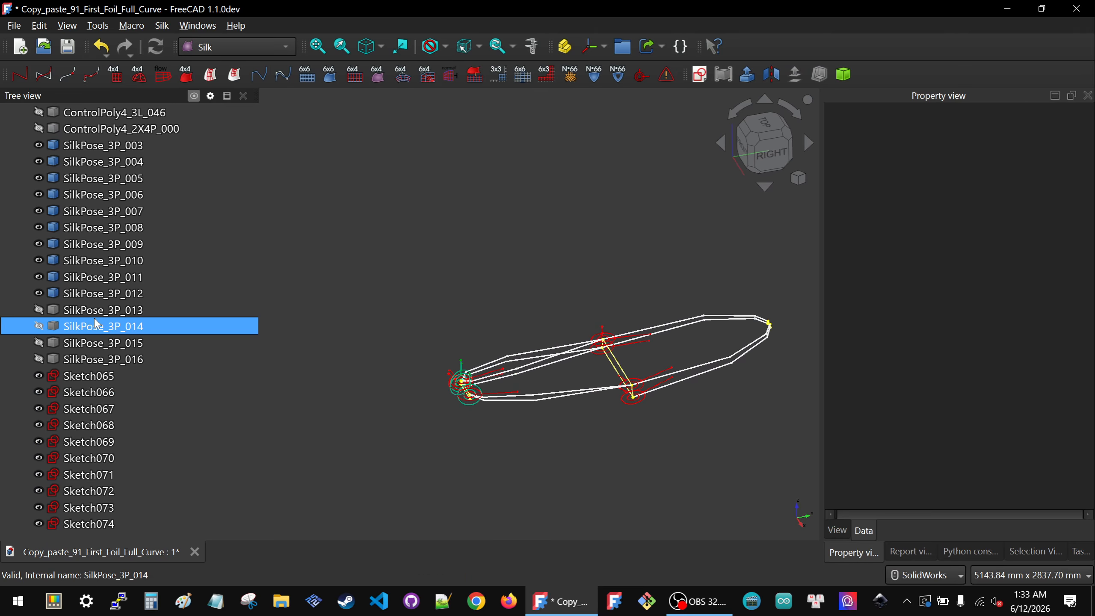
pyautogui.scroll(7, 93, 319)
pyautogui.click(79, 394)
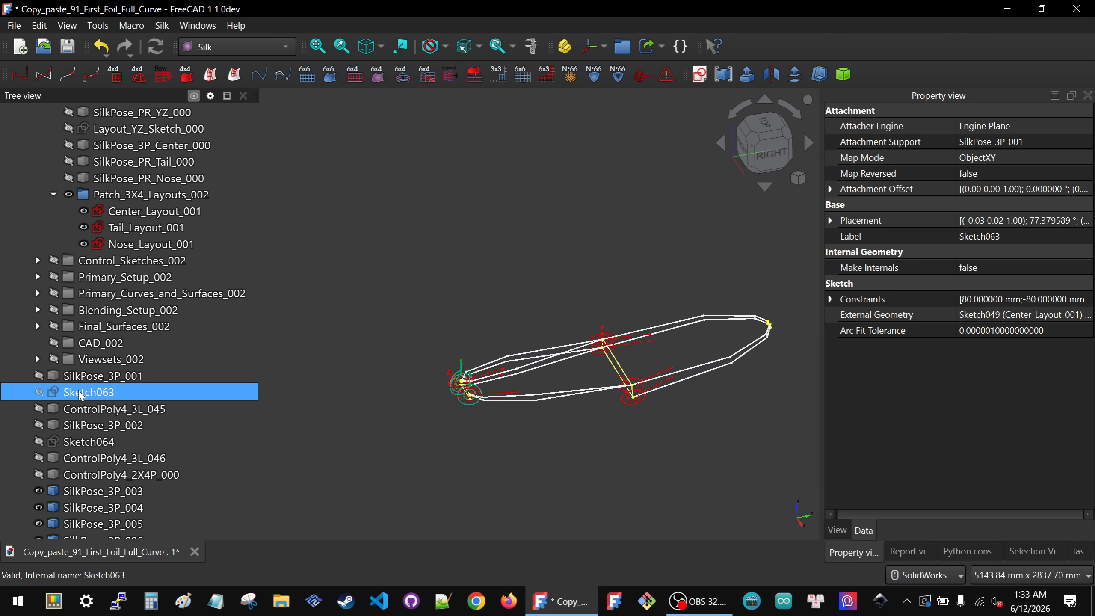
pyautogui.press('space')
pyautogui.click(76, 442)
pyautogui.press('space')
# Step: Inspect the sketched polylines against the control polygons from several viewing angles
pyautogui.click(605, 416)
pyautogui.moveTo(606, 415)
pyautogui.mouseDown(button='middle')
pyautogui.moveTo(547, 362)
pyautogui.moveTo(643, 313)
pyautogui.moveTo(562, 367)
pyautogui.moveTo(500, 380)
pyautogui.mouseUp(button='middle')
pyautogui.scroll(3, 685, 374)
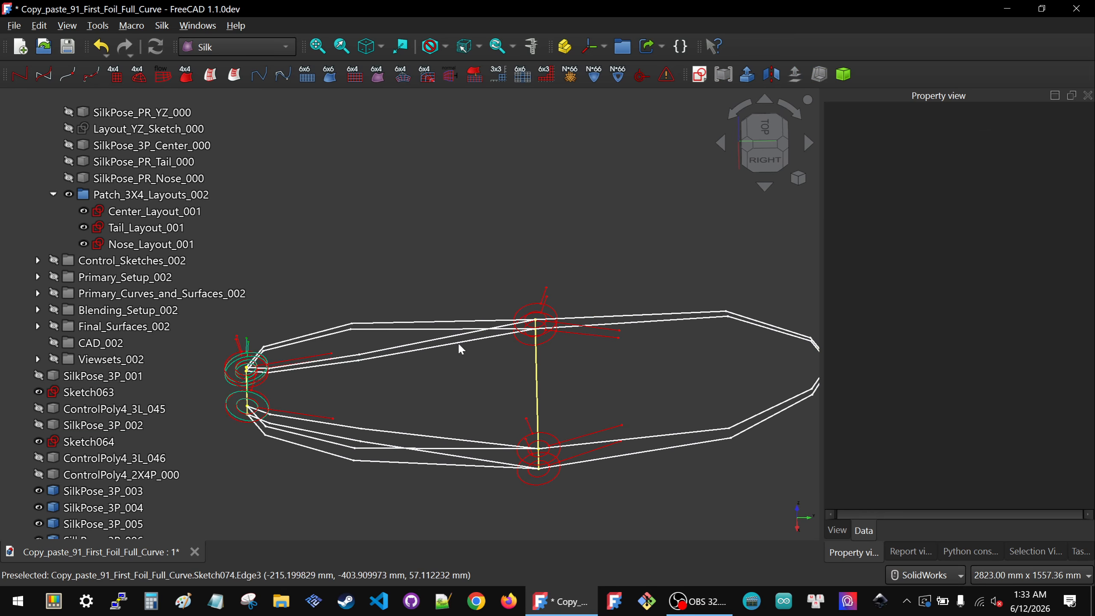
pyautogui.moveTo(462, 341); pyautogui.dragTo(472, 311, button='middle')
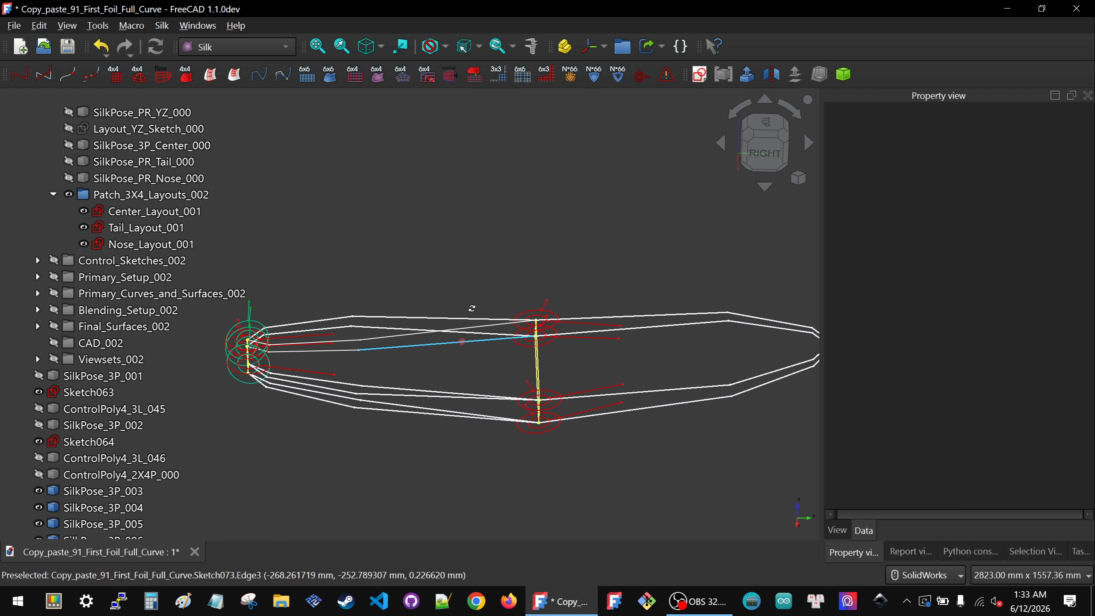
pyautogui.click(778, 154)
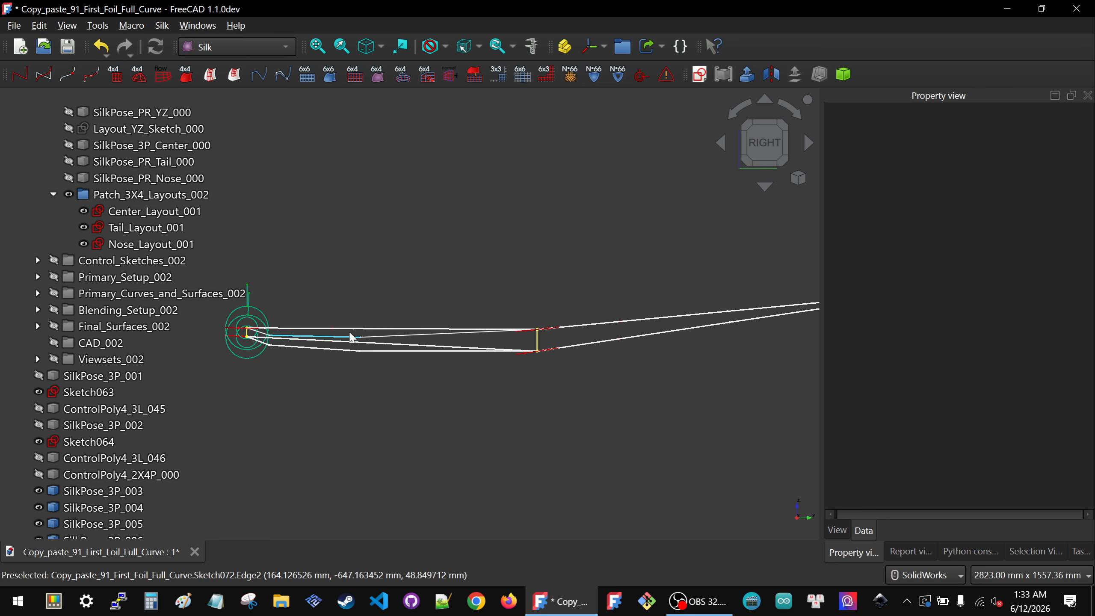
pyautogui.scroll(-3, 553, 369)
pyautogui.moveTo(468, 305); pyautogui.dragTo(499, 374, button='middle')
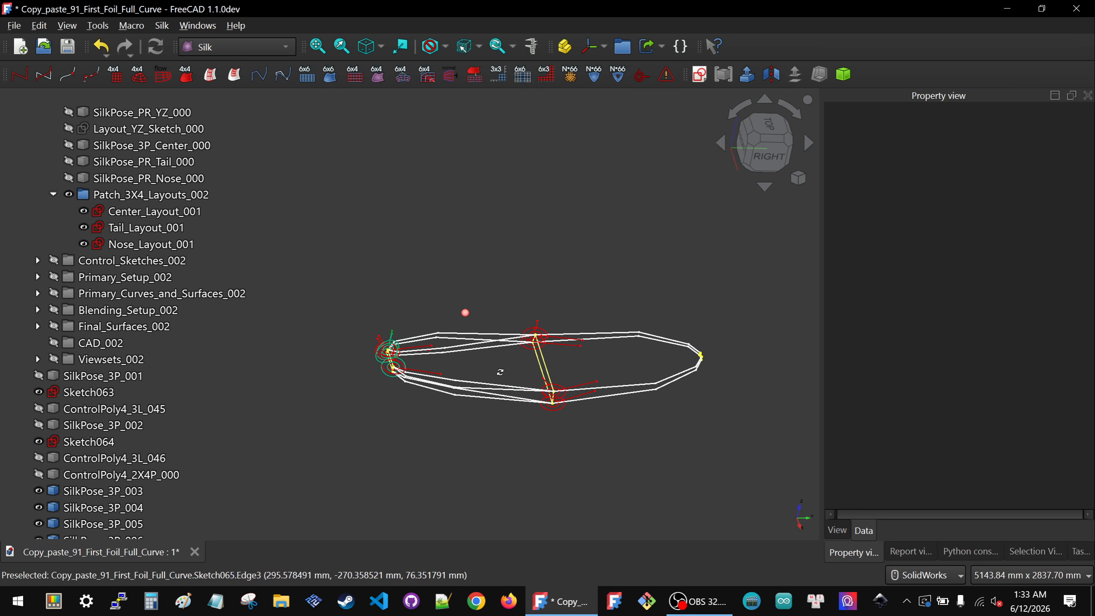
pyautogui.scroll(2, 33, 336)
pyautogui.scroll(-5, 82, 360)
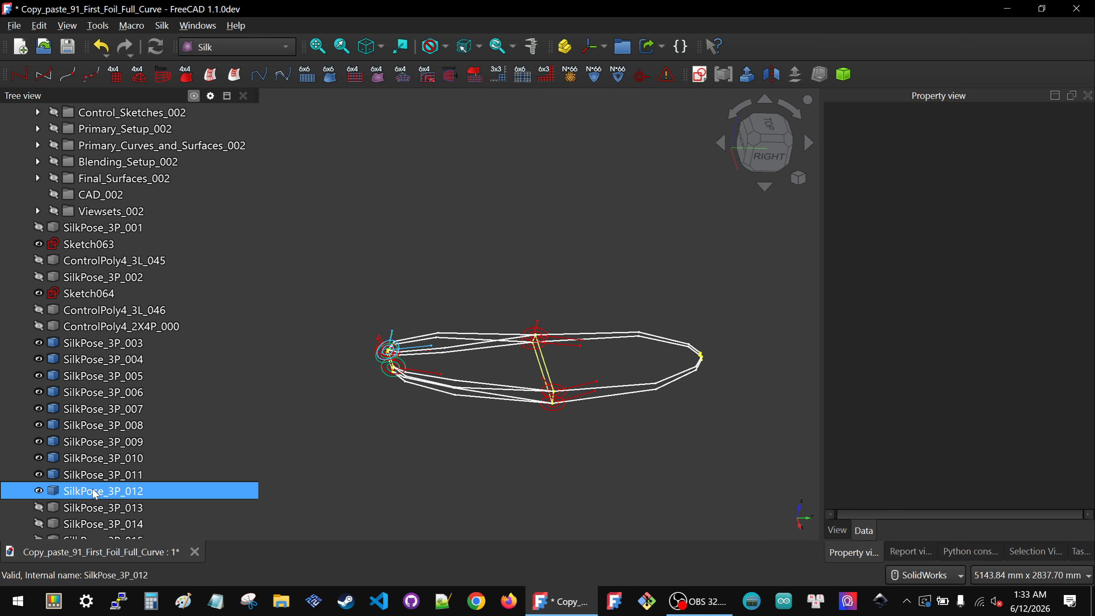
# Step: Hide SilkPose_3P_003 through SilkPose_3P_012 and show SilkPose_3P_013 only
pyautogui.click(100, 343)
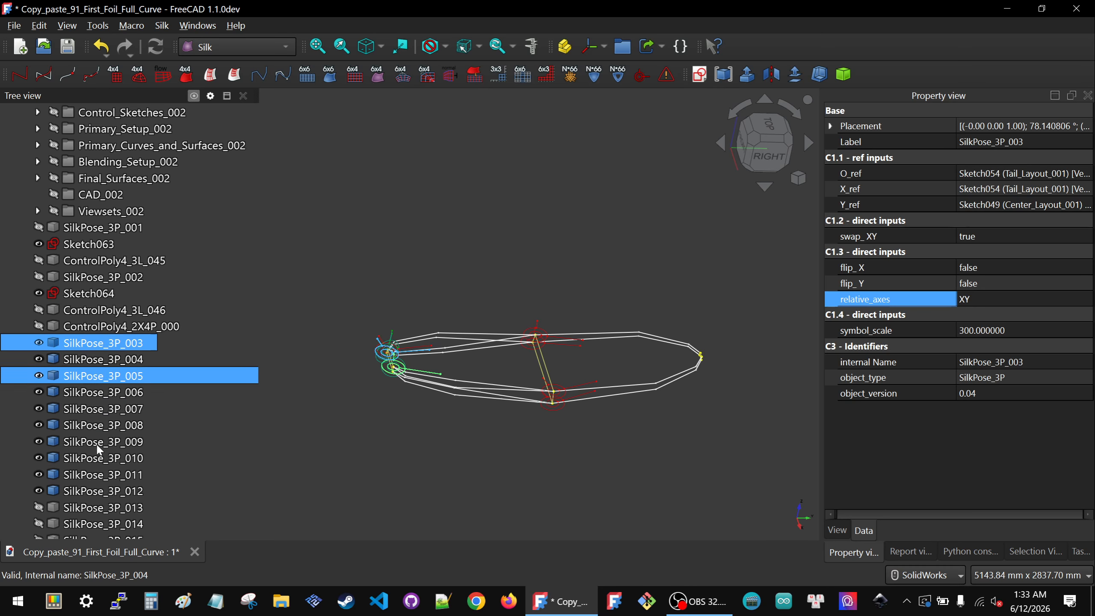
pyautogui.keyDown('shift'); pyautogui.click(94, 491); pyautogui.keyUp('shift')
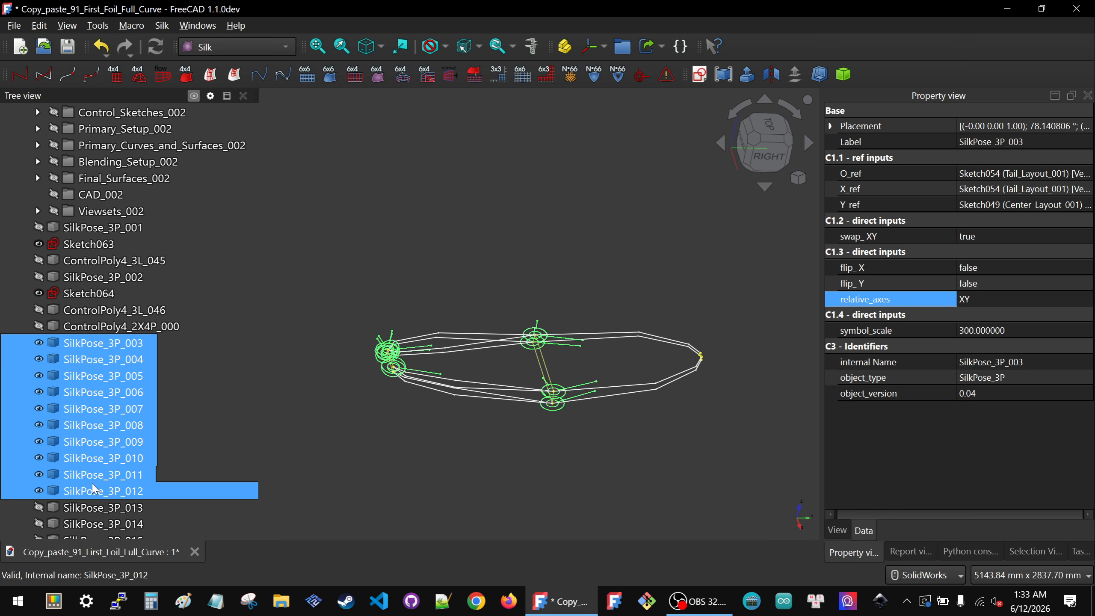
pyautogui.click(91, 425)
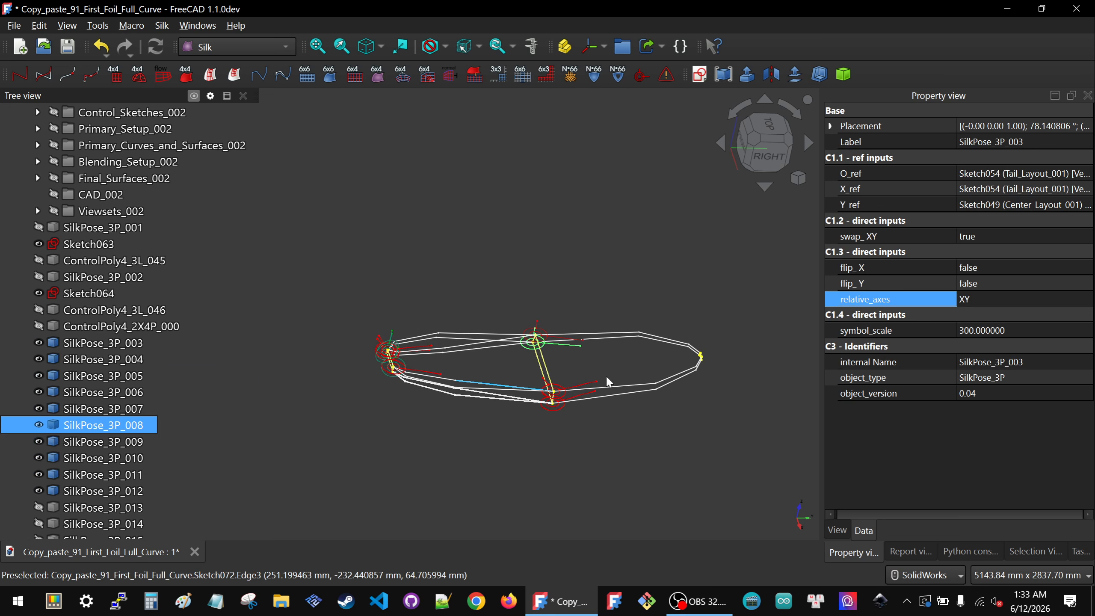
pyautogui.click(94, 343)
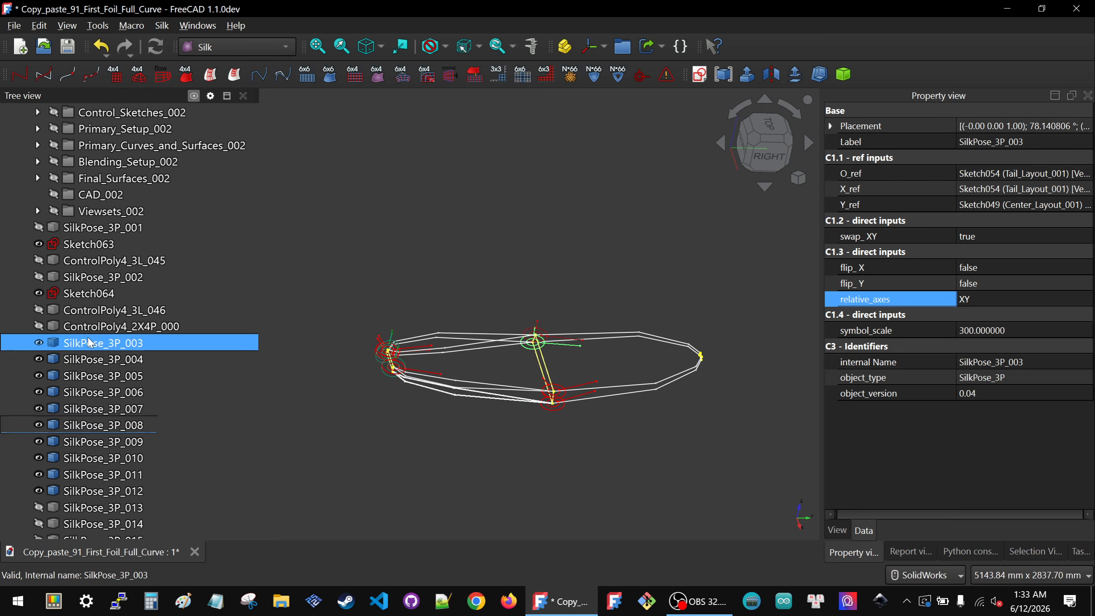
pyautogui.keyDown('shift'); pyautogui.click(97, 491); pyautogui.keyUp('shift')
pyautogui.press('space')
pyautogui.click(76, 508)
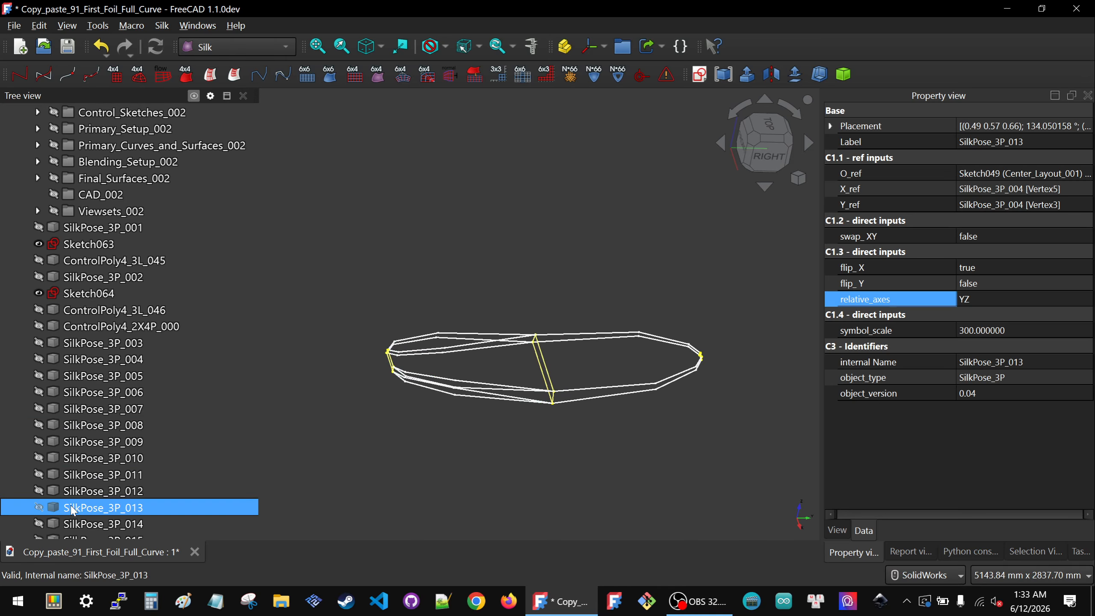
pyautogui.scroll(-1, 73, 509)
pyautogui.press('space')
# Step: Create a new sketch attached to SilkPose_3P_013 using the Object's XY attachment method
pyautogui.click(511, 424)
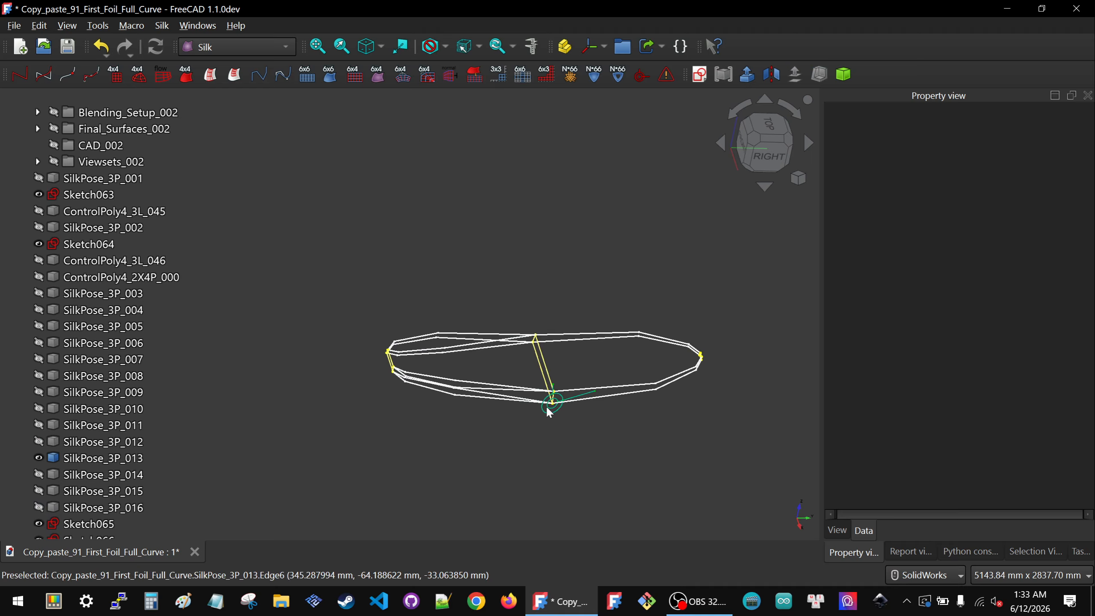
pyautogui.click(25, 457)
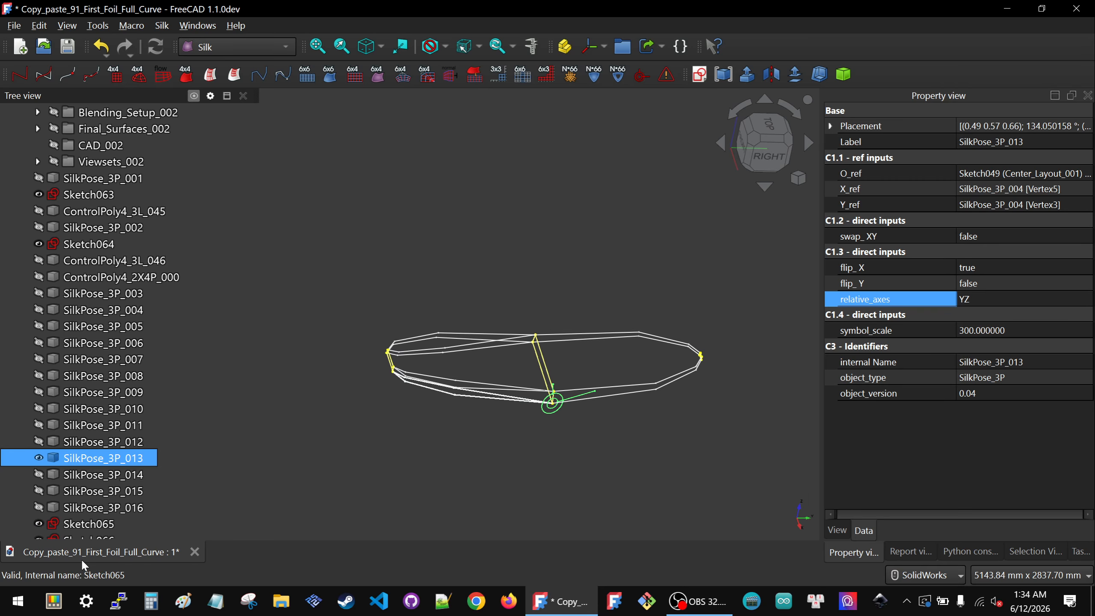
pyautogui.click(703, 80)
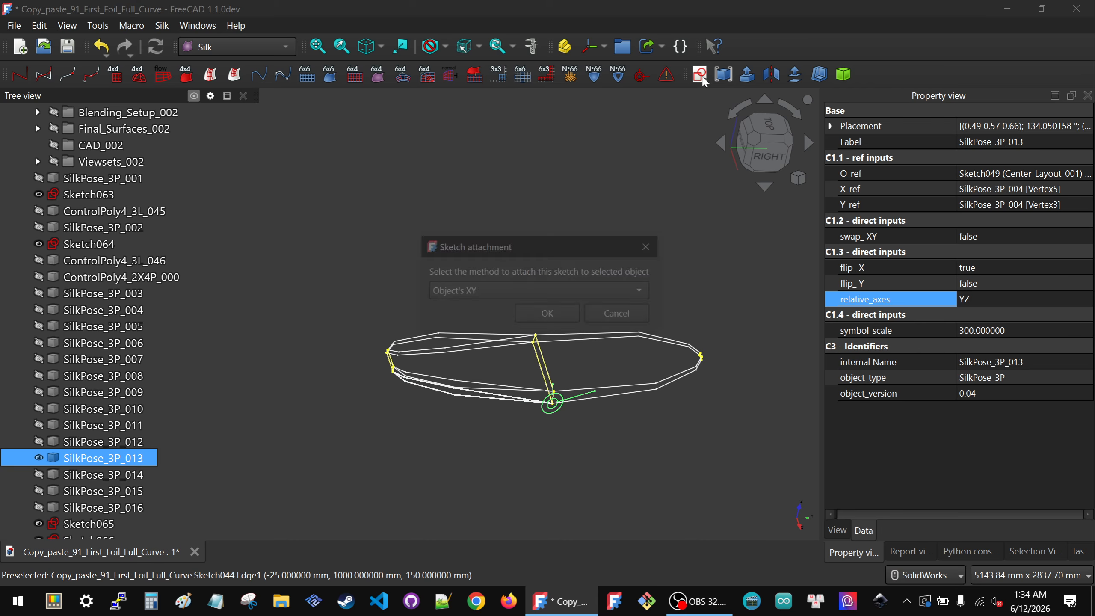
pyautogui.click(548, 314)
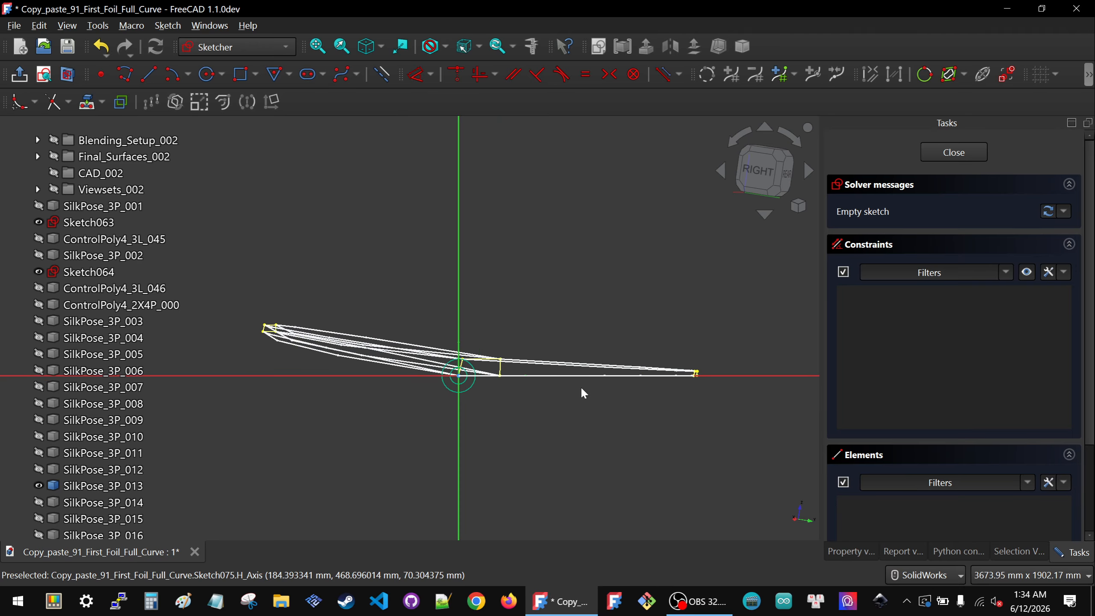
# Step: Project a control-polygon edge into the new sketch as external geometry
pyautogui.moveTo(538, 411); pyautogui.dragTo(664, 449, button='middle')
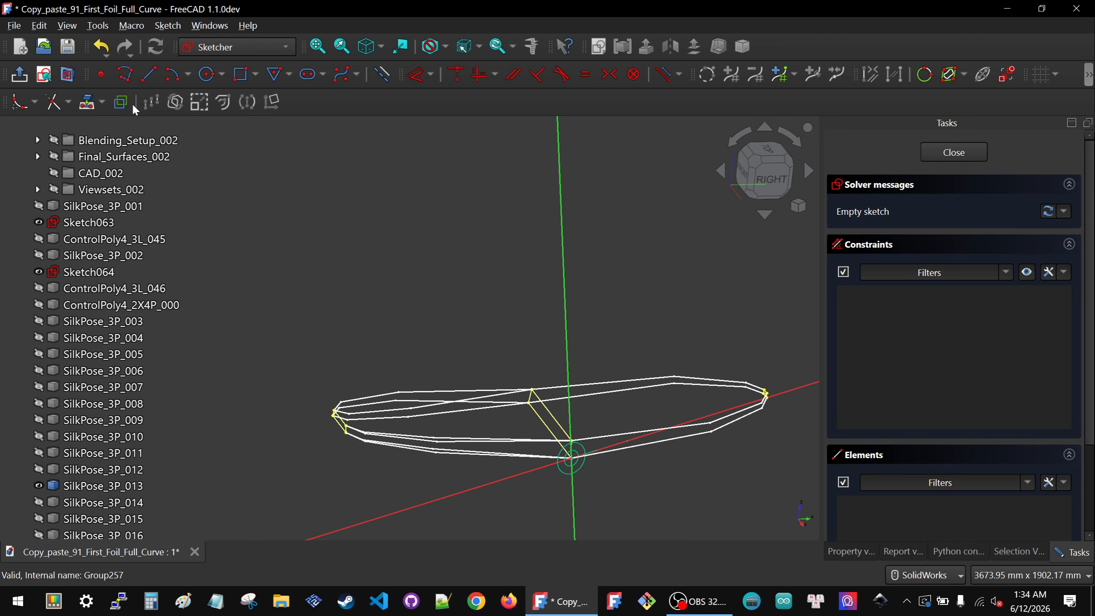
pyautogui.click(87, 108)
pyautogui.scroll(6, 772, 414)
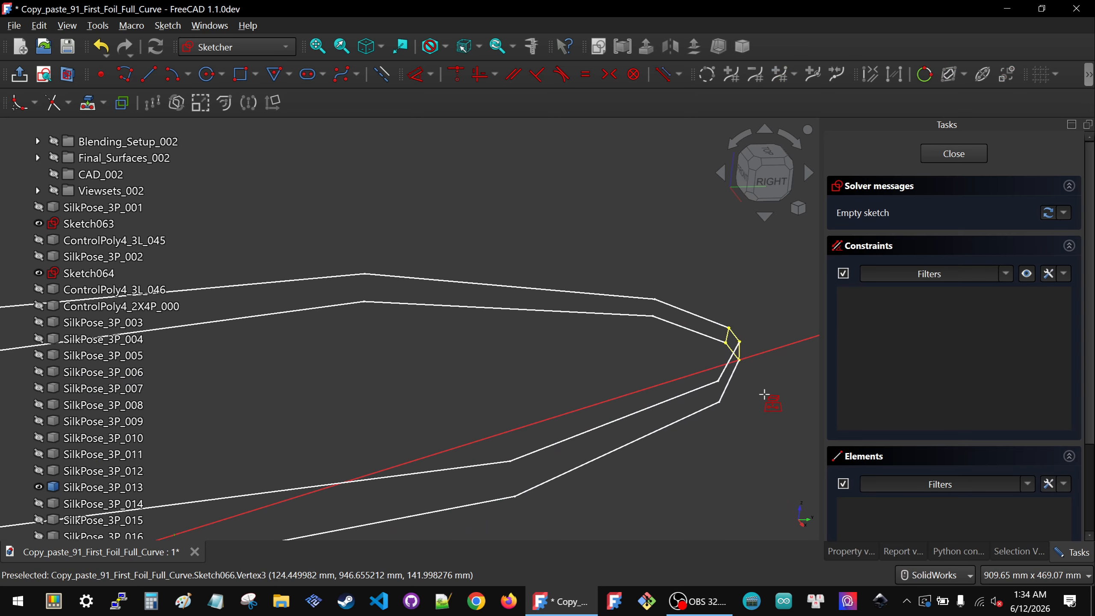
pyautogui.scroll(-3, 755, 376)
pyautogui.scroll(-2, 580, 430)
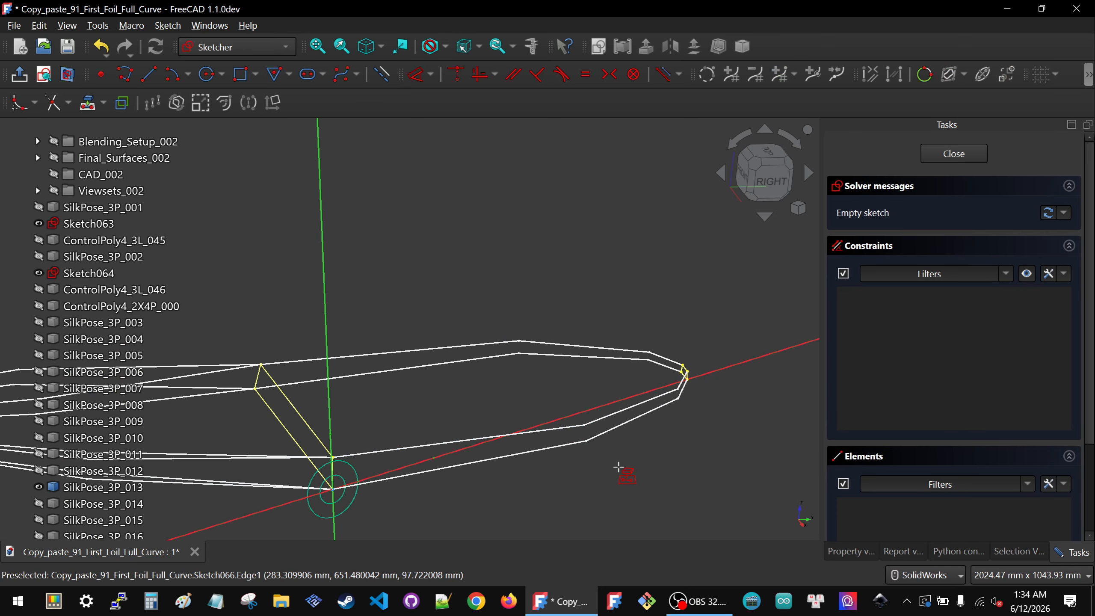
pyautogui.click(620, 435)
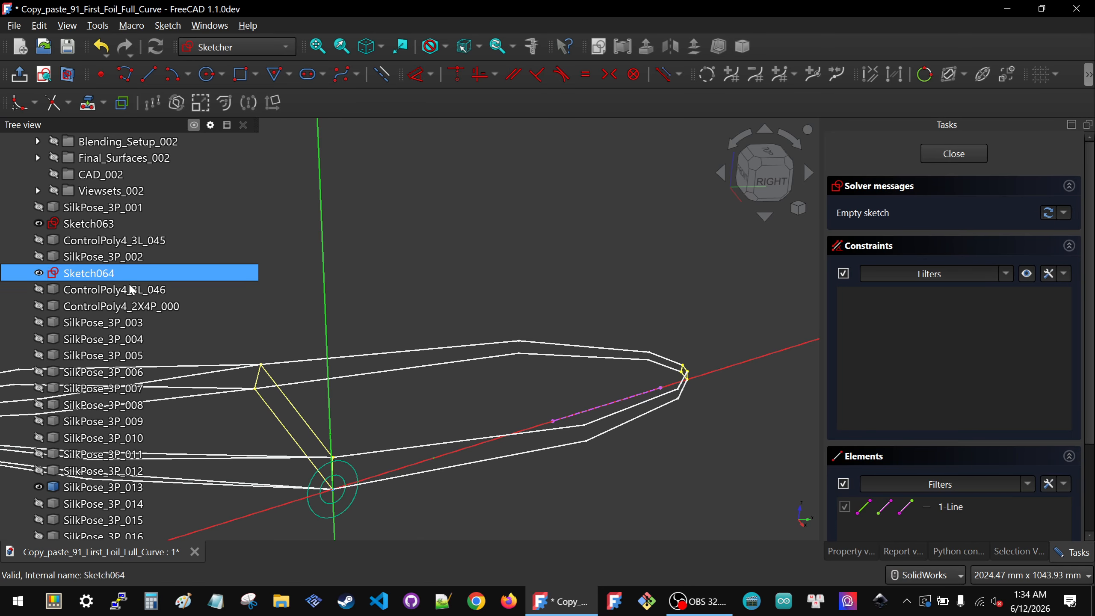
# Step: Hide Sketch065, Sketch066 and Sketch067
pyautogui.scroll(-4, 108, 307)
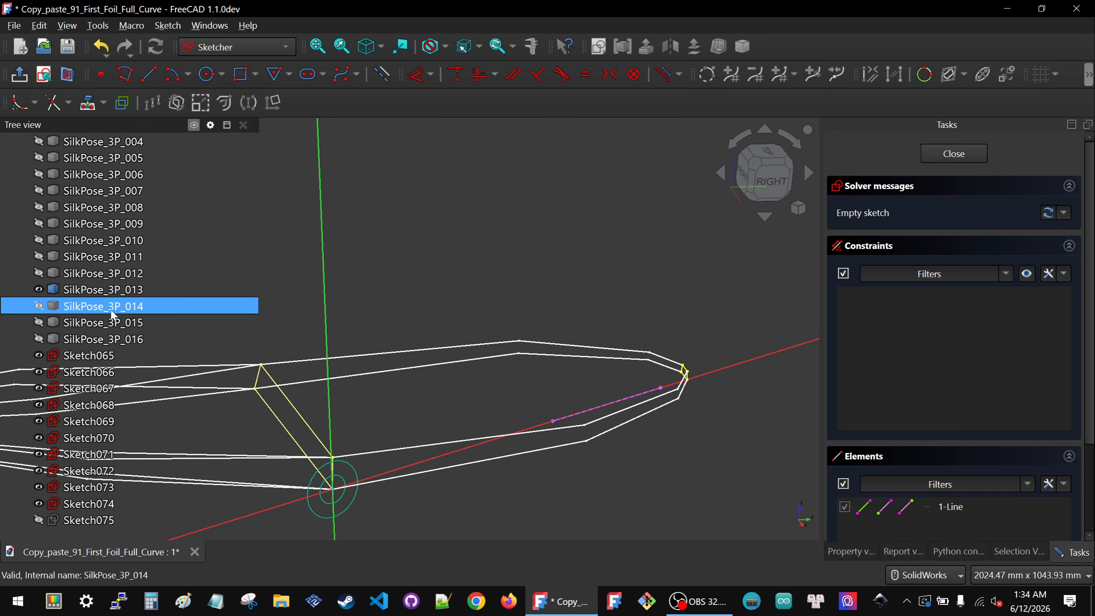
pyautogui.click(95, 360)
pyautogui.press('space')
pyautogui.click(94, 374)
pyautogui.press('space')
pyautogui.click(89, 390)
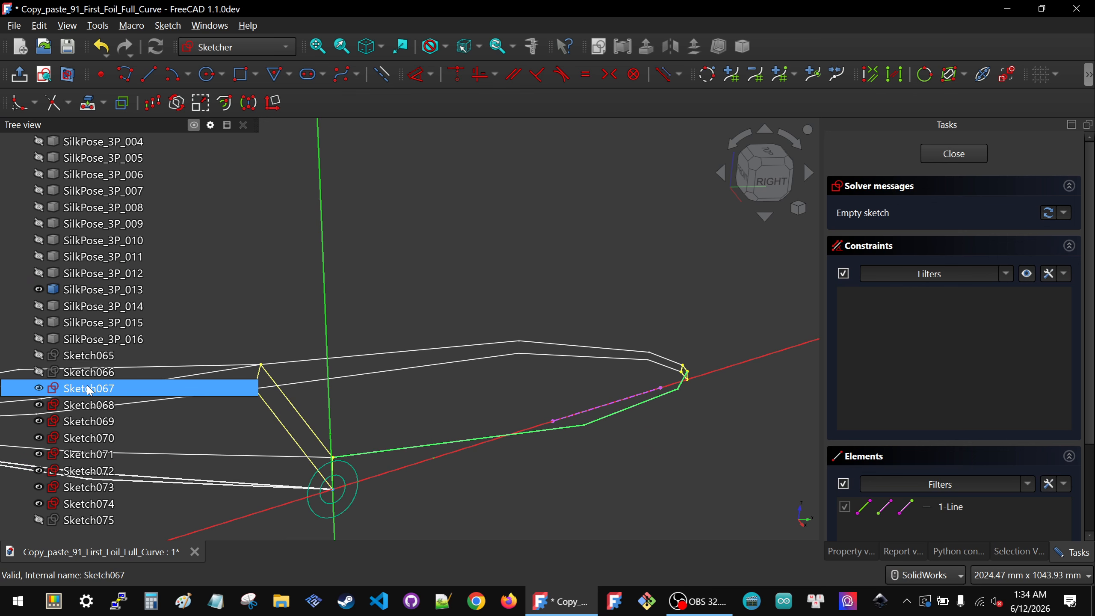
pyautogui.press('space')
# Step: Project the control polygon's end vertex into the sketch as external geometry
pyautogui.click(524, 385)
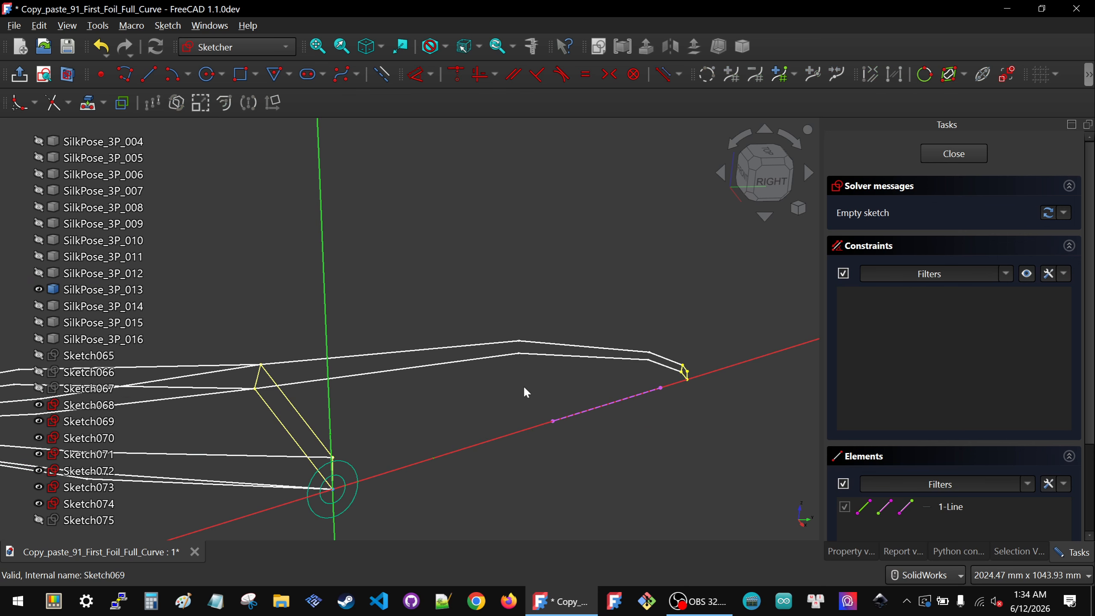
pyautogui.click(772, 181)
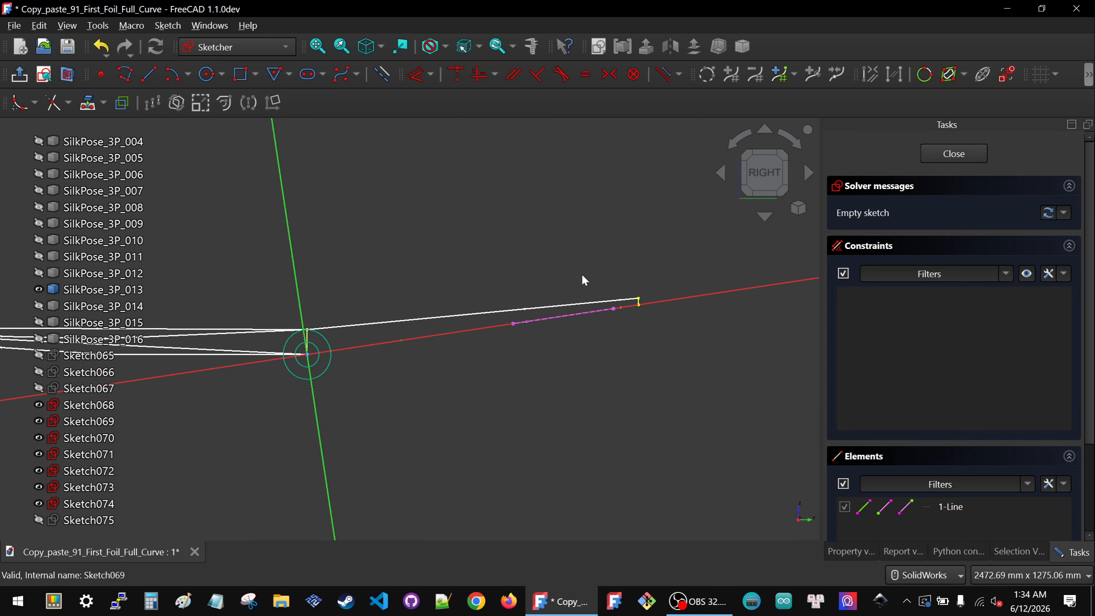
pyautogui.moveTo(580, 383); pyautogui.dragTo(641, 398, button='middle')
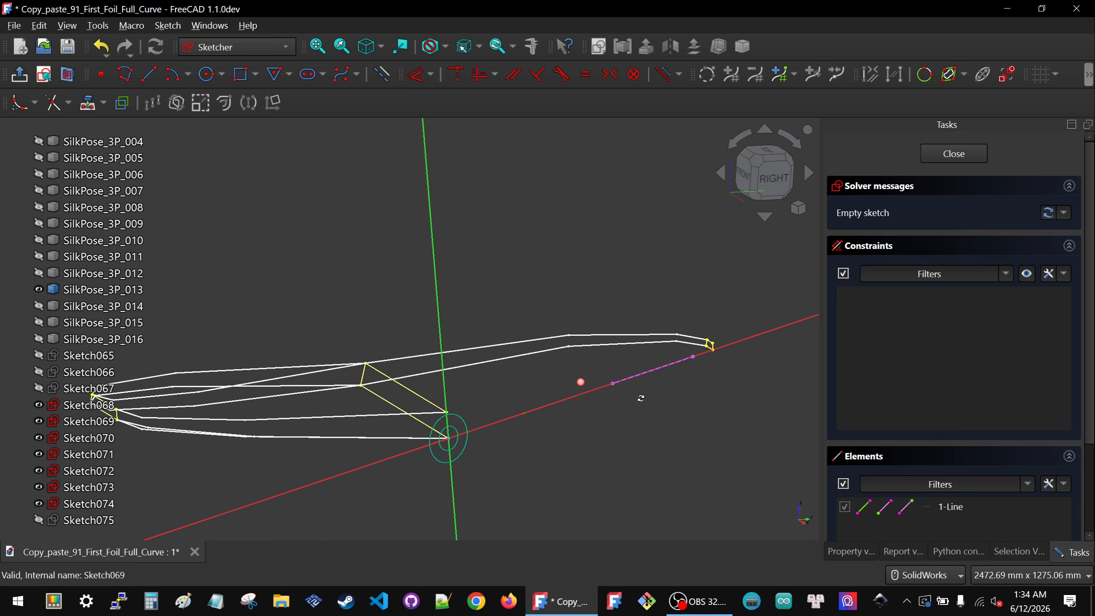
pyautogui.click(97, 113)
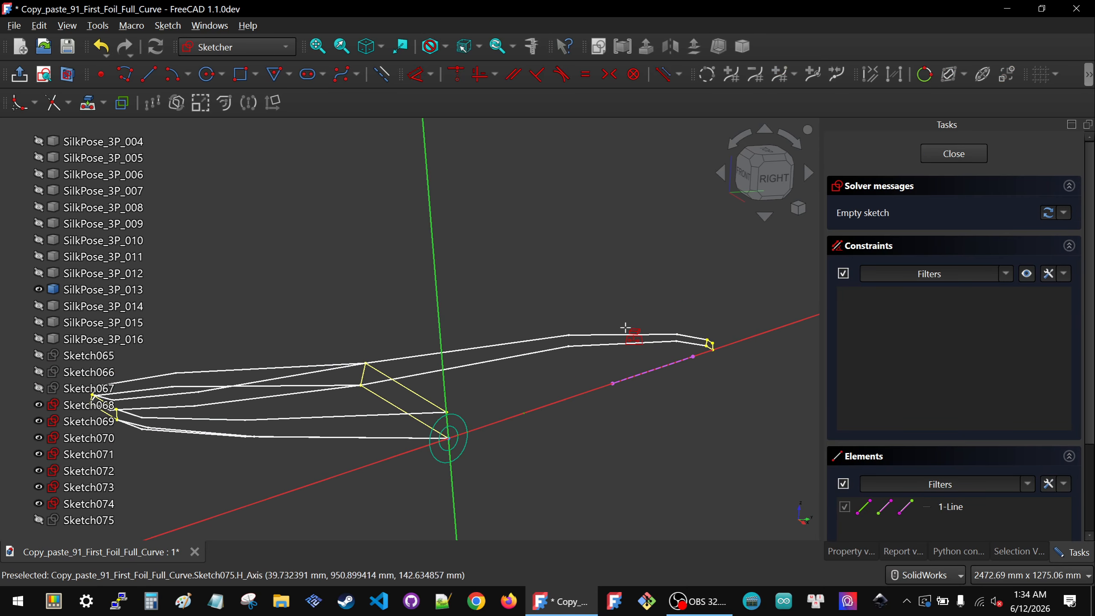
pyautogui.scroll(5, 717, 372)
pyautogui.scroll(5, 767, 339)
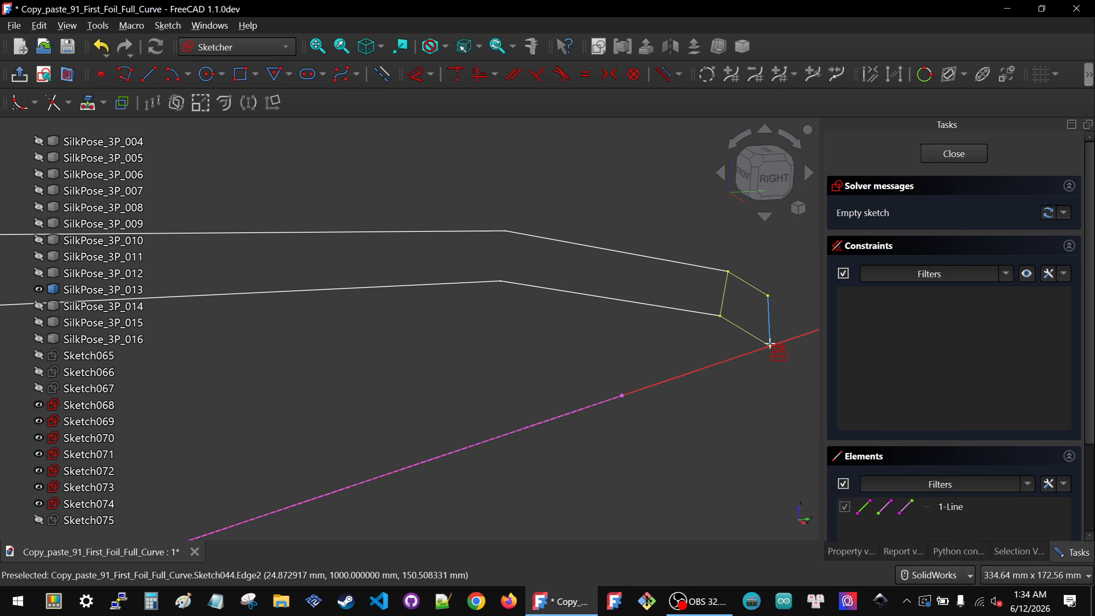
pyautogui.click(770, 345)
pyautogui.scroll(-9, 651, 357)
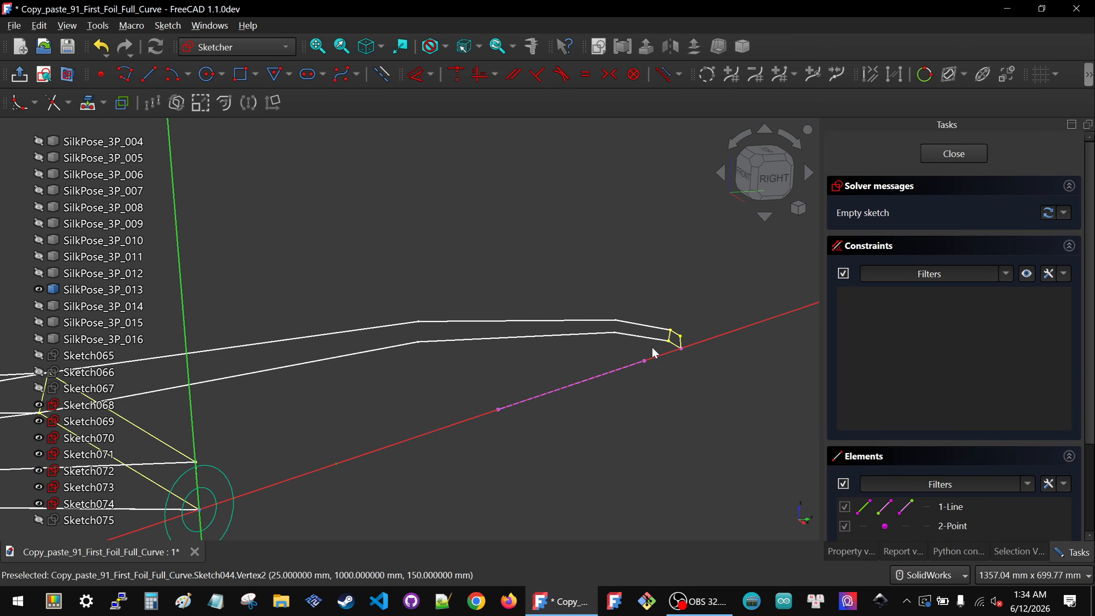
# Step: Sketch a three-segment polyline below the projected edge in the Right view
pyautogui.click(775, 178)
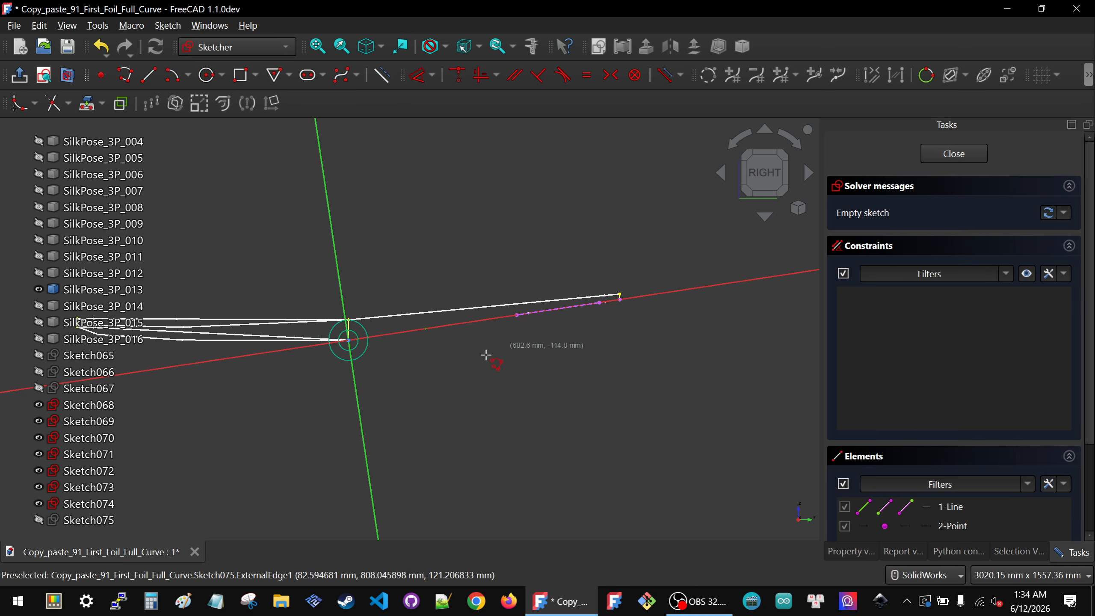
pyautogui.click(375, 371)
pyautogui.click(442, 401)
pyautogui.click(578, 353)
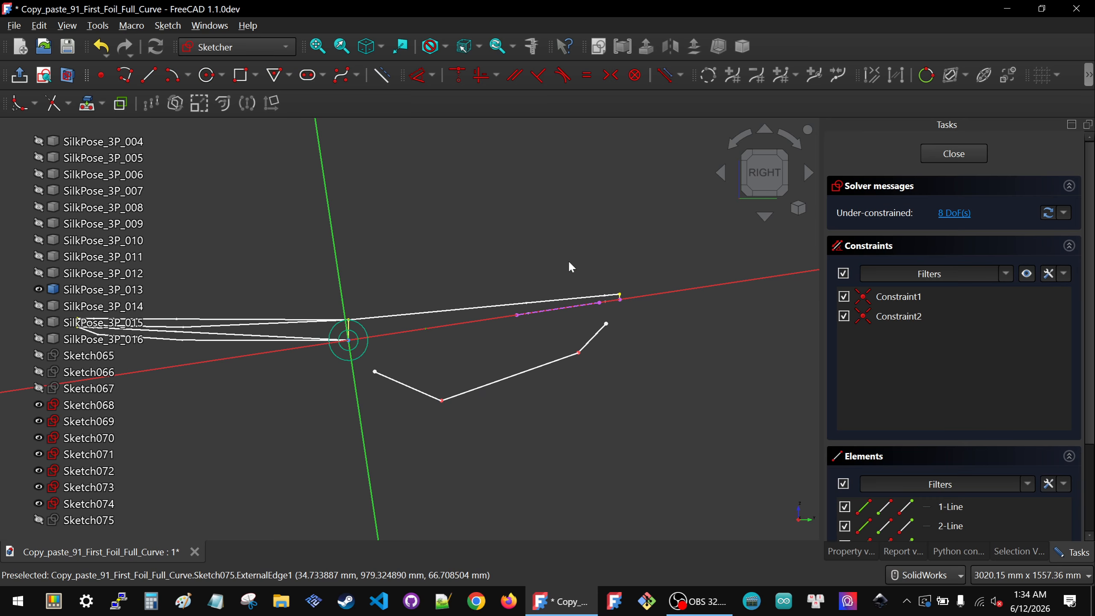
pyautogui.click(607, 323)
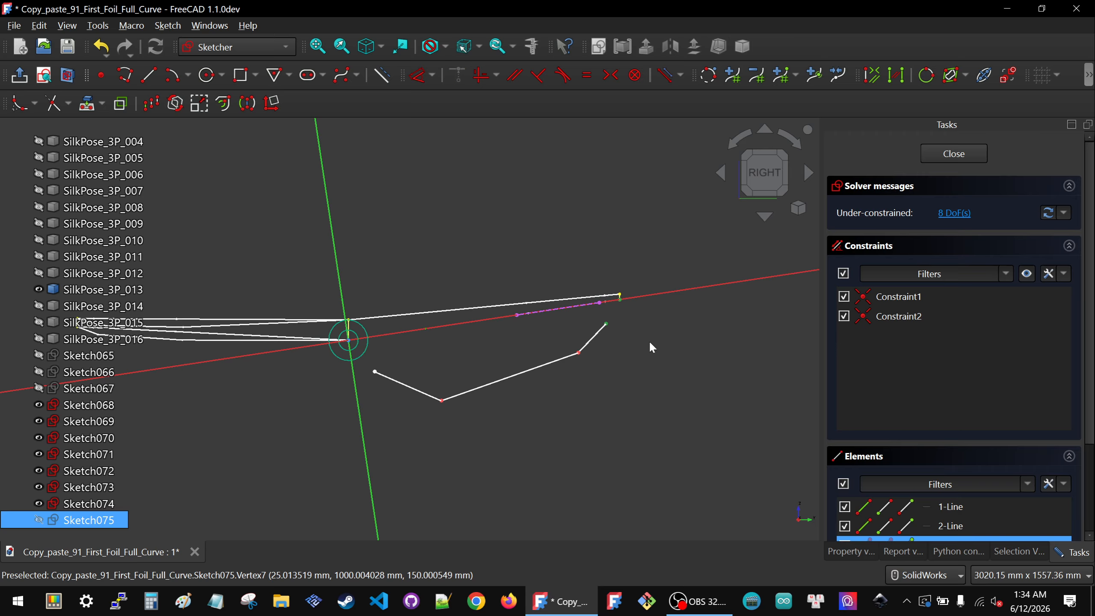
# Step: Make the polyline's ends coincident with the sketch origin and the projected end vertex
pyautogui.press('c')
pyautogui.moveTo(305, 278); pyautogui.dragTo(402, 402)
pyautogui.press('c')
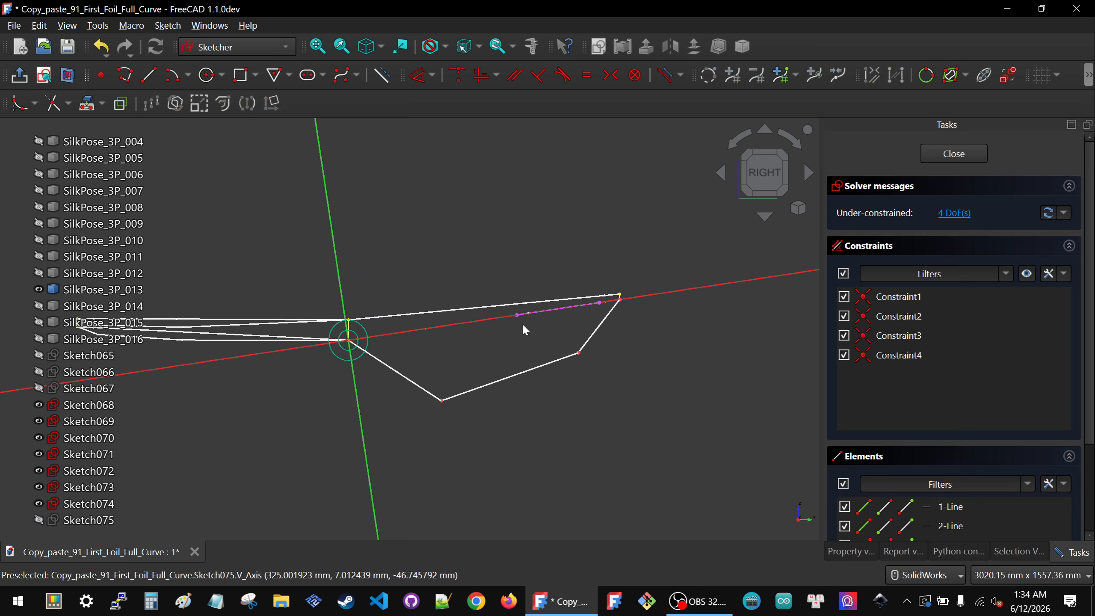
# Step: Draw two construction lines running from the projected edge down towards the polyline's middle vertices
pyautogui.click(151, 73)
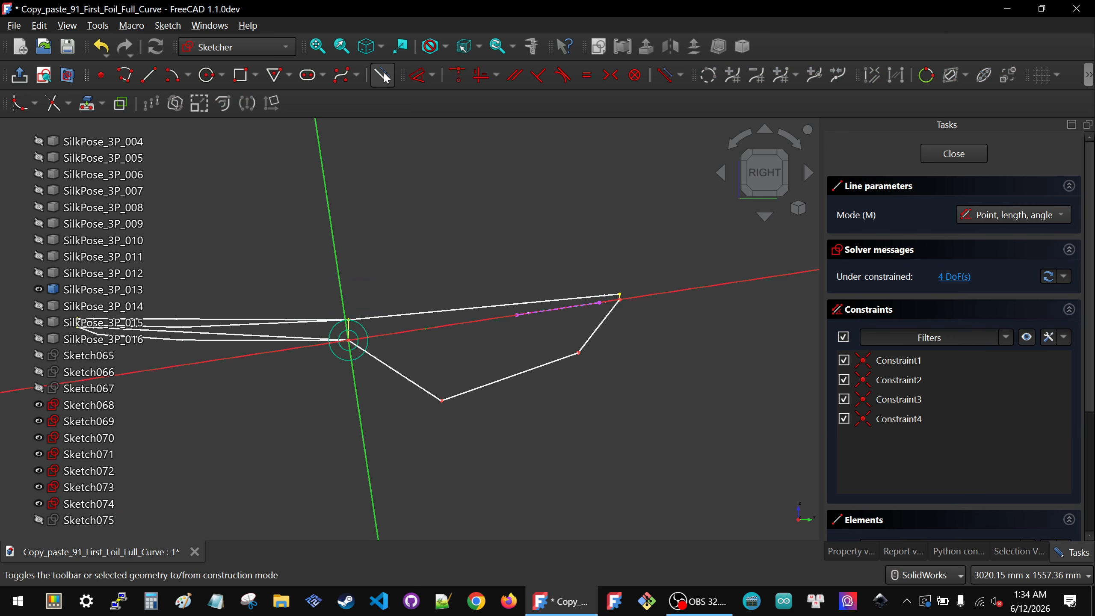
pyautogui.click(512, 324)
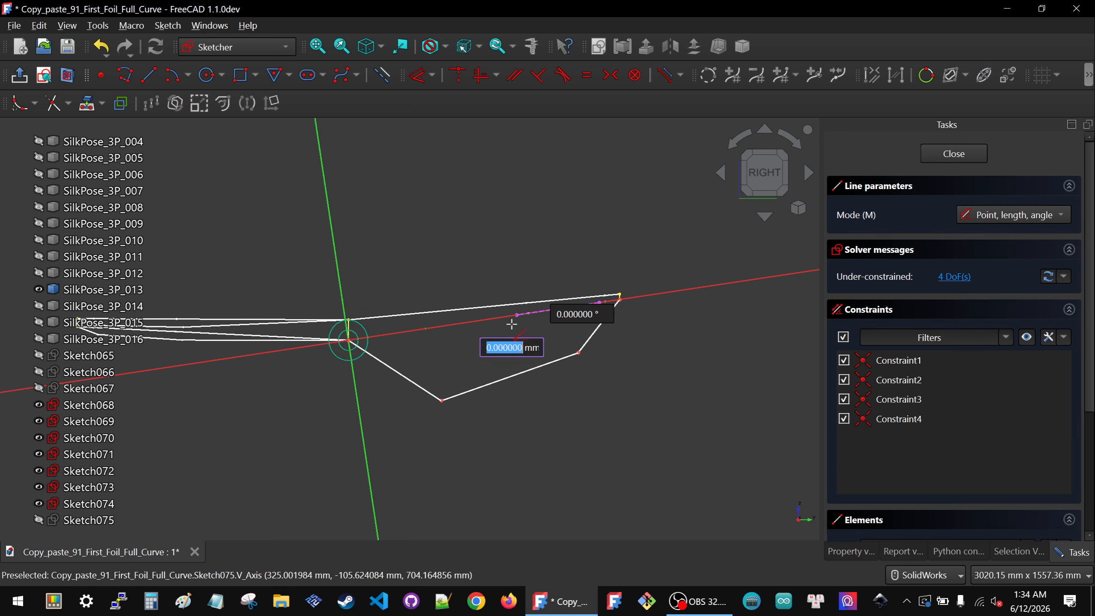
pyautogui.click(462, 378)
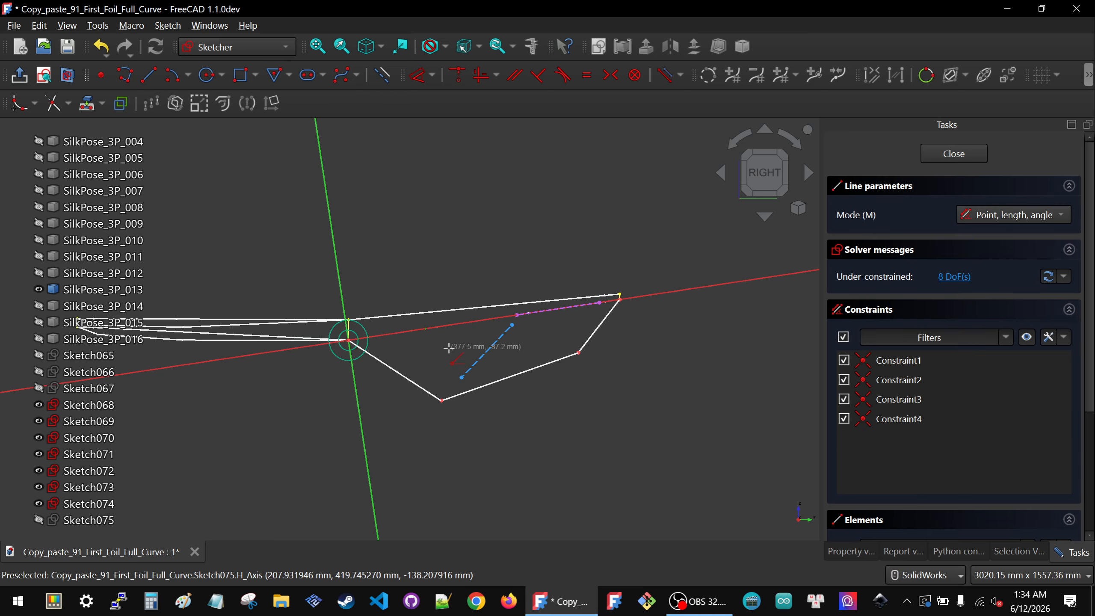
pyautogui.click(589, 318)
pyautogui.click(565, 343)
pyautogui.rightClick(481, 312)
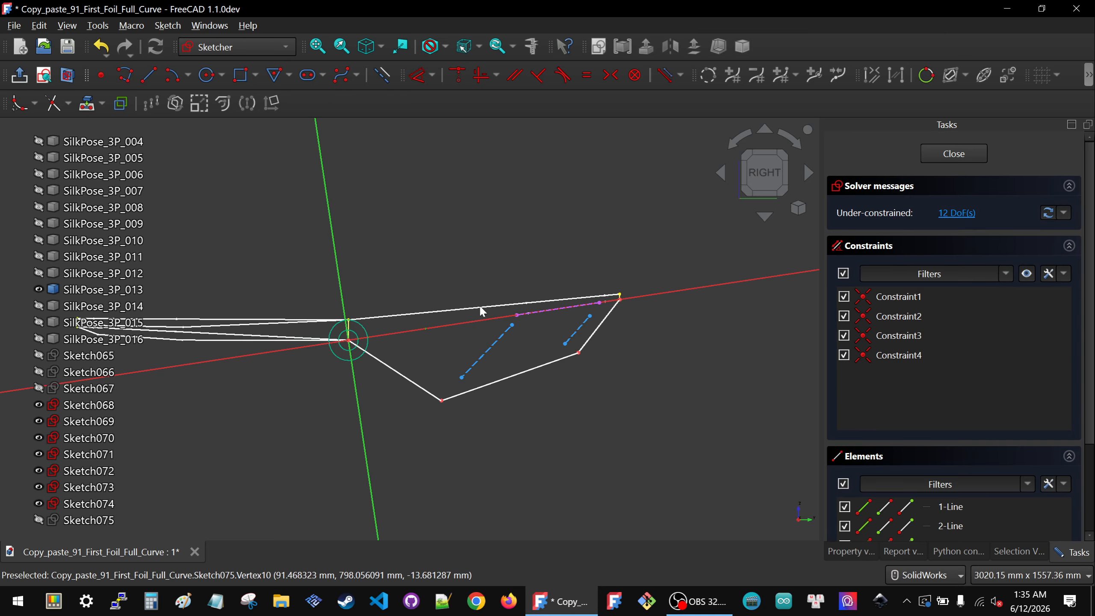
# Step: Attach both construction lines' ends to the projected edge's endpoints and the polyline's middle vertices with coincident constraints
pyautogui.moveTo(515, 323); pyautogui.dragTo(527, 325)
pyautogui.press('c')
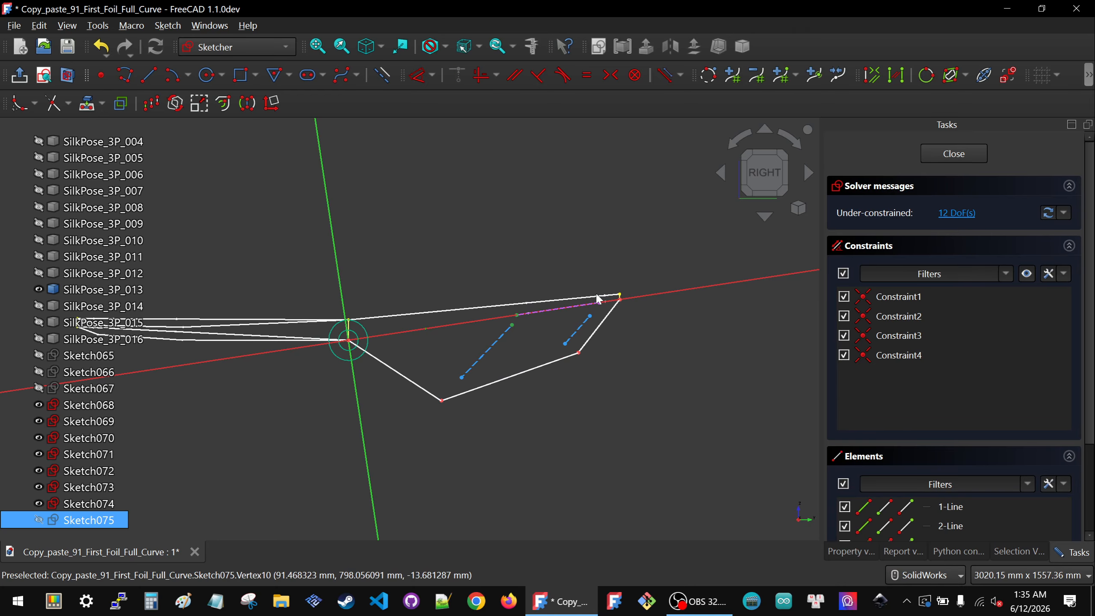
pyautogui.scroll(1, 610, 298)
pyautogui.scroll(2, 609, 302)
pyautogui.moveTo(544, 280); pyautogui.dragTo(615, 353)
pyautogui.press('c')
pyautogui.scroll(-3, 614, 348)
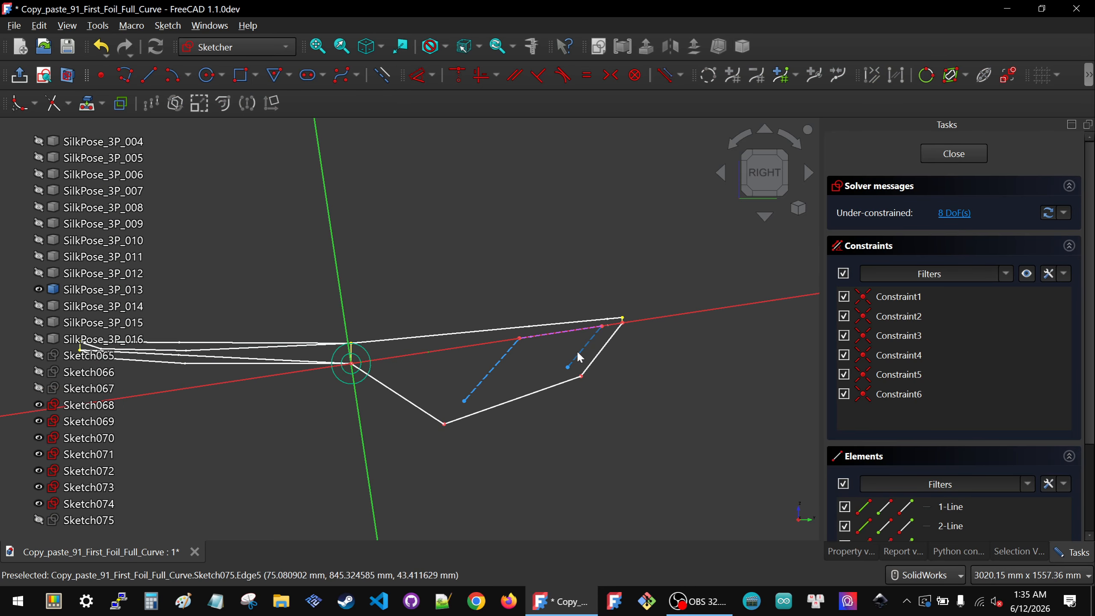
pyautogui.moveTo(538, 348); pyautogui.dragTo(622, 402)
pyautogui.press('c')
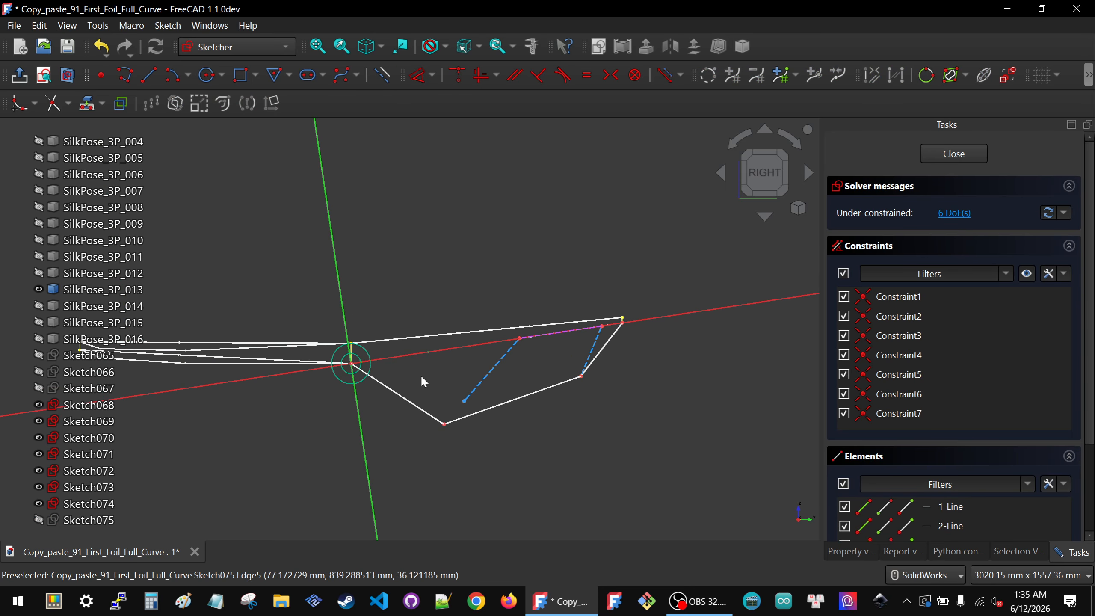
pyautogui.moveTo(414, 379); pyautogui.dragTo(484, 457)
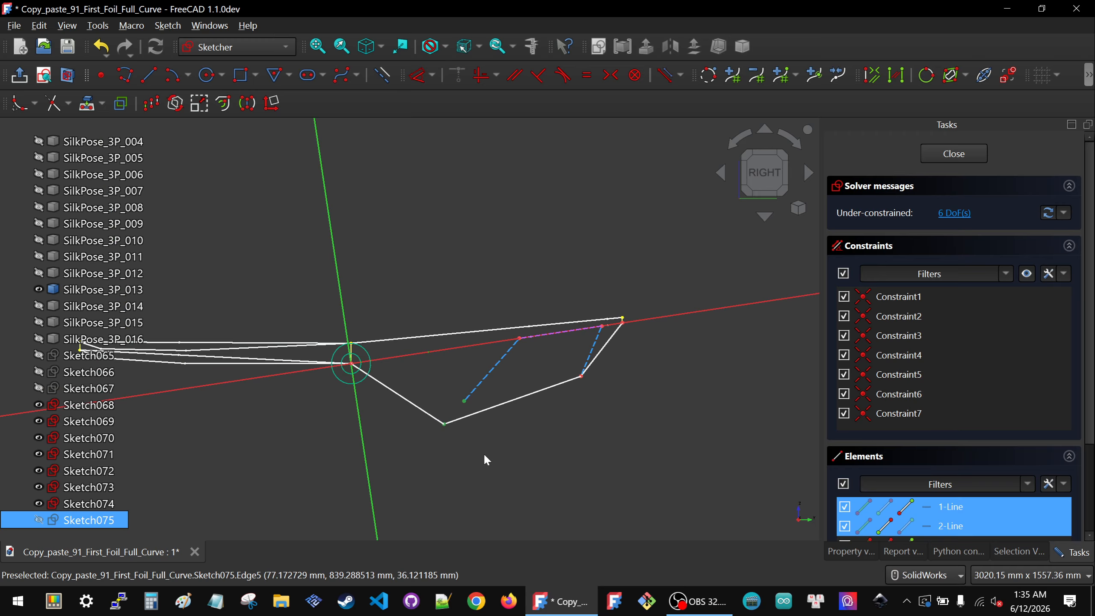
pyautogui.press('c')
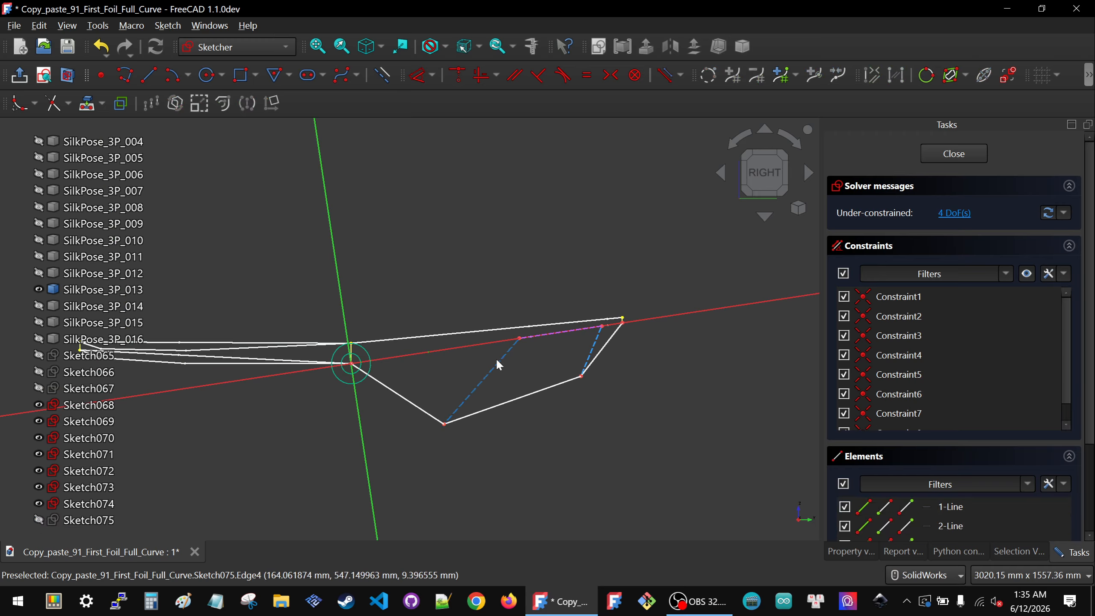
# Step: Constrain both construction lines parallel to the sketch's vertical axis
pyautogui.click(498, 360)
pyautogui.click(365, 446)
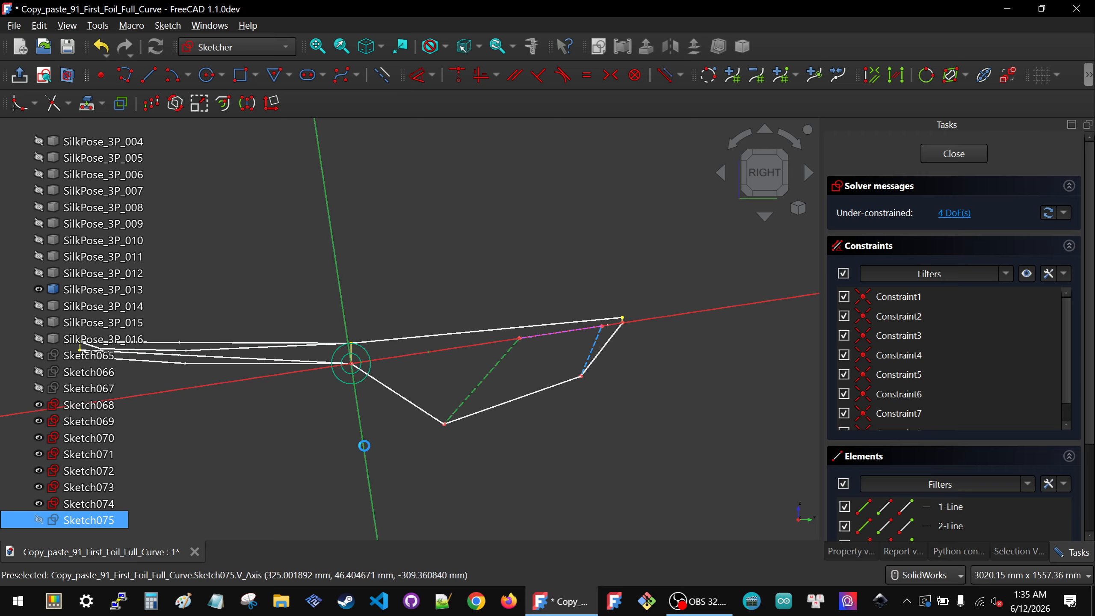
pyautogui.press('p')
pyautogui.click(593, 350)
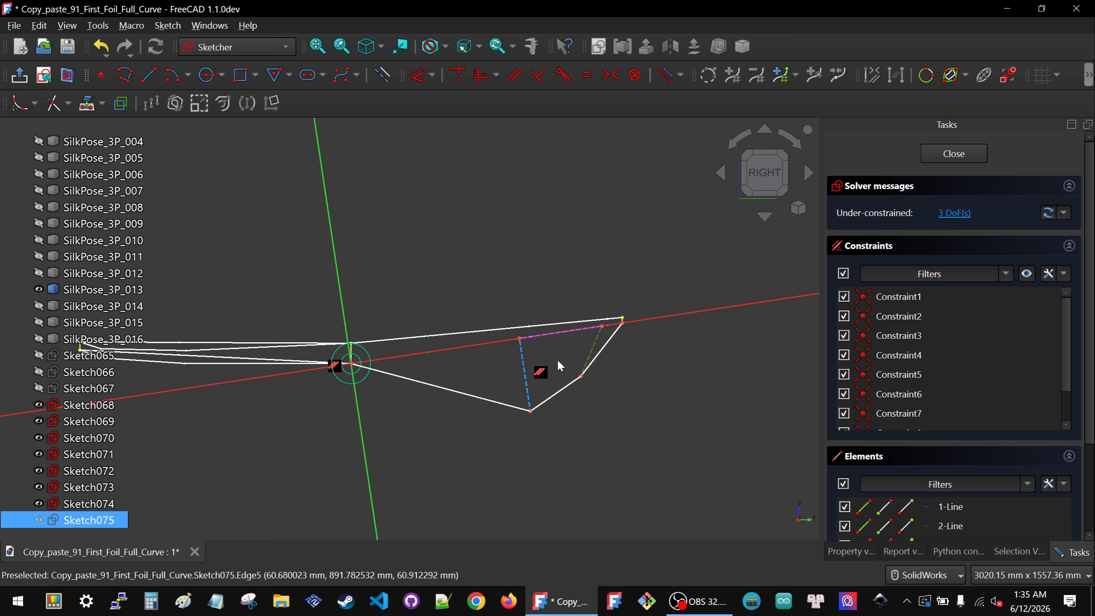
pyautogui.click(362, 445)
pyautogui.press('p')
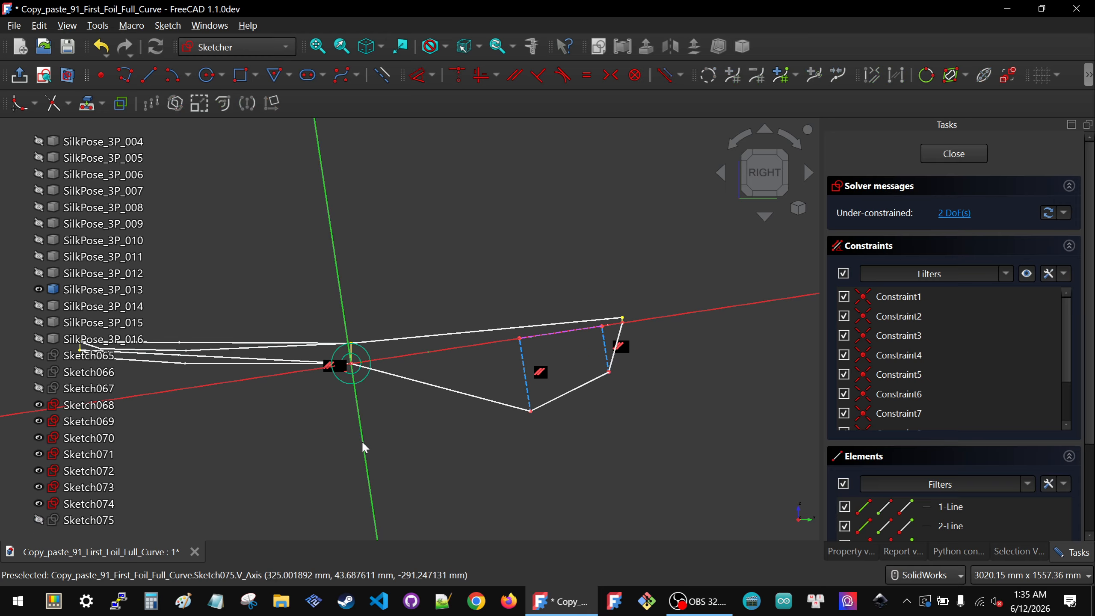
# Step: Drag the polyline's two middle vertices up closer to the projected edge
pyautogui.scroll(-3, 445, 387)
pyautogui.moveTo(410, 372); pyautogui.dragTo(393, 399, button='middle')
pyautogui.click(390, 393)
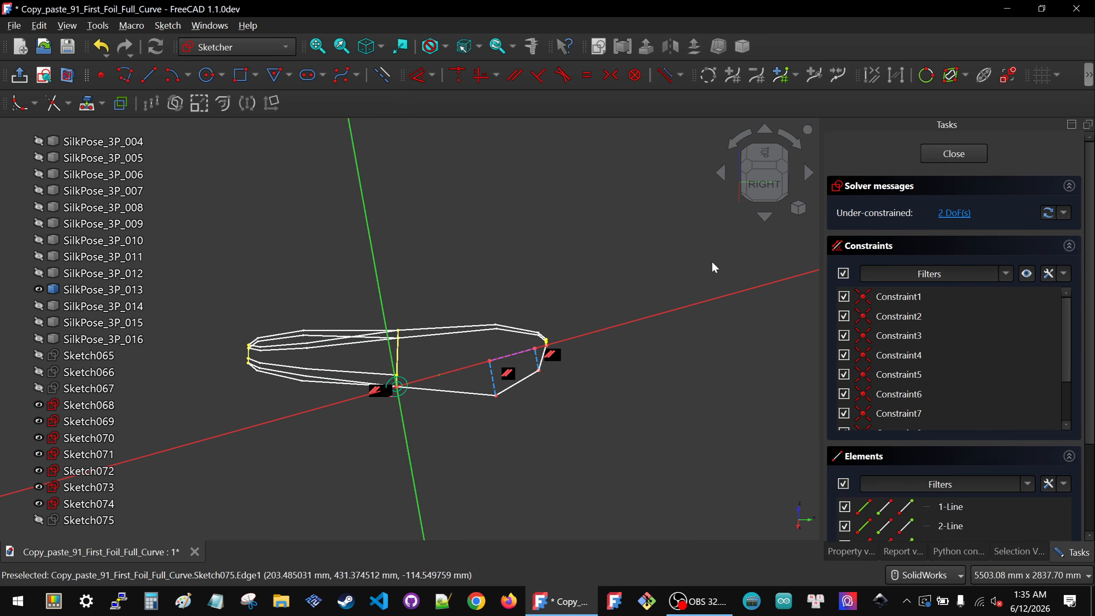
pyautogui.click(769, 181)
pyautogui.scroll(1, 470, 249)
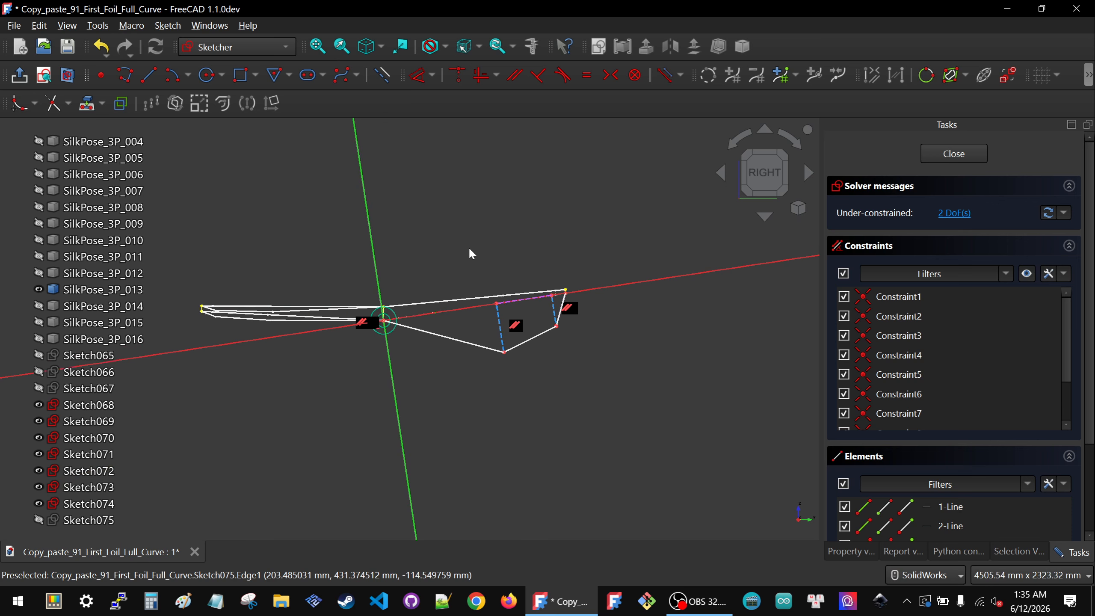
pyautogui.scroll(1, 470, 254)
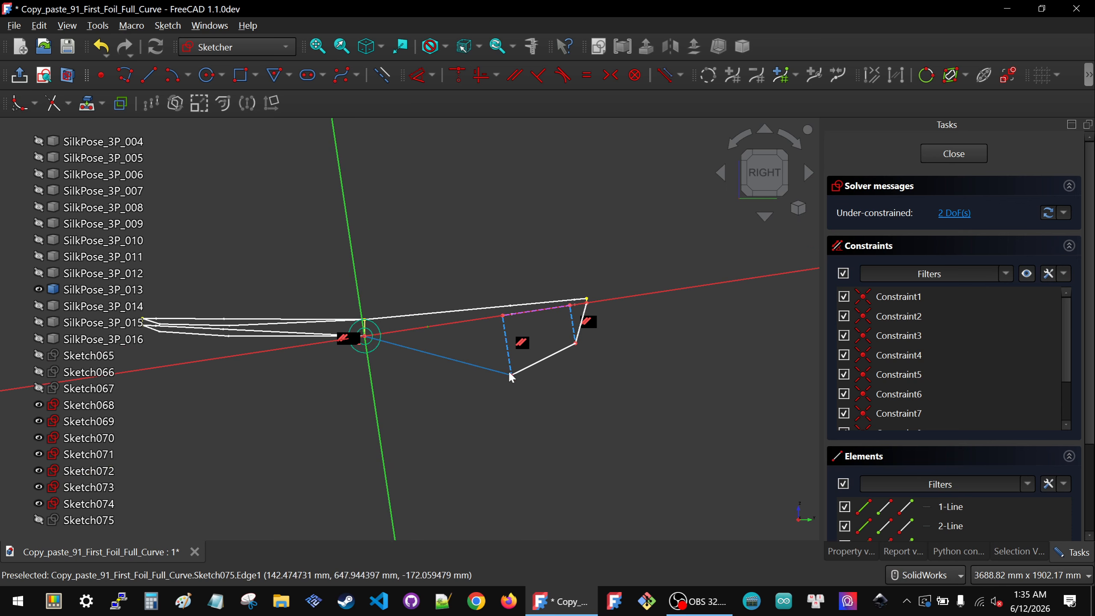
pyautogui.moveTo(511, 375); pyautogui.dragTo(510, 340)
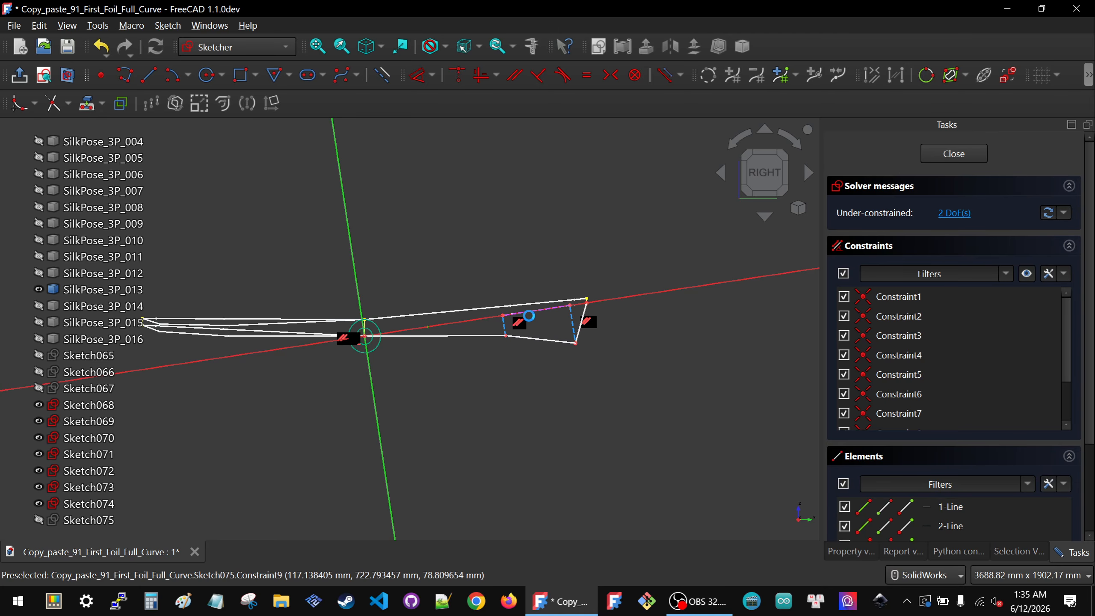
pyautogui.scroll(4, 529, 315)
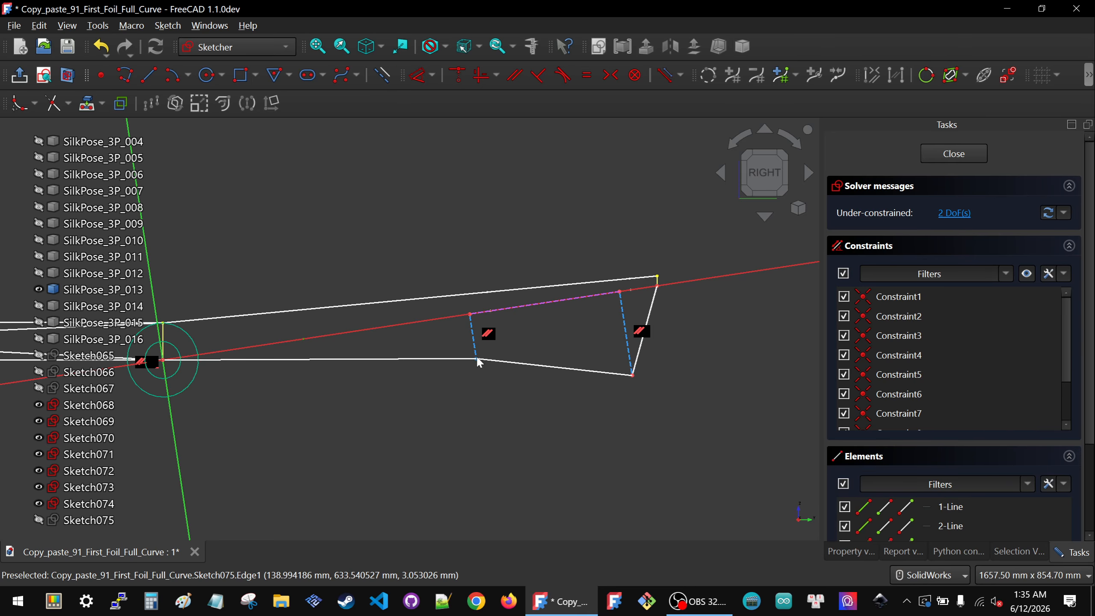
pyautogui.moveTo(478, 359); pyautogui.dragTo(478, 358)
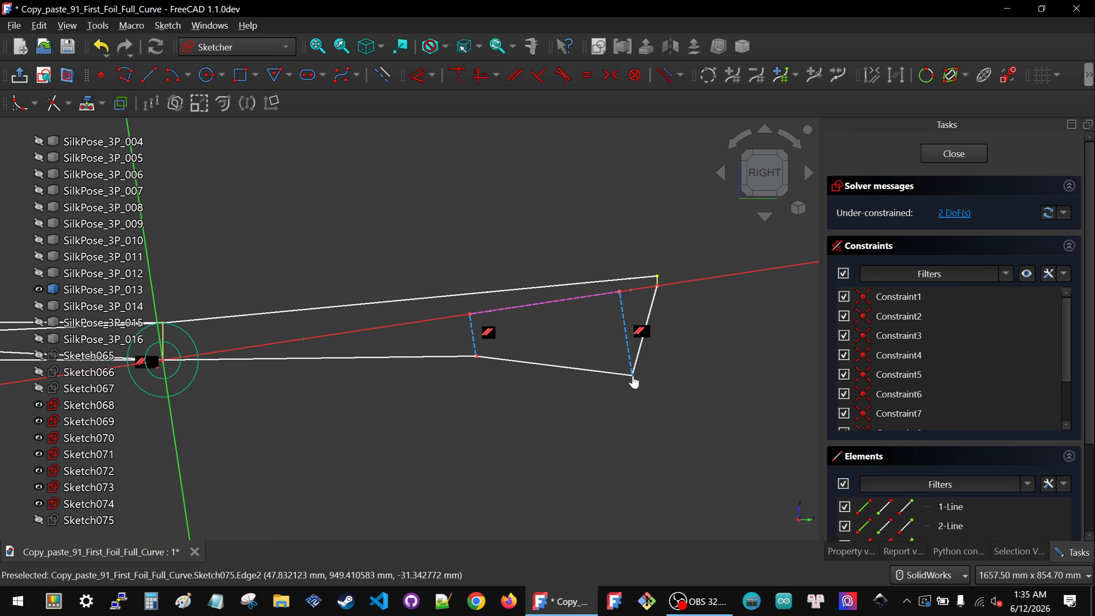
pyautogui.moveTo(633, 375)
pyautogui.mouseDown()
pyautogui.moveTo(630, 326)
pyautogui.moveTo(639, 327)
pyautogui.mouseUp()
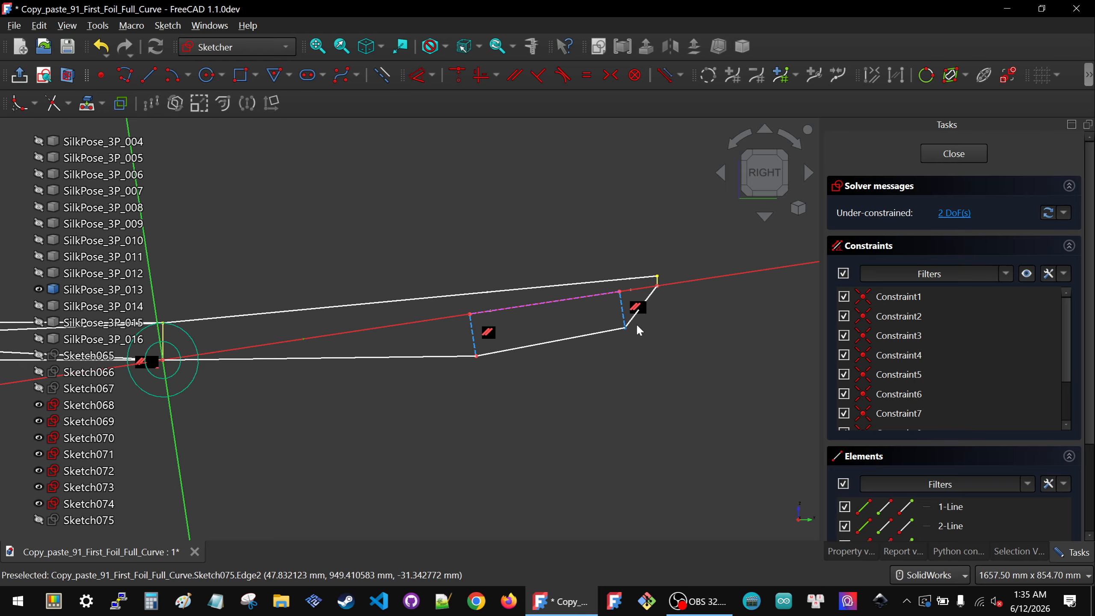
# Step: Apply a Lock constraint between the projected edge's end vertex and the polyline's right middle vertex
pyautogui.scroll(-2, 637, 327)
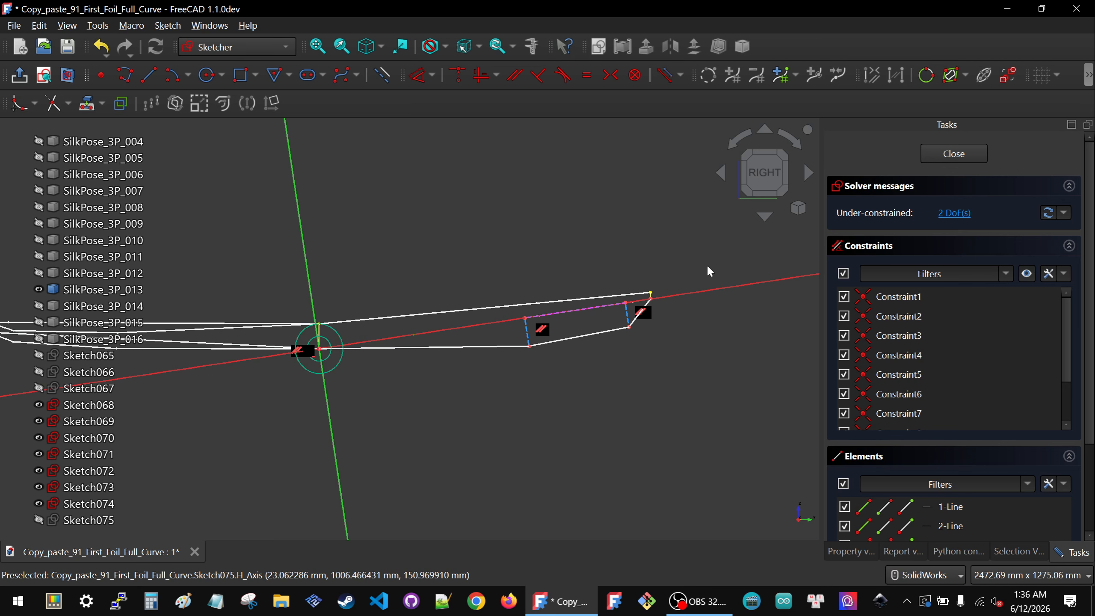
pyautogui.scroll(-3, 707, 263)
pyautogui.scroll(4, 343, 282)
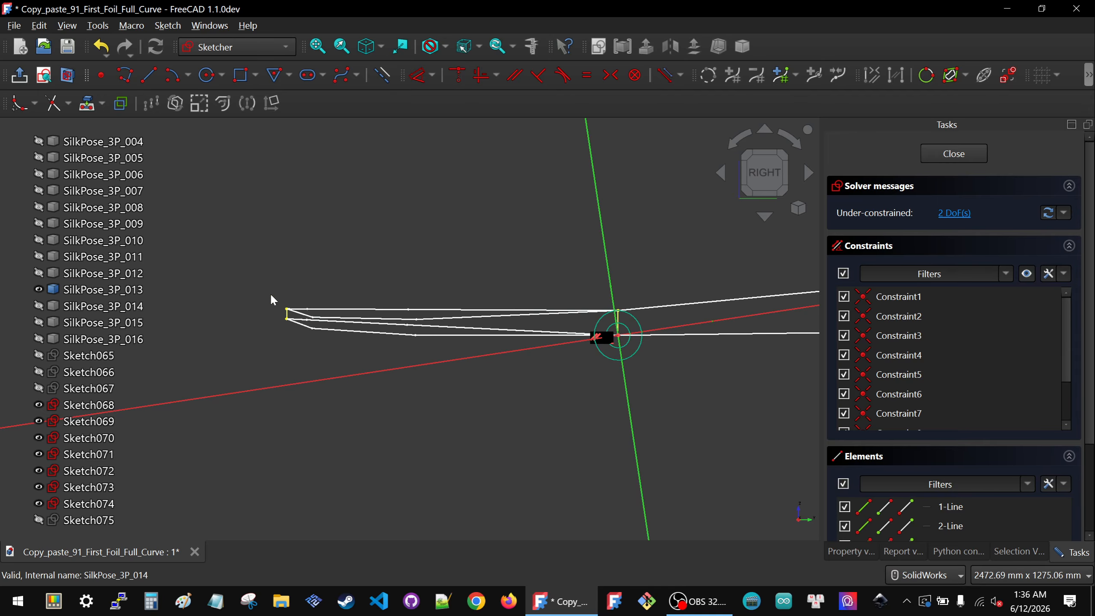
pyautogui.scroll(-3, 276, 303)
pyautogui.scroll(4, 634, 297)
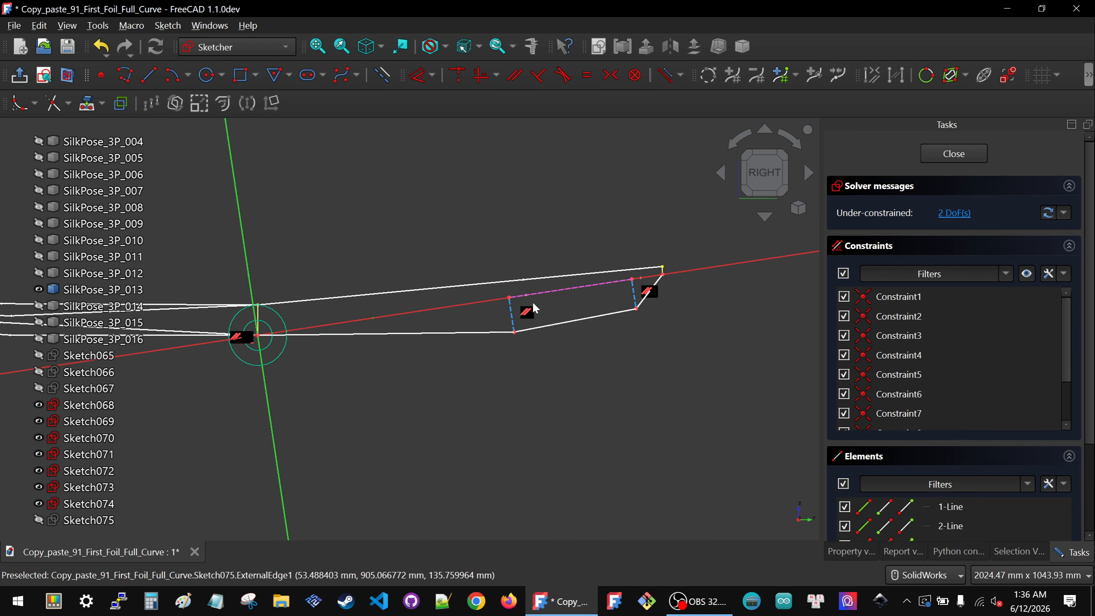
pyautogui.scroll(2, 529, 288)
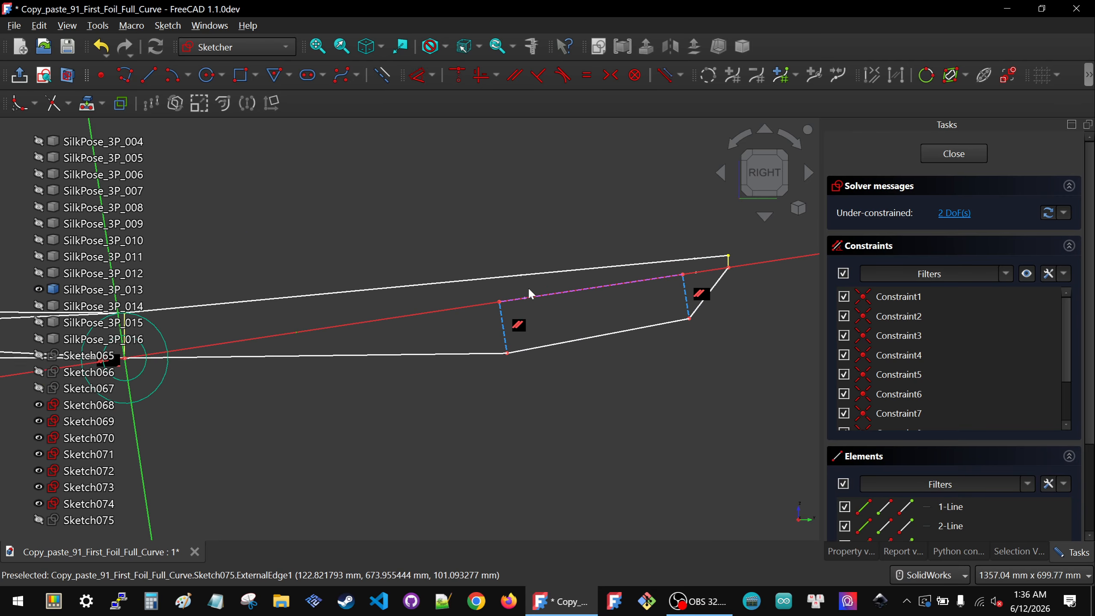
pyautogui.click(507, 353)
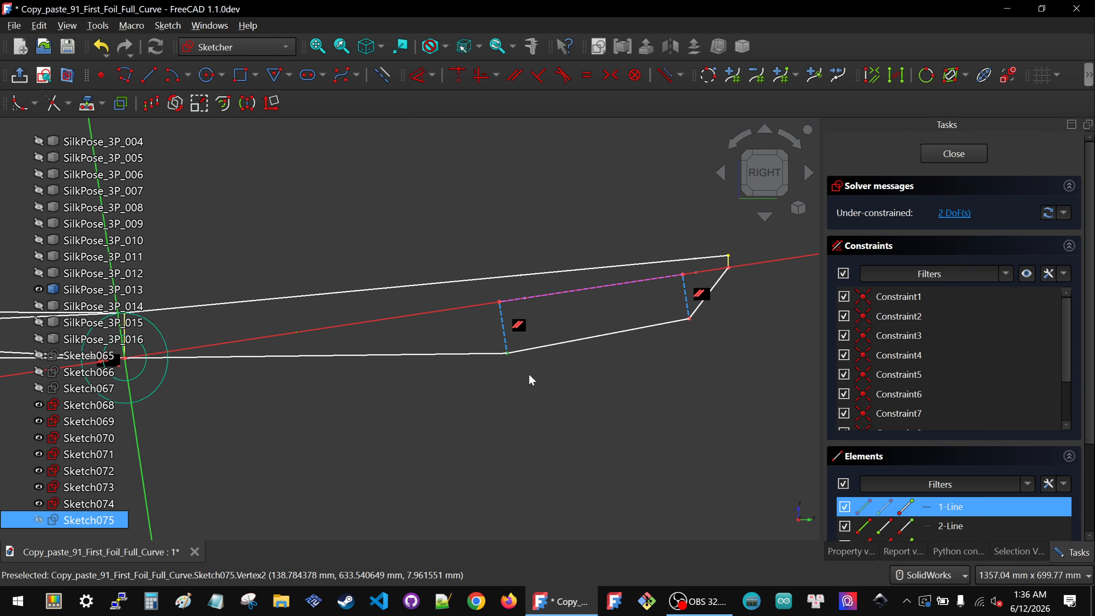
pyautogui.click(652, 375)
pyautogui.scroll(2, 752, 245)
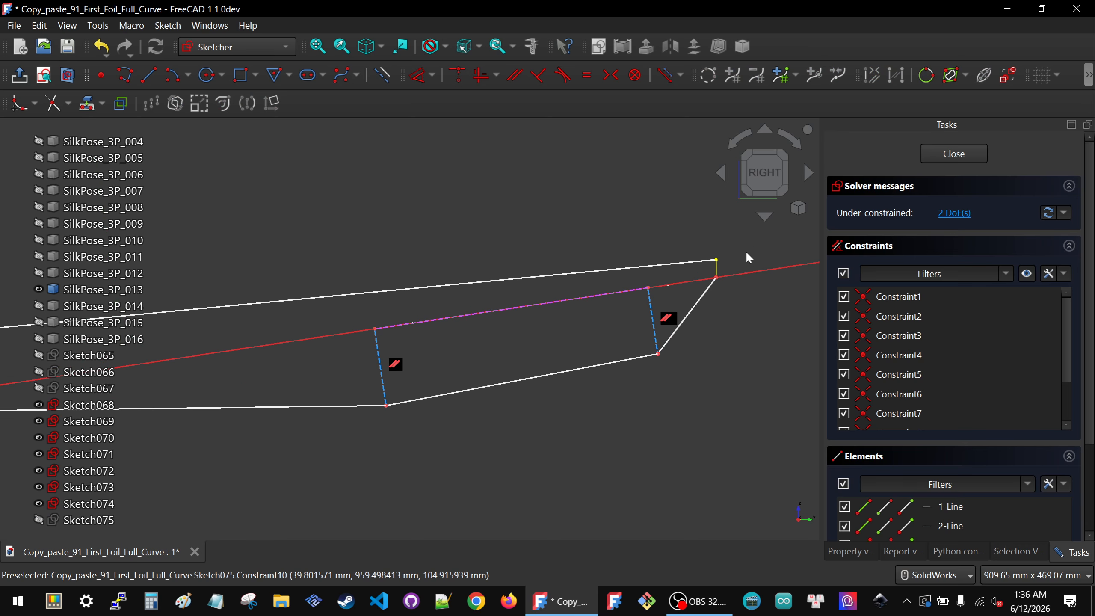
pyautogui.click(717, 279)
pyautogui.scroll(-6, 766, 307)
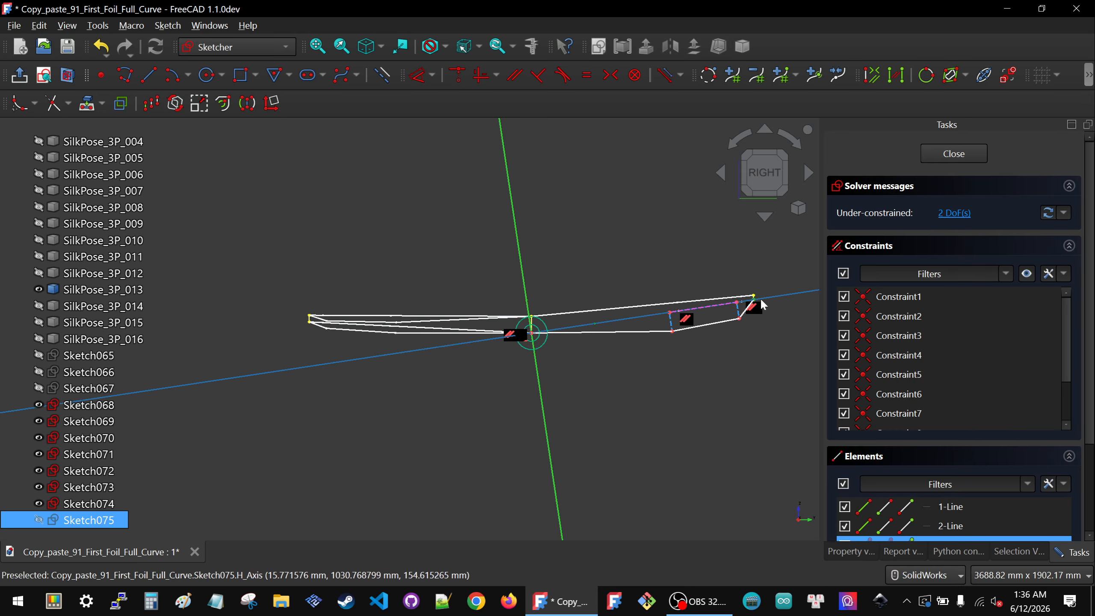
pyautogui.scroll(2, 754, 305)
pyautogui.click(419, 353)
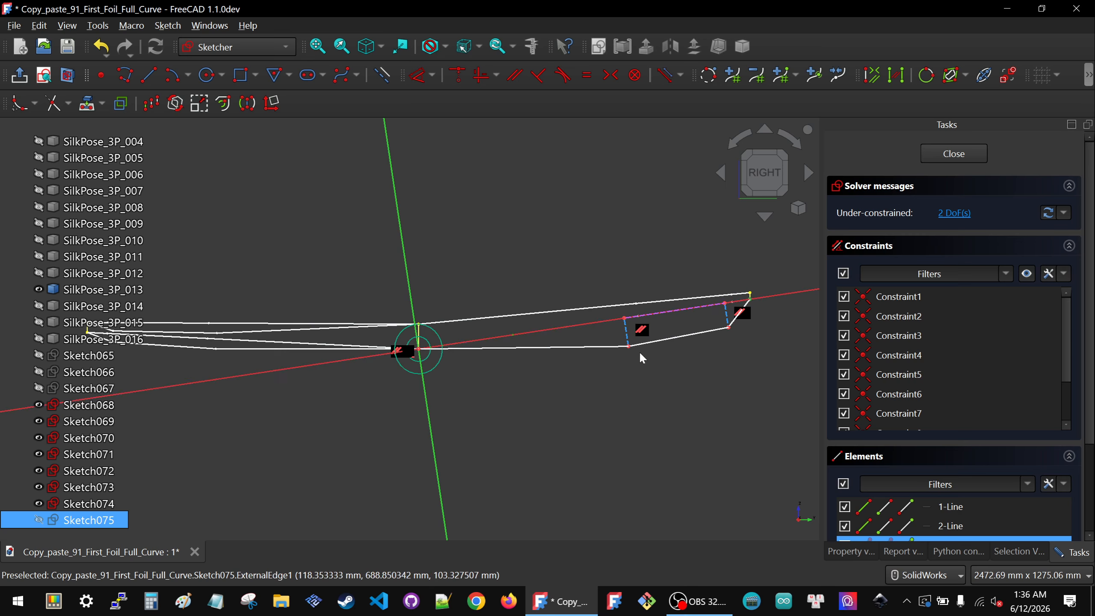
pyautogui.scroll(-2, 789, 271)
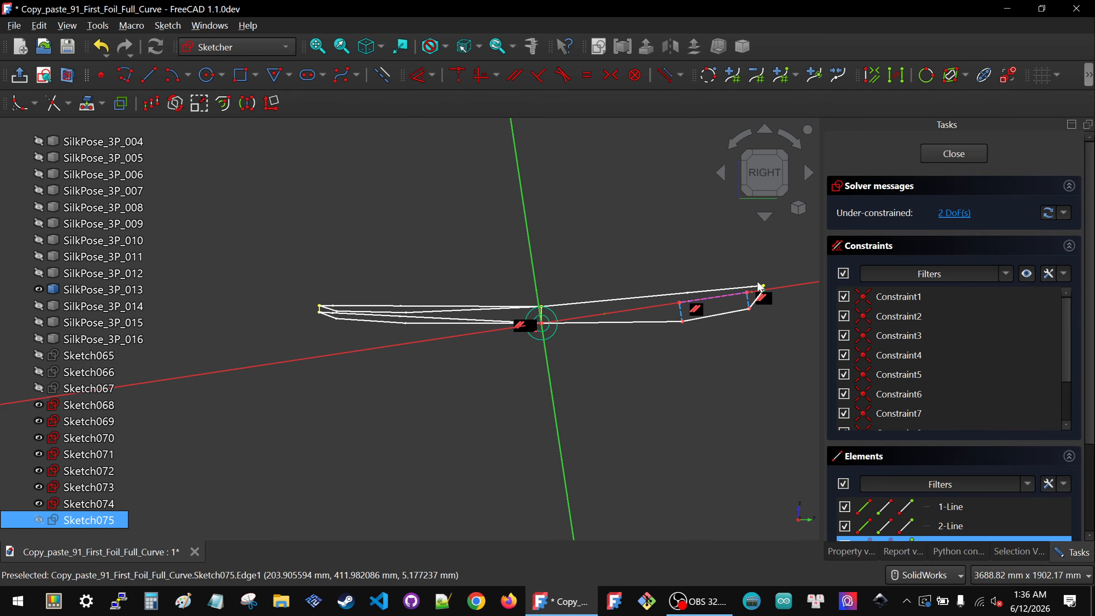
pyautogui.scroll(4, 799, 270)
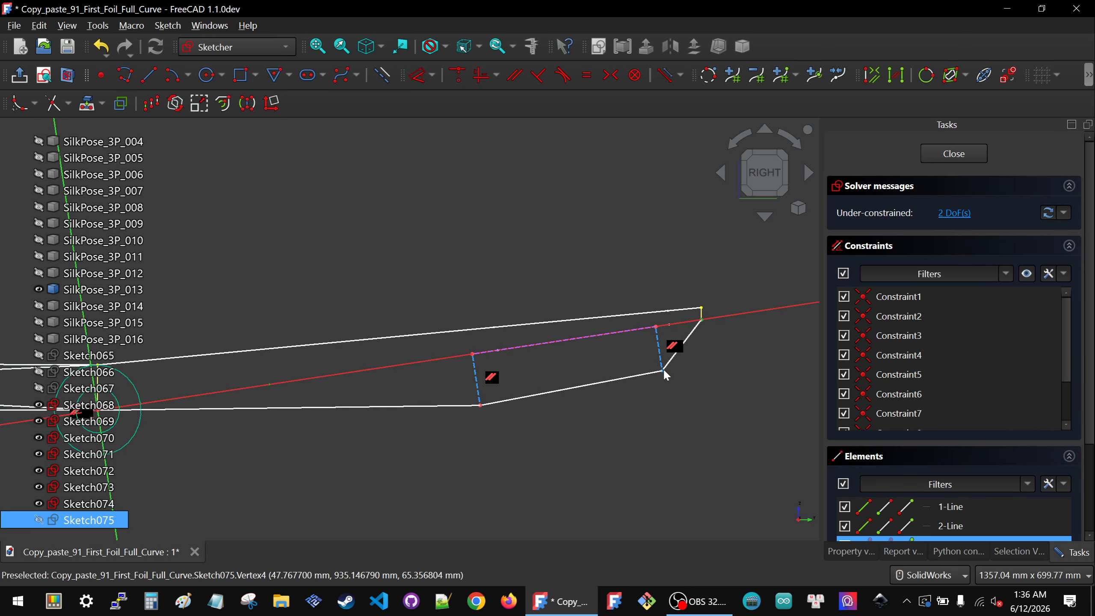
pyautogui.click(663, 370)
pyautogui.press('k')
pyautogui.press('l')
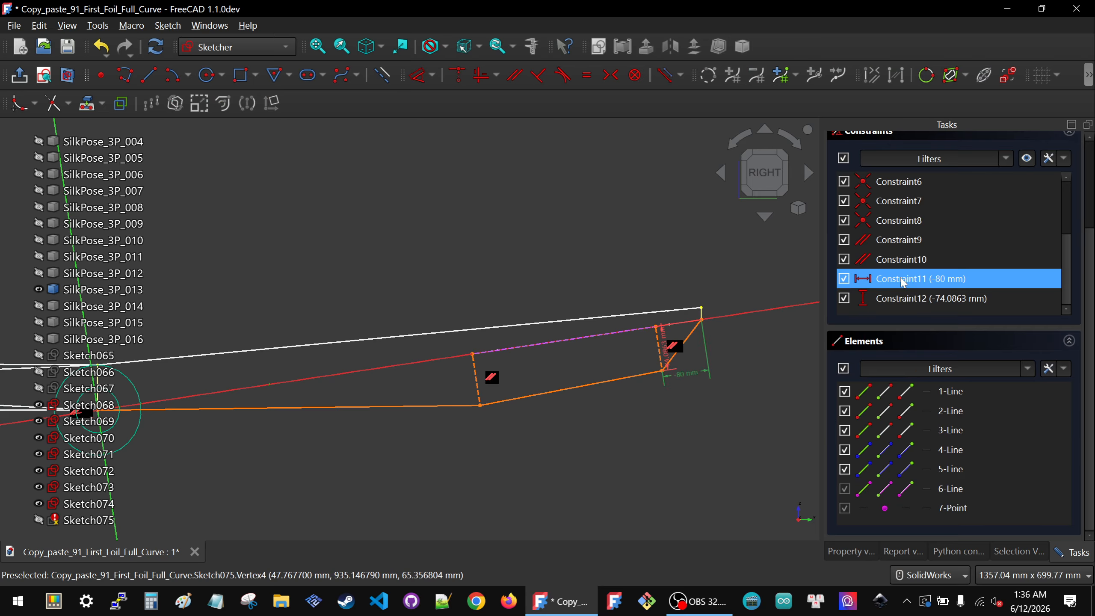
# Step: Delete the new horizontal distance and set the vertical distance to the right middle vertex to -80 mm
pyautogui.click(904, 281)
pyautogui.press('Delete')
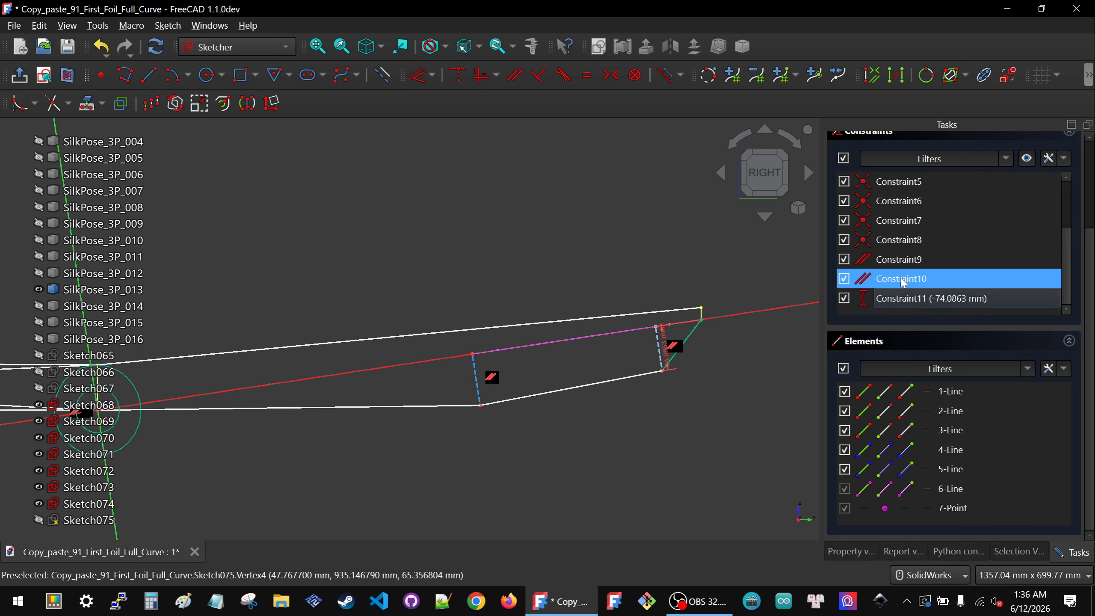
pyautogui.doubleClick(664, 347)
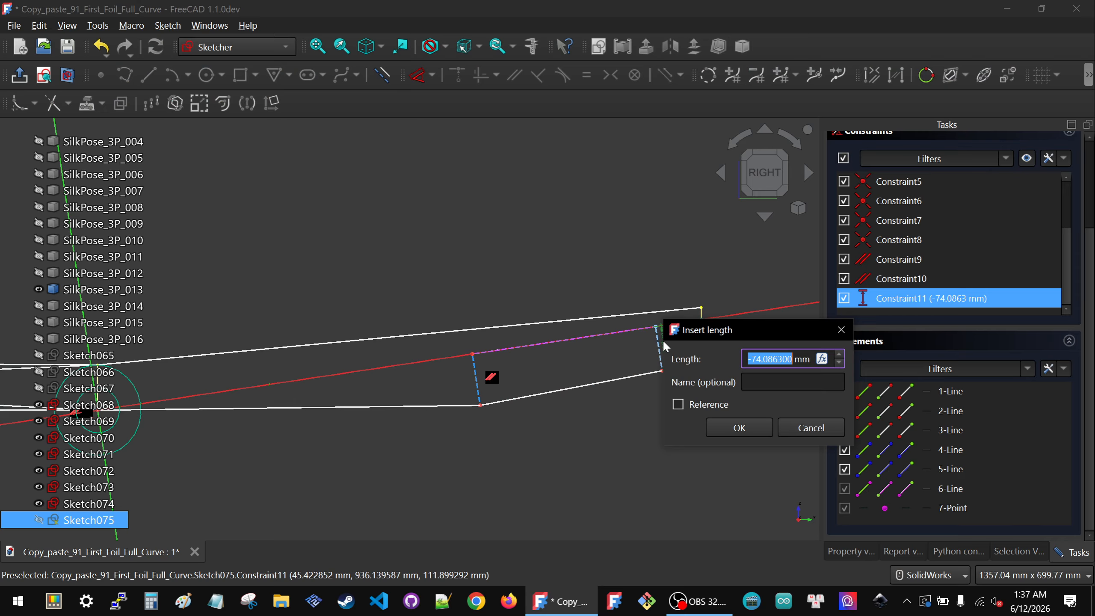
pyautogui.write('-80')
pyautogui.click(729, 429)
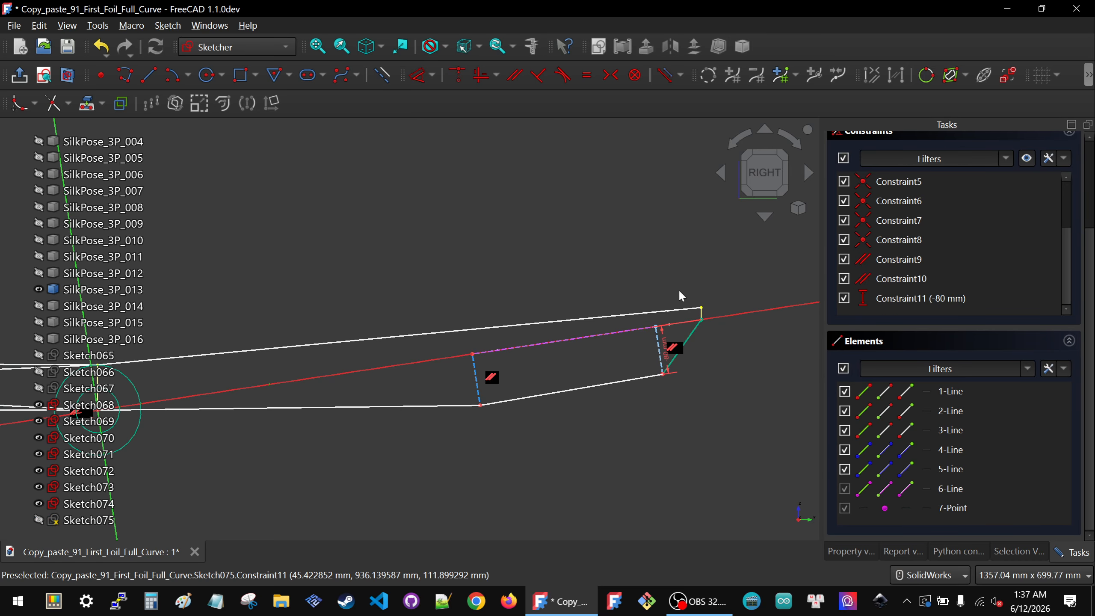
# Step: Apply a Lock constraint between the projected end vertex and the polyline's left middle vertex
pyautogui.scroll(-1, 496, 377)
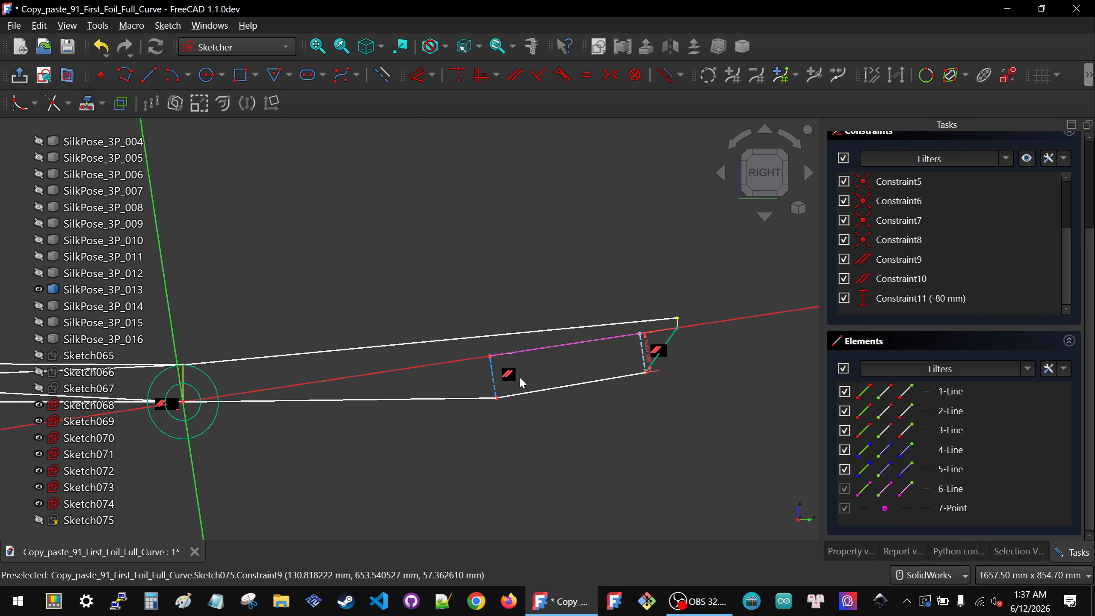
pyautogui.click(495, 398)
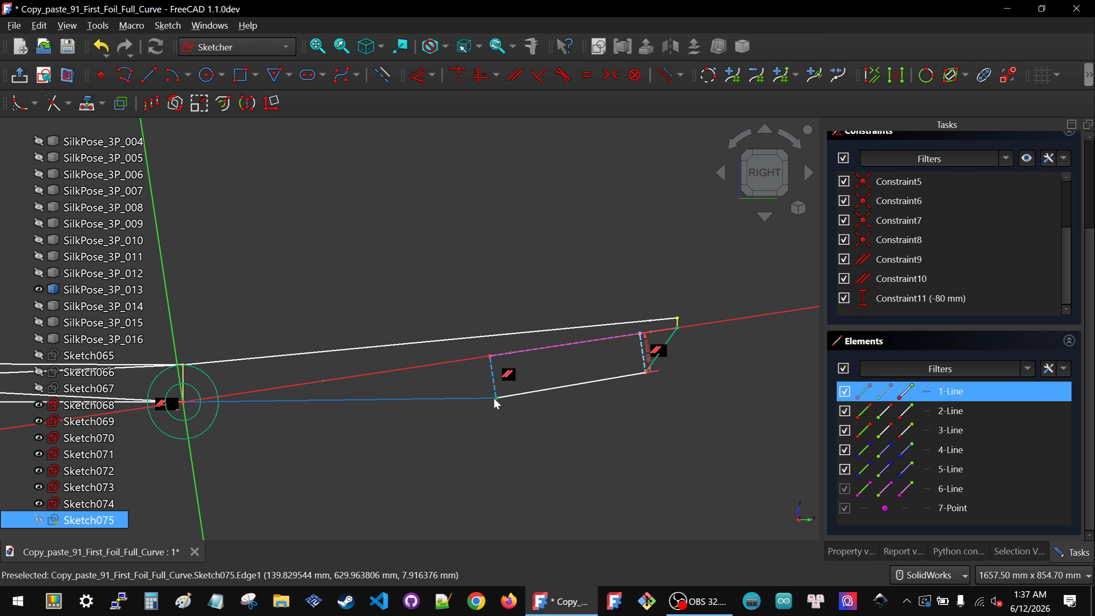
pyautogui.scroll(-1, 519, 385)
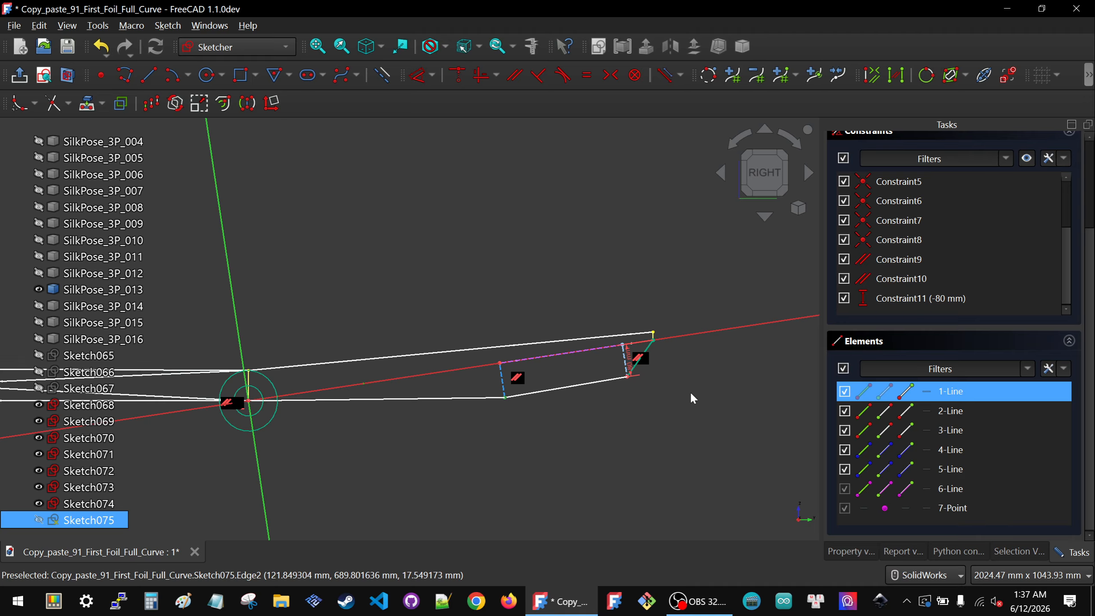
pyautogui.scroll(4, 676, 358)
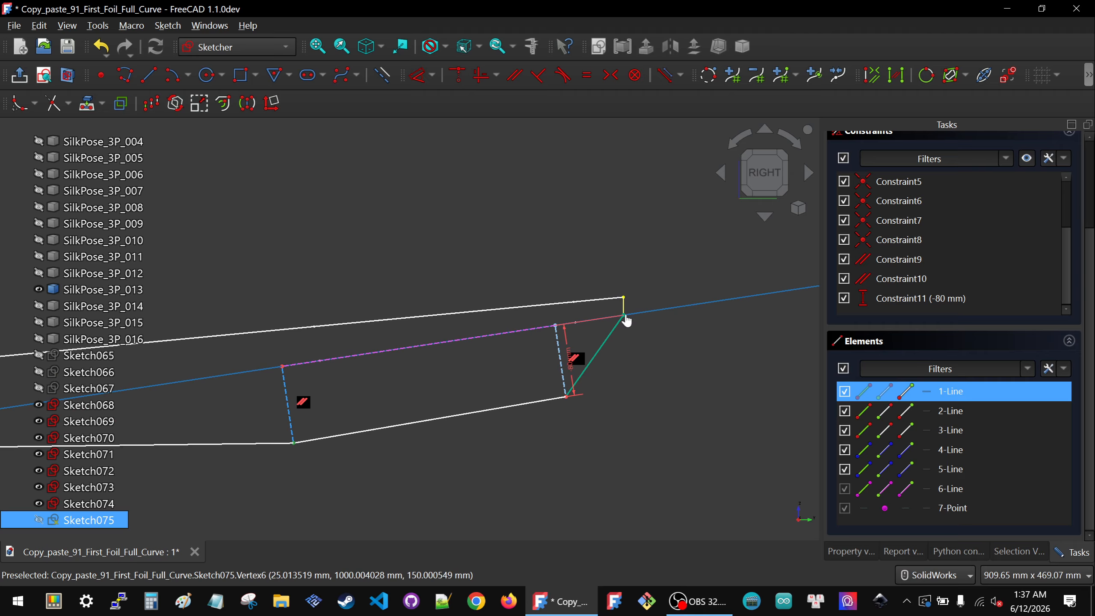
pyautogui.click(626, 316)
pyautogui.click(711, 361)
pyautogui.moveTo(608, 307)
pyautogui.mouseDown()
pyautogui.moveTo(624, 327)
pyautogui.moveTo(641, 324)
pyautogui.mouseUp()
pyautogui.scroll(-2, 641, 324)
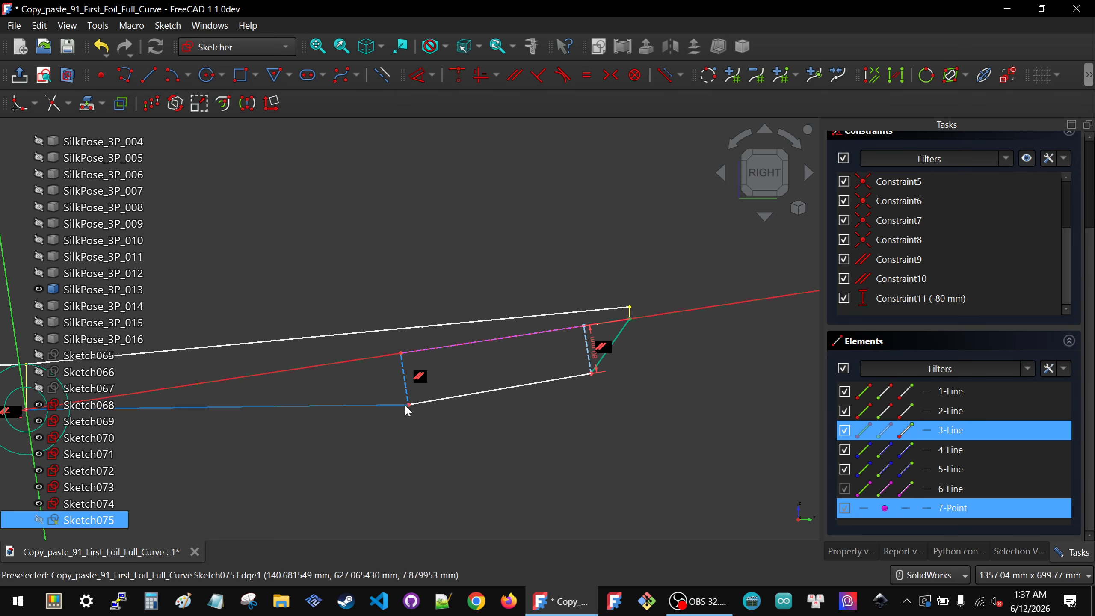
pyautogui.click(410, 405)
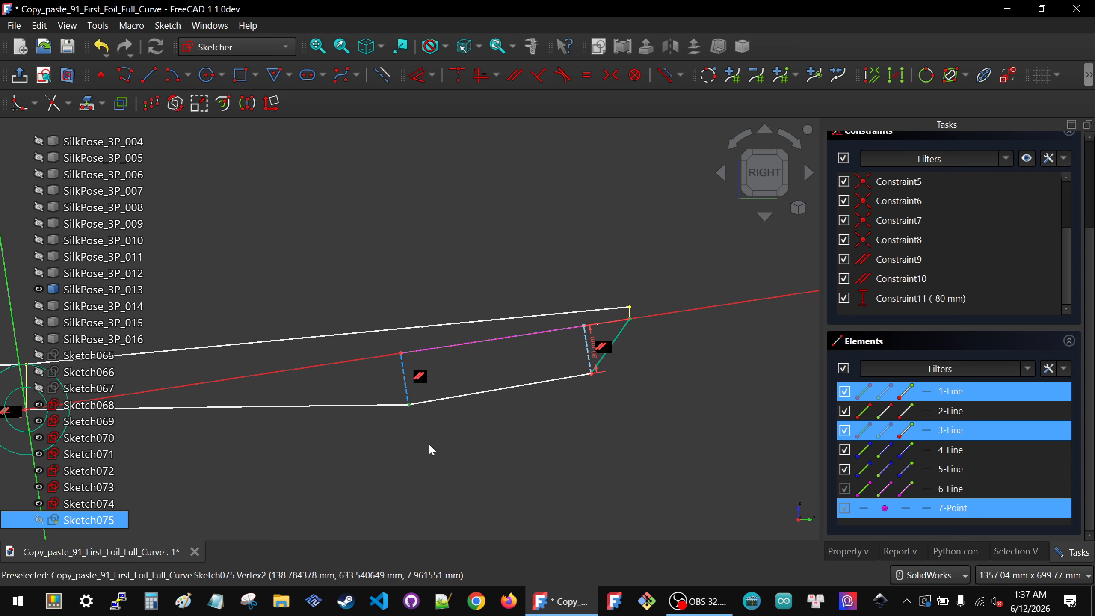
pyautogui.press('k')
pyautogui.press('l')
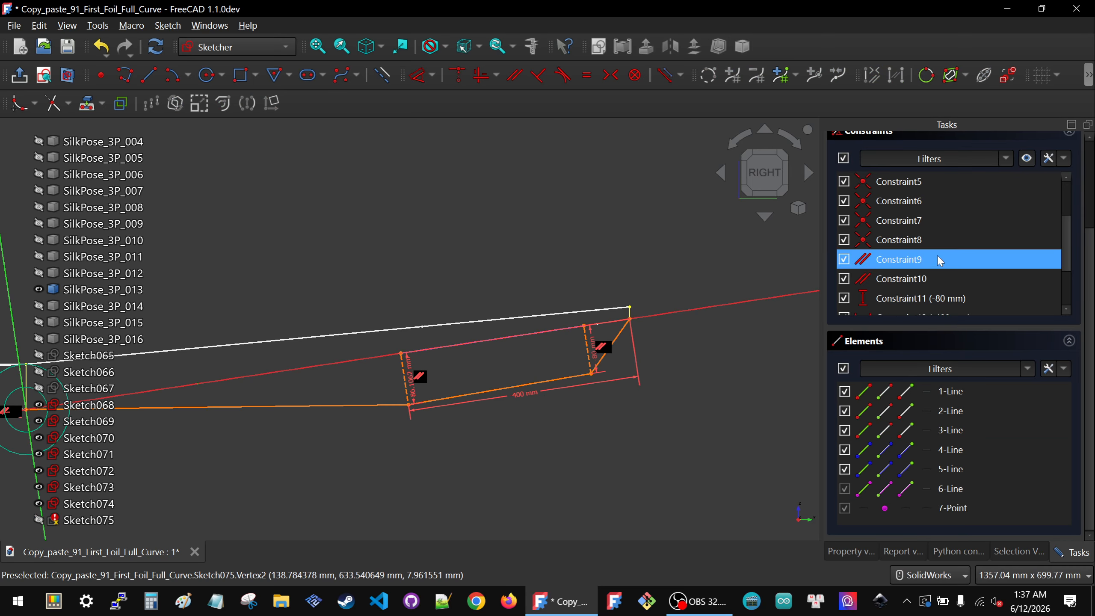
# Step: Delete both 400 mm horizontal distance constraints, keeping the vertical distances
pyautogui.scroll(-2, 938, 256)
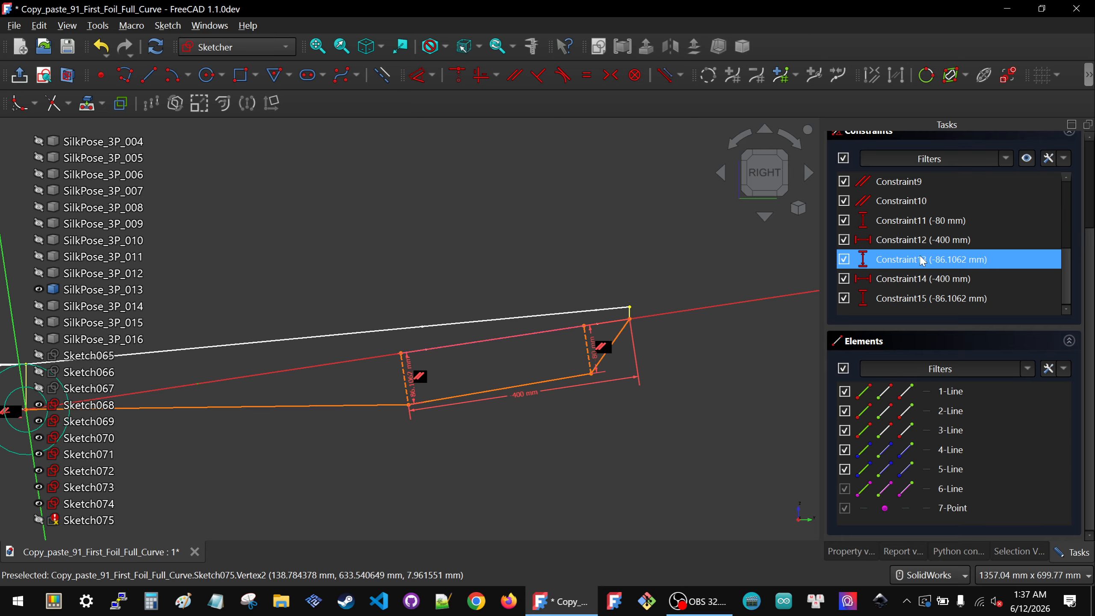
pyautogui.click(898, 280)
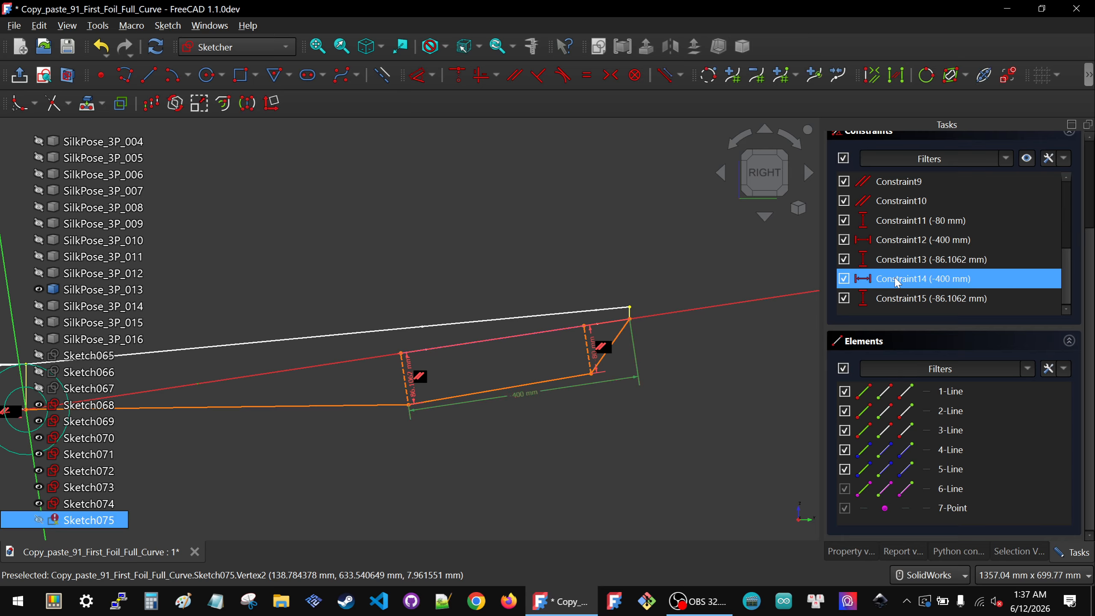
pyautogui.press('Delete')
pyautogui.click(931, 239)
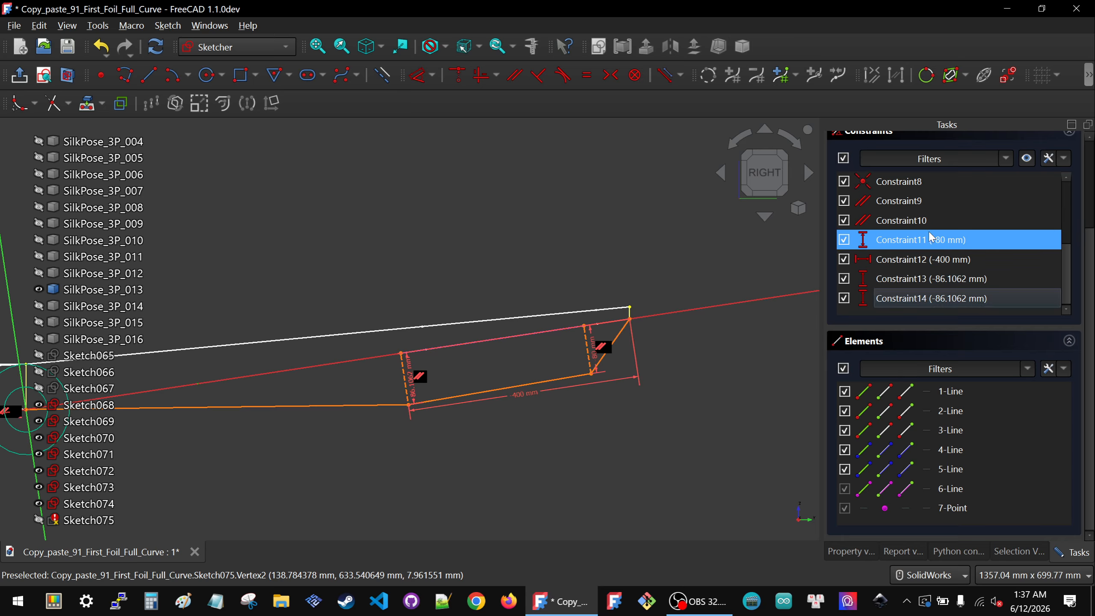
pyautogui.click(919, 258)
pyautogui.press('Delete')
pyautogui.click(897, 280)
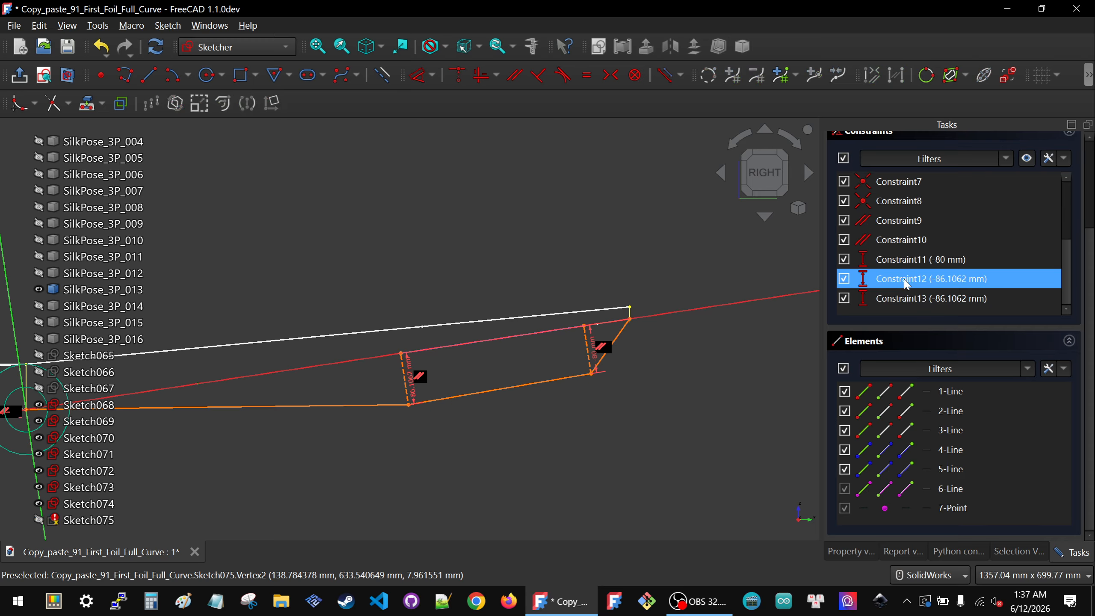
# Step: Delete the duplicate vertical distance constraint and set the left middle vertex's vertical distance to -85 mm
pyautogui.press('Delete')
pyautogui.click(907, 299)
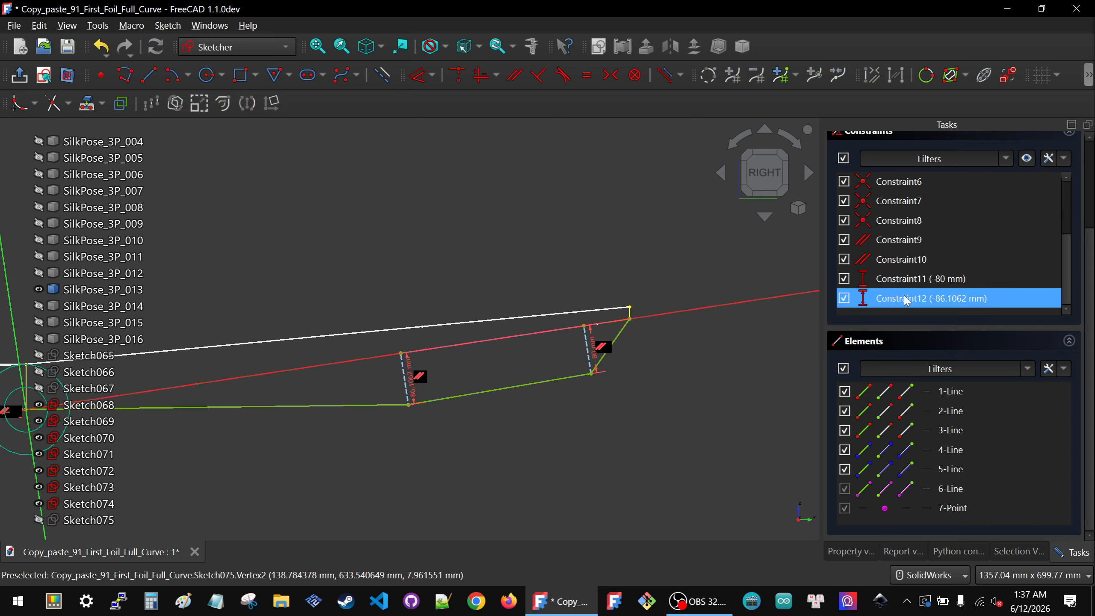
pyautogui.click(573, 362)
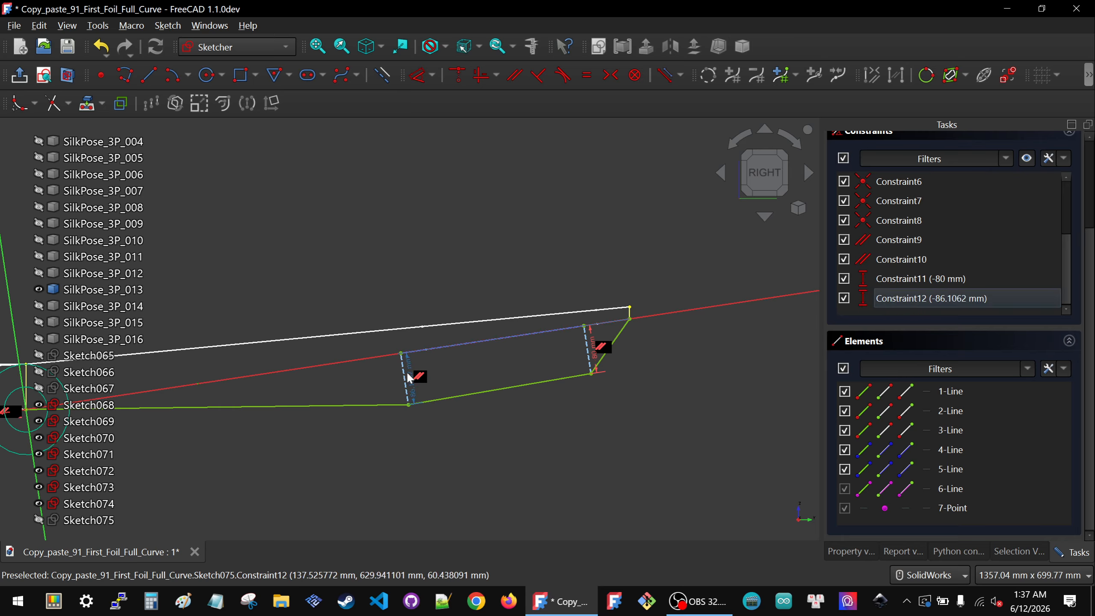
pyautogui.doubleClick(407, 372)
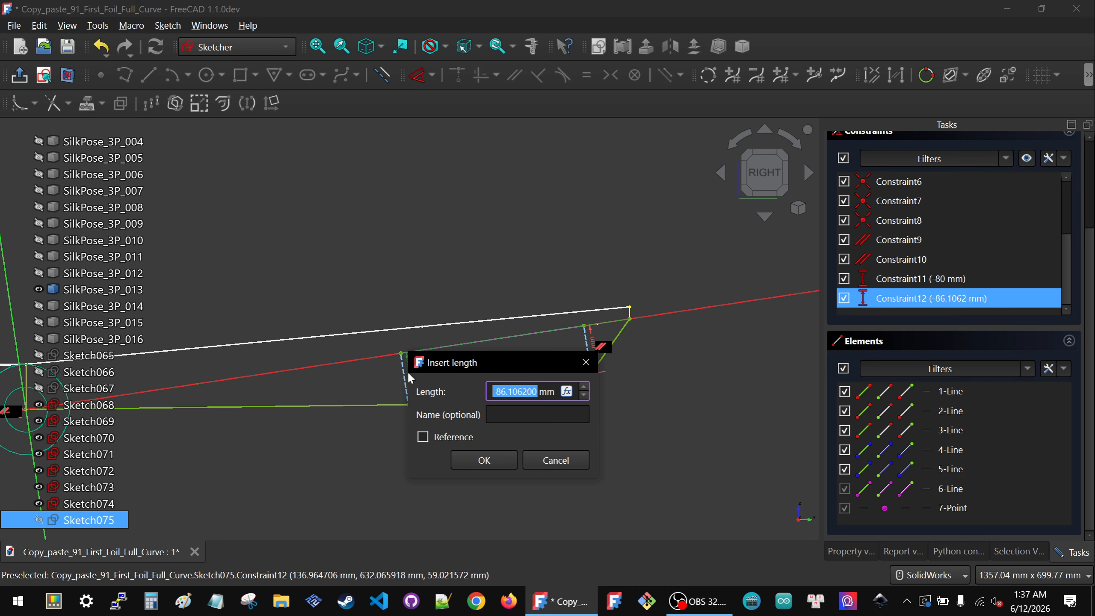
pyautogui.write('-85')
pyautogui.press('Return')
pyautogui.click(500, 458)
# Step: Close the sketch editor for the finished polyline sketch
pyautogui.scroll(-3, 633, 365)
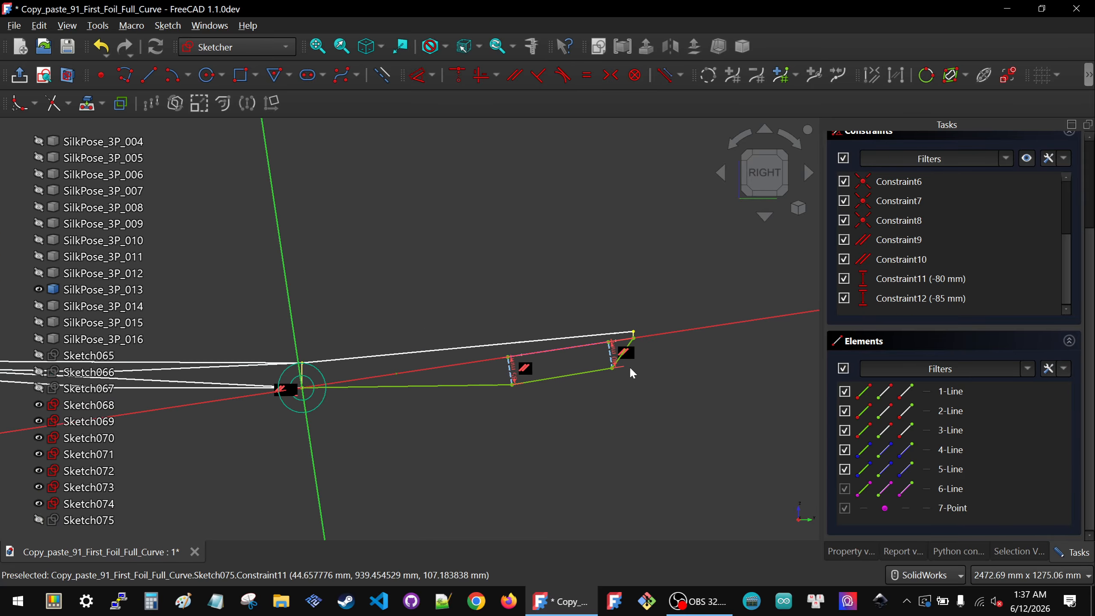
pyautogui.scroll(-1, 633, 365)
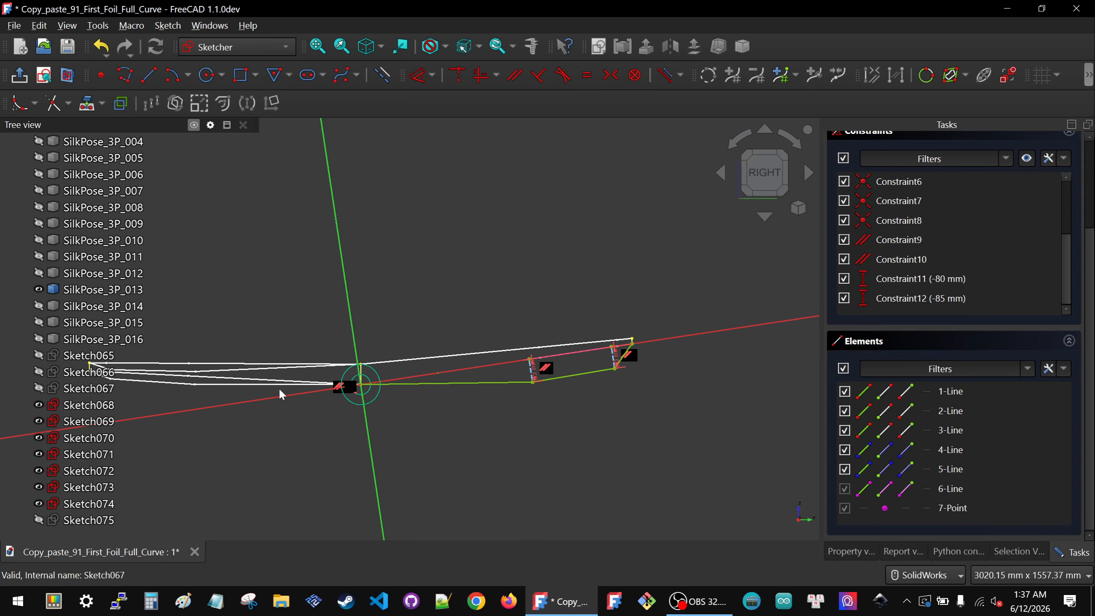
pyautogui.scroll(-2, 549, 372)
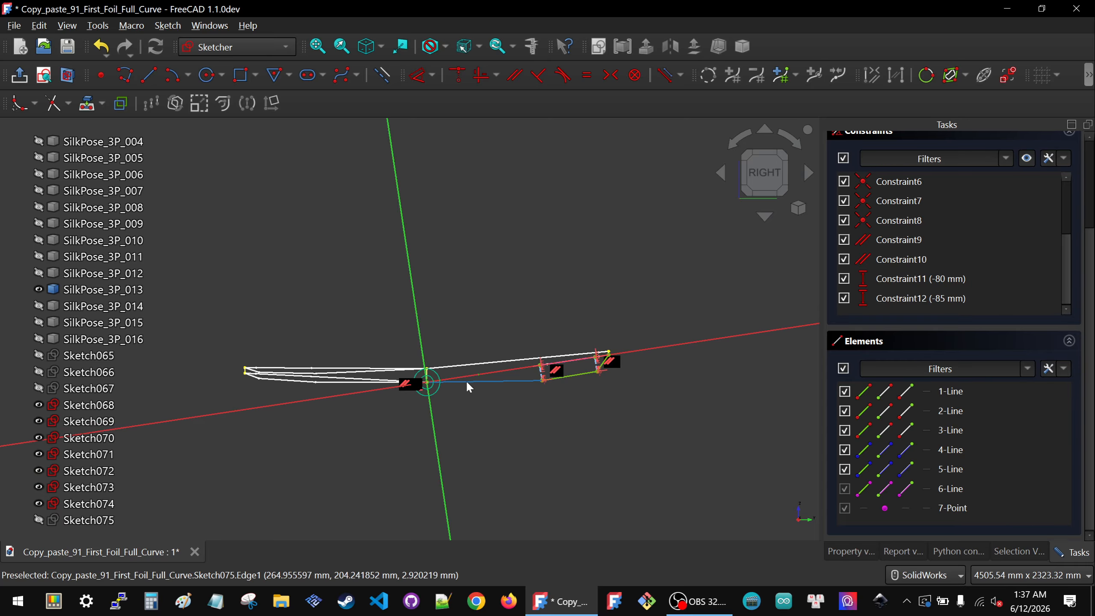
pyautogui.scroll(3, 443, 386)
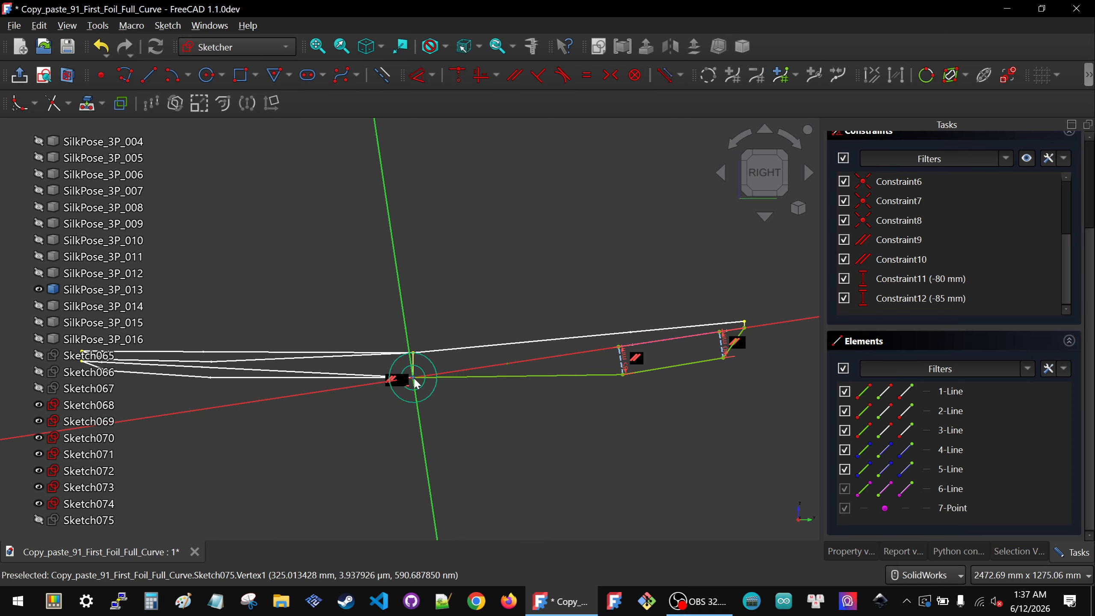
pyautogui.scroll(-2, 395, 390)
pyautogui.scroll(2, 523, 372)
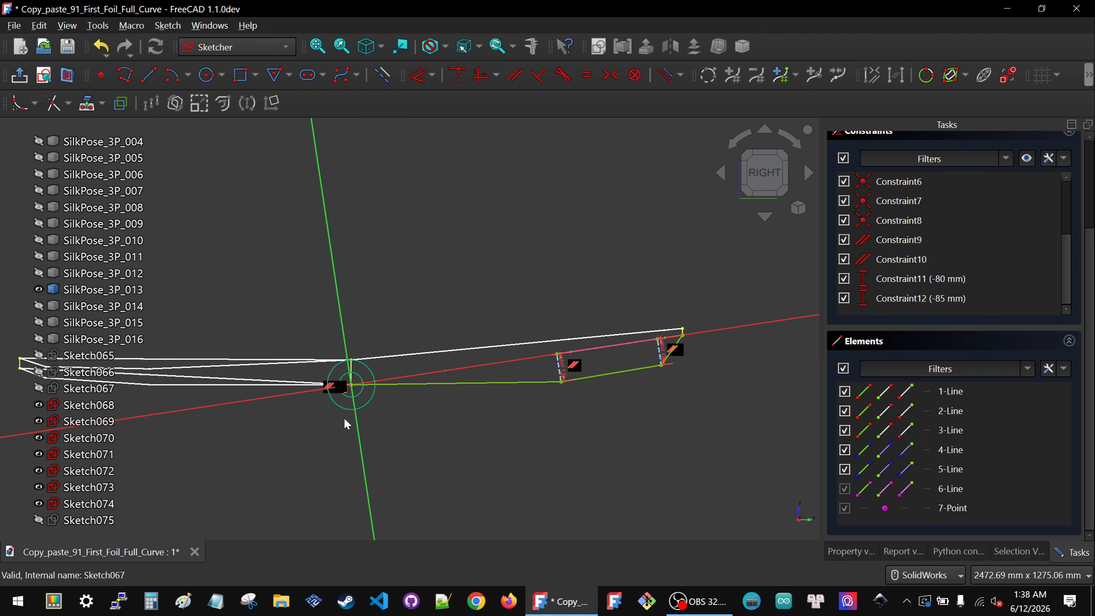
pyautogui.scroll(1, 548, 359)
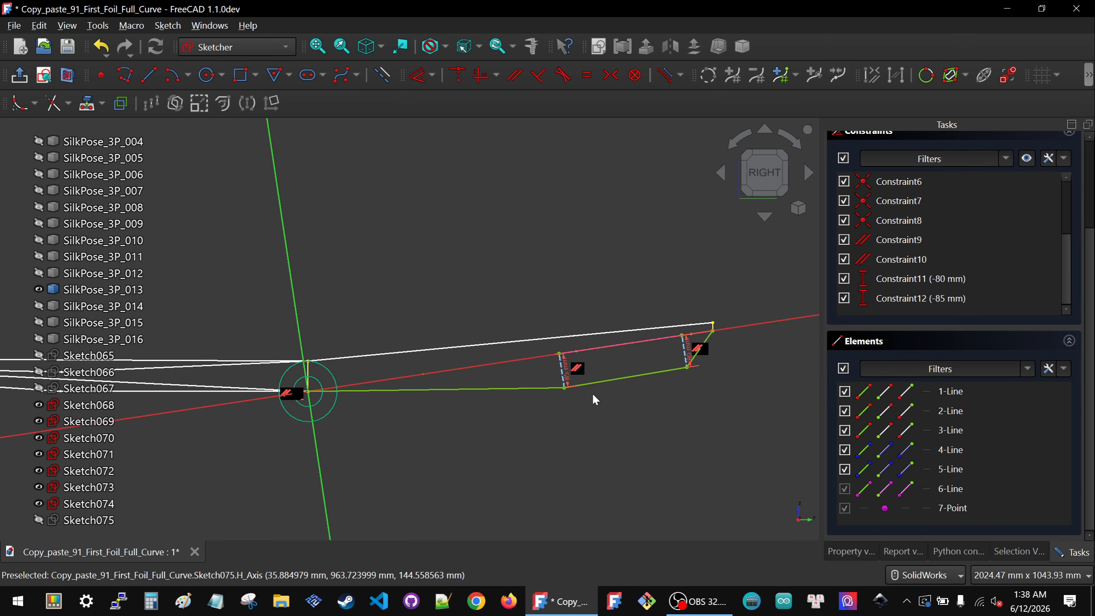
pyautogui.scroll(1, 1005, 199)
pyautogui.click(1005, 199)
pyautogui.scroll(3, 1006, 197)
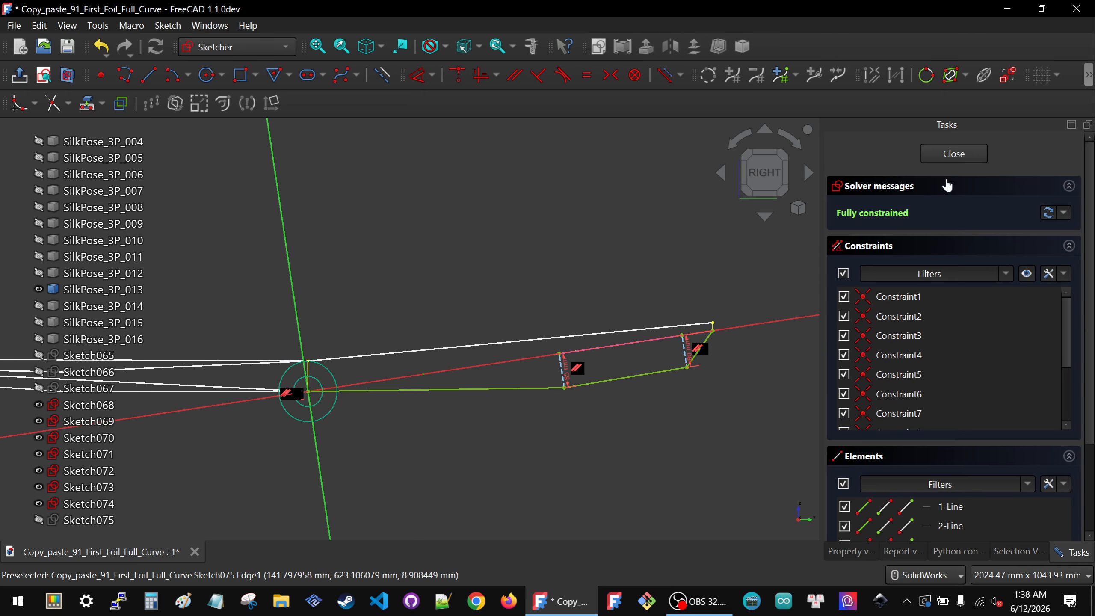
pyautogui.click(953, 154)
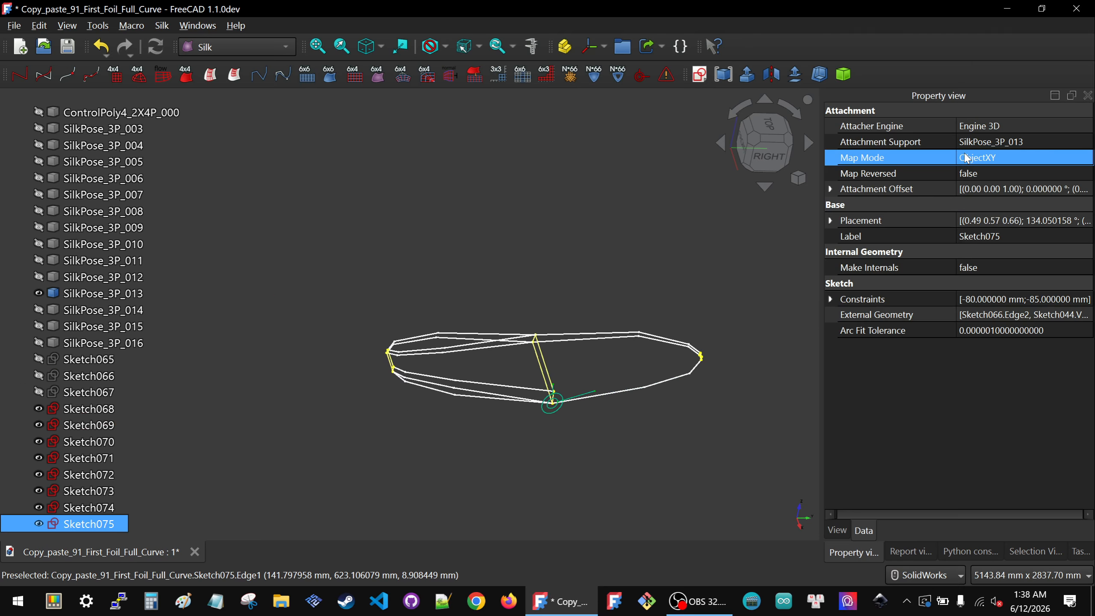
# Step: Show SilkPose_3P_014 and create a new sketch attached to it
pyautogui.moveTo(530, 399); pyautogui.dragTo(499, 377, button='middle')
pyautogui.click(77, 311)
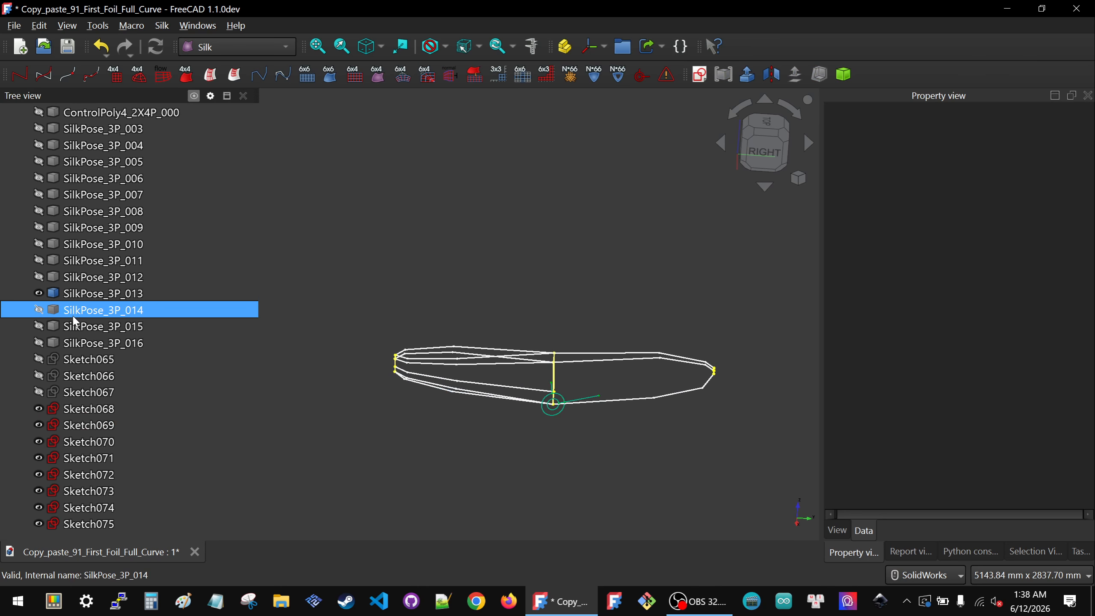
pyautogui.press('space')
pyautogui.click(540, 278)
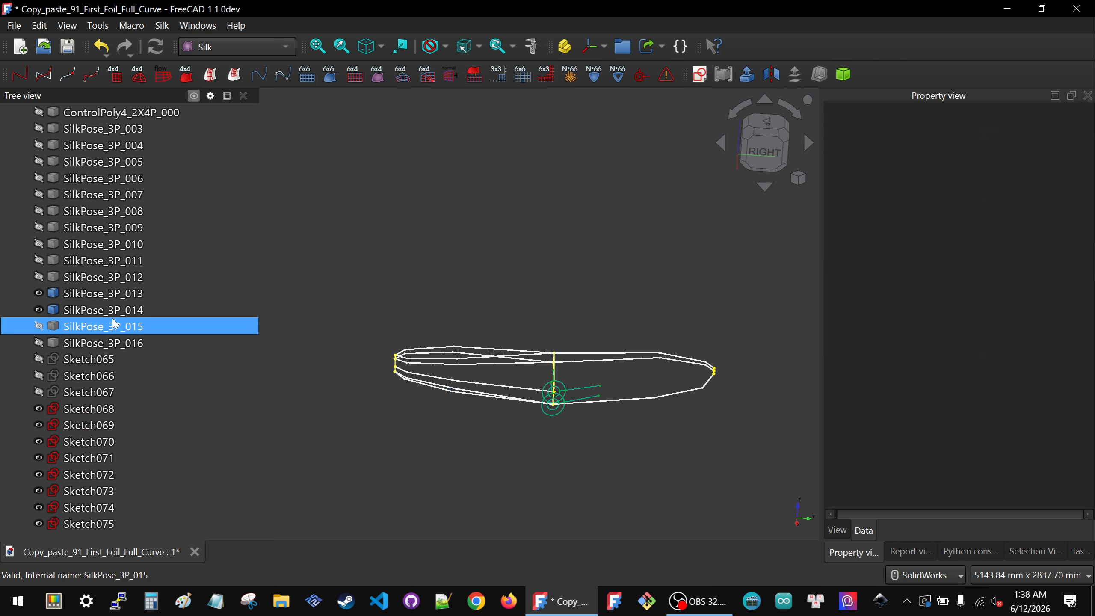
pyautogui.click(97, 308)
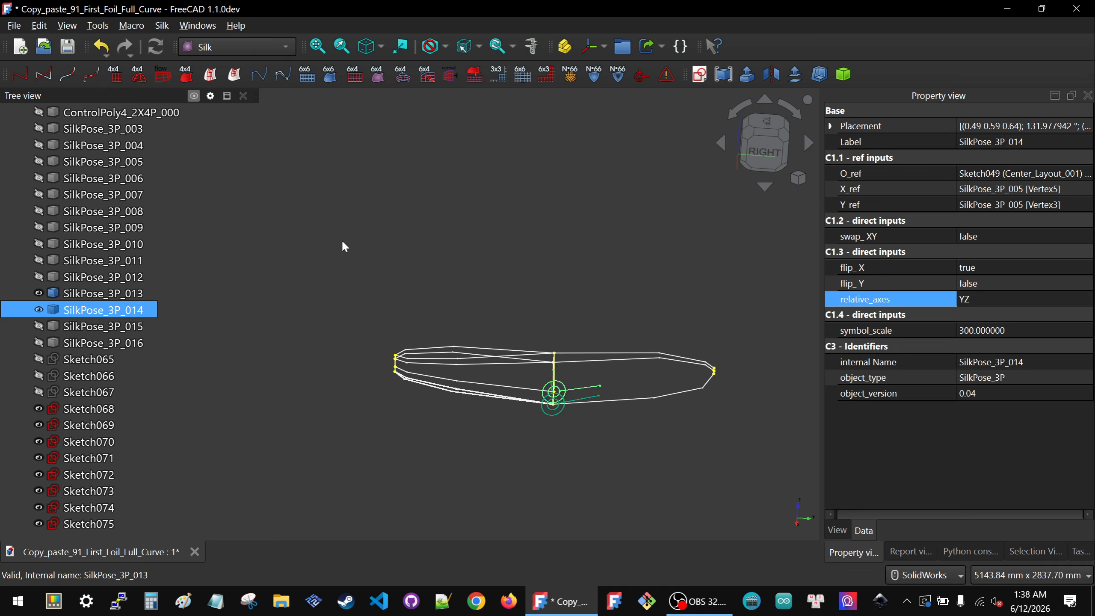
pyautogui.click(358, 247)
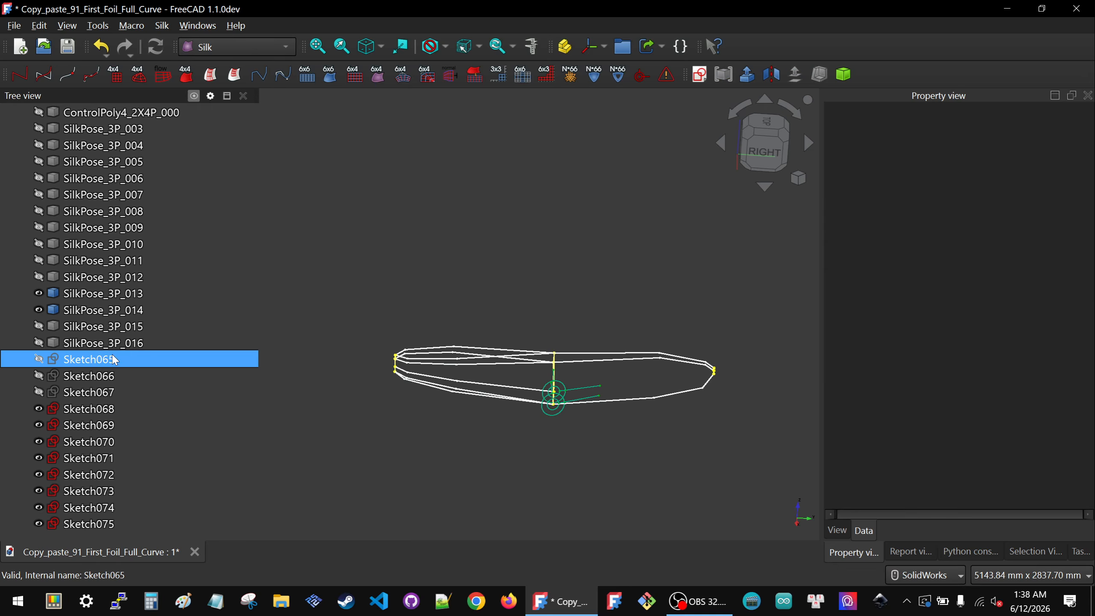
pyautogui.click(99, 310)
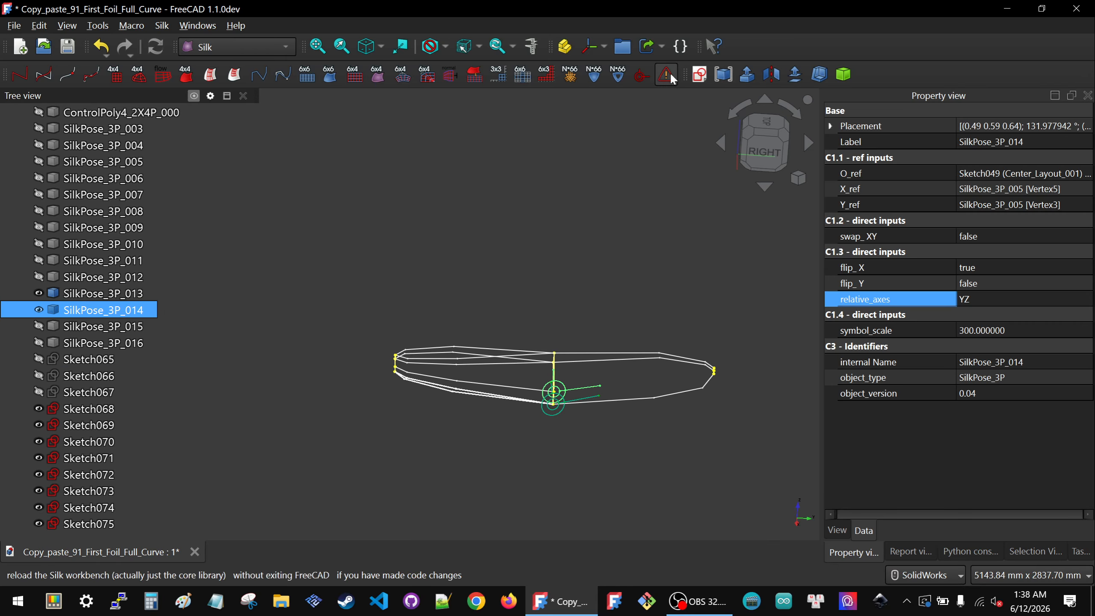
pyautogui.click(700, 74)
pyautogui.click(547, 315)
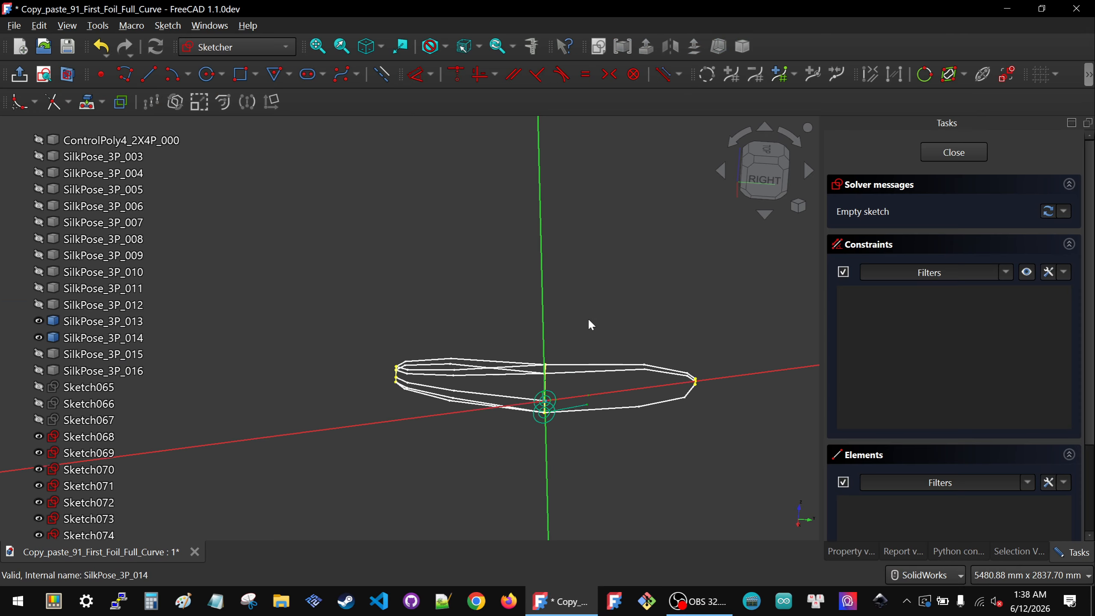
pyautogui.moveTo(564, 390); pyautogui.dragTo(652, 432, button='middle')
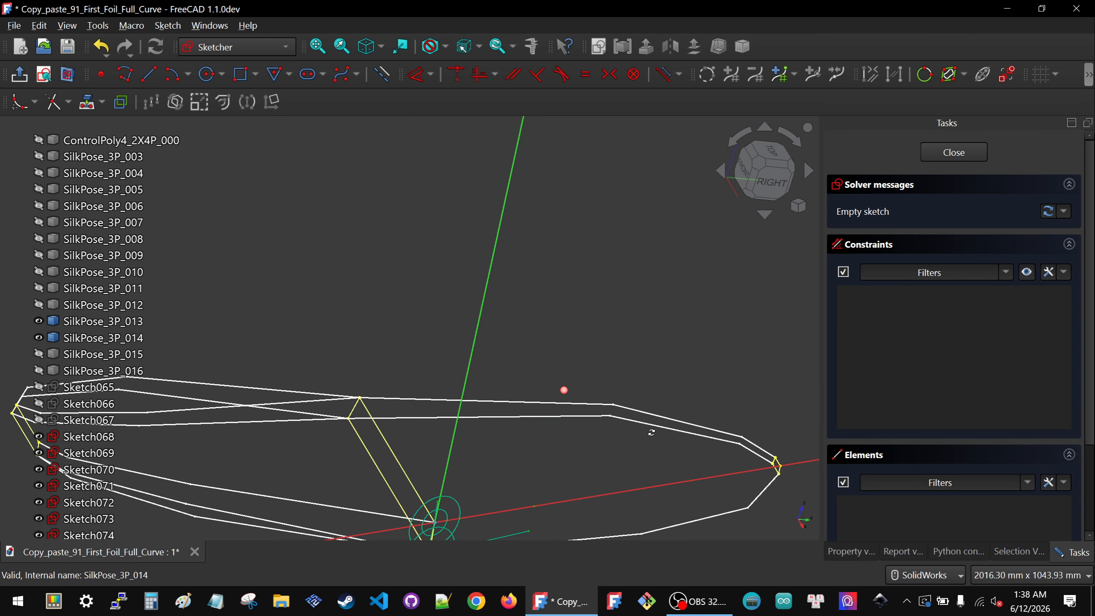
pyautogui.scroll(-3, 379, 216)
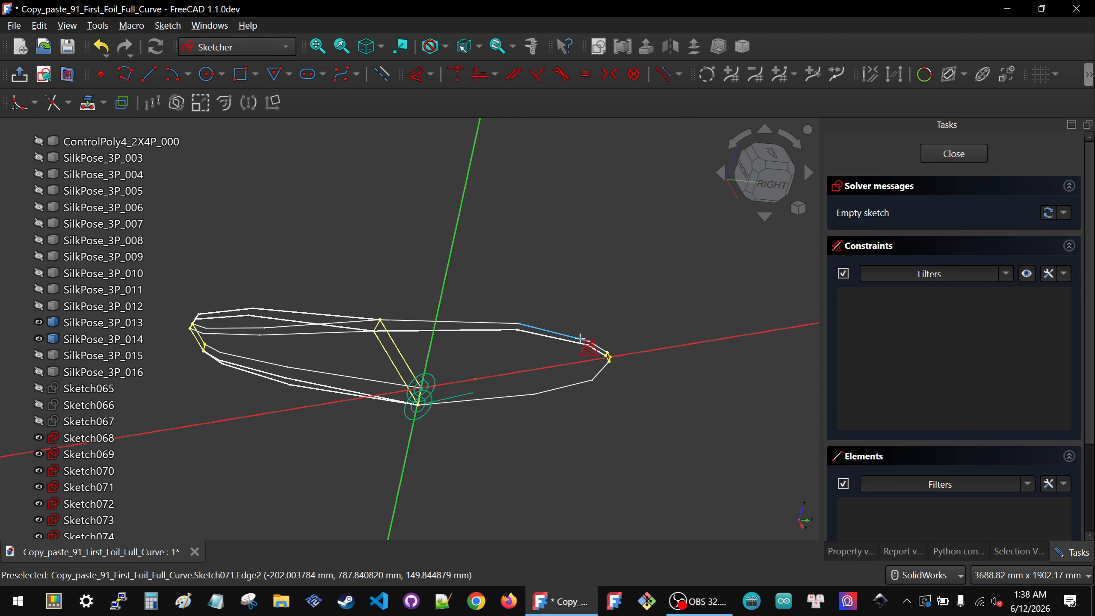
pyautogui.scroll(9, 680, 401)
pyautogui.scroll(5, 604, 397)
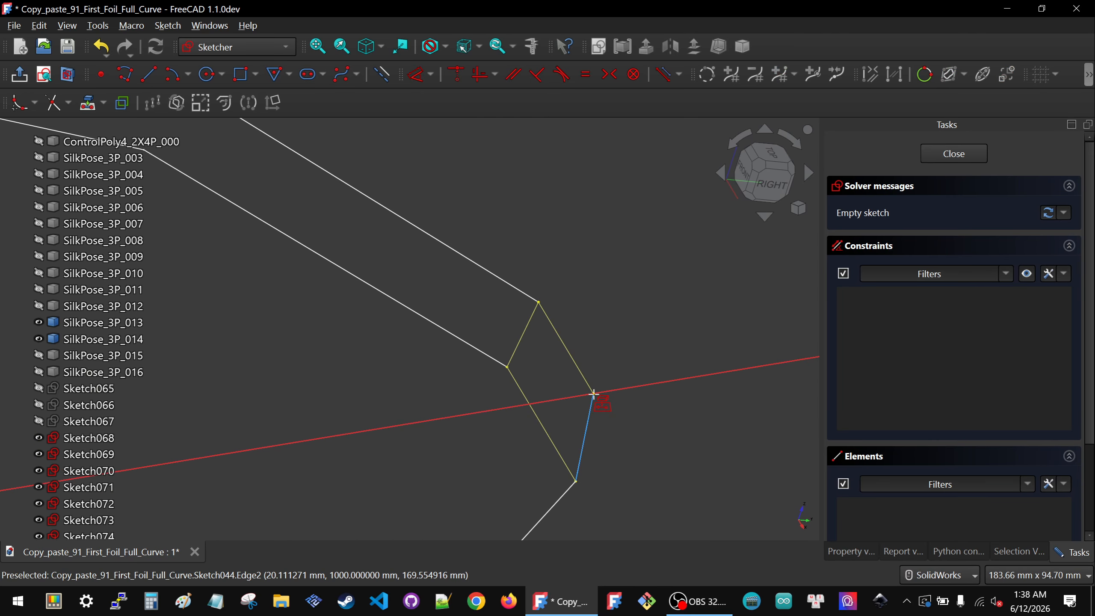
pyautogui.press('g')
pyautogui.press('x')
pyautogui.click(599, 391)
pyautogui.press('Escape')
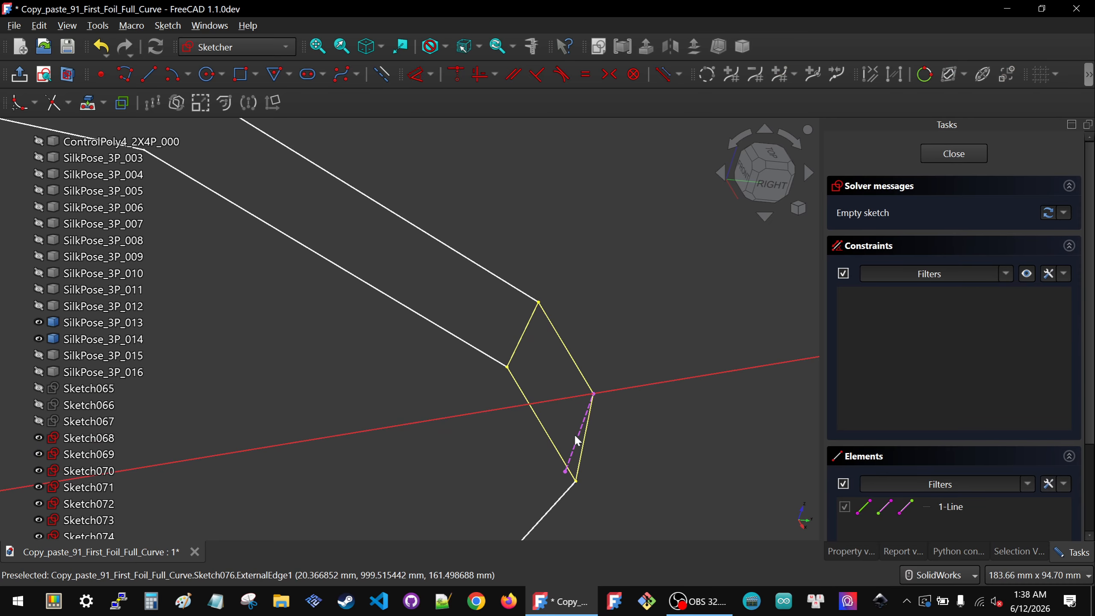
pyautogui.click(578, 439)
pyautogui.press('Delete')
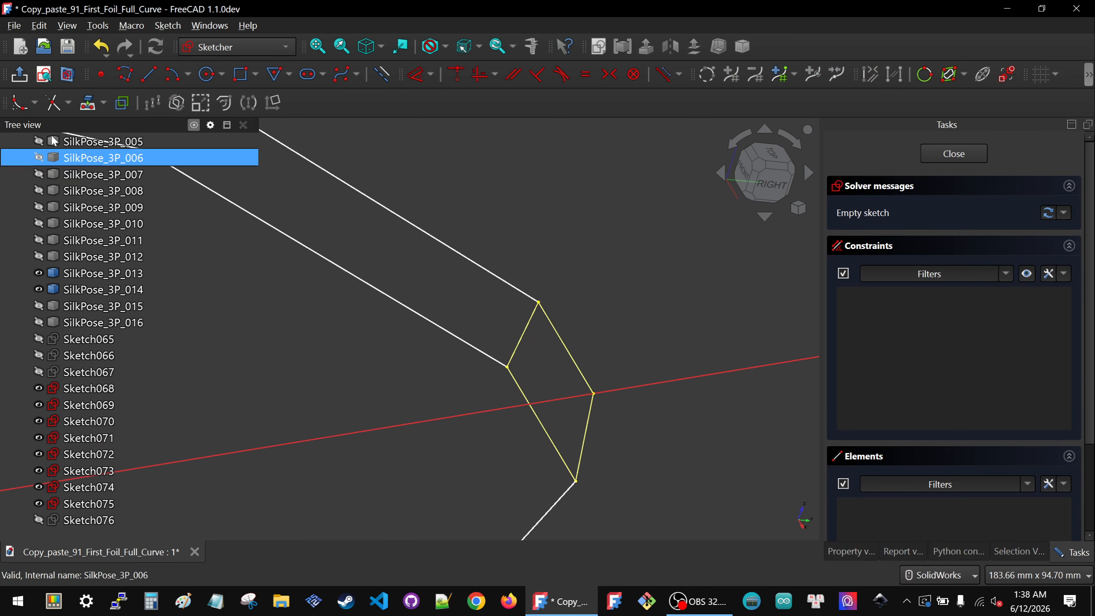
# Step: Project the control polygon's end vertex into the new sketch as external geometry
pyautogui.click(98, 96)
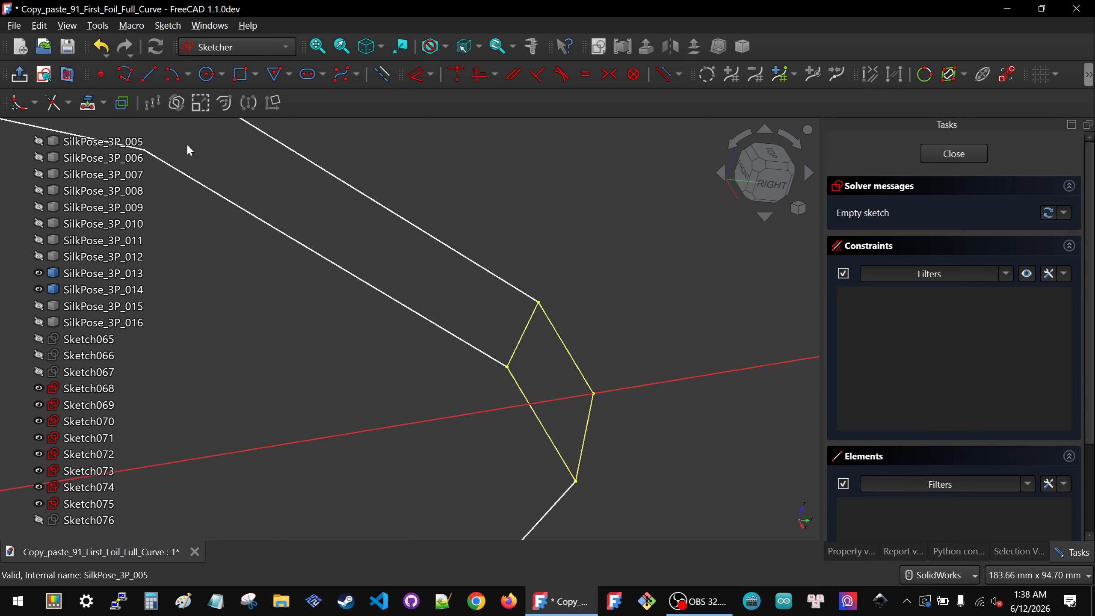
pyautogui.click(594, 393)
pyautogui.scroll(-5, 649, 335)
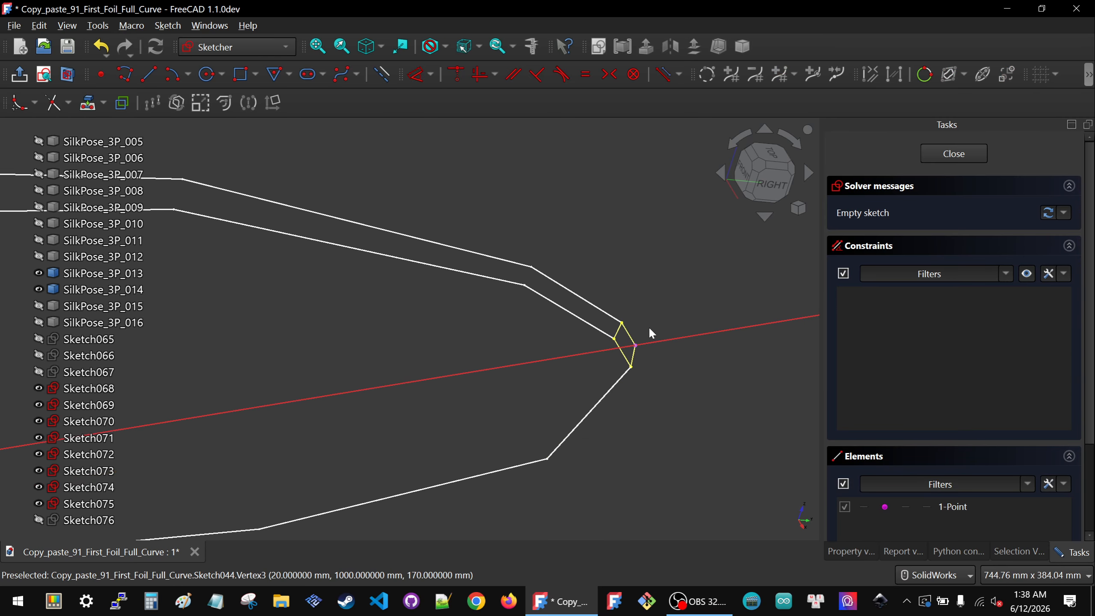
pyautogui.moveTo(458, 372); pyautogui.dragTo(408, 345, button='middle')
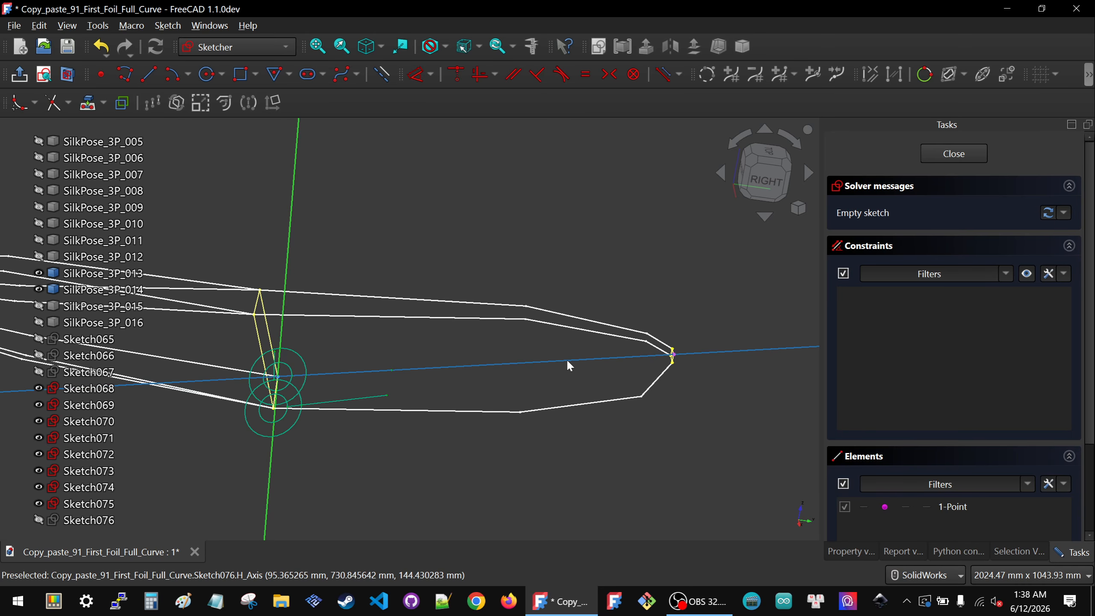
# Step: Temporarily show Sketch067 and project its edge near the nose as external geometry, then hide it again
pyautogui.click(92, 372)
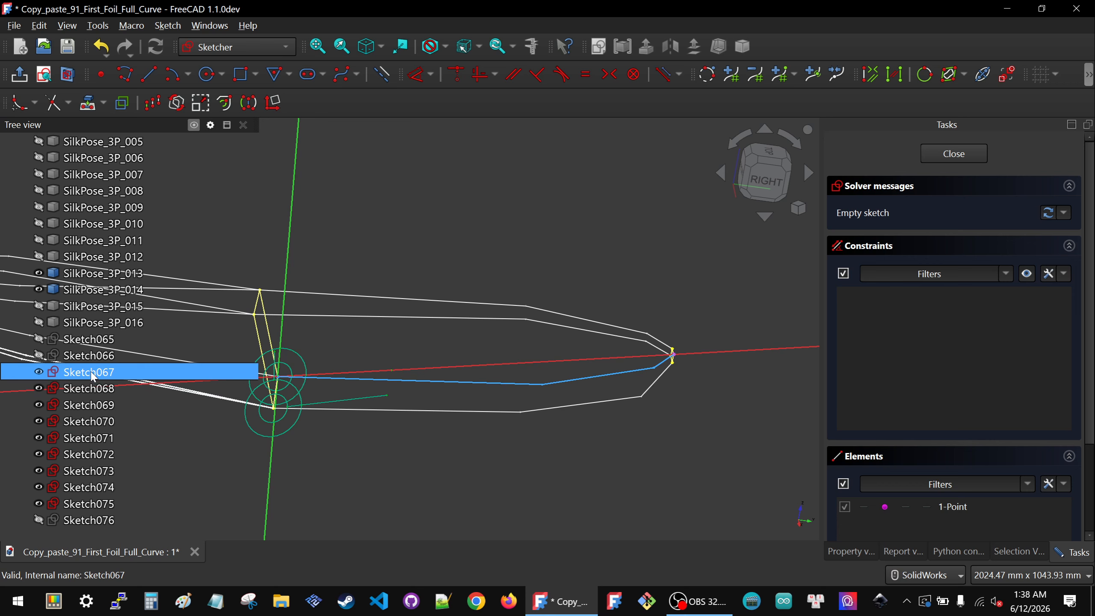
pyautogui.press('space')
pyautogui.press('space')
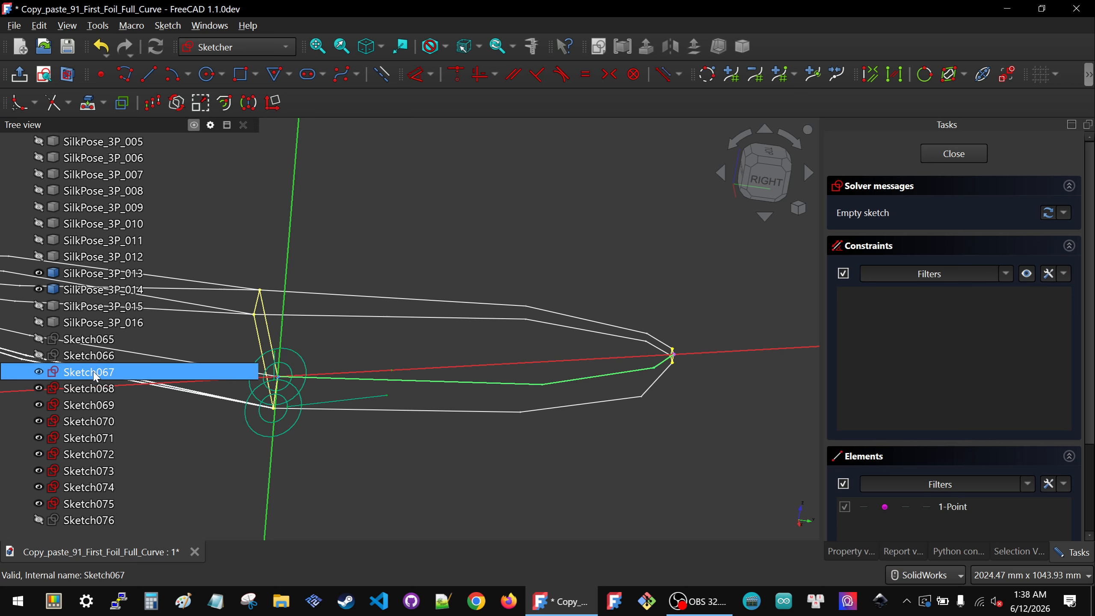
pyautogui.click(527, 342)
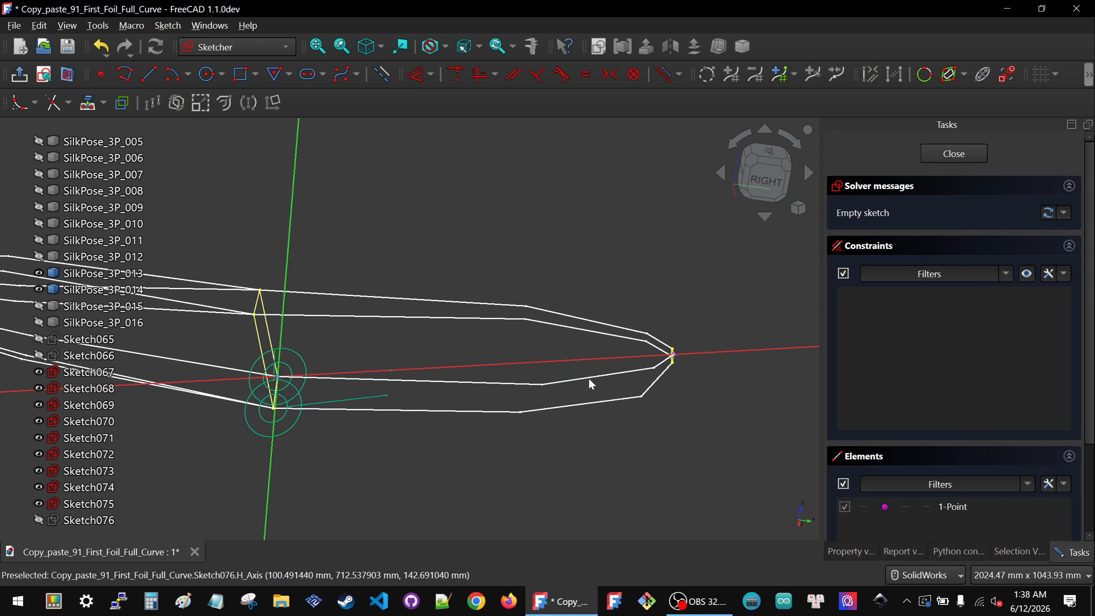
pyautogui.click(92, 104)
pyautogui.click(568, 363)
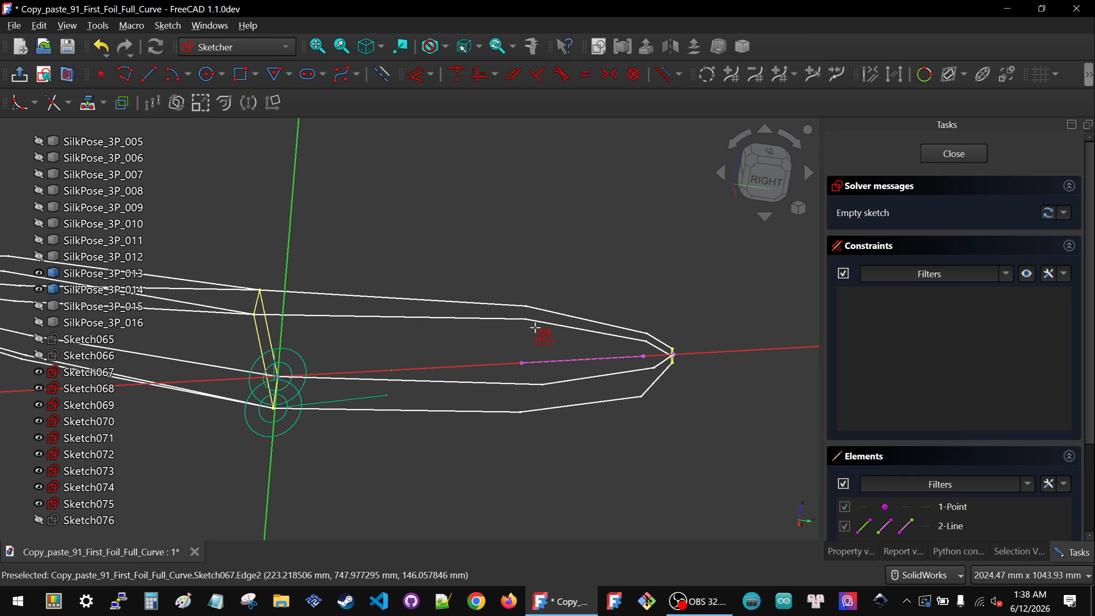
pyautogui.press('space')
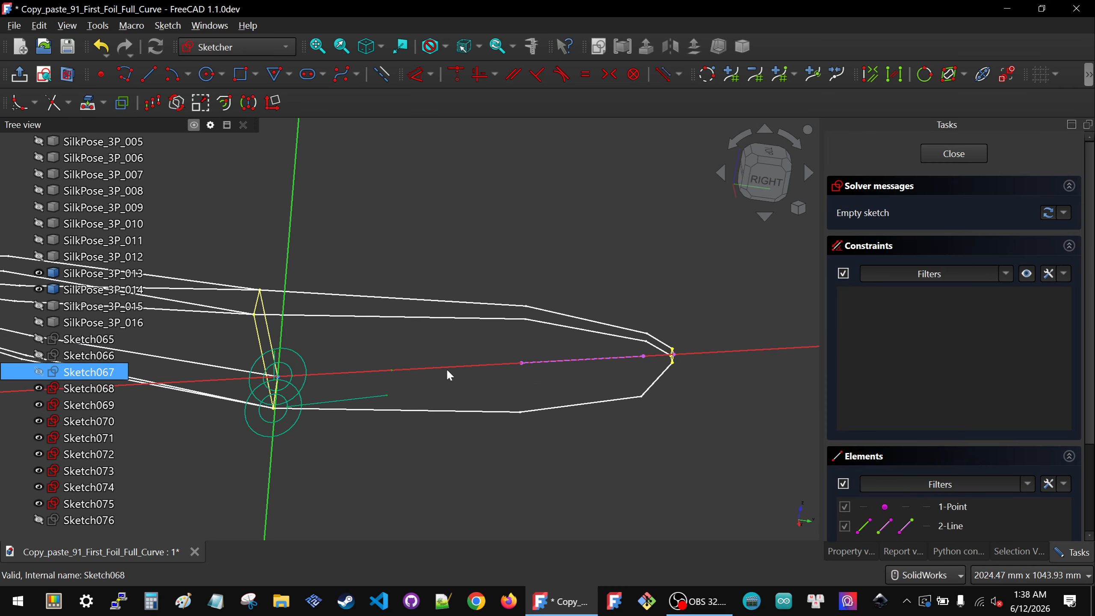
pyautogui.click(93, 504)
pyautogui.click(94, 491)
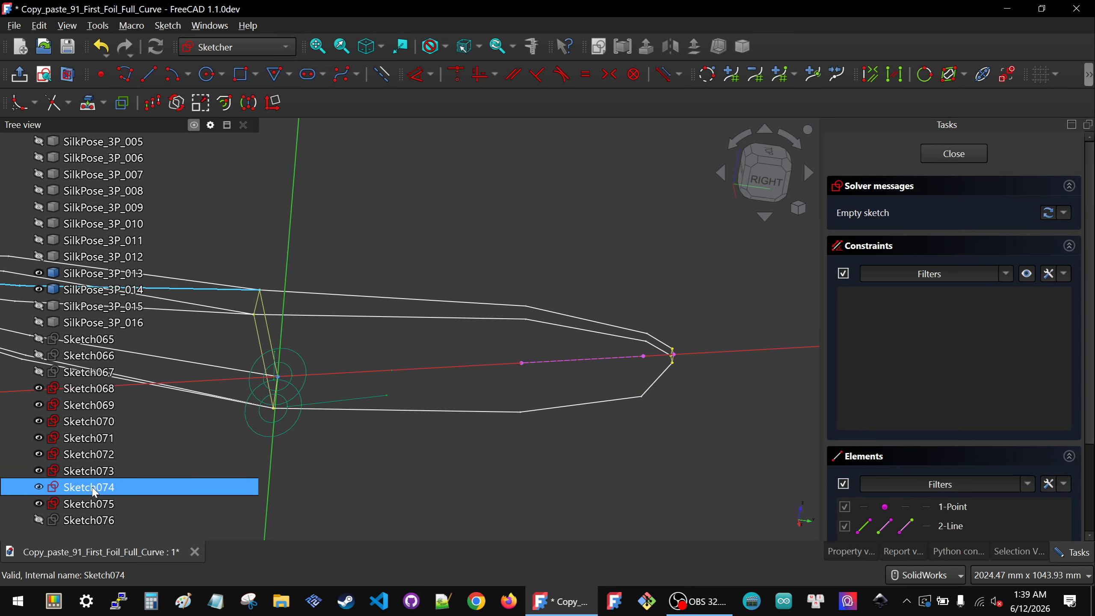
pyautogui.click(447, 332)
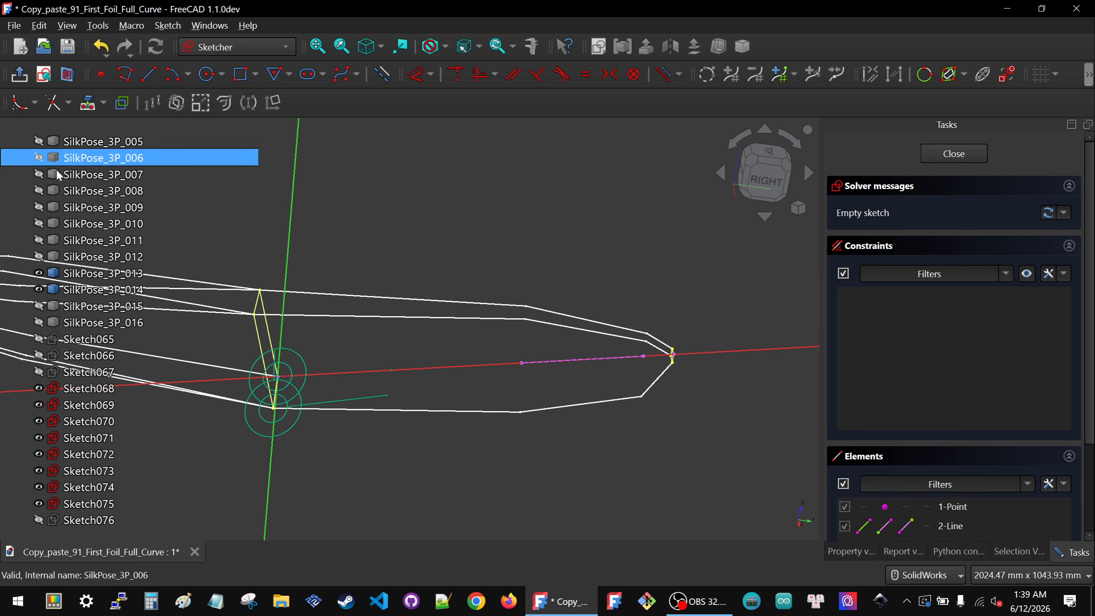
pyautogui.click(45, 77)
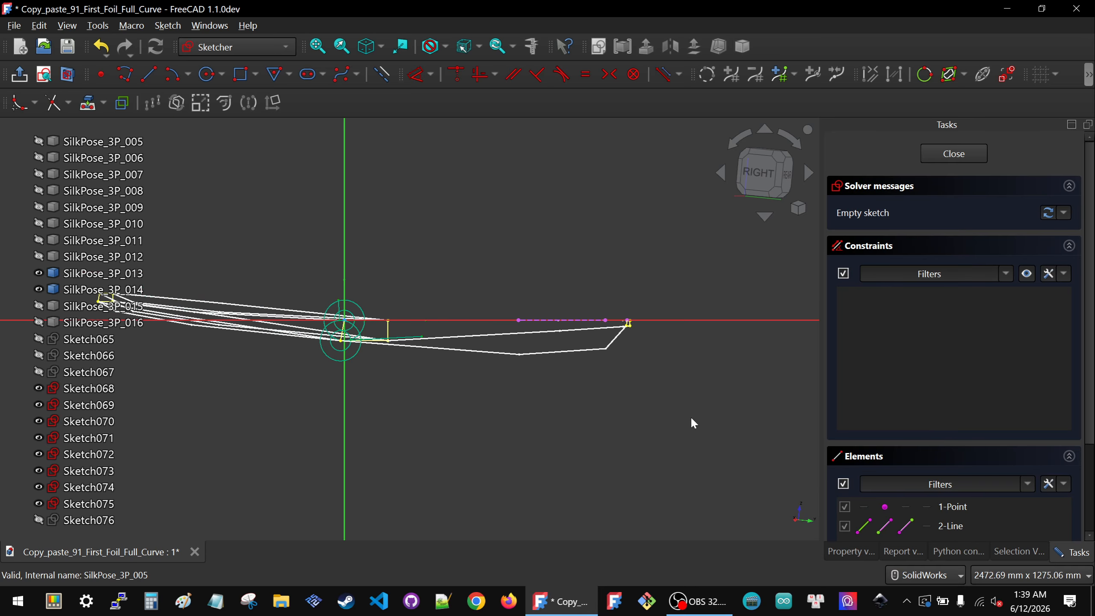
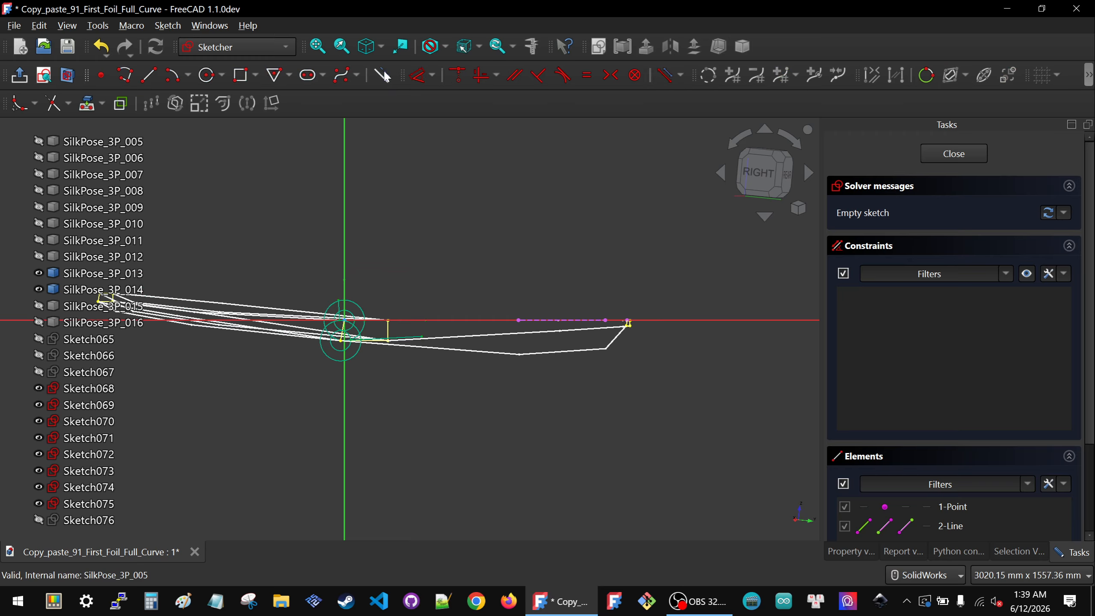
# Step: Draw an open four-point polyline below the foil profile, from near the vertical axis down and back up to the right
pyautogui.click(359, 380)
pyautogui.click(462, 448)
pyautogui.click(601, 413)
pyautogui.click(646, 364)
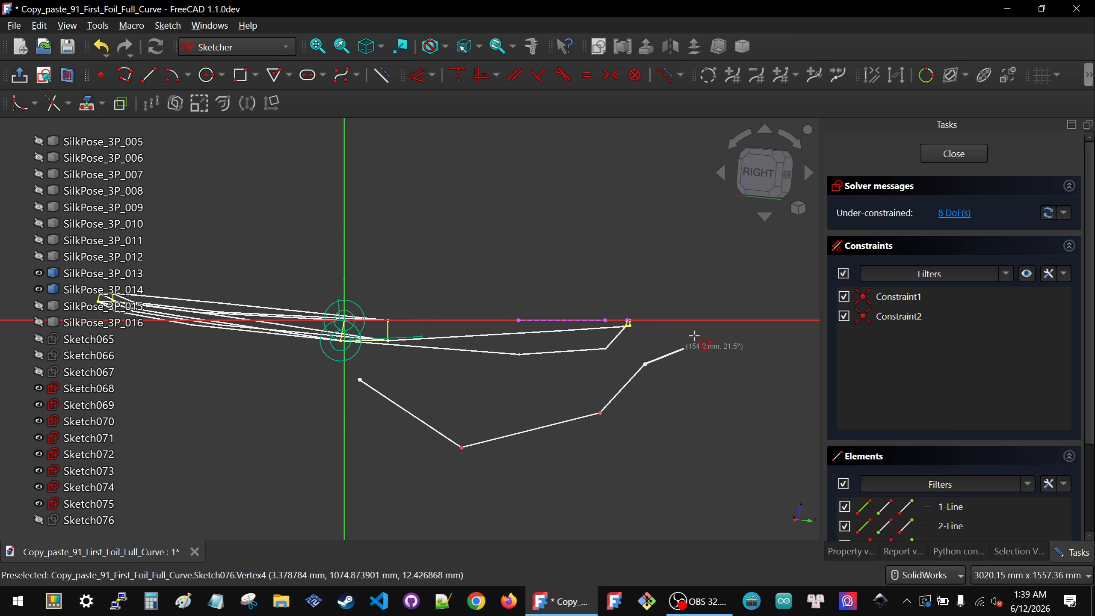
pyautogui.rightClick(720, 357)
# Step: Make the polyline's two end points coincident with the foil profile's right and left end points
pyautogui.moveTo(616, 299); pyautogui.dragTo(707, 393)
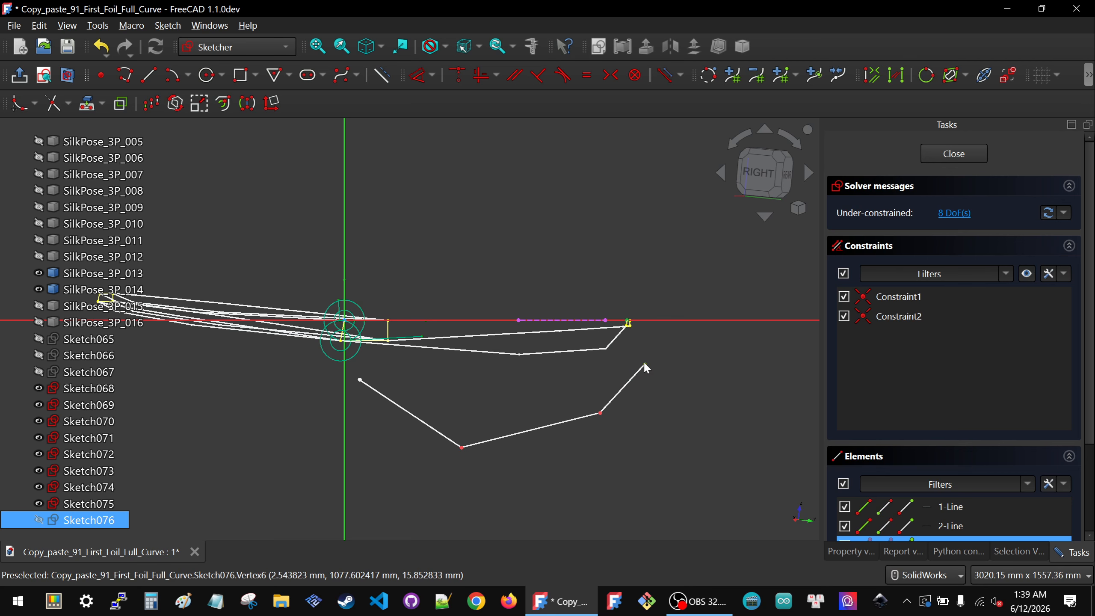
pyautogui.press('c')
pyautogui.moveTo(318, 269)
pyautogui.mouseDown()
pyautogui.moveTo(379, 403)
pyautogui.moveTo(361, 391)
pyautogui.mouseUp()
pyautogui.press('c')
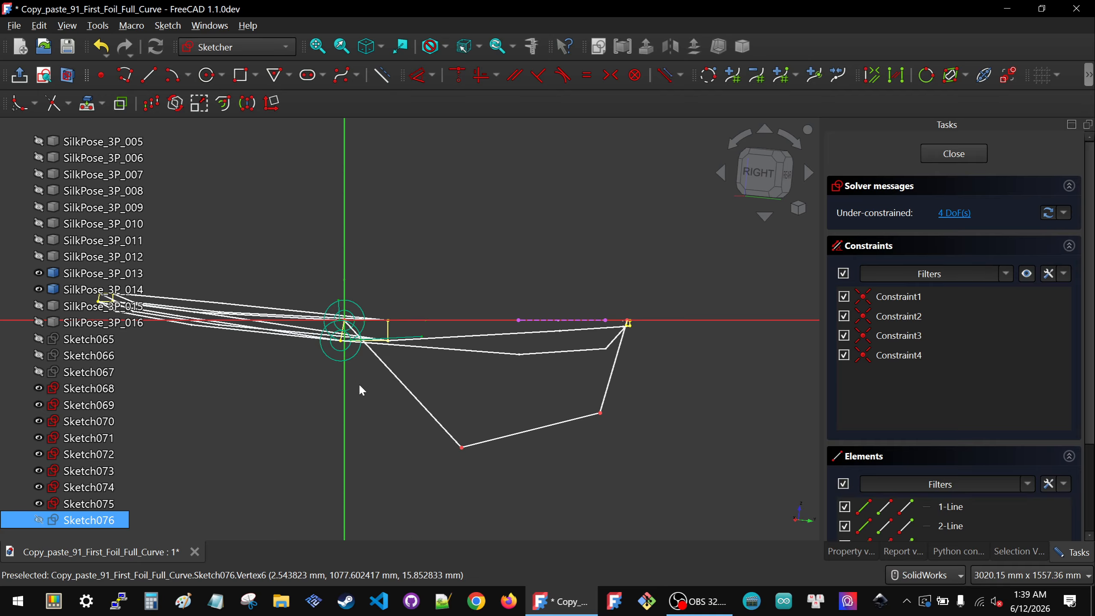
# Step: Draw two short lines between the profile's top edge and the polyline's lower segment
pyautogui.click(150, 75)
pyautogui.click(497, 373)
pyautogui.click(474, 424)
pyautogui.click(558, 367)
pyautogui.click(563, 416)
pyautogui.press('Escape')
# Step: Make the first short line's ends coincident with the top edge point and the polyline's lowest vertex
pyautogui.moveTo(510, 373); pyautogui.dragTo(530, 395)
pyautogui.press('c')
pyautogui.moveTo(432, 387); pyautogui.dragTo(485, 479)
pyautogui.press('c')
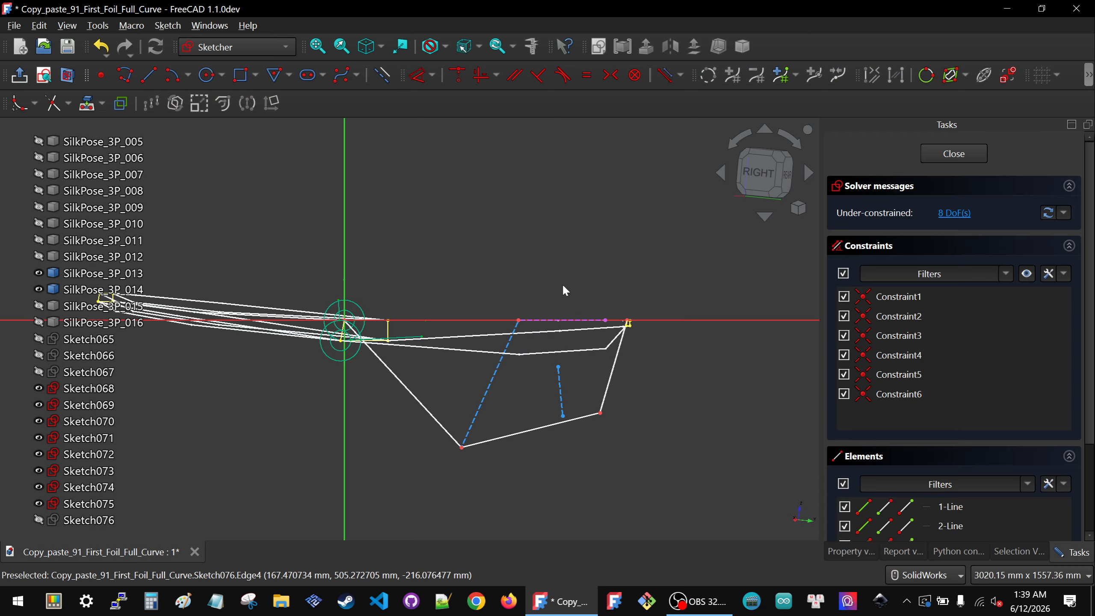
# Step: Make the second short line's ends coincident with the upper right point and the polyline's right vertex
pyautogui.moveTo(541, 289); pyautogui.dragTo(623, 385)
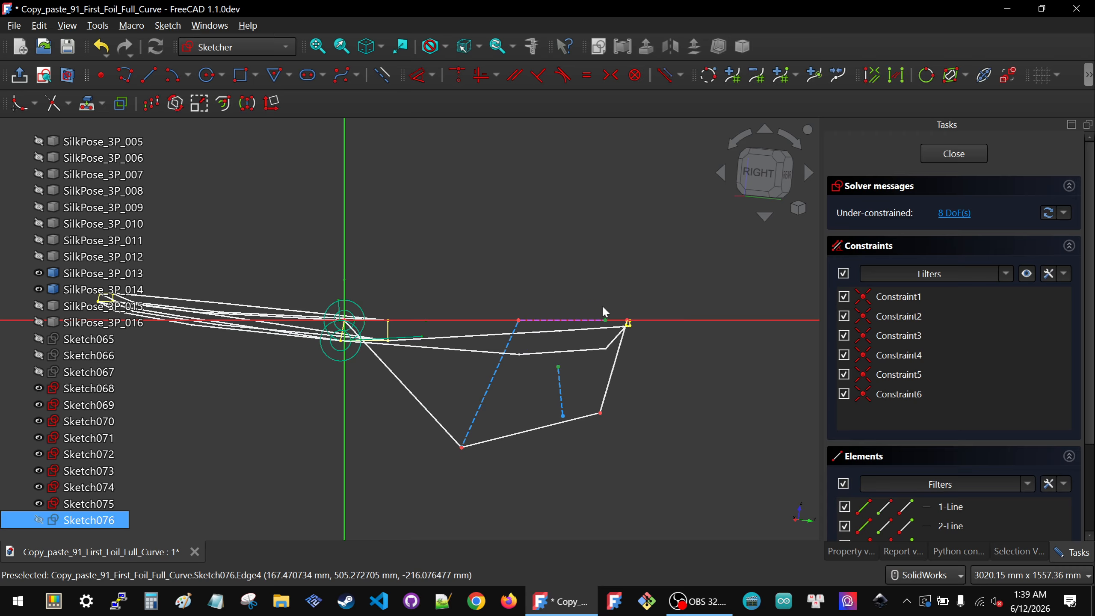
pyautogui.press('c')
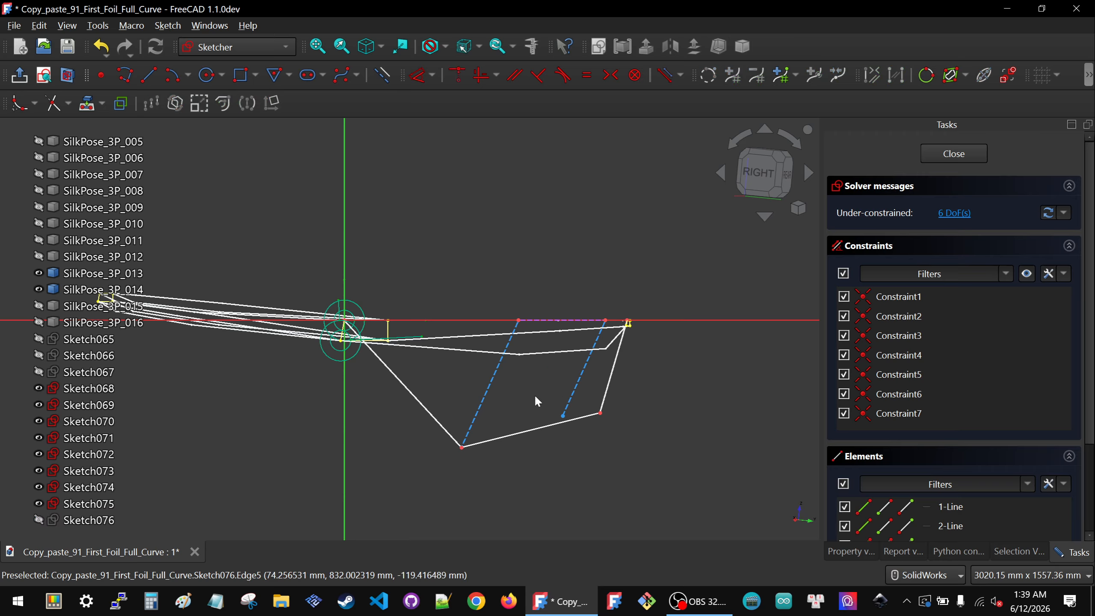
pyautogui.press('c')
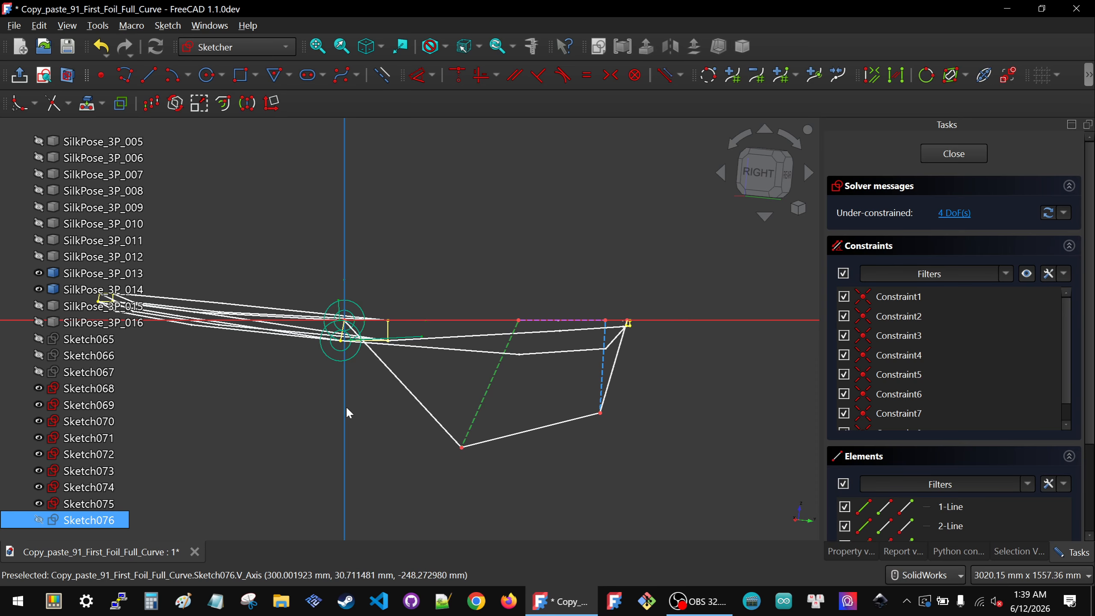
# Step: Make both connecting lines parallel to the vertical axis
pyautogui.press('p')
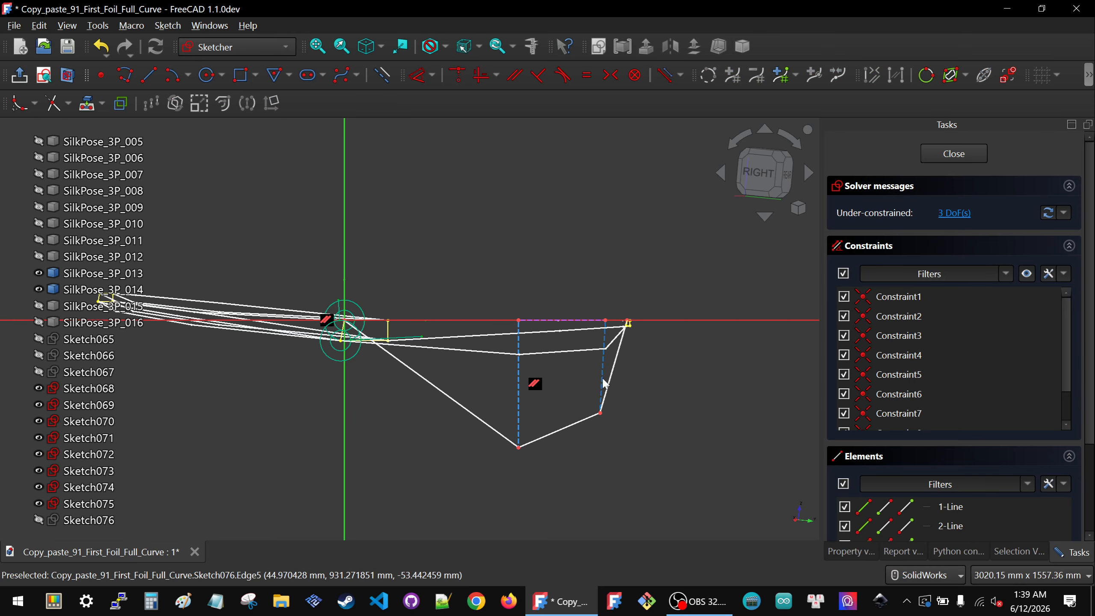
pyautogui.click(345, 419)
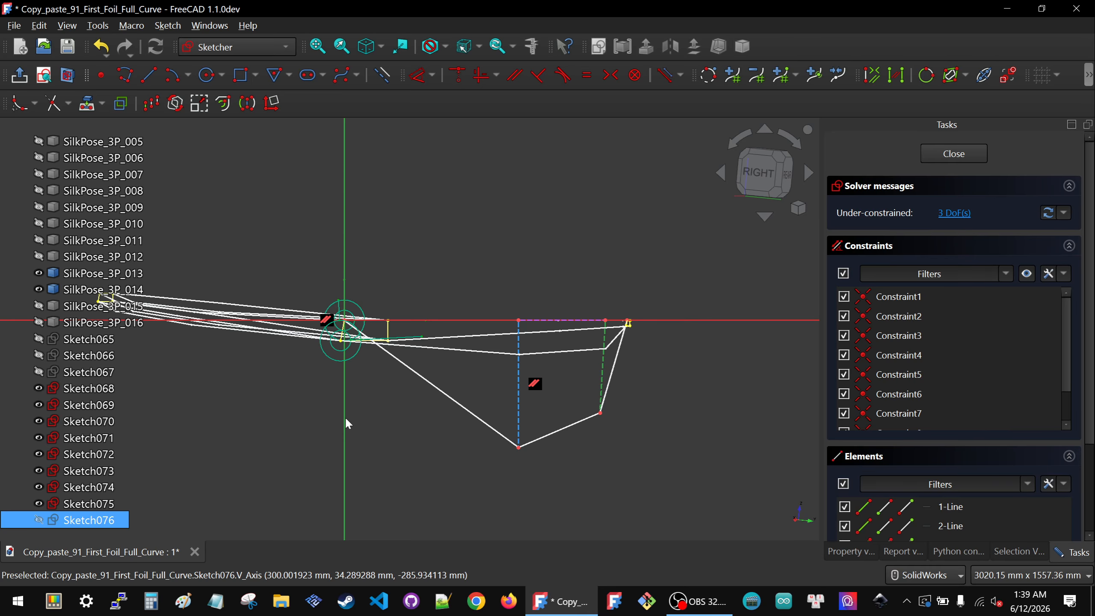
pyautogui.press('p')
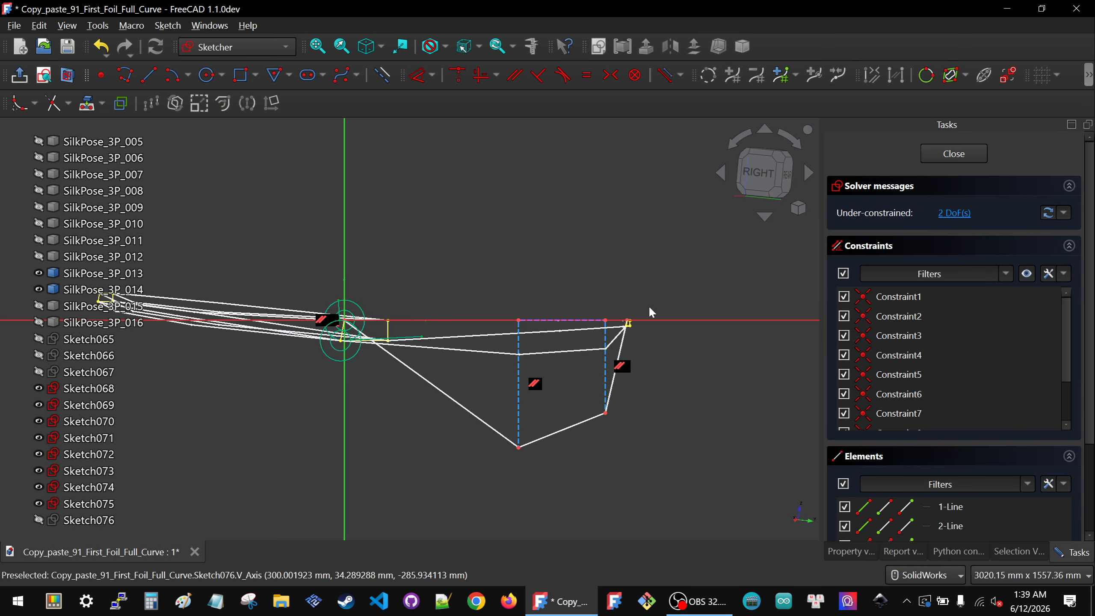
# Step: Hide Sketch069, Sketch070 and Sketch071 in the model tree
pyautogui.scroll(2, 642, 318)
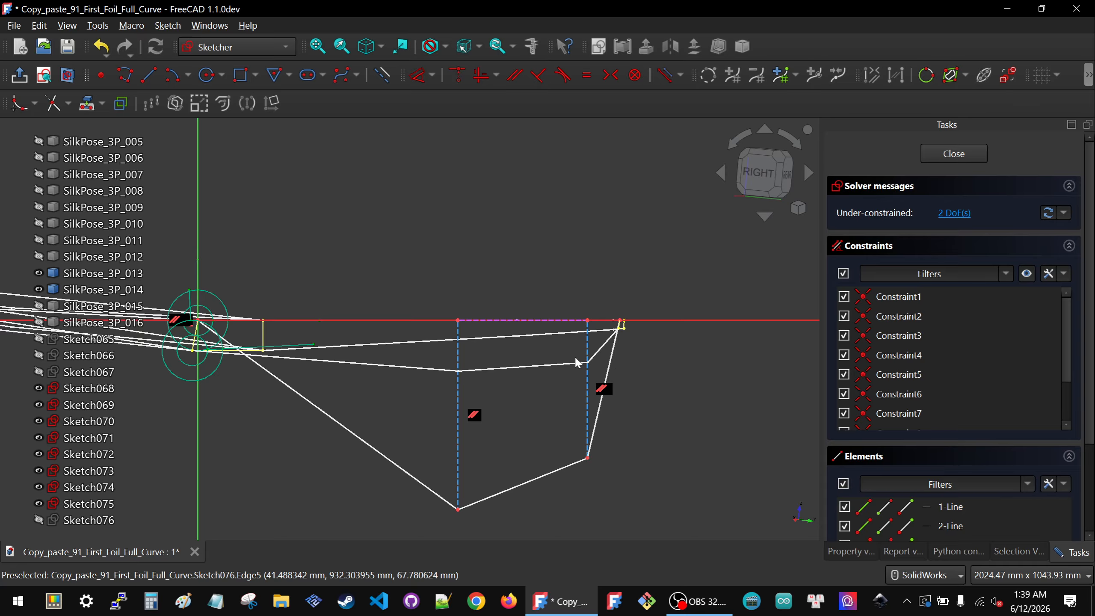
pyautogui.scroll(-2, 576, 358)
pyautogui.scroll(2, 574, 357)
pyautogui.moveTo(486, 350)
pyautogui.mouseDown(button='middle')
pyautogui.moveTo(494, 362)
pyautogui.moveTo(513, 348)
pyautogui.moveTo(484, 376)
pyautogui.moveTo(506, 419)
pyautogui.moveTo(481, 408)
pyautogui.moveTo(516, 377)
pyautogui.moveTo(532, 333)
pyautogui.moveTo(454, 398)
pyautogui.moveTo(431, 384)
pyautogui.mouseUp(button='middle')
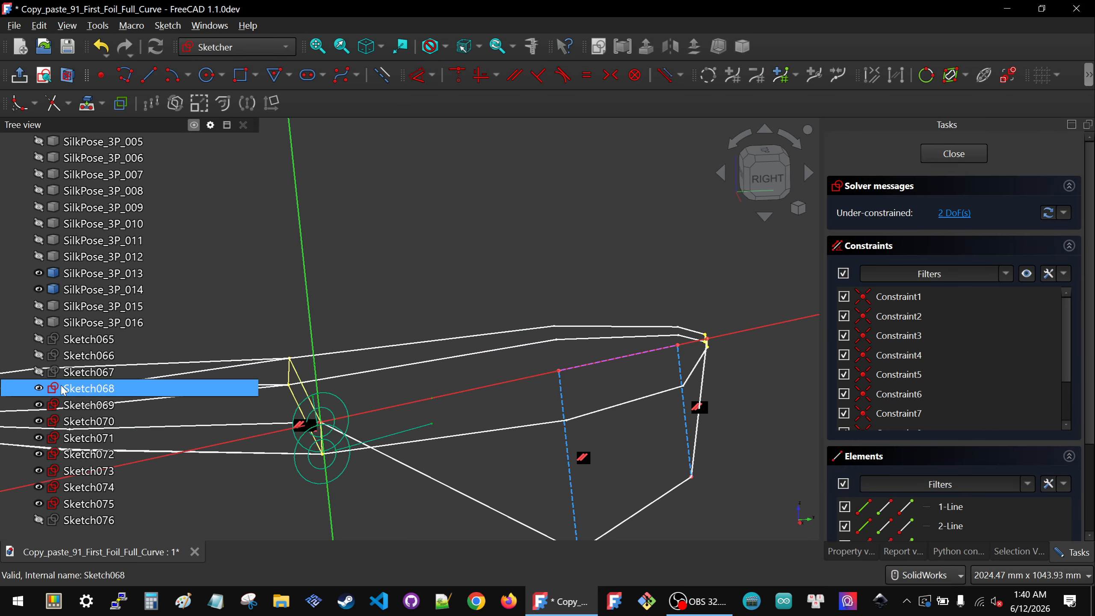
pyautogui.scroll(-4, 375, 344)
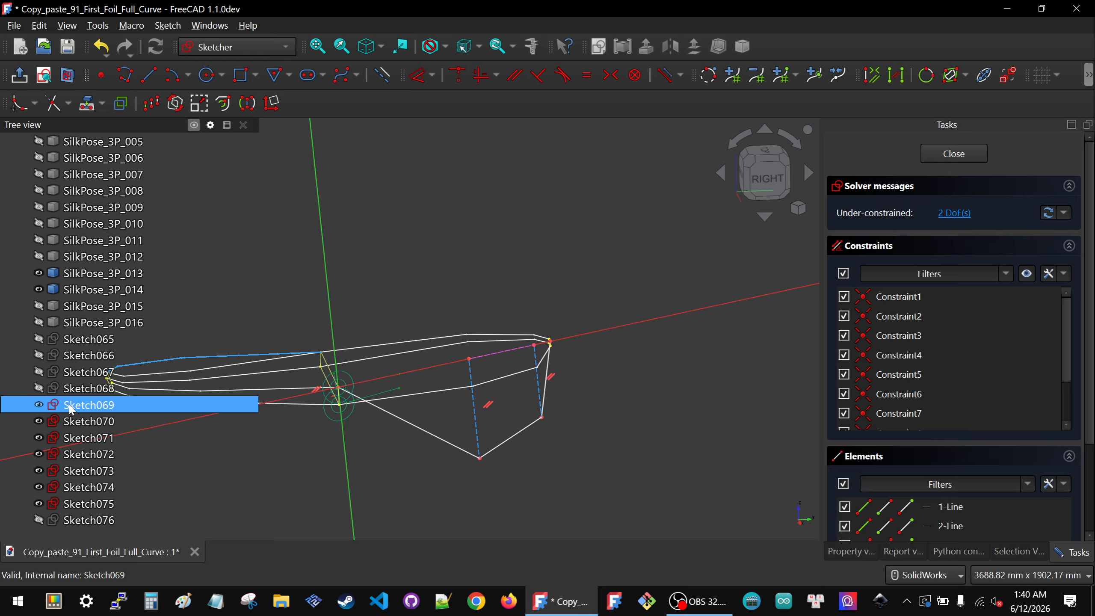
pyautogui.press('space')
pyautogui.click(71, 423)
pyautogui.press('space')
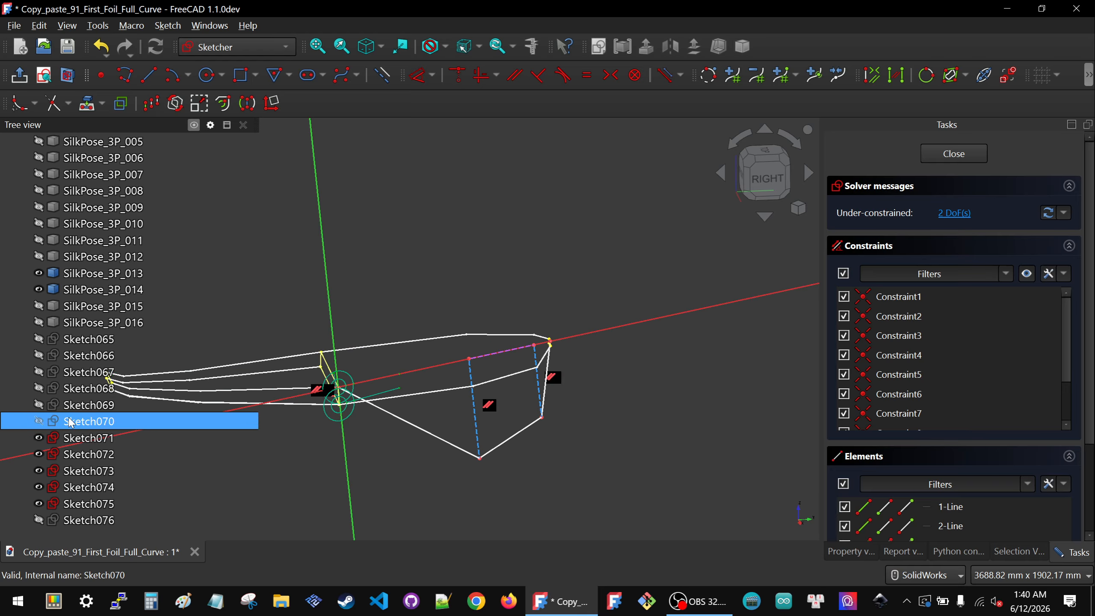
pyautogui.click(74, 434)
pyautogui.press('space')
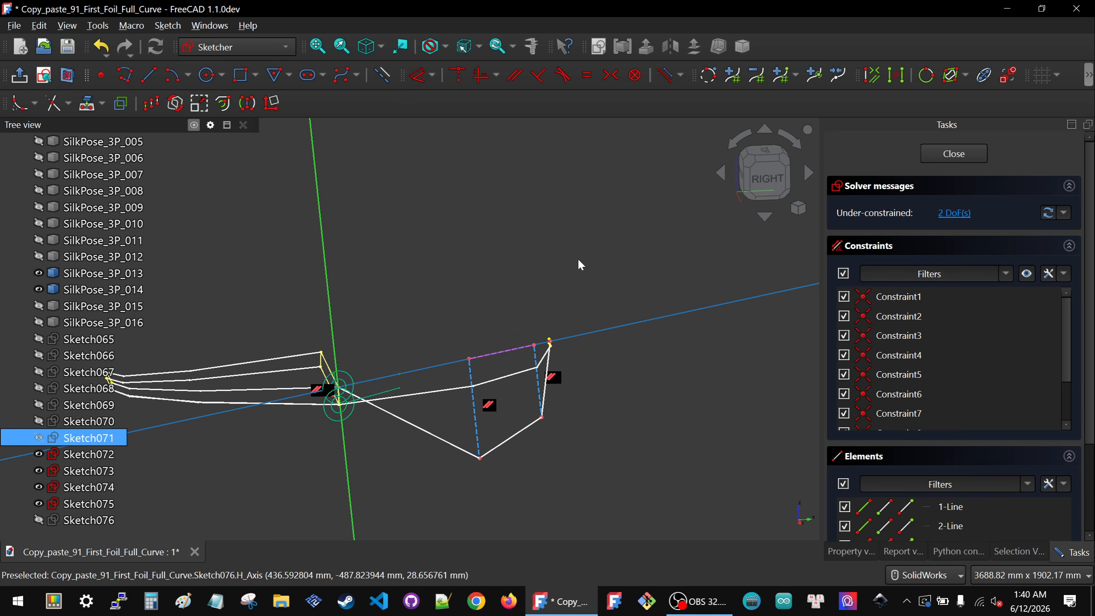
# Step: Switch to the right view and drag the polyline's two lower vertices up close to the foil profile
pyautogui.click(765, 188)
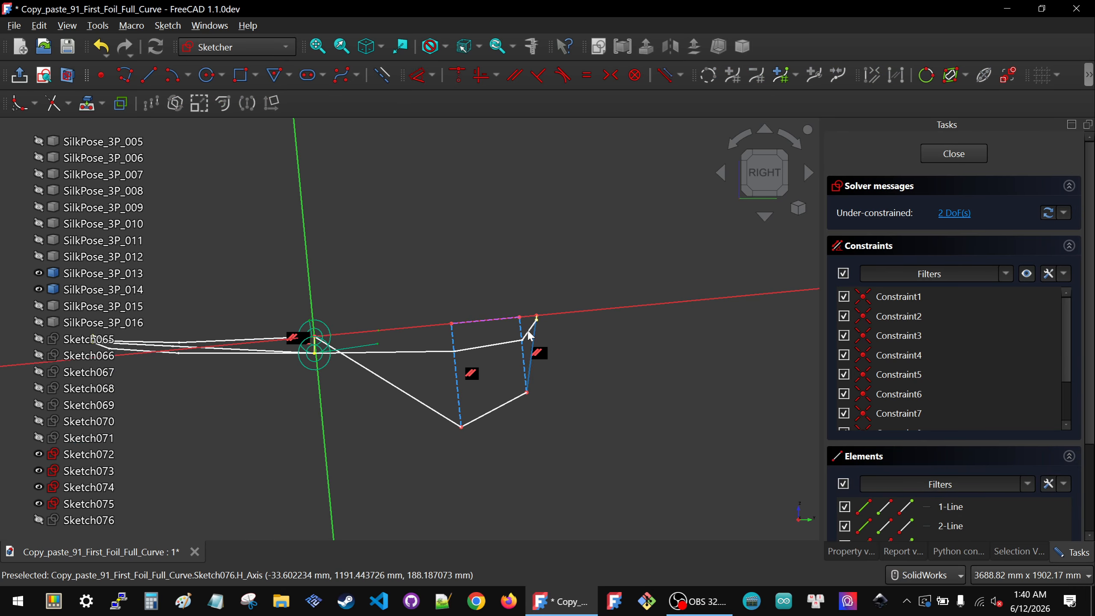
pyautogui.scroll(3, 556, 308)
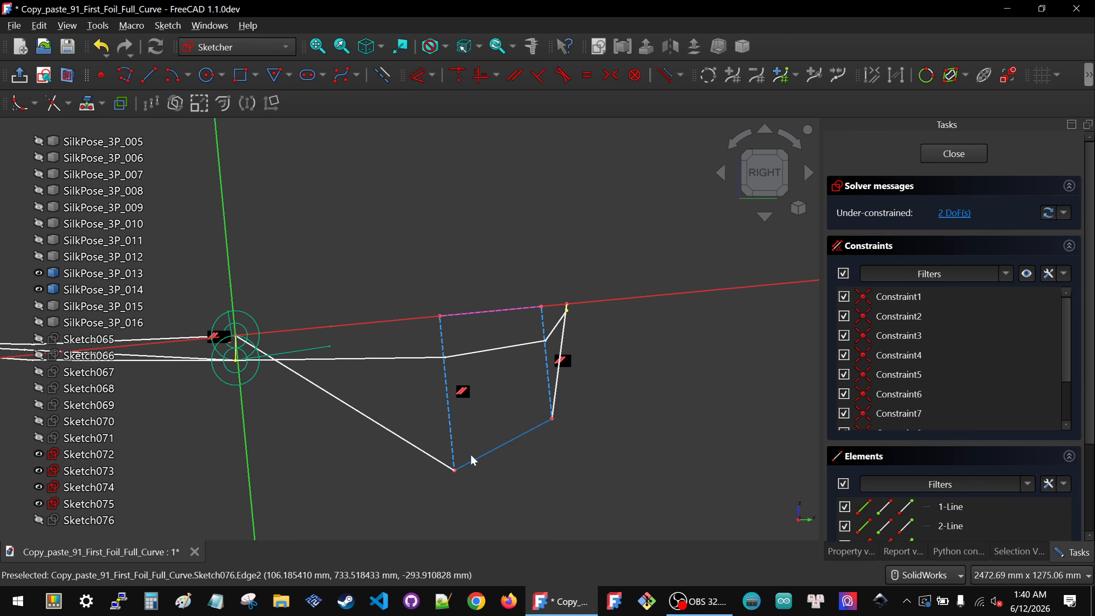
pyautogui.moveTo(455, 469); pyautogui.dragTo(440, 343)
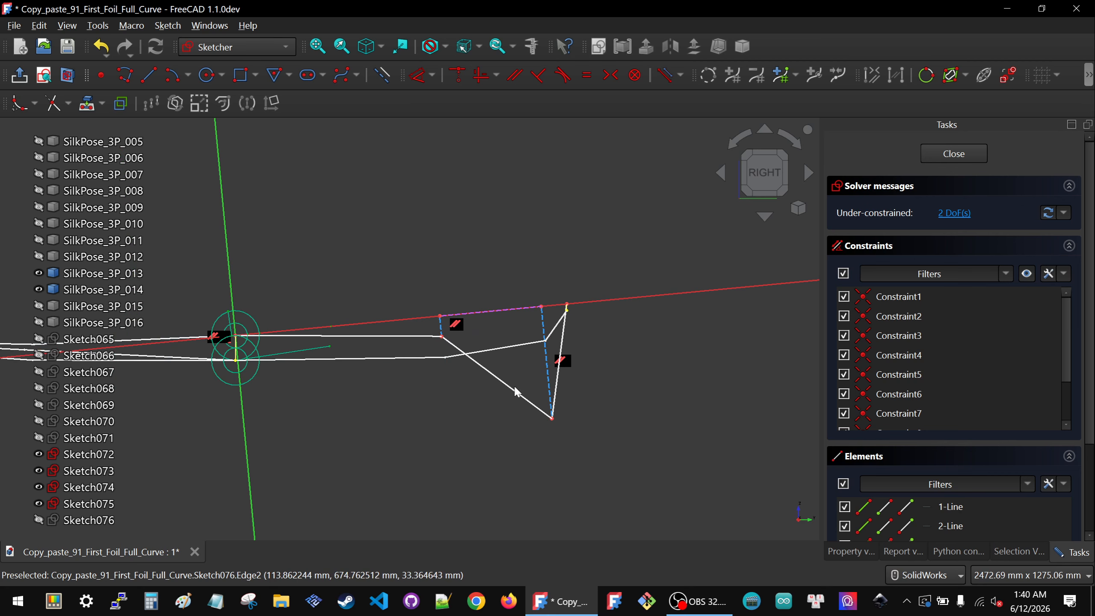
pyautogui.moveTo(551, 416)
pyautogui.mouseDown()
pyautogui.moveTo(529, 355)
pyautogui.moveTo(551, 424)
pyautogui.moveTo(537, 330)
pyautogui.mouseUp()
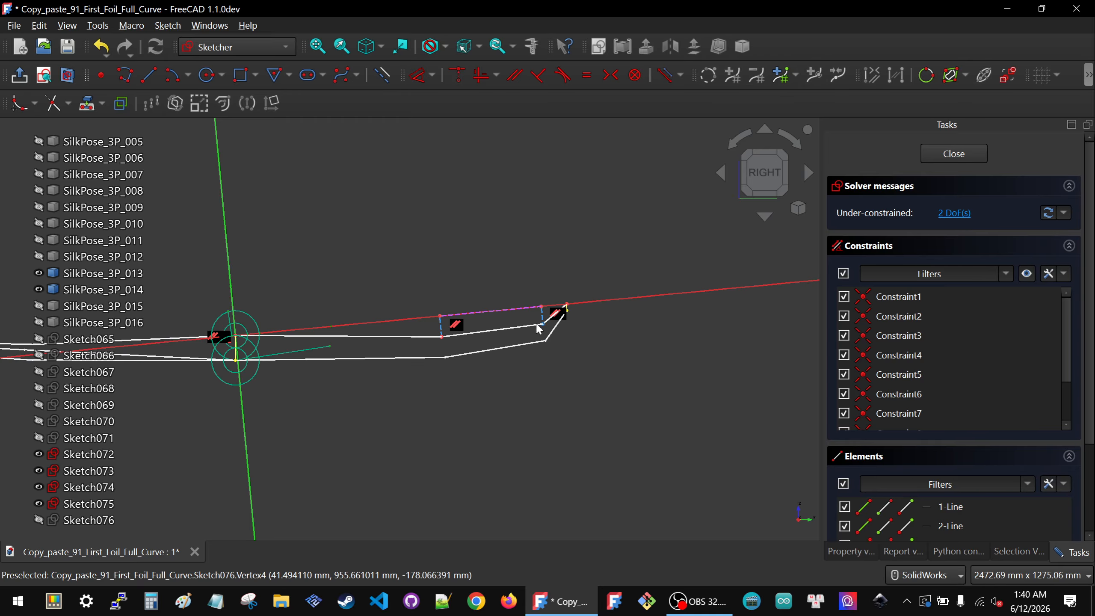
# Step: Apply a lock constraint to the endpoints of the polyline's lower middle segment
pyautogui.scroll(-3, 556, 326)
pyautogui.scroll(5, 515, 318)
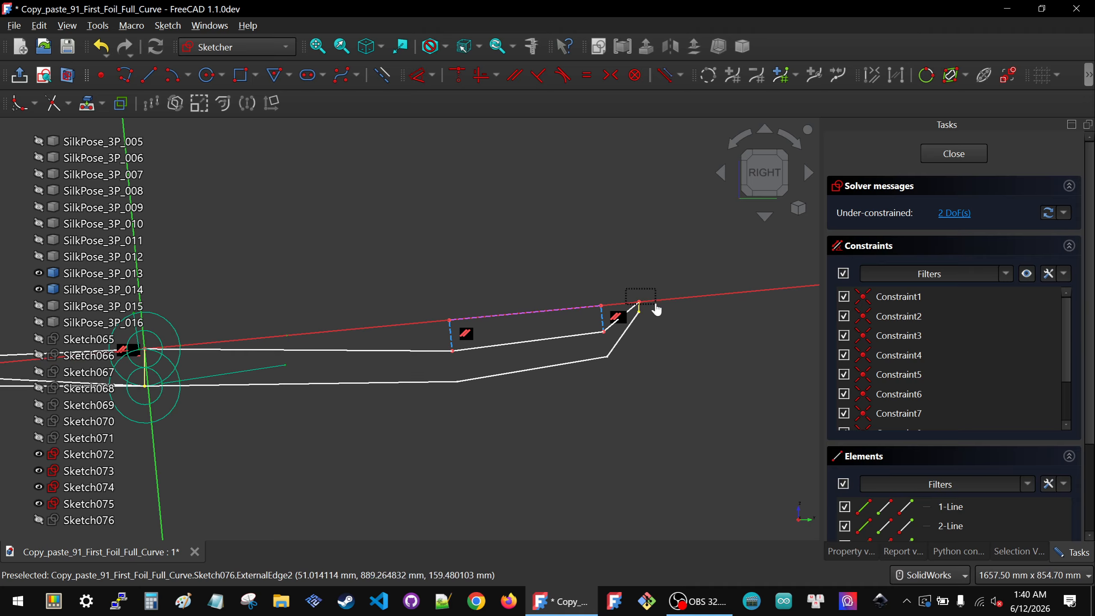
pyautogui.moveTo(656, 304); pyautogui.dragTo(657, 304)
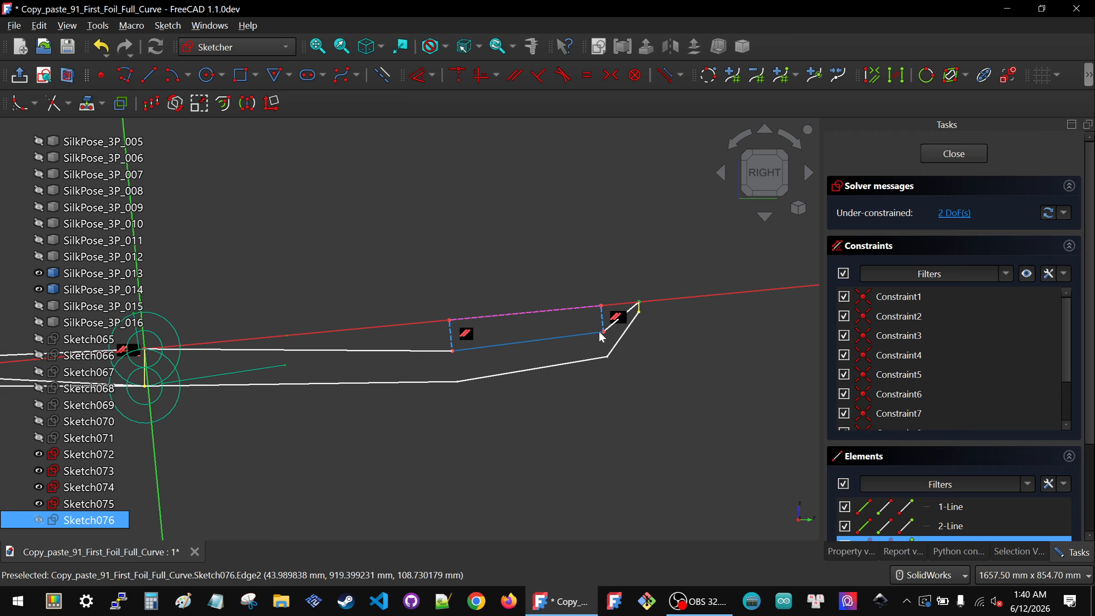
pyautogui.click(605, 332)
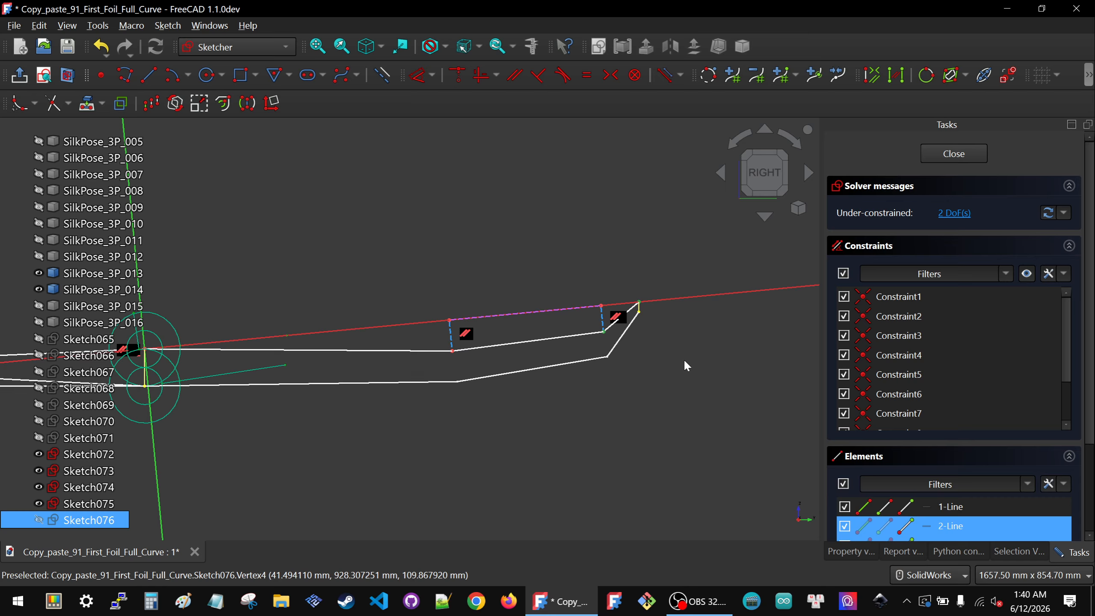
pyautogui.press('k')
pyautogui.press('l')
# Step: Delete the redundant lock constraint and the -80 mm horizontal distances, keeping one vertical distance
pyautogui.scroll(-4, 865, 371)
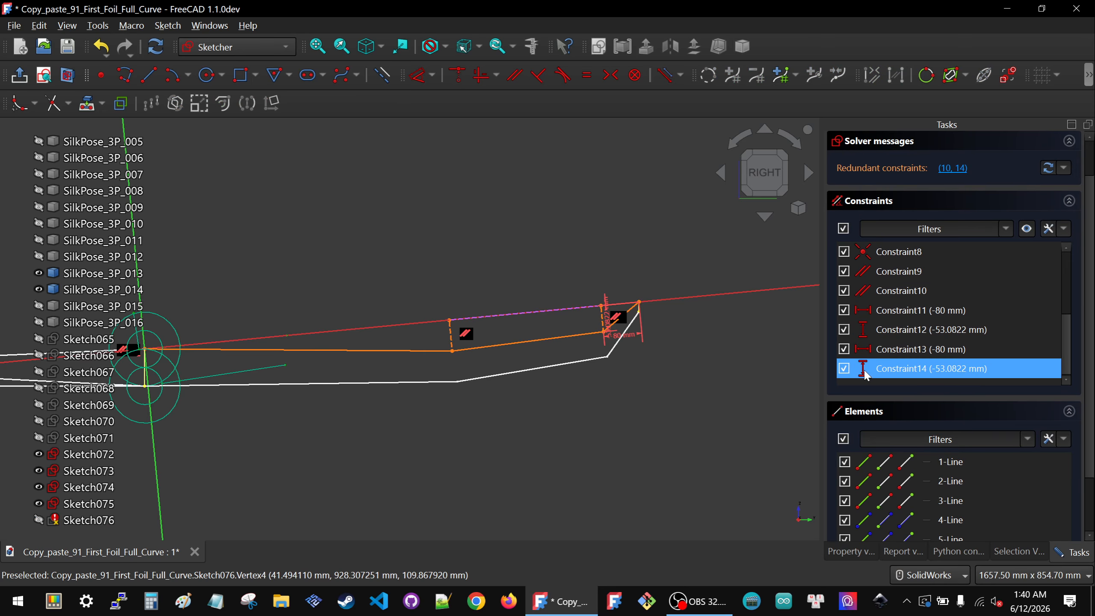
pyautogui.click(886, 366)
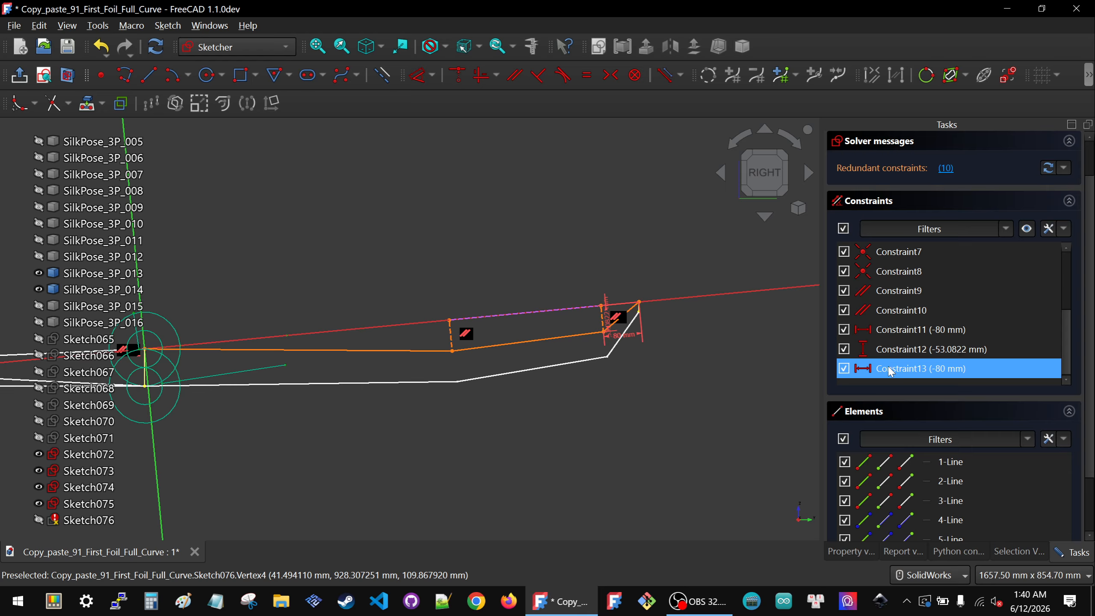
pyautogui.press('Delete')
pyautogui.click(943, 350)
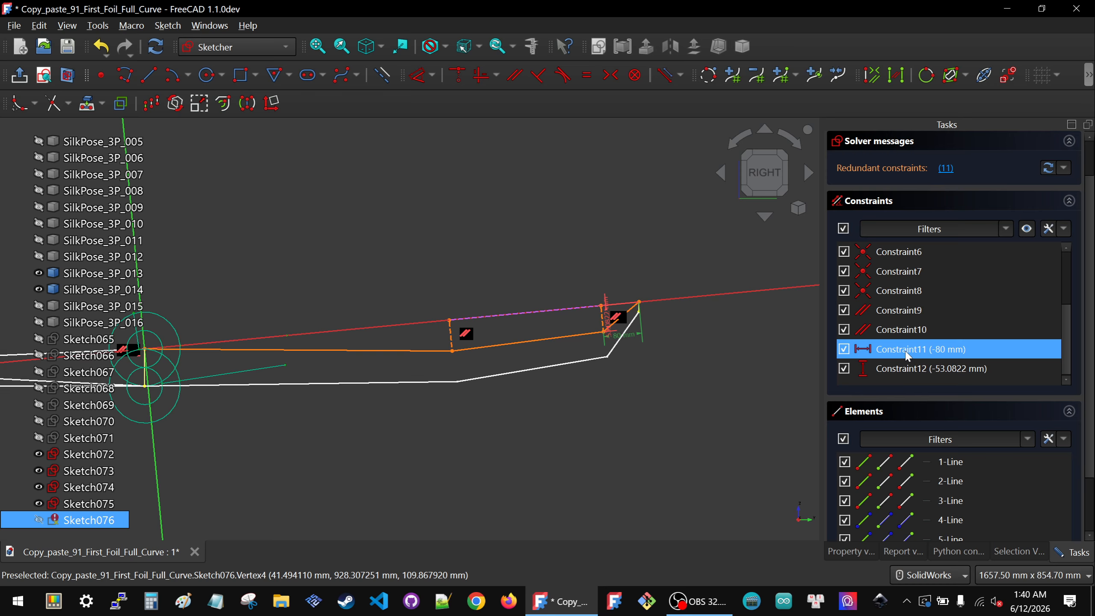
pyautogui.press('Delete')
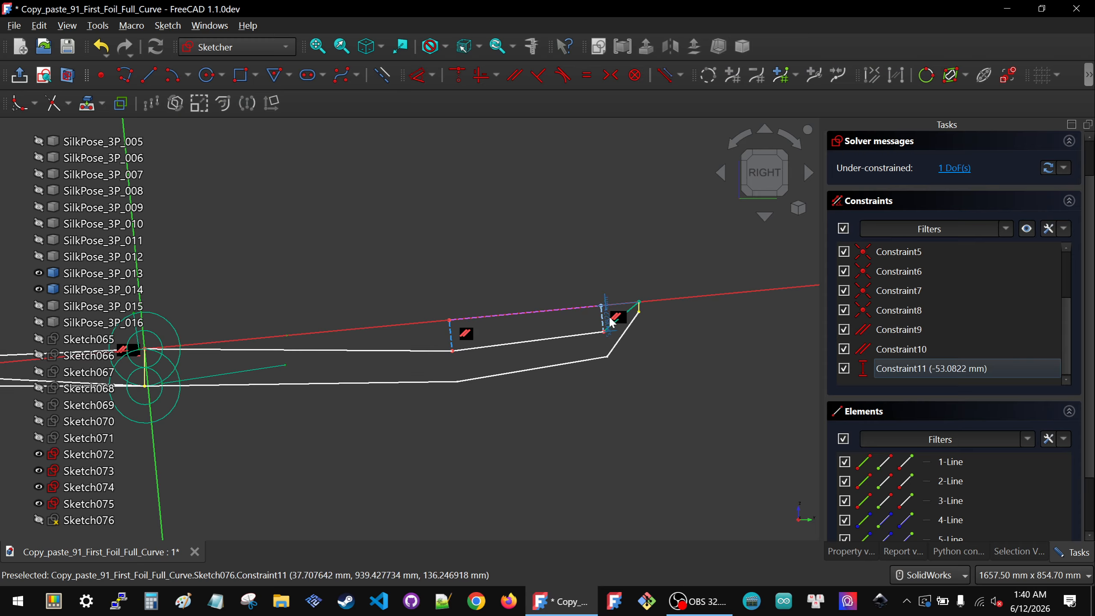
# Step: Set the remaining vertical distance constraint to -50 mm
pyautogui.moveTo(611, 323); pyautogui.dragTo(573, 323)
pyautogui.doubleClick(573, 323)
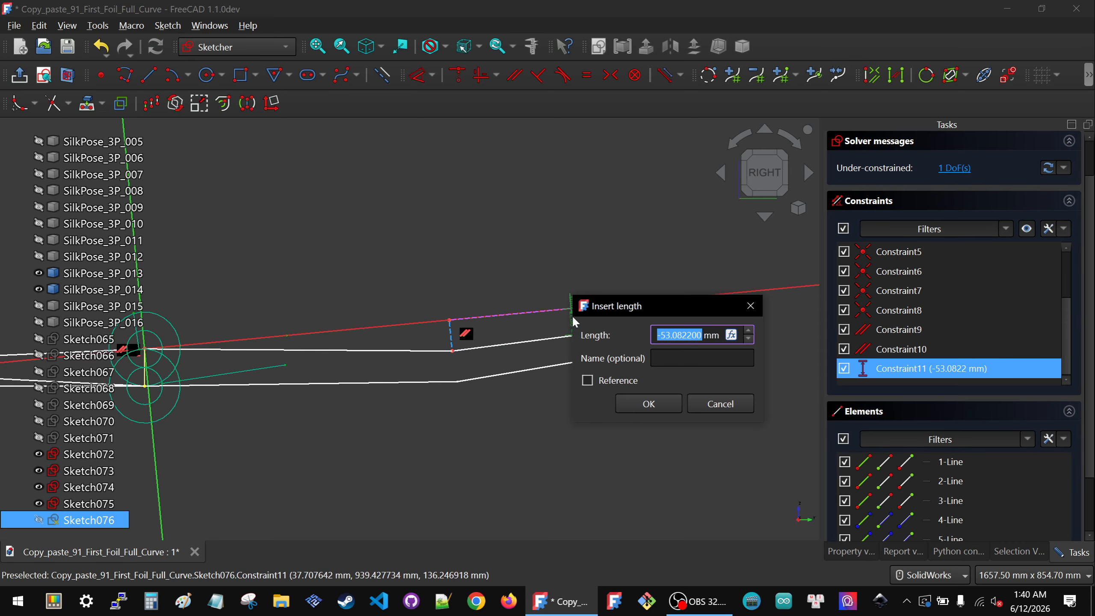
pyautogui.write('-50')
pyautogui.click(649, 403)
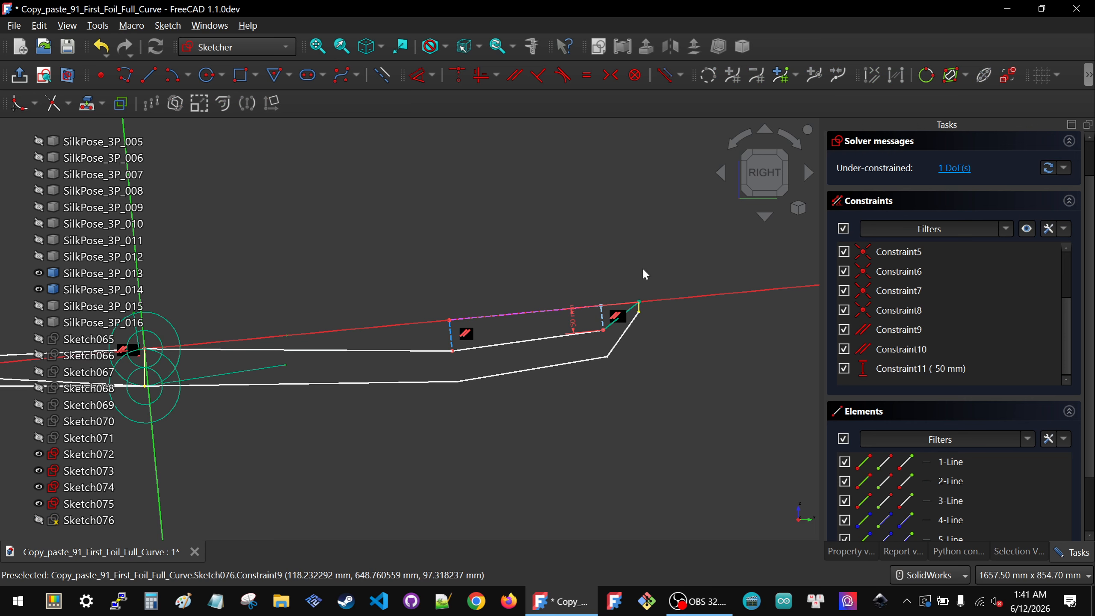
# Step: Apply a lock constraint to the left vertex of the lower segment
pyautogui.click(656, 310)
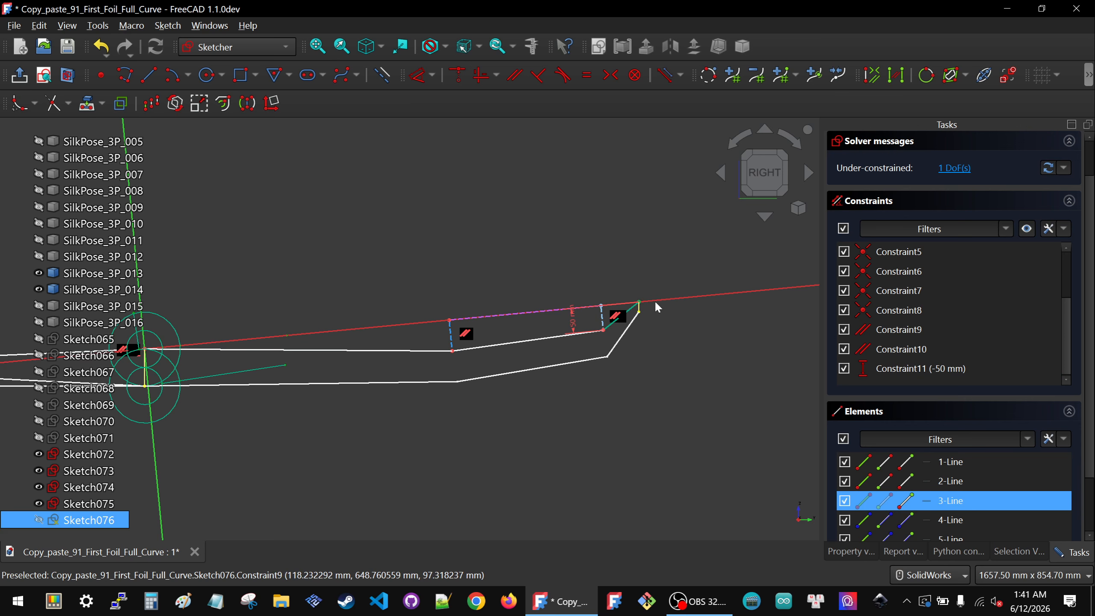
pyautogui.click(453, 352)
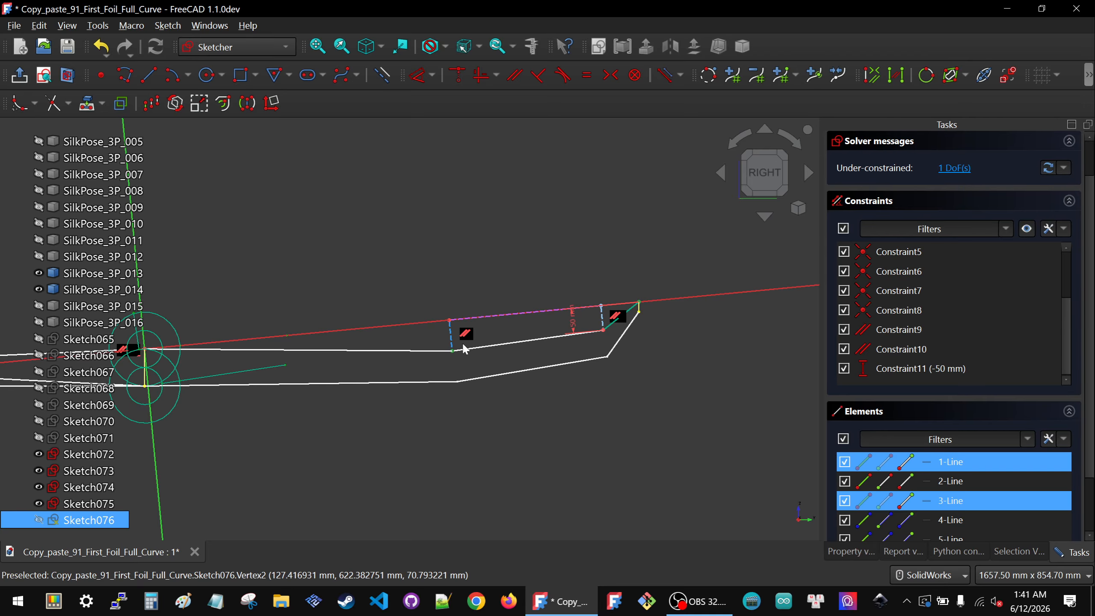
pyautogui.press('k')
pyautogui.press('l')
pyautogui.scroll(-1, 818, 295)
pyautogui.scroll(-3, 872, 299)
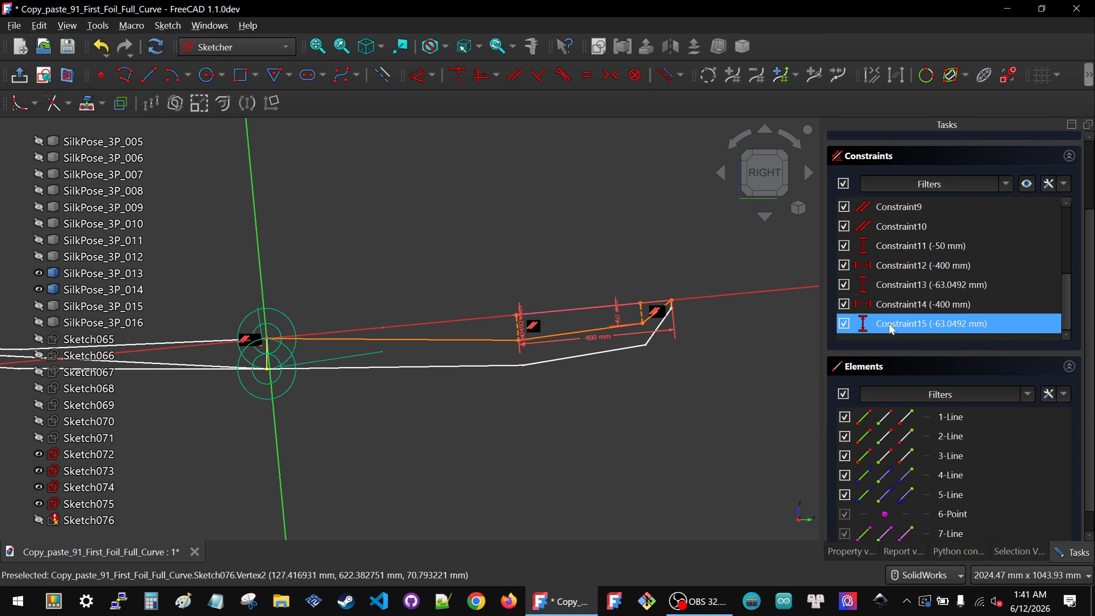
# Step: Delete the duplicate lock constraints and the -400 mm horizontal distances, keeping one vertical distance
pyautogui.click(892, 329)
pyautogui.press('Delete')
pyautogui.click(890, 326)
pyautogui.press('Delete')
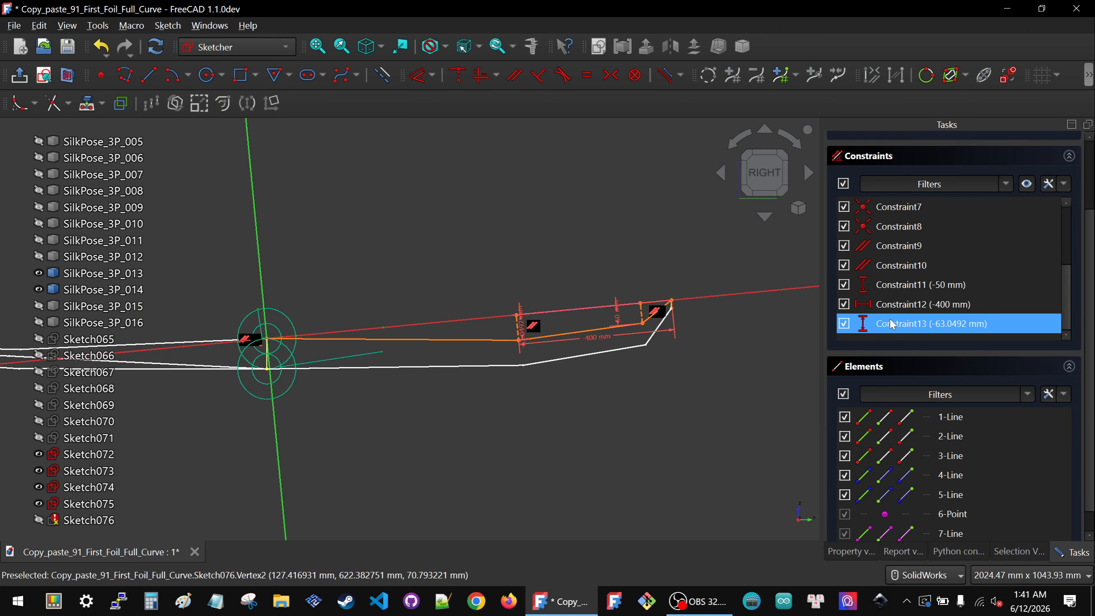
pyautogui.click(892, 305)
pyautogui.press('Delete')
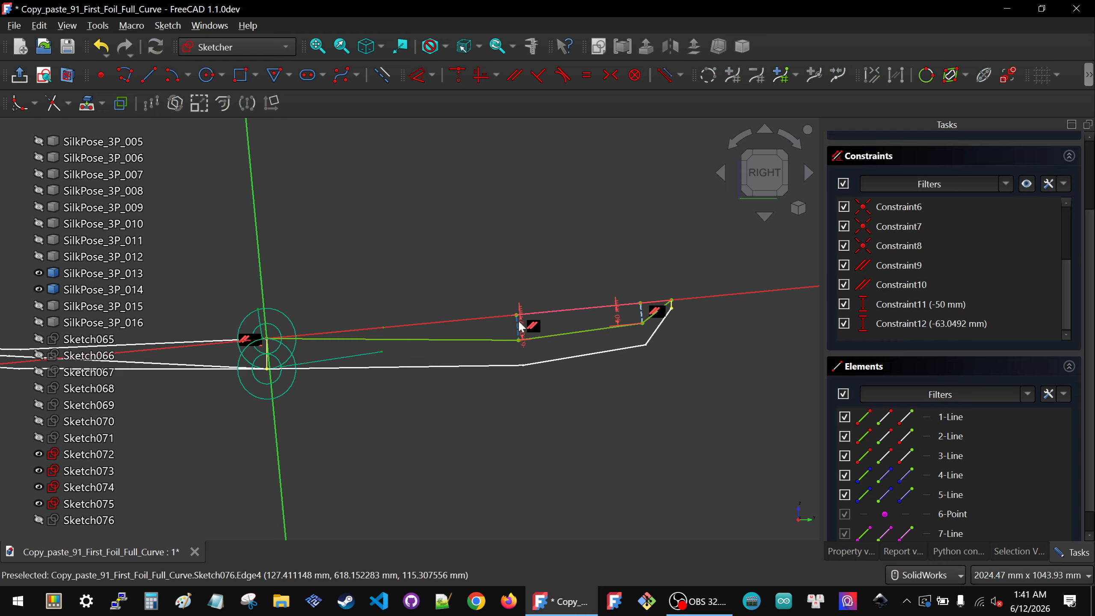
# Step: Set that vertical distance constraint to -60 mm
pyautogui.doubleClick(524, 328)
pyautogui.write('-60.000000')
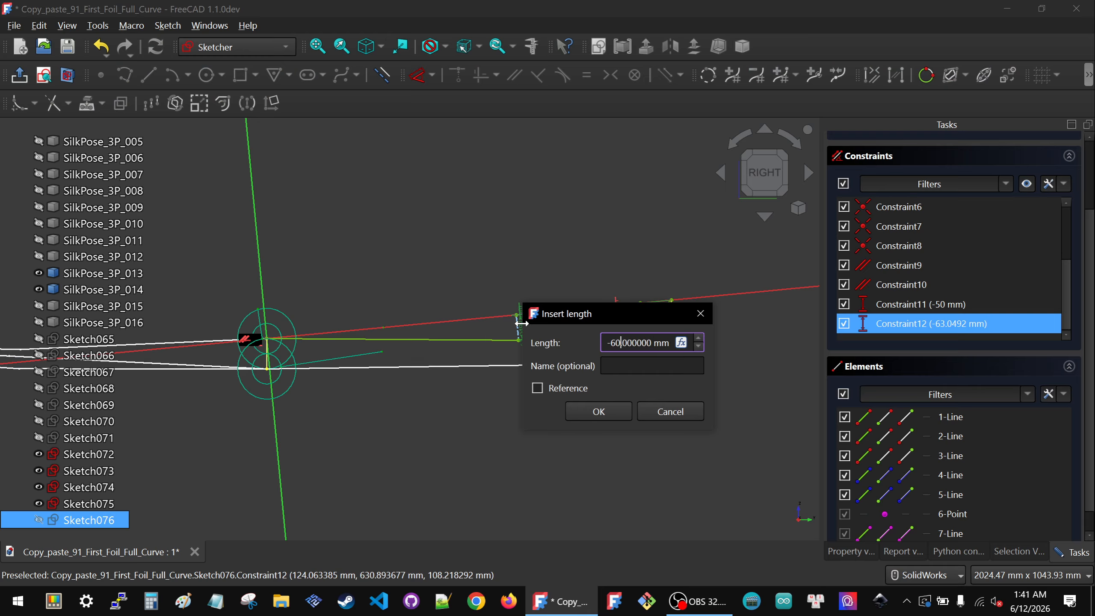
pyautogui.click(576, 407)
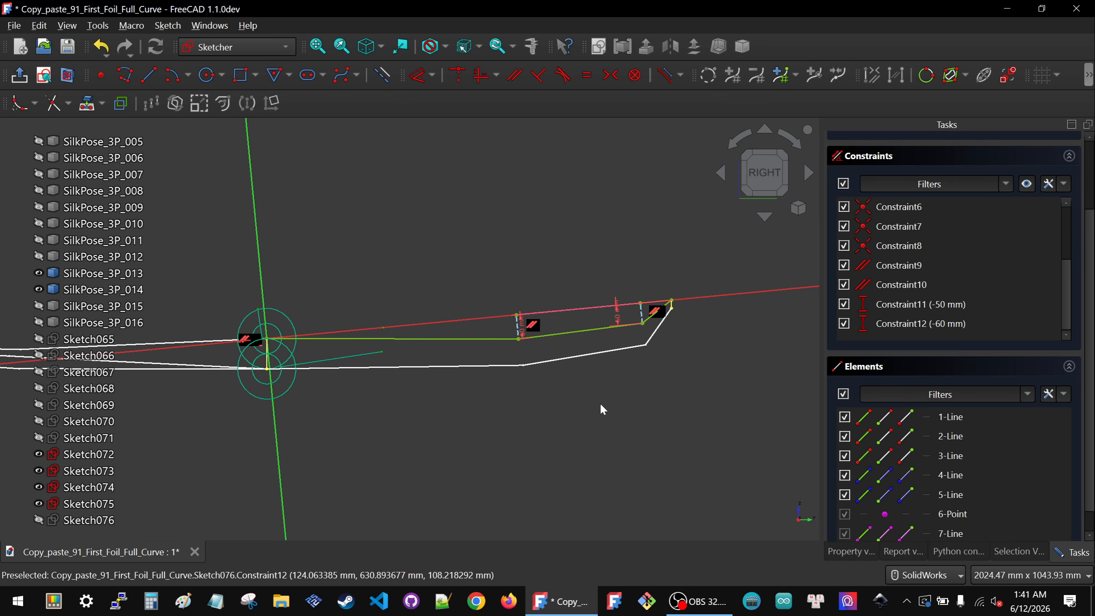
# Step: Set the left vertical distance constraint of the profile to -40 mm
pyautogui.scroll(-2, 592, 383)
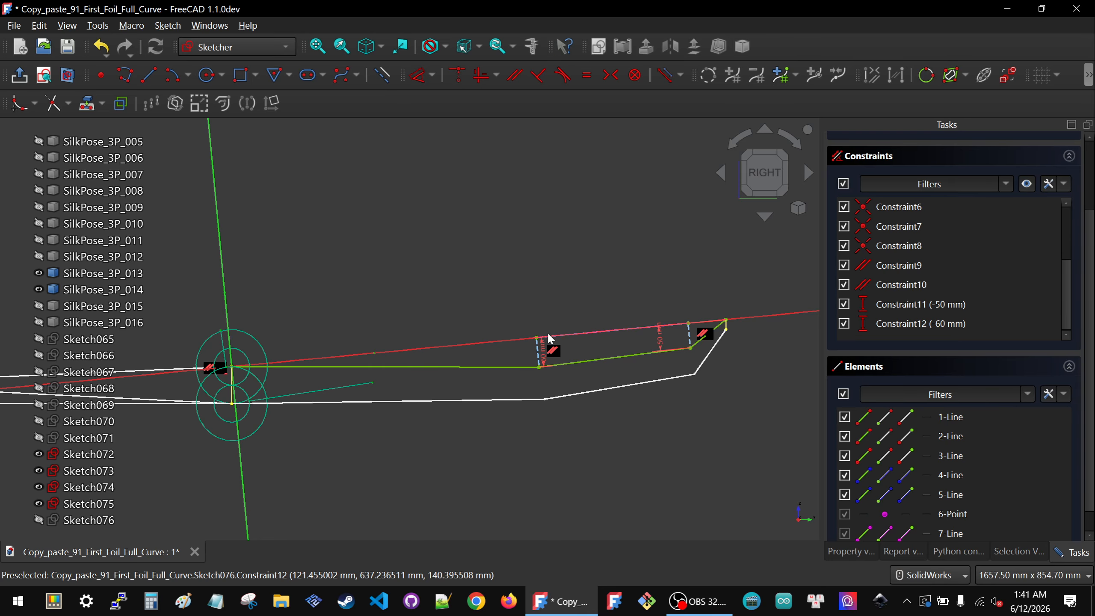
pyautogui.doubleClick(544, 356)
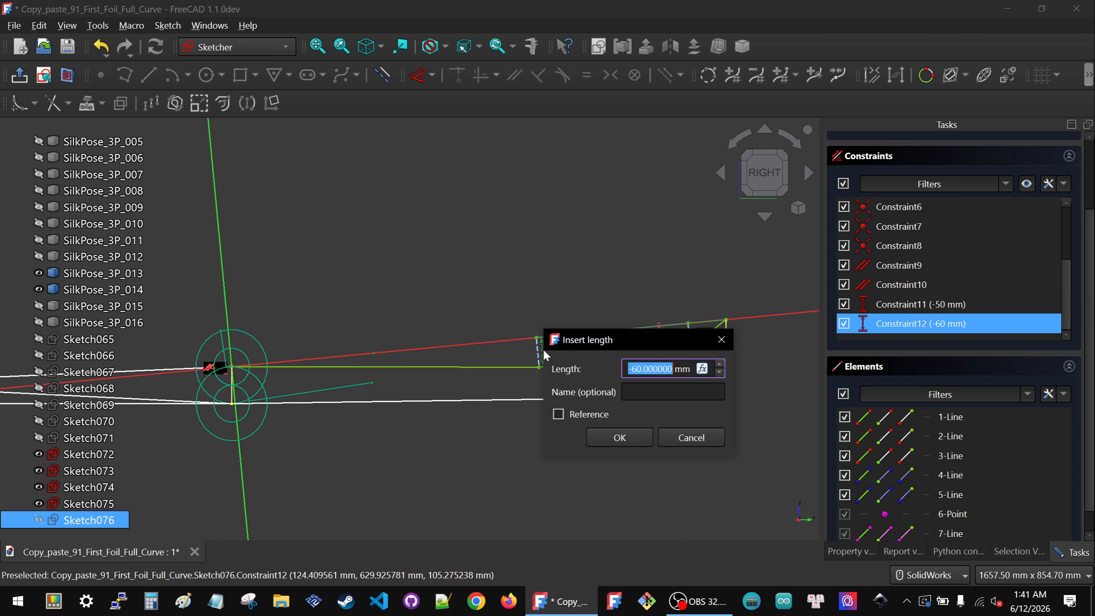
pyautogui.press('BackSpace')
pyautogui.write('-40')
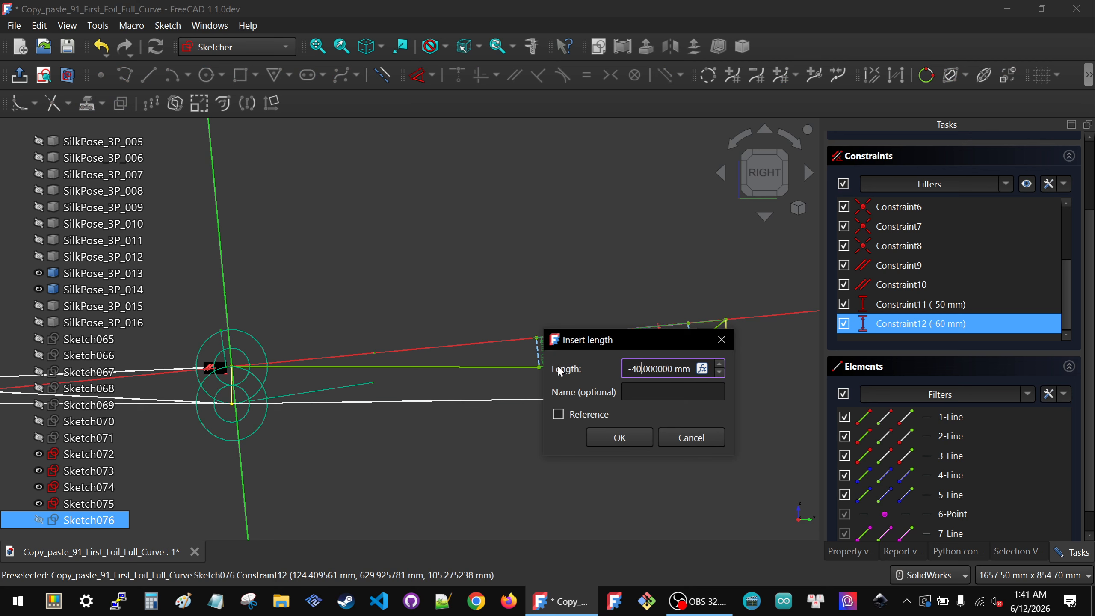
pyautogui.click(606, 437)
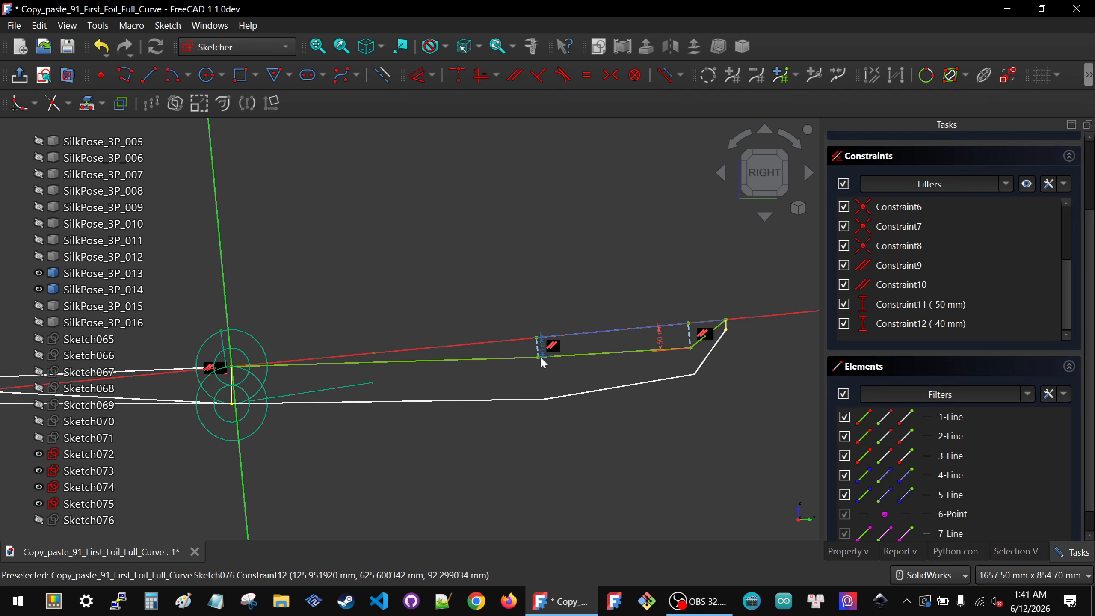
# Step: Set that left vertical distance constraint to -50 mm
pyautogui.doubleClick(544, 345)
pyautogui.press('BackSpace')
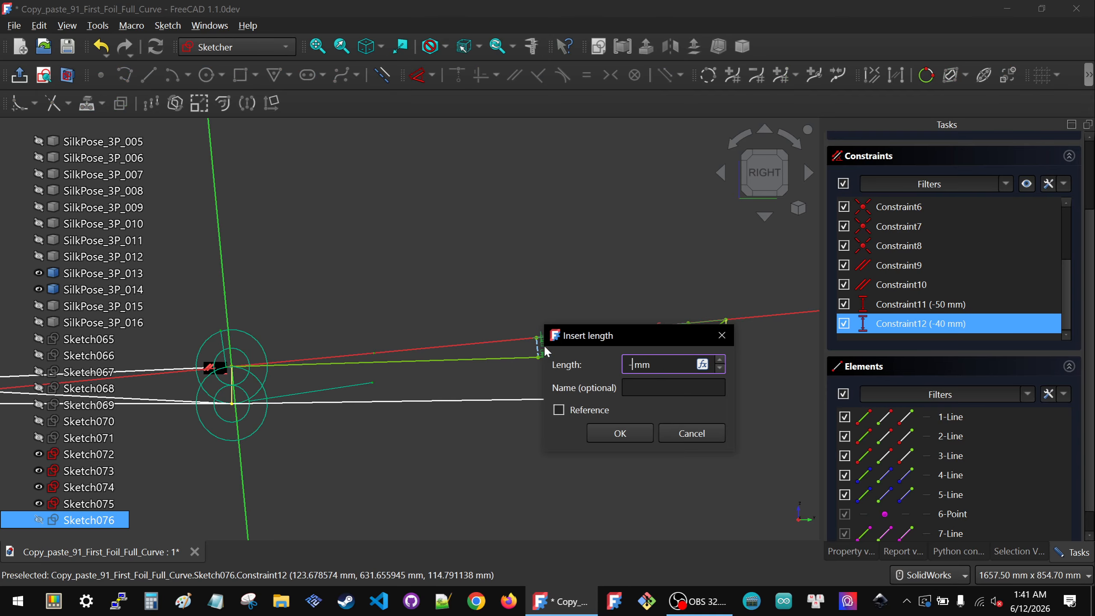
pyautogui.write('-50')
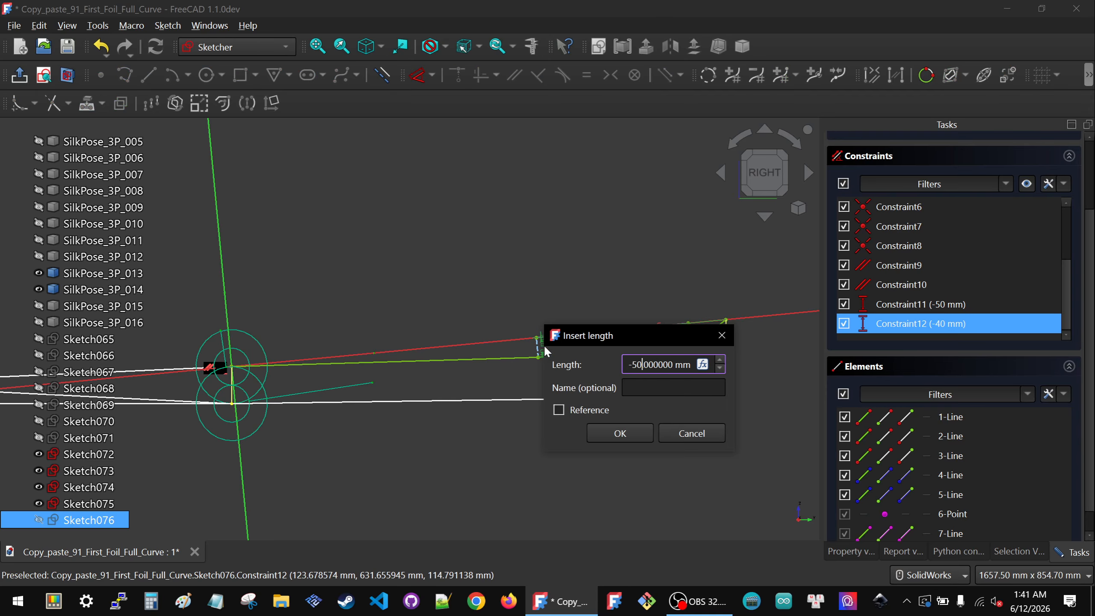
pyautogui.click(617, 432)
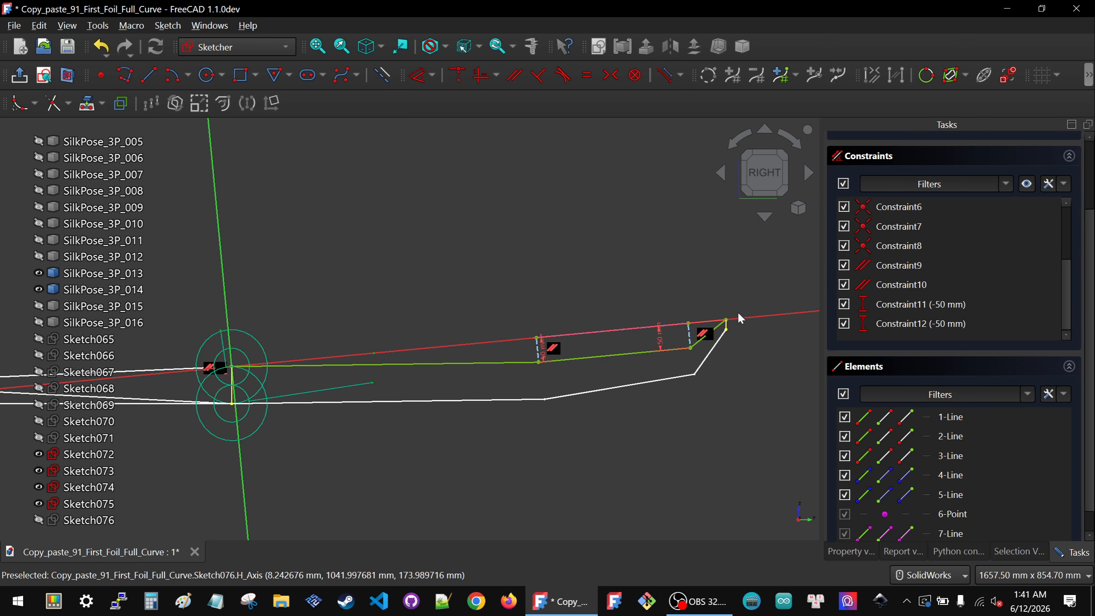
# Step: Set the middle vertical distance constraint to -40 mm
pyautogui.scroll(4, 735, 330)
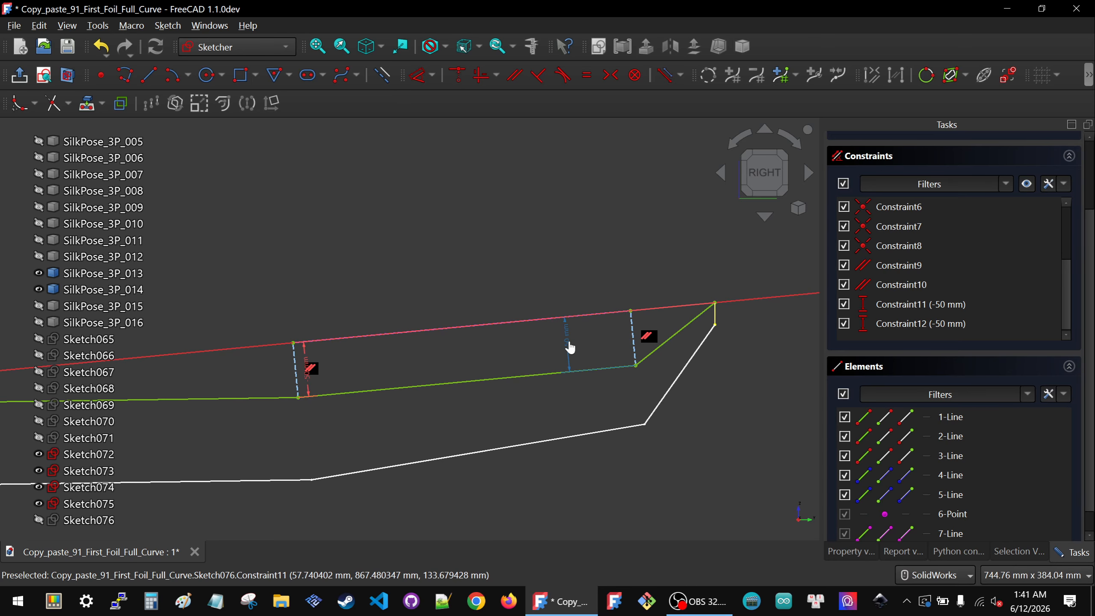
pyautogui.doubleClick(570, 348)
pyautogui.write('-40.000000')
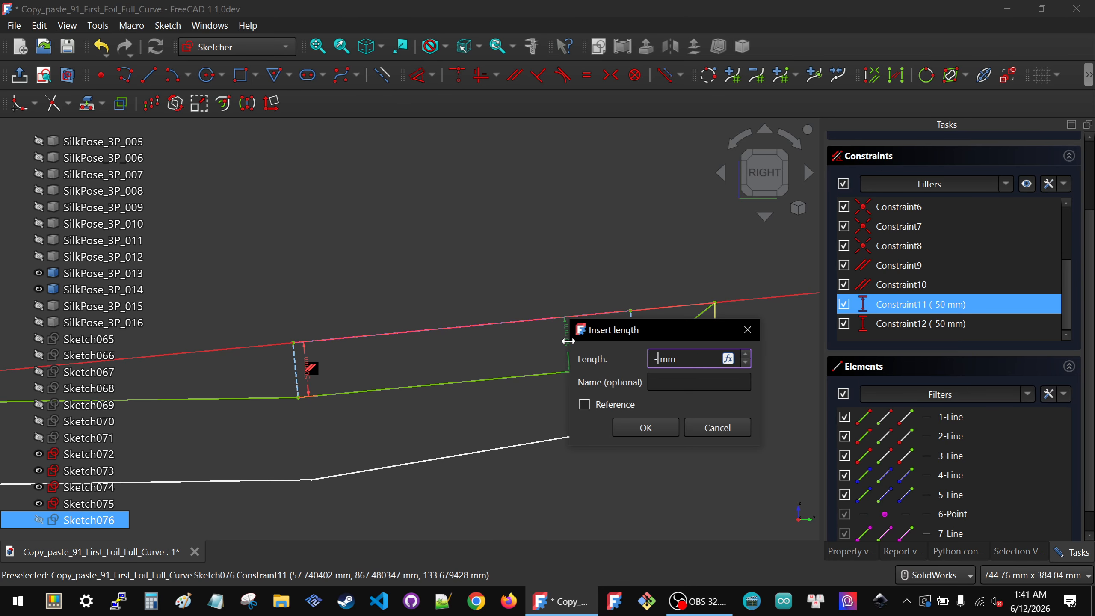
pyautogui.click(646, 428)
# Step: Set the middle vertical distance constraint to -45 mm
pyautogui.scroll(-2, 702, 376)
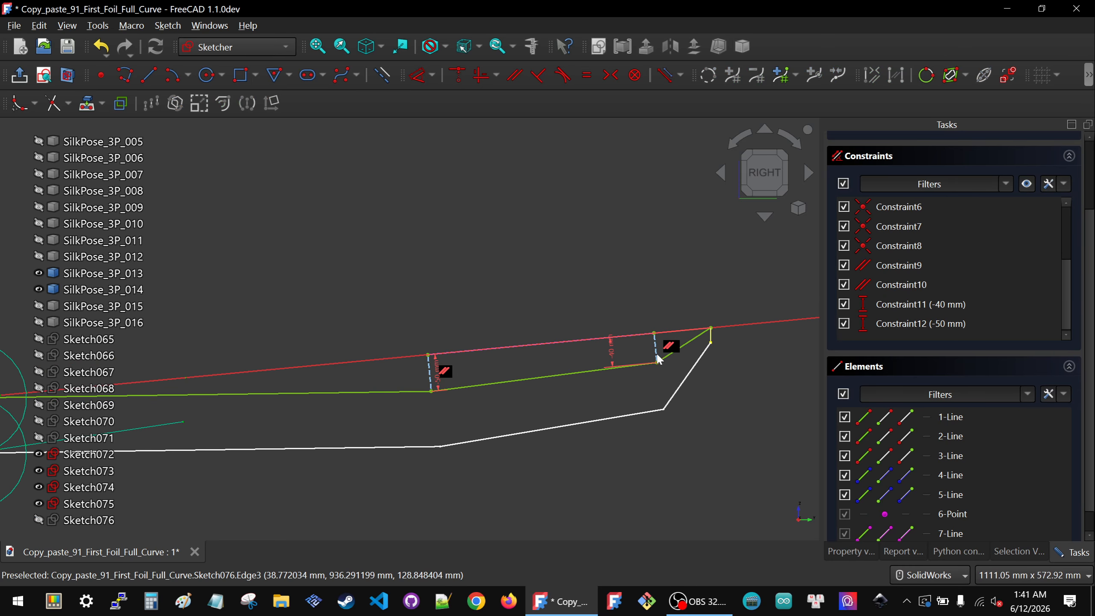
pyautogui.doubleClick(613, 354)
pyautogui.write('-')
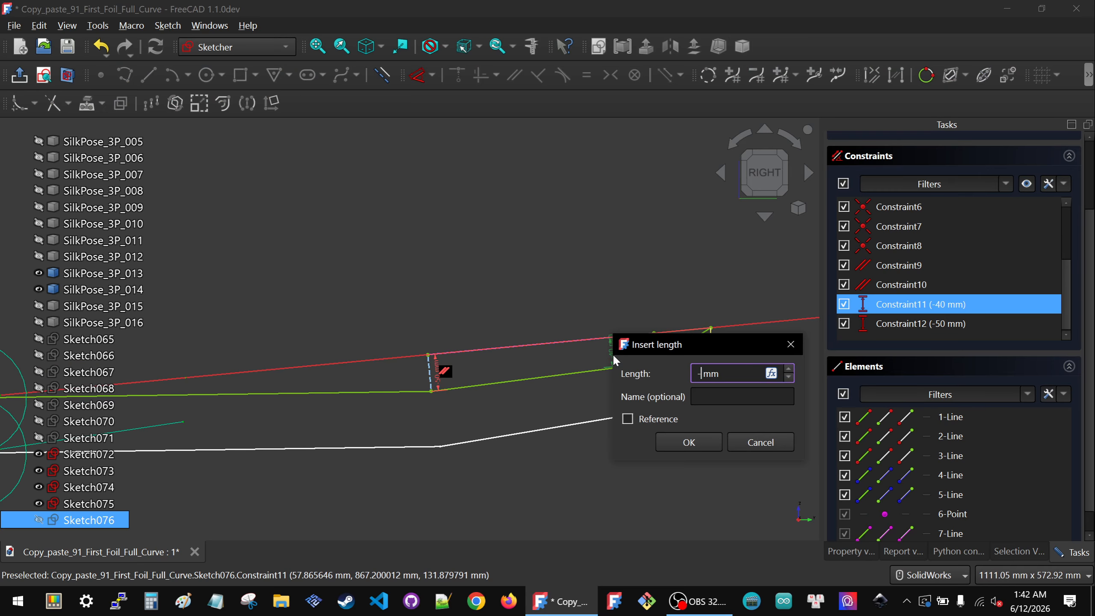
pyautogui.write('45')
pyautogui.click(690, 442)
# Step: Close the sketch editor for Sketch076
pyautogui.scroll(-3, 702, 431)
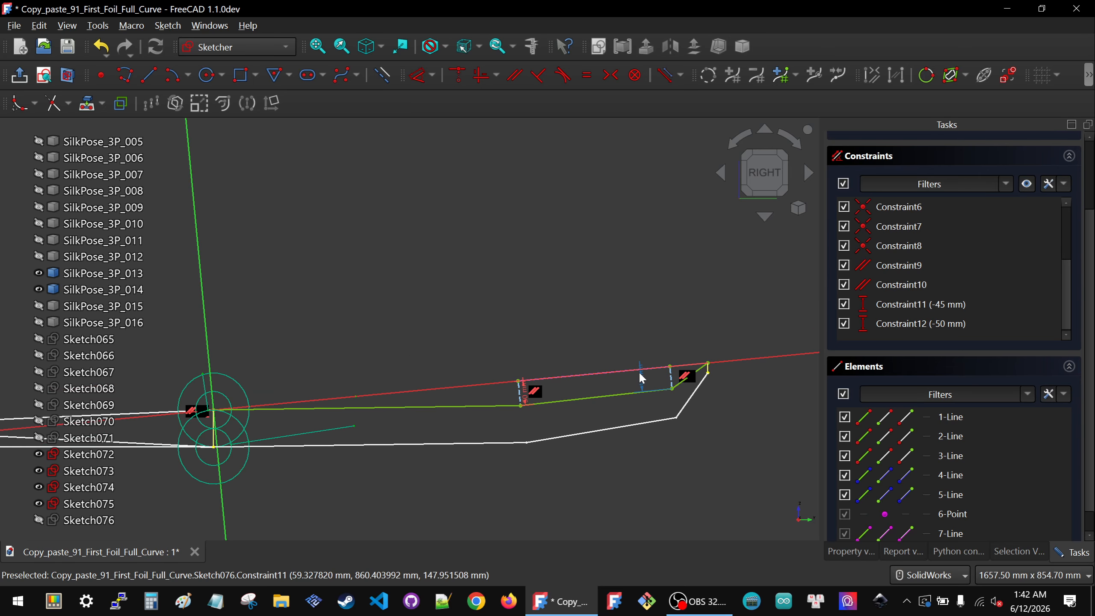
pyautogui.scroll(5, 712, 366)
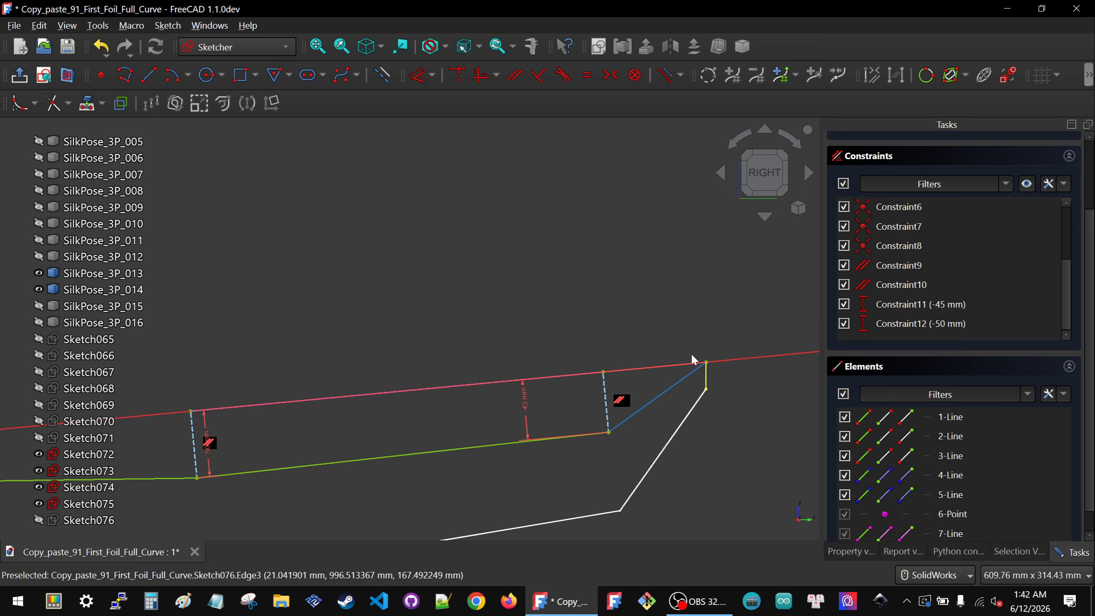
pyautogui.scroll(-4, 700, 376)
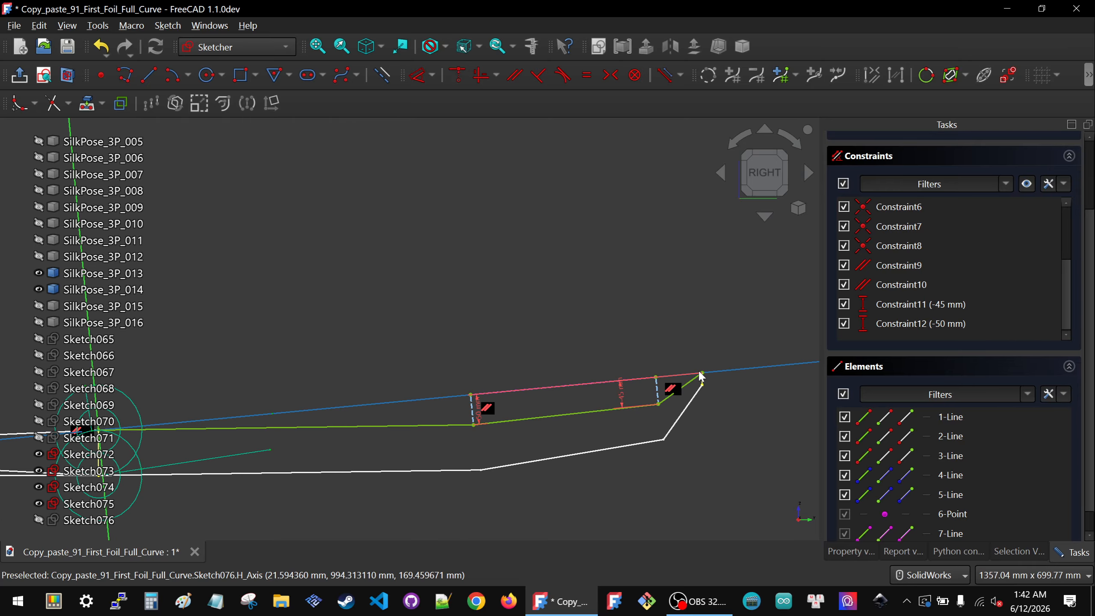
pyautogui.scroll(5, 892, 272)
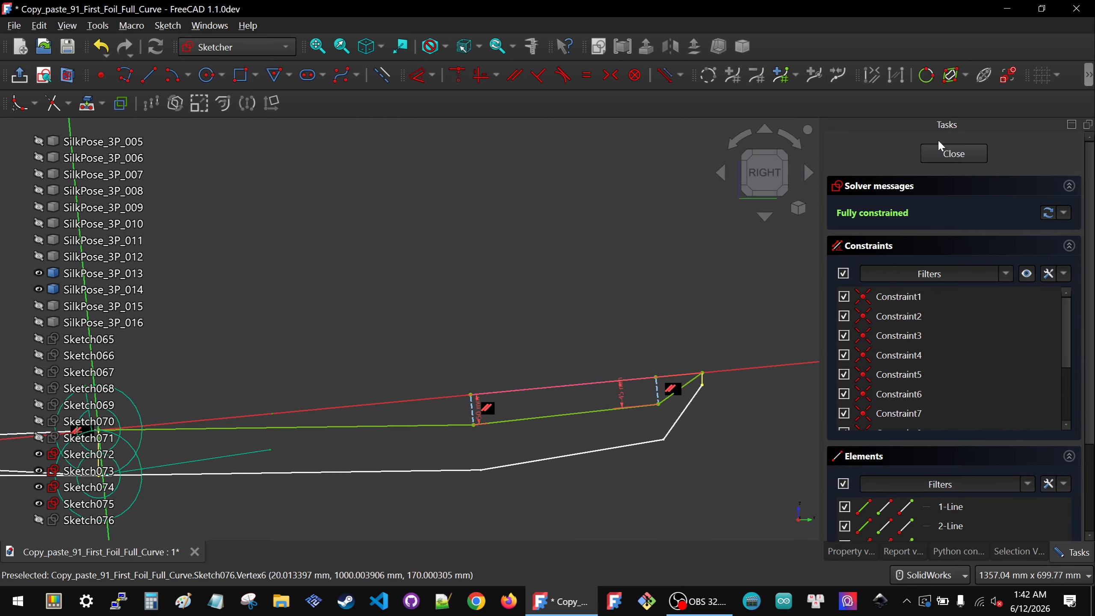
pyautogui.click(954, 153)
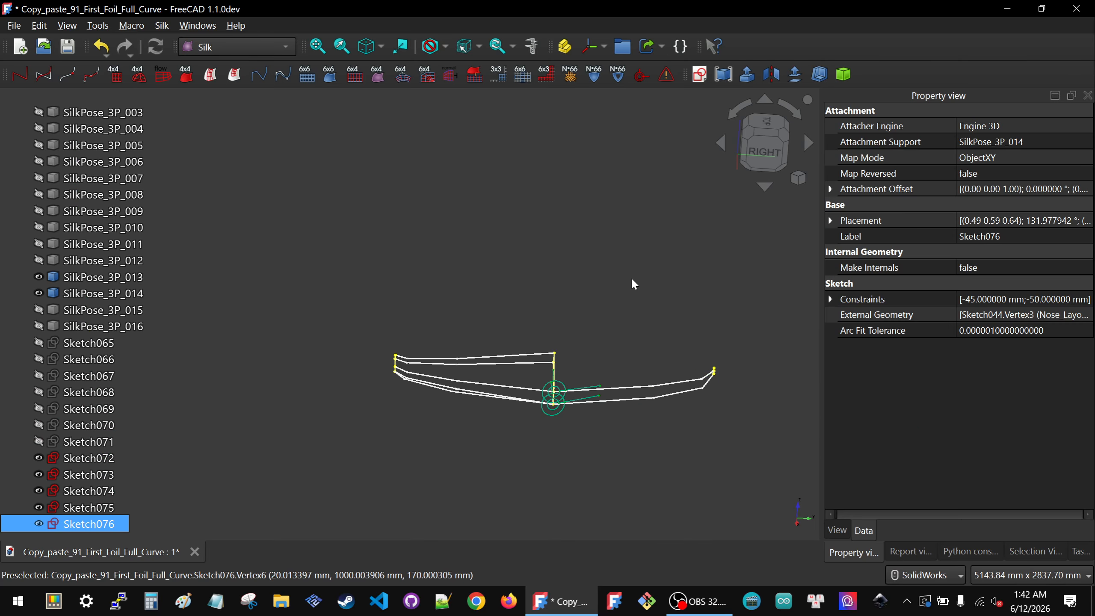
# Step: Make SilkPose_3P_015 visible in the model
pyautogui.click(761, 154)
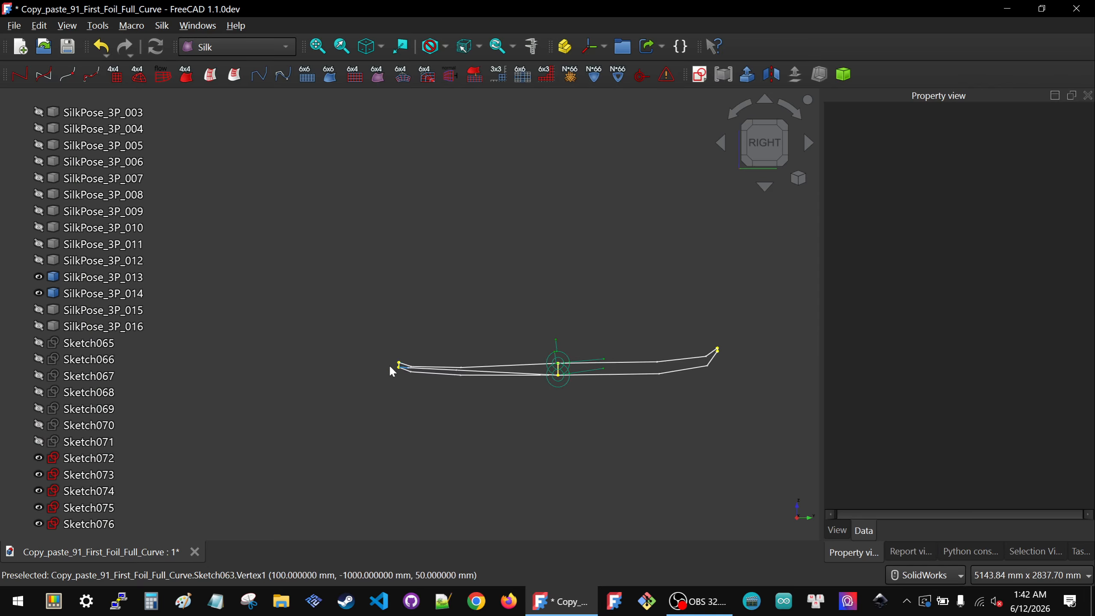
pyautogui.scroll(3, 425, 382)
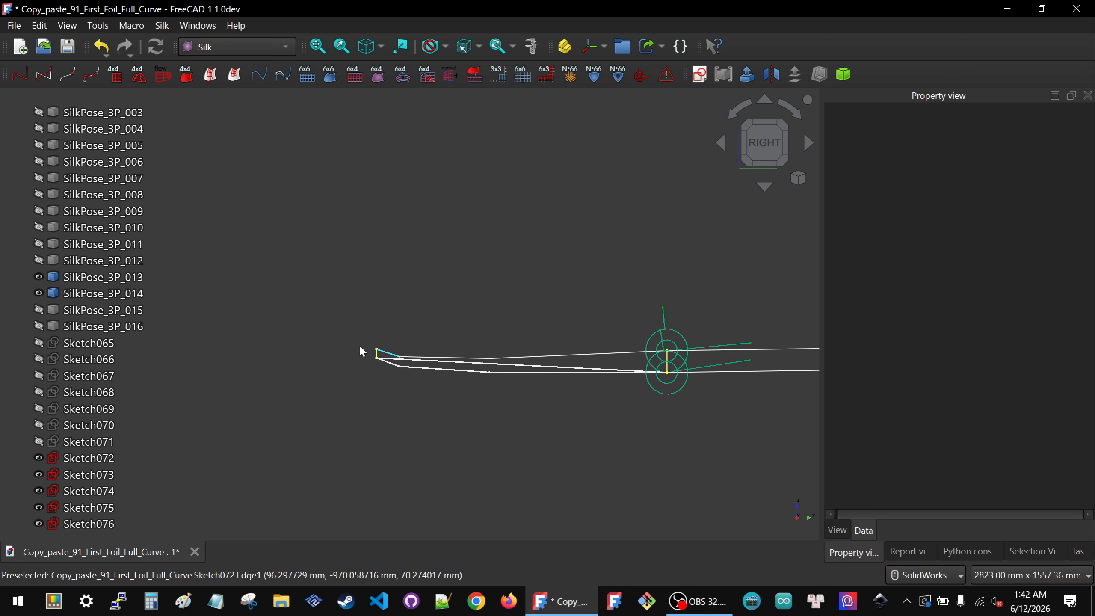
pyautogui.scroll(-2, 364, 351)
pyautogui.scroll(-2, 363, 351)
pyautogui.scroll(2, 486, 366)
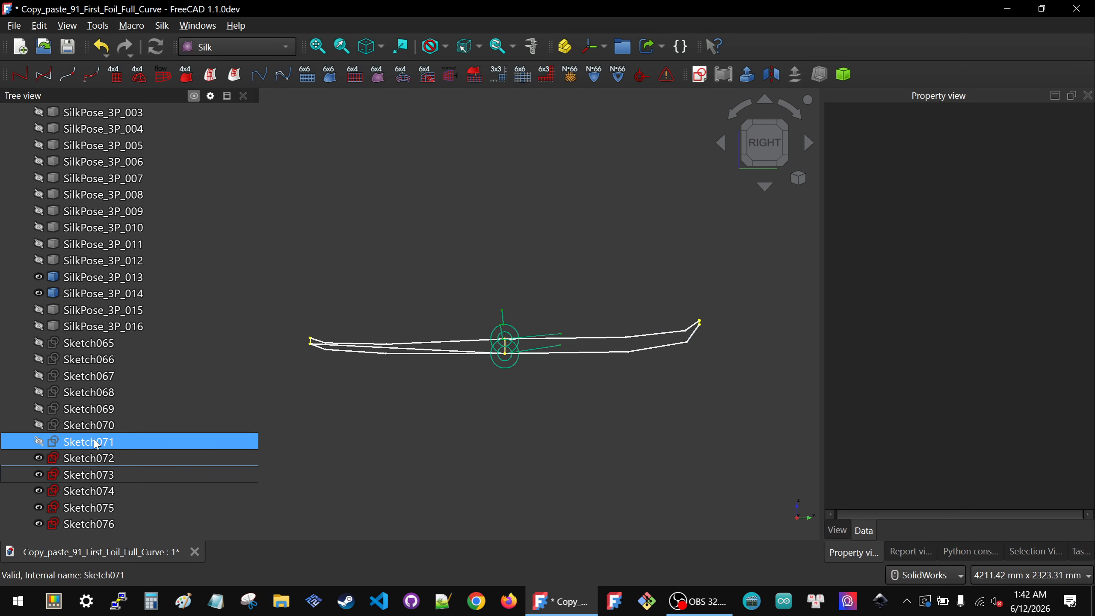
pyautogui.moveTo(353, 438); pyautogui.dragTo(398, 475, button='middle')
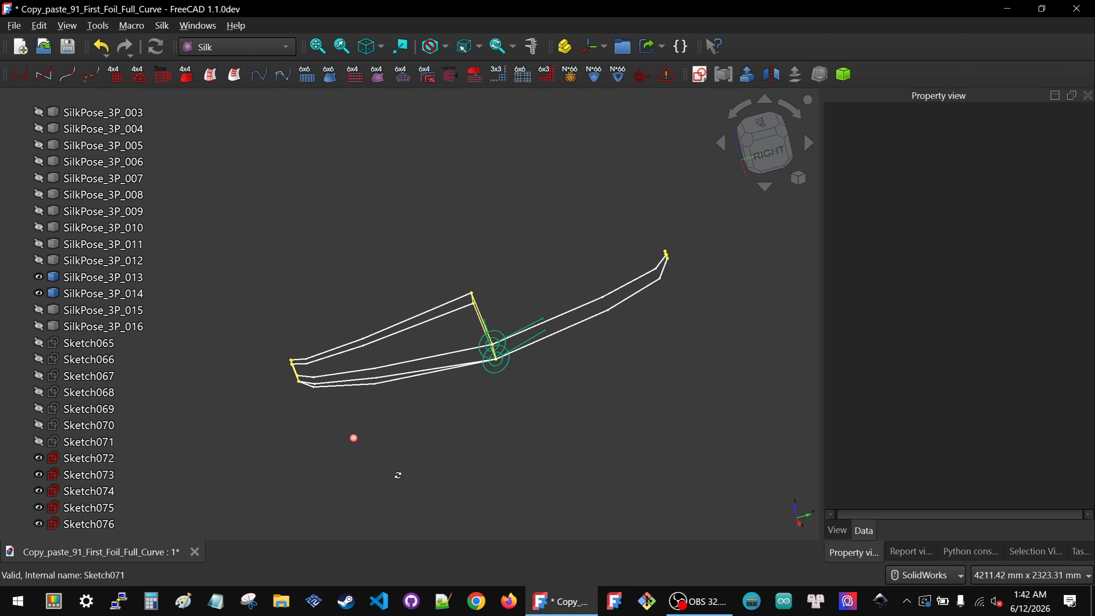
pyautogui.click(86, 314)
pyautogui.press('space')
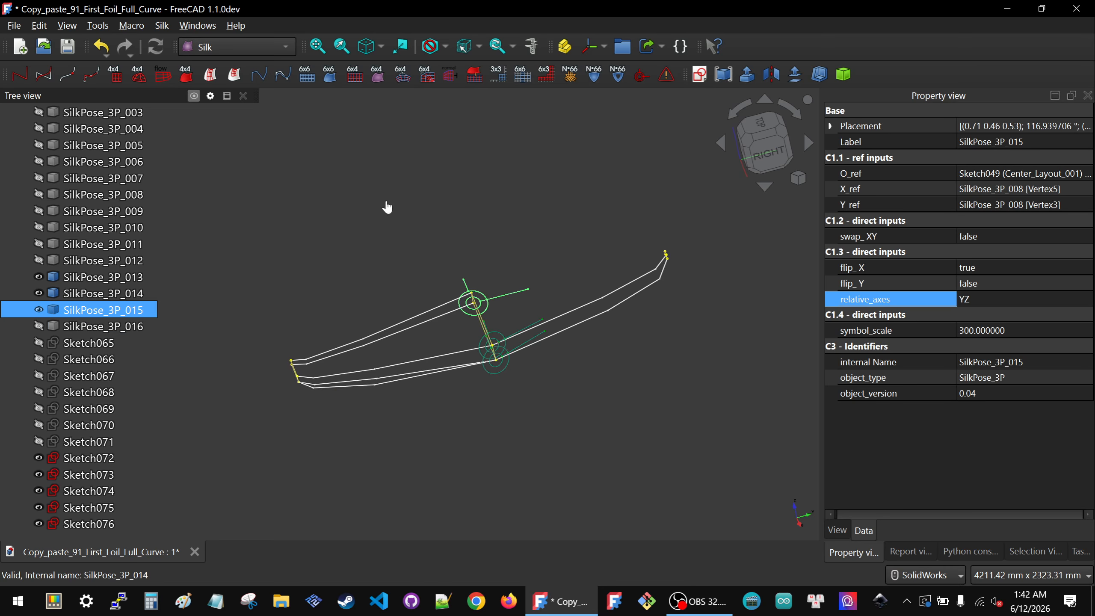
# Step: Hide the SilkPose_3P_014 and SilkPose_3P_013 markers
pyautogui.click(449, 255)
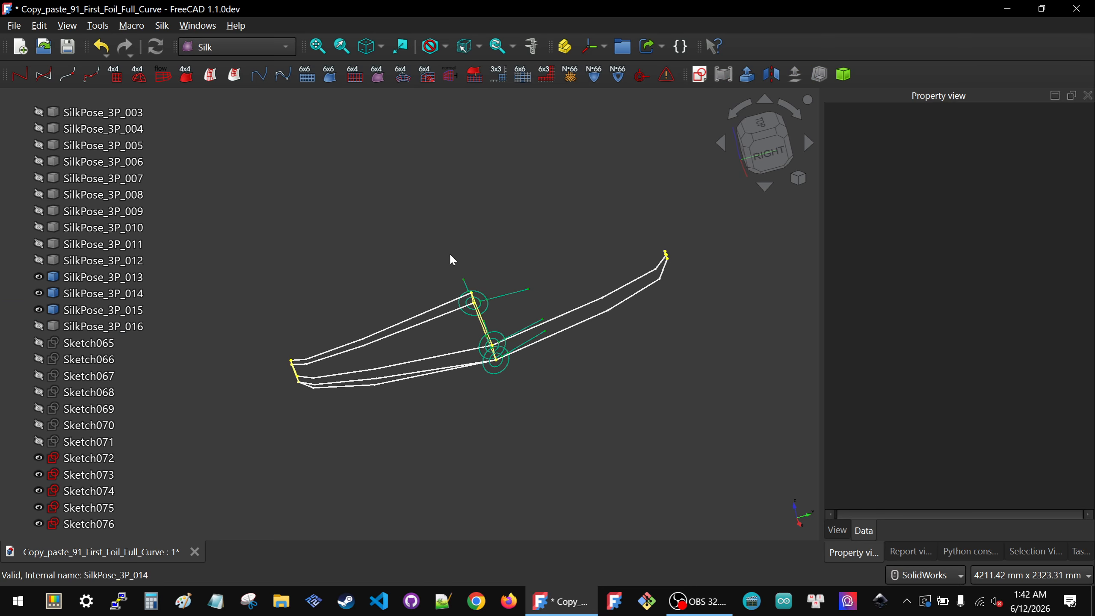
pyautogui.click(585, 310)
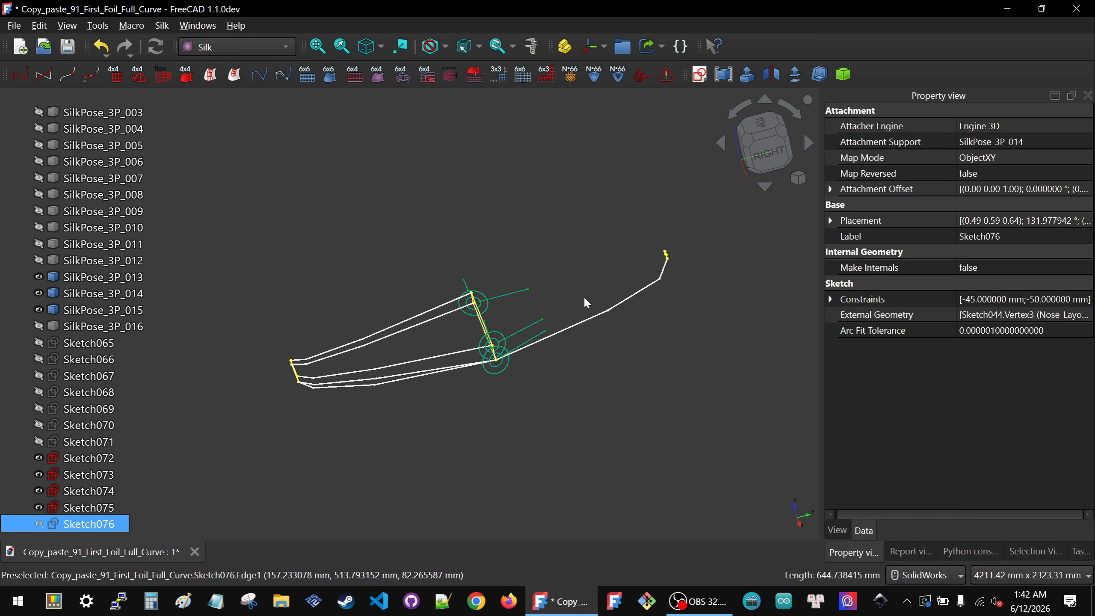
pyautogui.click(584, 299)
pyautogui.click(521, 331)
pyautogui.press('space')
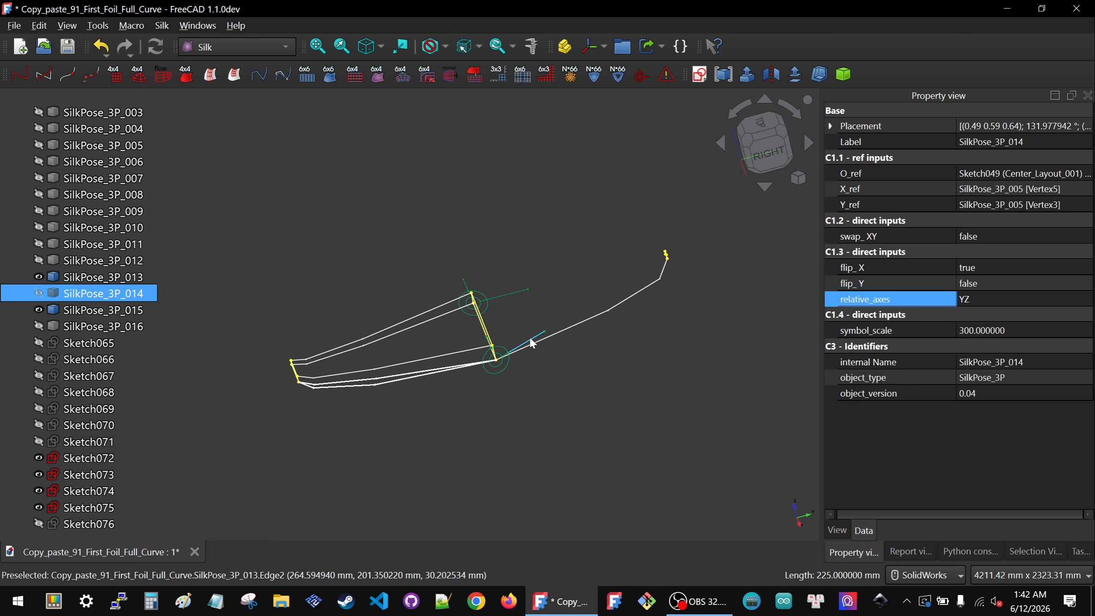
pyautogui.click(532, 343)
pyautogui.press('space')
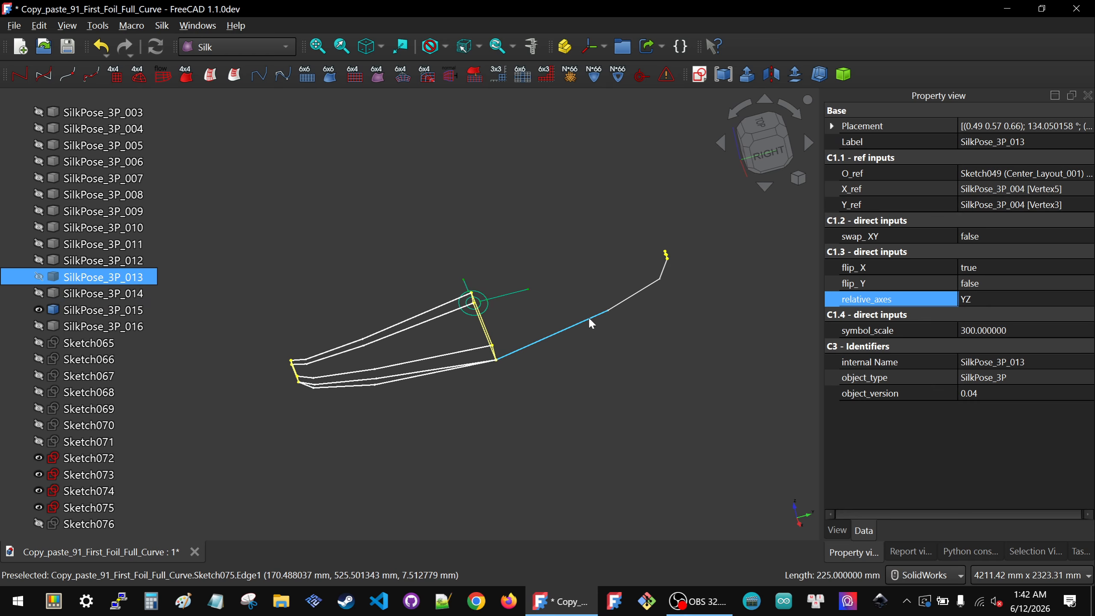
# Step: Inspect Sketch068, Sketch069 and Sketch070 and their attachment properties
pyautogui.click(95, 392)
pyautogui.click(96, 409)
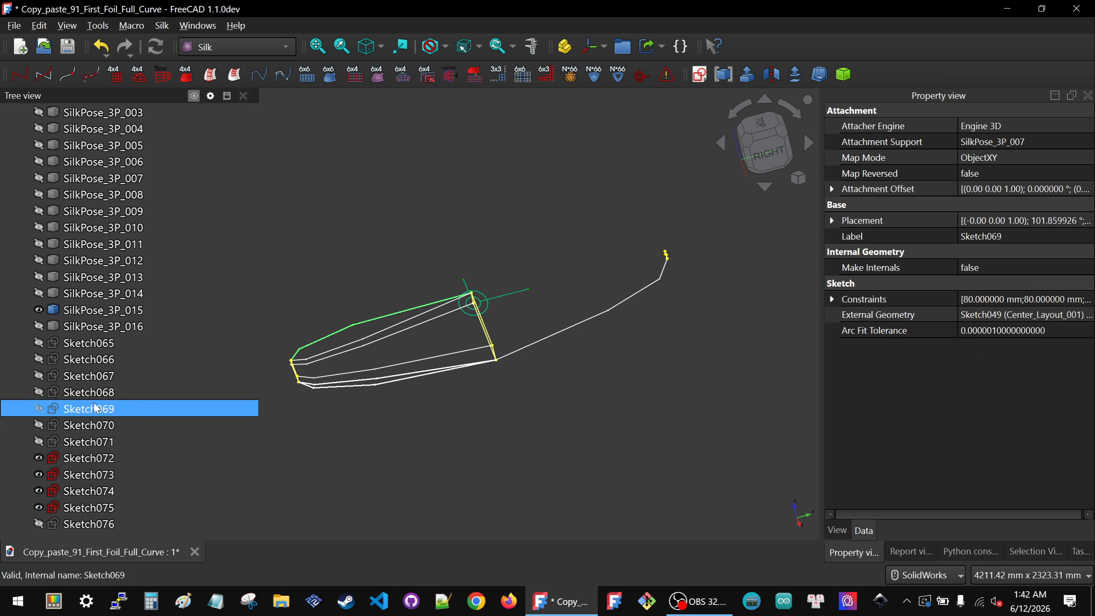
pyautogui.click(96, 424)
pyautogui.press('space')
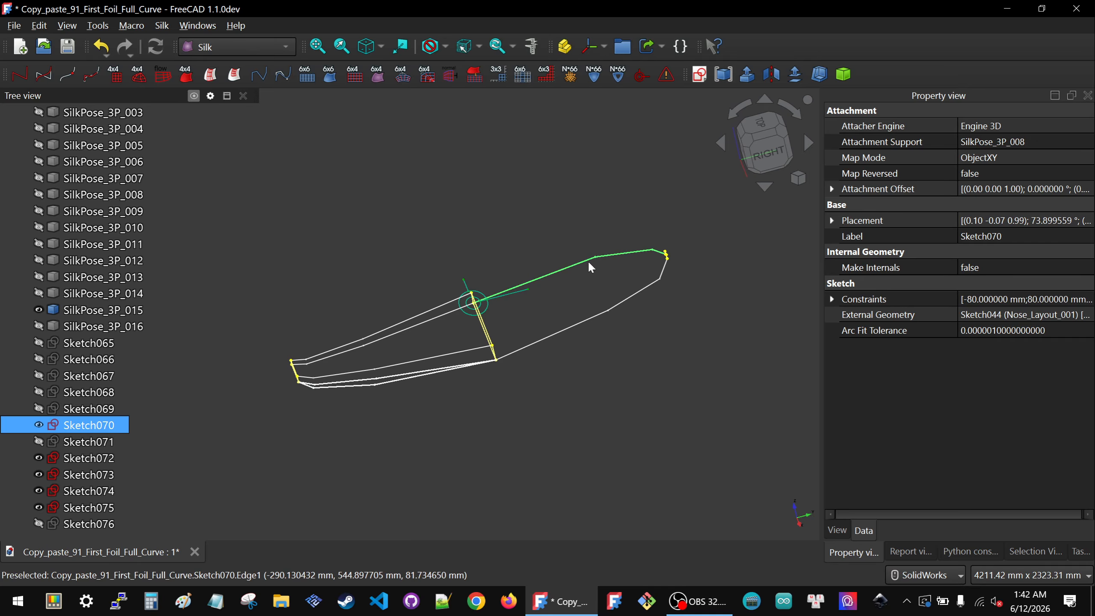
pyautogui.press('space')
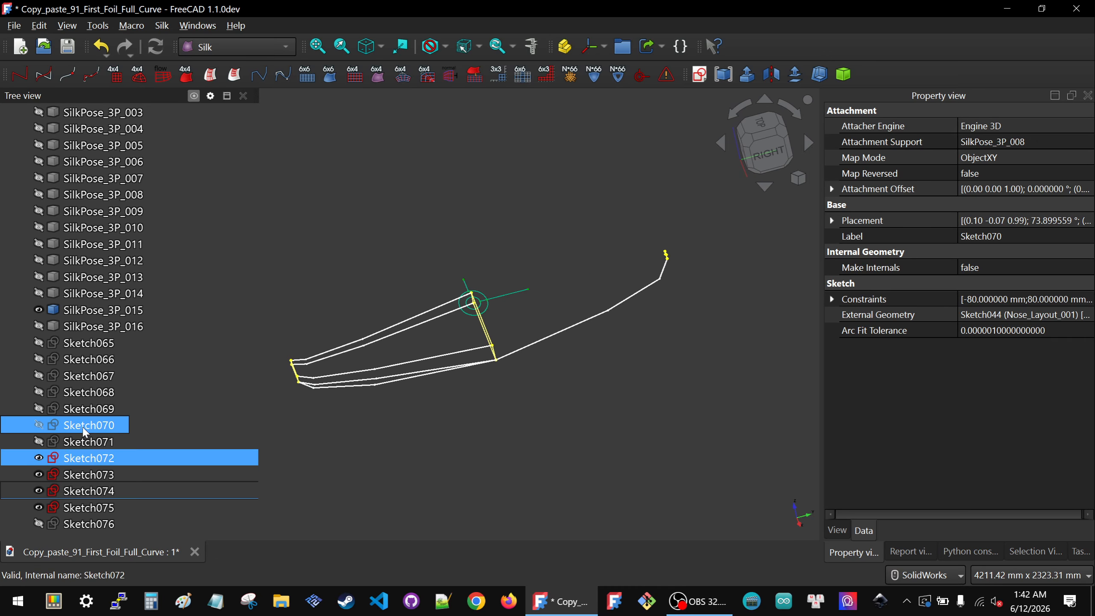
# Step: Create a new sketch attached to SilkPose_3P_015
pyautogui.click(99, 310)
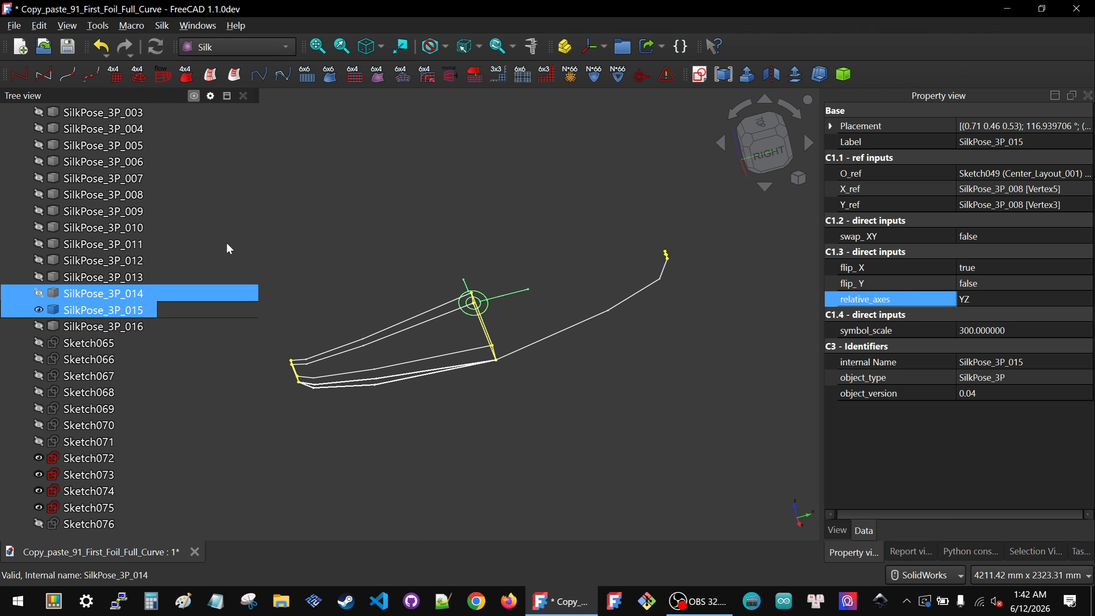
pyautogui.click(699, 75)
pyautogui.click(531, 307)
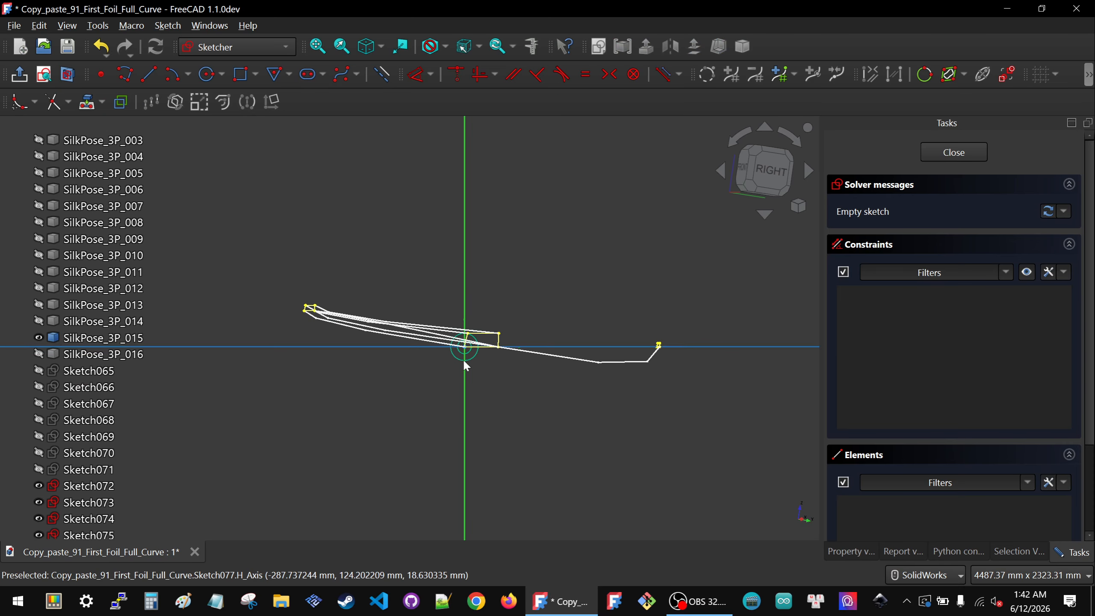
# Step: Project the vertex at the sketch origin as external geometry
pyautogui.click(87, 102)
pyautogui.scroll(3, 625, 259)
pyautogui.scroll(5, 612, 354)
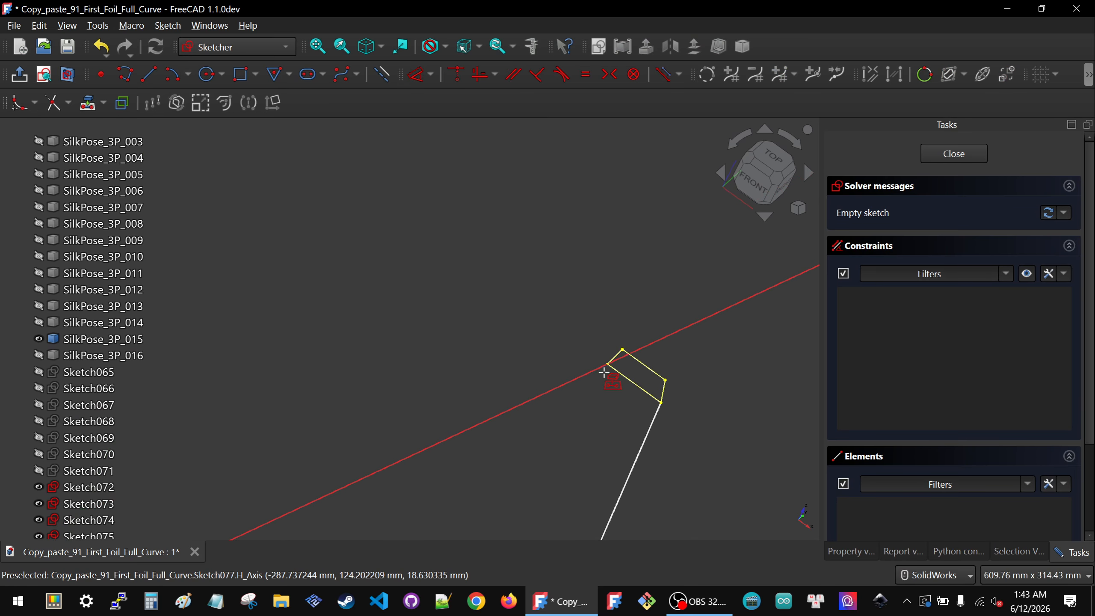
pyautogui.click(616, 355)
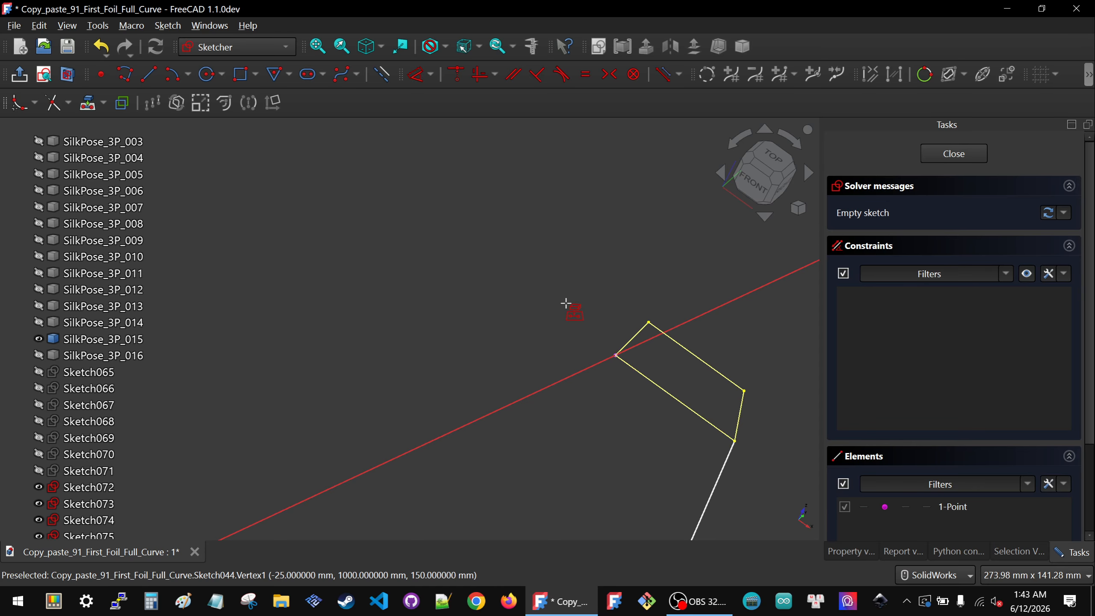
pyautogui.scroll(-5, 566, 299)
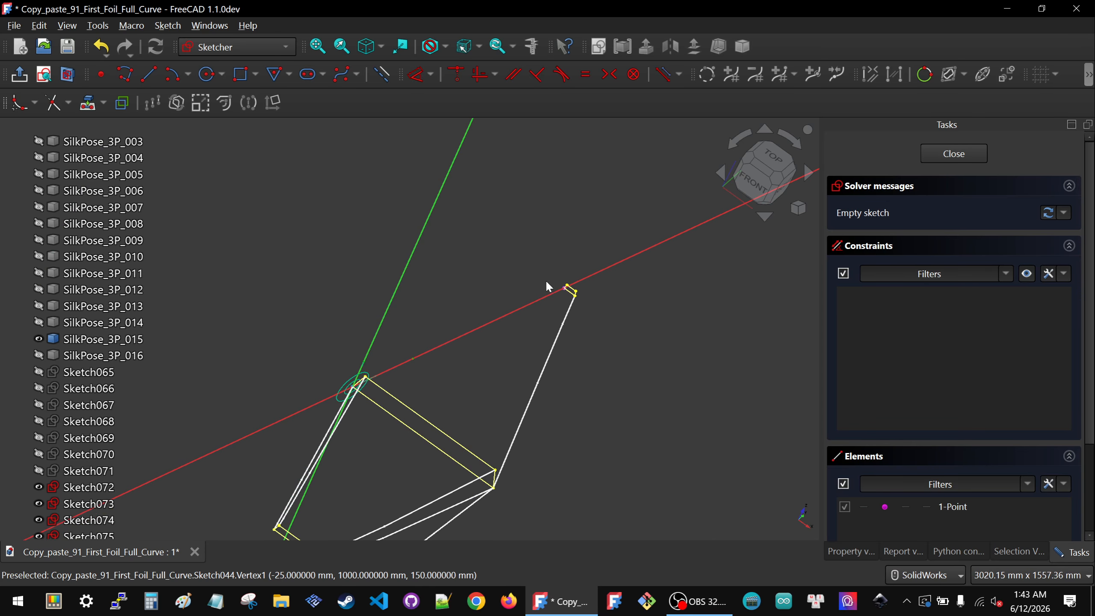
pyautogui.moveTo(460, 377); pyautogui.dragTo(351, 339, button='middle')
pyautogui.click(773, 182)
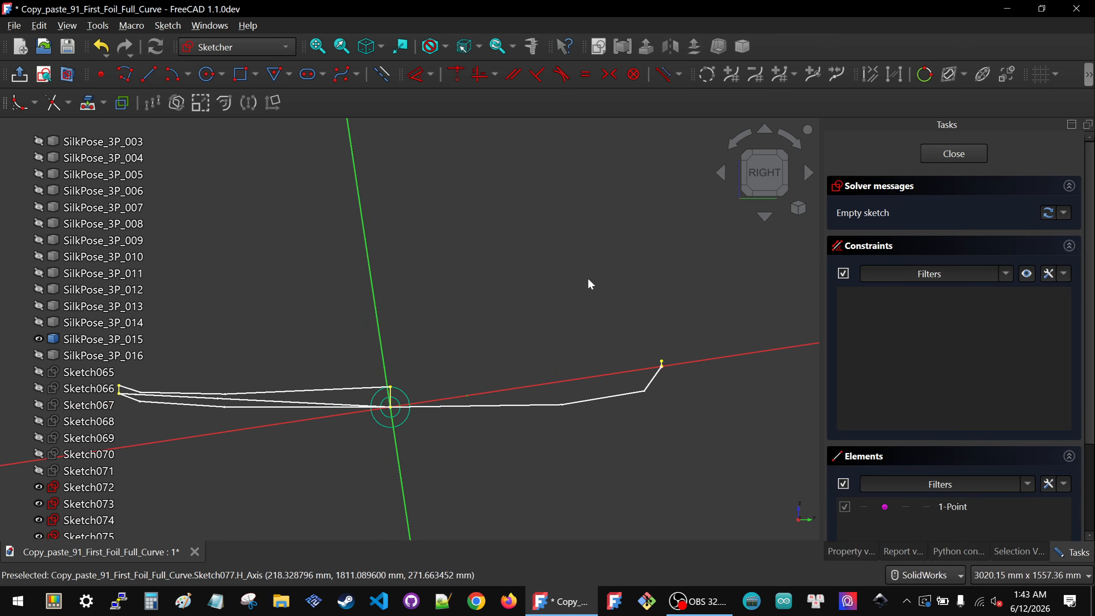
pyautogui.scroll(-1, 587, 278)
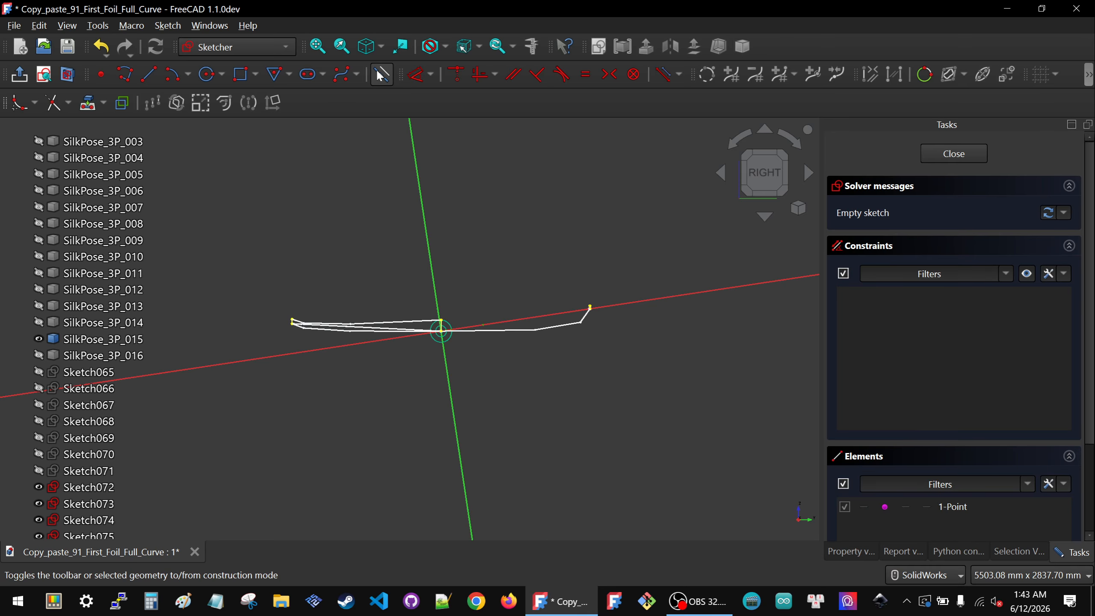
# Step: Draw a four-segment polyline below the existing profile, starting near the sketch origin and ending near the right tip
pyautogui.press('g')
pyautogui.press('m')
pyautogui.click(458, 354)
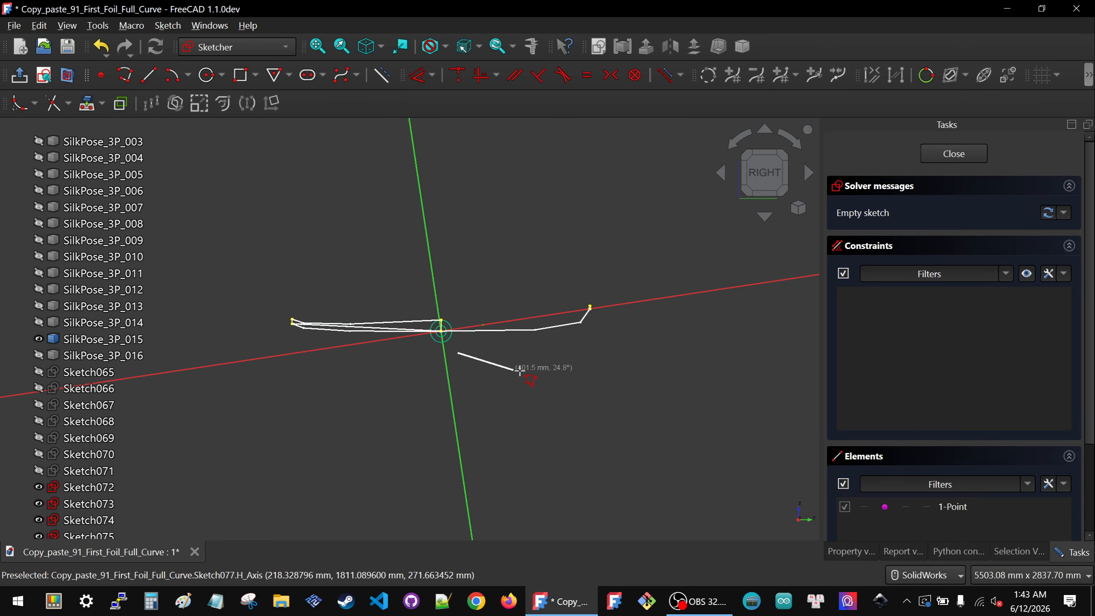
pyautogui.click(539, 357)
pyautogui.click(588, 341)
pyautogui.click(600, 320)
pyautogui.rightClick(640, 317)
pyautogui.rightClick(640, 317)
# Step: Make the polyline's end coincident with the right tip point and its start coincident with the origin vertex
pyautogui.moveTo(552, 276); pyautogui.dragTo(639, 337)
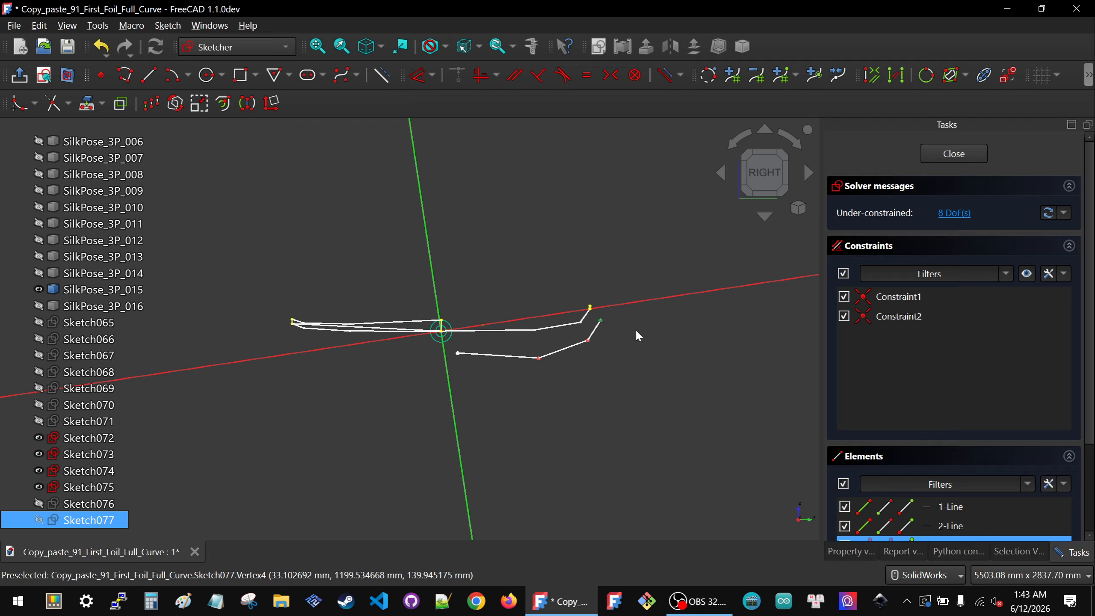
pyautogui.press('c')
pyautogui.moveTo(387, 272); pyautogui.dragTo(468, 375)
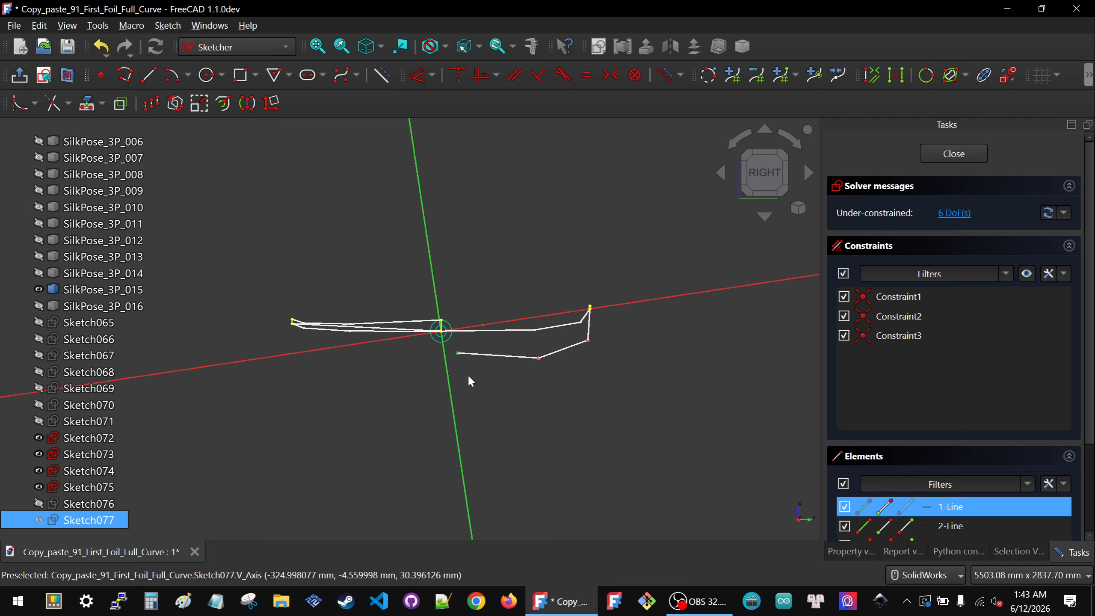
pyautogui.press('c')
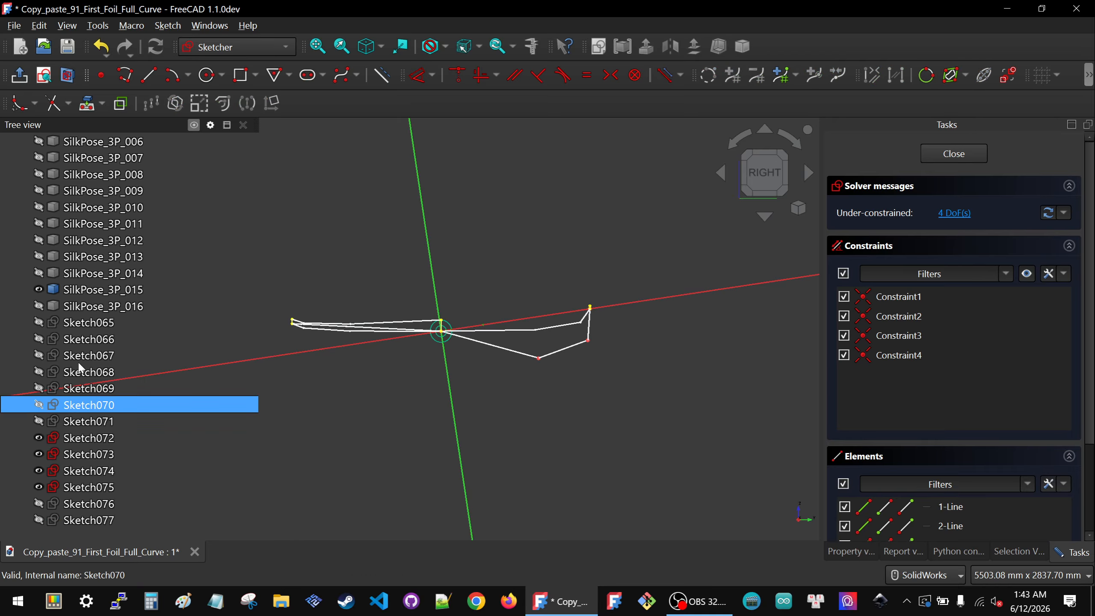
# Step: Show Sketch070 and project its upper edge into the sketch as external geometry
pyautogui.click(94, 405)
pyautogui.press('space')
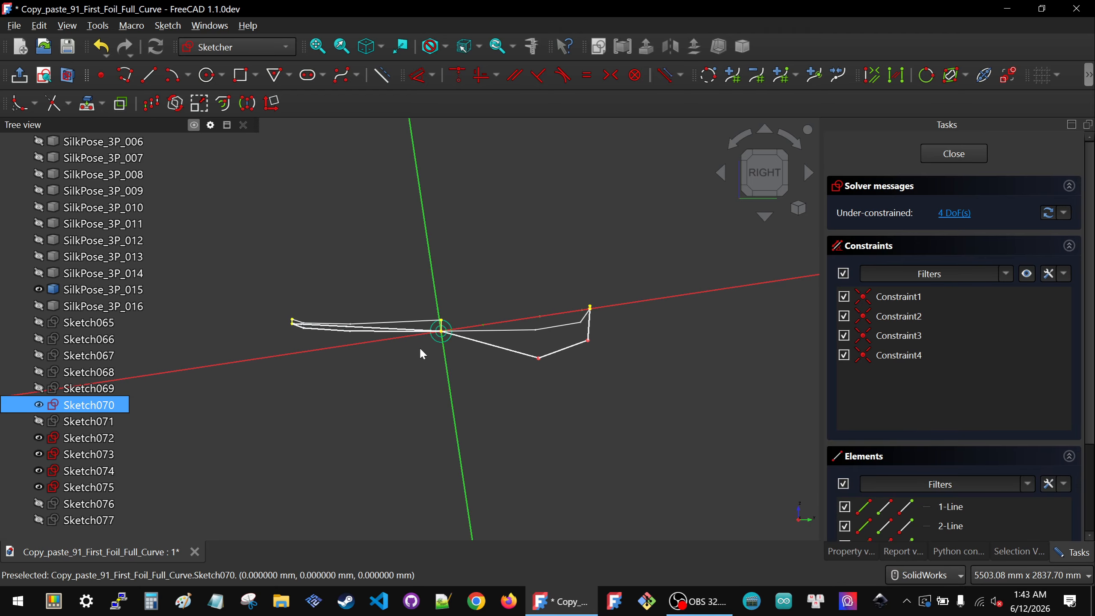
pyautogui.moveTo(435, 405); pyautogui.dragTo(501, 454, button='middle')
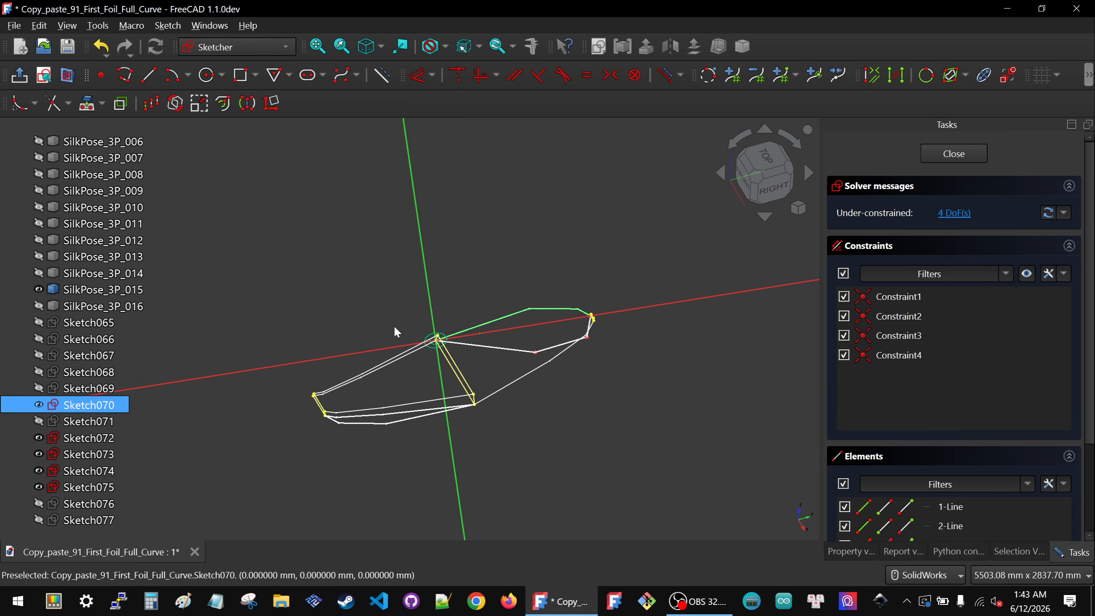
pyautogui.click(88, 103)
pyautogui.scroll(4, 495, 312)
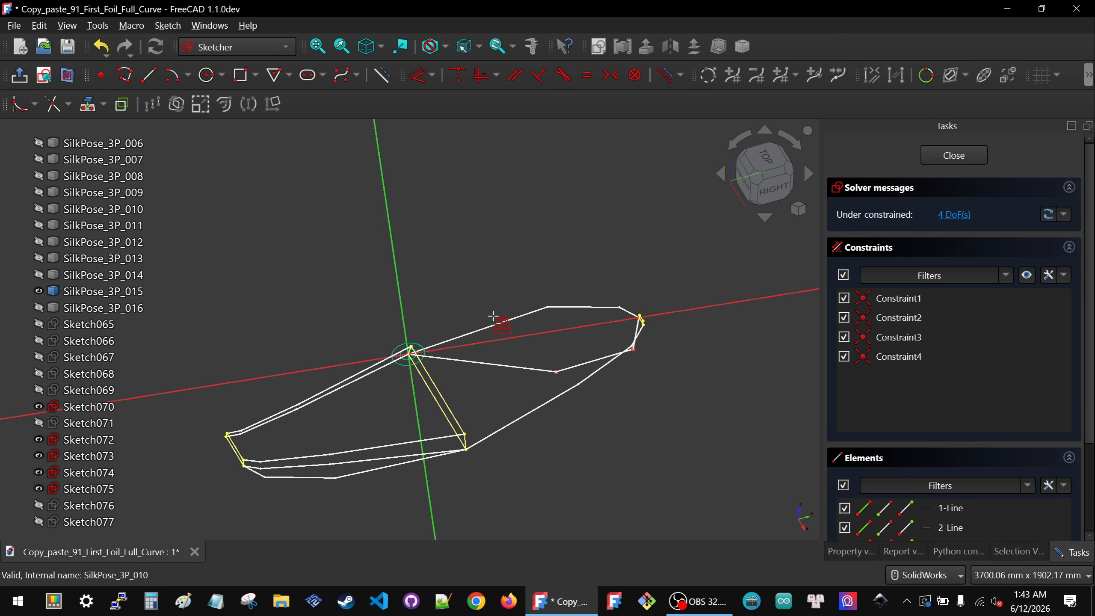
pyautogui.click(589, 301)
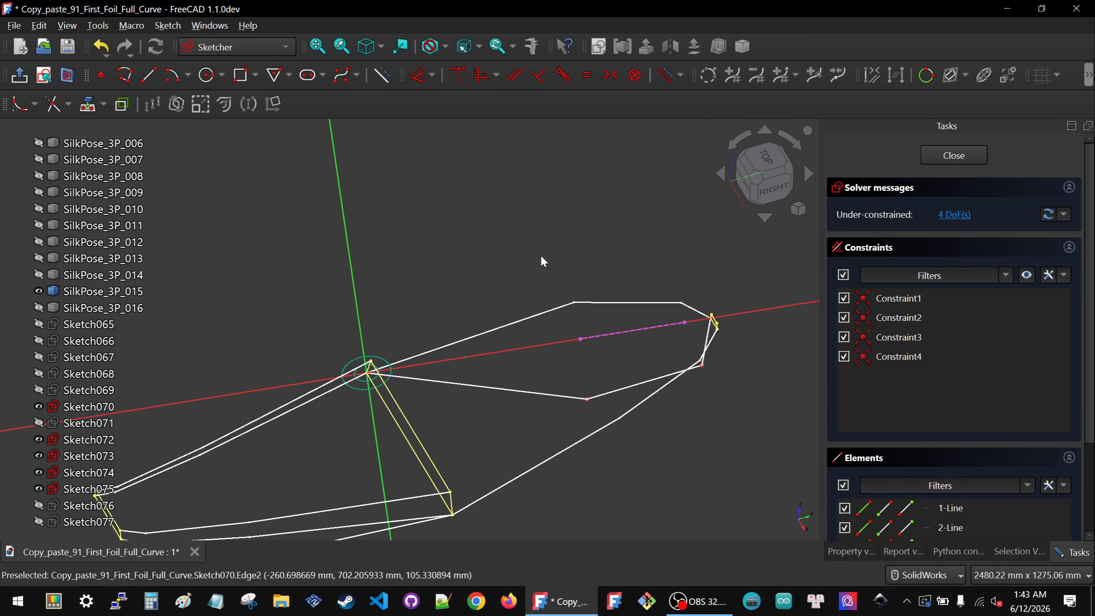
# Step: Hide Sketch070 again and return to the right view
pyautogui.click(39, 406)
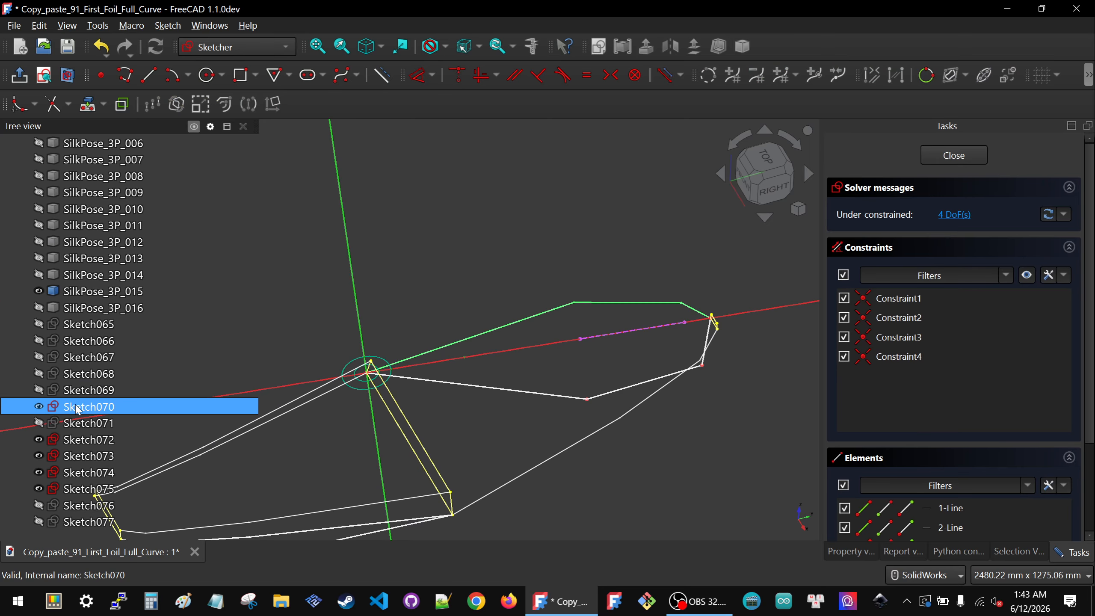
pyautogui.click(603, 234)
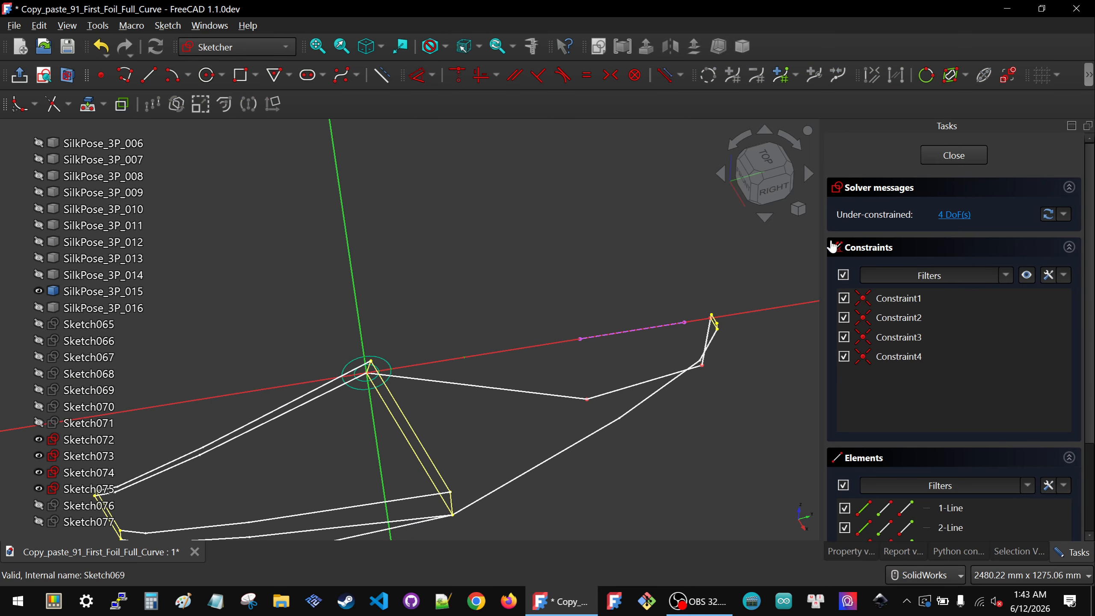
pyautogui.click(766, 194)
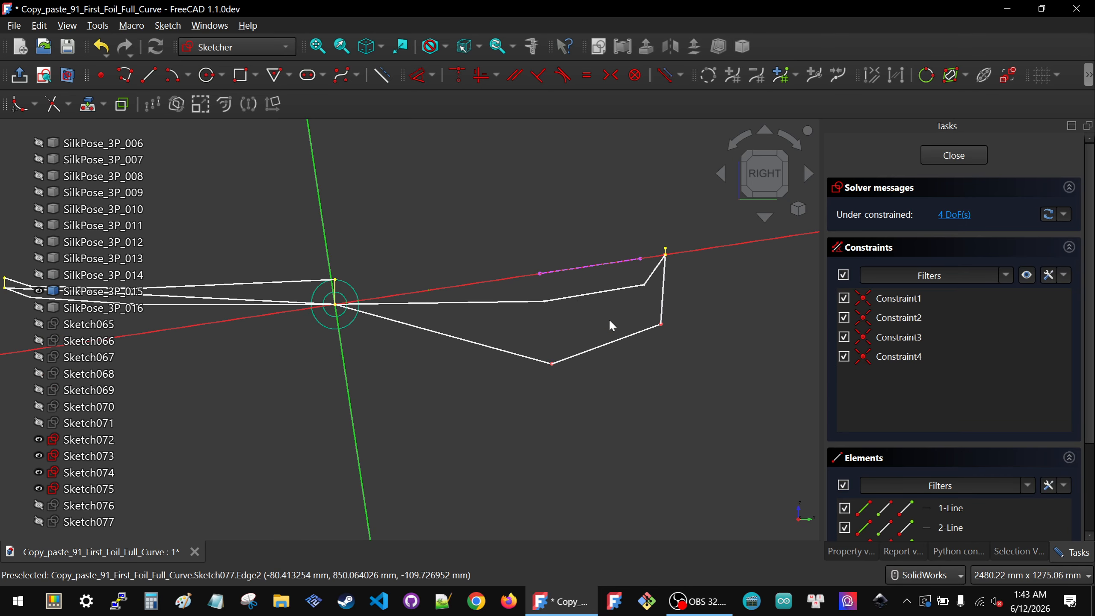
# Step: Draw two construction lines from the projected edge's endpoints down across the new polyline
pyautogui.click(149, 74)
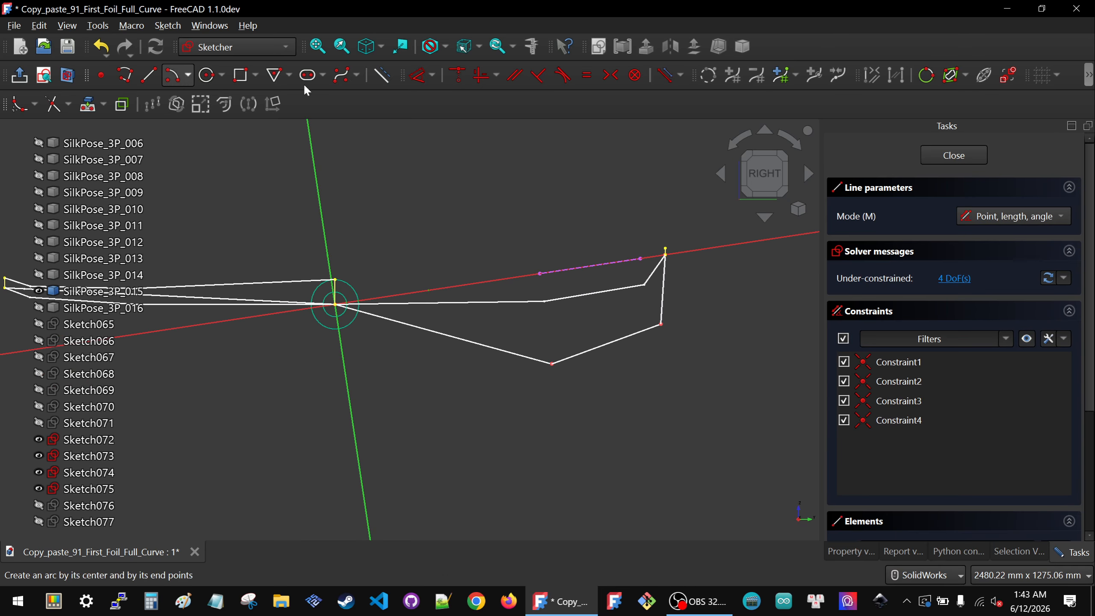
pyautogui.click(382, 74)
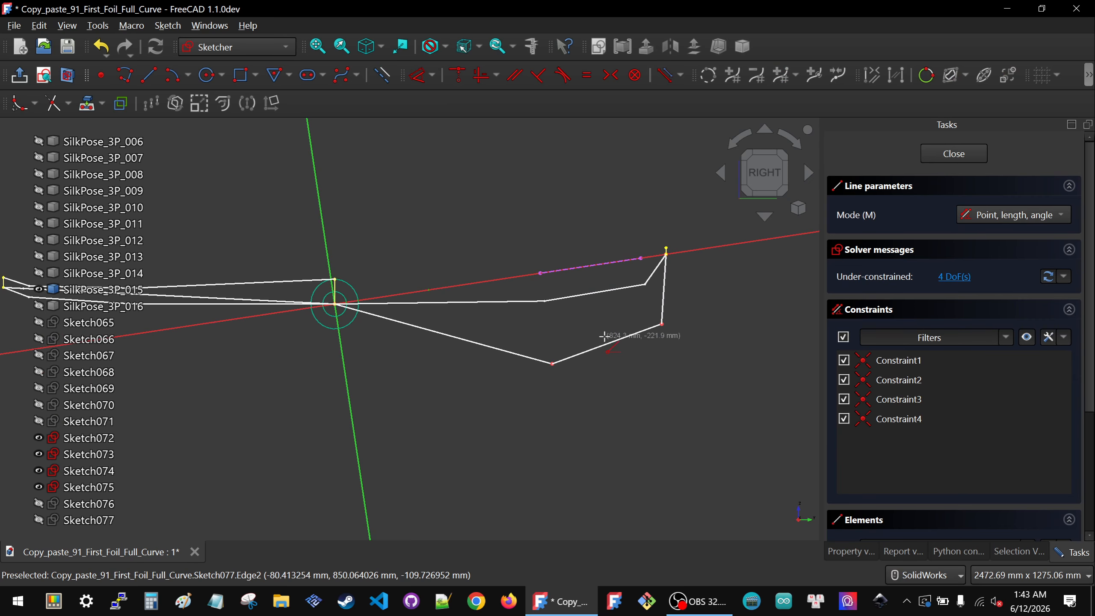
pyautogui.click(540, 285)
pyautogui.click(551, 385)
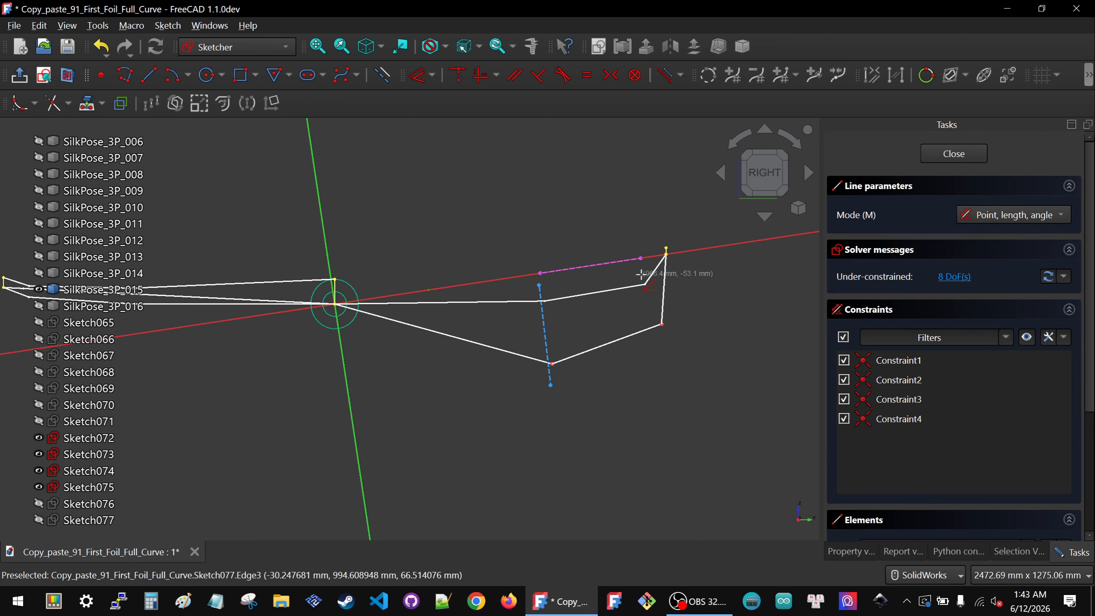
pyautogui.click(666, 254)
pyautogui.click(676, 347)
pyautogui.press('Escape')
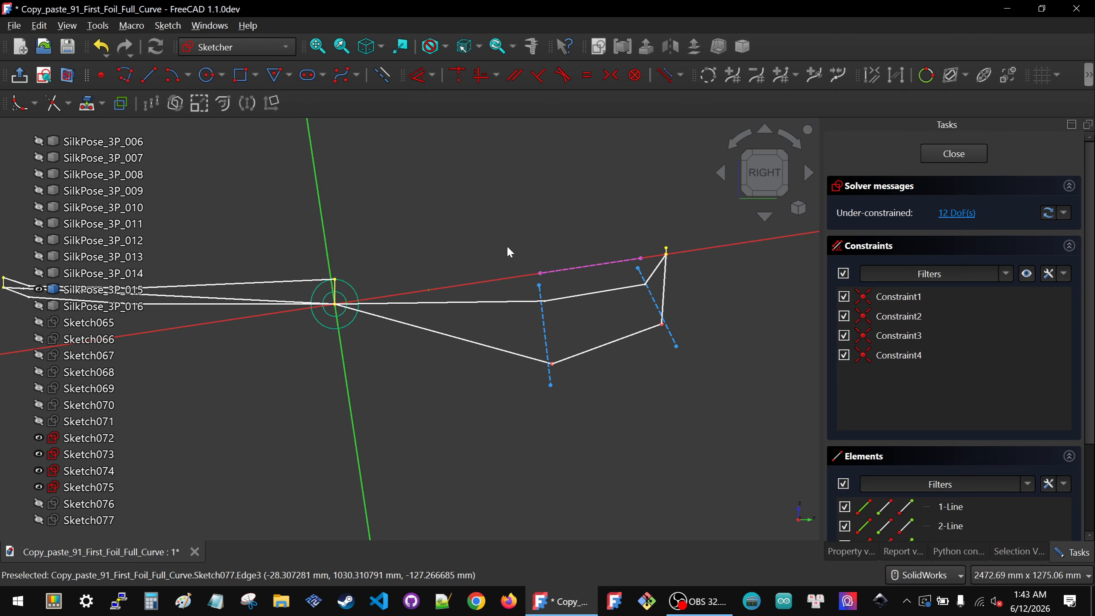
# Step: Make the construction lines' ends coincident with the projected edge endpoints and the polyline's vertices
pyautogui.moveTo(536, 276); pyautogui.dragTo(550, 295)
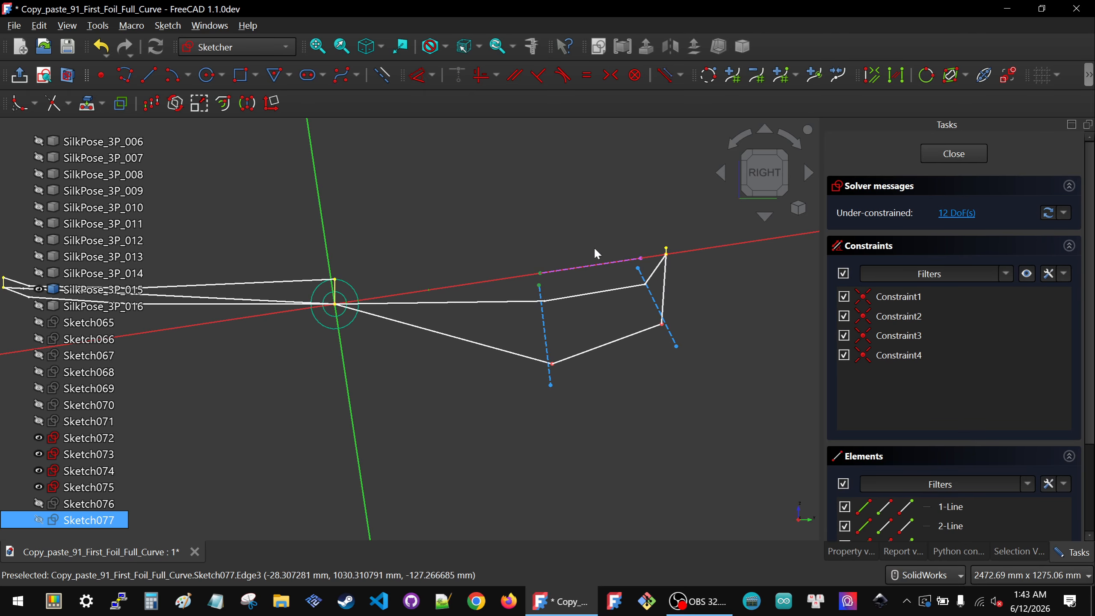
pyautogui.press('c')
pyautogui.moveTo(612, 243); pyautogui.dragTo(724, 364)
pyautogui.press('c')
pyautogui.press('c')
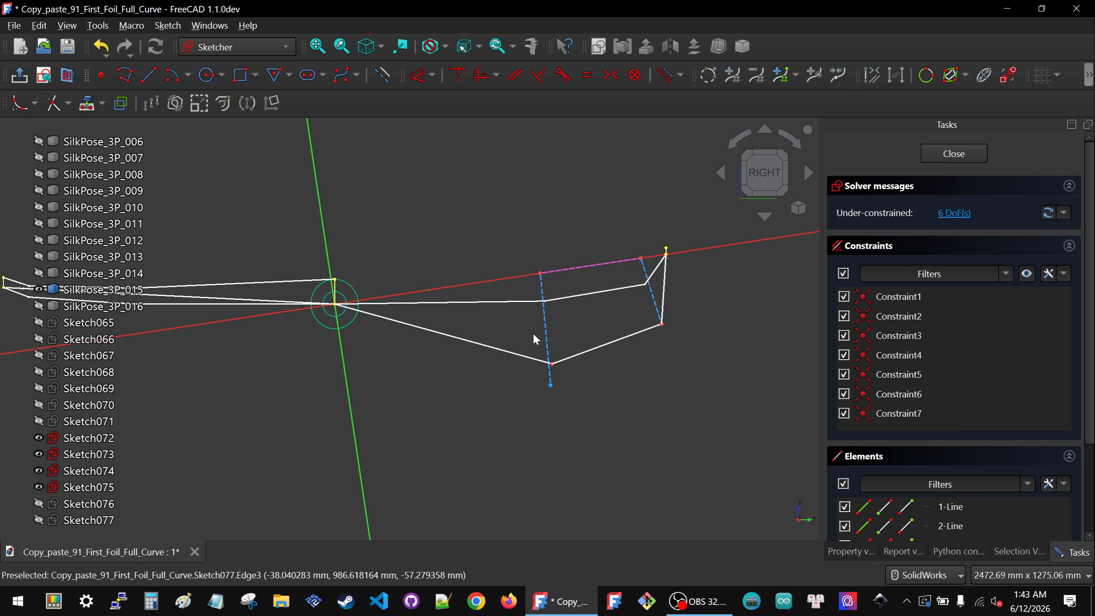
pyautogui.moveTo(532, 332); pyautogui.dragTo(582, 407)
pyautogui.press('c')
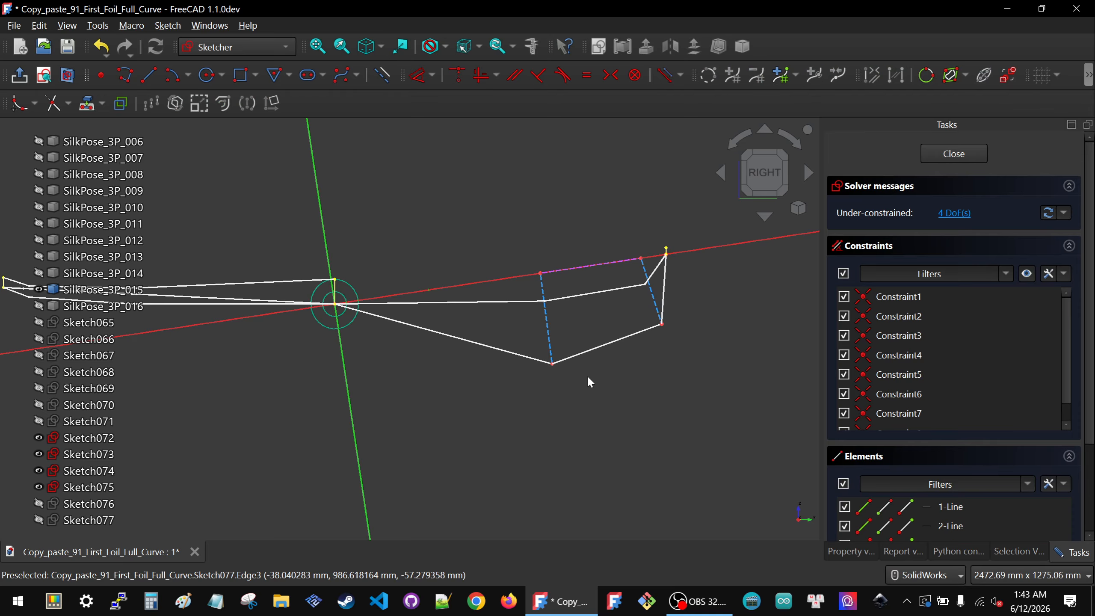
# Step: Constrain both construction lines parallel to the sketch's vertical axis
pyautogui.click(546, 314)
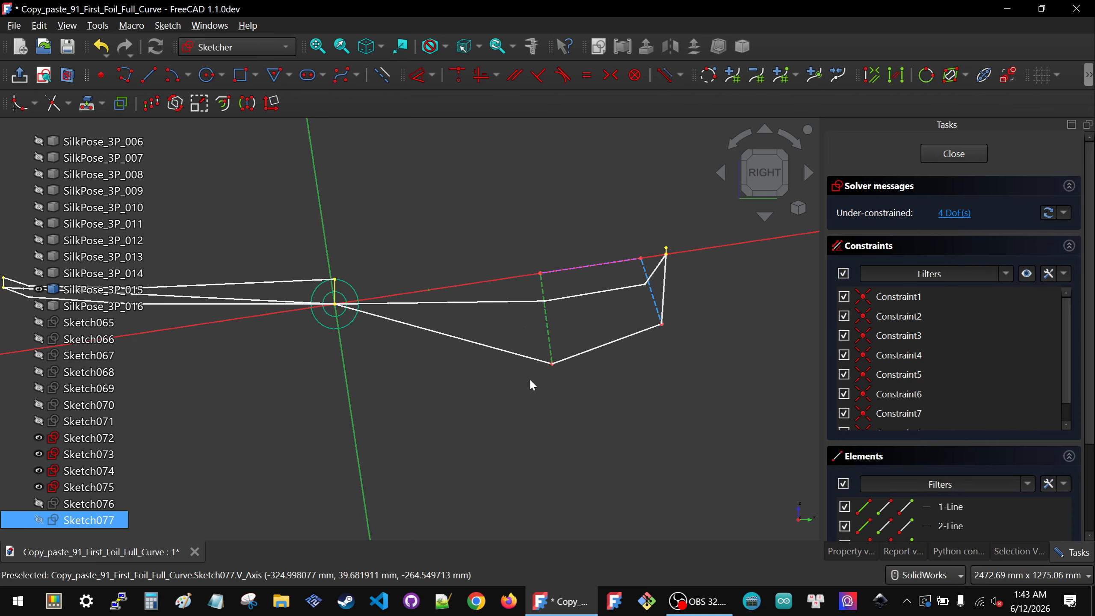
pyautogui.press('p')
pyautogui.press('a')
pyautogui.click(650, 293)
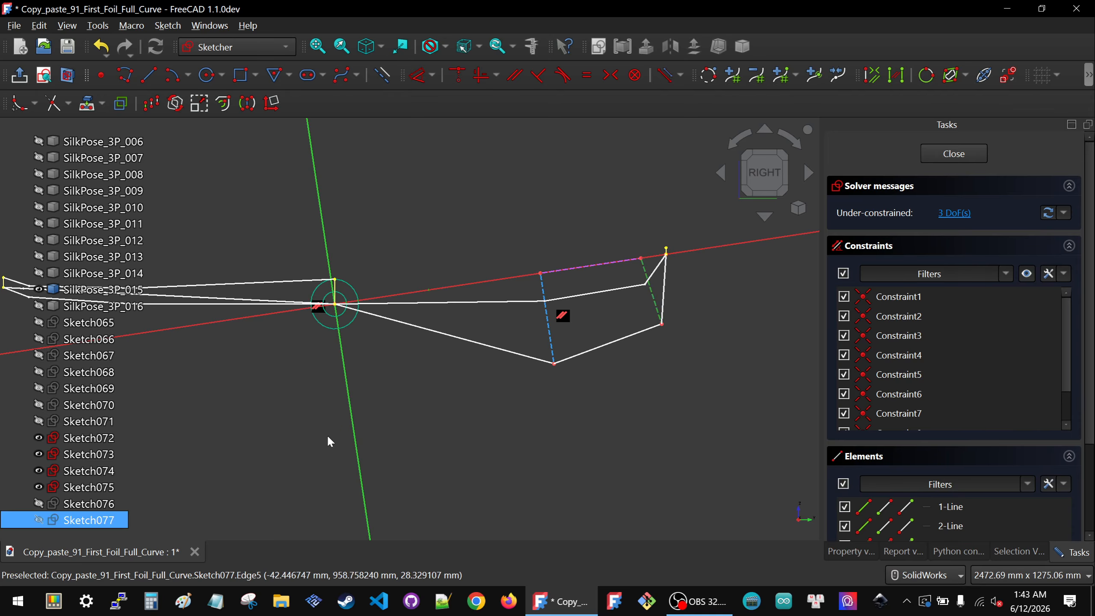
pyautogui.click(351, 398)
pyautogui.press('p')
pyautogui.press('a')
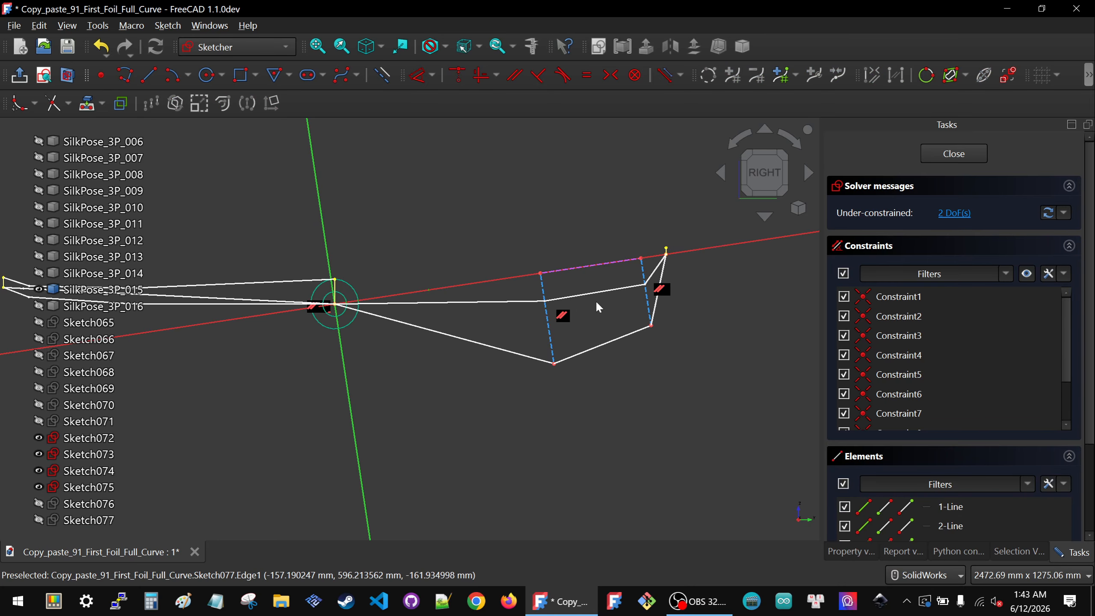
# Step: Drag the polyline's vertices to reshape the lower profile near the tip
pyautogui.moveTo(554, 364); pyautogui.dragTo(546, 298)
pyautogui.scroll(4, 632, 287)
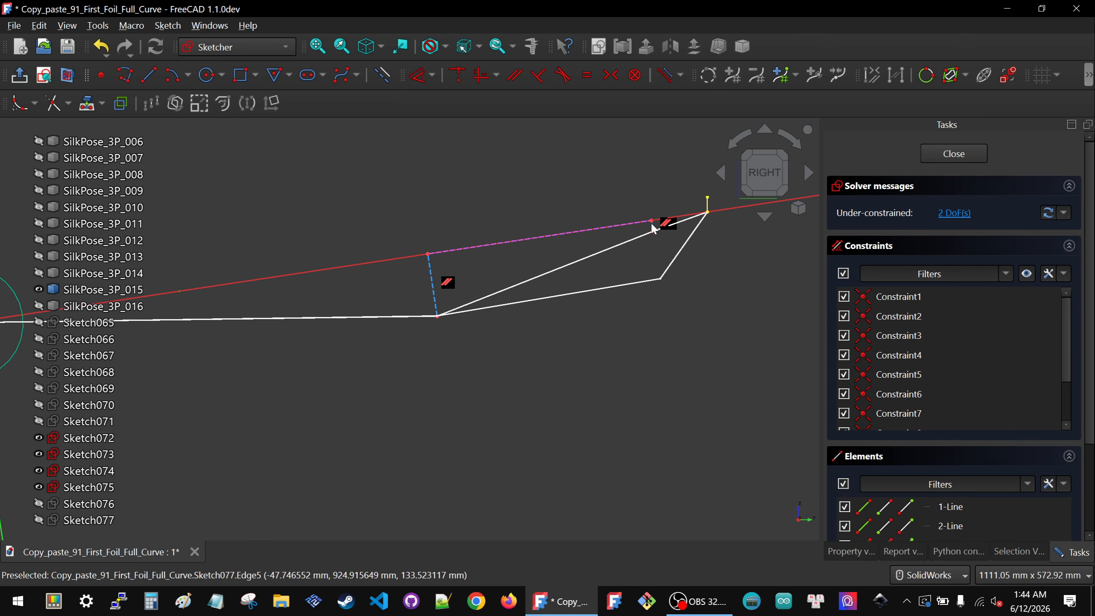
pyautogui.moveTo(652, 229); pyautogui.dragTo(663, 285)
pyautogui.scroll(-4, 613, 304)
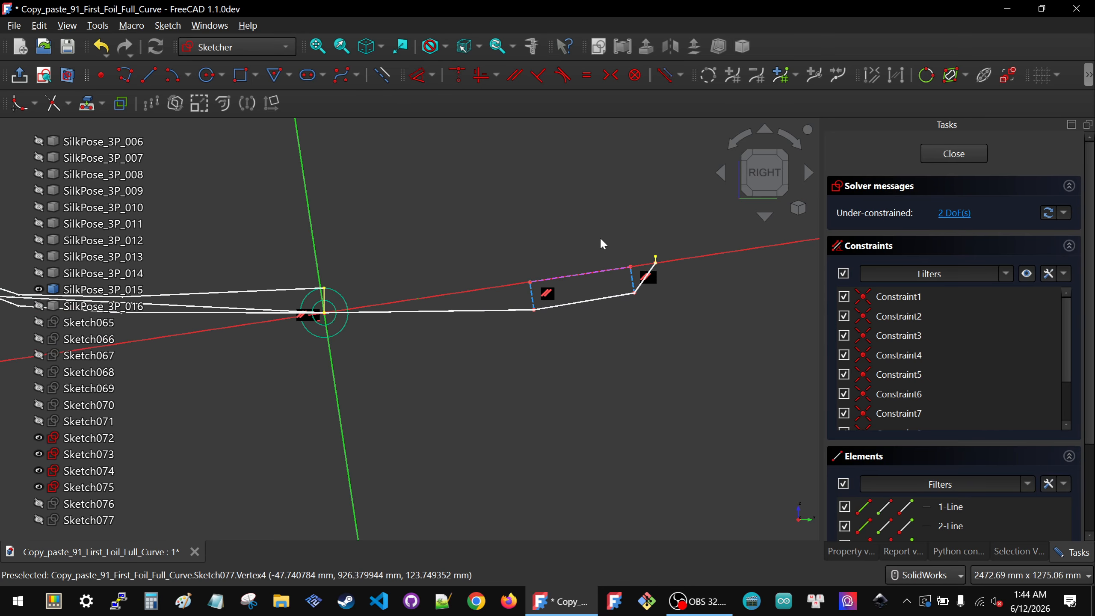
pyautogui.scroll(4, 615, 250)
pyautogui.moveTo(738, 284); pyautogui.dragTo(738, 284)
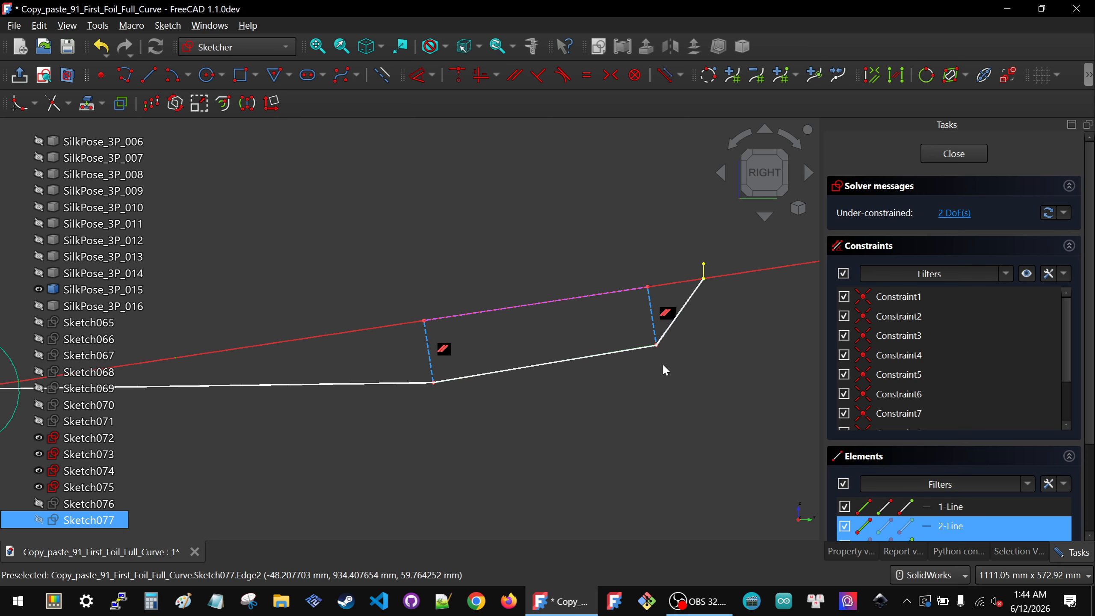
# Step: Hide Sketch072 and Sketch075 to unclutter the view
pyautogui.click(627, 356)
pyautogui.scroll(-1, 557, 340)
pyautogui.click(99, 437)
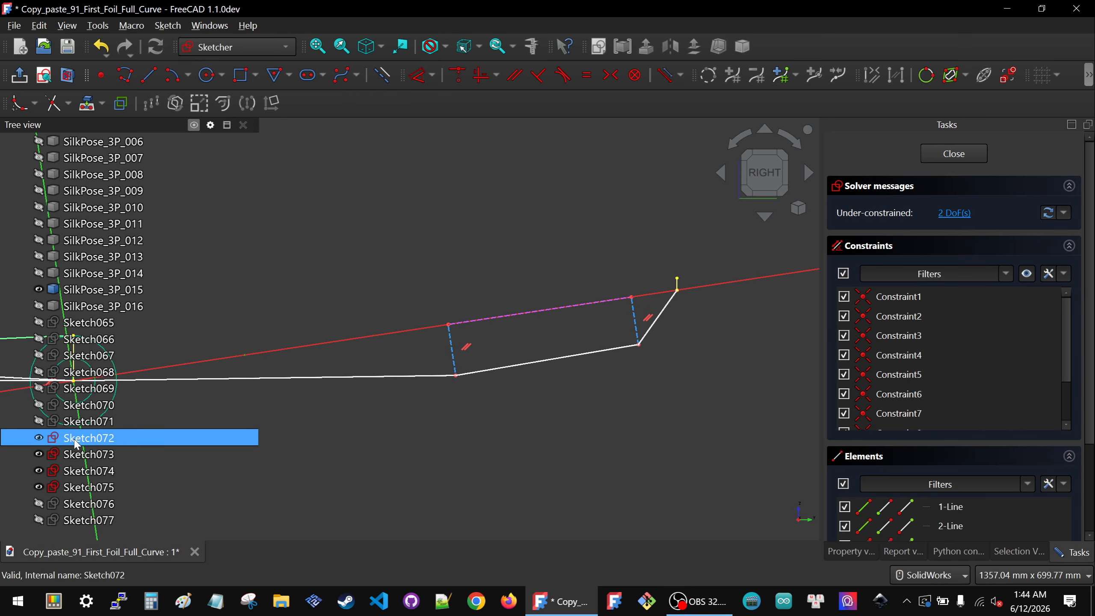
pyautogui.press('space')
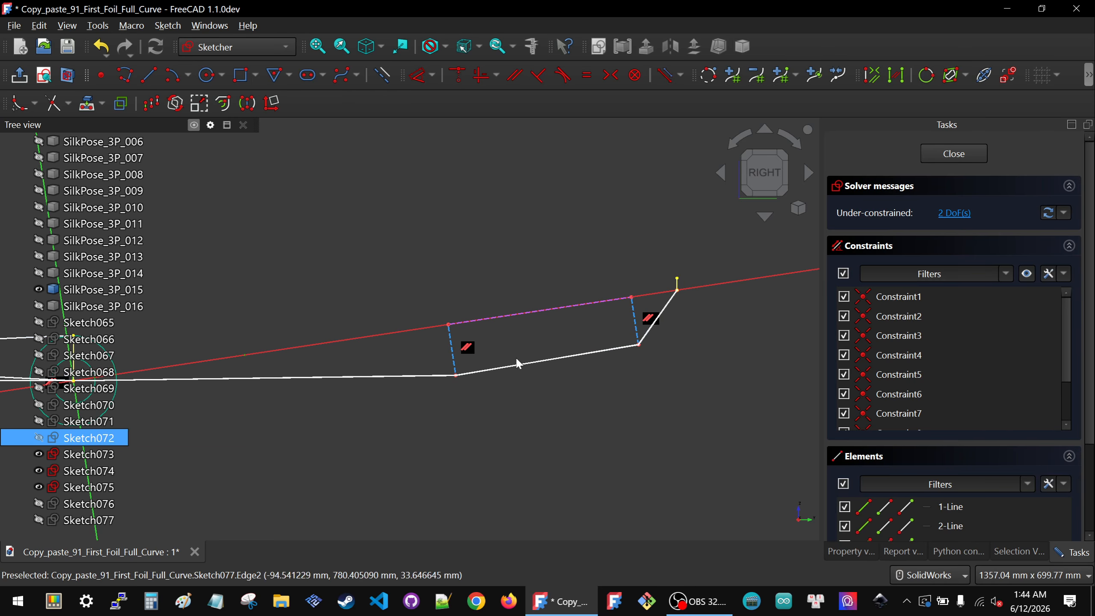
pyautogui.moveTo(549, 386); pyautogui.dragTo(578, 406, button='middle')
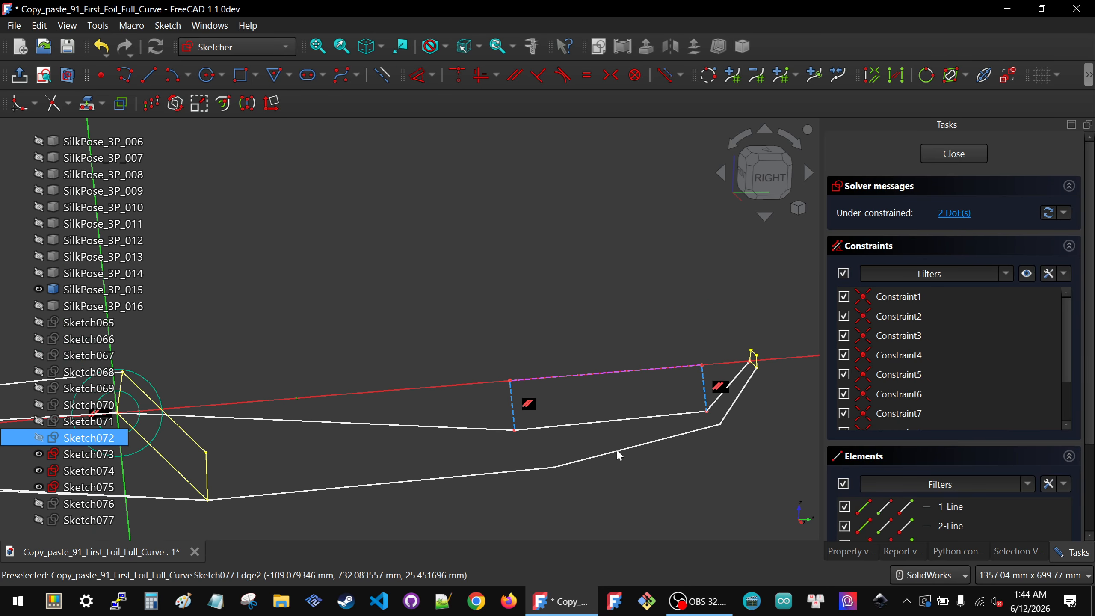
pyautogui.click(106, 459)
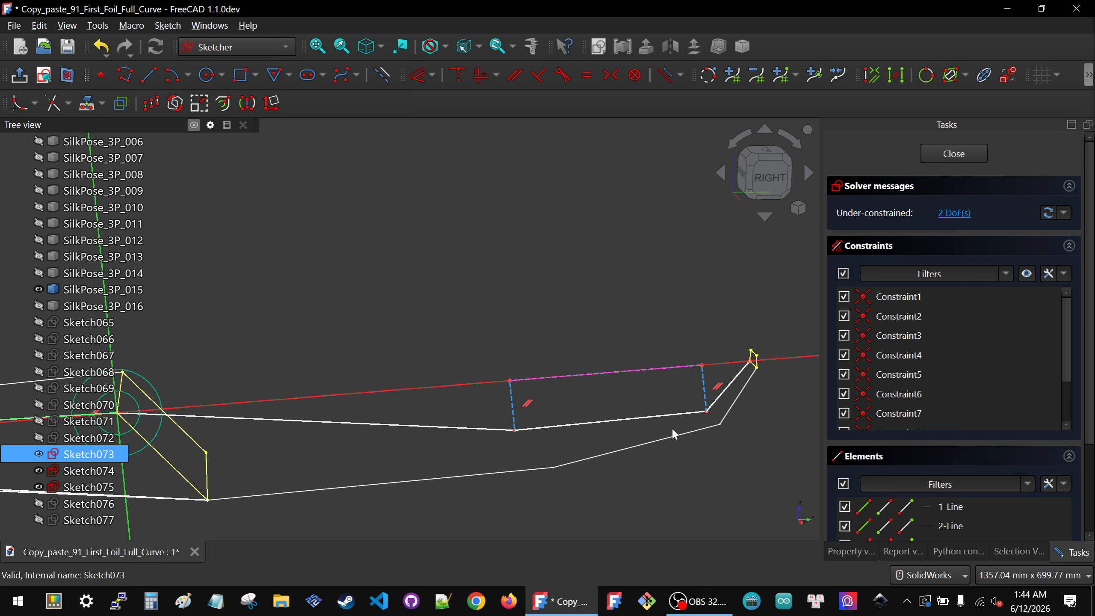
pyautogui.click(87, 470)
pyautogui.keyDown('ctrl'); pyautogui.click(74, 490); pyautogui.keyUp('ctrl')
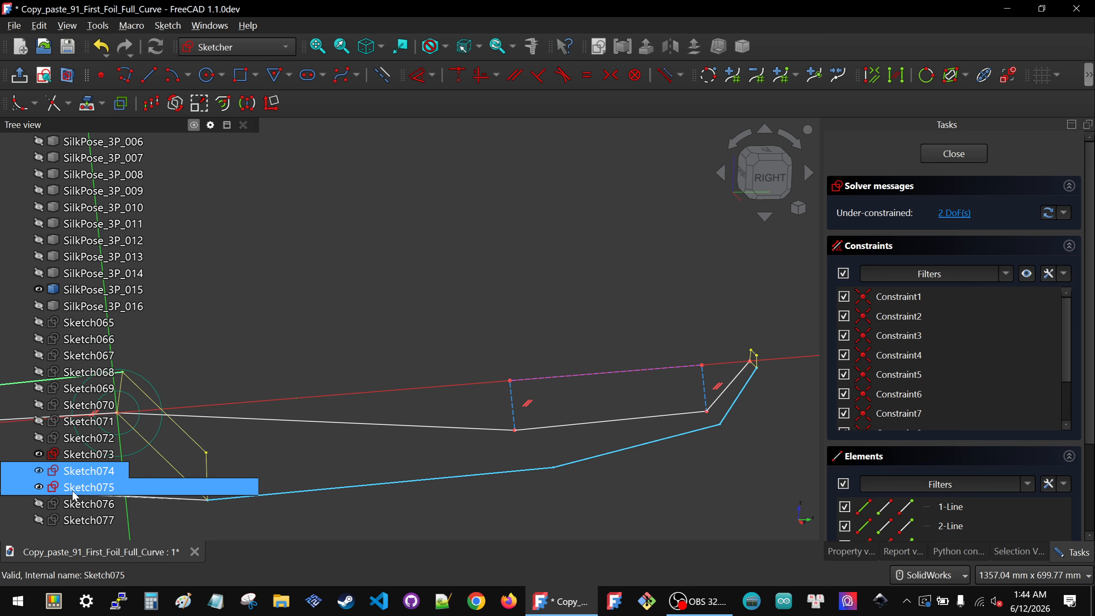
pyautogui.click(74, 490)
pyautogui.press('space')
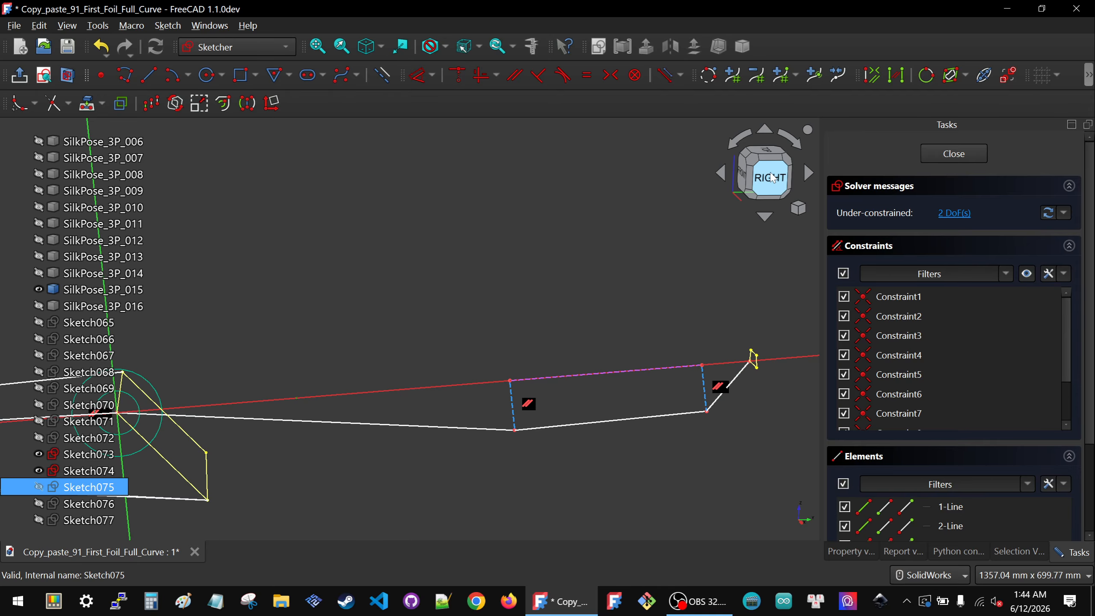
# Step: Return to the right view and zoom in to examine the profile's tip region
pyautogui.click(771, 174)
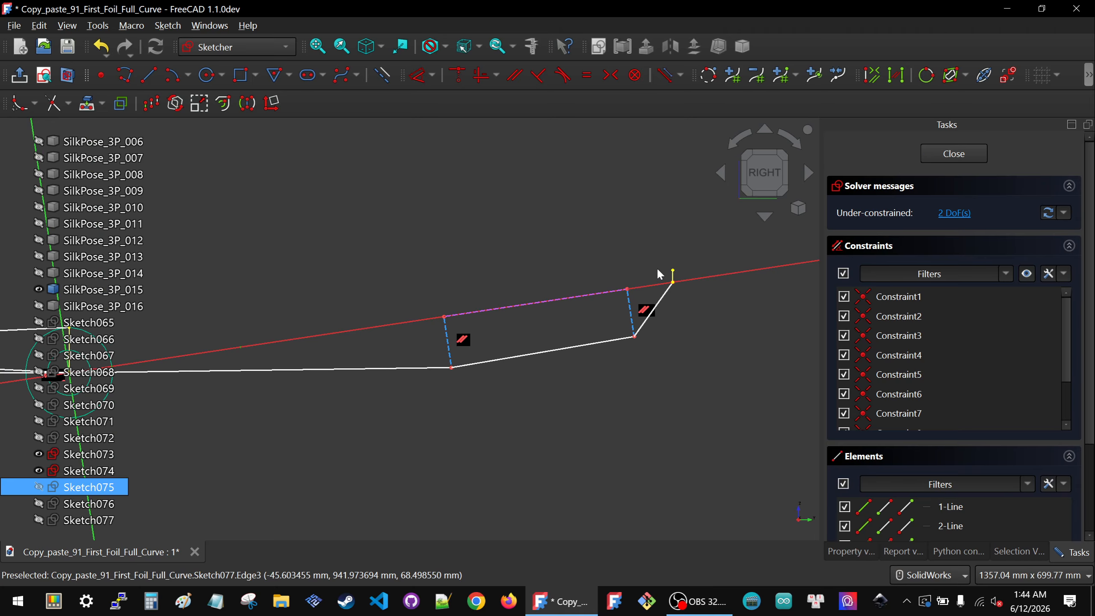
pyautogui.click(698, 293)
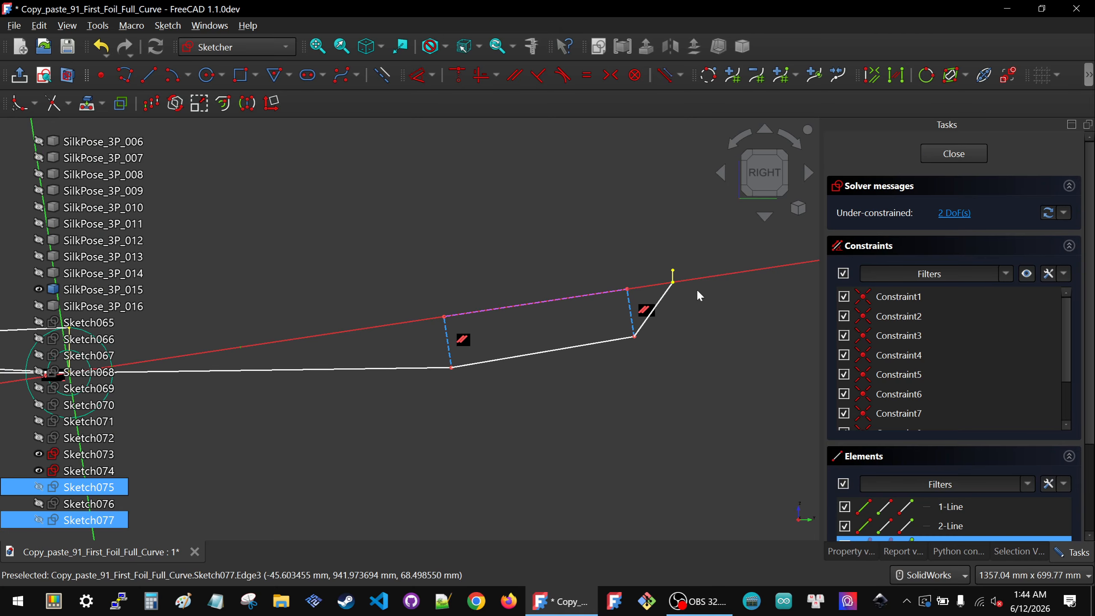
pyautogui.click(634, 338)
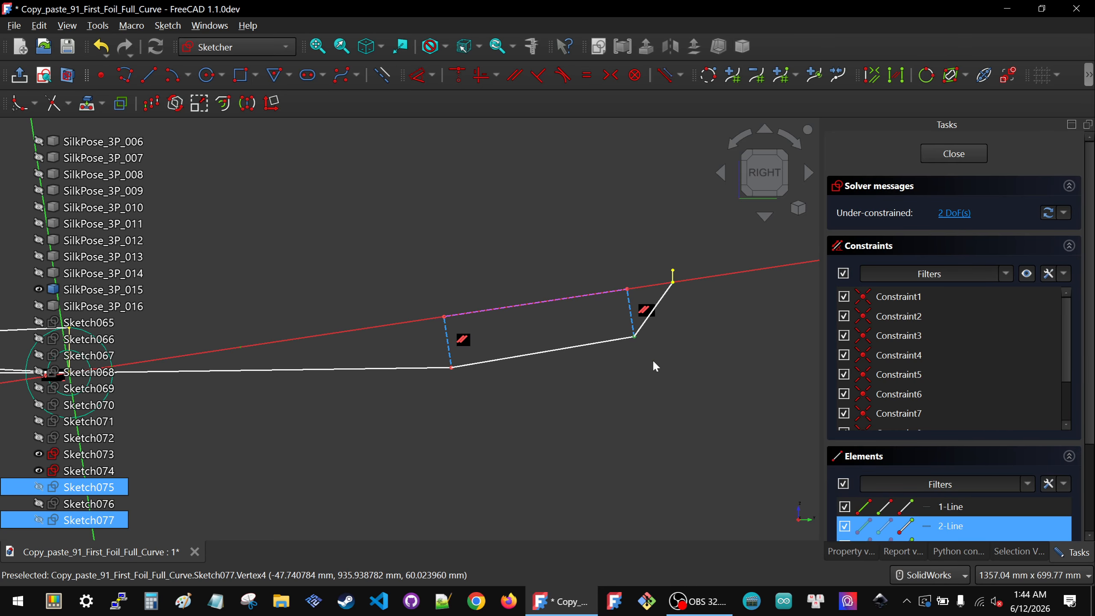
pyautogui.click(680, 362)
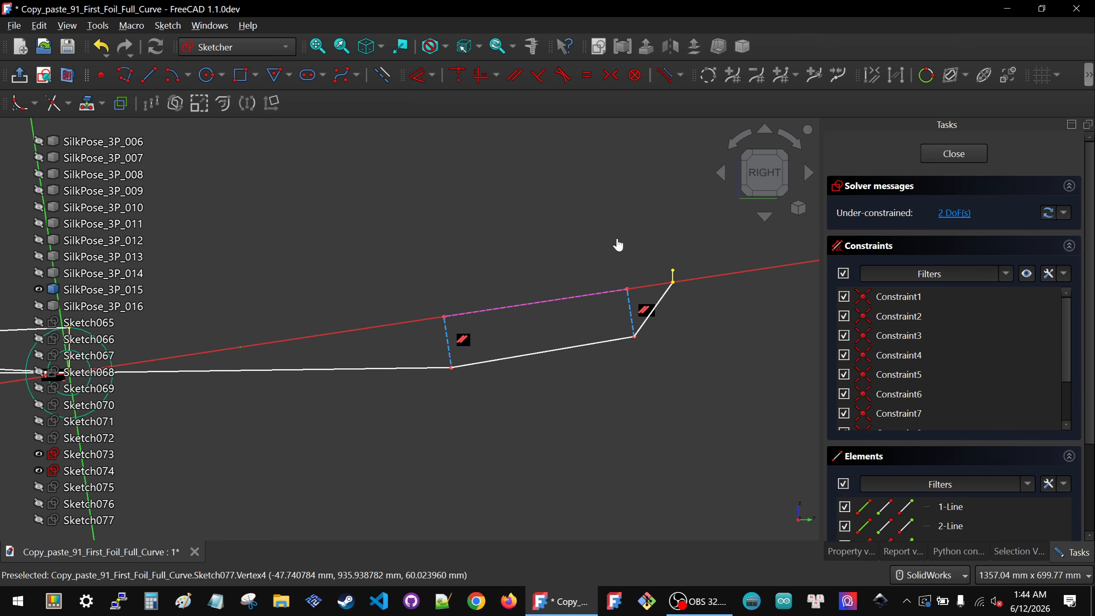
pyautogui.scroll(3, 686, 268)
pyautogui.moveTo(594, 346); pyautogui.dragTo(640, 357, button='middle')
pyautogui.scroll(-3, 422, 303)
pyautogui.scroll(5, 690, 345)
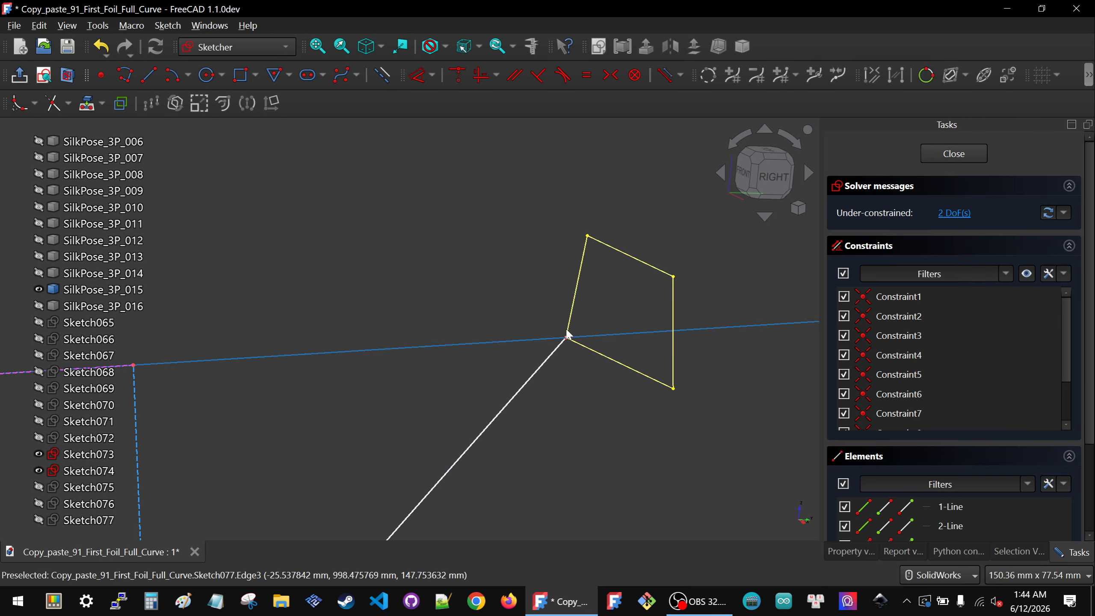
# Step: Lock the polyline's tip vertex relative to the lower vertex beside the first construction line
pyautogui.moveTo(533, 300)
pyautogui.mouseDown()
pyautogui.moveTo(579, 335)
pyautogui.moveTo(589, 367)
pyautogui.mouseUp()
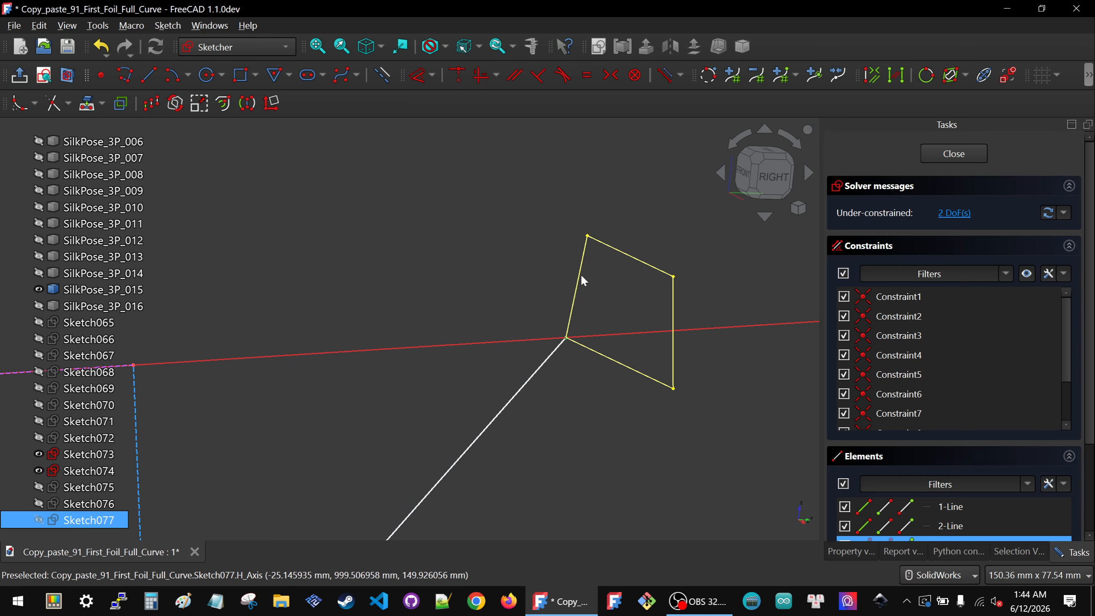
pyautogui.scroll(-3, 577, 301)
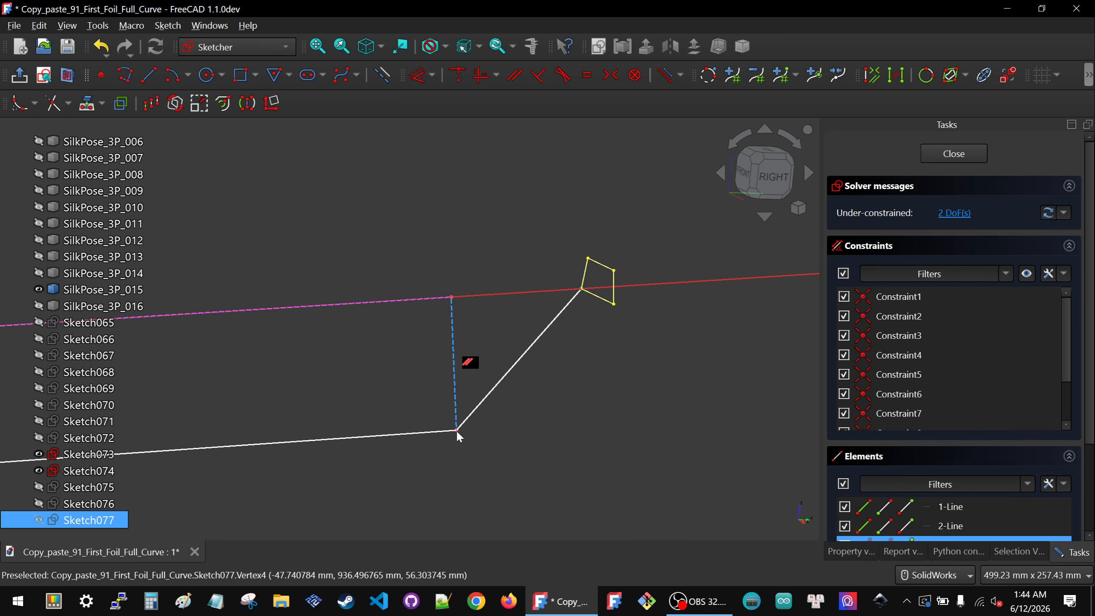
pyautogui.click(484, 447)
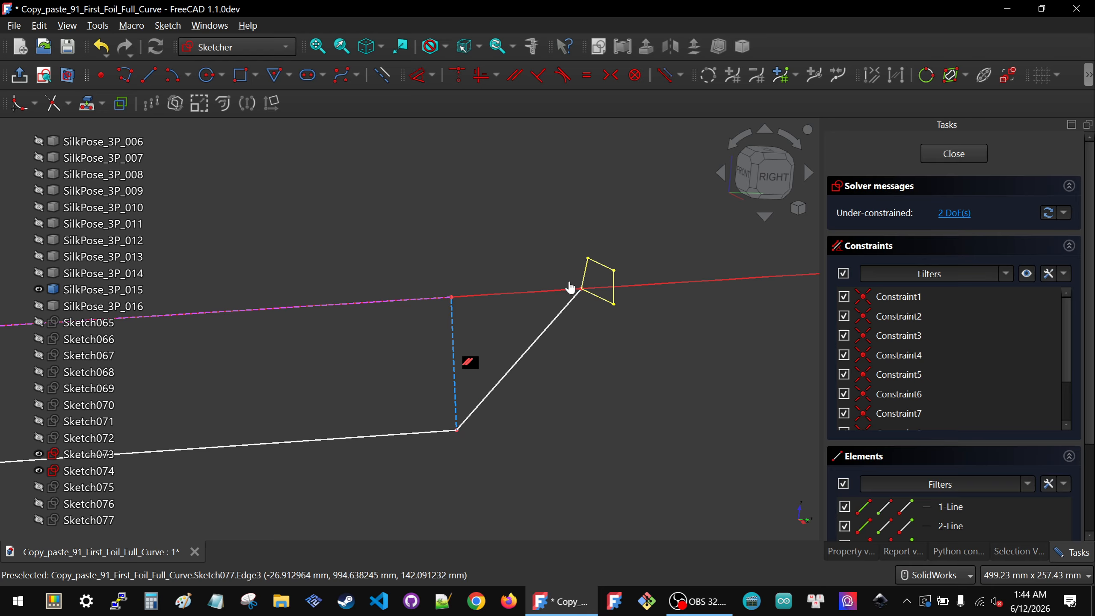
pyautogui.click(582, 291)
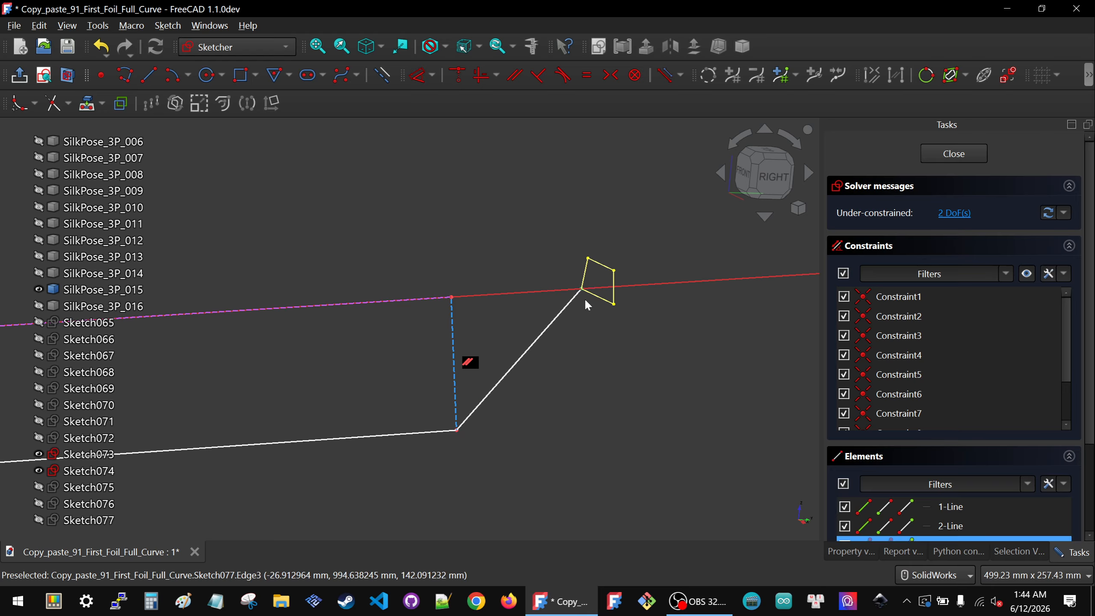
pyautogui.click(458, 431)
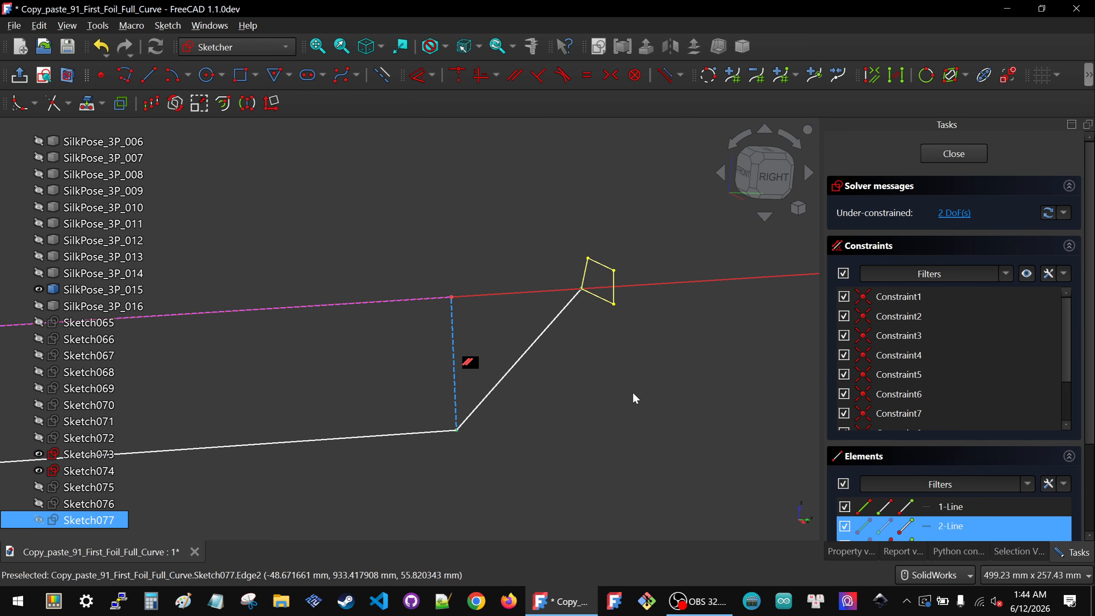
pyautogui.press('k')
pyautogui.press('l')
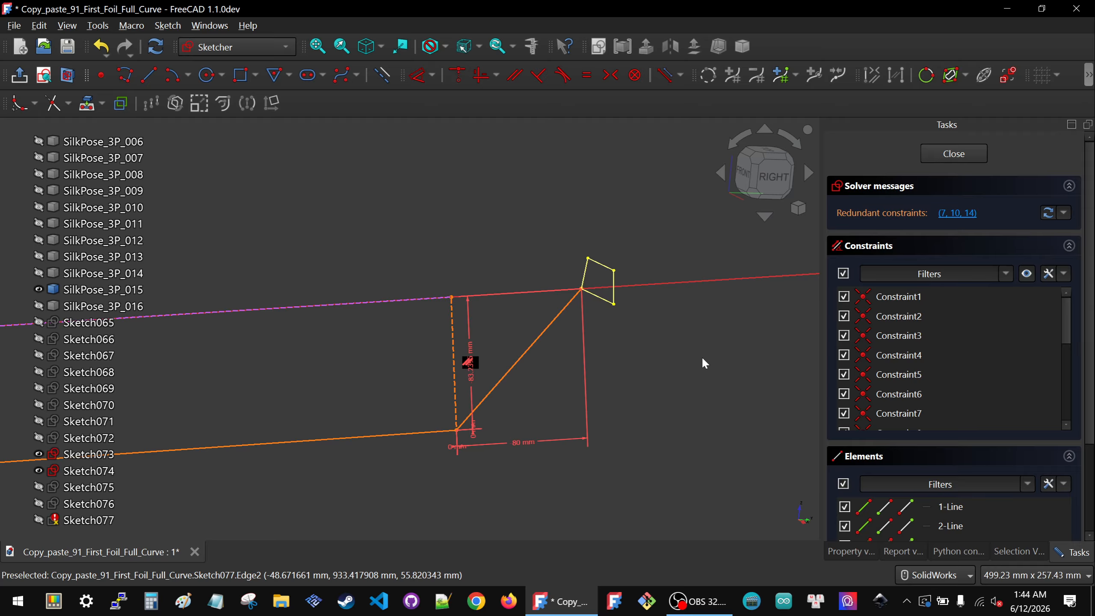
# Step: Delete the four redundant distance constraints created by the lock, keeping a single vertical distance
pyautogui.scroll(-4, 963, 375)
pyautogui.click(955, 393)
pyautogui.scroll(-1, 905, 360)
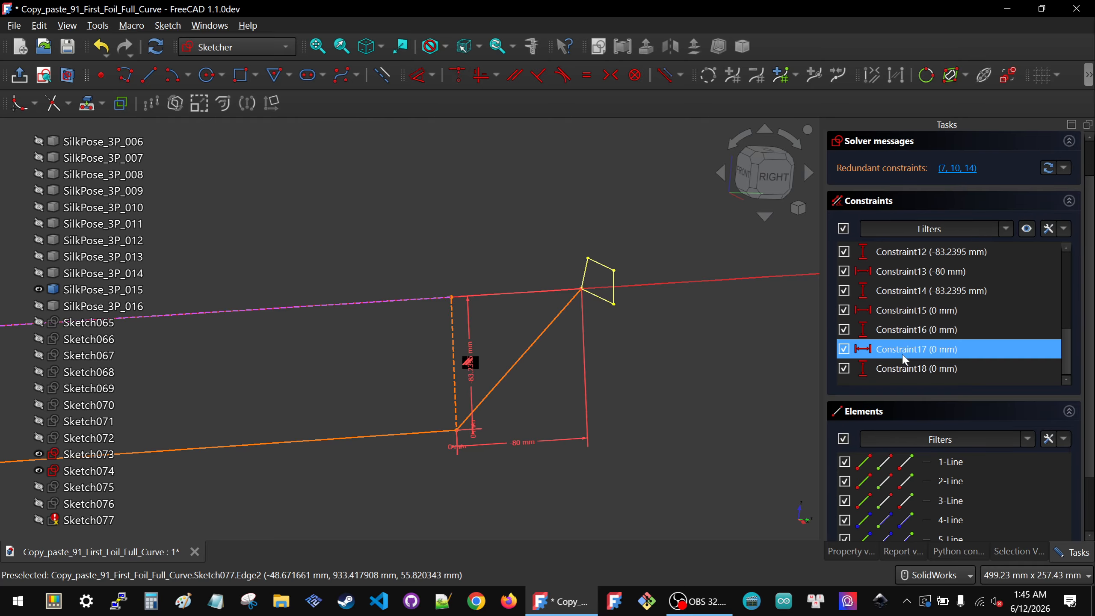
pyautogui.scroll(-4, 707, 382)
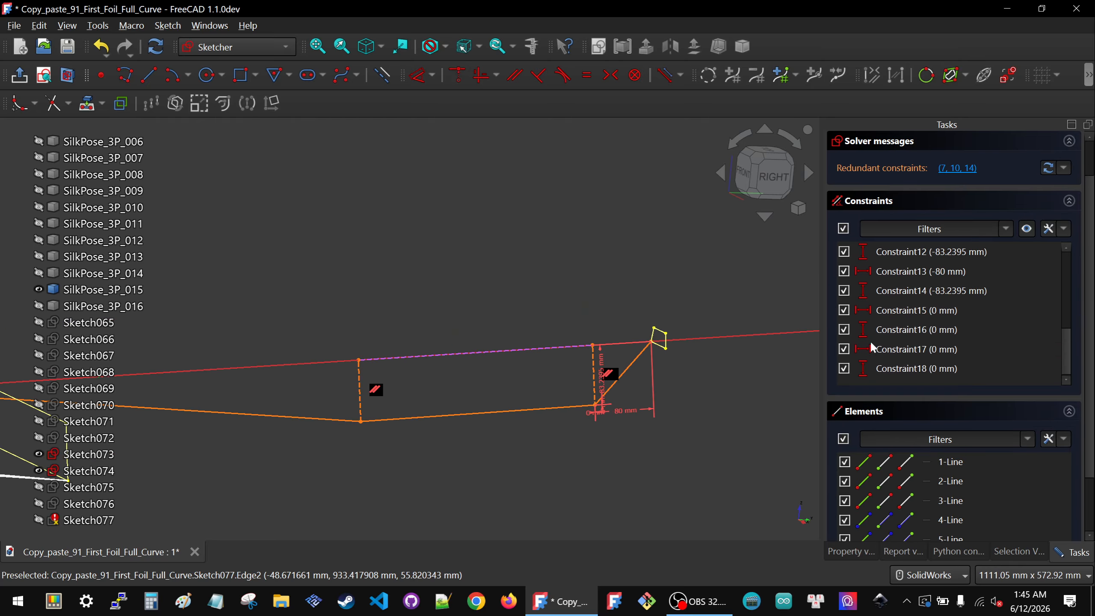
pyautogui.scroll(1, 914, 327)
pyautogui.scroll(-1, 906, 317)
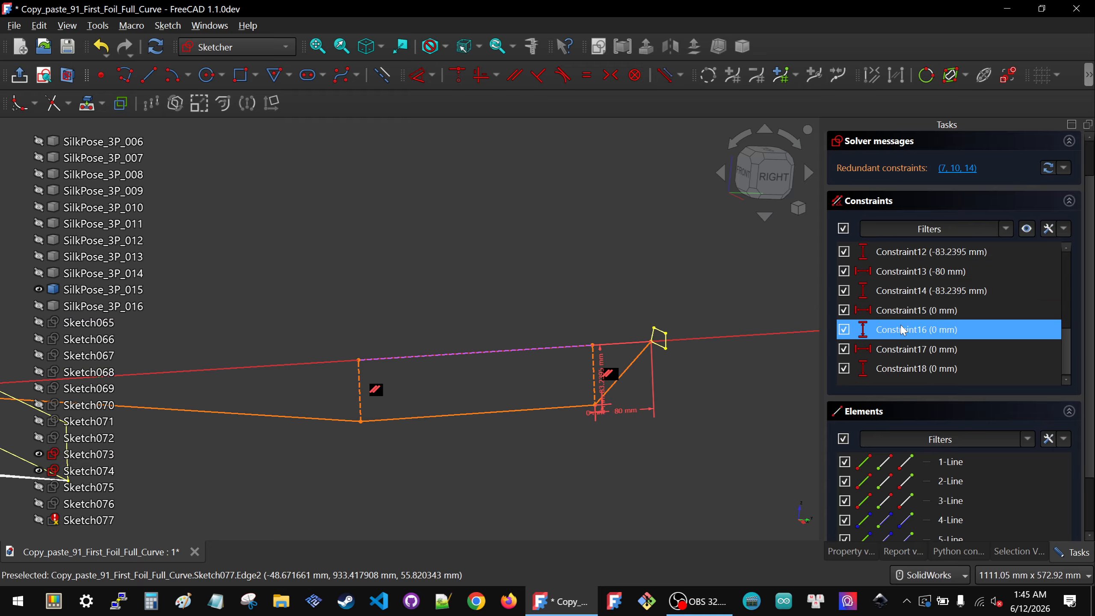
pyautogui.scroll(1, 908, 366)
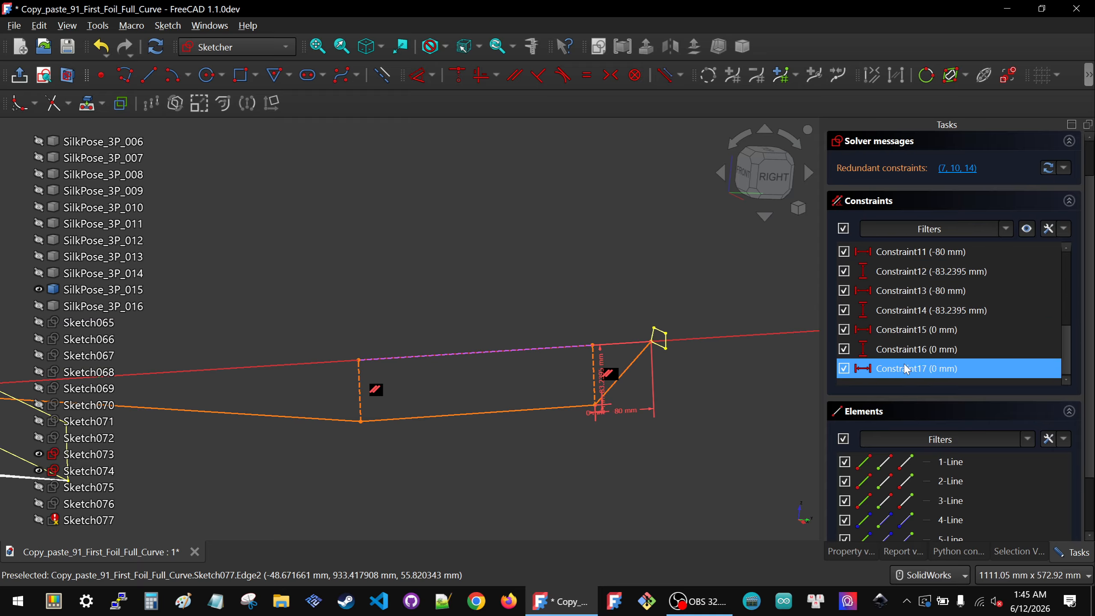
pyautogui.click(908, 367)
pyautogui.press('Delete')
pyautogui.click(907, 367)
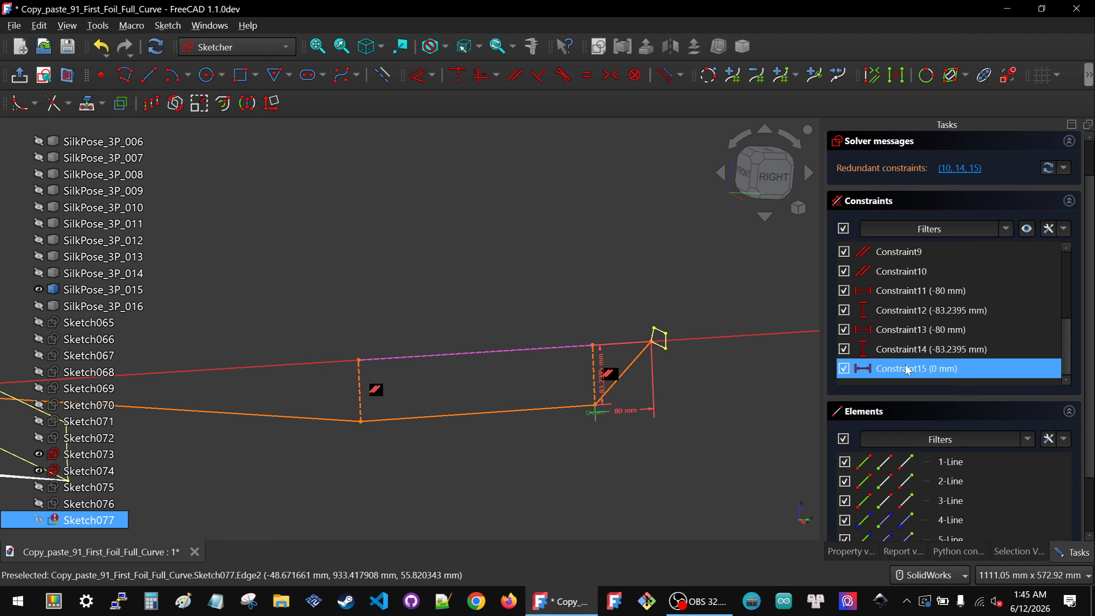
pyautogui.press('Delete')
pyautogui.click(904, 363)
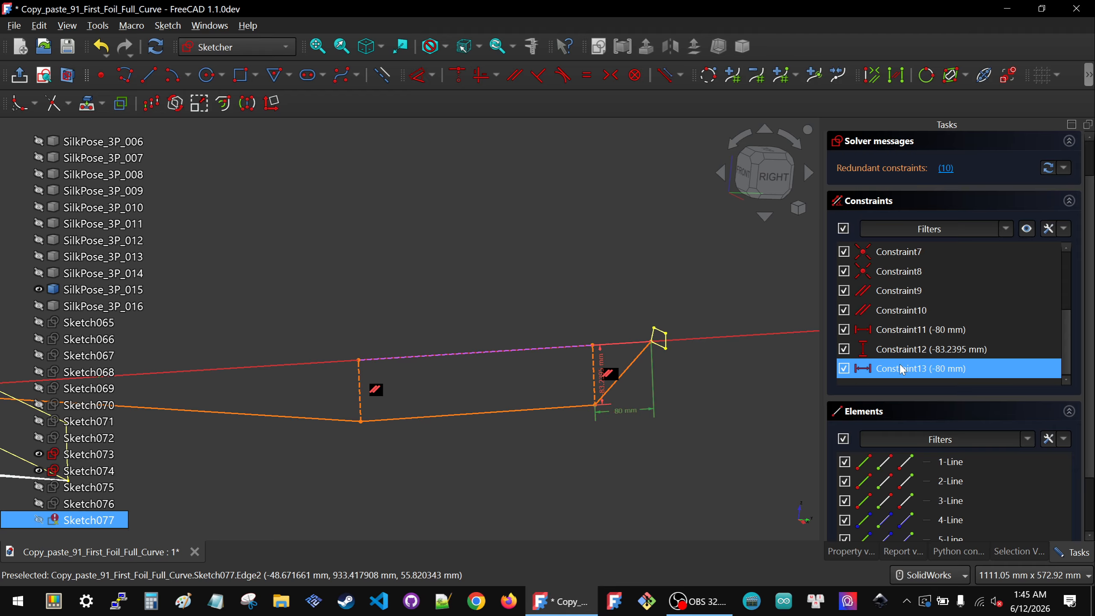
pyautogui.press('Delete')
pyautogui.click(908, 351)
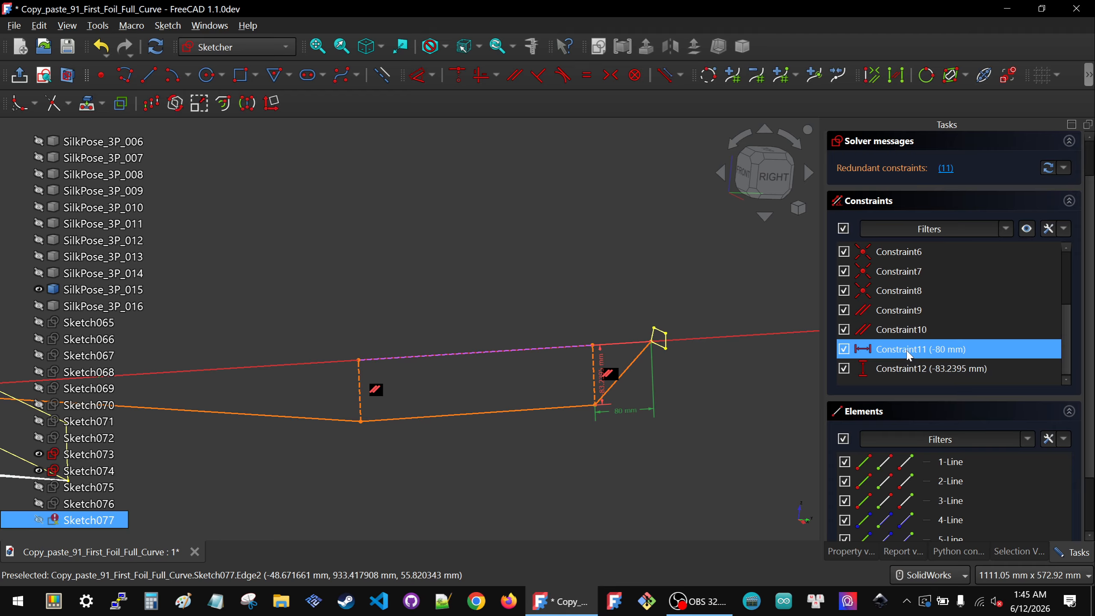
pyautogui.press('Delete')
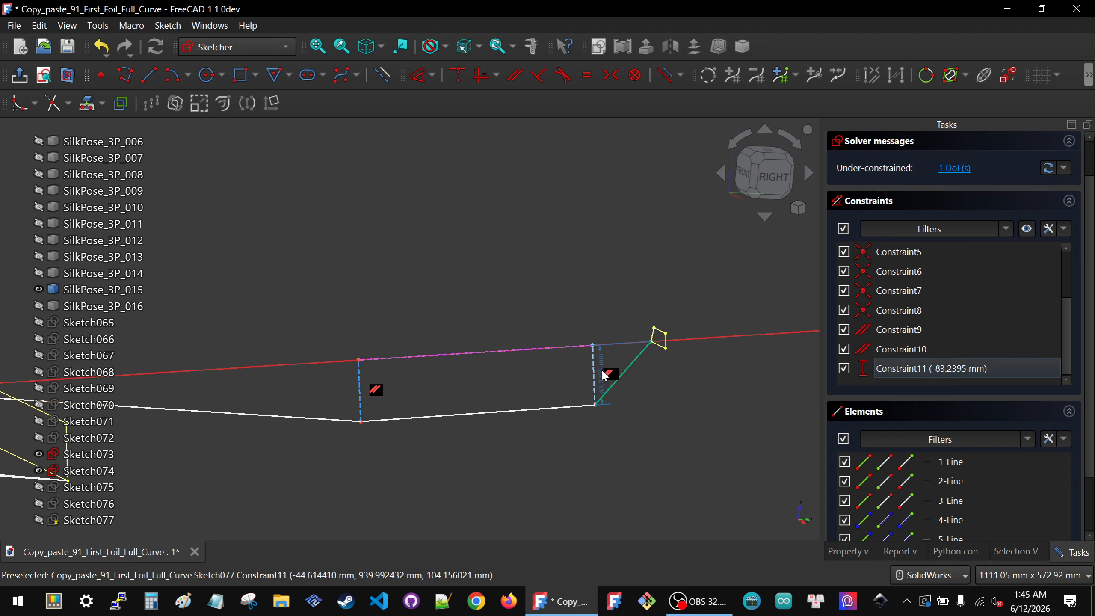
# Step: Set the remaining vertical distance constraint to -80 mm
pyautogui.doubleClick(604, 374)
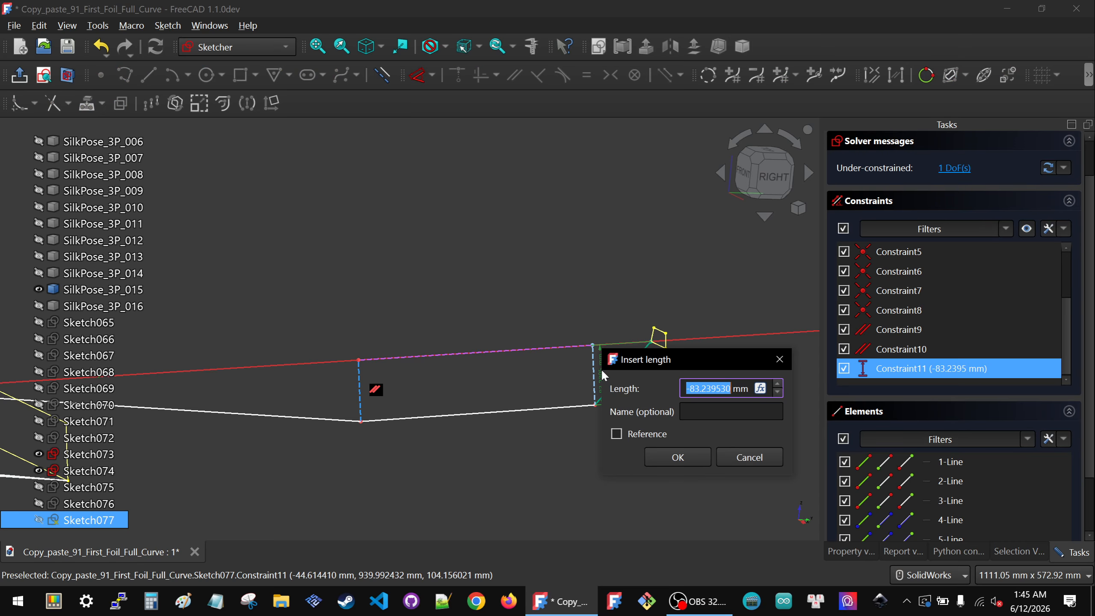
pyautogui.write('-80')
pyautogui.click(617, 434)
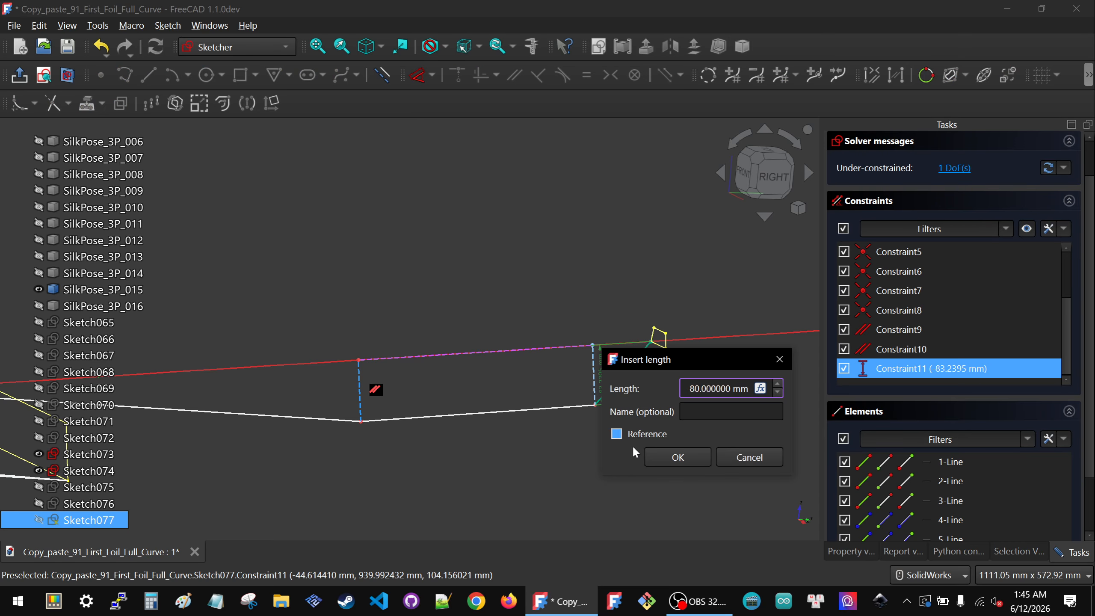
pyautogui.click(657, 450)
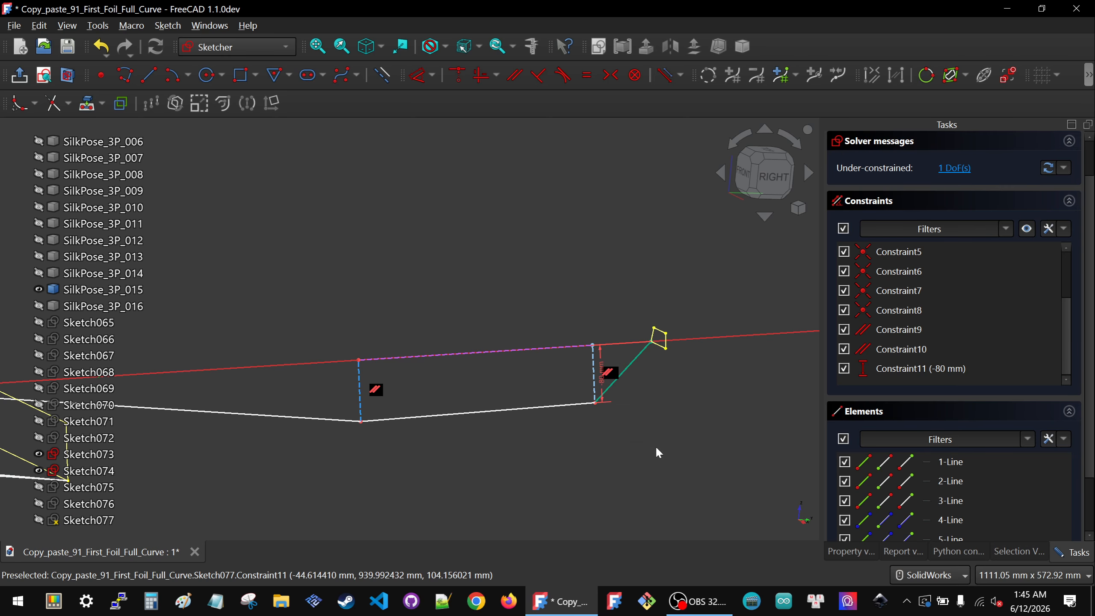
# Step: Lock the tip vertex relative to the polyline vertex at the second construction line
pyautogui.click(771, 177)
pyautogui.scroll(-3, 690, 297)
pyautogui.scroll(2, 435, 311)
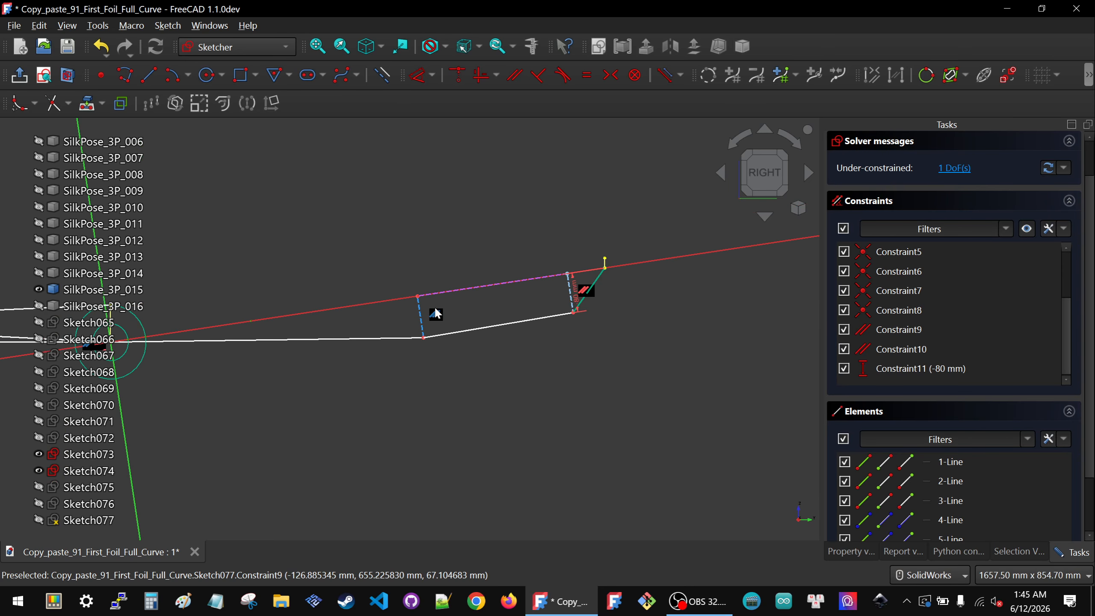
pyautogui.click(421, 346)
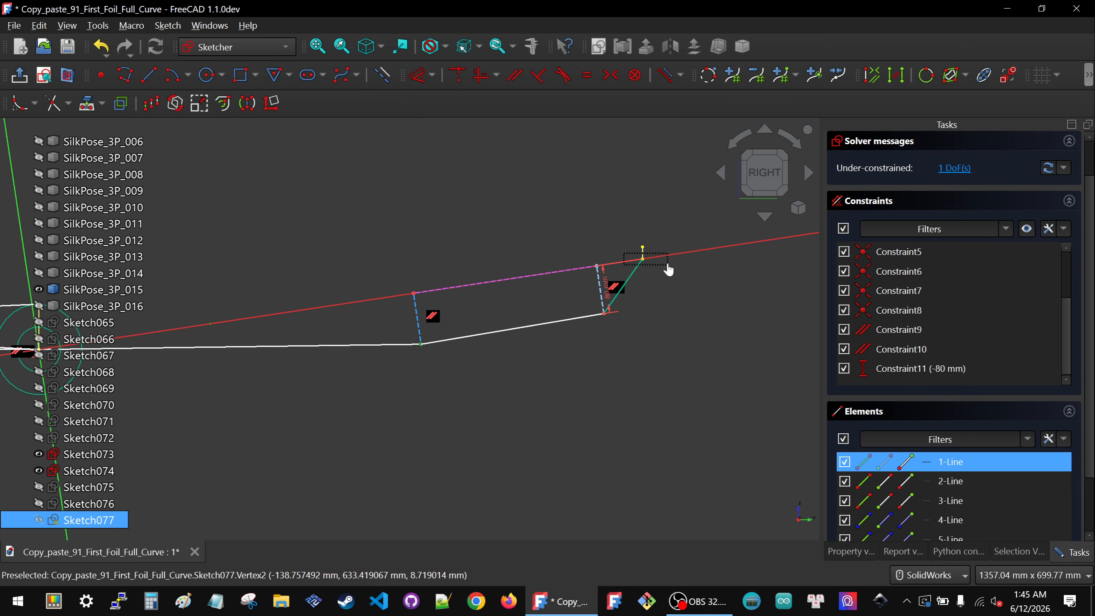
pyautogui.moveTo(668, 265); pyautogui.dragTo(668, 265)
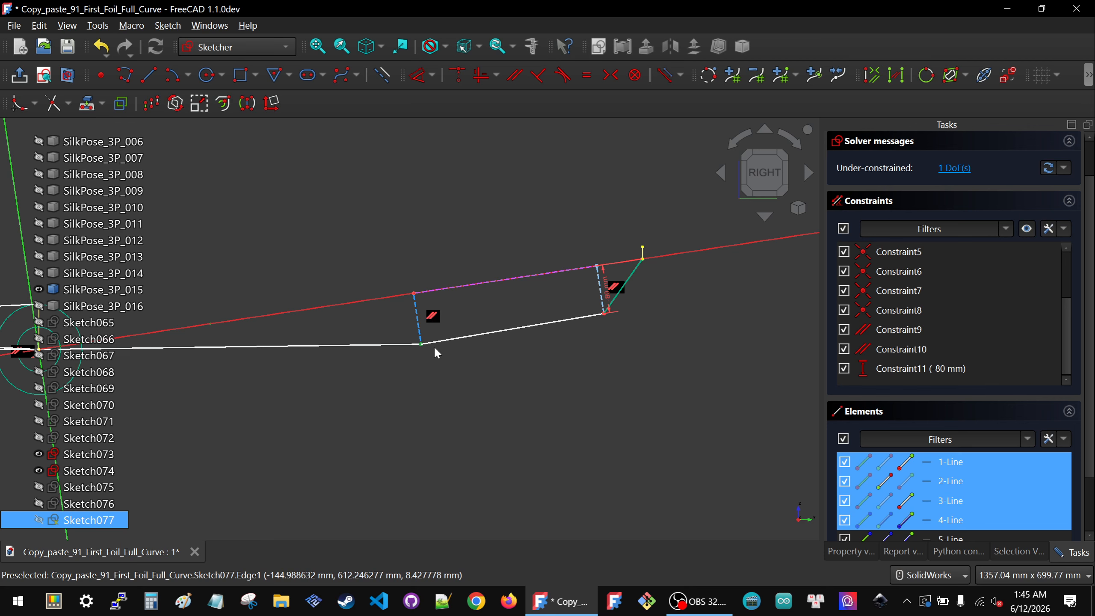
pyautogui.click(545, 350)
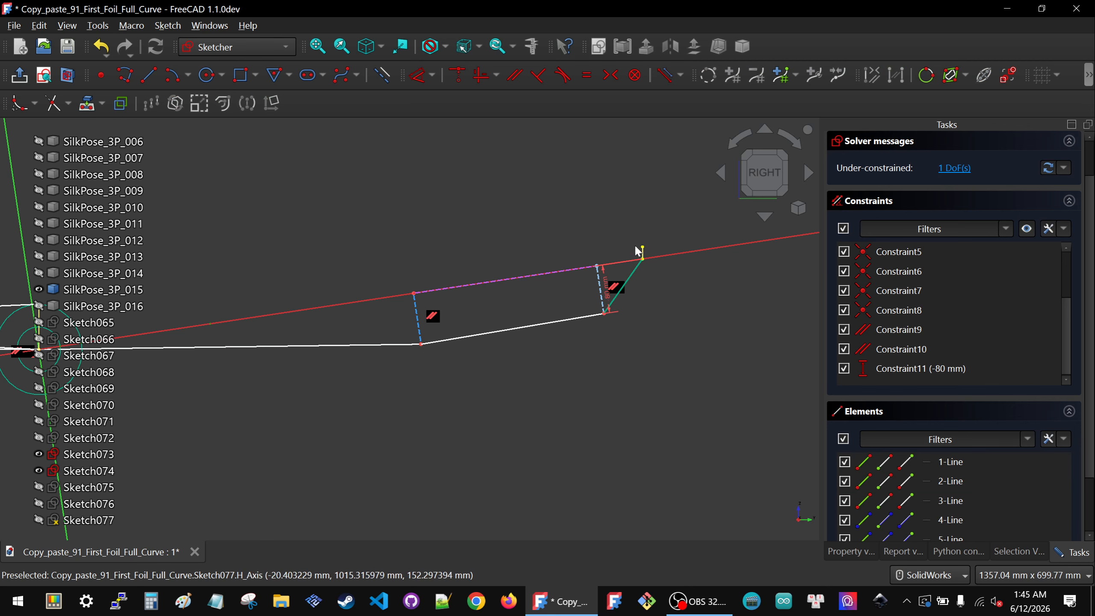
pyautogui.moveTo(666, 277); pyautogui.dragTo(665, 277)
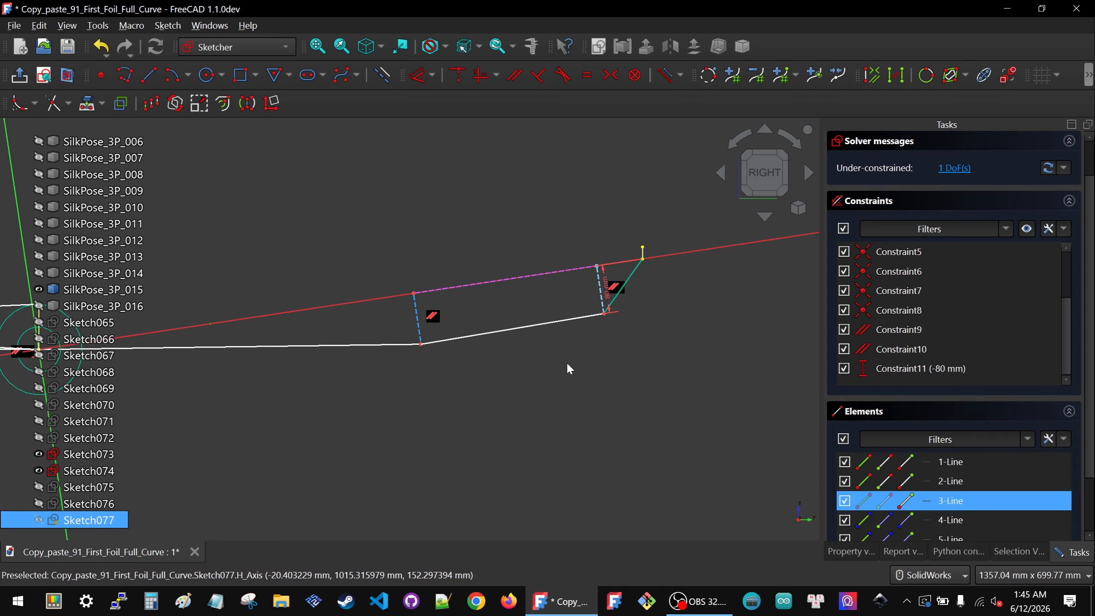
pyautogui.moveTo(437, 349); pyautogui.dragTo(438, 350)
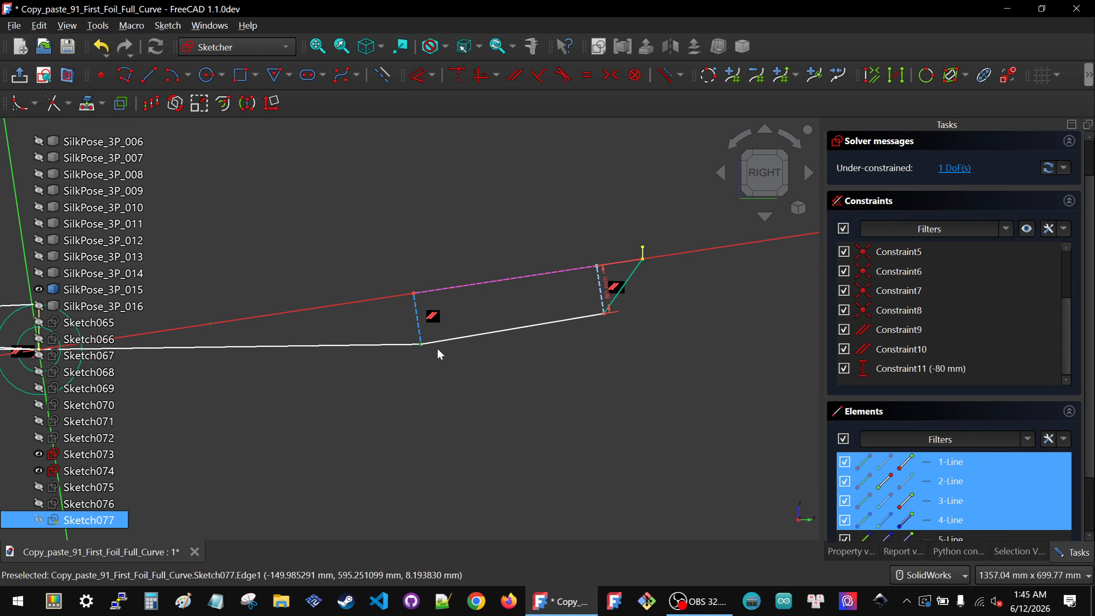
pyautogui.press('k')
pyautogui.press('l')
# Step: Delete the redundant distance constraints from the second lock, keeping its vertical distance
pyautogui.scroll(-5, 939, 312)
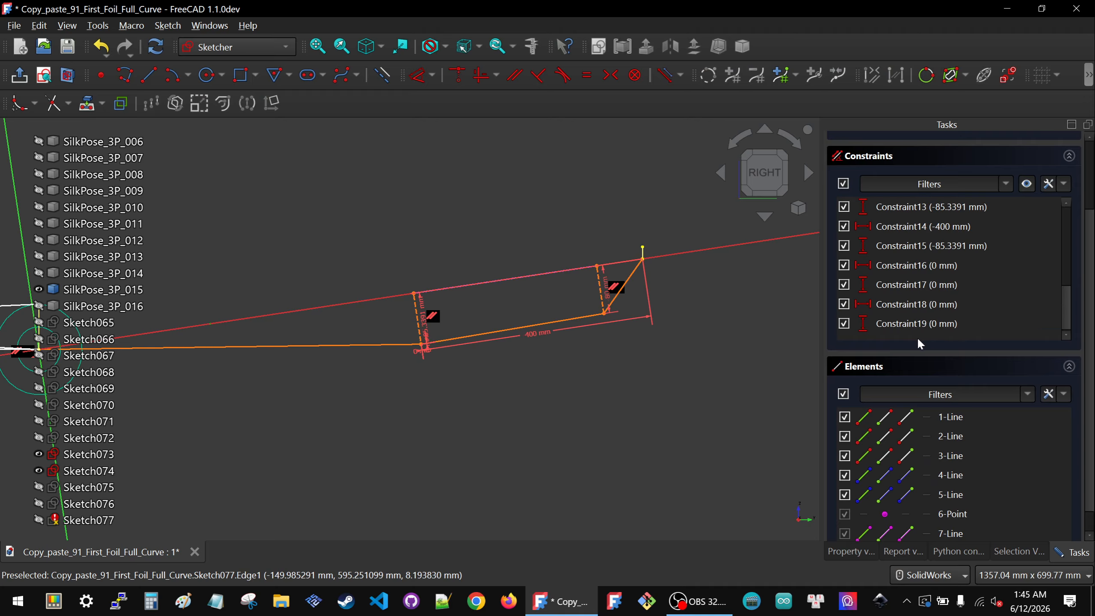
pyautogui.click(920, 329)
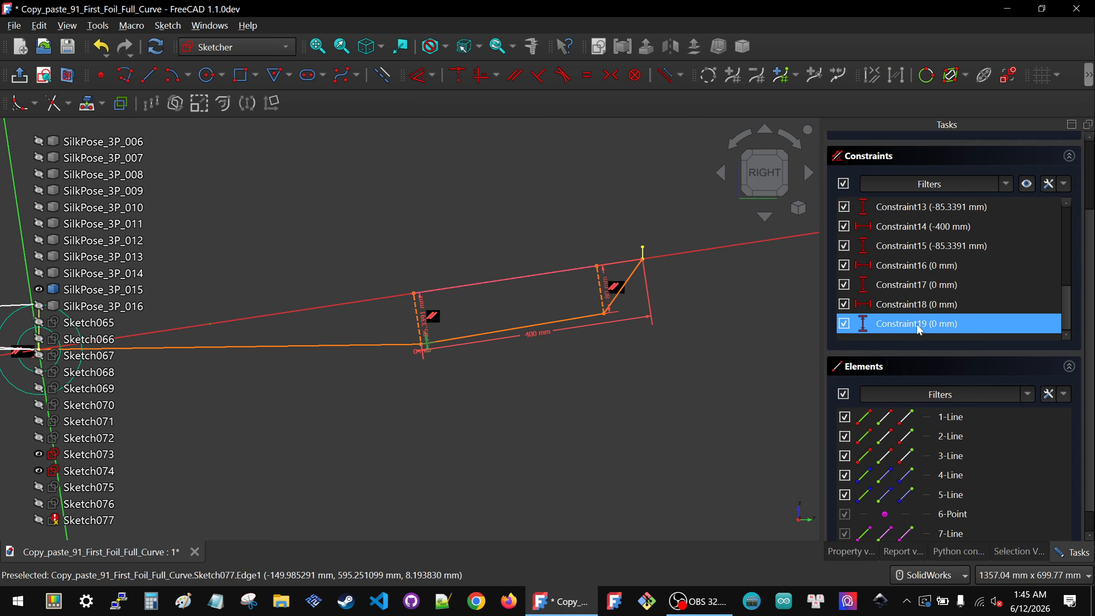
pyautogui.press('Delete')
pyautogui.press('Delete')
pyautogui.press('Delete')
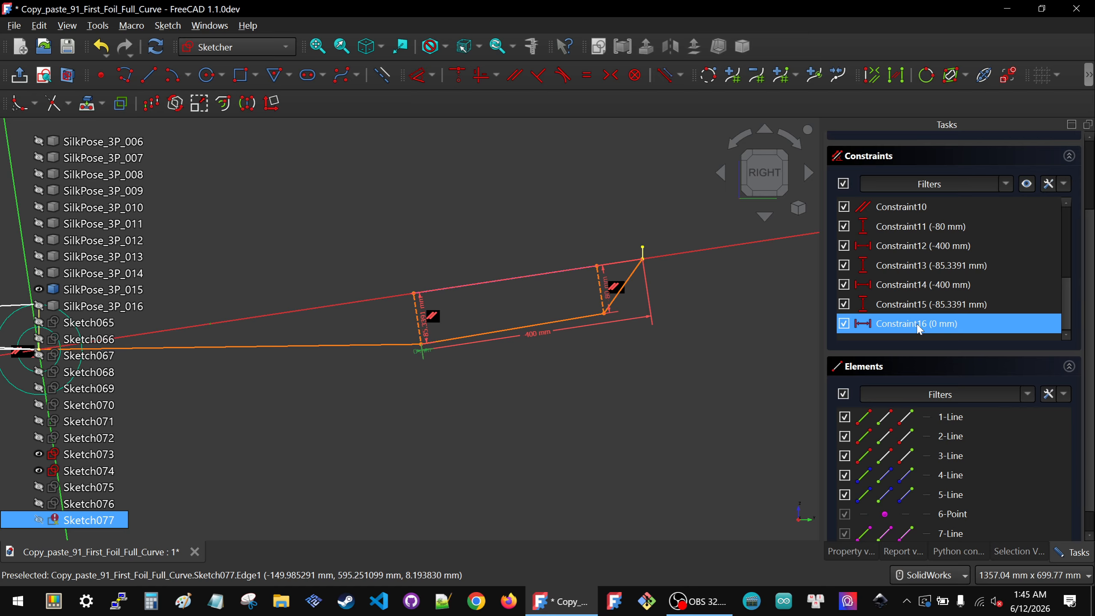
pyautogui.press('Delete')
pyautogui.click(919, 305)
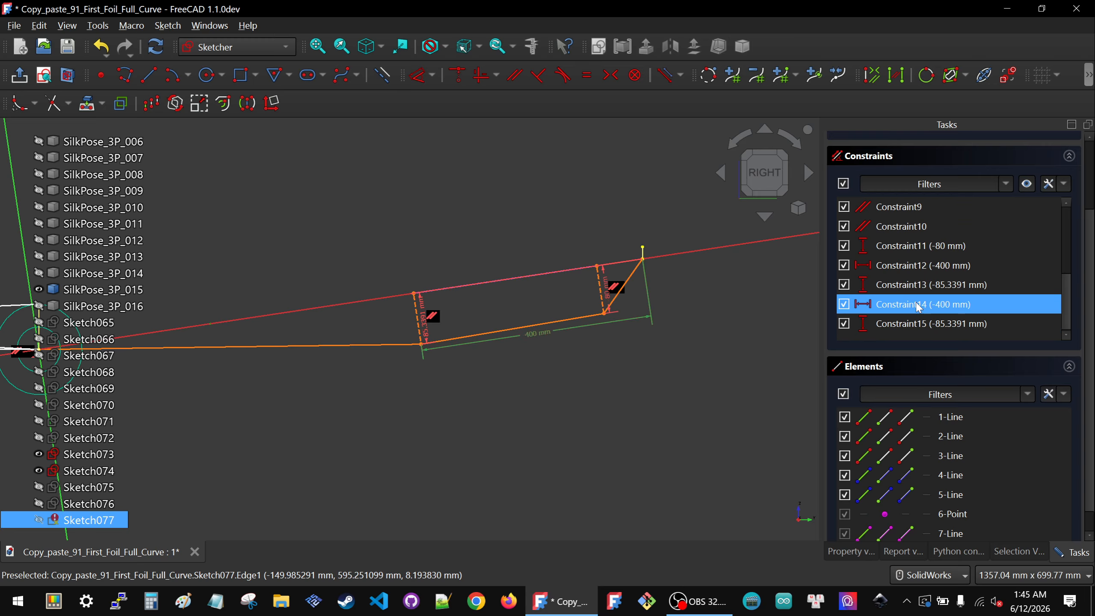
pyautogui.press('Delete')
pyautogui.click(907, 285)
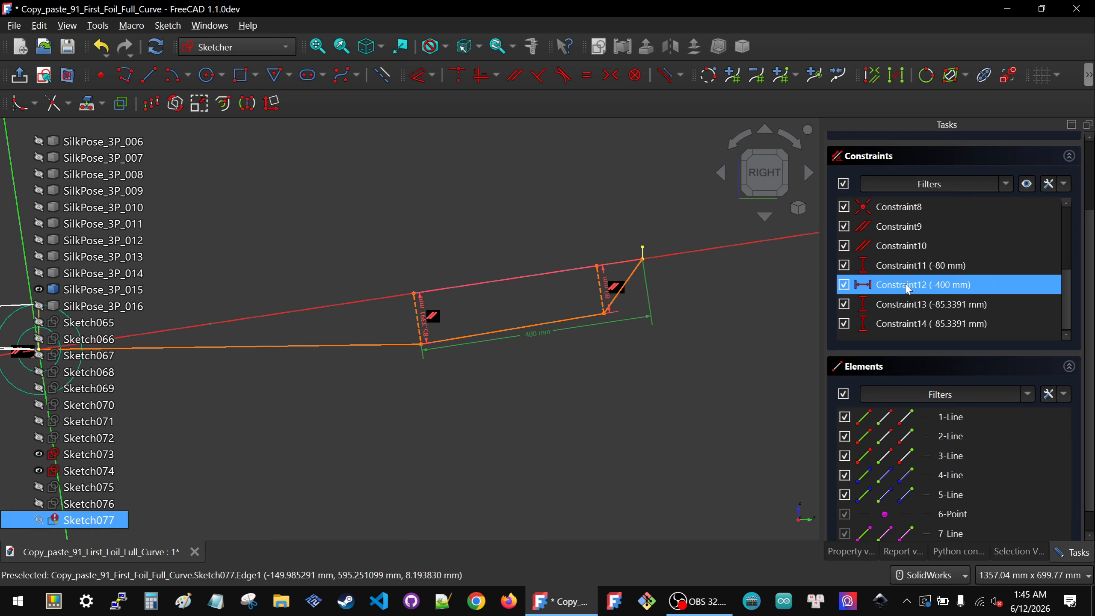
pyautogui.press('Delete')
pyautogui.click(910, 320)
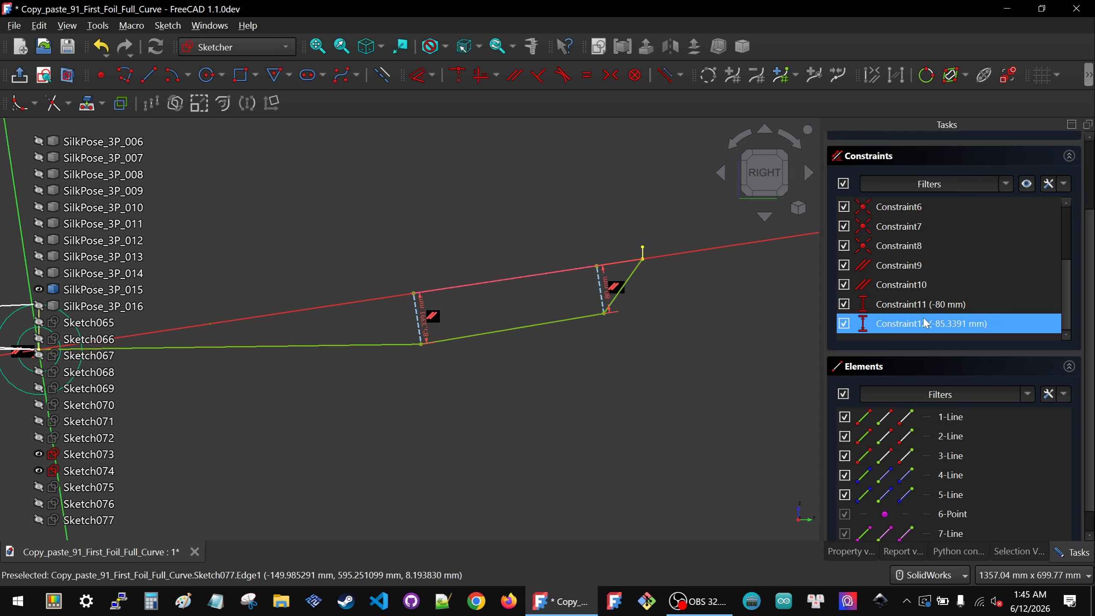
pyautogui.press('Delete')
# Step: Set the second vertical distance constraint to -85 mm
pyautogui.doubleClick(424, 319)
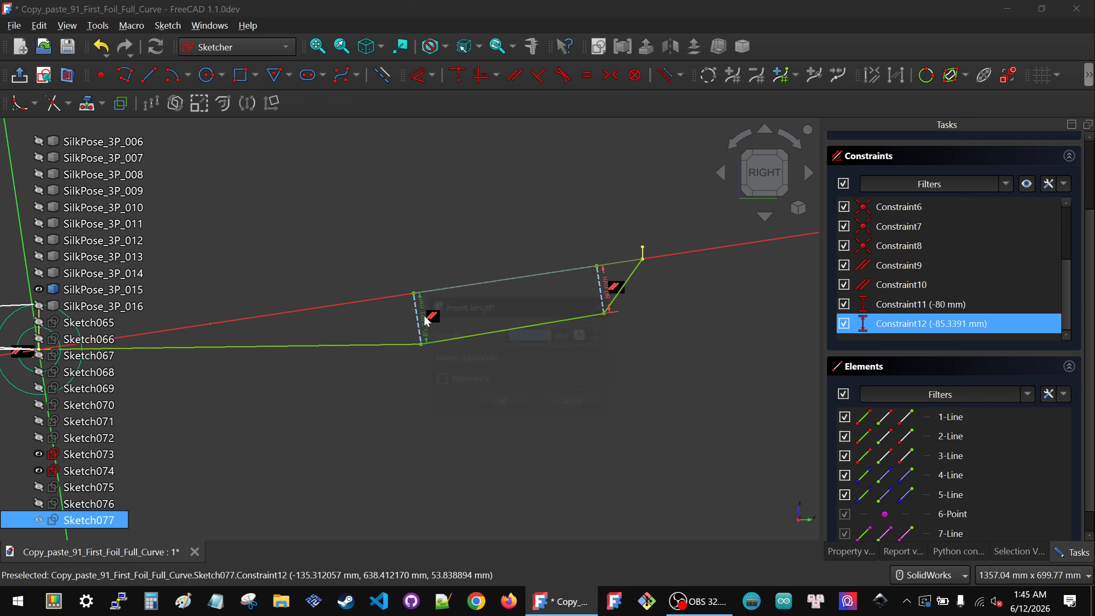
pyautogui.write('-85')
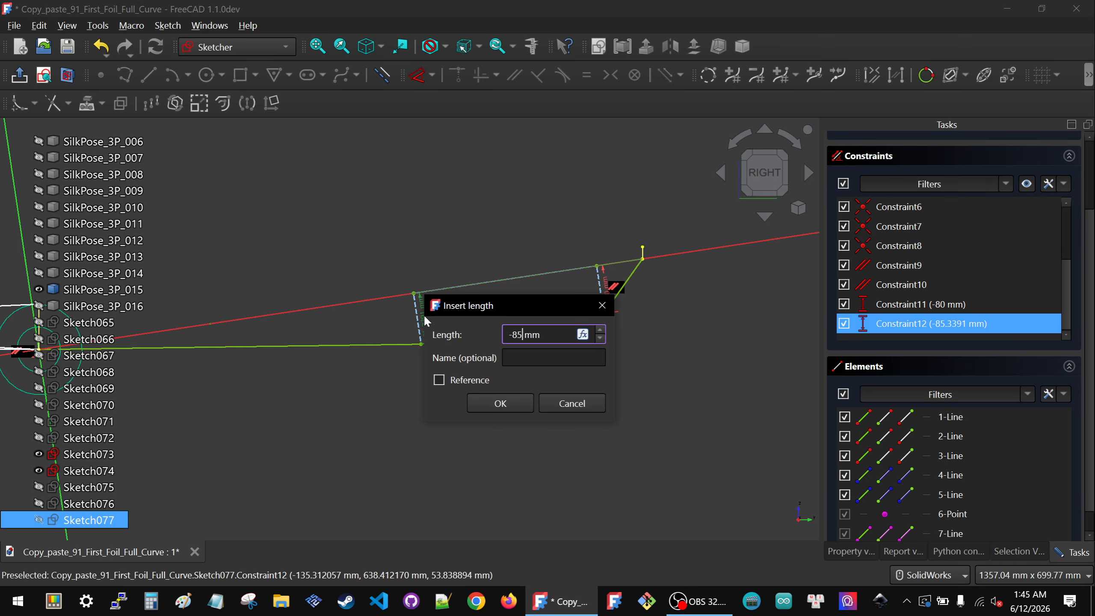
pyautogui.click(475, 380)
pyautogui.click(488, 398)
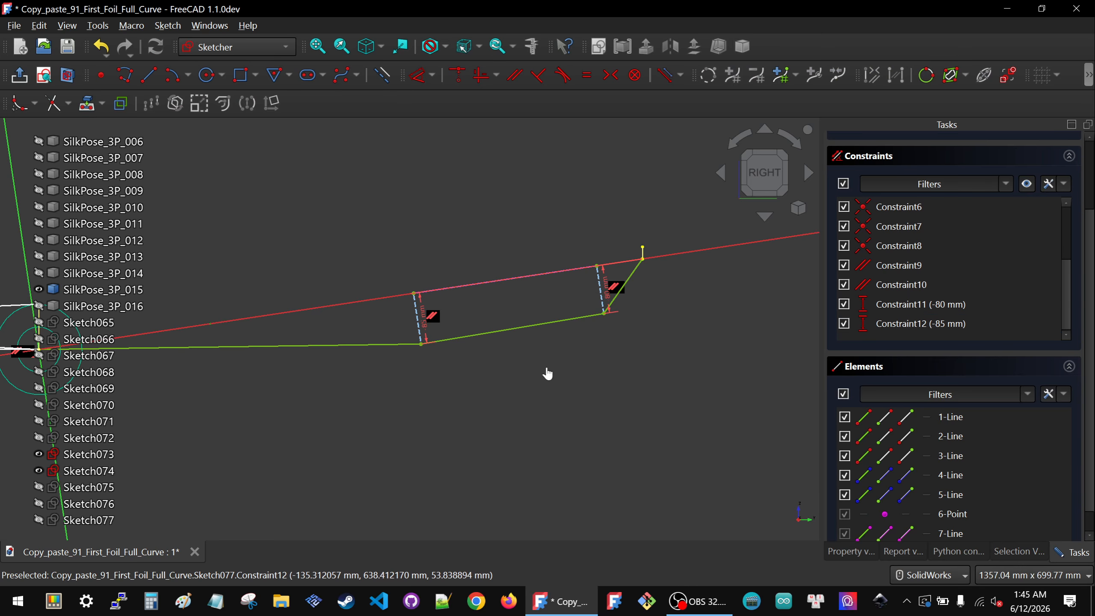
# Step: Close the fully constrained Sketch077 and leave the sketch editor
pyautogui.click(941, 209)
pyautogui.scroll(5, 942, 209)
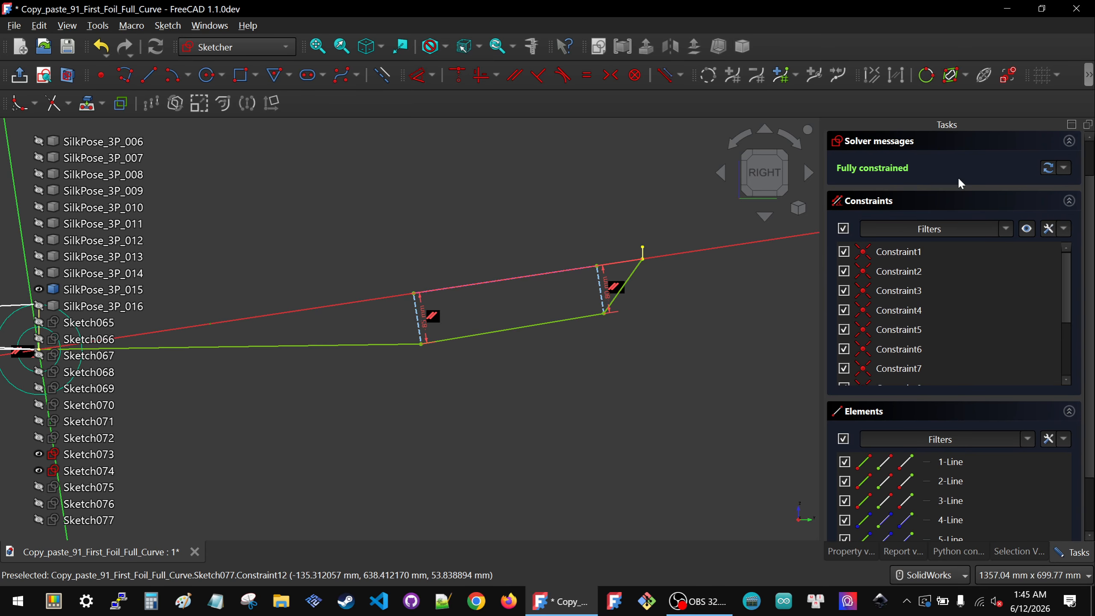
pyautogui.click(947, 161)
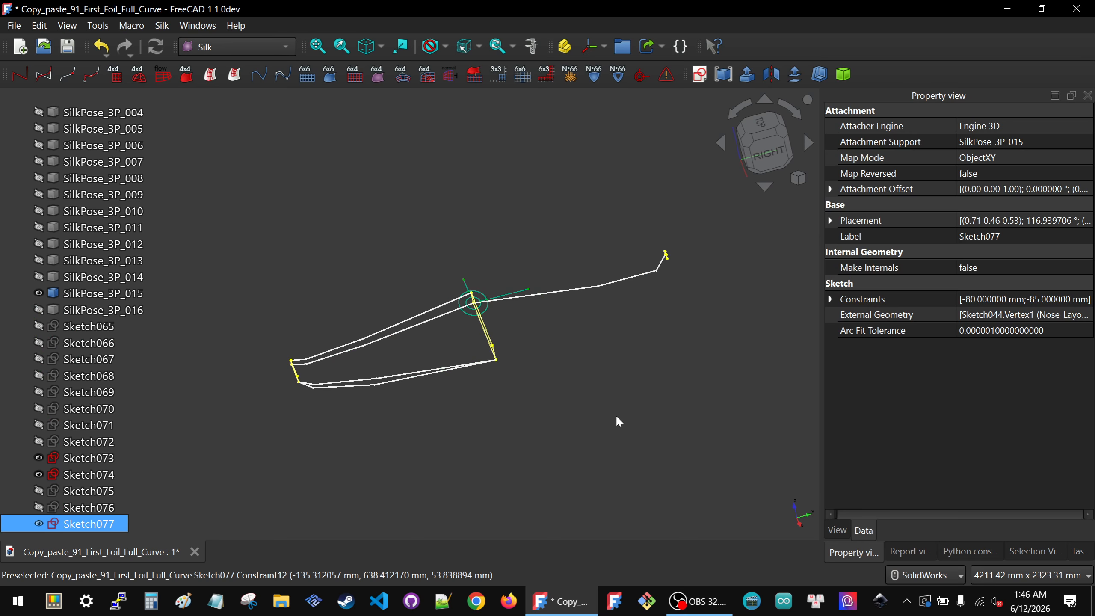
pyautogui.click(616, 415)
pyautogui.click(784, 161)
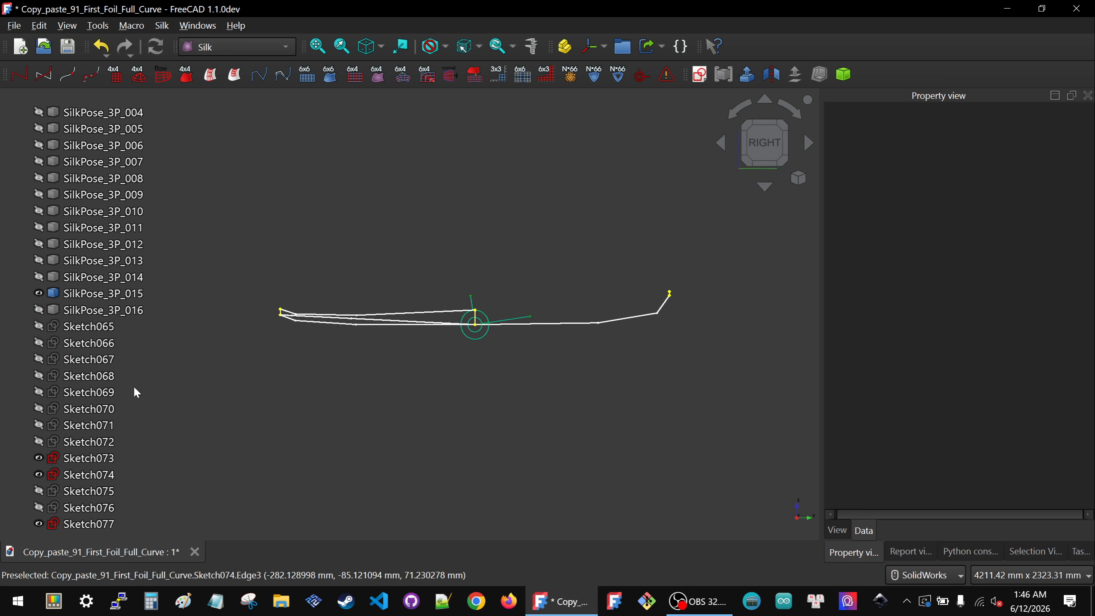
# Step: Examine the Sketch075 and Sketch076 profiles around SilkPose_3P_015 from the right view and by orbiting
pyautogui.click(107, 512)
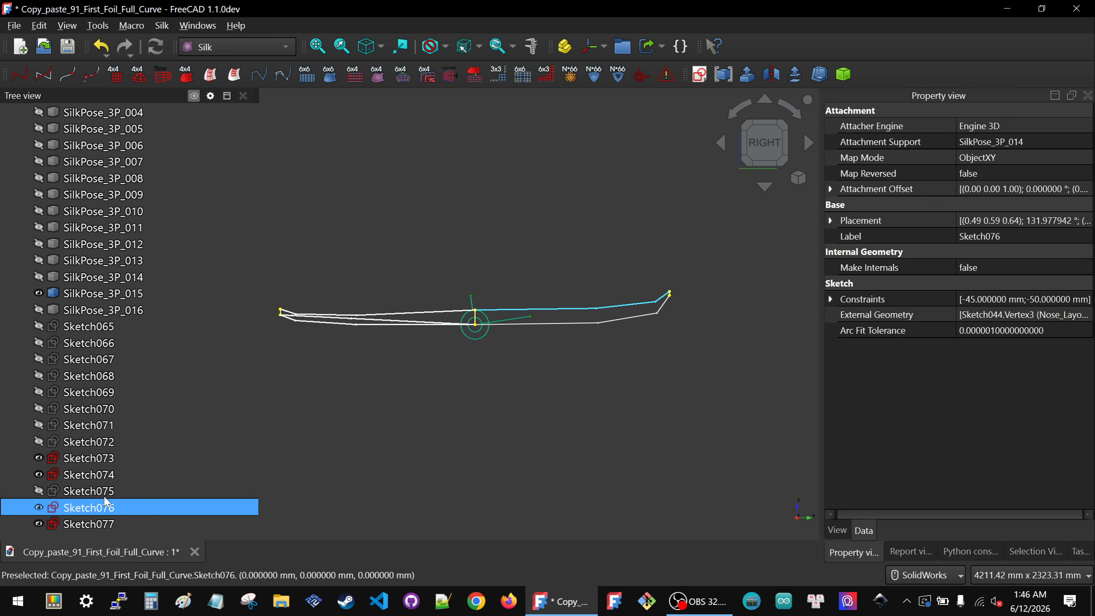
pyautogui.click(89, 491)
pyautogui.scroll(5, 592, 291)
pyautogui.scroll(2, 637, 320)
pyautogui.scroll(-2, 638, 320)
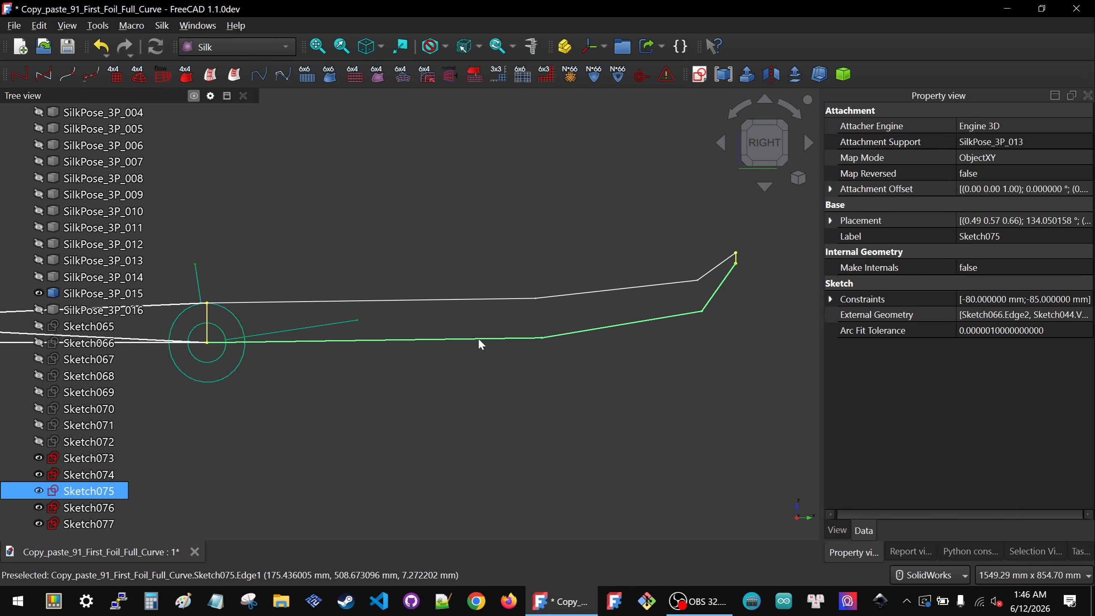
pyautogui.moveTo(442, 389); pyautogui.dragTo(445, 388, button='middle')
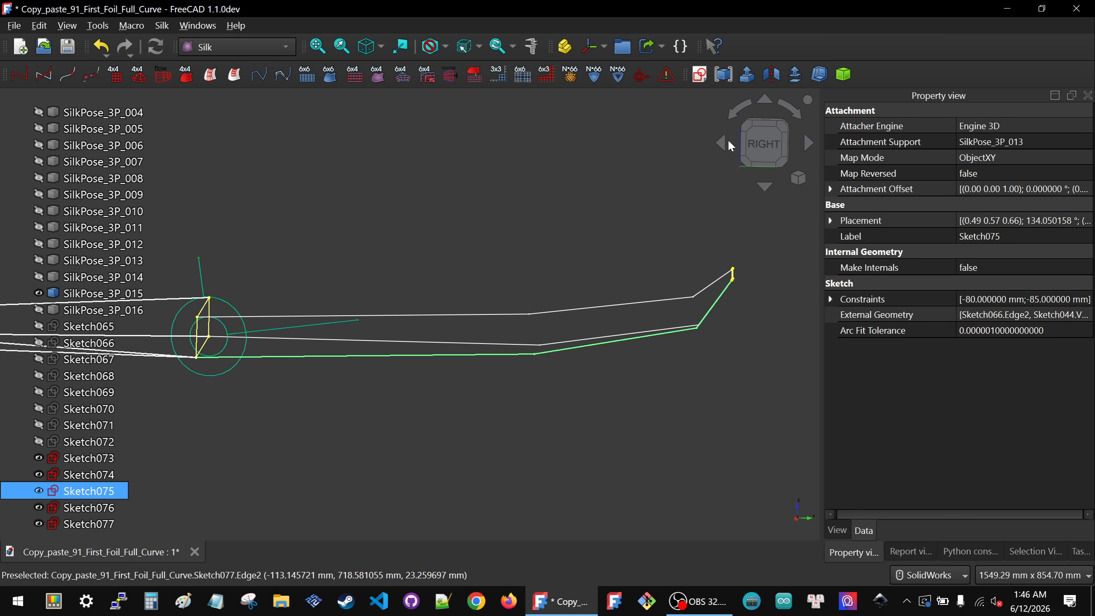
pyautogui.click(759, 164)
pyautogui.click(667, 282)
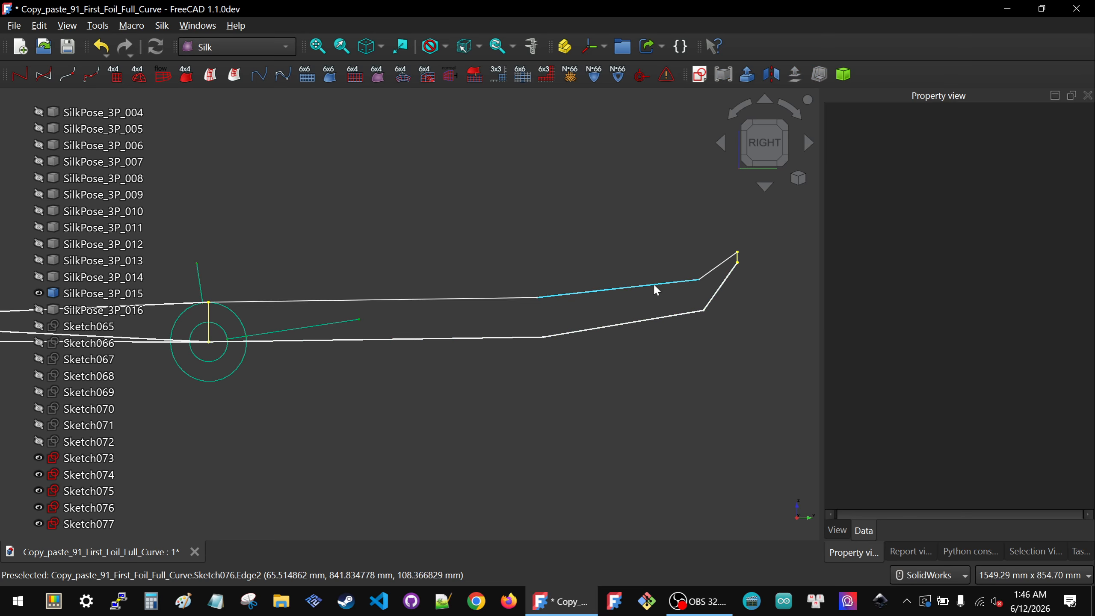
pyautogui.click(630, 321)
pyautogui.press('space')
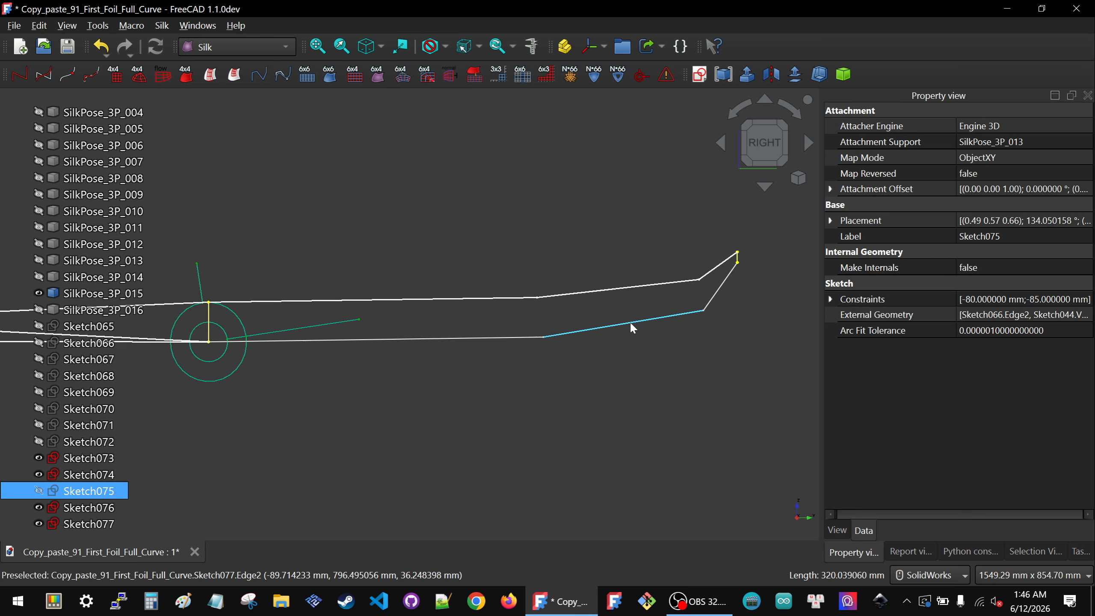
pyautogui.click(629, 321)
pyautogui.press('space')
pyautogui.scroll(-4, 626, 326)
pyautogui.moveTo(505, 322); pyautogui.dragTo(462, 399, button='middle')
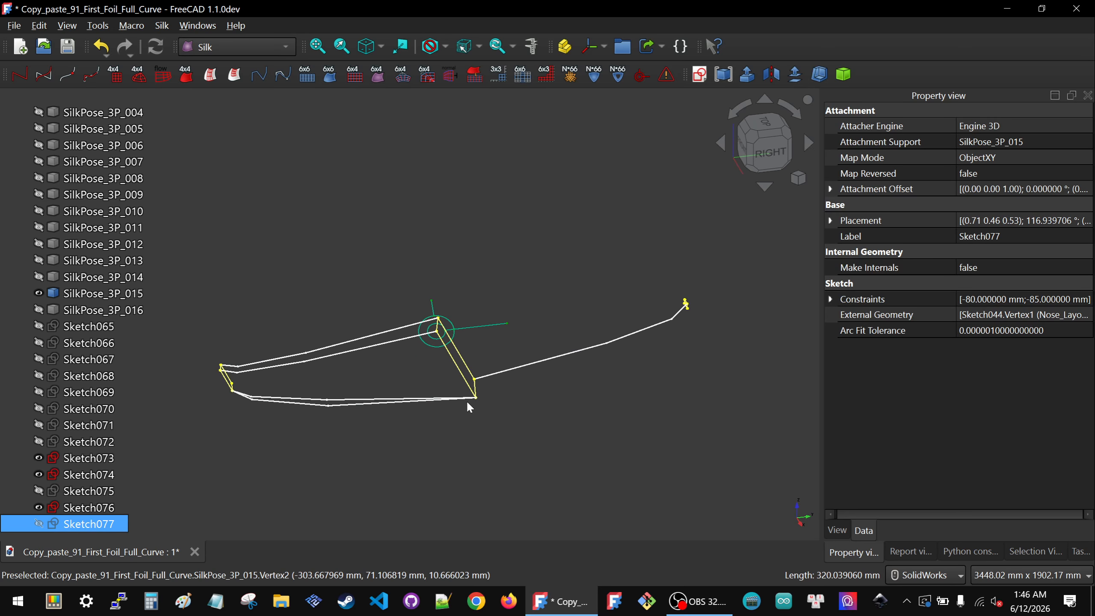
pyautogui.click(355, 272)
# Step: Hide the neighbouring reference sketches and SilkPose_3P_015, showing and selecting SilkPose_3P_016 instead
pyautogui.click(56, 447)
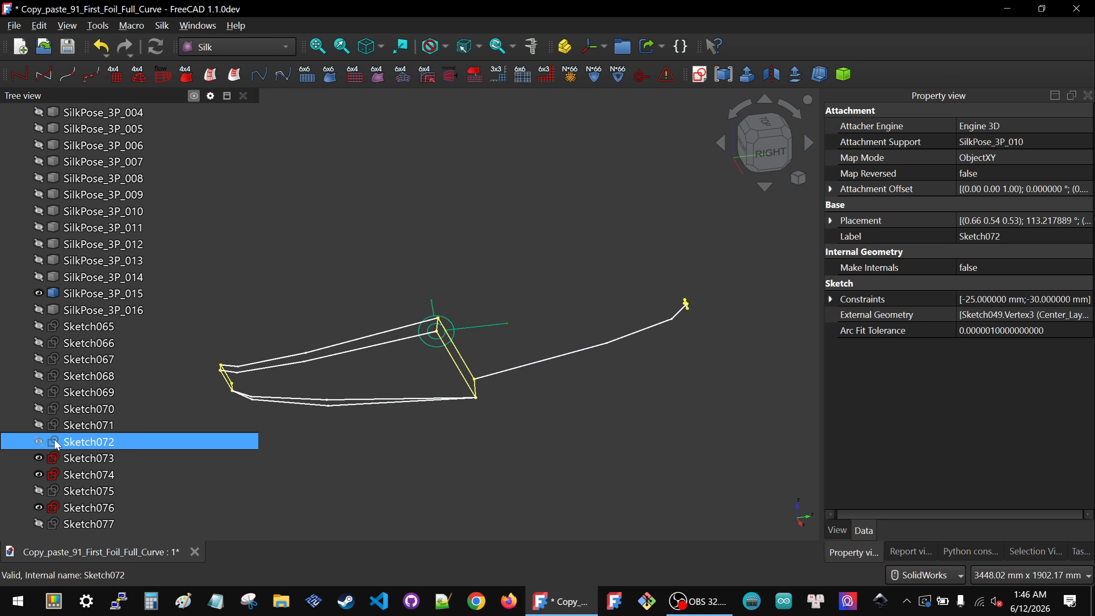
pyautogui.click(61, 494)
pyautogui.press('space')
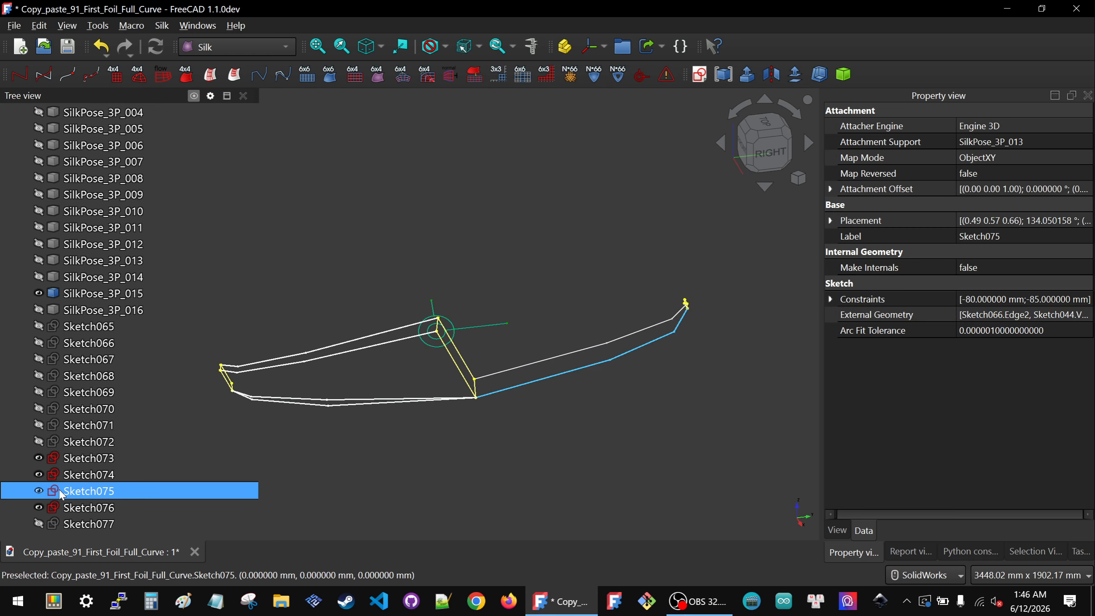
pyautogui.press('space')
pyautogui.click(79, 426)
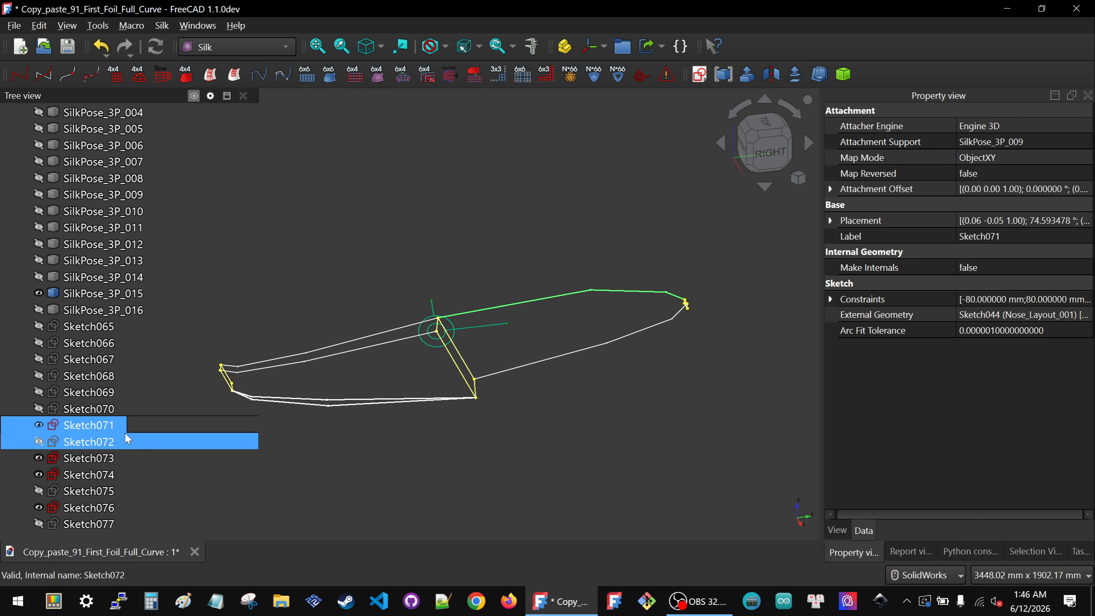
pyautogui.press('space')
pyautogui.click(497, 248)
pyautogui.click(87, 294)
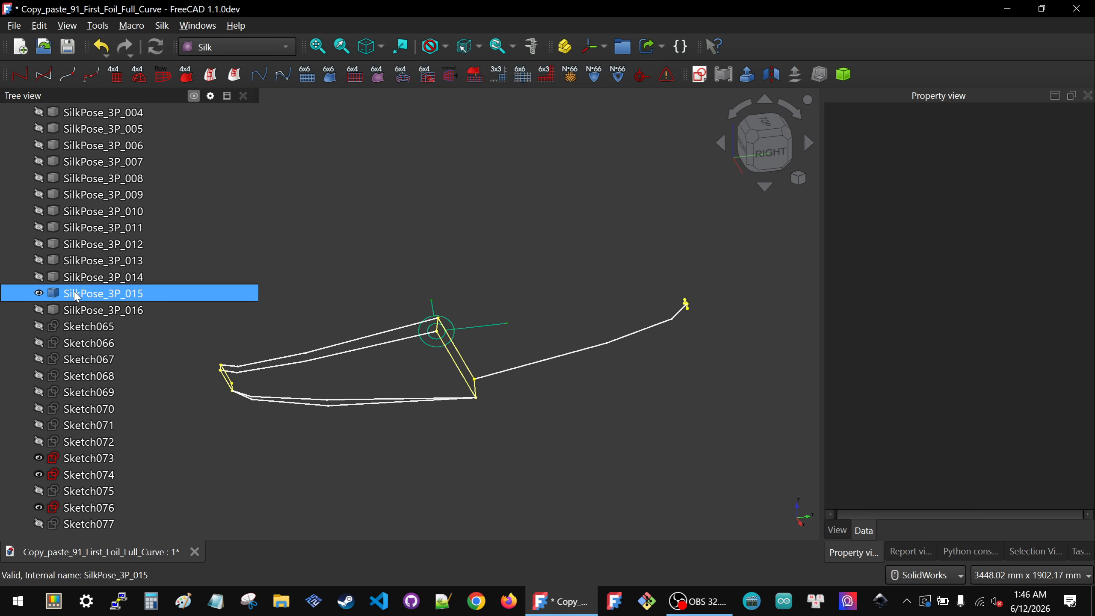
pyautogui.press('space')
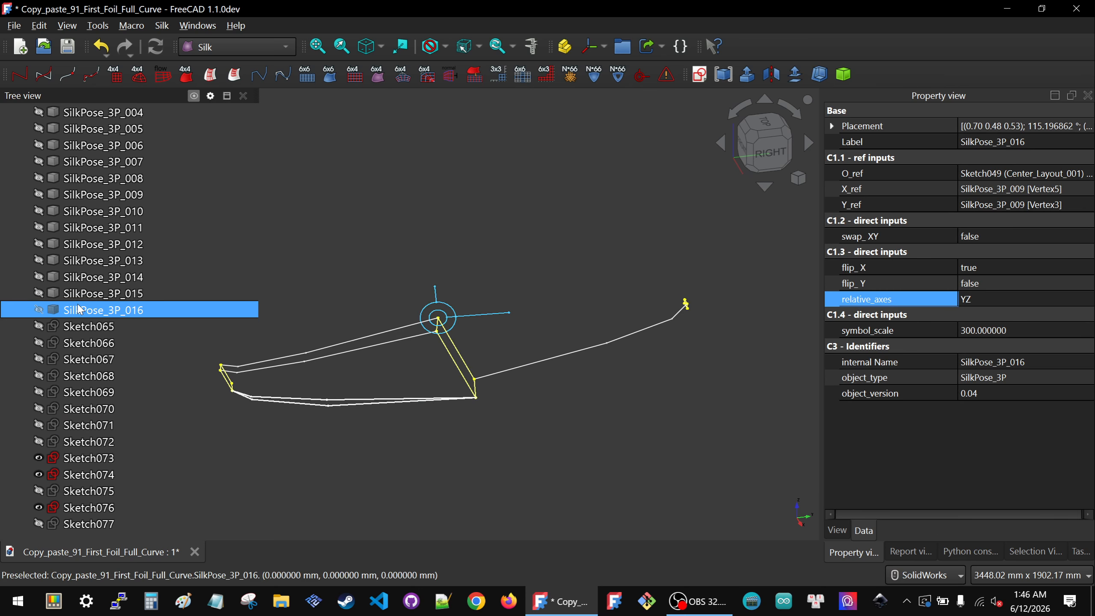
# Step: Create a new sketch on SilkPose_3P_016 and project the Sketch044 nose vertex as external geometry
pyautogui.click(700, 74)
pyautogui.click(546, 311)
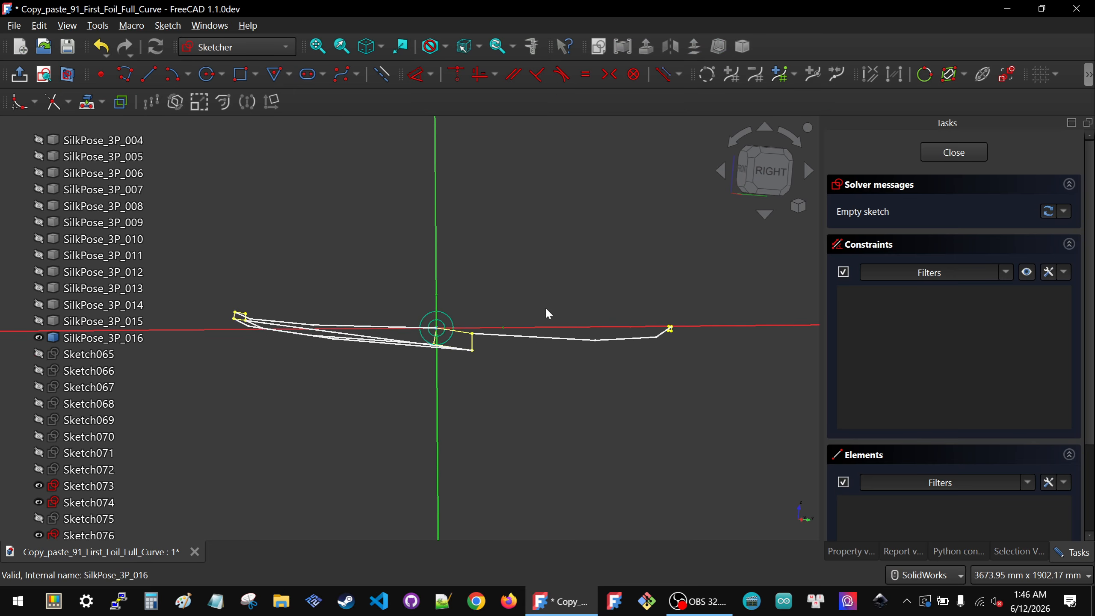
pyautogui.moveTo(497, 409); pyautogui.dragTo(500, 431, button='middle')
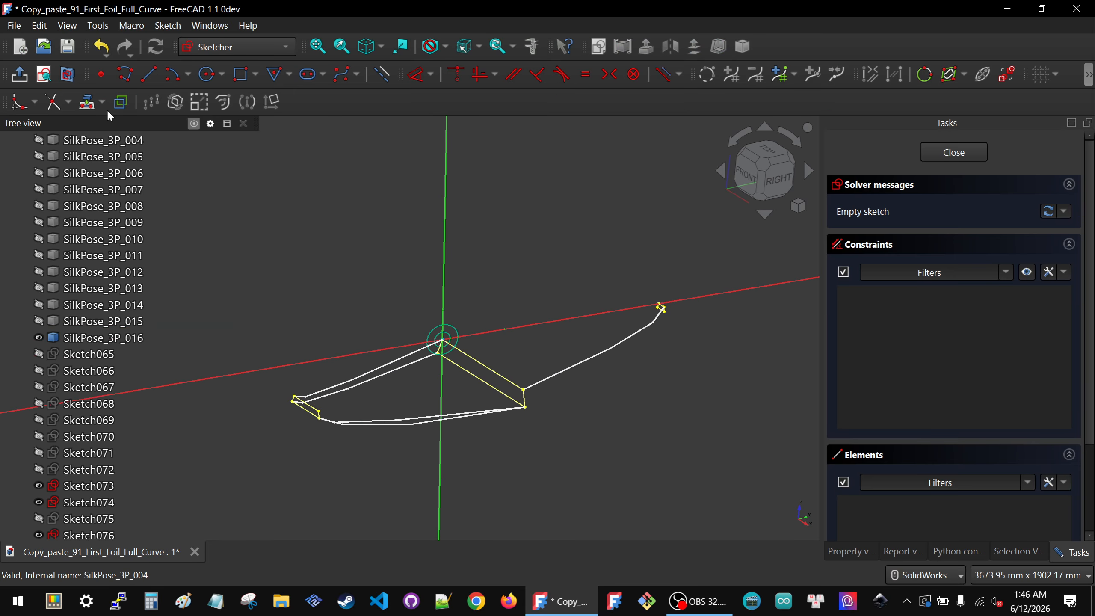
pyautogui.click(86, 102)
pyautogui.scroll(10, 674, 325)
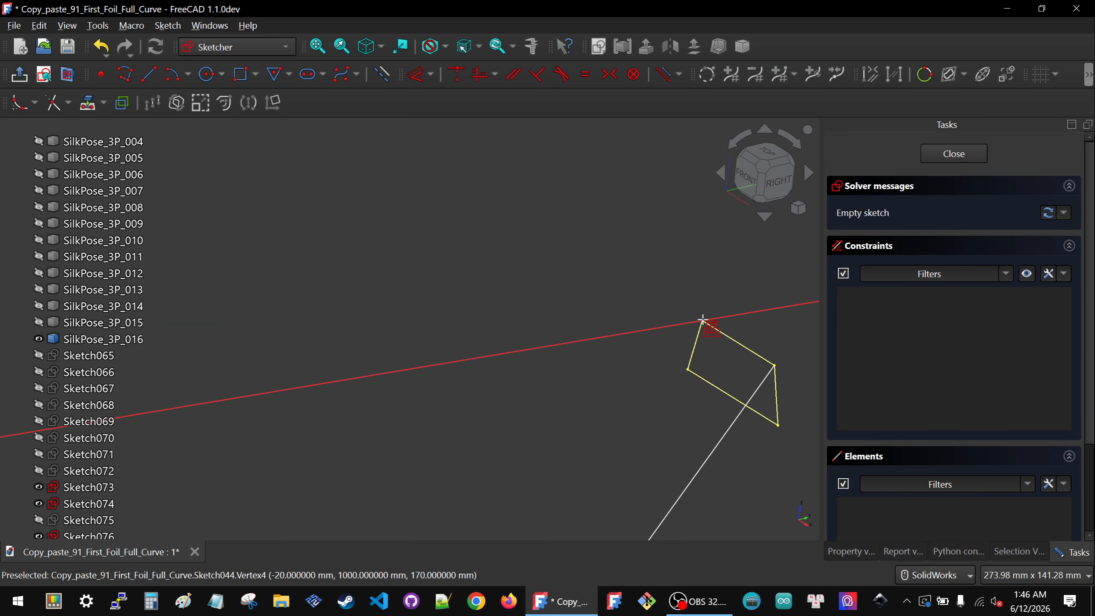
pyautogui.click(700, 320)
pyautogui.scroll(-10, 656, 283)
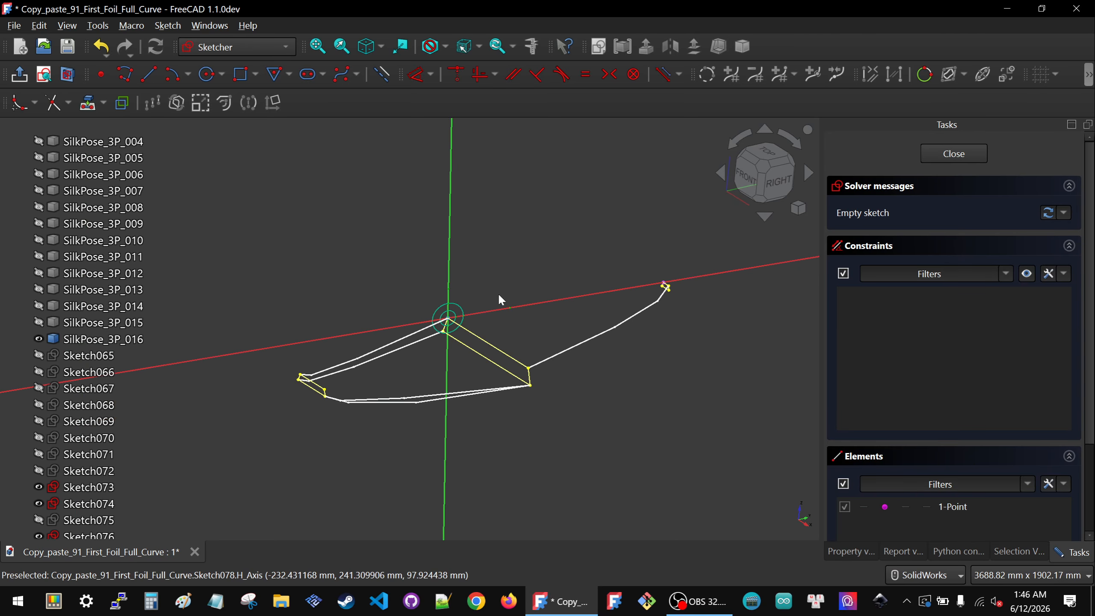
# Step: Draw a three-segment polyline from near the origin, dipping below the horizontal axis, to near the projected nose point
pyautogui.click(775, 190)
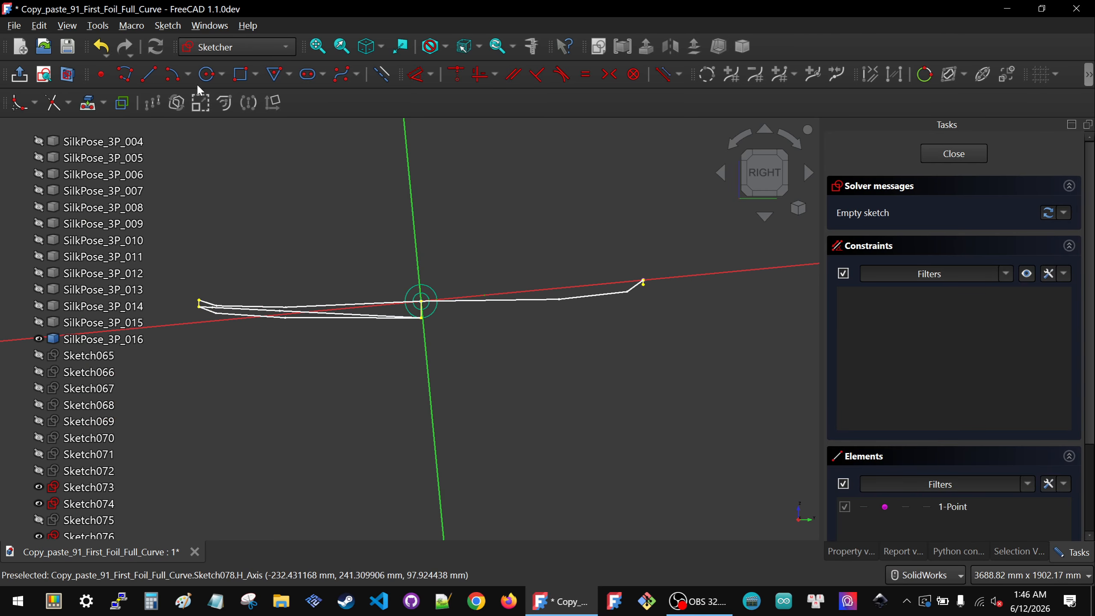
pyautogui.click(379, 75)
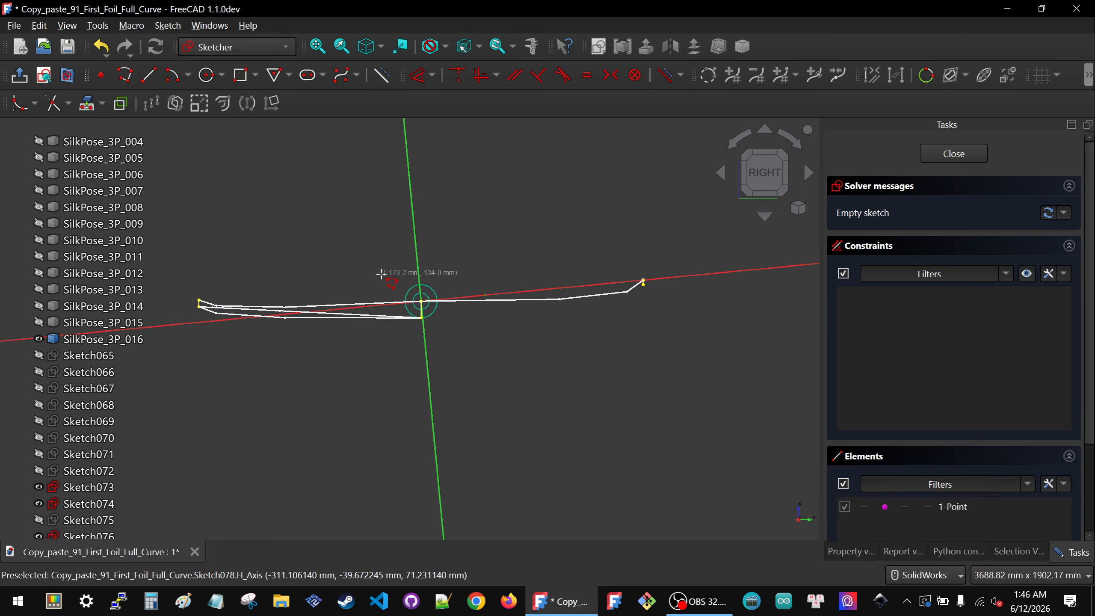
pyautogui.click(441, 332)
pyautogui.click(550, 379)
pyautogui.click(619, 338)
pyautogui.click(638, 306)
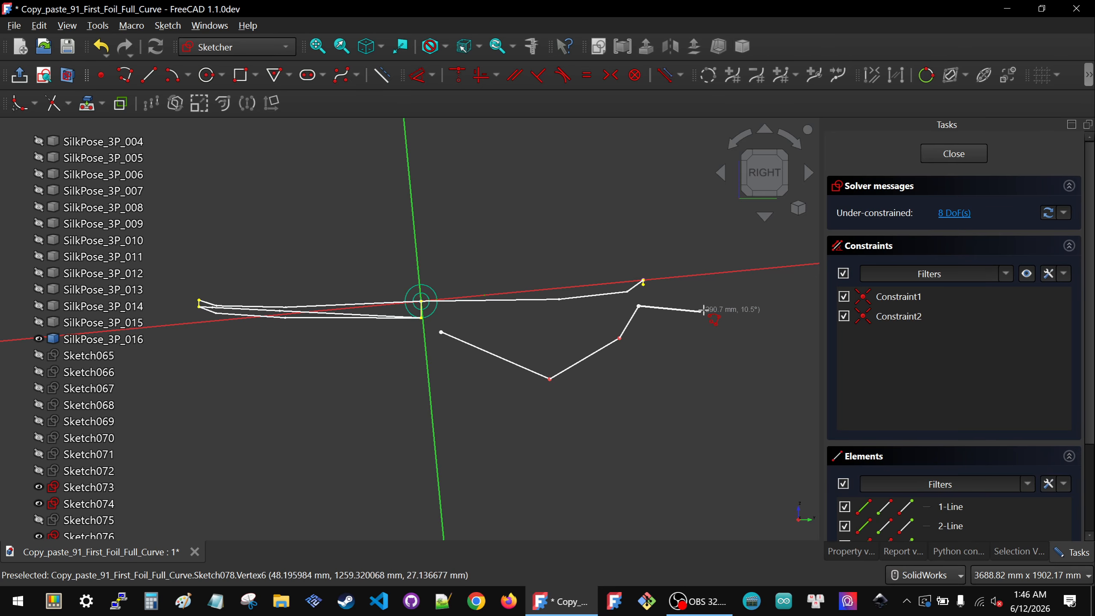
pyautogui.press('Escape')
pyautogui.press('Escape')
# Step: Make the polyline's start coincident with the sketch origin and its end coincident with the projected nose point
pyautogui.moveTo(399, 265); pyautogui.dragTo(462, 359)
pyautogui.press('c')
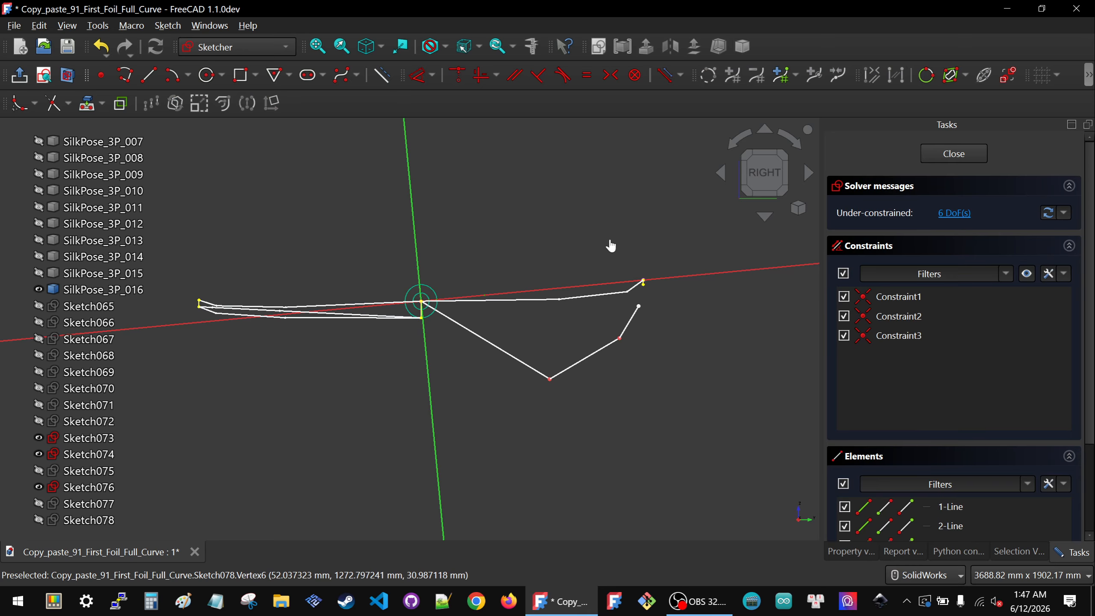
pyautogui.moveTo(611, 246); pyautogui.dragTo(697, 326)
pyautogui.press('c')
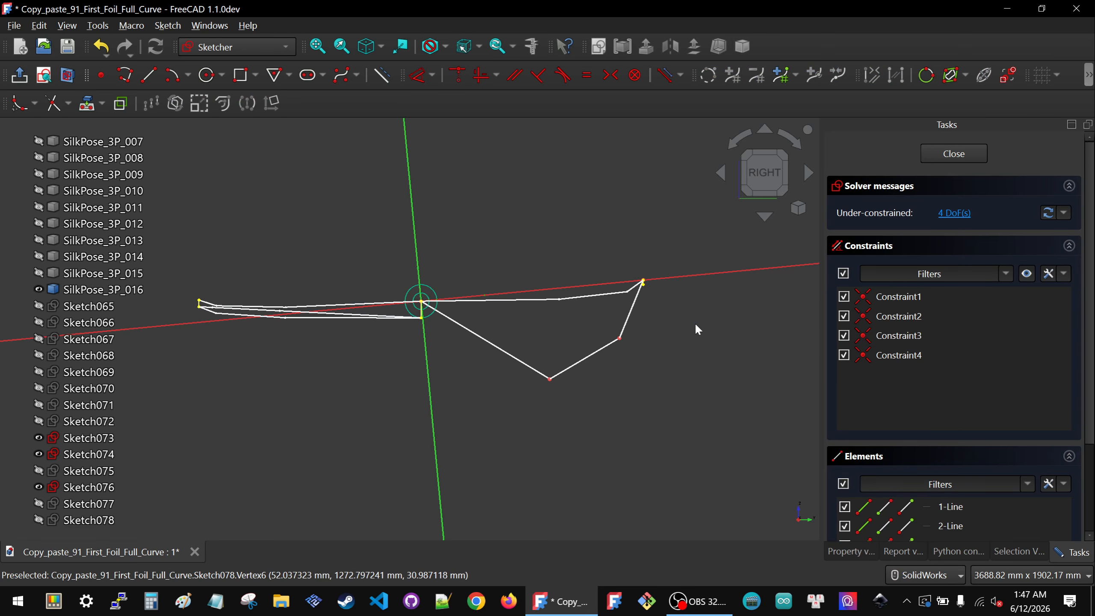
# Step: Show Sketch071 and project its upper edge near the tip into the sketch as external geometry
pyautogui.click(85, 467)
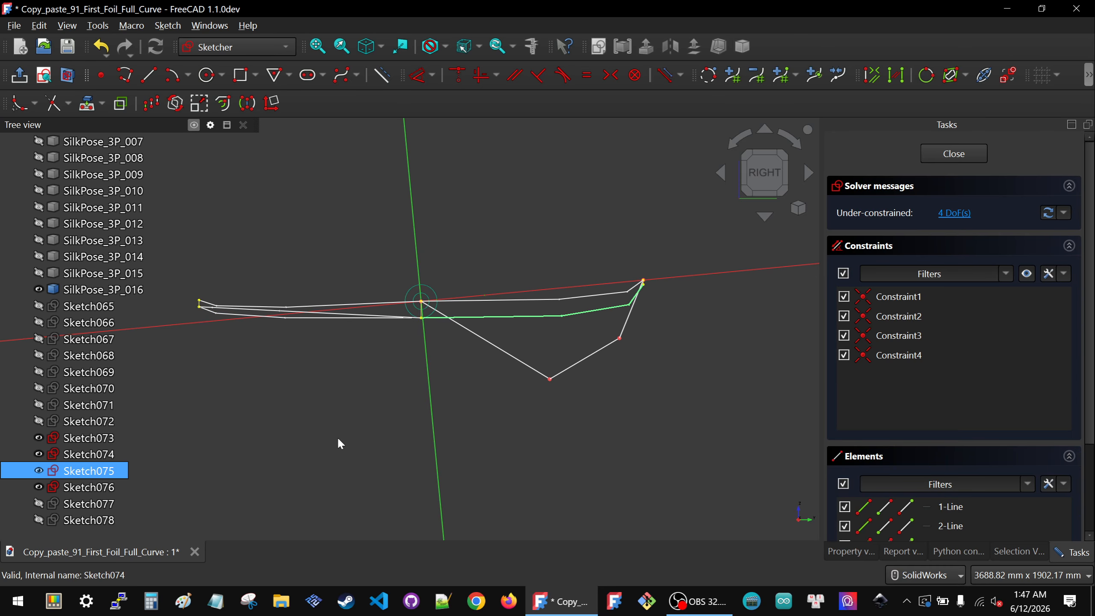
pyautogui.moveTo(442, 427); pyautogui.dragTo(496, 469, button='middle')
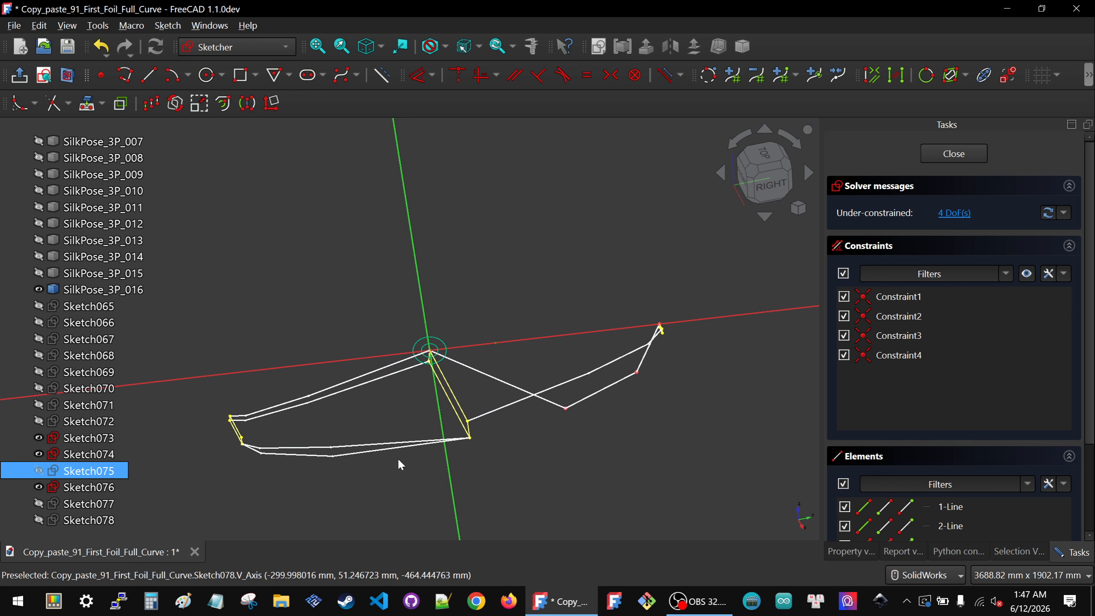
pyautogui.press('space')
pyautogui.press('space')
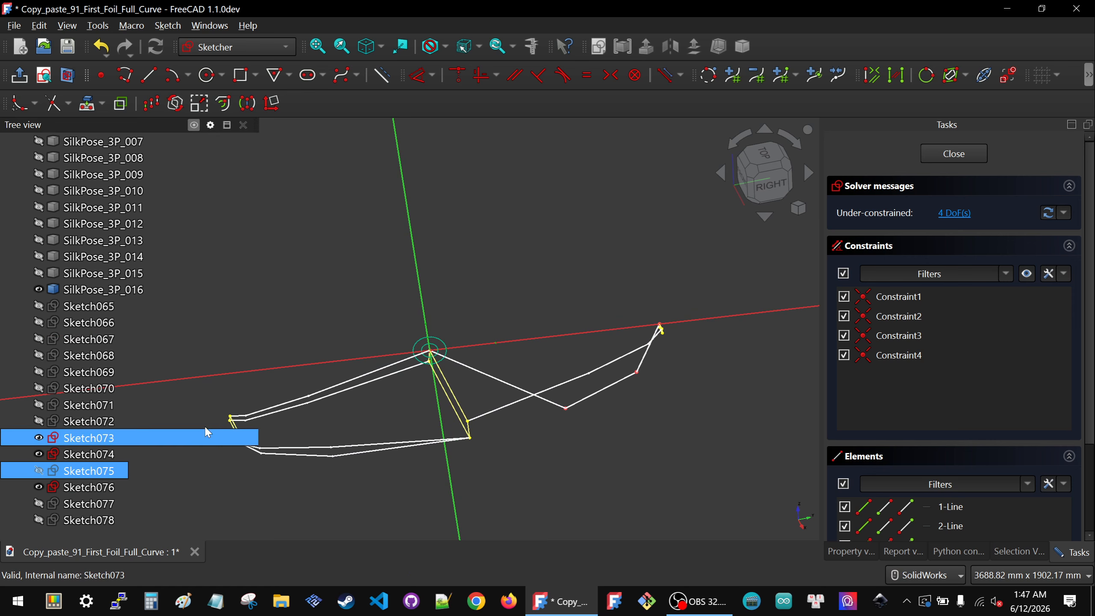
pyautogui.click(92, 408)
pyautogui.press('space')
pyautogui.click(646, 276)
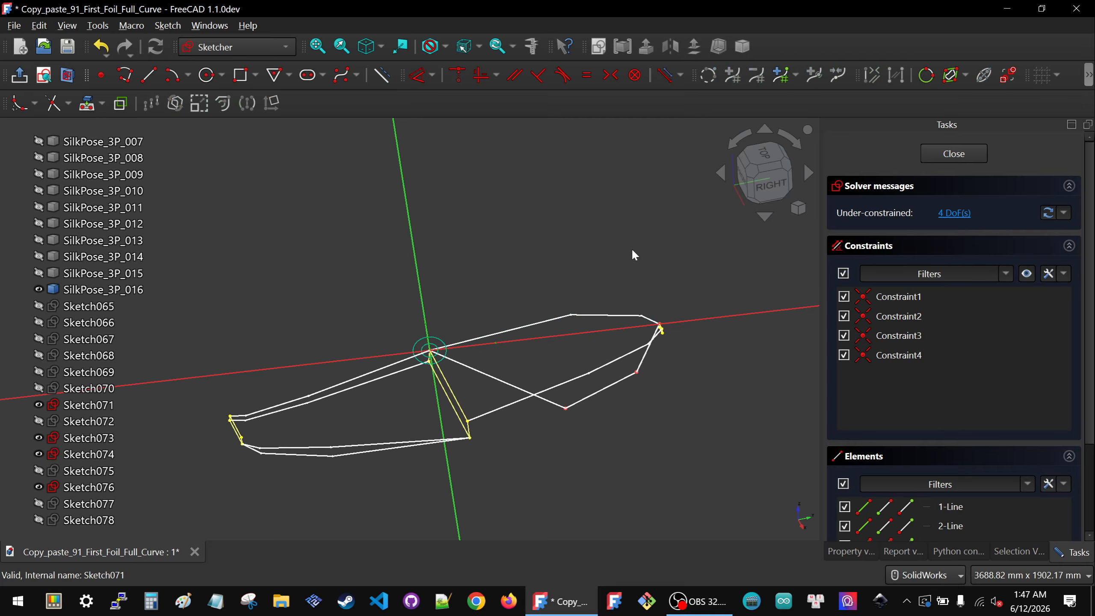
pyautogui.click(88, 103)
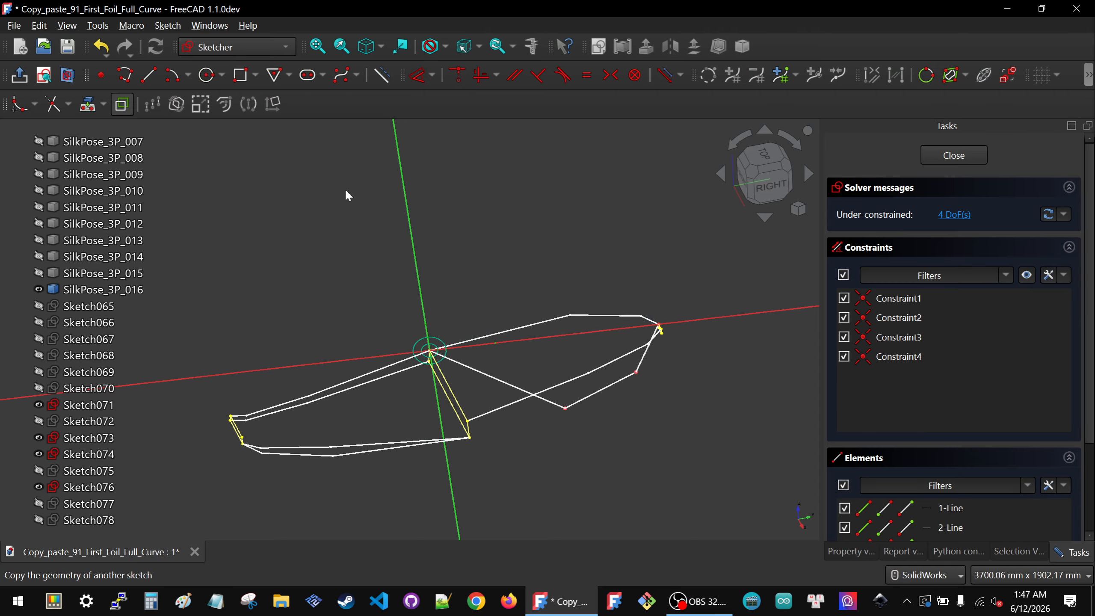
pyautogui.click(602, 316)
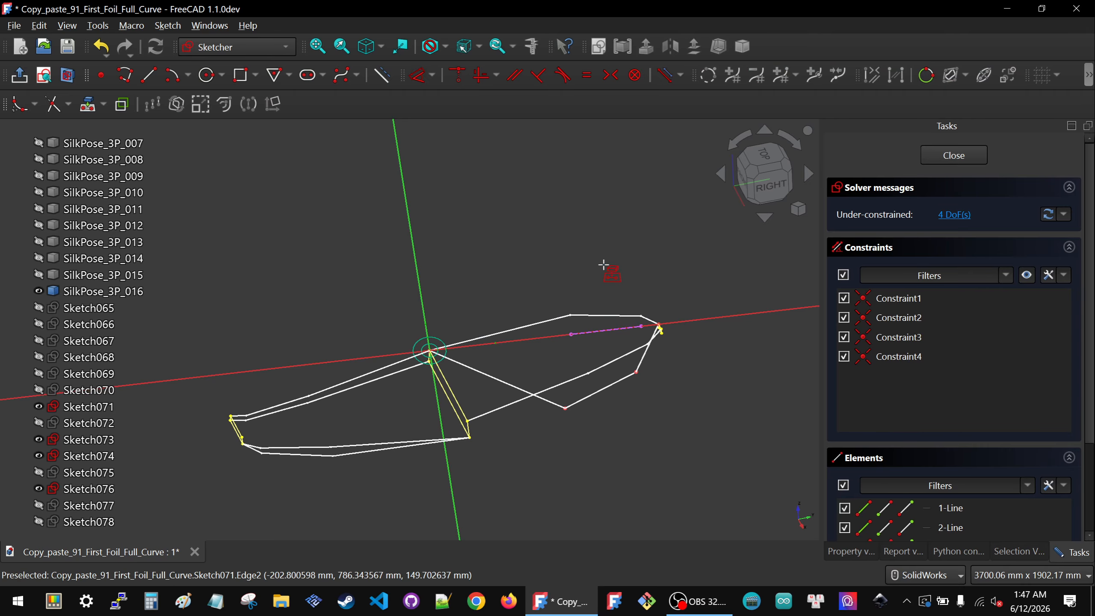
# Step: Hide Sketch071, Sketch073 and Sketch074 again and return to the right view of the sketch
pyautogui.click(89, 410)
pyautogui.press('space')
pyautogui.click(479, 452)
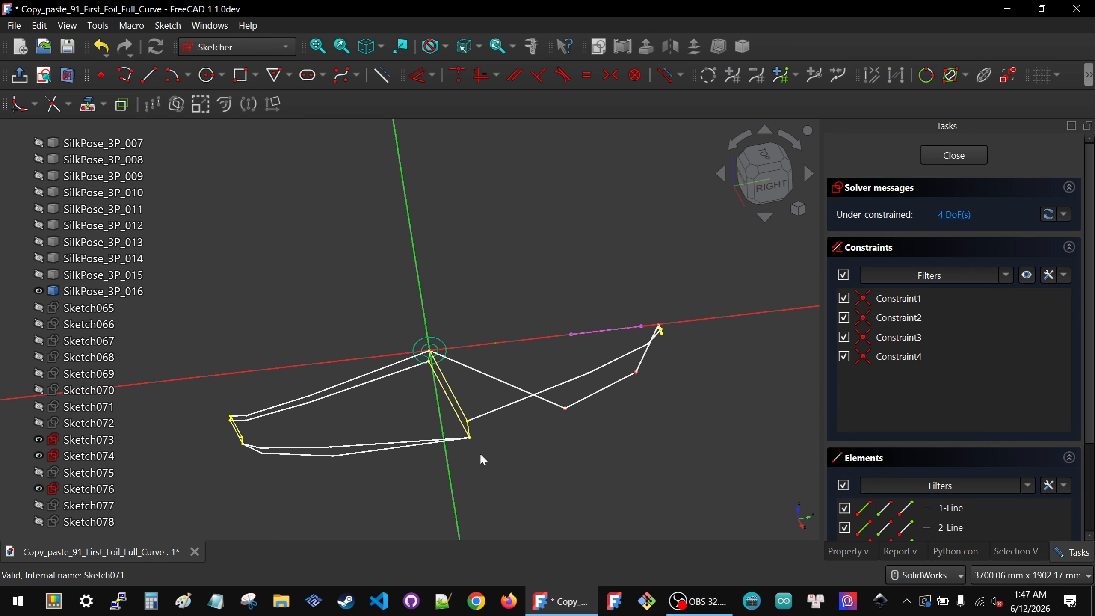
pyautogui.moveTo(450, 453); pyautogui.dragTo(395, 410, button='middle')
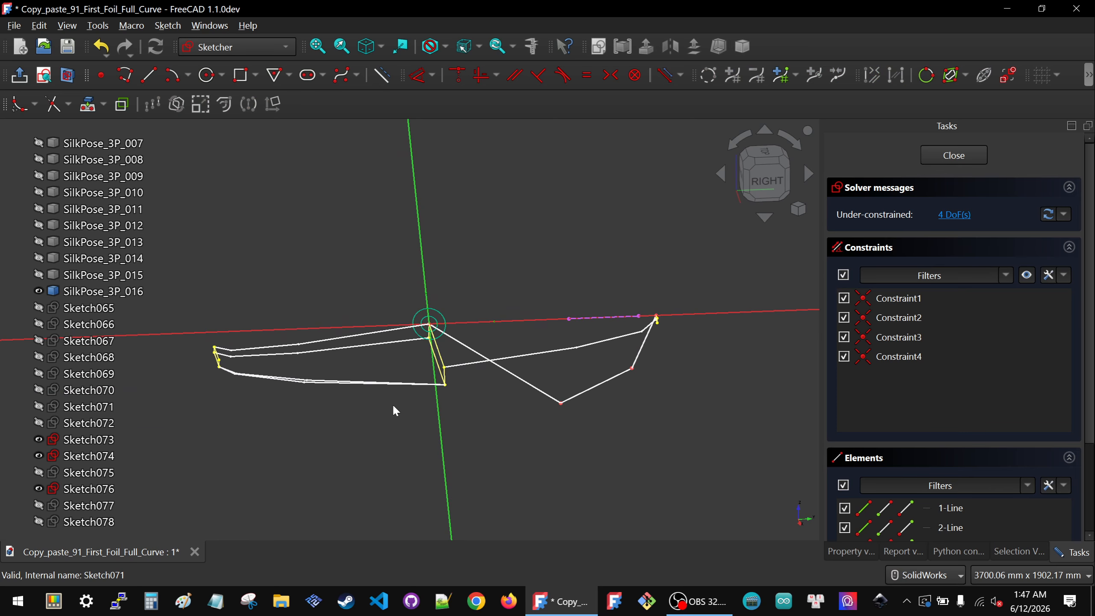
pyautogui.click(96, 441)
pyautogui.click(96, 455)
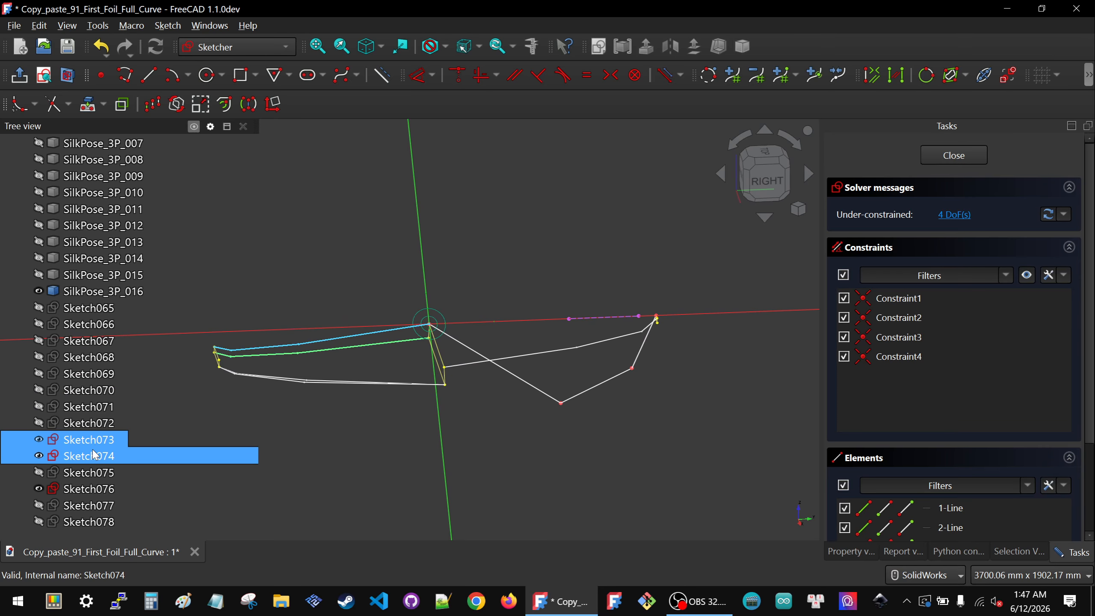
pyautogui.press('space')
pyautogui.click(93, 441)
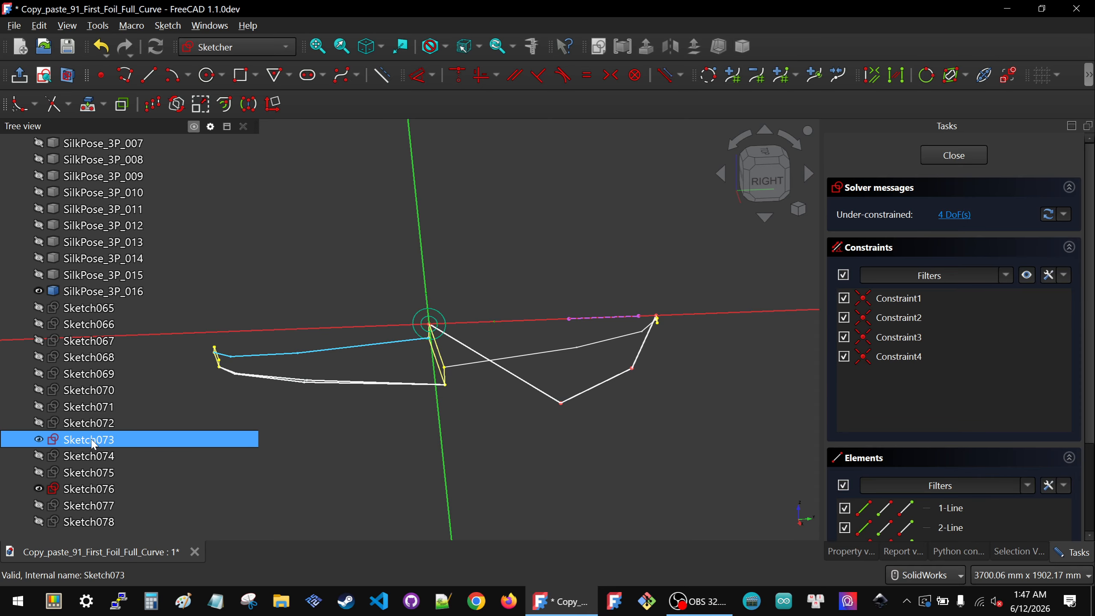
pyautogui.press('space')
pyautogui.click(496, 442)
pyautogui.moveTo(492, 449); pyautogui.dragTo(482, 399, button='middle')
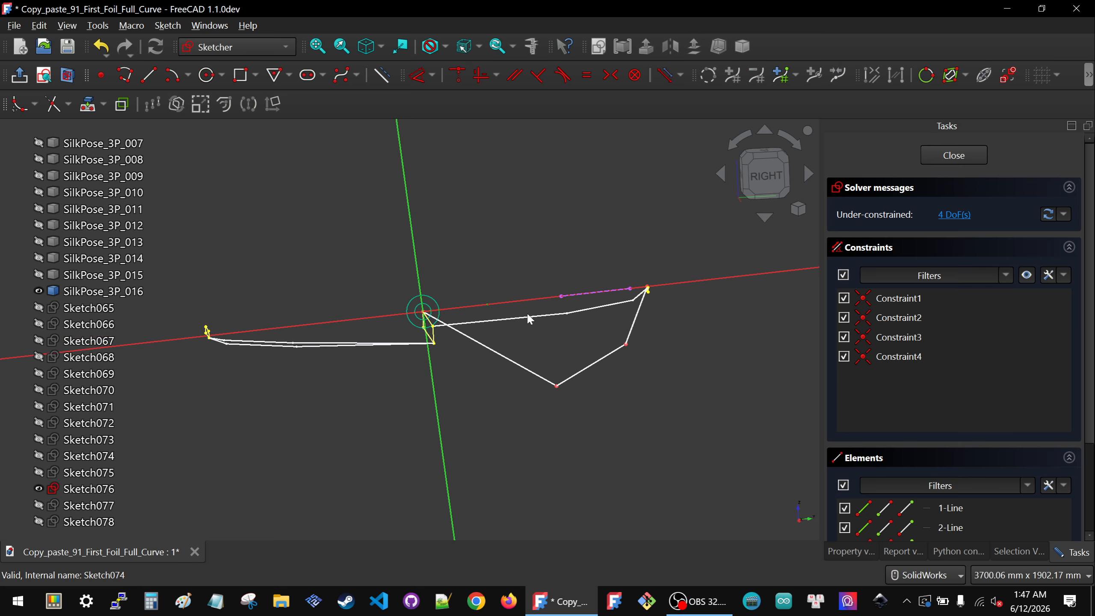
pyautogui.click(774, 176)
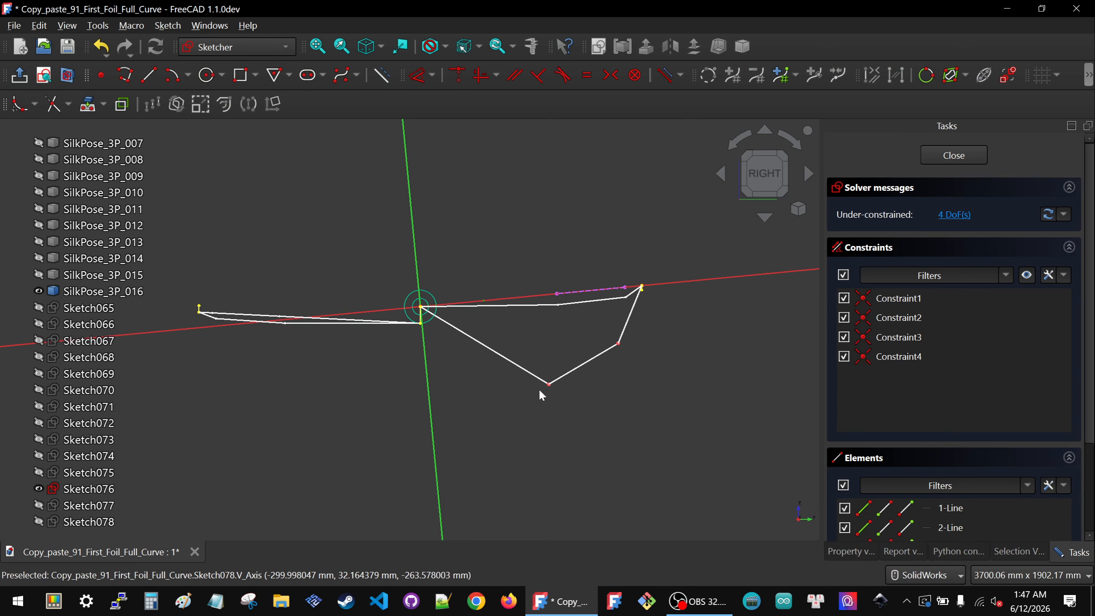
# Step: Drag the polyline's two middle vertices up close to the horizontal axis, below the projected edge
pyautogui.moveTo(549, 386); pyautogui.dragTo(559, 312)
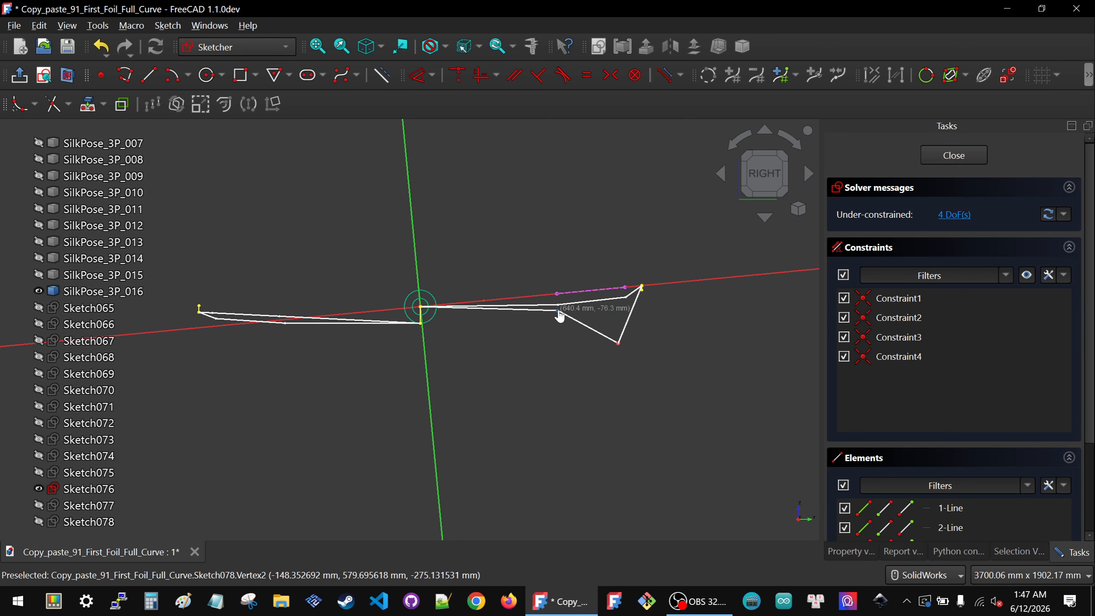
pyautogui.moveTo(618, 341); pyautogui.dragTo(629, 300)
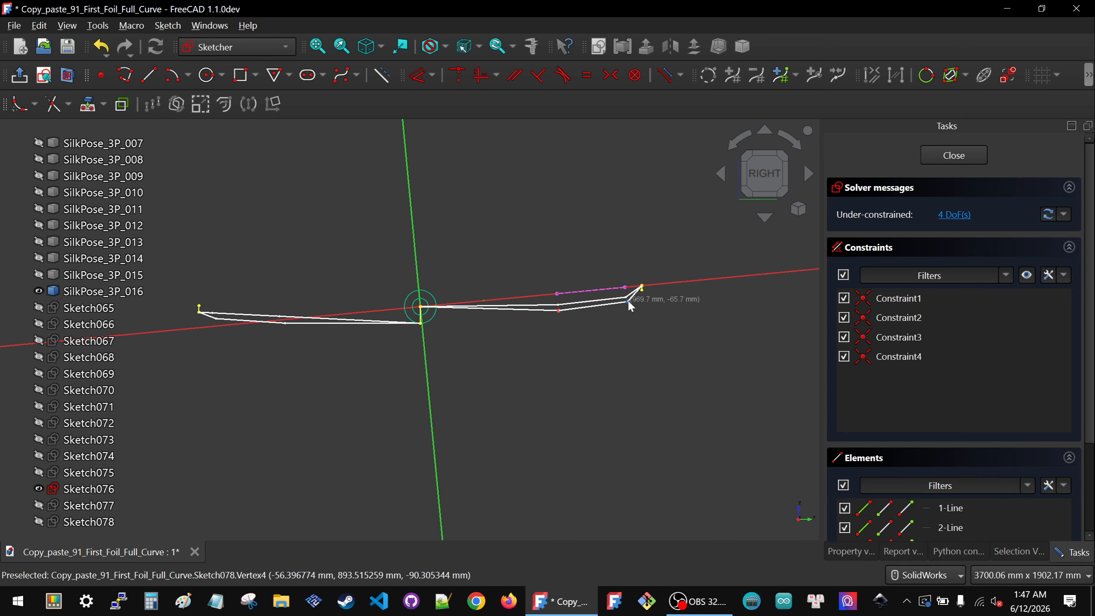
pyautogui.scroll(4, 632, 302)
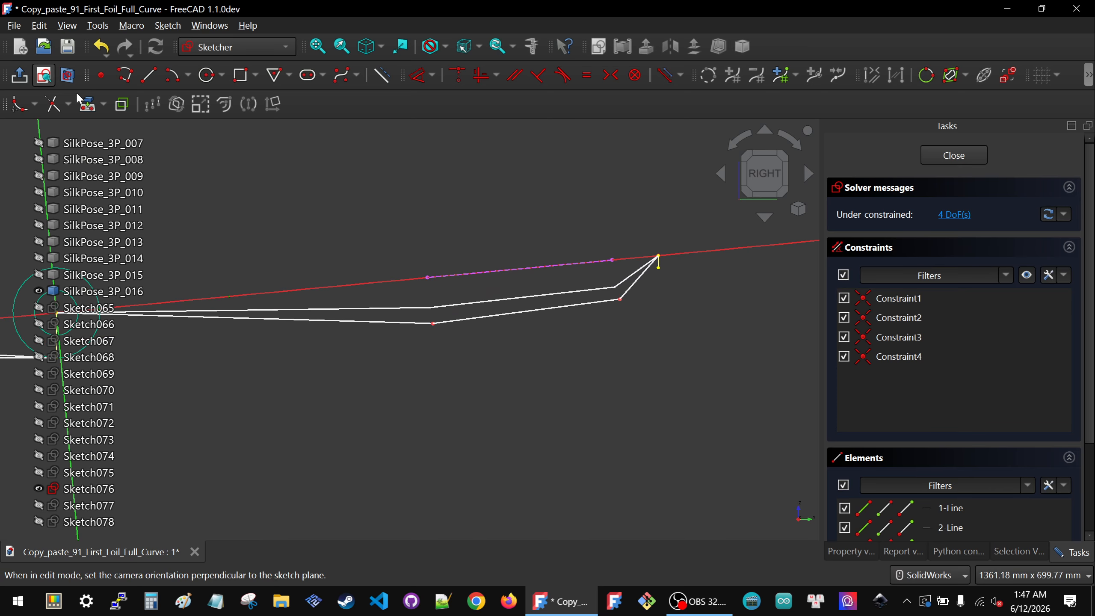
# Step: Draw two construction lines crossing the polyline, one from each end of the projected edge down past the middle vertices
pyautogui.click(44, 75)
pyautogui.scroll(-2, 464, 356)
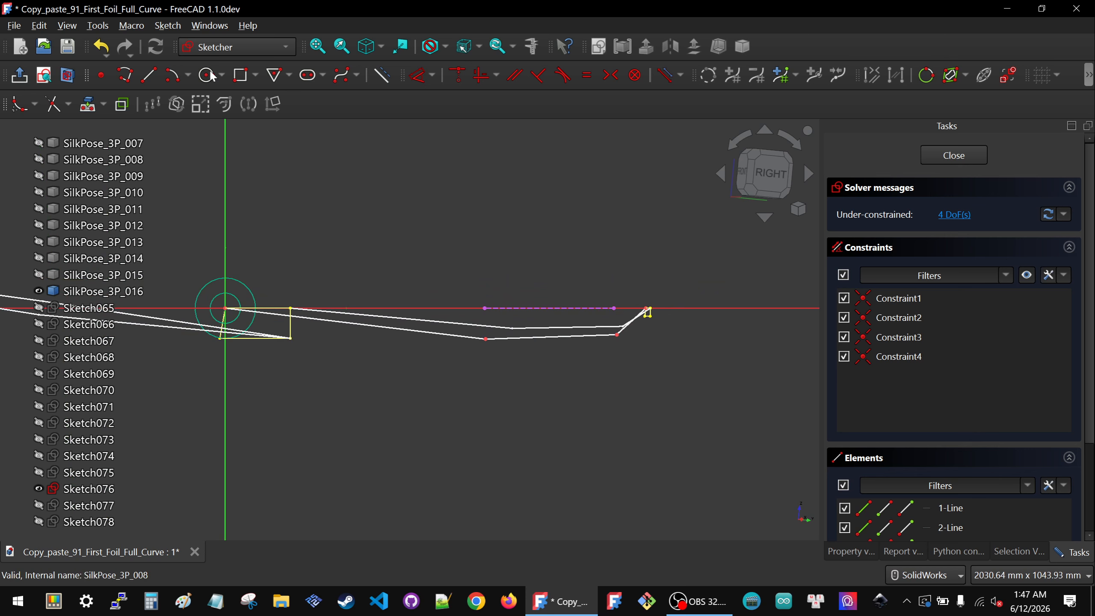
pyautogui.click(149, 76)
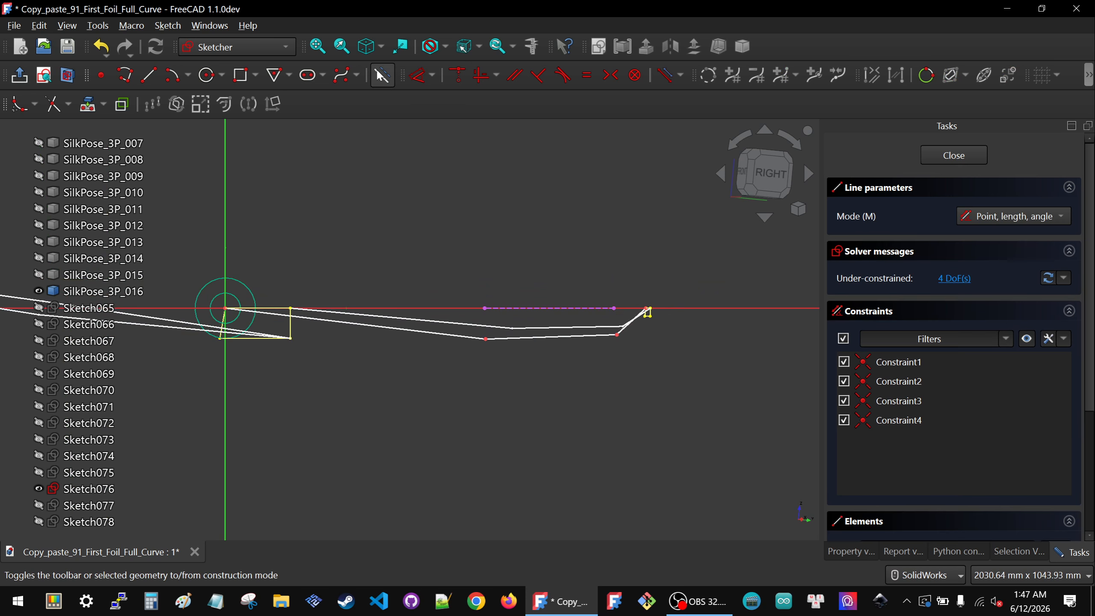
pyautogui.scroll(2, 582, 387)
pyautogui.click(429, 251)
pyautogui.click(429, 352)
pyautogui.click(587, 245)
pyautogui.click(638, 344)
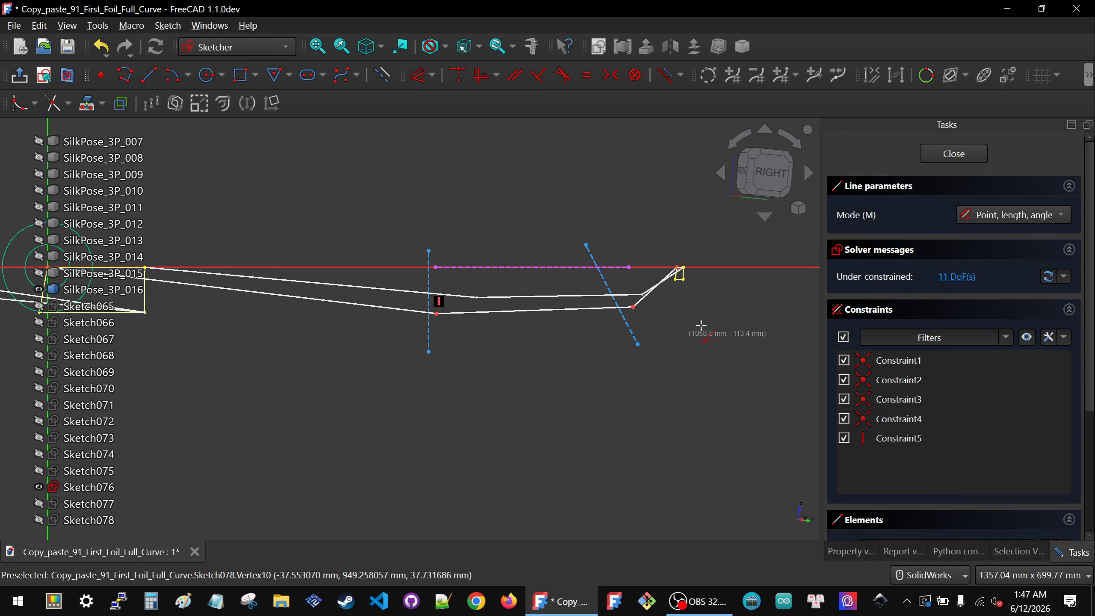
# Step: Delete the automatic vertical constraint and make the construction lines' ends coincident with the projected edge ends and the polyline's middle vertices
pyautogui.click(439, 301)
pyautogui.press('Delete')
pyautogui.moveTo(384, 215)
pyautogui.mouseDown()
pyautogui.moveTo(520, 290)
pyautogui.moveTo(476, 277)
pyautogui.mouseUp()
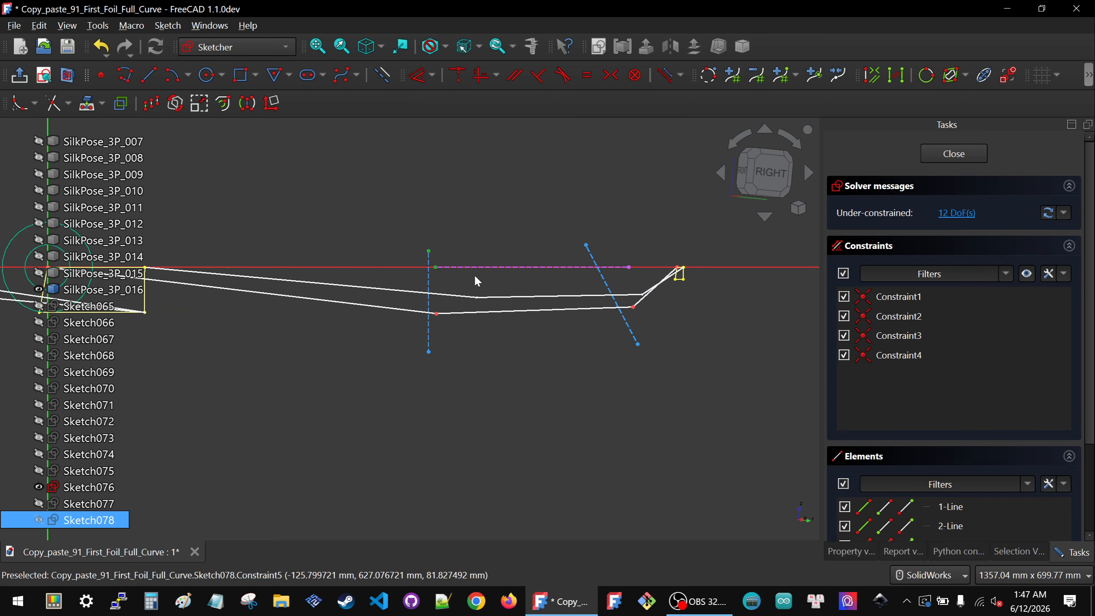
pyautogui.press('c')
pyautogui.moveTo(413, 296); pyautogui.dragTo(463, 366)
pyautogui.press('c')
pyautogui.moveTo(603, 264); pyautogui.dragTo(651, 362)
pyautogui.press('c')
pyautogui.press('c')
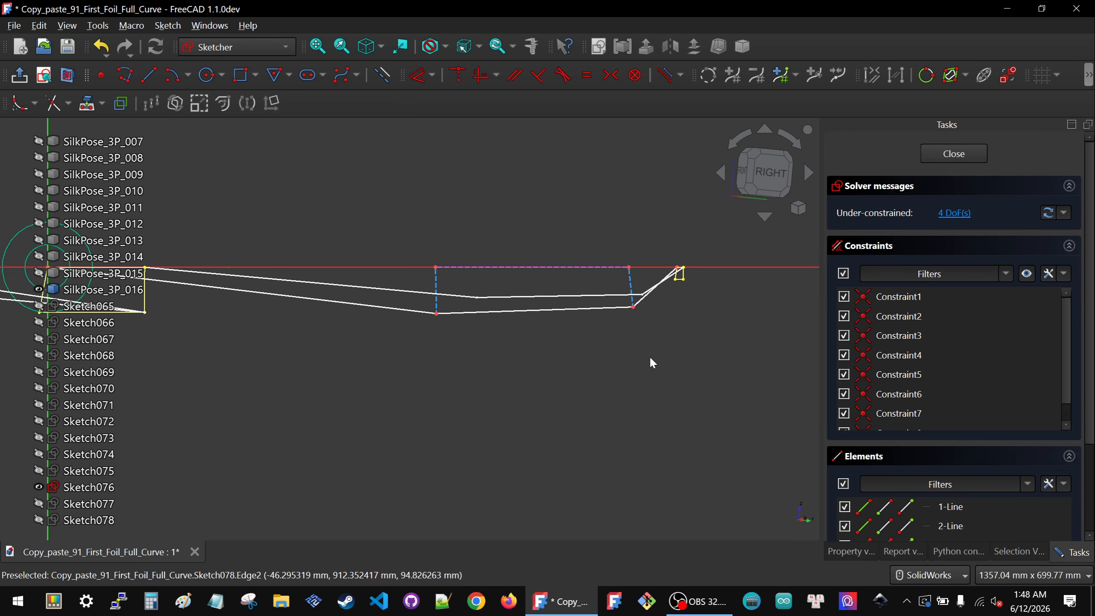
# Step: Constrain both construction lines parallel to the sketch's vertical axis
pyautogui.scroll(-3, 661, 303)
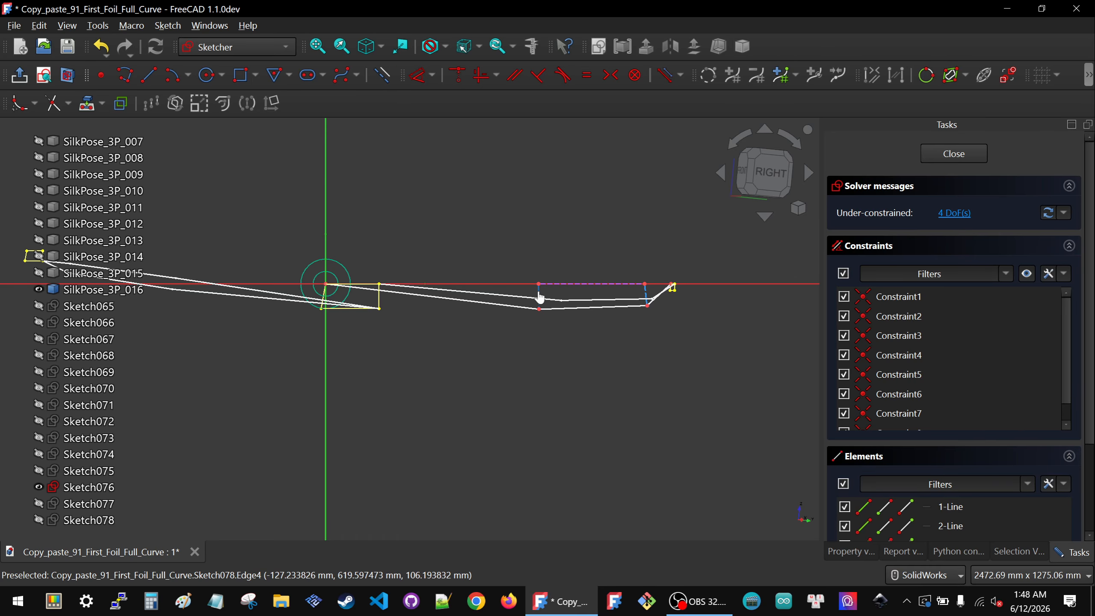
pyautogui.click(326, 356)
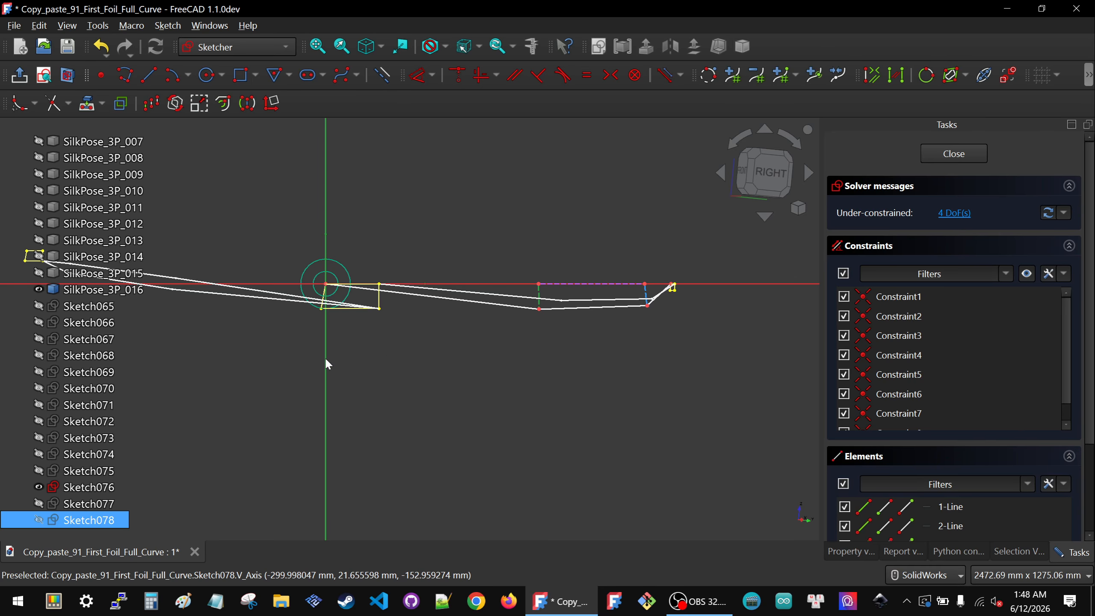
pyautogui.press('p')
pyautogui.click(326, 363)
pyautogui.click(651, 298)
pyautogui.press('p')
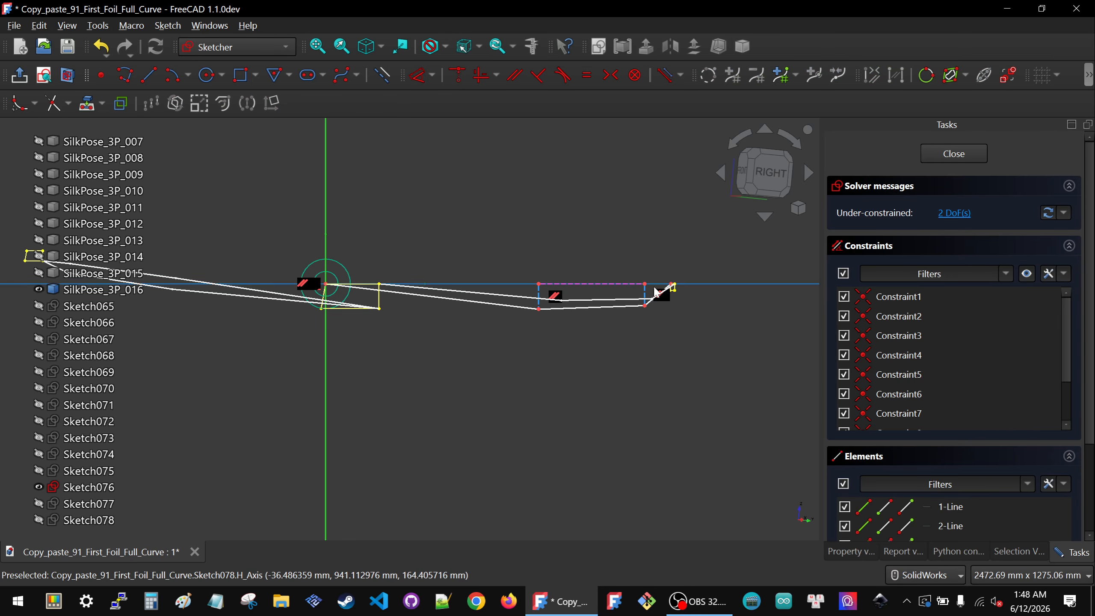
# Step: Drag the polyline's two middle vertices further up toward the projected edge
pyautogui.scroll(3, 651, 287)
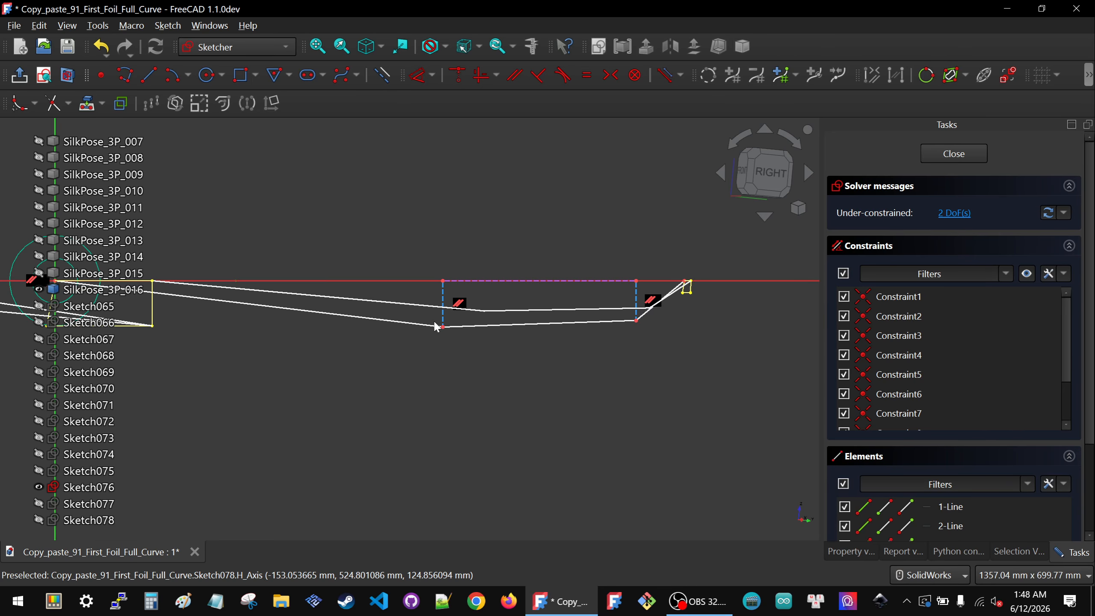
pyautogui.scroll(-3, 445, 305)
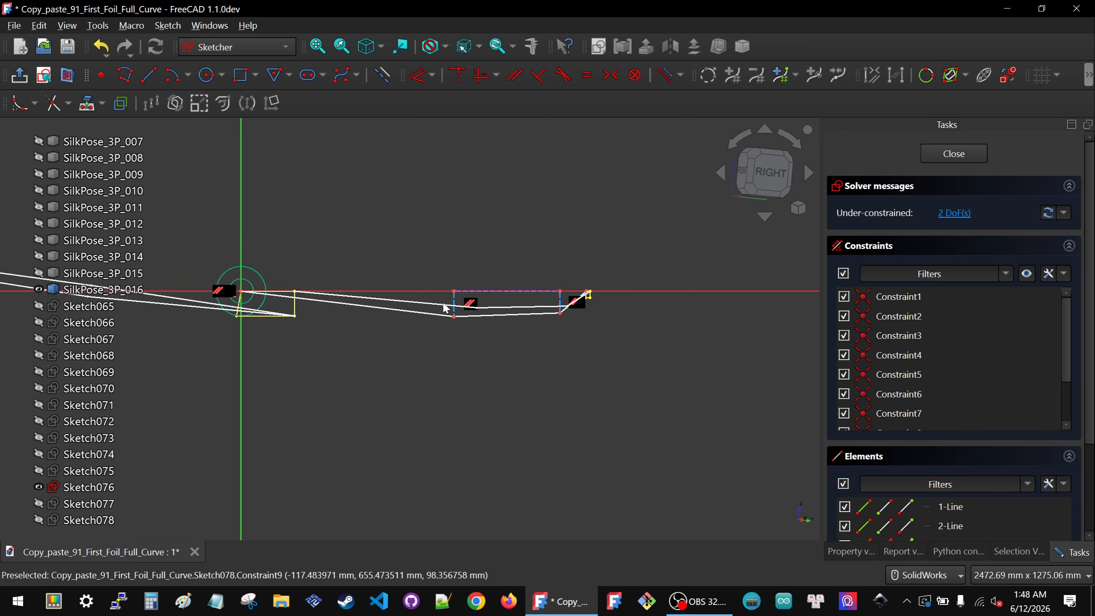
pyautogui.moveTo(764, 176); pyautogui.dragTo(752, 186)
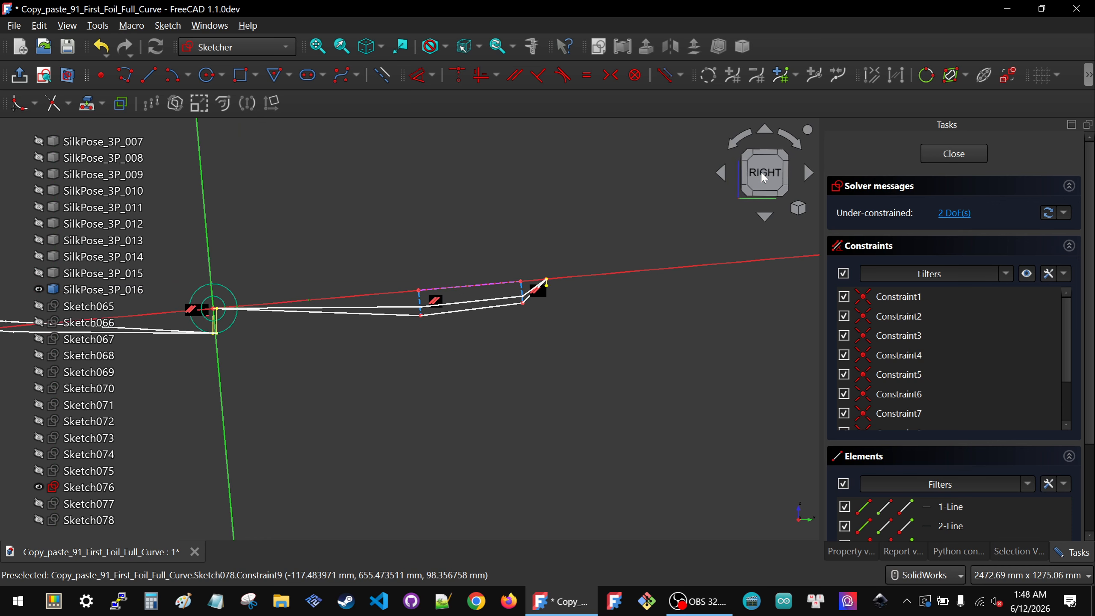
pyautogui.scroll(4, 433, 320)
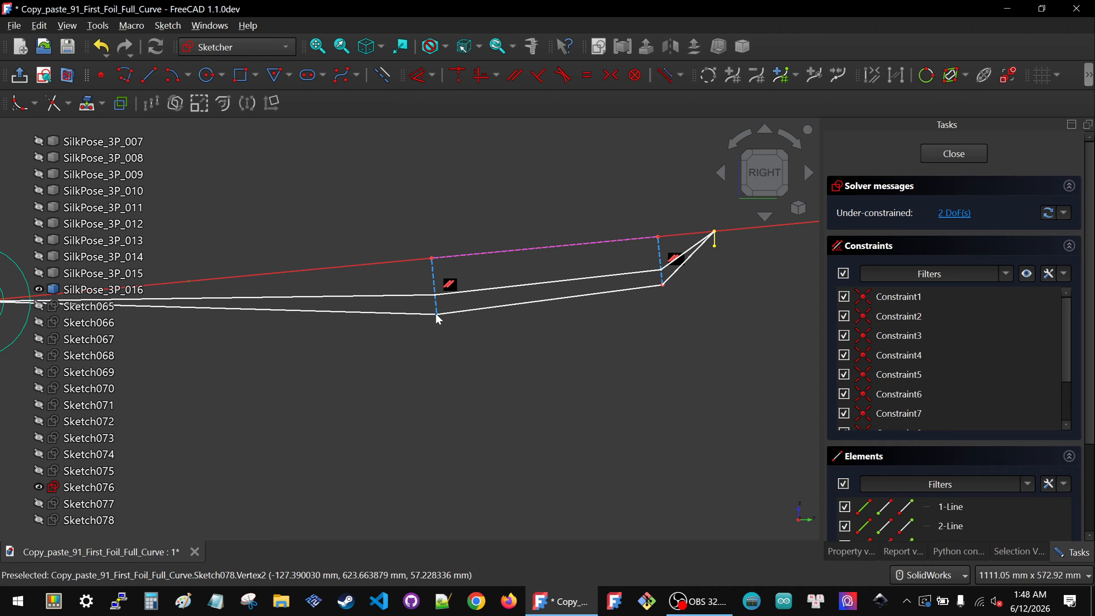
pyautogui.moveTo(435, 317); pyautogui.dragTo(436, 296)
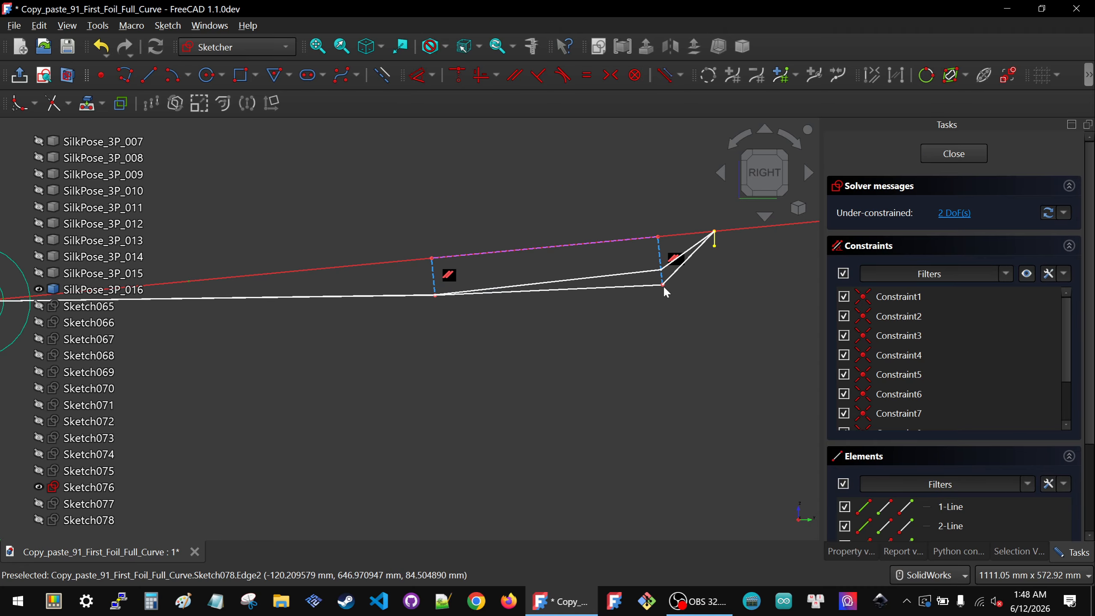
pyautogui.moveTo(663, 285); pyautogui.dragTo(660, 270)
# Step: Apply a Lock constraint to the polyline's middle vertex nearest the nose
pyautogui.scroll(-1, 608, 371)
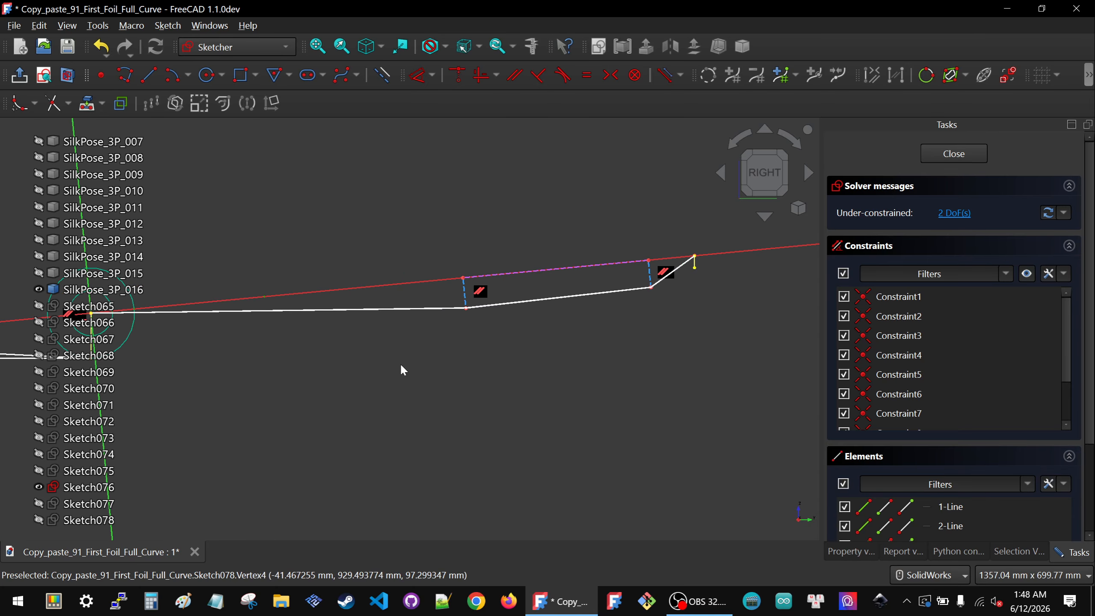
pyautogui.click(129, 486)
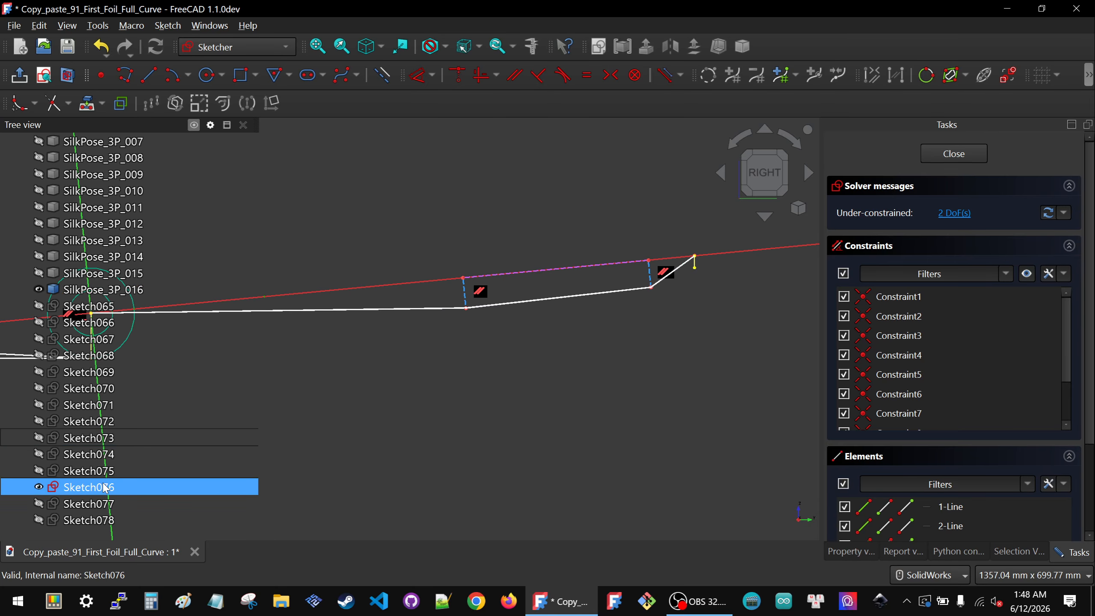
pyautogui.click(690, 312)
pyautogui.moveTo(726, 265); pyautogui.dragTo(726, 266)
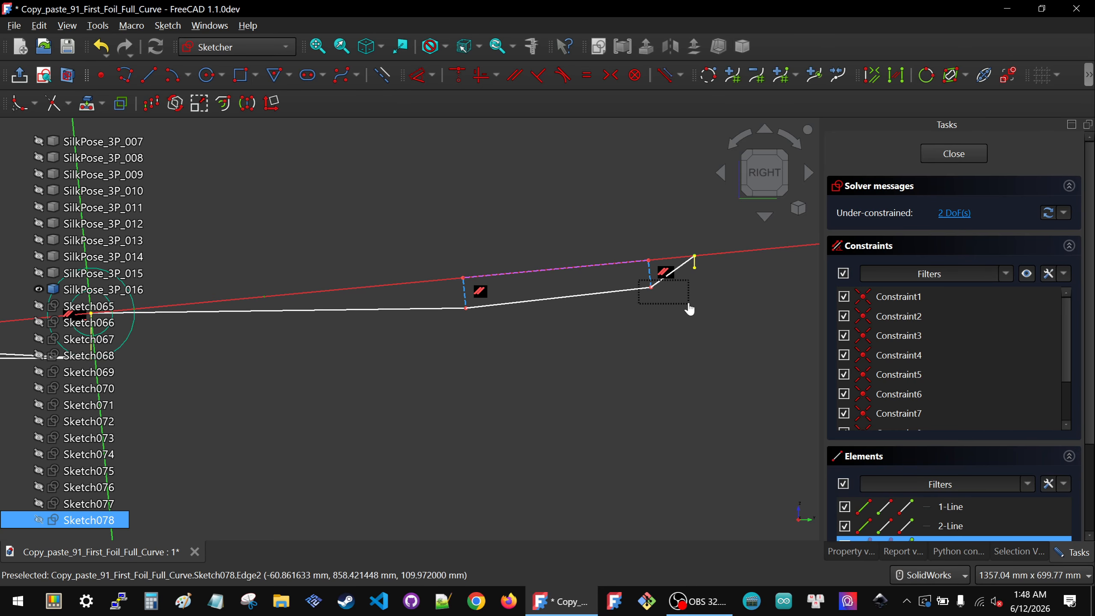
pyautogui.moveTo(689, 305); pyautogui.dragTo(690, 304)
pyautogui.press('k')
pyautogui.press('l')
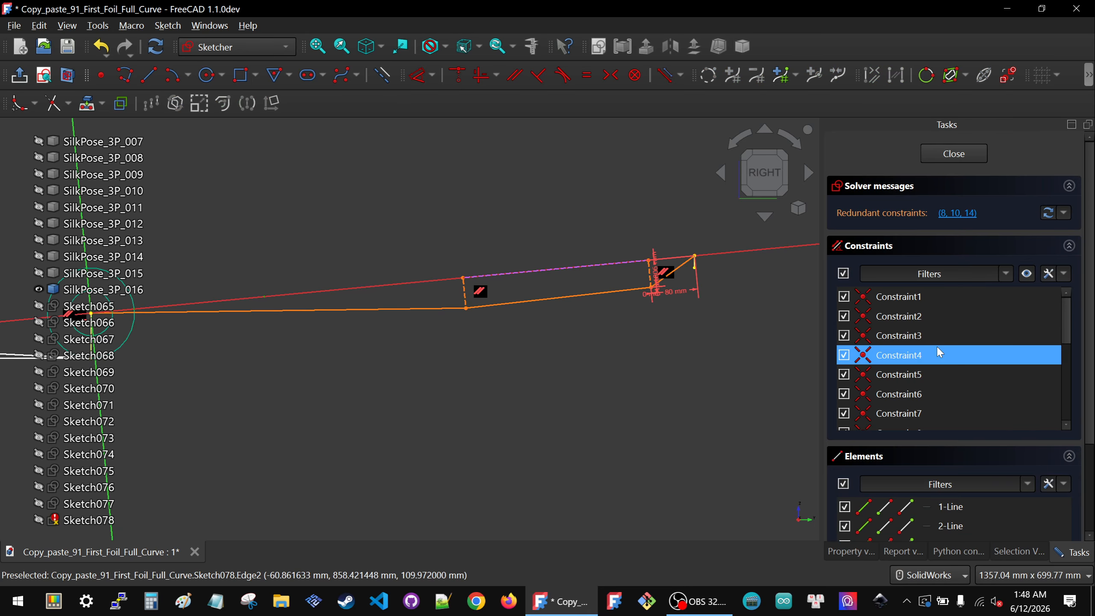
# Step: Delete the surplus lock distance constraints and set that vertex's remaining vertical distance to -45 mm
pyautogui.scroll(-8, 939, 352)
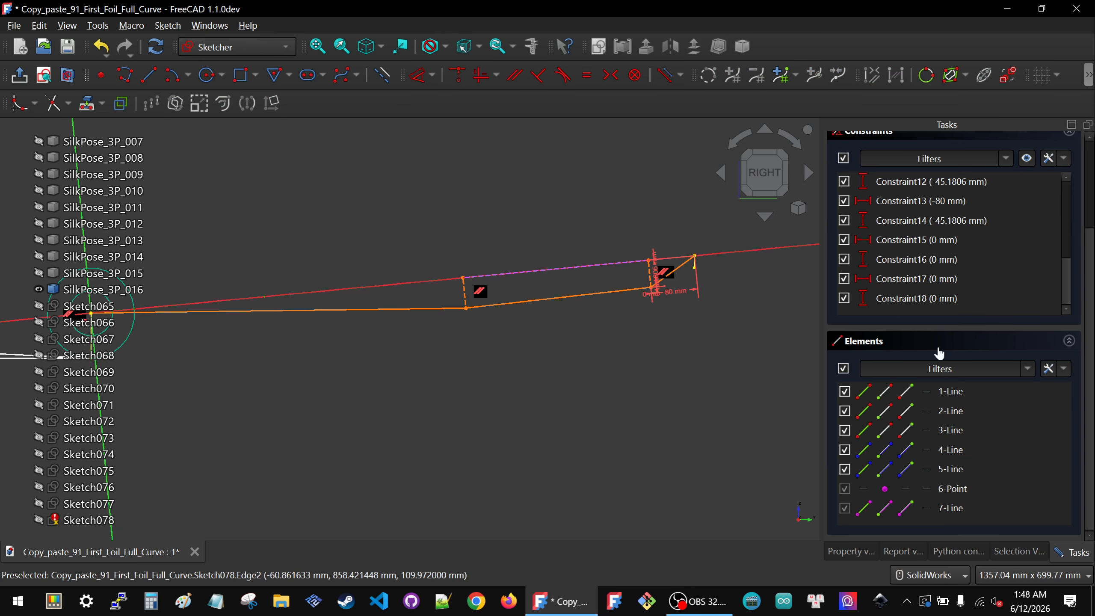
pyautogui.click(906, 298)
pyautogui.press('Delete')
pyautogui.click(909, 301)
pyautogui.press('Delete')
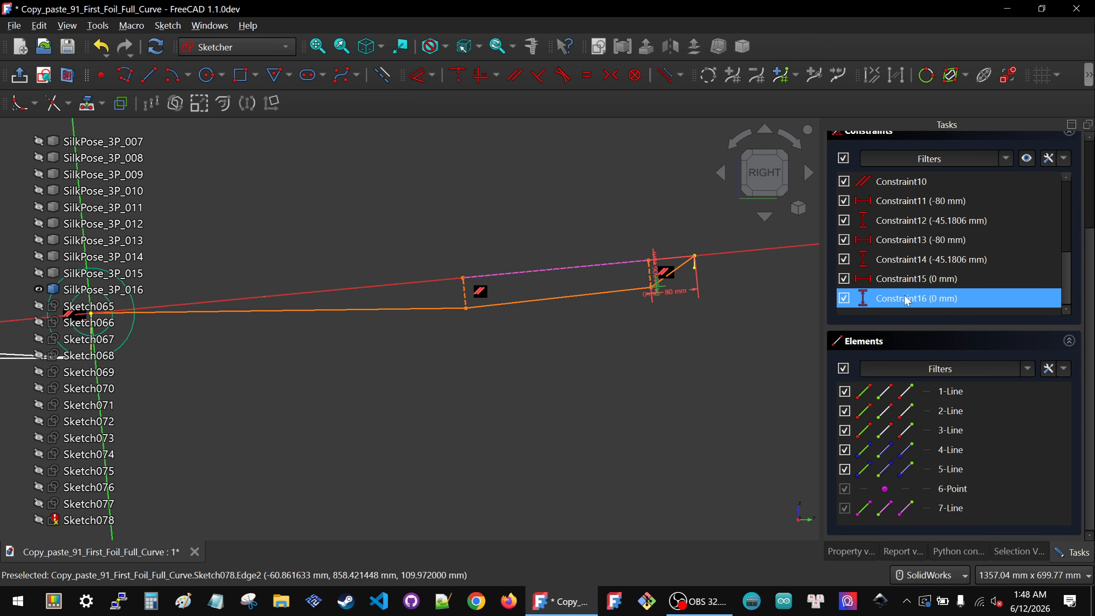
pyautogui.click(908, 299)
pyautogui.press('Delete')
pyautogui.click(907, 299)
pyautogui.press('Delete')
pyautogui.click(908, 299)
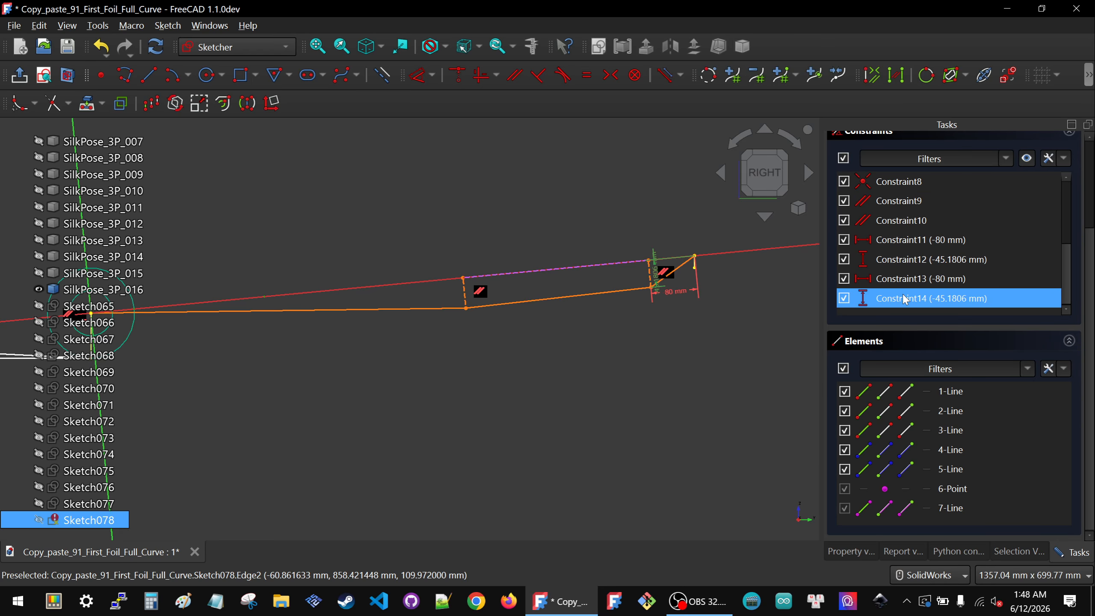
pyautogui.press('Delete')
pyautogui.click(907, 298)
pyautogui.press('Delete')
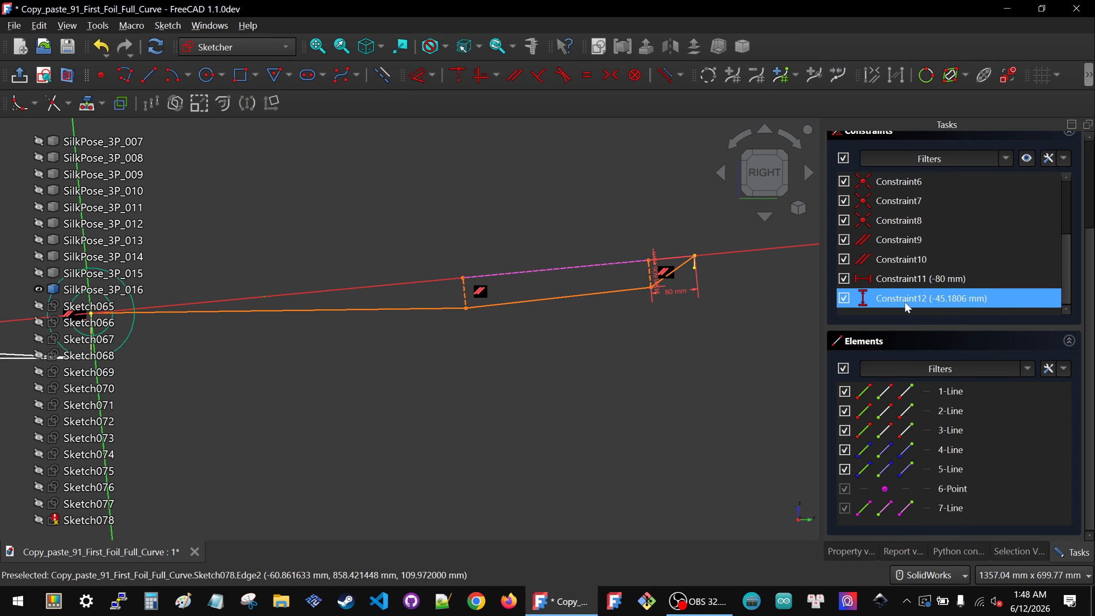
pyautogui.click(908, 302)
pyautogui.click(909, 285)
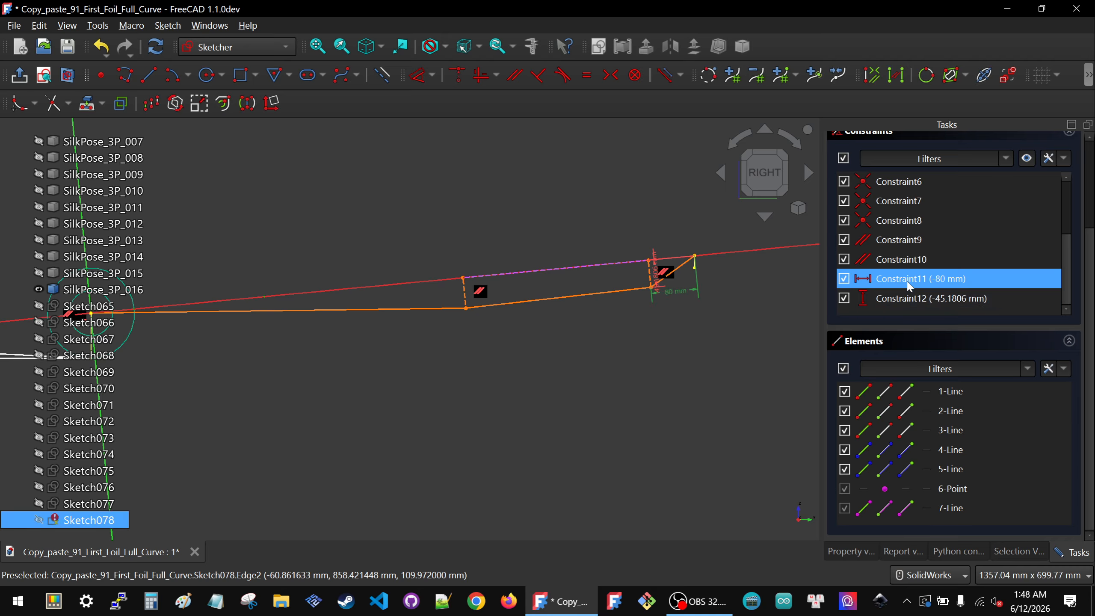
pyautogui.press('Delete')
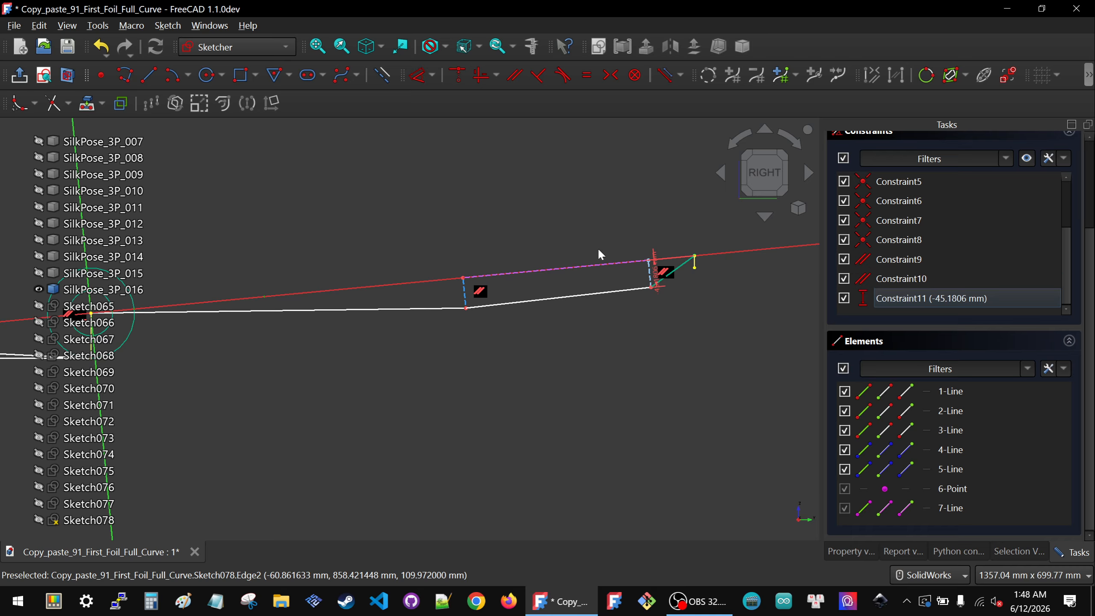
pyautogui.doubleClick(654, 268)
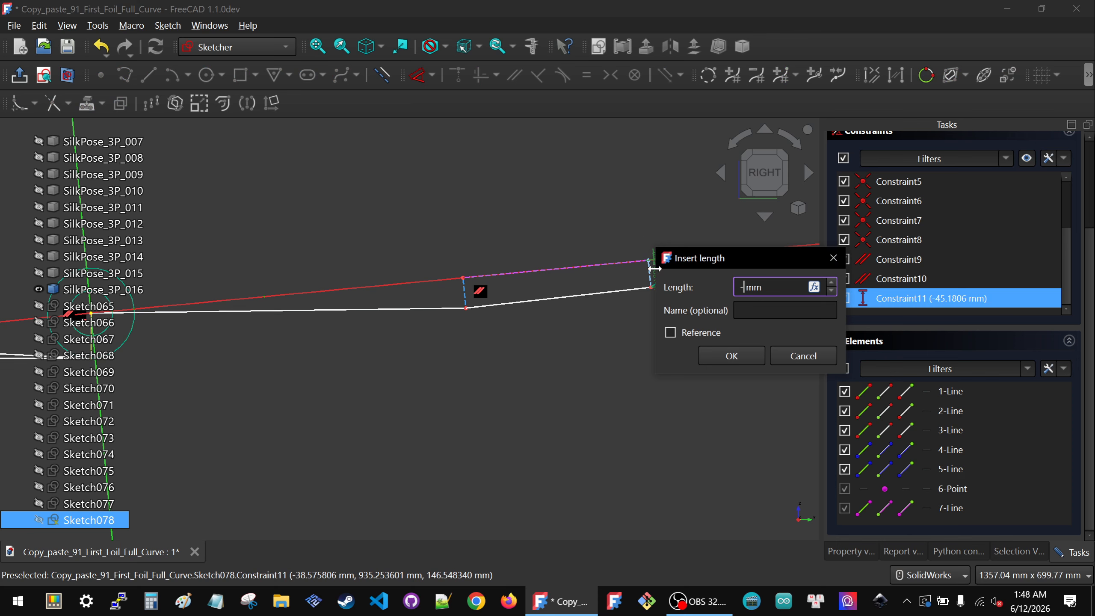
pyautogui.click(707, 359)
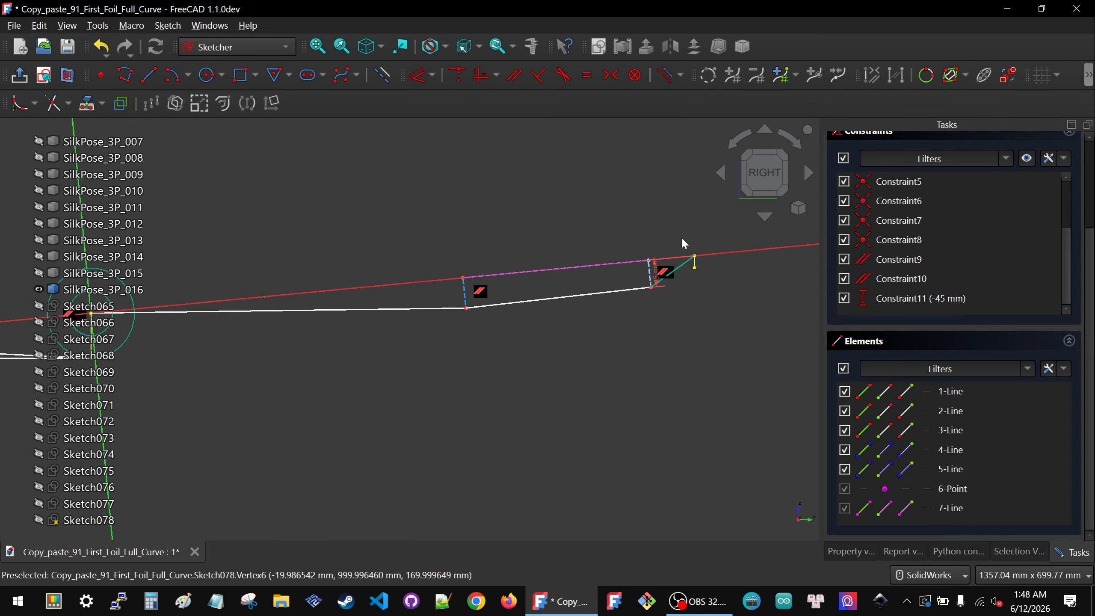
# Step: Apply a Lock constraint to the polyline's other middle vertex
pyautogui.moveTo(738, 261); pyautogui.dragTo(738, 260)
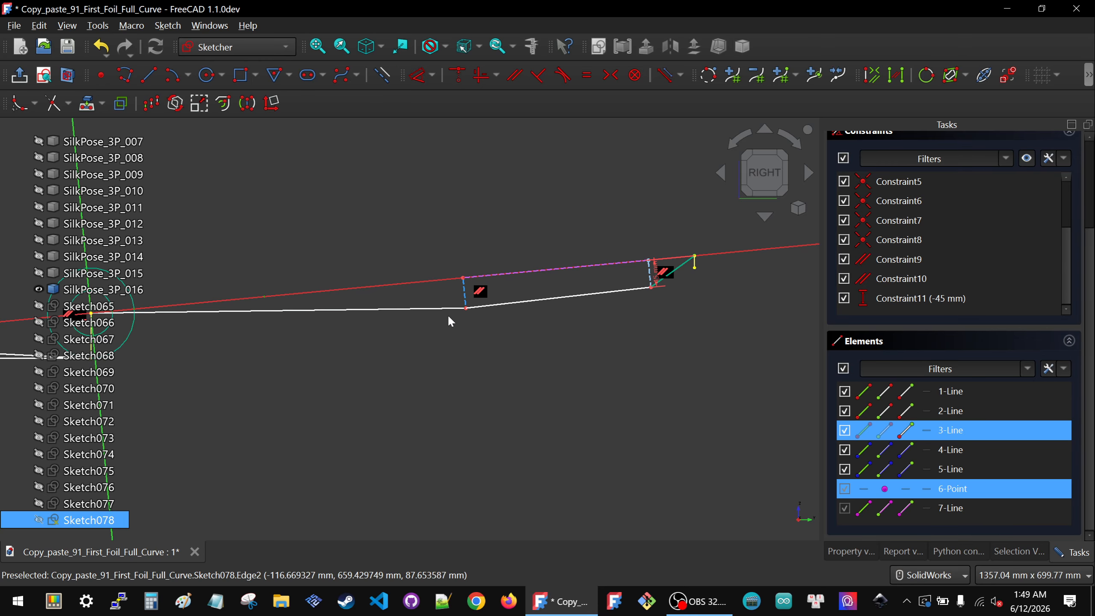
pyautogui.moveTo(501, 337); pyautogui.dragTo(502, 336)
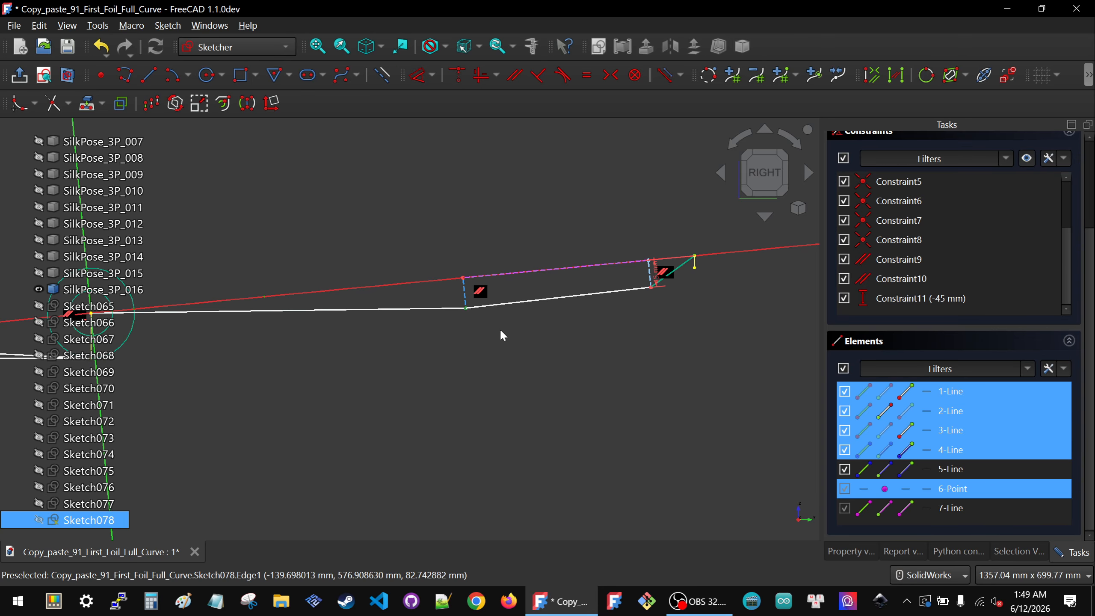
pyautogui.press('k')
pyautogui.press('l')
# Step: Delete the surplus lock distance constraint of that vertex
pyautogui.scroll(-3, 961, 248)
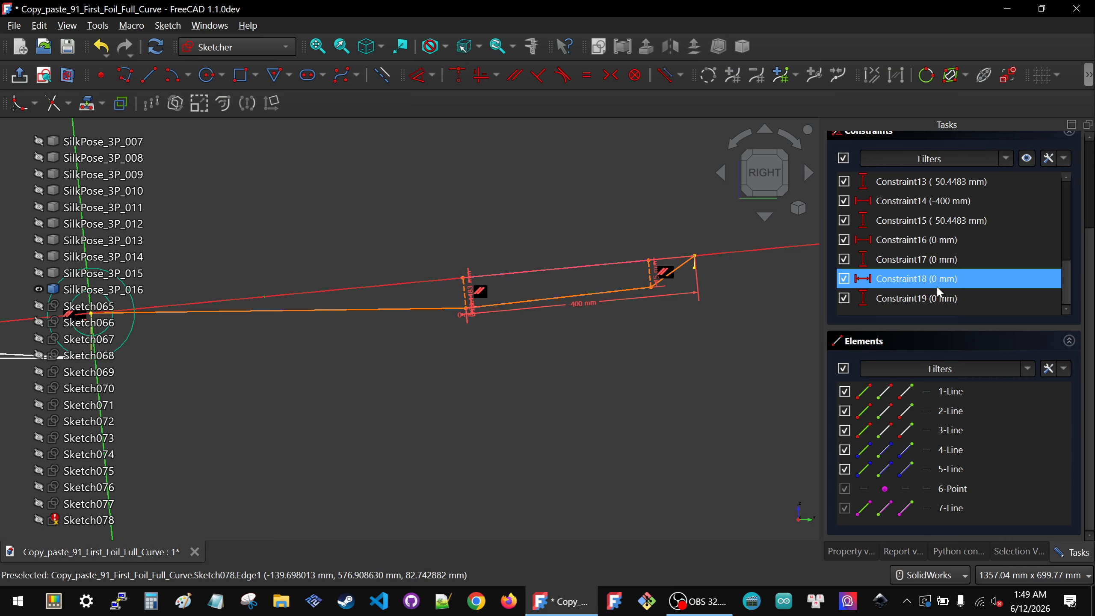
pyautogui.click(935, 299)
pyautogui.scroll(3, 935, 301)
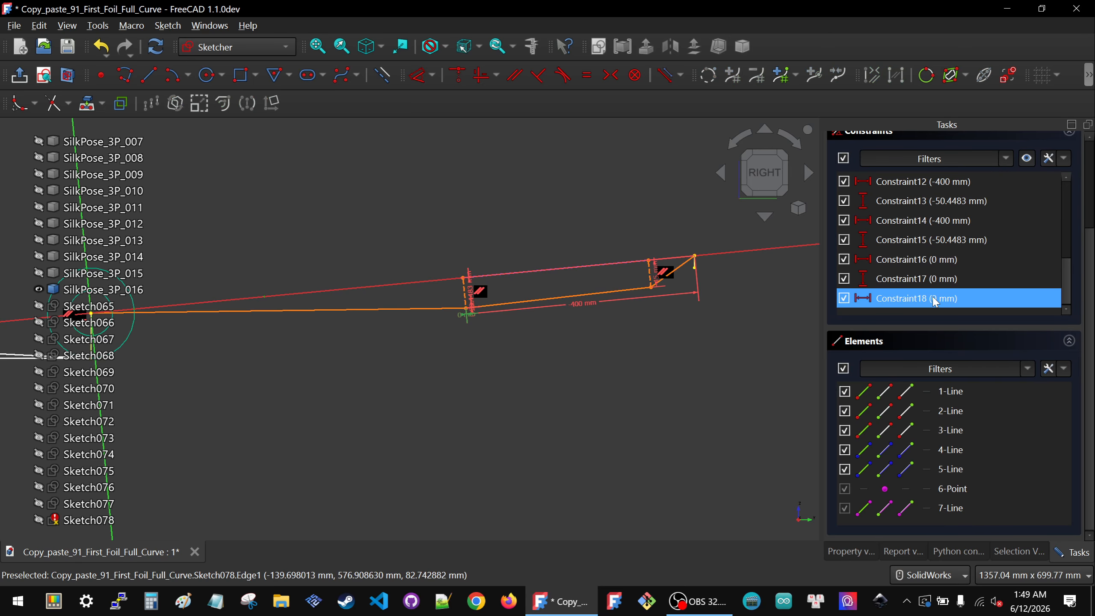
pyautogui.scroll(3, 935, 302)
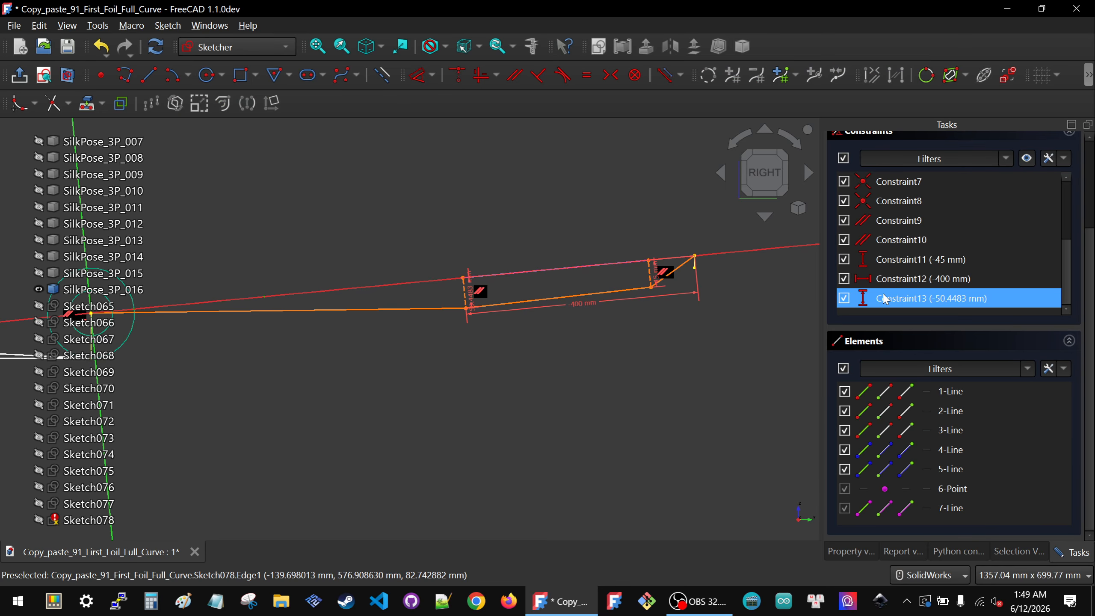
pyautogui.click(923, 279)
pyautogui.press('Delete')
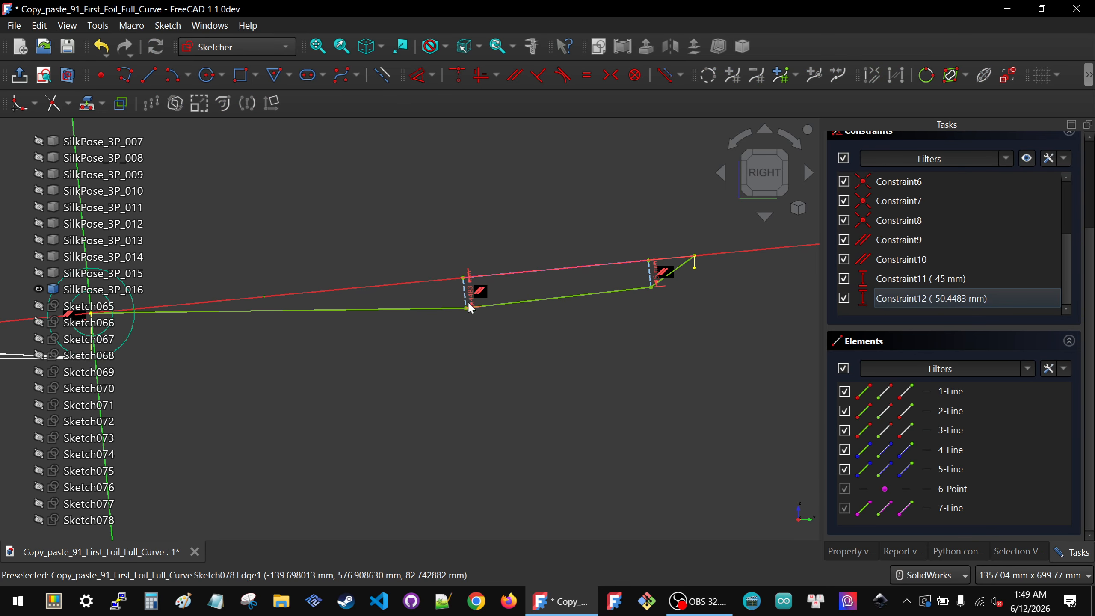
# Step: Set that vertex's vertical distance to -50 mm and close the sketch
pyautogui.doubleClick(463, 288)
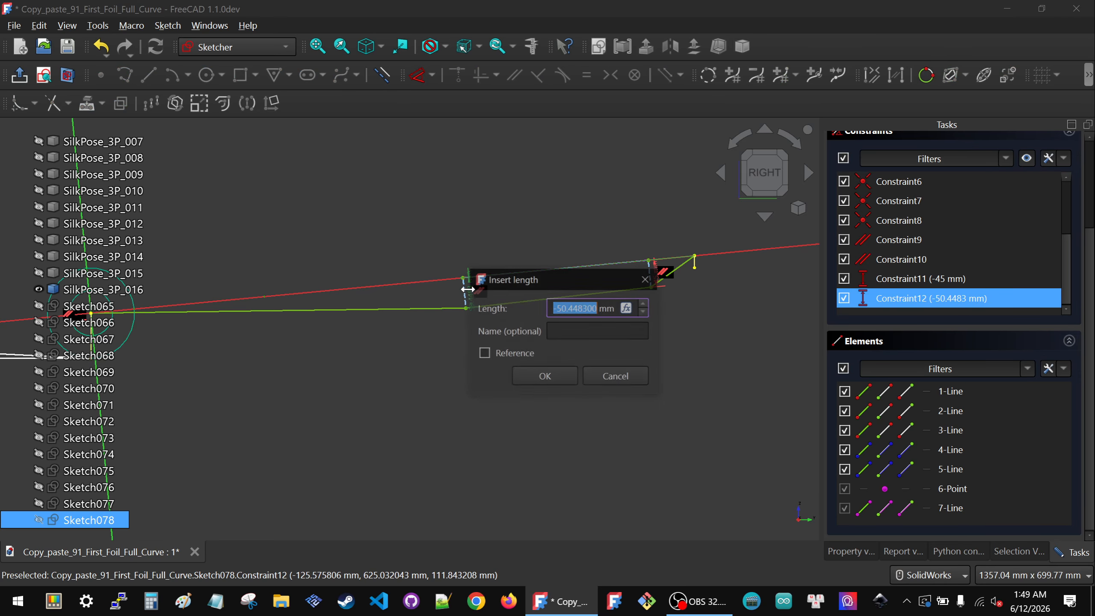
pyautogui.write('-')
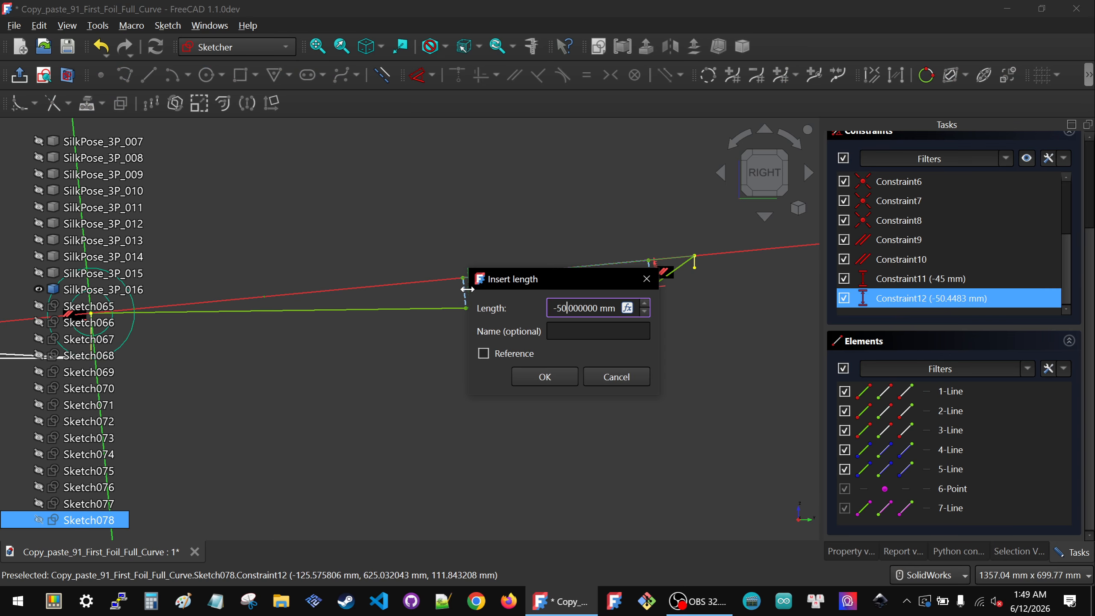
pyautogui.click(557, 380)
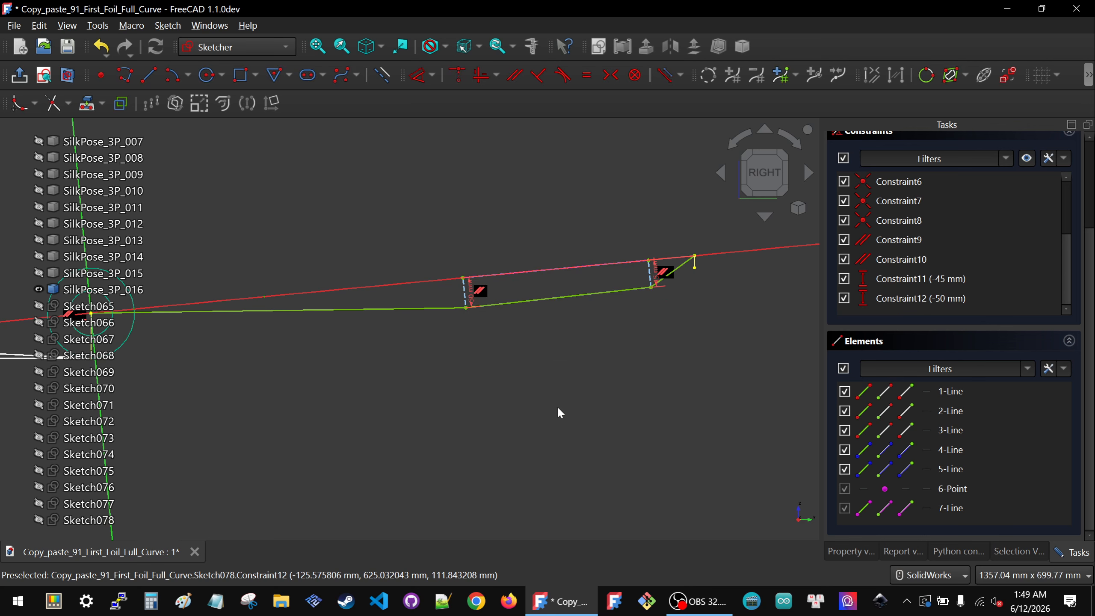
pyautogui.scroll(6, 860, 298)
pyautogui.click(944, 155)
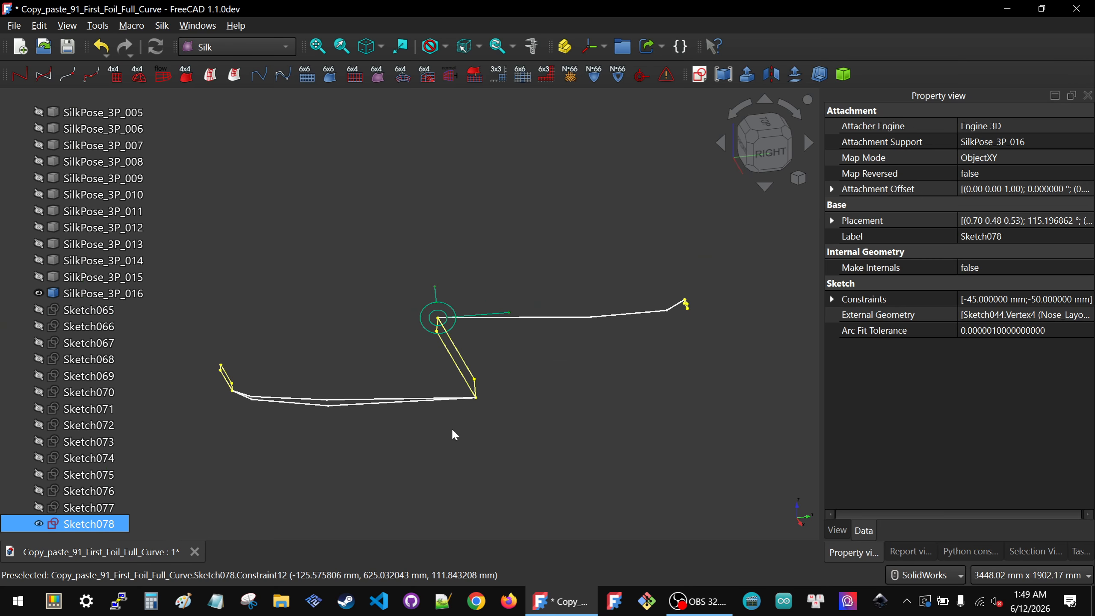
# Step: Show sketches Sketch065 through Sketch077 together with Sketch078 to compare the foil sections
pyautogui.scroll(3, 92, 310)
pyautogui.click(92, 440)
pyautogui.scroll(-3, 93, 444)
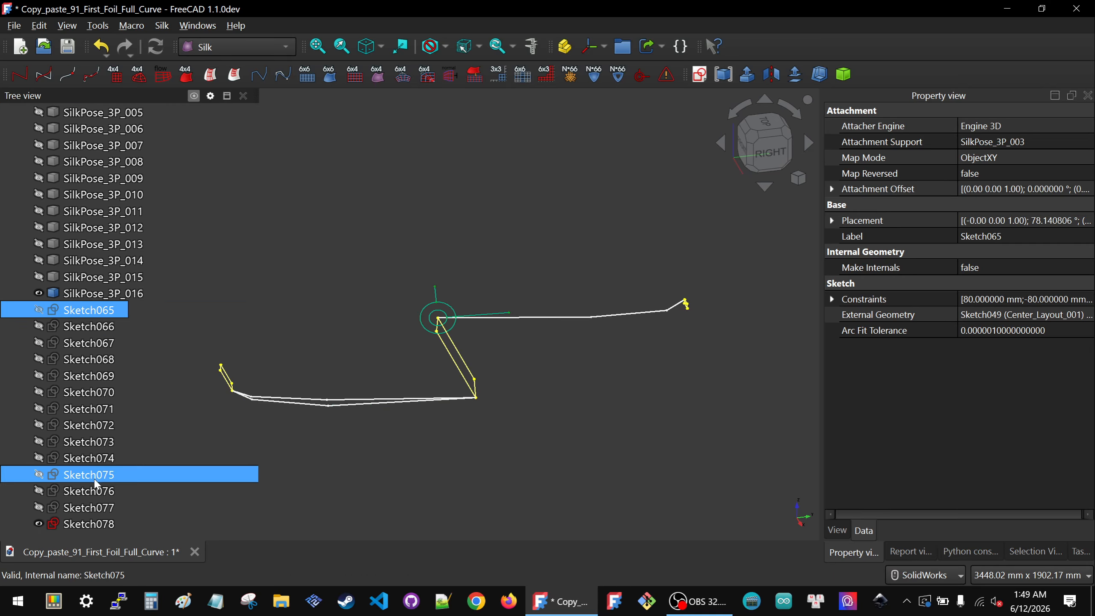
pyautogui.keyDown('shift'); pyautogui.click(90, 502); pyautogui.keyUp('shift')
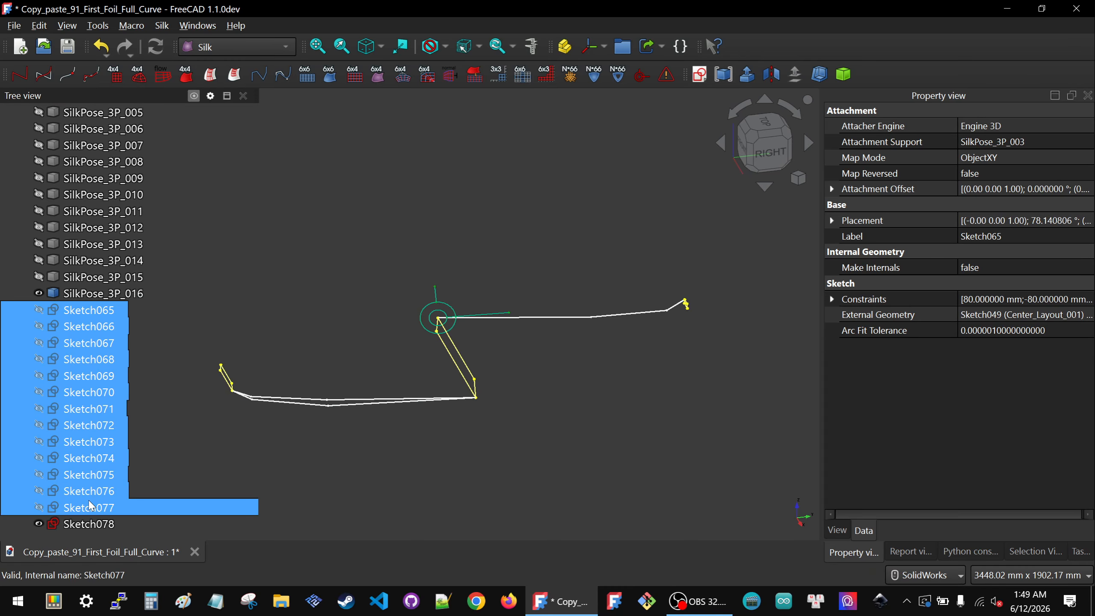
pyautogui.press('space')
pyautogui.click(494, 427)
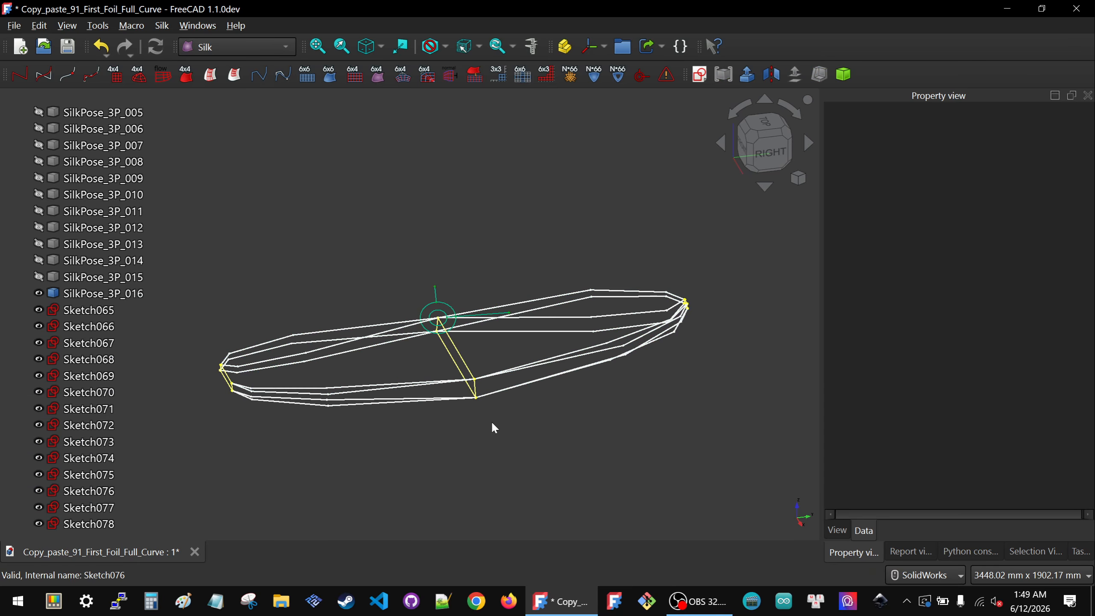
# Step: Switch to the top view and hide SilkPose_3P_016 to see the sections clearly
pyautogui.click(766, 126)
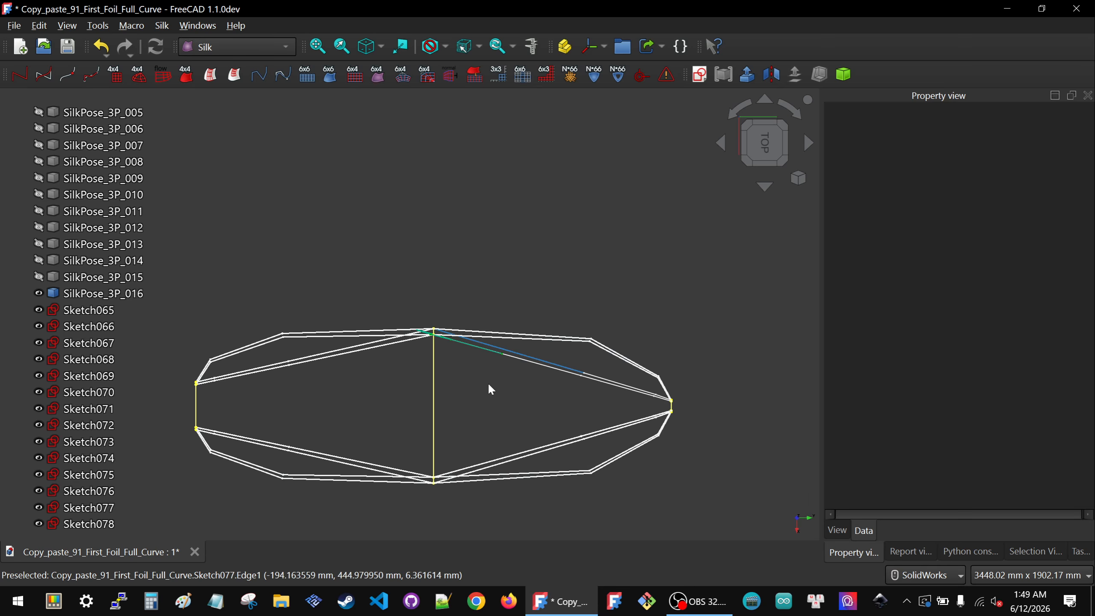
pyautogui.scroll(-2, 396, 405)
pyautogui.scroll(3, 386, 420)
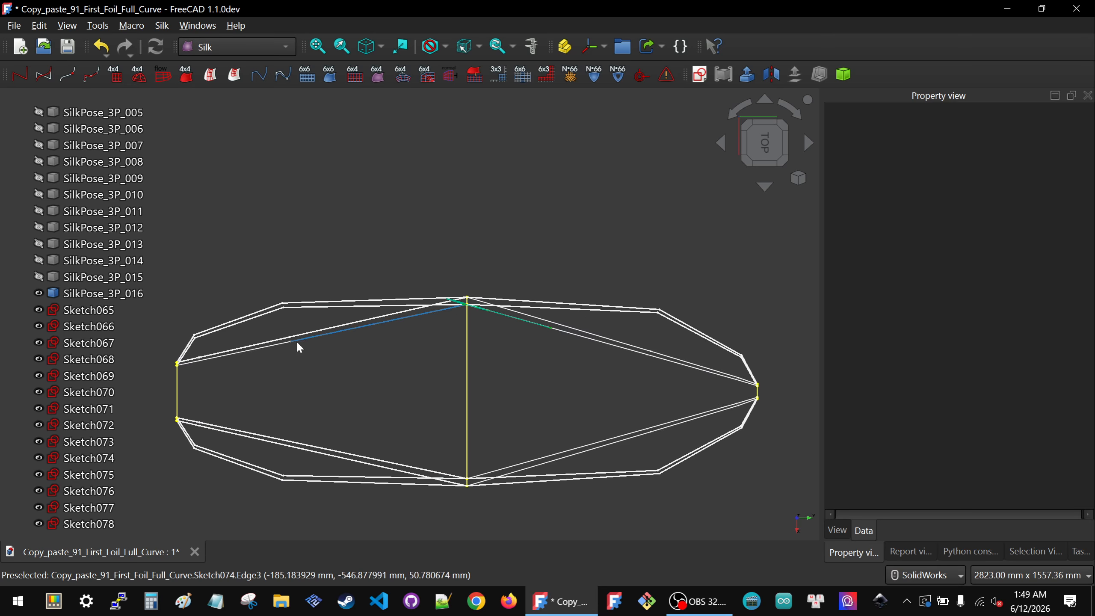
pyautogui.scroll(-2, 603, 321)
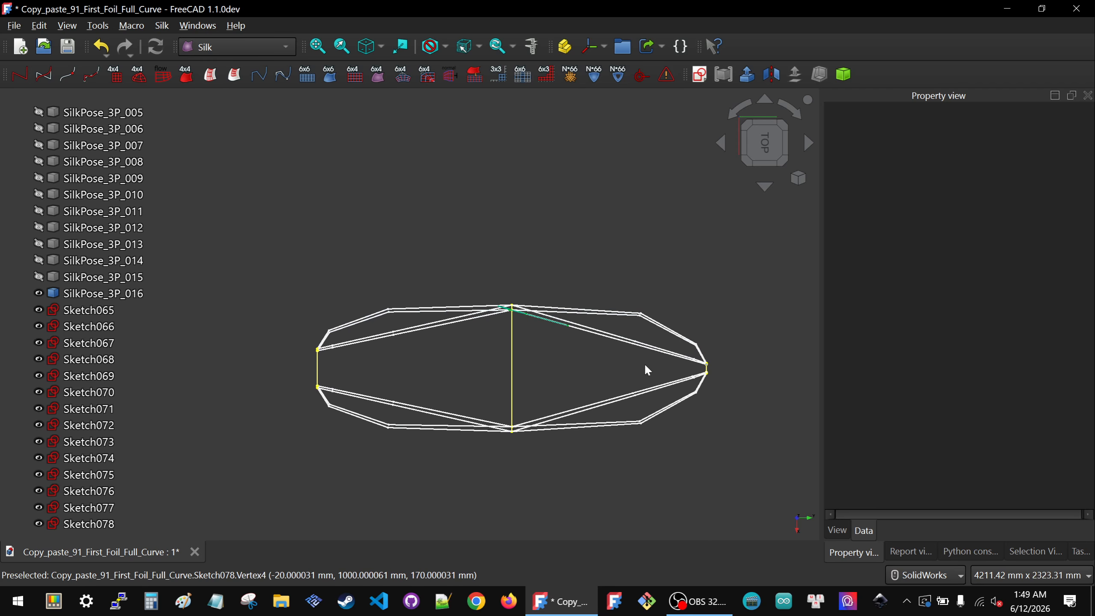
pyautogui.click(112, 294)
pyautogui.press('space')
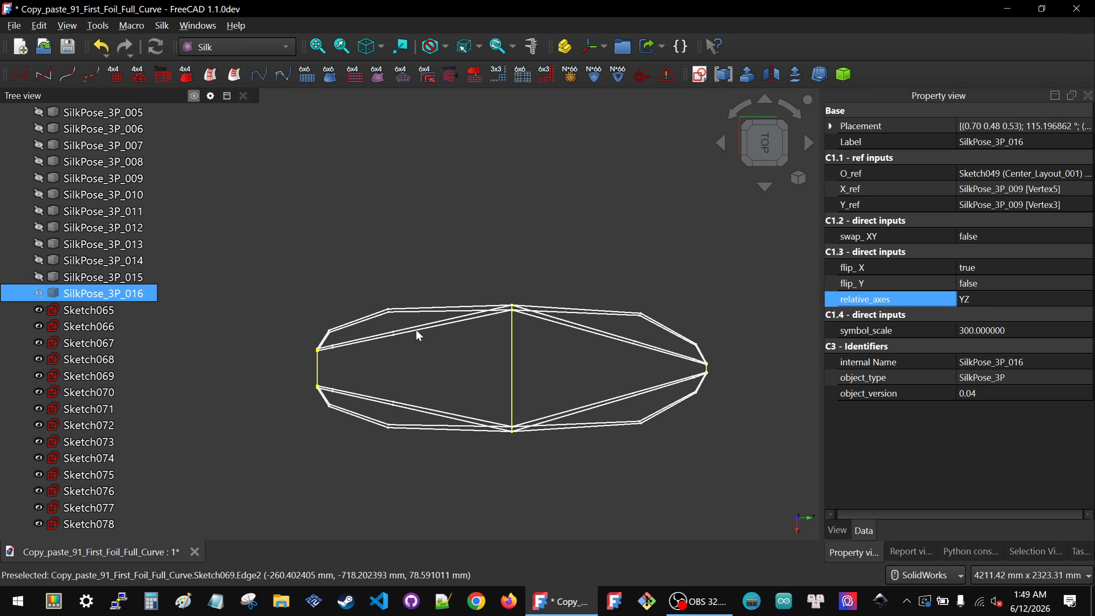
# Step: Examine the foil sections in the right view, selecting edges to identify which sketch each belongs to
pyautogui.scroll(3, 380, 328)
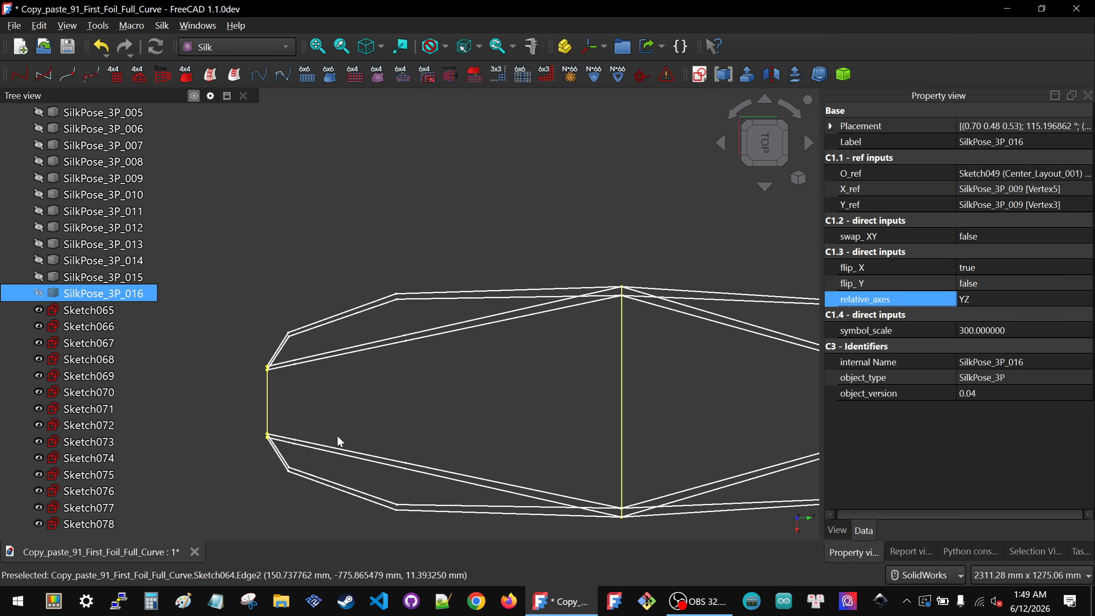
pyautogui.scroll(-2, 338, 440)
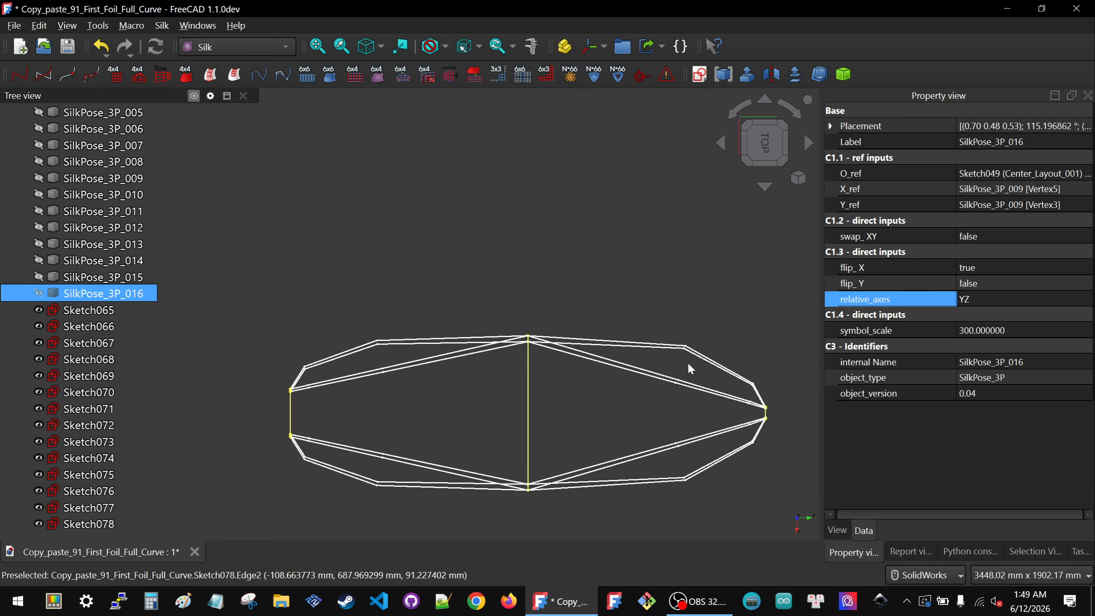
pyautogui.moveTo(512, 418); pyautogui.dragTo(481, 359, button='middle')
pyautogui.click(775, 163)
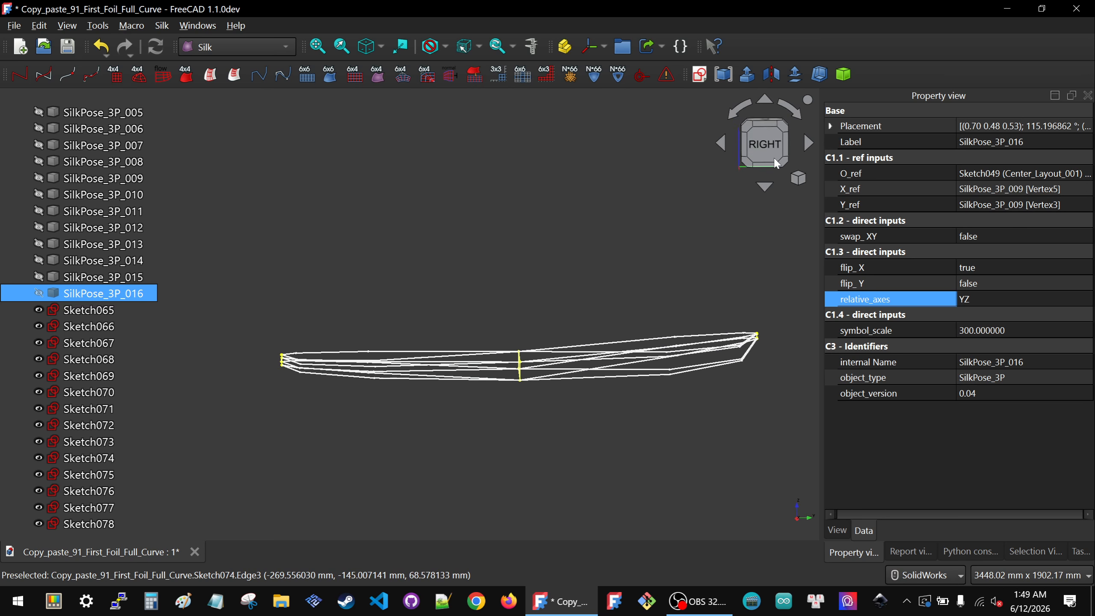
pyautogui.scroll(3, 422, 365)
pyautogui.scroll(-2, 536, 337)
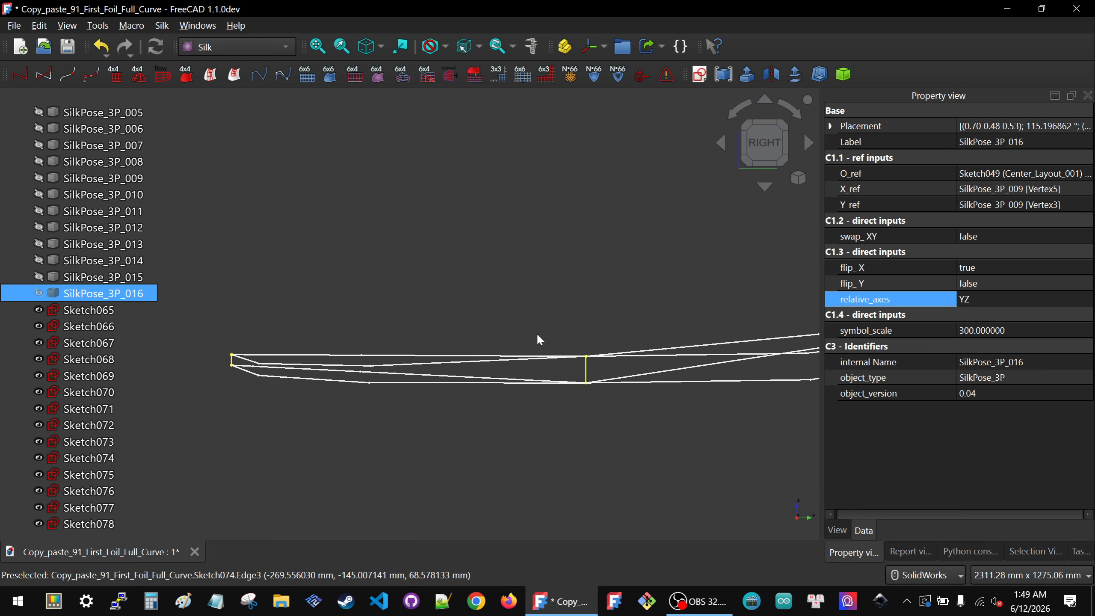
pyautogui.scroll(4, 379, 380)
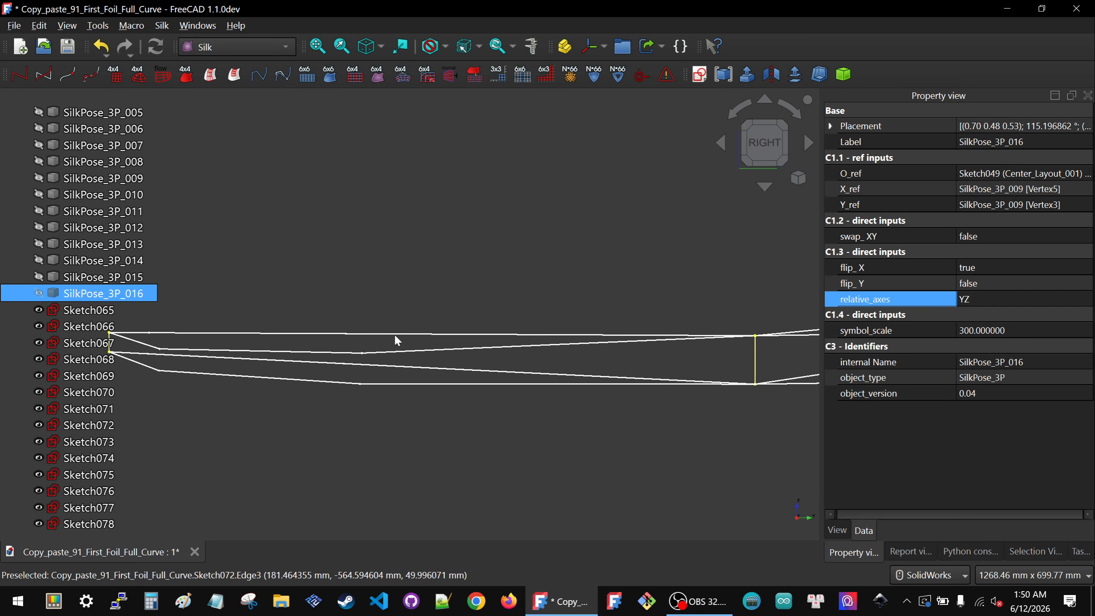
pyautogui.click(394, 335)
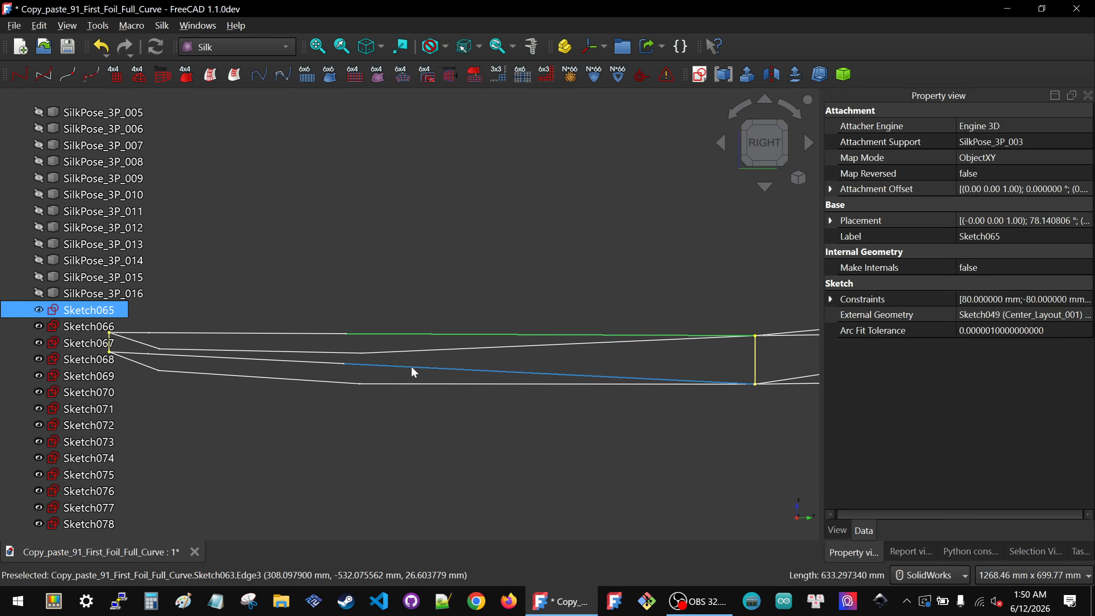
pyautogui.click(411, 365)
pyautogui.scroll(-2, 463, 418)
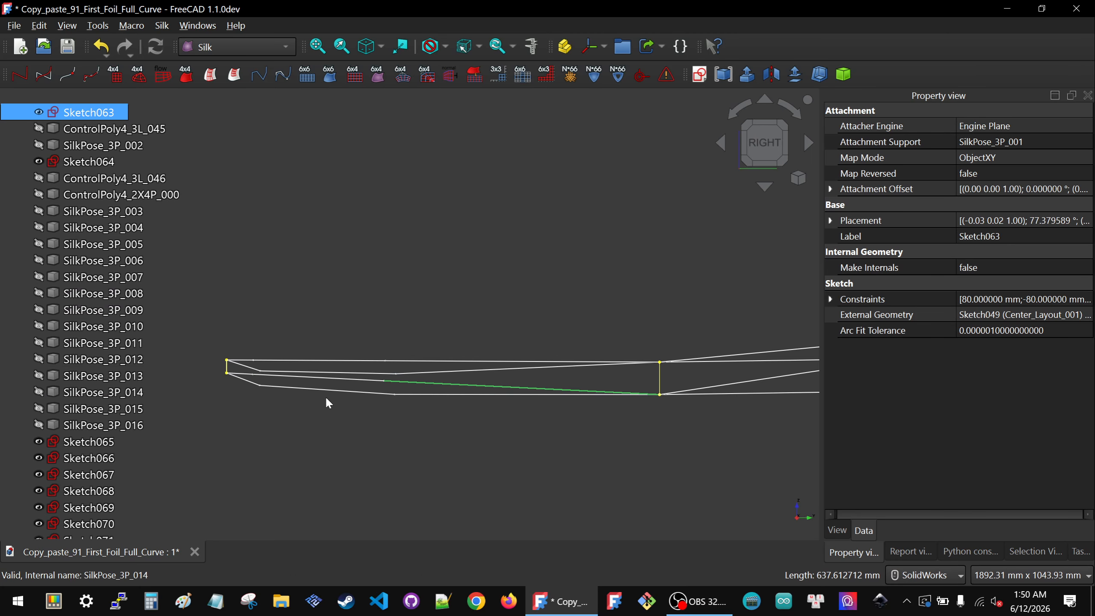
pyautogui.scroll(-2, 455, 398)
pyautogui.scroll(2, 697, 396)
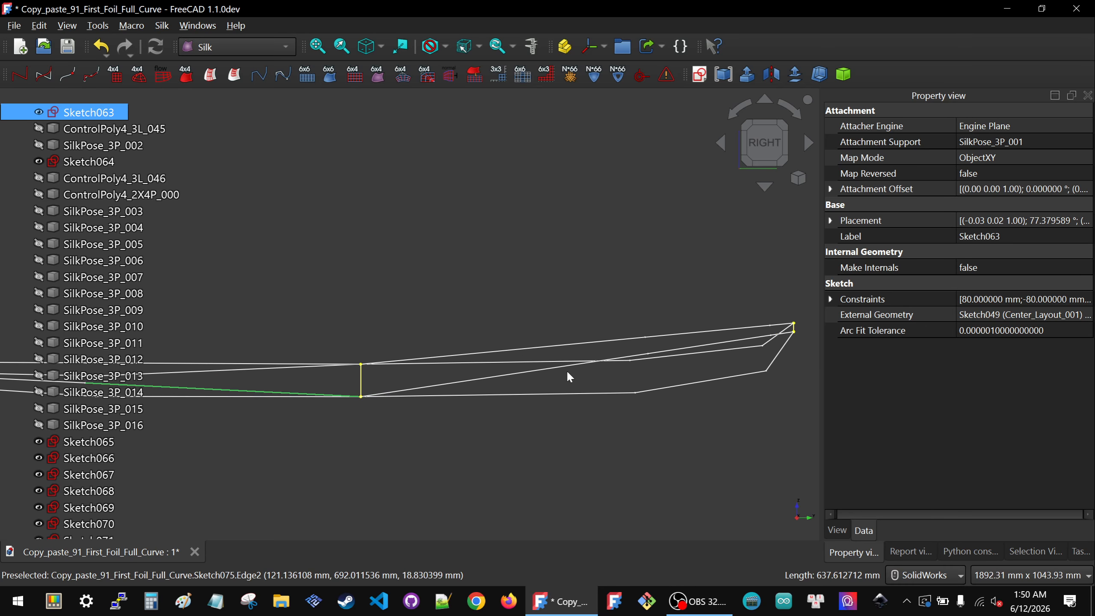
pyautogui.click(559, 369)
pyautogui.click(558, 365)
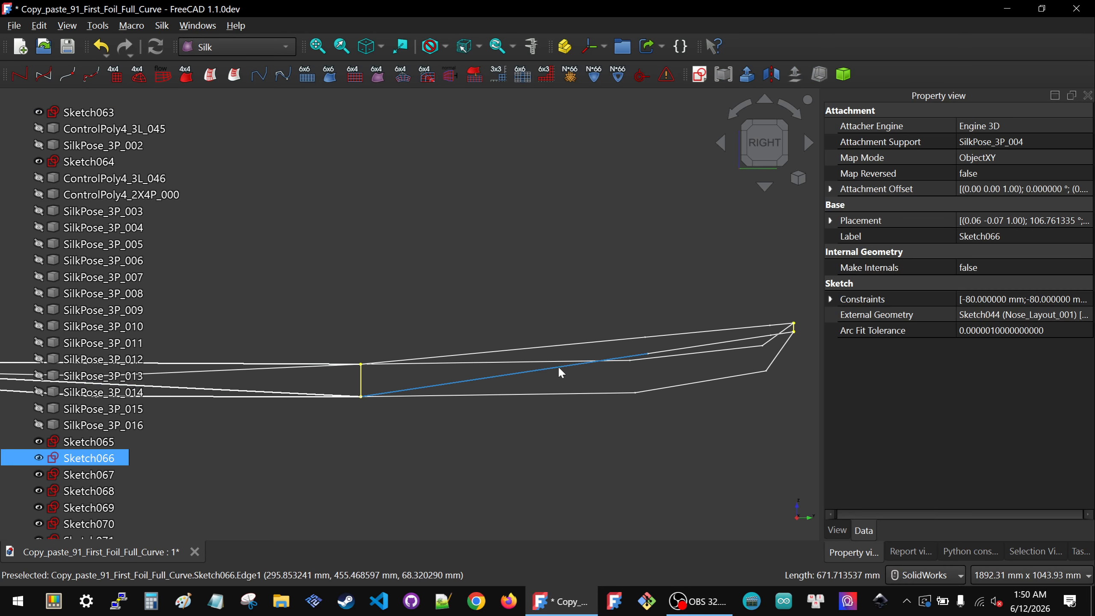
pyautogui.keyDown('ctrl'); pyautogui.click(554, 345); pyautogui.keyUp('ctrl')
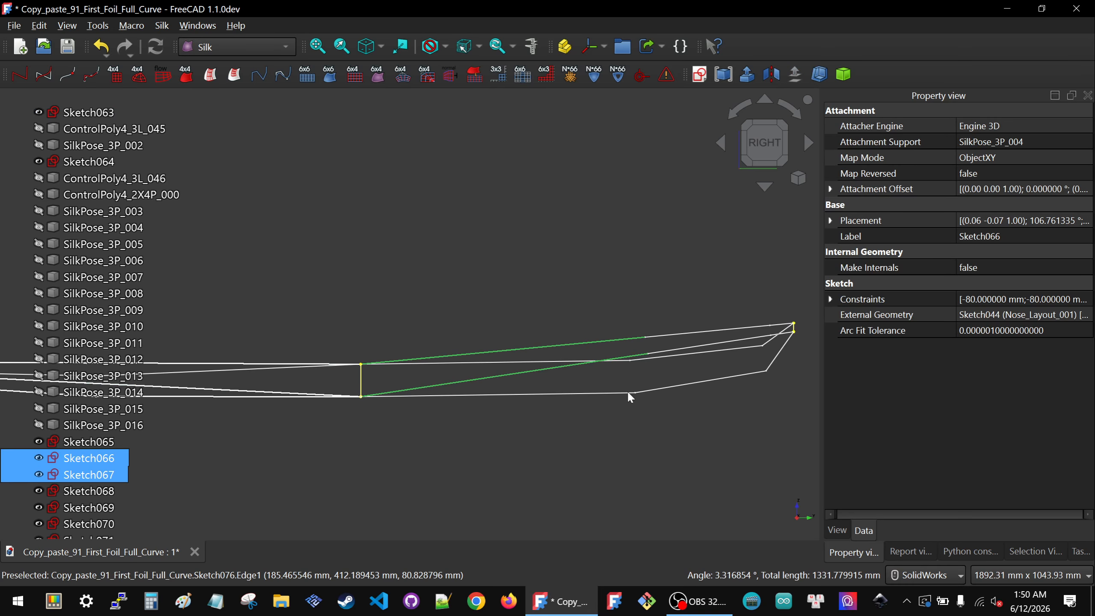
pyautogui.scroll(1, 755, 374)
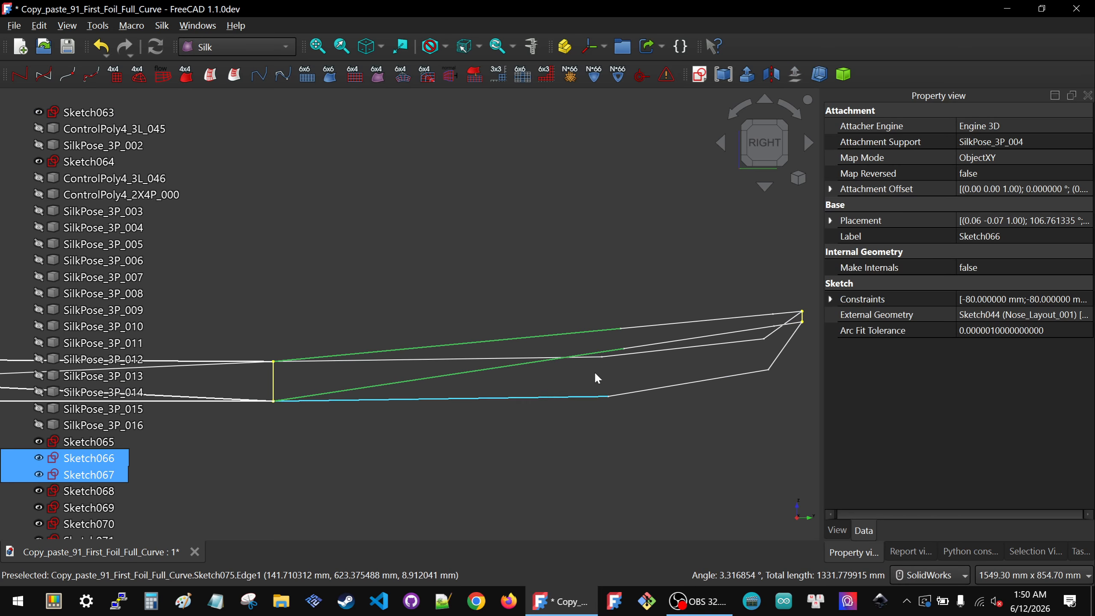
# Step: Orbit and zoom around the foil sections to inspect their shape in 3D
pyautogui.click(619, 426)
pyautogui.scroll(-4, 619, 427)
pyautogui.moveTo(619, 426); pyautogui.dragTo(444, 474, button='middle')
pyautogui.middleClick(444, 474)
pyautogui.scroll(-2, 499, 448)
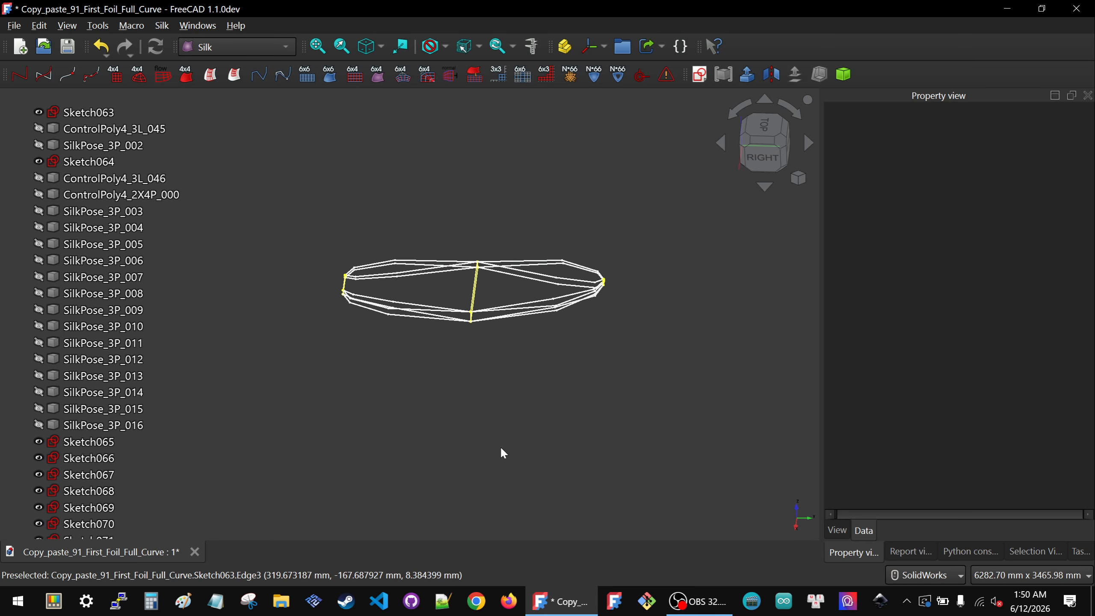
pyautogui.scroll(2, 482, 271)
pyautogui.scroll(2, 484, 276)
pyautogui.moveTo(470, 306); pyautogui.dragTo(408, 387, button='middle')
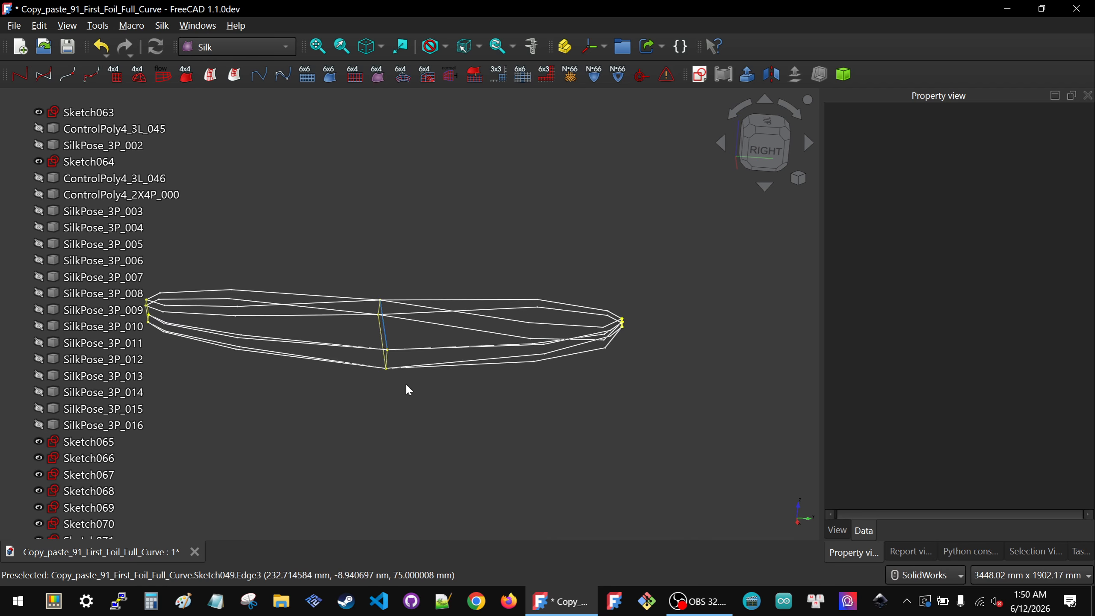
pyautogui.scroll(-2, 498, 344)
pyautogui.scroll(-3, 135, 252)
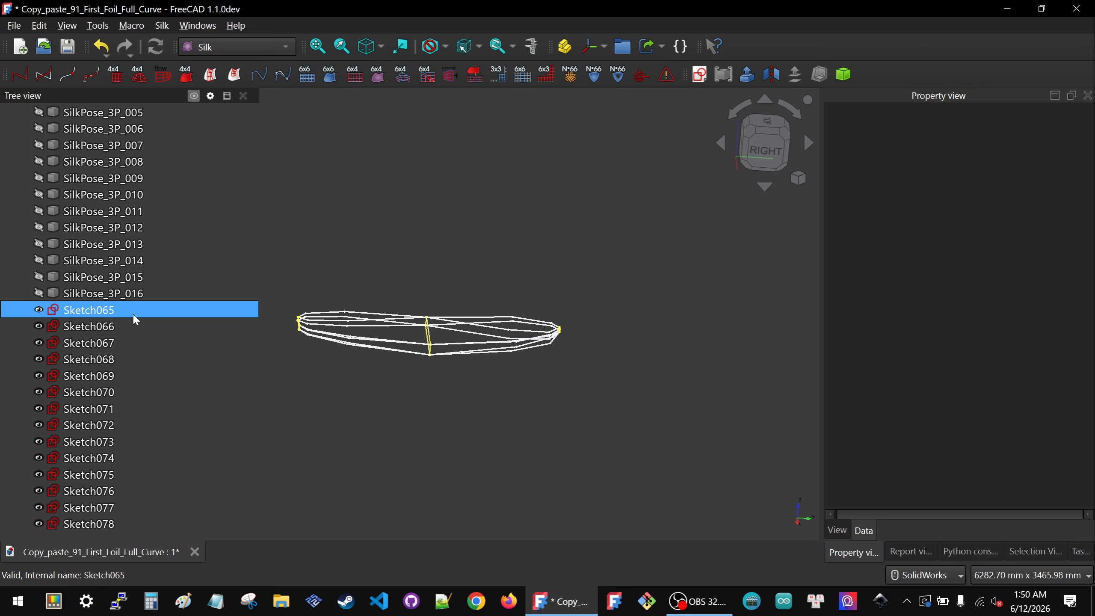
# Step: Step through sketches Sketch065 to Sketch078 one by one to highlight each section
pyautogui.click(93, 310)
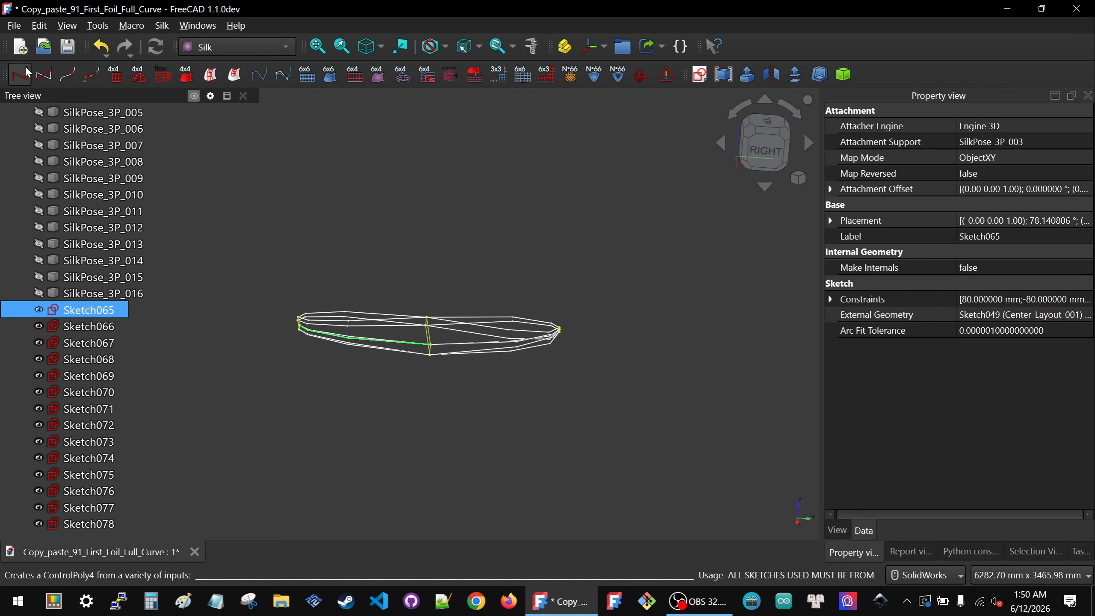
pyautogui.press('Down')
pyautogui.press('Down')
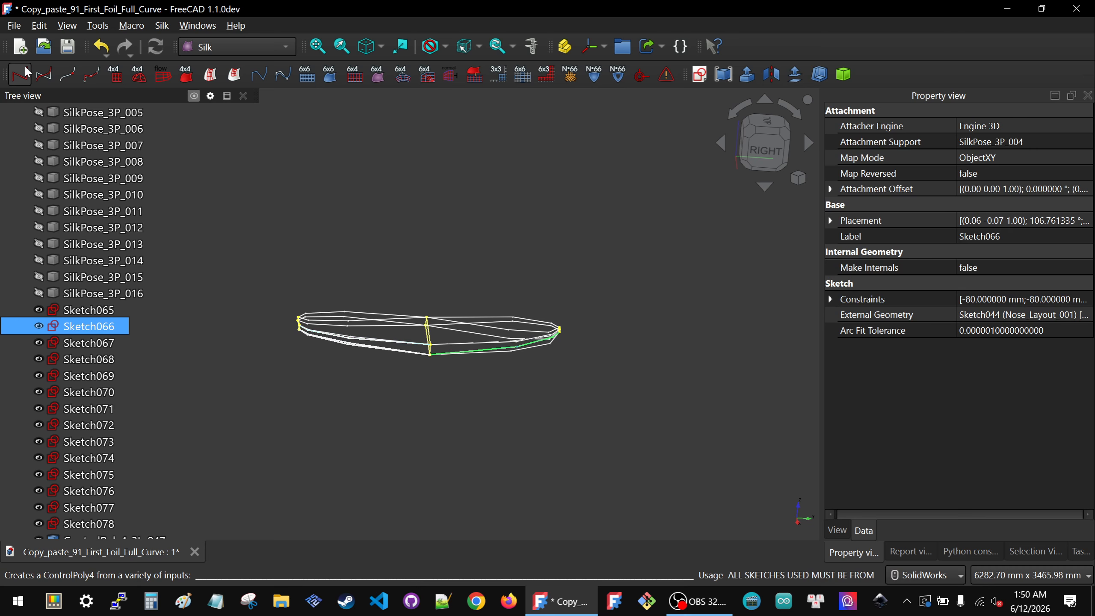
pyautogui.press('Down')
pyautogui.press('Down')
pyautogui.press('Down')
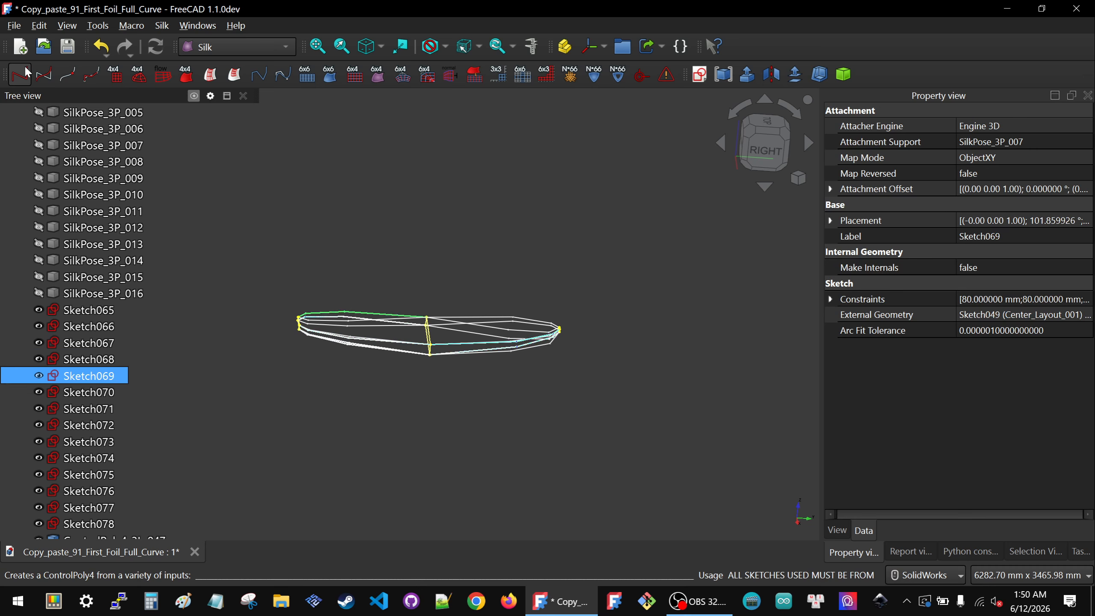
pyautogui.press('Down')
pyautogui.press('Down')
pyautogui.press('Down')
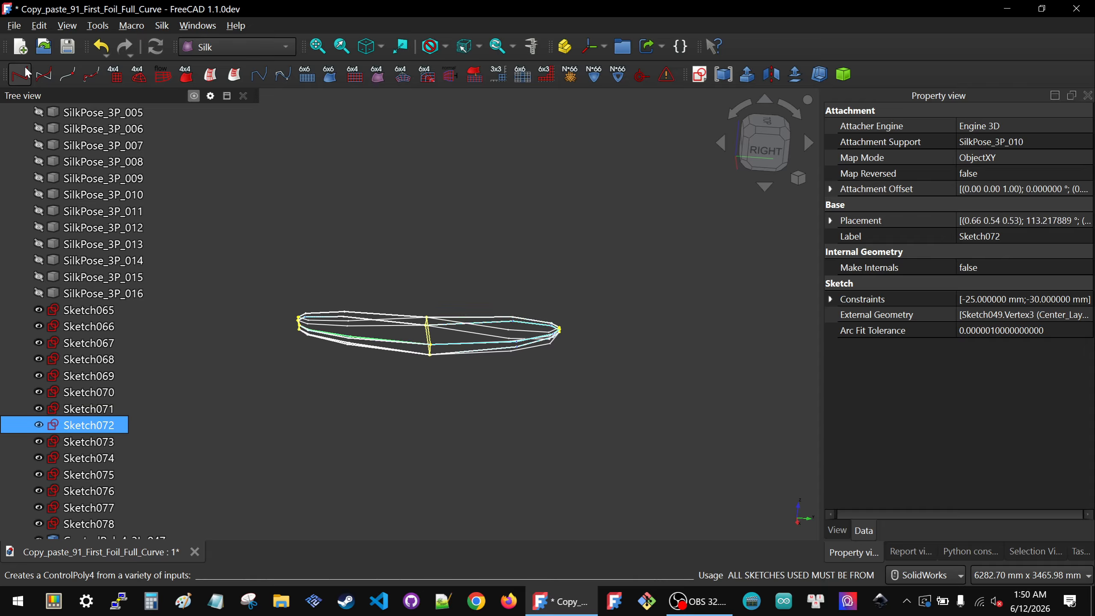
pyautogui.press('Down')
pyautogui.press('Down')
pyautogui.press('Down')
pyautogui.press('Down')
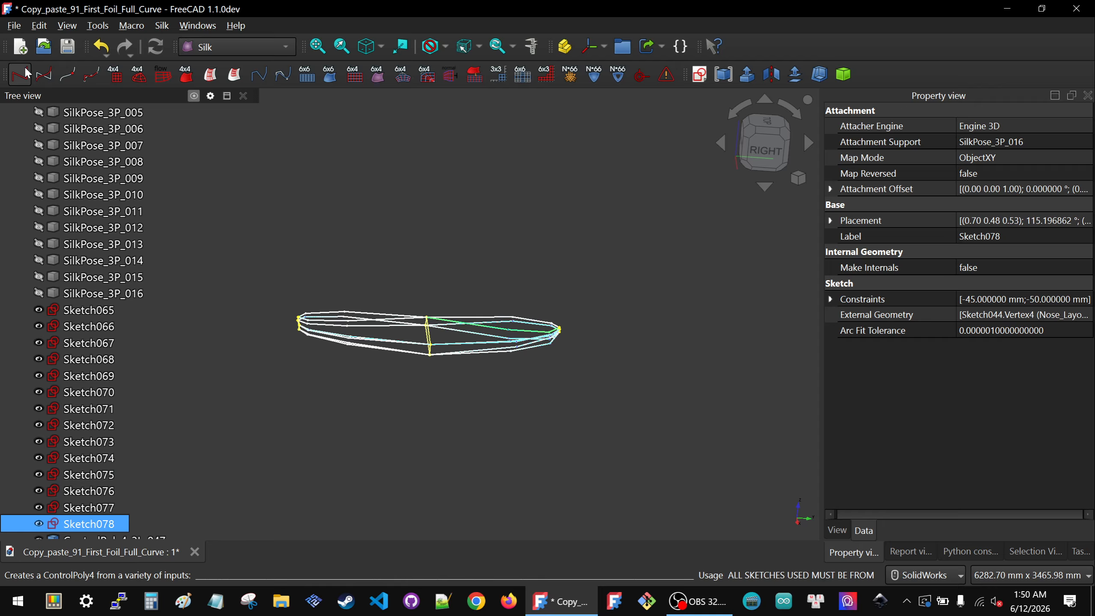
# Step: Hide sketches Sketch065 through Sketch078
pyautogui.click(106, 308)
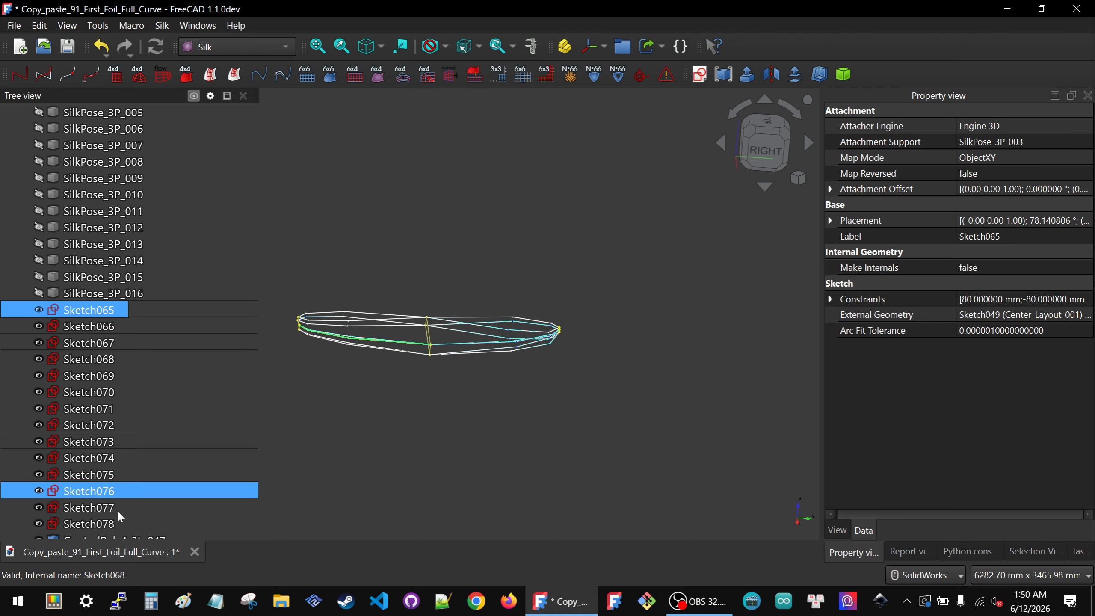
pyautogui.keyDown('shift'); pyautogui.click(110, 522); pyautogui.keyUp('shift')
pyautogui.press('space')
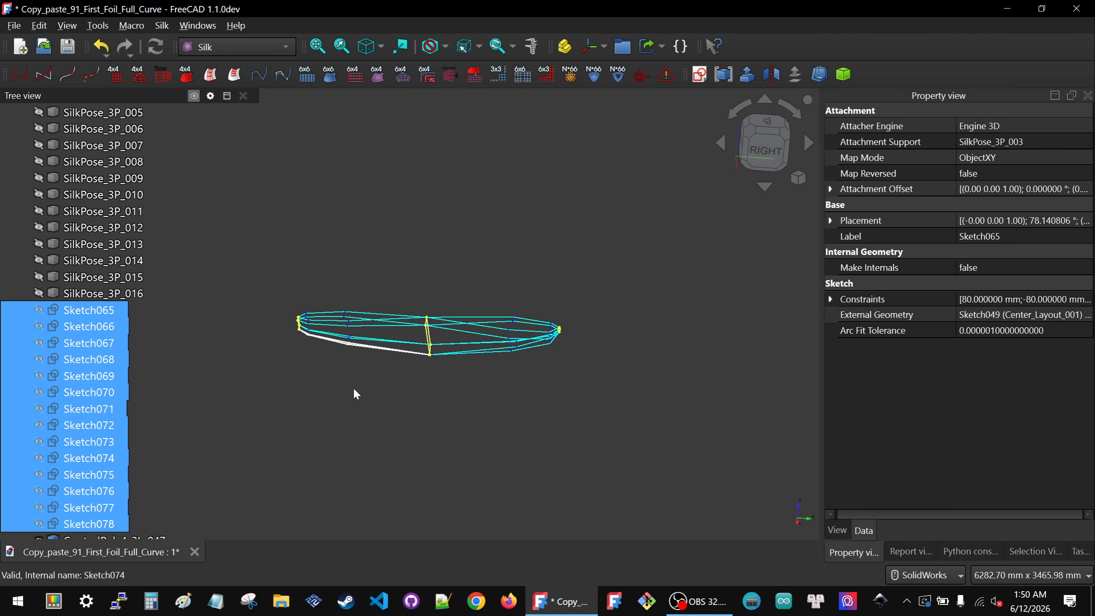
# Step: Hide sketches Sketch063 and Sketch064
pyautogui.scroll(-2, 353, 387)
pyautogui.click(349, 387)
pyautogui.scroll(7, 41, 292)
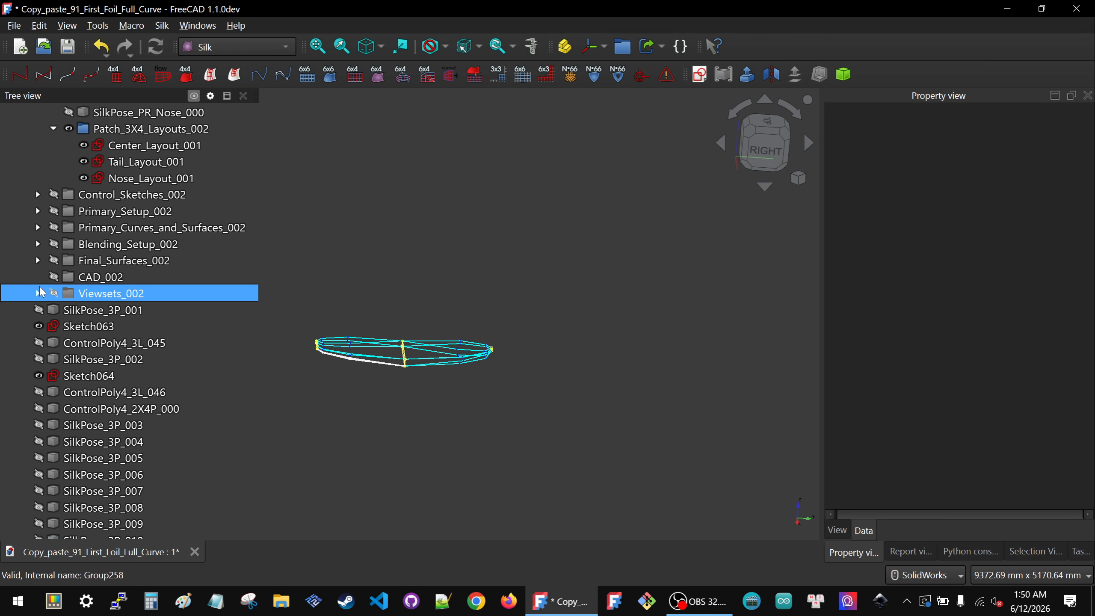
pyautogui.click(87, 324)
pyautogui.press('space')
pyautogui.click(92, 376)
pyautogui.press('space')
pyautogui.click(361, 386)
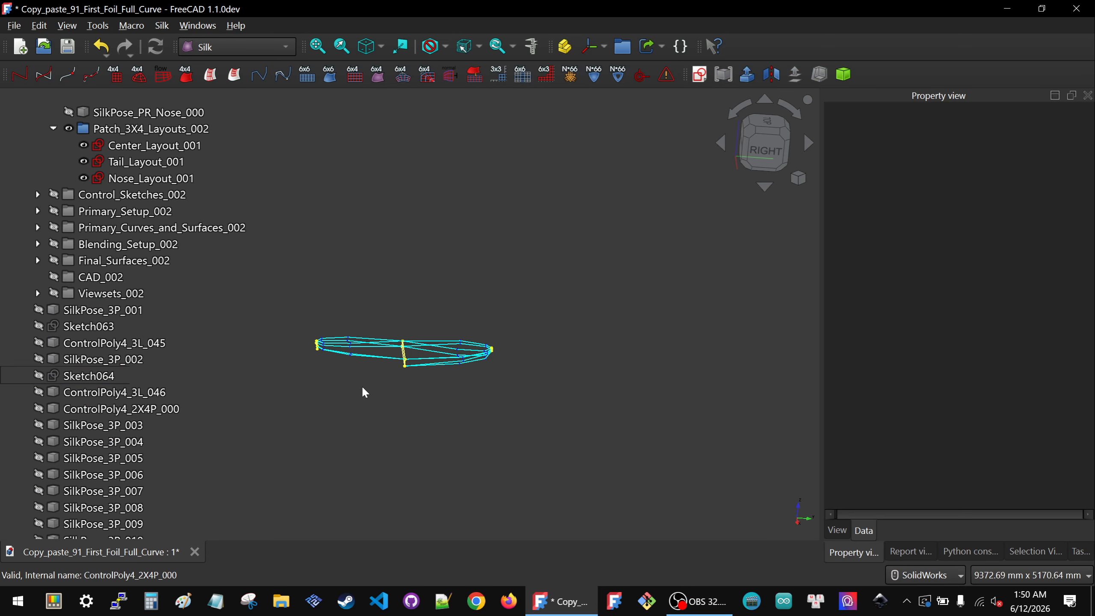
pyautogui.moveTo(362, 387)
pyautogui.mouseDown(button='middle')
pyautogui.moveTo(401, 400)
pyautogui.moveTo(406, 342)
pyautogui.mouseUp(button='middle')
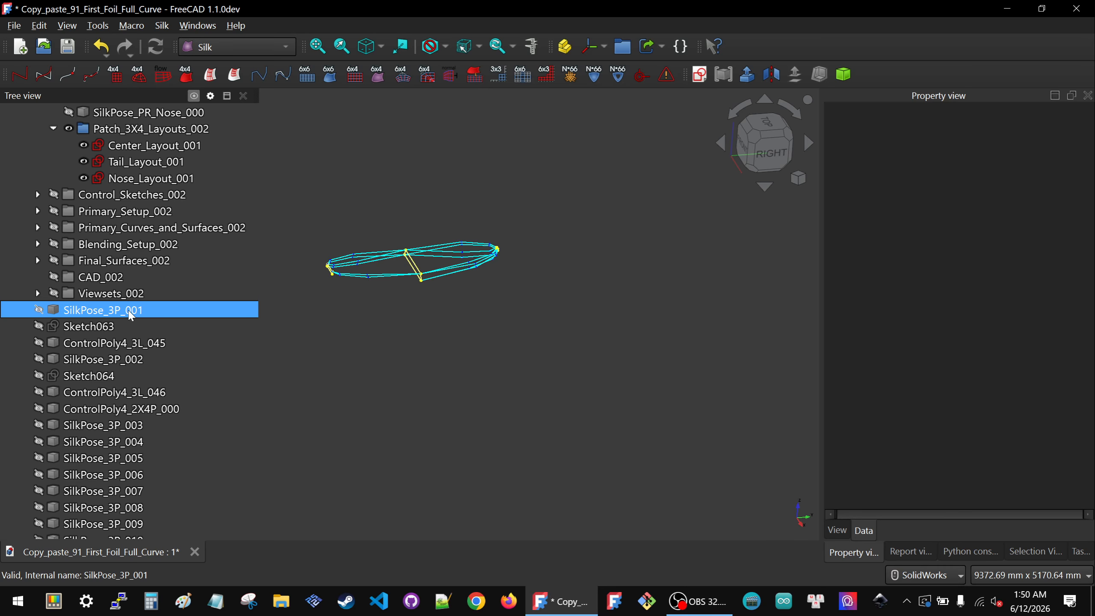
# Step: Show the ControlPoly4_3L_045 and ControlPoly4_3L_046 curves and orbit to inspect them
pyautogui.click(74, 345)
pyautogui.press('space')
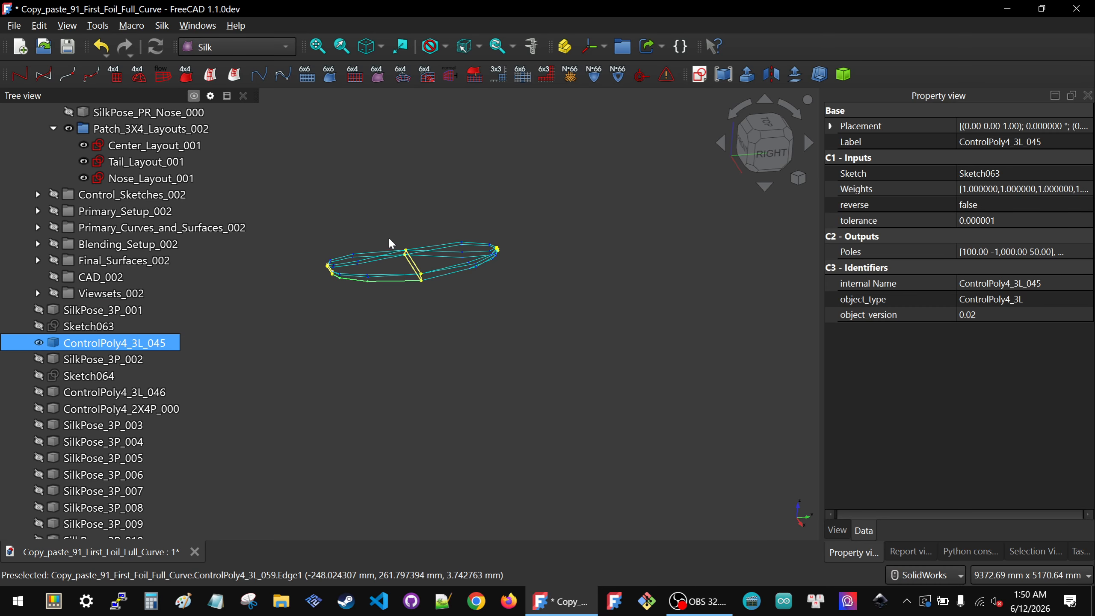
pyautogui.scroll(5, 389, 237)
pyautogui.moveTo(403, 305); pyautogui.dragTo(426, 314, button='middle')
pyautogui.click(427, 314)
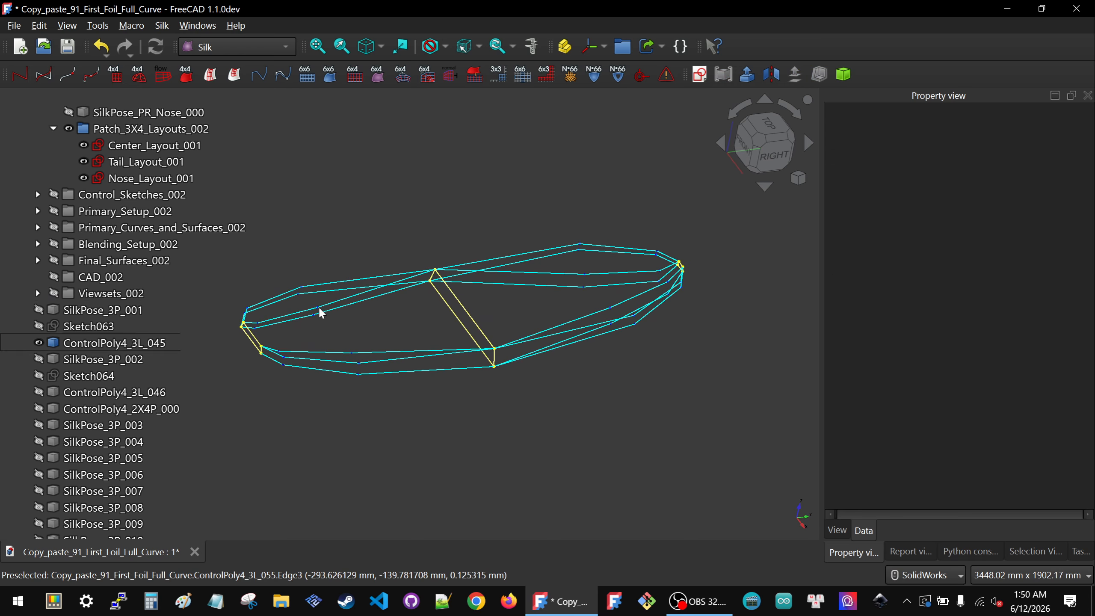
pyautogui.click(103, 392)
pyautogui.press('space')
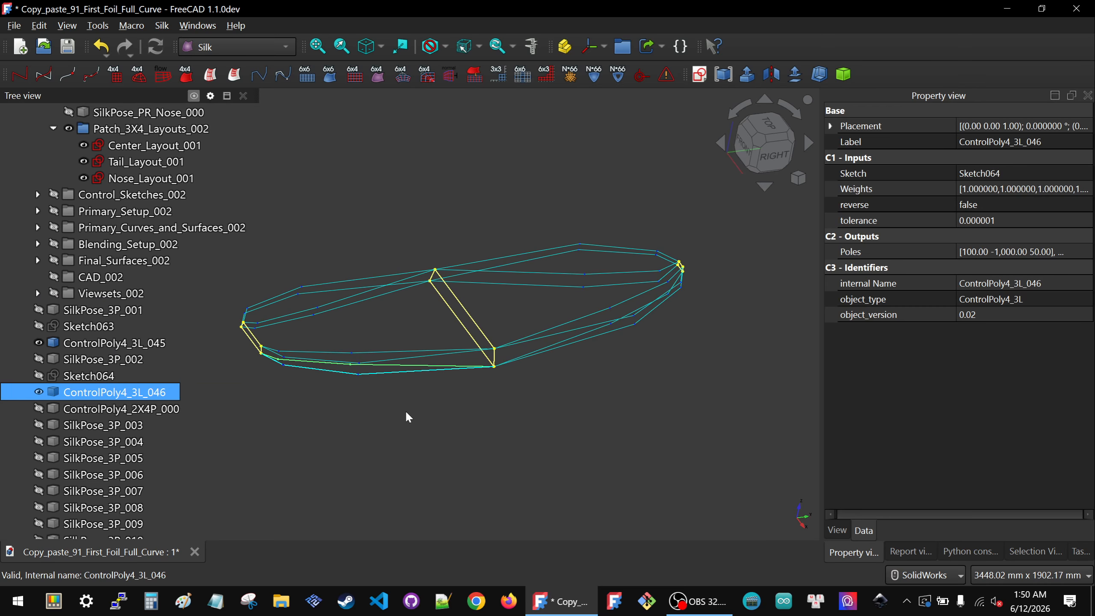
pyautogui.click(397, 404)
pyautogui.moveTo(374, 369); pyautogui.dragTo(373, 341, button='middle')
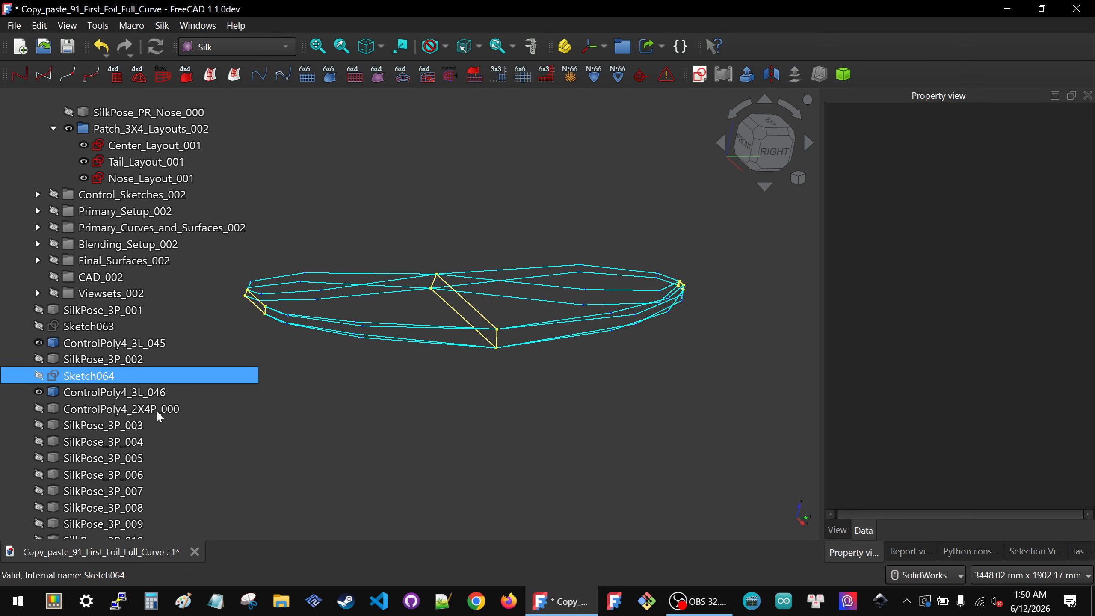
# Step: Show ControlPoly4_2X4P_000 and inspect it alongside the ControlPoly4_3L_045 and ControlPoly4_3L_046 curves
pyautogui.click(93, 408)
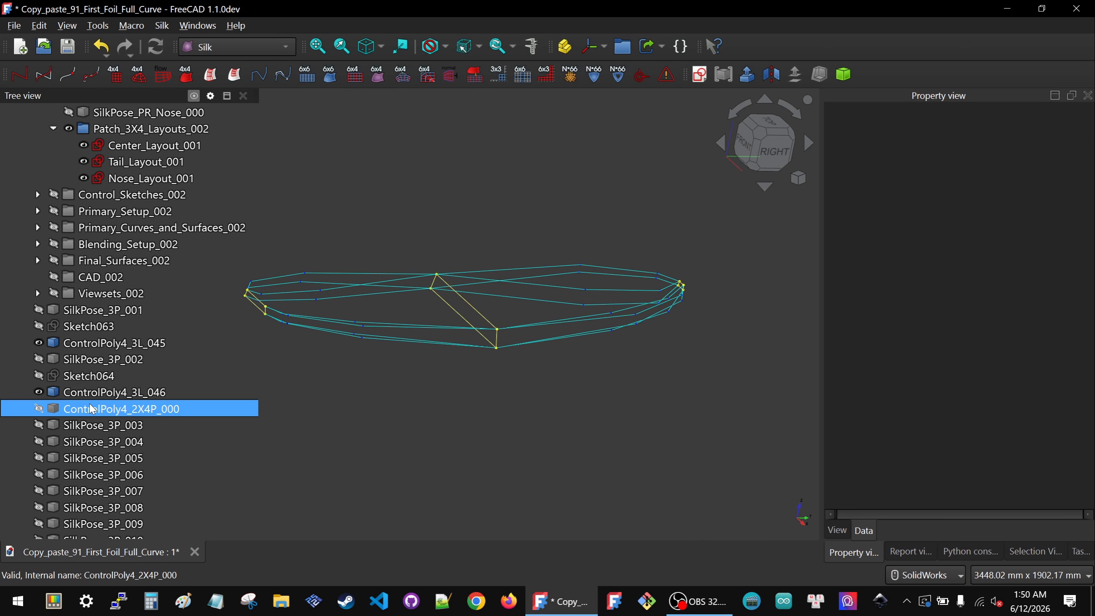
pyautogui.press('space')
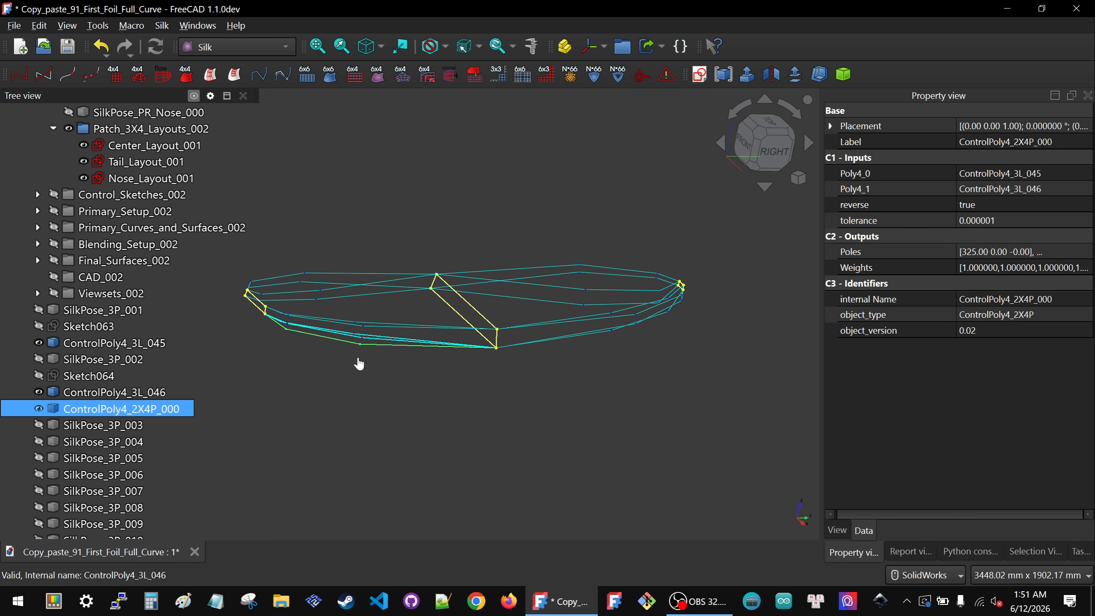
pyautogui.click(361, 356)
pyautogui.scroll(5, 363, 343)
pyautogui.moveTo(382, 319); pyautogui.dragTo(440, 316, button='middle')
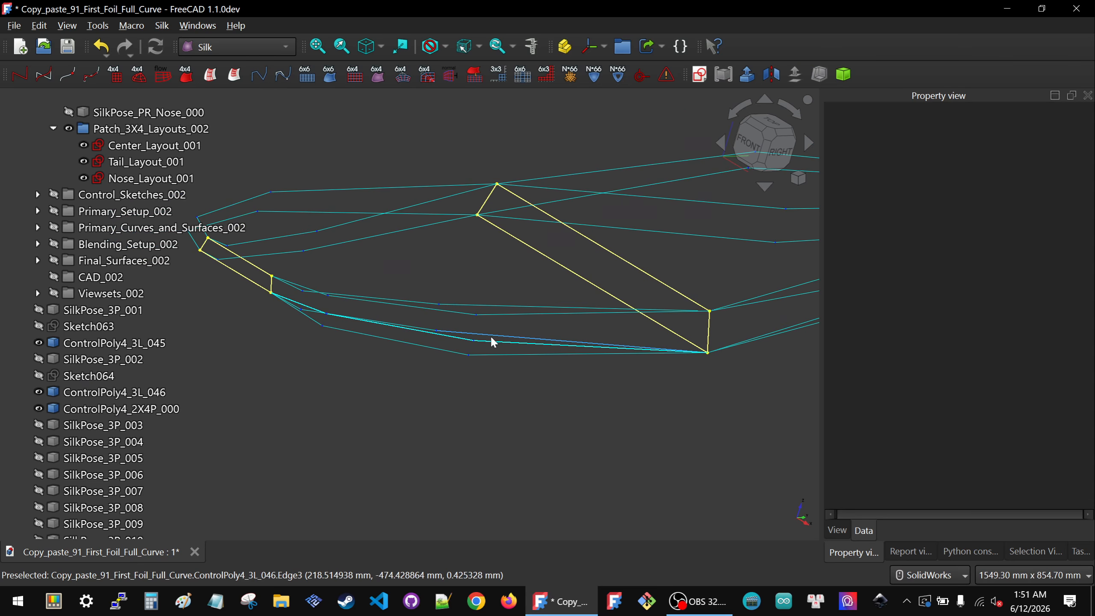
pyautogui.click(99, 344)
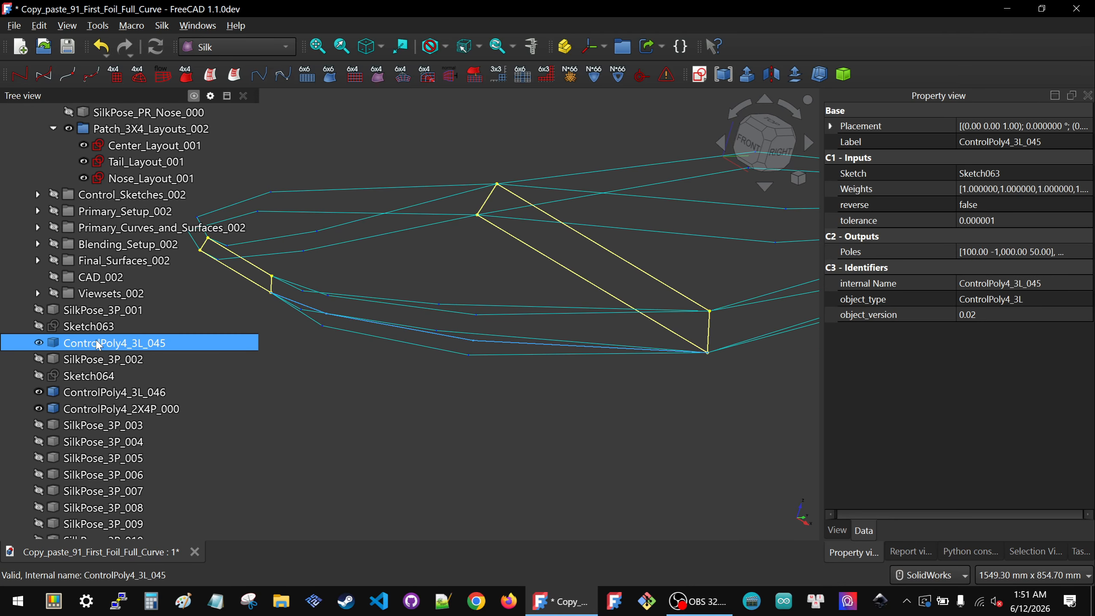
pyautogui.click(85, 391)
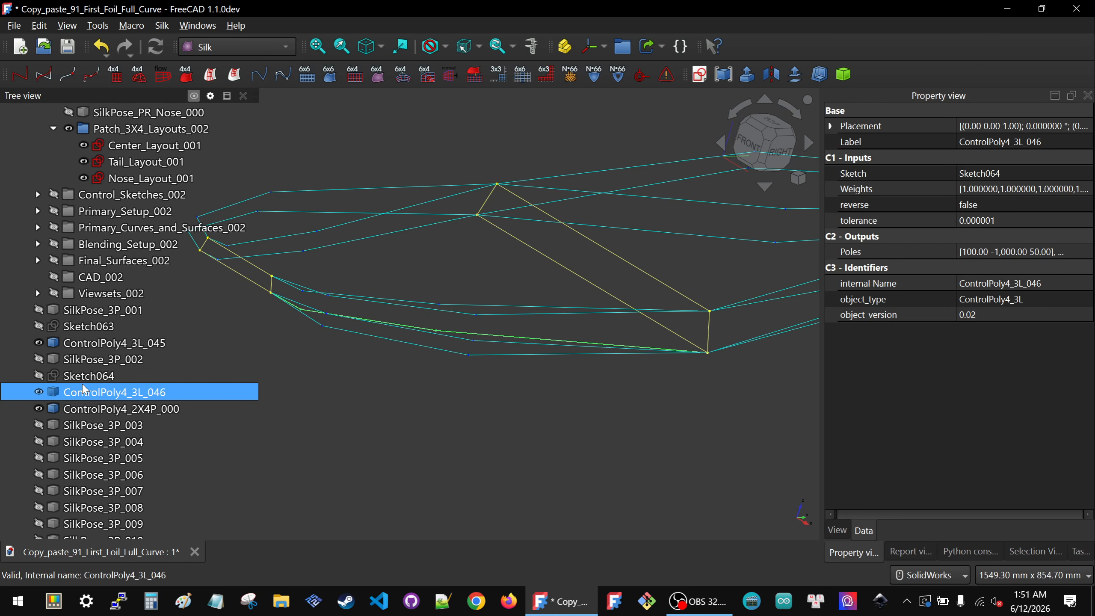
pyautogui.click(84, 408)
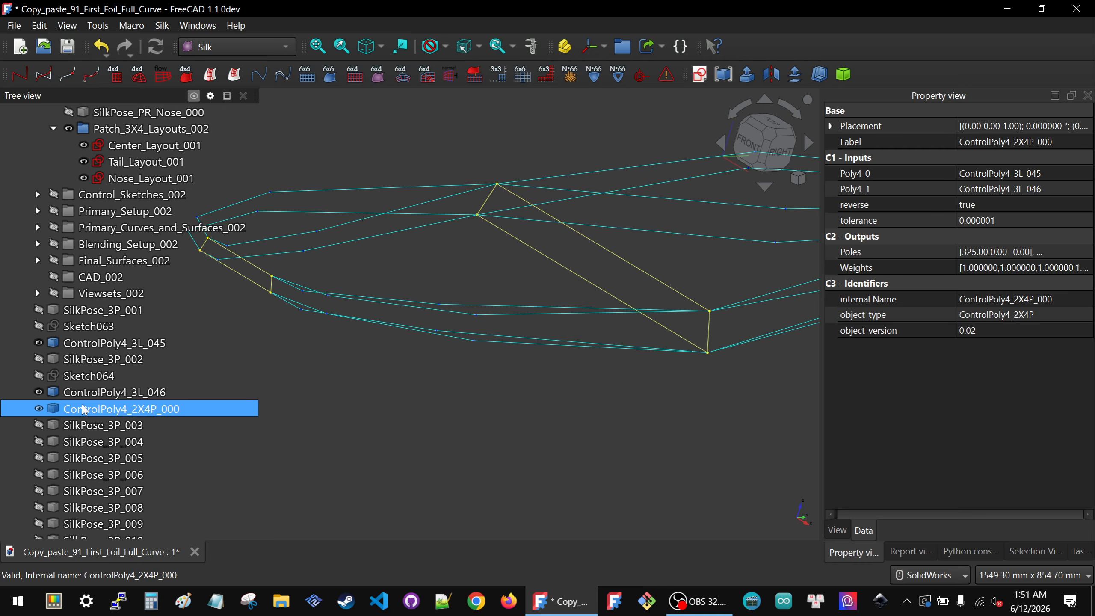
# Step: Hide ControlPoly4_2X4P_000, ControlPoly4_3L_046 and ControlPoly4_3L_045
pyautogui.press('space')
pyautogui.click(87, 395)
pyautogui.press('space')
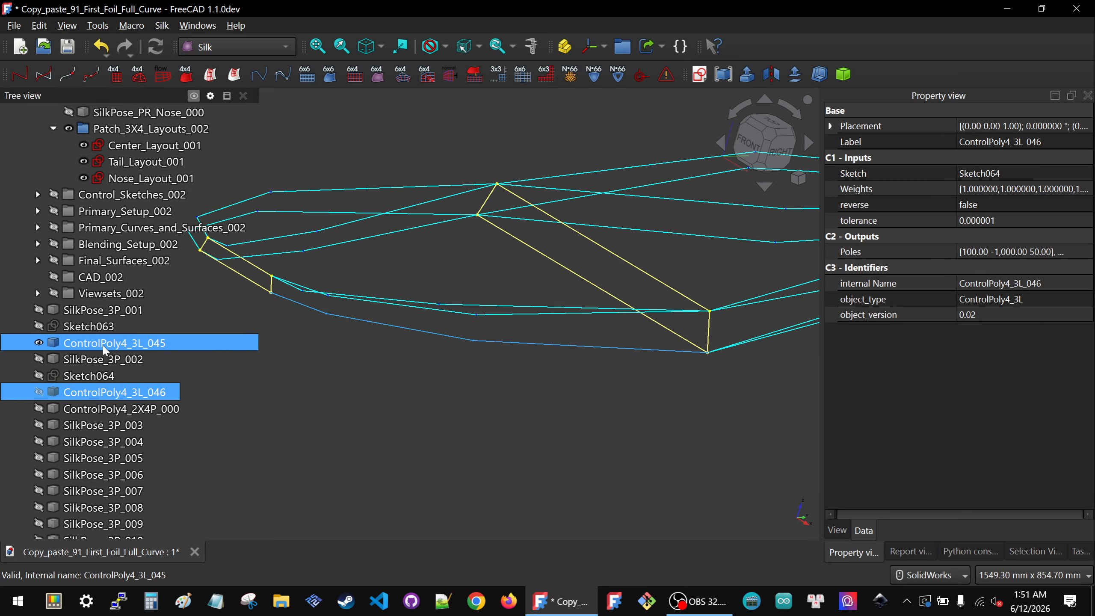
pyautogui.click(103, 347)
pyautogui.press('space')
# Step: Hide the ControlPoly4_3L_047 and ControlPoly4_3L_054 curves by picking them in the 3D view
pyautogui.click(496, 359)
pyautogui.scroll(-4, 496, 358)
pyautogui.moveTo(481, 343); pyautogui.dragTo(562, 284, button='middle')
pyautogui.click(766, 143)
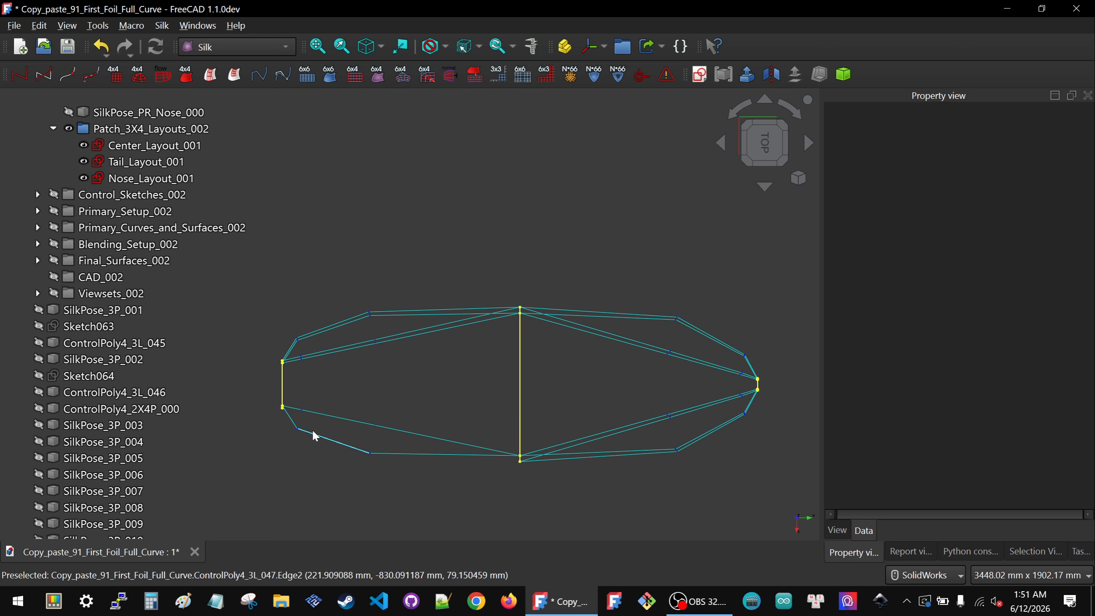
pyautogui.moveTo(281, 378); pyautogui.dragTo(411, 365, button='middle')
pyautogui.scroll(3, 410, 365)
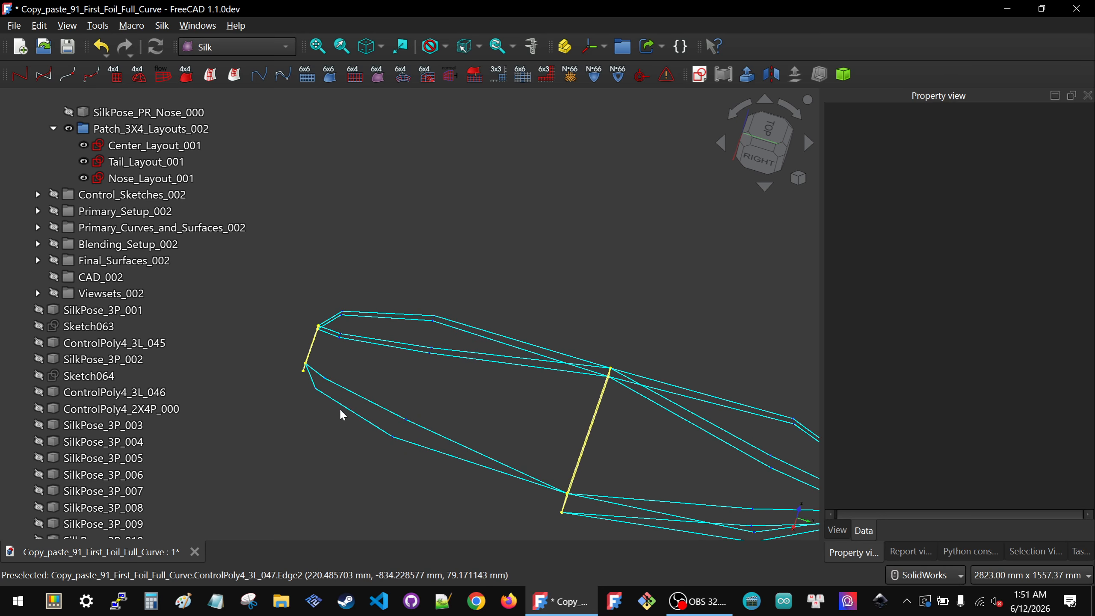
pyautogui.click(346, 408)
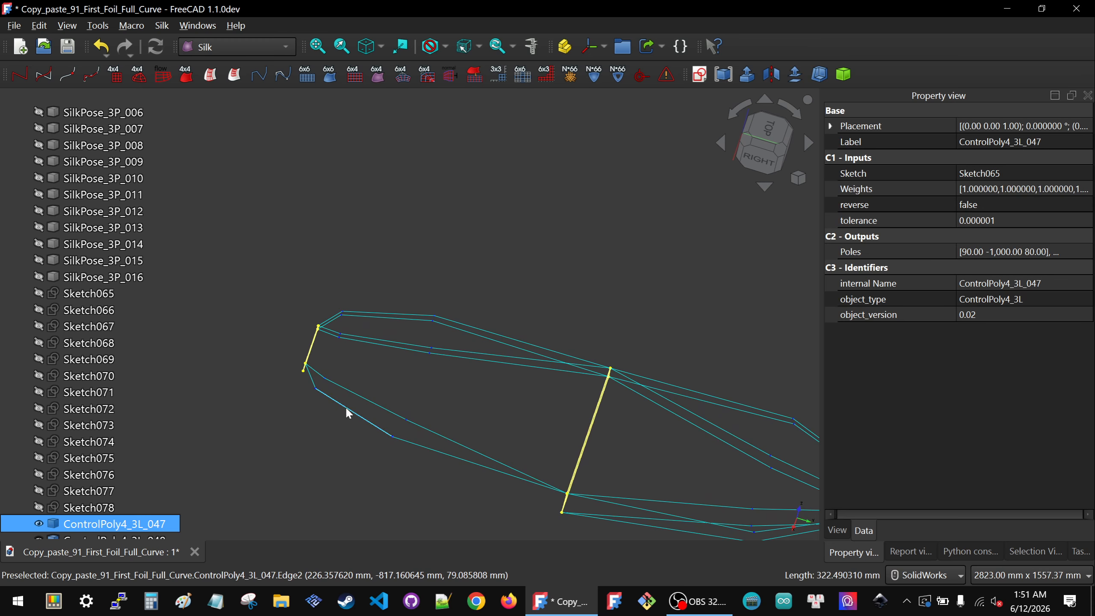
pyautogui.keyDown('ctrl'); pyautogui.click(349, 391); pyautogui.keyUp('ctrl')
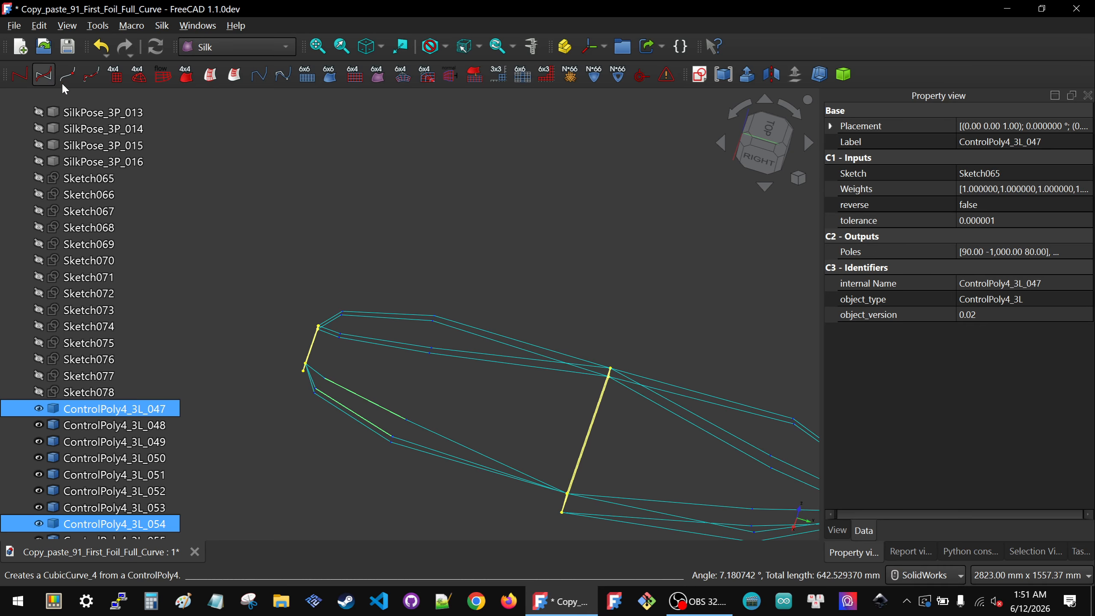
pyautogui.press('space')
# Step: Zoom in to examine the remaining ControlPoly curves near the section's end
pyautogui.click(333, 297)
pyautogui.scroll(1, 332, 298)
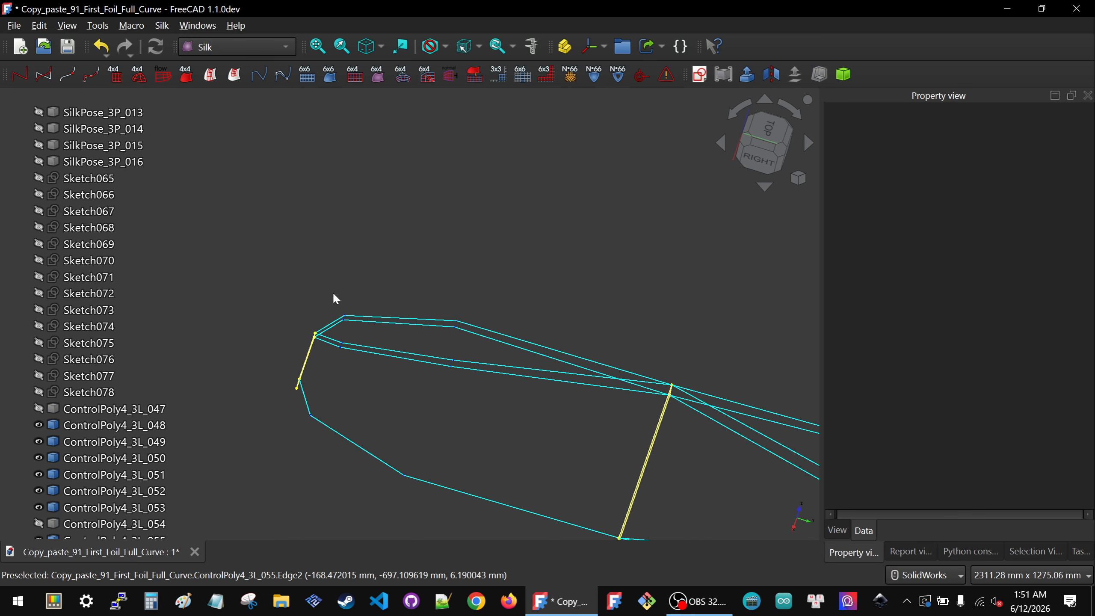
pyautogui.scroll(1, 318, 384)
pyautogui.scroll(1, 340, 362)
pyautogui.scroll(1, 339, 360)
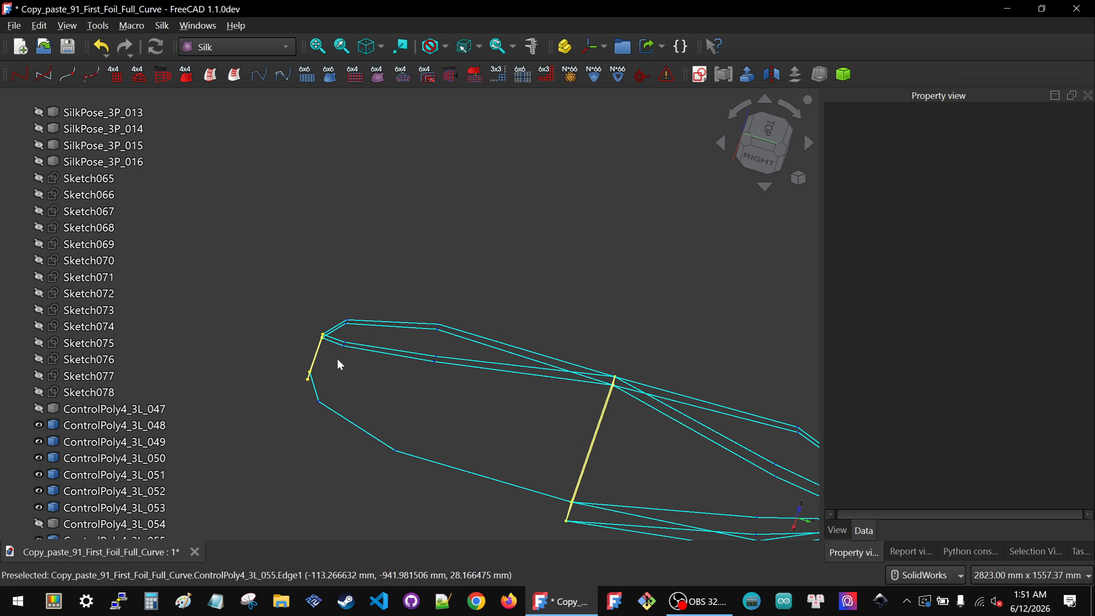
pyautogui.scroll(3, 333, 299)
pyautogui.scroll(-3, 141, 375)
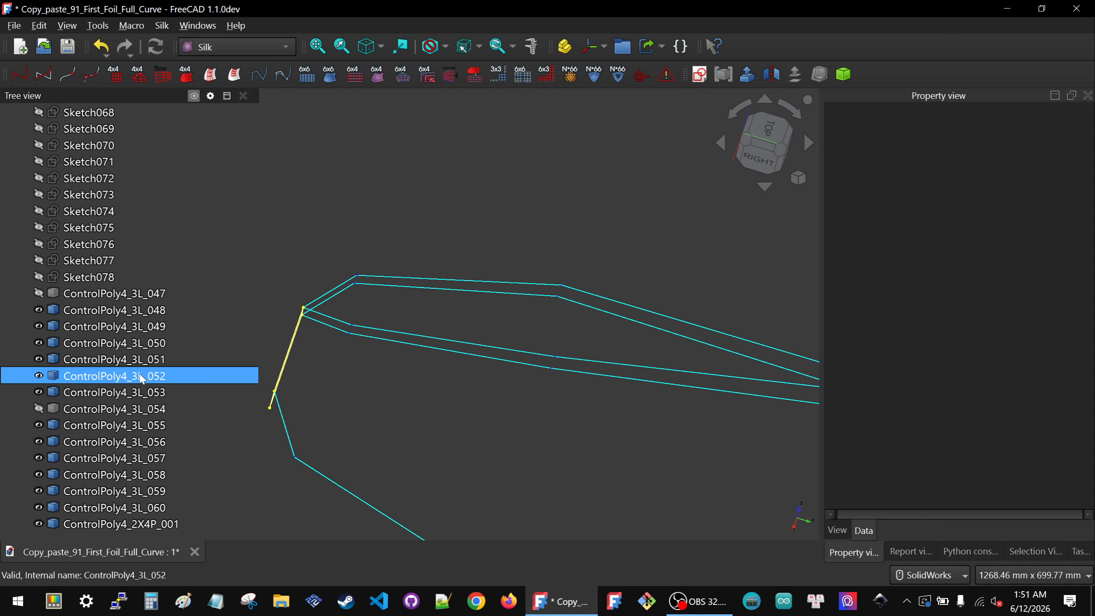
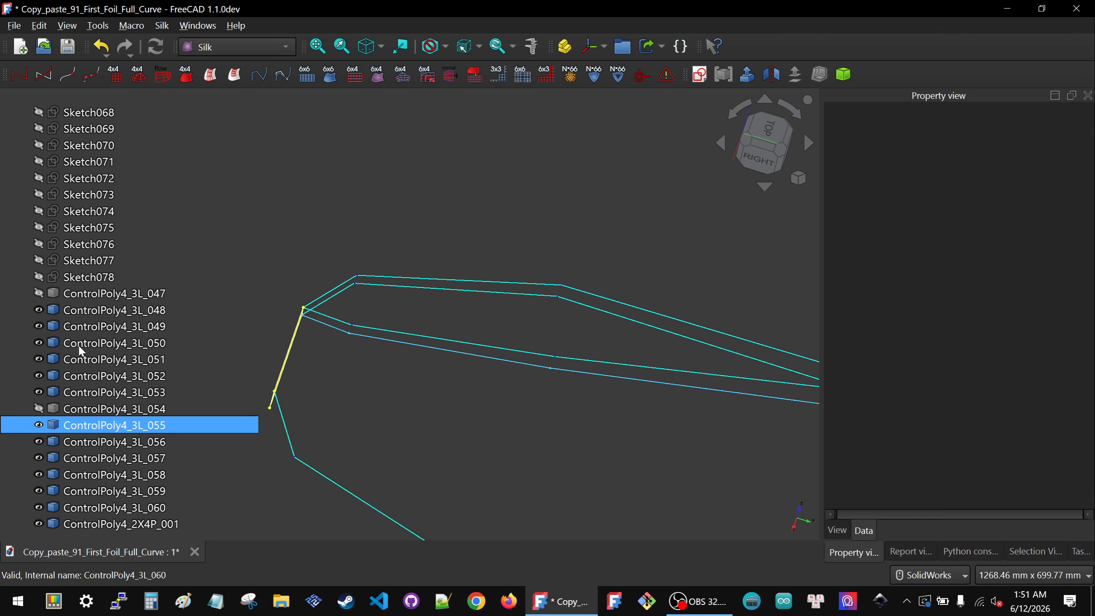
# Step: Select ControlPoly4_3L_048 and ControlPoly4_3L_047 in the tree to inspect their properties
pyautogui.click(80, 310)
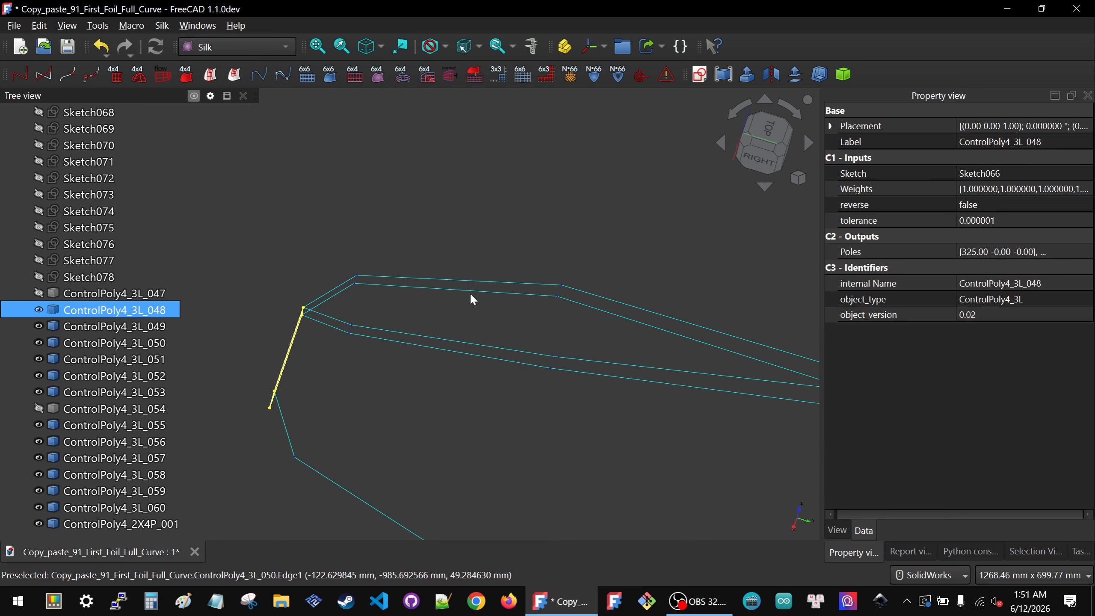
pyautogui.click(375, 228)
pyautogui.scroll(-5, 376, 231)
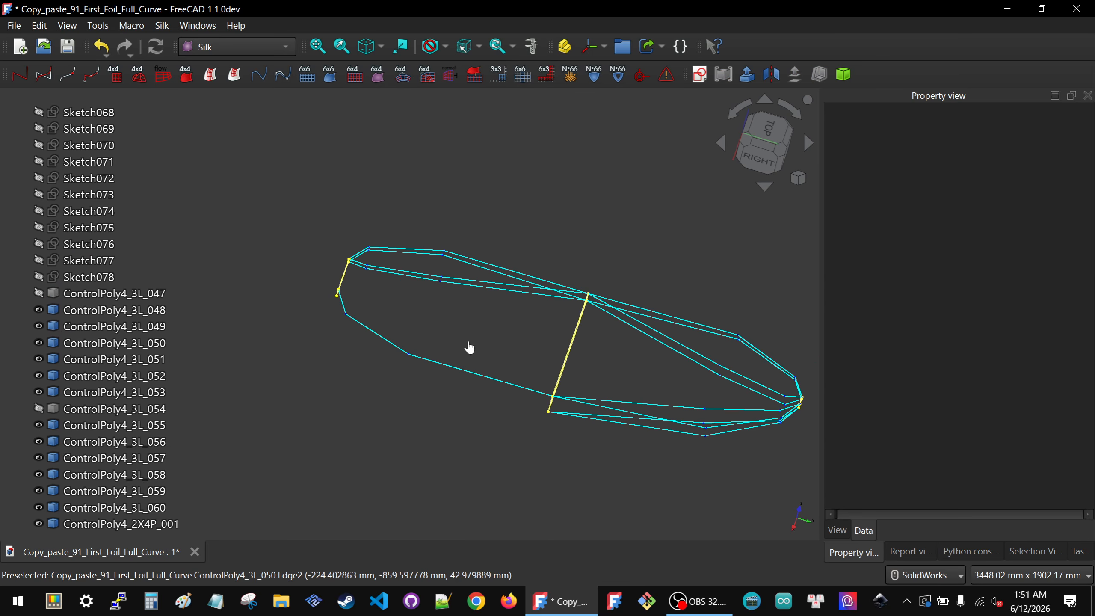
pyautogui.click(73, 311)
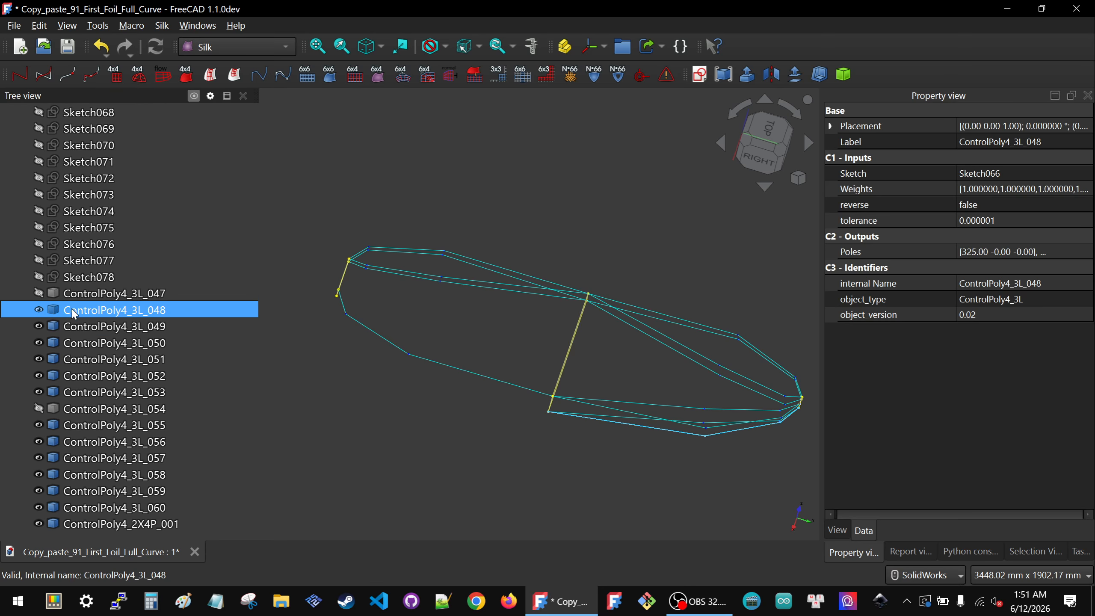
pyautogui.click(86, 296)
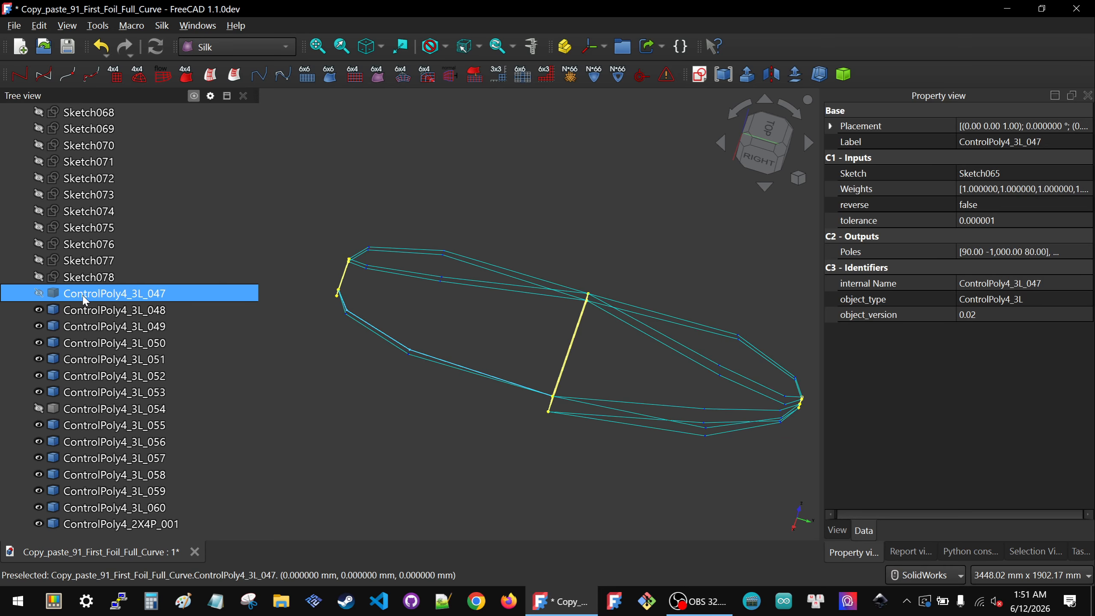
pyautogui.press('space')
pyautogui.click(494, 345)
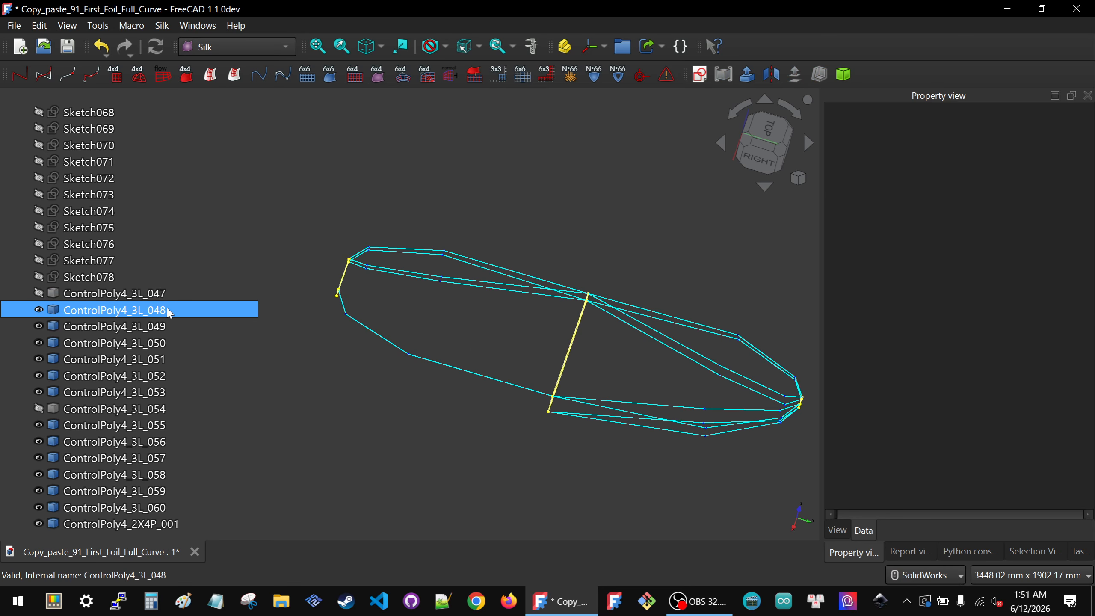
# Step: Orbit around the remaining ControlPoly curves to examine the section from several angles
pyautogui.click(133, 309)
pyautogui.moveTo(521, 348); pyautogui.dragTo(488, 324, button='middle')
pyautogui.click(463, 408)
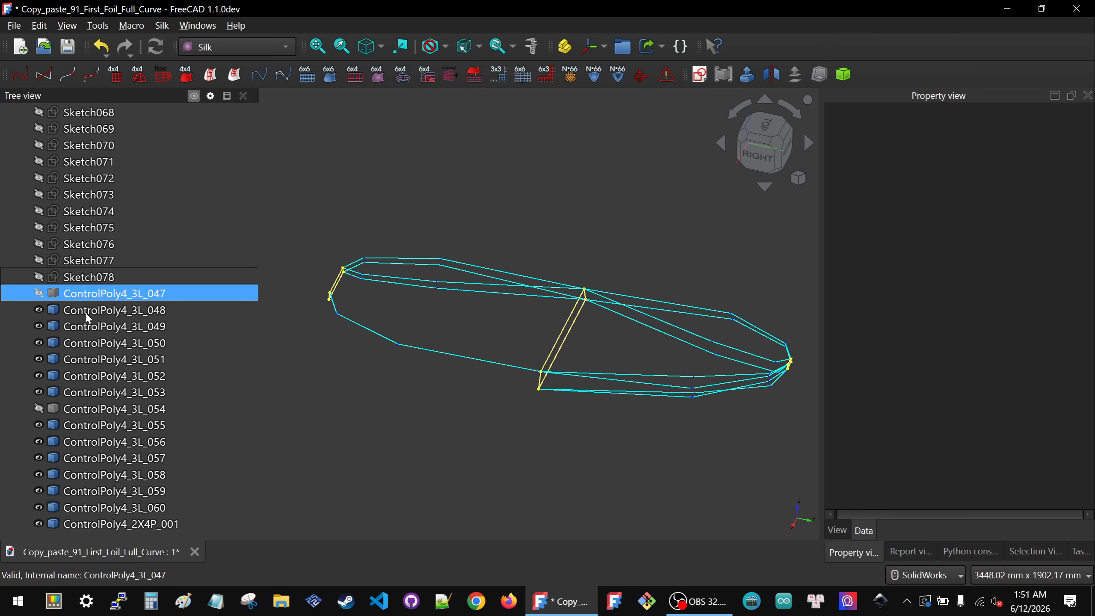
pyautogui.click(86, 308)
pyautogui.click(479, 442)
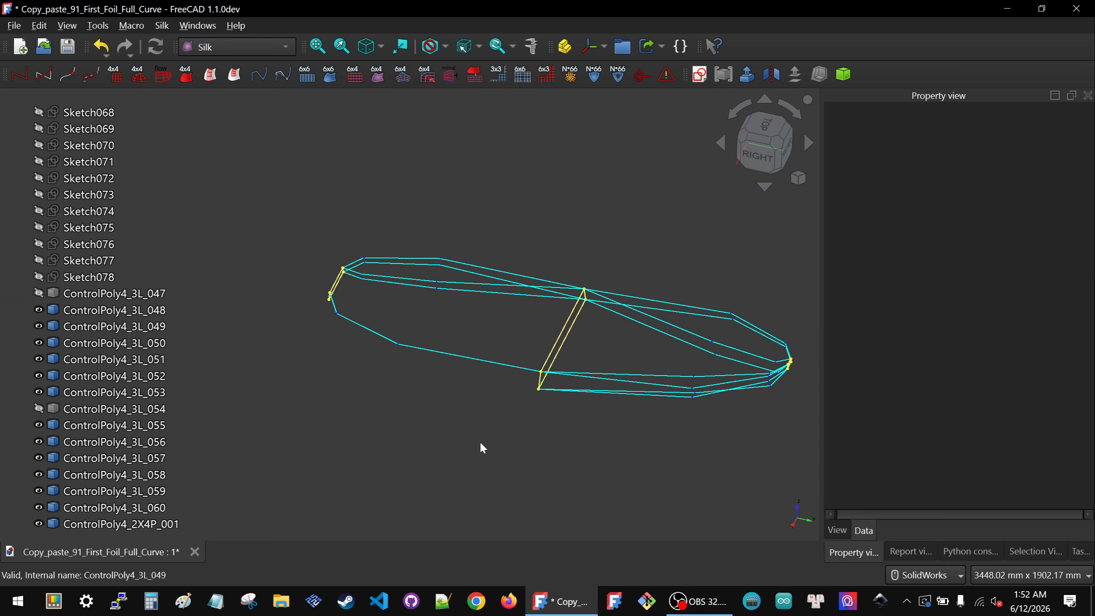
pyautogui.moveTo(491, 445); pyautogui.dragTo(562, 446, button='middle')
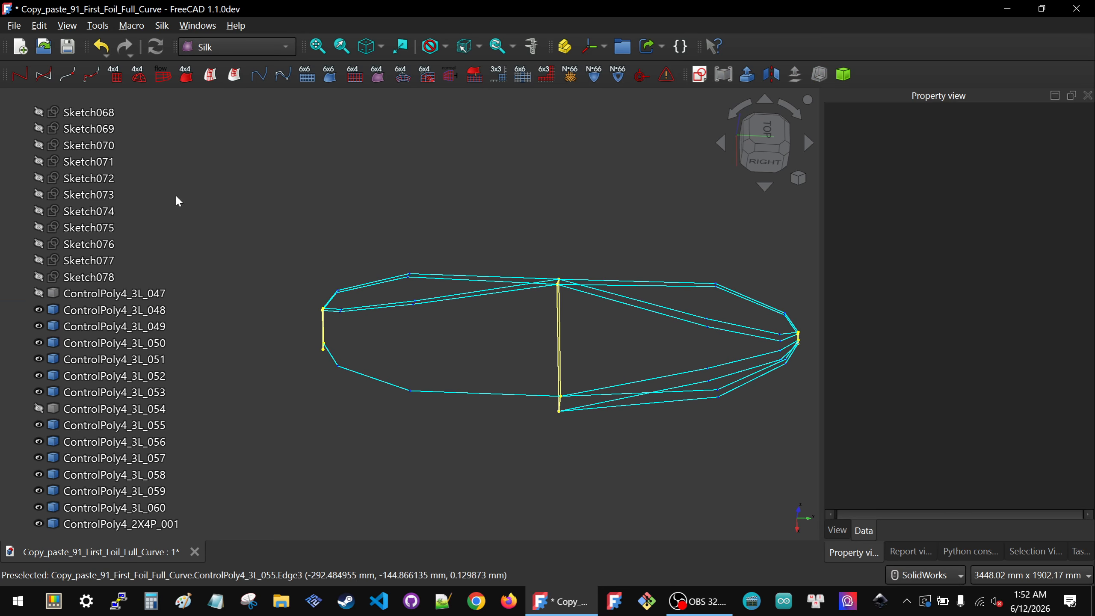
# Step: Create a ControlPoly4 from ControlPoly4_3L_048 and the ControlPoly4_3L_057 curve picked in the 3D view
pyautogui.click(90, 310)
pyautogui.click(98, 315)
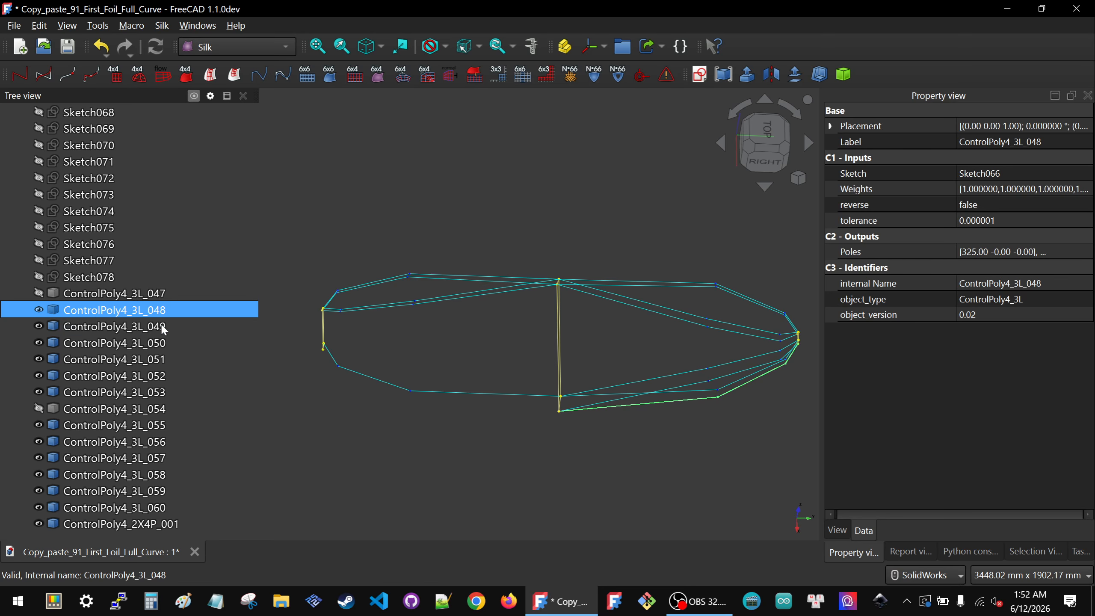
pyautogui.scroll(2, 695, 397)
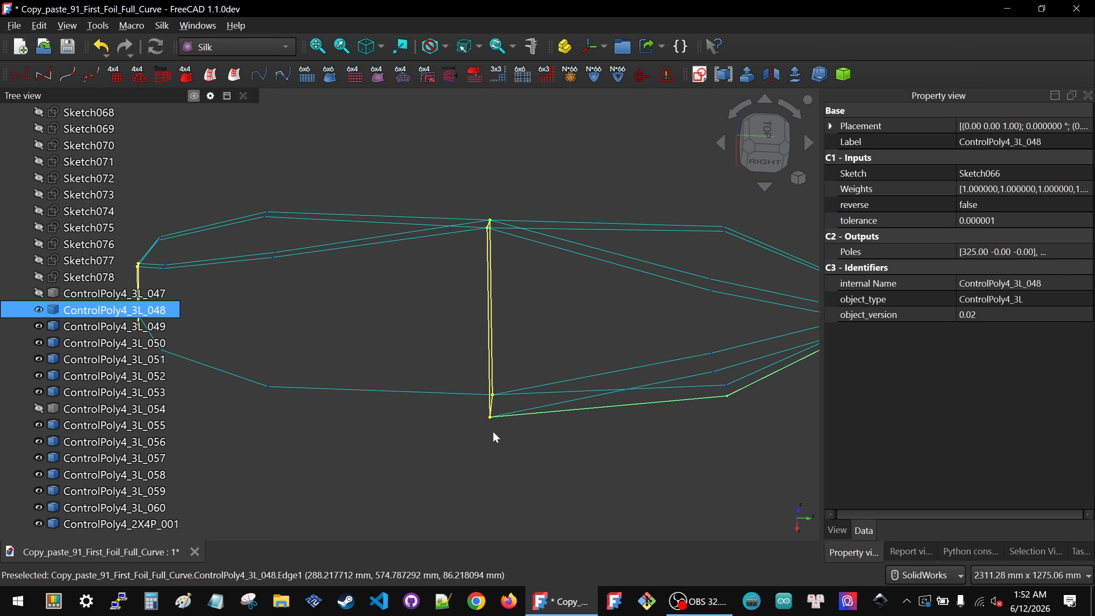
pyautogui.moveTo(433, 428); pyautogui.dragTo(468, 355, button='middle')
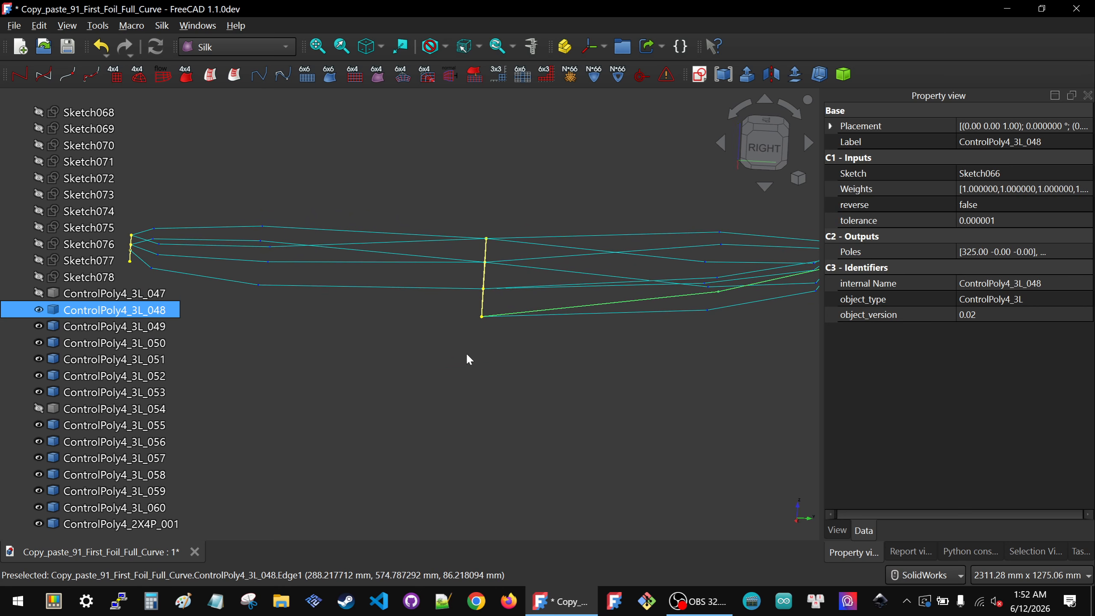
pyautogui.keyDown('ctrl'); pyautogui.click(632, 312); pyautogui.keyUp('ctrl')
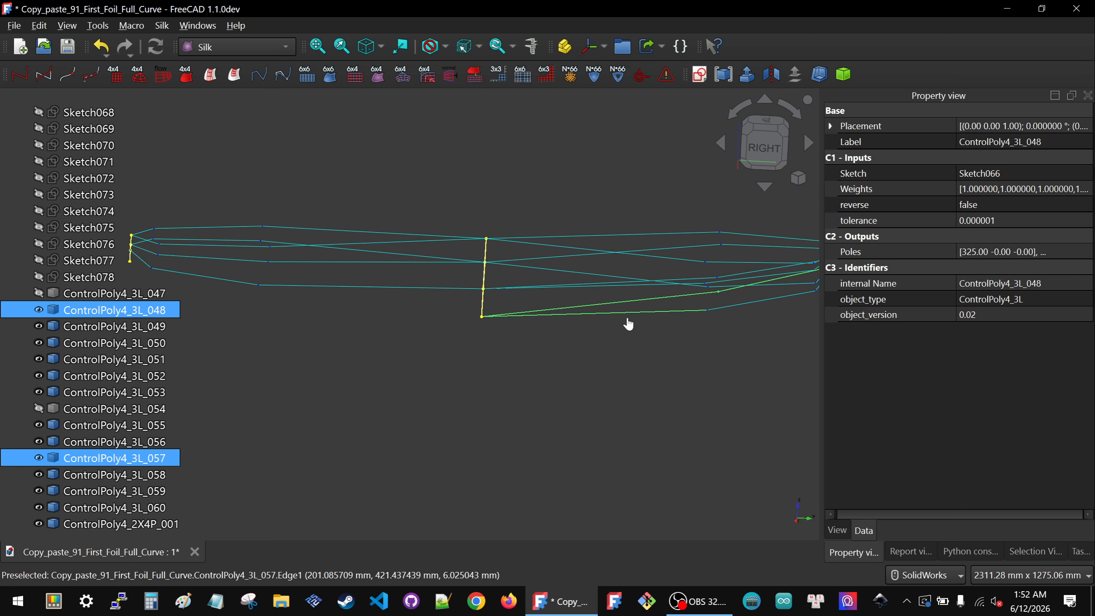
pyautogui.click(19, 75)
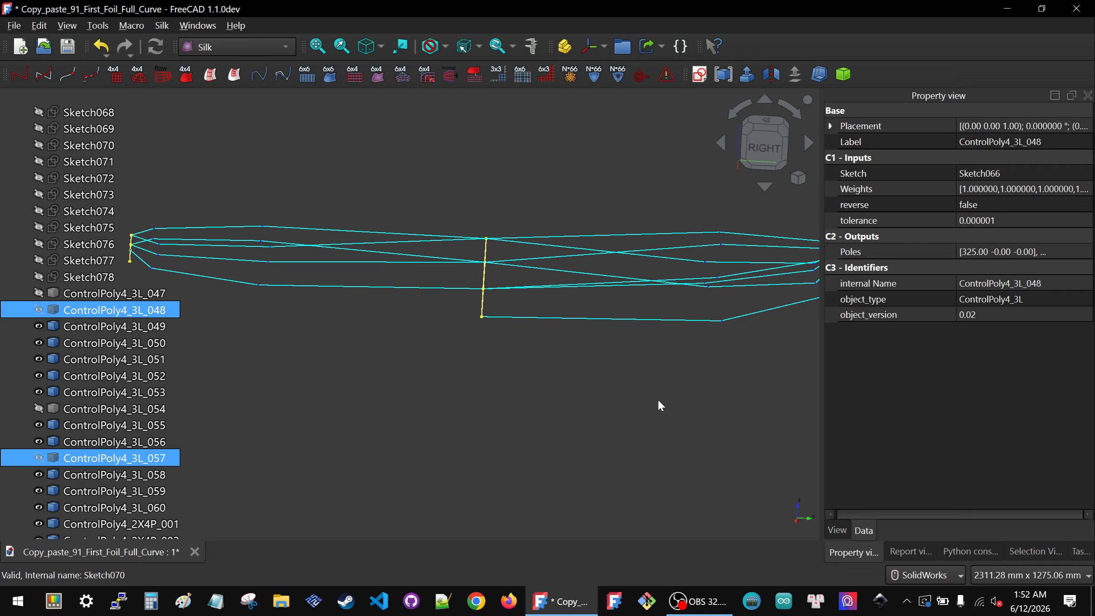
pyautogui.click(623, 324)
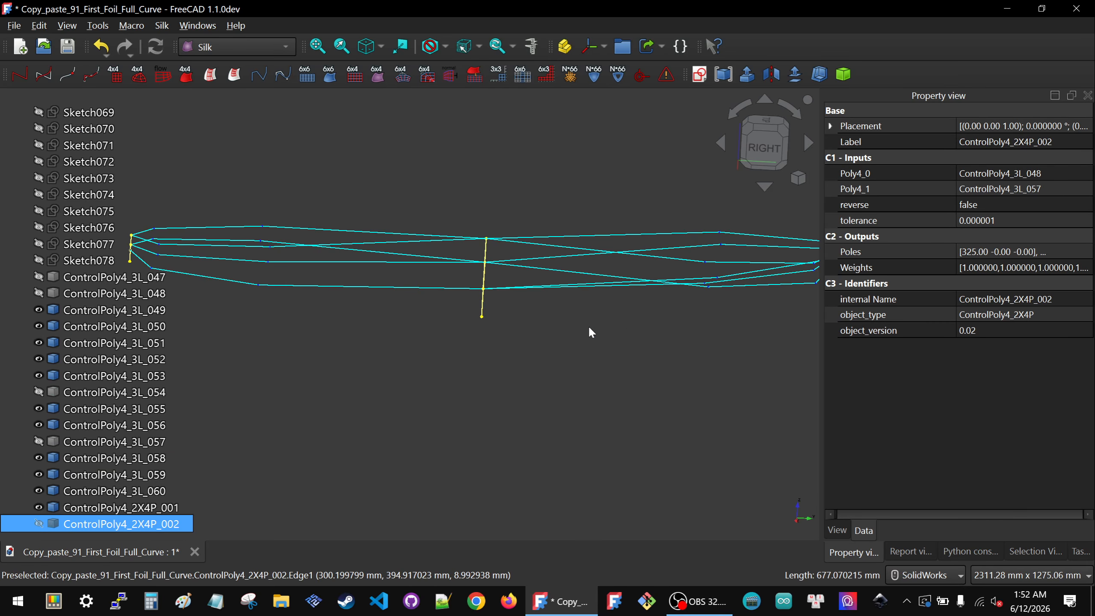
# Step: Create a ControlPoly4 from ControlPoly4_3L_049 and ControlPoly4_3L_058, then hide the new ControlPoly4_2X4P_003
pyautogui.moveTo(589, 326); pyautogui.dragTo(496, 330, button='middle')
pyautogui.click(116, 309)
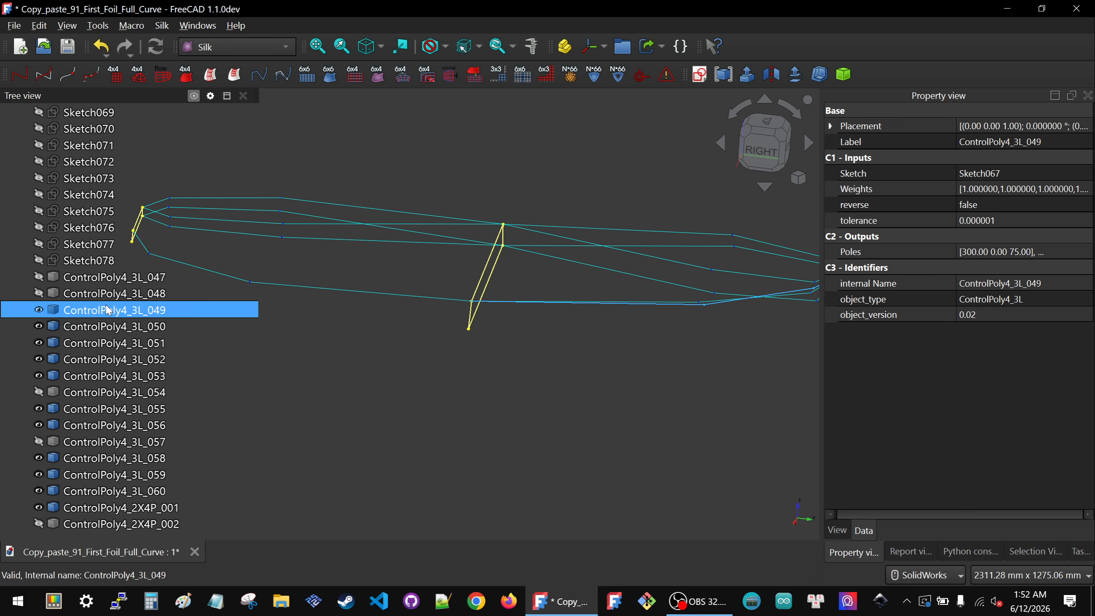
pyautogui.scroll(-2, 579, 403)
pyautogui.moveTo(495, 409); pyautogui.dragTo(751, 460, button='middle')
pyautogui.click(631, 374)
pyautogui.scroll(-2, 631, 375)
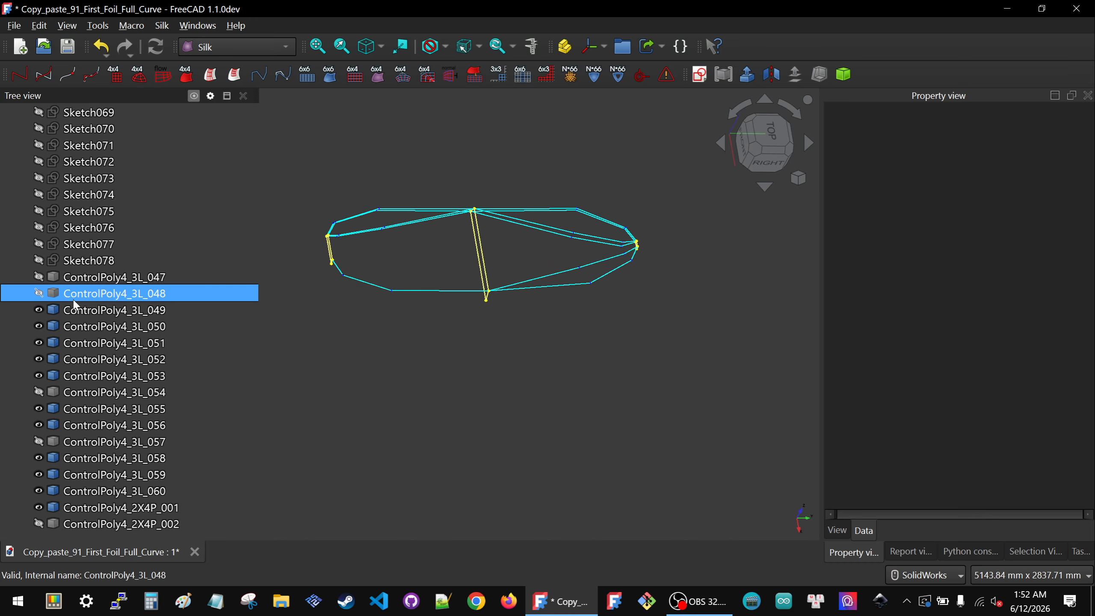
pyautogui.click(81, 311)
pyautogui.moveTo(474, 402); pyautogui.dragTo(601, 273, button='middle')
pyautogui.scroll(2, 656, 279)
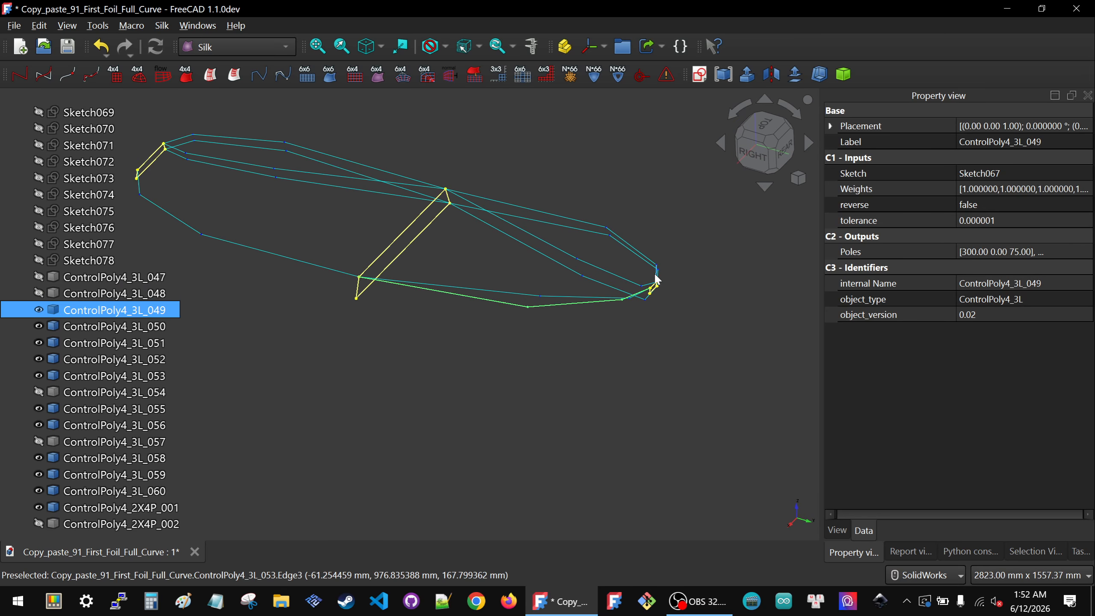
pyautogui.keyDown('ctrl'); pyautogui.click(463, 293); pyautogui.keyUp('ctrl')
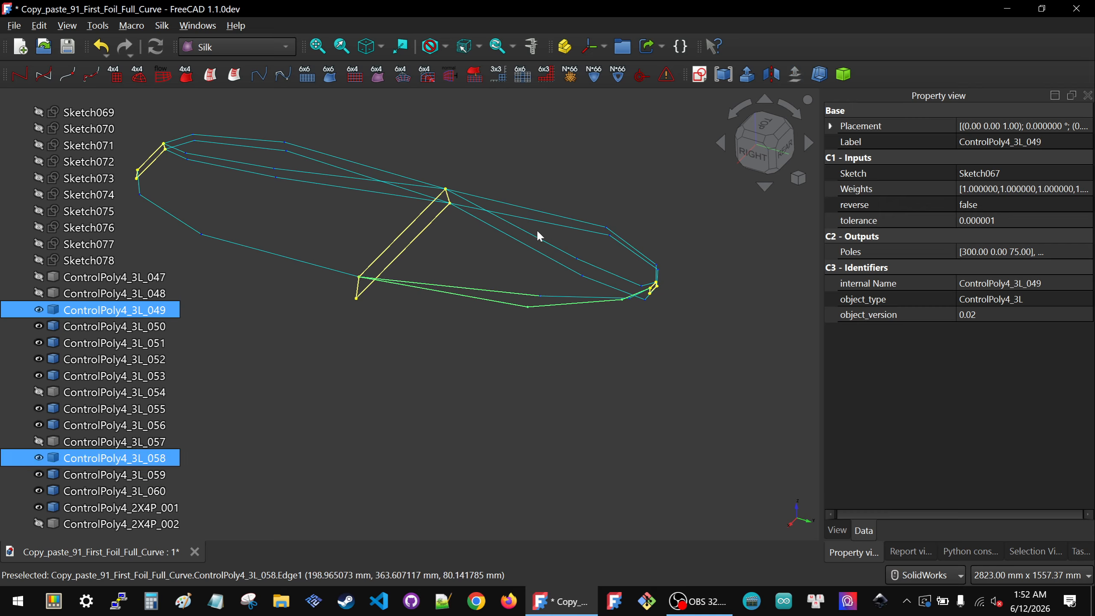
pyautogui.click(24, 77)
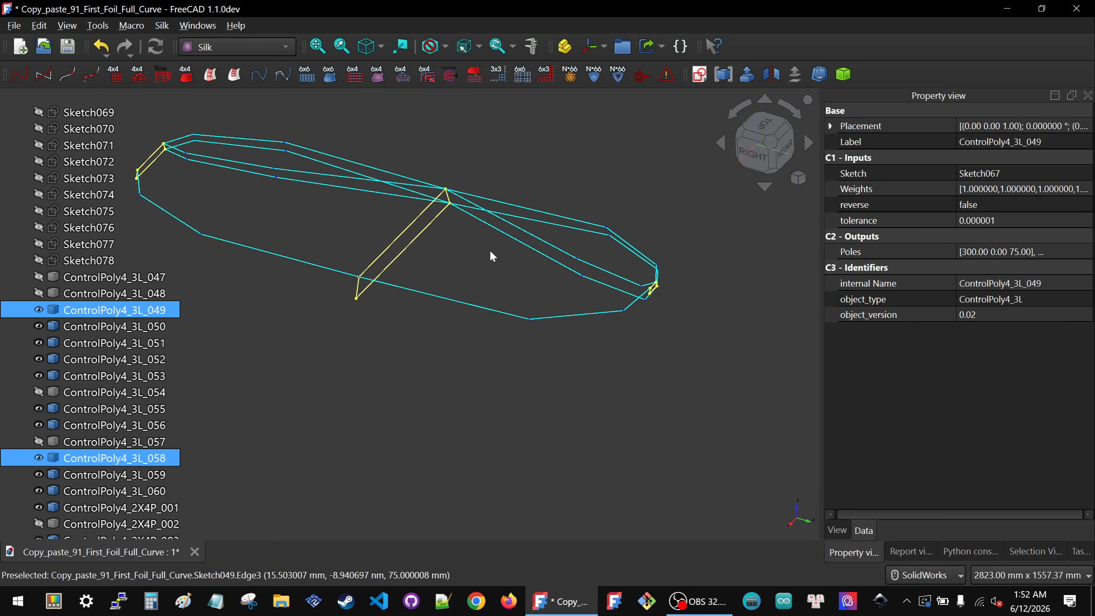
pyautogui.click(496, 310)
pyautogui.press('space')
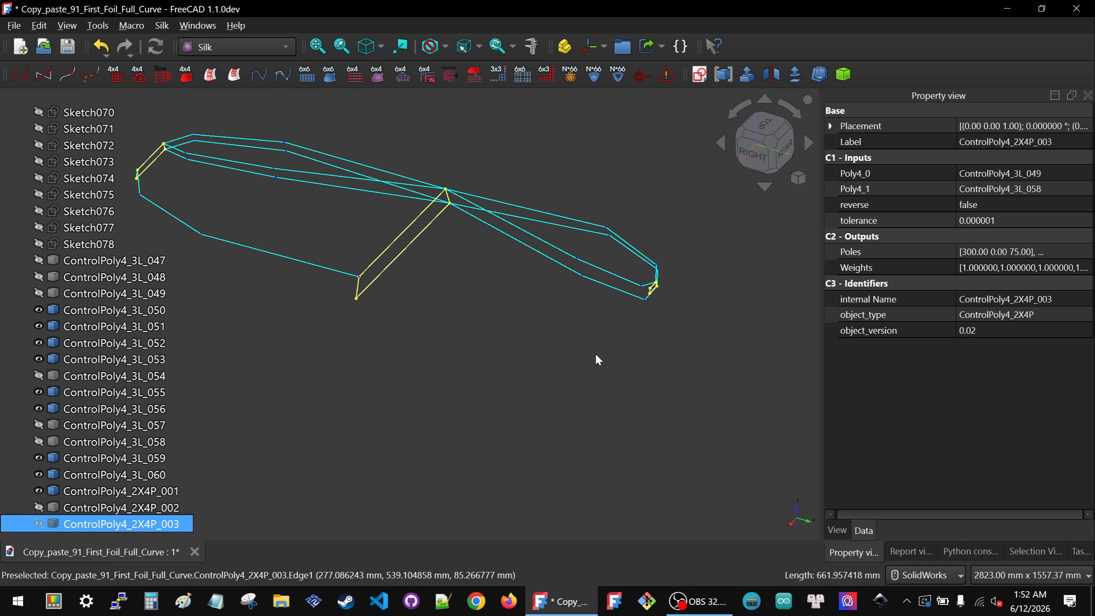
# Step: Create a ControlPoly4 from ControlPoly4_3L_050 and the ControlPoly4_3L_055 curve picked in the 3D view
pyautogui.click(598, 352)
pyautogui.scroll(-3, 602, 352)
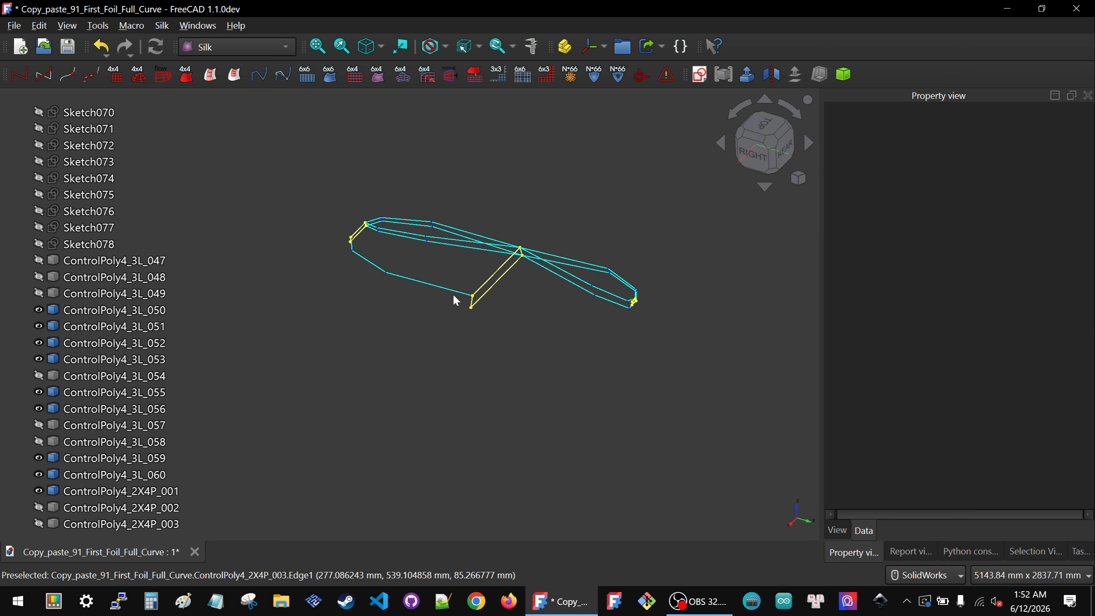
pyautogui.click(71, 310)
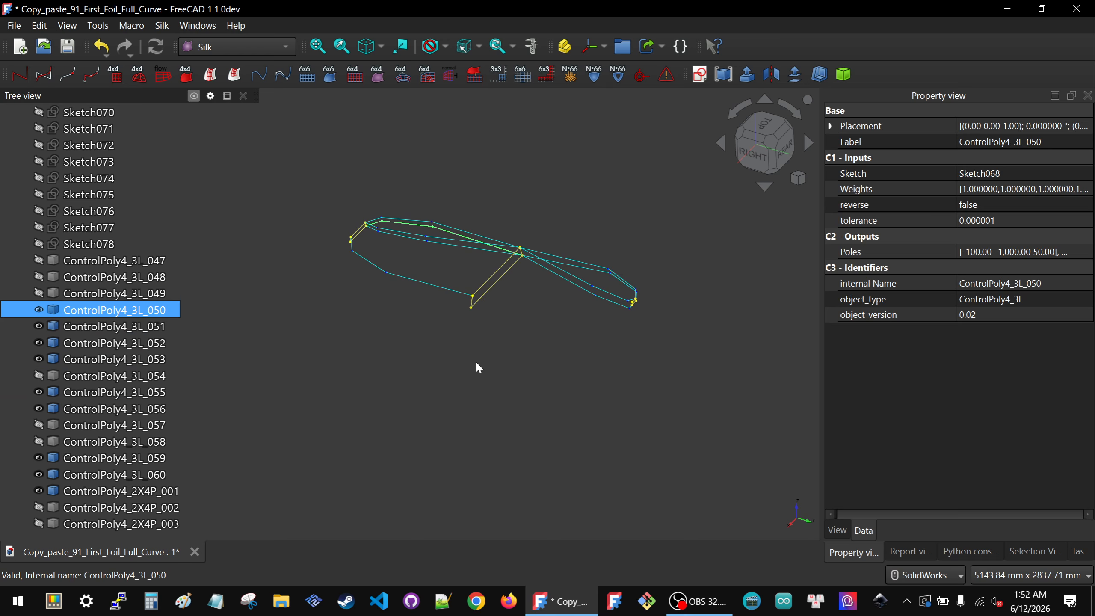
pyautogui.click(492, 388)
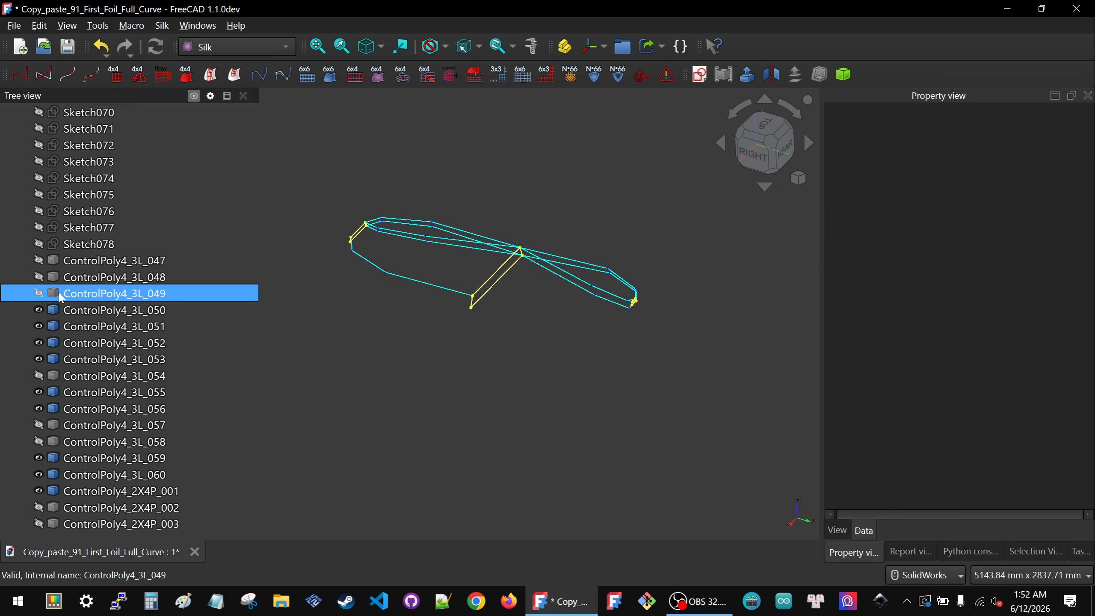
pyautogui.click(78, 311)
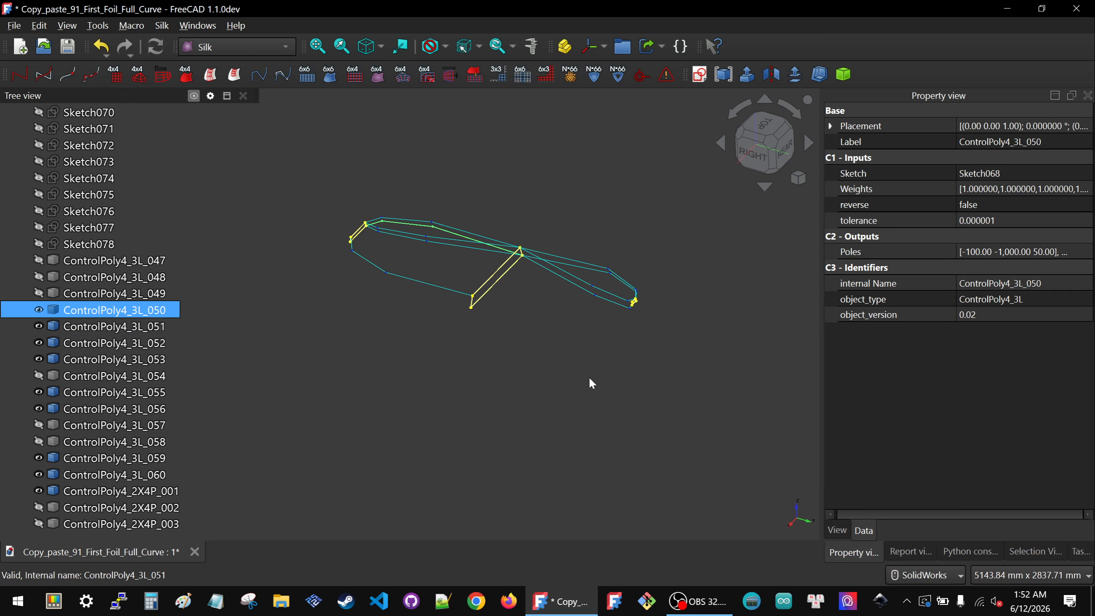
pyautogui.scroll(8, 380, 193)
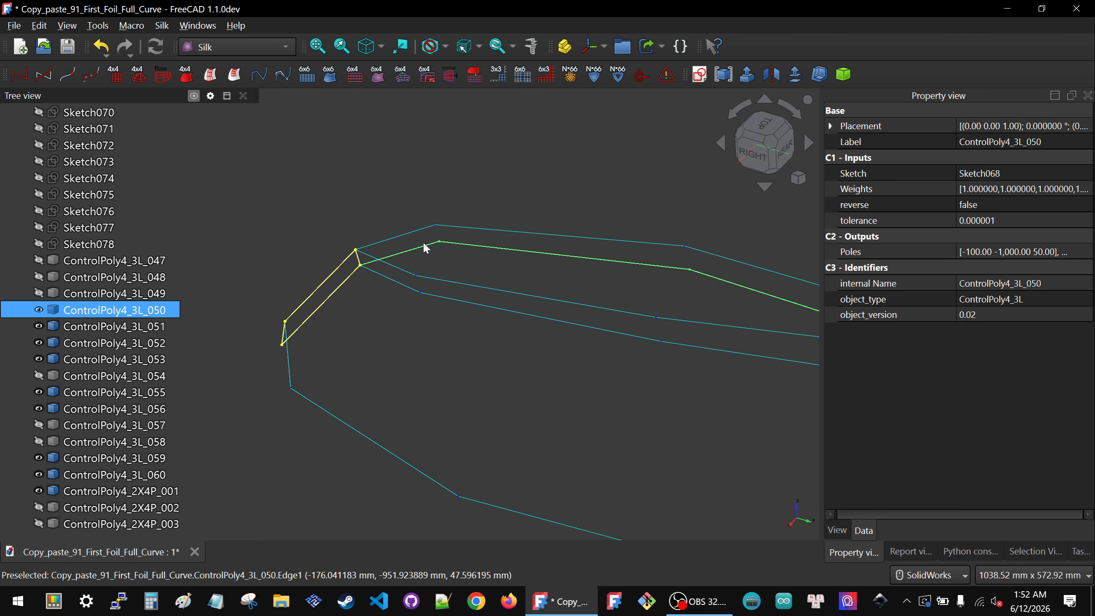
pyautogui.keyDown('ctrl'); pyautogui.click(405, 286); pyautogui.keyUp('ctrl')
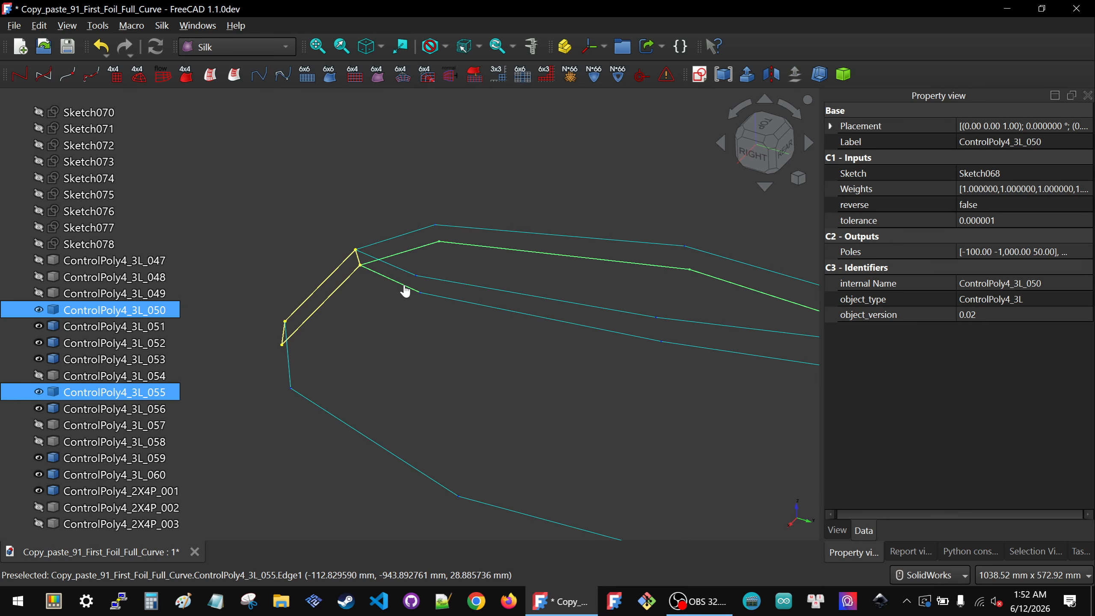
pyautogui.click(20, 75)
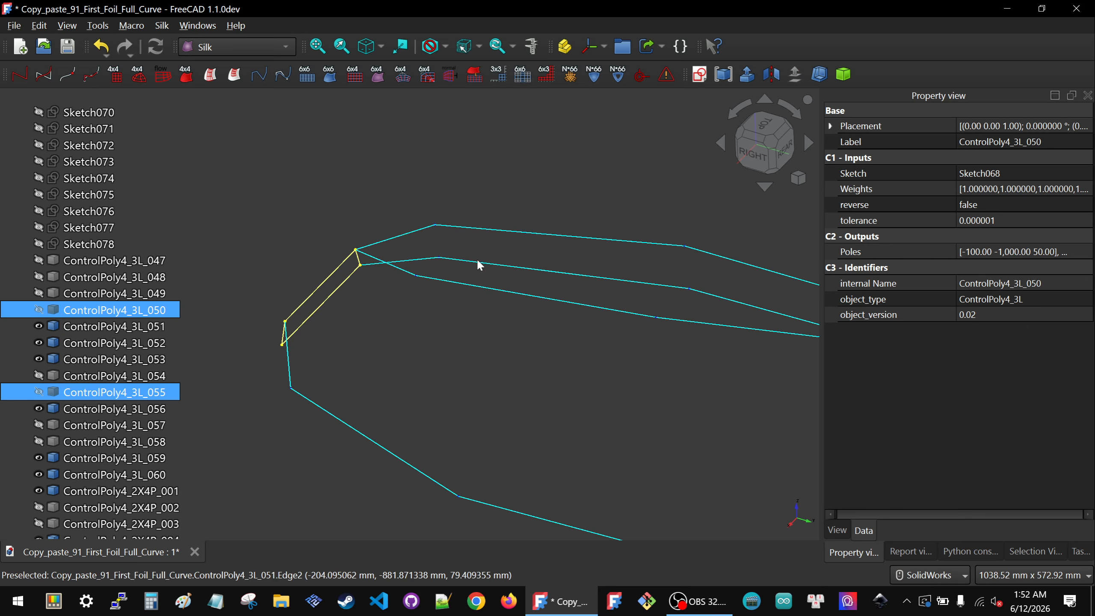
pyautogui.scroll(-4, 441, 250)
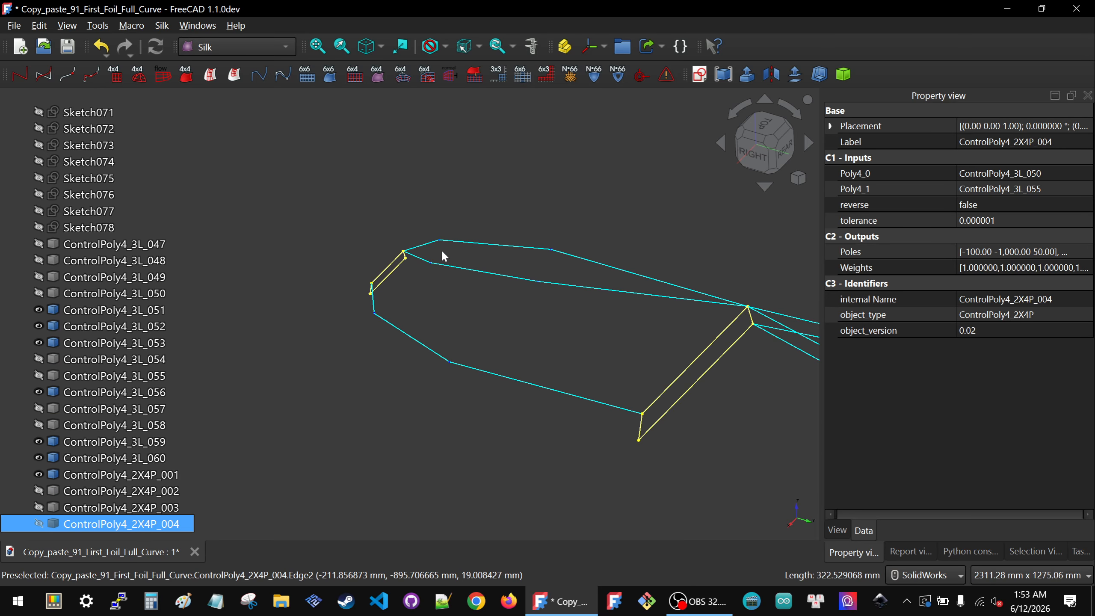
# Step: Create a ControlPoly4 from ControlPoly4_3L_051 and ControlPoly4_3L_056, then hide the new ControlPoly4_2X4P_005
pyautogui.click(59, 307)
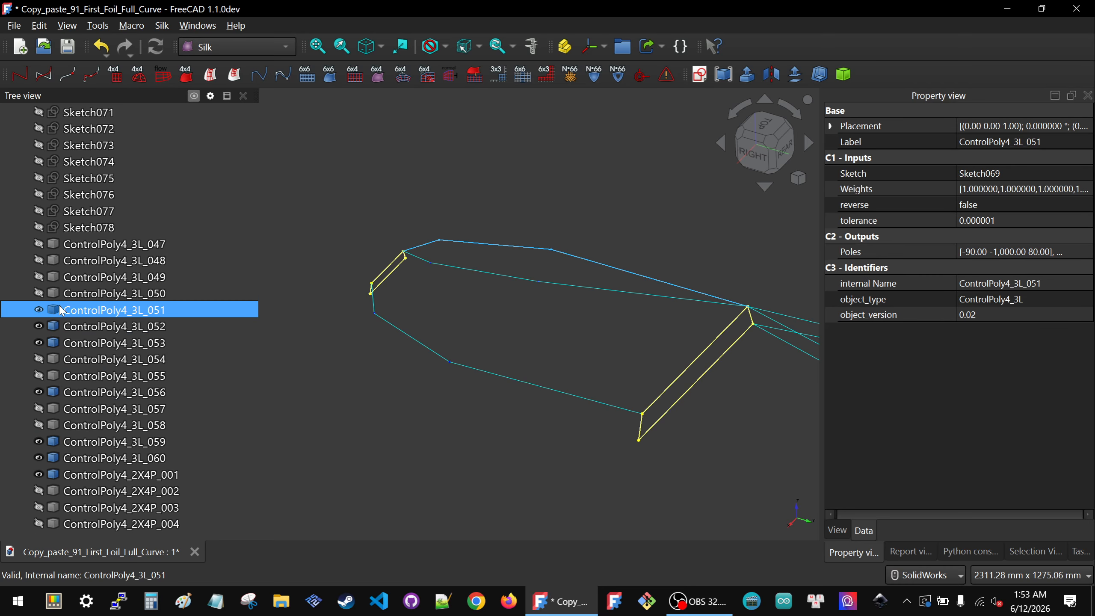
pyautogui.keyDown('ctrl'); pyautogui.click(450, 266); pyautogui.keyUp('ctrl')
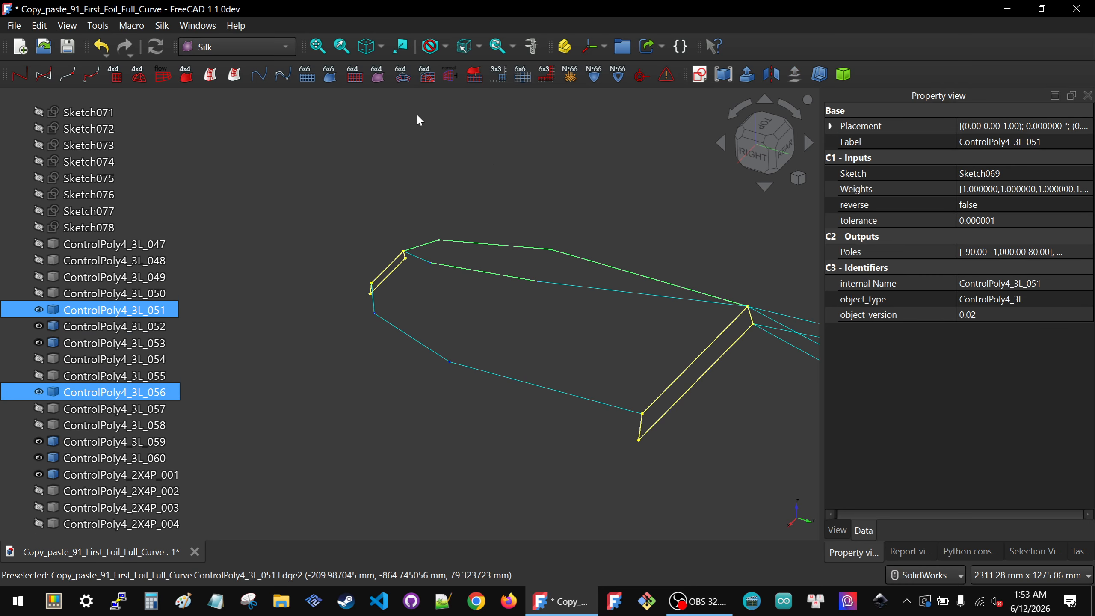
pyautogui.click(21, 77)
pyautogui.press('space')
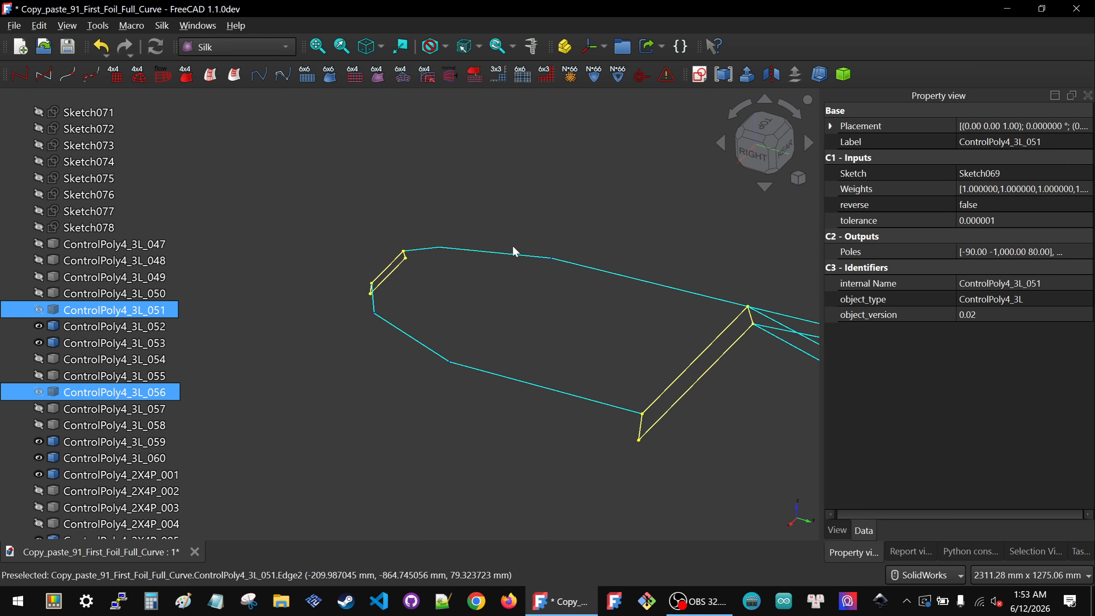
pyautogui.click(511, 256)
pyautogui.press('space')
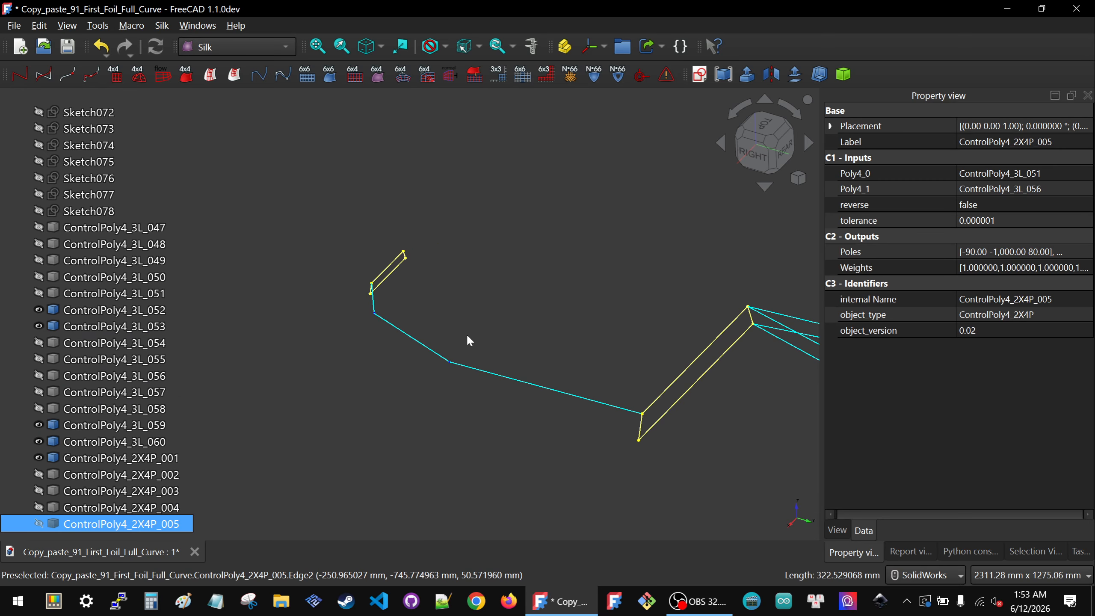
# Step: Hide ControlPoly4_2X4P_001 by picking it in the 3D view
pyautogui.click(447, 358)
pyautogui.press('space')
pyautogui.scroll(-4, 358, 296)
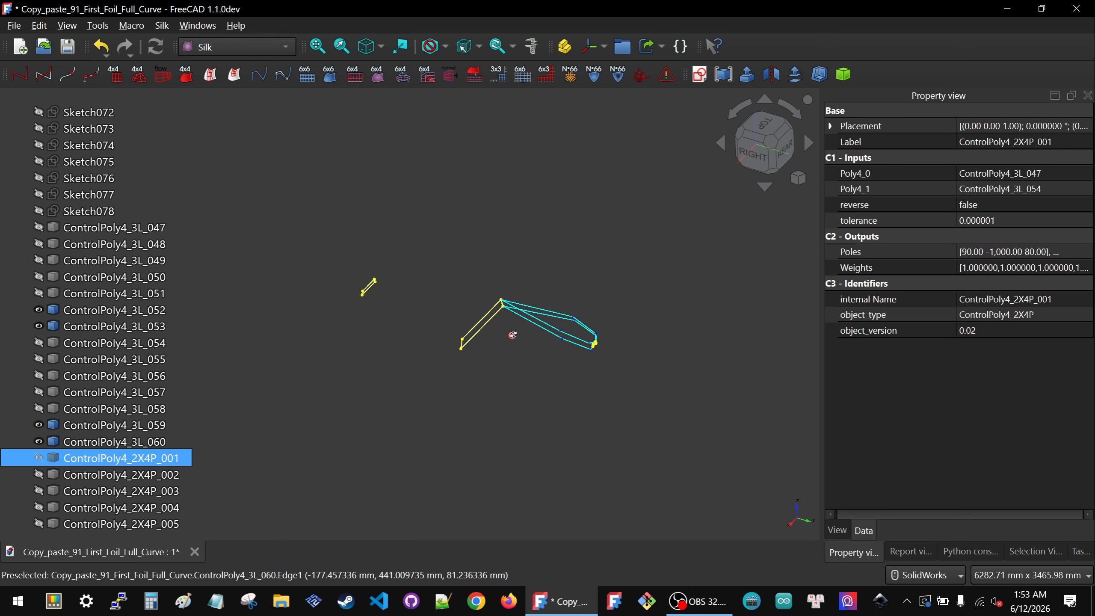
# Step: Create a ControlPoly4 from ControlPoly4_3L_052 and the ControlPoly4_3L_059 curve picked in the 3D view
pyautogui.moveTo(512, 332); pyautogui.dragTo(539, 334, button='middle')
pyautogui.click(60, 309)
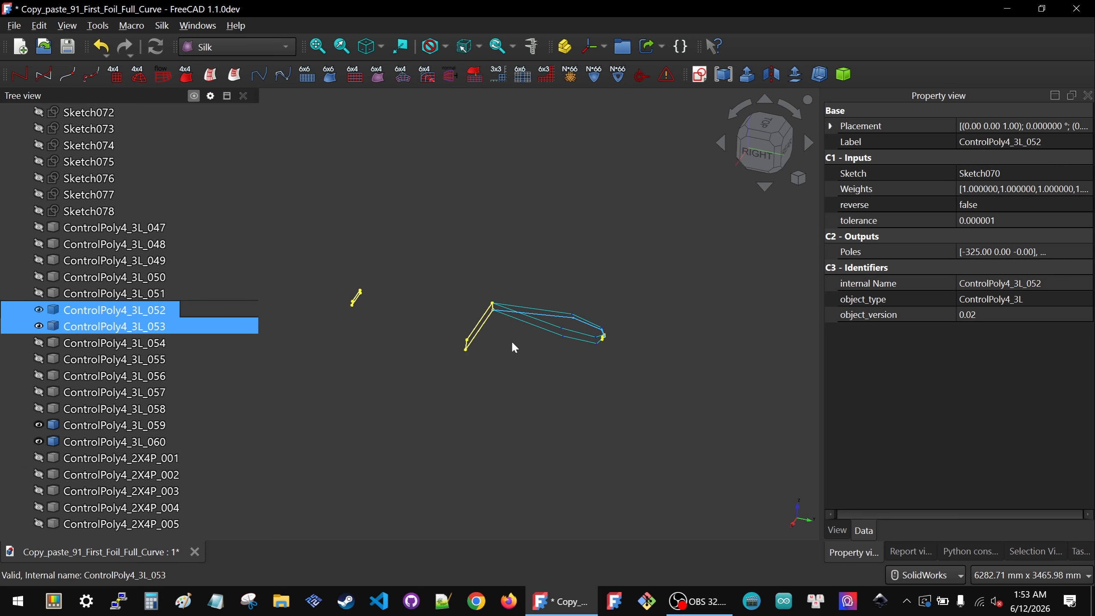
pyautogui.scroll(5, 518, 307)
pyautogui.scroll(3, 469, 330)
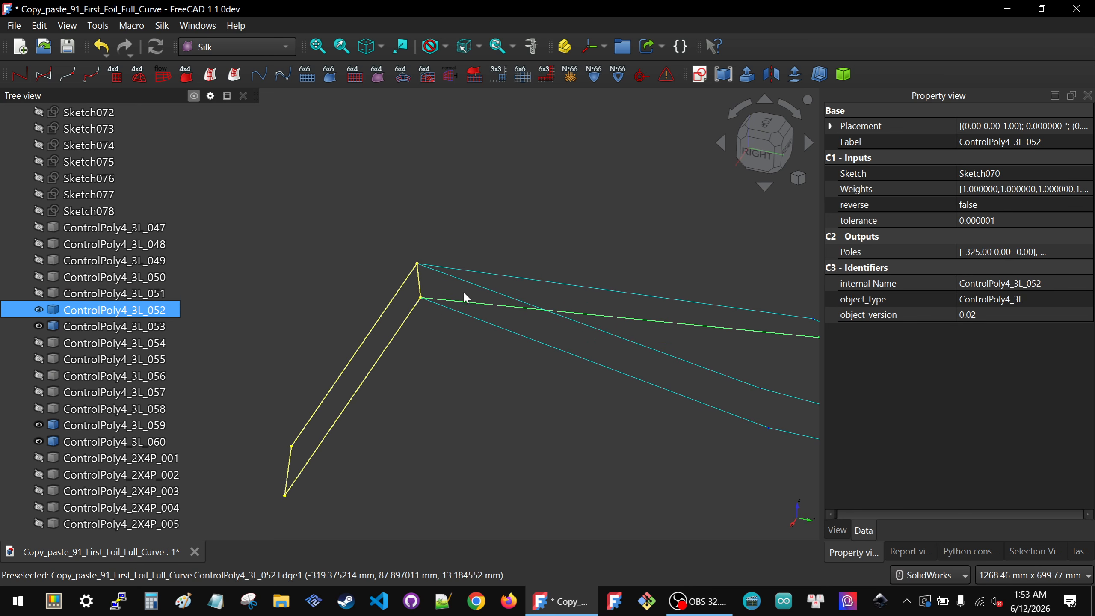
pyautogui.scroll(-4, 463, 292)
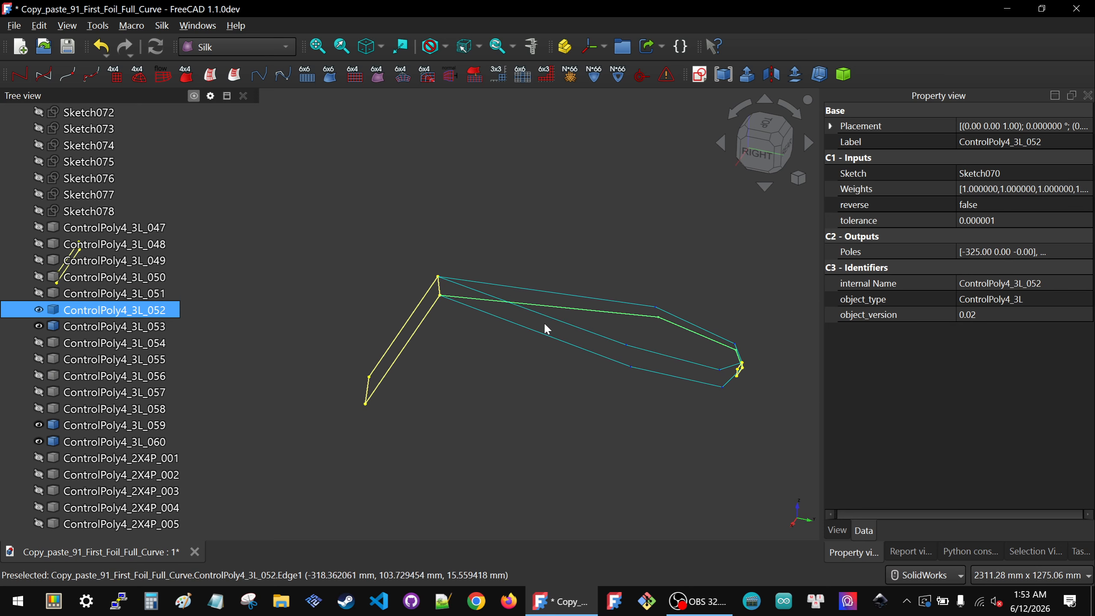
pyautogui.keyDown('ctrl'); pyautogui.click(501, 317); pyautogui.keyUp('ctrl')
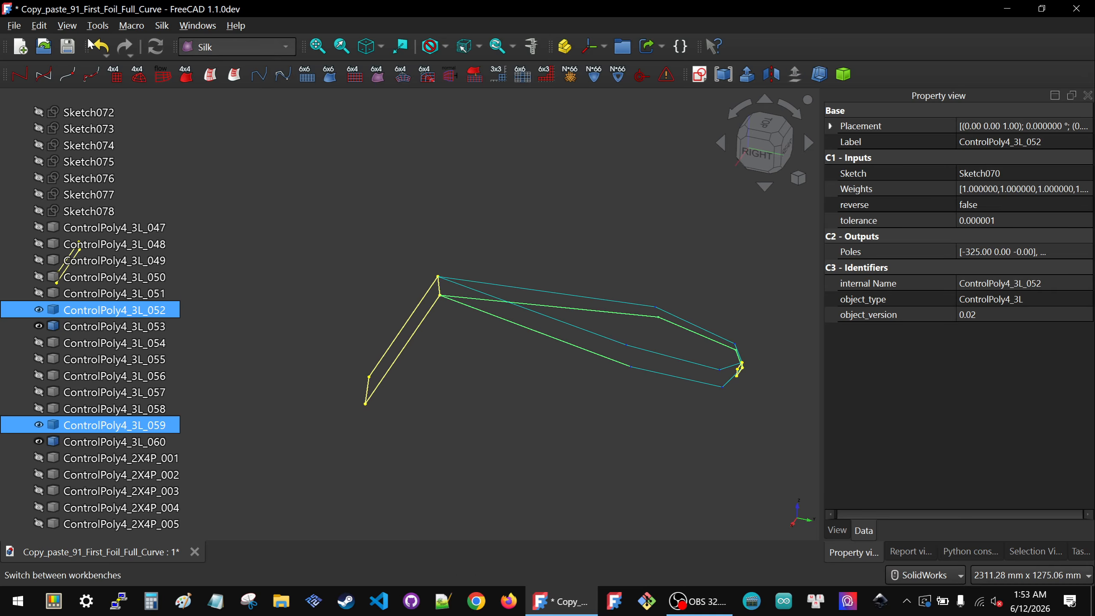
pyautogui.click(20, 74)
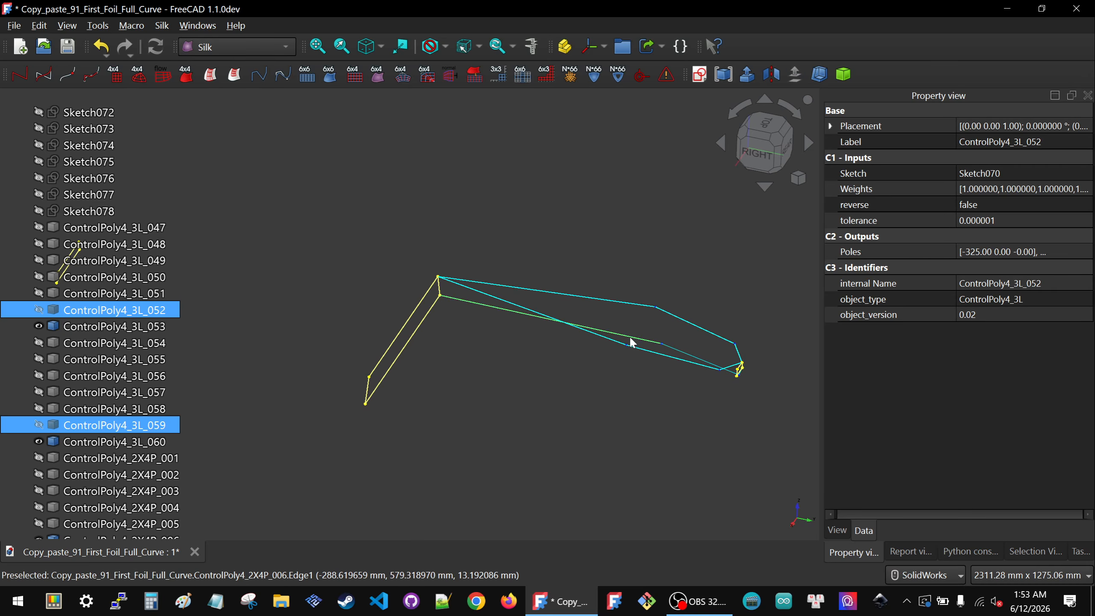
# Step: Create a ControlPoly4 from ControlPoly4_3L_053 and ControlPoly4_3L_060, then hide the new ControlPoly4_2X4P_007
pyautogui.click(106, 309)
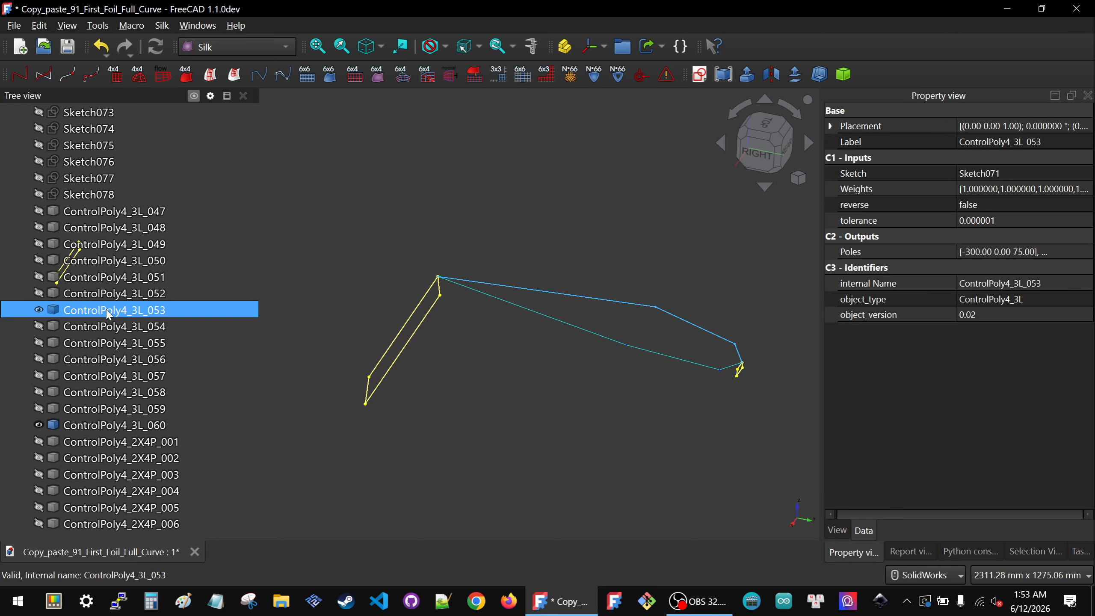
pyautogui.keyDown('ctrl'); pyautogui.click(93, 425); pyautogui.keyUp('ctrl')
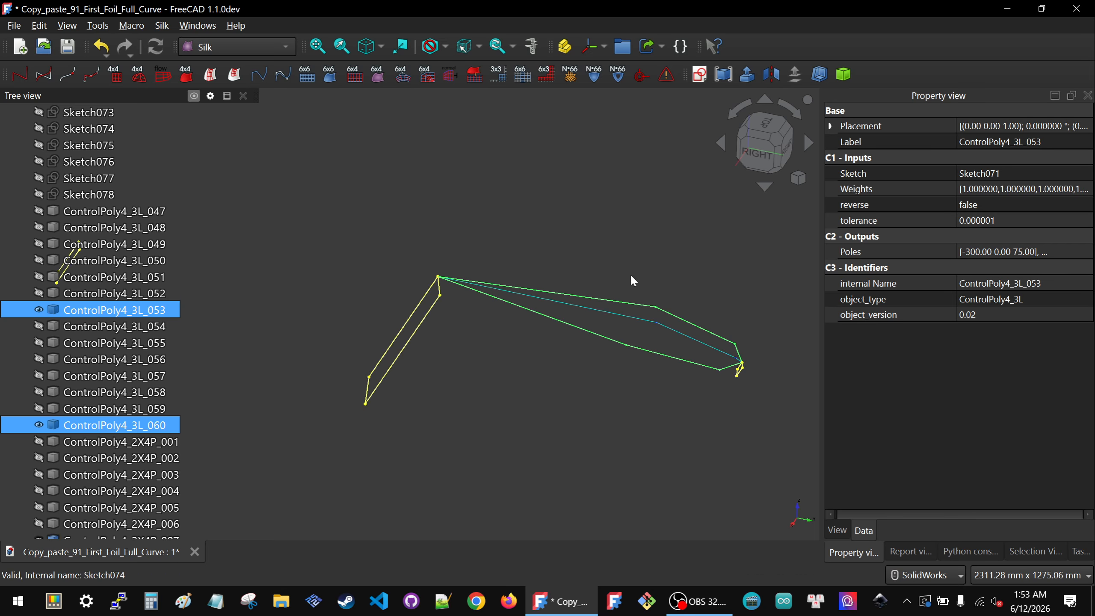
pyautogui.press('space')
pyautogui.click(619, 315)
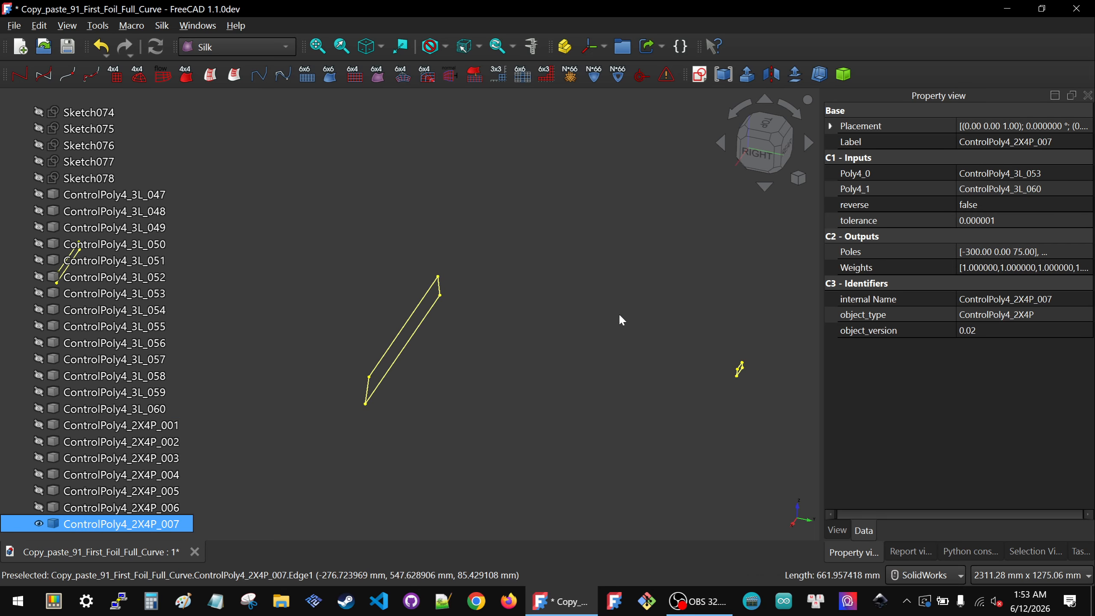
pyautogui.click(606, 295)
# Step: Browse the model tree, expanding and collapsing Solid_3X4_001 and Layouts_002 to review the existing groups
pyautogui.scroll(-5, 606, 295)
pyautogui.scroll(10, 89, 261)
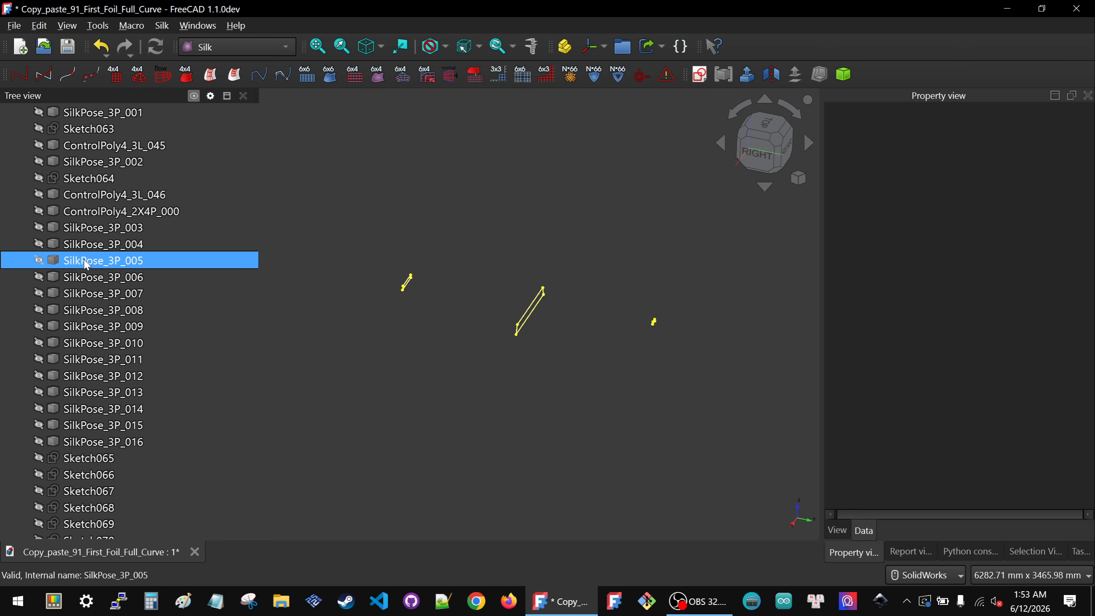
pyautogui.scroll(8, 87, 264)
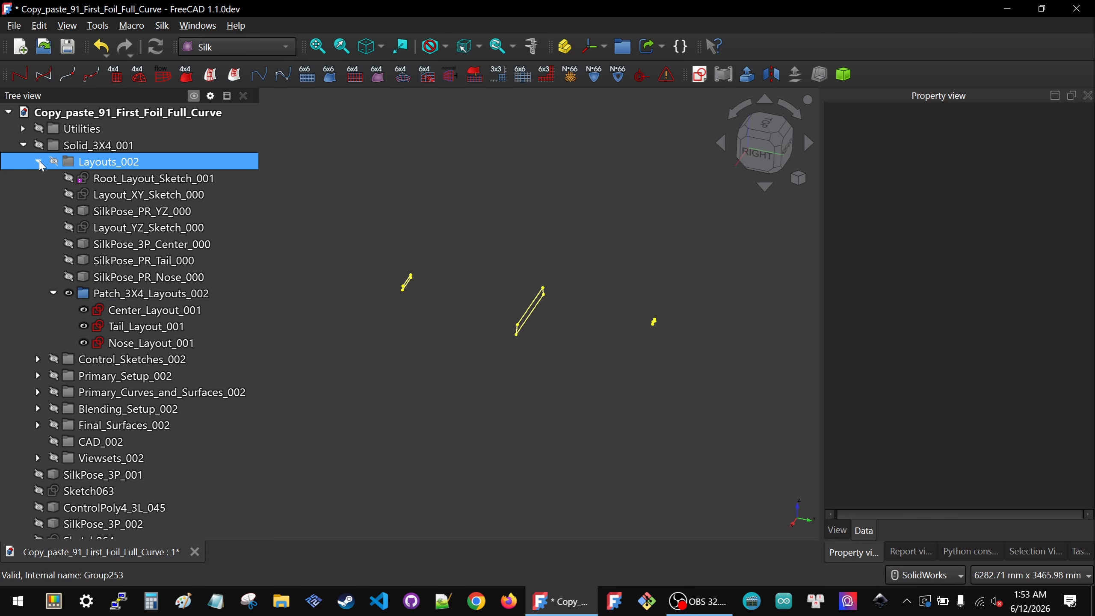
pyautogui.click(39, 161)
pyautogui.click(22, 146)
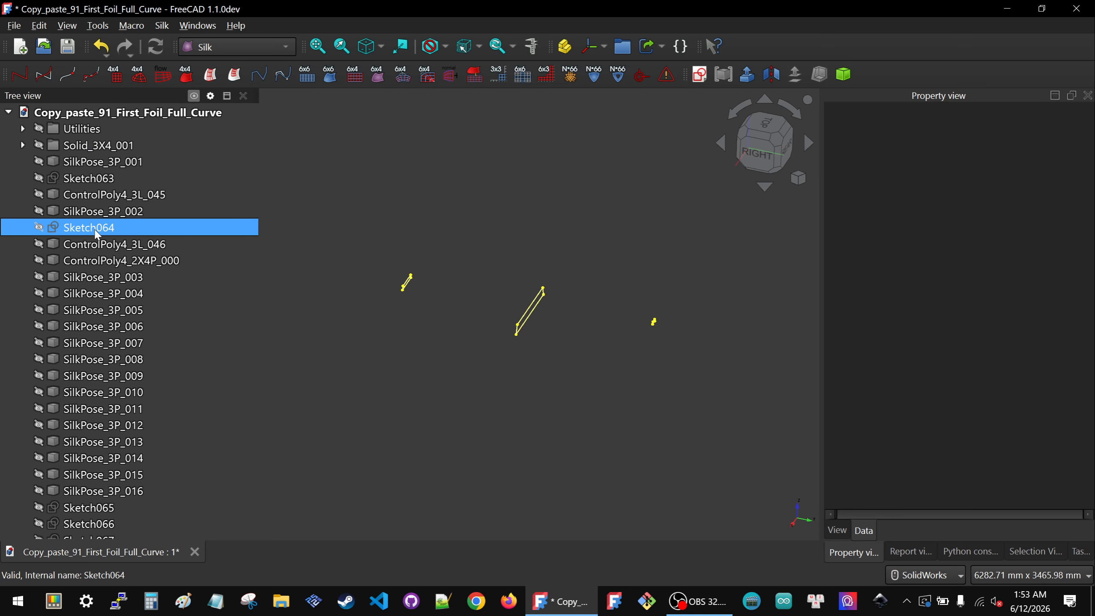
pyautogui.click(23, 145)
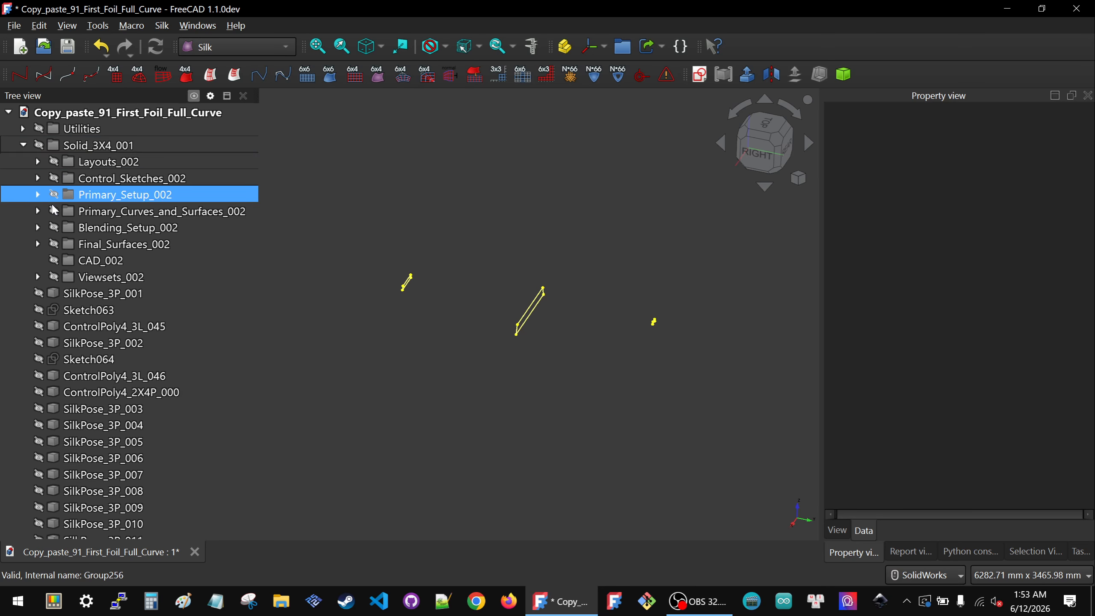
pyautogui.click(22, 145)
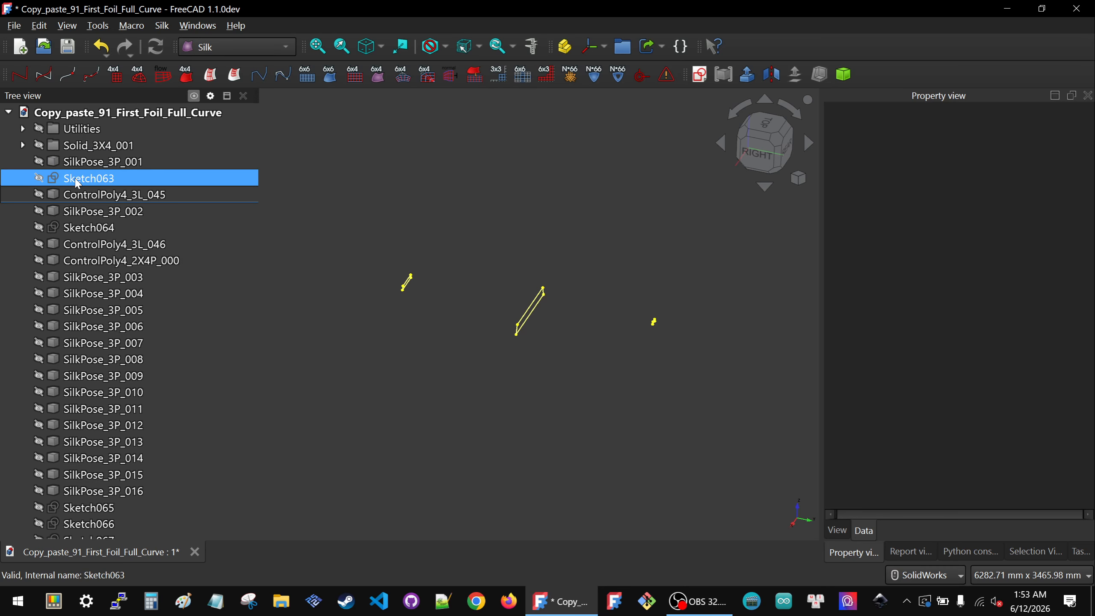
pyautogui.scroll(-11, 86, 199)
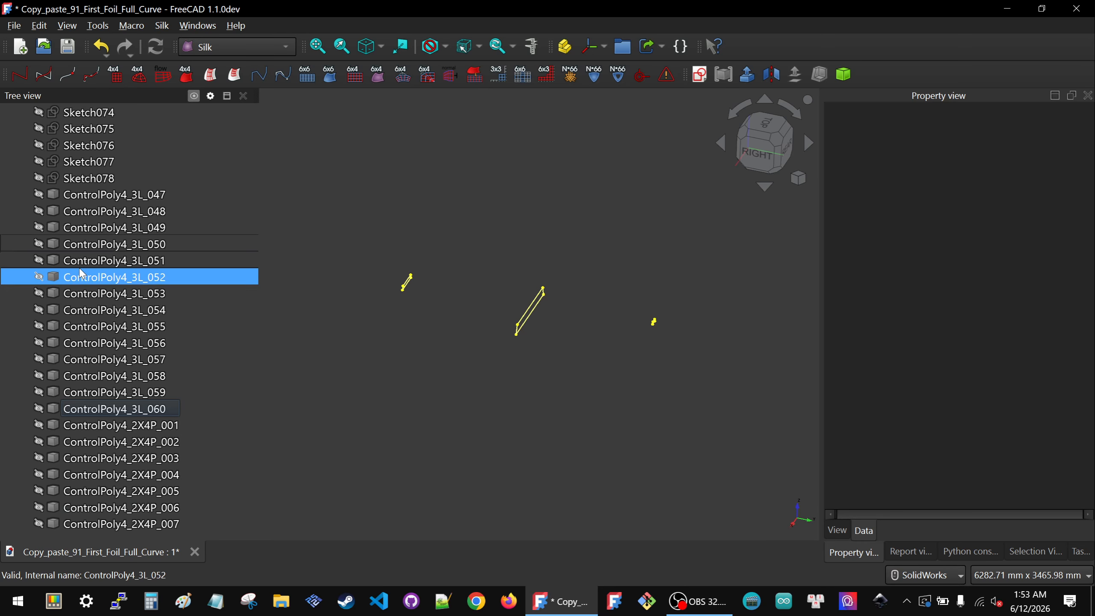
pyautogui.scroll(11, 82, 272)
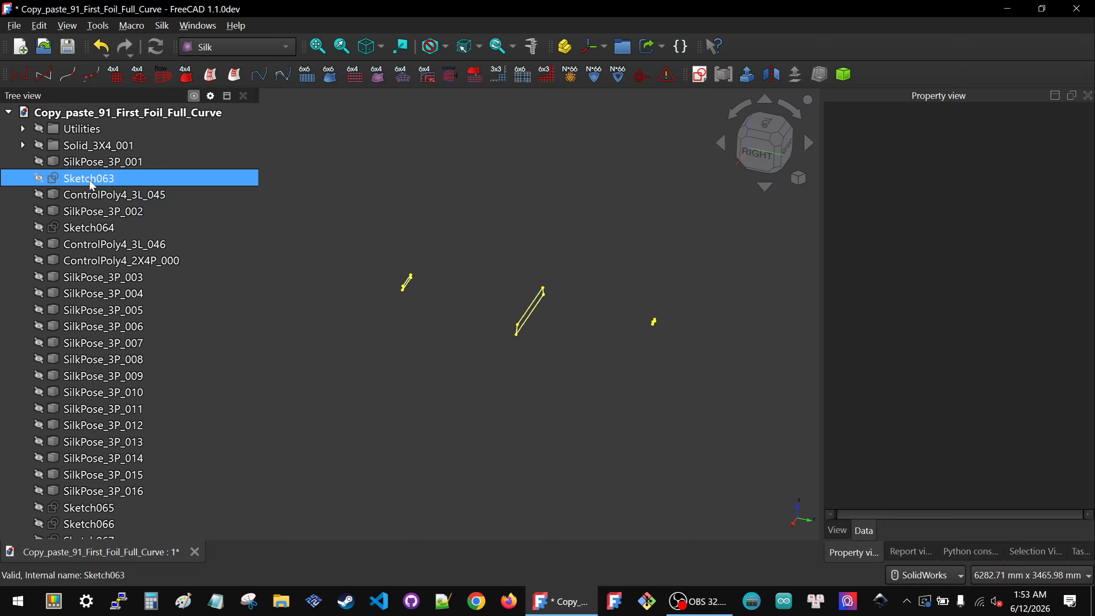
# Step: Create four new empty groups at the end of the model tree
pyautogui.click(623, 47)
pyautogui.scroll(-15, 95, 341)
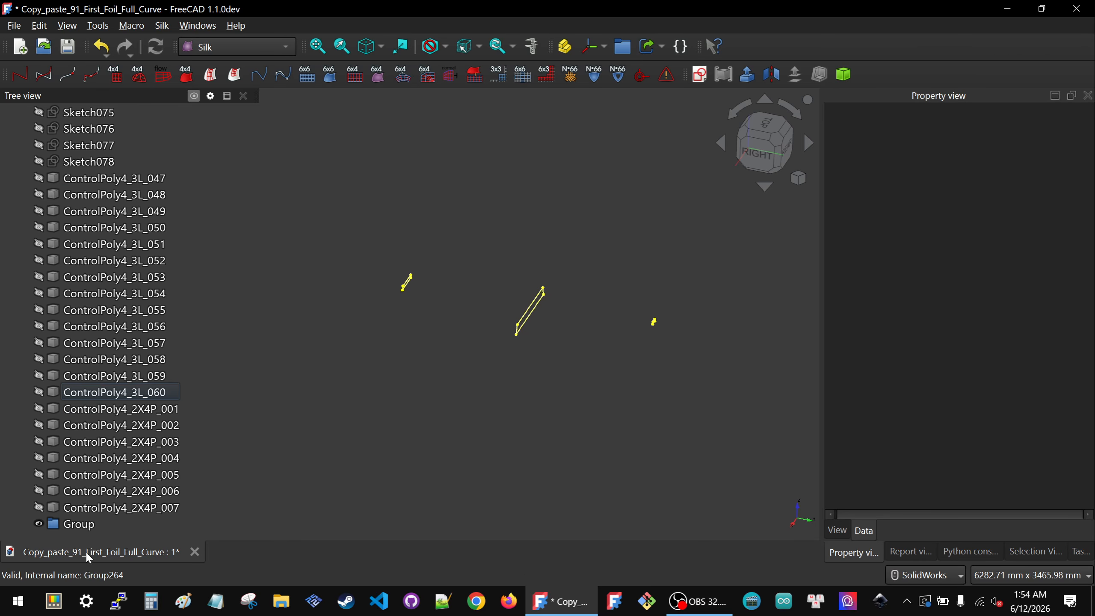
pyautogui.click(621, 46)
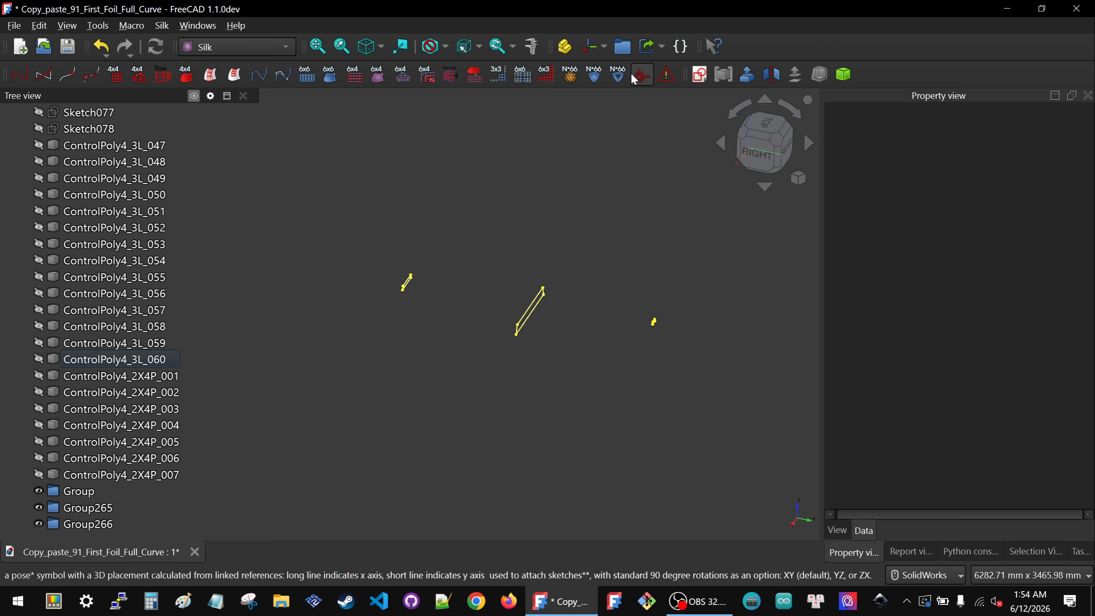
pyautogui.click(623, 48)
pyautogui.scroll(-5, 281, 329)
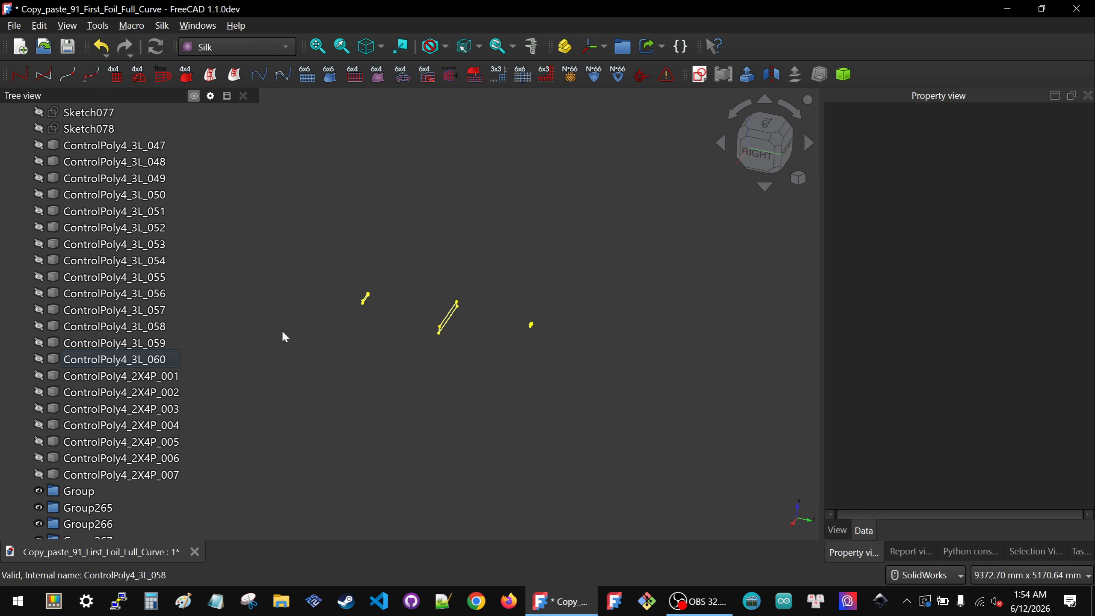
# Step: Rename the fourth new group Group267 to Combined_polys
pyautogui.click(115, 474)
pyautogui.click(98, 511)
pyautogui.click(98, 519)
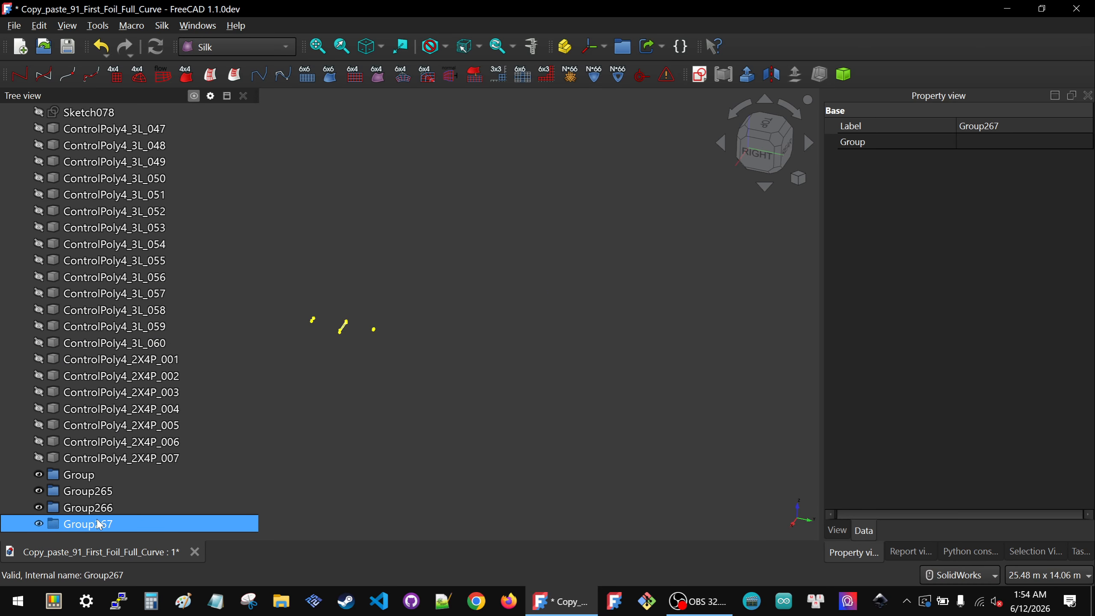
pyautogui.click(98, 519)
pyautogui.write('Combin')
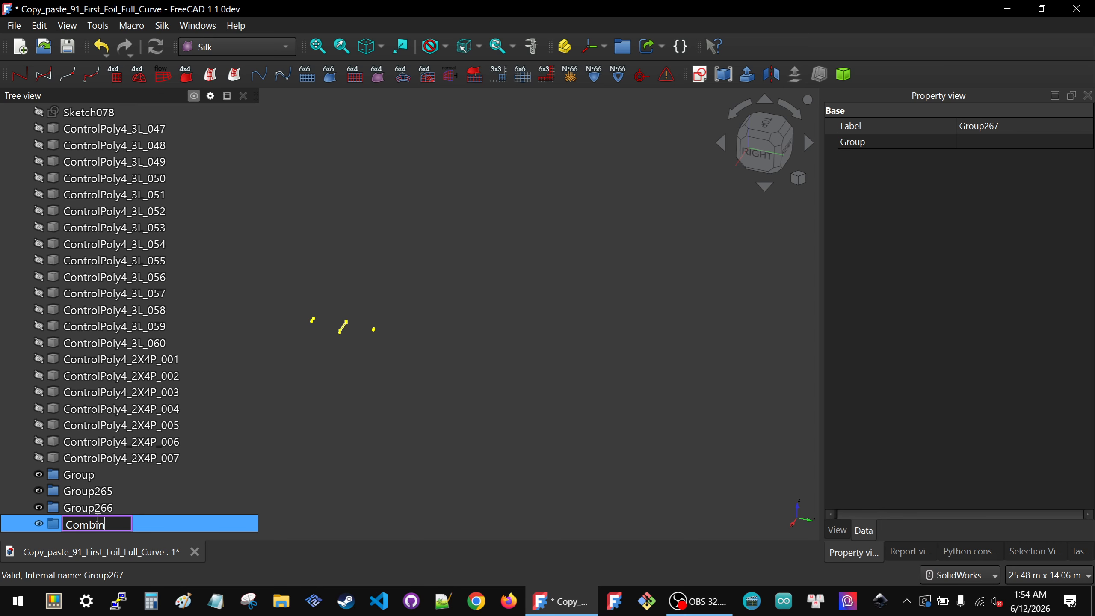
pyautogui.write('ed_polys')
pyautogui.press('Return')
# Step: Rename the first new group to Poses
pyautogui.click(101, 514)
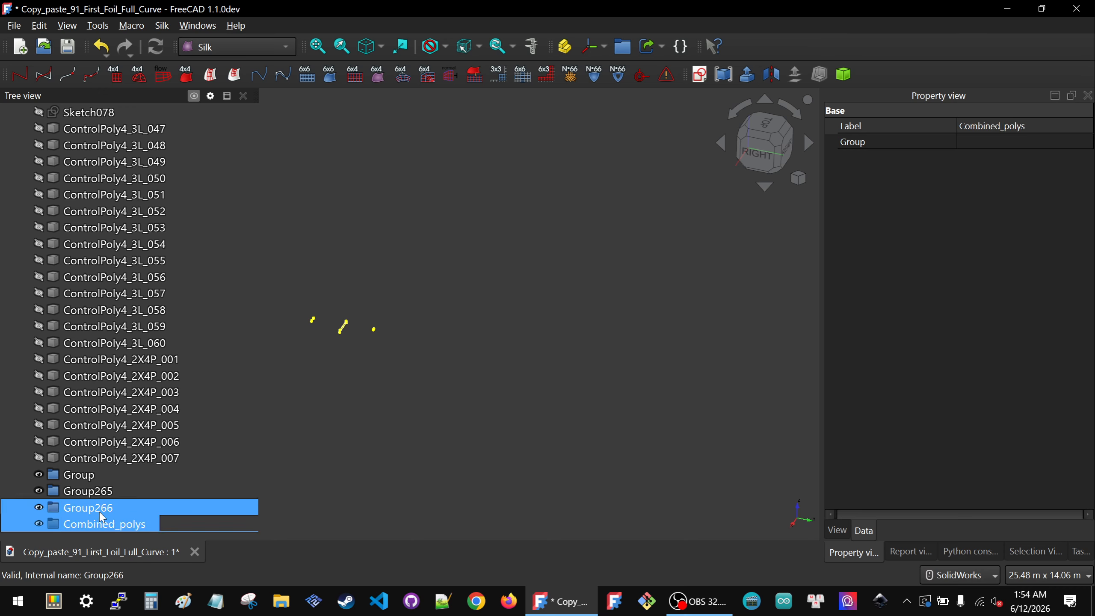
pyautogui.click(86, 479)
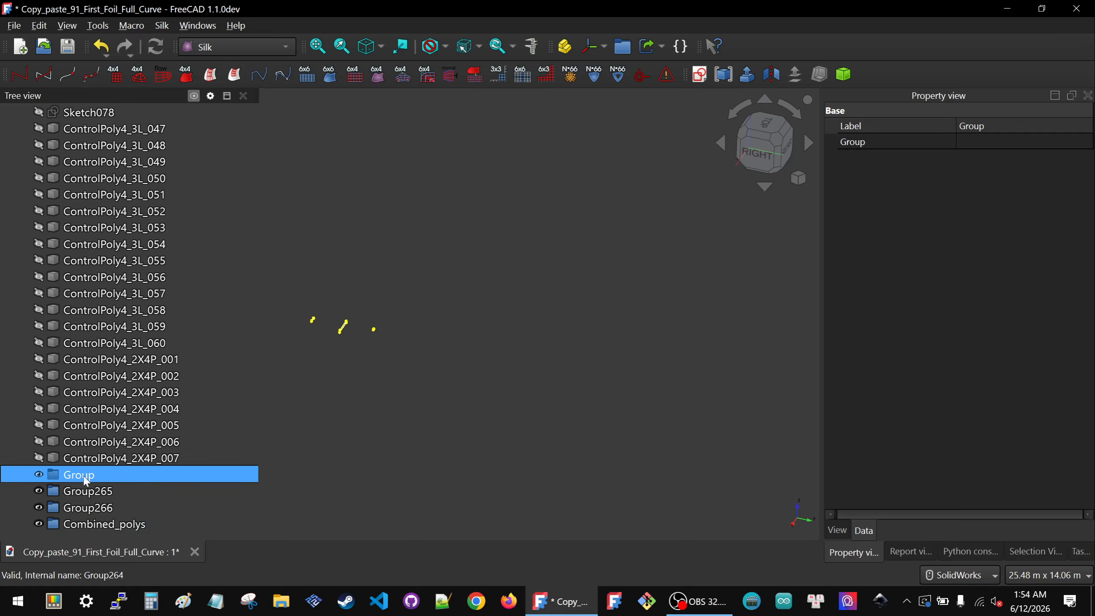
pyautogui.click(85, 476)
pyautogui.write('Poses')
pyautogui.press('Return')
# Step: Rename Group265 to Sketches
pyautogui.click(82, 490)
pyautogui.click(79, 491)
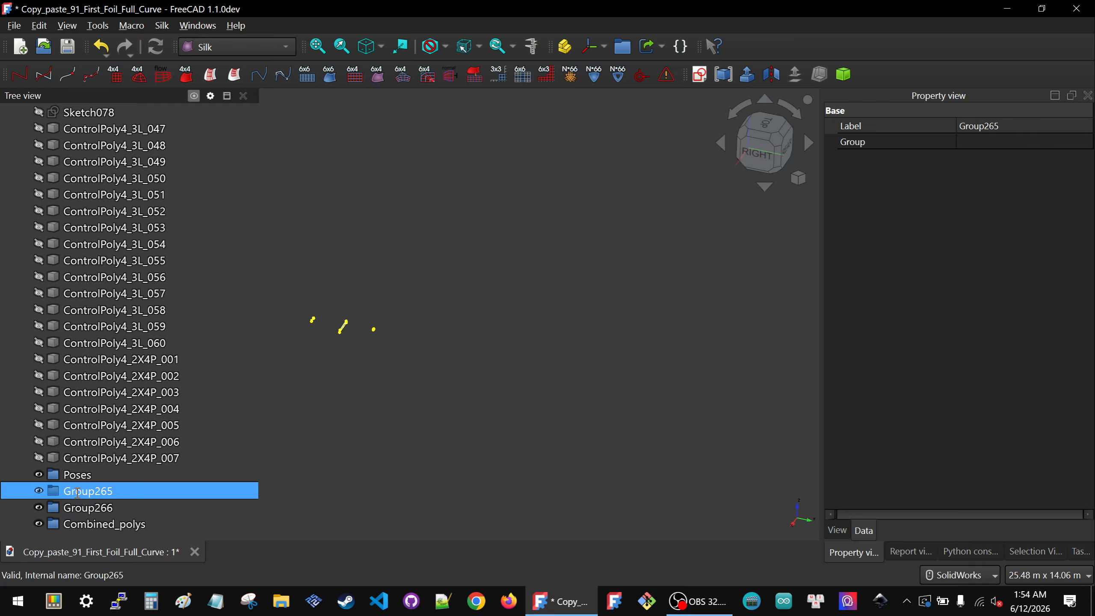
pyautogui.write('Sketches')
pyautogui.press('Return')
# Step: Rename Group266 to Plane_Polys
pyautogui.click(102, 508)
pyautogui.click(102, 508)
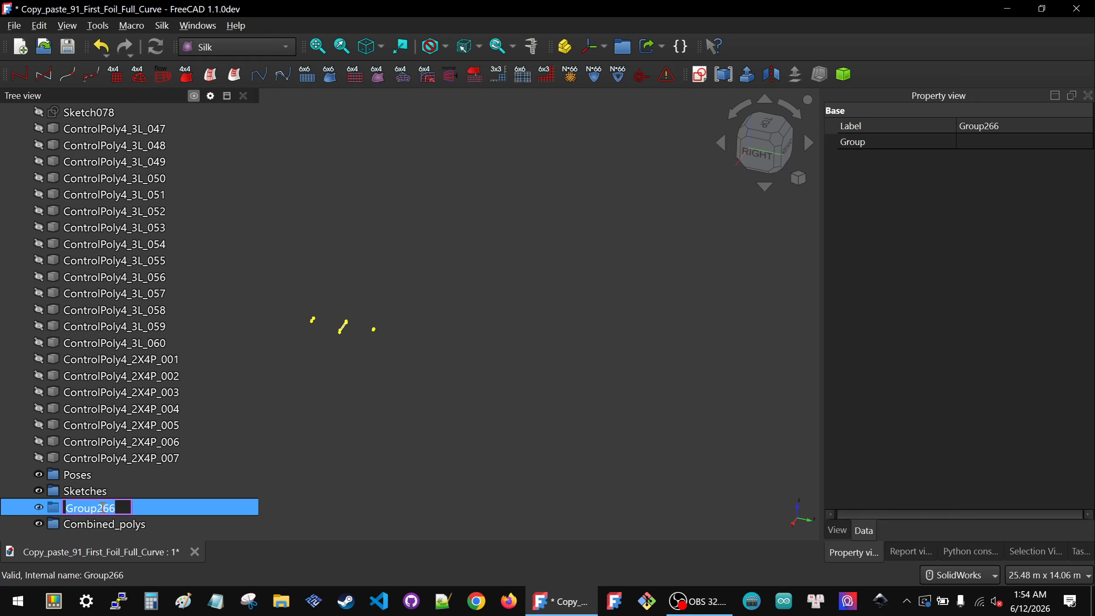
pyautogui.write('Pl')
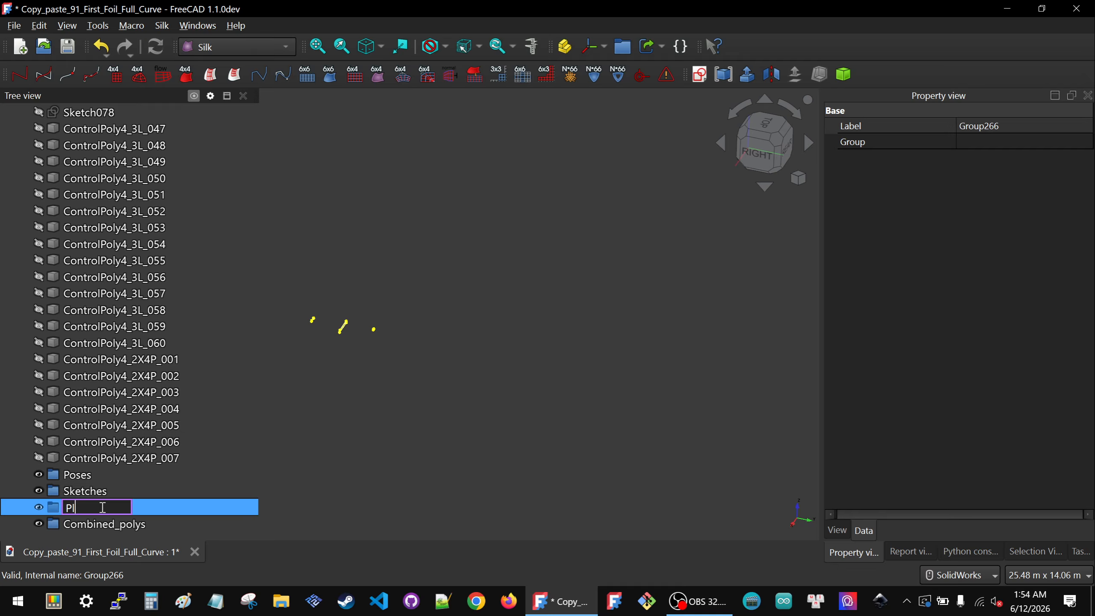
pyautogui.write('ane_Polys')
pyautogui.press('Return')
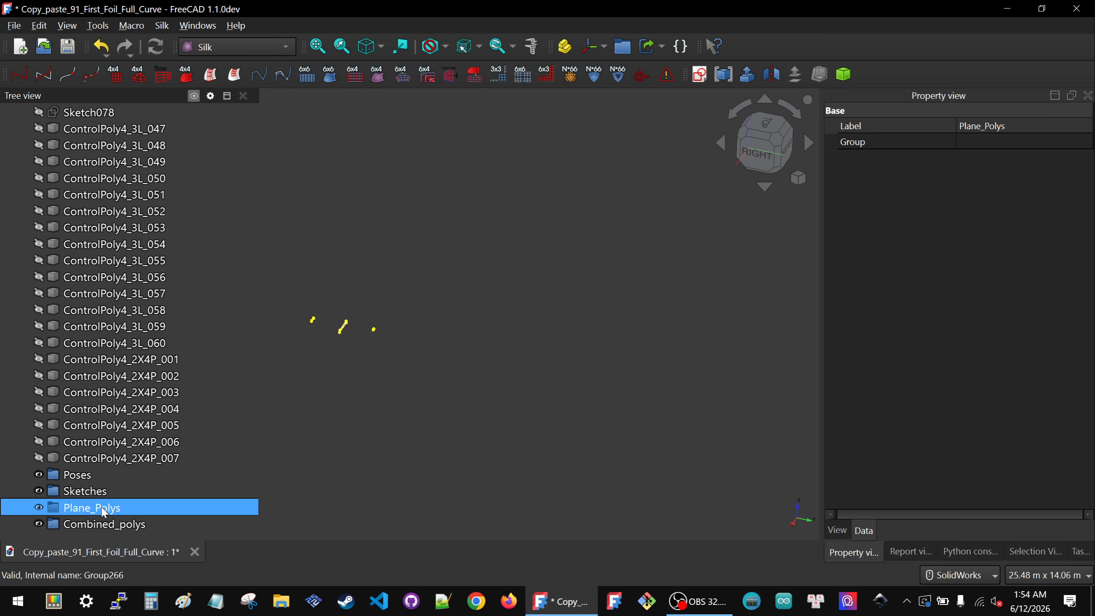
# Step: Rename the Combined_polys group to Combined_3D_polys
pyautogui.click(101, 522)
pyautogui.click(105, 523)
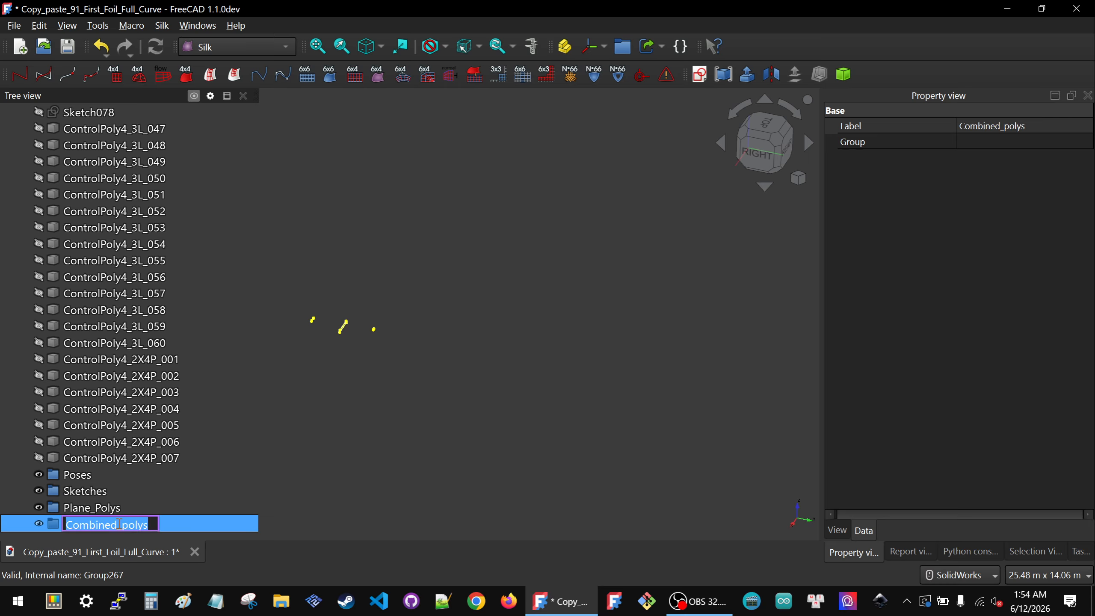
pyautogui.click(119, 525)
pyautogui.write('3D')
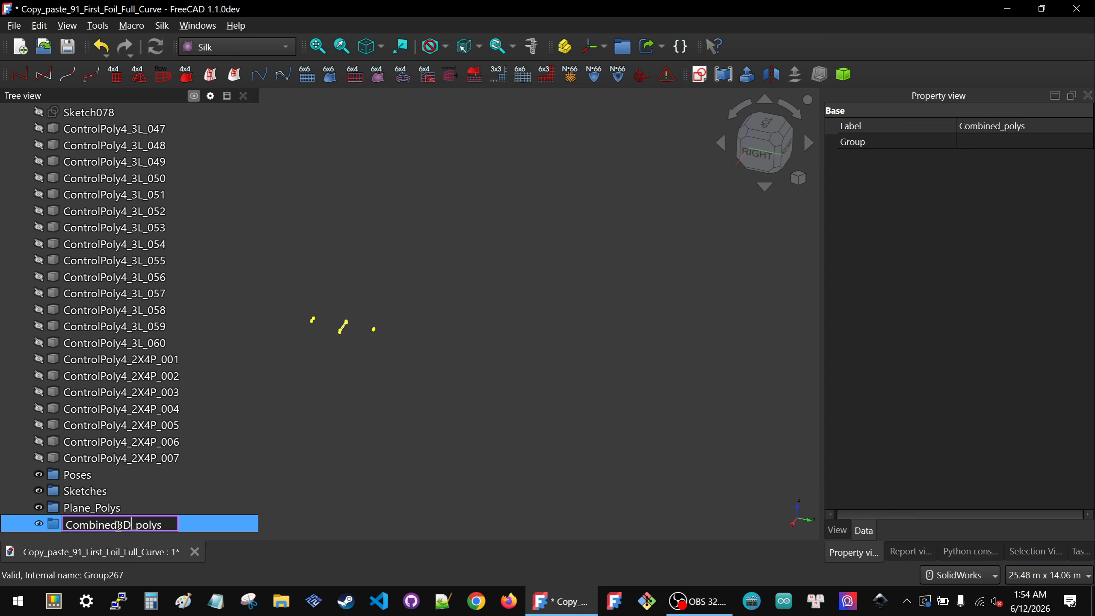
pyautogui.write('_')
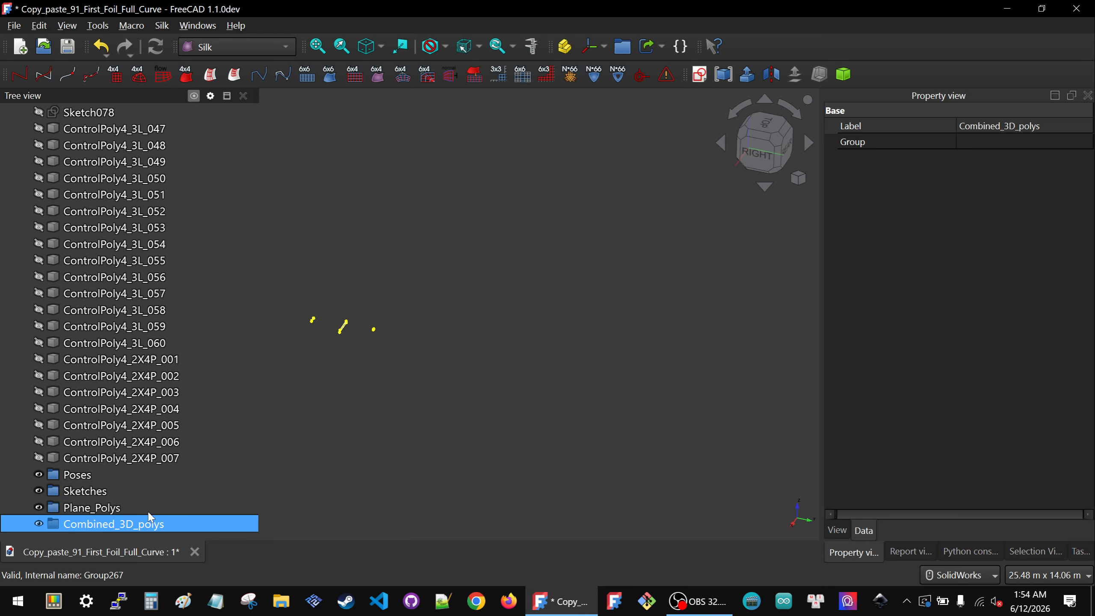
# Step: Move ControlPoly4_2X4P_001 through ControlPoly4_2X4P_007 into the Combined_3D_polys group
pyautogui.click(148, 457)
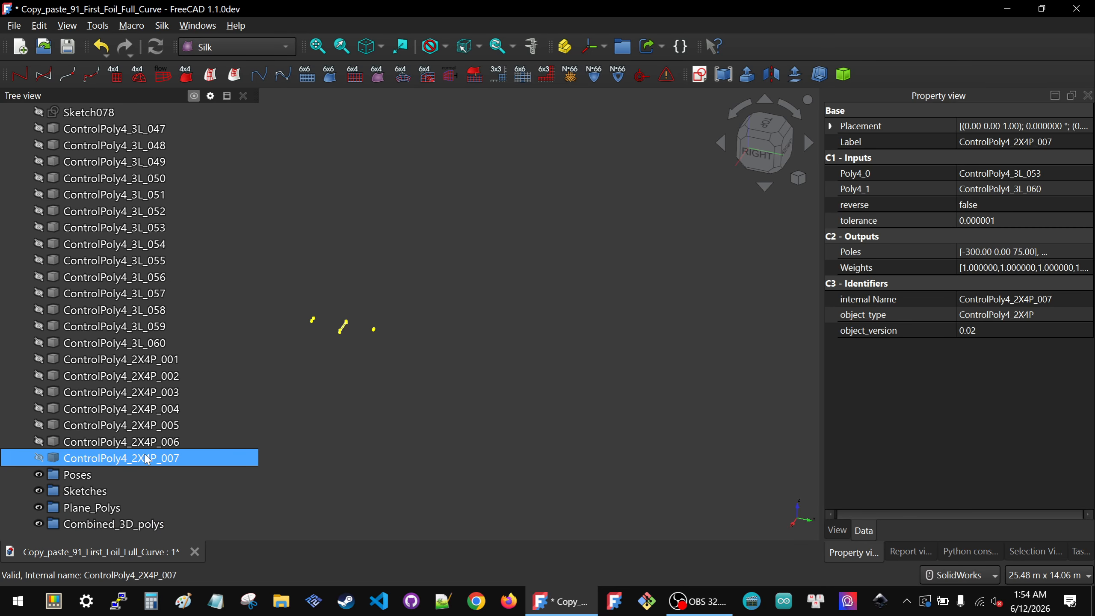
pyautogui.keyDown('shift'); pyautogui.click(128, 360); pyautogui.keyUp('shift')
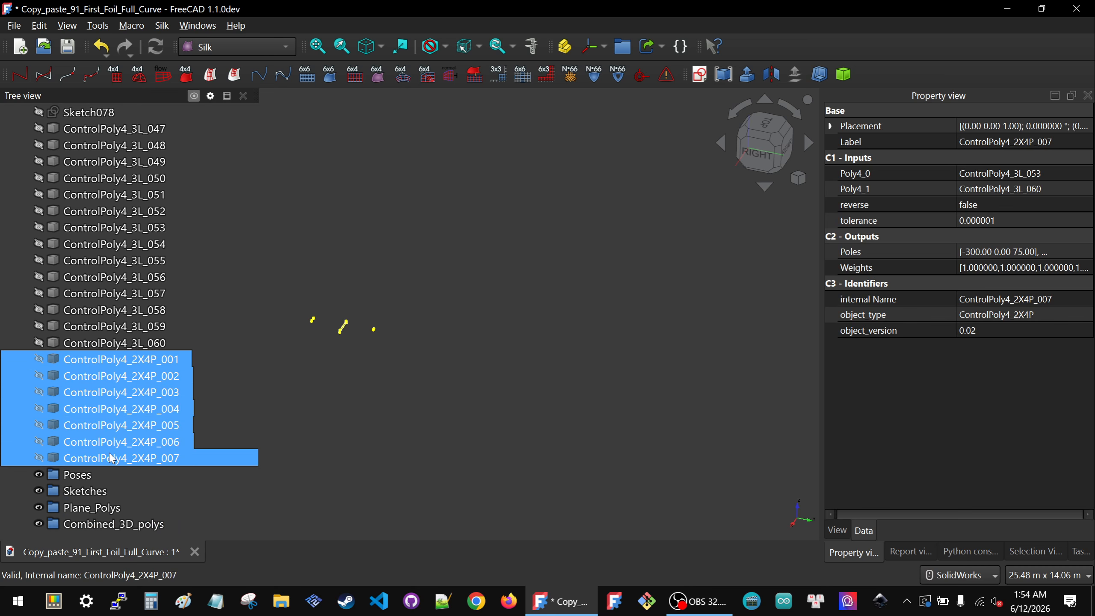
pyautogui.moveTo(111, 458); pyautogui.dragTo(117, 524)
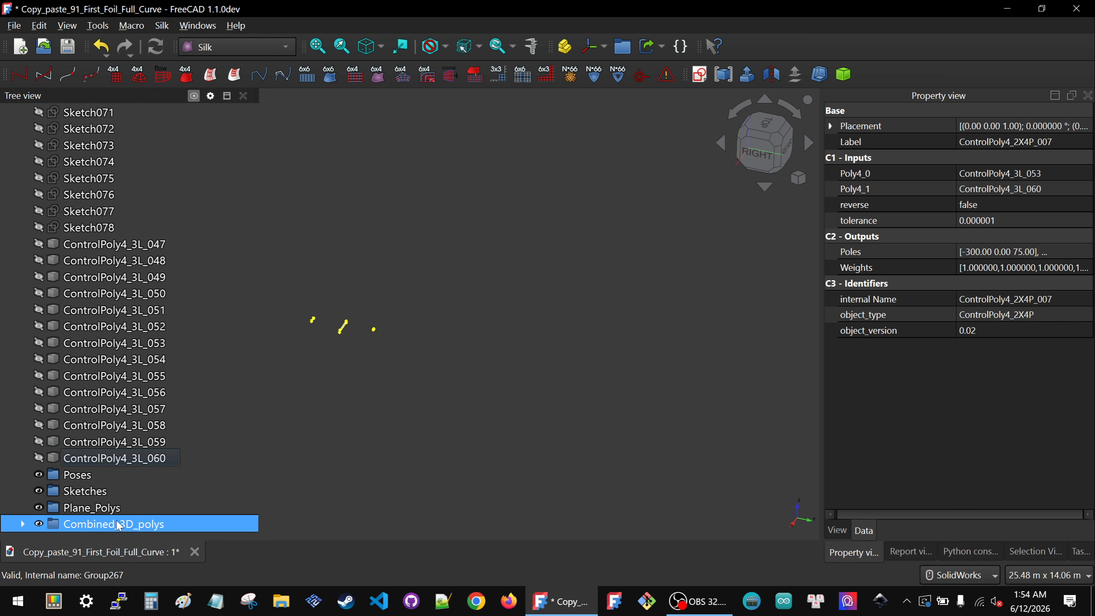
# Step: Move ControlPoly4_3L_047 through ControlPoly4_3L_060 into the Plane_Polys group
pyautogui.click(121, 458)
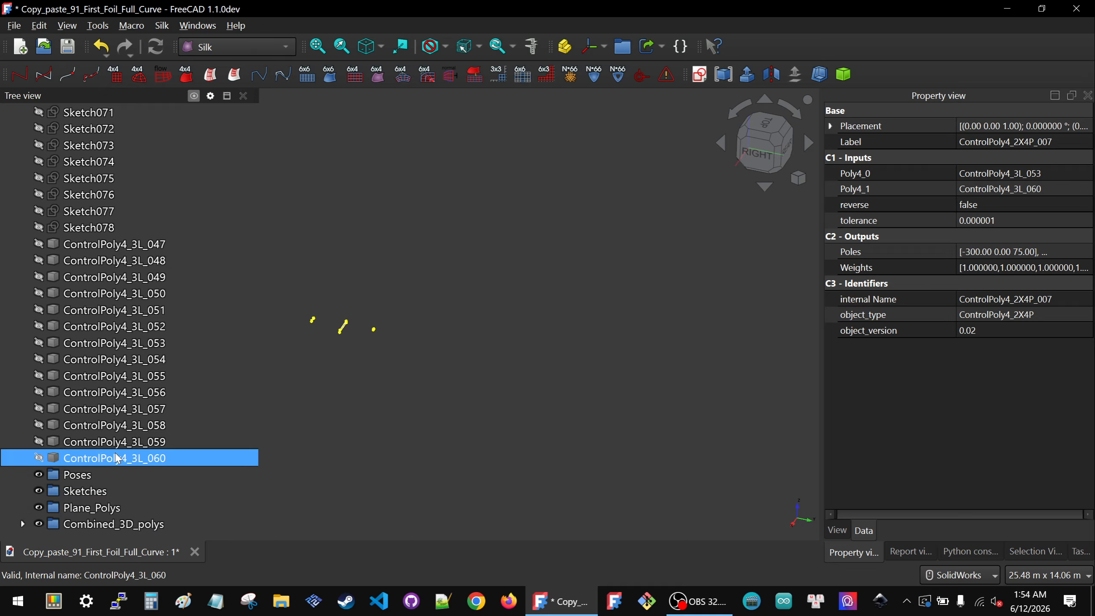
pyautogui.keyDown('shift'); pyautogui.click(85, 245); pyautogui.keyUp('shift')
pyautogui.moveTo(95, 463); pyautogui.dragTo(102, 509)
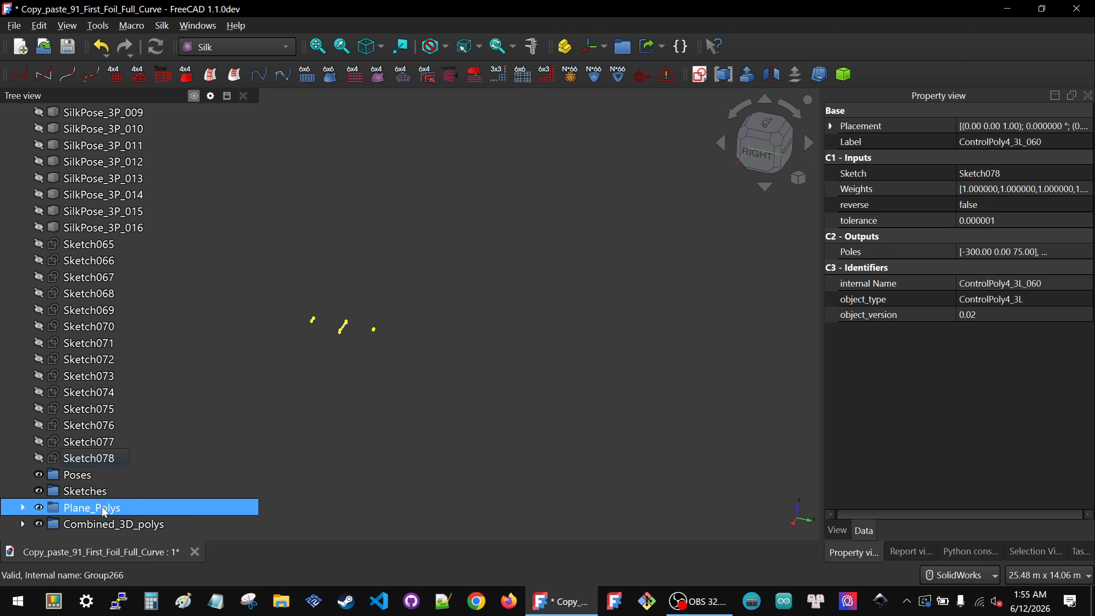
# Step: Move Sketch065 through Sketch078 into the Sketches group
pyautogui.click(79, 456)
pyautogui.keyDown('shift'); pyautogui.click(82, 245); pyautogui.keyUp('shift')
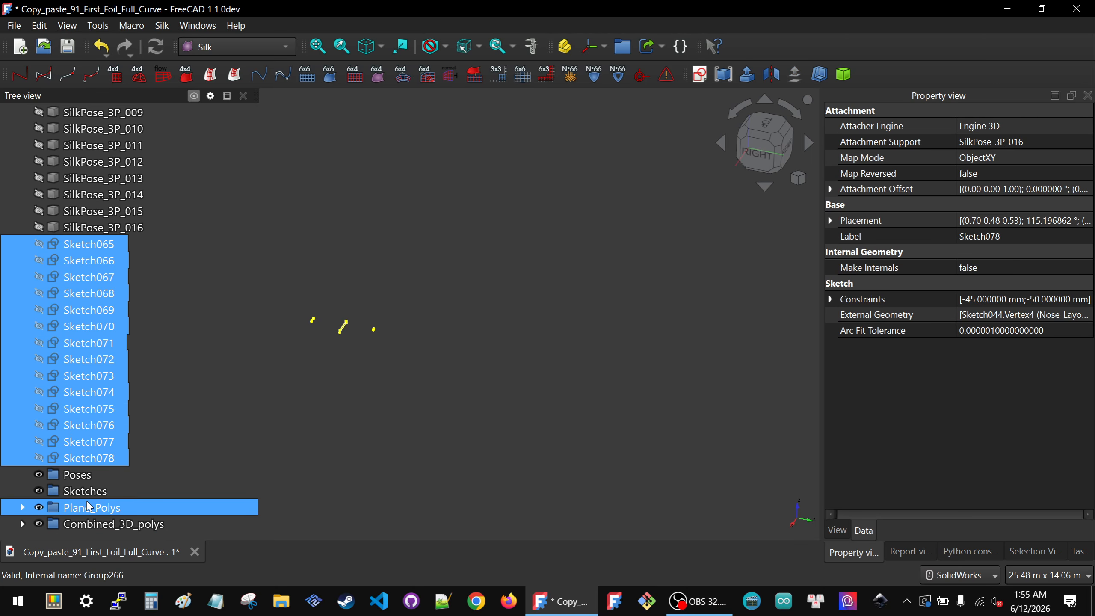
pyautogui.moveTo(89, 463); pyautogui.dragTo(105, 494)
# Step: Move SilkPose_3P_003 through SilkPose_3P_016 into the Poses group
pyautogui.click(99, 458)
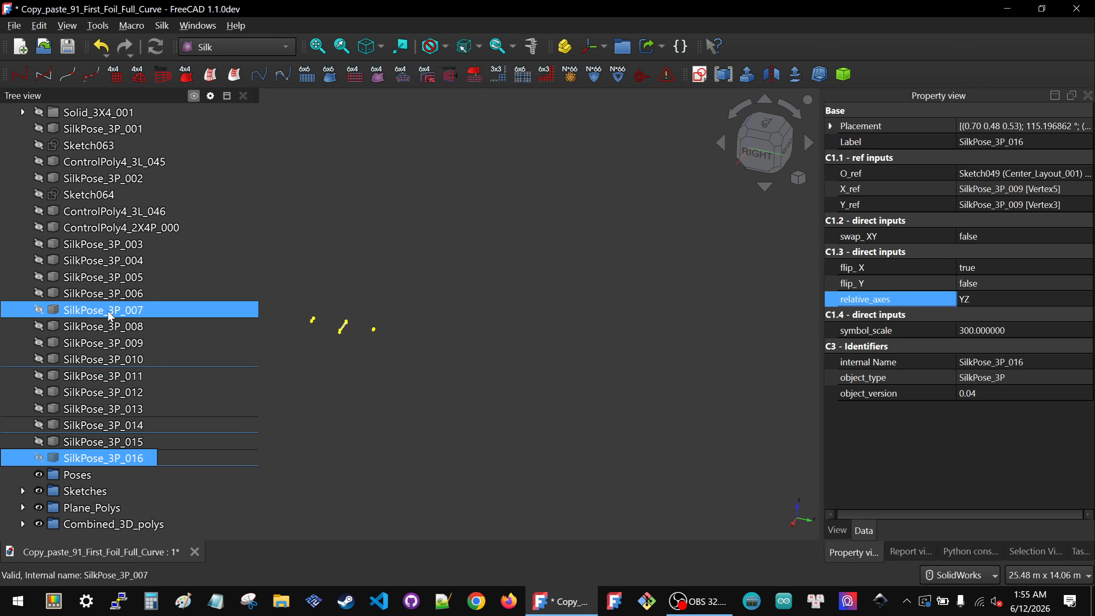
pyautogui.keyDown('shift'); pyautogui.click(90, 248); pyautogui.keyUp('shift')
pyautogui.moveTo(91, 248)
pyautogui.mouseDown()
pyautogui.moveTo(91, 491)
pyautogui.moveTo(90, 470)
pyautogui.moveTo(104, 467)
pyautogui.moveTo(99, 479)
pyautogui.mouseUp()
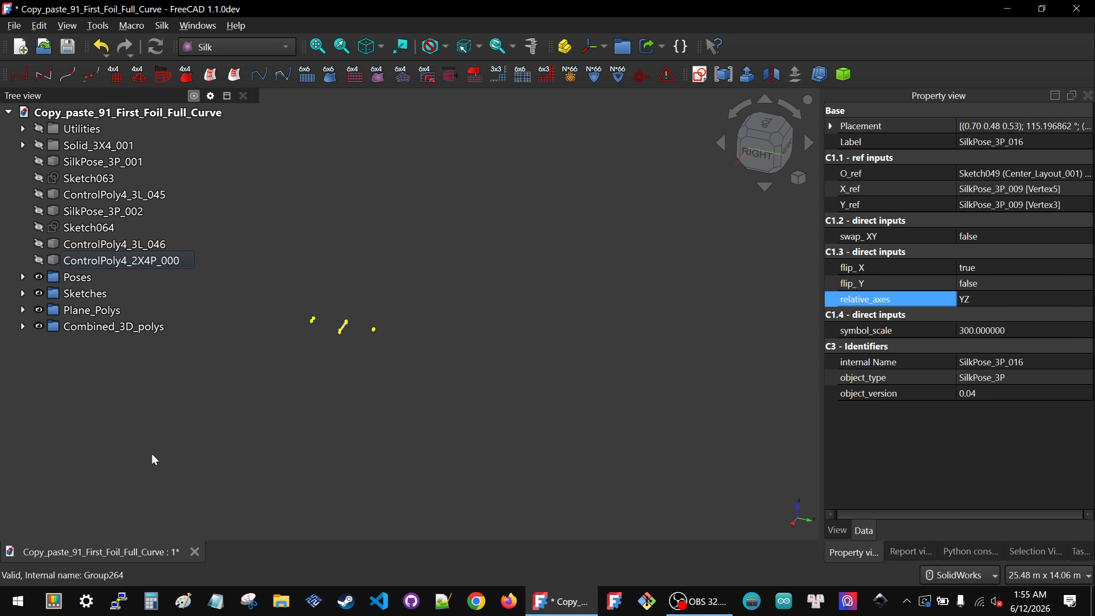
# Step: Expand the groups and move SilkPose_3P_001 and SilkPose_3P_002 into the Poses group
pyautogui.click(410, 370)
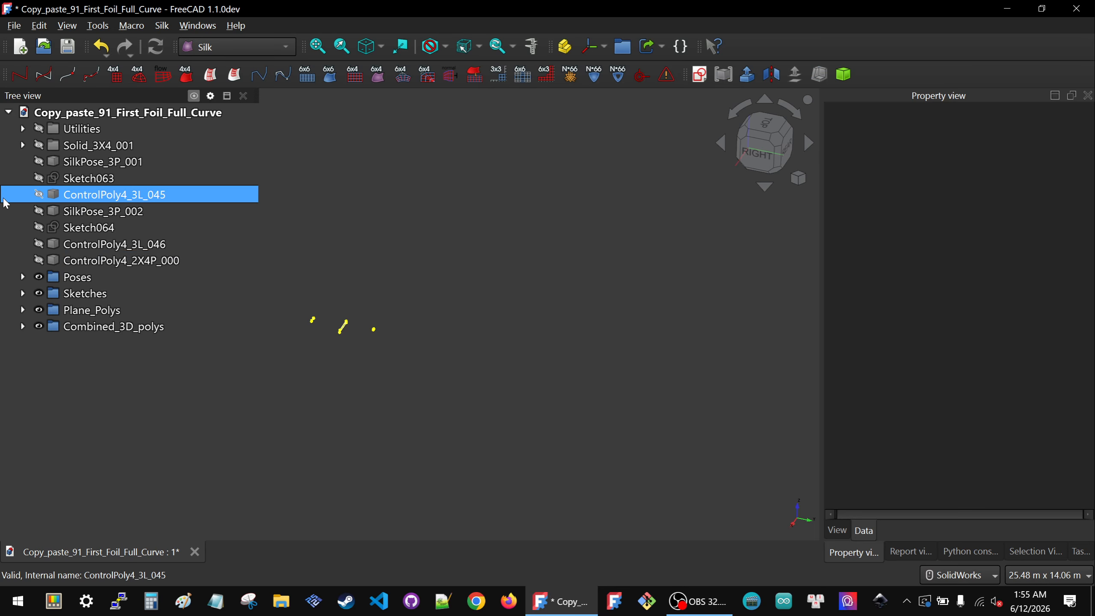
pyautogui.click(22, 326)
pyautogui.click(23, 310)
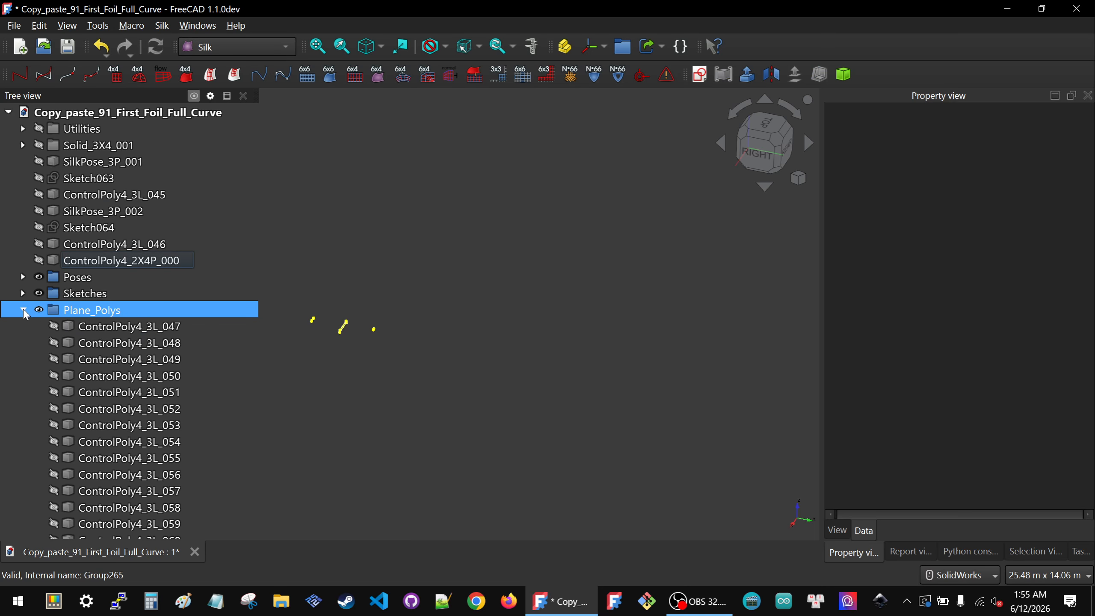
pyautogui.click(22, 294)
pyautogui.click(22, 276)
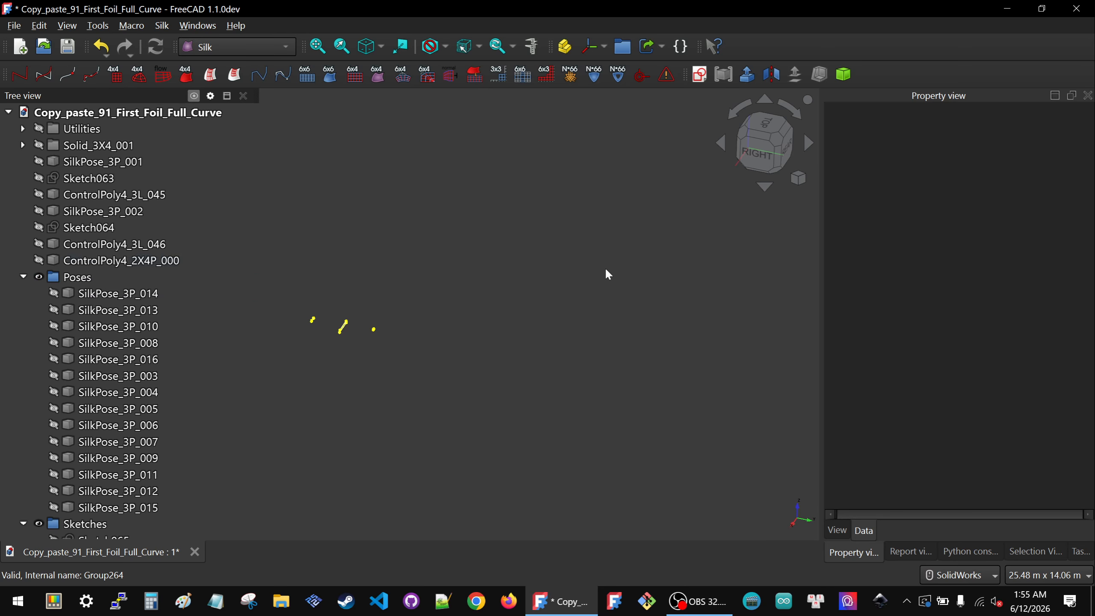
pyautogui.click(124, 281)
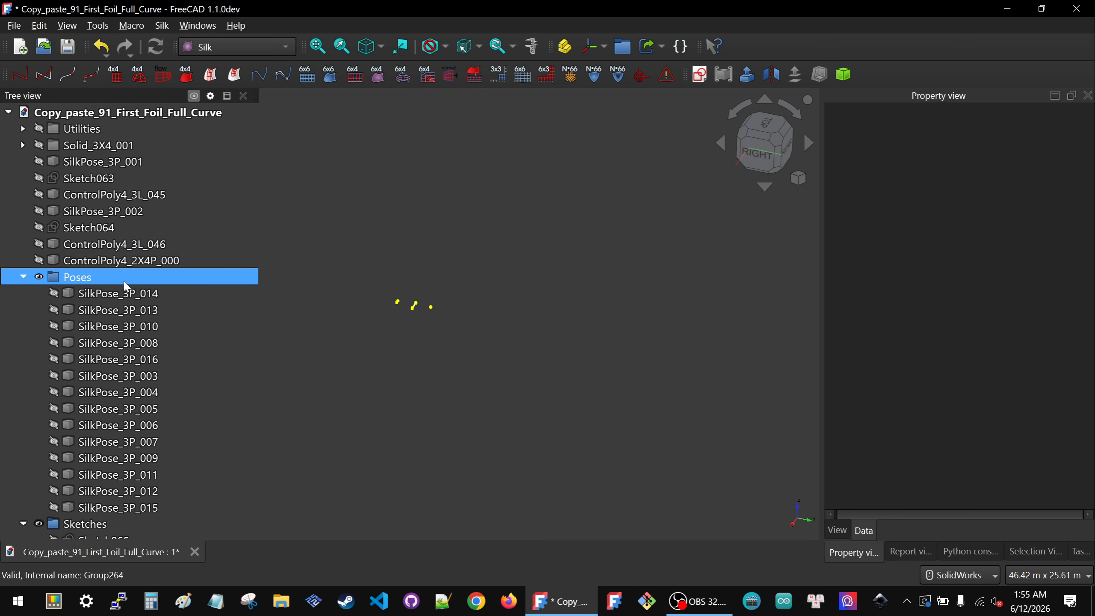
pyautogui.click(84, 164)
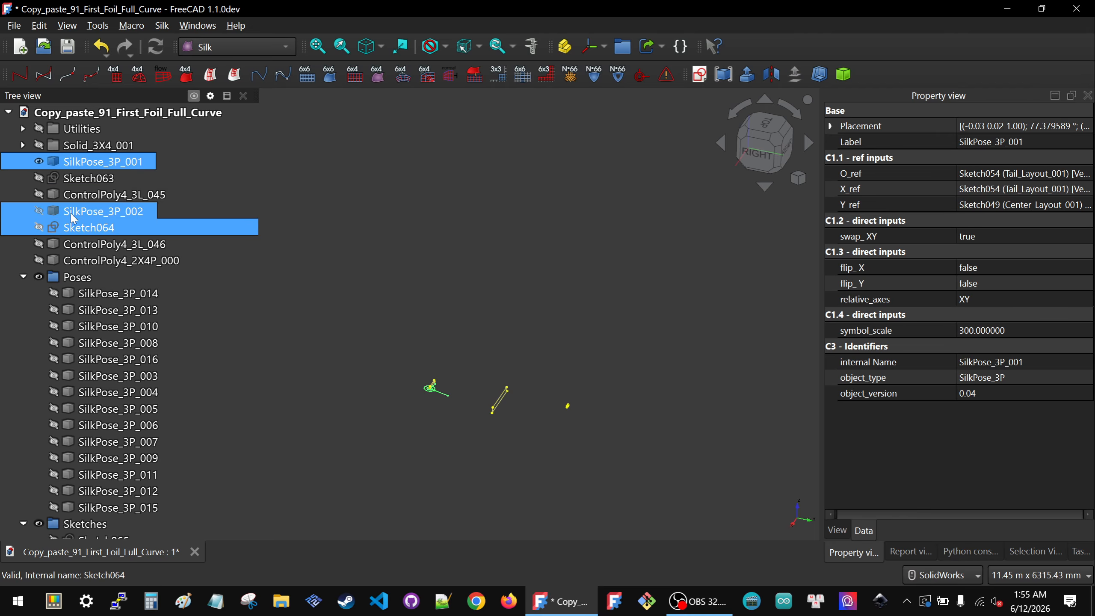
pyautogui.keyDown('ctrl'); pyautogui.moveTo(74, 215); pyautogui.dragTo(107, 289); pyautogui.keyUp('ctrl')
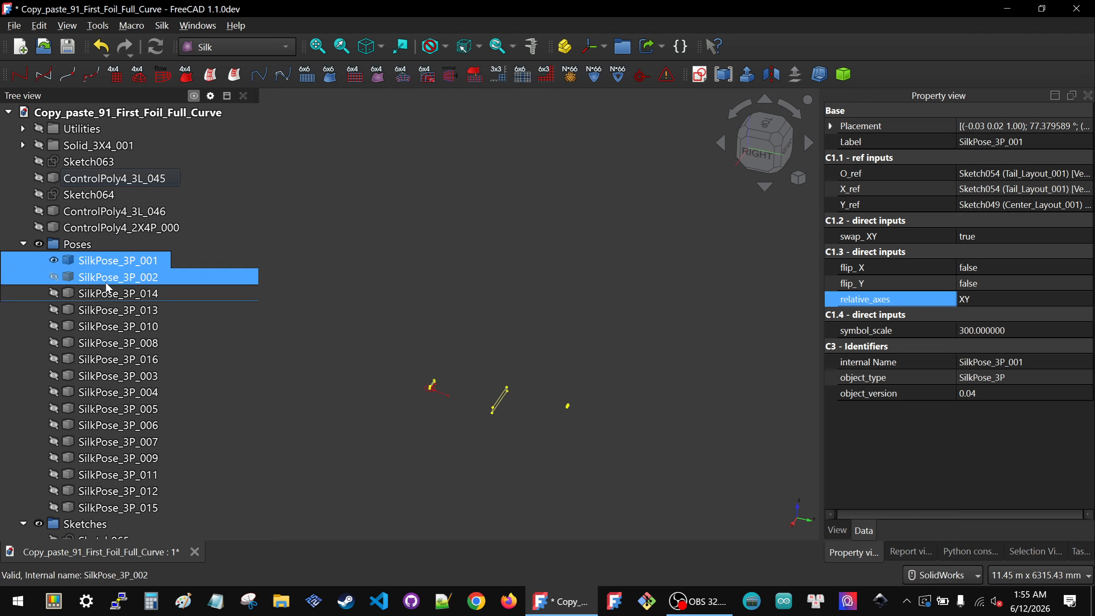
# Step: Toggle the Poses group's visibility to inspect the pose symbols, leaving it hidden, and collapse the group
pyautogui.click(76, 246)
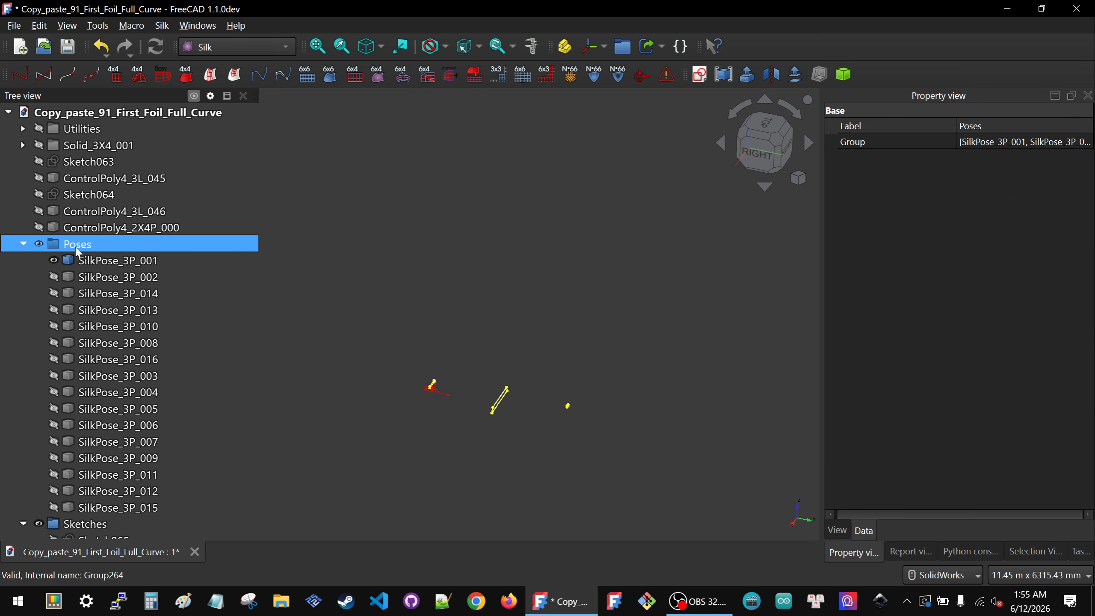
pyautogui.press('space')
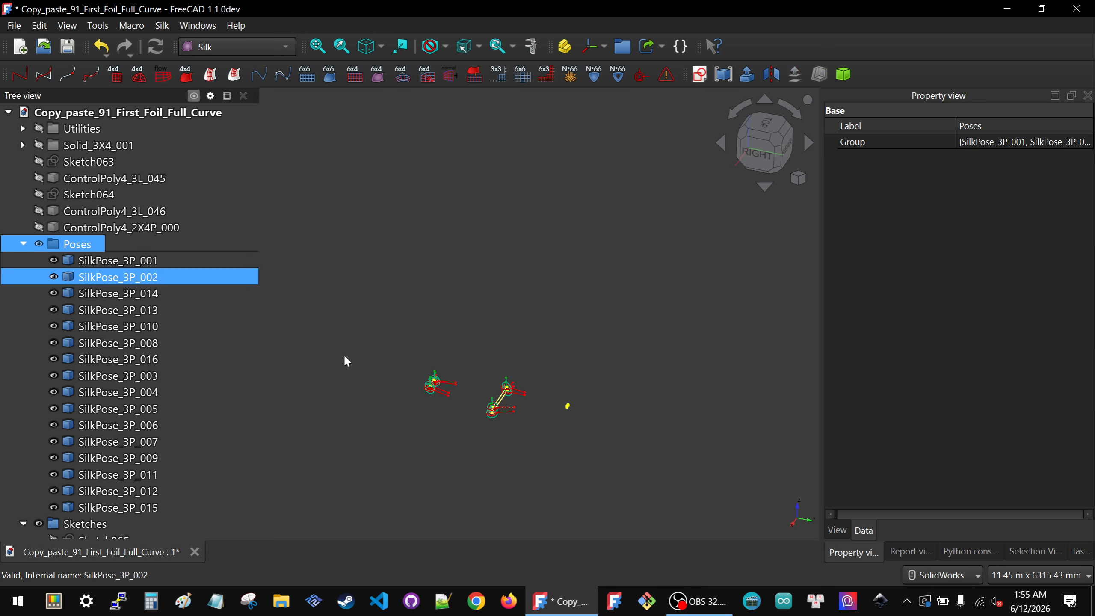
pyautogui.scroll(5, 460, 423)
pyautogui.press('space')
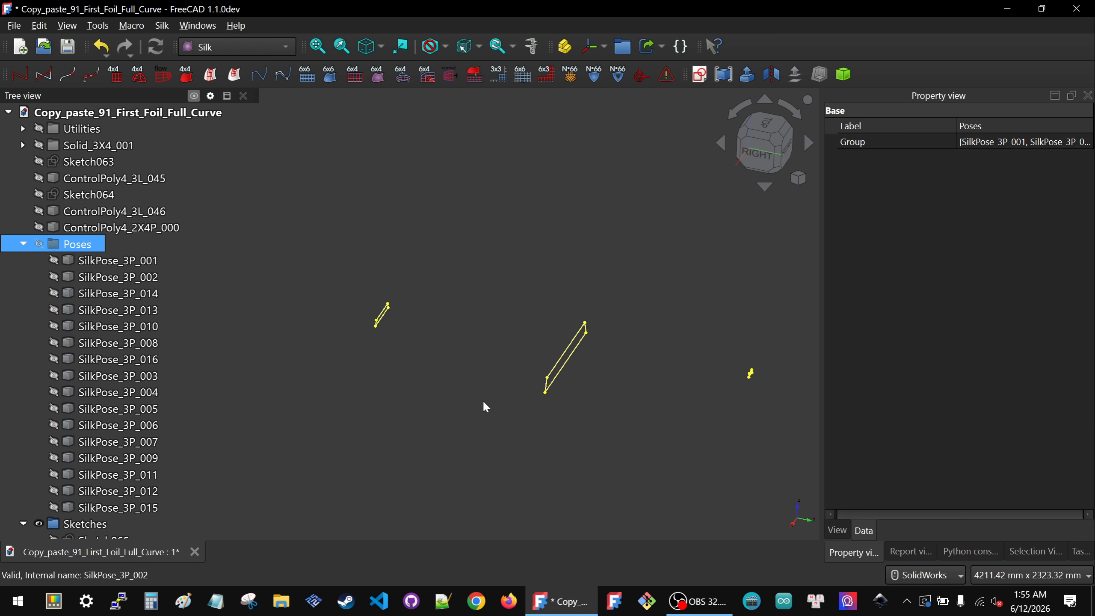
pyautogui.press('space')
pyautogui.press('space')
pyautogui.press('space')
pyautogui.press('space')
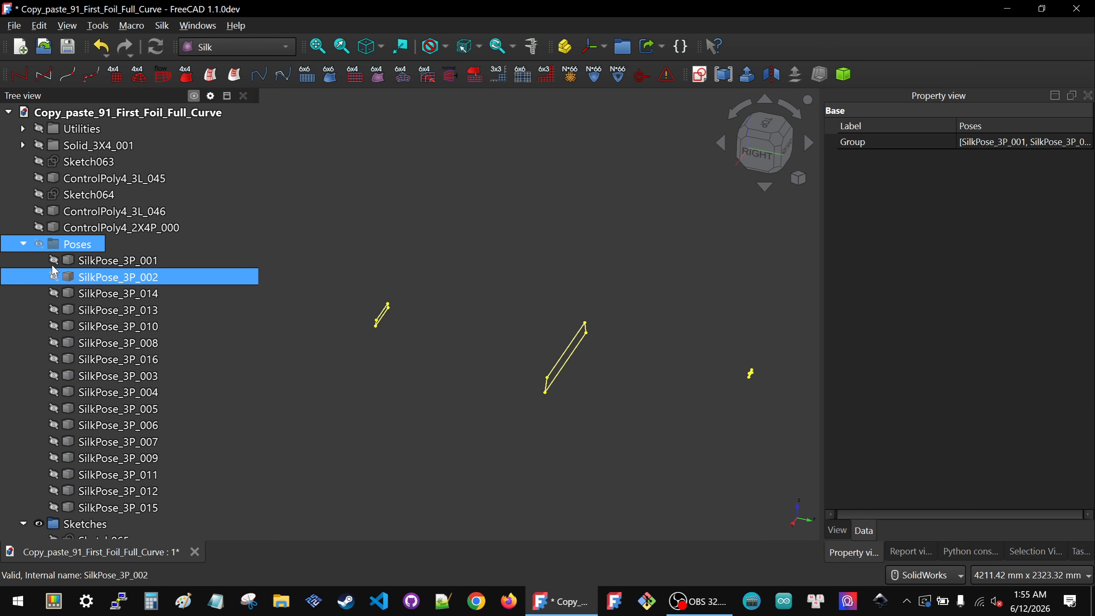
pyautogui.click(23, 244)
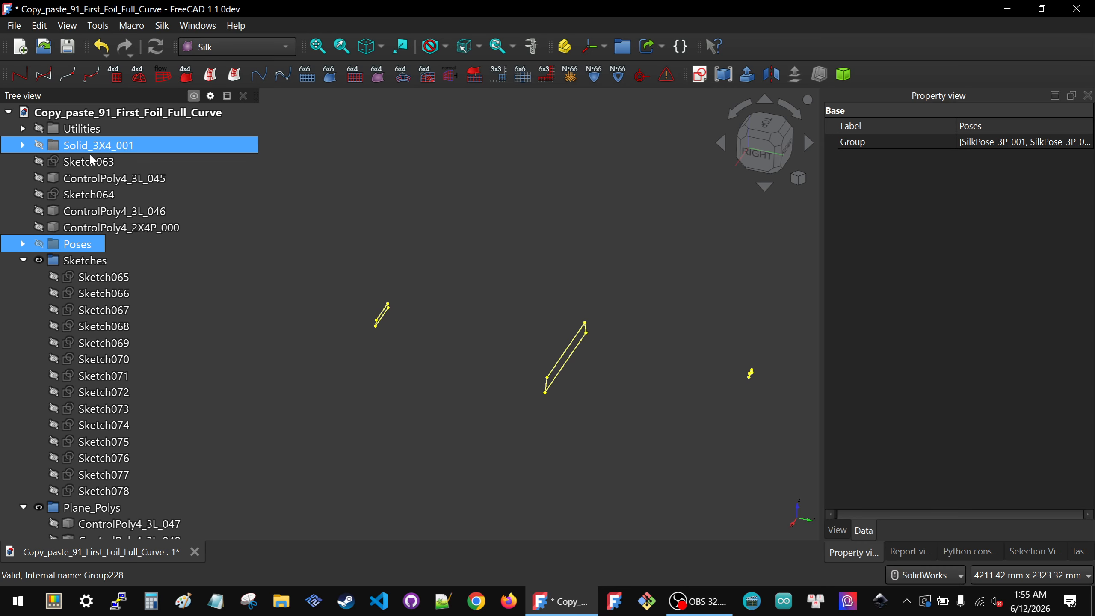
# Step: Move Sketch063 and Sketch064 into the Sketches group and collapse that group
pyautogui.click(104, 162)
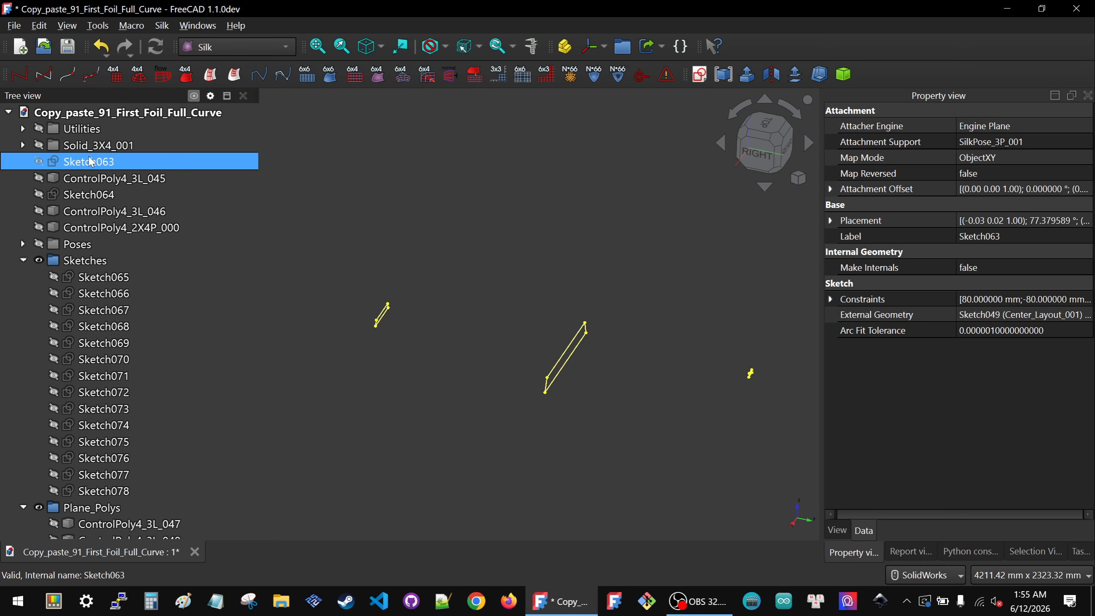
pyautogui.keyDown('ctrl'); pyautogui.click(76, 195); pyautogui.keyUp('ctrl')
pyautogui.moveTo(77, 195); pyautogui.dragTo(108, 275)
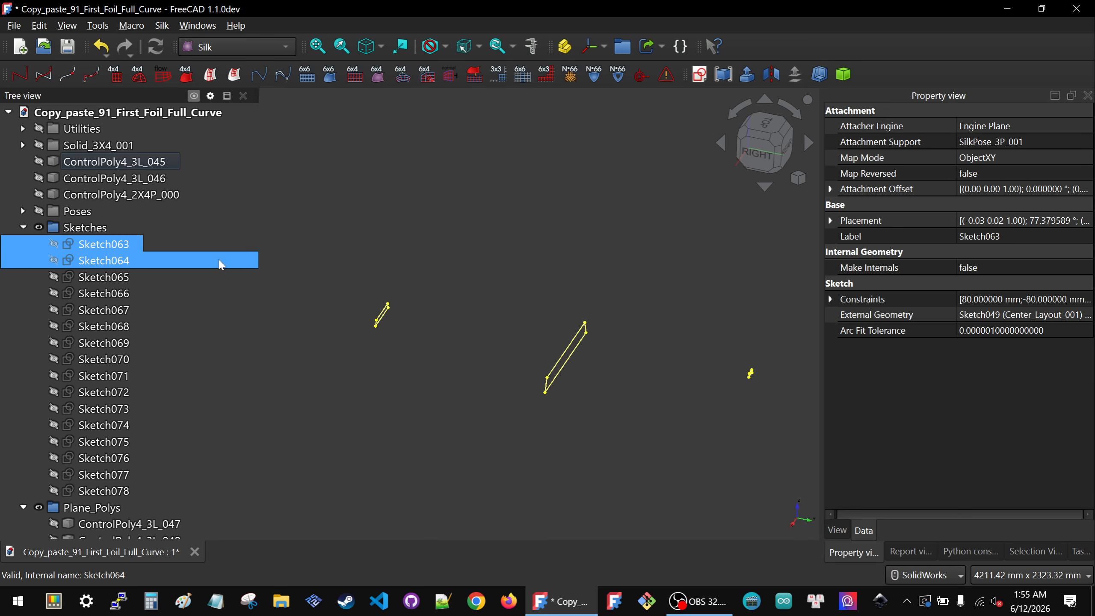
pyautogui.click(84, 227)
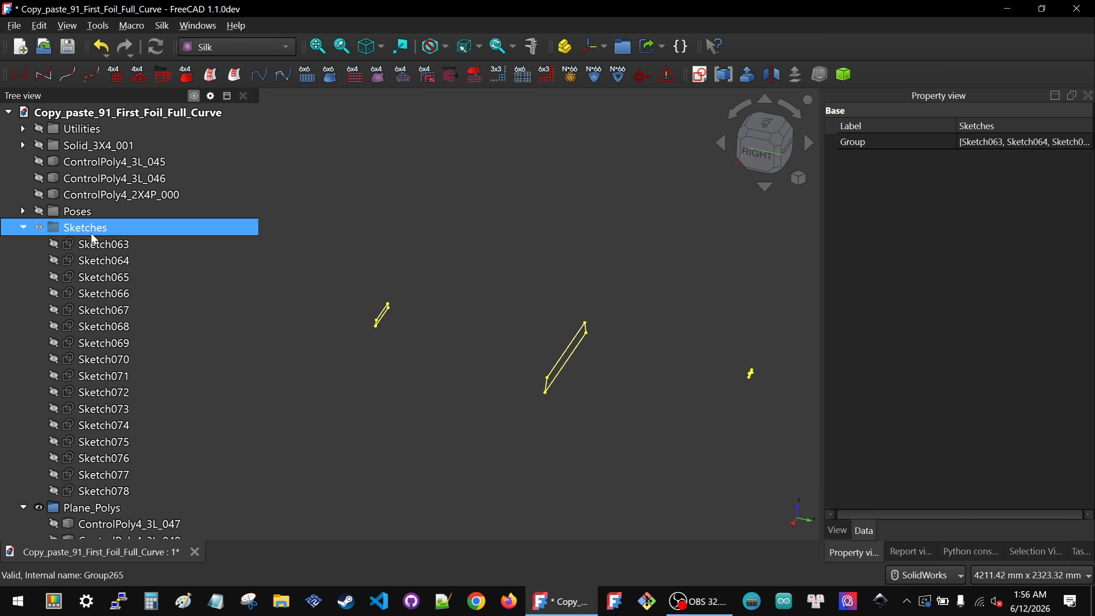
pyautogui.click(23, 229)
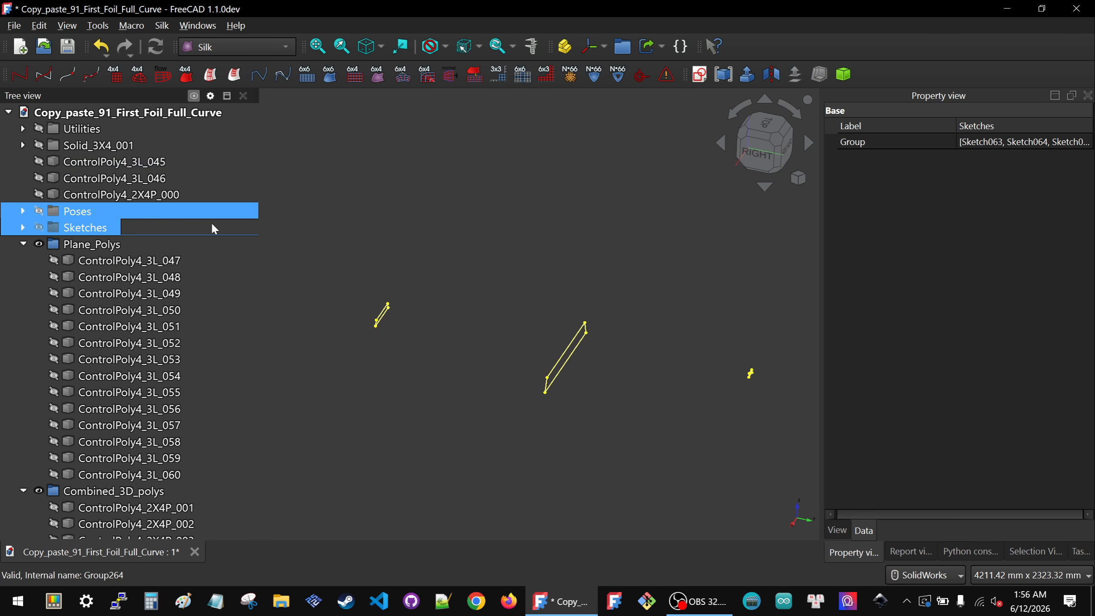
# Step: Move ControlPoly4_3L_045 and ControlPoly4_3L_046 into the Plane_Polys group and collapse it
pyautogui.click(94, 166)
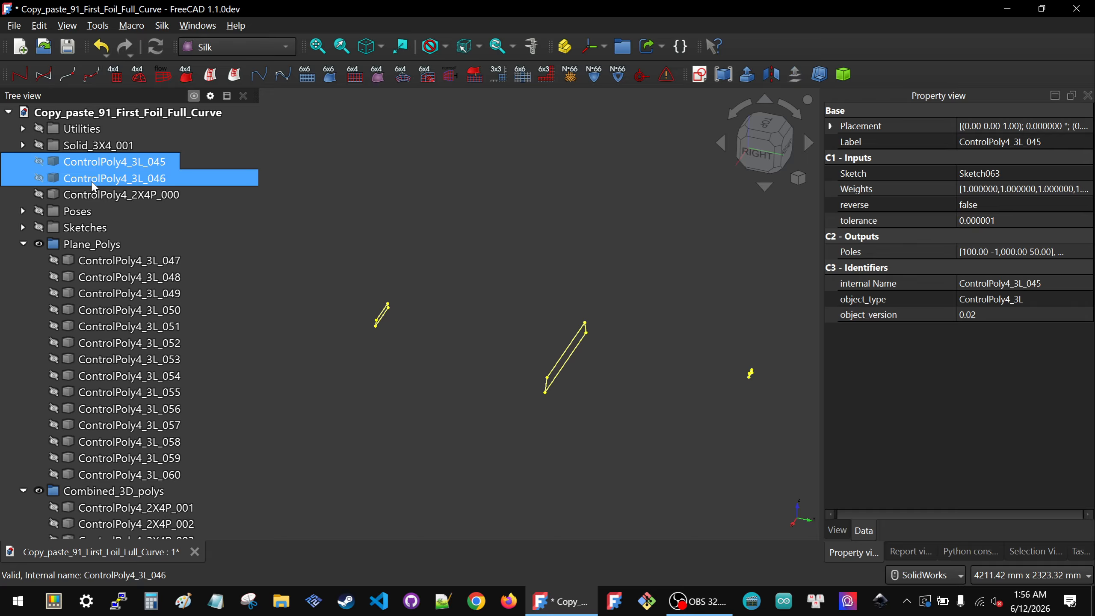
pyautogui.moveTo(103, 183); pyautogui.dragTo(121, 258)
pyautogui.click(22, 211)
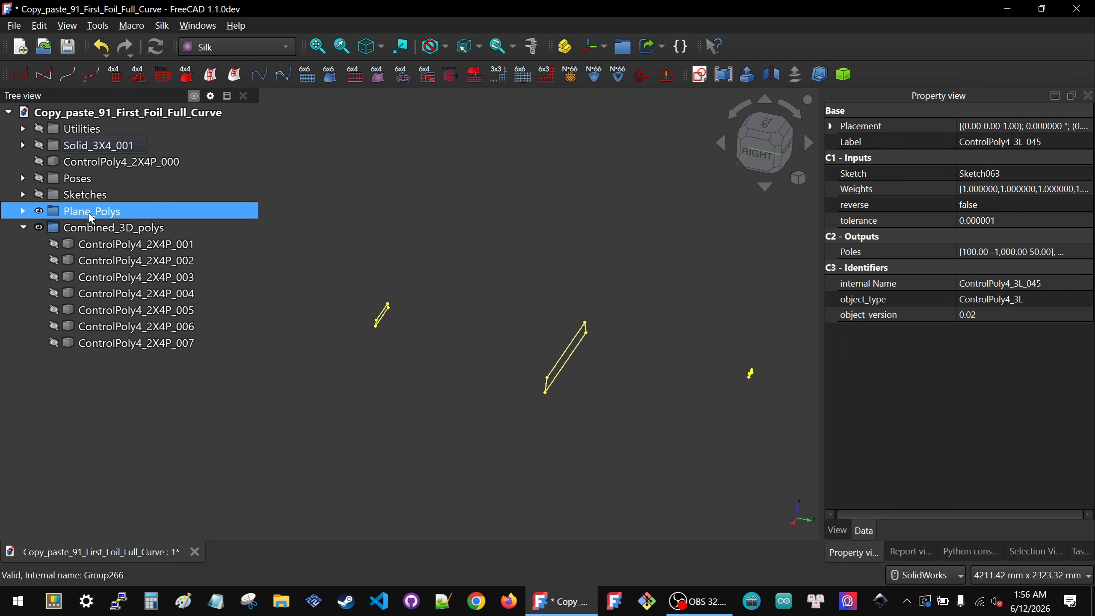
# Step: Show the Plane_Polys group and examine its foil curves from several angles, then hide it again
pyautogui.click(91, 213)
pyautogui.press('space')
pyautogui.press('space')
pyautogui.press('space')
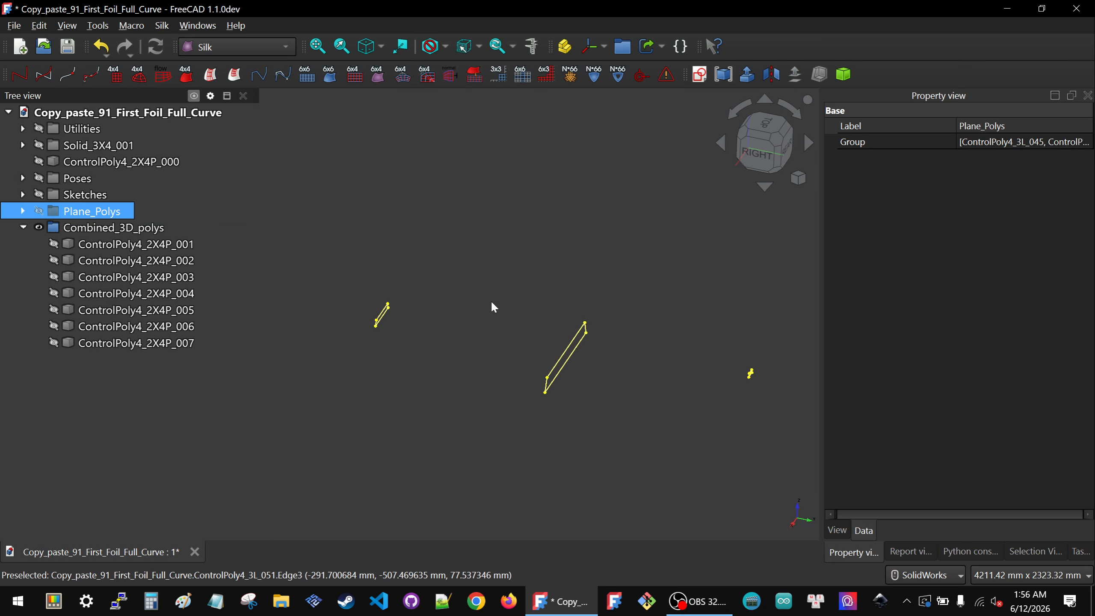
pyautogui.scroll(4, 640, 391)
pyautogui.moveTo(665, 402); pyautogui.dragTo(440, 383, button='middle')
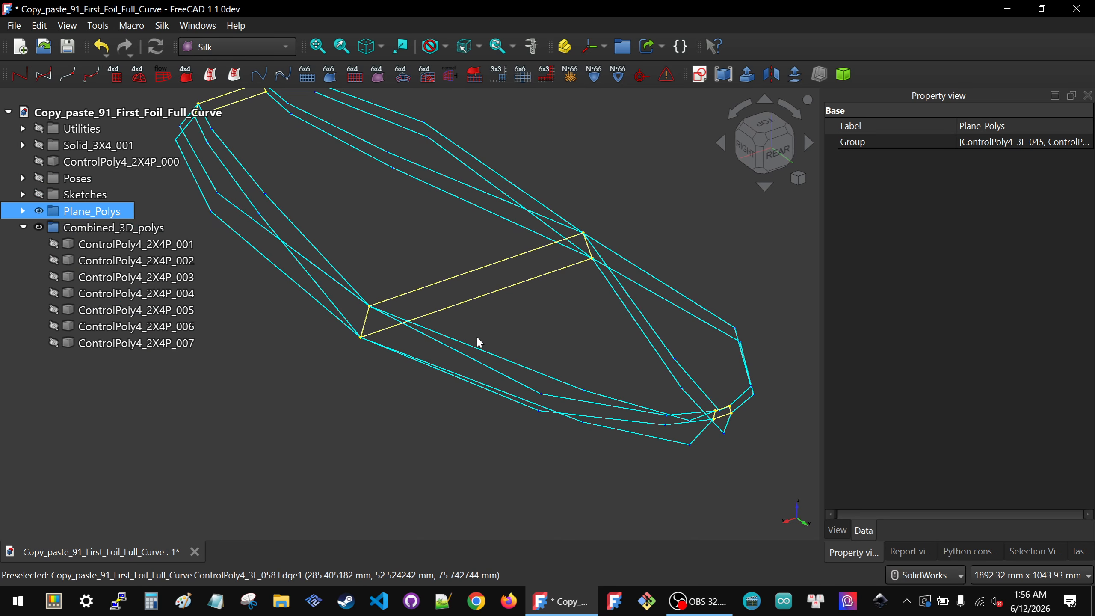
pyautogui.press('space')
pyautogui.press('space')
pyautogui.scroll(-3, 528, 344)
pyautogui.moveTo(446, 320); pyautogui.dragTo(502, 310, button='middle')
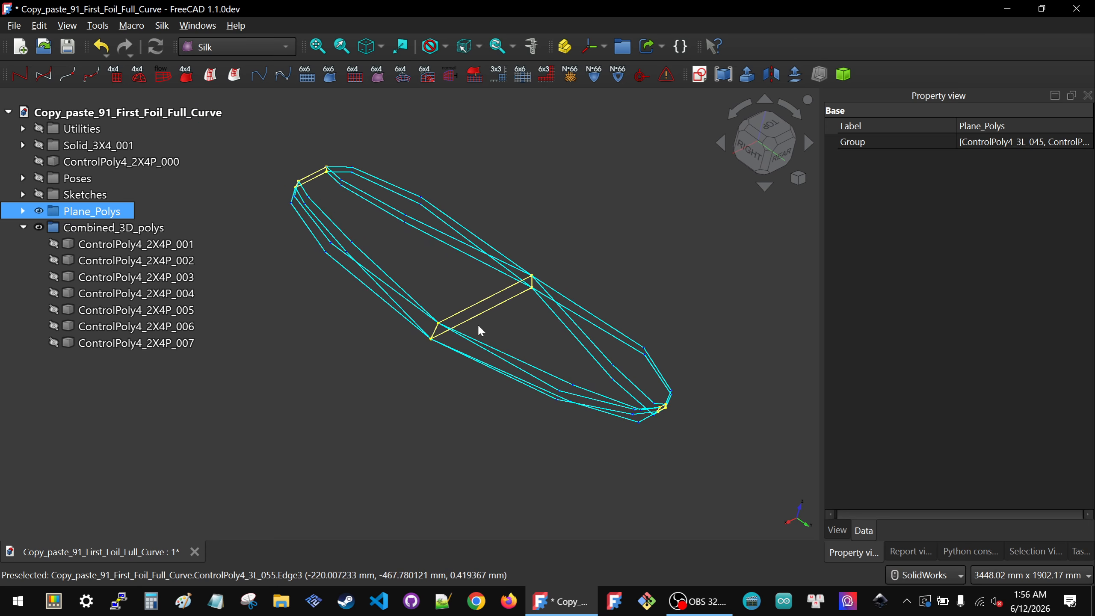
pyautogui.press('space')
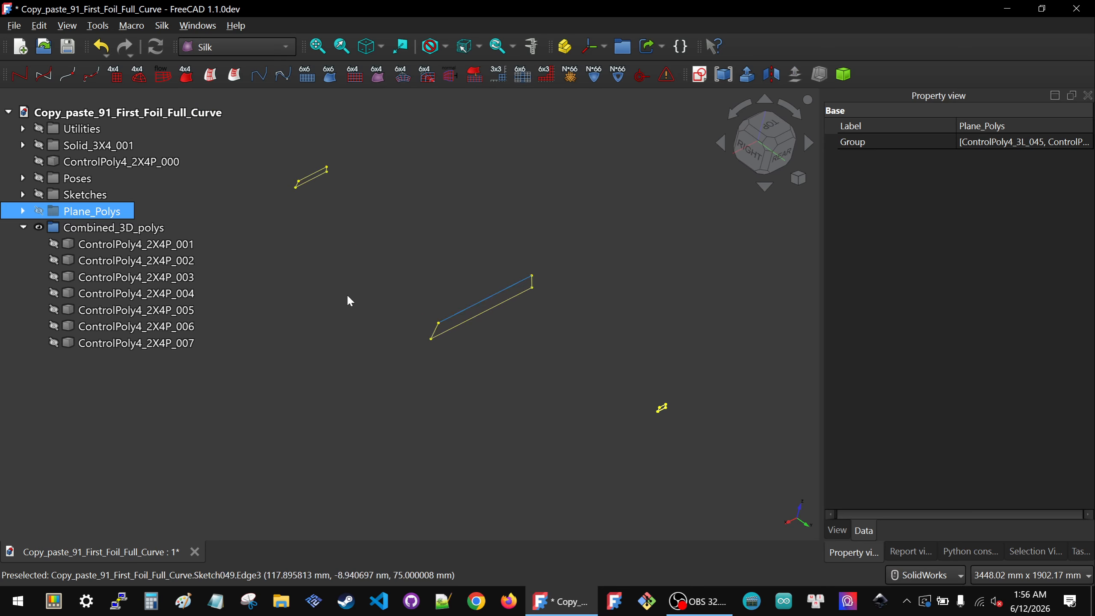
# Step: Show the Combined_3D_polys group
pyautogui.click(131, 230)
pyautogui.press('space')
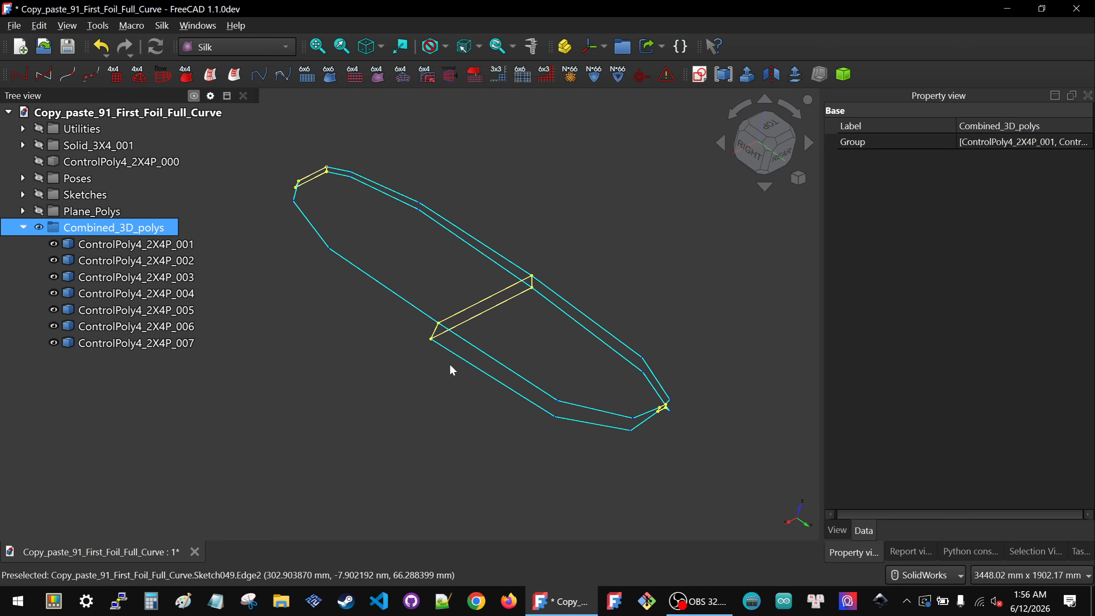
pyautogui.click(397, 366)
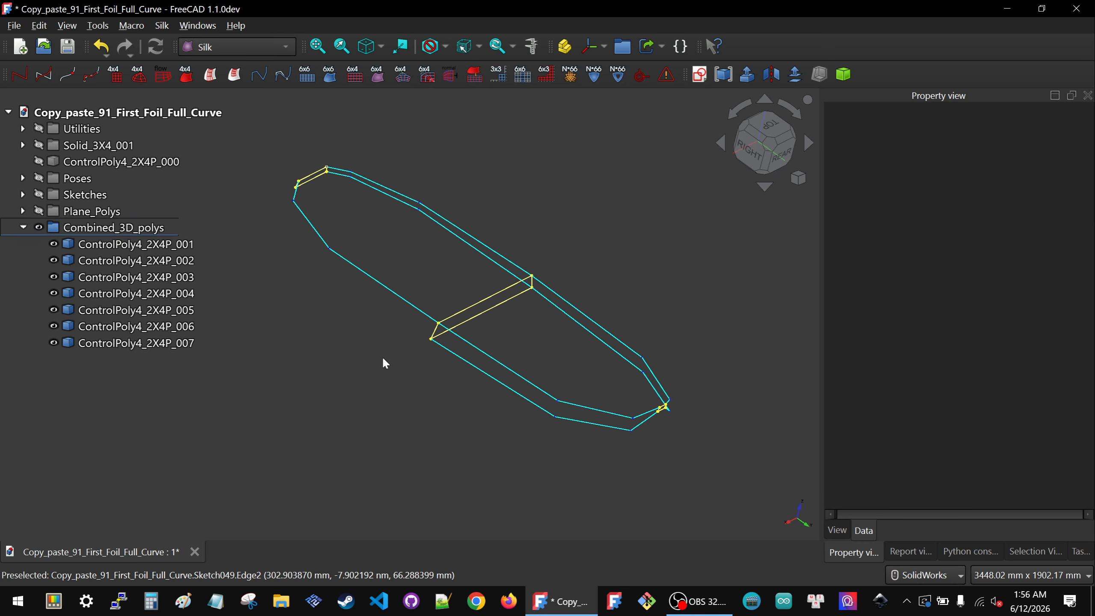
# Step: Briefly display the Plane_Polys curves alongside the combined polys, then hide and collapse the group
pyautogui.click(23, 212)
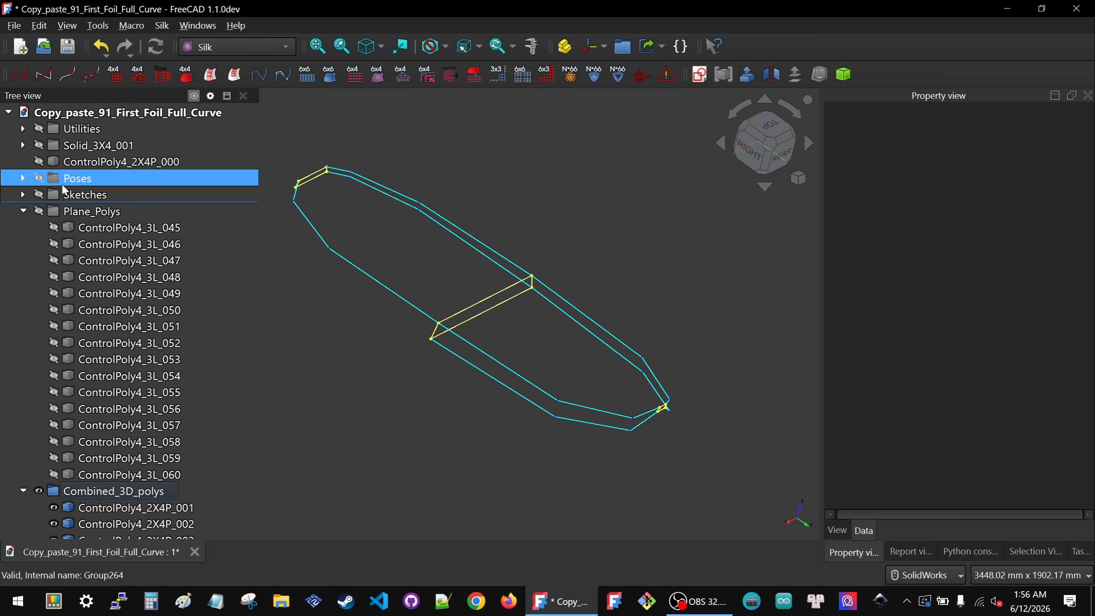
pyautogui.click(66, 184)
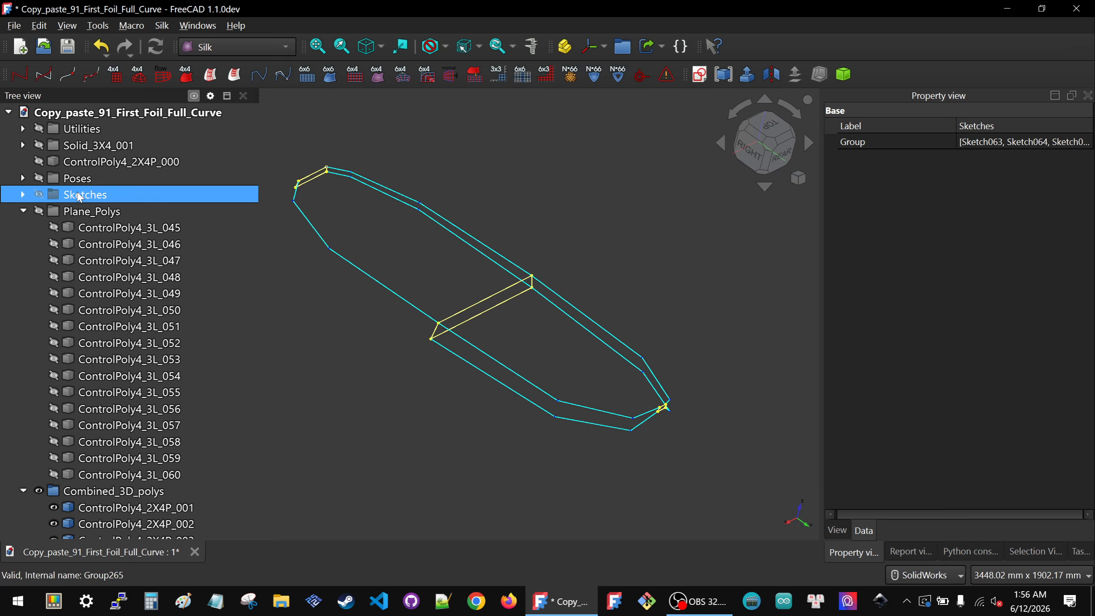
pyautogui.click(87, 217)
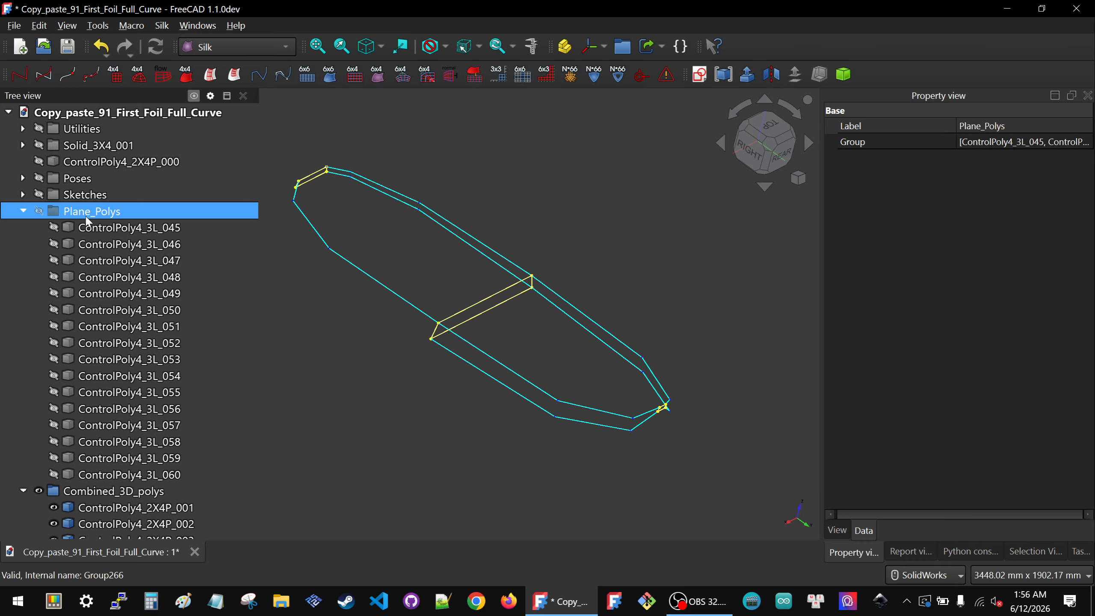
pyautogui.press('space')
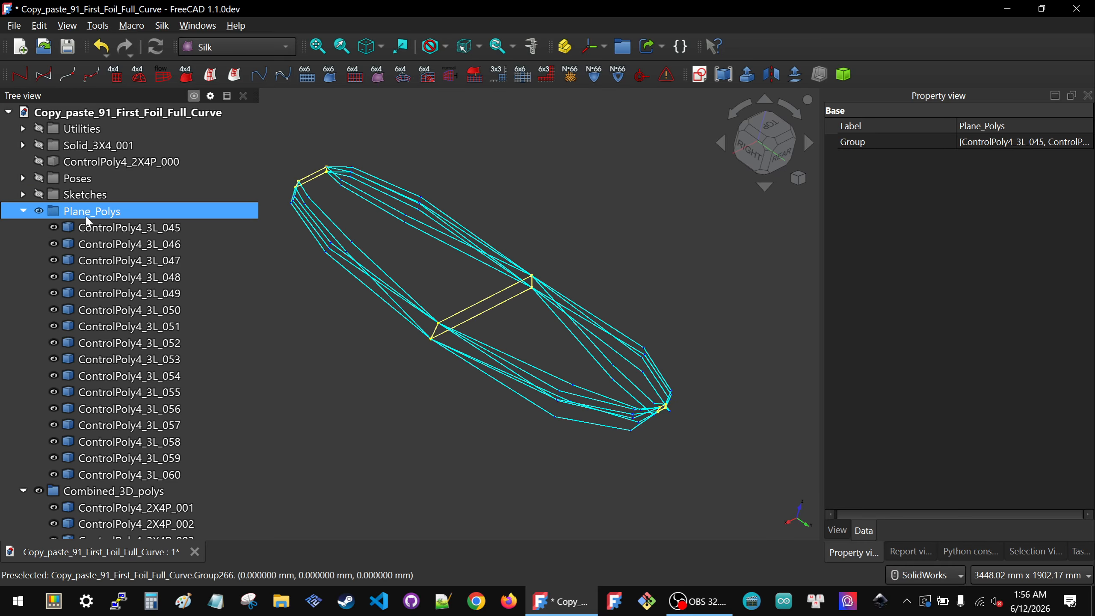
pyautogui.press('space')
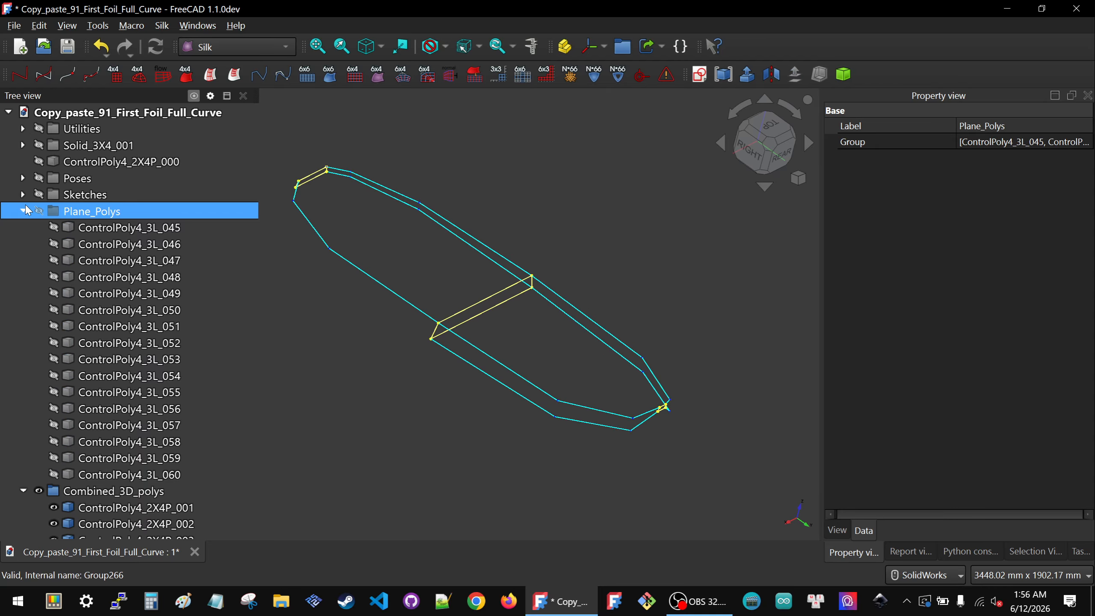
pyautogui.click(24, 211)
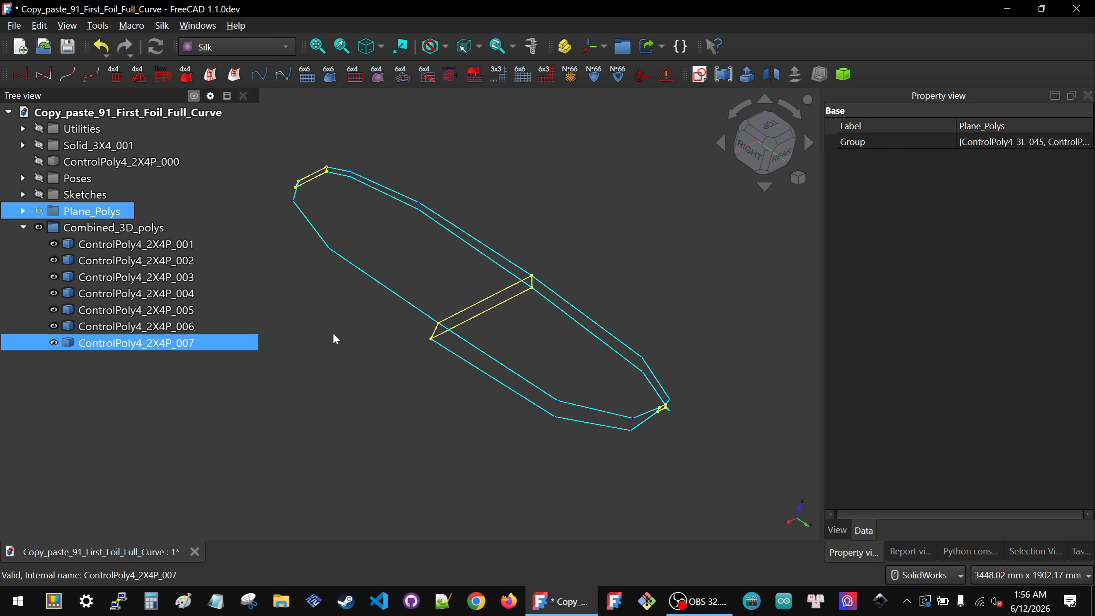
# Step: Move ControlPoly4_2X4P_000 into the Combined_3D_polys group
pyautogui.click(374, 326)
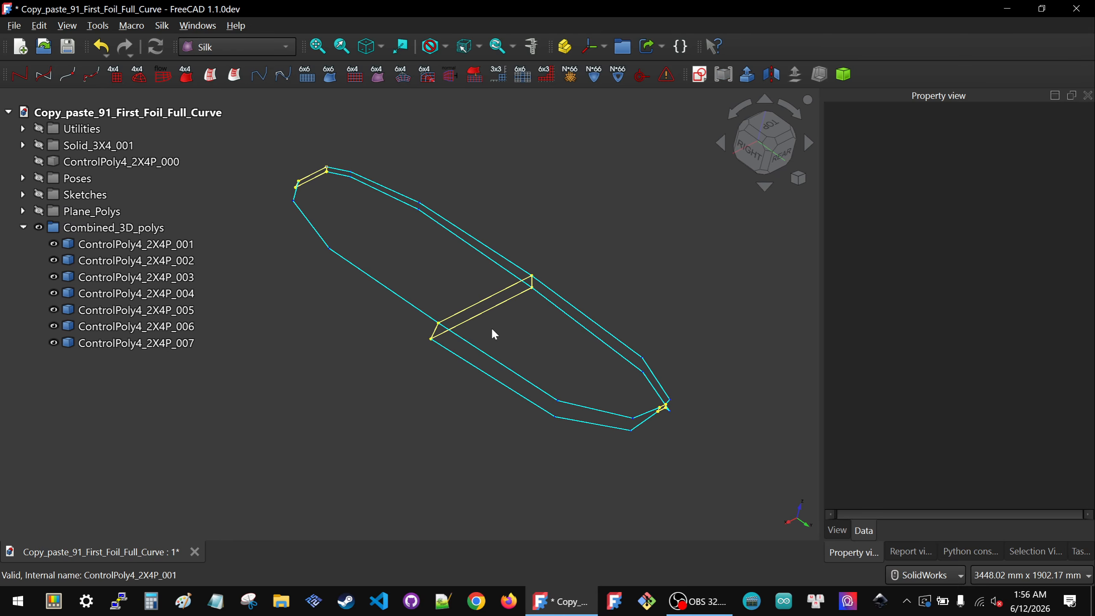
pyautogui.click(91, 165)
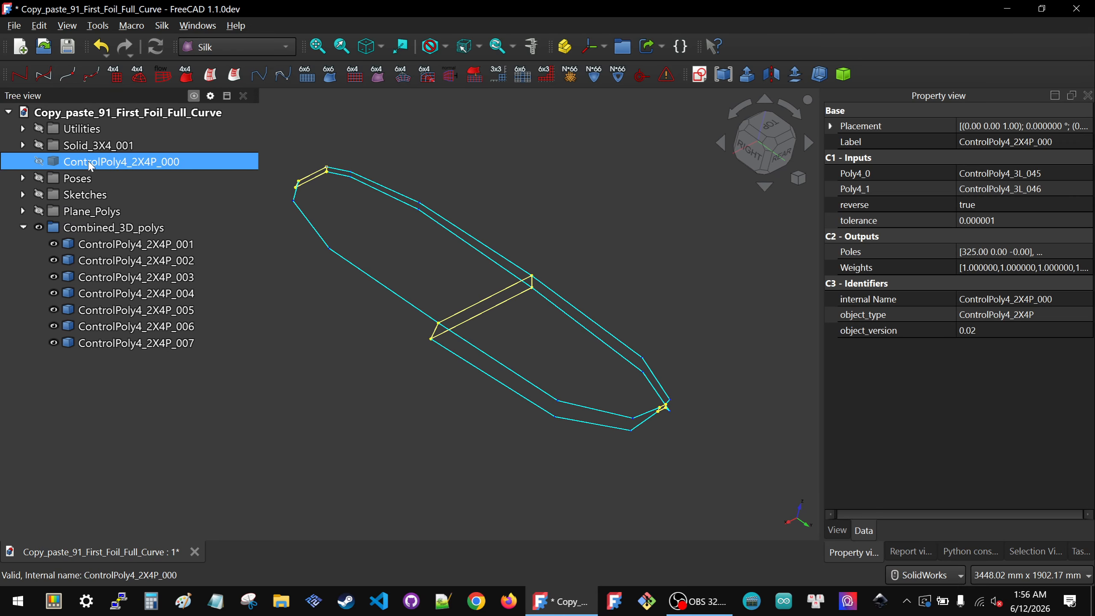
pyautogui.moveTo(91, 165); pyautogui.dragTo(119, 237)
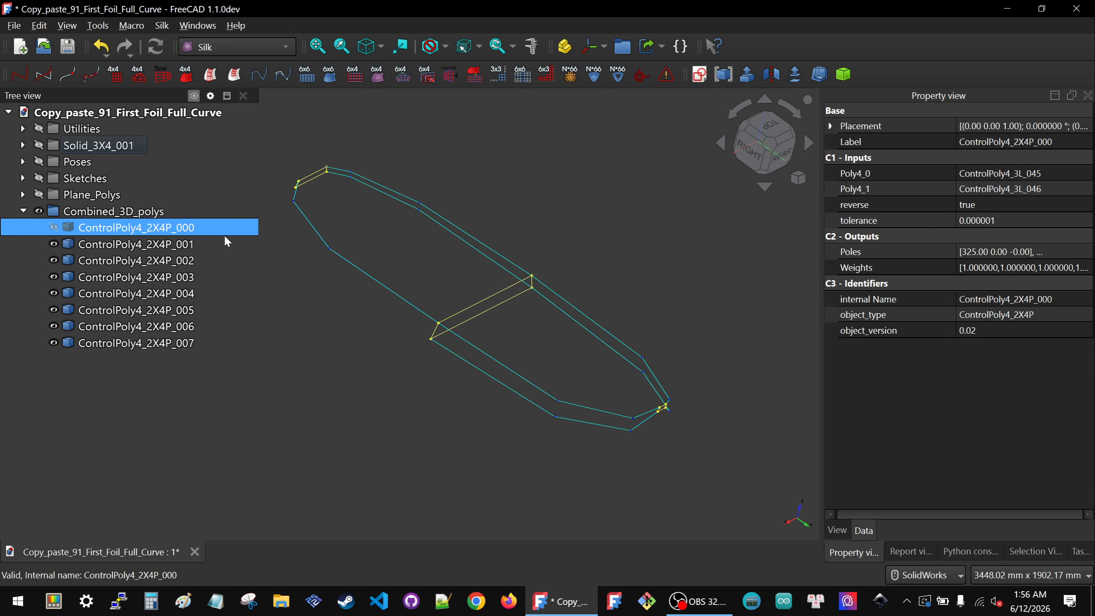
# Step: Select the Combined_3D_polys group, toggle its visibility off and back on, and collapse it
pyautogui.click(273, 314)
pyautogui.click(23, 211)
pyautogui.click(503, 261)
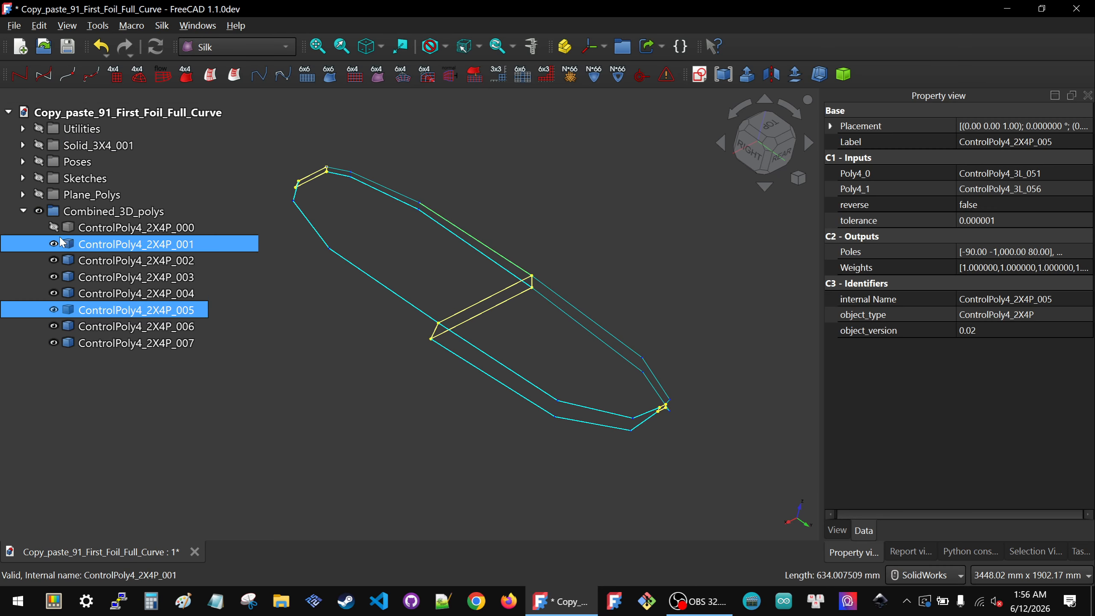
pyautogui.click(92, 211)
pyautogui.press('space')
pyautogui.press('space')
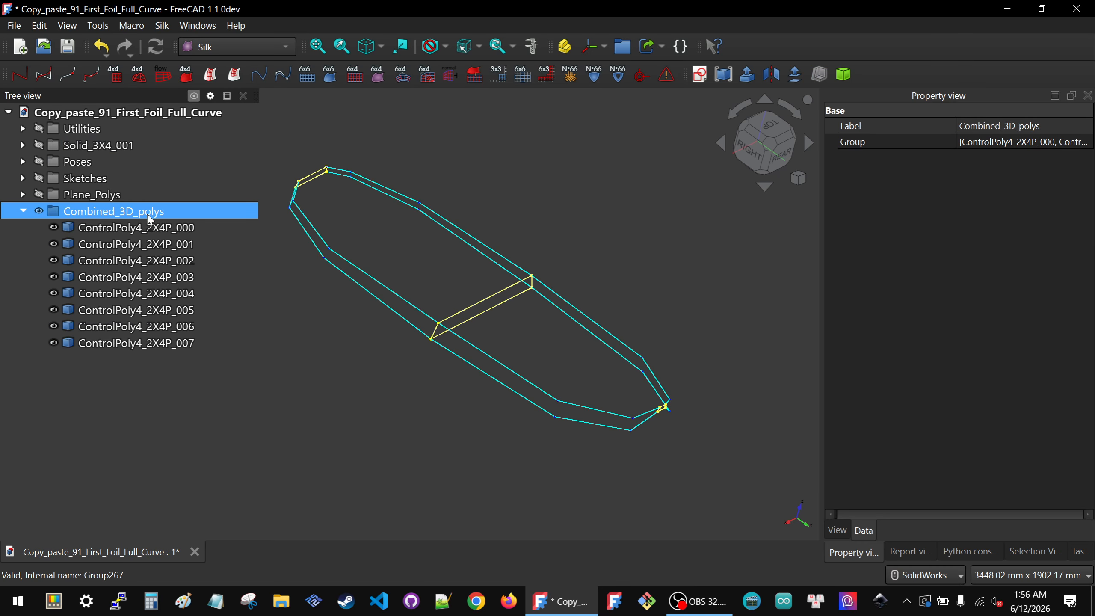
pyautogui.click(409, 241)
pyautogui.click(125, 213)
pyautogui.click(23, 211)
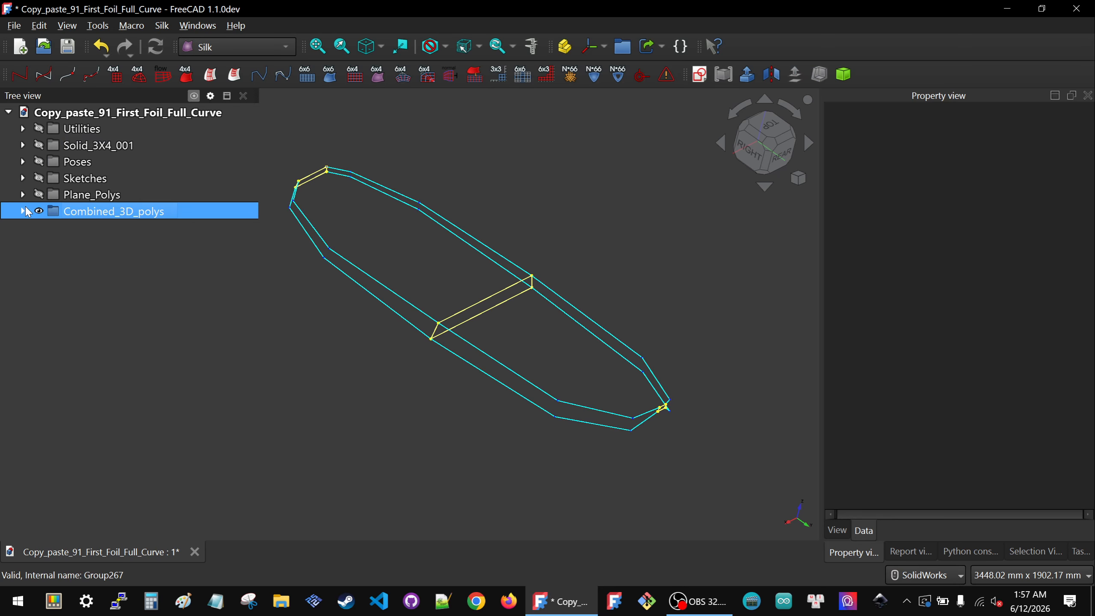
# Step: Expand Solid_3X4_001 and show its Primary_Curves_and_Surfaces_002 group
pyautogui.click(281, 289)
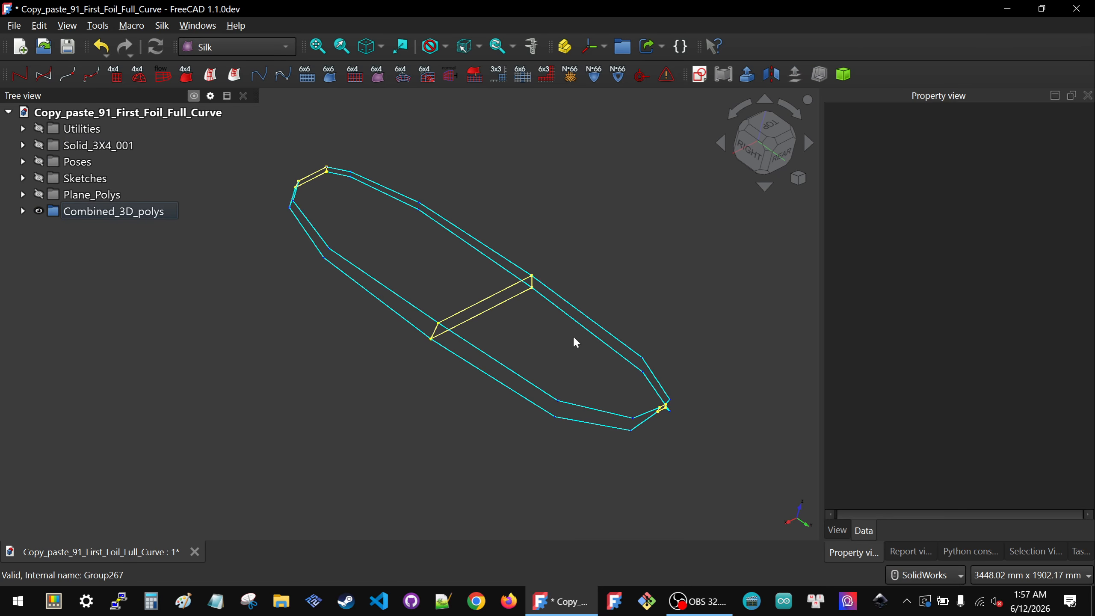
pyautogui.moveTo(493, 339); pyautogui.dragTo(491, 269, button='middle')
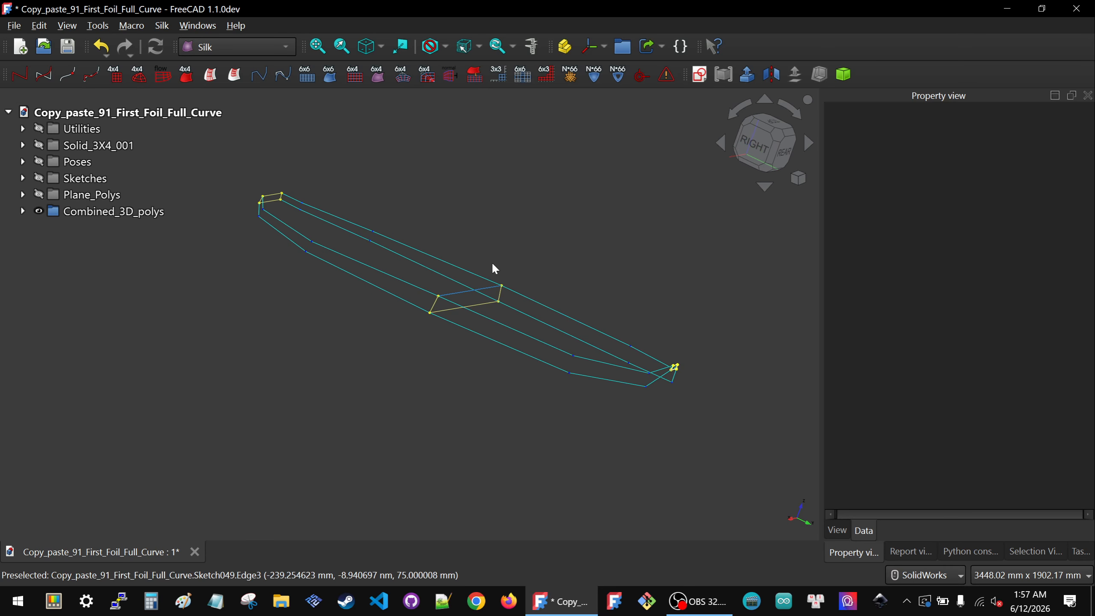
pyautogui.click(23, 145)
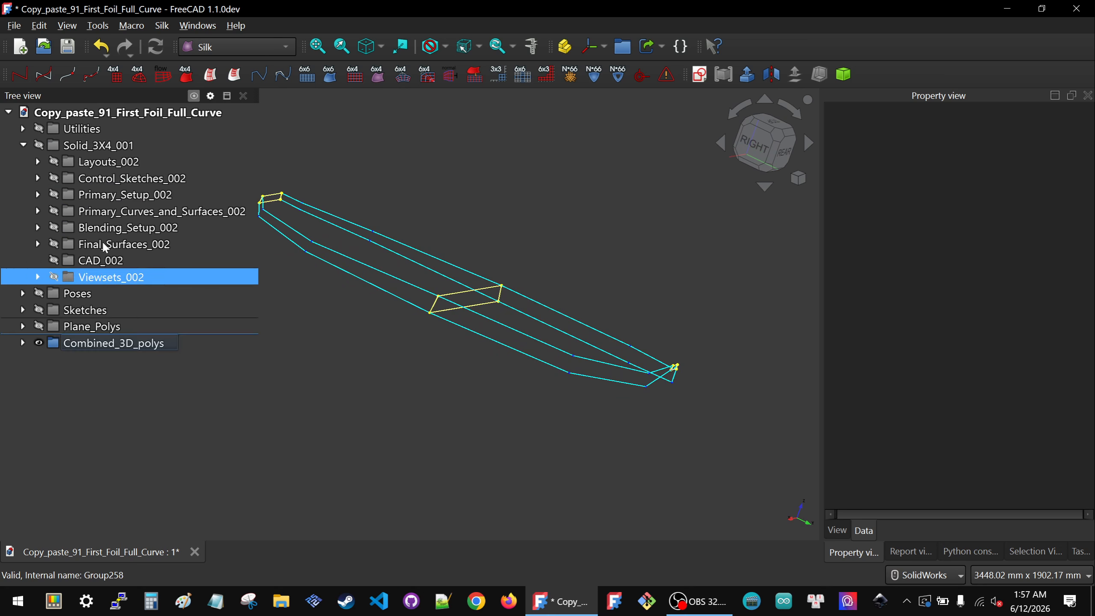
pyautogui.click(134, 211)
pyautogui.press('space')
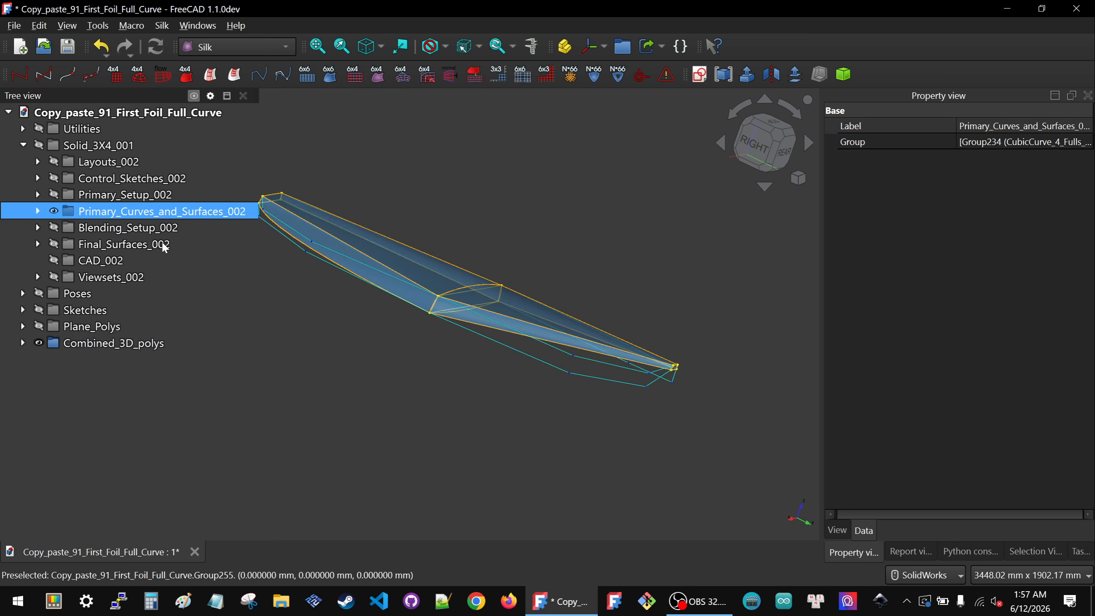
# Step: Inspect the primary curves and surfaces against the combined polys from several angles
pyautogui.click(444, 406)
pyautogui.moveTo(444, 405); pyautogui.dragTo(417, 424, button='middle')
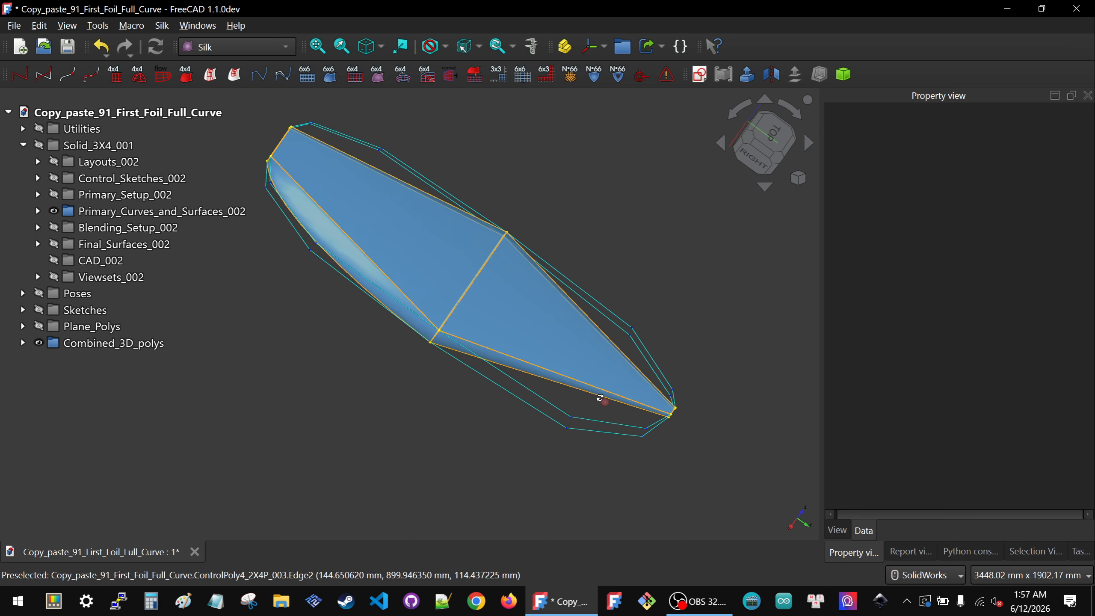
pyautogui.moveTo(599, 397); pyautogui.dragTo(567, 397, button='middle')
pyautogui.scroll(-2, 535, 308)
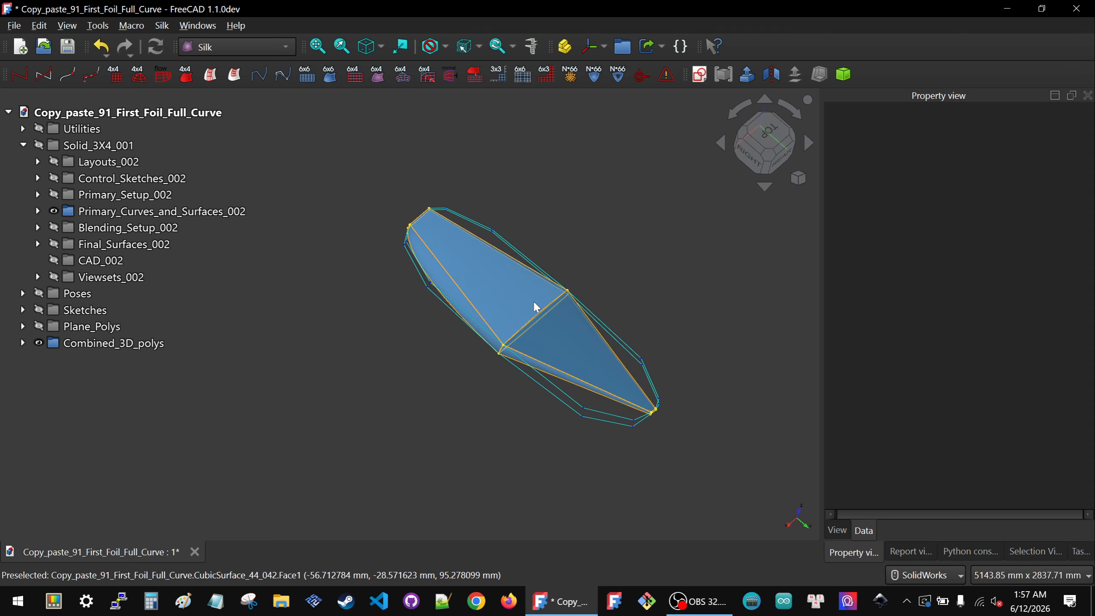
pyautogui.scroll(5, 532, 299)
pyautogui.moveTo(477, 343); pyautogui.dragTo(521, 323, button='middle')
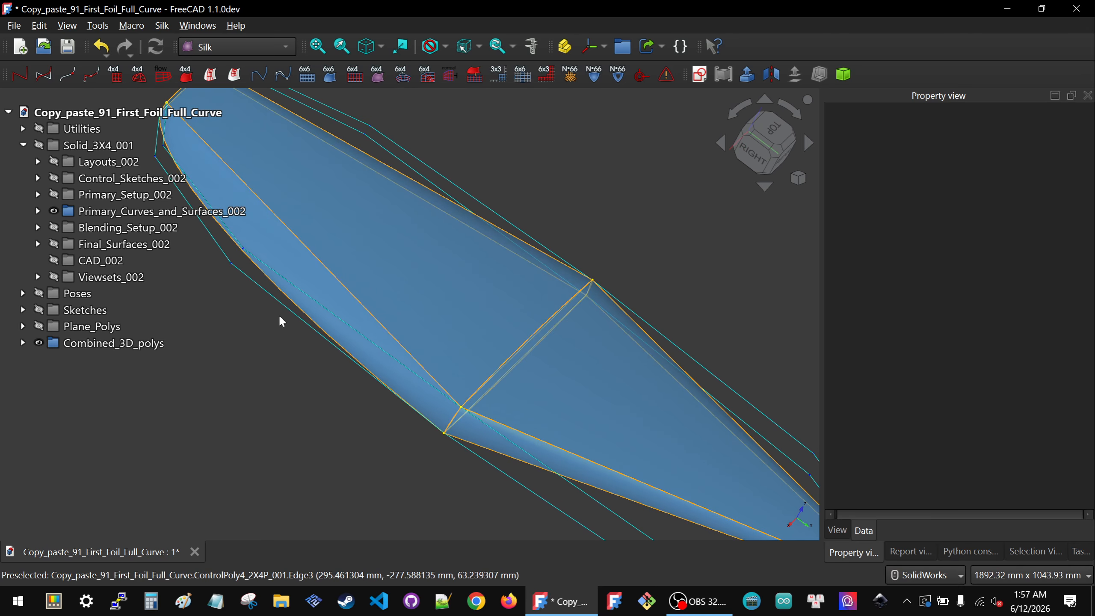
pyautogui.click(301, 311)
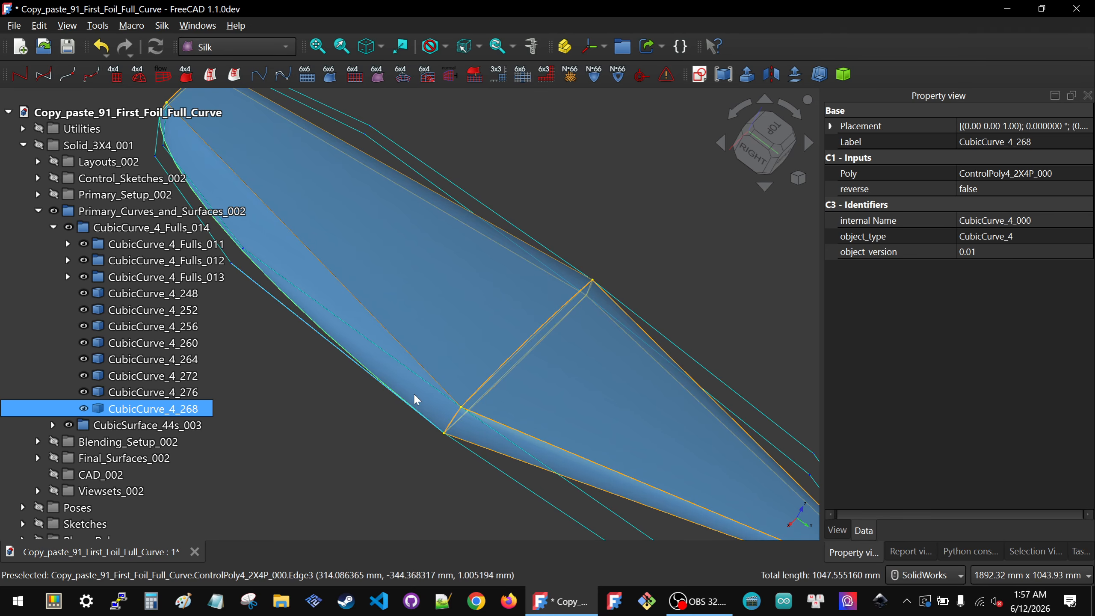
pyautogui.scroll(-5, 413, 393)
pyautogui.moveTo(530, 482); pyautogui.dragTo(660, 472, button='middle')
pyautogui.scroll(-2, 672, 356)
pyautogui.scroll(3, 519, 449)
pyautogui.click(370, 418)
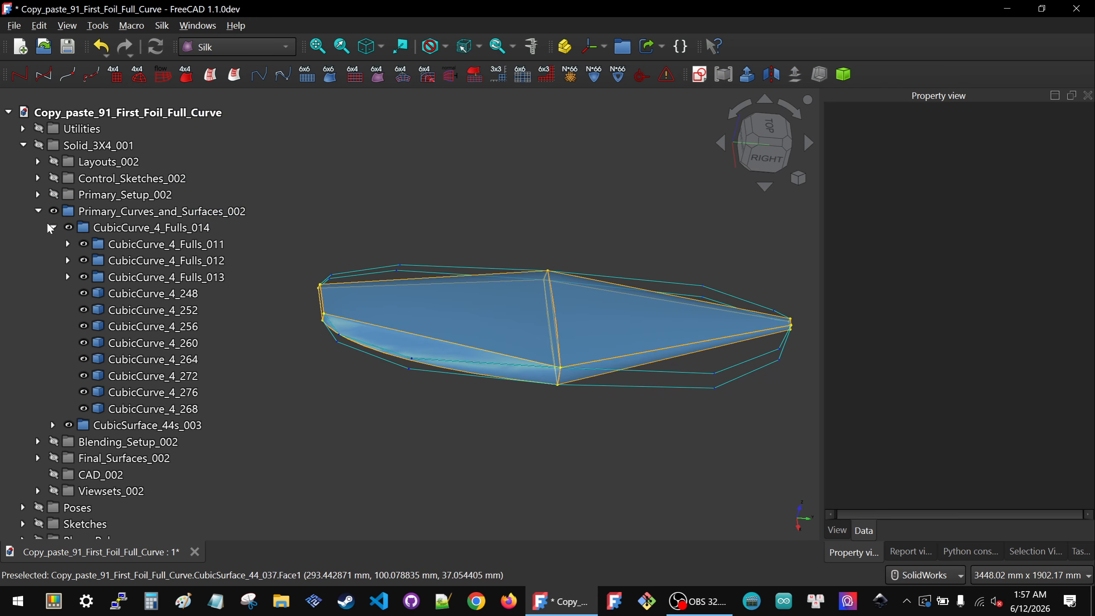
# Step: Collapse Primary_Curves_and_Surfaces_002, expand Combined_3D_polys, and hide ControlPoly4_2X4P_000
pyautogui.doubleClick(51, 212)
pyautogui.doubleClick(22, 344)
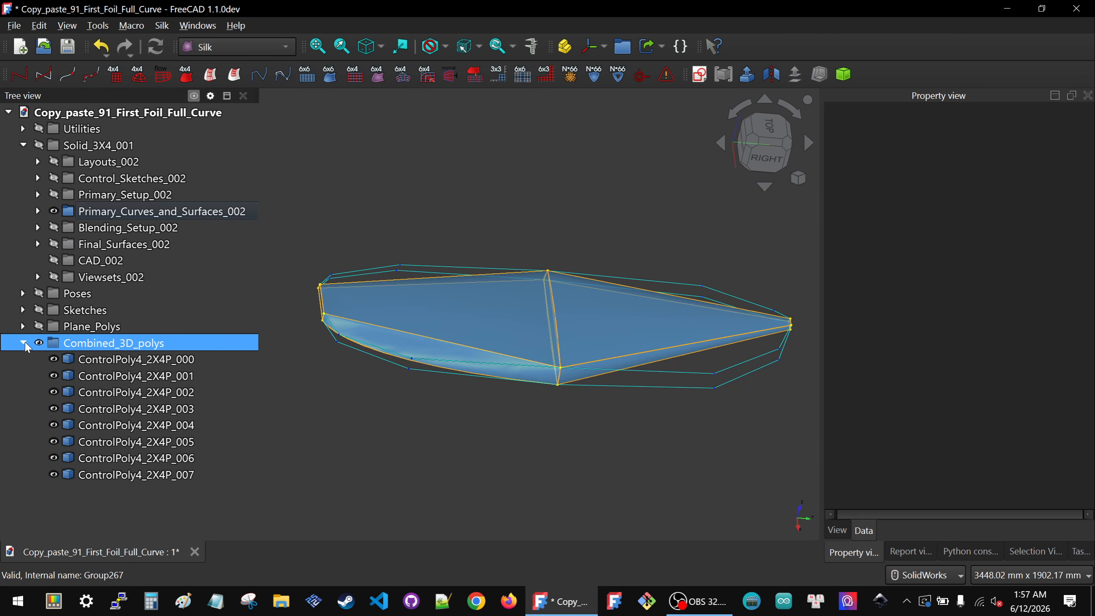
pyautogui.click(105, 362)
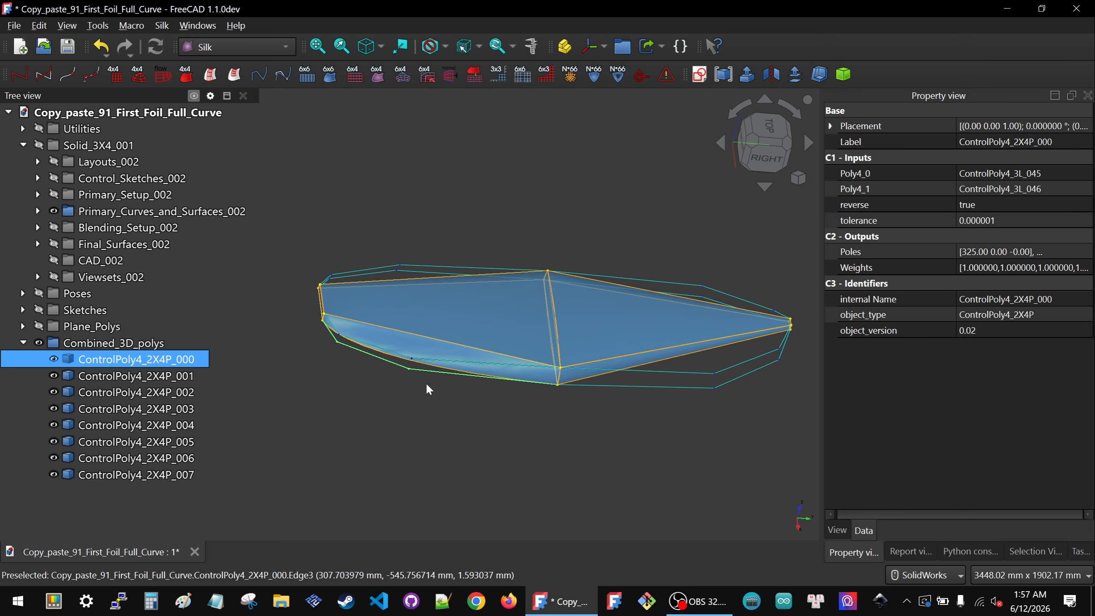
pyautogui.scroll(4, 420, 374)
pyautogui.moveTo(405, 365); pyautogui.dragTo(418, 339, button='middle')
pyautogui.click(459, 230)
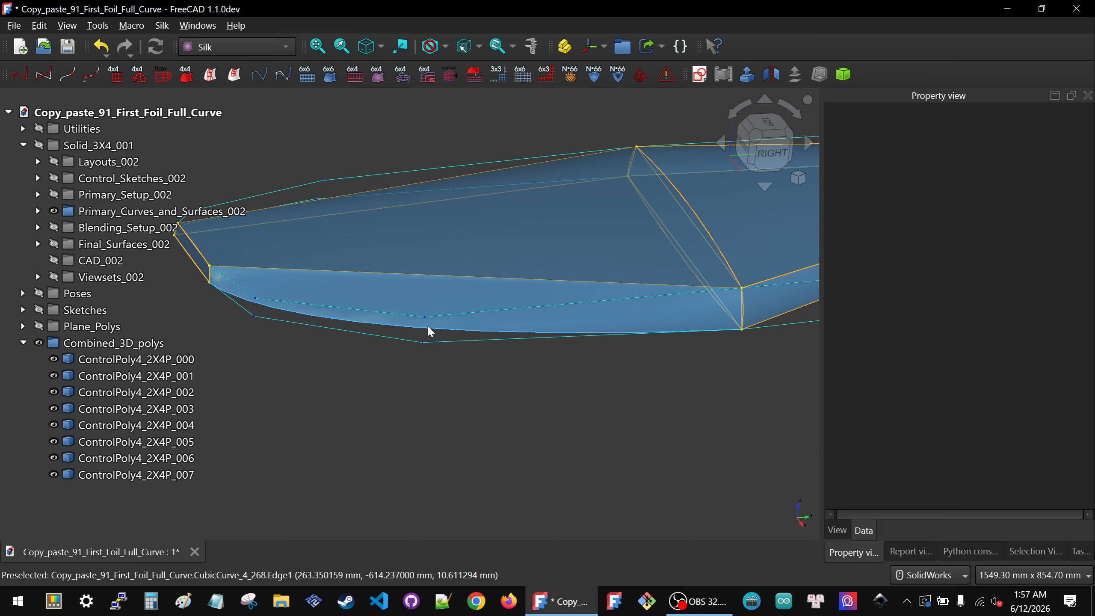
pyautogui.click(430, 331)
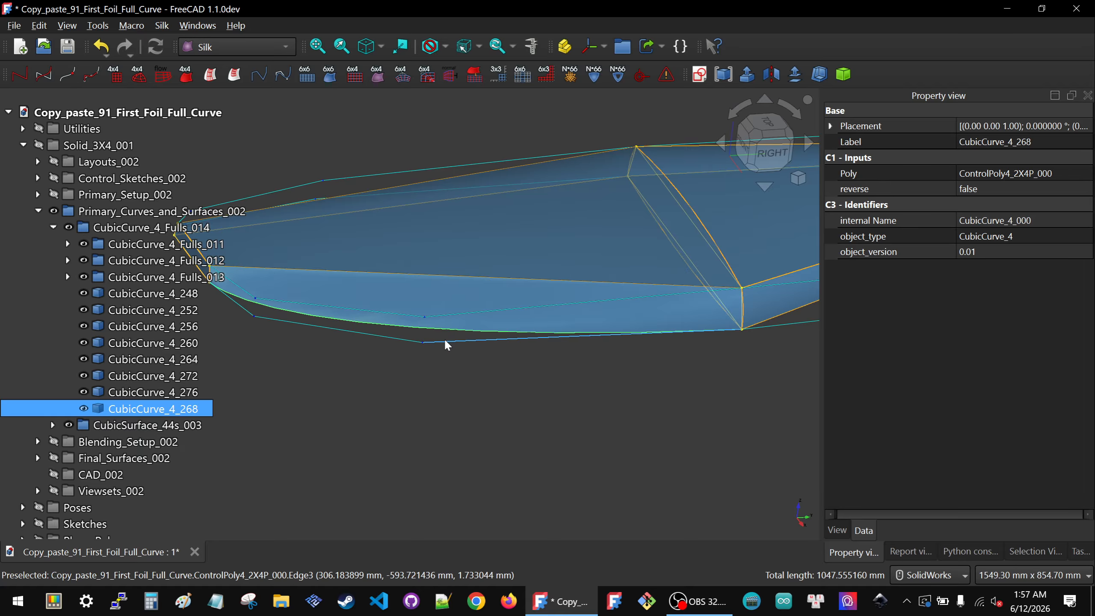
pyautogui.click(436, 342)
pyautogui.press('space')
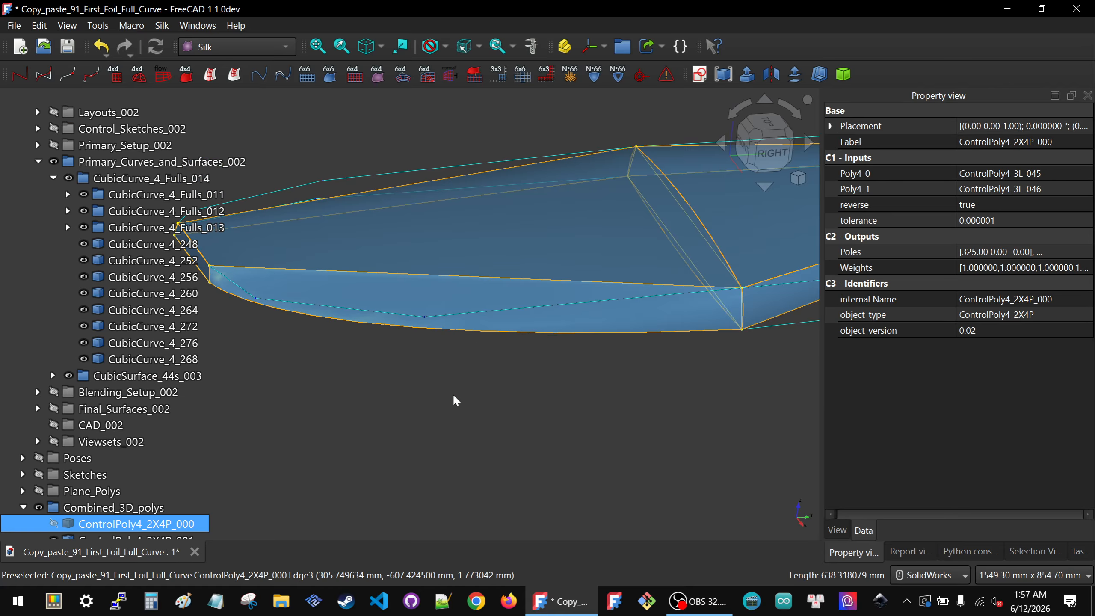
# Step: Select ControlPoly4_2X4P_001 and briefly toggle ControlPoly4_2X4P_000's visibility
pyautogui.click(453, 394)
pyautogui.click(460, 313)
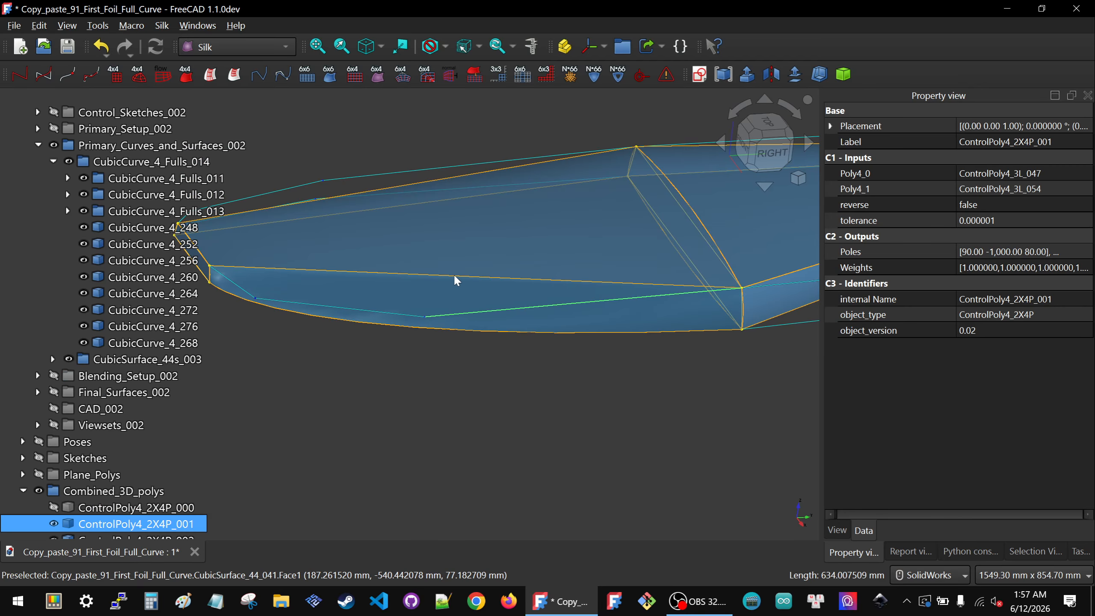
pyautogui.scroll(-2, 455, 276)
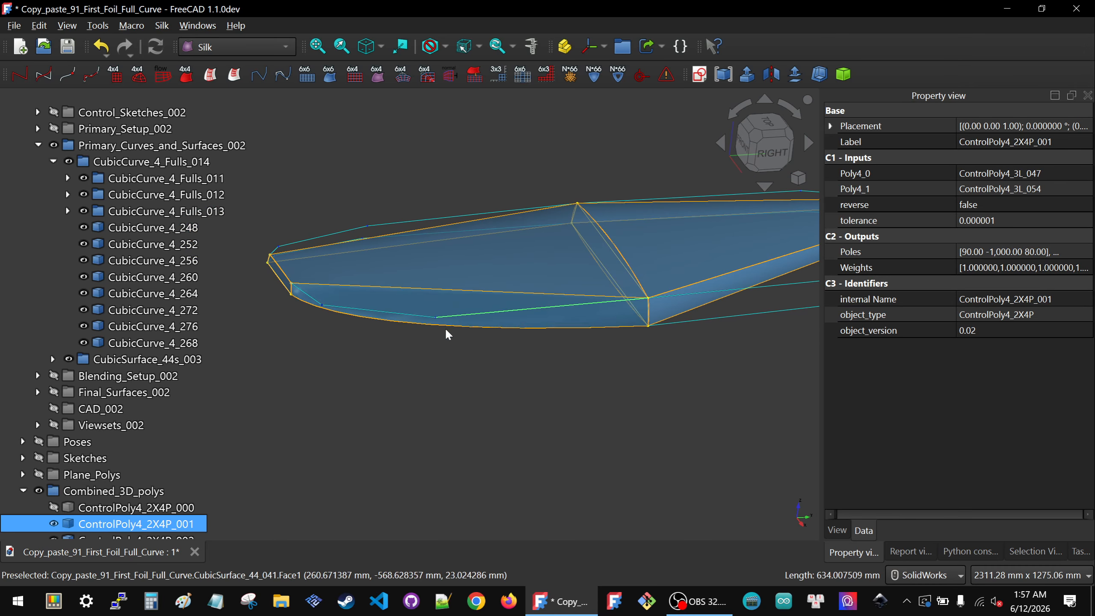
pyautogui.scroll(-2, 101, 442)
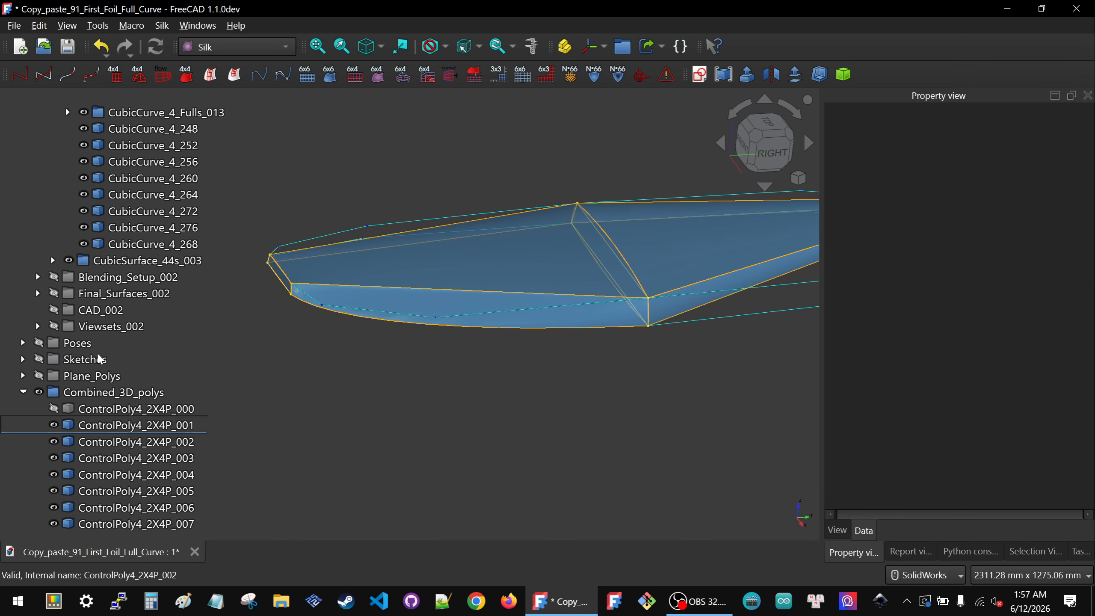
pyautogui.click(102, 409)
pyautogui.press('space')
pyautogui.press('space')
pyautogui.click(101, 425)
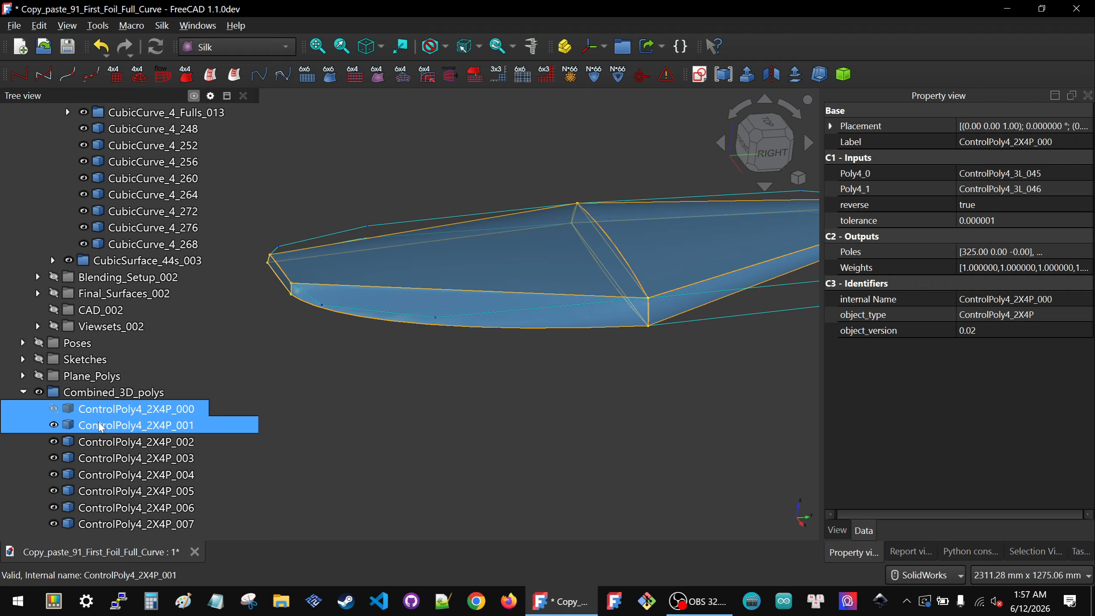
# Step: Relink CubicCurve_4_272's Poly input to ControlPoly4_2X4P_001
pyautogui.click(409, 289)
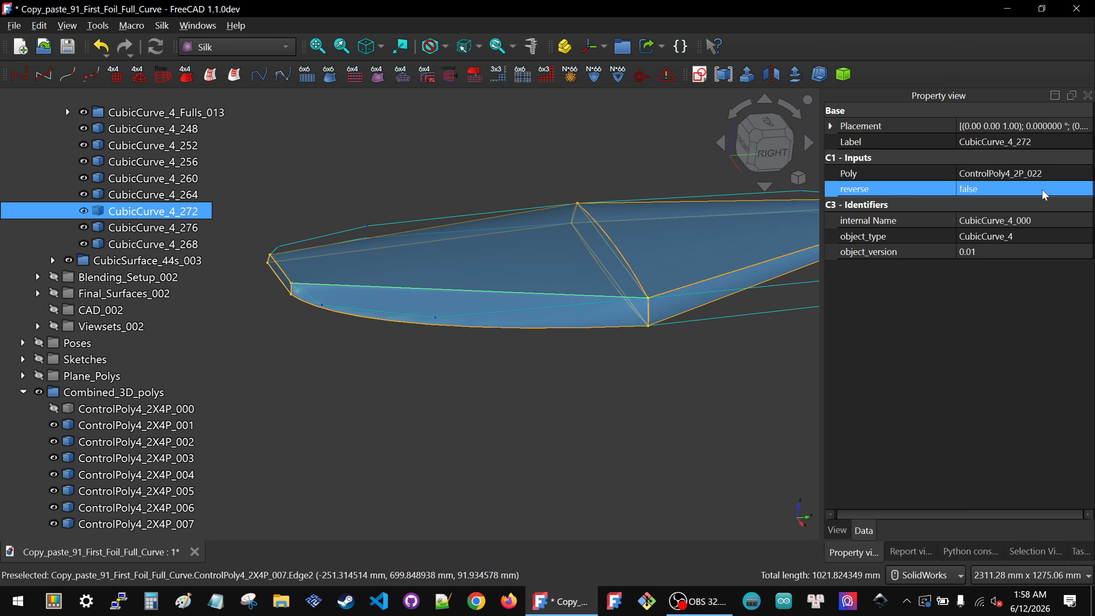
pyautogui.click(1048, 174)
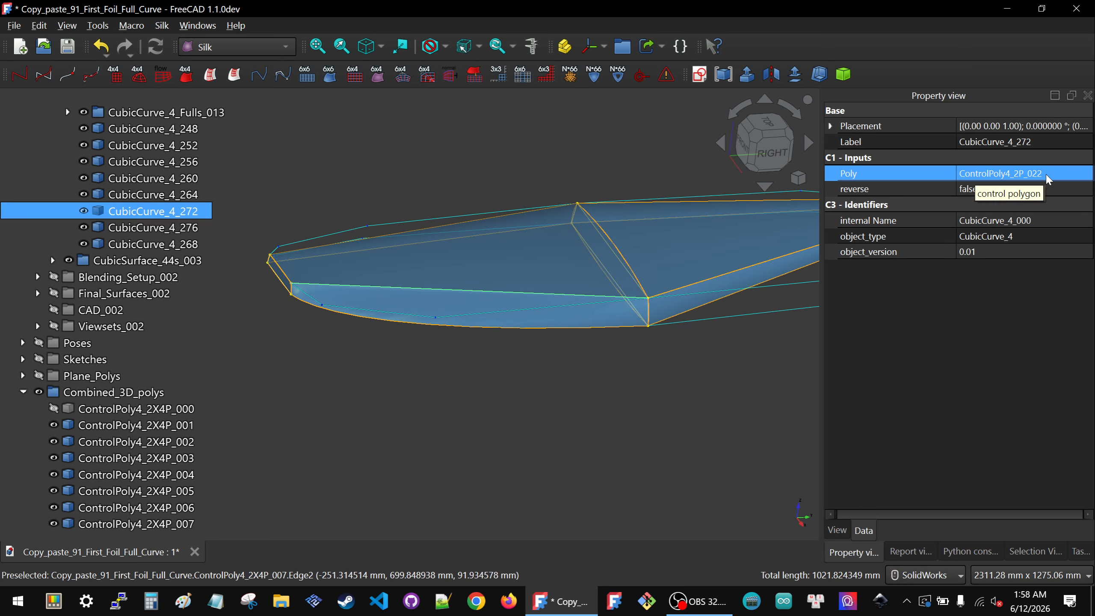
pyautogui.click(1056, 177)
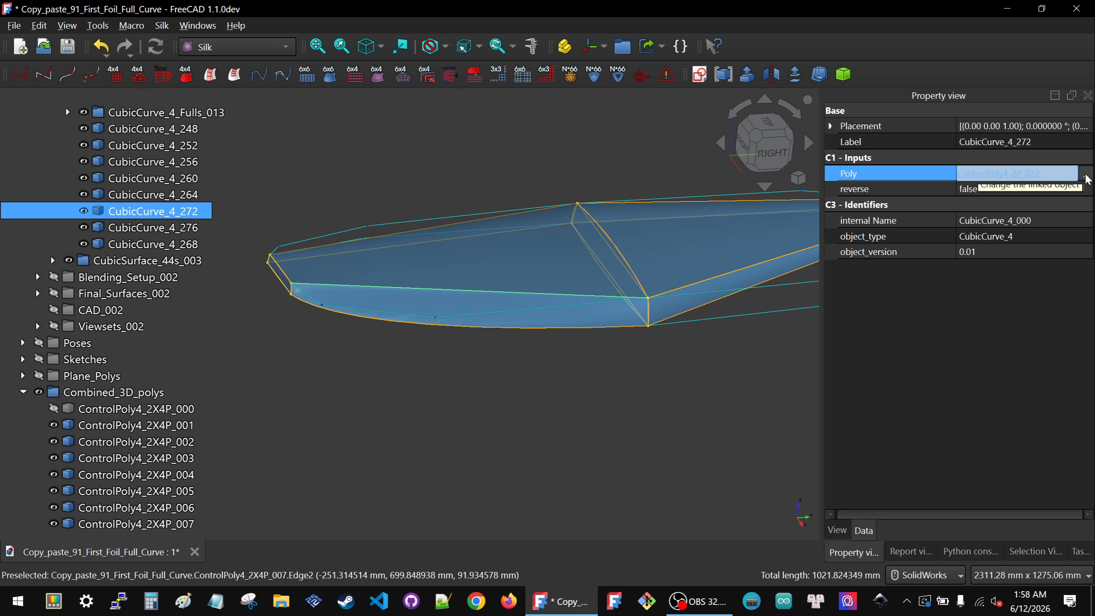
pyautogui.click(1086, 174)
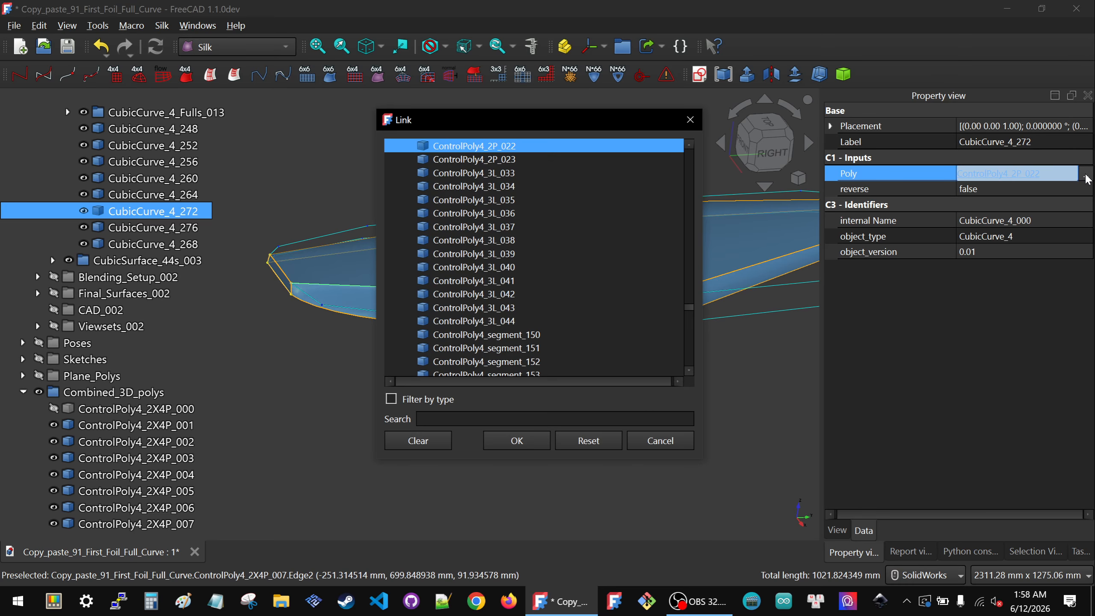
pyautogui.click(347, 306)
pyautogui.click(502, 437)
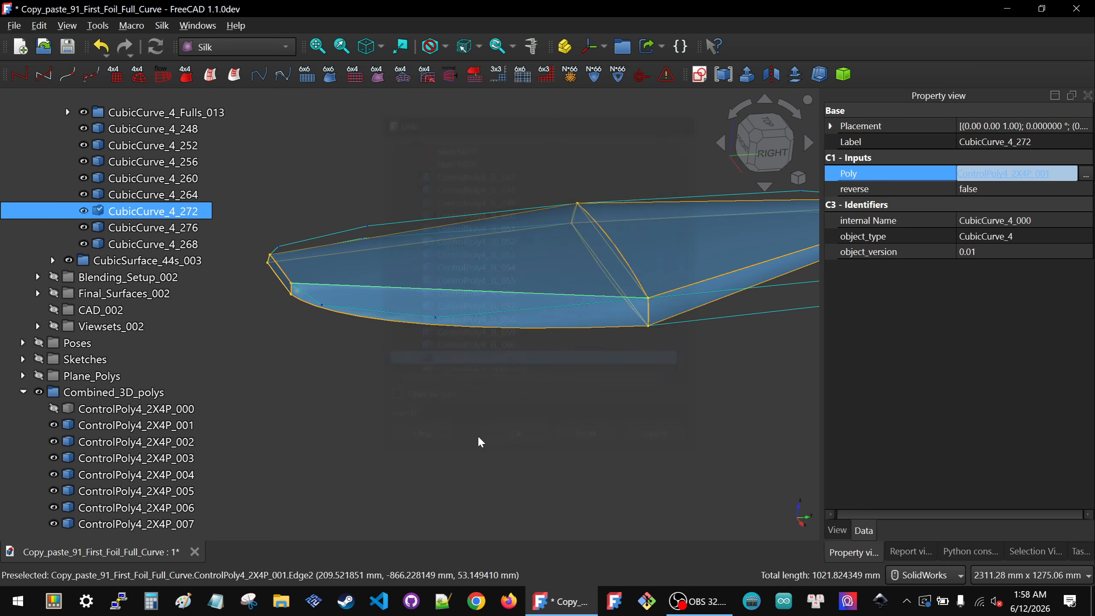
# Step: Collapse Primary_Curves_and_Surfaces_002, expand Primary_Setup_002, and show the ControlGrid44_4s_003 group
pyautogui.click(432, 412)
pyautogui.moveTo(432, 358); pyautogui.dragTo(380, 364, button='middle')
pyautogui.click(119, 342)
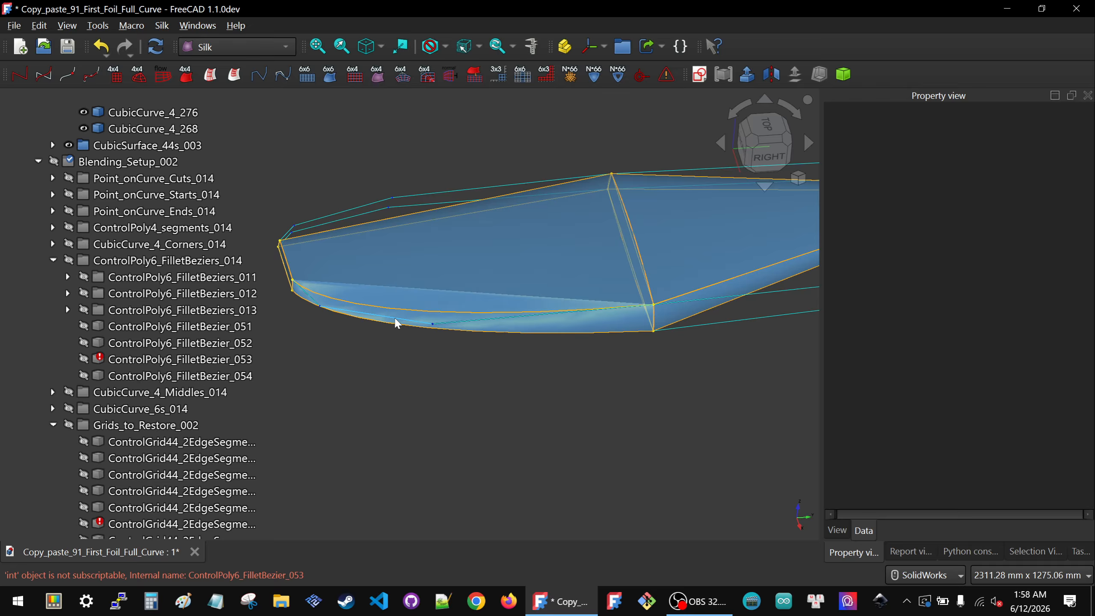
pyautogui.click(385, 290)
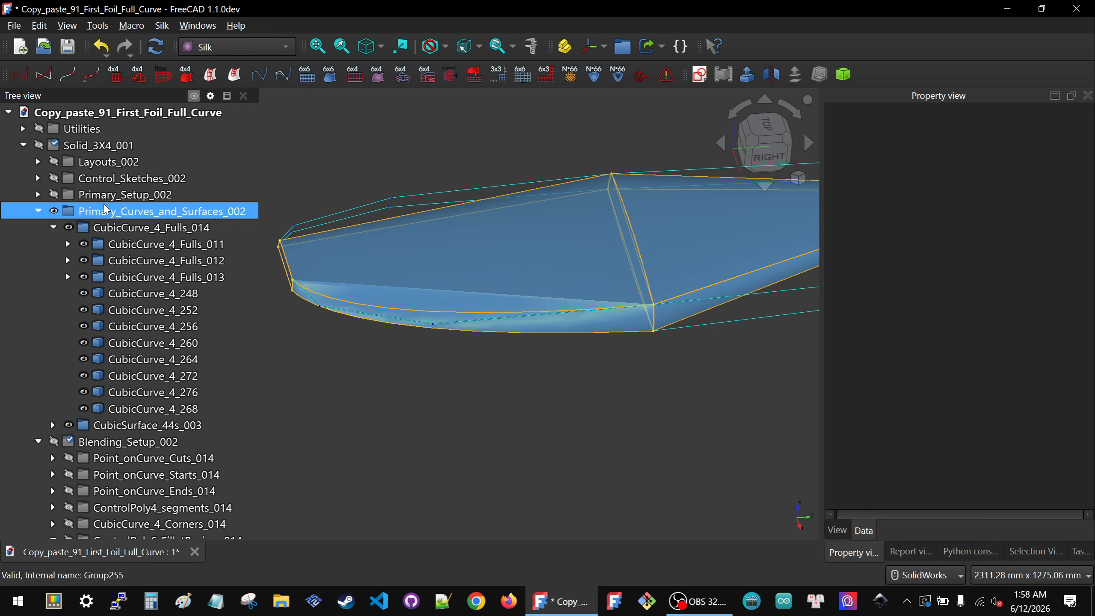
pyautogui.click(38, 211)
pyautogui.click(38, 194)
pyautogui.click(156, 212)
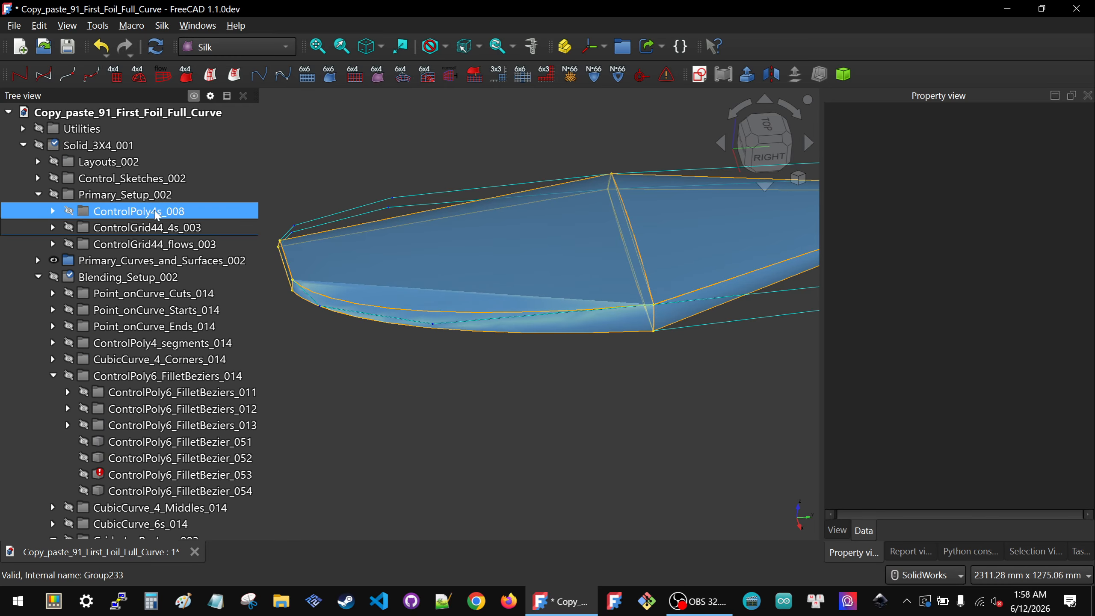
pyautogui.click(153, 228)
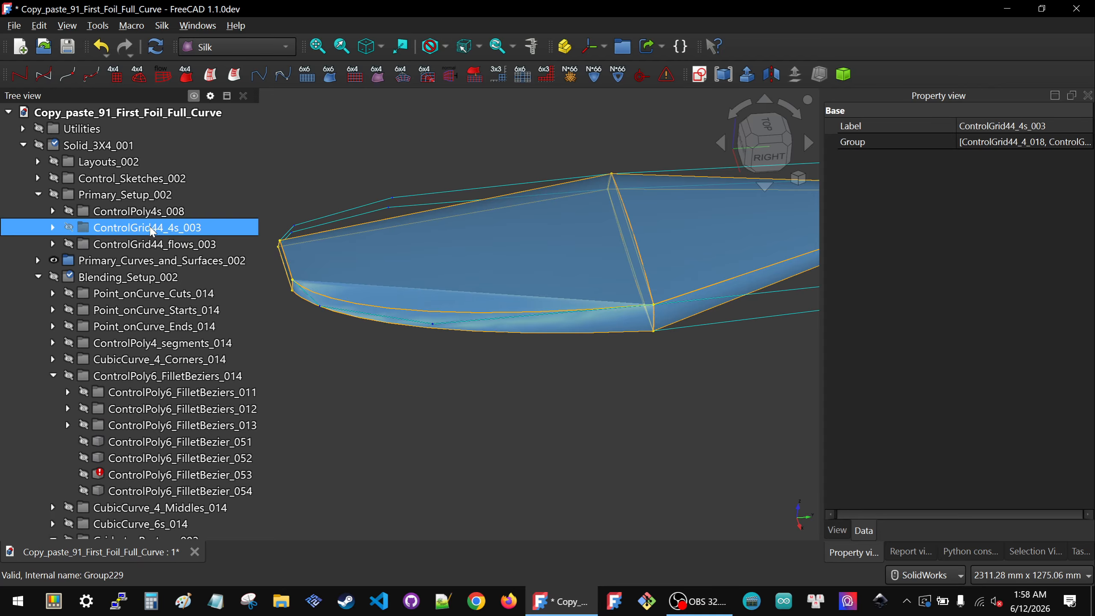
pyautogui.press('space')
# Step: Relink ControlGrid44_4_023's Poly1 input to ControlPoly4_2X4P_001
pyautogui.click(422, 374)
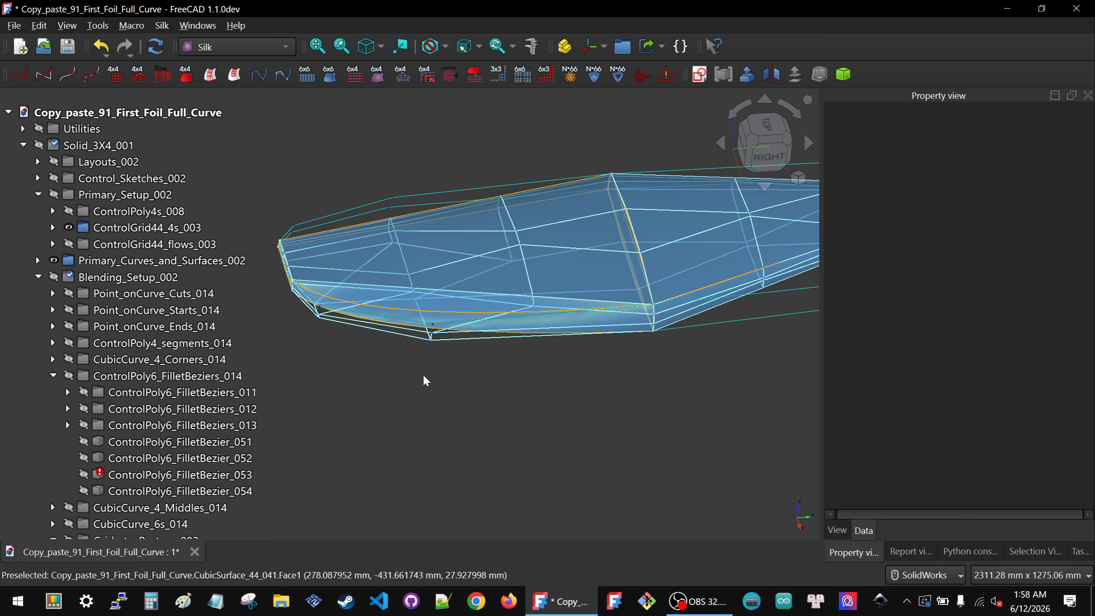
pyautogui.moveTo(423, 373); pyautogui.dragTo(351, 357, button='middle')
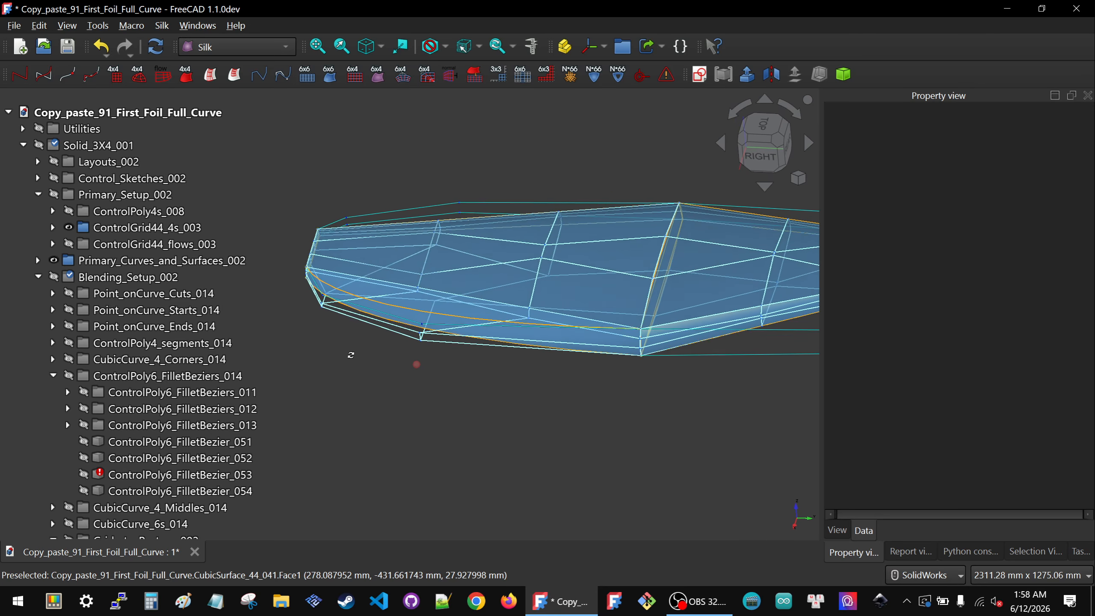
pyautogui.scroll(3, 463, 297)
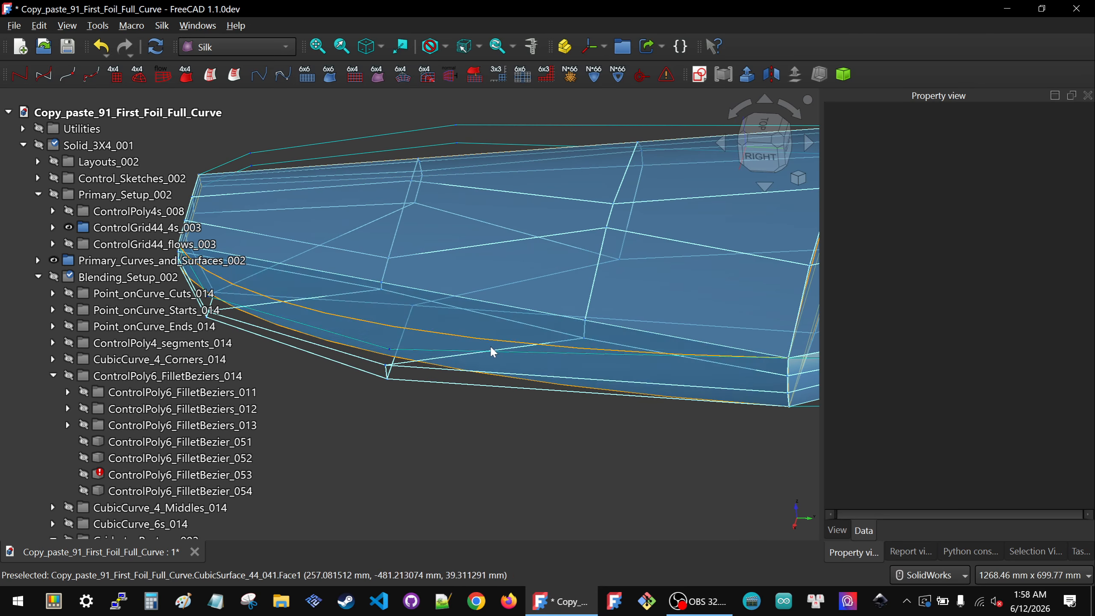
pyautogui.click(456, 360)
pyautogui.click(1054, 172)
pyautogui.click(1056, 189)
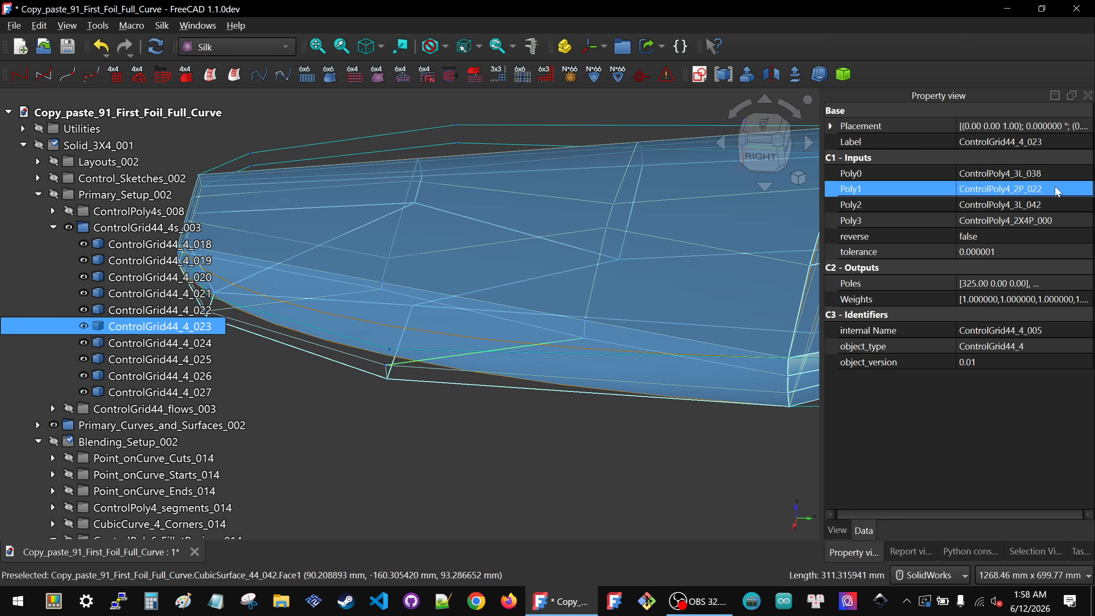
pyautogui.click(1085, 190)
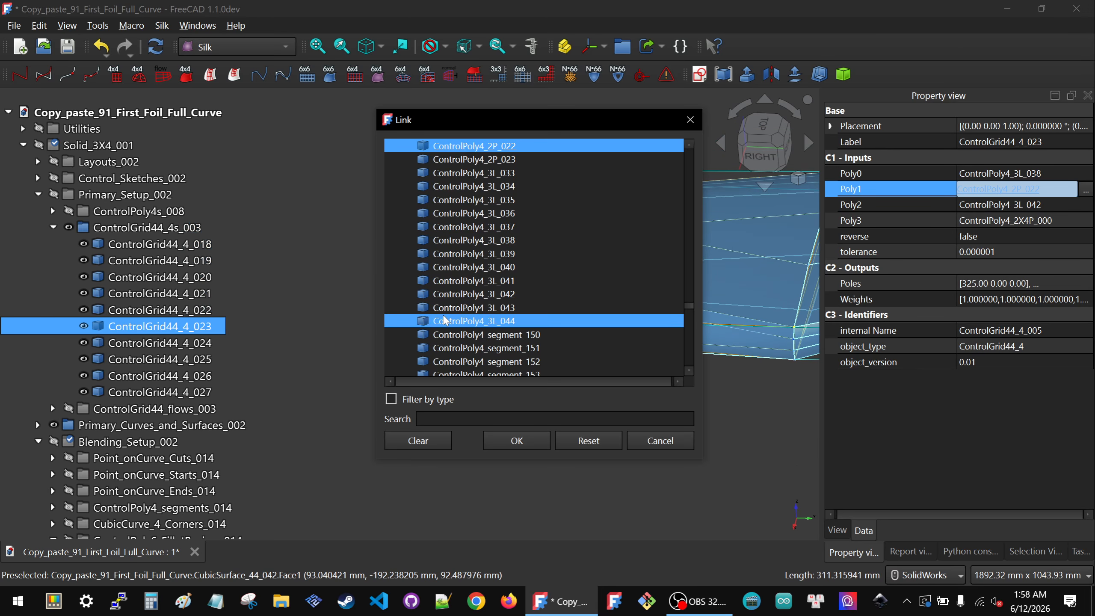
pyautogui.moveTo(507, 124); pyautogui.dragTo(802, 161)
pyautogui.scroll(3, 521, 325)
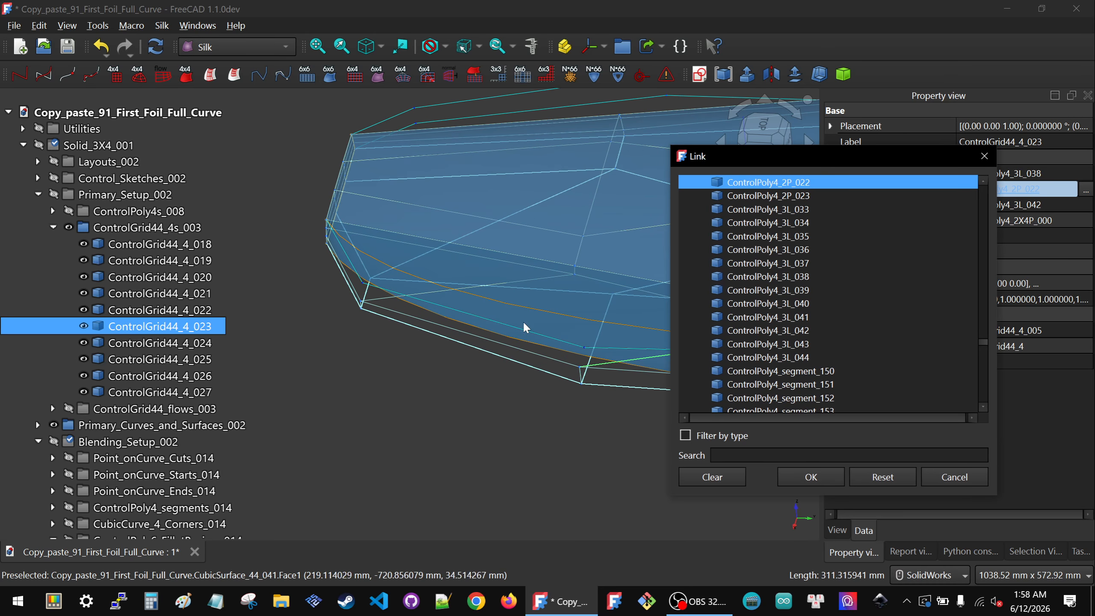
pyautogui.click(524, 333)
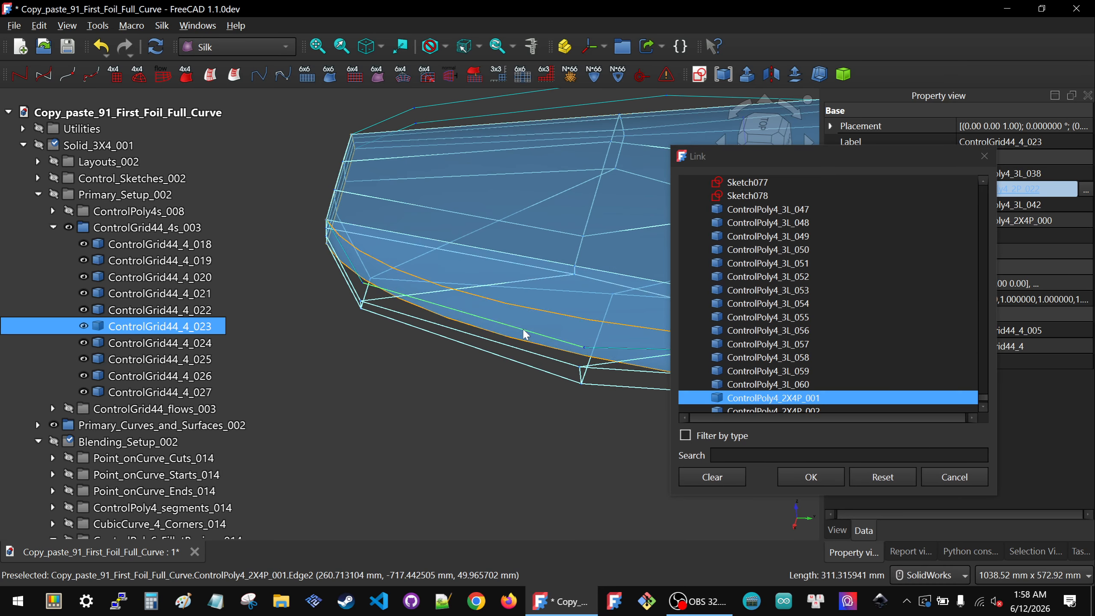
pyautogui.click(802, 475)
# Step: Hide ControlGrid44_4_023 in the 3D view
pyautogui.click(460, 407)
pyautogui.scroll(-5, 460, 399)
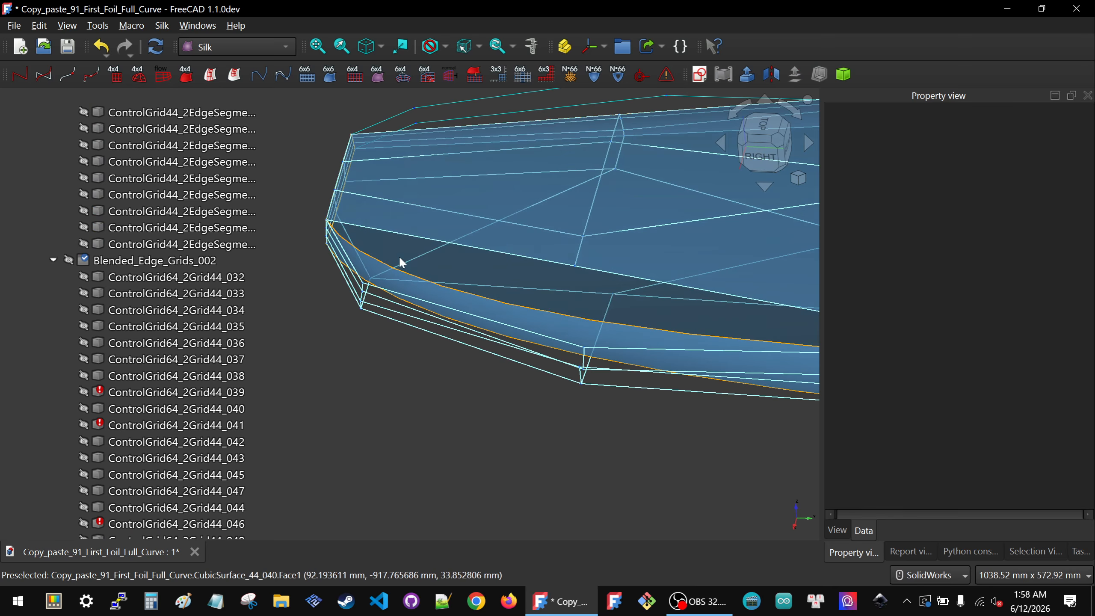
pyautogui.scroll(3, 458, 274)
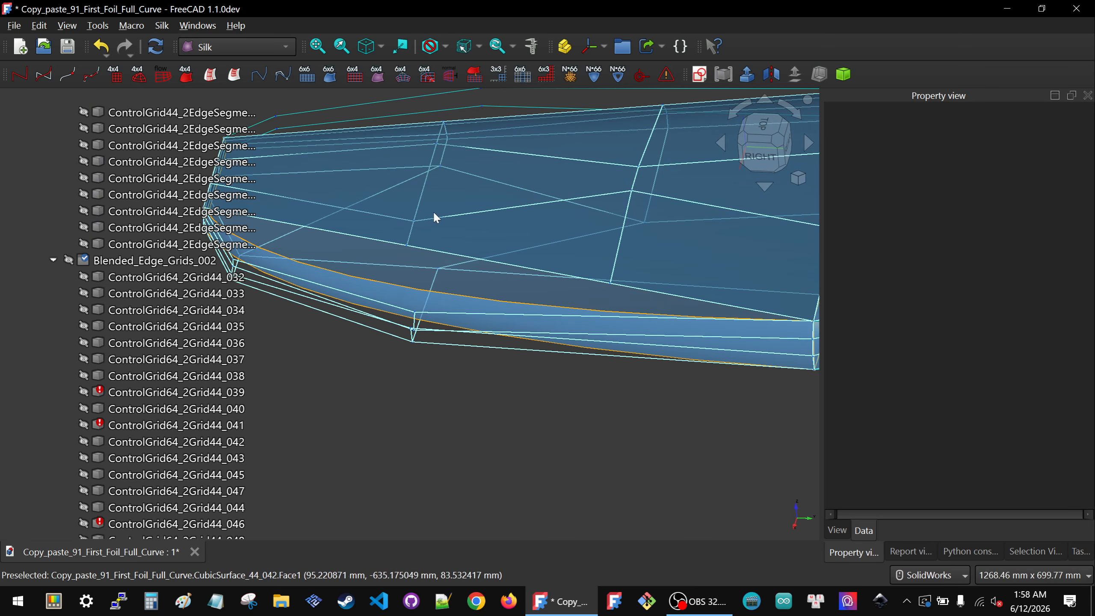
pyautogui.click(406, 327)
pyautogui.press('space')
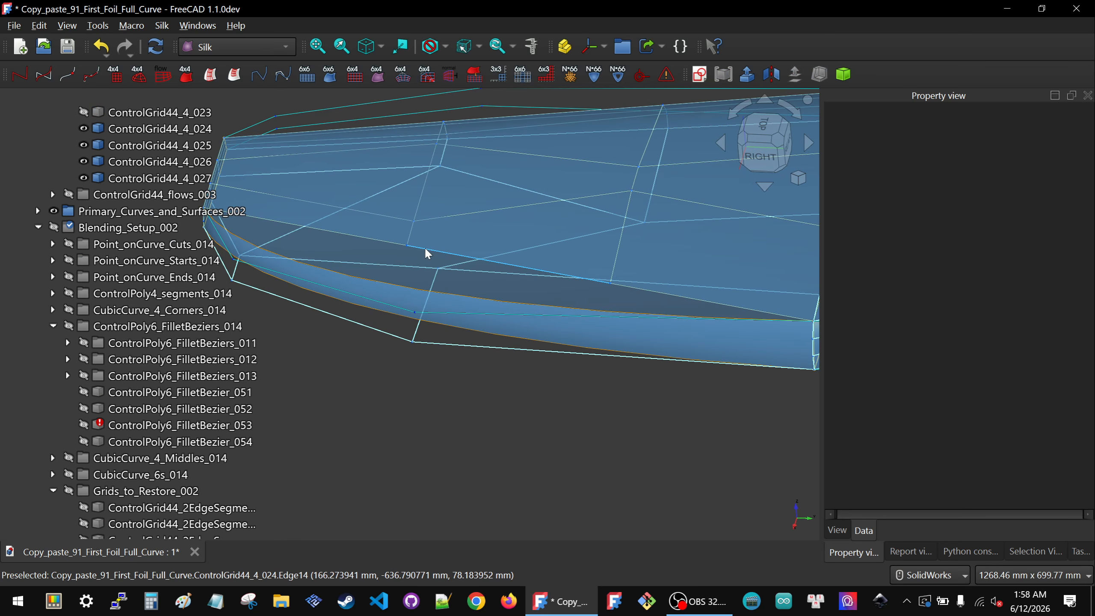
# Step: Relink ControlGrid44_4_024's Poly3 input to ControlPoly4_2X4P_001
pyautogui.click(548, 243)
pyautogui.click(984, 190)
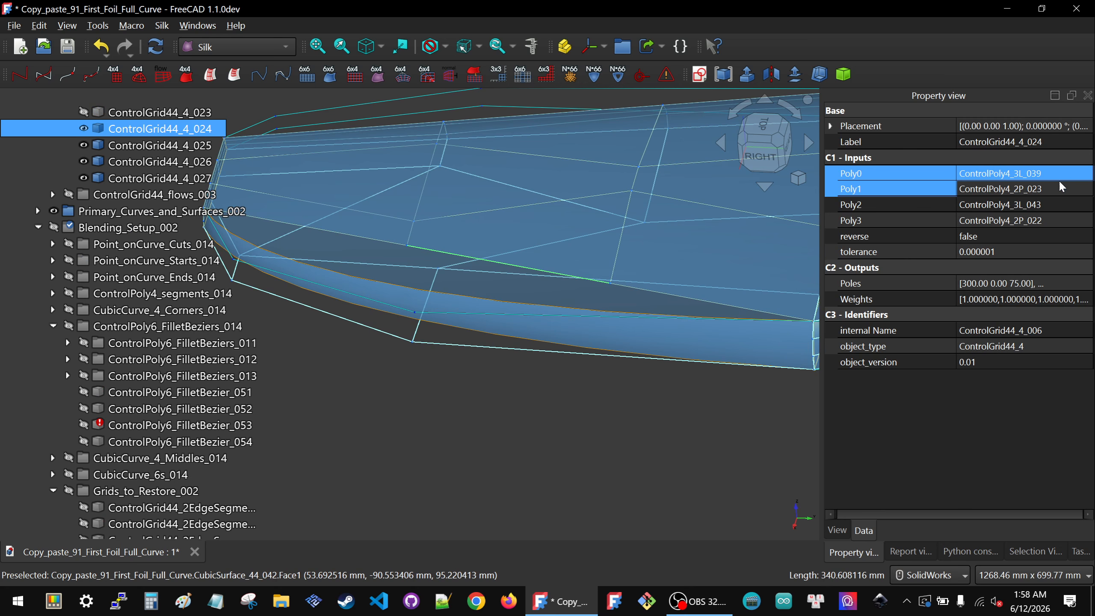
pyautogui.click(1051, 218)
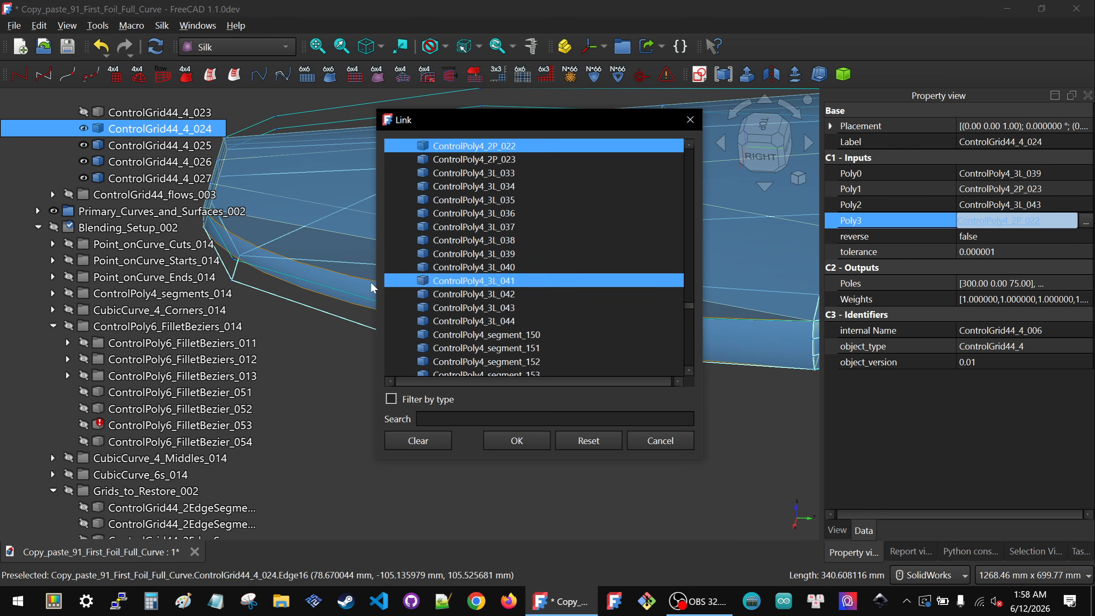
pyautogui.click(355, 296)
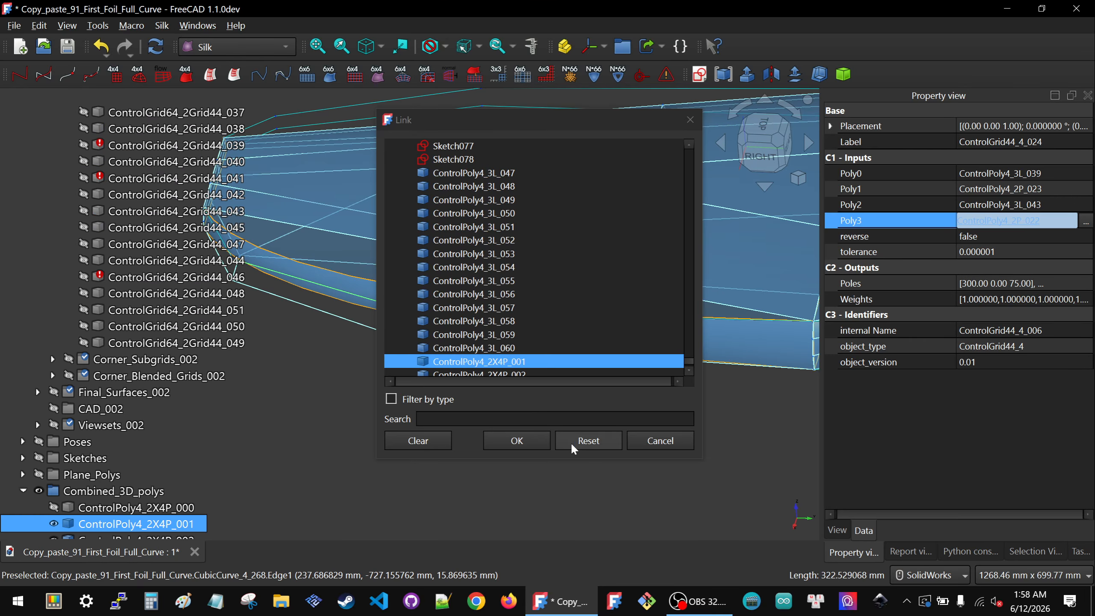
pyautogui.click(517, 441)
# Step: Hide the whole ControlGrid44_4s_003 group
pyautogui.click(446, 435)
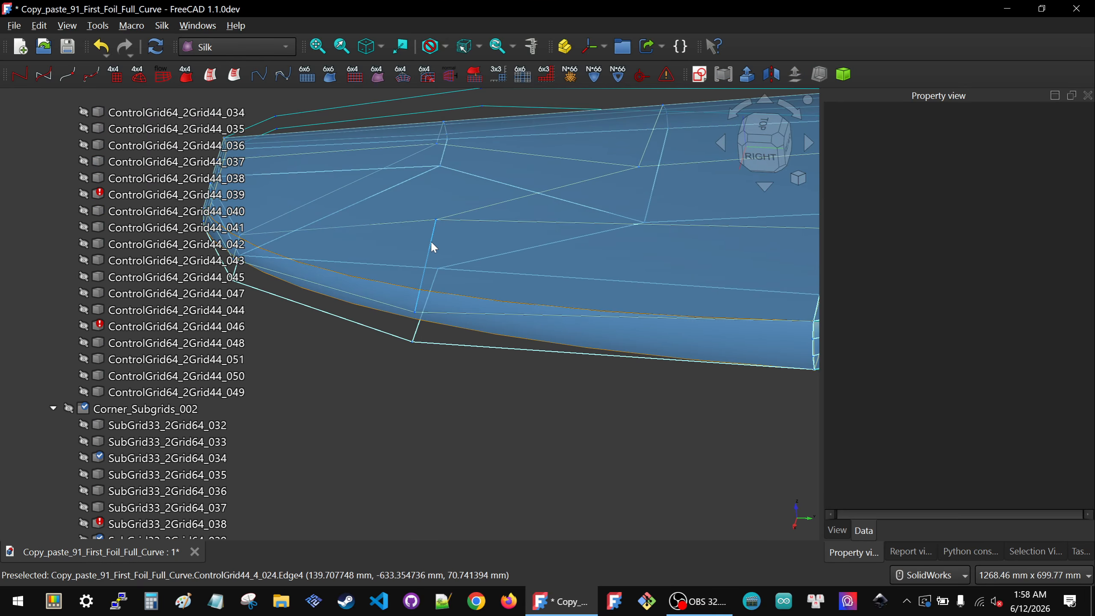
pyautogui.click(452, 243)
pyautogui.scroll(-3, 453, 246)
pyautogui.moveTo(454, 245); pyautogui.dragTo(446, 227, button='middle')
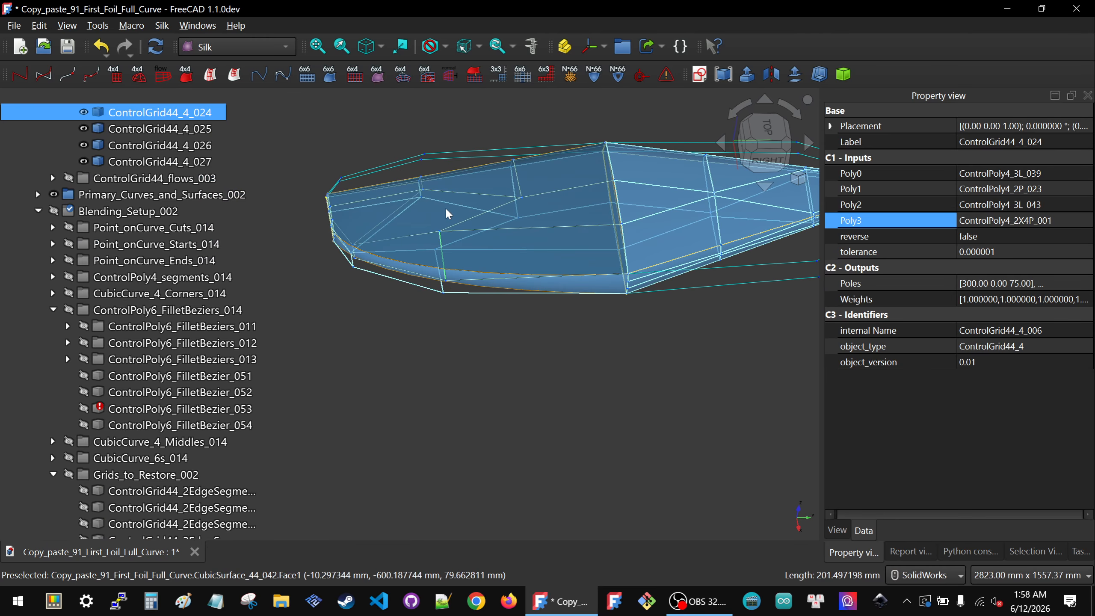
pyautogui.scroll(5, 129, 231)
pyautogui.click(124, 228)
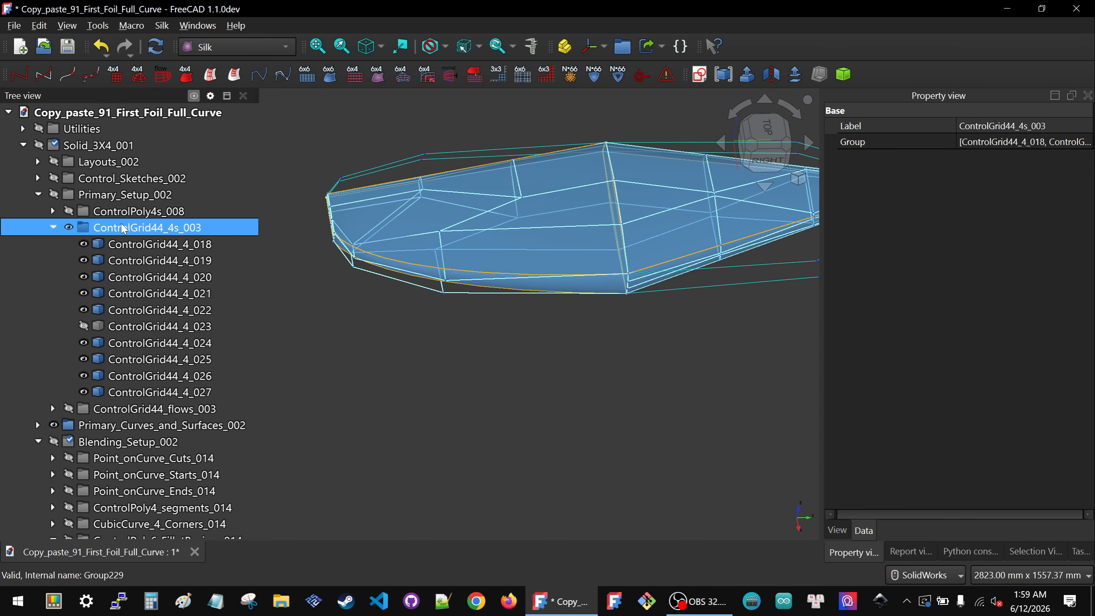
pyautogui.press('space')
# Step: Collapse Primary_Setup_002 and set ControlPoly4_2X4P_000's reverse property to false
pyautogui.click(448, 304)
pyautogui.moveTo(449, 305); pyautogui.dragTo(426, 274, button='middle')
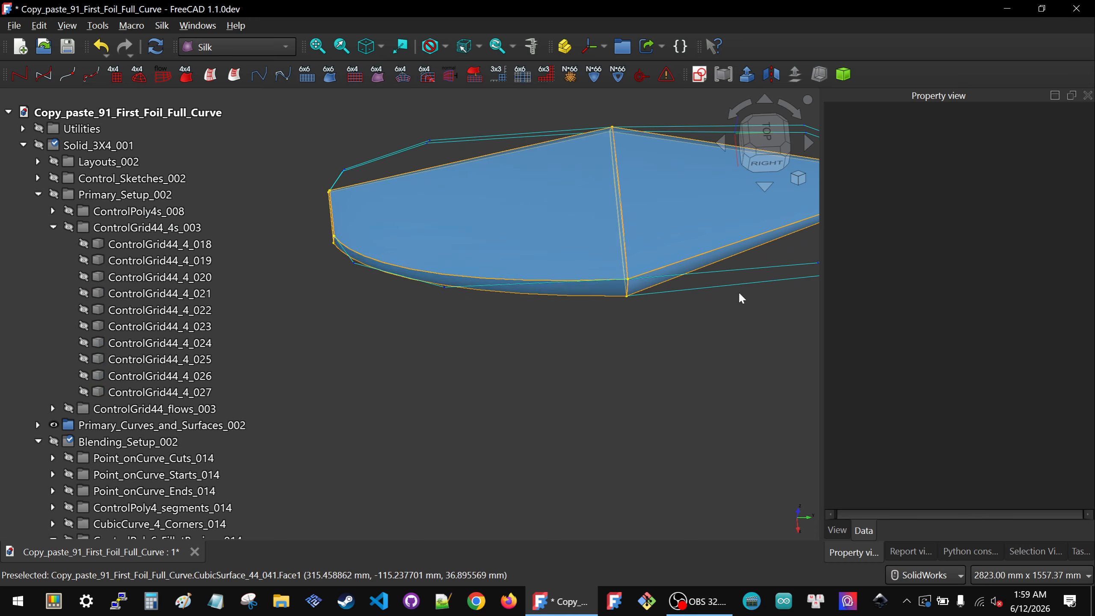
pyautogui.moveTo(579, 344); pyautogui.dragTo(632, 304, button='middle')
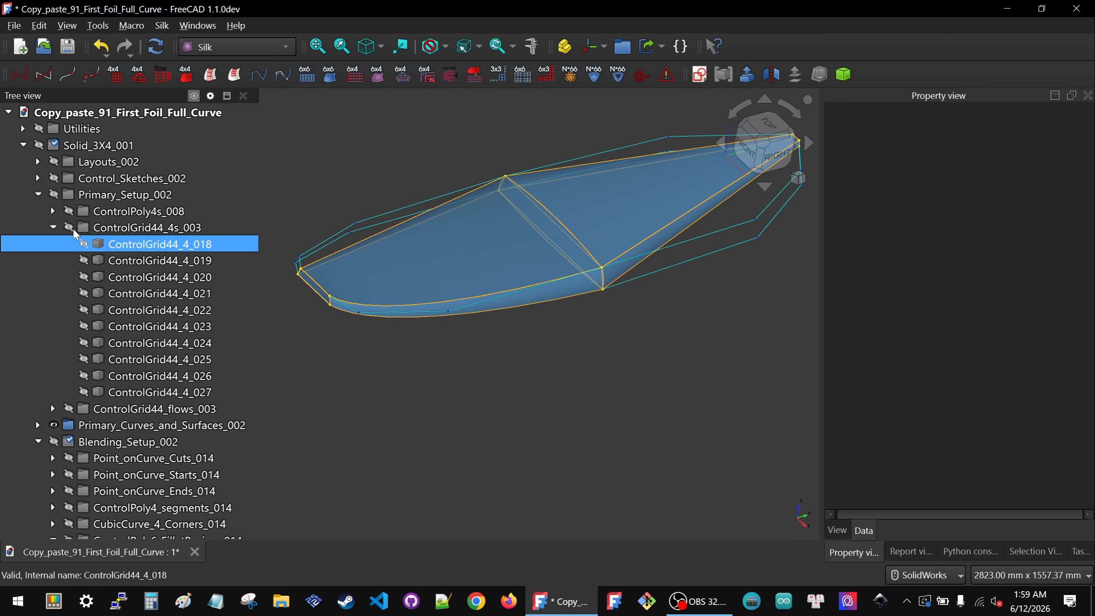
pyautogui.click(37, 194)
pyautogui.scroll(-20, 110, 284)
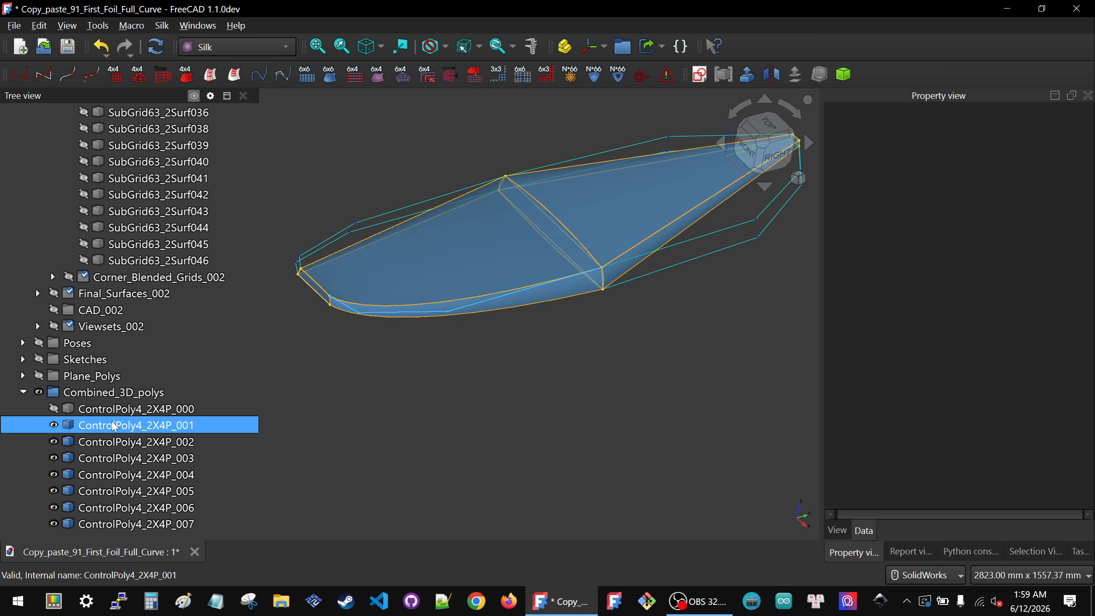
pyautogui.click(111, 415)
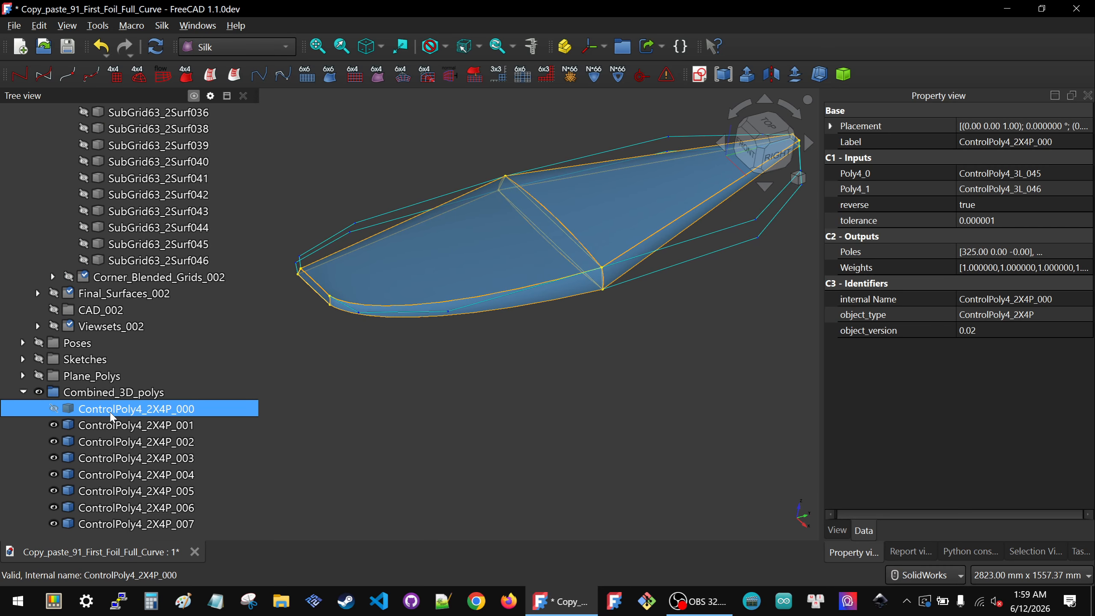
pyautogui.scroll(4, 168, 293)
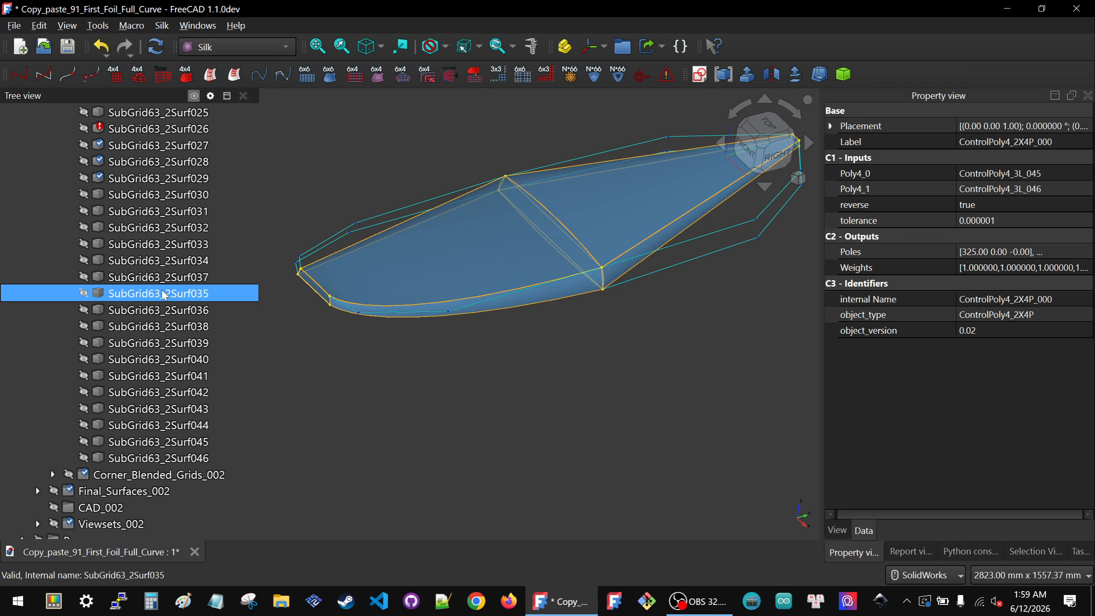
pyautogui.scroll(-3, 163, 295)
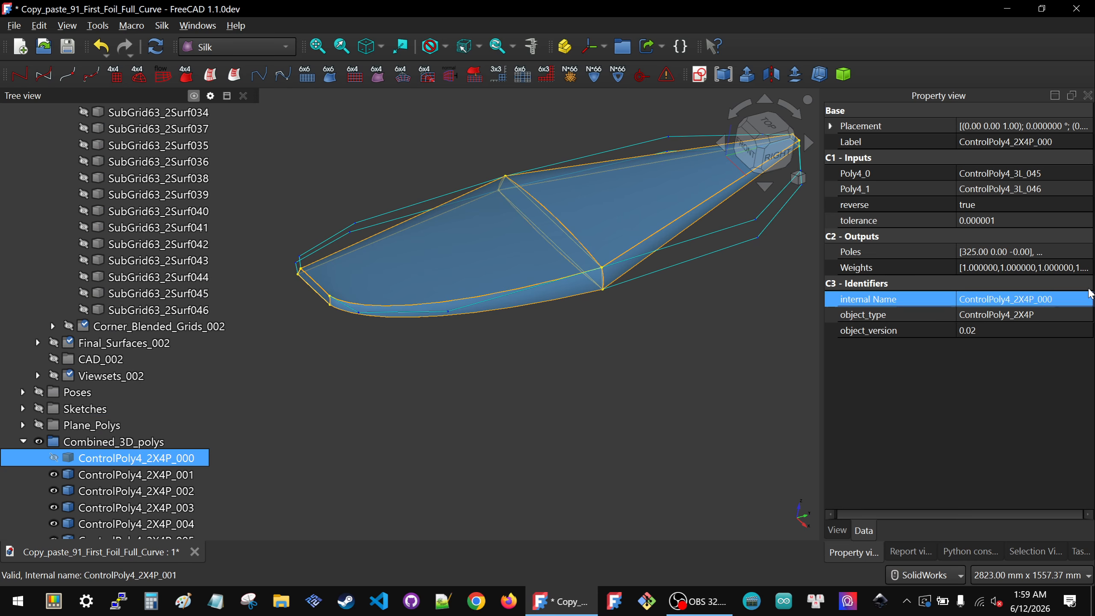
pyautogui.click(989, 203)
pyautogui.click(989, 199)
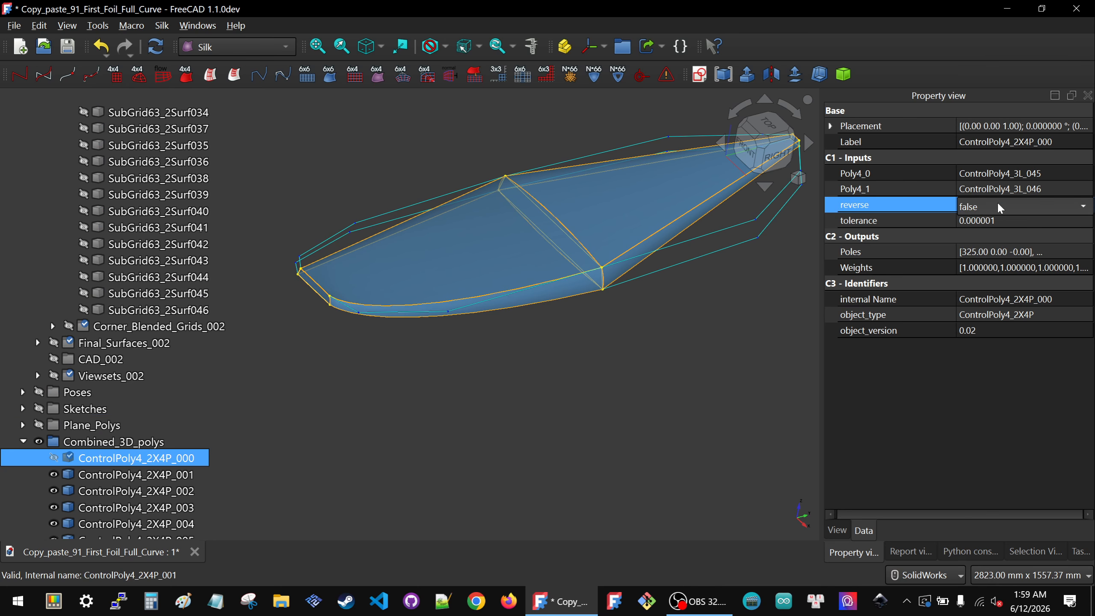
# Step: Reselect ControlPoly4_2X4P_000 and check its reverse and tolerance properties
pyautogui.click(579, 364)
pyautogui.scroll(-1, 144, 316)
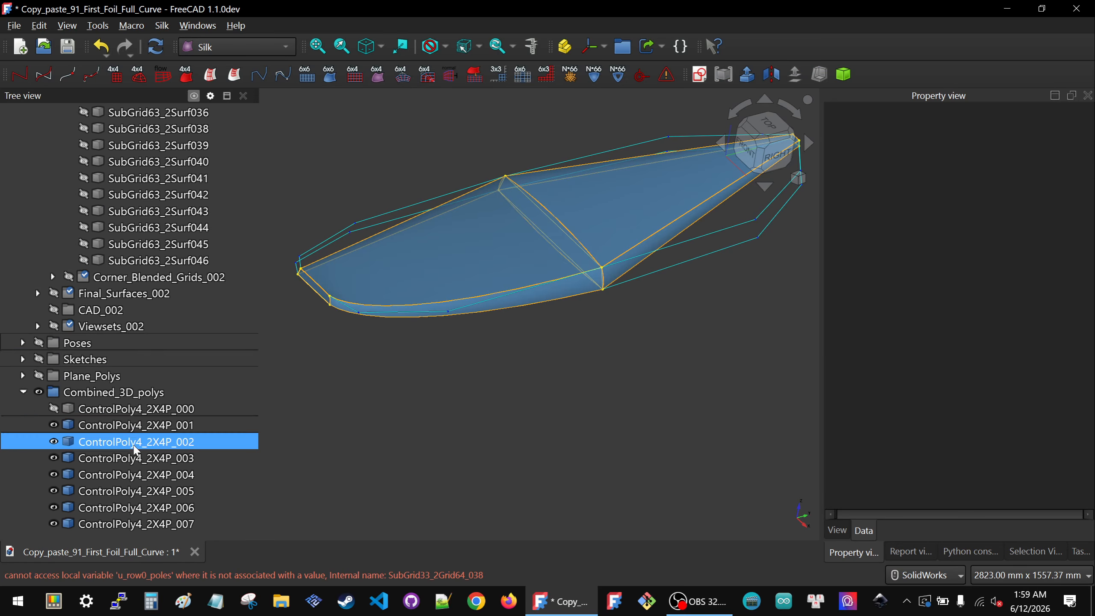
pyautogui.click(134, 409)
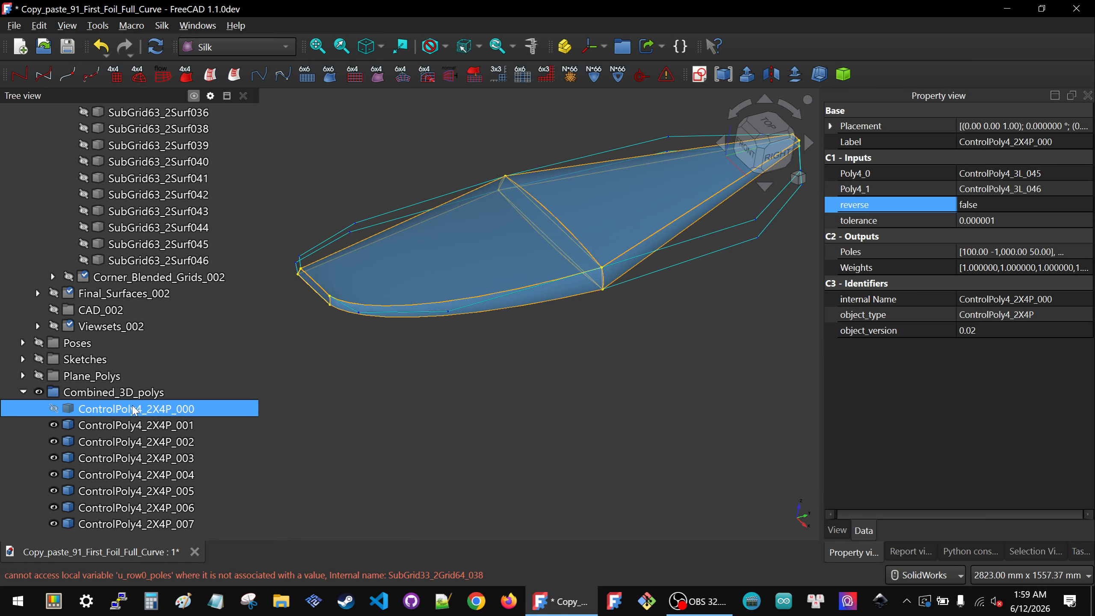
pyautogui.click(1000, 204)
pyautogui.click(999, 204)
pyautogui.click(992, 226)
# Step: Select ControlPoly4_2X4P_001 and collapse the Blending_Setup_002 group
pyautogui.click(466, 351)
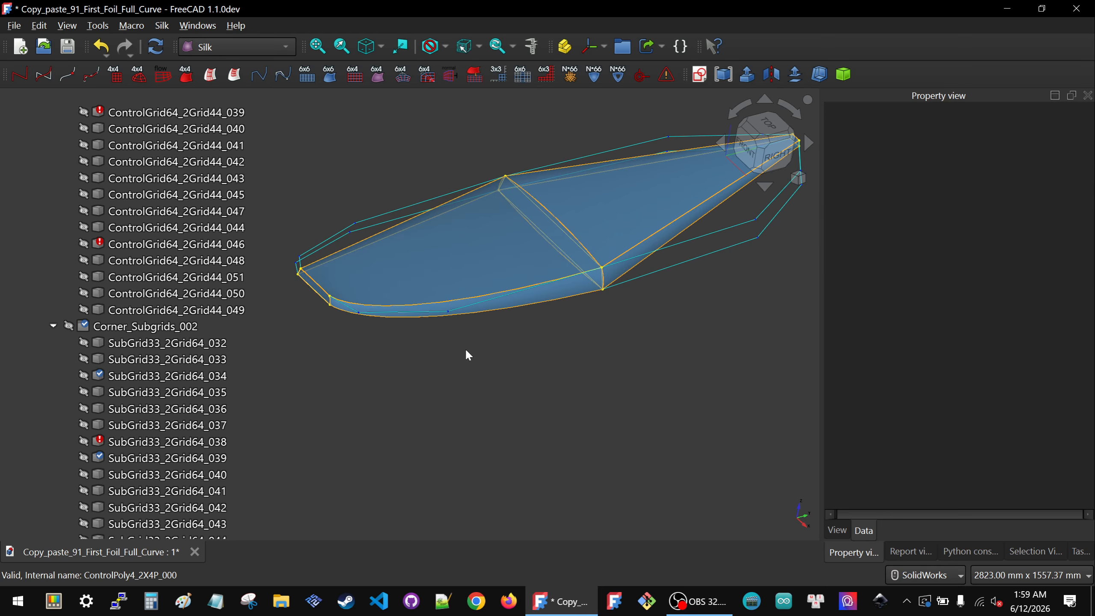
pyautogui.click(434, 318)
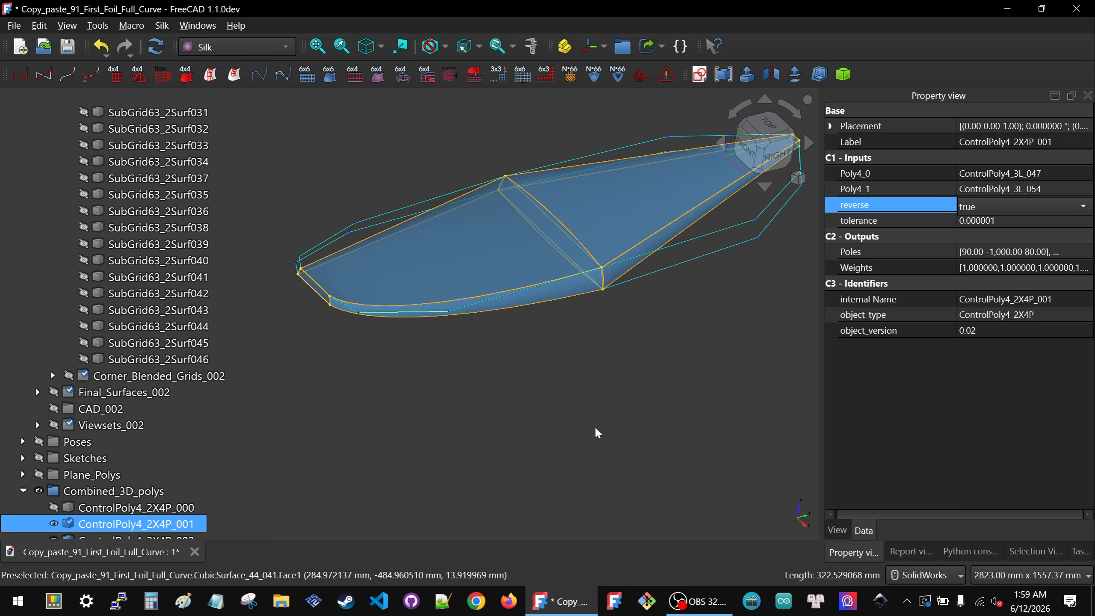
pyautogui.click(488, 433)
pyautogui.scroll(3, 181, 358)
pyautogui.click(163, 344)
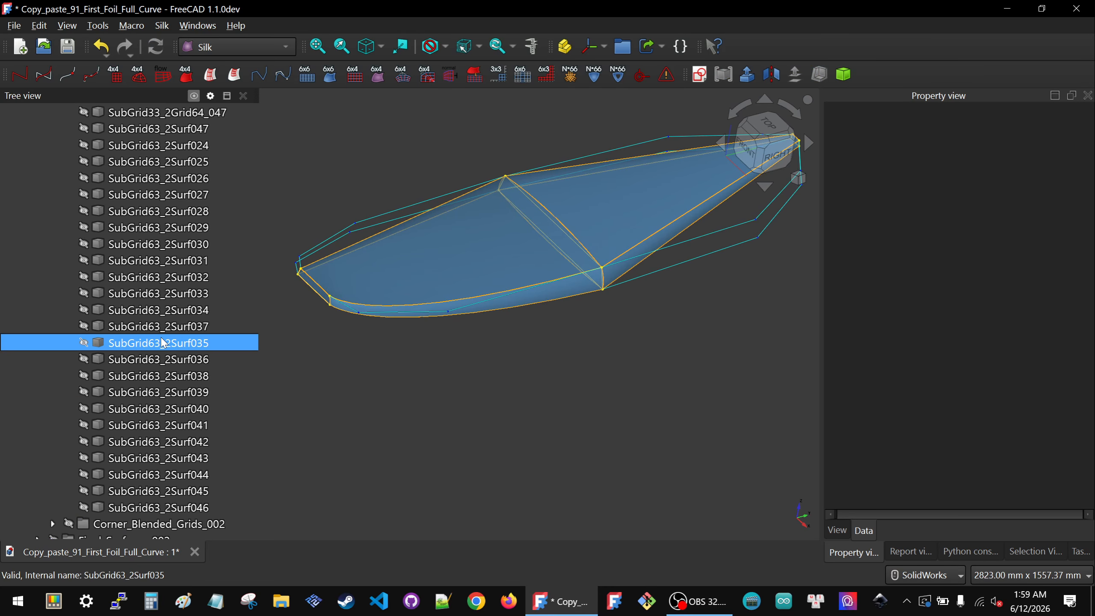
pyautogui.scroll(15, 163, 344)
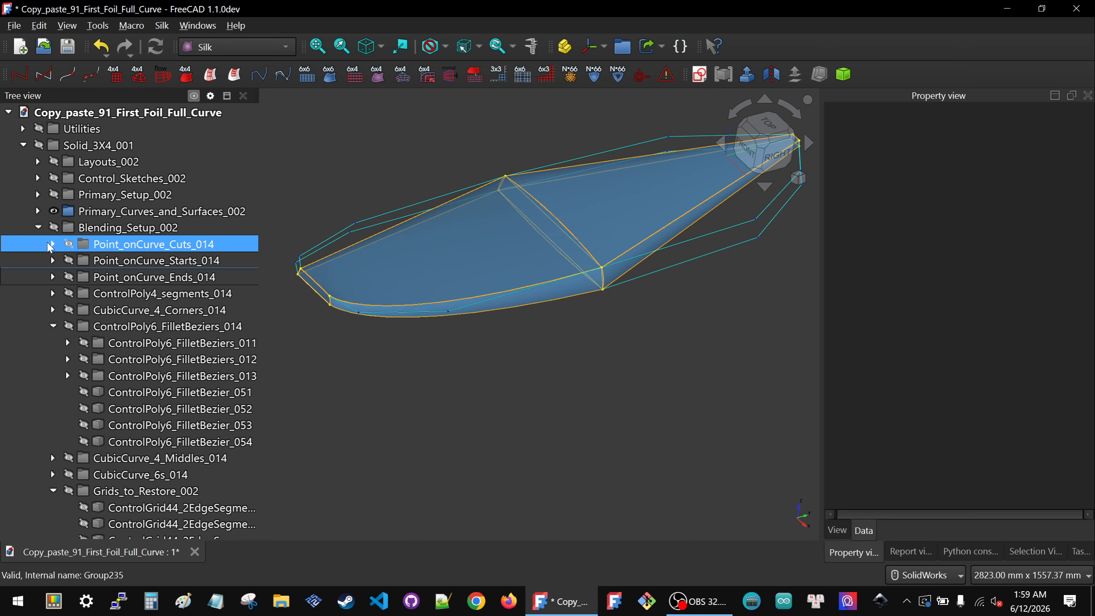
pyautogui.click(38, 227)
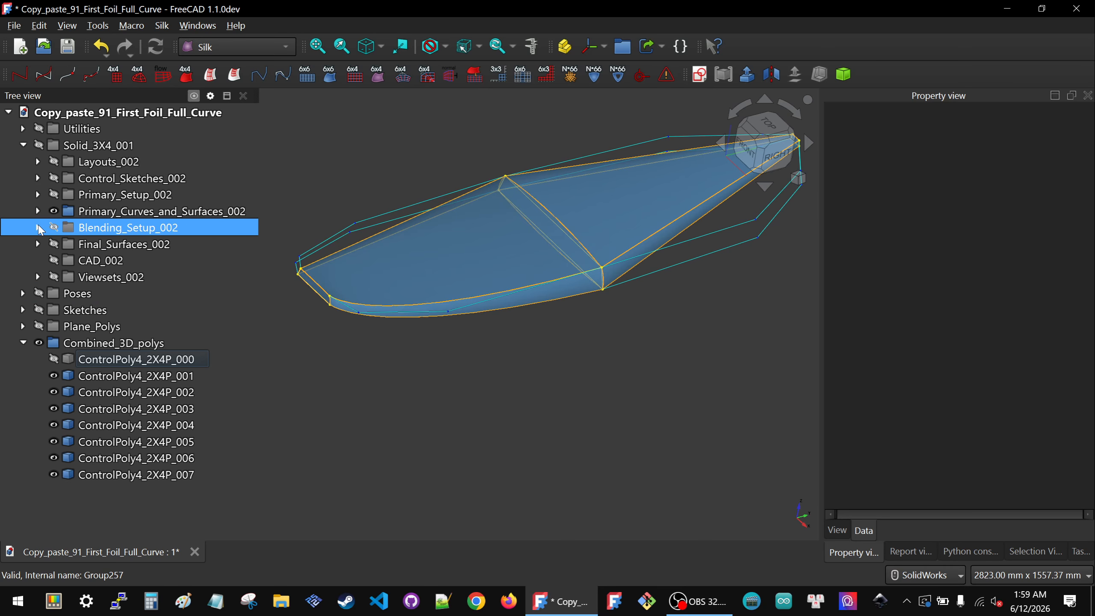
# Step: Show the Viewsets_002 group and examine the foil views from several angles
pyautogui.click(92, 276)
pyautogui.press('space')
pyautogui.scroll(-6, 453, 308)
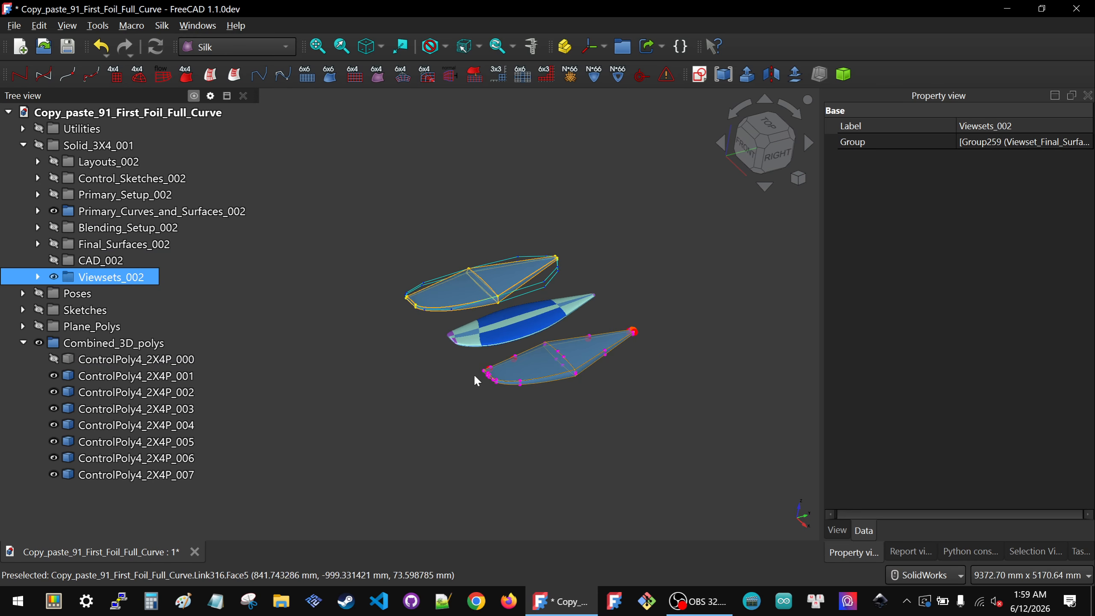
pyautogui.scroll(4, 465, 361)
pyautogui.moveTo(477, 367)
pyautogui.mouseDown(button='middle')
pyautogui.moveTo(587, 343)
pyautogui.moveTo(648, 362)
pyautogui.moveTo(546, 385)
pyautogui.moveTo(504, 297)
pyautogui.moveTo(489, 368)
pyautogui.mouseUp(button='middle')
pyautogui.scroll(4, 461, 292)
pyautogui.moveTo(462, 295); pyautogui.dragTo(541, 312, button='middle')
pyautogui.scroll(-8, 561, 332)
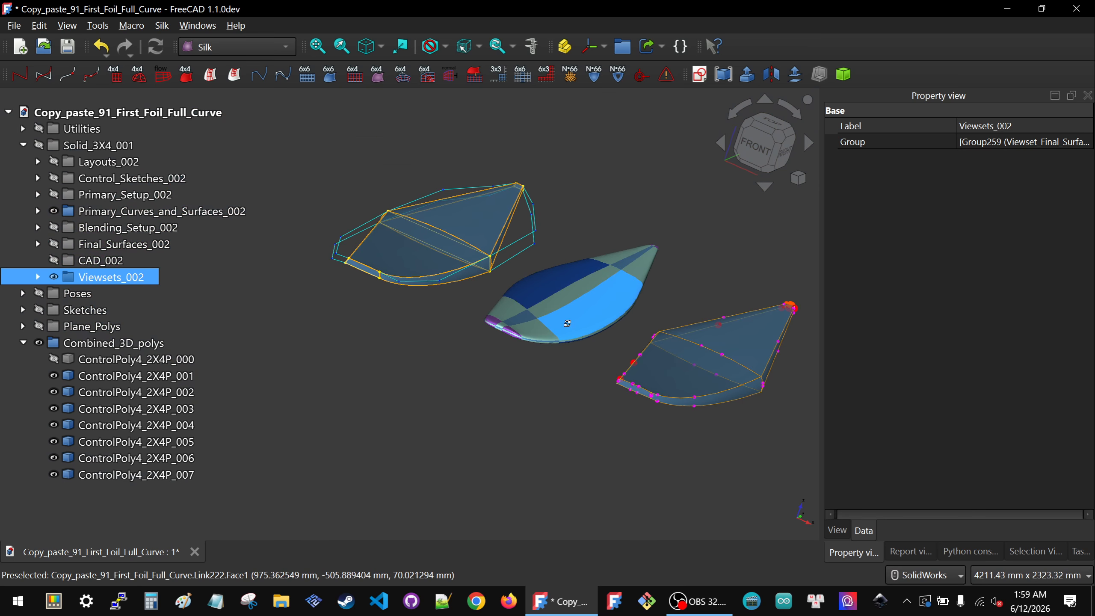
# Step: Hide Viewsets_002 again and select ControlPoly4_2X4P_001
pyautogui.press('0')
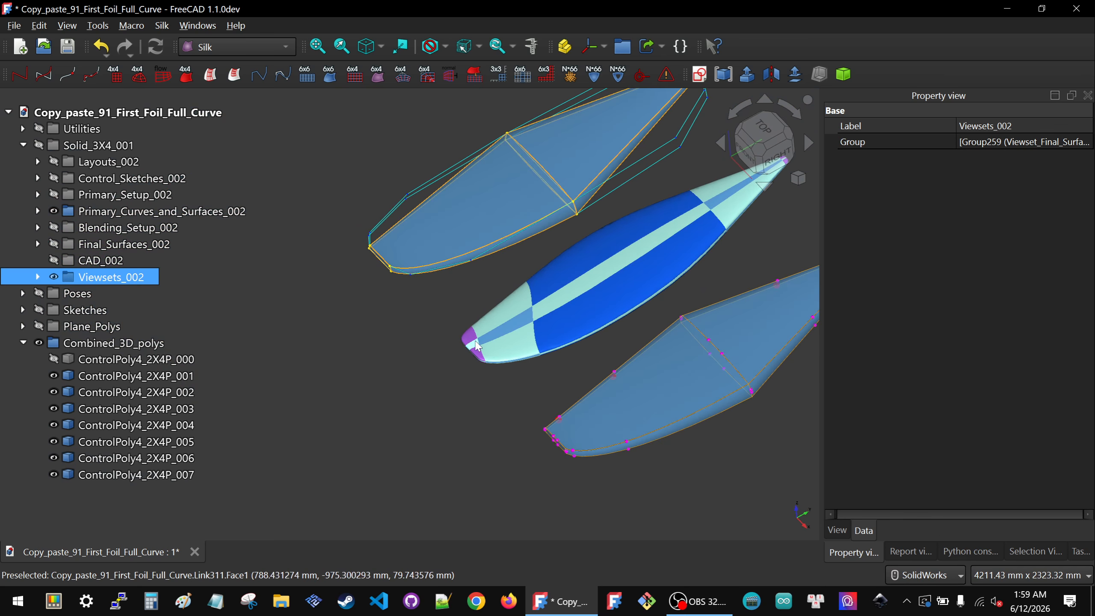
pyautogui.press('space')
pyautogui.click(392, 402)
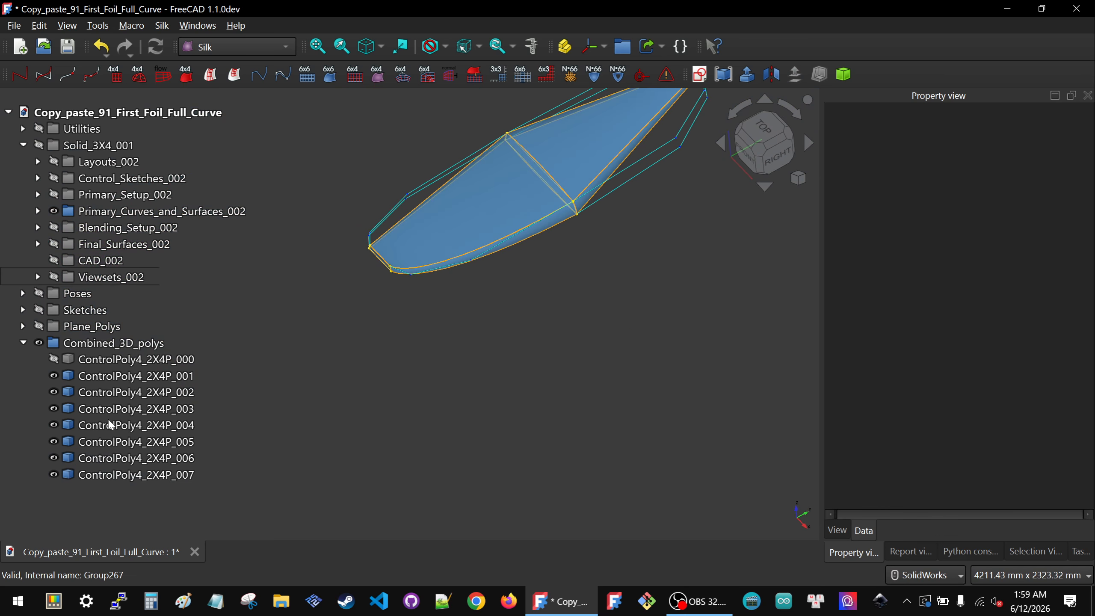
pyautogui.click(130, 376)
pyautogui.scroll(-4, 475, 450)
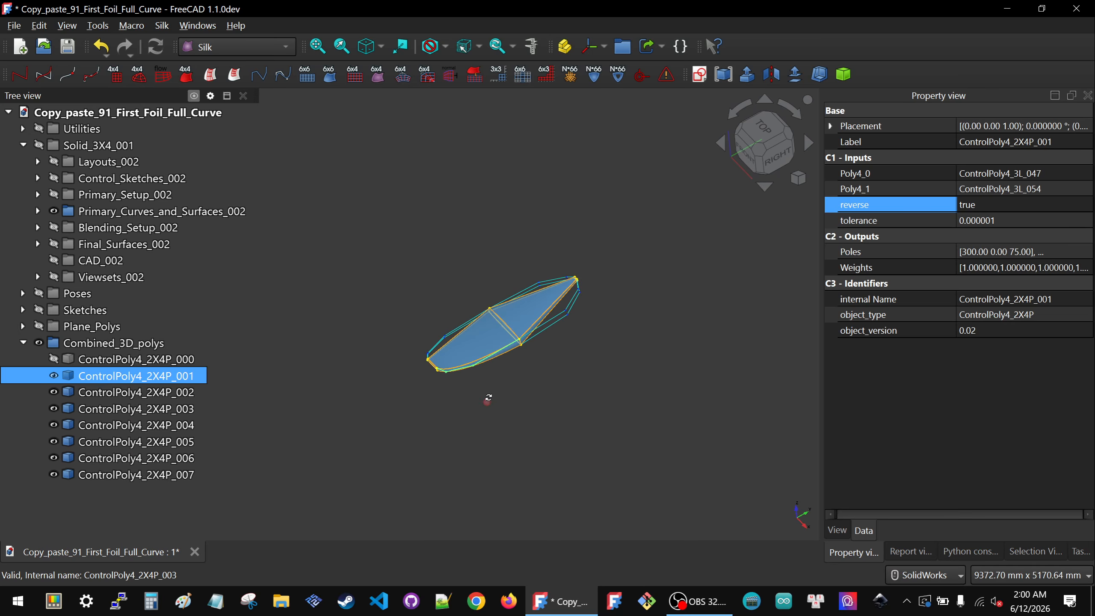
# Step: Hide ControlPoly4_2X4P_001 and select ControlPoly4_2X4P_002
pyautogui.moveTo(488, 401)
pyautogui.mouseDown(button='middle')
pyautogui.moveTo(489, 390)
pyautogui.moveTo(487, 403)
pyautogui.mouseUp(button='middle')
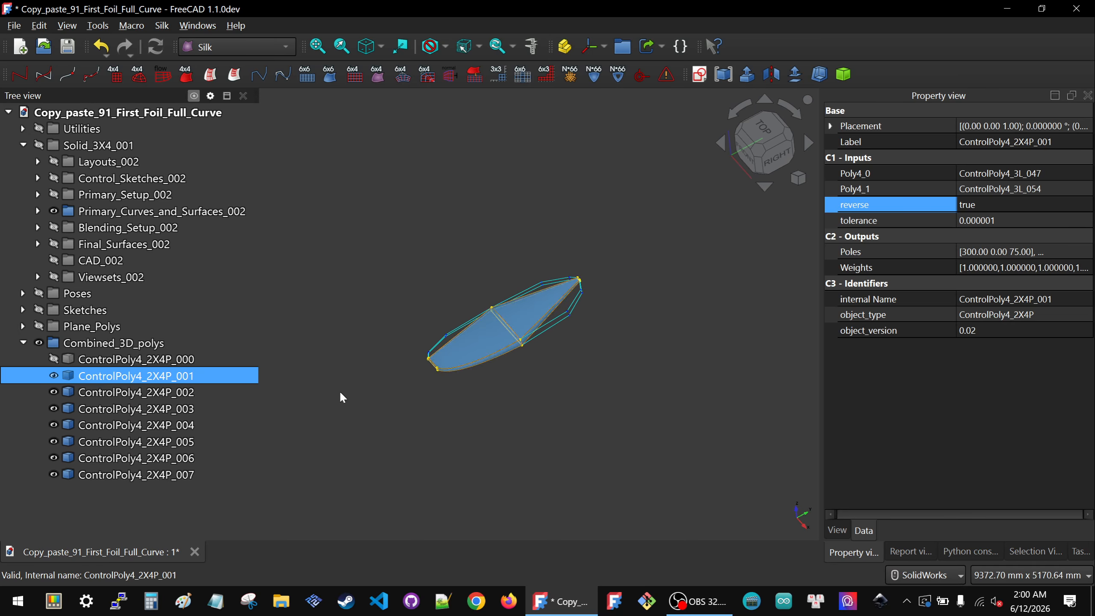
pyautogui.scroll(6, 547, 319)
pyautogui.scroll(-3, 548, 323)
pyautogui.press('space')
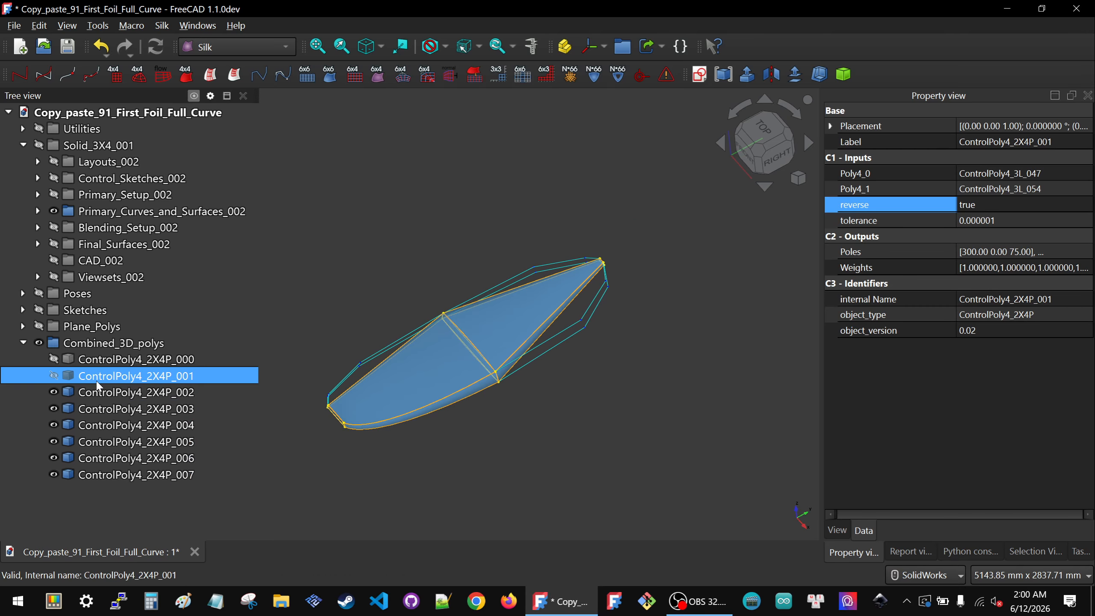
pyautogui.click(98, 391)
pyautogui.moveTo(530, 373); pyautogui.dragTo(501, 371, button='middle')
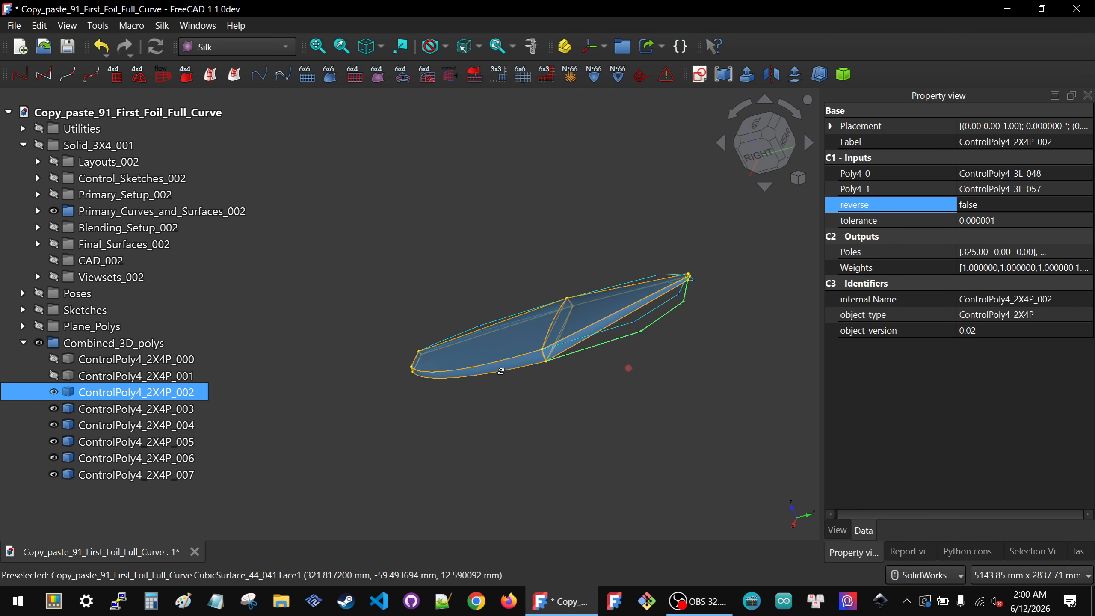
pyautogui.scroll(5, 620, 324)
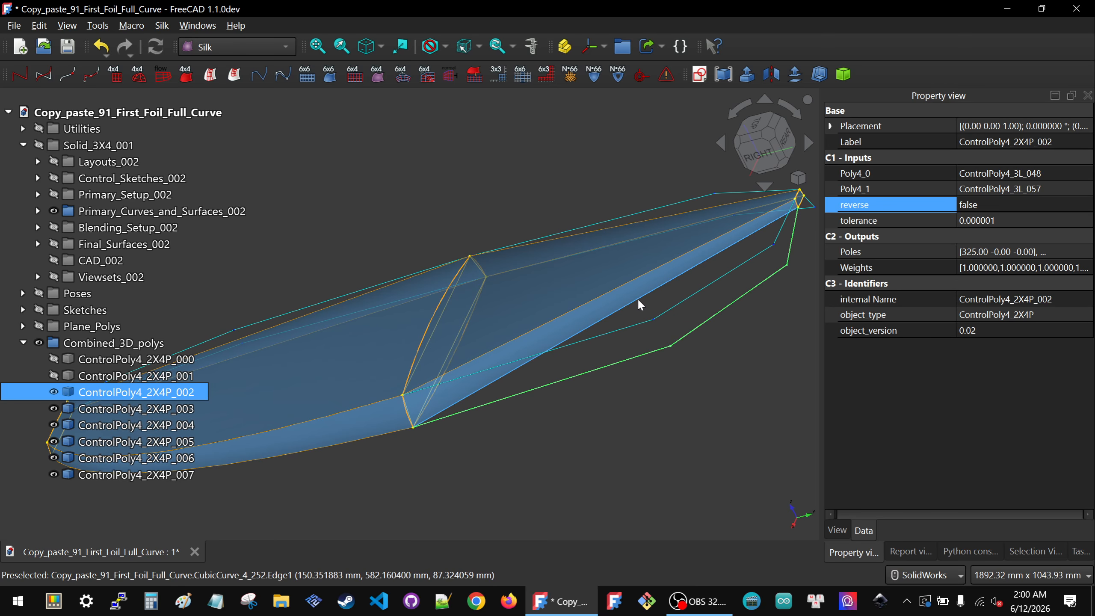
# Step: Relink CubicCurve_4_252's Poly input to ControlPoly4_2X4P_002 by picking it in the model
pyautogui.click(638, 303)
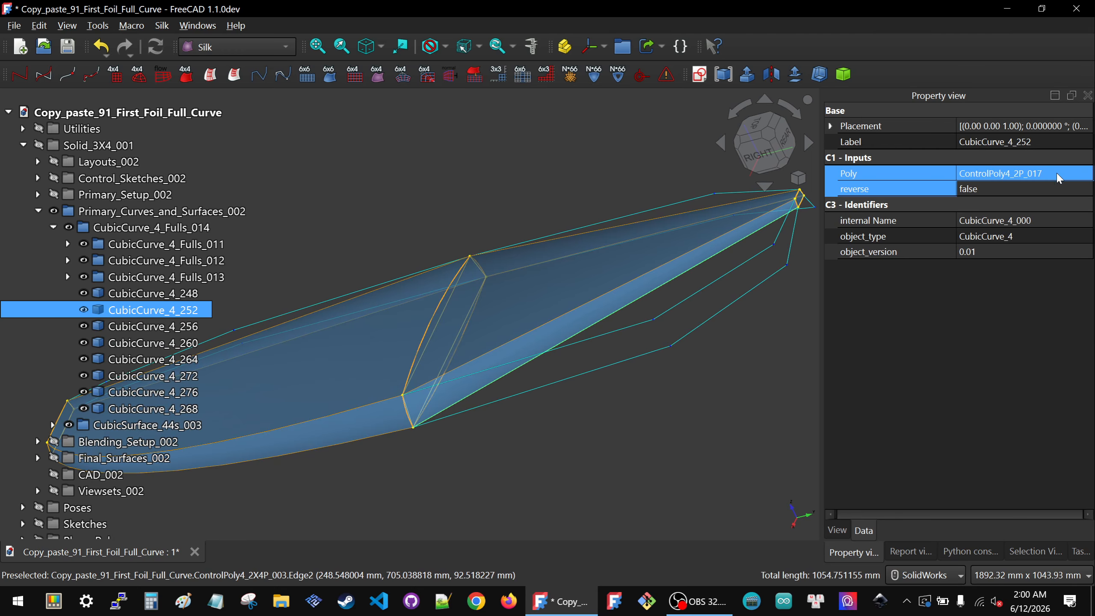
pyautogui.click(1085, 174)
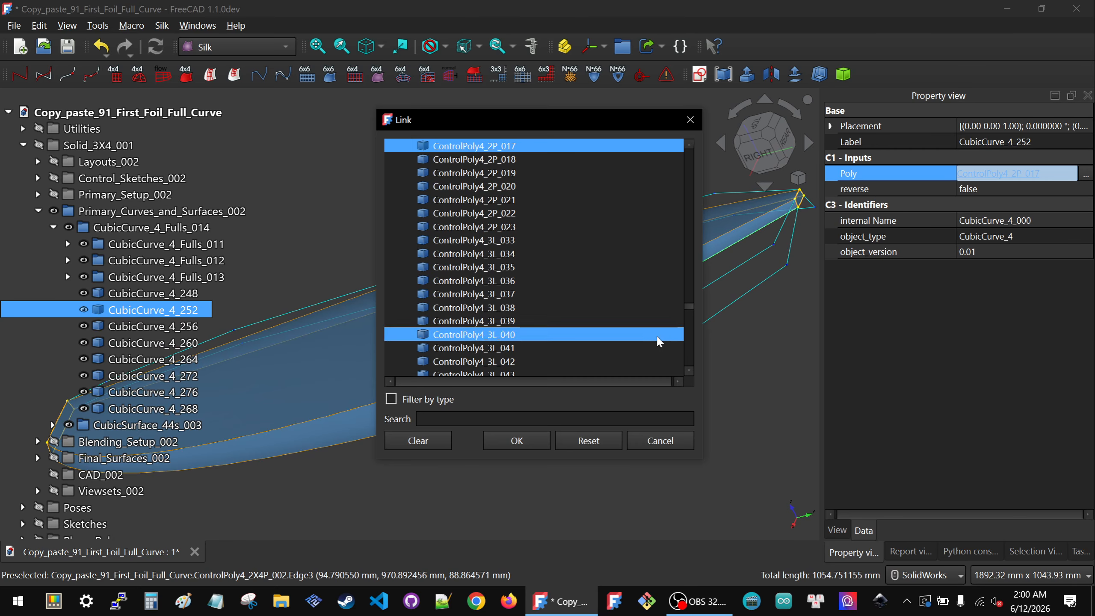
pyautogui.click(753, 297)
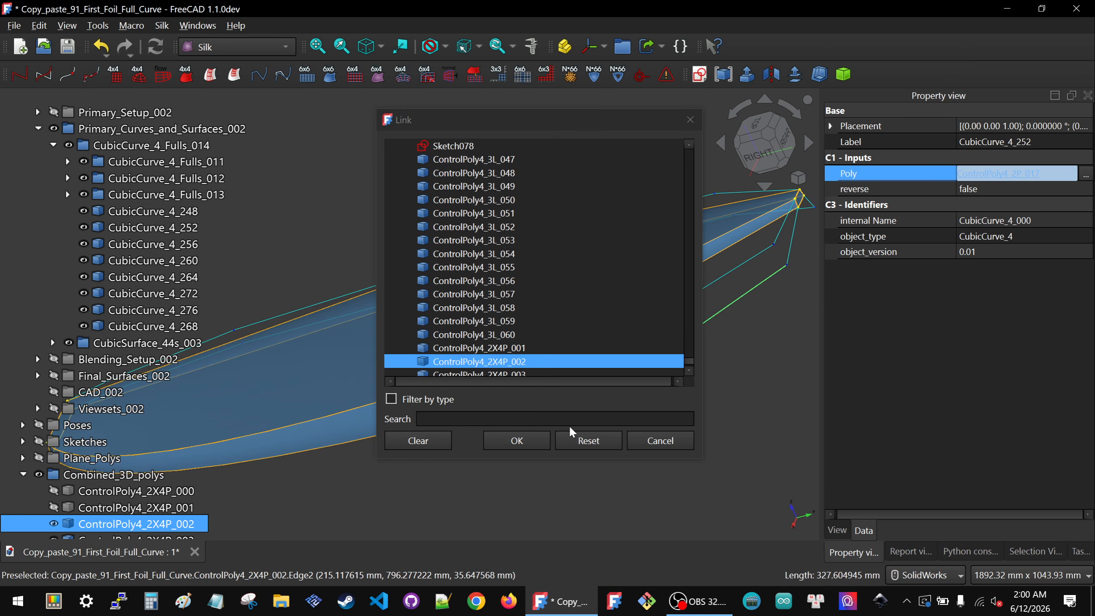
pyautogui.click(517, 441)
pyautogui.click(718, 408)
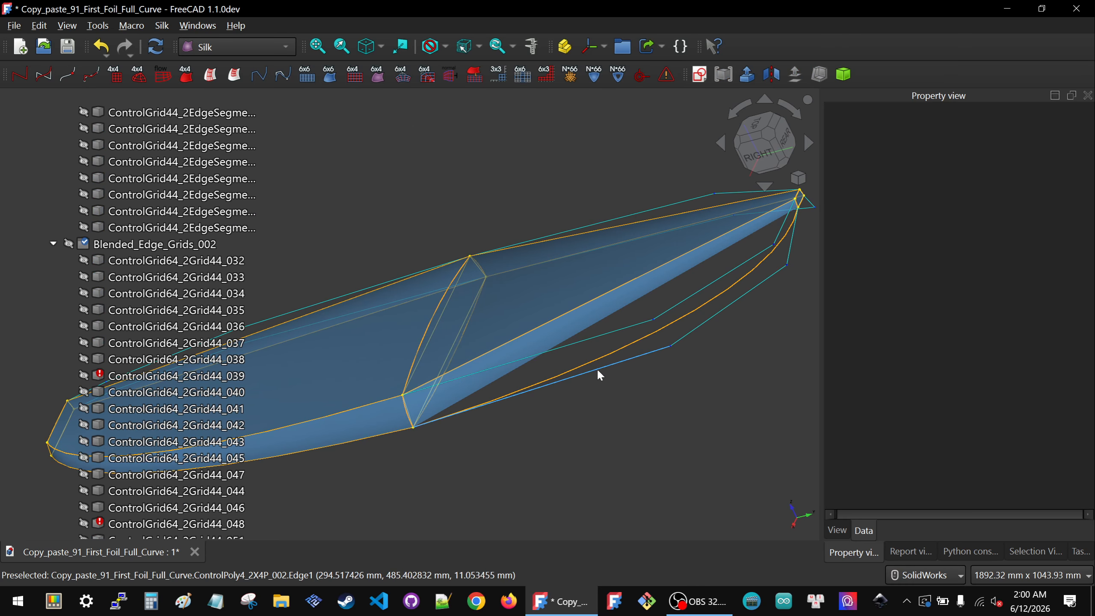
# Step: Expand Primary_Setup_002 and relink ControlGrid44_4_019's Poly3 input to ControlPoly4_2X4P_002
pyautogui.scroll(20, 123, 310)
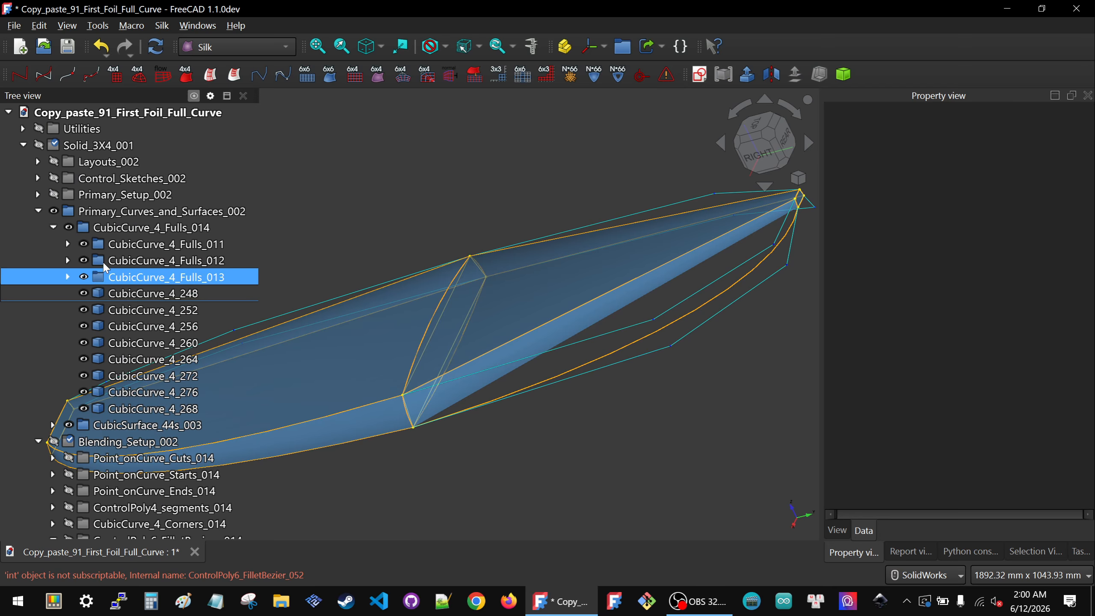
pyautogui.click(37, 194)
pyautogui.click(147, 227)
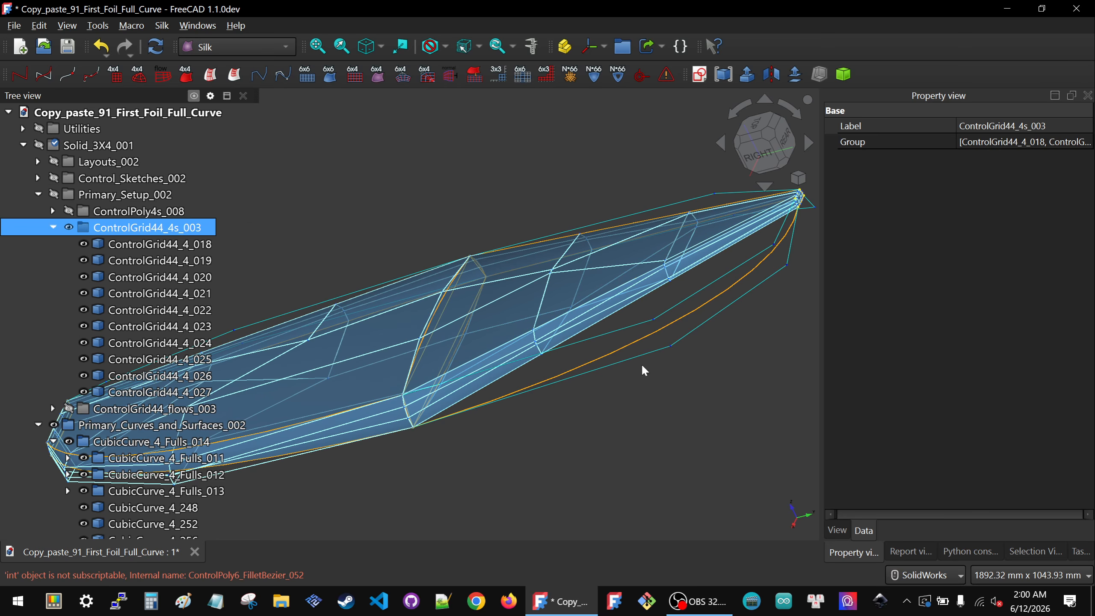
pyautogui.click(652, 412)
pyautogui.scroll(4, 597, 307)
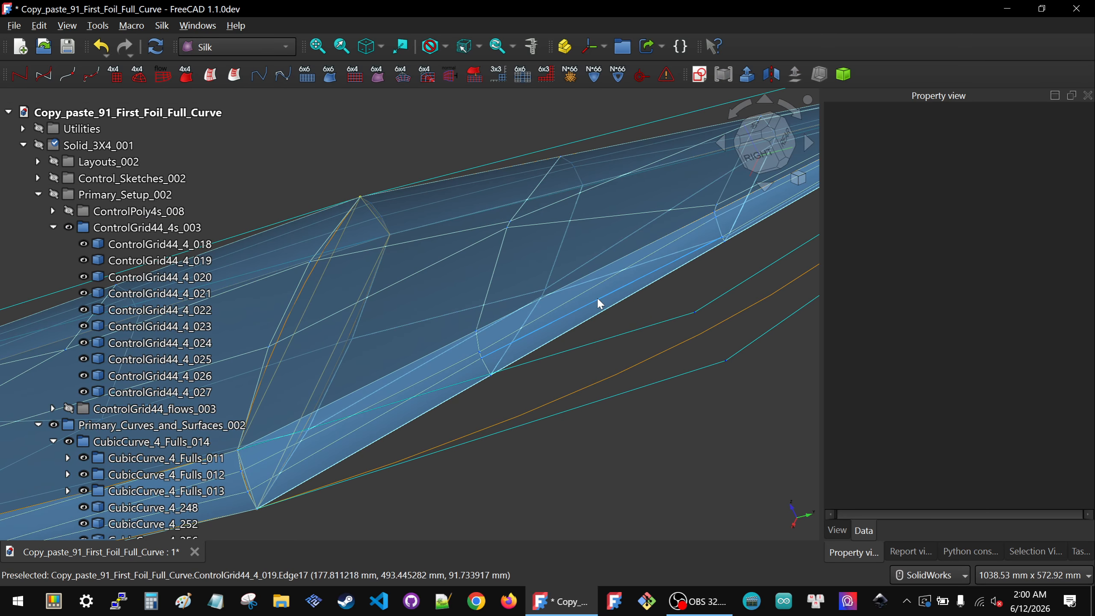
pyautogui.click(599, 305)
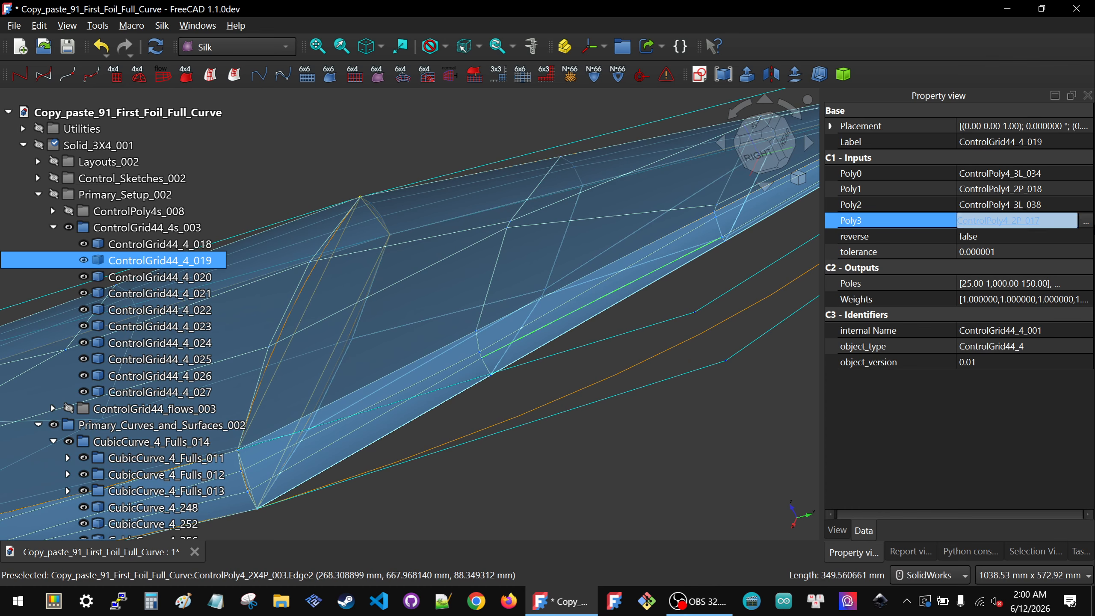
pyautogui.click(1085, 221)
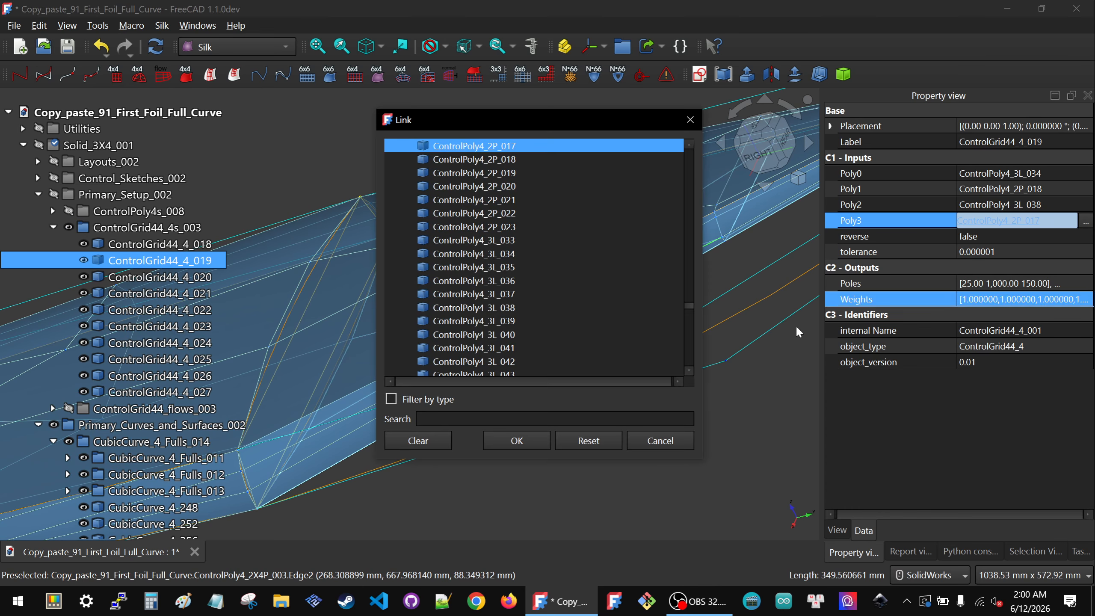
pyautogui.click(759, 340)
pyautogui.click(505, 441)
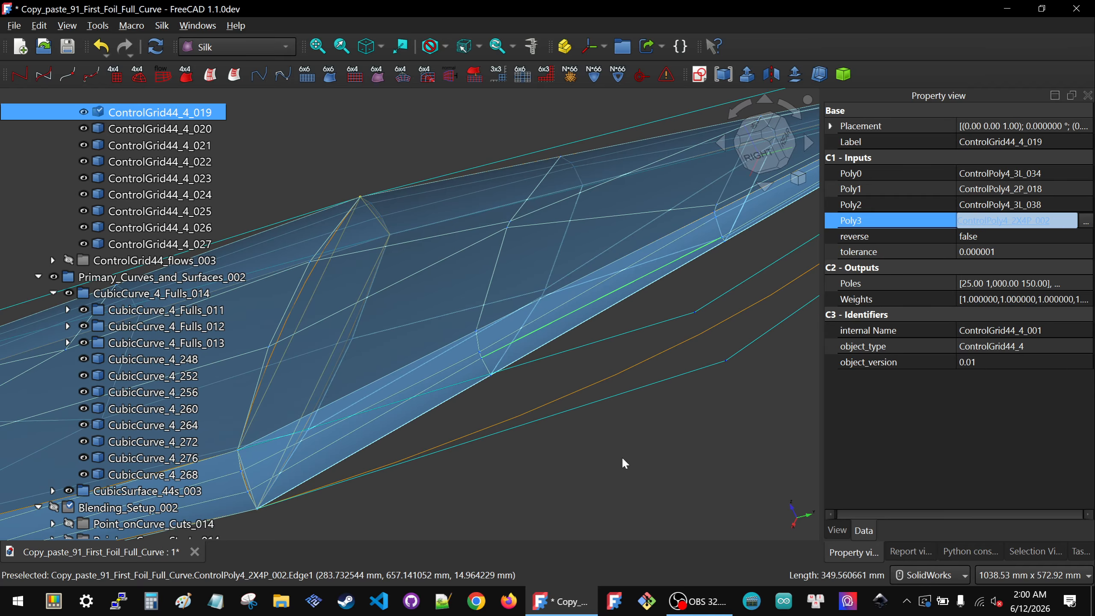
pyautogui.click(622, 456)
# Step: Relink ControlGrid44_4_018's Poly1 input to ControlPoly4_2X4P_002 by picking it in the model
pyautogui.moveTo(584, 349); pyautogui.dragTo(674, 336, button='middle')
pyautogui.click(673, 330)
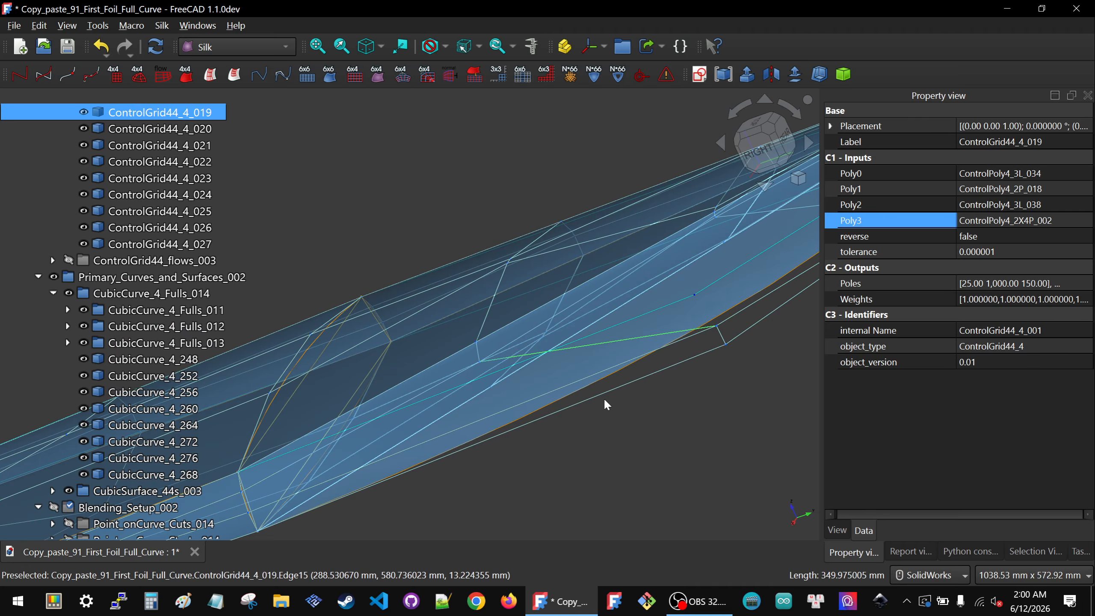
pyautogui.moveTo(604, 398); pyautogui.dragTo(688, 408, button='middle')
pyautogui.scroll(5, 688, 408)
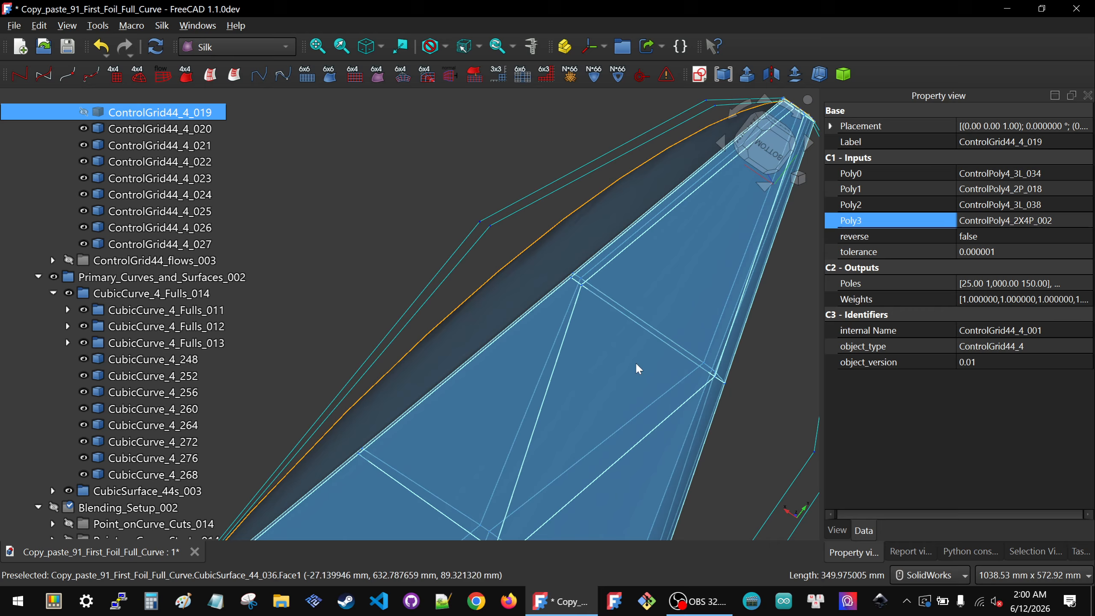
pyautogui.click(556, 363)
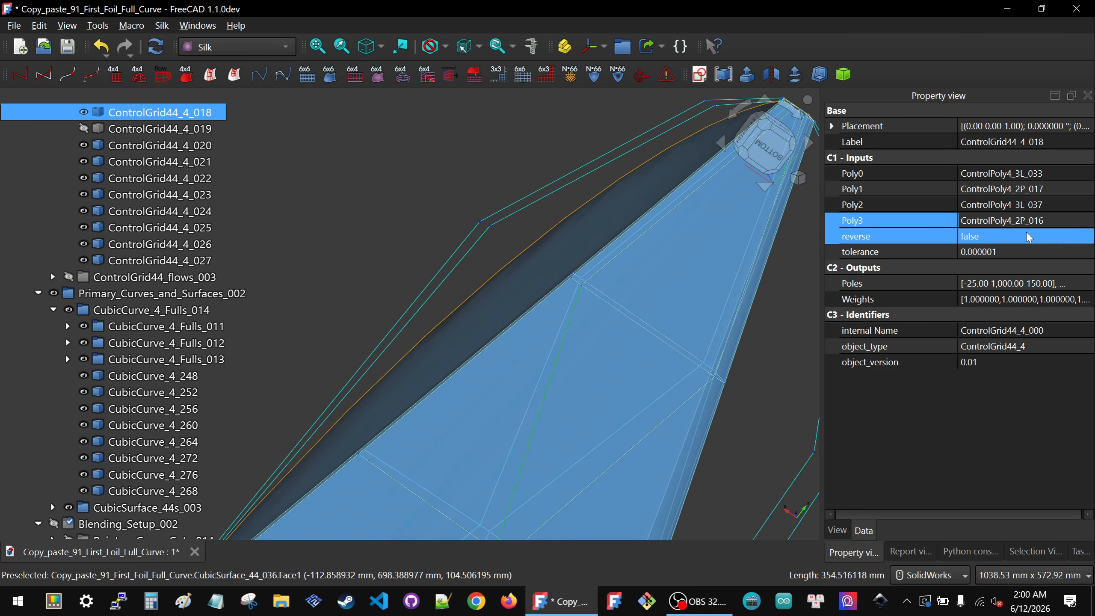
pyautogui.click(1071, 192)
pyautogui.click(1086, 190)
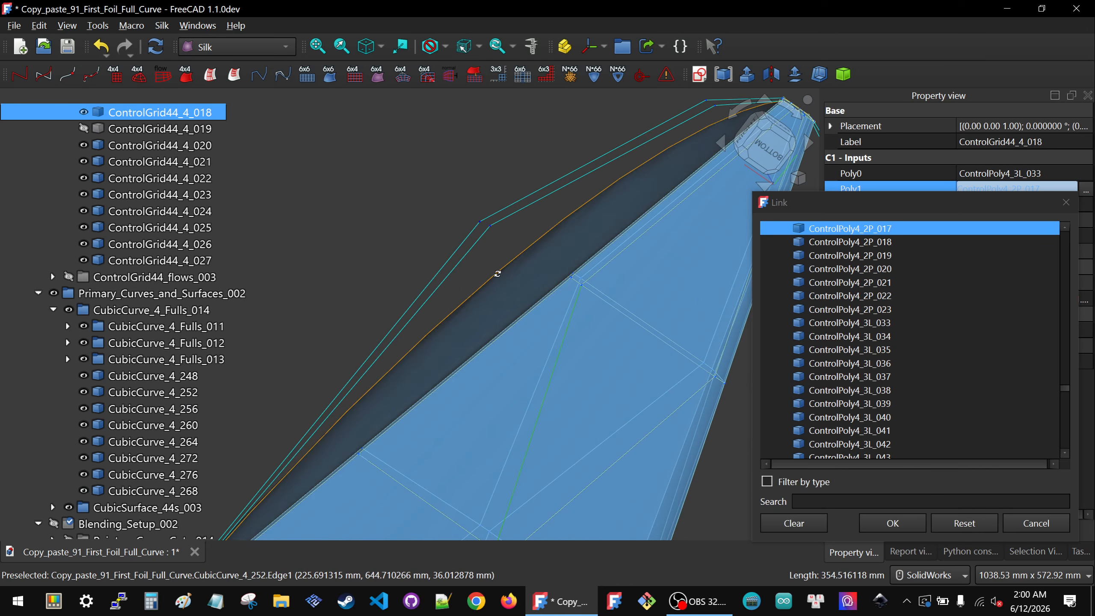
pyautogui.moveTo(497, 274); pyautogui.dragTo(575, 376, button='middle')
pyautogui.scroll(-4, 569, 360)
pyautogui.scroll(2, 569, 233)
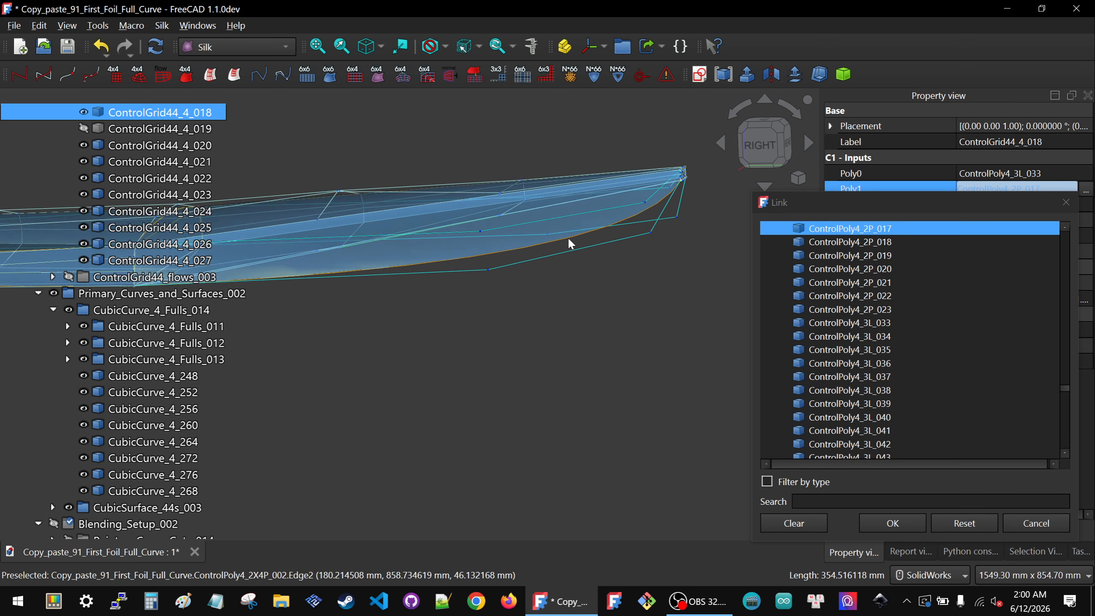
pyautogui.scroll(2, 568, 236)
pyautogui.moveTo(500, 294); pyautogui.dragTo(496, 335, button='middle')
pyautogui.click(498, 258)
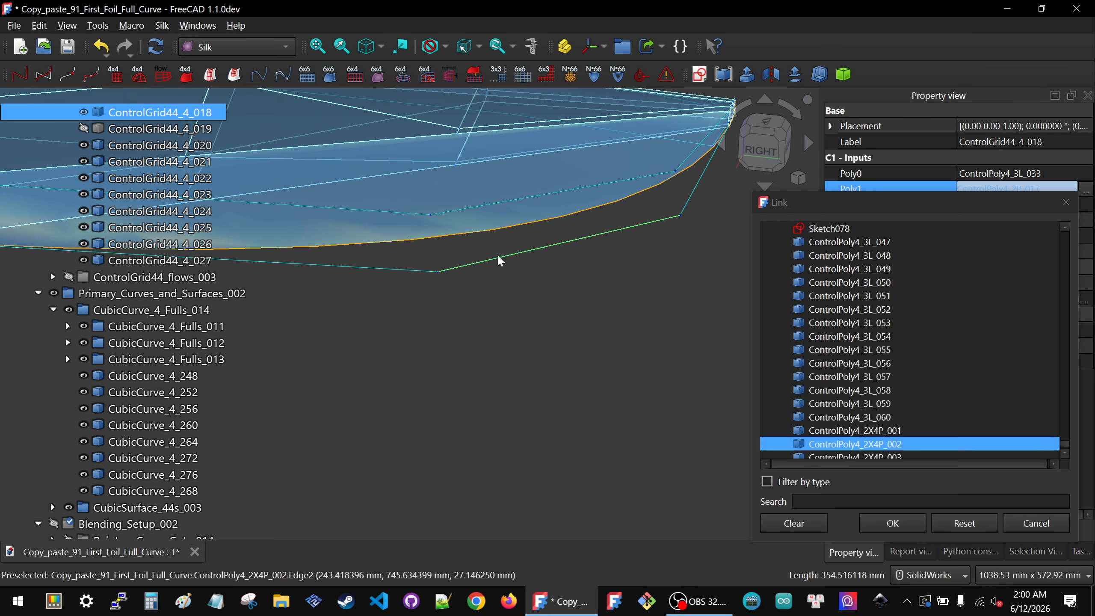
pyautogui.click(892, 523)
pyautogui.click(619, 404)
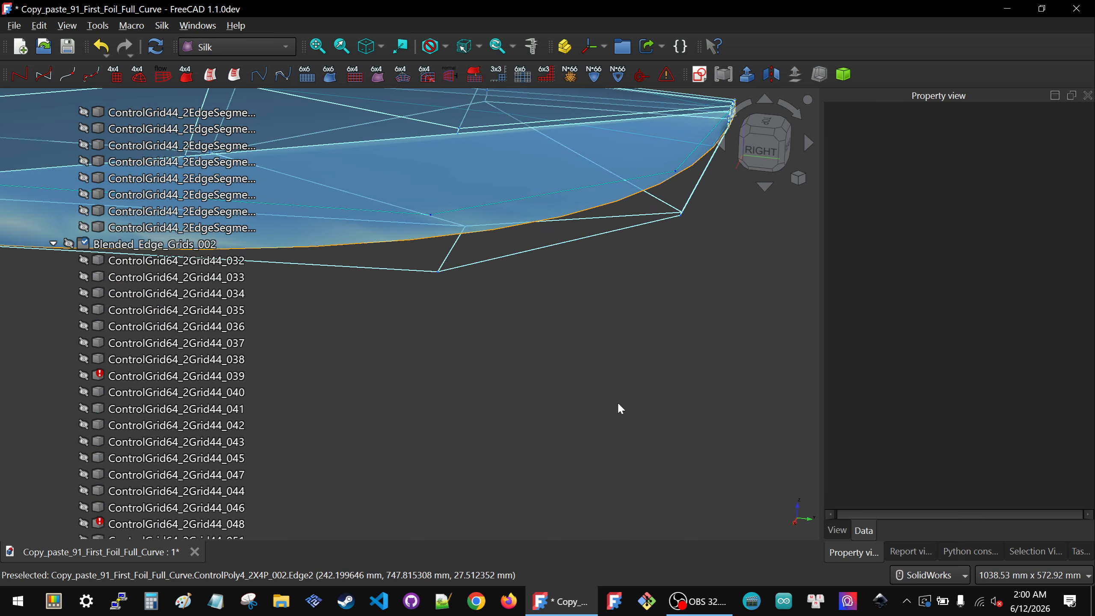
# Step: Set ControlPoly4_2X4P_002's reverse property to true
pyautogui.scroll(-3, 524, 382)
pyautogui.moveTo(524, 381); pyautogui.dragTo(423, 378, button='middle')
pyautogui.scroll(-3, 183, 347)
pyautogui.scroll(-6, 177, 356)
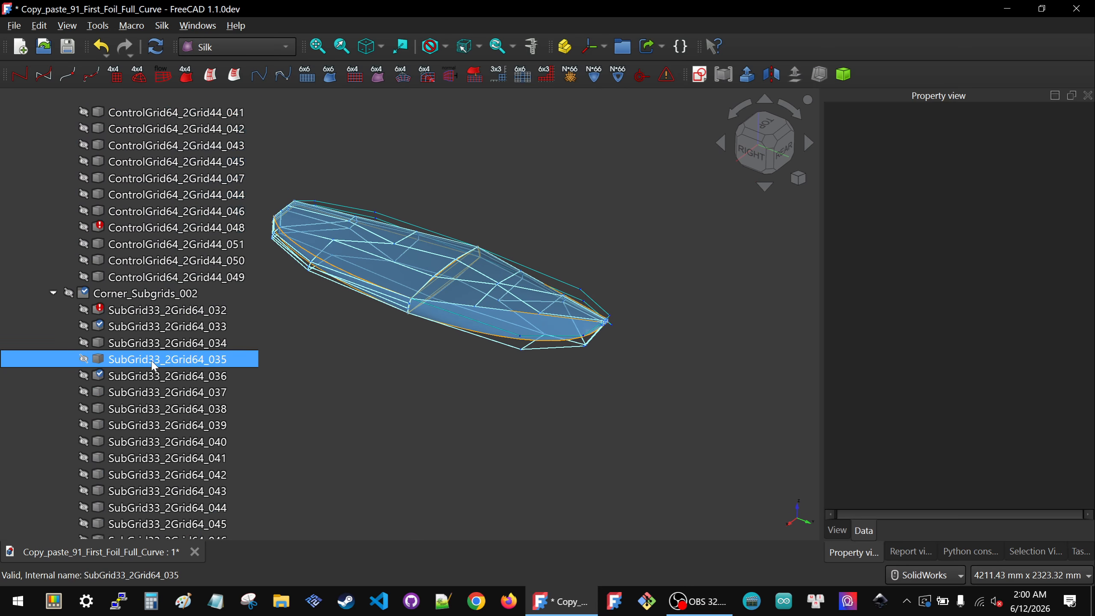
pyautogui.scroll(-5, 447, 356)
pyautogui.scroll(-9, 185, 378)
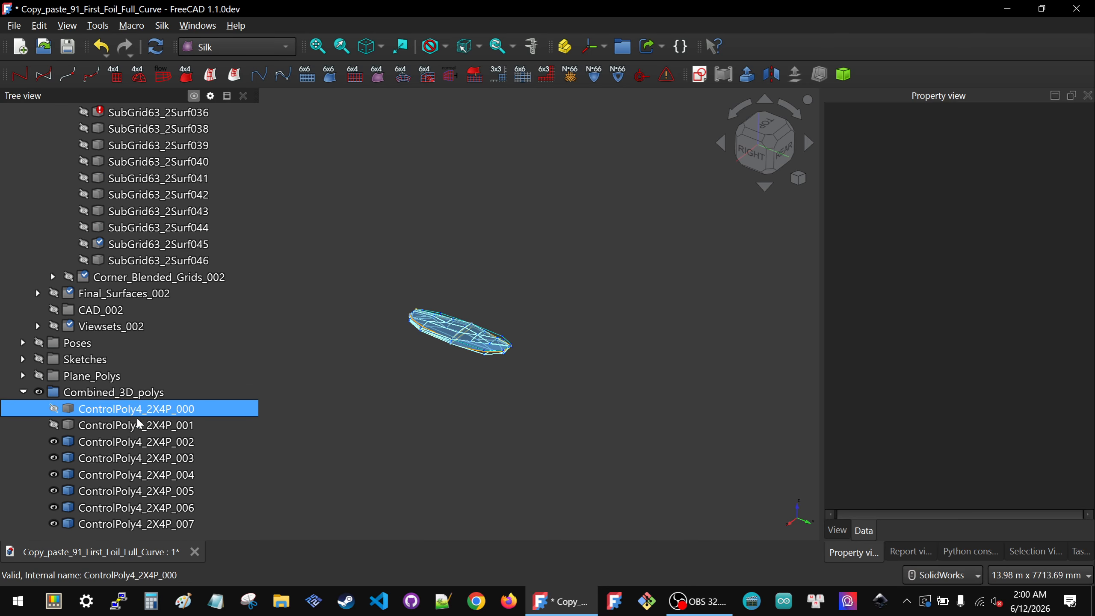
pyautogui.click(142, 441)
pyautogui.click(1018, 252)
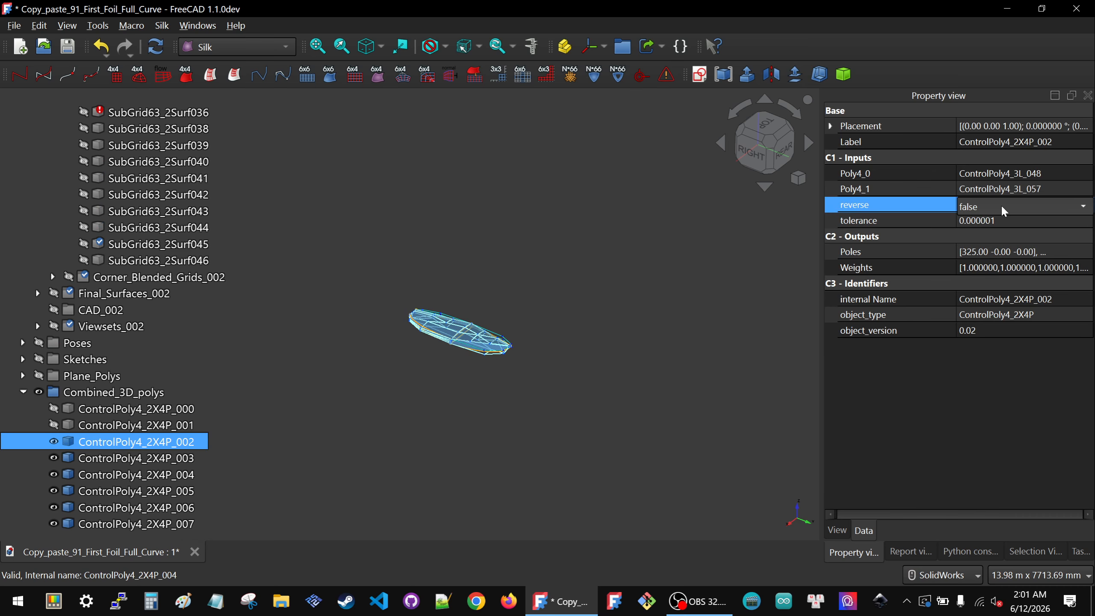
pyautogui.click(1000, 220)
pyautogui.click(746, 320)
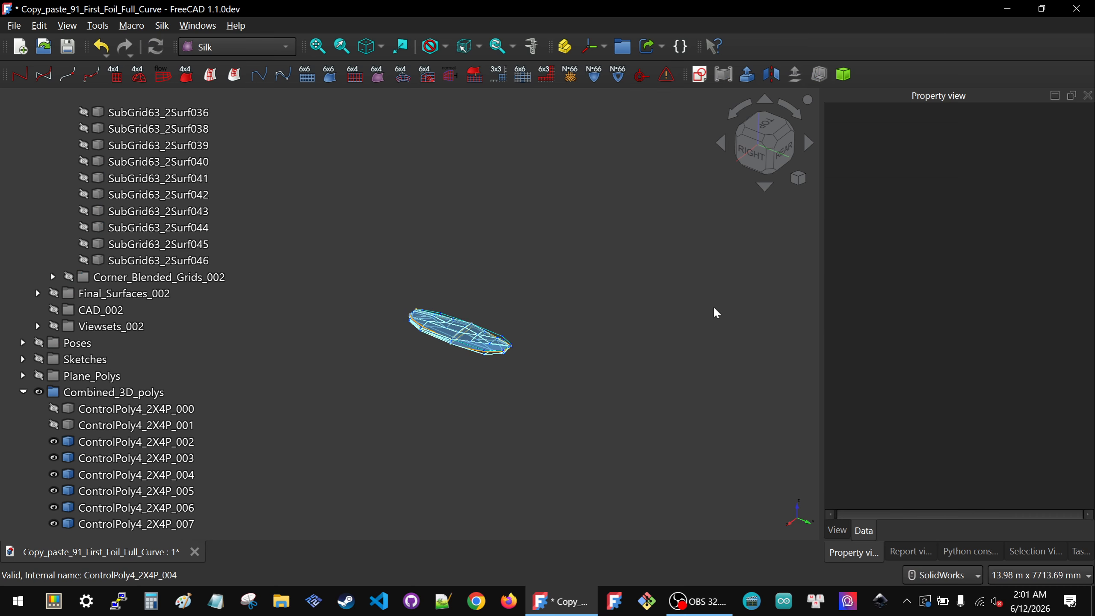
# Step: Collapse the Primary_Setup_002, Primary_Curves_and_Surfaces_002 and Blending_Setup_002 groups
pyautogui.scroll(15, 113, 371)
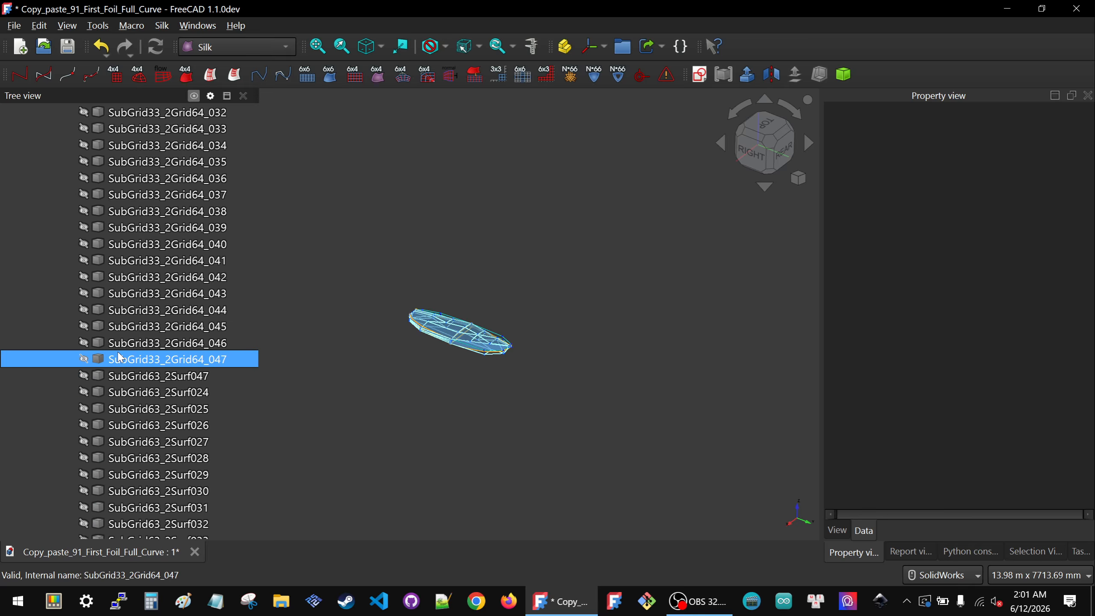
pyautogui.scroll(8, 471, 353)
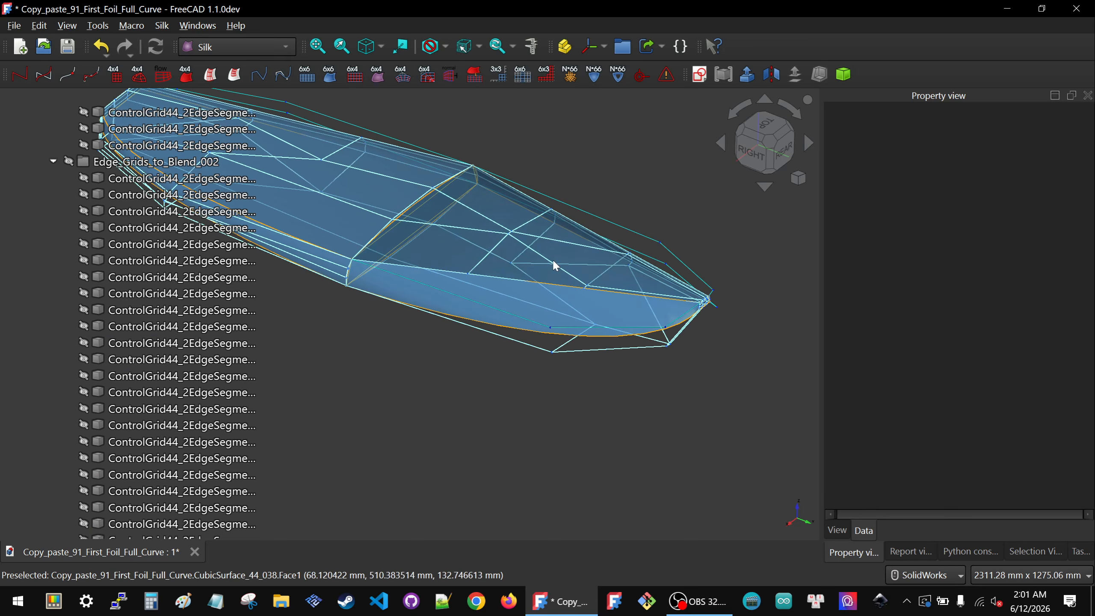
pyautogui.scroll(15, 65, 311)
pyautogui.click(38, 194)
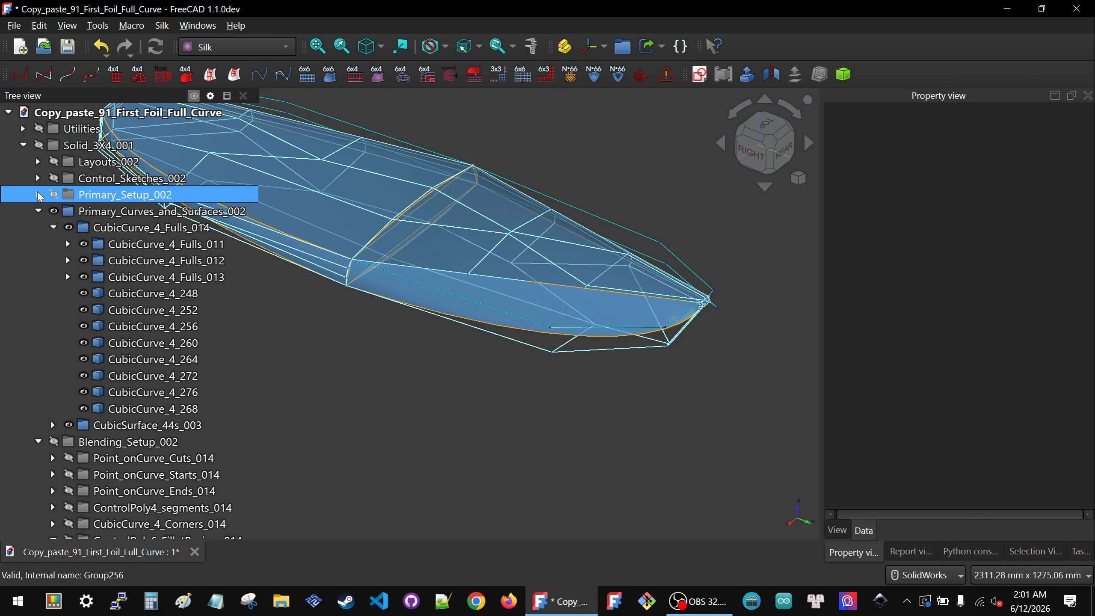
pyautogui.click(38, 210)
pyautogui.click(38, 228)
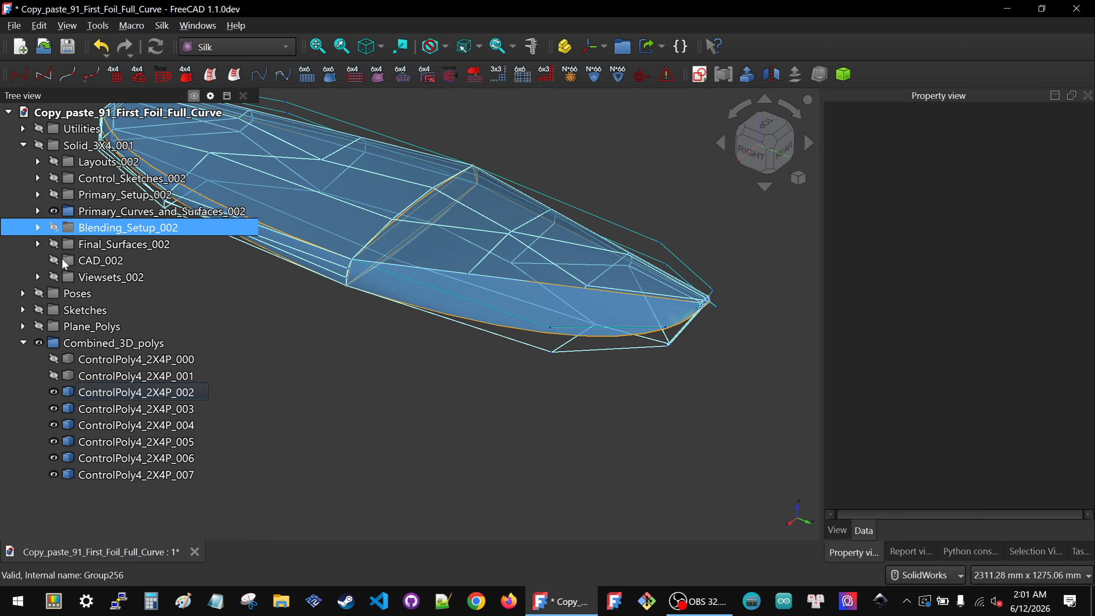
# Step: Show the Viewsets_002 group to inspect the foil views, then hide it again
pyautogui.click(112, 276)
pyautogui.press('space')
pyautogui.scroll(-5, 489, 369)
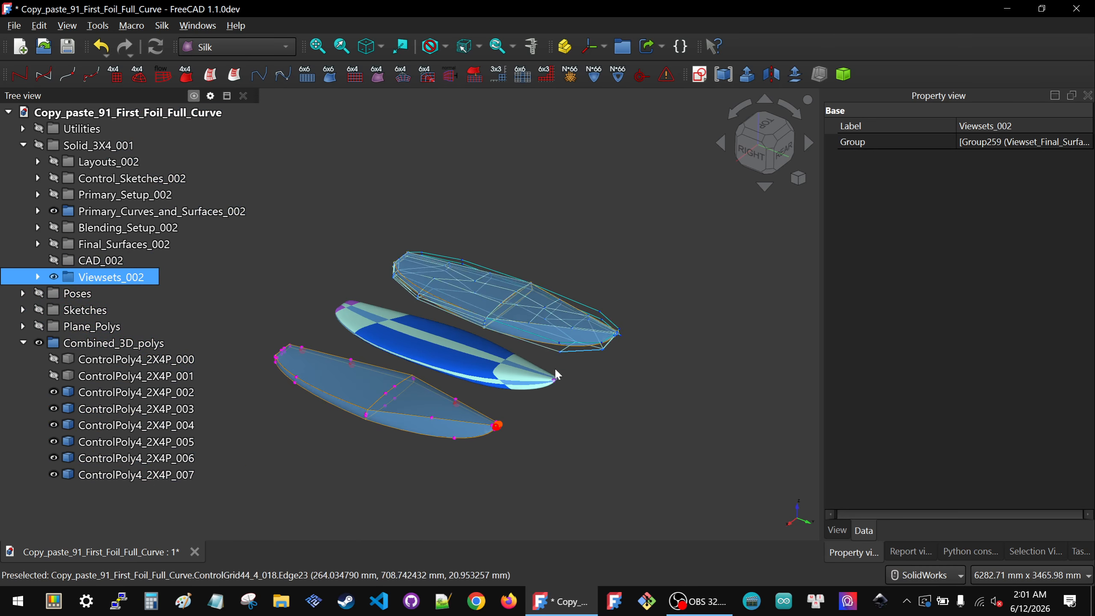
pyautogui.scroll(3, 460, 415)
pyautogui.moveTo(433, 431); pyautogui.dragTo(553, 320, button='middle')
pyautogui.press('space')
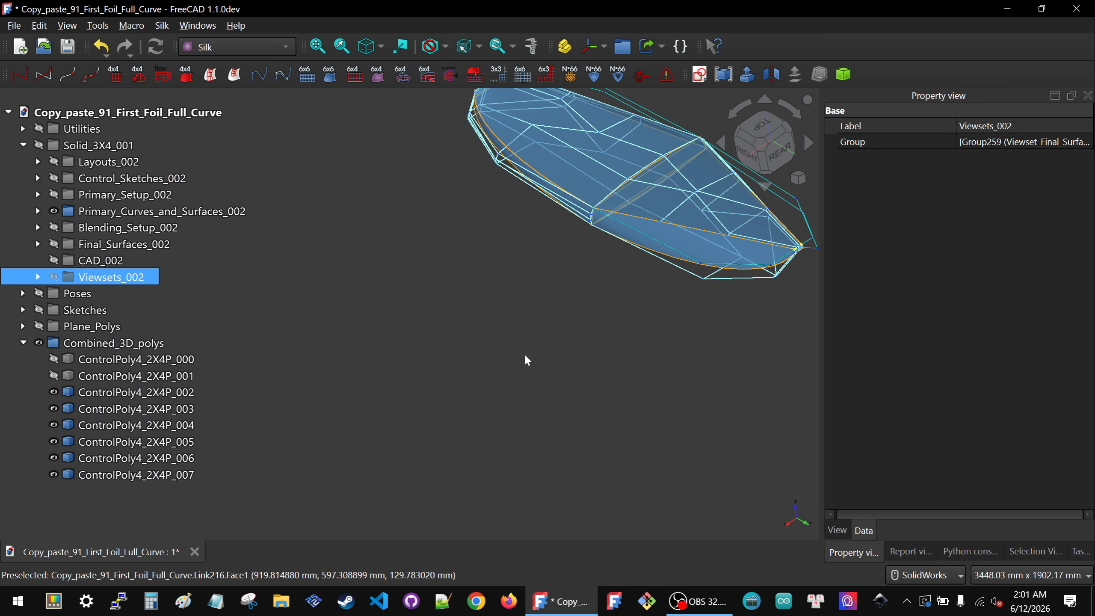
# Step: Toggle ControlPoly4_2X4P_002's visibility to compare it against the surrounding grids
pyautogui.click(115, 393)
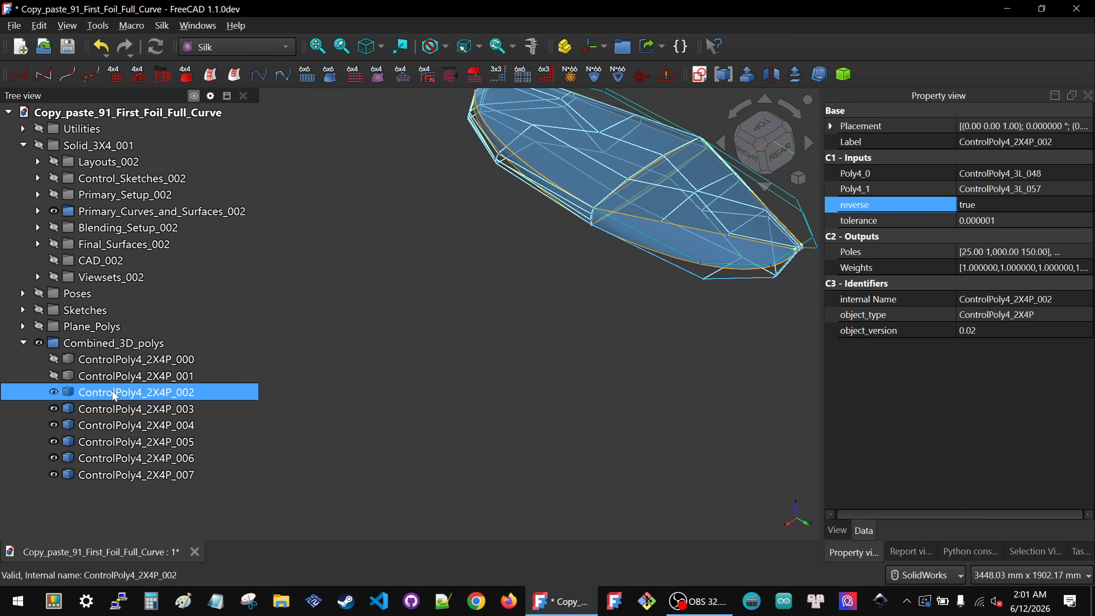
pyautogui.press('space')
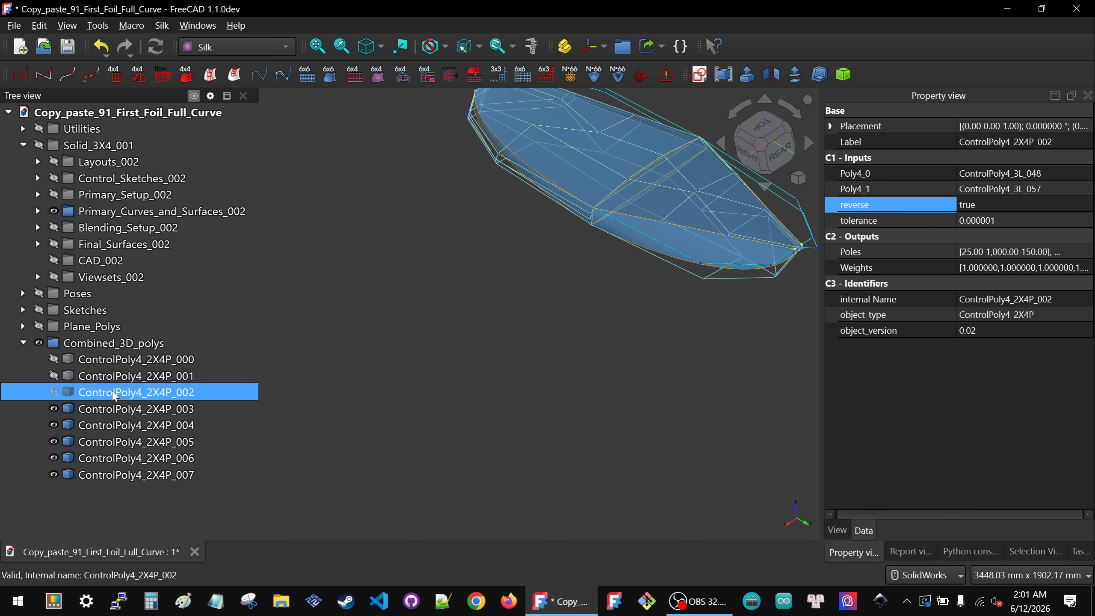
pyautogui.press('space')
pyautogui.click(129, 408)
pyautogui.click(107, 364)
pyautogui.click(104, 378)
pyautogui.click(104, 385)
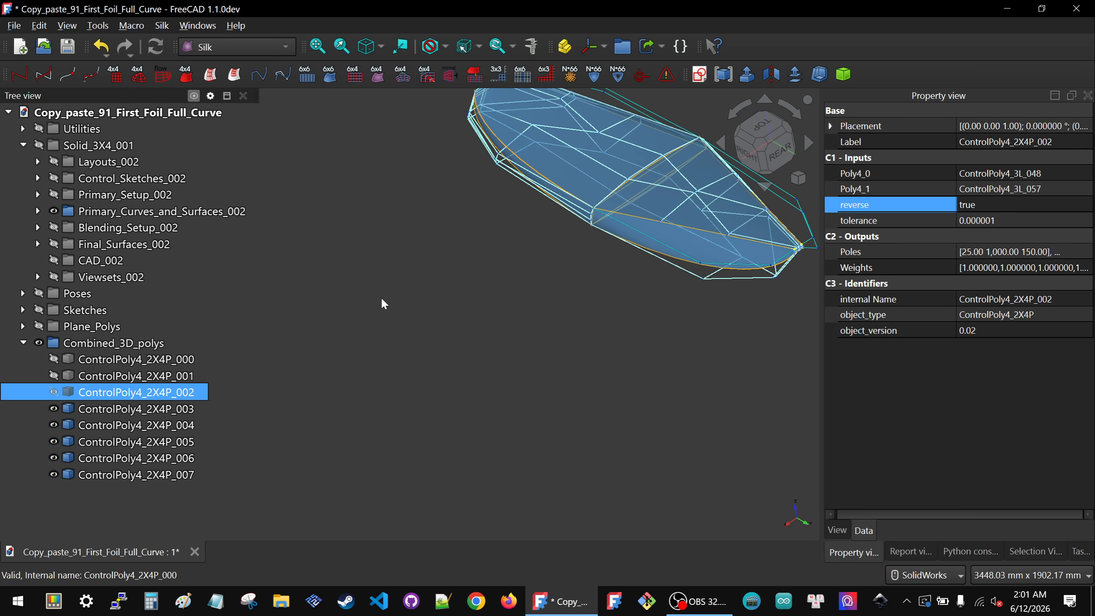
# Step: Expand Primary_Setup_002 and inspect the ControlGrid44_4s_003 grids around the foil
pyautogui.click(429, 298)
pyautogui.scroll(-4, 432, 323)
pyautogui.scroll(4, 551, 257)
pyautogui.moveTo(552, 257); pyautogui.dragTo(575, 237, button='middle')
pyautogui.click(38, 211)
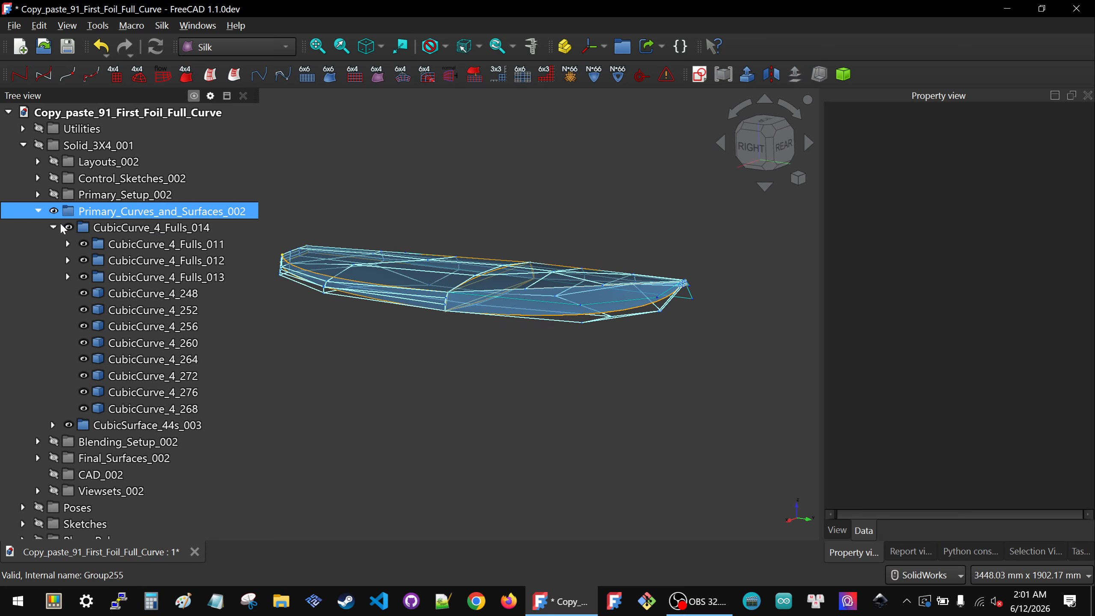
pyautogui.click(37, 211)
pyautogui.click(38, 195)
pyautogui.click(148, 227)
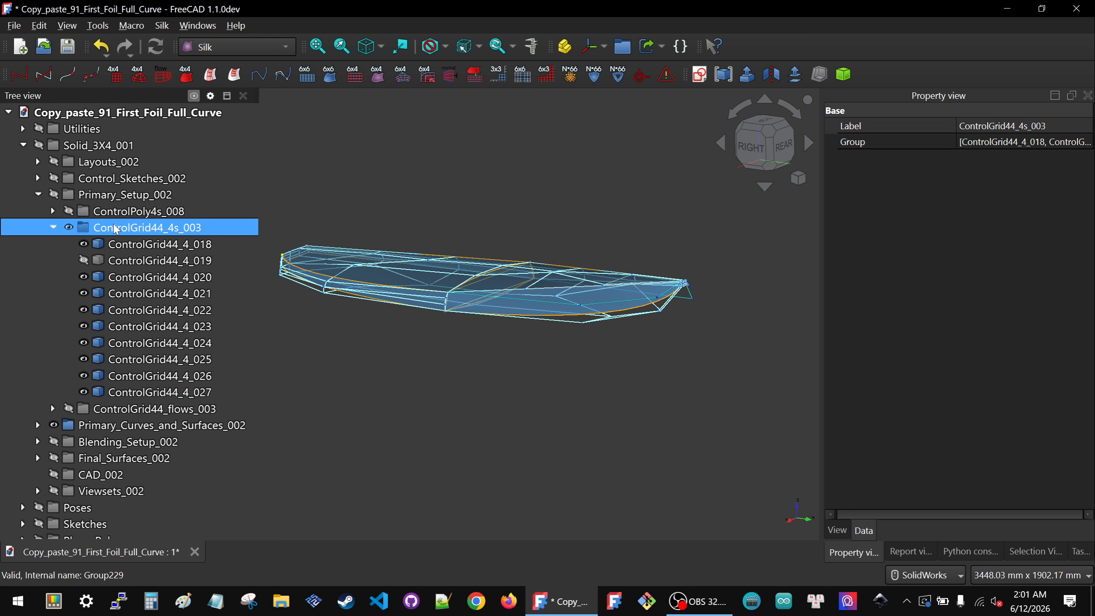
pyautogui.click(545, 345)
pyautogui.moveTo(513, 299); pyautogui.dragTo(503, 342, button='middle')
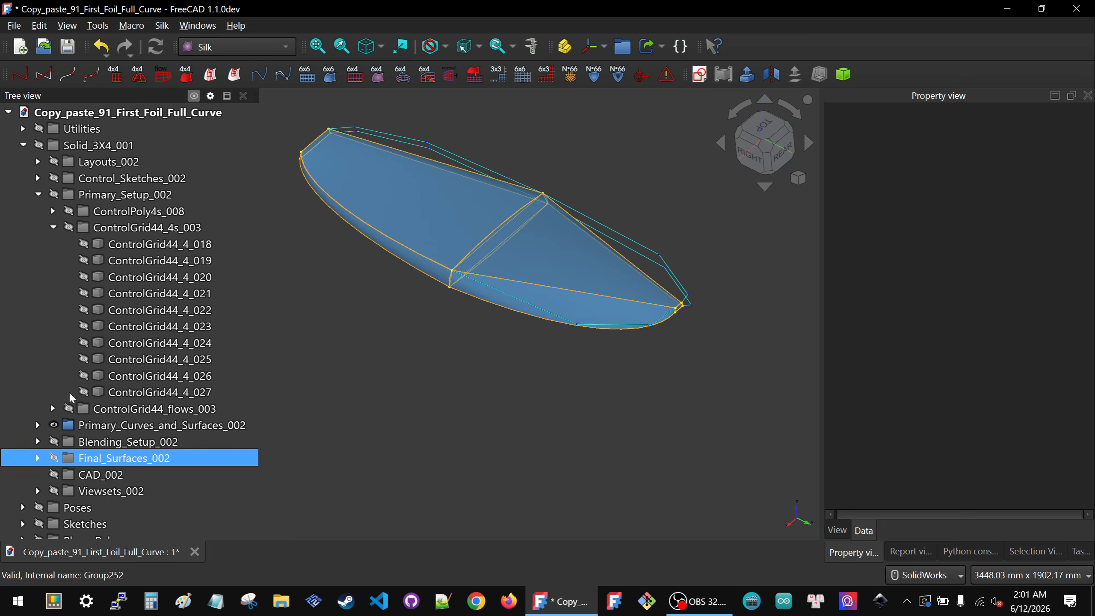
# Step: Relink CubicCurve_4_256's Poly input to ControlPoly4_2X4P_003
pyautogui.scroll(-4, 70, 397)
pyautogui.click(121, 458)
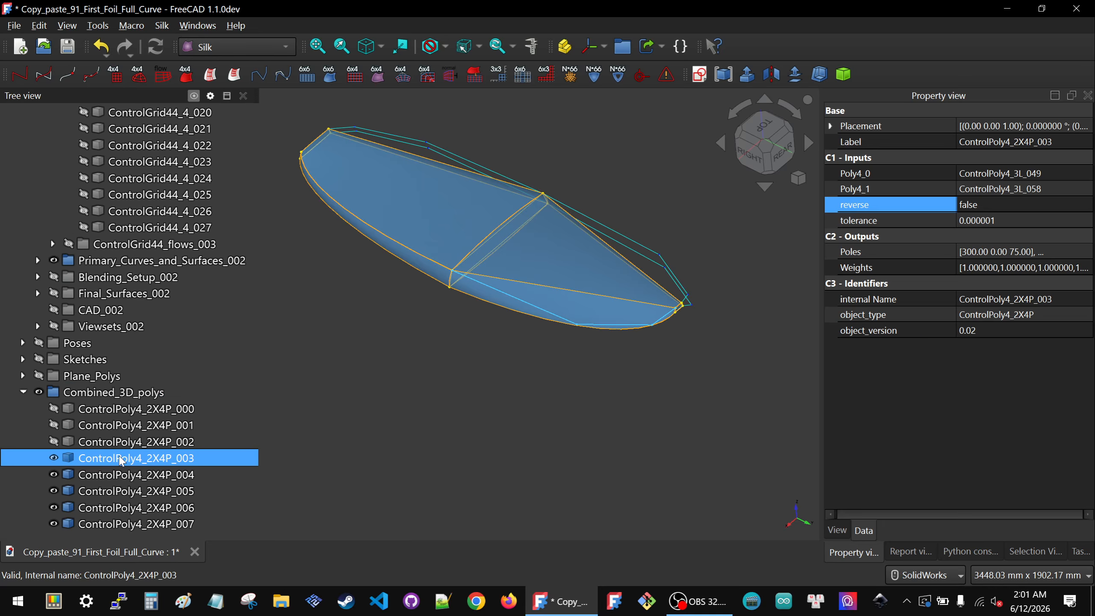
pyautogui.scroll(4, 597, 276)
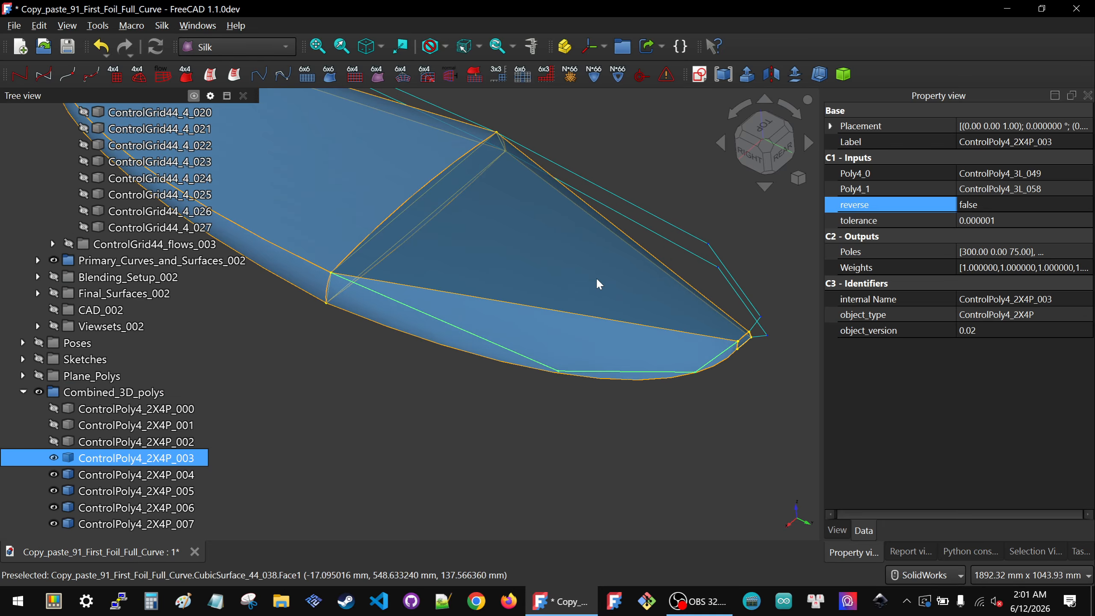
pyautogui.click(599, 320)
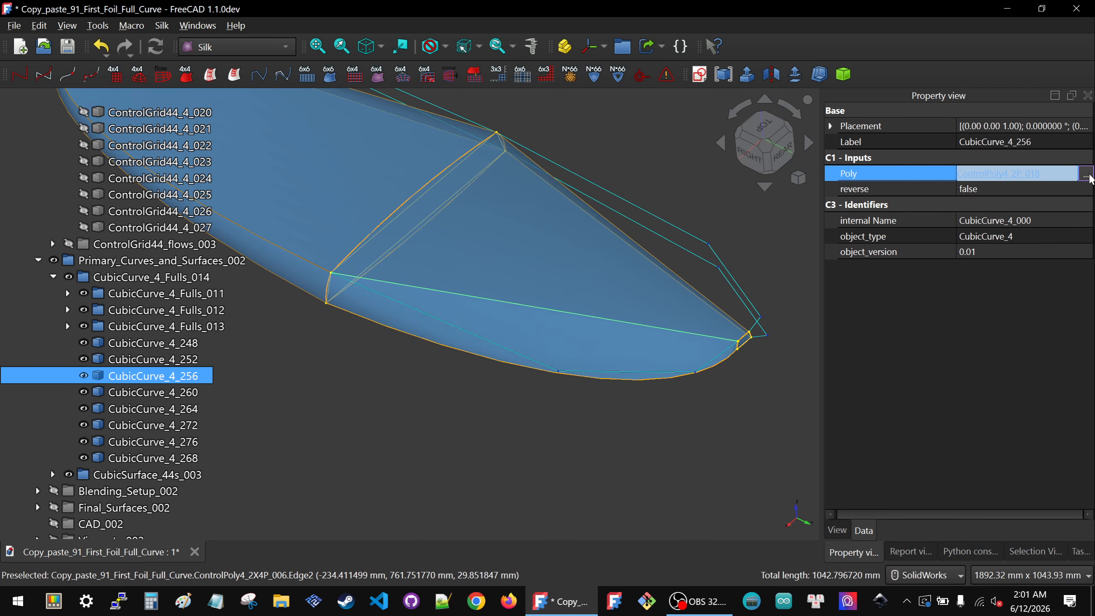
pyautogui.click(1086, 174)
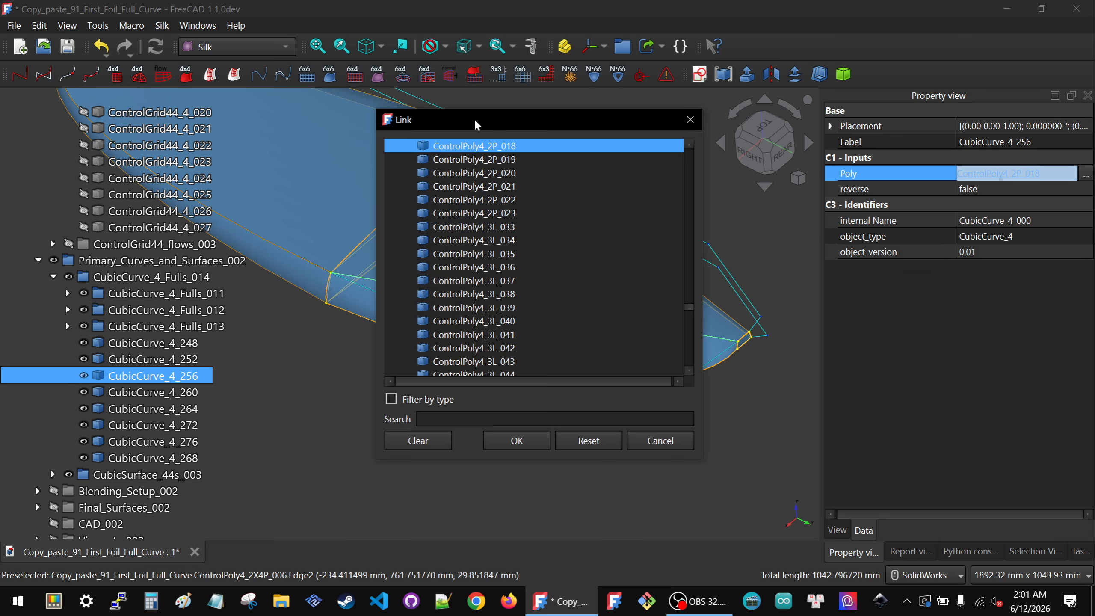
pyautogui.moveTo(476, 124); pyautogui.dragTo(781, 232)
pyautogui.click(517, 357)
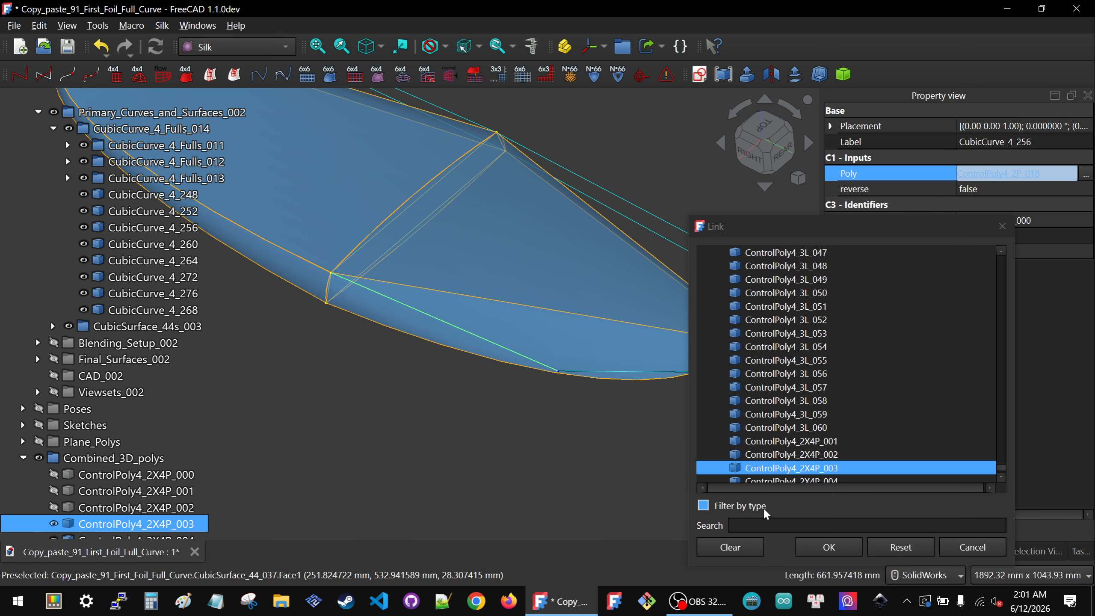
pyautogui.click(810, 550)
pyautogui.click(499, 421)
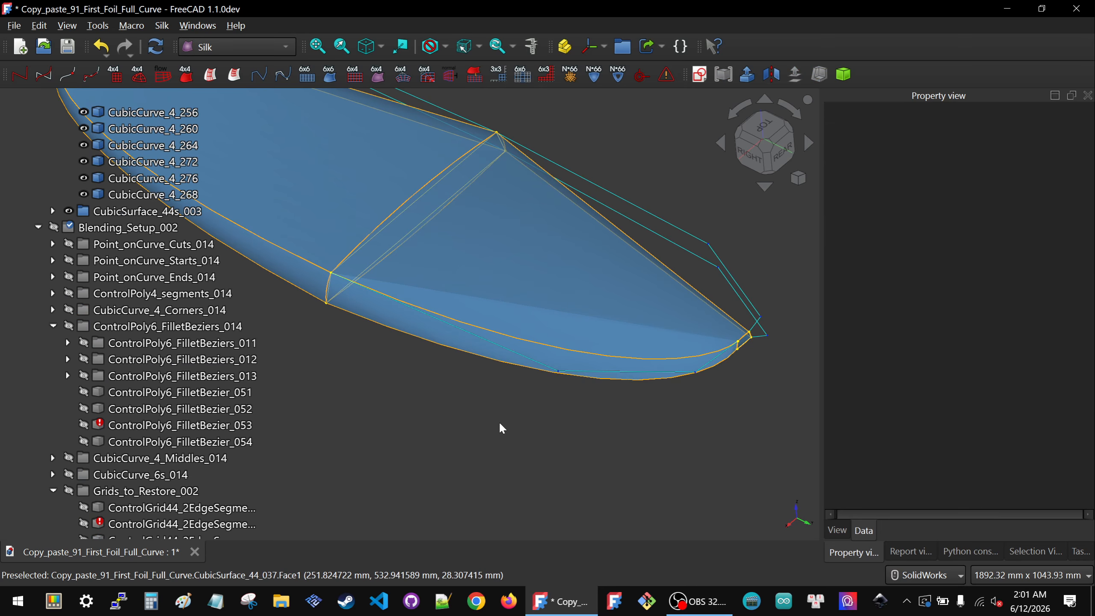
# Step: Show the ControlGrid44_4s_003 grids and relink ControlGrid44_4_019's Poly1 input to ControlPoly4_2X4P_003
pyautogui.scroll(10, 147, 259)
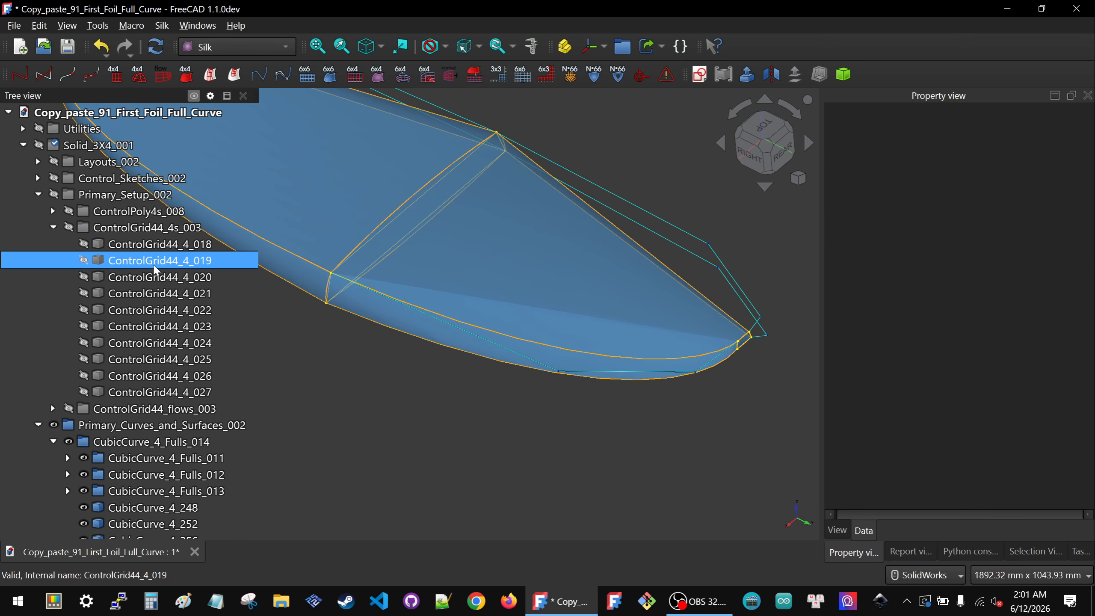
pyautogui.click(140, 233)
pyautogui.press('space')
pyautogui.click(559, 451)
pyautogui.moveTo(507, 361); pyautogui.dragTo(479, 319, button='middle')
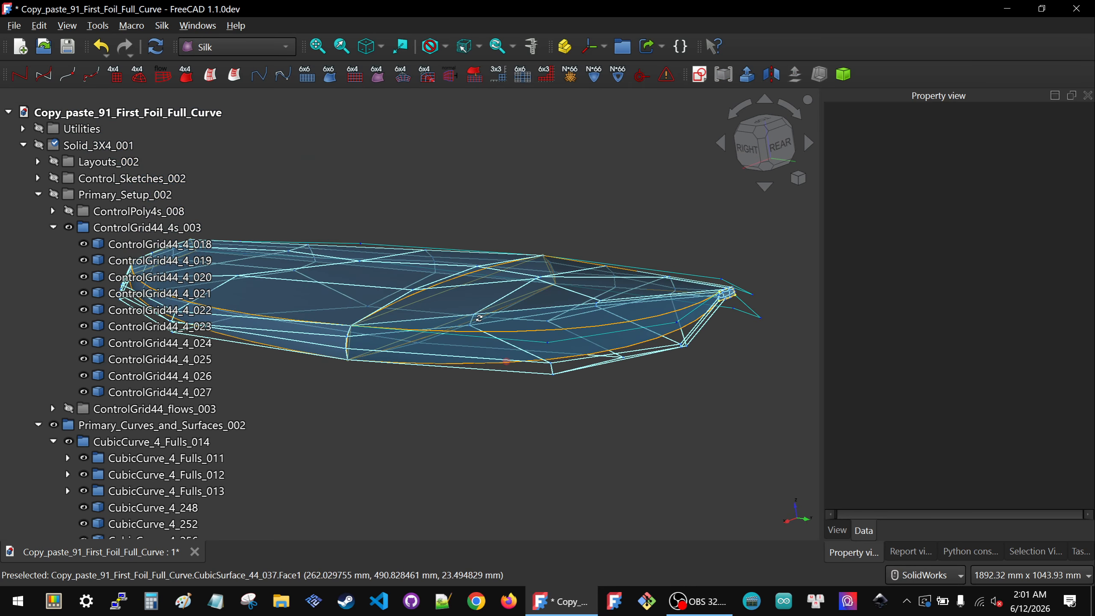
pyautogui.click(518, 359)
pyautogui.click(1071, 180)
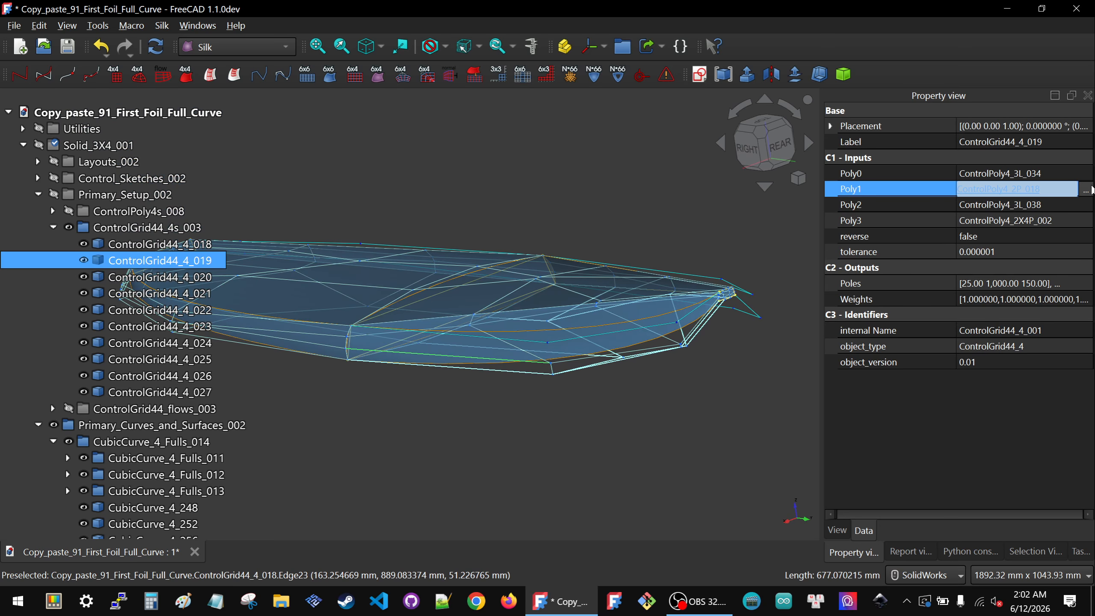
pyautogui.click(1091, 190)
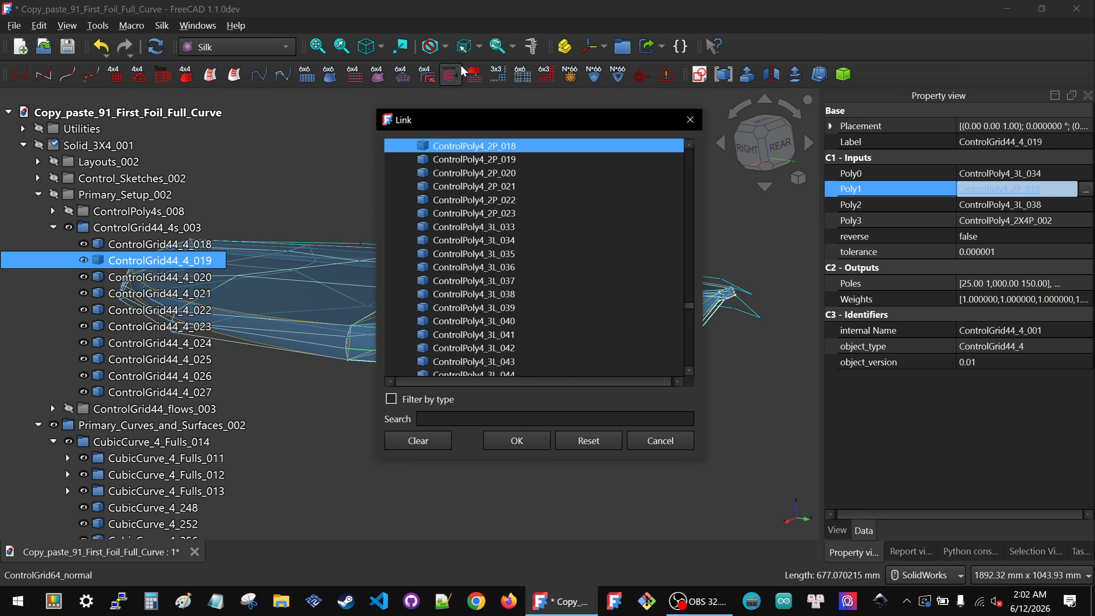
pyautogui.moveTo(456, 131); pyautogui.dragTo(748, 154)
pyautogui.moveTo(490, 308); pyautogui.dragTo(381, 429, button='middle')
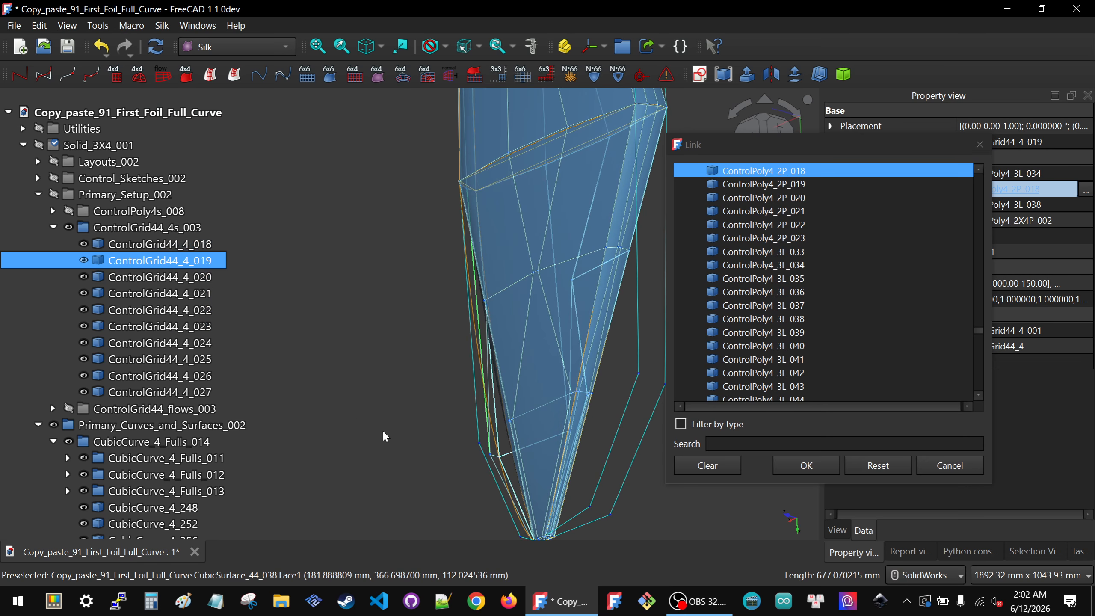
pyautogui.click(477, 425)
pyautogui.click(805, 465)
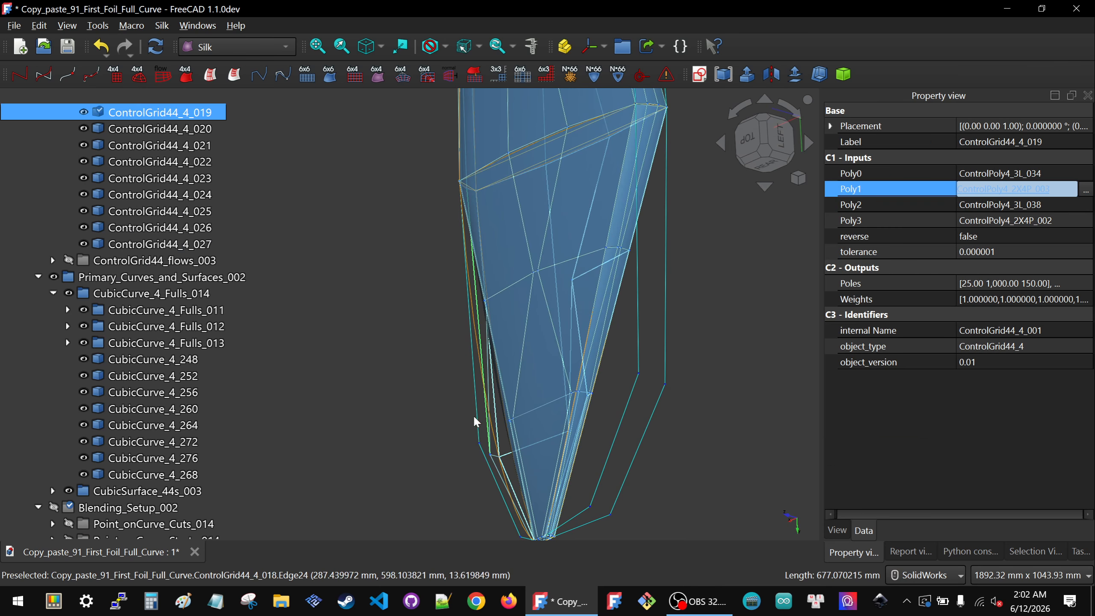
# Step: Reselect ControlGrid44_4_019 in the view to check its Poly1 link
pyautogui.click(418, 396)
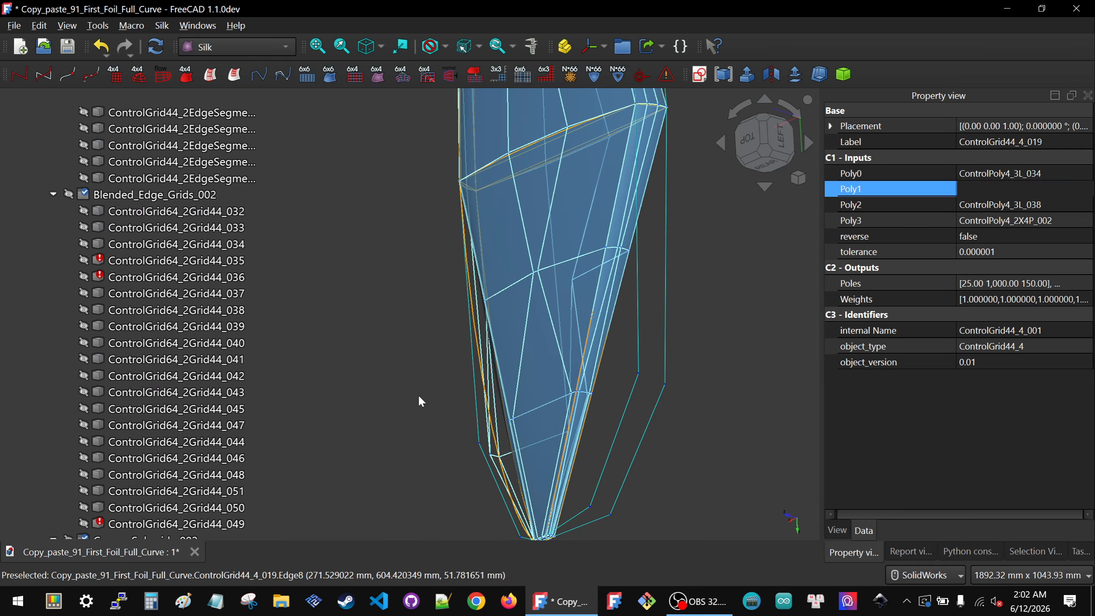
pyautogui.moveTo(445, 383); pyautogui.dragTo(578, 342, button='middle')
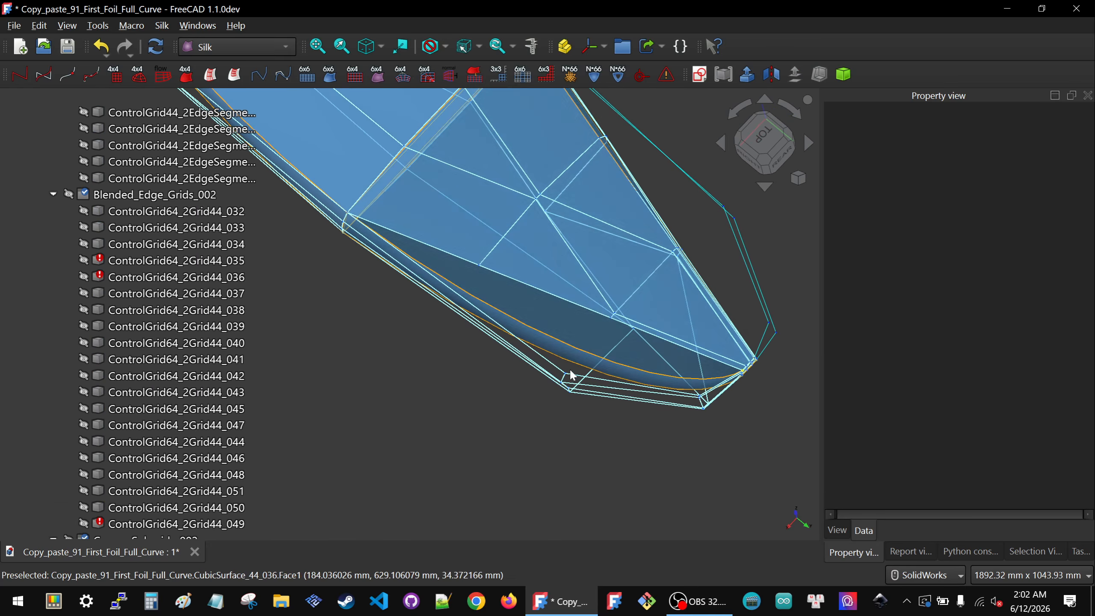
pyautogui.scroll(3, 568, 374)
pyautogui.click(561, 373)
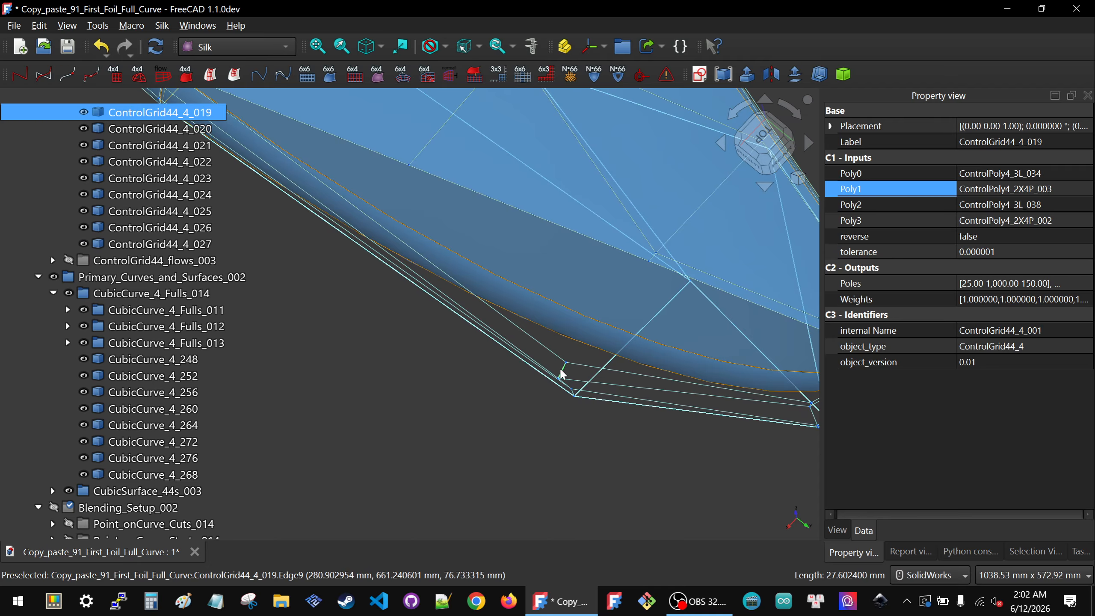
pyautogui.scroll(-2, 517, 380)
pyautogui.scroll(-2, 517, 380)
pyautogui.moveTo(517, 304); pyautogui.dragTo(547, 297, button='middle')
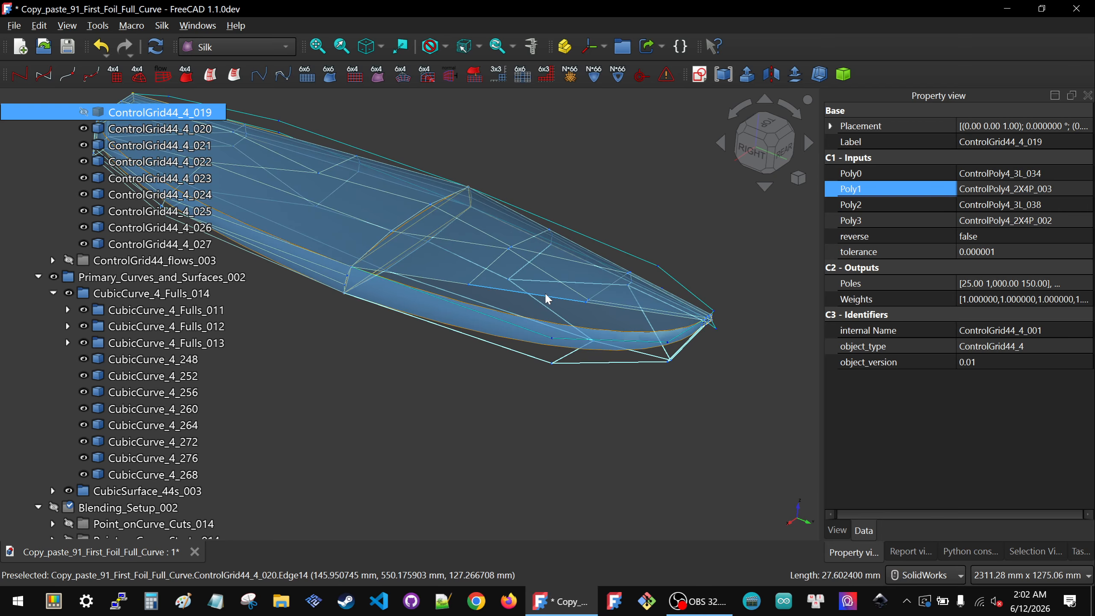
# Step: Relink ControlGrid44_4_020's Poly3 input to the matching ControlPoly4_2X4P poly picked in the view
pyautogui.click(546, 295)
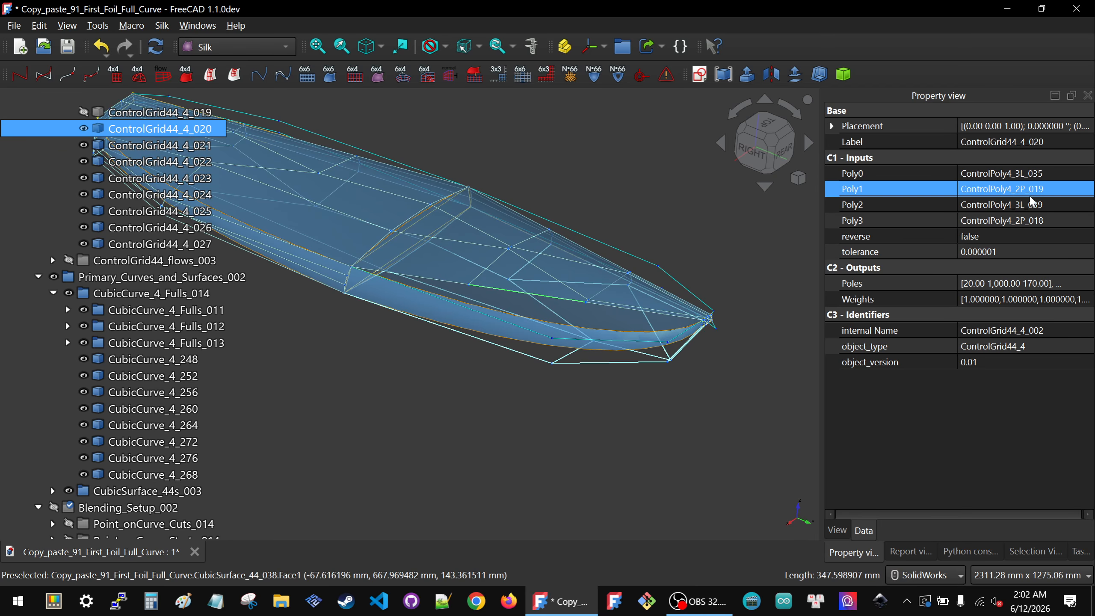
pyautogui.click(1056, 207)
pyautogui.click(1057, 218)
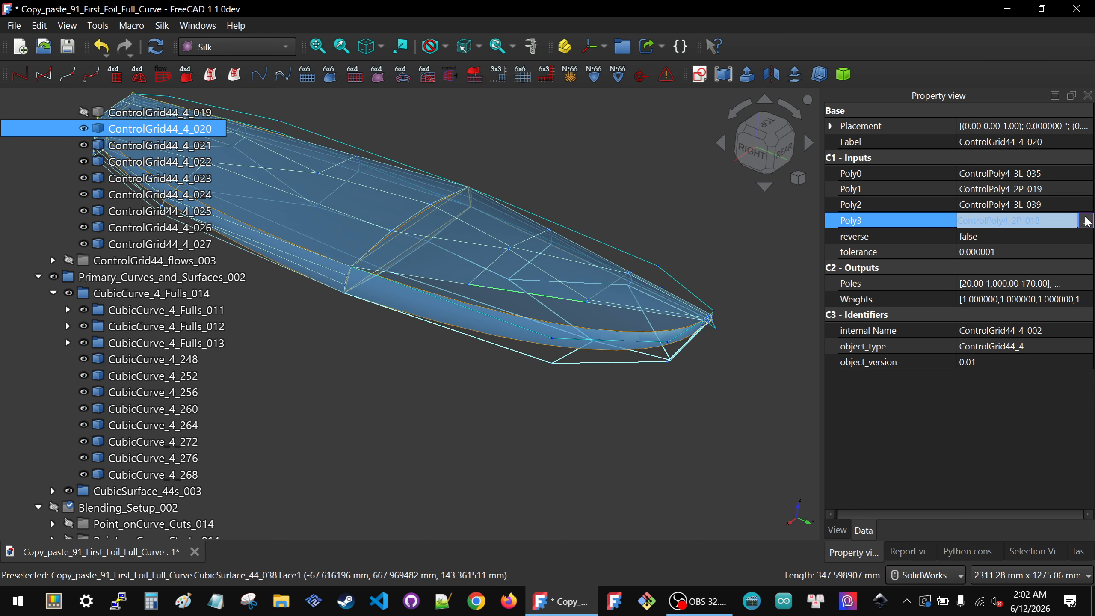
pyautogui.click(1086, 221)
pyautogui.moveTo(488, 118); pyautogui.dragTo(824, 188)
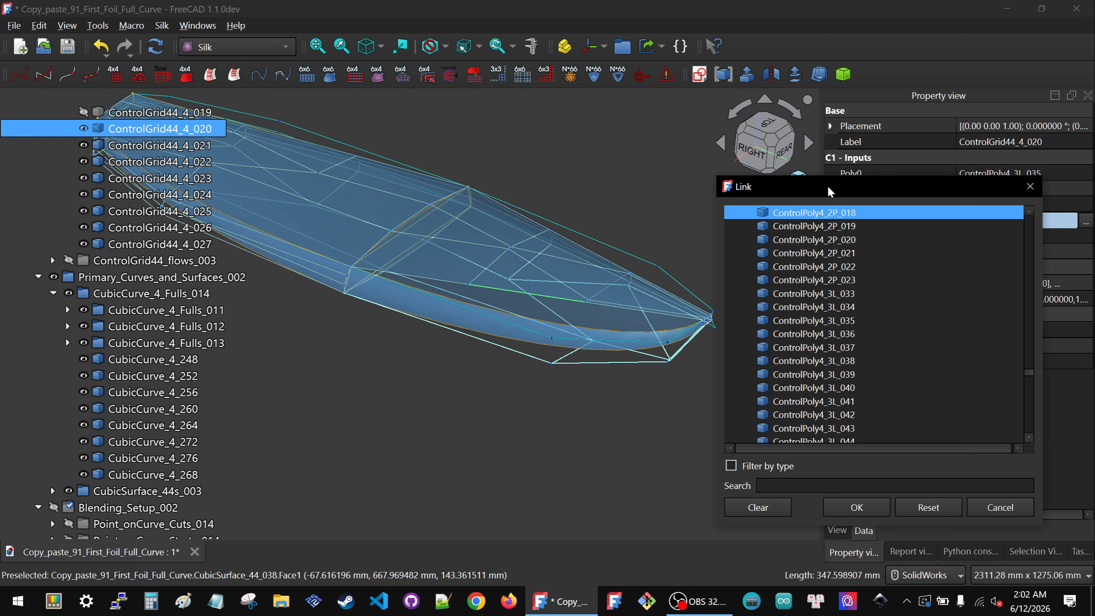
pyautogui.click(531, 329)
pyautogui.click(854, 506)
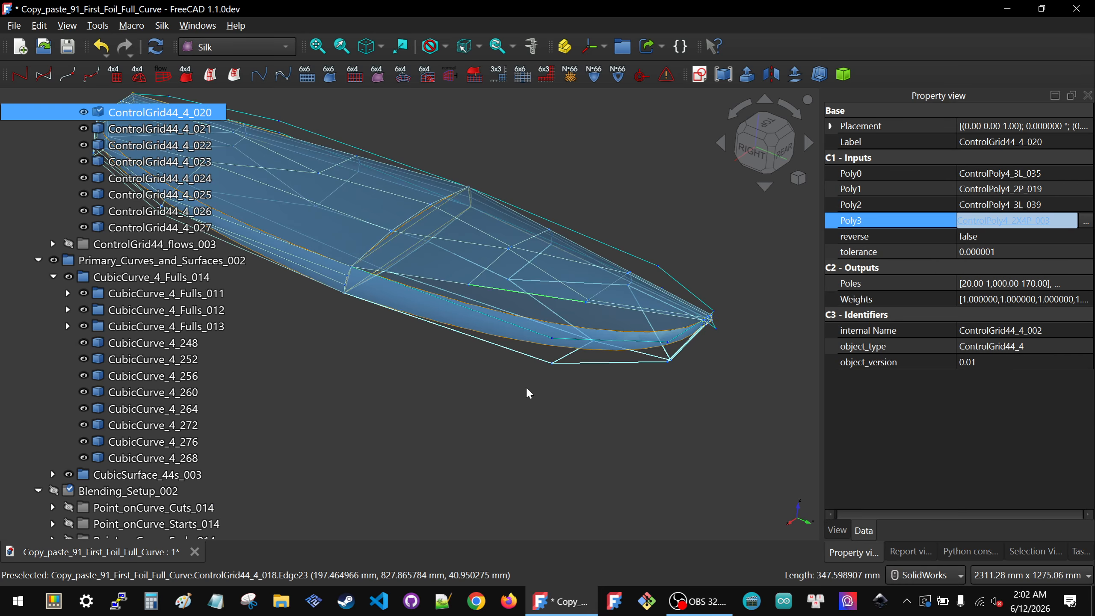
# Step: Browse the tree and inspect ControlPoly4_2X4P_003's reverse and tolerance properties
pyautogui.click(526, 386)
pyautogui.scroll(-2, 525, 386)
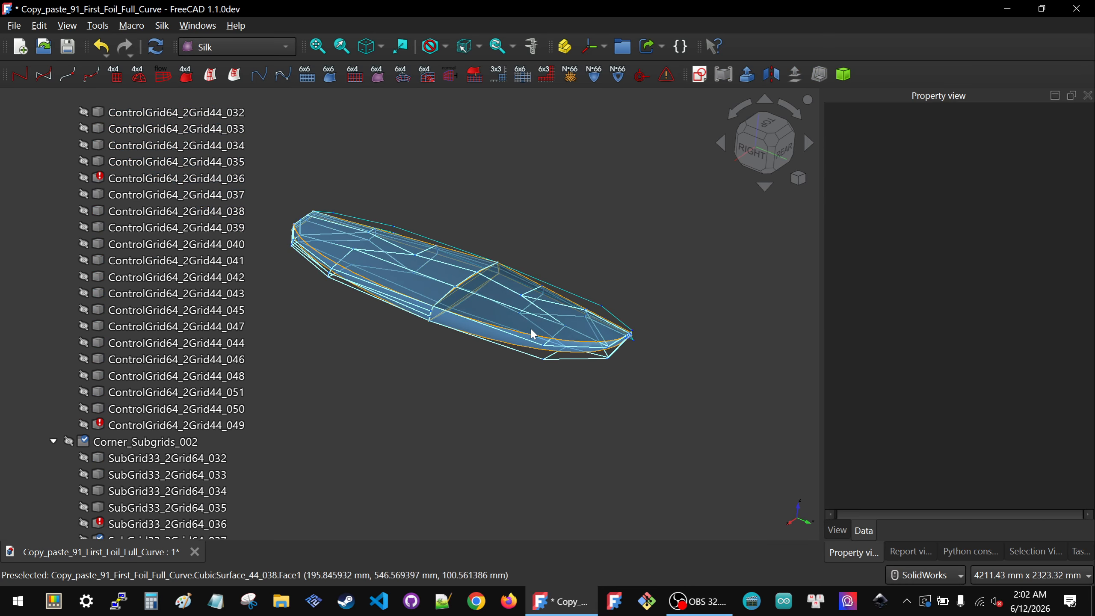
pyautogui.moveTo(458, 359); pyautogui.dragTo(464, 380, button='middle')
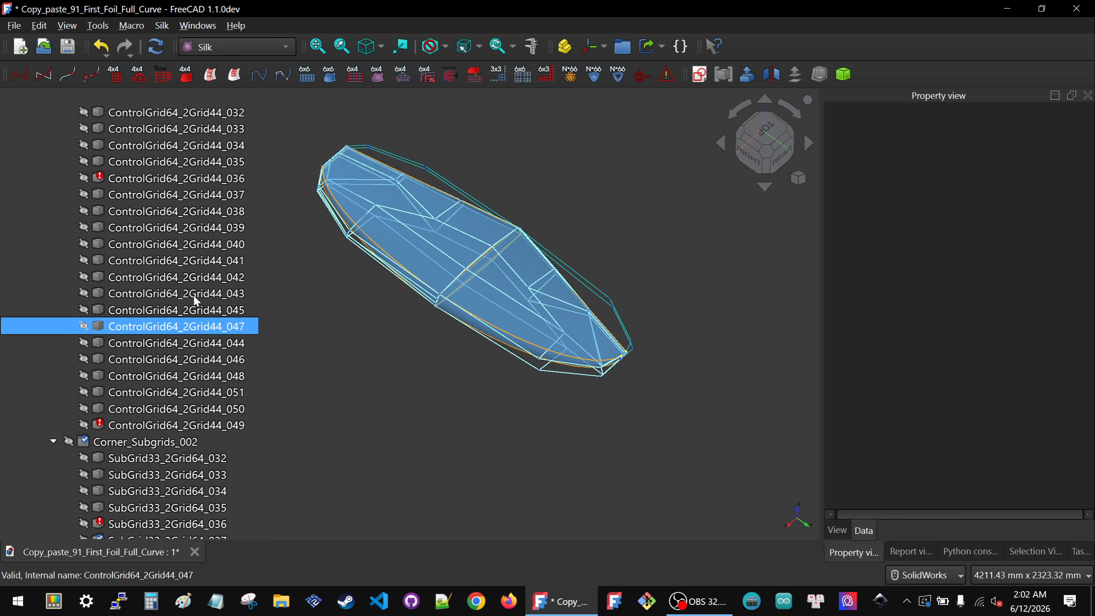
pyautogui.scroll(9, 106, 291)
pyautogui.scroll(-8, 109, 295)
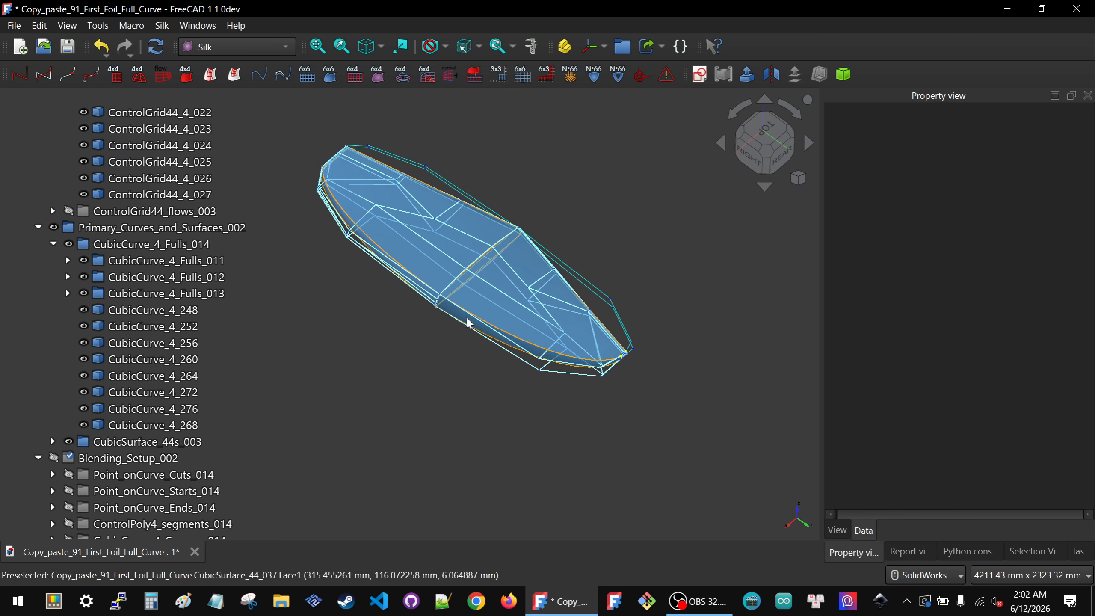
pyautogui.scroll(-20, 85, 323)
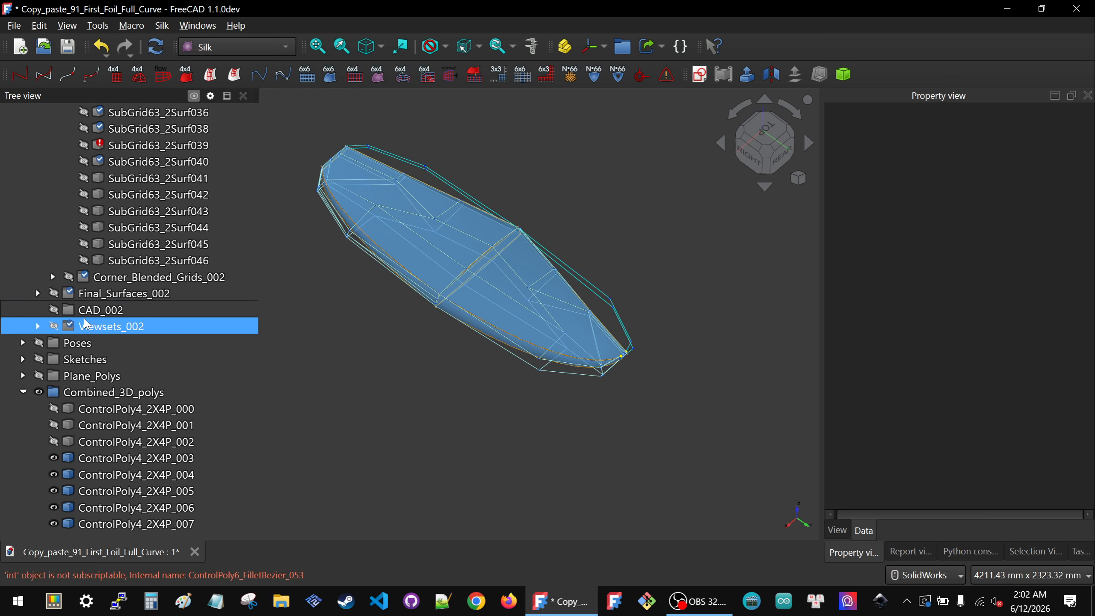
pyautogui.click(68, 460)
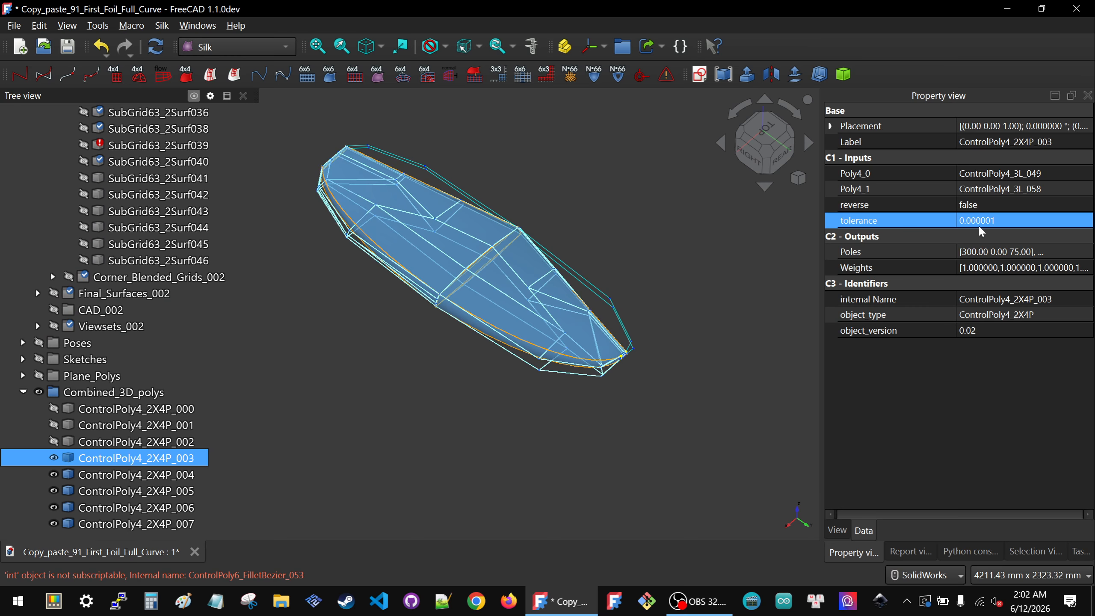
pyautogui.click(996, 258)
pyautogui.click(1002, 205)
pyautogui.click(1002, 207)
pyautogui.click(996, 218)
pyautogui.click(488, 434)
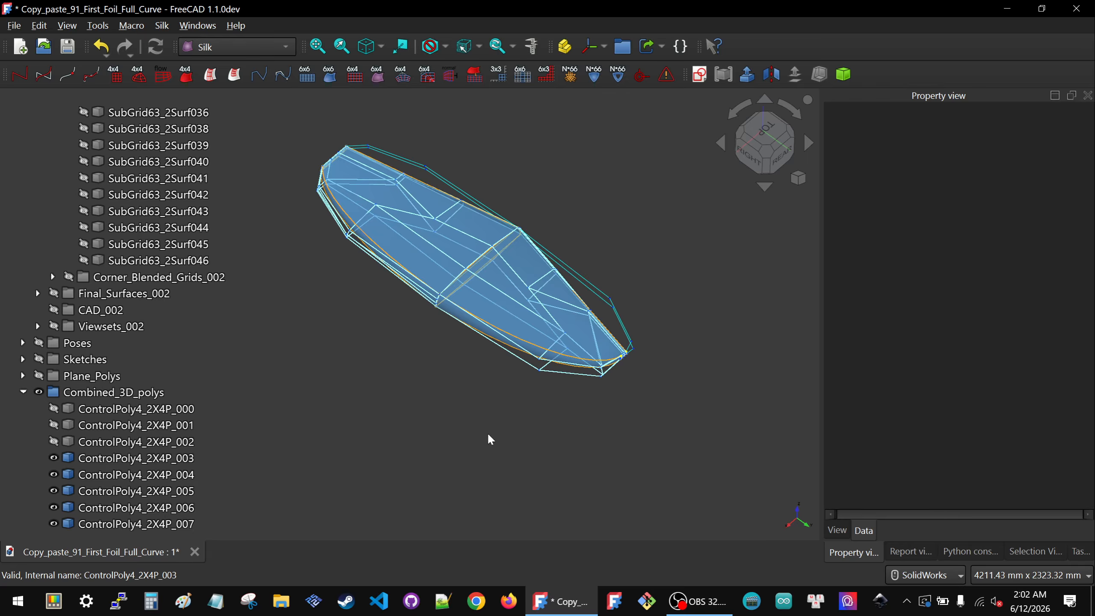
# Step: Collapse the Primary_Setup_002, Primary_Curves_and_Surfaces_002 and Blending_Setup_002 groups
pyautogui.scroll(15, 130, 322)
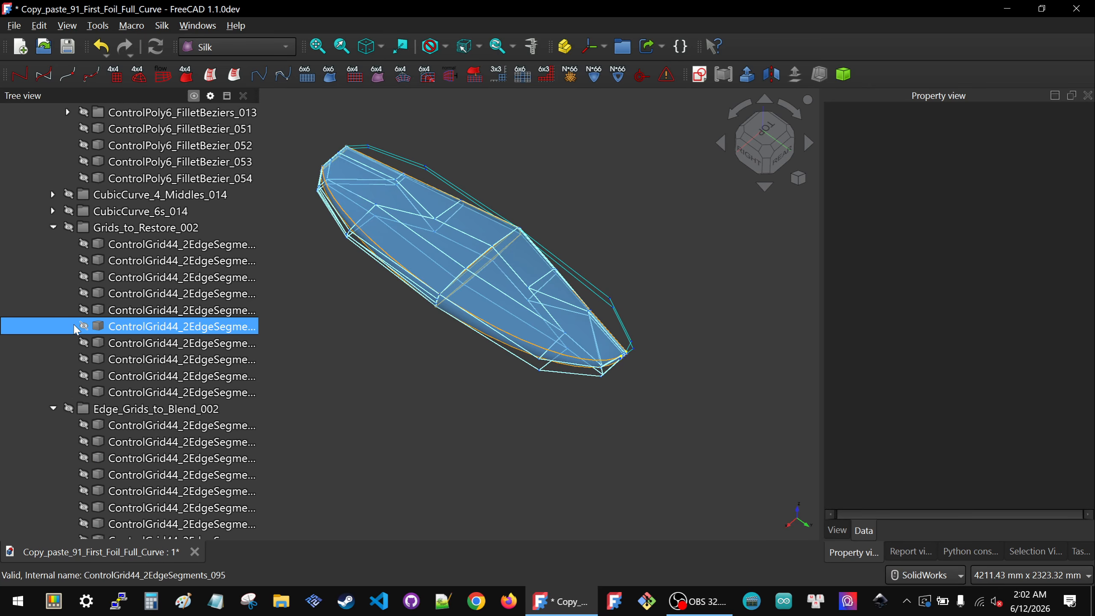
pyautogui.scroll(4, 54, 259)
pyautogui.click(38, 194)
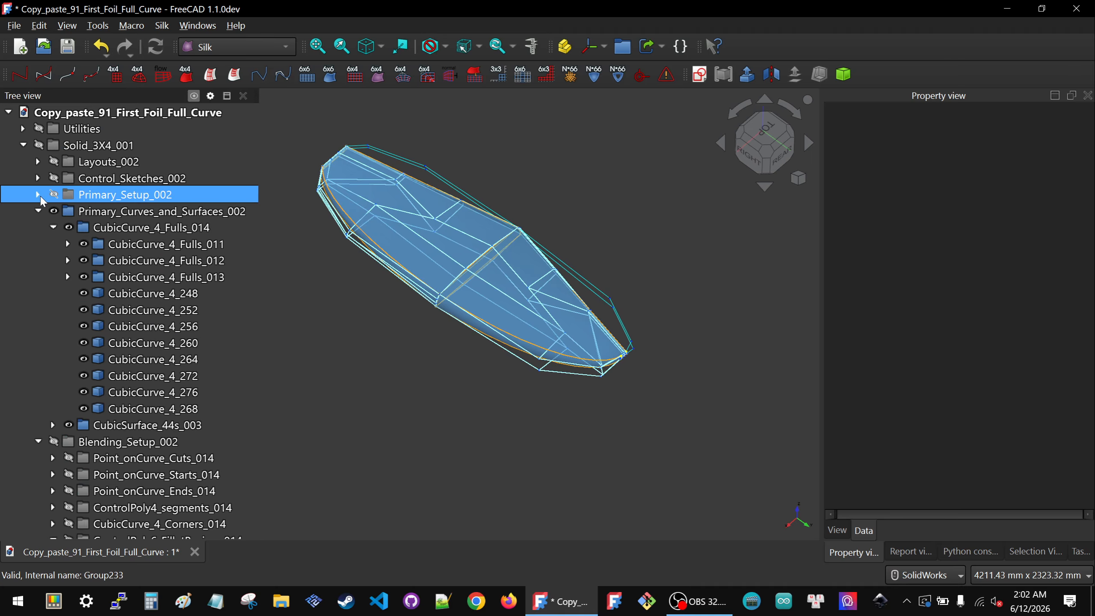
pyautogui.click(38, 211)
pyautogui.click(38, 227)
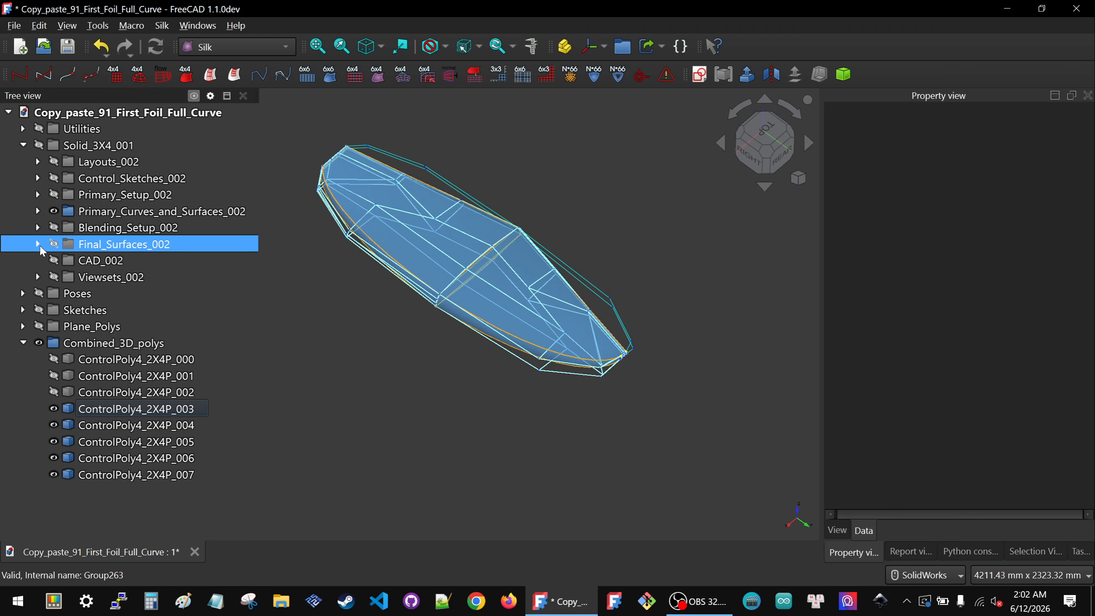
# Step: Show the Viewsets_002 group and view the foils from the top and right standard views
pyautogui.click(103, 278)
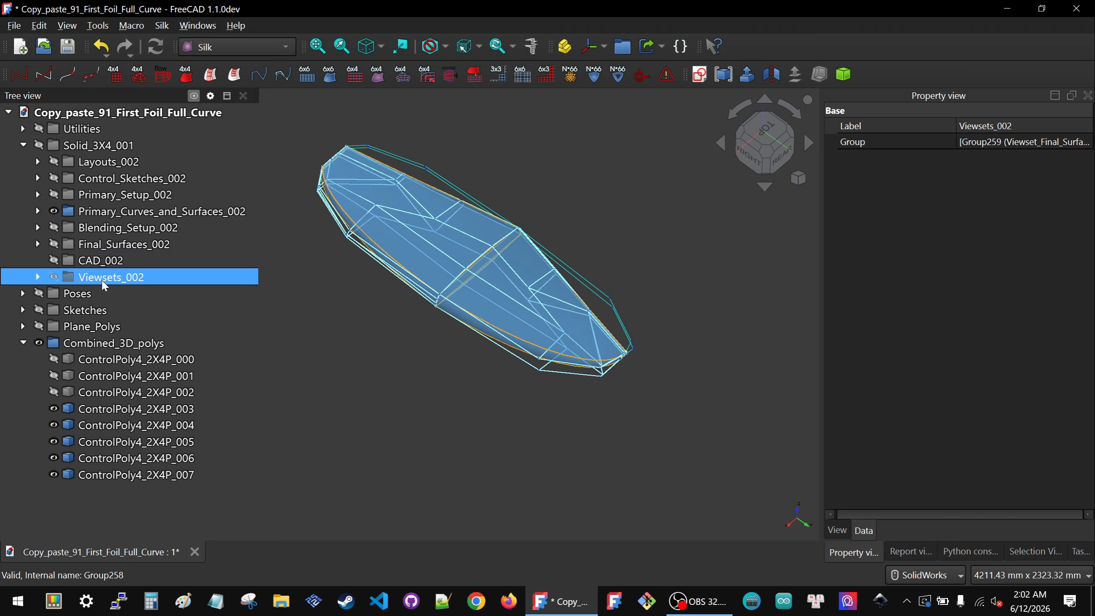
pyautogui.press('space')
pyautogui.click(551, 384)
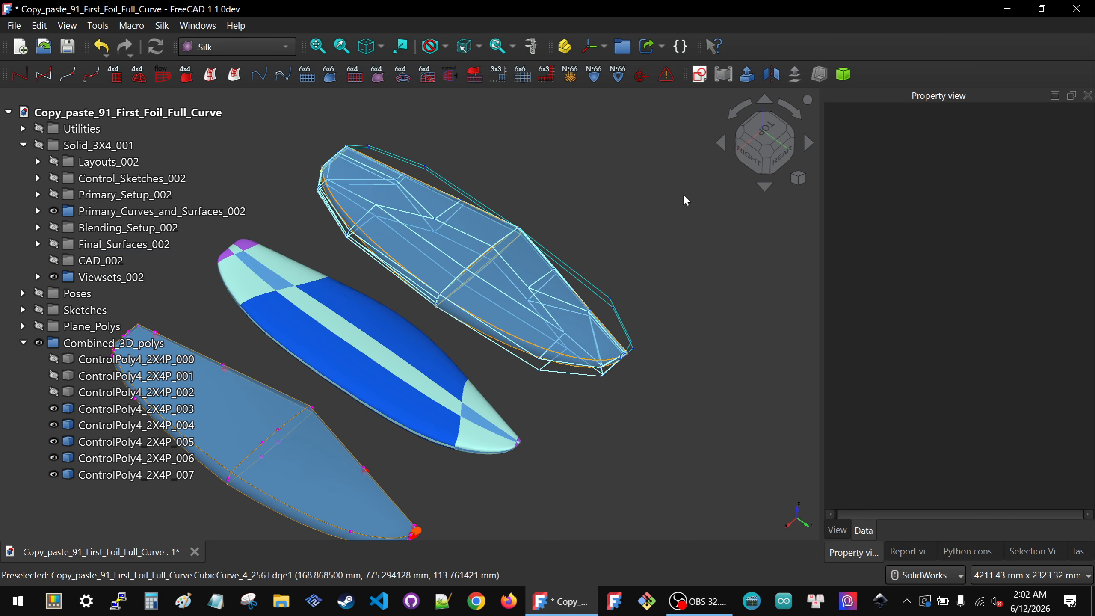
pyautogui.click(755, 137)
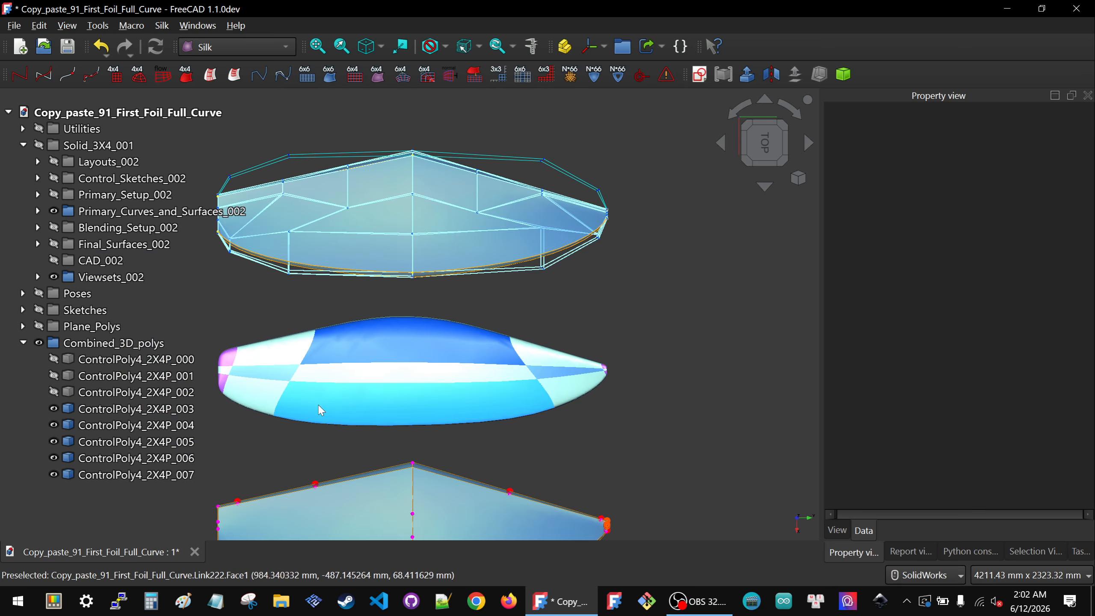
pyautogui.scroll(-4, 564, 366)
pyautogui.scroll(5, 525, 446)
pyautogui.moveTo(378, 414); pyautogui.dragTo(382, 284, button='middle')
pyautogui.click(766, 155)
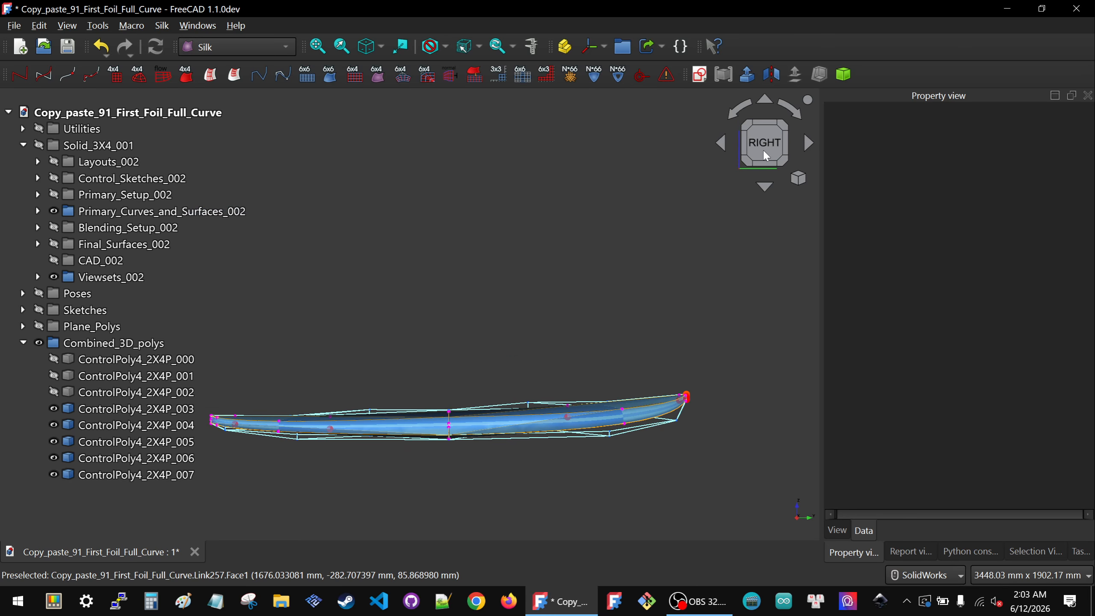
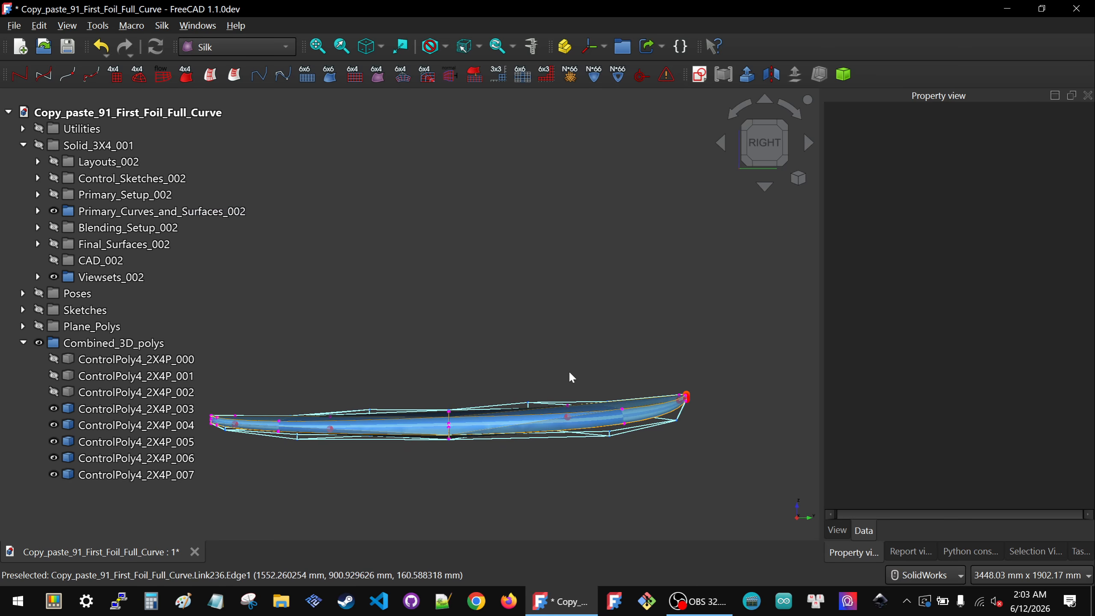
# Step: Orbit and zoom around the foils and inspect ControlPoly4_2X4P_003's properties
pyautogui.moveTo(498, 427); pyautogui.dragTo(479, 487, button='middle')
pyautogui.scroll(-3, 479, 486)
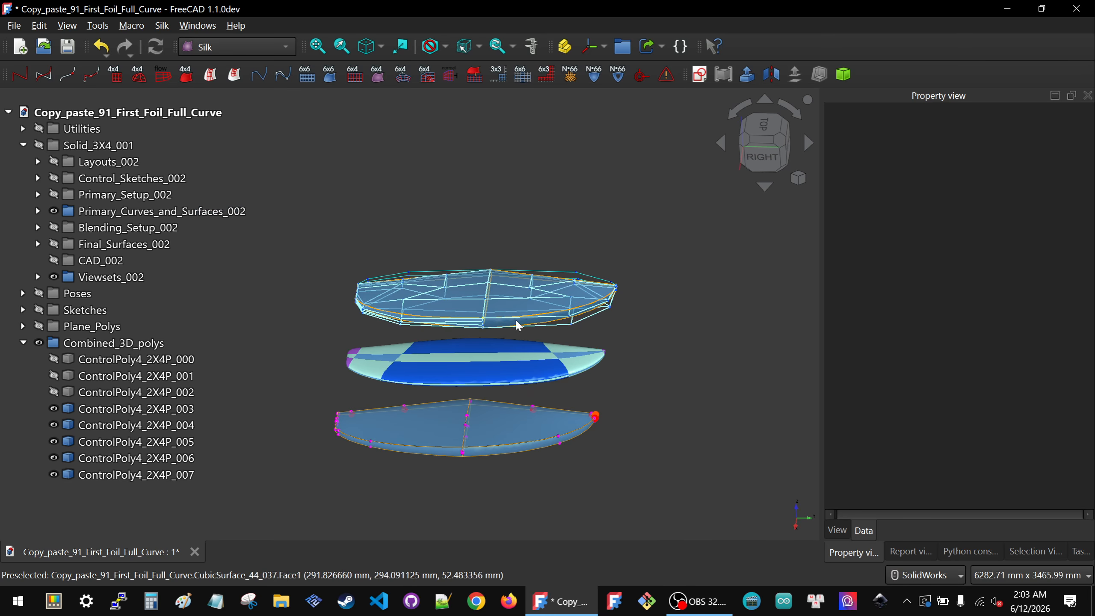
pyautogui.scroll(2, 459, 368)
pyautogui.moveTo(455, 370); pyautogui.dragTo(507, 350, button='middle')
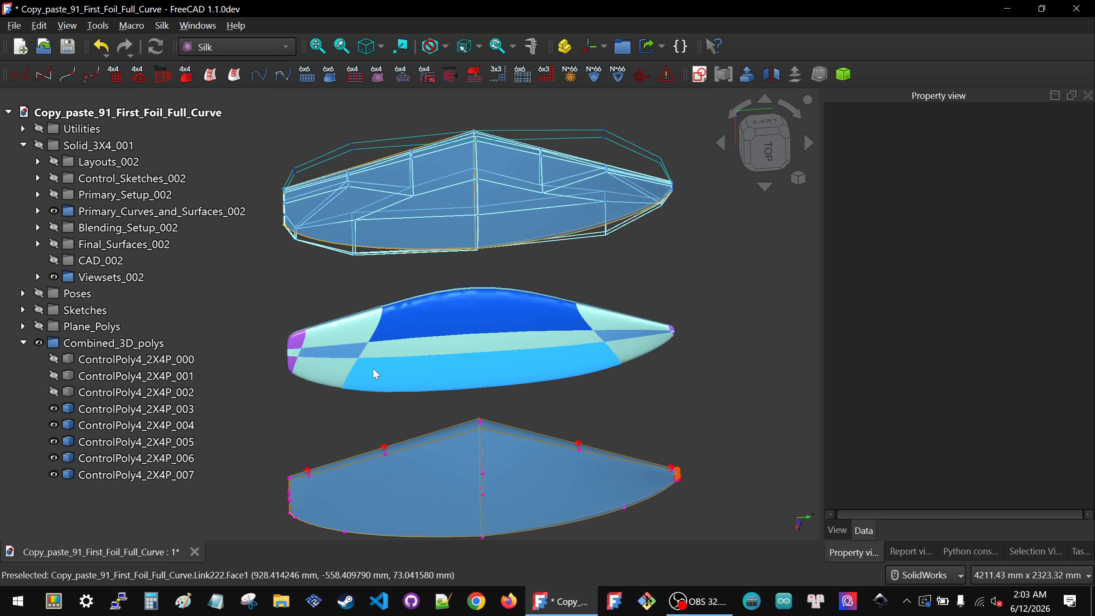
pyautogui.moveTo(438, 347); pyautogui.dragTo(432, 319, button='middle')
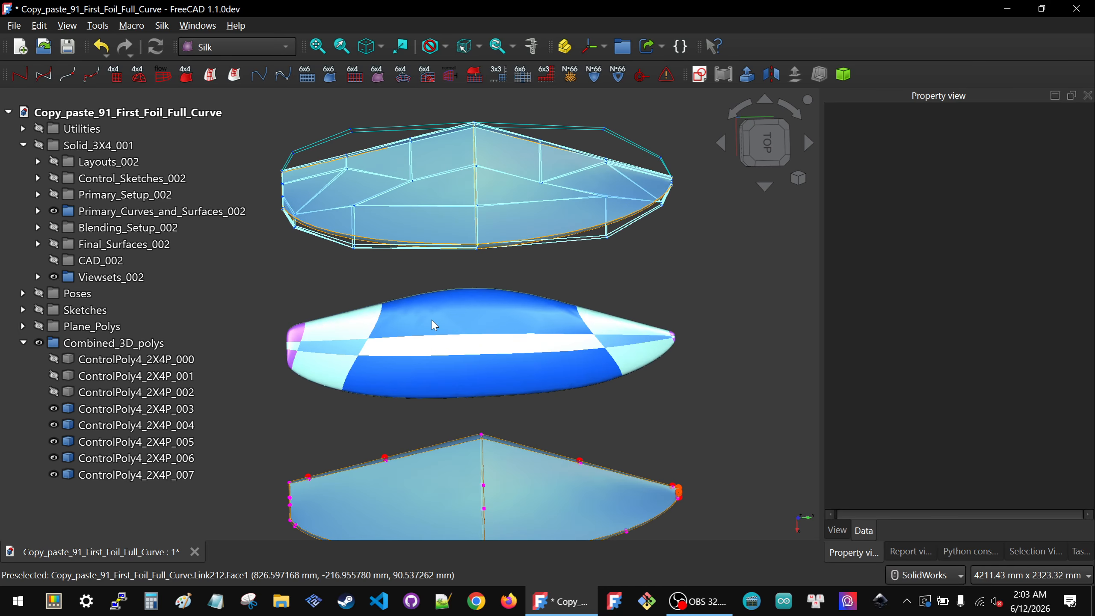
pyautogui.click(113, 278)
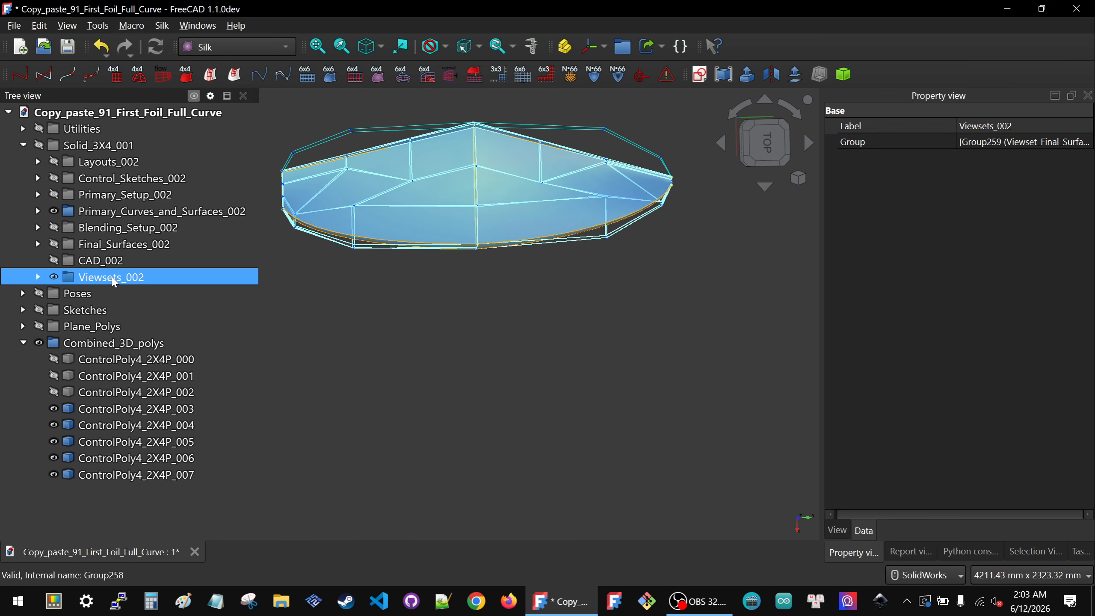
pyautogui.click(134, 410)
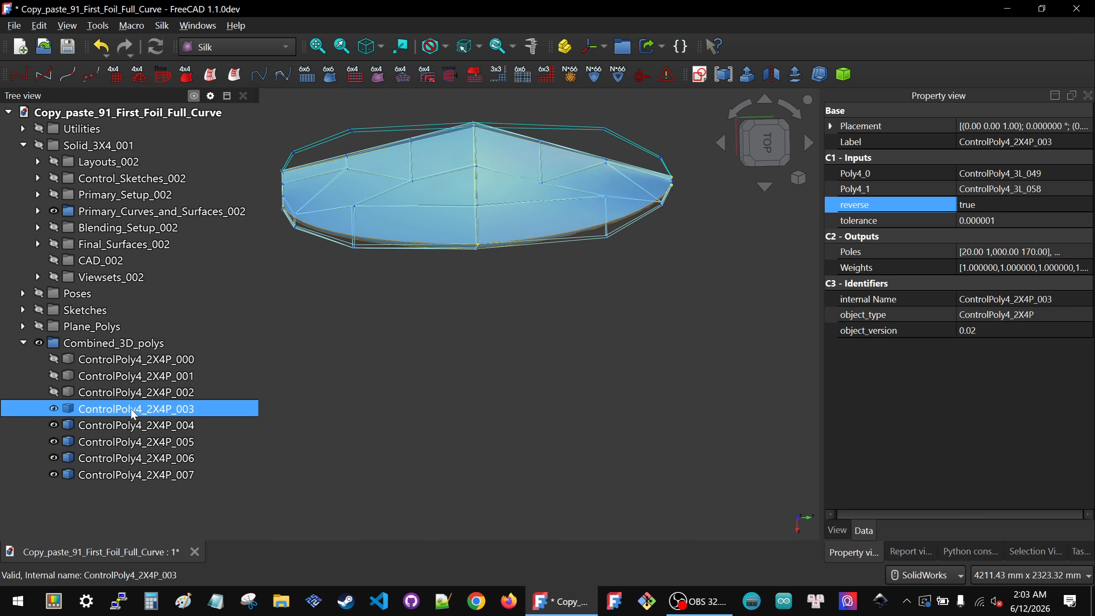
pyautogui.moveTo(394, 445); pyautogui.dragTo(344, 388, button='middle')
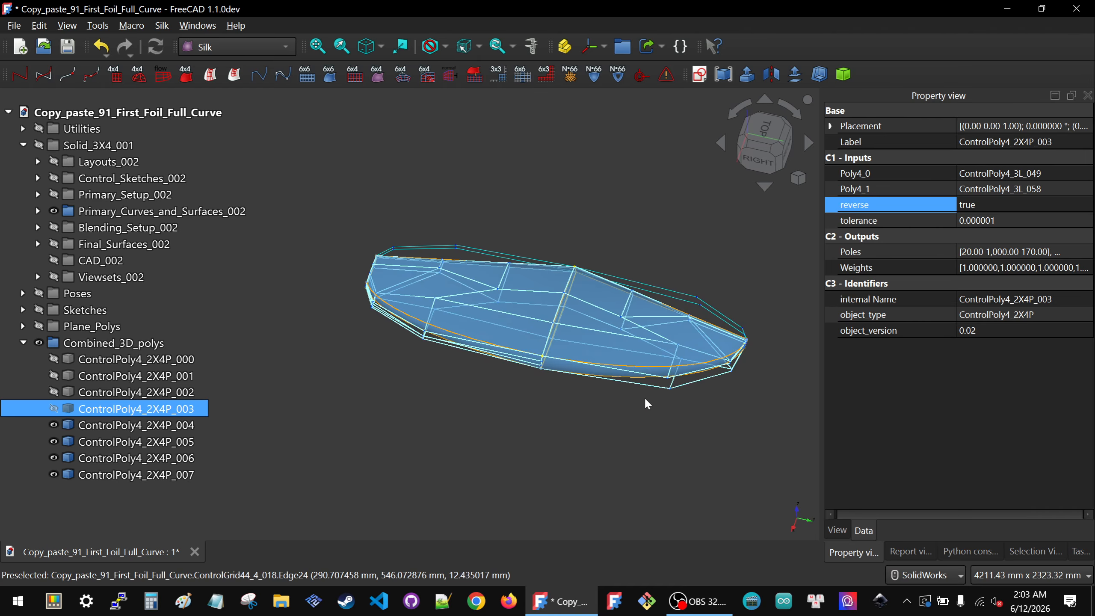
# Step: Expand Primary_Setup_002 and hide the ControlGrid44_4s_003 group
pyautogui.click(41, 195)
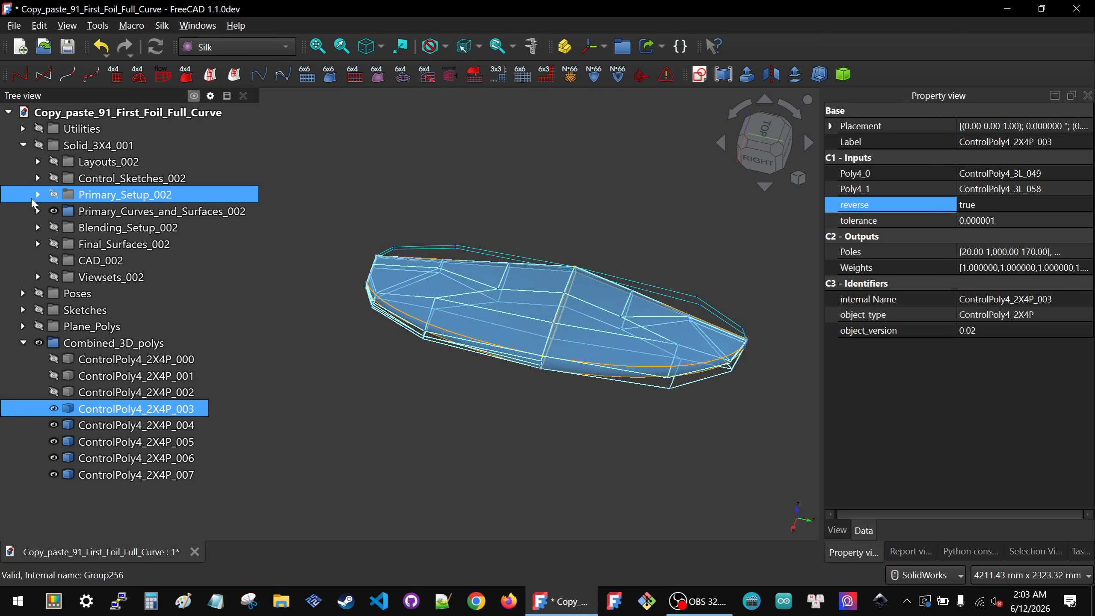
pyautogui.click(38, 194)
pyautogui.click(123, 231)
pyautogui.press('space')
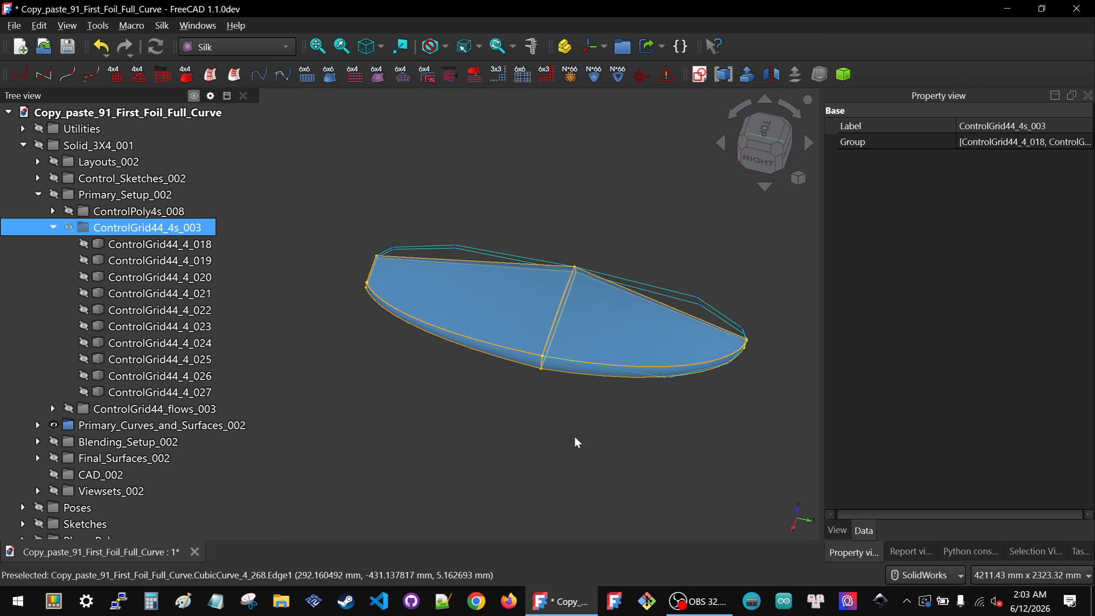
# Step: Select ControlPoly4_2X4P_003 in the view and hide it
pyautogui.click(695, 386)
pyautogui.scroll(5, 693, 383)
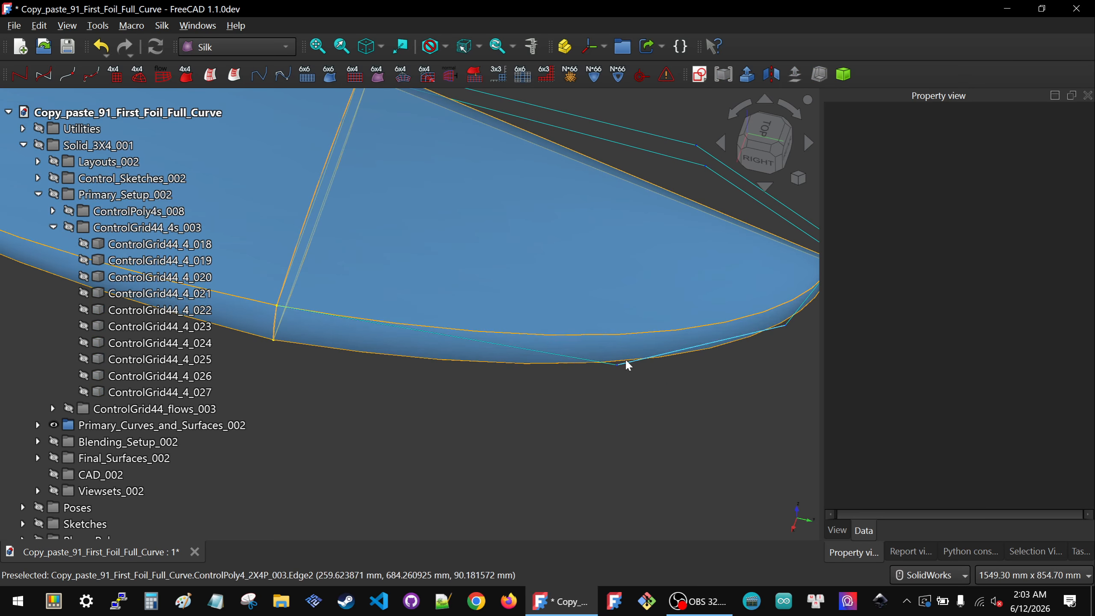
pyautogui.click(568, 362)
pyautogui.scroll(-3, 242, 414)
pyautogui.press('space')
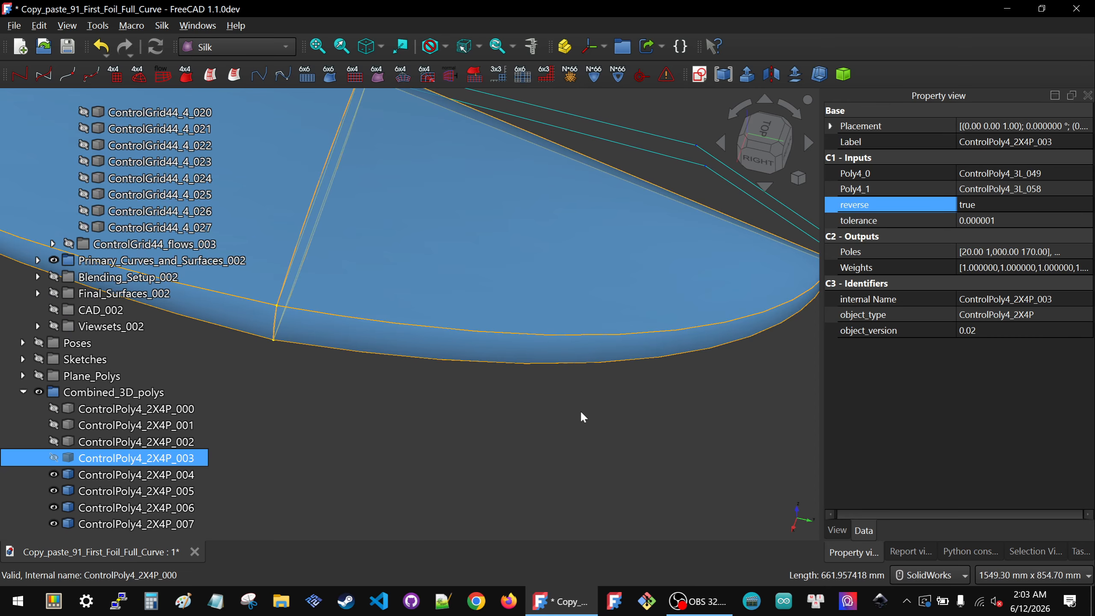
# Step: Select ControlPoly4_2X4P_004 and examine it from several angles in the view
pyautogui.scroll(-4, 609, 394)
pyautogui.keyDown('ctrl'); pyautogui.click(59, 478); pyautogui.keyUp('ctrl')
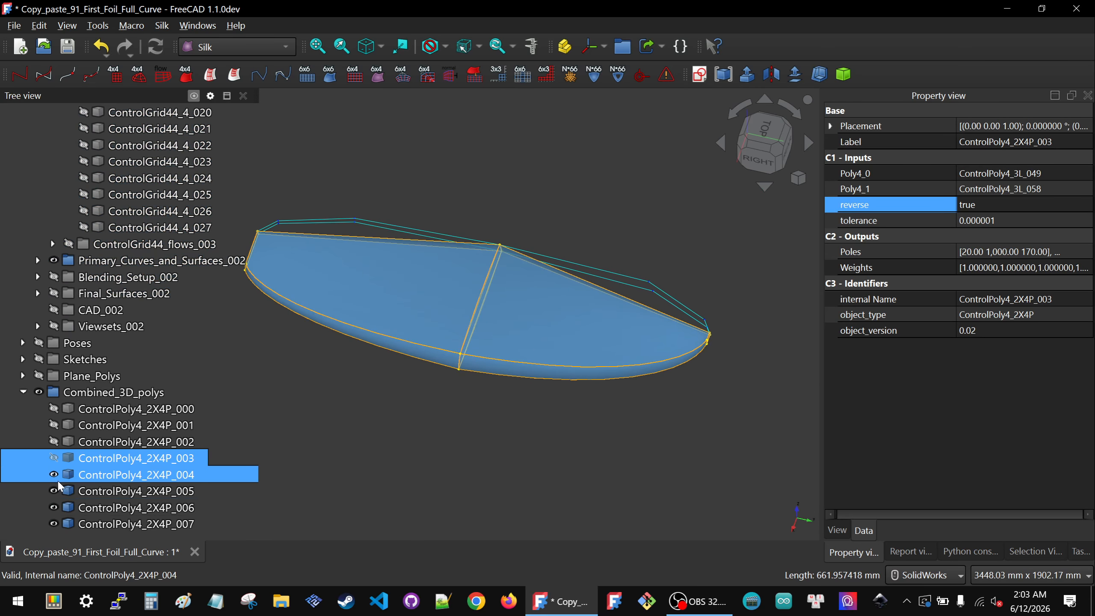
pyautogui.click(84, 477)
pyautogui.moveTo(521, 461); pyautogui.dragTo(694, 367, button='middle')
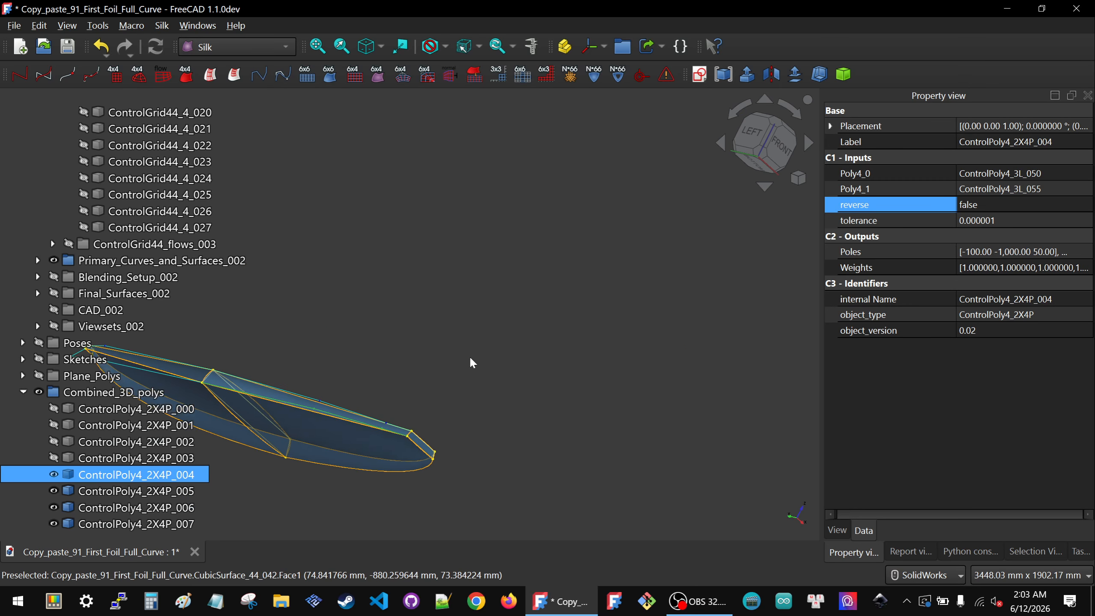
pyautogui.scroll(-4, 457, 352)
pyautogui.scroll(-6, 624, 392)
pyautogui.scroll(7, 492, 375)
pyautogui.moveTo(647, 399); pyautogui.dragTo(679, 497, button='middle')
pyautogui.scroll(6, 759, 464)
pyautogui.scroll(-2, 619, 405)
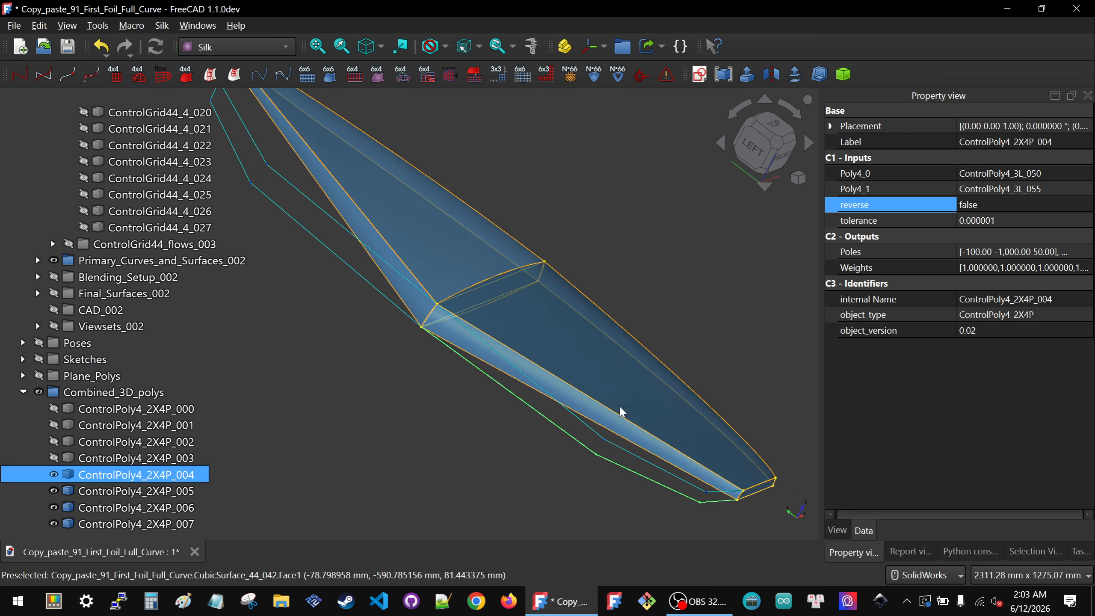
pyautogui.scroll(2, 649, 416)
pyautogui.moveTo(561, 401); pyautogui.dragTo(565, 449, button='middle')
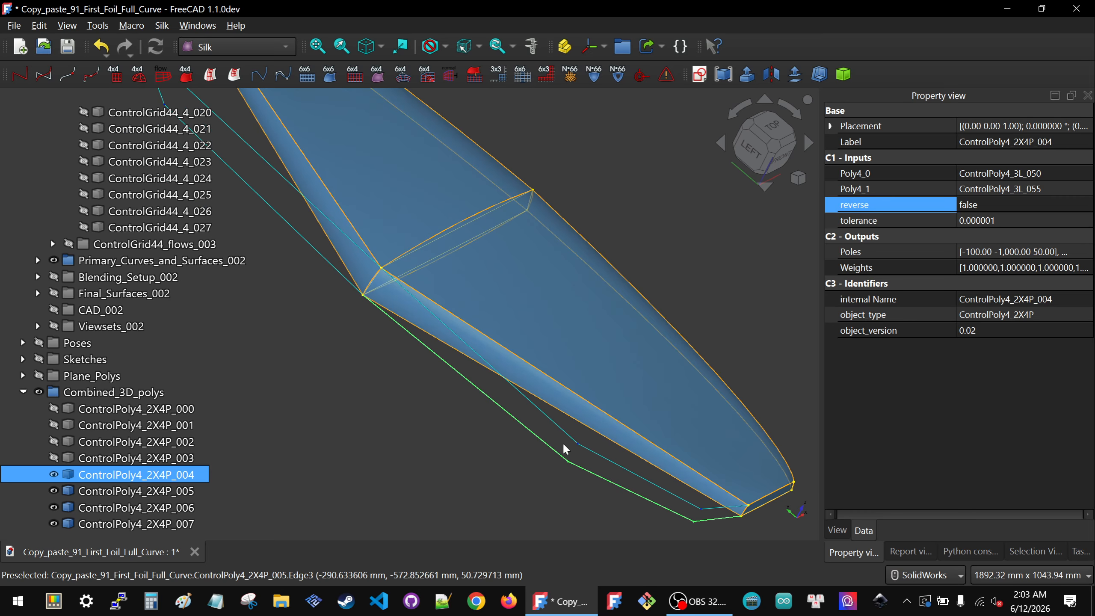
# Step: Relink CubicCurve_4_264's Poly input to ControlPoly4_2X4P_004, picked in the view
pyautogui.click(580, 423)
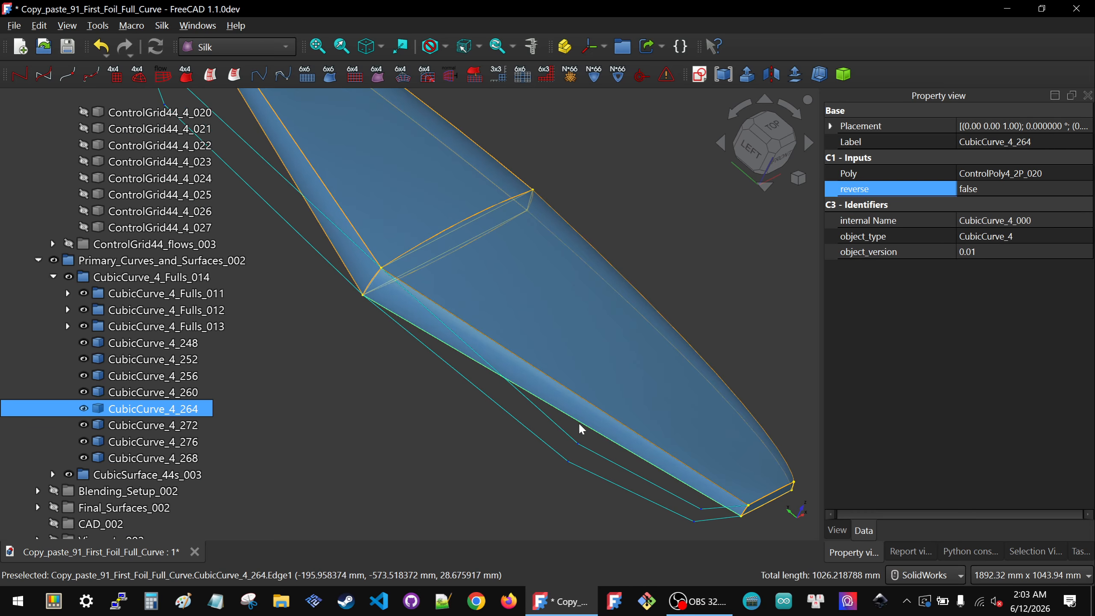
pyautogui.click(1076, 180)
pyautogui.click(1085, 177)
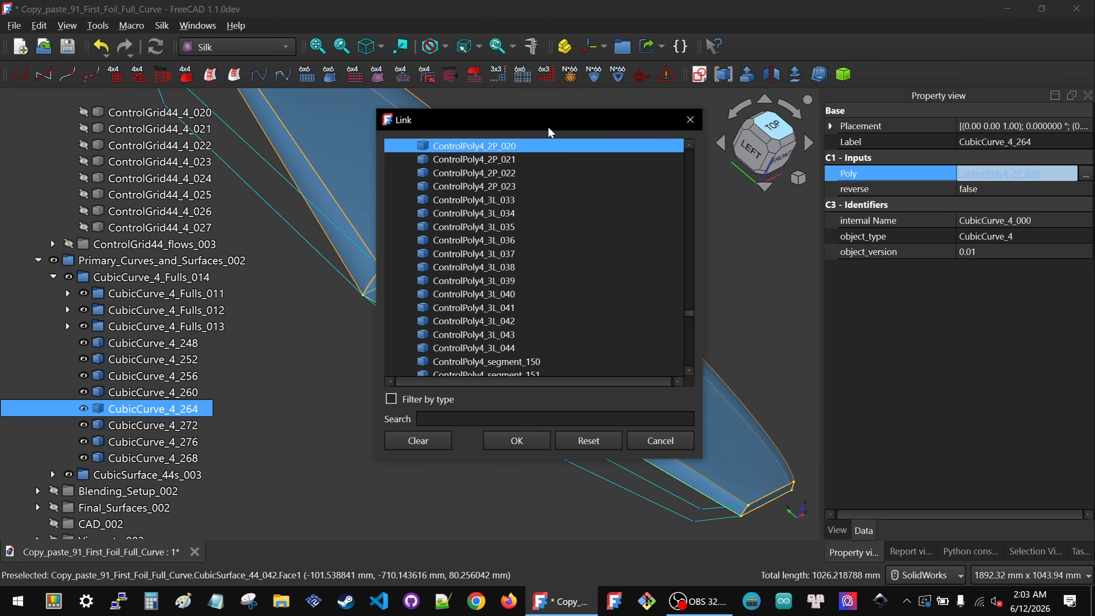
pyautogui.moveTo(549, 121); pyautogui.dragTo(893, 178)
pyautogui.click(524, 422)
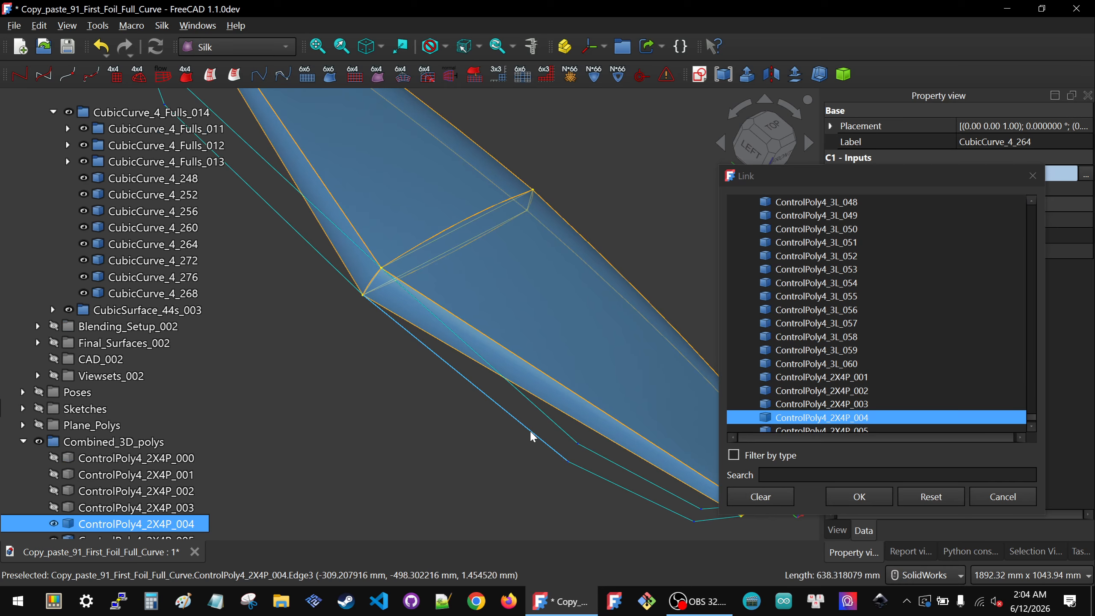
pyautogui.click(849, 497)
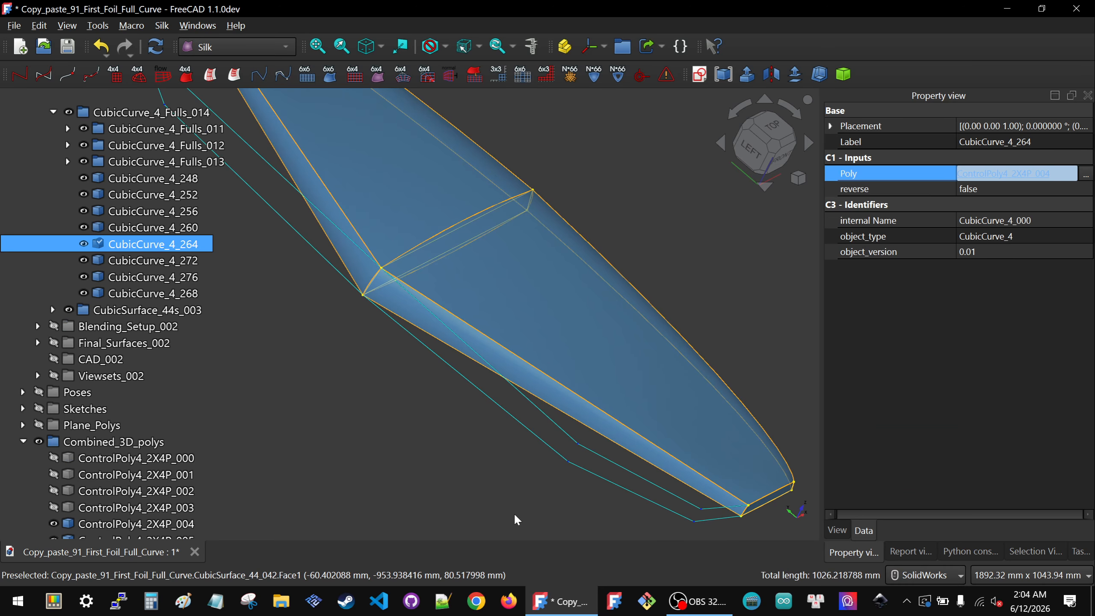
pyautogui.click(523, 515)
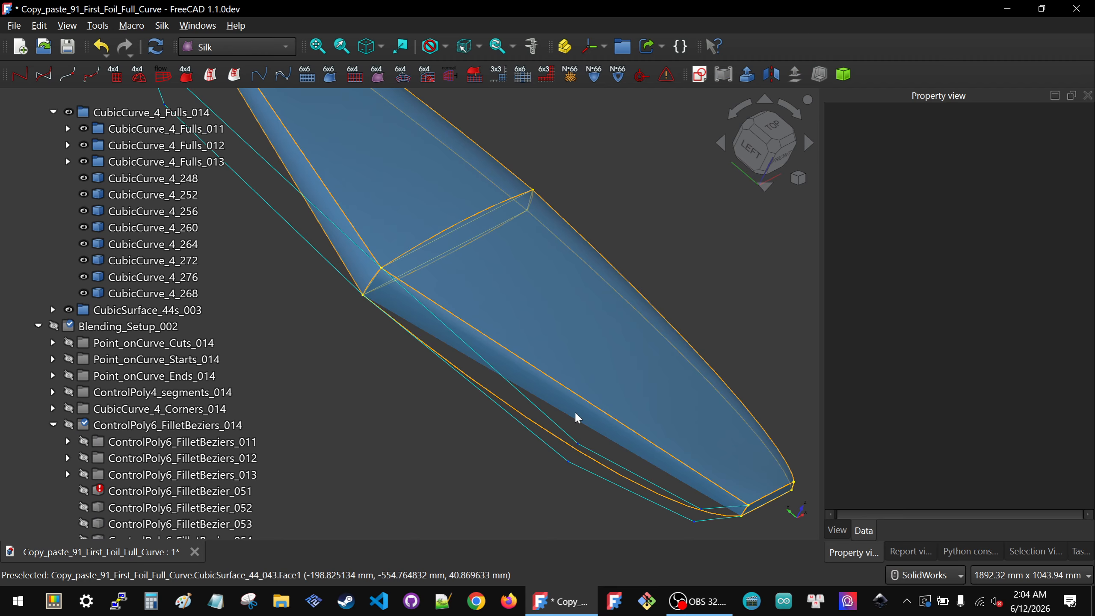
# Step: Show the ControlGrid44_4s_003 group and relink ControlGrid44_4_025's Poly1 input to ControlPoly4_2X4P_004 picked in the view
pyautogui.scroll(7, 82, 348)
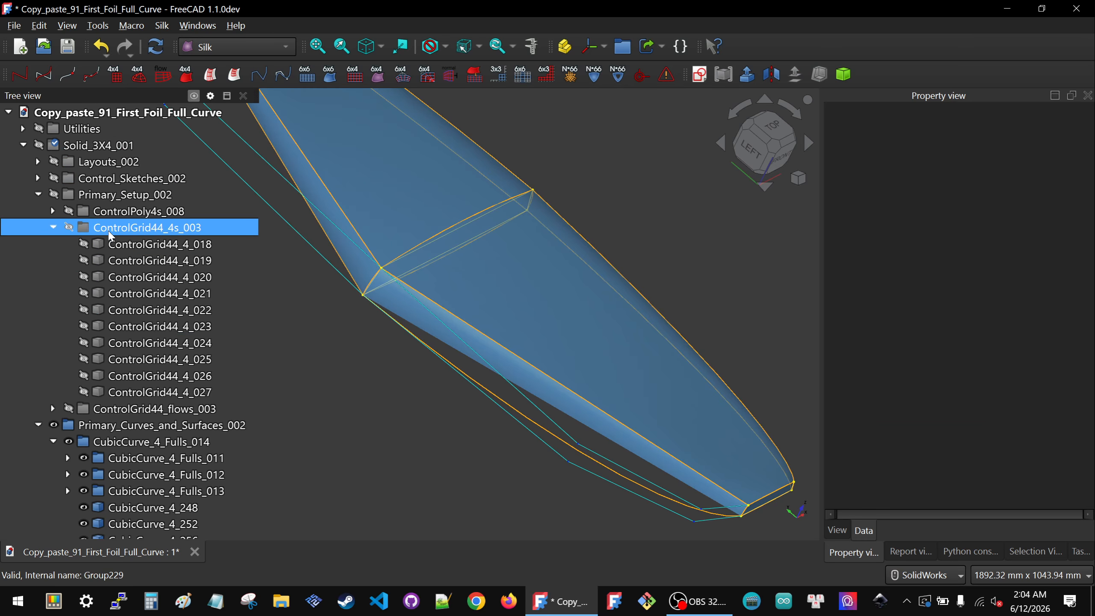
pyautogui.click(111, 235)
pyautogui.press('space')
pyautogui.click(576, 442)
pyautogui.scroll(5, 600, 401)
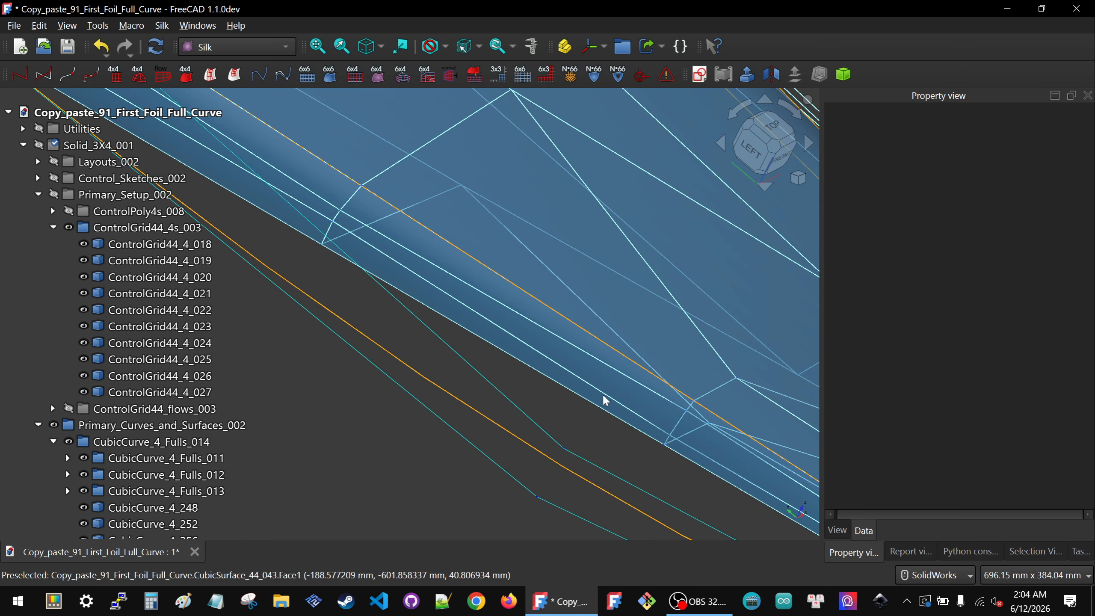
pyautogui.click(602, 391)
pyautogui.scroll(-5, 582, 386)
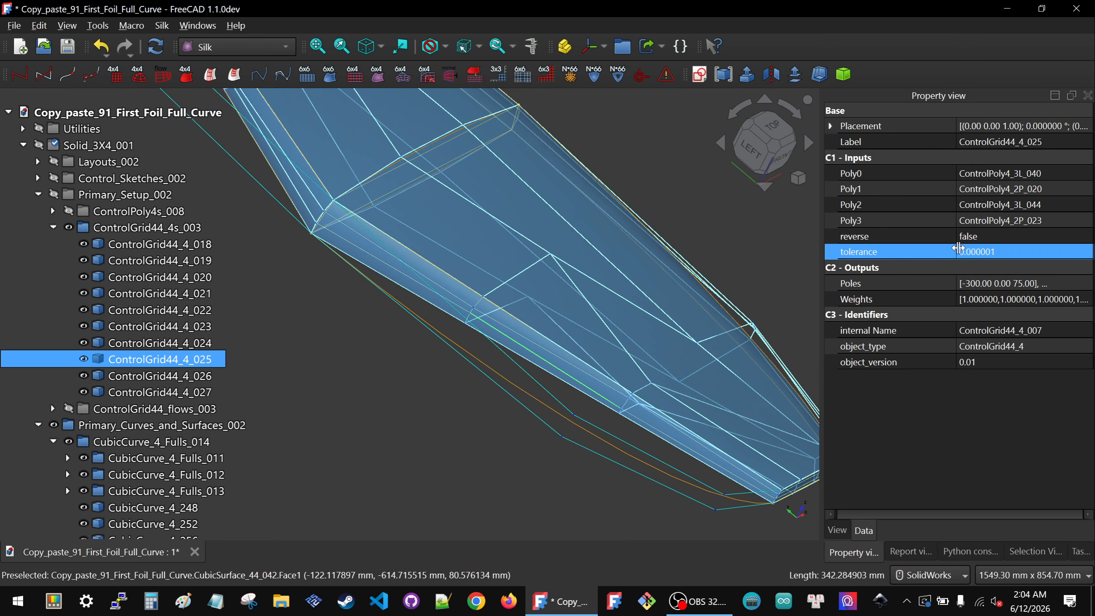
pyautogui.click(1065, 188)
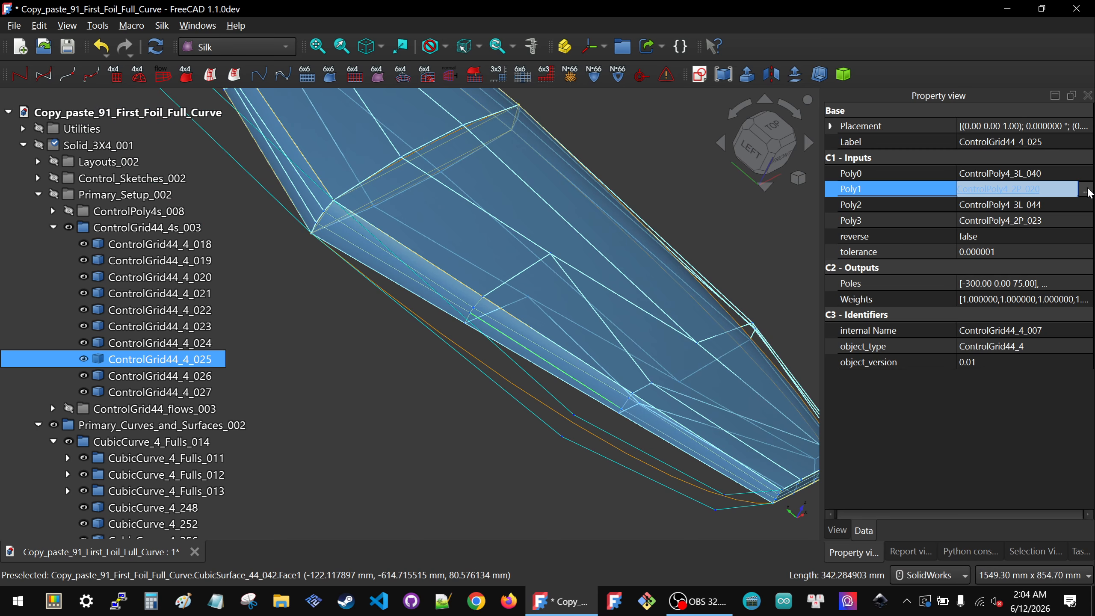
pyautogui.click(1088, 190)
pyautogui.moveTo(499, 115); pyautogui.dragTo(855, 148)
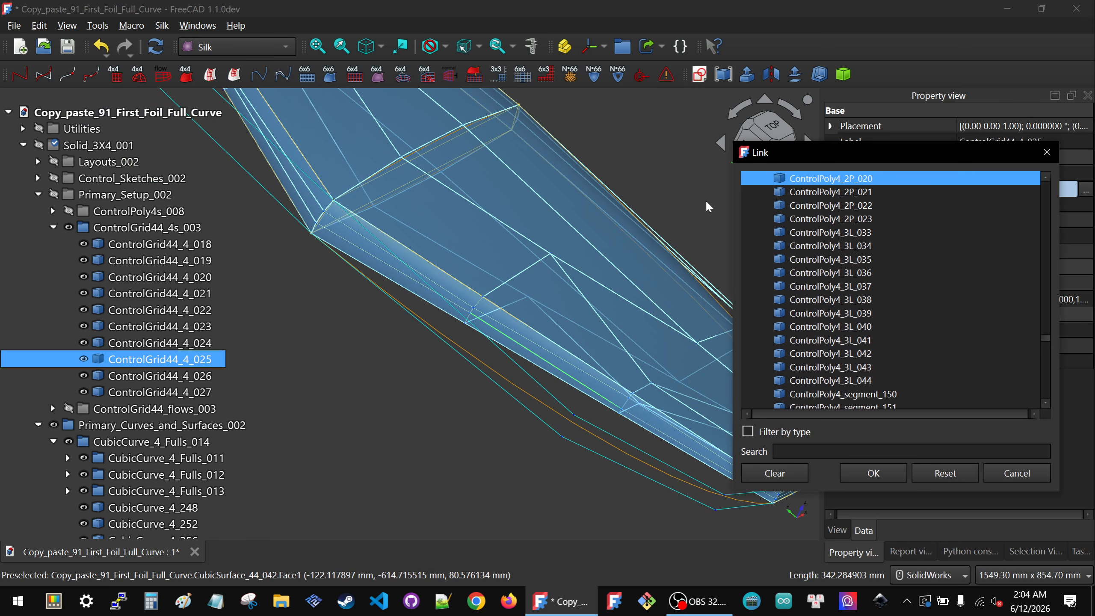
pyautogui.click(537, 418)
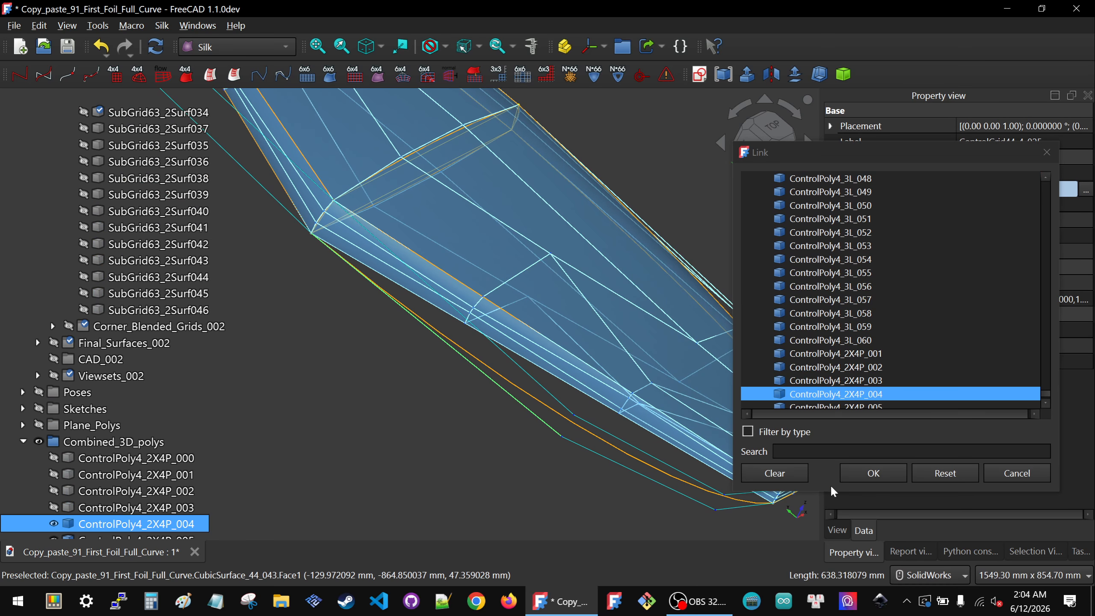
pyautogui.click(880, 477)
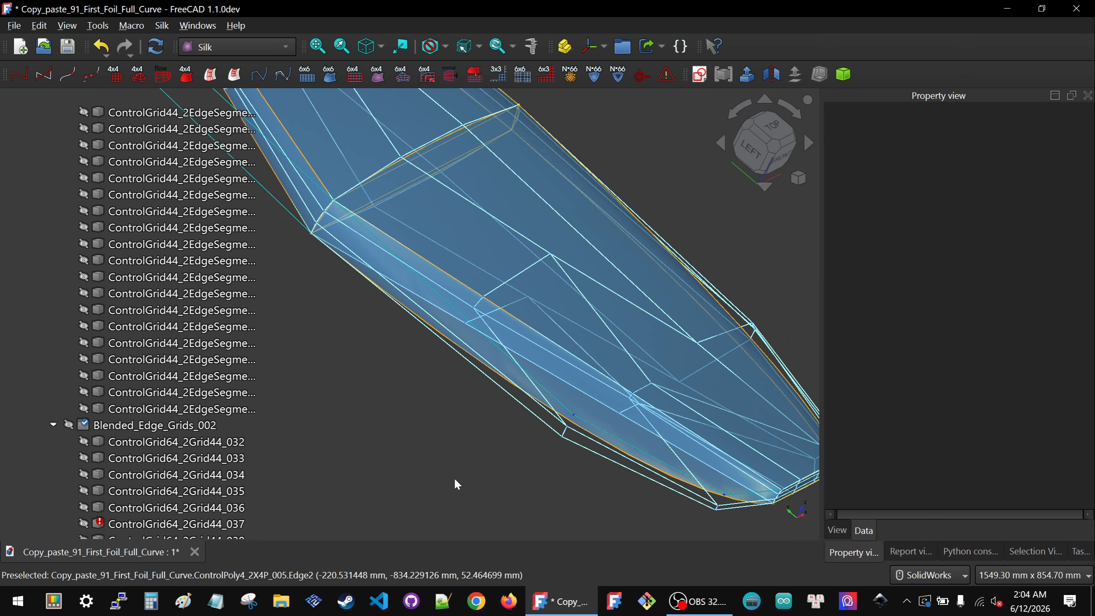
# Step: Select ControlGrid44_4_025 to check its inputs and hide it
pyautogui.click(568, 382)
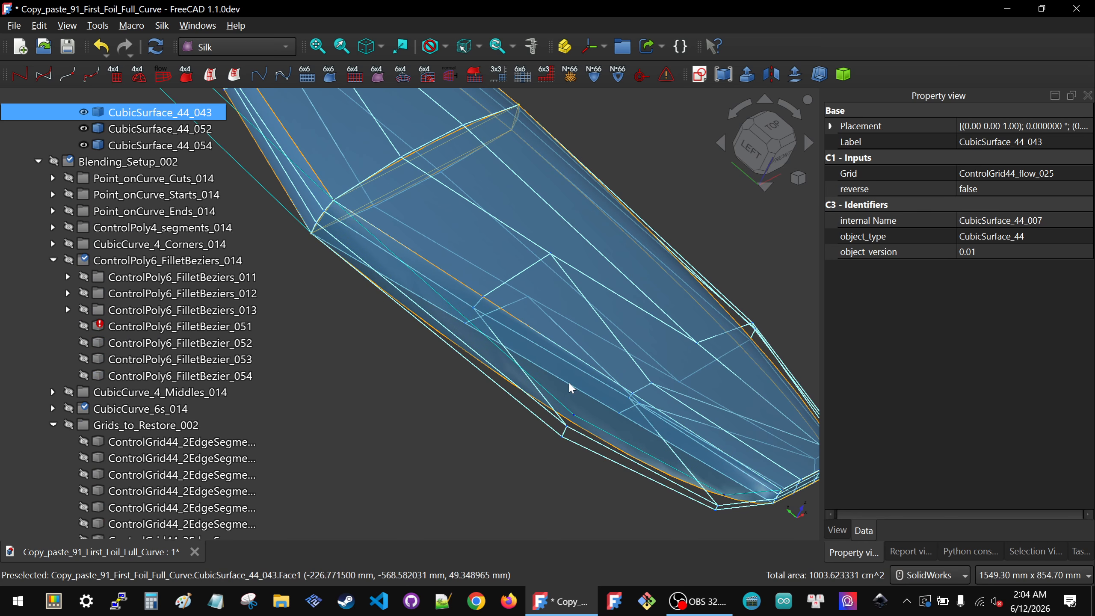
pyautogui.click(520, 403)
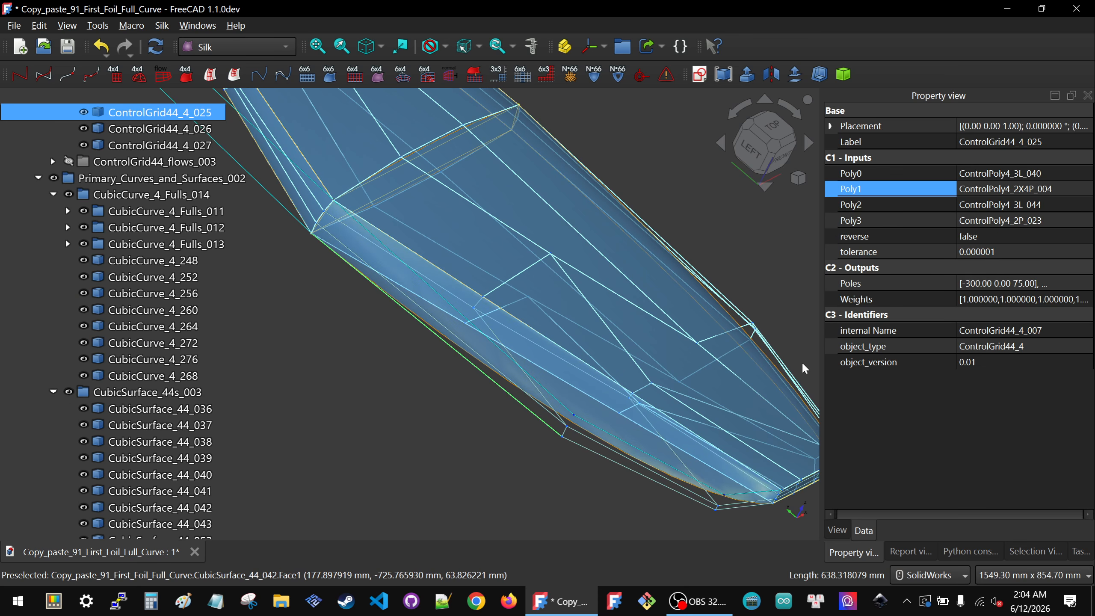
pyautogui.press('space')
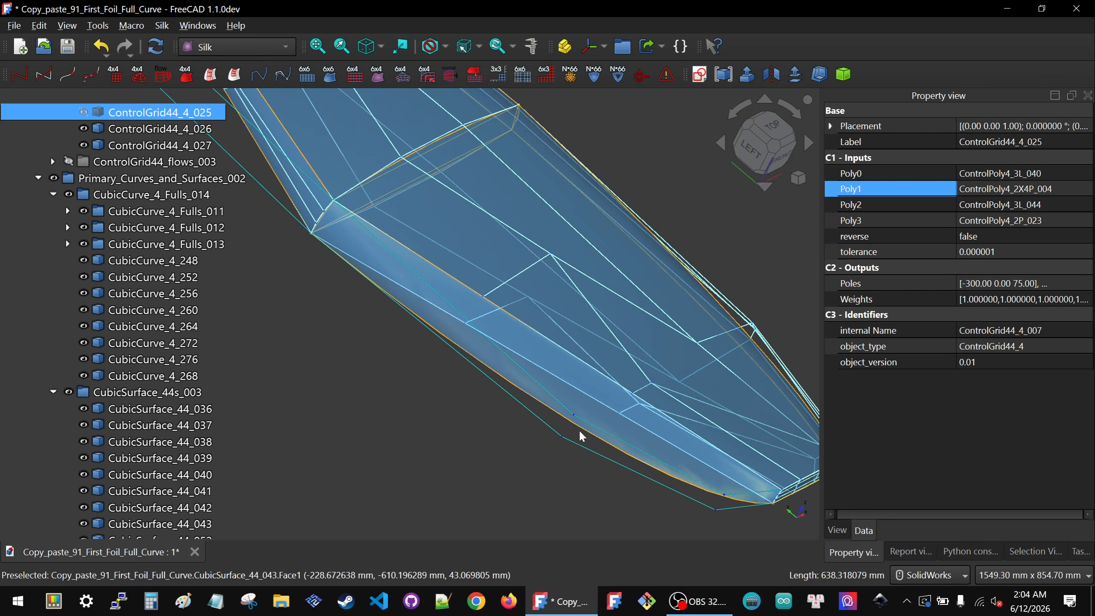
# Step: Relink ControlGrid44_4_022's Poly3 input to the matching ControlPoly4_2X4P poly picked in the view
pyautogui.click(567, 444)
pyautogui.moveTo(528, 446); pyautogui.dragTo(428, 325, button='middle')
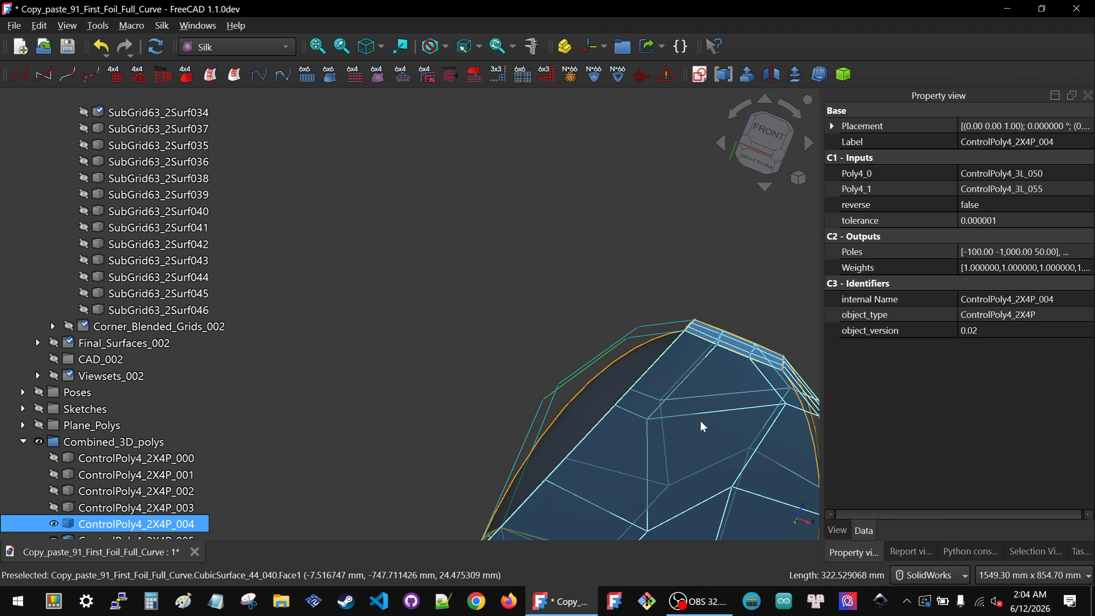
pyautogui.click(706, 411)
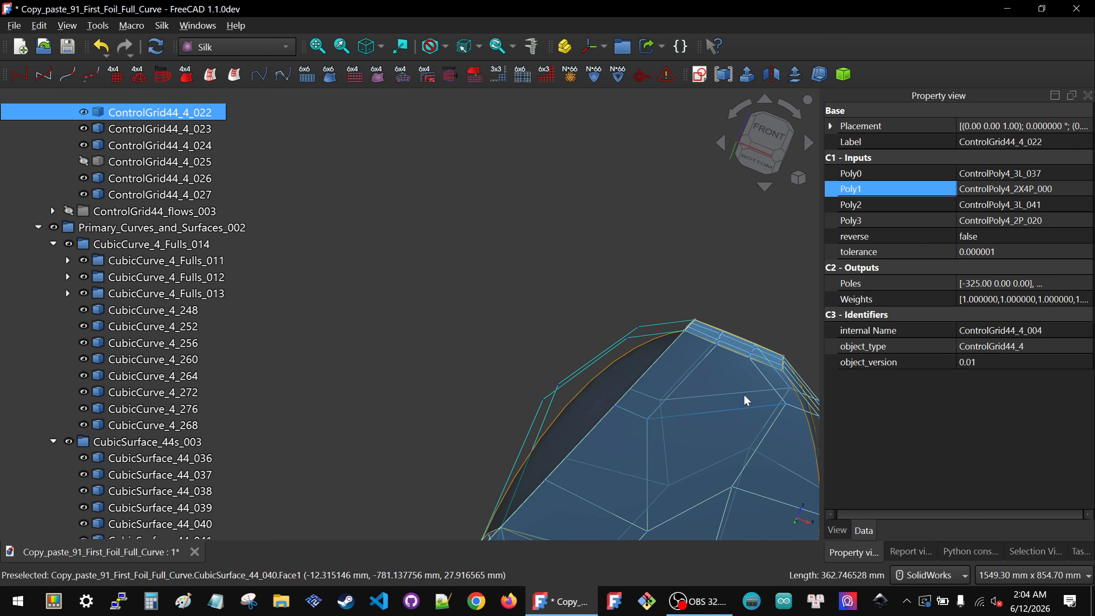
pyautogui.click(1057, 221)
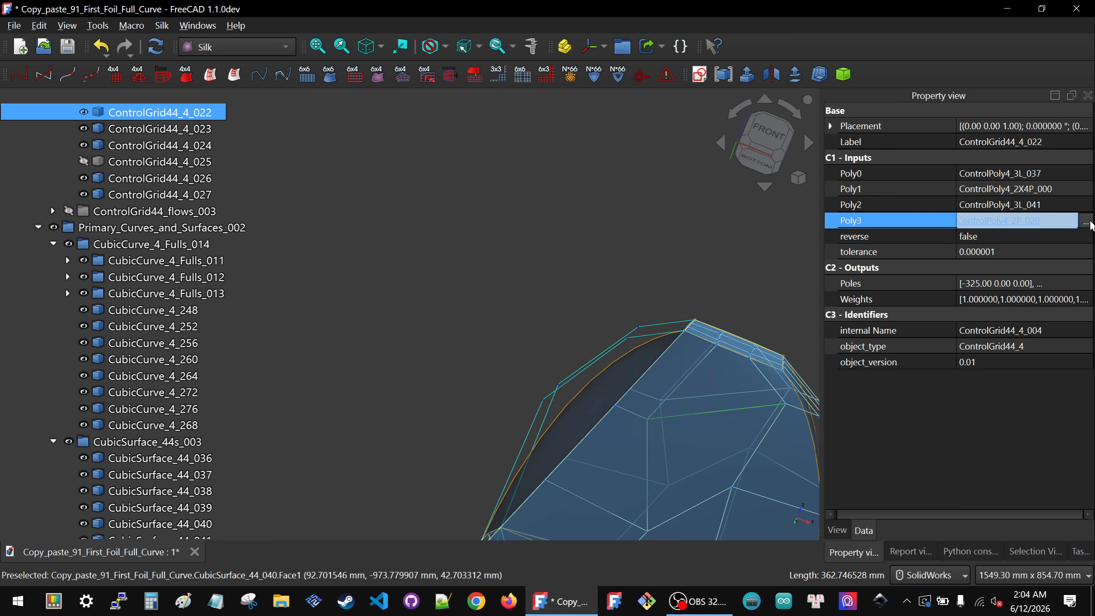
pyautogui.click(1086, 221)
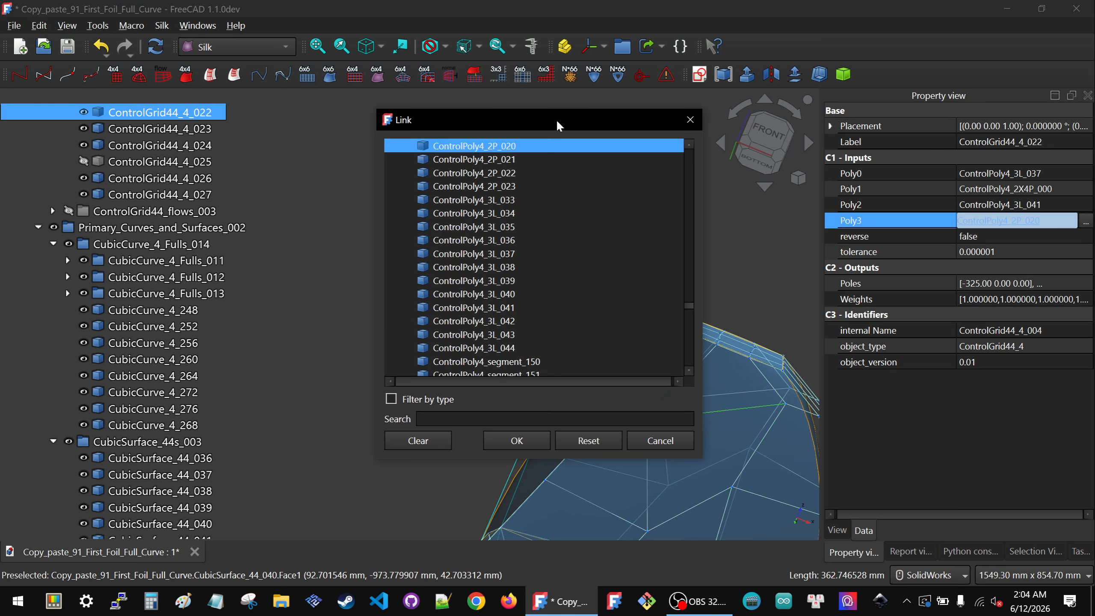
pyautogui.moveTo(556, 119); pyautogui.dragTo(859, 123)
pyautogui.scroll(5, 504, 502)
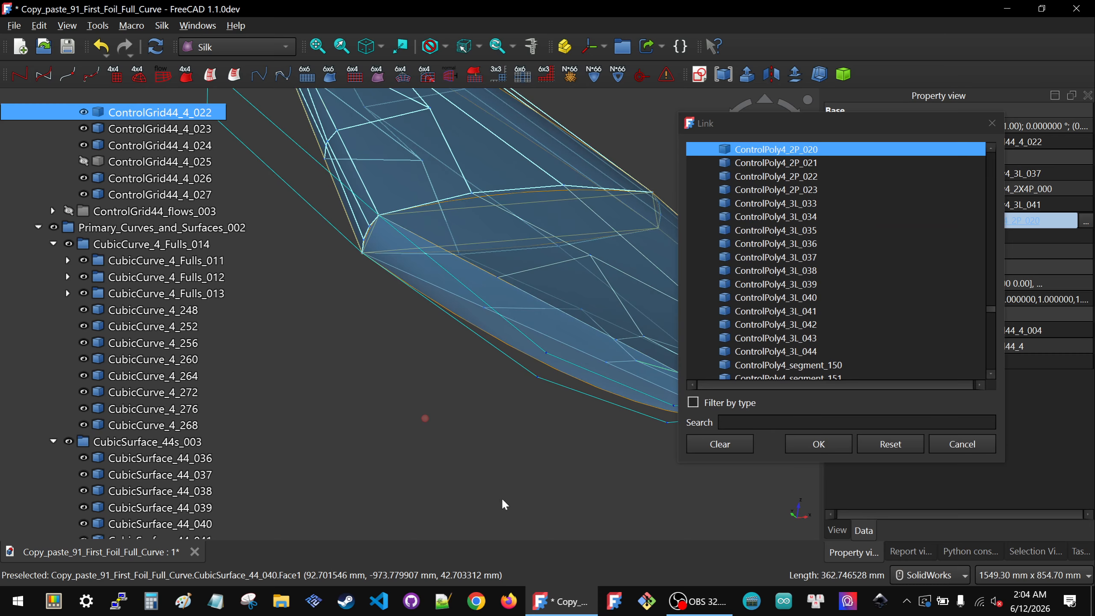
pyautogui.click(524, 366)
pyautogui.click(818, 444)
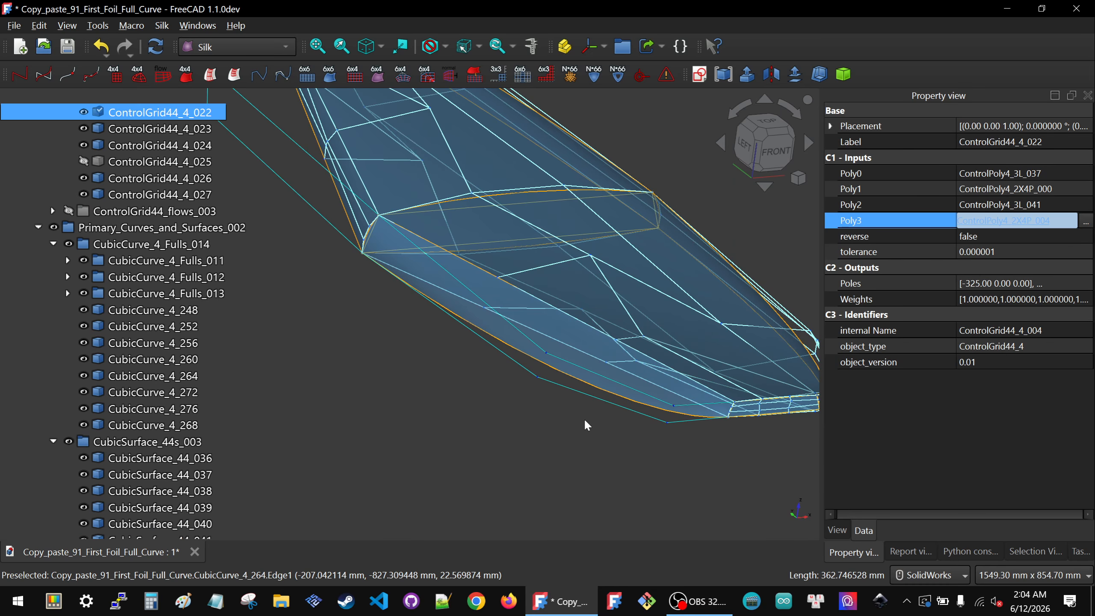
# Step: Set the reverse option of ControlPoly4_2X4P_004 to true
pyautogui.click(586, 422)
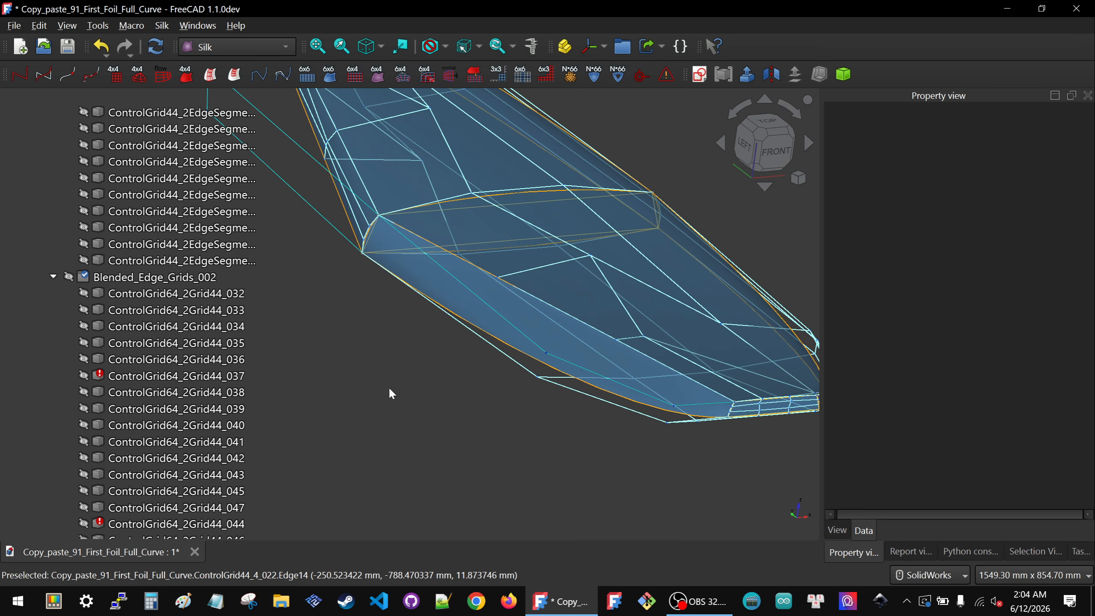
pyautogui.scroll(-20, 144, 417)
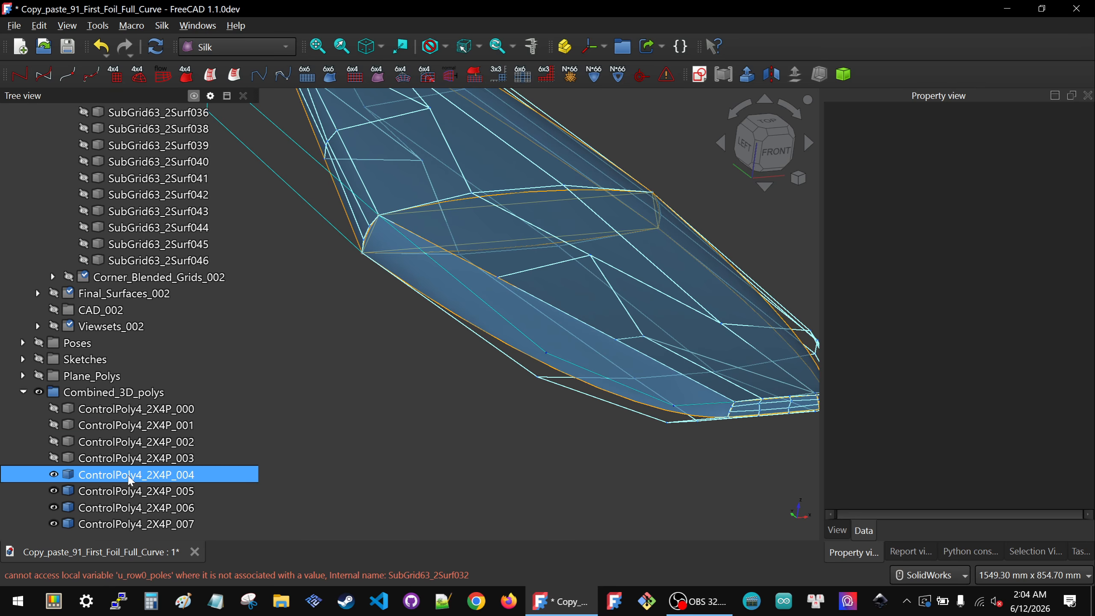
pyautogui.click(127, 476)
pyautogui.click(997, 207)
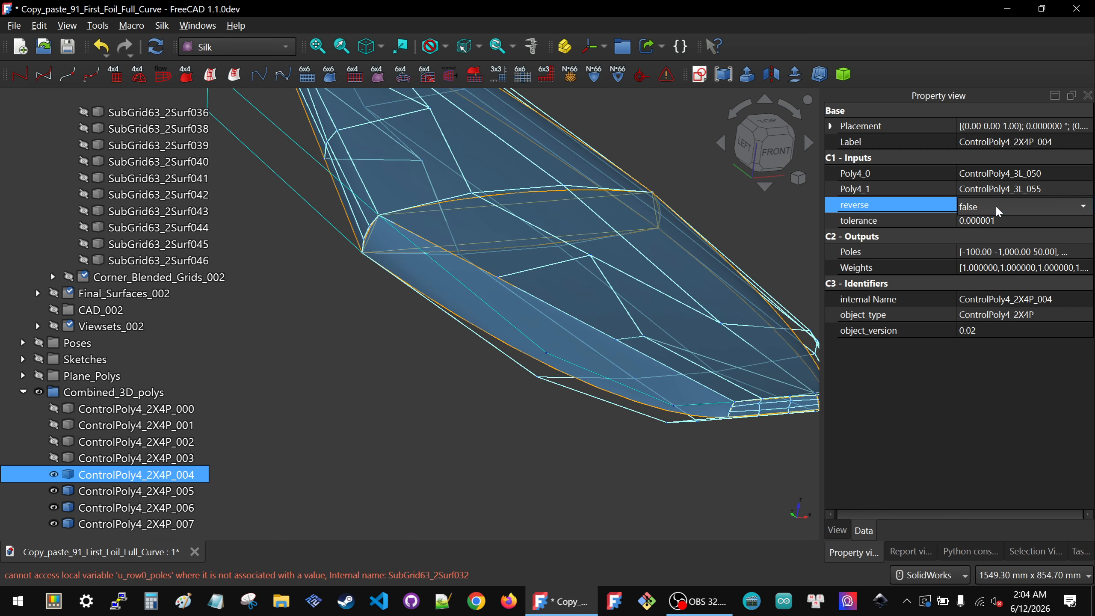
pyautogui.click(997, 208)
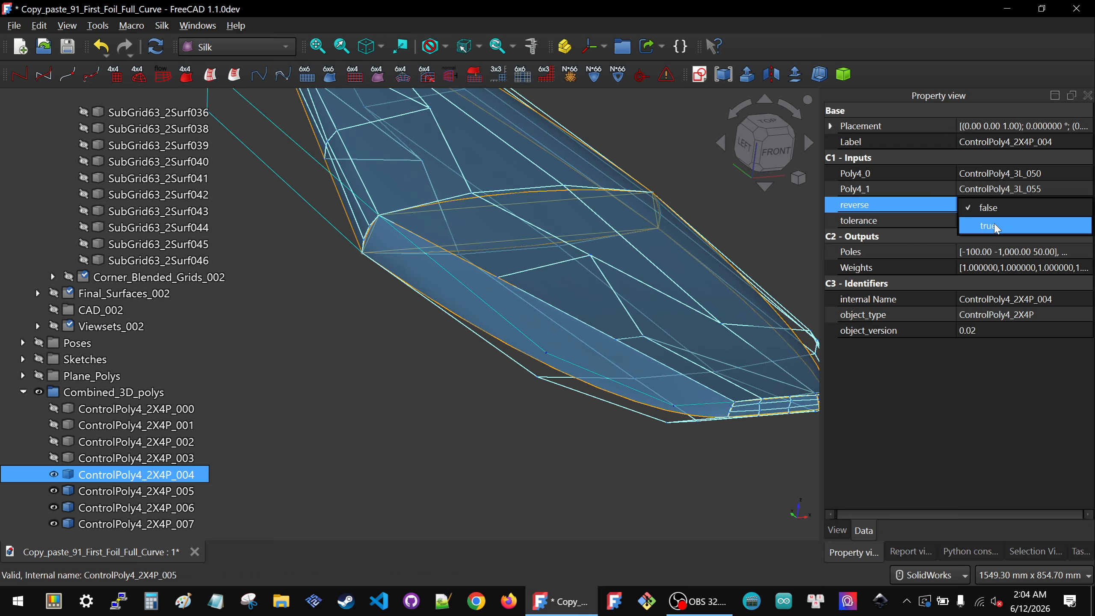
pyautogui.click(945, 389)
pyautogui.click(501, 426)
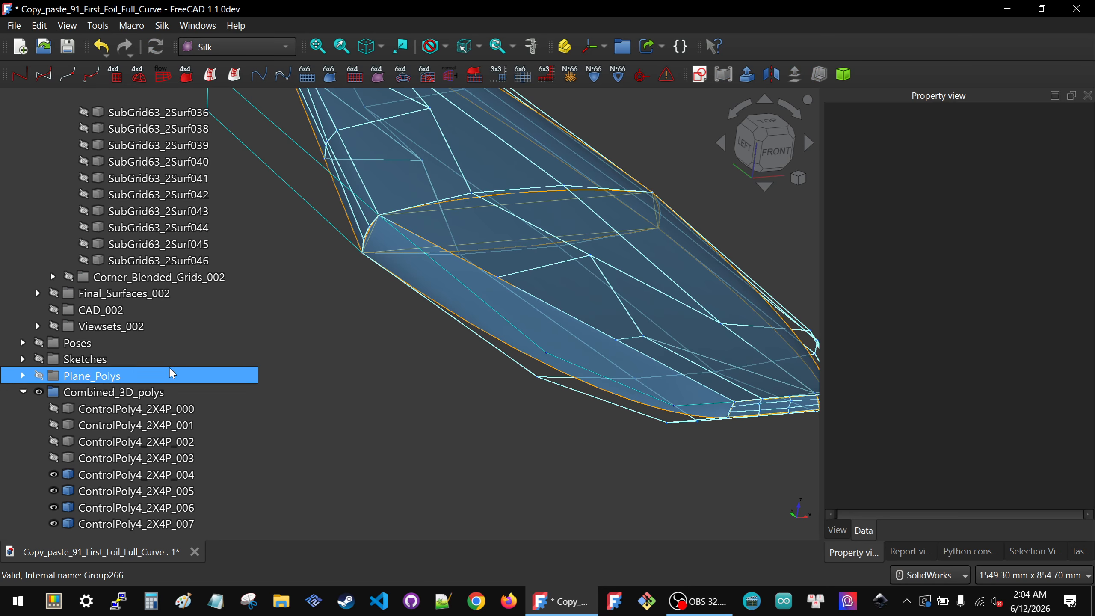
# Step: Collapse the Primary_Setup_002, Primary_Curves_and_Surfaces_002 and Blending_Setup_002 groups in the tree
pyautogui.scroll(11, 108, 352)
pyautogui.scroll(20, 96, 348)
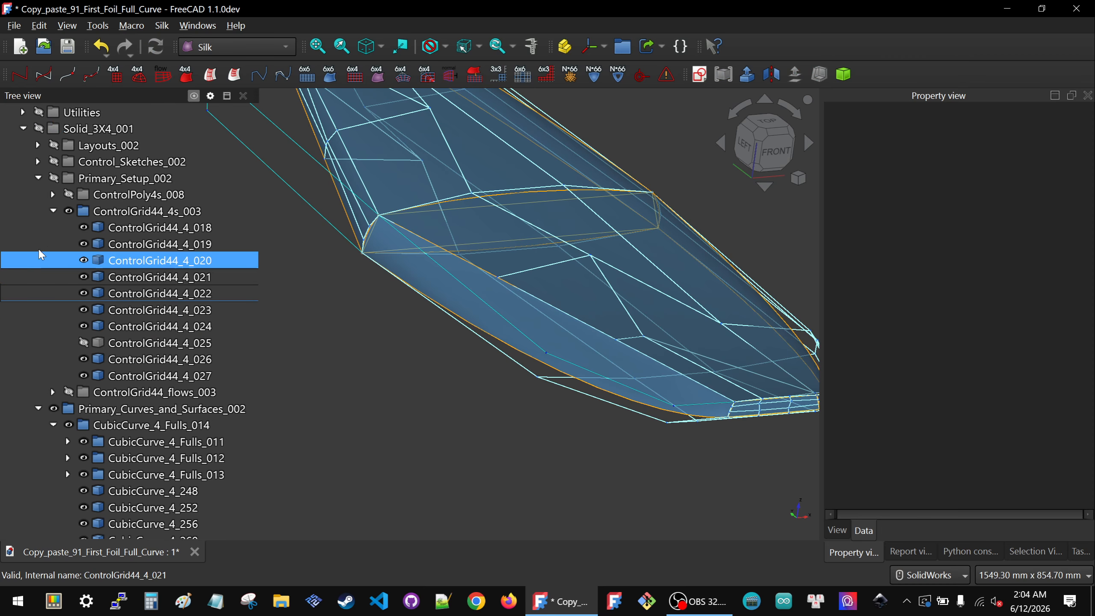
pyautogui.click(38, 178)
pyautogui.click(39, 195)
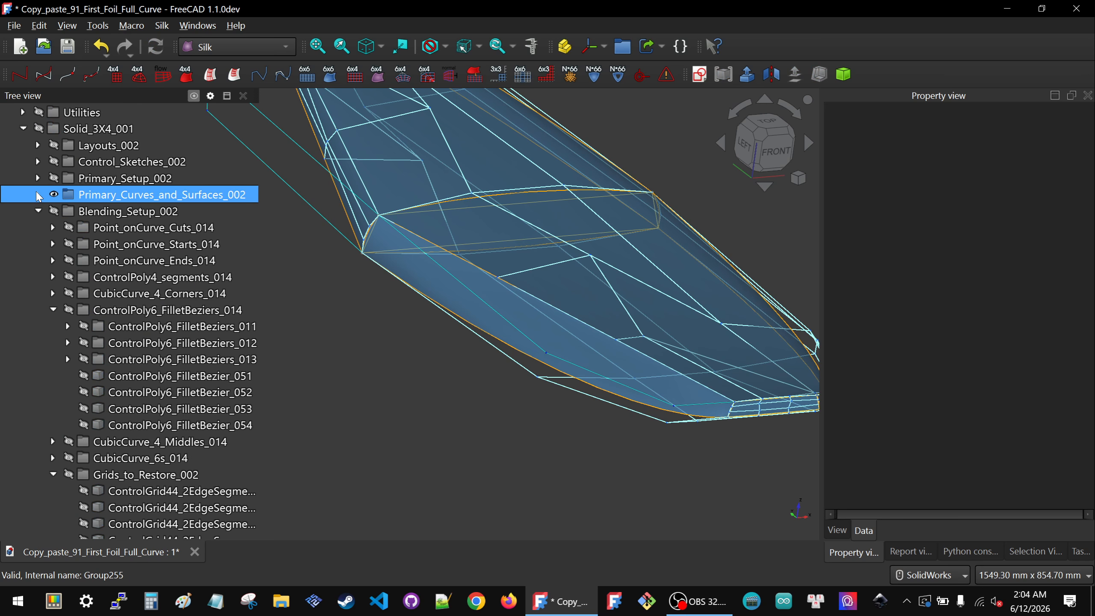
pyautogui.click(38, 210)
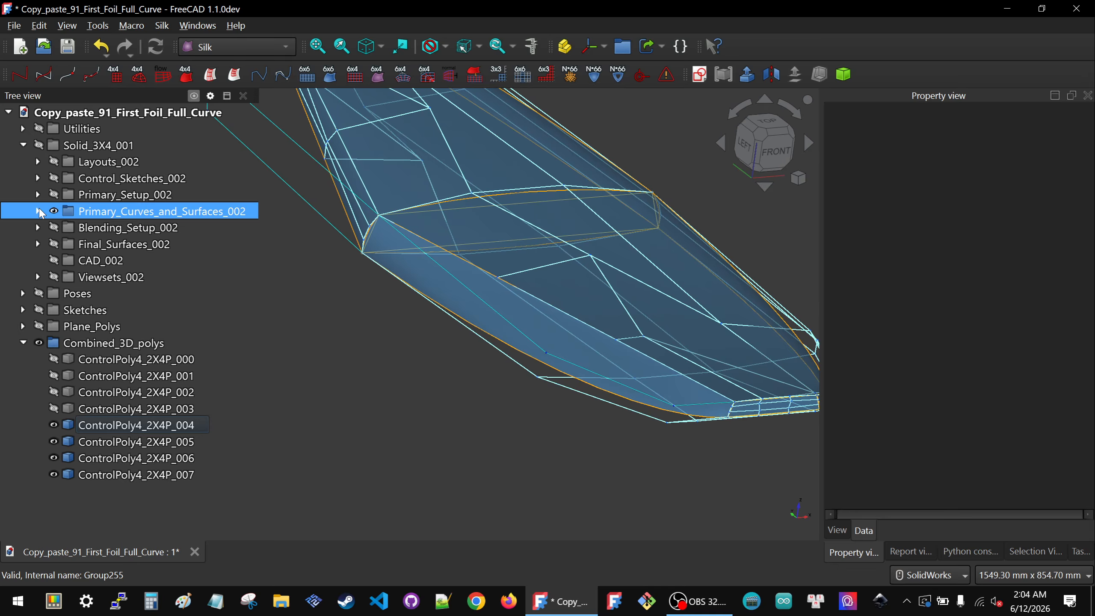
# Step: Temporarily show Viewsets_002 to review the foil views from another angle, then hide it again
pyautogui.click(112, 277)
pyautogui.press('space')
pyautogui.scroll(-8, 450, 365)
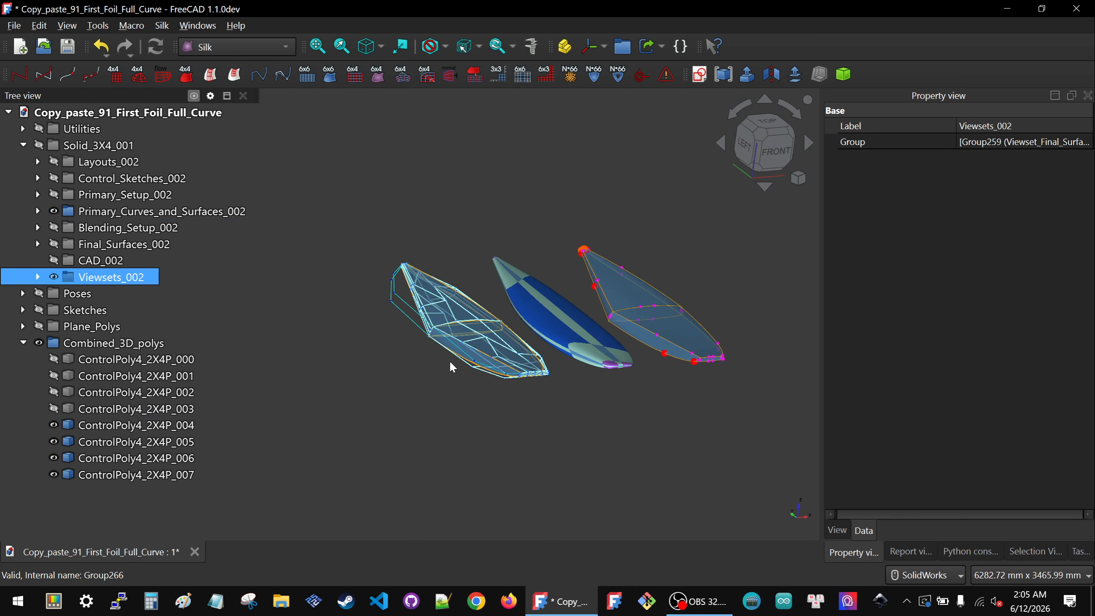
pyautogui.scroll(4, 599, 330)
pyautogui.moveTo(471, 375); pyautogui.dragTo(566, 412, button='middle')
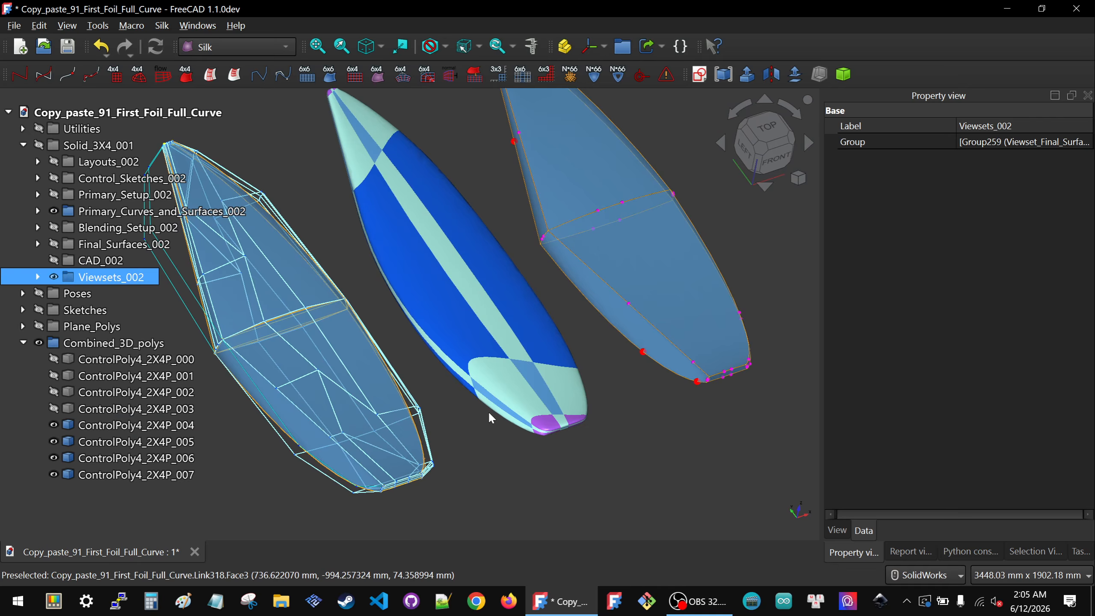
pyautogui.scroll(-4, 493, 413)
pyautogui.press('space')
pyautogui.scroll(3, 404, 412)
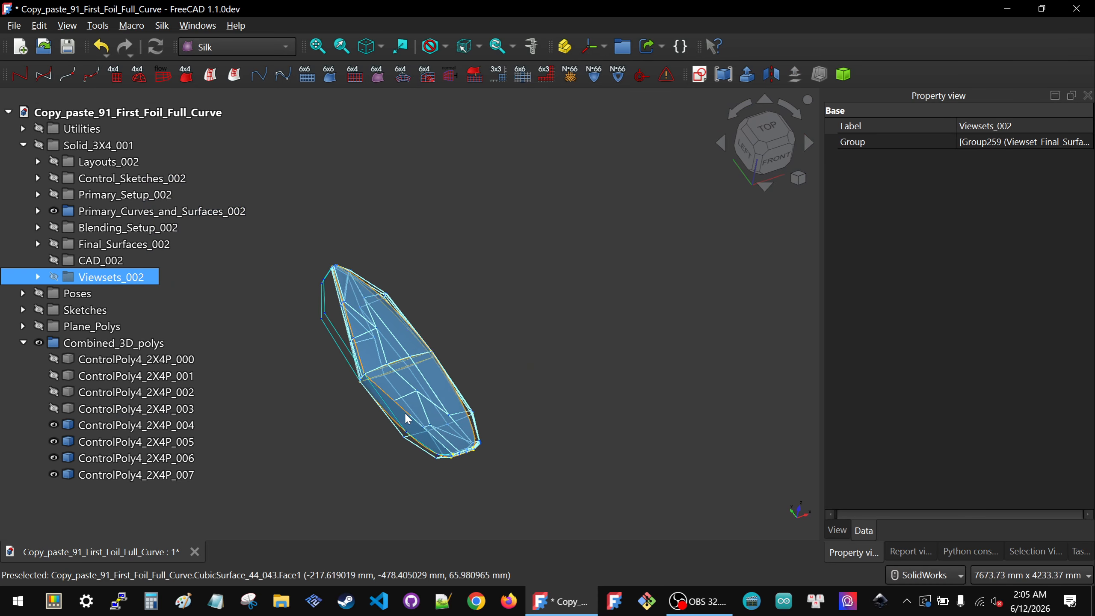
pyautogui.scroll(3, 392, 431)
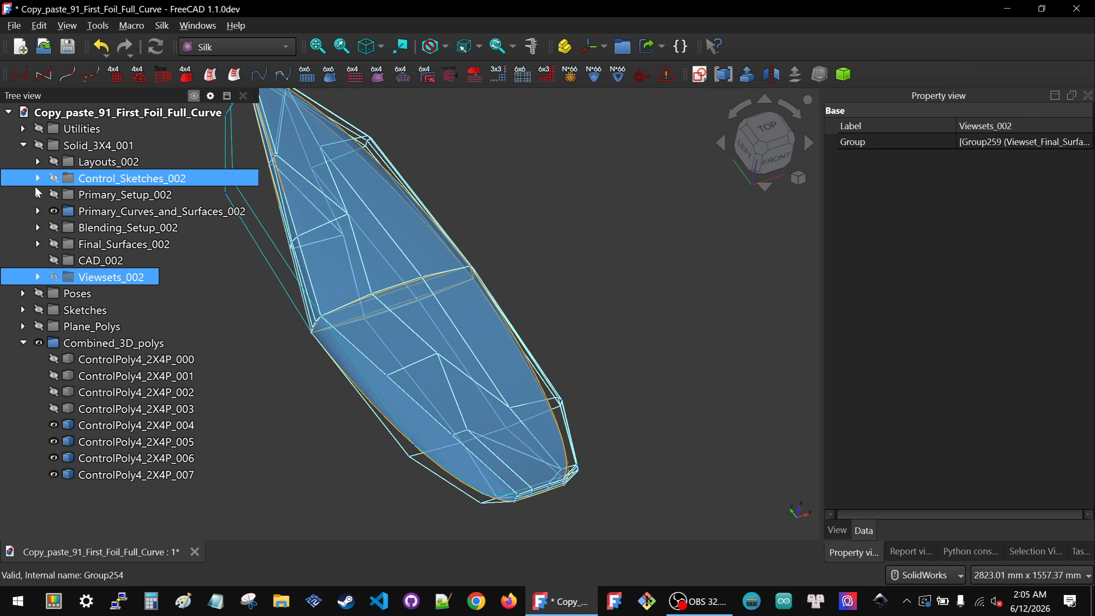
# Step: Hide the ControlGrid44_4s_003 group under Primary_Setup_002
pyautogui.click(38, 195)
pyautogui.click(130, 227)
pyautogui.press('space')
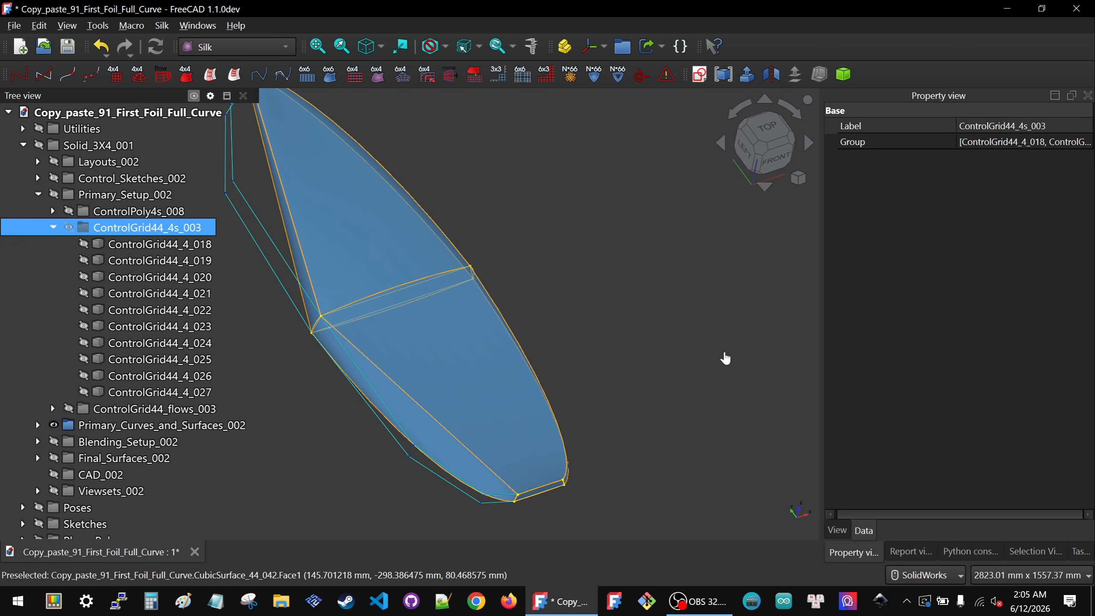
pyautogui.click(724, 359)
# Step: Hide ControlPoly4_2X4P_004 and select ControlPoly4_2X4P_005 to check its inputs
pyautogui.scroll(-4, 147, 466)
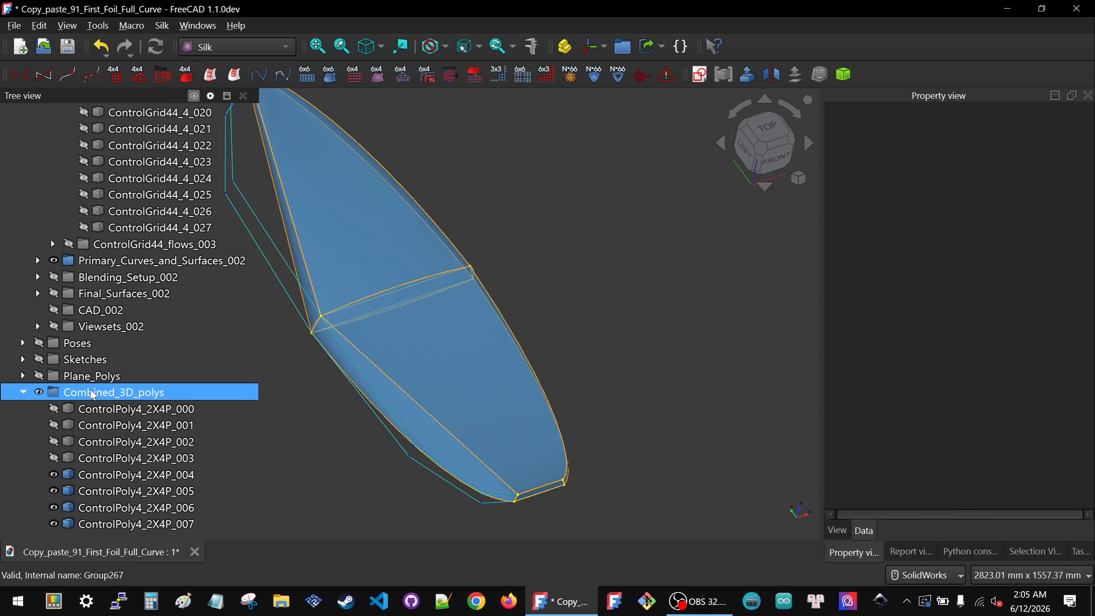
pyautogui.click(134, 476)
pyautogui.press('space')
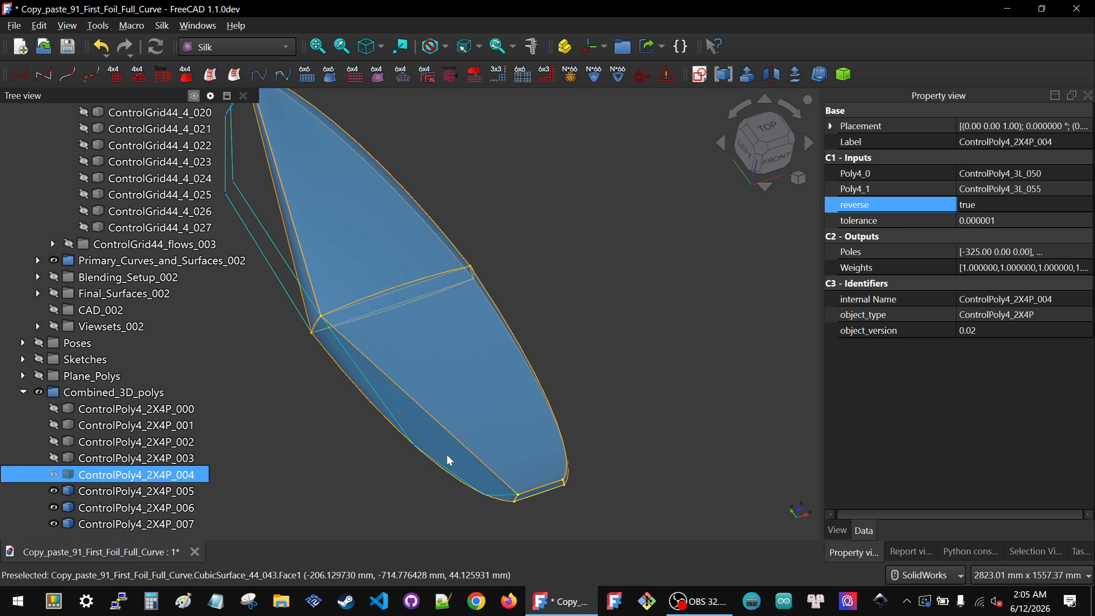
pyautogui.click(147, 507)
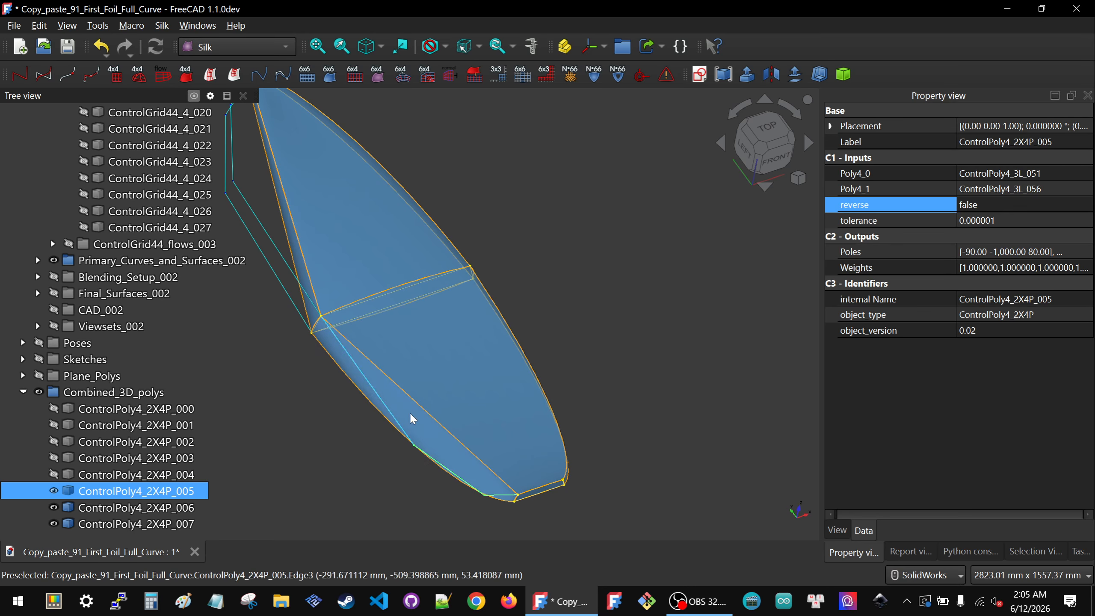
# Step: Relink CubicCurve_4_276's Poly input to ControlPoly4_2X4P_005, picked in the view
pyautogui.click(429, 416)
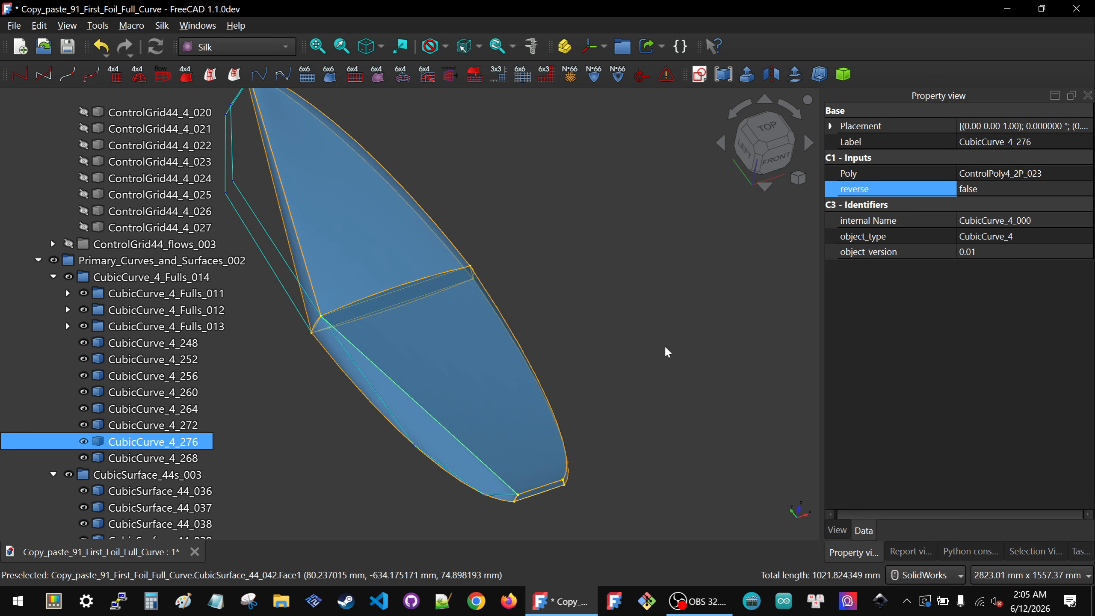
pyautogui.click(1086, 175)
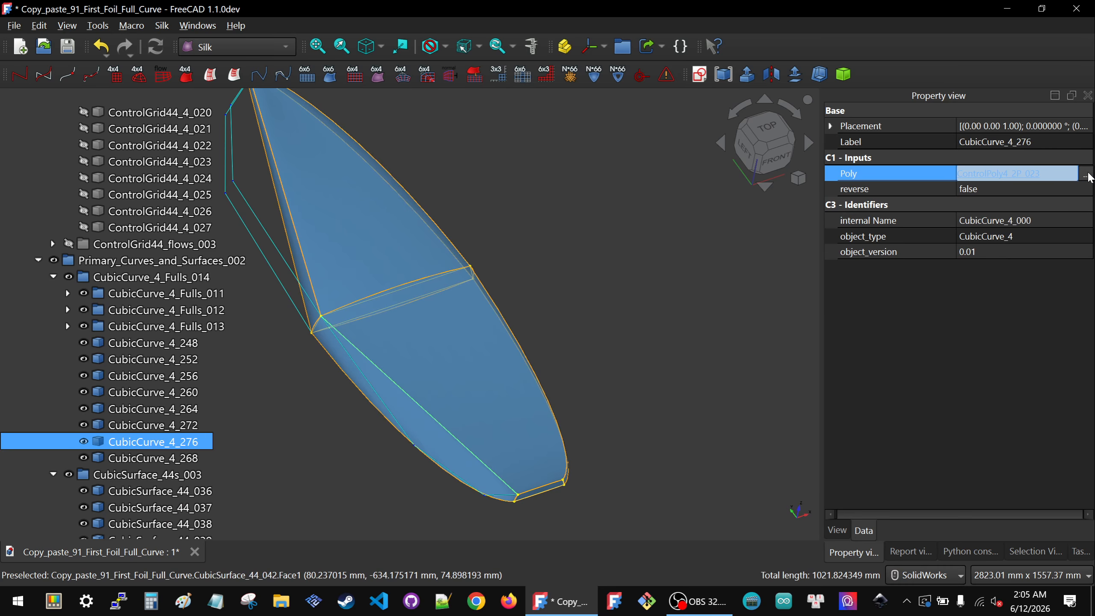
pyautogui.click(353, 367)
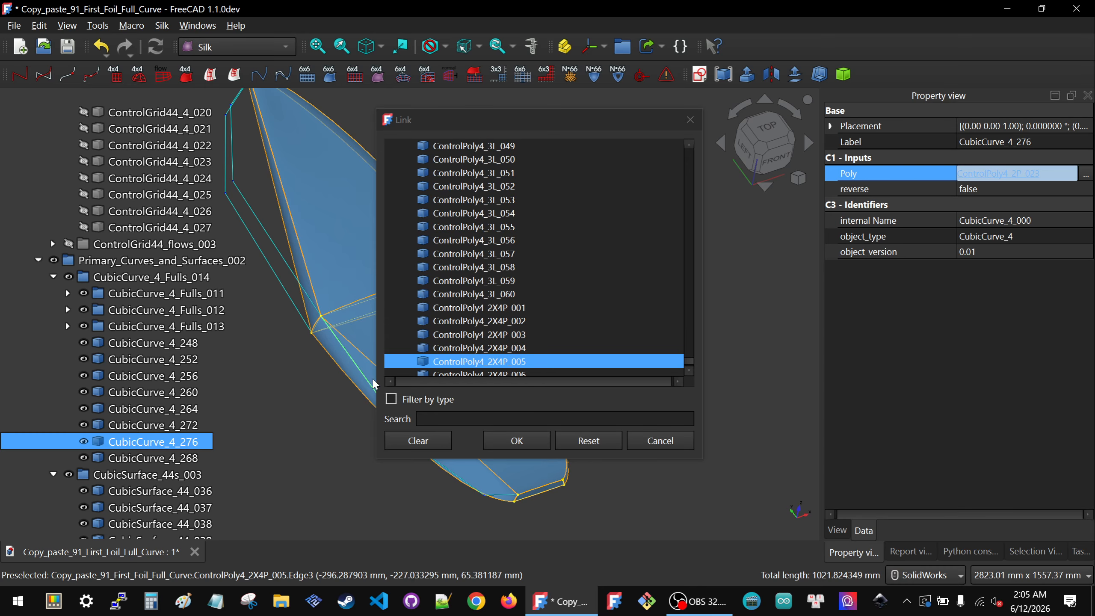
pyautogui.click(523, 443)
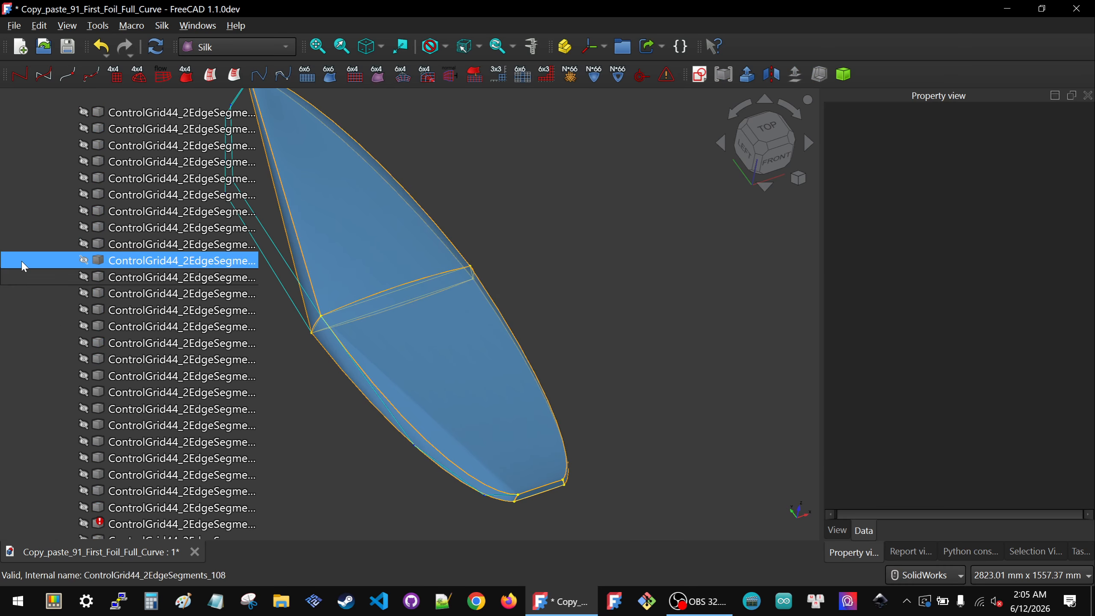
# Step: Show the ControlGrid44_4s_003 group and relink ControlGrid44_4_024's Poly1 input to ControlPoly4_2X4P_005
pyautogui.scroll(15, 25, 259)
pyautogui.click(104, 227)
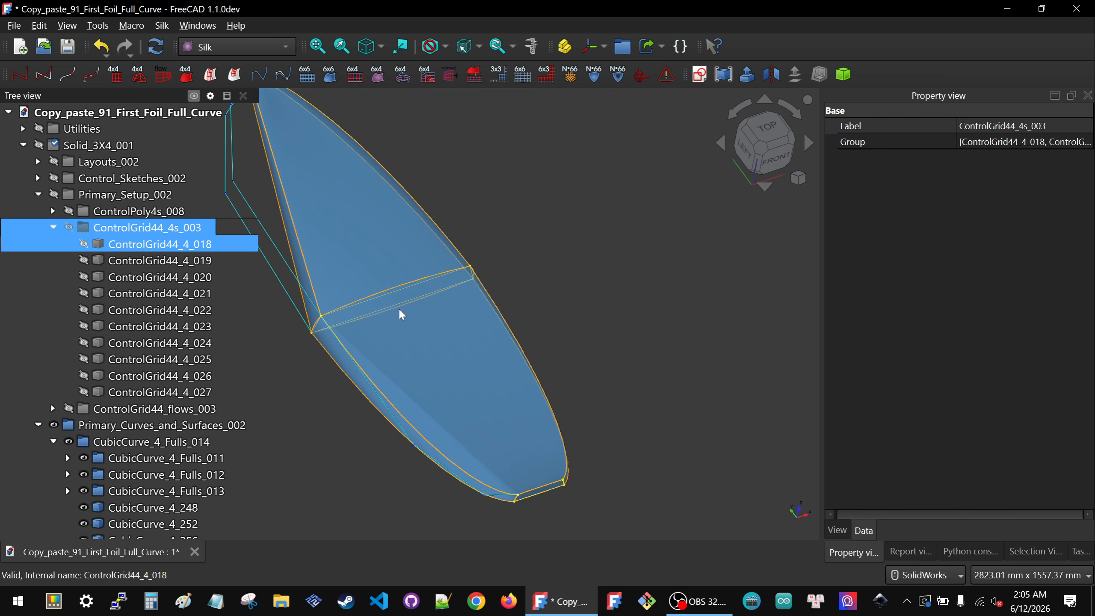
pyautogui.press('space')
pyautogui.scroll(7, 394, 386)
pyautogui.moveTo(403, 337); pyautogui.dragTo(457, 317, button='middle')
pyautogui.click(457, 319)
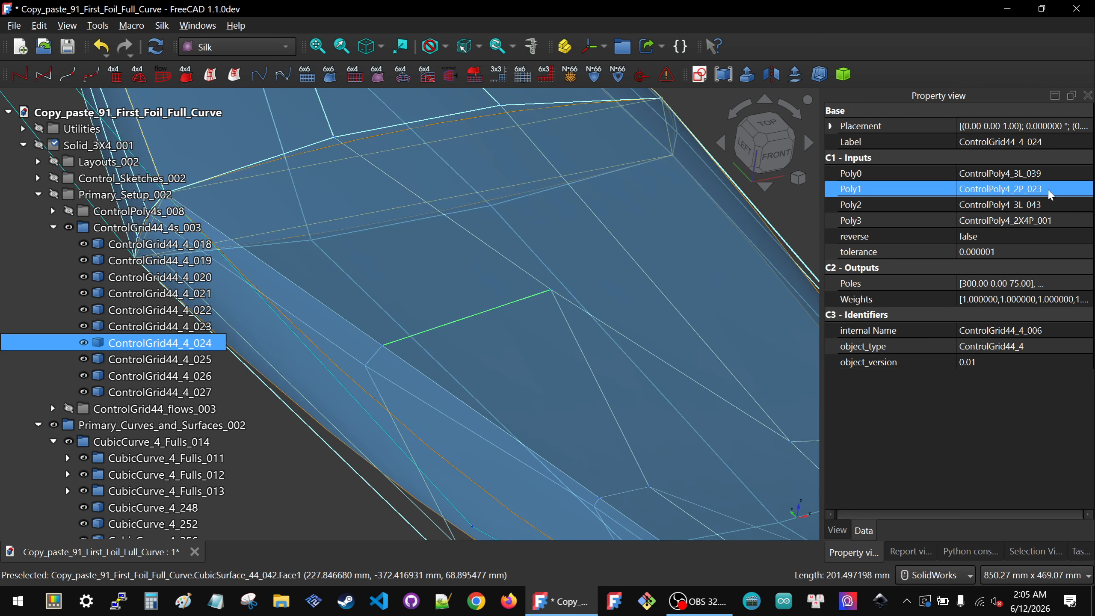
pyautogui.click(1085, 190)
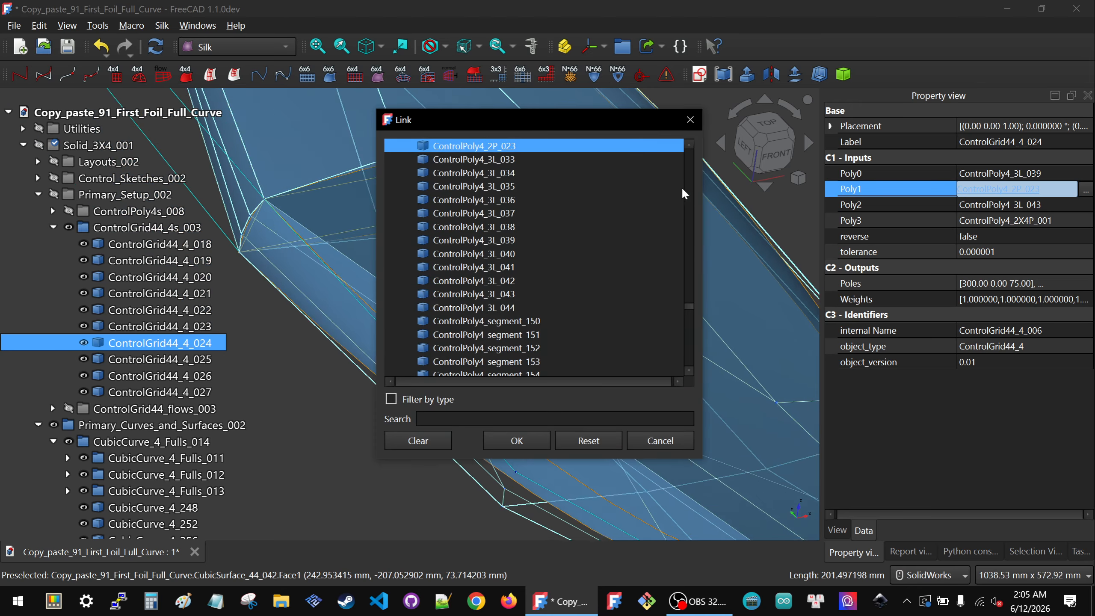
pyautogui.moveTo(516, 114); pyautogui.dragTo(794, 154)
pyautogui.moveTo(447, 421); pyautogui.dragTo(300, 401, button='middle')
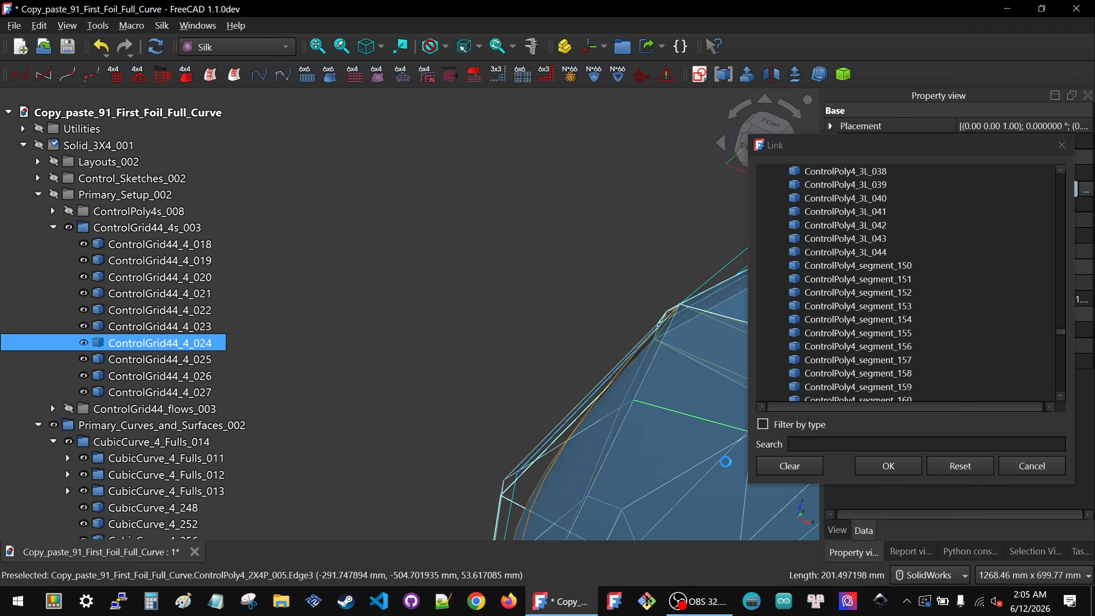
pyautogui.click(888, 466)
pyautogui.scroll(-4, 496, 441)
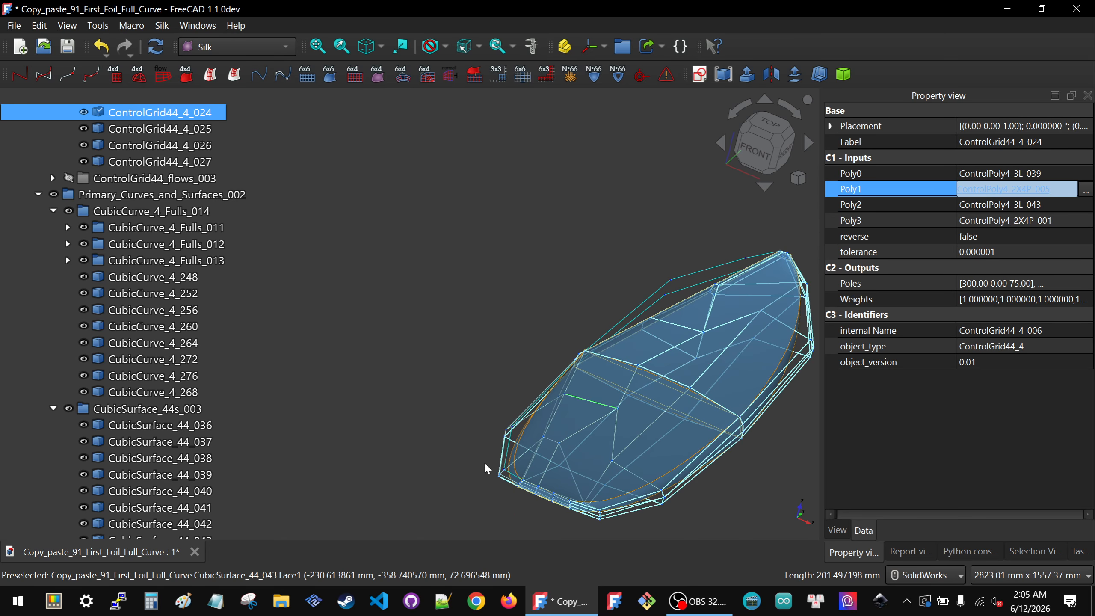
pyautogui.moveTo(484, 462); pyautogui.dragTo(573, 470, button='middle')
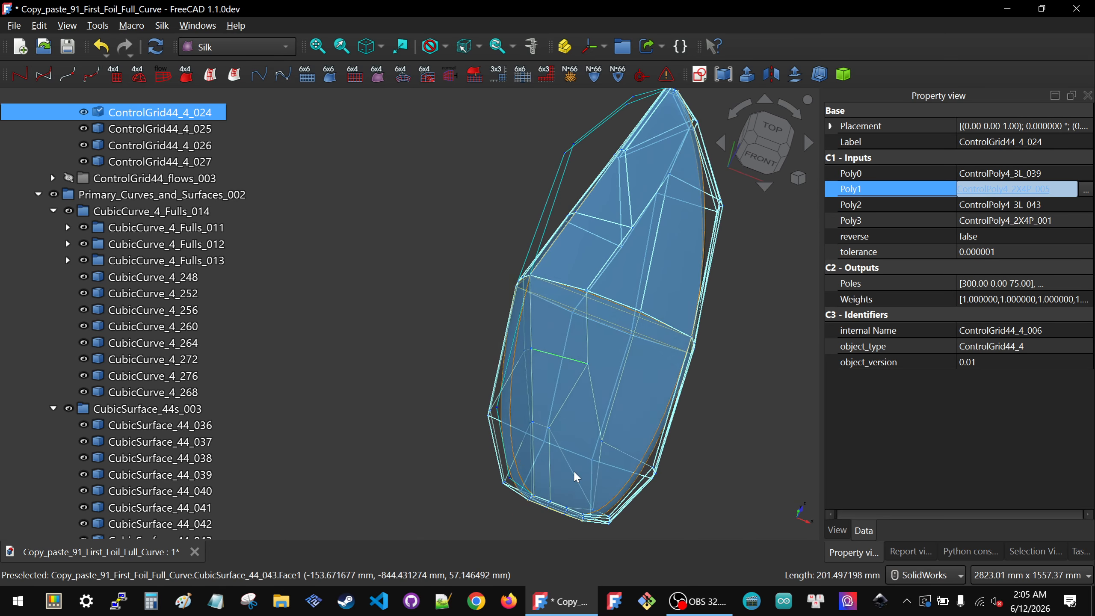
pyautogui.scroll(4, 530, 356)
pyautogui.moveTo(529, 388); pyautogui.dragTo(655, 399, button='middle')
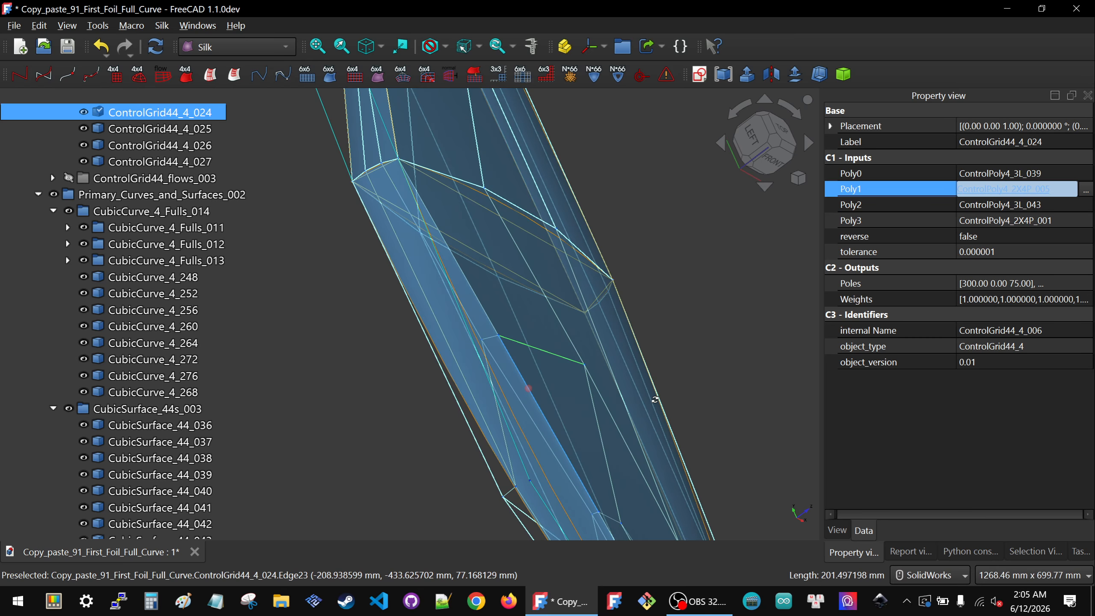
pyautogui.click(512, 497)
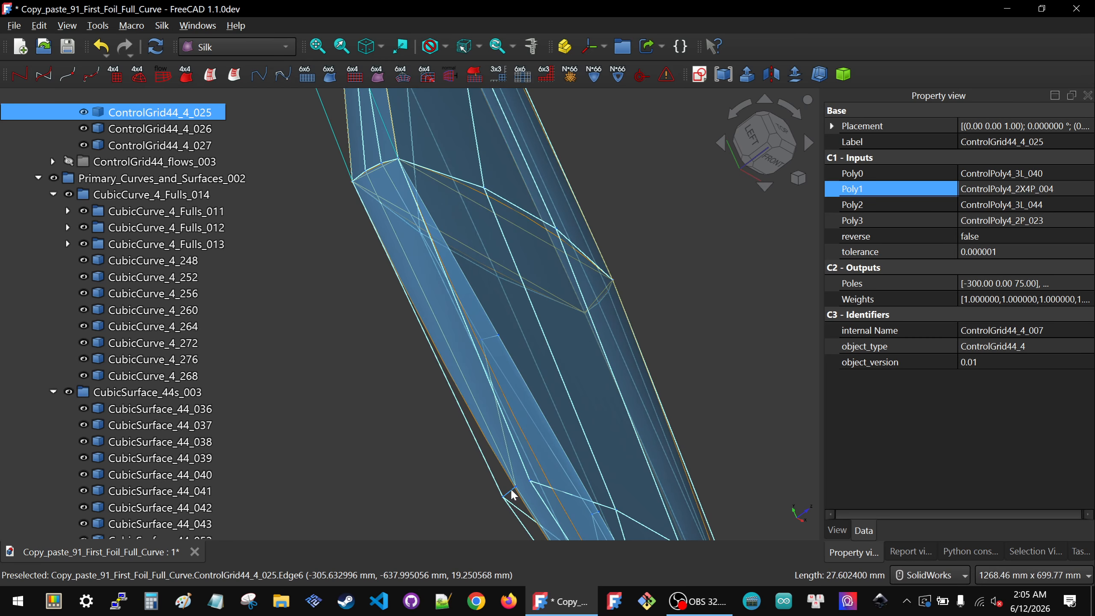
pyautogui.click(1087, 220)
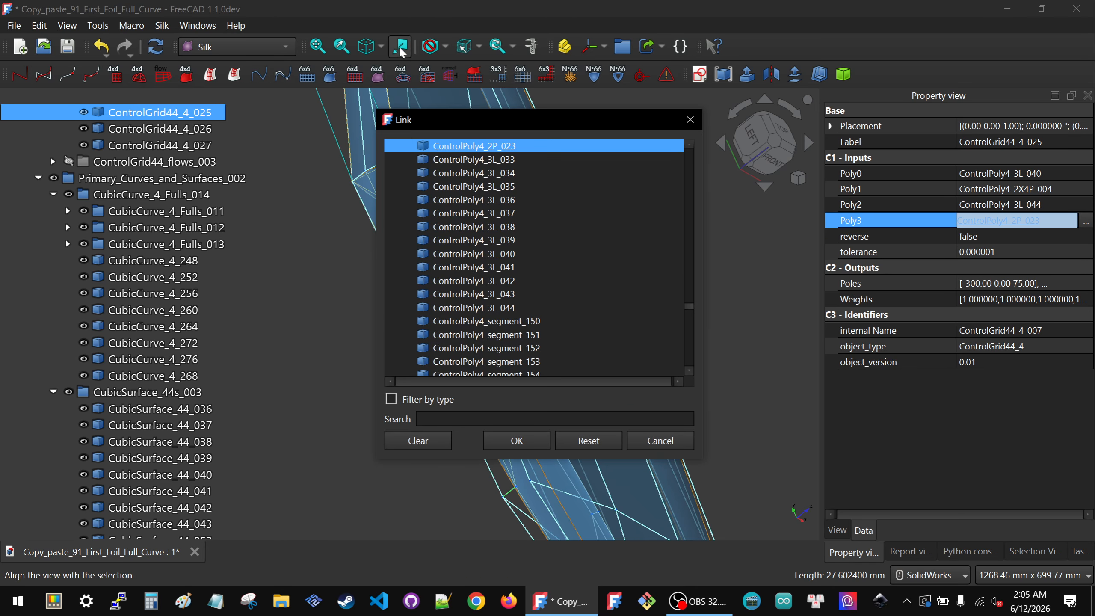
pyautogui.moveTo(444, 113); pyautogui.dragTo(764, 118)
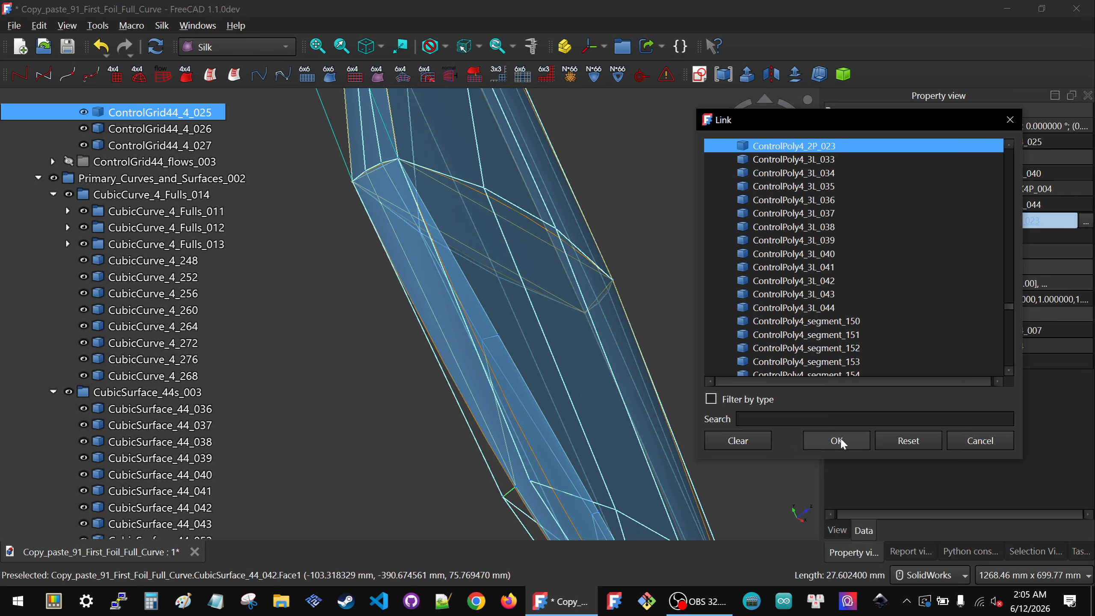
pyautogui.click(961, 445)
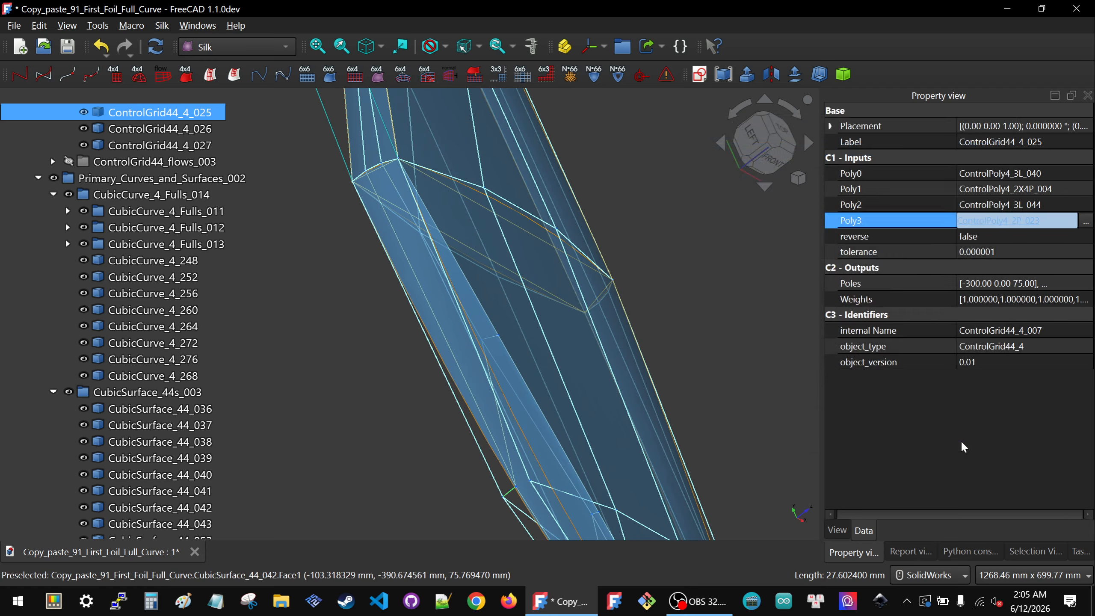
# Step: Relink ControlGrid44_4_025's Poly3 input to ControlPoly4_2X4P_005, picked in the view
pyautogui.click(607, 484)
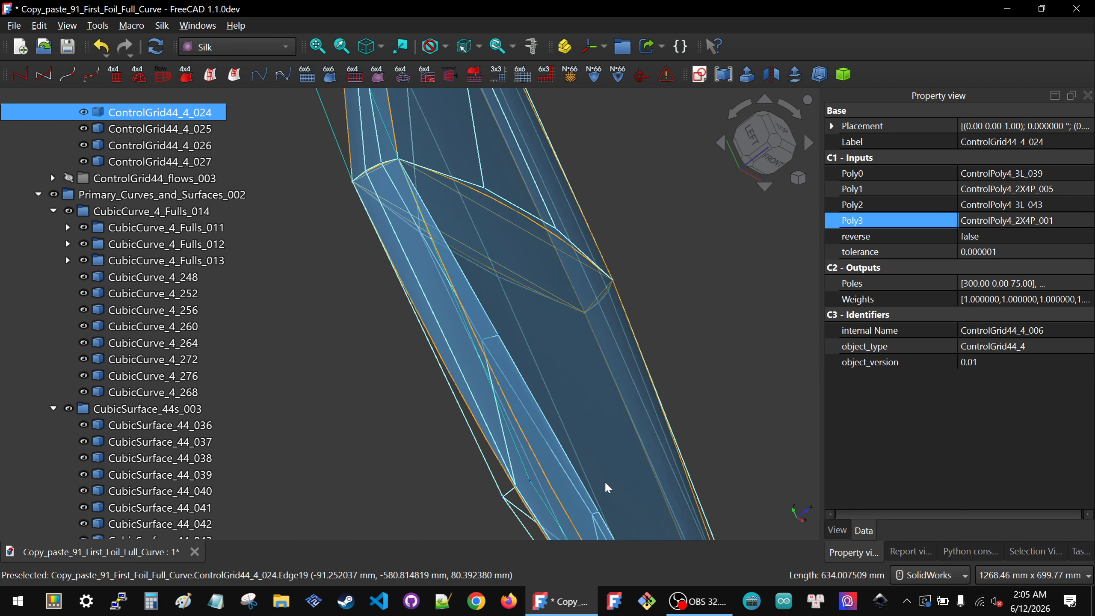
pyautogui.click(512, 497)
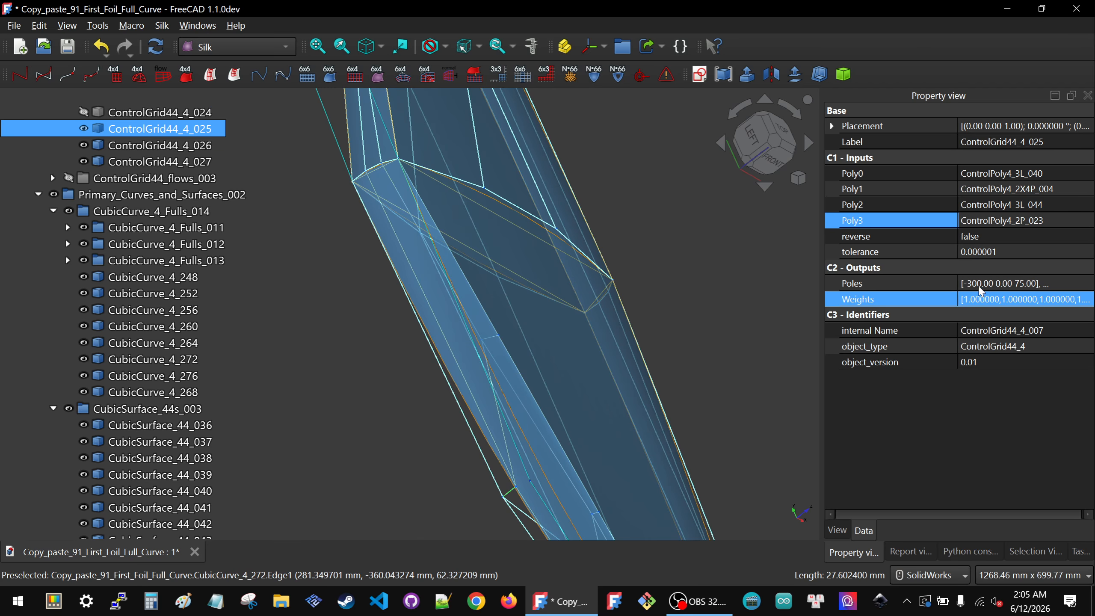
pyautogui.click(1086, 222)
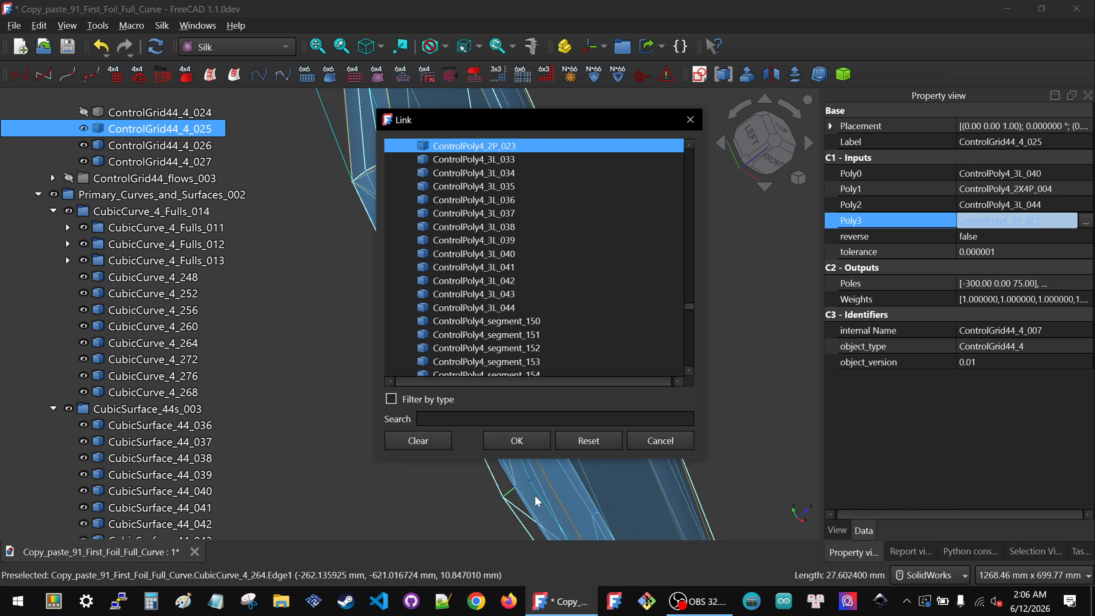
pyautogui.click(530, 481)
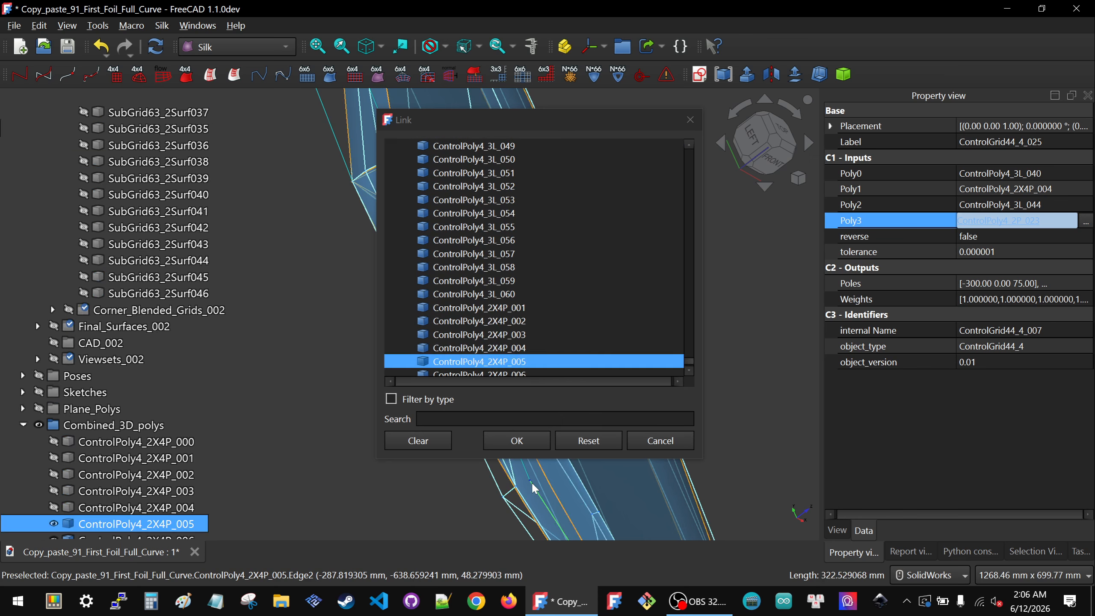
pyautogui.click(505, 442)
# Step: Set ControlPoly4_2X4P_005's reverse property to true
pyautogui.click(413, 475)
pyautogui.scroll(-3, 416, 409)
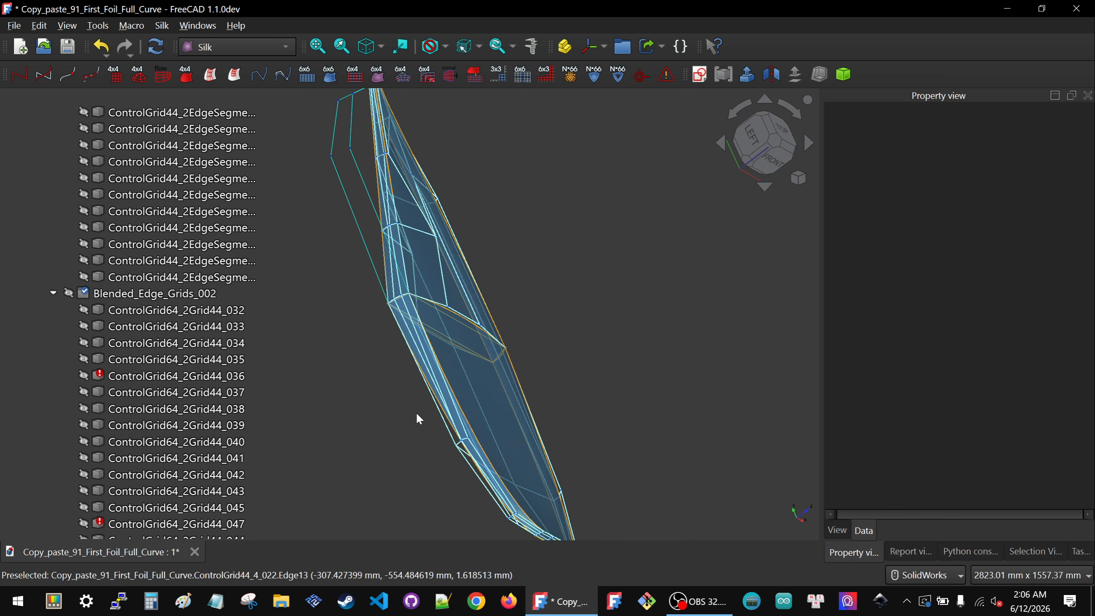
pyautogui.moveTo(417, 414); pyautogui.dragTo(347, 430, button='middle')
pyautogui.scroll(-19, 113, 355)
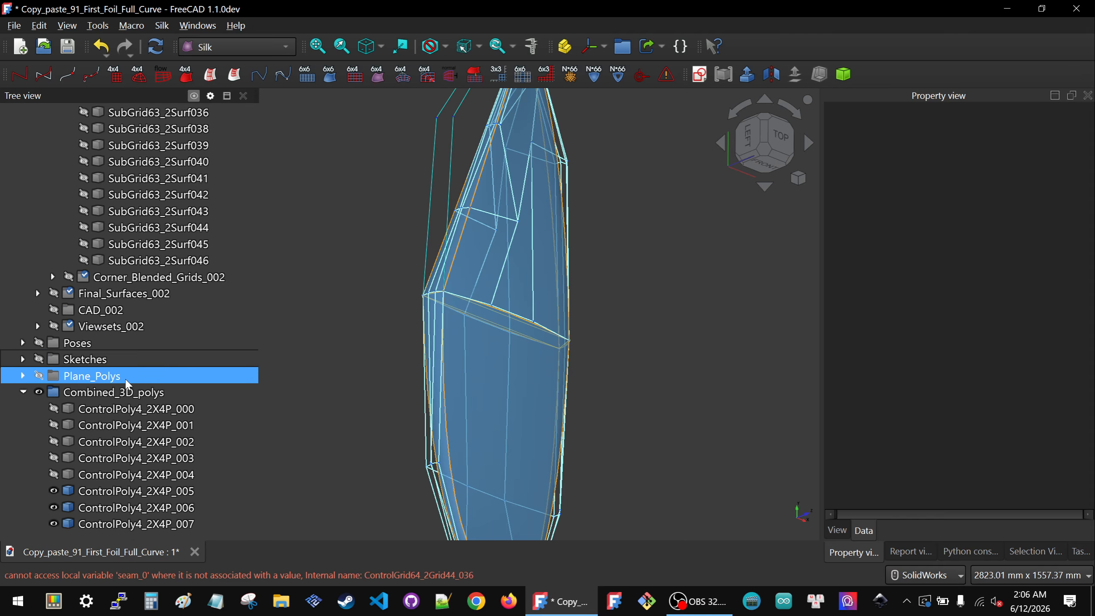
pyautogui.click(132, 492)
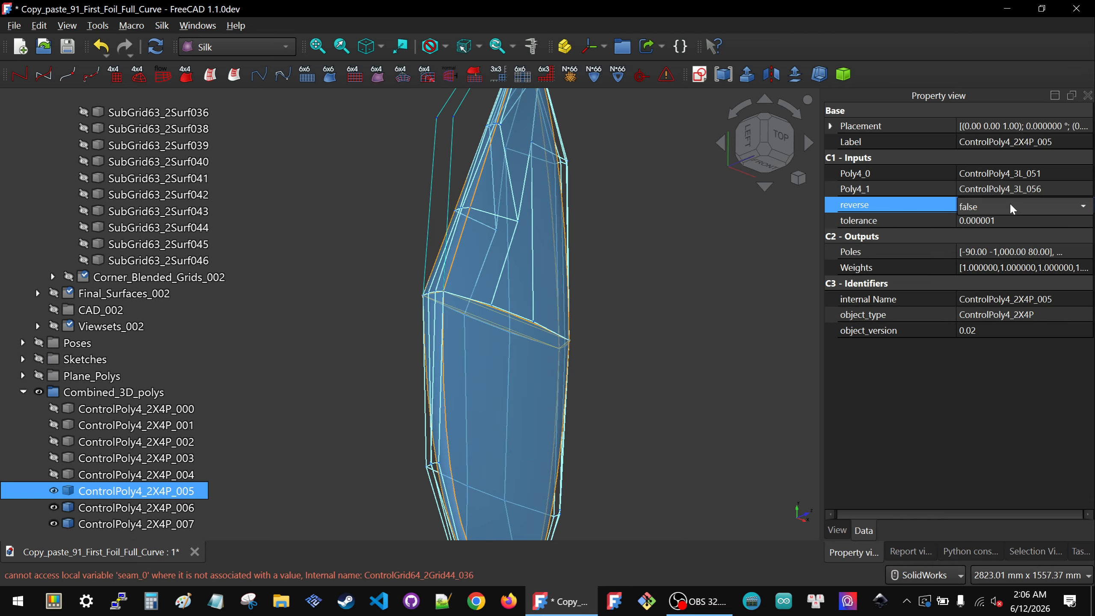
pyautogui.click(1006, 224)
pyautogui.click(625, 285)
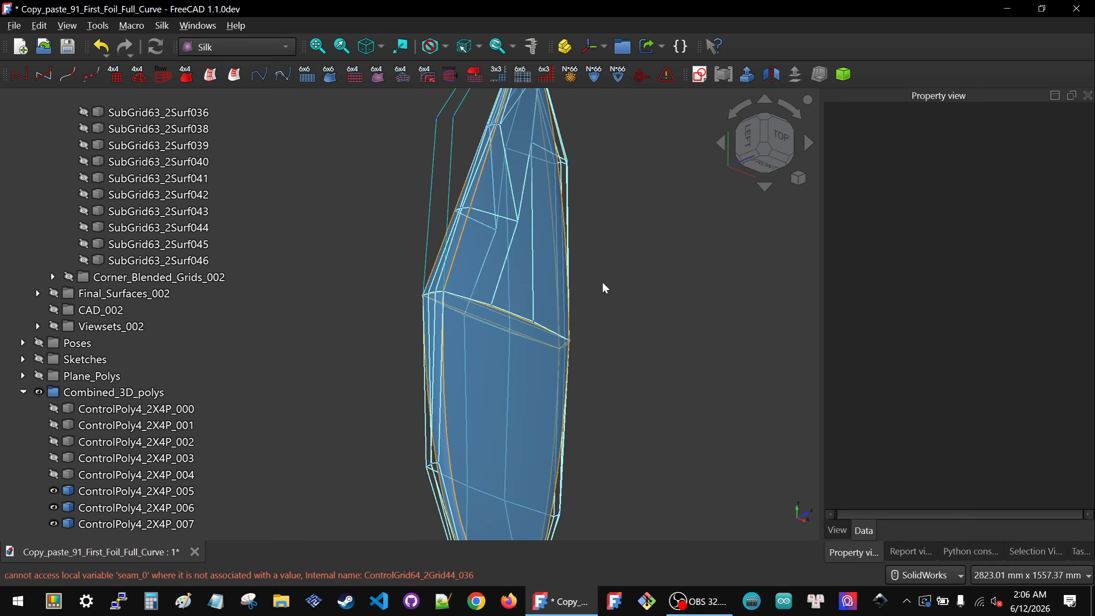
# Step: Collapse the Primary_Setup_002 branches and show the Viewsets_002 group
pyautogui.scroll(15, 17, 401)
pyautogui.scroll(10, 19, 391)
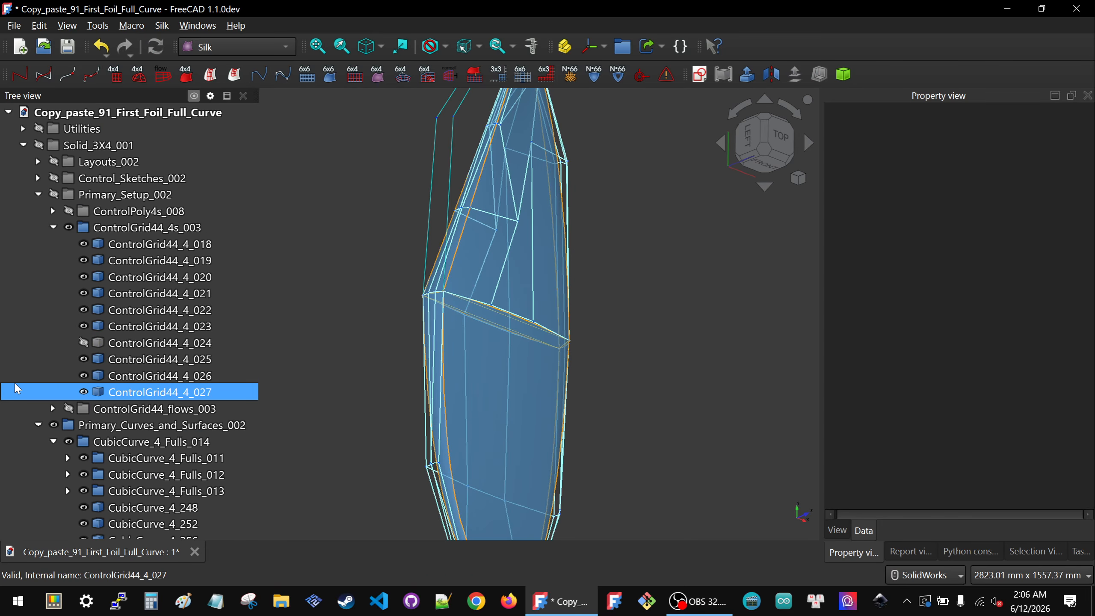
pyautogui.click(38, 195)
pyautogui.click(38, 211)
pyautogui.click(33, 227)
pyautogui.click(38, 227)
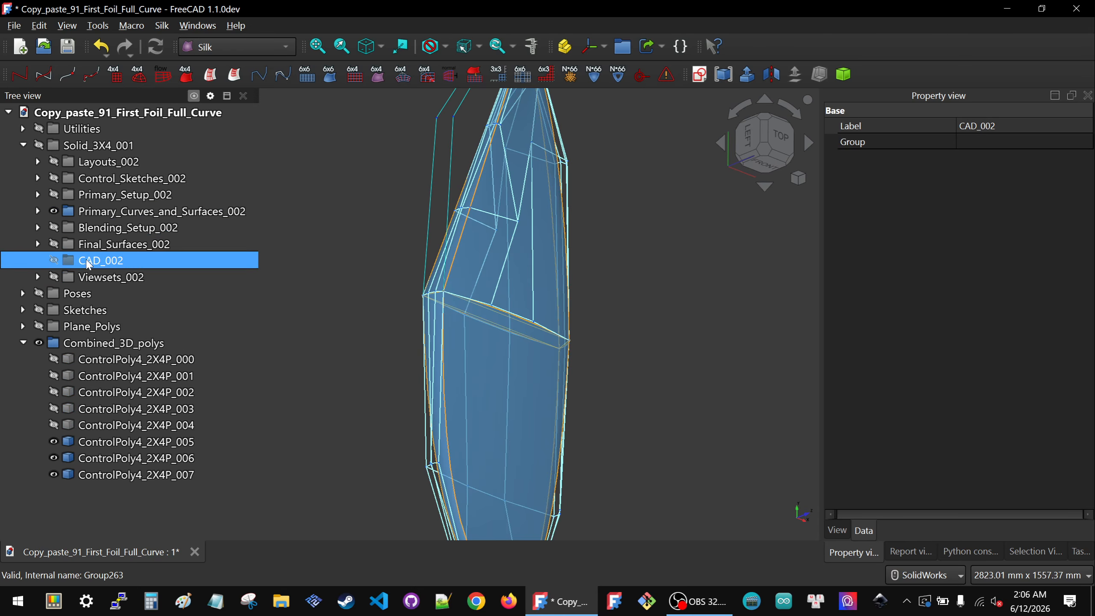
pyautogui.click(96, 276)
pyautogui.press('space')
pyautogui.scroll(-4, 362, 337)
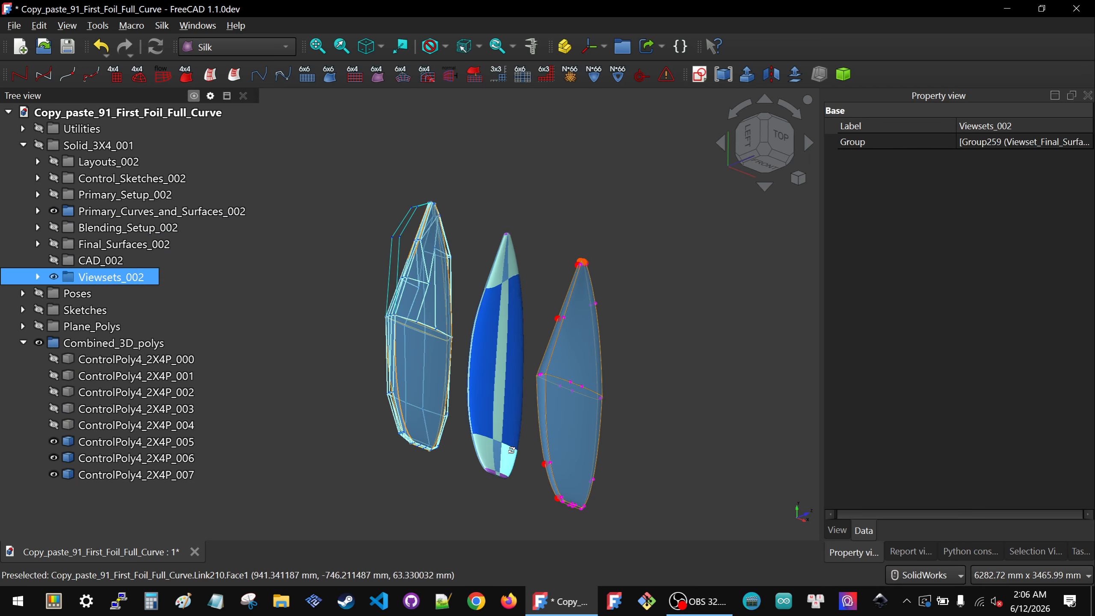
# Step: Inspect the three foil view sets from isometric, top and left orientations
pyautogui.press('0')
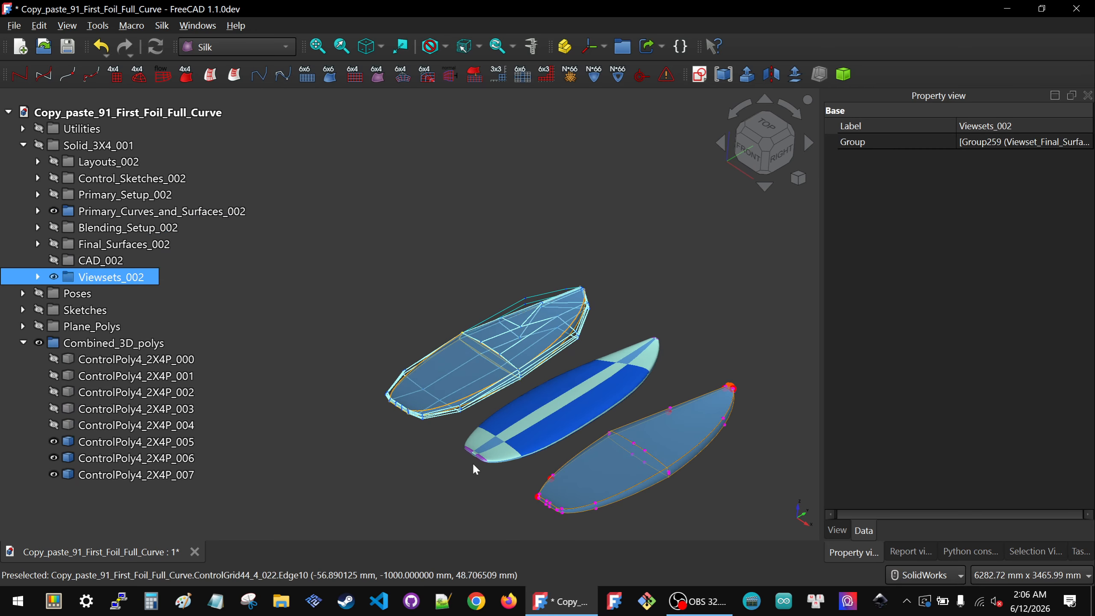
pyautogui.scroll(8, 474, 462)
pyautogui.moveTo(501, 440); pyautogui.dragTo(697, 318, button='middle')
pyautogui.click(774, 125)
pyautogui.scroll(-9, 492, 428)
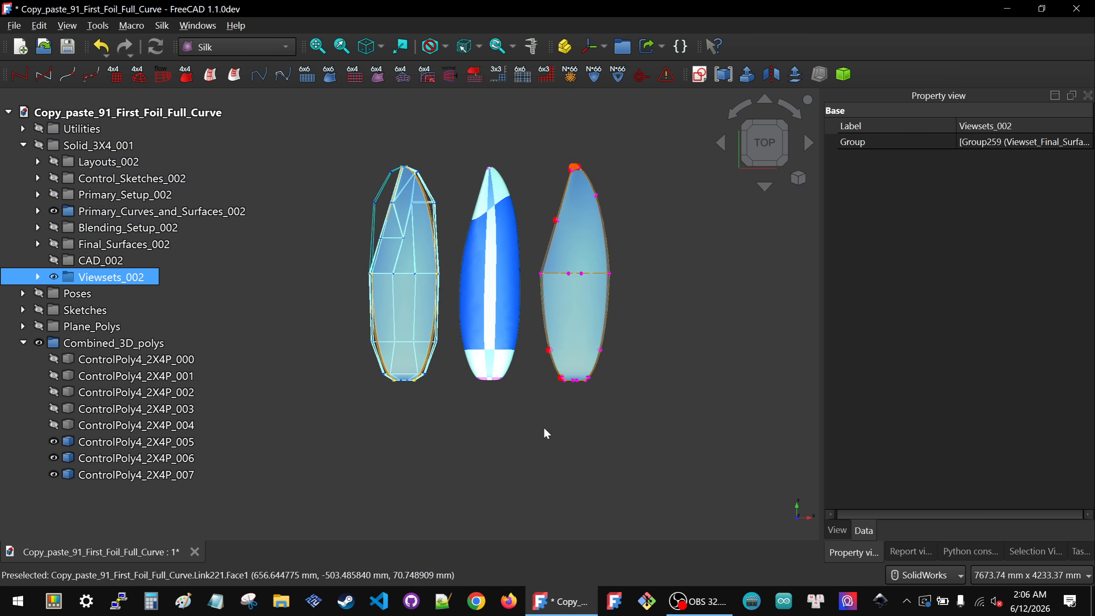
pyautogui.moveTo(545, 428); pyautogui.dragTo(643, 330, button='middle')
pyautogui.scroll(-5, 643, 330)
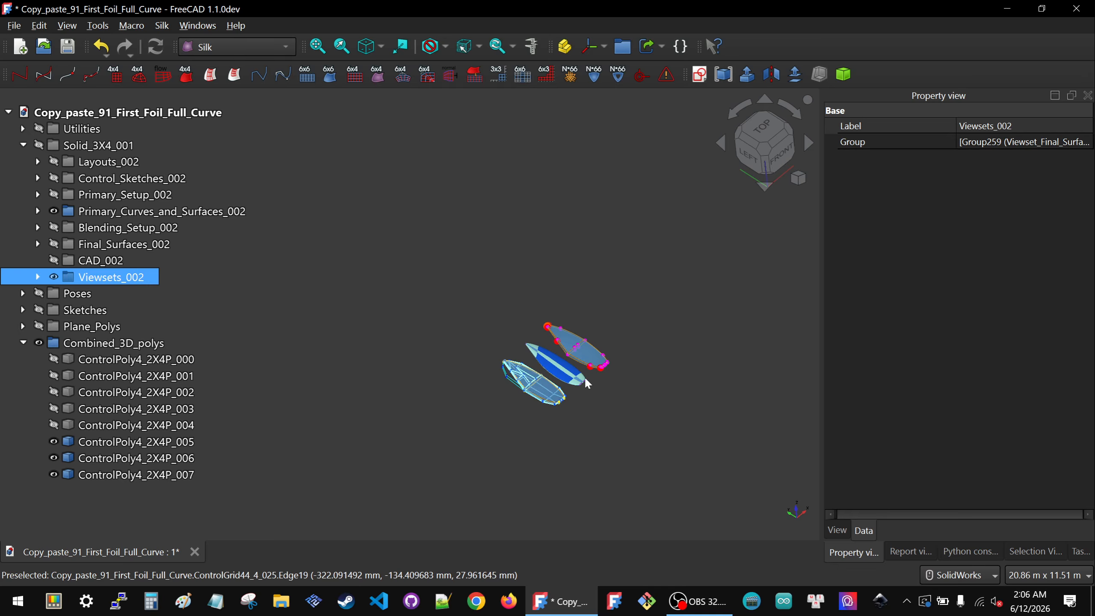
pyautogui.scroll(4, 594, 374)
pyautogui.moveTo(587, 380); pyautogui.dragTo(516, 427, button='middle')
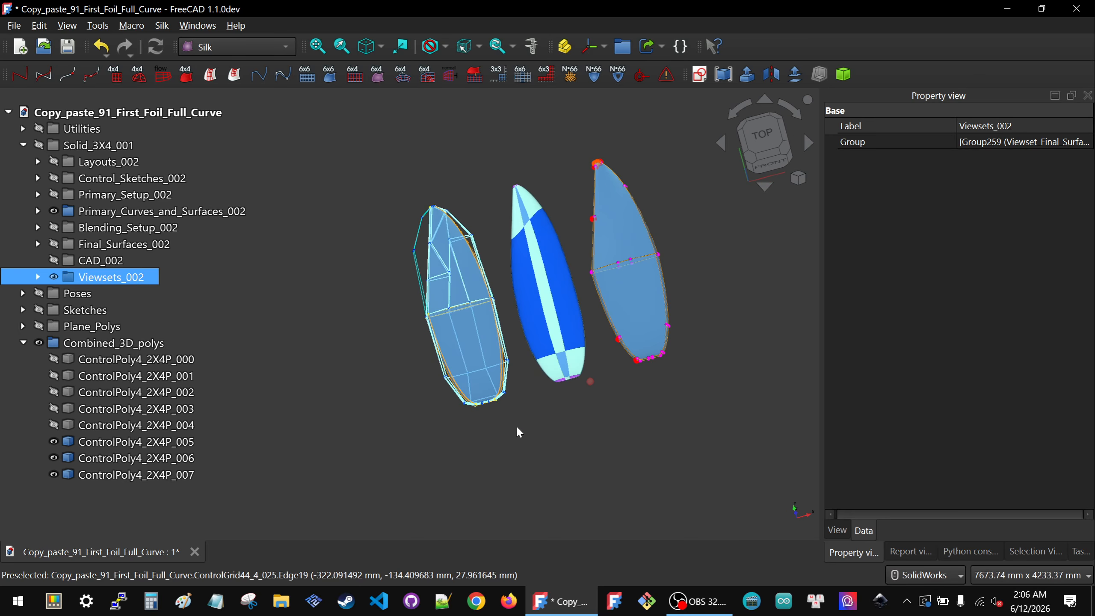
pyautogui.click(760, 133)
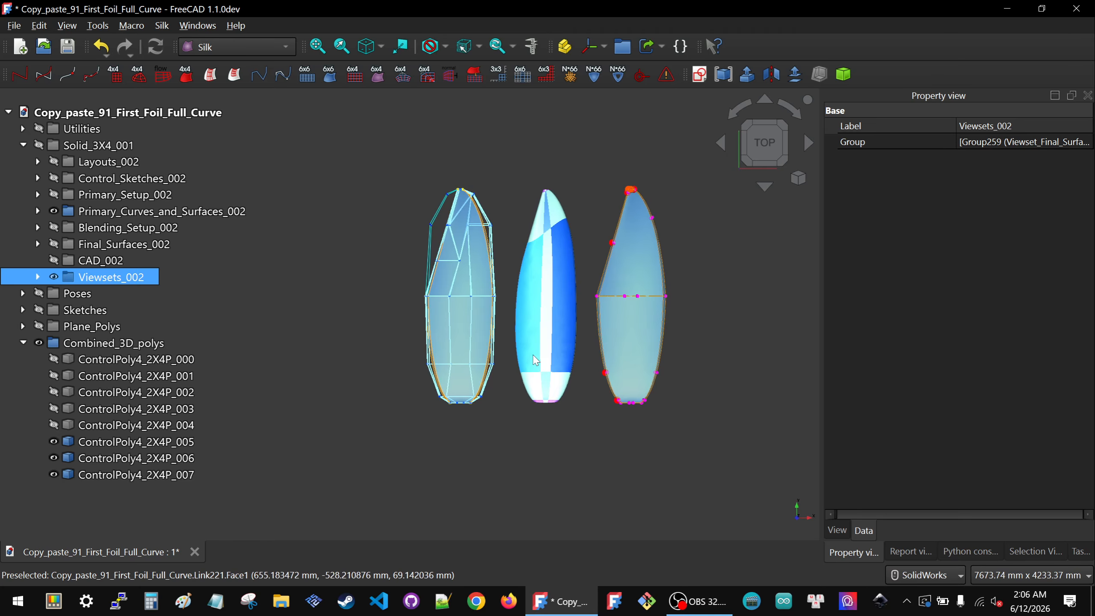
pyautogui.moveTo(553, 403); pyautogui.dragTo(669, 229, button='middle')
pyautogui.scroll(-3, 670, 228)
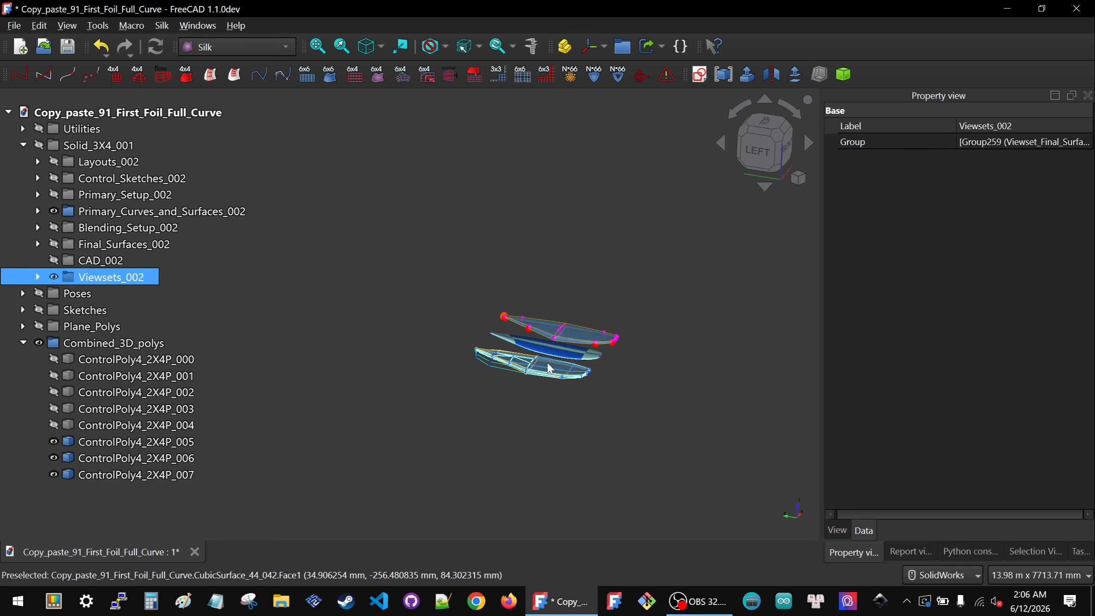
pyautogui.scroll(5, 550, 367)
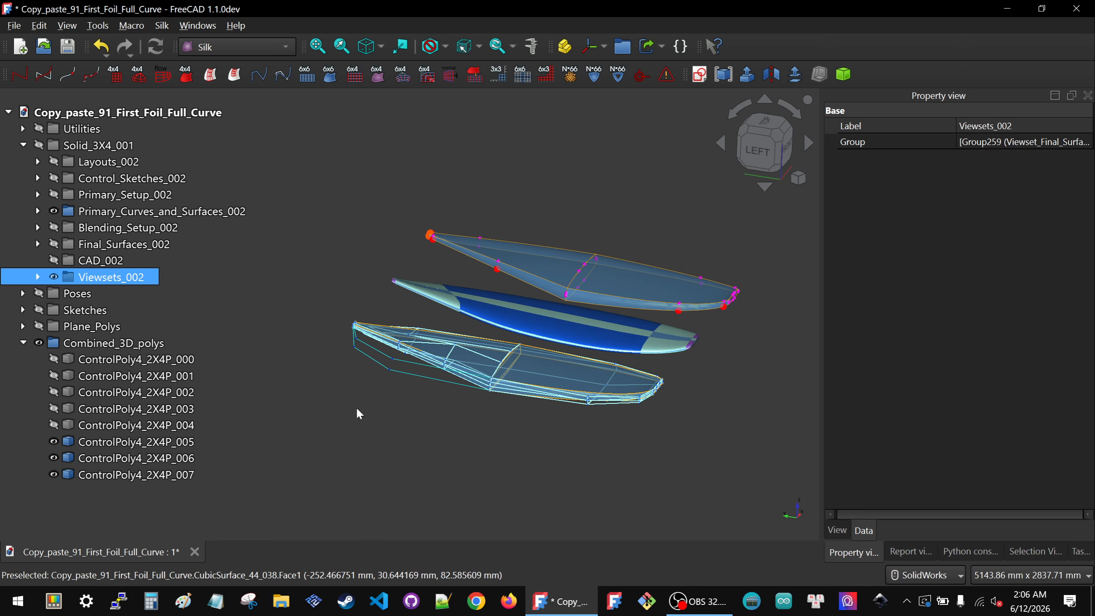
# Step: Hide ControlPoly4_2X4P_005 and select ControlPoly4_2X4P_006 to check its inputs
pyautogui.click(115, 441)
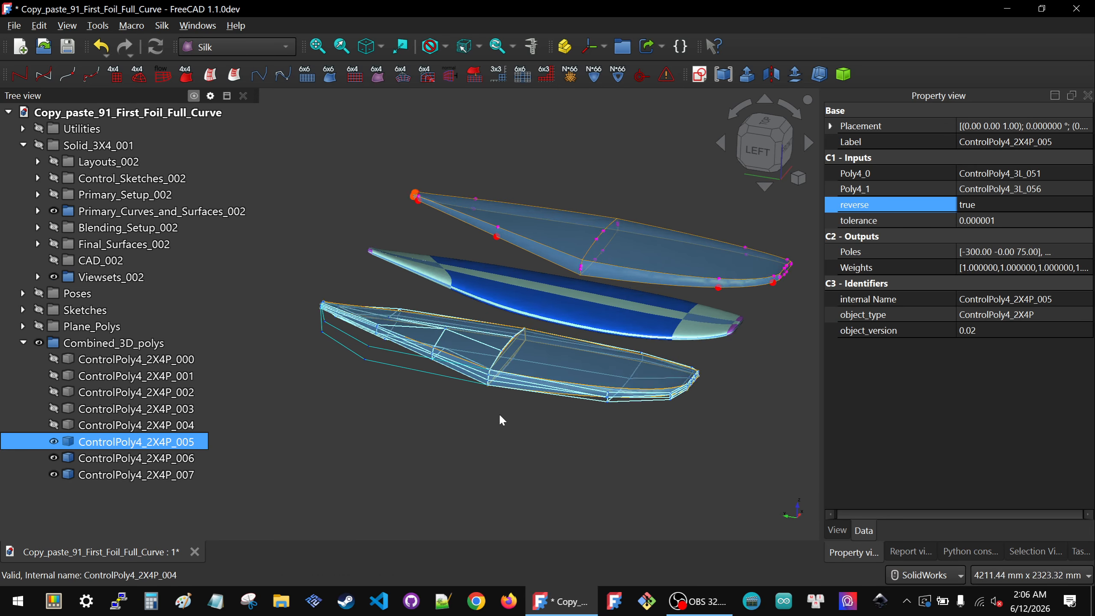
pyautogui.scroll(4, 499, 412)
pyautogui.press('space')
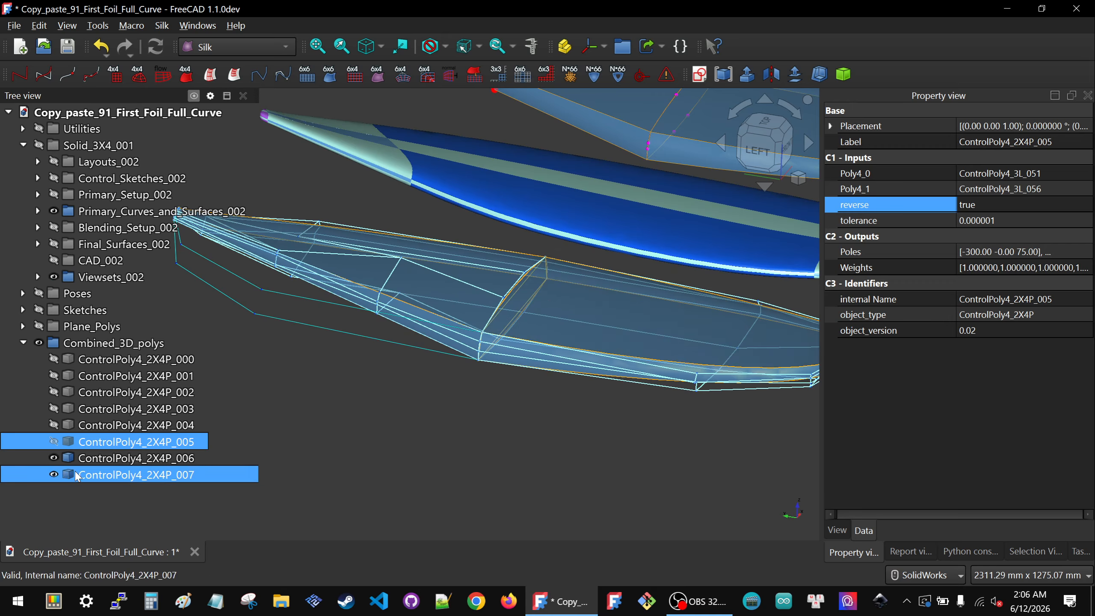
pyautogui.click(85, 460)
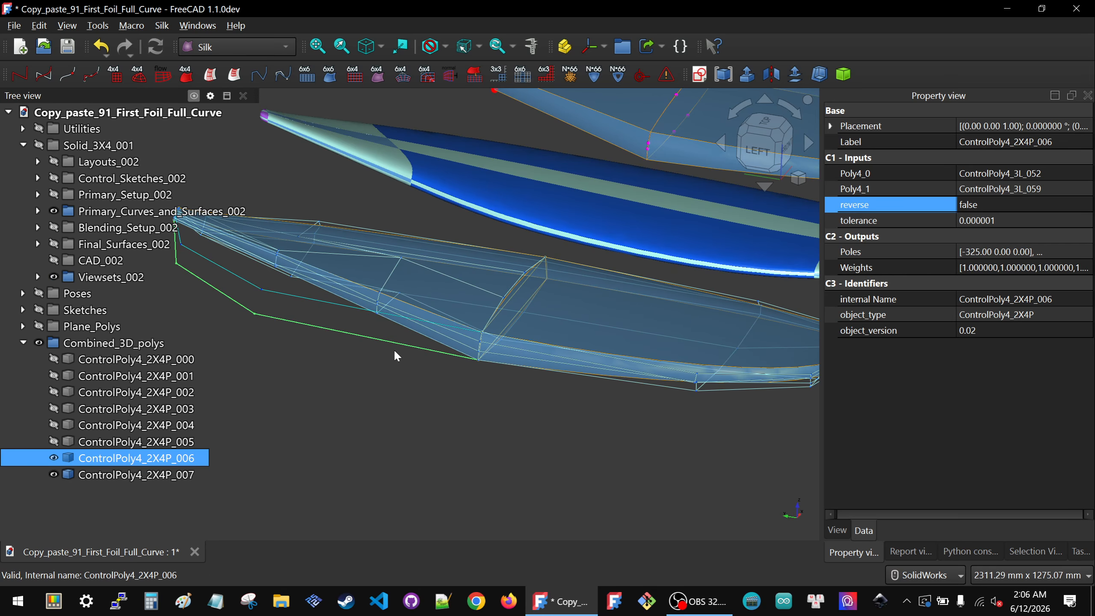
pyautogui.click(38, 195)
pyautogui.click(48, 227)
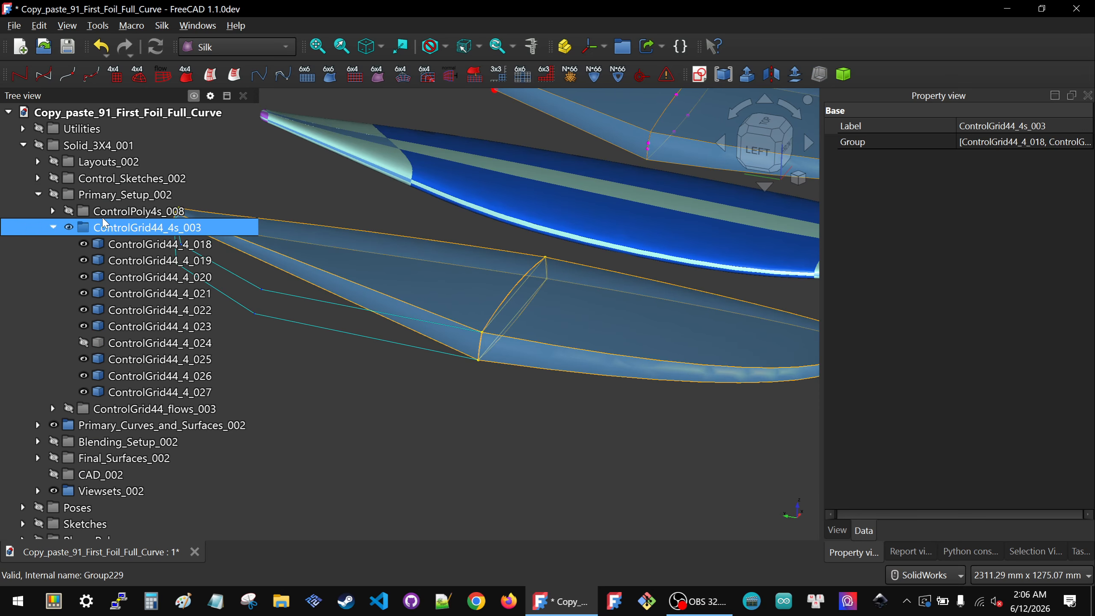
pyautogui.click(37, 197)
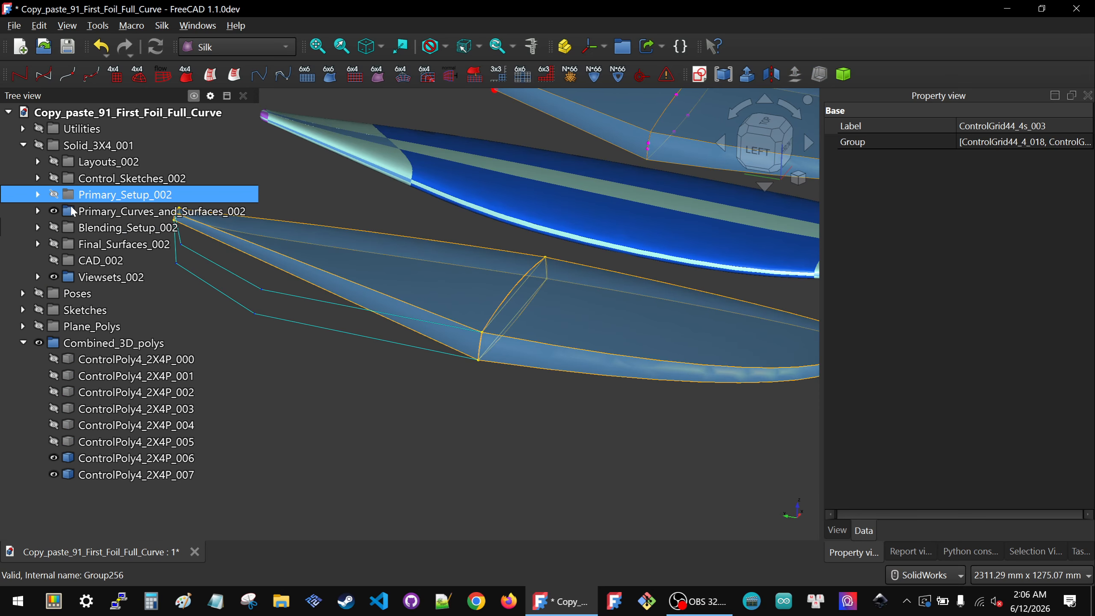
# Step: Relink CubicCurve_4_248's Poly input to ControlPoly4_2X4P_006
pyautogui.click(410, 331)
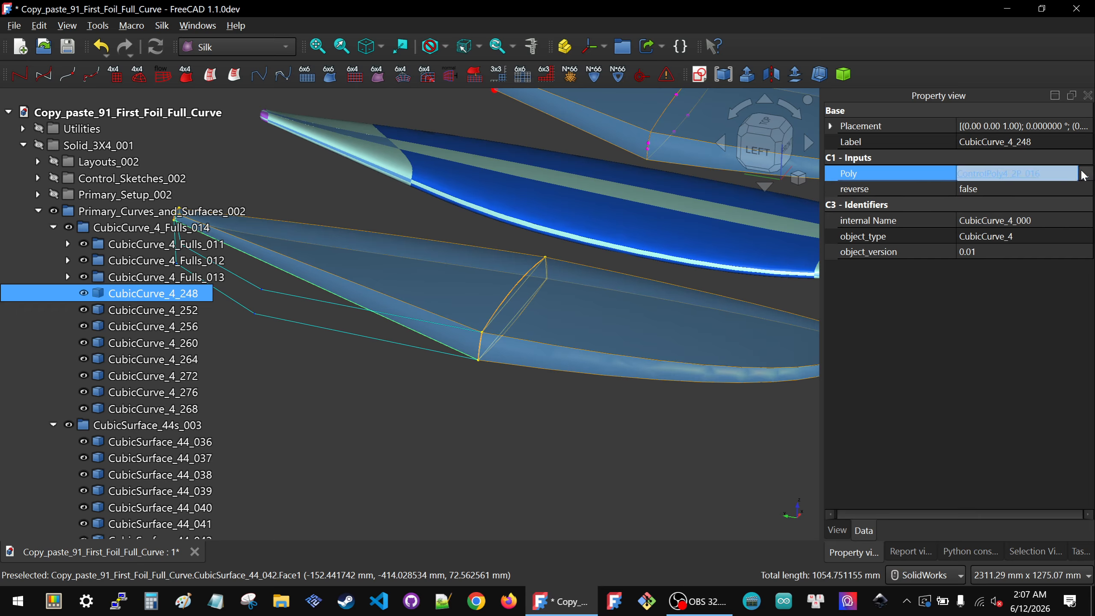
pyautogui.click(1086, 174)
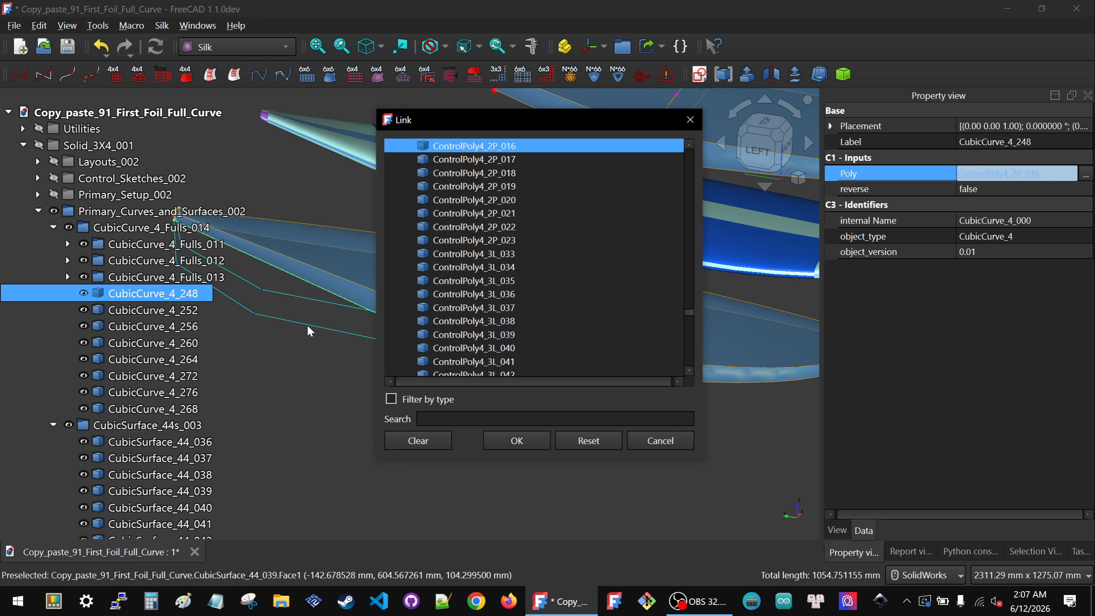
pyautogui.scroll(-10, 388, 302)
pyautogui.click(388, 361)
pyautogui.click(530, 441)
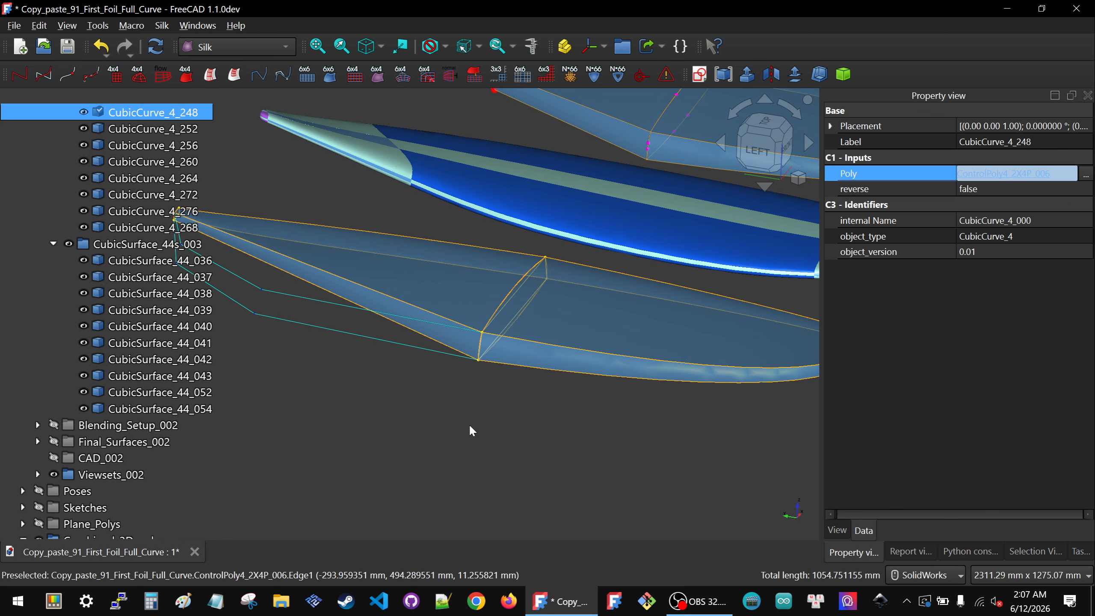
# Step: Show the ControlGrid44_4s_003 group and relink ControlGrid44_4_021's Poly1 input to ControlPoly4_2X4P_006, picked in the view
pyautogui.click(546, 421)
pyautogui.scroll(-4, 575, 414)
pyautogui.scroll(5, 124, 197)
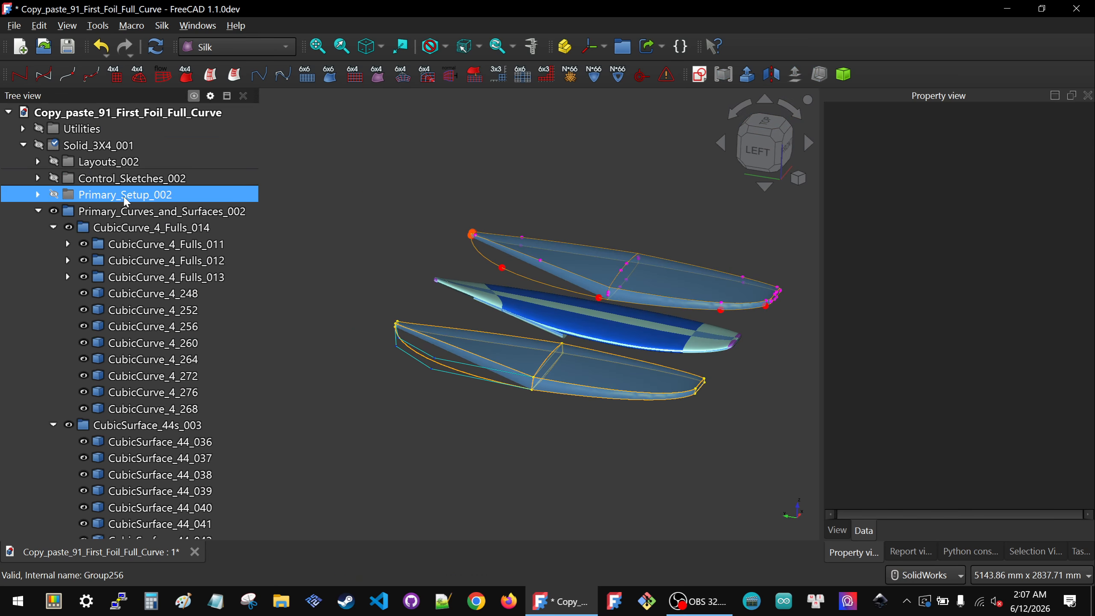
pyautogui.click(116, 215)
pyautogui.click(95, 199)
pyautogui.click(37, 194)
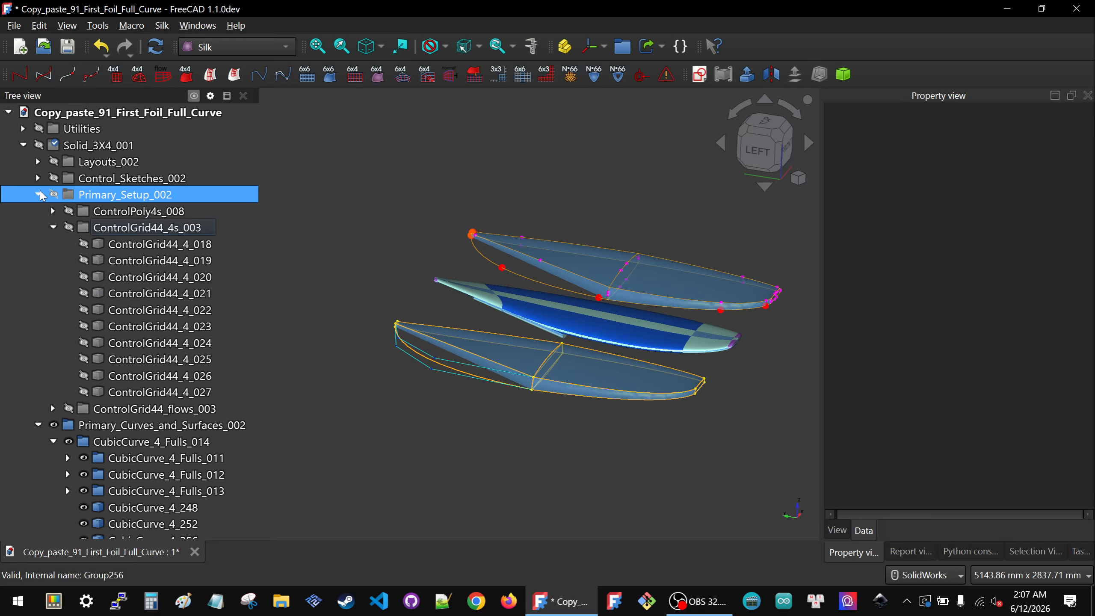
pyautogui.click(147, 227)
pyautogui.click(504, 397)
pyautogui.scroll(8, 504, 398)
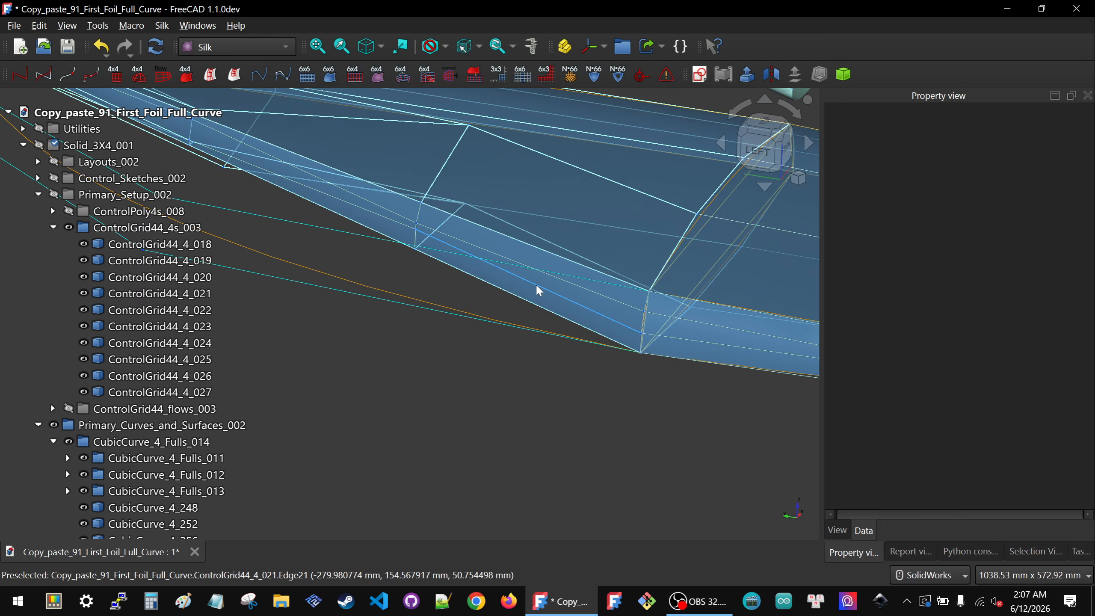
pyautogui.click(535, 283)
pyautogui.click(1044, 192)
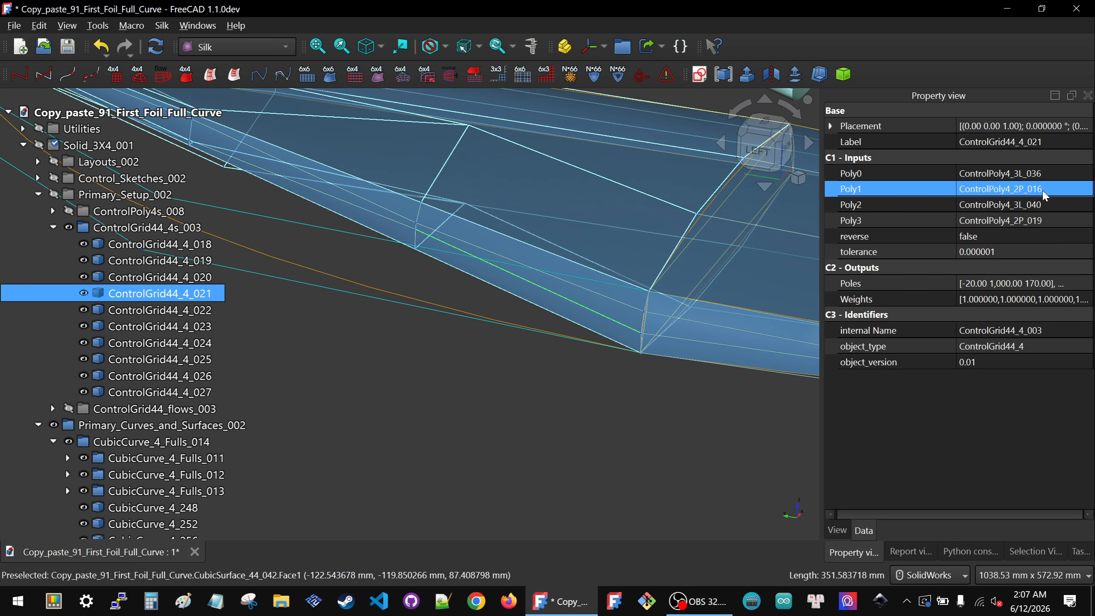
pyautogui.click(1085, 190)
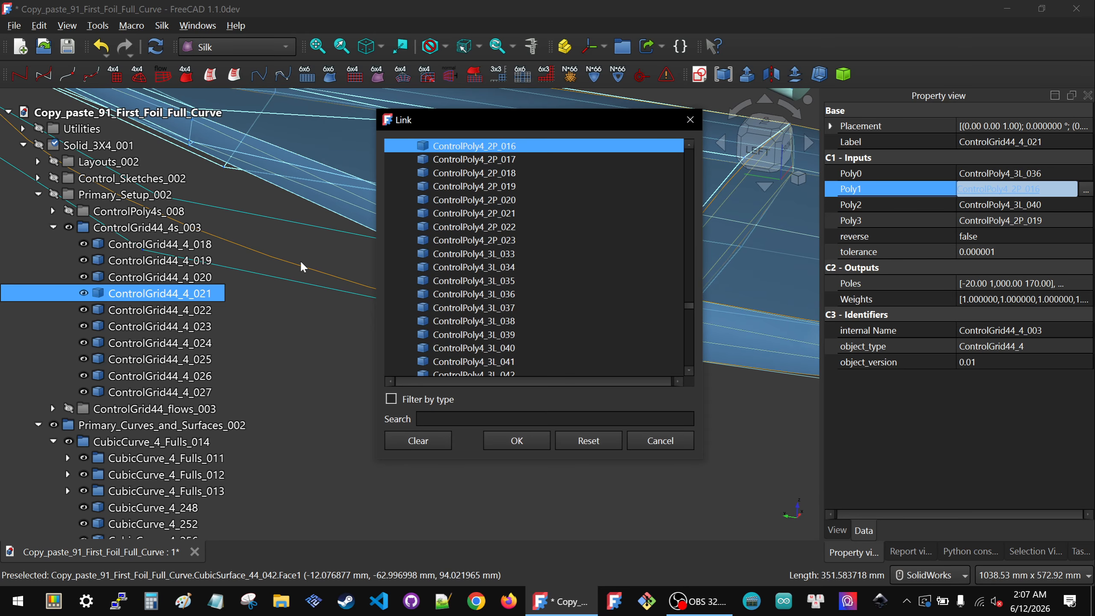
pyautogui.click(293, 279)
pyautogui.click(516, 440)
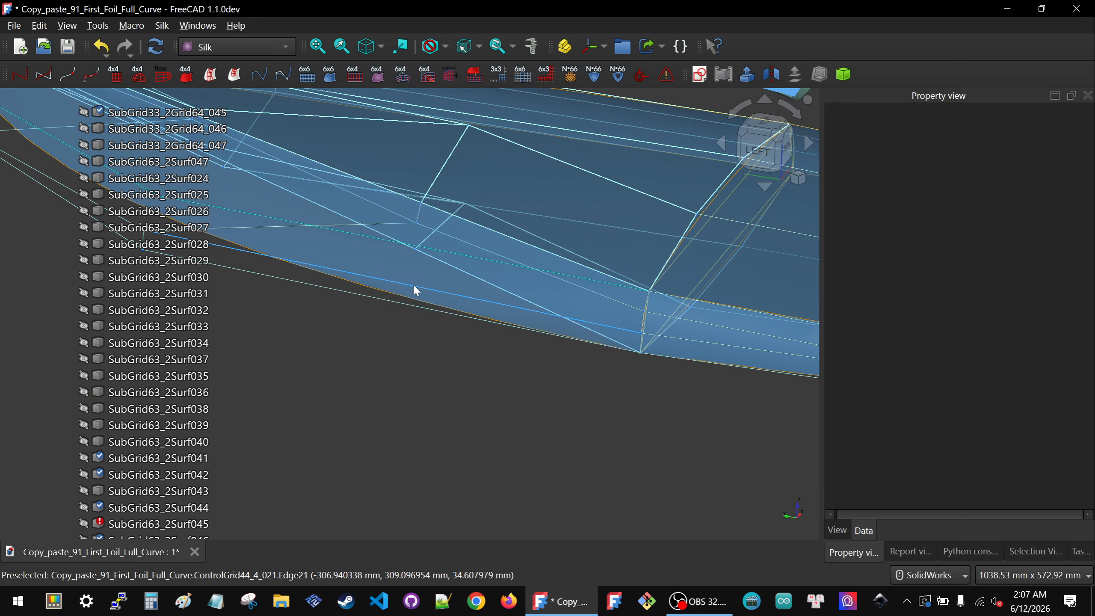
# Step: Relink ControlGrid44_4_018's Poly3 input to ControlPoly4_2X4P_006, picked in the view
pyautogui.scroll(-3, 405, 331)
pyautogui.moveTo(362, 311); pyautogui.dragTo(343, 196, button='middle')
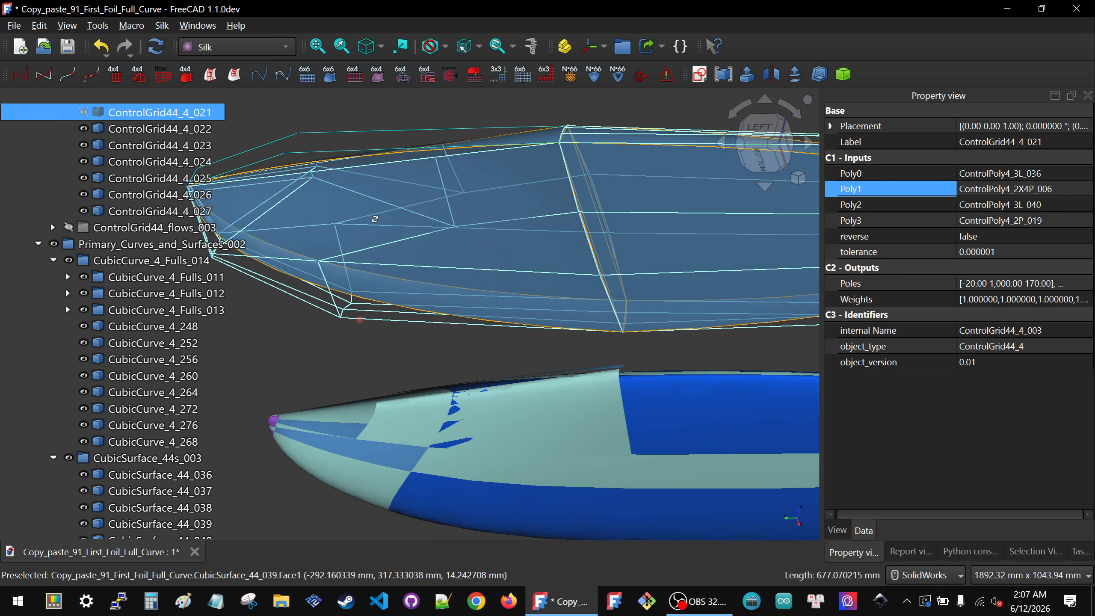
pyautogui.click(415, 157)
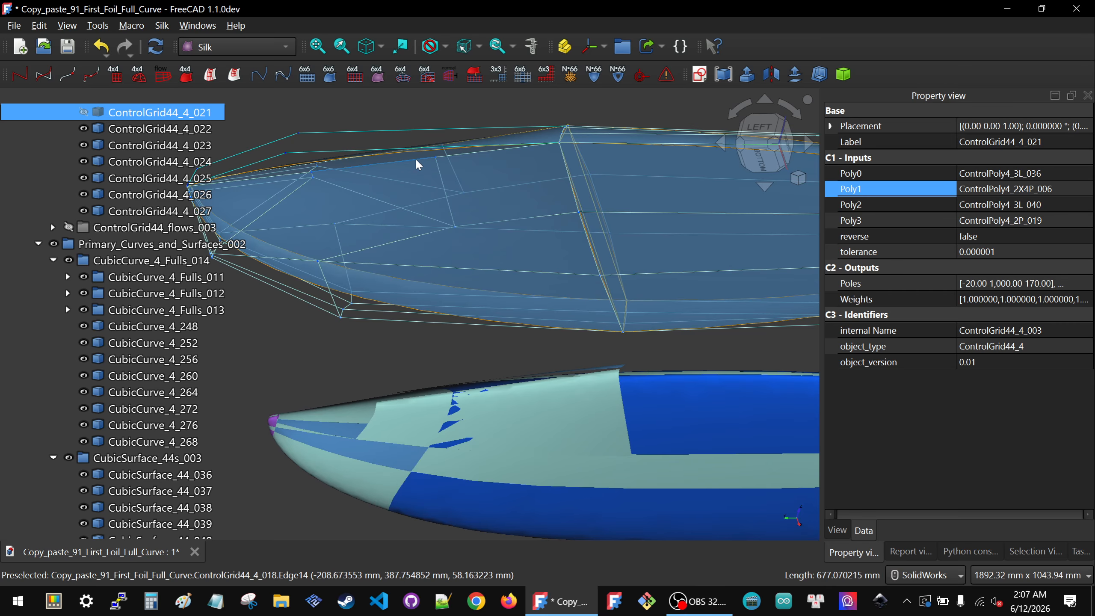
pyautogui.click(1052, 173)
pyautogui.click(1063, 220)
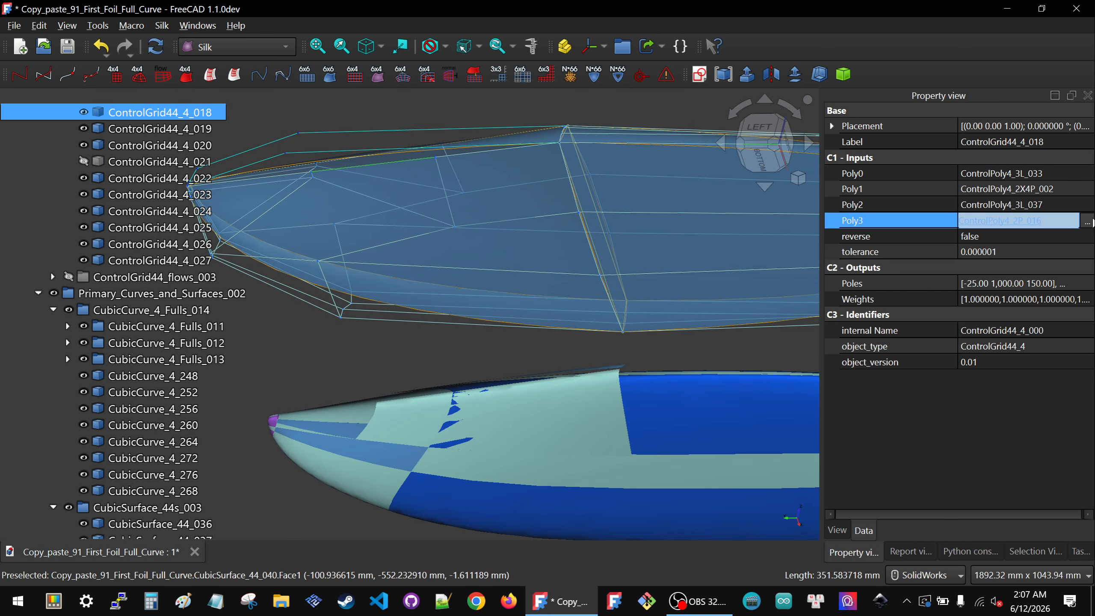
pyautogui.click(1090, 221)
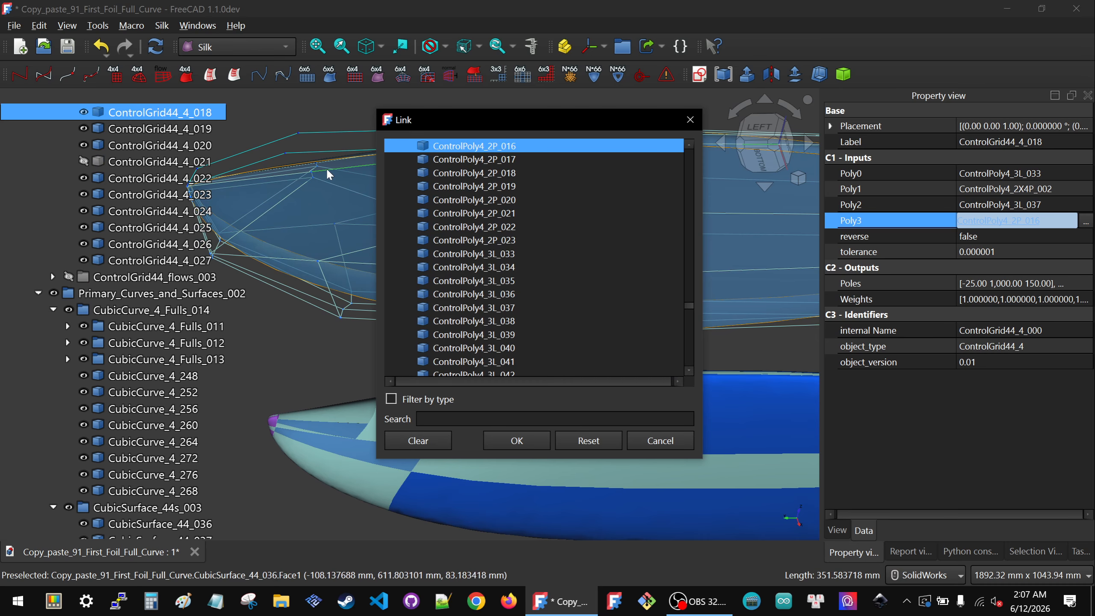
pyautogui.click(314, 147)
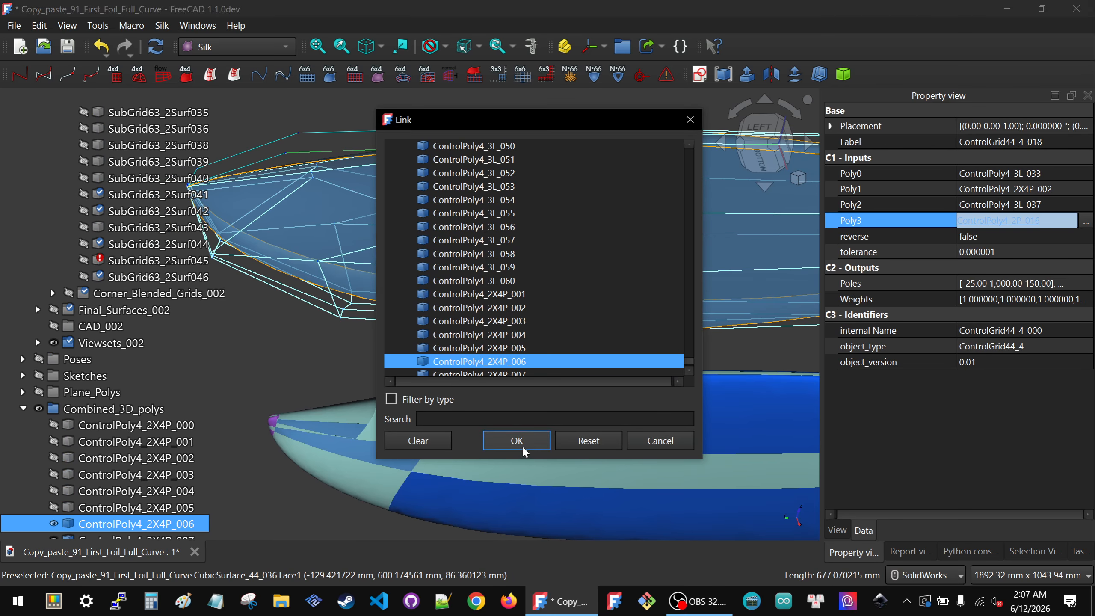
pyautogui.click(517, 441)
# Step: Select ControlPoly4_2X4P_006 and set its reverse option to true
pyautogui.click(377, 355)
pyautogui.click(88, 361)
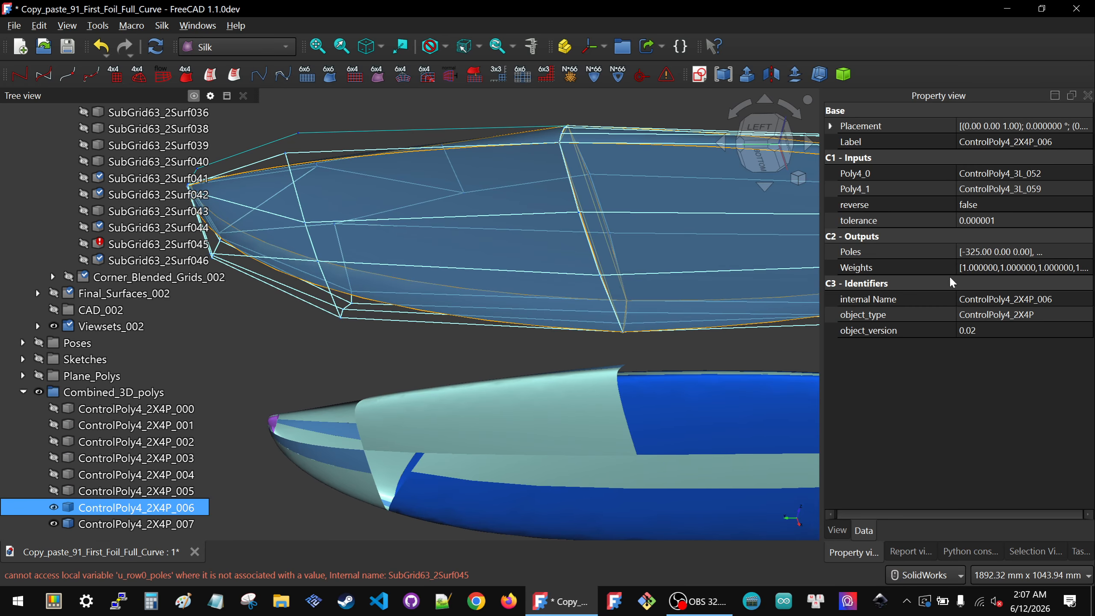
pyautogui.click(1007, 206)
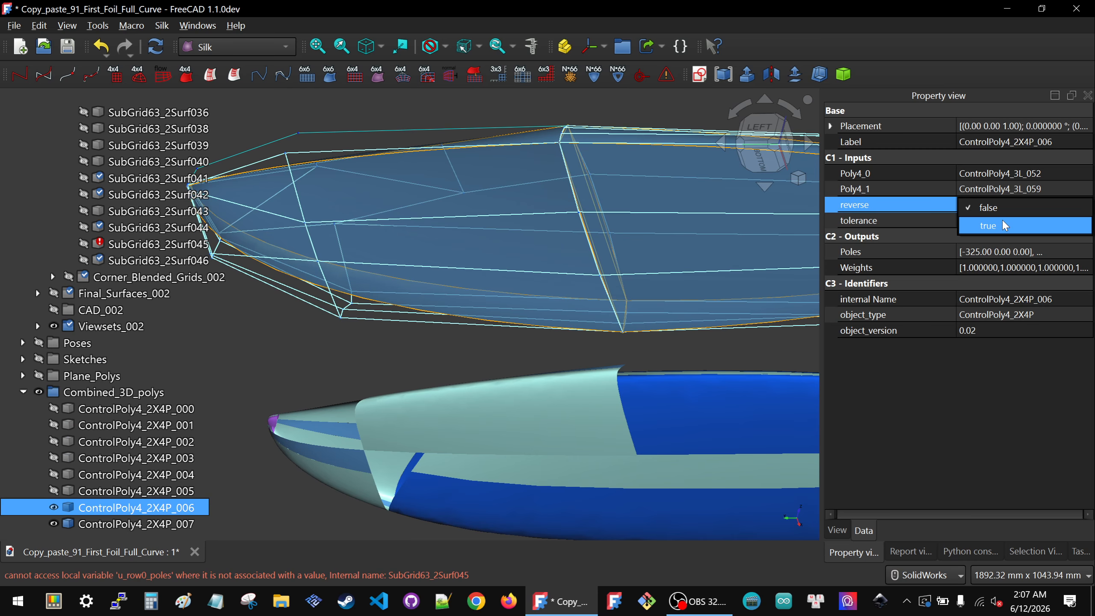
pyautogui.click(1001, 225)
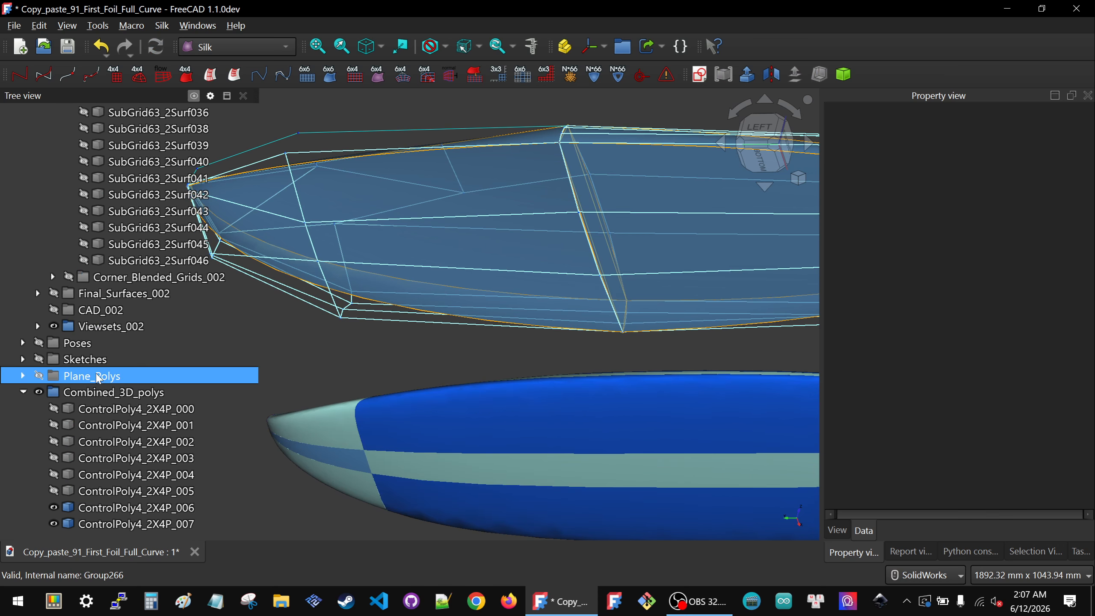
# Step: Collapse the tree groups and inspect the foil view sets from orbited and top orientations
pyautogui.scroll(15, 84, 375)
pyautogui.scroll(10, 82, 374)
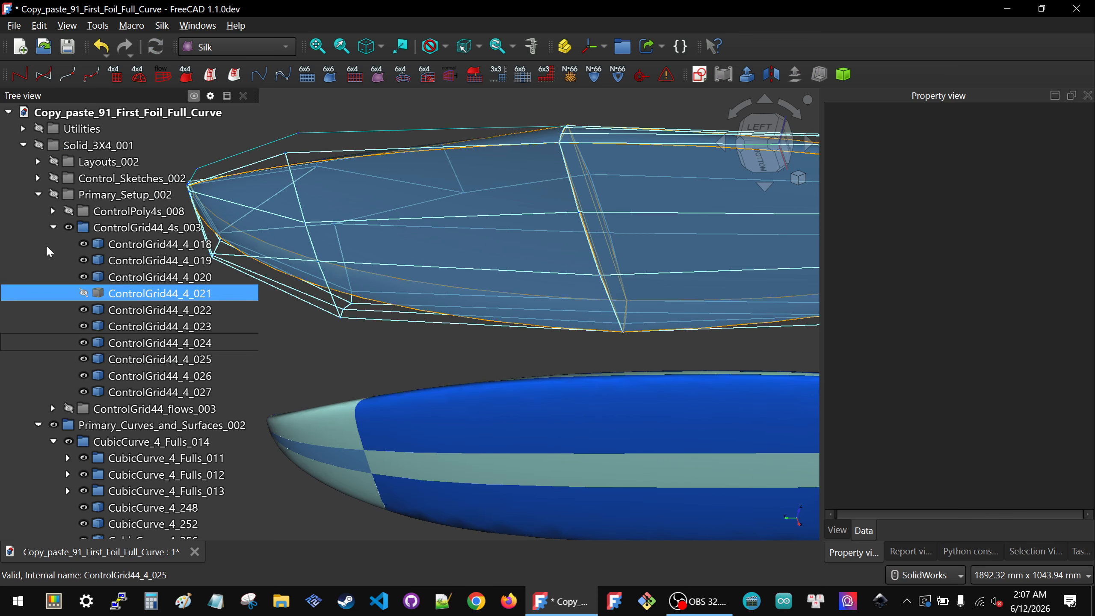
pyautogui.click(38, 195)
pyautogui.click(38, 211)
pyautogui.click(38, 227)
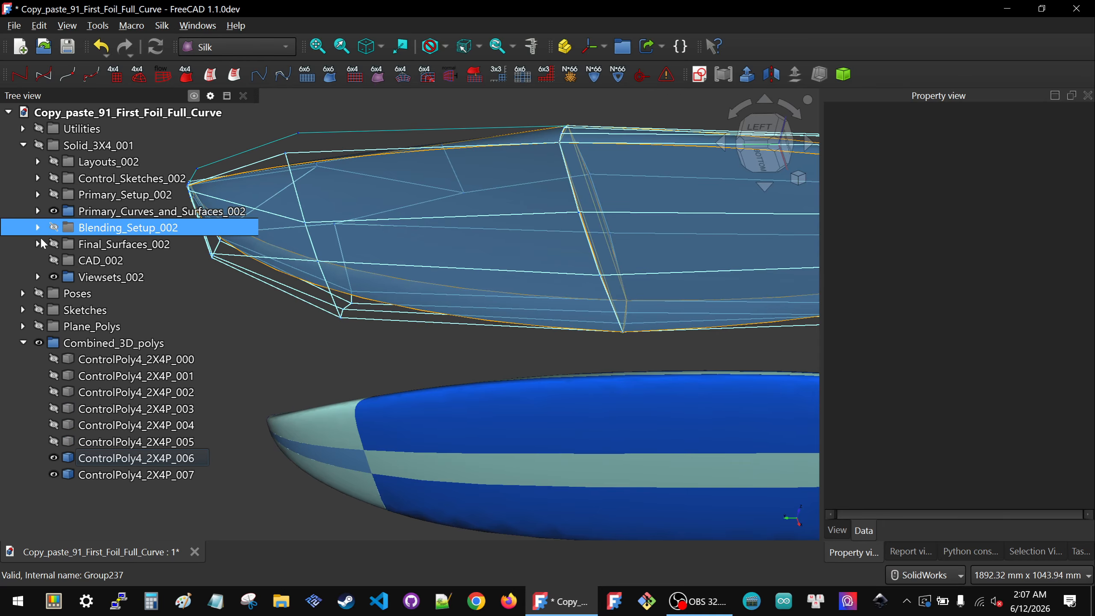
pyautogui.click(110, 277)
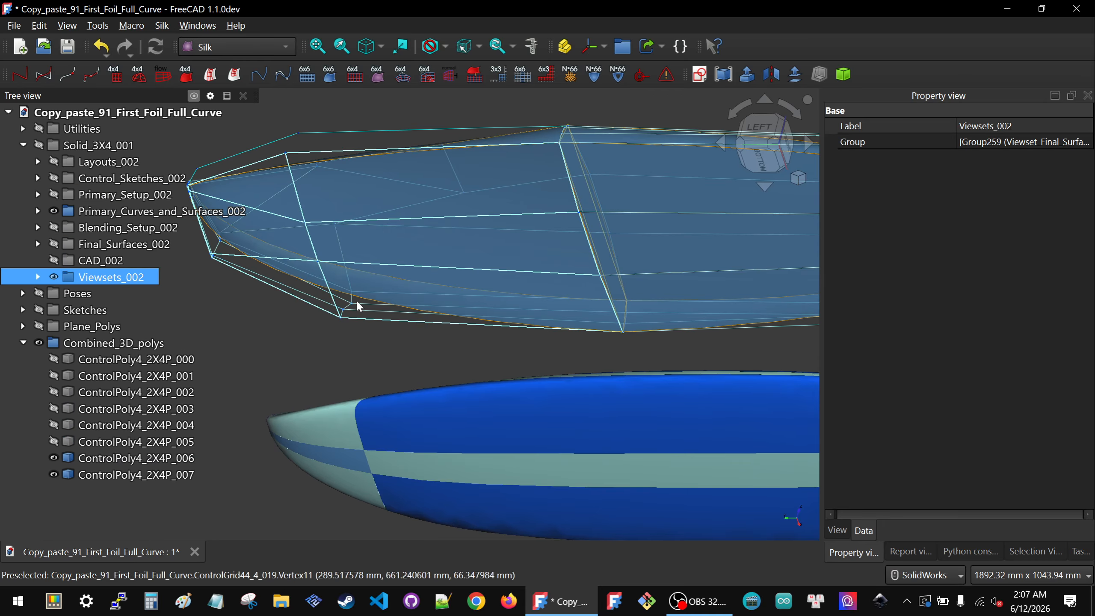
pyautogui.scroll(-4, 356, 301)
pyautogui.moveTo(412, 359); pyautogui.dragTo(344, 484, button='middle')
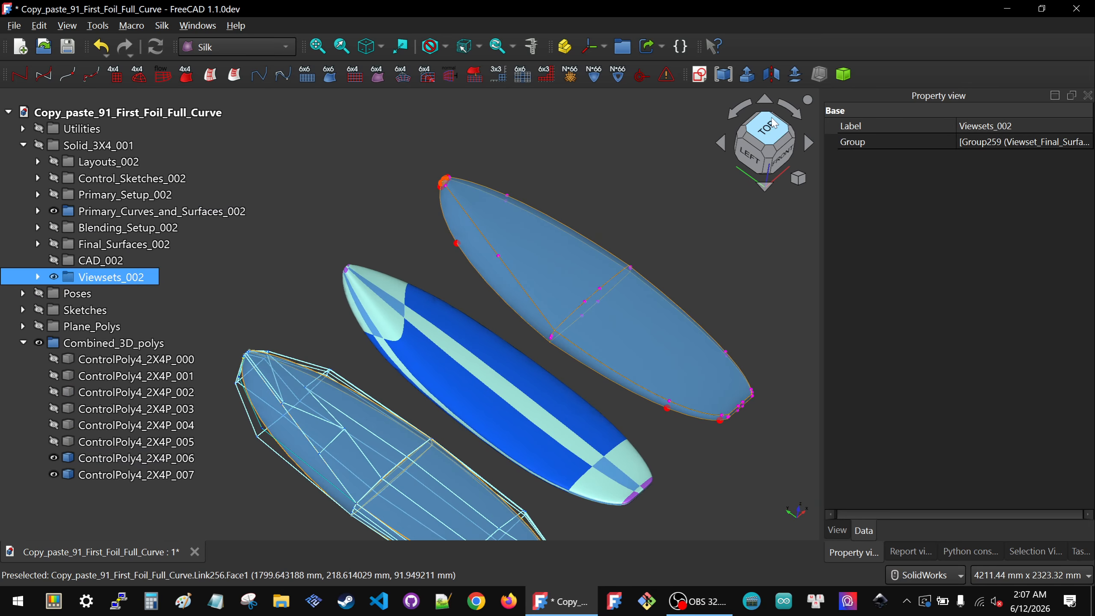
pyautogui.click(766, 130)
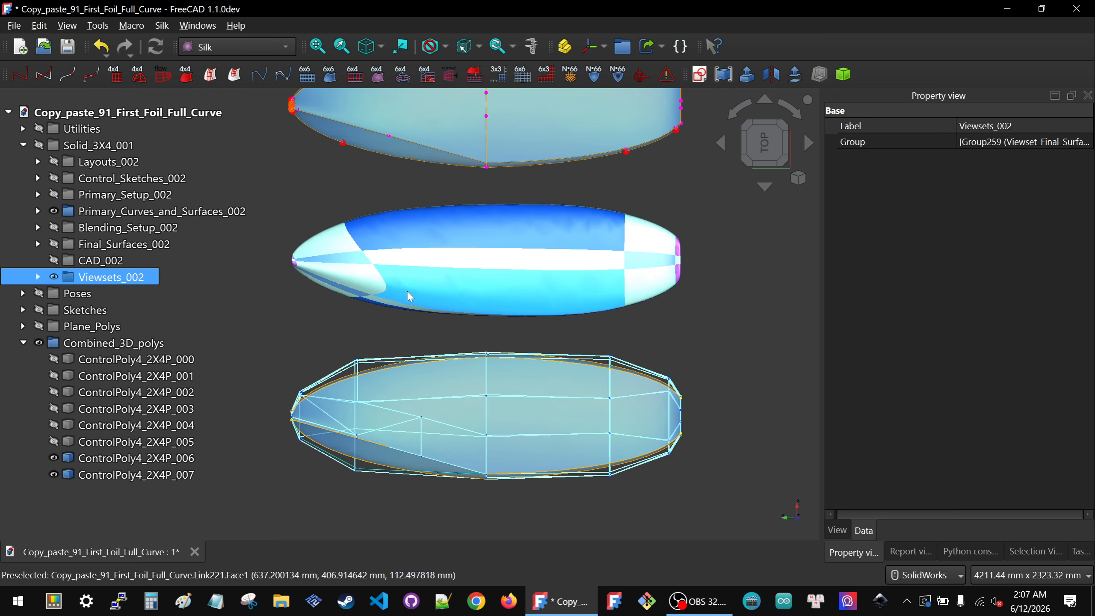
pyautogui.scroll(-3, 610, 241)
pyautogui.moveTo(440, 360); pyautogui.dragTo(361, 345, button='middle')
# Step: Hide ControlPoly4_2X4P_006 in the Combined_3D_polys group
pyautogui.click(147, 456)
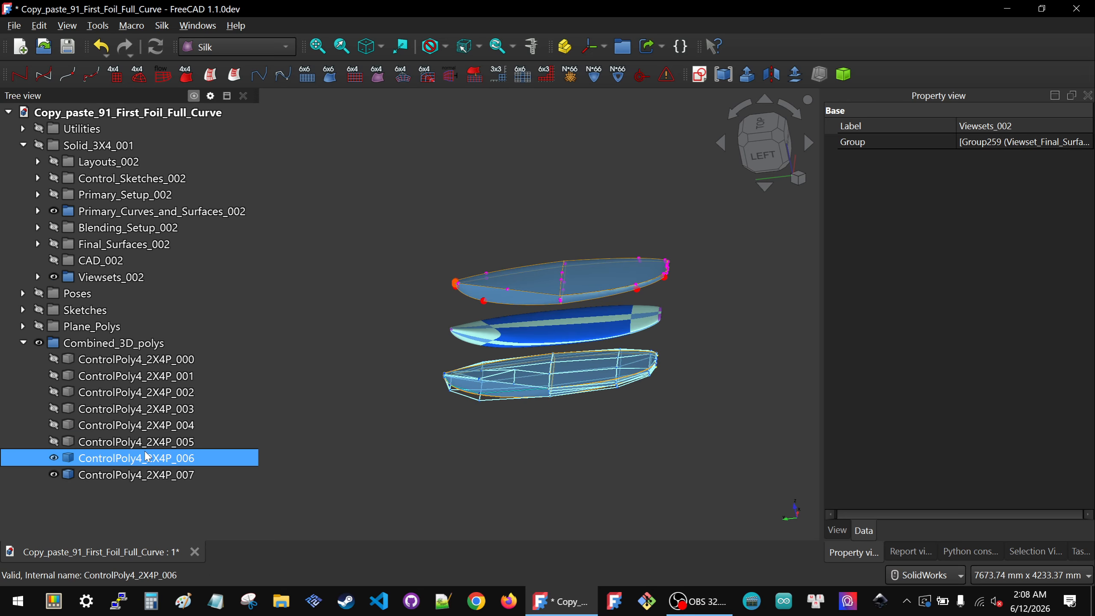
pyautogui.press('space')
pyautogui.scroll(6, 423, 384)
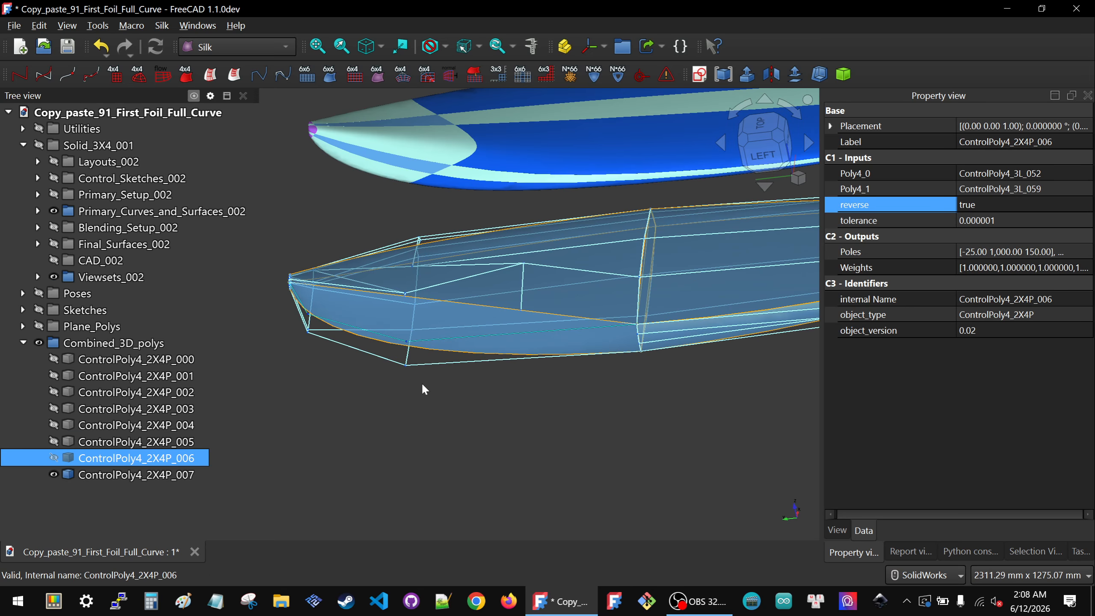
# Step: Relink CubicCurve_4_260's Poly input to ControlPoly4_2X4P_007, picked in the view
pyautogui.click(38, 195)
pyautogui.click(147, 227)
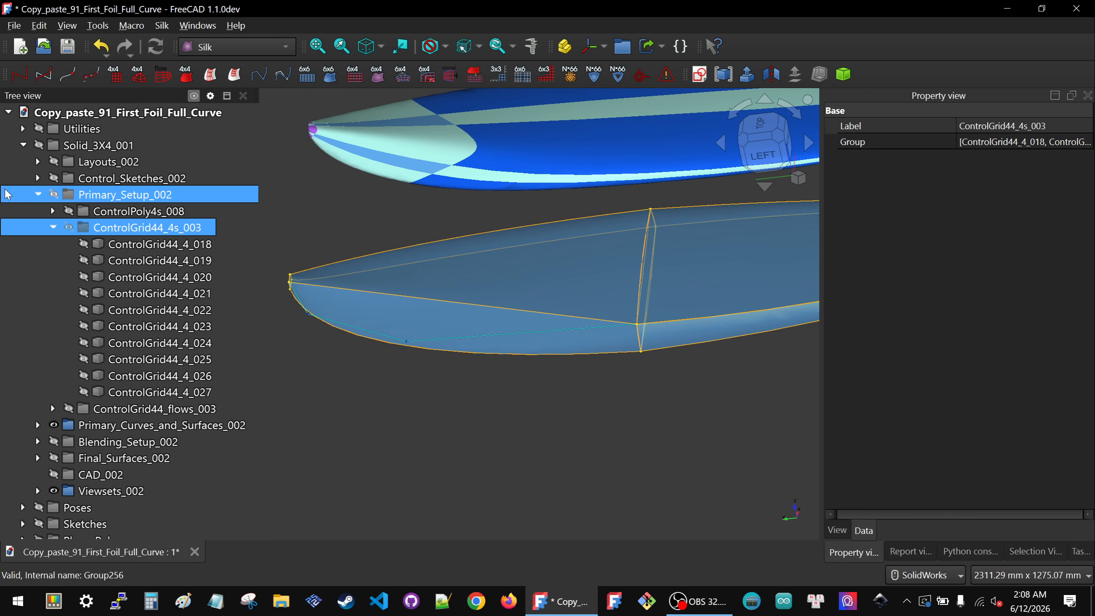
pyautogui.click(38, 195)
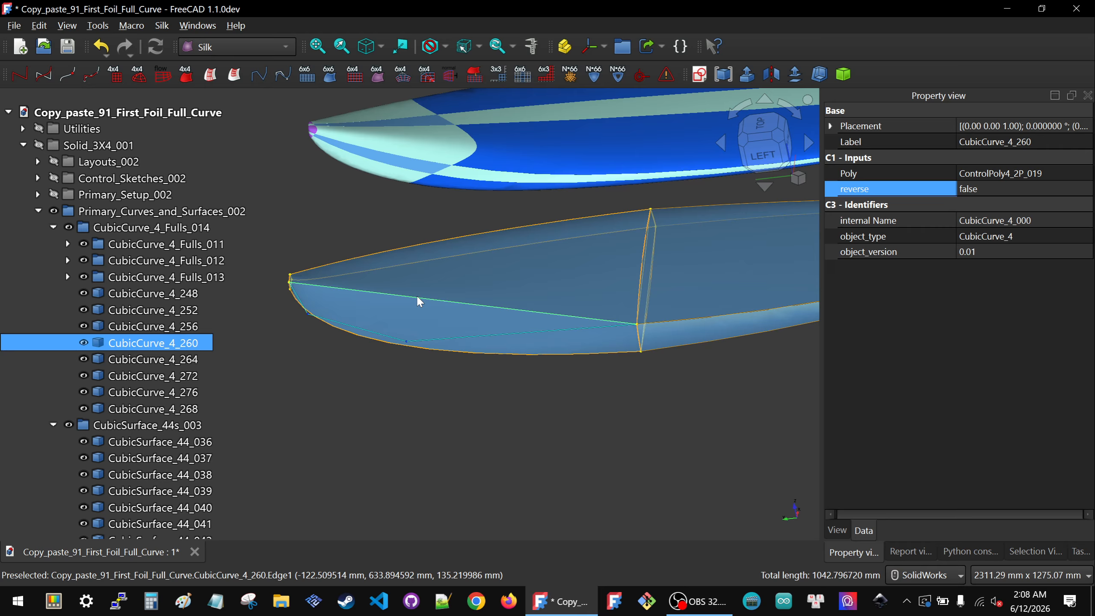
pyautogui.click(1069, 176)
pyautogui.click(1087, 175)
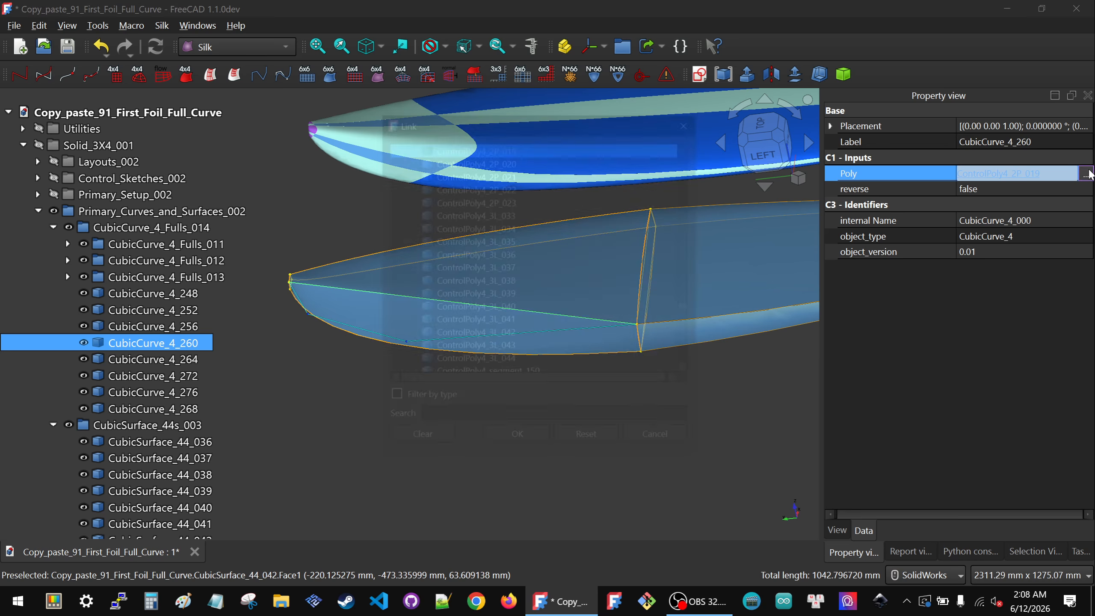
pyautogui.click(362, 333)
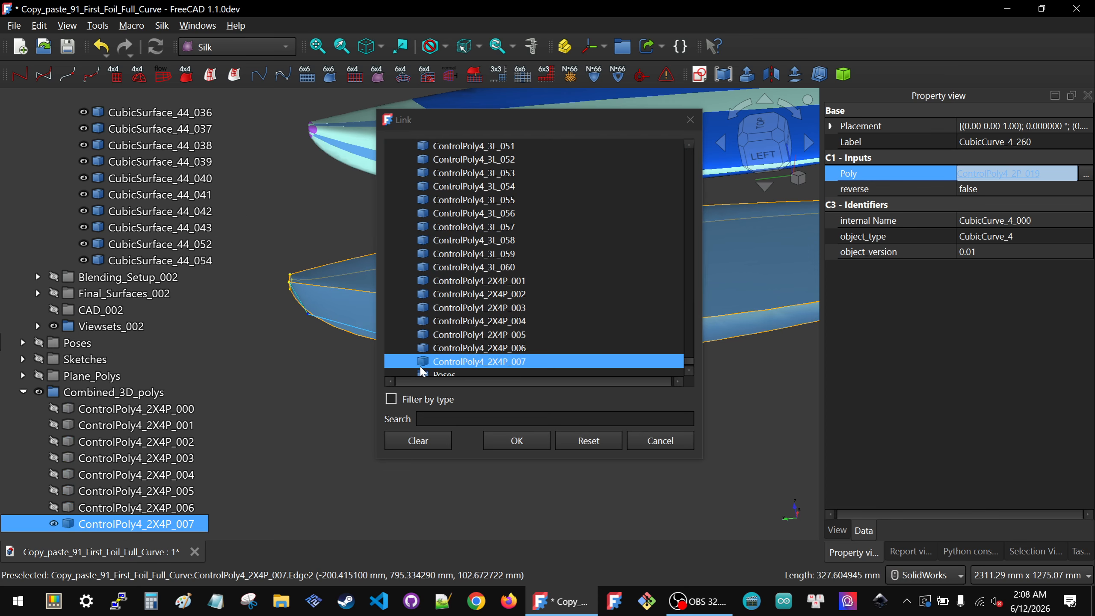
pyautogui.click(499, 442)
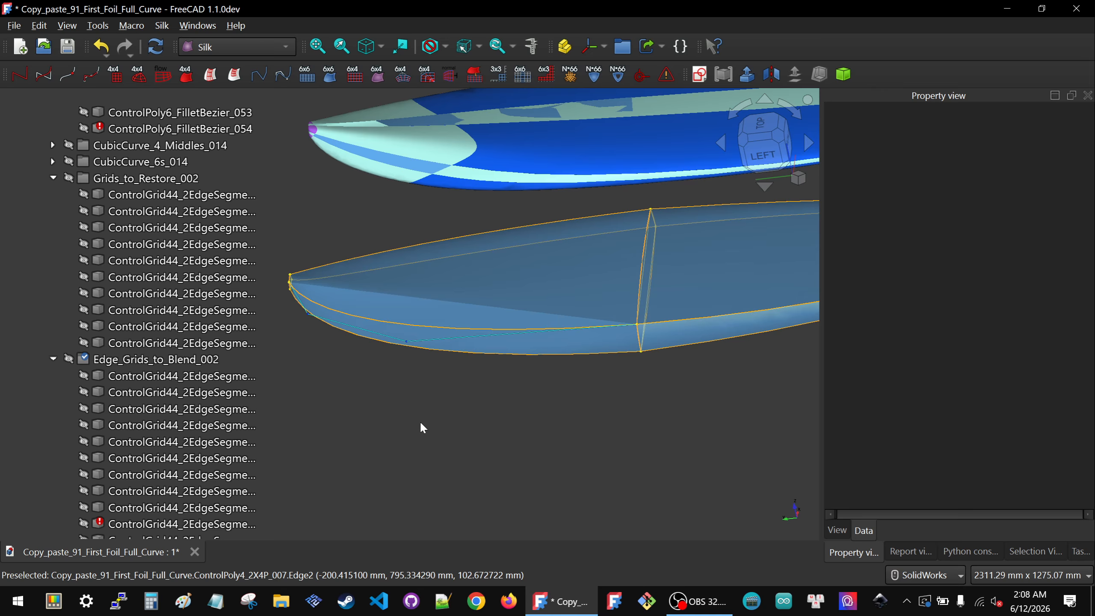
# Step: Show the ControlGrid44_4s_003 group and relink ControlGrid44_4_021's Poly3 input to ControlPoly4_2X4P_007, picked in the view
pyautogui.scroll(15, 154, 250)
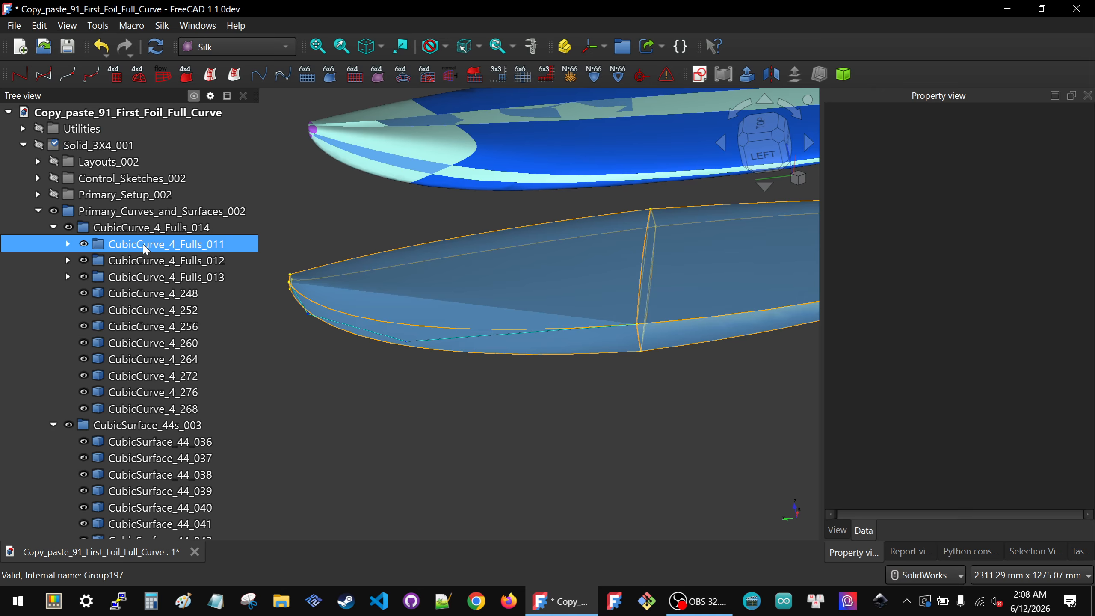
pyautogui.click(39, 194)
pyautogui.click(160, 227)
pyautogui.press('space')
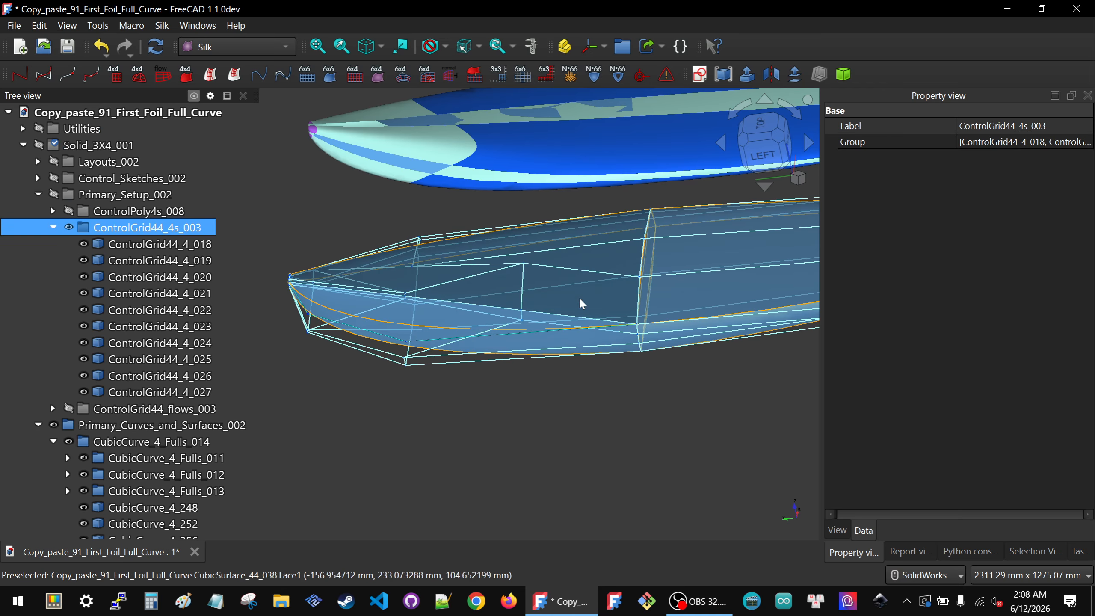
pyautogui.moveTo(462, 364); pyautogui.dragTo(399, 341, button='middle')
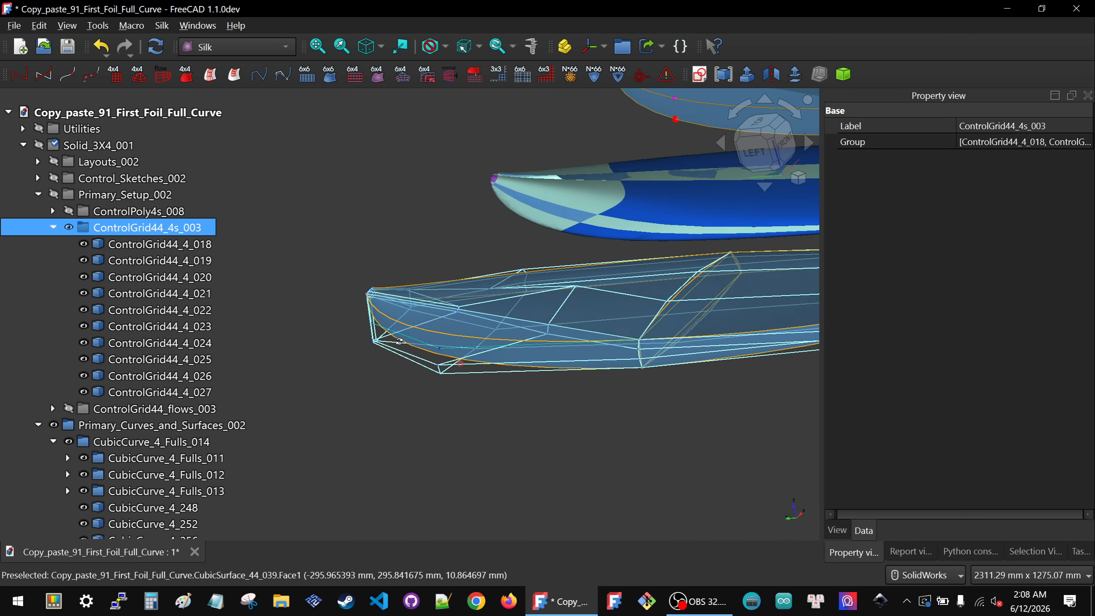
pyautogui.scroll(3, 415, 363)
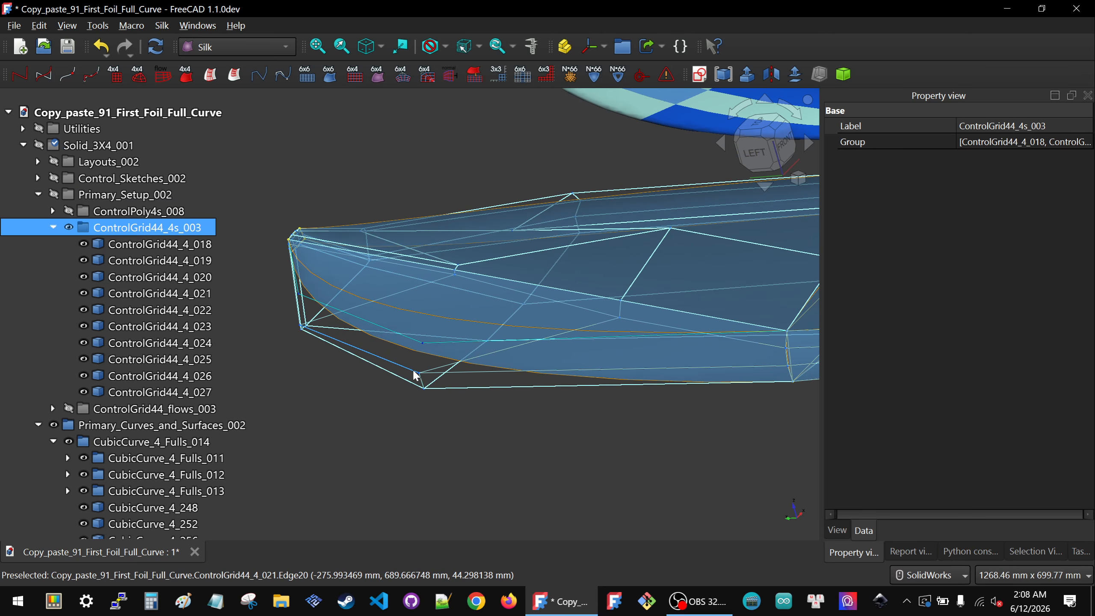
pyautogui.click(414, 373)
pyautogui.click(1081, 221)
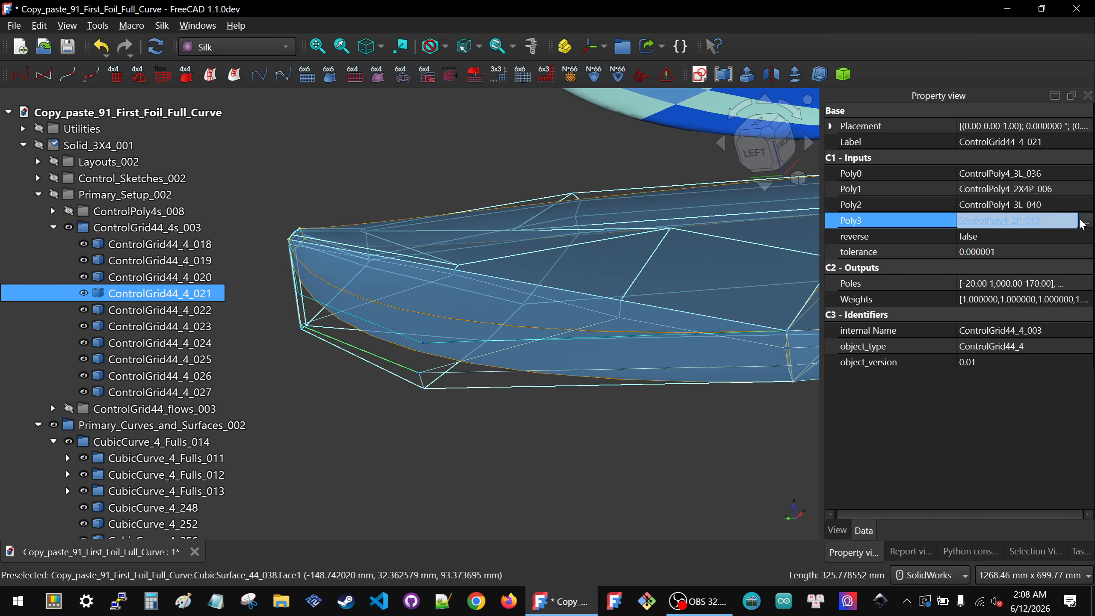
pyautogui.click(1085, 221)
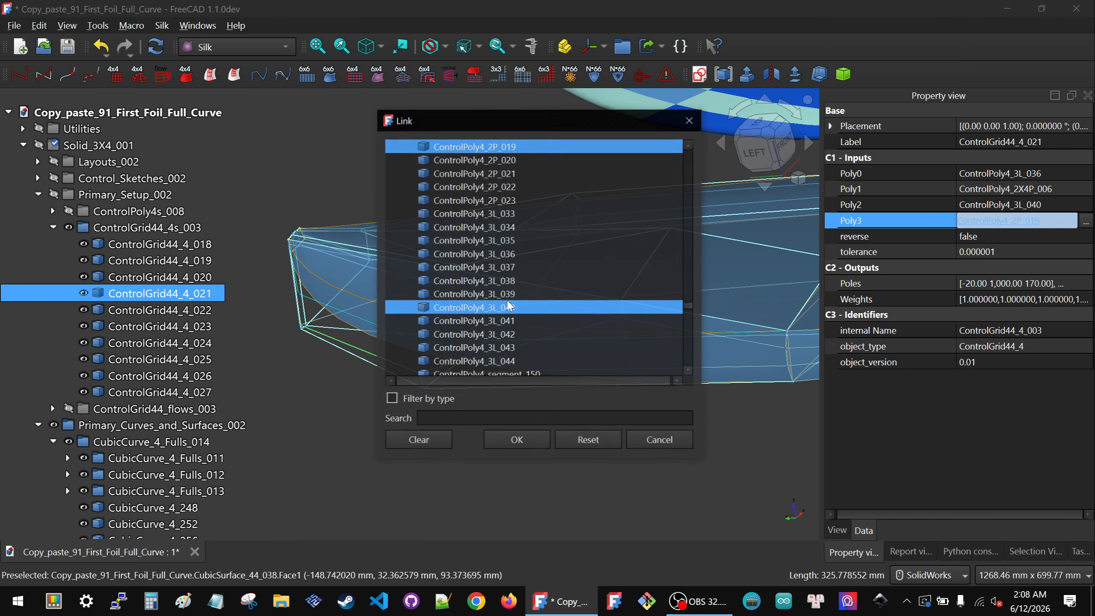
pyautogui.click(363, 324)
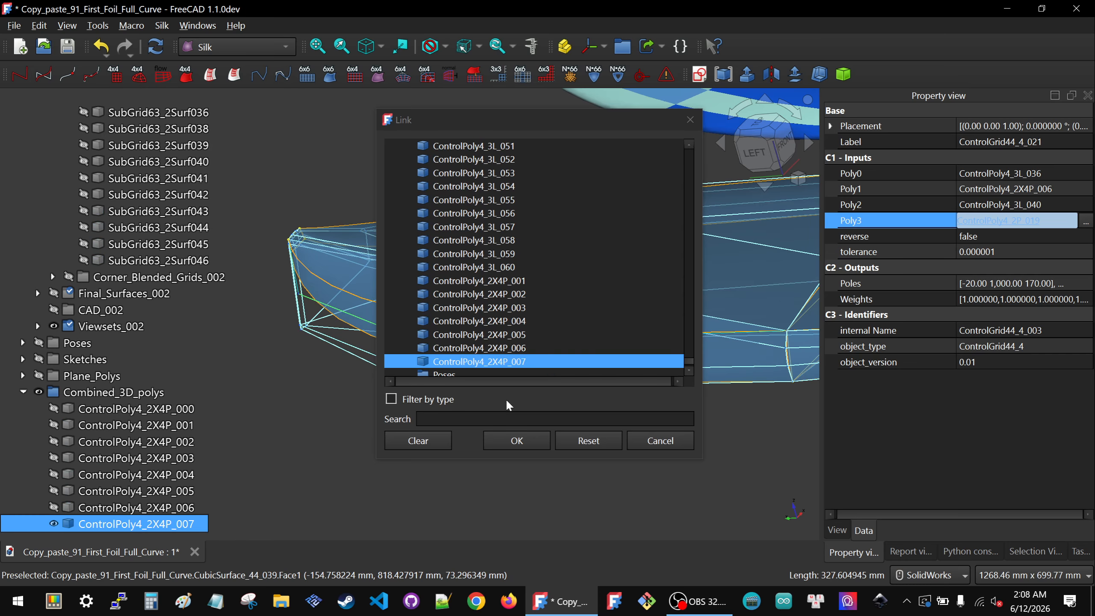
pyautogui.click(517, 439)
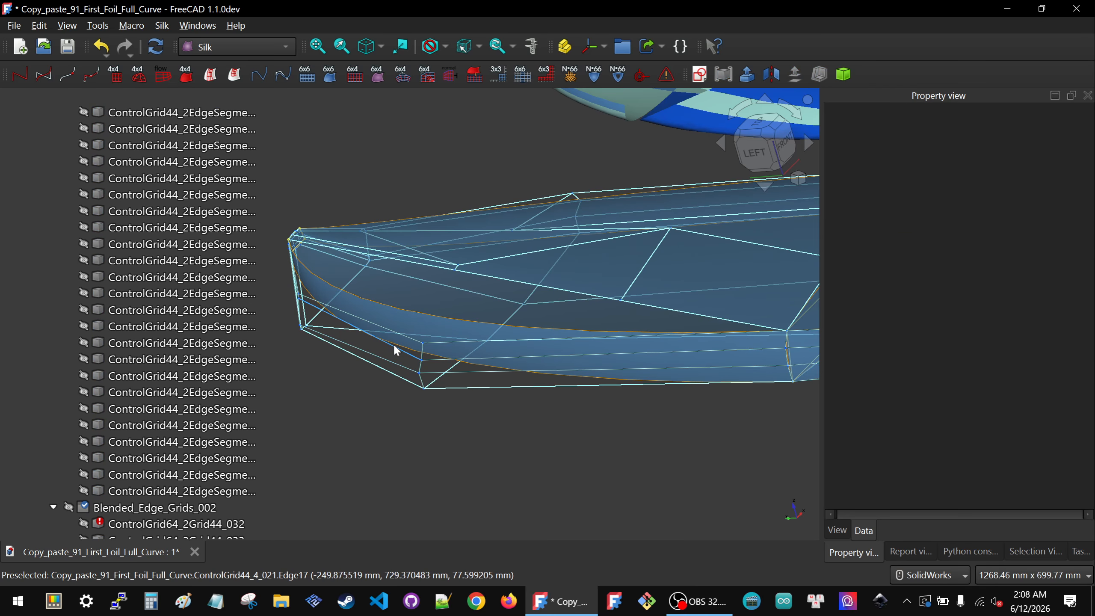
# Step: Hide ControlGrid44_4_021 and relink ControlGrid44_4_020's Poly1 input through the link dialog
pyautogui.click(394, 345)
pyautogui.press('space')
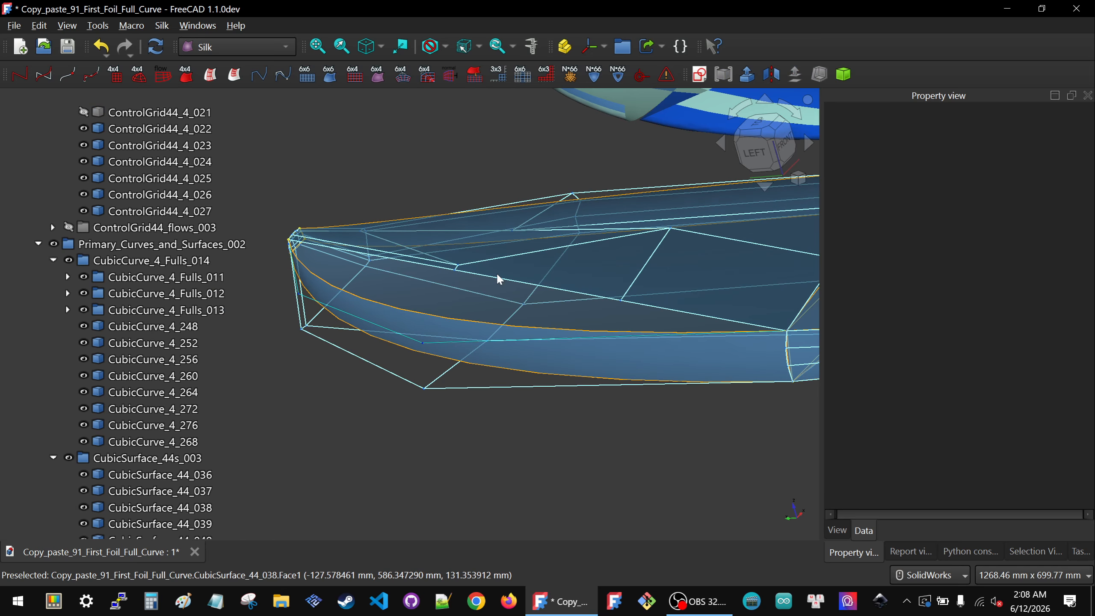
pyautogui.click(498, 278)
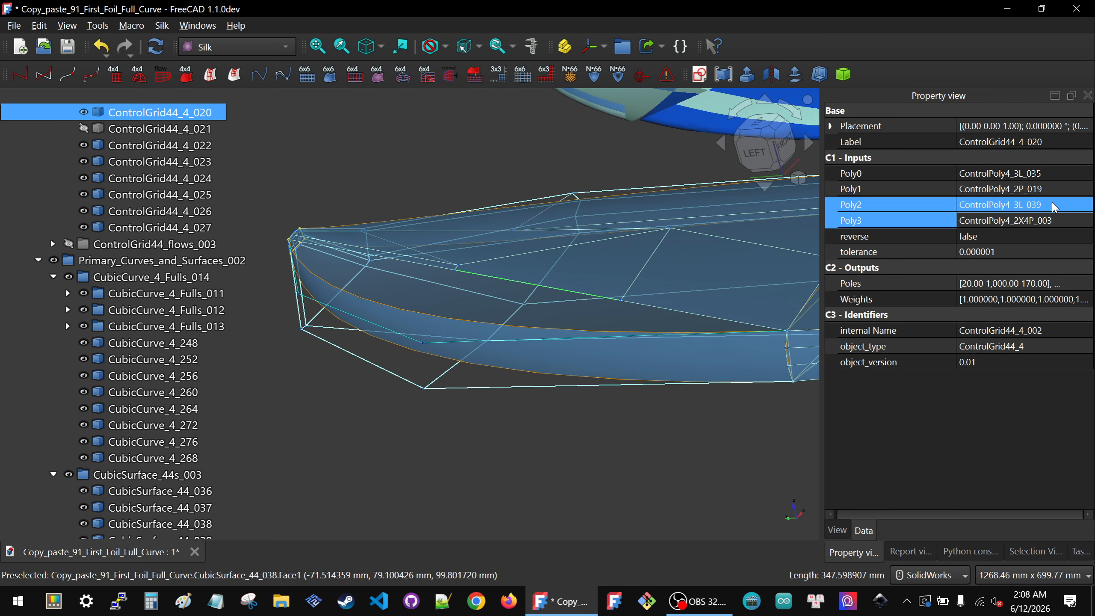
pyautogui.click(1076, 190)
pyautogui.click(1085, 190)
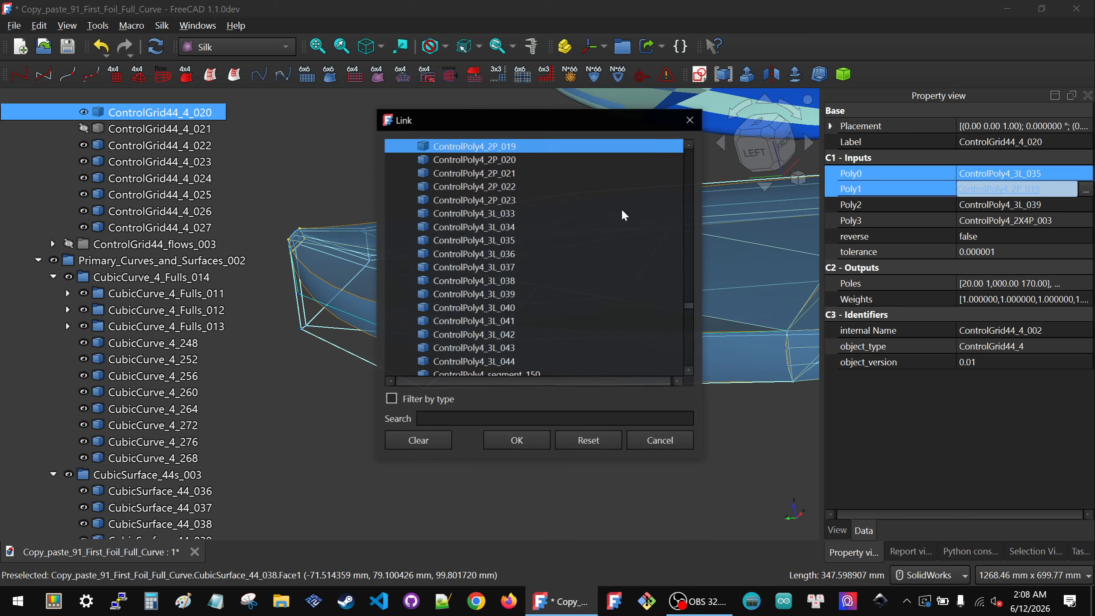
pyautogui.click(517, 441)
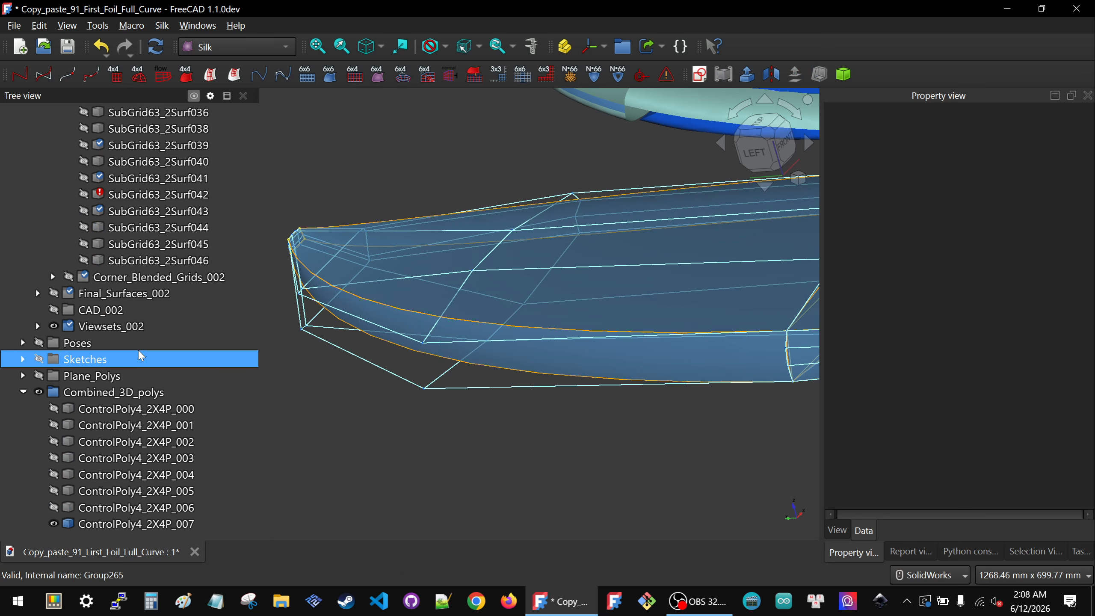
# Step: Select ControlPoly4_2X4P_007 and check its reverse setting
pyautogui.click(143, 524)
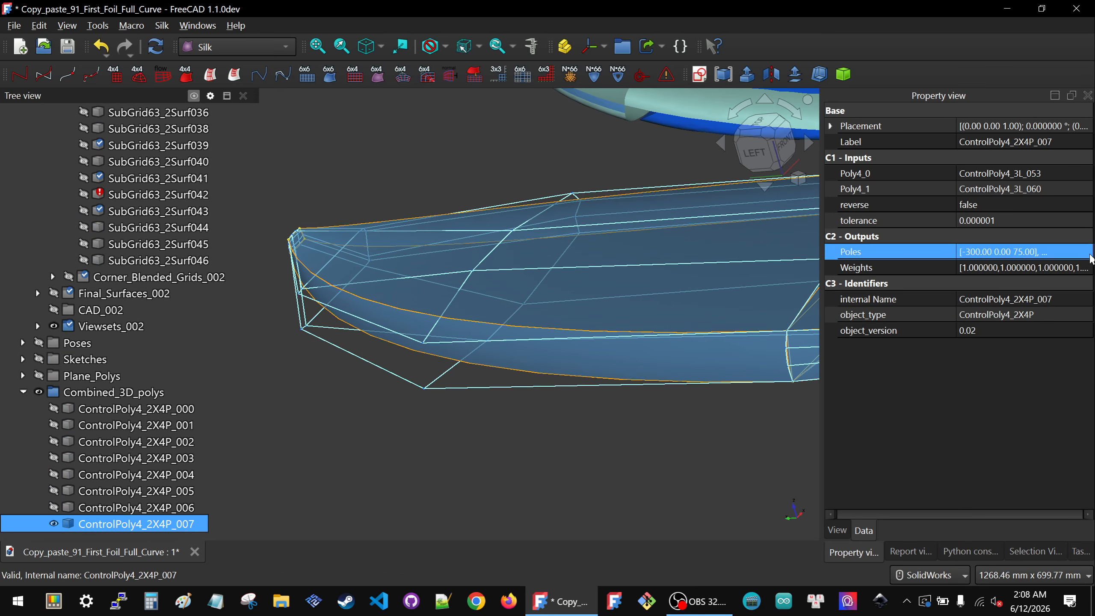
pyautogui.click(1063, 210)
pyautogui.click(1007, 211)
pyautogui.click(993, 223)
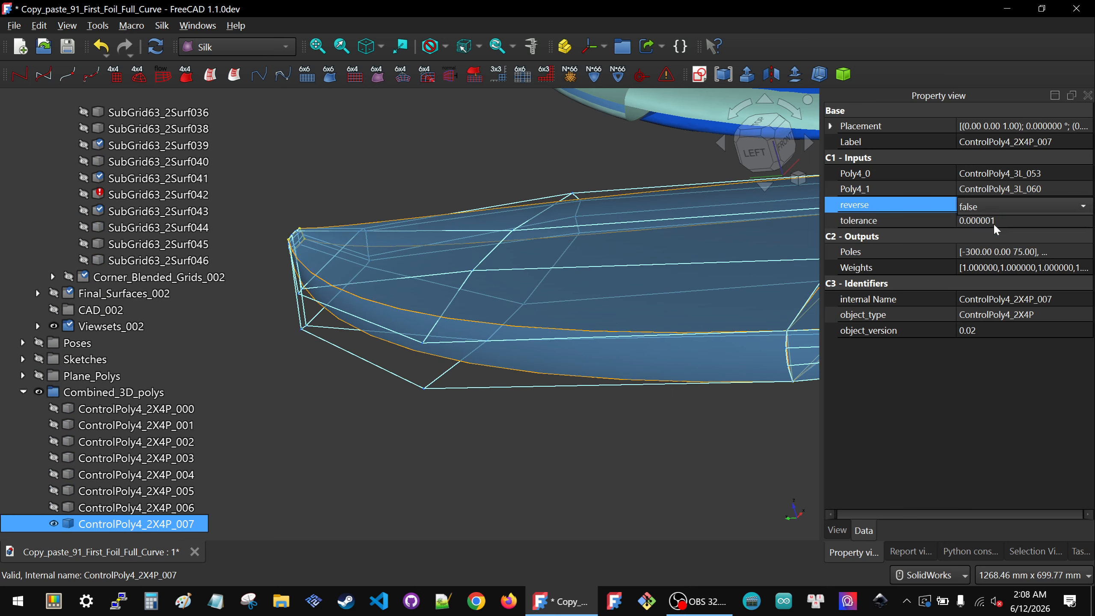
pyautogui.click(602, 440)
pyautogui.scroll(15, 133, 360)
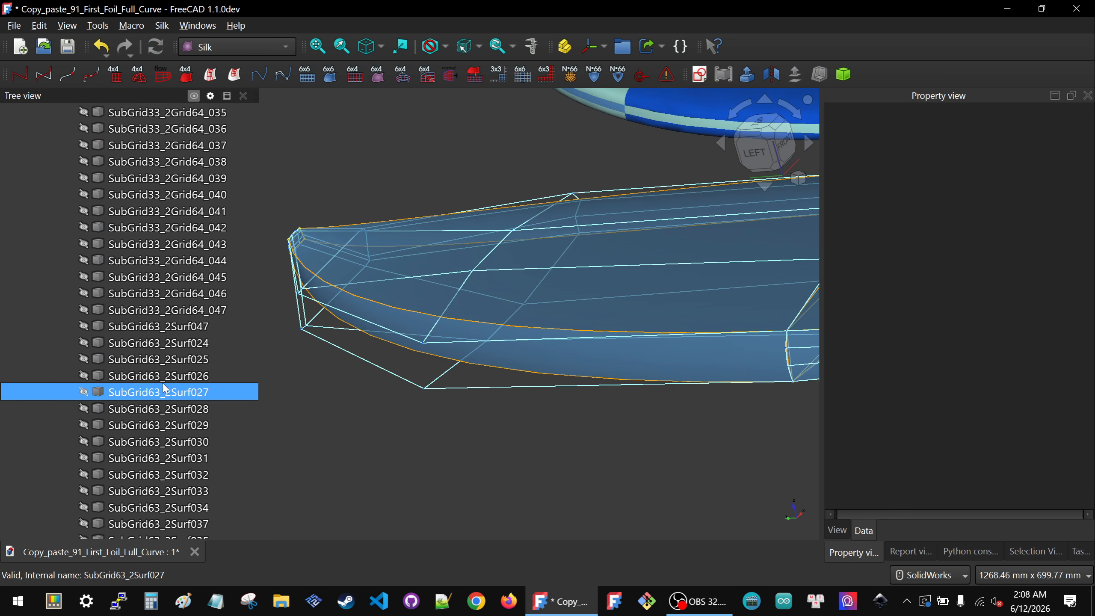
# Step: Collapse the Primary_Setup_002, Primary_Curves_and_Surfaces_002 and Blending_Setup_002 groups in the tree
pyautogui.scroll(20, 133, 360)
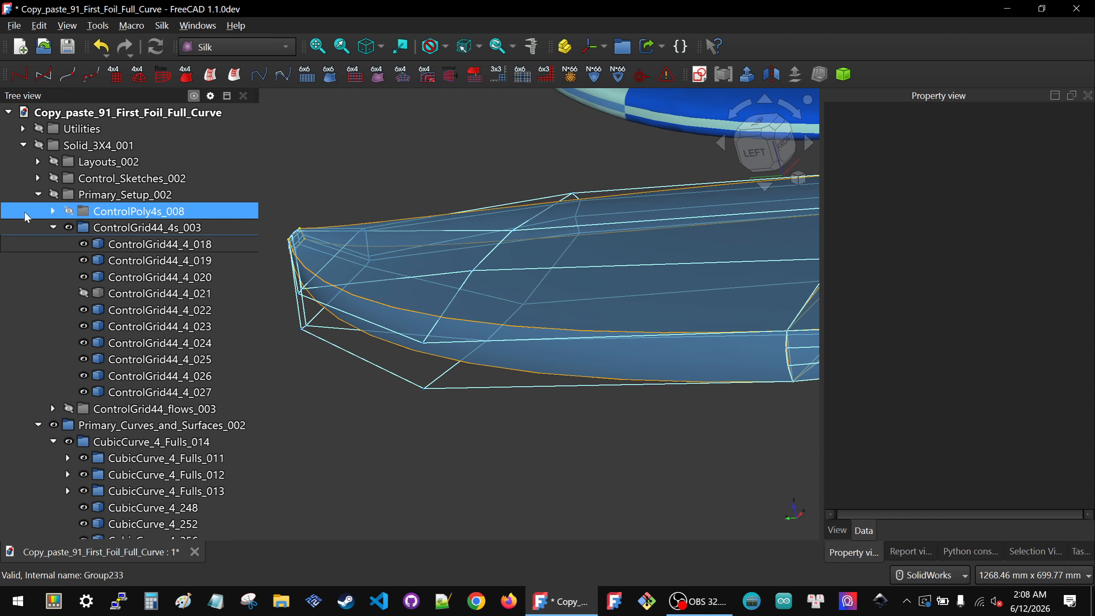
pyautogui.click(38, 195)
pyautogui.click(37, 211)
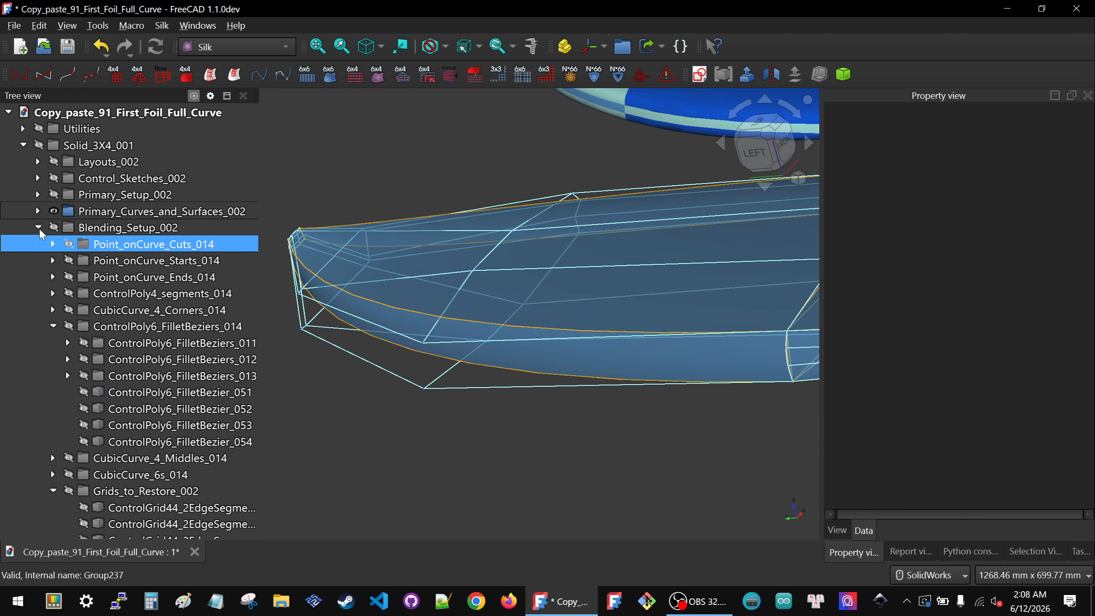
pyautogui.click(38, 227)
pyautogui.click(102, 278)
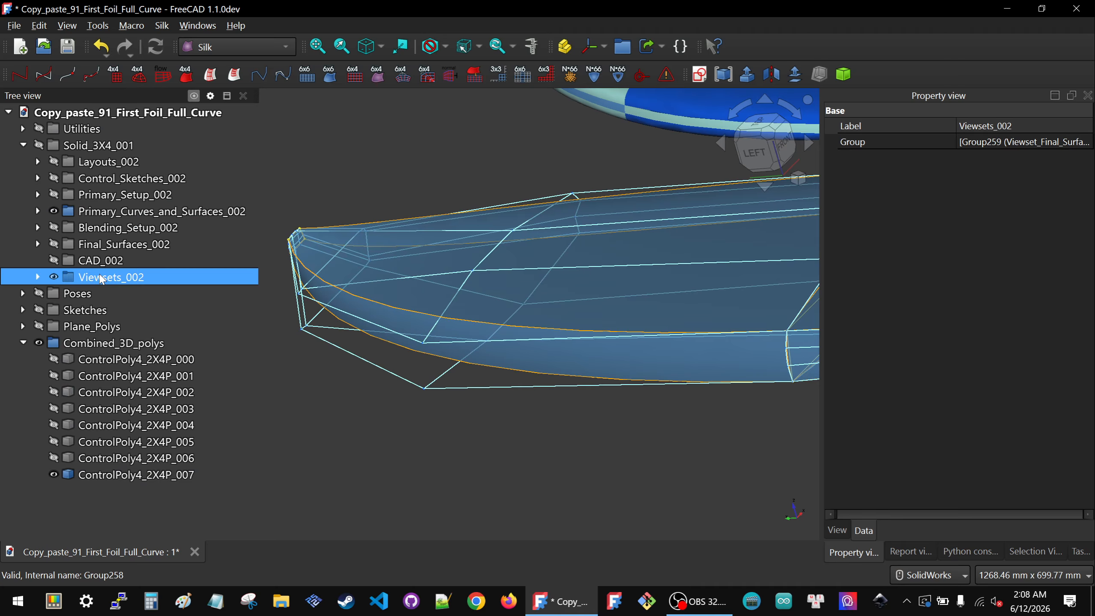
# Step: Hide ControlPoly4_2X4P_007 in the Combined_3D_polys group
pyautogui.click(100, 212)
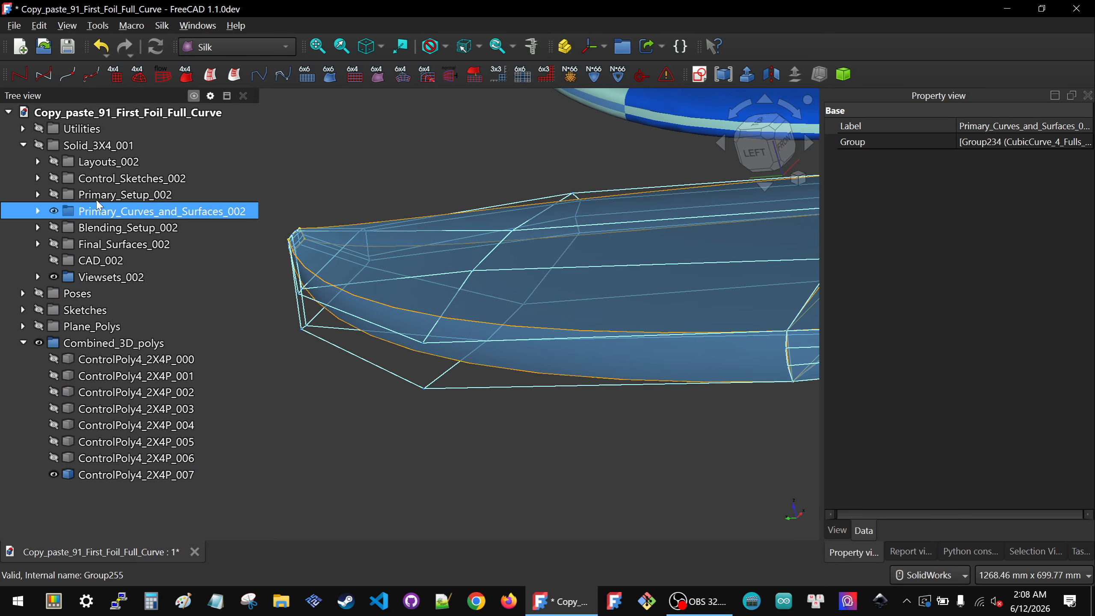
pyautogui.click(99, 195)
pyautogui.scroll(-5, 539, 427)
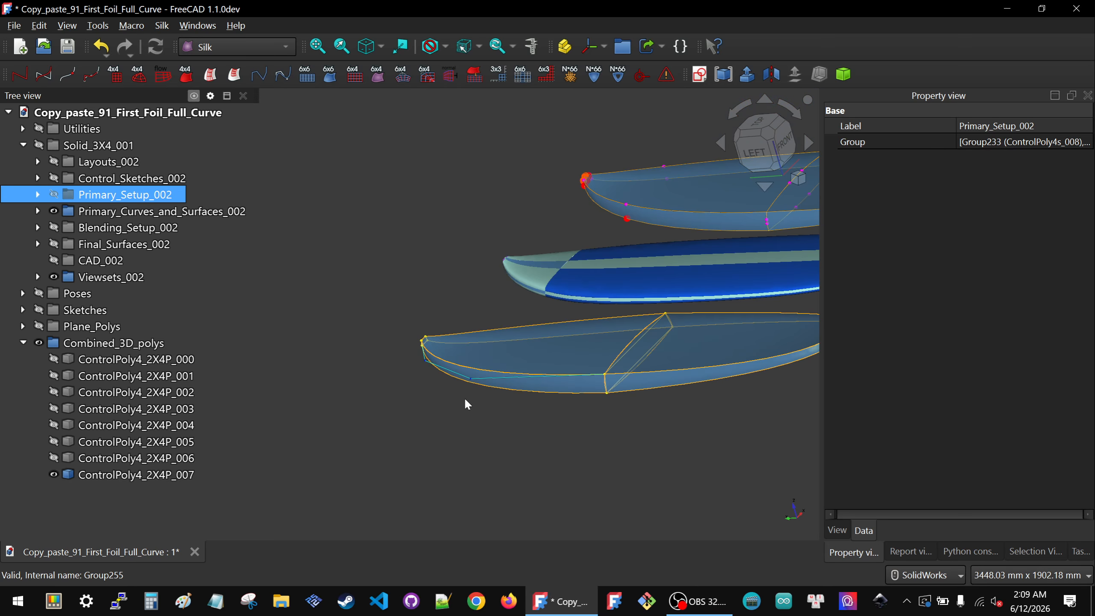
pyautogui.click(151, 478)
pyautogui.press('space')
pyautogui.click(533, 403)
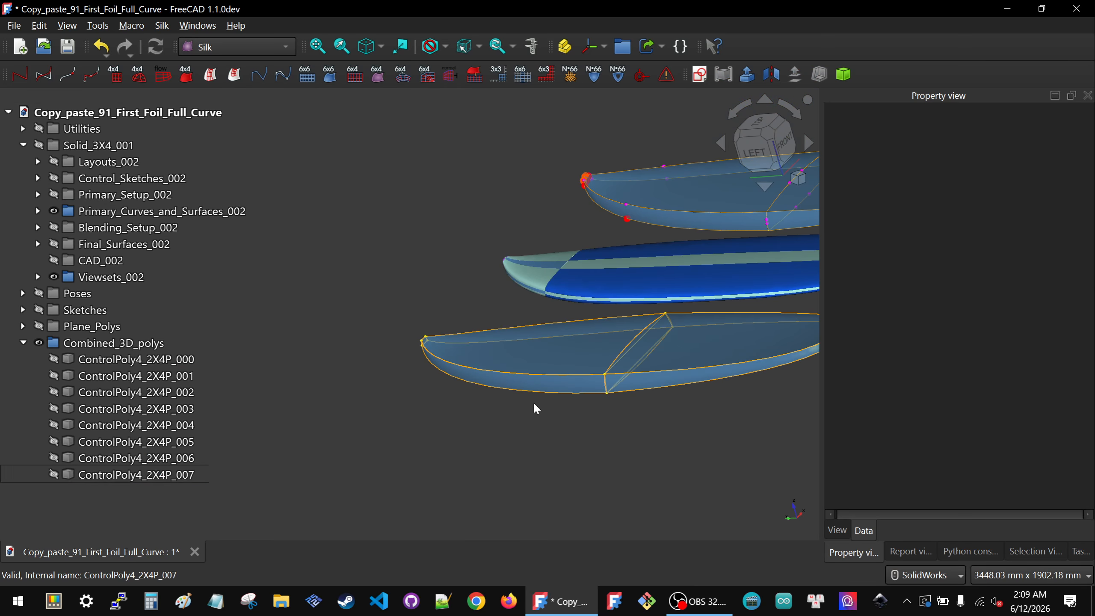
# Step: Collapse Combined_3D_polys, expand Viewsets_002 and hide the Viewset_Final_Surfaces_002 viewset
pyautogui.moveTo(534, 403); pyautogui.dragTo(453, 477, button='middle')
pyautogui.scroll(-3, 670, 399)
pyautogui.click(772, 136)
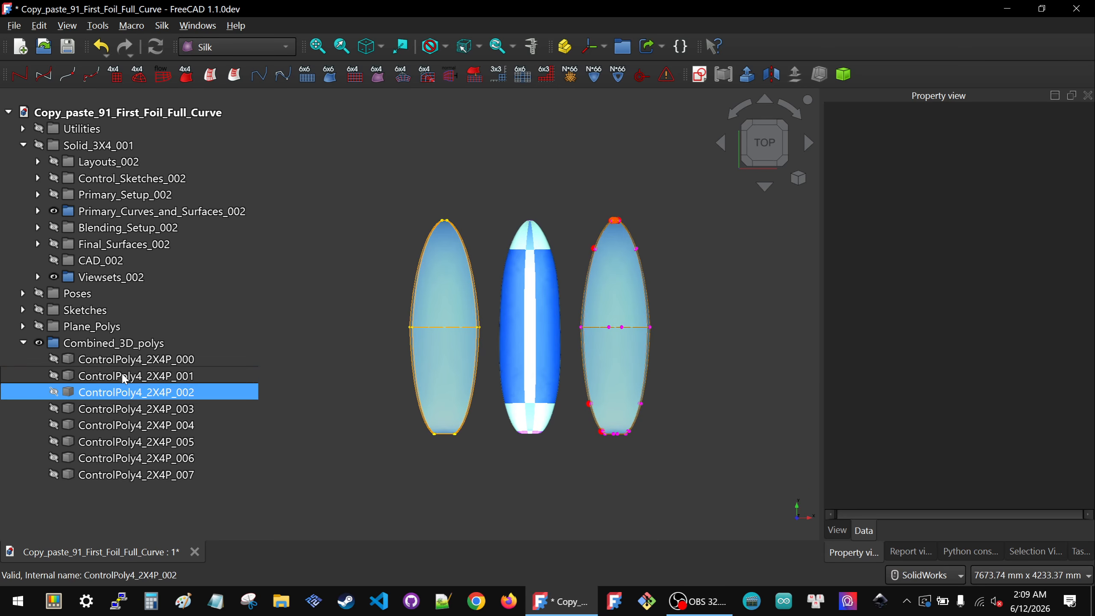
pyautogui.click(23, 343)
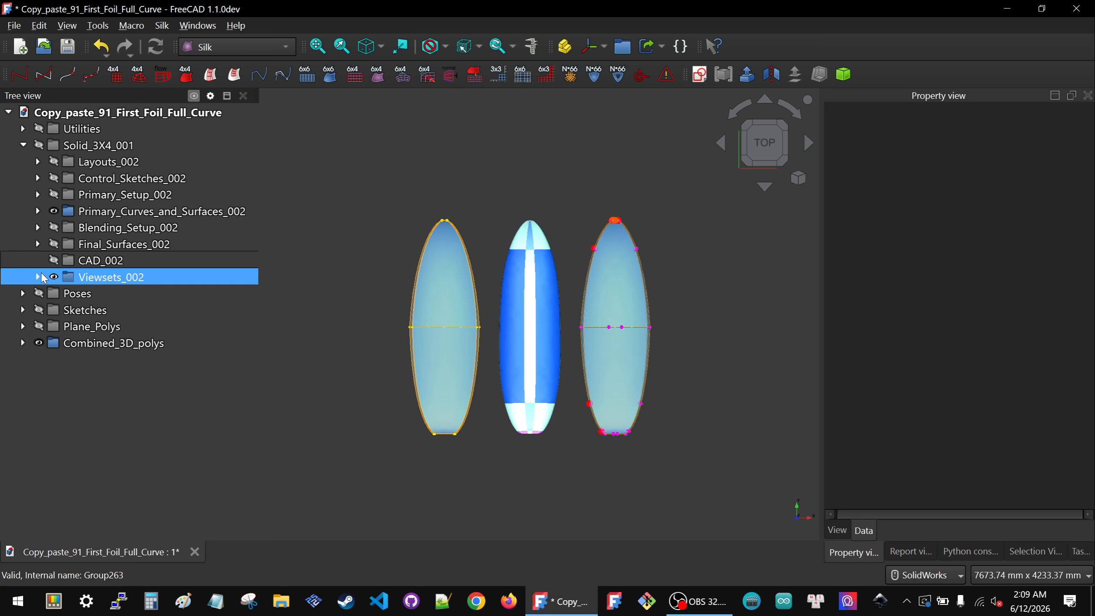
pyautogui.click(39, 276)
pyautogui.click(132, 297)
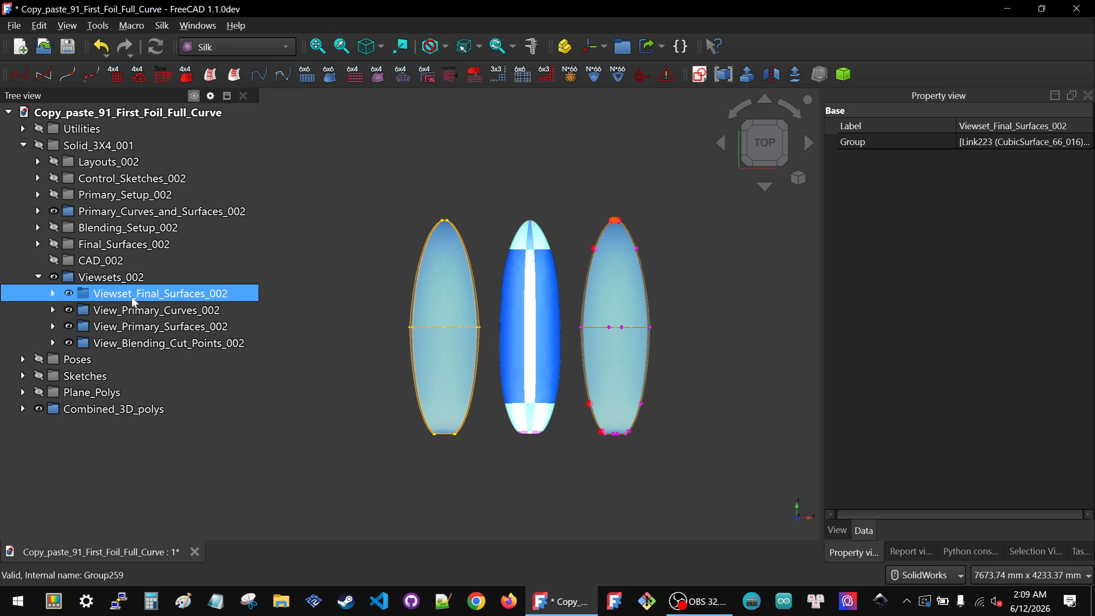
pyautogui.press('space')
pyautogui.click(367, 384)
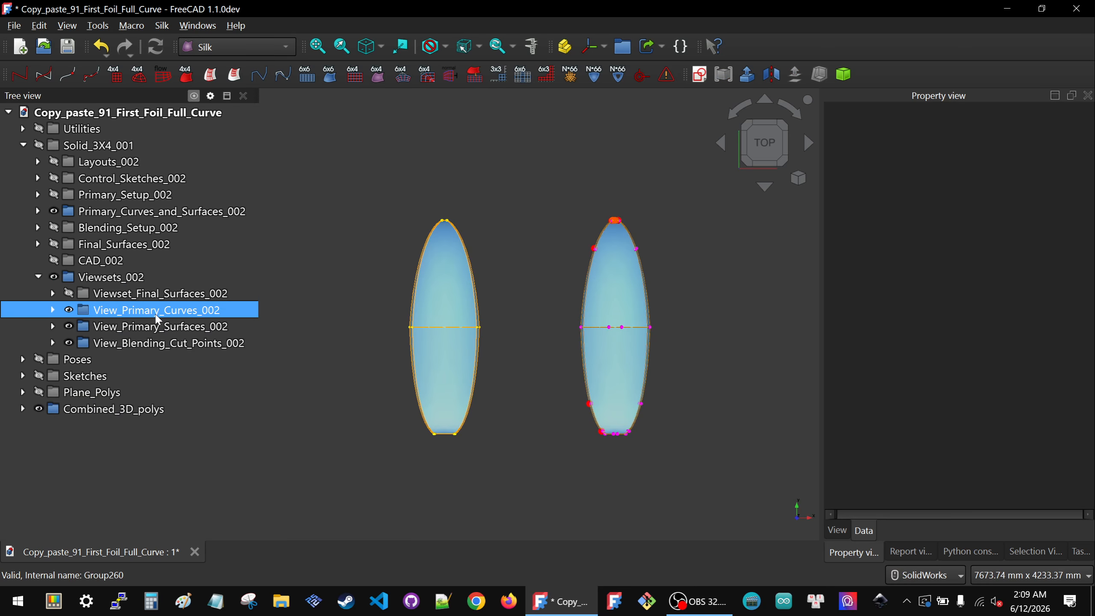
# Step: Hide the Primary_Curves_and_Surfaces_002 group
pyautogui.click(143, 211)
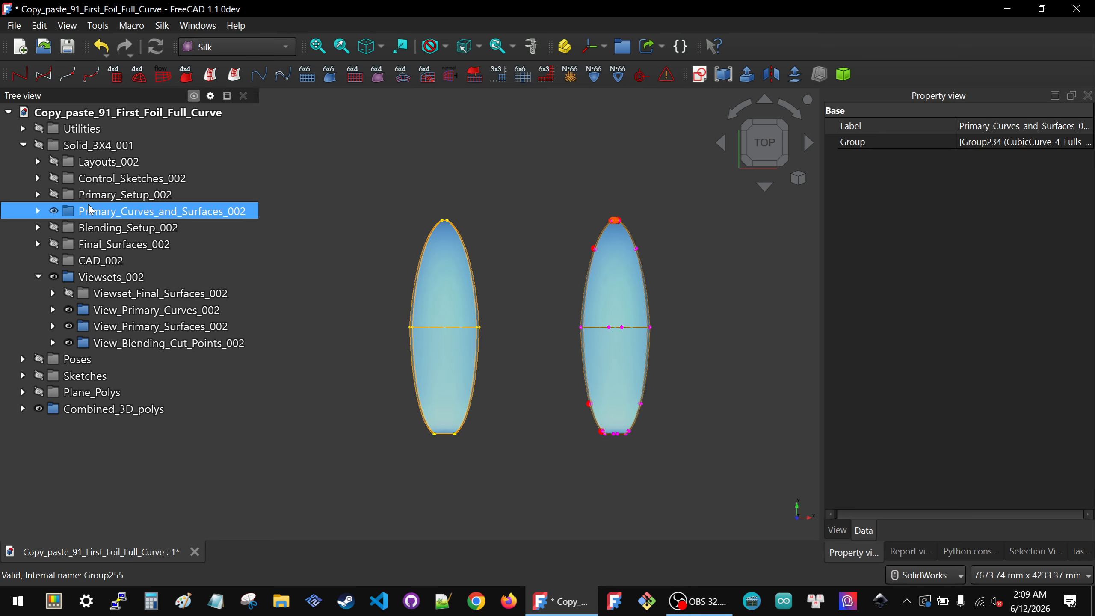
pyautogui.press('space')
pyautogui.click(534, 342)
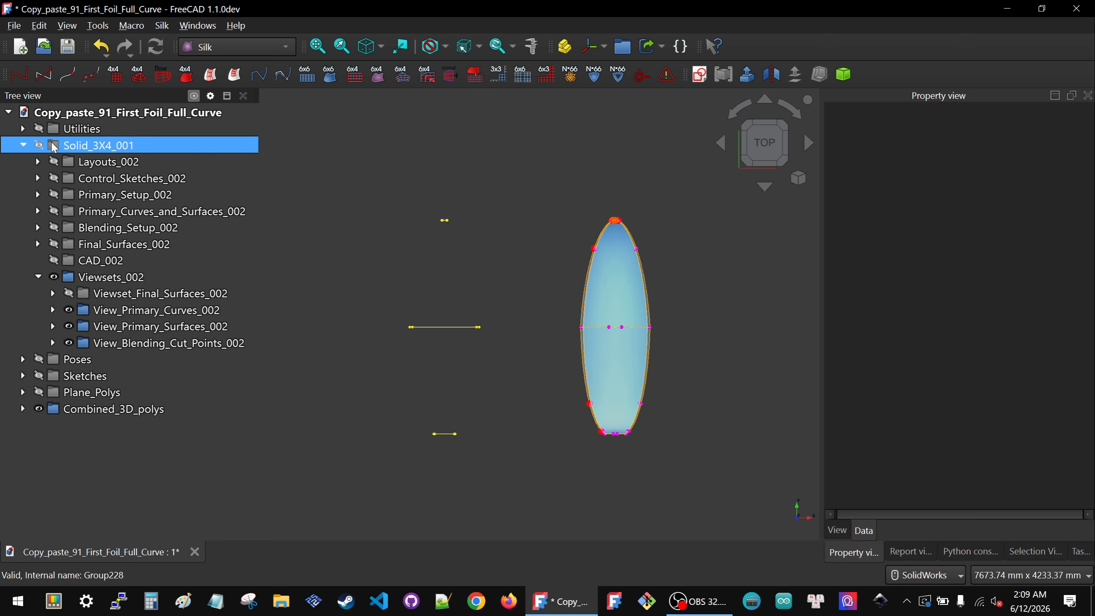
# Step: Hide the Layouts_002 group
pyautogui.click(117, 162)
pyautogui.press('space')
pyautogui.press('space')
pyautogui.click(692, 371)
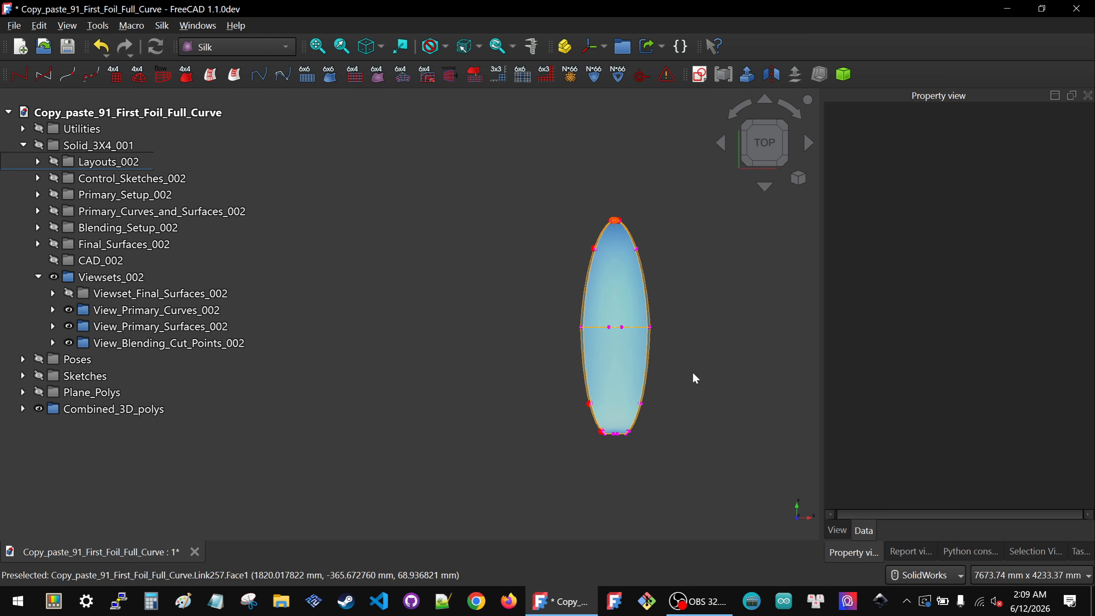
# Step: Inspect the remaining foil surface from top, left and angled views
pyautogui.scroll(5, 634, 390)
pyautogui.moveTo(634, 390); pyautogui.dragTo(479, 369, button='middle')
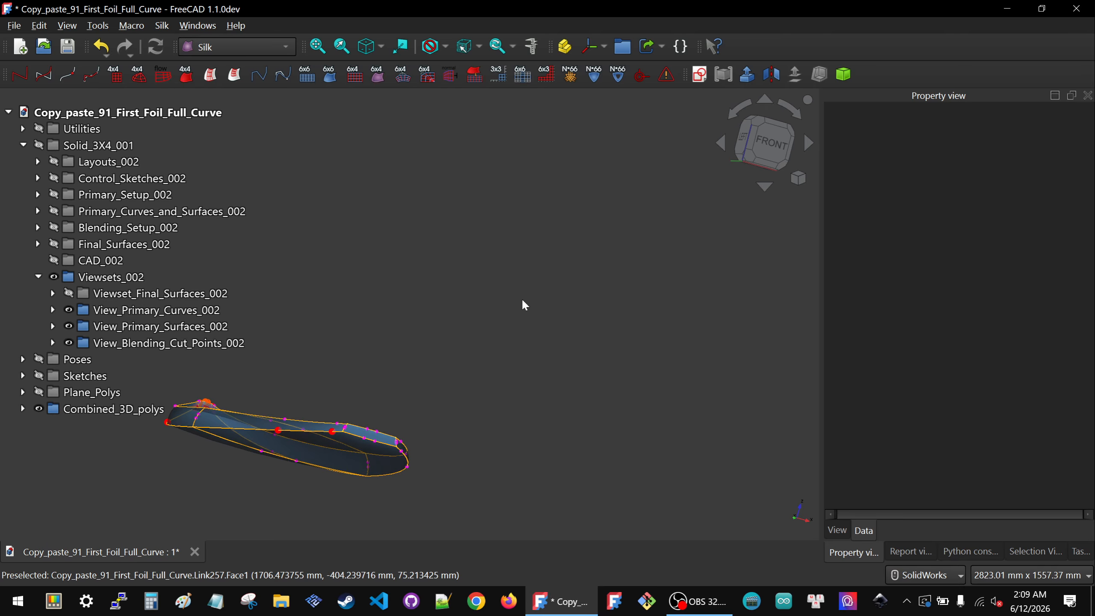
pyautogui.moveTo(353, 400); pyautogui.dragTo(376, 409, button='middle')
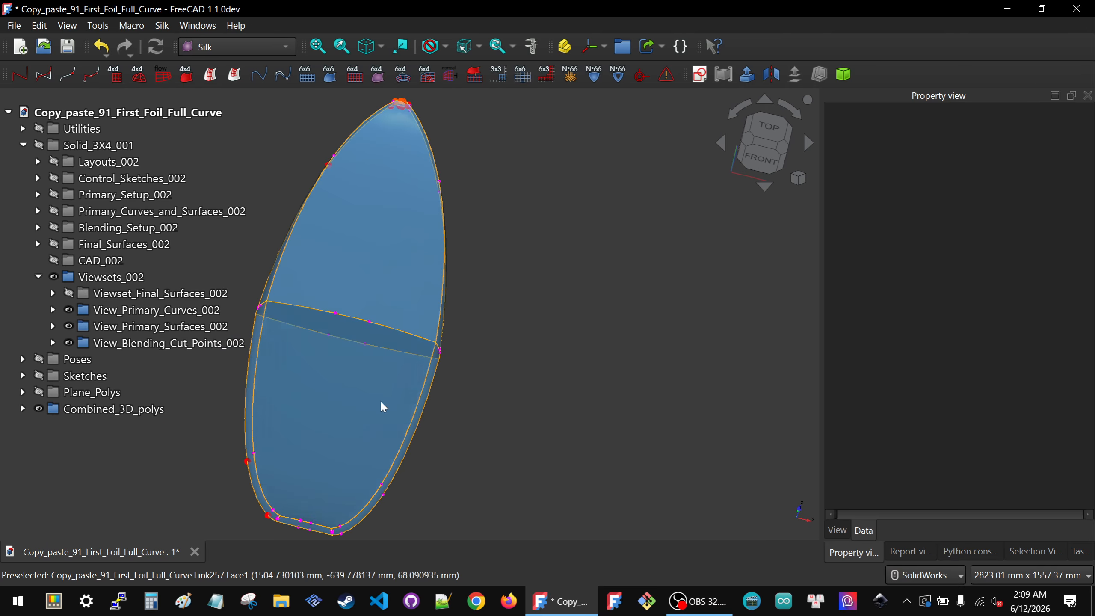
pyautogui.click(773, 129)
pyautogui.scroll(-3, 730, 287)
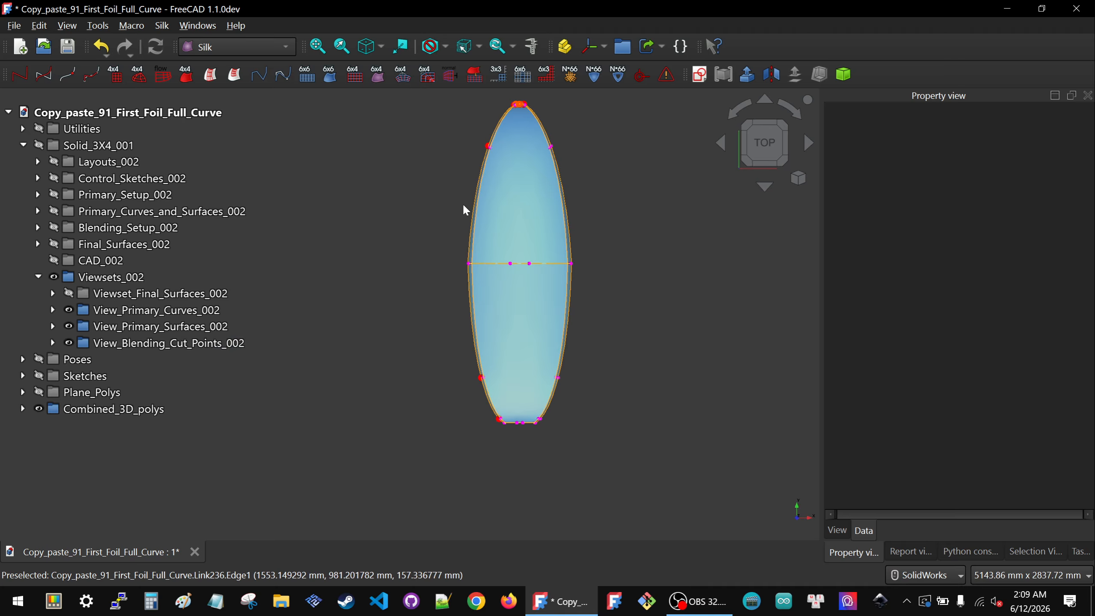
pyautogui.moveTo(520, 356); pyautogui.dragTo(689, 376, button='middle')
pyautogui.click(765, 142)
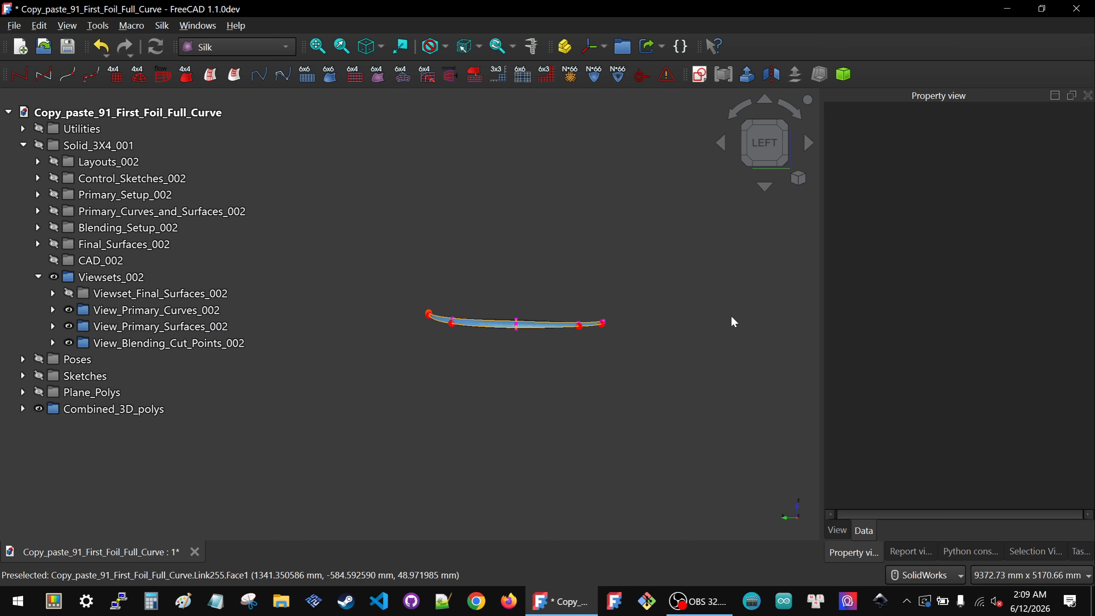
pyautogui.scroll(3, 512, 310)
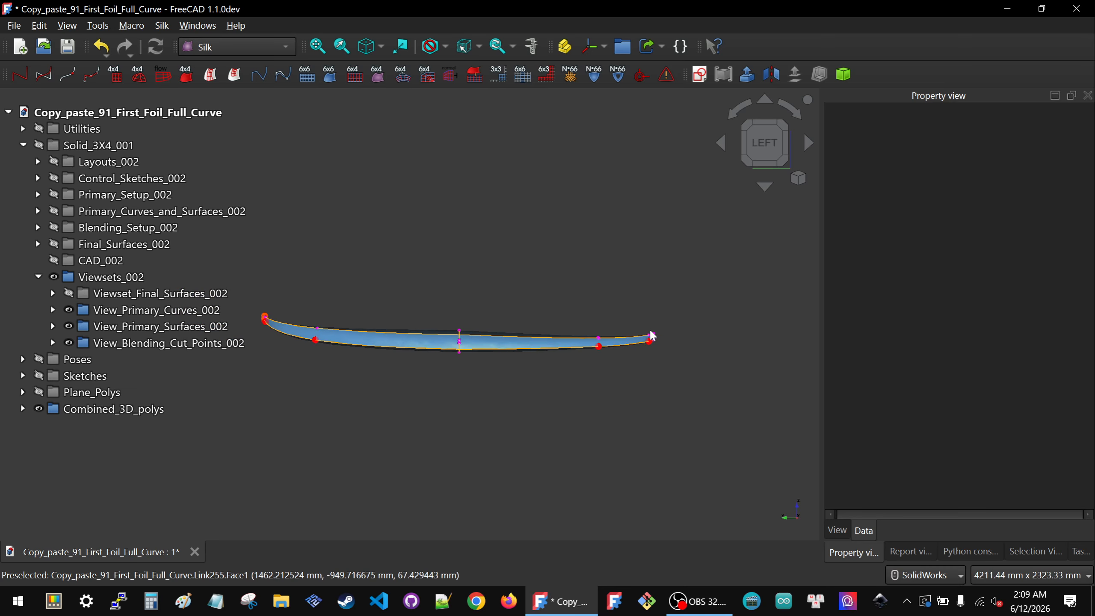
pyautogui.scroll(1, 632, 336)
pyautogui.scroll(-3, 677, 332)
pyautogui.scroll(1, 598, 336)
pyautogui.scroll(1, 601, 343)
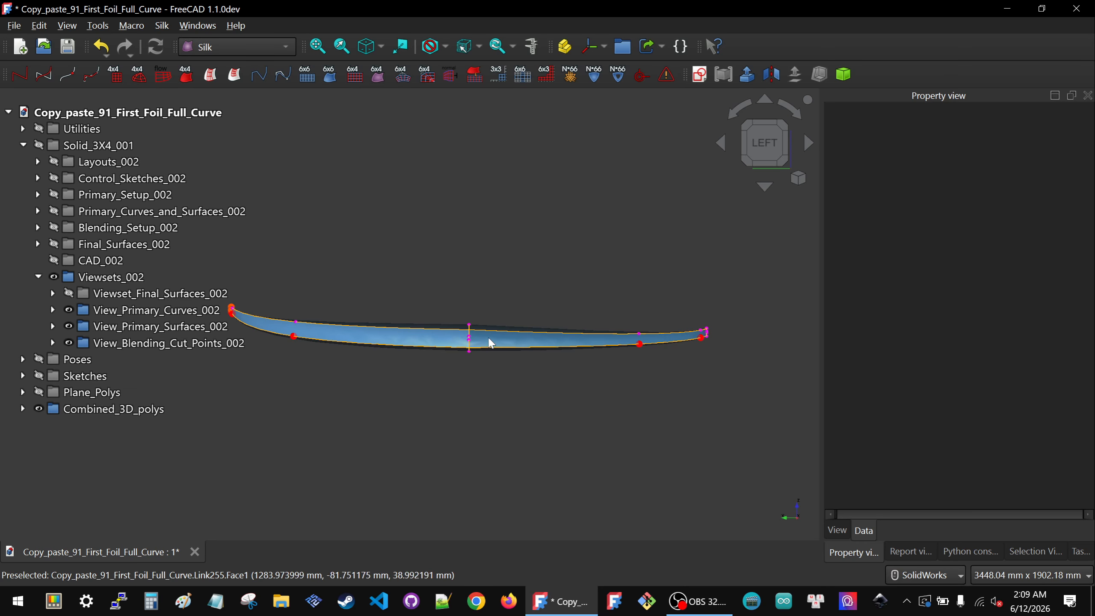
pyautogui.scroll(2, 474, 343)
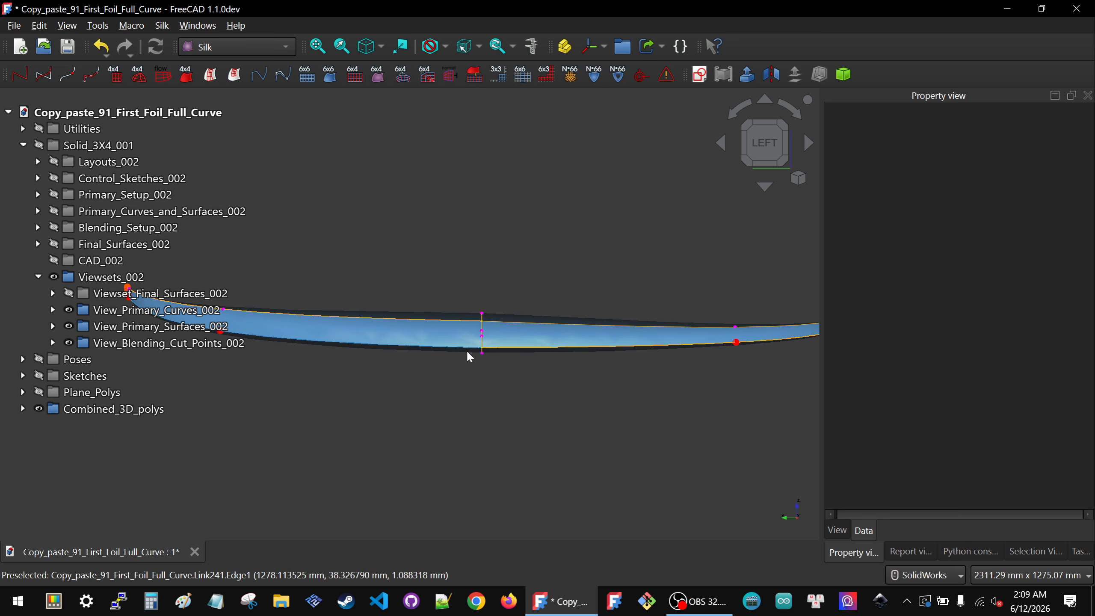
pyautogui.moveTo(474, 352); pyautogui.dragTo(533, 381, button='middle')
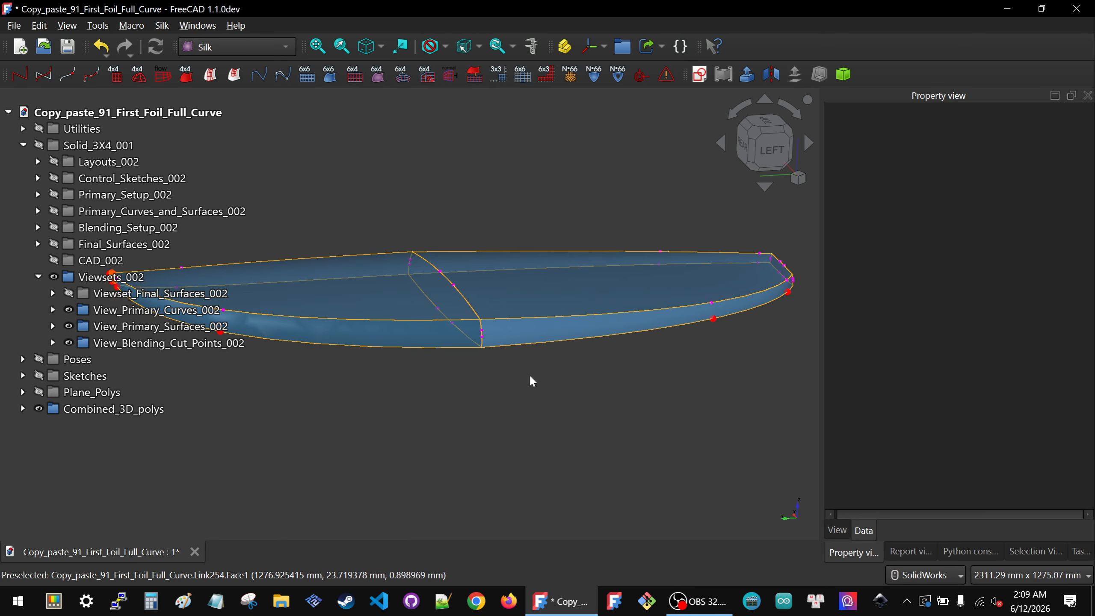
pyautogui.scroll(-2, 532, 380)
pyautogui.moveTo(478, 343); pyautogui.dragTo(457, 319, button='middle')
pyautogui.scroll(3, 489, 322)
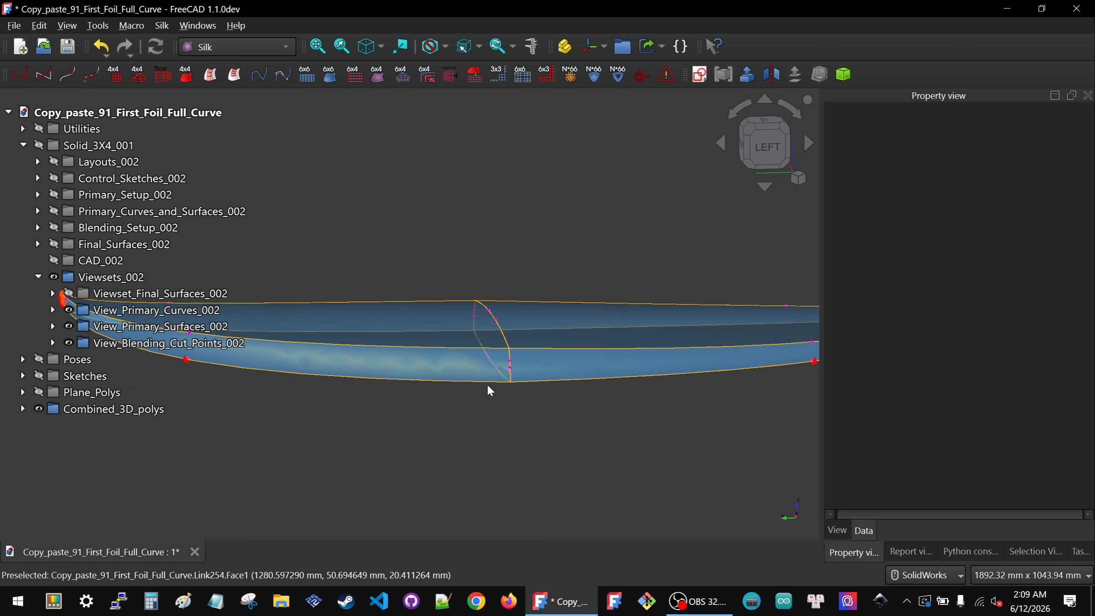
pyautogui.click(769, 163)
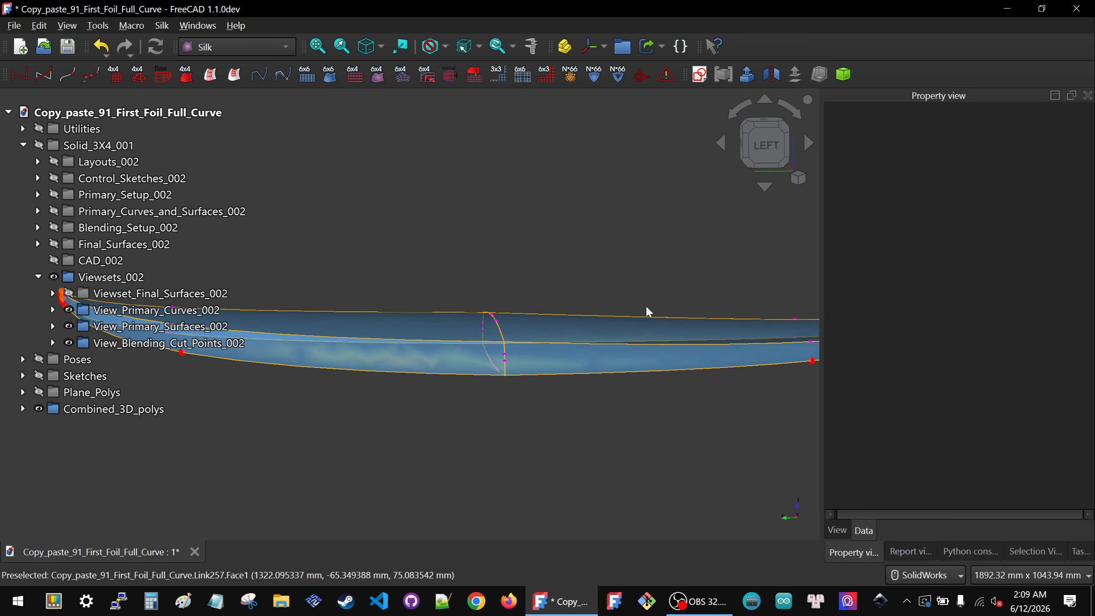
pyautogui.scroll(-2, 494, 363)
pyautogui.moveTo(468, 358); pyautogui.dragTo(573, 426, button='middle')
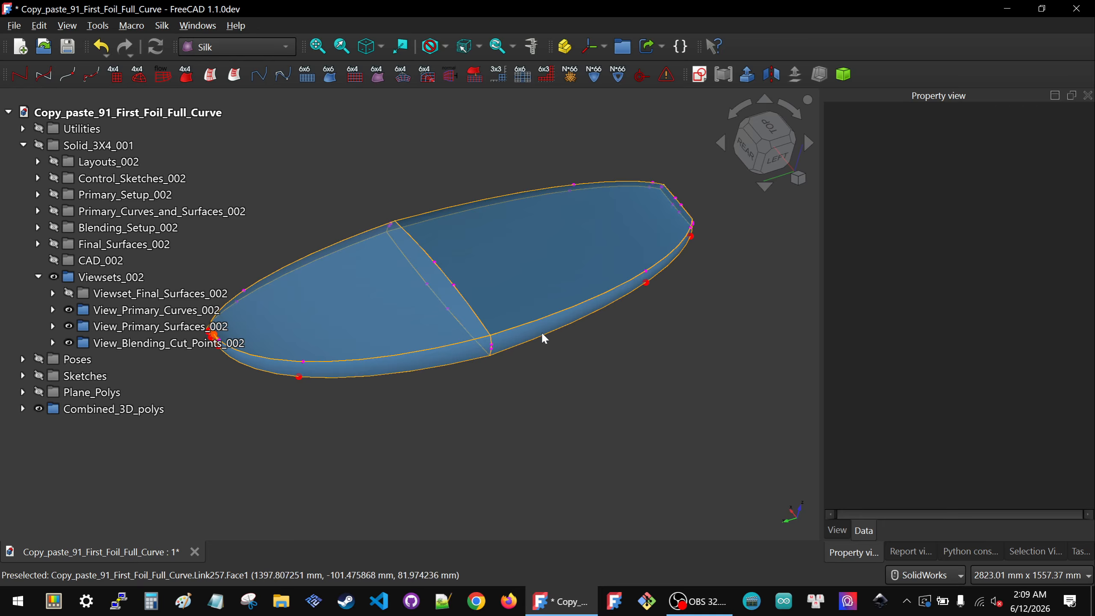
pyautogui.scroll(-2, 606, 353)
pyautogui.scroll(2, 468, 252)
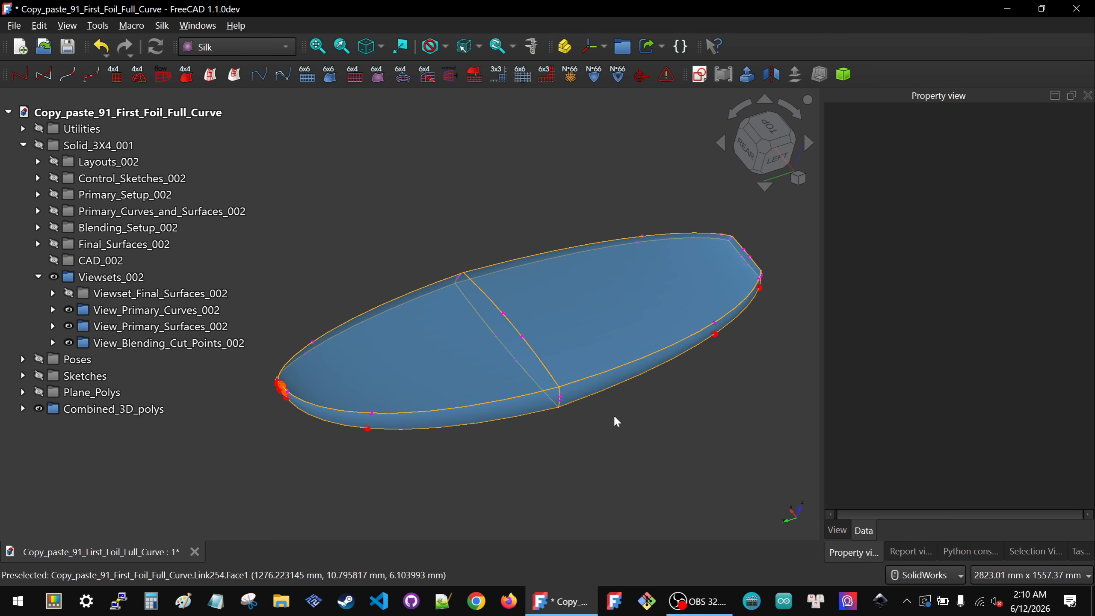
pyautogui.moveTo(495, 314); pyautogui.dragTo(578, 387, button='middle')
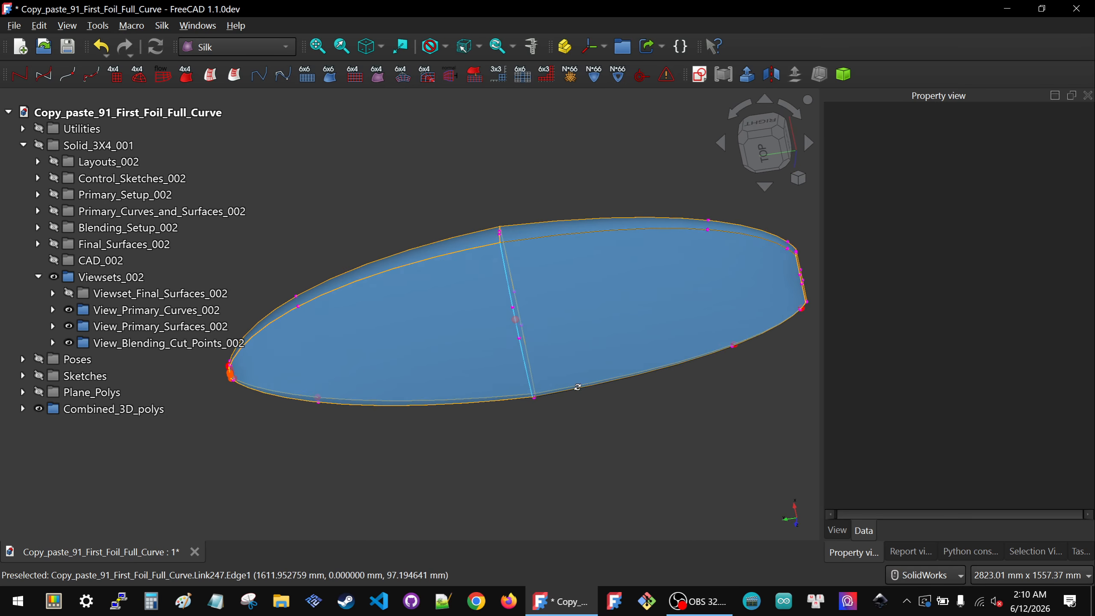
pyautogui.click(765, 150)
pyautogui.press('6')
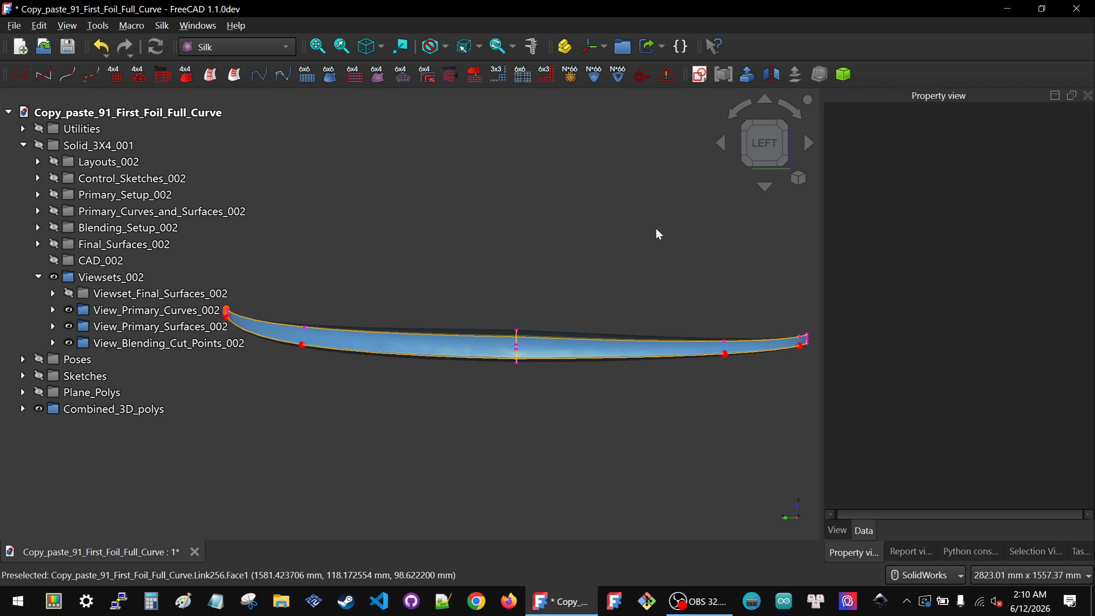
pyautogui.scroll(-2, 545, 335)
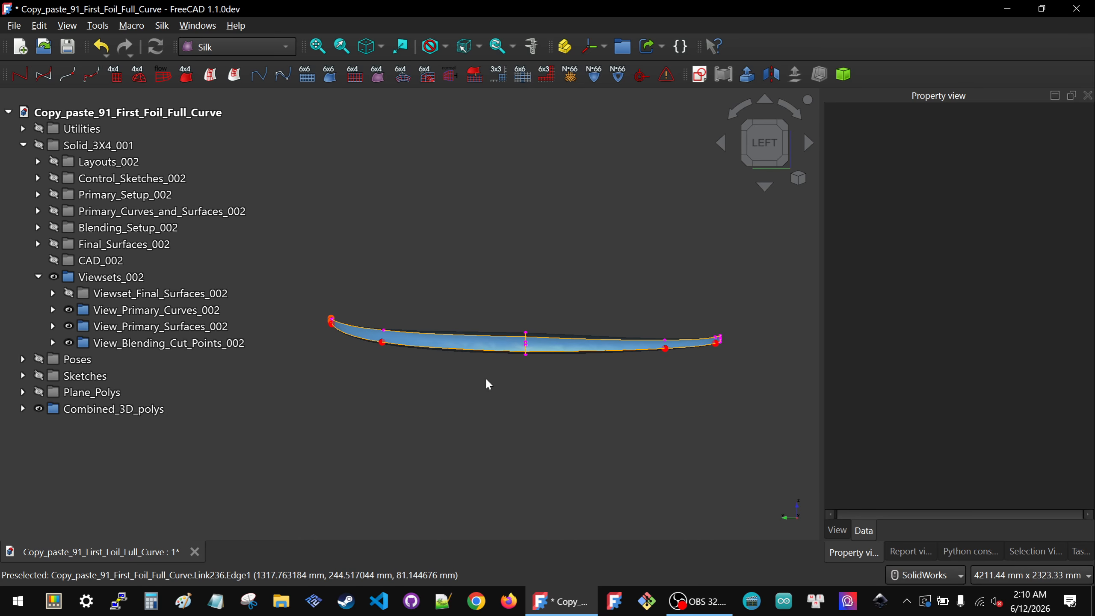
pyautogui.scroll(2, 560, 354)
pyautogui.scroll(-1, 625, 343)
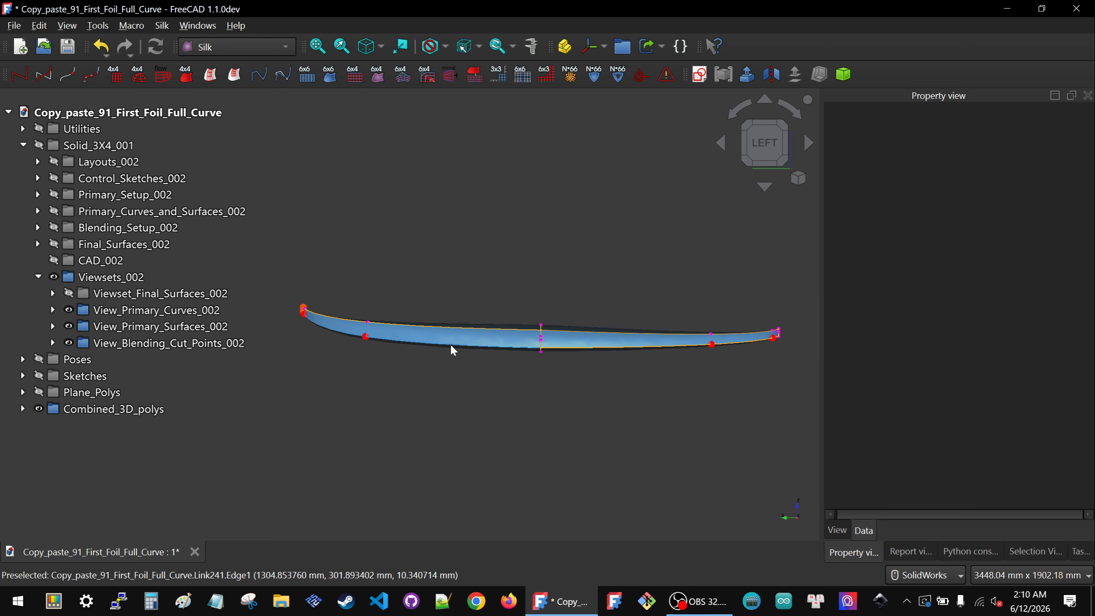
pyautogui.moveTo(353, 351); pyautogui.dragTo(467, 403, button='middle')
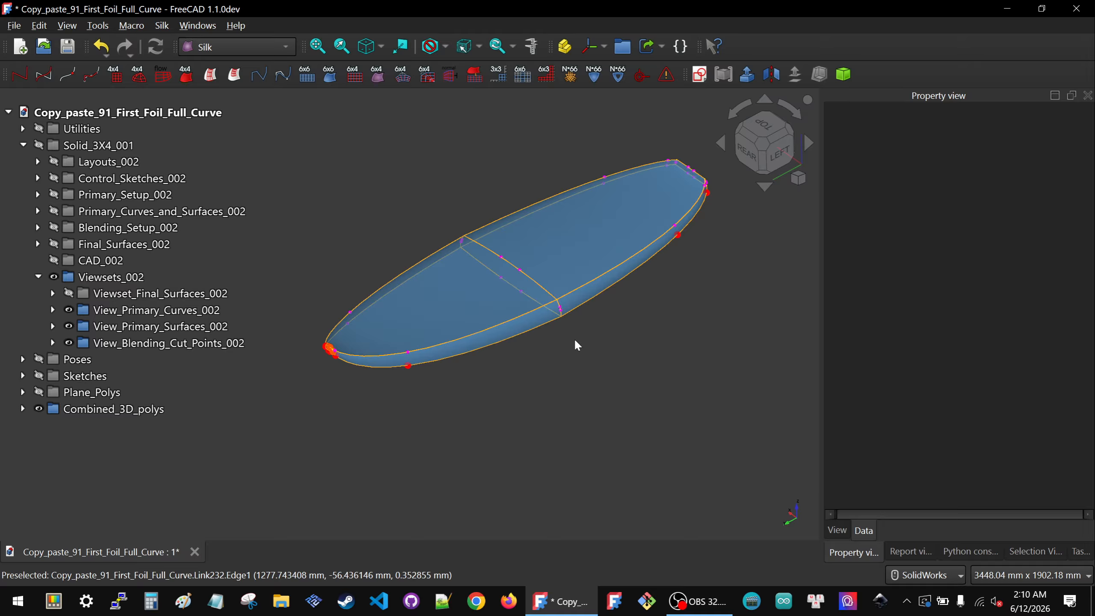
# Step: Hide the Viewsets_002 viewsets and show the Layouts_002 group
pyautogui.click(97, 280)
pyautogui.click(224, 162)
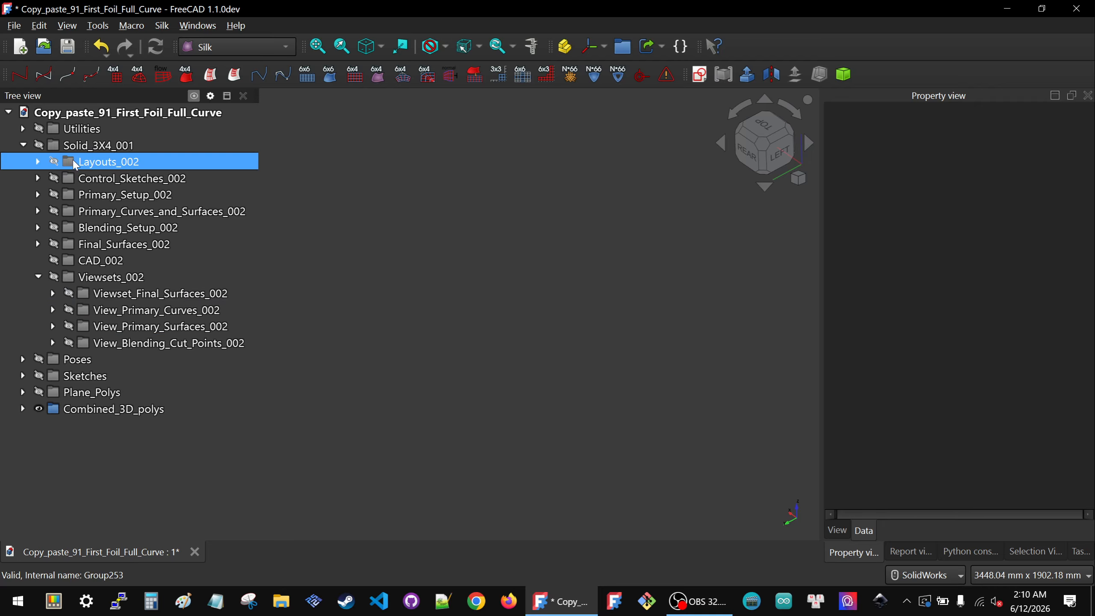
pyautogui.press('space')
# Step: Show the Combined_3D_polys group over the layout sketches
pyautogui.scroll(3, 655, 370)
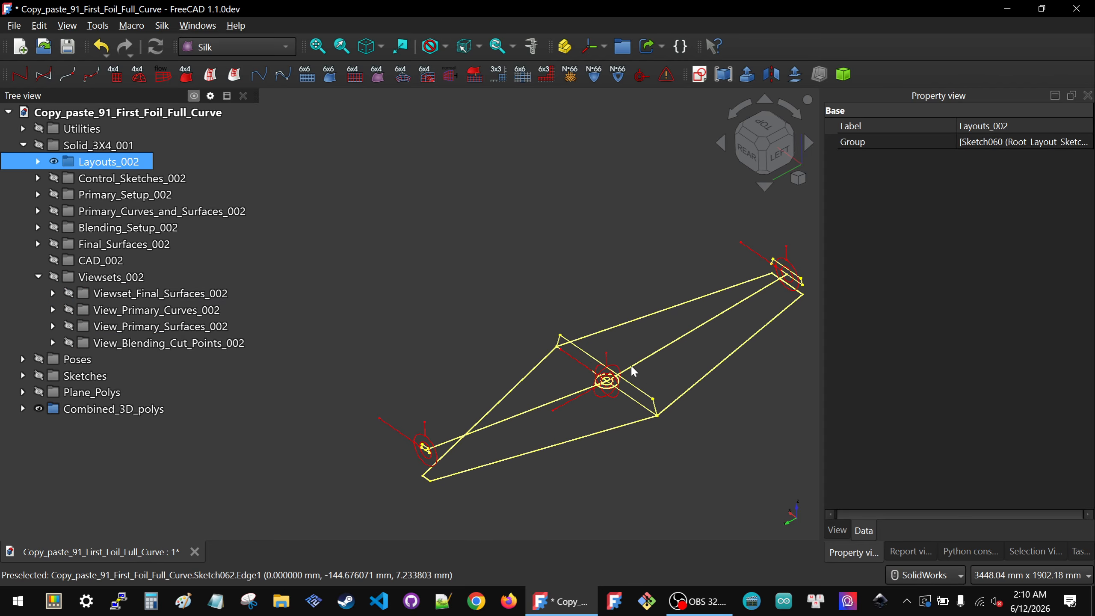
pyautogui.scroll(-2, 595, 360)
pyautogui.scroll(2, 688, 372)
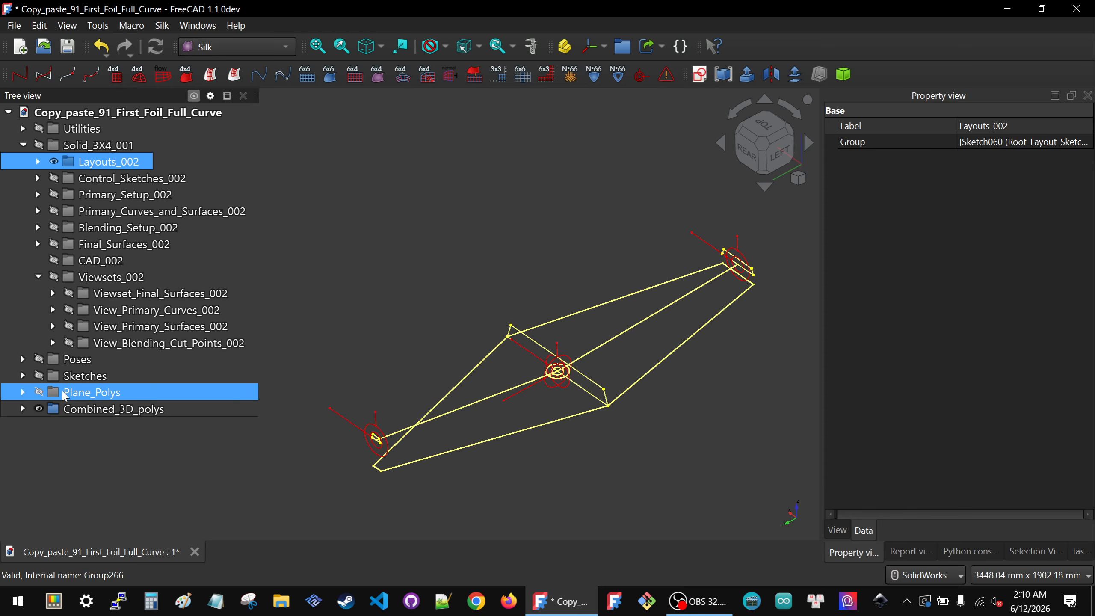
pyautogui.click(75, 410)
pyautogui.press('space')
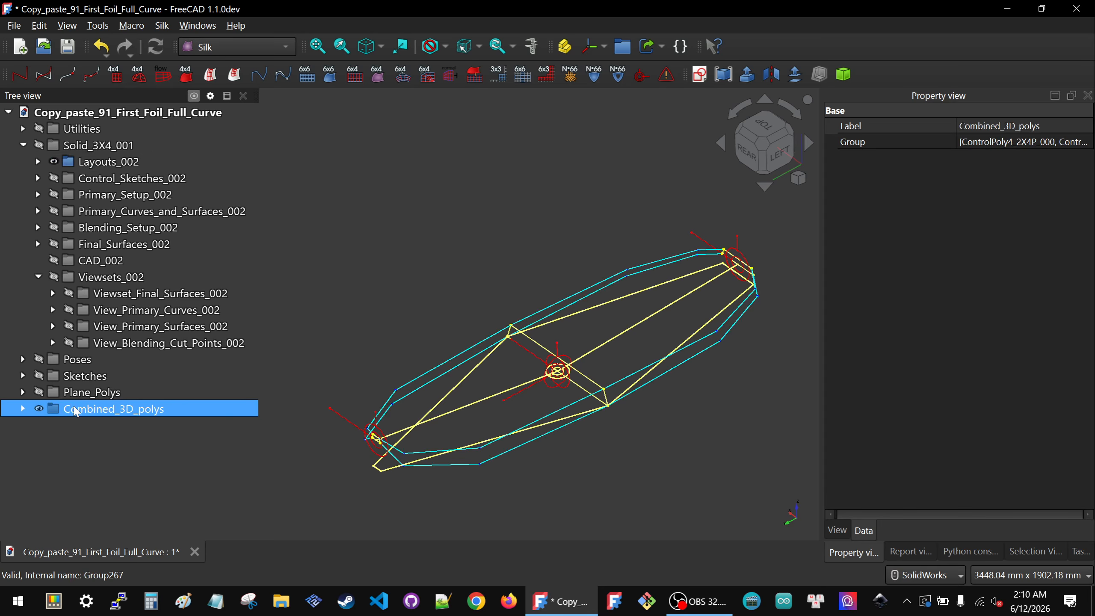
pyautogui.moveTo(399, 356); pyautogui.dragTo(423, 321, button='middle')
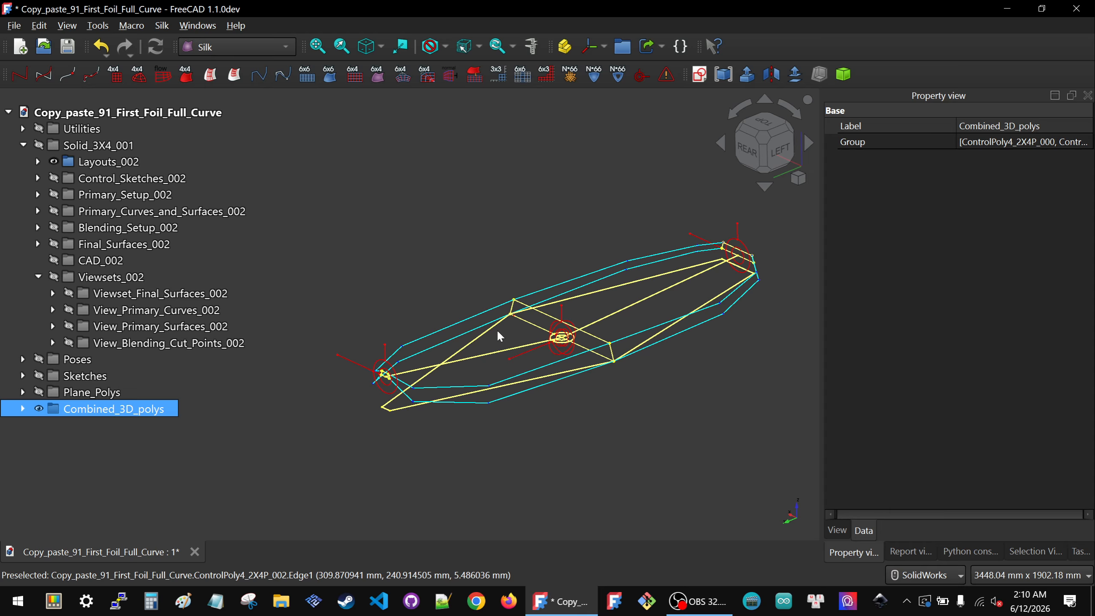
# Step: Inspect the Combined_3D_polys from angled, top and side views
pyautogui.moveTo(496, 330); pyautogui.dragTo(613, 349, button='middle')
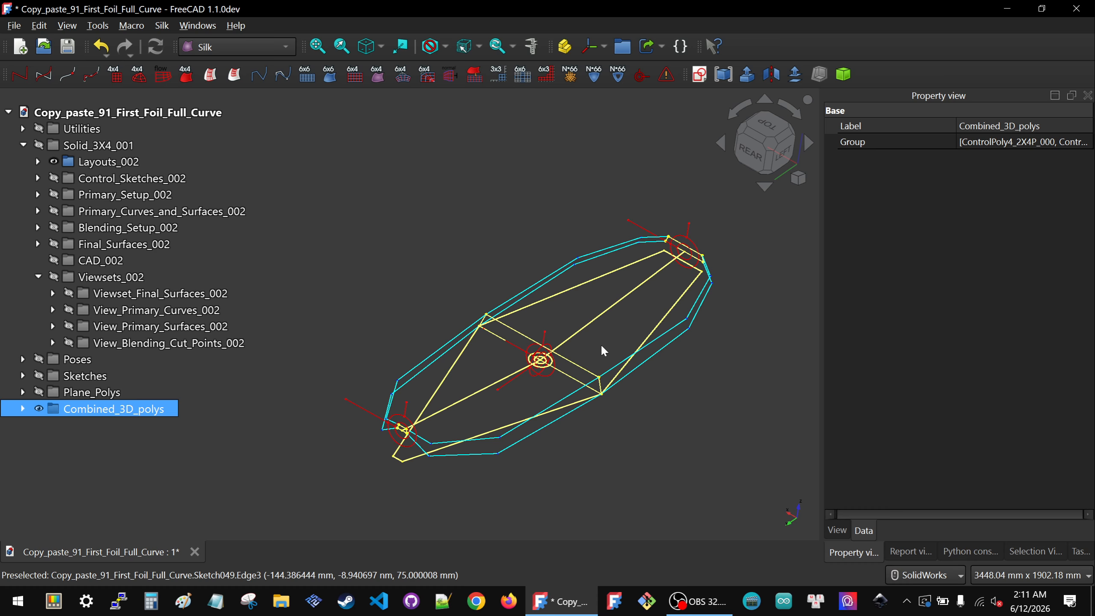
pyautogui.moveTo(483, 354); pyautogui.dragTo(599, 343, button='middle')
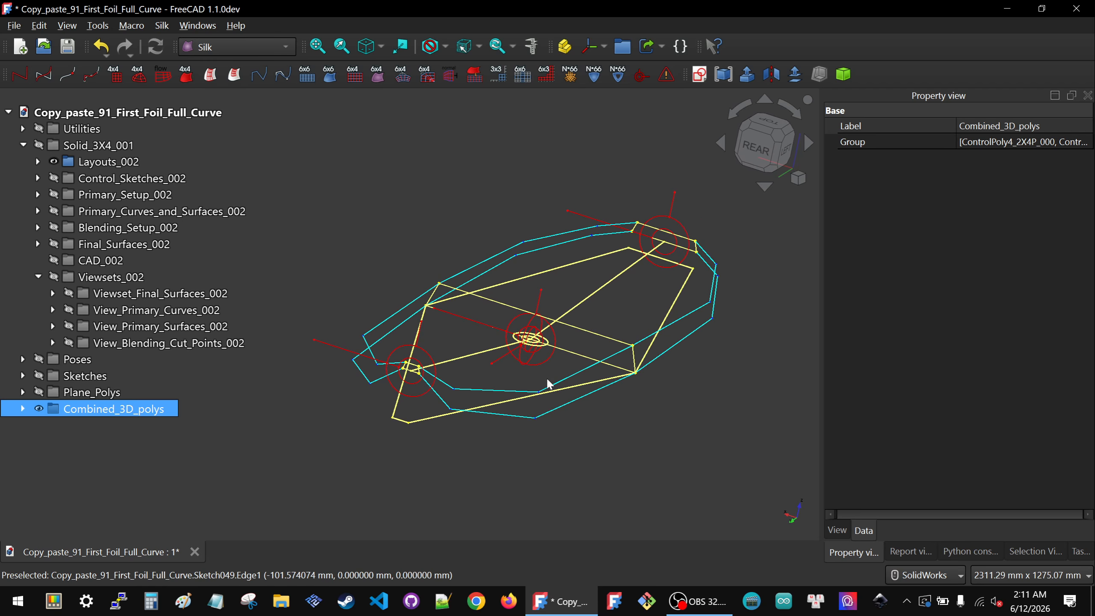
pyautogui.moveTo(546, 377); pyautogui.dragTo(474, 383, button='middle')
pyautogui.click(762, 130)
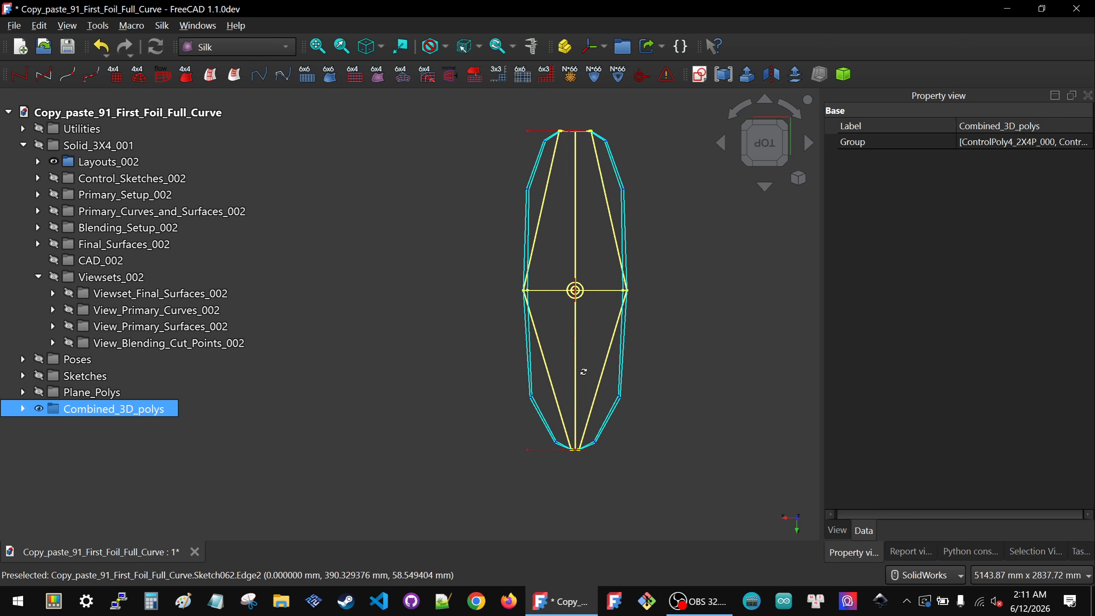
pyautogui.moveTo(582, 370); pyautogui.dragTo(279, 237, button='middle')
pyautogui.click(761, 125)
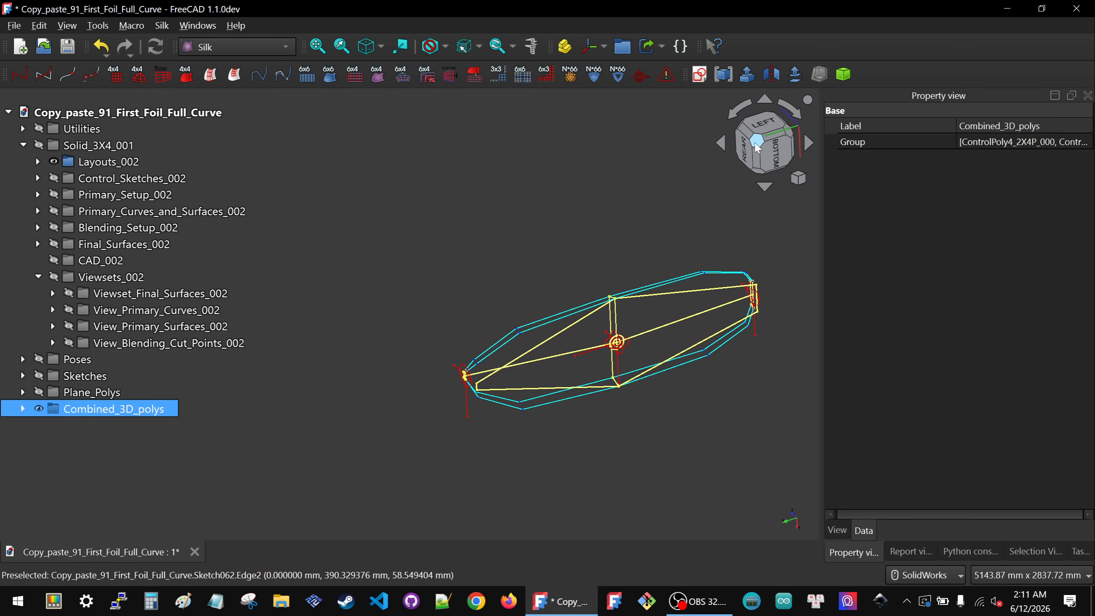
pyautogui.moveTo(541, 321)
pyautogui.mouseDown(button='middle')
pyautogui.moveTo(572, 359)
pyautogui.moveTo(392, 376)
pyautogui.mouseUp(button='middle')
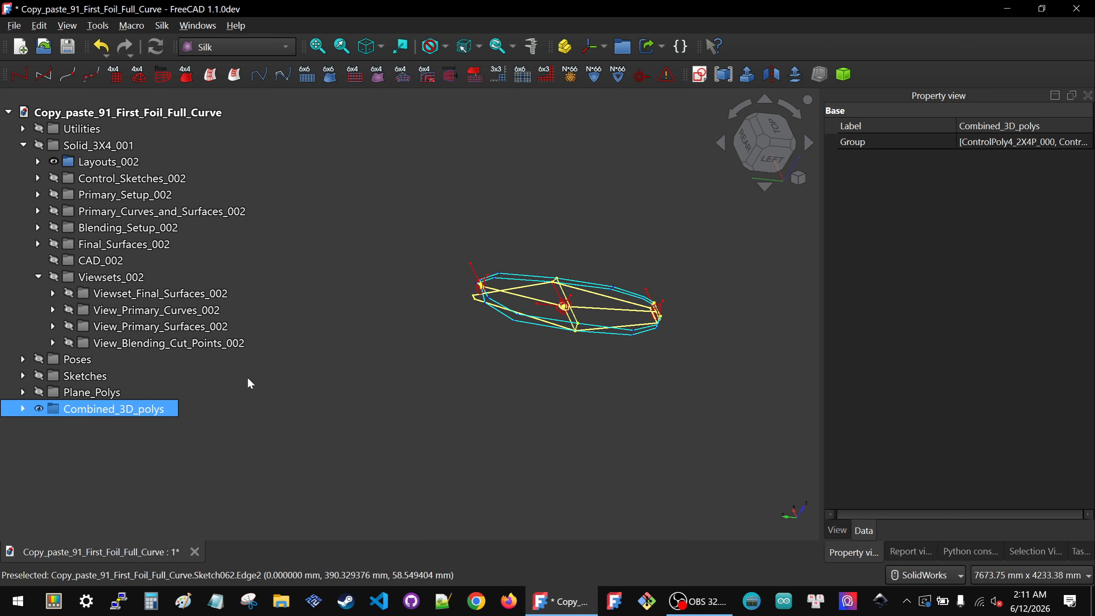
pyautogui.click(86, 375)
pyautogui.press('space')
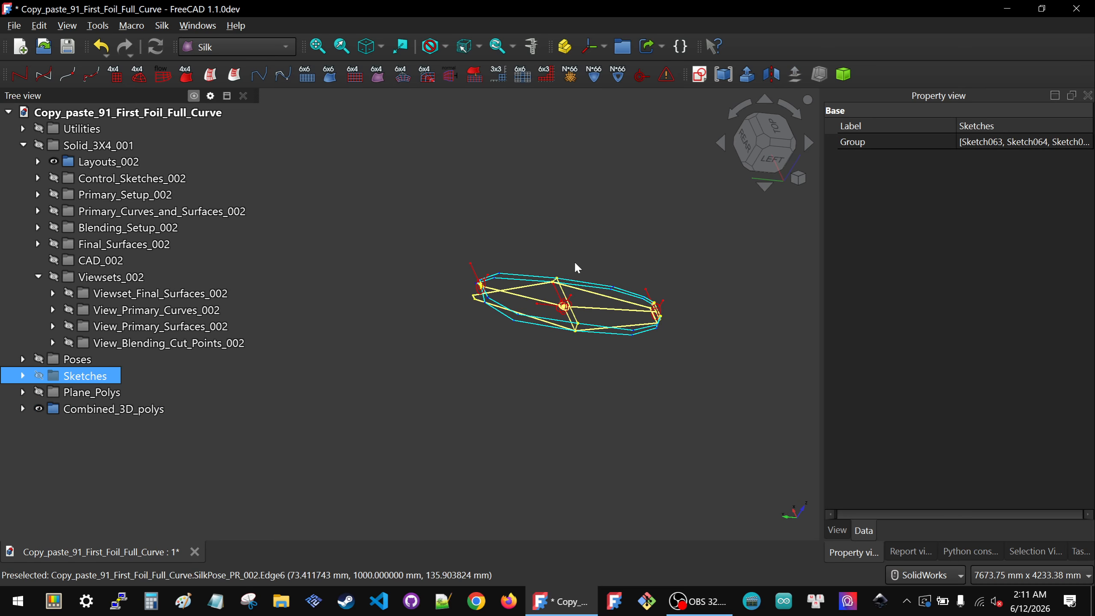
pyautogui.scroll(3, 567, 253)
pyautogui.click(737, 149)
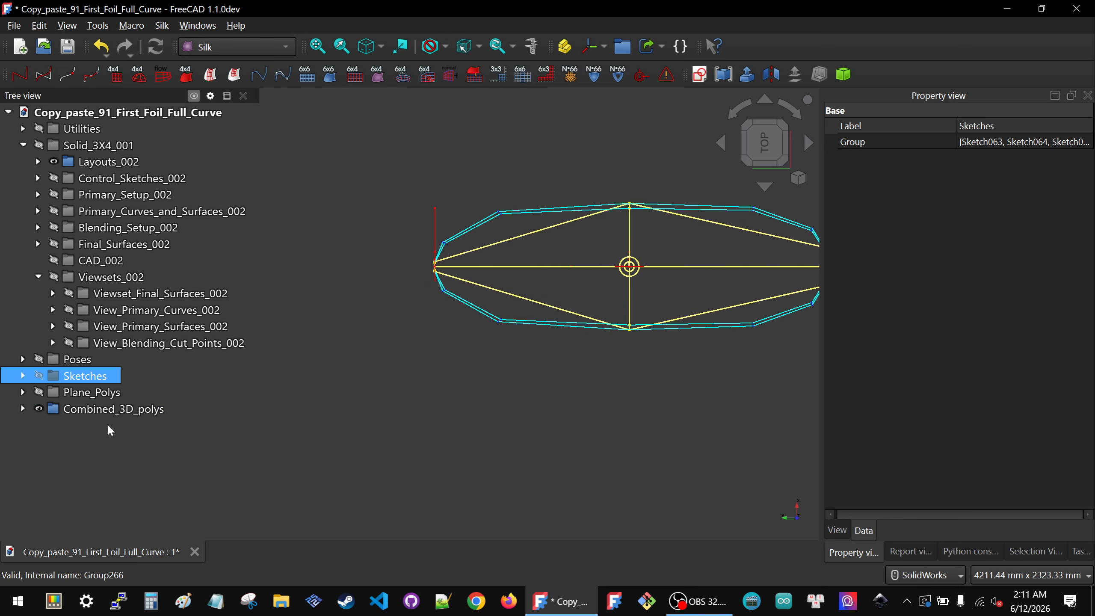
pyautogui.click(110, 410)
pyautogui.scroll(4, 642, 207)
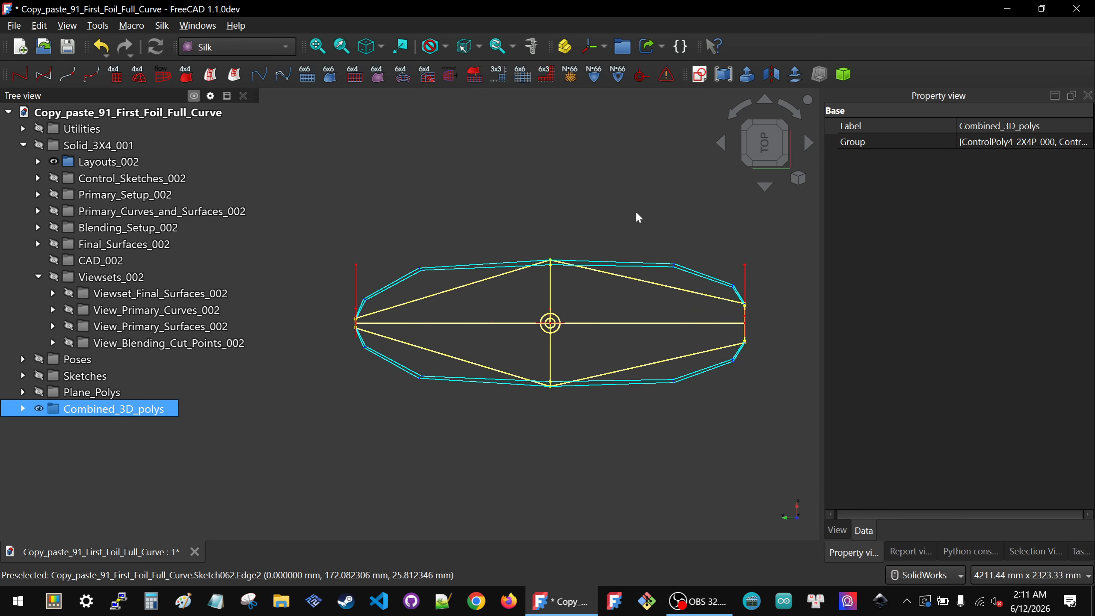
pyautogui.click(514, 184)
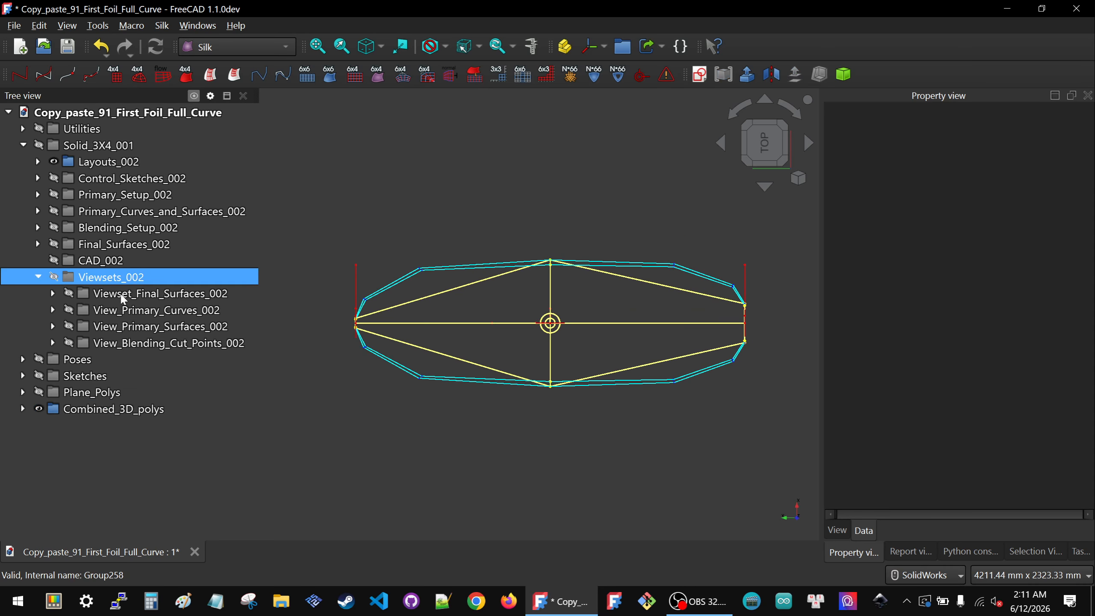
# Step: Collapse and show the Viewsets_002 group alongside the combined polys
pyautogui.click(38, 277)
pyautogui.click(86, 278)
pyautogui.press('space')
pyautogui.scroll(-4, 436, 390)
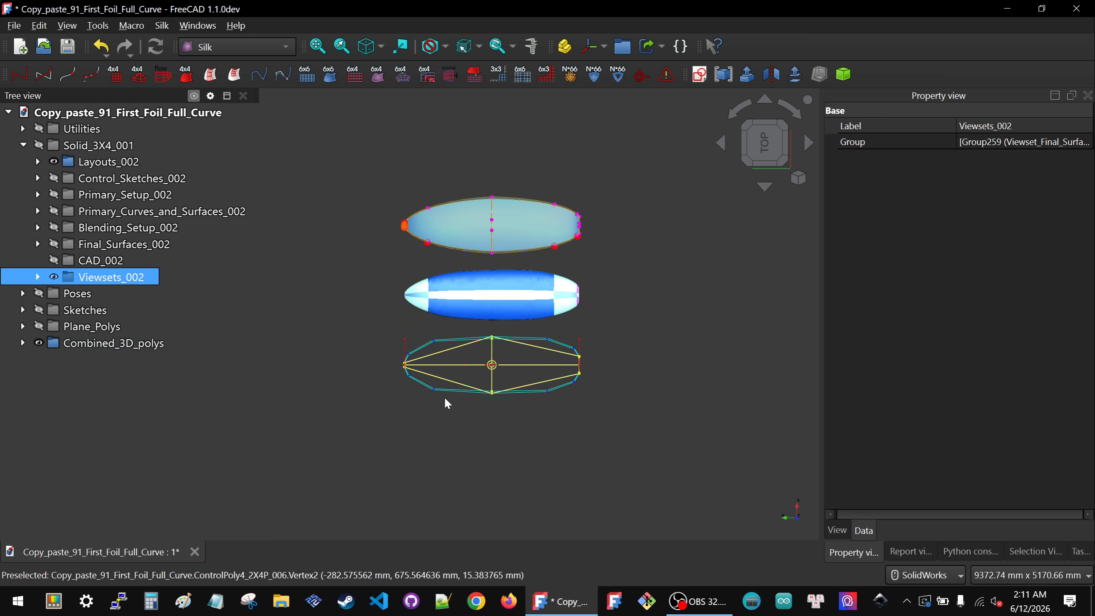
# Step: Select the blending cut start point on the board's lower edge and set its u parameter to 0.25
pyautogui.moveTo(483, 312); pyautogui.dragTo(496, 229, button='middle')
pyautogui.scroll(4, 515, 270)
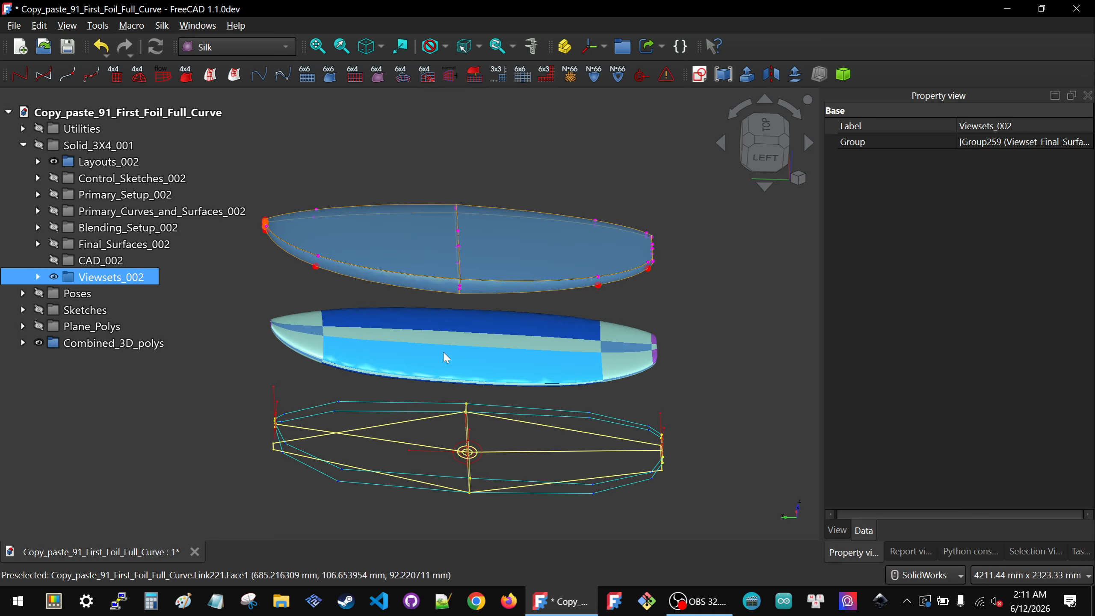
pyautogui.moveTo(469, 340); pyautogui.dragTo(427, 347, button='middle')
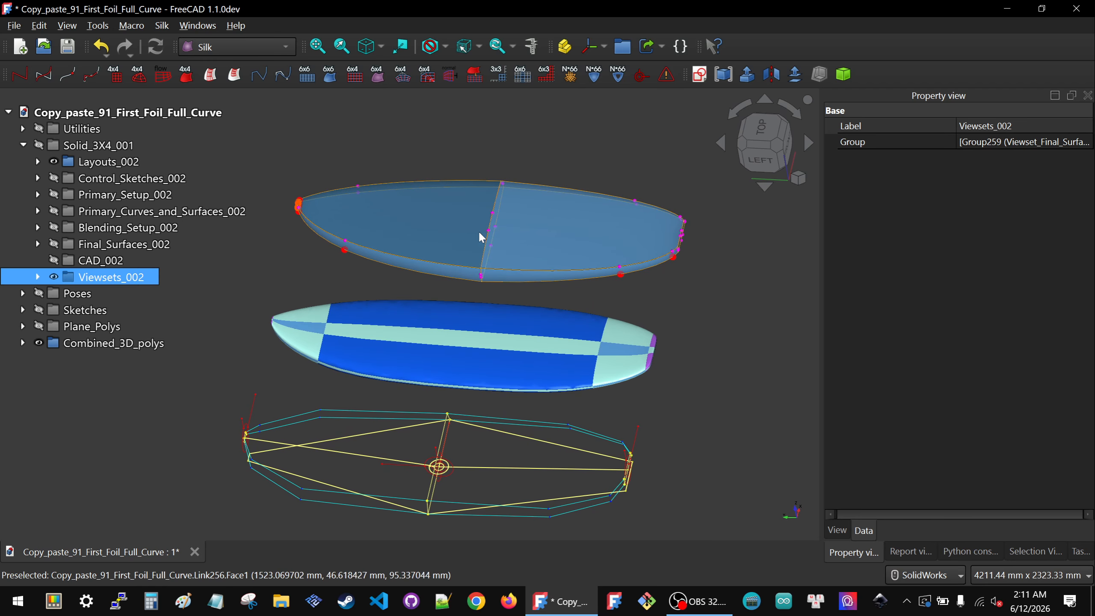
pyautogui.scroll(-3, 461, 388)
pyautogui.scroll(3, 458, 393)
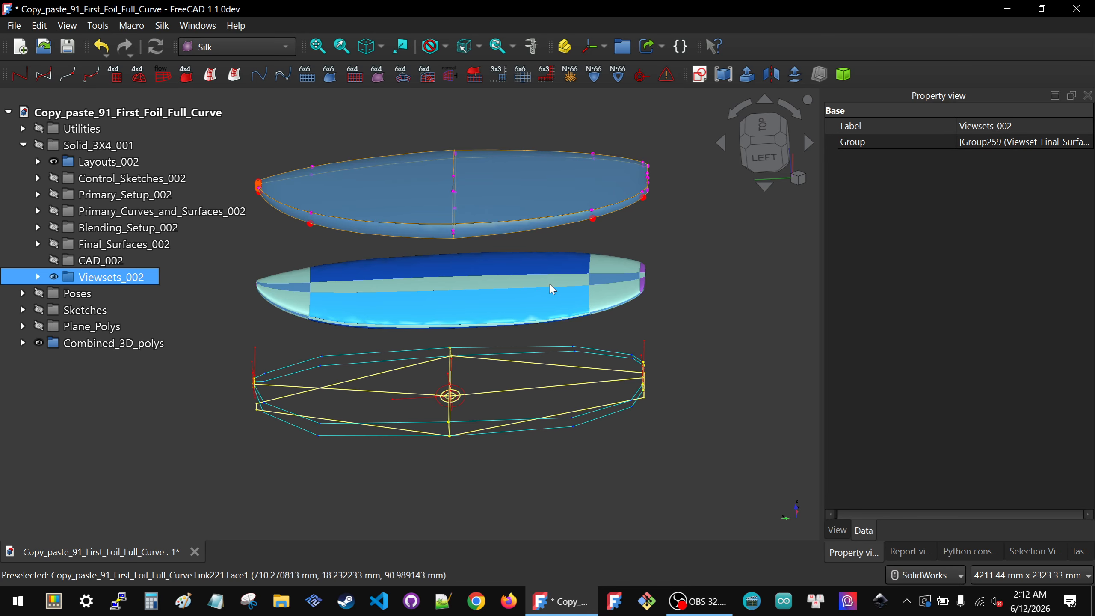
pyautogui.click(594, 219)
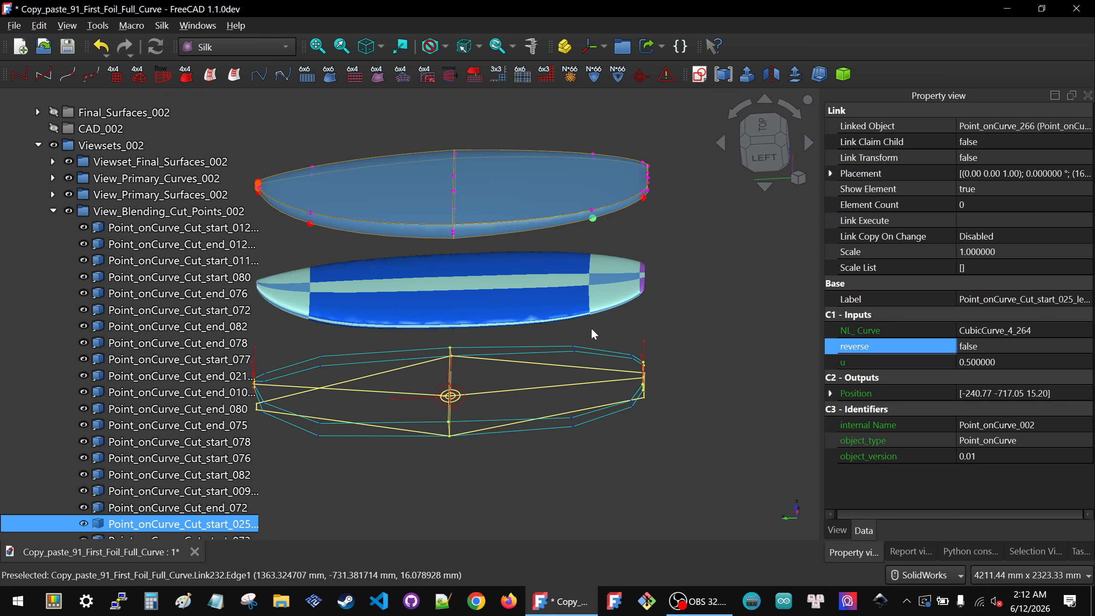
pyautogui.scroll(-2, 642, 336)
pyautogui.click(992, 365)
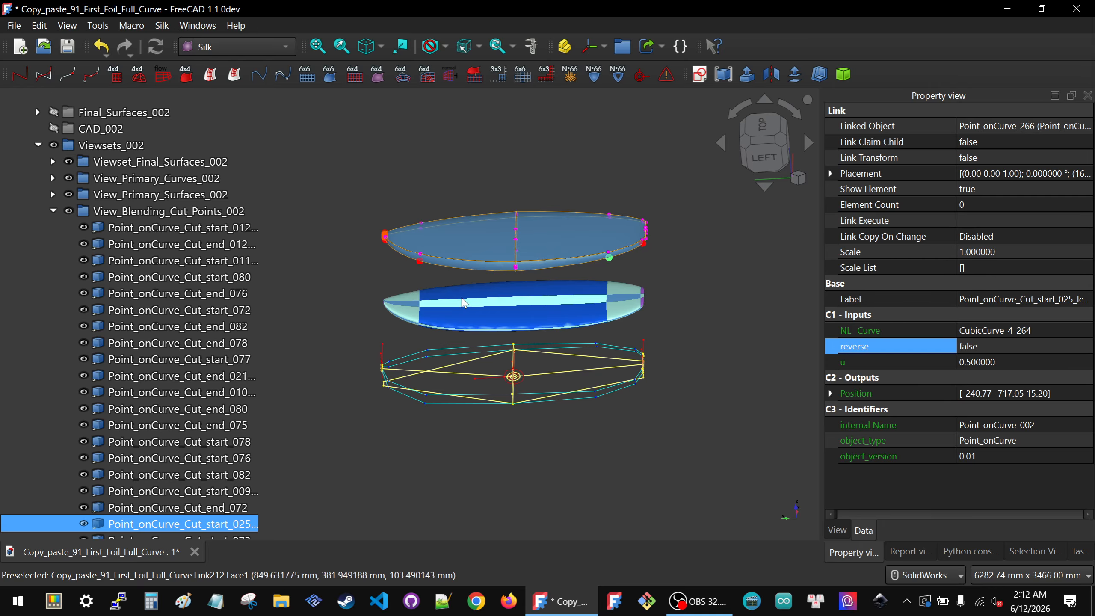
pyautogui.click(762, 130)
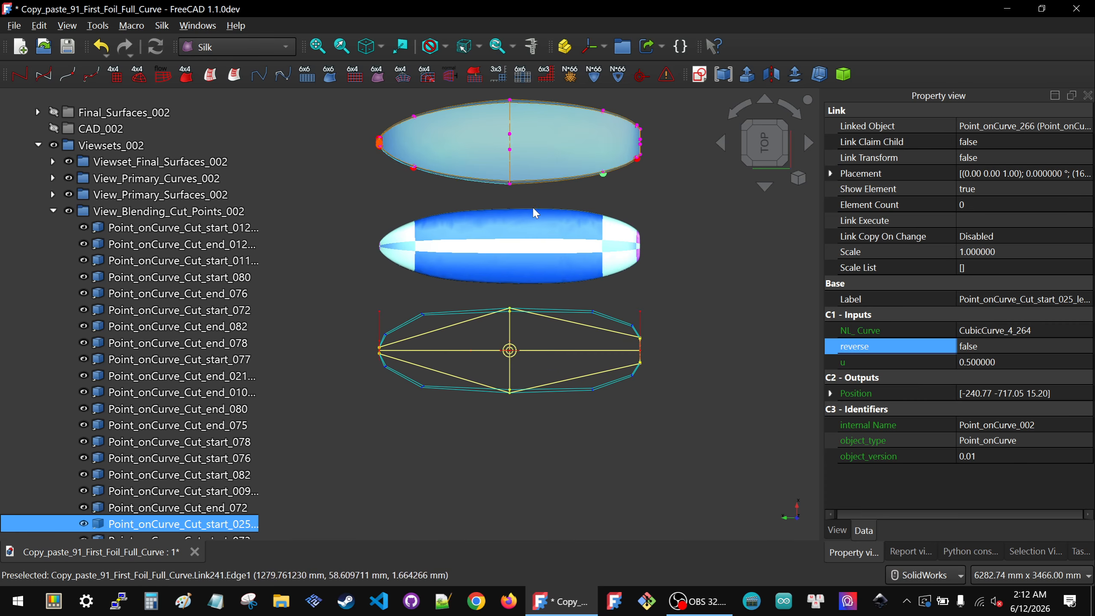
pyautogui.click(1049, 362)
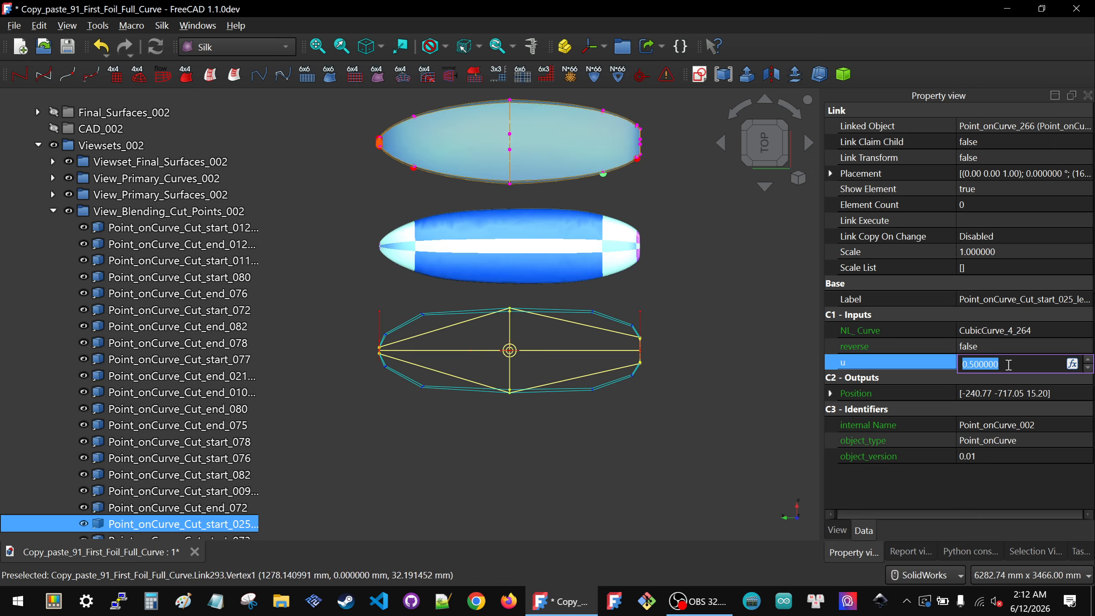
pyautogui.press('Return')
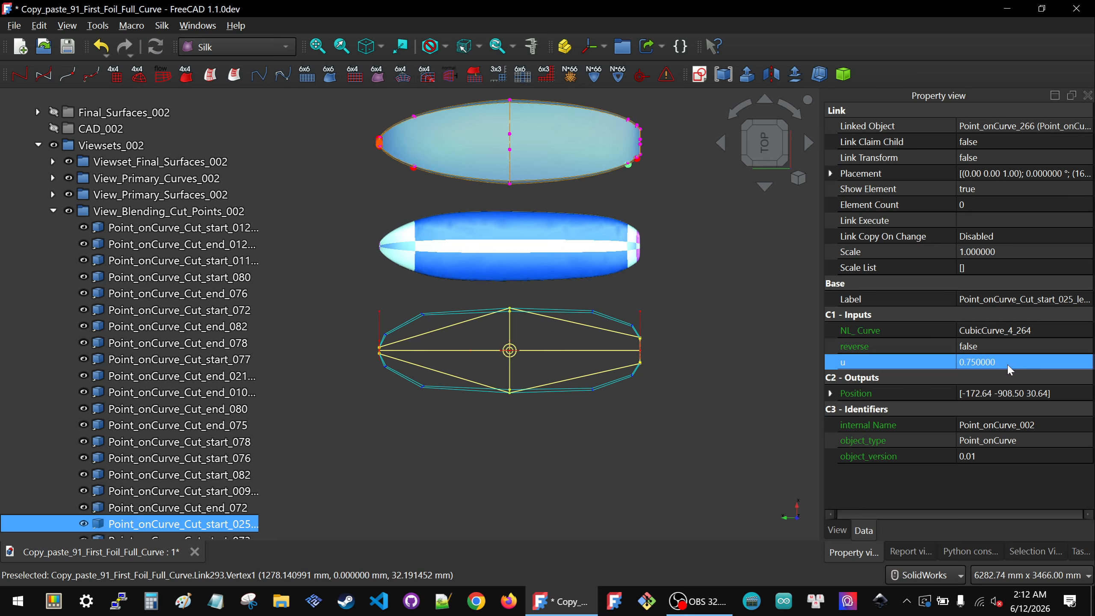
pyautogui.click(1007, 363)
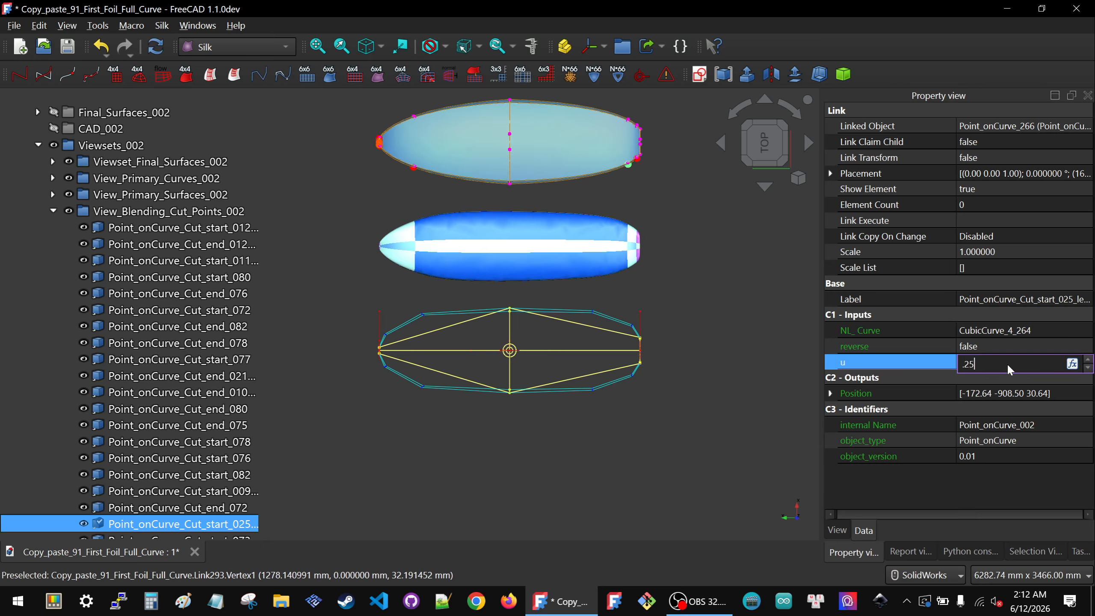
pyautogui.press('Return')
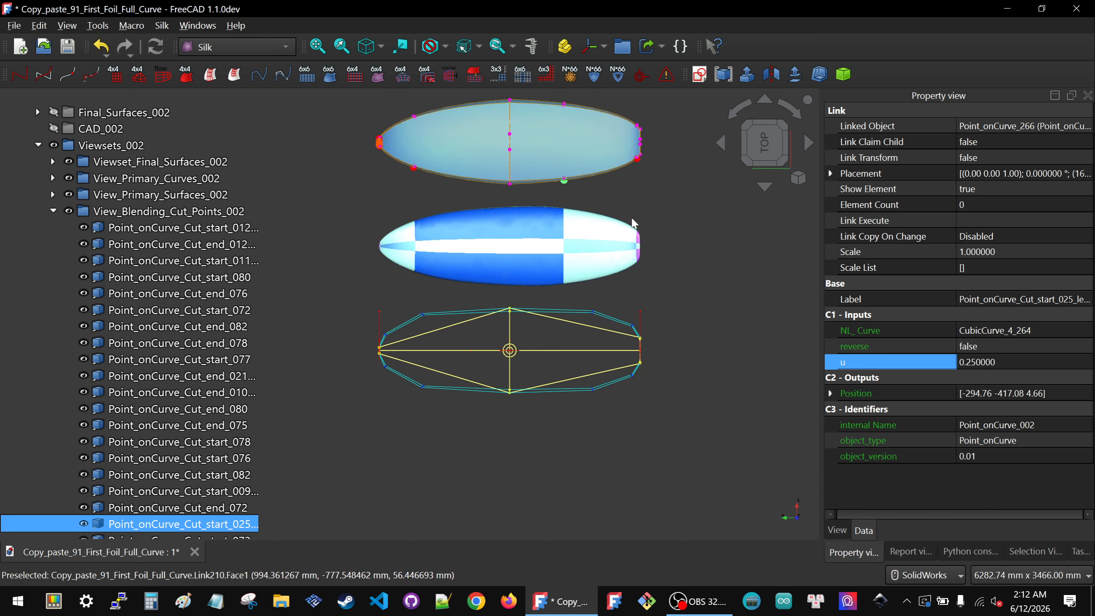
# Step: Select the neighbouring cut end point and set its u parameter to 0.875
pyautogui.click(415, 169)
pyautogui.click(1019, 363)
pyautogui.write('.')
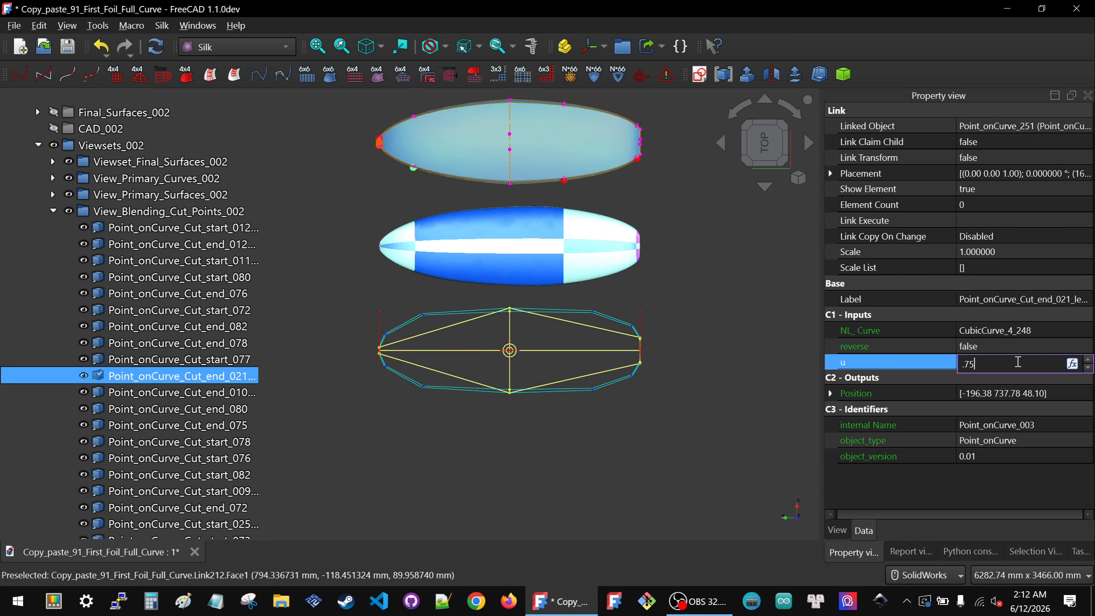
pyautogui.write('75')
pyautogui.press('Return')
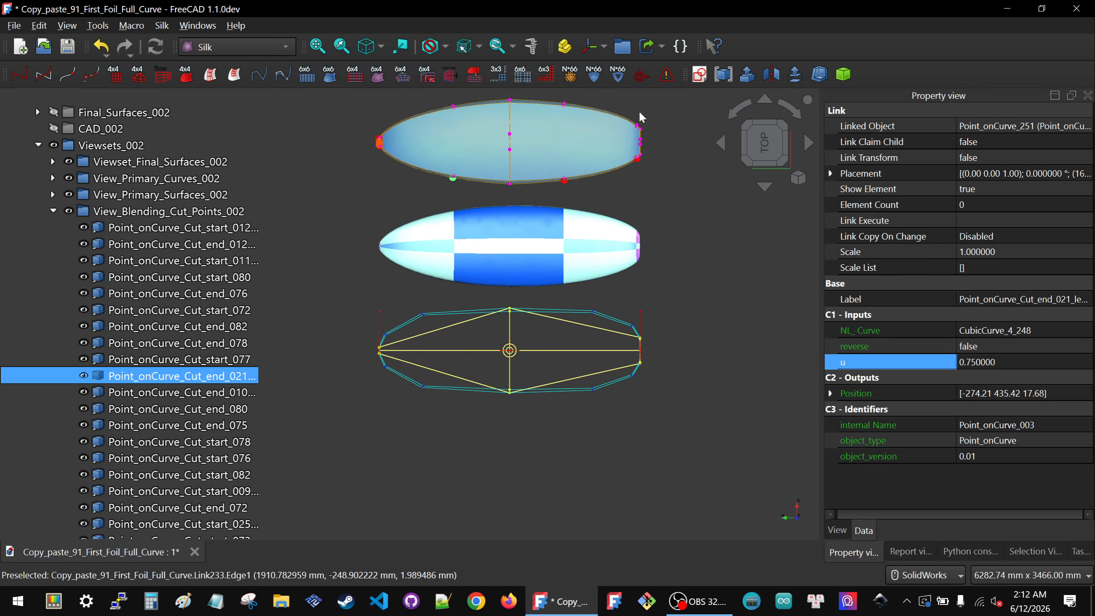
pyautogui.click(1045, 363)
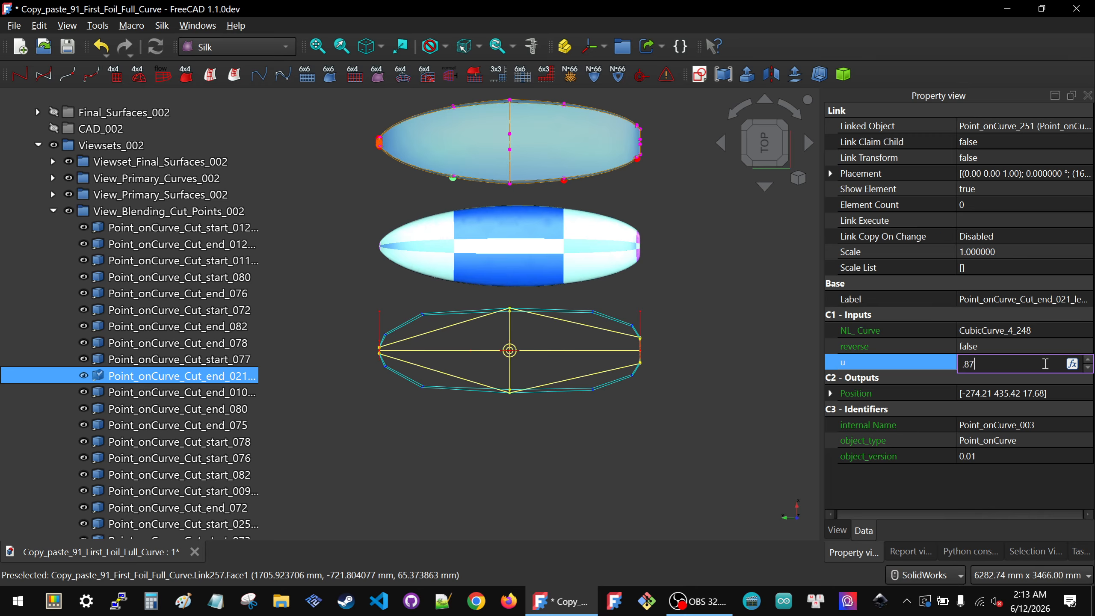
pyautogui.press('Return')
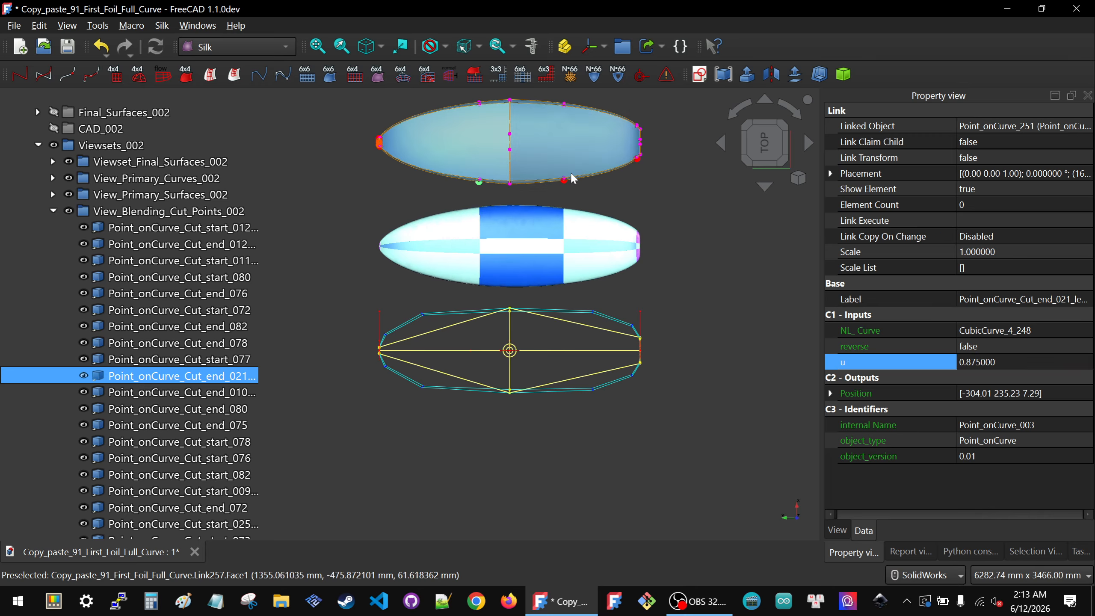
# Step: Select the cut start point again and set its u parameter to 0.125
pyautogui.click(565, 181)
pyautogui.click(1020, 362)
pyautogui.write('.12')
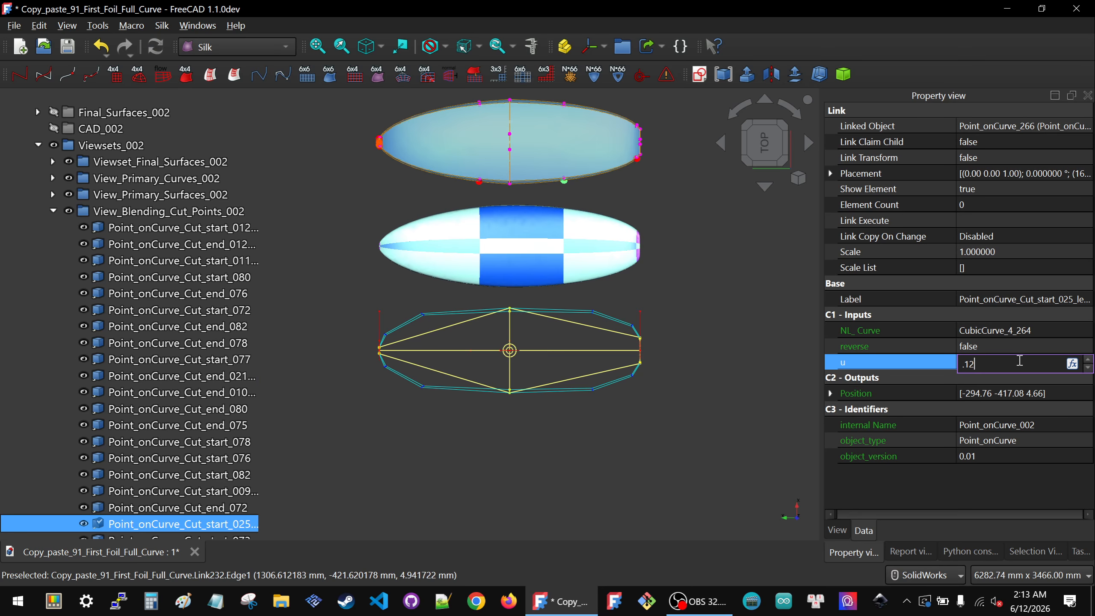
pyautogui.press('Return')
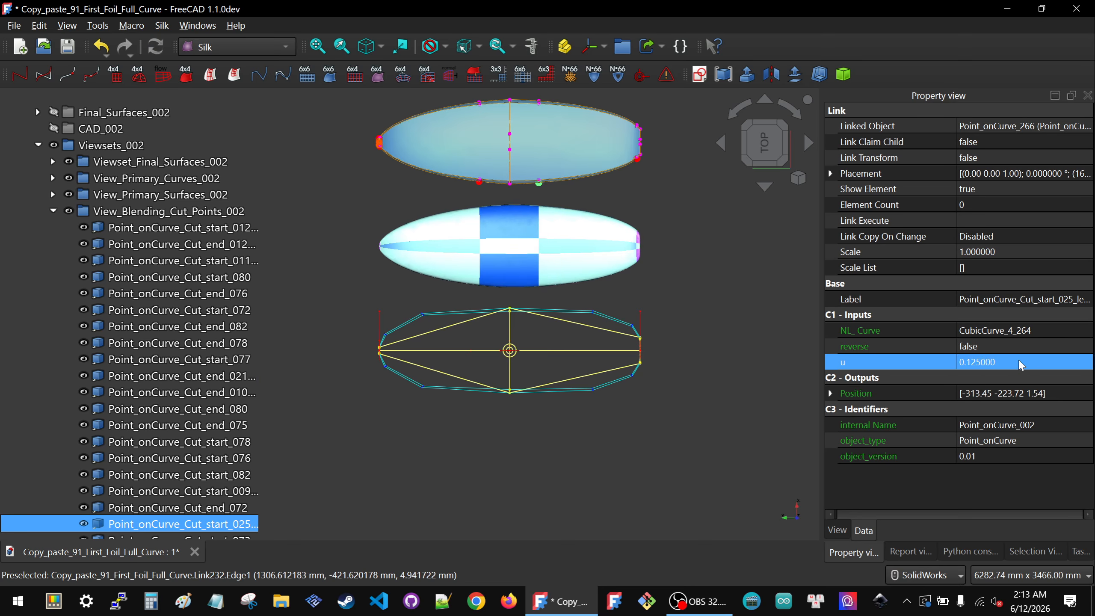
pyautogui.click(638, 286)
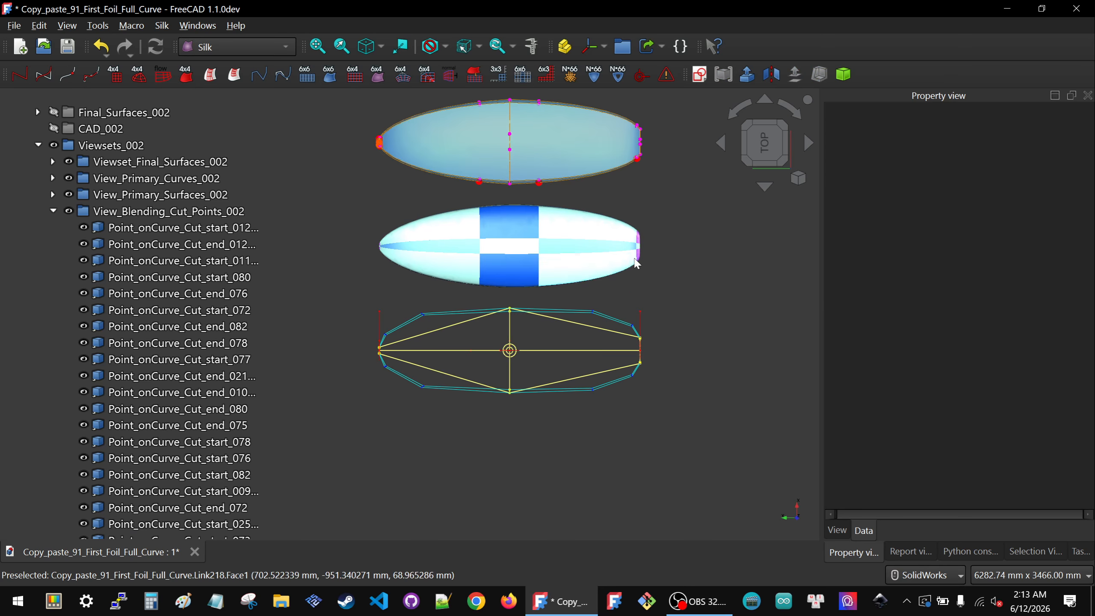
# Step: Inspect the updated blended surfaces and cut points from several angles
pyautogui.scroll(2, 542, 126)
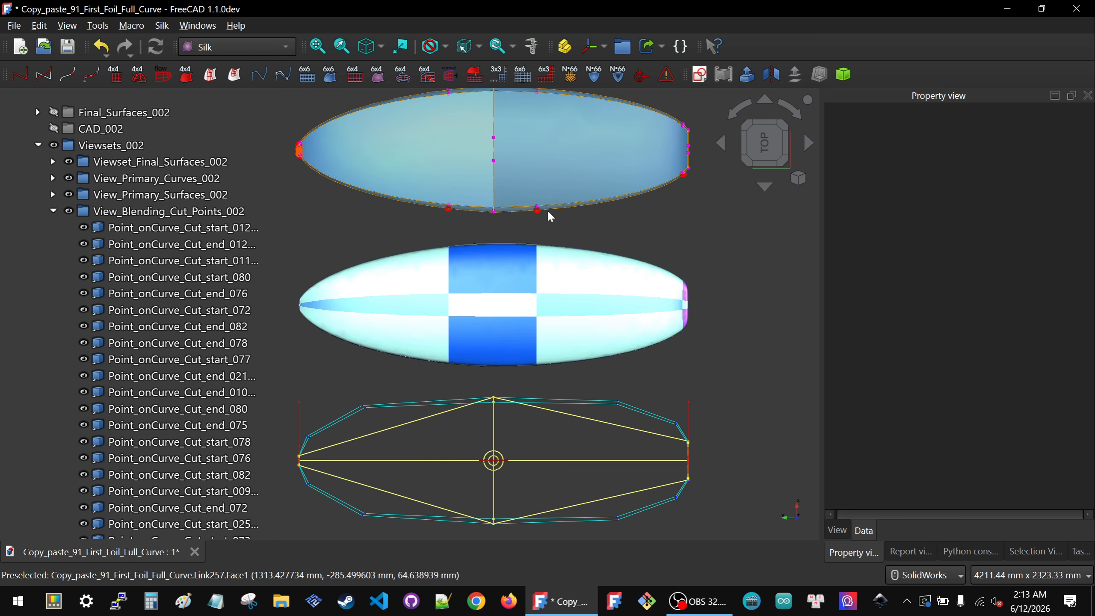
pyautogui.scroll(1, 505, 115)
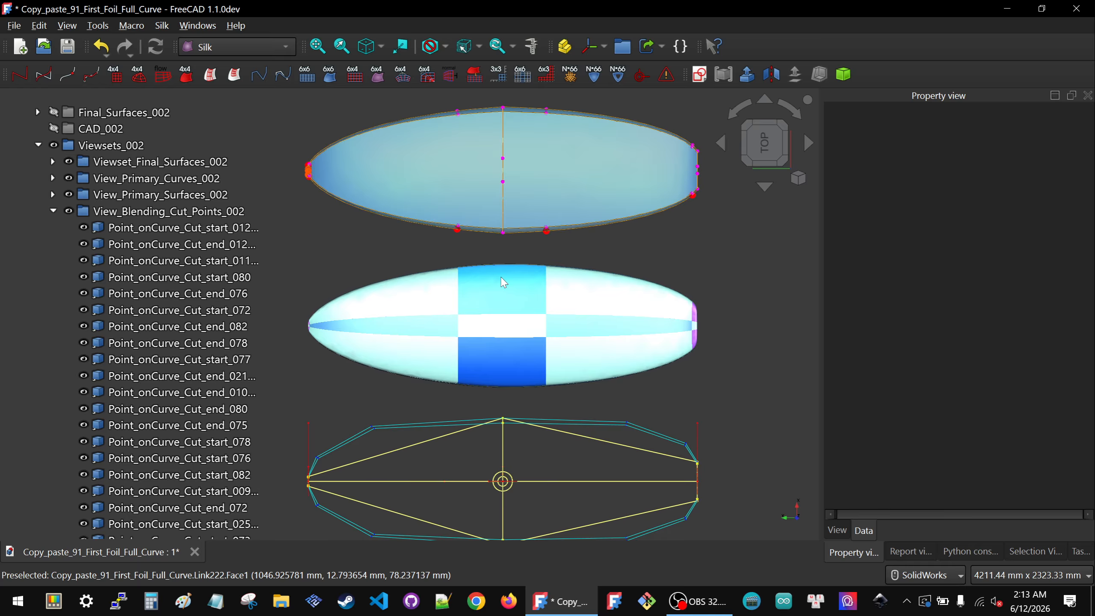
pyautogui.moveTo(676, 265); pyautogui.dragTo(457, 229, button='middle')
pyautogui.scroll(3, 595, 413)
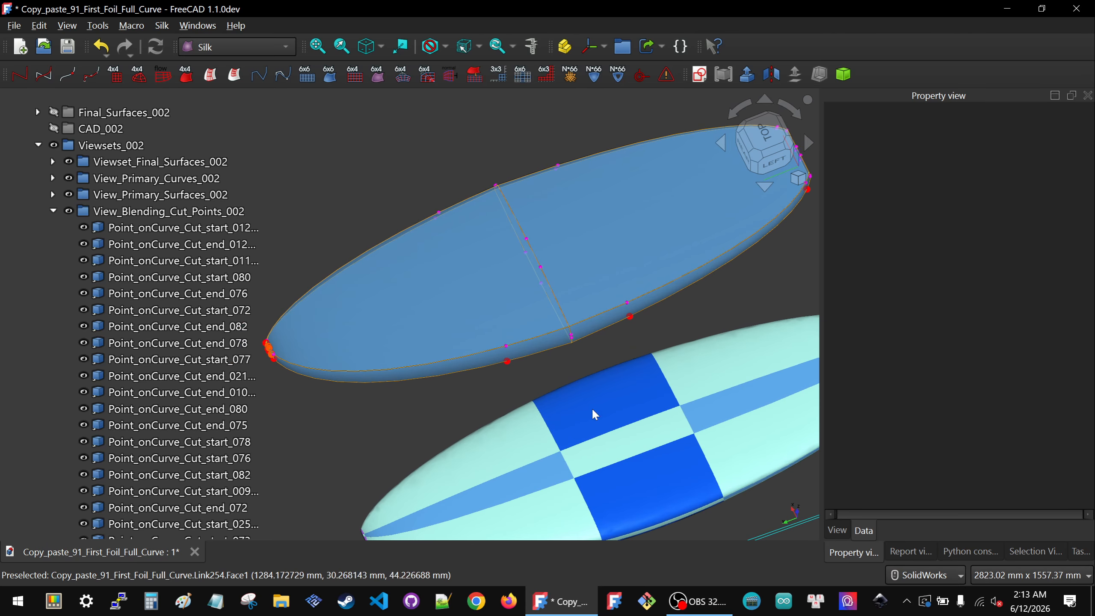
pyautogui.scroll(5, 571, 308)
pyautogui.moveTo(572, 354); pyautogui.dragTo(585, 385, button='middle')
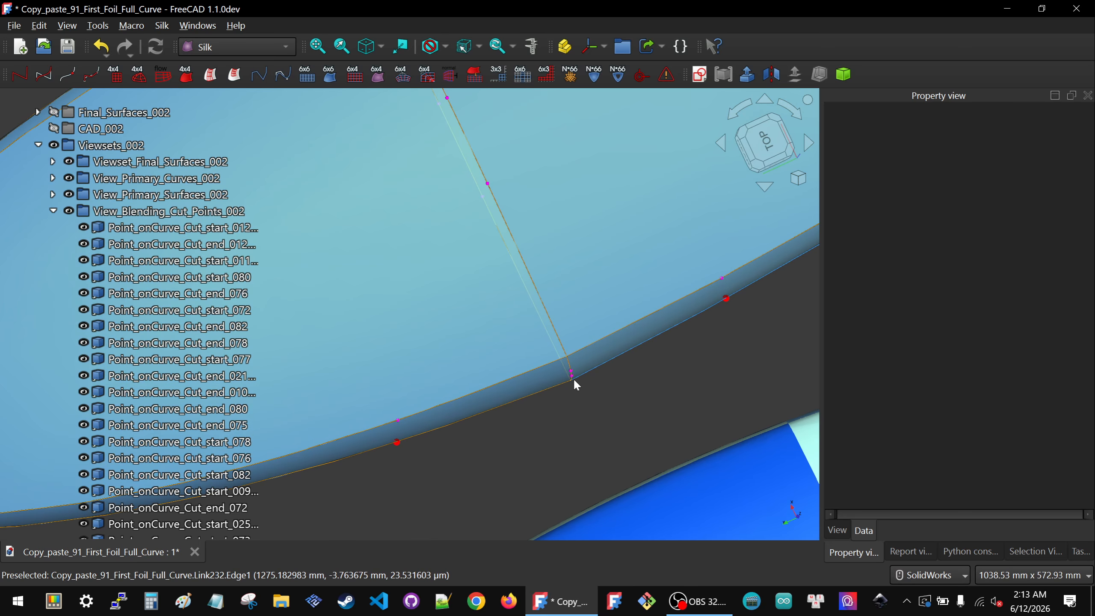
pyautogui.scroll(-3, 552, 313)
pyautogui.moveTo(550, 314); pyautogui.dragTo(546, 268, button='middle')
pyautogui.scroll(-5, 578, 276)
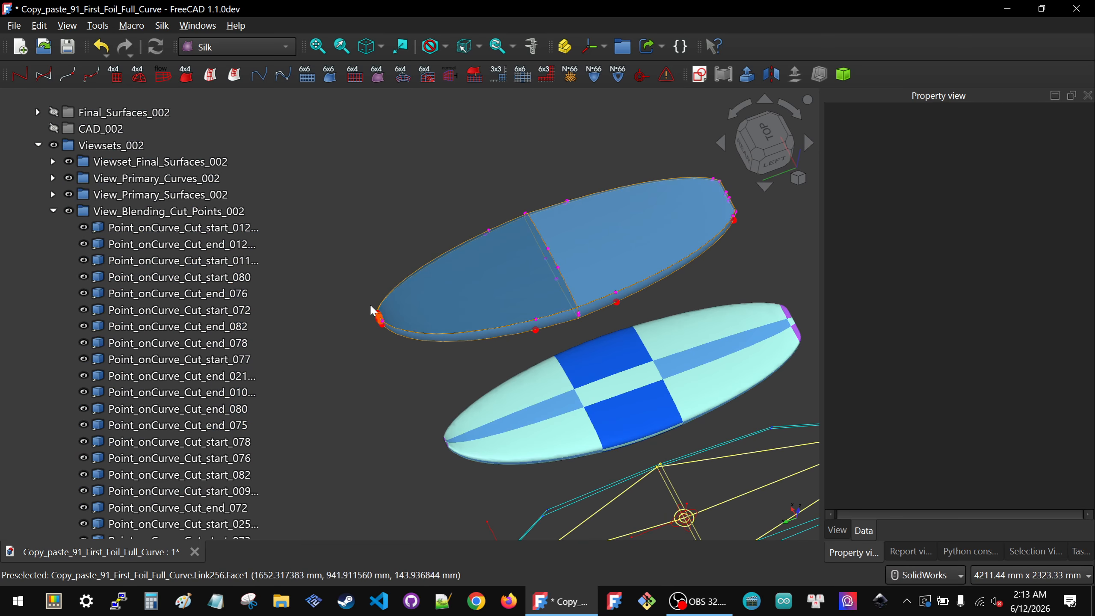
pyautogui.moveTo(614, 325); pyautogui.dragTo(624, 284, button='middle')
pyautogui.scroll(4, 511, 305)
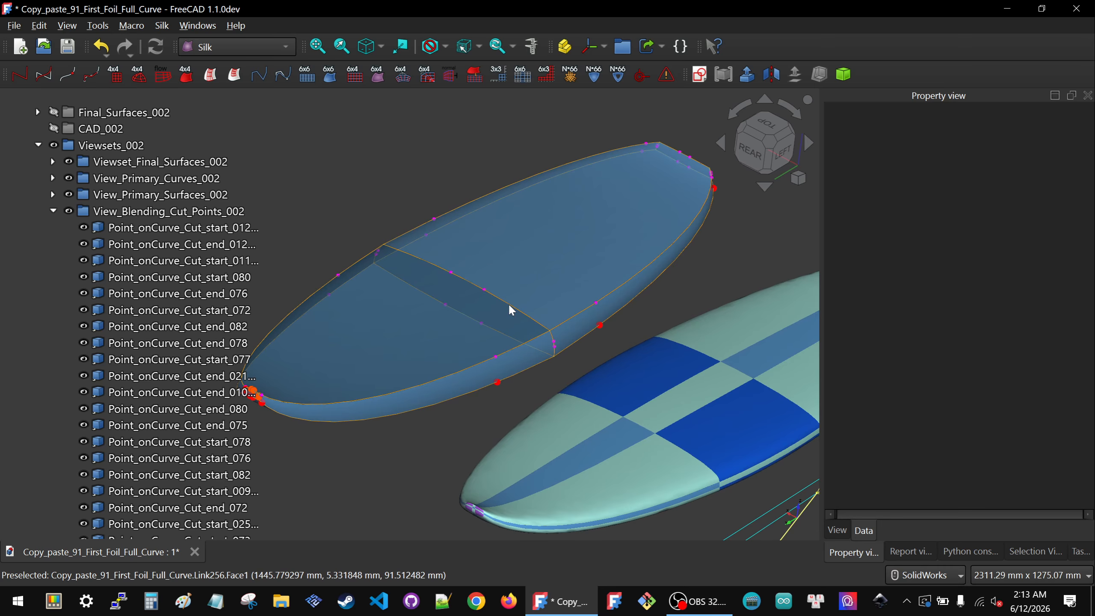
pyautogui.scroll(-4, 526, 313)
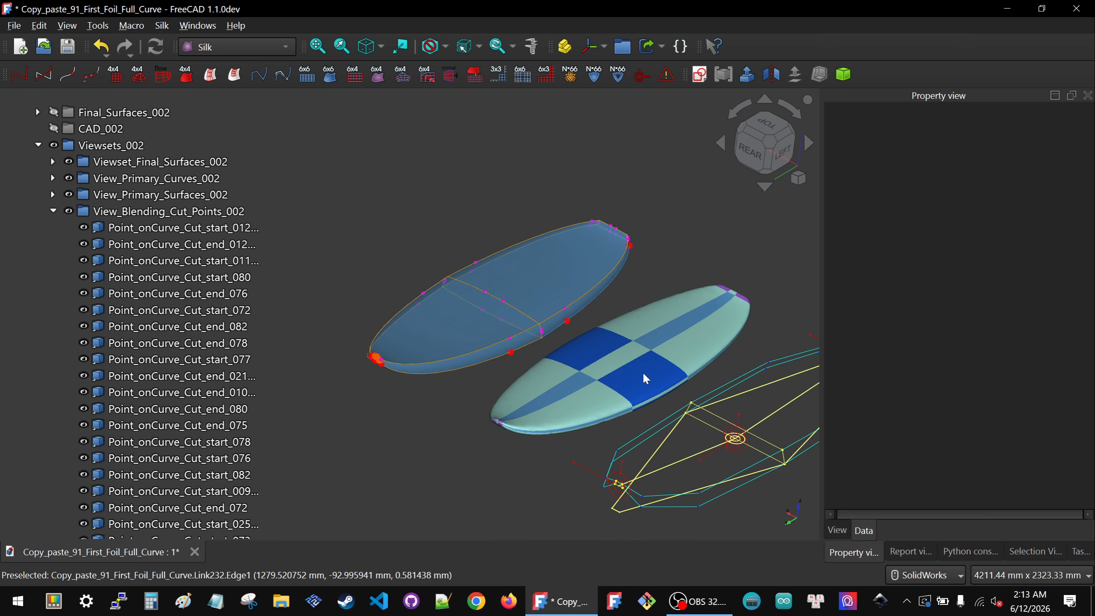
pyautogui.moveTo(628, 361); pyautogui.dragTo(741, 457, button='middle')
pyautogui.moveTo(358, 315); pyautogui.dragTo(577, 383, button='middle')
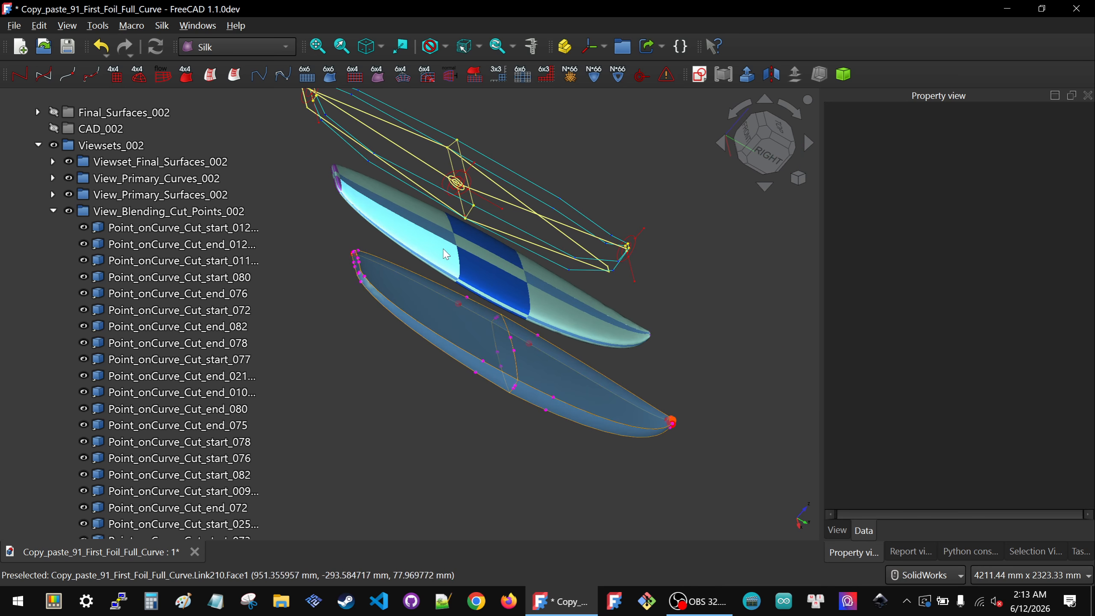
# Step: Hide the Layouts_002 and Viewsets_002 groups and show only the Final_Surfaces_002 group in the model
pyautogui.moveTo(401, 234); pyautogui.dragTo(600, 285, button='middle')
pyautogui.click(763, 142)
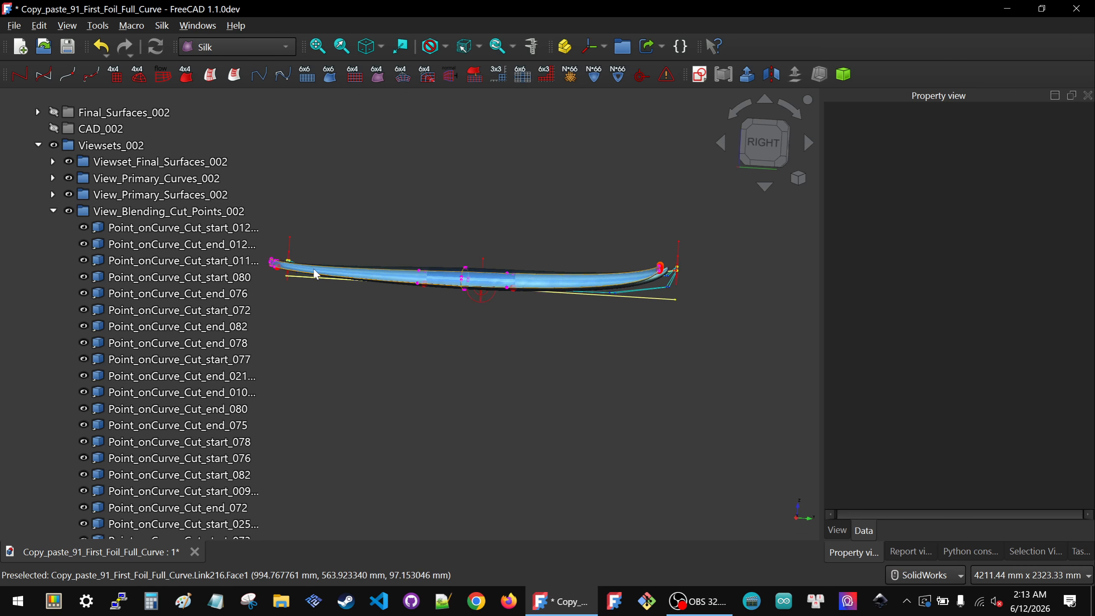
pyautogui.click(65, 225)
pyautogui.click(53, 211)
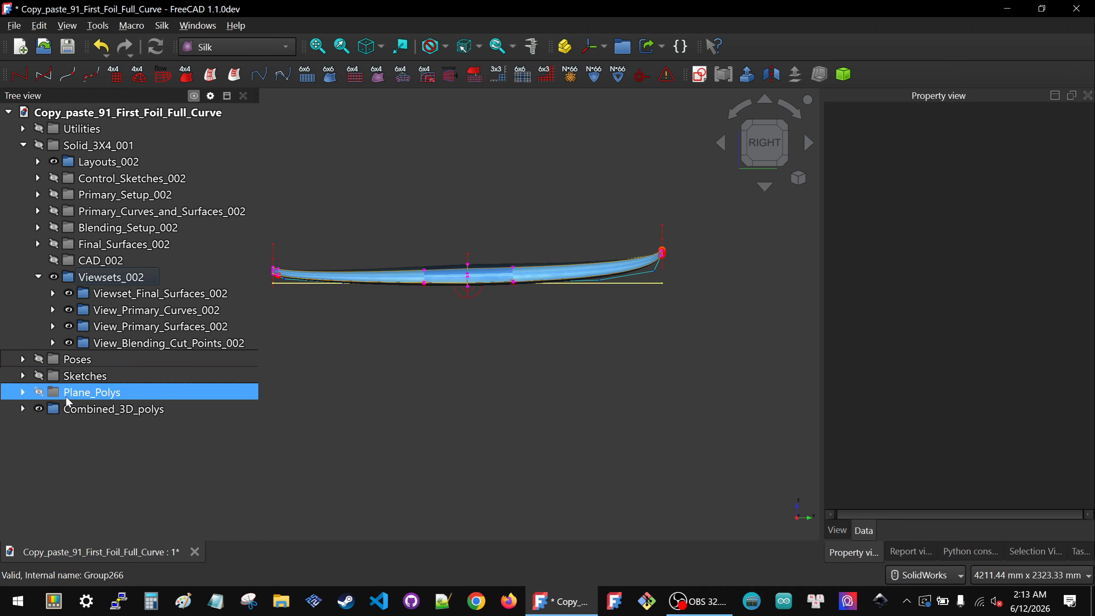
pyautogui.click(77, 409)
pyautogui.click(112, 276)
pyautogui.click(82, 409)
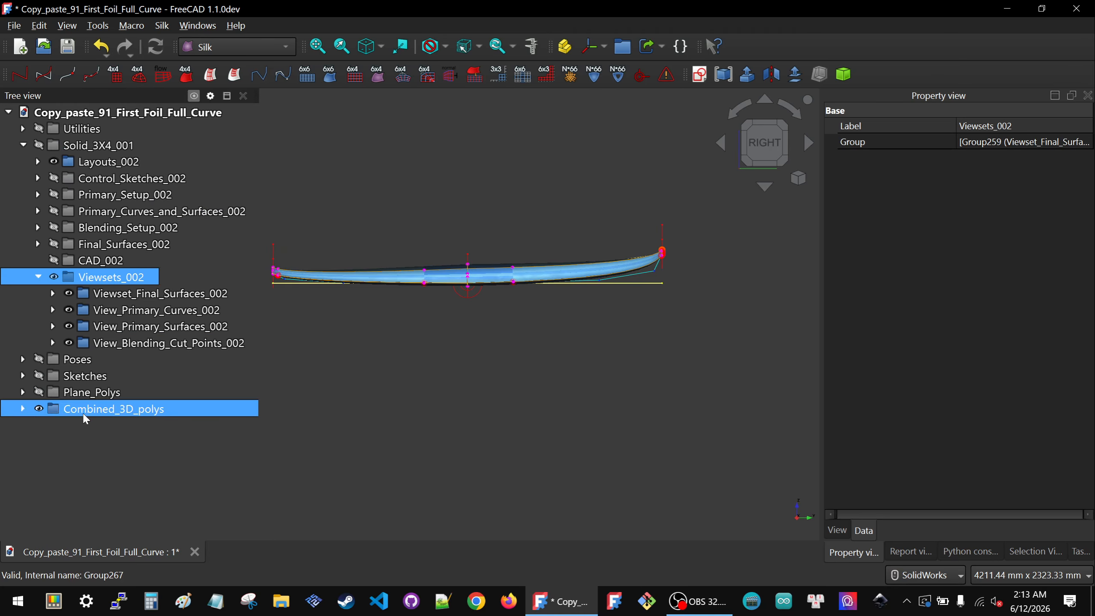
pyautogui.press('space')
pyautogui.click(89, 165)
pyautogui.press('space')
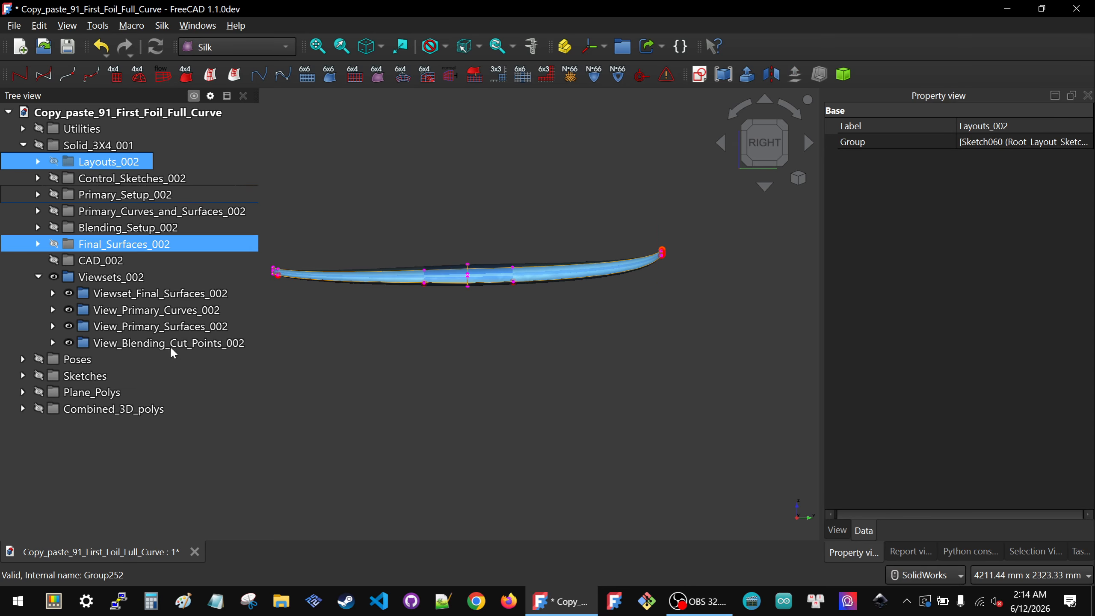
pyautogui.click(112, 276)
pyautogui.press('space')
pyautogui.click(124, 244)
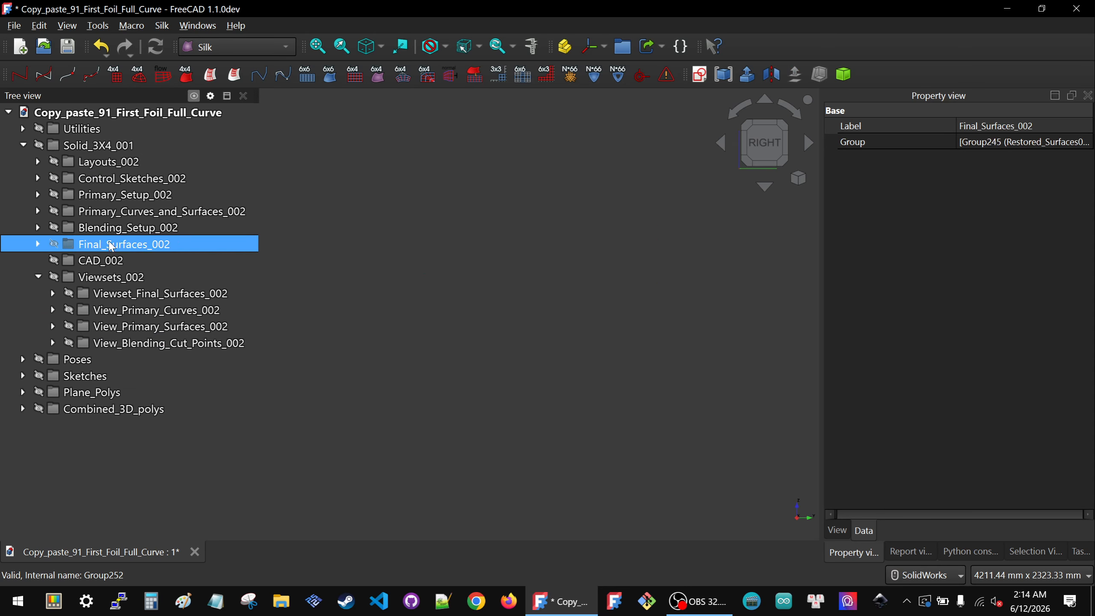
pyautogui.press('space')
pyautogui.click(495, 342)
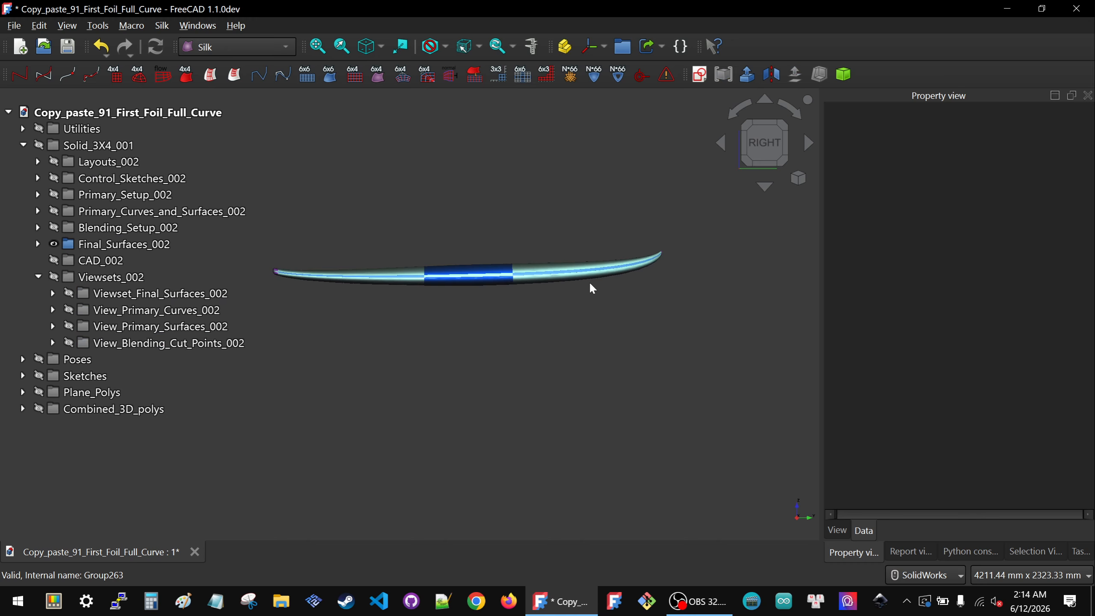
# Step: Inspect the final blended surfaces of the board from top, side and orbiting viewpoints
pyautogui.scroll(-2, 629, 269)
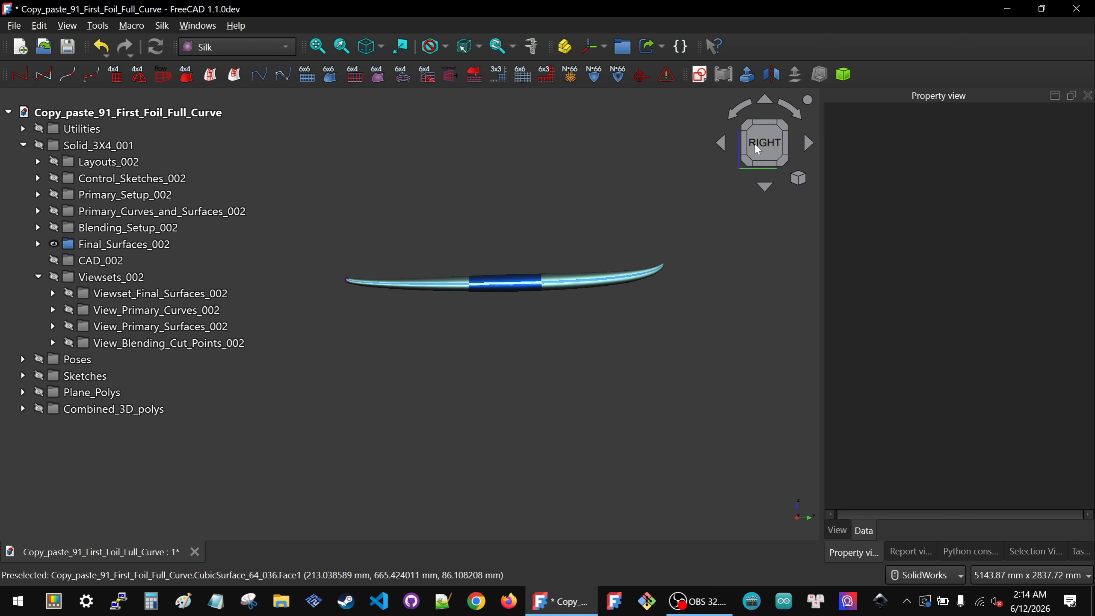
pyautogui.scroll(4, 546, 265)
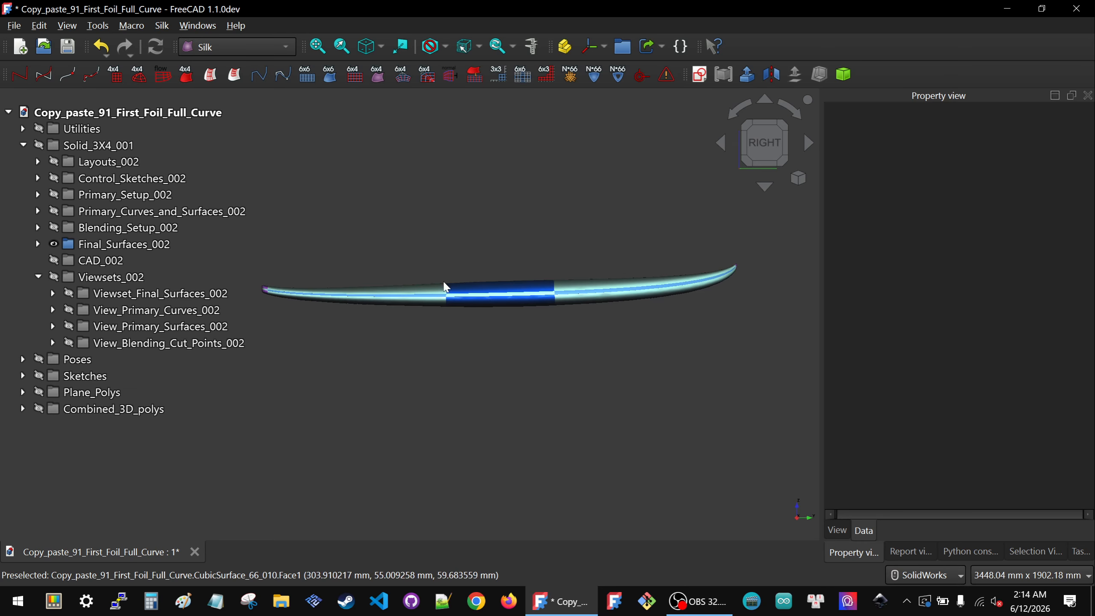
pyautogui.moveTo(428, 286); pyautogui.dragTo(460, 350, button='middle')
pyautogui.click(766, 116)
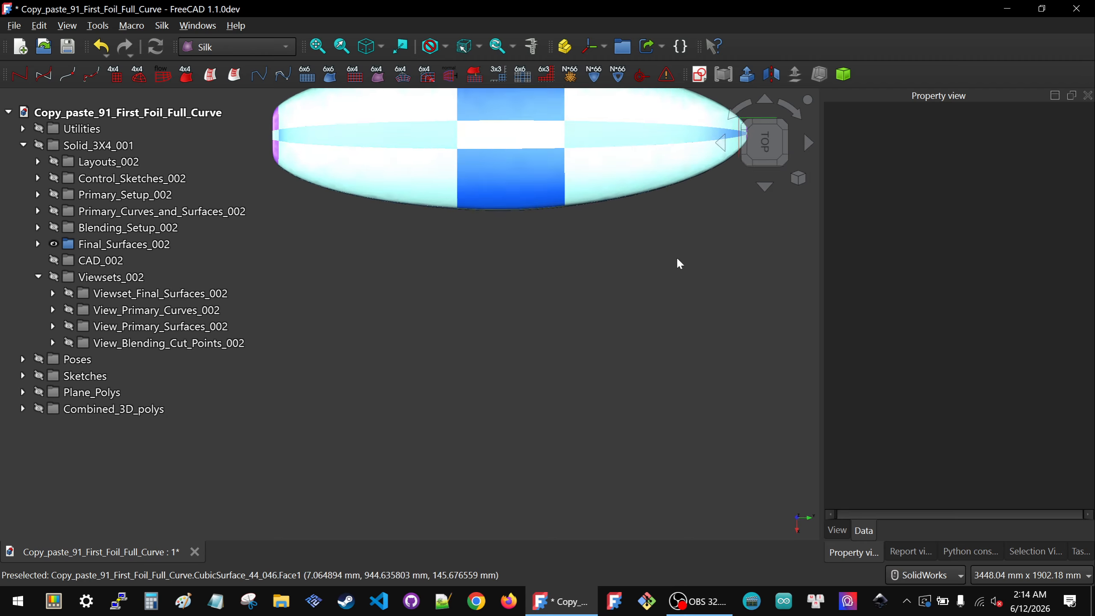
pyautogui.scroll(3, 664, 203)
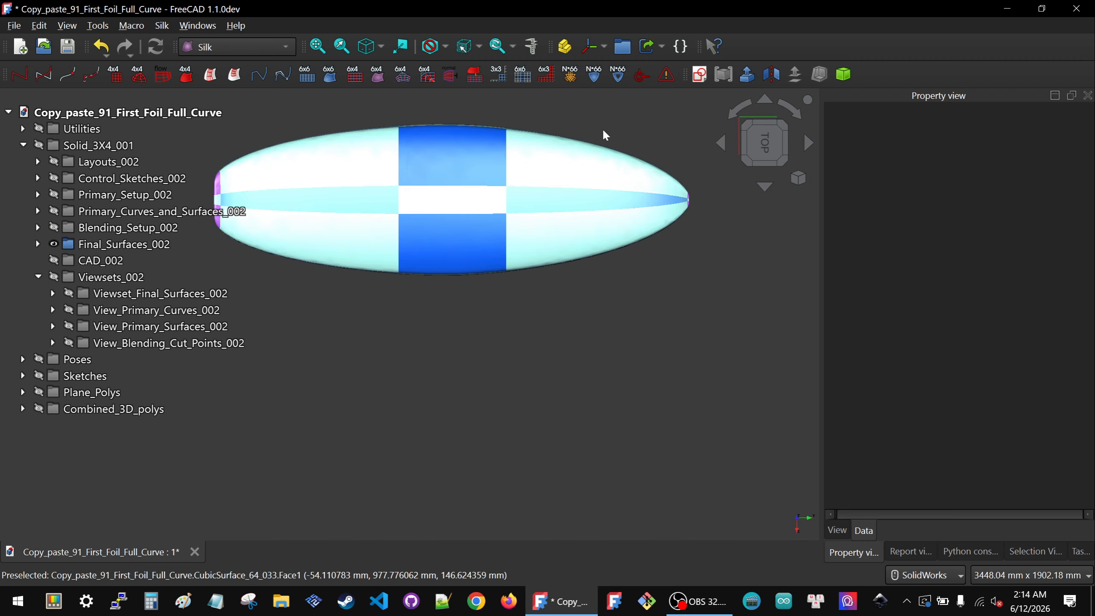
pyautogui.click(767, 189)
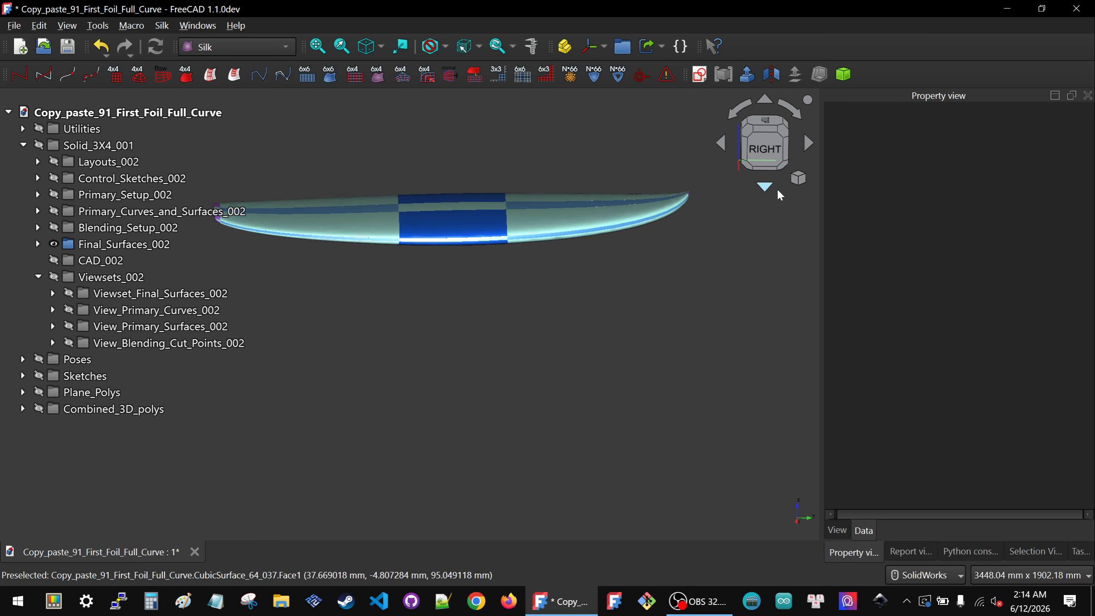
pyautogui.click(766, 154)
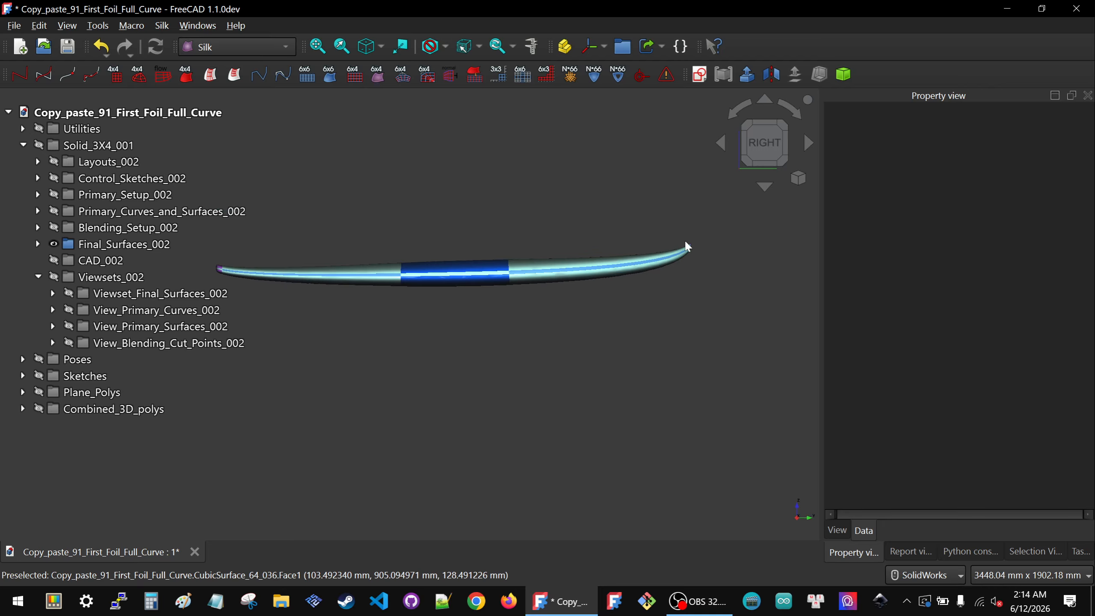
pyautogui.moveTo(478, 297); pyautogui.dragTo(417, 315, button='middle')
pyautogui.scroll(-2, 418, 314)
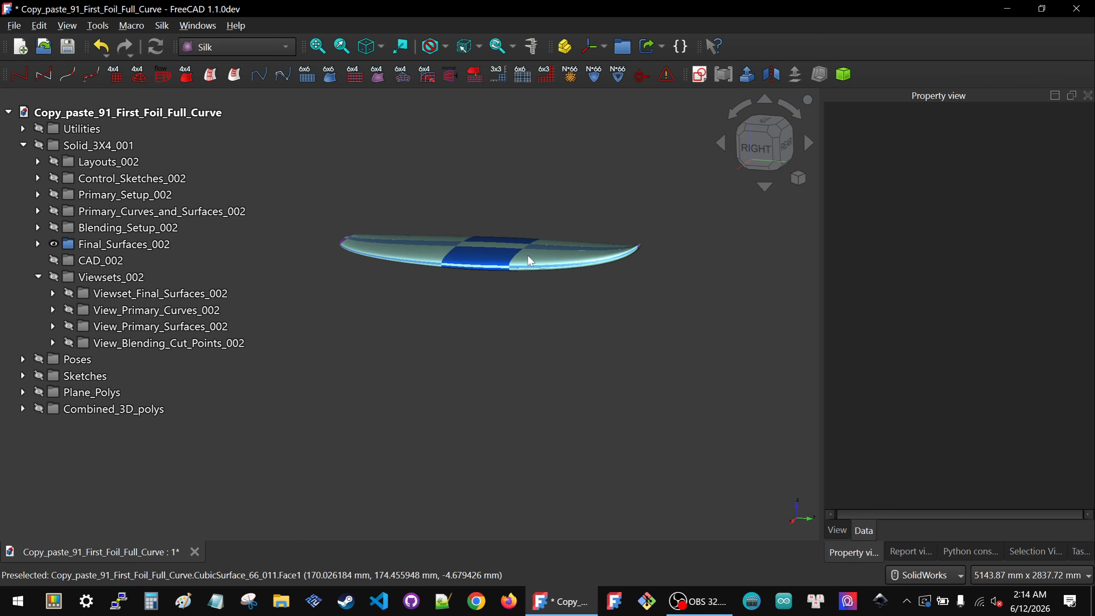
pyautogui.scroll(4, 593, 234)
pyautogui.moveTo(586, 256); pyautogui.dragTo(595, 341, button='middle')
pyautogui.scroll(-3, 599, 362)
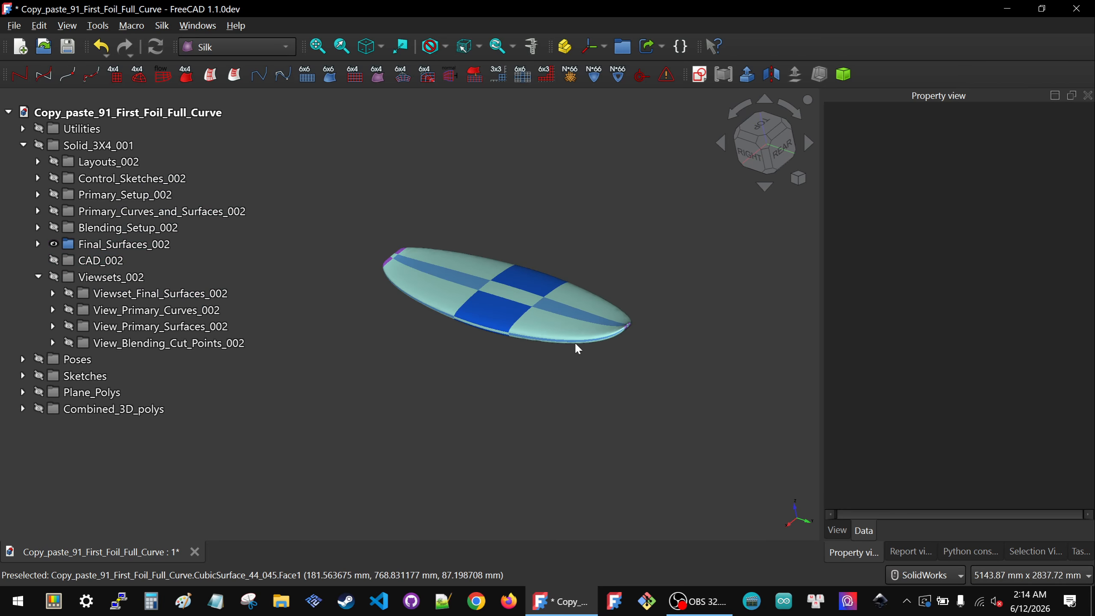
pyautogui.scroll(2, 451, 258)
pyautogui.moveTo(381, 248)
pyautogui.mouseDown(button='middle')
pyautogui.moveTo(407, 236)
pyautogui.moveTo(376, 254)
pyautogui.mouseUp(button='middle')
pyautogui.scroll(3, 664, 372)
pyautogui.moveTo(654, 336); pyautogui.dragTo(706, 342, button='middle')
pyautogui.scroll(-6, 713, 349)
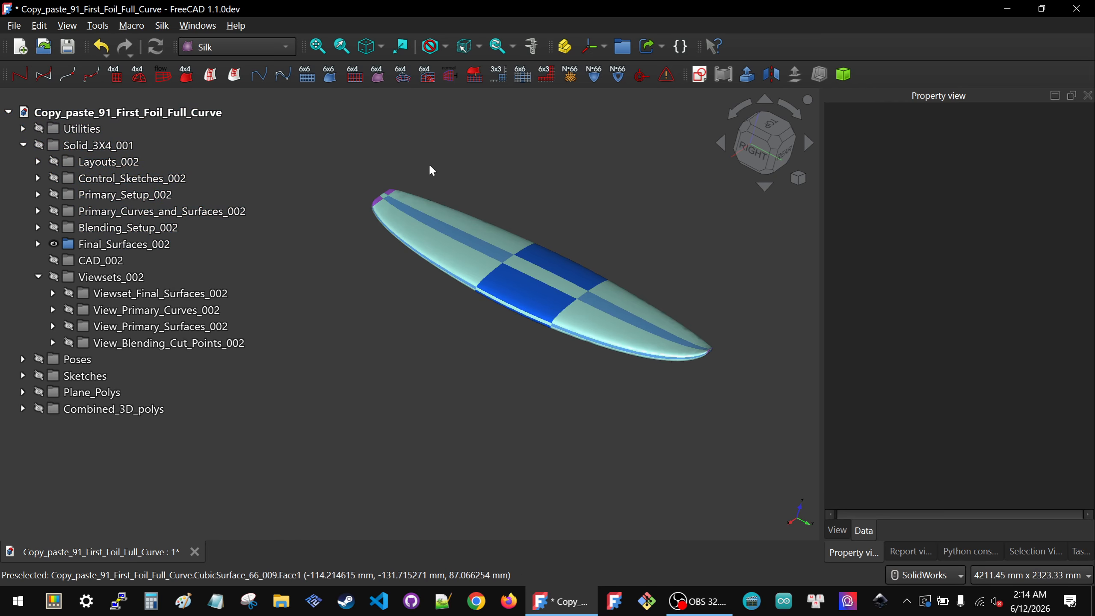
pyautogui.scroll(4, 358, 172)
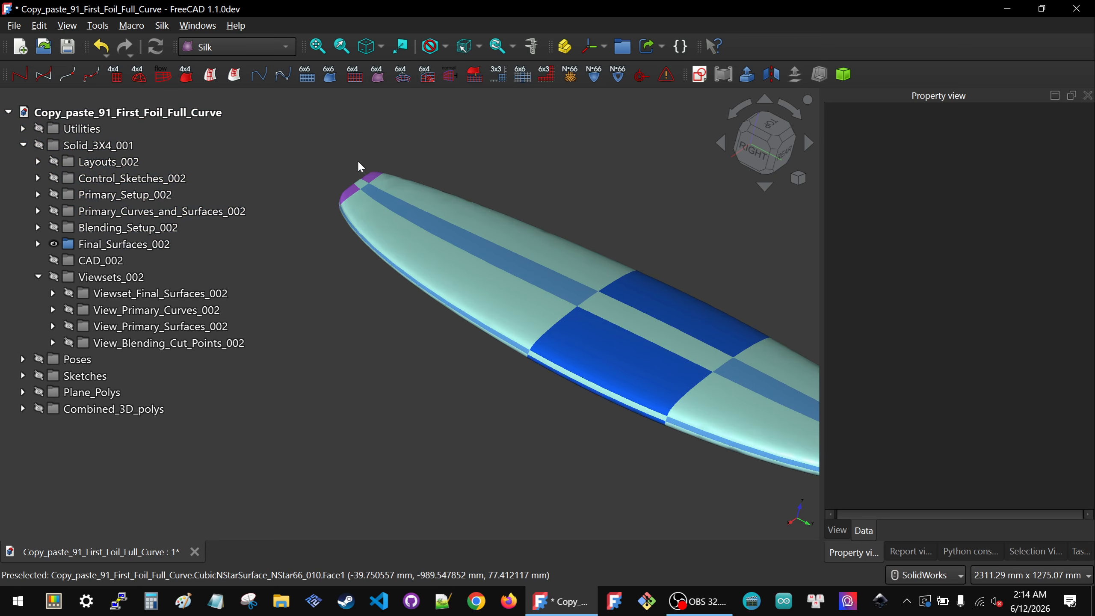
pyautogui.scroll(-2, 348, 185)
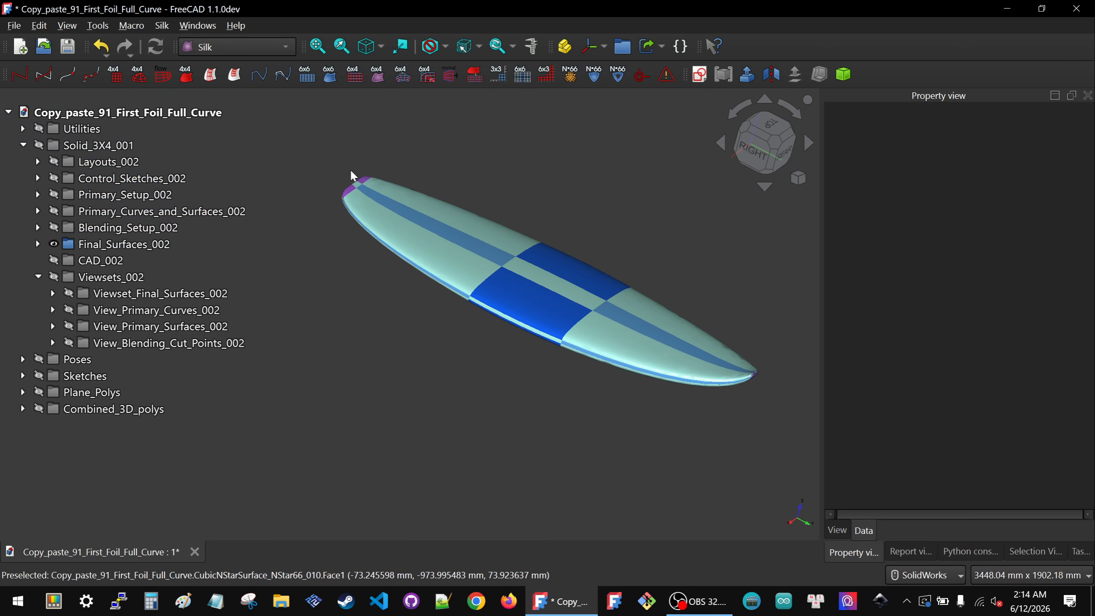
pyautogui.moveTo(551, 279); pyautogui.dragTo(522, 272, button='middle')
pyautogui.scroll(3, 531, 287)
pyautogui.scroll(-3, 542, 306)
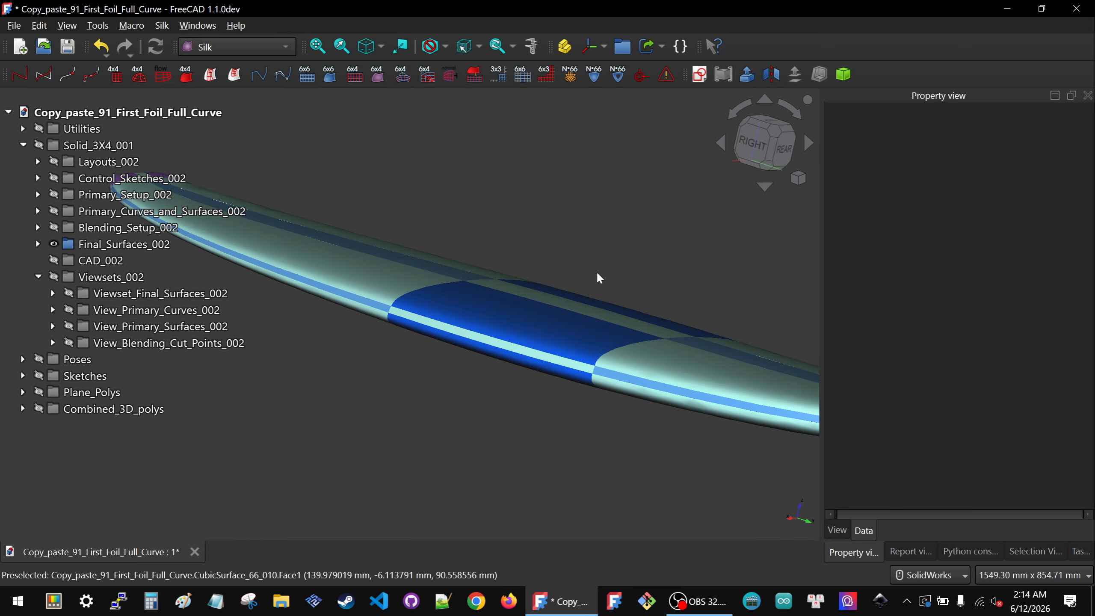
pyautogui.click(762, 143)
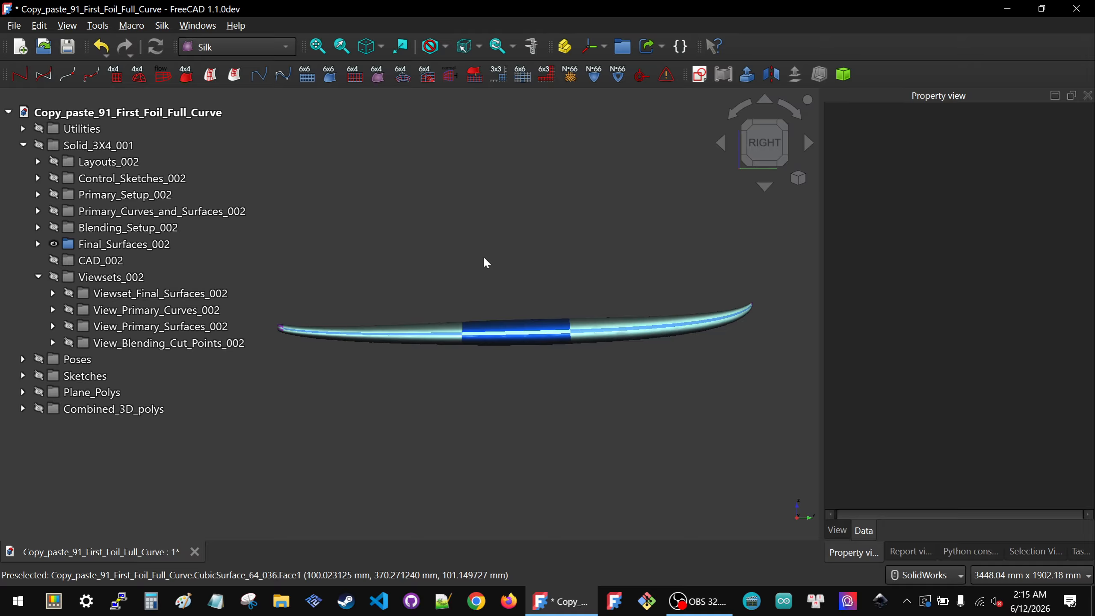
# Step: Browse the Final_Surfaces_002 subgroups in the tree and collapse the Viewsets_002 group
pyautogui.click(39, 244)
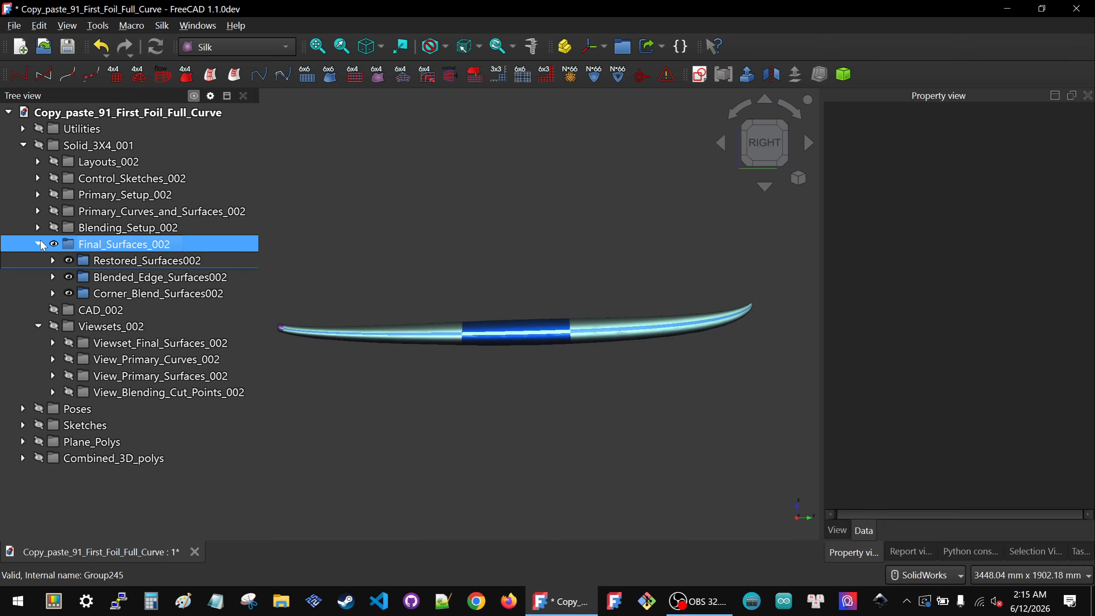
pyautogui.click(39, 244)
pyautogui.click(38, 277)
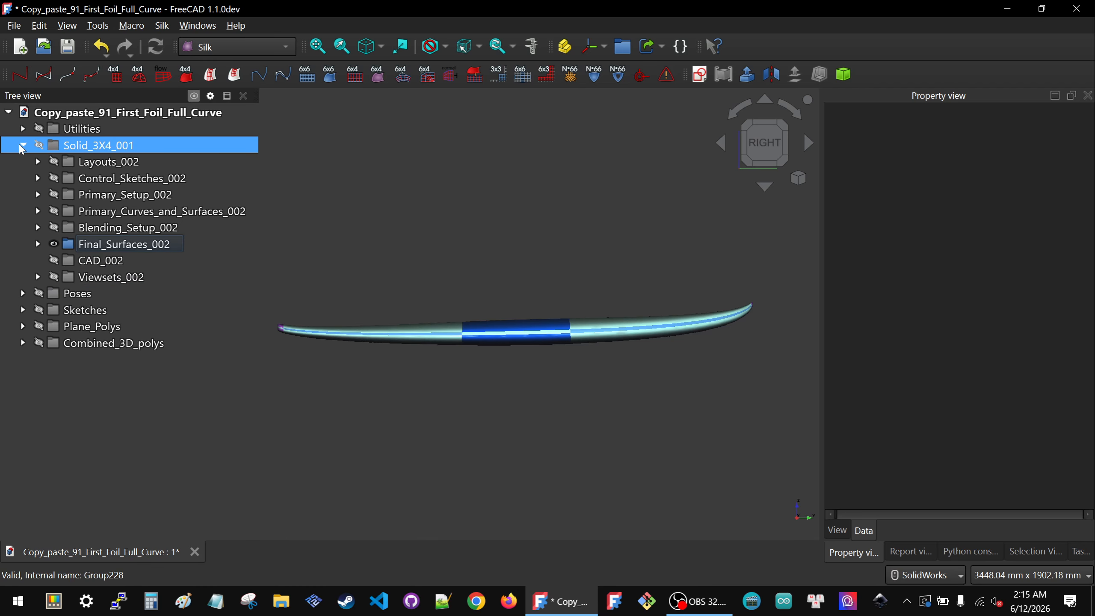